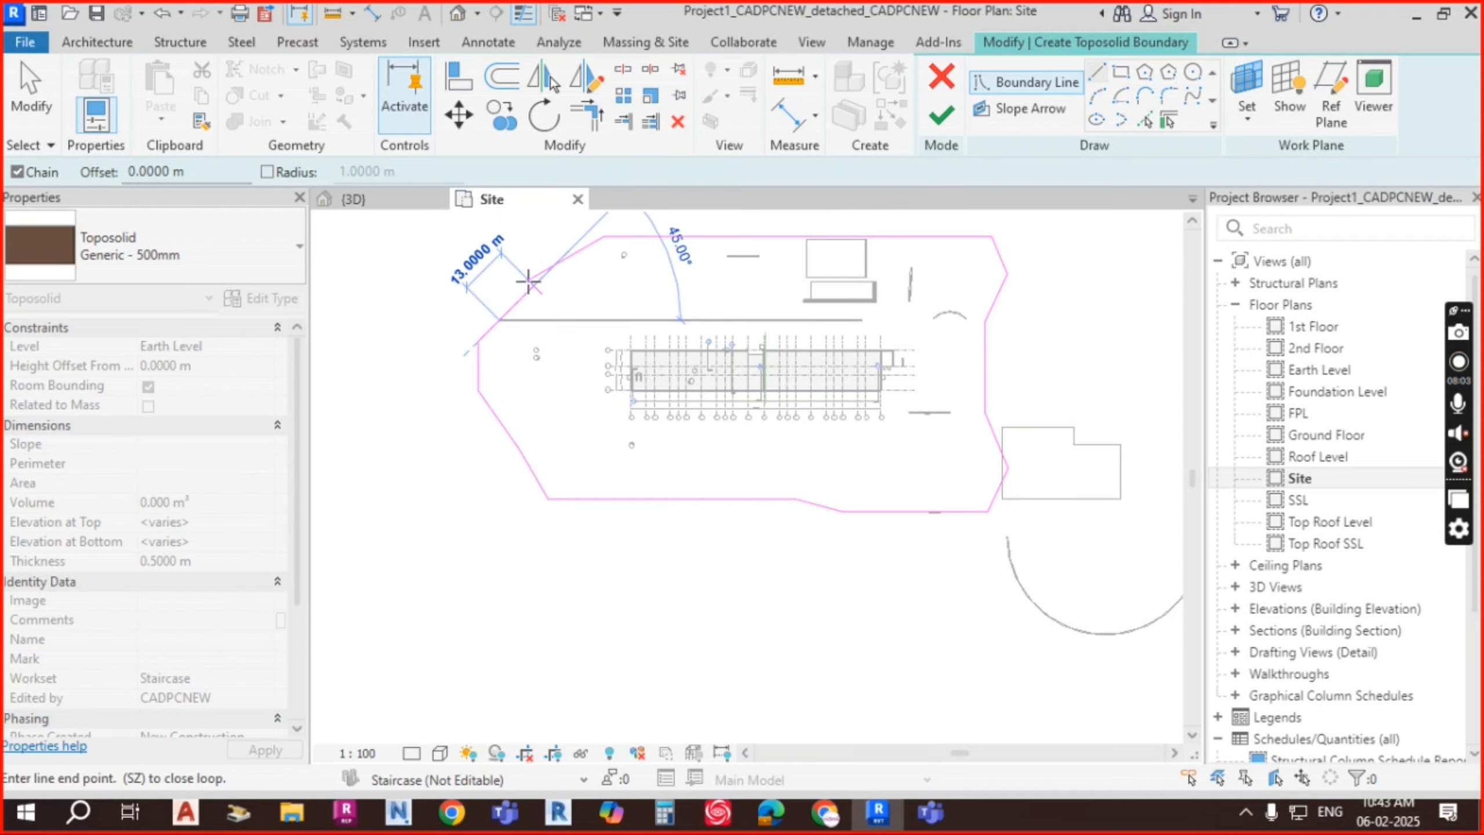
Step: Close the toposolid boundary loop around the building and end the boundary line tool
{"action": "left_click", "coordinate": [521, 280]}
{"action": "scroll", "coordinate": [806, 251], "scroll_direction": "down", "scroll_amount": 1}
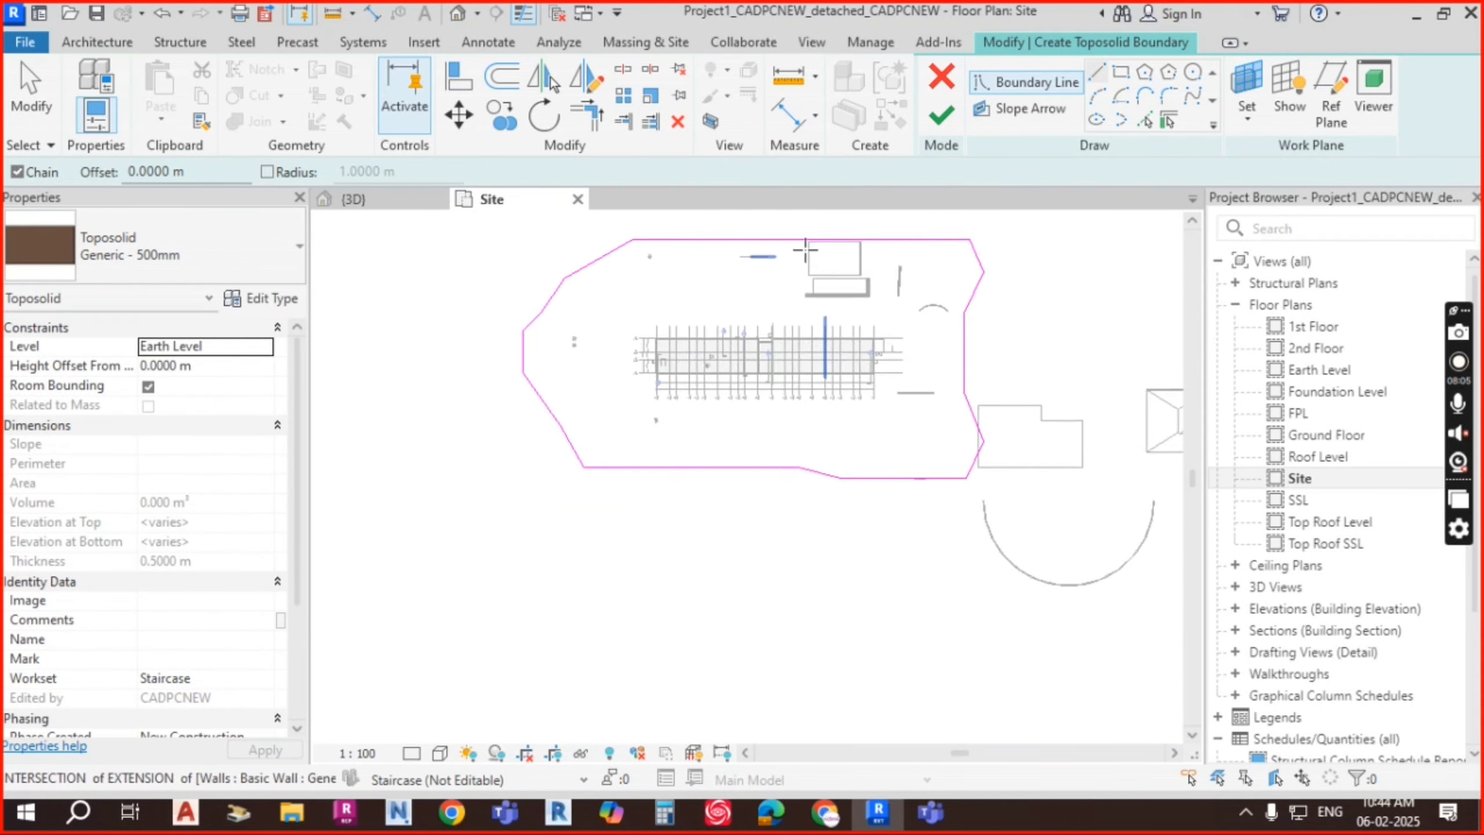
{"action": "scroll", "coordinate": [806, 250], "scroll_direction": "down", "scroll_amount": 1}
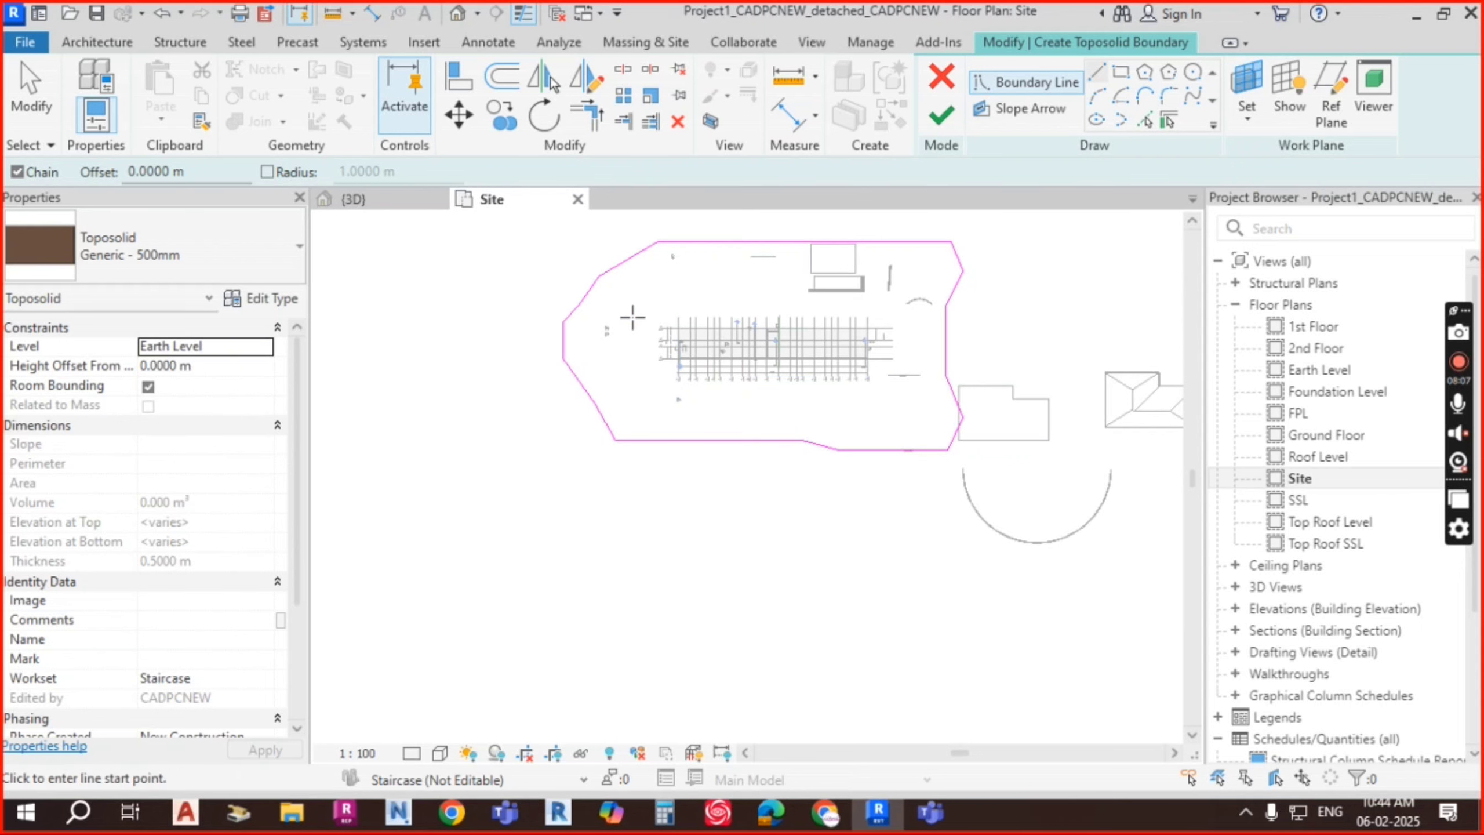
{"action": "middle_click_drag", "start_coordinate": [787, 367], "coordinate": [794, 445]}
{"action": "key", "text": "Escape"}
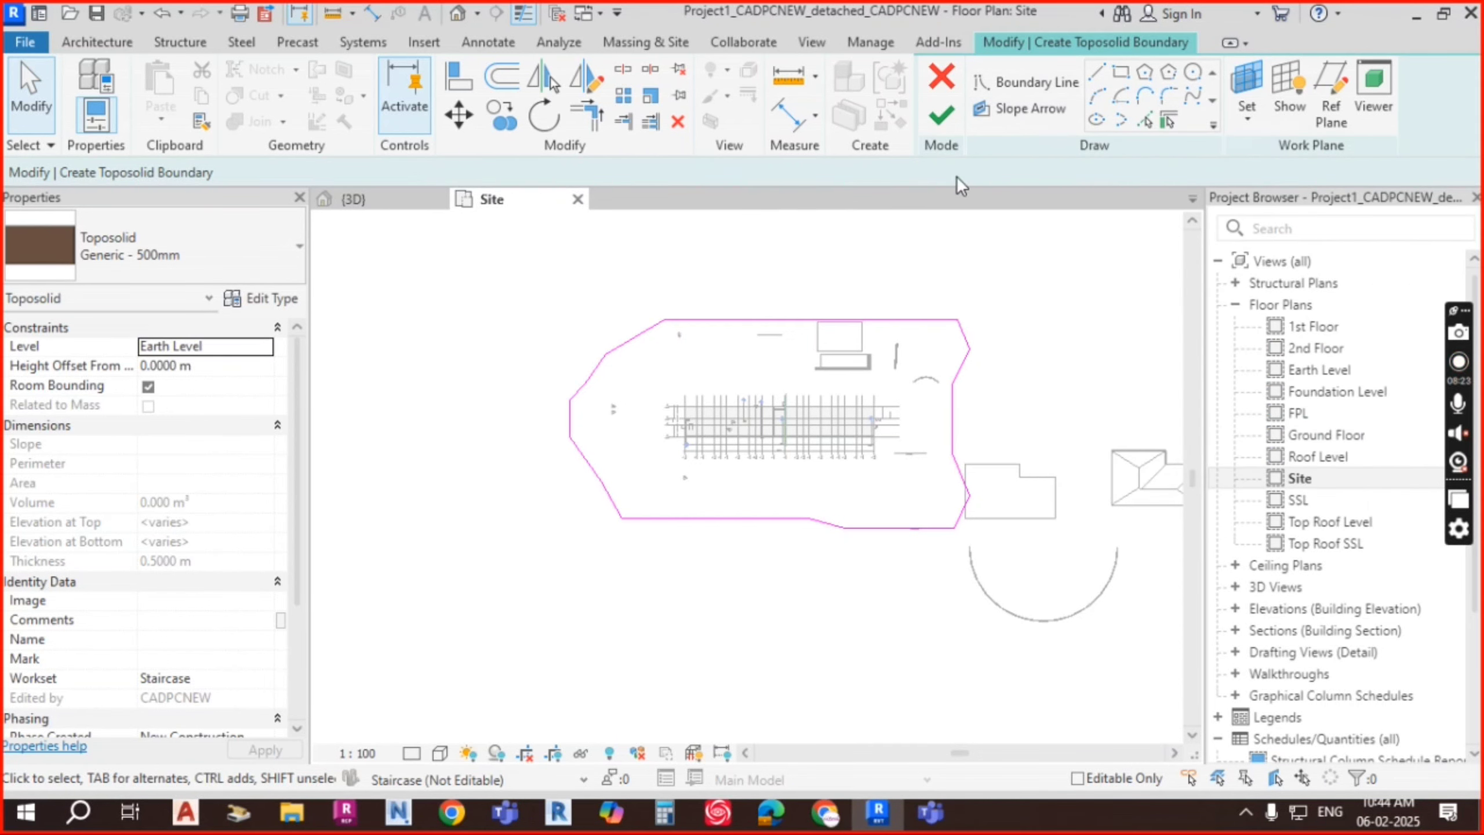
Step: Finish the Generic - 500mm toposolid and set the Site plan to Fine detail with Shaded style
{"action": "left_click", "coordinate": [942, 119]}
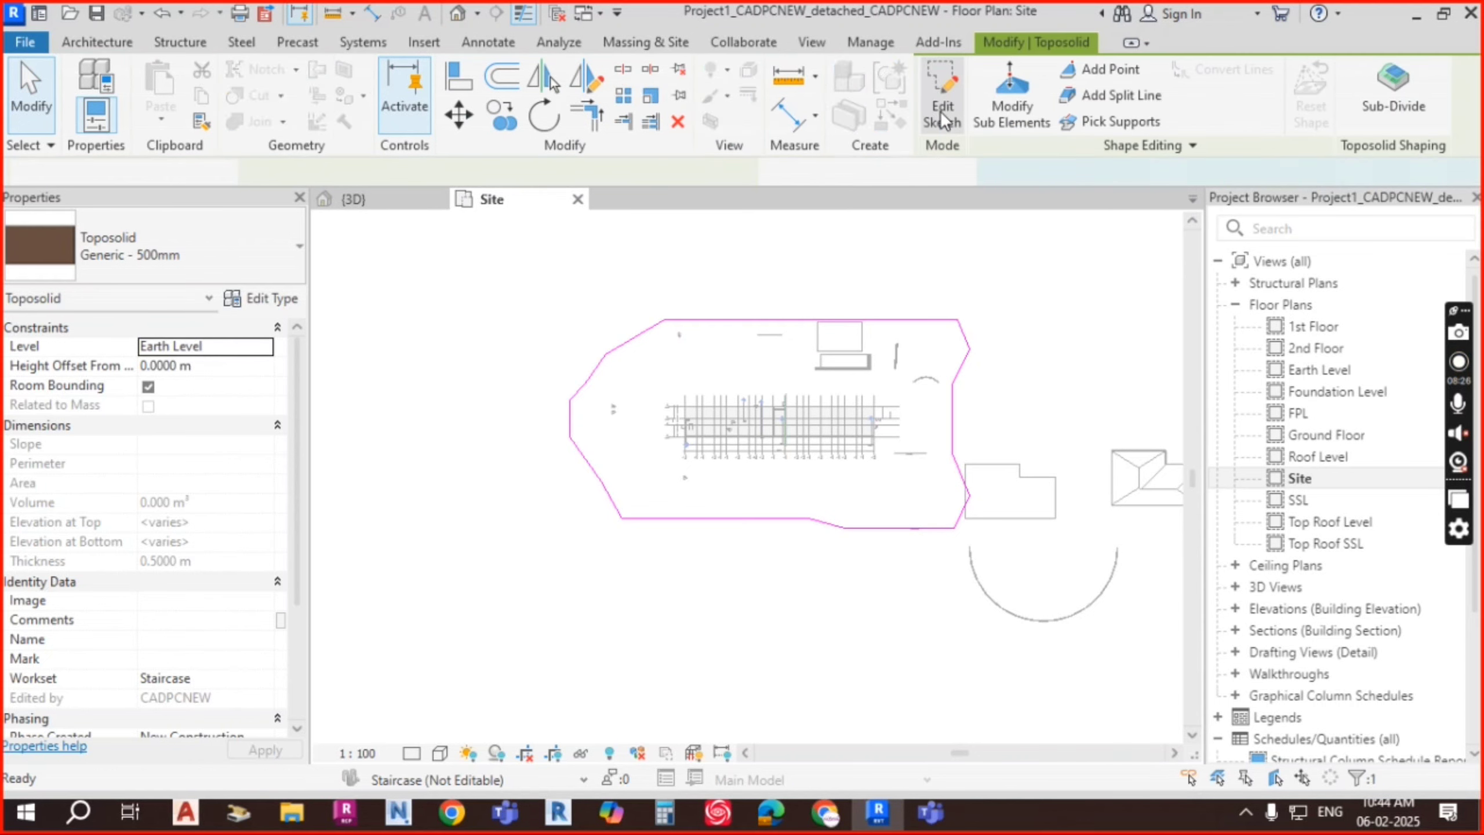
{"action": "left_click", "coordinate": [970, 421]}
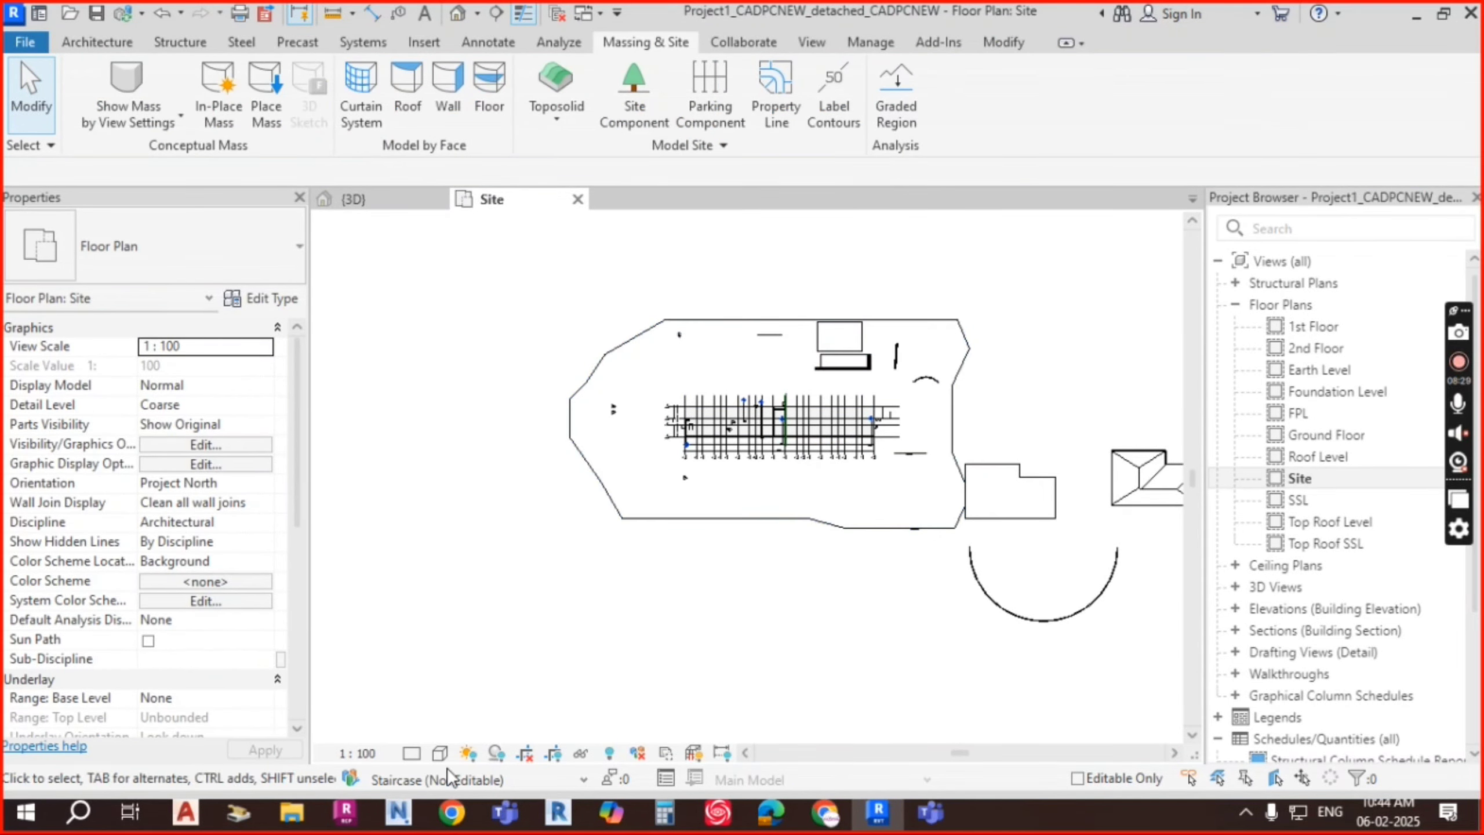
{"action": "left_click", "coordinate": [413, 754]}
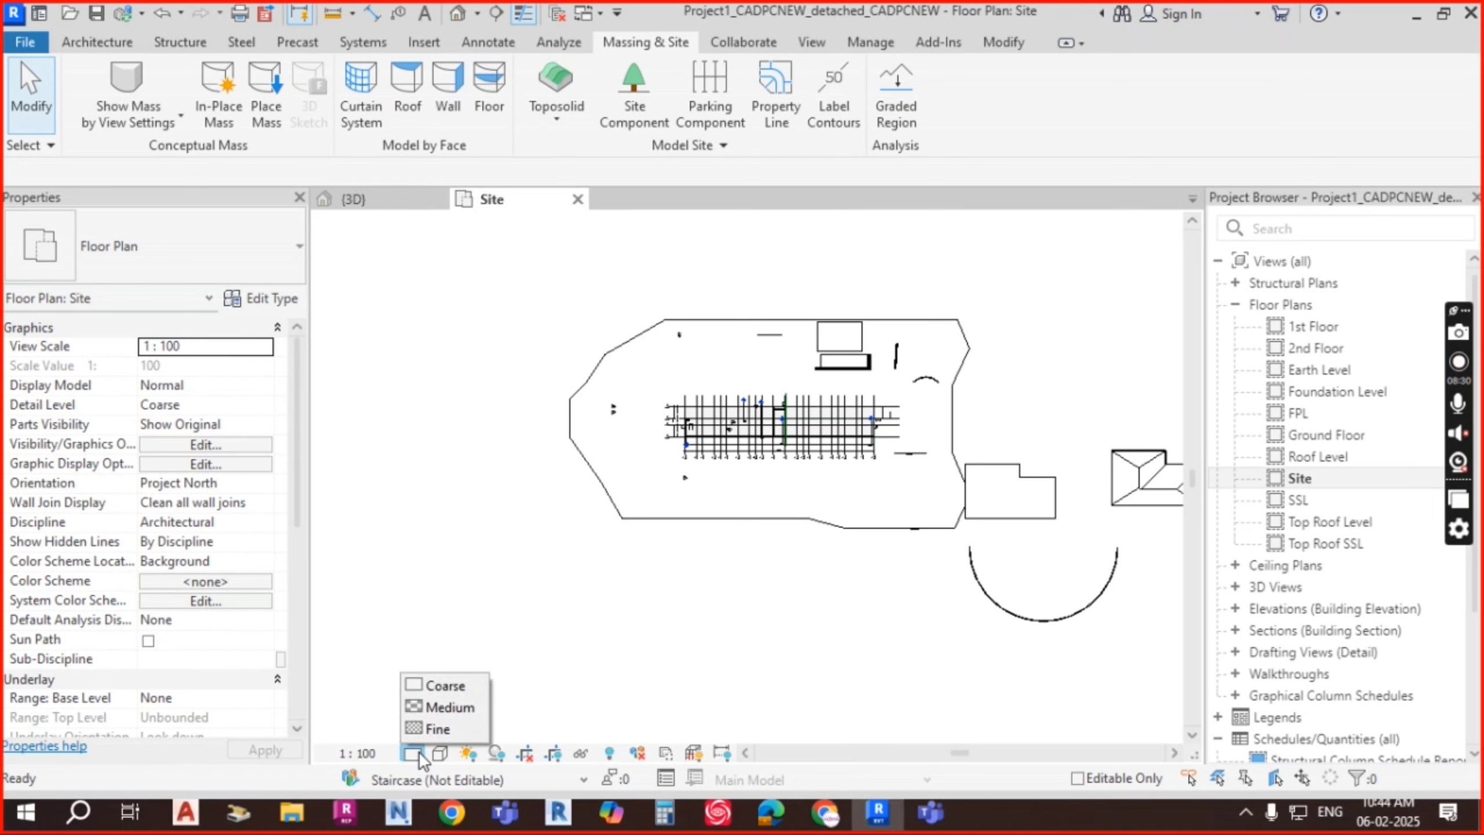
{"action": "left_click", "coordinate": [447, 726]}
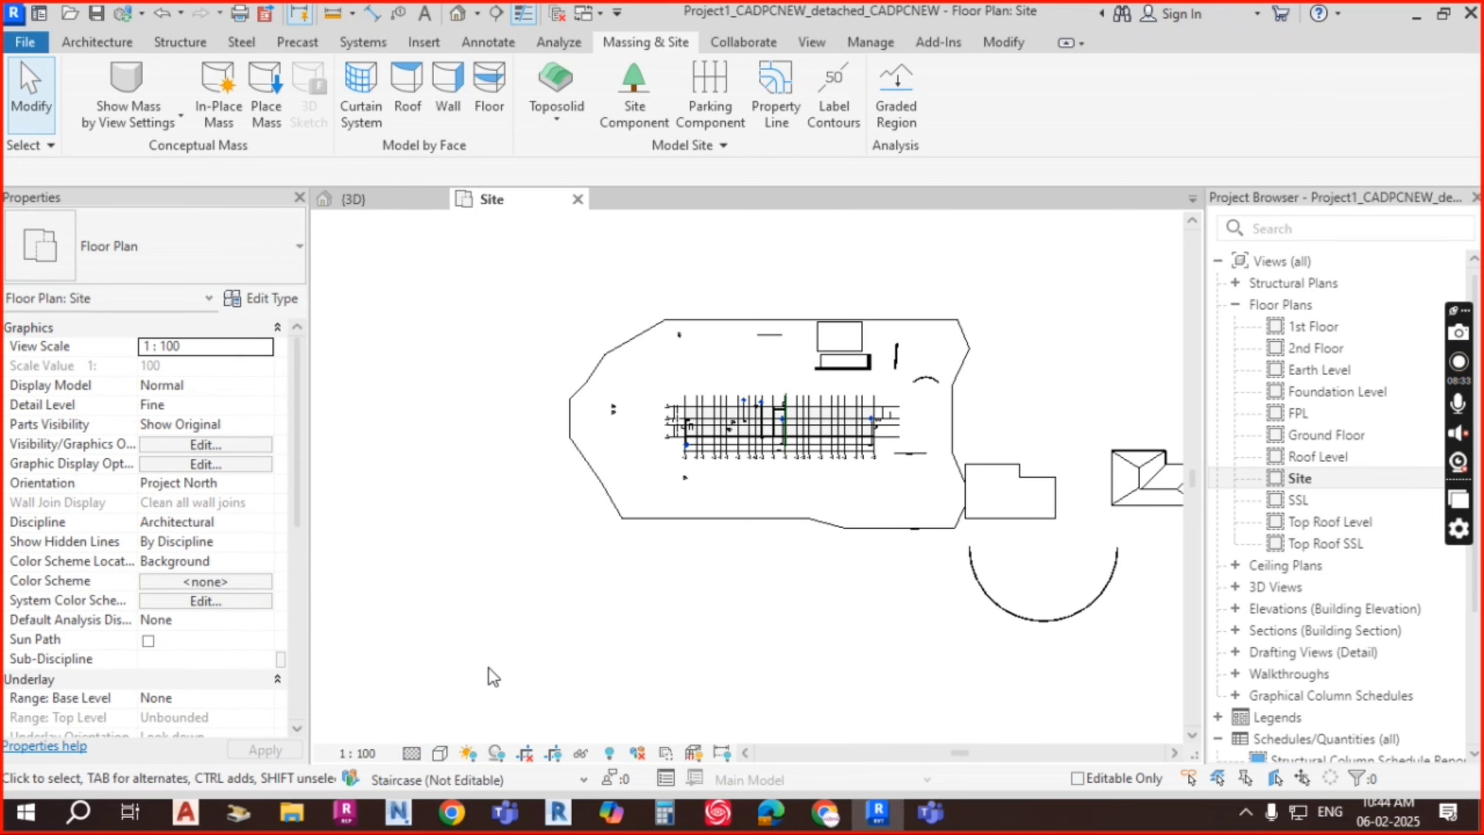
{"action": "left_click", "coordinate": [439, 755]}
{"action": "left_click", "coordinate": [488, 664]}
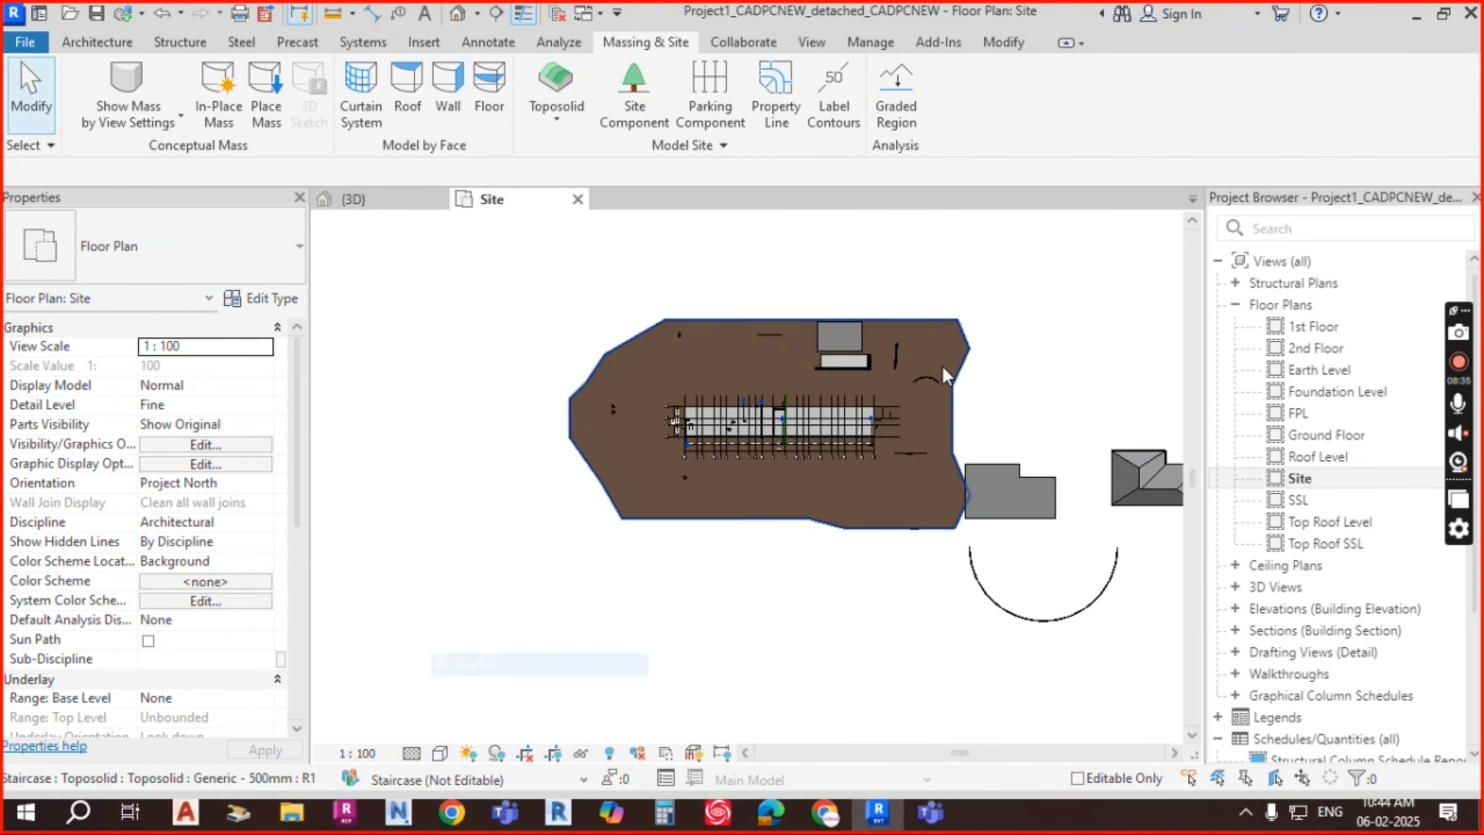
{"action": "scroll", "coordinate": [845, 471], "scroll_direction": "up", "scroll_amount": 4}
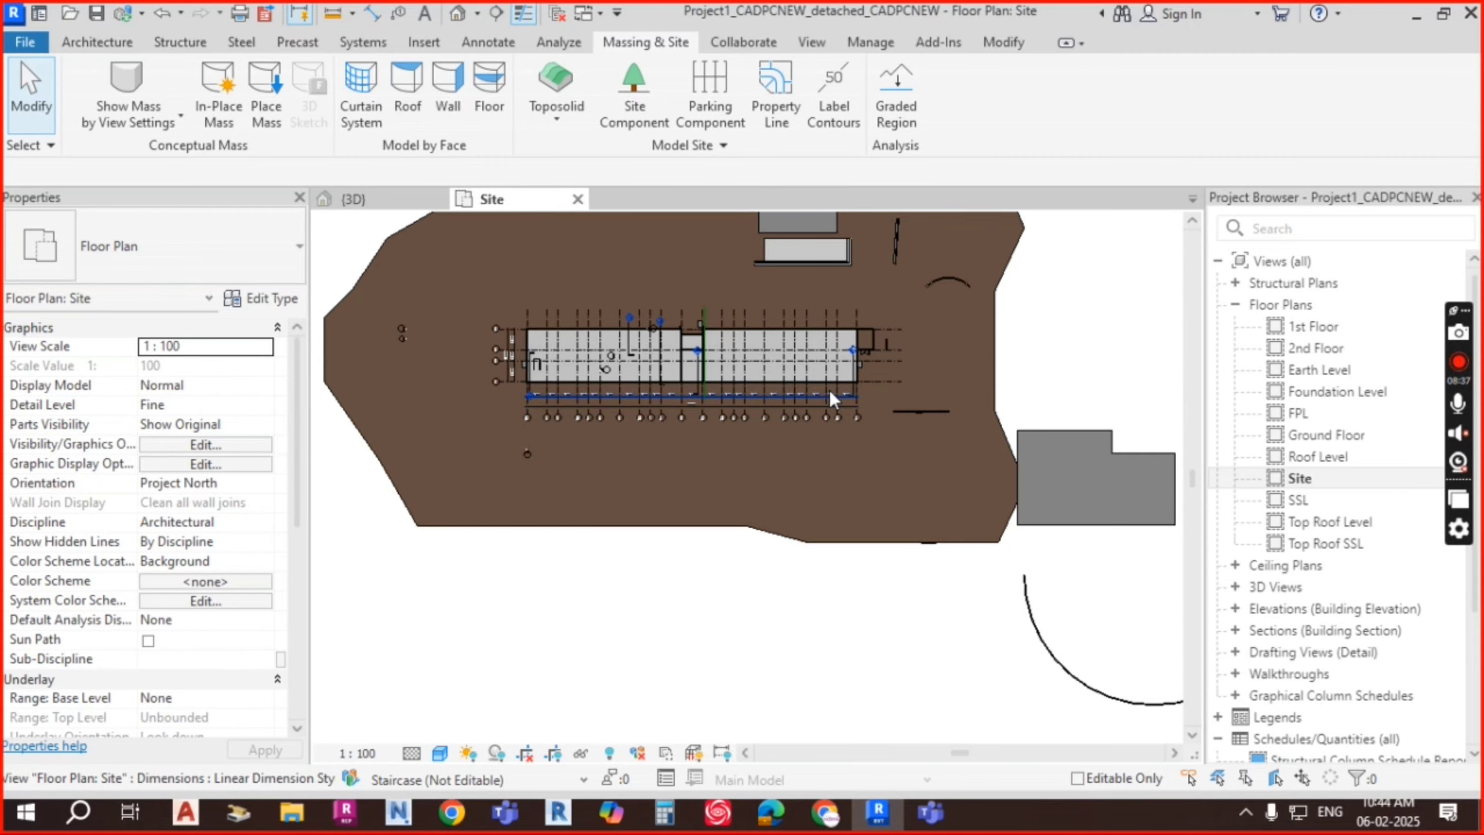
{"action": "scroll", "coordinate": [564, 243], "scroll_direction": "down", "scroll_amount": 3}
Step: Switch to the 3D view and orbit to inspect a foundation beam
{"action": "left_click", "coordinate": [391, 196]}
{"action": "middle_click_drag", "start_coordinate": [830, 590], "coordinate": [832, 451], "text": "shift"}
{"action": "scroll", "coordinate": [850, 454], "scroll_direction": "up", "scroll_amount": 6}
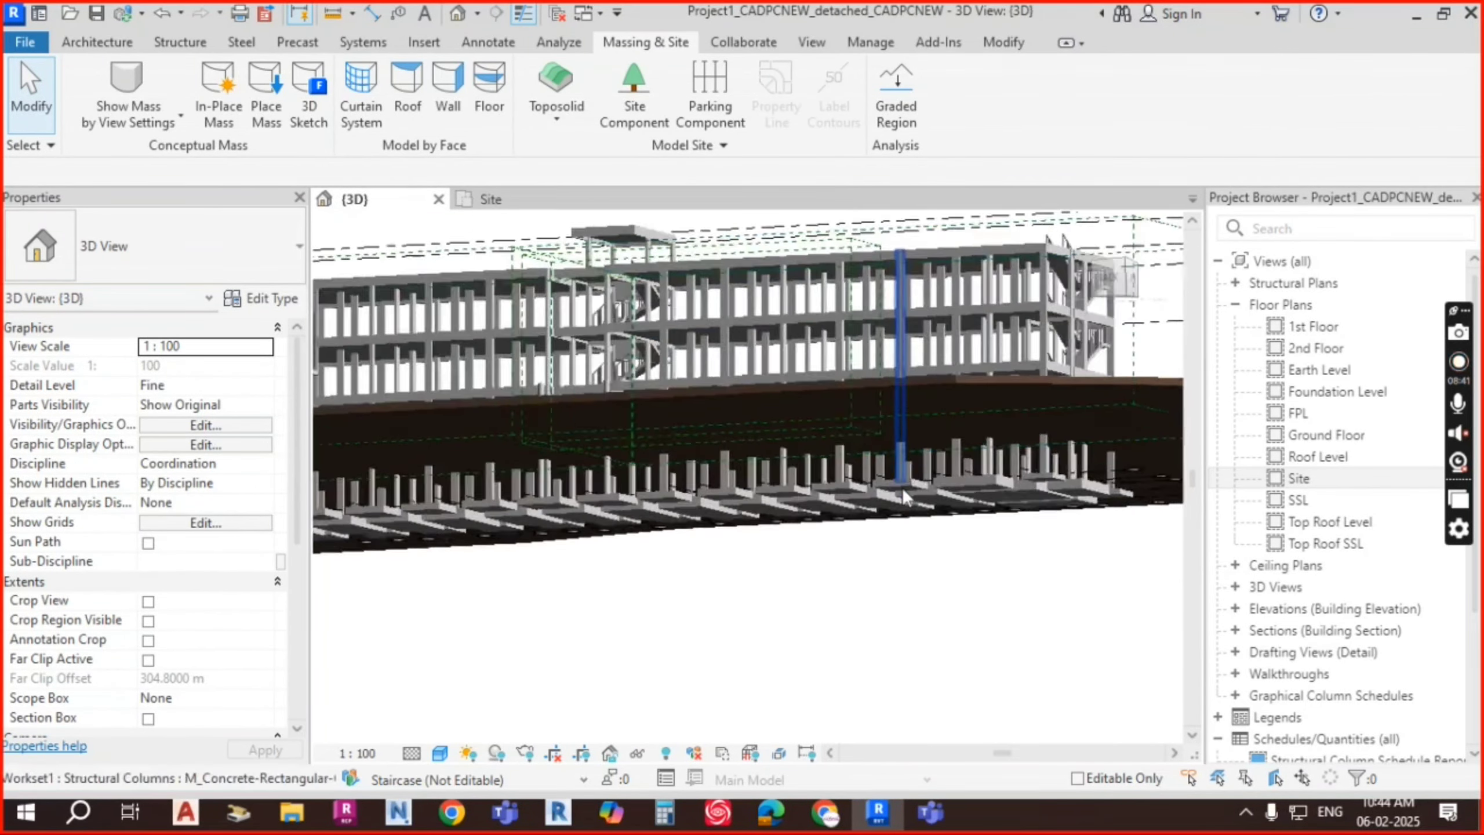
{"action": "middle_click_drag", "start_coordinate": [903, 488], "coordinate": [1066, 459], "text": "shift"}
{"action": "scroll", "coordinate": [1027, 473], "scroll_direction": "up", "scroll_amount": 5}
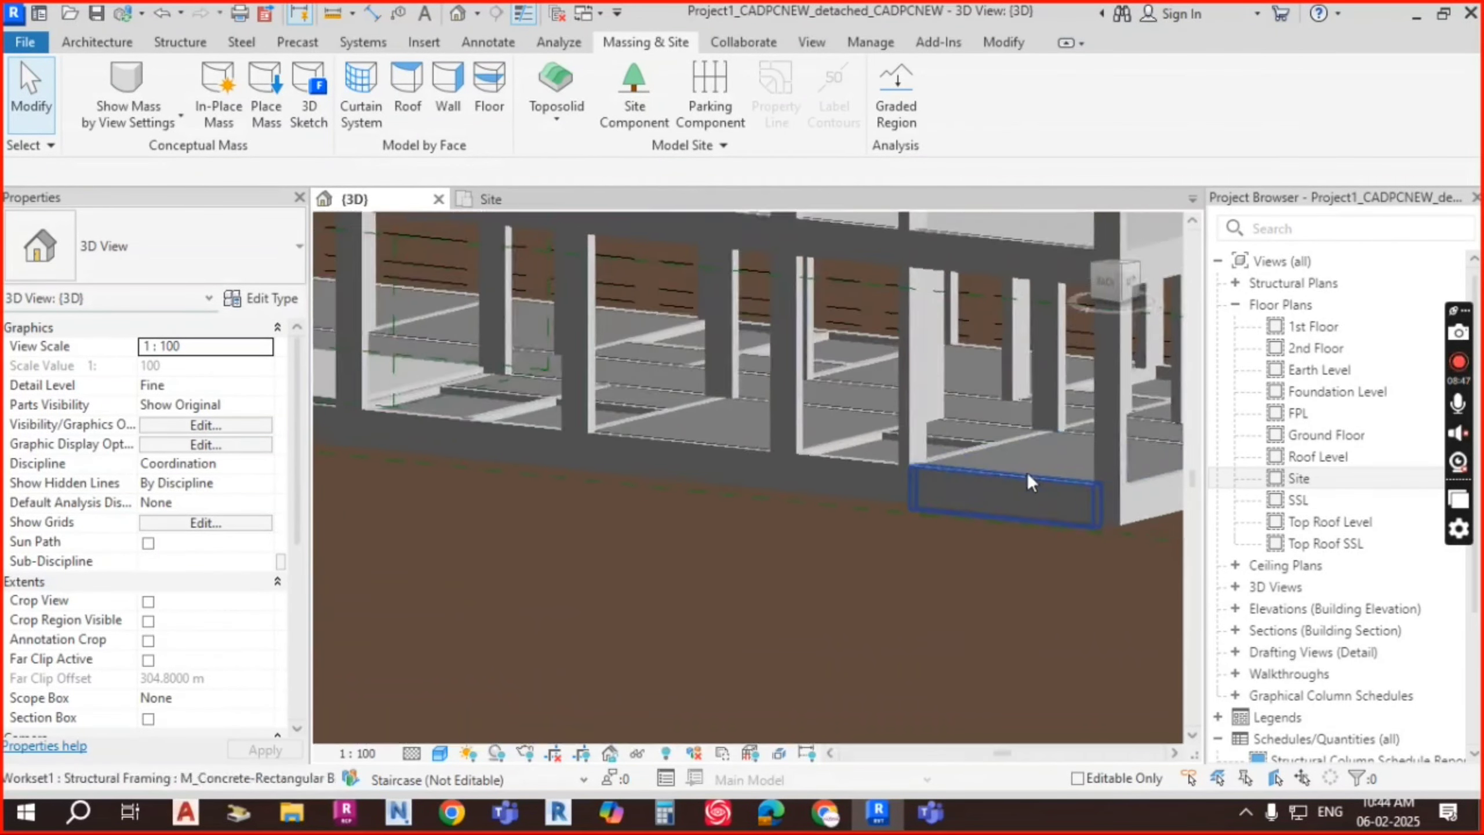
{"action": "scroll", "coordinate": [943, 485], "scroll_direction": "down", "scroll_amount": 4}
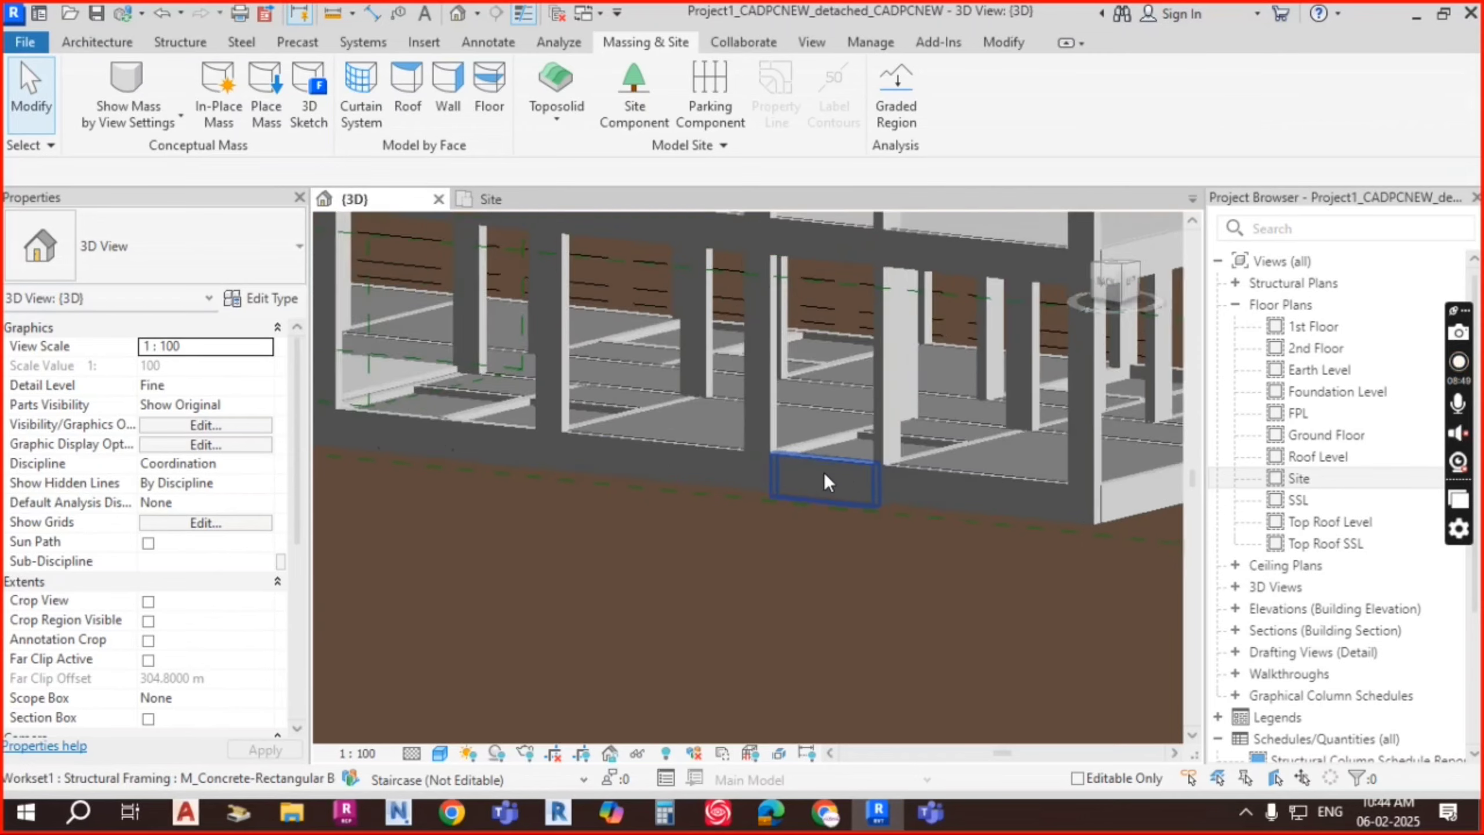
{"action": "left_click", "coordinate": [824, 473]}
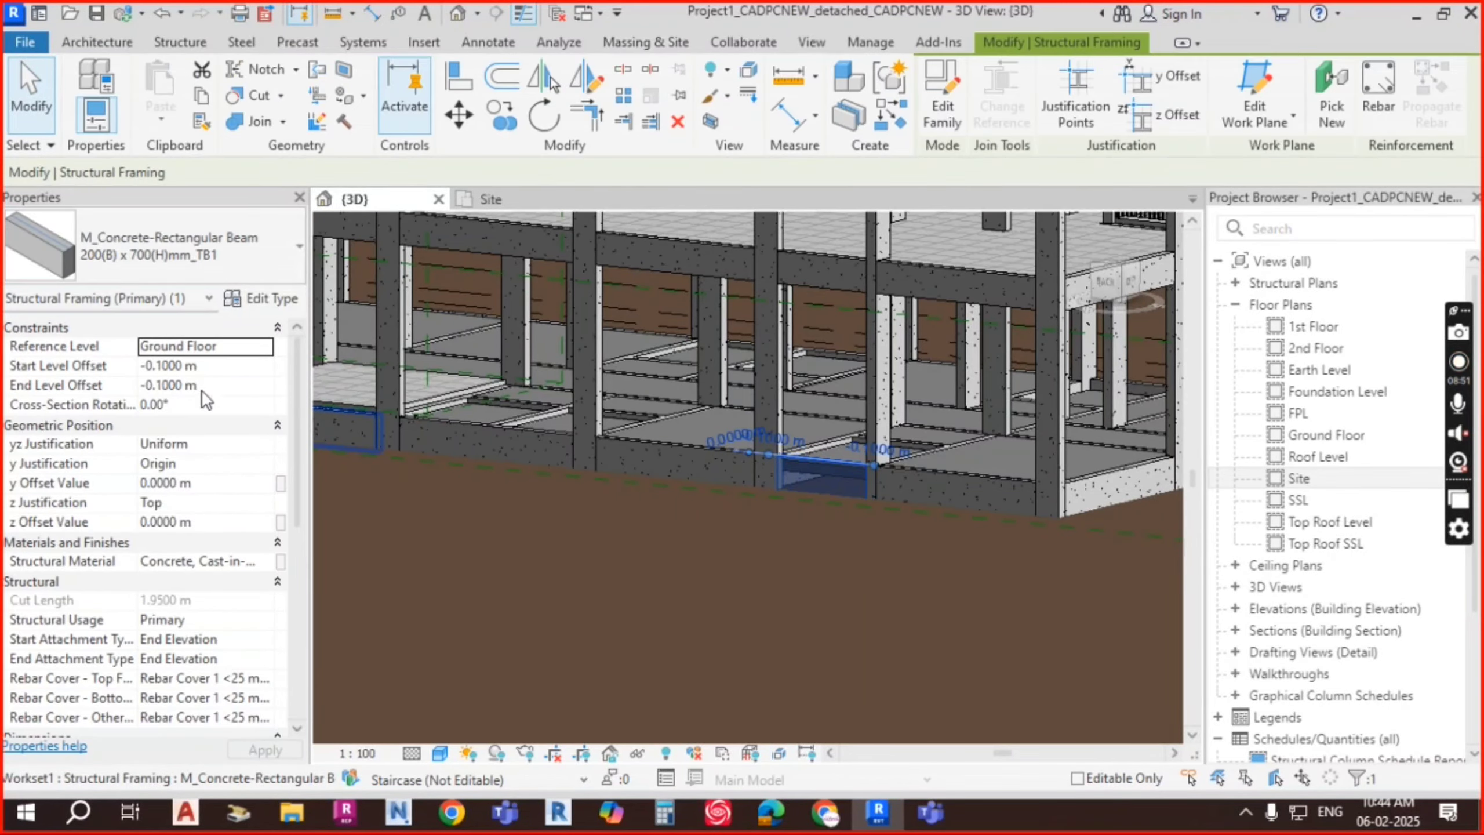
{"action": "key", "text": "Escape"}
Step: Orbit beneath and around the site, then select the 500 mm toposolid terrain
{"action": "middle_click_drag", "start_coordinate": [891, 479], "coordinate": [977, 481], "text": "shift"}
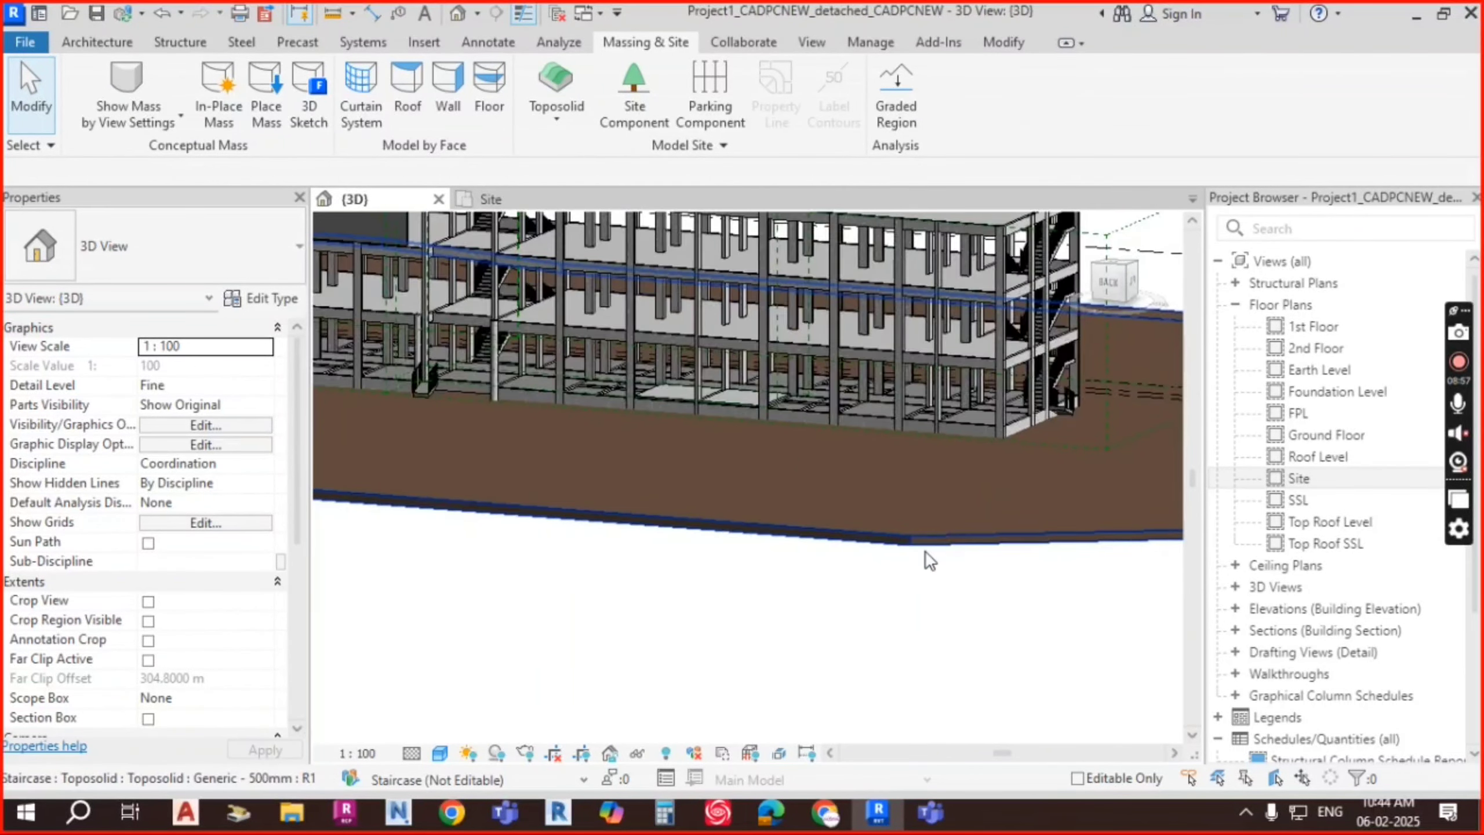
{"action": "scroll", "coordinate": [925, 553], "scroll_direction": "up", "scroll_amount": 3}
{"action": "scroll", "coordinate": [914, 535], "scroll_direction": "up", "scroll_amount": 2}
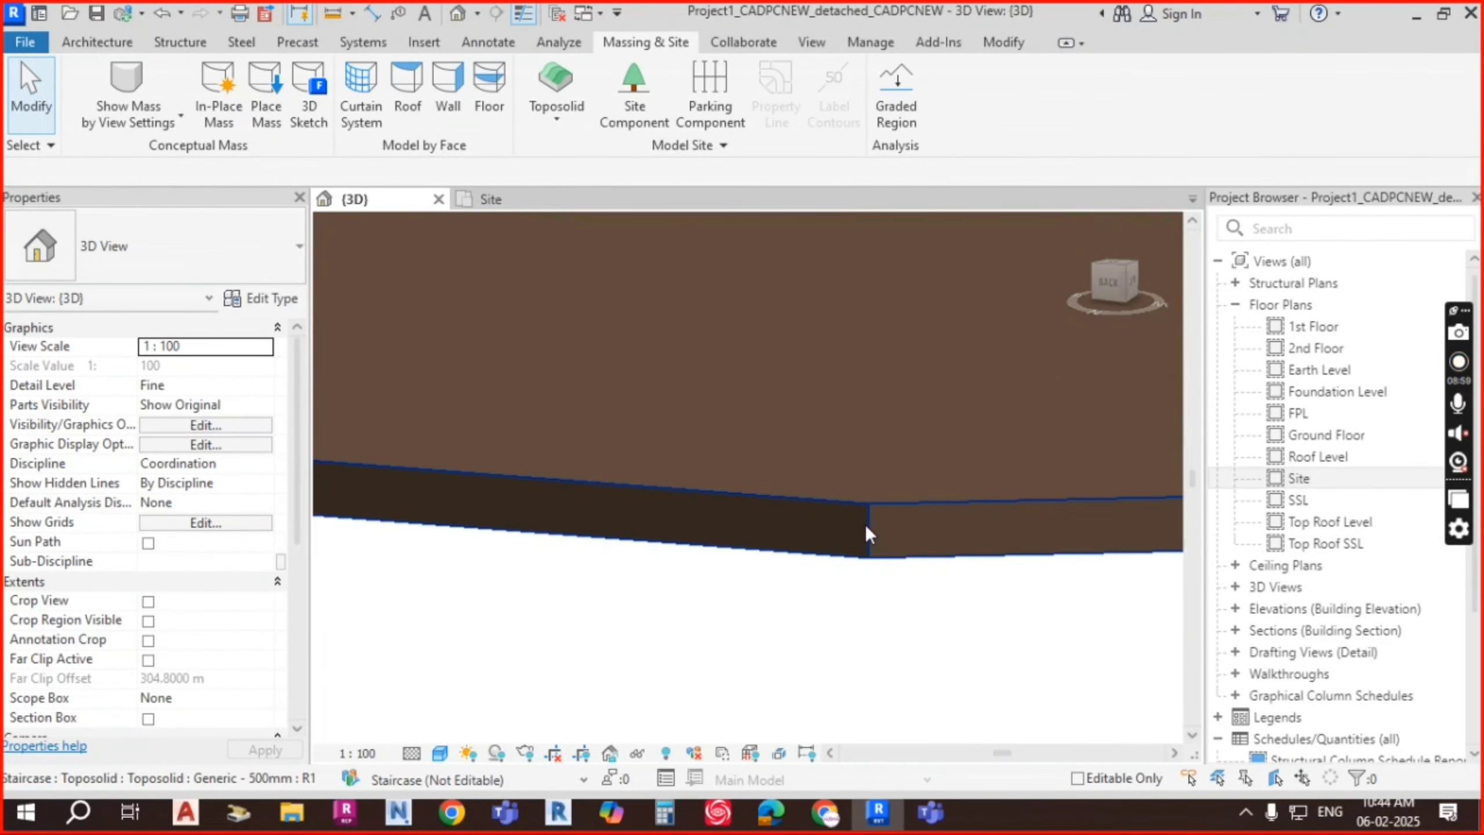
{"action": "scroll", "coordinate": [900, 455], "scroll_direction": "down", "scroll_amount": 4}
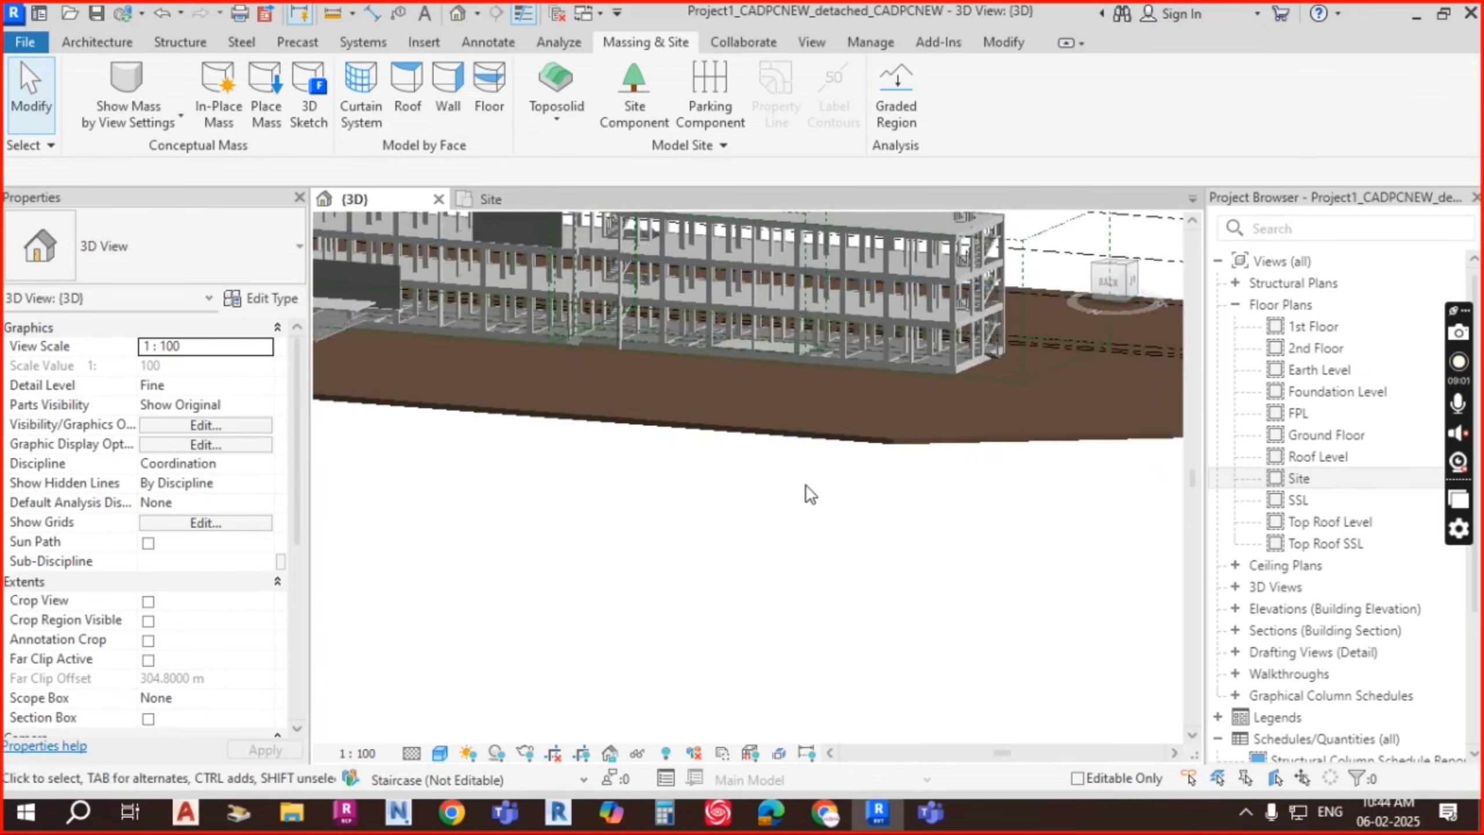
{"action": "middle_click_drag", "start_coordinate": [809, 494], "coordinate": [818, 418], "text": "shift"}
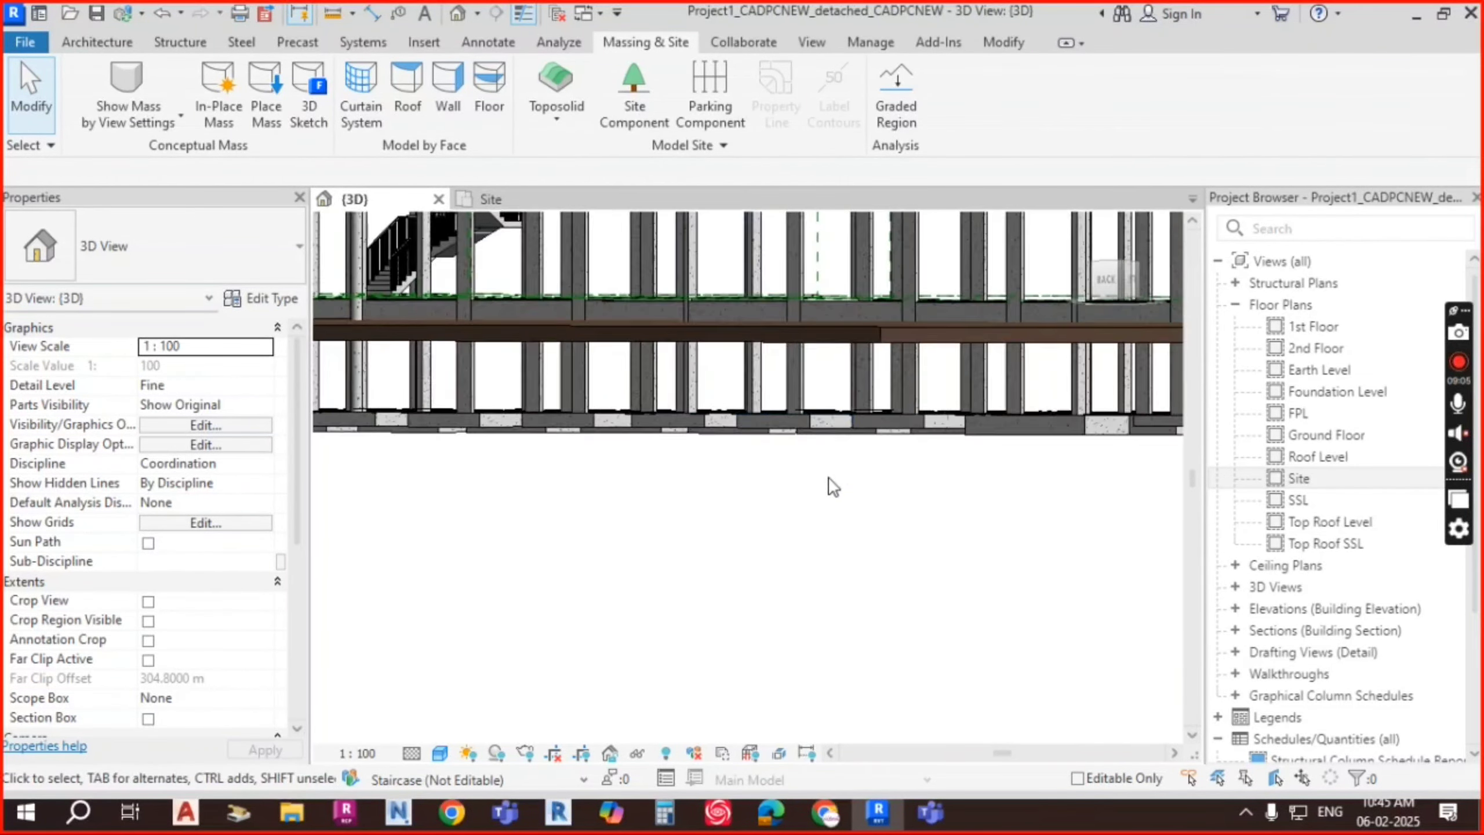
{"action": "middle_click_drag", "start_coordinate": [833, 487], "coordinate": [905, 503], "text": "shift"}
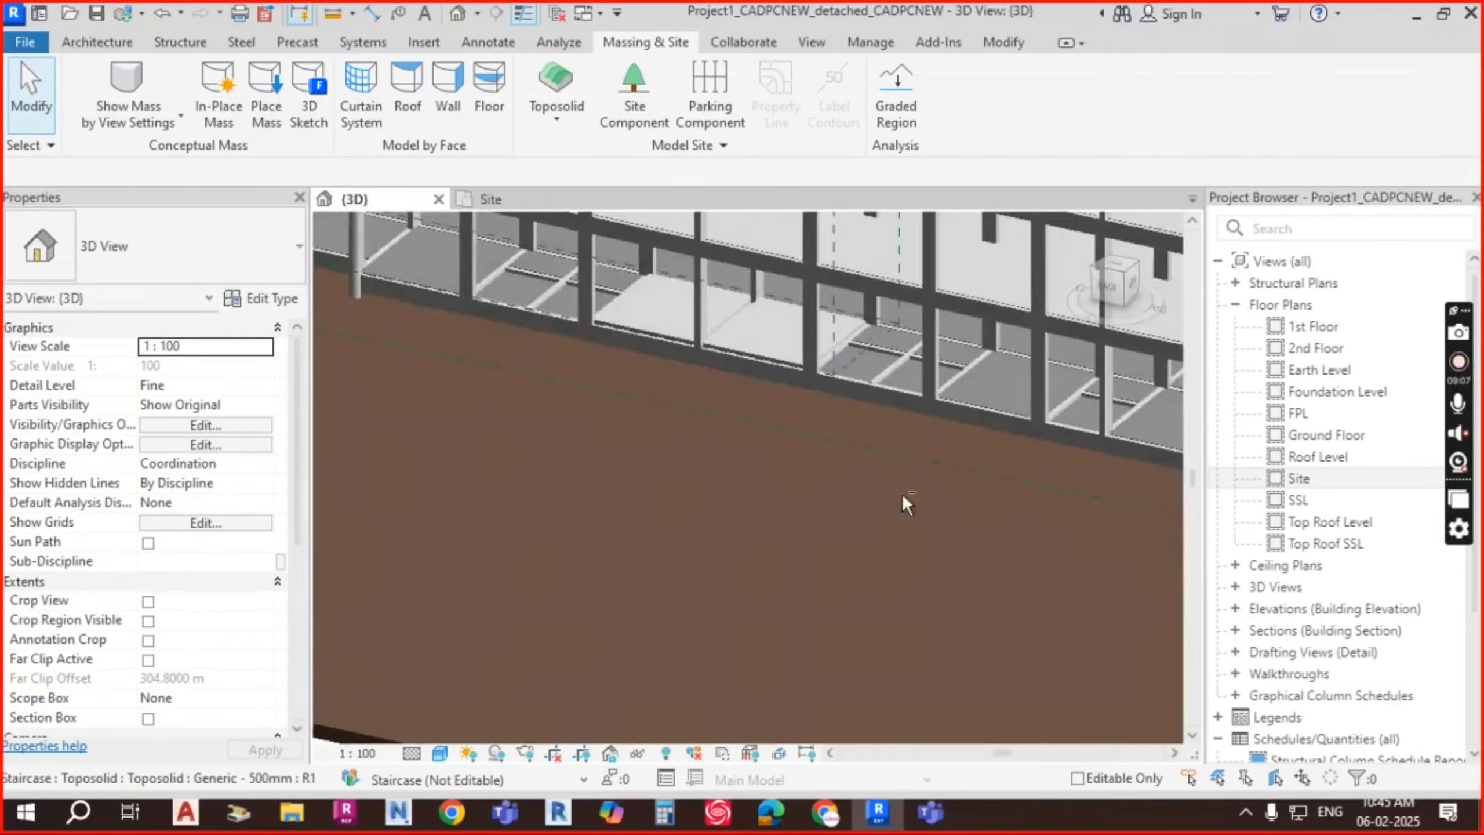
{"action": "scroll", "coordinate": [903, 494], "scroll_direction": "down", "scroll_amount": 7}
{"action": "middle_click_drag", "start_coordinate": [669, 480], "coordinate": [782, 547], "text": "shift"}
{"action": "scroll", "coordinate": [784, 467], "scroll_direction": "up", "scroll_amount": 2}
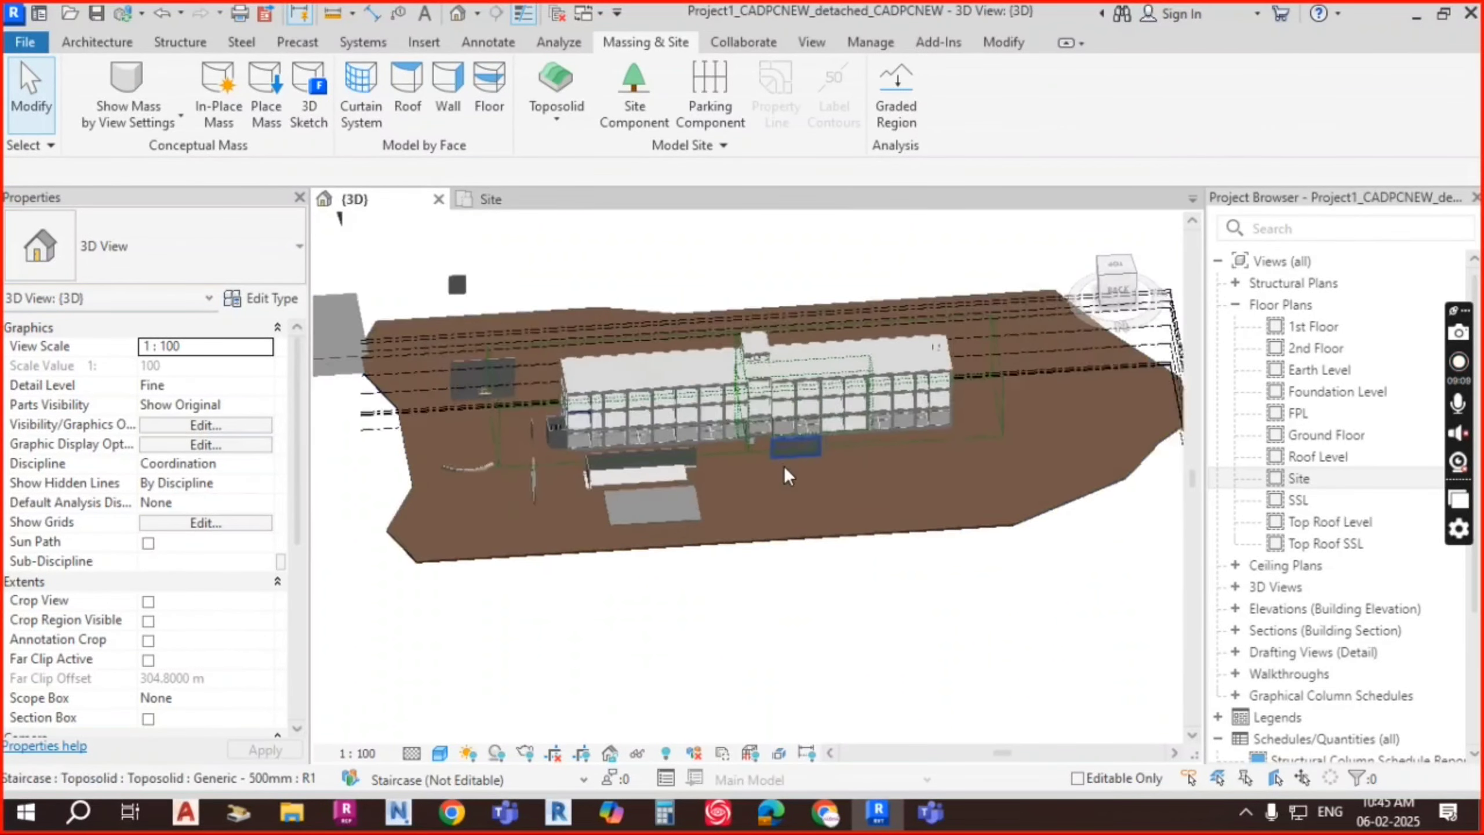
{"action": "middle_click_drag", "start_coordinate": [784, 467], "coordinate": [900, 532], "text": "shift"}
{"action": "scroll", "coordinate": [798, 404], "scroll_direction": "down", "scroll_amount": 3}
{"action": "scroll", "coordinate": [629, 338], "scroll_direction": "up", "scroll_amount": 1}
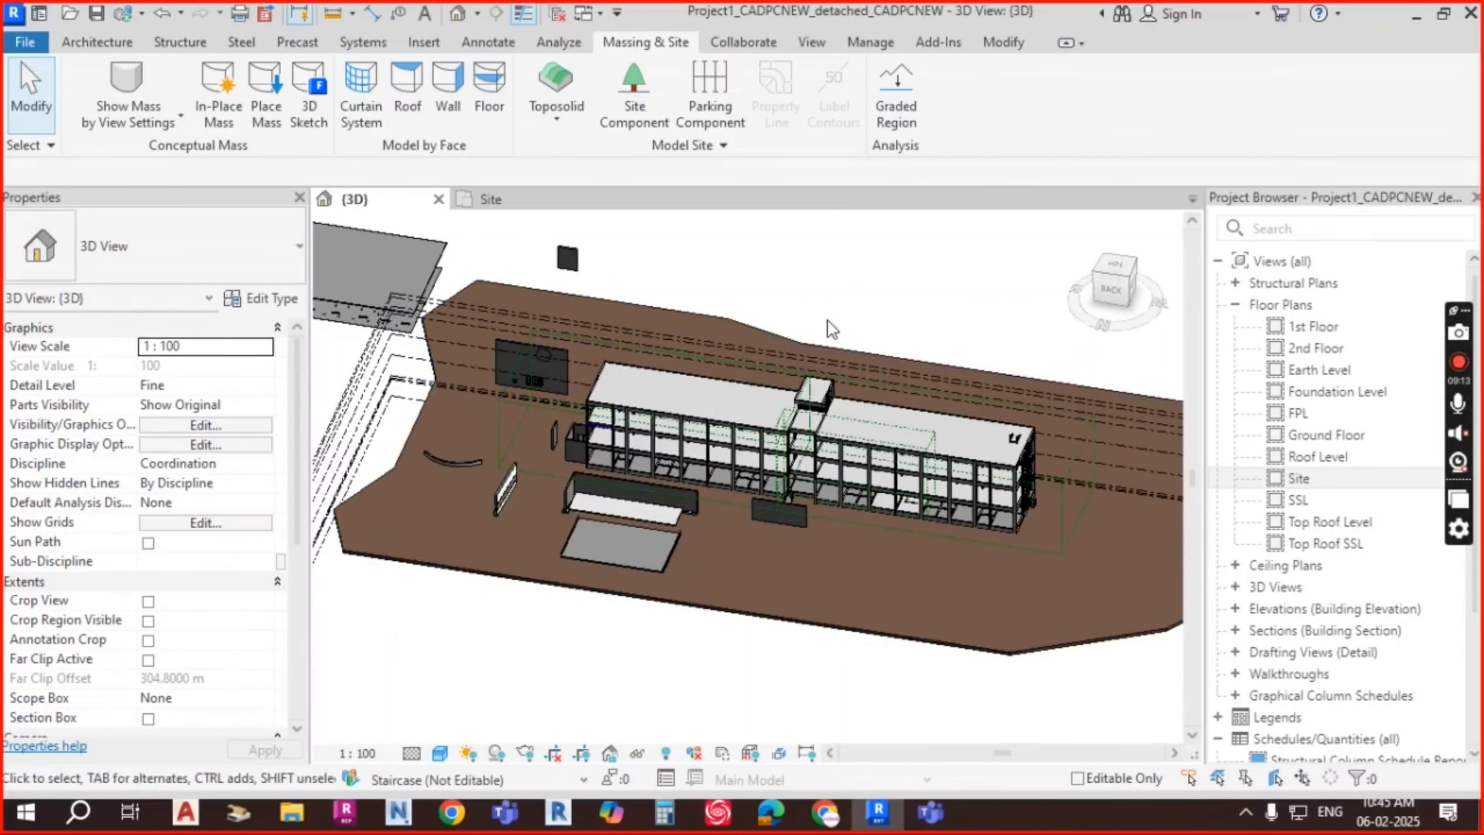
{"action": "scroll", "coordinate": [798, 586], "scroll_direction": "up", "scroll_amount": 5}
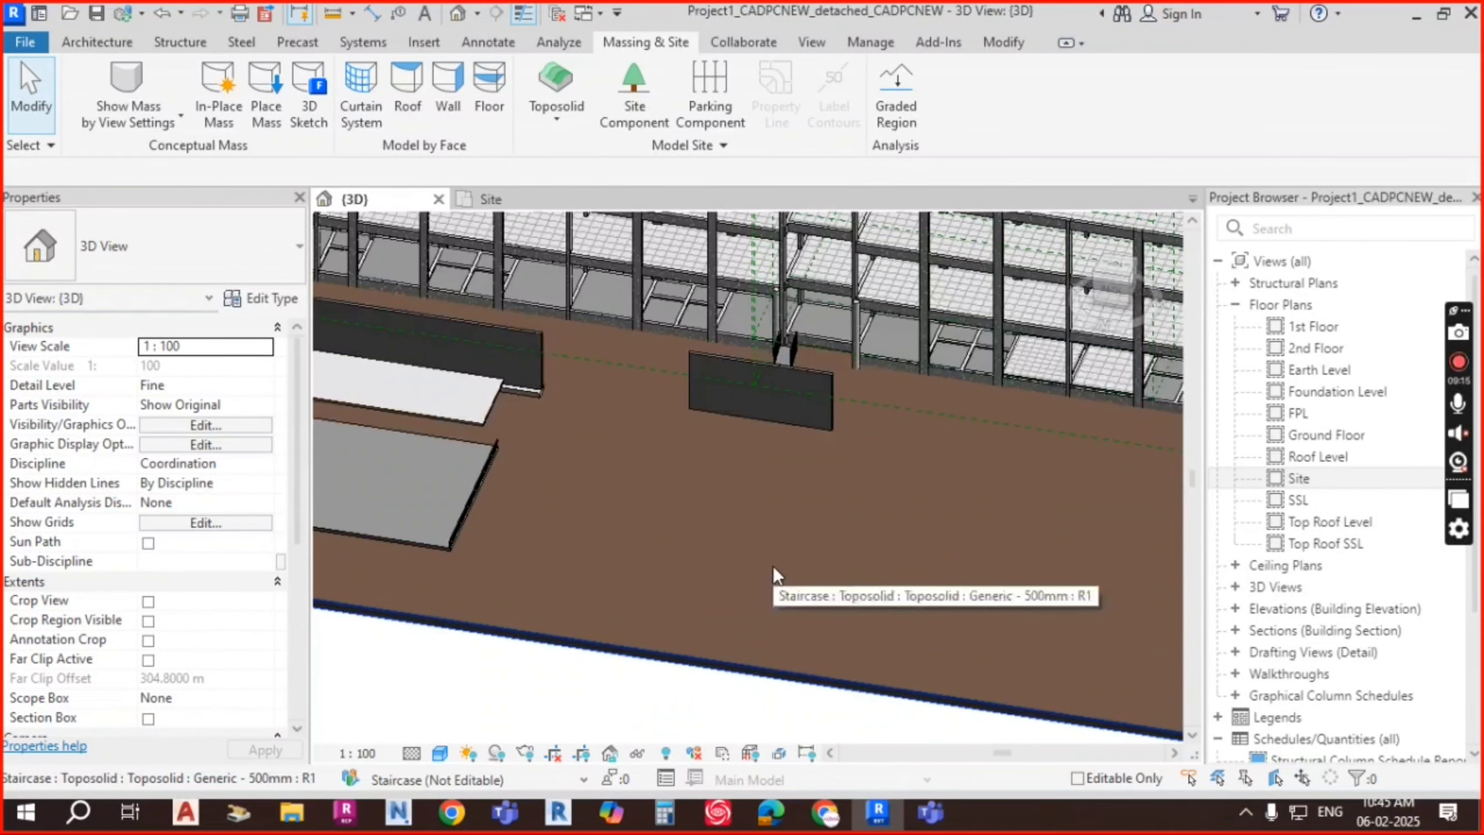
{"action": "left_click", "coordinate": [775, 564]}
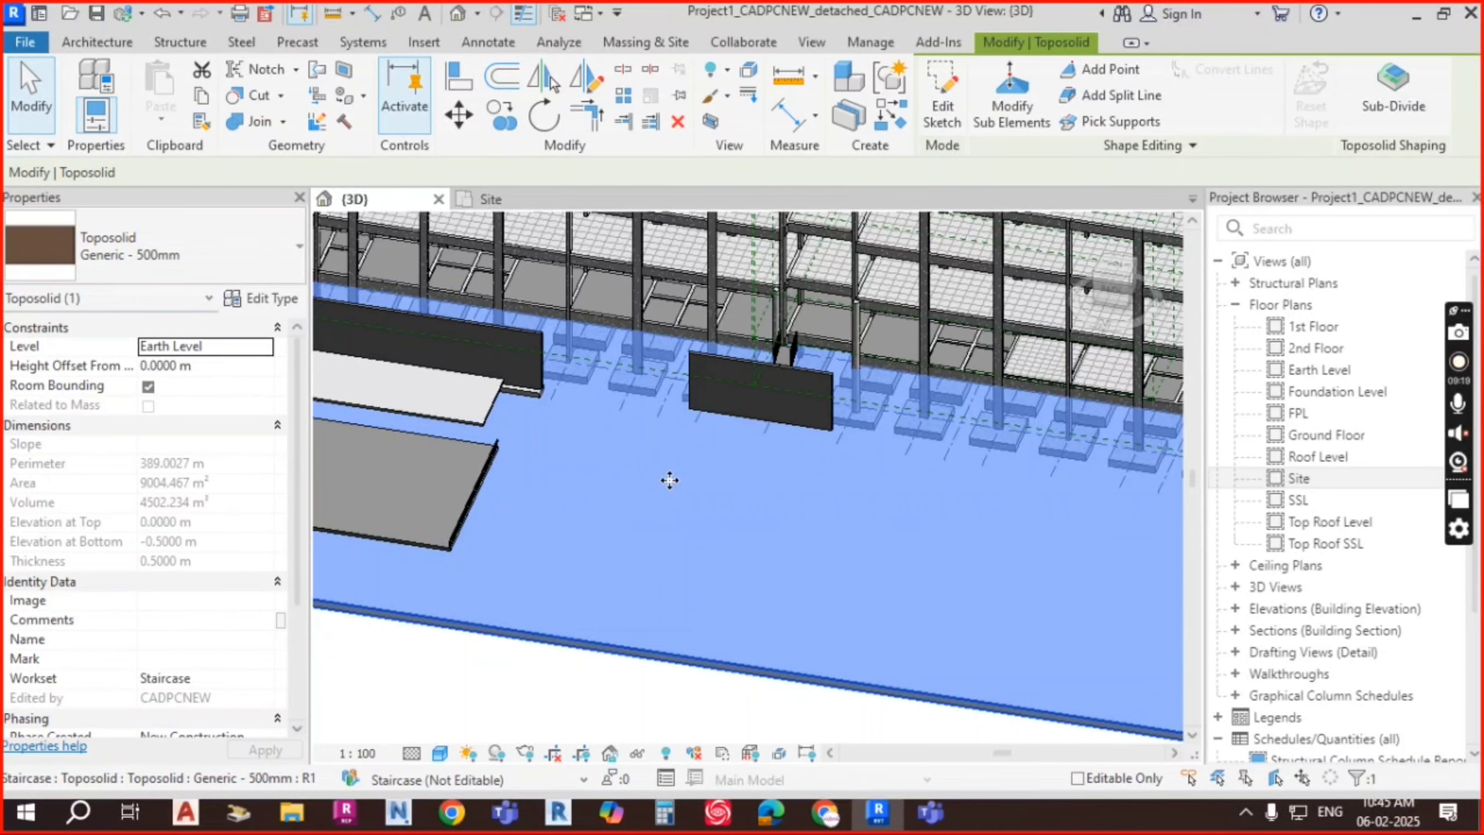
Step: Orbit and pan around the site, reselecting the toposolid from a lower side view
{"action": "scroll", "coordinate": [672, 481], "scroll_direction": "down", "scroll_amount": 5}
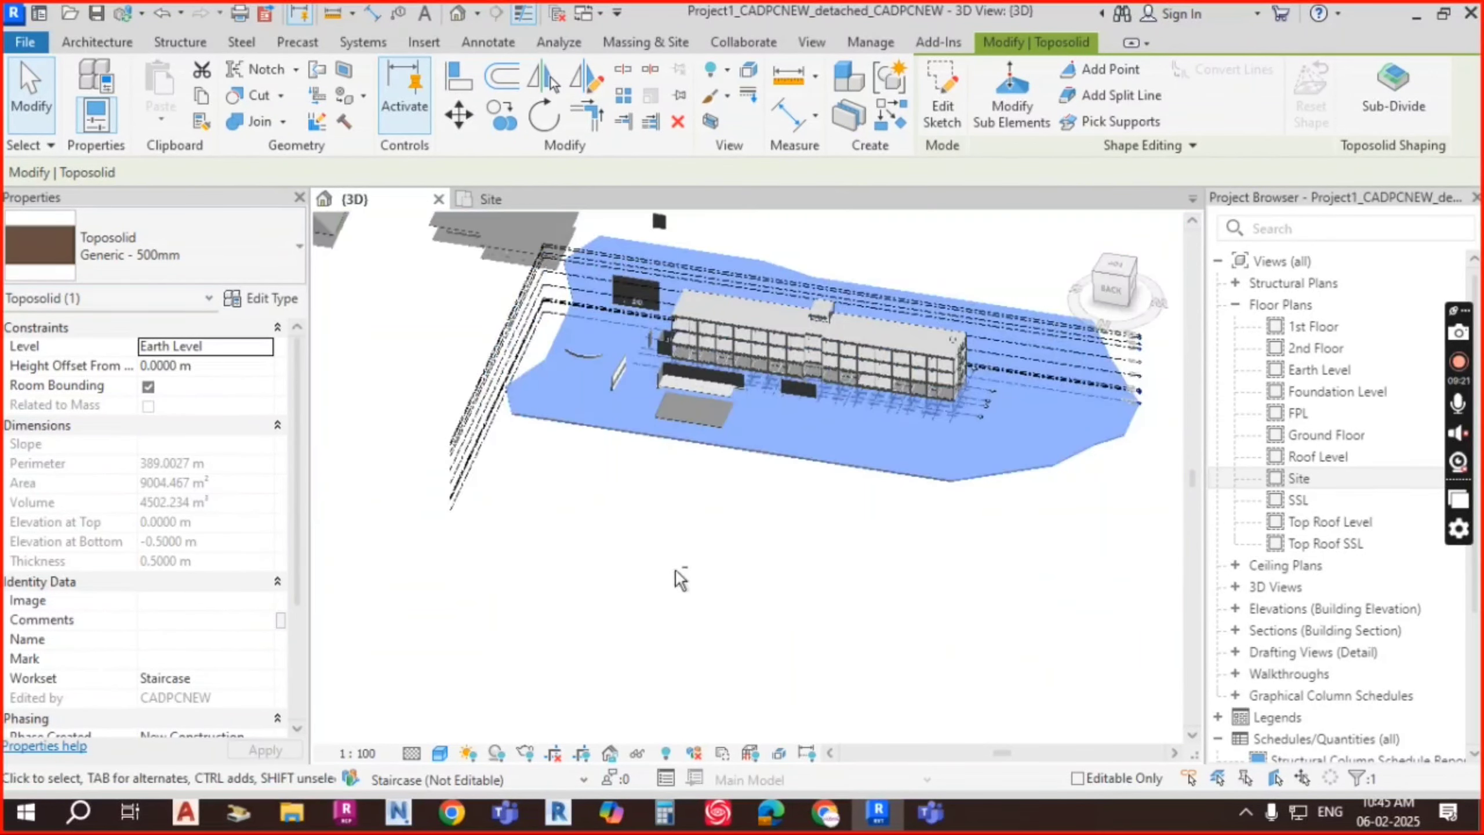
{"action": "middle_click_drag", "start_coordinate": [676, 571], "coordinate": [661, 508], "text": "shift"}
{"action": "scroll", "coordinate": [879, 421], "scroll_direction": "up", "scroll_amount": 3}
{"action": "middle_click_drag", "start_coordinate": [879, 422], "coordinate": [816, 528]}
{"action": "key", "text": "Escape"}
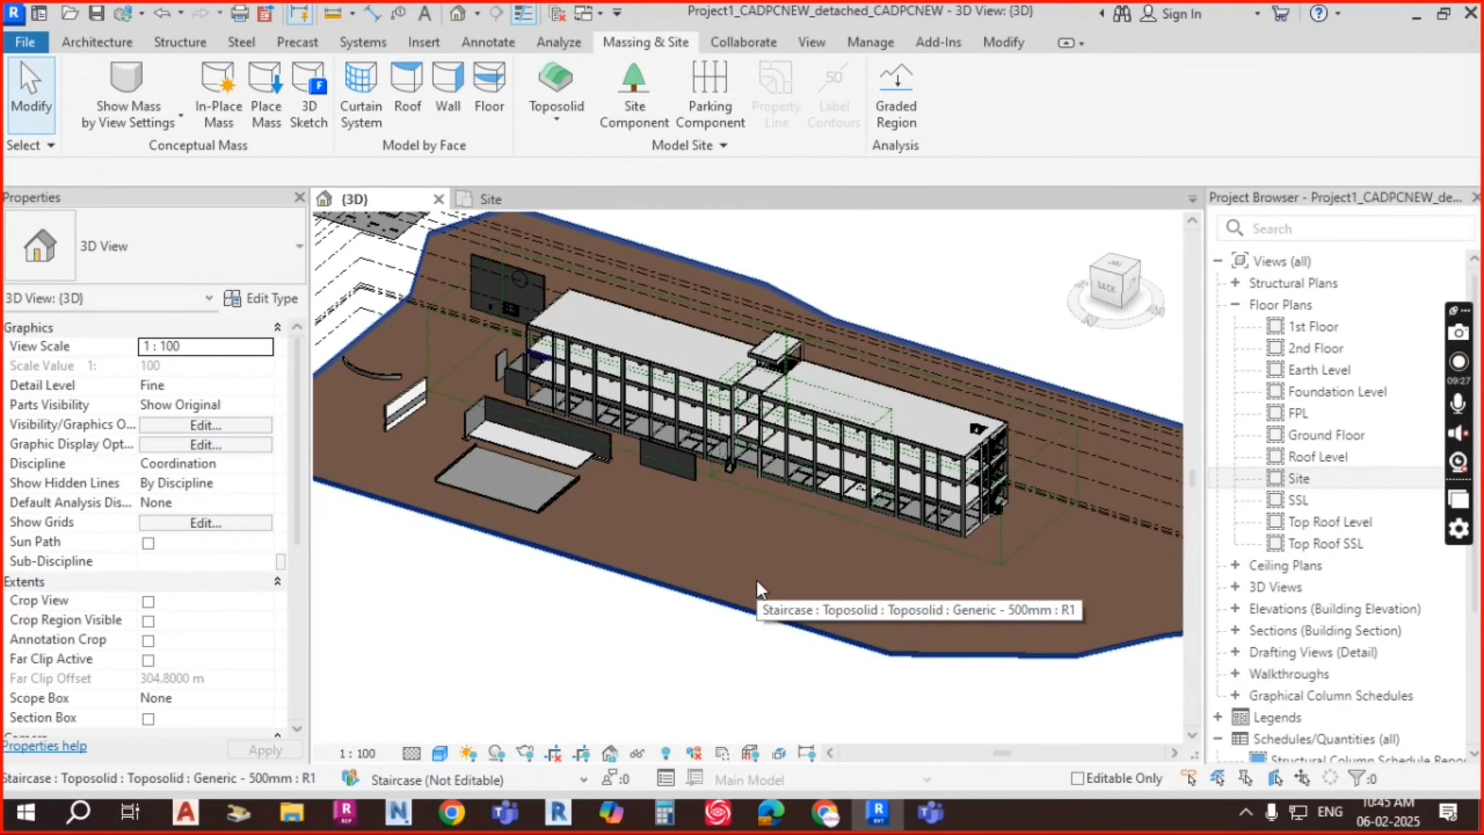
{"action": "middle_click_drag", "start_coordinate": [756, 580], "coordinate": [879, 561], "text": "shift"}
{"action": "left_click", "coordinate": [874, 563]}
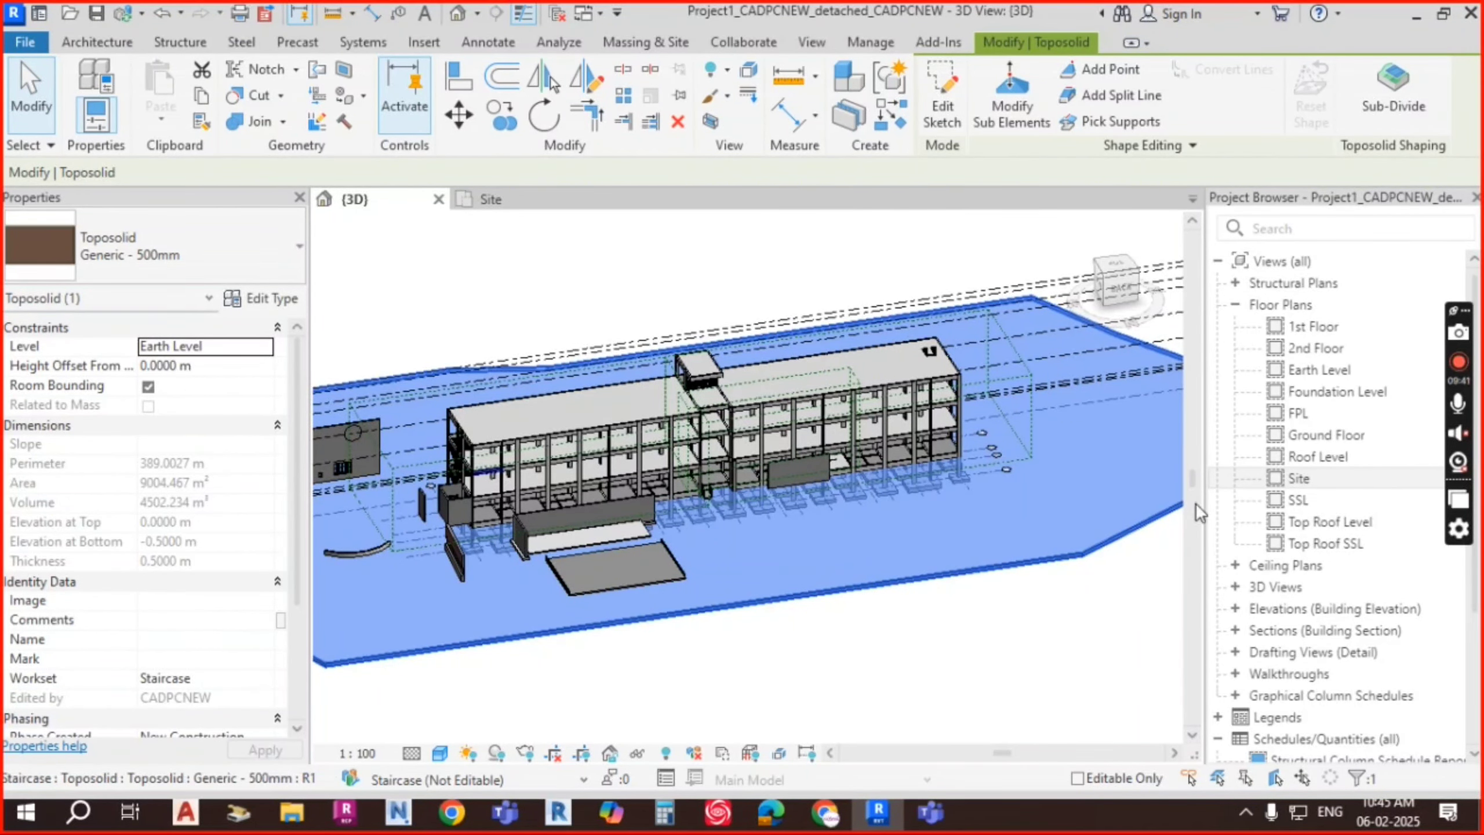
Step: Orbit to a rear view of the whole site and select the toposolid pad
{"action": "middle_click_drag", "start_coordinate": [987, 563], "coordinate": [908, 510]}
{"action": "scroll", "coordinate": [907, 510], "scroll_direction": "down", "scroll_amount": 2}
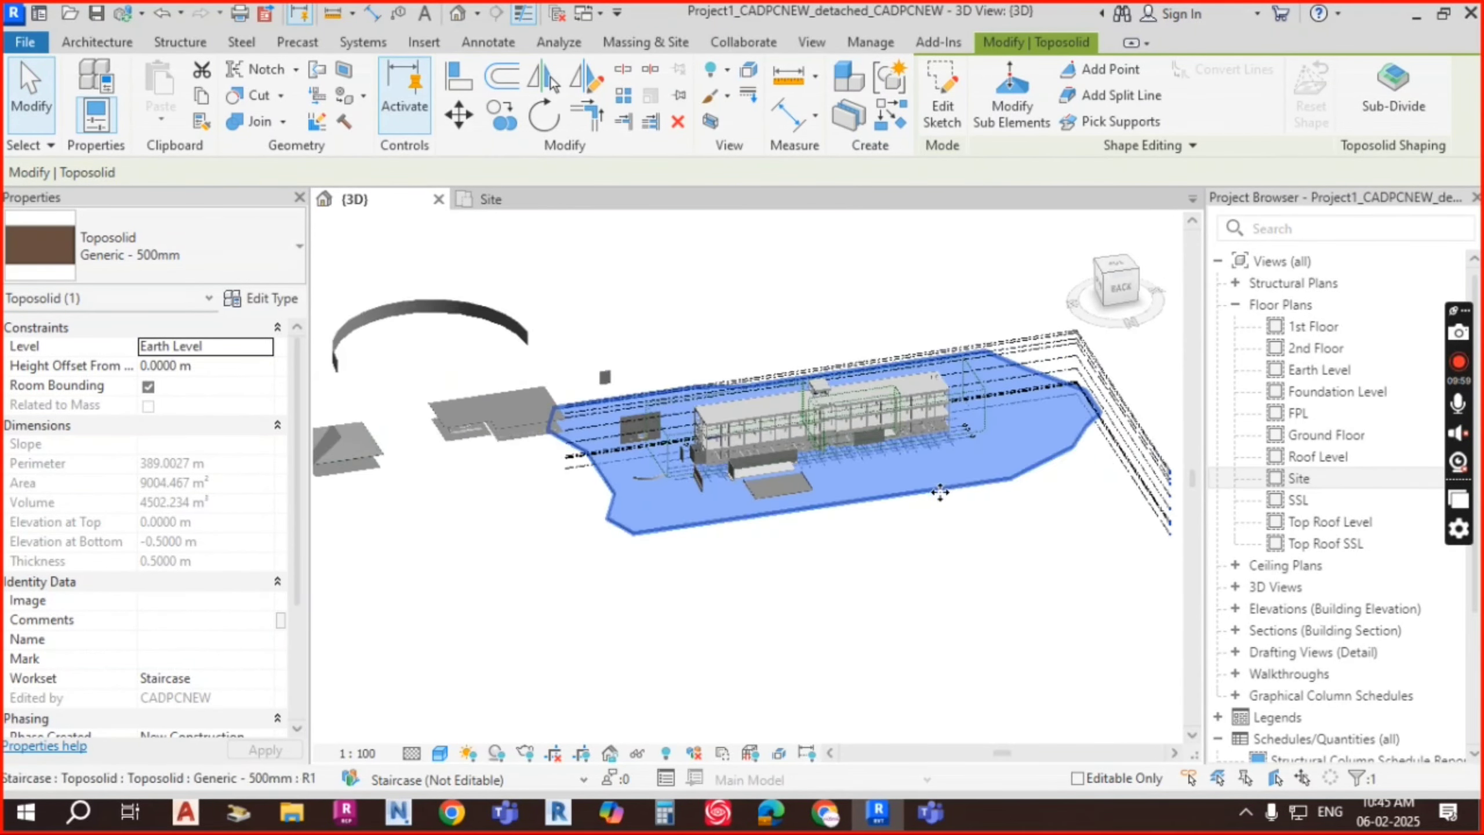
{"action": "middle_click_drag", "start_coordinate": [876, 544], "coordinate": [900, 462], "text": "shift"}
{"action": "scroll", "coordinate": [899, 462], "scroll_direction": "up", "scroll_amount": 2}
{"action": "key", "text": "Escape"}
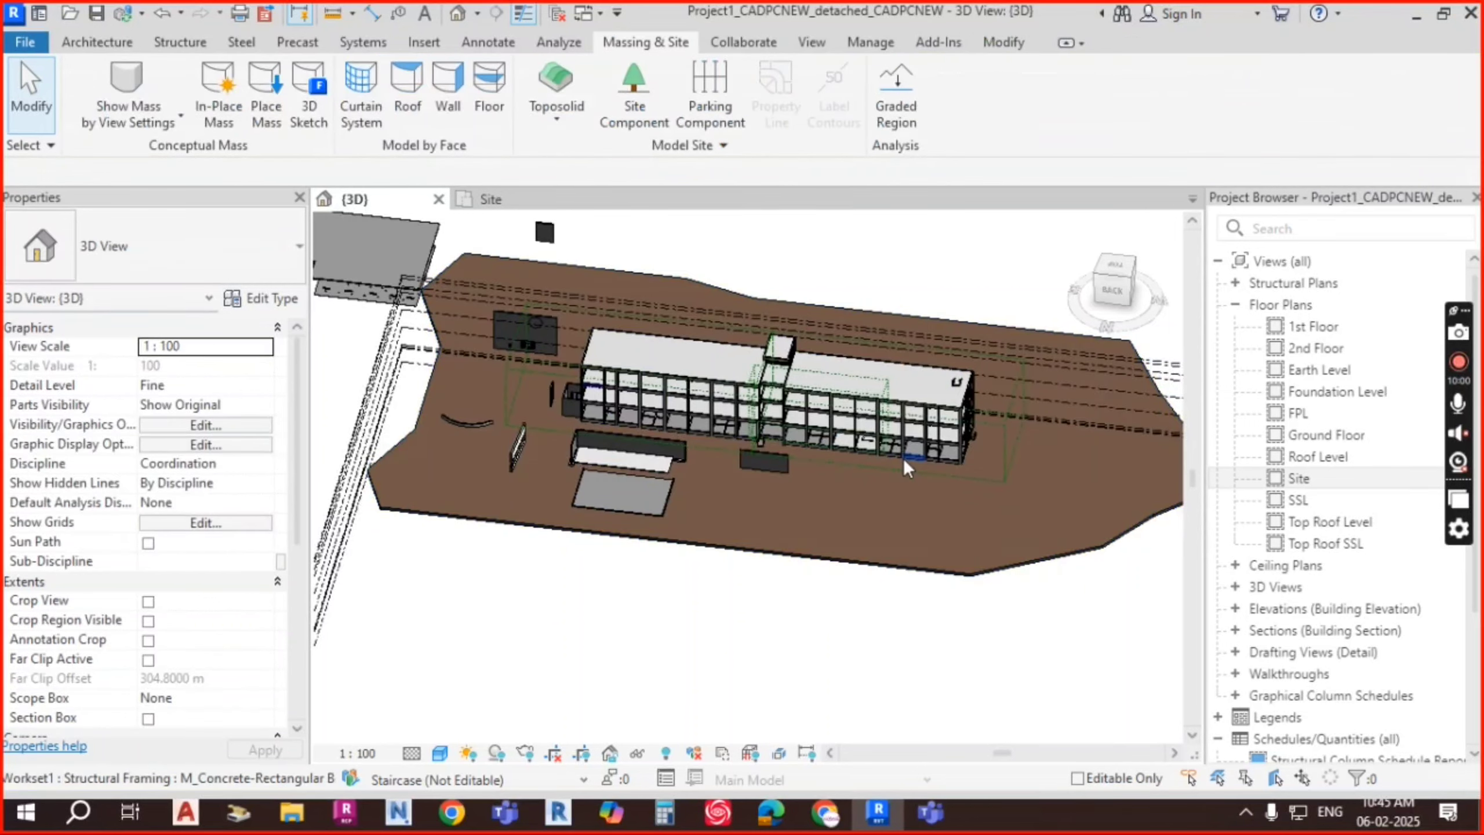
{"action": "middle_click_drag", "start_coordinate": [877, 555], "coordinate": [978, 545], "text": "shift"}
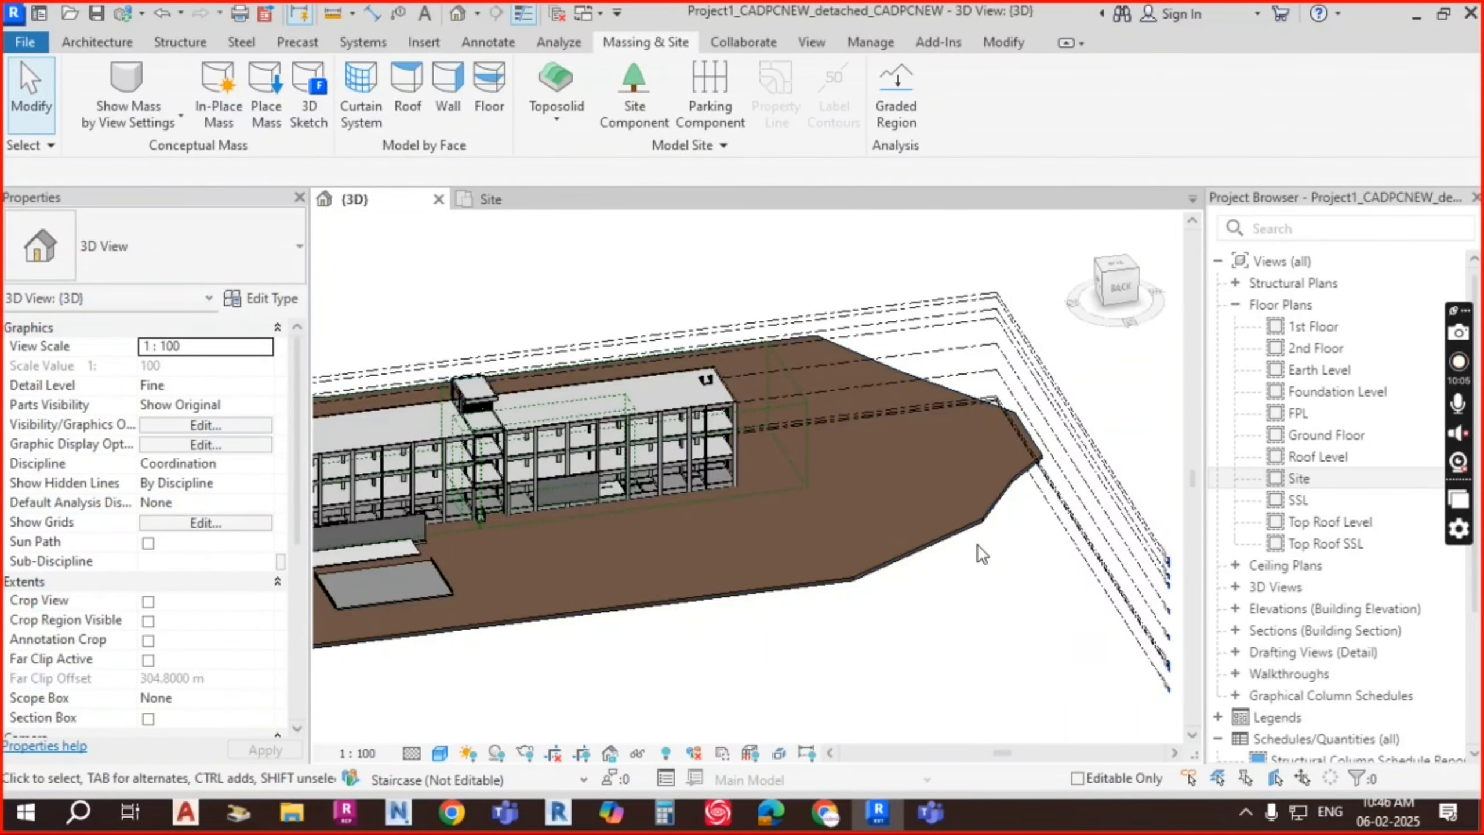
{"action": "left_click", "coordinate": [834, 524]}
{"action": "middle_click_drag", "start_coordinate": [834, 524], "coordinate": [879, 484], "text": "shift"}
{"action": "key", "text": "Escape"}
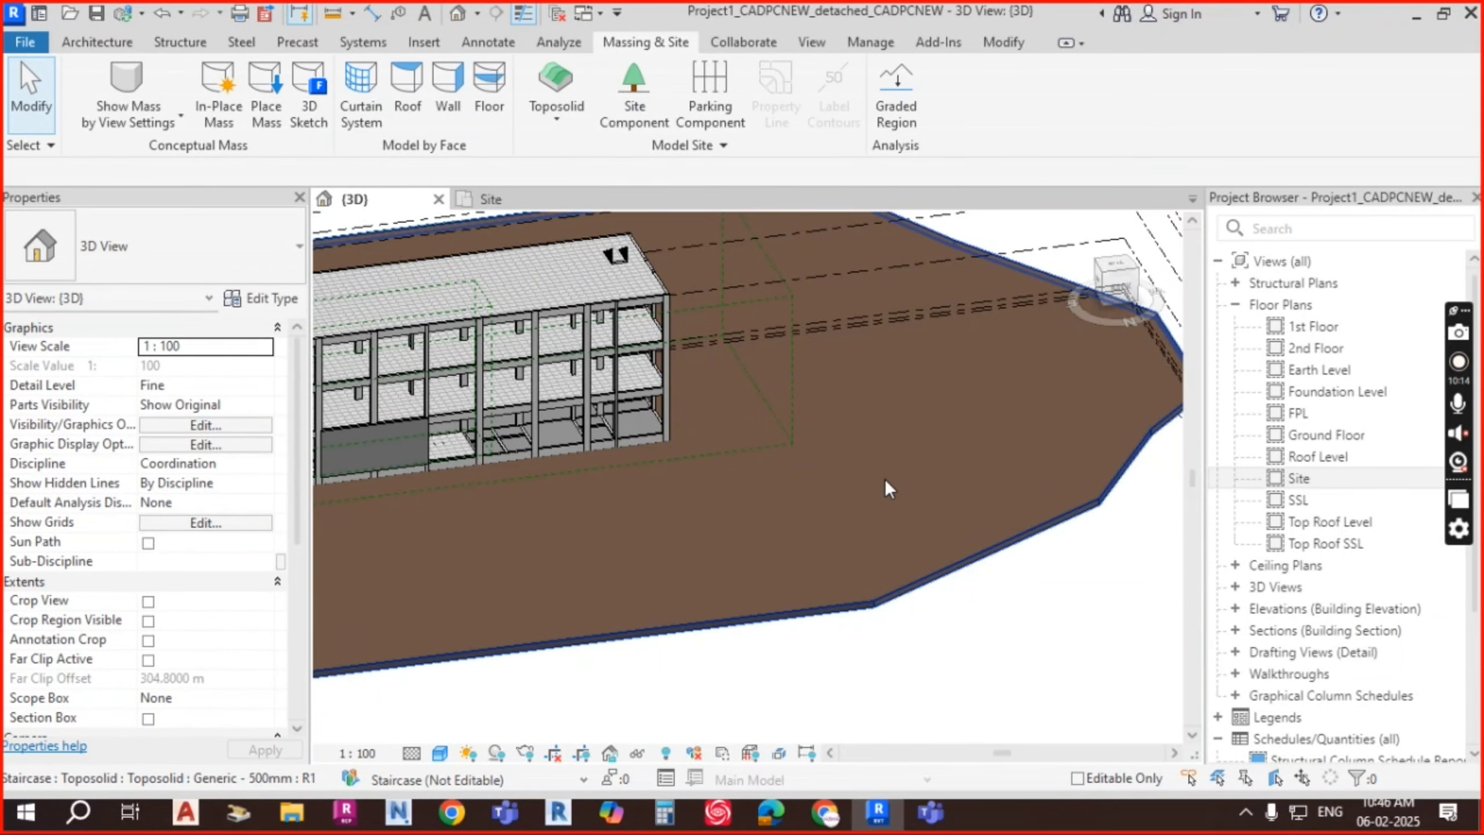
{"action": "middle_click_drag", "start_coordinate": [884, 479], "coordinate": [996, 516], "text": "shift"}
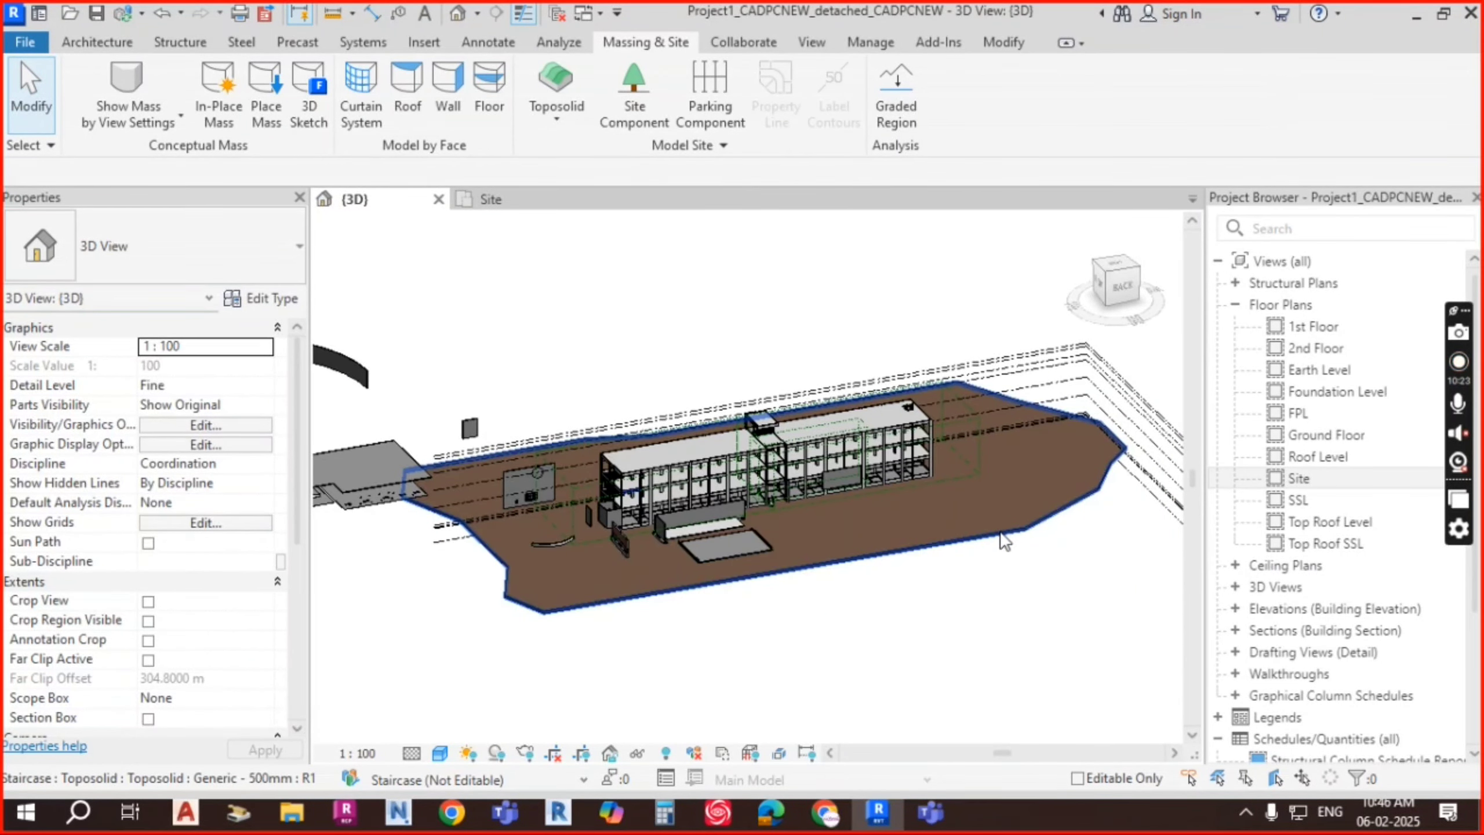
{"action": "left_click", "coordinate": [1004, 541]}
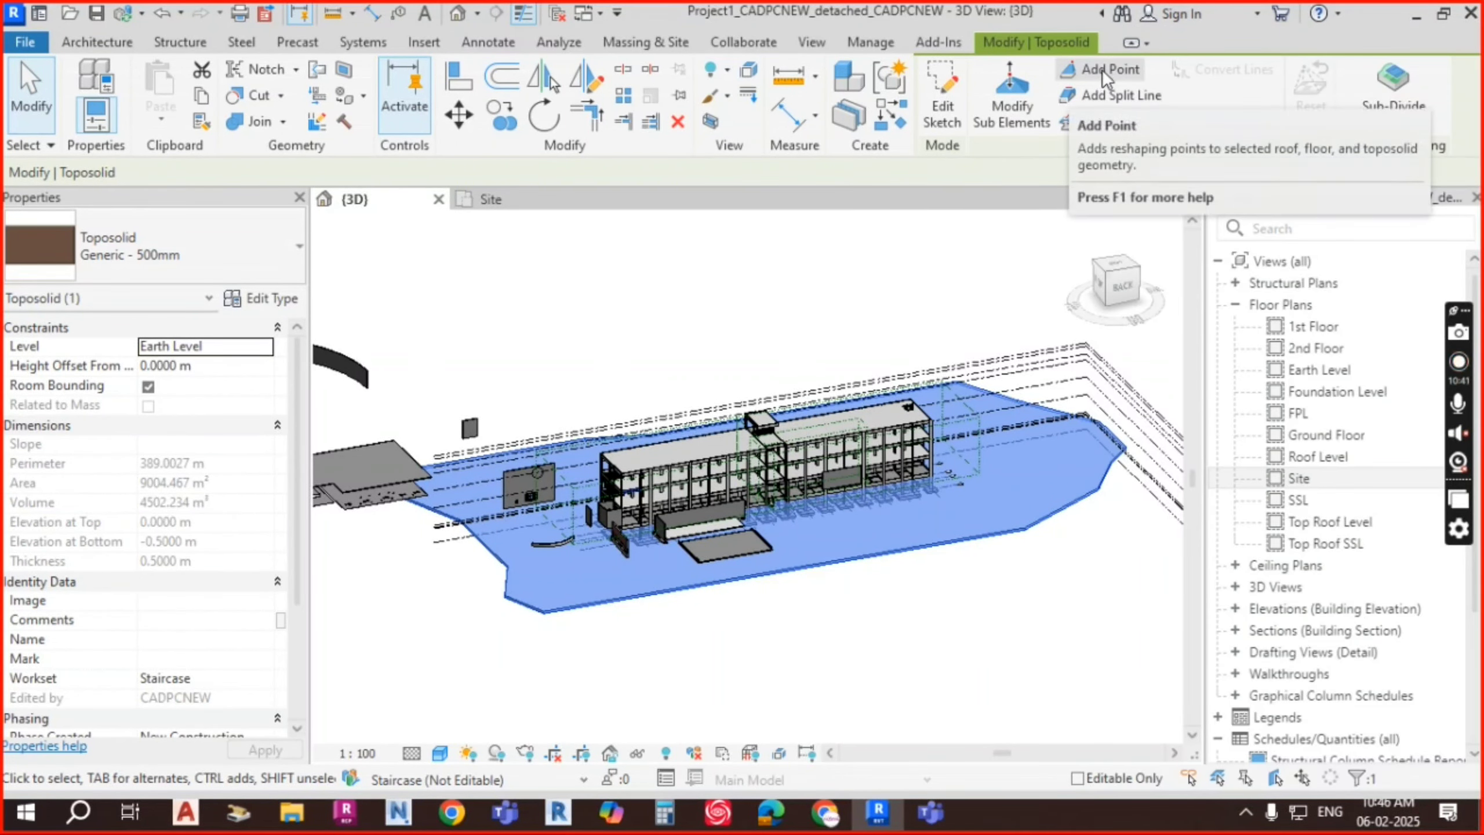
Step: Activate Add Point on the toposolid and pick its left corner point
{"action": "left_click", "coordinate": [1102, 70]}
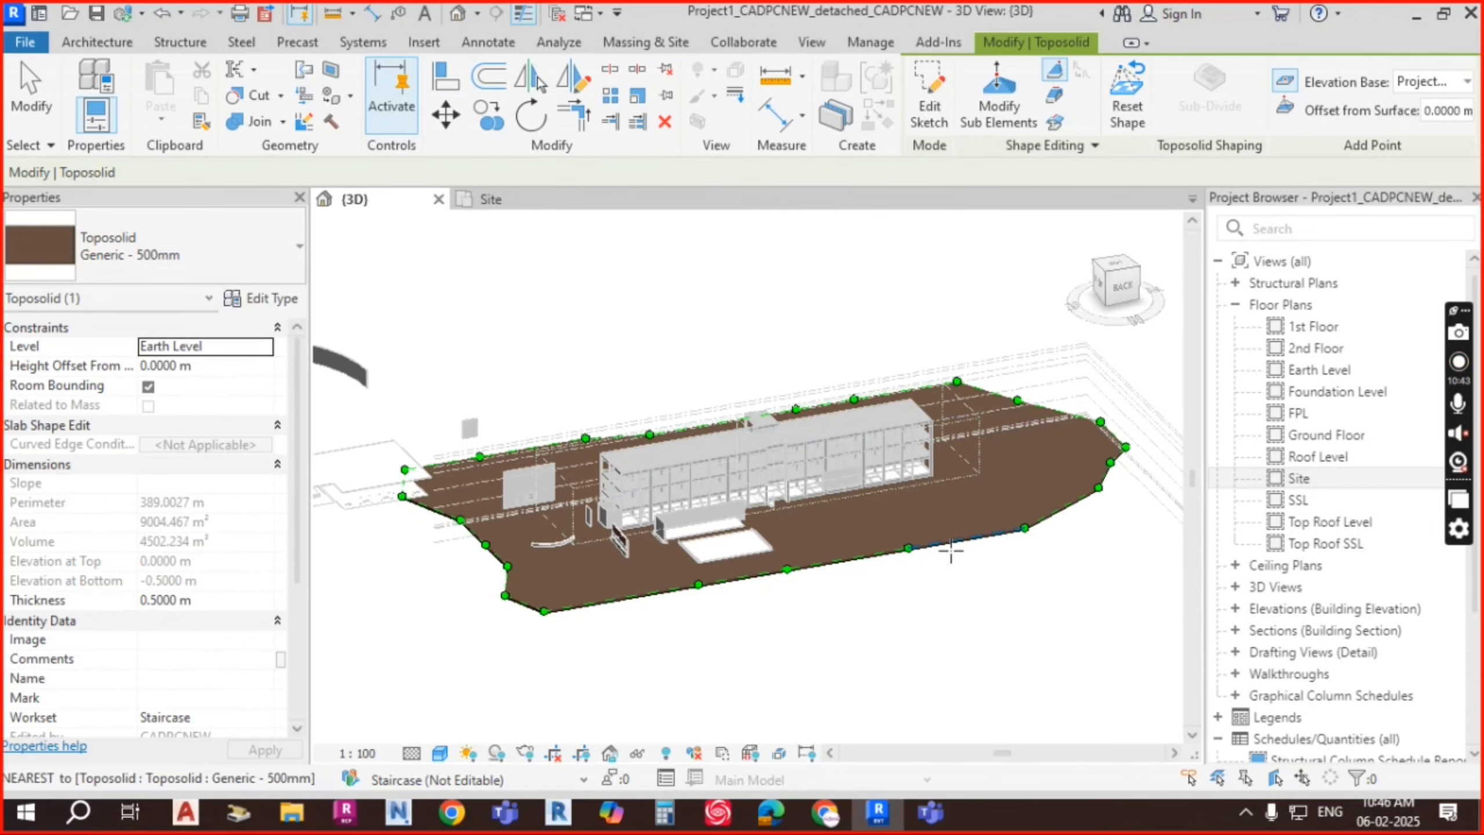
{"action": "scroll", "coordinate": [889, 595], "scroll_direction": "up", "scroll_amount": 3}
{"action": "scroll", "coordinate": [585, 586], "scroll_direction": "down", "scroll_amount": 1}
{"action": "scroll", "coordinate": [766, 589], "scroll_direction": "down", "scroll_amount": 1}
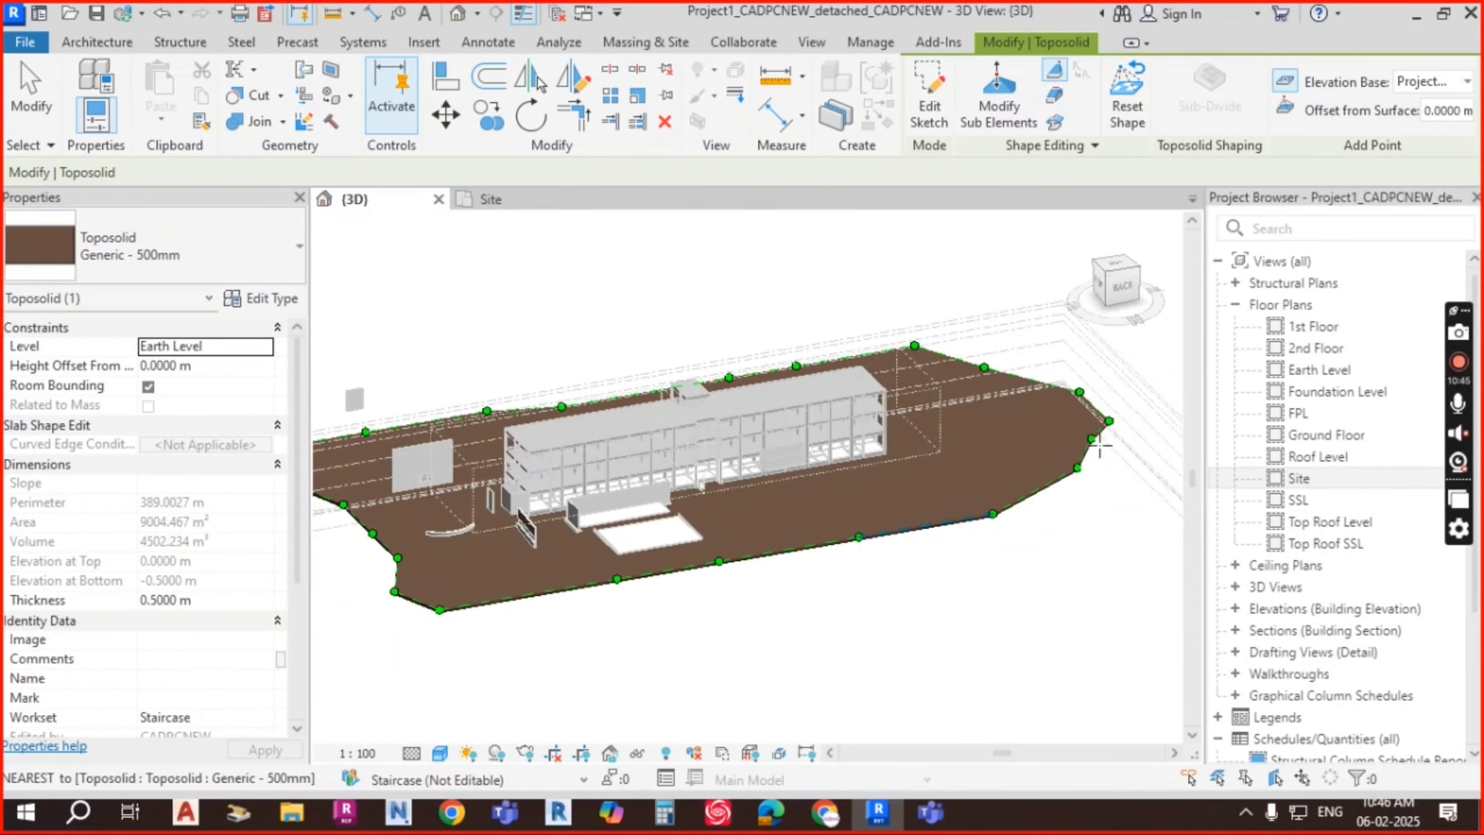
{"action": "middle_click_drag", "start_coordinate": [435, 391], "coordinate": [686, 367]}
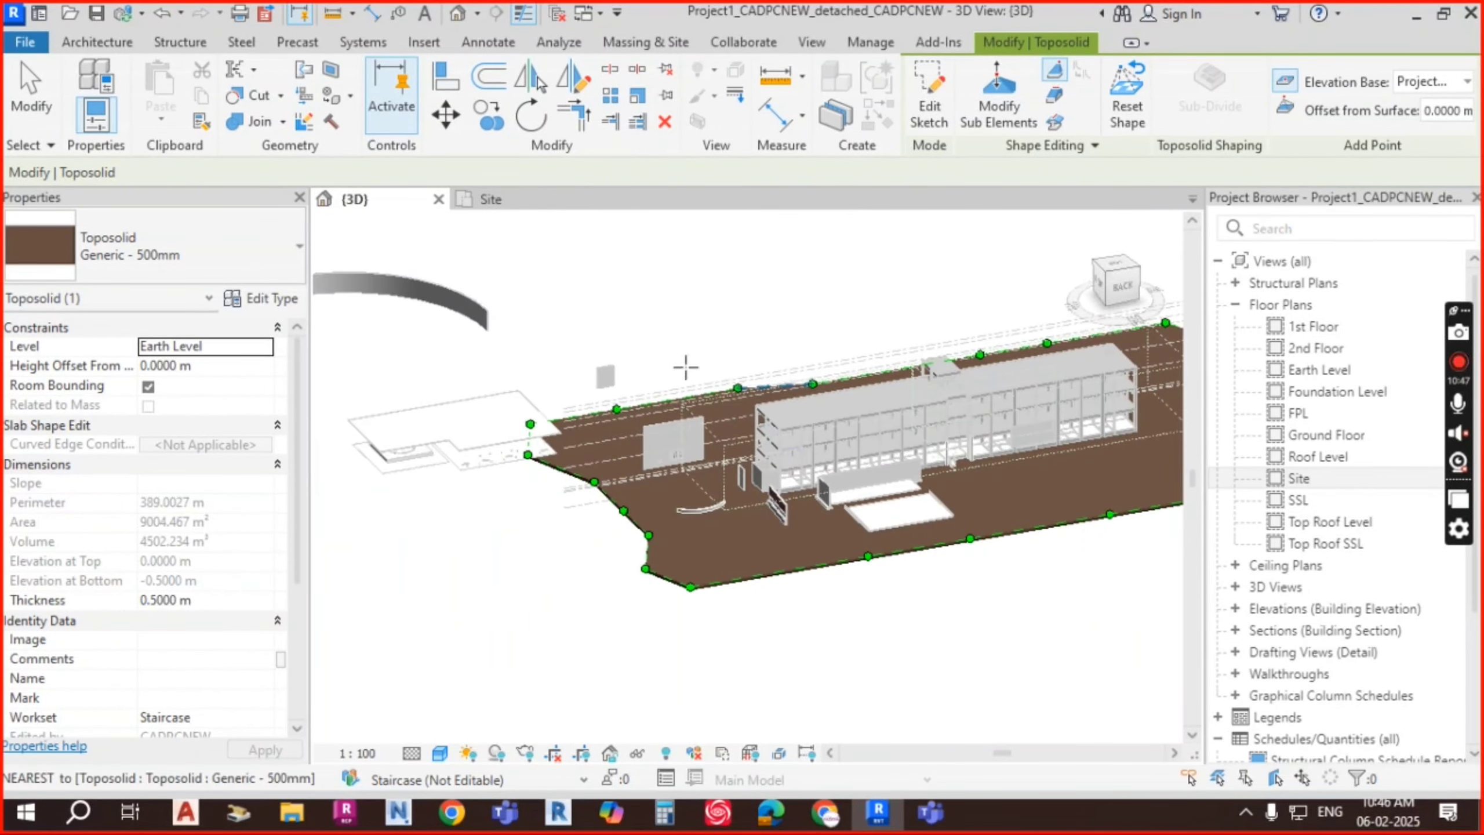
{"action": "scroll", "coordinate": [635, 570], "scroll_direction": "up", "scroll_amount": 4}
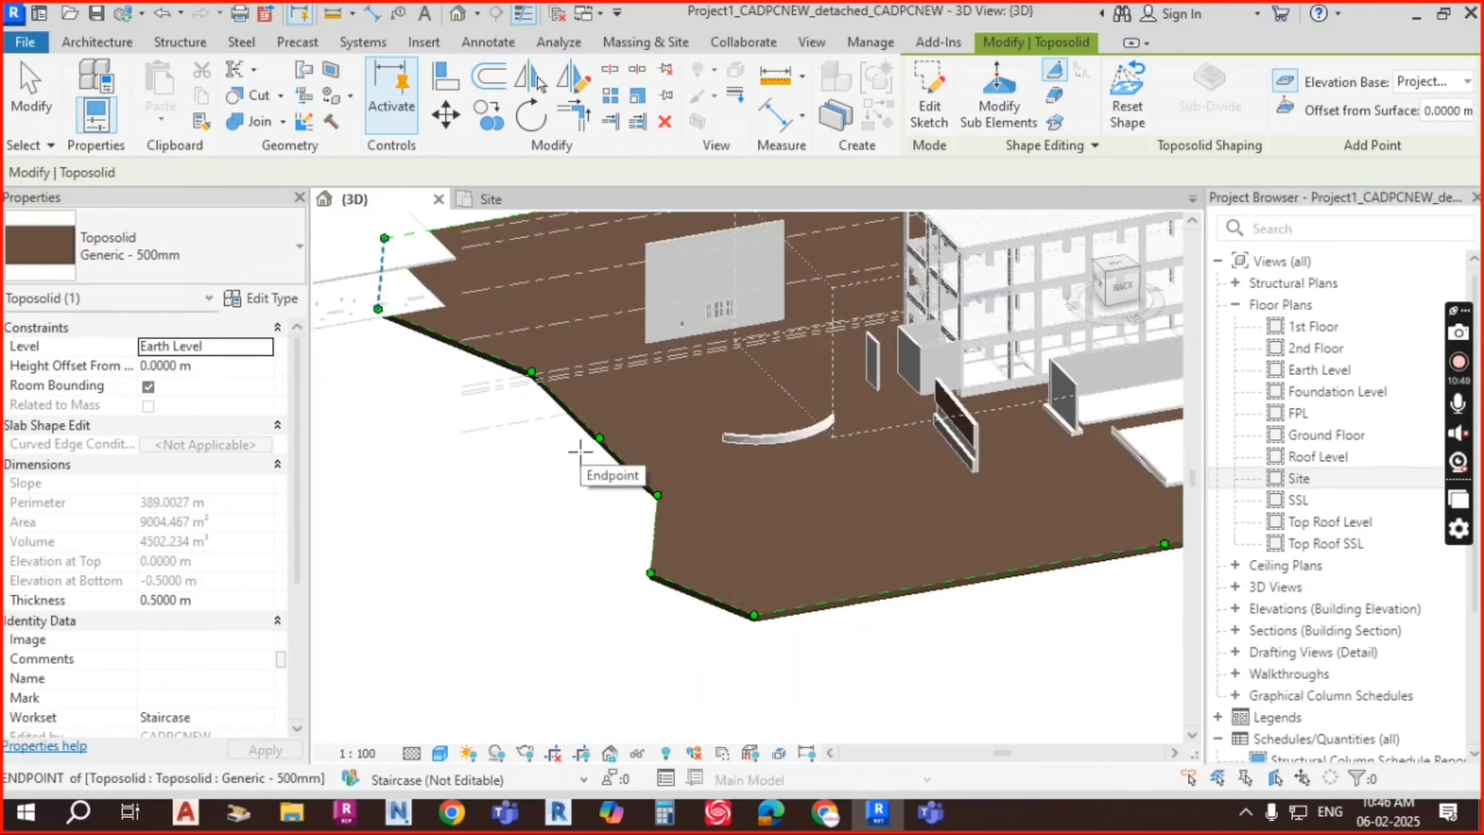
{"action": "scroll", "coordinate": [588, 462], "scroll_direction": "up", "scroll_amount": 1}
{"action": "middle_click_drag", "start_coordinate": [613, 497], "coordinate": [704, 612]}
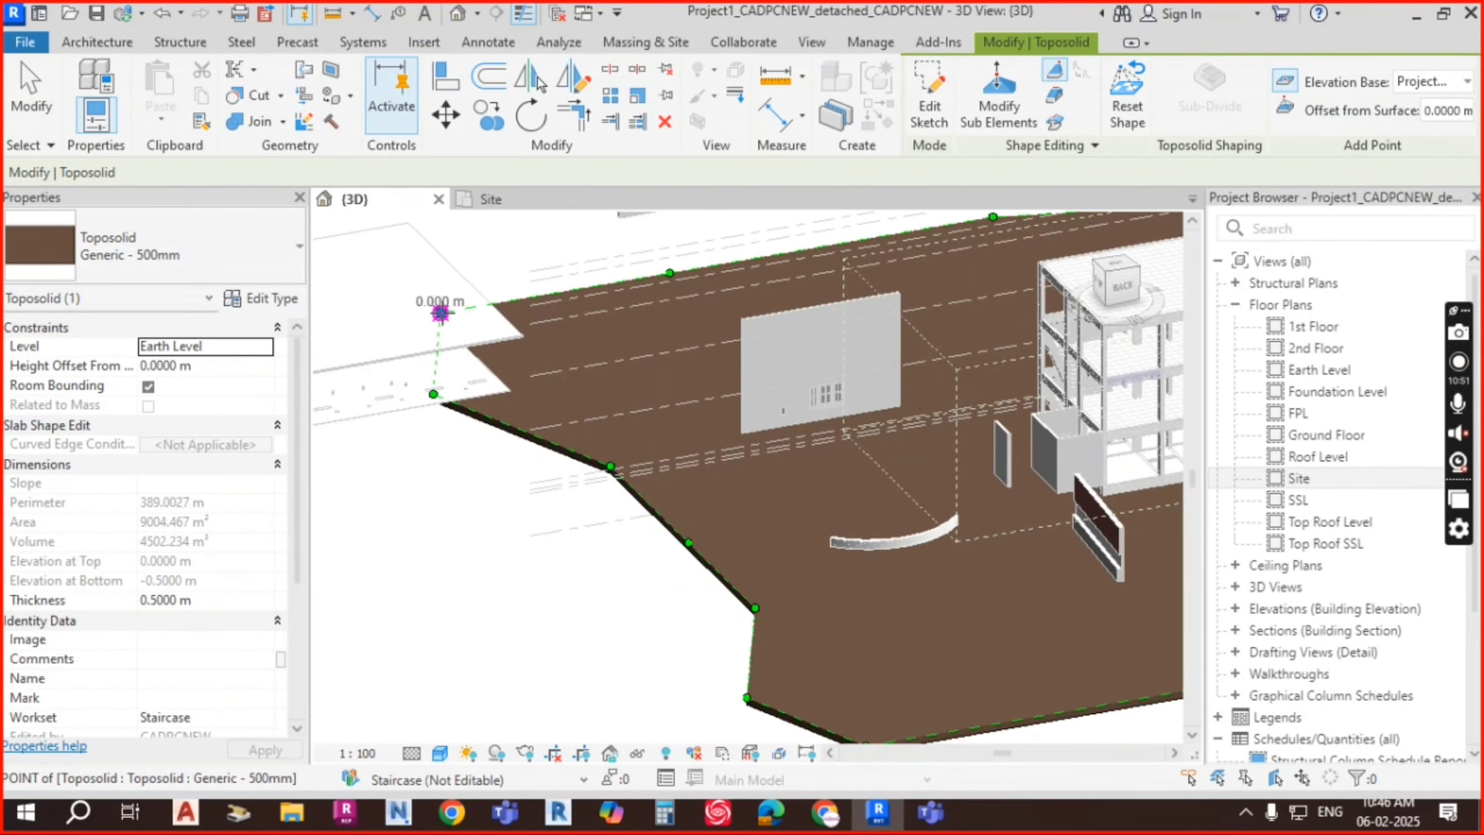
{"action": "left_click", "coordinate": [441, 314]}
Step: Zoom in and out to inspect the pad's exposed shape points
{"action": "scroll", "coordinate": [617, 251], "scroll_direction": "down", "scroll_amount": 5}
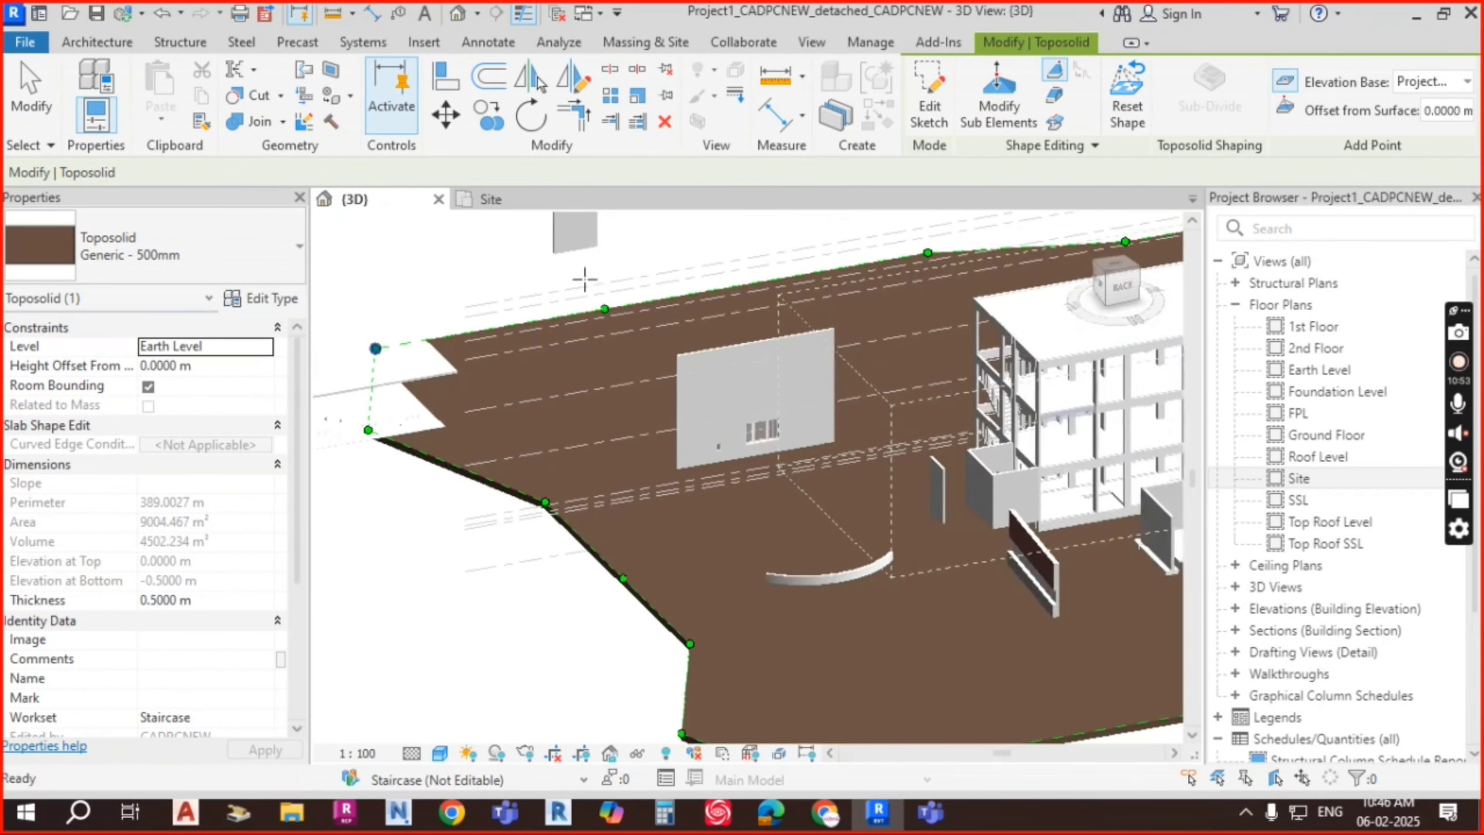
{"action": "scroll", "coordinate": [846, 264], "scroll_direction": "down", "scroll_amount": 4}
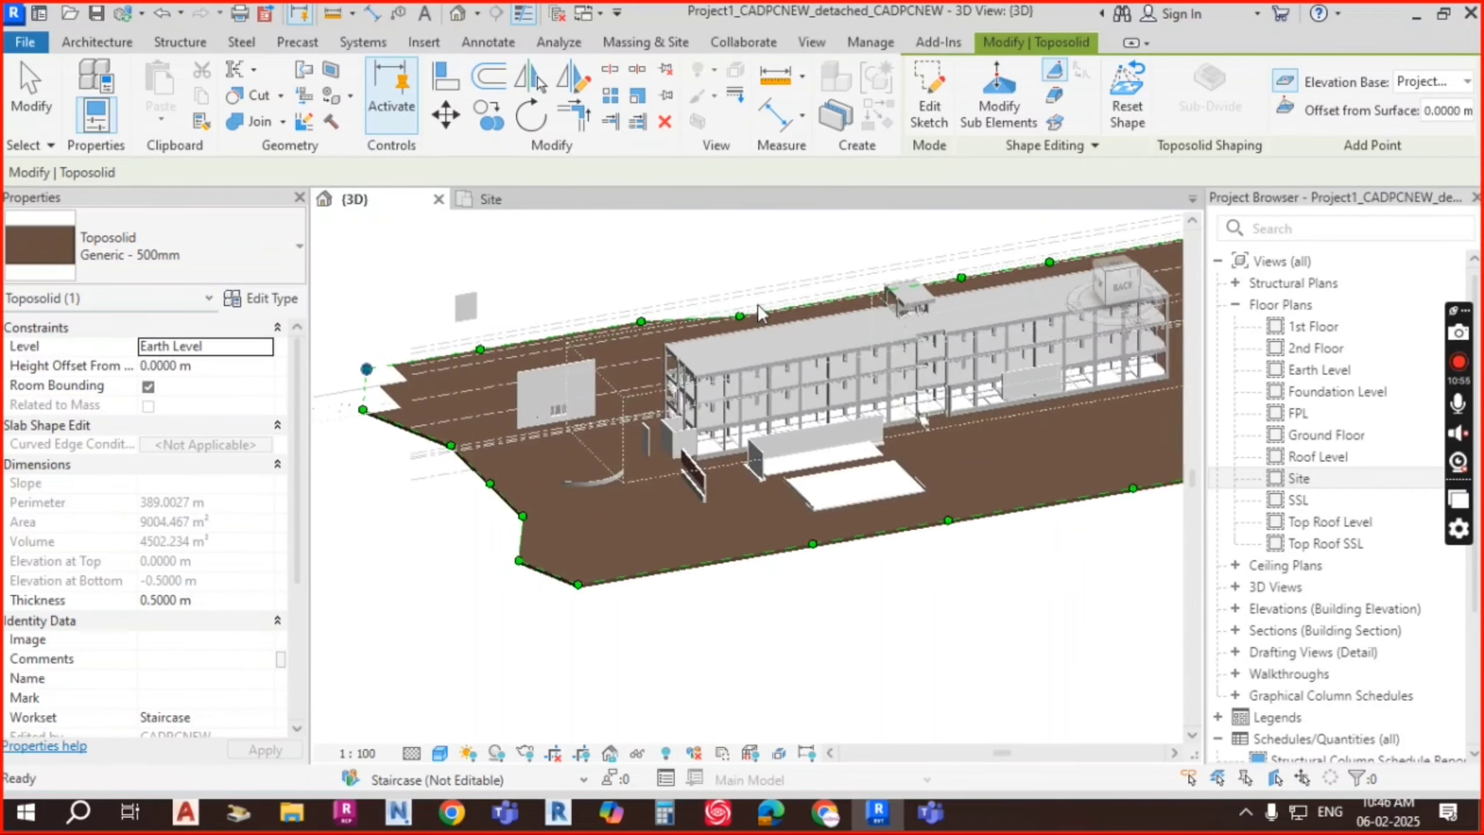
{"action": "scroll", "coordinate": [1048, 496], "scroll_direction": "up", "scroll_amount": 4}
{"action": "scroll", "coordinate": [1048, 496], "scroll_direction": "up", "scroll_amount": 5}
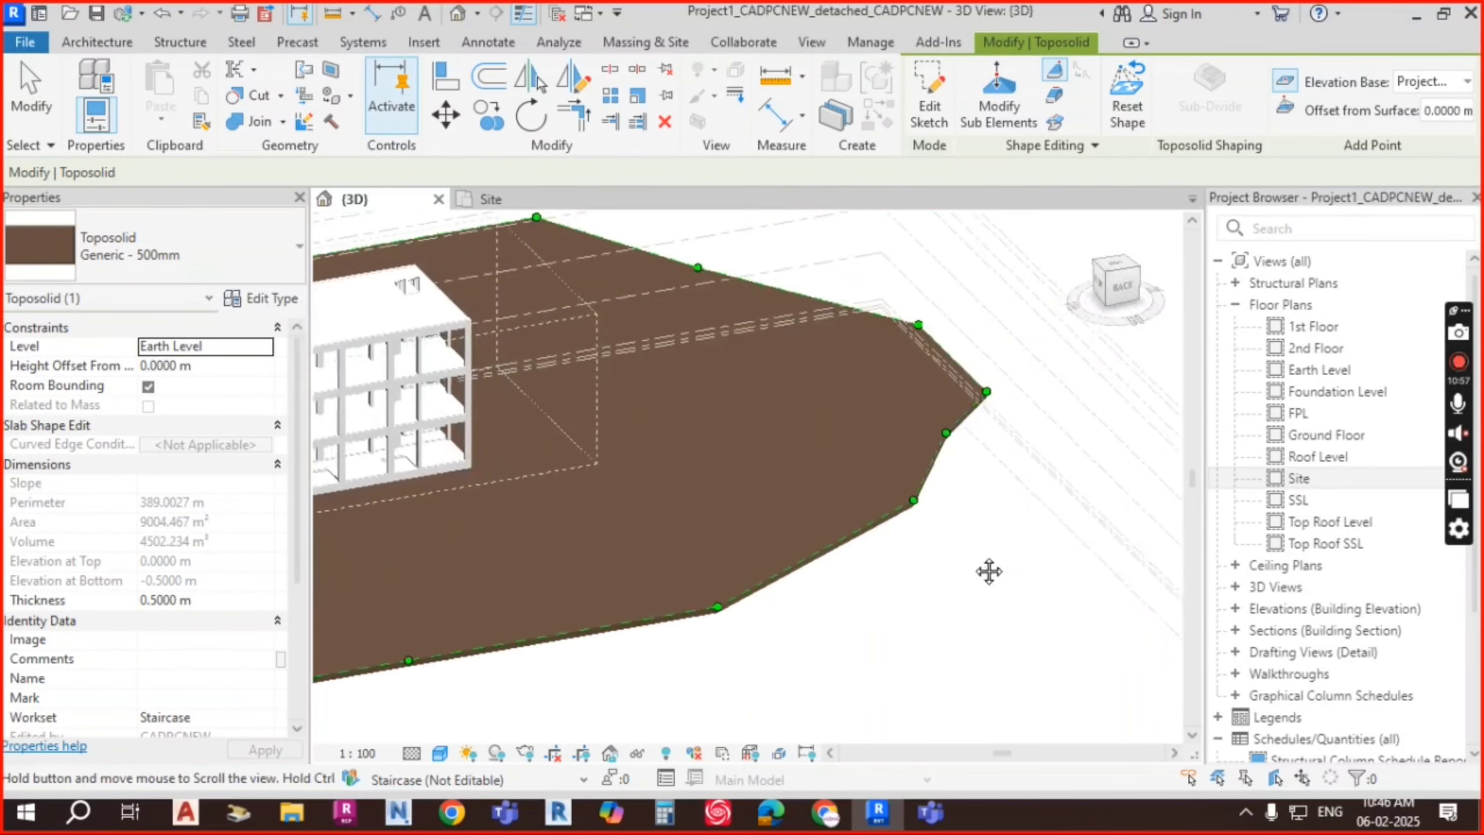
{"action": "scroll", "coordinate": [1027, 431], "scroll_direction": "down", "scroll_amount": 5}
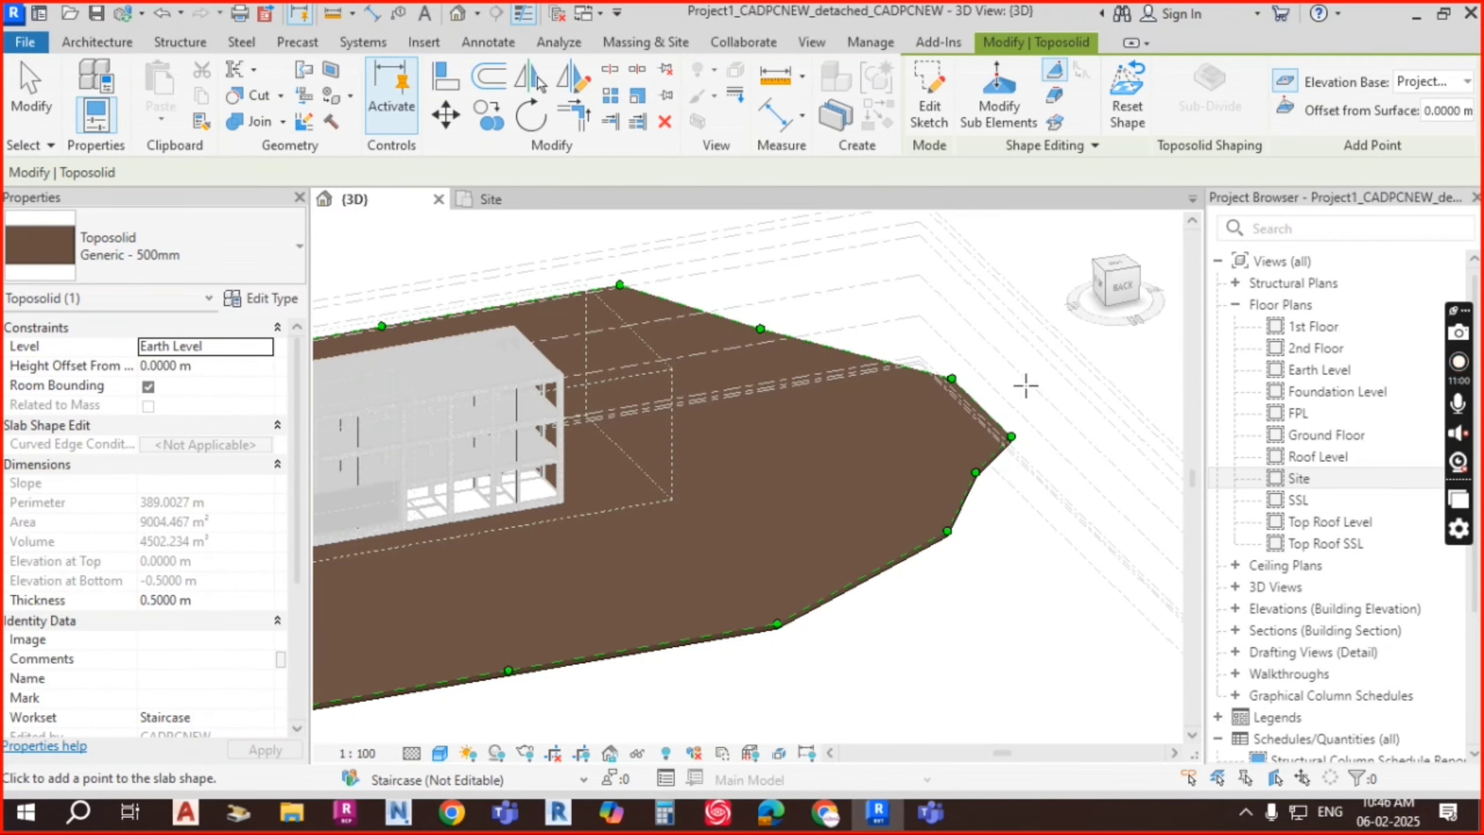
{"action": "scroll", "coordinate": [835, 351], "scroll_direction": "up", "scroll_amount": 4}
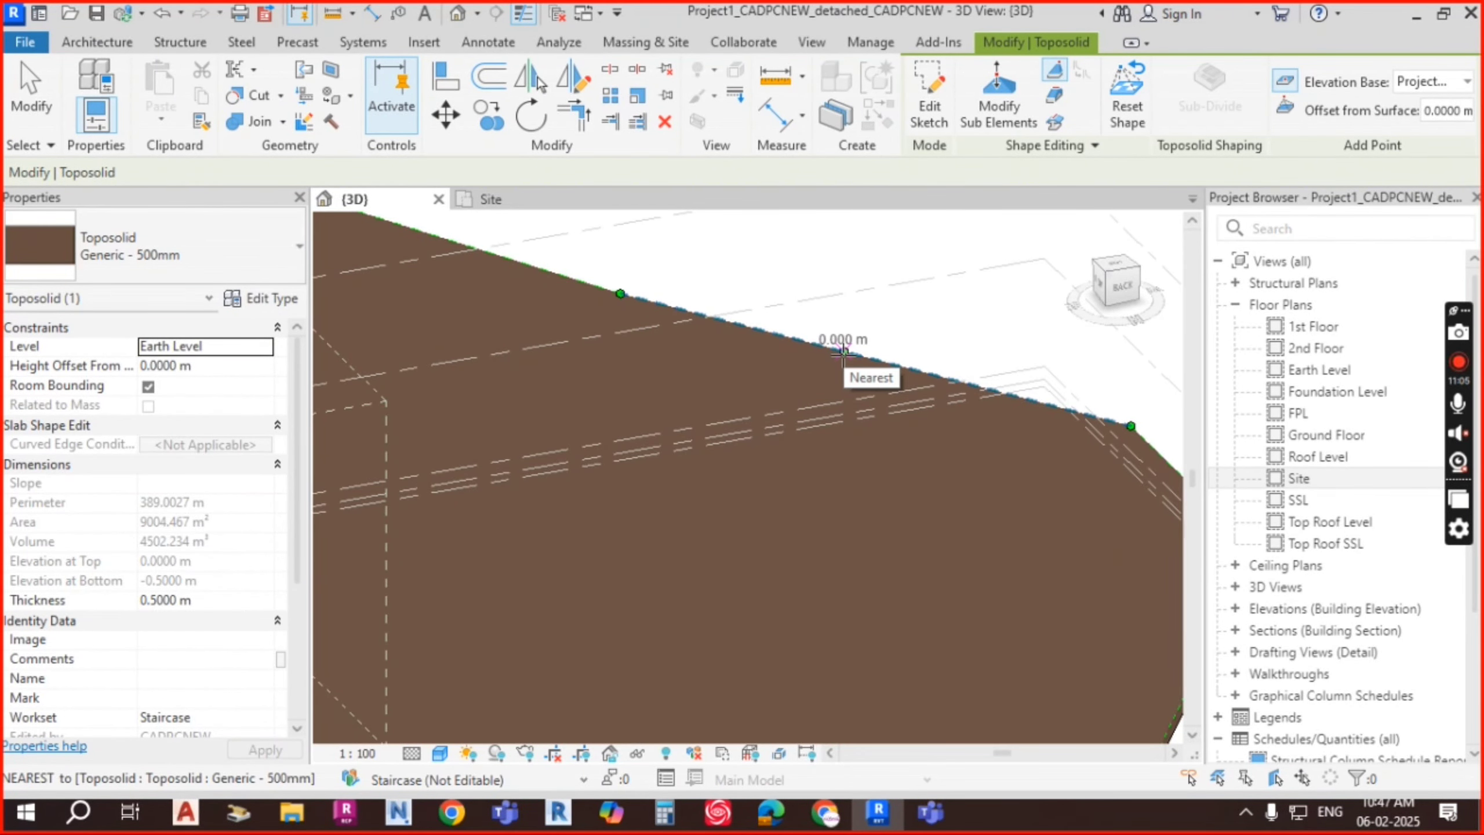
Step: Add one point on the toposolid's upper edge and eight points across its surface
{"action": "left_click", "coordinate": [843, 352]}
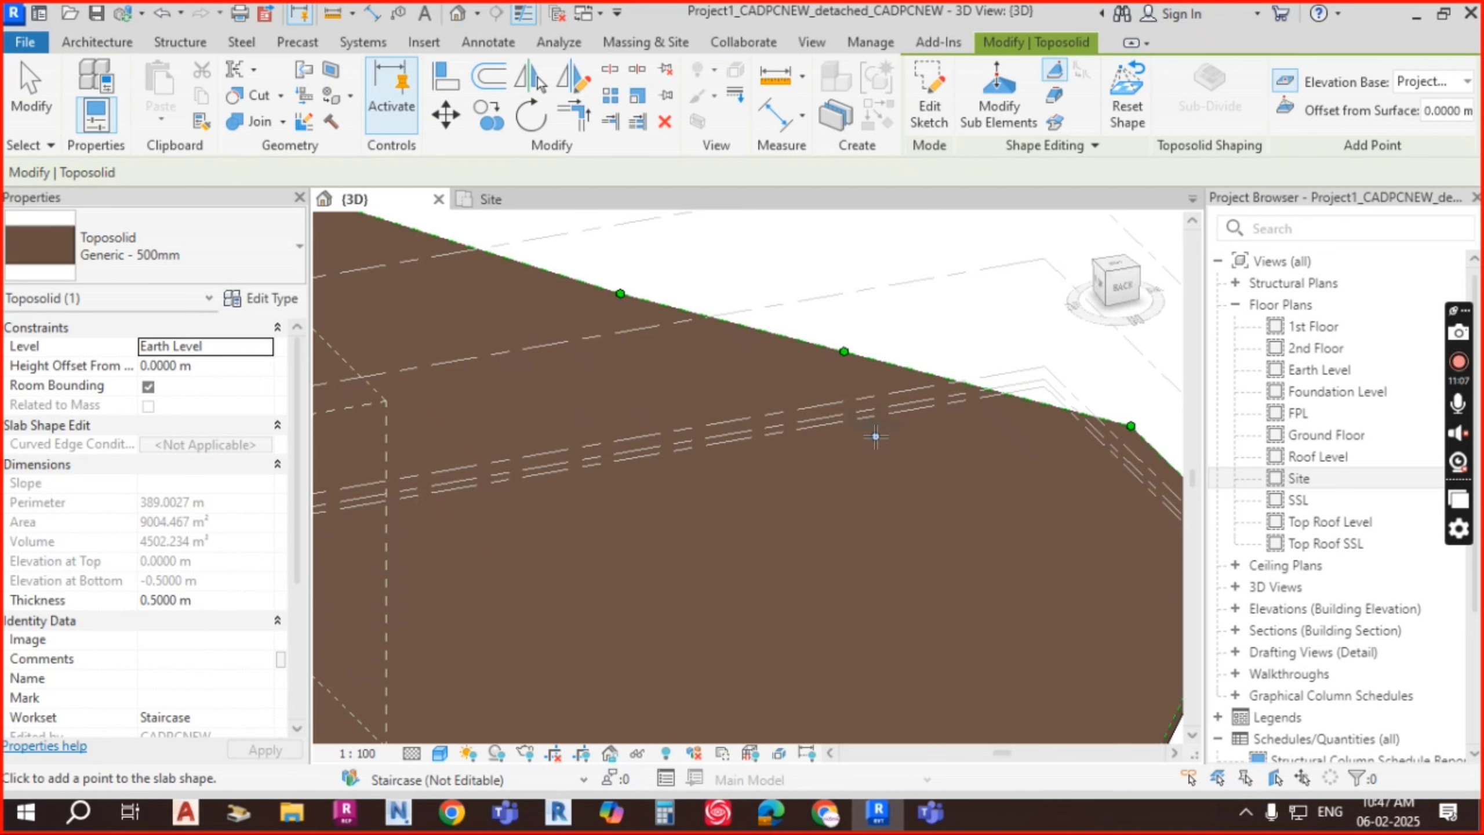
{"action": "left_click", "coordinate": [696, 544]}
{"action": "left_click", "coordinate": [596, 569]}
{"action": "left_click", "coordinate": [764, 576]}
{"action": "left_click", "coordinate": [858, 566]}
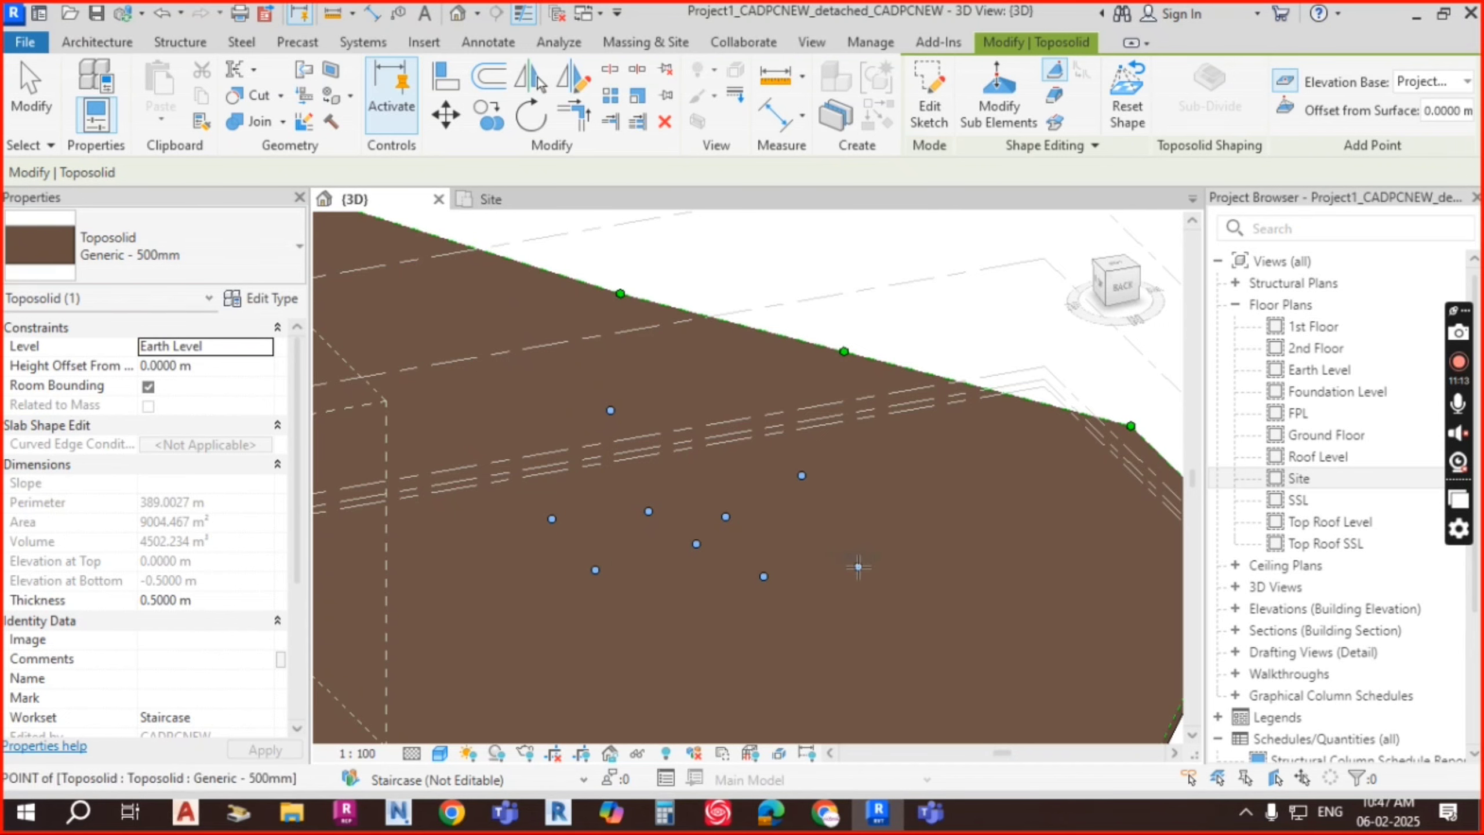
{"action": "left_click", "coordinate": [876, 524]}
{"action": "left_click", "coordinate": [890, 484]}
{"action": "left_click", "coordinate": [970, 524]}
{"action": "left_click", "coordinate": [992, 477]}
{"action": "scroll", "coordinate": [929, 405], "scroll_direction": "down", "scroll_amount": 3}
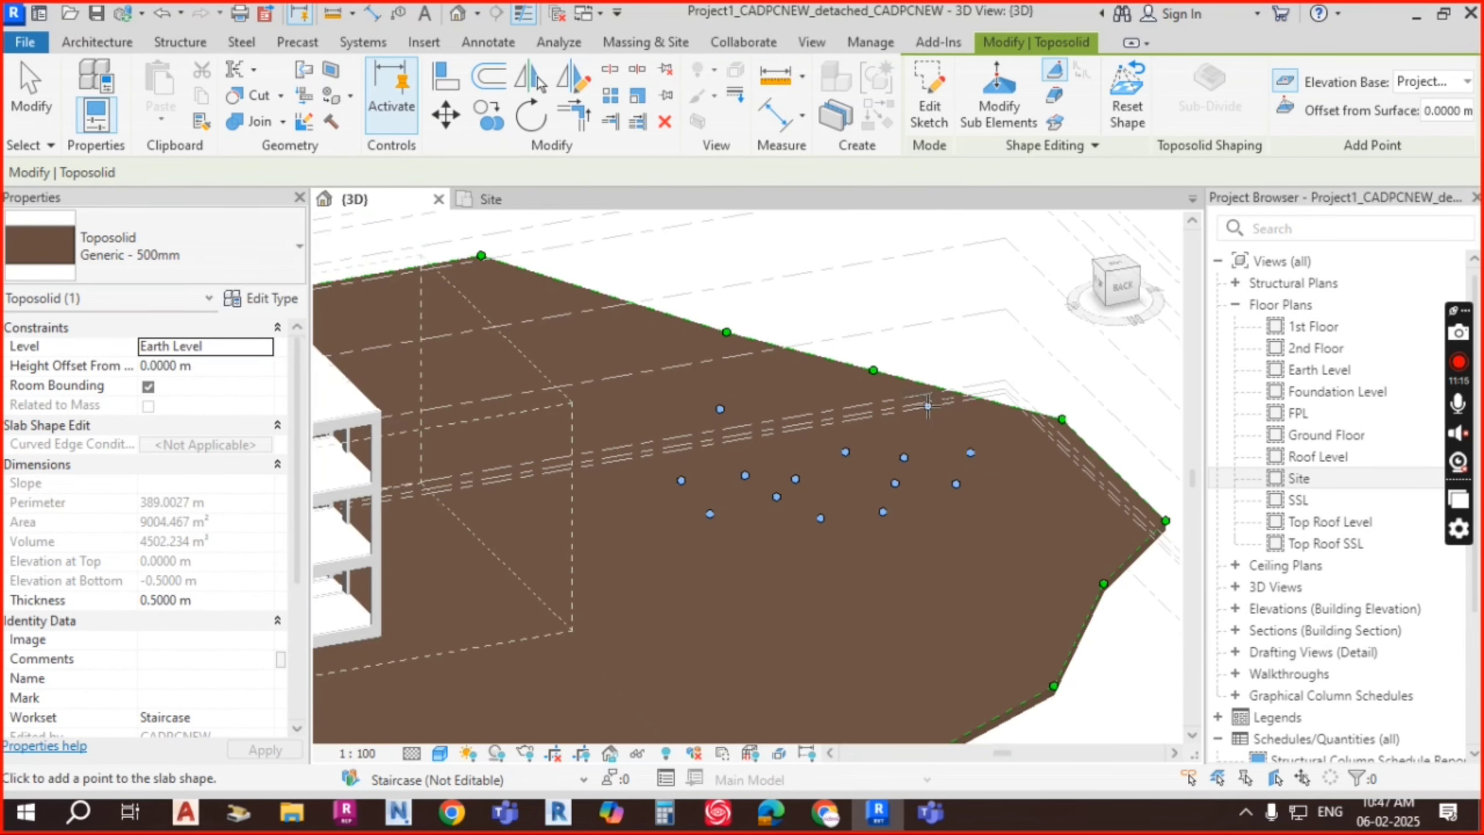
{"action": "key", "text": "Escape"}
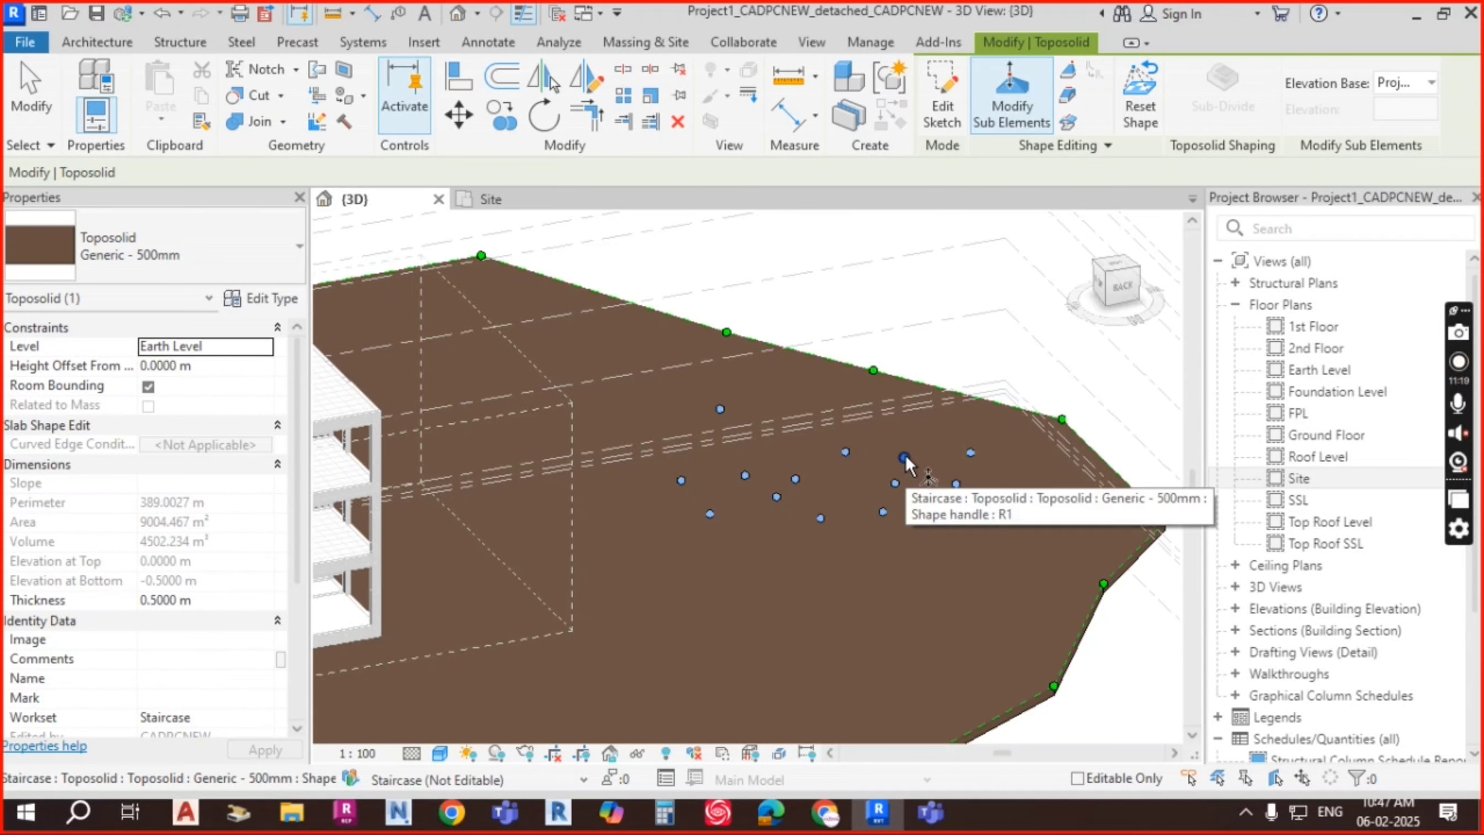
Step: Give one new surface point a 0.02 elevation, then drag it vertically to -0.3800 m
{"action": "left_click", "coordinate": [905, 459]}
{"action": "left_click", "coordinate": [937, 454]}
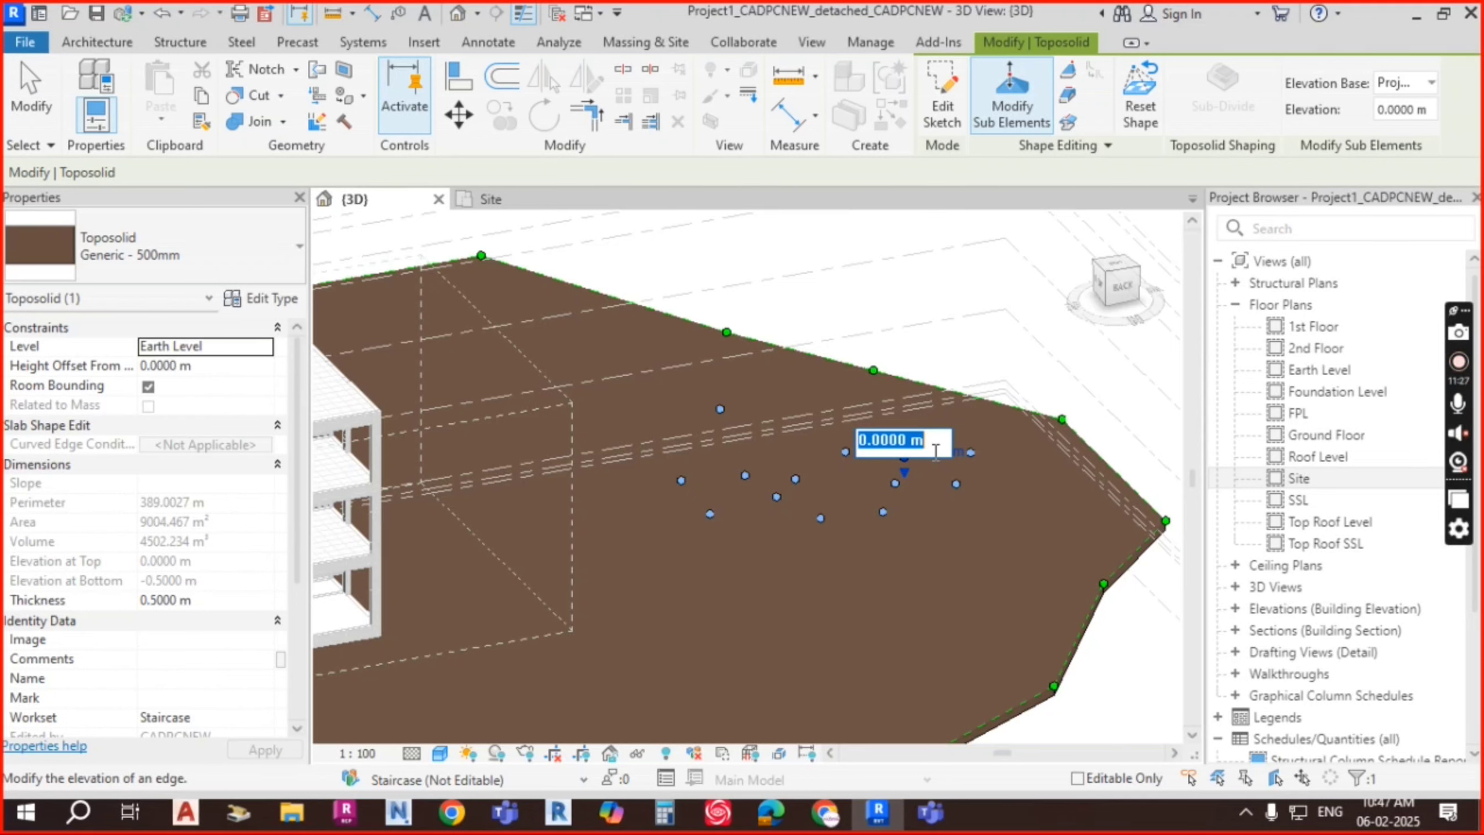
{"action": "type", "text": "0.02"}
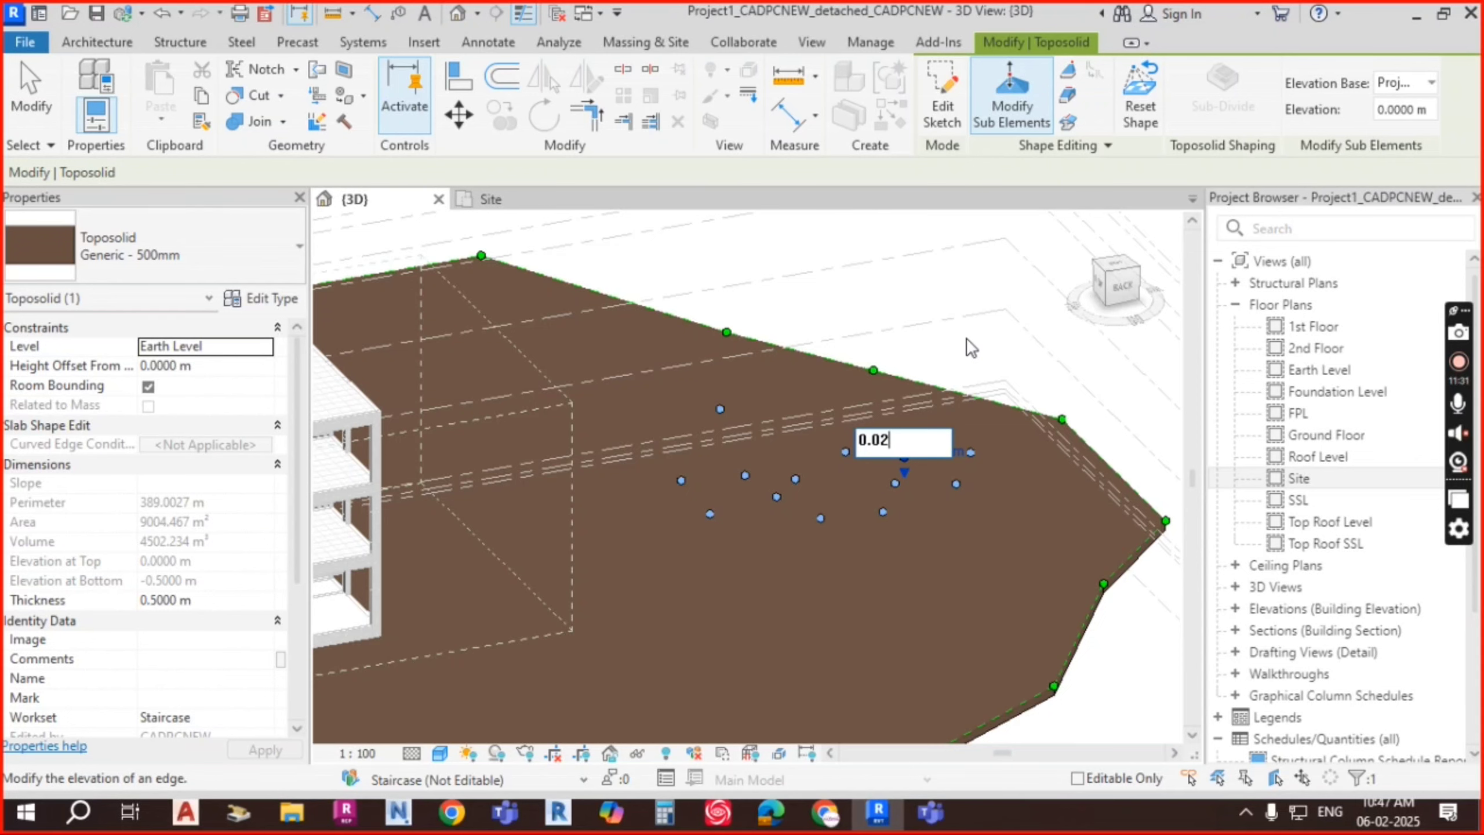
{"action": "key", "text": "Return"}
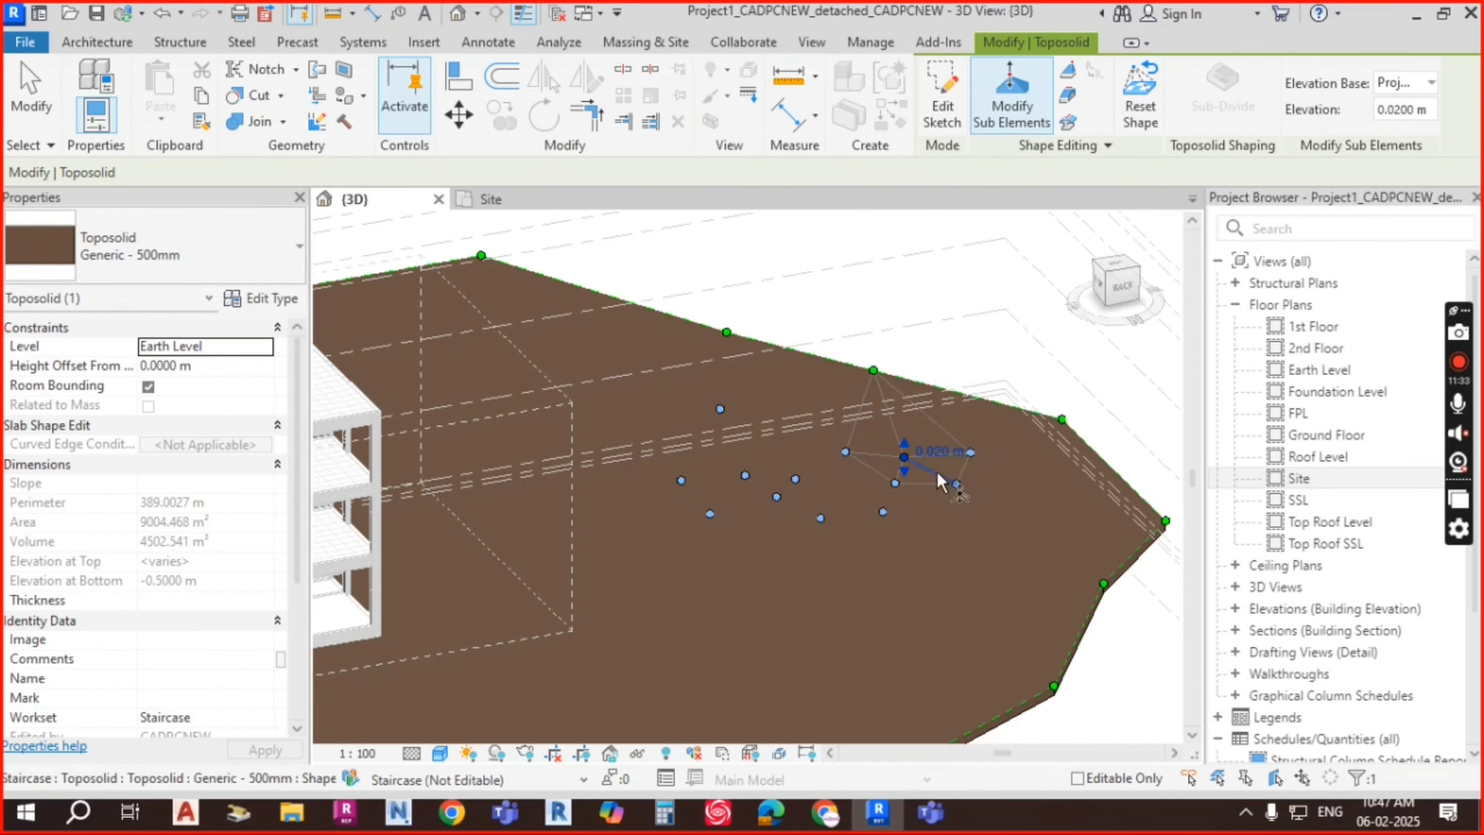
{"action": "scroll", "coordinate": [923, 459], "scroll_direction": "up", "scroll_amount": 4}
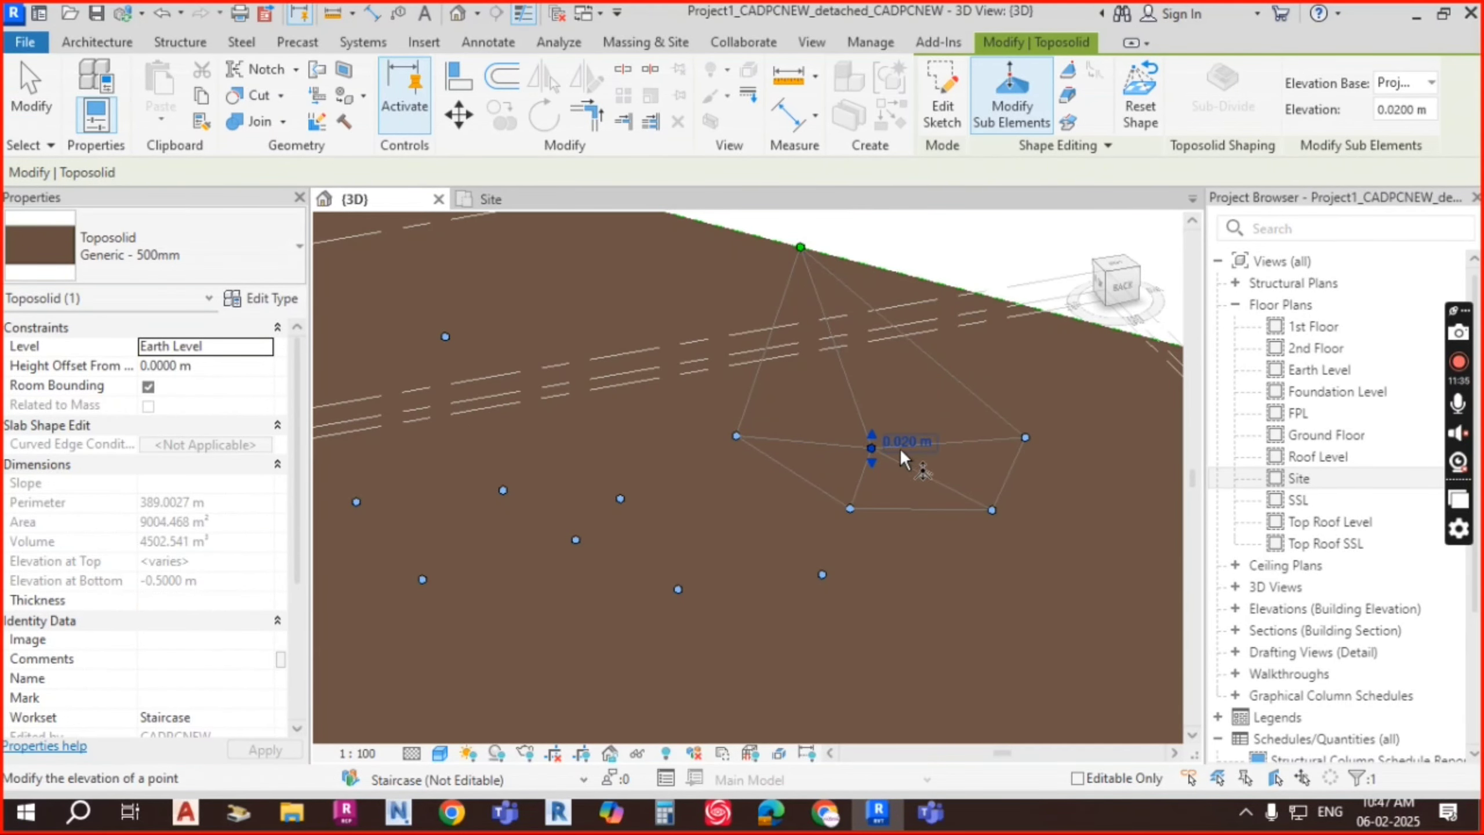
{"action": "left_click_drag", "start_coordinate": [872, 434], "coordinate": [872, 466]}
Step: Orbit and pan to view the reshaped pad from behind
{"action": "scroll", "coordinate": [899, 427], "scroll_direction": "down", "scroll_amount": 2}
{"action": "scroll", "coordinate": [969, 468], "scroll_direction": "down", "scroll_amount": 2}
{"action": "middle_click_drag", "start_coordinate": [1007, 561], "coordinate": [964, 510], "text": "shift"}
{"action": "middle_click_drag", "start_coordinate": [964, 509], "coordinate": [879, 402]}
{"action": "mouse_move", "coordinate": [992, 543]}
{"action": "middle_mouse_down", "text": "shift"}
{"action": "mouse_move", "coordinate": [967, 520]}
{"action": "mouse_move", "coordinate": [979, 556]}
{"action": "middle_mouse_up", "text": "shift"}
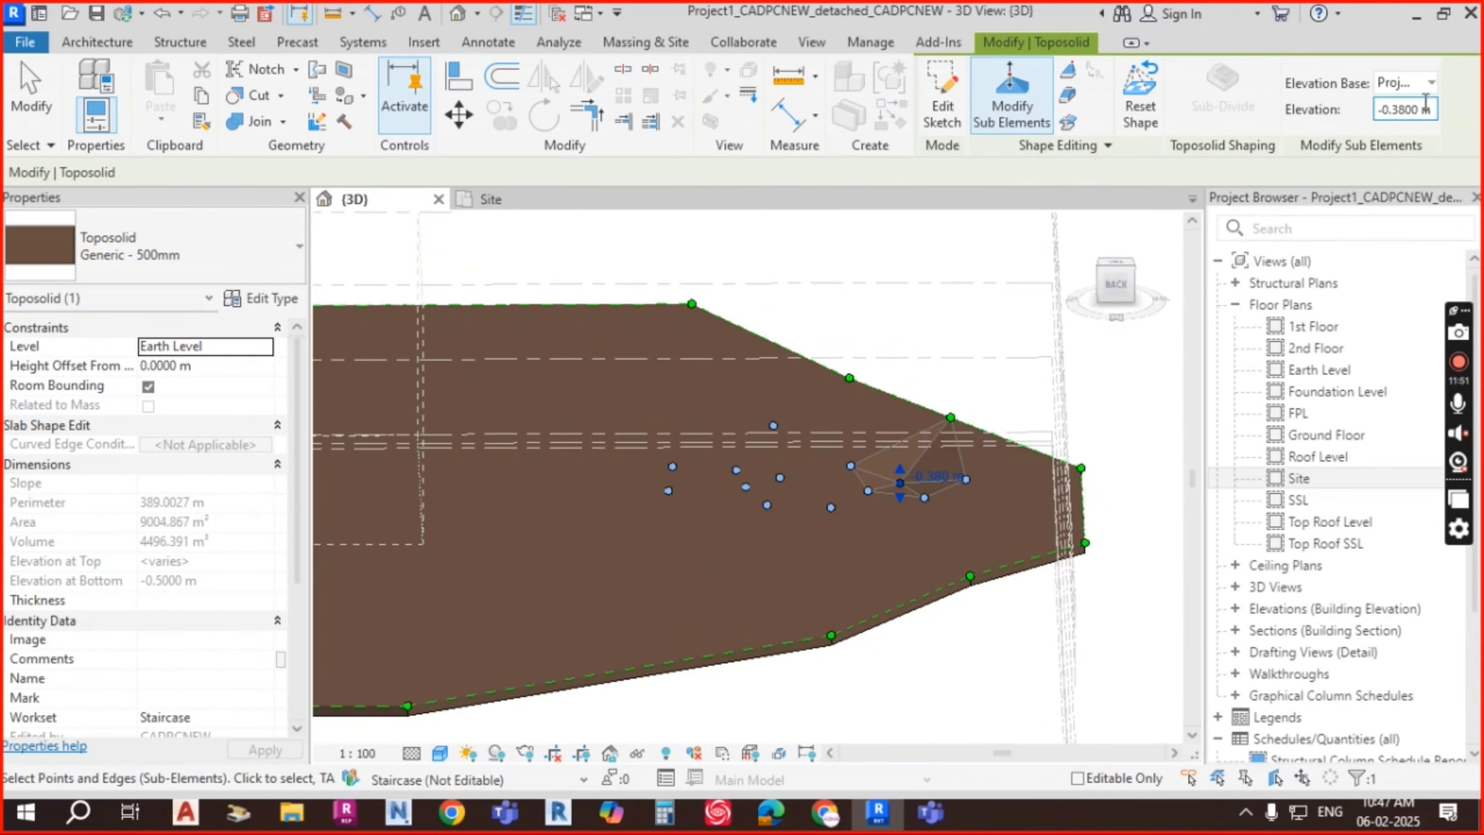
{"action": "left_click", "coordinate": [1426, 83]}
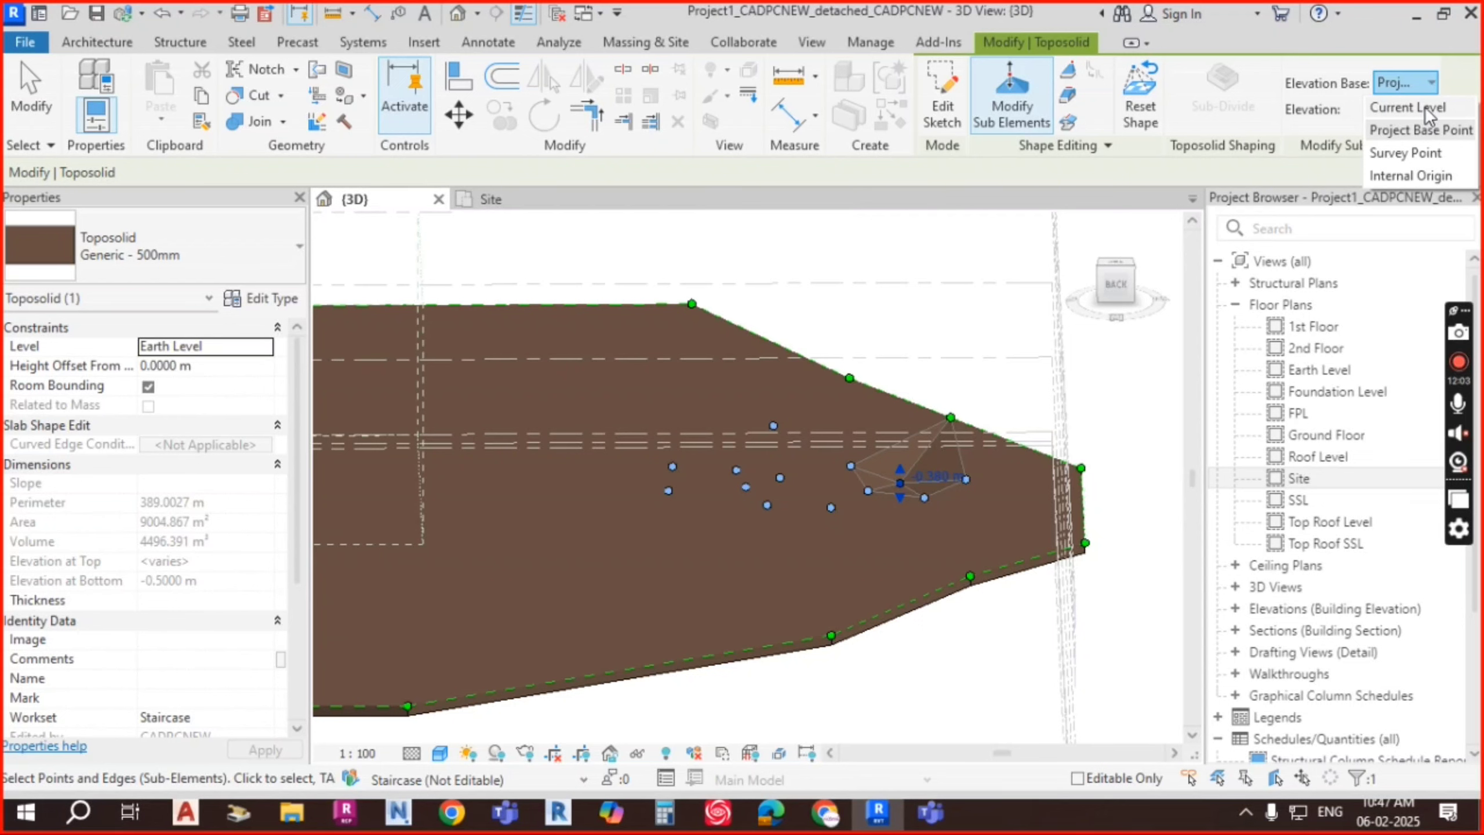
{"action": "left_click", "coordinate": [1367, 38]}
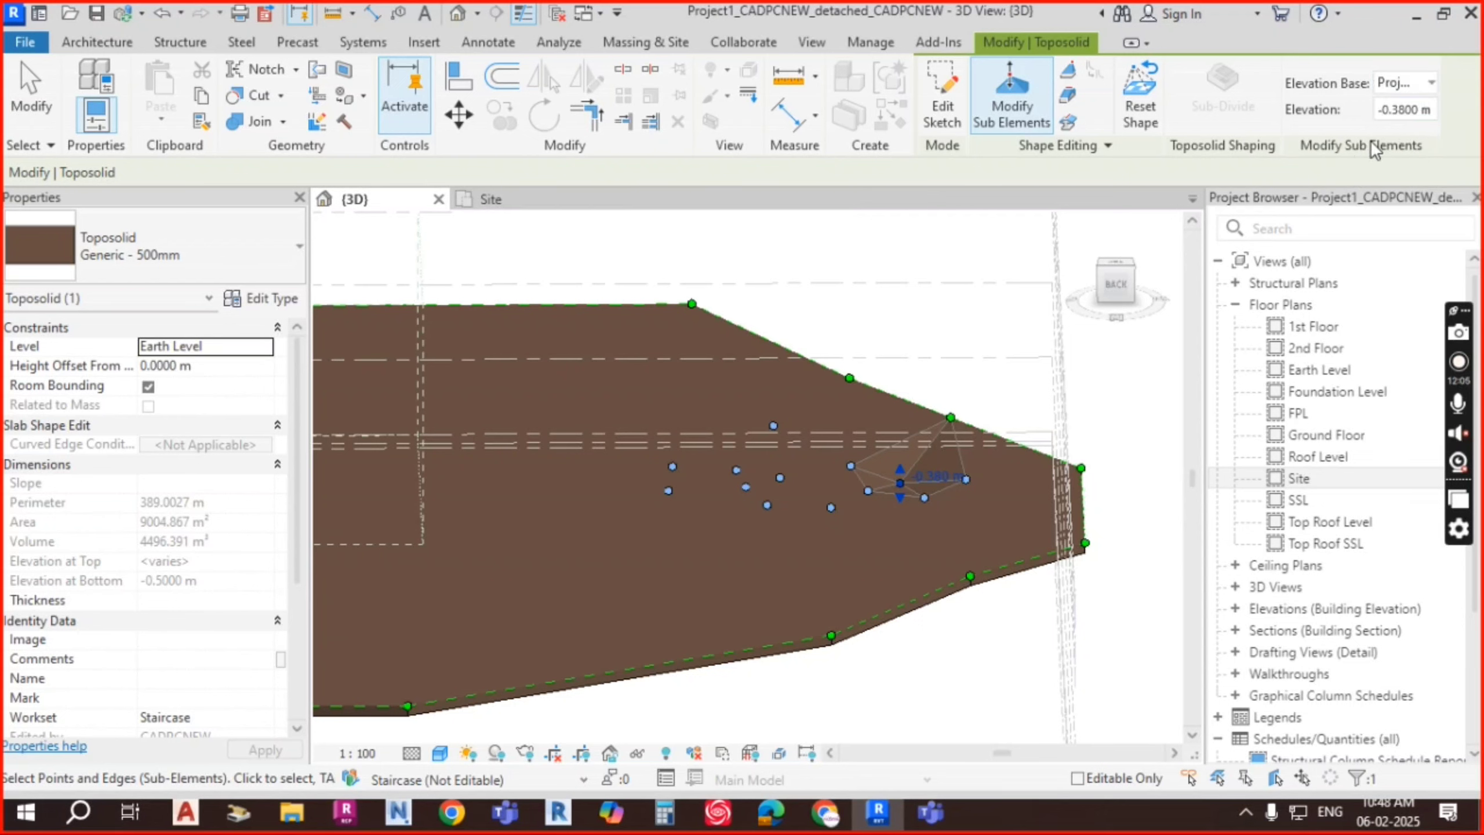
{"action": "left_click", "coordinate": [1433, 81]}
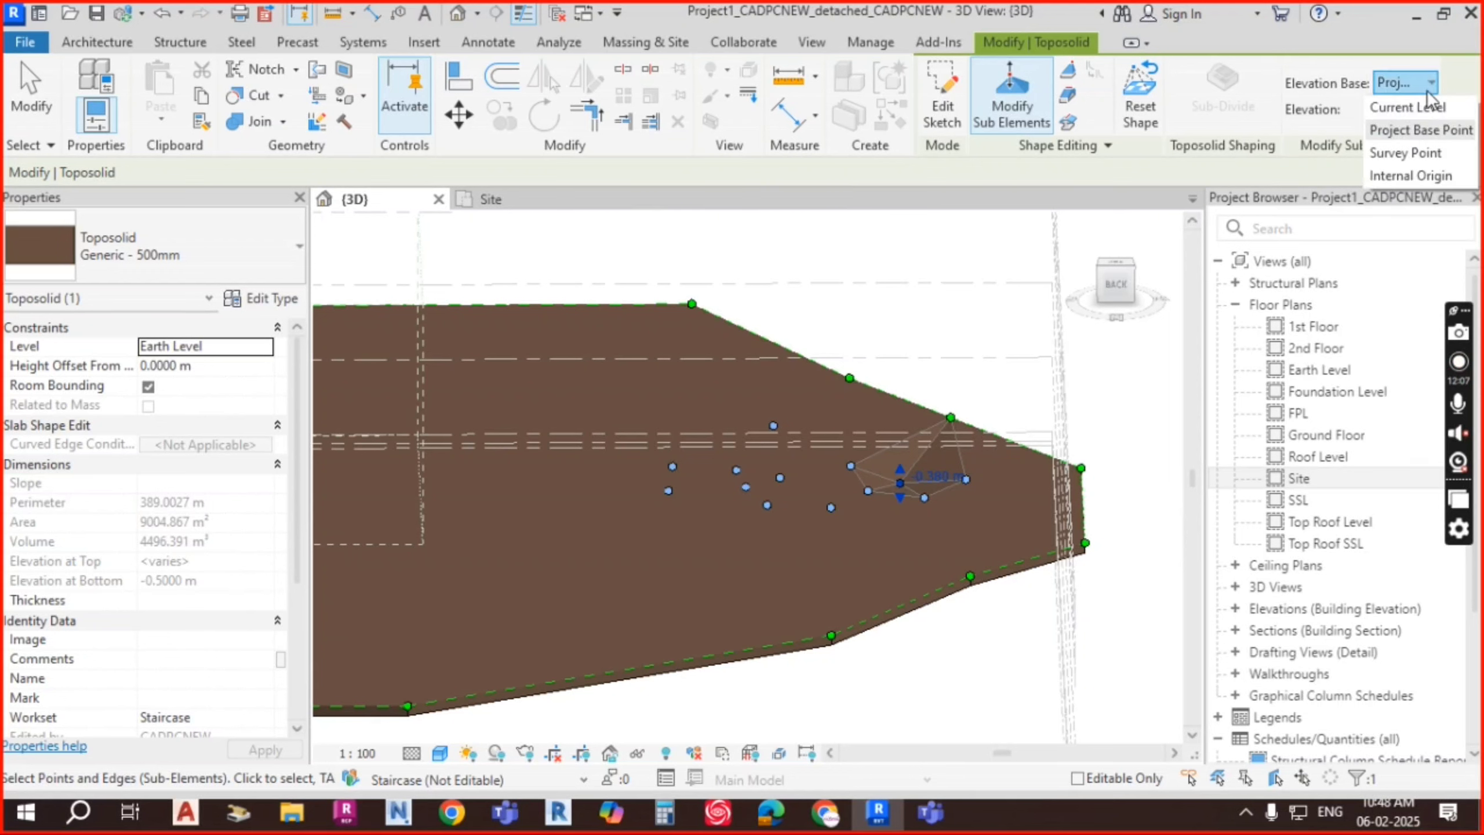
{"action": "left_click", "coordinate": [1413, 131]}
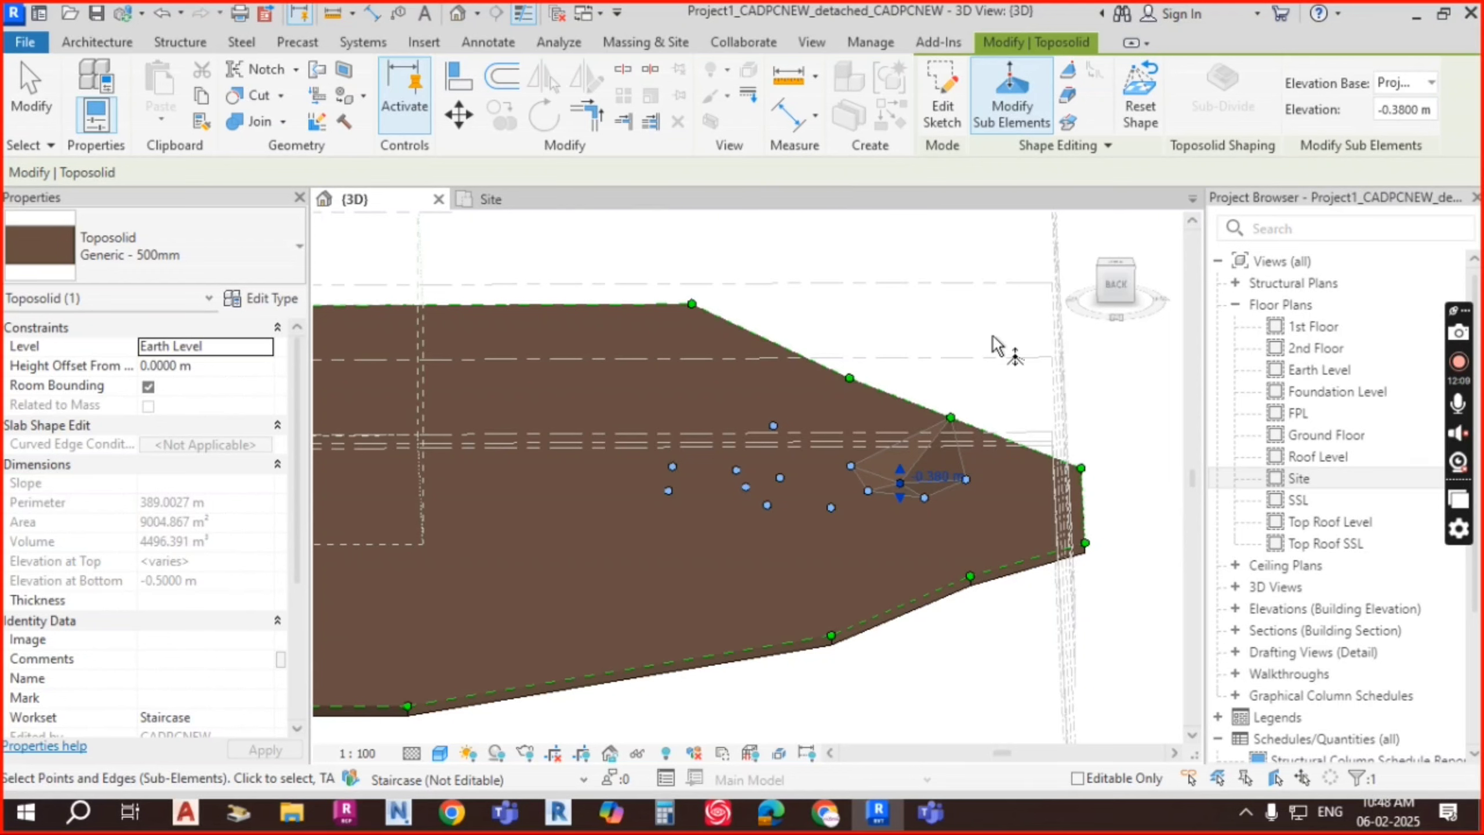
Step: Set a second surface point's elevation to 0.0158 m, then select the next point's elevation label
{"action": "left_click", "coordinate": [773, 426]}
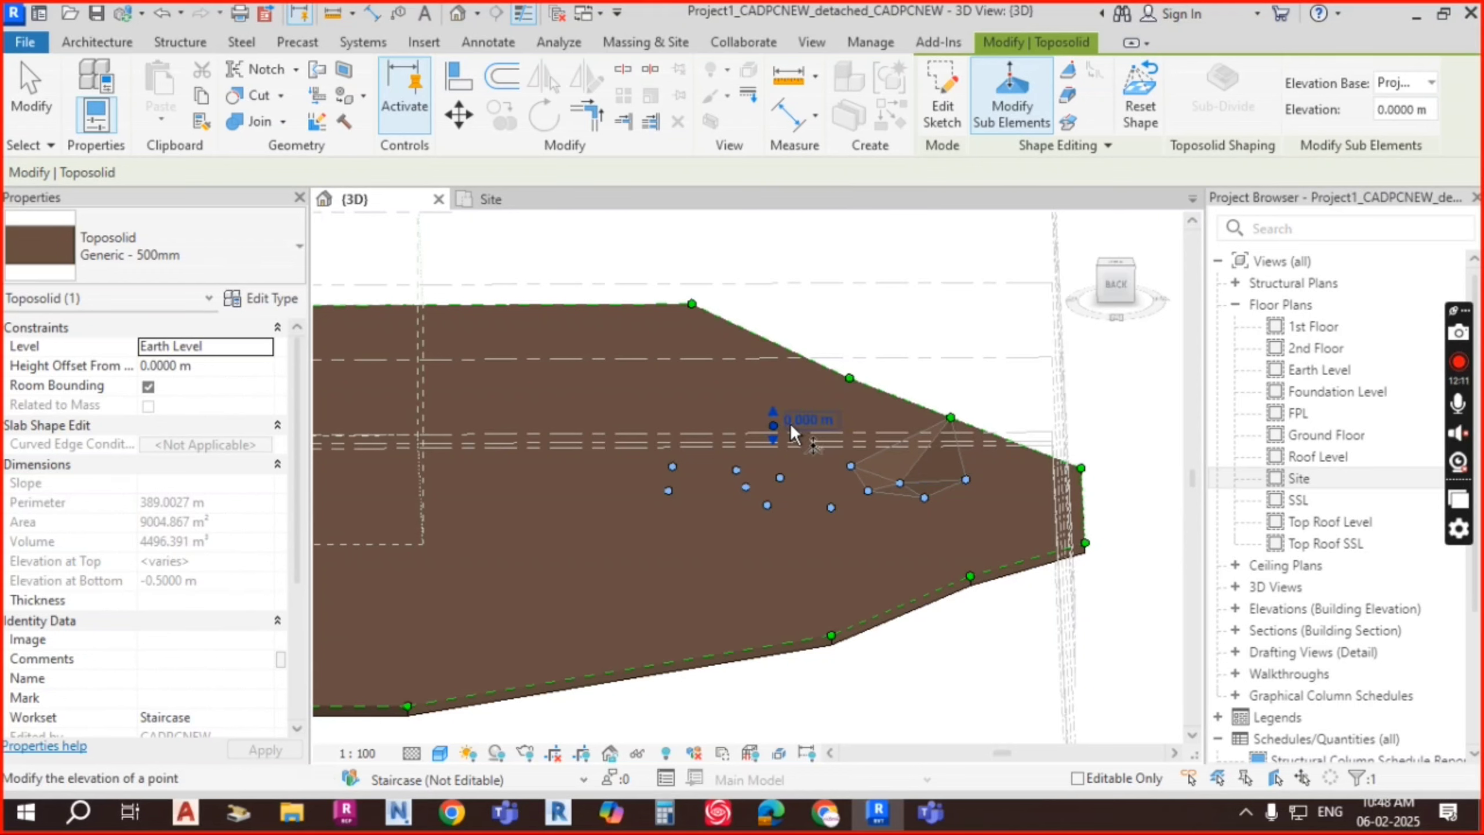
{"action": "left_click", "coordinate": [815, 419]}
{"action": "type", "text": "0.2"}
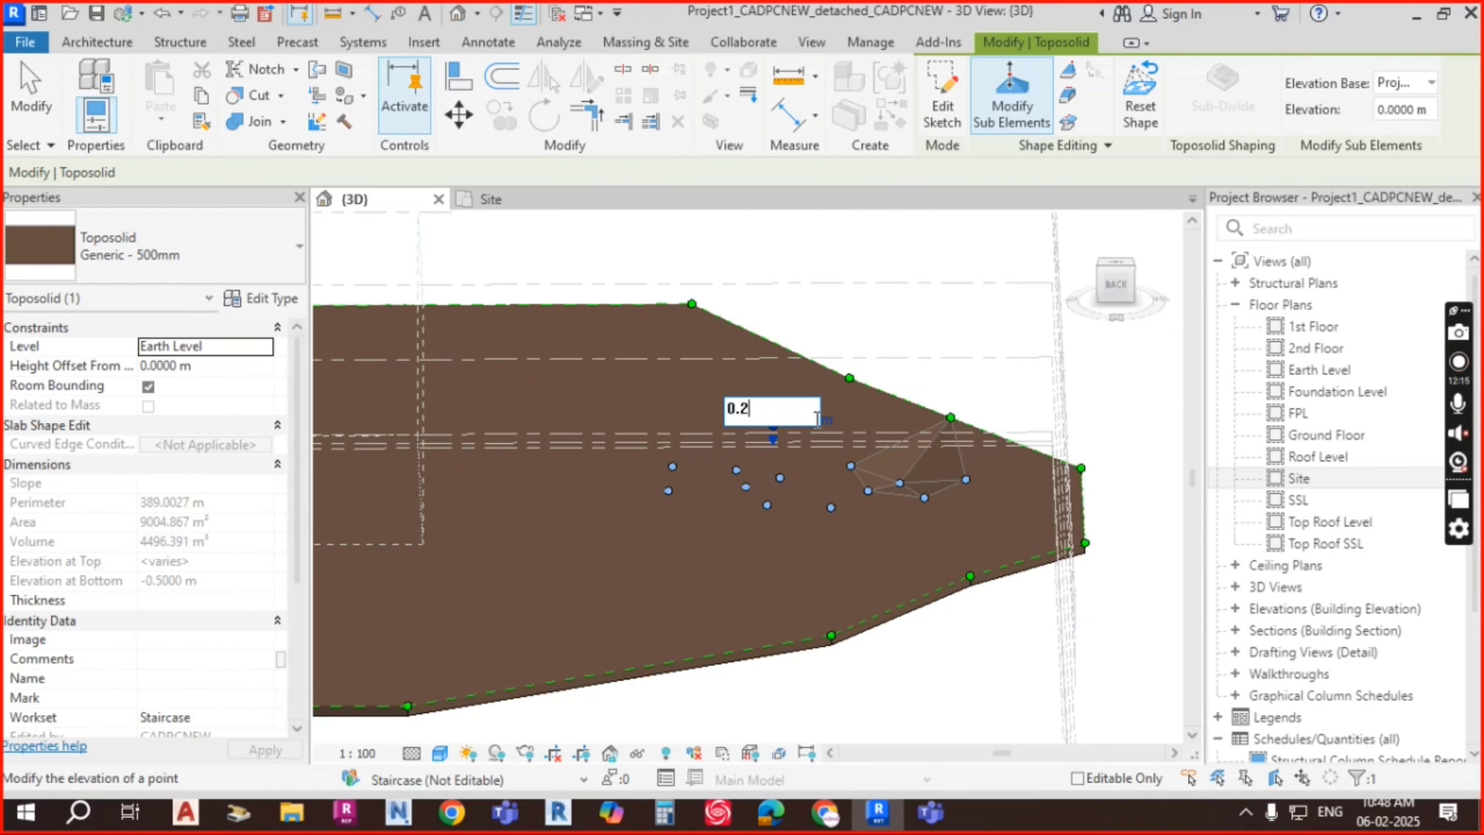
{"action": "key", "text": "BackSpace"}
{"action": "type", "text": "0158"}
{"action": "key", "text": "Return"}
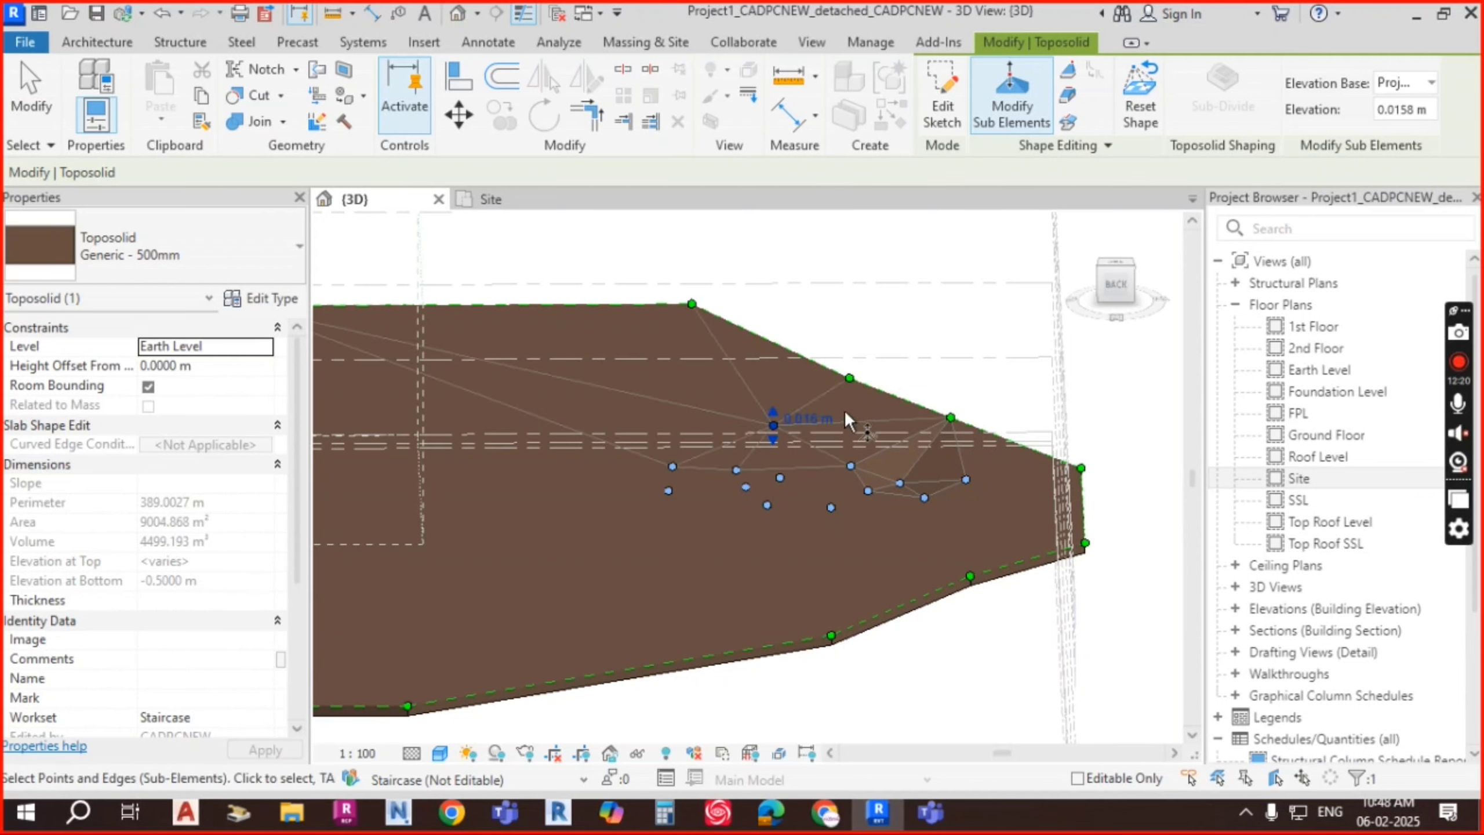
{"action": "left_click", "coordinate": [780, 476]}
{"action": "left_click", "coordinate": [812, 472]}
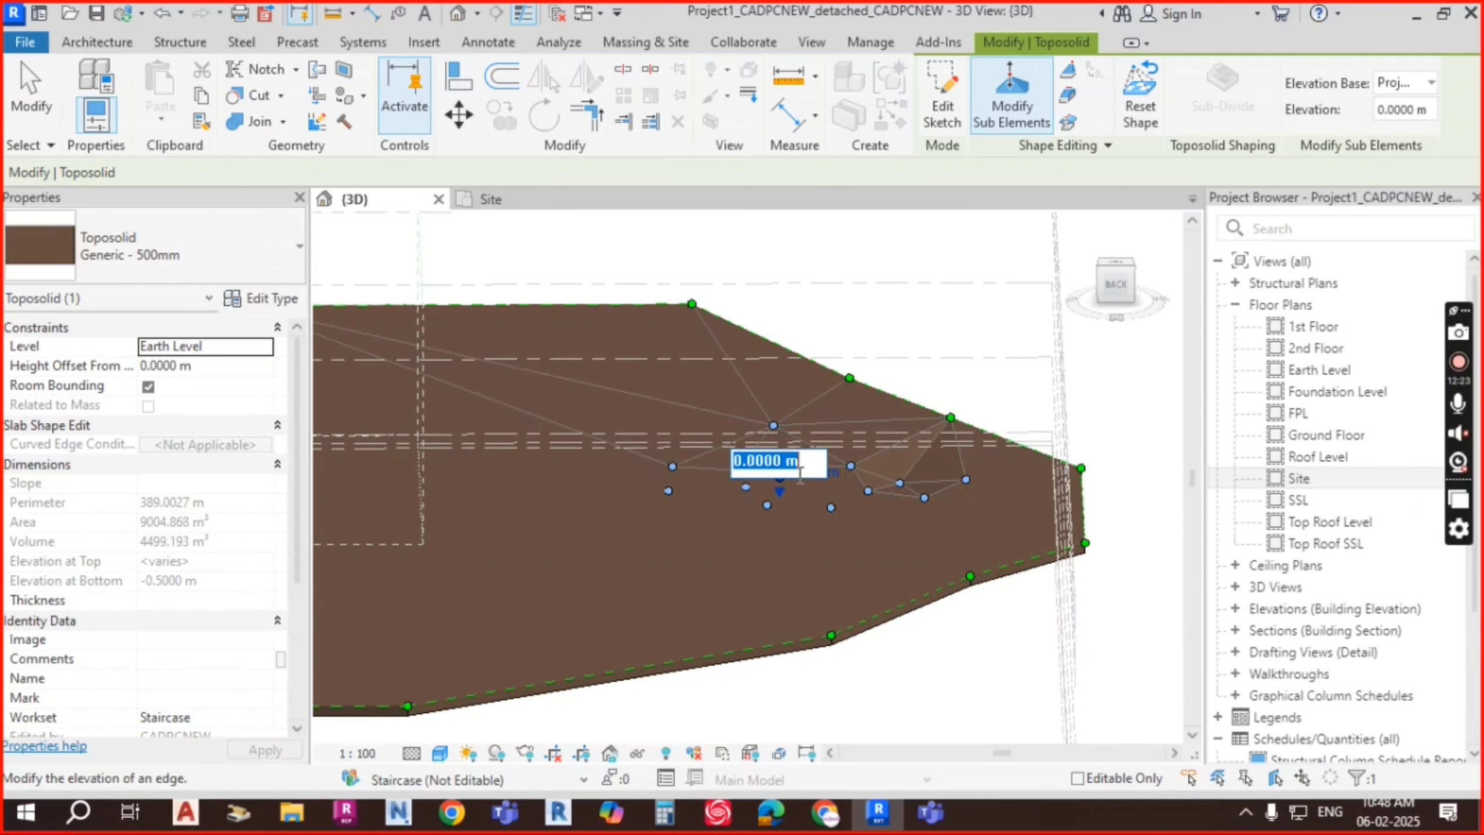
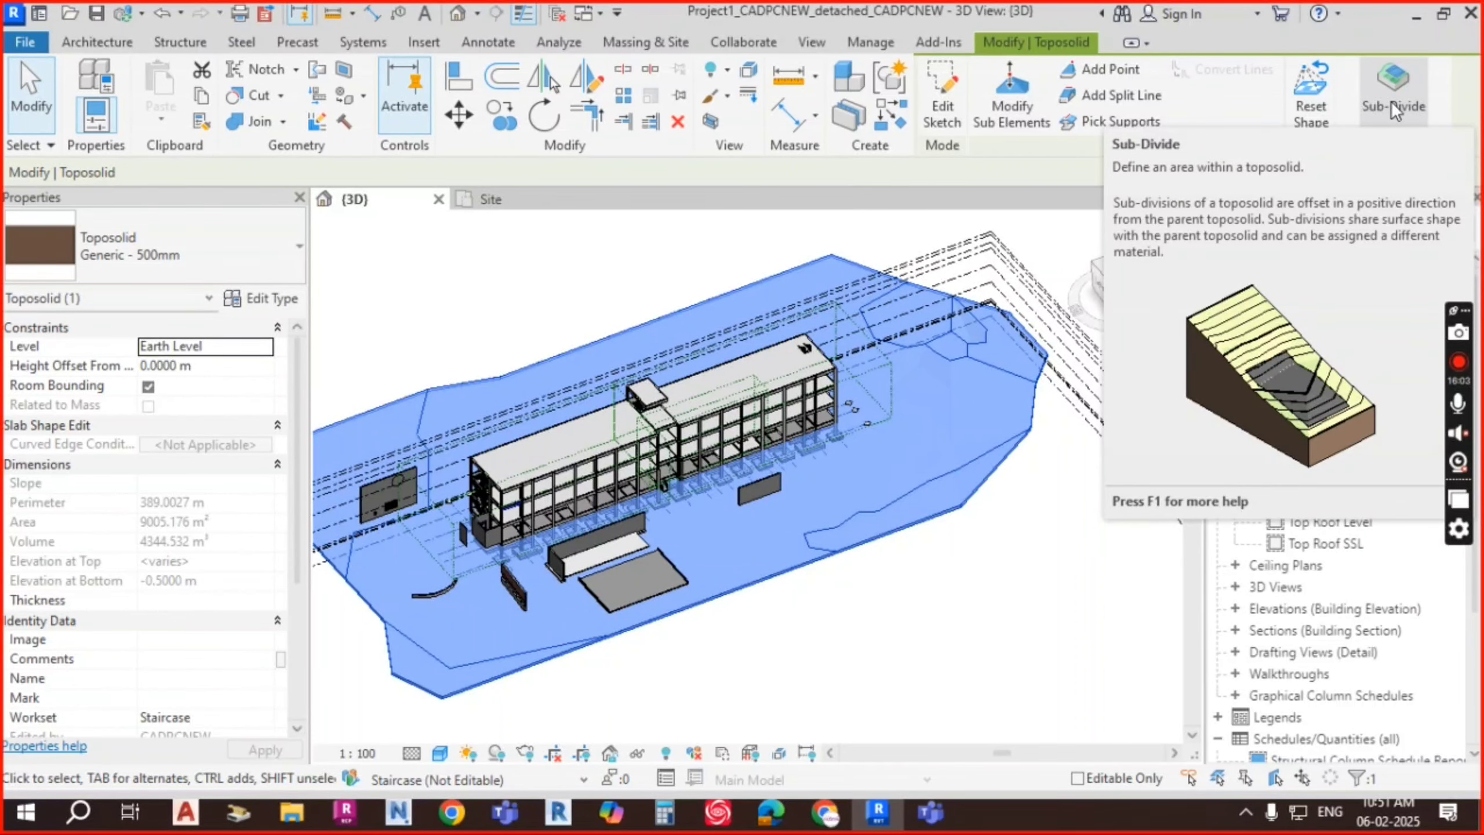
Step: Clear the toposolid selection and open the Site floor plan view
{"action": "key", "text": "Escape"}
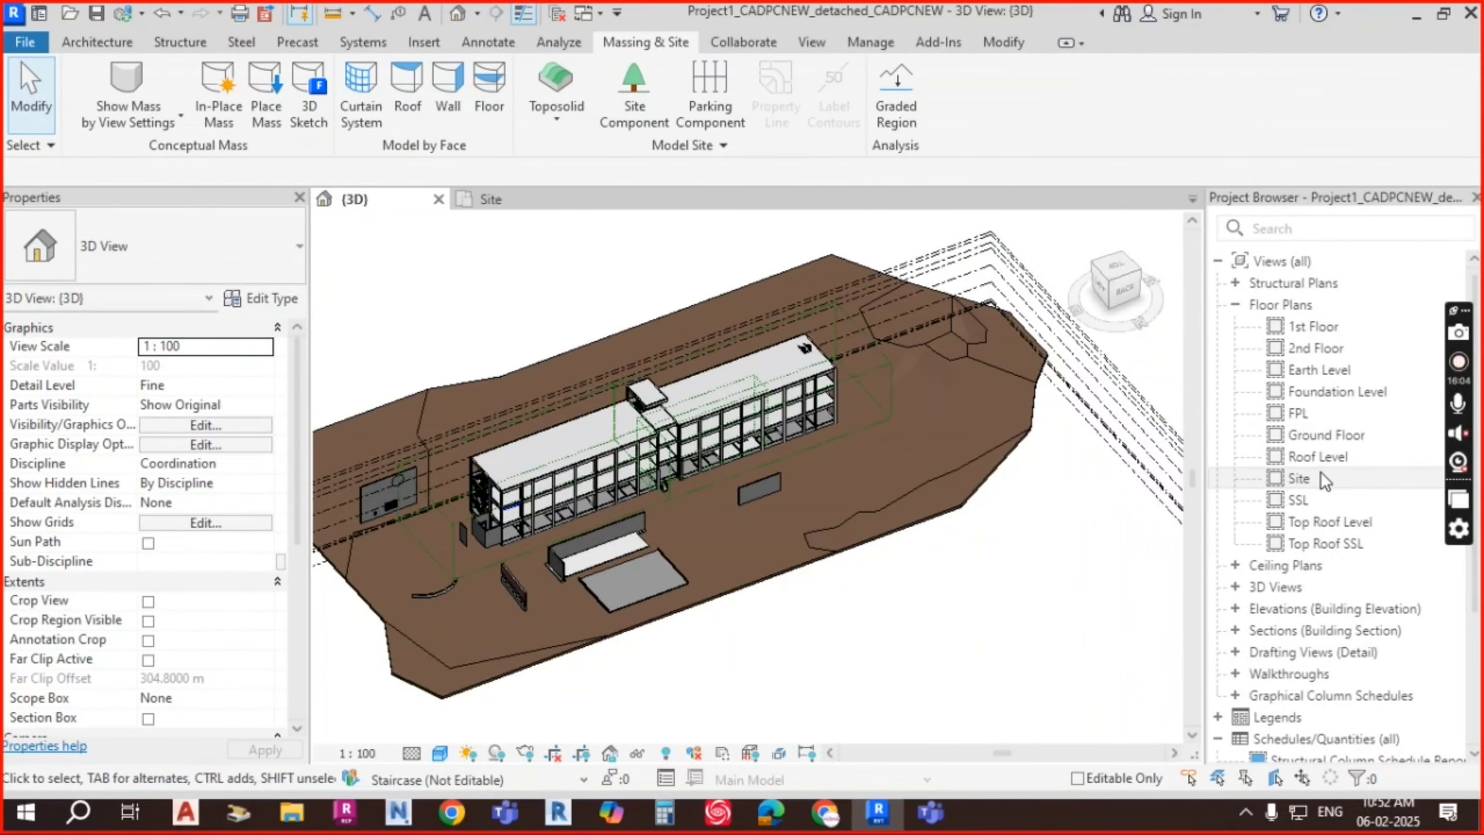
{"action": "left_click", "coordinate": [1304, 476]}
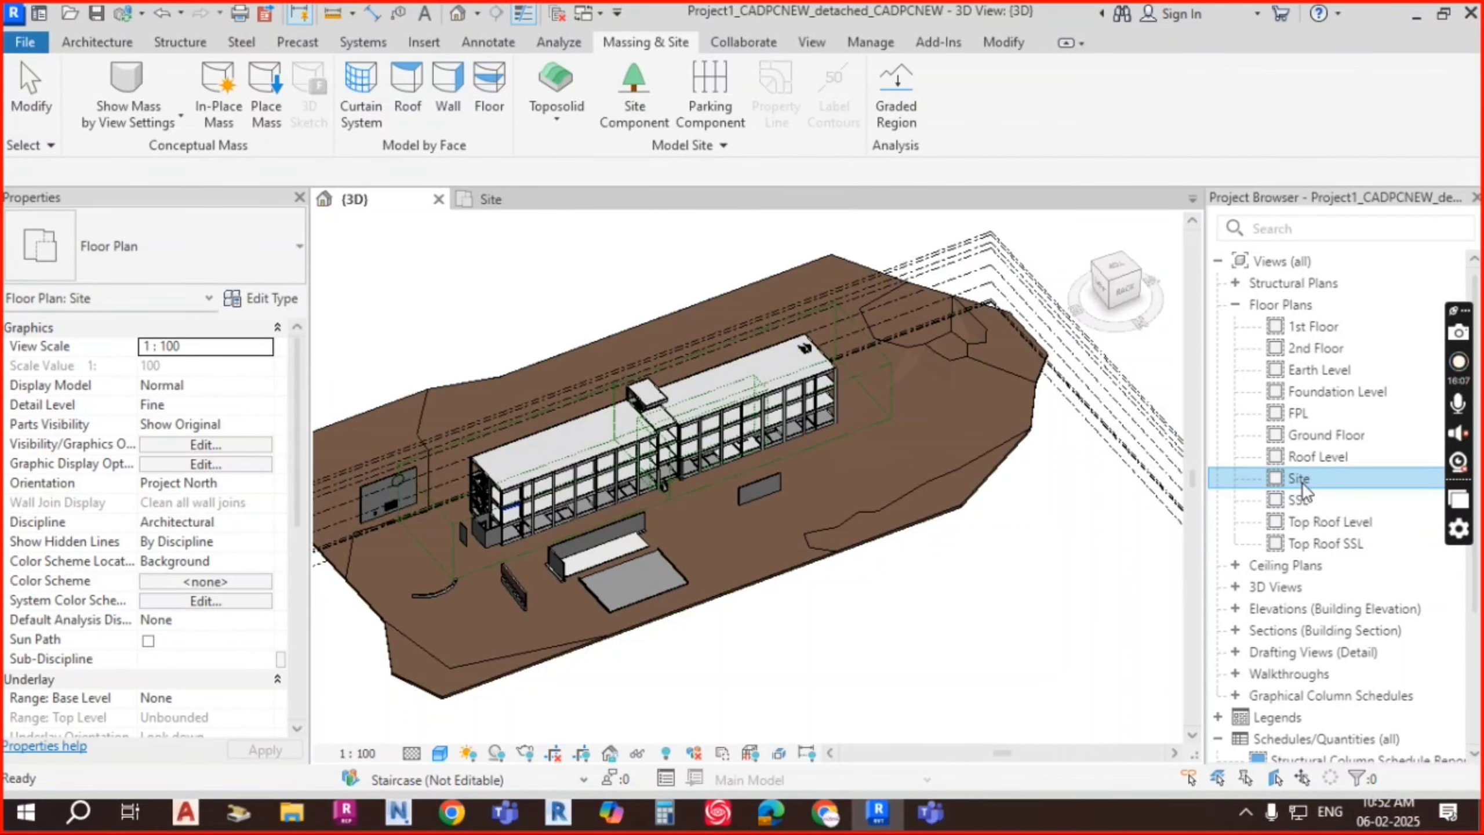
{"action": "double_click", "coordinate": [1302, 478]}
Step: Frame the building and surrounding terrain, then select the Generic 500mm toposolid
{"action": "scroll", "coordinate": [761, 420], "scroll_direction": "up", "scroll_amount": 5}
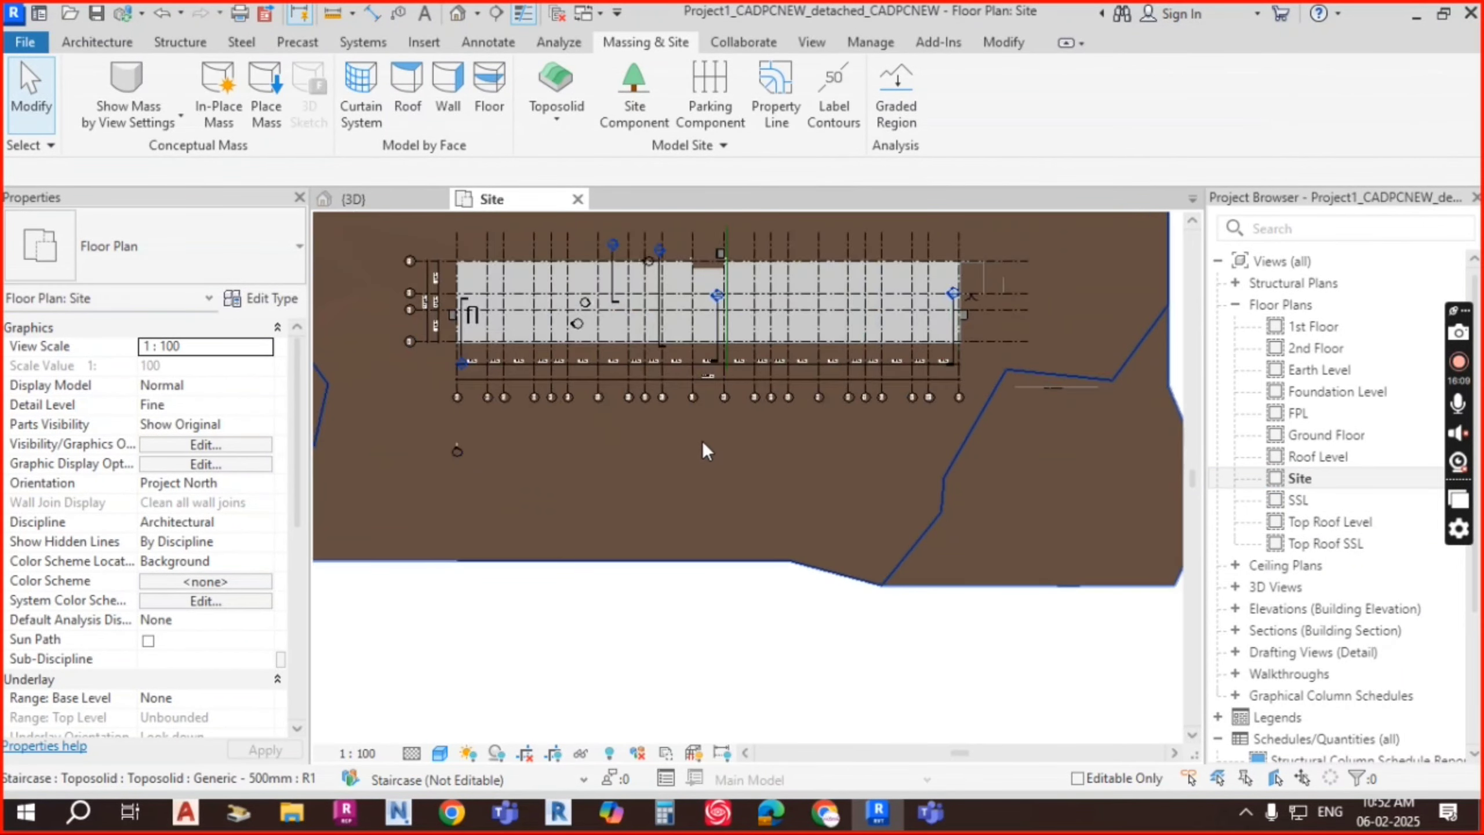
{"action": "middle_click_drag", "start_coordinate": [804, 499], "coordinate": [804, 548]}
{"action": "scroll", "coordinate": [808, 399], "scroll_direction": "up", "scroll_amount": 2}
{"action": "middle_click_drag", "start_coordinate": [831, 274], "coordinate": [837, 455]}
{"action": "scroll", "coordinate": [837, 456], "scroll_direction": "down", "scroll_amount": 3}
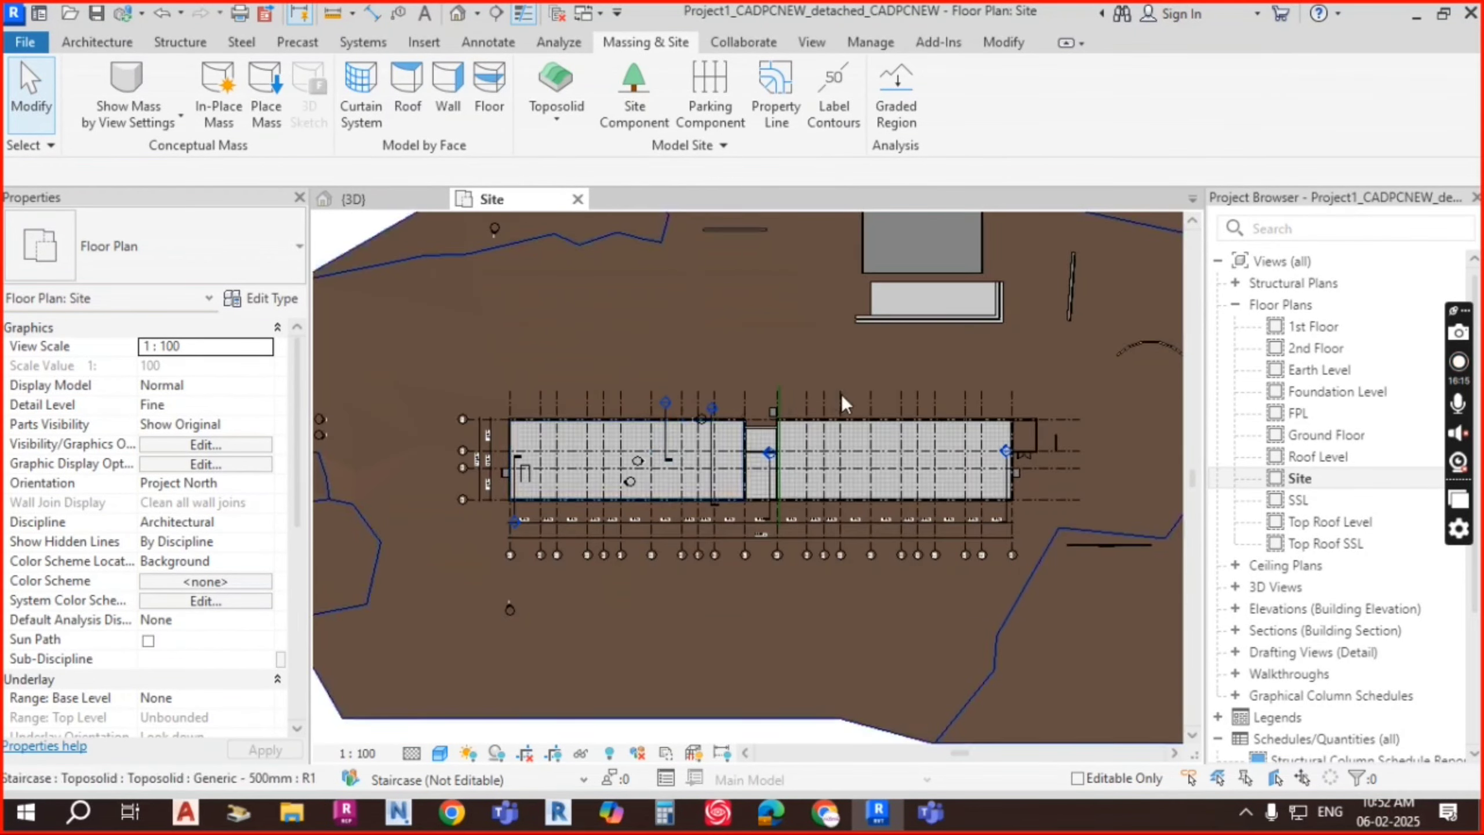
{"action": "scroll", "coordinate": [732, 432], "scroll_direction": "up", "scroll_amount": 6}
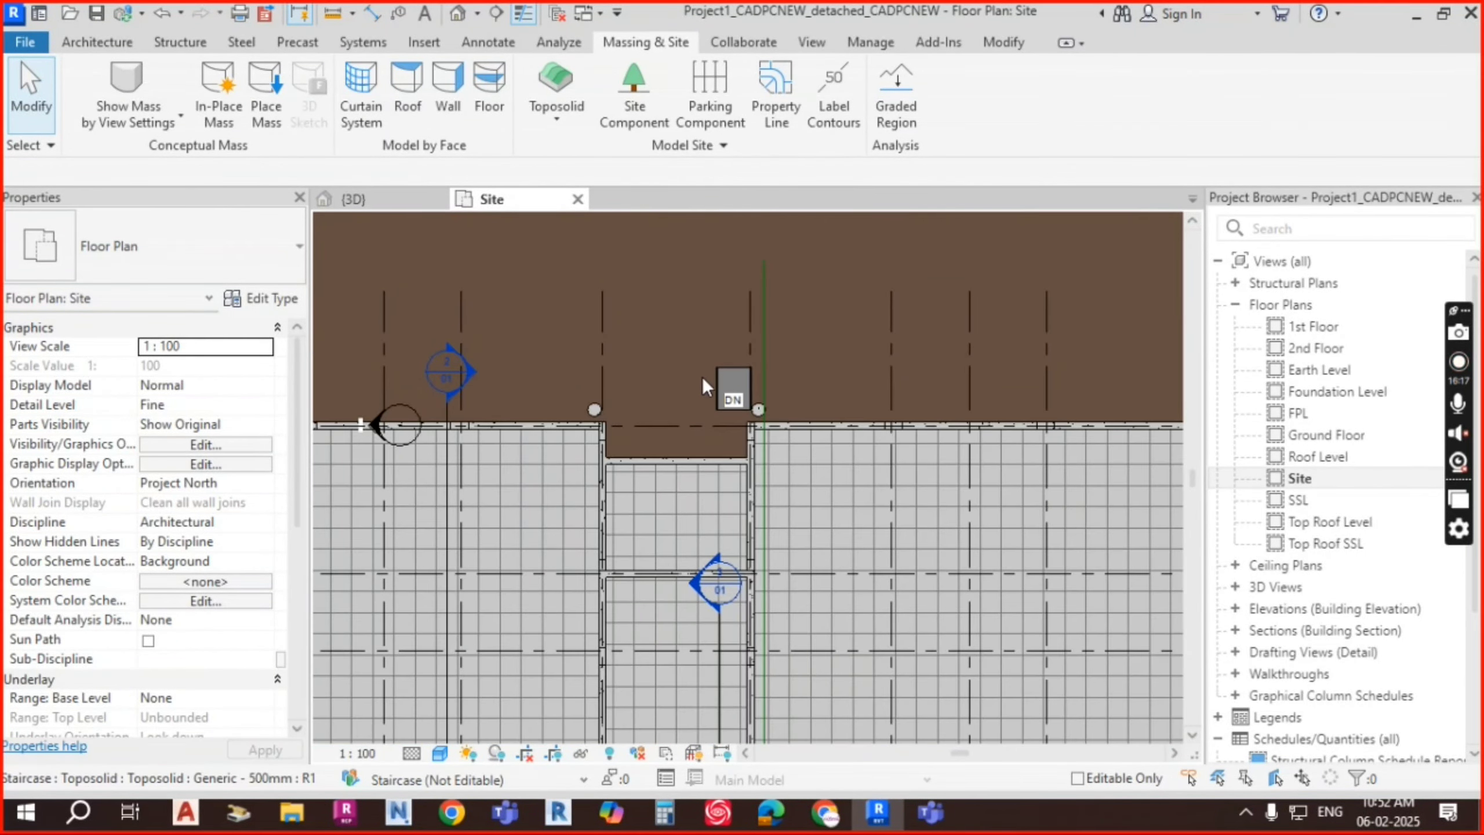
{"action": "scroll", "coordinate": [703, 377], "scroll_direction": "down", "scroll_amount": 5}
{"action": "middle_click_drag", "start_coordinate": [796, 418], "coordinate": [887, 570]}
{"action": "middle_click_drag", "start_coordinate": [944, 521], "coordinate": [816, 506]}
{"action": "scroll", "coordinate": [817, 511], "scroll_direction": "up", "scroll_amount": 1}
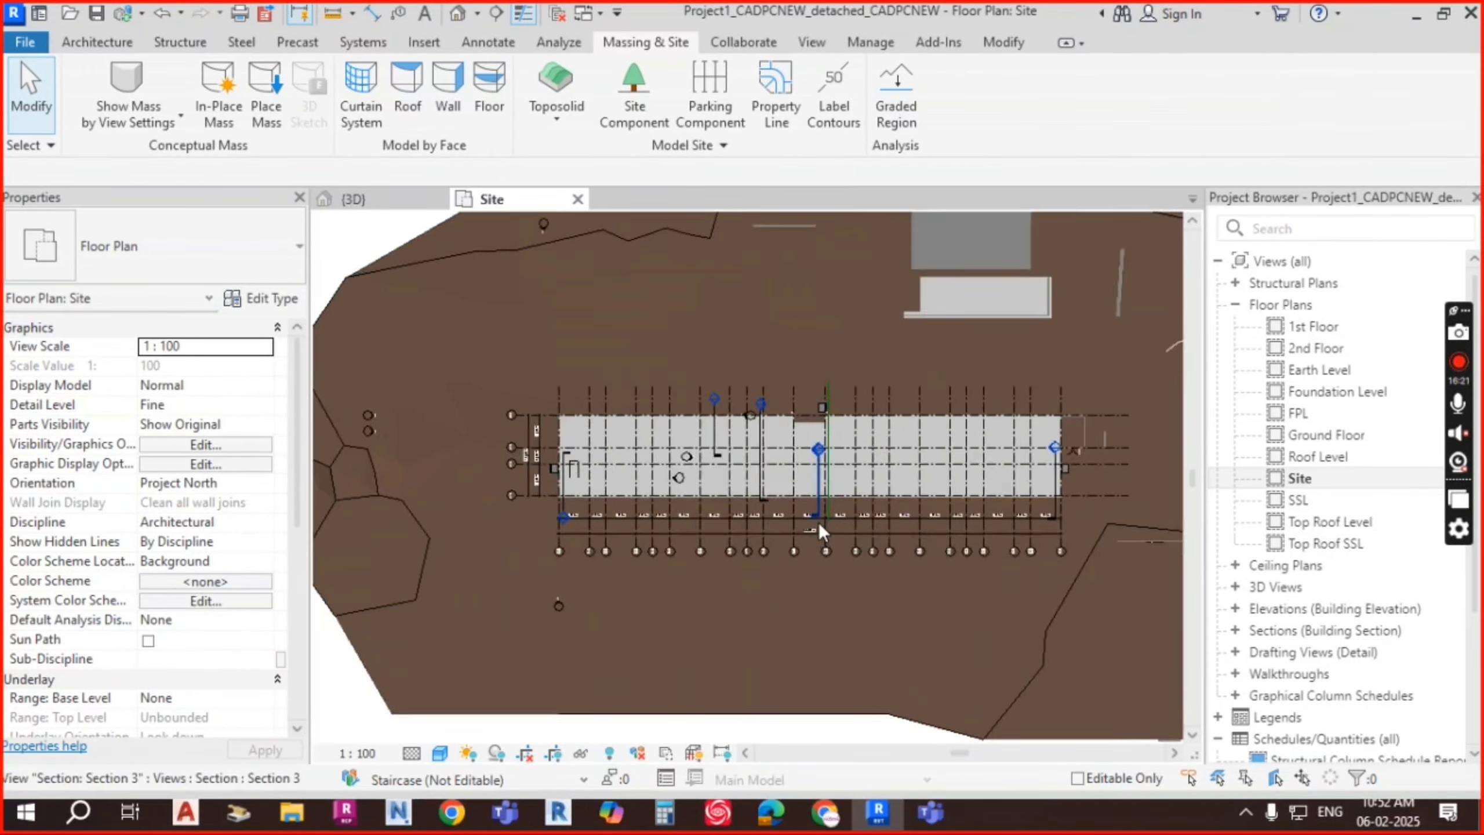
{"action": "scroll", "coordinate": [820, 516], "scroll_direction": "up", "scroll_amount": 2}
{"action": "scroll", "coordinate": [797, 456], "scroll_direction": "down", "scroll_amount": 1}
{"action": "middle_click_drag", "start_coordinate": [817, 362], "coordinate": [798, 472]}
{"action": "scroll", "coordinate": [795, 346], "scroll_direction": "down", "scroll_amount": 1}
{"action": "middle_click_drag", "start_coordinate": [918, 338], "coordinate": [909, 386]}
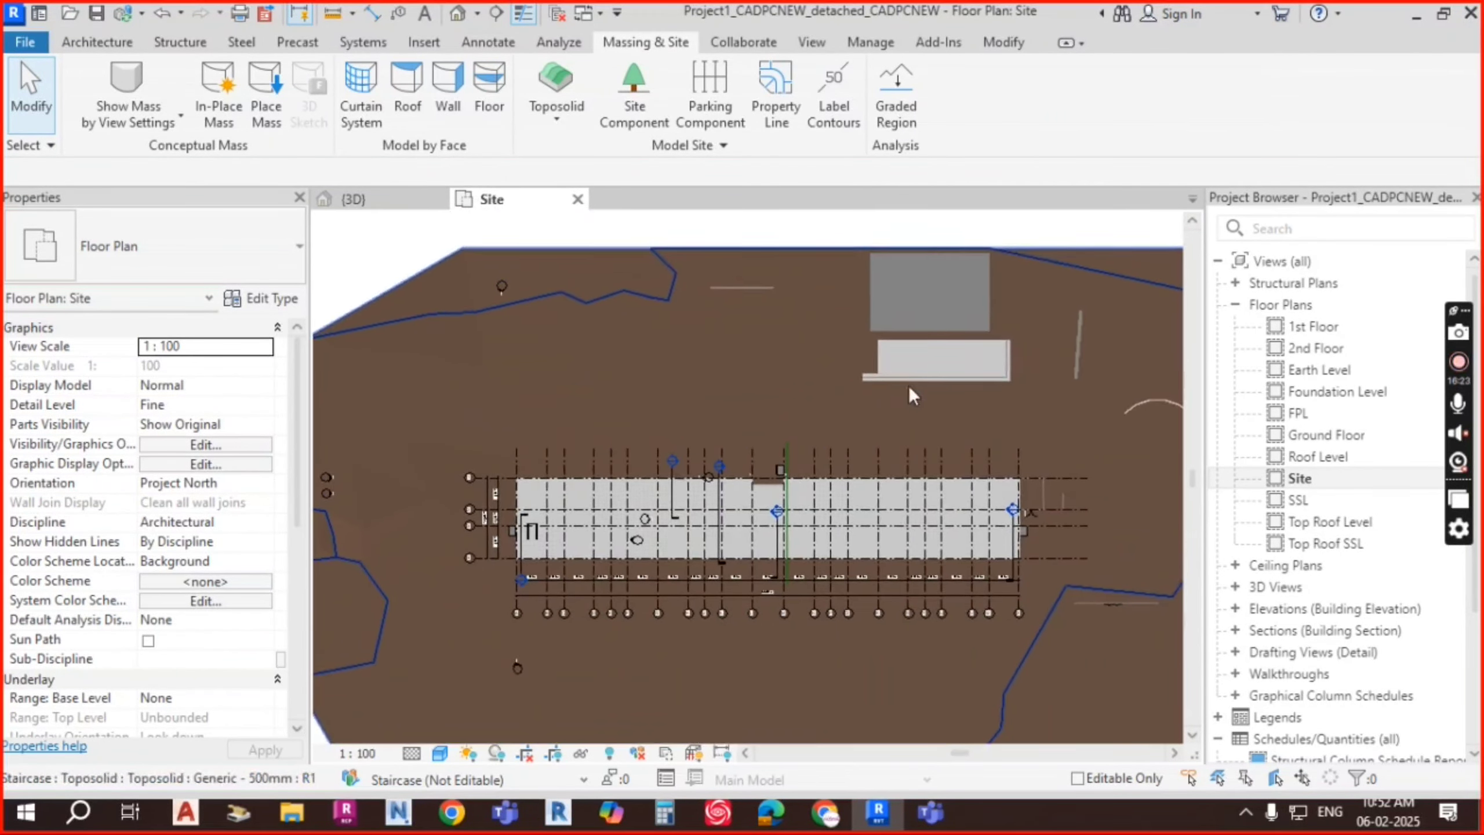
{"action": "left_click", "coordinate": [760, 263]}
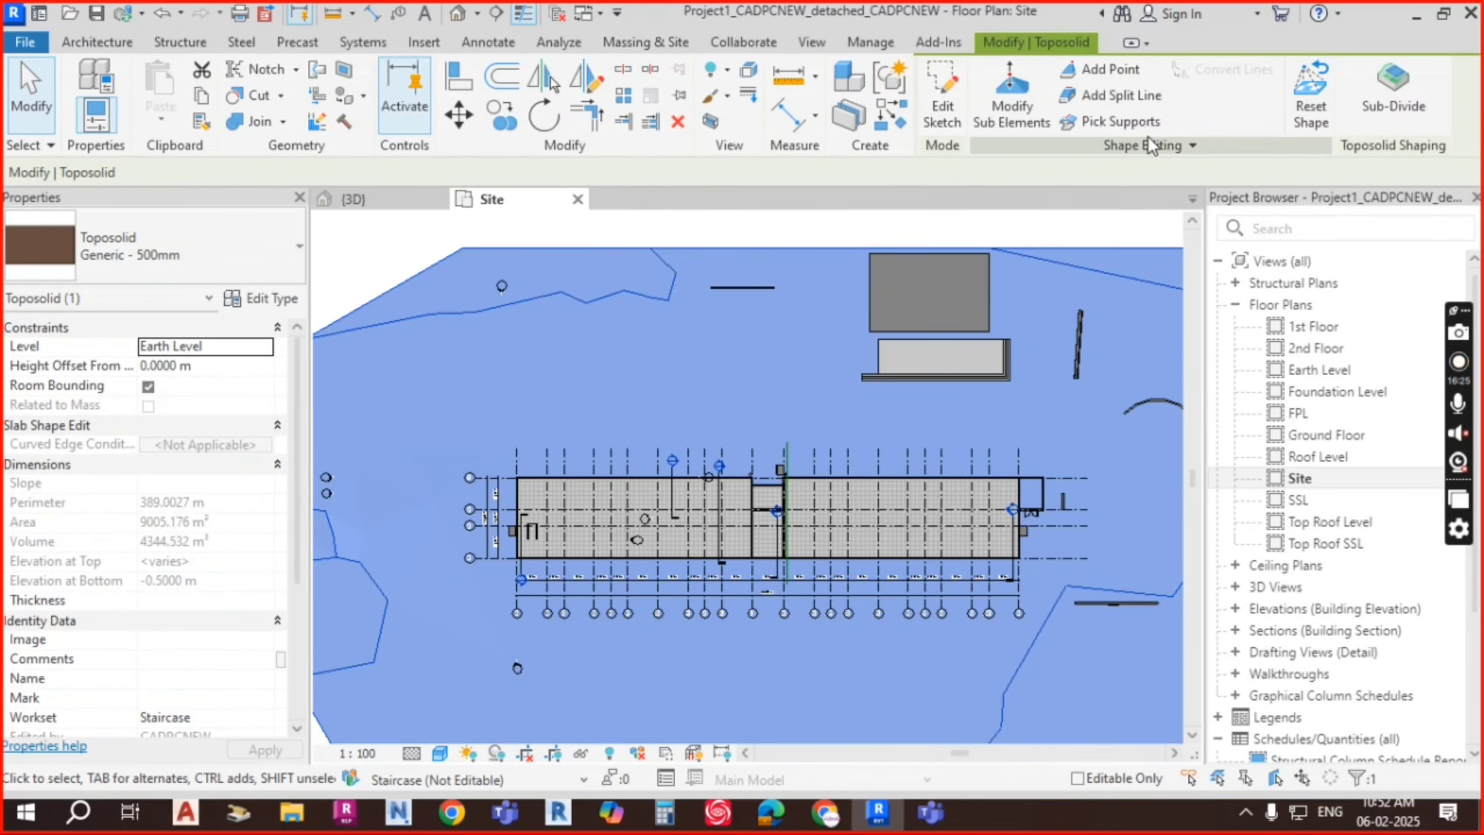
Step: Start a toposolid sub-division and draw its upper boundary line above the building
{"action": "left_click", "coordinate": [1395, 93]}
{"action": "scroll", "coordinate": [678, 392], "scroll_direction": "down", "scroll_amount": 1}
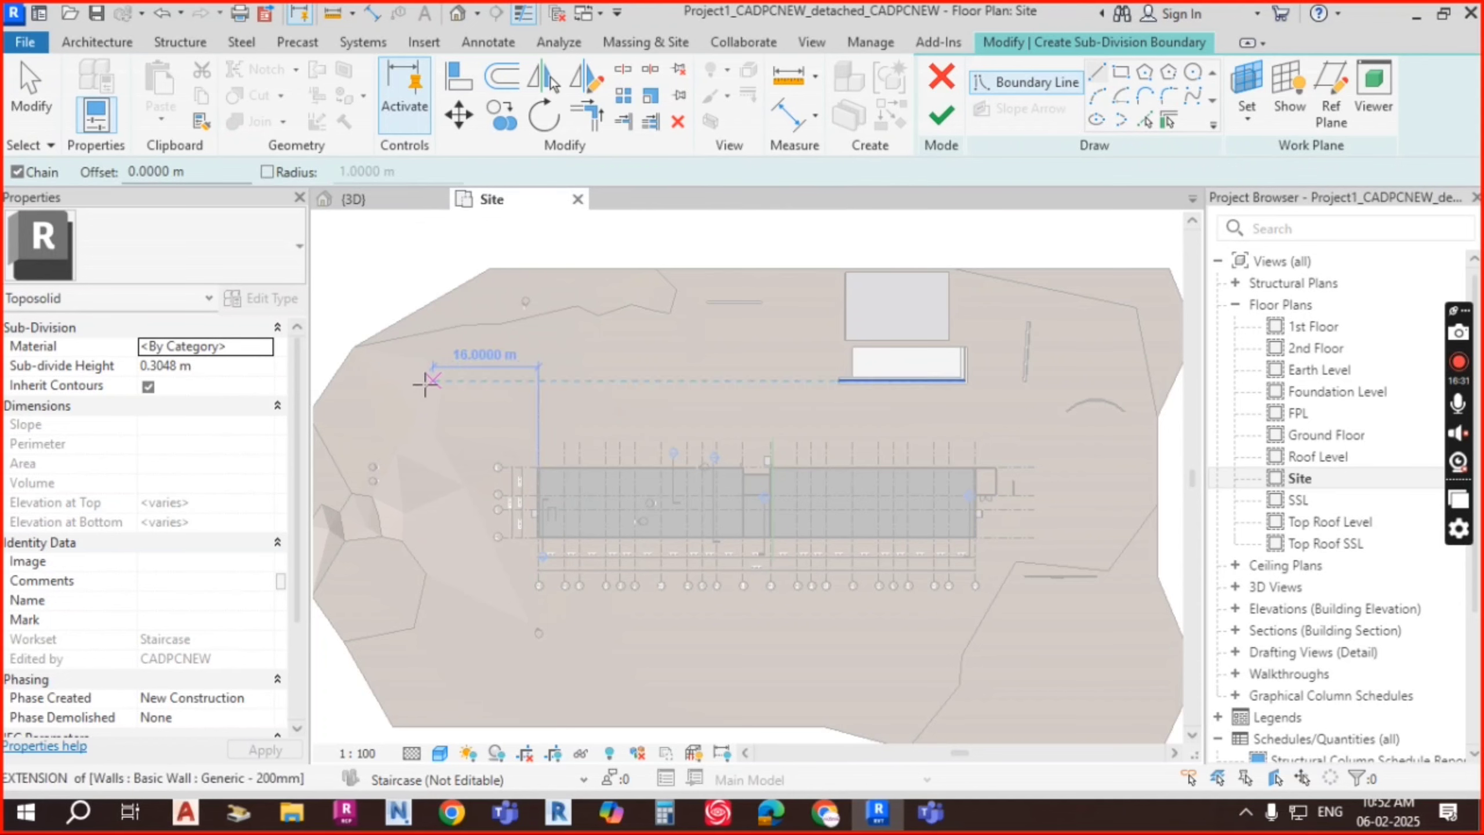
{"action": "scroll", "coordinate": [403, 383], "scroll_direction": "down", "scroll_amount": 1}
{"action": "middle_click_drag", "start_coordinate": [435, 405], "coordinate": [567, 407]}
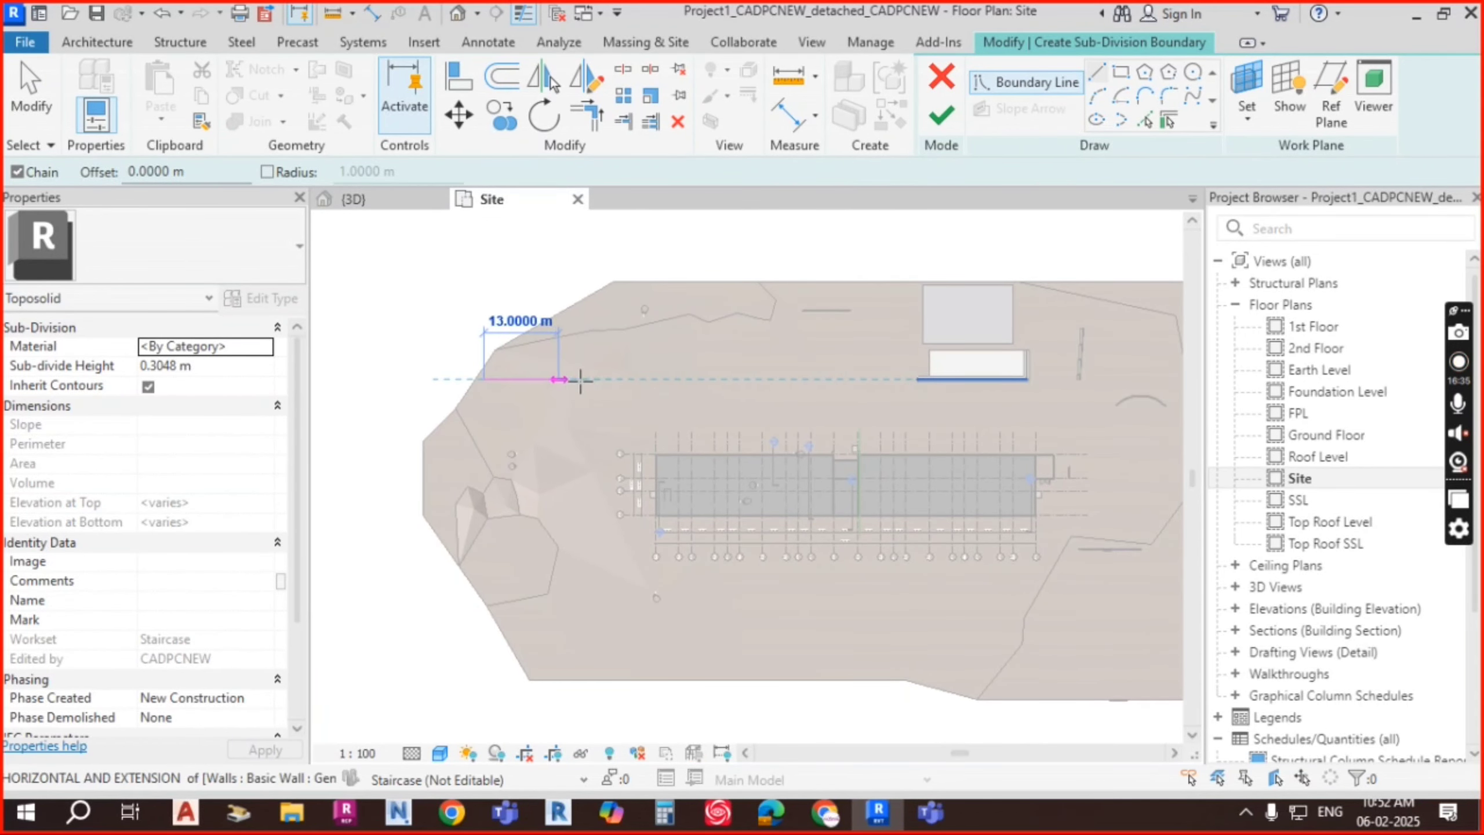
{"action": "middle_click_drag", "start_coordinate": [1043, 381], "coordinate": [852, 383]}
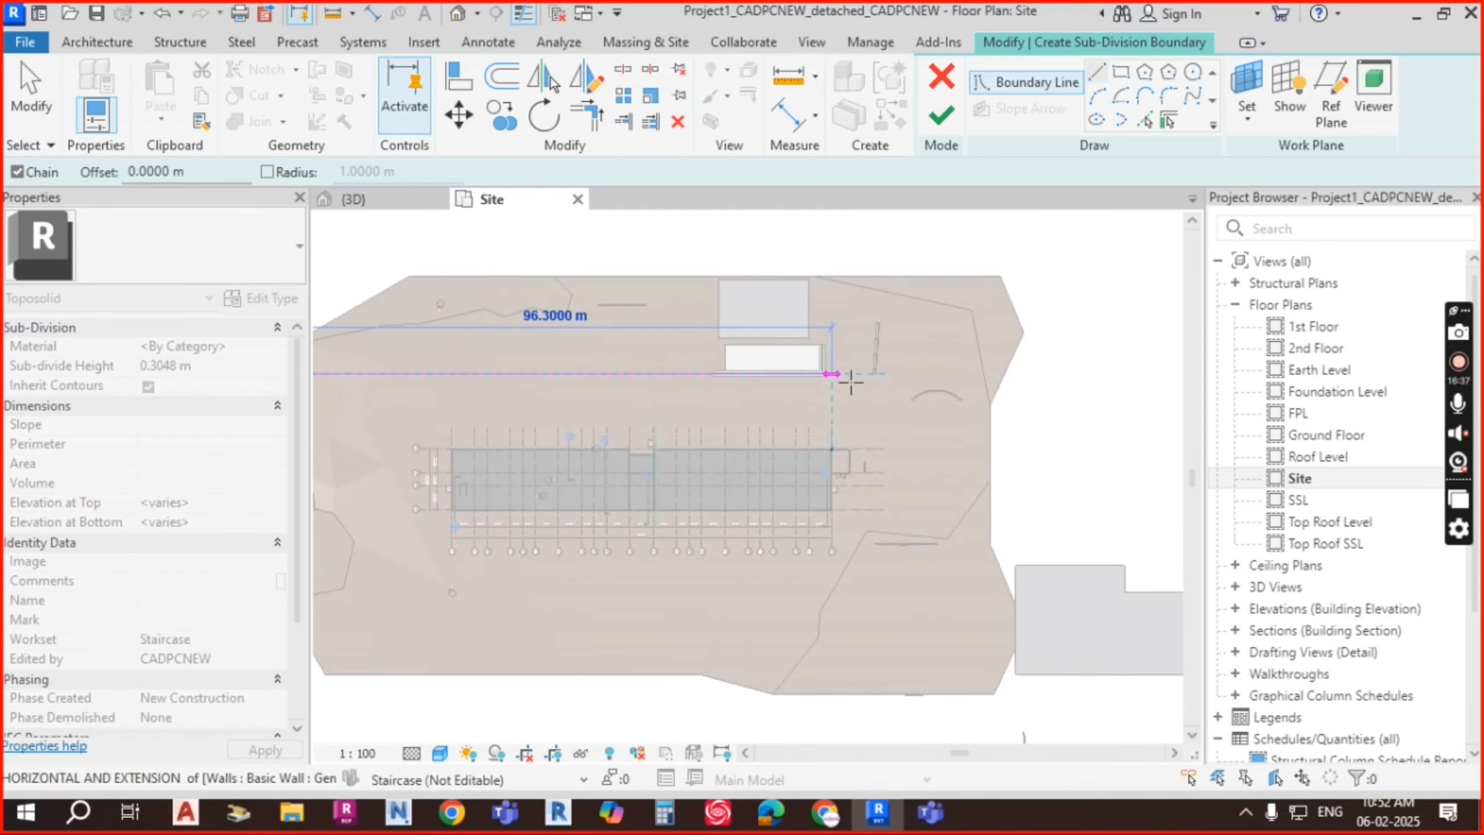
{"action": "scroll", "coordinate": [851, 383], "scroll_direction": "down", "scroll_amount": 2}
{"action": "left_click", "coordinate": [960, 376]}
{"action": "key", "text": "Escape"}
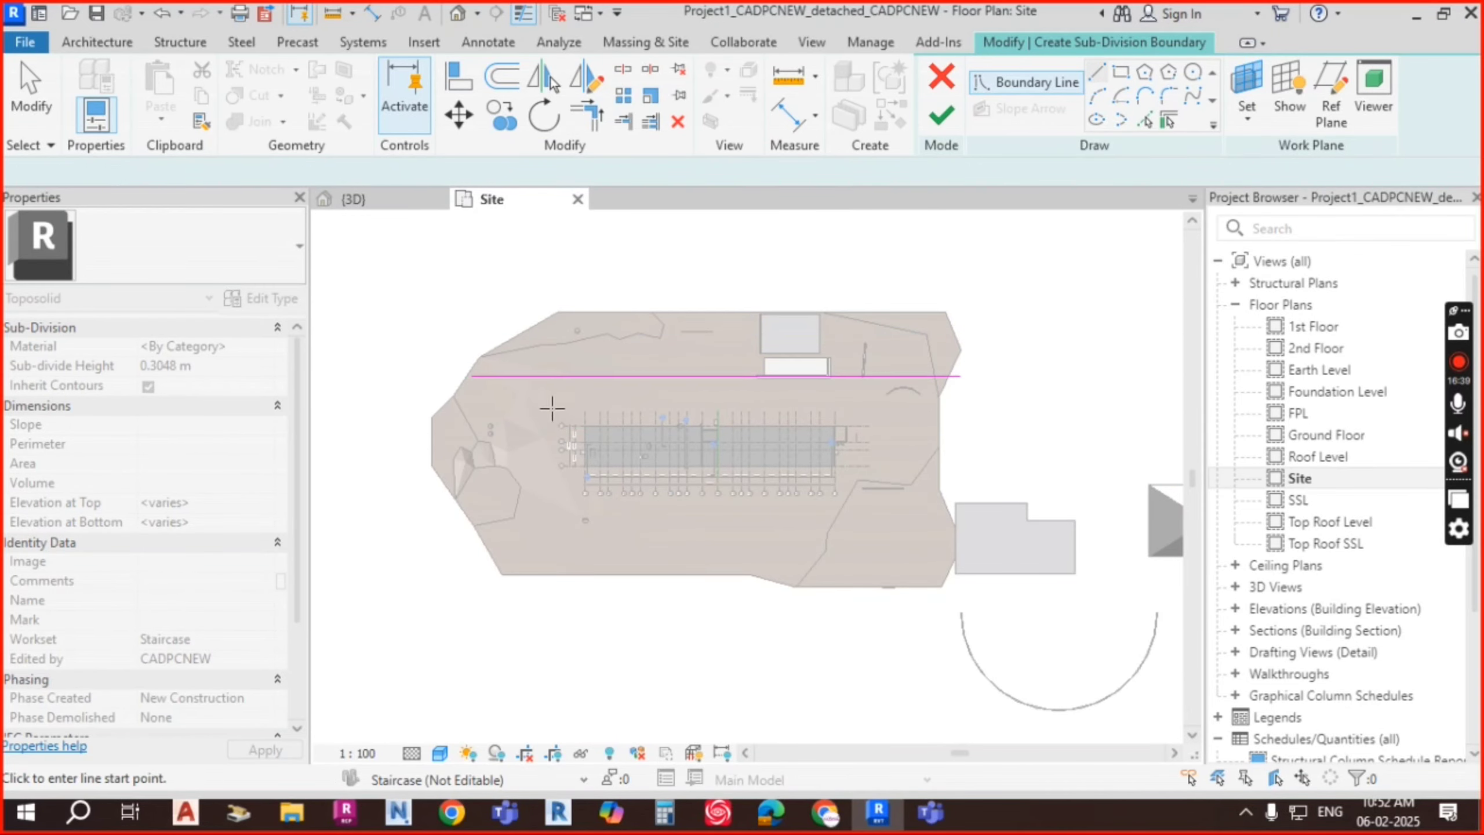
Step: Draw the 129 m lower line and close the rectangle's right and left edges
{"action": "scroll", "coordinate": [526, 410], "scroll_direction": "up", "scroll_amount": 4}
{"action": "left_click", "coordinate": [447, 416]}
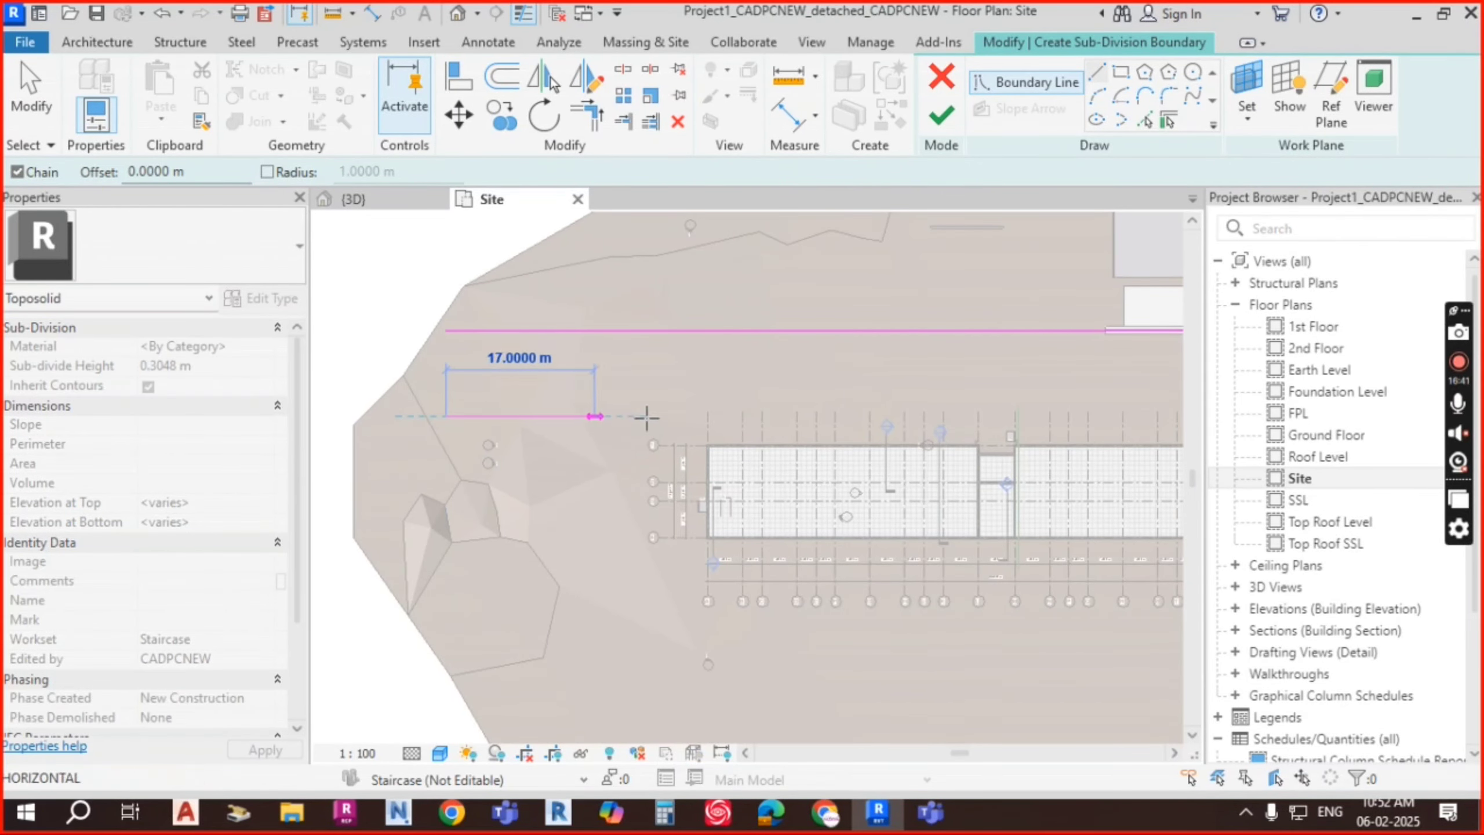
{"action": "middle_click_drag", "start_coordinate": [924, 415], "coordinate": [713, 395]}
{"action": "middle_click_drag", "start_coordinate": [1040, 401], "coordinate": [977, 397]}
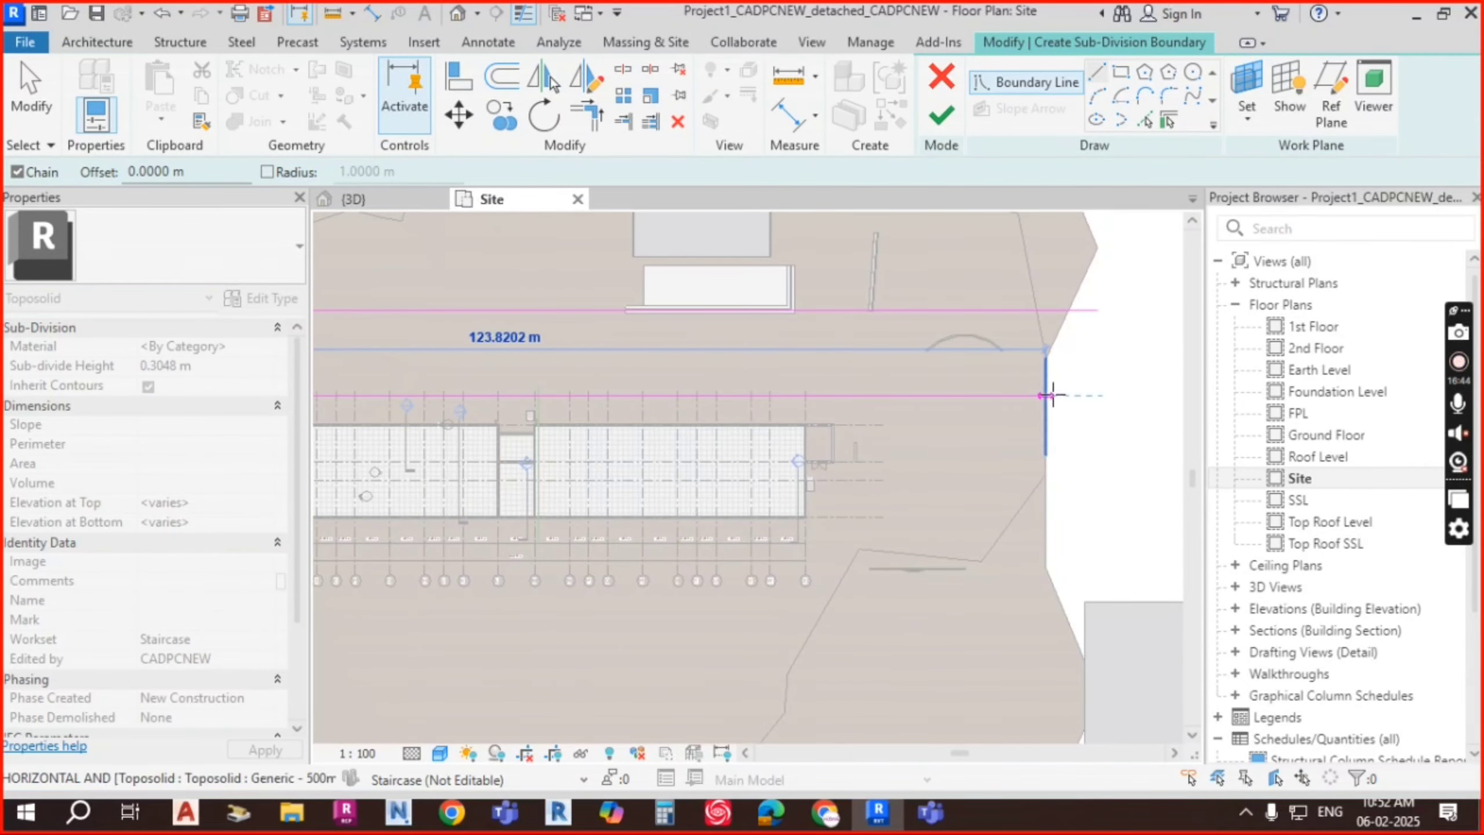
{"action": "left_click", "coordinate": [1091, 394]}
{"action": "left_click", "coordinate": [1097, 311]}
{"action": "scroll", "coordinate": [1133, 340], "scroll_direction": "down", "scroll_amount": 3}
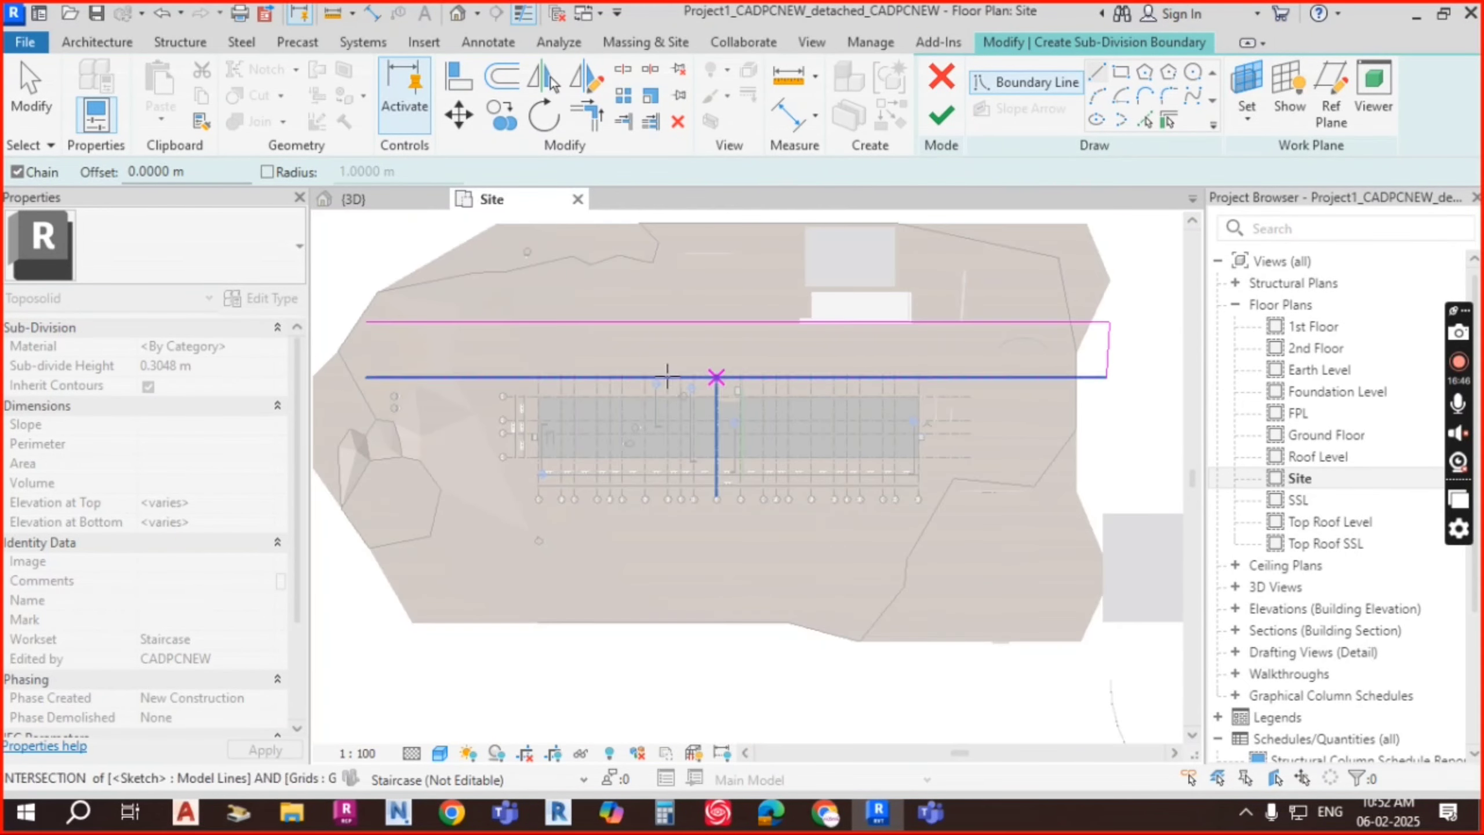
{"action": "scroll", "coordinate": [371, 332], "scroll_direction": "up", "scroll_amount": 1}
{"action": "left_click", "coordinate": [364, 382]}
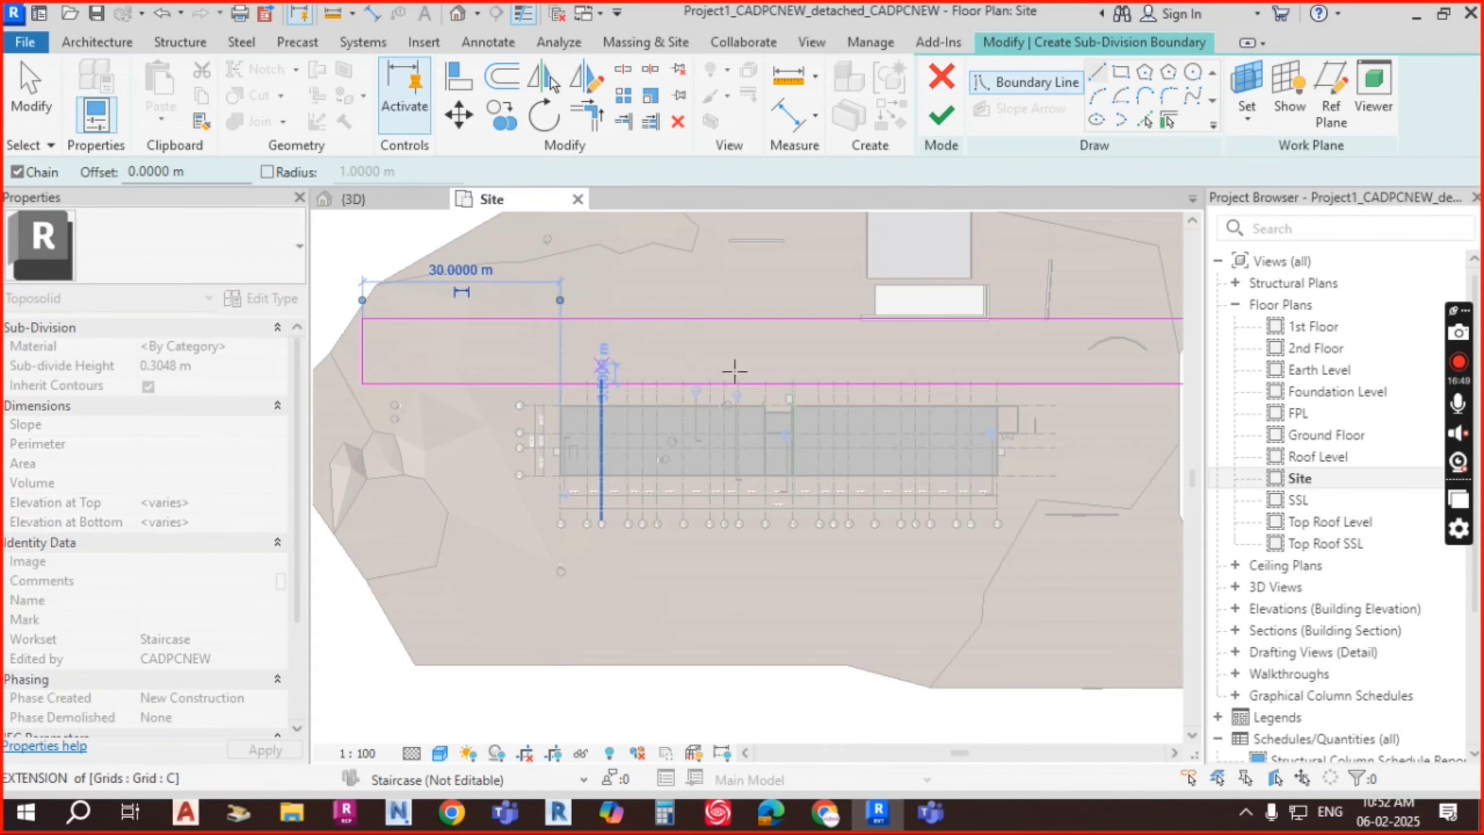
{"action": "key", "text": "Escape"}
{"action": "scroll", "coordinate": [868, 345], "scroll_direction": "down", "scroll_amount": 1}
{"action": "middle_click_drag", "start_coordinate": [1155, 338], "coordinate": [1087, 351]}
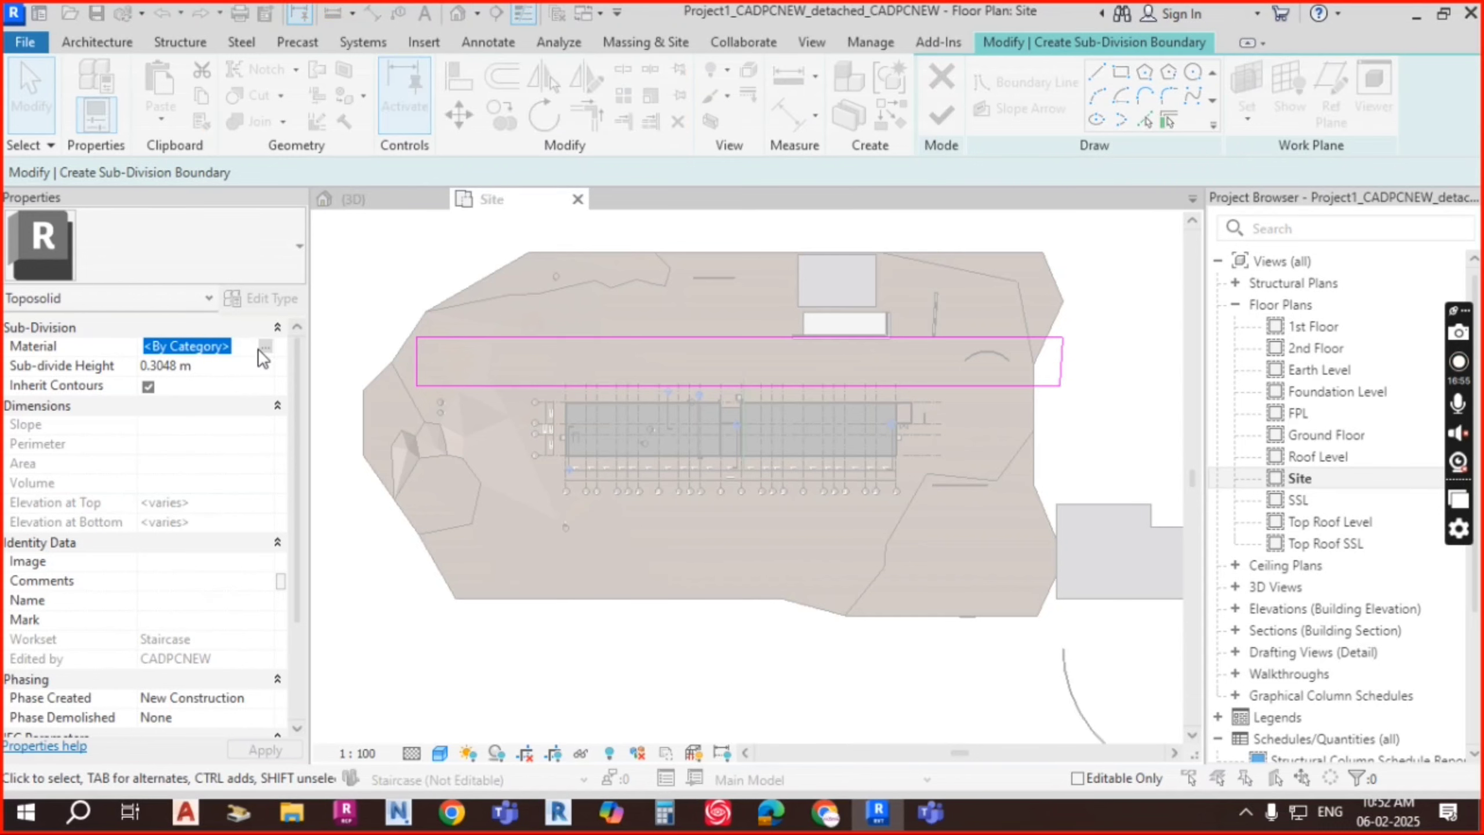
Step: Search 'ASP', assign the Asphalt, Bitumen material to the sub-division, and finish the sketch
{"action": "left_click", "coordinate": [265, 347]}
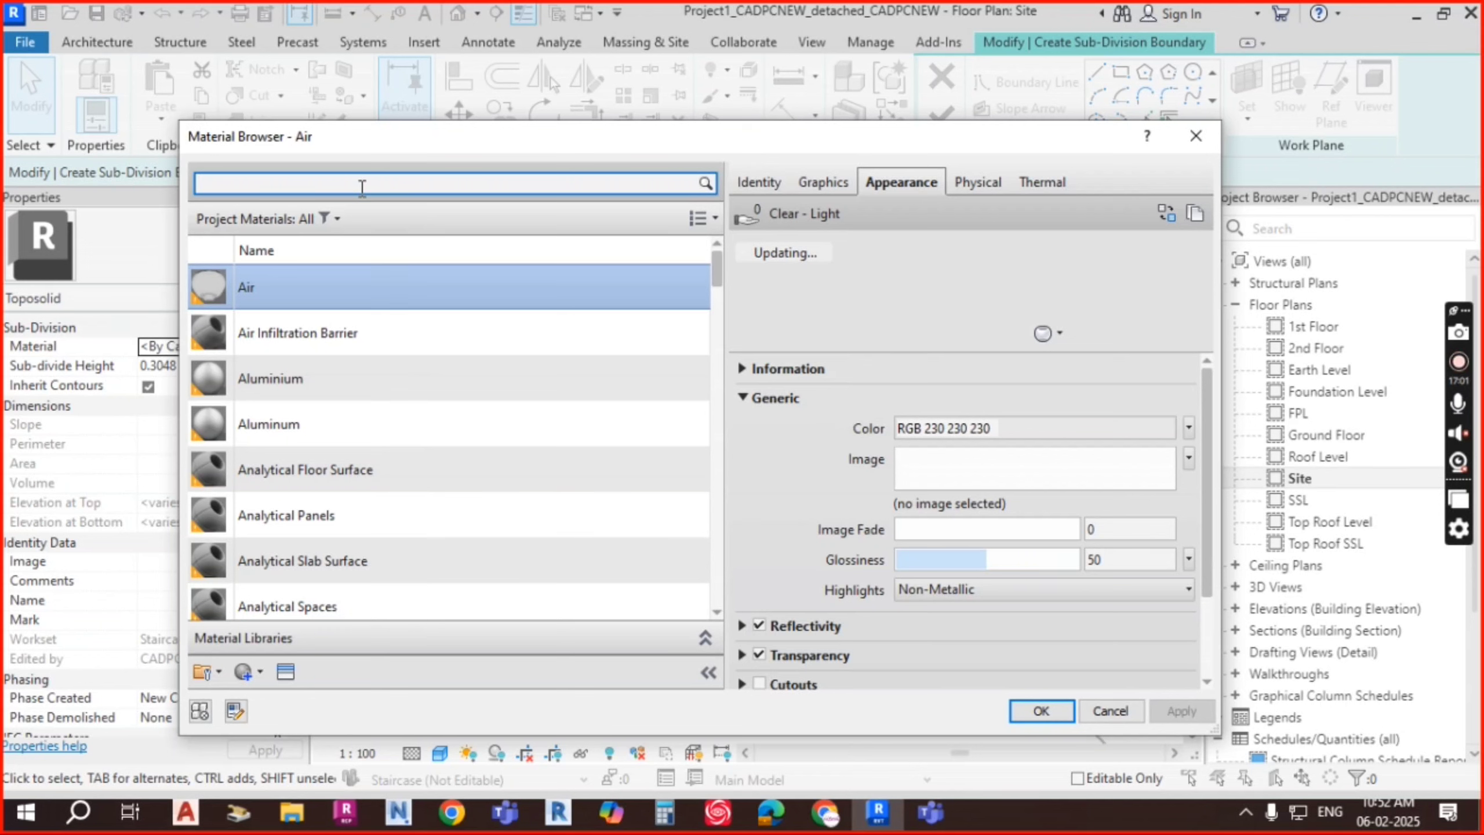
{"action": "left_click", "coordinate": [362, 186]}
{"action": "type", "text": "AL"}
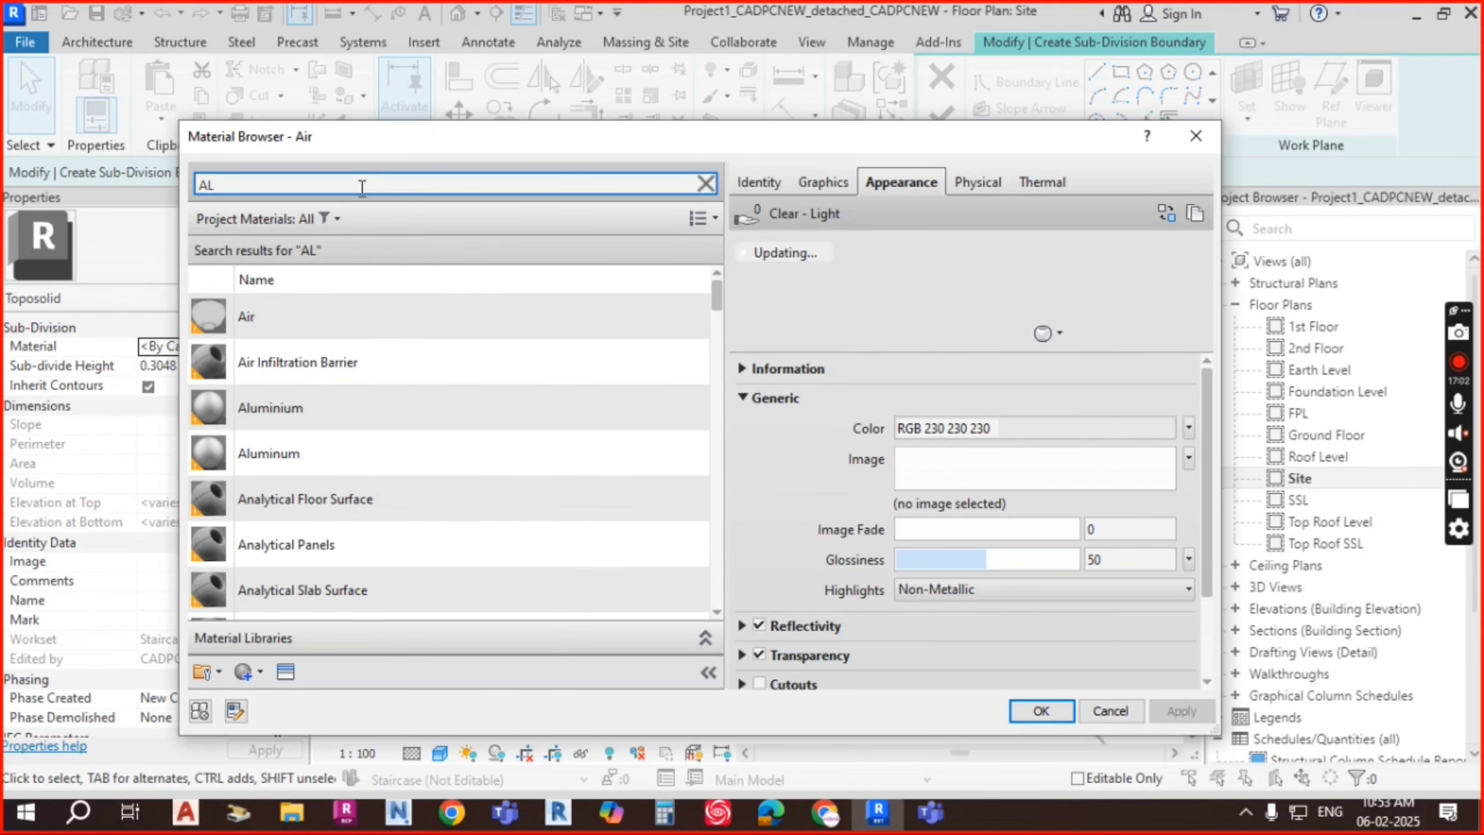
{"action": "key", "text": "BackSpace"}
{"action": "type", "text": "SP"}
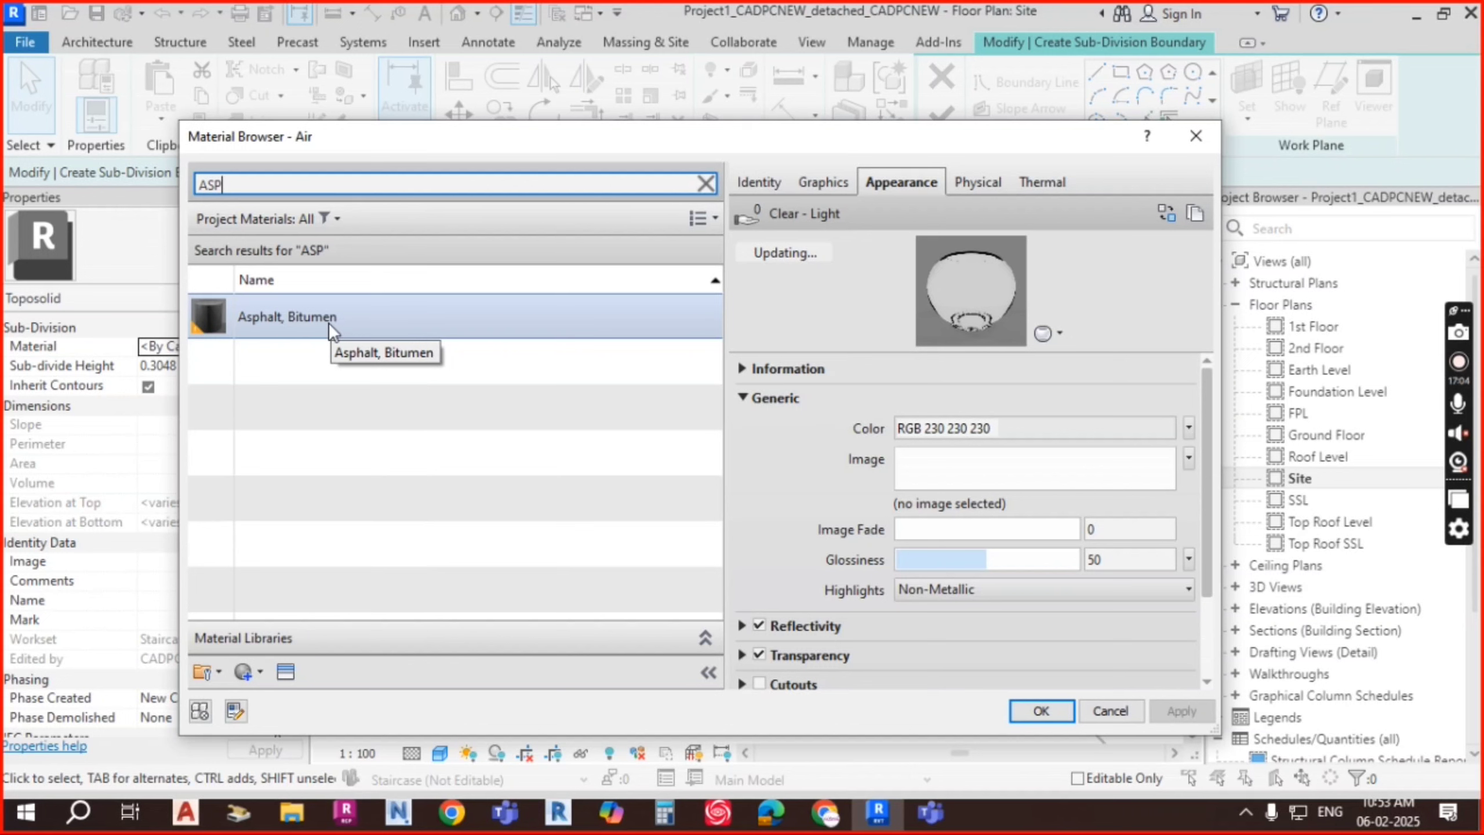
{"action": "left_click", "coordinate": [328, 323]}
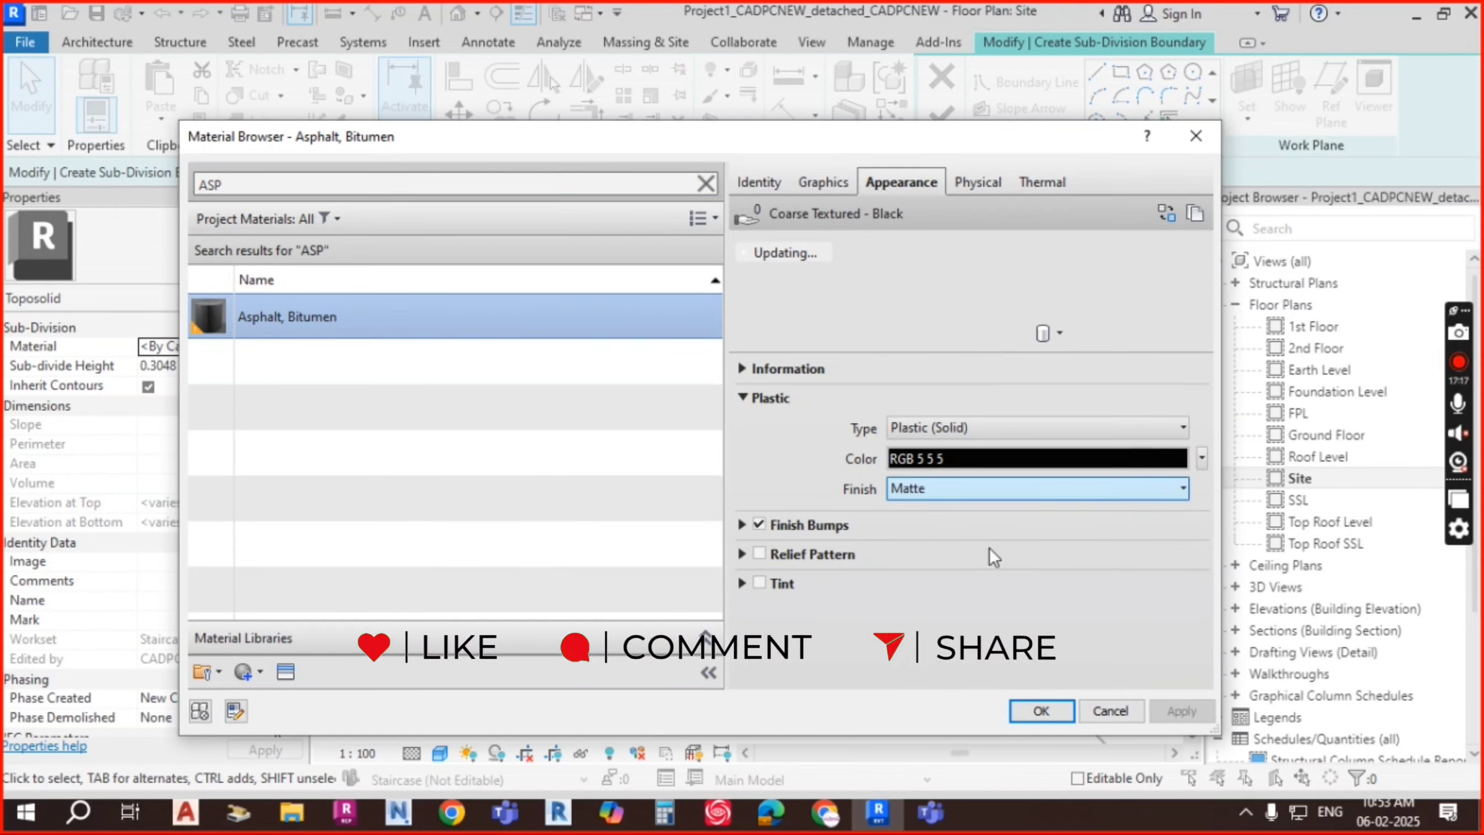
{"action": "left_click", "coordinate": [1041, 710]}
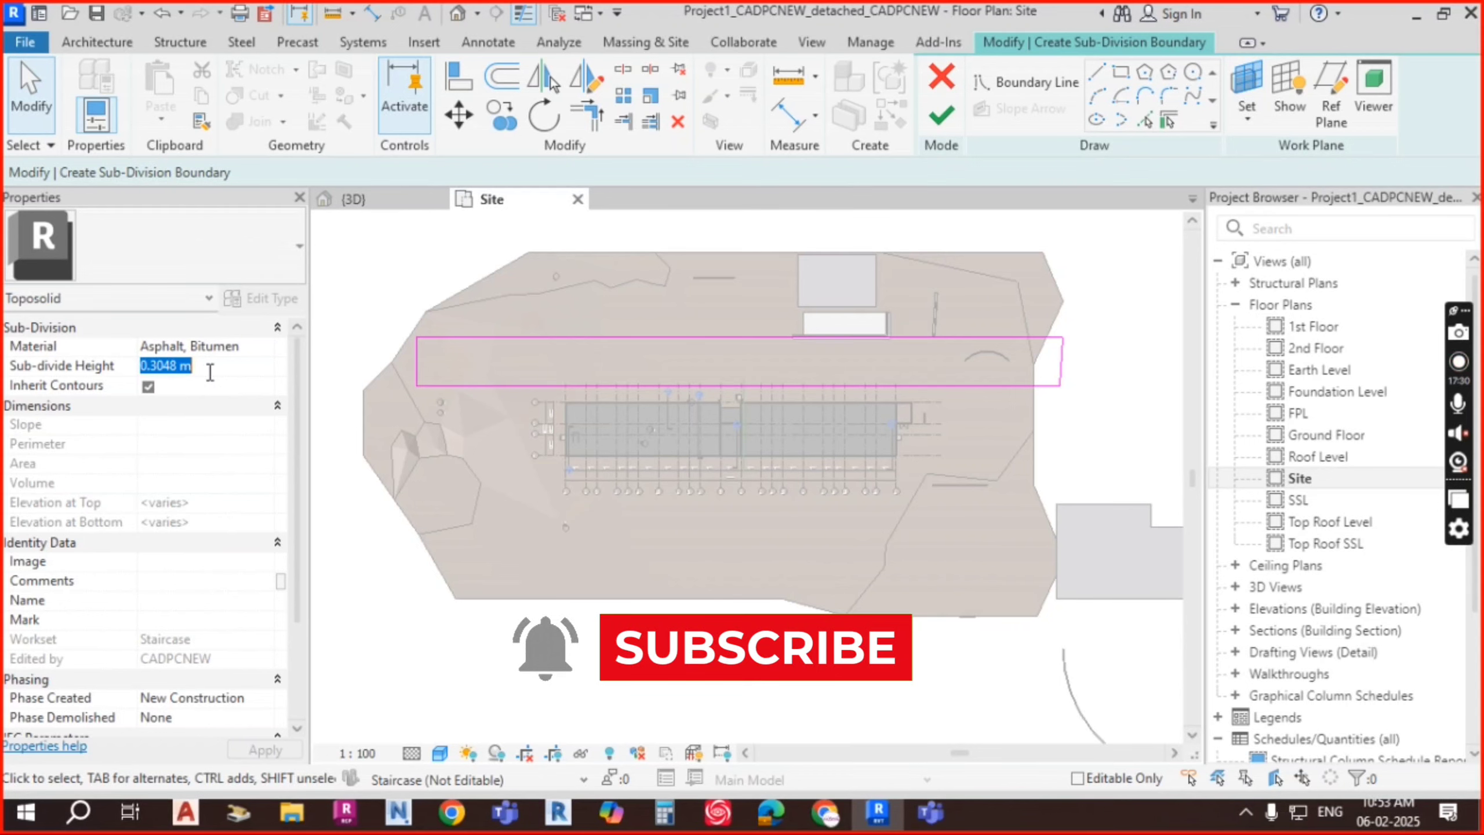
{"action": "left_click", "coordinate": [943, 122]}
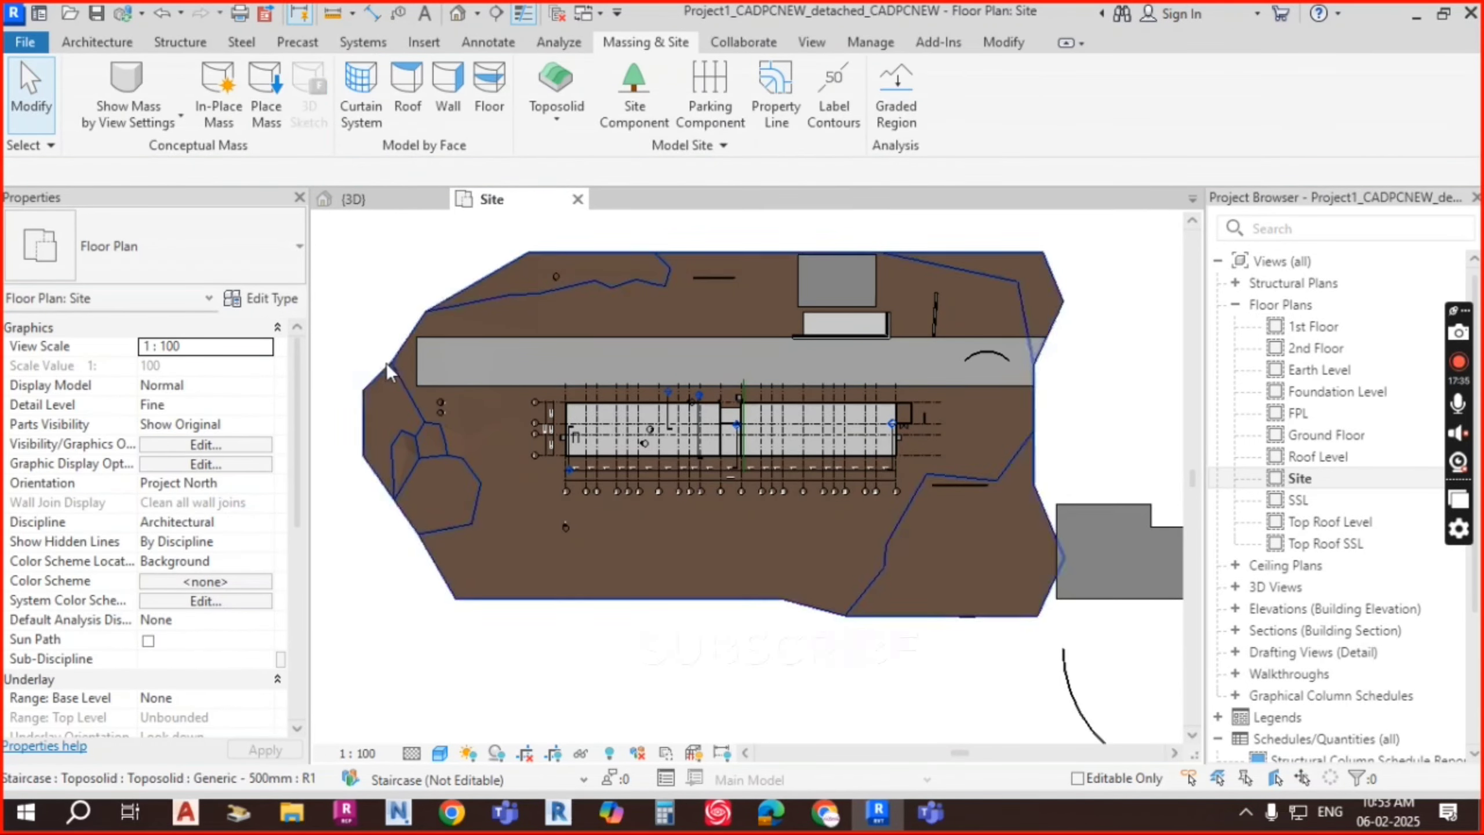
Step: Select the asphalt sub-division and reopen its boundary with Edit Sketch
{"action": "scroll", "coordinate": [388, 371], "scroll_direction": "up", "scroll_amount": 3}
{"action": "left_click", "coordinate": [698, 338]}
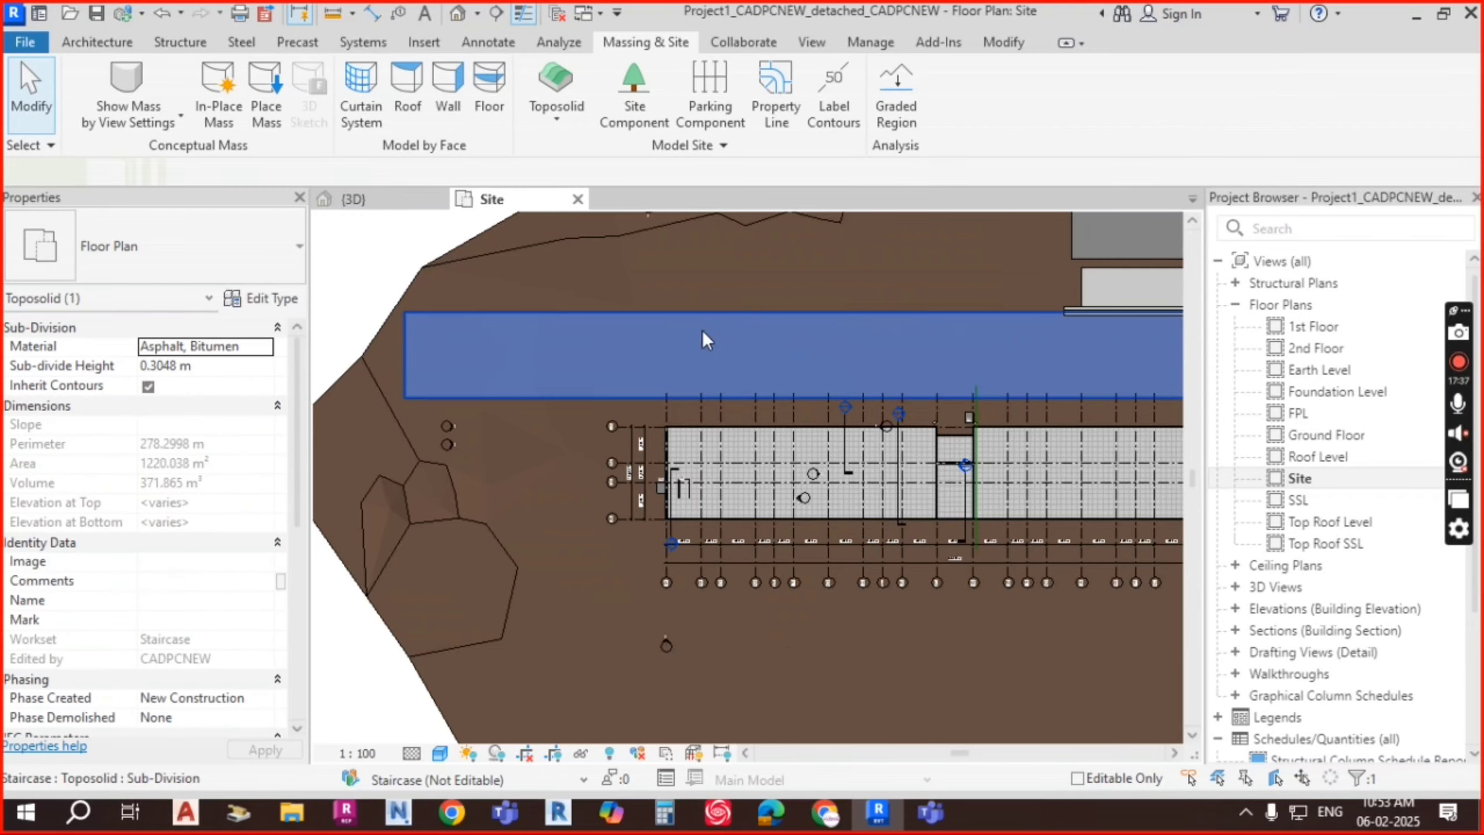
{"action": "scroll", "coordinate": [686, 559], "scroll_direction": "down", "scroll_amount": 3}
{"action": "mouse_move", "coordinate": [686, 559]}
{"action": "middle_mouse_down"}
{"action": "mouse_move", "coordinate": [778, 554]}
{"action": "mouse_move", "coordinate": [695, 544]}
{"action": "middle_mouse_up"}
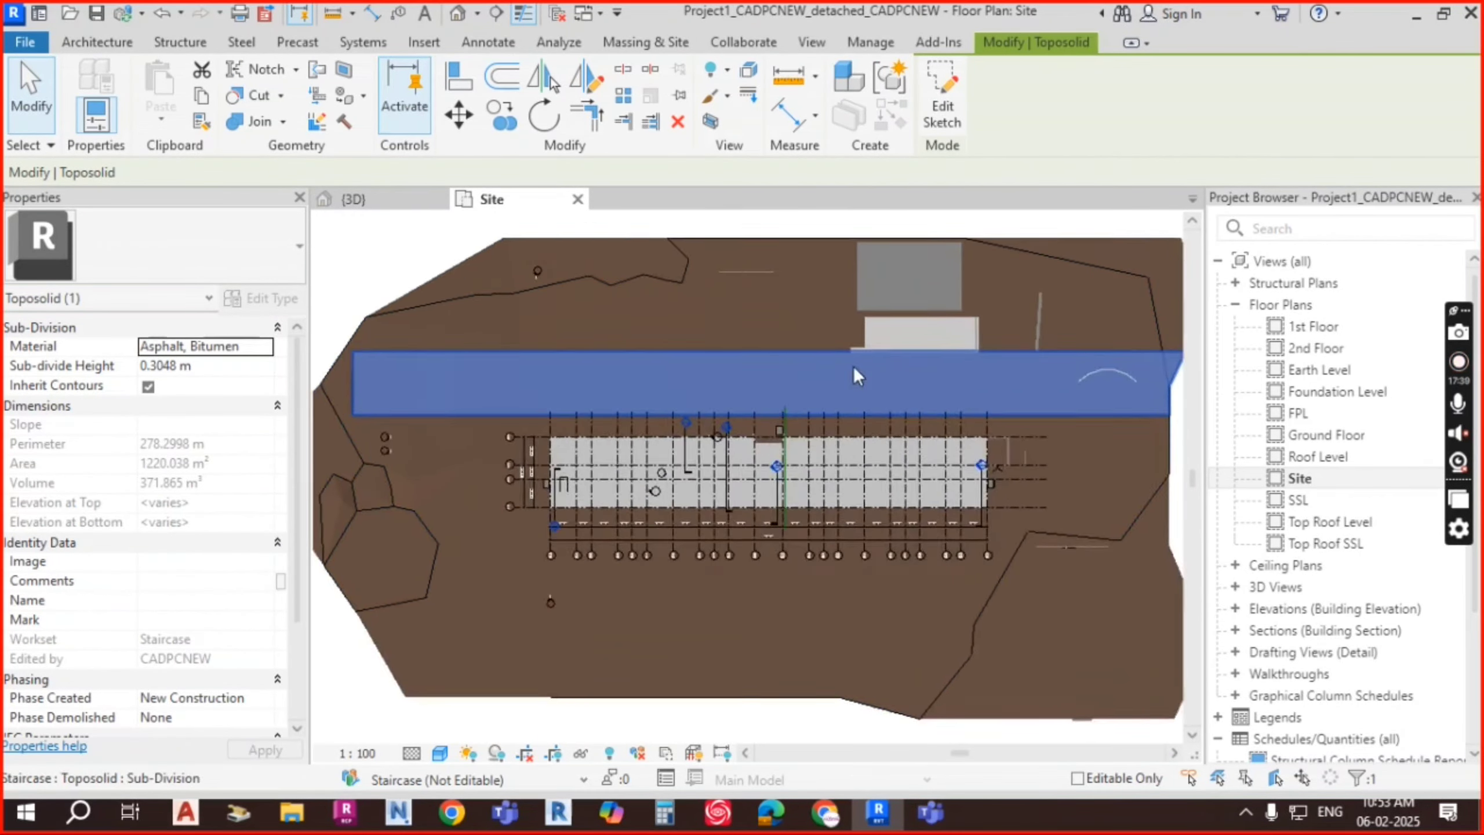
{"action": "key", "text": "Escape"}
{"action": "scroll", "coordinate": [770, 434], "scroll_direction": "up", "scroll_amount": 6}
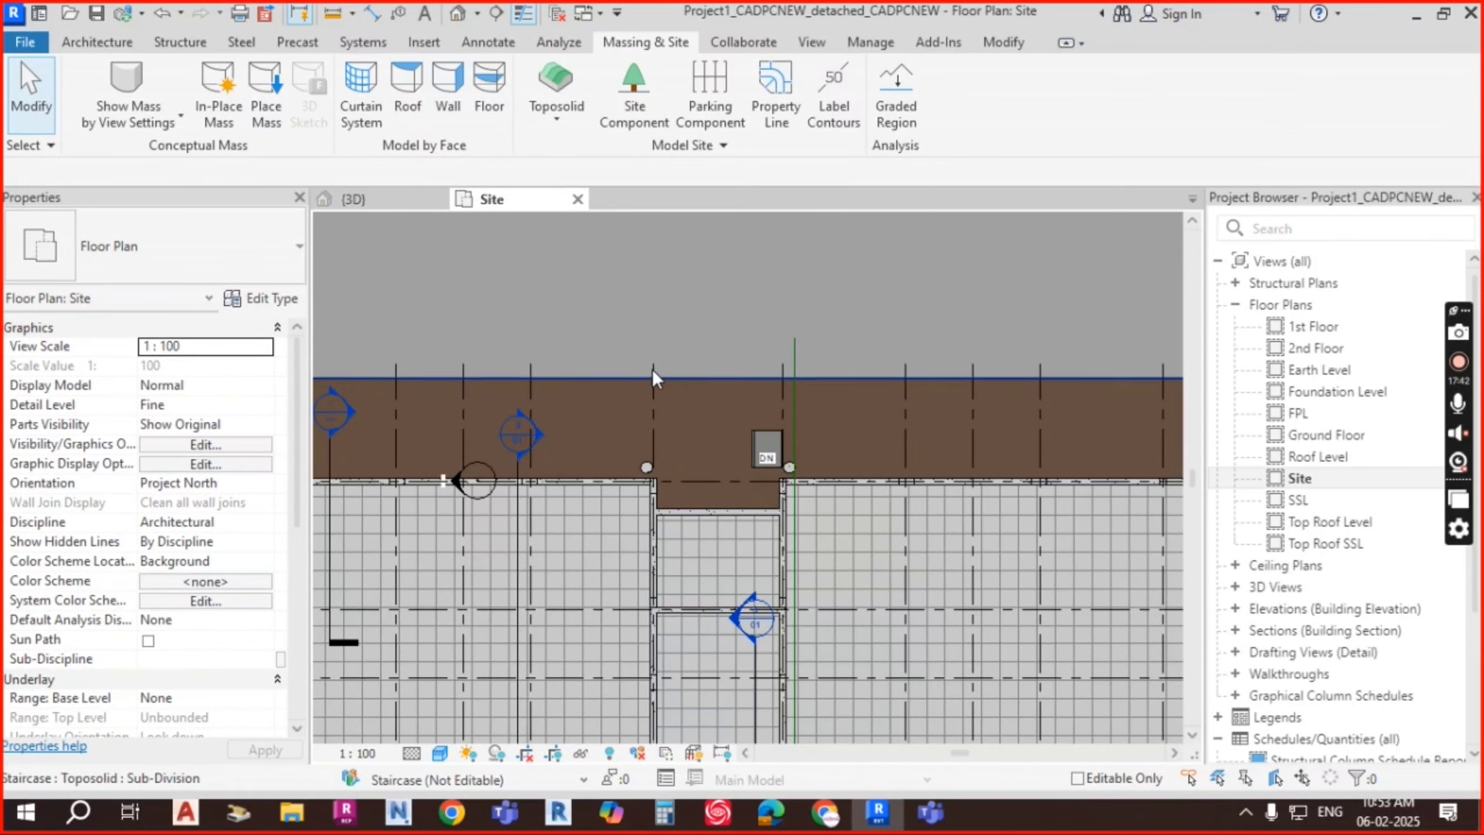
{"action": "left_click", "coordinate": [746, 370]}
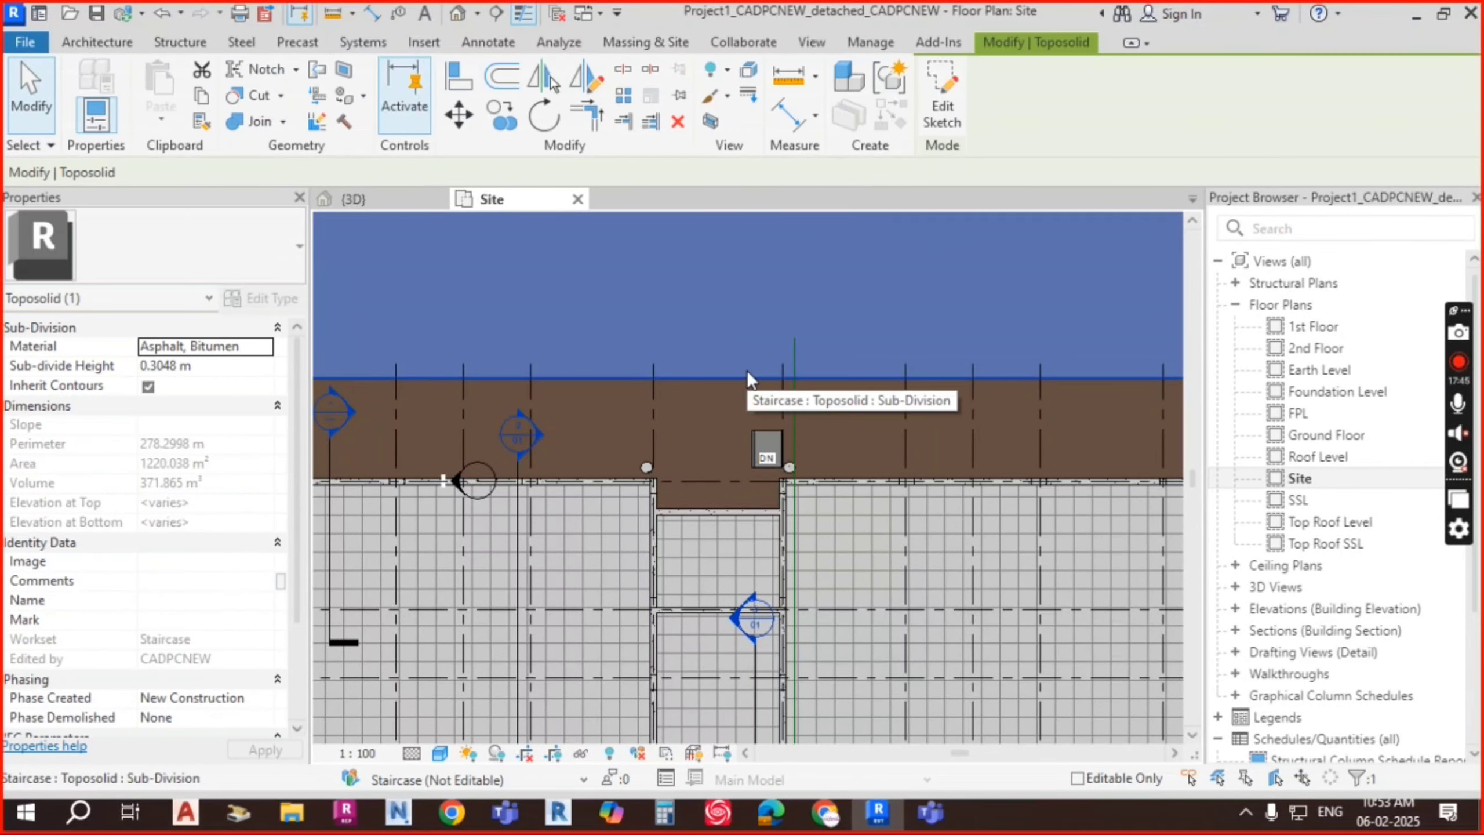
{"action": "left_click", "coordinate": [947, 126]}
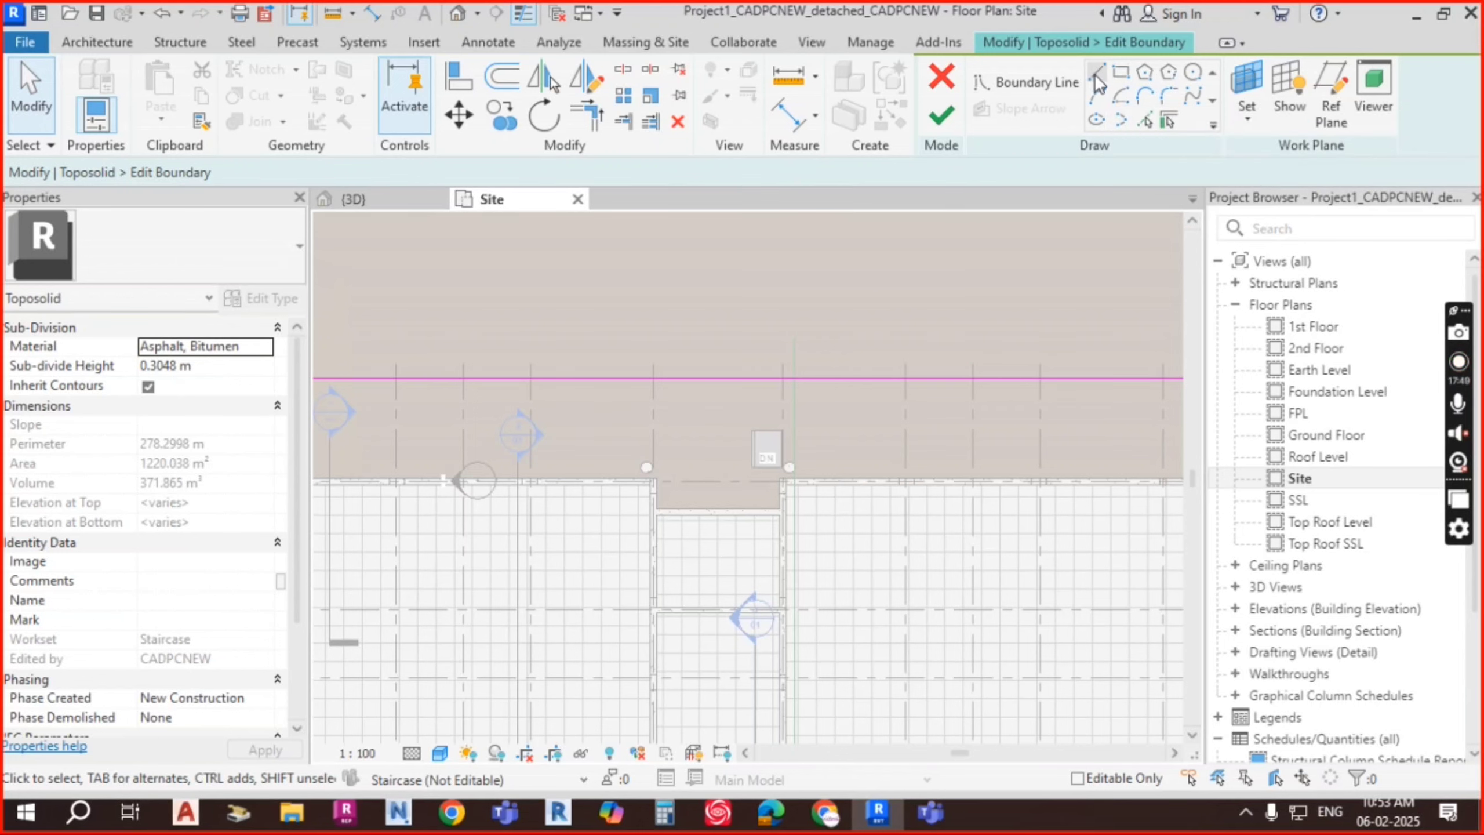
Step: Draw a start-end-radius arc for the left corner of the entrance notch
{"action": "left_click", "coordinate": [1097, 96]}
{"action": "scroll", "coordinate": [691, 377], "scroll_direction": "up", "scroll_amount": 3}
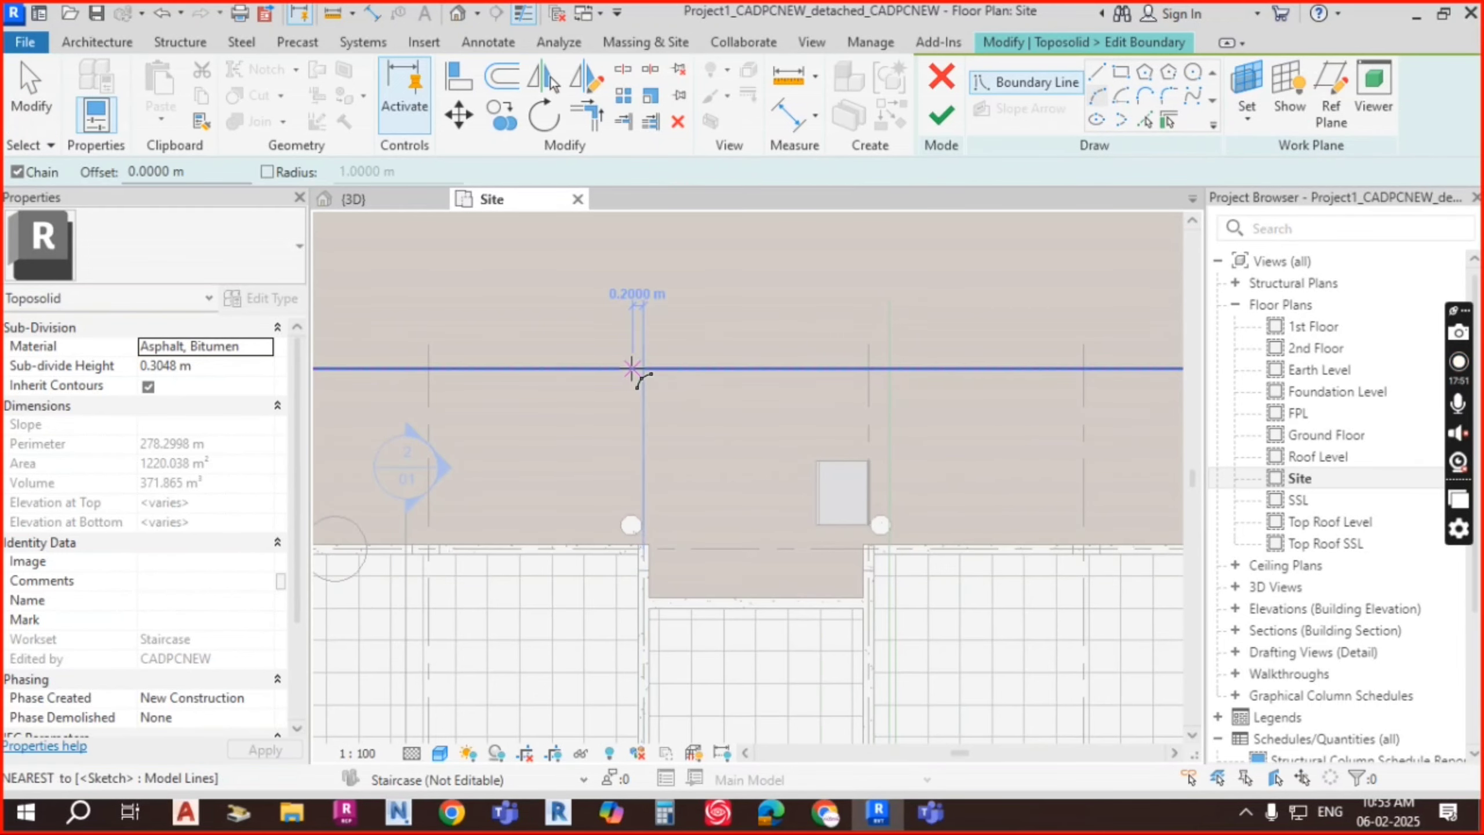
{"action": "left_click", "coordinate": [636, 369]}
{"action": "left_click", "coordinate": [675, 450]}
{"action": "scroll", "coordinate": [678, 418], "scroll_direction": "up", "scroll_amount": 1}
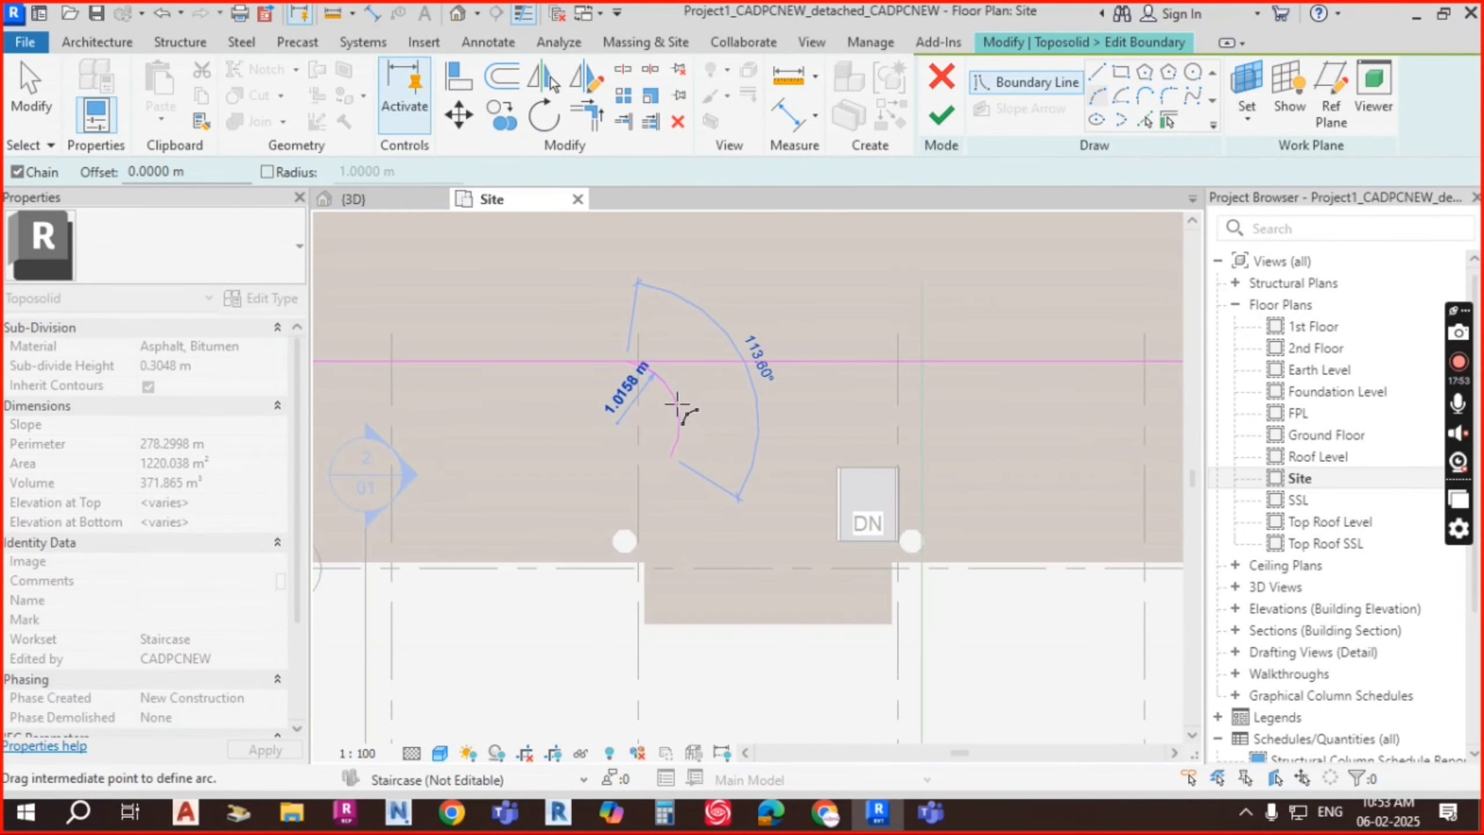
{"action": "left_click", "coordinate": [679, 408]}
{"action": "mouse_move", "coordinate": [688, 485]}
{"action": "middle_mouse_down"}
{"action": "mouse_move", "coordinate": [700, 502]}
{"action": "mouse_move", "coordinate": [702, 463]}
{"action": "middle_mouse_up"}
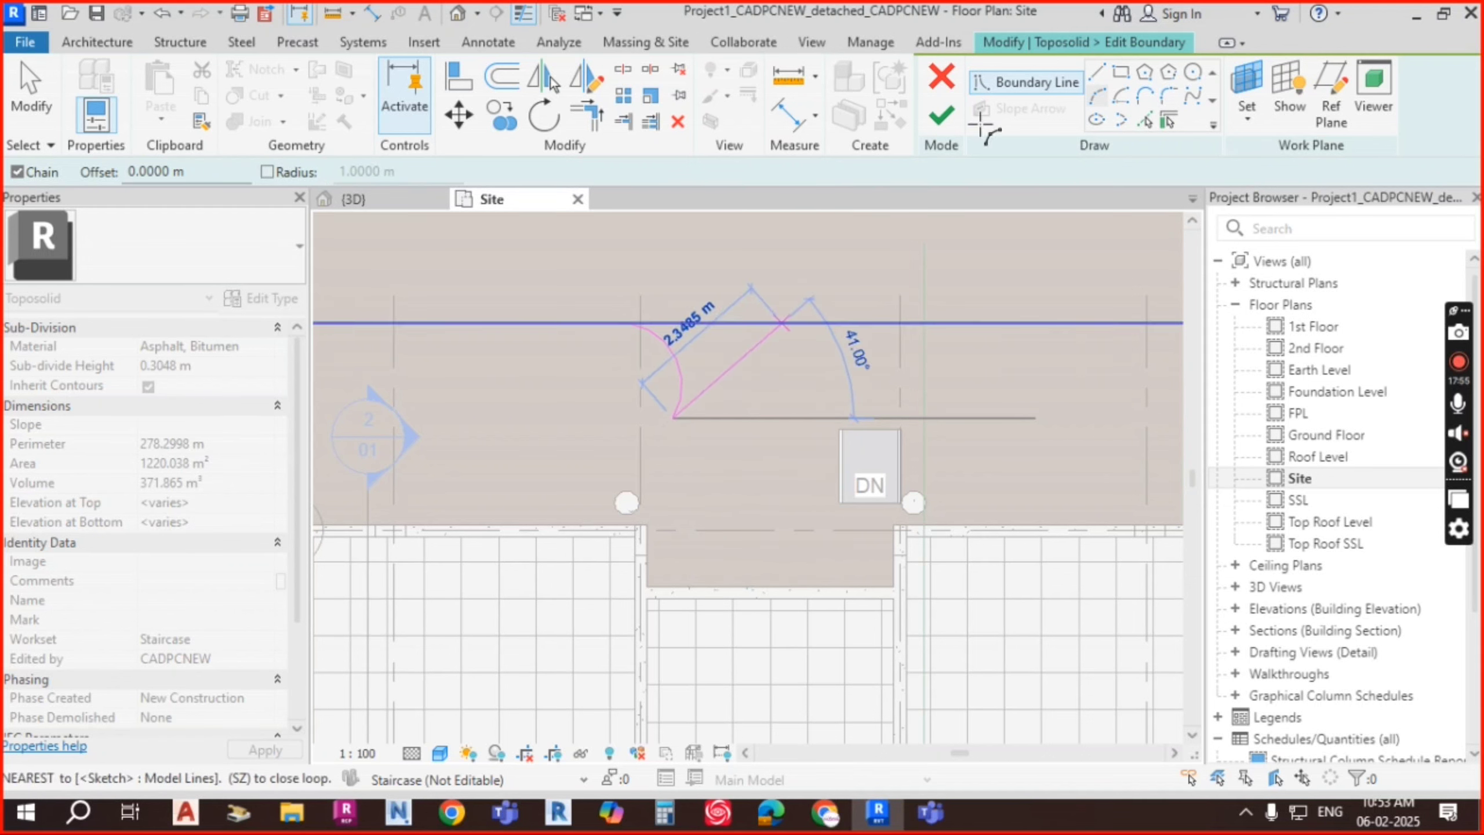
Step: Draw straight lines down, across and back up to form the notch at the entrance
{"action": "left_click", "coordinate": [1098, 74]}
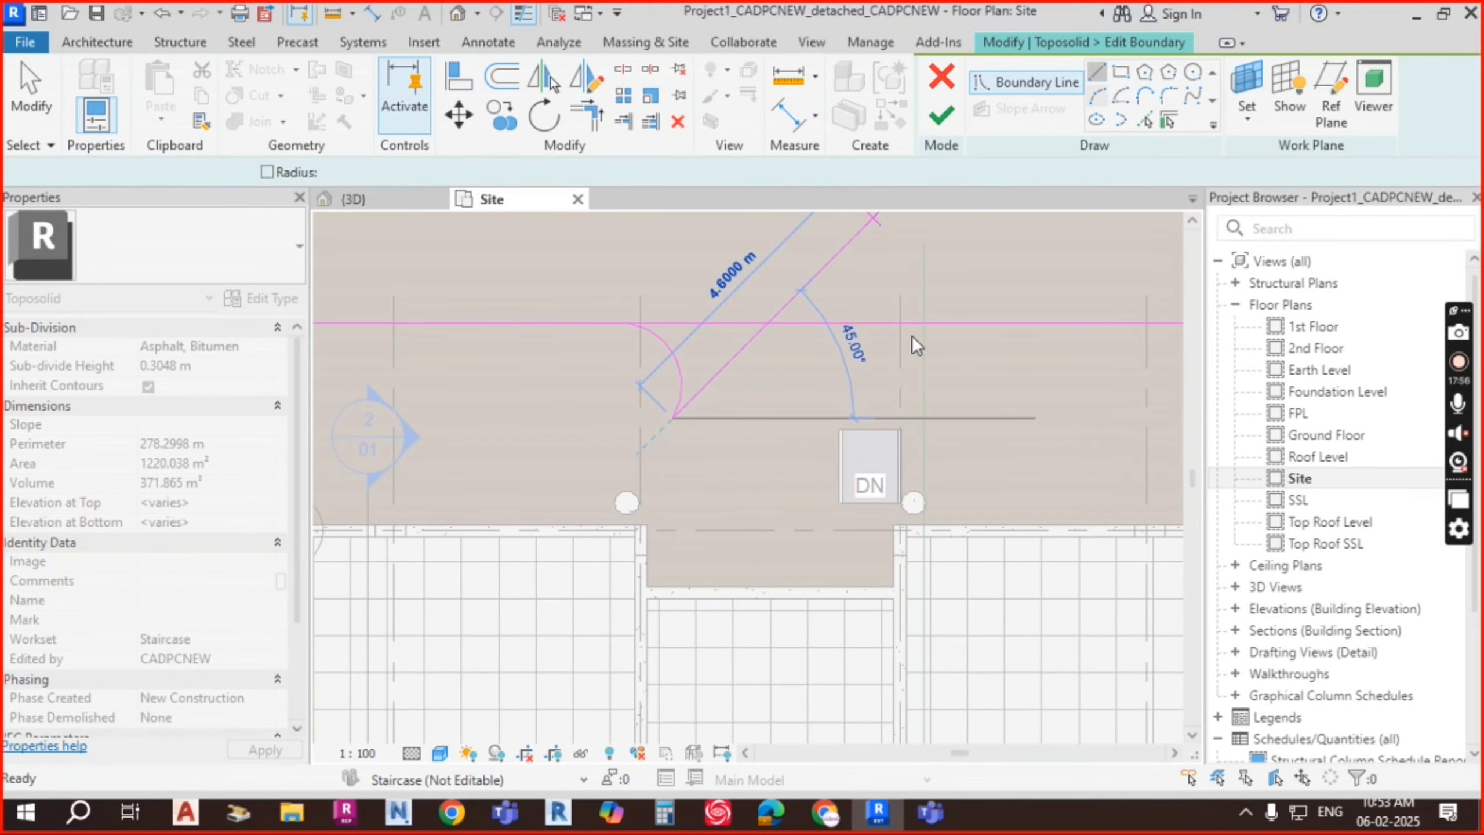
{"action": "left_click", "coordinate": [673, 586]}
{"action": "scroll", "coordinate": [841, 586], "scroll_direction": "up", "scroll_amount": 2}
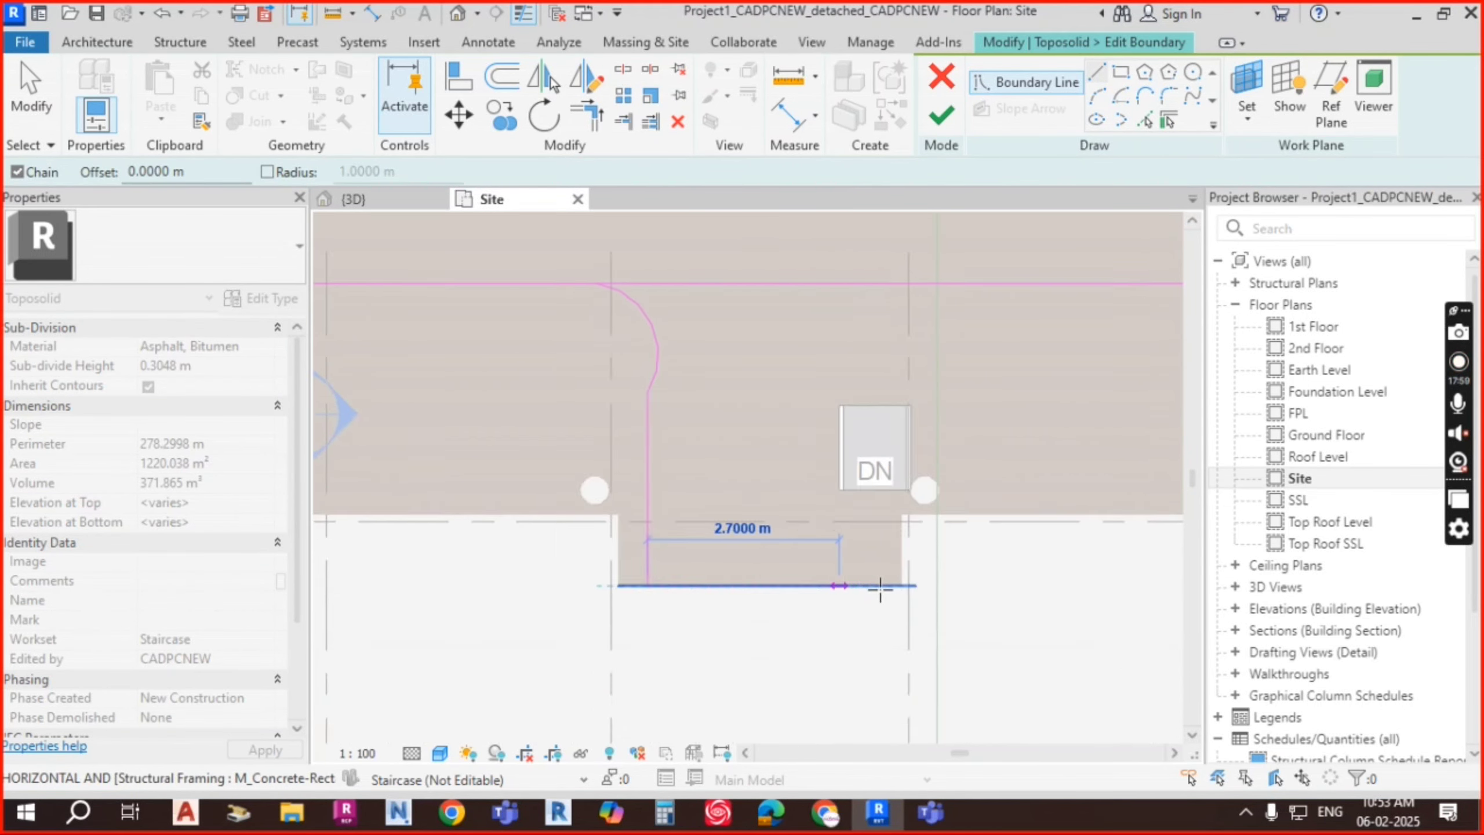
{"action": "left_click", "coordinate": [911, 586]}
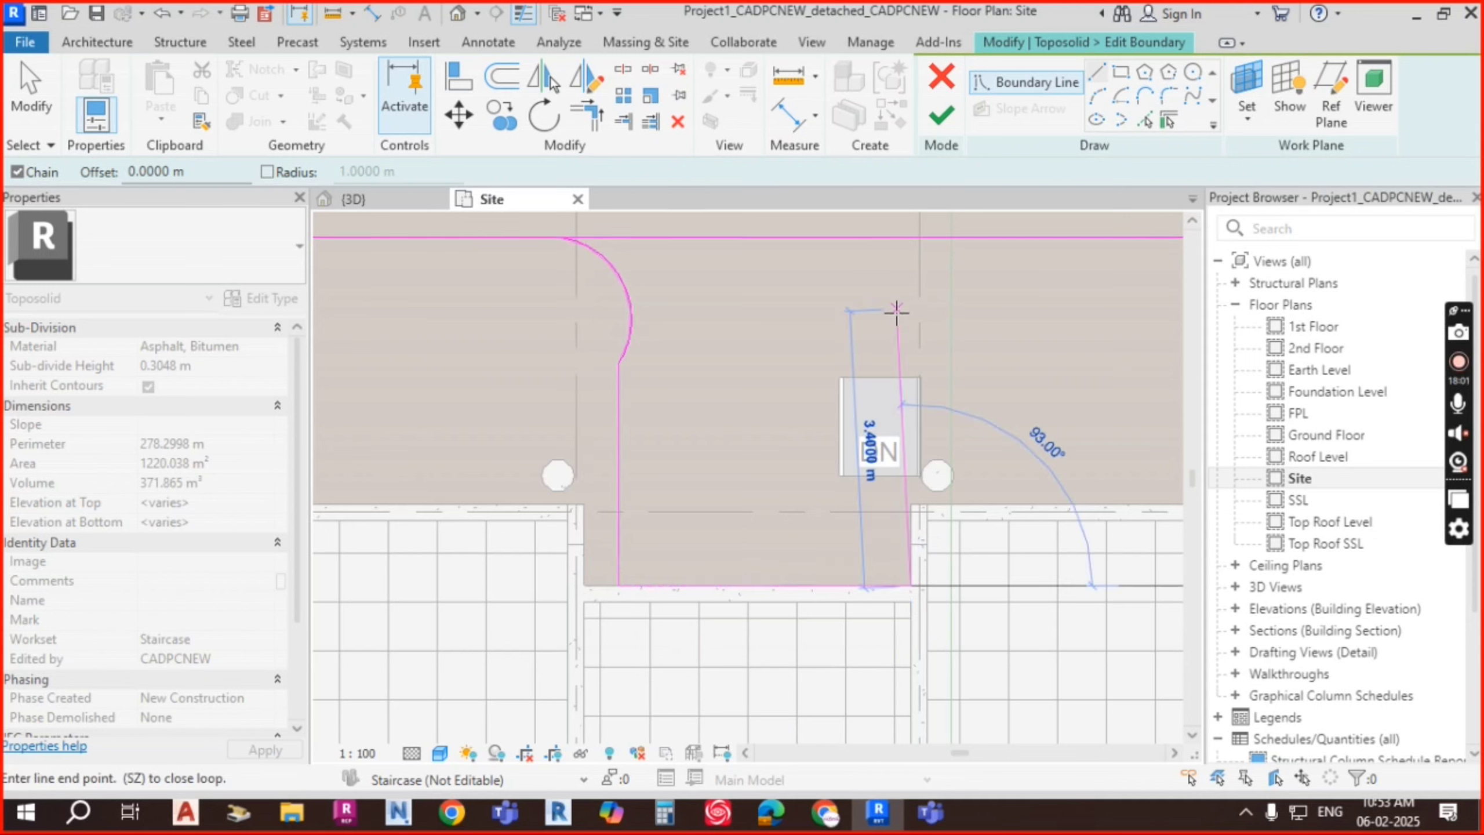
{"action": "left_click", "coordinate": [911, 341]}
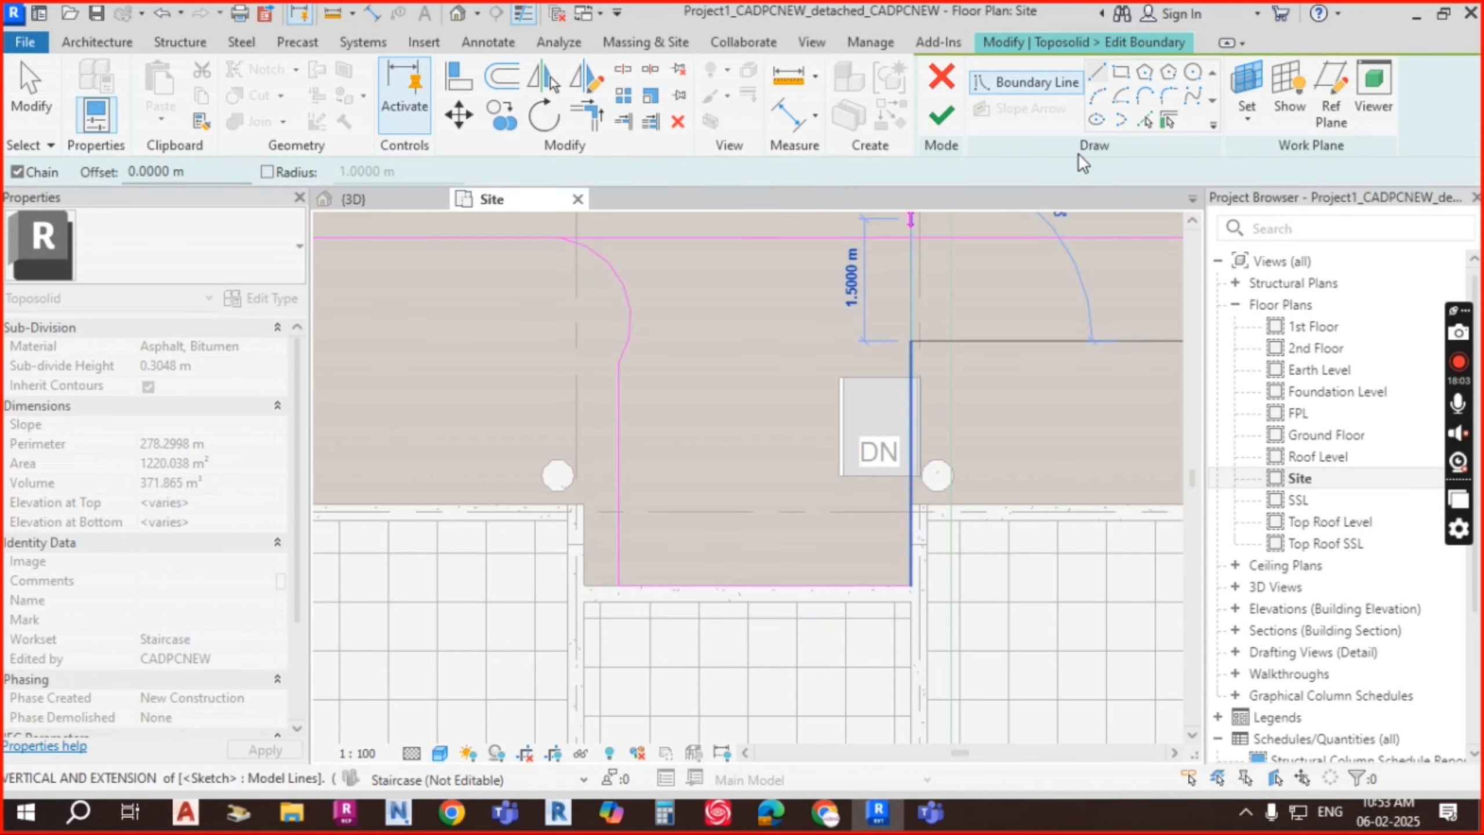
Step: Round the right corner with a tangent end arc and adjust the left corner arc
{"action": "left_click", "coordinate": [1098, 97]}
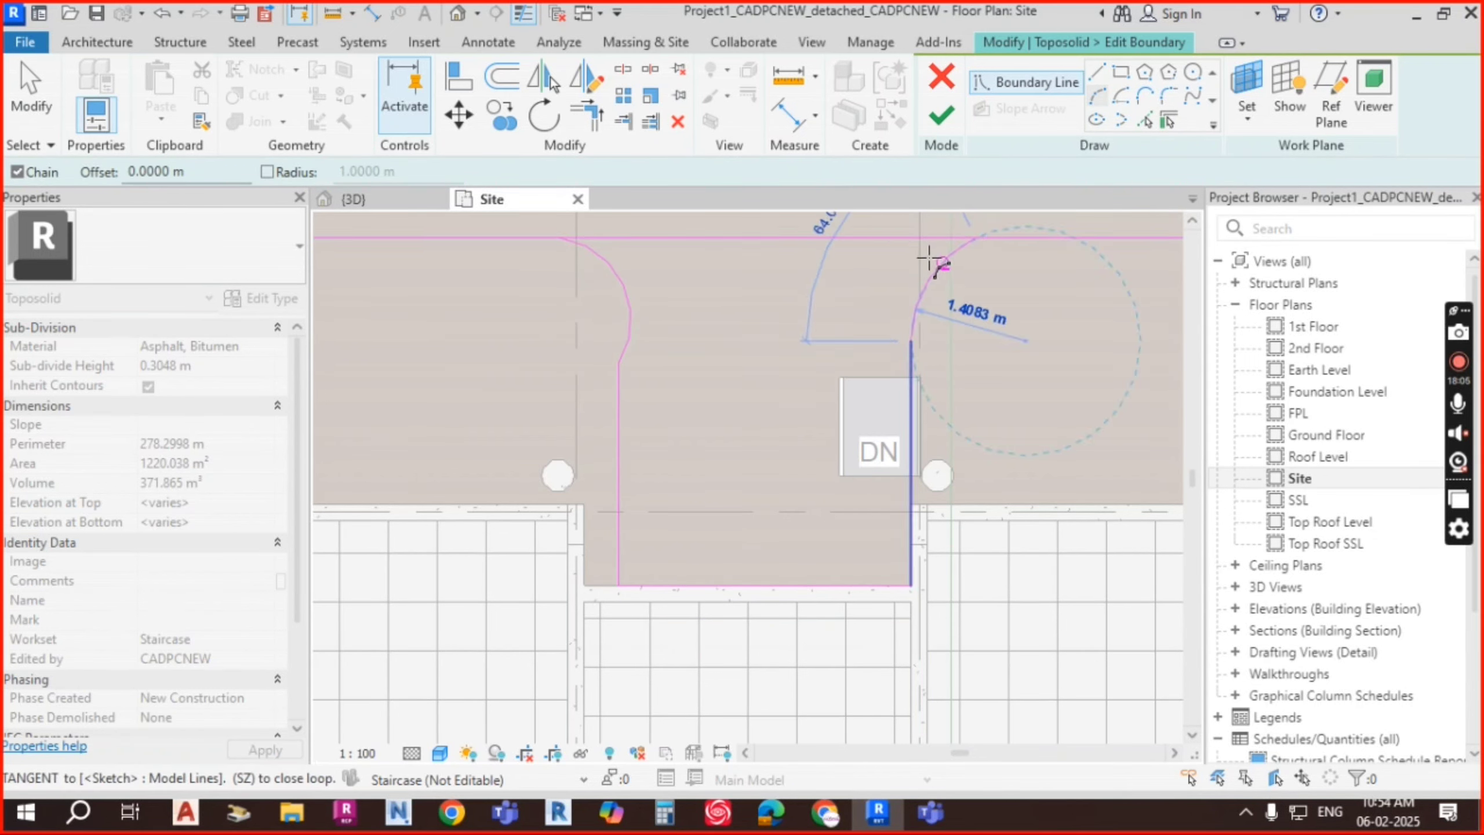
{"action": "left_click", "coordinate": [940, 266]}
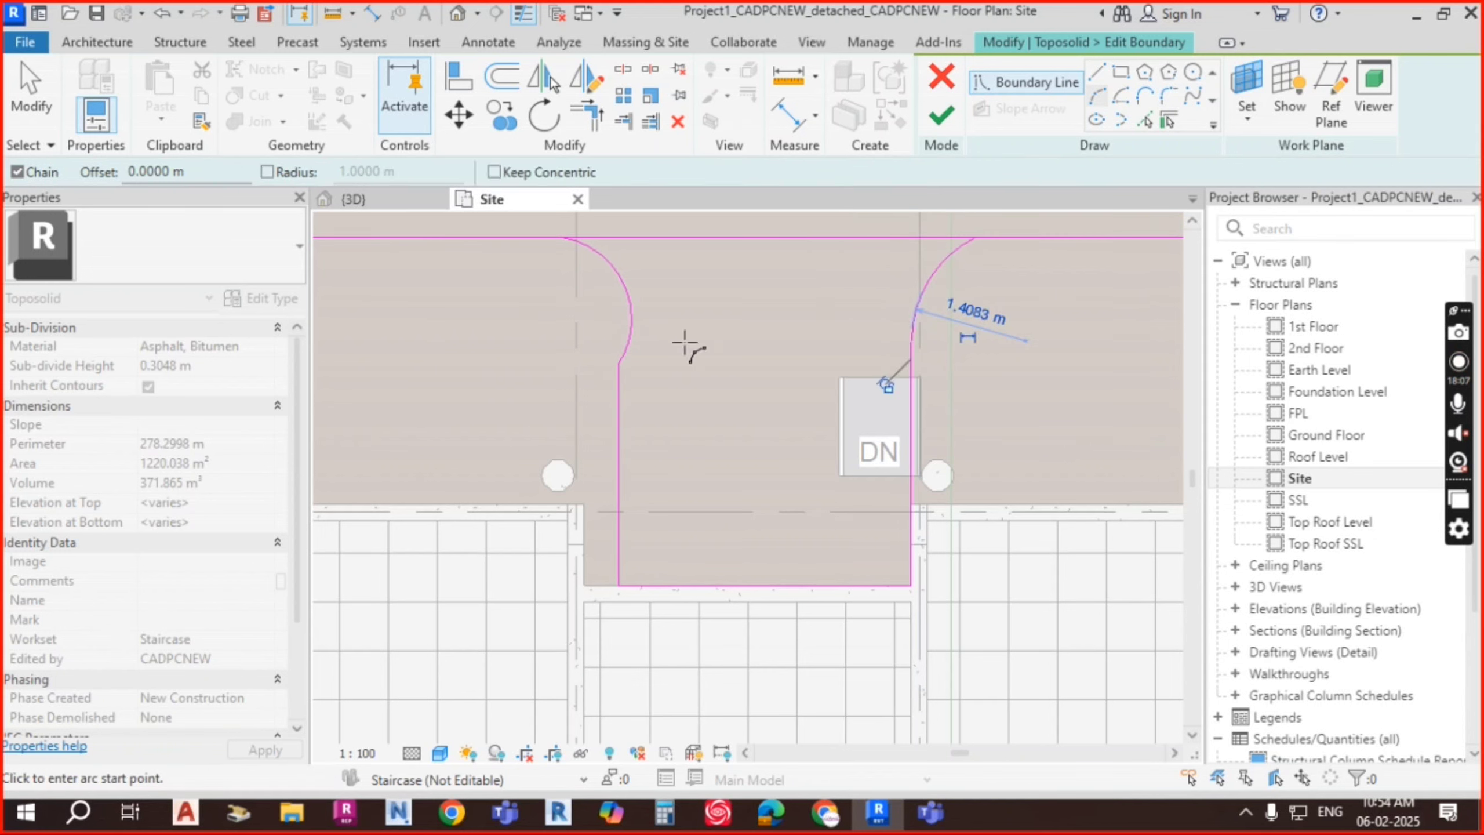
{"action": "key", "text": "Escape"}
{"action": "key", "text": "Escape"}
{"action": "left_click", "coordinate": [622, 284]}
{"action": "scroll", "coordinate": [625, 283], "scroll_direction": "up", "scroll_amount": 2}
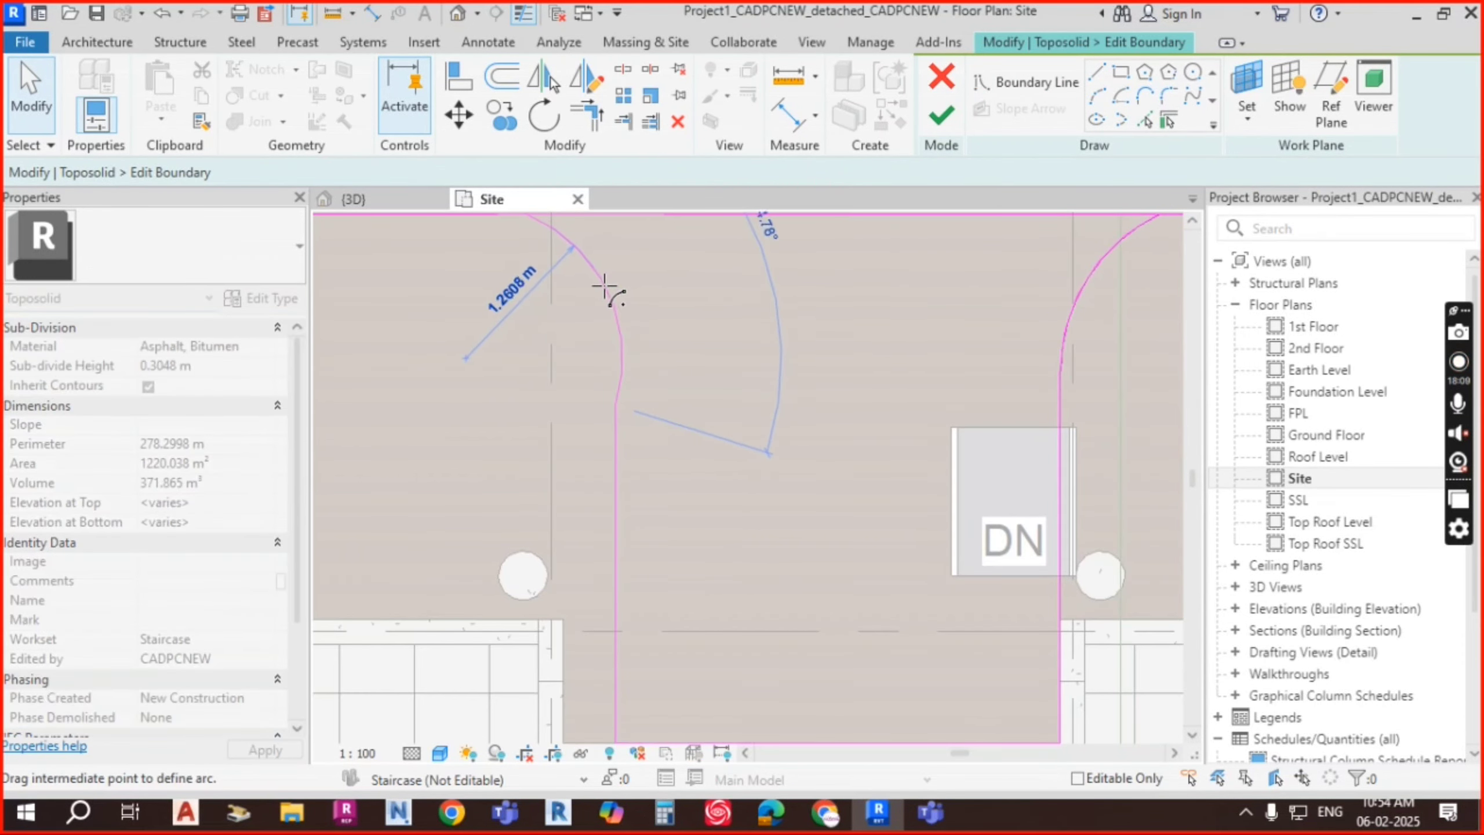
{"action": "left_click_drag", "start_coordinate": [598, 290], "coordinate": [596, 290]}
{"action": "scroll", "coordinate": [733, 329], "scroll_direction": "down", "scroll_amount": 3}
{"action": "left_click", "coordinate": [791, 335]}
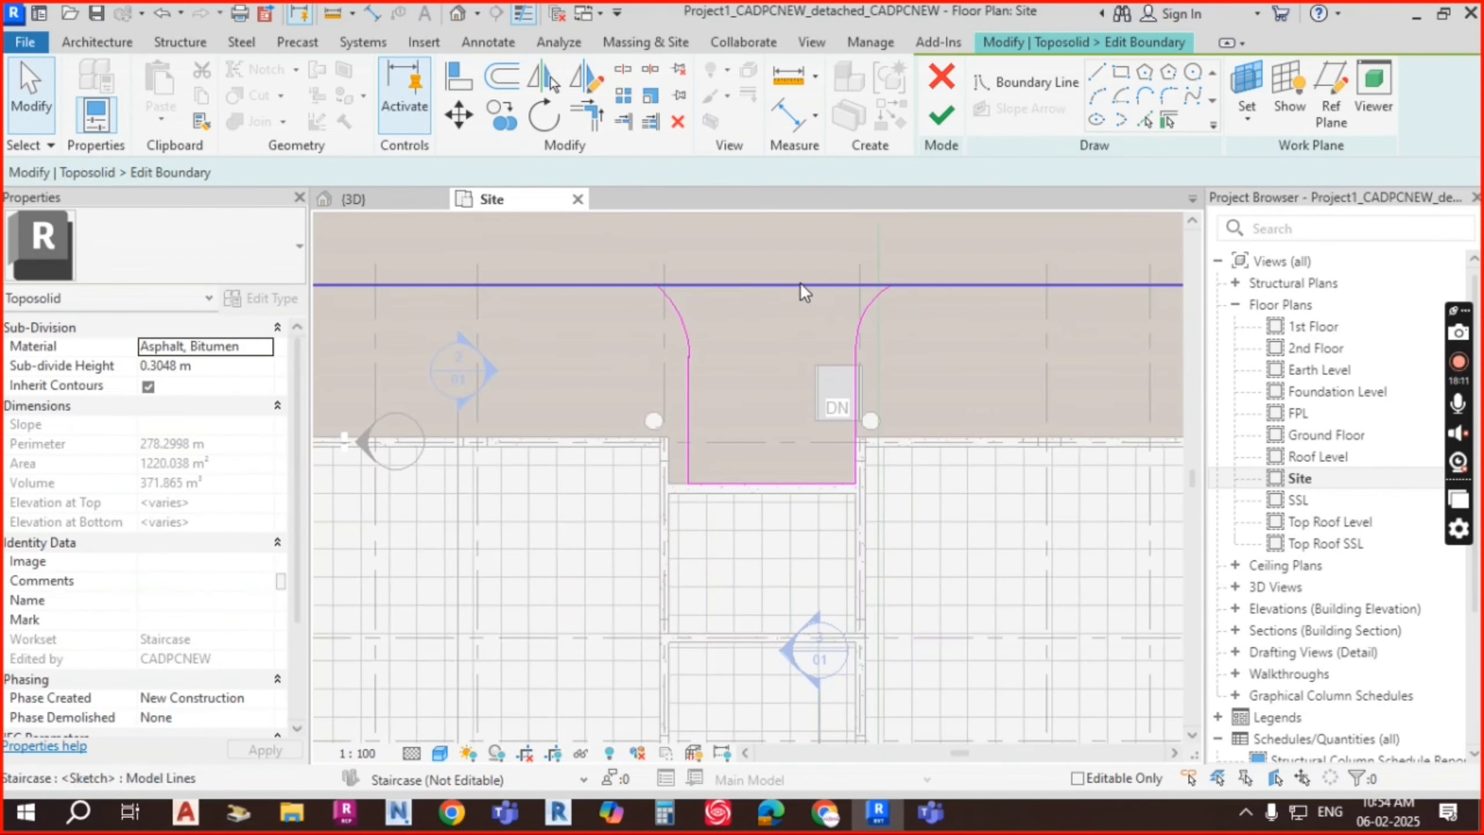
Step: Use TR (Trim/Extend to Corner) to join the top boundary line to the right arc
{"action": "left_click", "coordinate": [623, 79]}
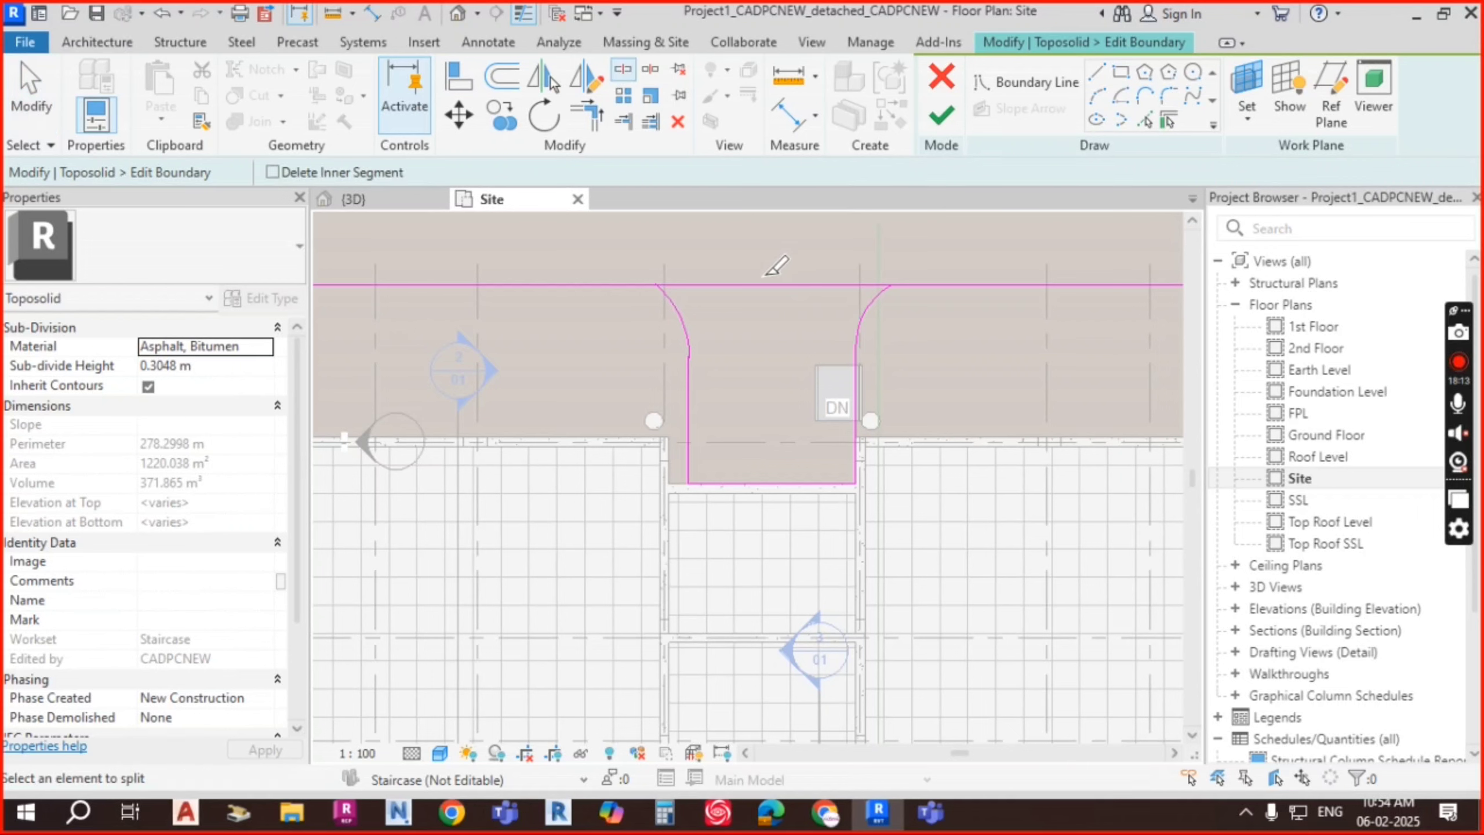
{"action": "key", "text": "Escape"}
{"action": "key", "text": "t"}
{"action": "key", "text": "r"}
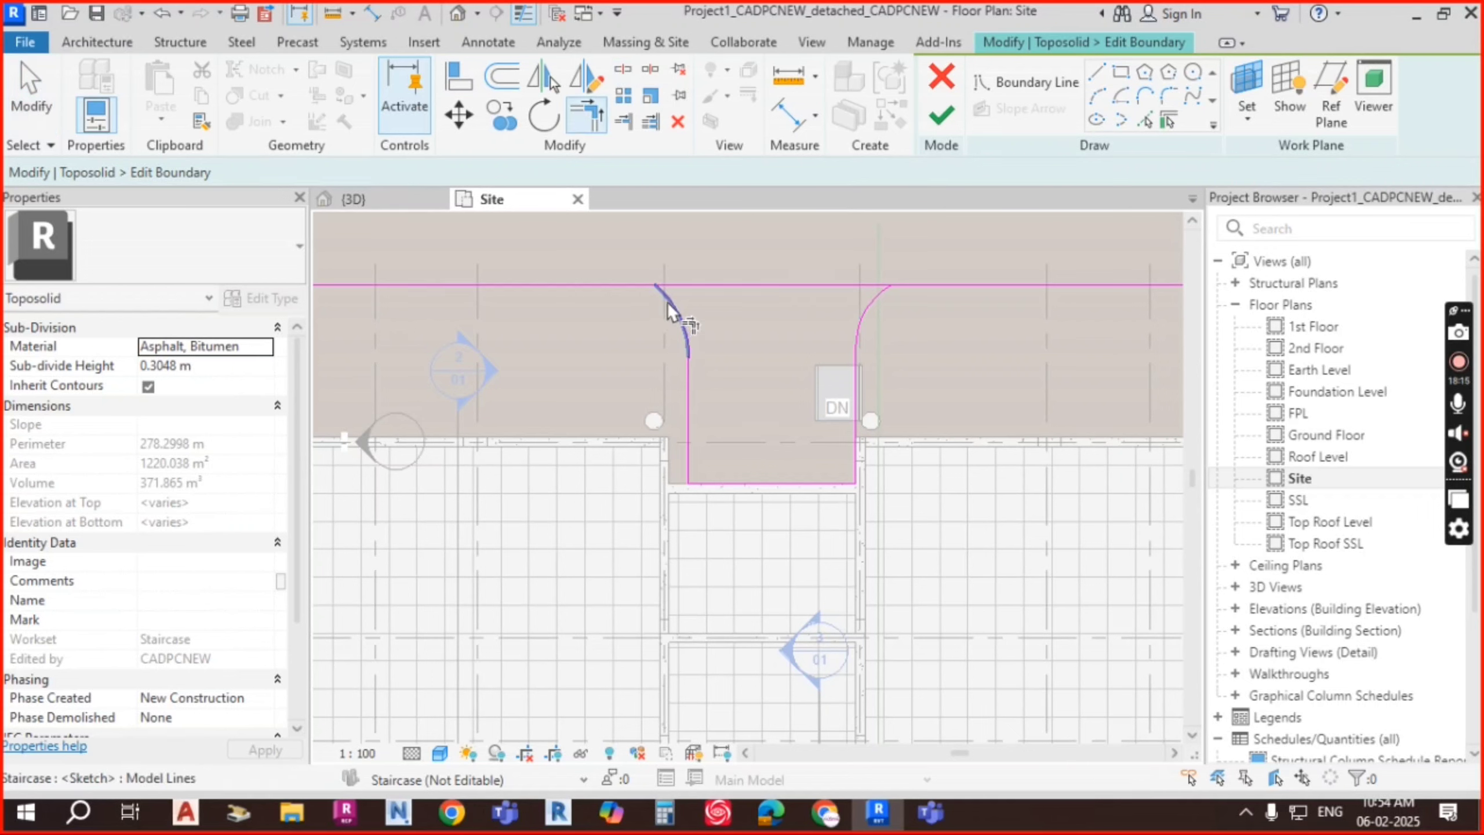
{"action": "left_click", "coordinate": [872, 293]}
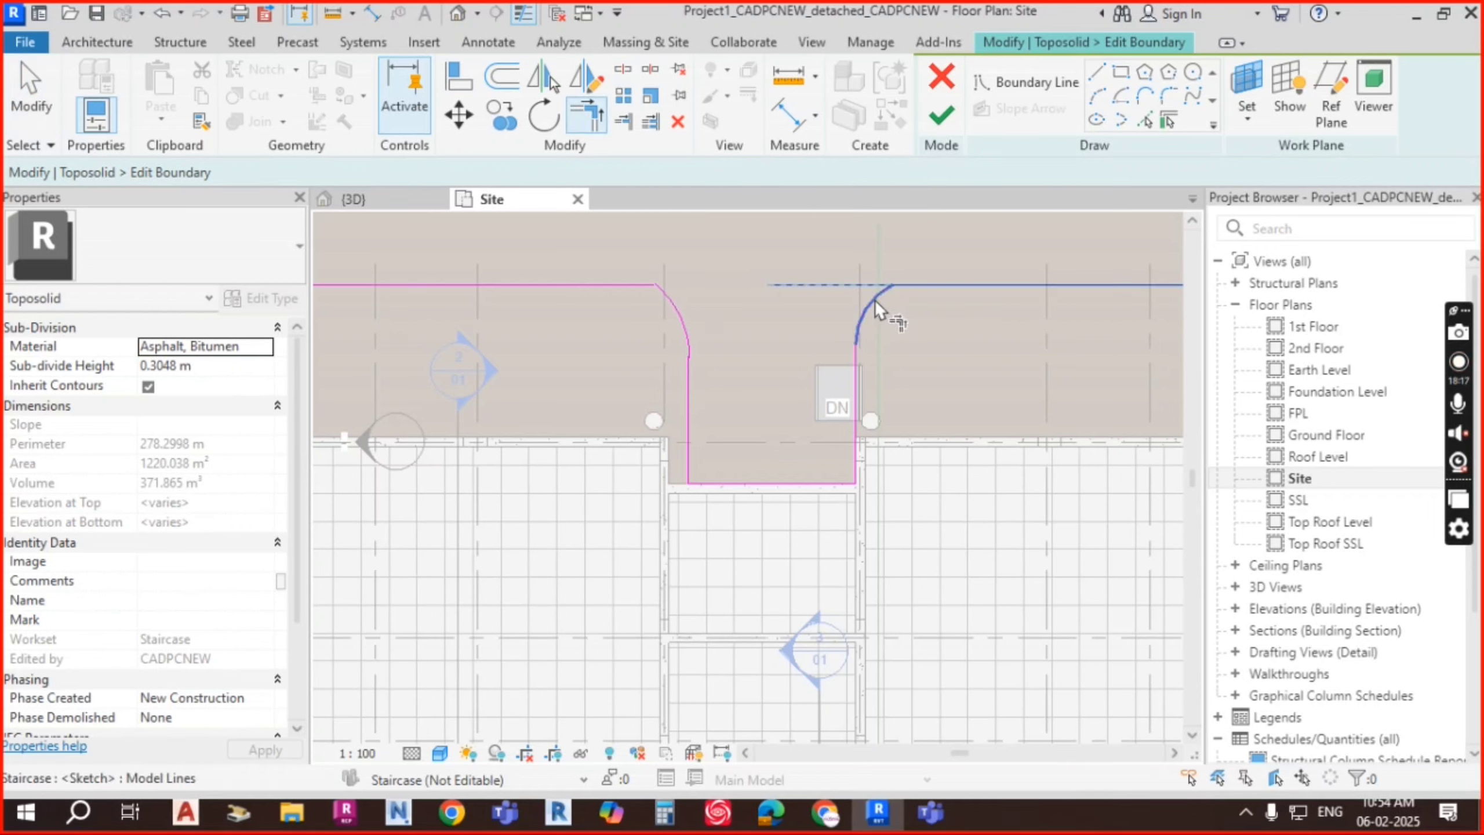
{"action": "left_click", "coordinate": [874, 299]}
{"action": "key", "text": "ctrl+z"}
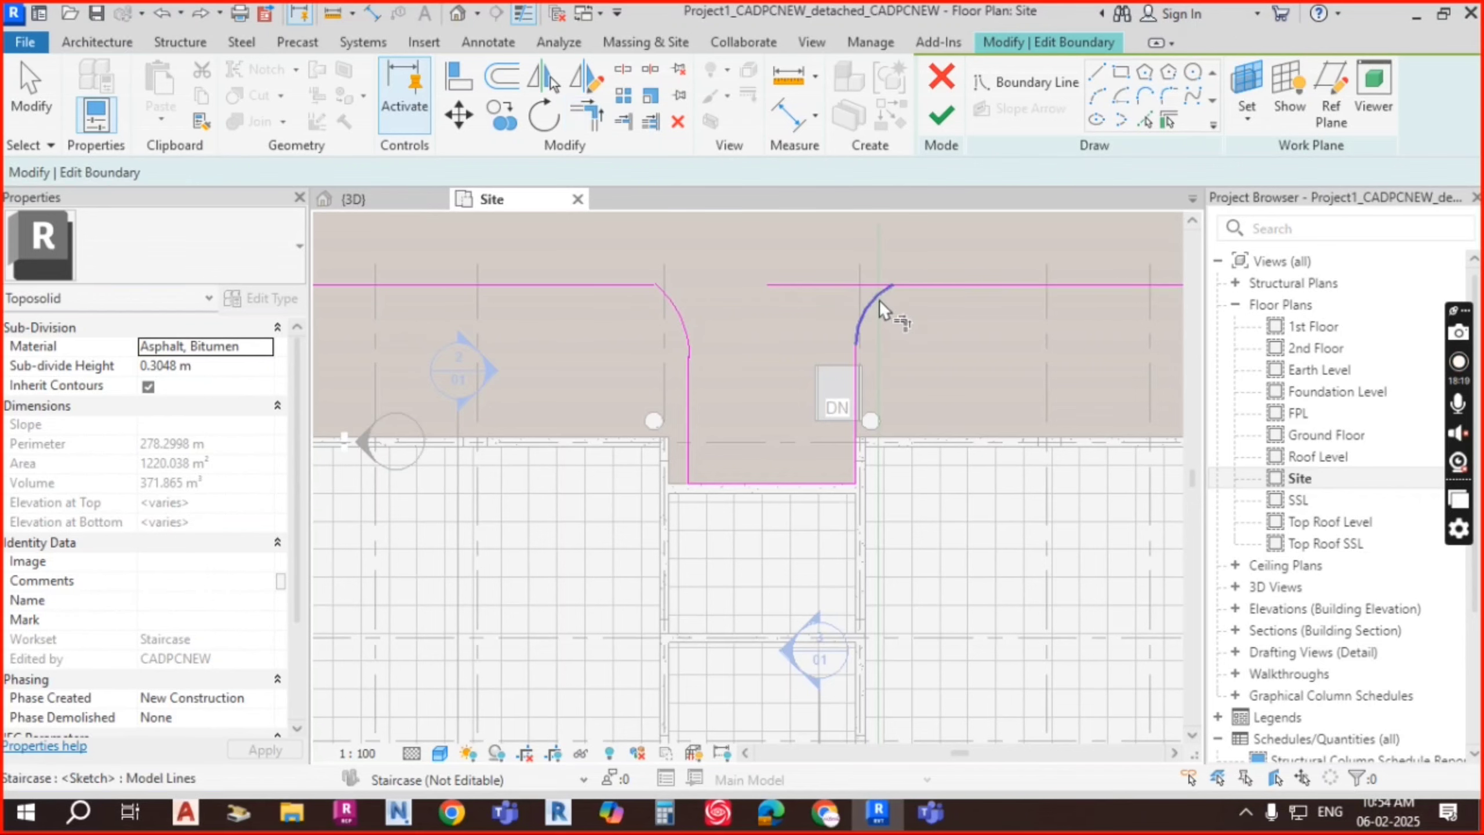
{"action": "key", "text": "Escape"}
{"action": "key", "text": "t"}
{"action": "key", "text": "r"}
{"action": "left_click", "coordinate": [879, 295]}
{"action": "left_click", "coordinate": [928, 288]}
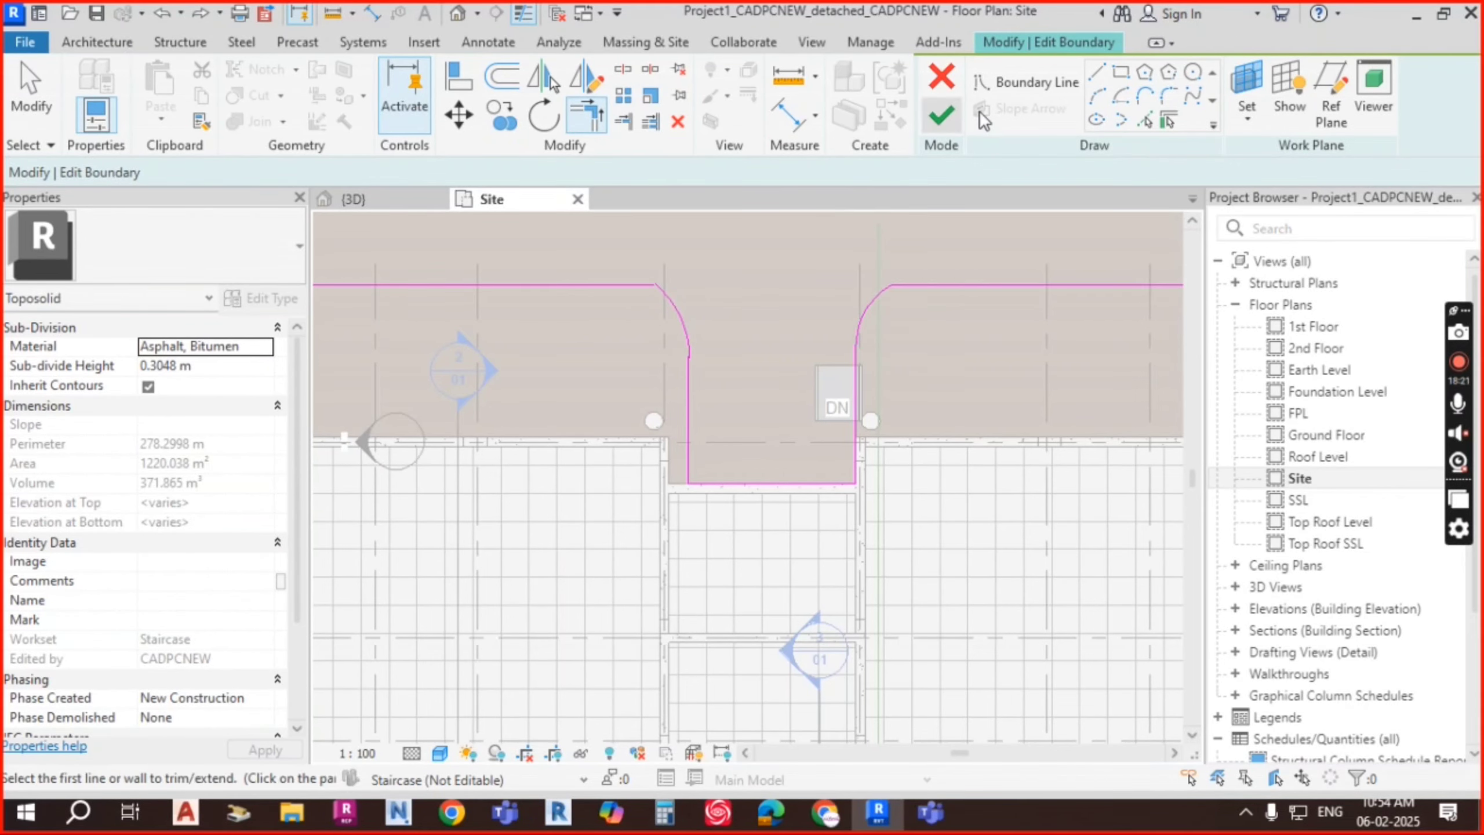
Step: Finish editing the notched asphalt sub-division boundary
{"action": "left_click", "coordinate": [942, 116]}
{"action": "scroll", "coordinate": [970, 424], "scroll_direction": "down", "scroll_amount": 5}
{"action": "key", "text": "Escape"}
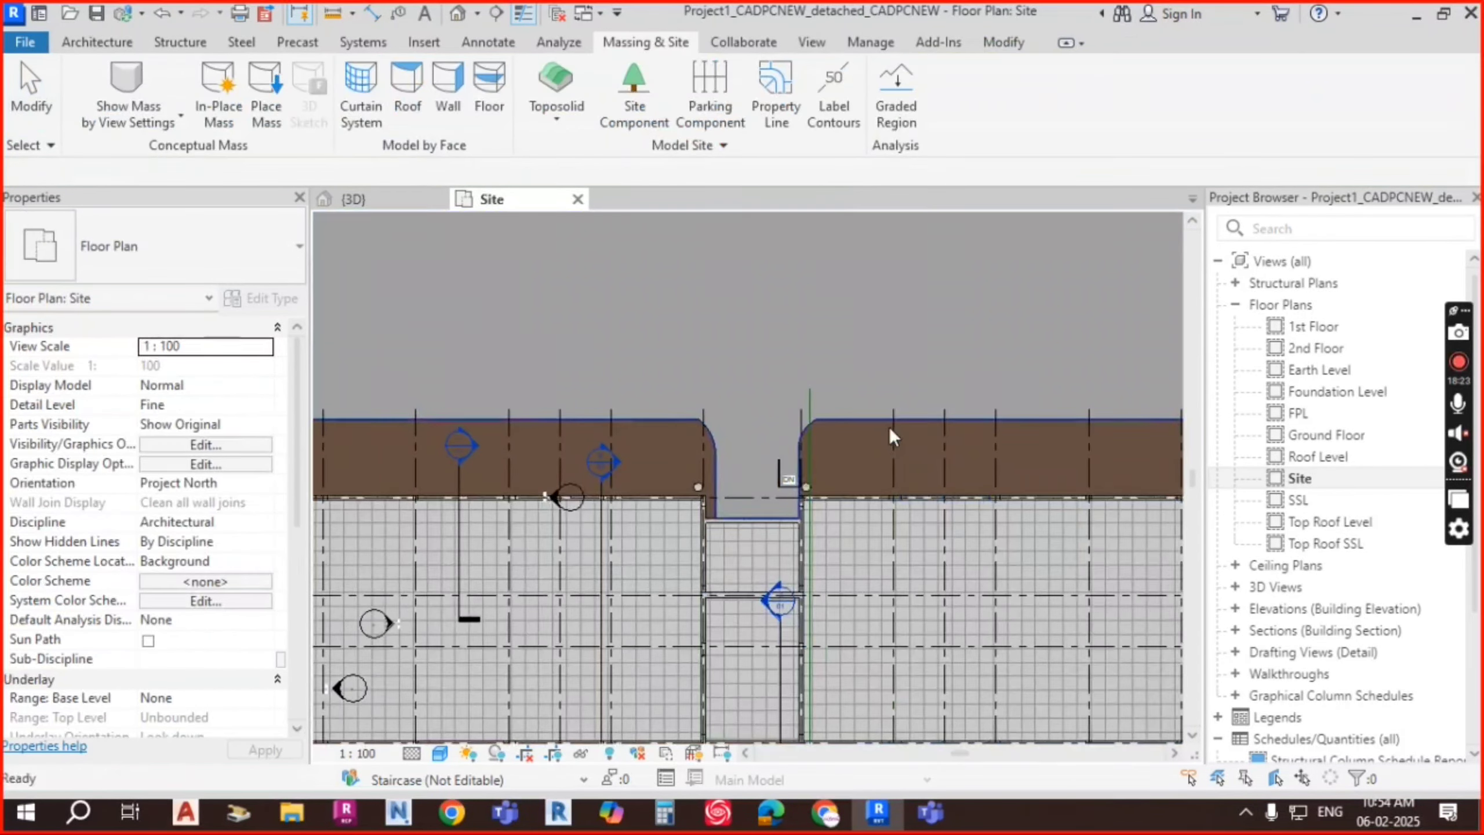
{"action": "scroll", "coordinate": [738, 420], "scroll_direction": "down", "scroll_amount": 2}
{"action": "middle_click_drag", "start_coordinate": [739, 423], "coordinate": [719, 412]}
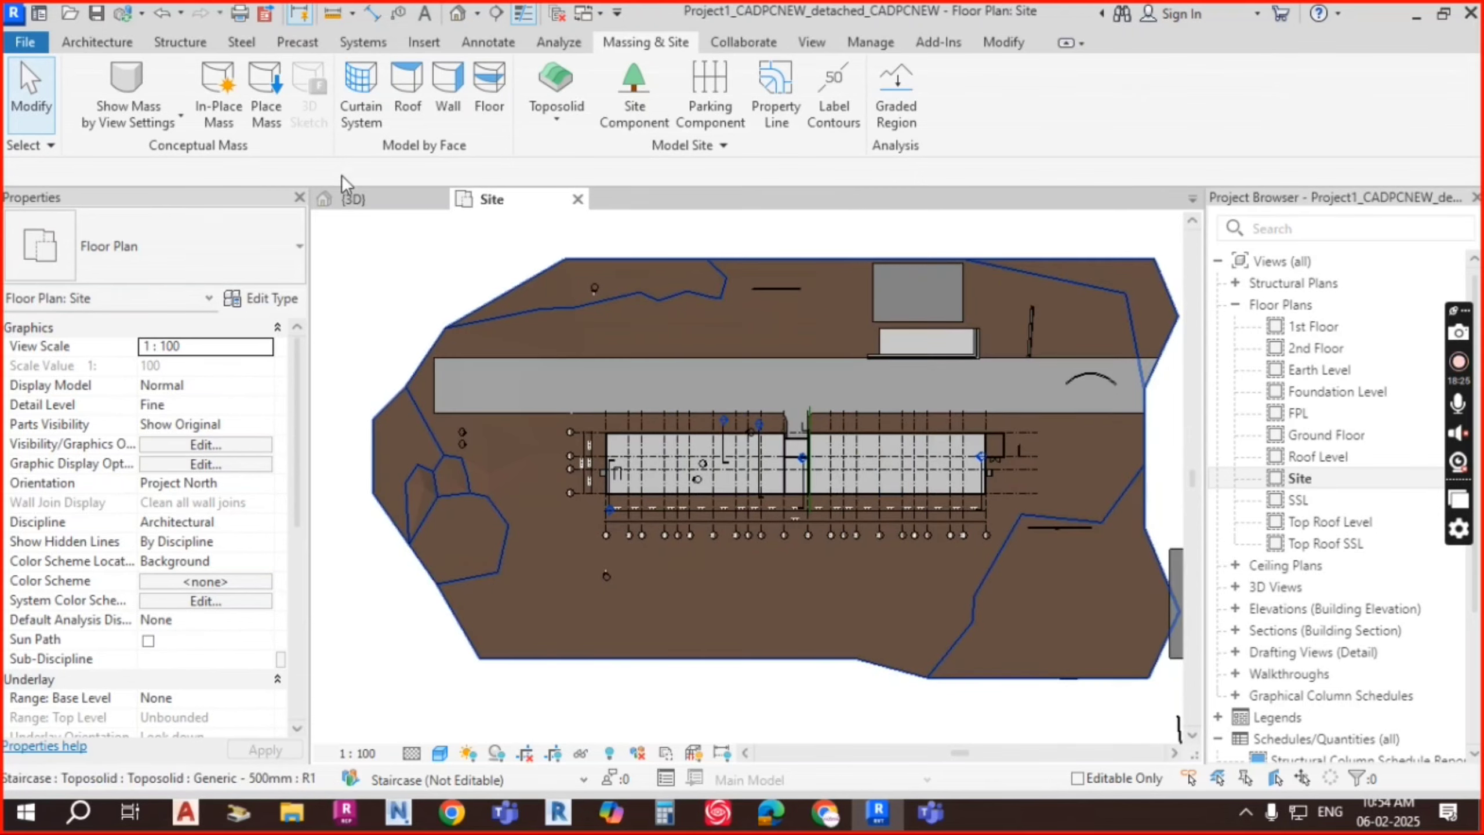
Step: Switch to the {3D} view and select the road sub-division
{"action": "left_click", "coordinate": [354, 199]}
{"action": "scroll", "coordinate": [735, 556], "scroll_direction": "up", "scroll_amount": 8}
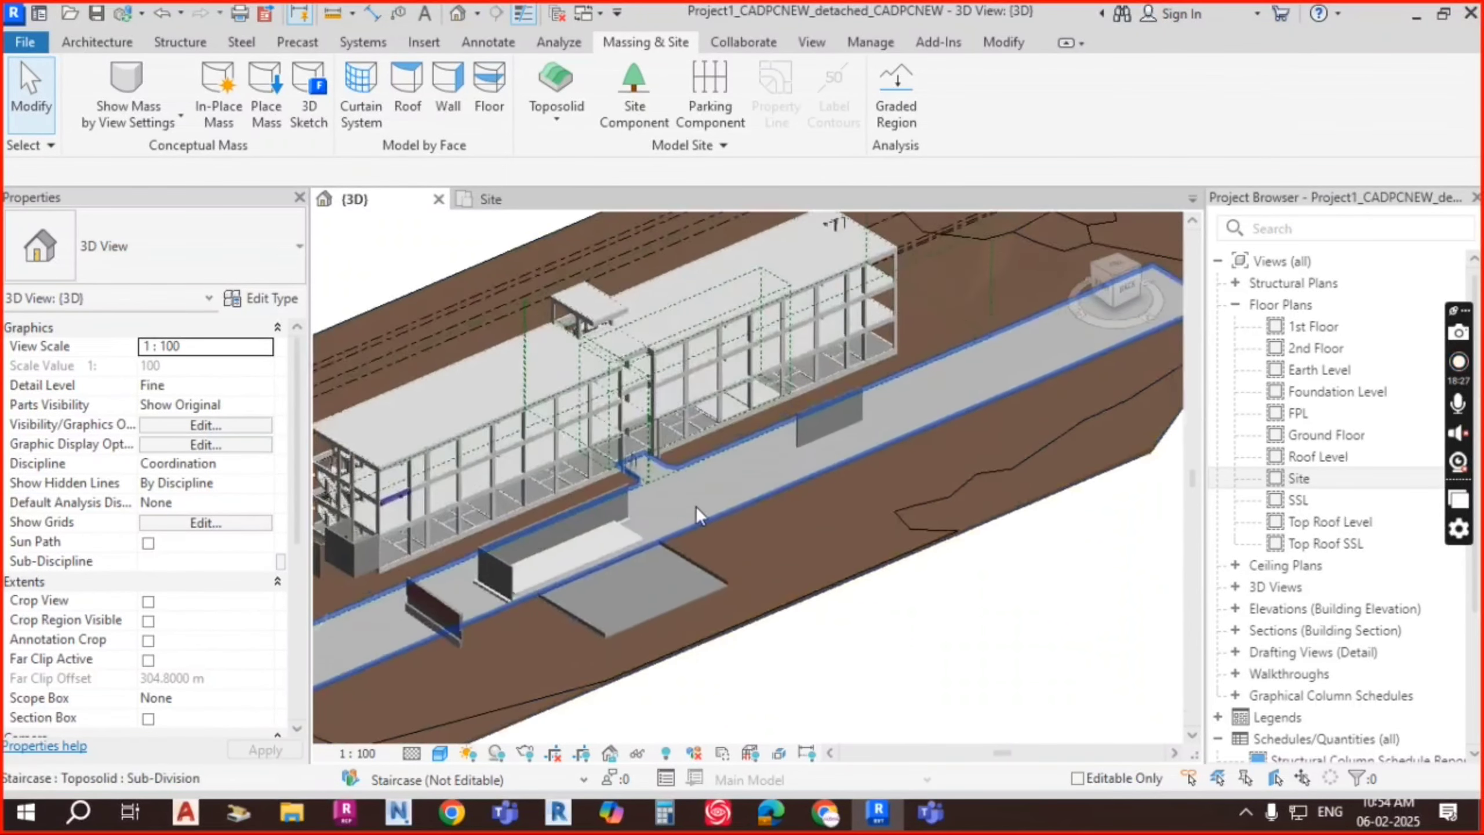
{"action": "scroll", "coordinate": [701, 550], "scroll_direction": "up", "scroll_amount": 3}
{"action": "left_click", "coordinate": [782, 517]}
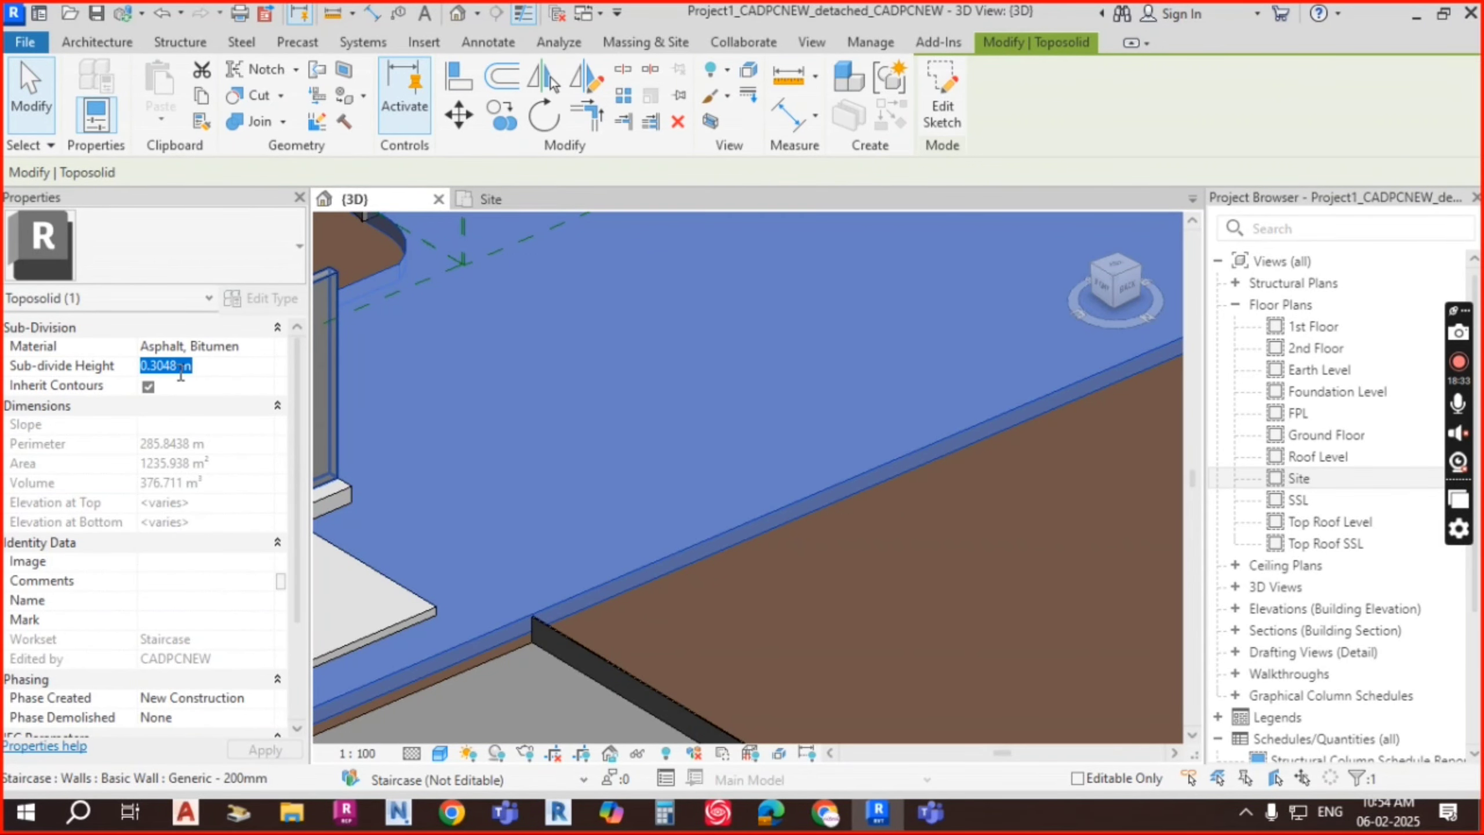
Step: Set the road's Sub-divide Height to 0.1 m and orbit to view the thinner band
{"action": "scroll", "coordinate": [666, 427], "scroll_direction": "down", "scroll_amount": 6}
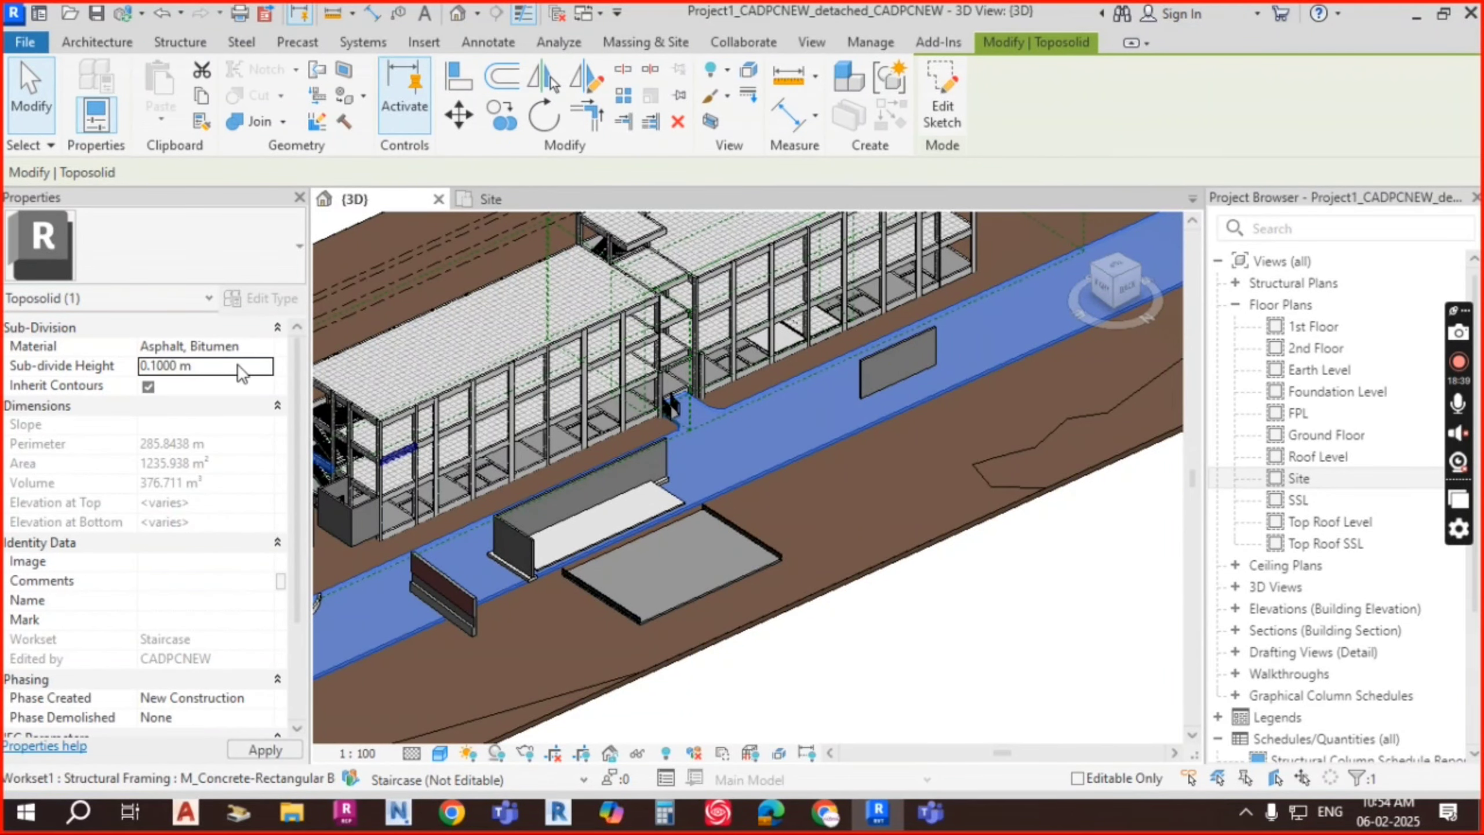
{"action": "scroll", "coordinate": [900, 513], "scroll_direction": "up", "scroll_amount": 5}
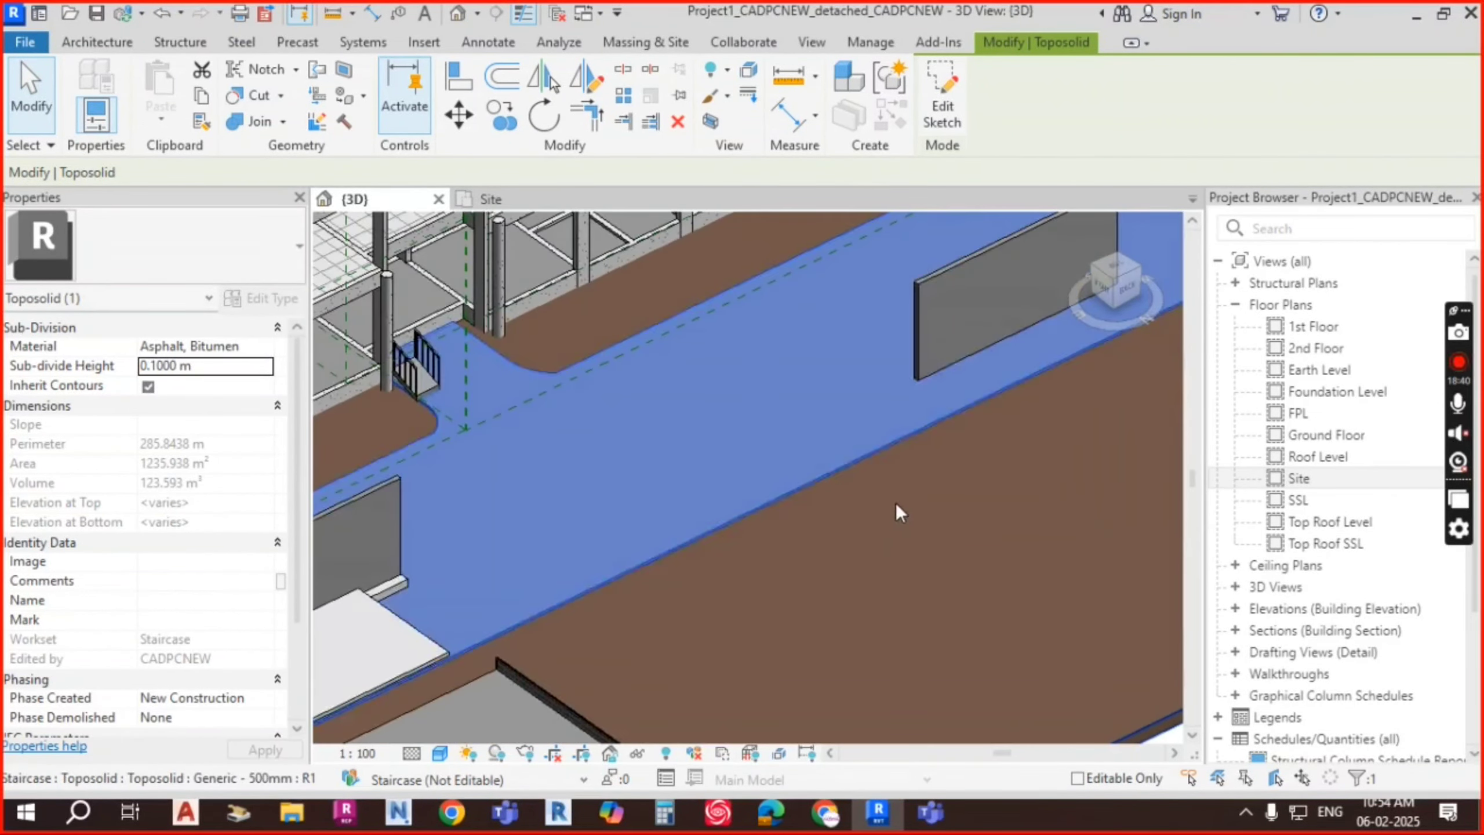
{"action": "key", "text": "Escape"}
{"action": "middle_click_drag", "start_coordinate": [899, 513], "coordinate": [935, 555], "text": "shift"}
{"action": "scroll", "coordinate": [881, 408], "scroll_direction": "up", "scroll_amount": 3}
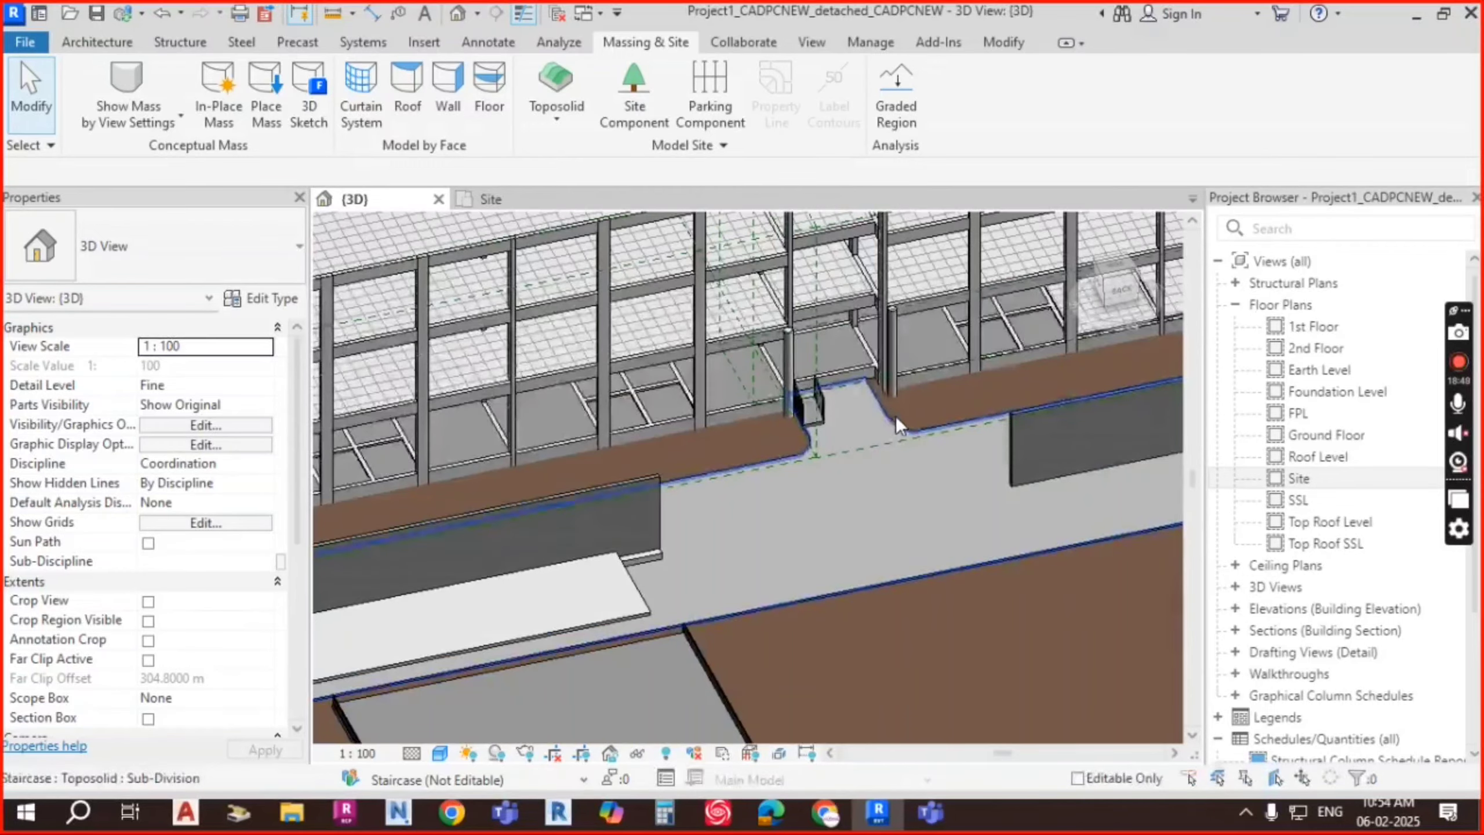
{"action": "middle_click_drag", "start_coordinate": [896, 416], "coordinate": [987, 508], "text": "shift"}
{"action": "scroll", "coordinate": [791, 612], "scroll_direction": "down", "scroll_amount": 5}
{"action": "middle_click_drag", "start_coordinate": [791, 613], "coordinate": [713, 561], "text": "shift"}
{"action": "middle_click_drag", "start_coordinate": [904, 536], "coordinate": [907, 497], "text": "shift"}
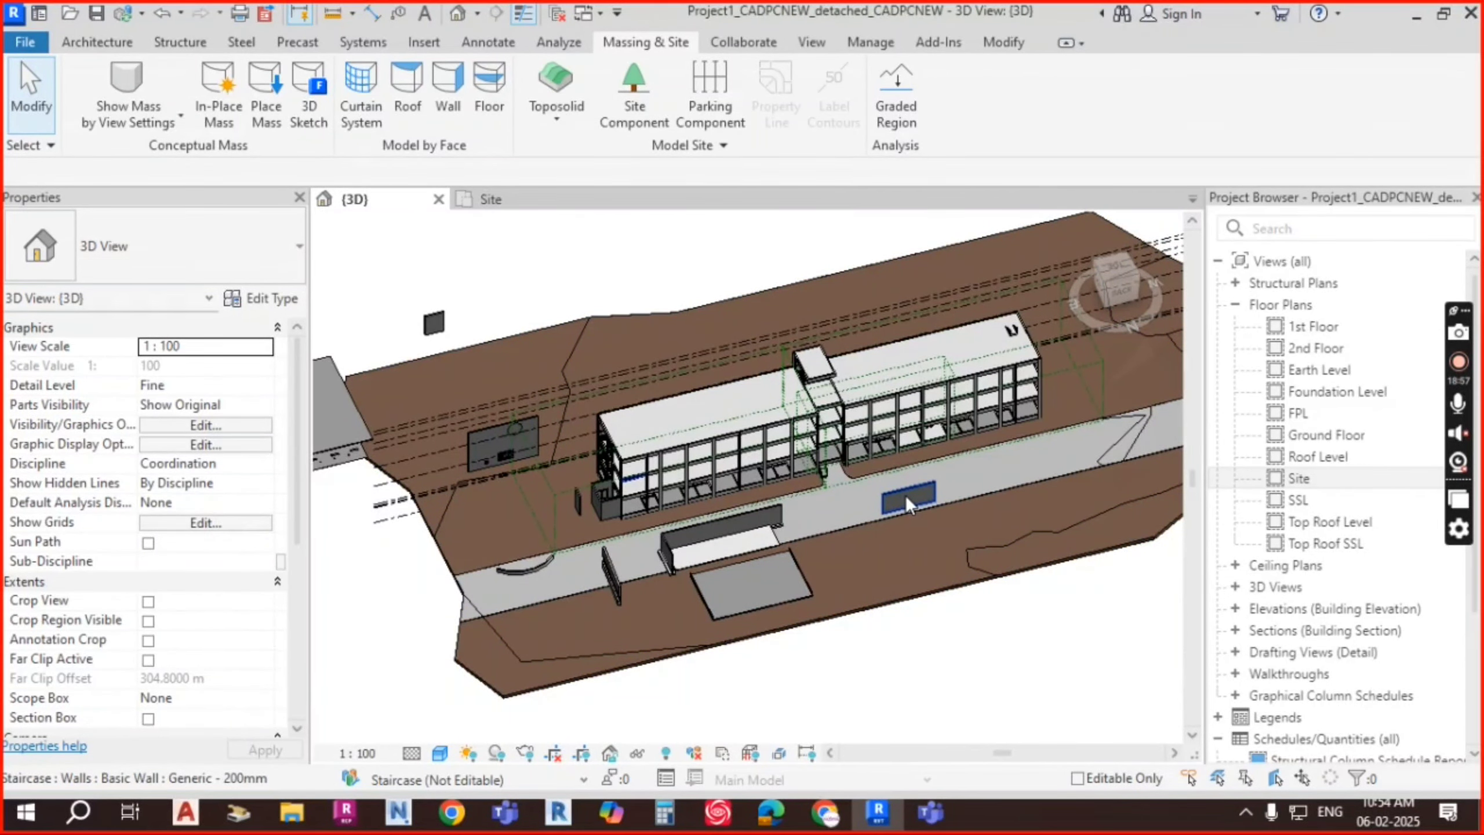
{"action": "middle_click_drag", "start_coordinate": [905, 497], "coordinate": [771, 507], "text": "shift"}
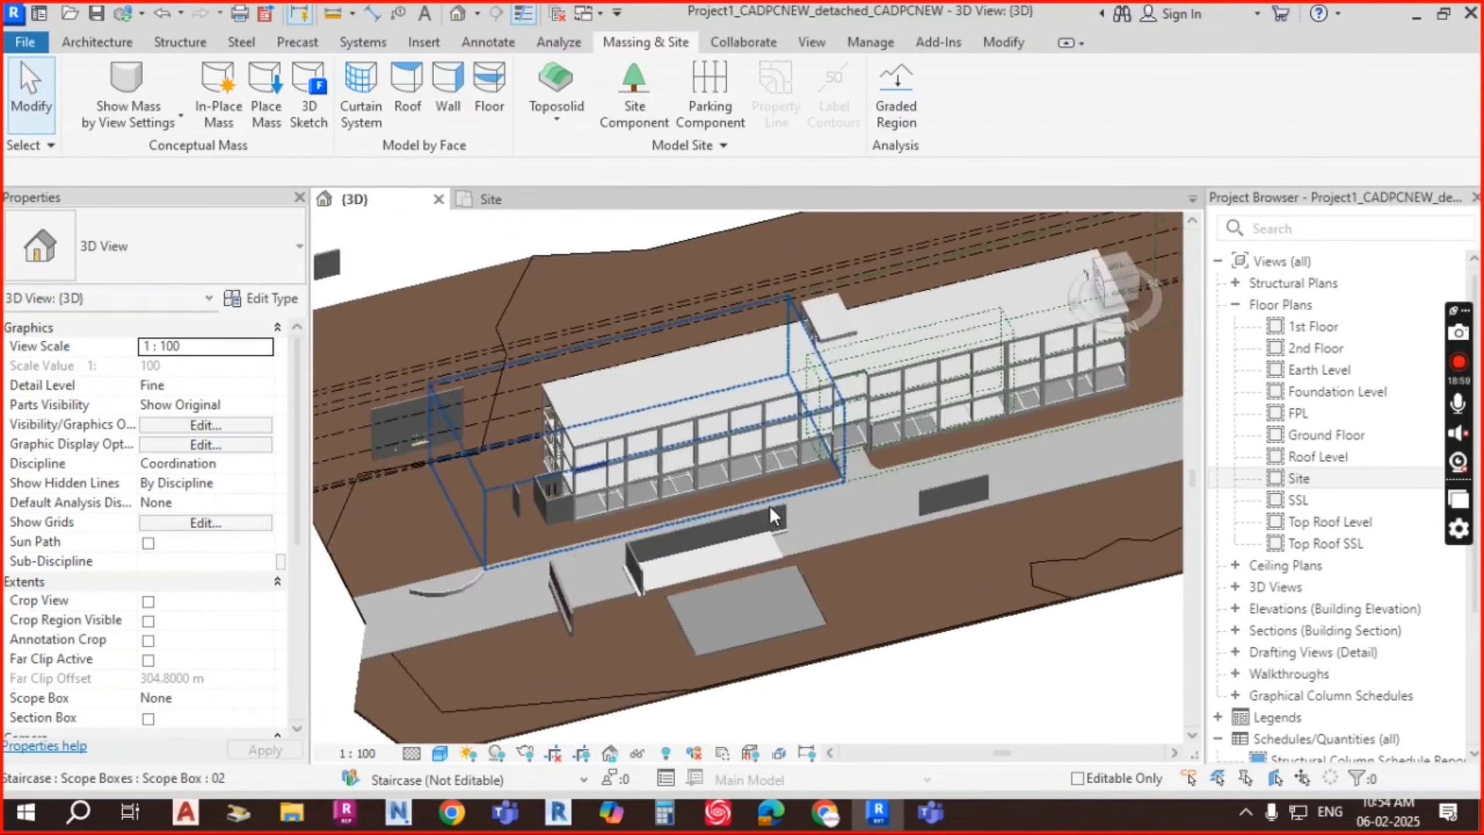
{"action": "scroll", "coordinate": [841, 519], "scroll_direction": "up", "scroll_amount": 4}
{"action": "scroll", "coordinate": [941, 513], "scroll_direction": "down", "scroll_amount": 3}
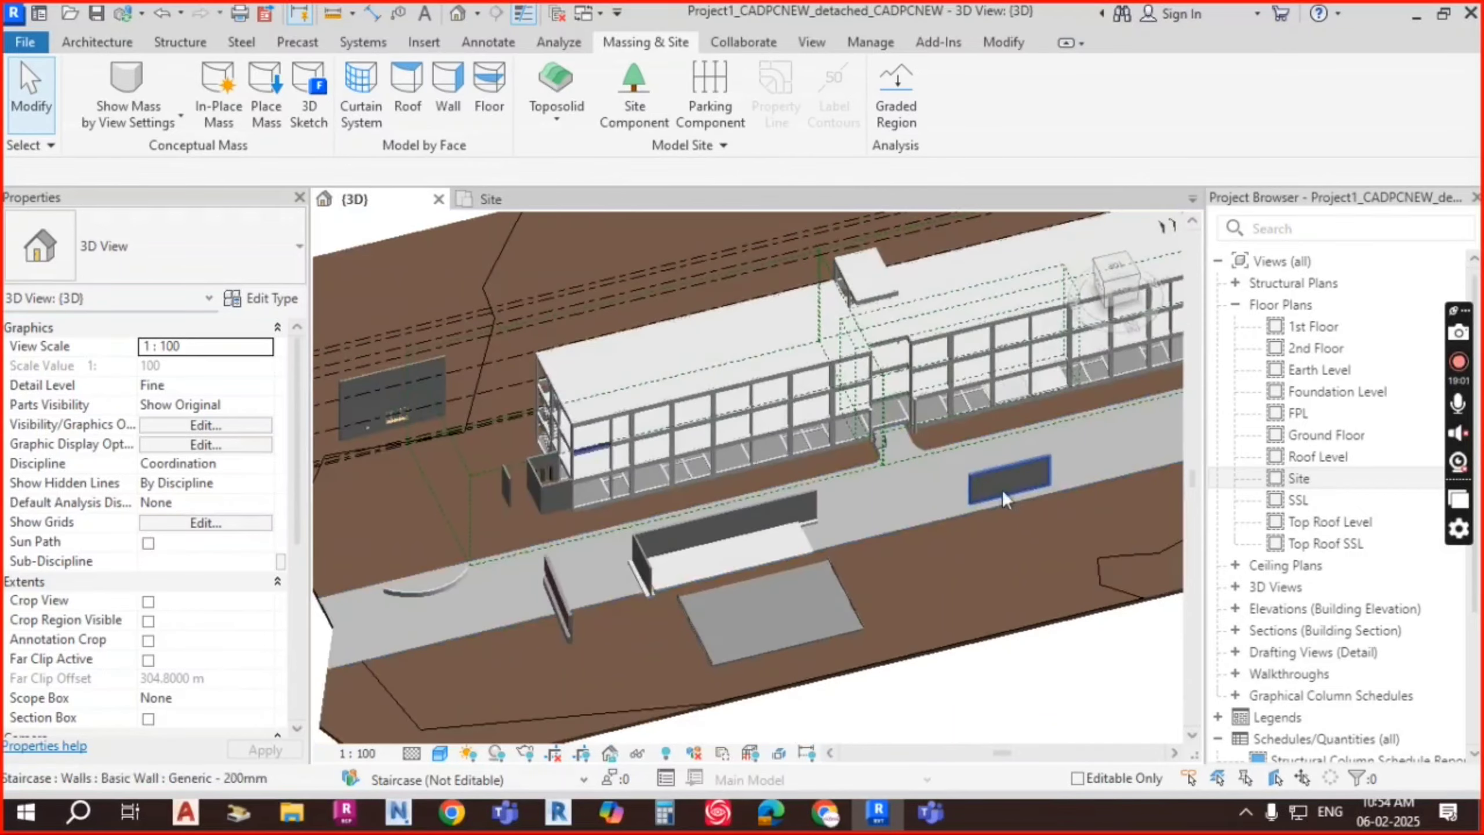
{"action": "middle_click_drag", "start_coordinate": [1001, 489], "coordinate": [930, 468], "text": "shift"}
{"action": "scroll", "coordinate": [902, 353], "scroll_direction": "up", "scroll_amount": 3}
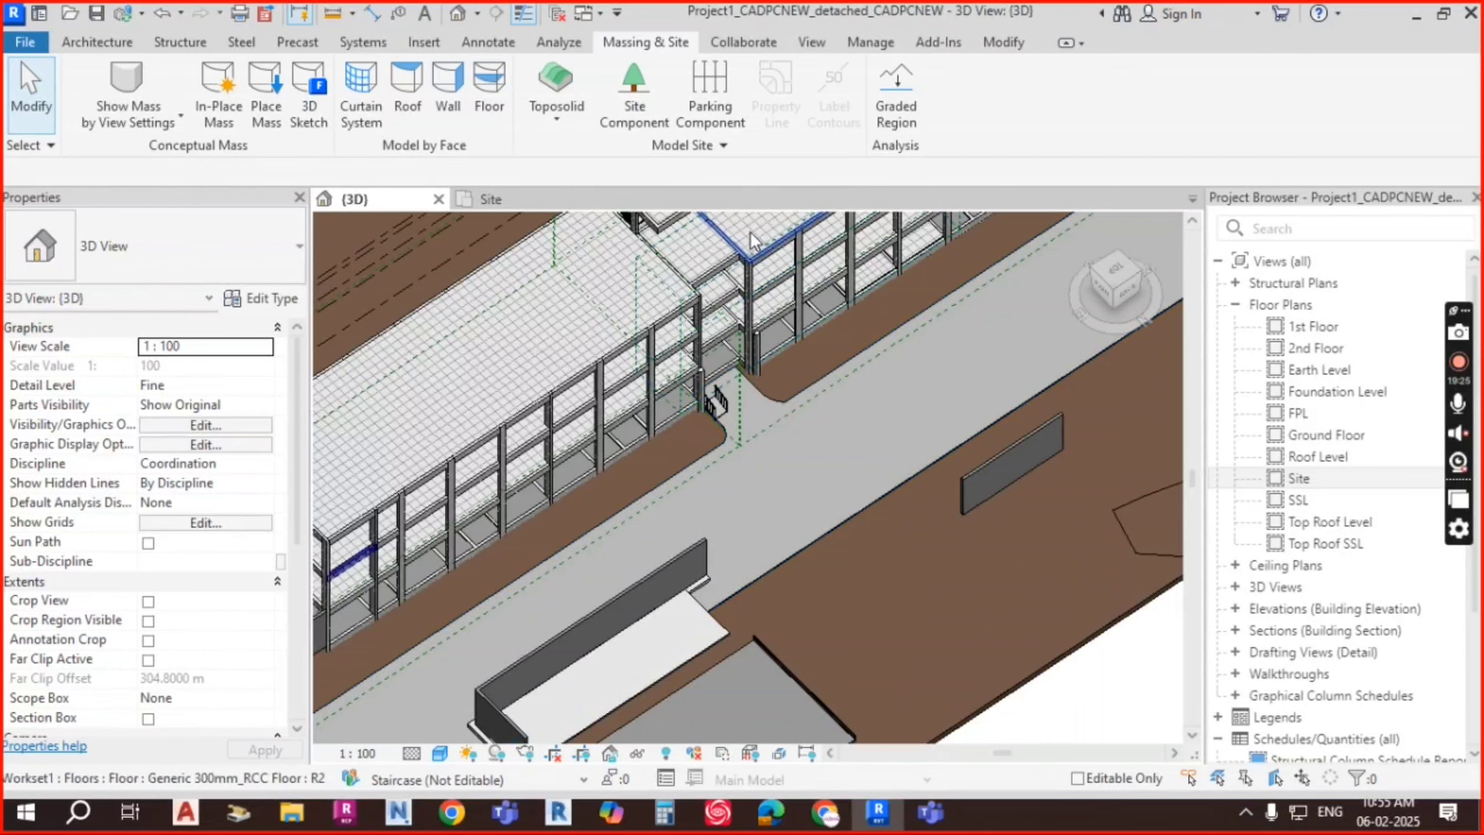
Step: Start placing parking, agree to load a family, and browse to US > Site > Parking
{"action": "left_click", "coordinate": [713, 107]}
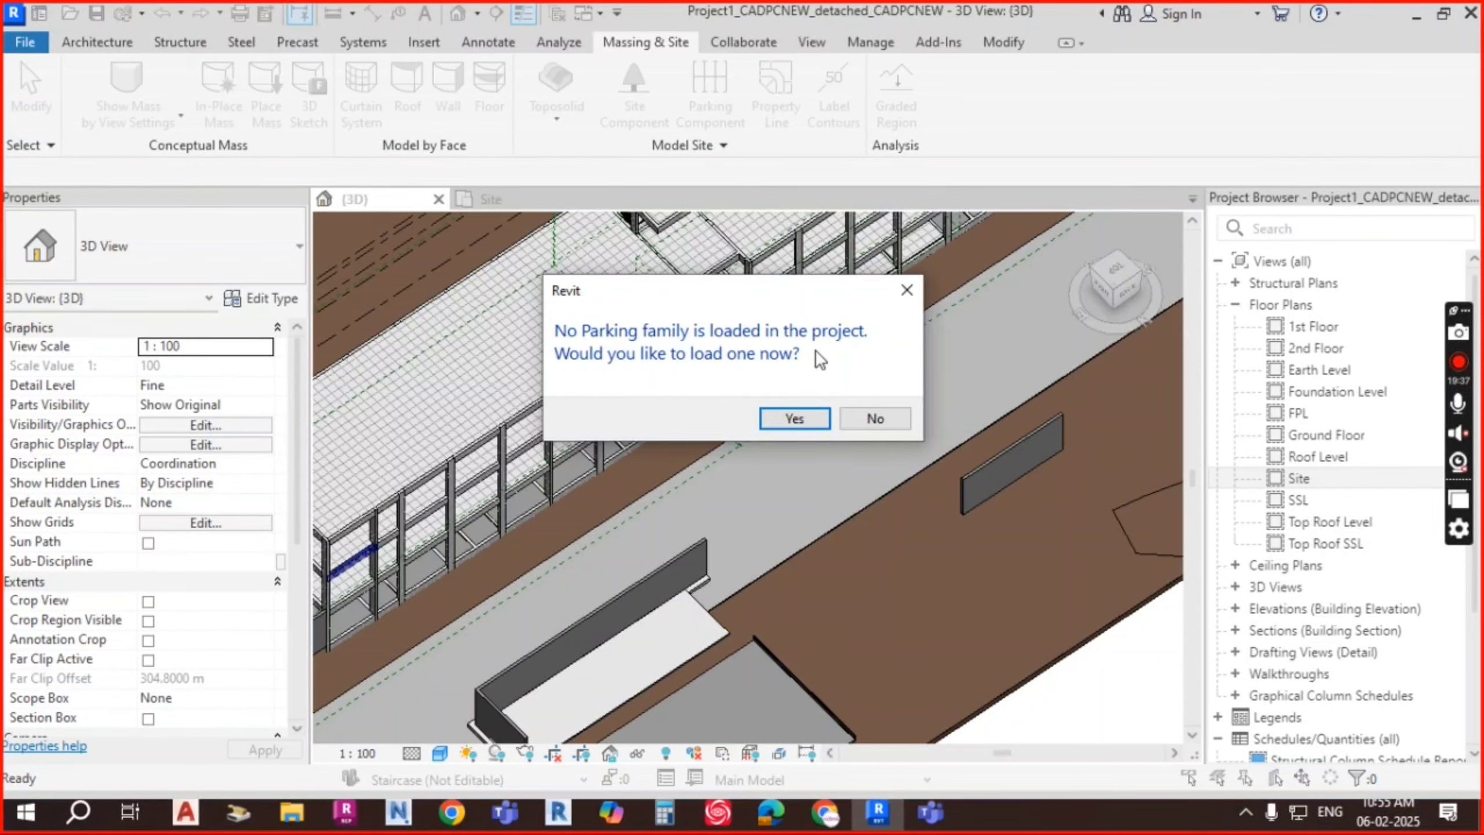
{"action": "left_click", "coordinate": [804, 415]}
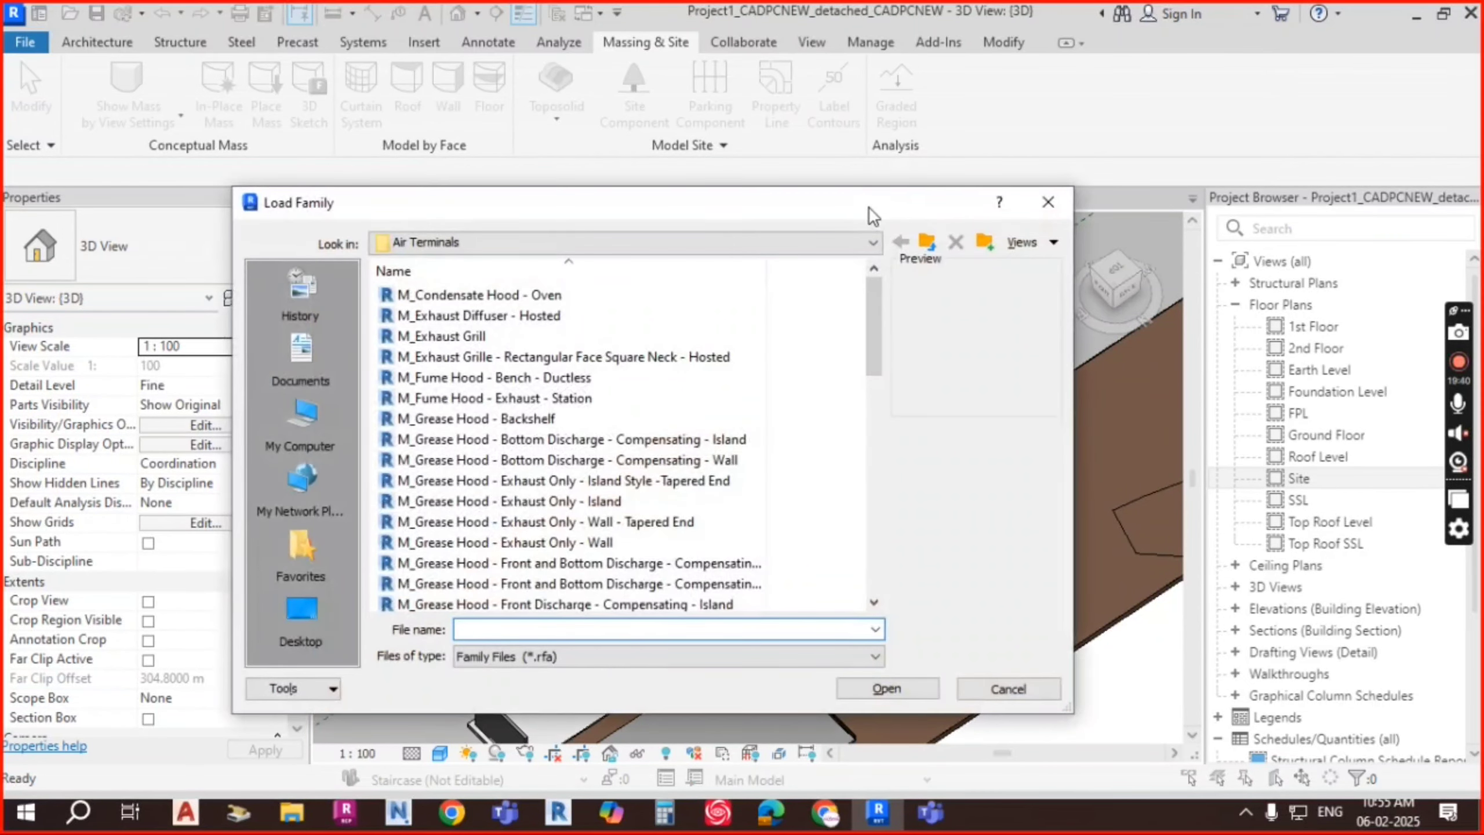
{"action": "left_click_drag", "start_coordinate": [869, 206], "coordinate": [975, 109]}
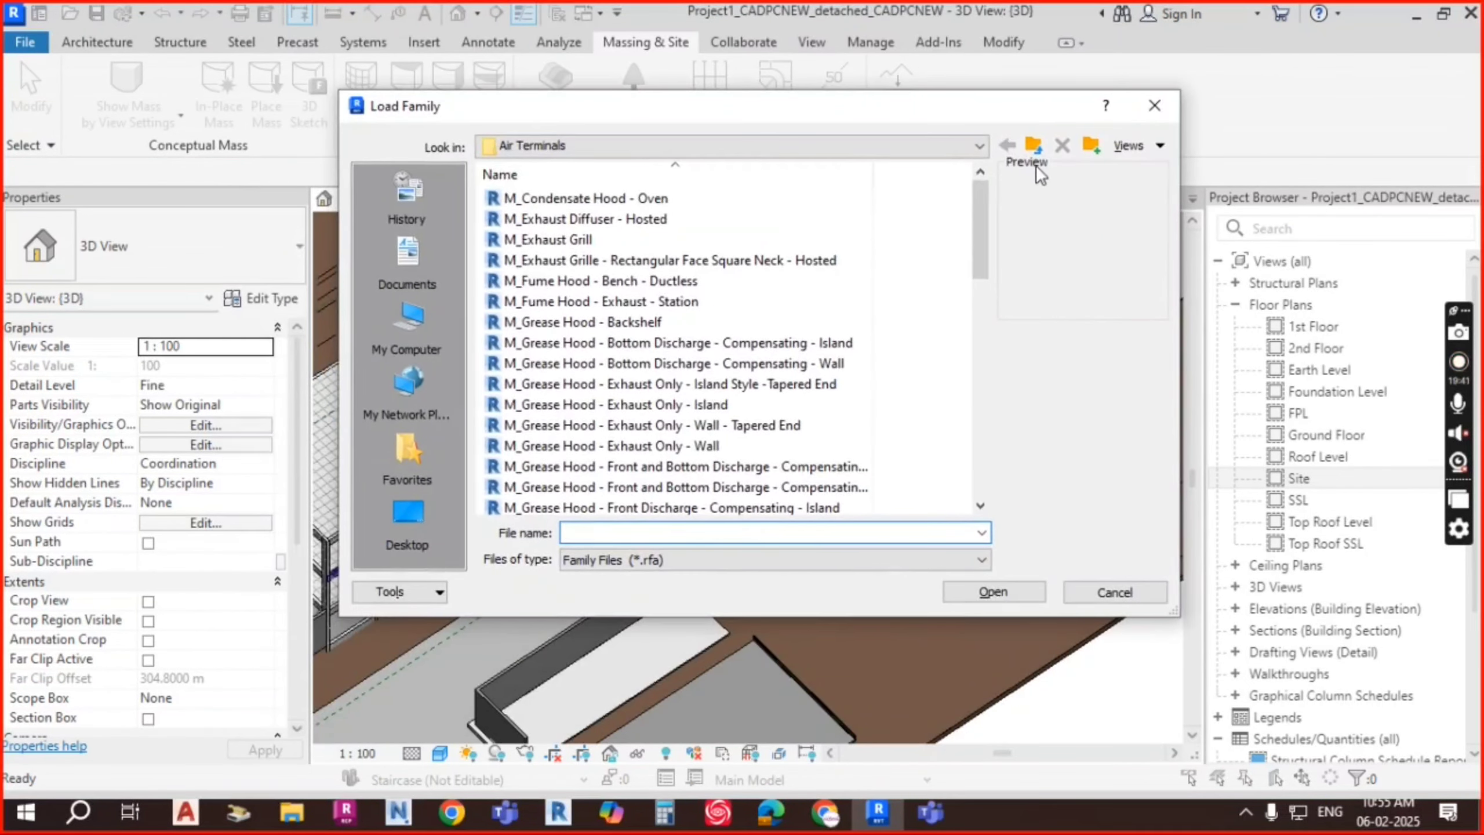
{"action": "left_click", "coordinate": [1035, 147]}
{"action": "left_click", "coordinate": [1035, 147]}
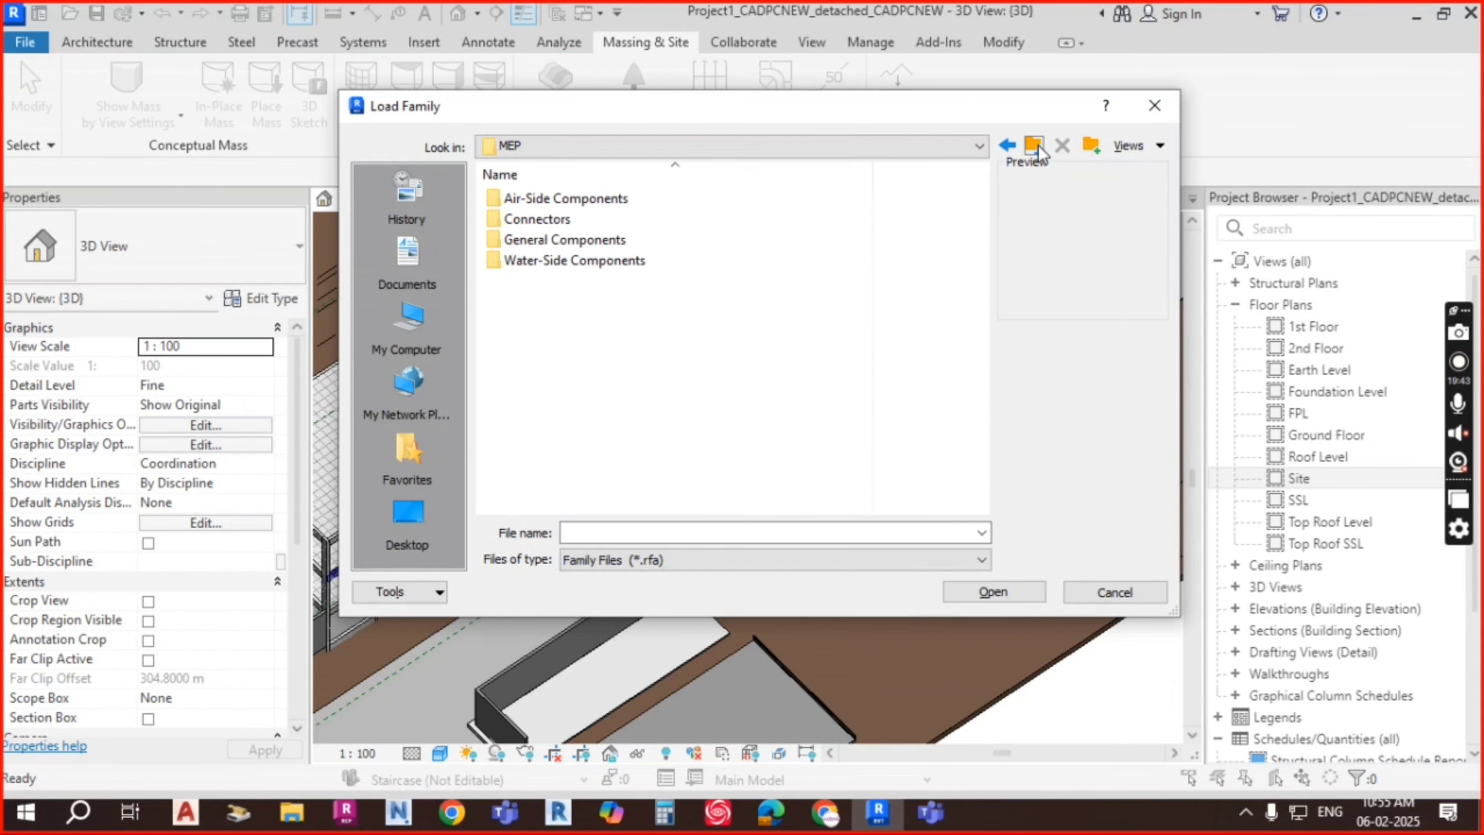
{"action": "left_click", "coordinate": [1035, 147]}
{"action": "left_click", "coordinate": [1035, 147]}
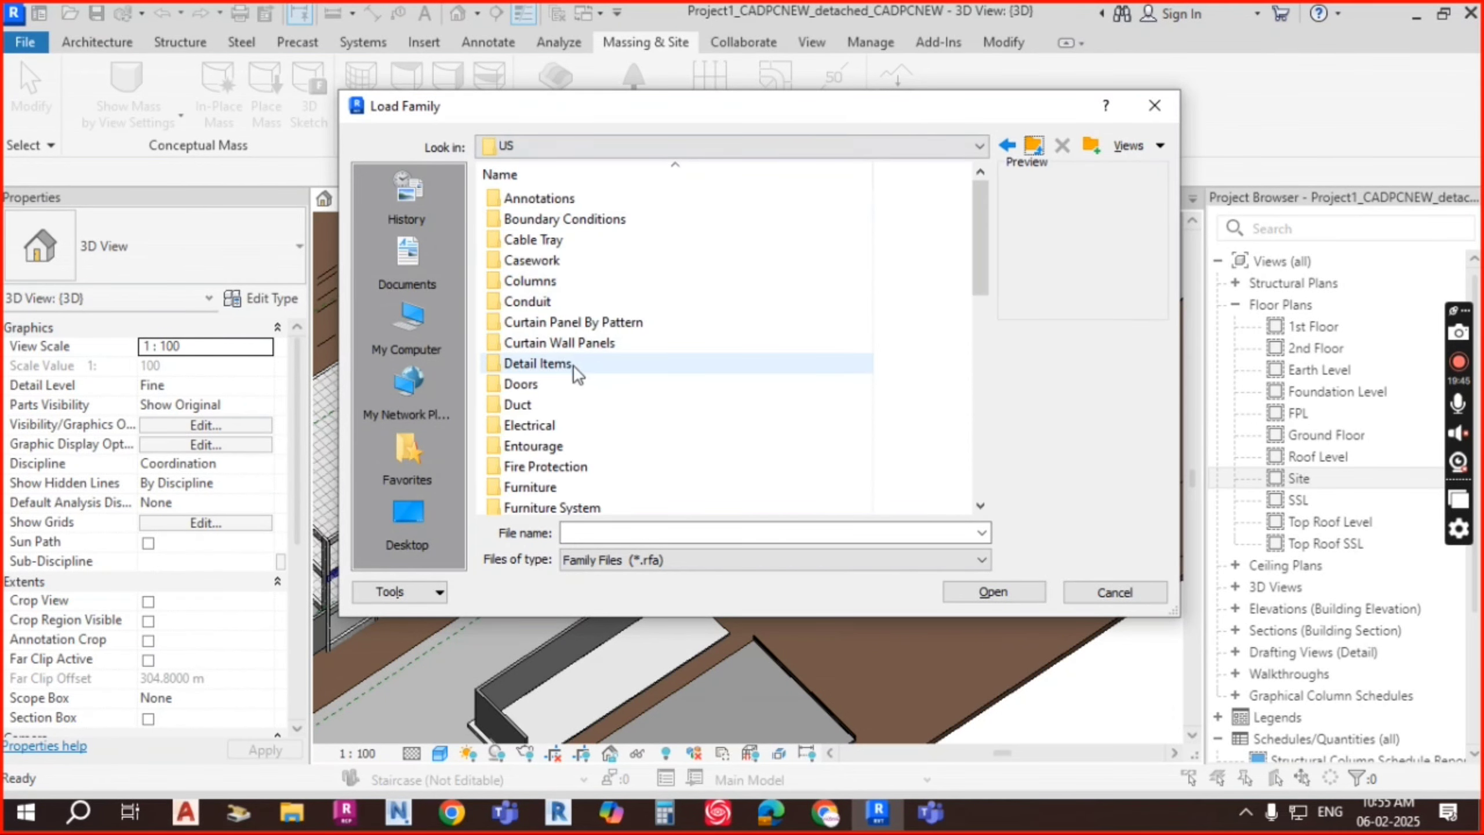
{"action": "scroll", "coordinate": [558, 395], "scroll_direction": "down", "scroll_amount": 5}
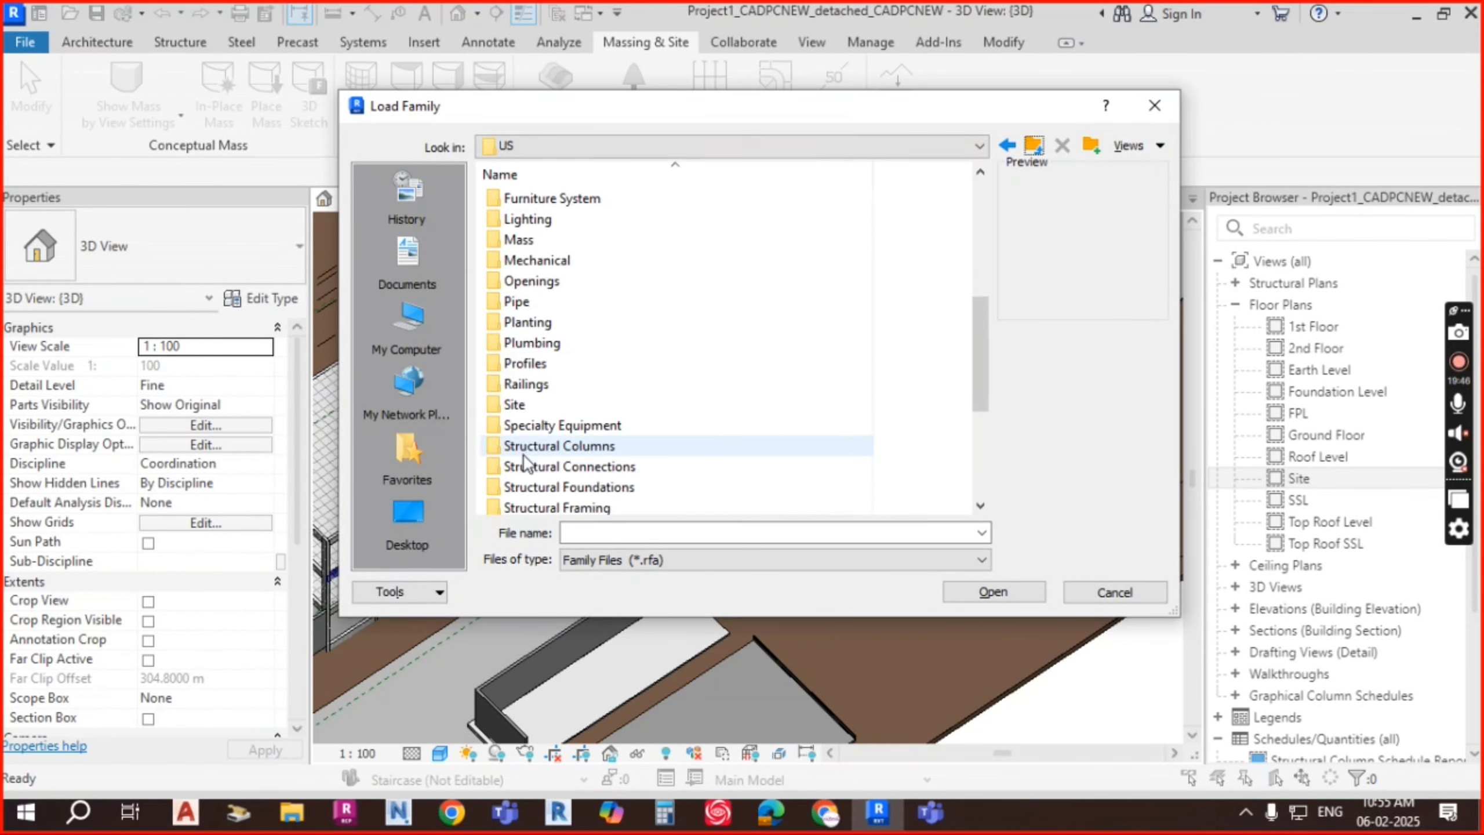
{"action": "left_click", "coordinate": [501, 408]}
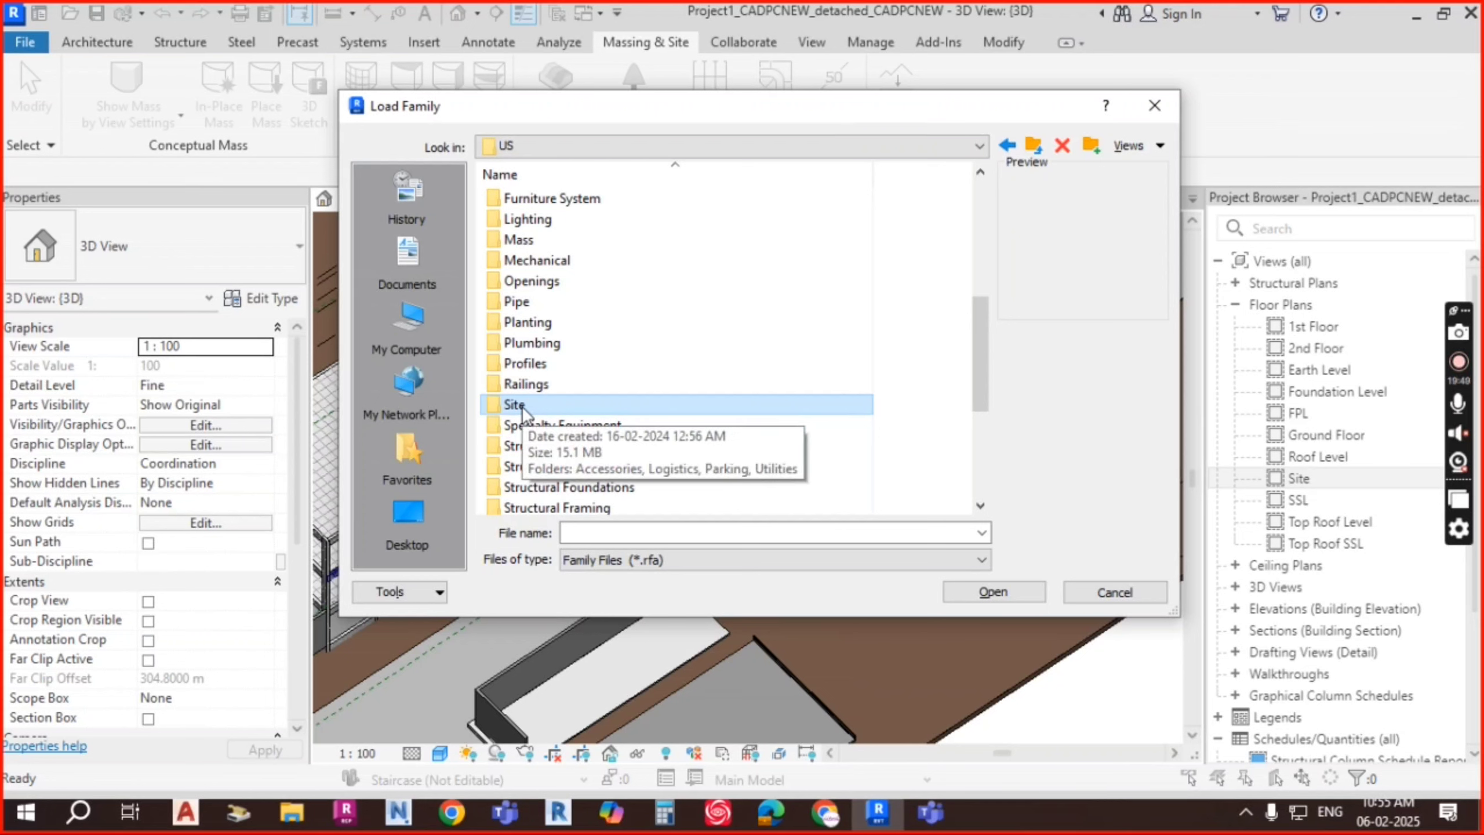
{"action": "double_click", "coordinate": [524, 410]}
{"action": "left_click", "coordinate": [544, 240]}
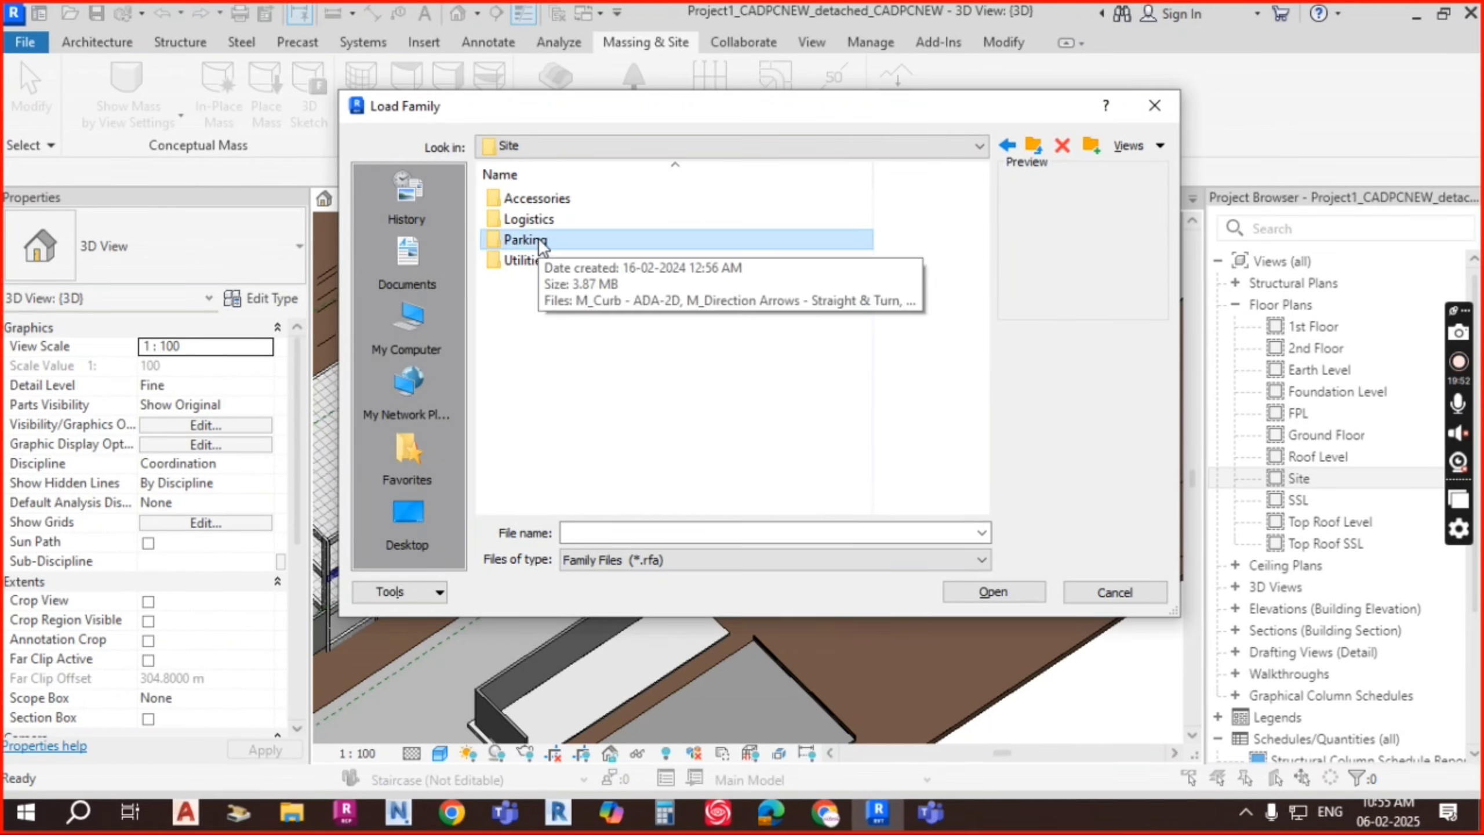
{"action": "double_click", "coordinate": [540, 241]}
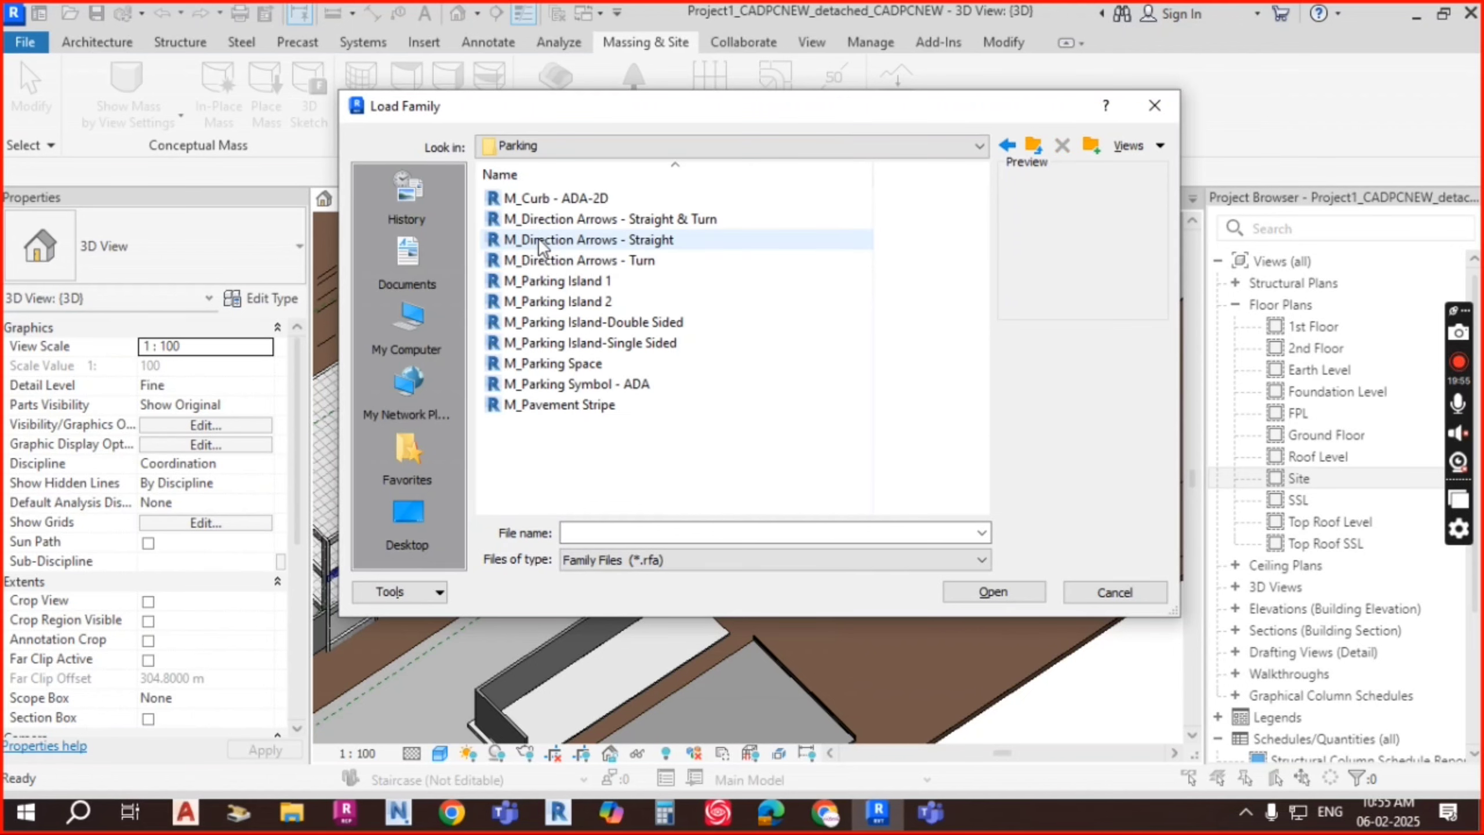
Step: Preview the curb, direction arrow, parking island, ADA symbol and pavement stripe families
{"action": "left_click", "coordinate": [614, 199]}
{"action": "left_click", "coordinate": [614, 219]}
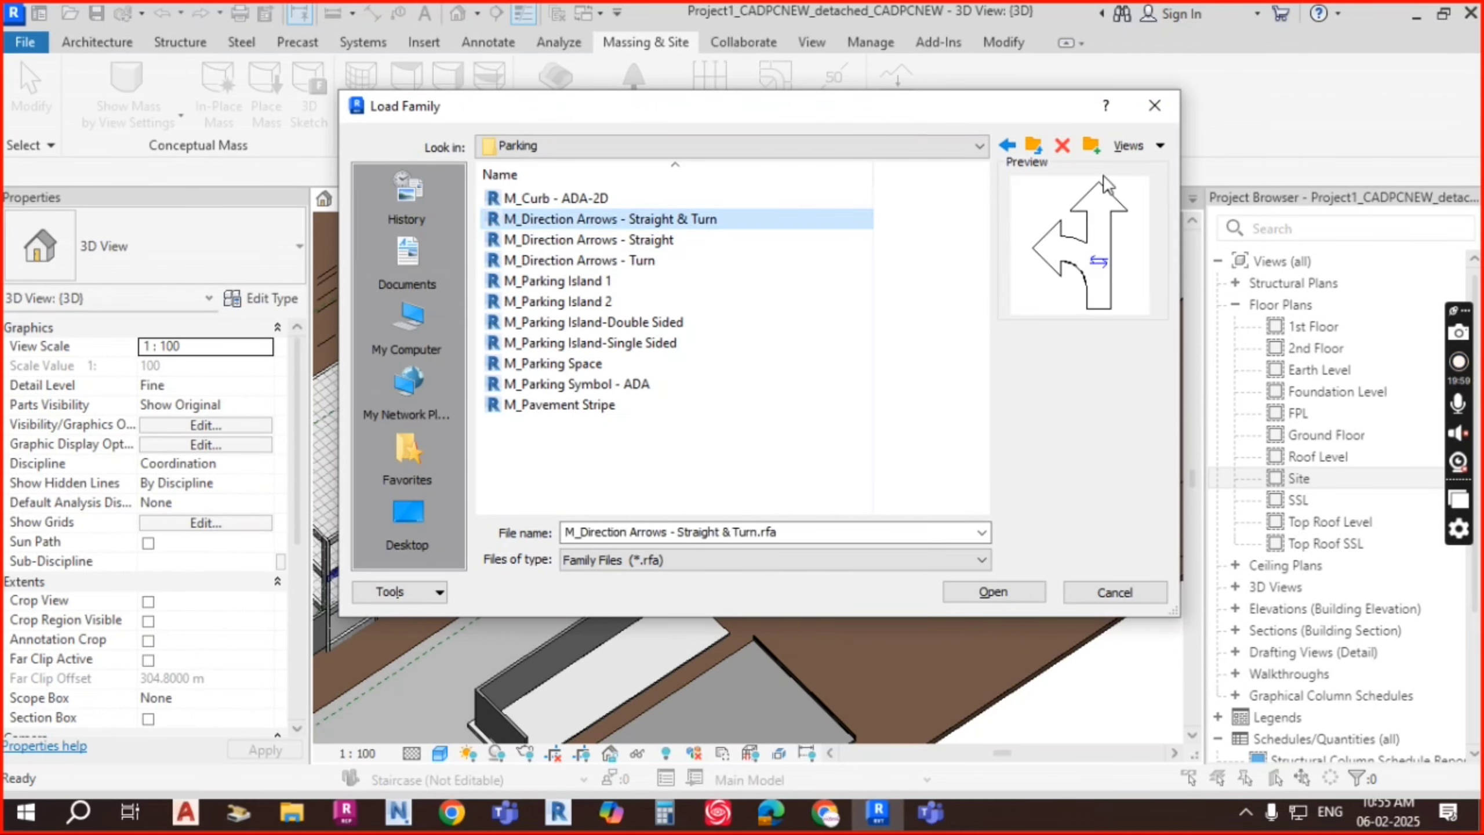
{"action": "key", "text": "Down"}
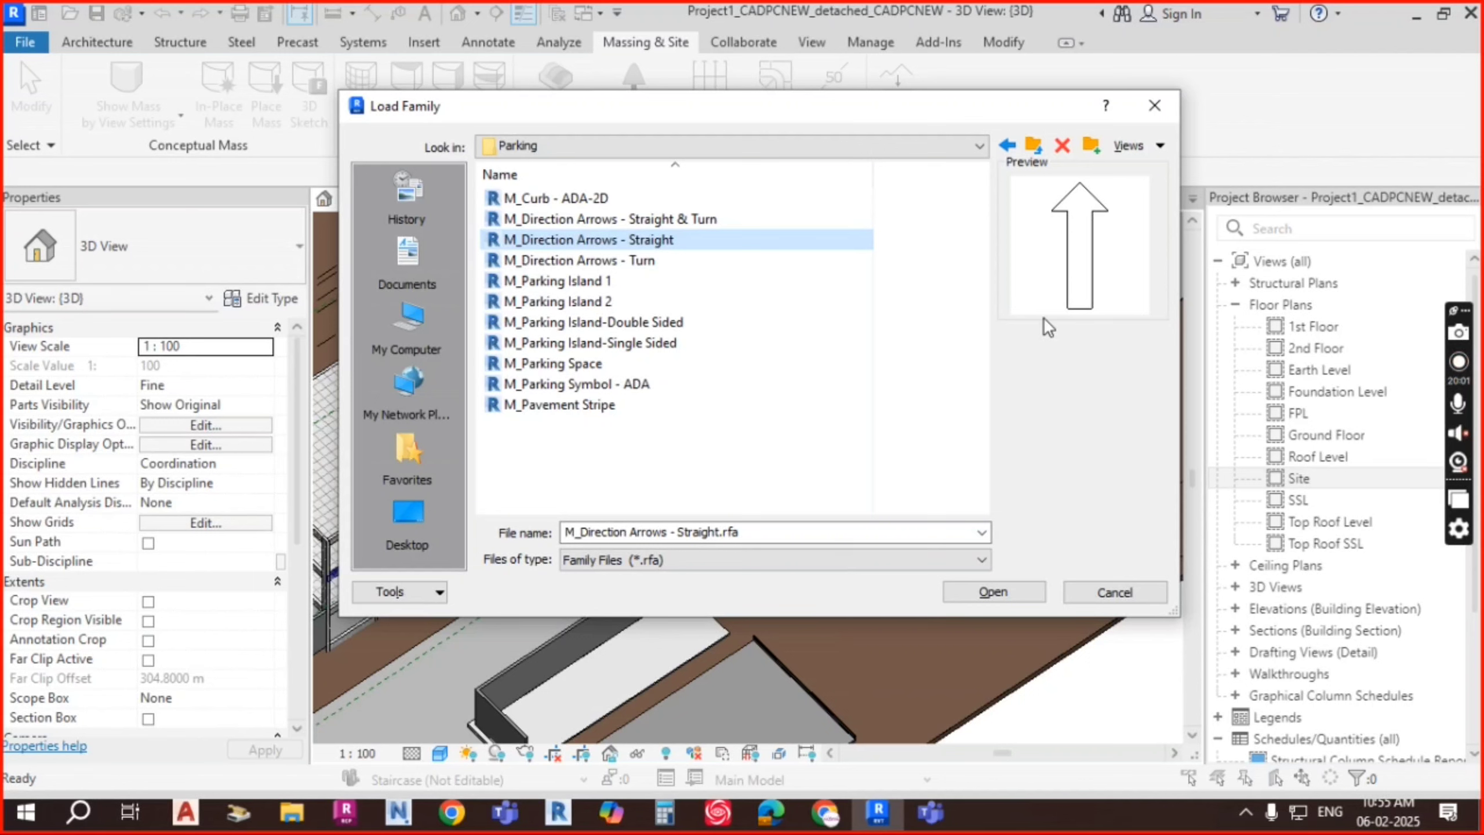
{"action": "key", "text": "Down"}
{"action": "key", "text": "Down"}
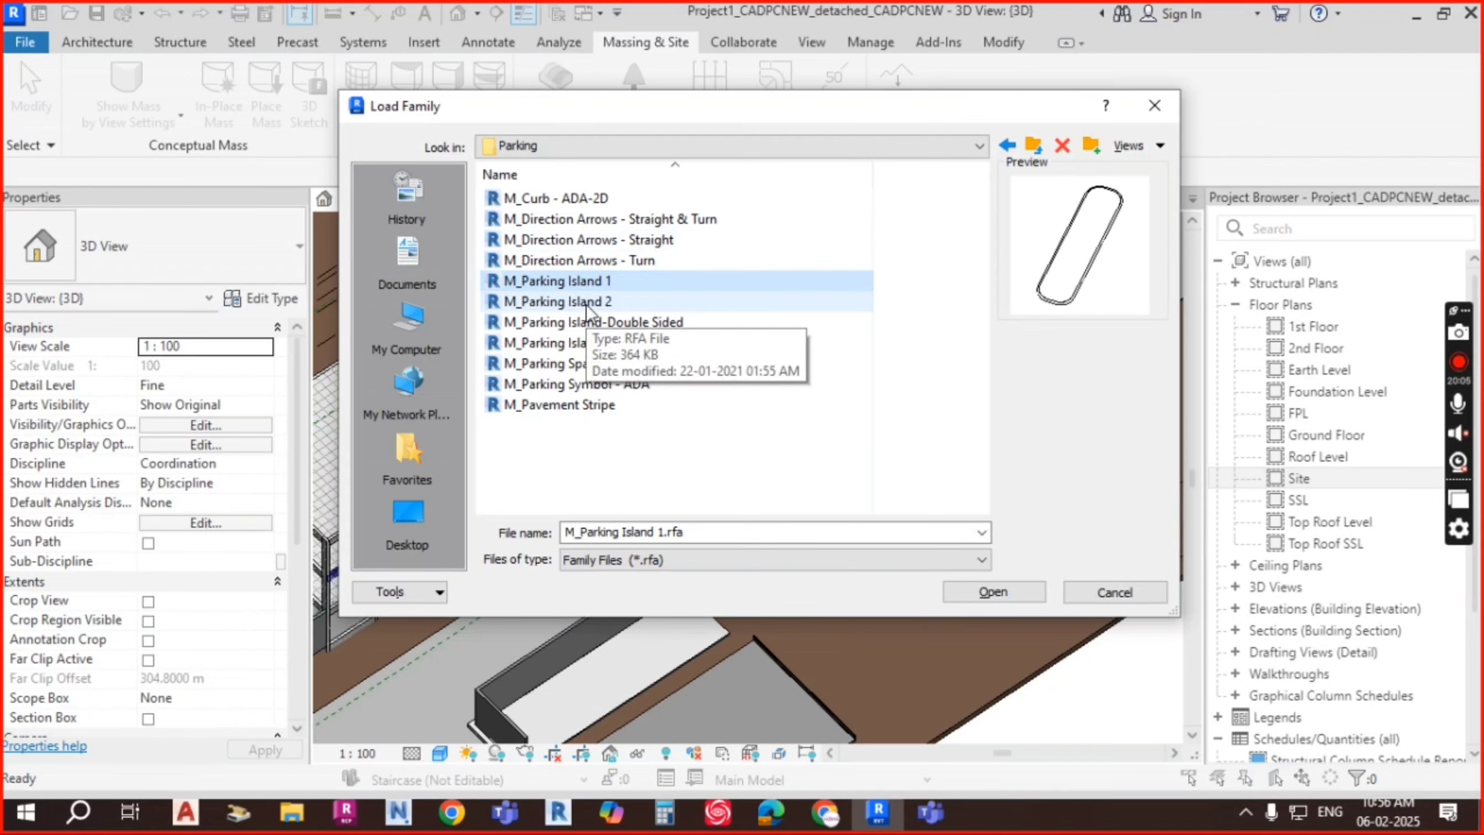
{"action": "key", "text": "Down"}
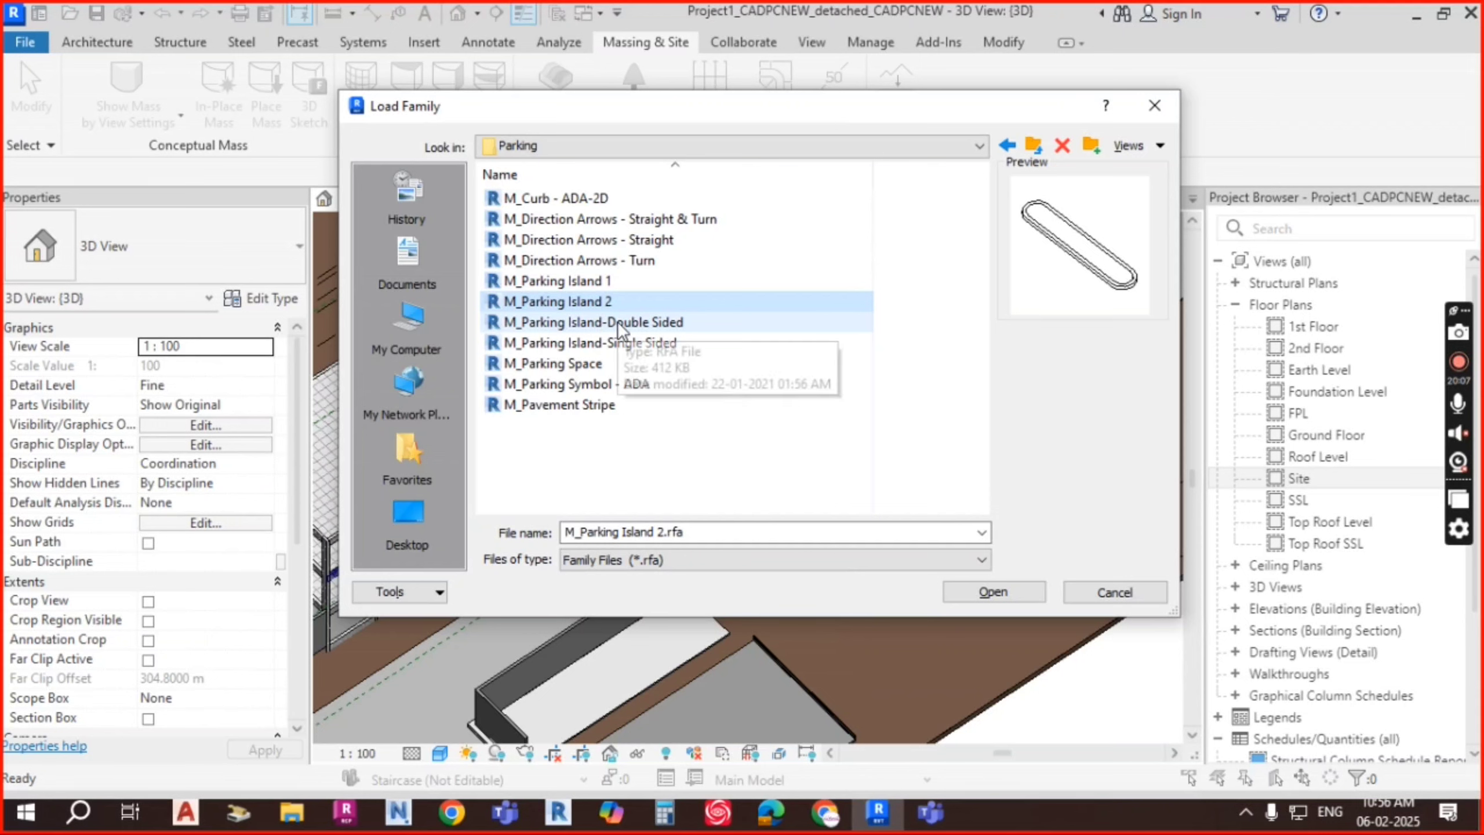
{"action": "key", "text": "Down"}
{"action": "key", "text": "Down"}
{"action": "key", "text": "Down"}
{"action": "key", "text": "Down"}
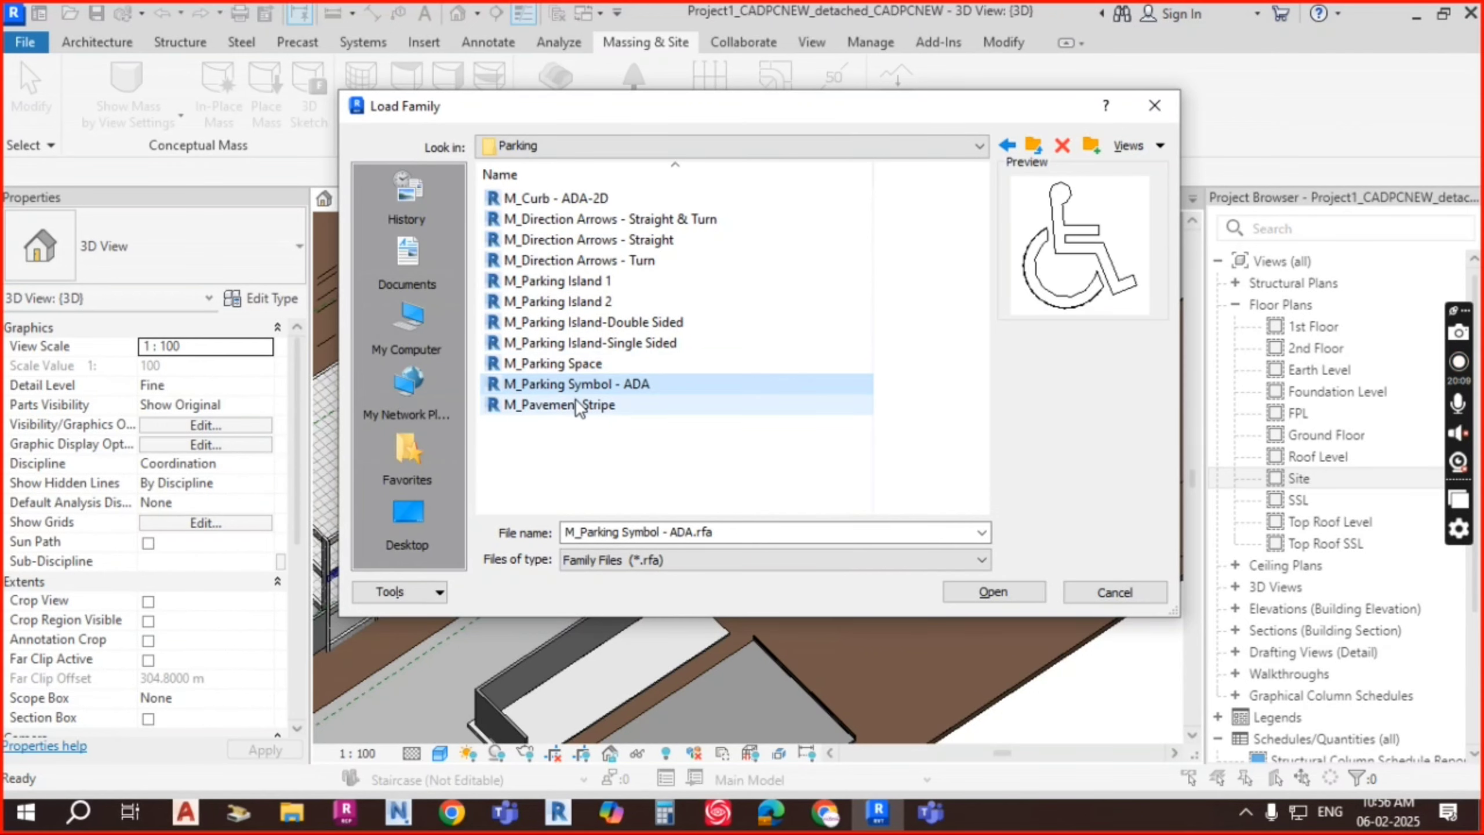
{"action": "left_click", "coordinate": [576, 404]}
{"action": "left_click", "coordinate": [586, 386]}
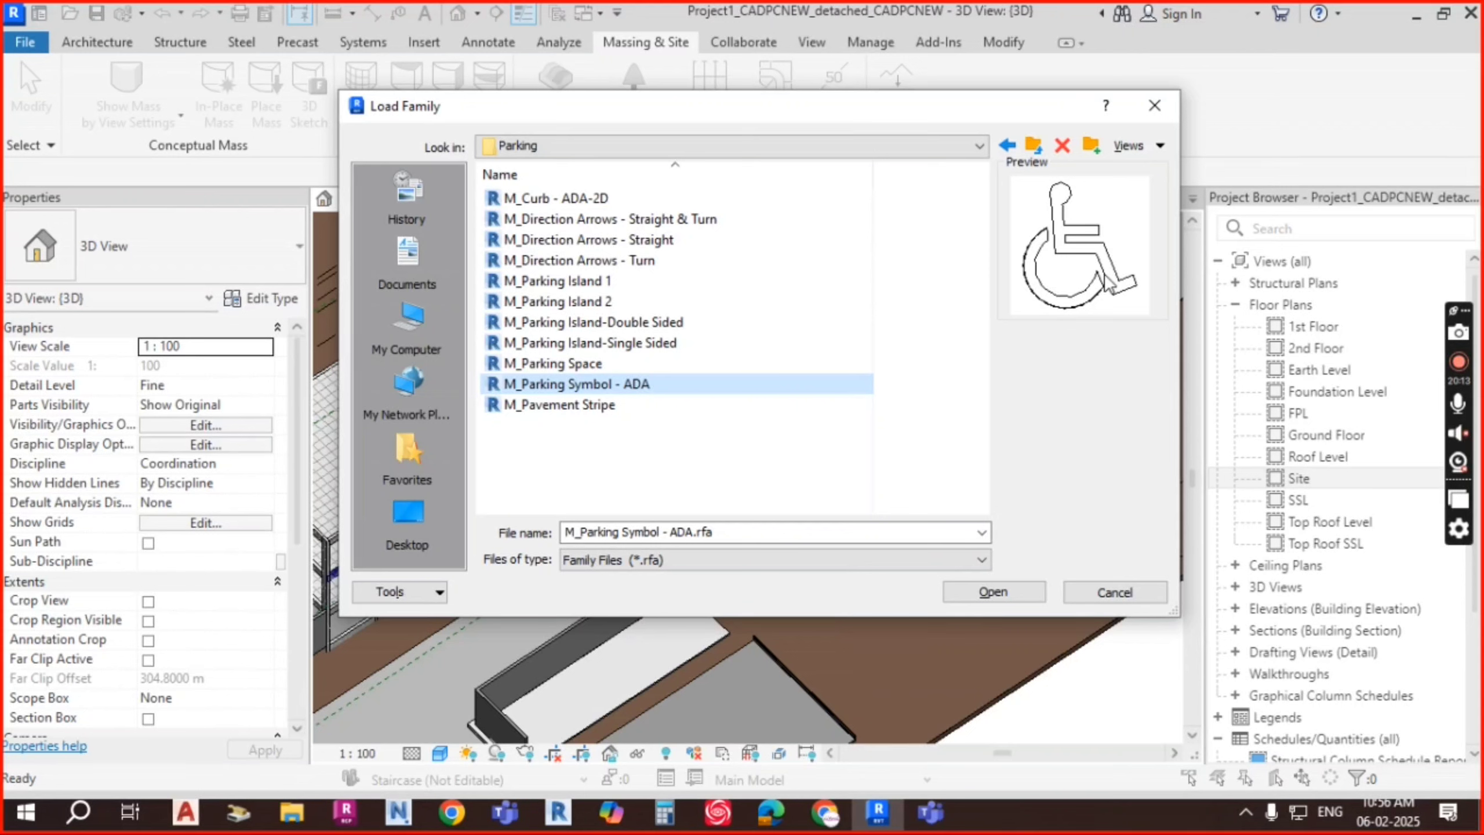
{"action": "left_click", "coordinate": [621, 406]}
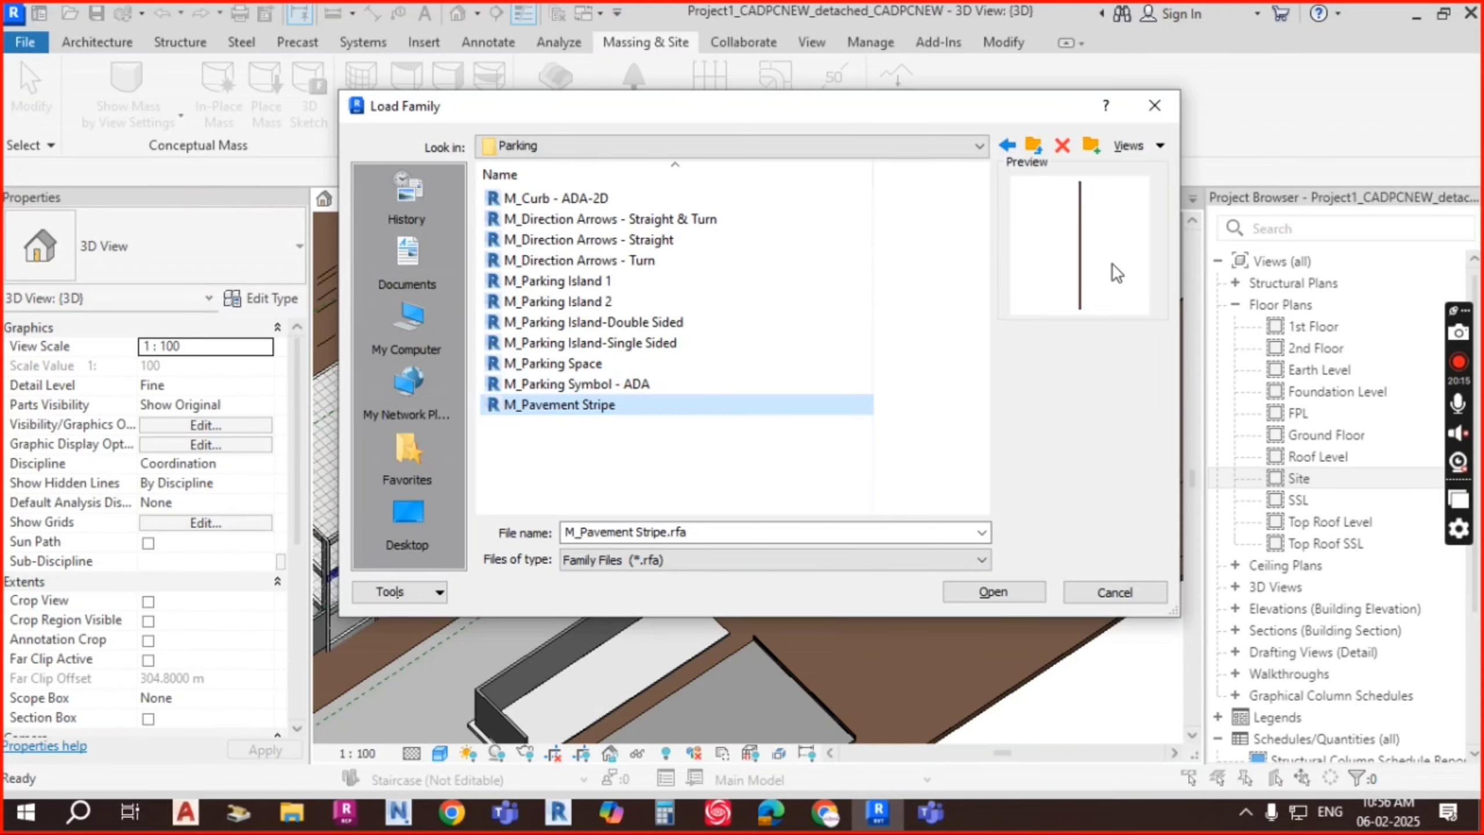
{"action": "left_click", "coordinate": [583, 301]}
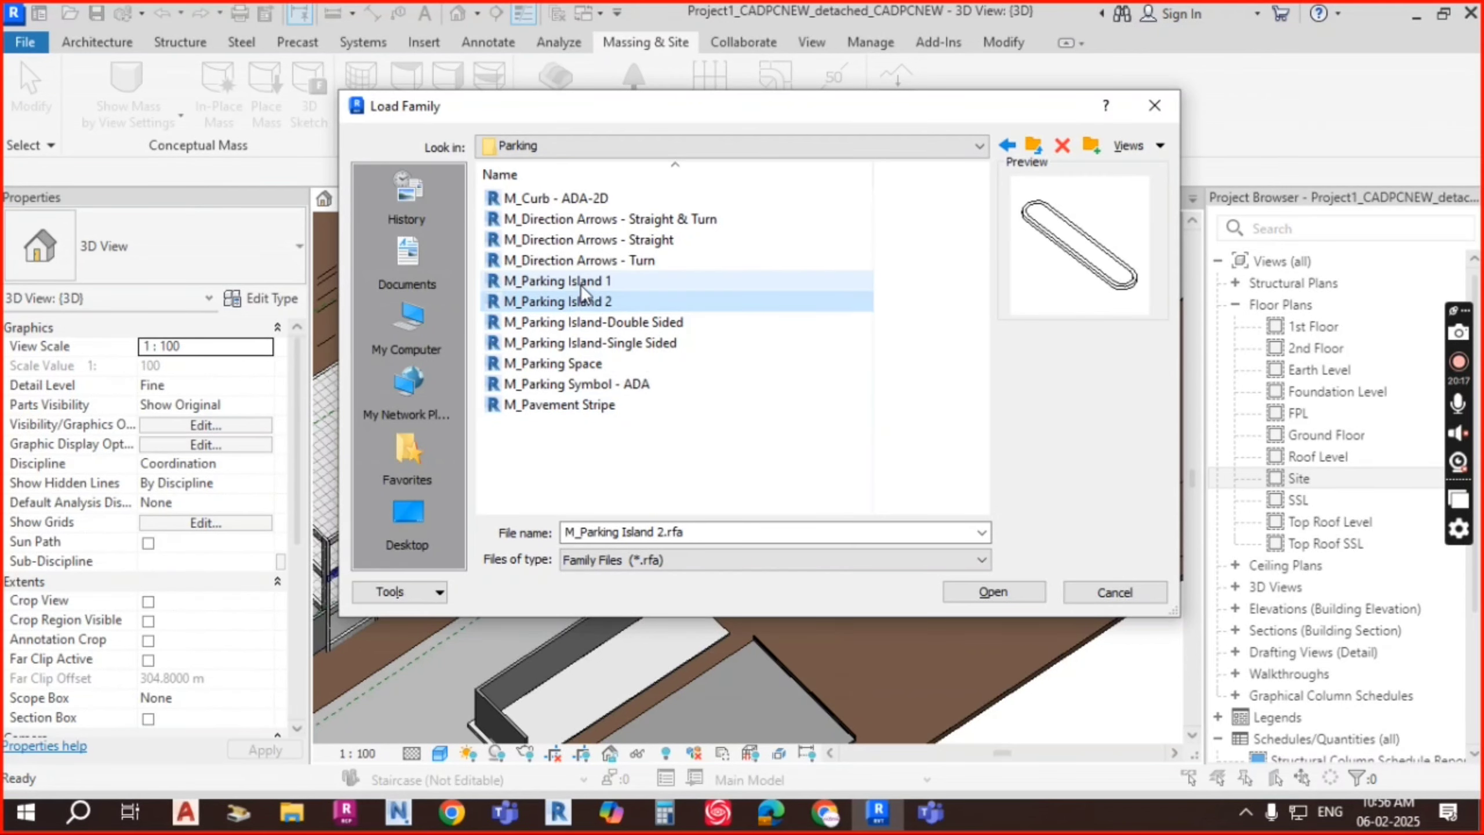
Step: Select the direction arrow, parking island and M_Parking Space families and load them
{"action": "left_click", "coordinate": [622, 244]}
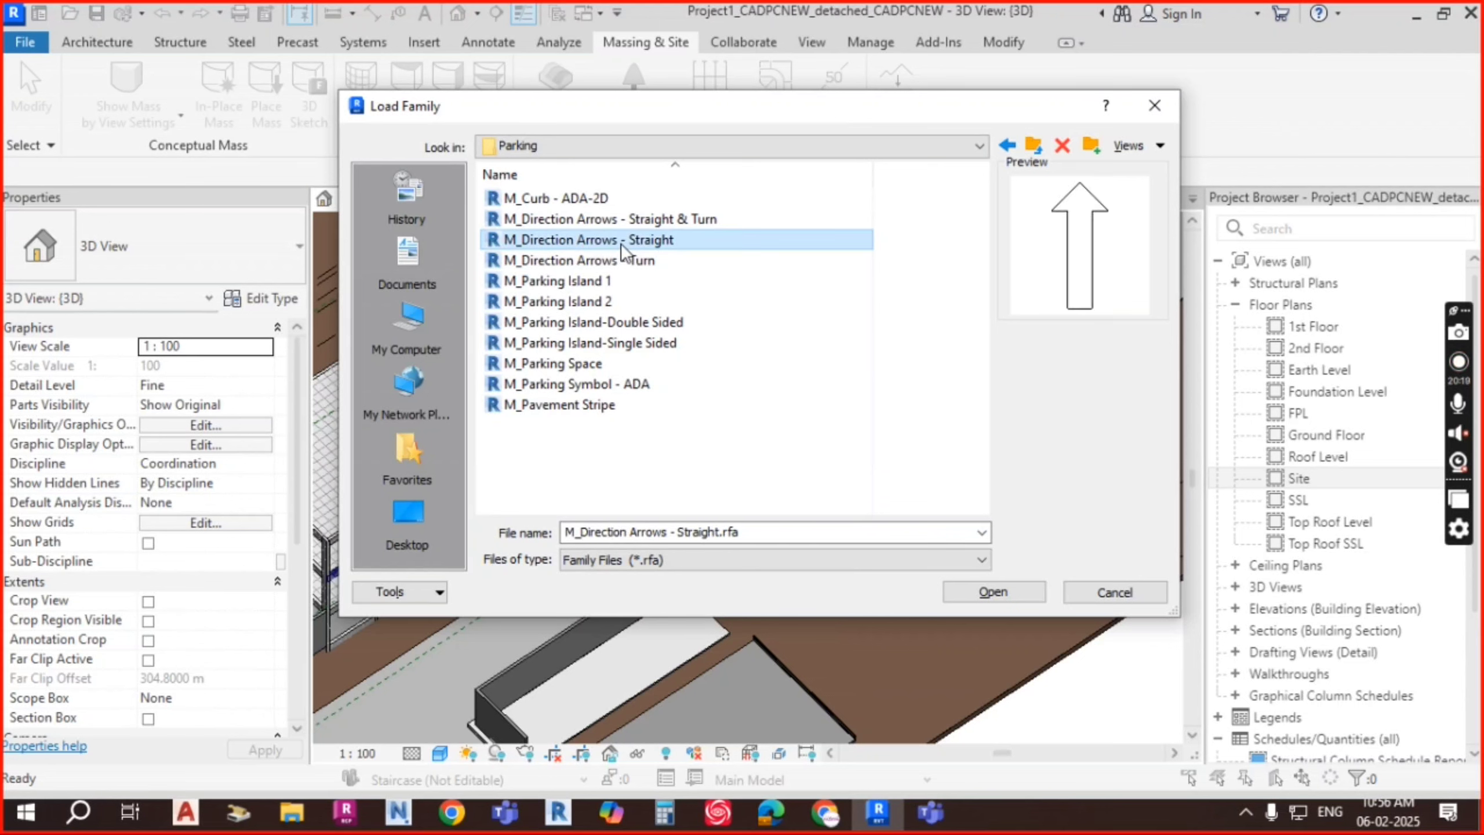
{"action": "left_click_drag", "start_coordinate": [621, 244], "coordinate": [599, 314]}
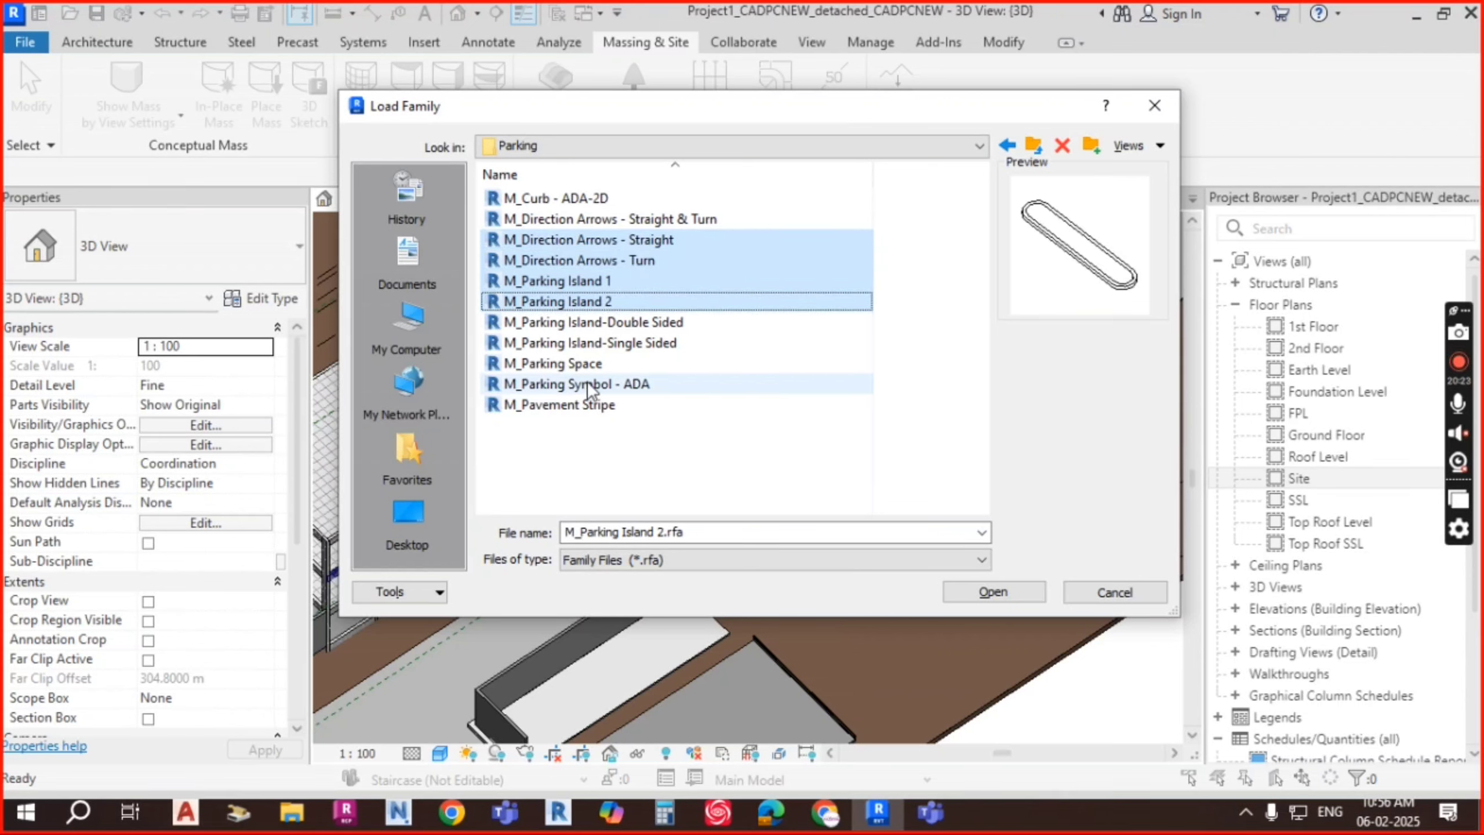
{"action": "left_click", "coordinate": [582, 363], "text": "ctrl"}
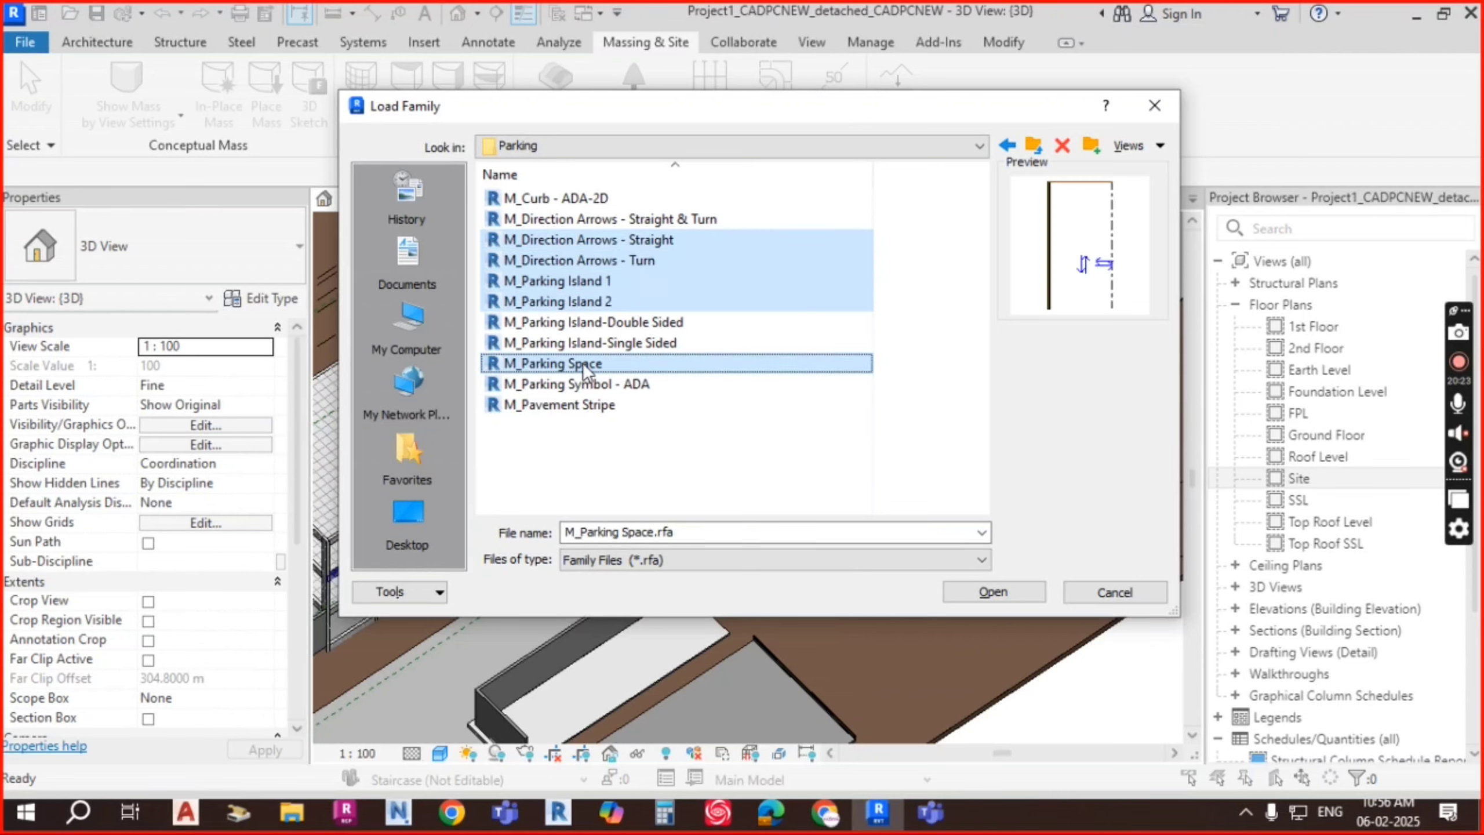
{"action": "left_click", "coordinate": [1016, 595]}
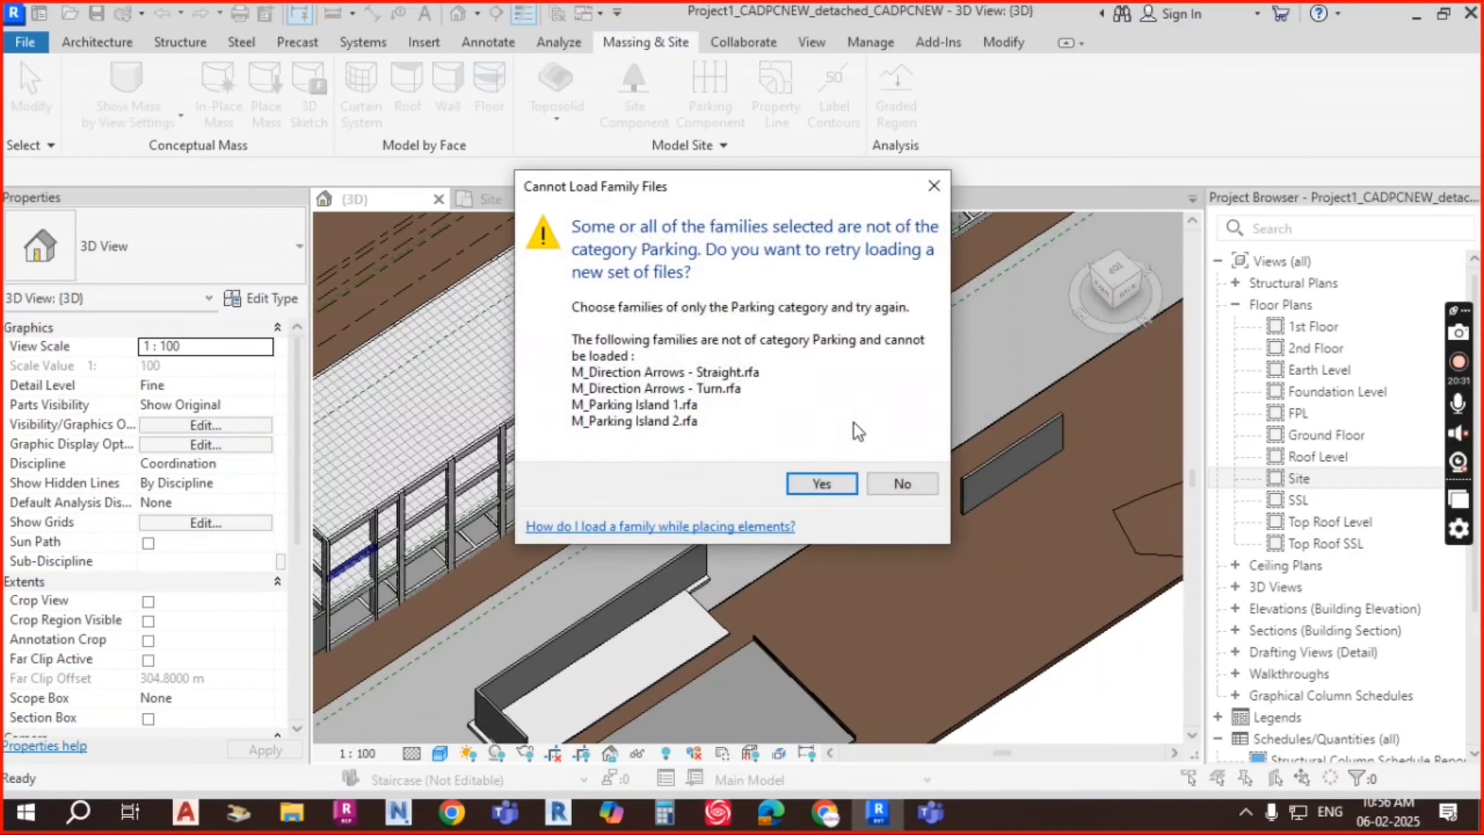
Step: Dismiss the warning, close the family loader and return to the Site floor plan
{"action": "left_click", "coordinate": [842, 483]}
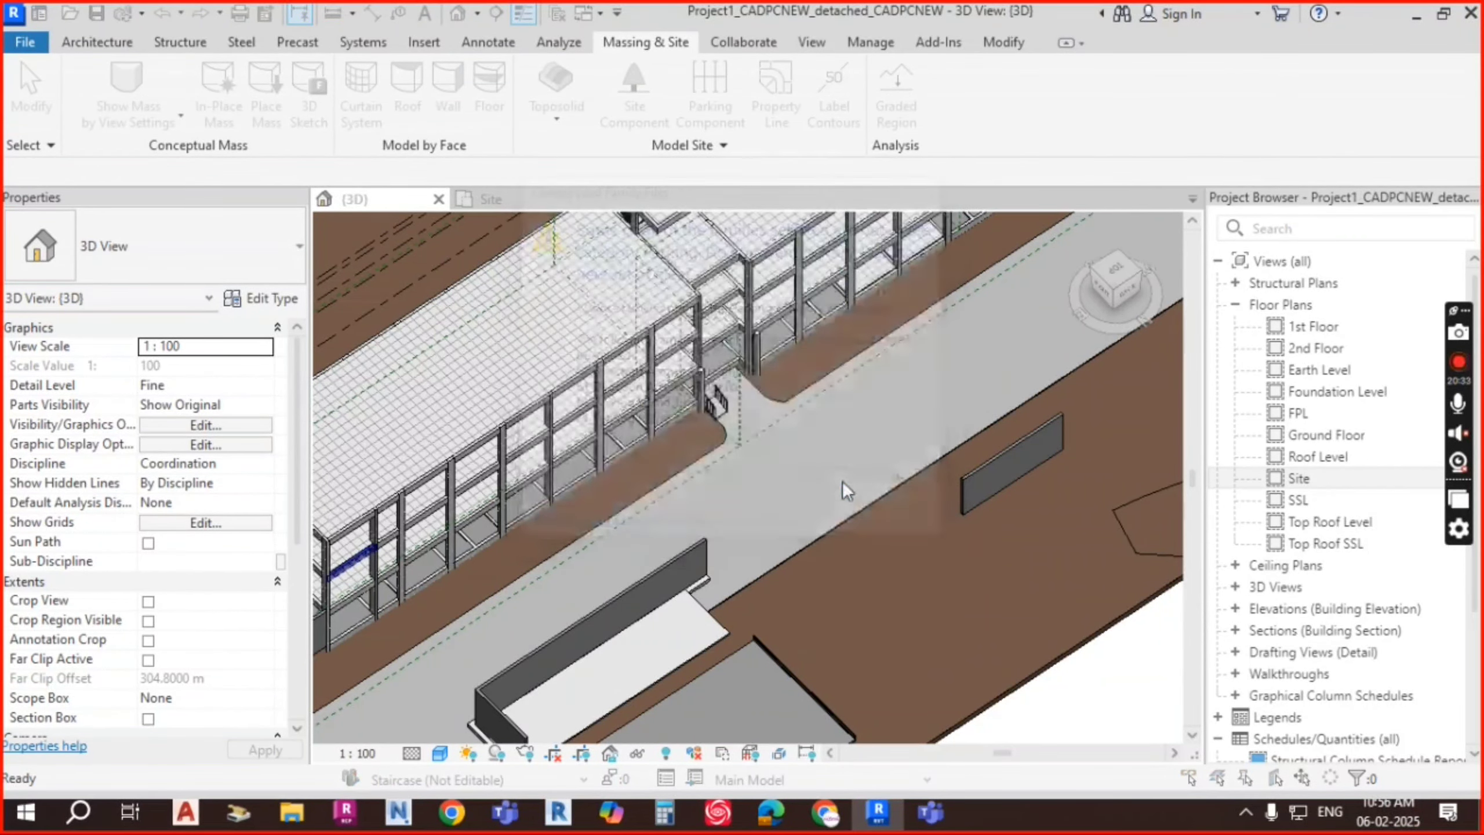
{"action": "key", "text": "Escape"}
{"action": "key", "text": "Escape"}
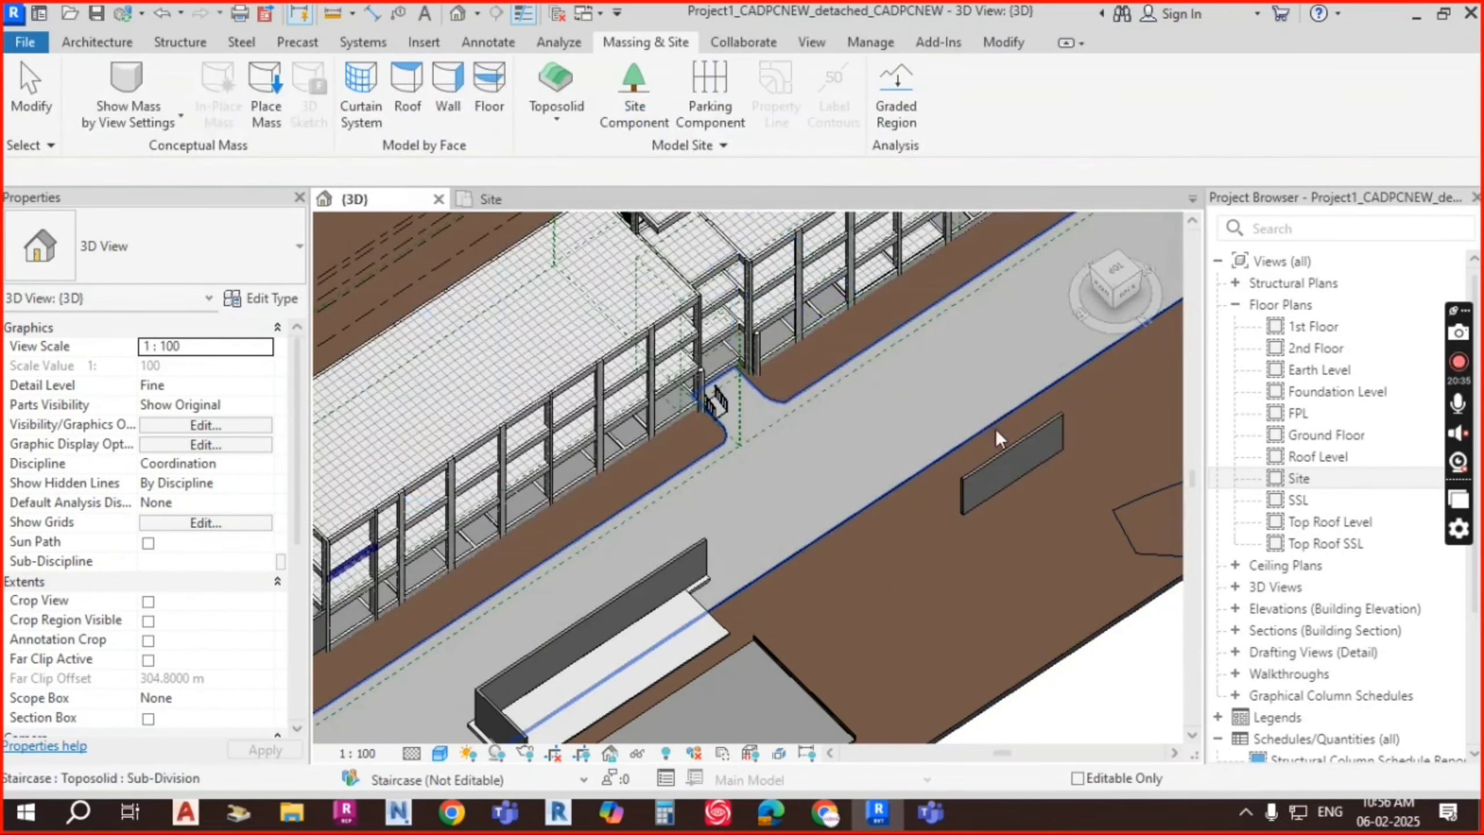
{"action": "double_click", "coordinate": [1302, 479]}
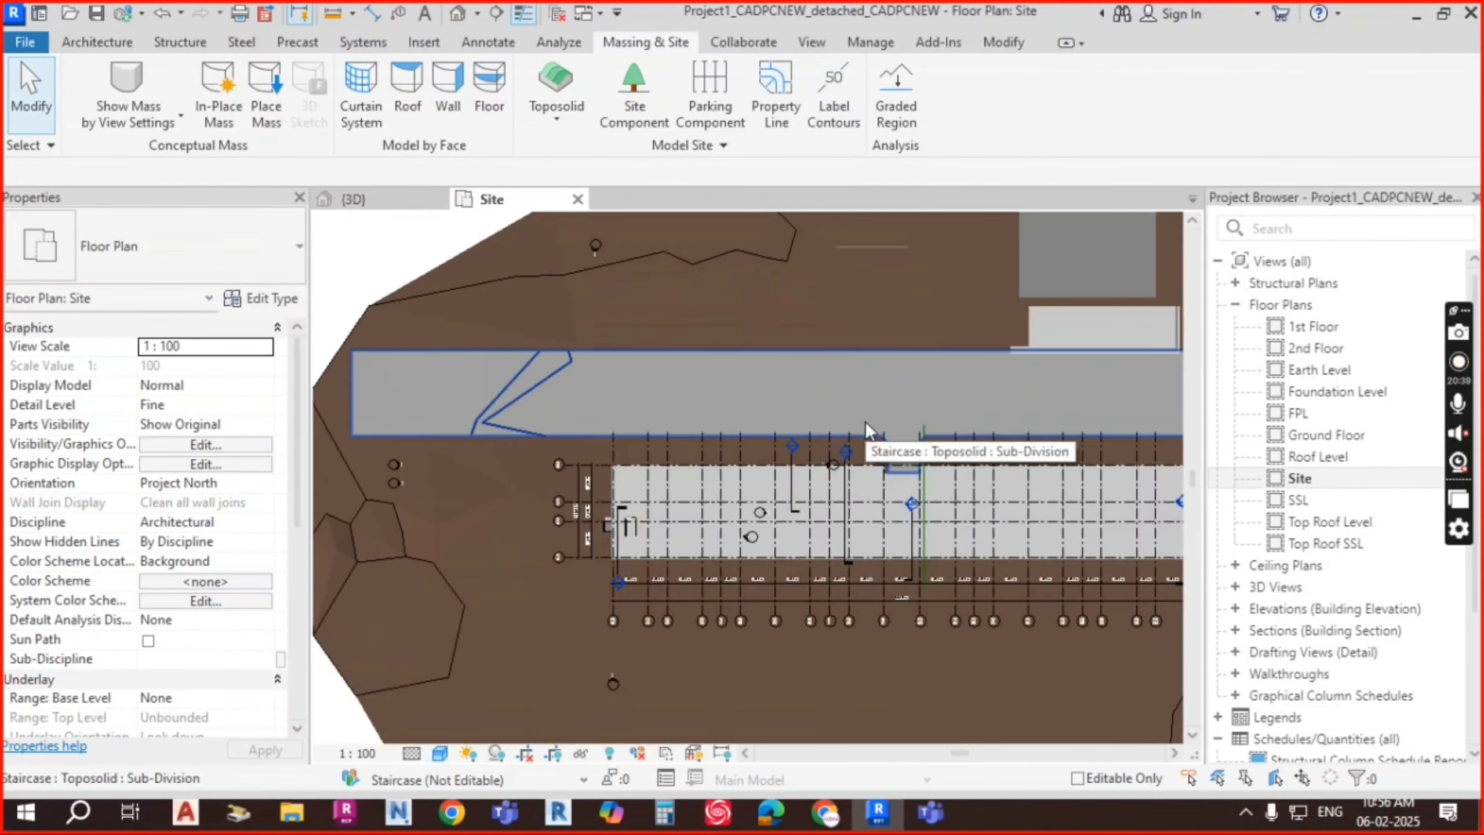
{"action": "scroll", "coordinate": [865, 421], "scroll_direction": "up", "scroll_amount": 3}
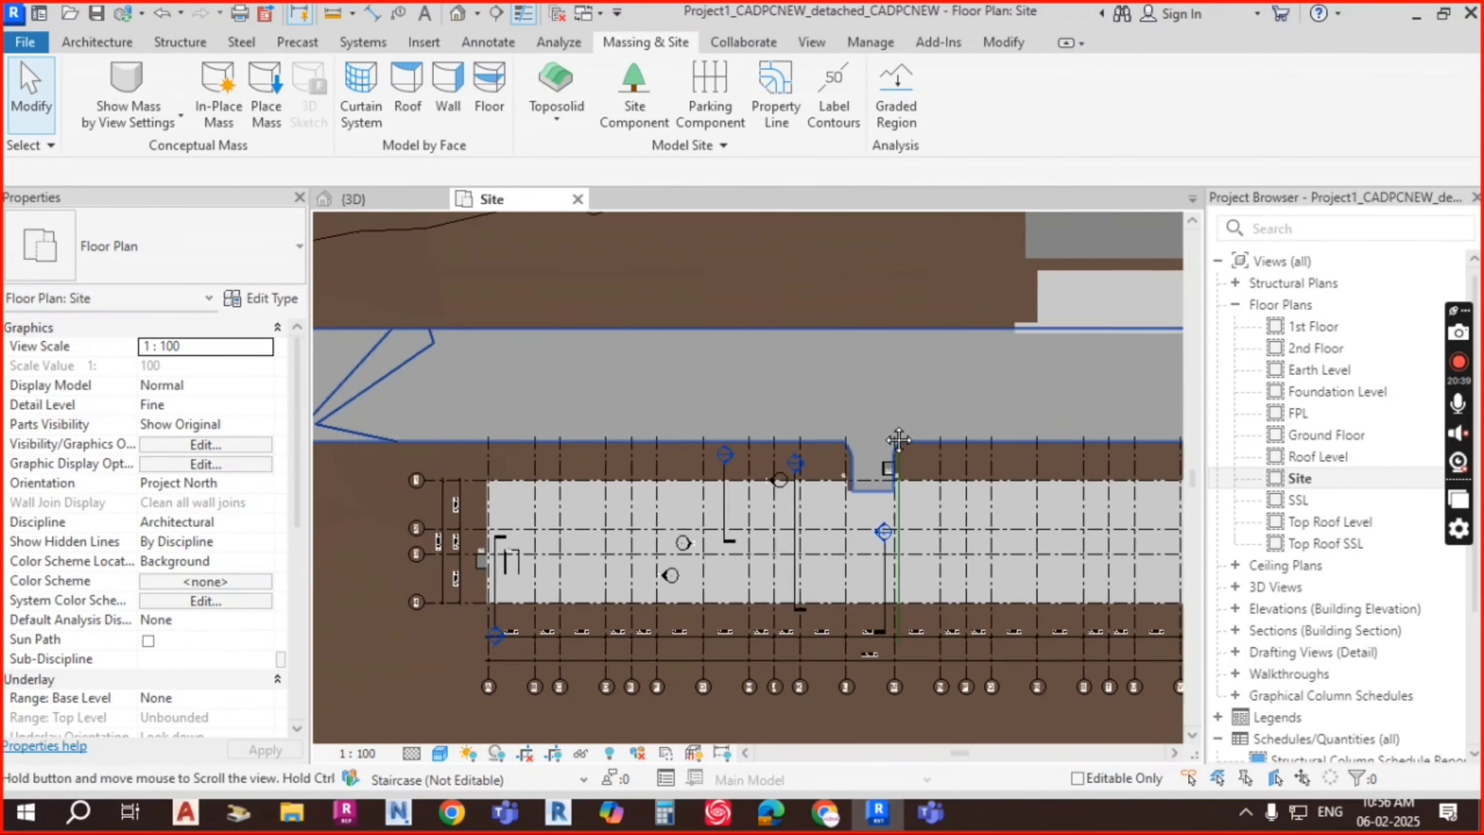
Step: Start parking placement and try loading both direction-arrow and both parking-island families
{"action": "left_click", "coordinate": [709, 105]}
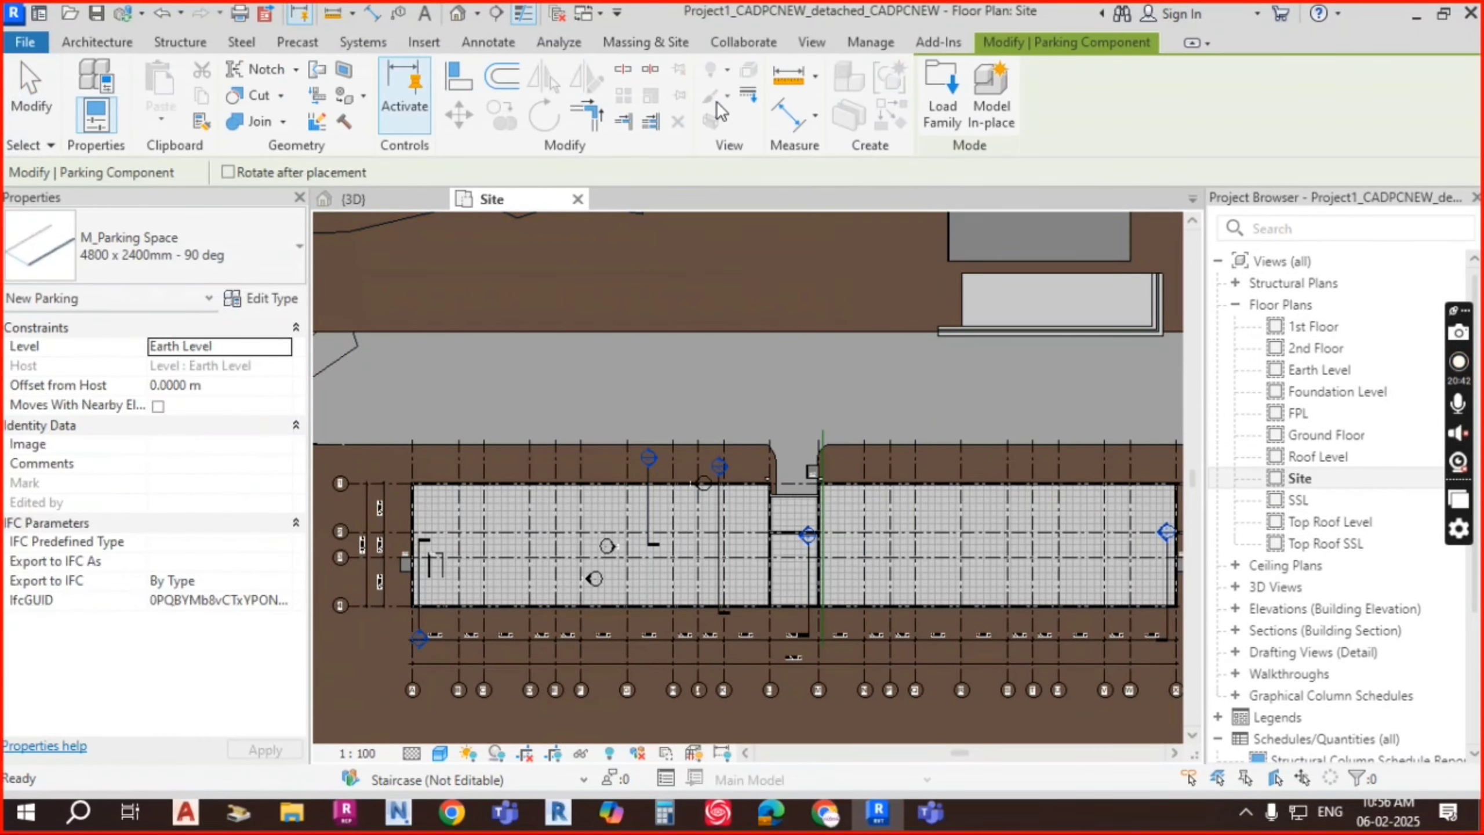
{"action": "left_click", "coordinate": [213, 242]}
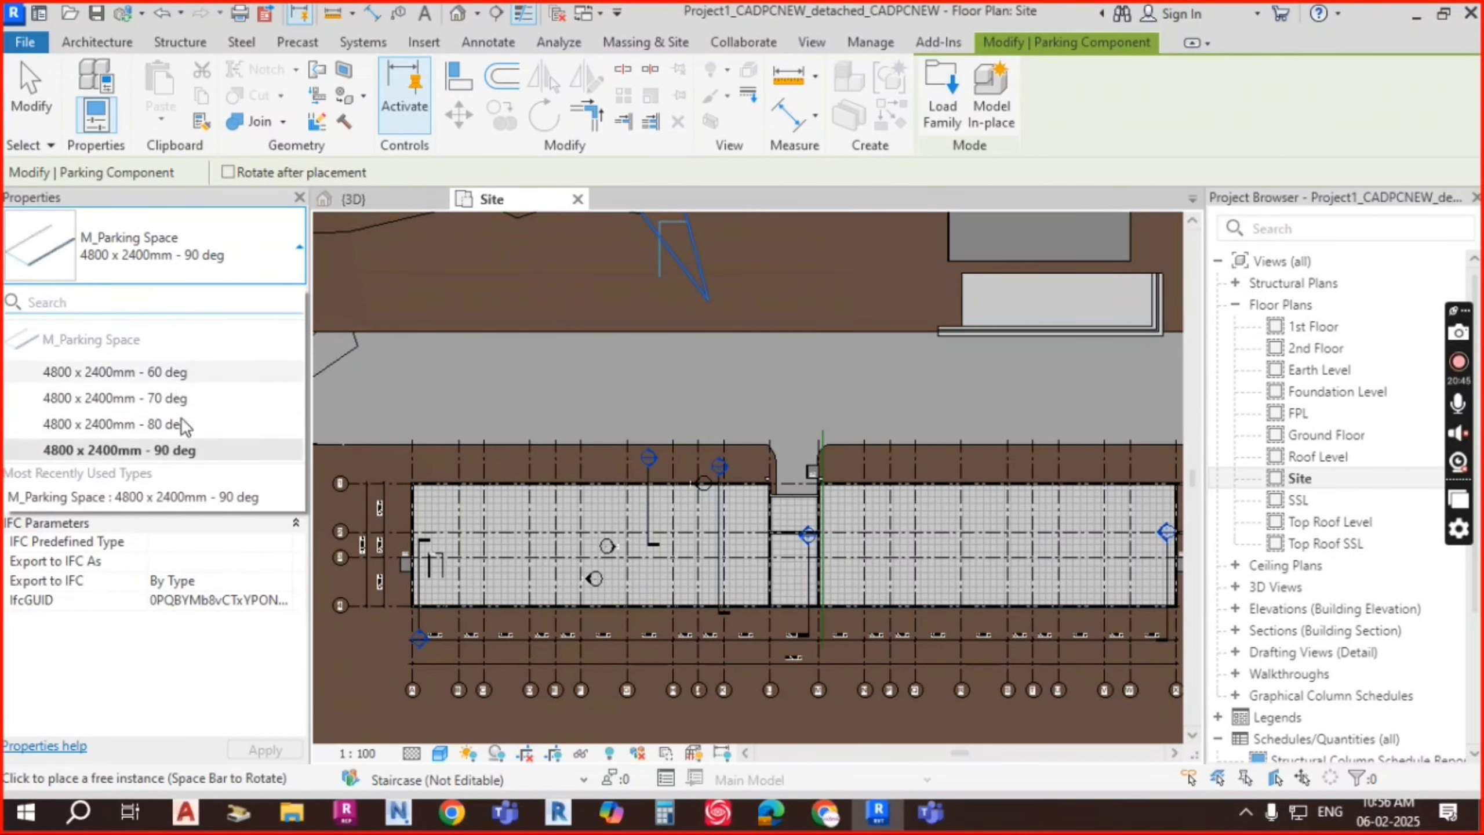
{"action": "left_click", "coordinate": [941, 106]}
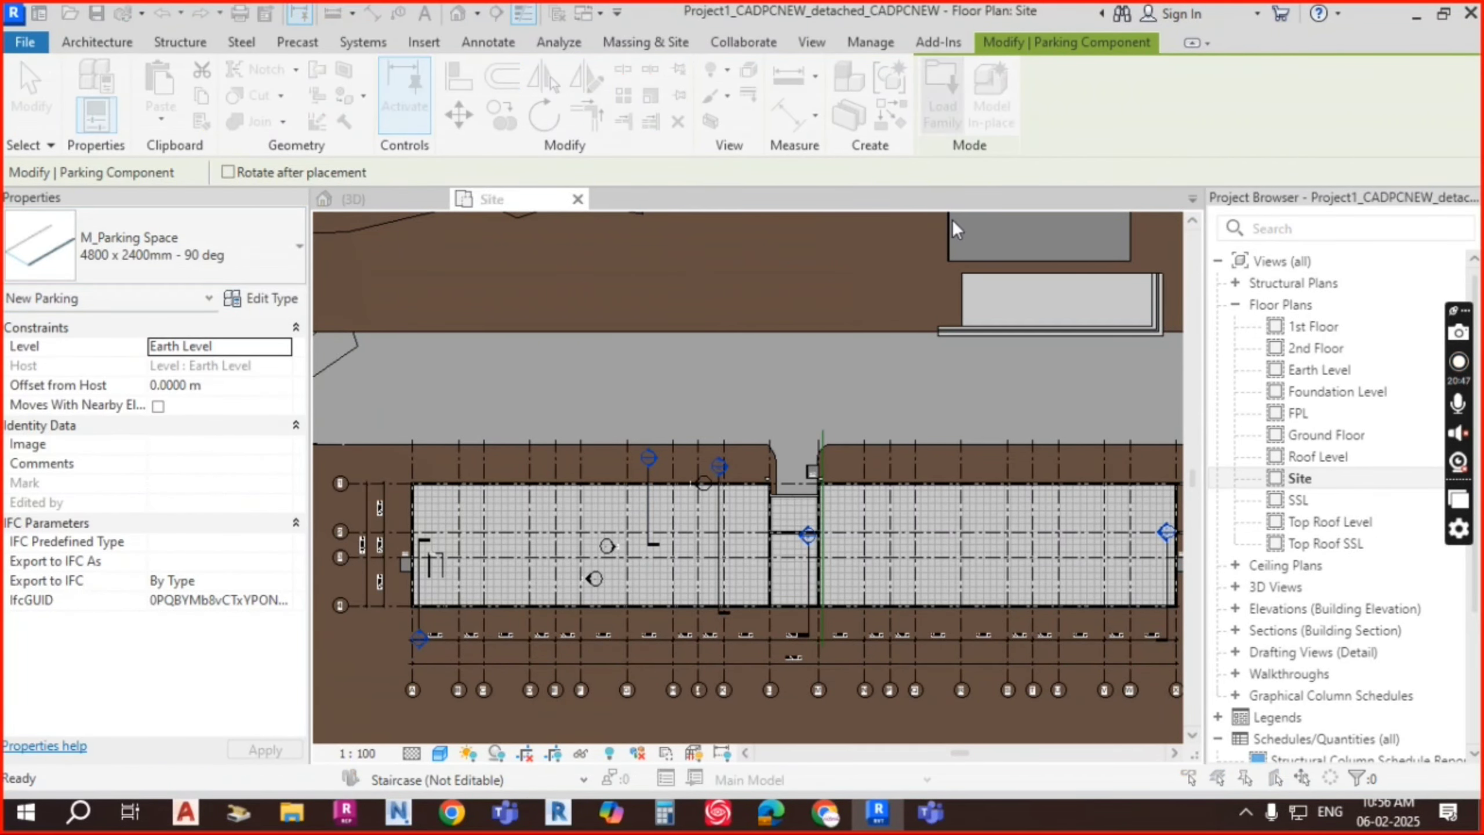
{"action": "left_click", "coordinate": [602, 239]}
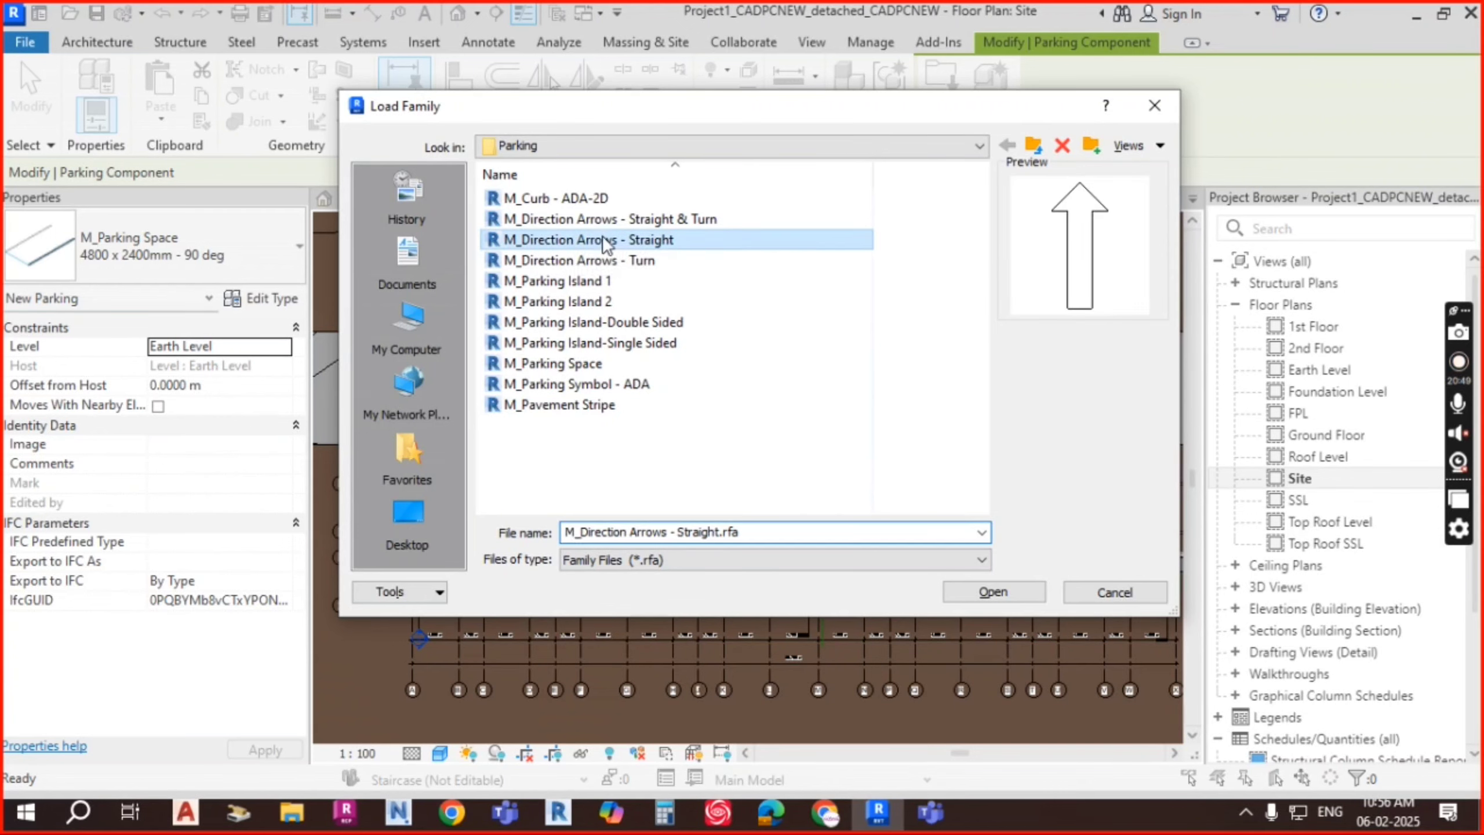
{"action": "left_click", "coordinate": [596, 260]}
{"action": "left_click", "coordinate": [591, 281]}
{"action": "left_click", "coordinate": [592, 301], "text": "ctrl"}
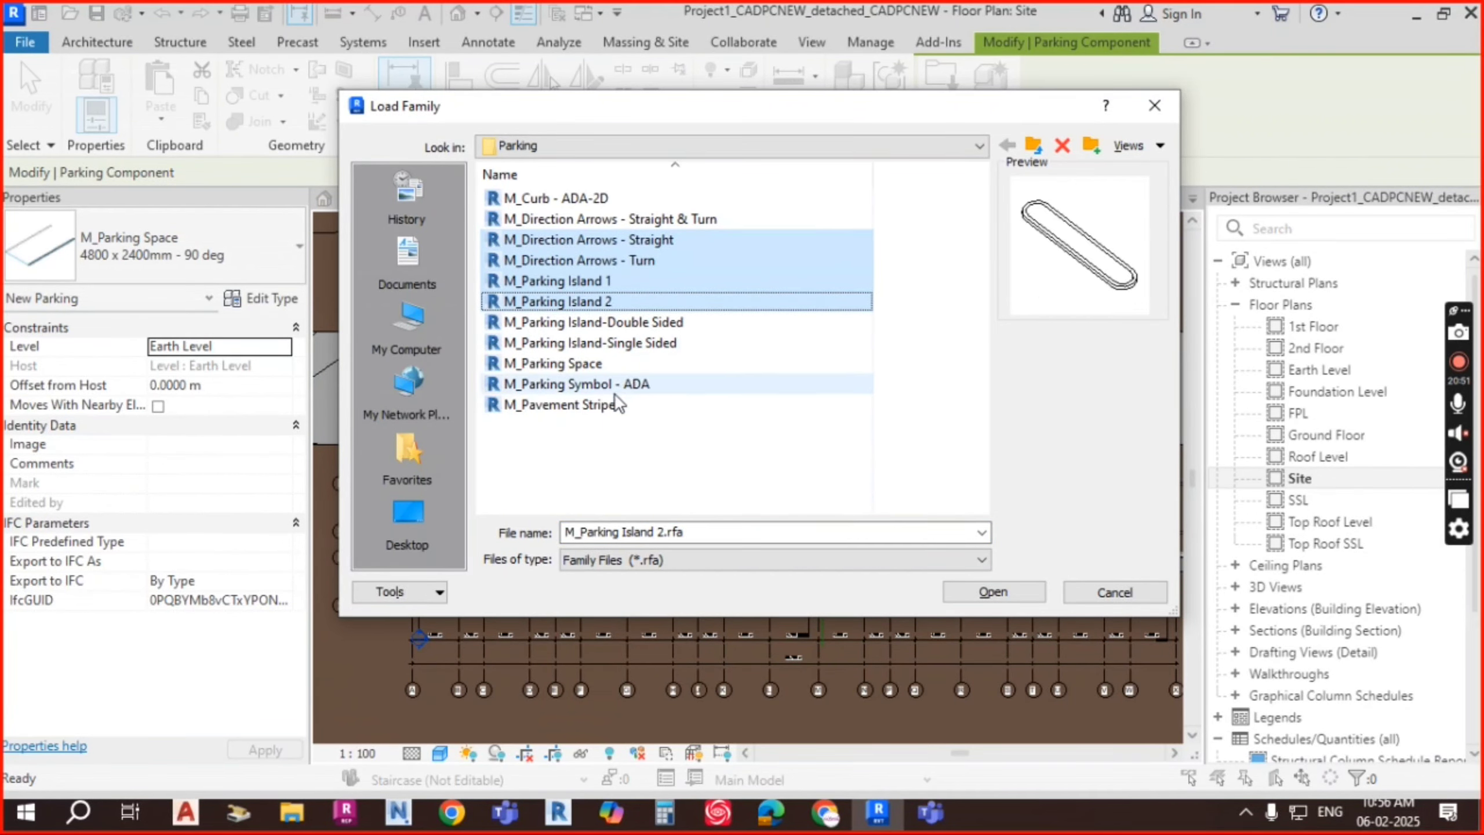
{"action": "left_click", "coordinate": [1019, 592]}
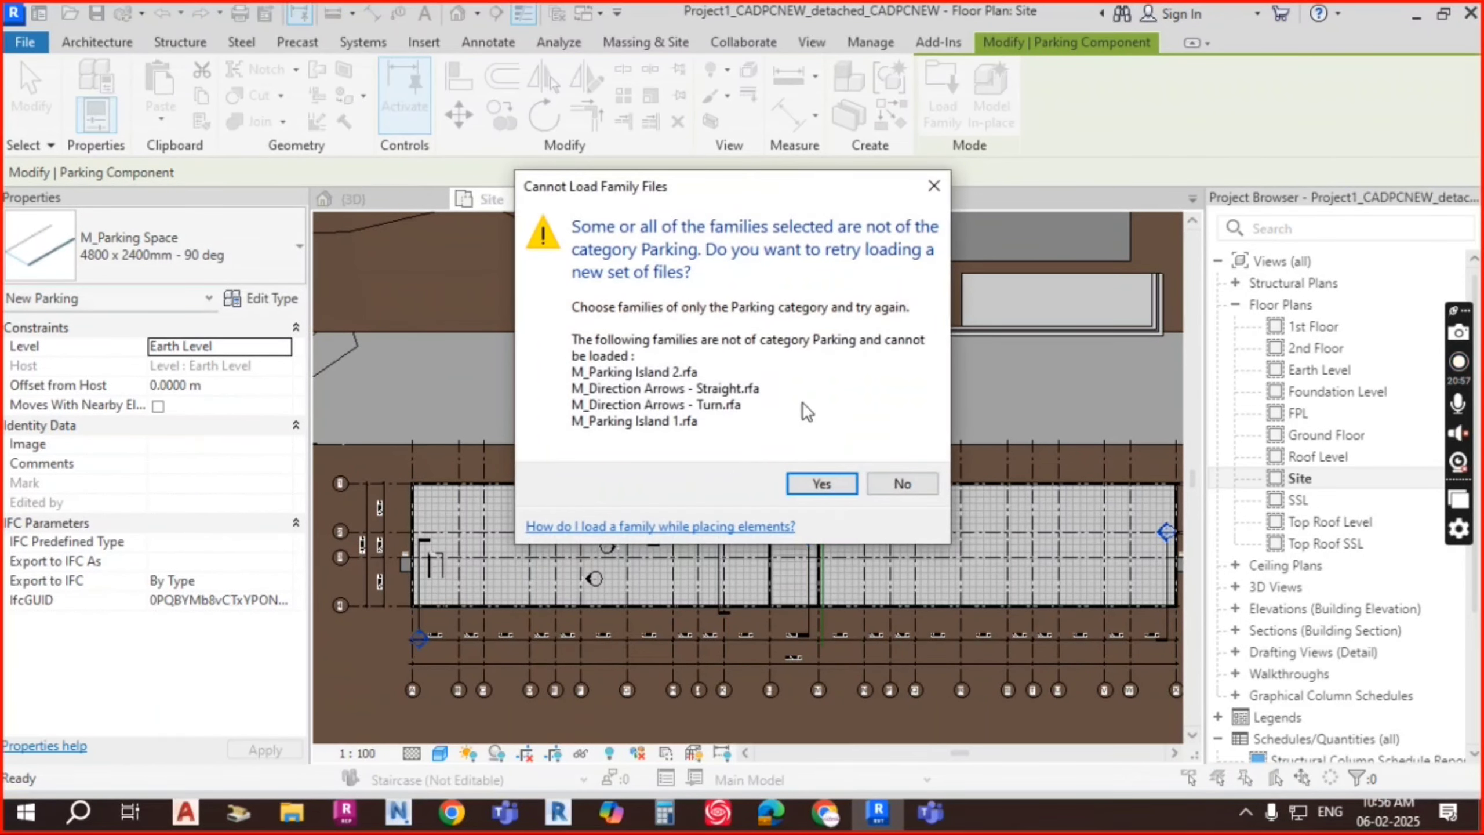
Step: Retry the load with M_Pavement Stripe added, then cancel loading and parking placement
{"action": "left_click", "coordinate": [935, 186]}
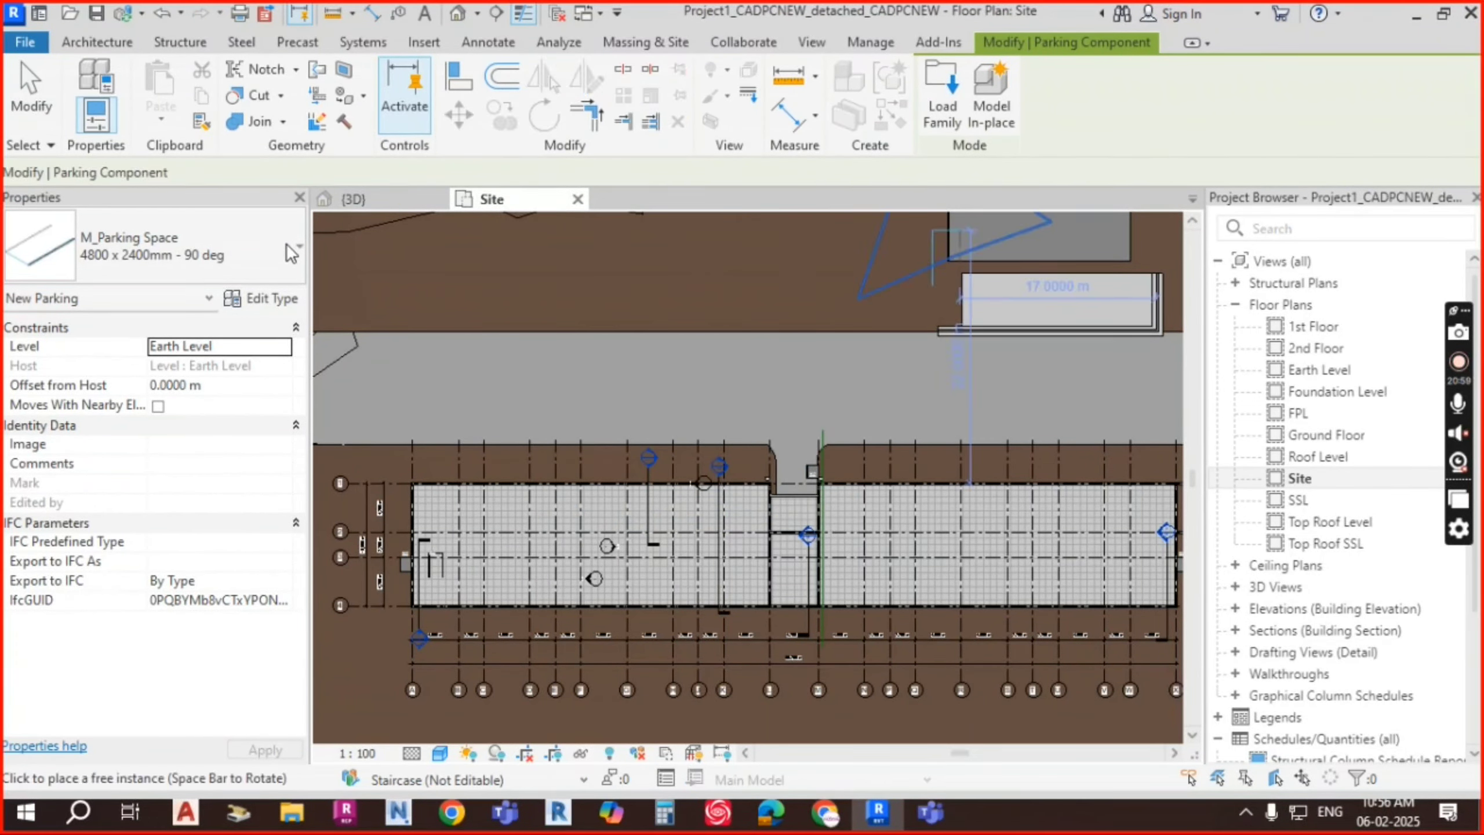
{"action": "left_click", "coordinate": [422, 42]}
{"action": "left_click", "coordinate": [883, 121]}
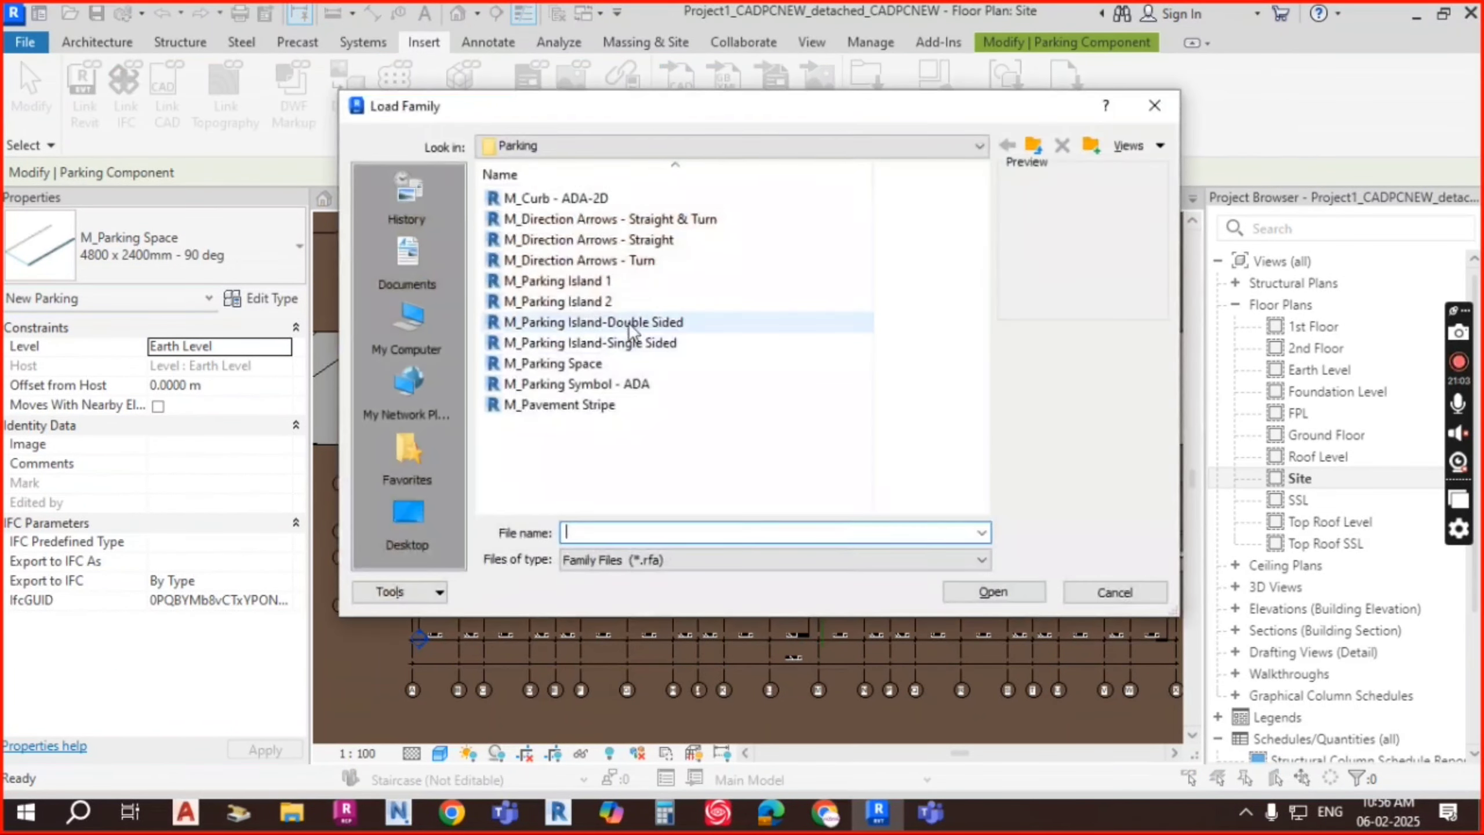
{"action": "left_click", "coordinate": [650, 240]}
{"action": "left_click", "coordinate": [636, 261], "text": "ctrl"}
{"action": "left_click", "coordinate": [591, 282], "text": "ctrl"}
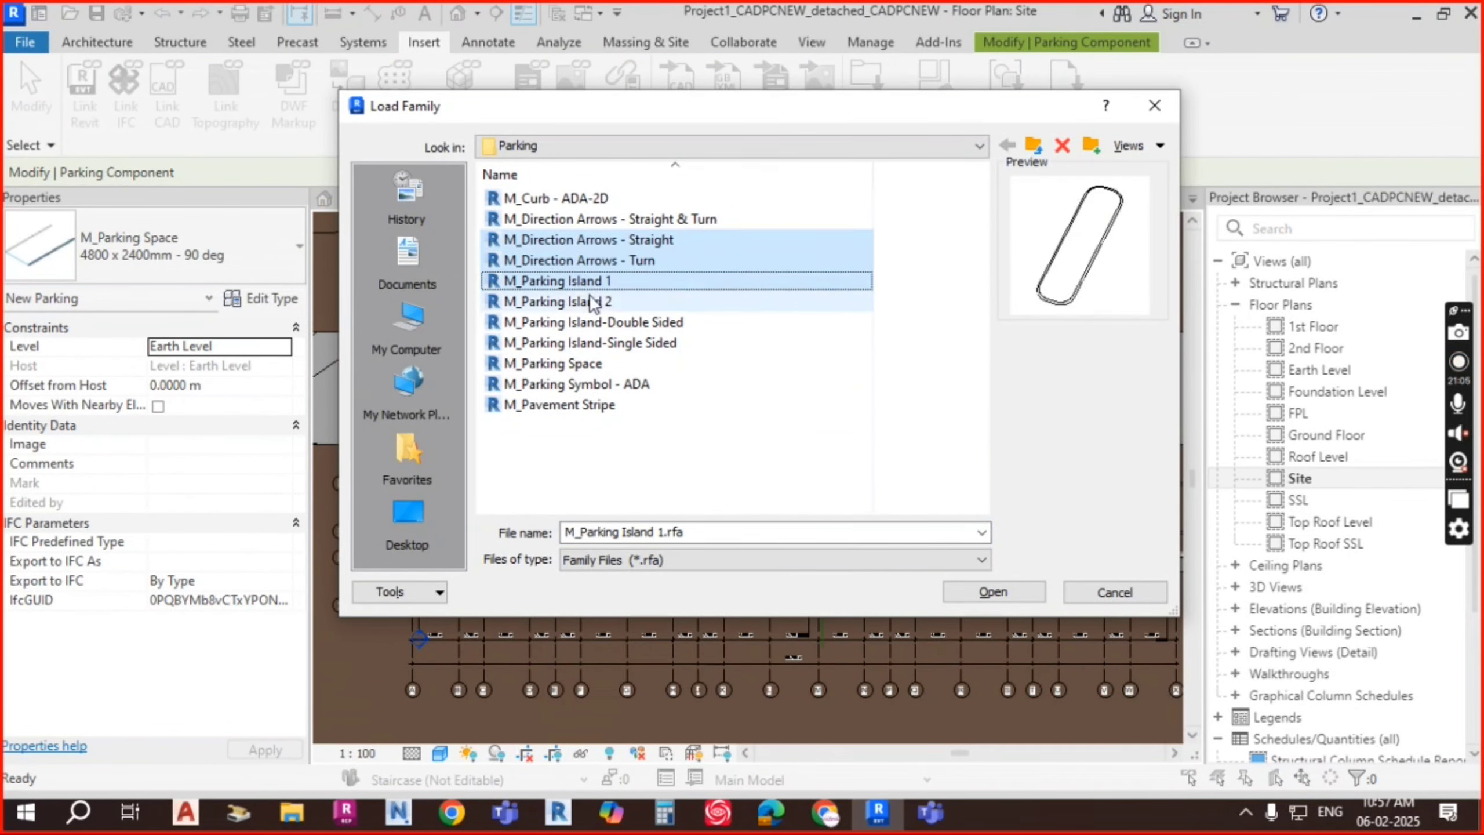
{"action": "left_click", "coordinate": [593, 301], "text": "ctrl"}
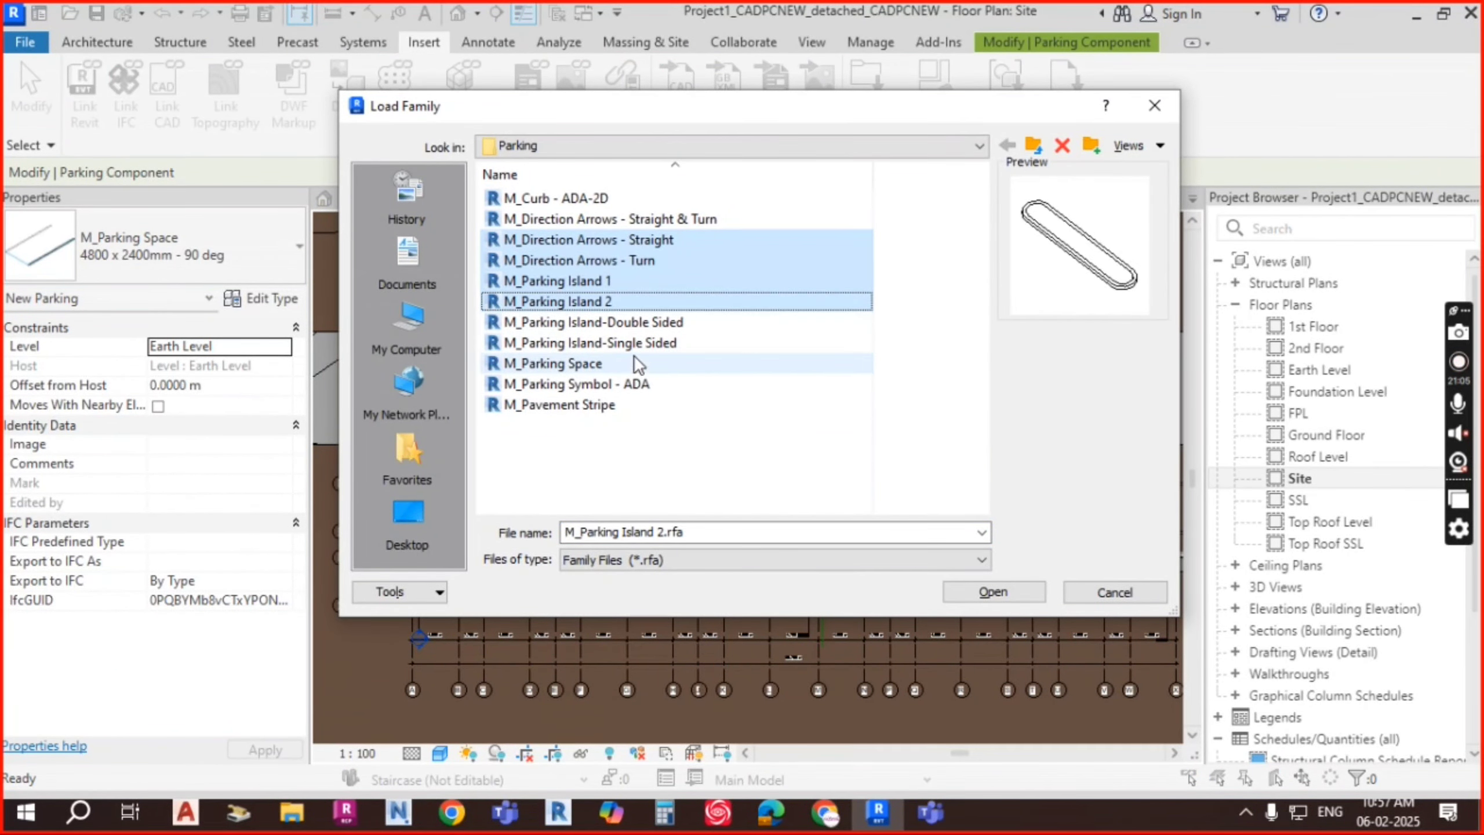
{"action": "left_click", "coordinate": [592, 404], "text": "ctrl"}
{"action": "left_click", "coordinate": [1009, 593]}
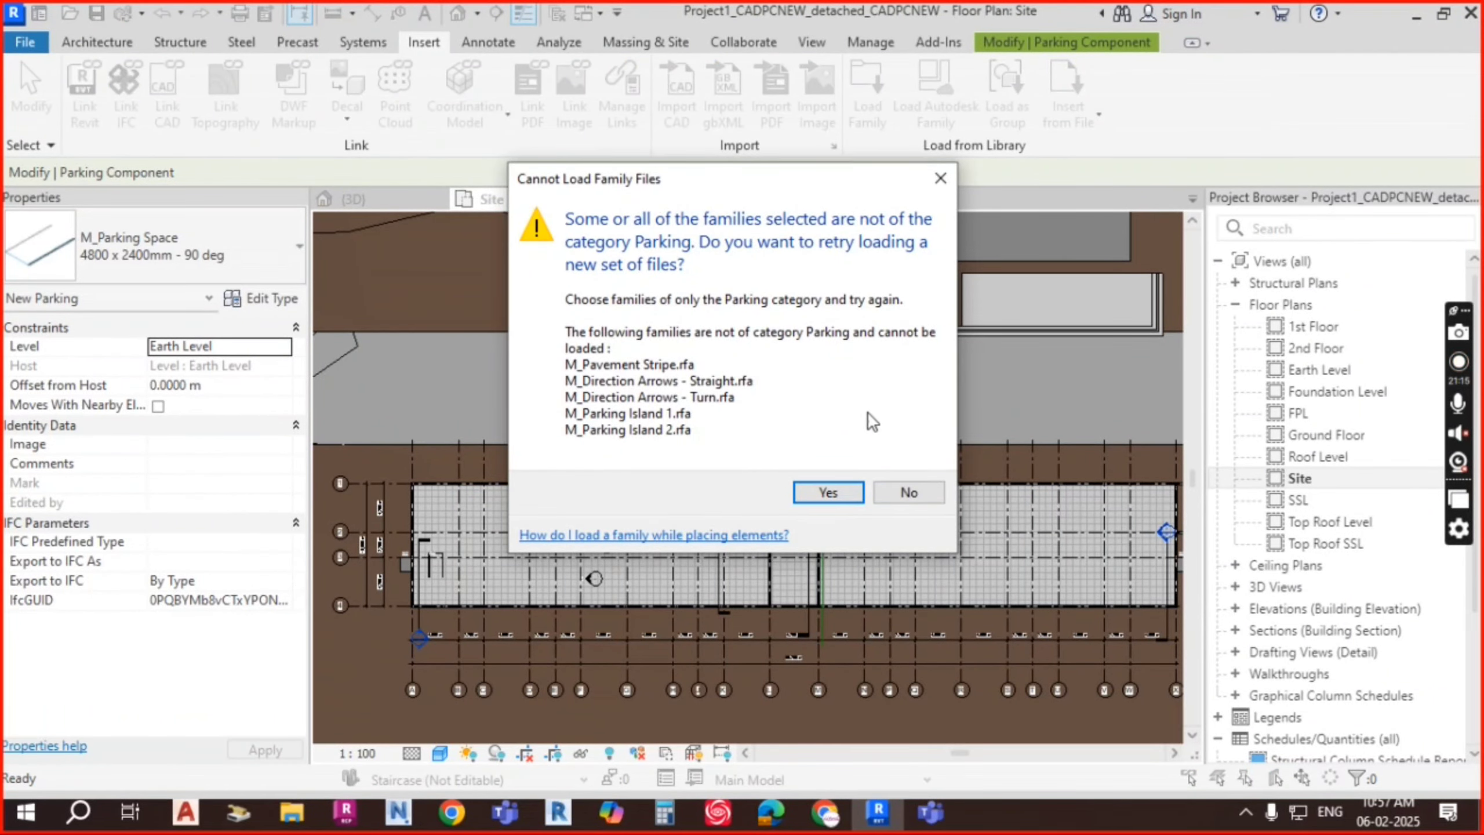
{"action": "left_click", "coordinate": [828, 493]}
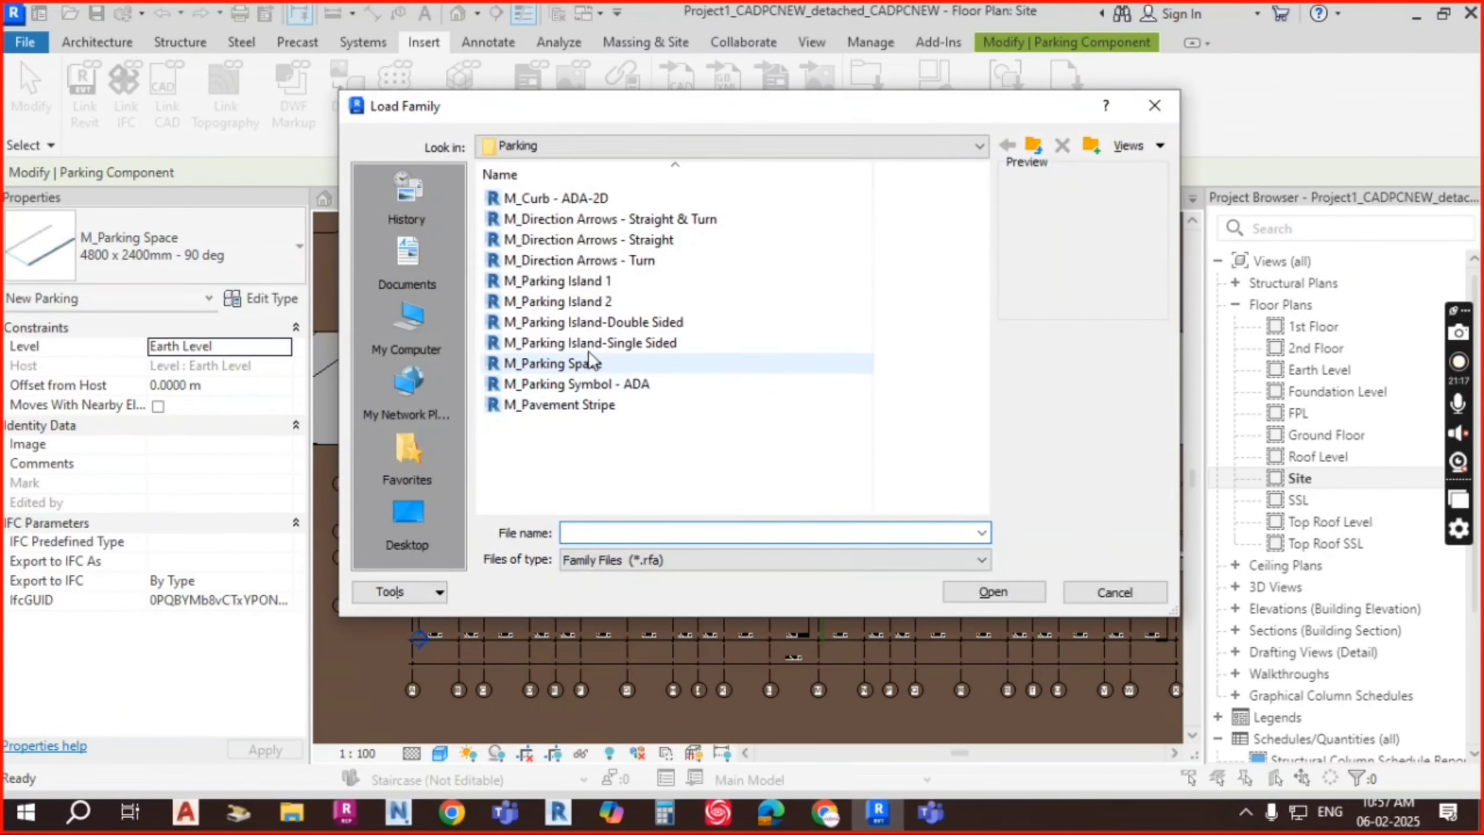
{"action": "key", "text": "Escape"}
{"action": "key", "text": "Escape"}
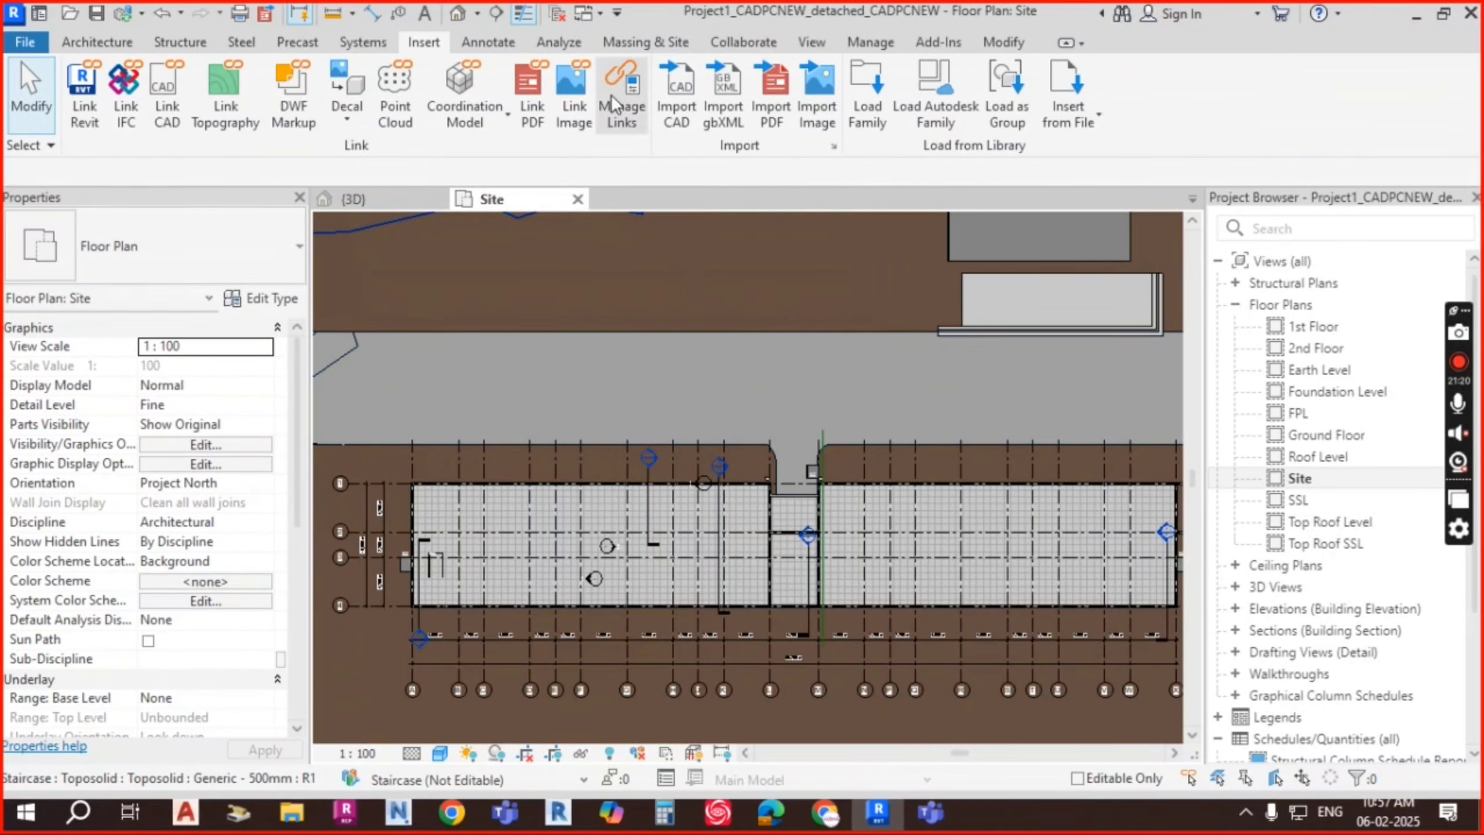
{"action": "left_click", "coordinate": [97, 42]}
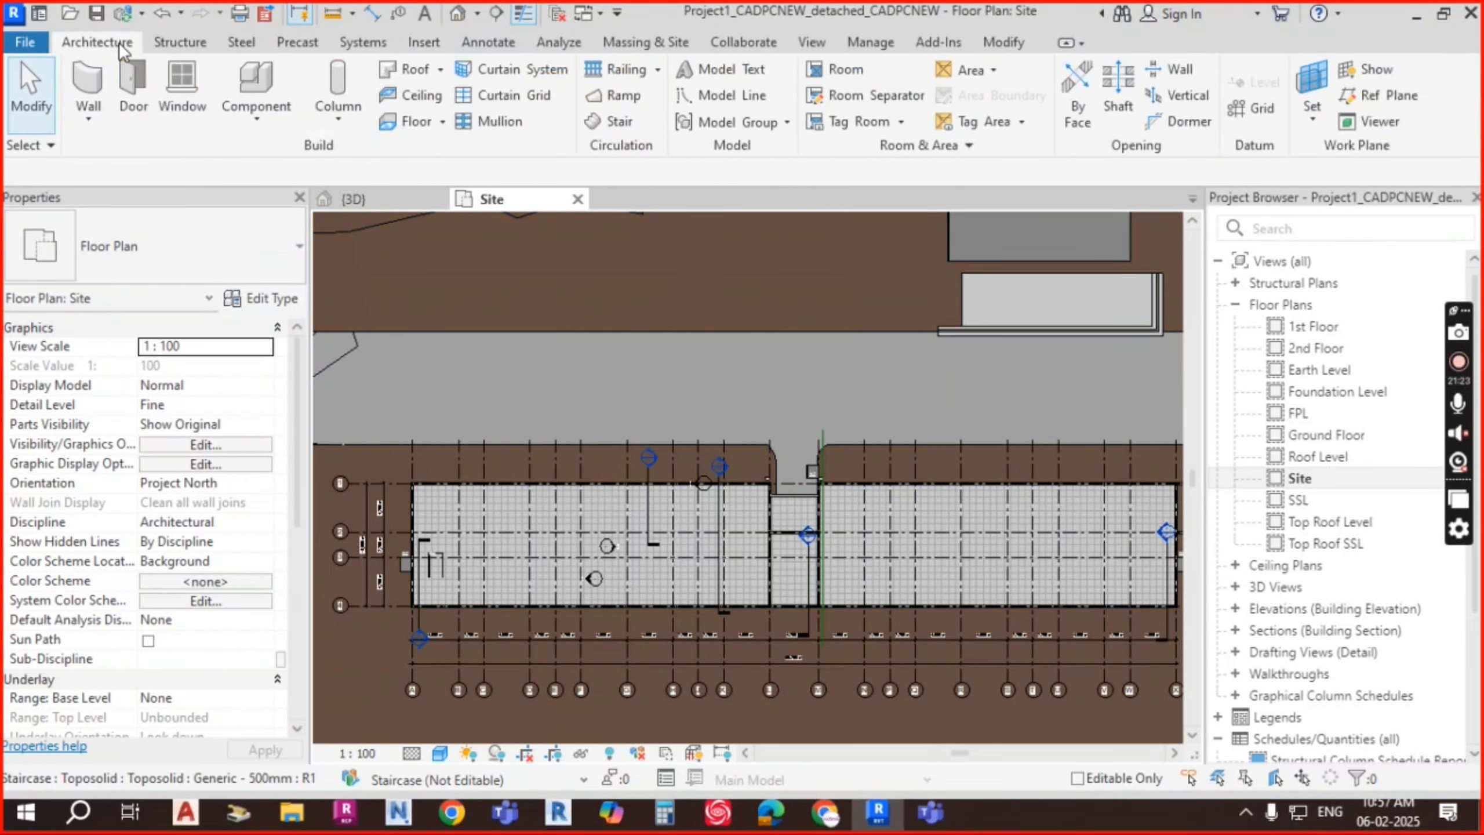
{"action": "left_click", "coordinate": [276, 120]}
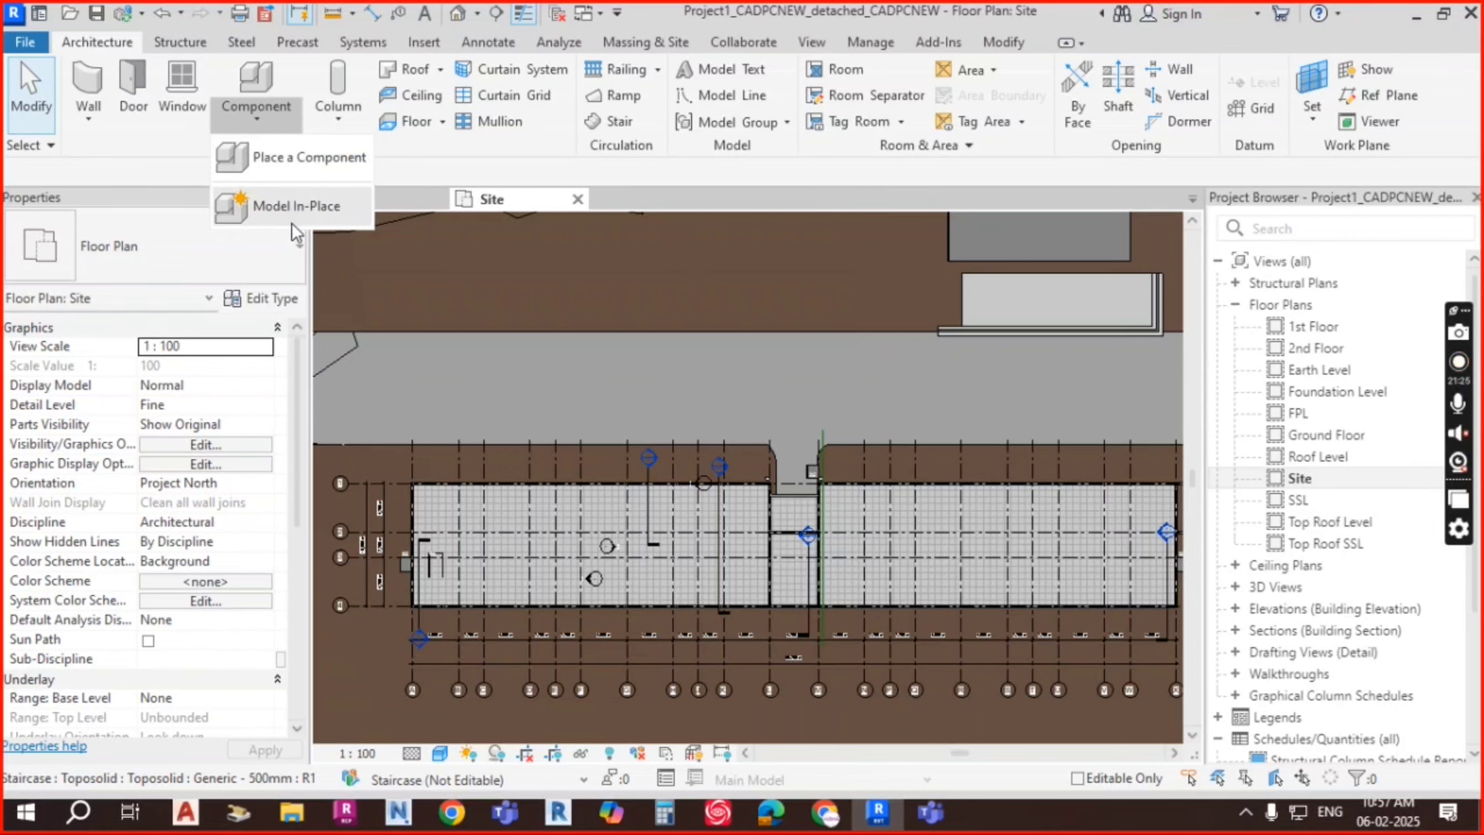
{"action": "left_click", "coordinate": [312, 155]}
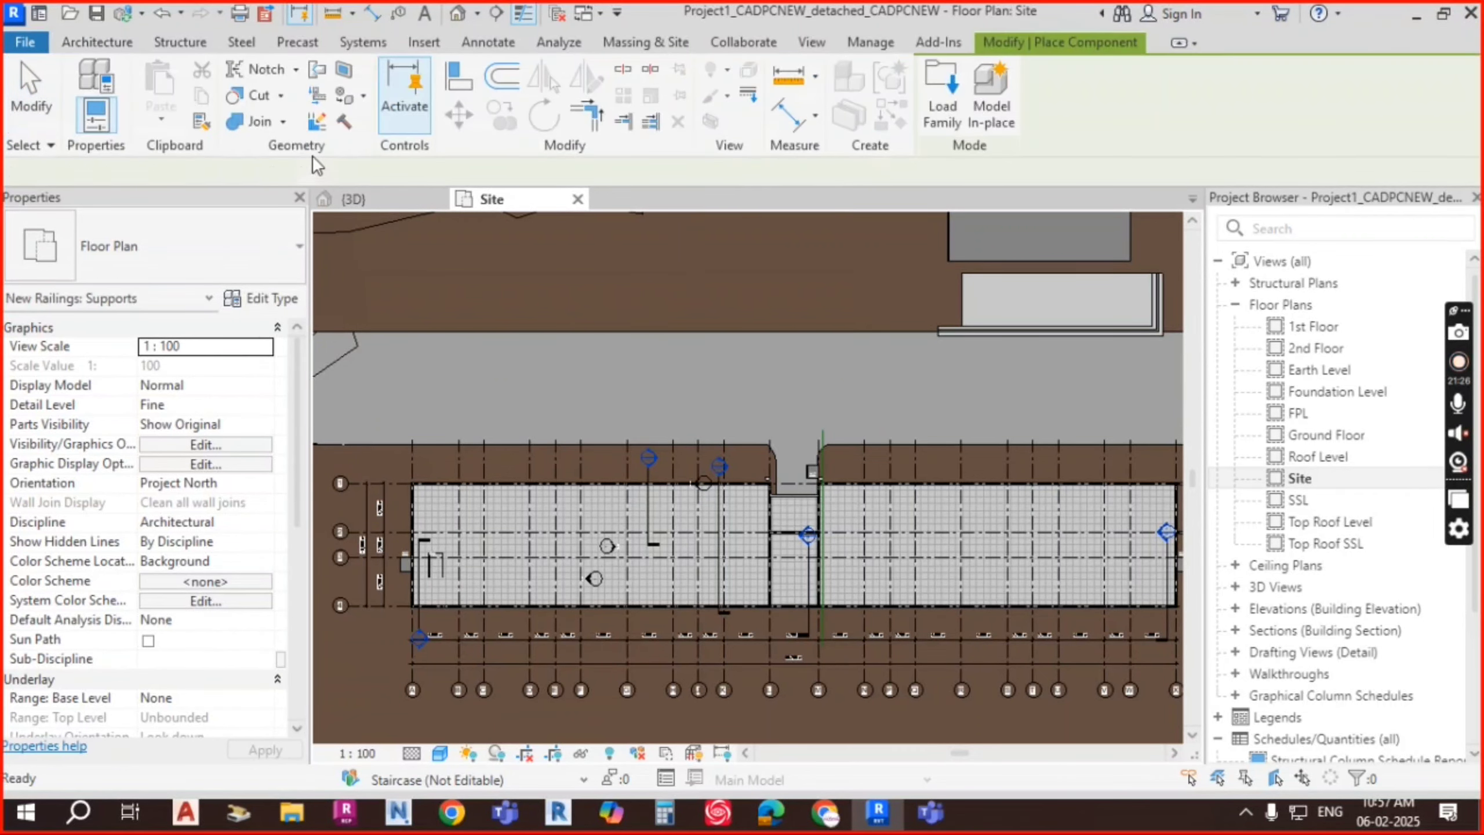
{"action": "left_click", "coordinate": [206, 273]}
{"action": "scroll", "coordinate": [120, 418], "scroll_direction": "up", "scroll_amount": 5}
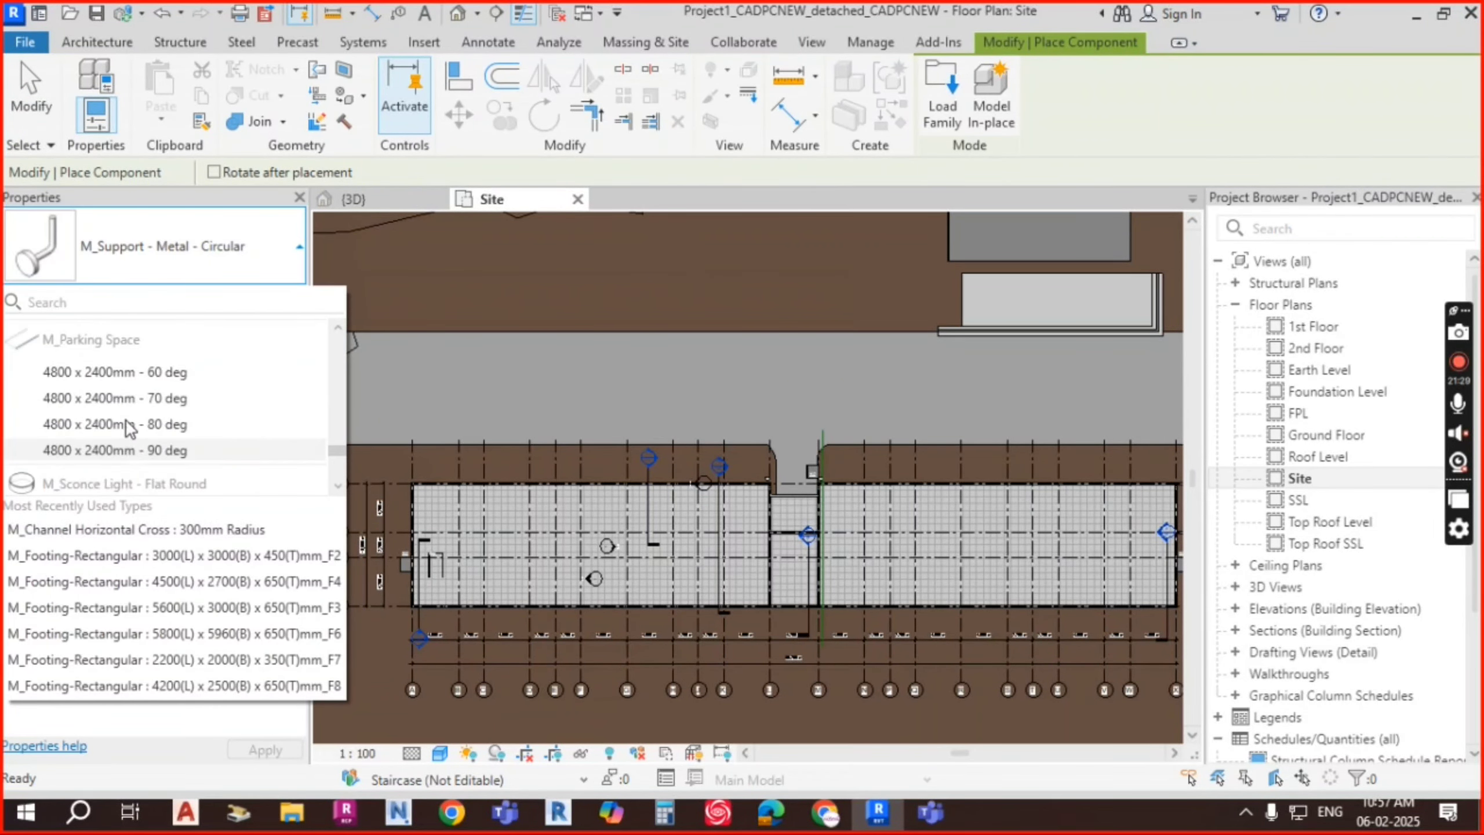
{"action": "scroll", "coordinate": [87, 444], "scroll_direction": "down", "scroll_amount": 2}
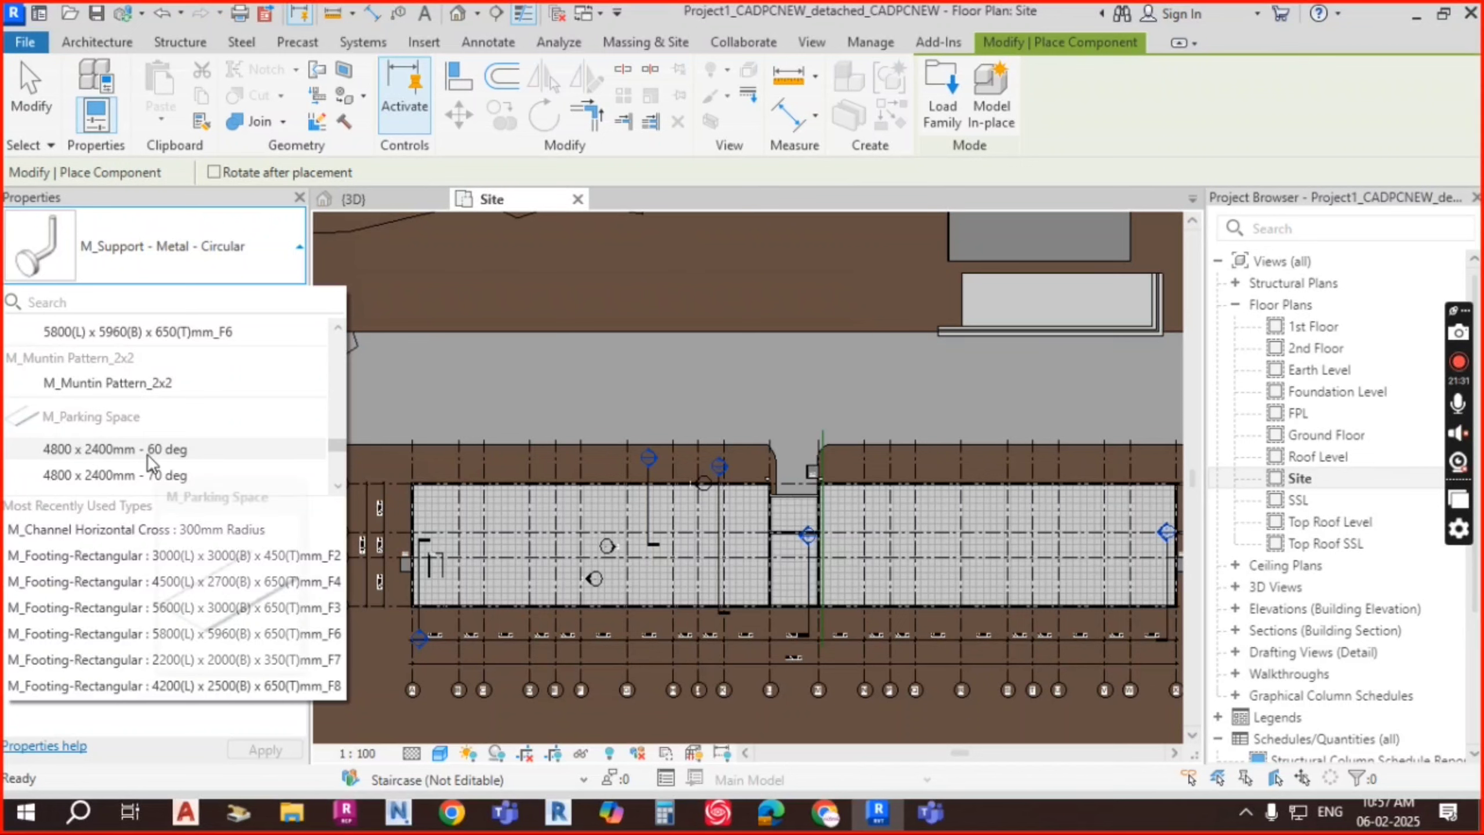
{"action": "scroll", "coordinate": [137, 415], "scroll_direction": "up", "scroll_amount": 10}
{"action": "scroll", "coordinate": [138, 413], "scroll_direction": "up", "scroll_amount": 2}
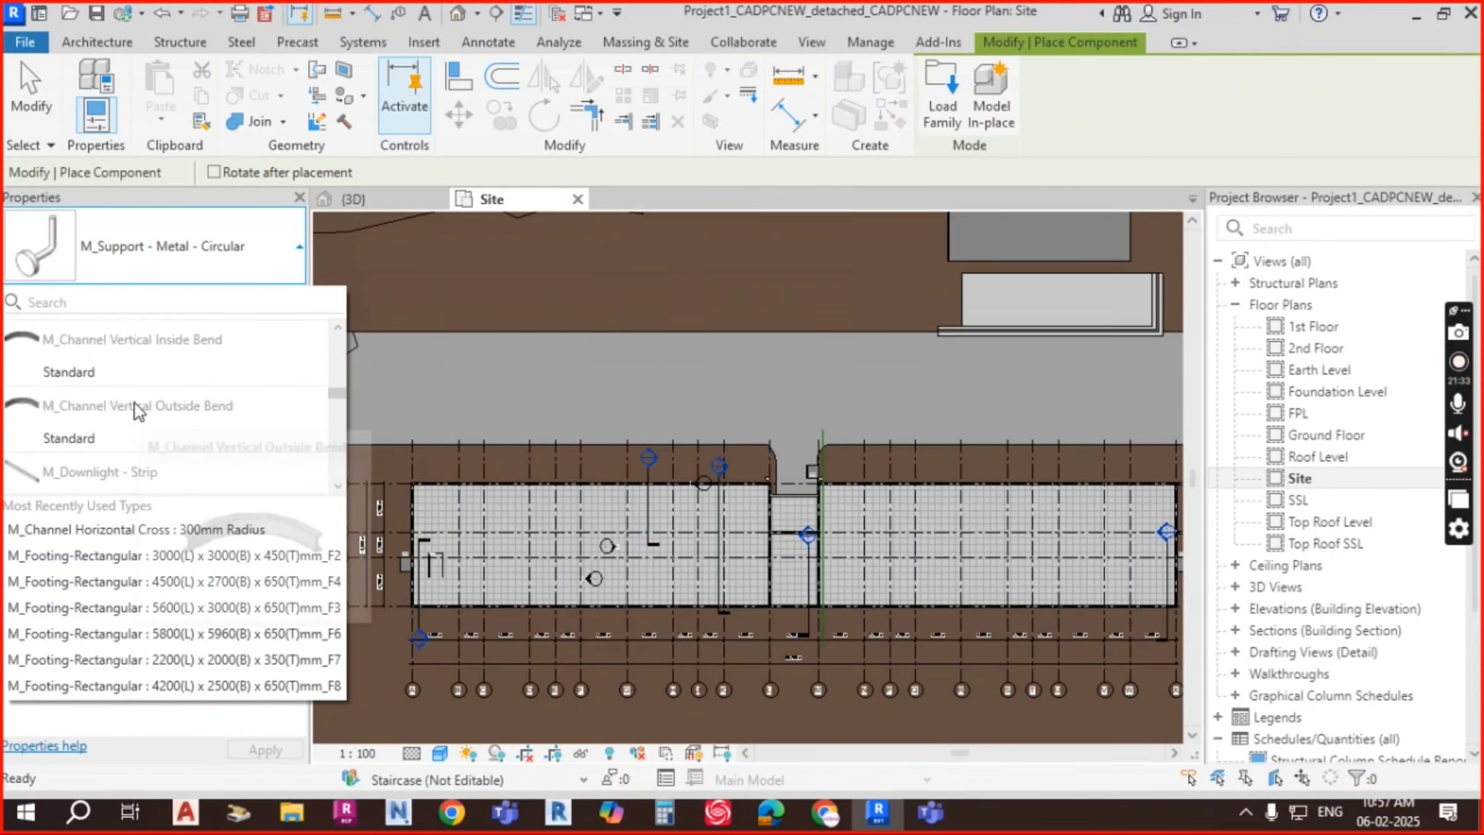
{"action": "scroll", "coordinate": [125, 426], "scroll_direction": "down", "scroll_amount": 2}
{"action": "scroll", "coordinate": [118, 400], "scroll_direction": "up", "scroll_amount": 2}
{"action": "scroll", "coordinate": [127, 369], "scroll_direction": "up", "scroll_amount": 4}
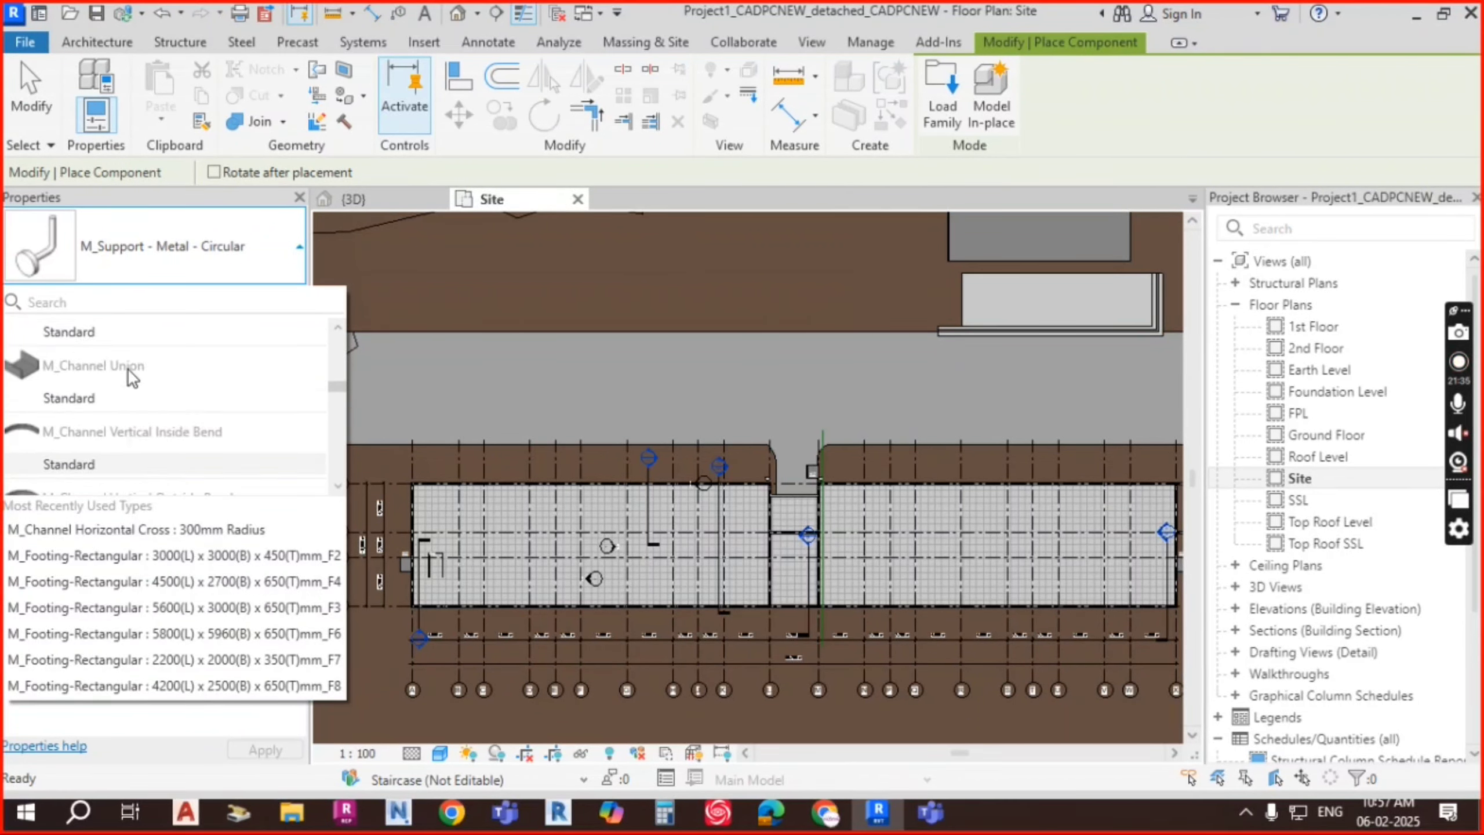
{"action": "scroll", "coordinate": [130, 374], "scroll_direction": "up", "scroll_amount": 2}
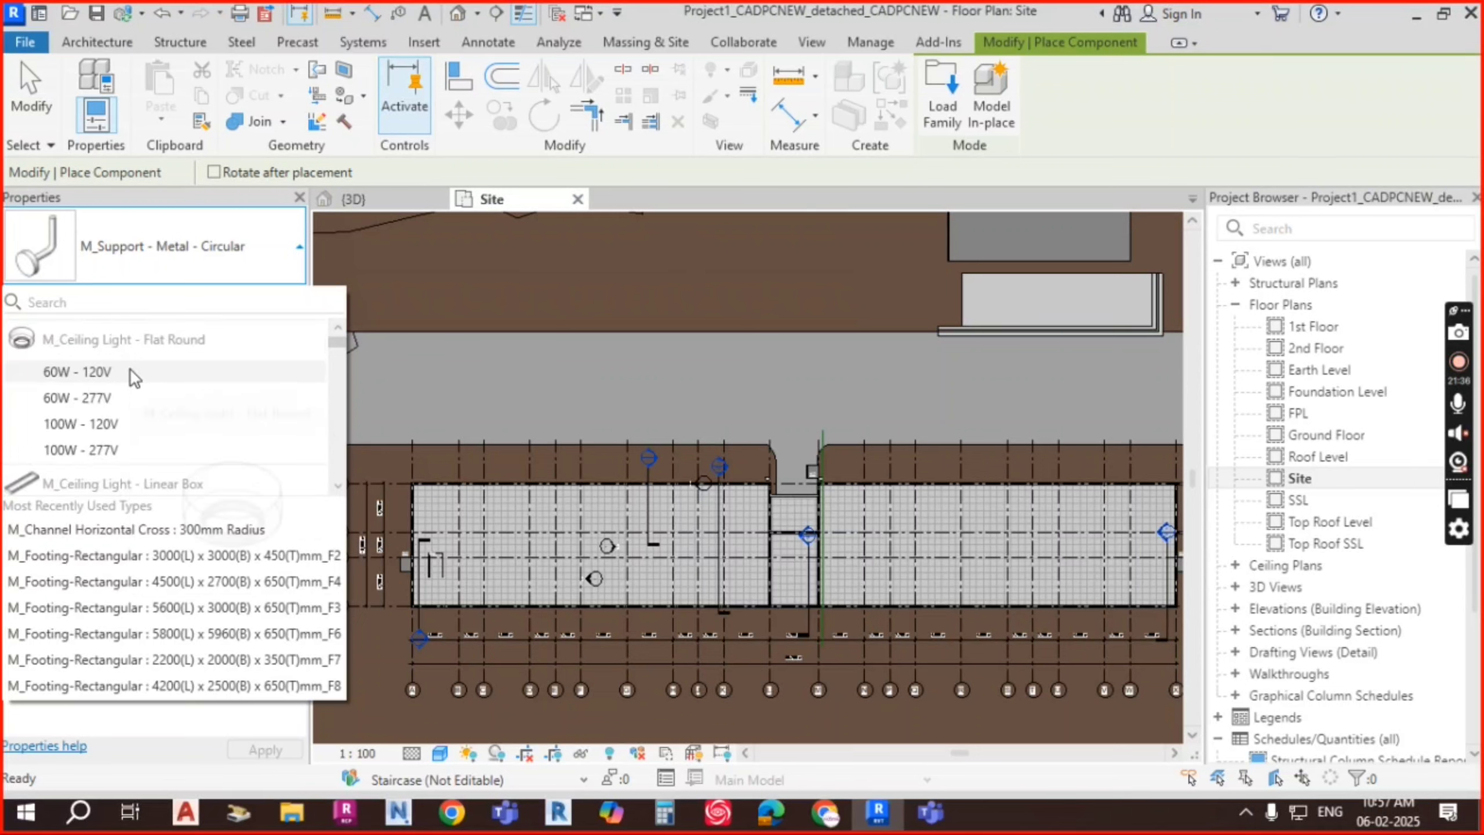
{"action": "scroll", "coordinate": [128, 386], "scroll_direction": "down", "scroll_amount": 2}
{"action": "scroll", "coordinate": [128, 392], "scroll_direction": "down", "scroll_amount": 10}
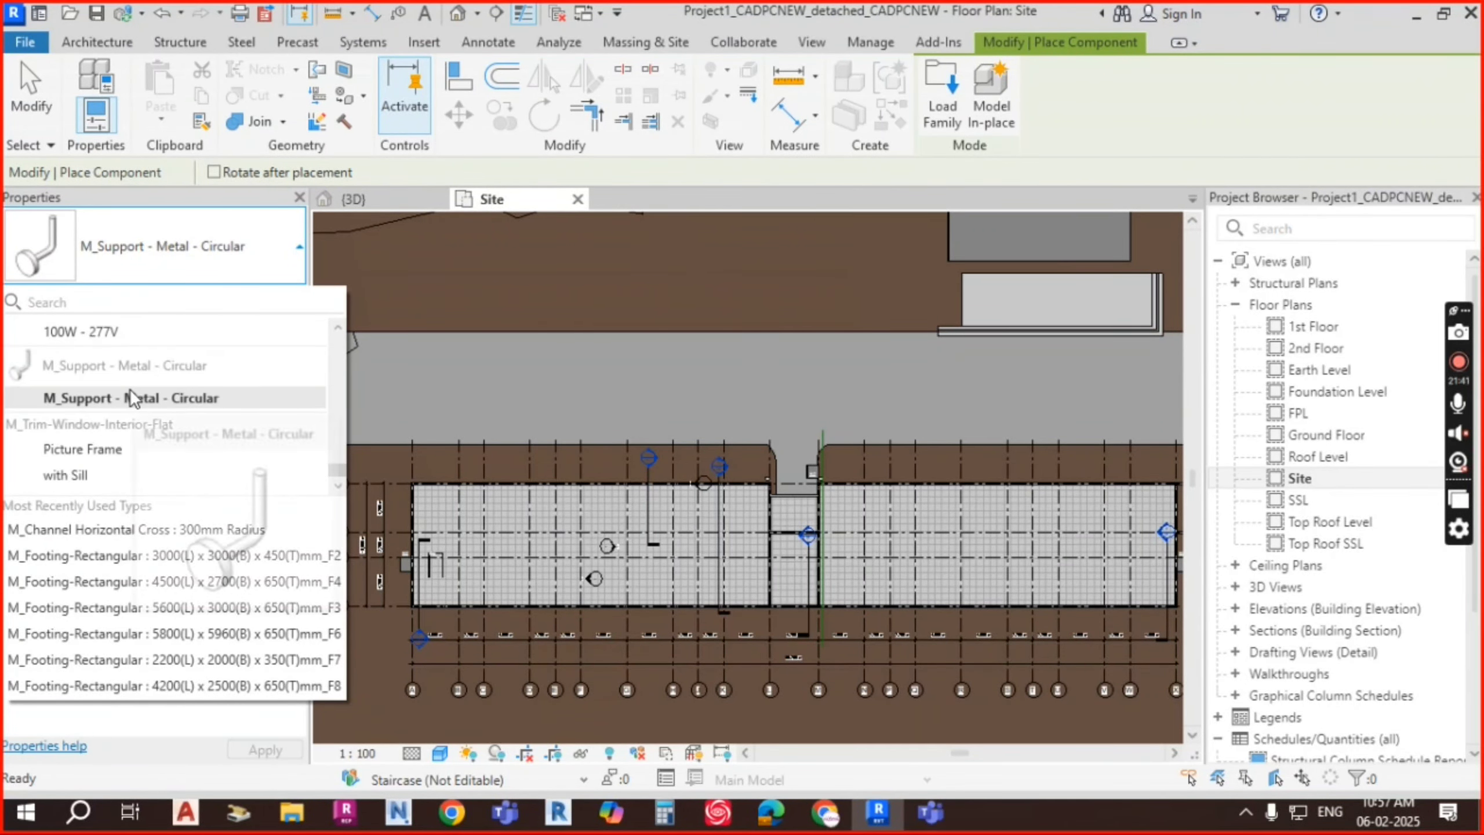
{"action": "key", "text": "Escape"}
{"action": "key", "text": "Escape"}
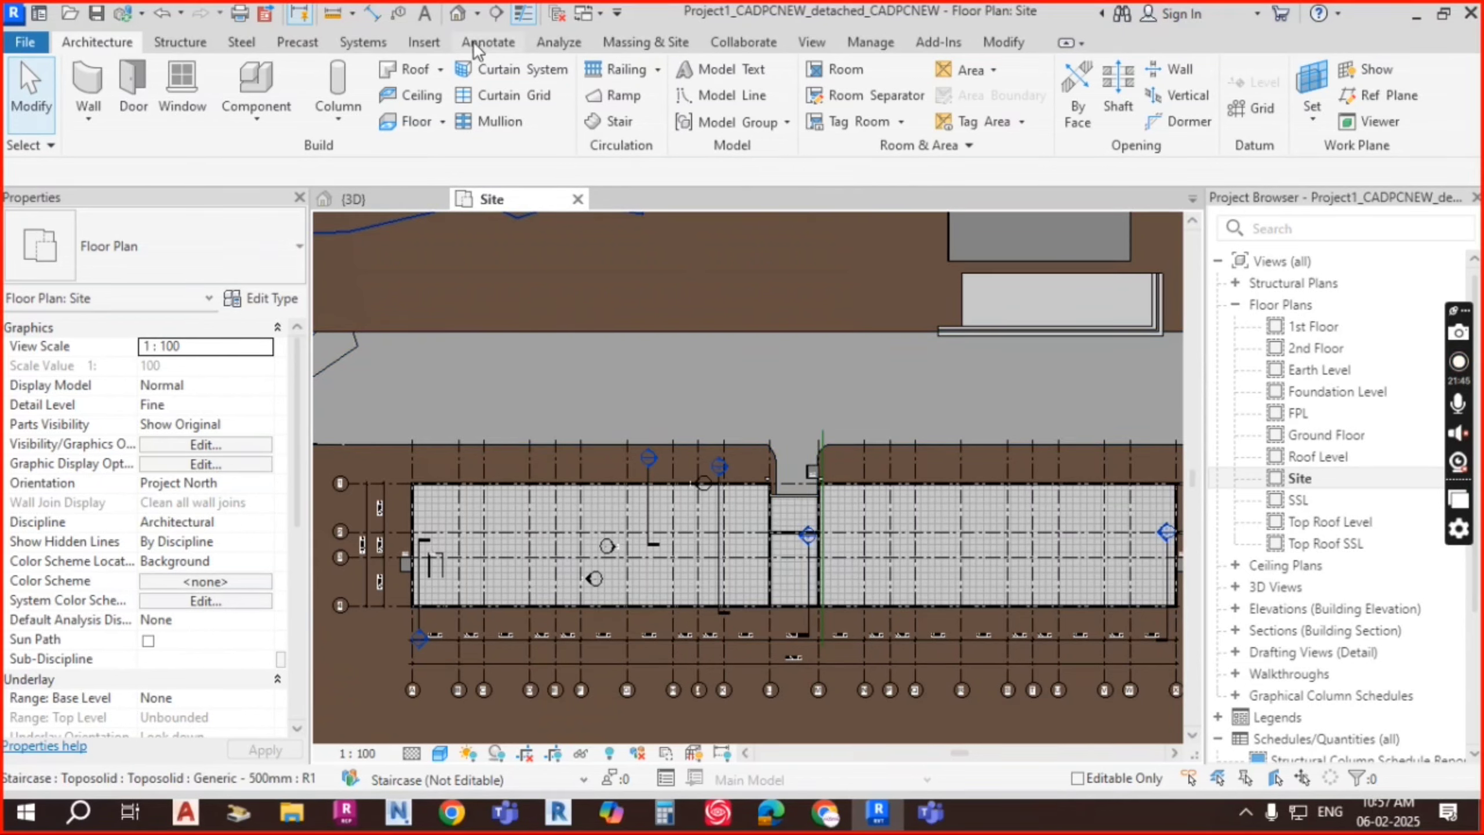
Step: Load M_Direction Arrows - Straight, then M_Direction Arrows - Turn, into the project
{"action": "left_click", "coordinate": [423, 41]}
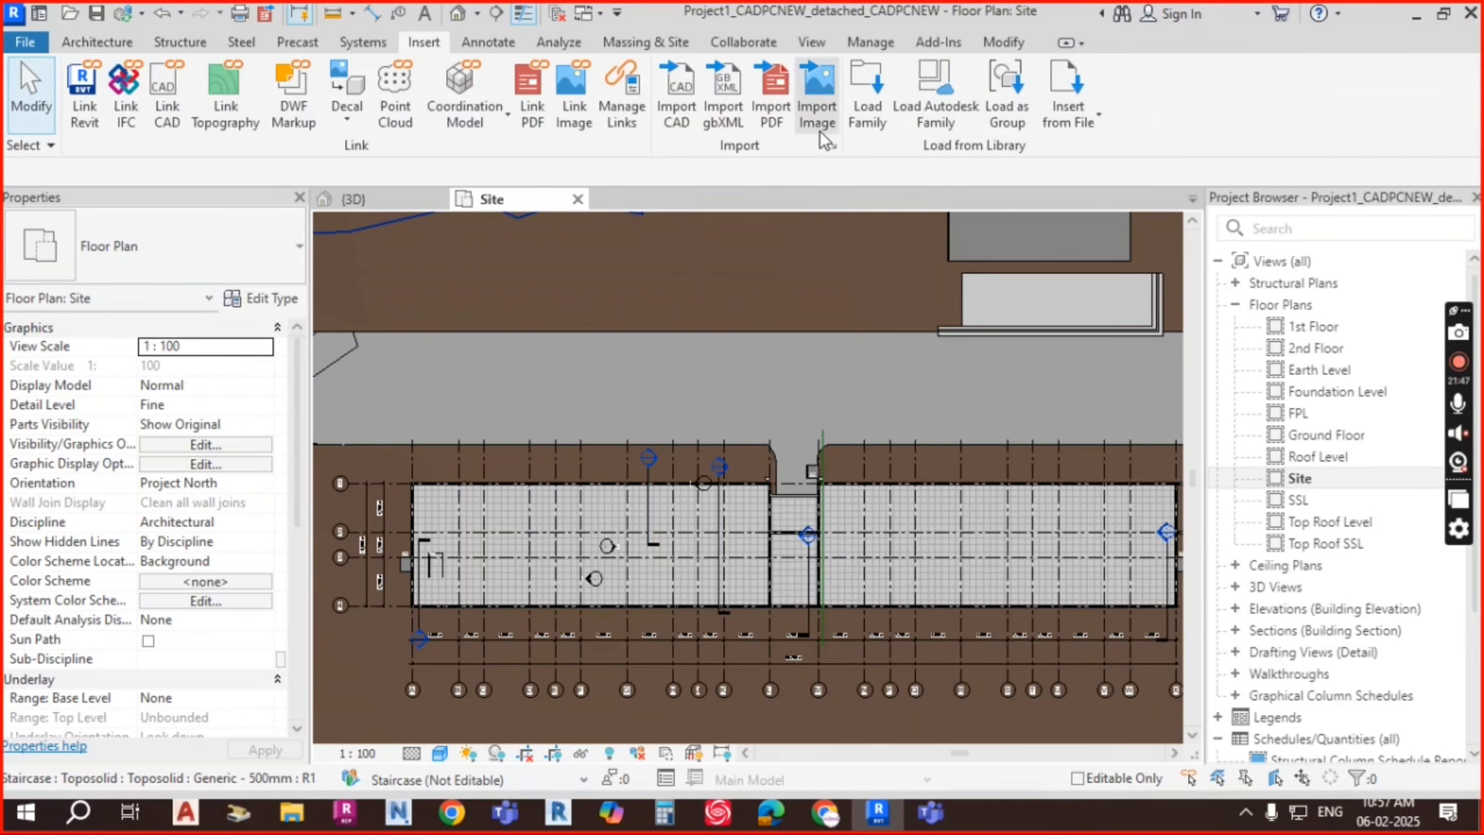
{"action": "left_click", "coordinate": [874, 120]}
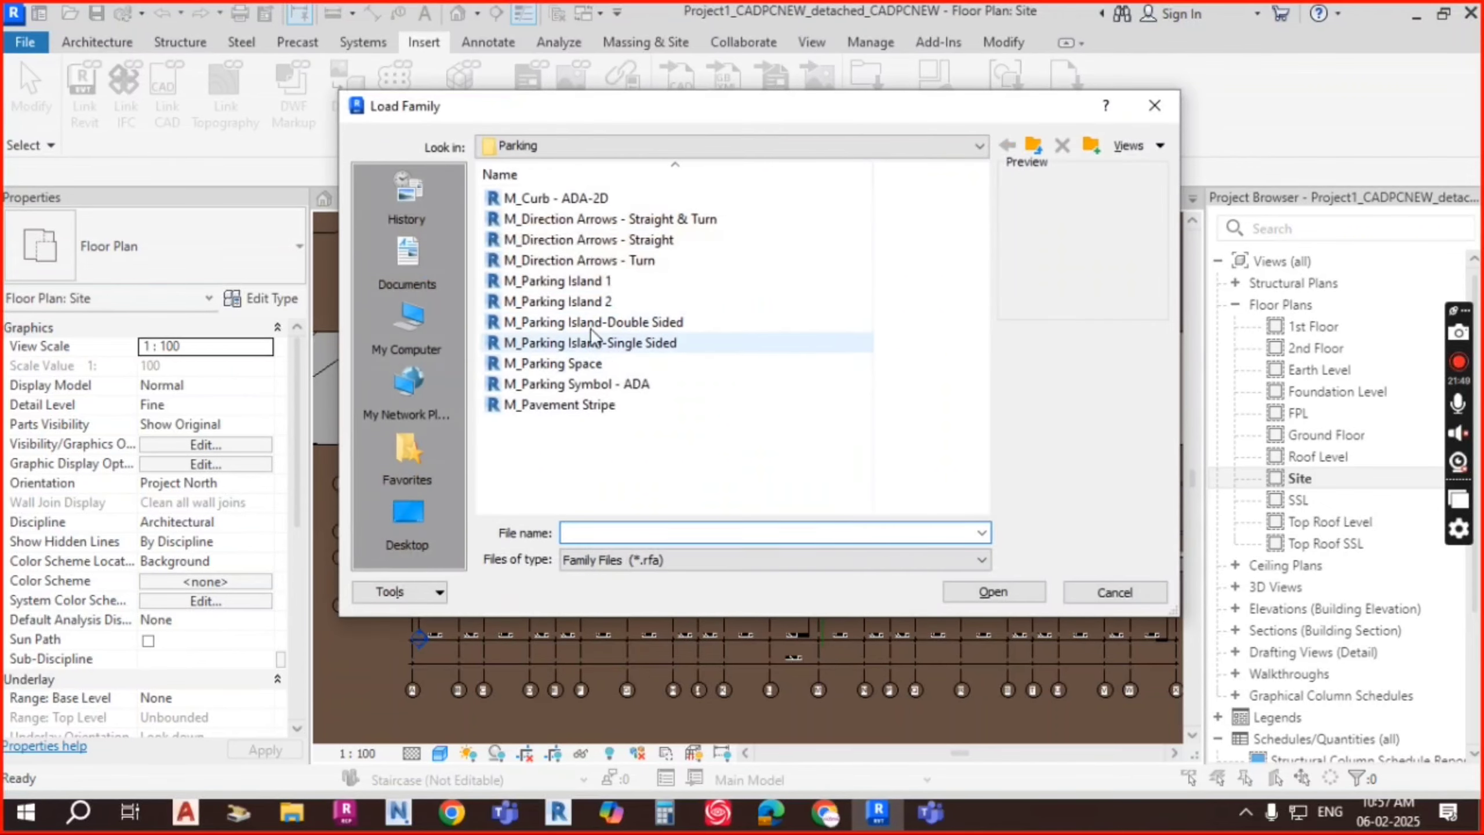
{"action": "left_click", "coordinate": [646, 241]}
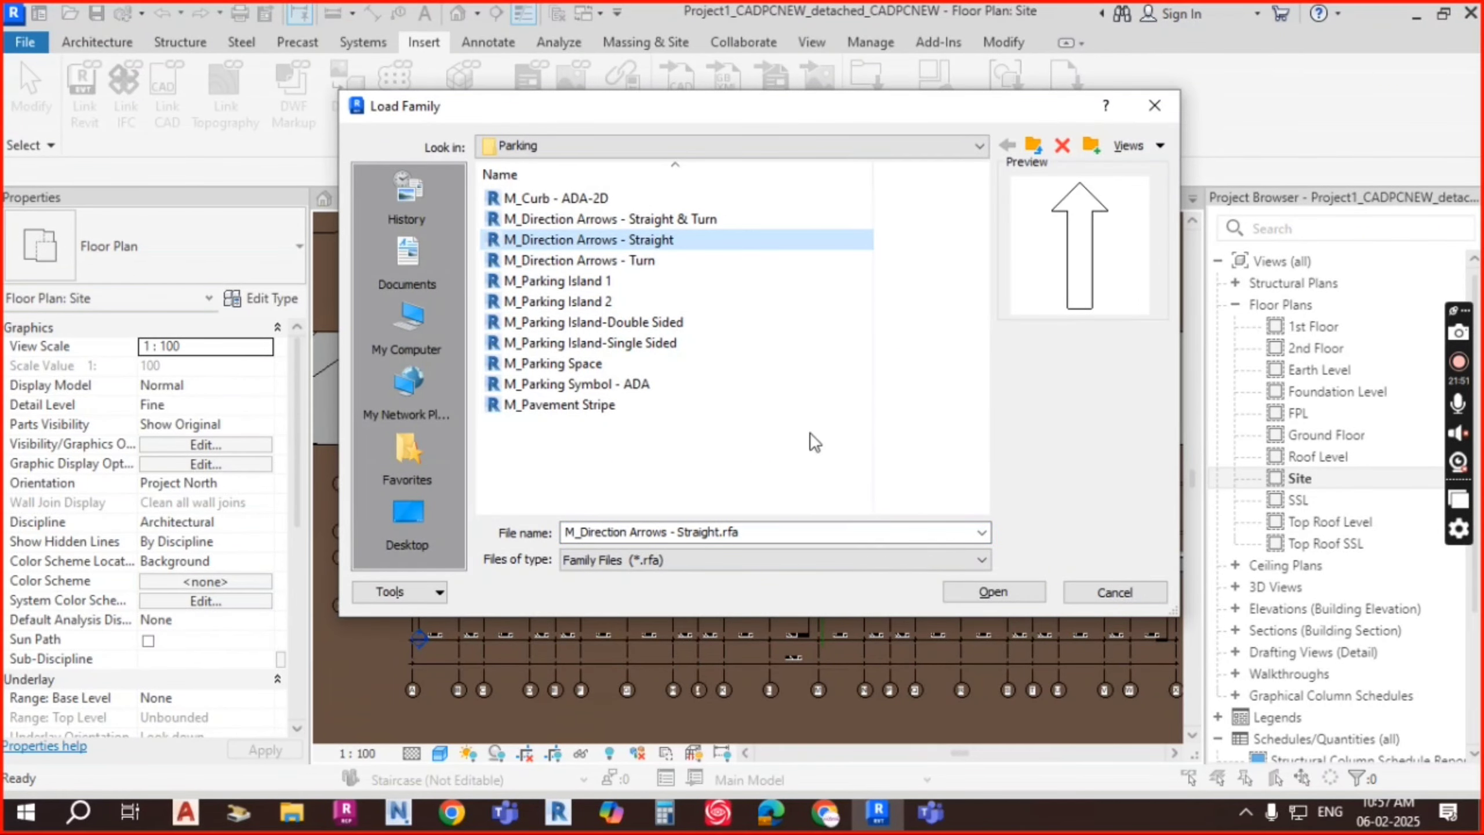
{"action": "left_click", "coordinate": [993, 592]}
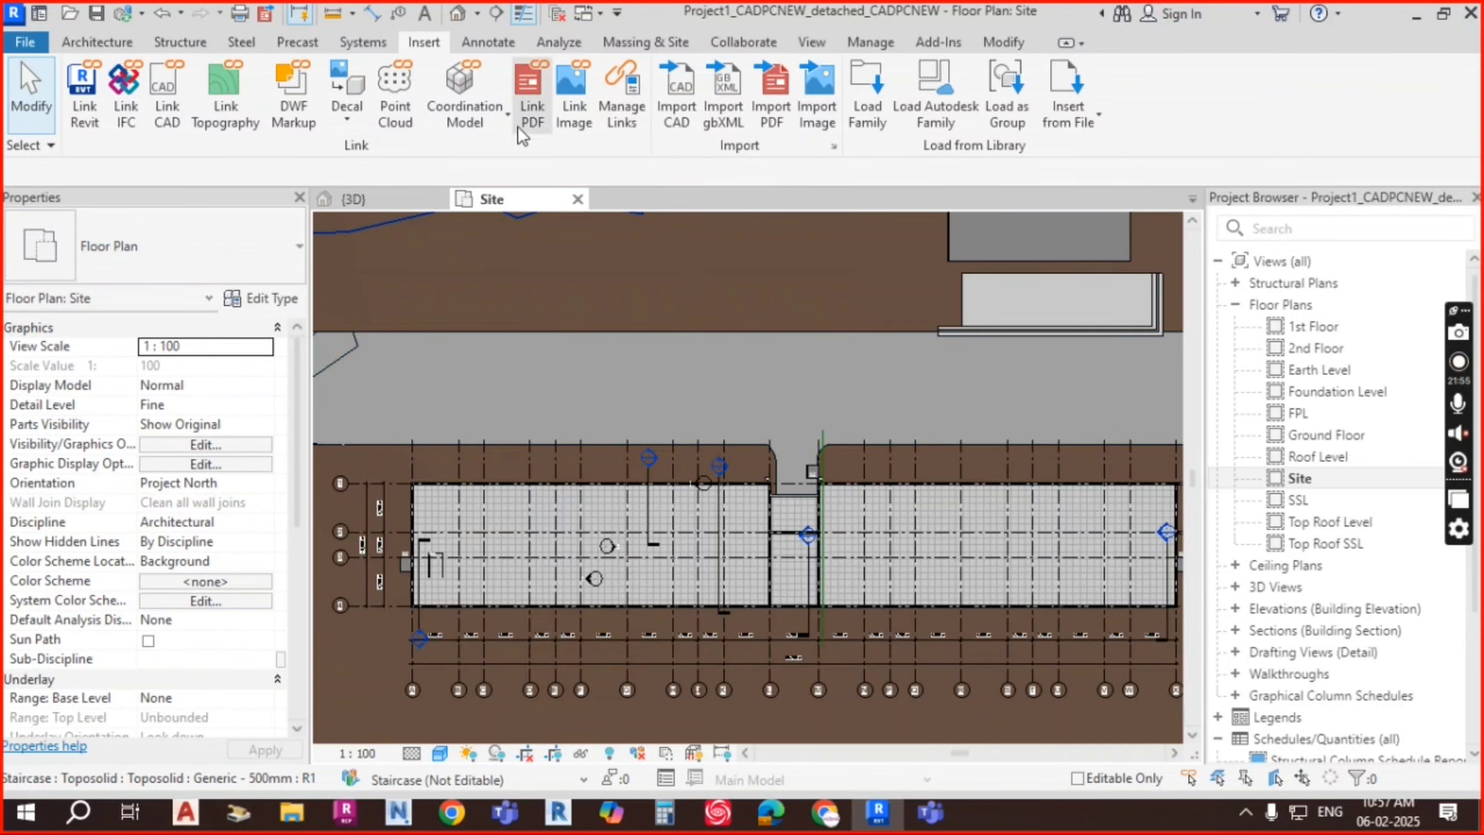
{"action": "left_click", "coordinate": [868, 106]}
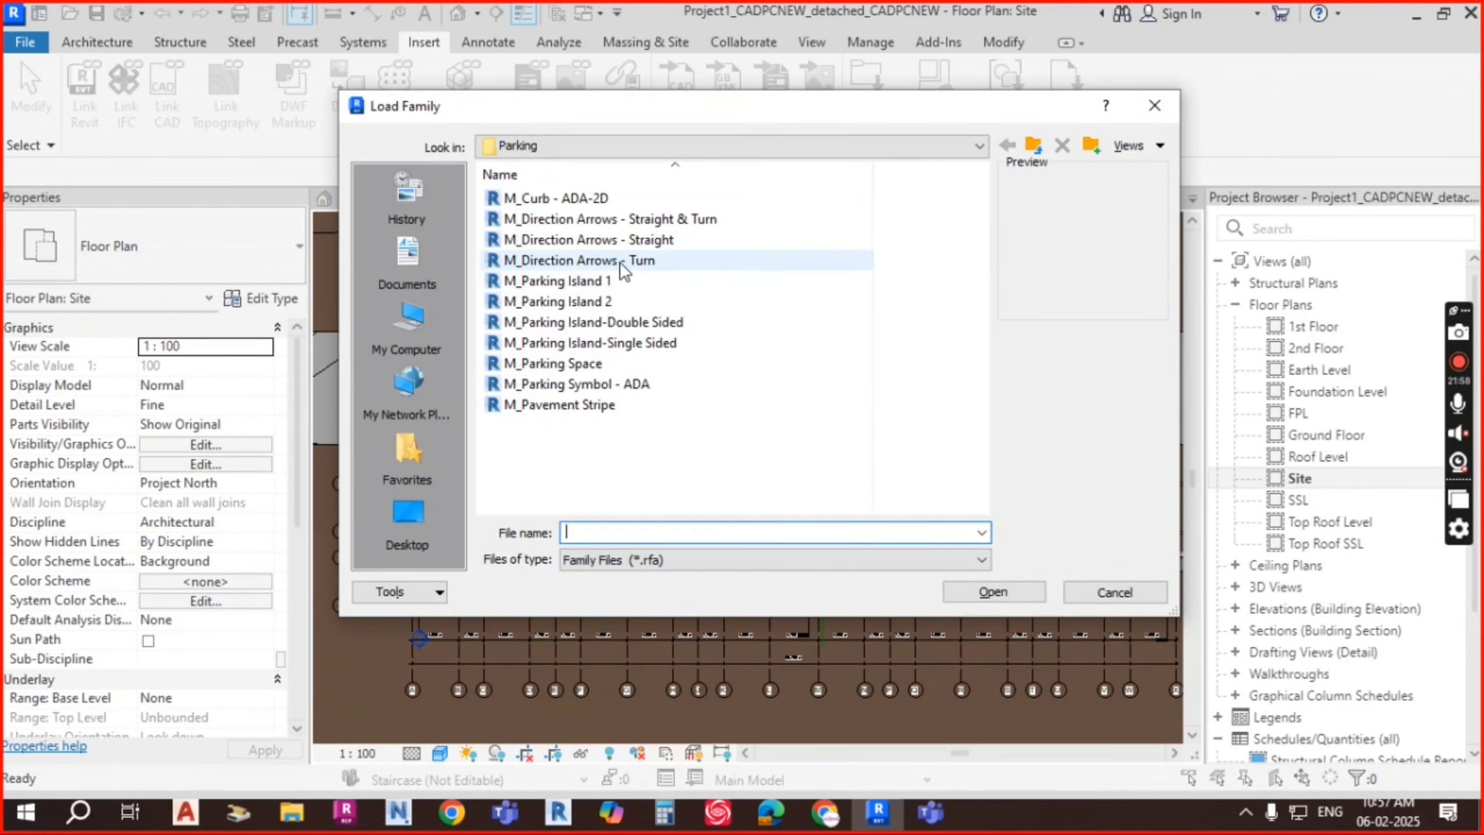
{"action": "left_click", "coordinate": [590, 261]}
{"action": "left_click", "coordinate": [1019, 592]}
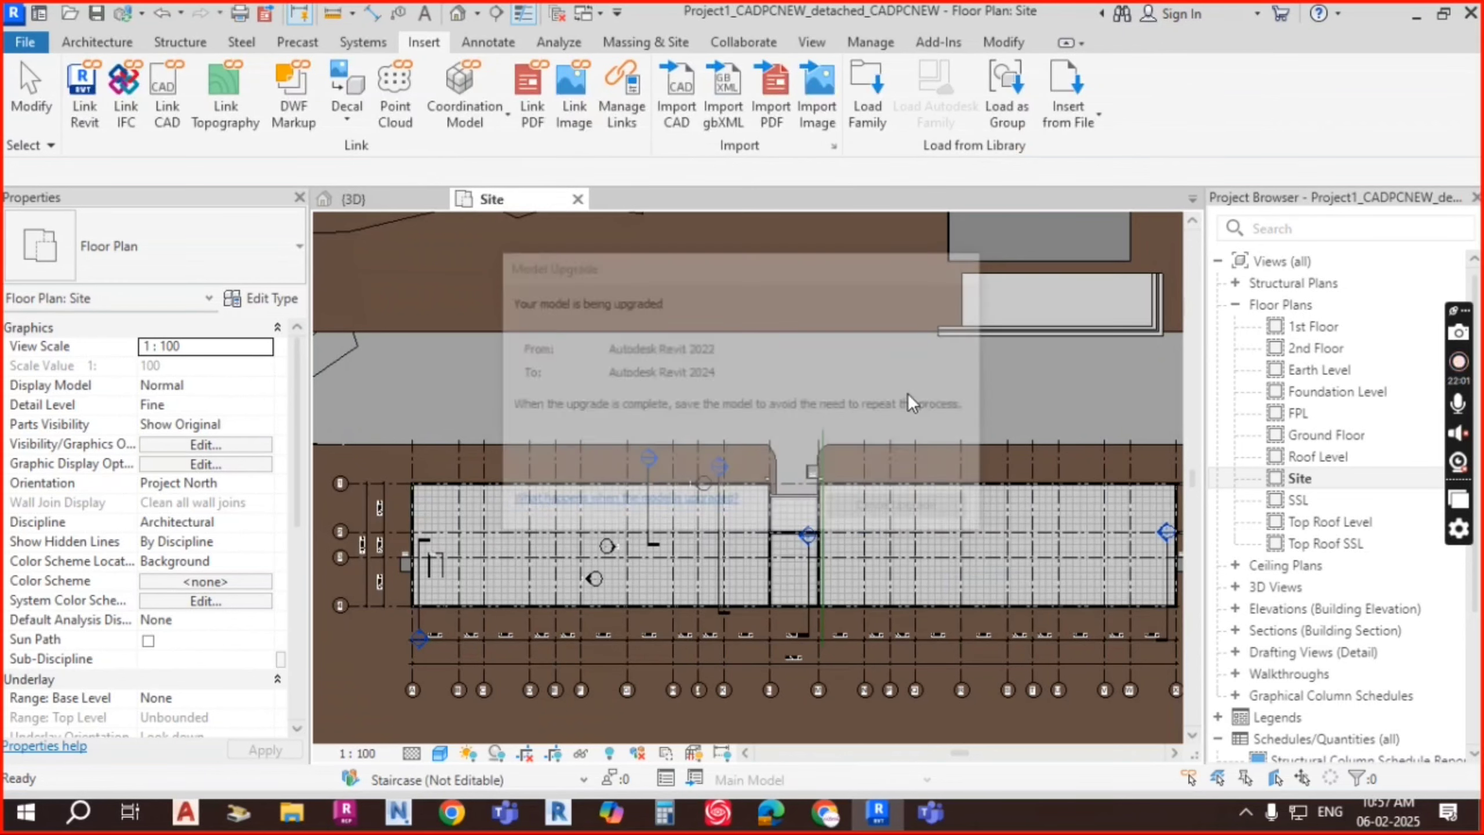
Step: Start Parking Component placement using the M_Parking Space 4800 x 2400mm - 90 deg type
{"action": "left_click", "coordinate": [743, 42]}
{"action": "left_click", "coordinate": [640, 42]}
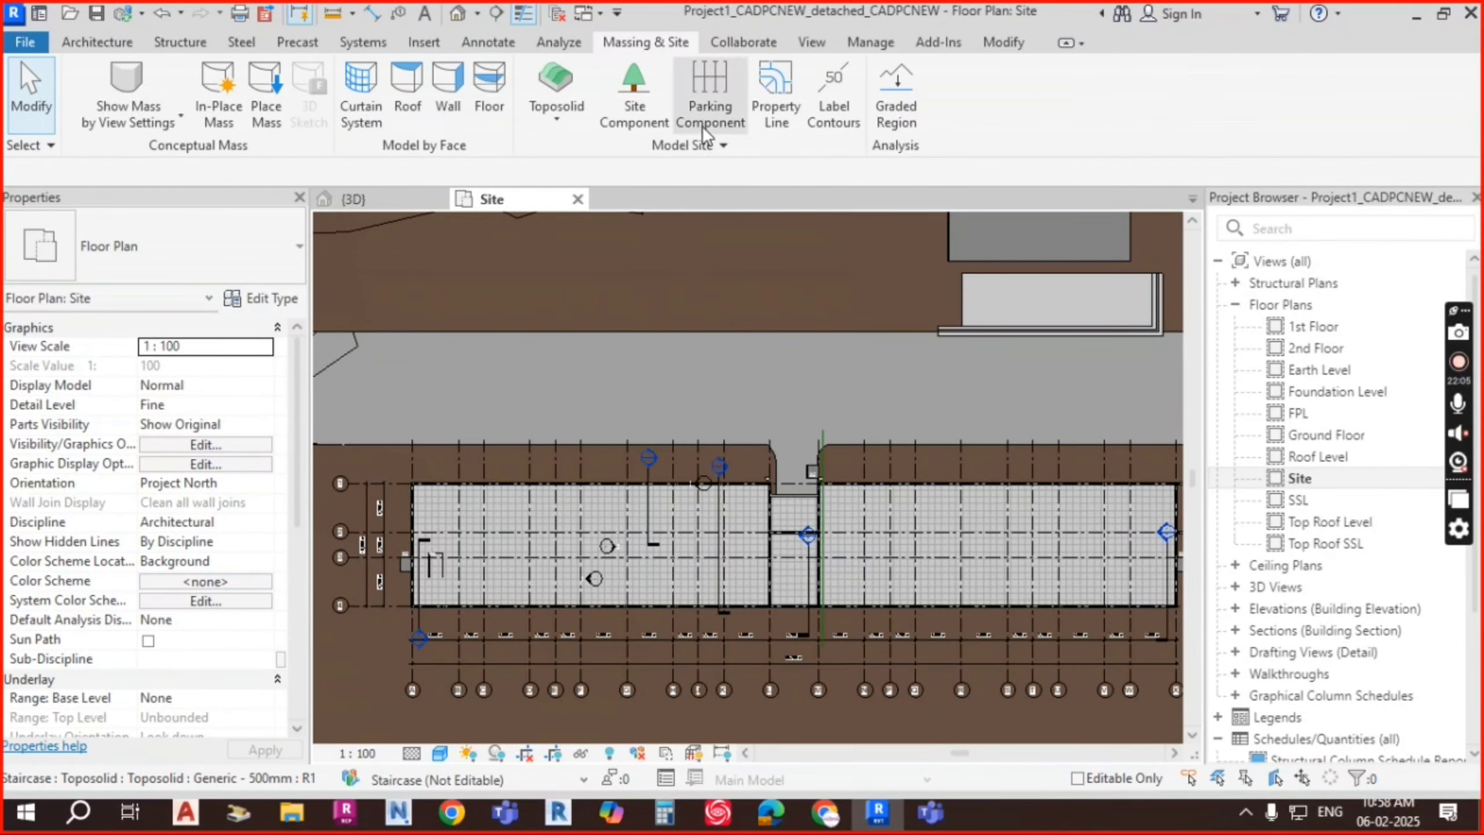
{"action": "left_click", "coordinate": [717, 115]}
{"action": "left_click", "coordinate": [230, 233]}
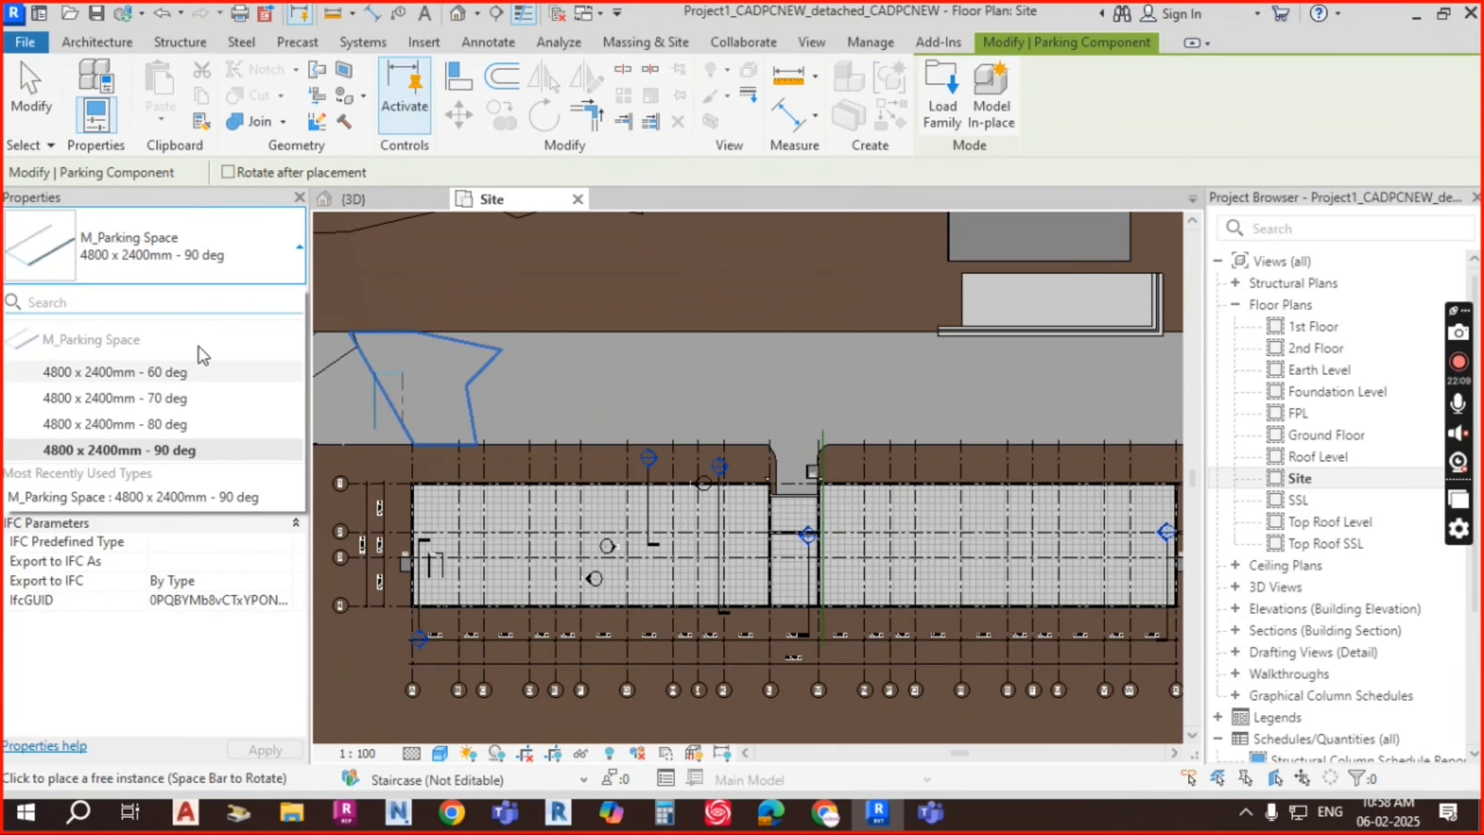
{"action": "left_click", "coordinate": [200, 269]}
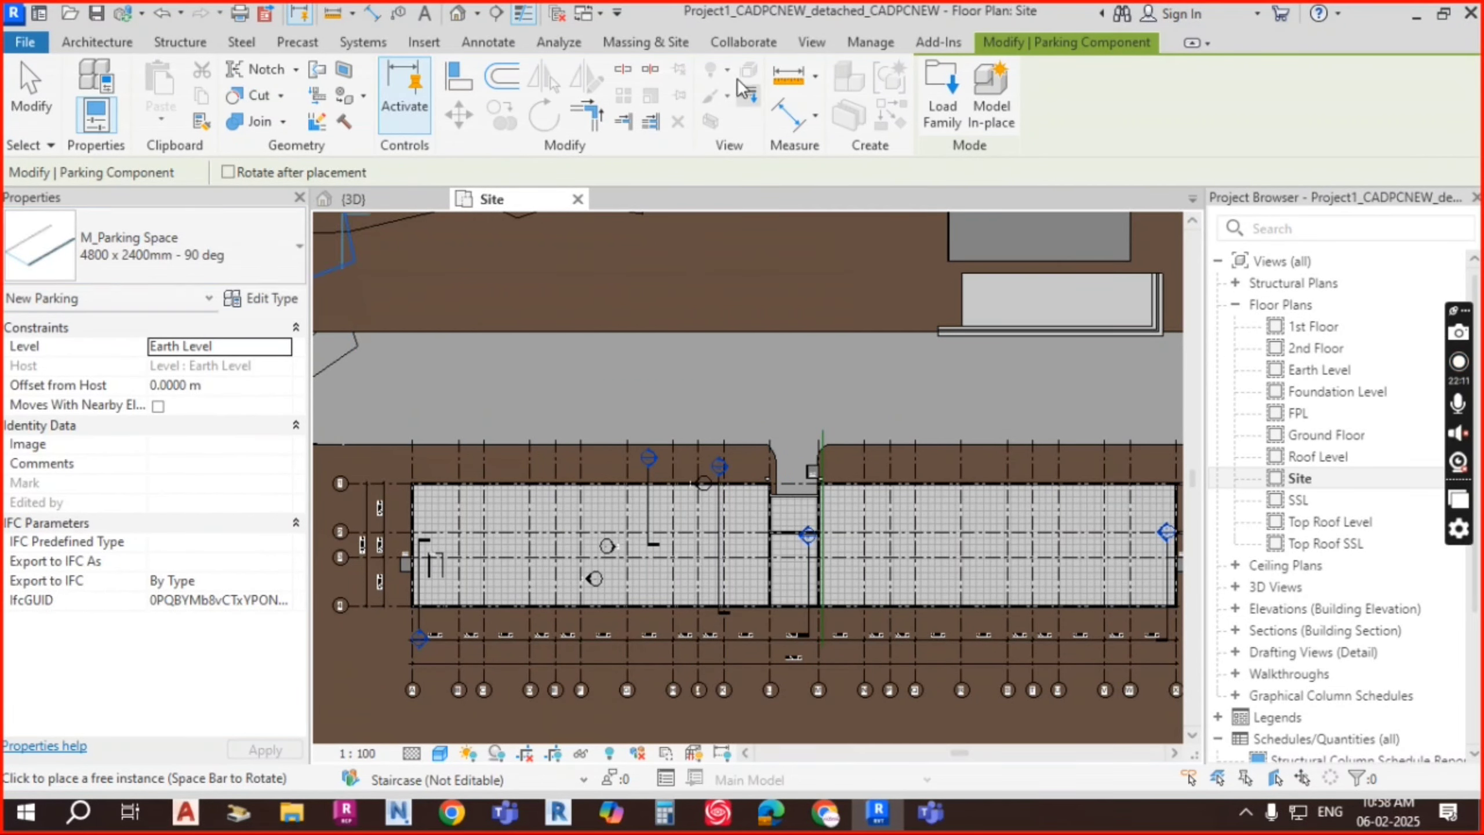
{"action": "left_click", "coordinate": [97, 42]}
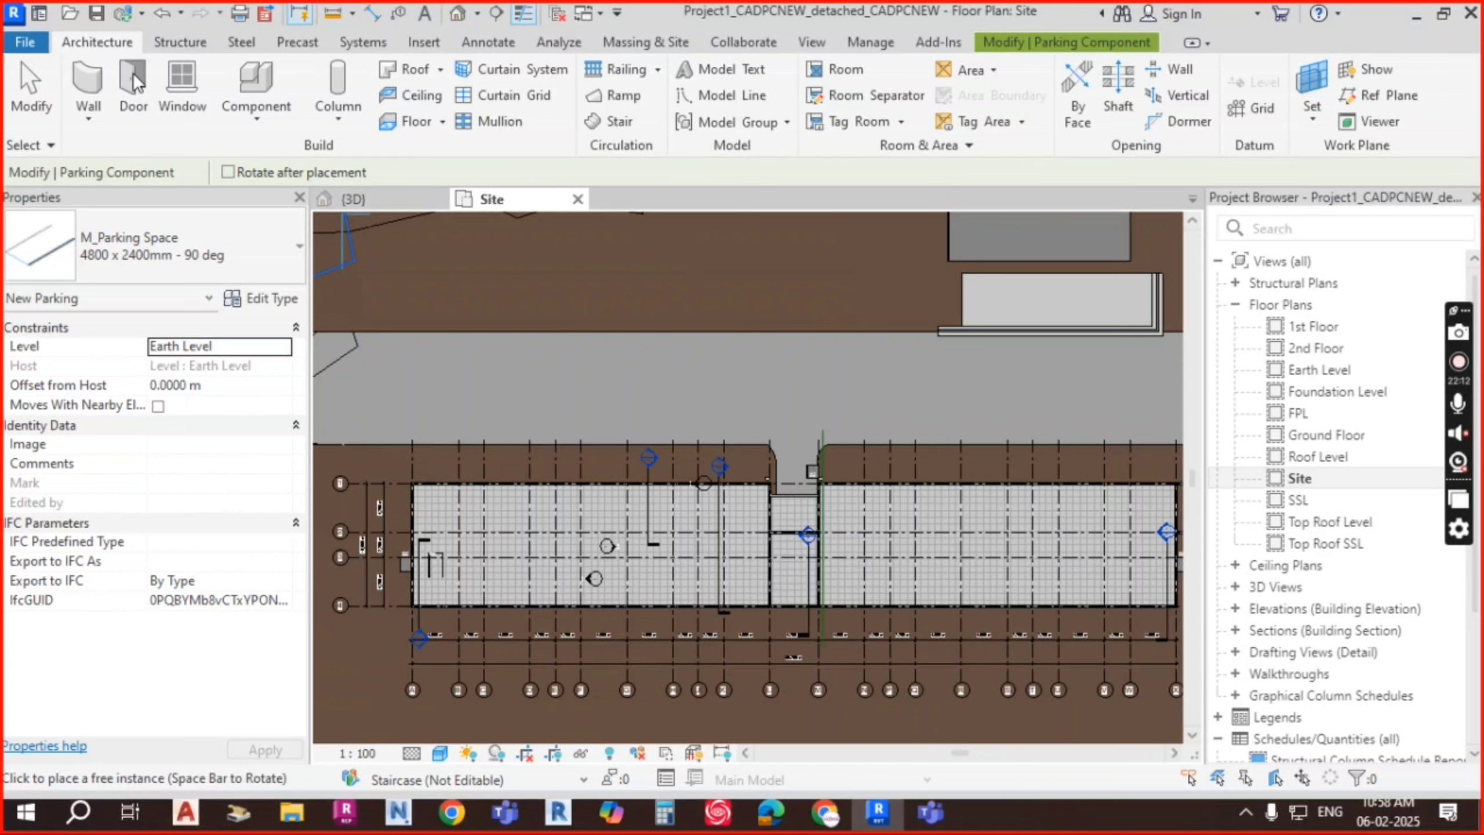
Step: Start Place a Component with the M_Direction Arrows - Straight type
{"action": "left_click", "coordinate": [262, 120]}
{"action": "left_click", "coordinate": [317, 158]}
{"action": "left_click", "coordinate": [192, 256]}
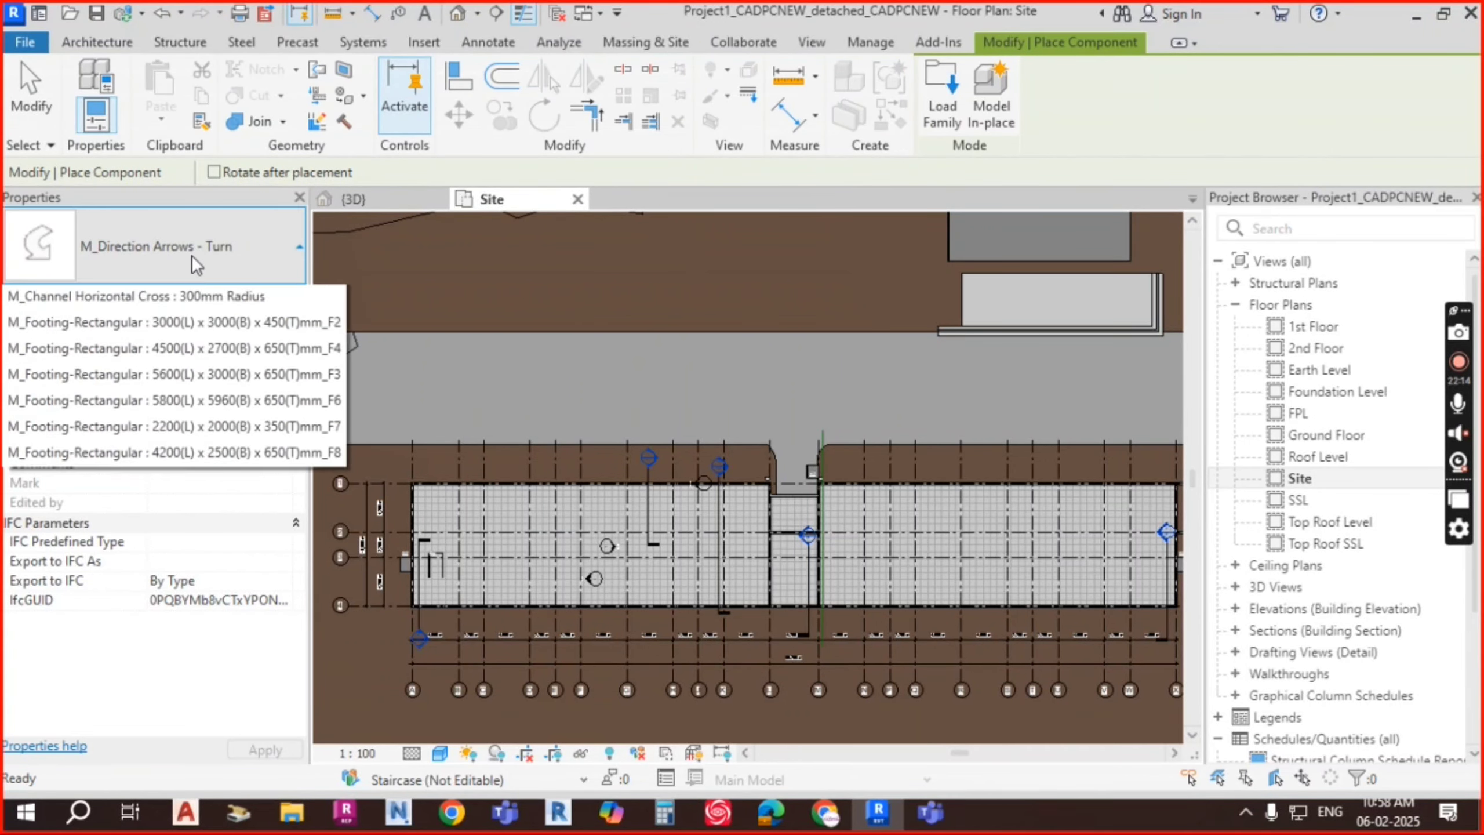
{"action": "scroll", "coordinate": [134, 378], "scroll_direction": "up", "scroll_amount": 2}
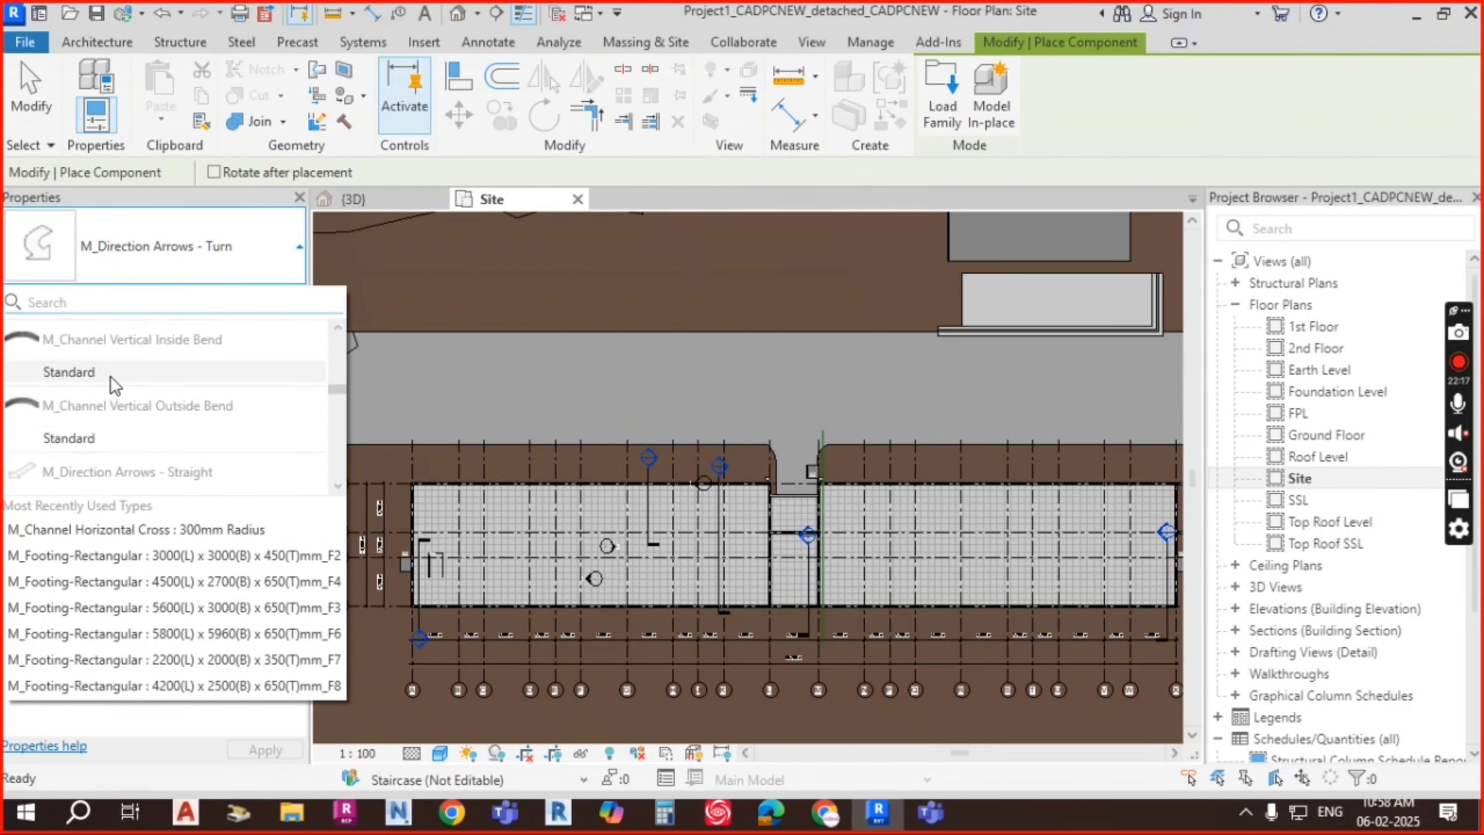
{"action": "scroll", "coordinate": [132, 410], "scroll_direction": "down", "scroll_amount": 2}
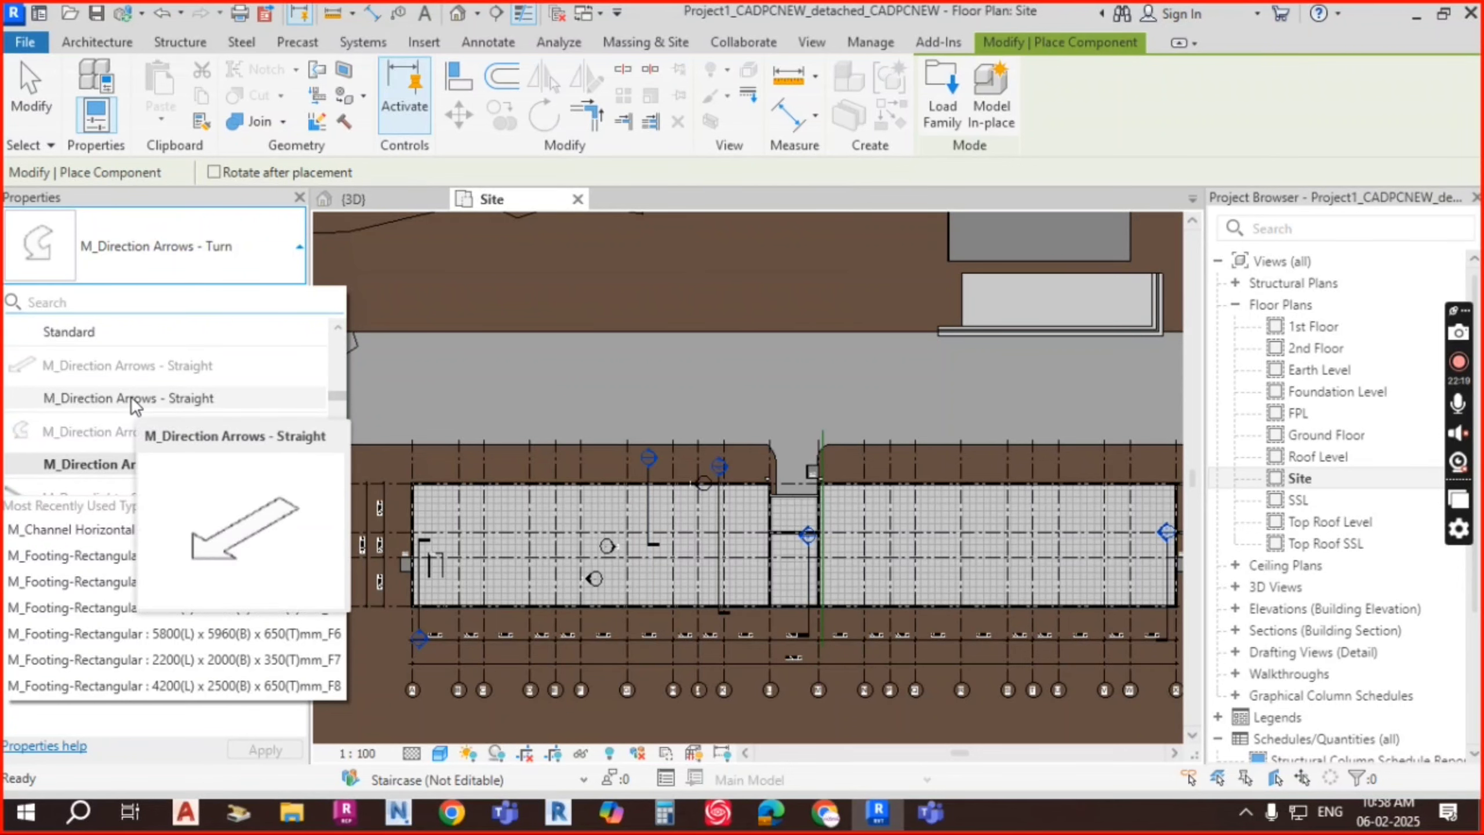
{"action": "left_click", "coordinate": [135, 401]}
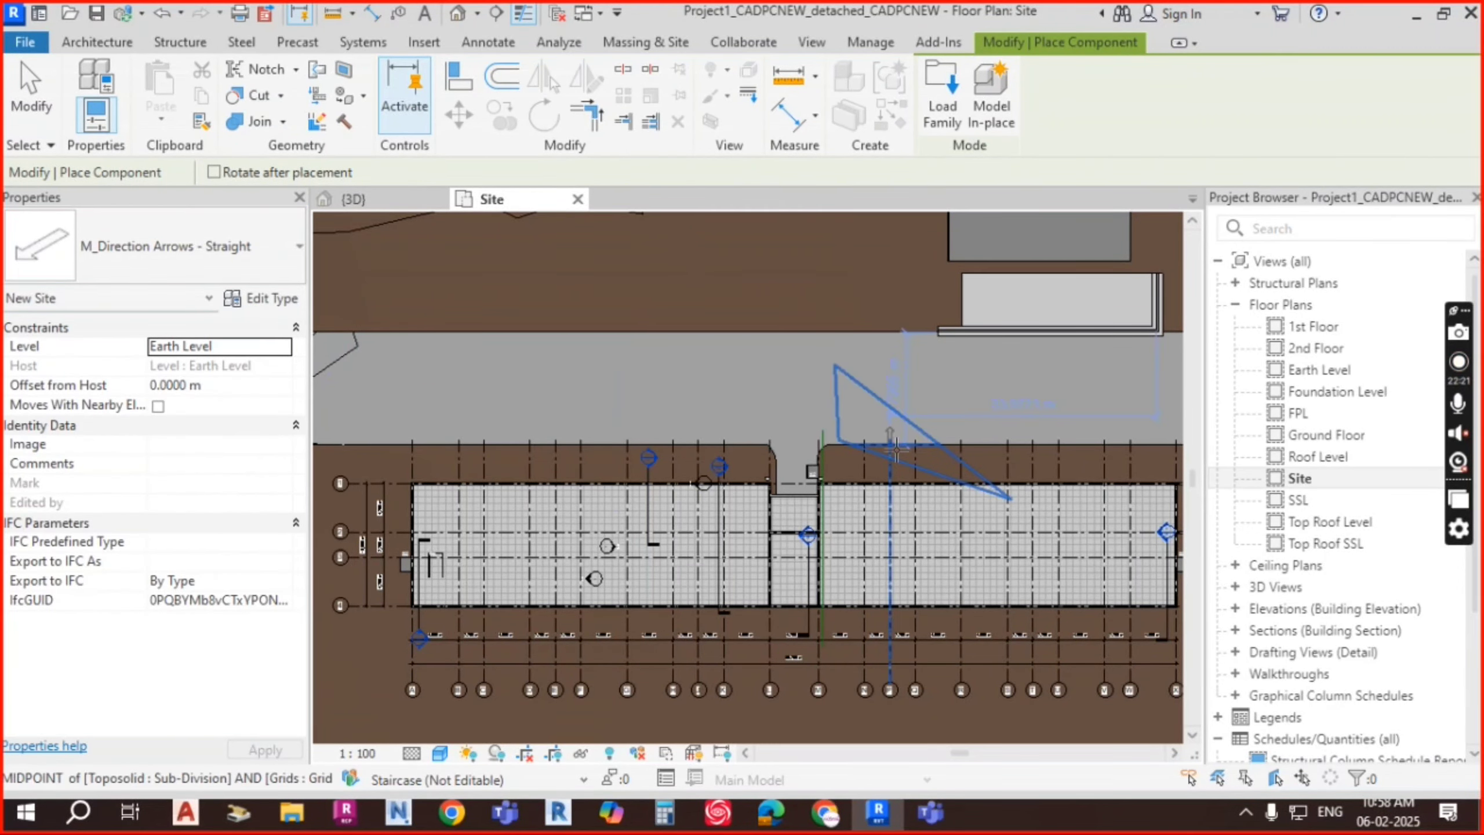
{"action": "scroll", "coordinate": [783, 367], "scroll_direction": "up", "scroll_amount": 5}
Step: Rotate the arrow to point left and place four arrows along the lower lane
{"action": "key", "text": "space"}
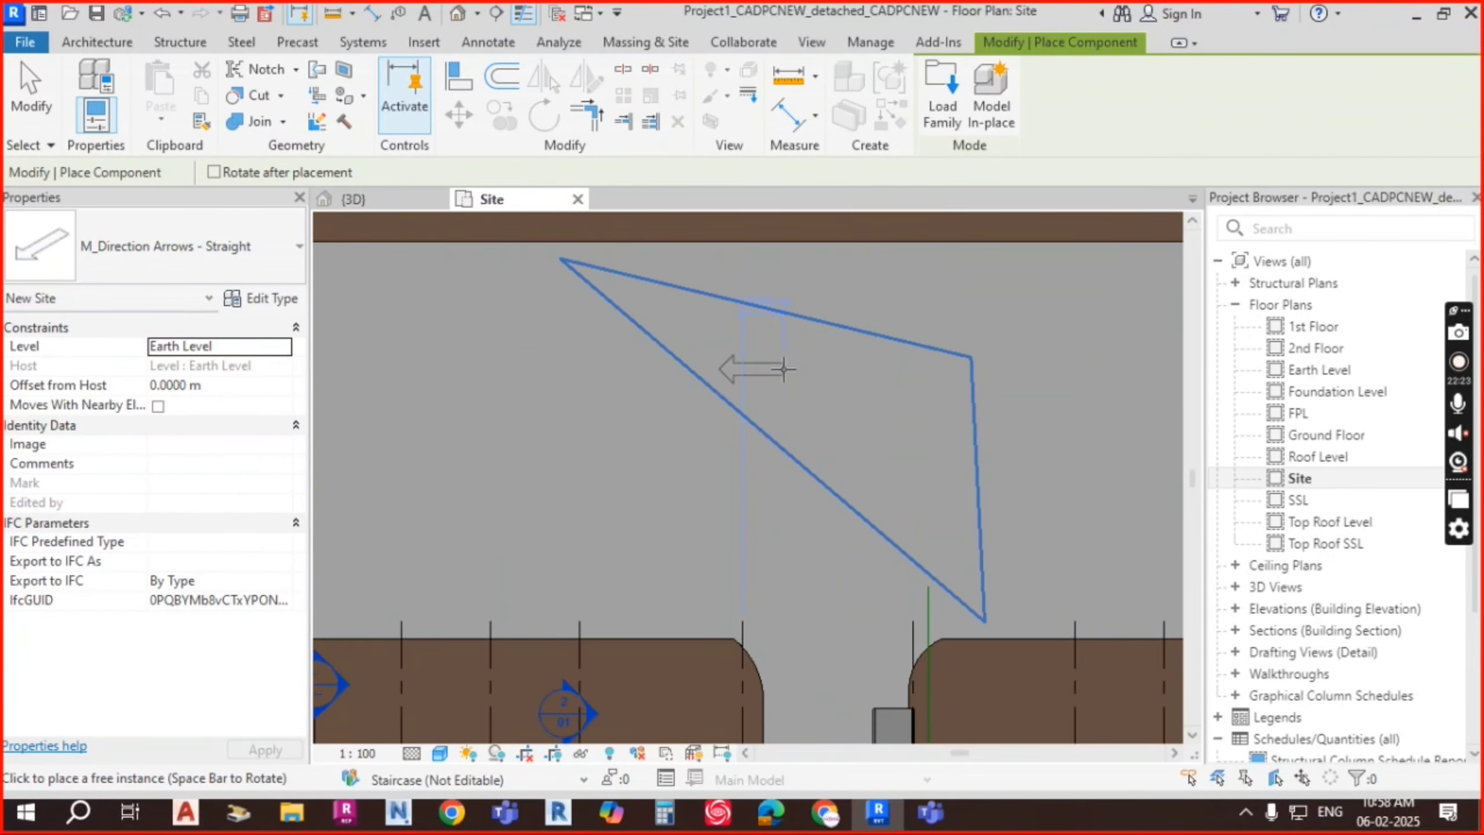
{"action": "scroll", "coordinate": [947, 368], "scroll_direction": "down", "scroll_amount": 5}
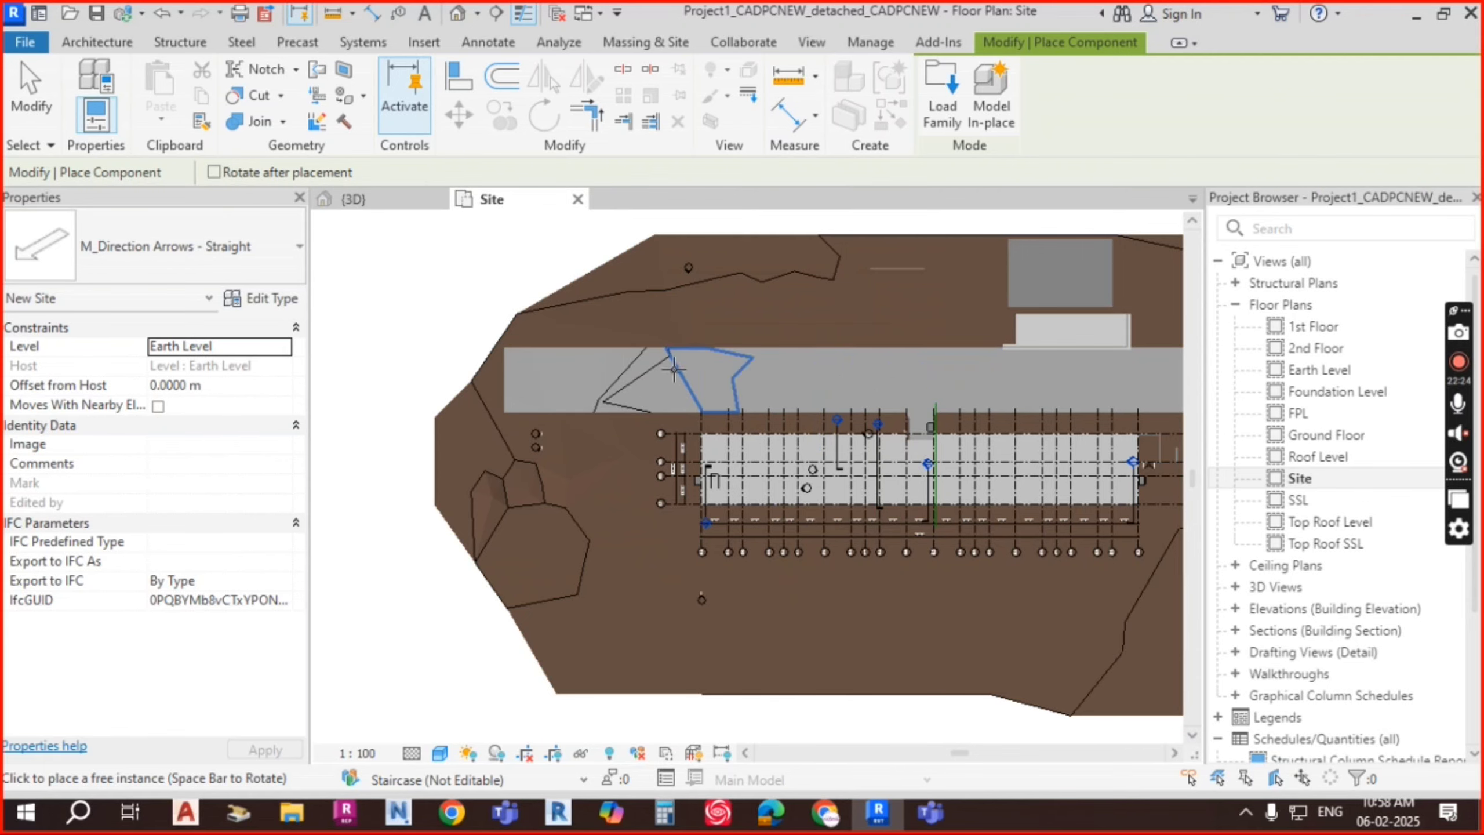
{"action": "scroll", "coordinate": [674, 369], "scroll_direction": "up", "scroll_amount": 5}
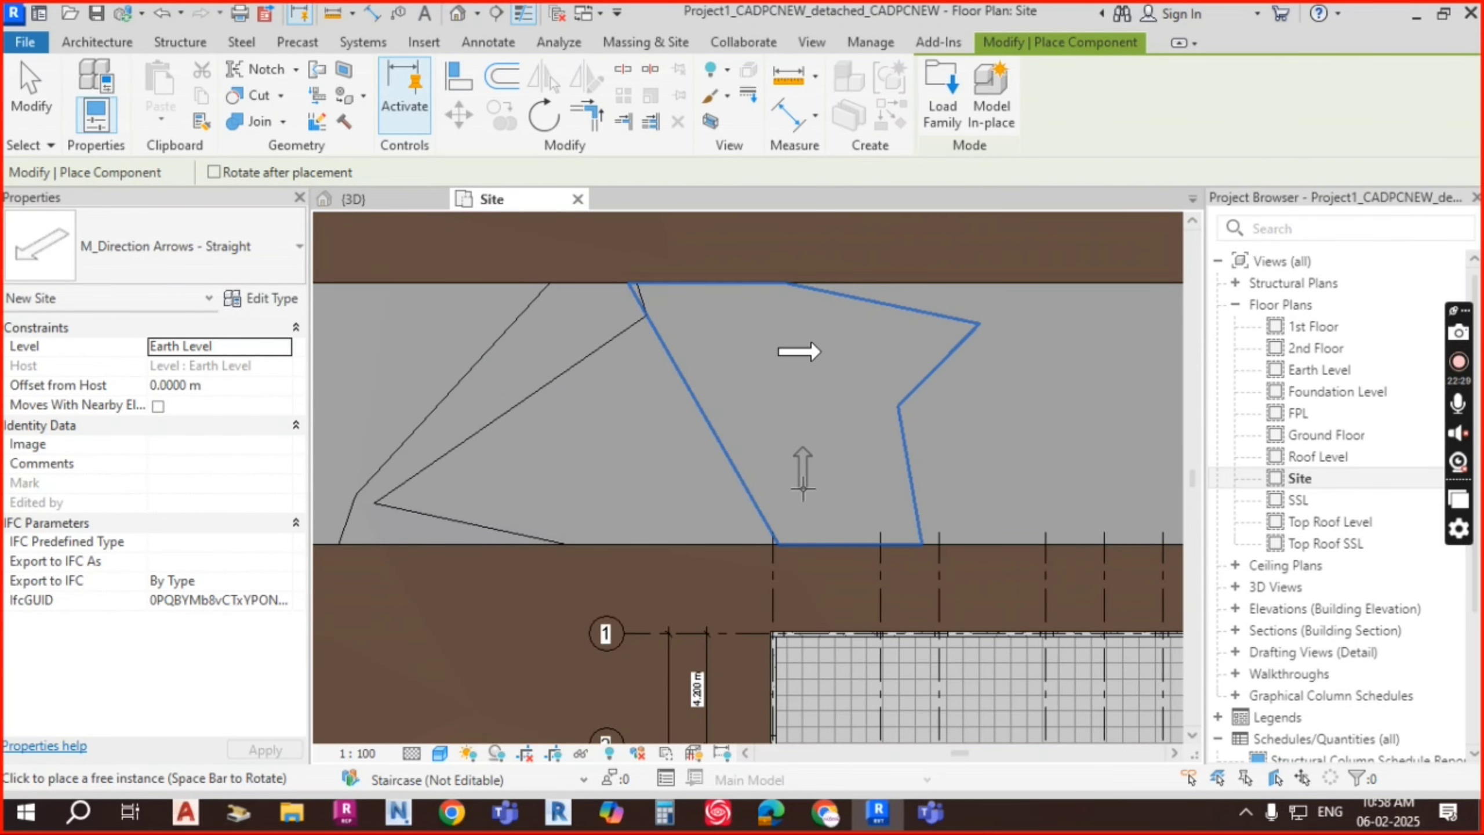
{"action": "left_click", "coordinate": [823, 473]}
{"action": "scroll", "coordinate": [1022, 457], "scroll_direction": "down", "scroll_amount": 3}
{"action": "middle_click_drag", "start_coordinate": [1169, 471], "coordinate": [924, 473]}
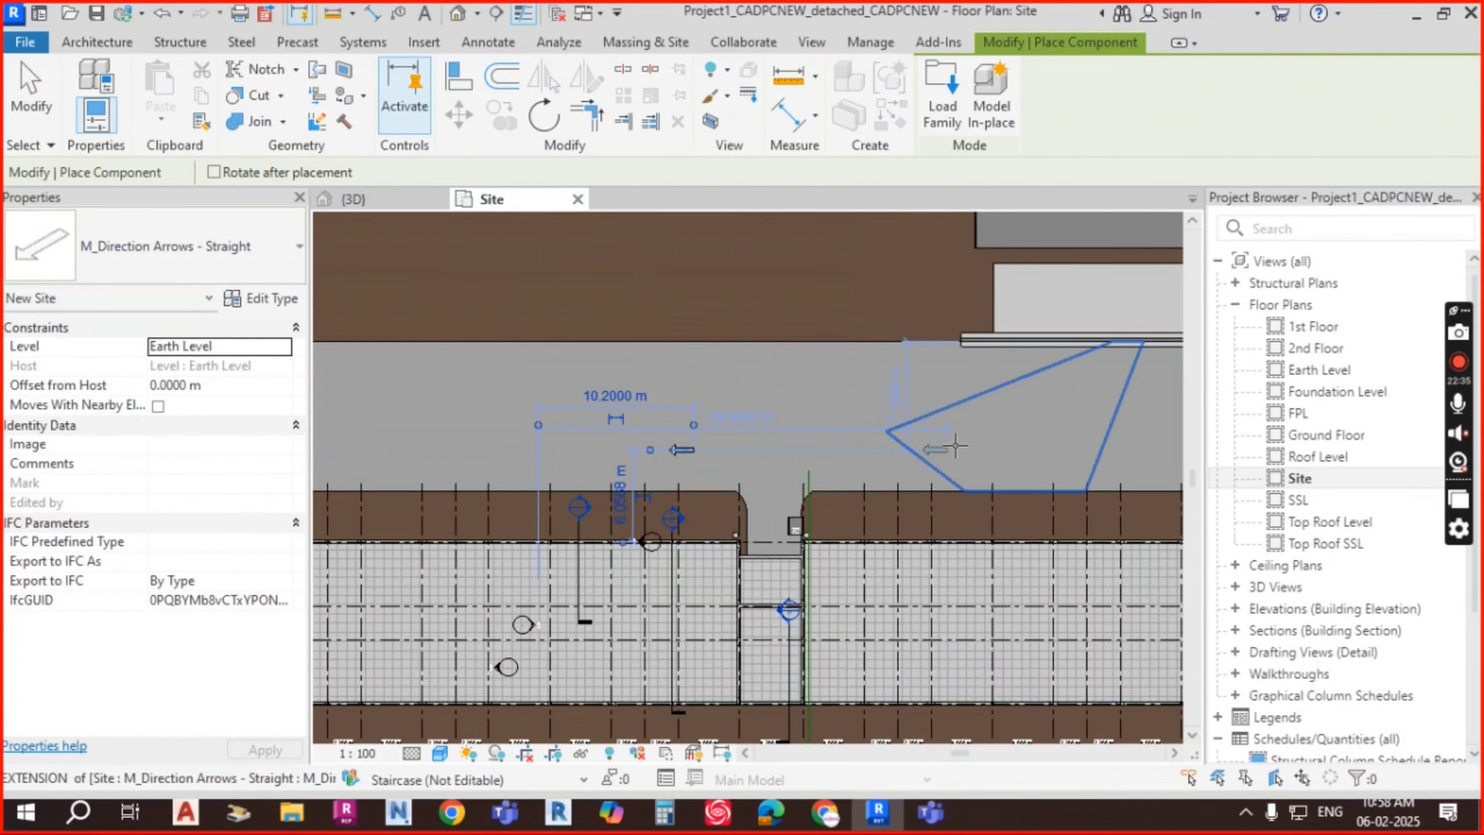
{"action": "middle_click_drag", "start_coordinate": [934, 471], "coordinate": [540, 468]}
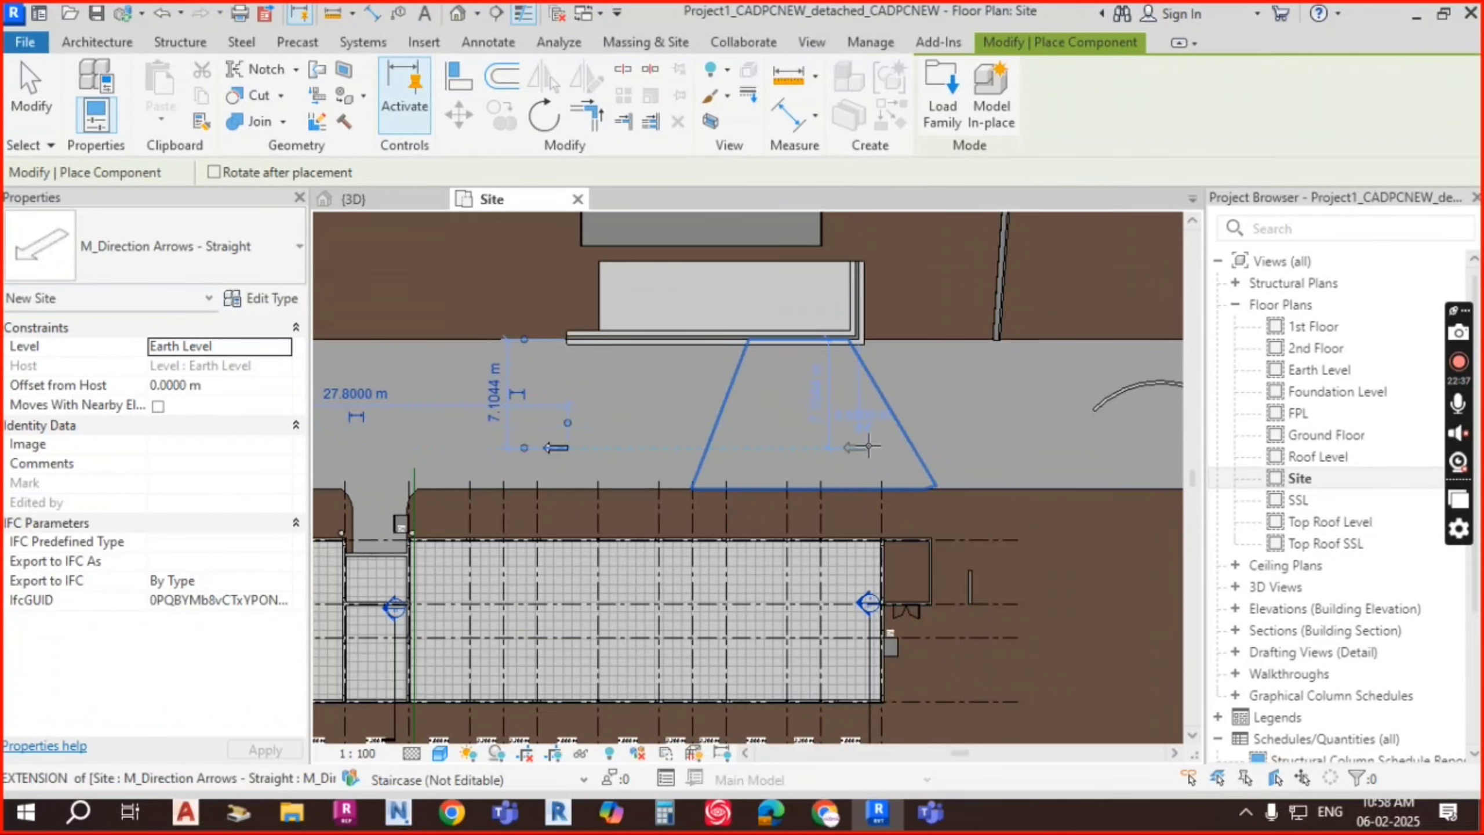
{"action": "left_click", "coordinate": [866, 446]}
{"action": "middle_click_drag", "start_coordinate": [987, 467], "coordinate": [809, 464]}
{"action": "left_click", "coordinate": [919, 447]}
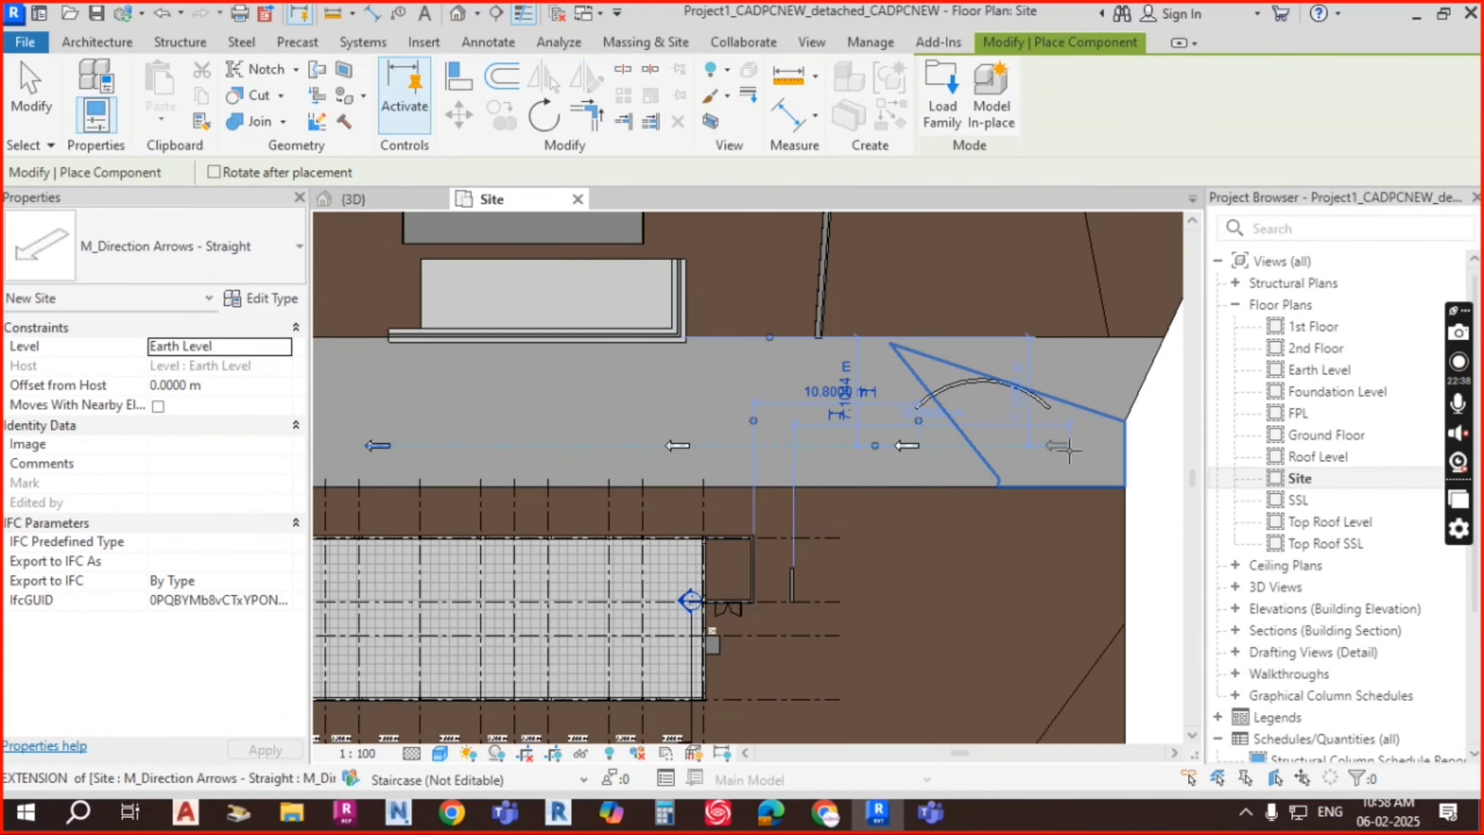
{"action": "left_click", "coordinate": [1069, 448]}
Step: Turn the arrow to point right, place two in the upper lane, then finish
{"action": "key", "text": "space"}
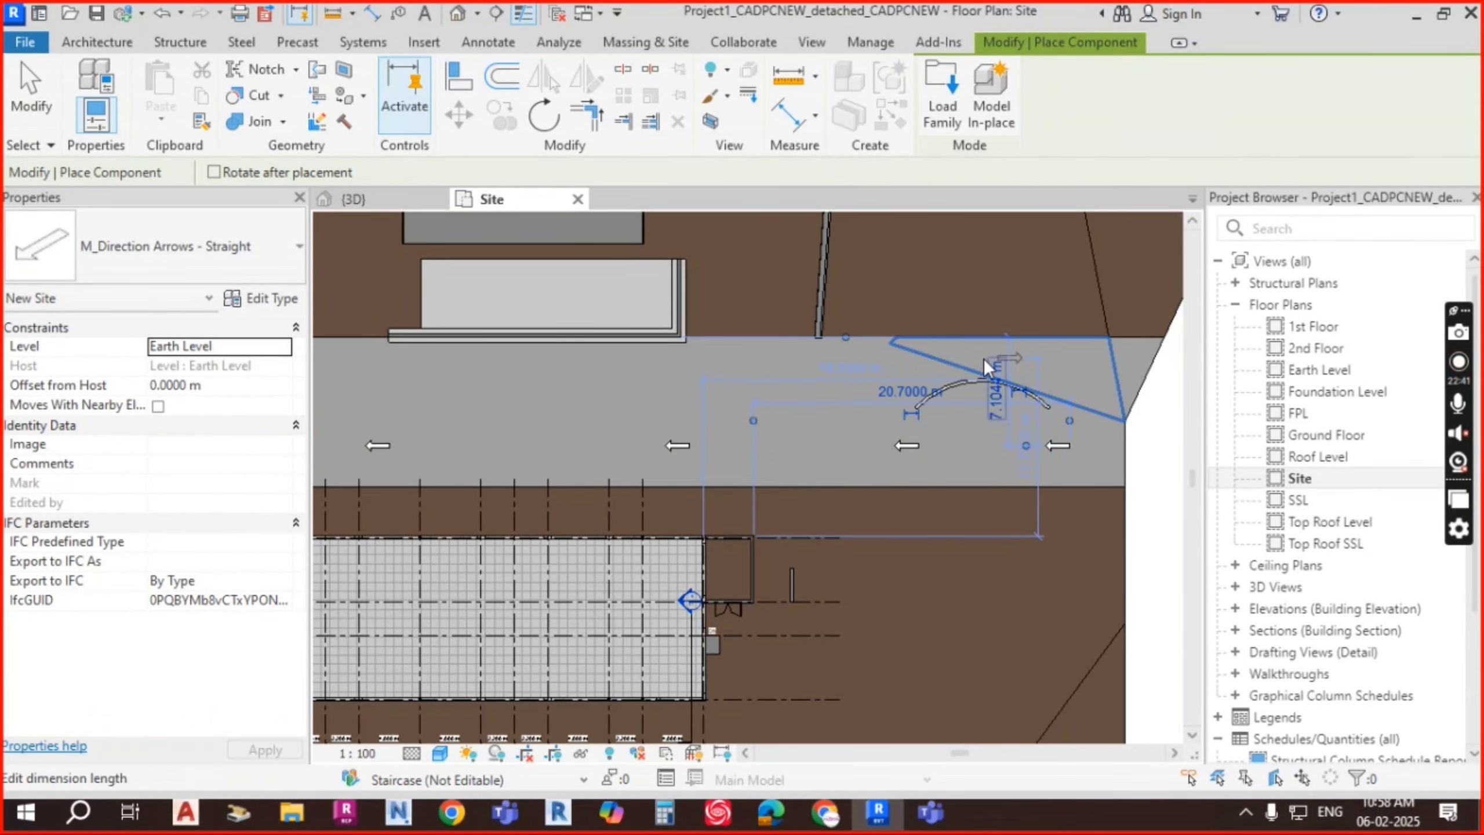
{"action": "left_click", "coordinate": [792, 367]}
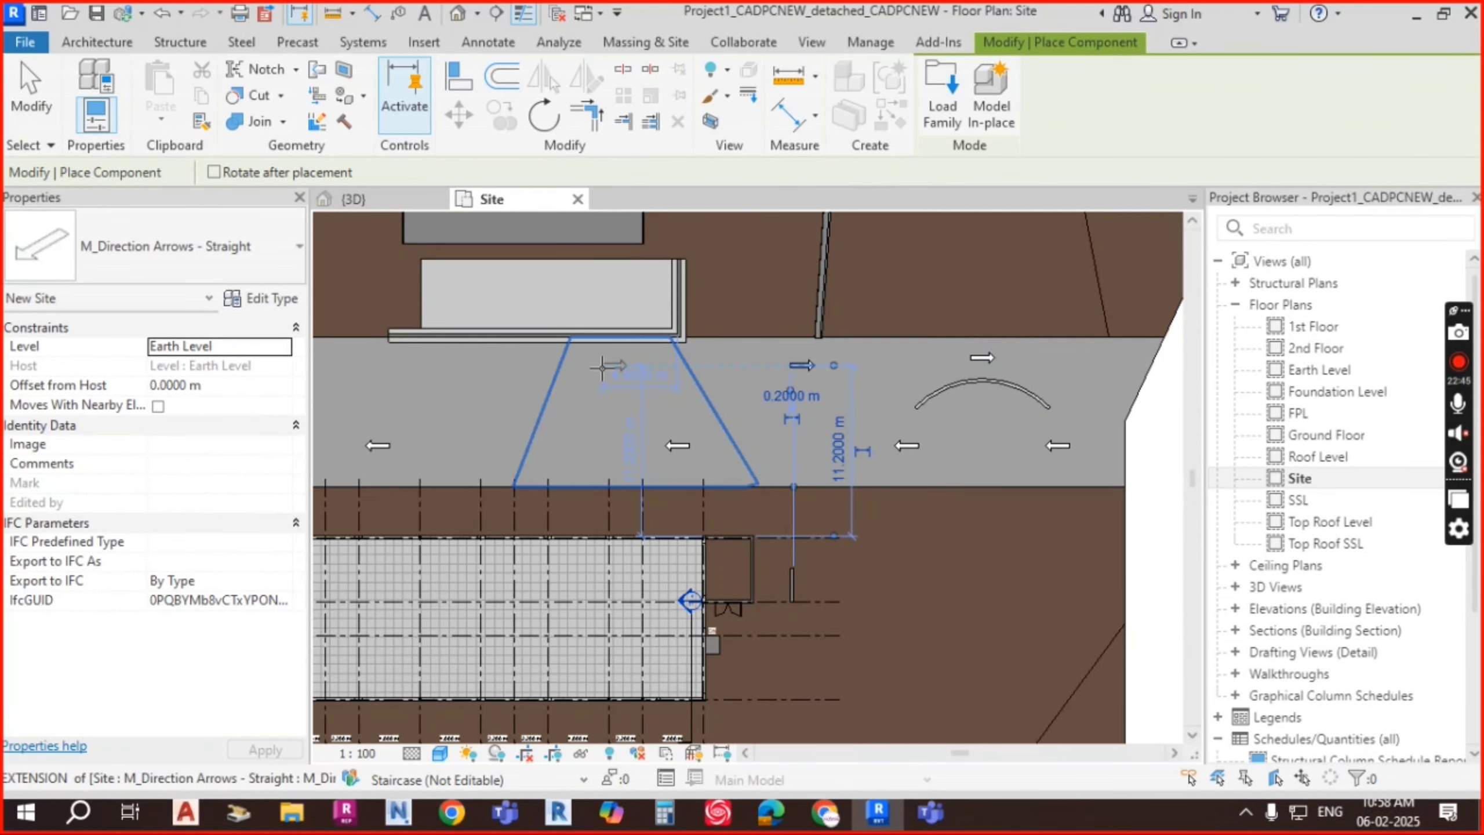
{"action": "left_click", "coordinate": [601, 370]}
{"action": "middle_click_drag", "start_coordinate": [644, 391], "coordinate": [967, 400]}
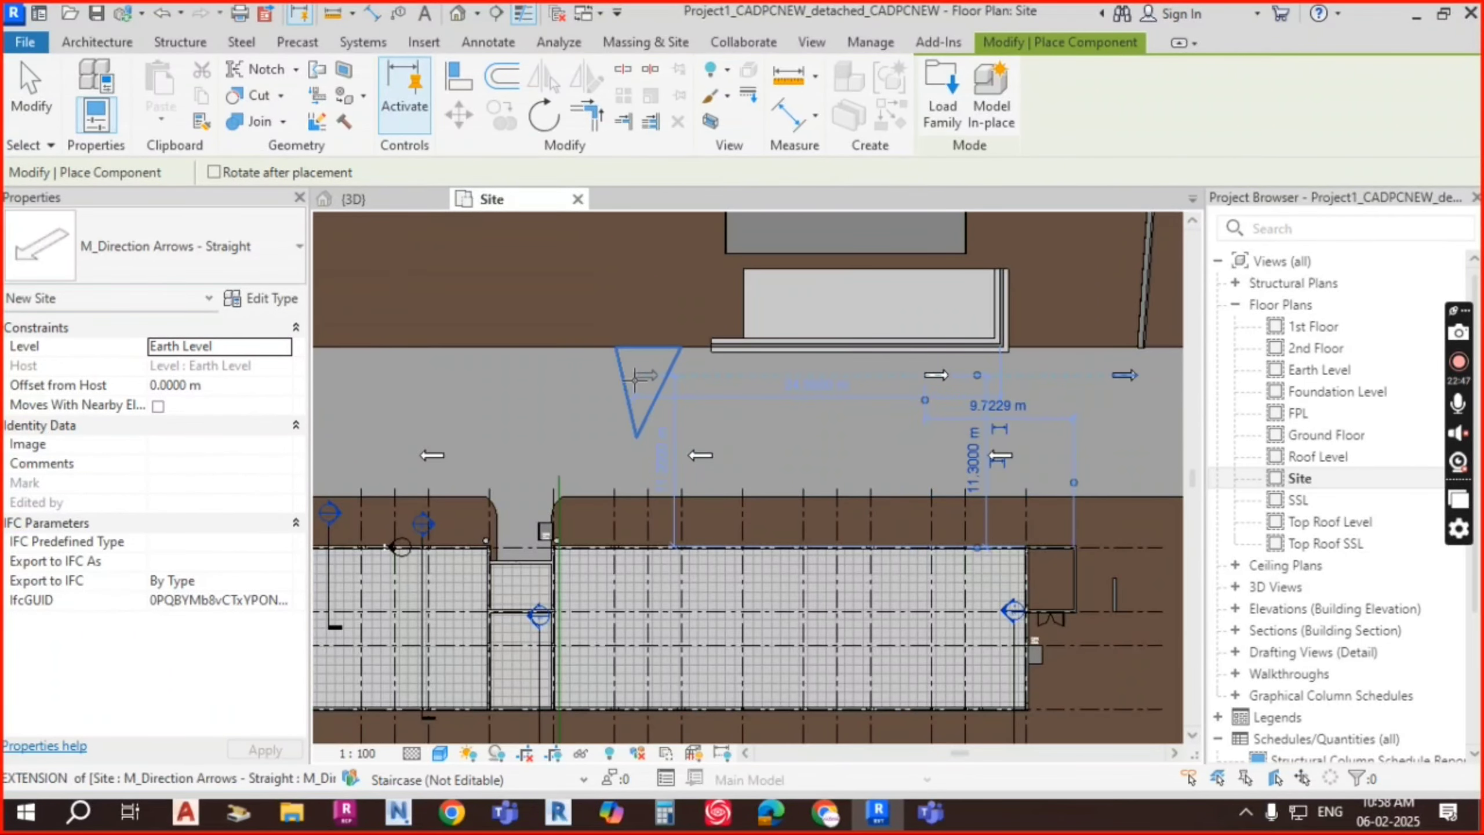
{"action": "middle_click_drag", "start_coordinate": [617, 392], "coordinate": [856, 411]}
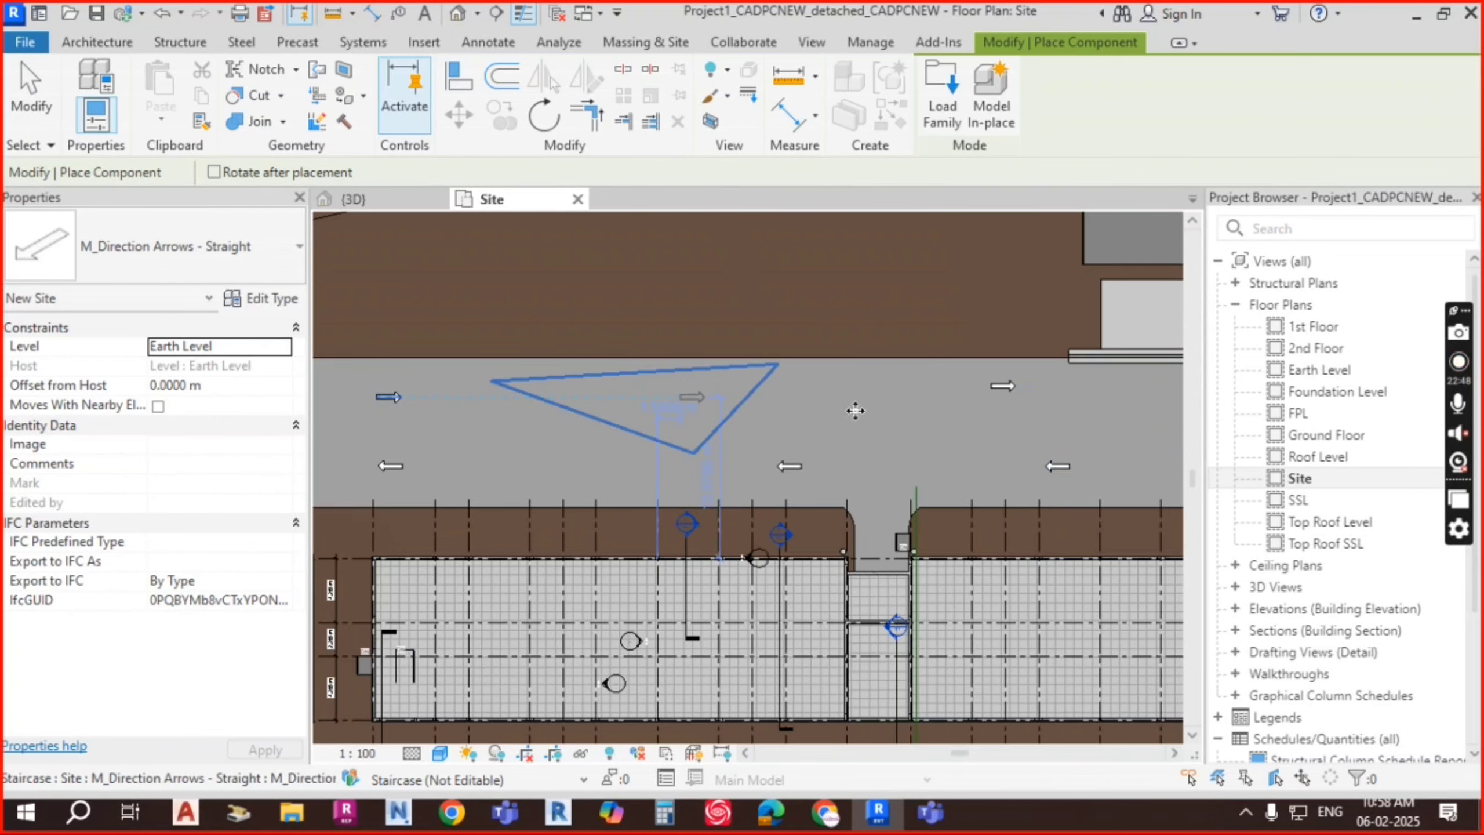
{"action": "key", "text": "Escape"}
{"action": "key", "text": "Escape"}
{"action": "scroll", "coordinate": [795, 424], "scroll_direction": "down", "scroll_amount": 3}
{"action": "scroll", "coordinate": [988, 443], "scroll_direction": "up", "scroll_amount": 4}
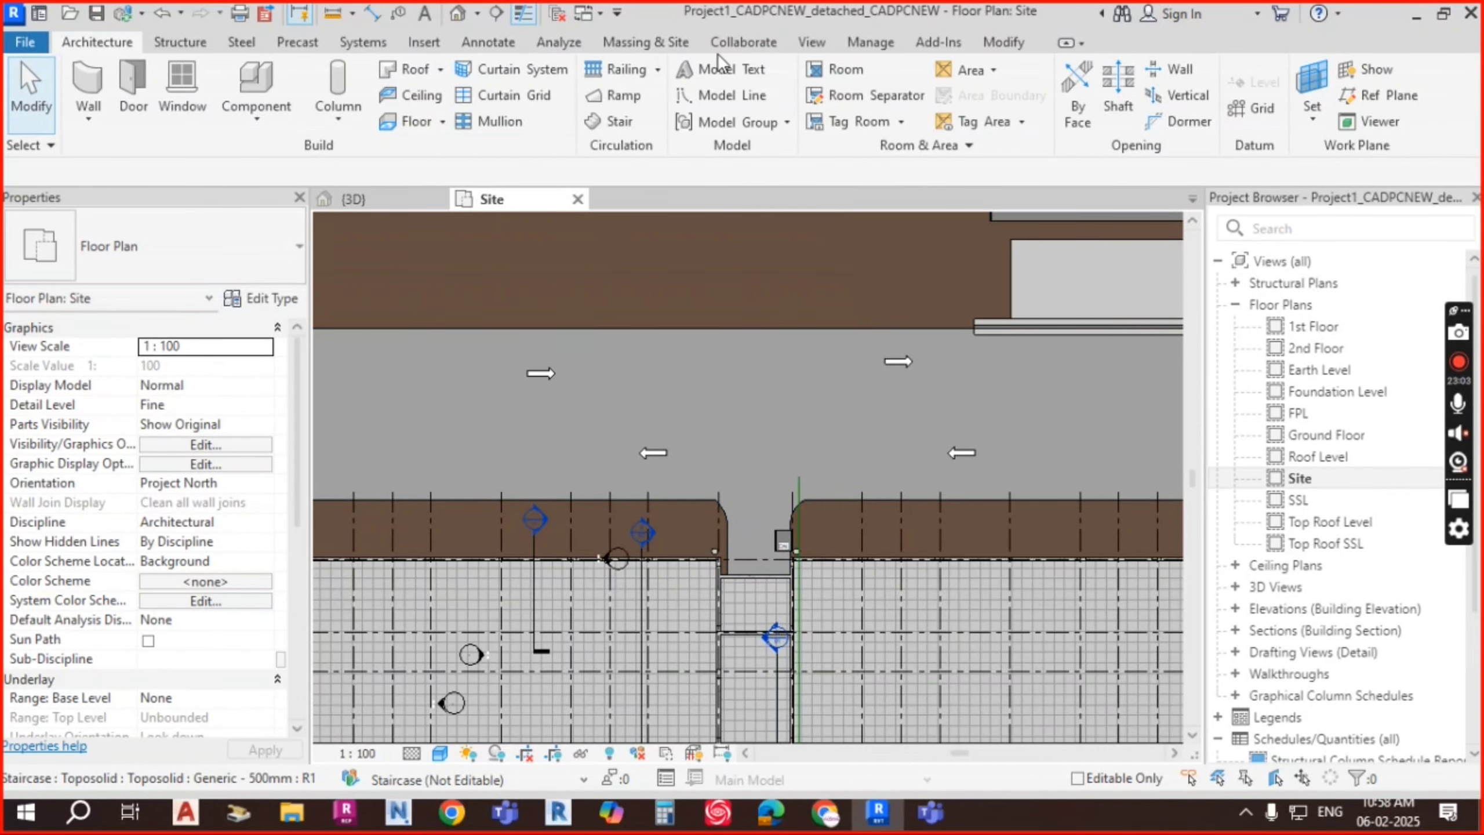
Step: Select the toposolid on the Massing & Site tab and start a Sub-Divide sketch on it
{"action": "left_click", "coordinate": [661, 47]}
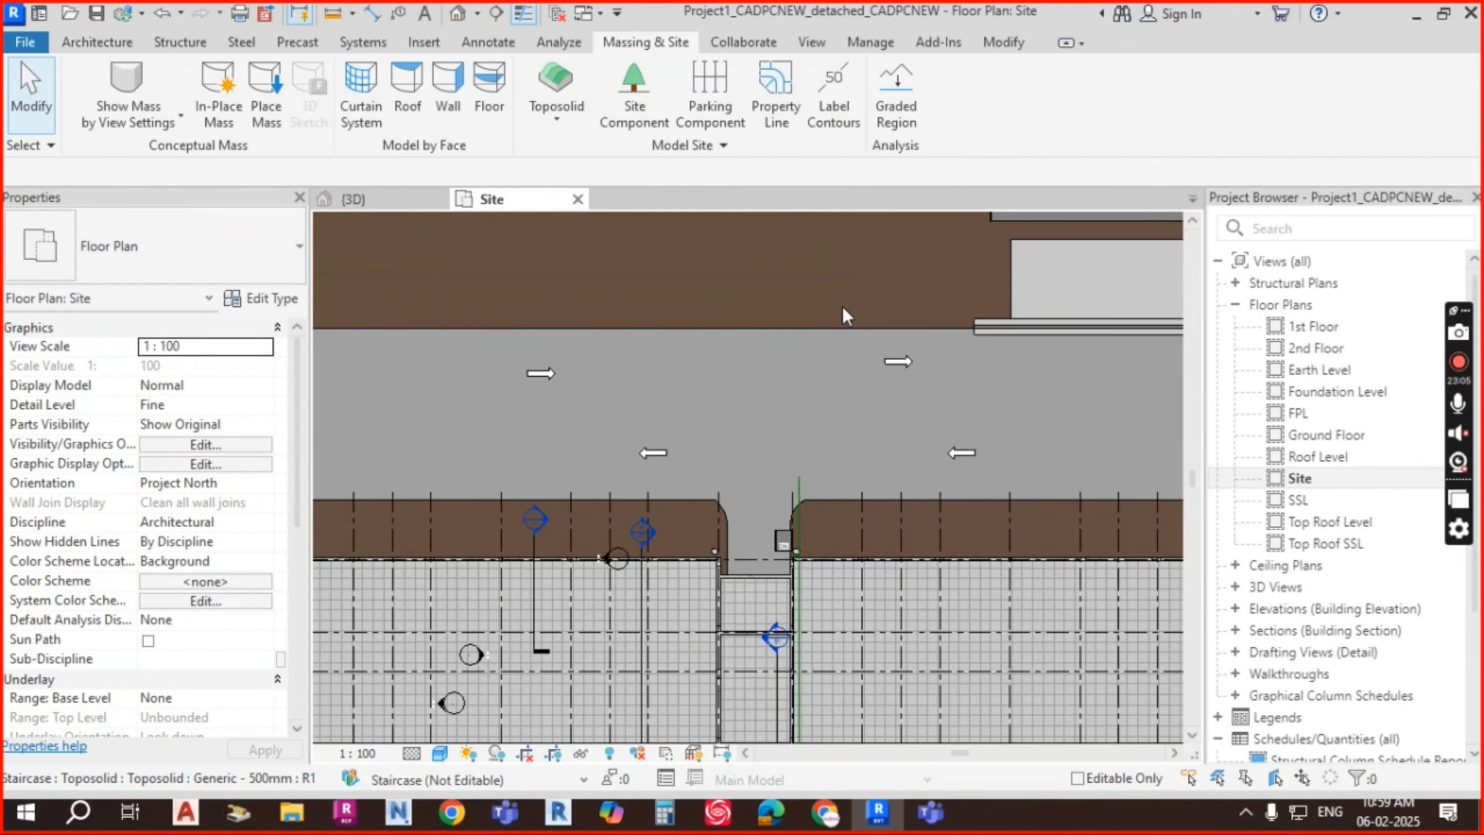
{"action": "scroll", "coordinate": [839, 306], "scroll_direction": "down", "scroll_amount": 5}
{"action": "left_click", "coordinate": [832, 292]}
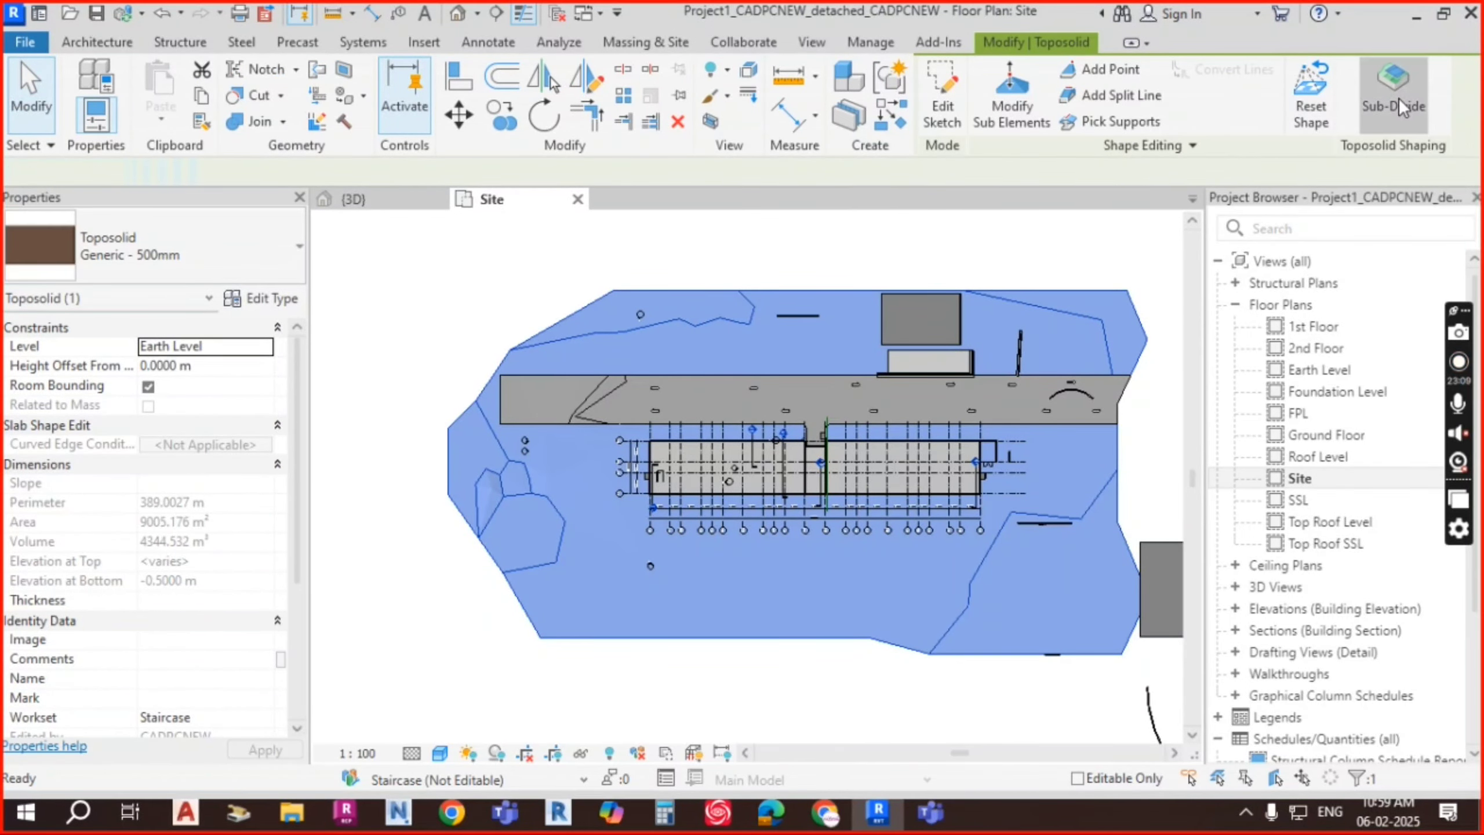
{"action": "left_click", "coordinate": [1399, 97]}
{"action": "scroll", "coordinate": [754, 392], "scroll_direction": "up", "scroll_amount": 4}
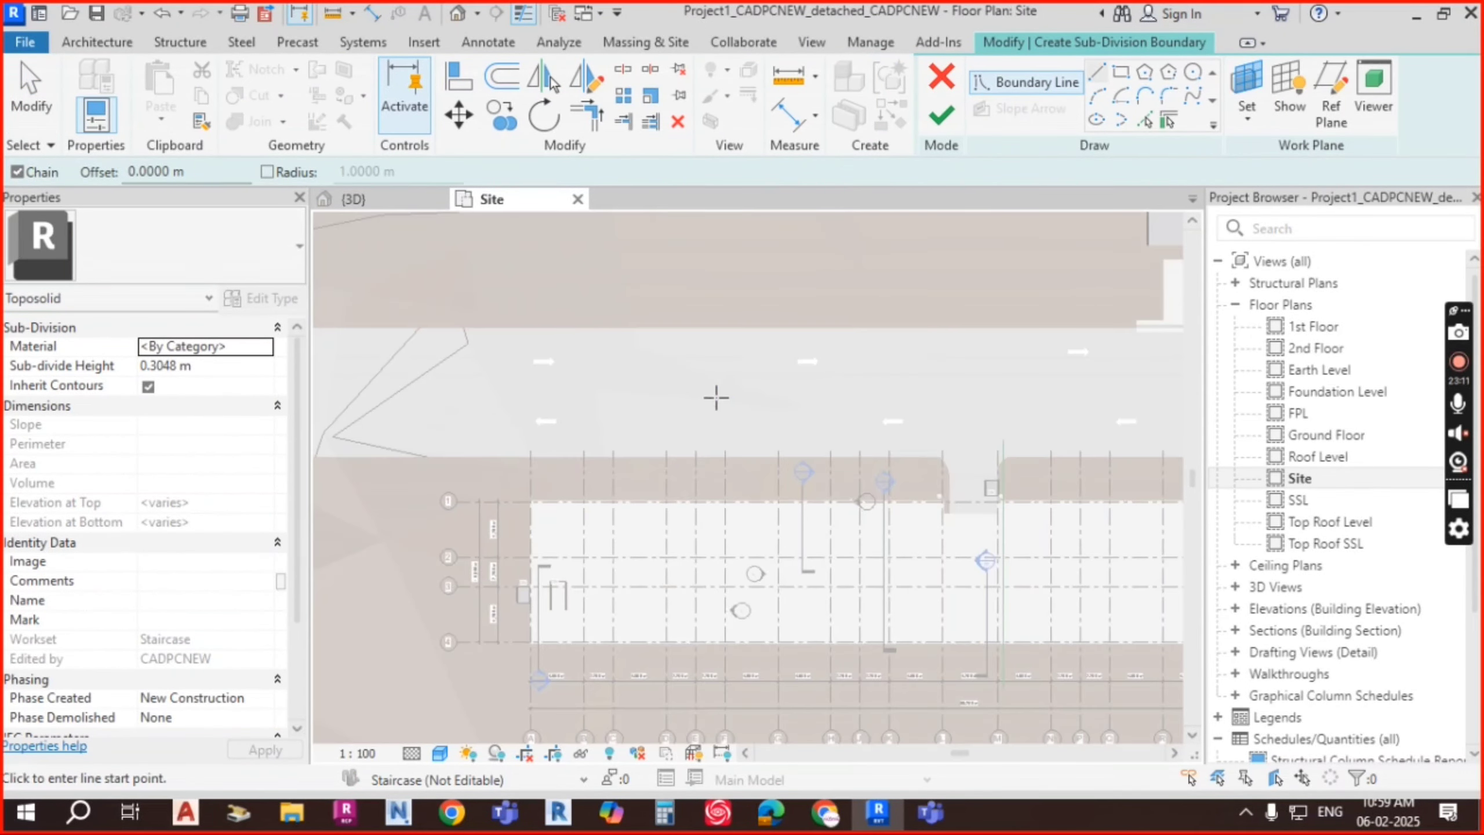
Step: Draw a 6.7 m by 0.5 m stripe rectangle at the road's left end
{"action": "left_click", "coordinate": [1121, 72]}
{"action": "scroll", "coordinate": [457, 392], "scroll_direction": "up", "scroll_amount": 2}
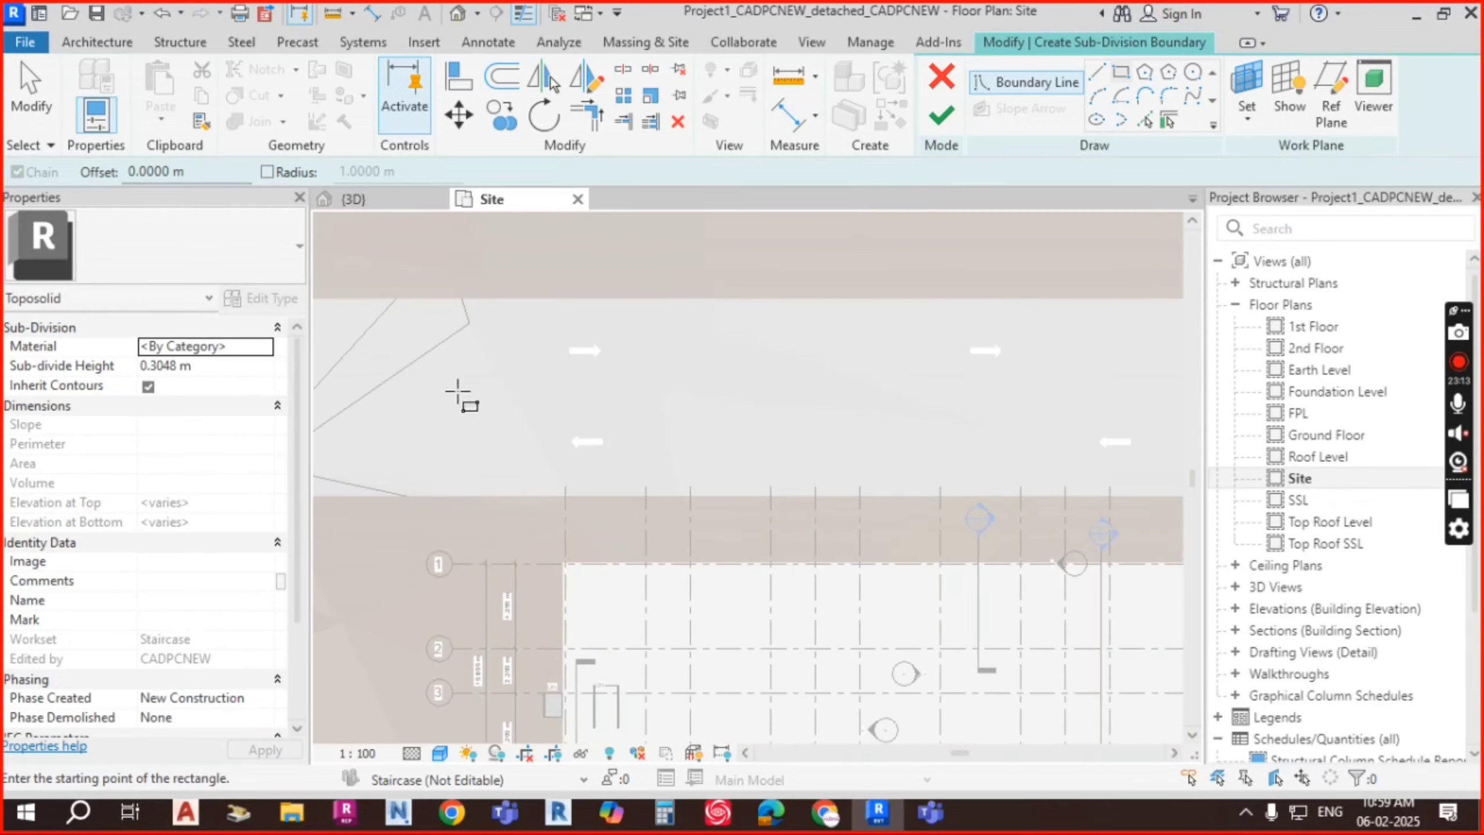
{"action": "middle_click_drag", "start_coordinate": [457, 391], "coordinate": [851, 391]}
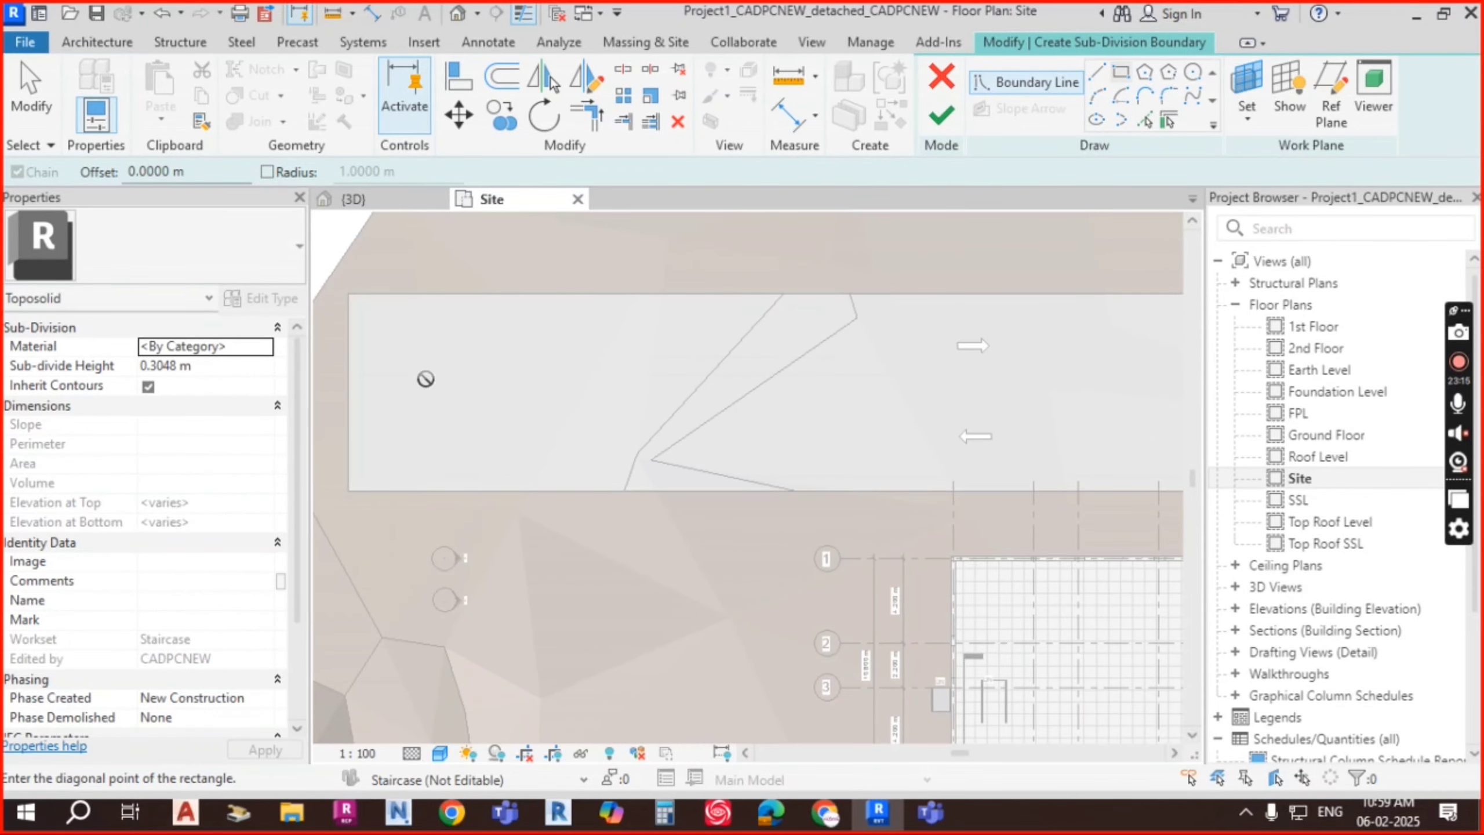
{"action": "scroll", "coordinate": [470, 380], "scroll_direction": "up", "scroll_amount": 2}
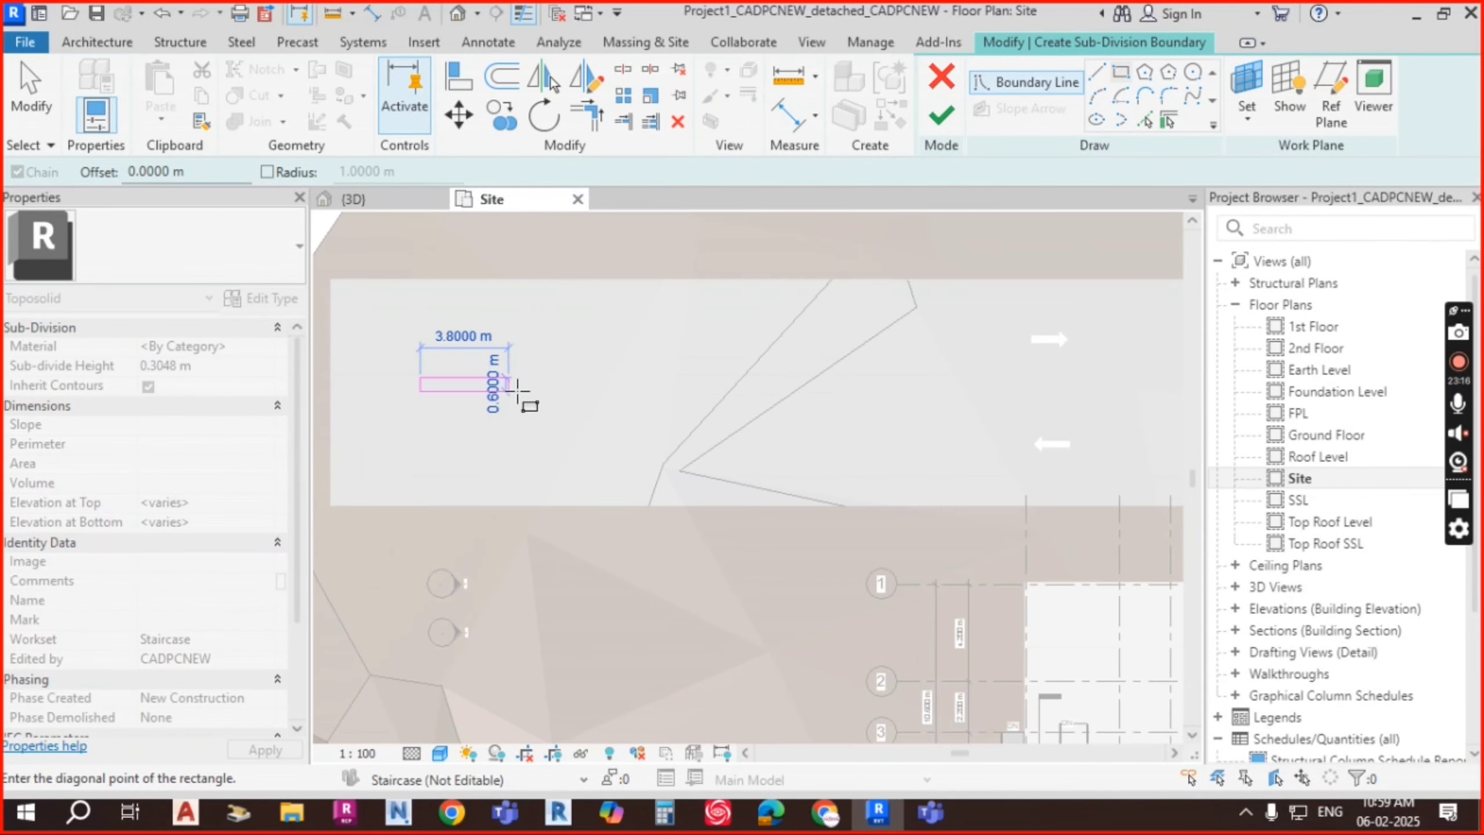
{"action": "left_click", "coordinate": [579, 386]}
{"action": "key", "text": "Escape"}
{"action": "key", "text": "Tab"}
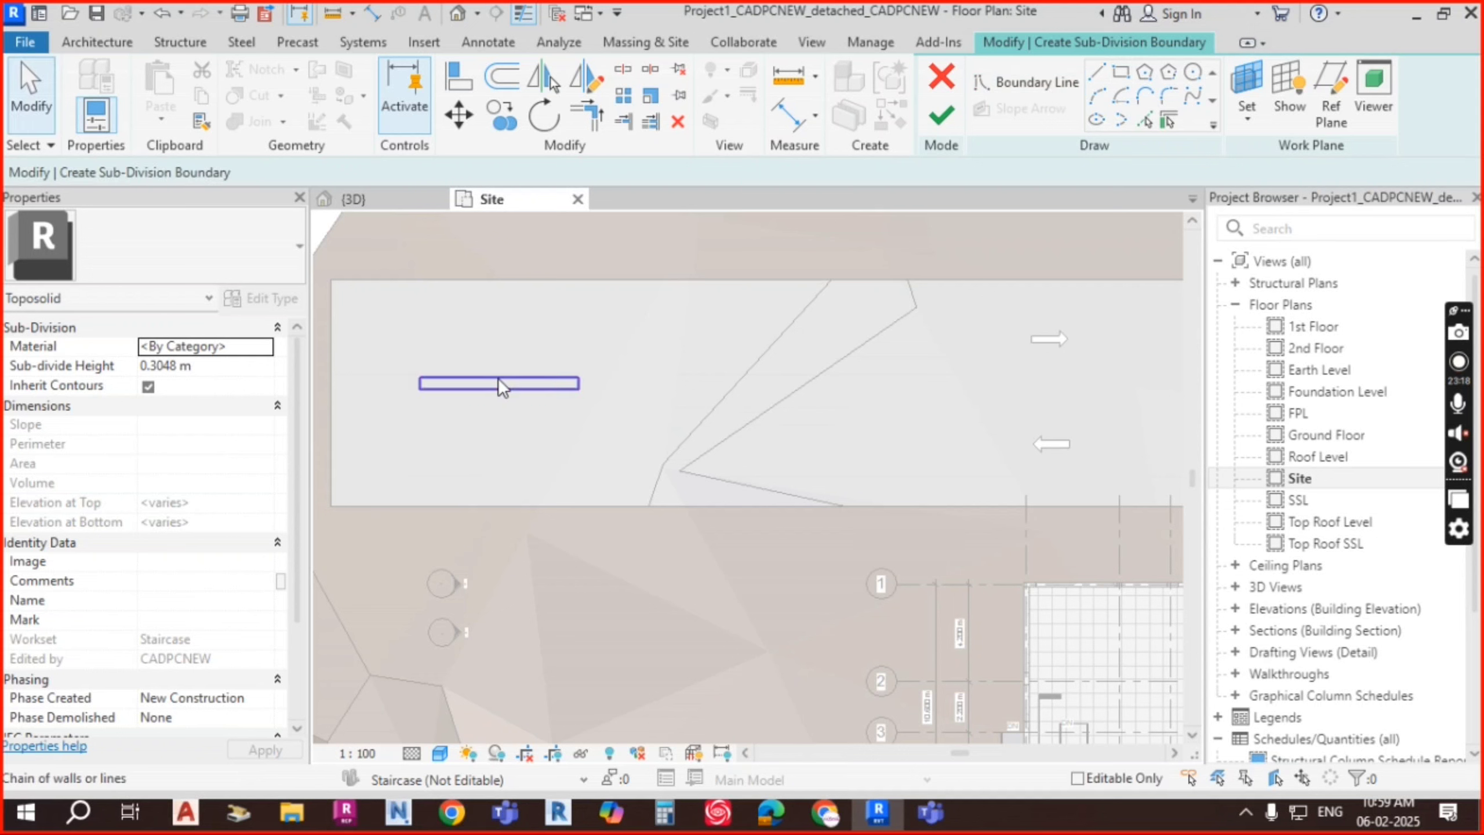
Step: Copy the stripe rectangle repeatedly with CO along the road's centreline to its right end
{"action": "left_click", "coordinate": [499, 383]}
{"action": "key", "text": "c"}
{"action": "key", "text": "o"}
{"action": "left_click", "coordinate": [578, 378]}
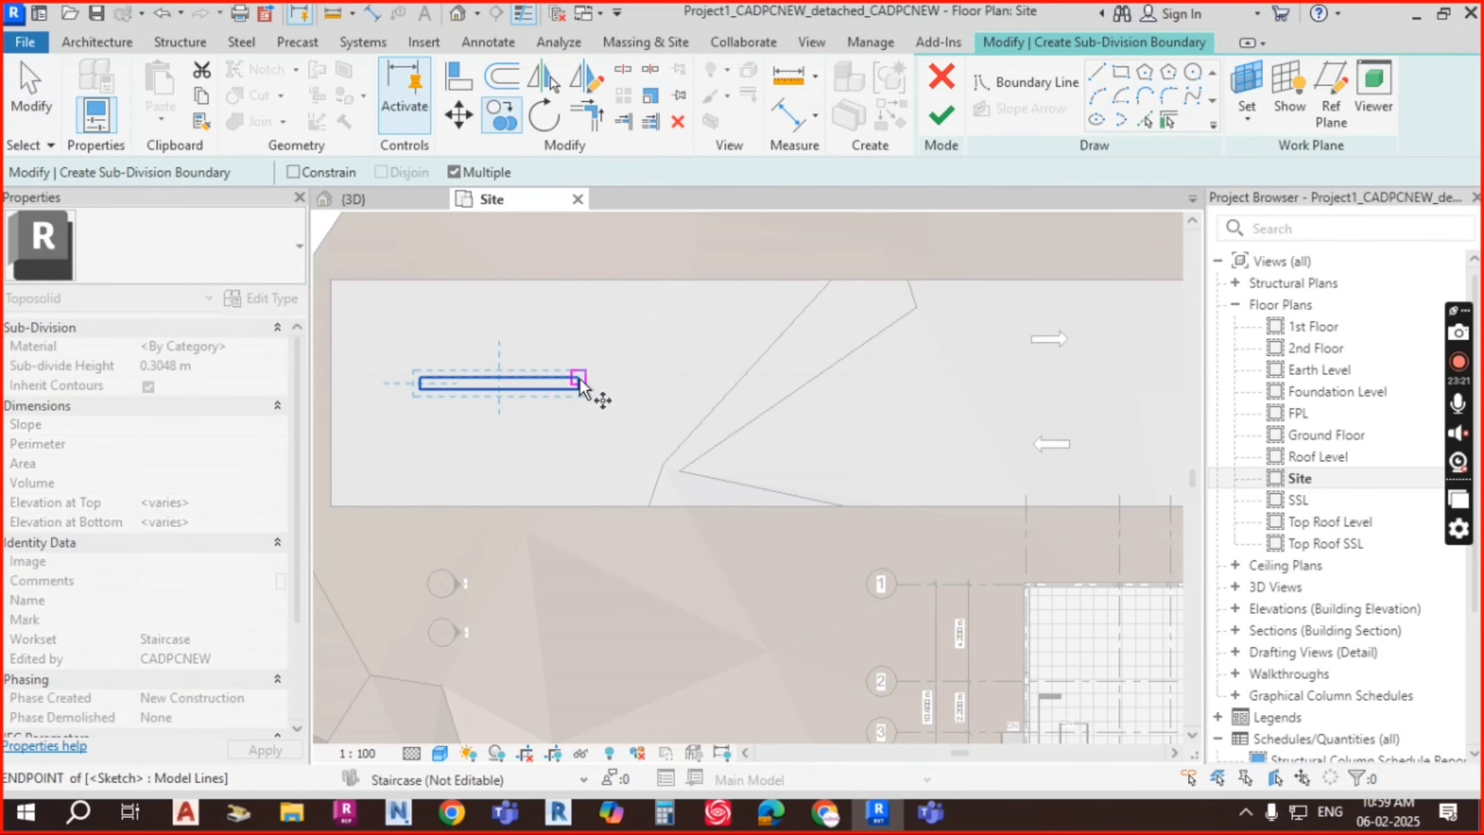
{"action": "left_click", "coordinate": [867, 377]}
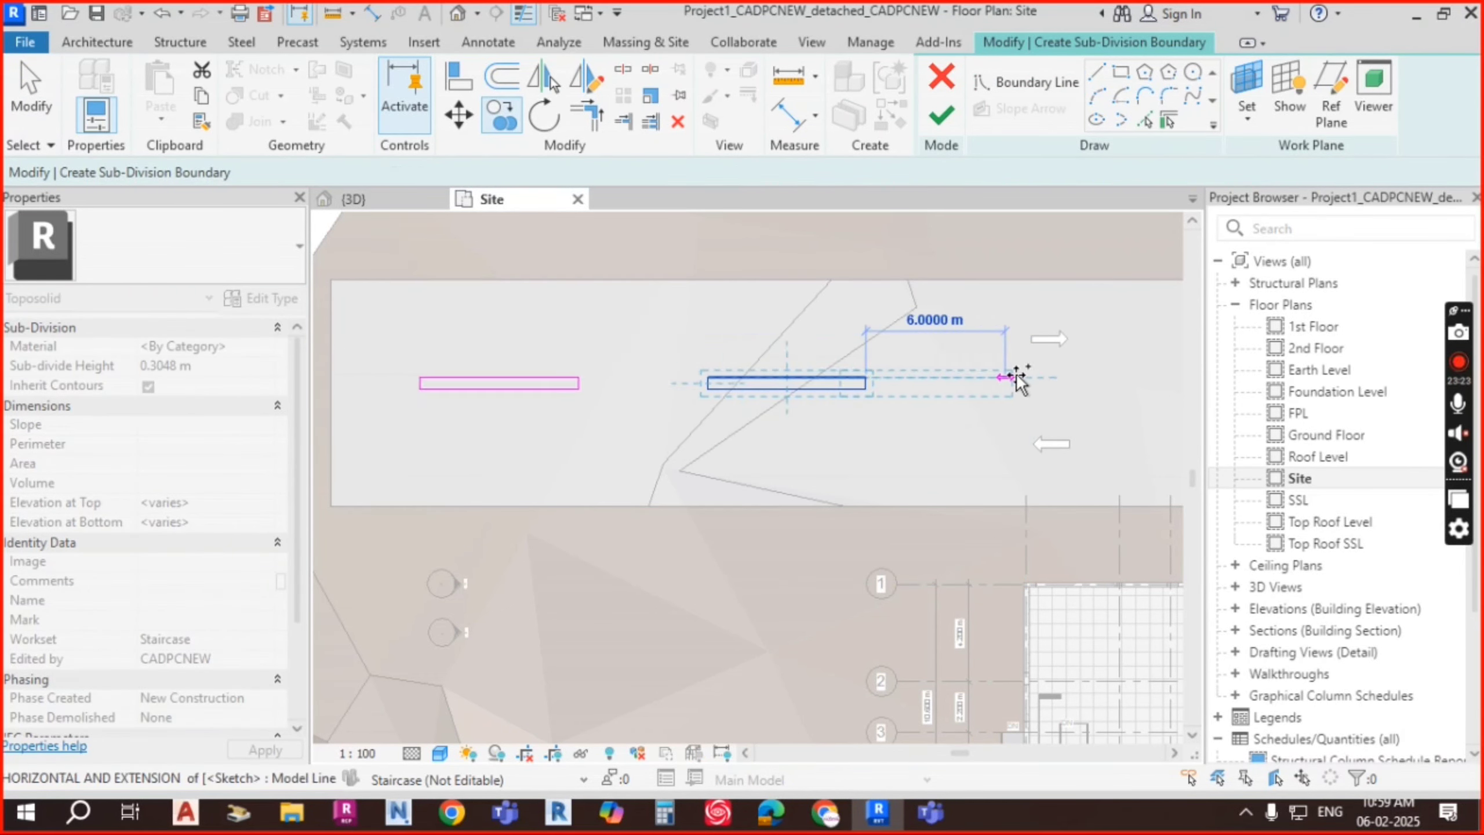
{"action": "left_click", "coordinate": [1079, 378]}
{"action": "middle_click_drag", "start_coordinate": [1083, 381], "coordinate": [743, 403]}
{"action": "left_click", "coordinate": [939, 390]}
{"action": "middle_click_drag", "start_coordinate": [840, 397], "coordinate": [542, 390]}
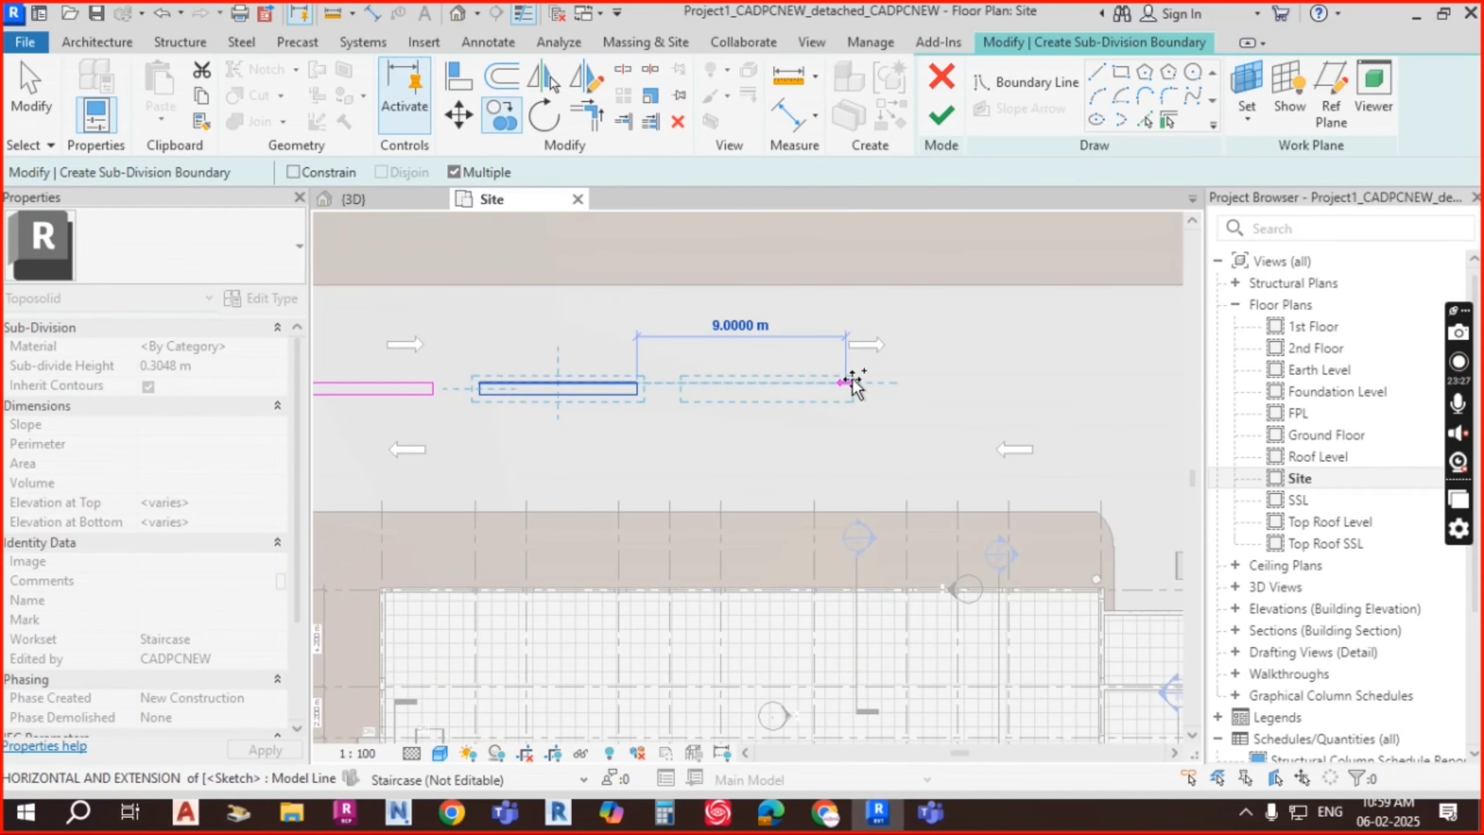
{"action": "left_click", "coordinate": [864, 378]}
{"action": "middle_click_drag", "start_coordinate": [864, 379], "coordinate": [633, 383]}
{"action": "left_click", "coordinate": [845, 376]}
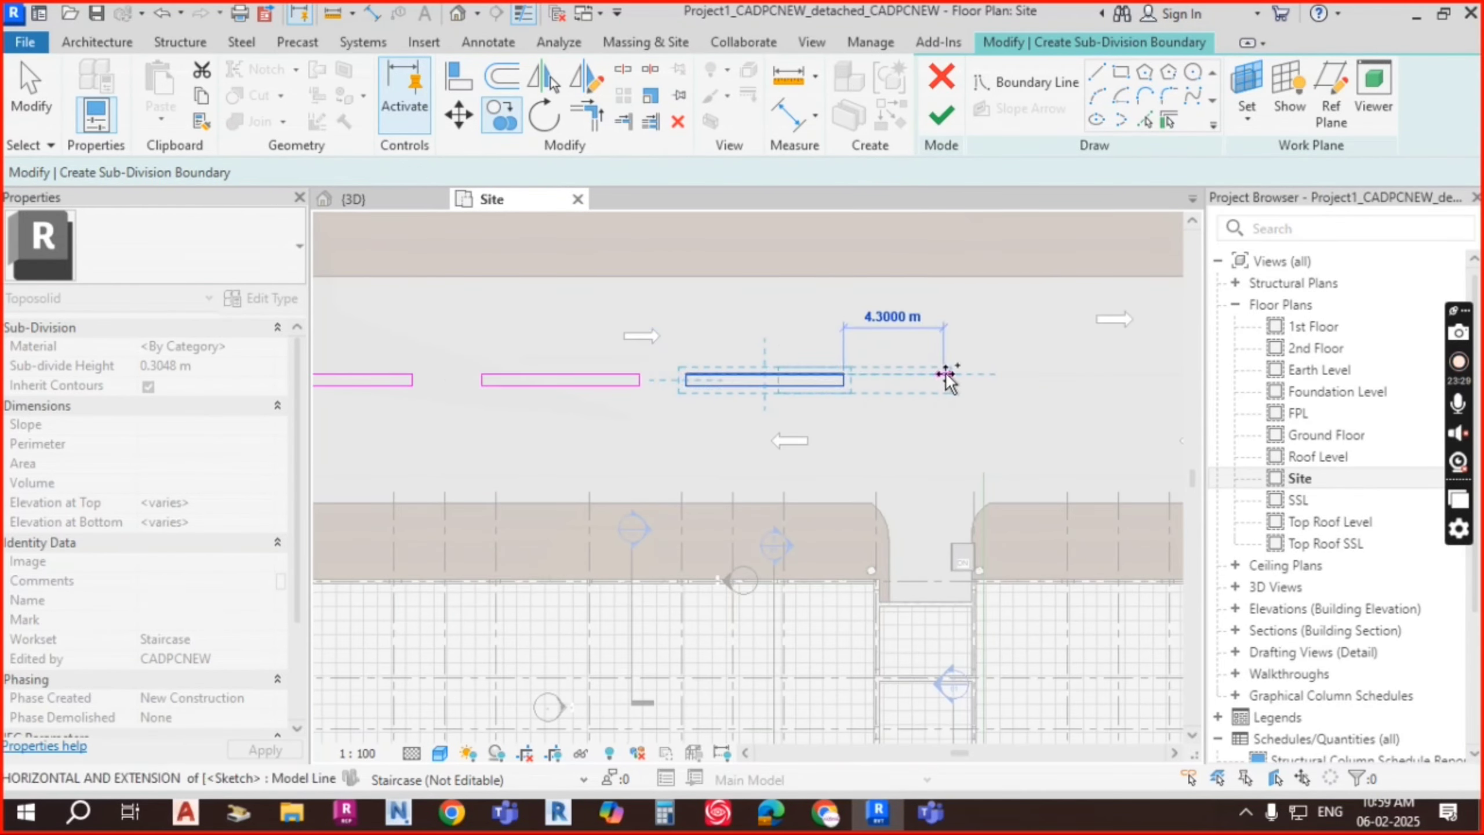
{"action": "middle_click_drag", "start_coordinate": [947, 374], "coordinate": [712, 377]}
{"action": "left_click", "coordinate": [821, 371]}
{"action": "middle_click_drag", "start_coordinate": [851, 371], "coordinate": [601, 365]}
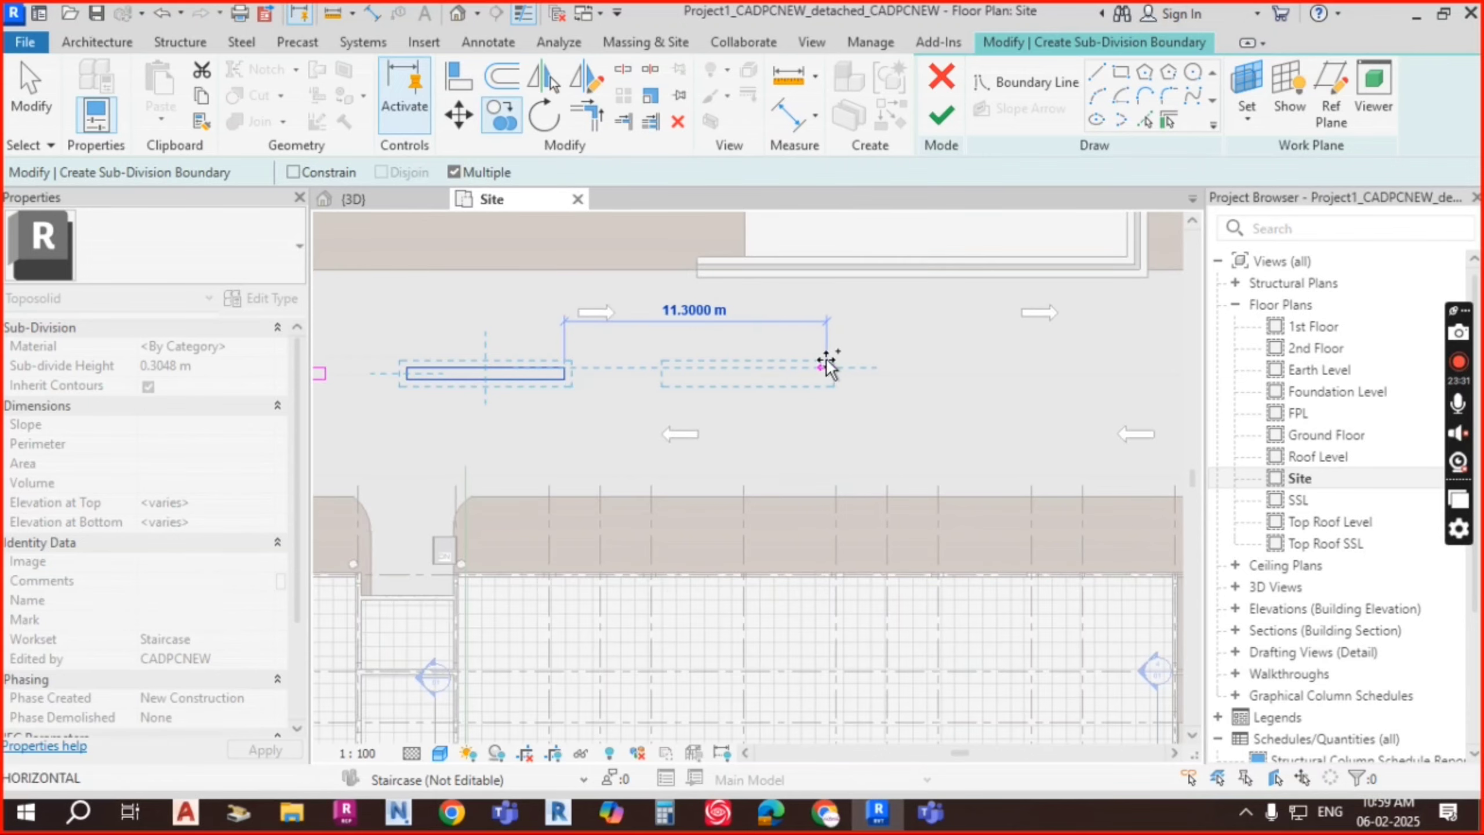
{"action": "left_click", "coordinate": [828, 365]}
{"action": "middle_click_drag", "start_coordinate": [929, 370], "coordinate": [798, 374]}
{"action": "middle_click_drag", "start_coordinate": [1000, 359], "coordinate": [702, 374]}
{"action": "left_click", "coordinate": [851, 359]}
{"action": "middle_click_drag", "start_coordinate": [864, 366], "coordinate": [782, 365]}
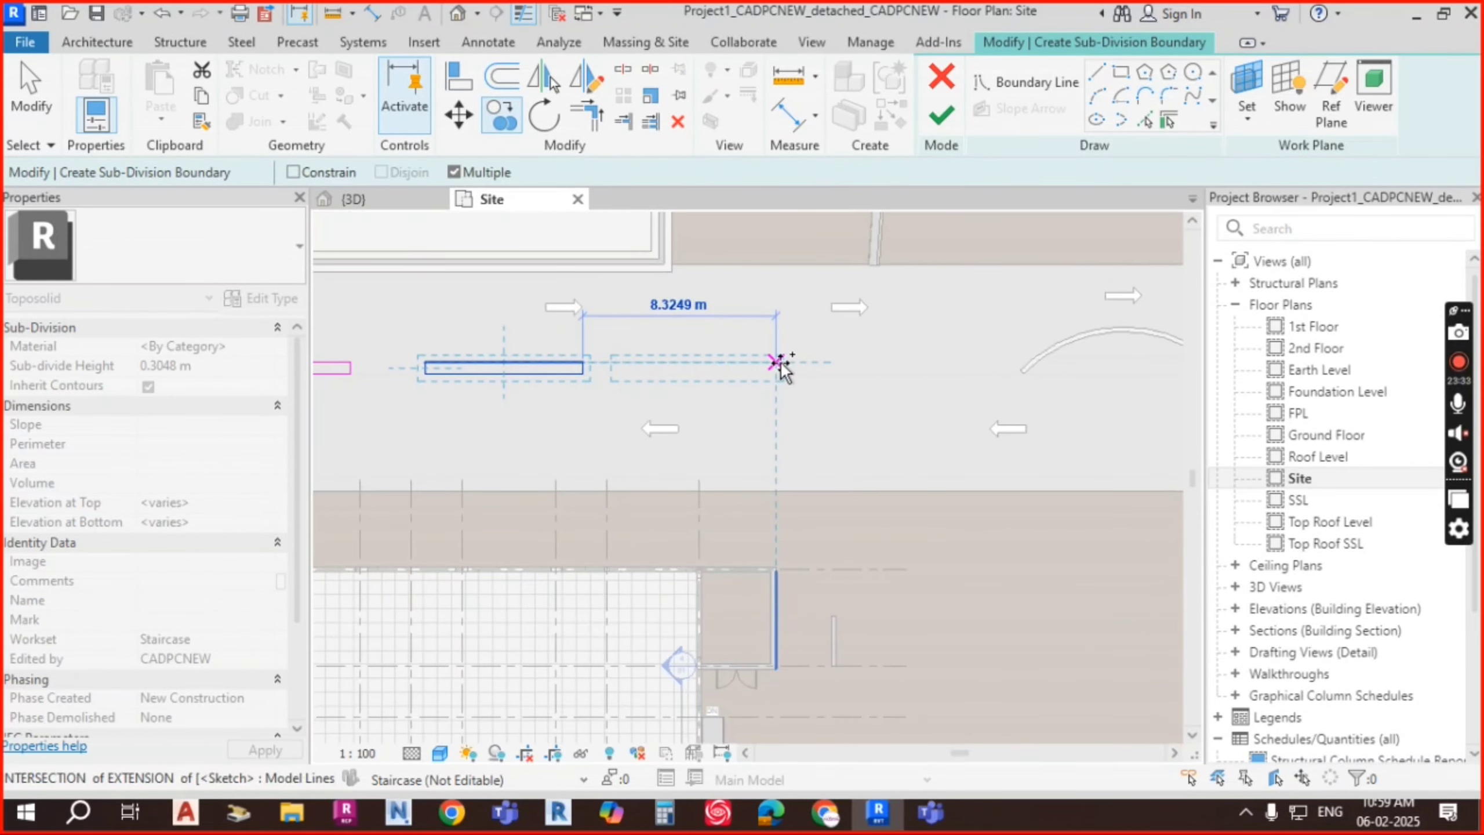
{"action": "left_click", "coordinate": [782, 363]}
{"action": "mouse_move", "coordinate": [882, 377]}
{"action": "middle_mouse_down"}
{"action": "mouse_move", "coordinate": [630, 372]}
{"action": "mouse_move", "coordinate": [911, 381]}
{"action": "mouse_move", "coordinate": [864, 380]}
{"action": "middle_mouse_up"}
{"action": "left_click", "coordinate": [809, 360]}
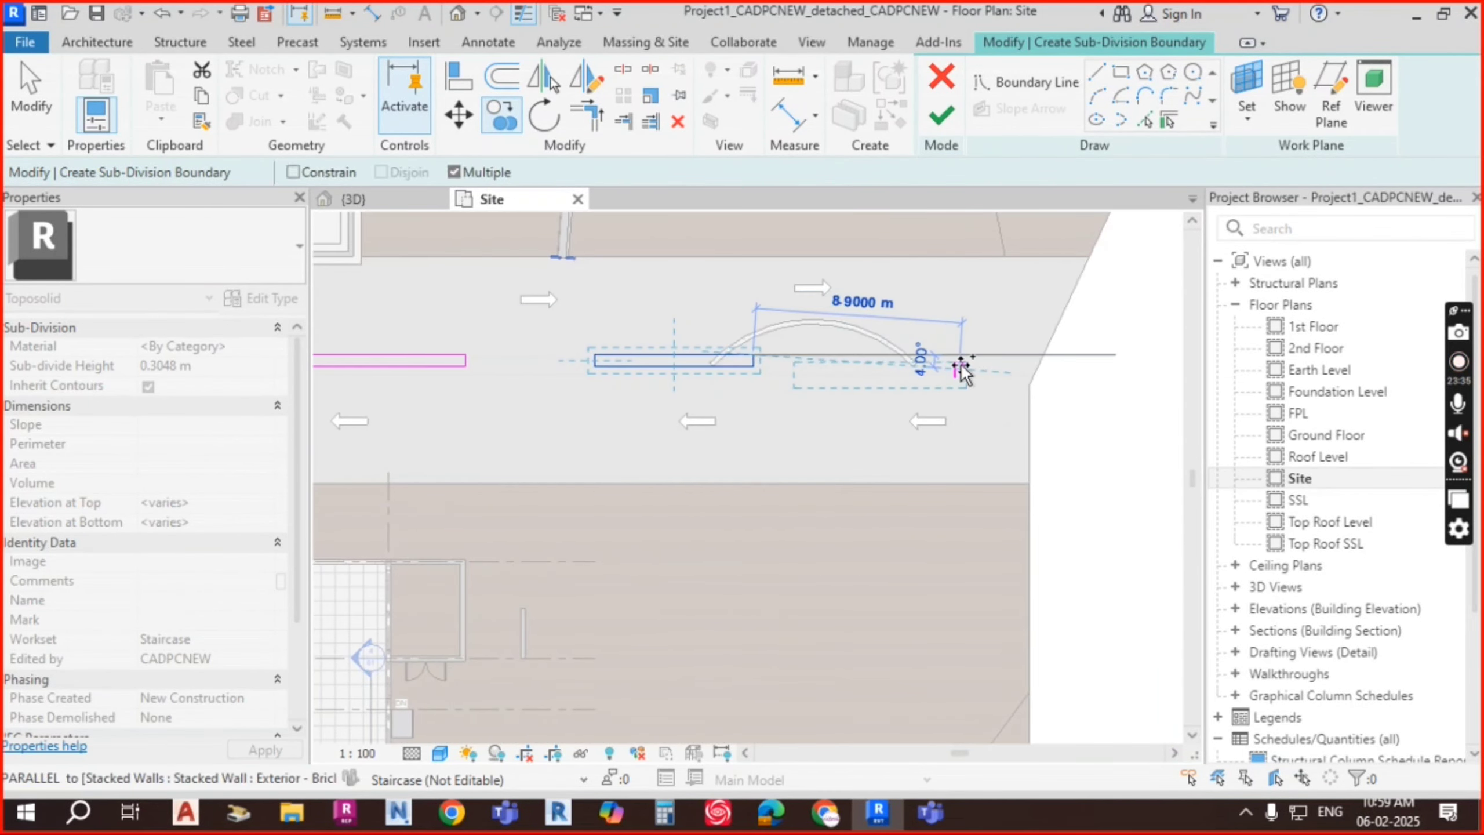
{"action": "left_click", "coordinate": [960, 371]}
{"action": "key", "text": "Escape"}
{"action": "key", "text": "Escape"}
Step: Nudge the last stripe rectangle into line with the others
{"action": "left_click", "coordinate": [910, 378]}
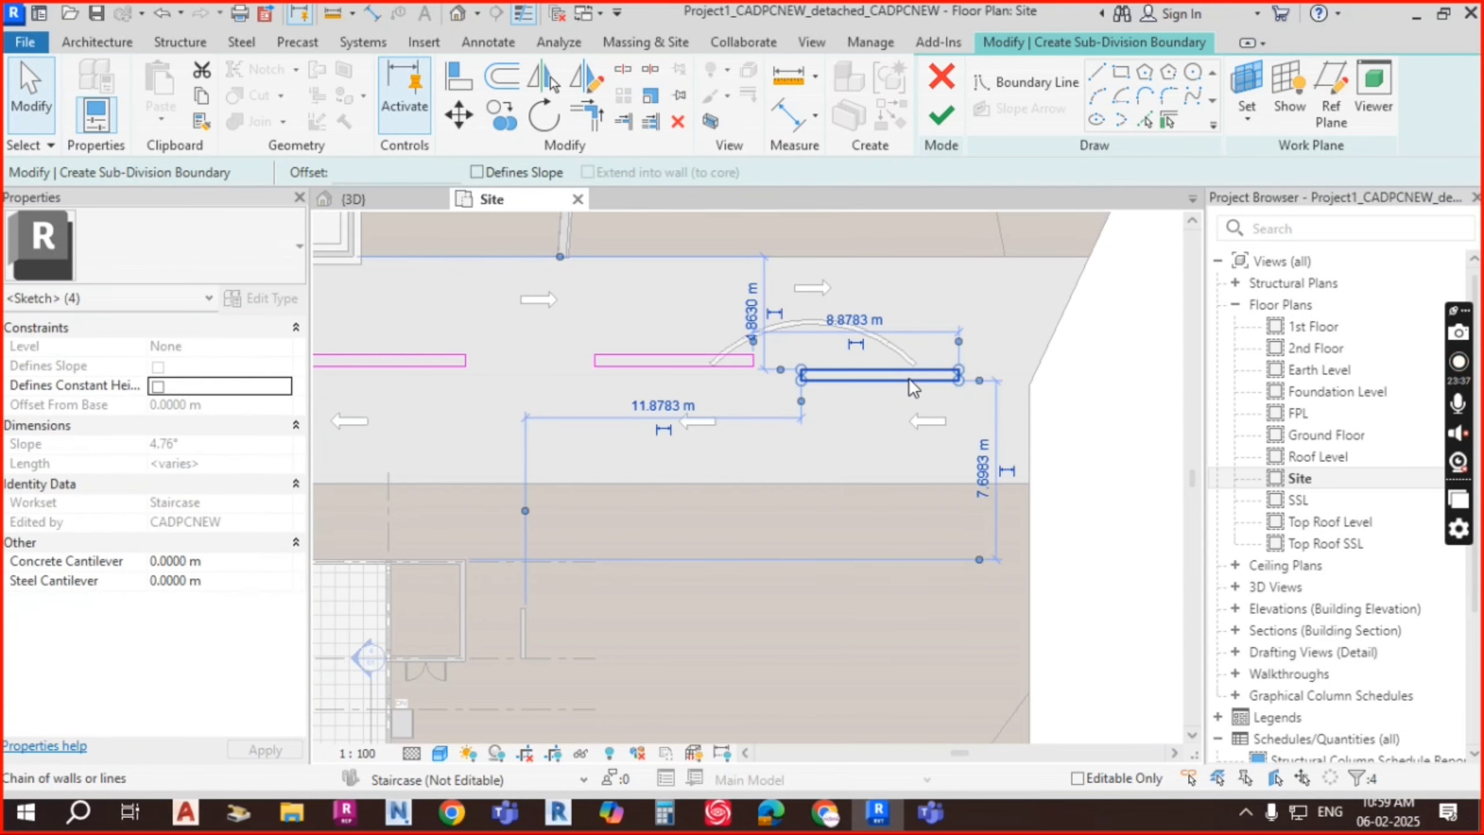
{"action": "key", "text": "Up"}
{"action": "key", "text": "Up"}
{"action": "key", "text": "Up"}
{"action": "key", "text": "Right"}
{"action": "key", "text": "Right"}
{"action": "key", "text": "Right"}
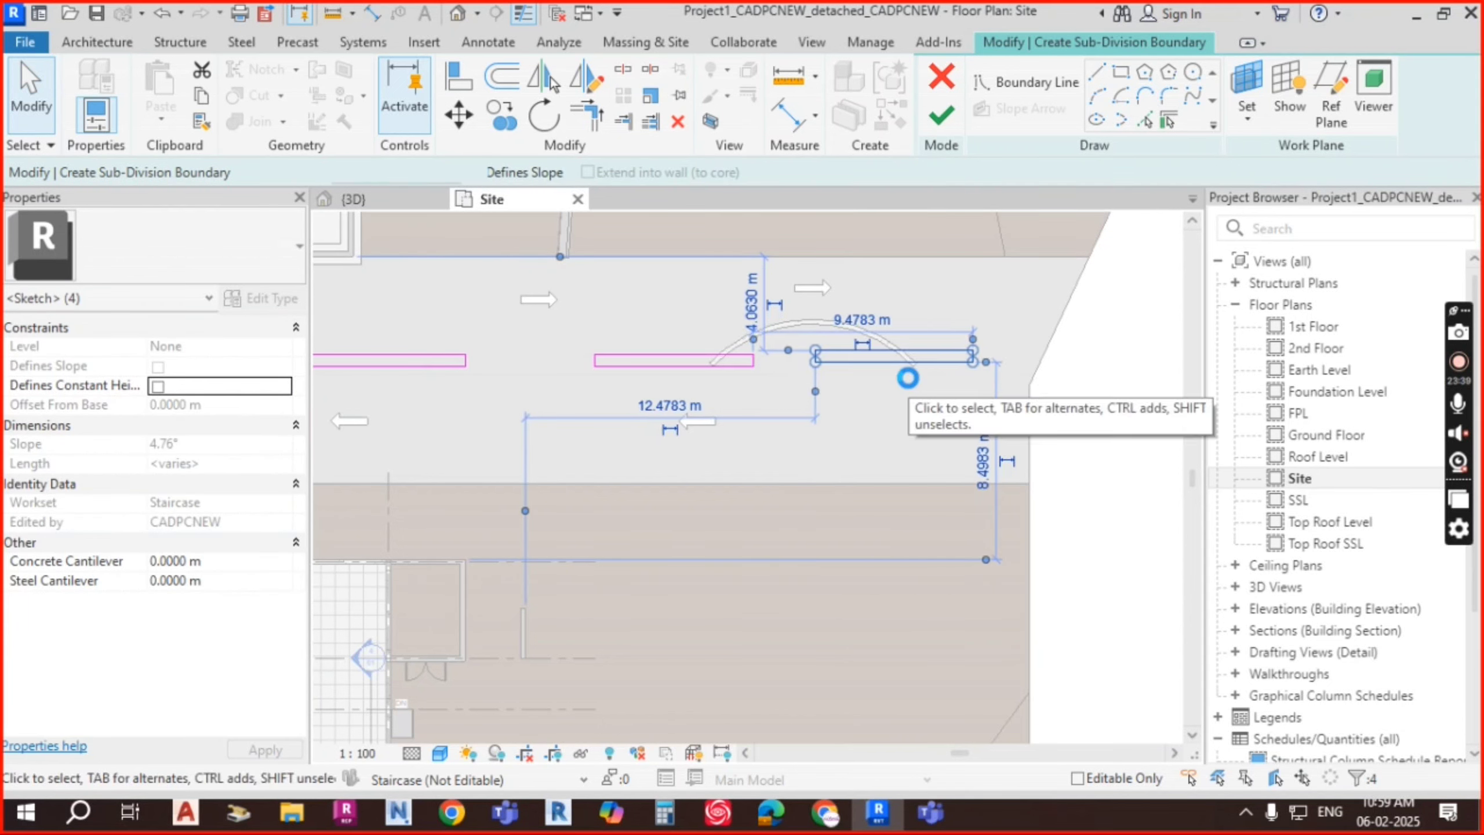
{"action": "key", "text": "Down"}
{"action": "key", "text": "Escape"}
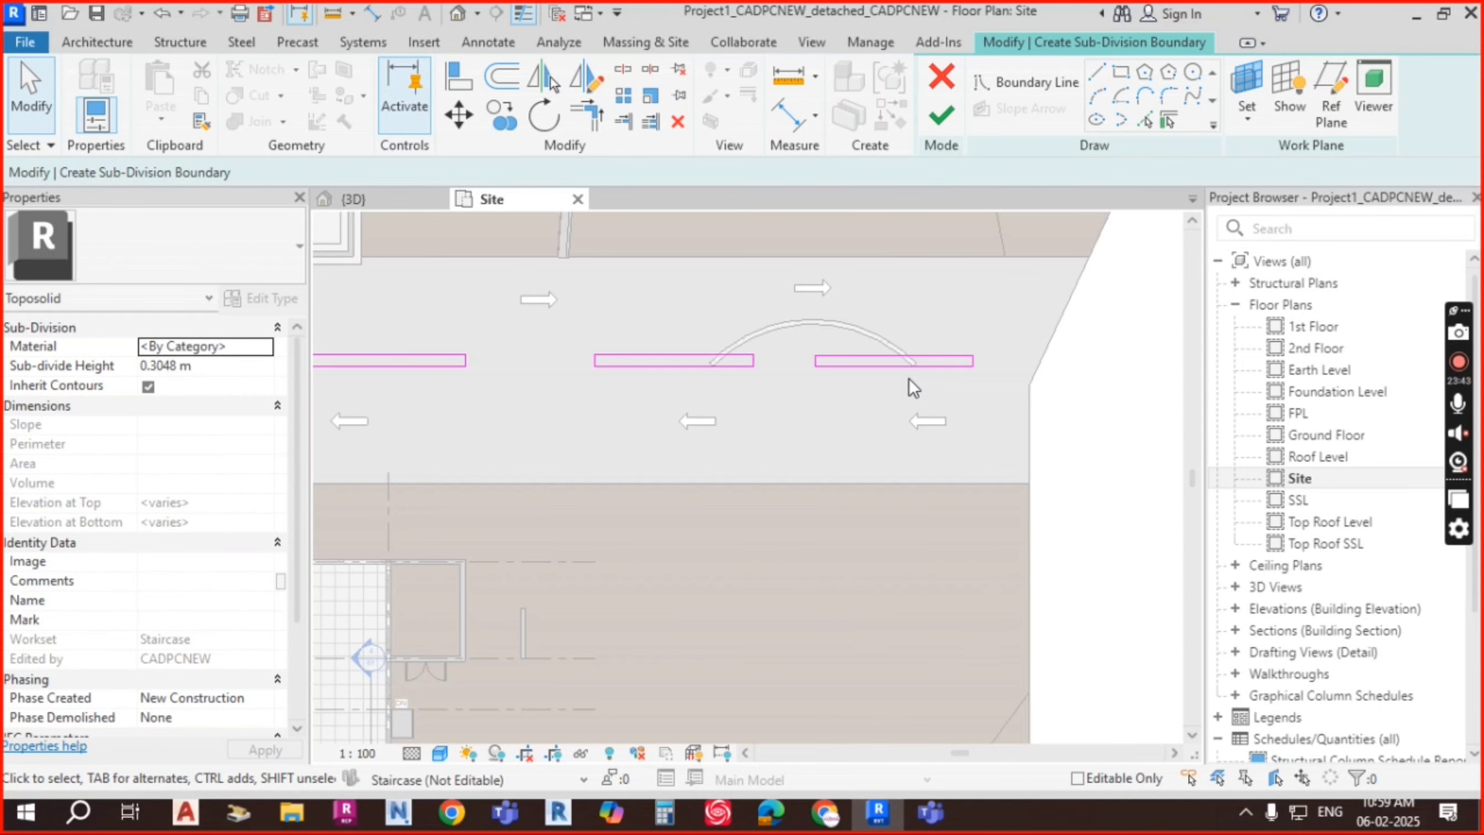
Step: Finish the lane-stripe sub-division sketch and pan to the stripes' left end
{"action": "left_click", "coordinate": [945, 118]}
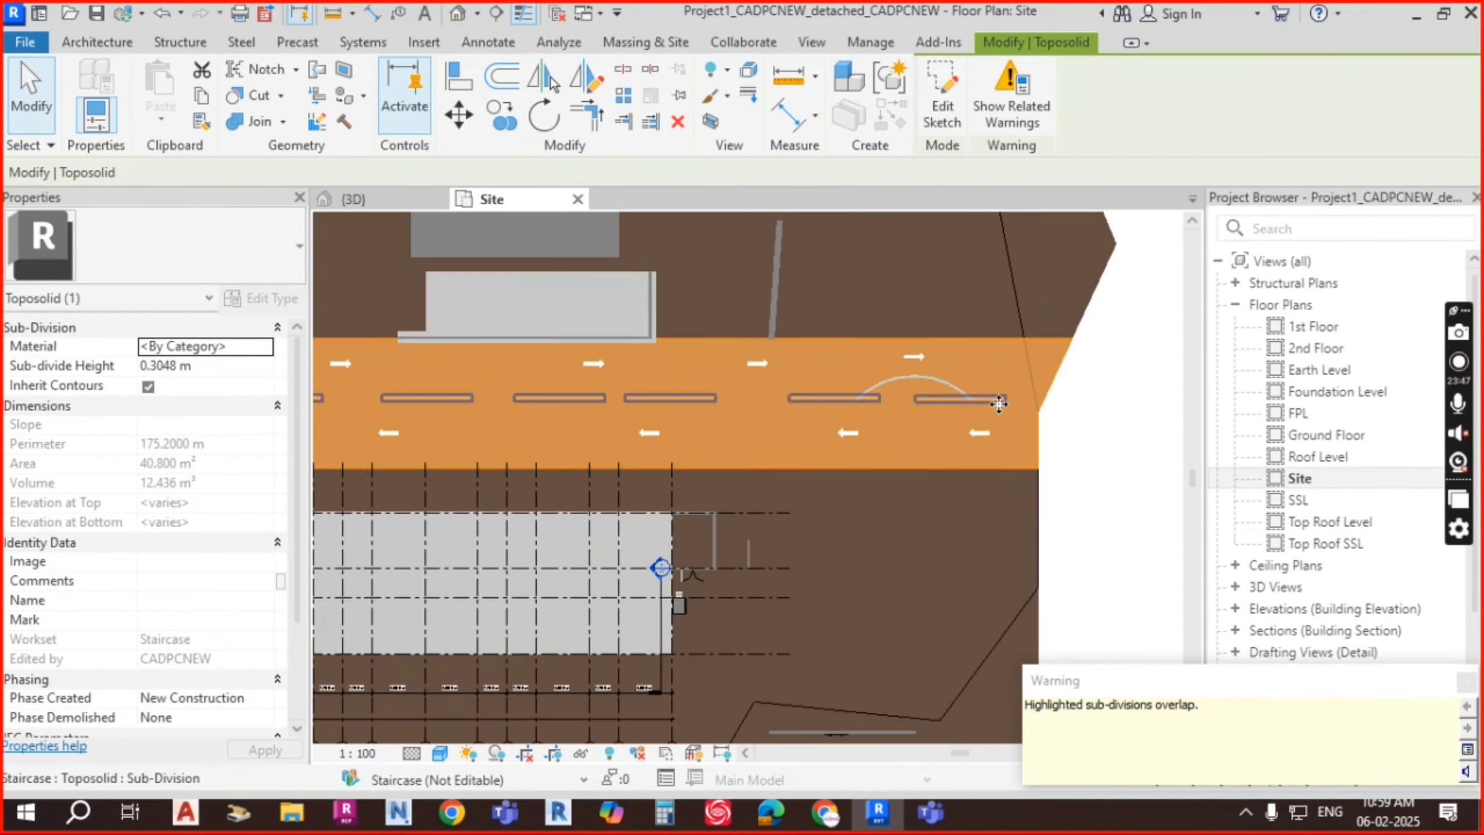
{"action": "key", "text": "Escape"}
{"action": "scroll", "coordinate": [544, 423], "scroll_direction": "up", "scroll_amount": 1}
{"action": "middle_click_drag", "start_coordinate": [543, 423], "coordinate": [1193, 447]}
{"action": "scroll", "coordinate": [744, 461], "scroll_direction": "down", "scroll_amount": 1}
{"action": "middle_click_drag", "start_coordinate": [744, 461], "coordinate": [1123, 443]}
{"action": "scroll", "coordinate": [545, 410], "scroll_direction": "up", "scroll_amount": 2}
{"action": "middle_click_drag", "start_coordinate": [536, 444], "coordinate": [790, 454]}
Step: Assign the Clad - White material to the lane-stripe sub-division
{"action": "left_click", "coordinate": [661, 418]}
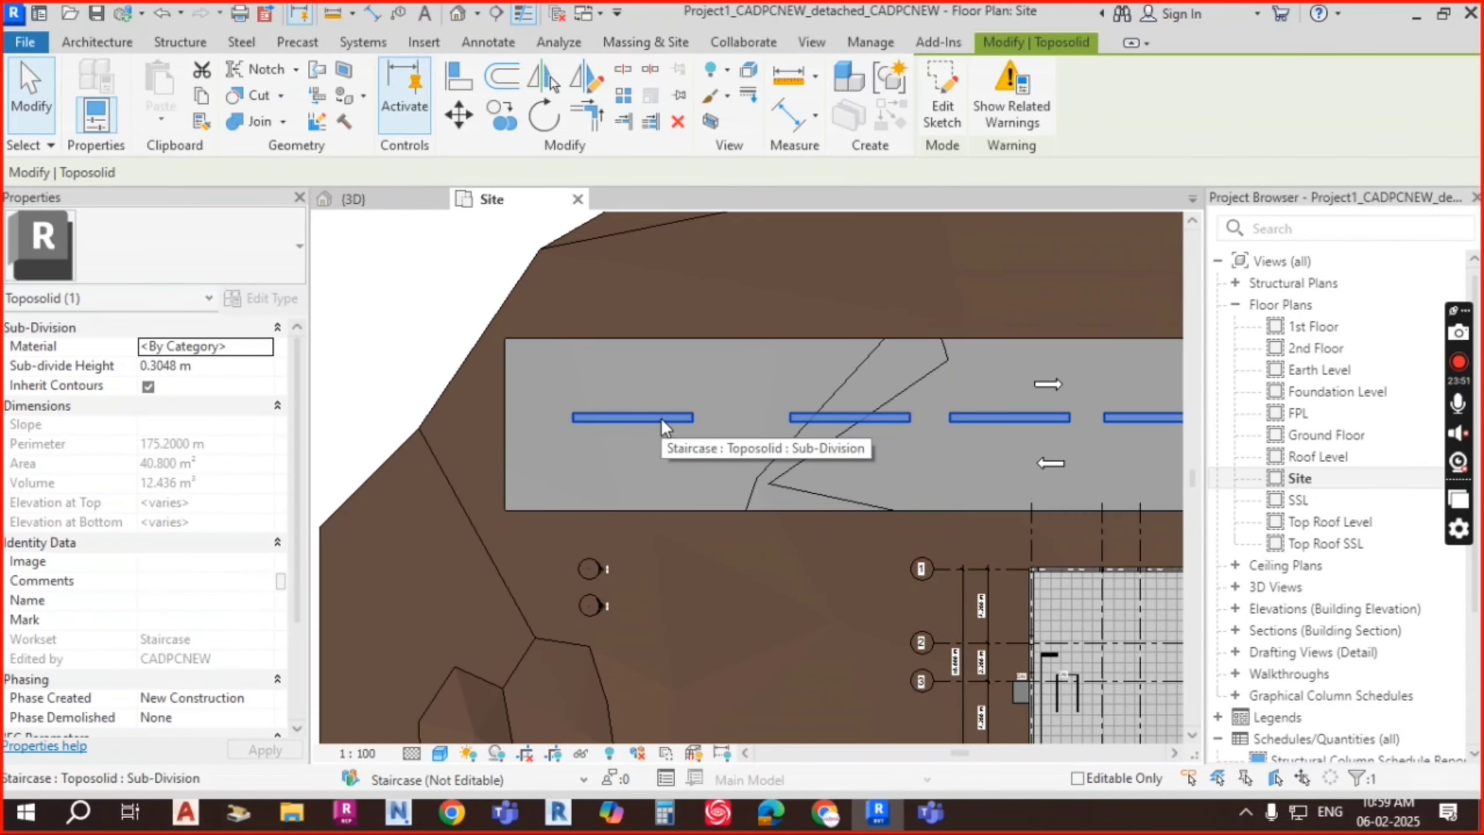
{"action": "left_click", "coordinate": [266, 347]}
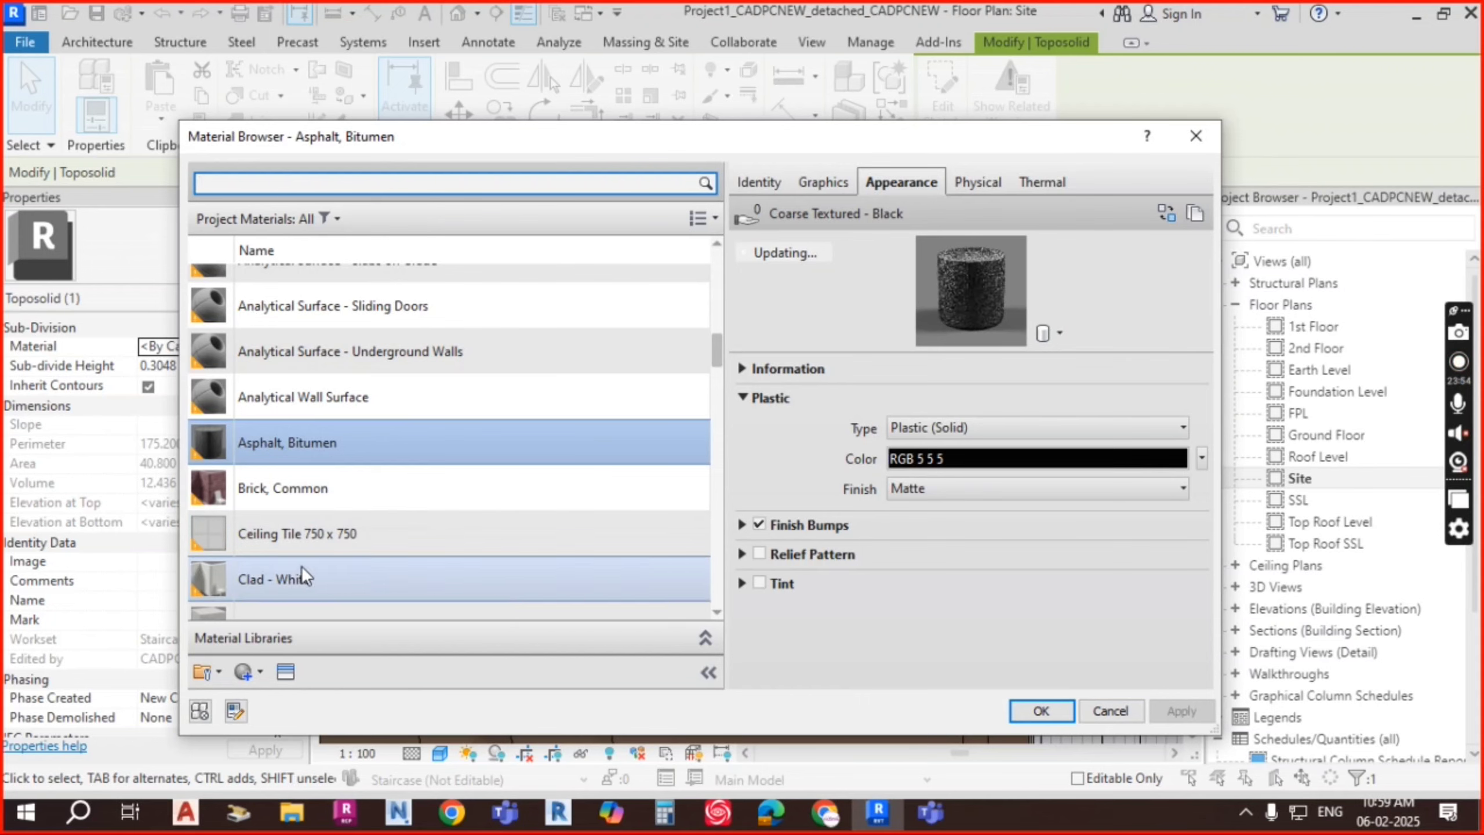
{"action": "left_click", "coordinate": [449, 595]}
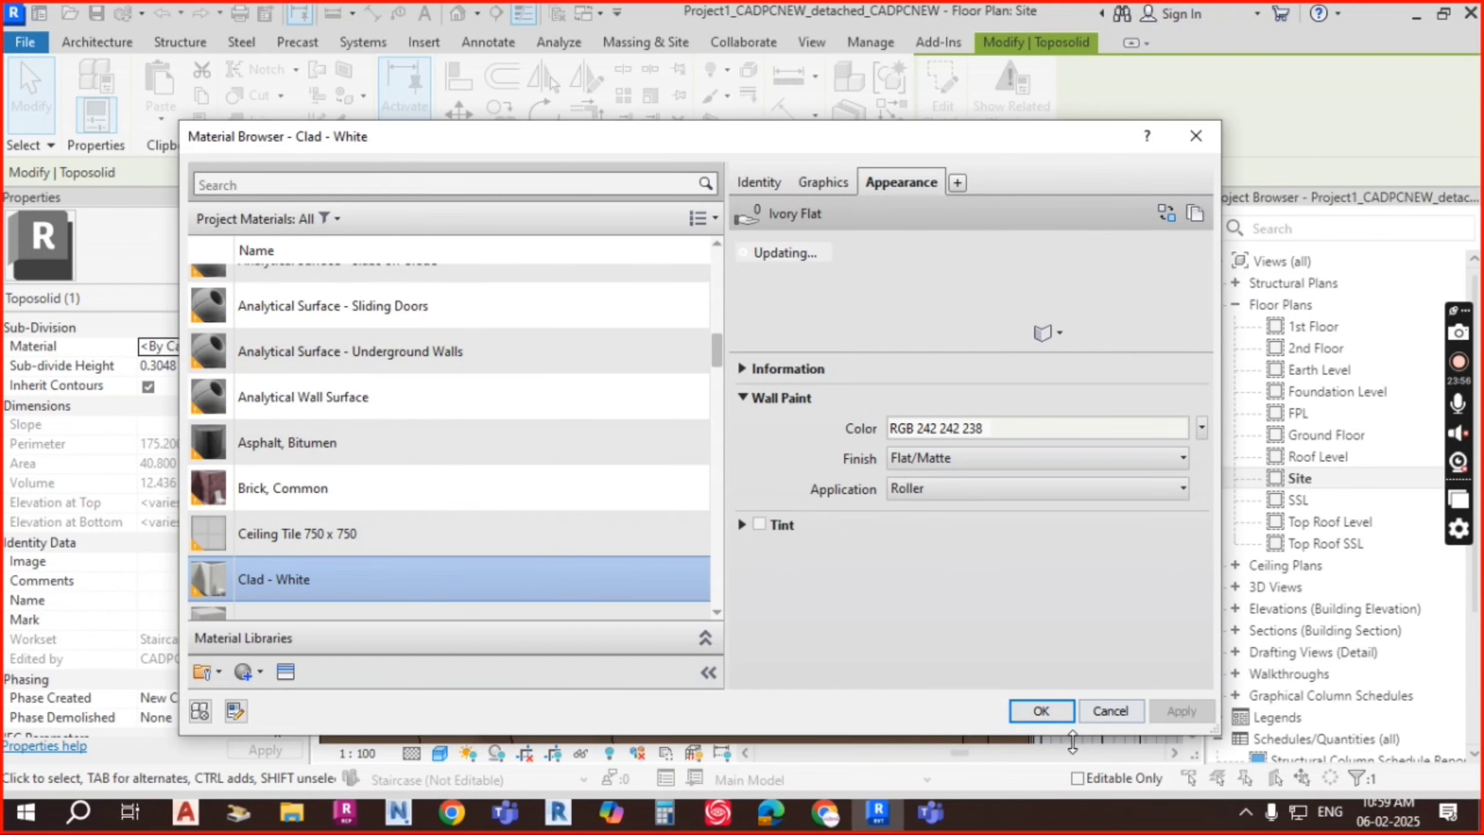
{"action": "left_click", "coordinate": [1053, 712]}
{"action": "key", "text": "Escape"}
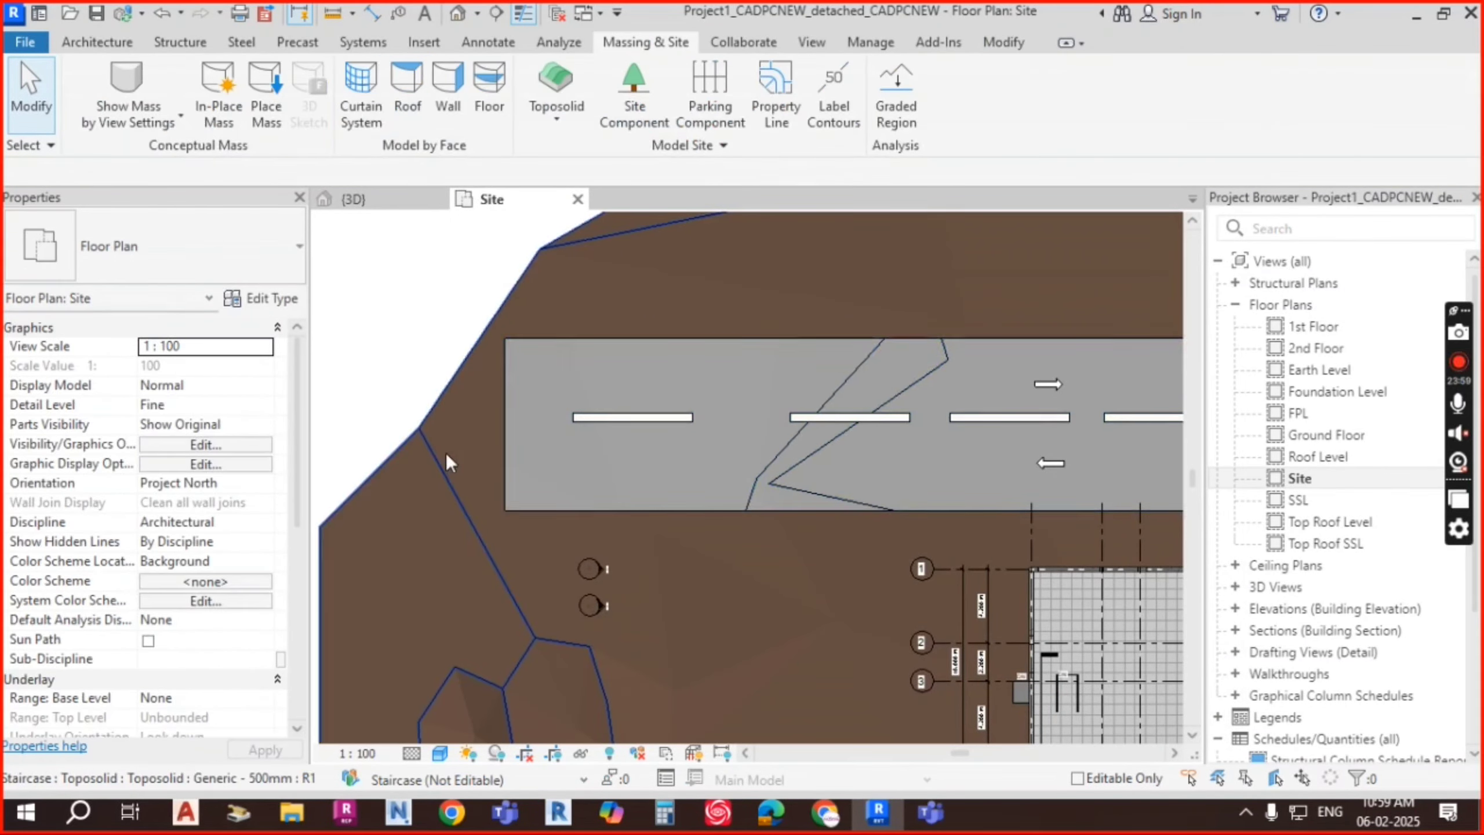
{"action": "scroll", "coordinate": [455, 453], "scroll_direction": "down", "scroll_amount": 2}
{"action": "middle_click_drag", "start_coordinate": [900, 502], "coordinate": [909, 508]}
{"action": "scroll", "coordinate": [963, 427], "scroll_direction": "up", "scroll_amount": 5}
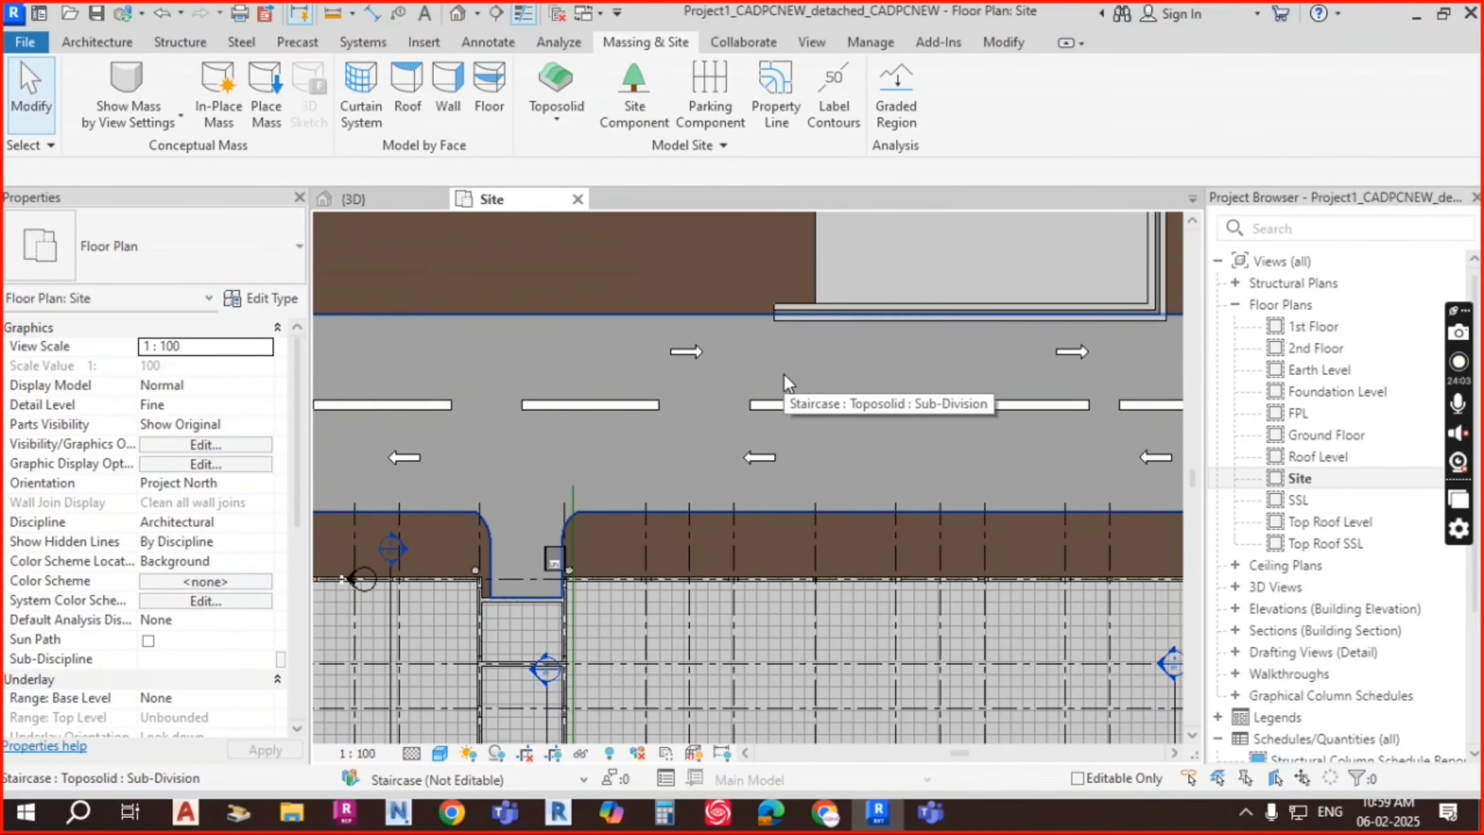
{"action": "scroll", "coordinate": [893, 400], "scroll_direction": "down", "scroll_amount": 2}
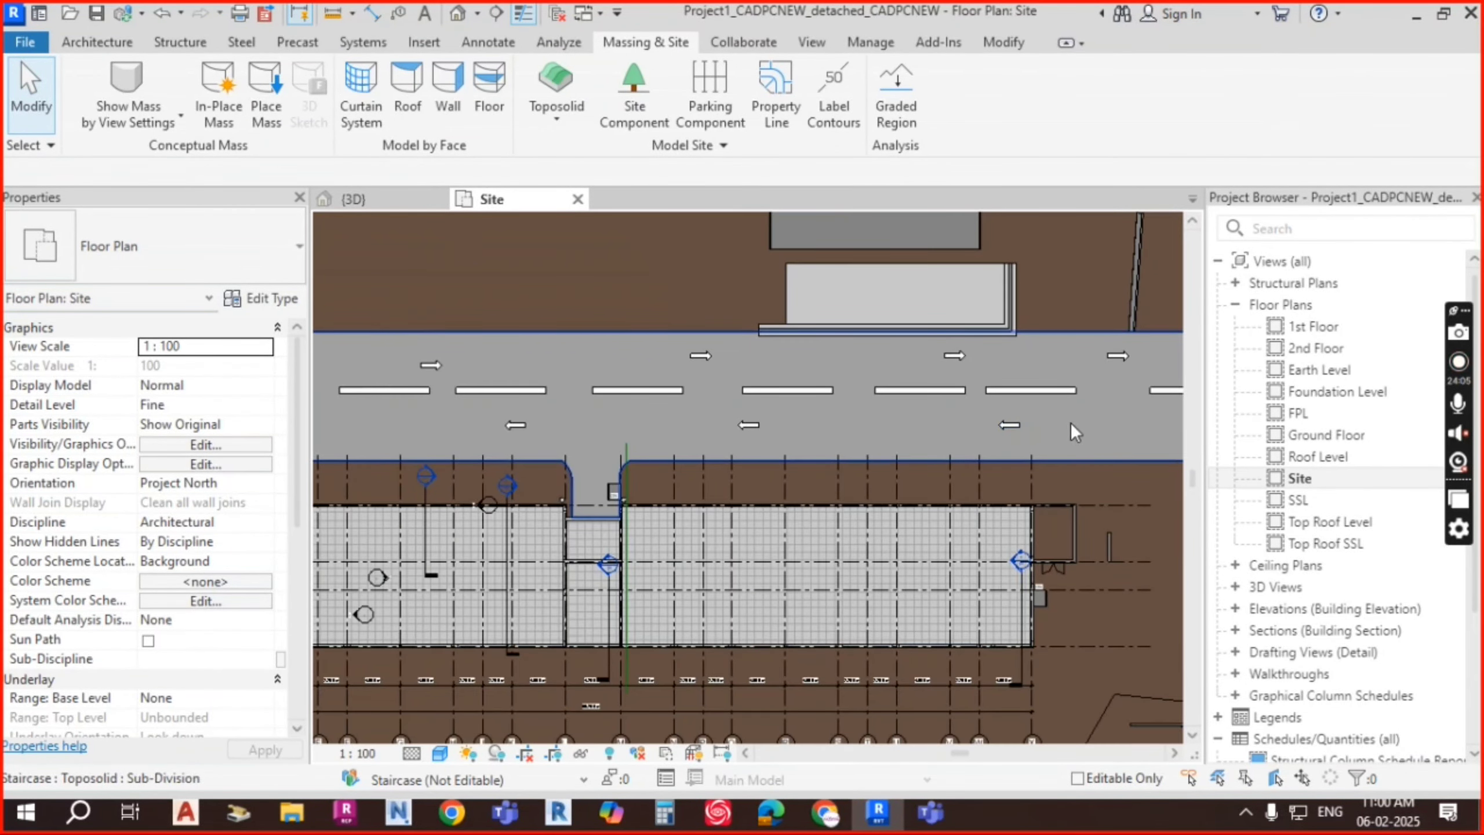
{"action": "middle_click_drag", "start_coordinate": [513, 435], "coordinate": [693, 451]}
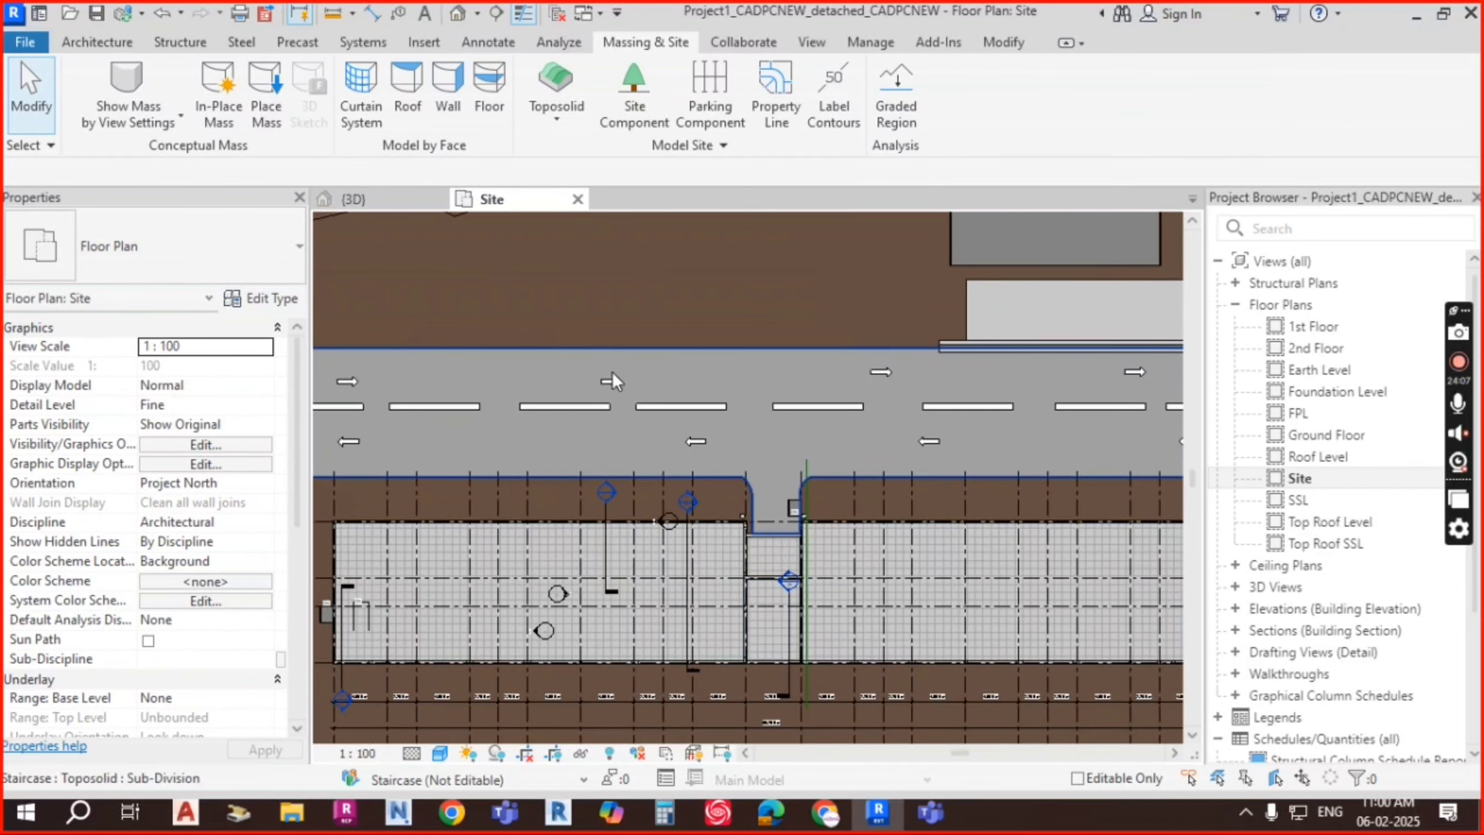
{"action": "scroll", "coordinate": [813, 408], "scroll_direction": "up", "scroll_amount": 5}
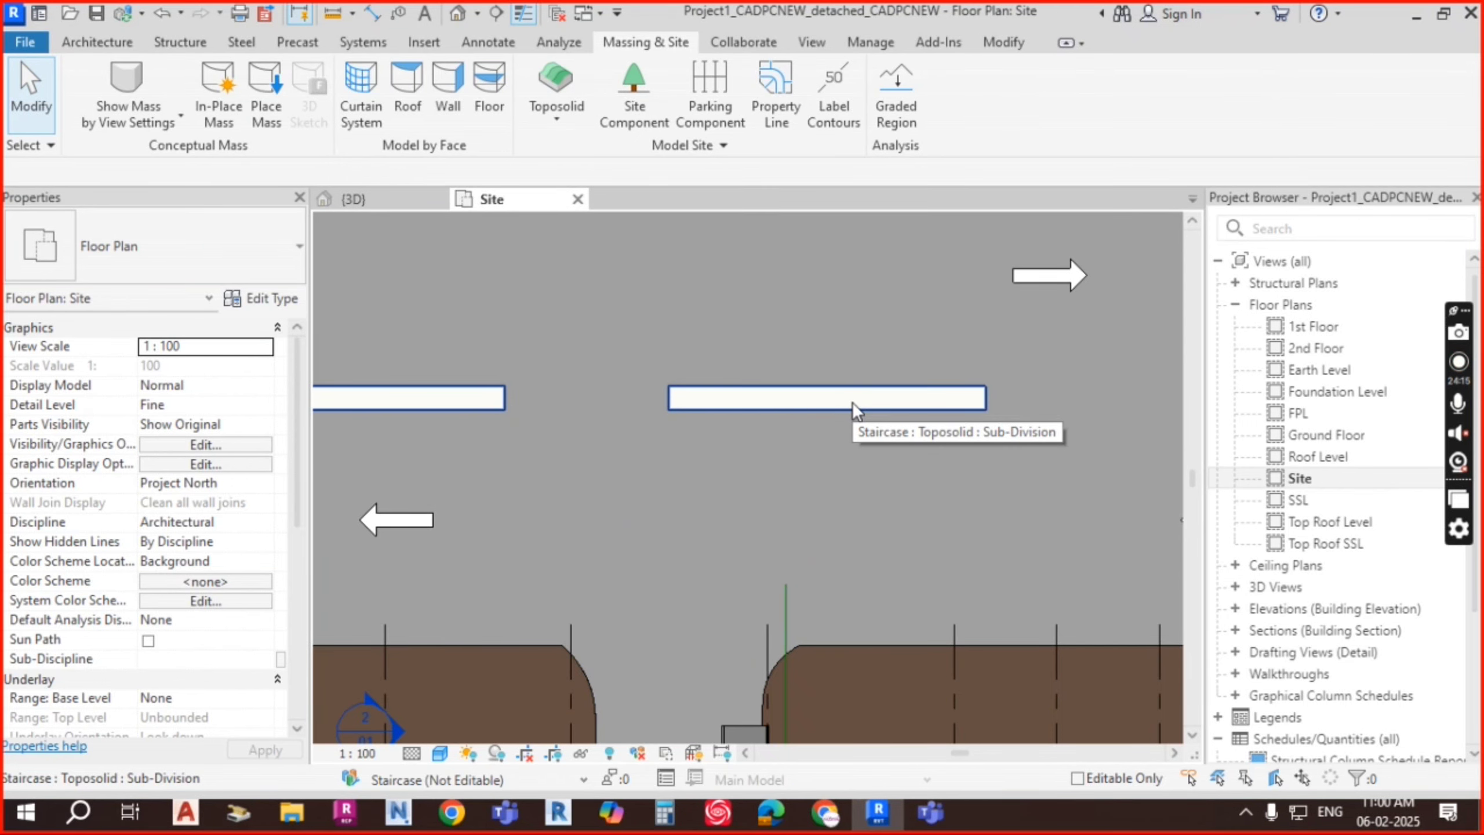
{"action": "scroll", "coordinate": [853, 401], "scroll_direction": "down", "scroll_amount": 5}
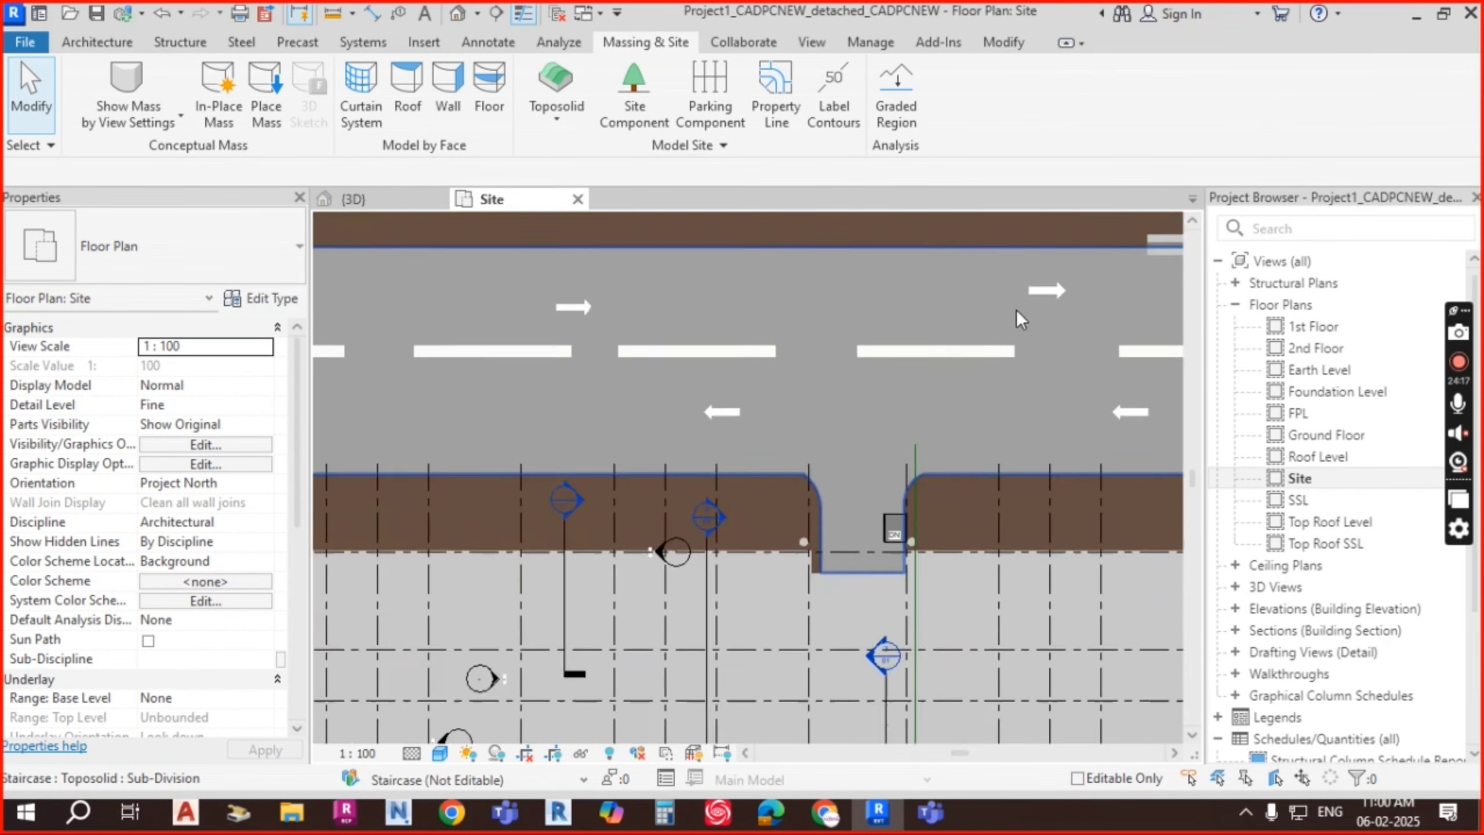
{"action": "middle_click_drag", "start_coordinate": [872, 376], "coordinate": [843, 401]}
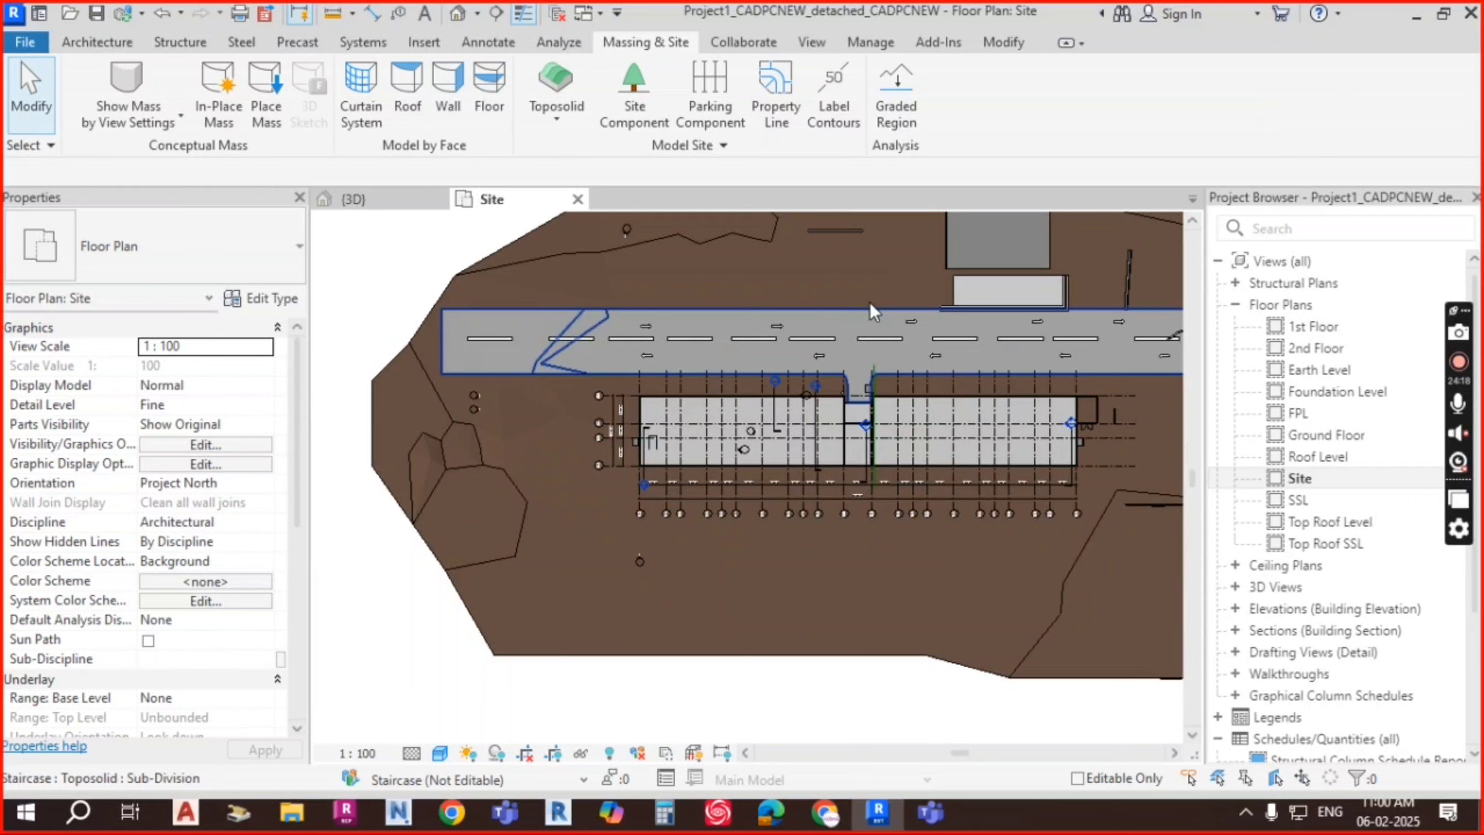
{"action": "left_click", "coordinate": [593, 638]}
{"action": "left_click", "coordinate": [1408, 129]}
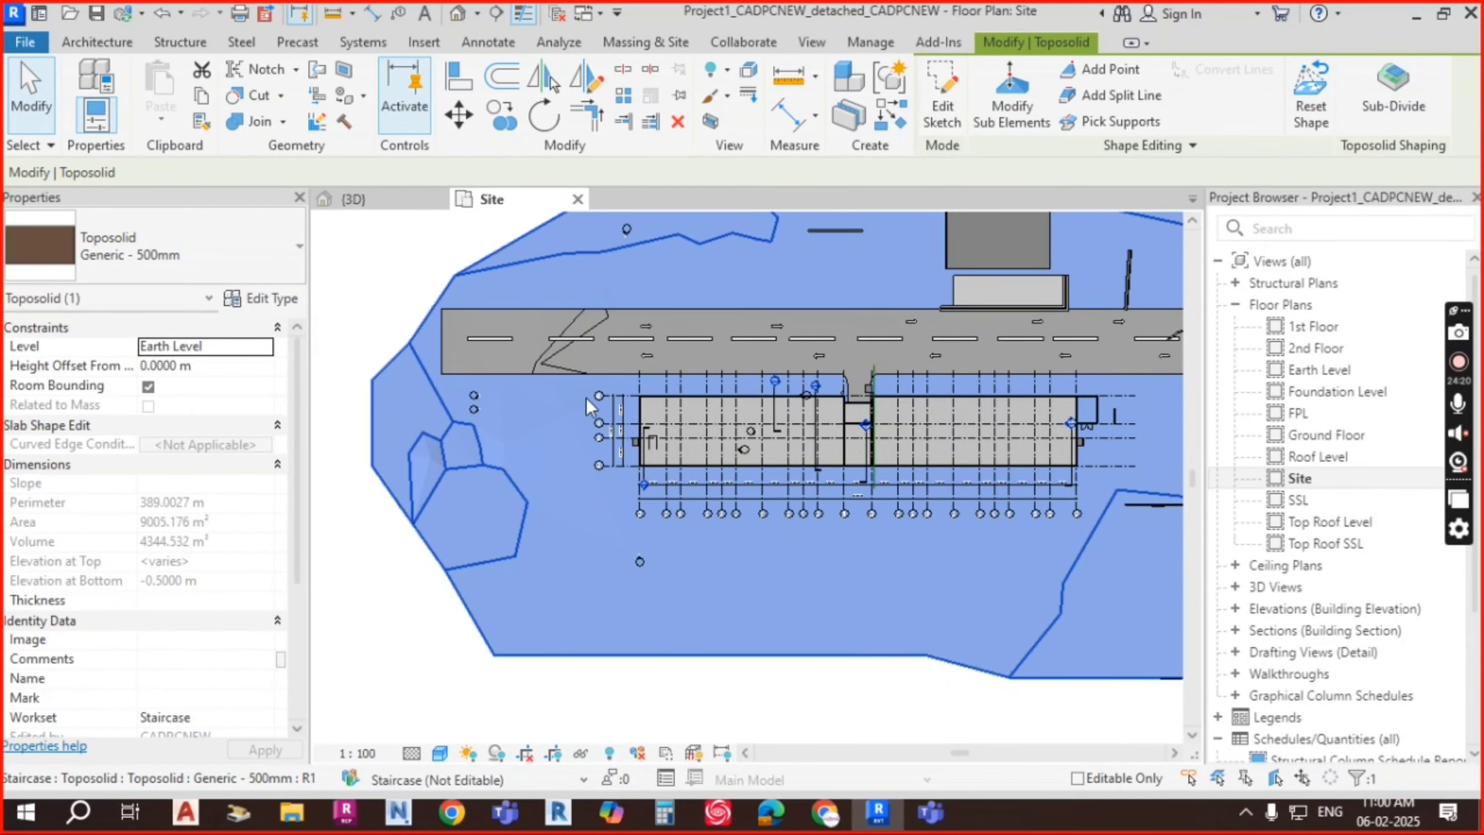
{"action": "middle_click_drag", "start_coordinate": [902, 375], "coordinate": [864, 404]}
{"action": "scroll", "coordinate": [984, 382], "scroll_direction": "up", "scroll_amount": 2}
{"action": "middle_click_drag", "start_coordinate": [984, 382], "coordinate": [928, 399]}
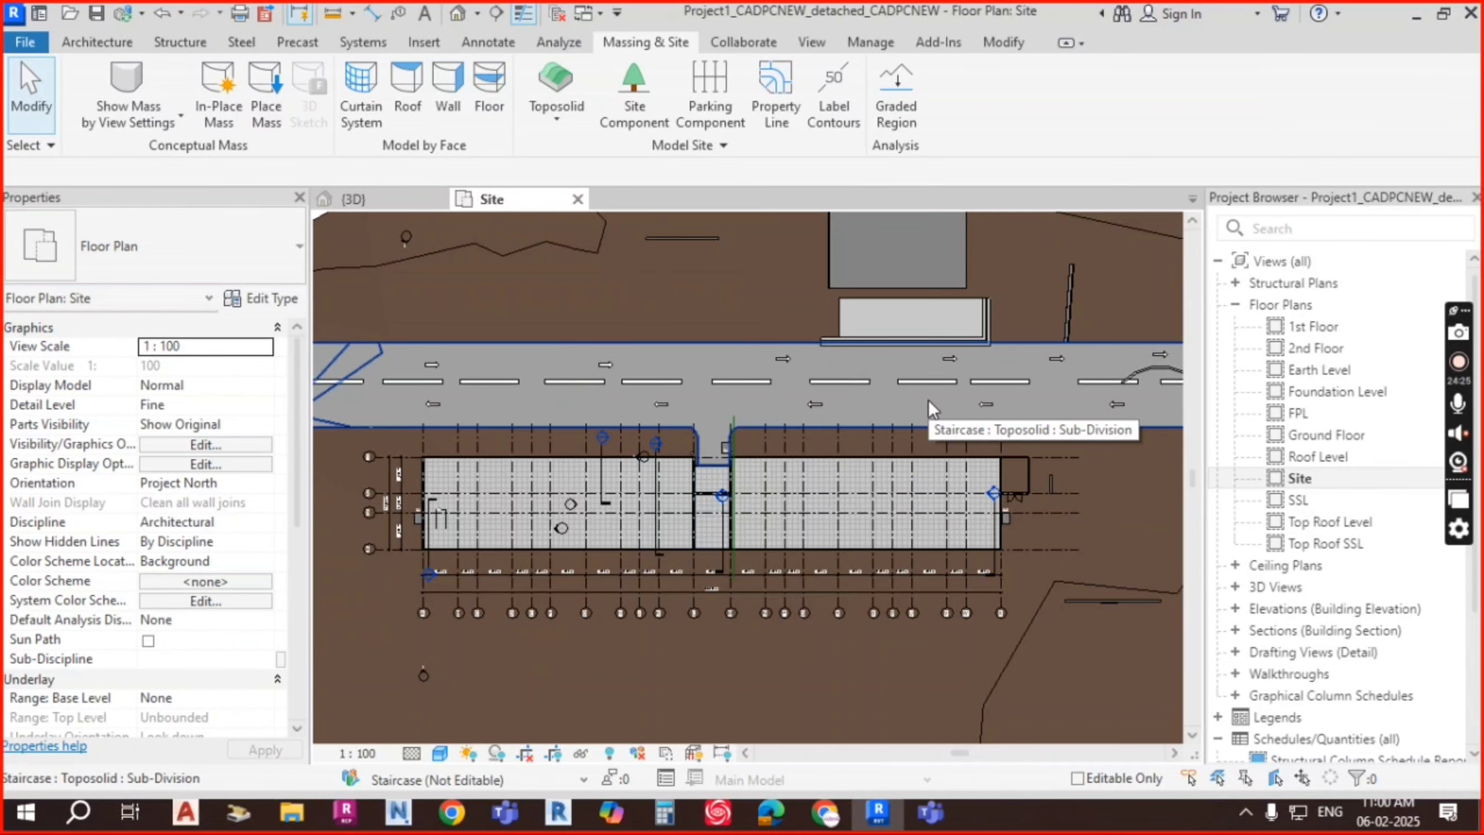
{"action": "scroll", "coordinate": [783, 358], "scroll_direction": "up", "scroll_amount": 2}
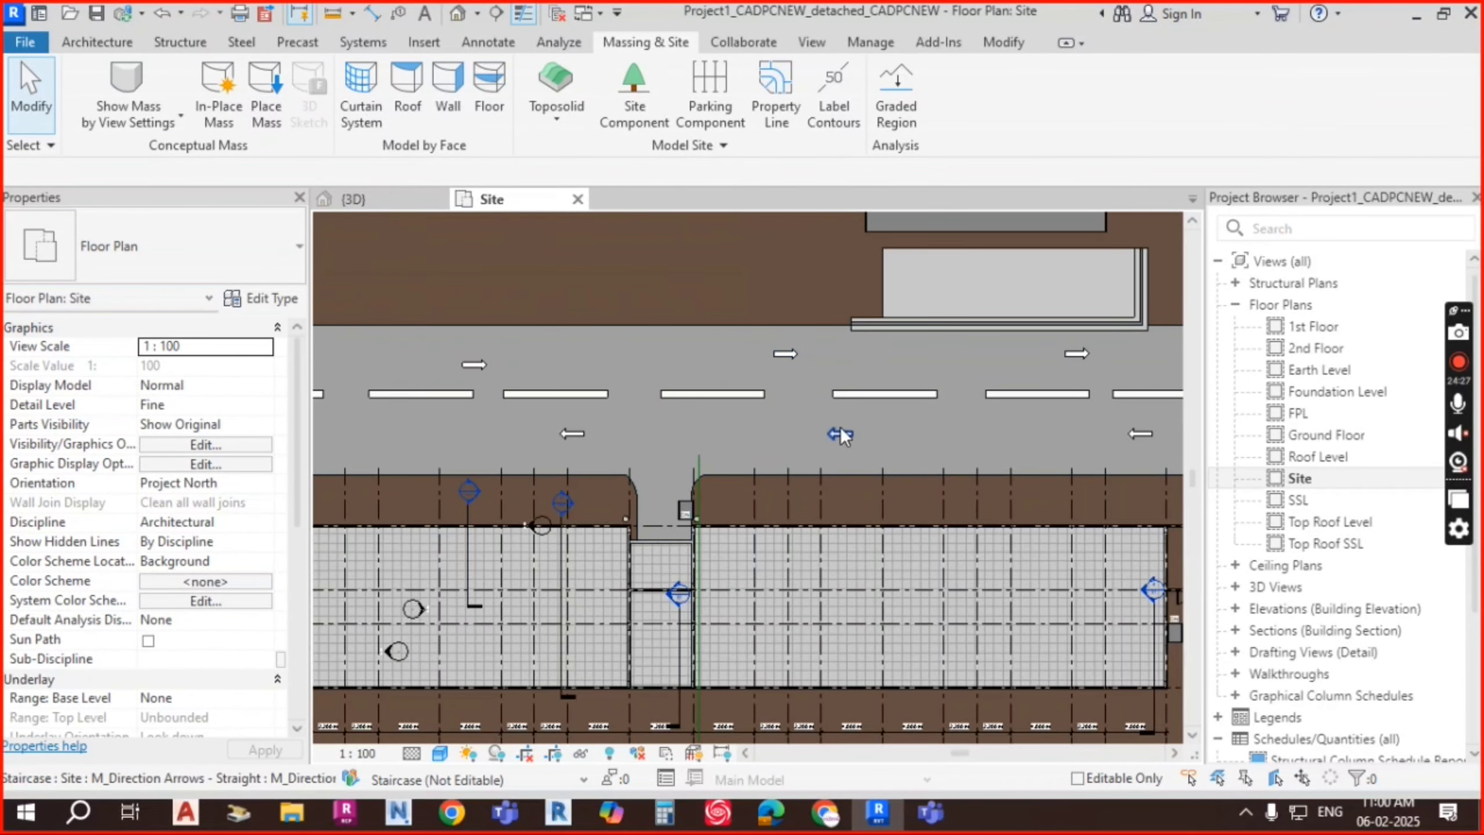
{"action": "left_click", "coordinate": [94, 40]}
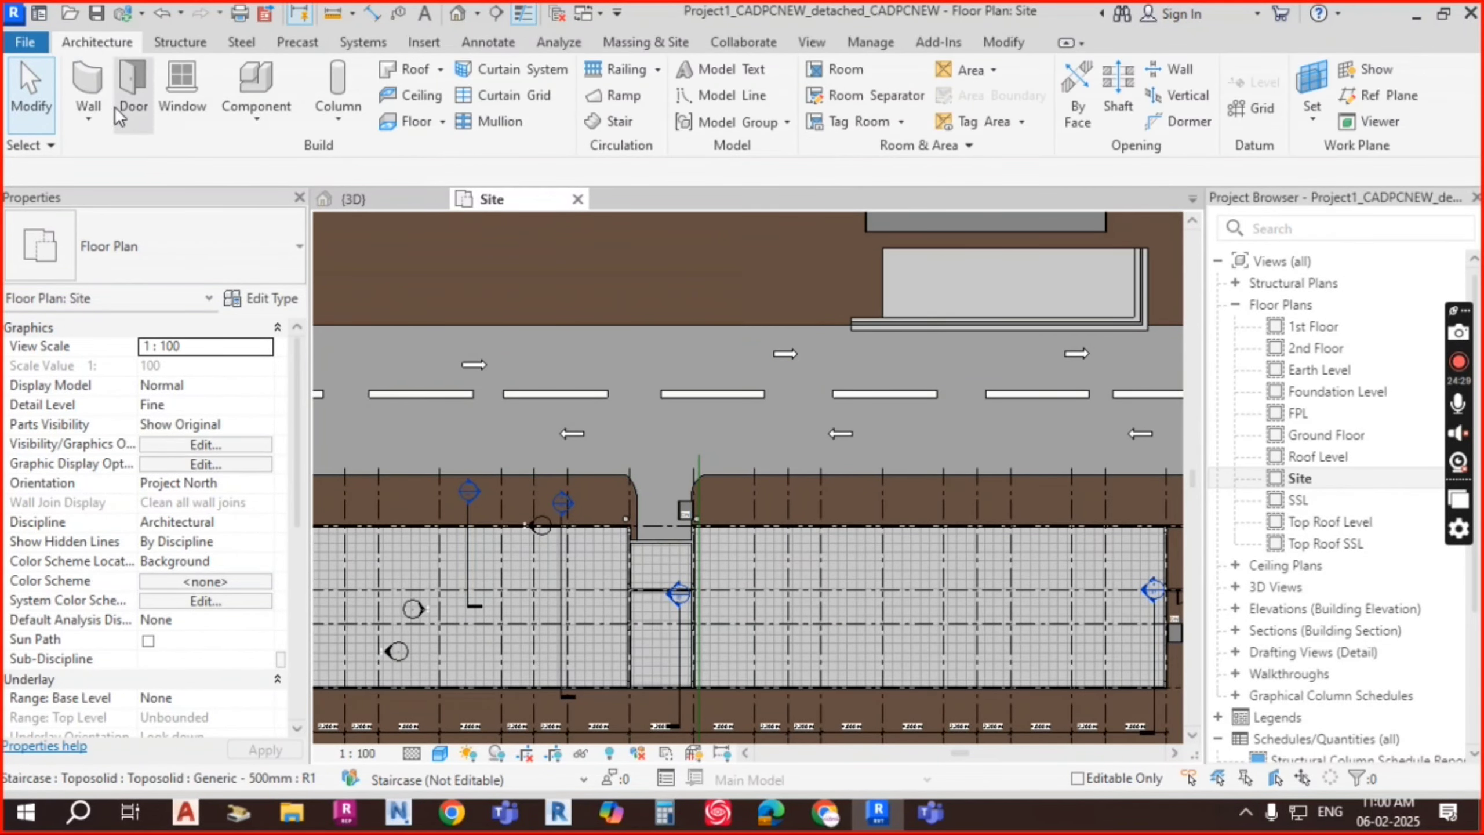
Step: Place a rotated M_Direction Arrows - Turn component at the driveway entrance
{"action": "left_click", "coordinate": [256, 120]}
{"action": "left_click", "coordinate": [284, 159]}
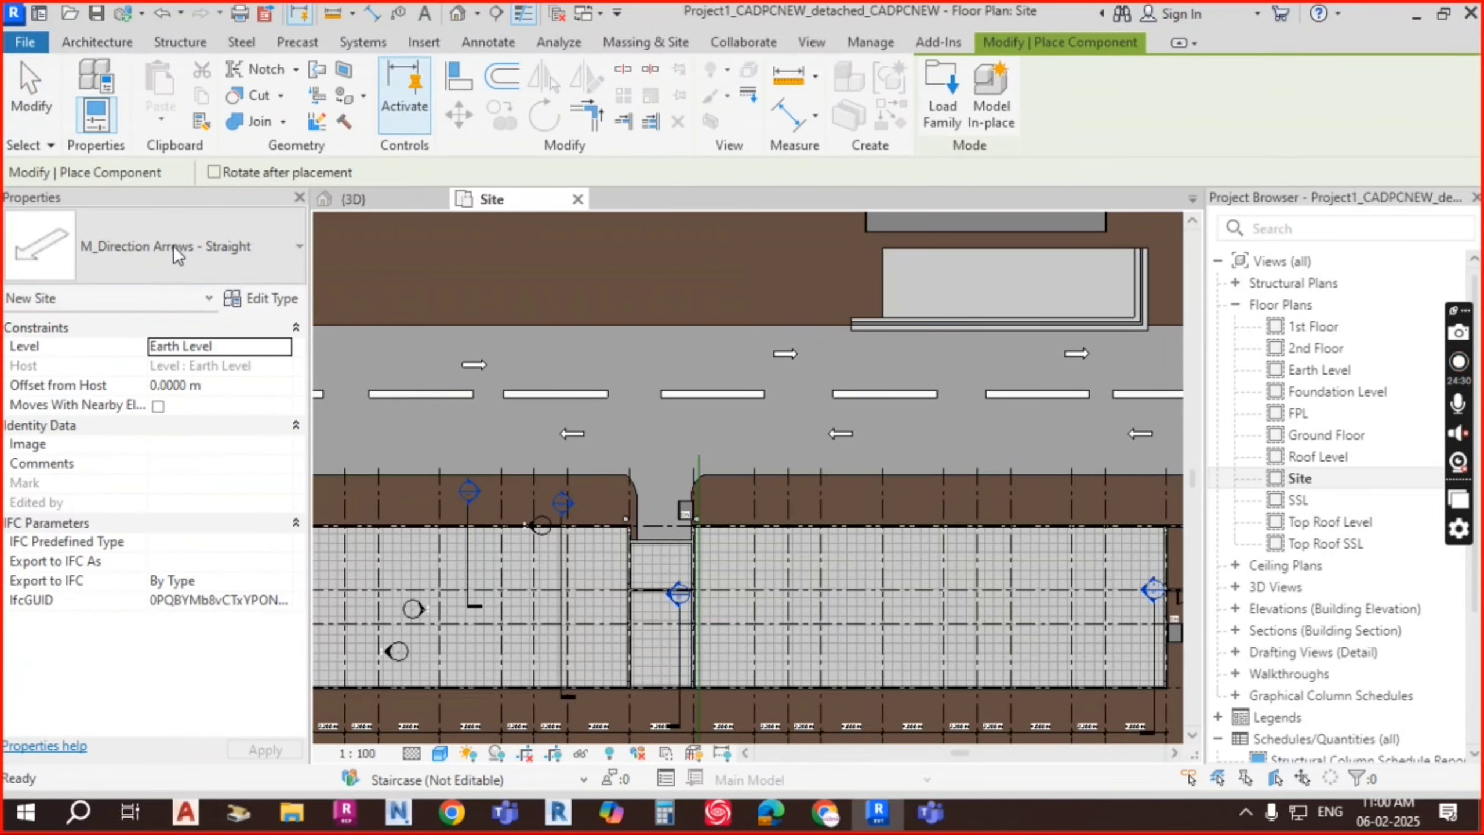
{"action": "left_click", "coordinate": [176, 247]}
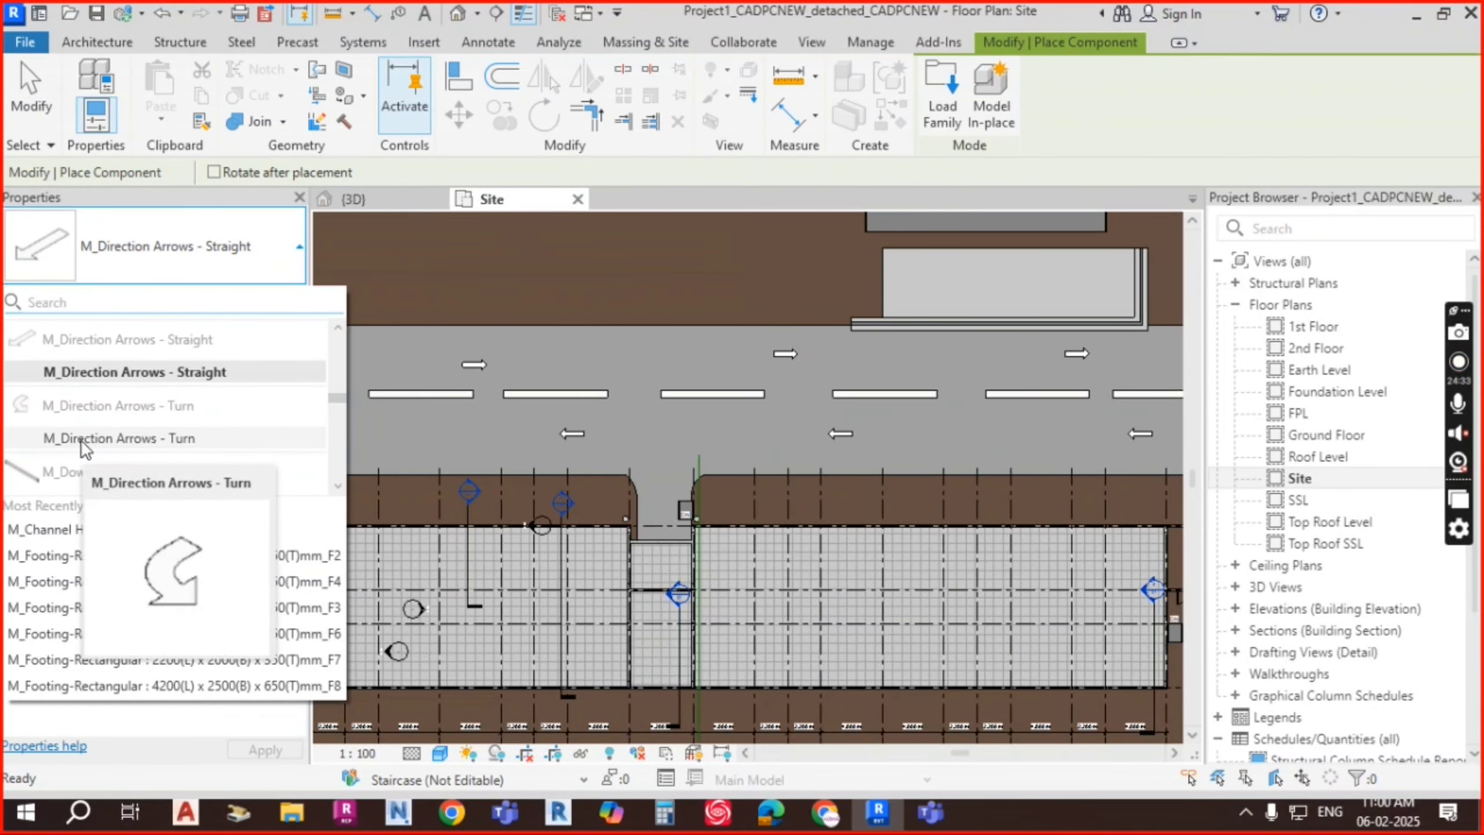
{"action": "left_click", "coordinate": [100, 438]}
{"action": "scroll", "coordinate": [689, 461], "scroll_direction": "up", "scroll_amount": 3}
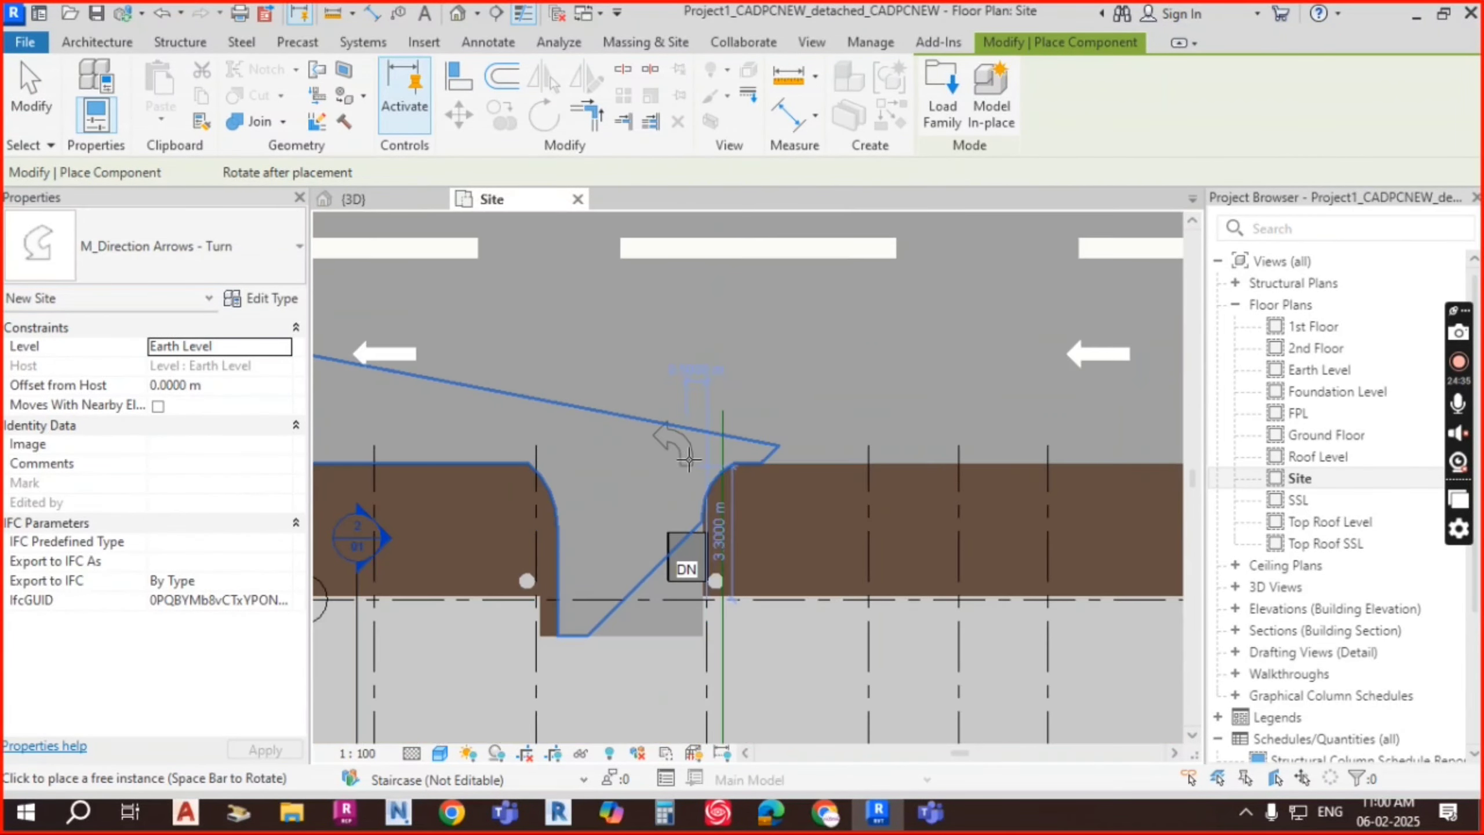
{"action": "scroll", "coordinate": [689, 461], "scroll_direction": "up", "scroll_amount": 2}
{"action": "key", "text": "space"}
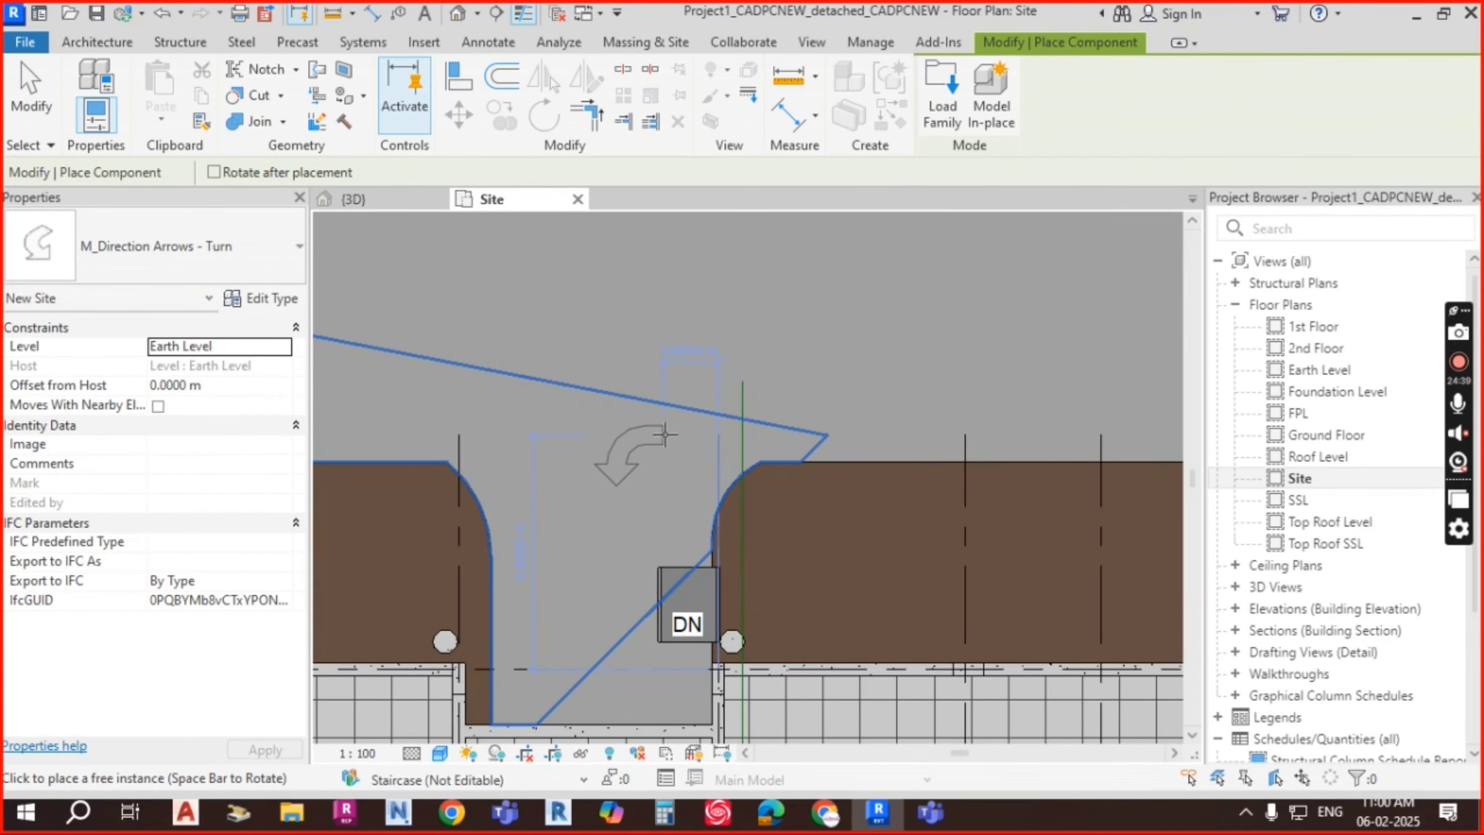
{"action": "scroll", "coordinate": [730, 408], "scroll_direction": "down", "scroll_amount": 3}
{"action": "left_click", "coordinate": [665, 413]}
{"action": "key", "text": "Escape"}
{"action": "key", "text": "Escape"}
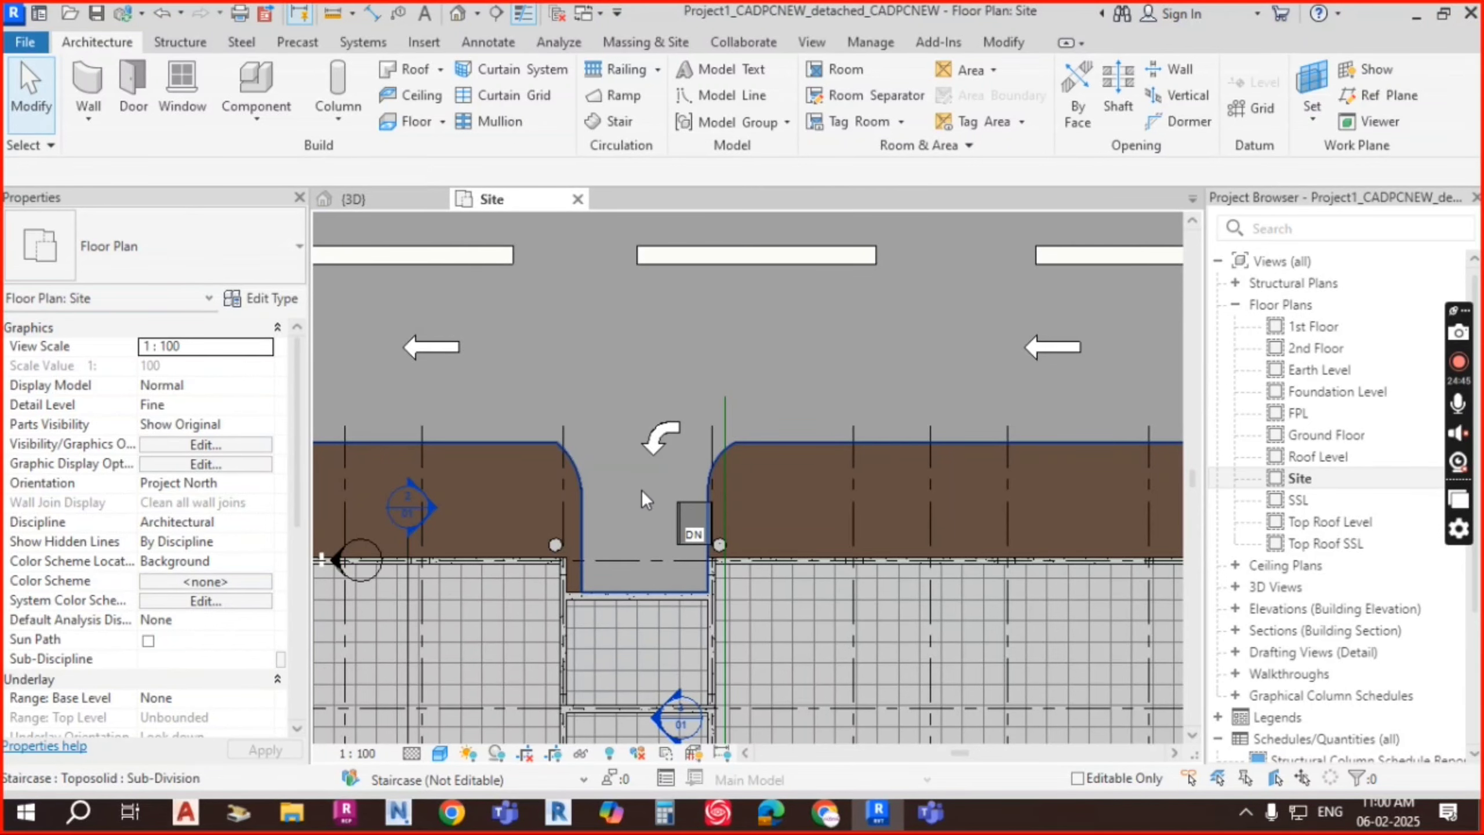
Step: Zoom and pan along the road to review the stripes and arrows, then bring up the Insert tools
{"action": "scroll", "coordinate": [761, 381], "scroll_direction": "down", "scroll_amount": 4}
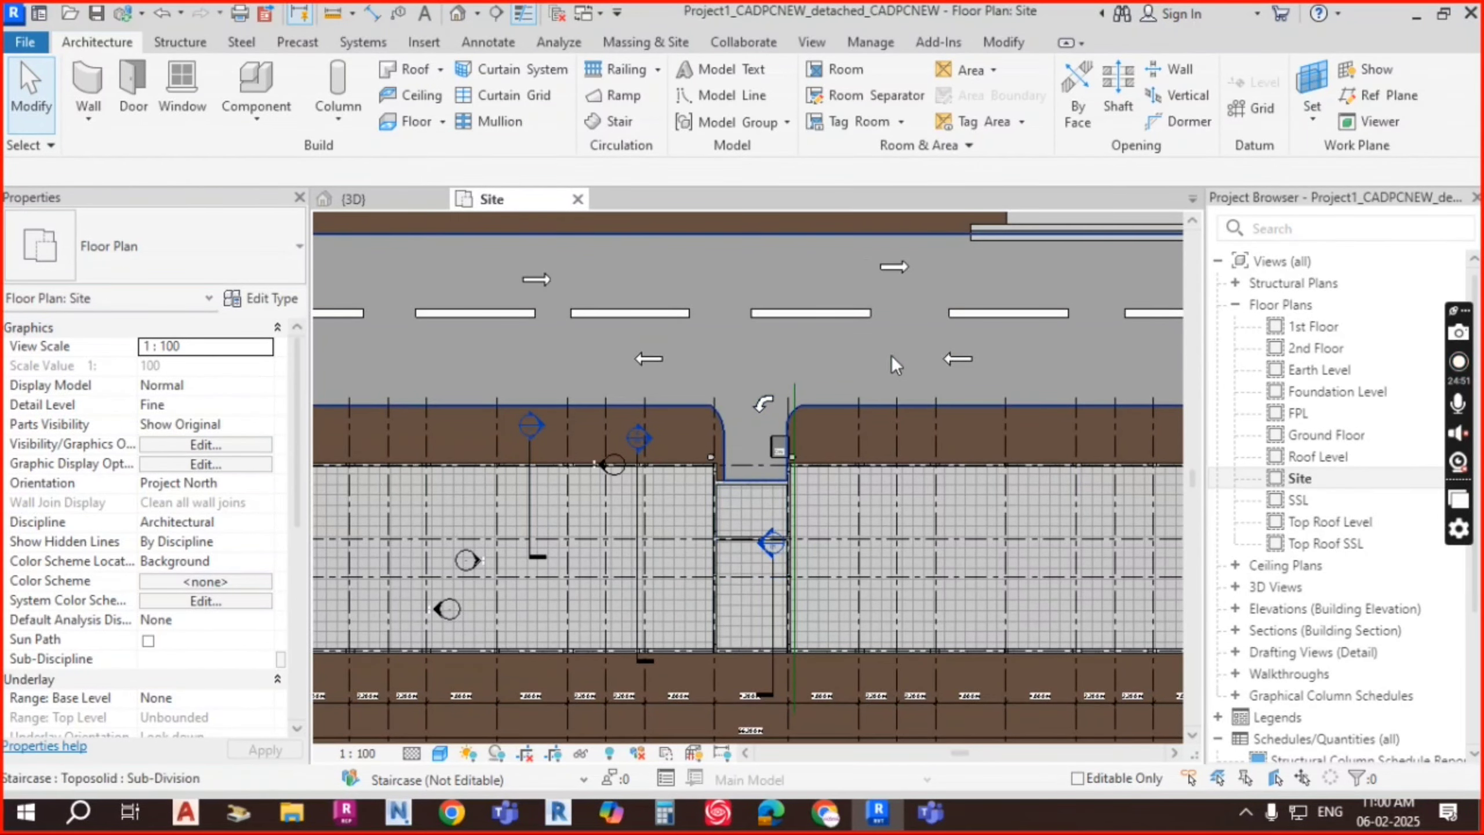
{"action": "scroll", "coordinate": [808, 348], "scroll_direction": "down", "scroll_amount": 6}
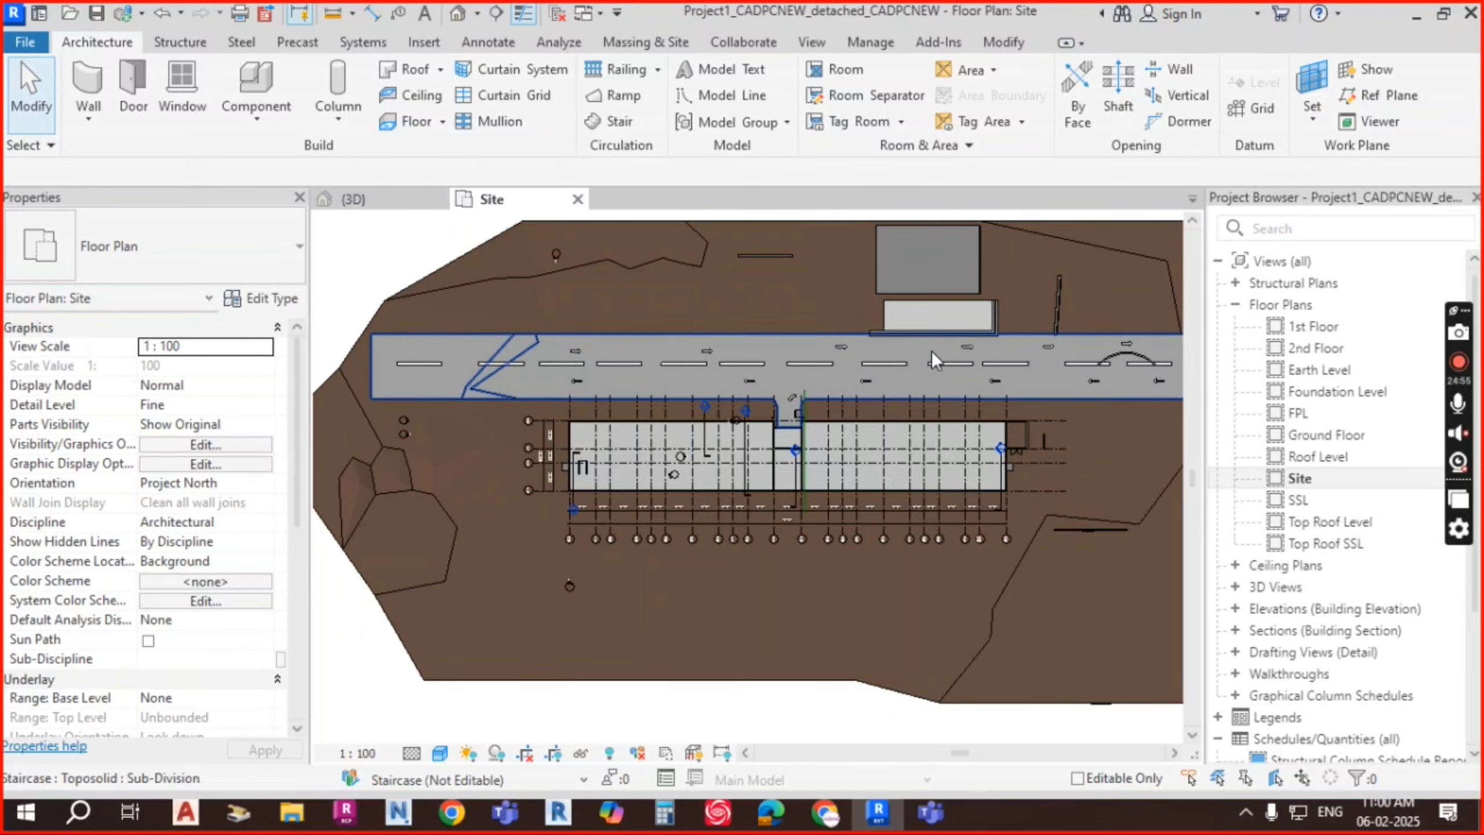
{"action": "scroll", "coordinate": [932, 351], "scroll_direction": "up", "scroll_amount": 4}
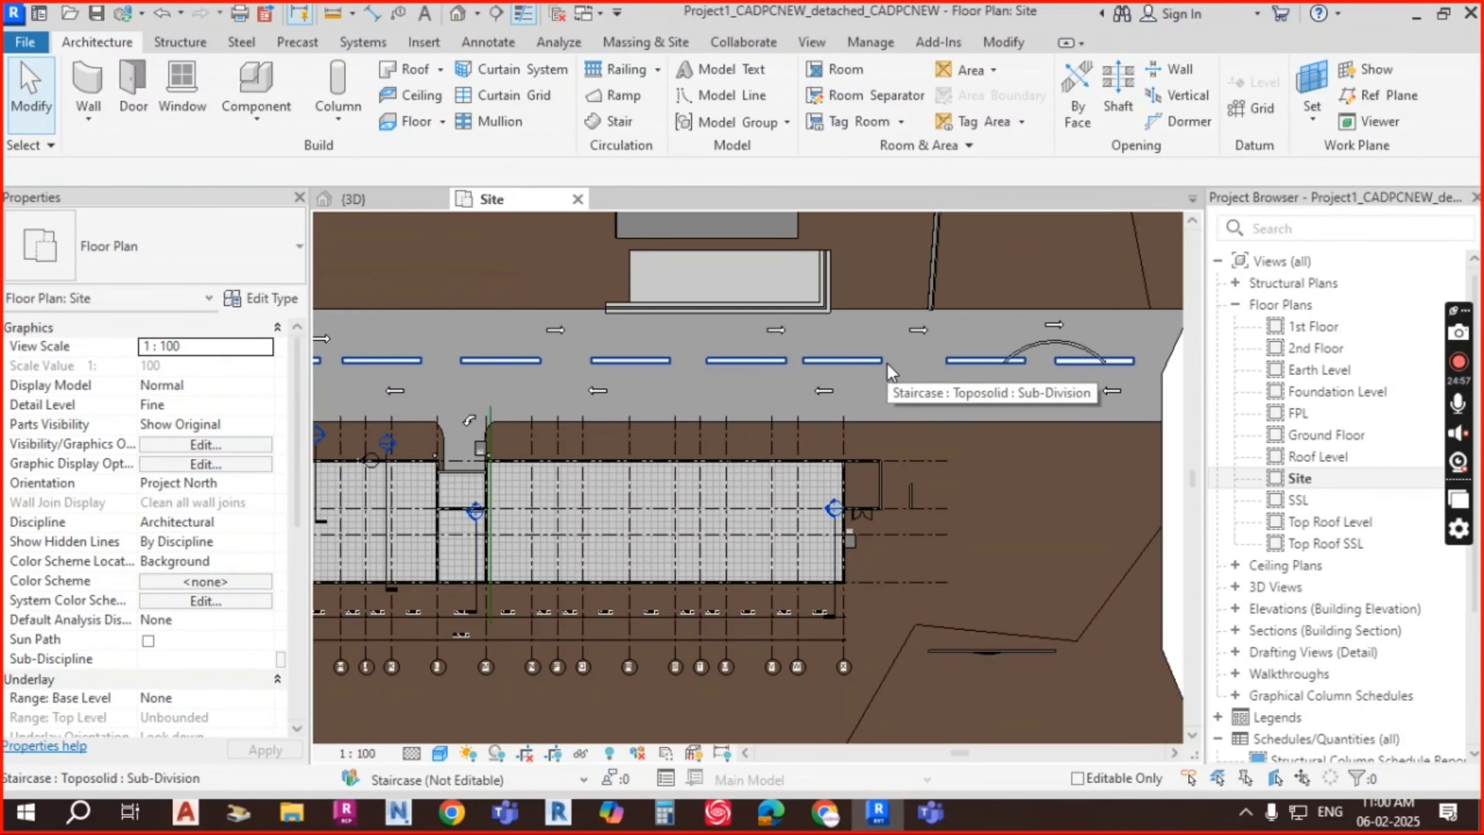
{"action": "middle_click_drag", "start_coordinate": [566, 366], "coordinate": [832, 366]}
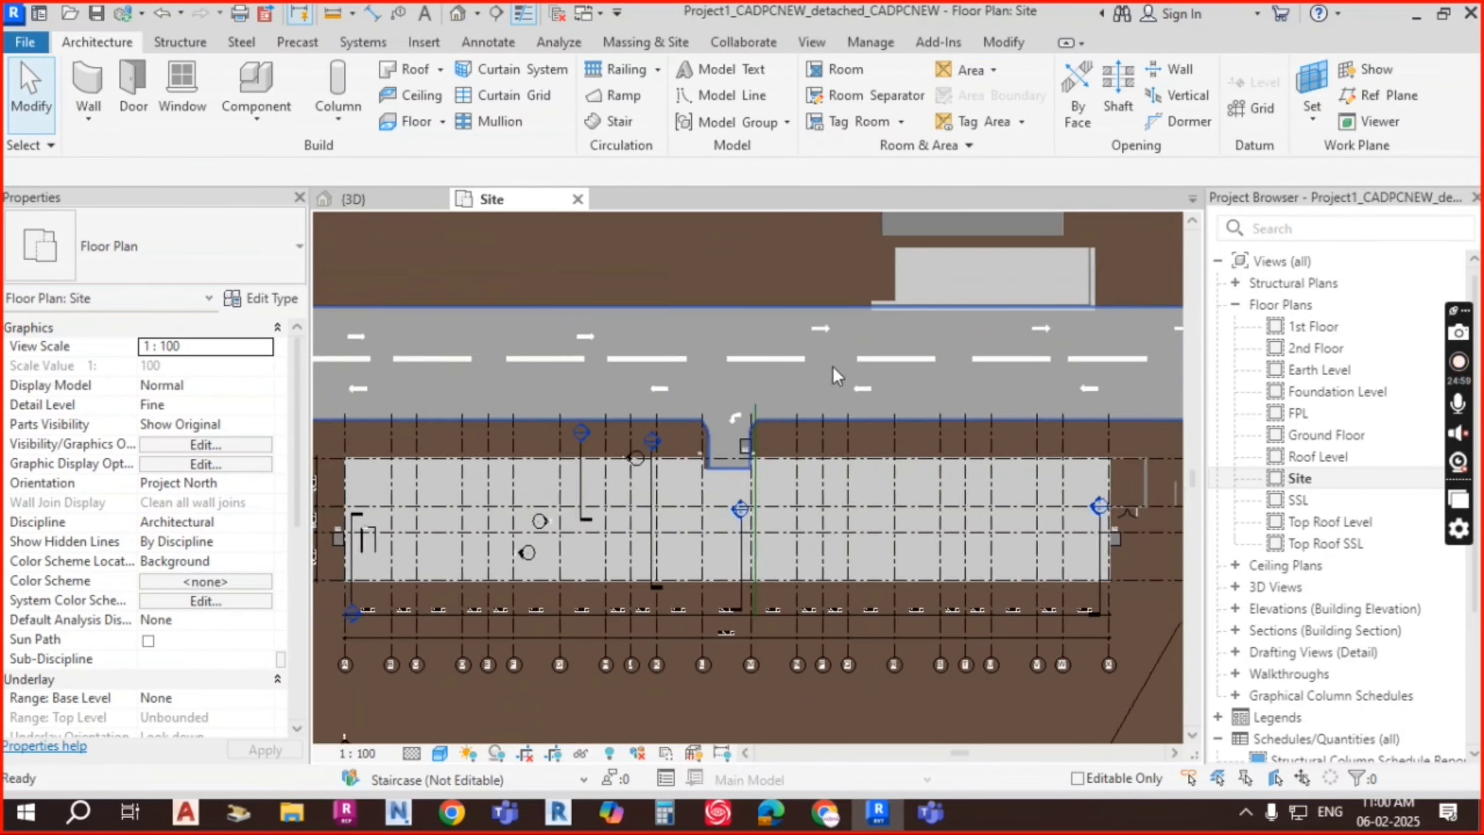
{"action": "scroll", "coordinate": [603, 364], "scroll_direction": "up", "scroll_amount": 1}
{"action": "scroll", "coordinate": [698, 362], "scroll_direction": "down", "scroll_amount": 2}
{"action": "middle_click_drag", "start_coordinate": [485, 359], "coordinate": [610, 366]}
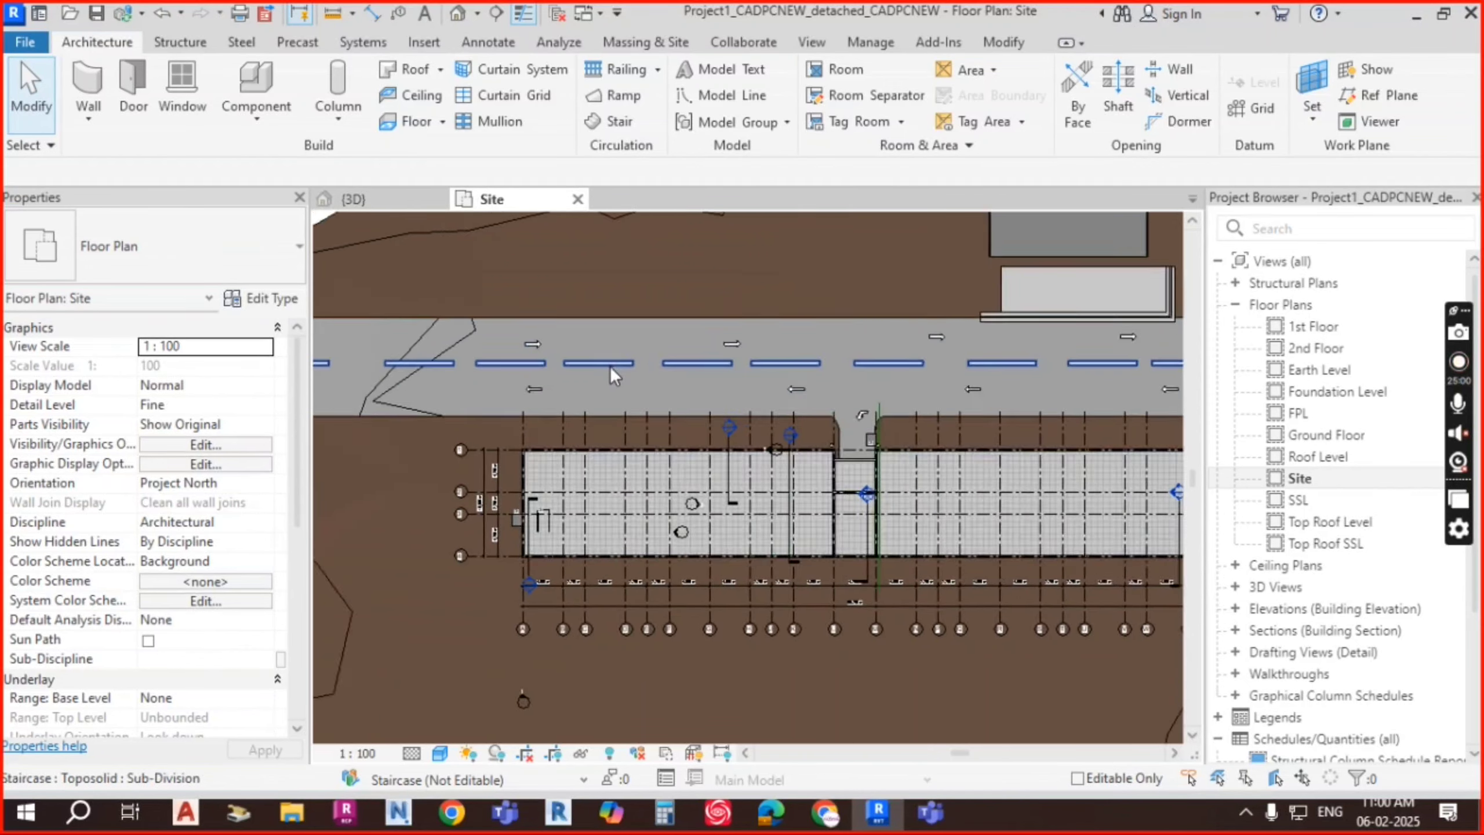
{"action": "scroll", "coordinate": [610, 367], "scroll_direction": "up", "scroll_amount": 3}
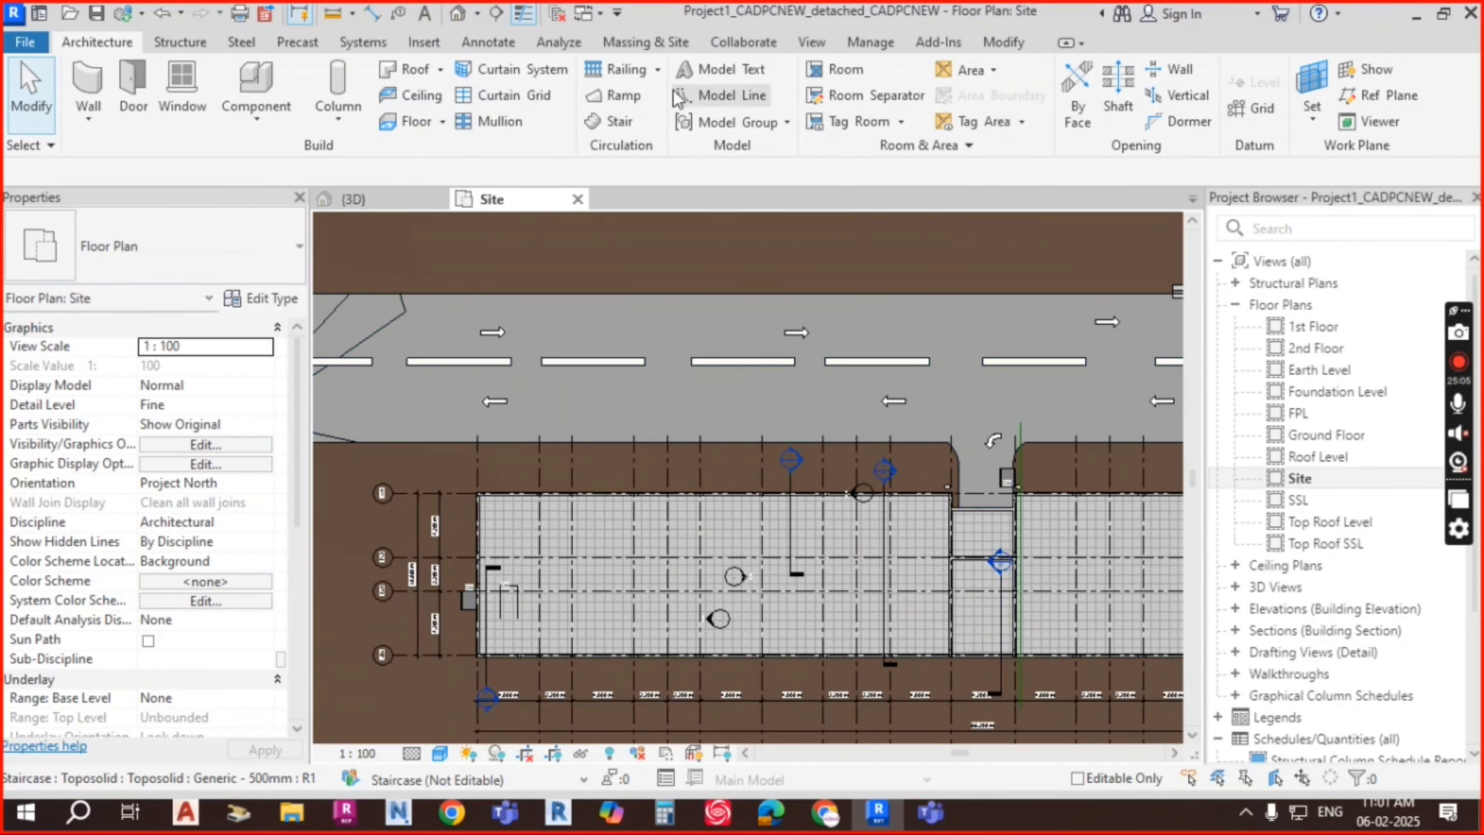
{"action": "left_click", "coordinate": [427, 42]}
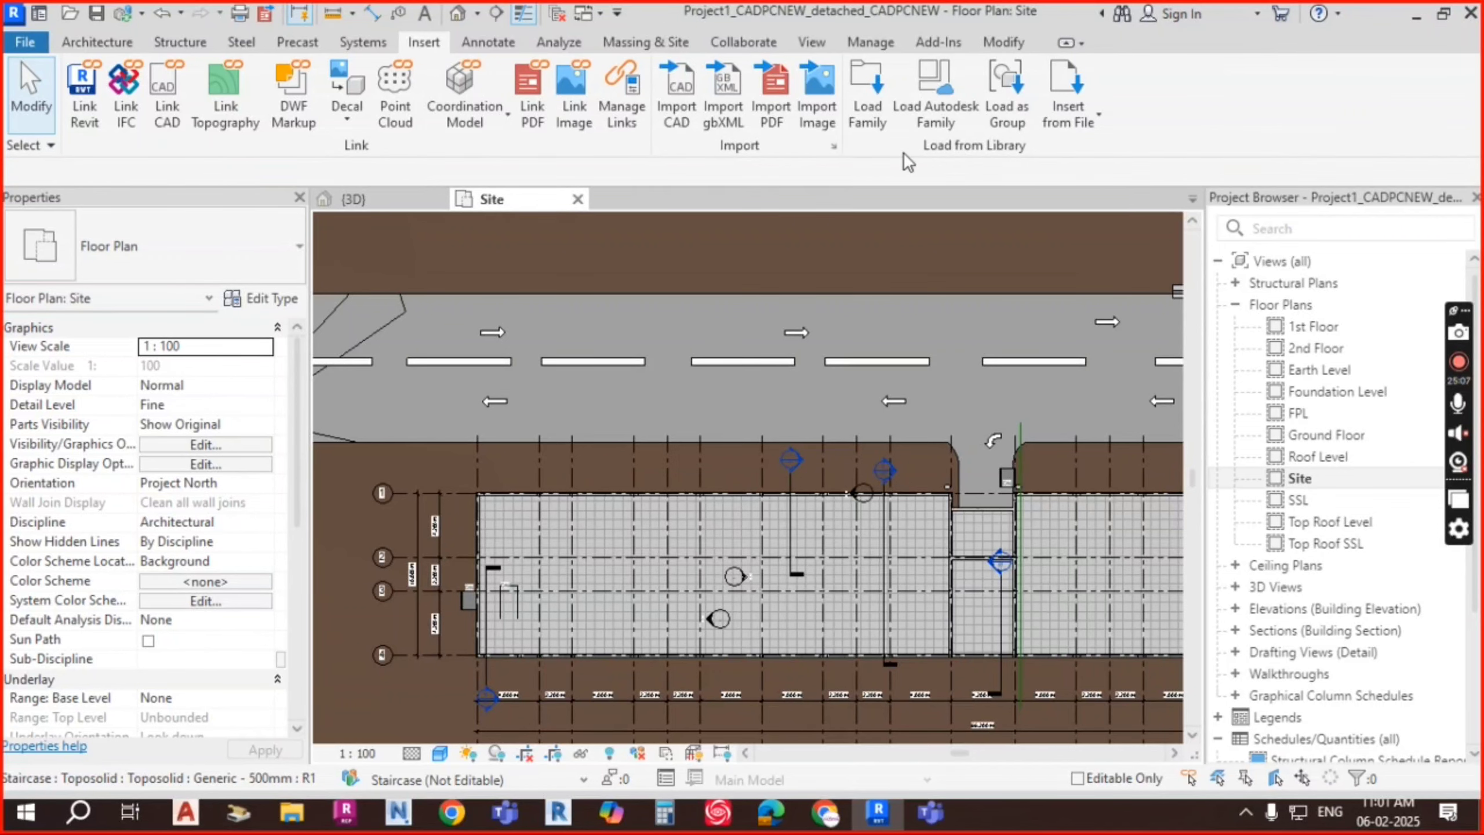
Step: Load the M_Parking Island 2 family into the project
{"action": "left_click", "coordinate": [880, 131]}
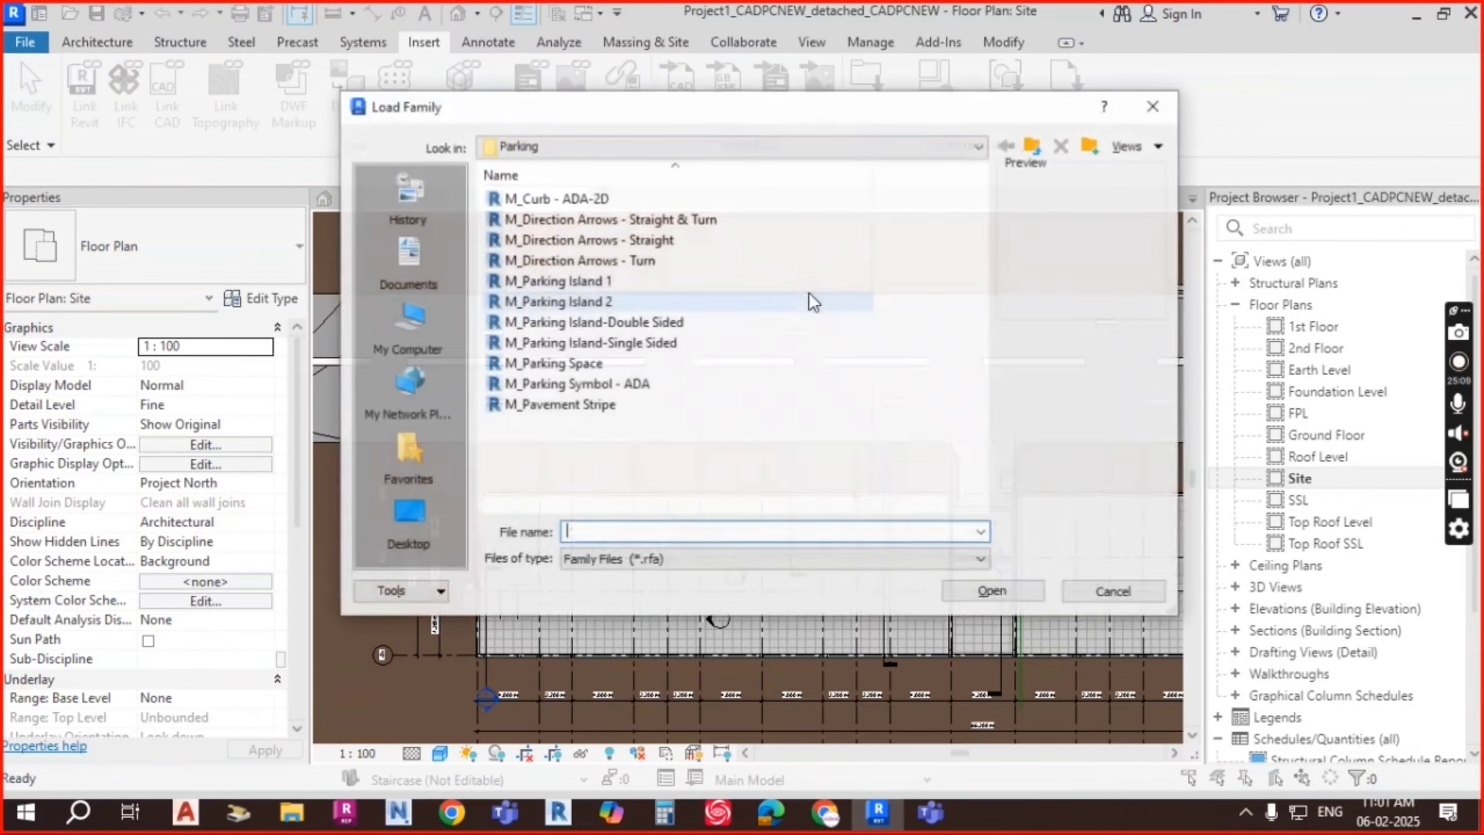
{"action": "left_click", "coordinate": [591, 284]}
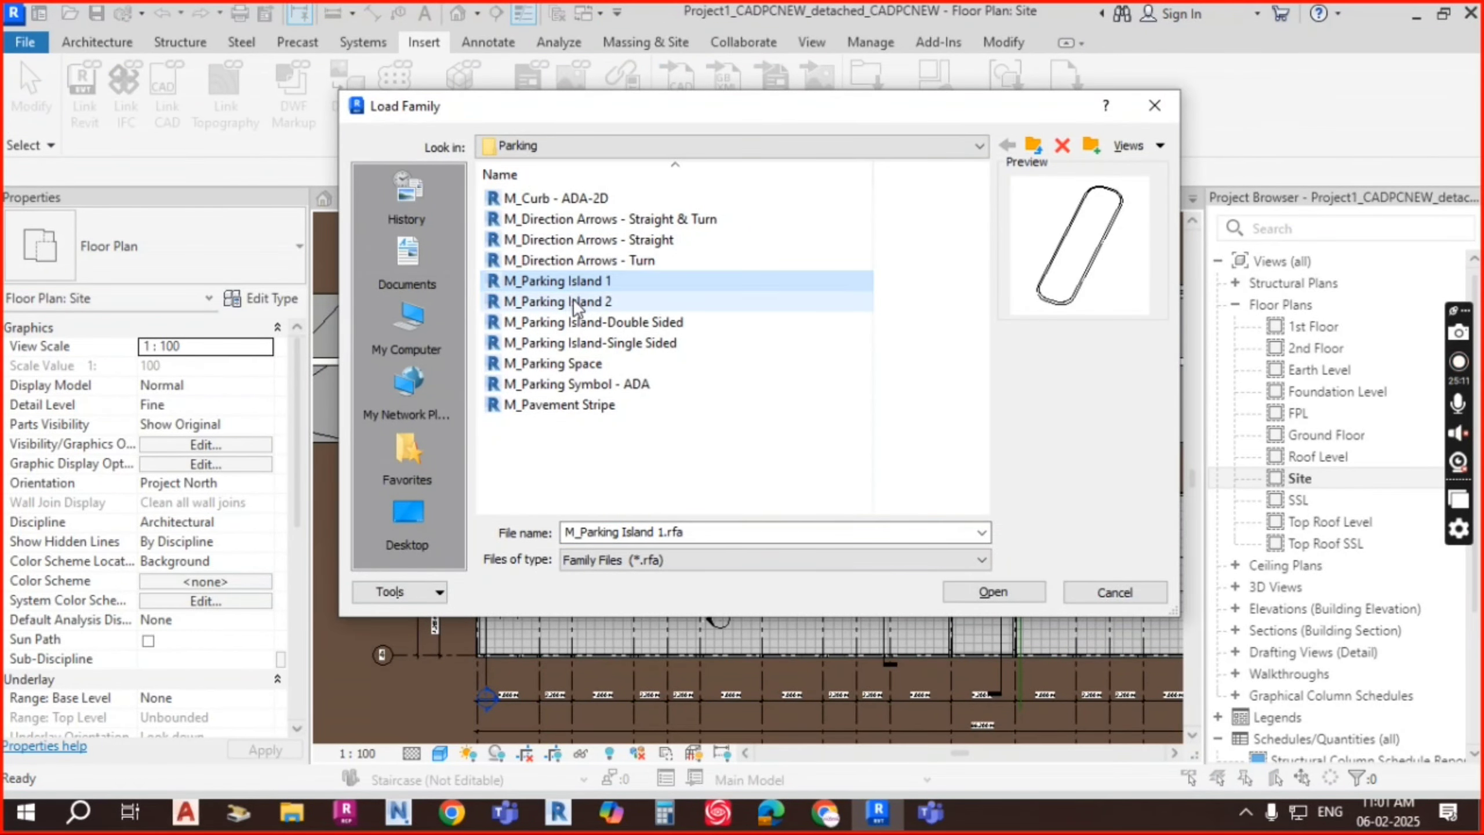
{"action": "left_click", "coordinate": [594, 301]}
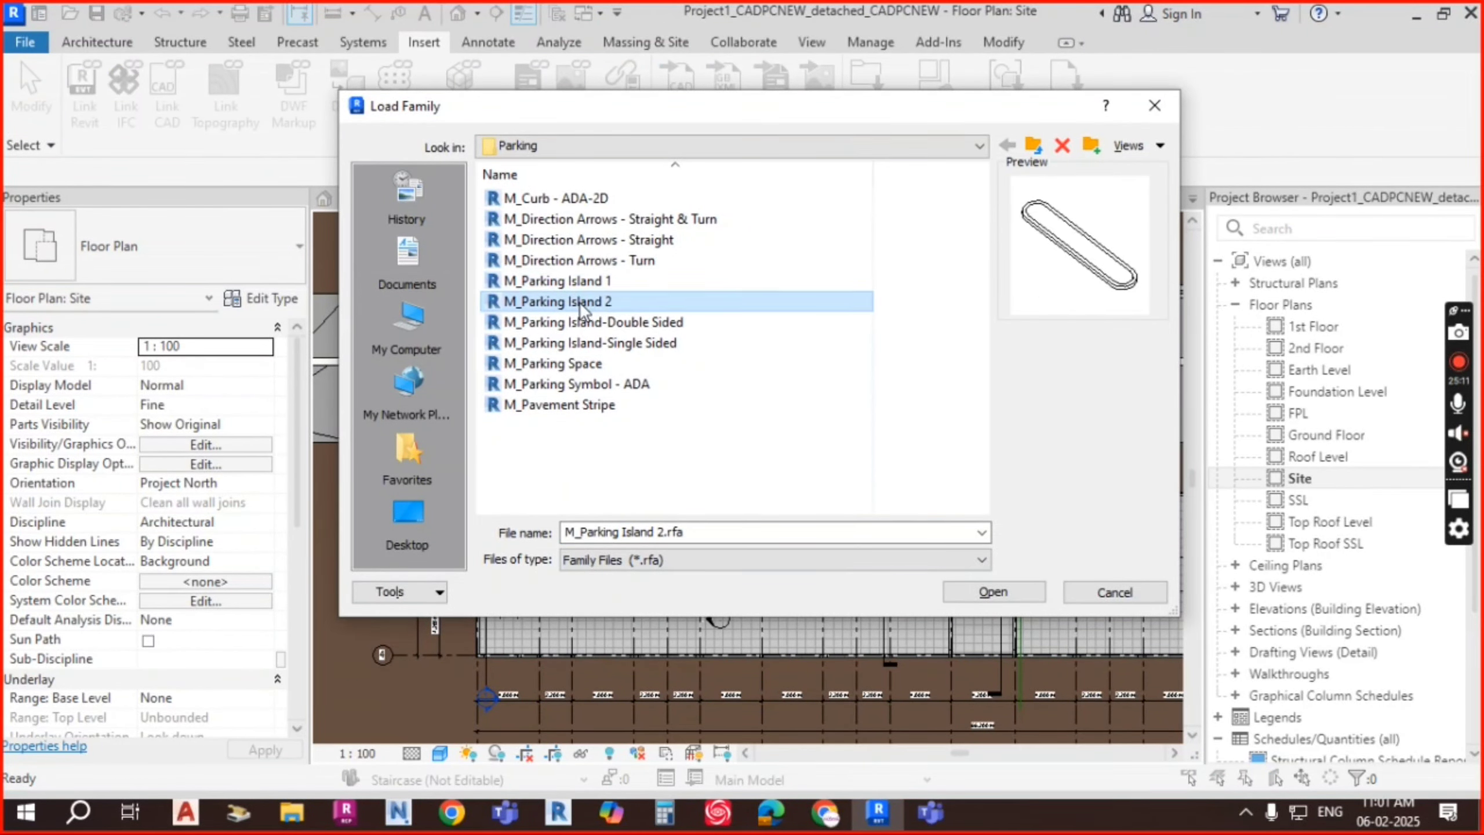
{"action": "left_click", "coordinate": [1012, 590]}
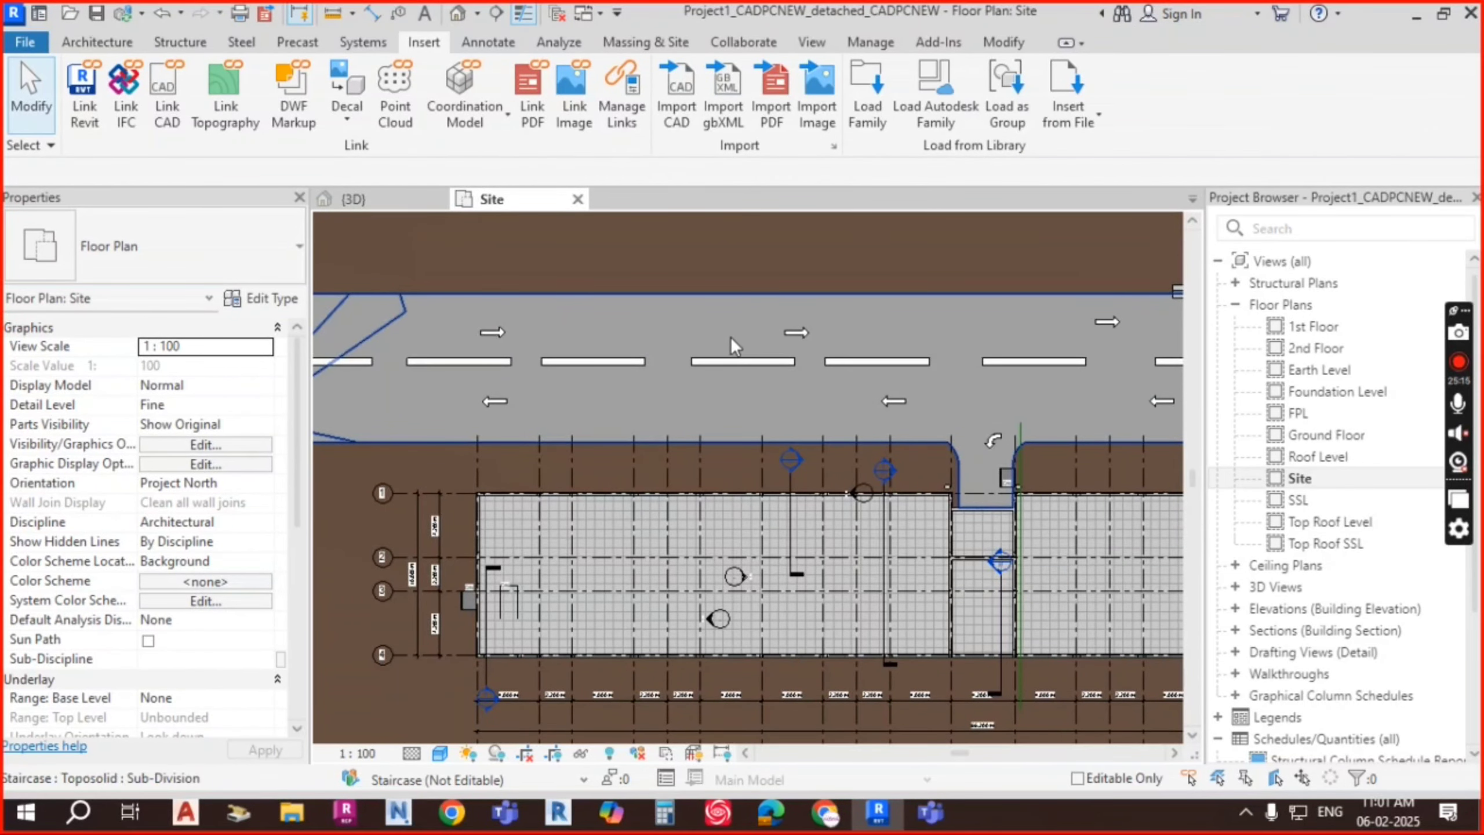
Step: Start placing a component and choose the M_Parking Island 2 2750 x 6100mm - 70 deg type
{"action": "left_click", "coordinate": [121, 40]}
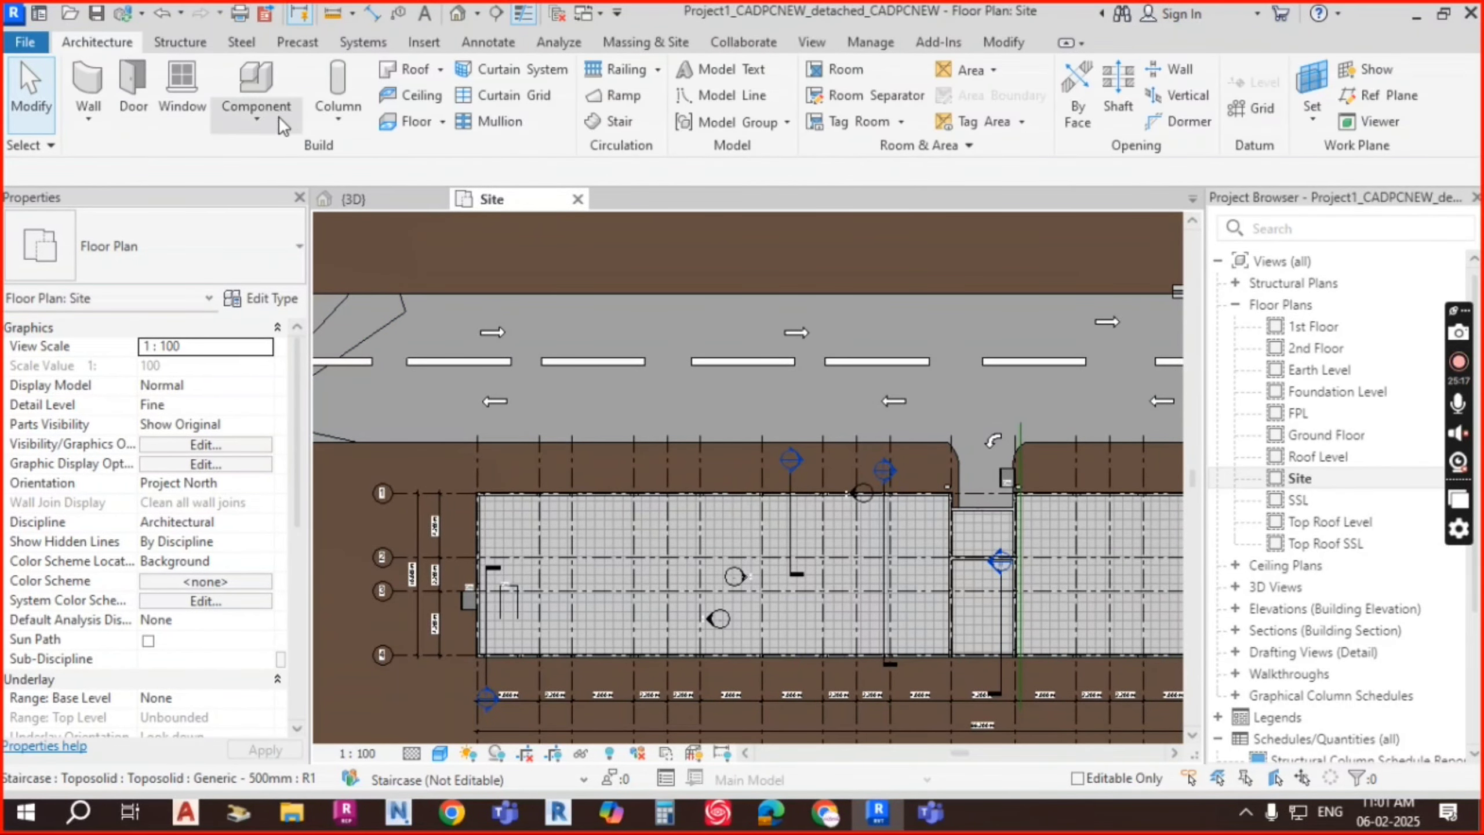
{"action": "left_click", "coordinate": [279, 116]}
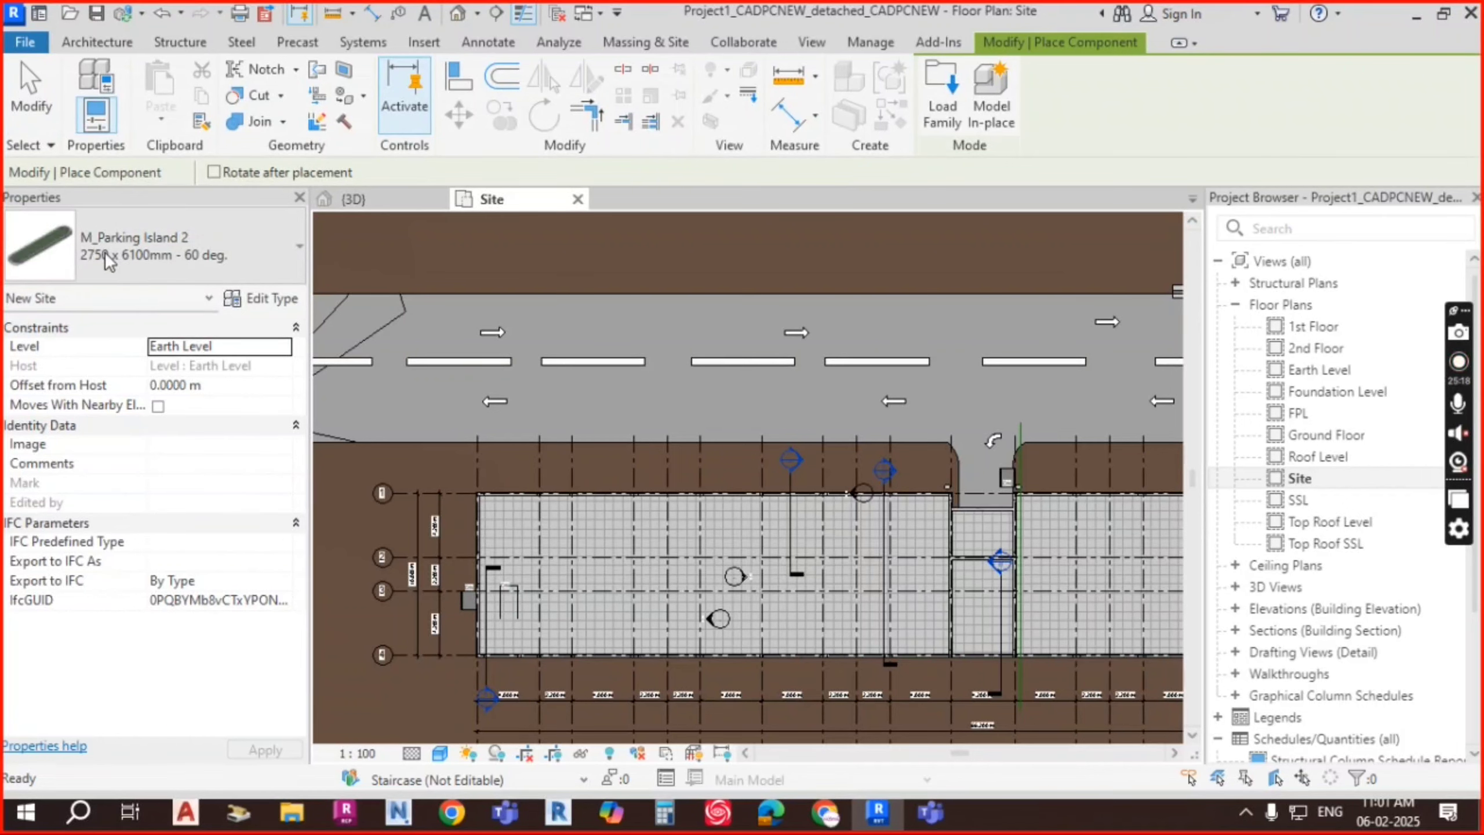
{"action": "scroll", "coordinate": [664, 363], "scroll_direction": "up", "scroll_amount": 1}
{"action": "scroll", "coordinate": [664, 362], "scroll_direction": "up", "scroll_amount": 1}
{"action": "key", "text": "space"}
{"action": "key", "text": "space"}
{"action": "key", "text": "space"}
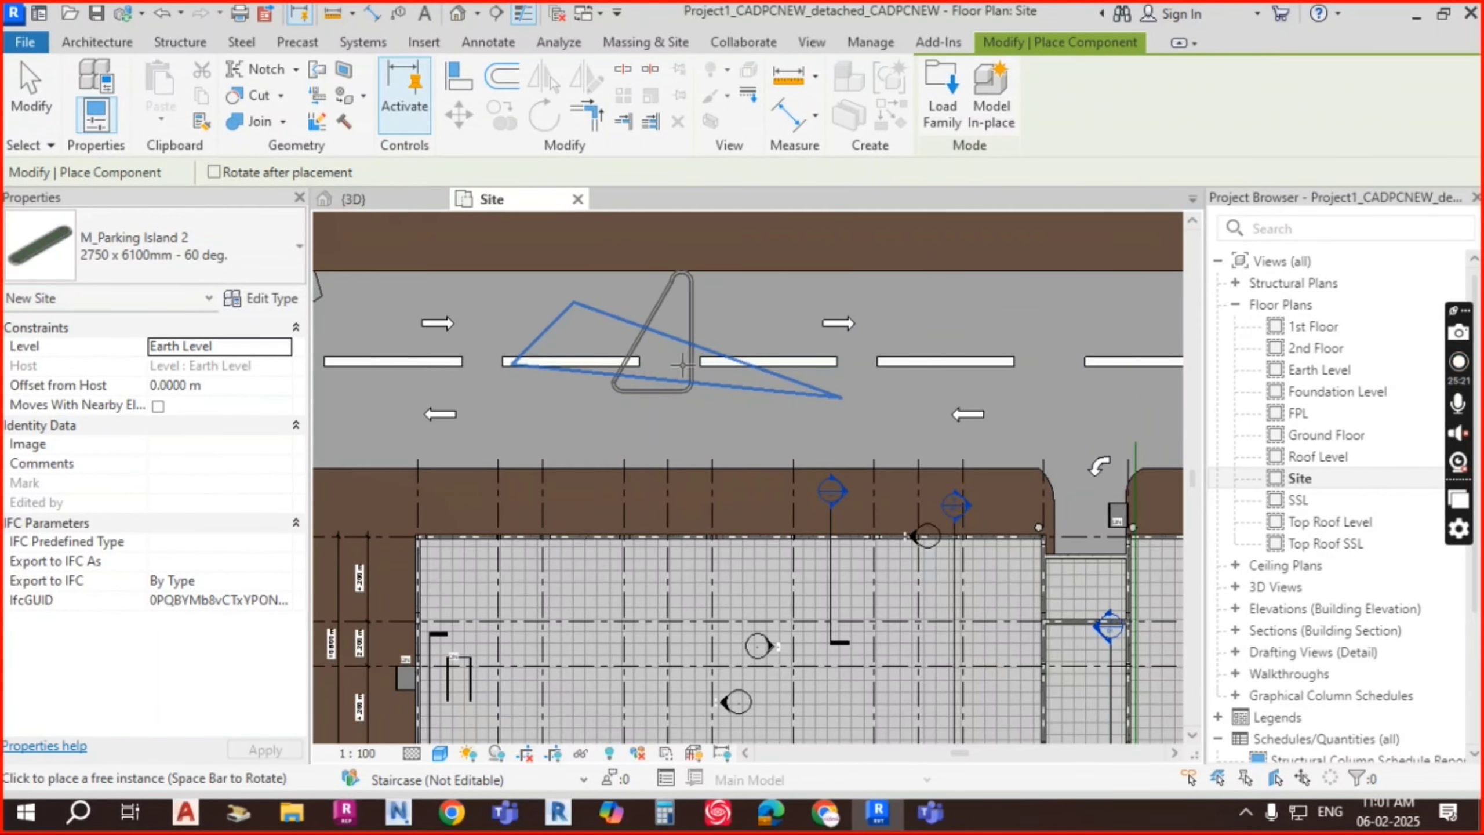
{"action": "left_click", "coordinate": [197, 256]}
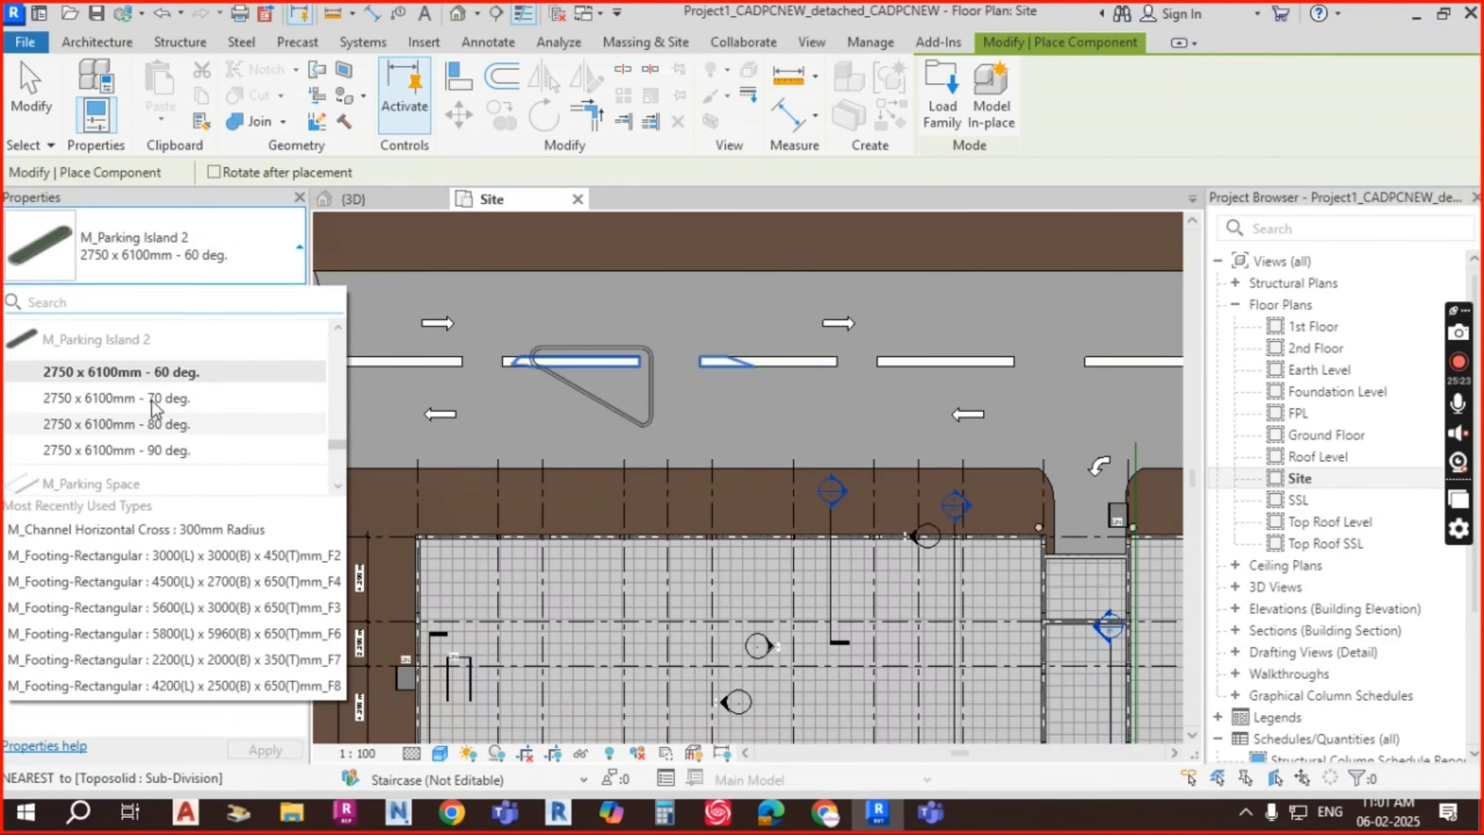
{"action": "scroll", "coordinate": [153, 407], "scroll_direction": "up", "scroll_amount": 1}
{"action": "scroll", "coordinate": [152, 413], "scroll_direction": "down", "scroll_amount": 1}
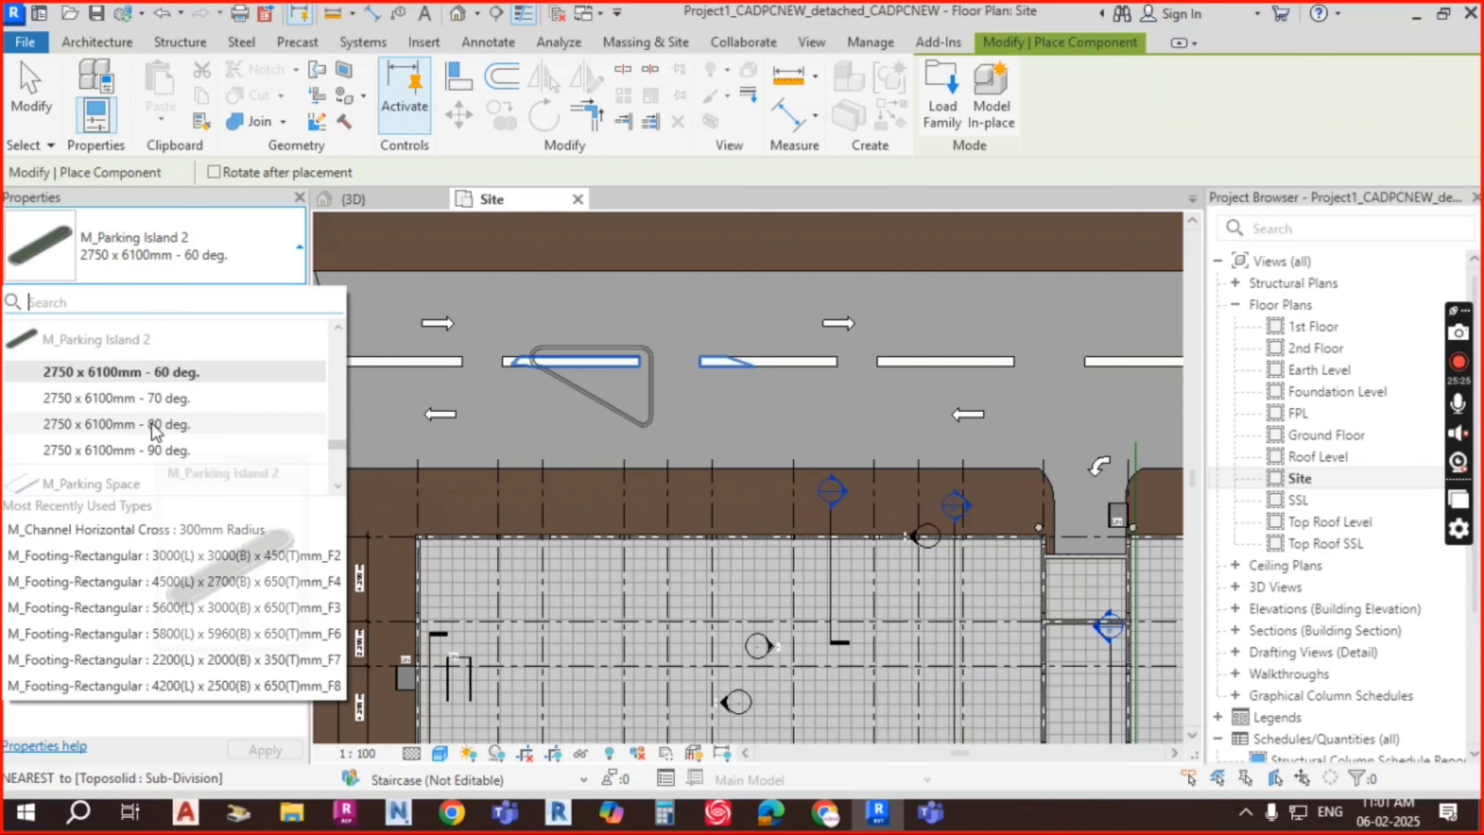
{"action": "scroll", "coordinate": [153, 419], "scroll_direction": "up", "scroll_amount": 2}
{"action": "scroll", "coordinate": [153, 420], "scroll_direction": "down", "scroll_amount": 1}
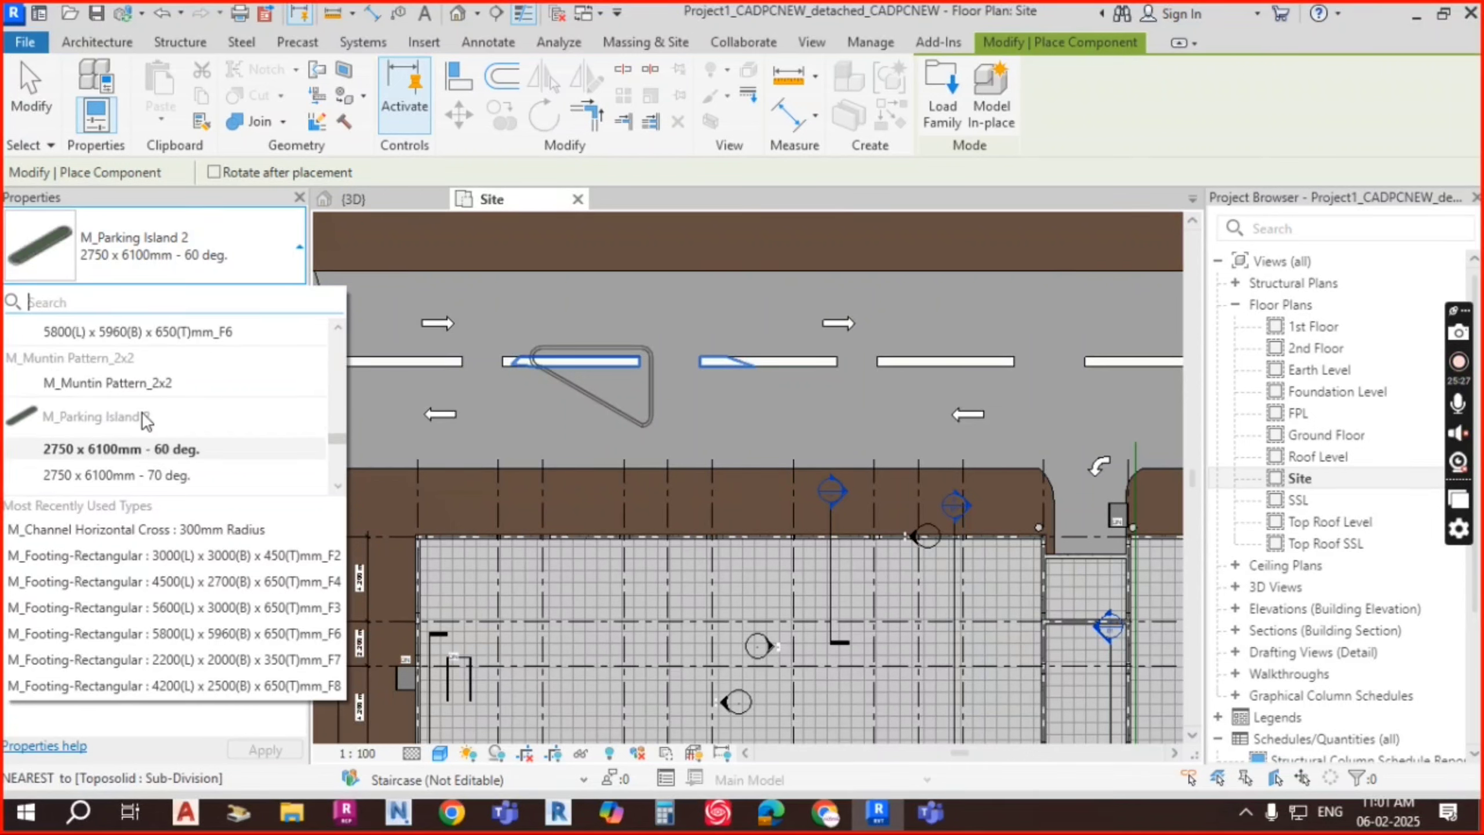
{"action": "scroll", "coordinate": [130, 424], "scroll_direction": "down", "scroll_amount": 3}
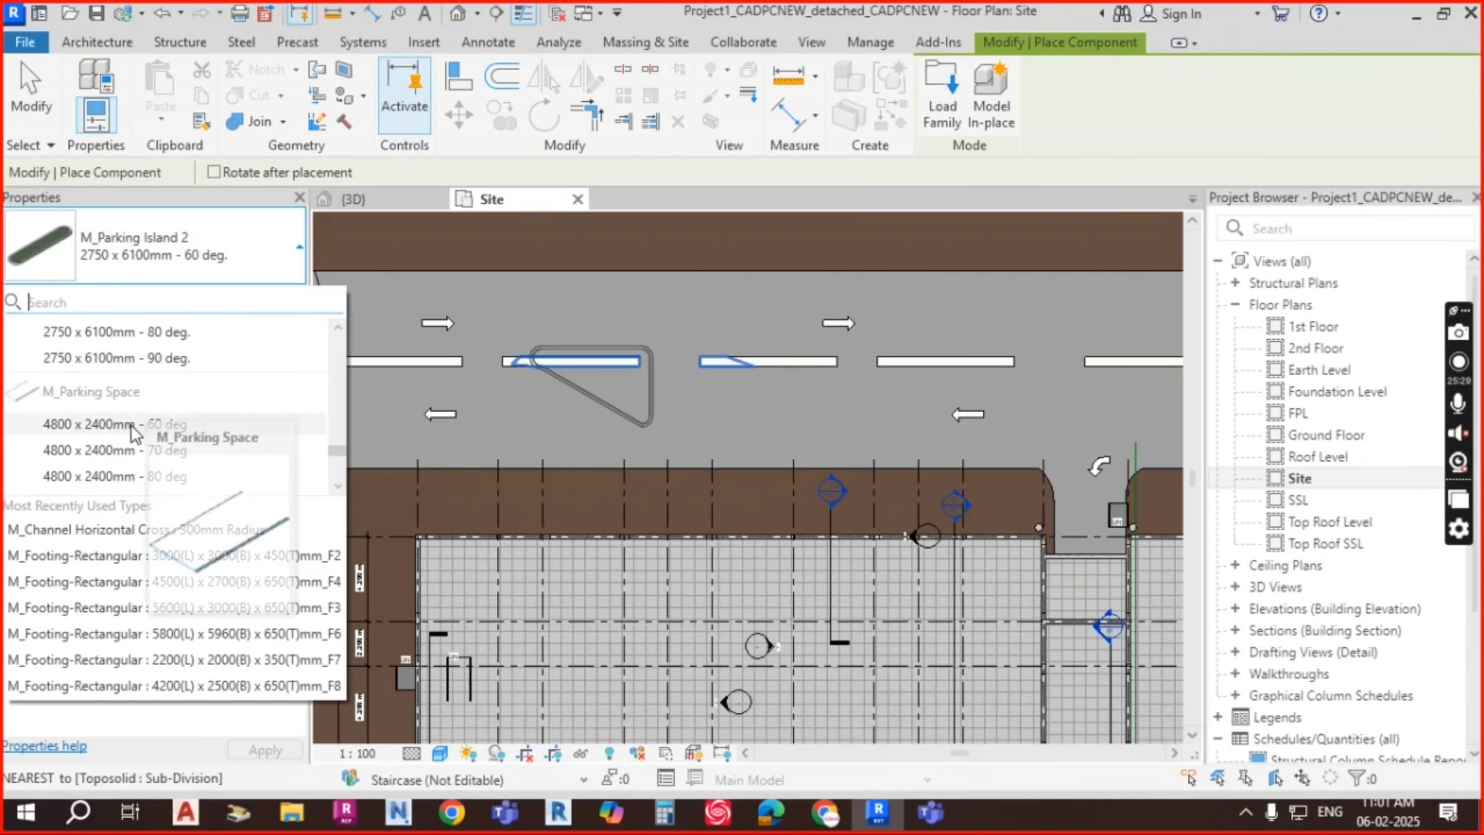
{"action": "scroll", "coordinate": [129, 420], "scroll_direction": "up", "scroll_amount": 2}
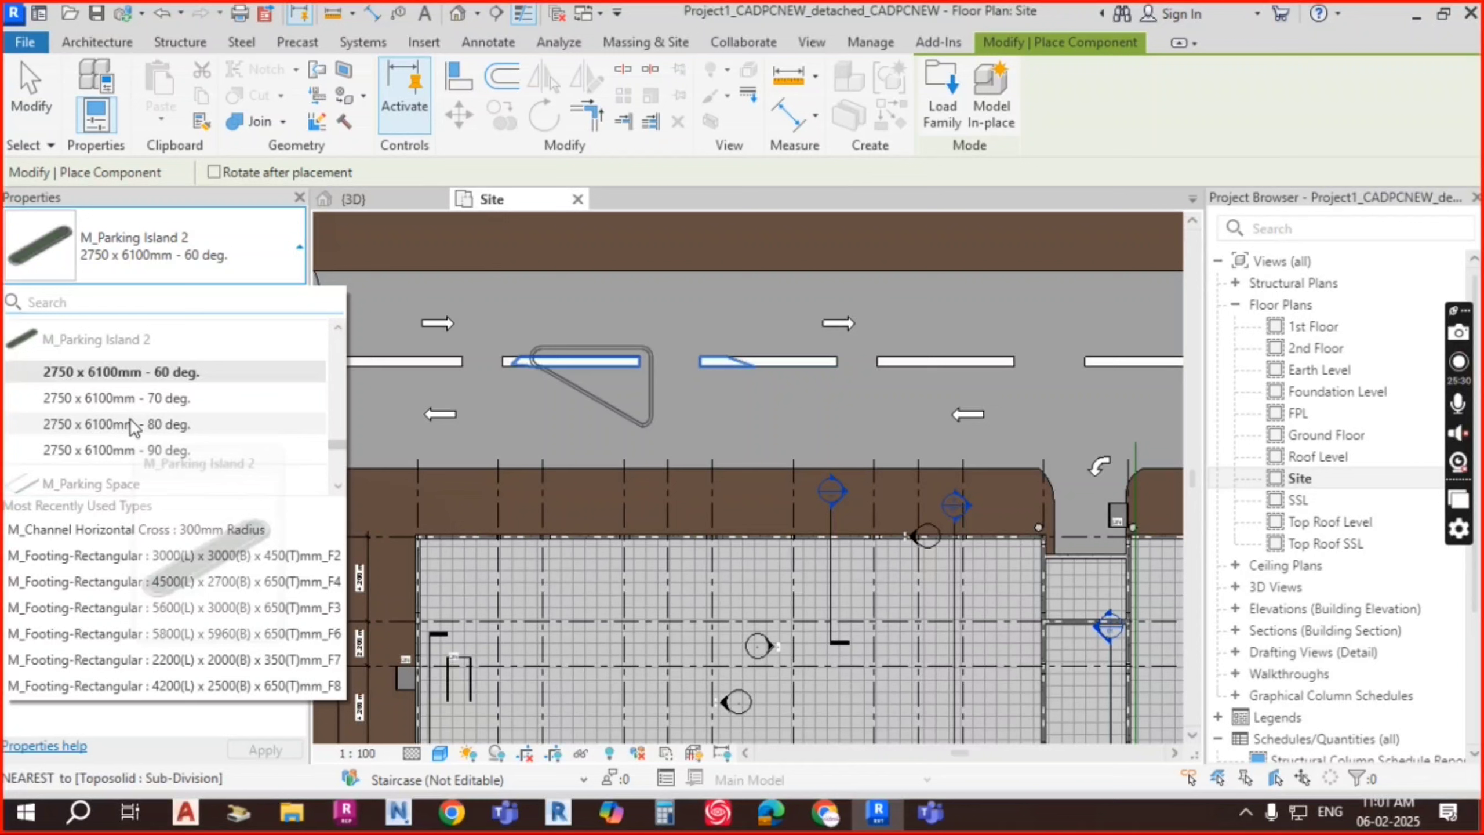
{"action": "left_click", "coordinate": [111, 397]}
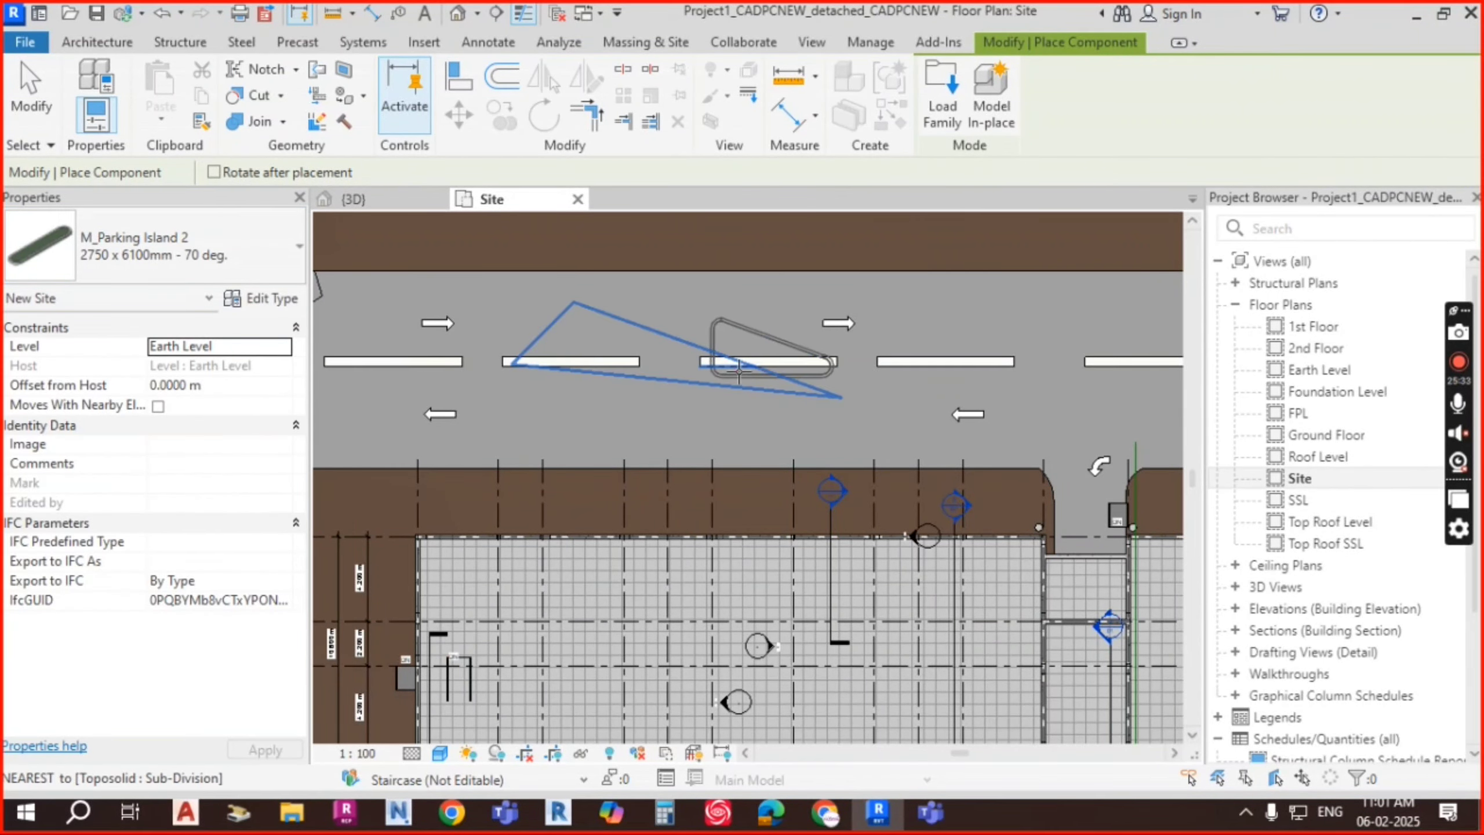
Step: Rotate the 70-degree parking island with Spacebar and place it across the lane stripe
{"action": "middle_click_drag", "start_coordinate": [1105, 371], "coordinate": [758, 410]}
{"action": "scroll", "coordinate": [757, 386], "scroll_direction": "up", "scroll_amount": 2}
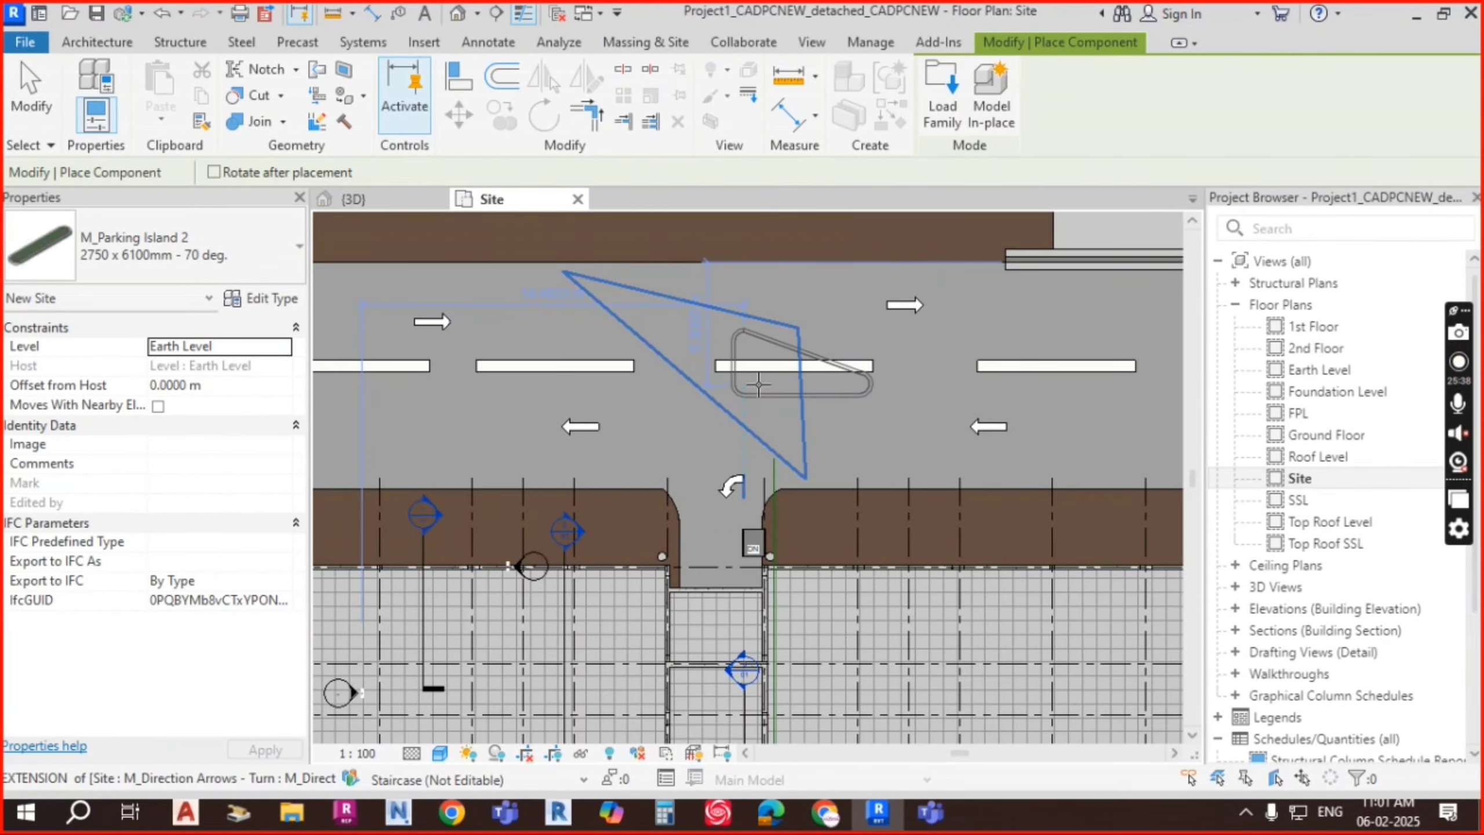
{"action": "scroll", "coordinate": [742, 394], "scroll_direction": "down", "scroll_amount": 2}
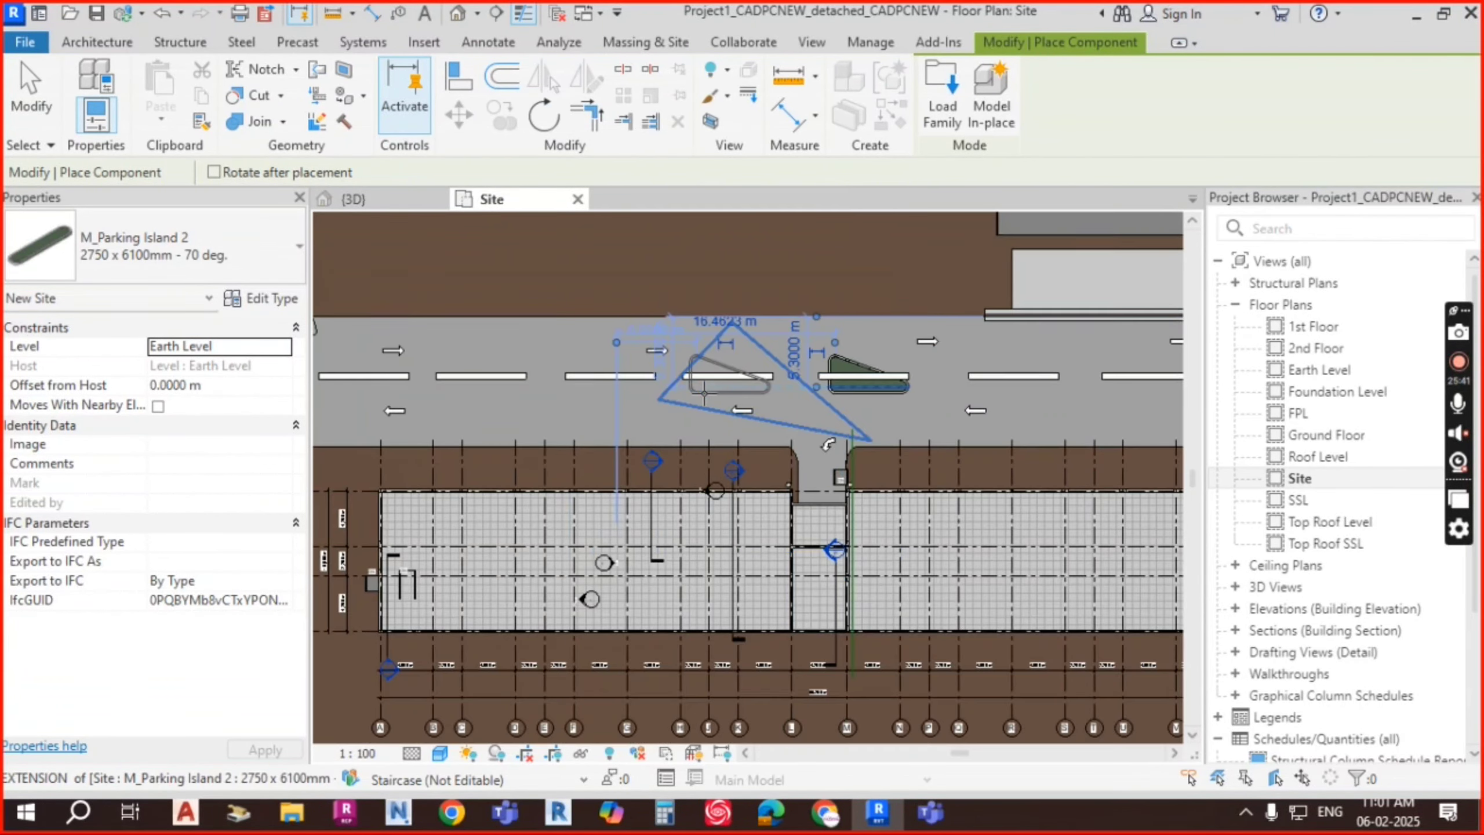
{"action": "middle_click_drag", "start_coordinate": [567, 391], "coordinate": [981, 401]}
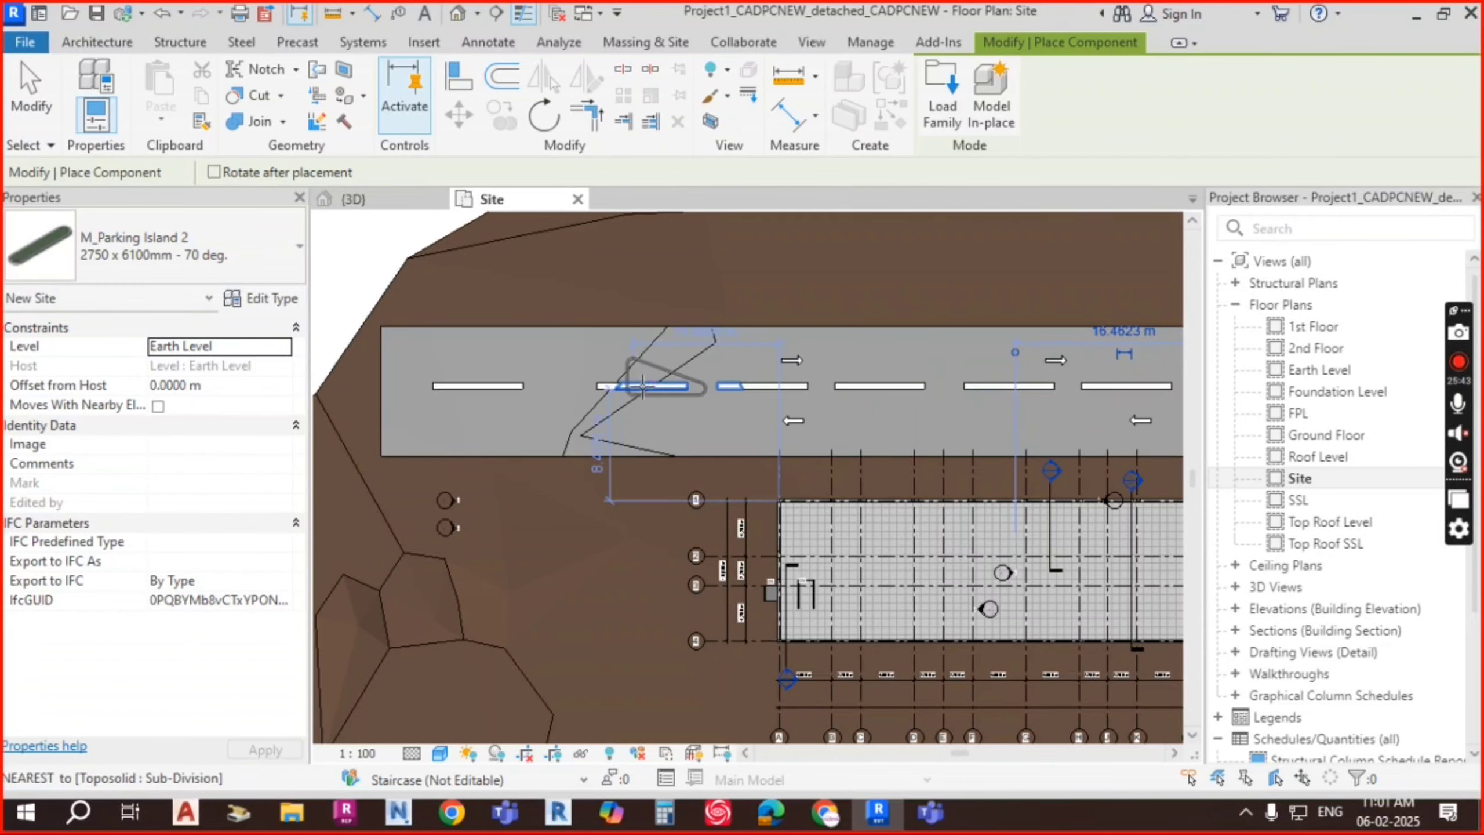
{"action": "key", "text": "space"}
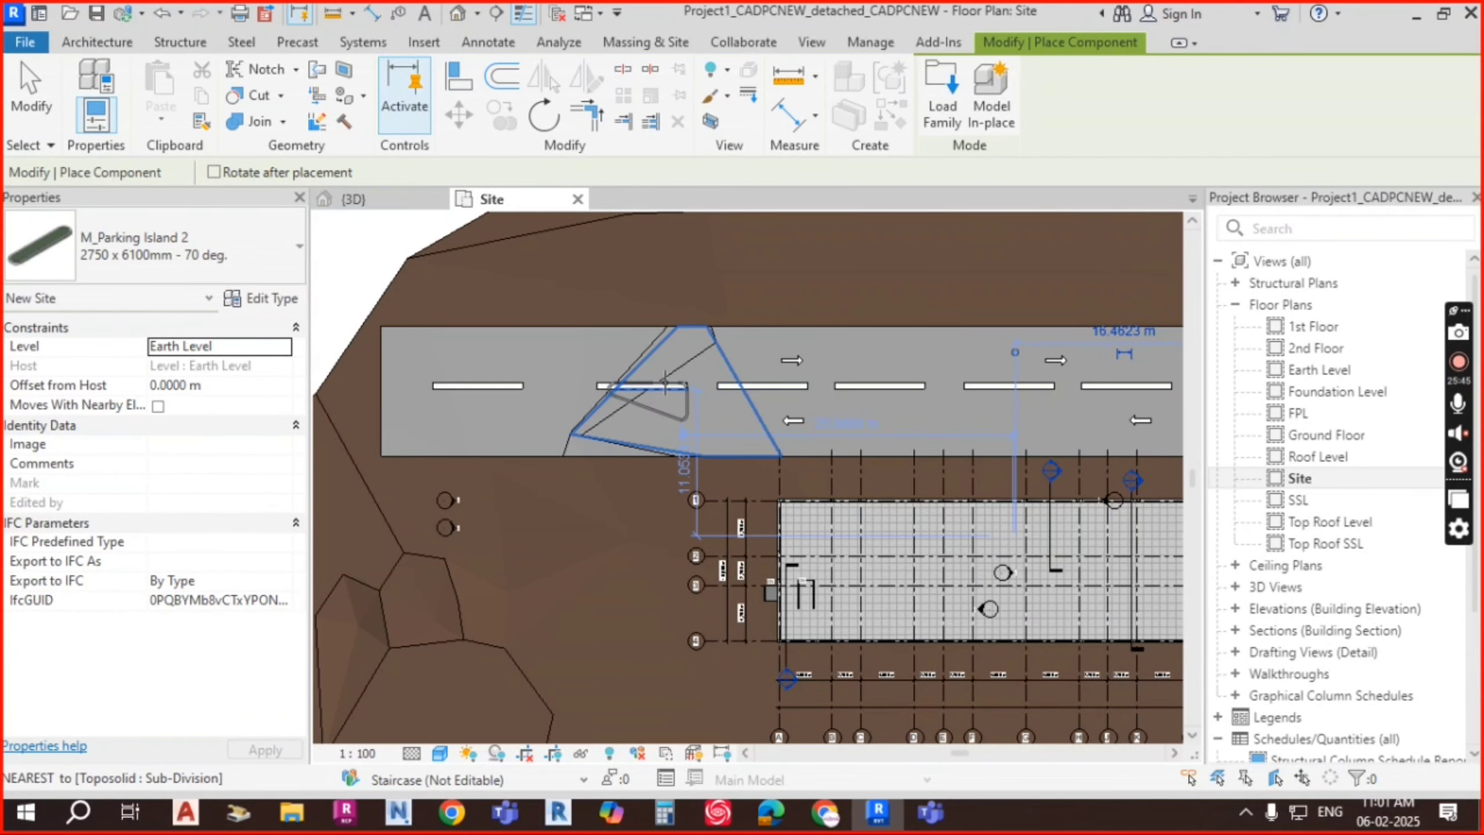
{"action": "left_click", "coordinate": [668, 374]}
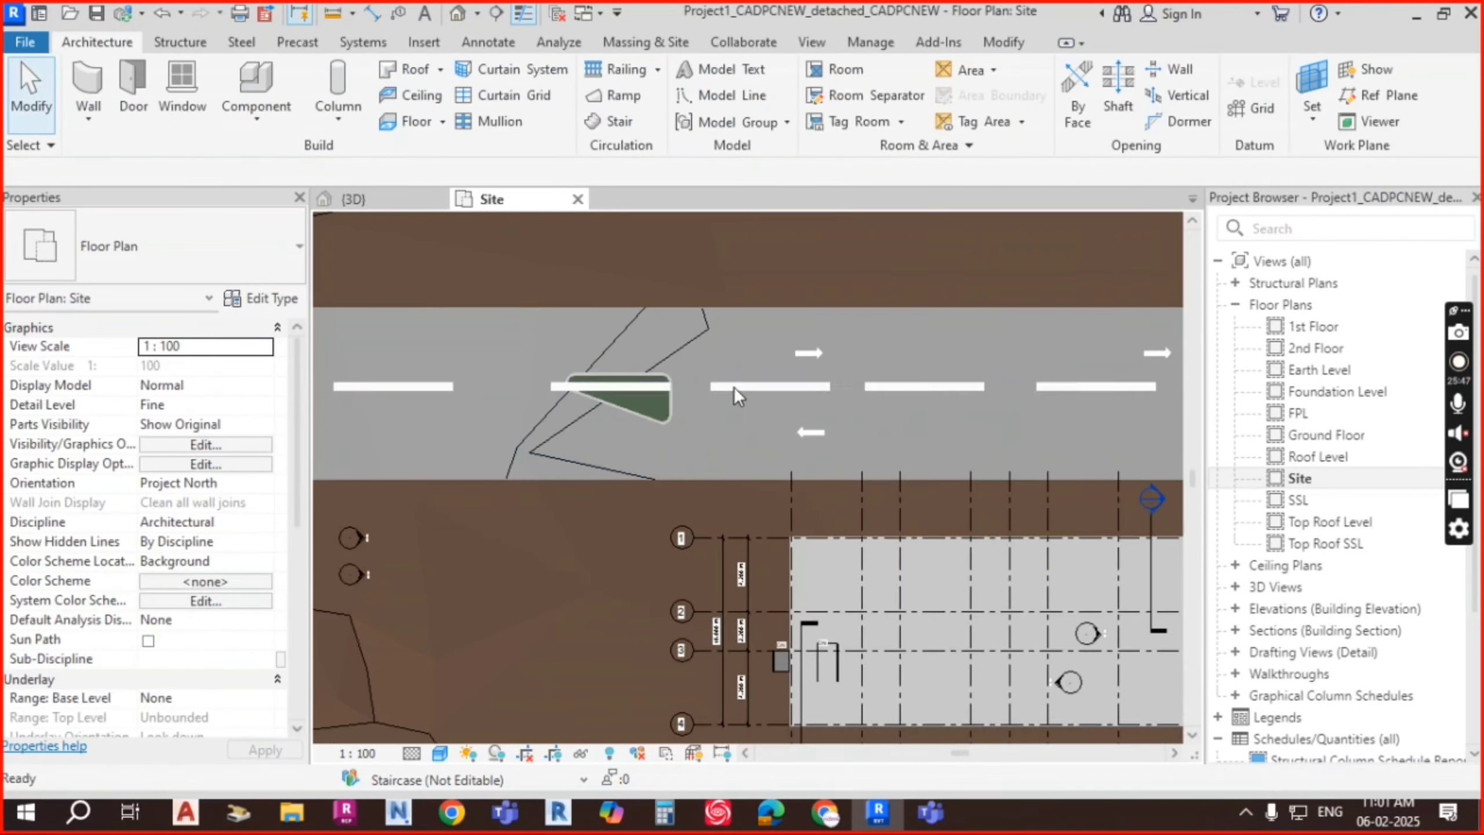
{"action": "key", "text": "Escape"}
{"action": "key", "text": "Escape"}
Step: Select the lane-stripe sub-division, edit its sketch, and pick the stripe outline under the island
{"action": "scroll", "coordinate": [737, 380], "scroll_direction": "up", "scroll_amount": 1}
{"action": "left_click", "coordinate": [731, 388]}
{"action": "left_click", "coordinate": [942, 98]}
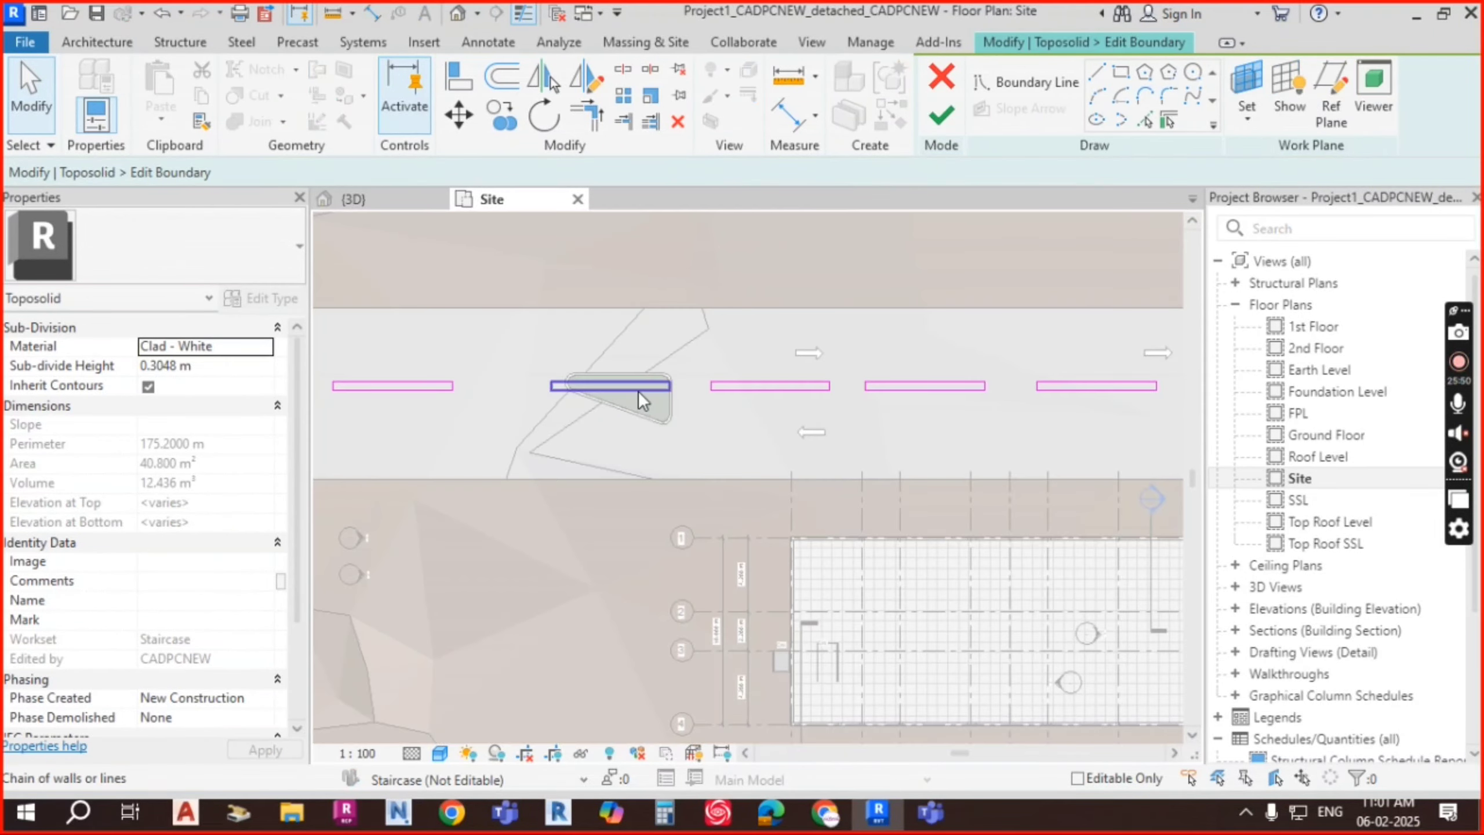
{"action": "left_click", "coordinate": [637, 391]}
Step: Delete the stripe outlines under both parking islands
{"action": "key", "text": "Delete"}
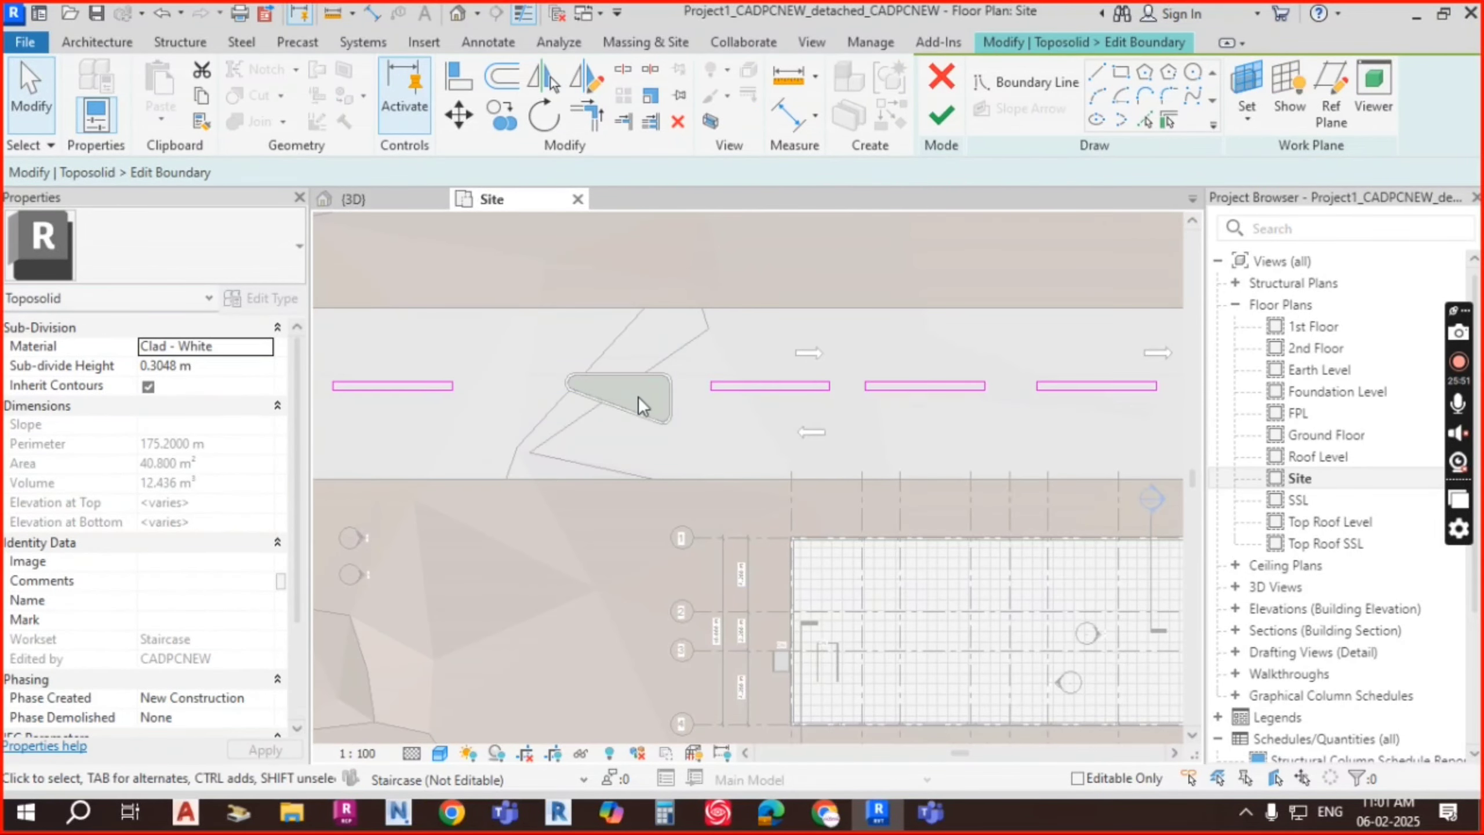
{"action": "scroll", "coordinate": [638, 398], "scroll_direction": "down", "scroll_amount": 2}
{"action": "middle_click_drag", "start_coordinate": [945, 414], "coordinate": [705, 422]}
{"action": "scroll", "coordinate": [920, 402], "scroll_direction": "up", "scroll_amount": 2}
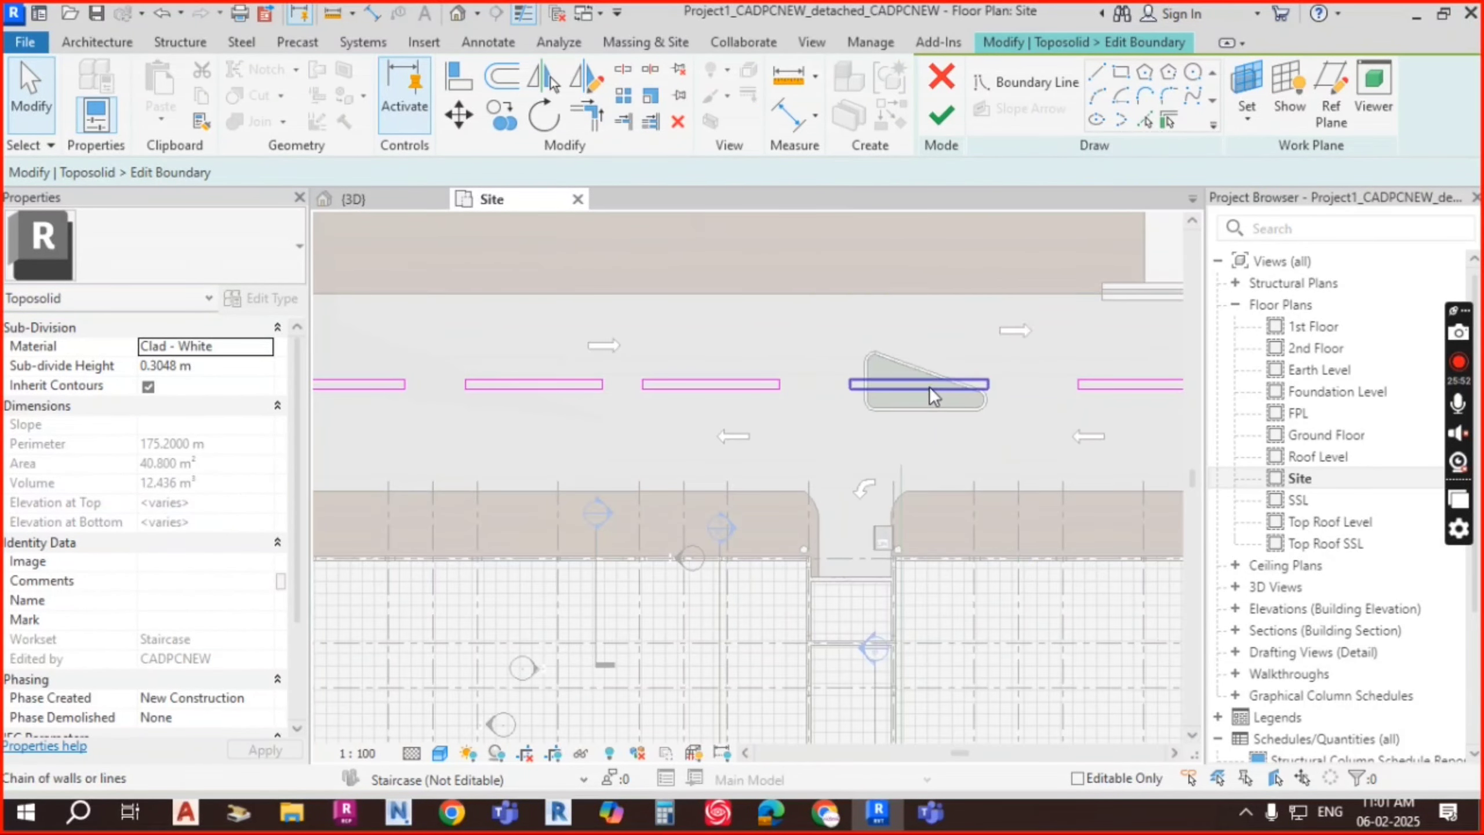
{"action": "left_click", "coordinate": [930, 386]}
{"action": "key", "text": "Delete"}
Step: Finish the sketch edit and zoom in on the green curbed island in the {3D} view
{"action": "left_click", "coordinate": [942, 120]}
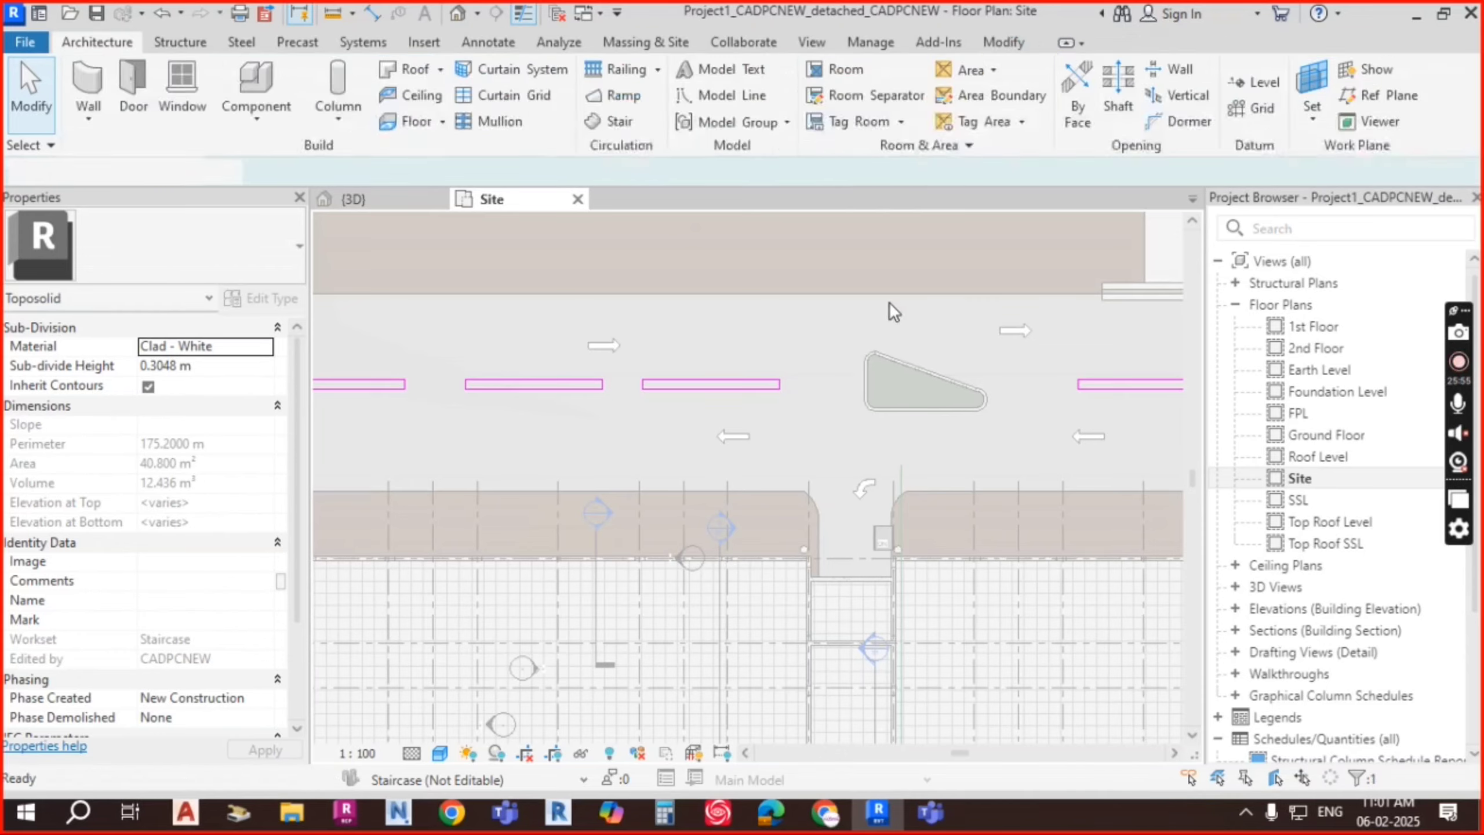
{"action": "scroll", "coordinate": [398, 379], "scroll_direction": "up", "scroll_amount": 5}
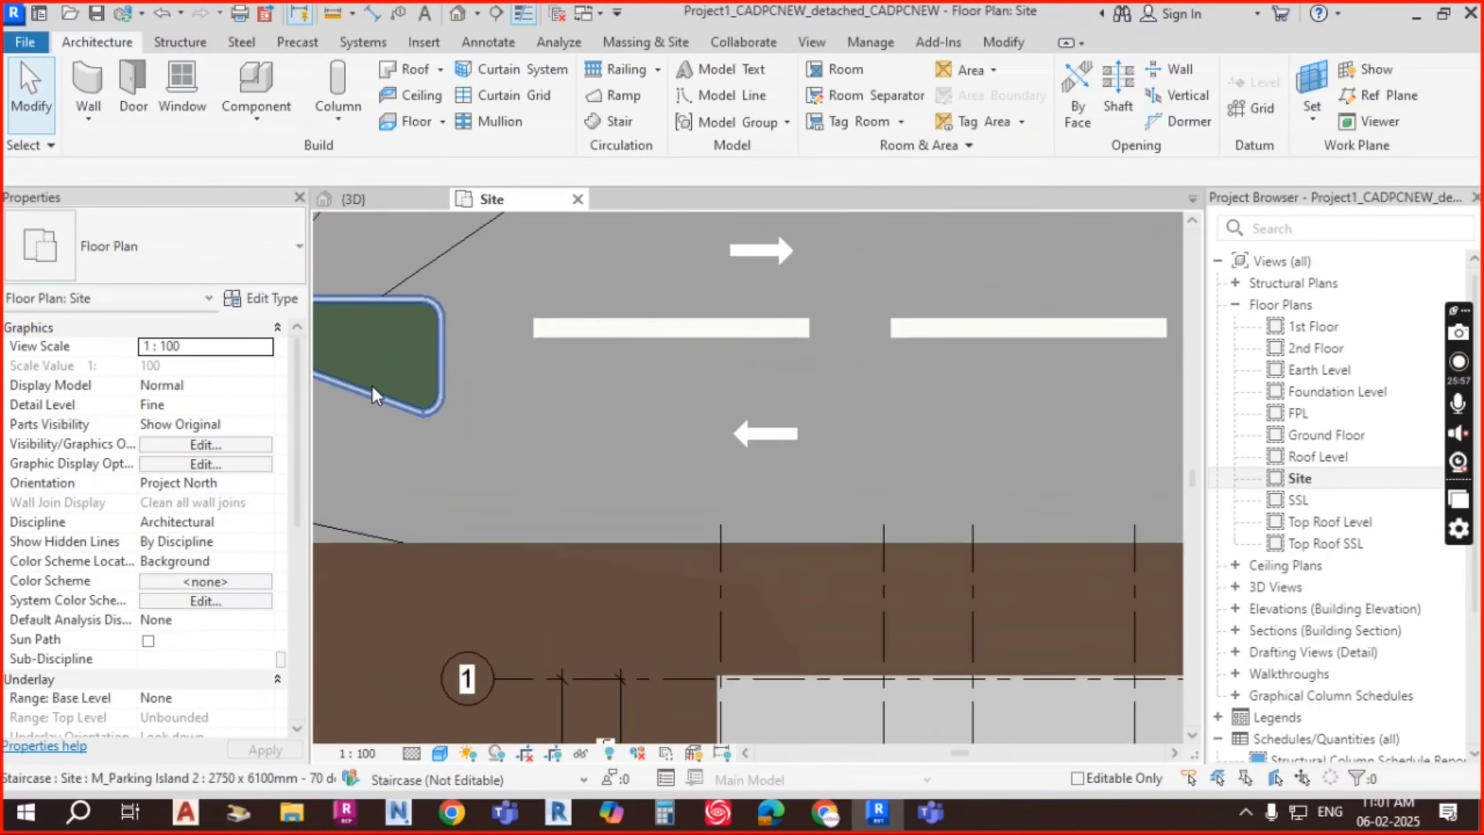
{"action": "middle_click_drag", "start_coordinate": [398, 404], "coordinate": [758, 439]}
{"action": "scroll", "coordinate": [805, 391], "scroll_direction": "up", "scroll_amount": 4}
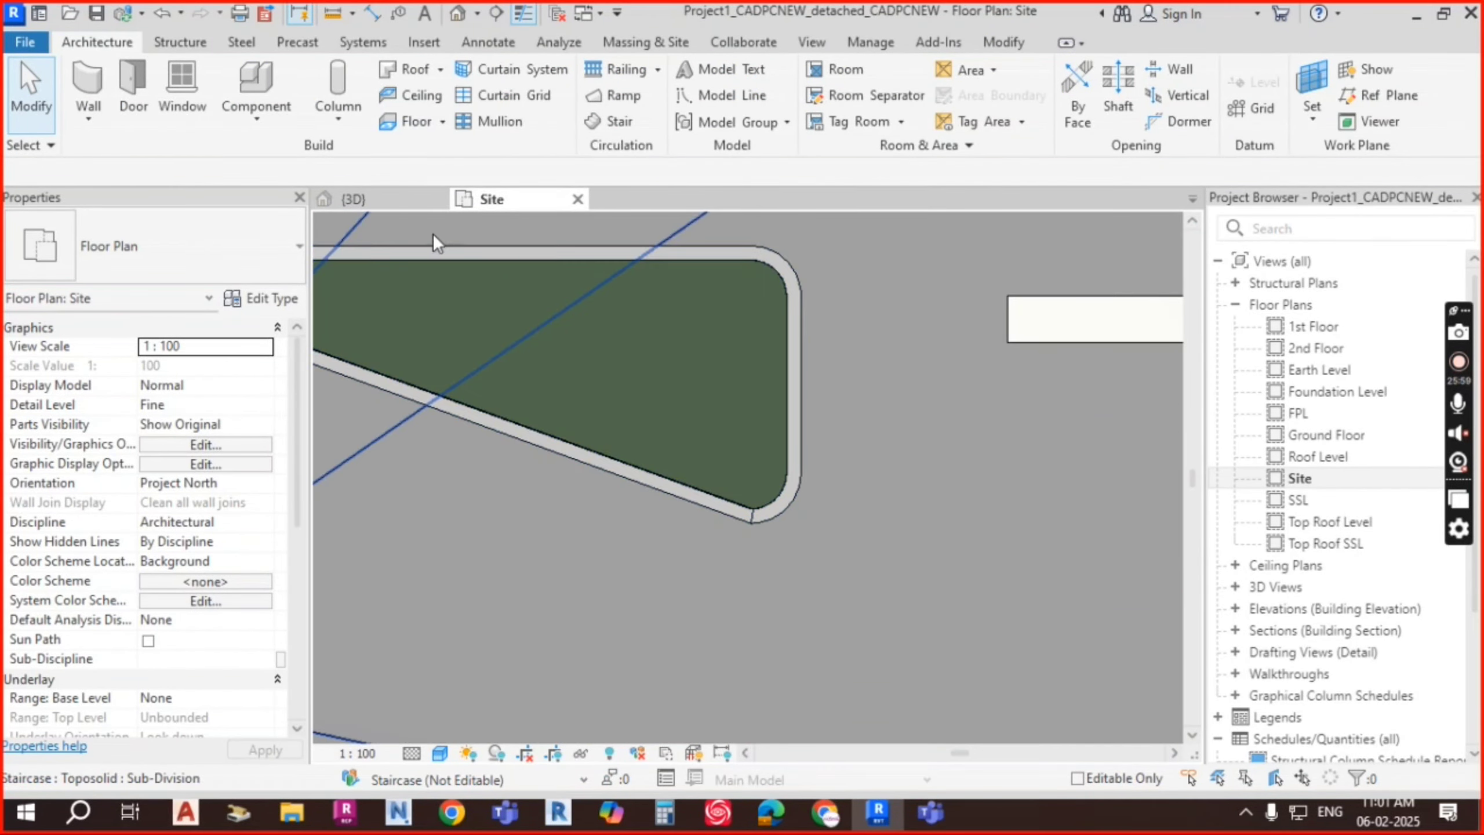
{"action": "left_click", "coordinate": [381, 199]}
{"action": "scroll", "coordinate": [812, 478], "scroll_direction": "up", "scroll_amount": 10}
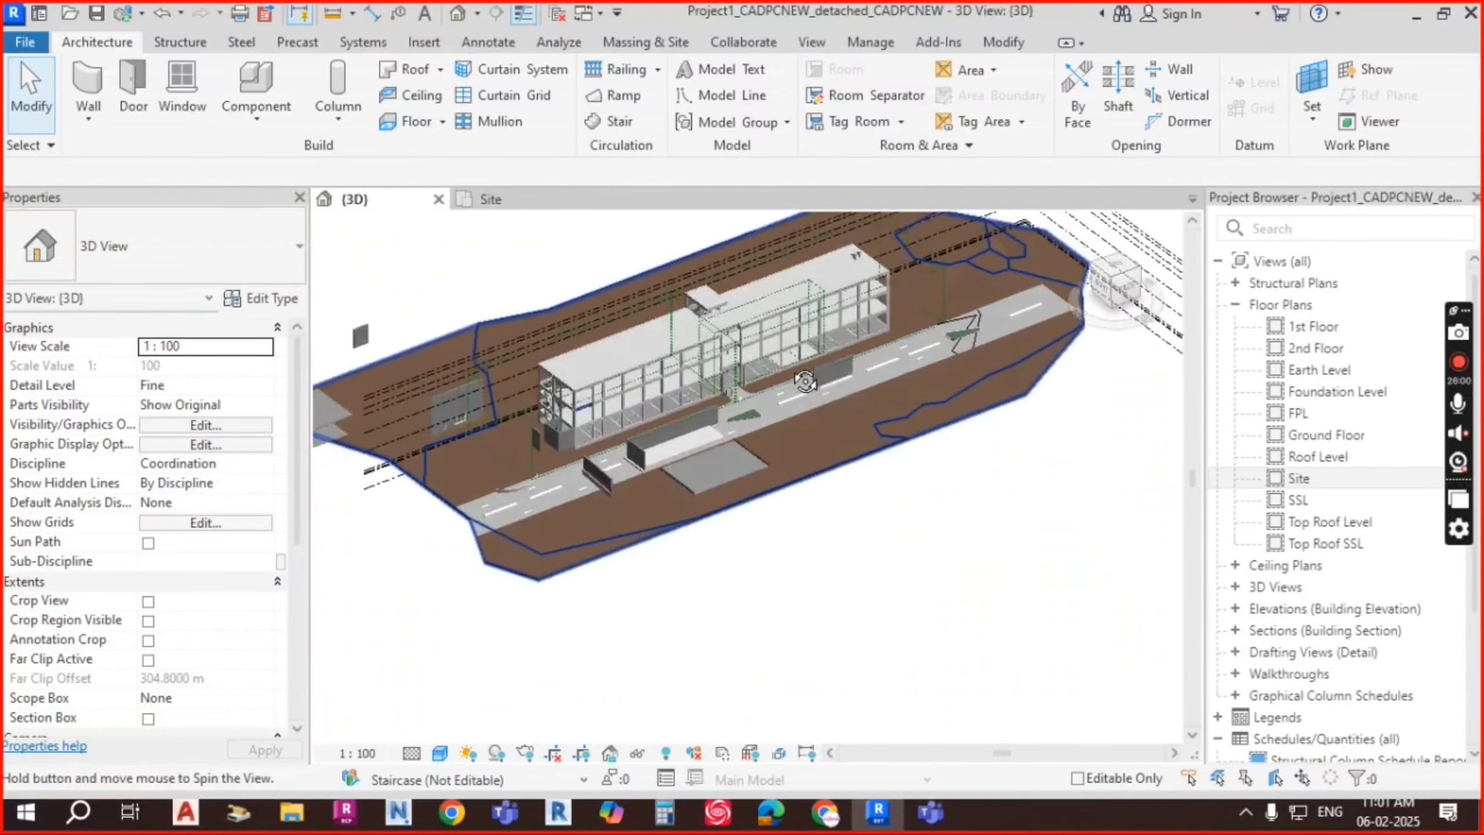
{"action": "scroll", "coordinate": [915, 433], "scroll_direction": "up", "scroll_amount": 5}
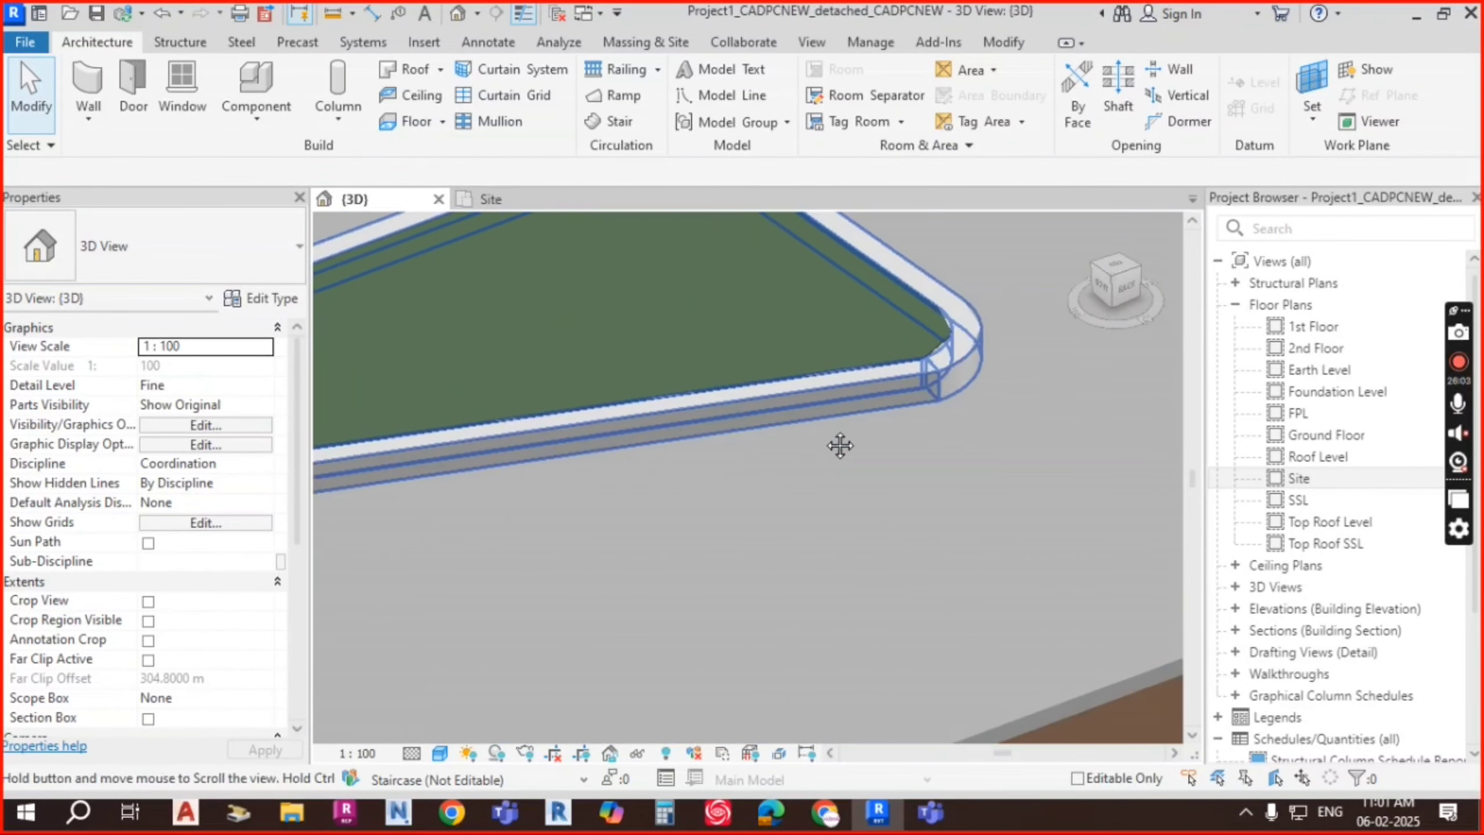
{"action": "scroll", "coordinate": [914, 375], "scroll_direction": "down", "scroll_amount": 5}
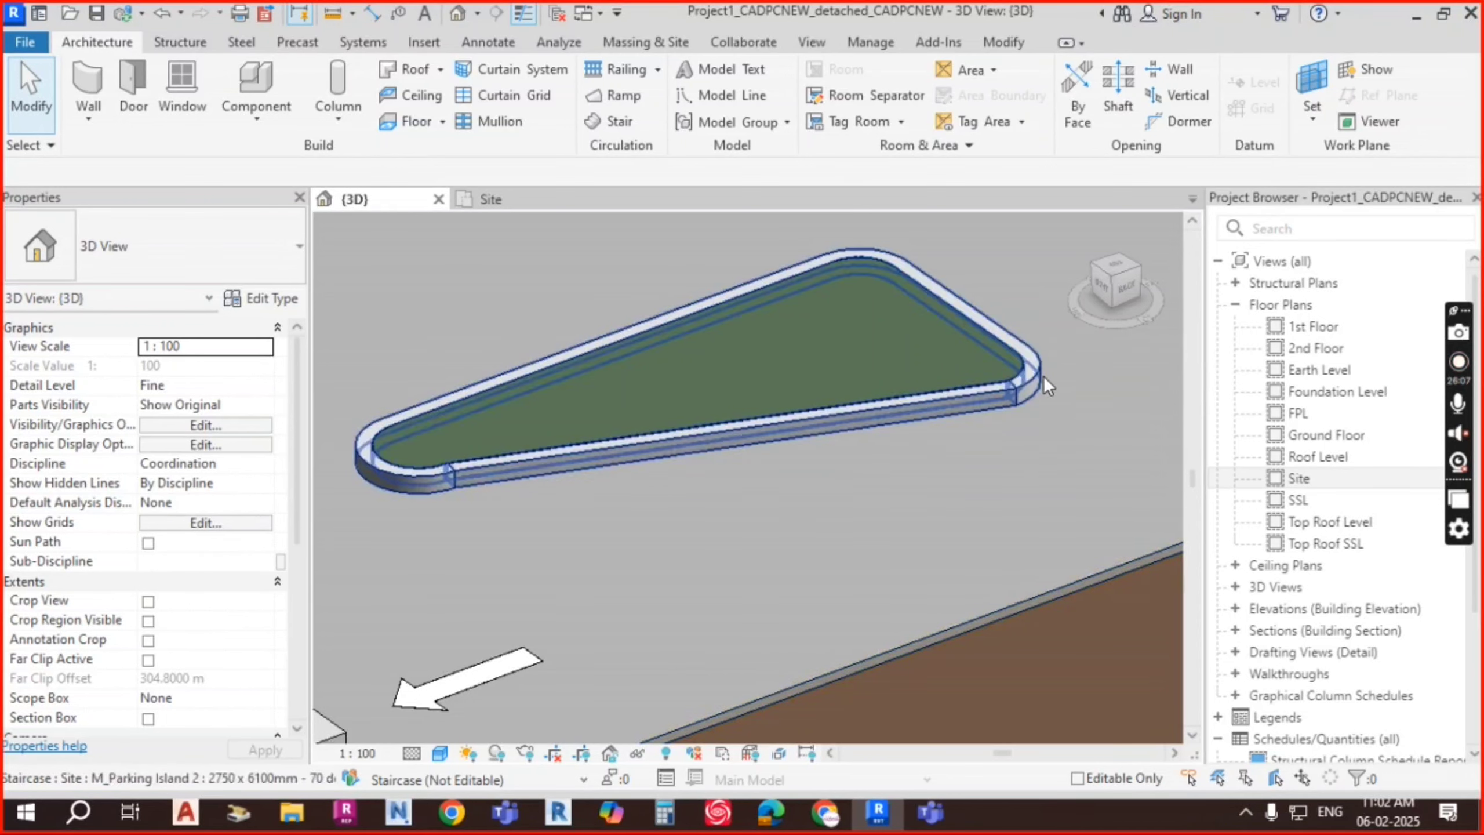
Step: Set the 3D view's visual style to Realistic and center on the parking island
{"action": "left_click", "coordinate": [444, 753]}
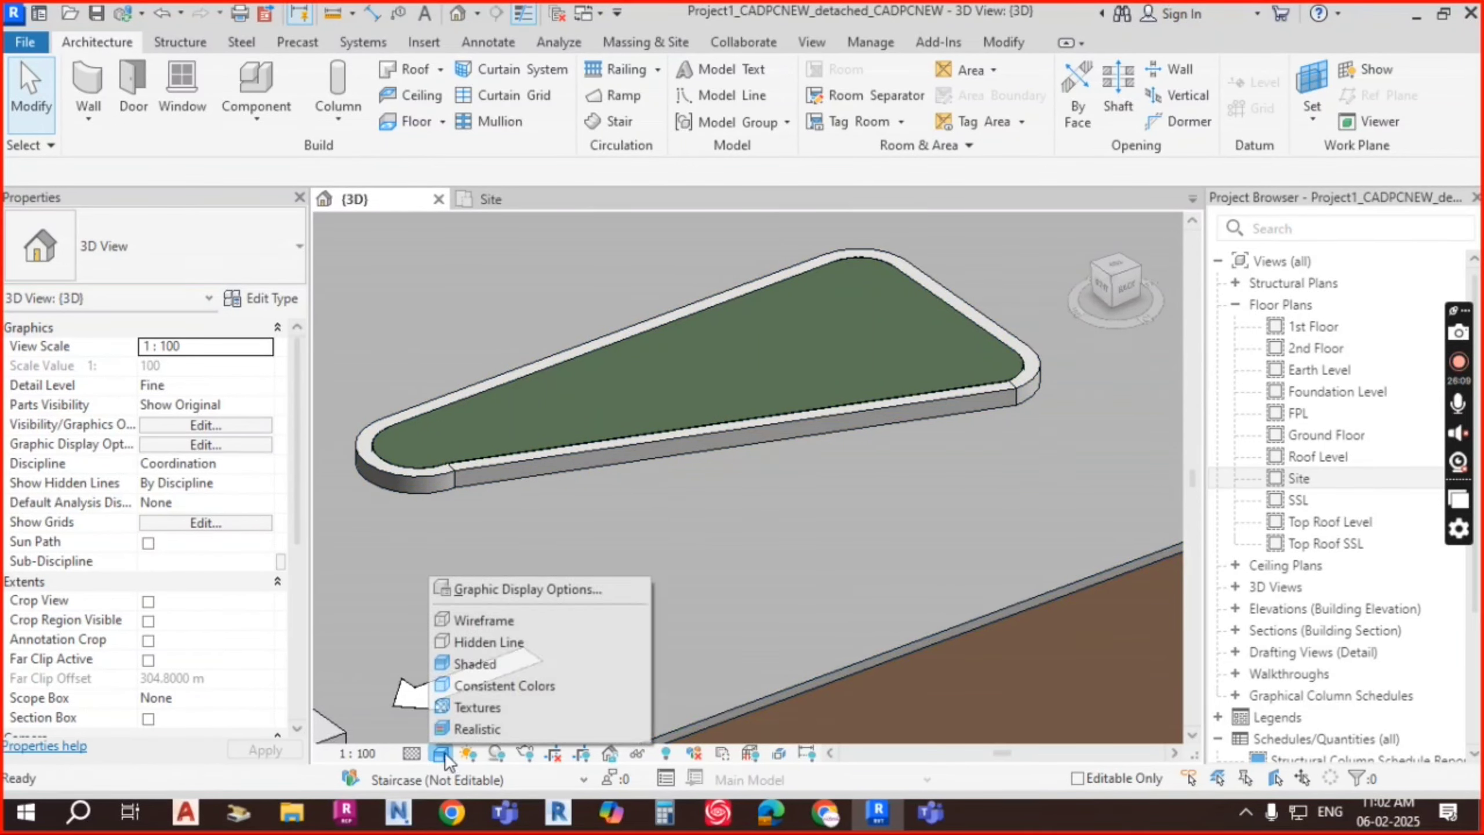
{"action": "left_click", "coordinate": [476, 728]}
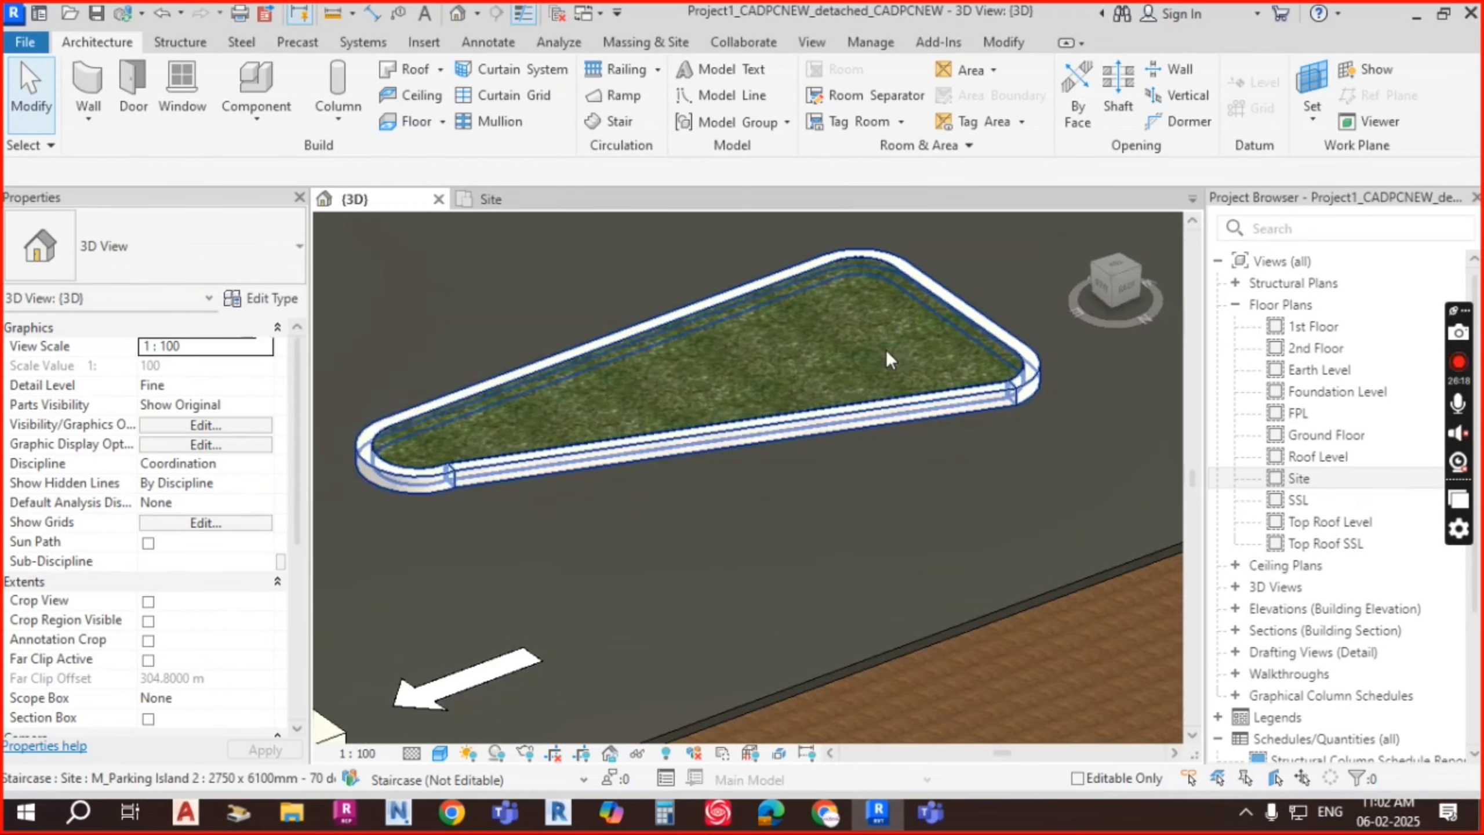
{"action": "scroll", "coordinate": [975, 390], "scroll_direction": "up", "scroll_amount": 5}
{"action": "middle_click_drag", "start_coordinate": [989, 442], "coordinate": [995, 682]}
{"action": "scroll", "coordinate": [833, 351], "scroll_direction": "down", "scroll_amount": 4}
{"action": "middle_click_drag", "start_coordinate": [879, 418], "coordinate": [945, 401]}
{"action": "scroll", "coordinate": [735, 437], "scroll_direction": "down", "scroll_amount": 5}
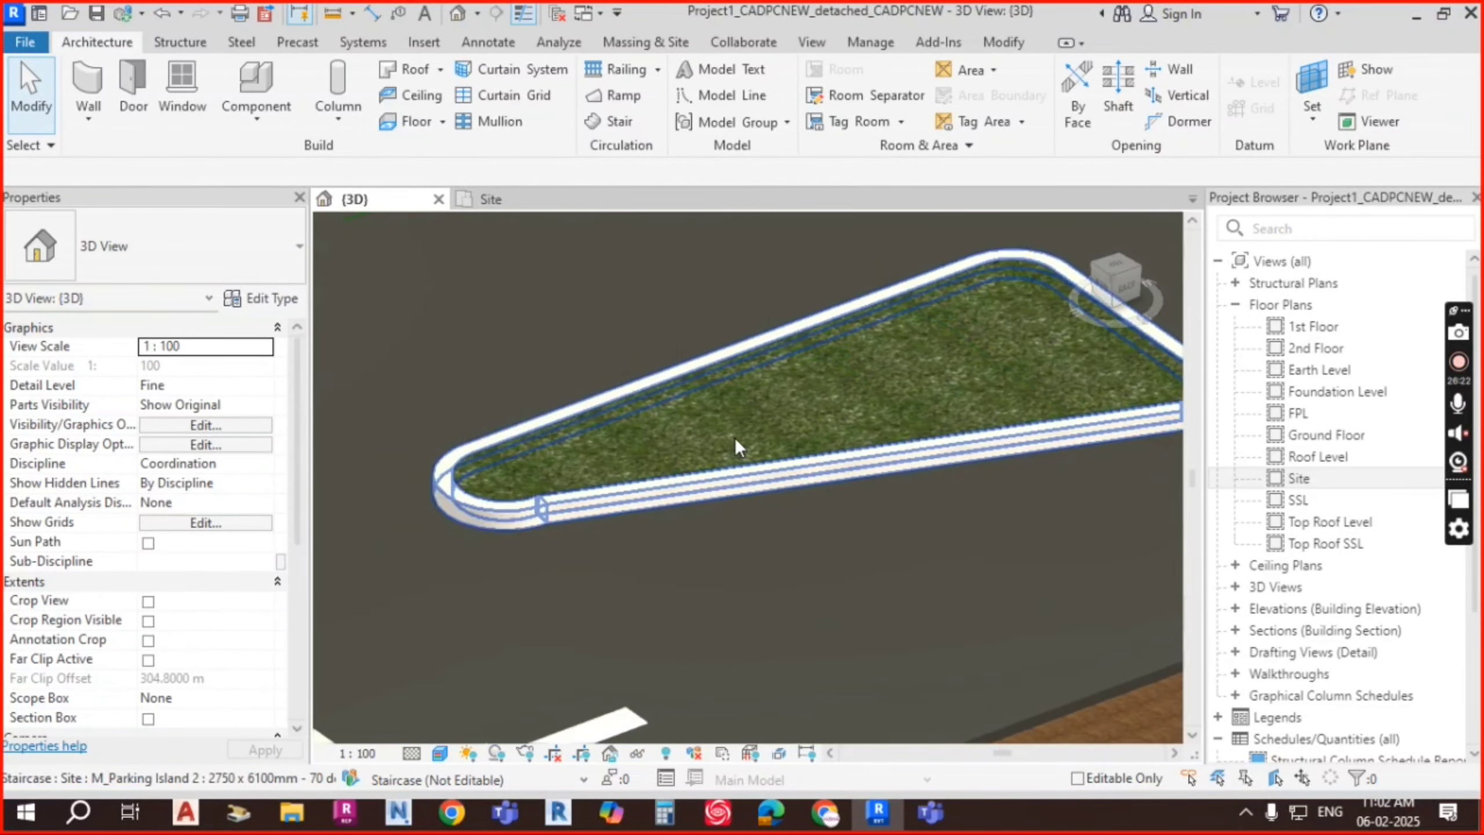
Step: Orbit around the grass island to inspect the asphalt, lane stripes and direction arrows
{"action": "middle_click_drag", "start_coordinate": [738, 452], "coordinate": [765, 540], "text": "shift"}
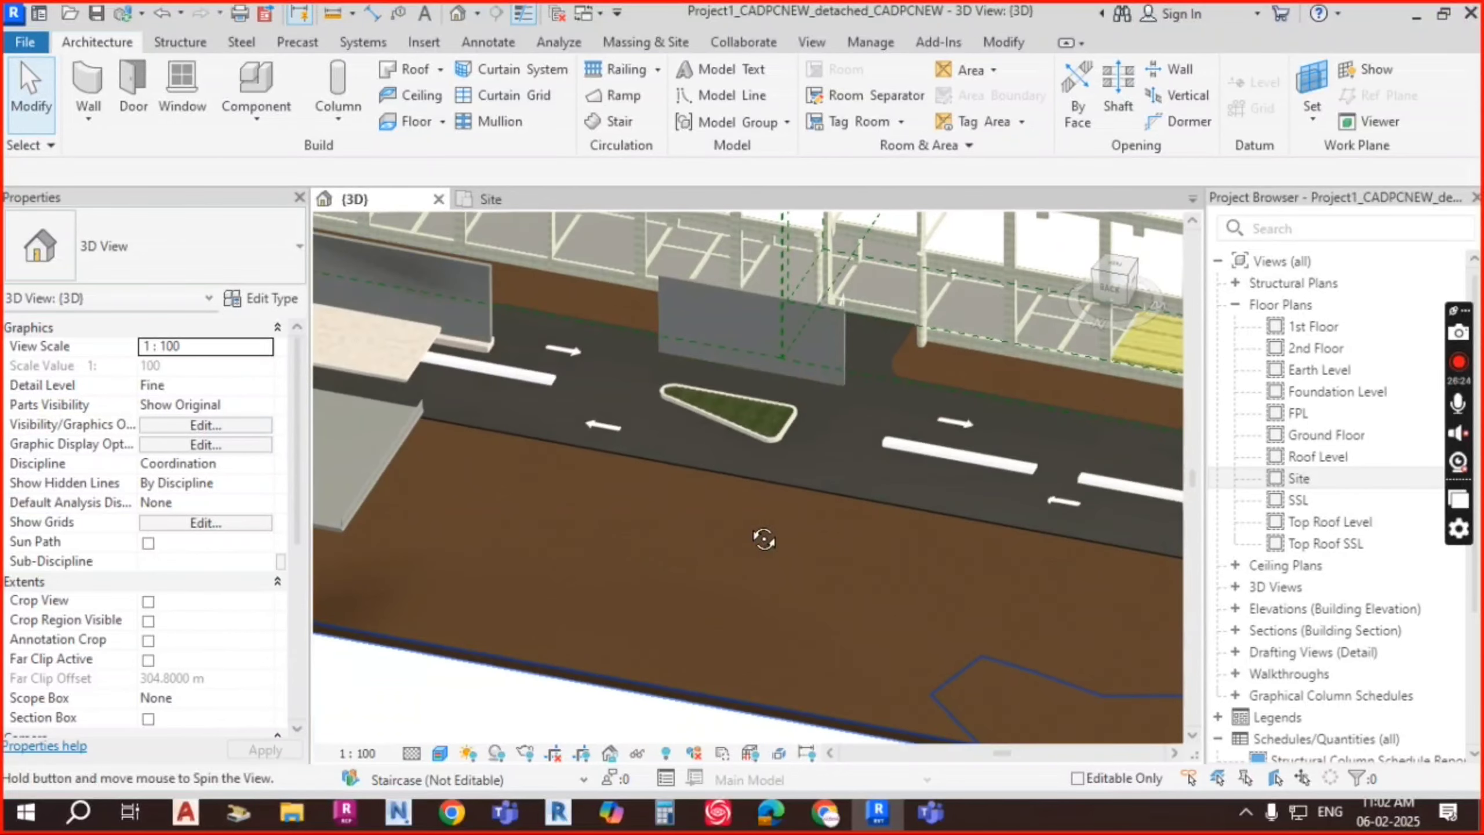
{"action": "scroll", "coordinate": [840, 448], "scroll_direction": "up", "scroll_amount": 3}
{"action": "middle_click_drag", "start_coordinate": [840, 448], "coordinate": [891, 483], "text": "shift"}
{"action": "scroll", "coordinate": [607, 508], "scroll_direction": "up", "scroll_amount": 2}
{"action": "middle_click_drag", "start_coordinate": [608, 508], "coordinate": [680, 512], "text": "shift"}
{"action": "scroll", "coordinate": [765, 425], "scroll_direction": "down", "scroll_amount": 3}
{"action": "scroll", "coordinate": [939, 429], "scroll_direction": "down", "scroll_amount": 1}
{"action": "middle_click_drag", "start_coordinate": [987, 454], "coordinate": [706, 551]}
{"action": "scroll", "coordinate": [807, 475], "scroll_direction": "up", "scroll_amount": 6}
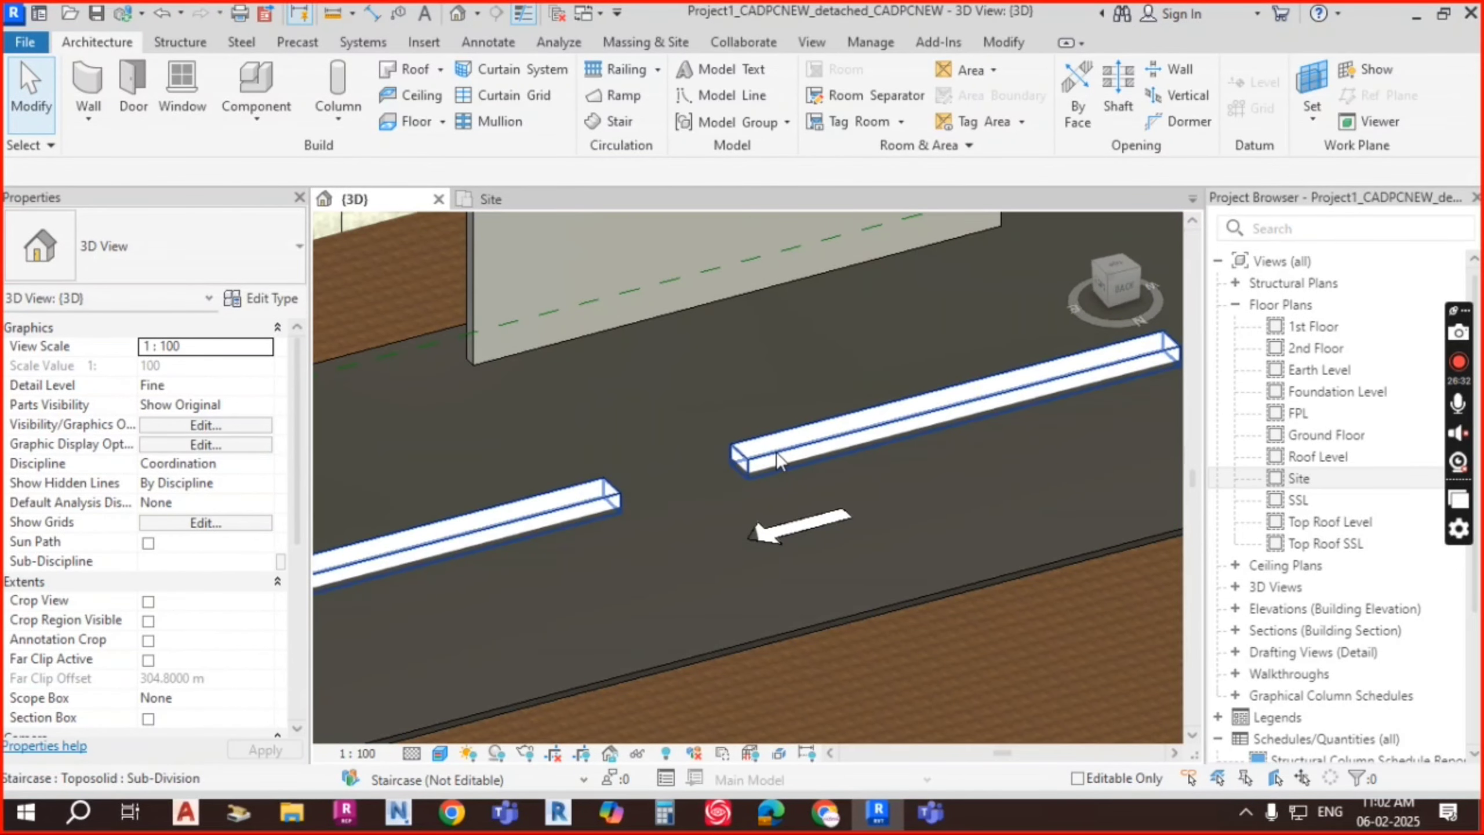
Step: Change the lane-stripe sub-division's Sub-divide Height from 0.1000 m to 0.1500 m
{"action": "left_click", "coordinate": [775, 455]}
{"action": "left_click", "coordinate": [226, 368]}
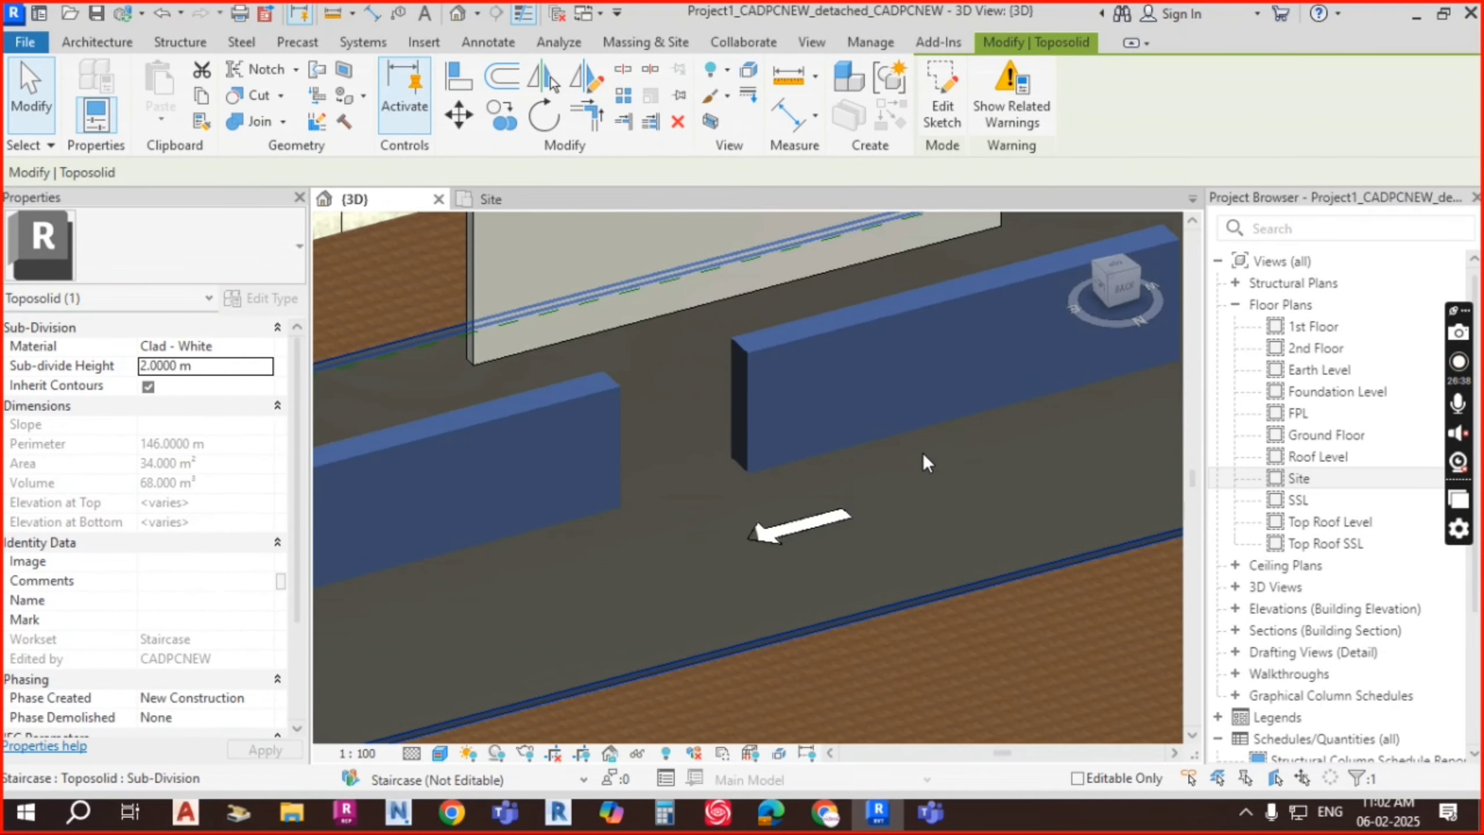
{"action": "left_click", "coordinate": [225, 366]}
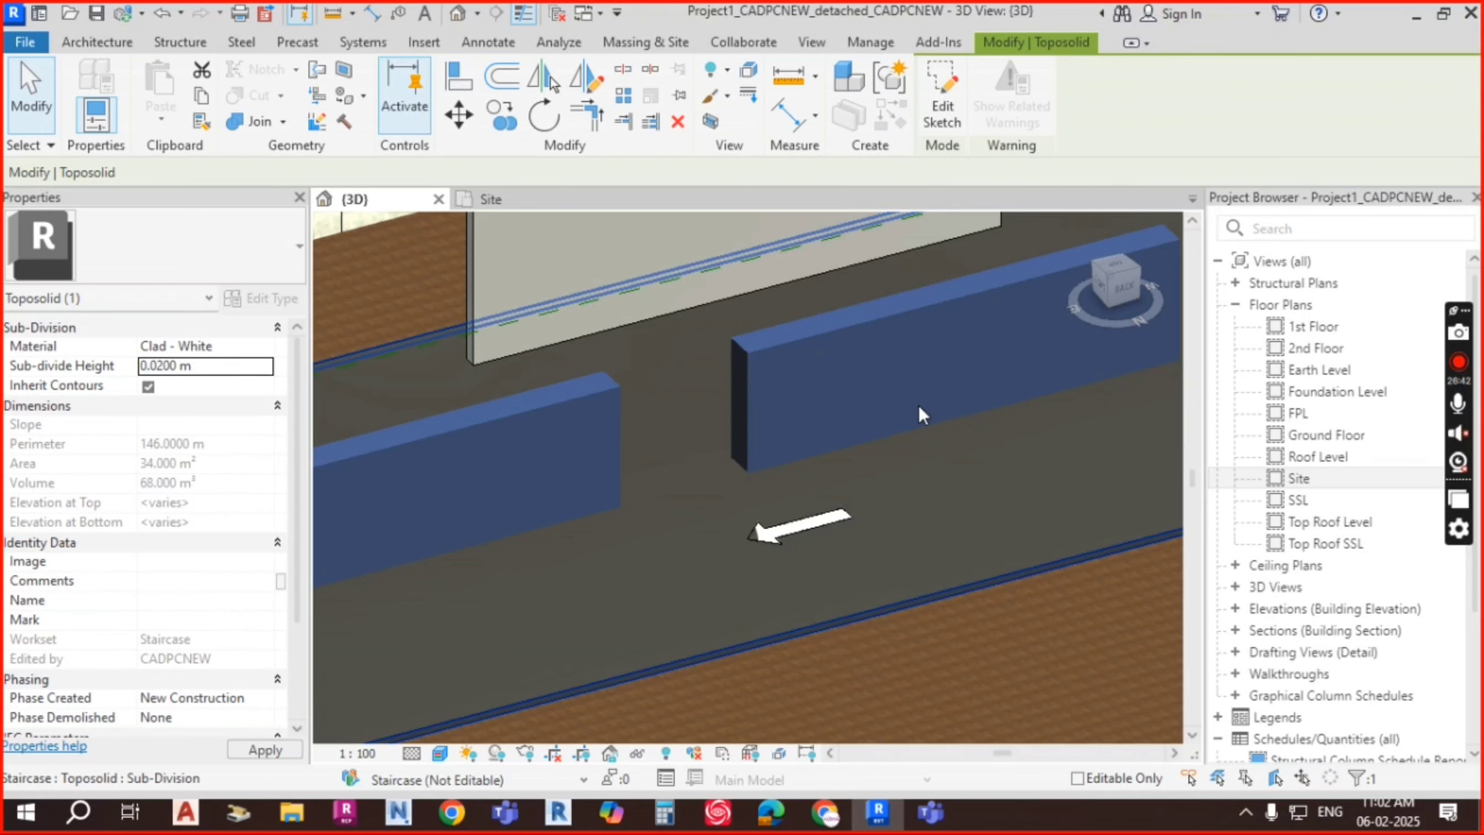
{"action": "left_click", "coordinate": [213, 369]}
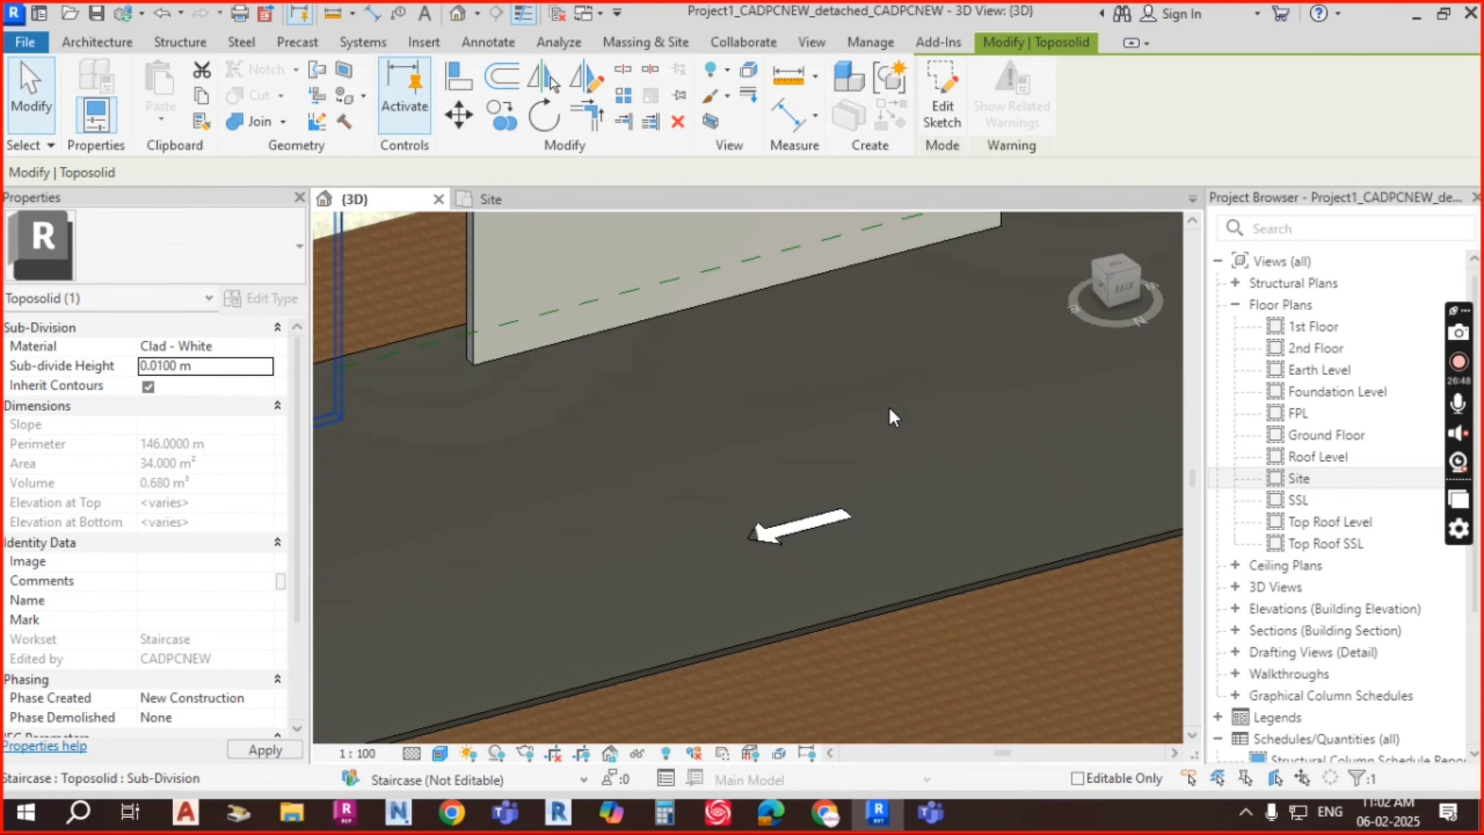
{"action": "middle_click_drag", "start_coordinate": [894, 418], "coordinate": [890, 510], "text": "shift"}
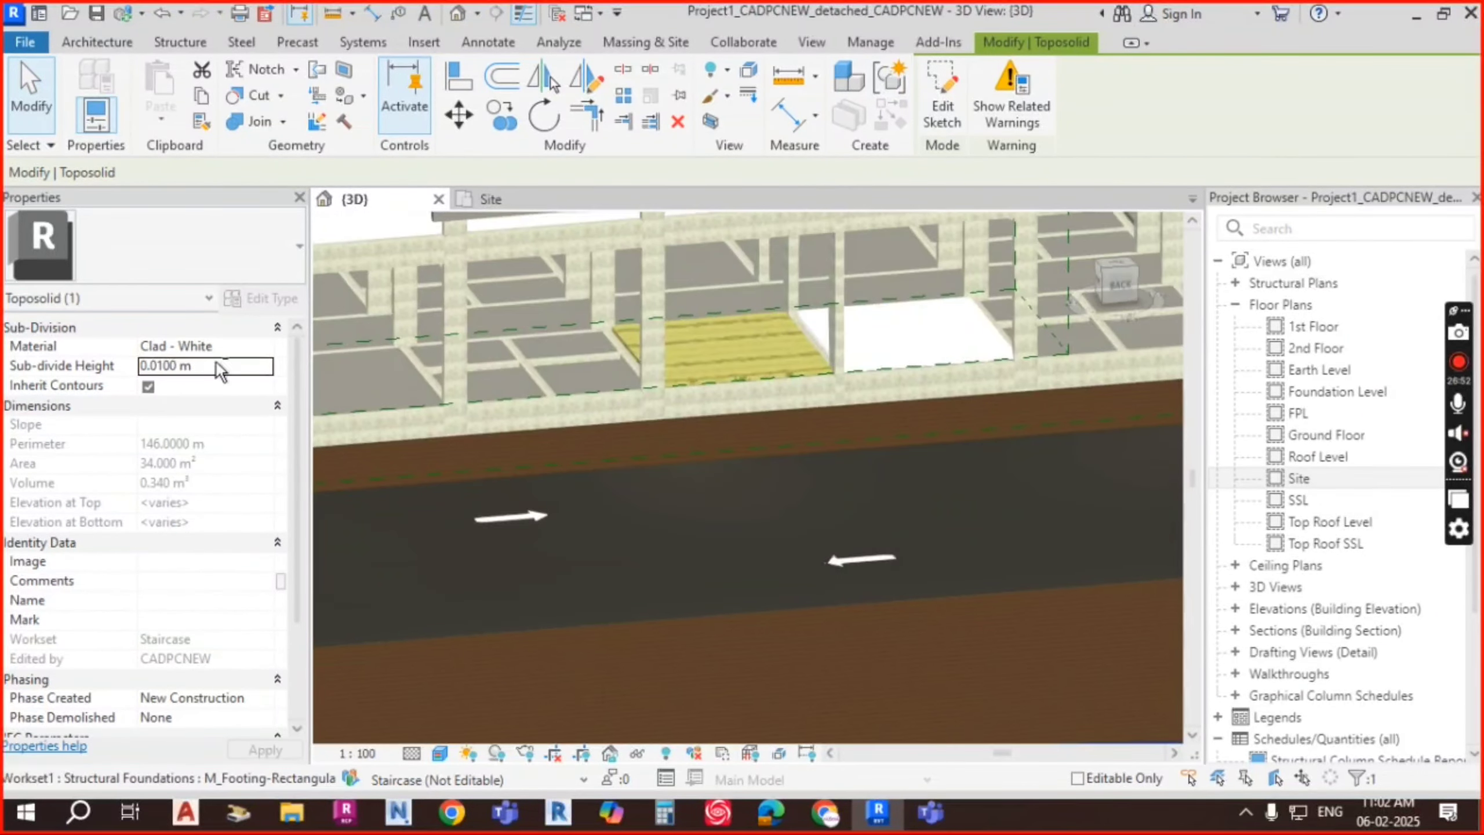
{"action": "left_click", "coordinate": [175, 364]}
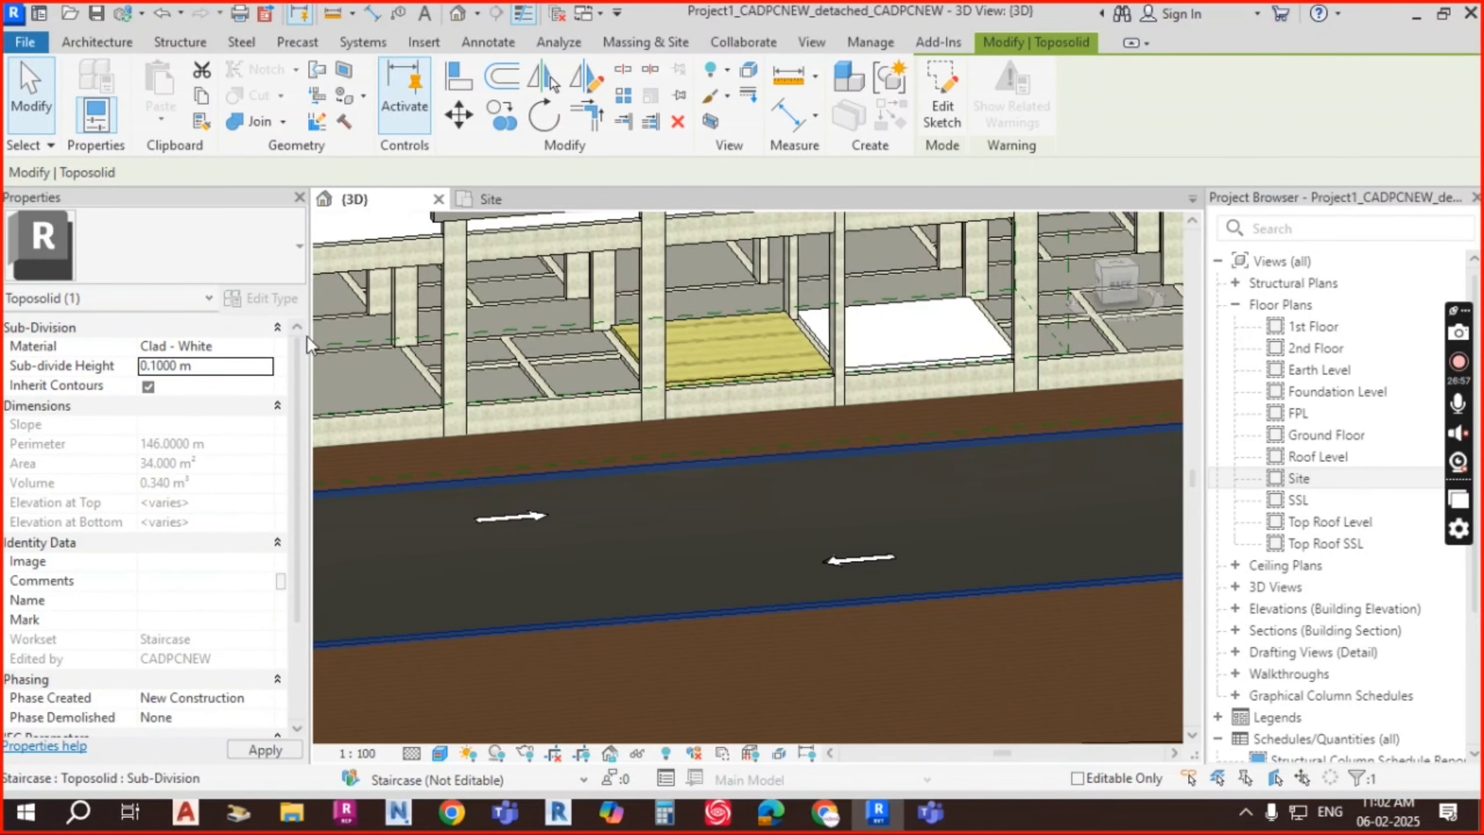
{"action": "middle_click_drag", "start_coordinate": [848, 509], "coordinate": [775, 544], "text": "shift"}
{"action": "scroll", "coordinate": [706, 470], "scroll_direction": "up", "scroll_amount": 2}
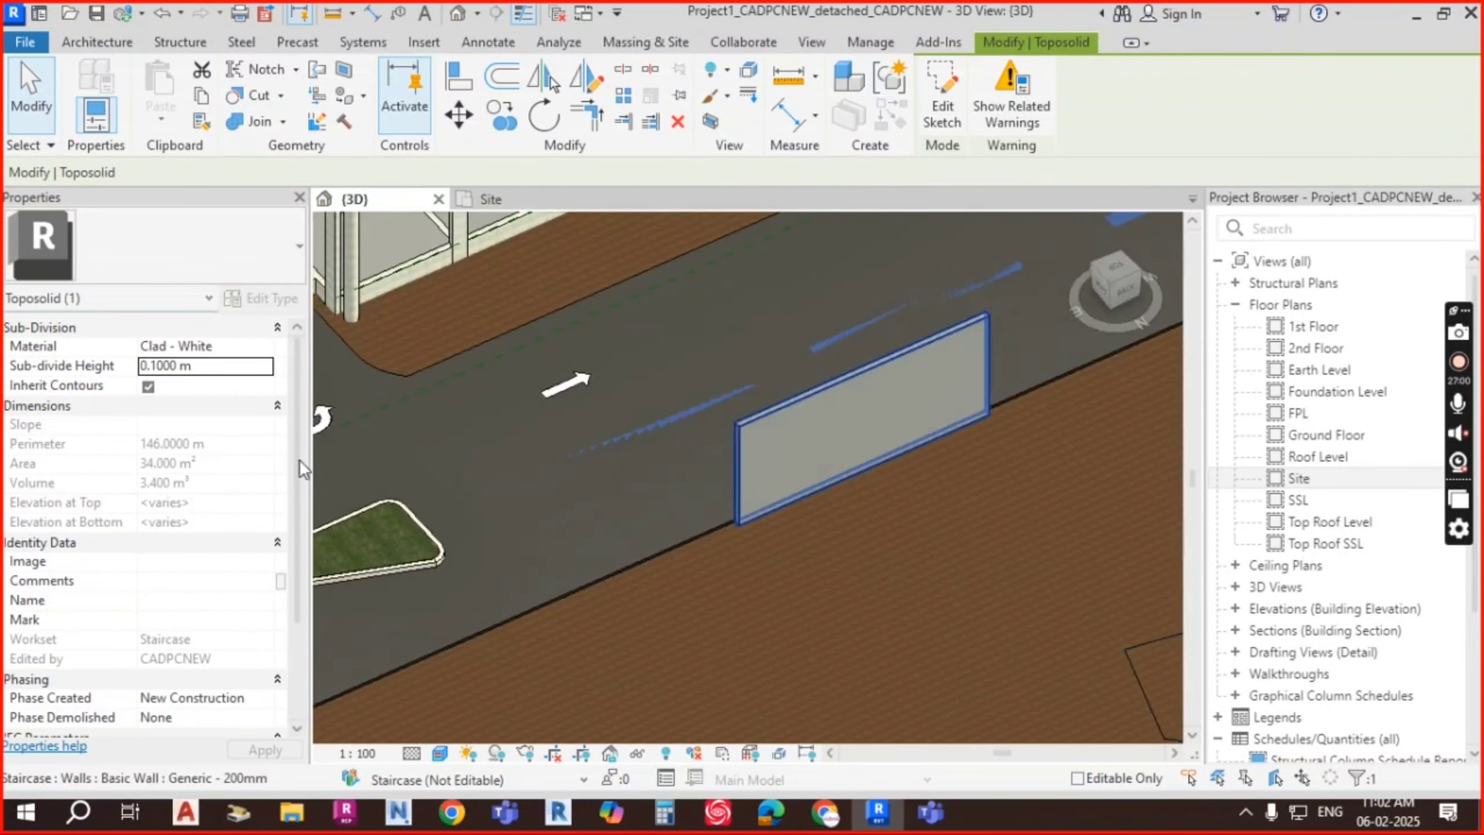
{"action": "left_click", "coordinate": [177, 367]}
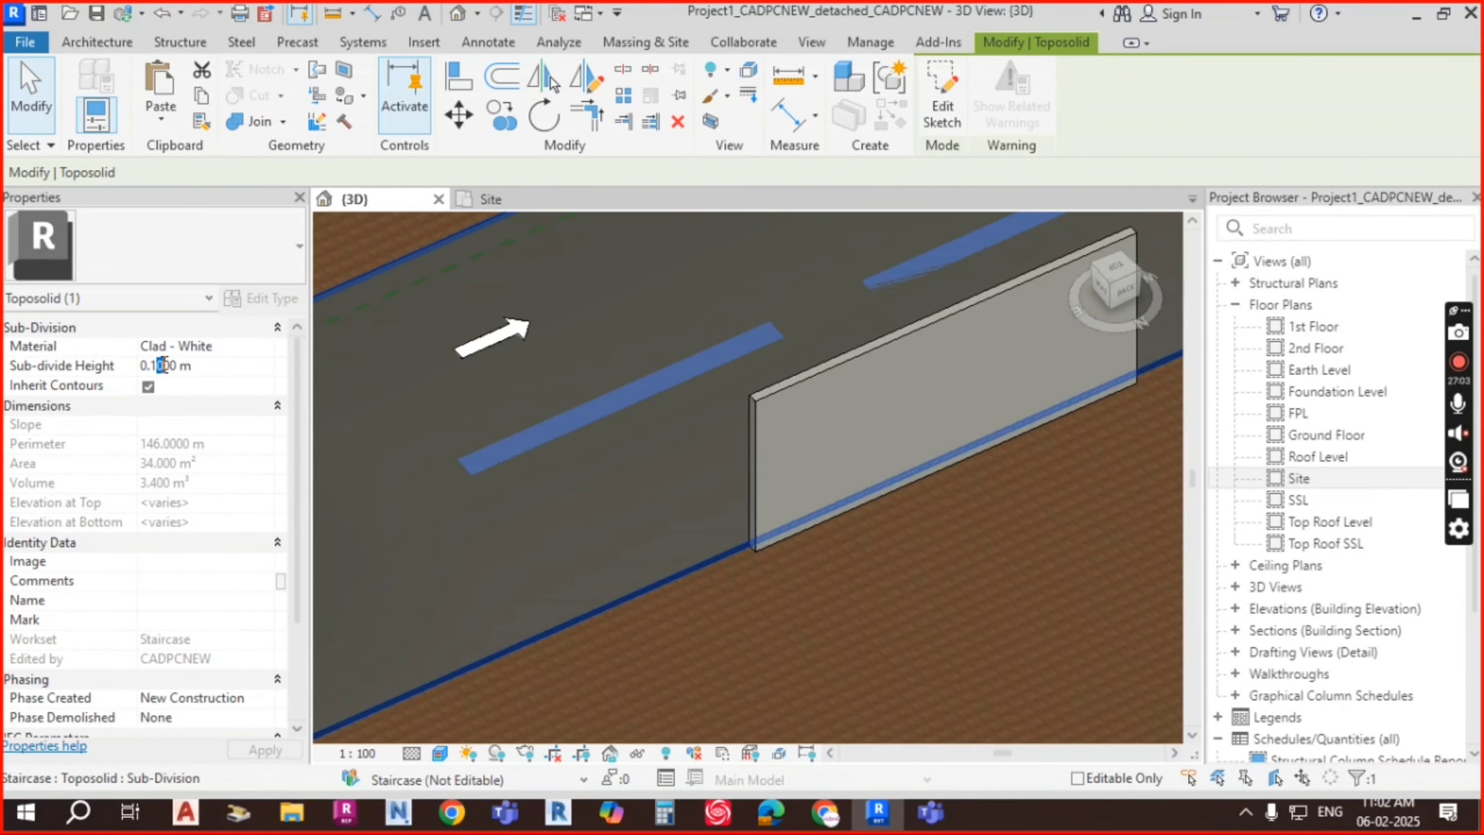
{"action": "type", "text": "5"}
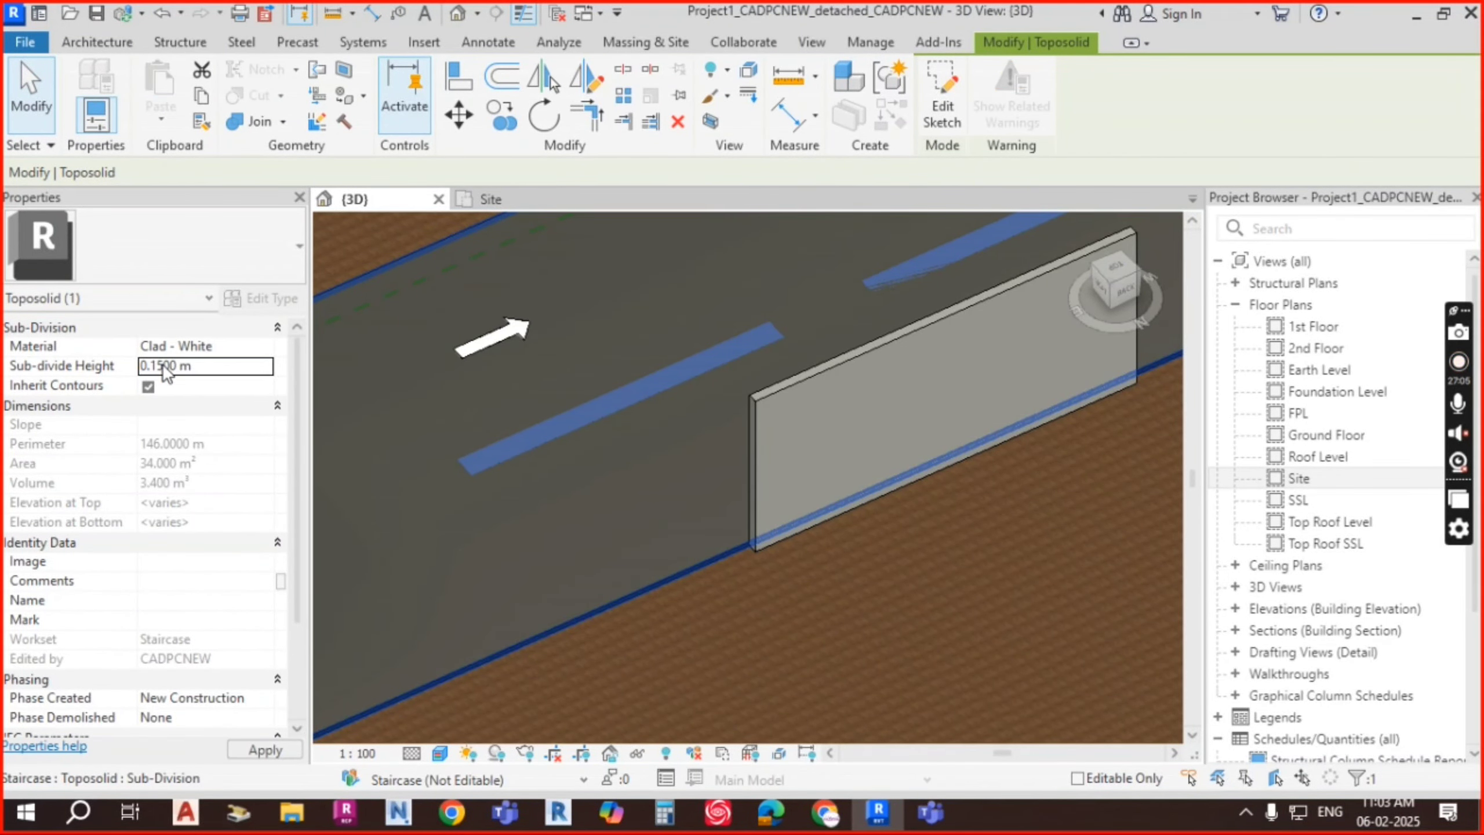
Step: Orbit to check the raised stripes, then clear the selection
{"action": "scroll", "coordinate": [794, 368], "scroll_direction": "down", "scroll_amount": 2}
{"action": "scroll", "coordinate": [848, 471], "scroll_direction": "down", "scroll_amount": 1}
{"action": "middle_click_drag", "start_coordinate": [907, 519], "coordinate": [874, 497], "text": "shift"}
{"action": "scroll", "coordinate": [946, 374], "scroll_direction": "up", "scroll_amount": 2}
{"action": "key", "text": "Escape"}
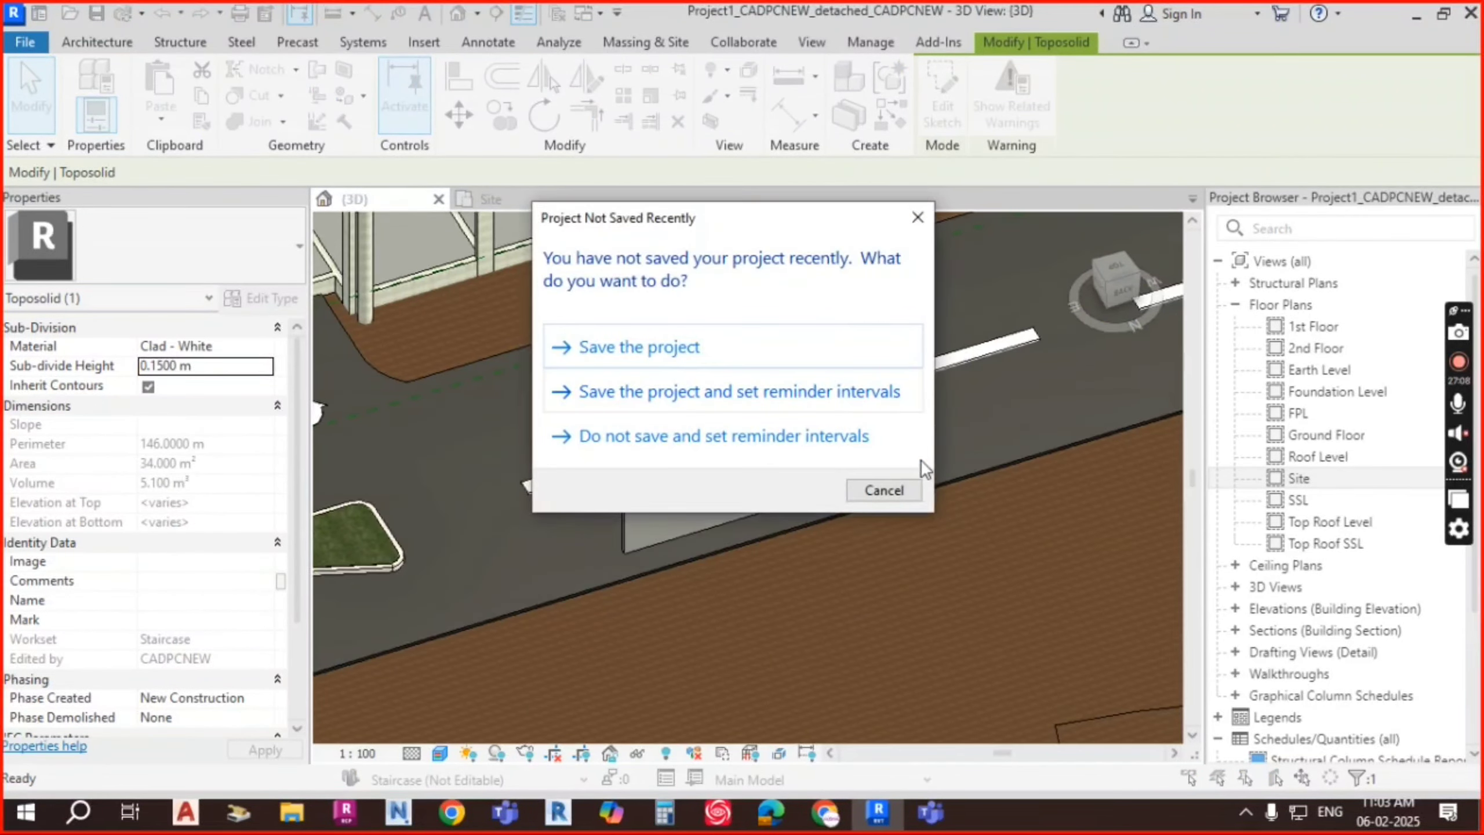
Step: Cancel the Project Not Saved Recently reminder and orbit around the road and parking island
{"action": "left_click", "coordinate": [883, 489]}
{"action": "scroll", "coordinate": [883, 398], "scroll_direction": "down", "scroll_amount": 3}
{"action": "middle_click_drag", "start_coordinate": [965, 461], "coordinate": [599, 438], "text": "shift"}
{"action": "scroll", "coordinate": [606, 417], "scroll_direction": "up", "scroll_amount": 5}
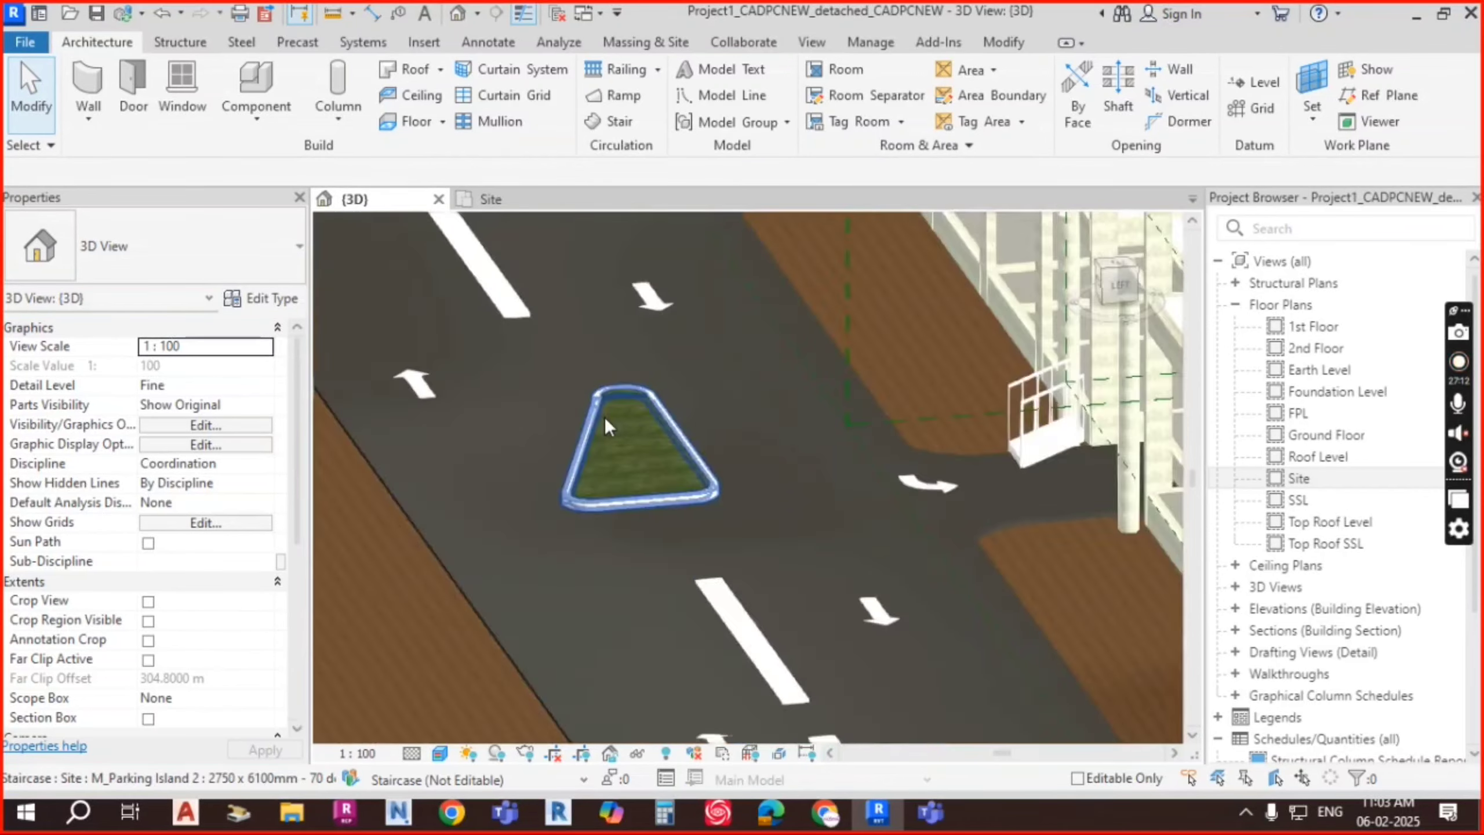
{"action": "scroll", "coordinate": [737, 453], "scroll_direction": "up", "scroll_amount": 2}
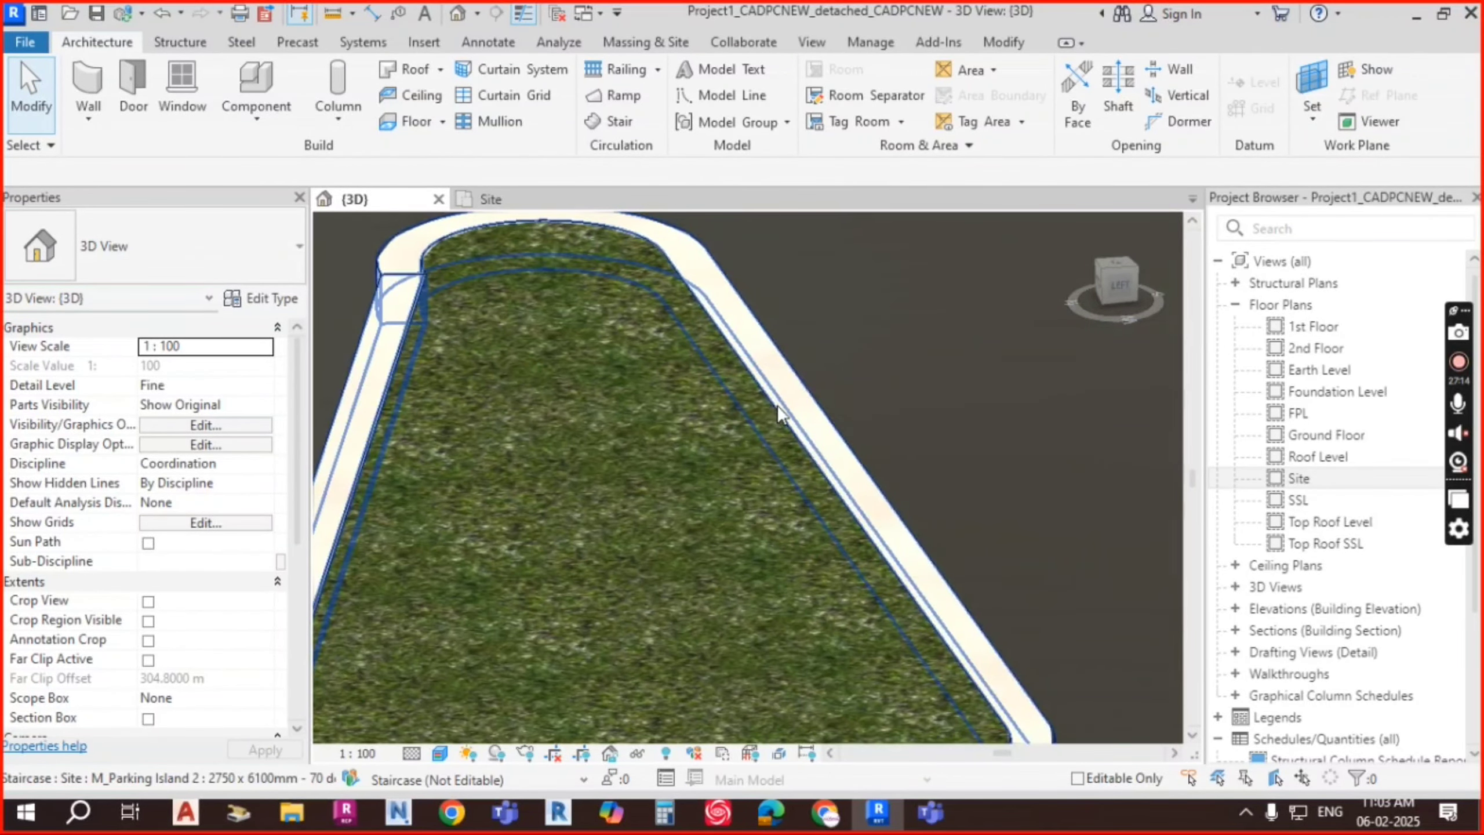
{"action": "scroll", "coordinate": [680, 532], "scroll_direction": "down", "scroll_amount": 5}
{"action": "middle_click_drag", "start_coordinate": [681, 532], "coordinate": [654, 390], "text": "shift"}
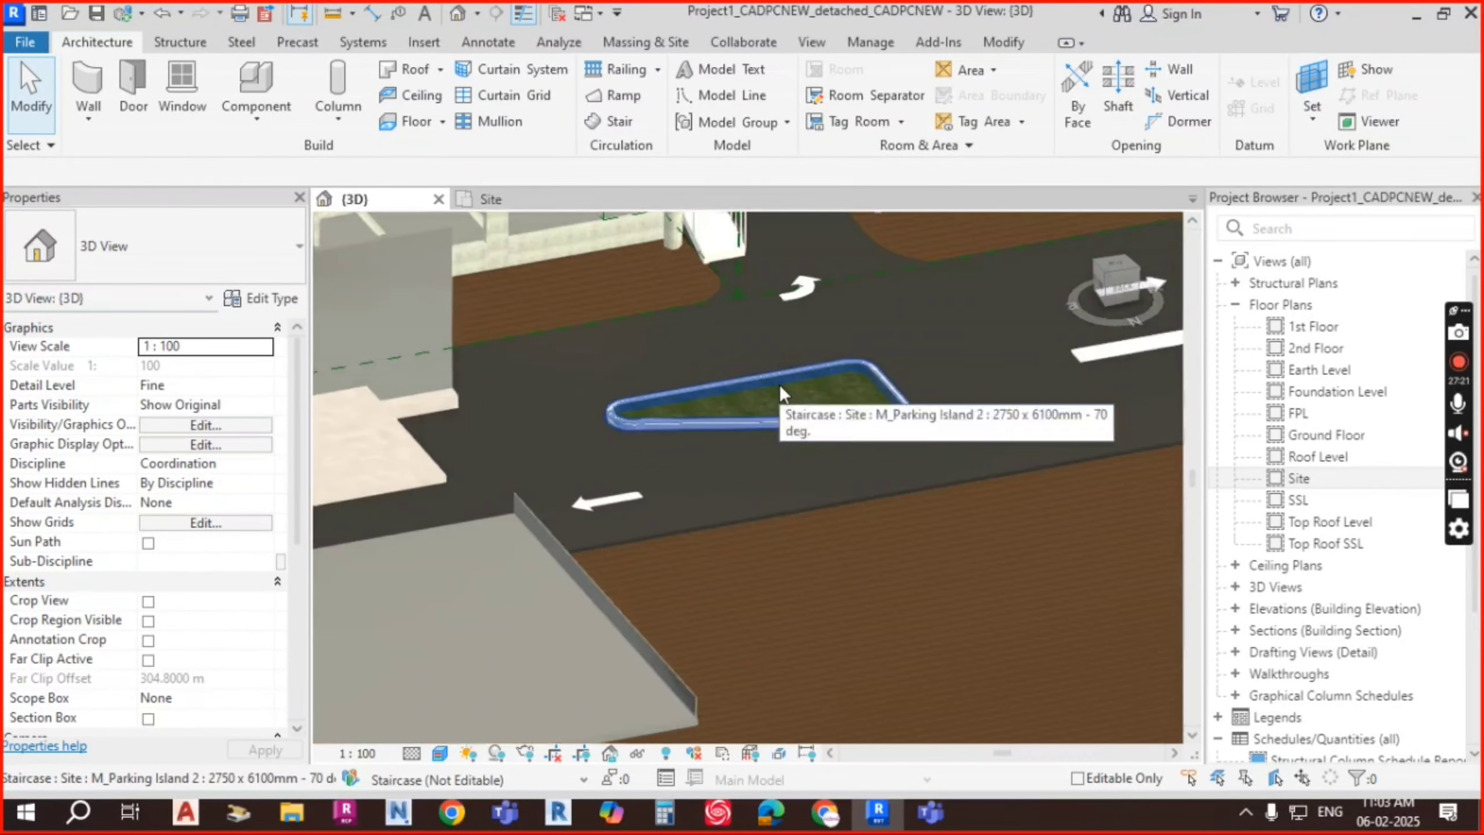
{"action": "middle_click_drag", "start_coordinate": [780, 385], "coordinate": [871, 436], "text": "shift"}
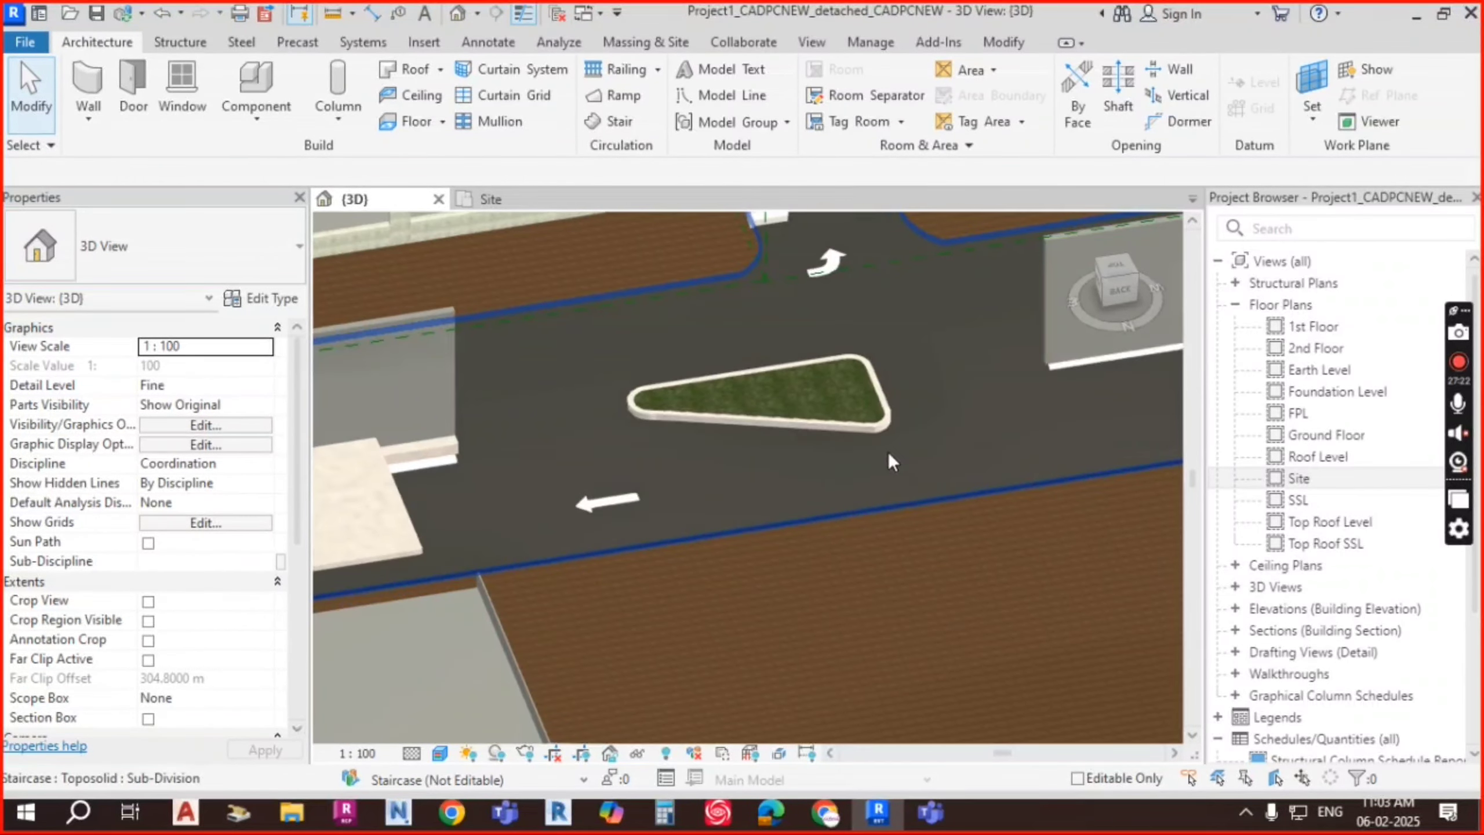
{"action": "middle_click_drag", "start_coordinate": [967, 443], "coordinate": [830, 450]}
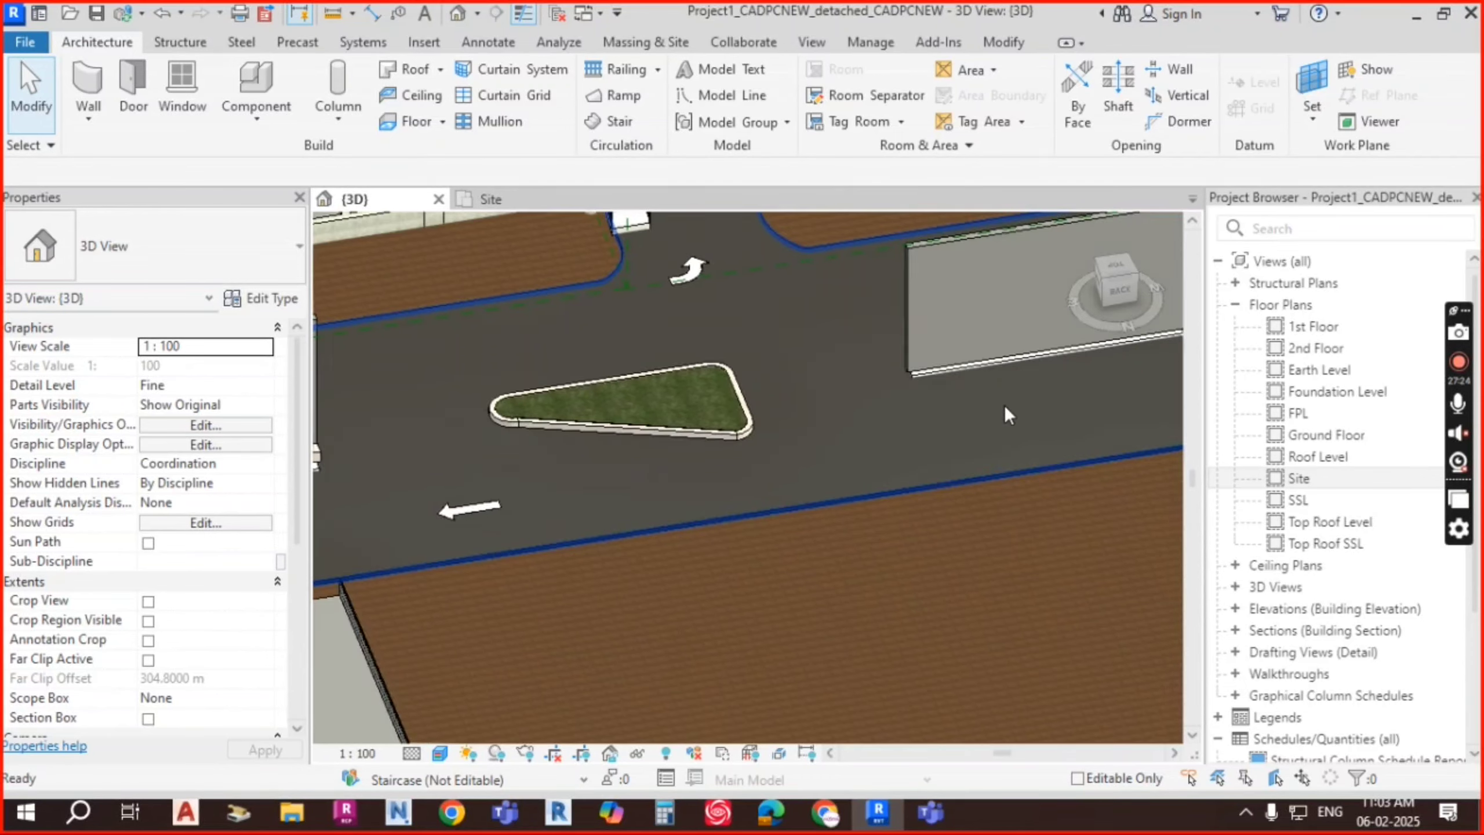
{"action": "scroll", "coordinate": [906, 404], "scroll_direction": "down", "scroll_amount": 1}
{"action": "middle_click_drag", "start_coordinate": [1036, 402], "coordinate": [821, 461]}
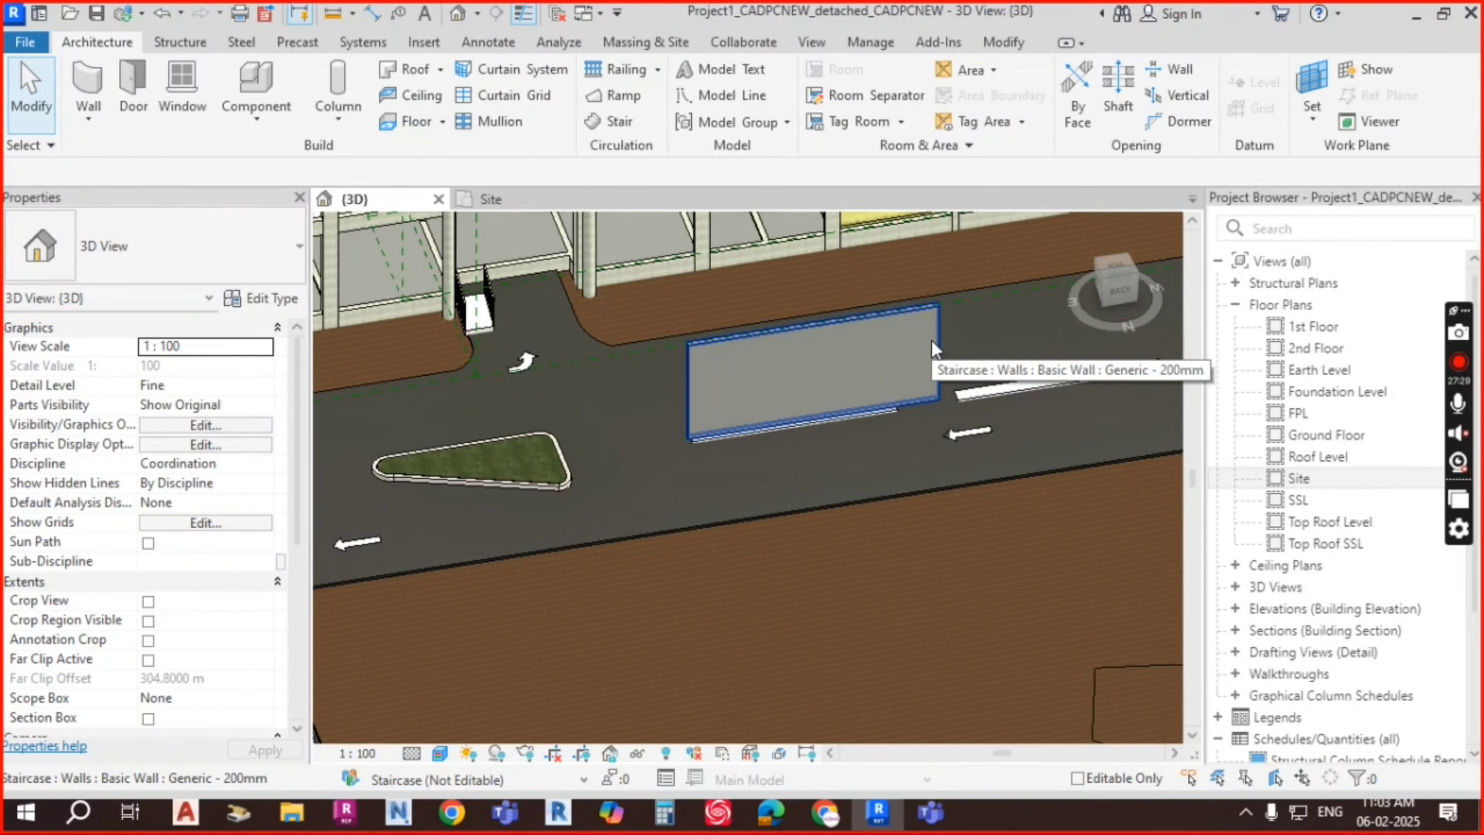
Step: Select the roadside wall and orbit around it before deselecting
{"action": "left_click", "coordinate": [931, 338]}
{"action": "middle_click_drag", "start_coordinate": [917, 481], "coordinate": [868, 475], "text": "shift"}
{"action": "scroll", "coordinate": [642, 394], "scroll_direction": "up", "scroll_amount": 2}
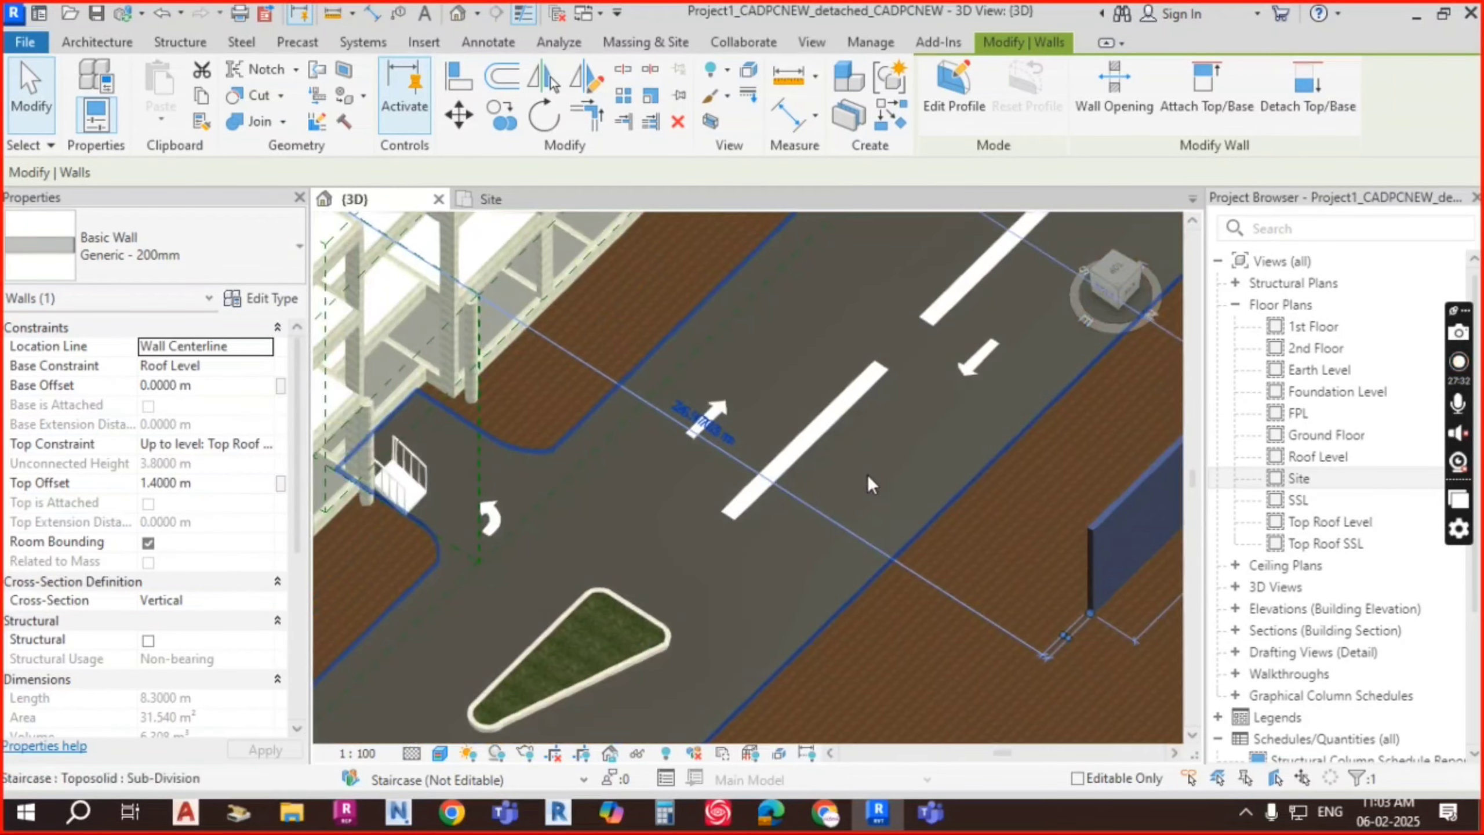
{"action": "key", "text": "Escape"}
Step: Select the parking island and pan down the road to the far island
{"action": "left_click", "coordinate": [620, 603]}
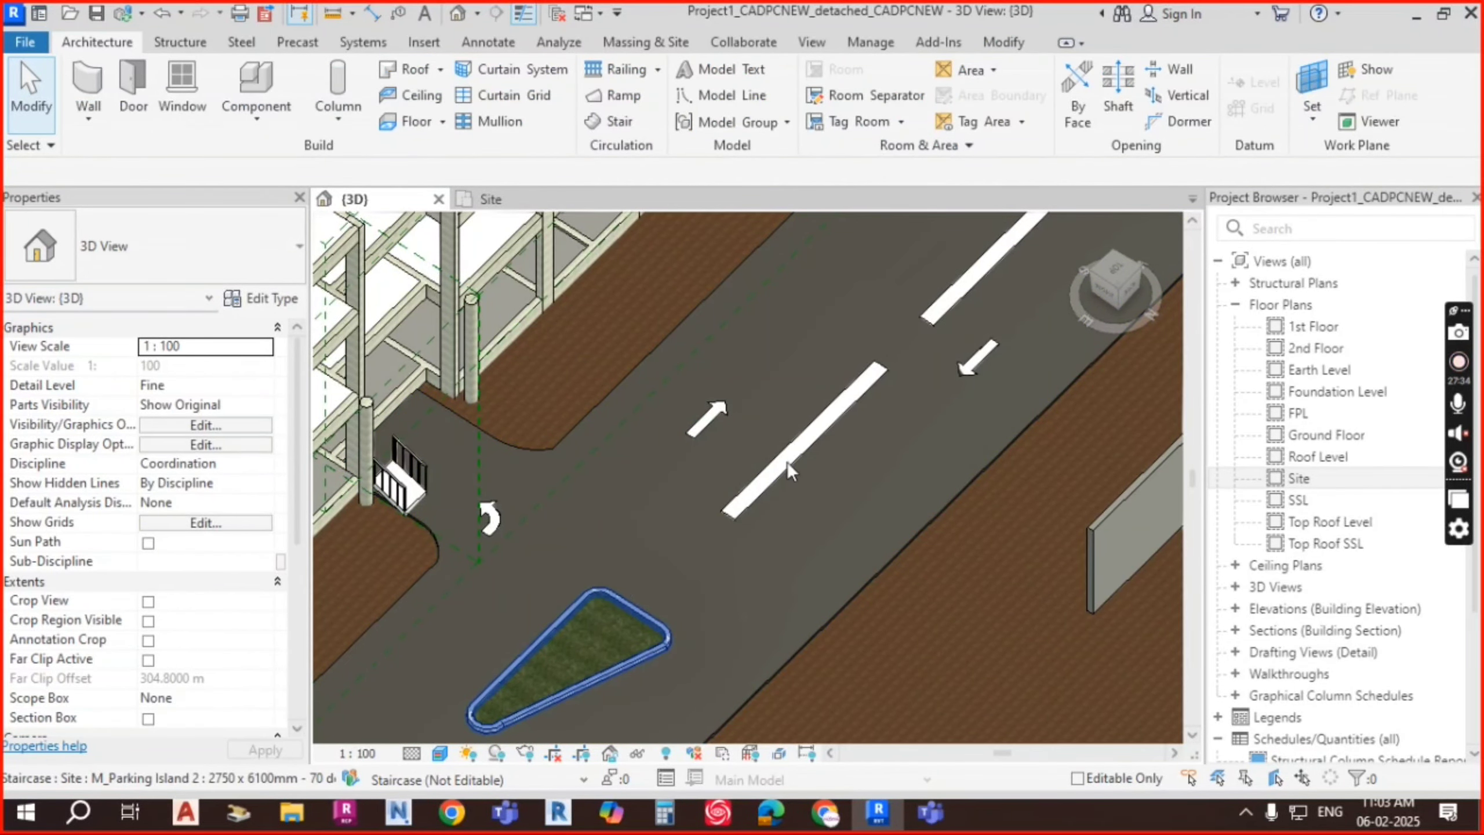
{"action": "scroll", "coordinate": [856, 476], "scroll_direction": "down", "scroll_amount": 2}
{"action": "middle_click_drag", "start_coordinate": [855, 476], "coordinate": [734, 641]}
{"action": "scroll", "coordinate": [845, 445], "scroll_direction": "down", "scroll_amount": 3}
{"action": "middle_click_drag", "start_coordinate": [912, 418], "coordinate": [704, 608]}
{"action": "scroll", "coordinate": [845, 421], "scroll_direction": "up", "scroll_amount": 6}
{"action": "key", "text": "Escape"}
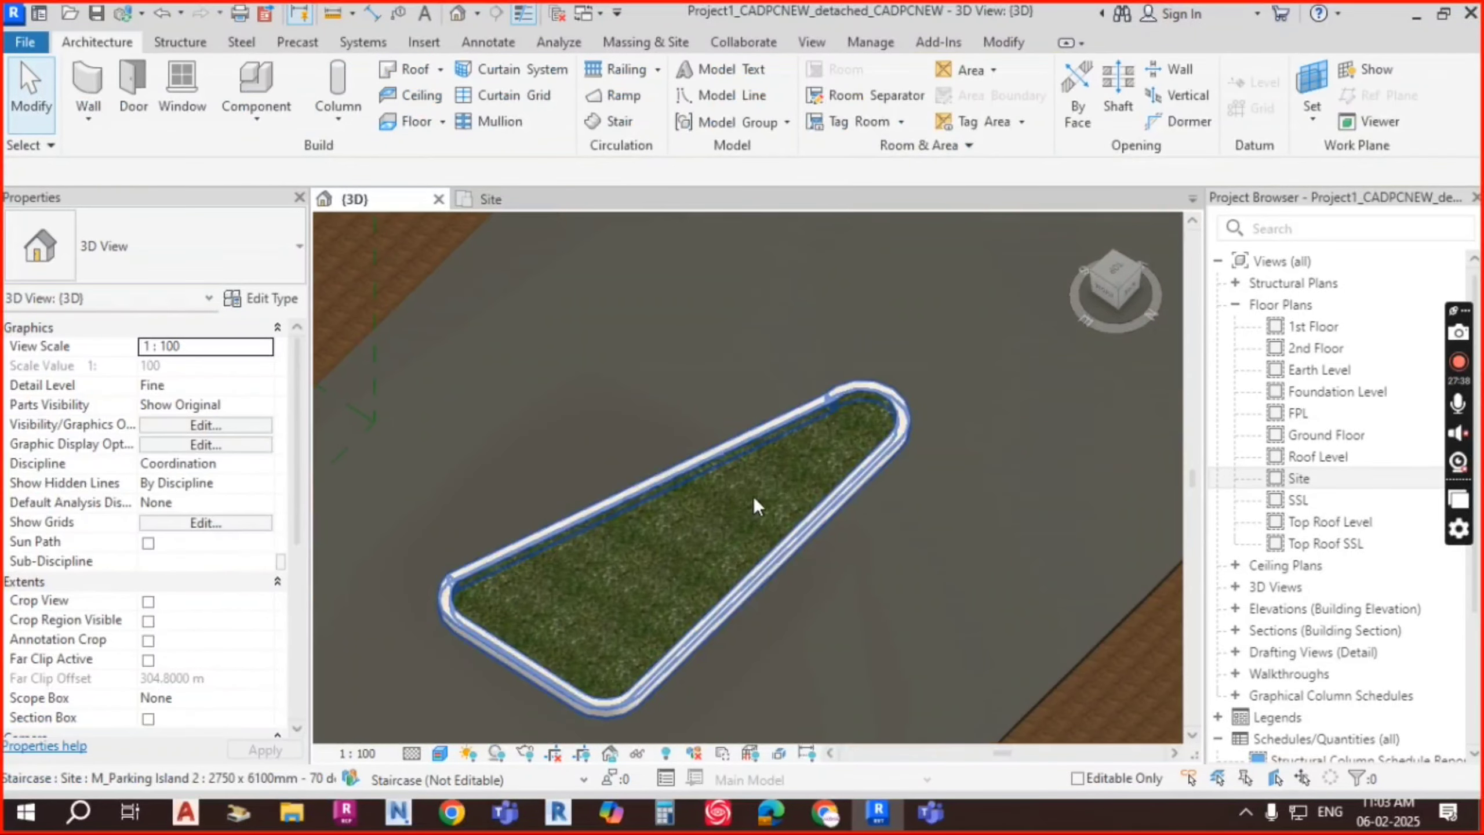
{"action": "middle_click_drag", "start_coordinate": [754, 496], "coordinate": [853, 494], "text": "shift"}
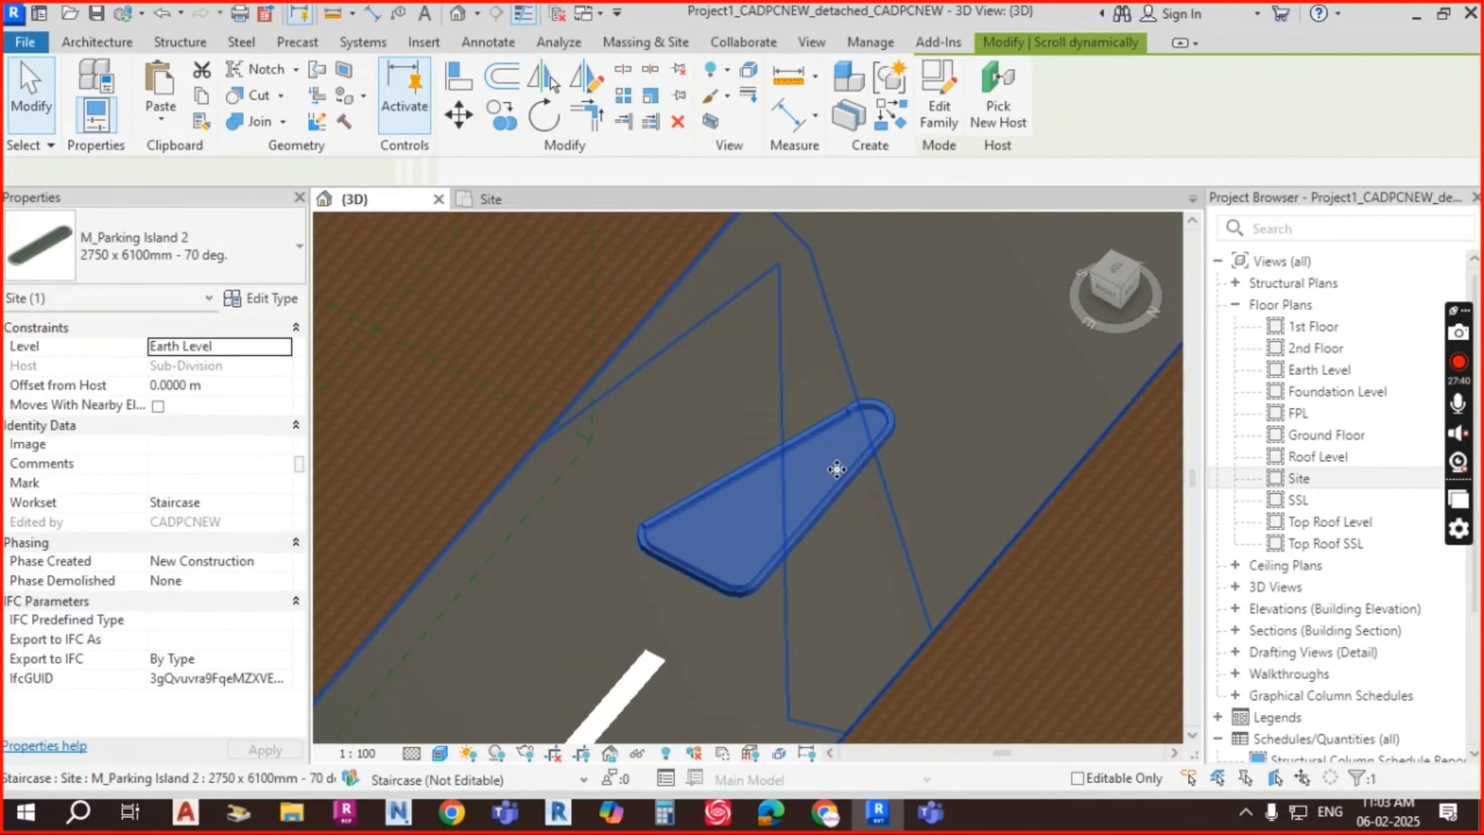
{"action": "key", "text": "Escape"}
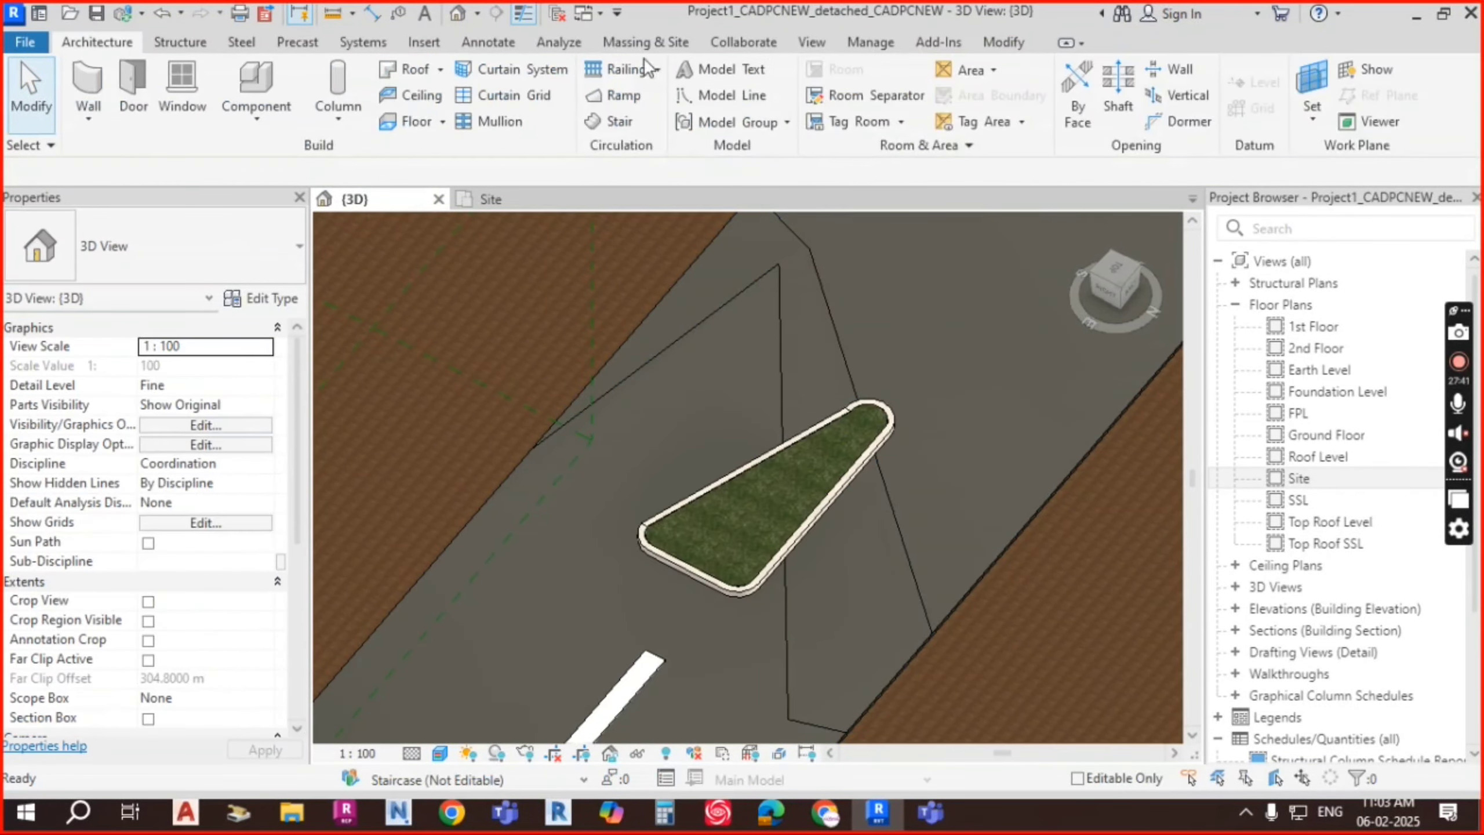
Step: Load the M_Parking Island 1 family from the Parking folder
{"action": "left_click", "coordinate": [425, 43]}
{"action": "left_click", "coordinate": [865, 106]}
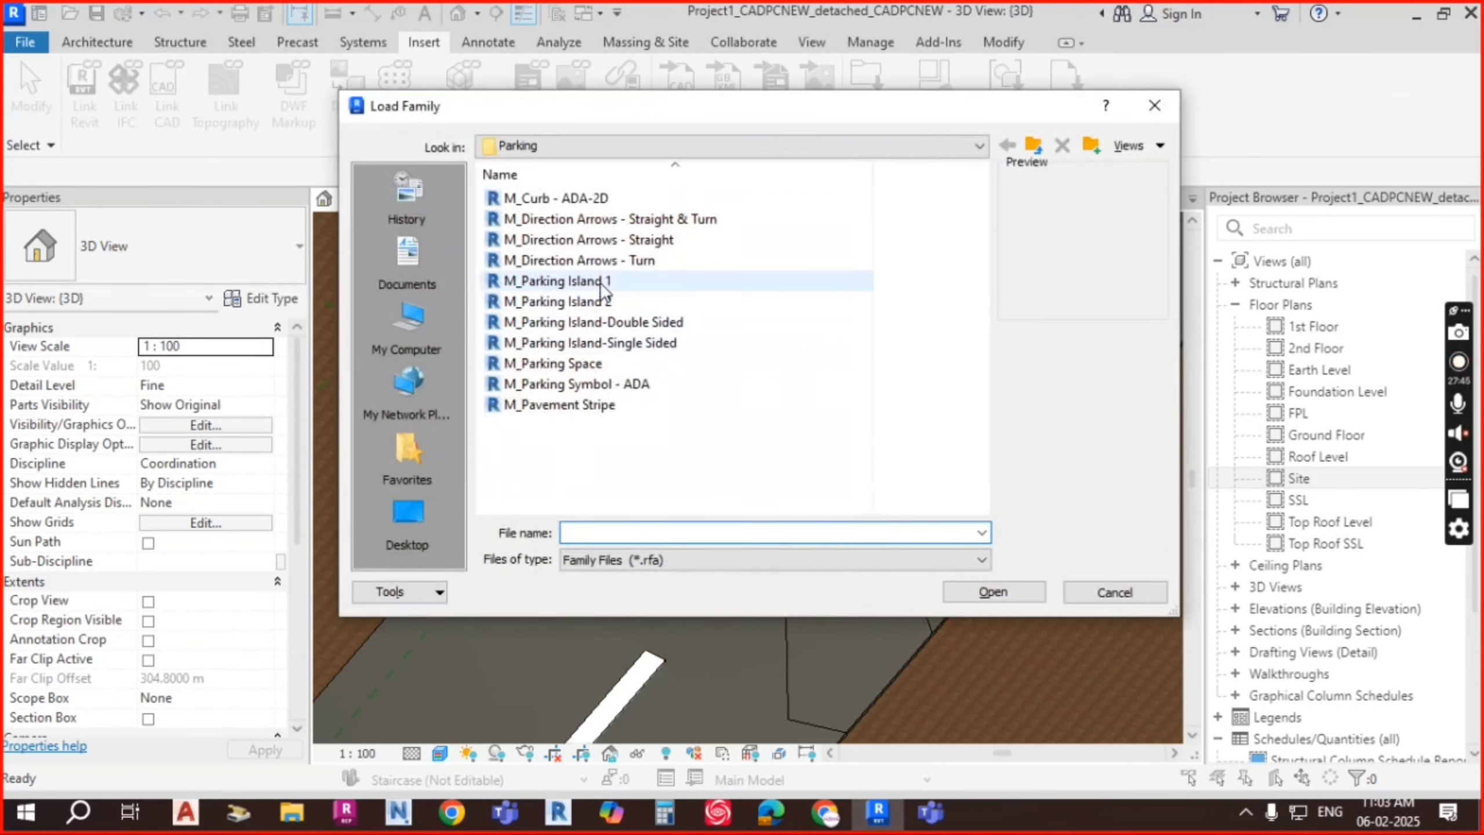
{"action": "left_click", "coordinate": [584, 280]}
{"action": "left_click", "coordinate": [993, 592]}
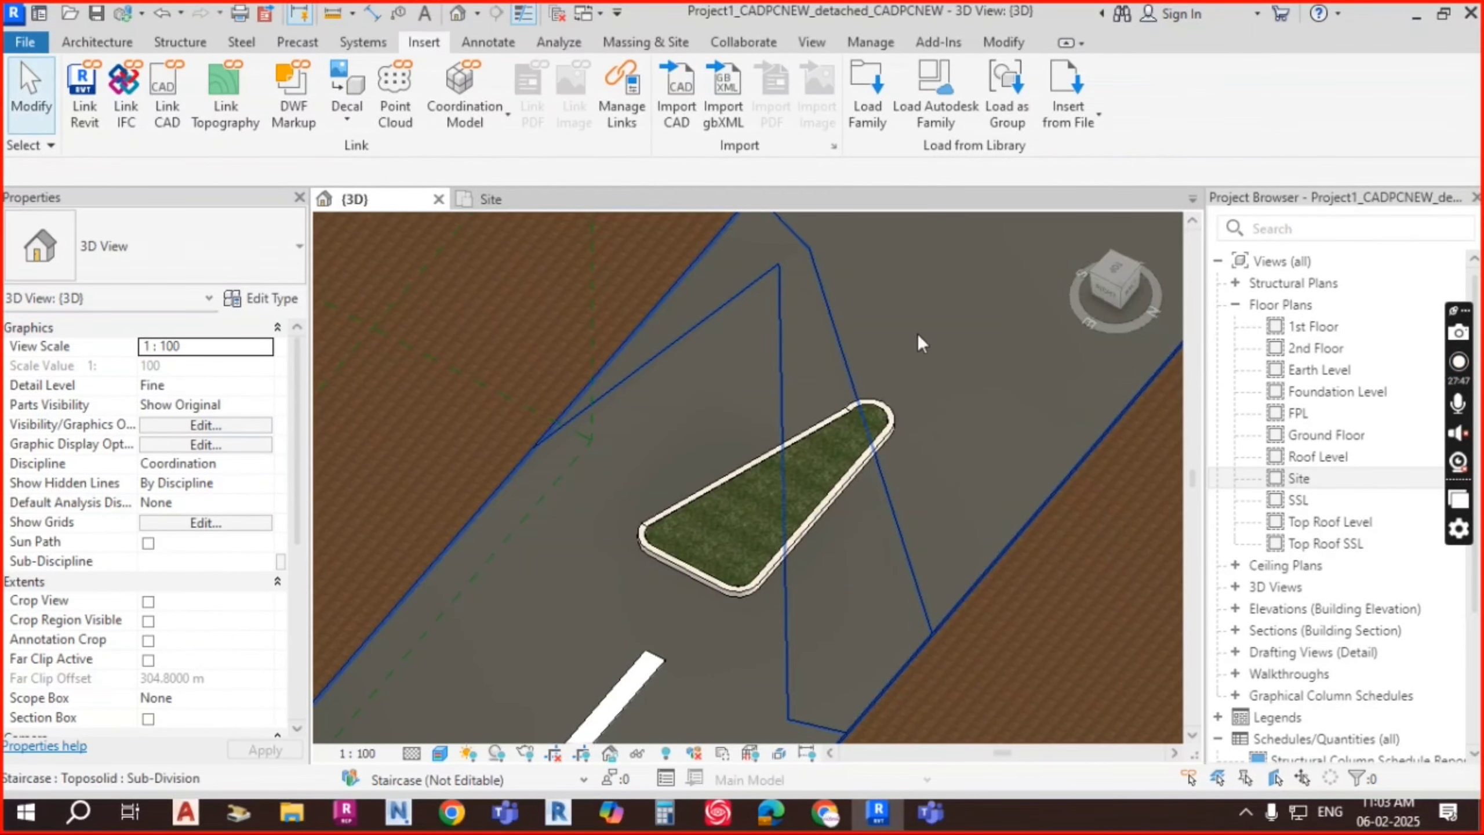
Step: Place an M_Parking Island 1 (12800 x 3000mm) on the road beside the brick wall
{"action": "left_click", "coordinate": [97, 42]}
{"action": "left_click", "coordinate": [271, 128]}
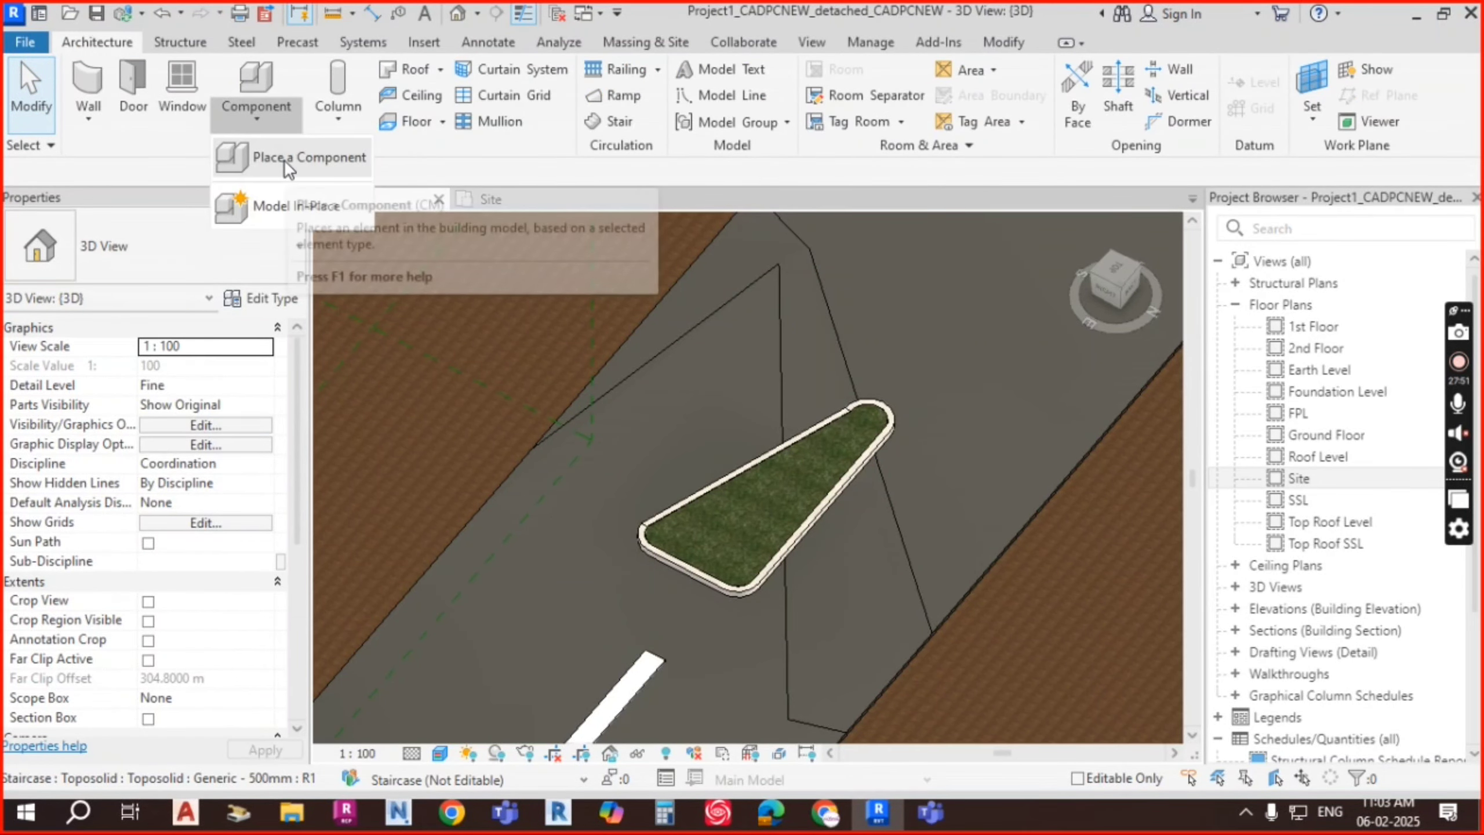
{"action": "left_click", "coordinate": [285, 160]}
{"action": "scroll", "coordinate": [930, 345], "scroll_direction": "down", "scroll_amount": 5}
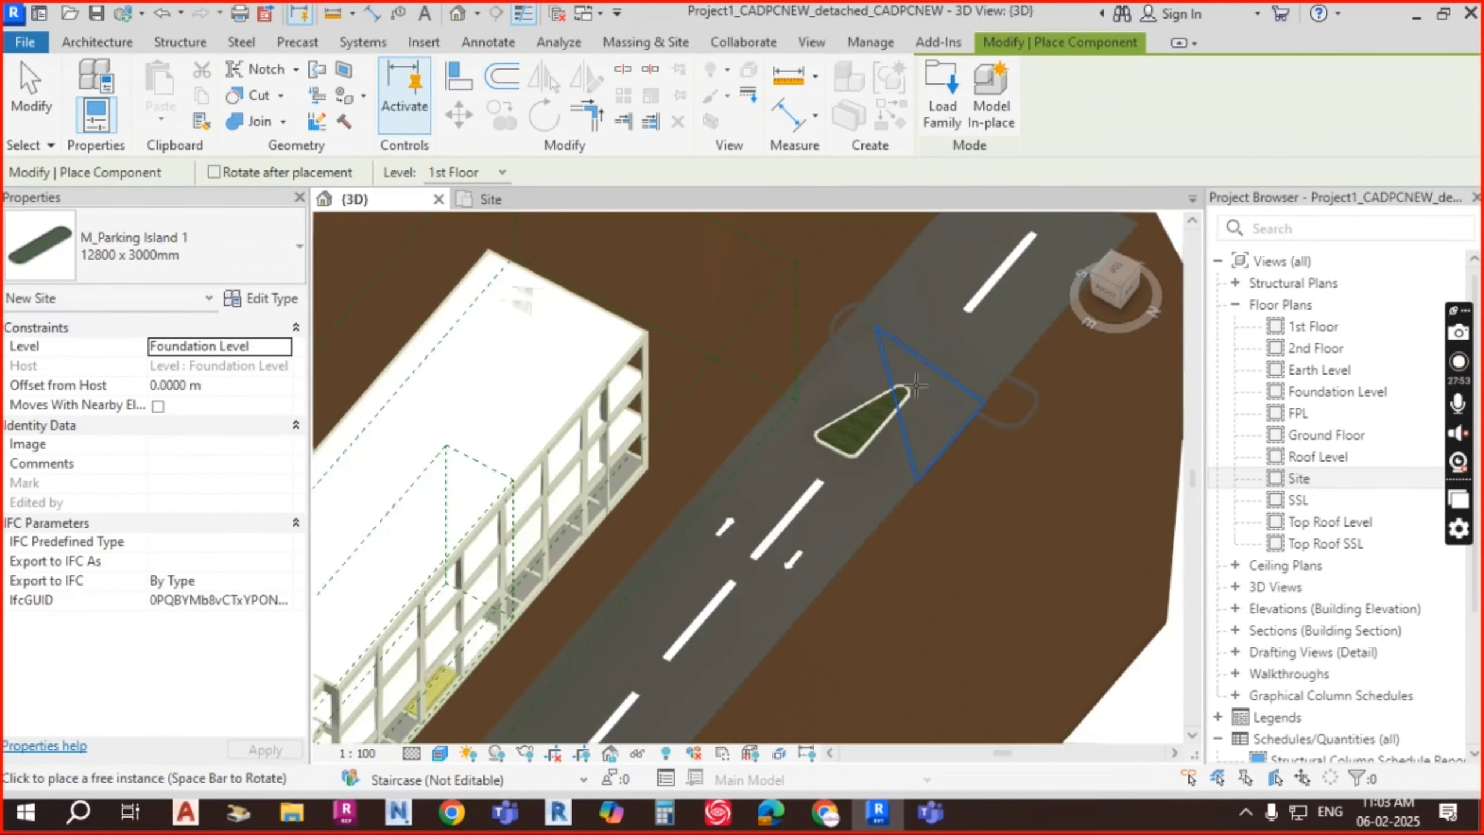
{"action": "scroll", "coordinate": [939, 358], "scroll_direction": "down", "scroll_amount": 3}
{"action": "middle_click_drag", "start_coordinate": [939, 357], "coordinate": [929, 286]}
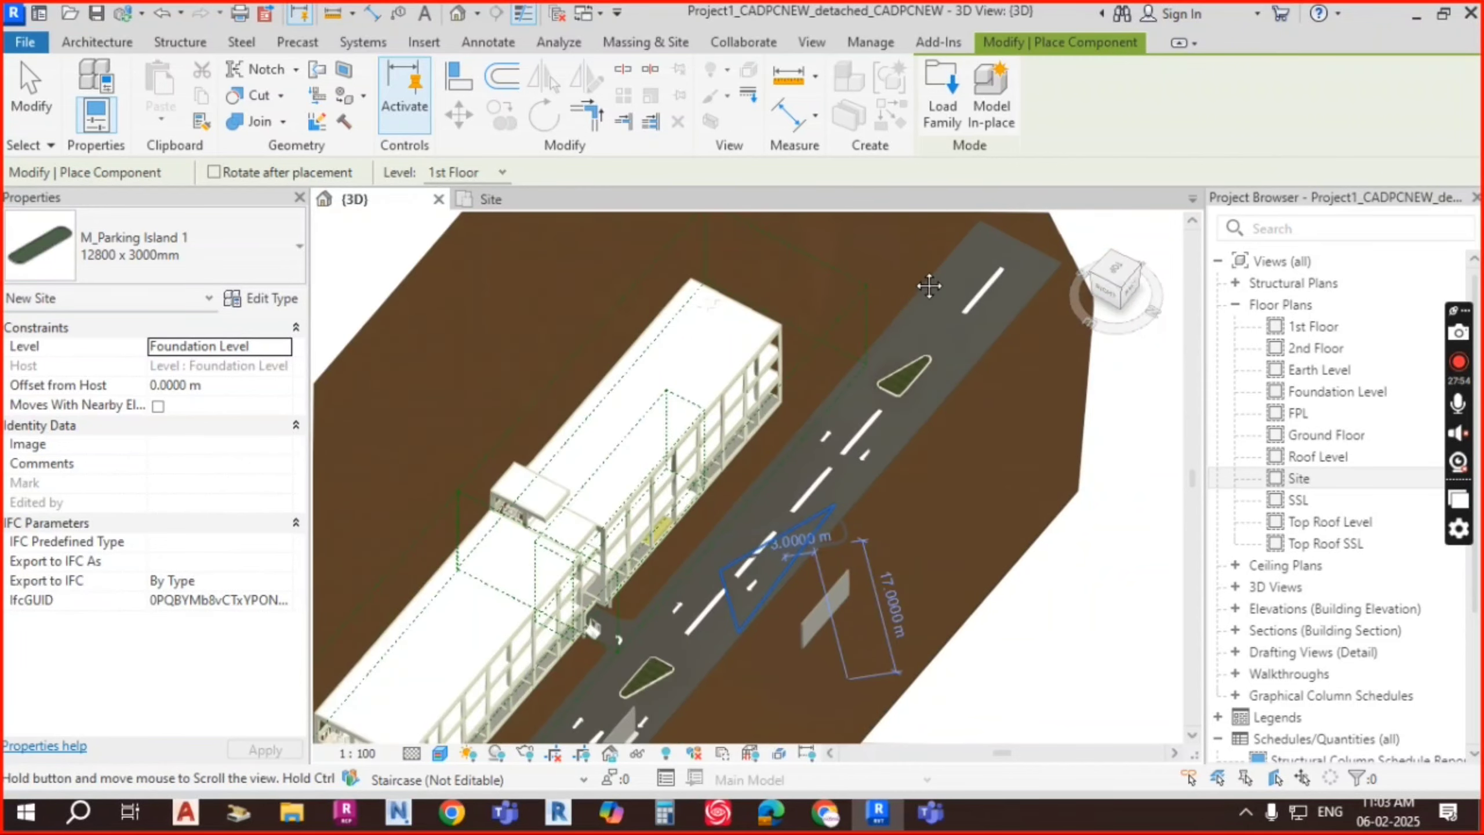
{"action": "middle_click_drag", "start_coordinate": [787, 534], "coordinate": [911, 246]}
{"action": "scroll", "coordinate": [672, 432], "scroll_direction": "up", "scroll_amount": 1}
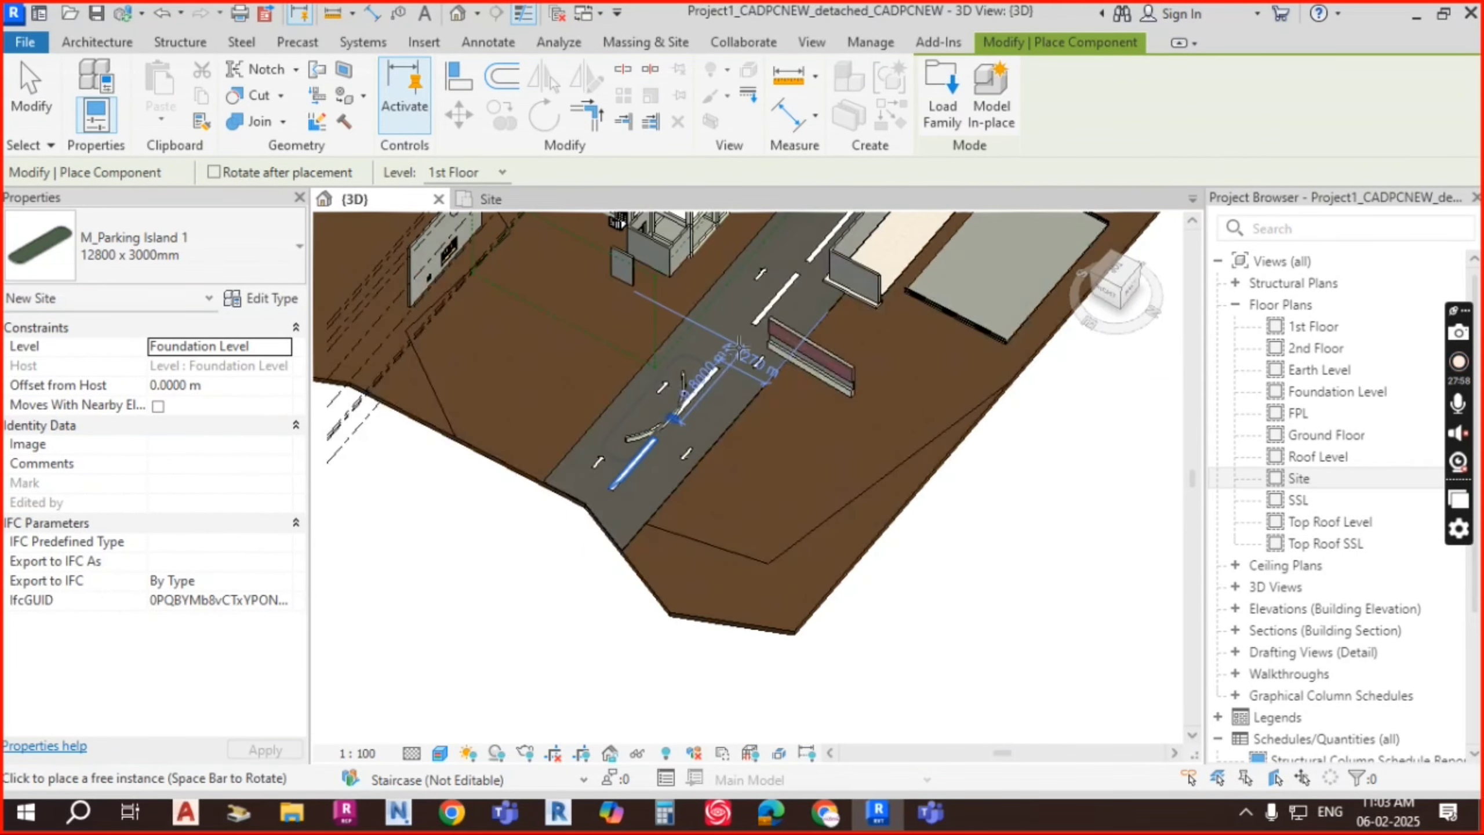
{"action": "scroll", "coordinate": [739, 350], "scroll_direction": "up", "scroll_amount": 3}
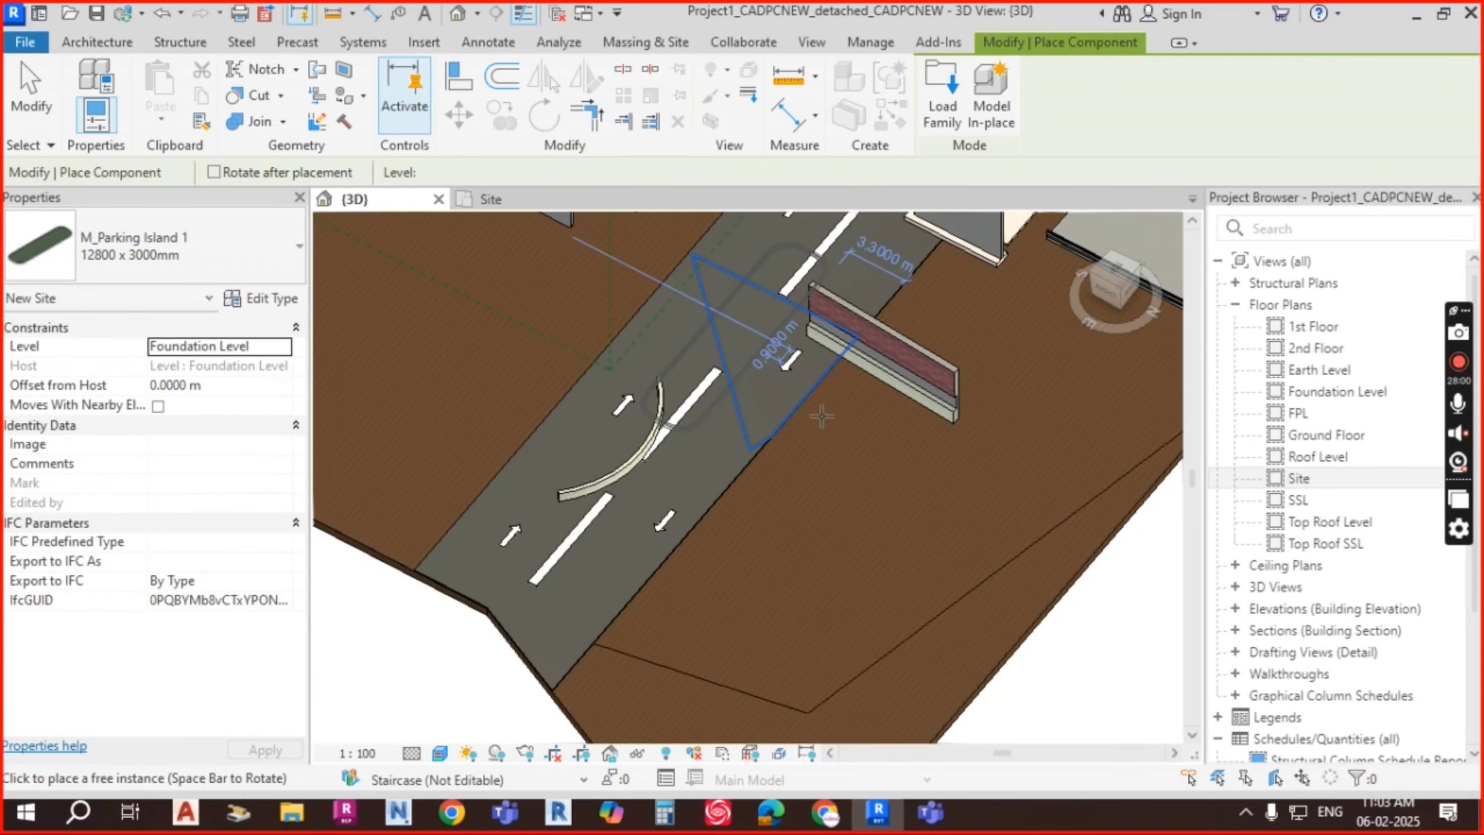
{"action": "left_click", "coordinate": [818, 416]}
{"action": "scroll", "coordinate": [733, 370], "scroll_direction": "up", "scroll_amount": 3}
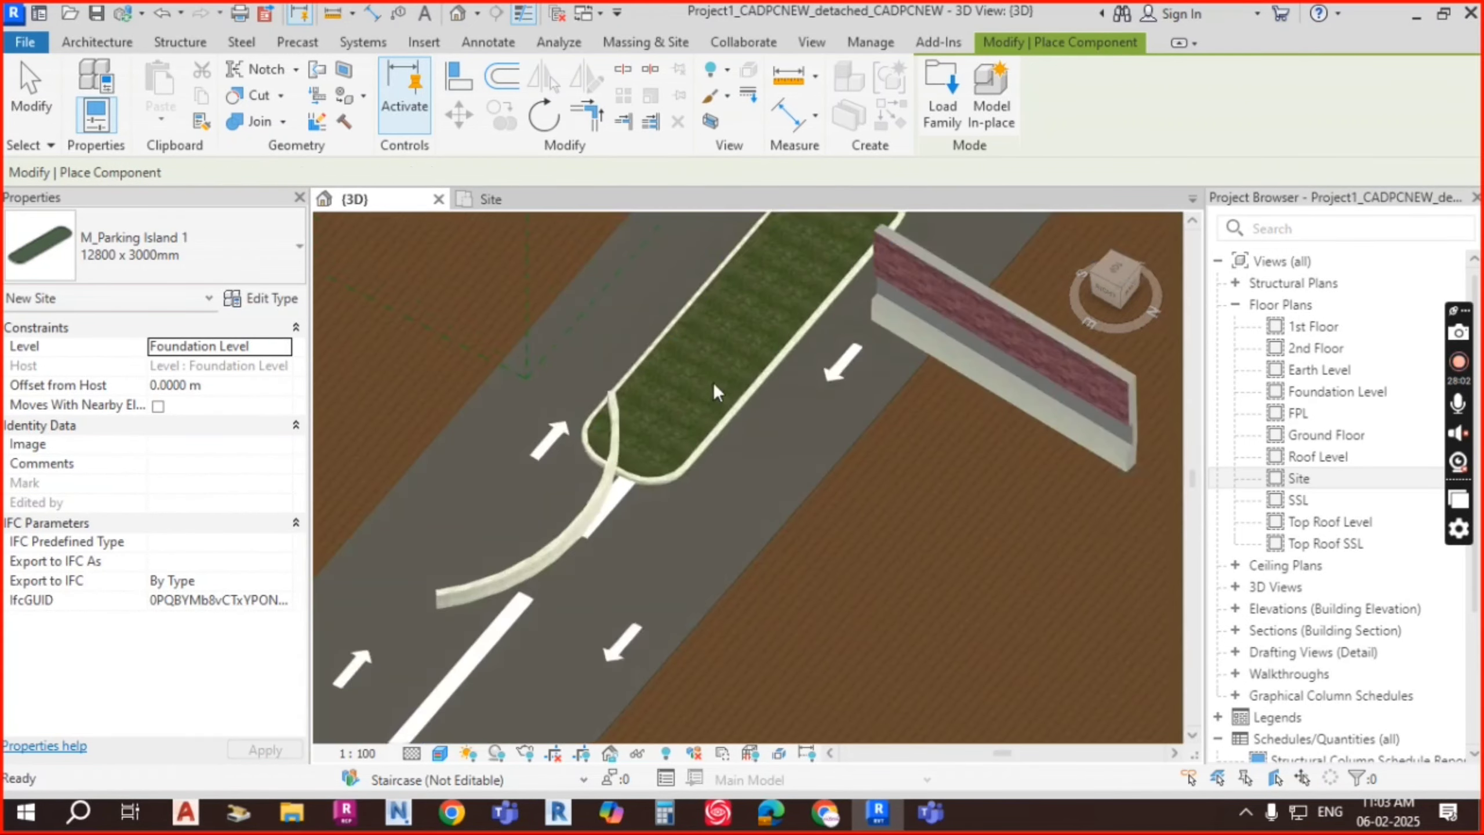
{"action": "key", "text": "Escape"}
{"action": "key", "text": "Escape"}
{"action": "scroll", "coordinate": [775, 370], "scroll_direction": "up", "scroll_amount": 4}
{"action": "scroll", "coordinate": [812, 424], "scroll_direction": "down", "scroll_amount": 7}
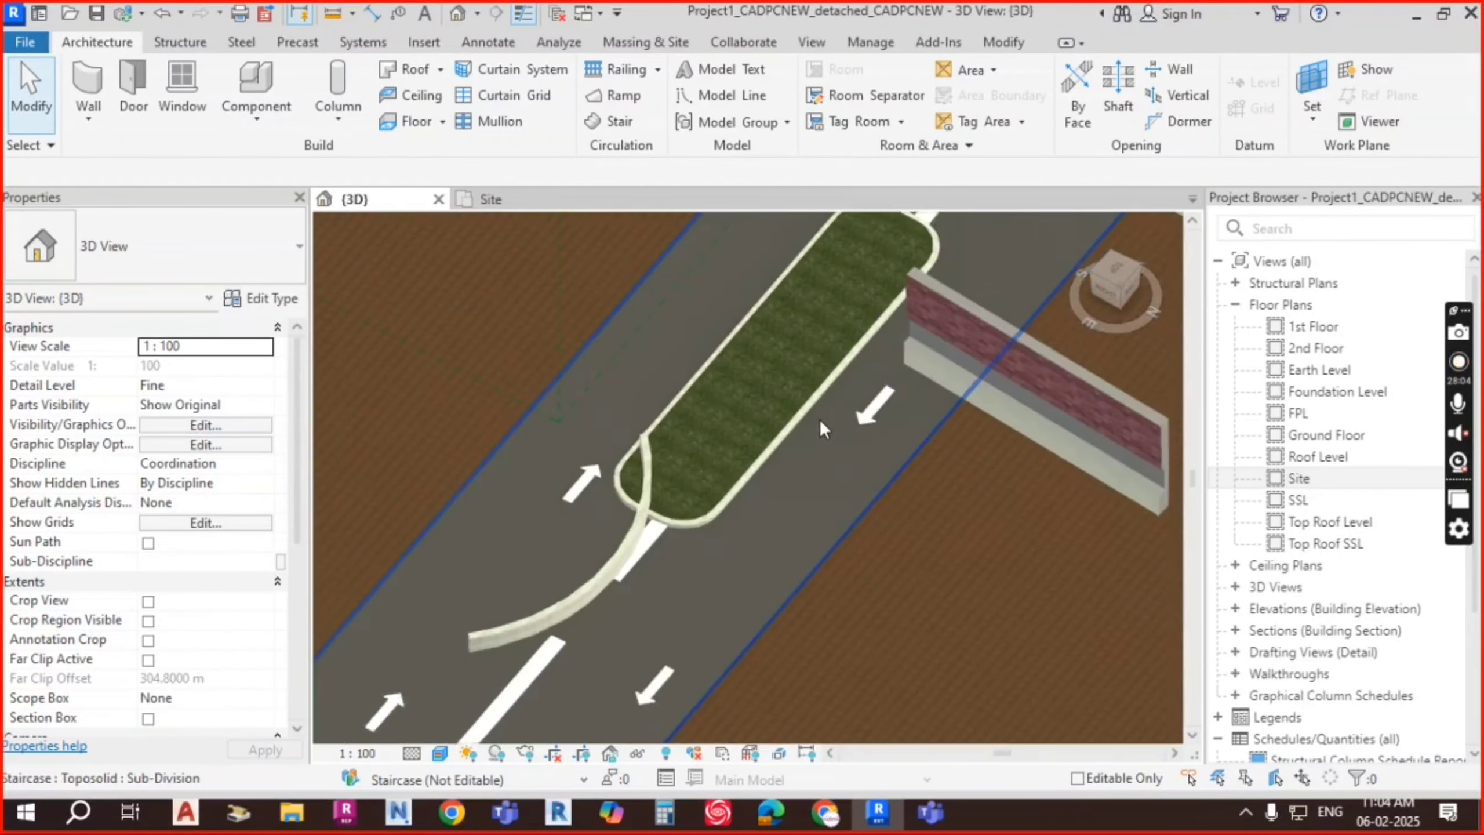
{"action": "middle_click_drag", "start_coordinate": [929, 374], "coordinate": [799, 557]}
{"action": "scroll", "coordinate": [888, 535], "scroll_direction": "down", "scroll_amount": 3}
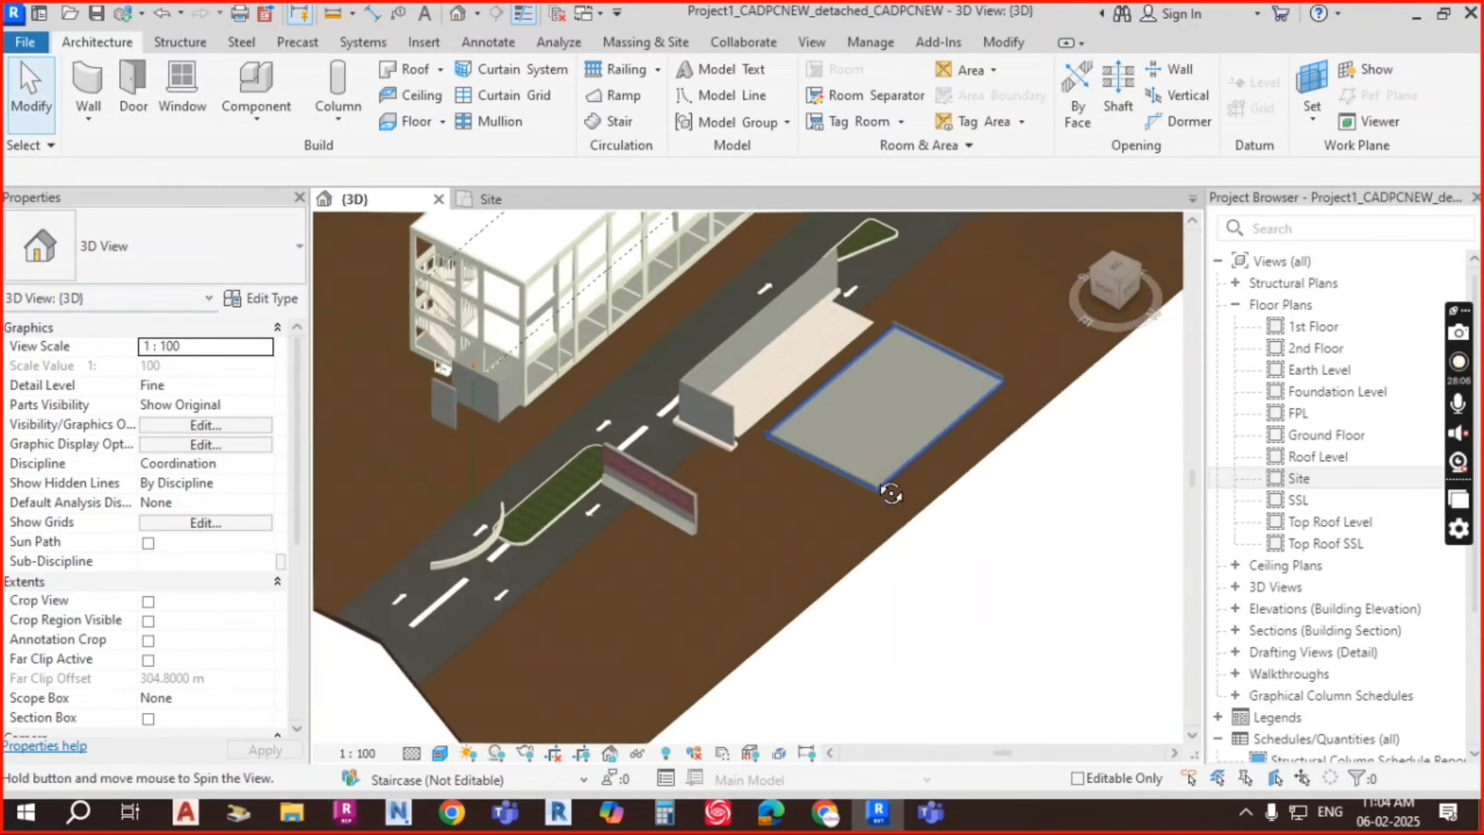
{"action": "scroll", "coordinate": [559, 494], "scroll_direction": "up", "scroll_amount": 5}
{"action": "scroll", "coordinate": [552, 483], "scroll_direction": "up", "scroll_amount": 2}
{"action": "middle_click_drag", "start_coordinate": [678, 453], "coordinate": [818, 193]}
{"action": "middle_click_drag", "start_coordinate": [754, 670], "coordinate": [840, 486]}
{"action": "scroll", "coordinate": [840, 486], "scroll_direction": "up", "scroll_amount": 2}
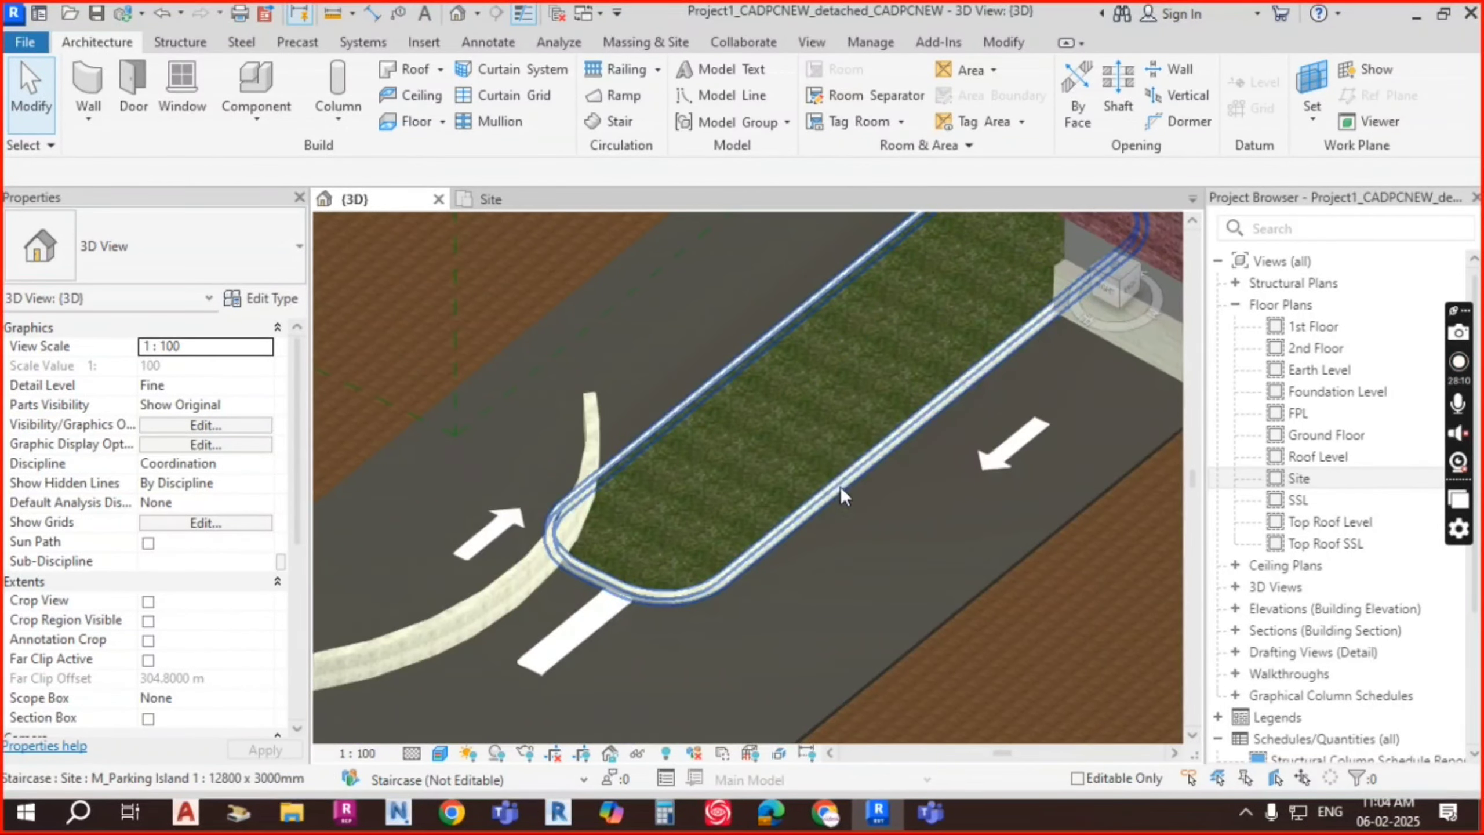
{"action": "left_click", "coordinate": [816, 436]}
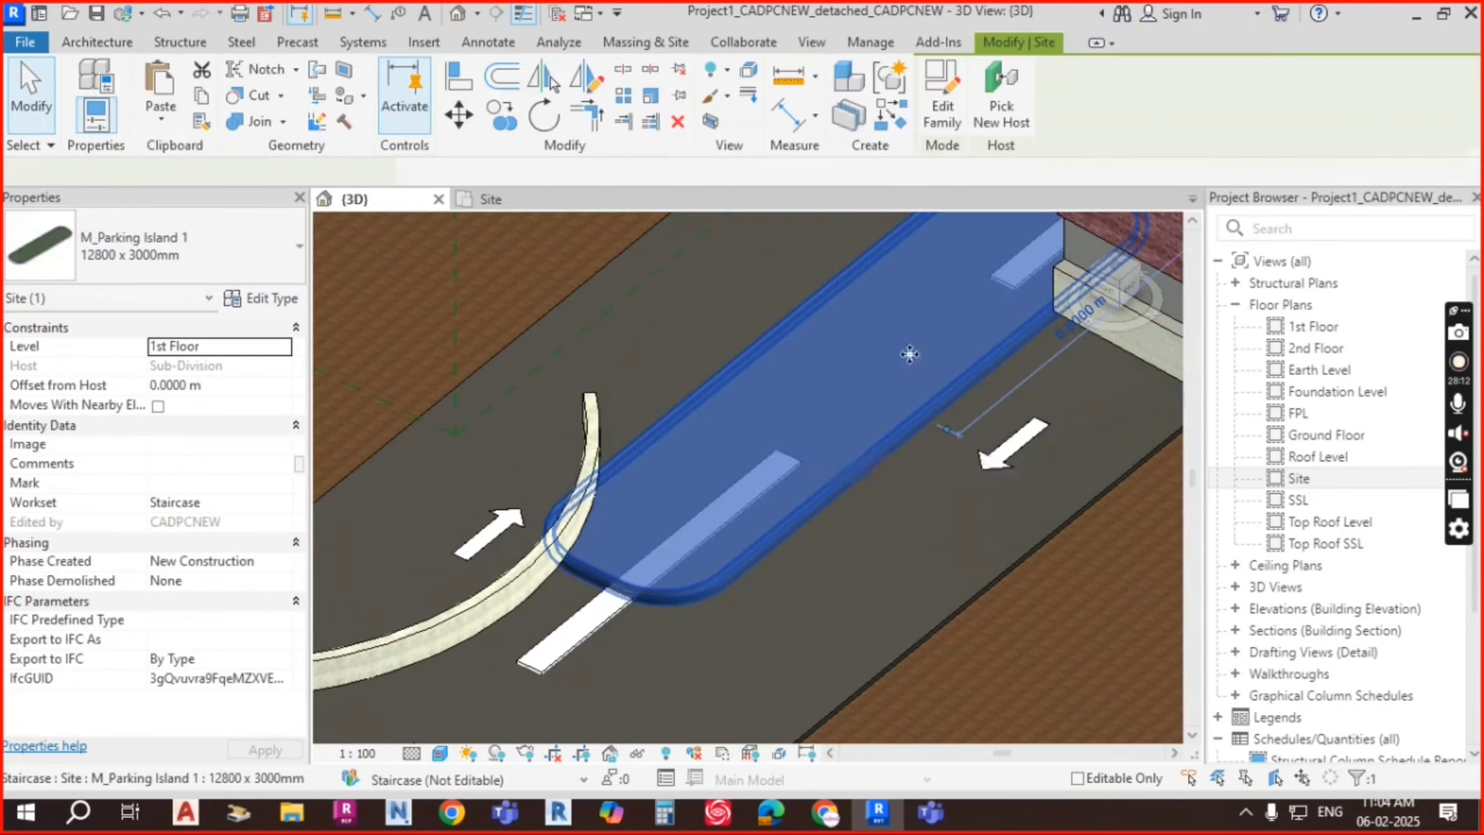
{"action": "scroll", "coordinate": [847, 409], "scroll_direction": "down", "scroll_amount": 3}
{"action": "scroll", "coordinate": [982, 300], "scroll_direction": "down", "scroll_amount": 2}
{"action": "key", "text": "Escape"}
{"action": "middle_click_drag", "start_coordinate": [991, 295], "coordinate": [658, 572]}
{"action": "scroll", "coordinate": [1011, 269], "scroll_direction": "up", "scroll_amount": 2}
{"action": "middle_click_drag", "start_coordinate": [1017, 267], "coordinate": [756, 526]}
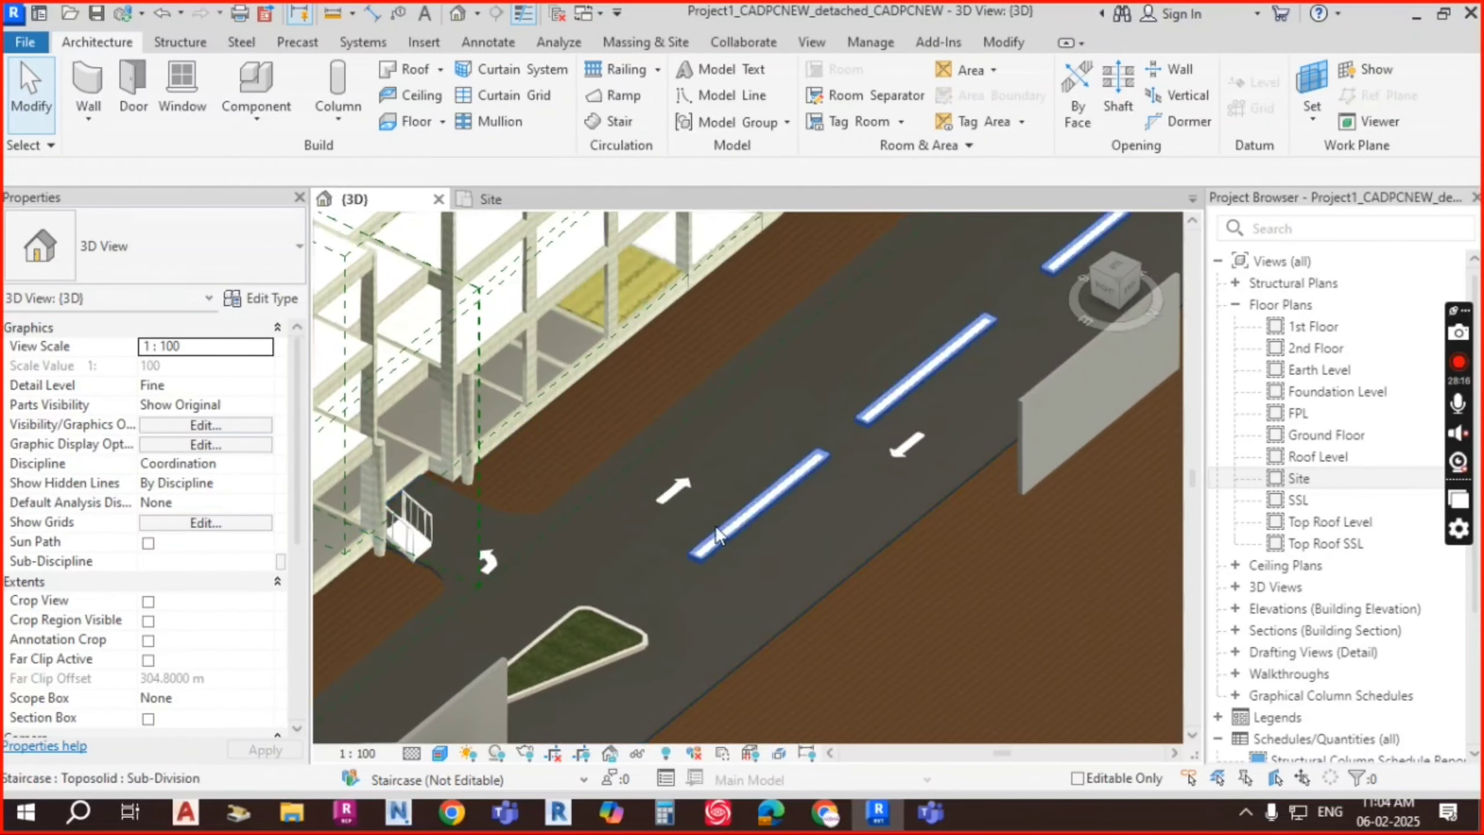
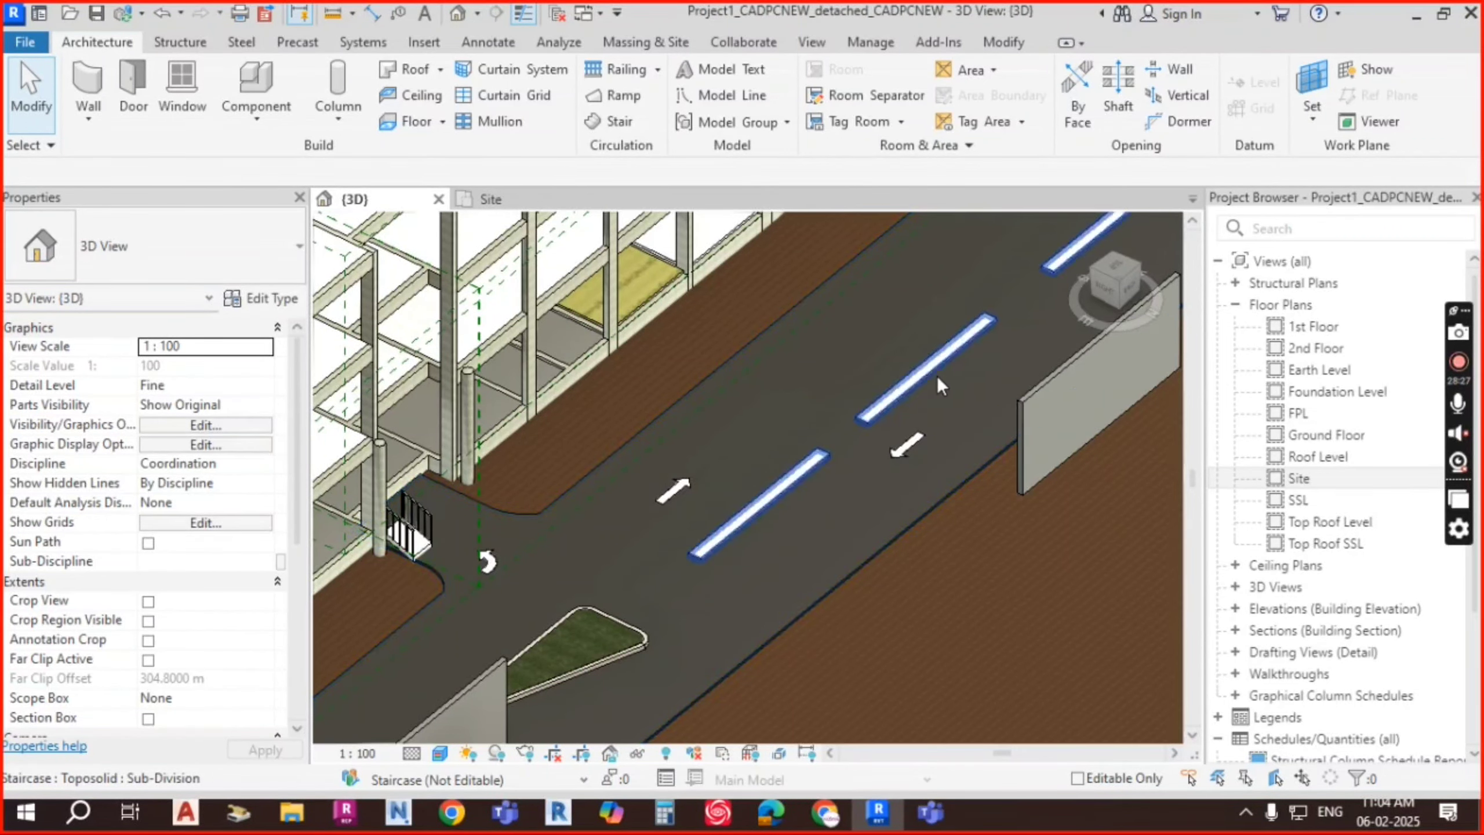
Step: Orbit the site, then browse the Load Family dialog to the Site > Utilities folder
{"action": "scroll", "coordinate": [948, 391], "scroll_direction": "down", "scroll_amount": 4}
{"action": "middle_click_drag", "start_coordinate": [842, 508], "coordinate": [817, 405], "text": "shift"}
{"action": "scroll", "coordinate": [817, 404], "scroll_direction": "up", "scroll_amount": 2}
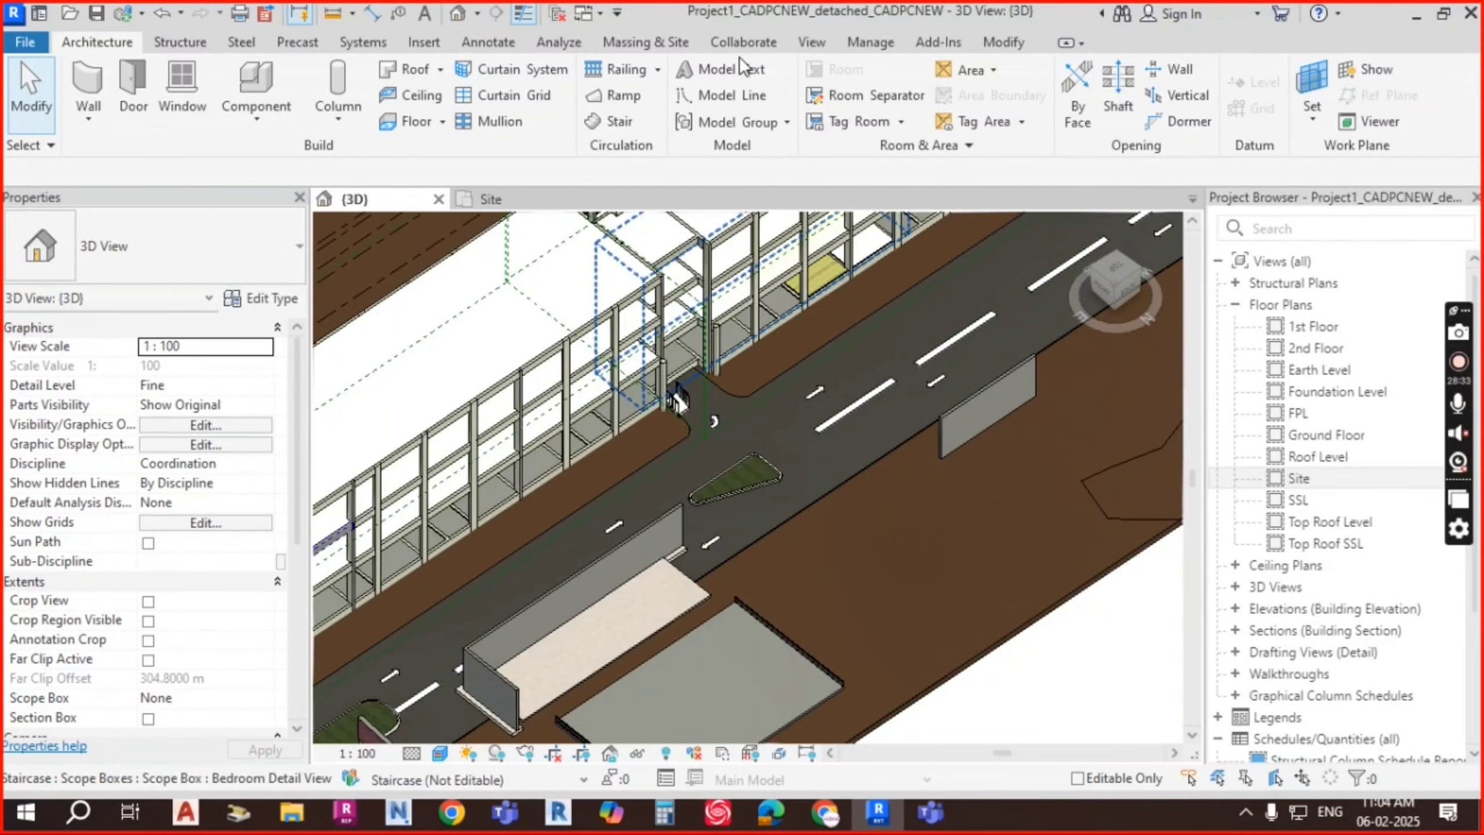
{"action": "left_click", "coordinate": [424, 43]}
{"action": "left_click", "coordinate": [868, 88]}
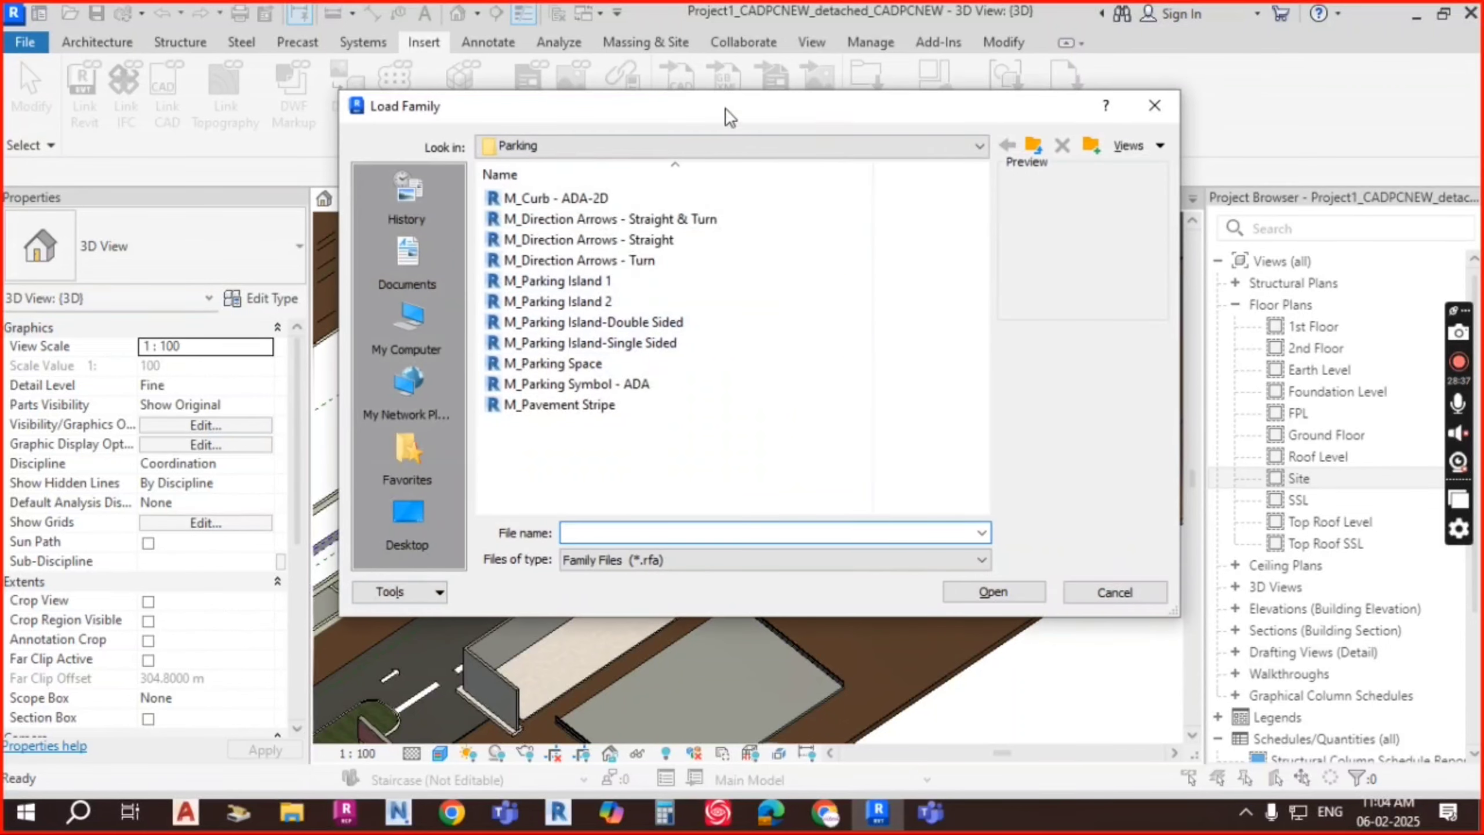
{"action": "left_click", "coordinate": [1033, 146]}
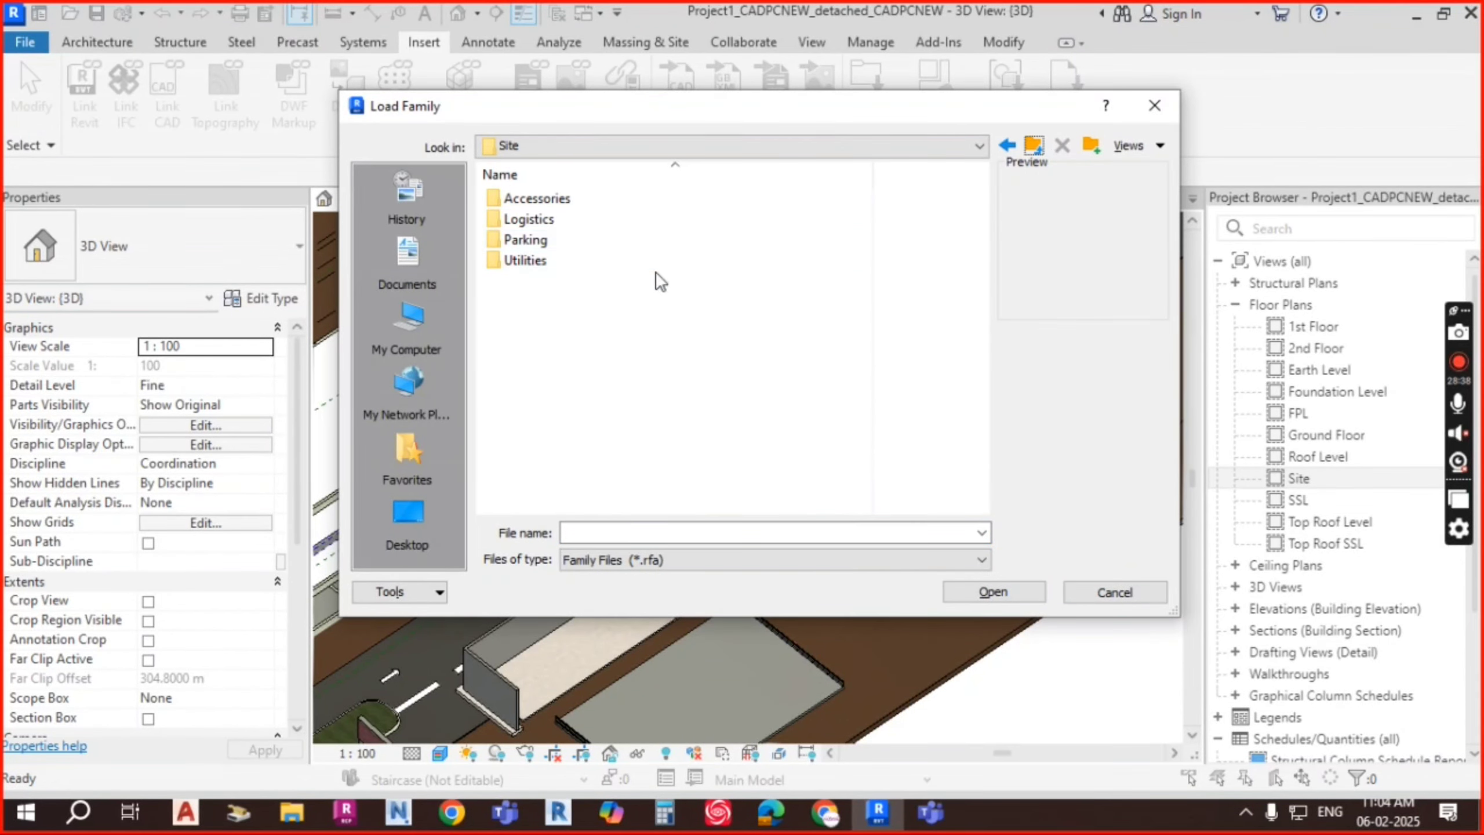
{"action": "double_click", "coordinate": [547, 262]}
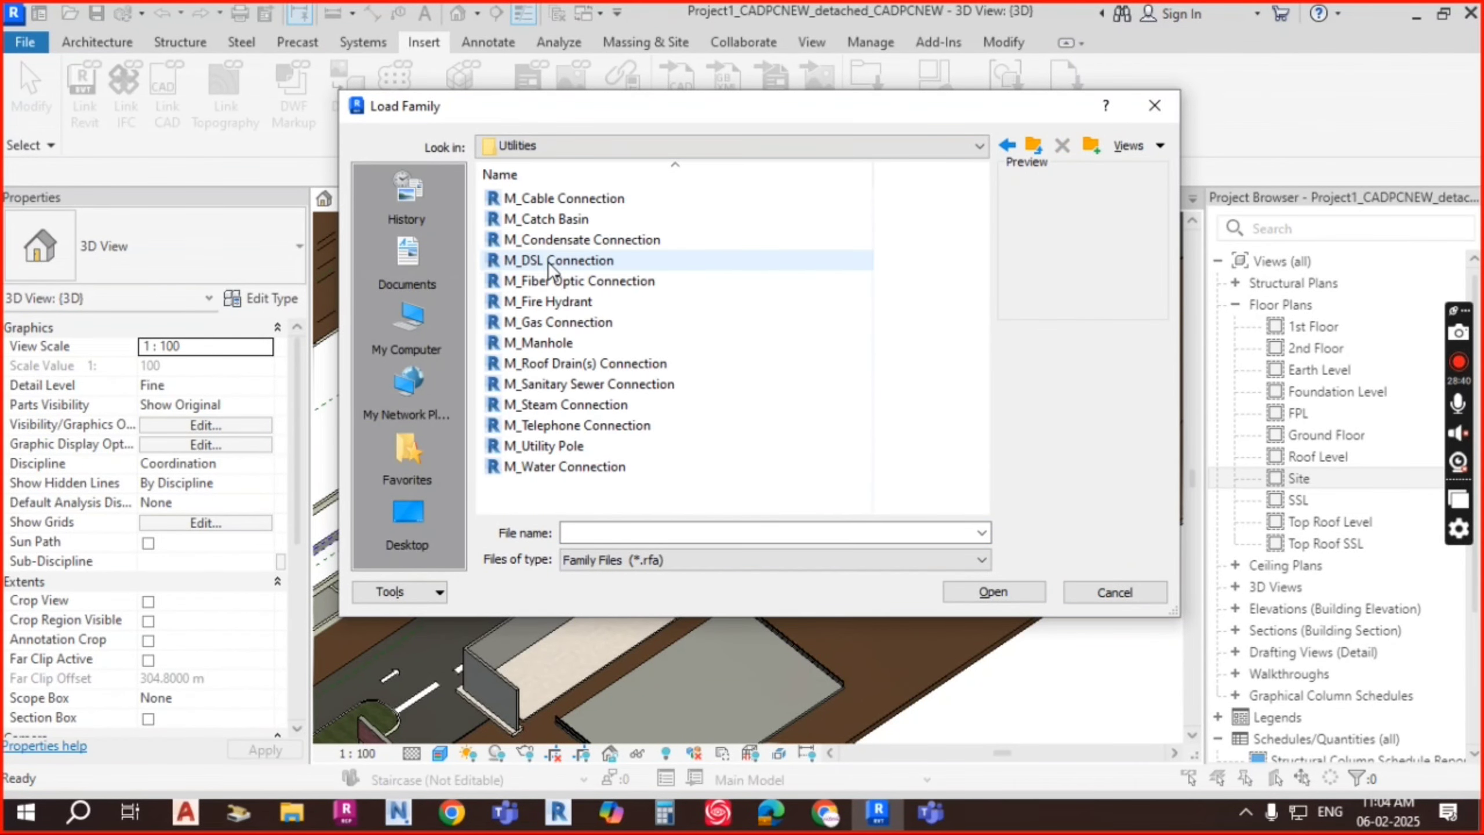
Step: Preview the Utilities families from M_Cable Connection through M_Fire Hydrant
{"action": "left_click", "coordinate": [585, 202]}
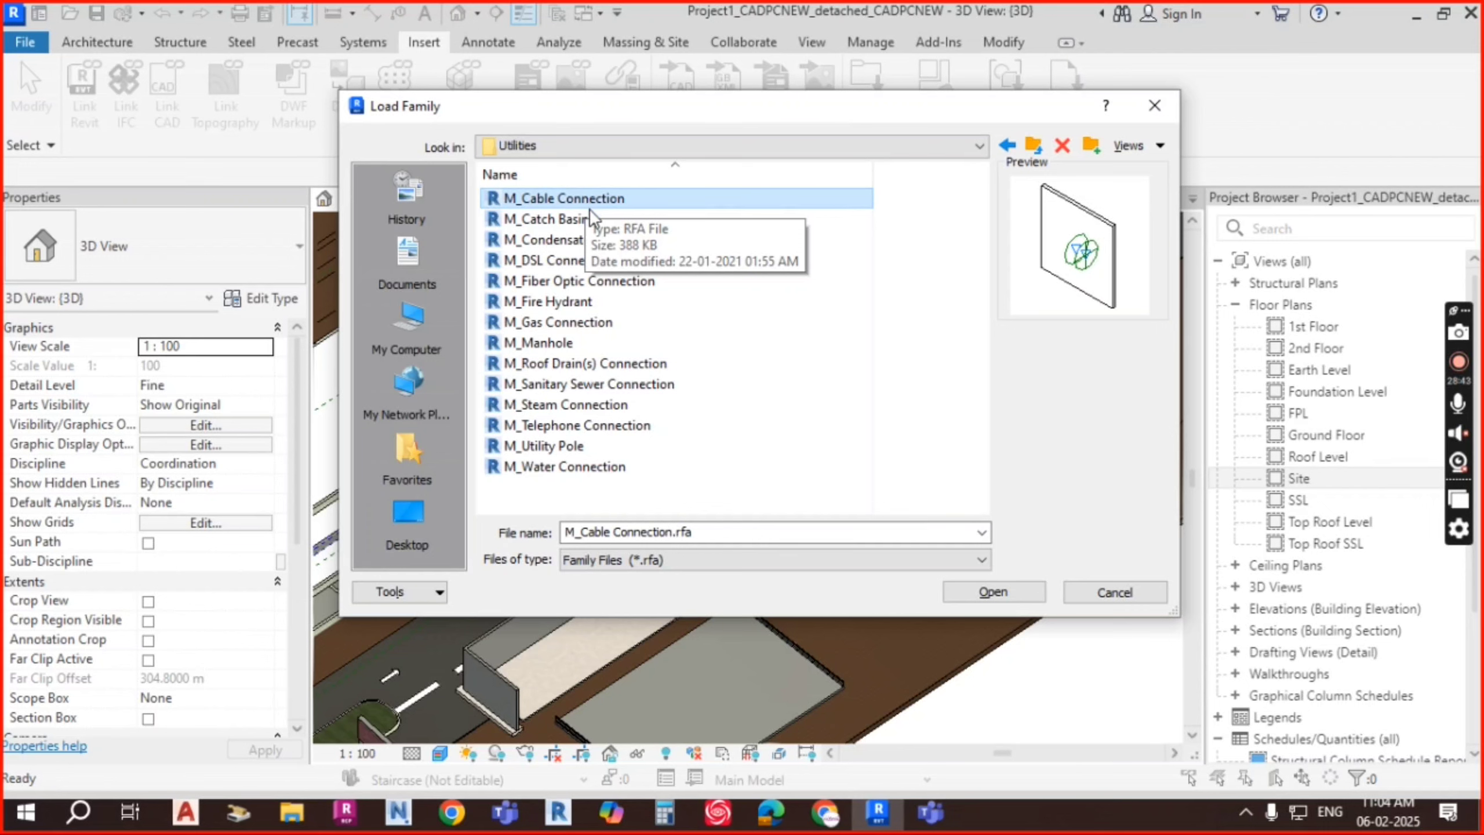
{"action": "left_click", "coordinate": [582, 218]}
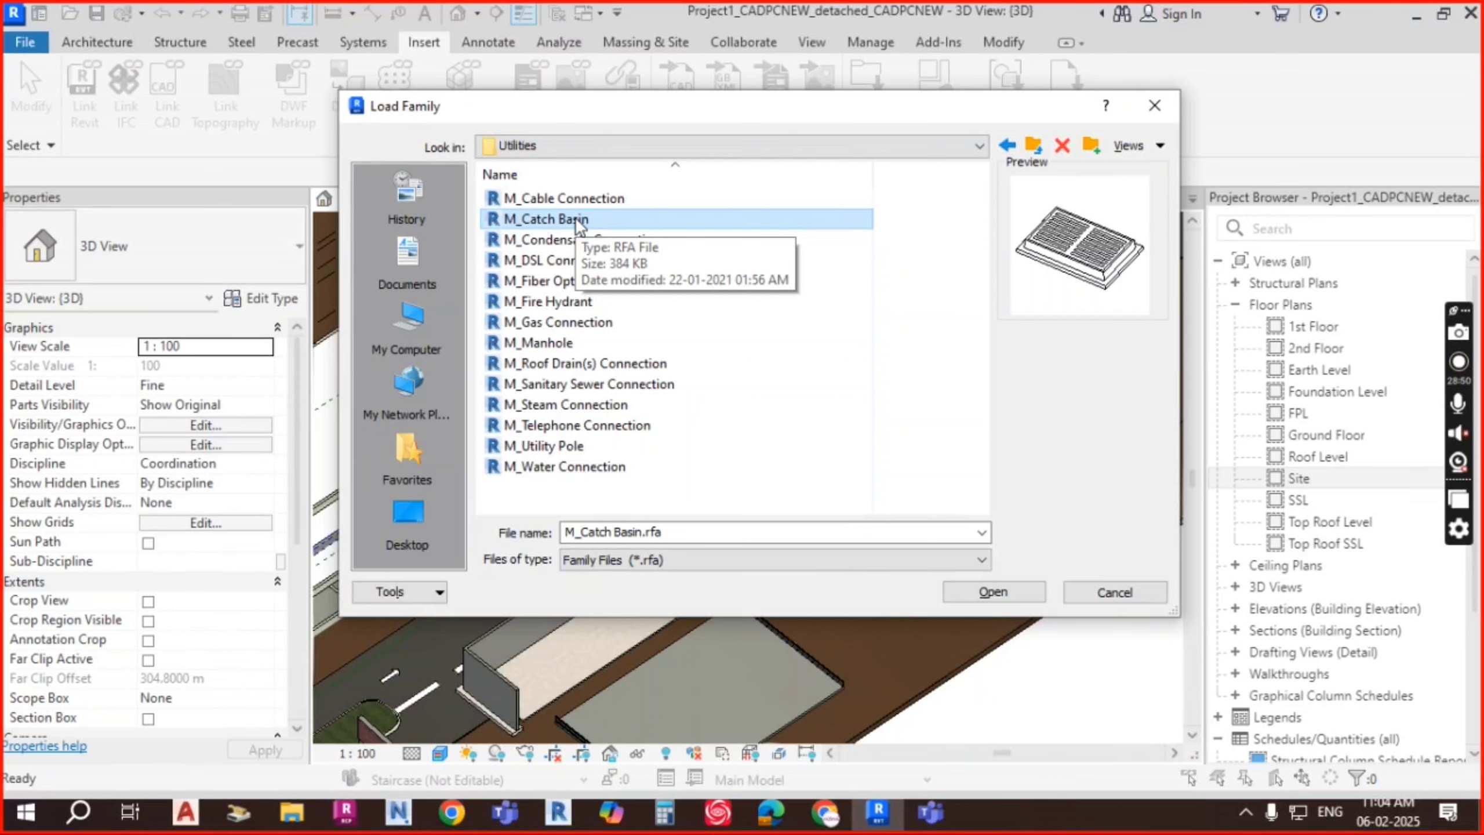
{"action": "left_click", "coordinate": [582, 239]}
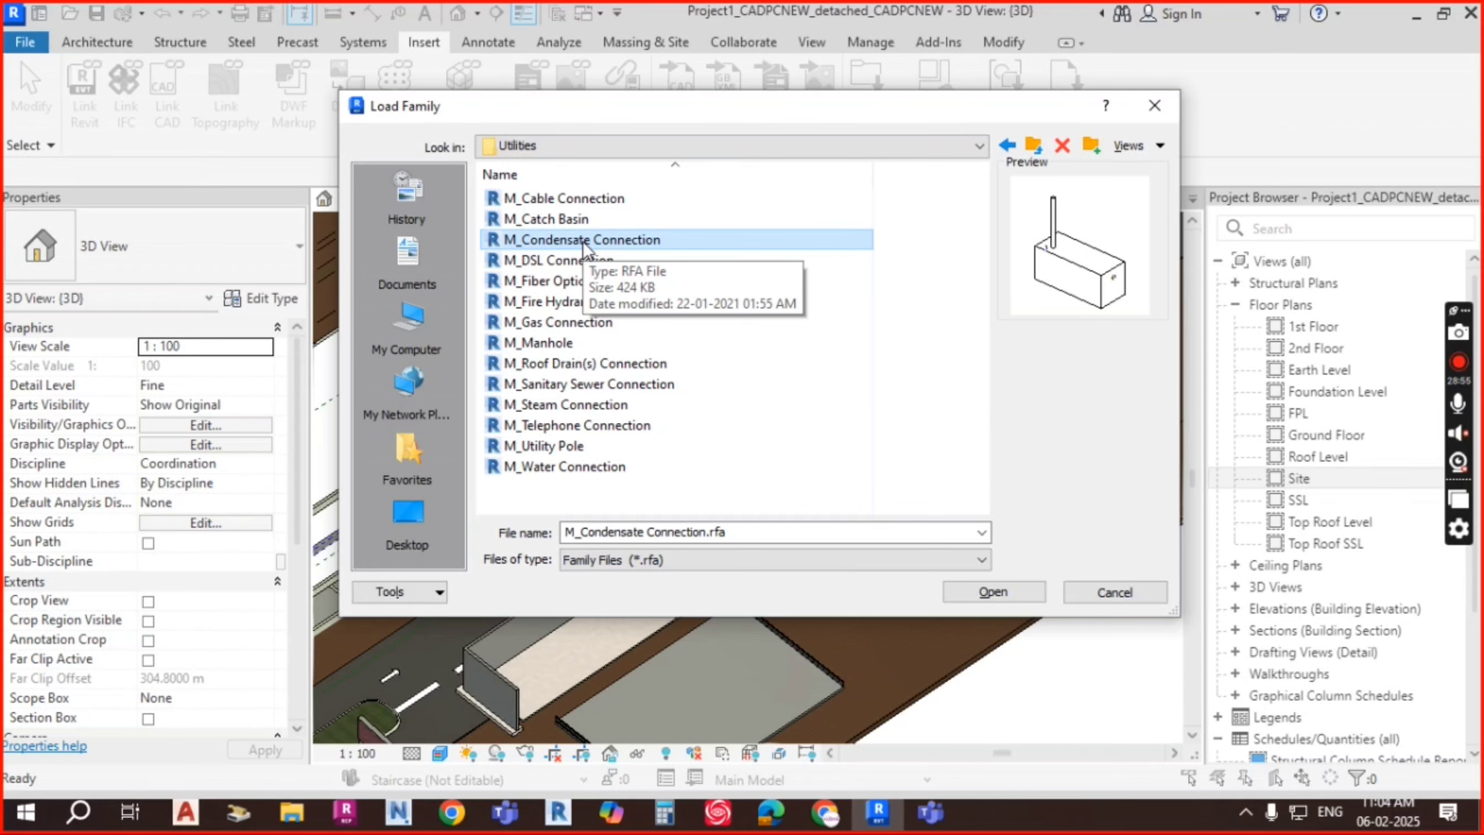
{"action": "left_click", "coordinate": [581, 261]}
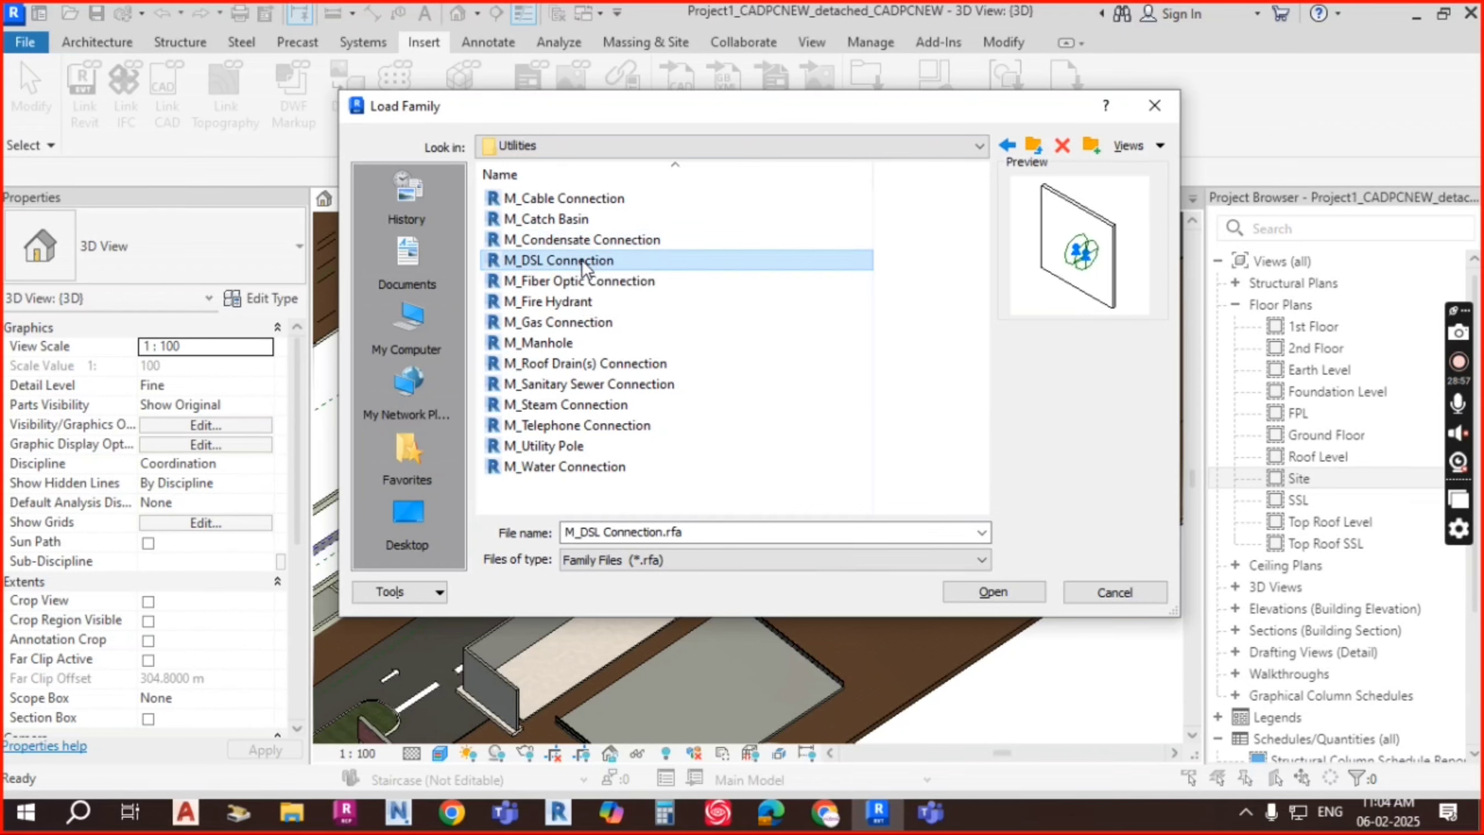
{"action": "left_click", "coordinate": [580, 282]}
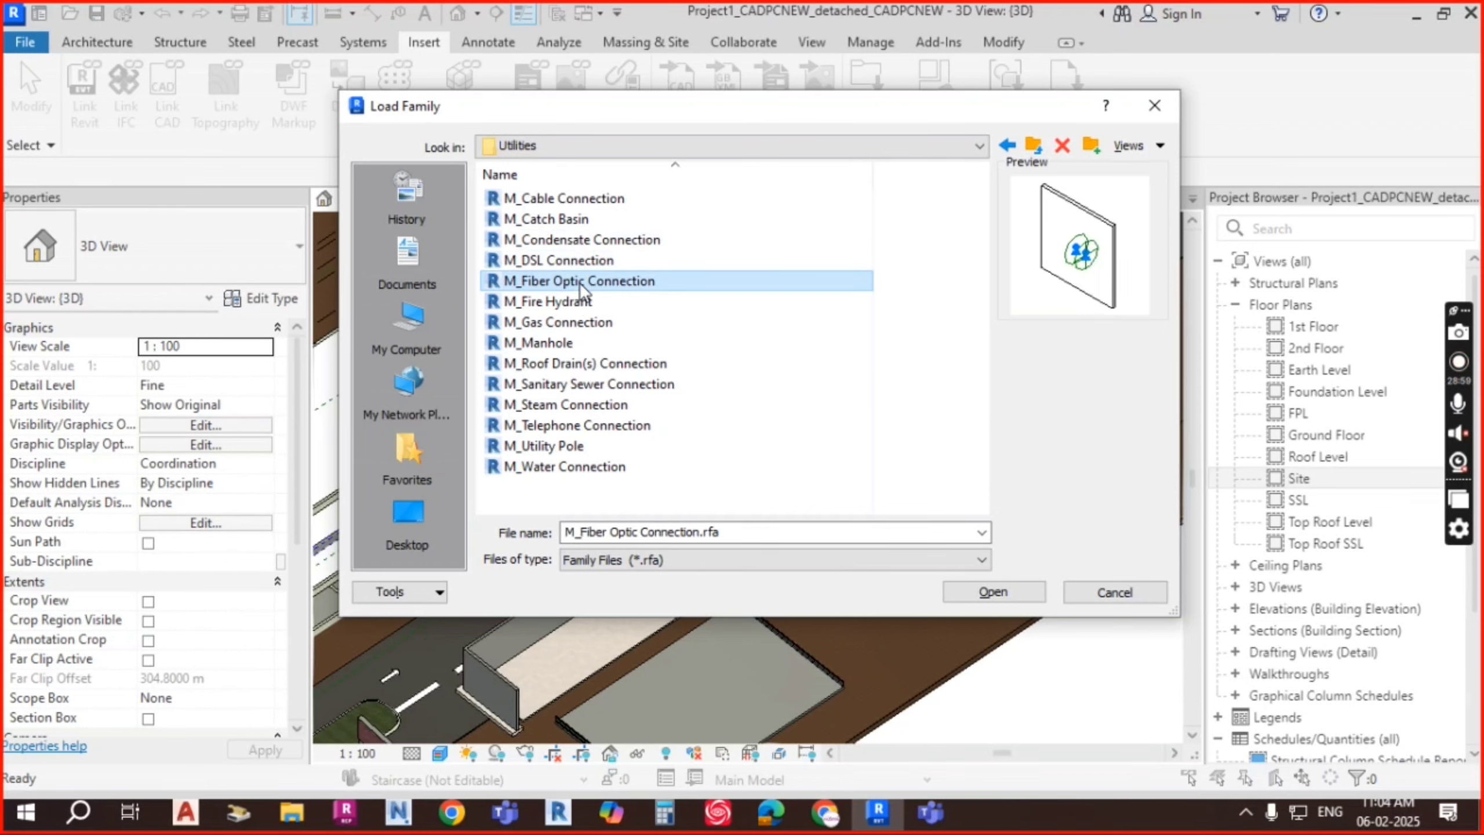
{"action": "left_click", "coordinate": [552, 304]}
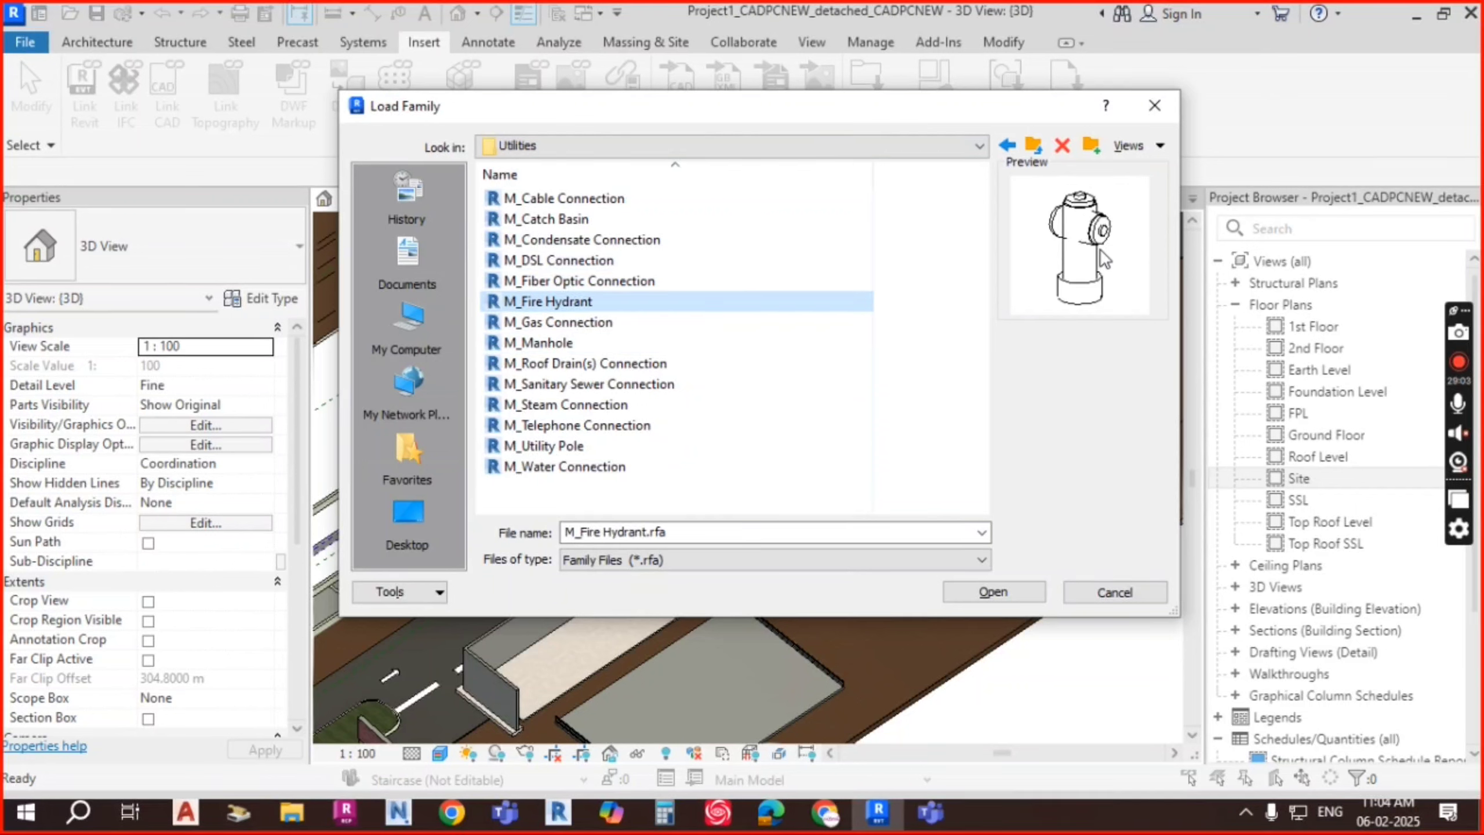
Step: Preview M_Manhole, Utility Pole, Water, Sanitary Sewer and Roof Drain, then load M_Manhole
{"action": "left_click", "coordinate": [546, 344]}
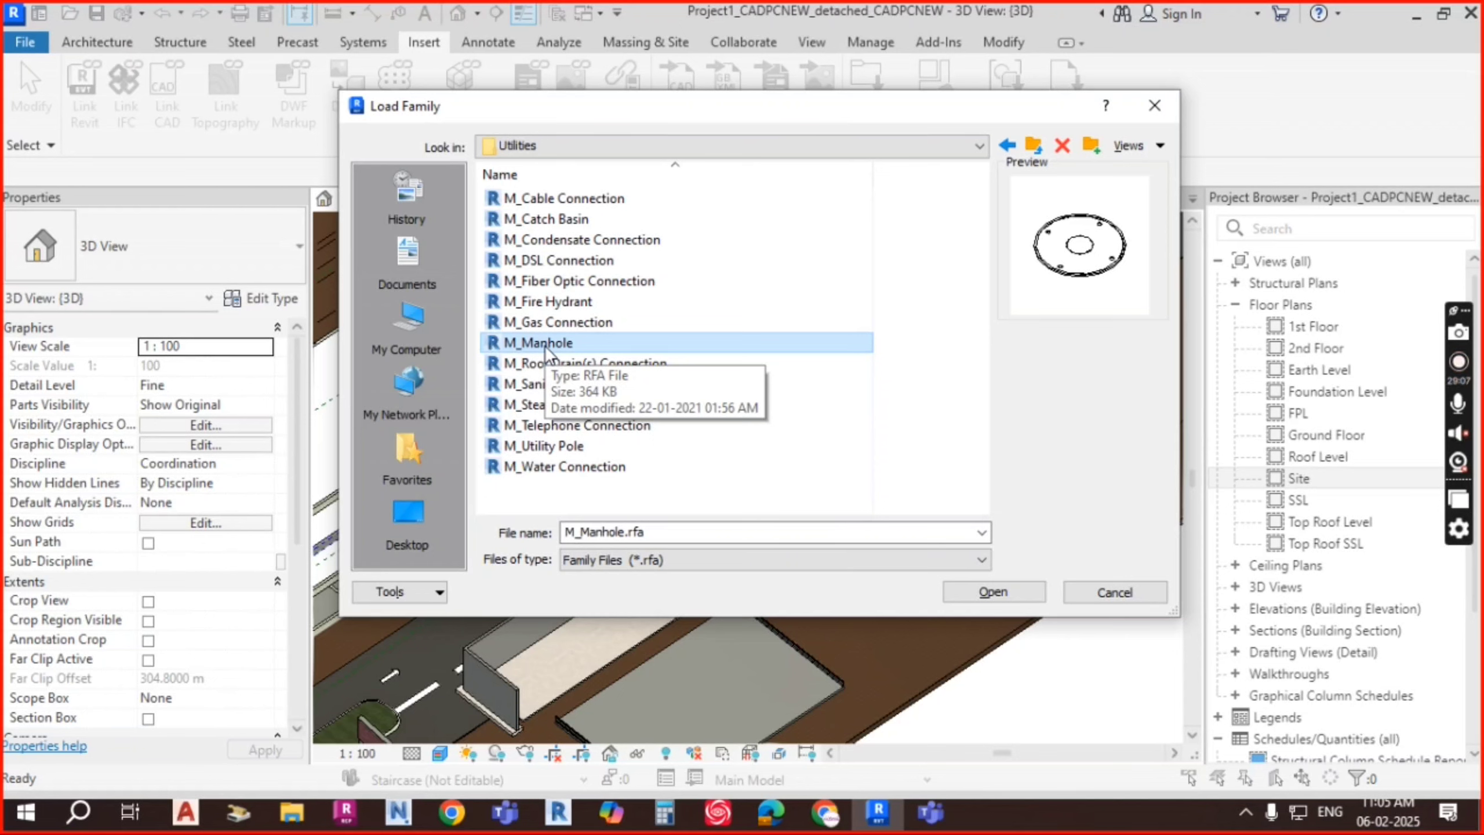
{"action": "left_click", "coordinate": [559, 446]}
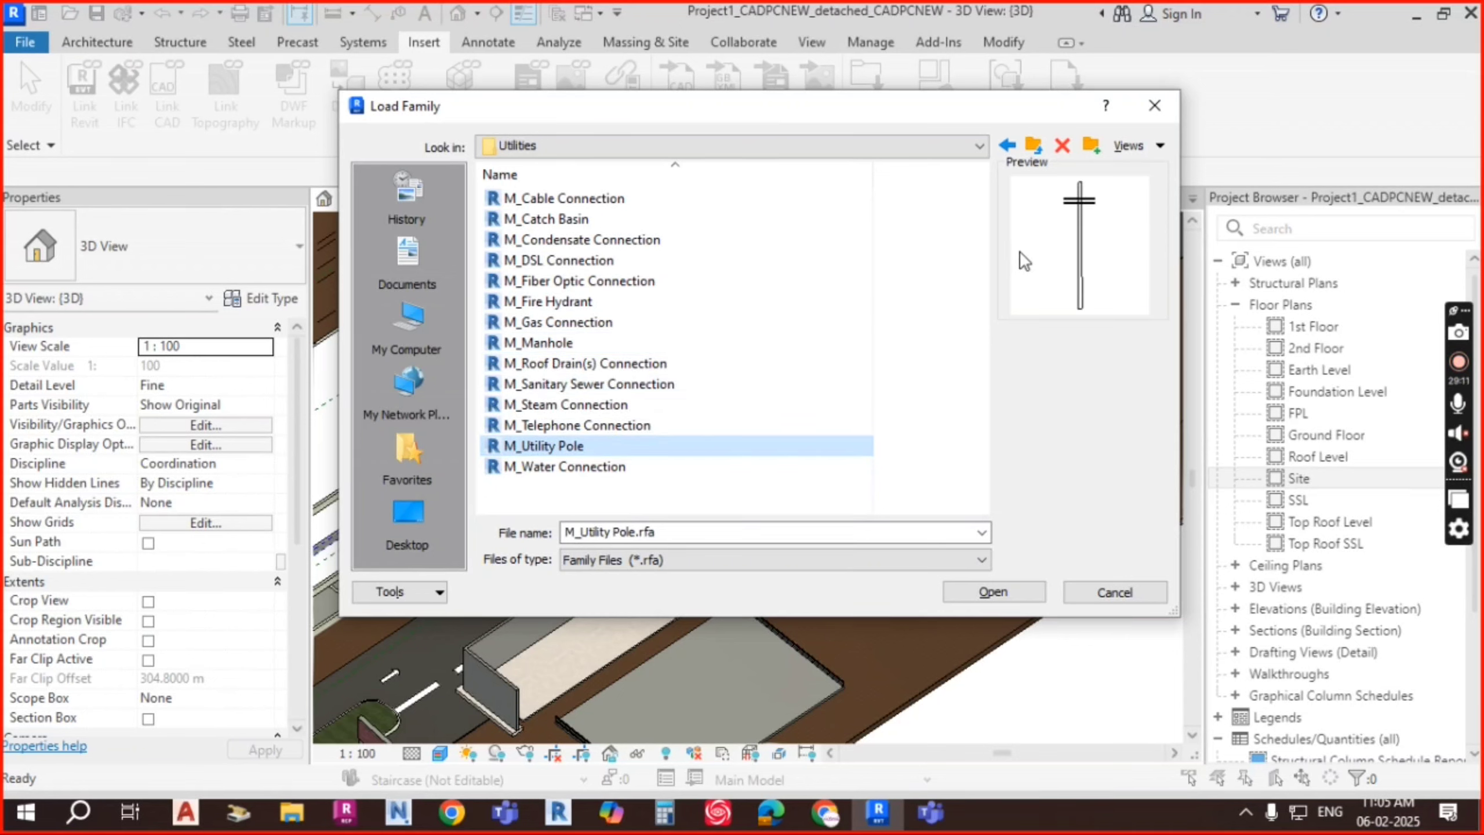
{"action": "left_click", "coordinate": [570, 466]}
{"action": "left_click", "coordinate": [576, 390]}
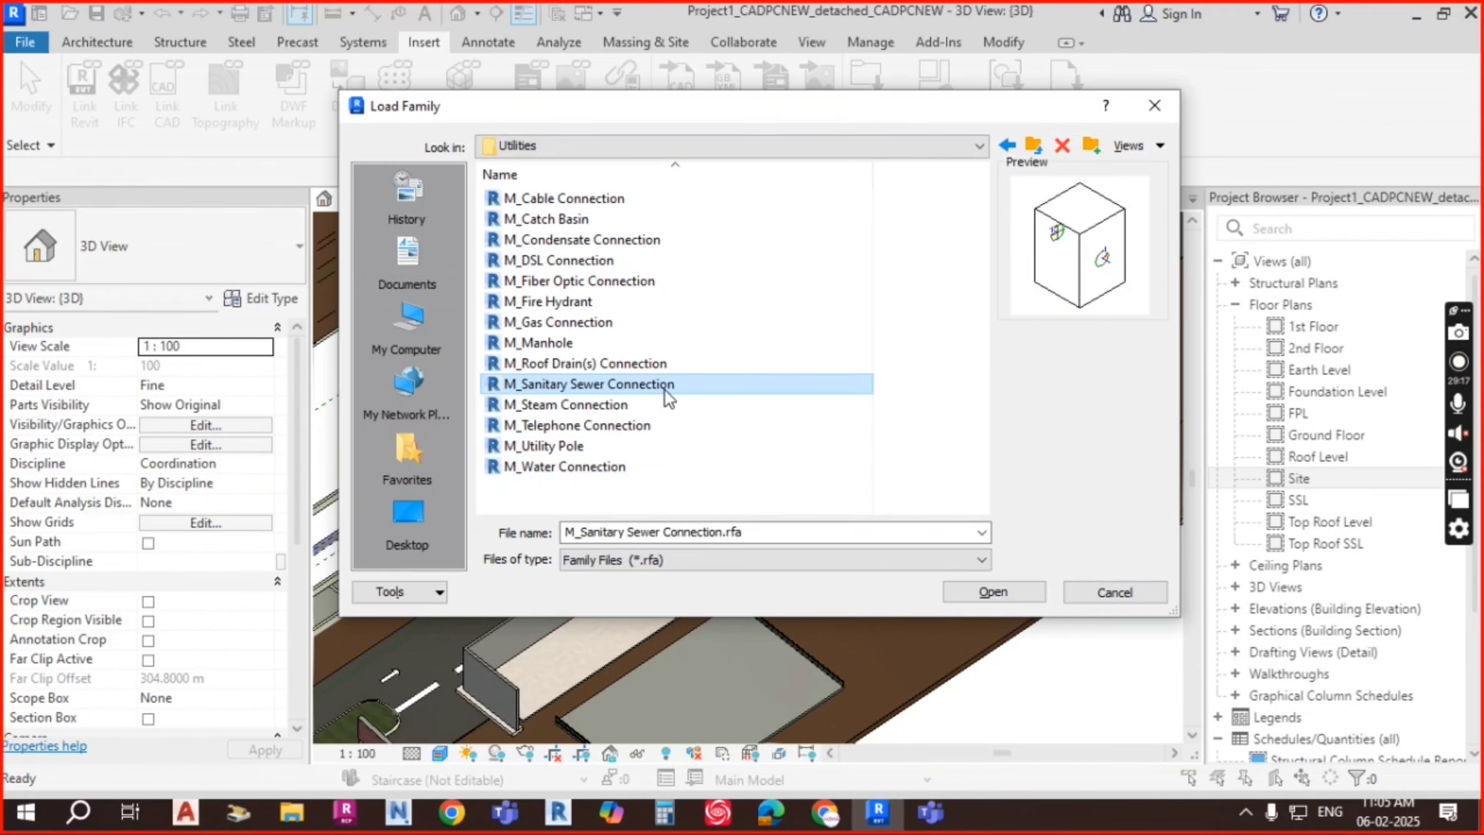
{"action": "left_click", "coordinate": [625, 364]}
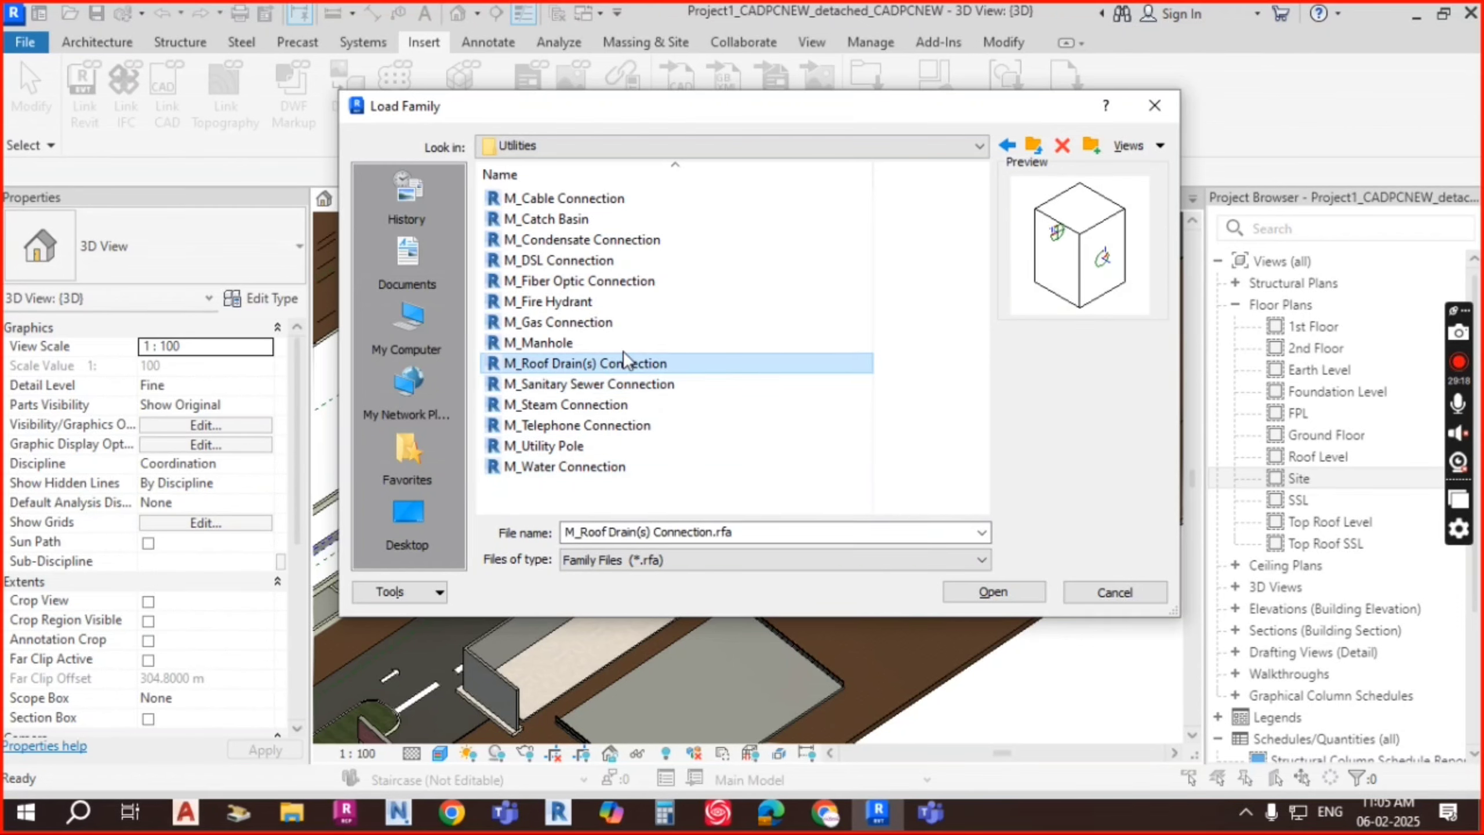
{"action": "left_click", "coordinate": [544, 344]}
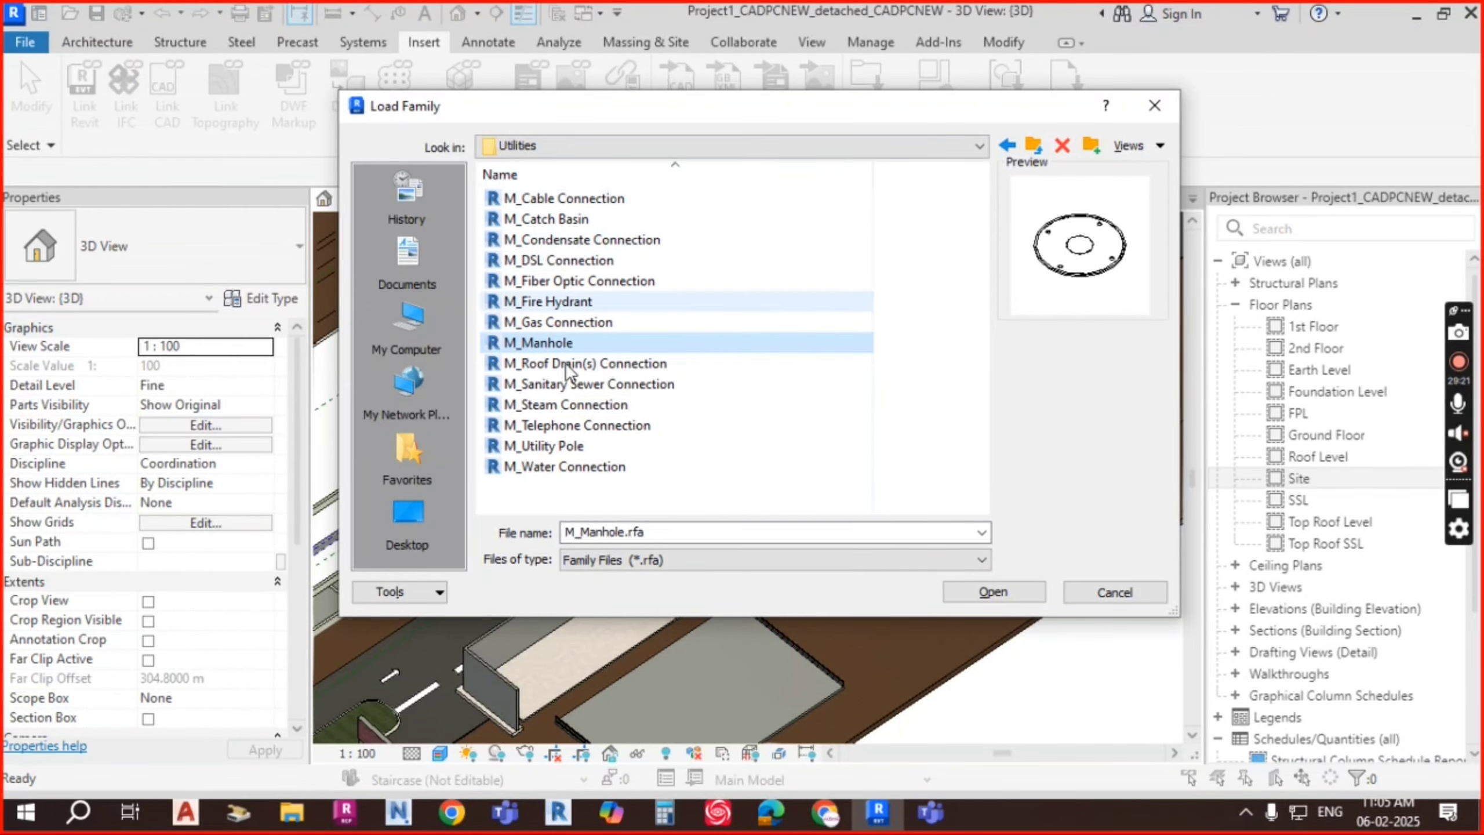
{"action": "left_click", "coordinate": [993, 593]}
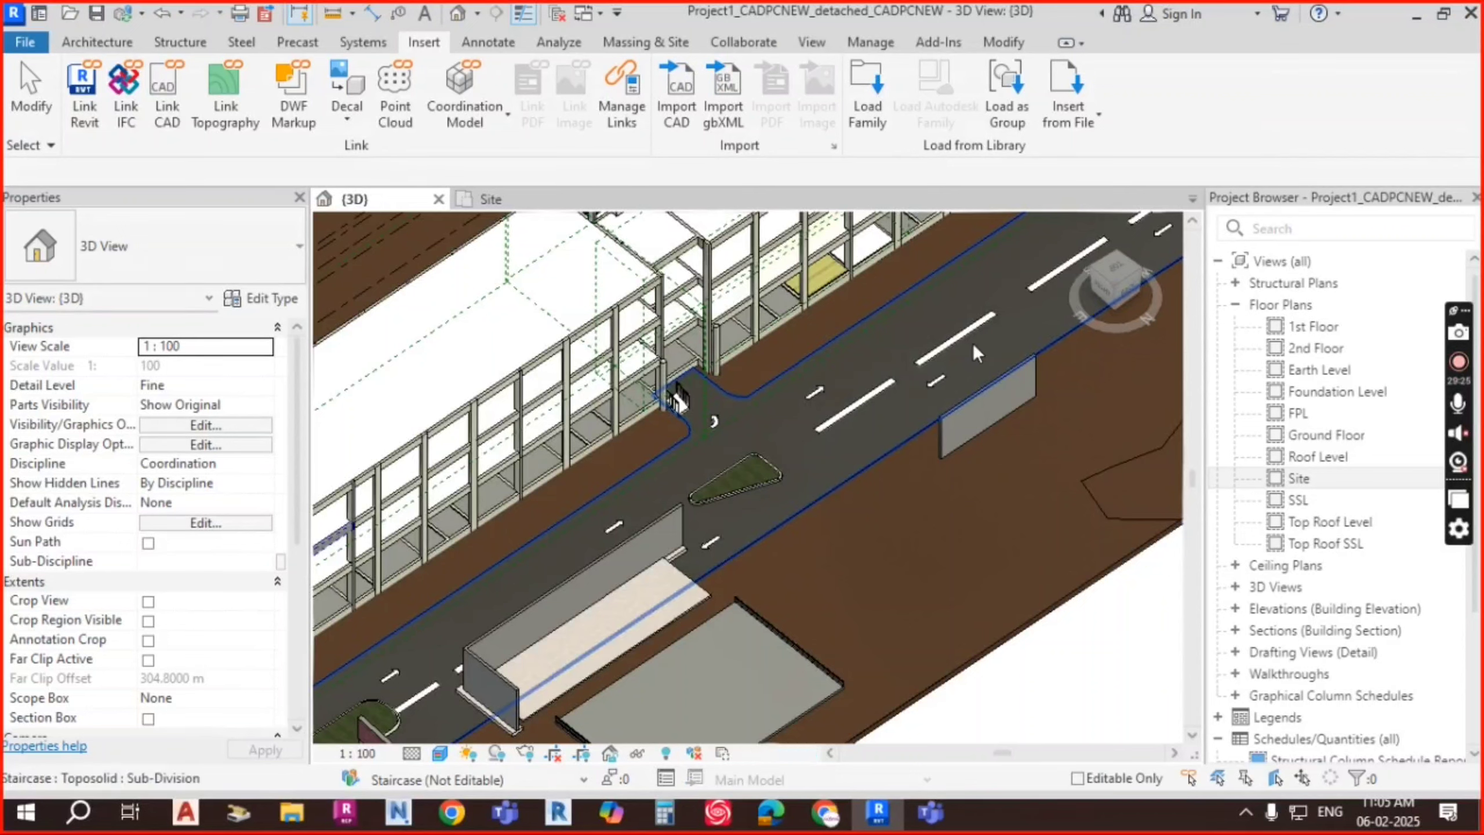
Step: Place three M_Manhole covers on the road and pavement near the building
{"action": "left_click", "coordinate": [100, 44]}
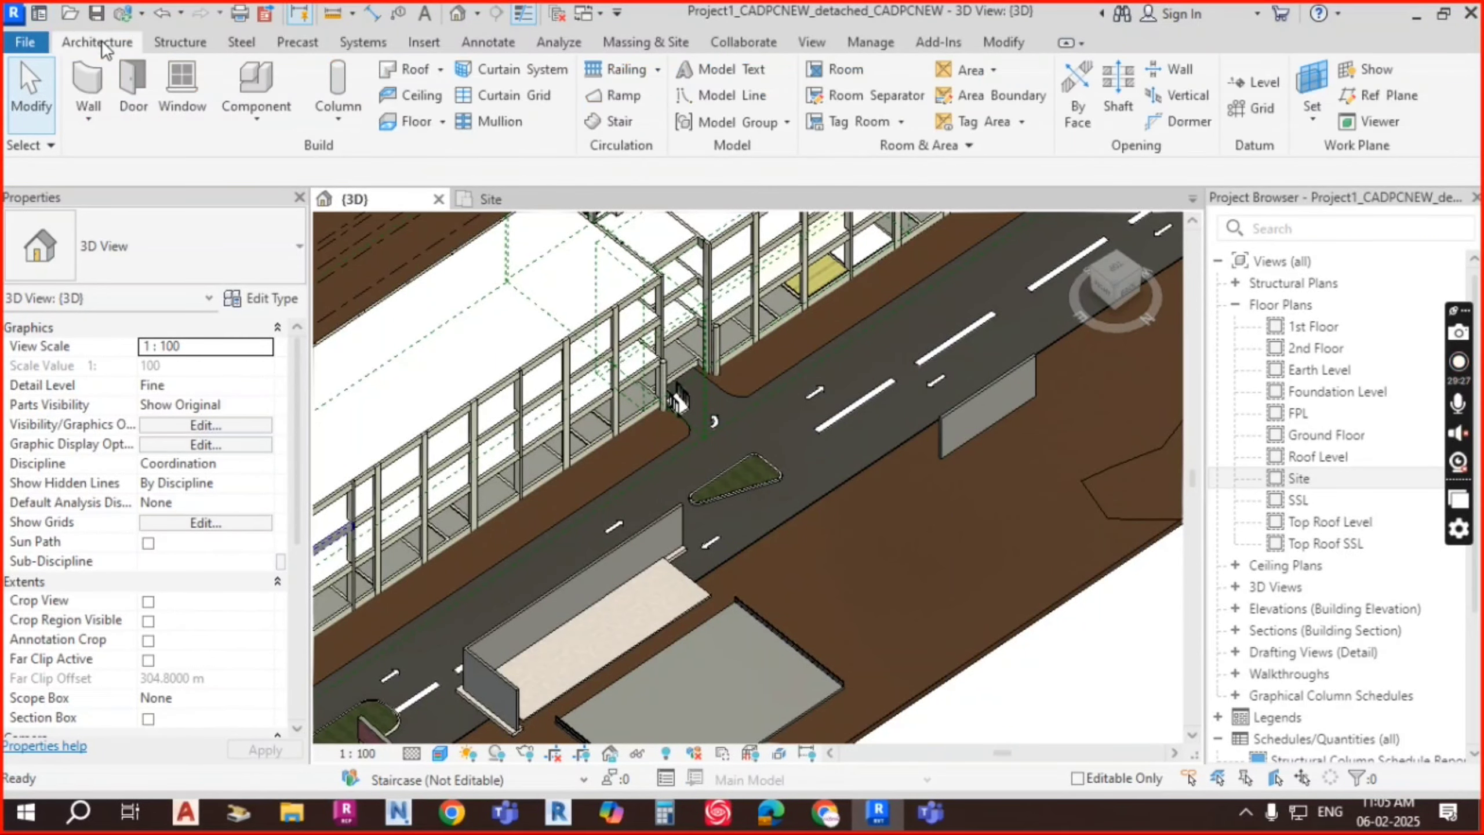
{"action": "left_click", "coordinate": [281, 124]}
{"action": "left_click", "coordinate": [292, 159]}
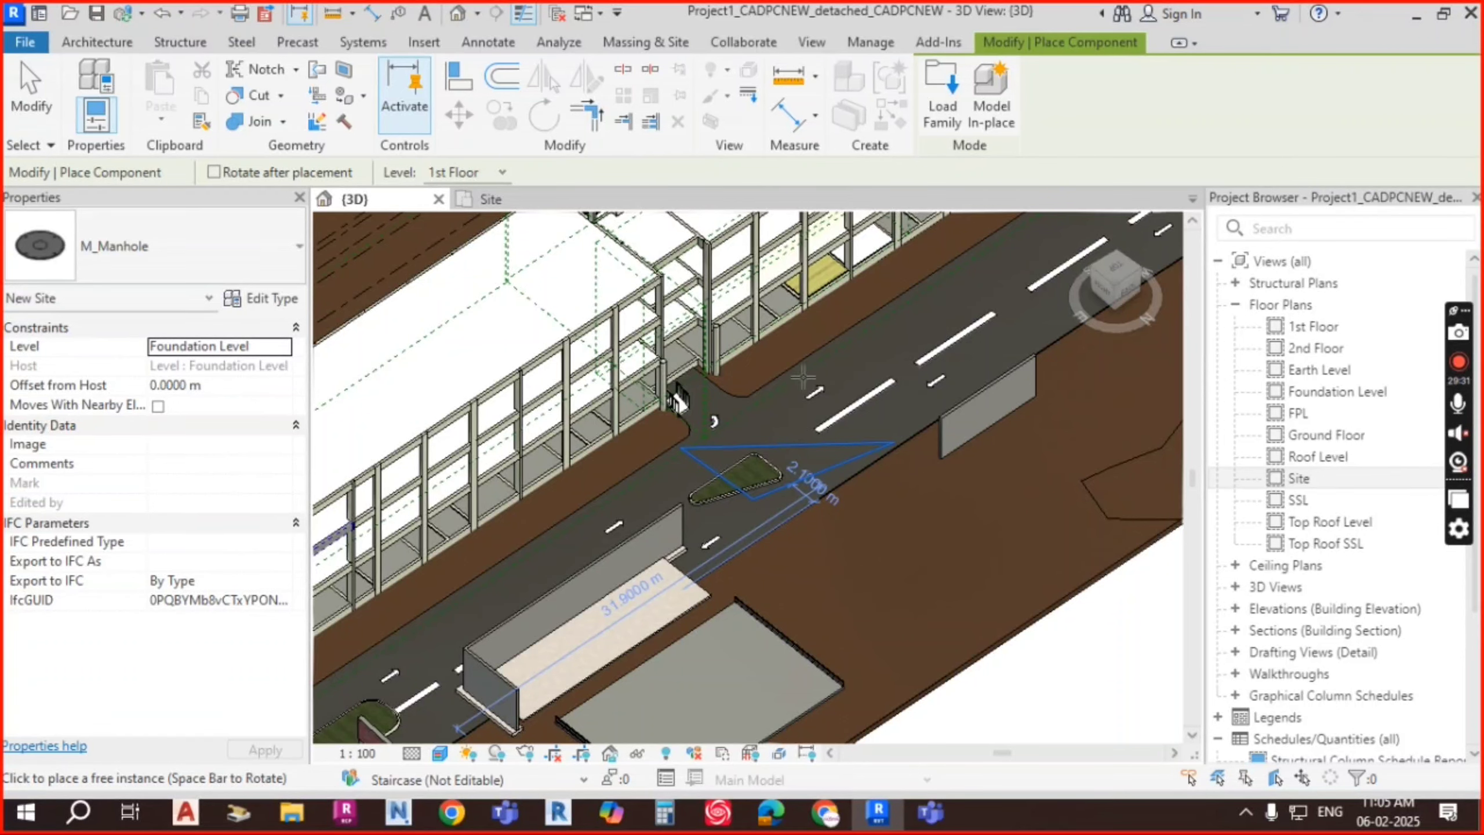
{"action": "scroll", "coordinate": [772, 345], "scroll_direction": "up", "scroll_amount": 6}
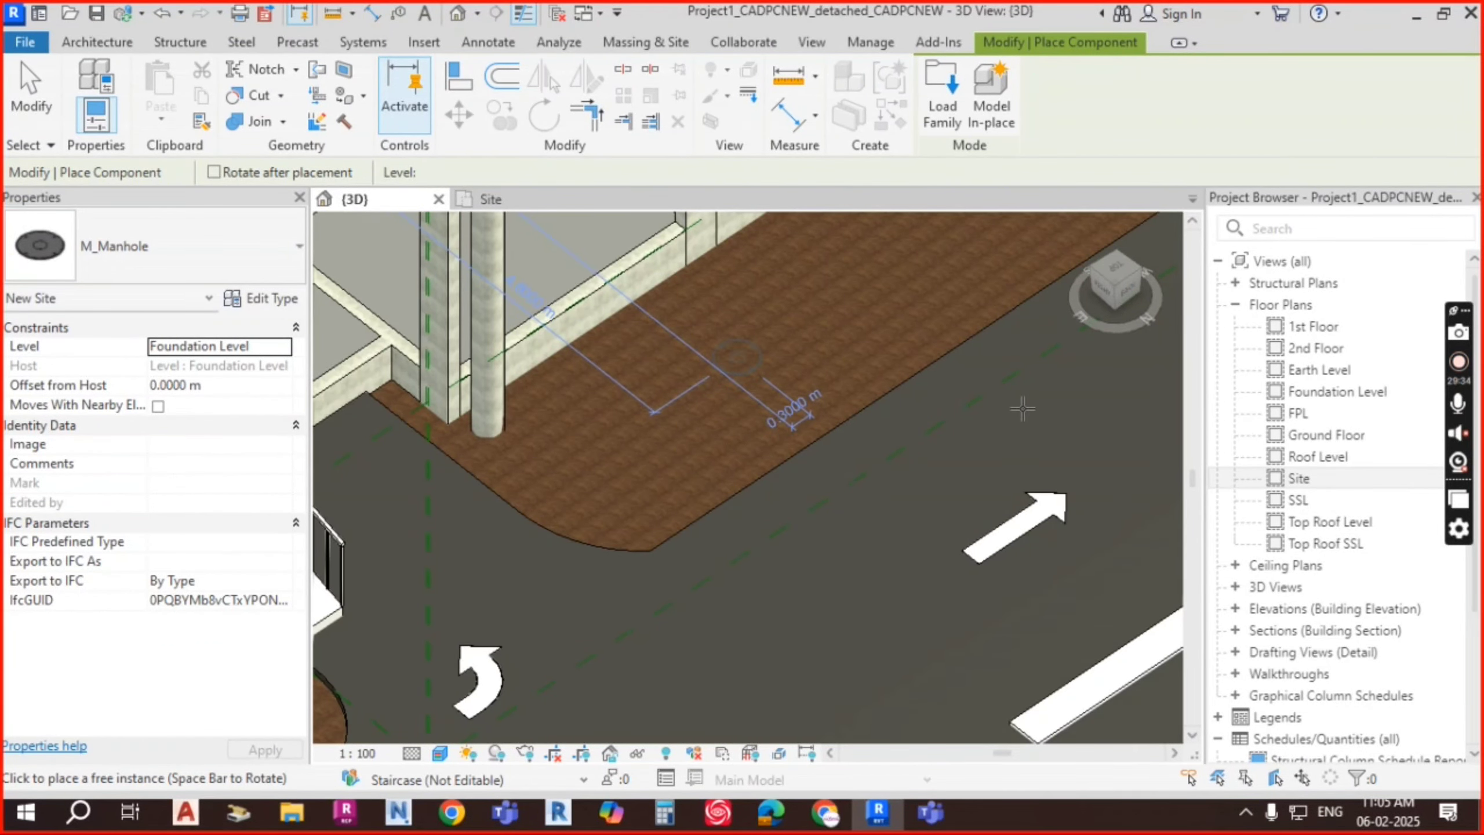
{"action": "scroll", "coordinate": [731, 356], "scroll_direction": "up", "scroll_amount": 6}
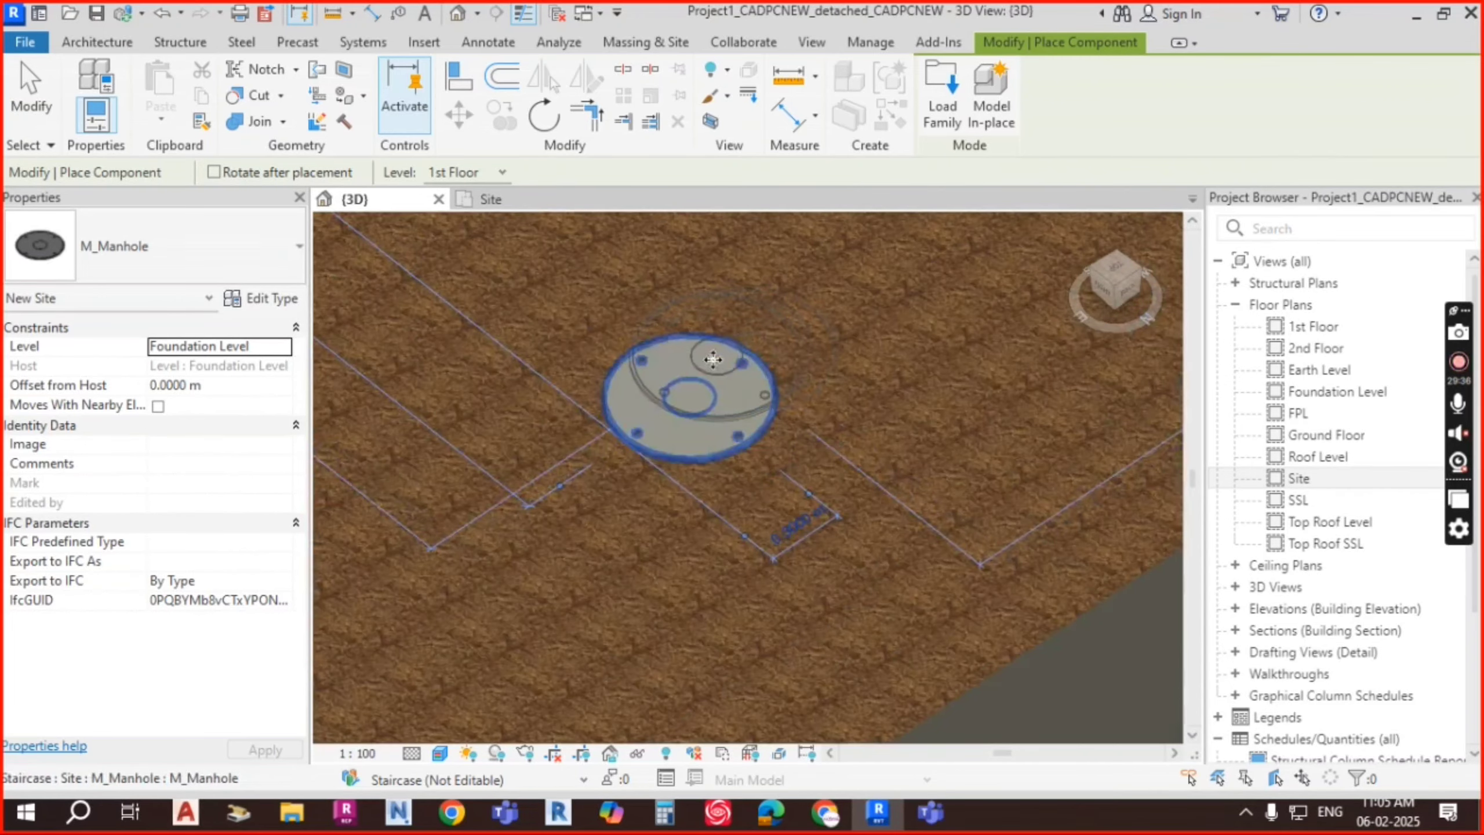
{"action": "scroll", "coordinate": [597, 399], "scroll_direction": "down", "scroll_amount": 6}
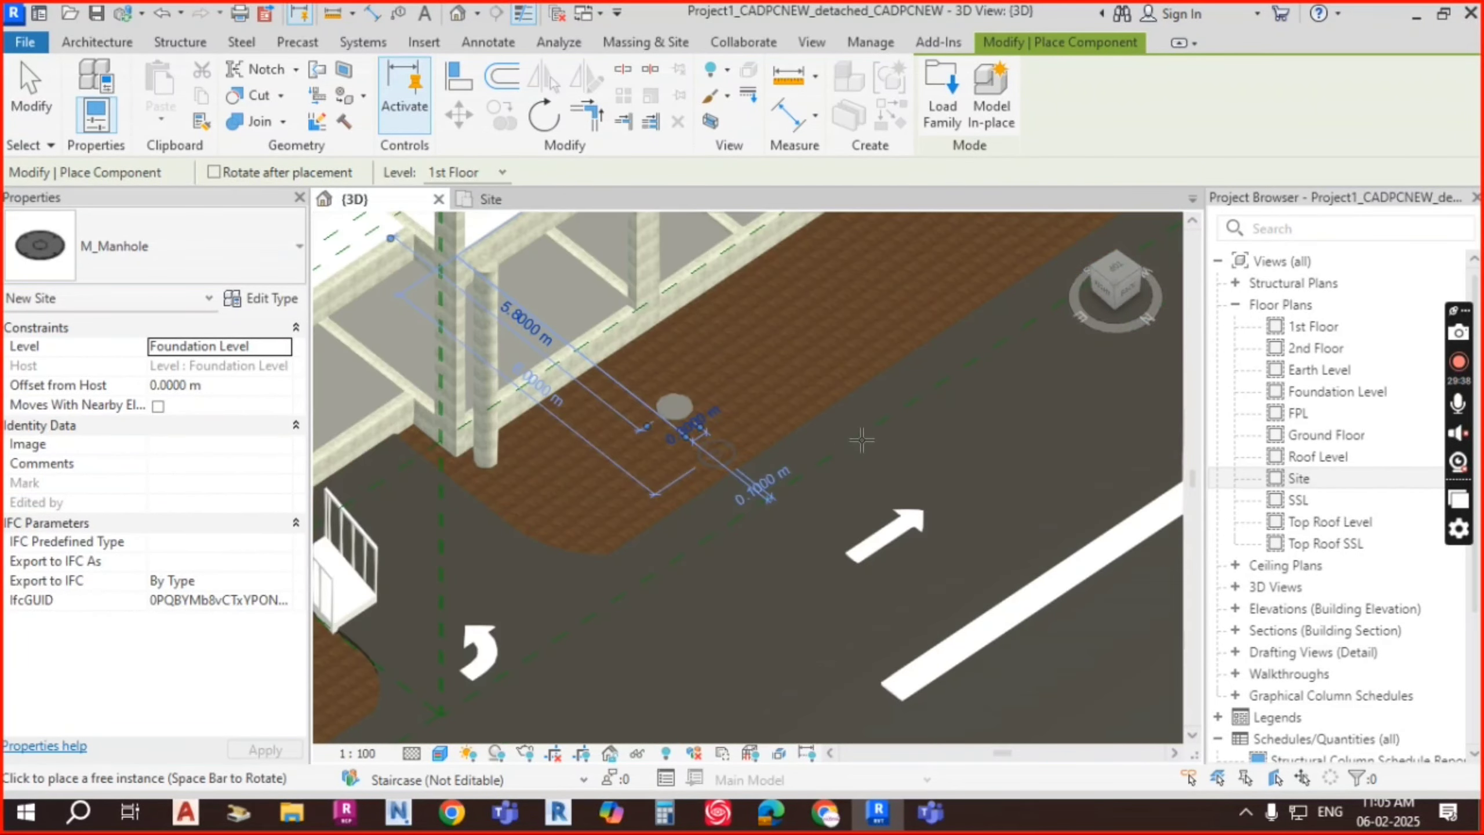
{"action": "scroll", "coordinate": [978, 403], "scroll_direction": "down", "scroll_amount": 2}
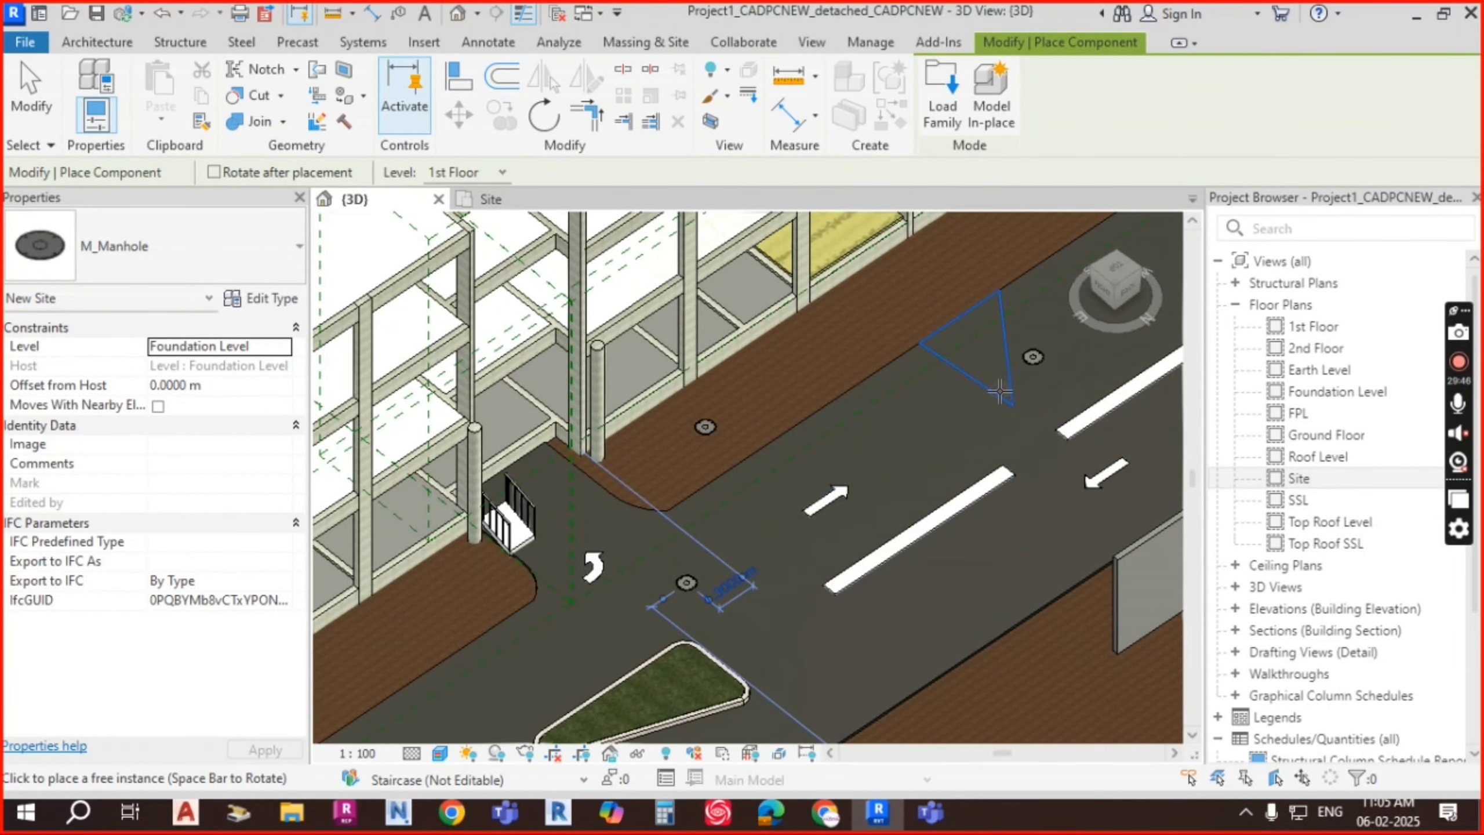
{"action": "key", "text": "Escape"}
{"action": "key", "text": "Escape"}
{"action": "scroll", "coordinate": [1052, 357], "scroll_direction": "up", "scroll_amount": 6}
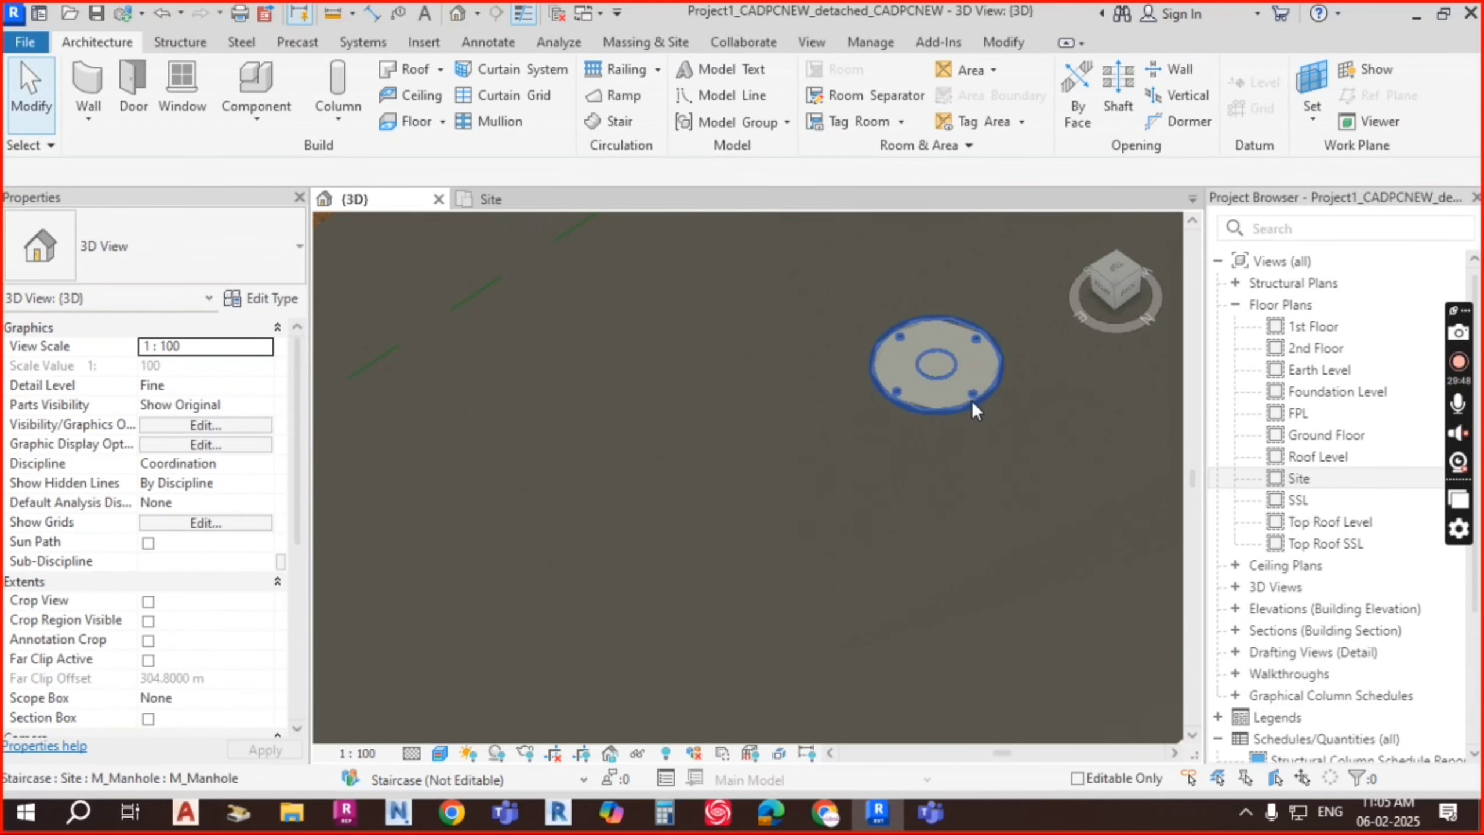
{"action": "scroll", "coordinate": [968, 372], "scroll_direction": "up", "scroll_amount": 5}
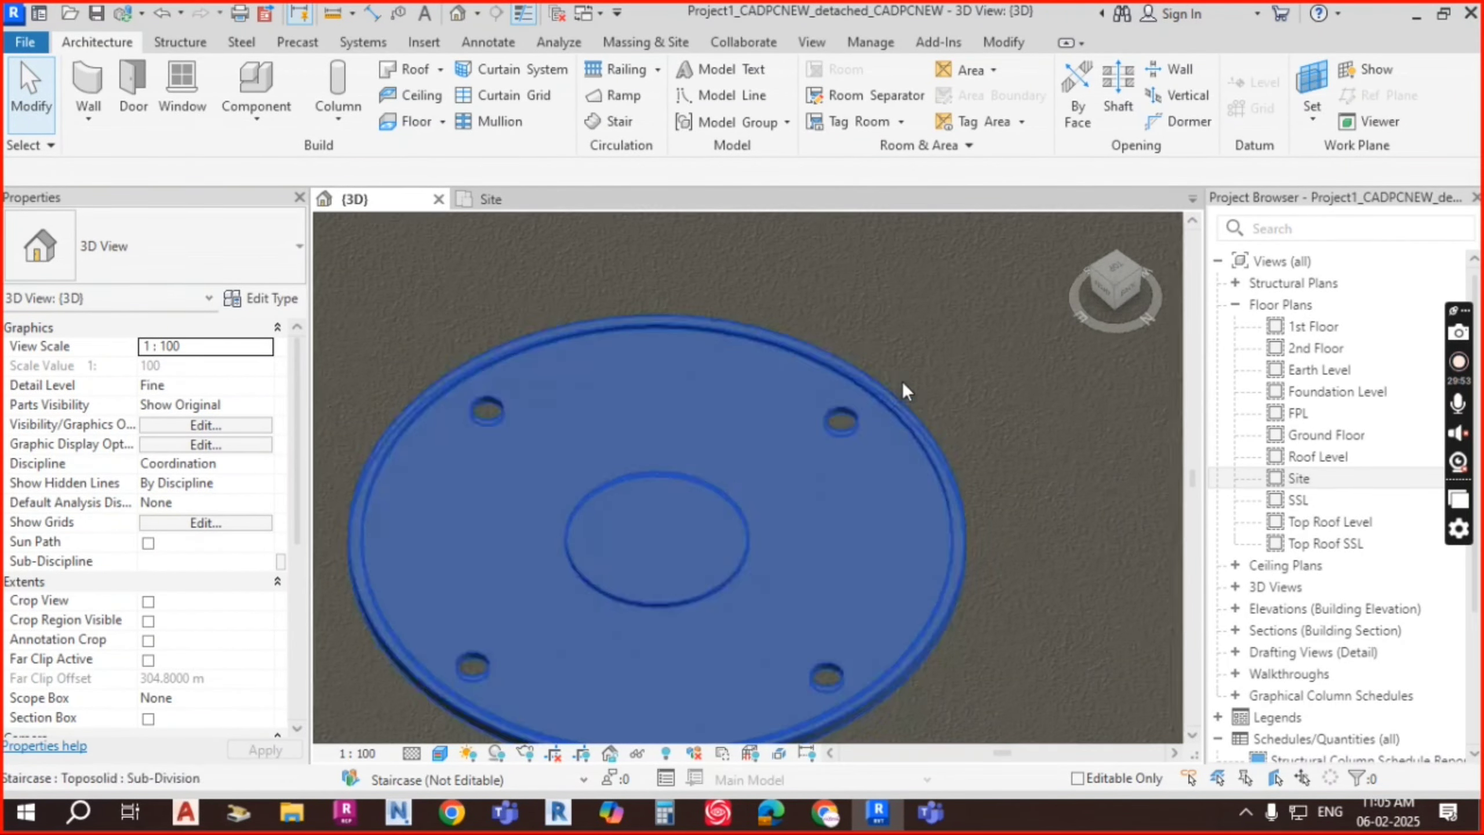
{"action": "left_click", "coordinate": [903, 380]}
{"action": "scroll", "coordinate": [888, 398], "scroll_direction": "down", "scroll_amount": 8}
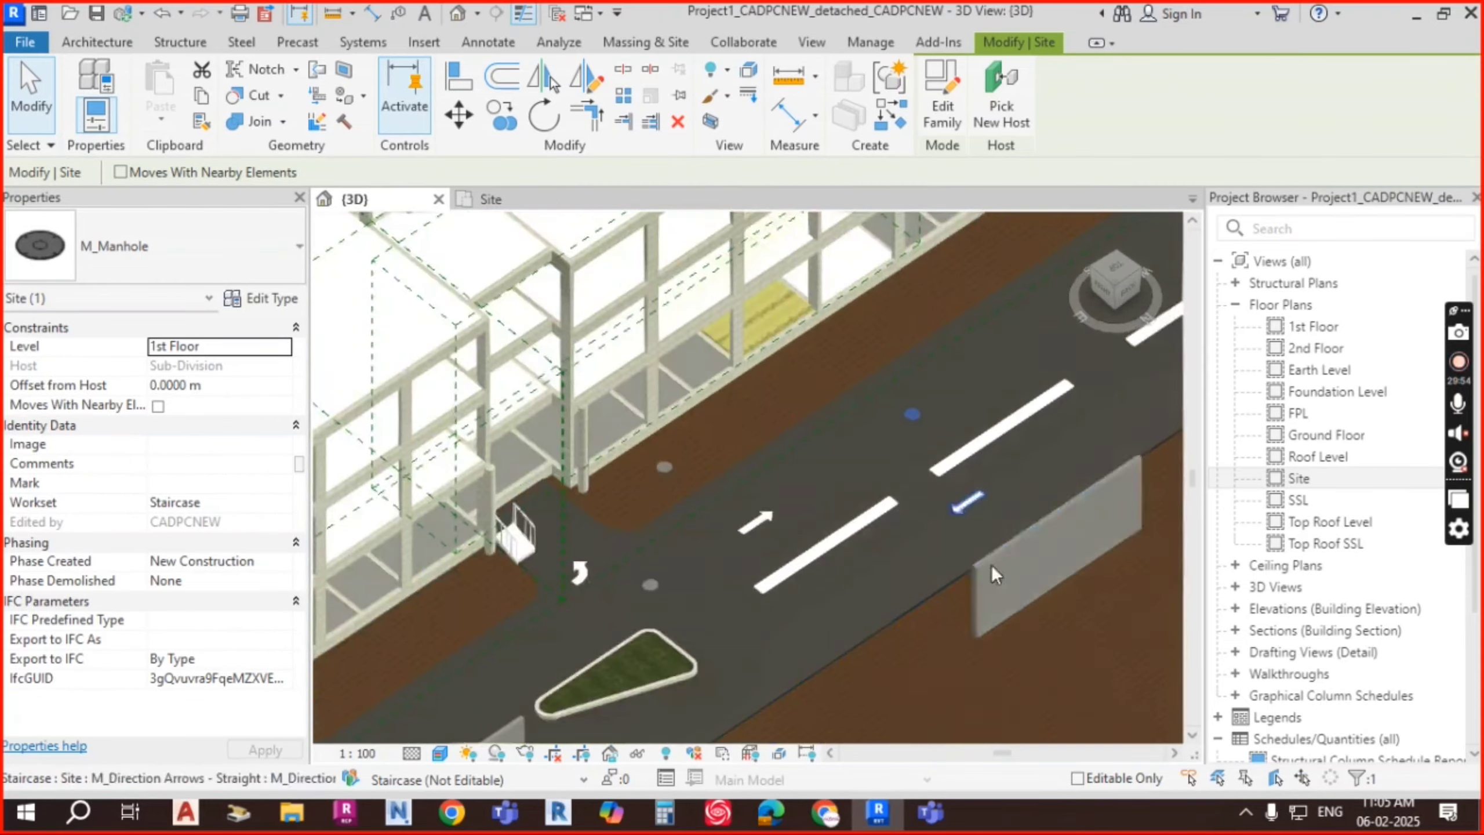
{"action": "middle_click_drag", "start_coordinate": [935, 529], "coordinate": [768, 413], "text": "shift"}
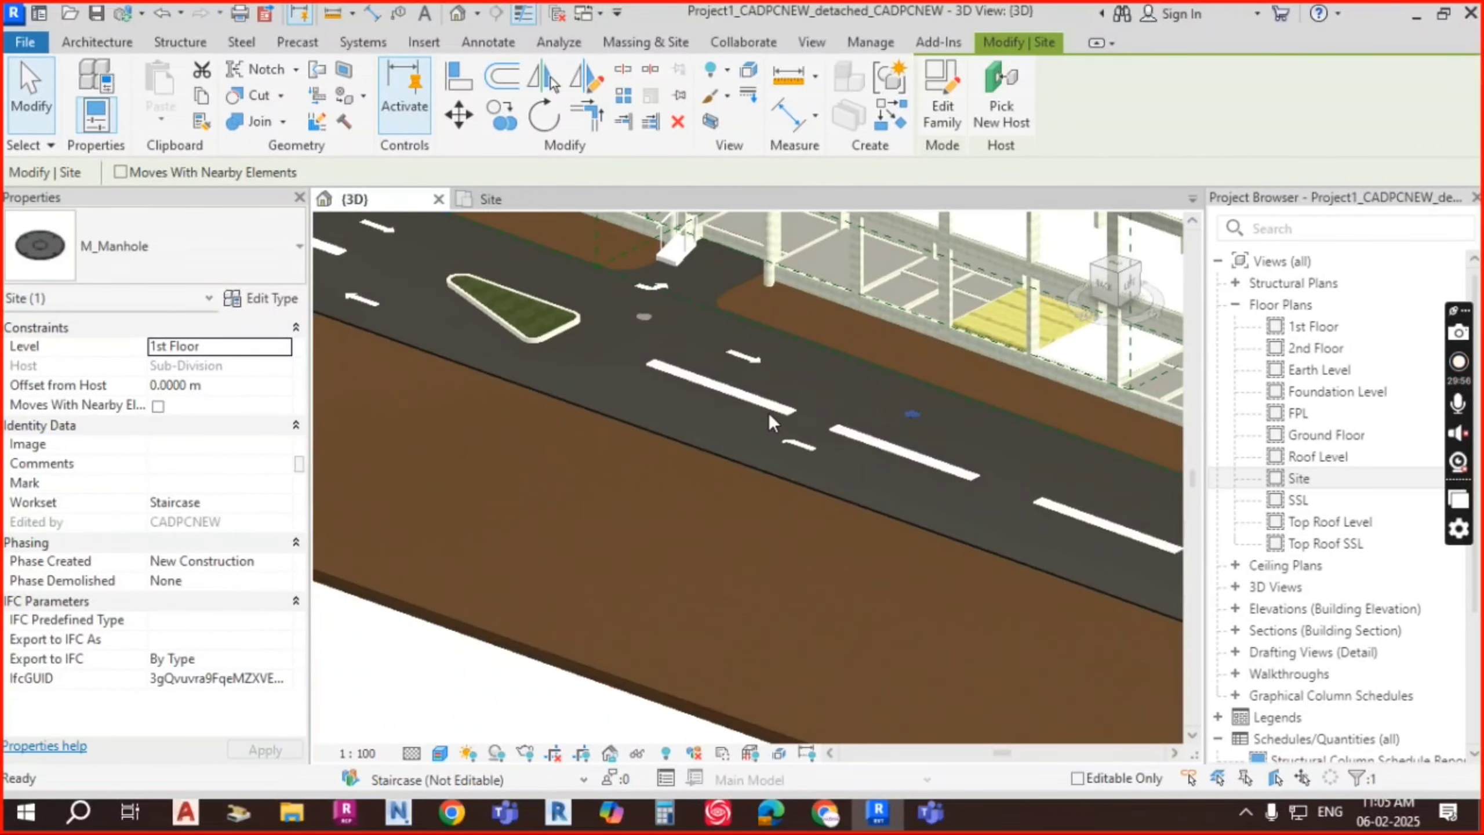
{"action": "scroll", "coordinate": [786, 383], "scroll_direction": "up", "scroll_amount": 3}
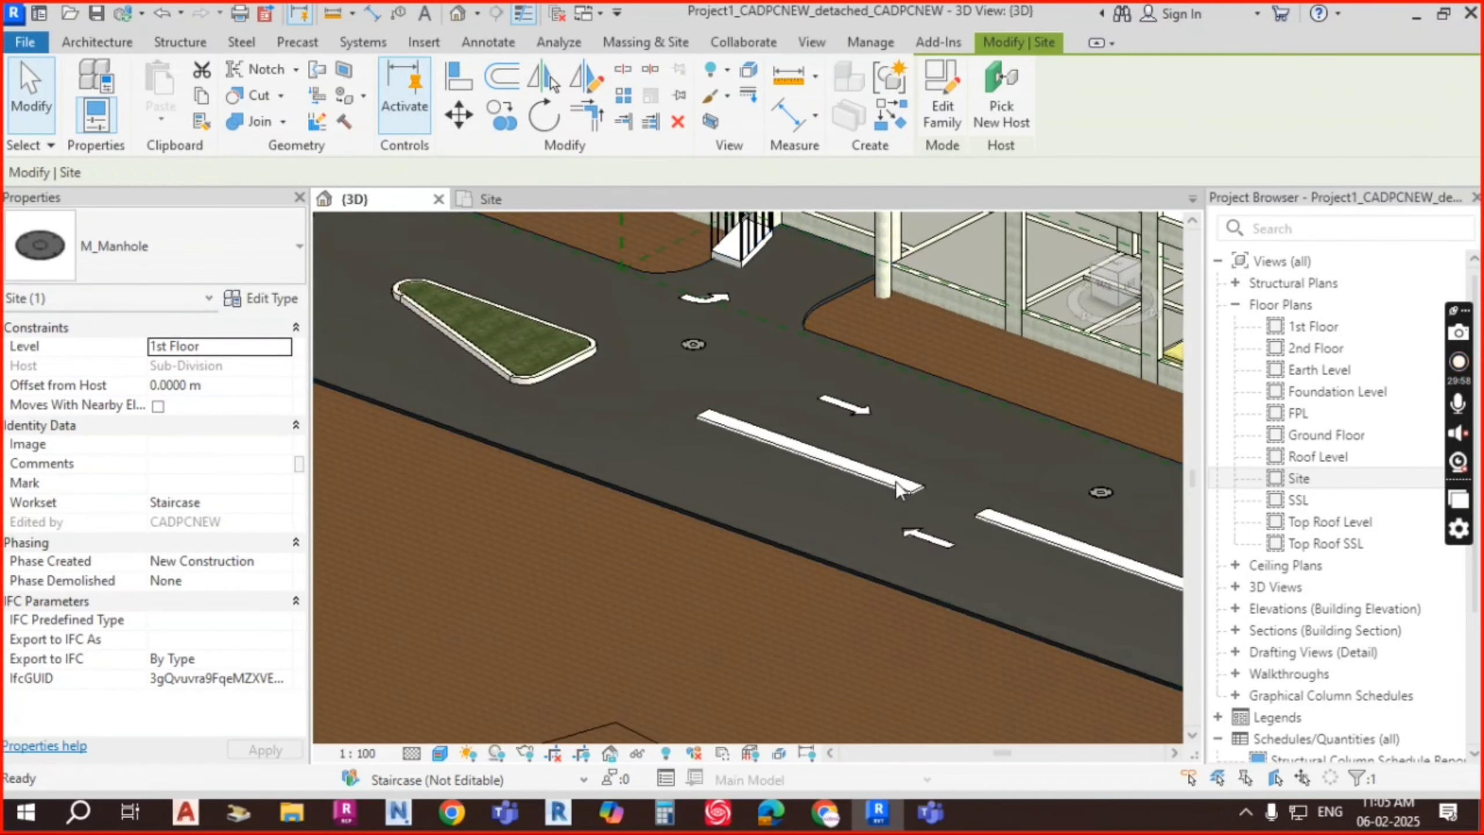
{"action": "key", "text": "Escape"}
{"action": "scroll", "coordinate": [917, 498], "scroll_direction": "up", "scroll_amount": 2}
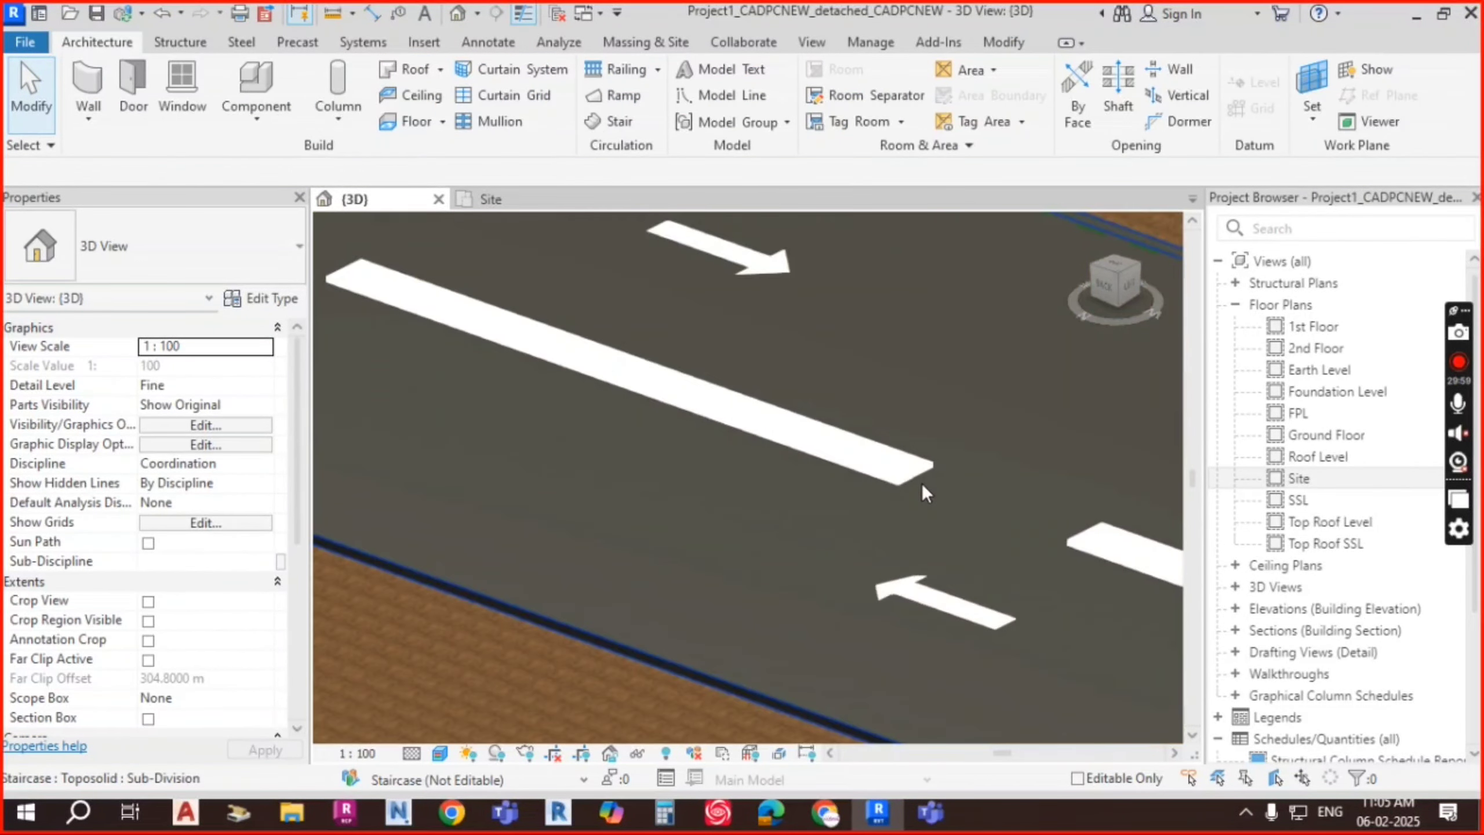
{"action": "left_click", "coordinate": [850, 487]}
{"action": "scroll", "coordinate": [859, 458], "scroll_direction": "down", "scroll_amount": 1}
{"action": "scroll", "coordinate": [857, 450], "scroll_direction": "down", "scroll_amount": 2}
{"action": "key", "text": "Escape"}
{"action": "middle_click_drag", "start_coordinate": [808, 517], "coordinate": [960, 500], "text": "shift"}
{"action": "scroll", "coordinate": [958, 501], "scroll_direction": "down", "scroll_amount": 3}
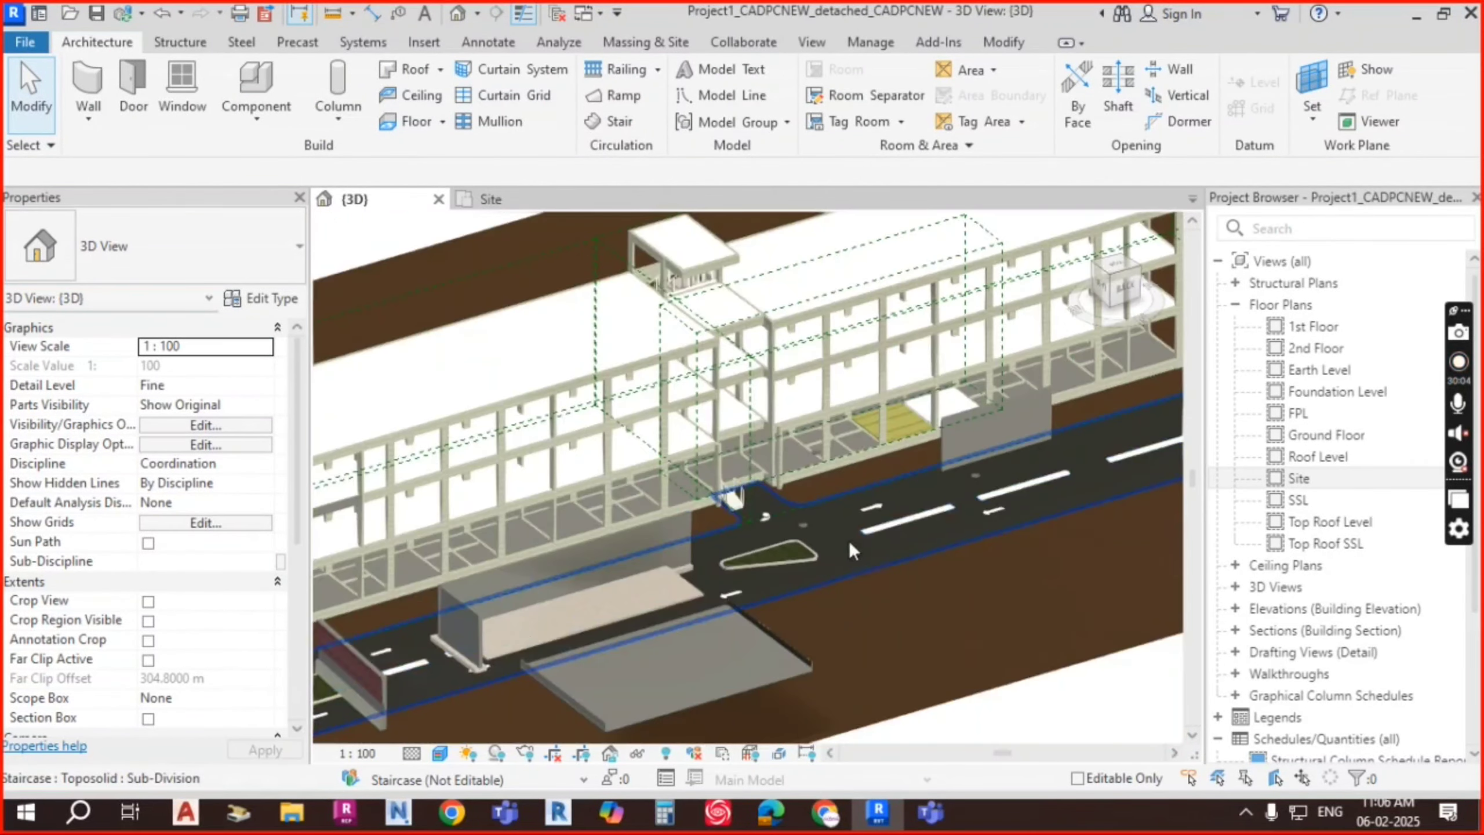
{"action": "middle_click_drag", "start_coordinate": [731, 492], "coordinate": [770, 517], "text": "shift"}
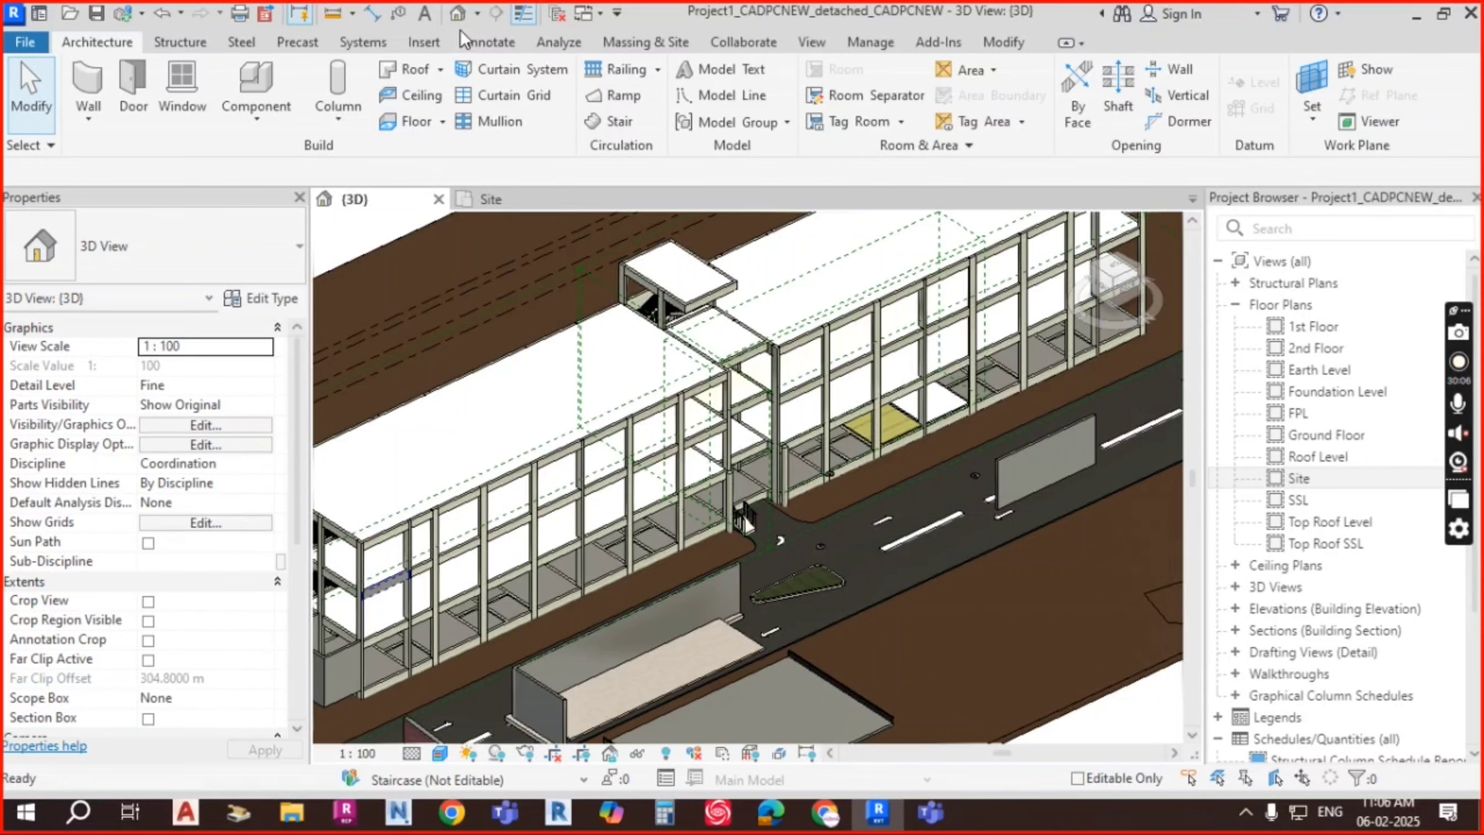
{"action": "left_click", "coordinate": [425, 42]}
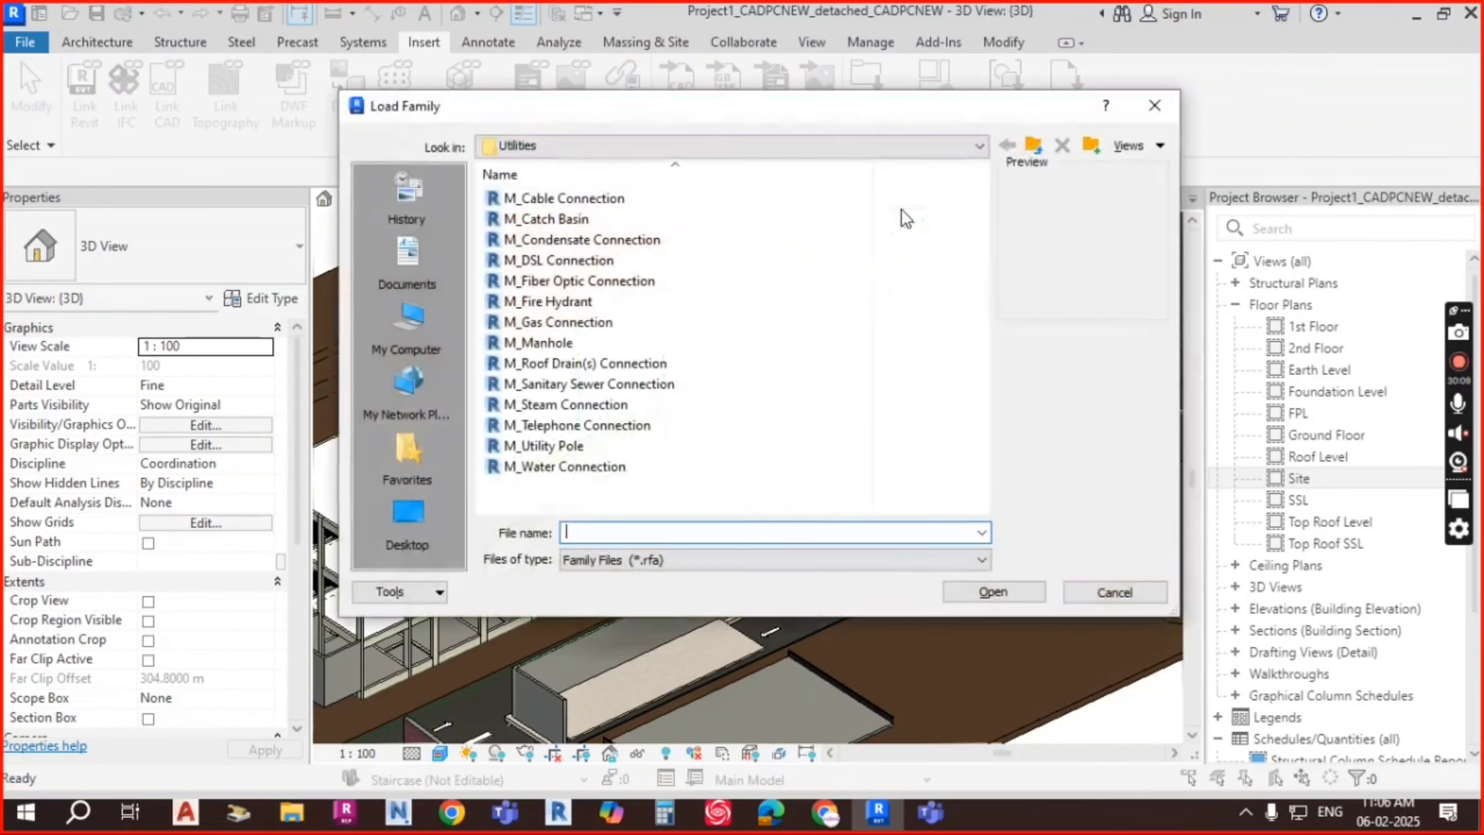
Step: Load all seven Site > Logistics families, M_Concrete Truck through M_Waste Container, with default types
{"action": "left_click", "coordinate": [1032, 146]}
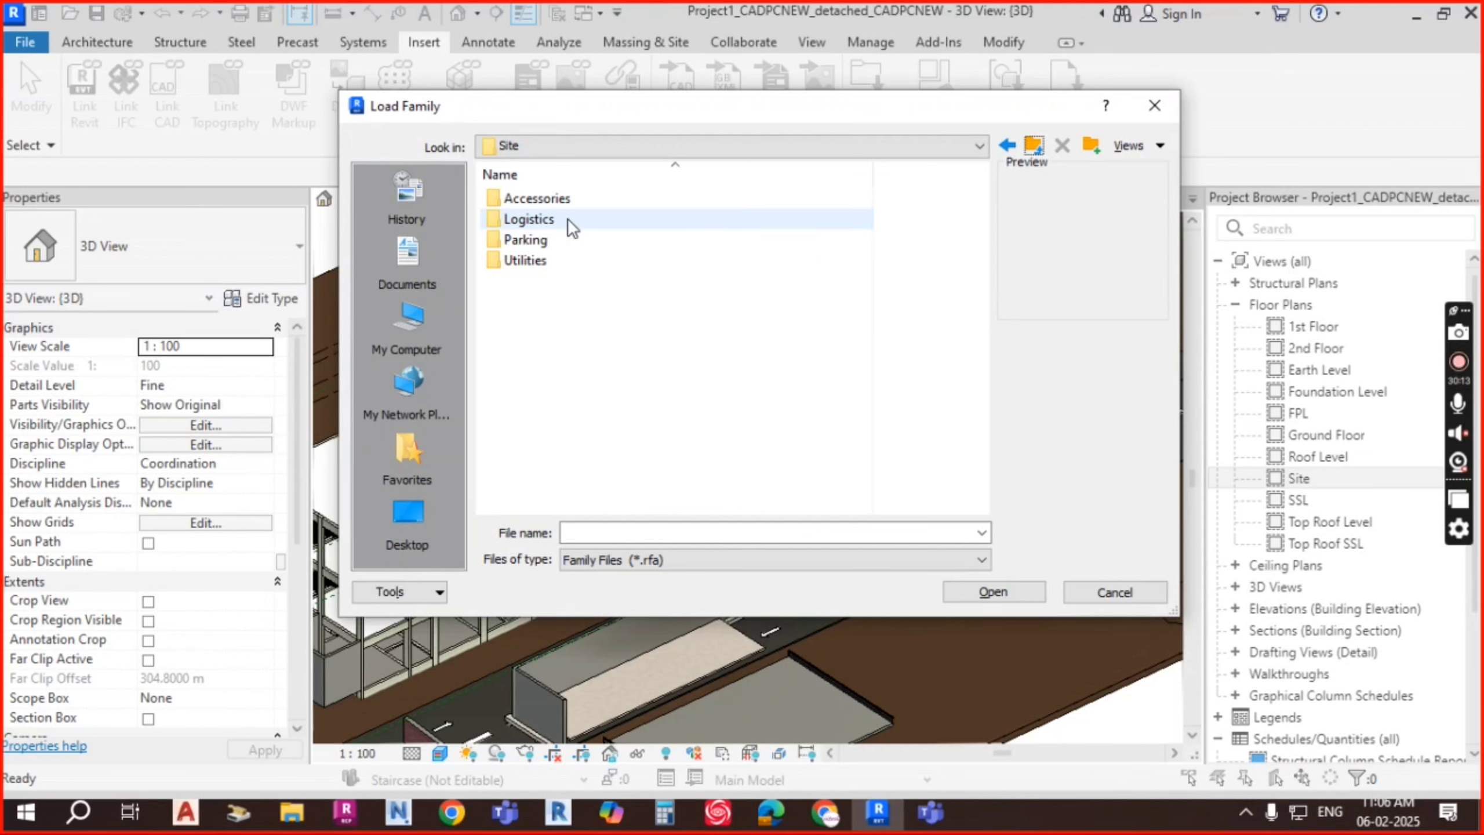
{"action": "double_click", "coordinate": [529, 219]}
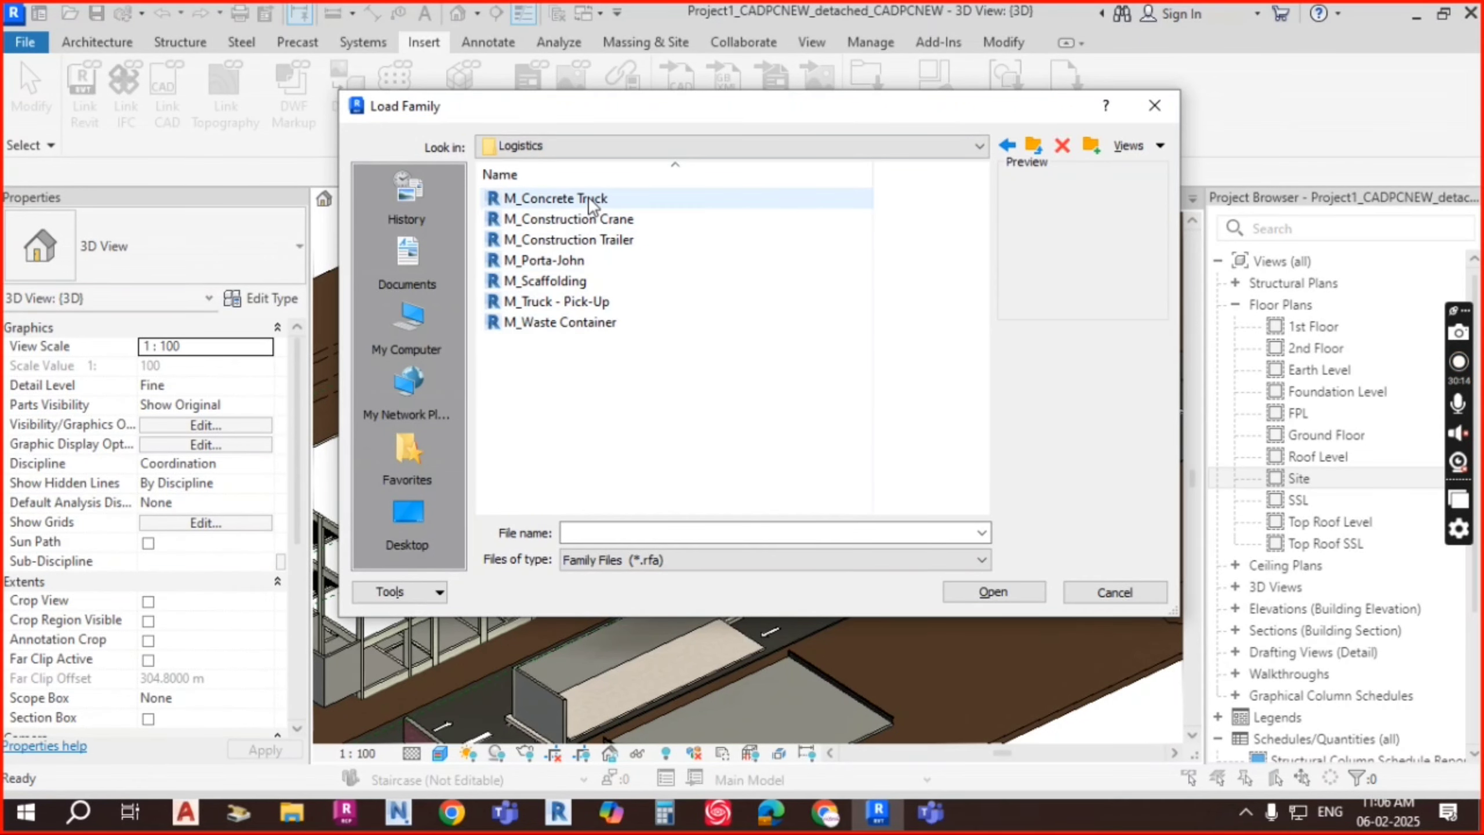
{"action": "left_click", "coordinate": [587, 198]}
{"action": "left_click", "coordinate": [595, 227]}
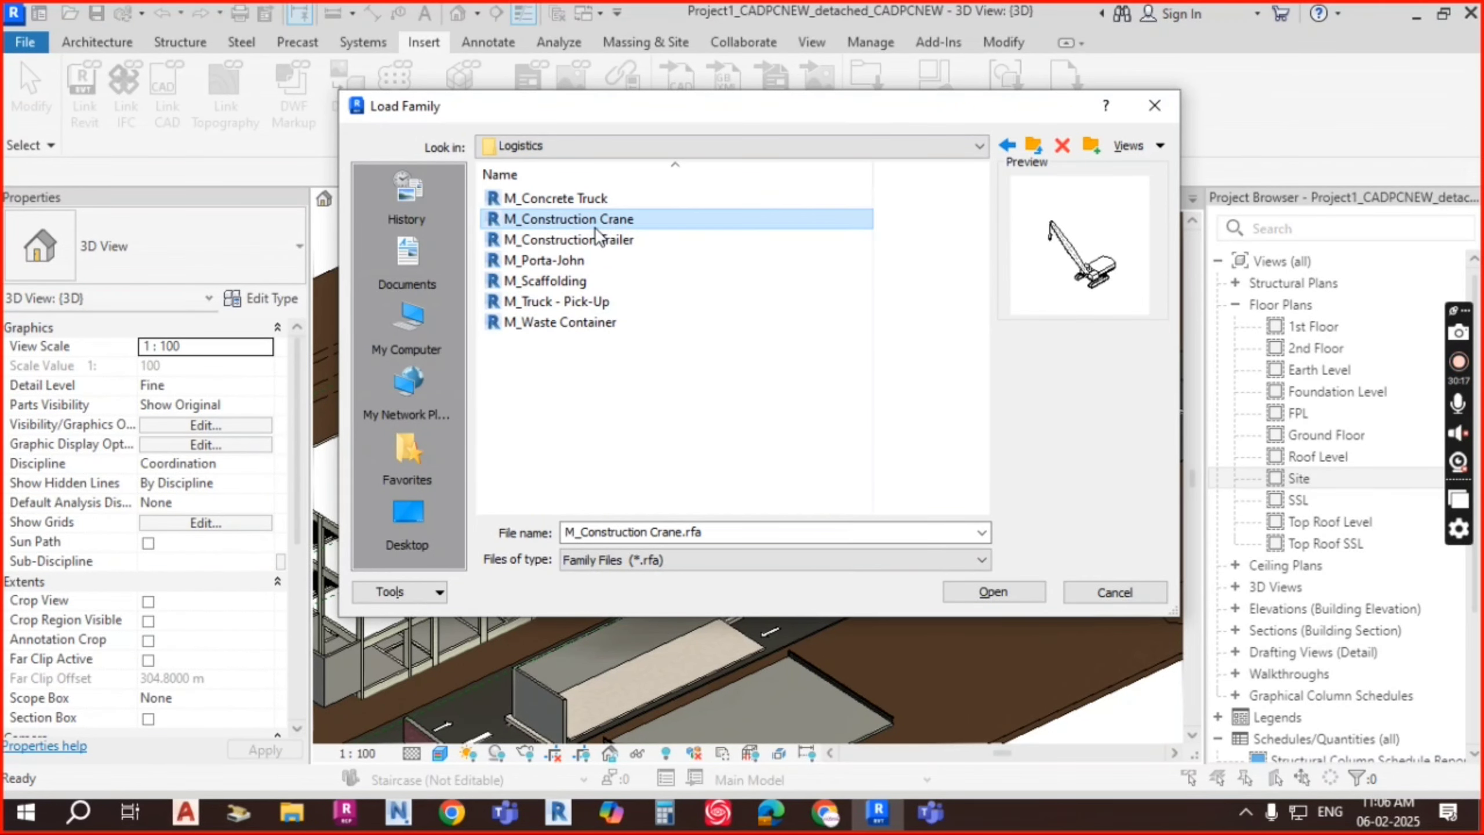
{"action": "left_click", "coordinate": [599, 240]}
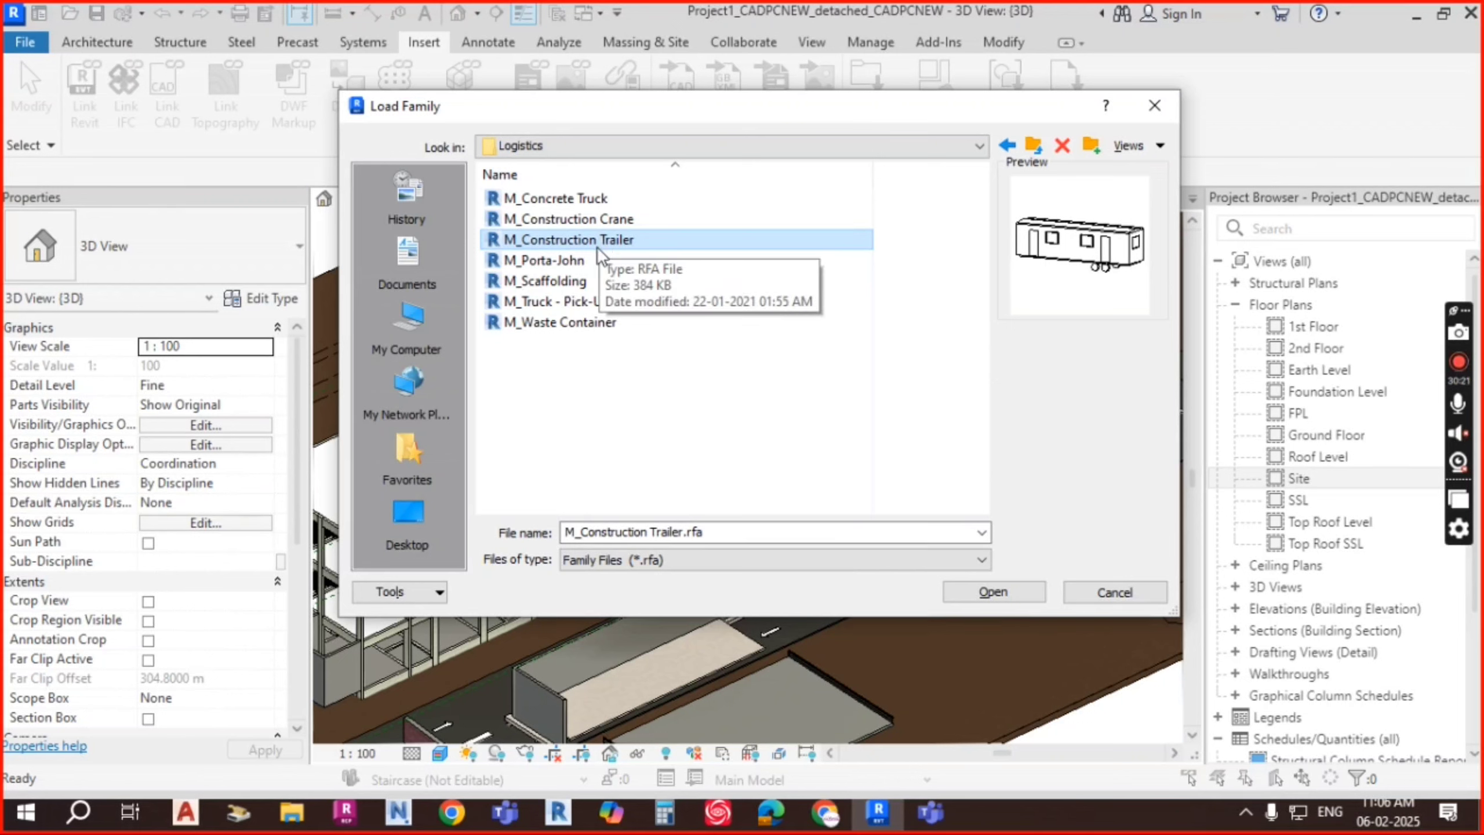
{"action": "left_click", "coordinate": [564, 260]}
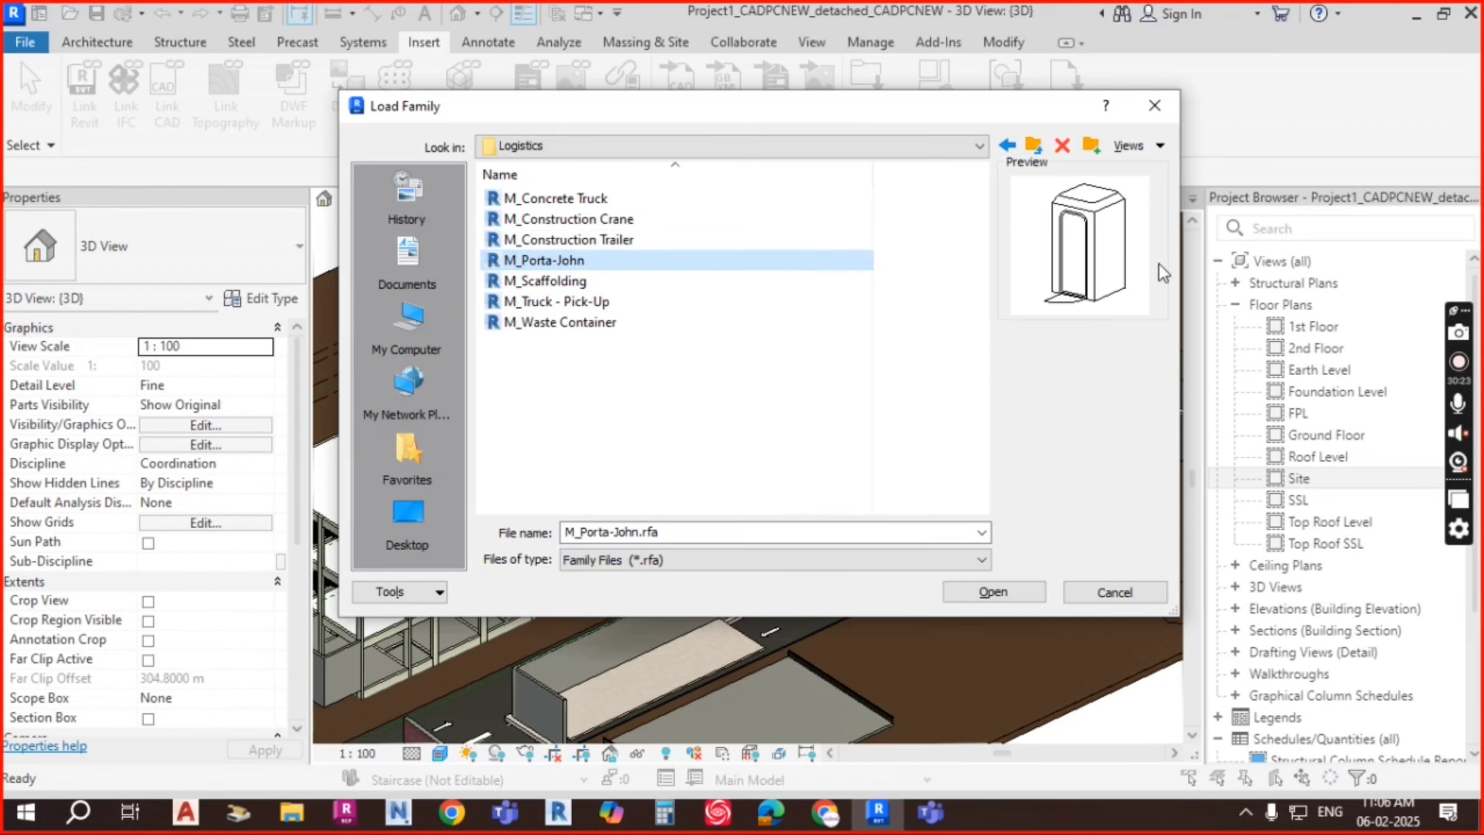
{"action": "left_click", "coordinate": [565, 285]}
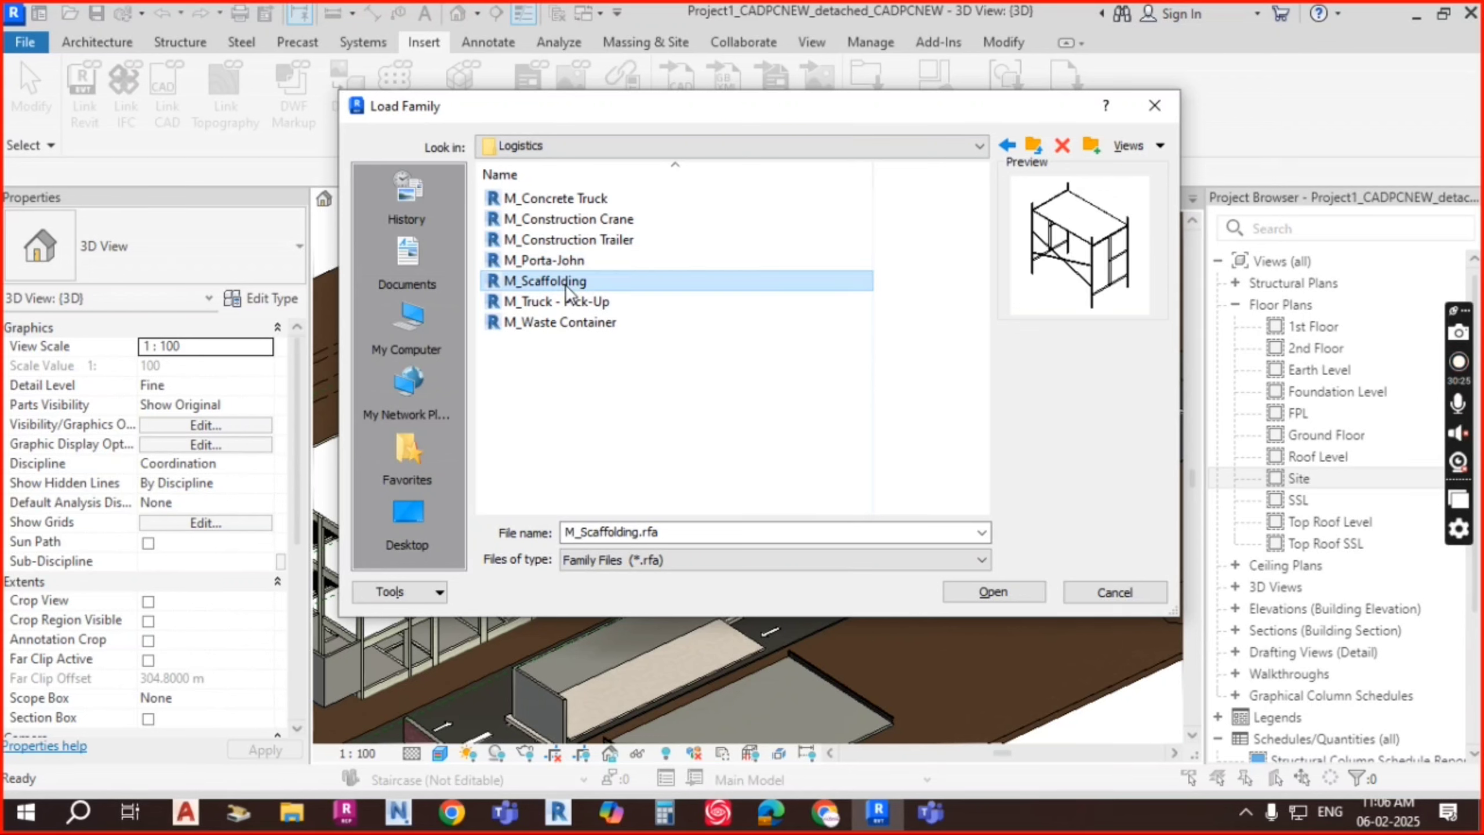
{"action": "left_click", "coordinate": [579, 303]}
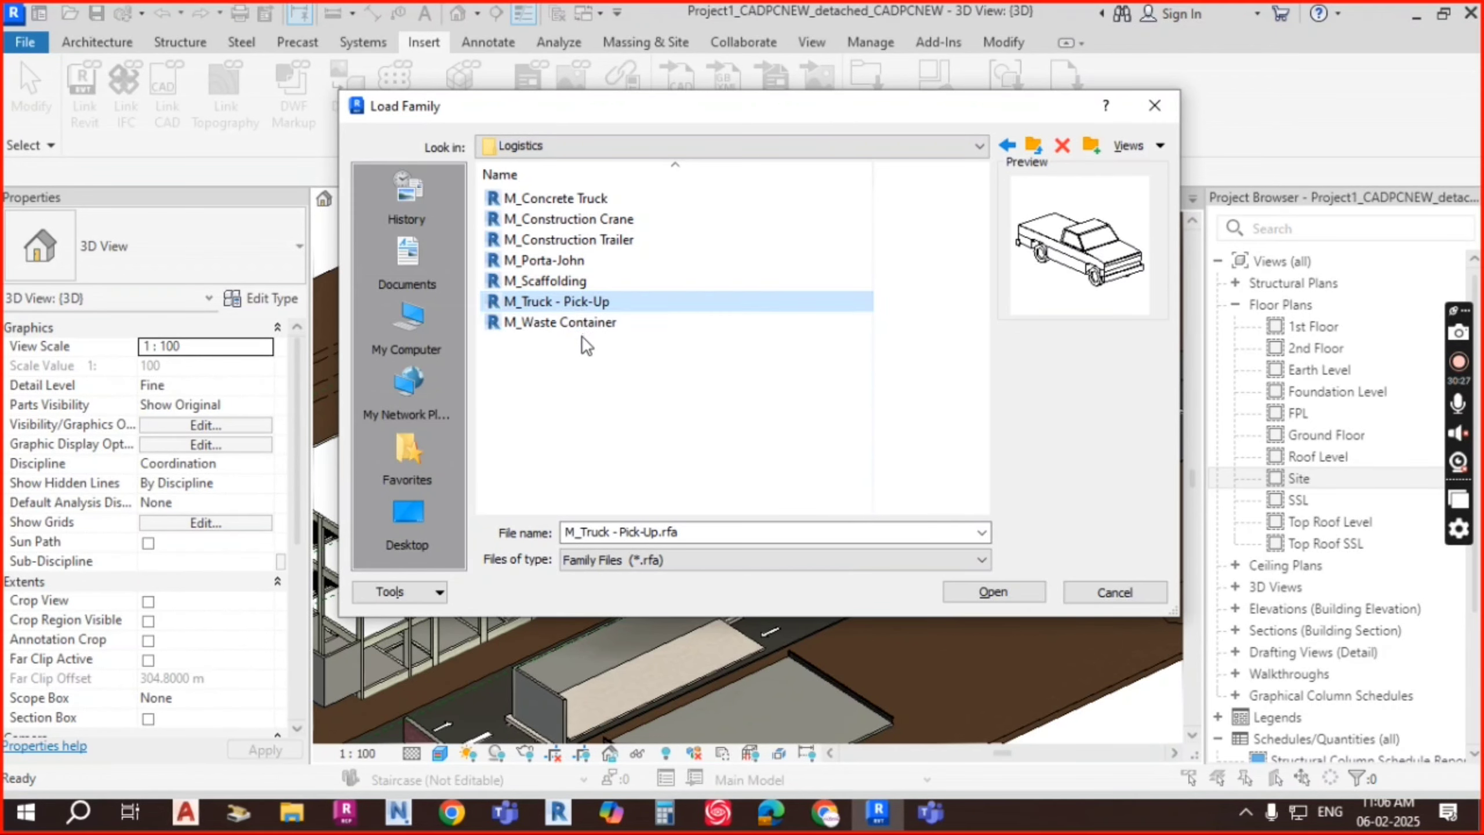
{"action": "left_click", "coordinate": [583, 323]}
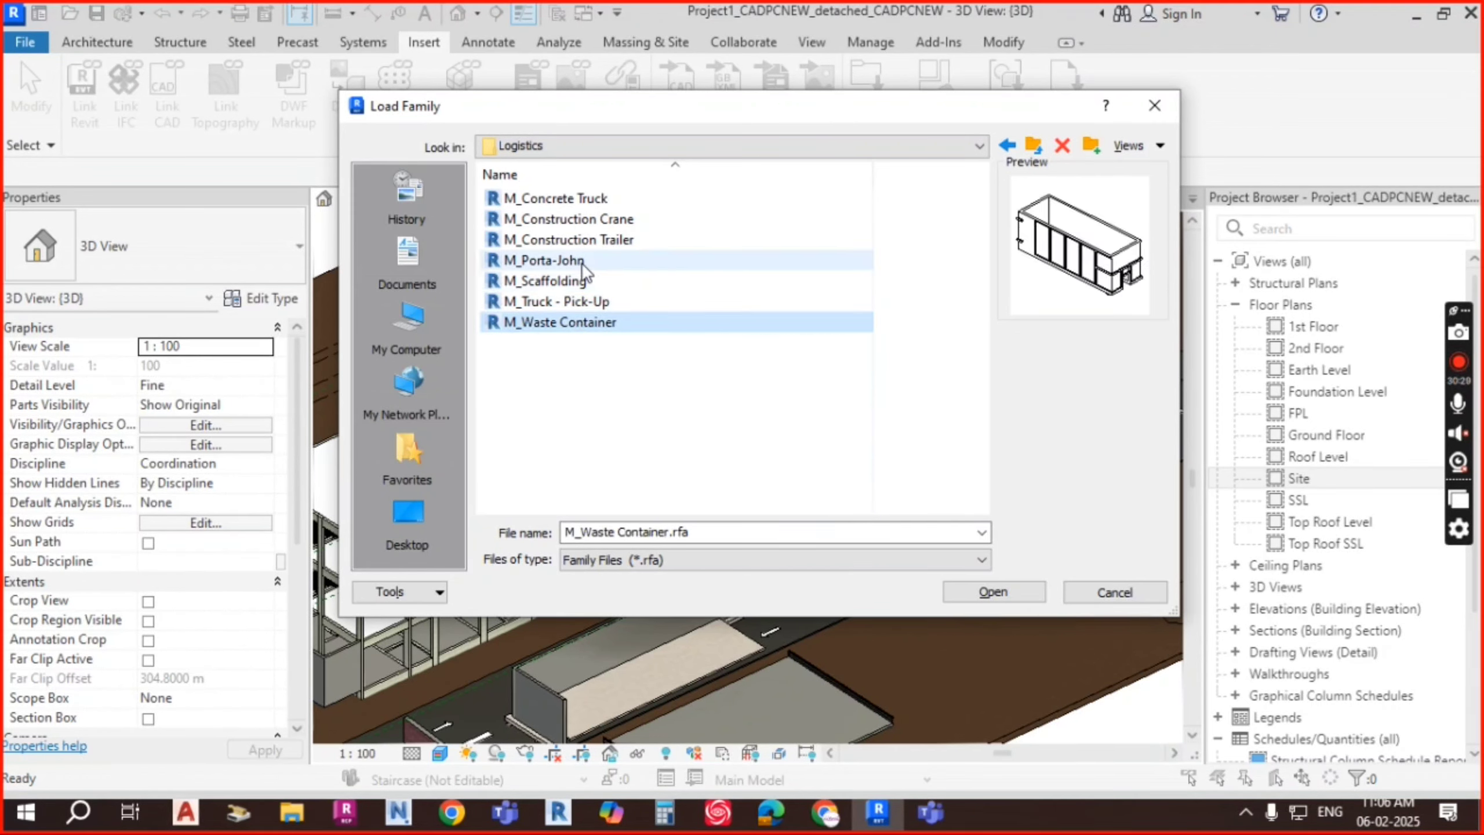
{"action": "left_click", "coordinate": [581, 199], "text": "shift"}
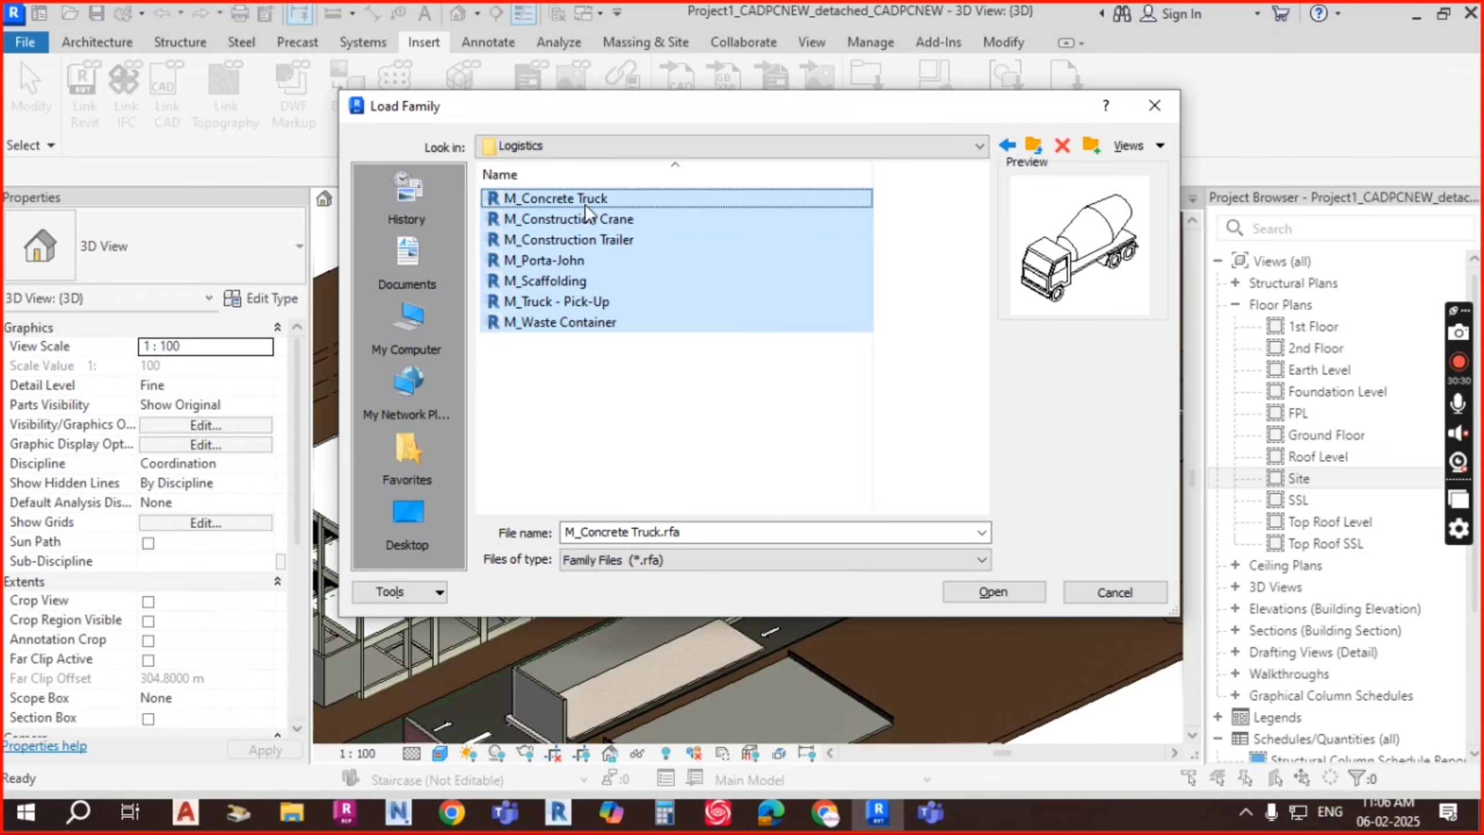
{"action": "left_click", "coordinate": [1014, 590]}
{"action": "left_click", "coordinate": [876, 514]}
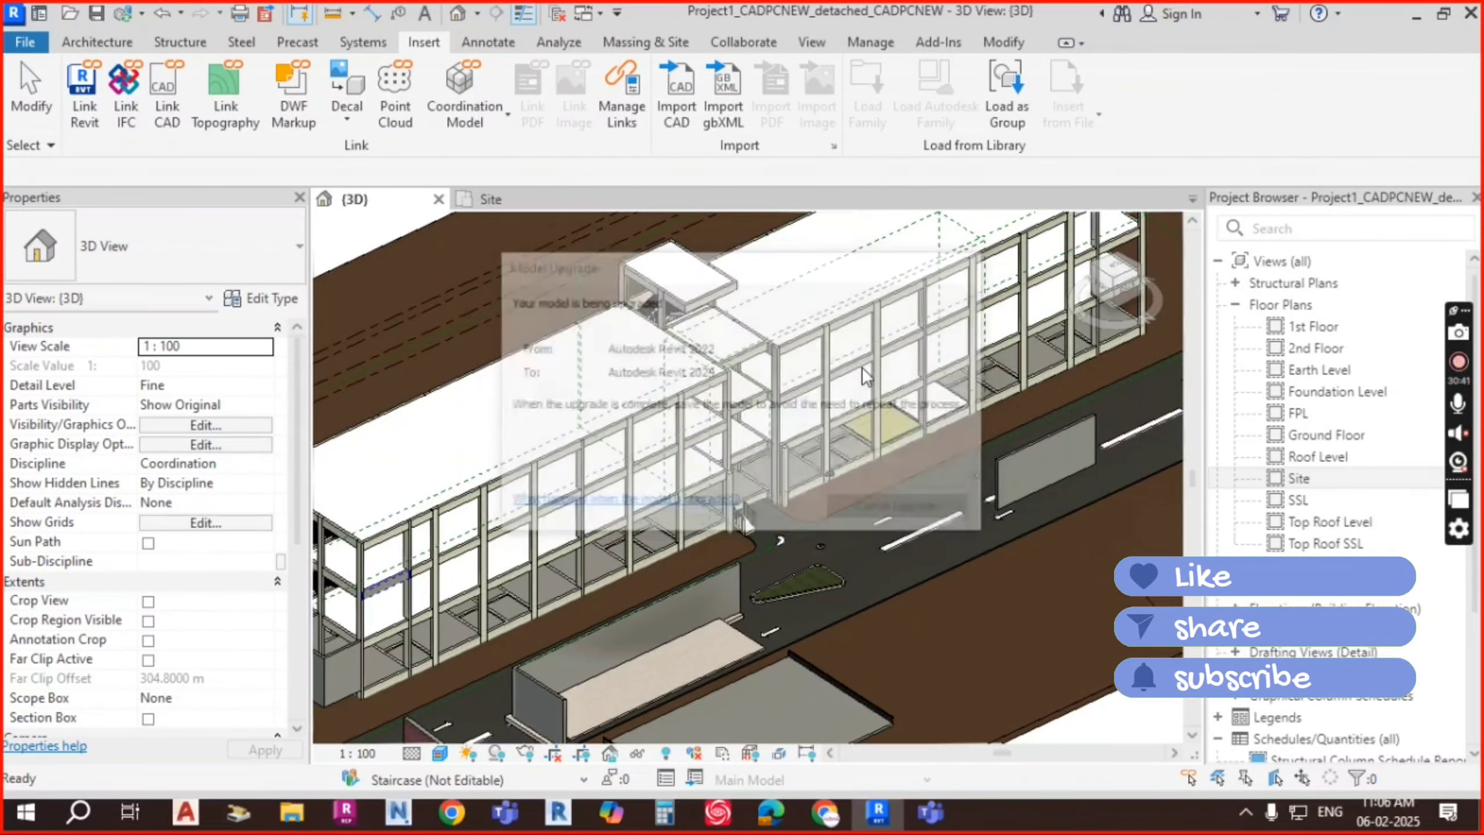
Step: Once the upgrade finishes, zoom out and open the Architecture tab's Component menu
{"action": "scroll", "coordinate": [967, 368], "scroll_direction": "down", "scroll_amount": 5}
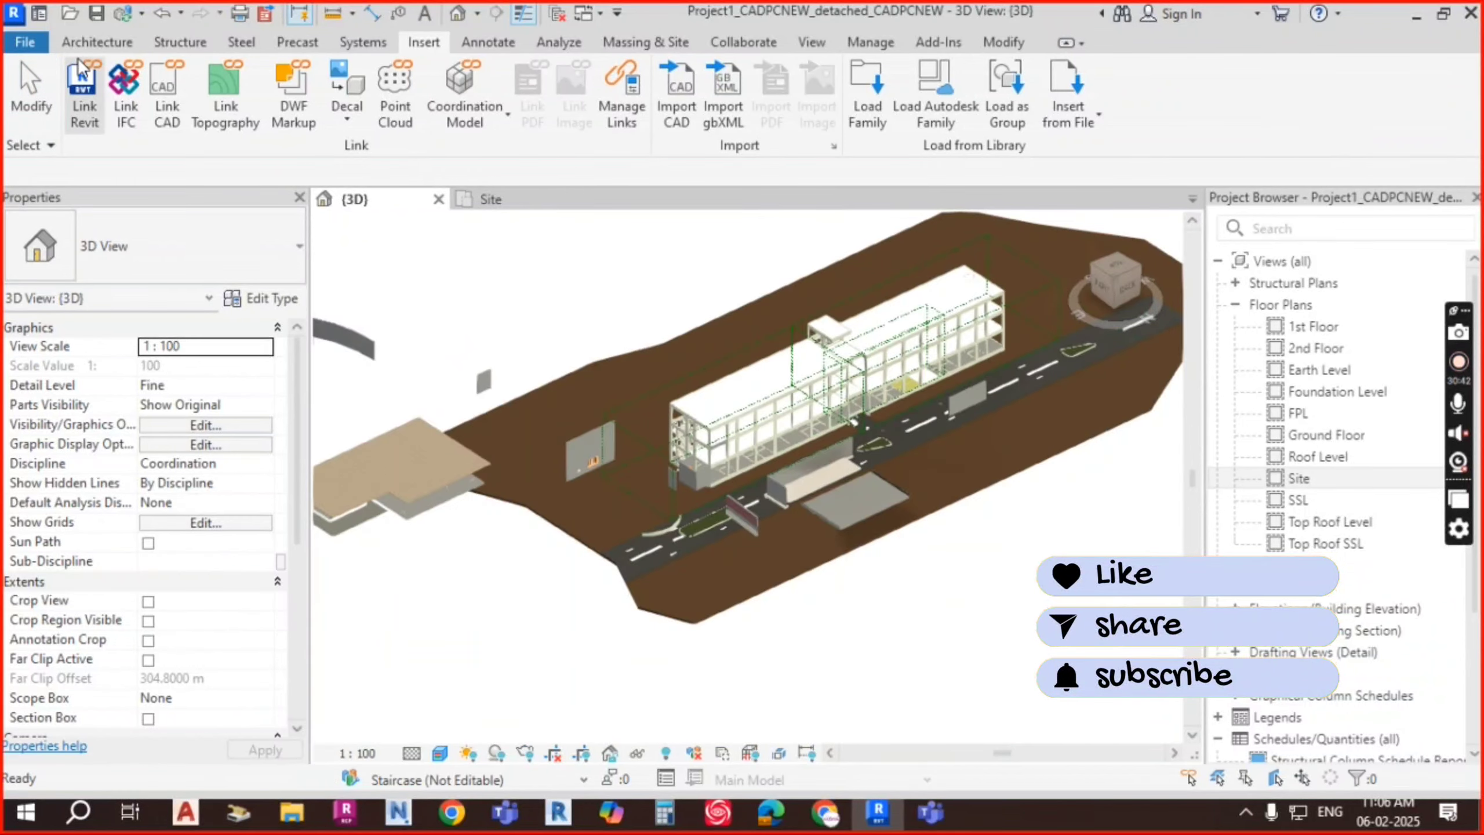
{"action": "left_click", "coordinate": [116, 42]}
{"action": "left_click", "coordinate": [283, 117]}
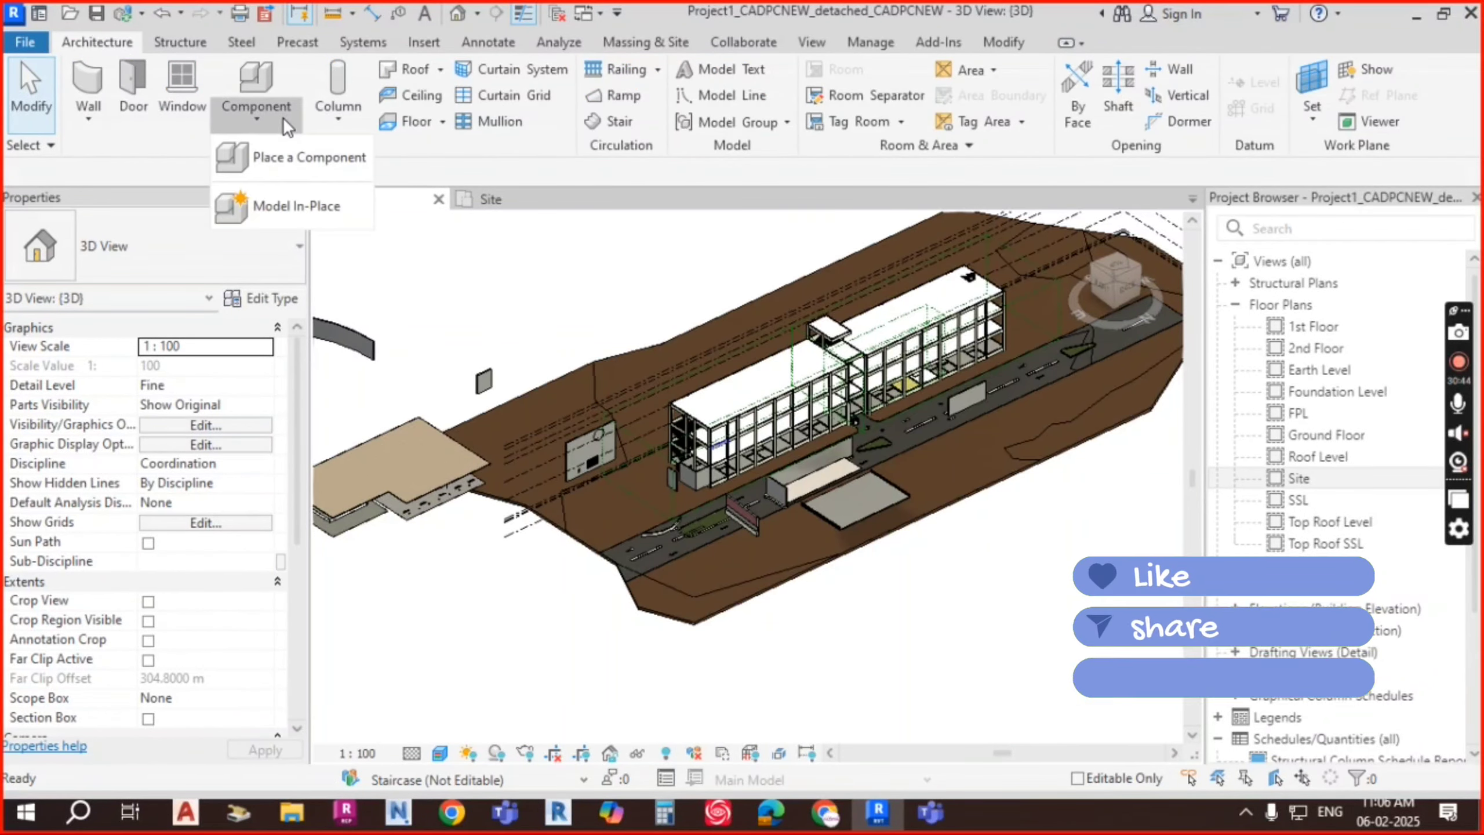
Step: Place an M_Waste Container on the ground beside the building, next to the road
{"action": "left_click", "coordinate": [290, 158]}
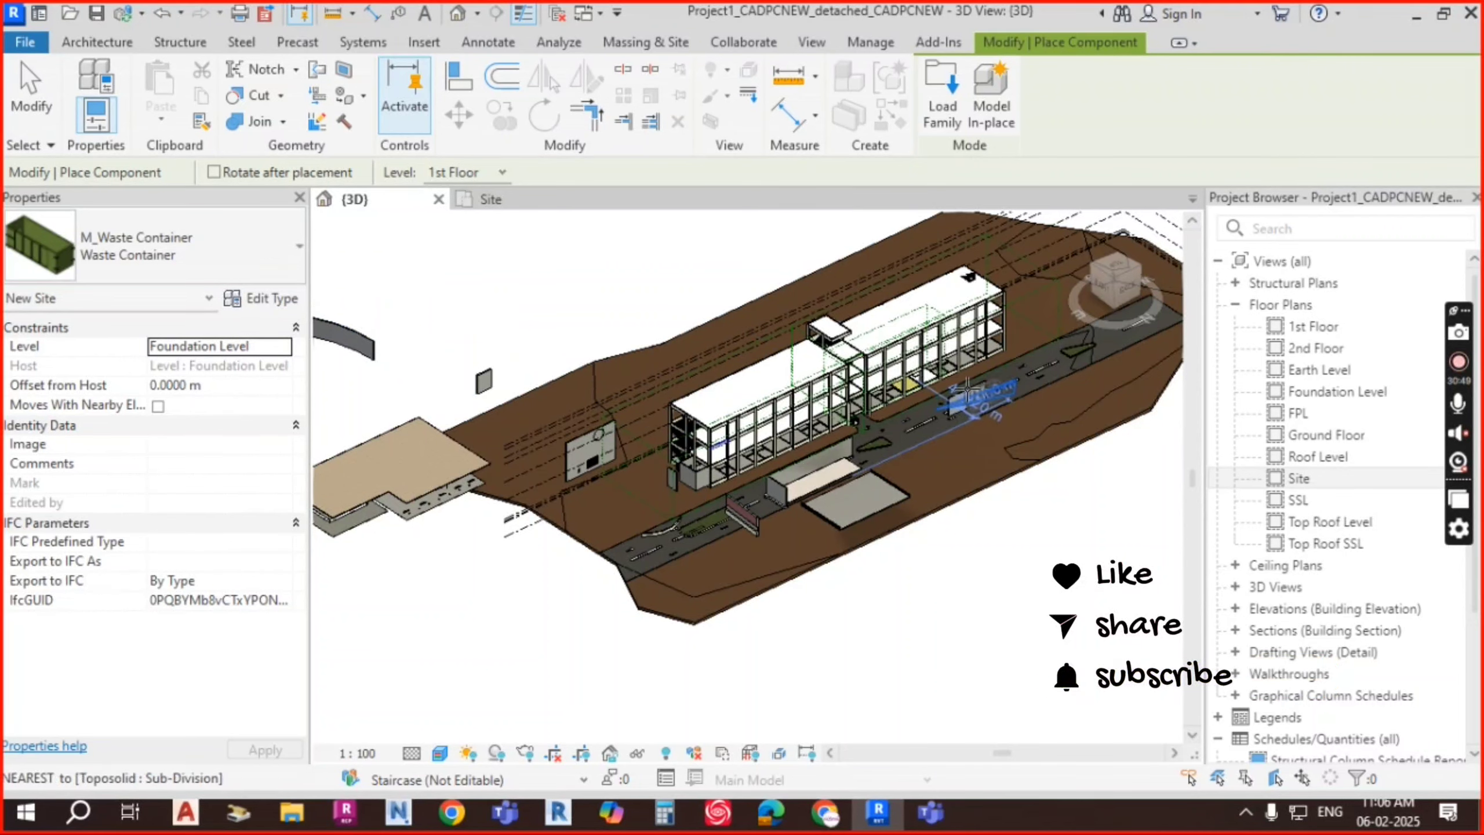
{"action": "scroll", "coordinate": [952, 410], "scroll_direction": "up", "scroll_amount": 6}
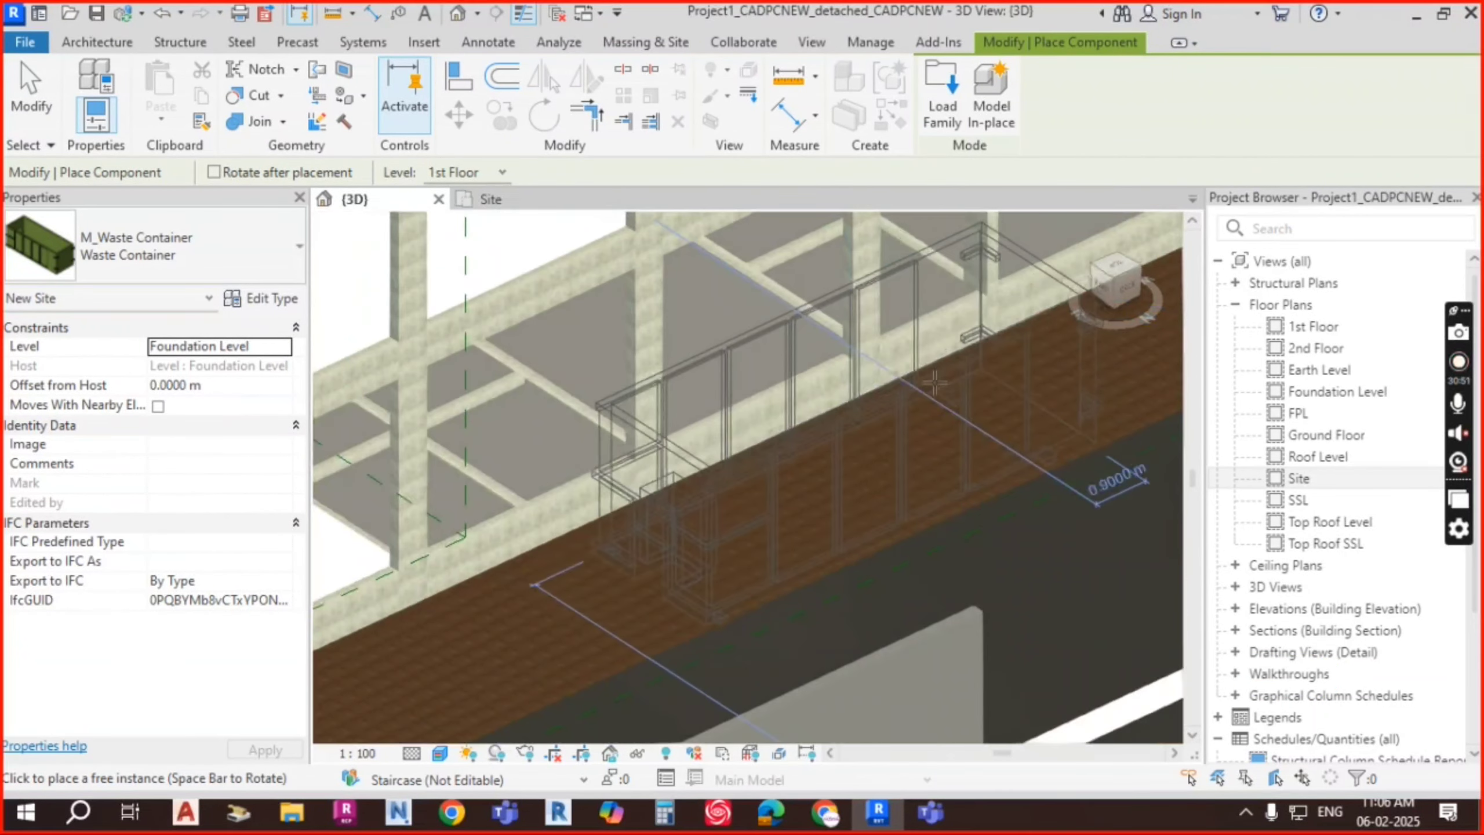
{"action": "scroll", "coordinate": [988, 377], "scroll_direction": "down", "scroll_amount": 4}
{"action": "middle_click_drag", "start_coordinate": [912, 454], "coordinate": [651, 639]}
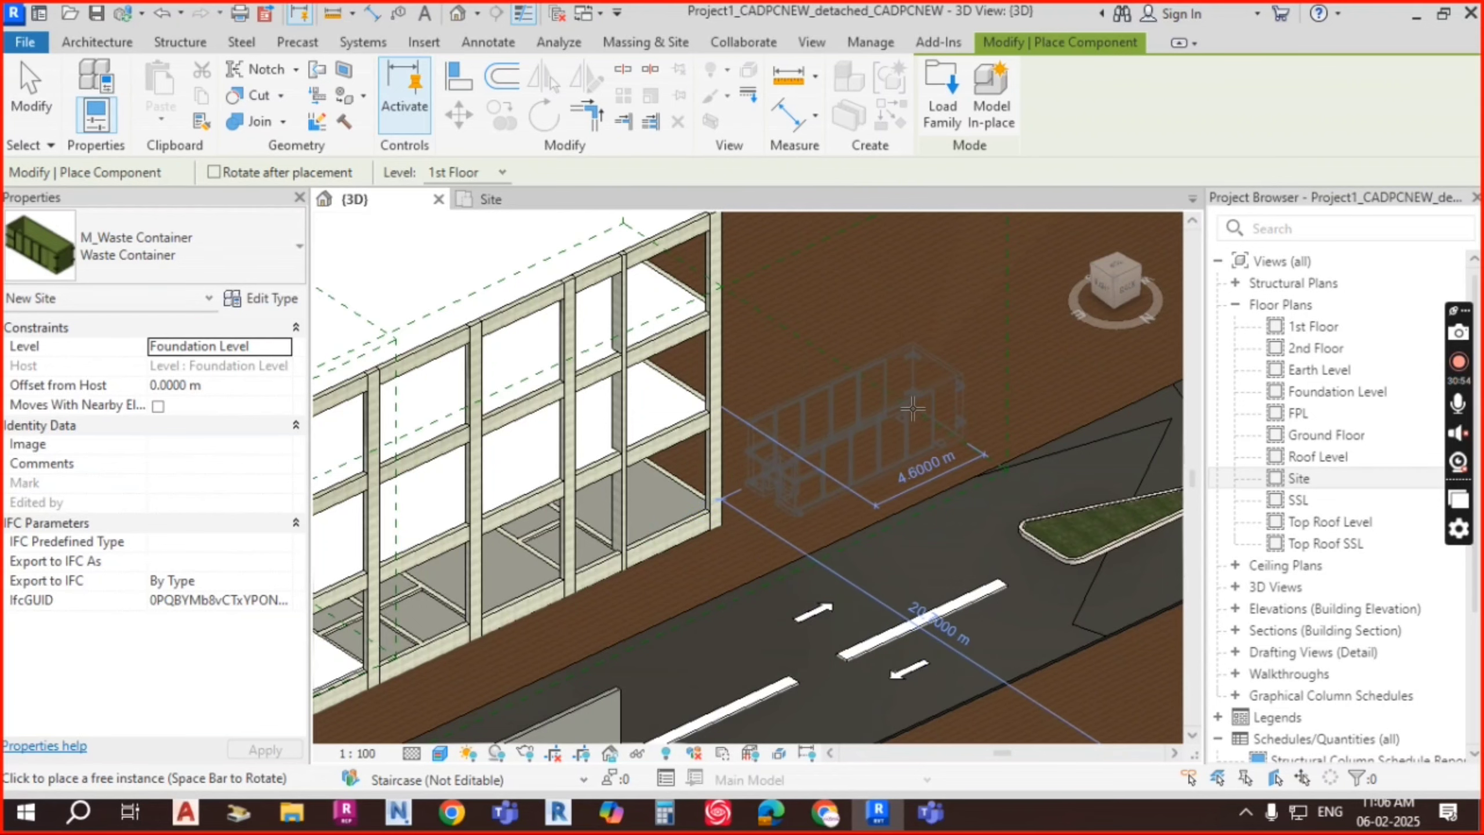
{"action": "left_click", "coordinate": [938, 422]}
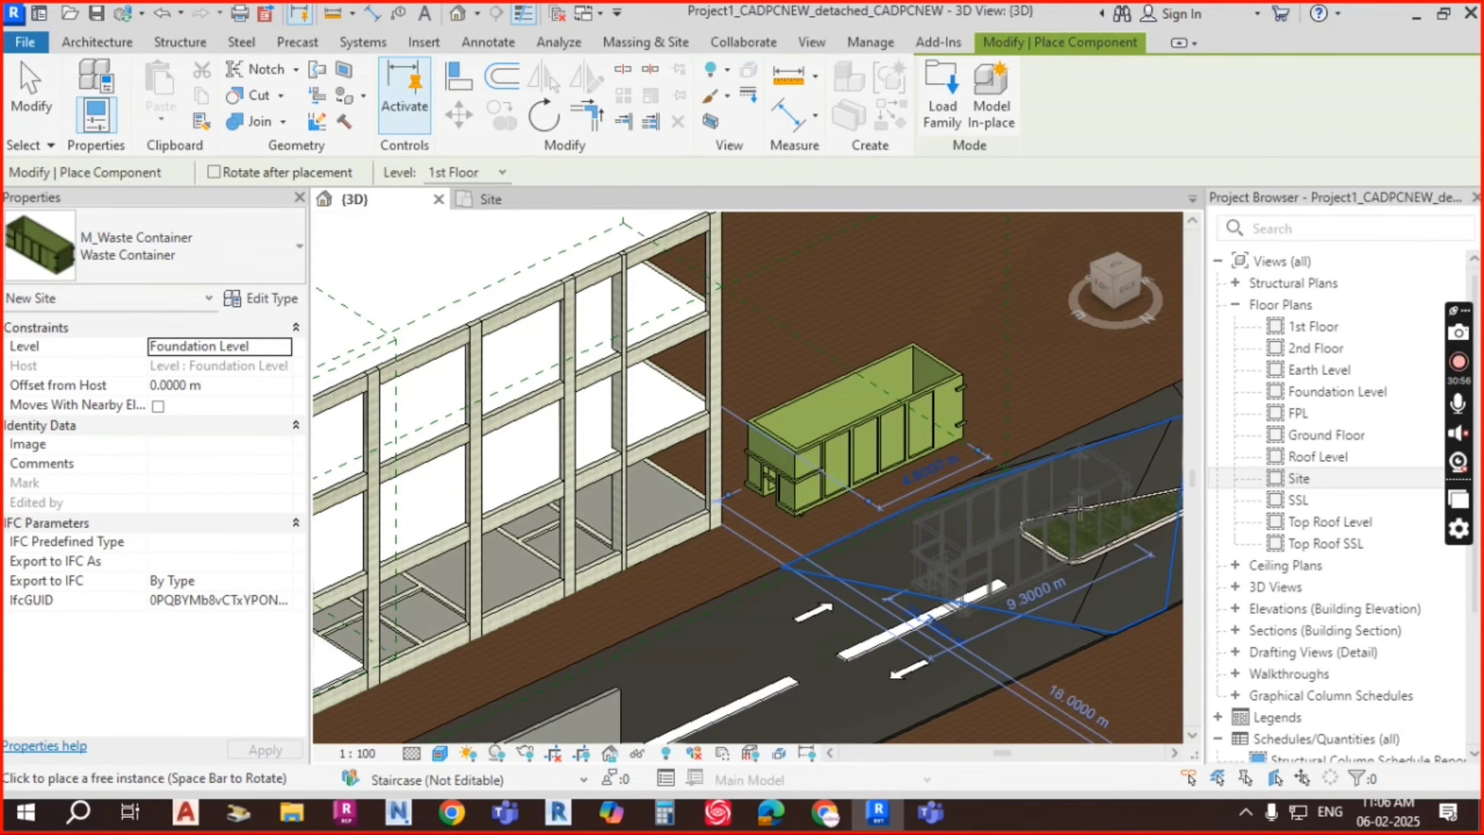
{"action": "key", "text": "Escape"}
{"action": "scroll", "coordinate": [792, 492], "scroll_direction": "up", "scroll_amount": 3}
{"action": "scroll", "coordinate": [792, 492], "scroll_direction": "up", "scroll_amount": 1}
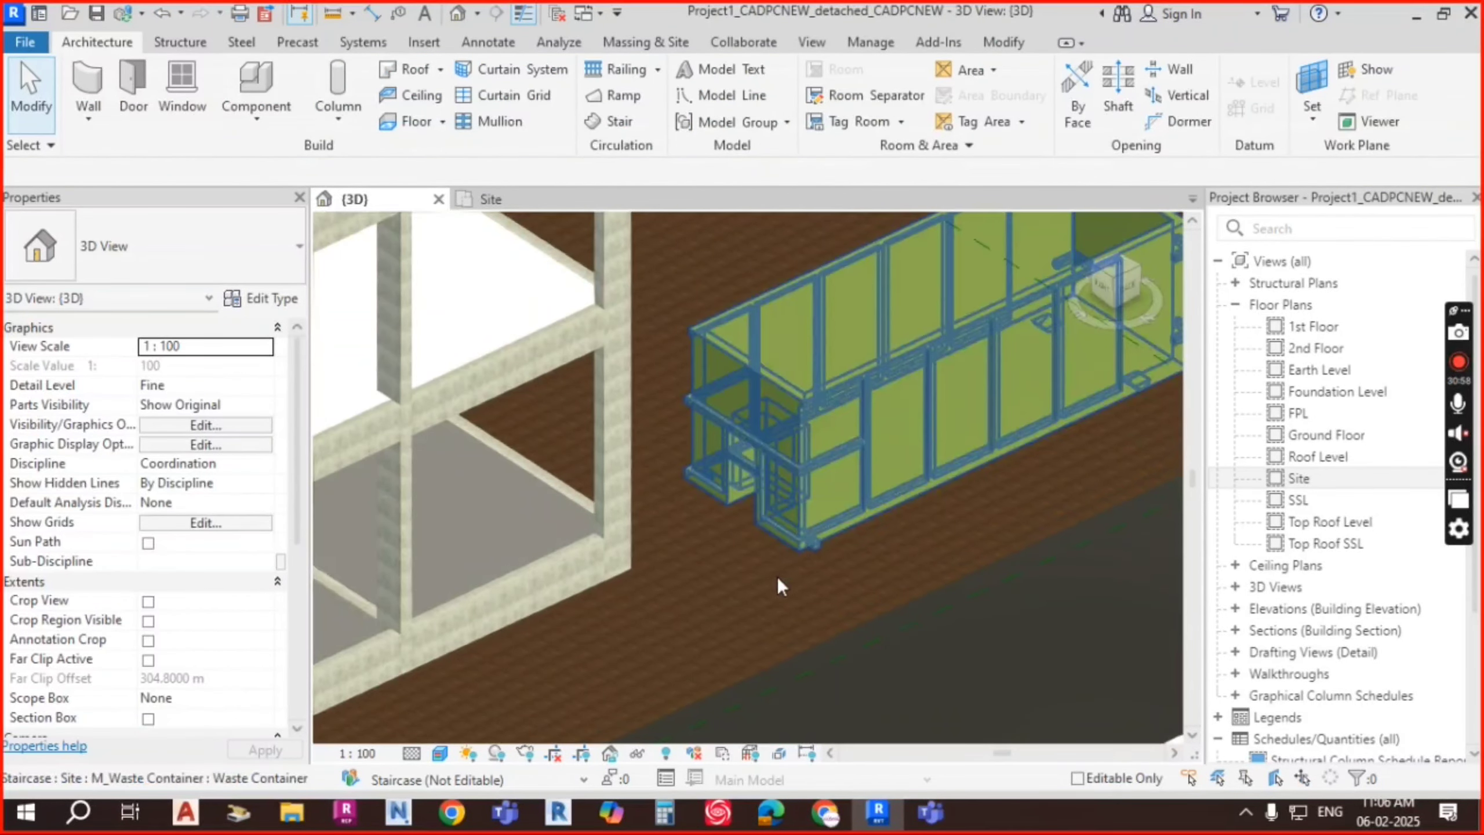
{"action": "scroll", "coordinate": [834, 402], "scroll_direction": "down", "scroll_amount": 3}
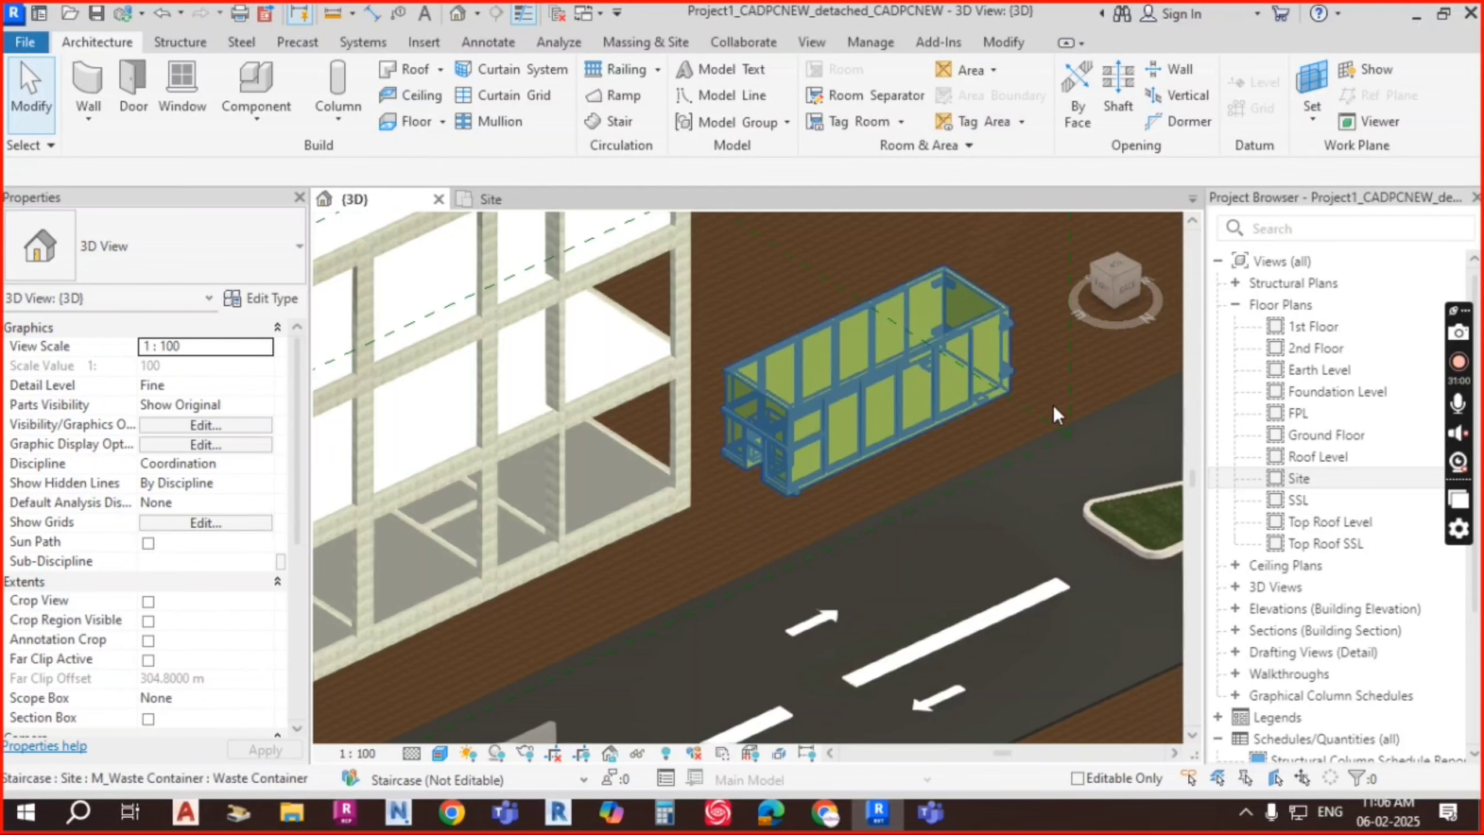
Step: Place an M_Truck - Pick-Up, rotated along the lane, on the road beside the waste container
{"action": "left_click", "coordinate": [258, 115]}
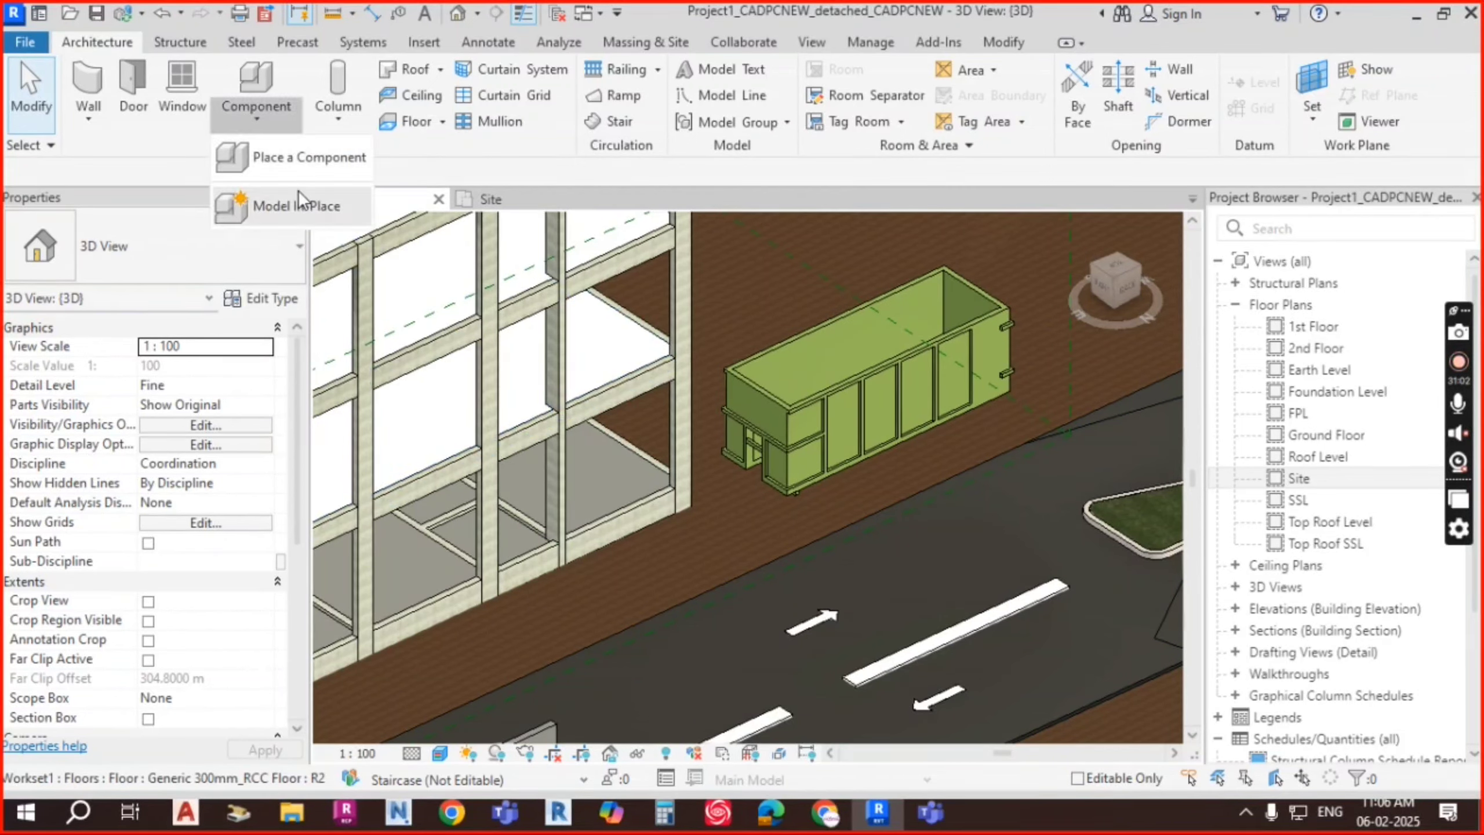
{"action": "left_click", "coordinate": [312, 160]}
{"action": "left_click", "coordinate": [207, 255]}
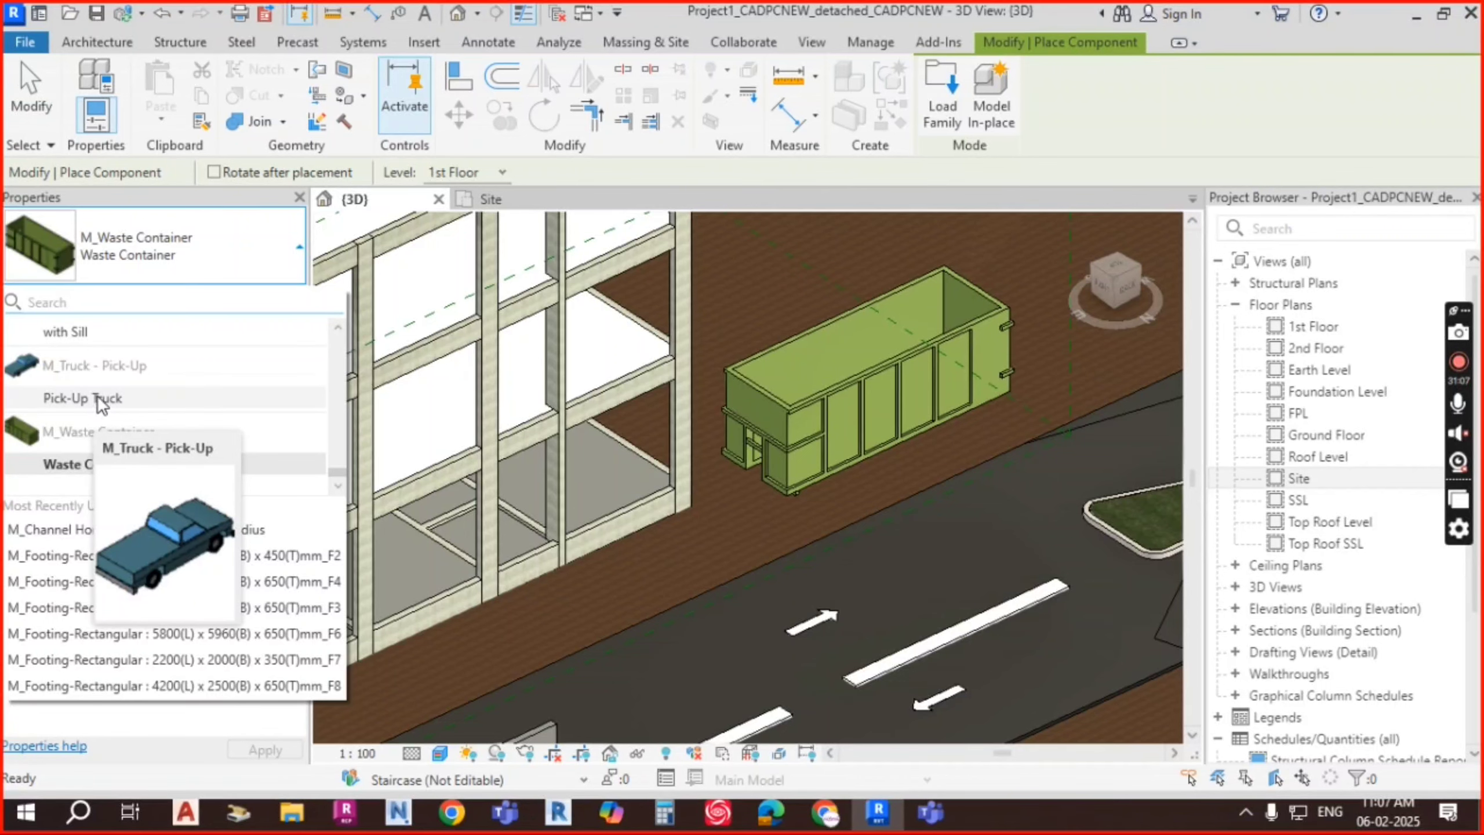
{"action": "left_click", "coordinate": [95, 397]}
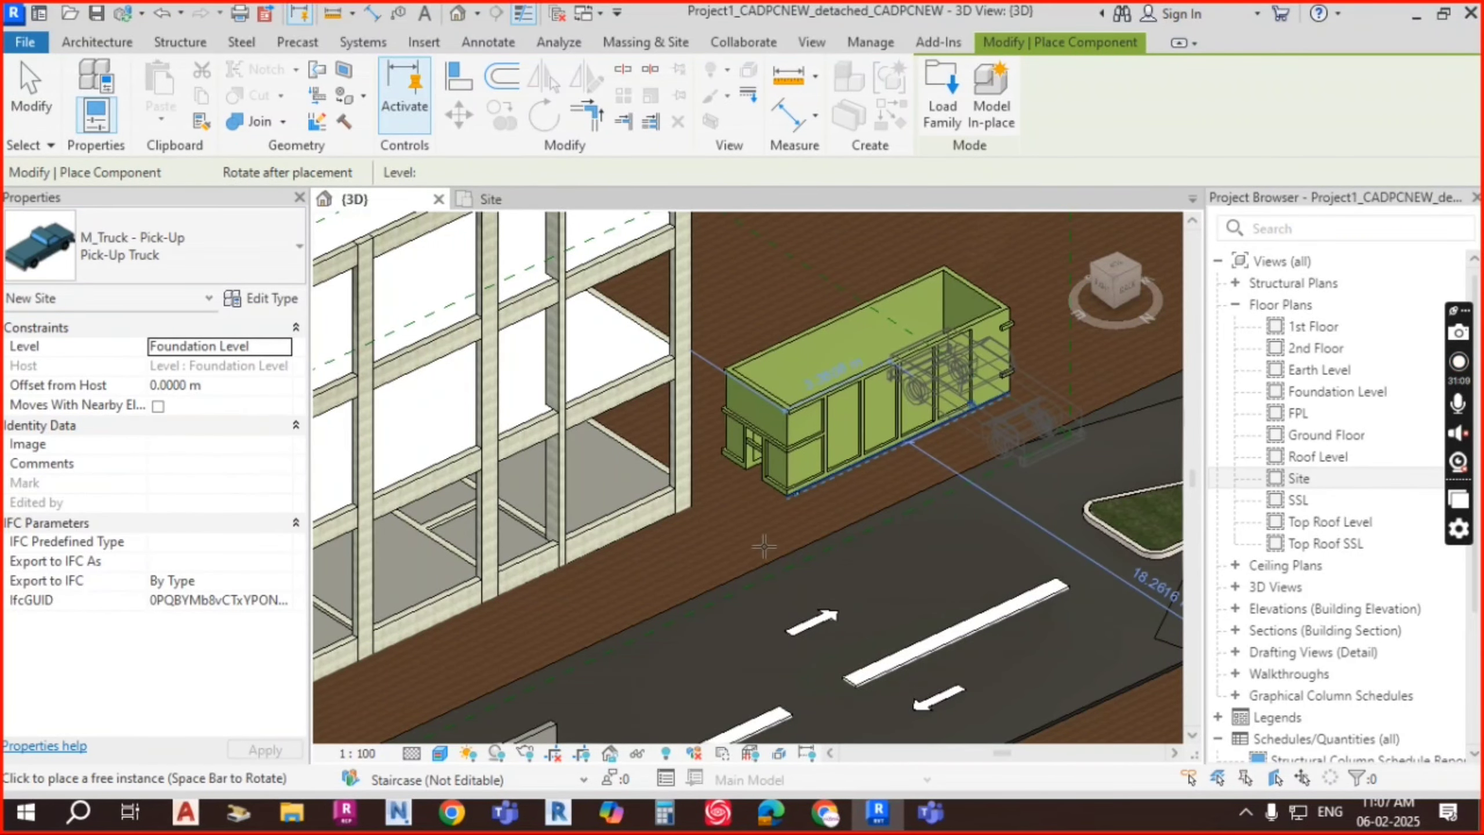
{"action": "scroll", "coordinate": [765, 547], "scroll_direction": "down", "scroll_amount": 2}
{"action": "middle_click_drag", "start_coordinate": [701, 583], "coordinate": [981, 290]}
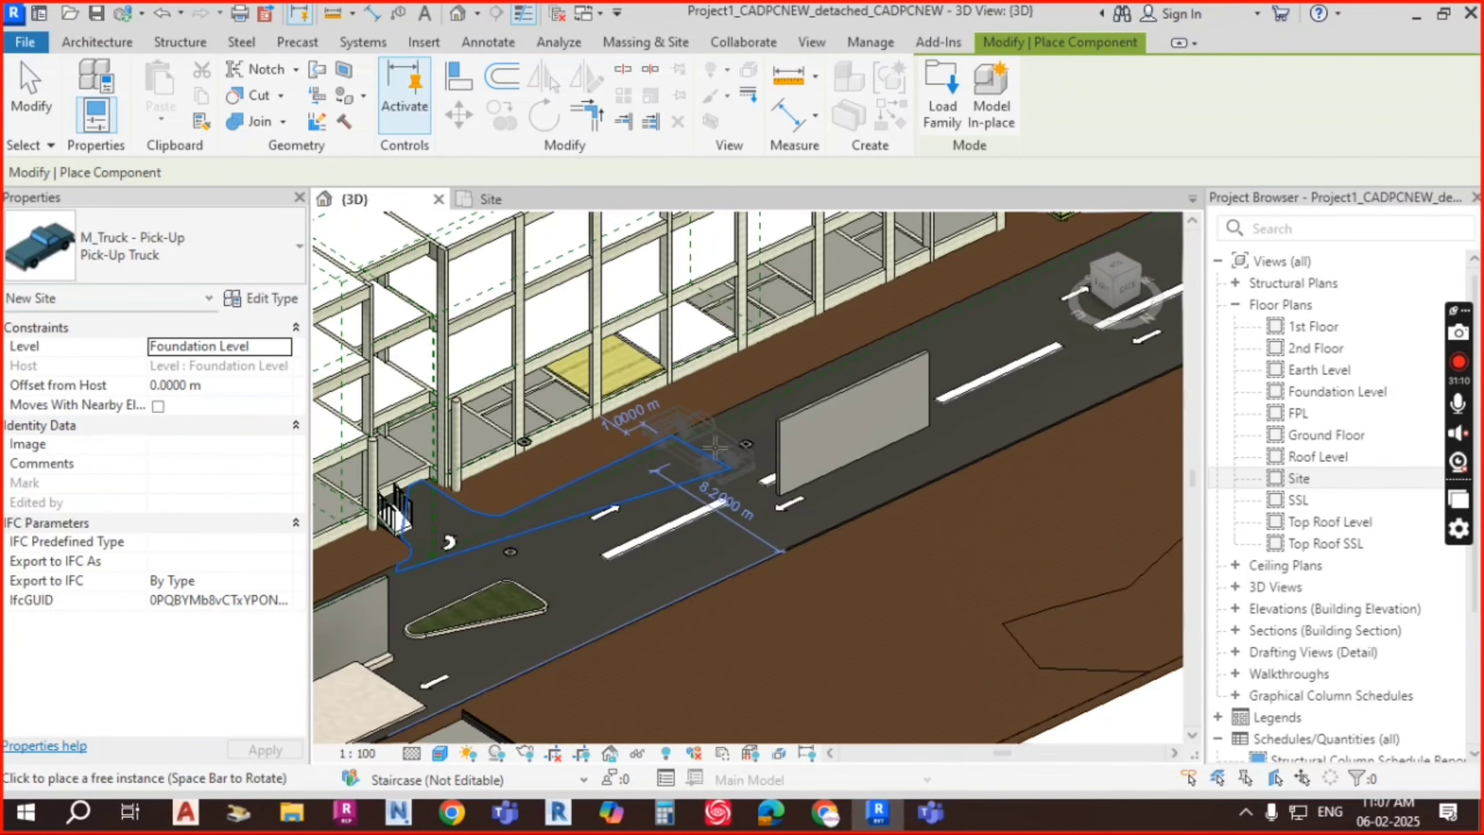
{"action": "scroll", "coordinate": [940, 349], "scroll_direction": "up", "scroll_amount": 4}
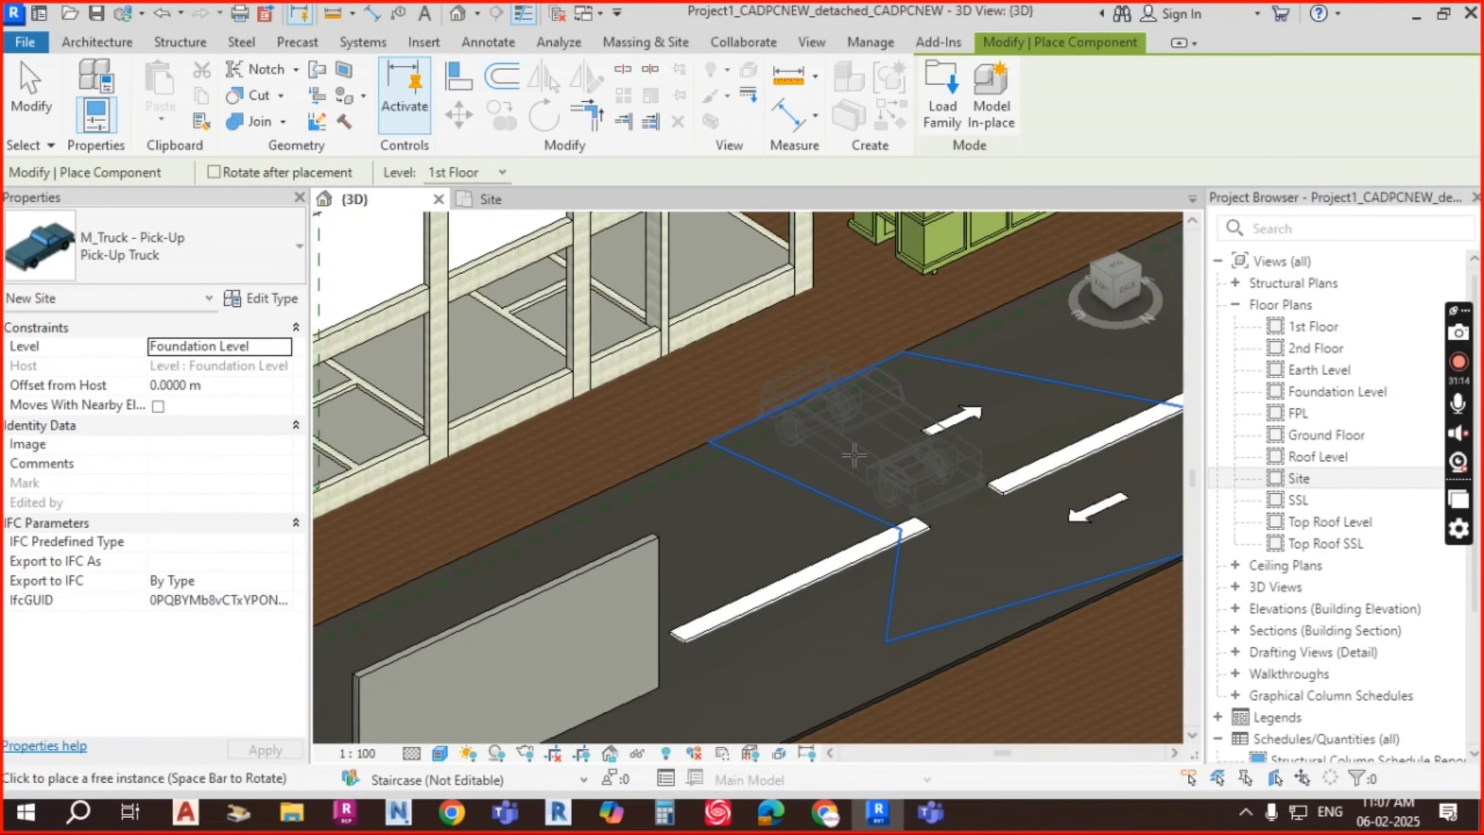
{"action": "key", "text": "space"}
{"action": "middle_click_drag", "start_coordinate": [910, 443], "coordinate": [723, 540]}
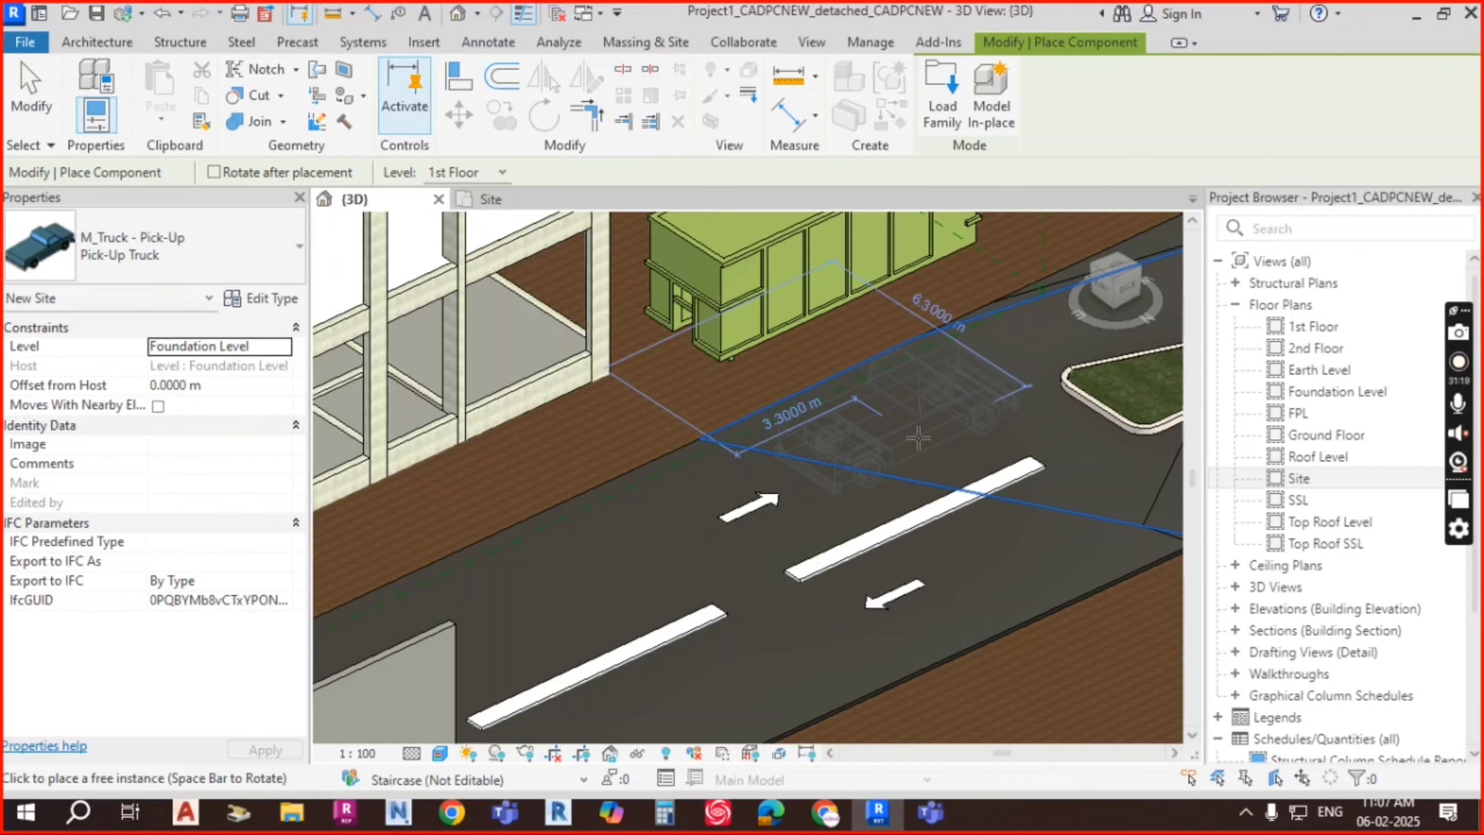
{"action": "left_click", "coordinate": [1036, 565]}
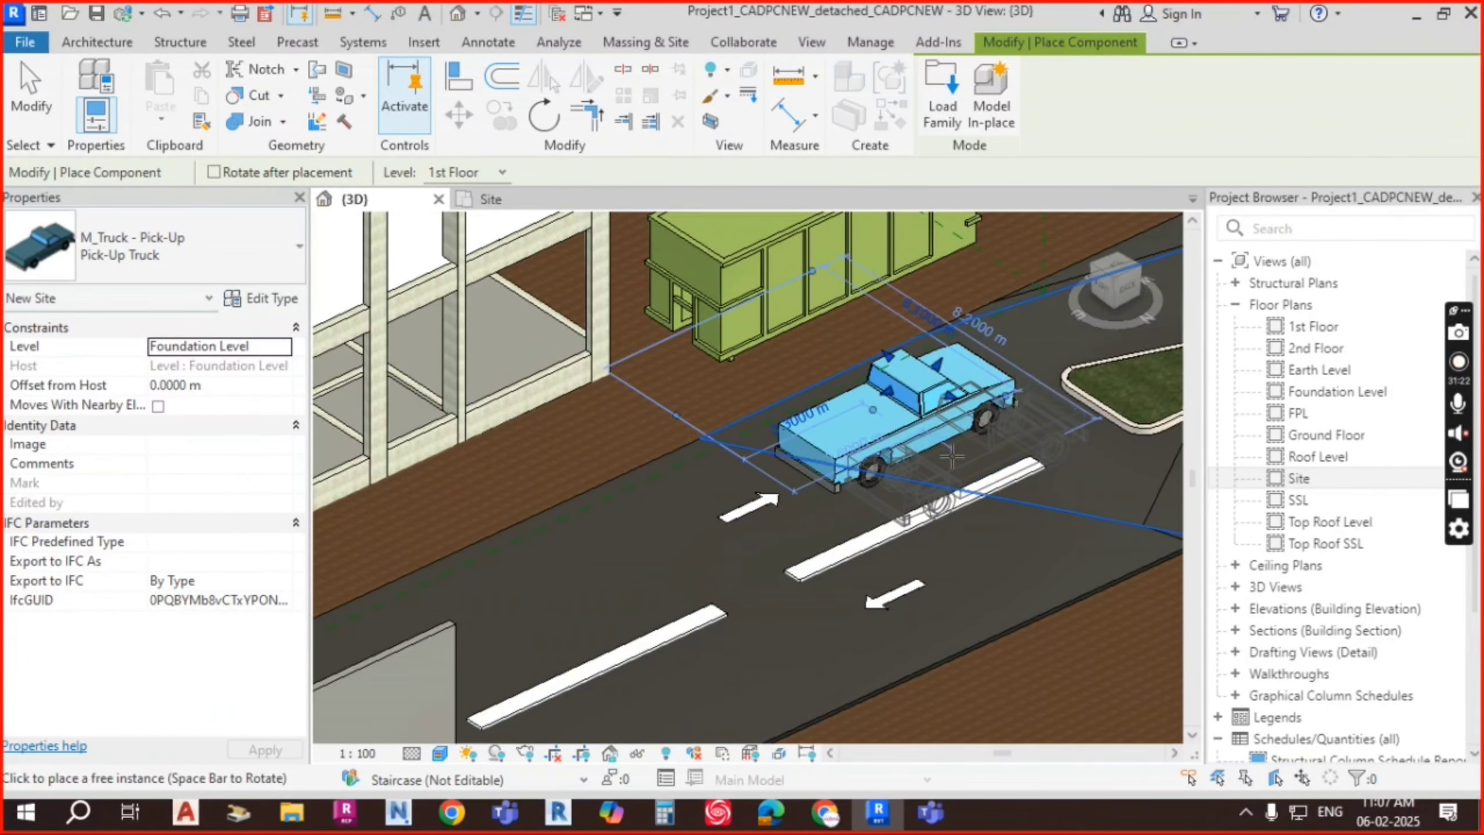
{"action": "scroll", "coordinate": [893, 408], "scroll_direction": "down", "scroll_amount": 3}
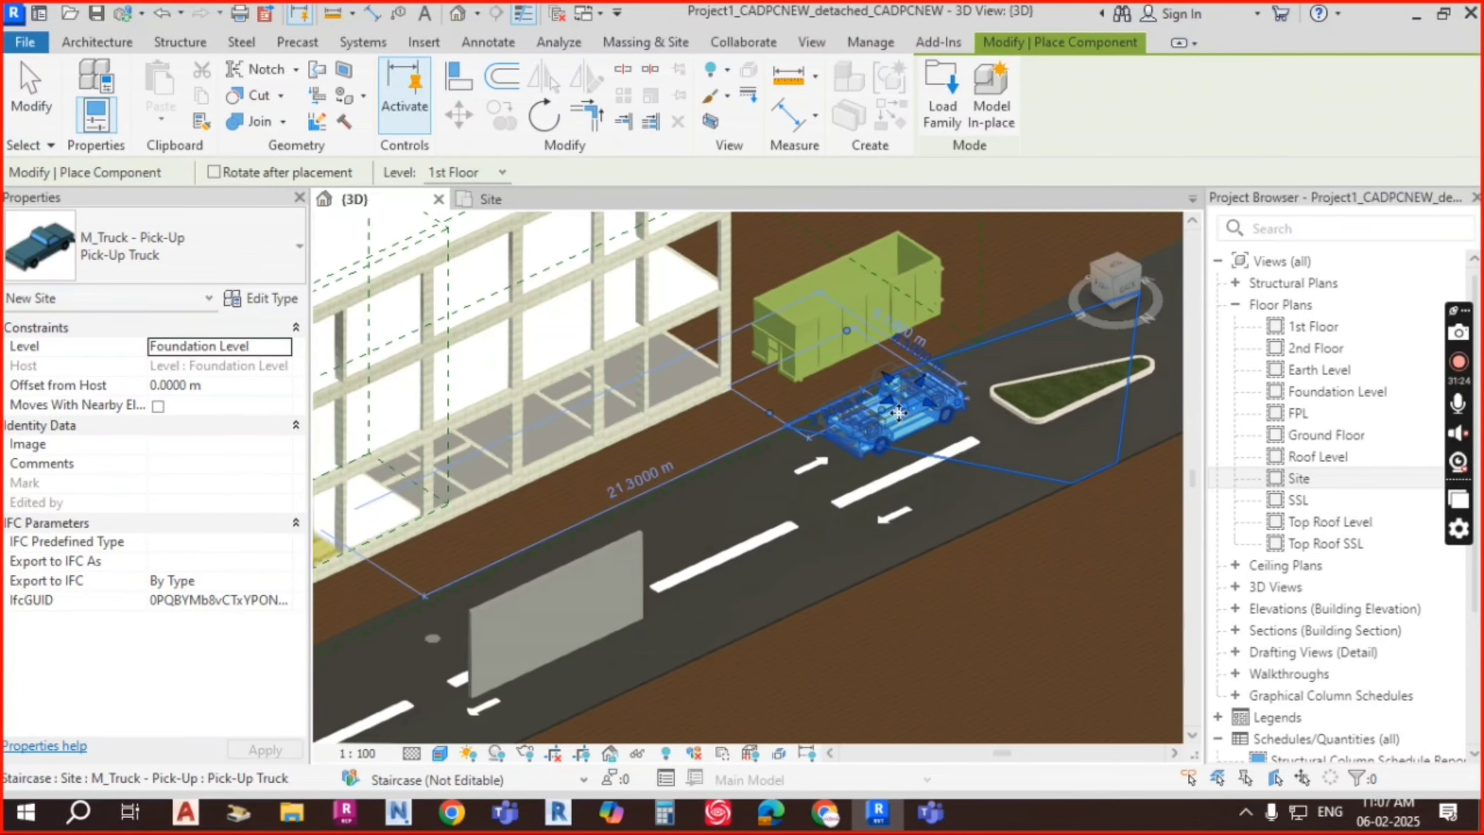
Step: Scroll the component type list to find M_Porta-John
{"action": "left_click", "coordinate": [235, 247]}
{"action": "scroll", "coordinate": [129, 402], "scroll_direction": "up", "scroll_amount": 3}
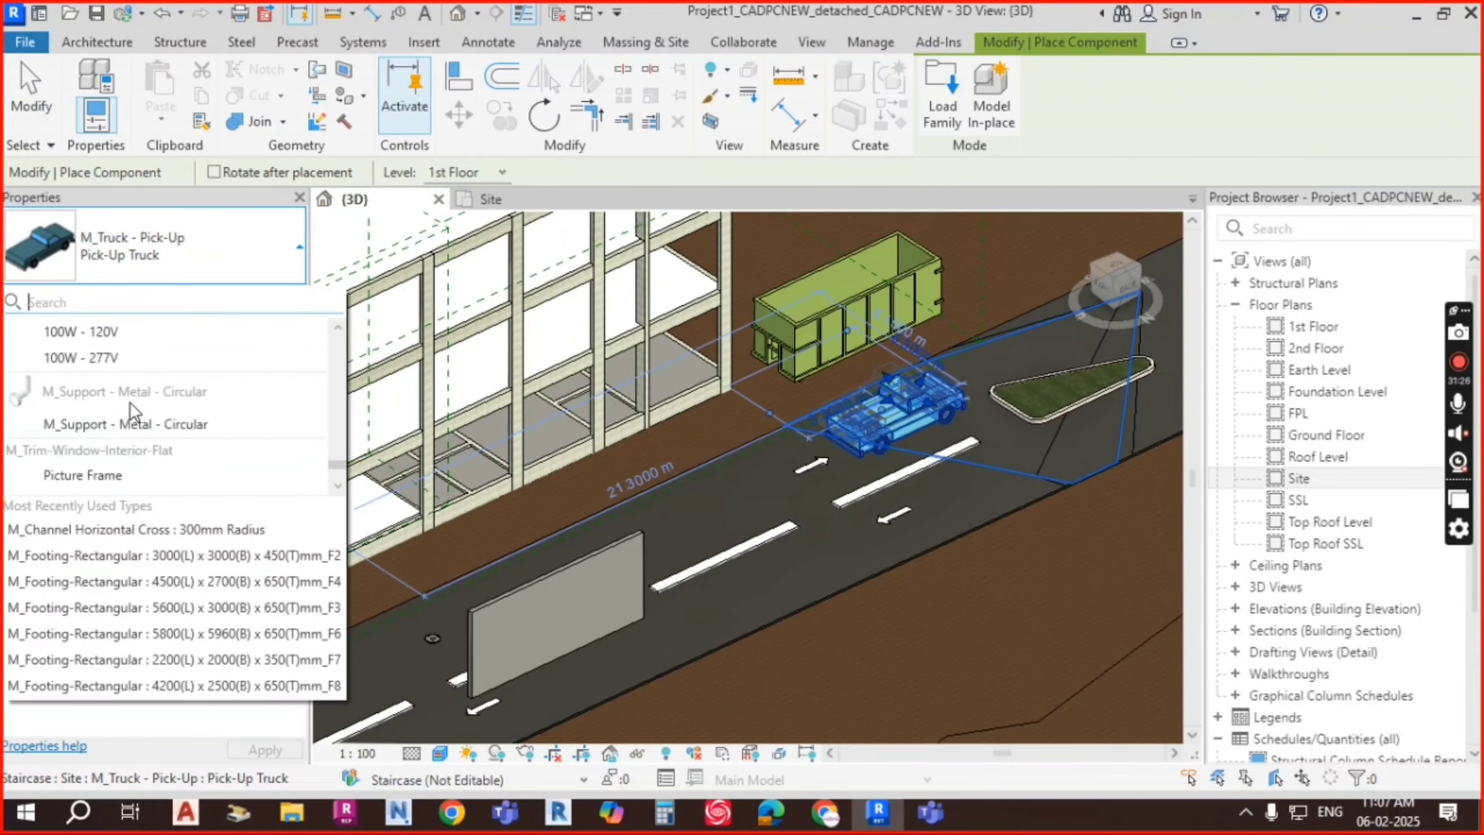
{"action": "scroll", "coordinate": [108, 424], "scroll_direction": "down", "scroll_amount": 3}
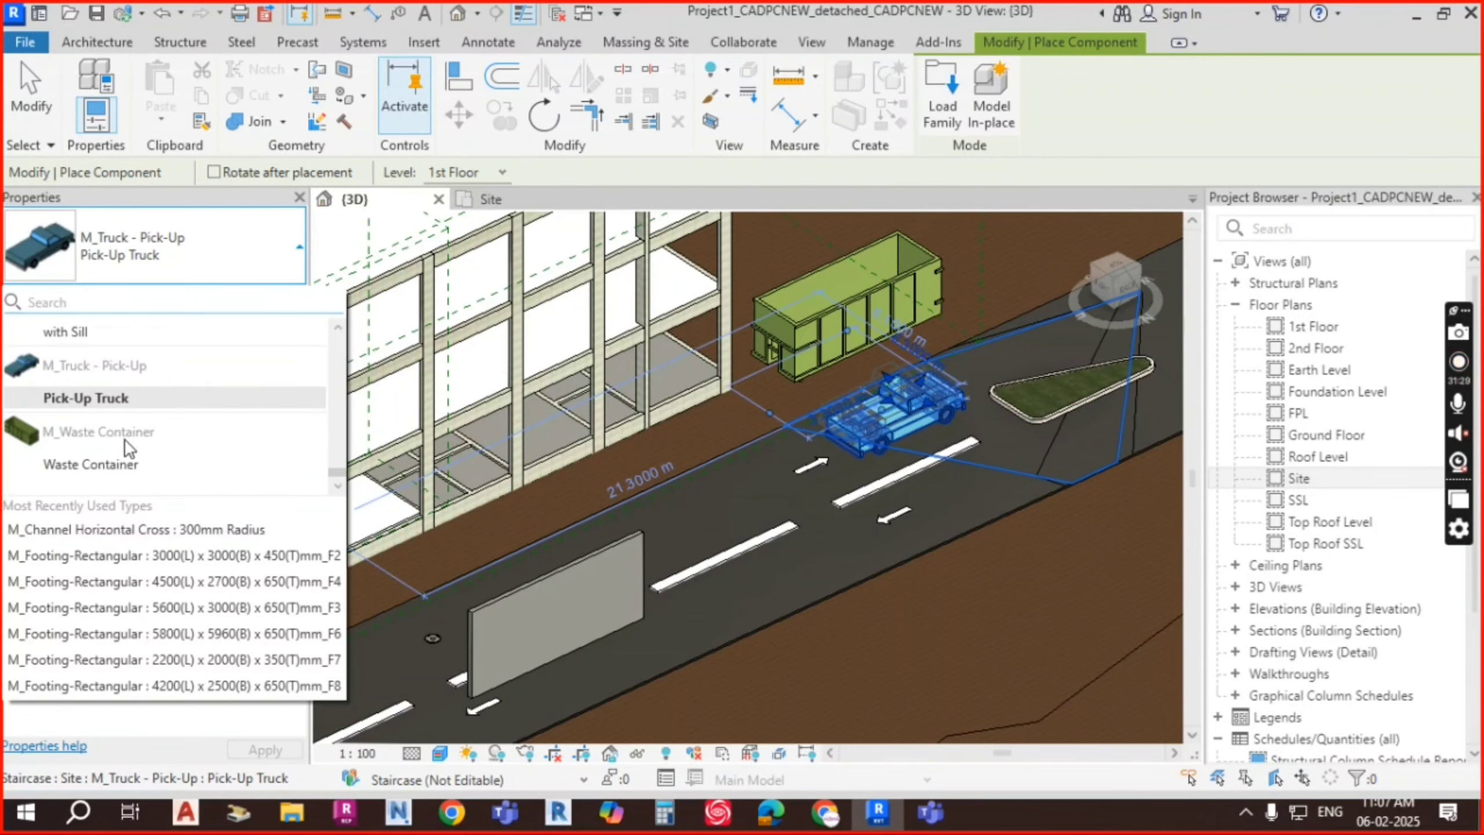
{"action": "scroll", "coordinate": [117, 410], "scroll_direction": "up", "scroll_amount": 6}
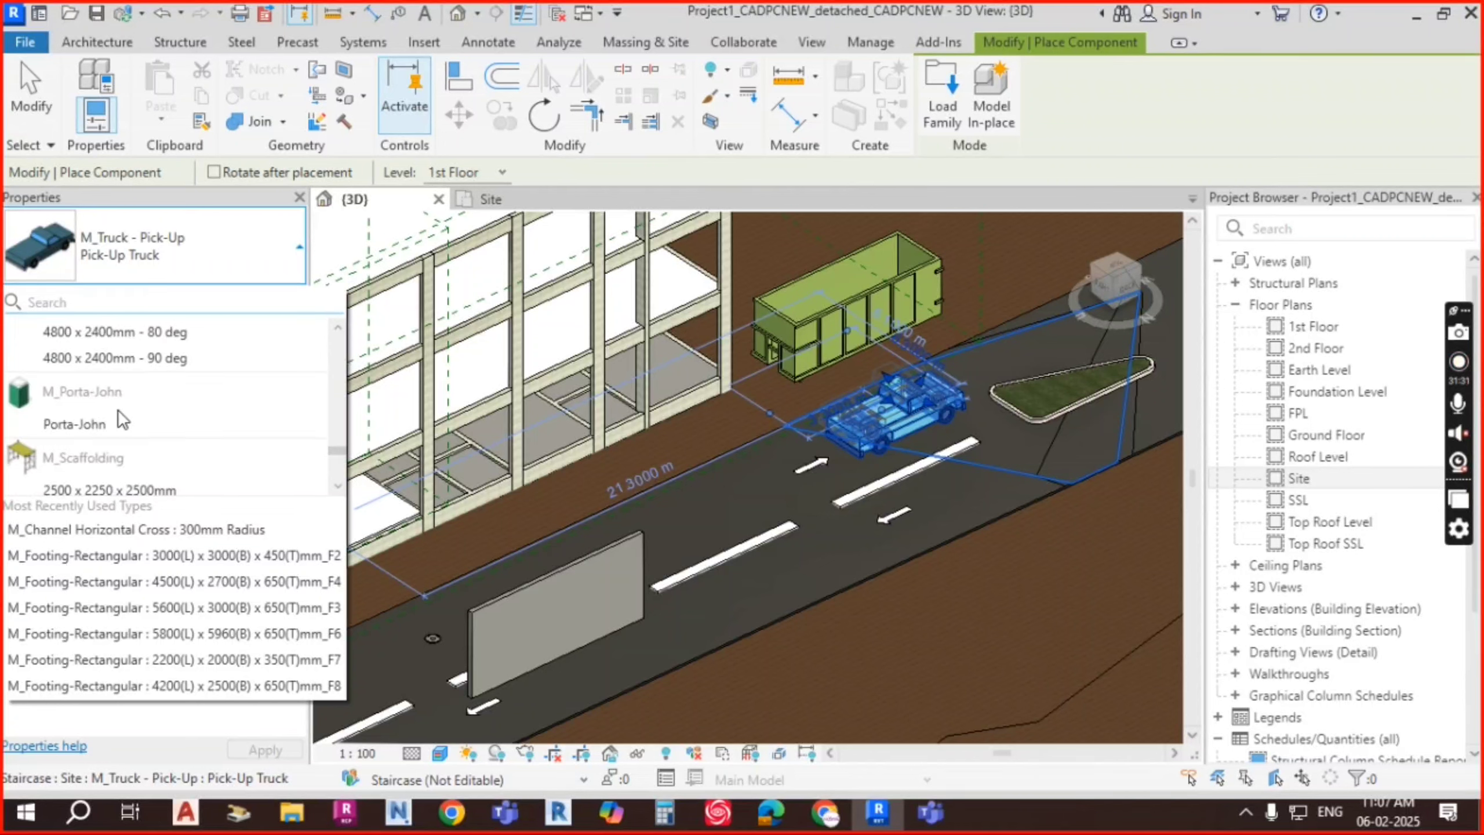
{"action": "scroll", "coordinate": [117, 415], "scroll_direction": "down", "scroll_amount": 3}
{"action": "scroll", "coordinate": [98, 410], "scroll_direction": "up", "scroll_amount": 3}
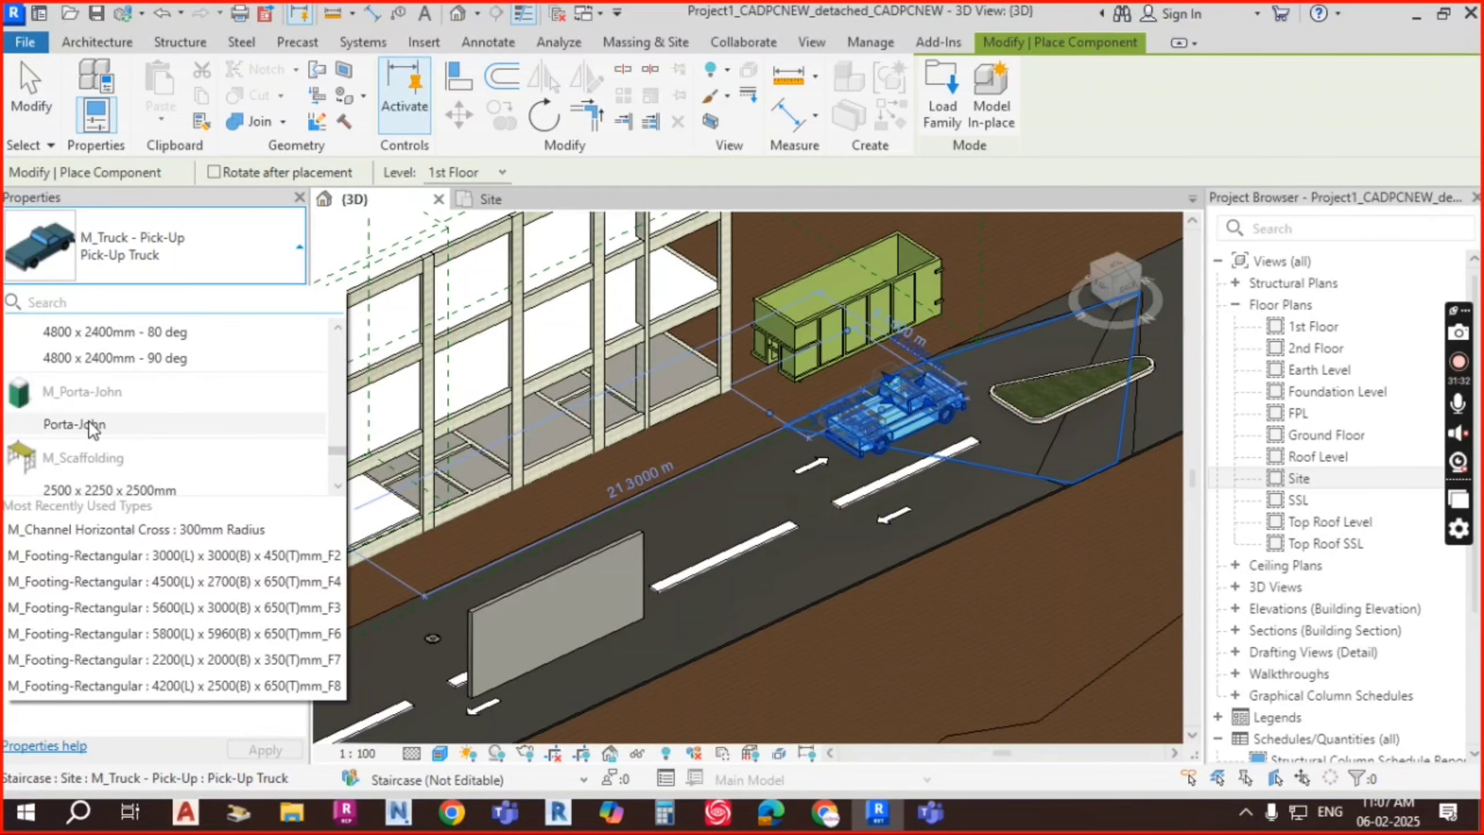
{"action": "mouse_move", "coordinate": [94, 431]}
Step: Place an M_Porta-John on the paved area beside the building column, near the road
{"action": "left_click", "coordinate": [93, 426]}
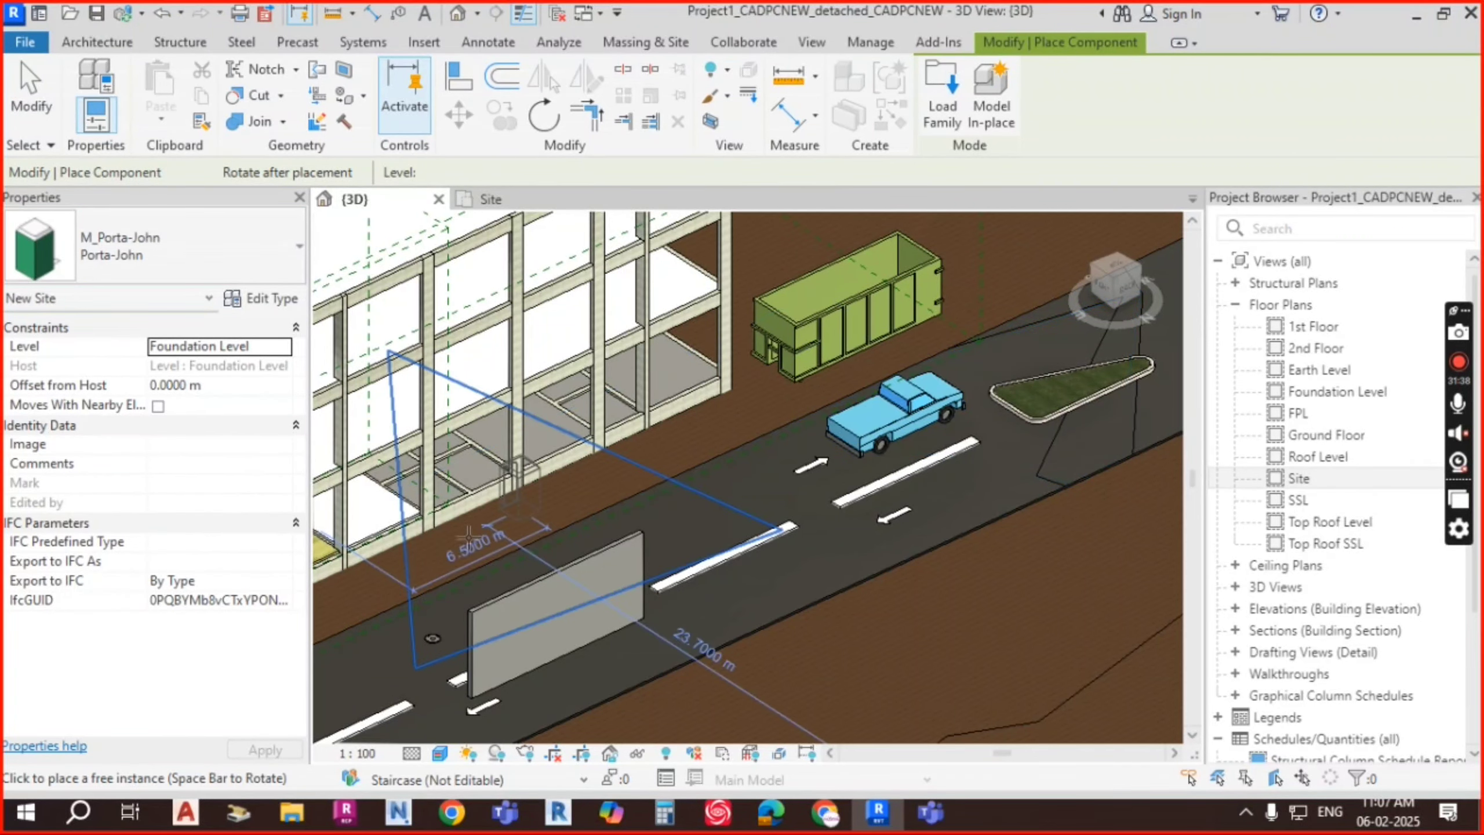
{"action": "scroll", "coordinate": [520, 511], "scroll_direction": "up", "scroll_amount": 5}
{"action": "scroll", "coordinate": [564, 520], "scroll_direction": "down", "scroll_amount": 3}
{"action": "middle_click_drag", "start_coordinate": [410, 567], "coordinate": [784, 410]}
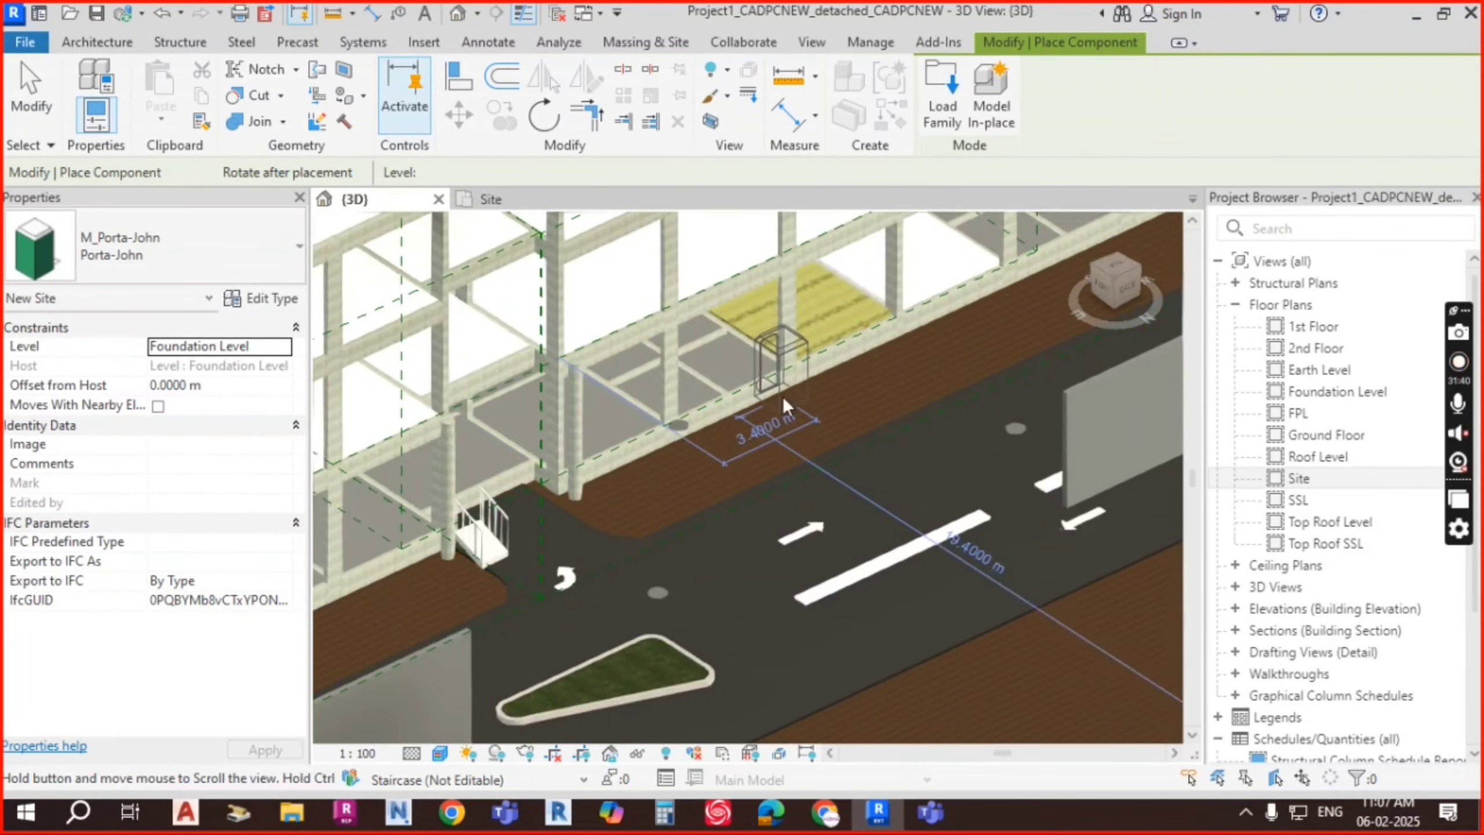
{"action": "scroll", "coordinate": [780, 412], "scroll_direction": "down", "scroll_amount": 2}
{"action": "scroll", "coordinate": [681, 462], "scroll_direction": "up", "scroll_amount": 4}
{"action": "scroll", "coordinate": [687, 461], "scroll_direction": "up", "scroll_amount": 3}
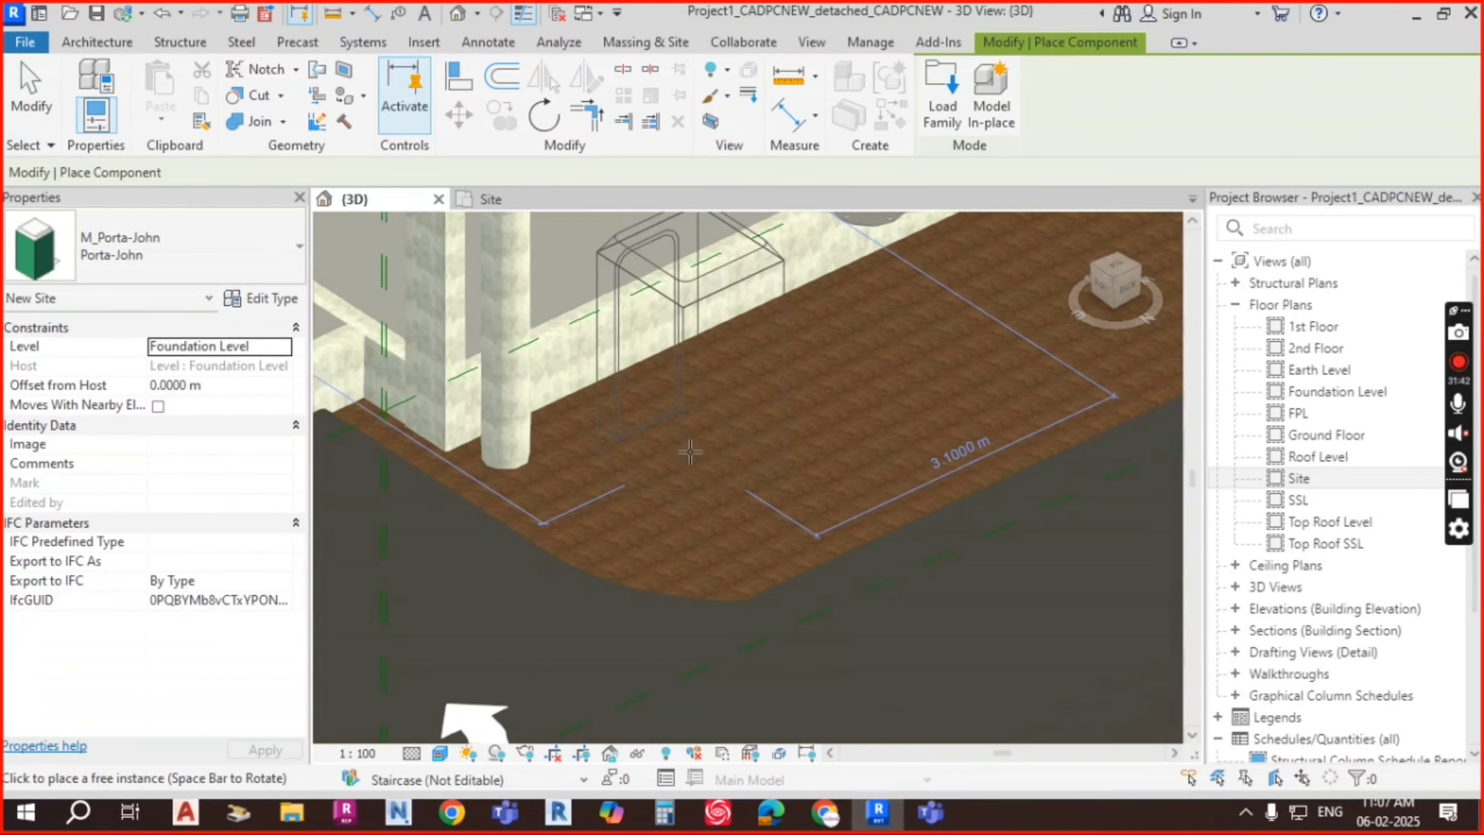
{"action": "left_click", "coordinate": [846, 440]}
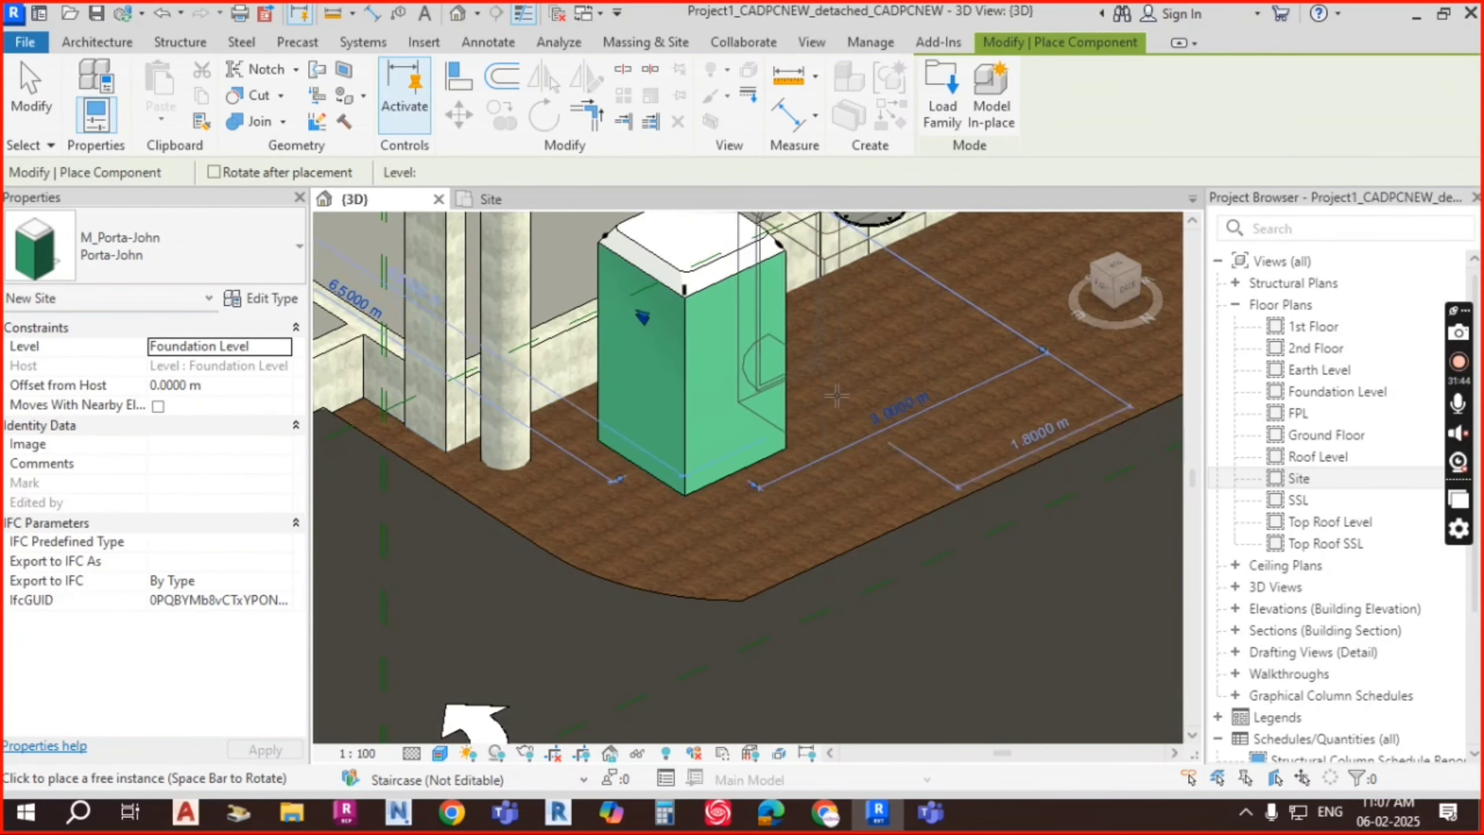
{"action": "key", "text": "Escape"}
{"action": "key", "text": "Escape"}
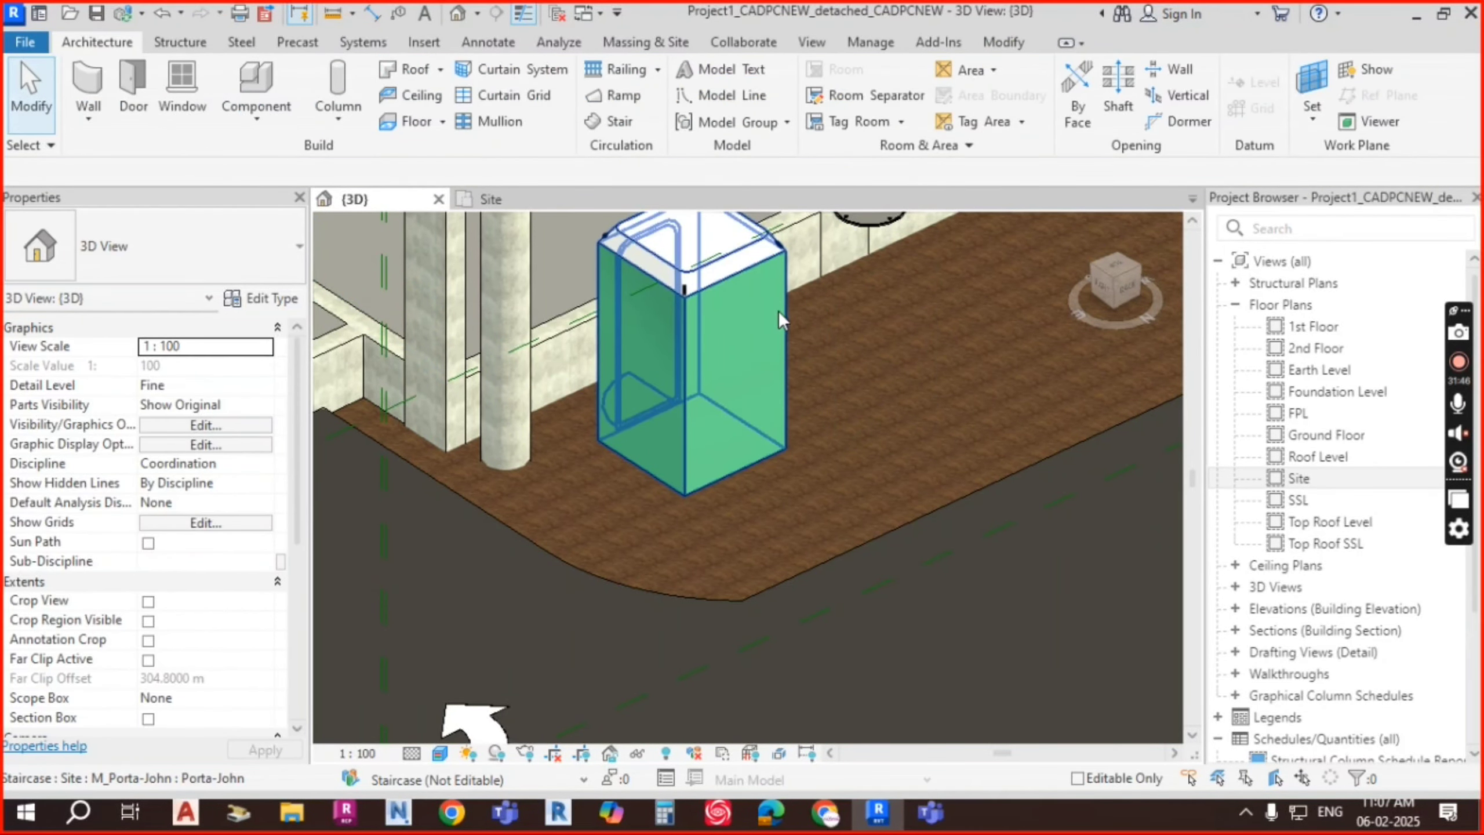
{"action": "scroll", "coordinate": [852, 325], "scroll_direction": "down", "scroll_amount": 2}
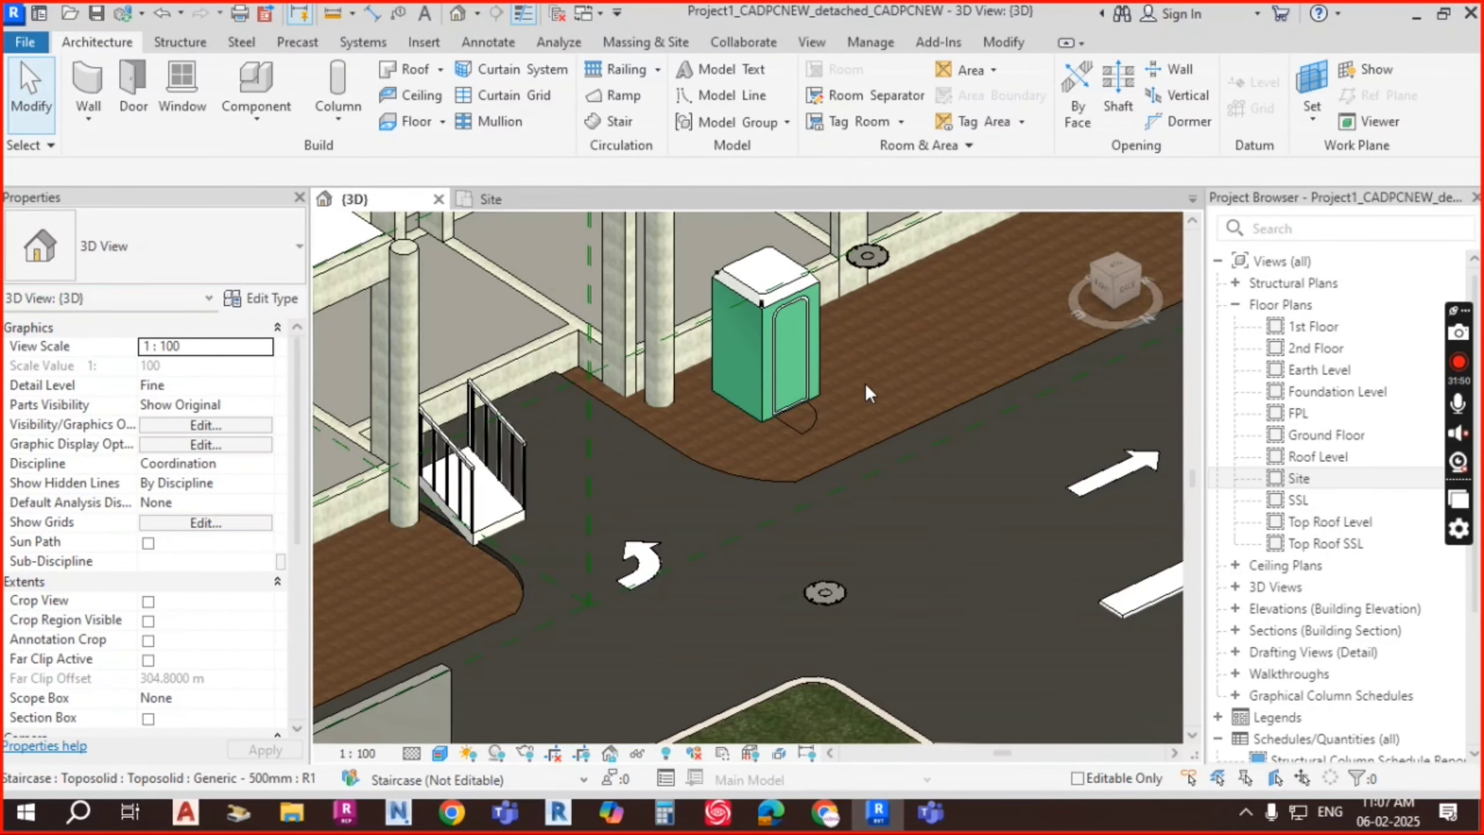
{"action": "middle_click_drag", "start_coordinate": [900, 354], "coordinate": [858, 346]}
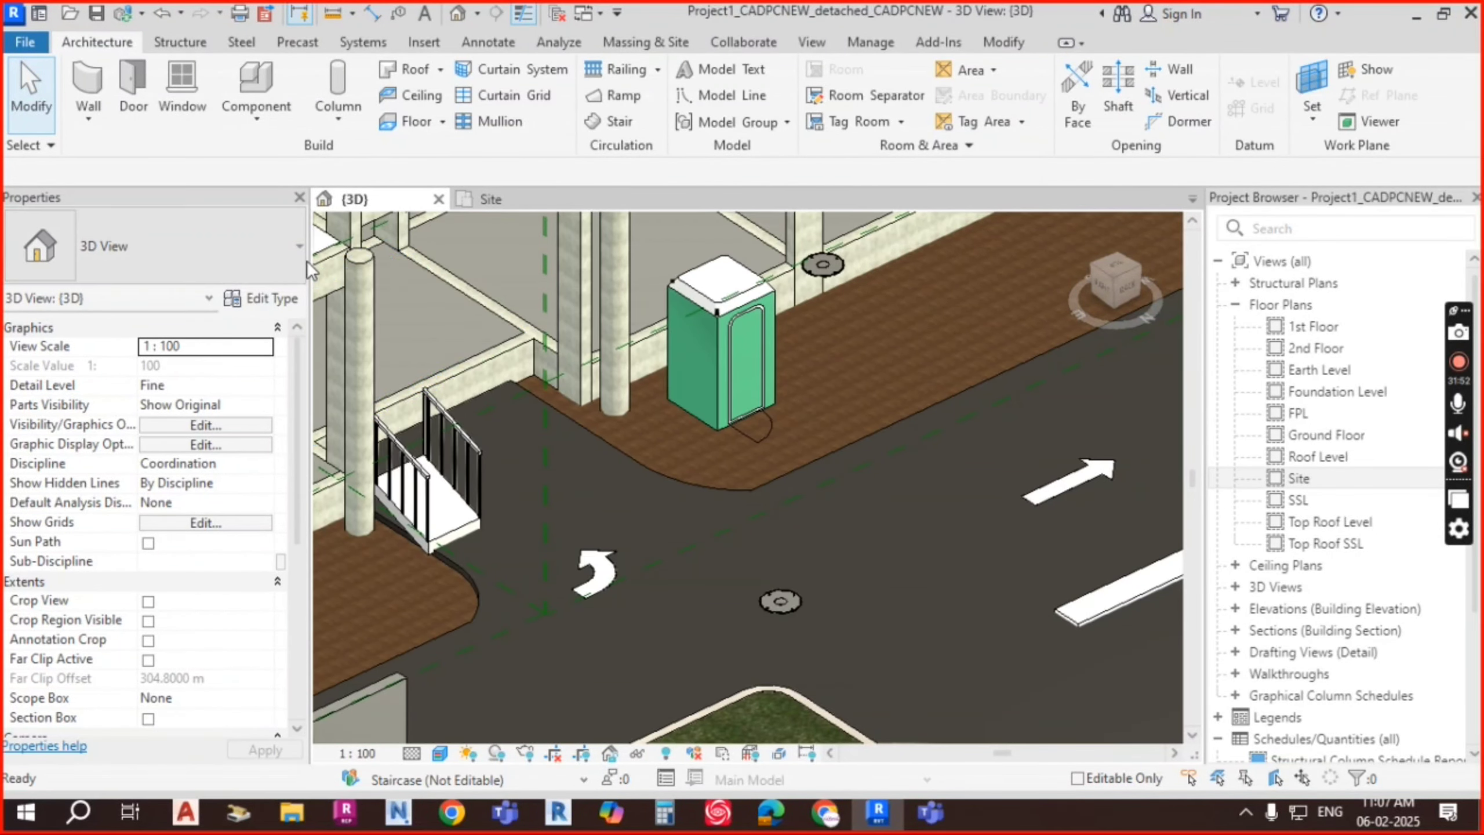
Step: Start placing a component and choose M_Concrete Truck in the type selector
{"action": "left_click", "coordinate": [256, 114]}
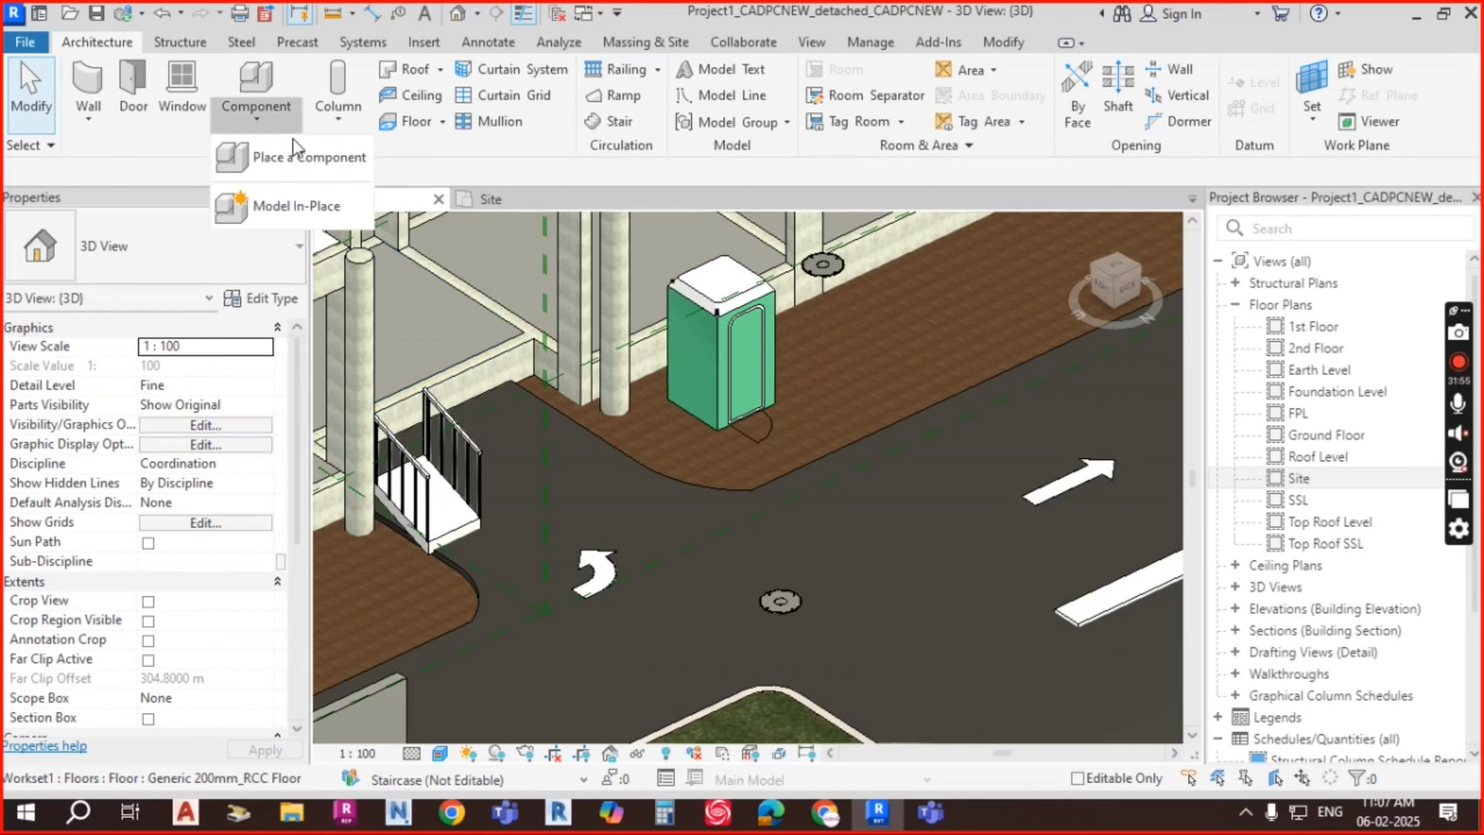
{"action": "left_click", "coordinate": [301, 154]}
{"action": "left_click", "coordinate": [178, 259]}
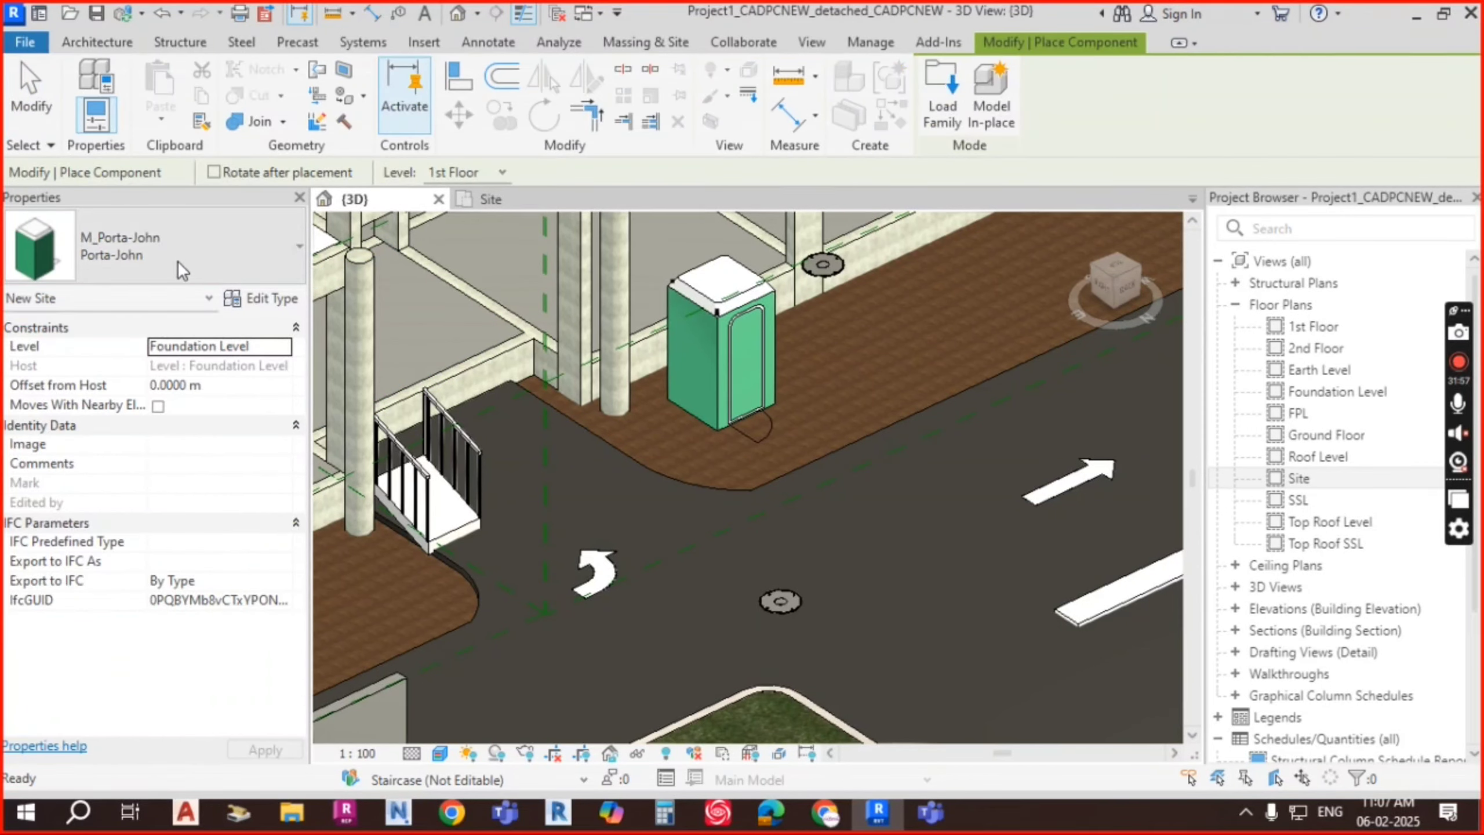
{"action": "left_click", "coordinate": [177, 260]}
{"action": "scroll", "coordinate": [98, 409], "scroll_direction": "up", "scroll_amount": 5}
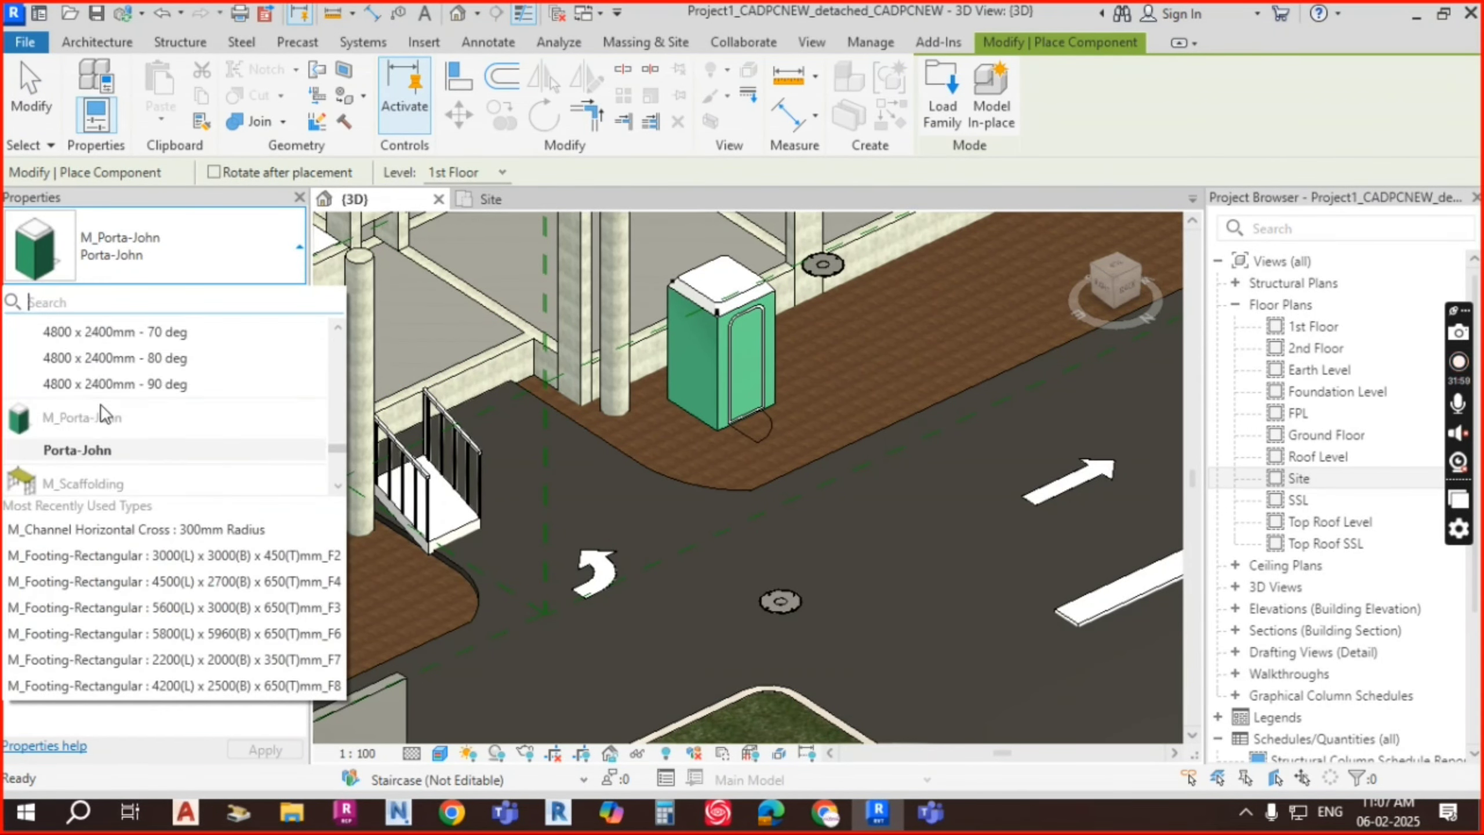
{"action": "scroll", "coordinate": [105, 404], "scroll_direction": "up", "scroll_amount": 10}
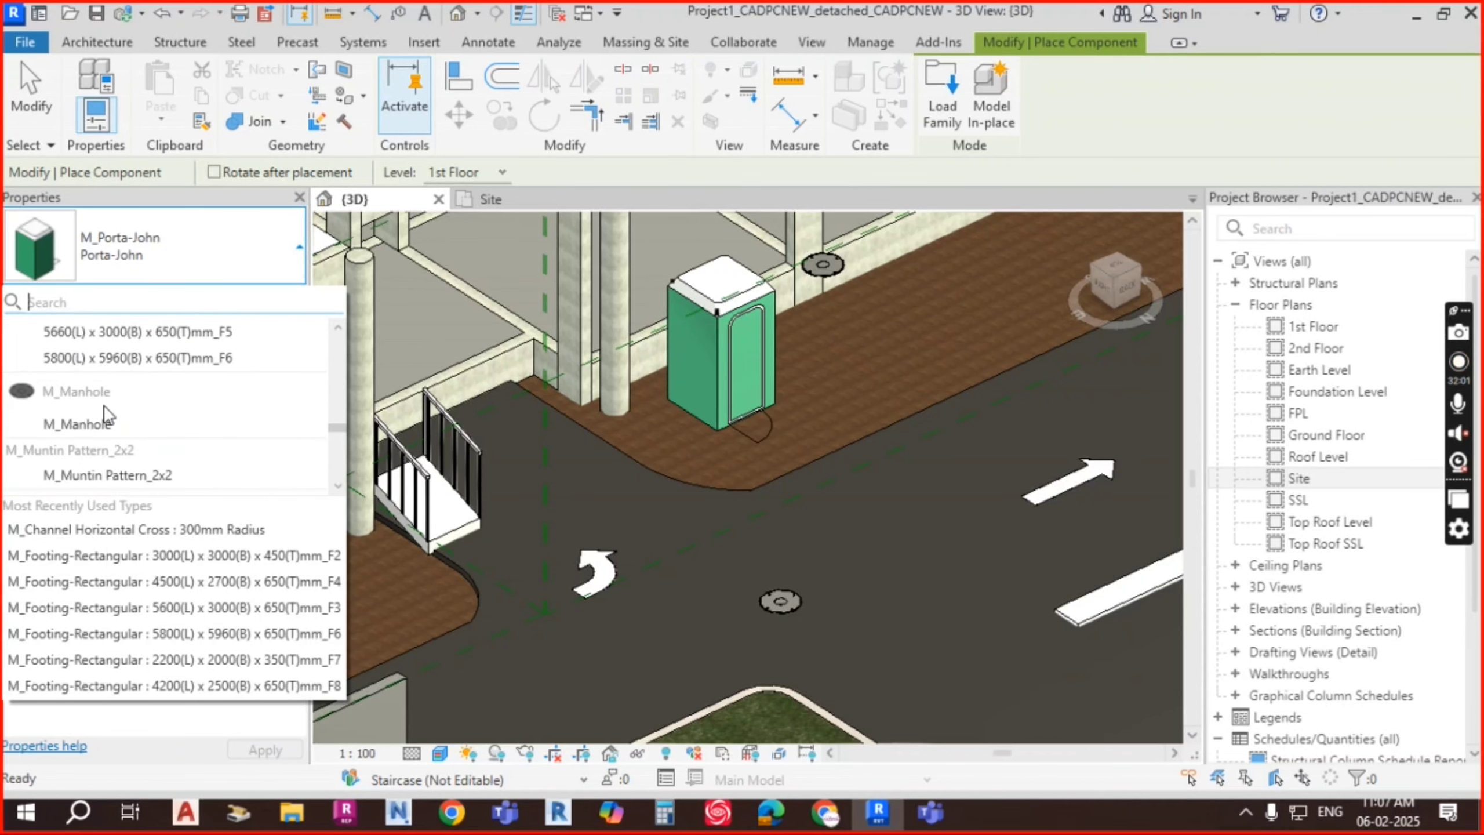
{"action": "scroll", "coordinate": [101, 382], "scroll_direction": "down", "scroll_amount": 3}
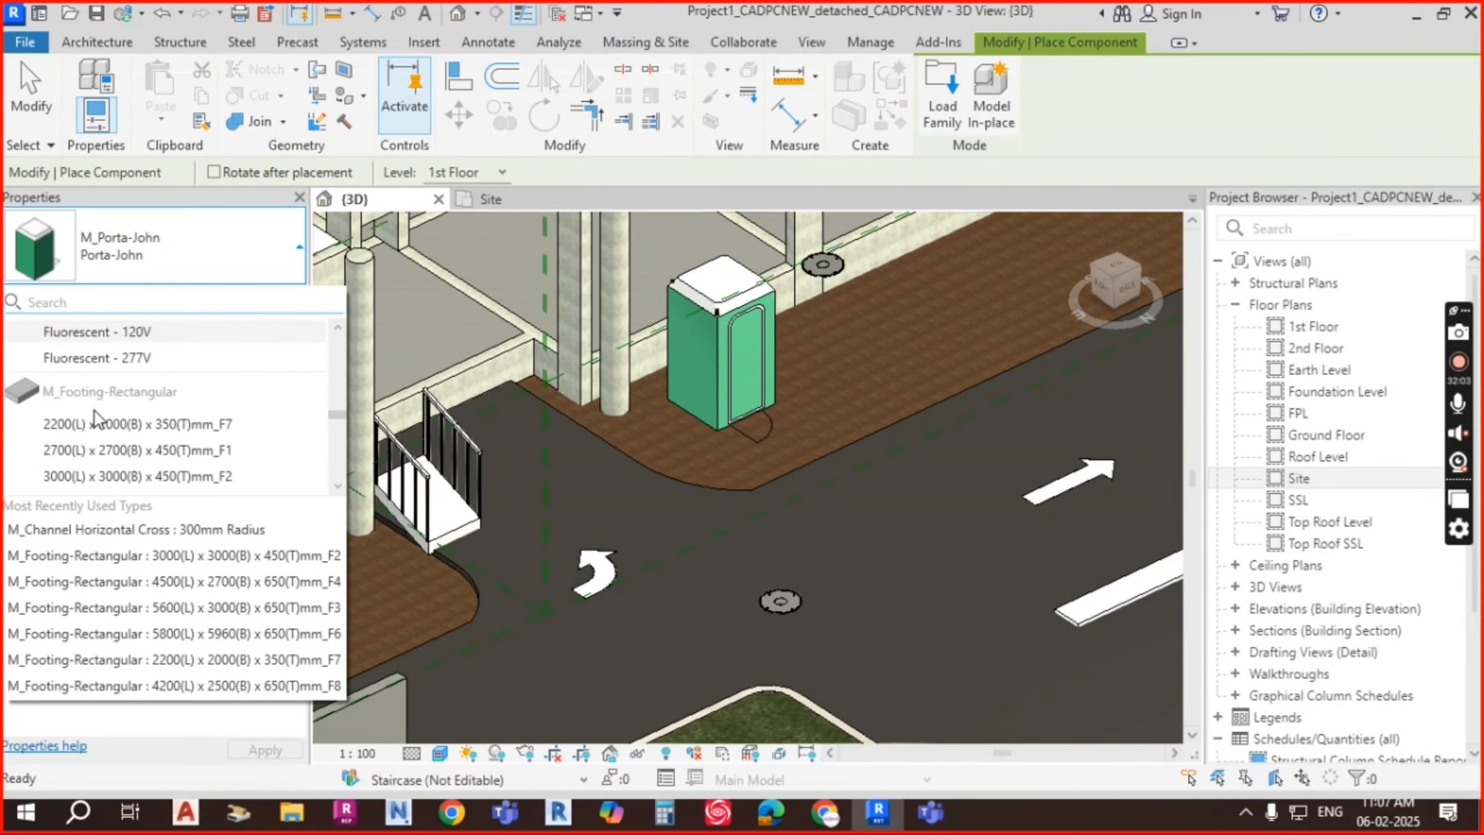
{"action": "scroll", "coordinate": [99, 383], "scroll_direction": "up", "scroll_amount": 8}
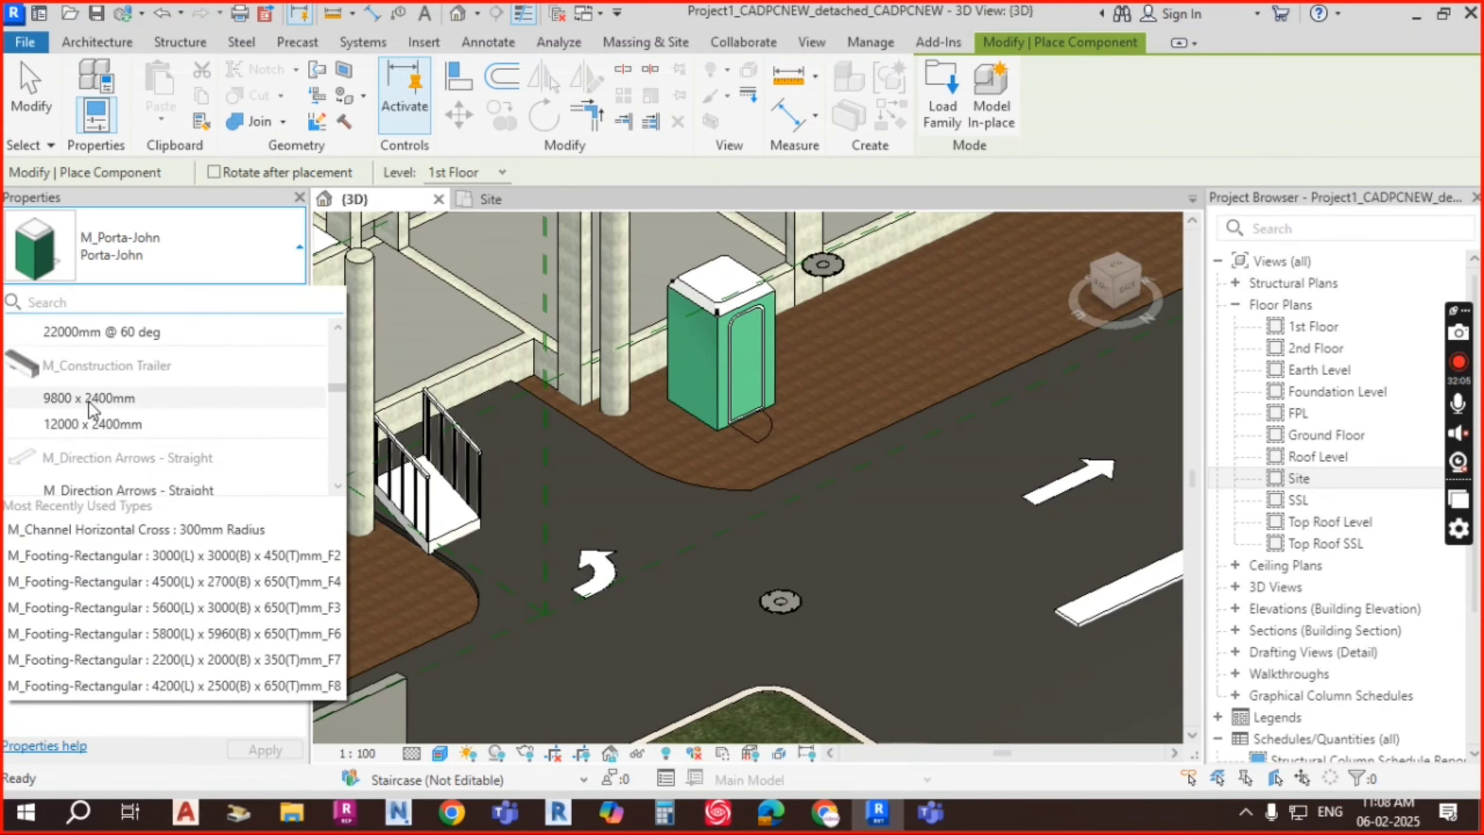
{"action": "mouse_move", "coordinate": [92, 400]}
{"action": "scroll", "coordinate": [93, 404], "scroll_direction": "up", "scroll_amount": 2}
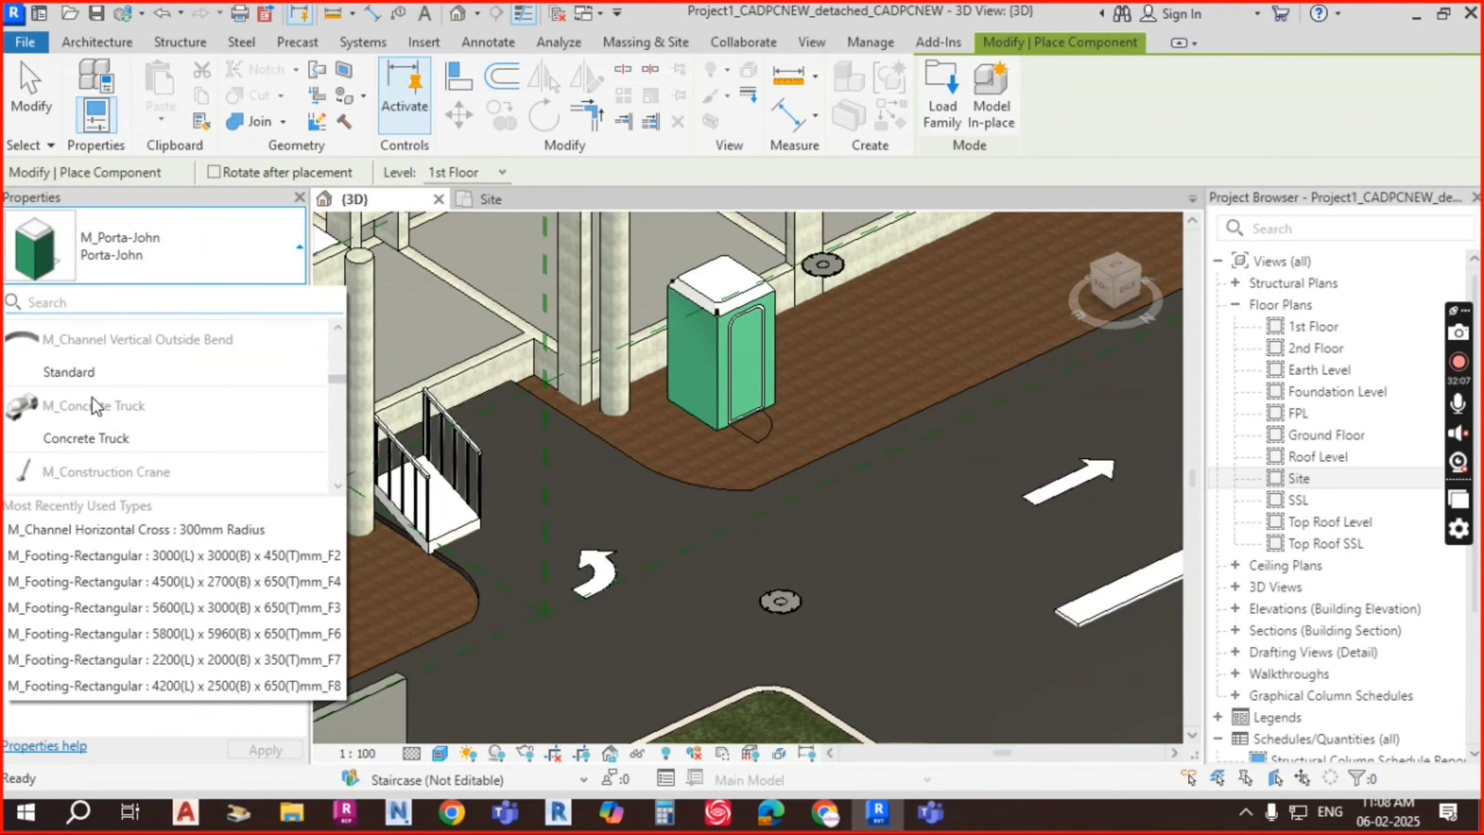
{"action": "left_click", "coordinate": [99, 439]}
Step: Rotate the concrete truck to the lane and place it on the road opposite the building
{"action": "scroll", "coordinate": [945, 360], "scroll_direction": "down", "scroll_amount": 5}
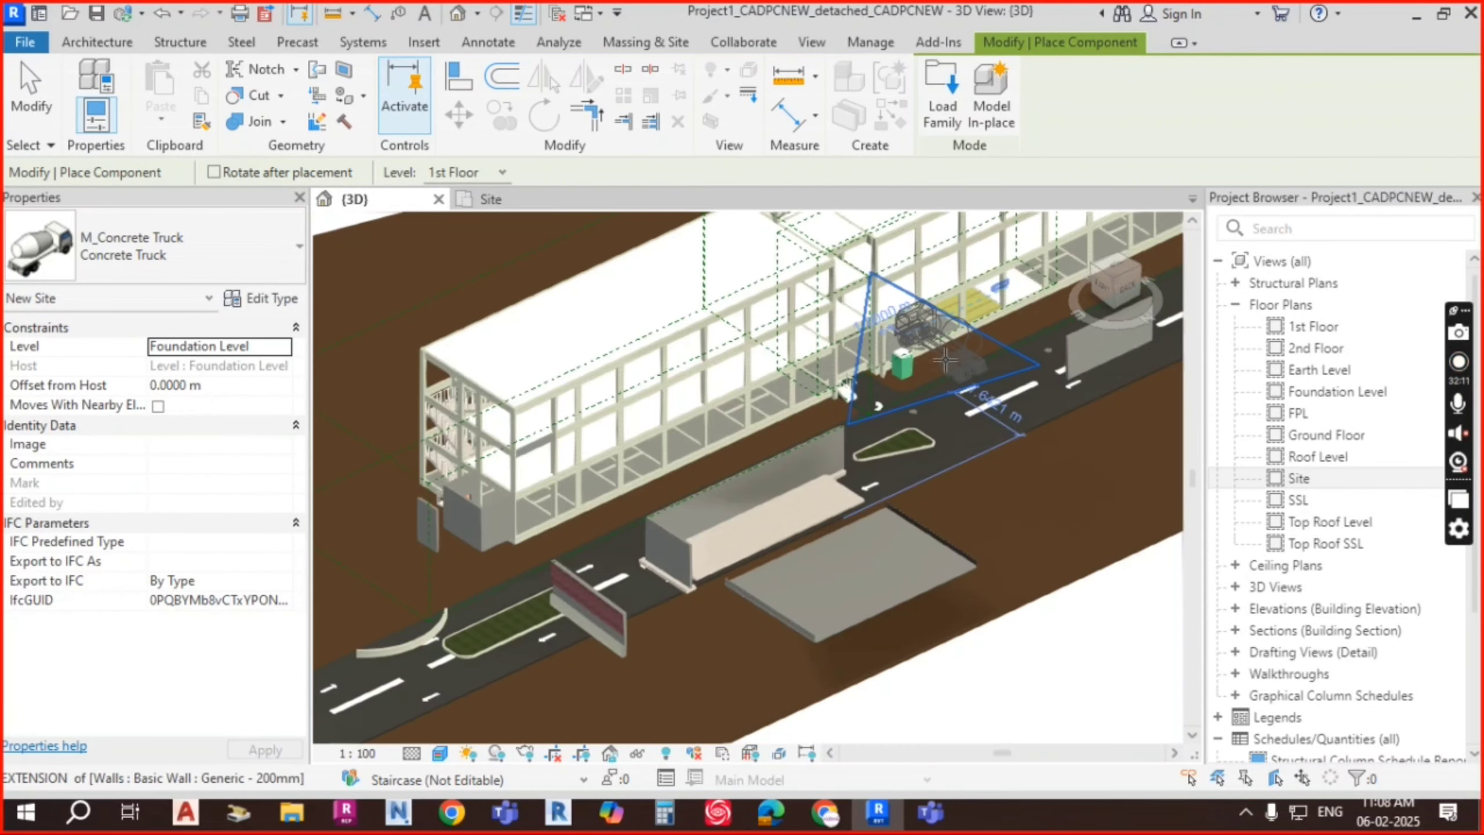
{"action": "scroll", "coordinate": [1017, 404], "scroll_direction": "up", "scroll_amount": 1}
{"action": "middle_click_drag", "start_coordinate": [1019, 474], "coordinate": [675, 540]}
{"action": "key", "text": "space"}
{"action": "scroll", "coordinate": [860, 398], "scroll_direction": "up", "scroll_amount": 4}
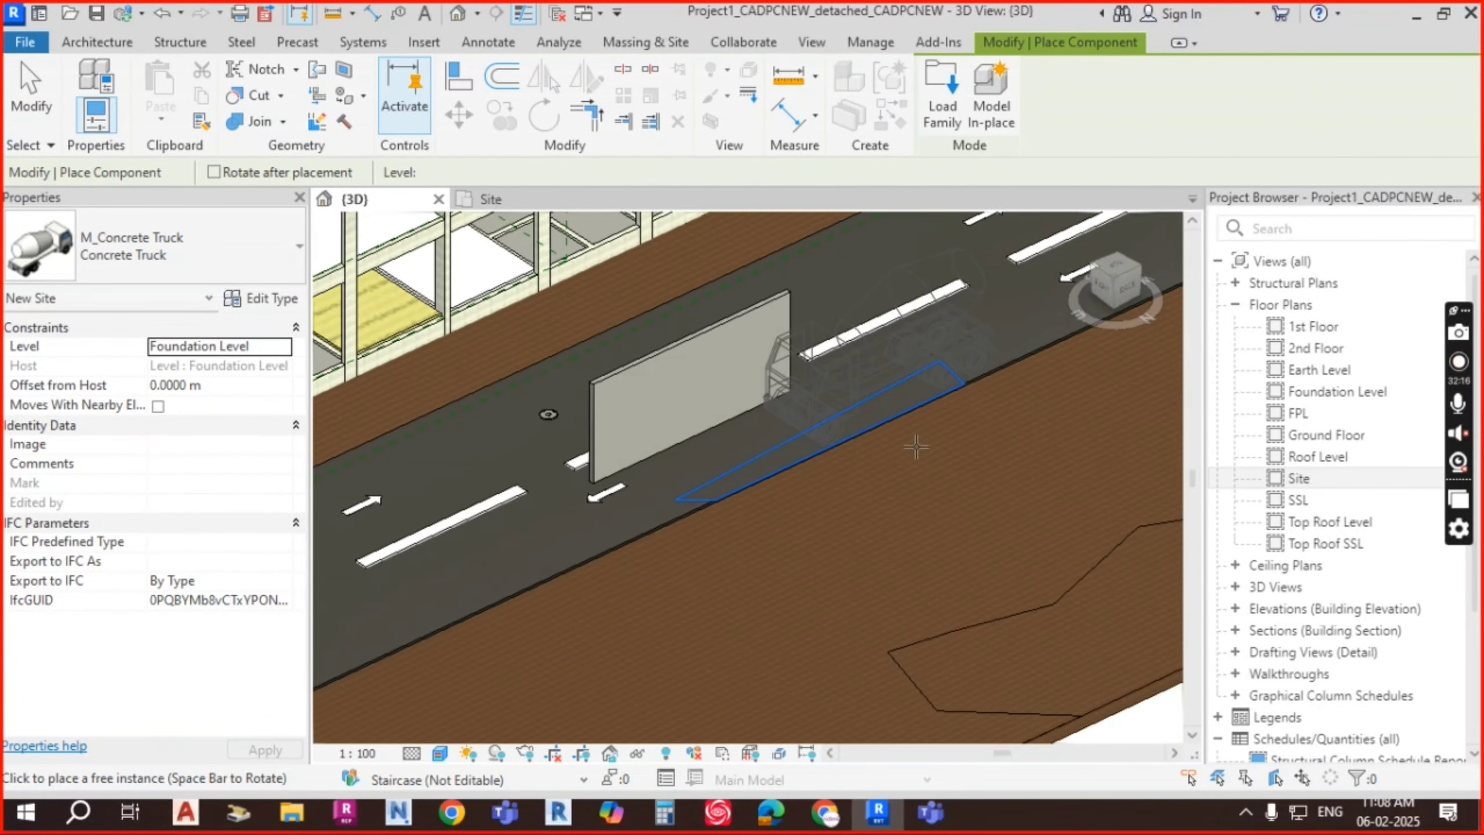
{"action": "left_click", "coordinate": [923, 476]}
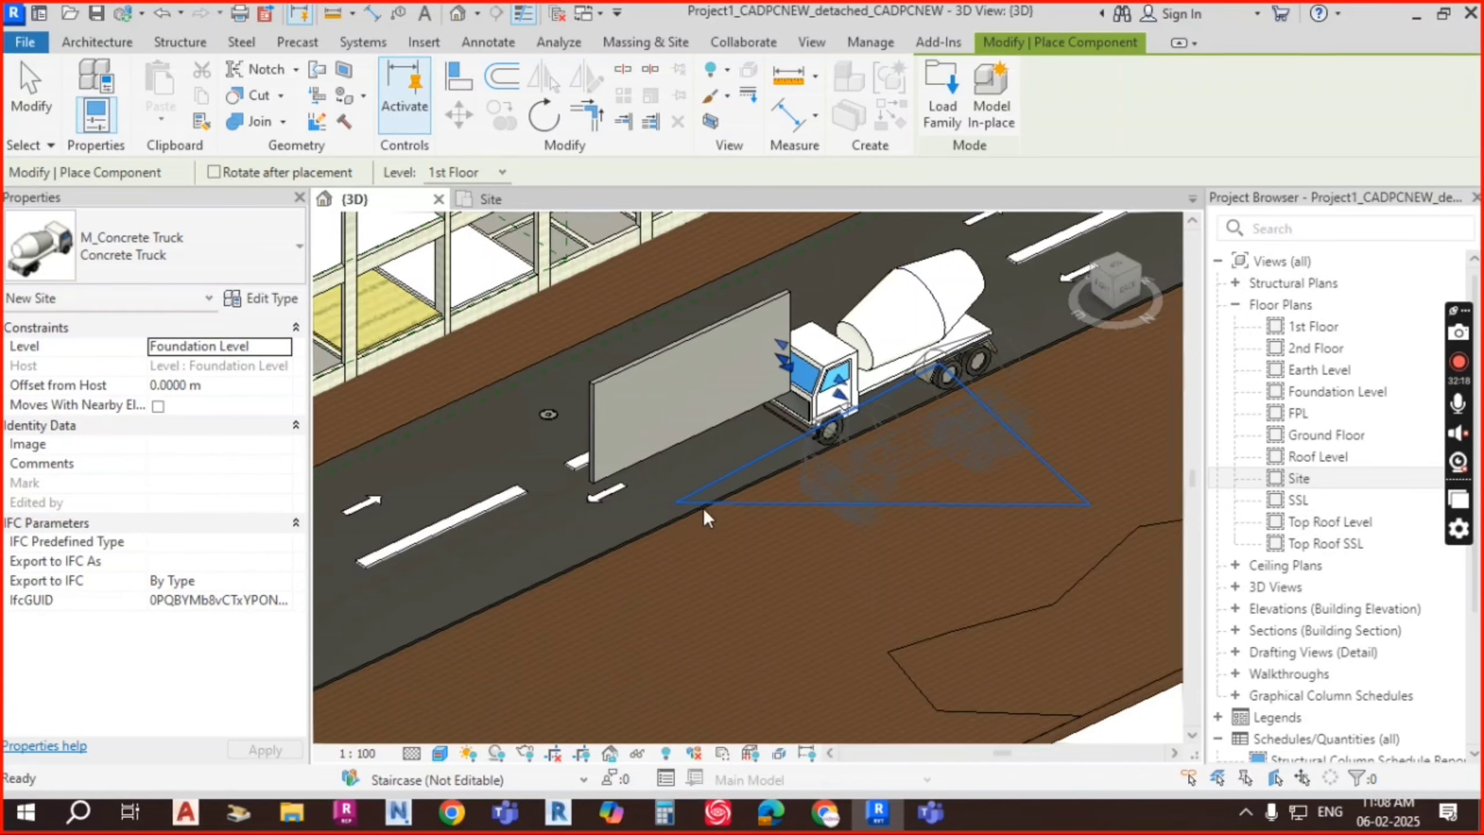
{"action": "key", "text": "Escape"}
{"action": "scroll", "coordinate": [701, 515], "scroll_direction": "down", "scroll_amount": 2}
{"action": "mouse_move", "coordinate": [818, 535]}
{"action": "middle_mouse_down", "text": "shift"}
{"action": "mouse_move", "coordinate": [902, 567]}
{"action": "mouse_move", "coordinate": [830, 526]}
{"action": "middle_mouse_up", "text": "shift"}
Step: Set the waste container's Level to Ground Floor in Properties
{"action": "left_click", "coordinate": [726, 387]}
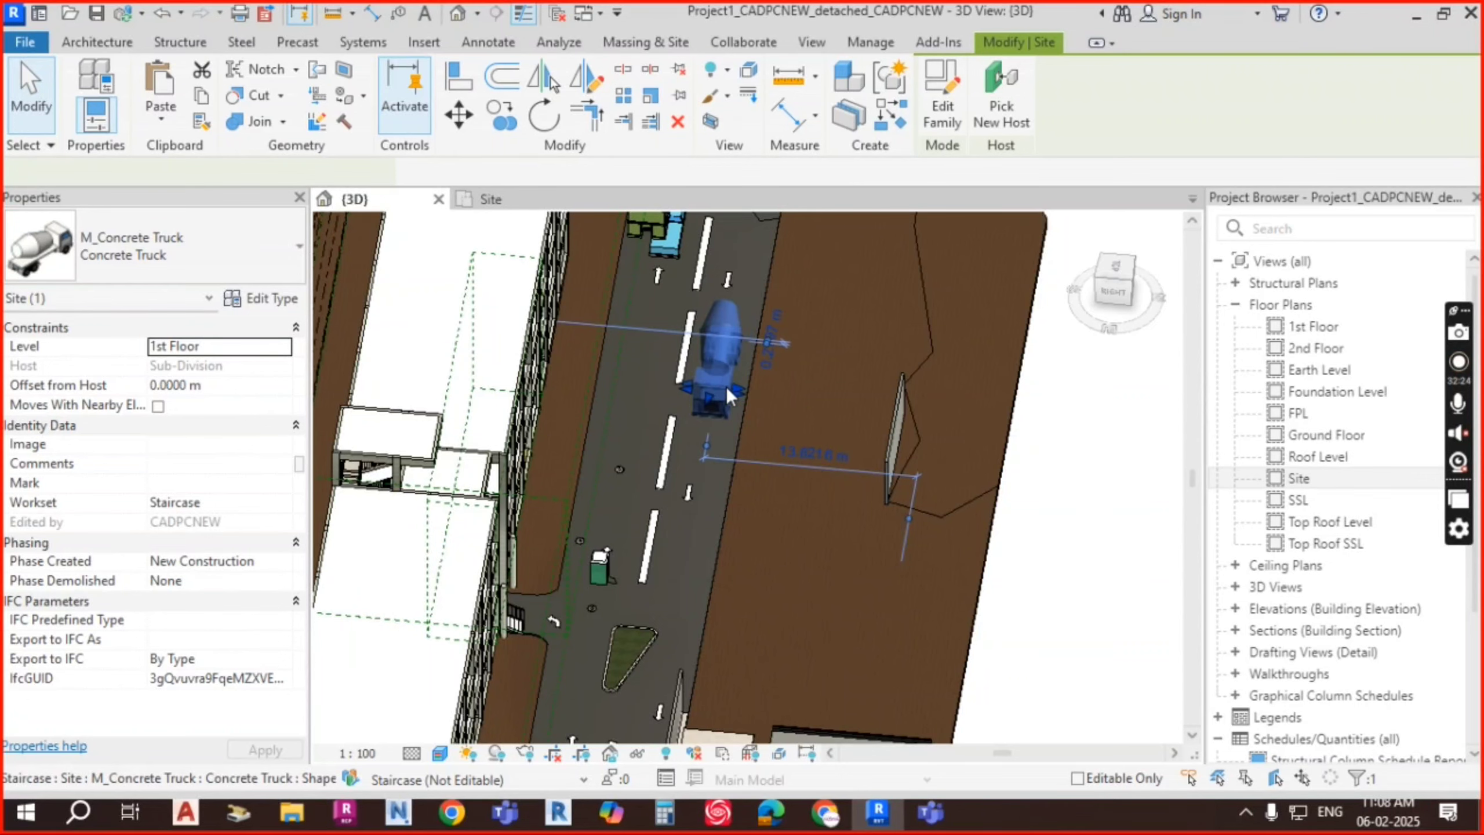
{"action": "middle_click_drag", "start_coordinate": [850, 422], "coordinate": [917, 508], "text": "shift"}
{"action": "key", "text": "Escape"}
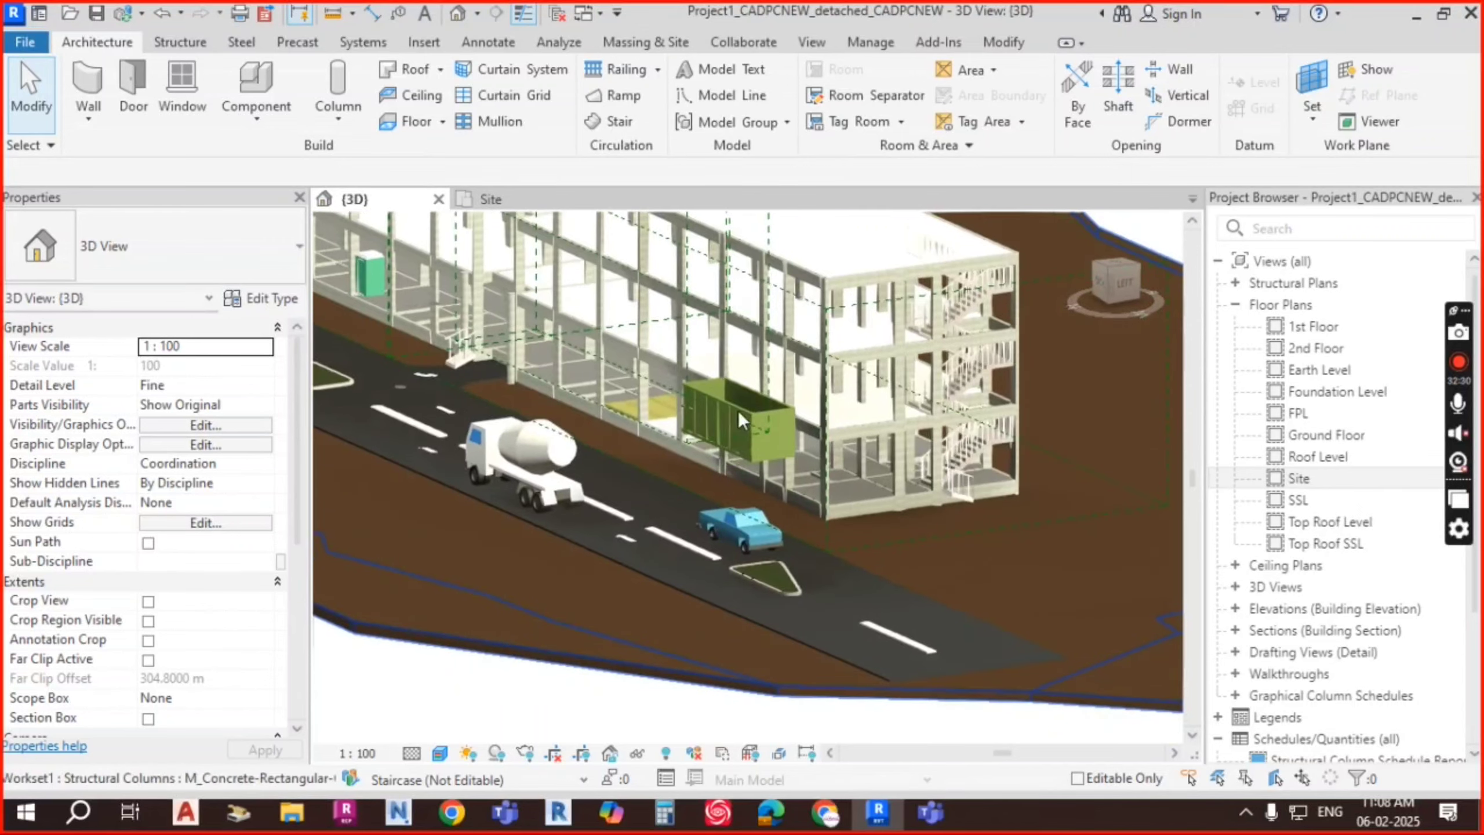
{"action": "scroll", "coordinate": [747, 410], "scroll_direction": "up", "scroll_amount": 2}
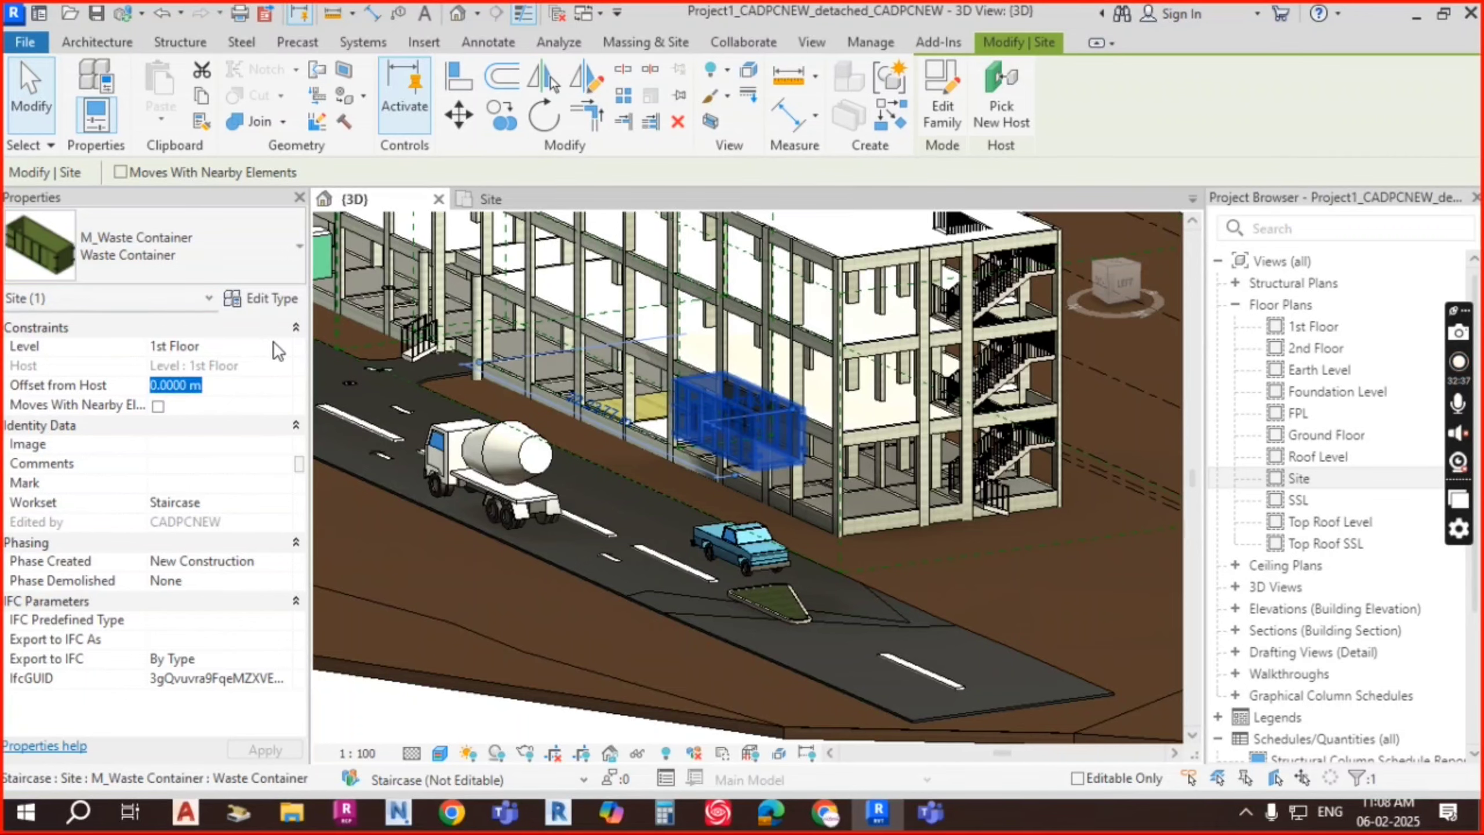
{"action": "left_click", "coordinate": [287, 347]}
{"action": "left_click", "coordinate": [215, 364]}
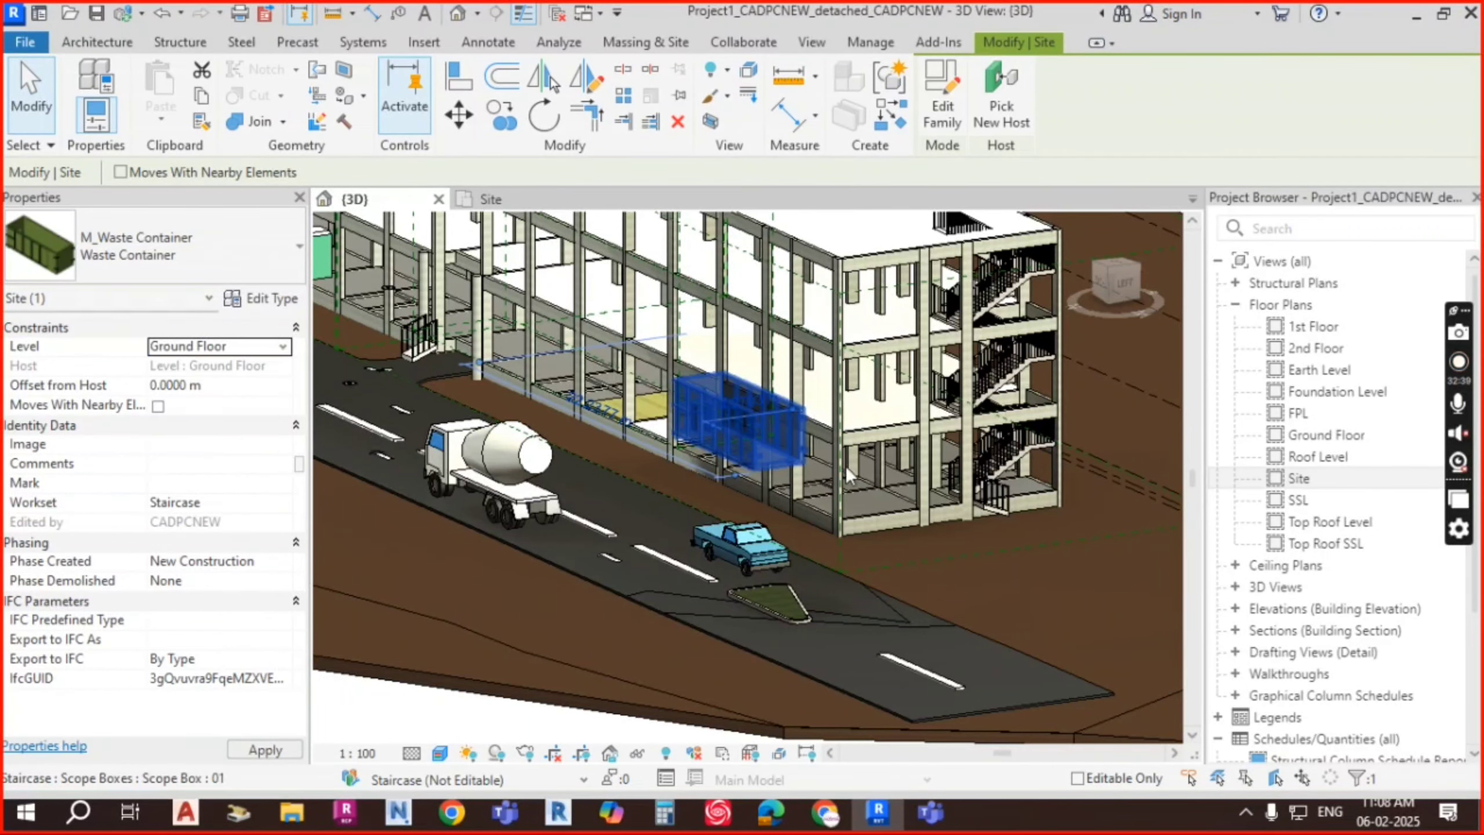
Step: Drag the waste container closer to the road island from a top-down view
{"action": "middle_click_drag", "start_coordinate": [781, 483], "coordinate": [1009, 629], "text": "shift"}
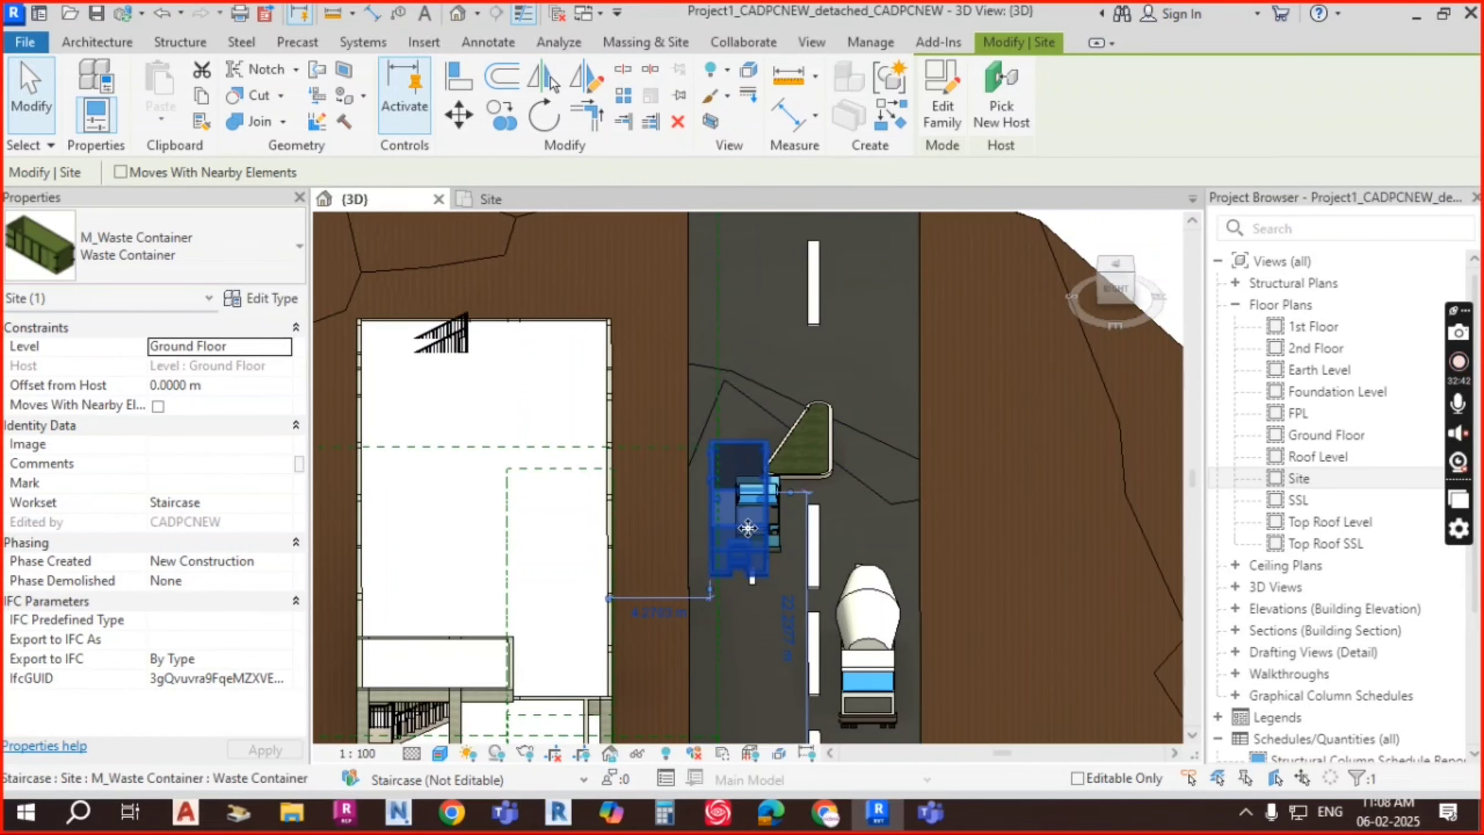
{"action": "left_click_drag", "start_coordinate": [743, 524], "coordinate": [643, 249]}
{"action": "middle_click_drag", "start_coordinate": [1017, 577], "coordinate": [818, 514], "text": "shift"}
{"action": "middle_click_drag", "start_coordinate": [1099, 457], "coordinate": [1100, 464], "text": "shift"}
{"action": "left_click", "coordinate": [1099, 461]}
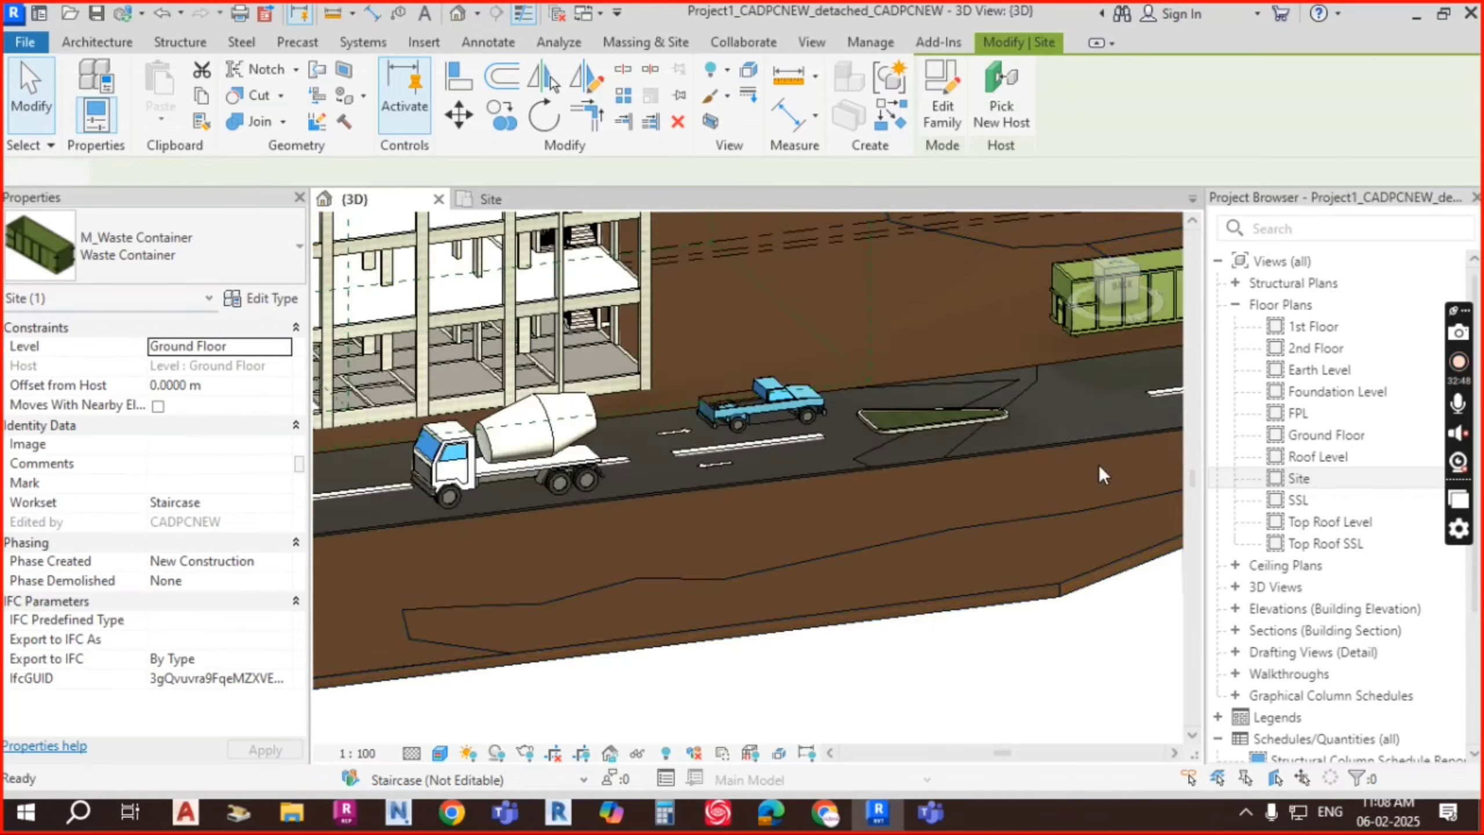
Step: Orbit and zoom to view the trucks and waste container in front of the building
{"action": "scroll", "coordinate": [1099, 465], "scroll_direction": "down", "scroll_amount": 2}
{"action": "middle_click_drag", "start_coordinate": [914, 548], "coordinate": [829, 408], "text": "shift"}
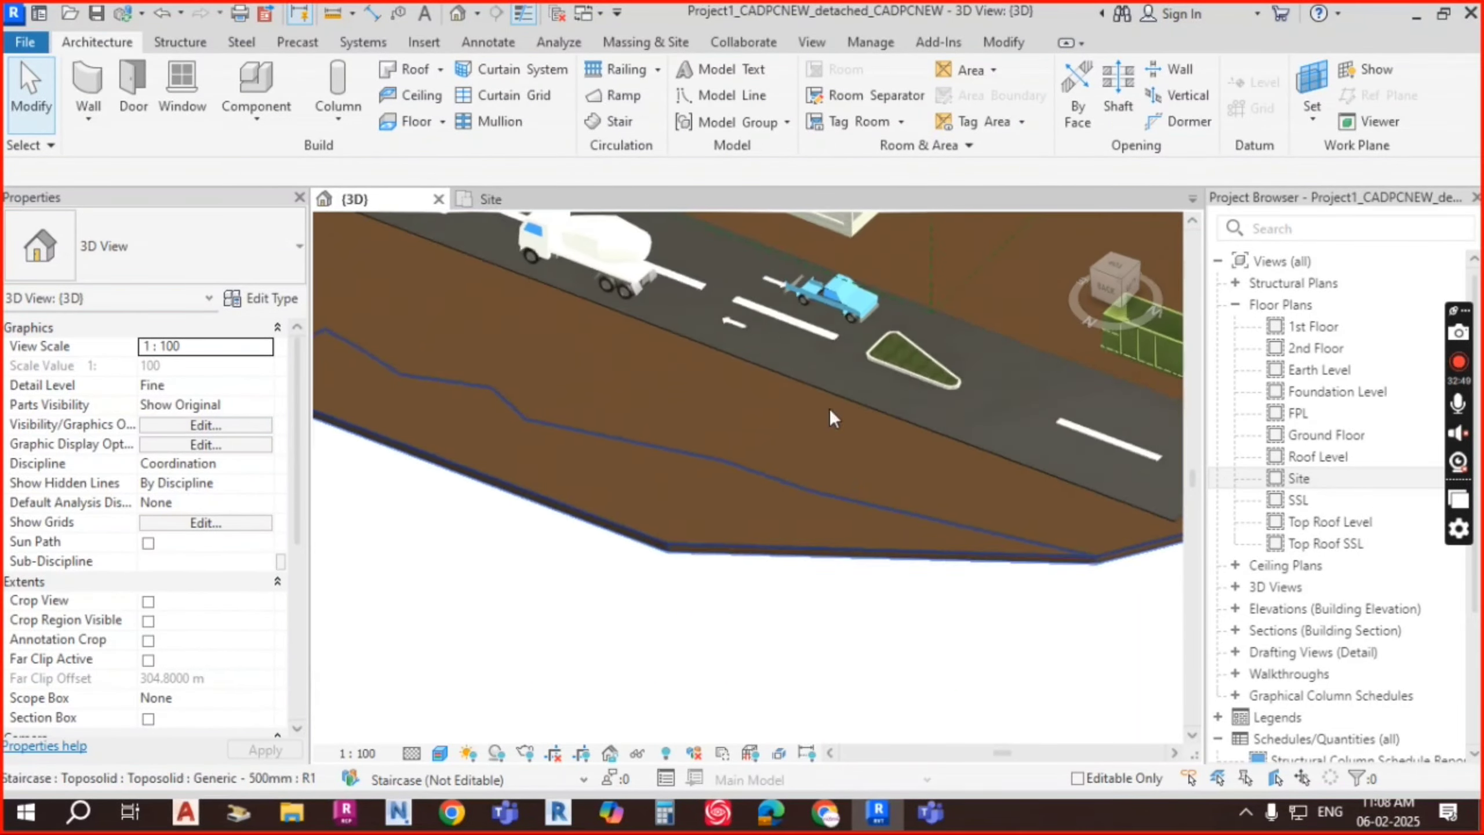
{"action": "middle_click_drag", "start_coordinate": [807, 353], "coordinate": [849, 581]}
{"action": "scroll", "coordinate": [684, 339], "scroll_direction": "up", "scroll_amount": 3}
{"action": "middle_click_drag", "start_coordinate": [679, 559], "coordinate": [767, 415]}
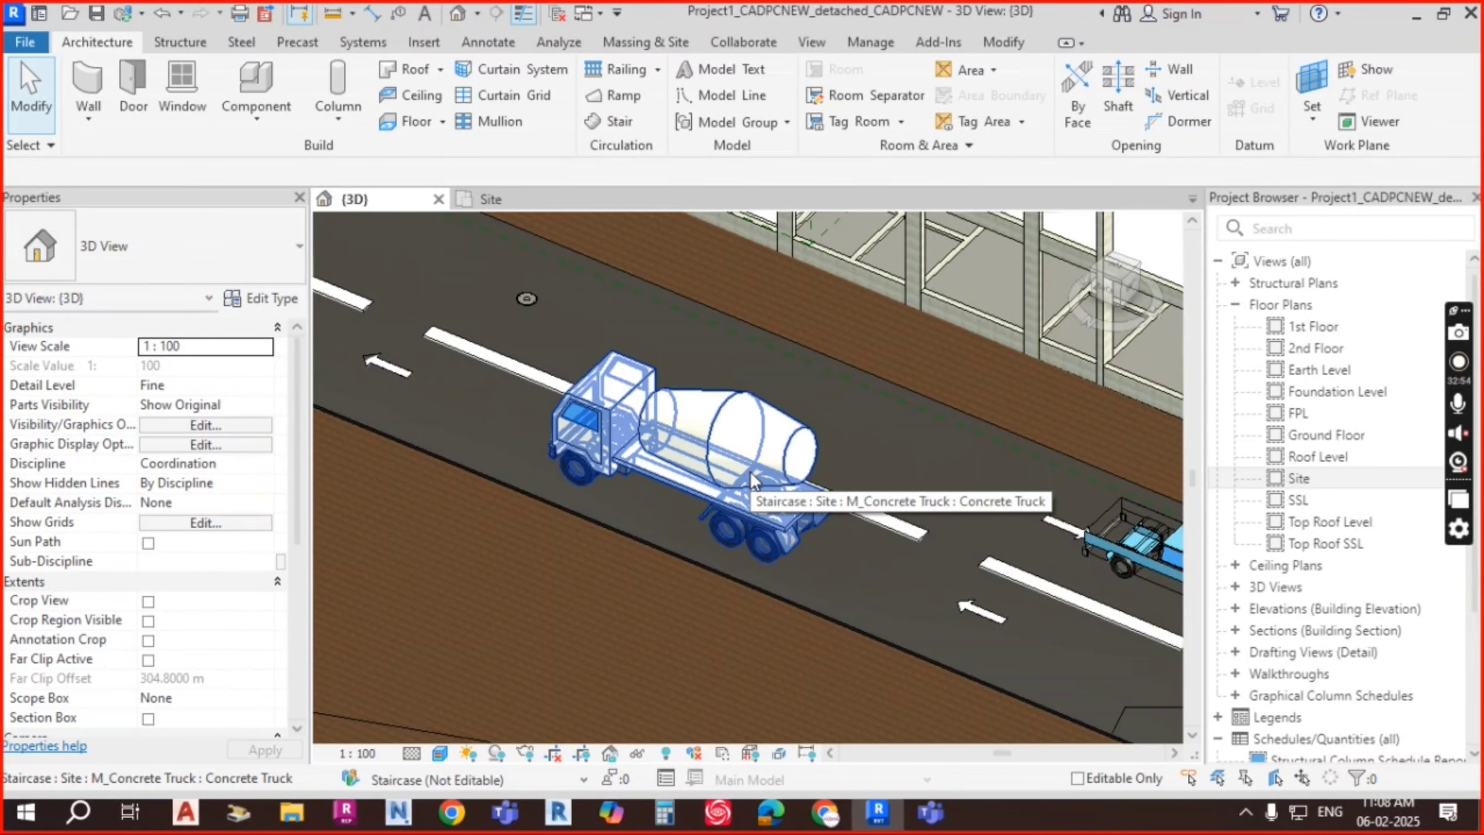
{"action": "scroll", "coordinate": [655, 485], "scroll_direction": "up", "scroll_amount": 4}
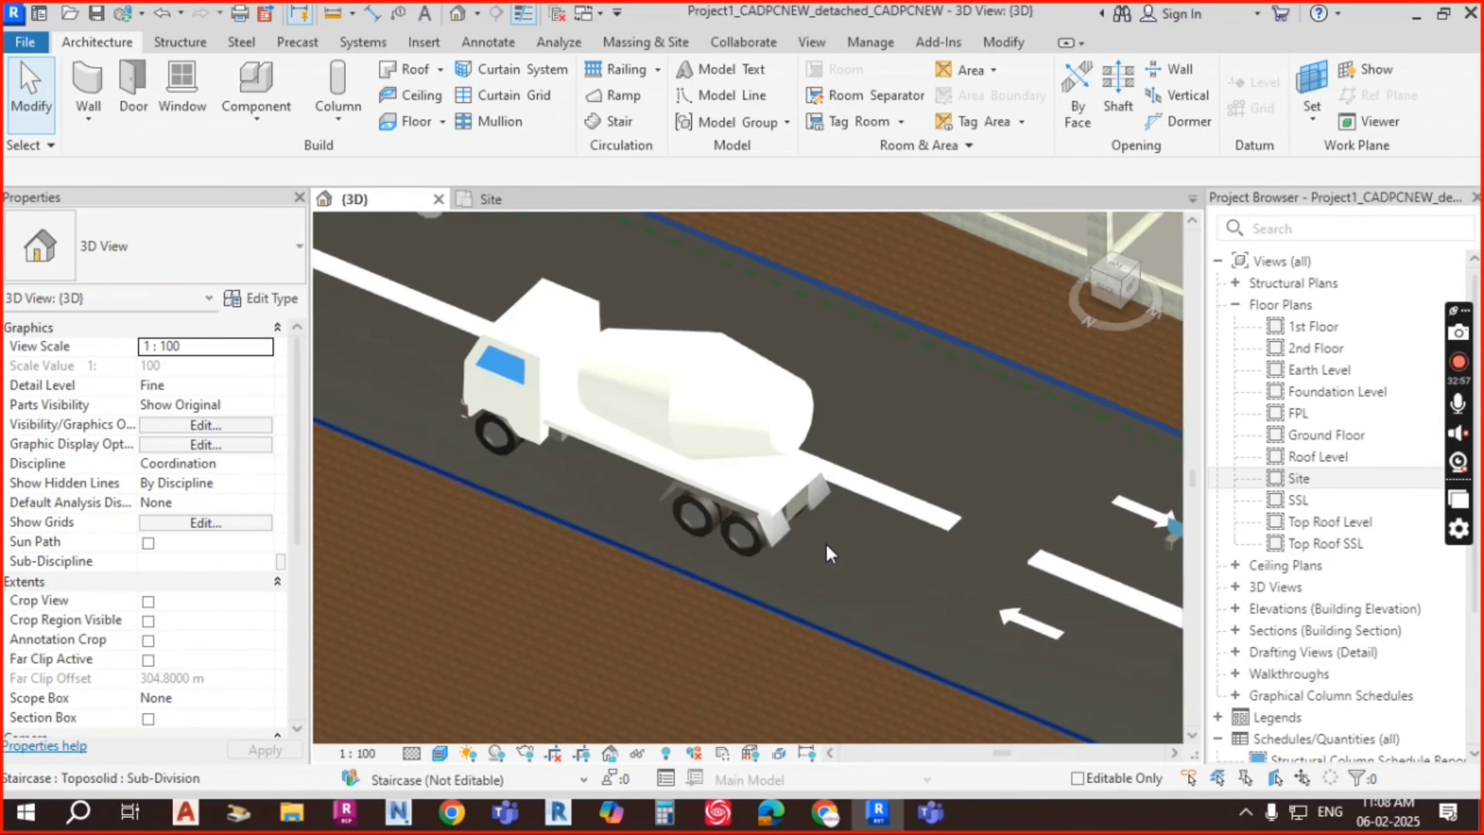
{"action": "scroll", "coordinate": [849, 385], "scroll_direction": "down", "scroll_amount": 1}
{"action": "scroll", "coordinate": [626, 465], "scroll_direction": "down", "scroll_amount": 5}
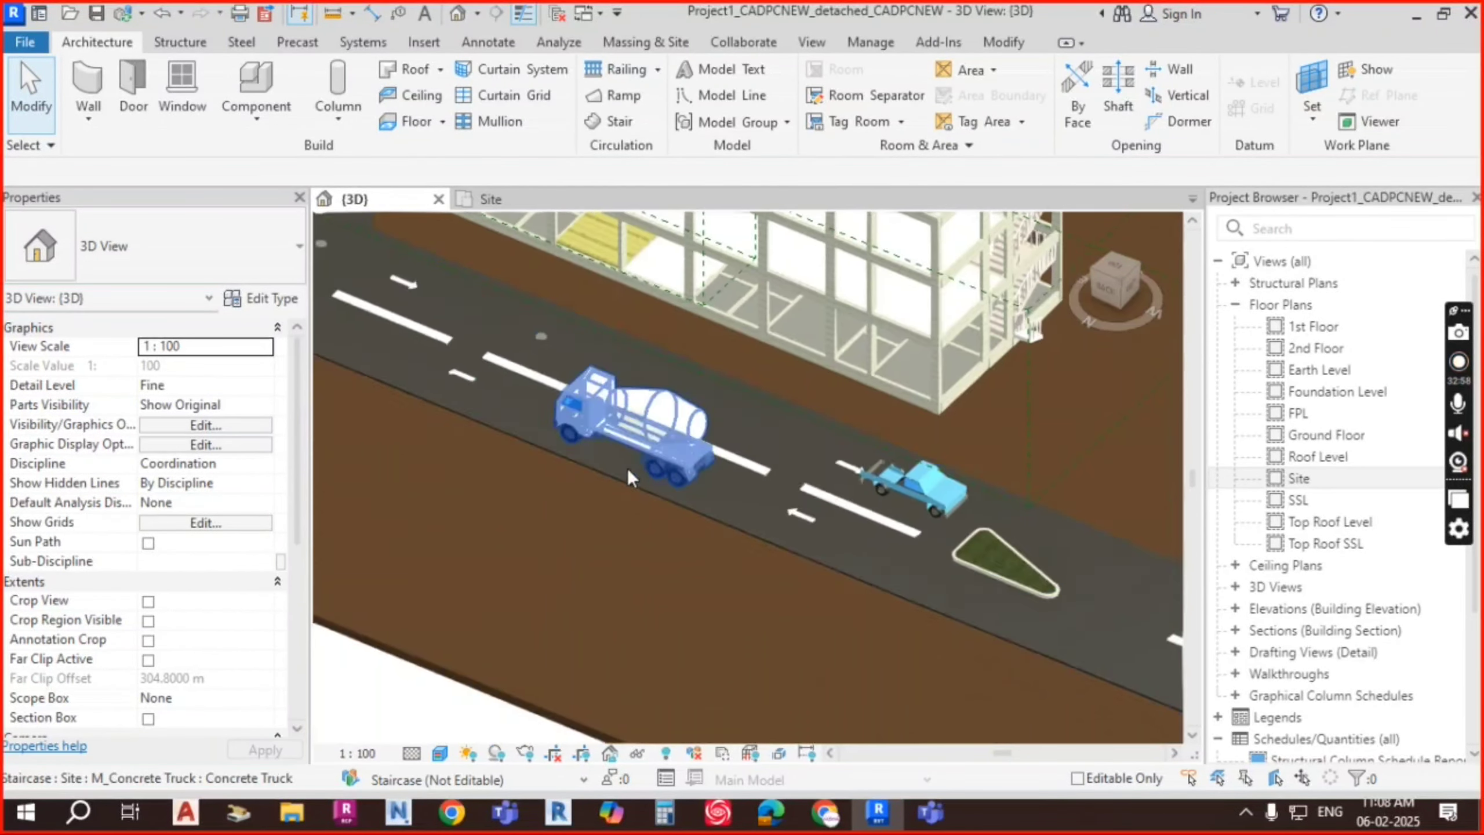
{"action": "middle_click_drag", "start_coordinate": [628, 471], "coordinate": [915, 515], "text": "shift"}
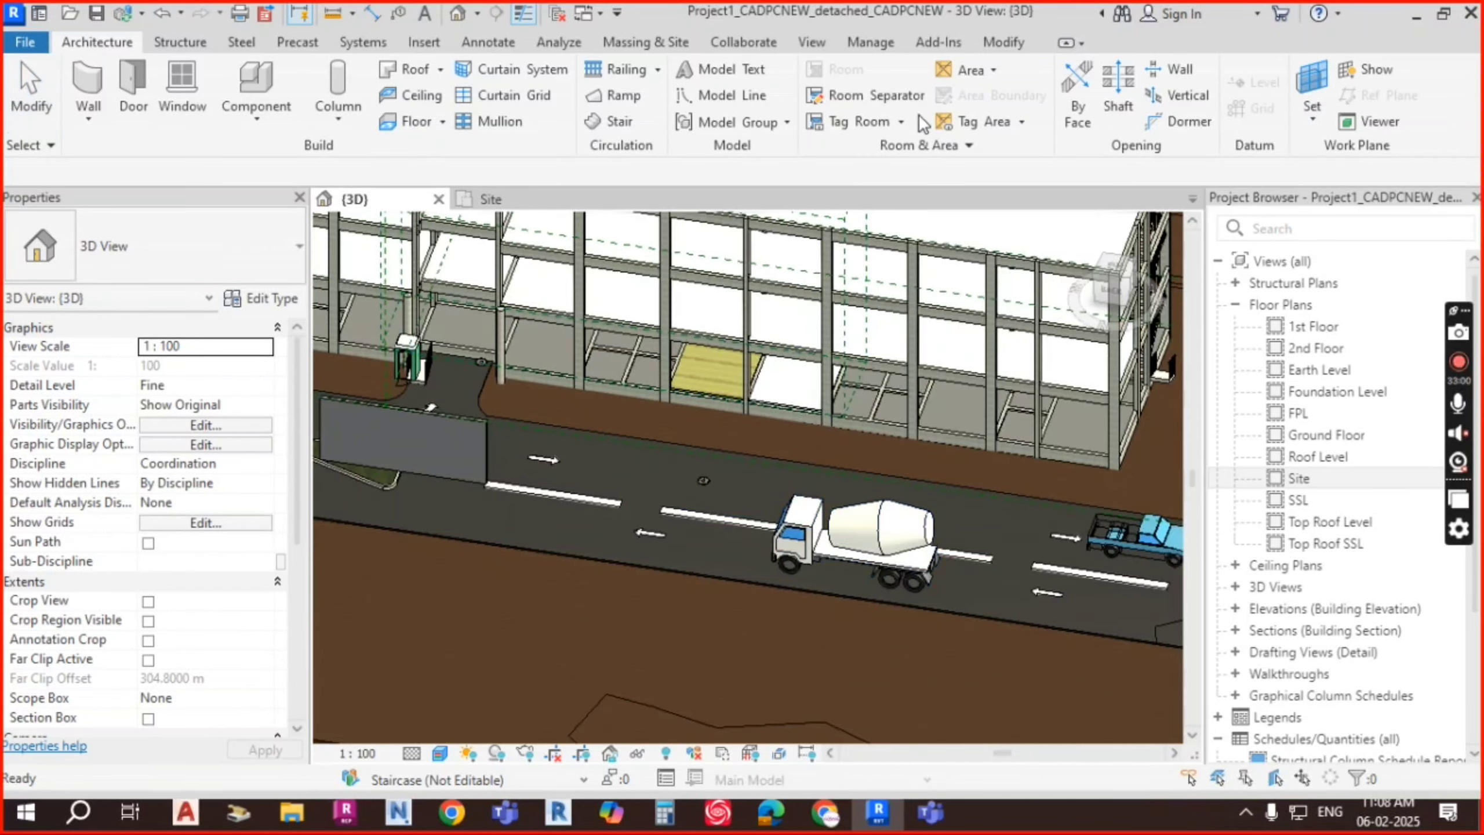
Step: Browse Load Family to Site > Accessories and preview M_Bike Stand through M_Flag Pole
{"action": "left_click", "coordinate": [425, 44]}
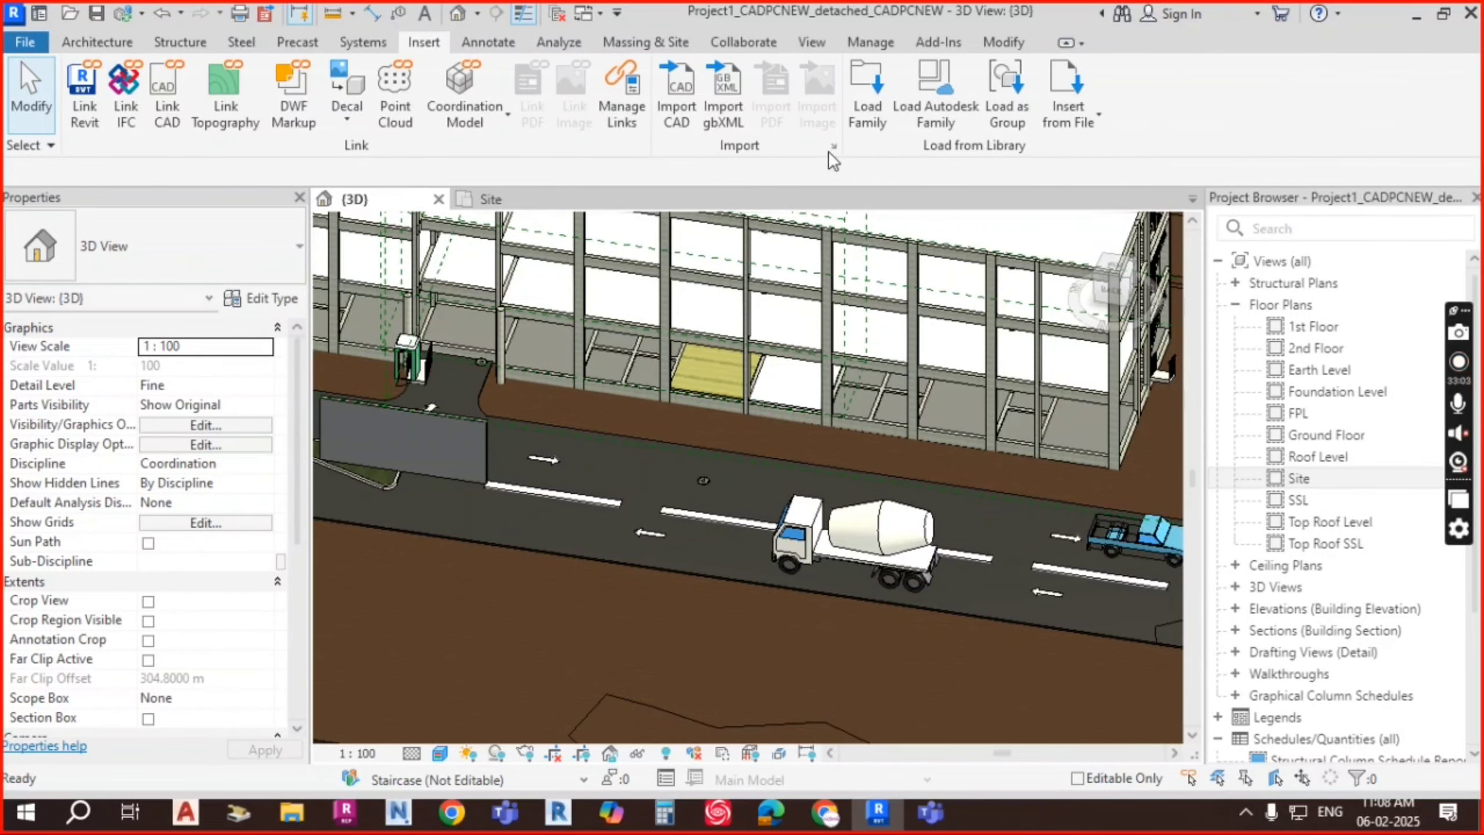
{"action": "left_click", "coordinate": [869, 97]}
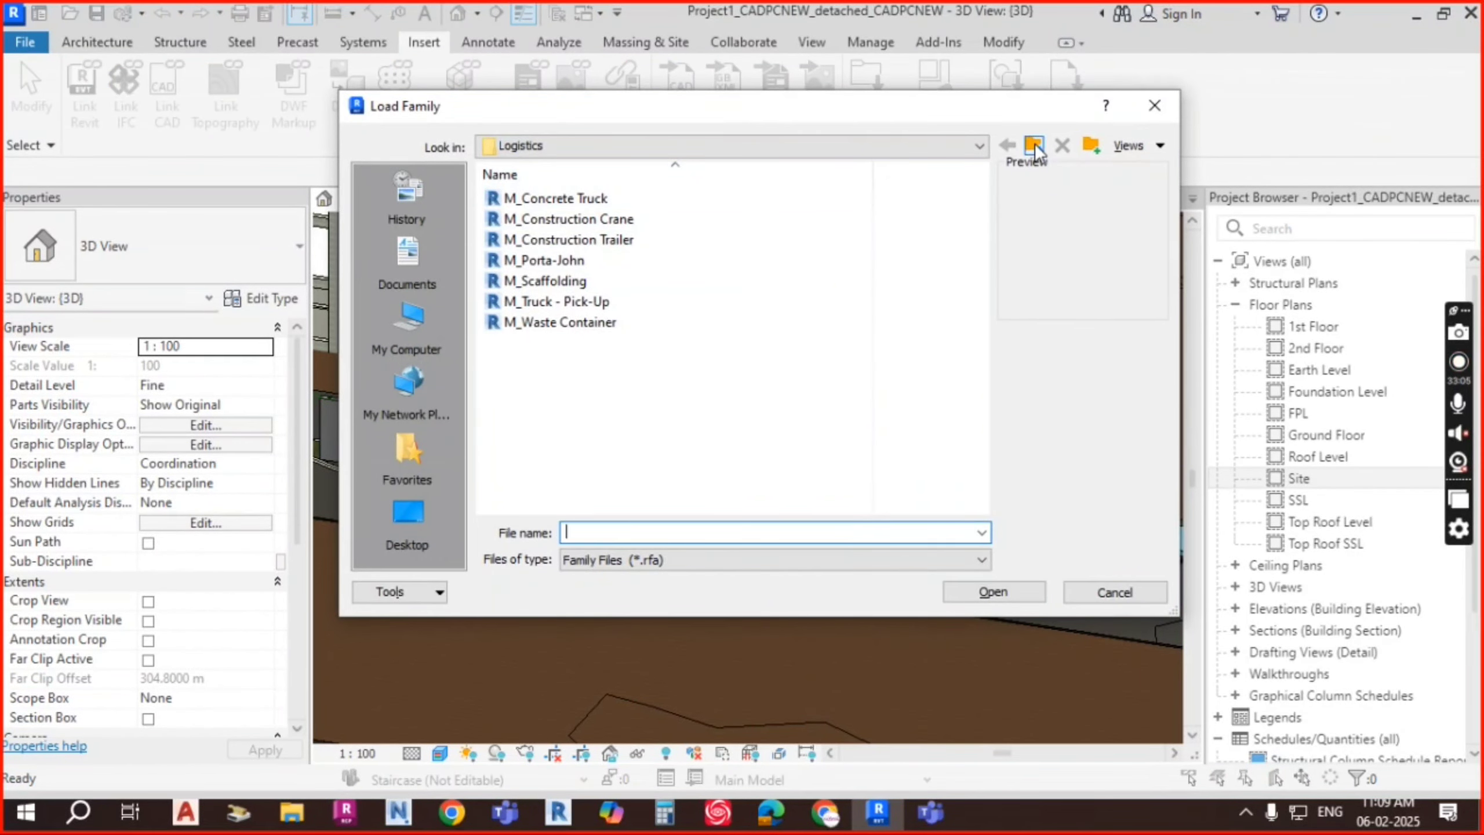
{"action": "left_click", "coordinate": [1034, 146]}
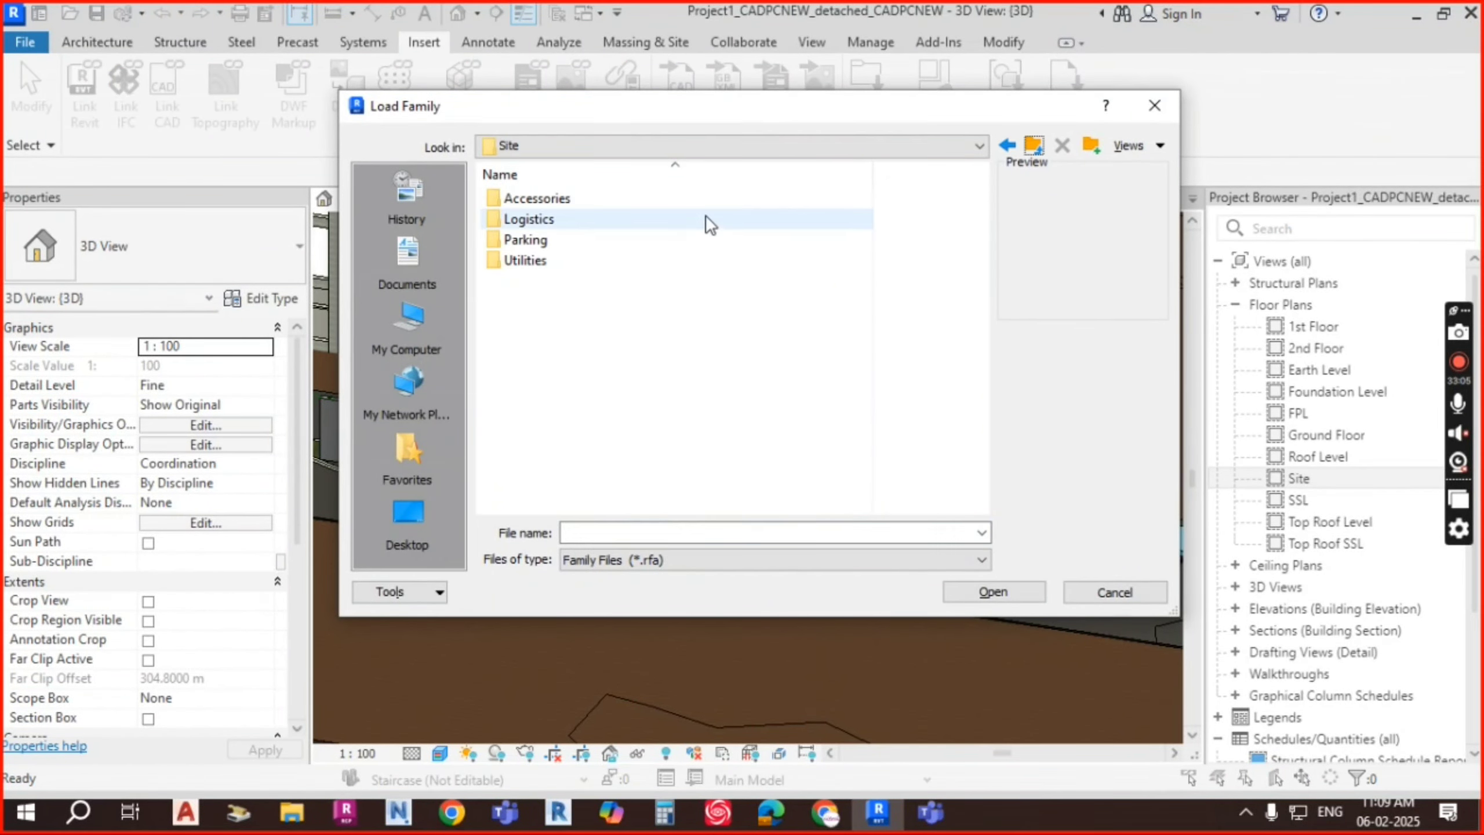
{"action": "double_click", "coordinate": [562, 202]}
{"action": "left_click", "coordinate": [551, 202]}
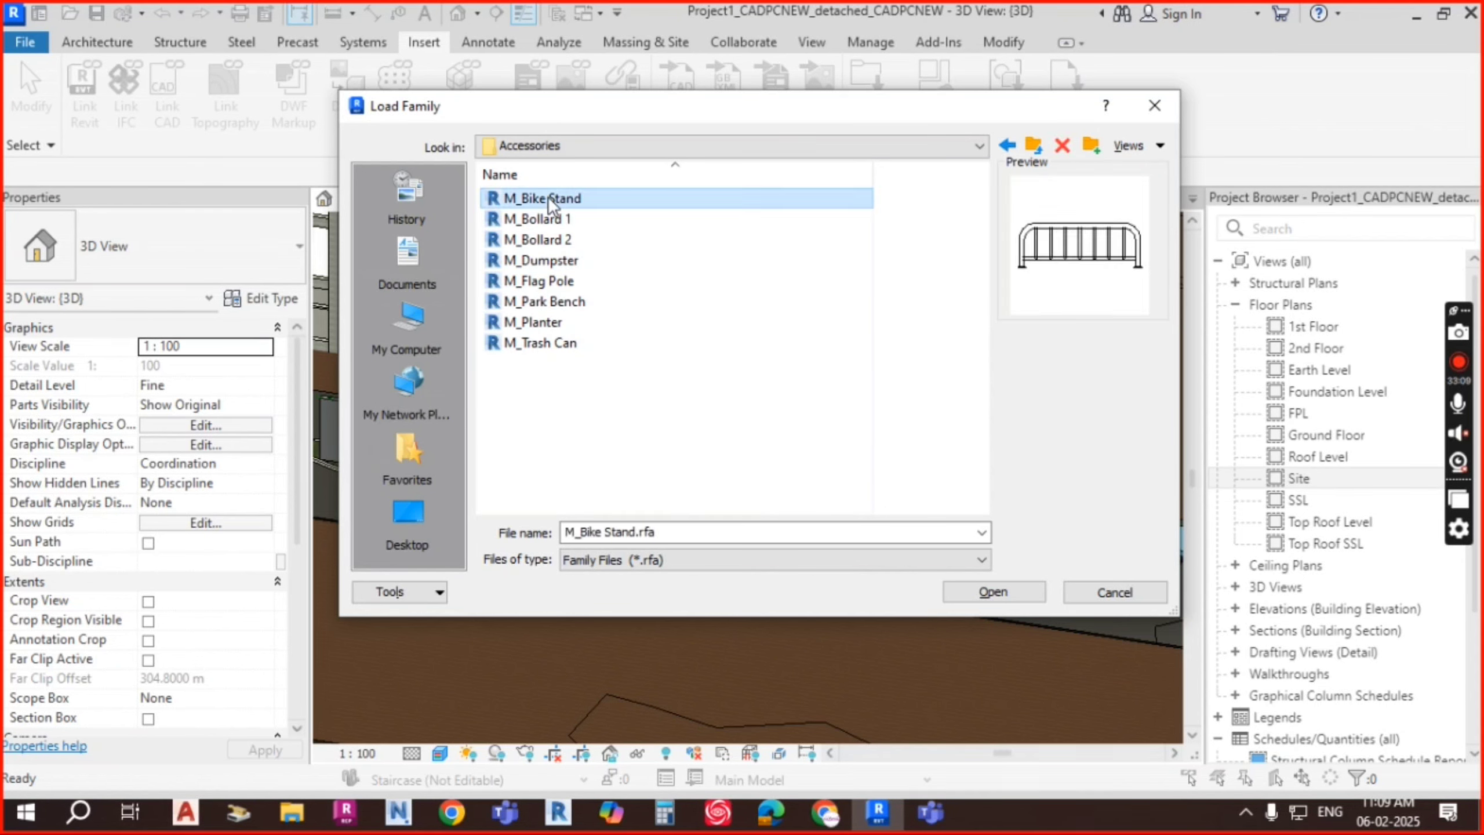
{"action": "left_click", "coordinate": [552, 221]}
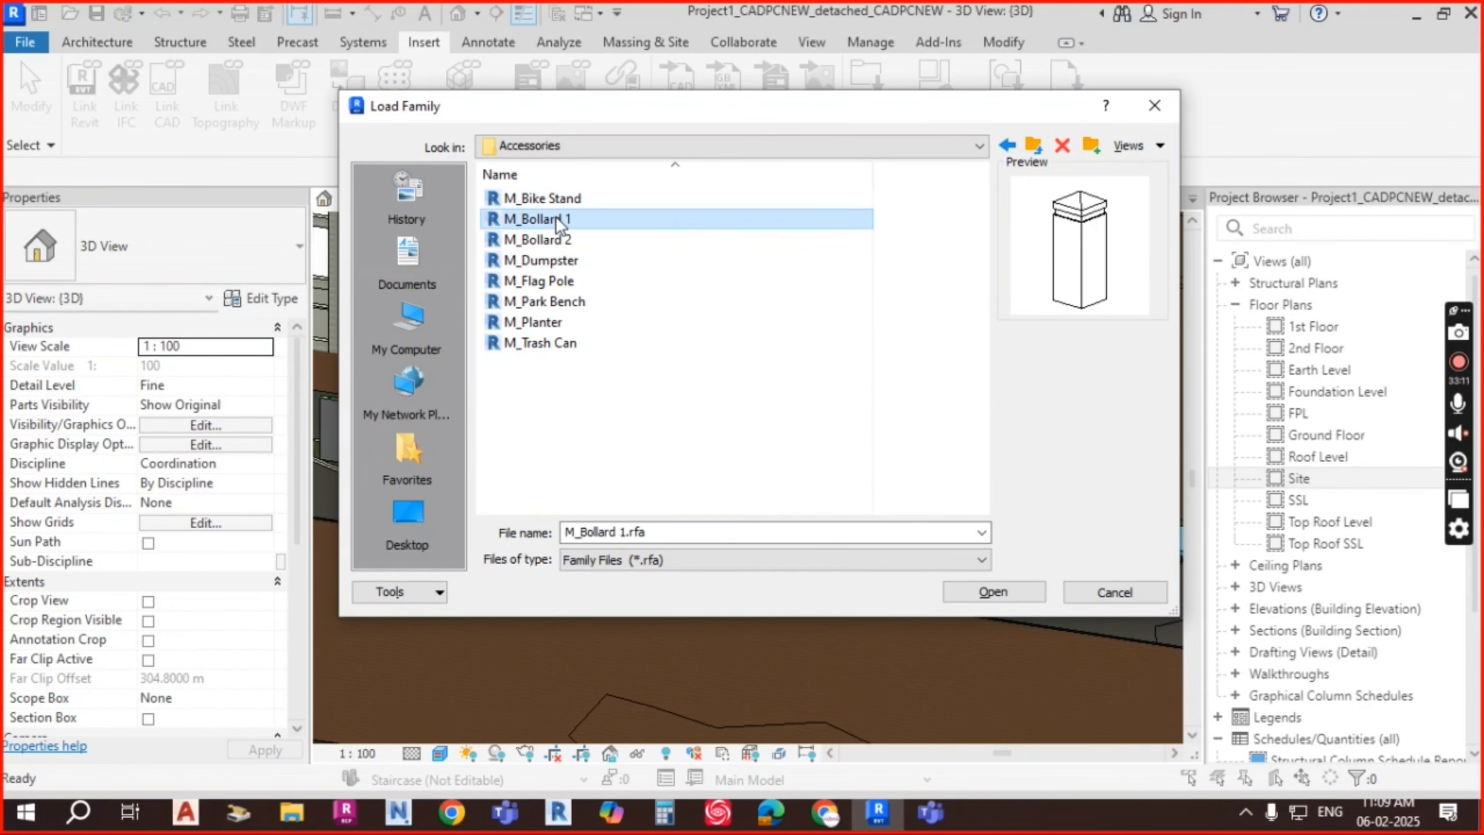
{"action": "left_click", "coordinate": [560, 264]}
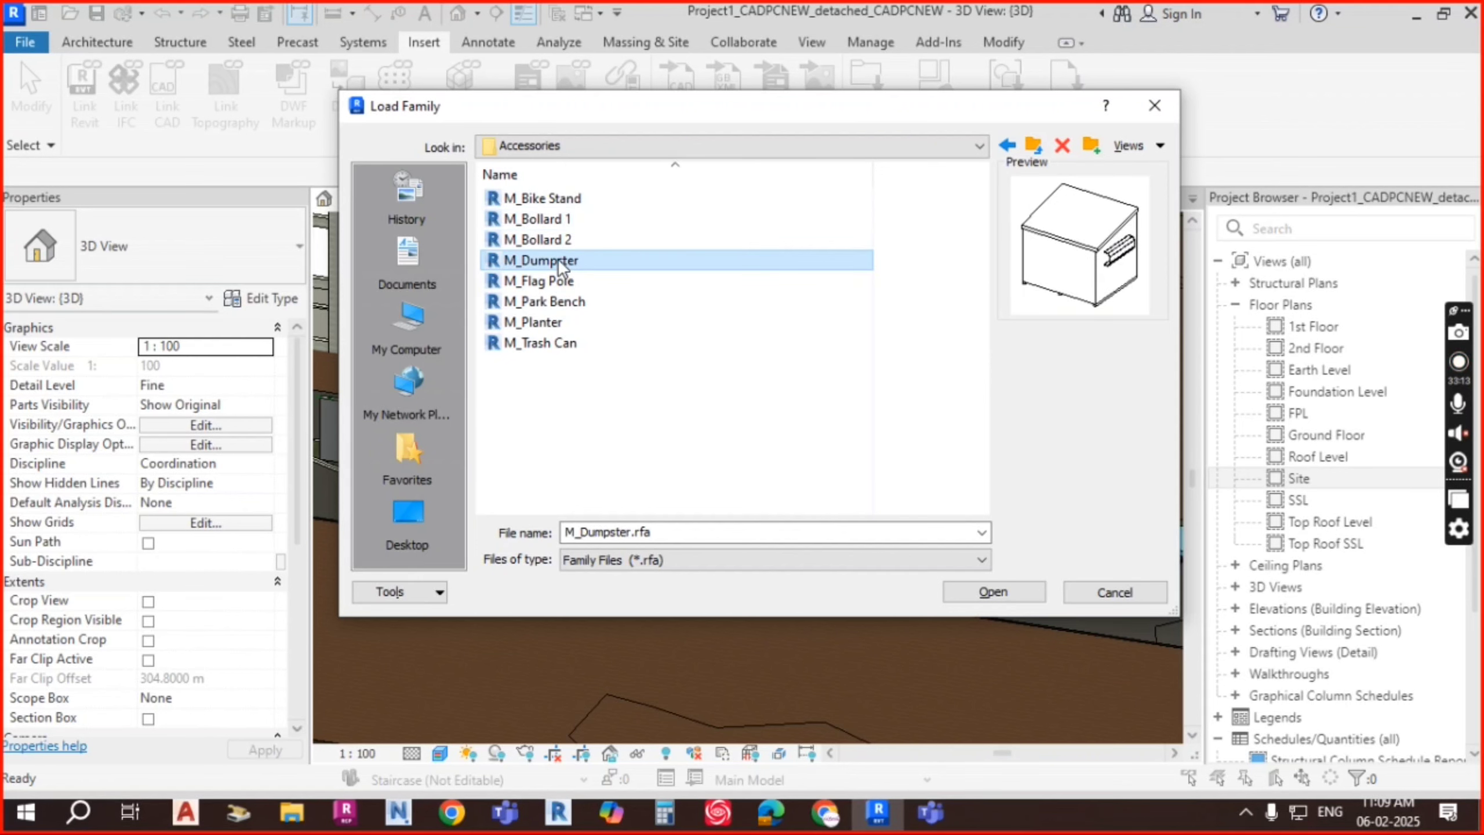
{"action": "left_click", "coordinate": [554, 281]}
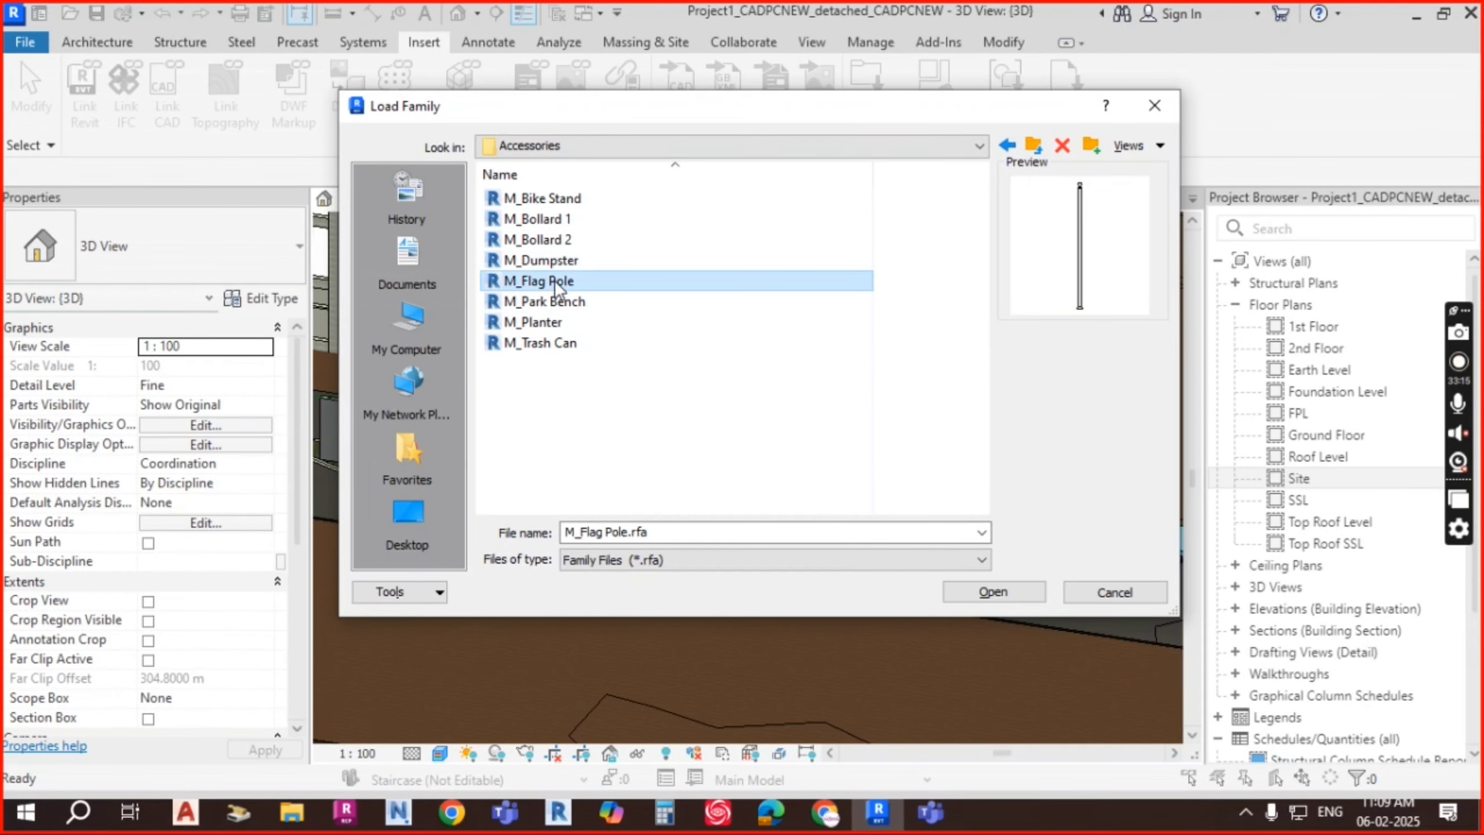
Step: Preview more Accessories, then select M_Park Bench and M_Planter together and load them
{"action": "left_click", "coordinate": [572, 304]}
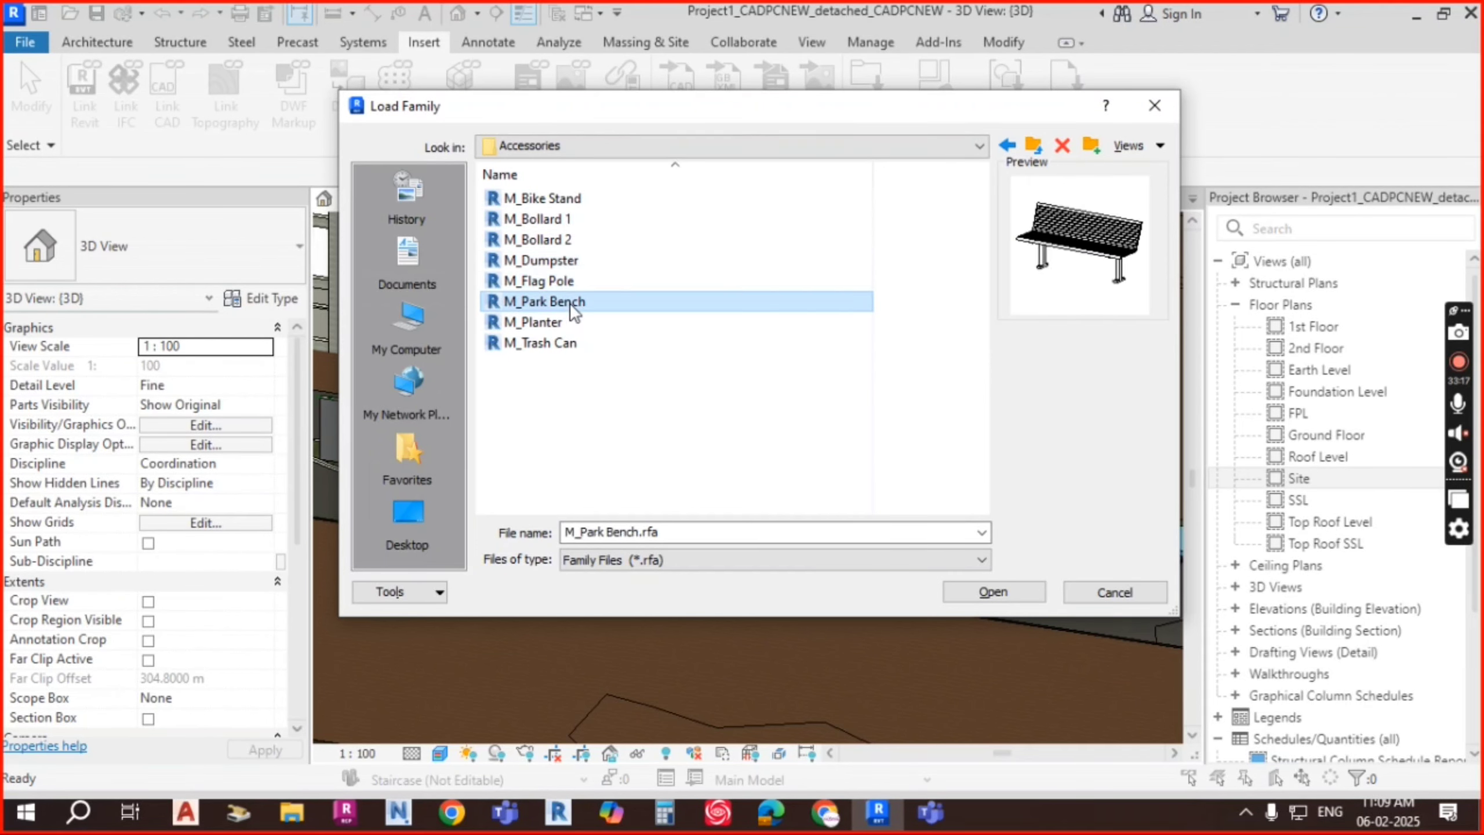
{"action": "left_click", "coordinate": [551, 332]}
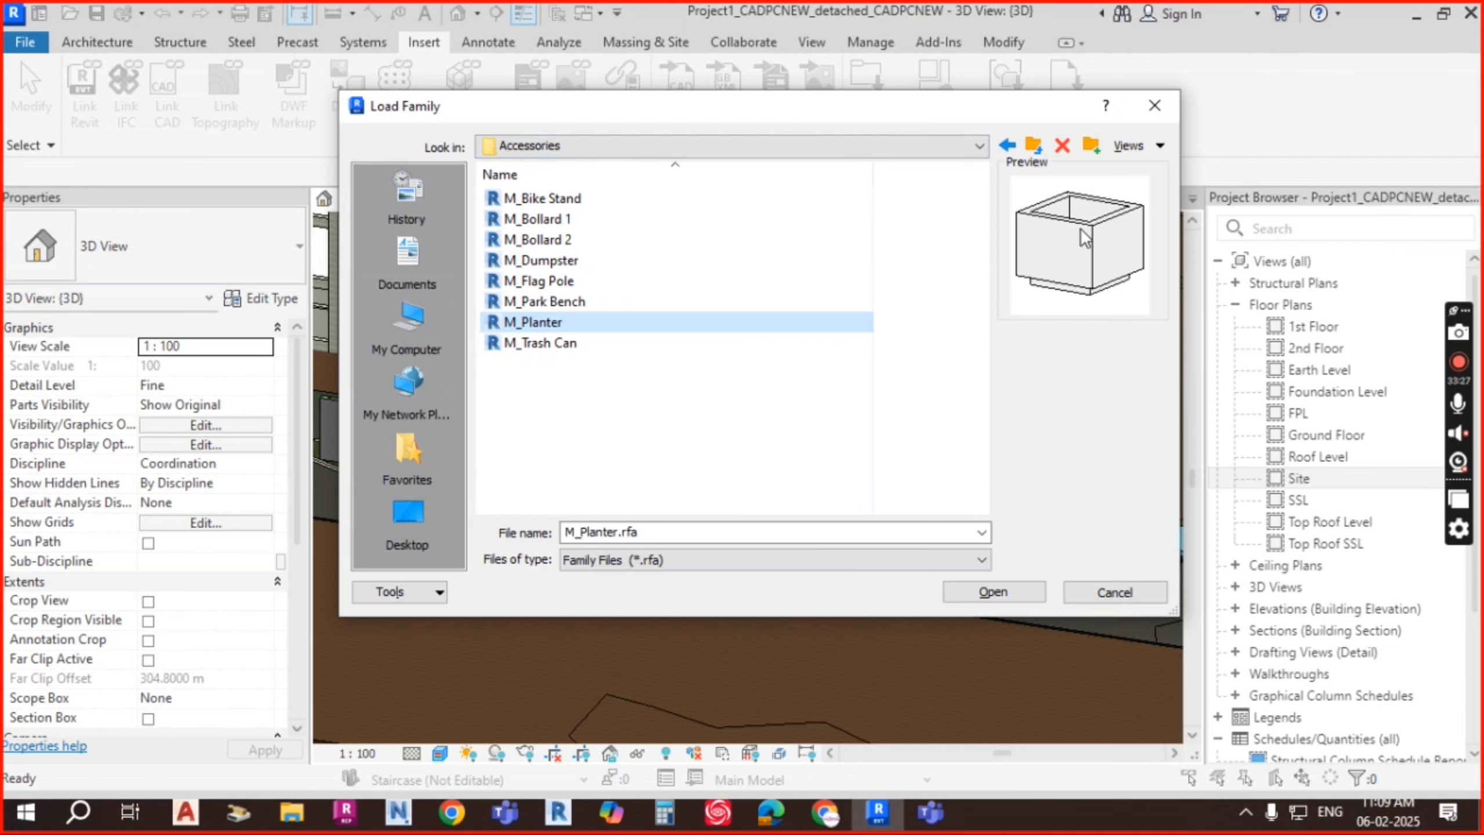
{"action": "left_click", "coordinate": [563, 342]}
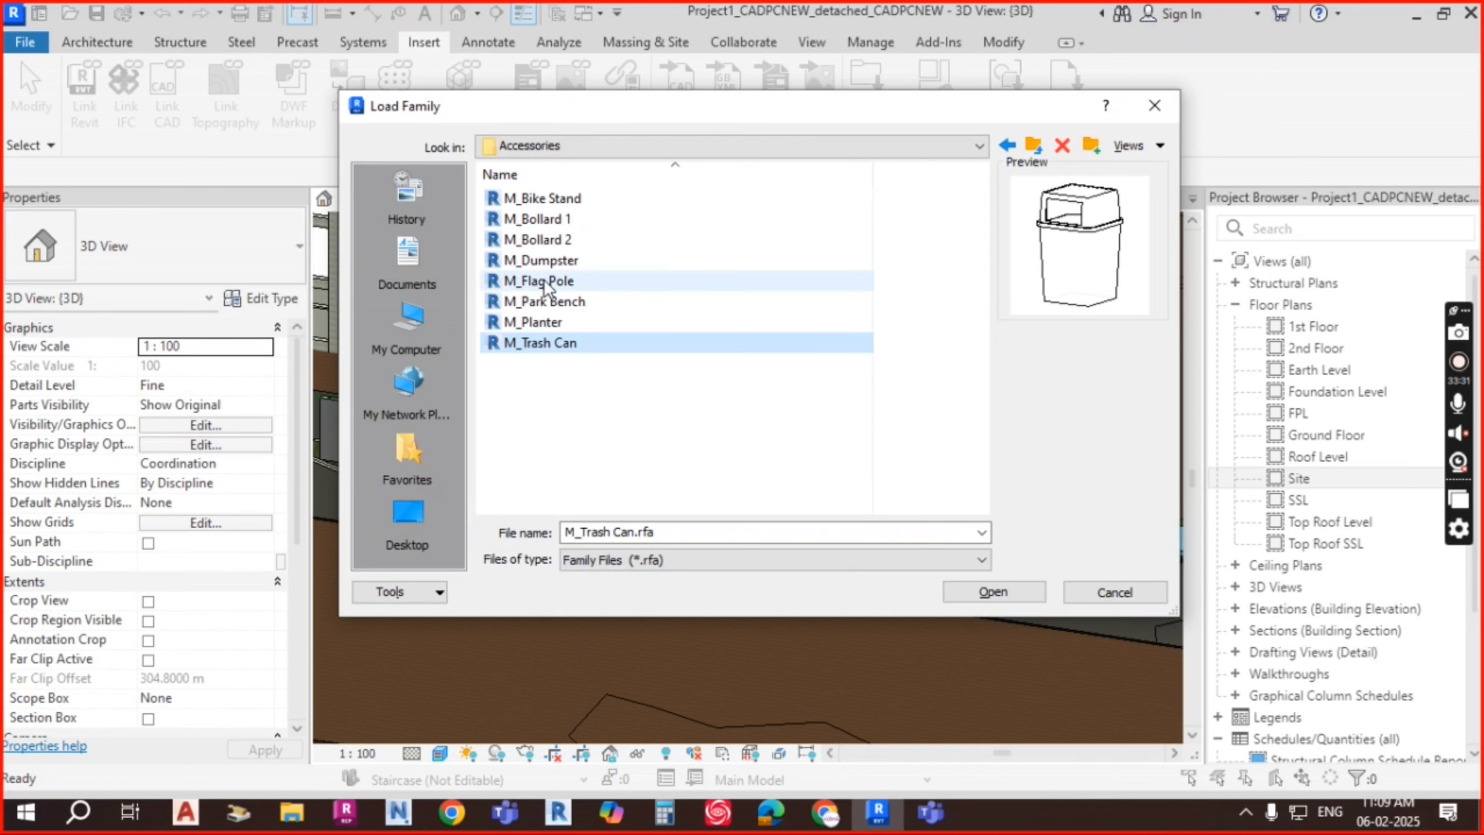
{"action": "left_click", "coordinate": [555, 260]}
{"action": "left_click", "coordinate": [560, 199]}
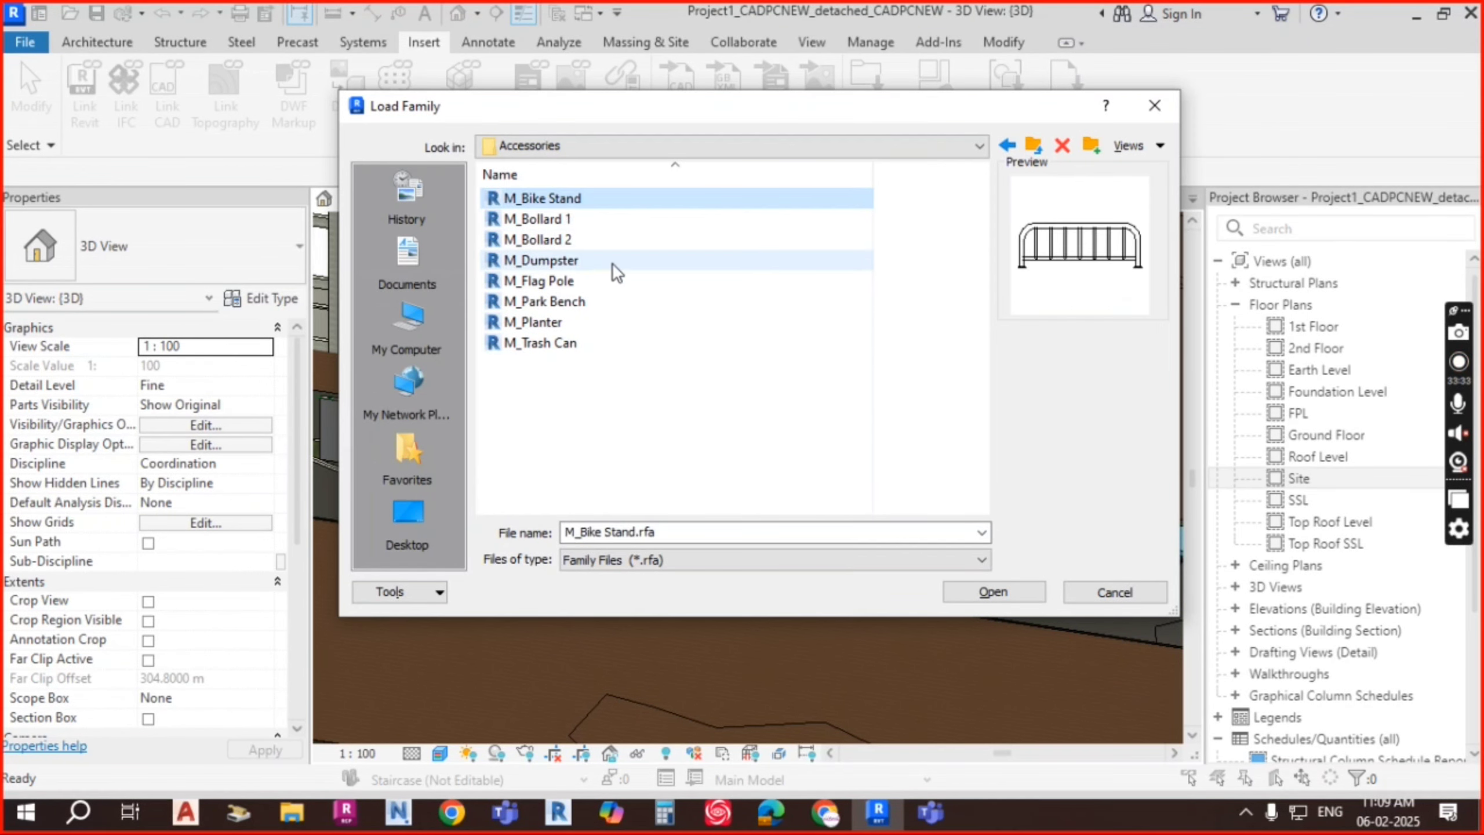
{"action": "left_click", "coordinate": [572, 304]}
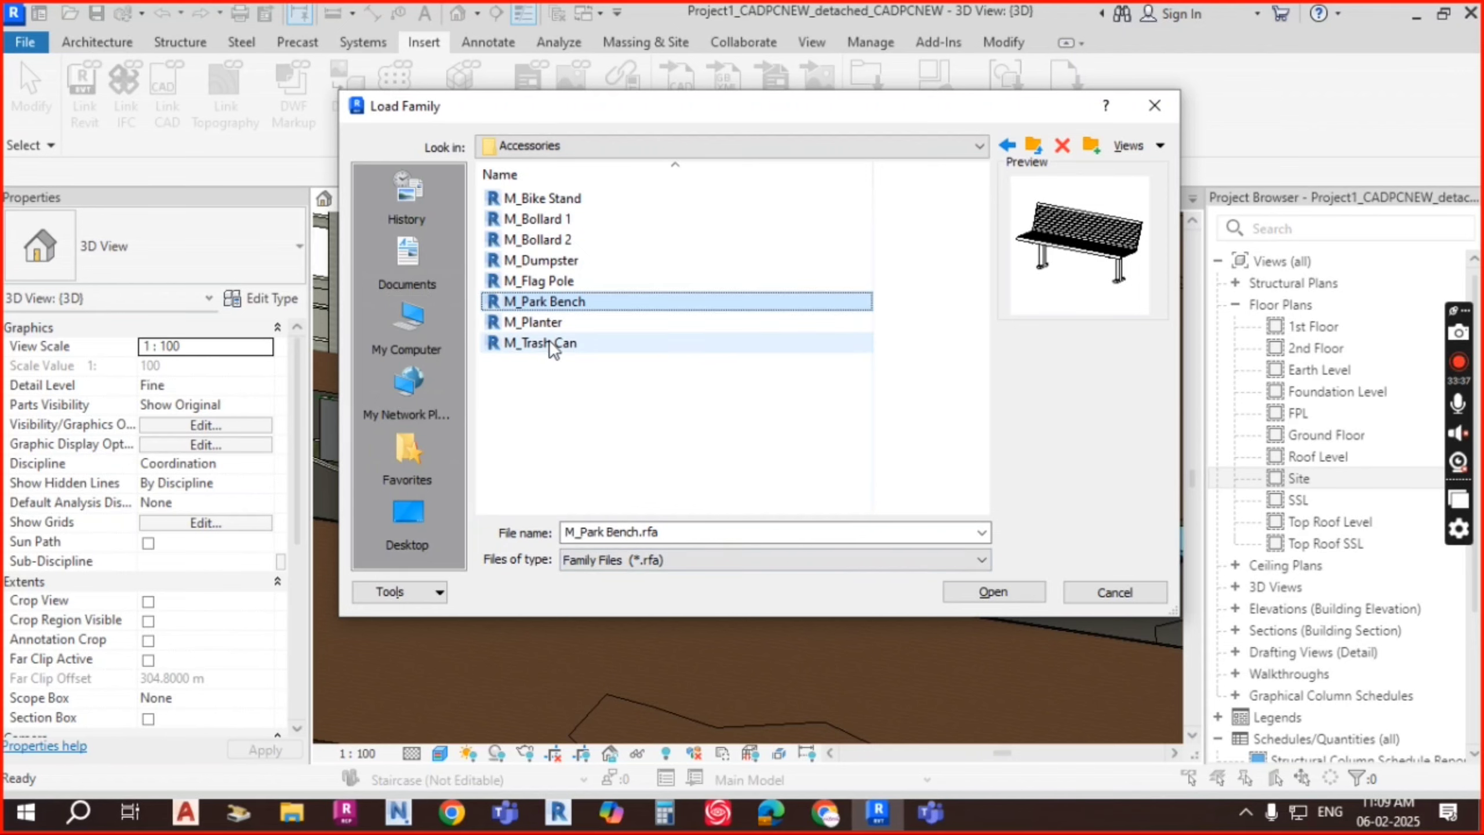
{"action": "left_click", "coordinate": [547, 324], "text": "ctrl"}
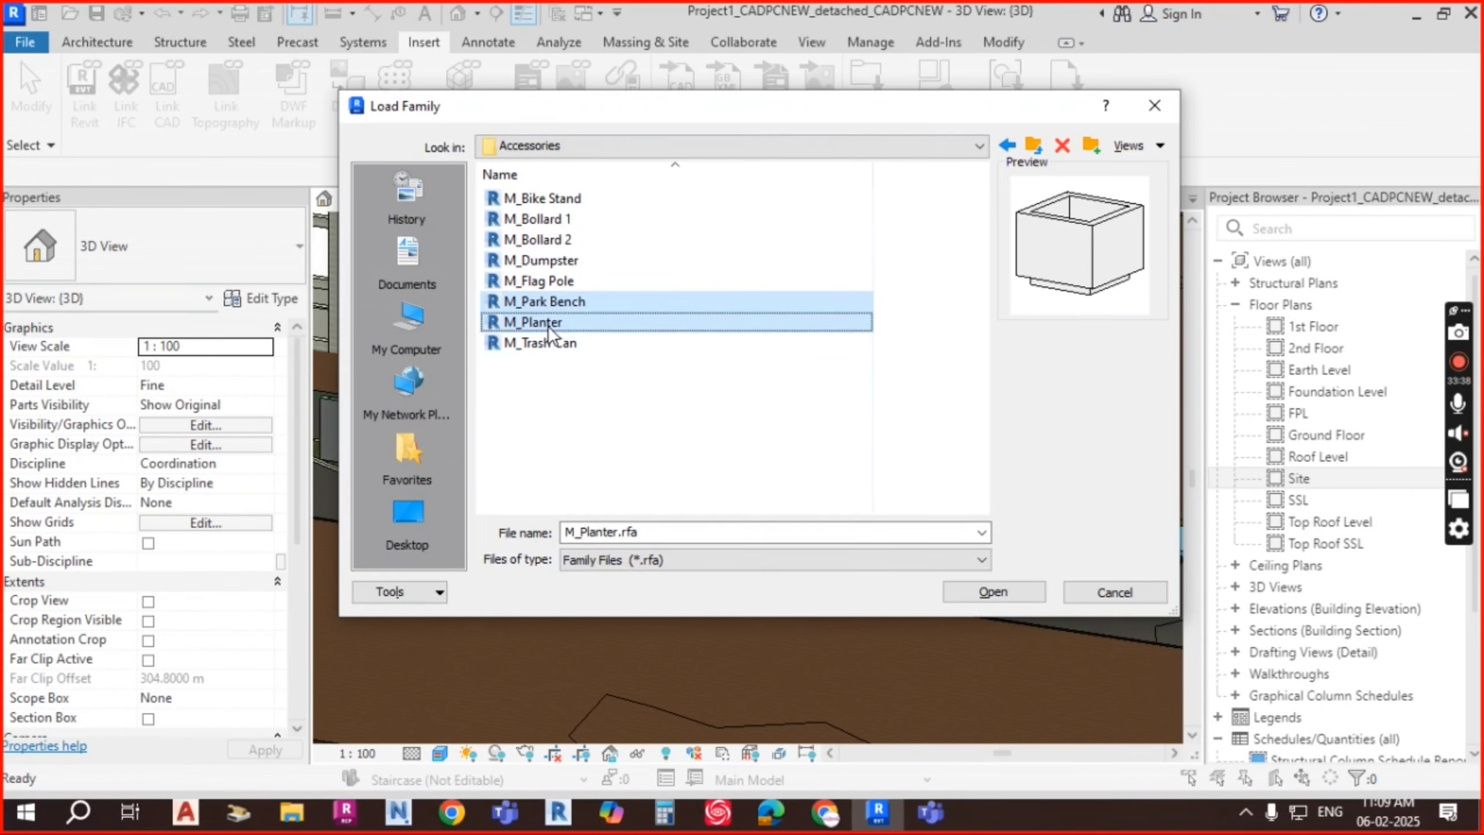
{"action": "left_click", "coordinate": [1011, 592]}
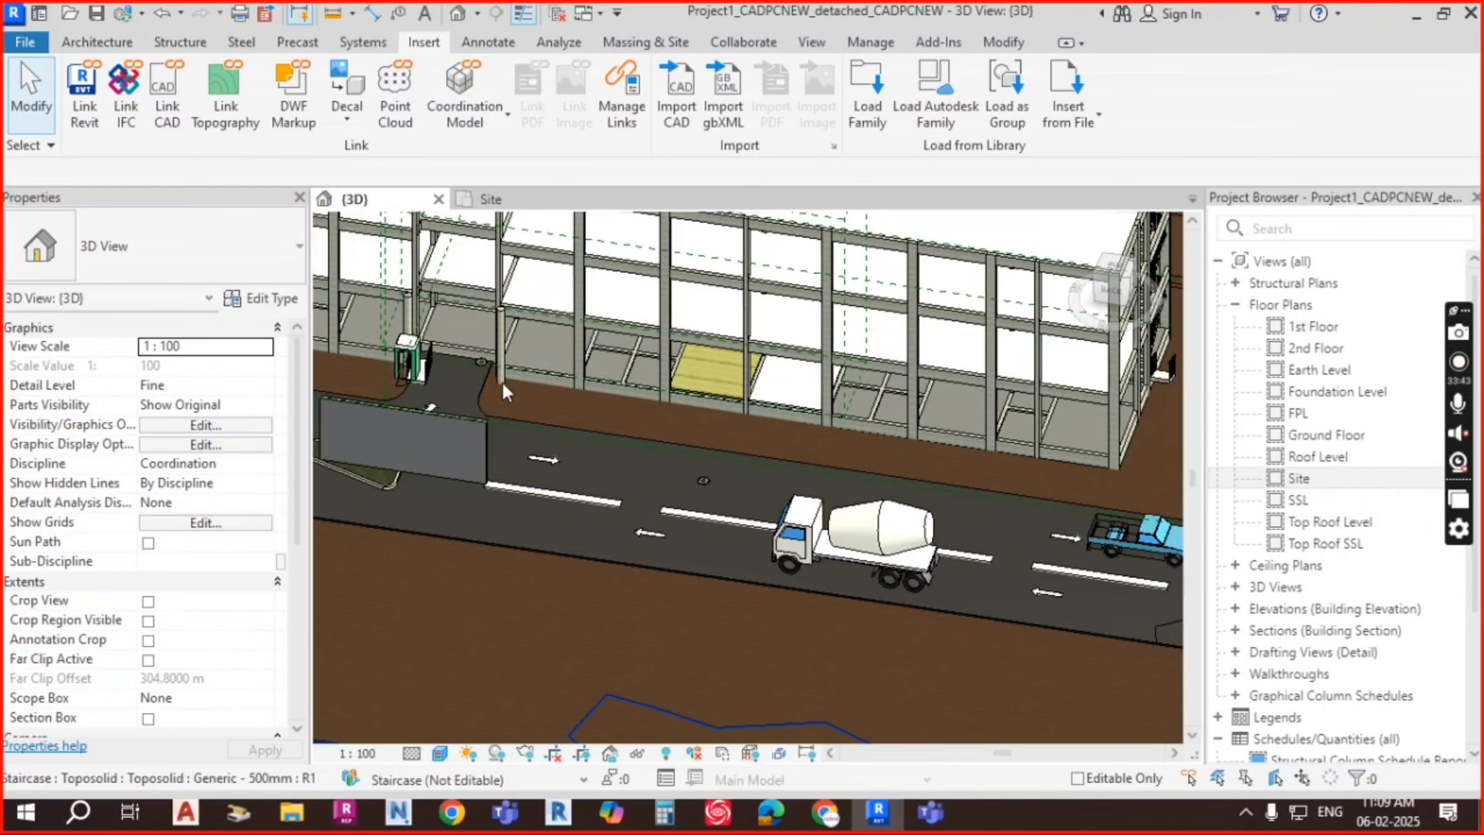
Step: Start placing the 1800mm M_Park Bench component, rotated a half turn
{"action": "scroll", "coordinate": [493, 383], "scroll_direction": "up", "scroll_amount": 1}
{"action": "scroll", "coordinate": [493, 383], "scroll_direction": "up", "scroll_amount": 4}
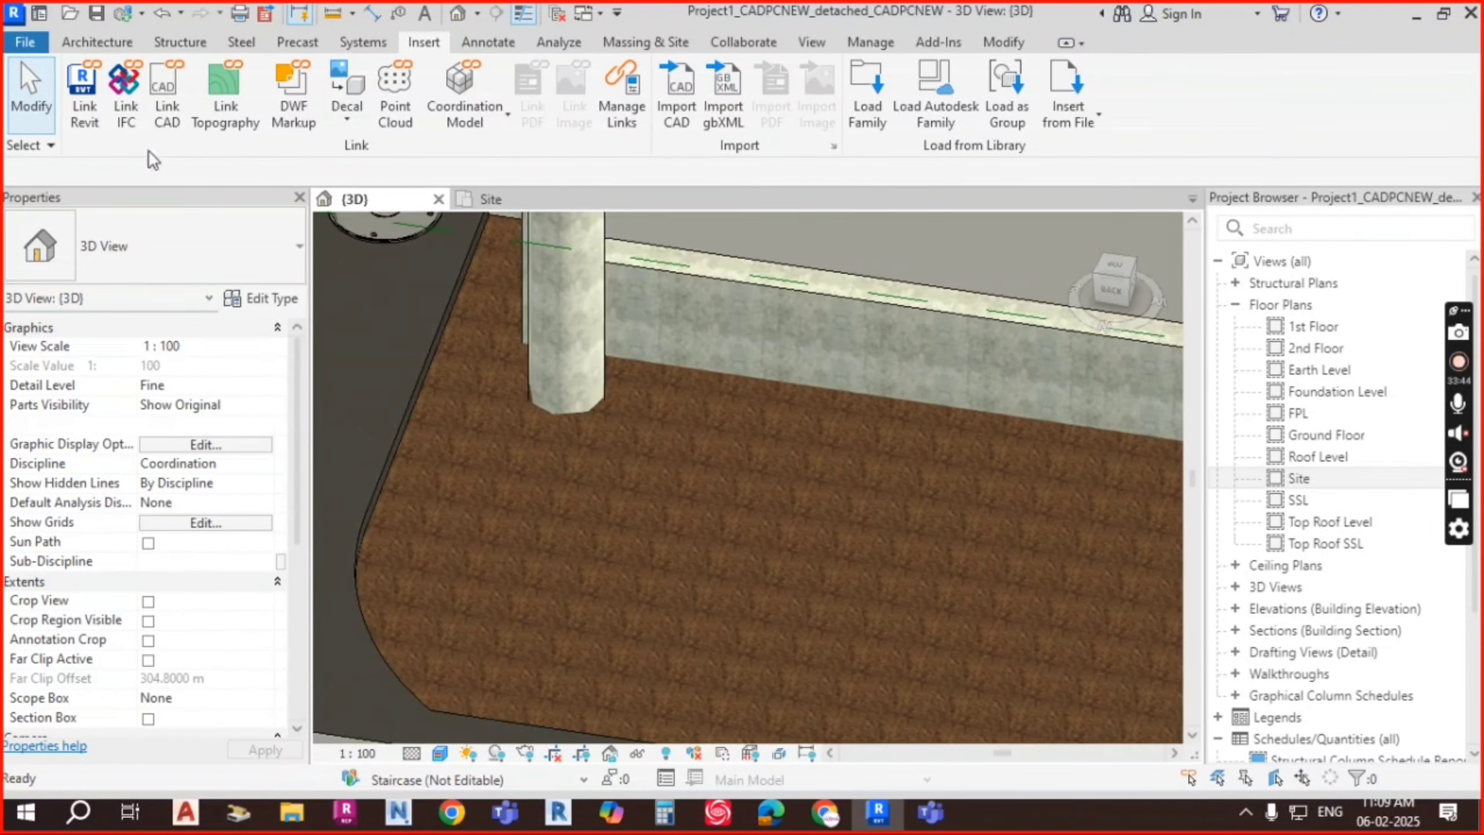
{"action": "left_click", "coordinate": [125, 43]}
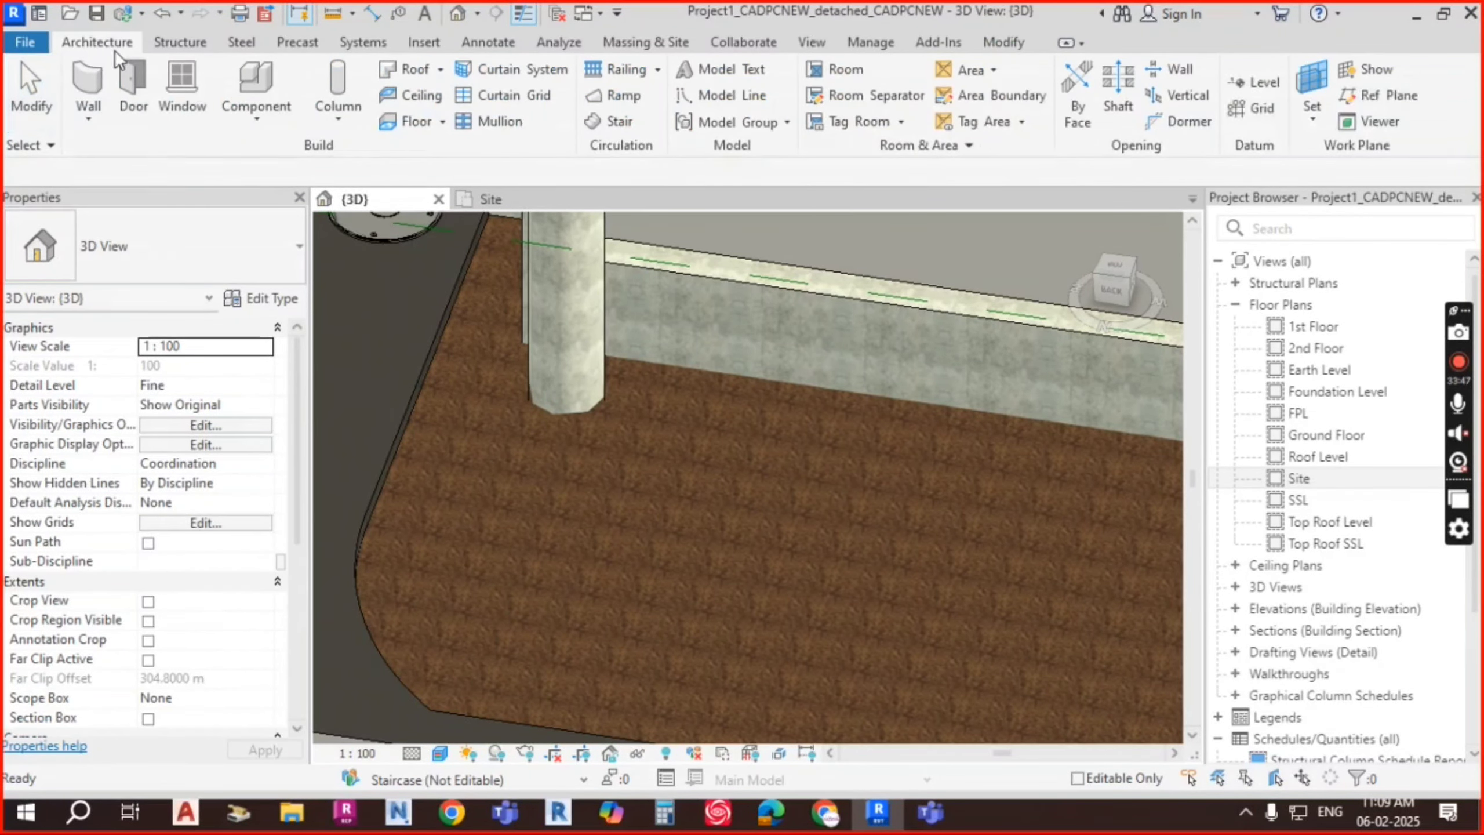
{"action": "left_click", "coordinate": [256, 116]}
{"action": "left_click", "coordinate": [312, 155]}
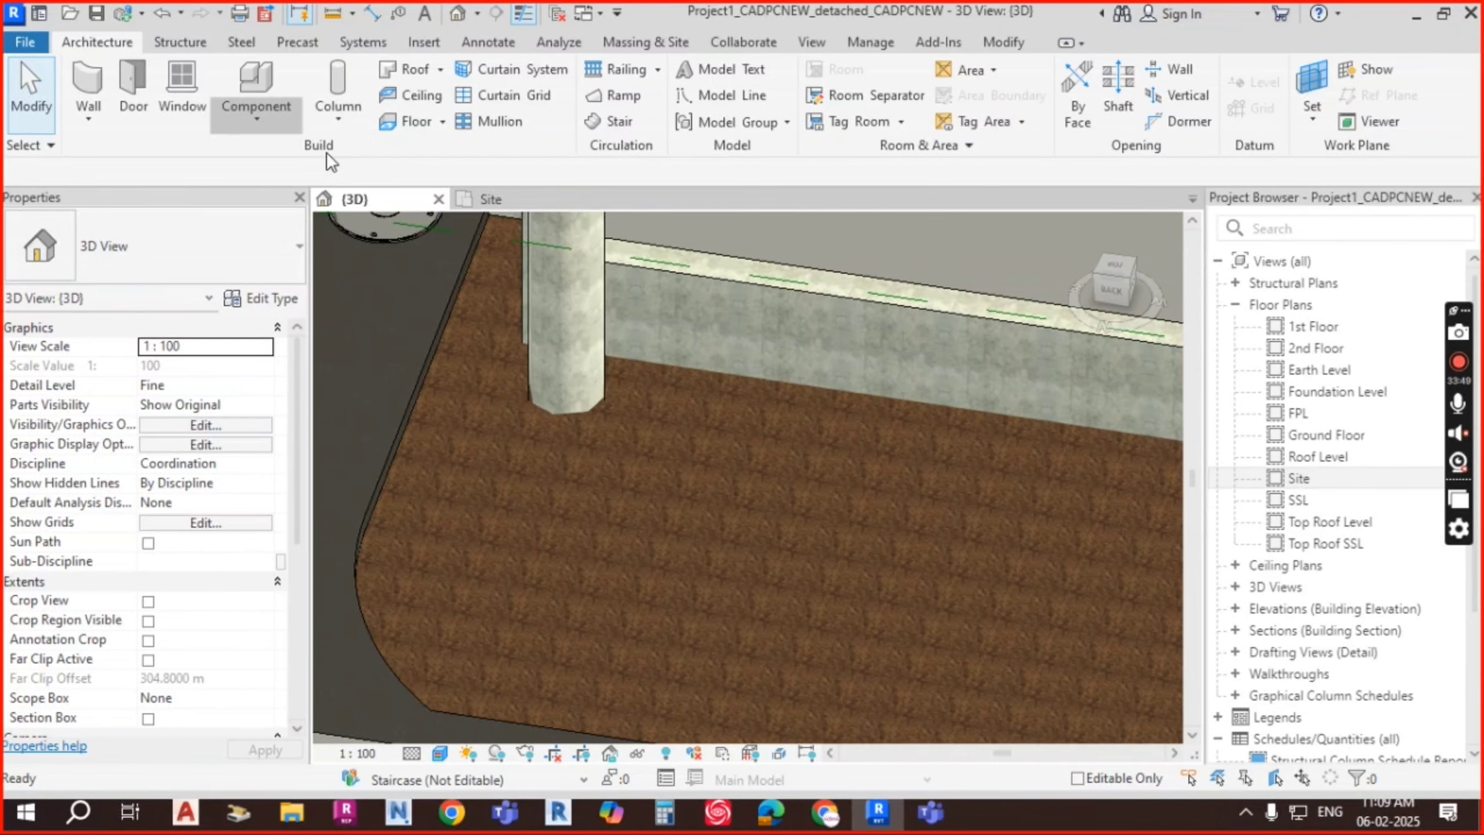
{"action": "scroll", "coordinate": [901, 529], "scroll_direction": "down", "scroll_amount": 4}
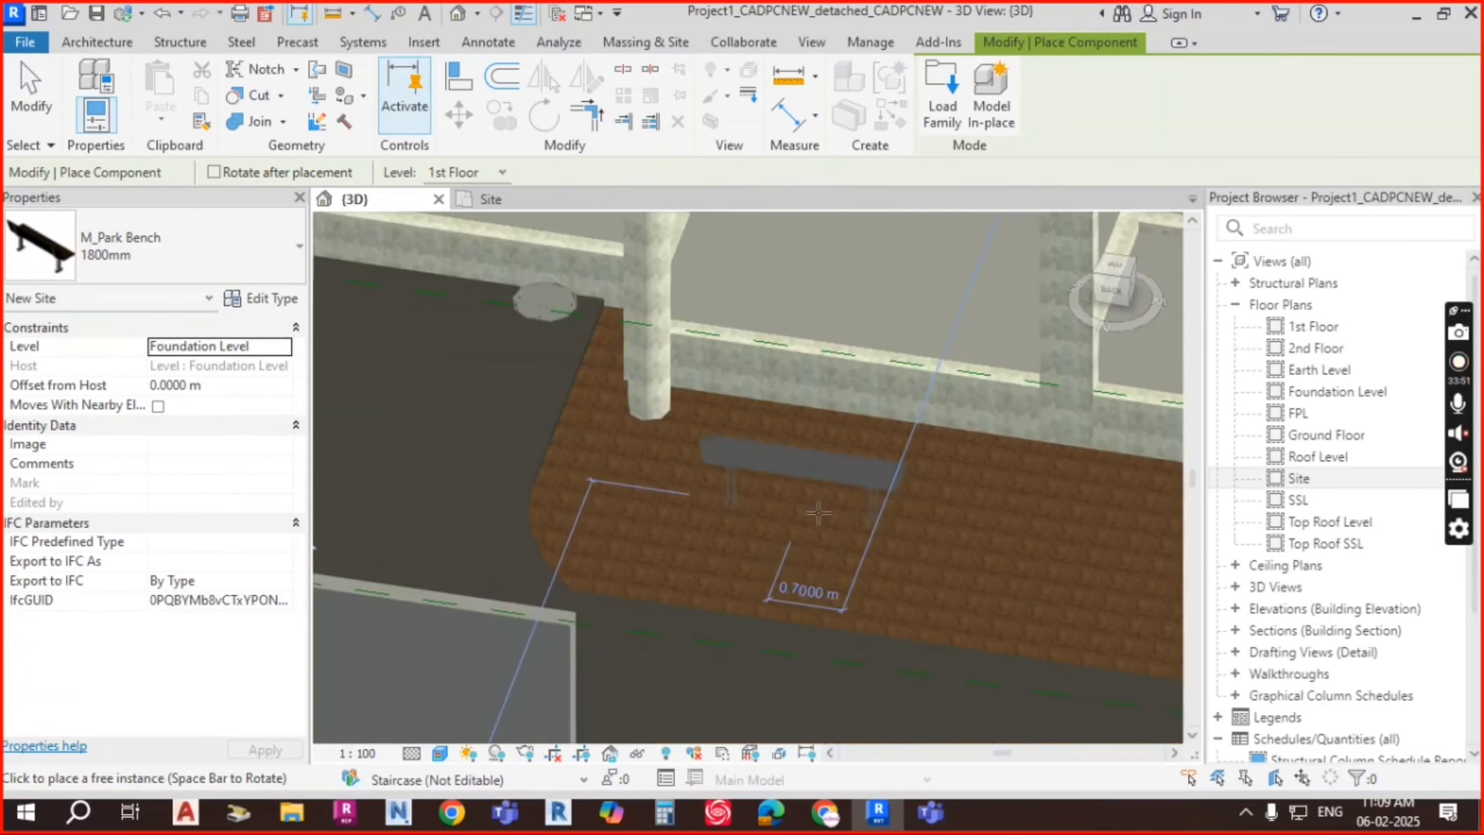
{"action": "middle_click_drag", "start_coordinate": [977, 540], "coordinate": [677, 455]}
{"action": "key", "text": "space"}
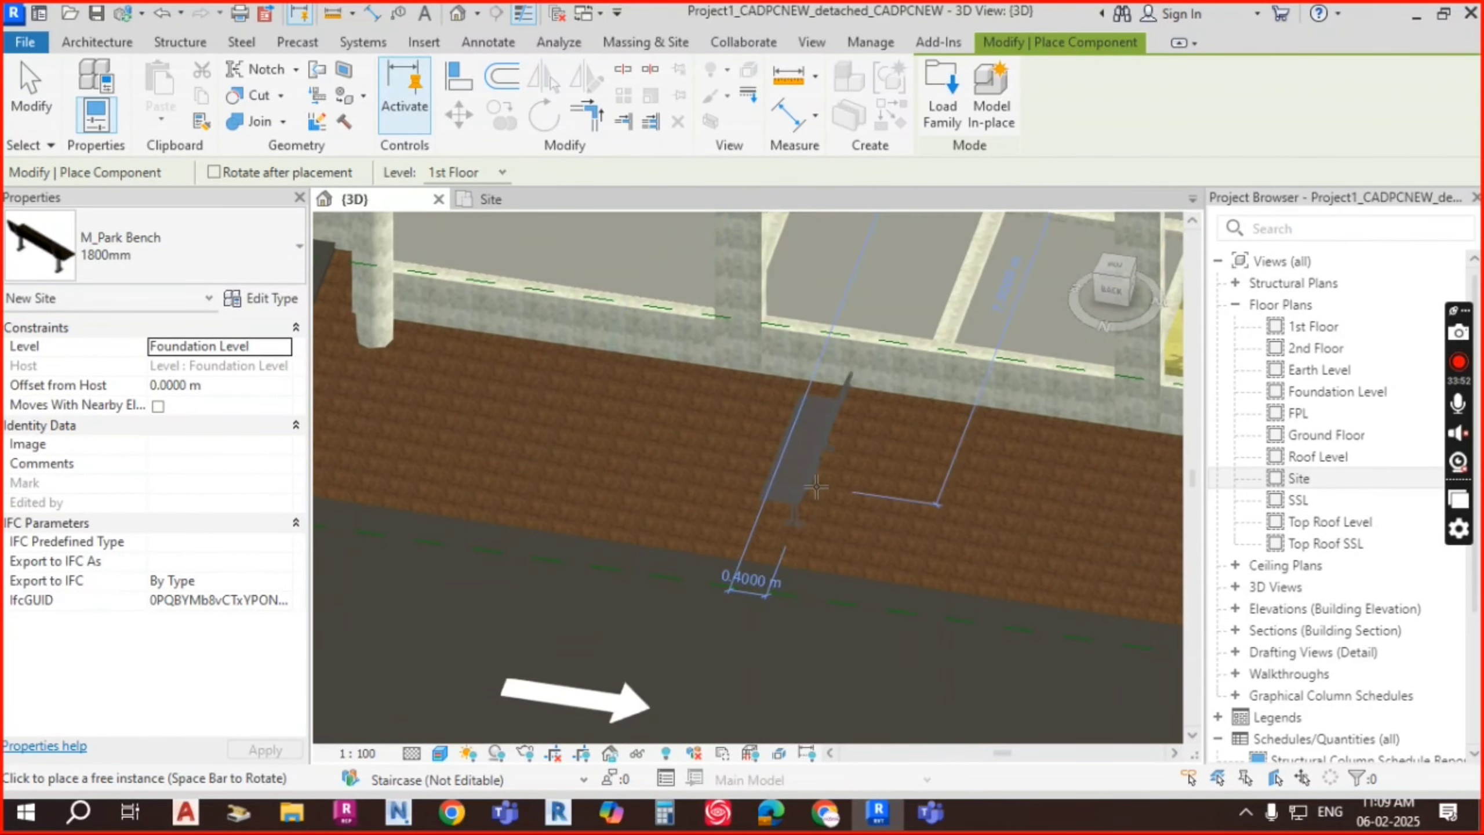
{"action": "key", "text": "space"}
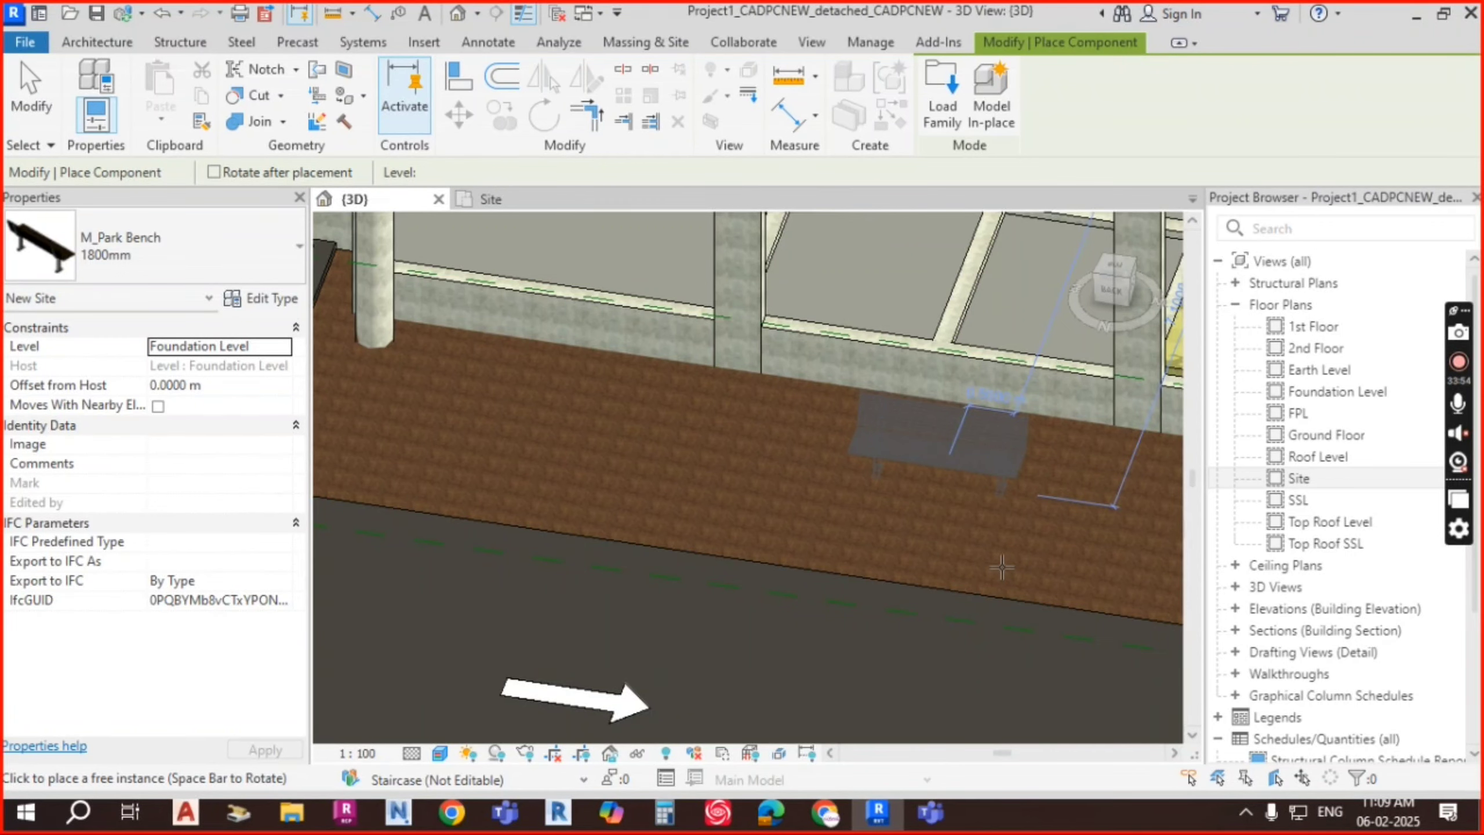
Step: Place the park benches on the brown soil strip along the building front
{"action": "scroll", "coordinate": [1008, 514], "scroll_direction": "up", "scroll_amount": 5}
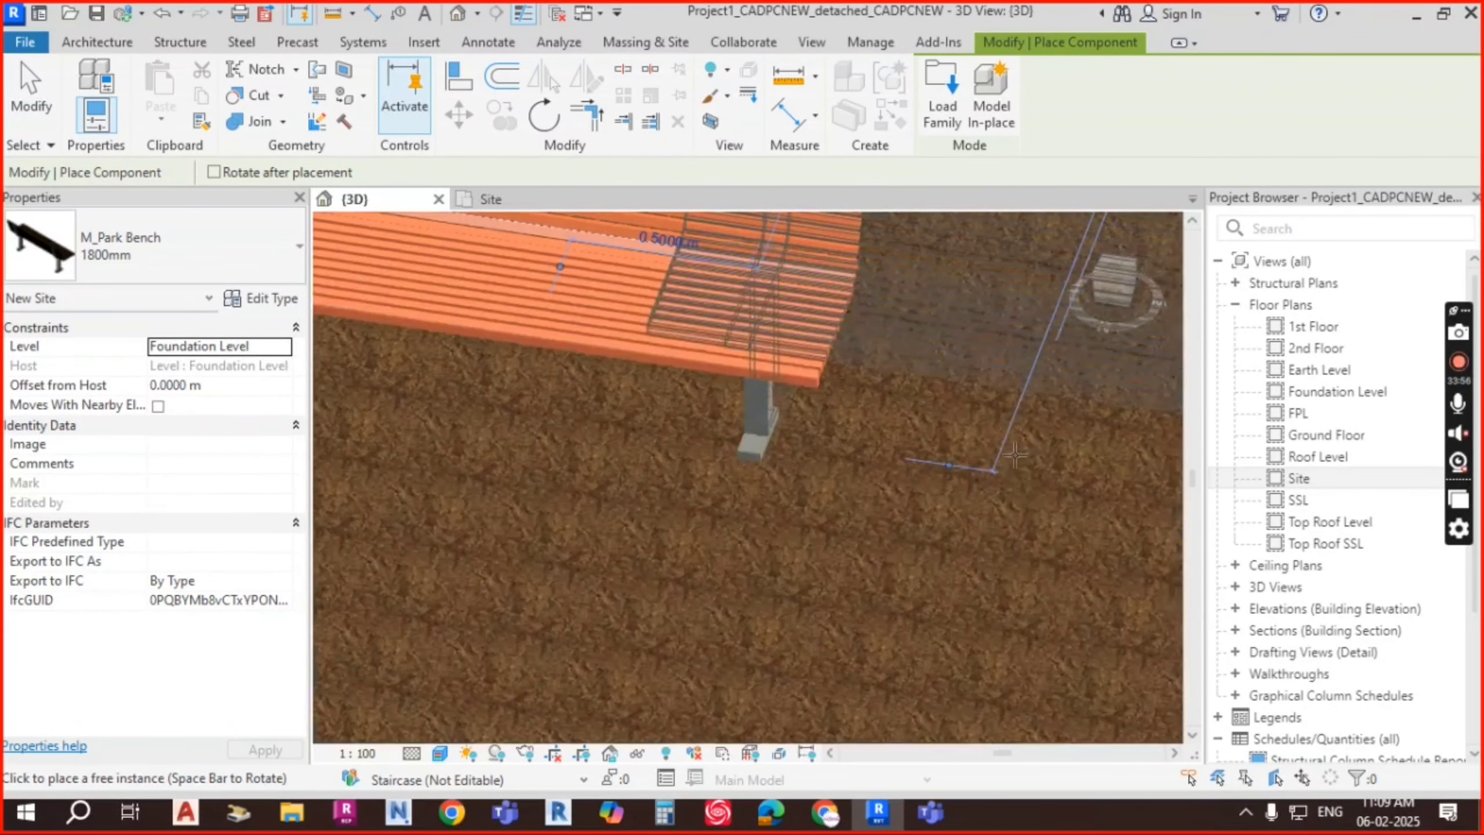
{"action": "scroll", "coordinate": [1015, 456], "scroll_direction": "down", "scroll_amount": 5}
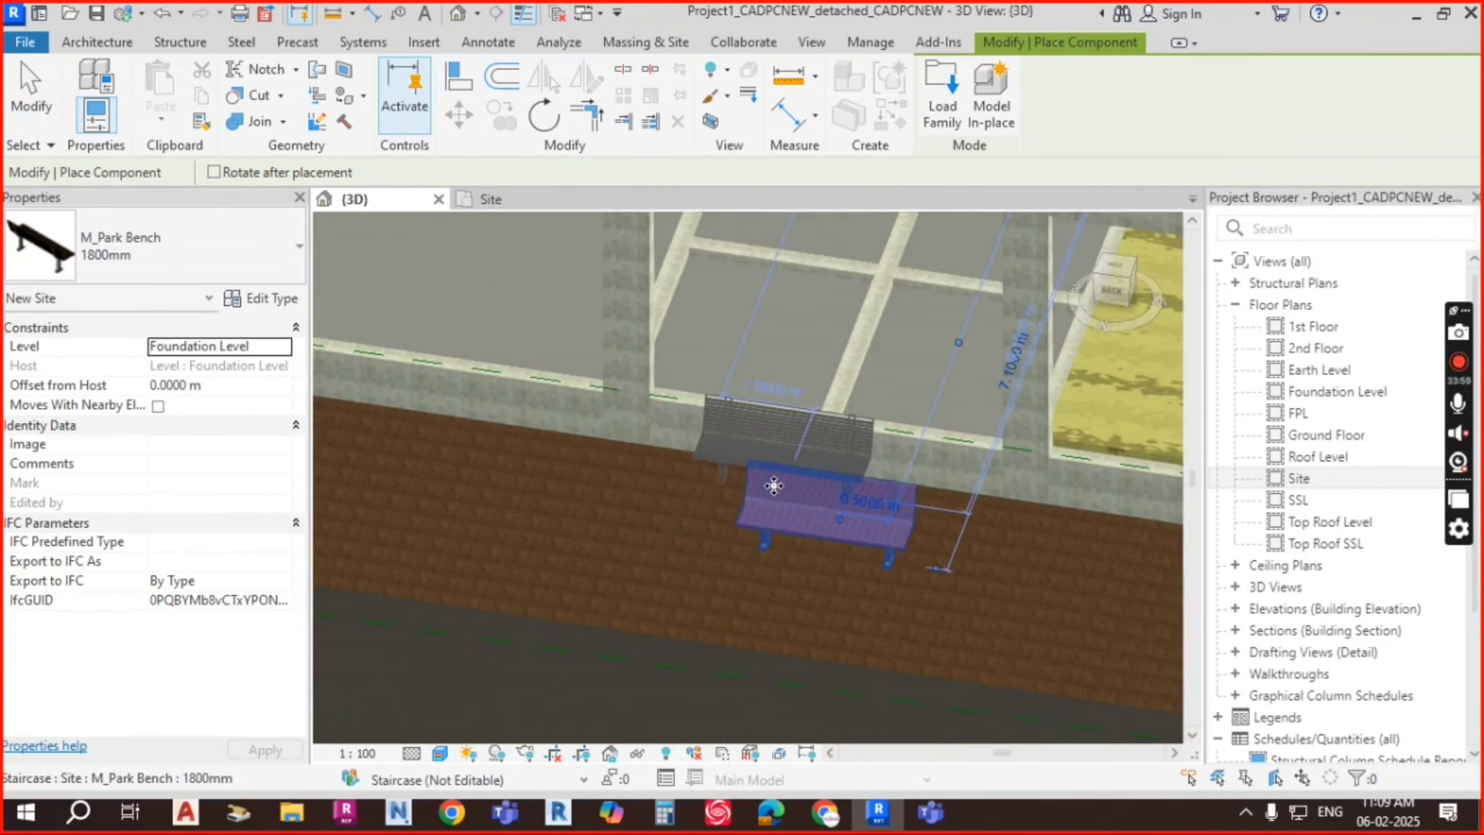
{"action": "scroll", "coordinate": [532, 487], "scroll_direction": "down", "scroll_amount": 1}
{"action": "middle_click_drag", "start_coordinate": [500, 490], "coordinate": [924, 495]}
{"action": "scroll", "coordinate": [925, 495], "scroll_direction": "down", "scroll_amount": 1}
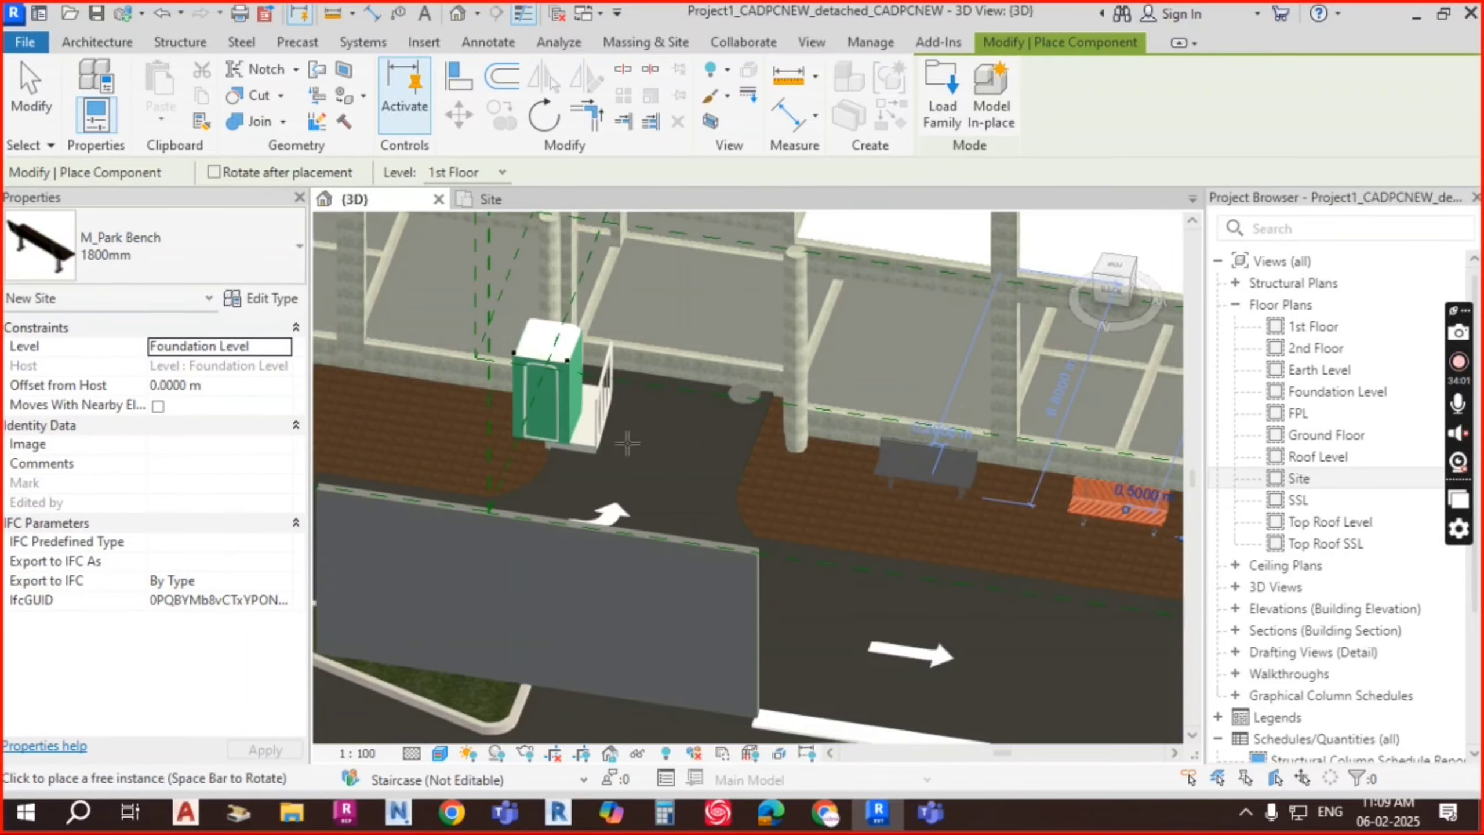
{"action": "scroll", "coordinate": [477, 402], "scroll_direction": "down", "scroll_amount": 1}
{"action": "middle_click_drag", "start_coordinate": [477, 402], "coordinate": [953, 504]}
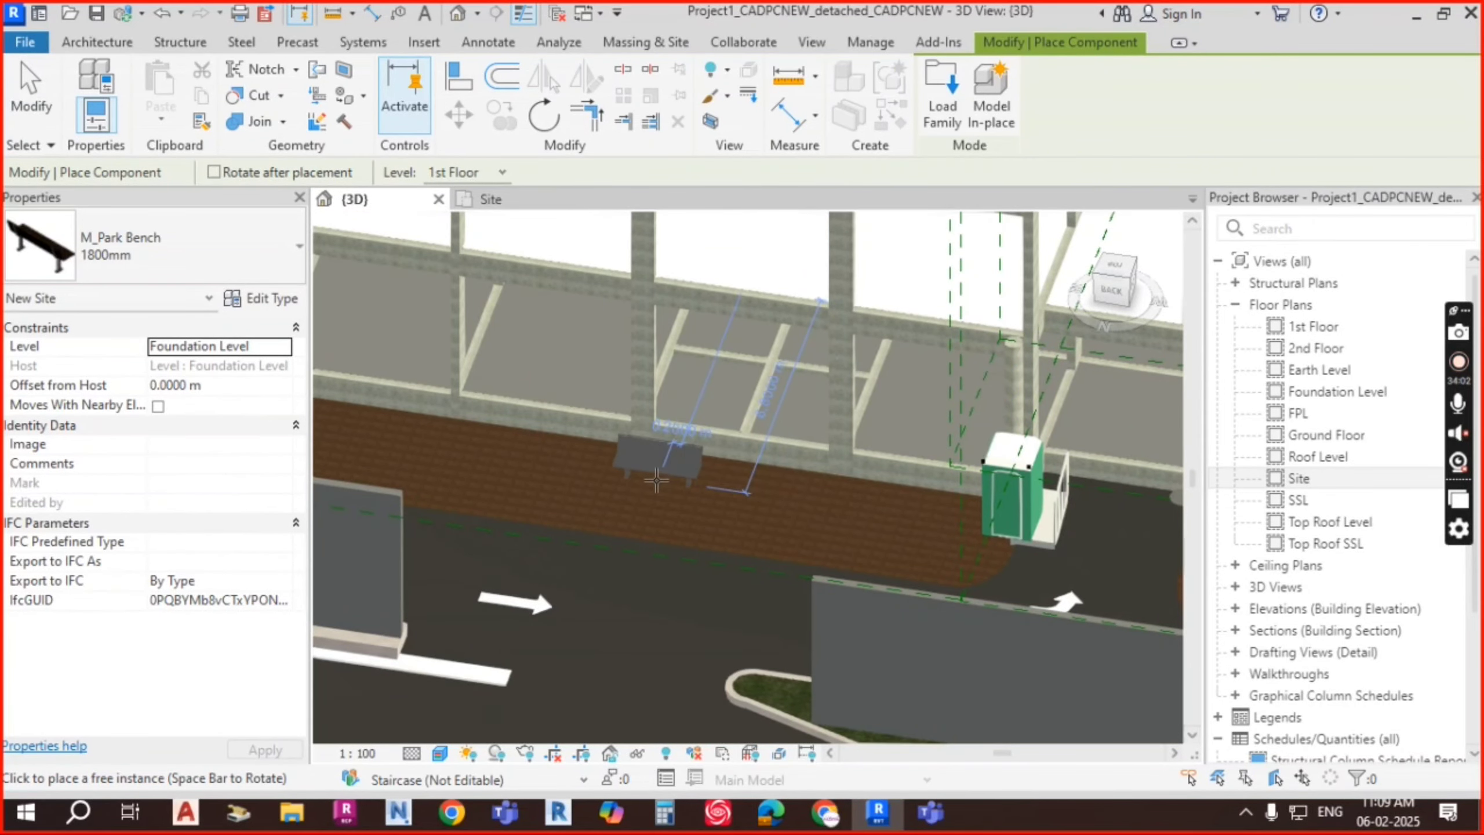
{"action": "left_click", "coordinate": [657, 481]}
{"action": "middle_click_drag", "start_coordinate": [491, 467], "coordinate": [811, 527]}
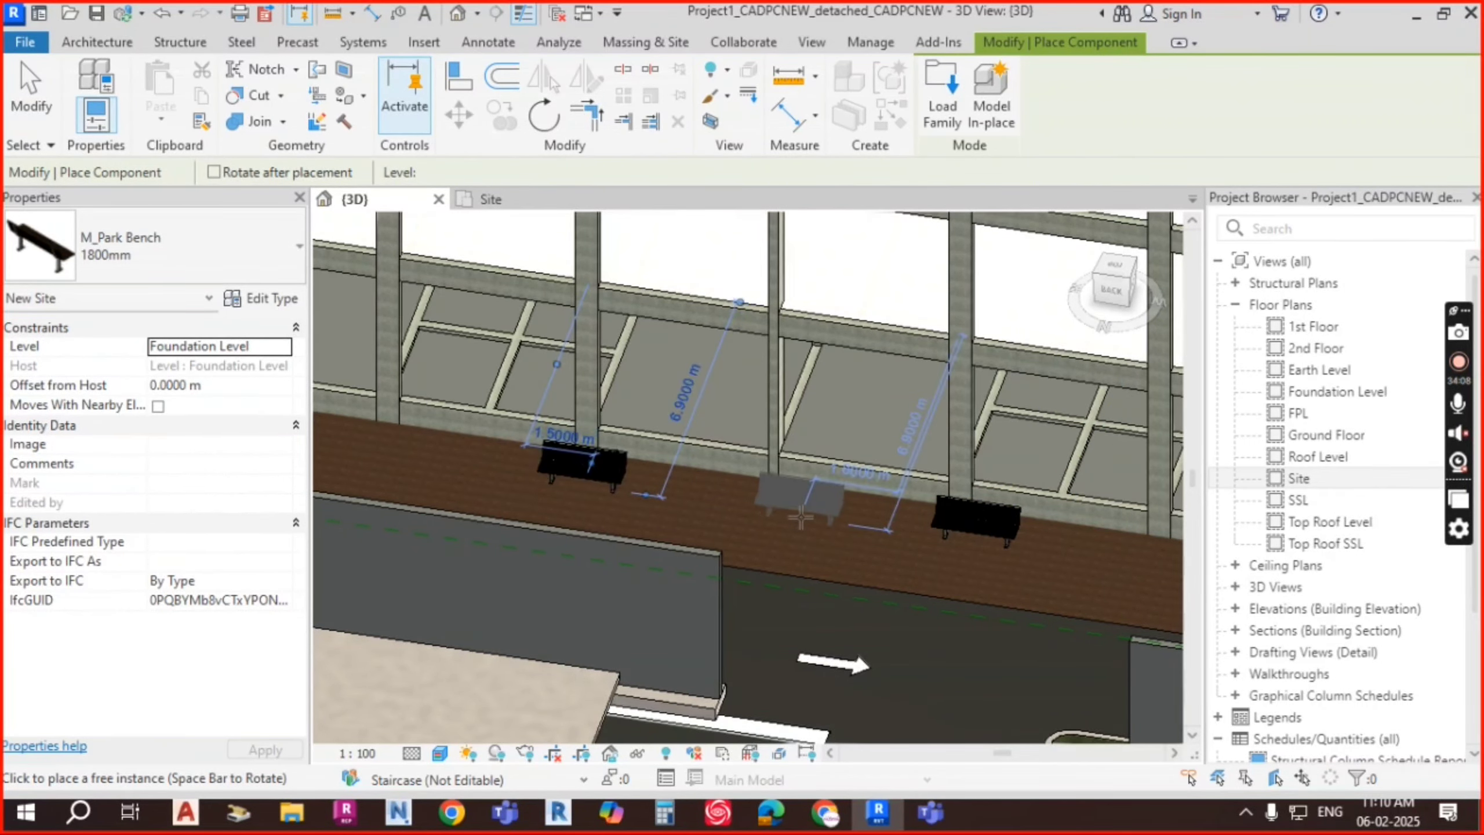
{"action": "key", "text": "Escape"}
{"action": "key", "text": "Escape"}
{"action": "scroll", "coordinate": [609, 496], "scroll_direction": "down", "scroll_amount": 4}
{"action": "middle_click_drag", "start_coordinate": [656, 541], "coordinate": [778, 537], "text": "shift"}
Step: Start placing a loadable component from the Architecture tab
{"action": "middle_click_drag", "start_coordinate": [1015, 722], "coordinate": [869, 412]}
{"action": "scroll", "coordinate": [869, 413], "scroll_direction": "up", "scroll_amount": 4}
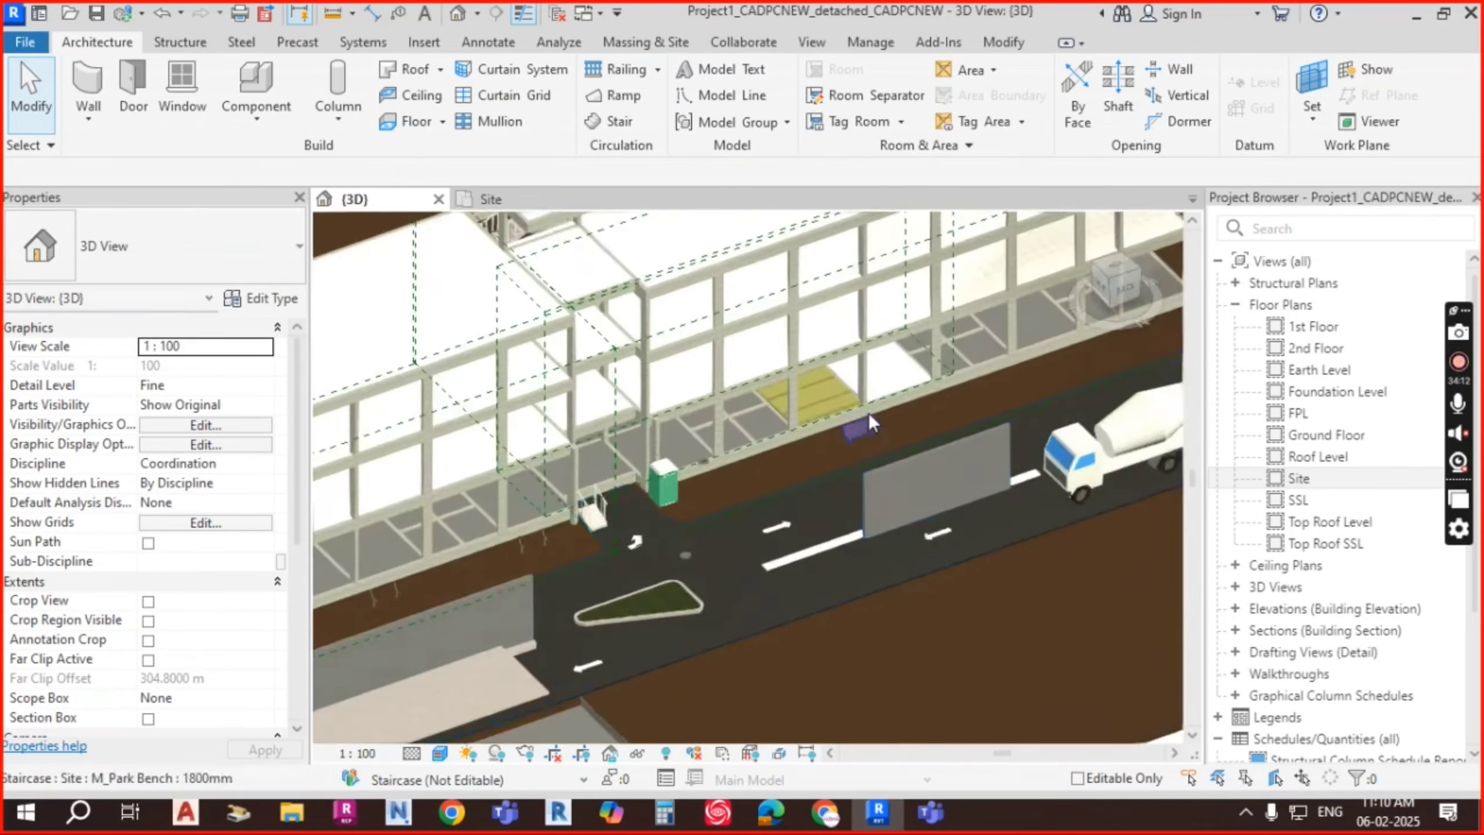
{"action": "middle_click_drag", "start_coordinate": [513, 499], "coordinate": [846, 437]}
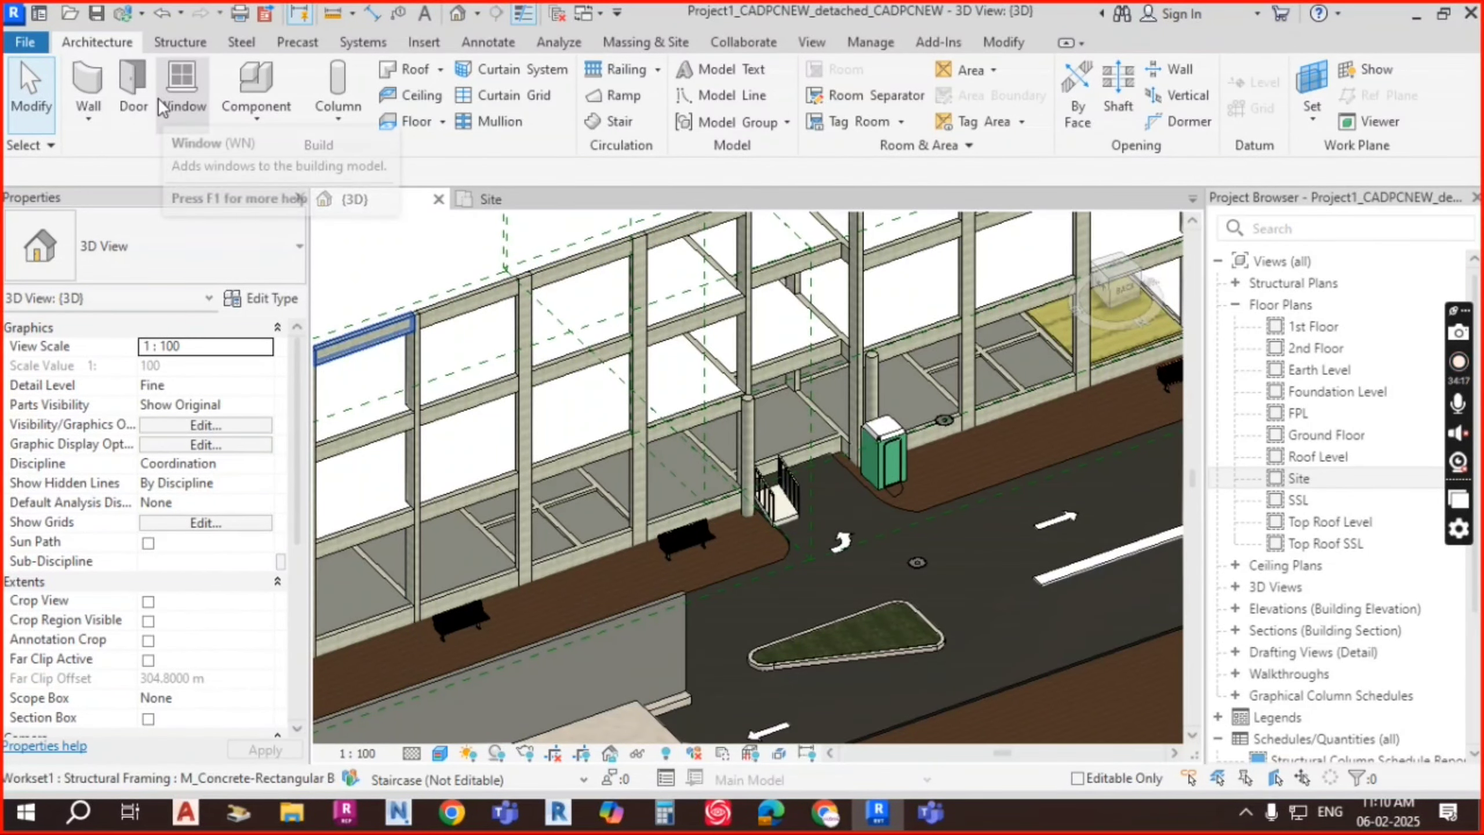
{"action": "scroll", "coordinate": [884, 462], "scroll_direction": "up", "scroll_amount": 5}
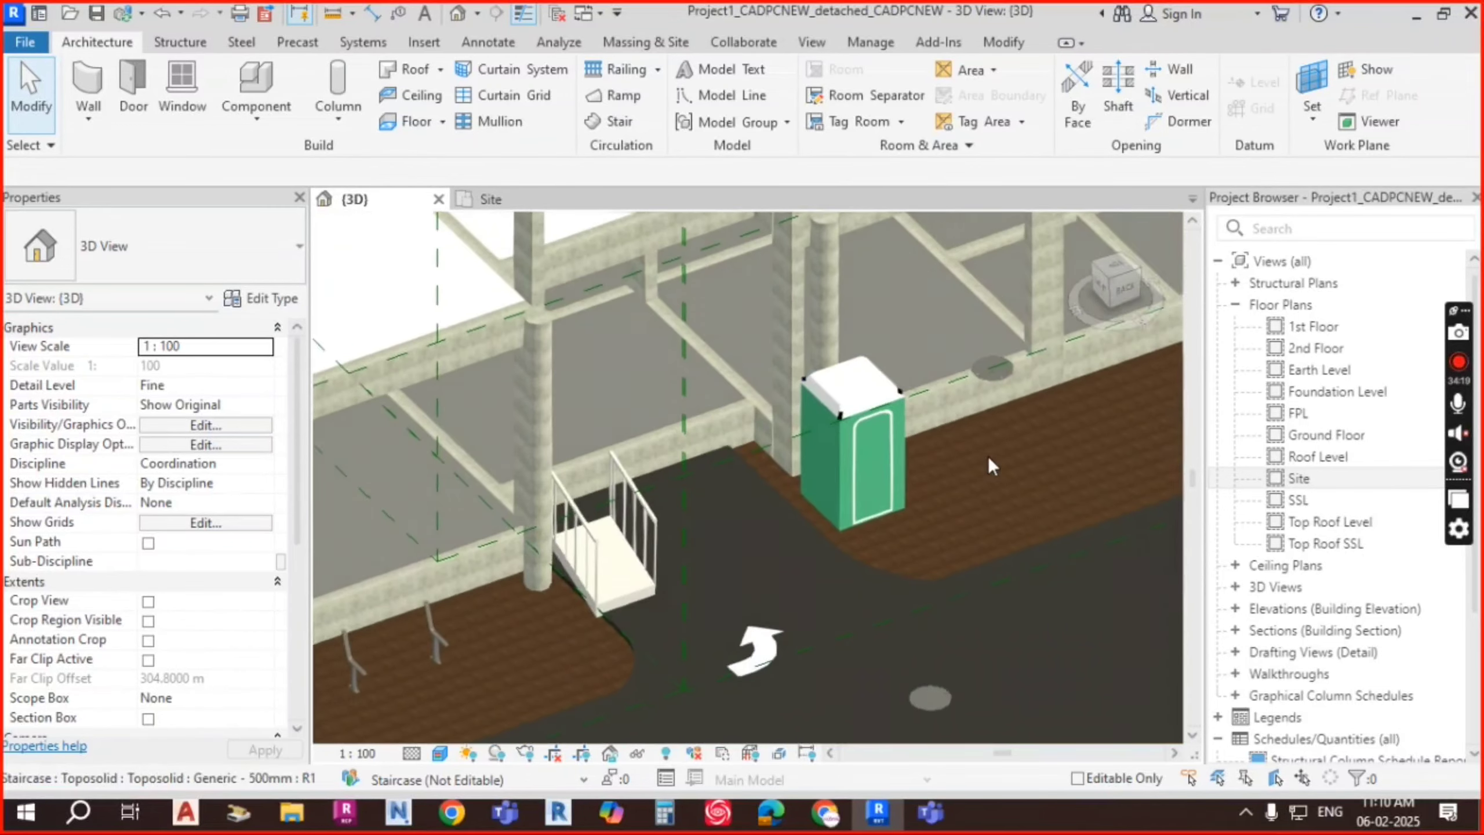
{"action": "left_click", "coordinate": [257, 115]}
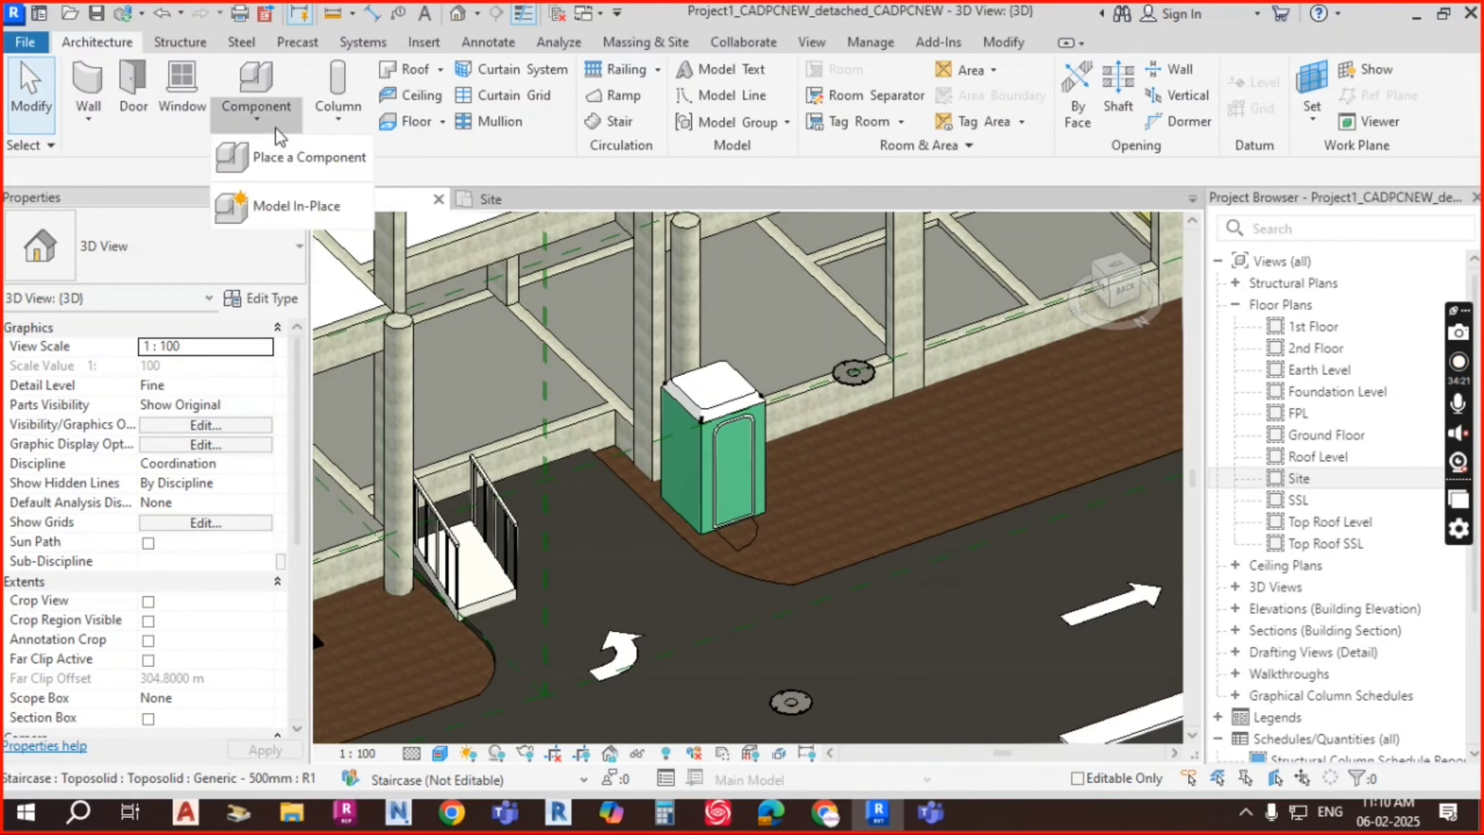
{"action": "left_click", "coordinate": [296, 156]}
Step: Choose the M_Planter 0900 x 0900mm type in the Type Selector
{"action": "left_click", "coordinate": [183, 241]}
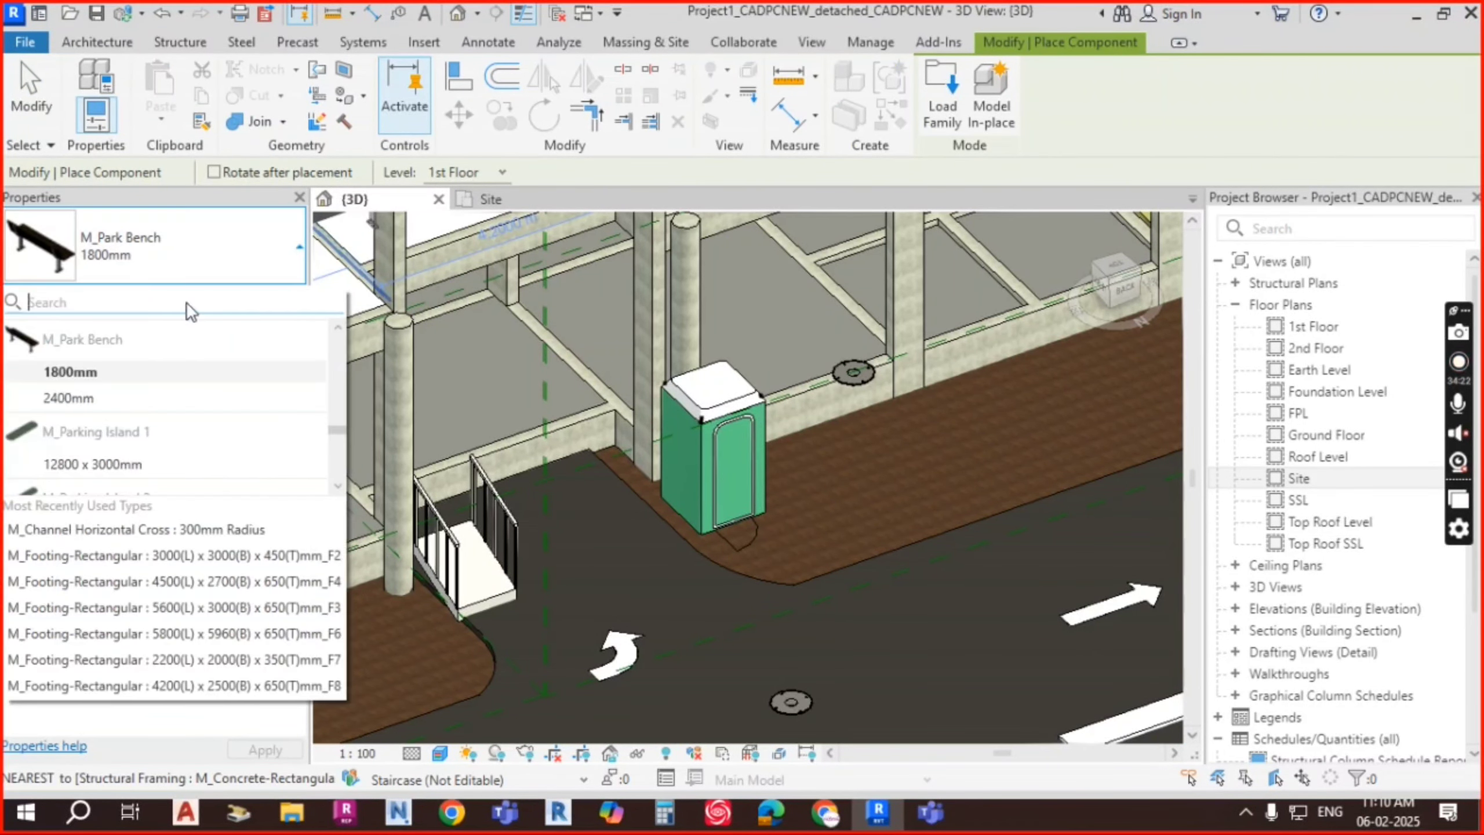
{"action": "scroll", "coordinate": [141, 407], "scroll_direction": "up", "scroll_amount": 10}
{"action": "scroll", "coordinate": [140, 408], "scroll_direction": "up", "scroll_amount": 10}
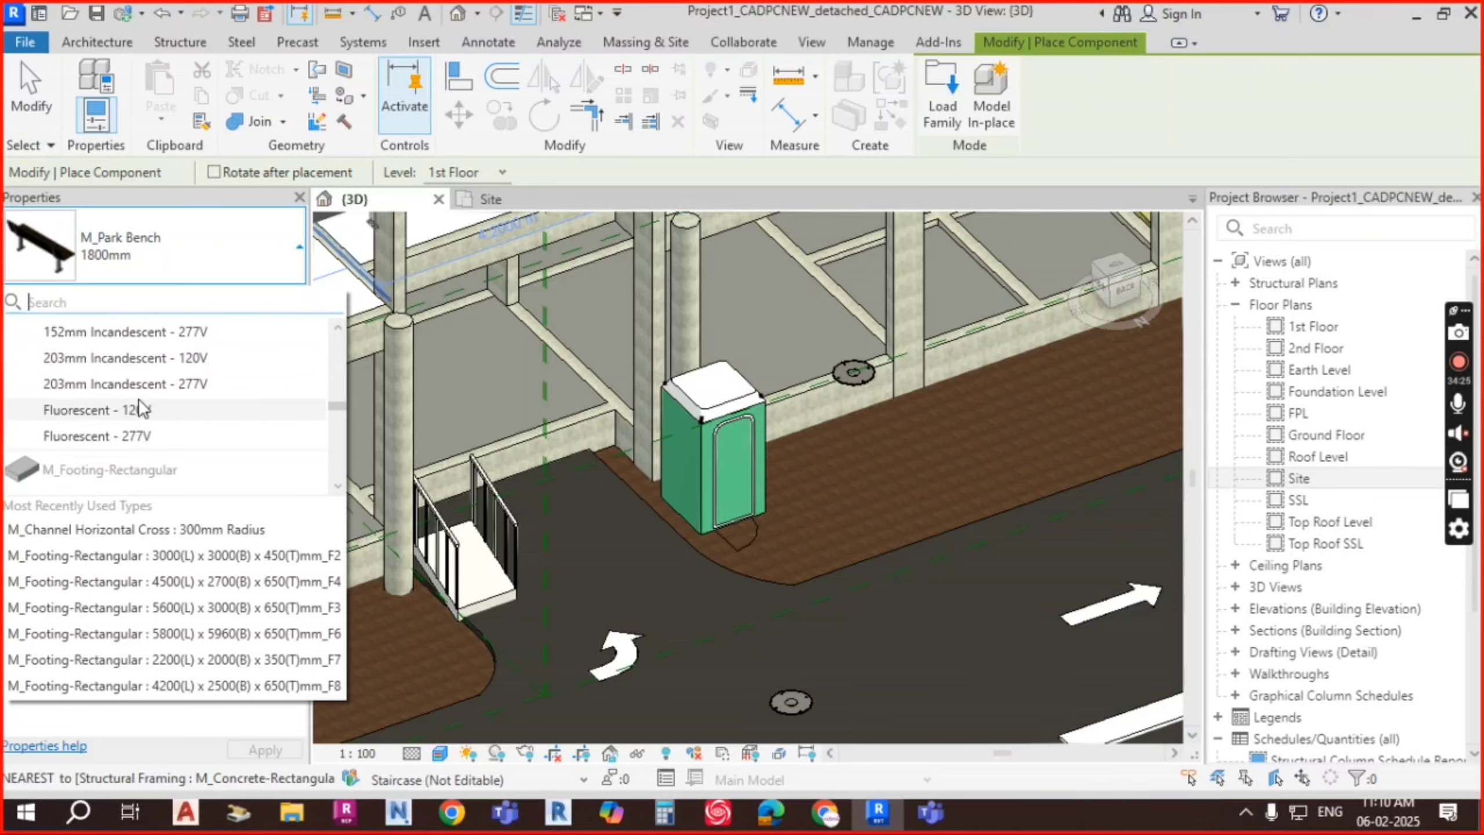
{"action": "scroll", "coordinate": [142, 408], "scroll_direction": "up", "scroll_amount": 10}
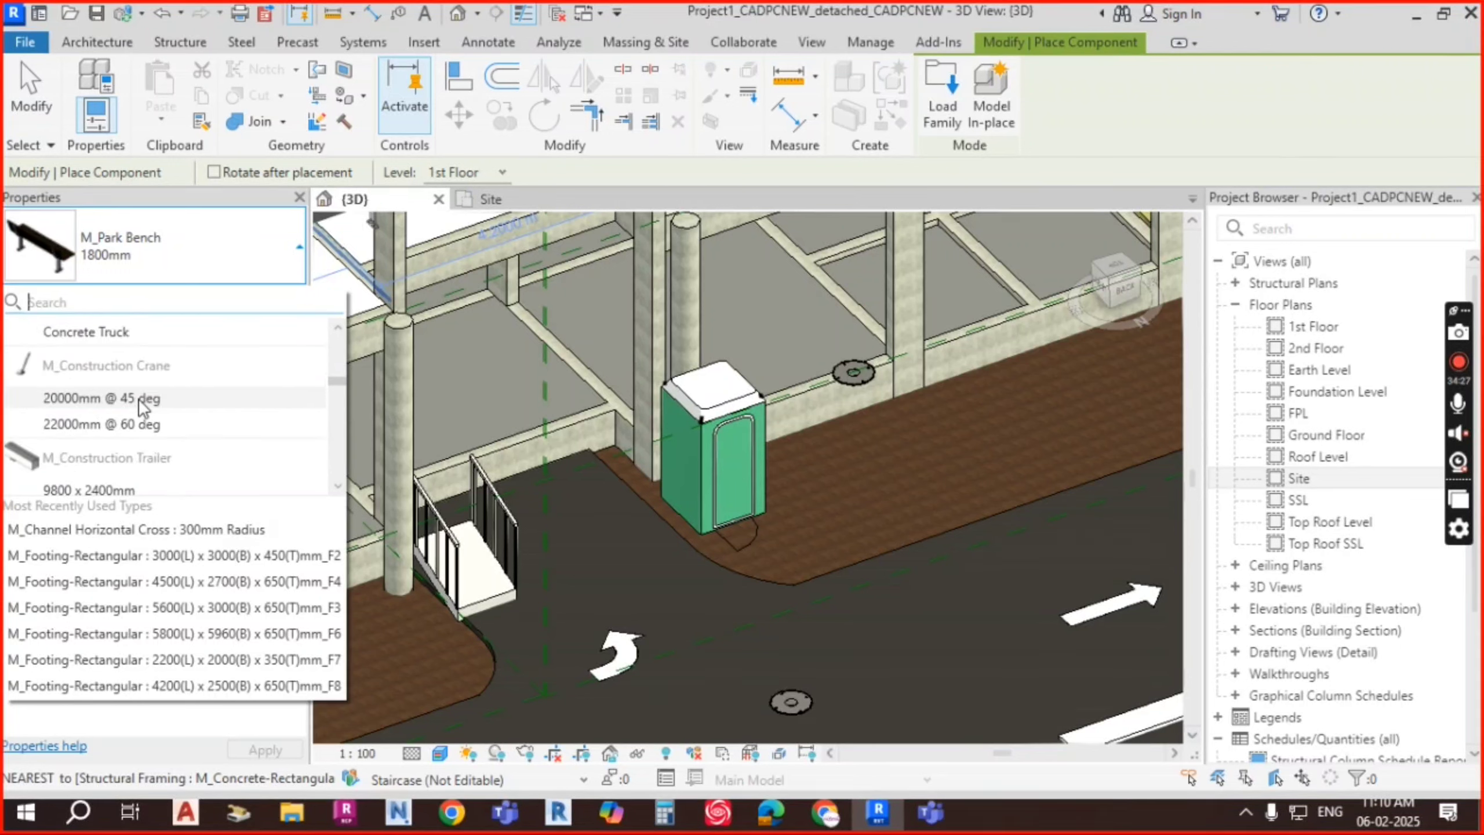
{"action": "scroll", "coordinate": [143, 407], "scroll_direction": "up", "scroll_amount": 10}
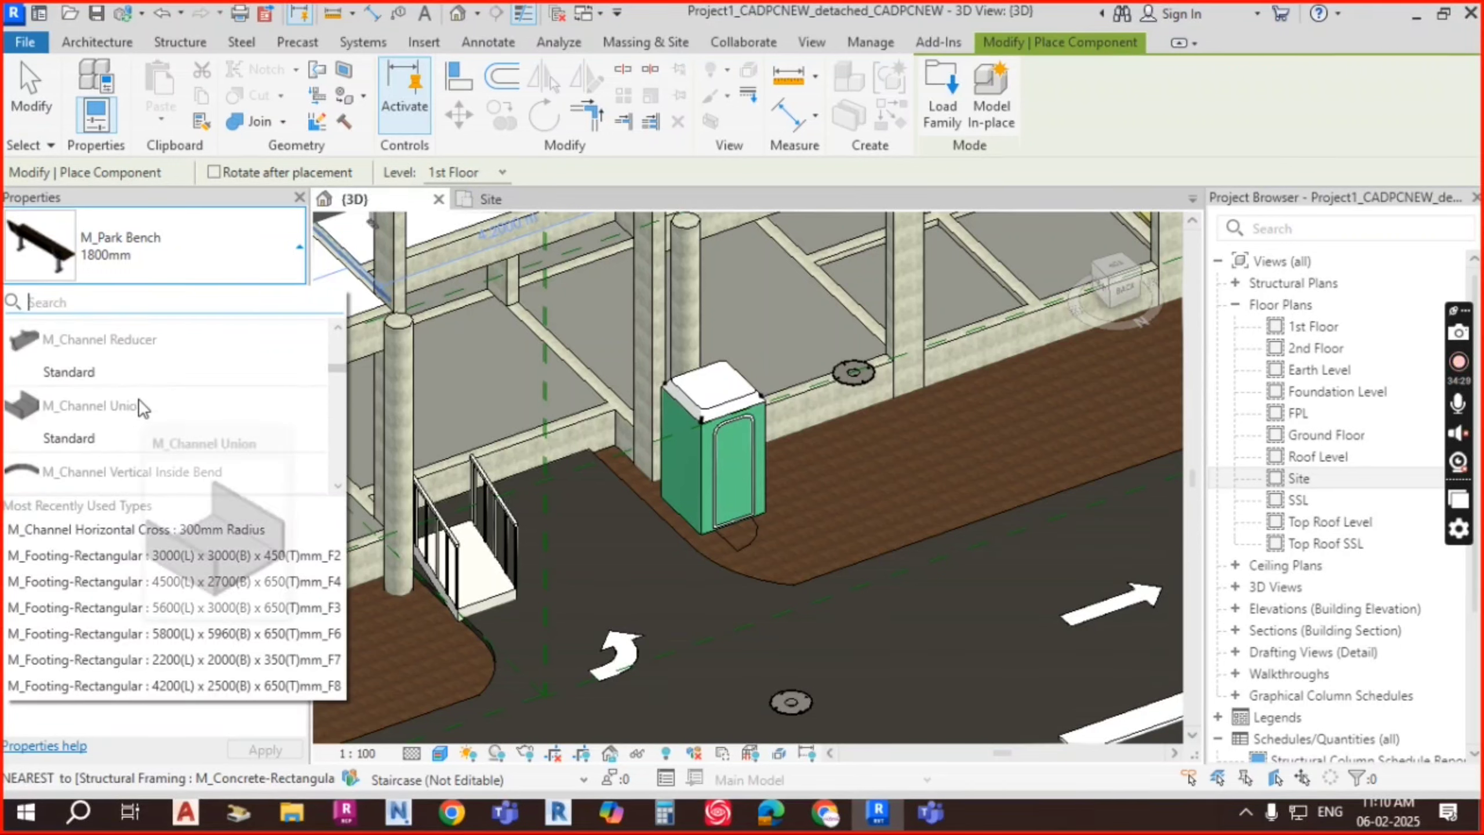
{"action": "scroll", "coordinate": [139, 392], "scroll_direction": "up", "scroll_amount": 3}
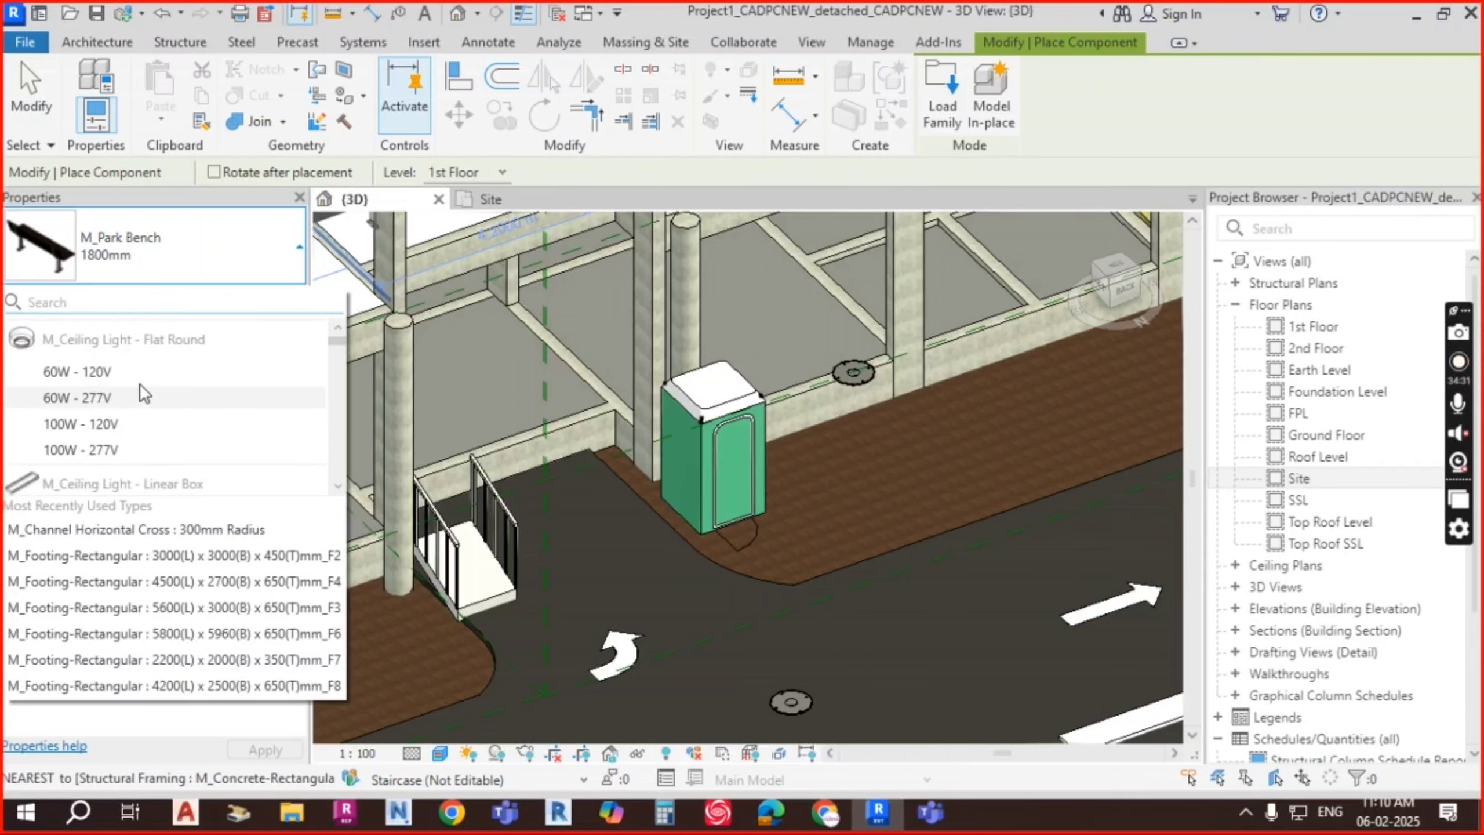
{"action": "scroll", "coordinate": [152, 390], "scroll_direction": "down", "scroll_amount": 8}
{"action": "scroll", "coordinate": [161, 388], "scroll_direction": "down", "scroll_amount": 12}
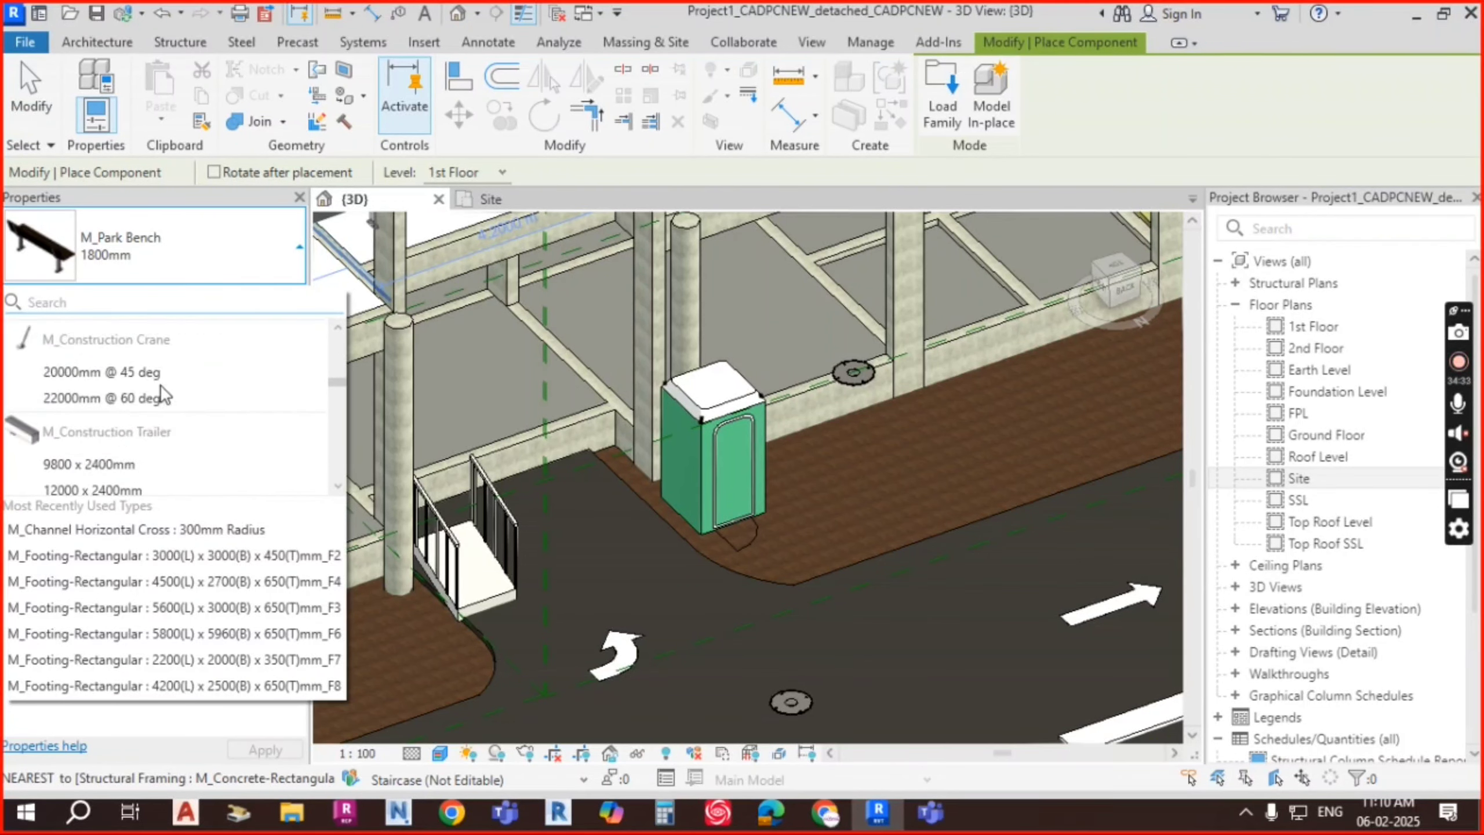
{"action": "scroll", "coordinate": [164, 393], "scroll_direction": "down", "scroll_amount": 6}
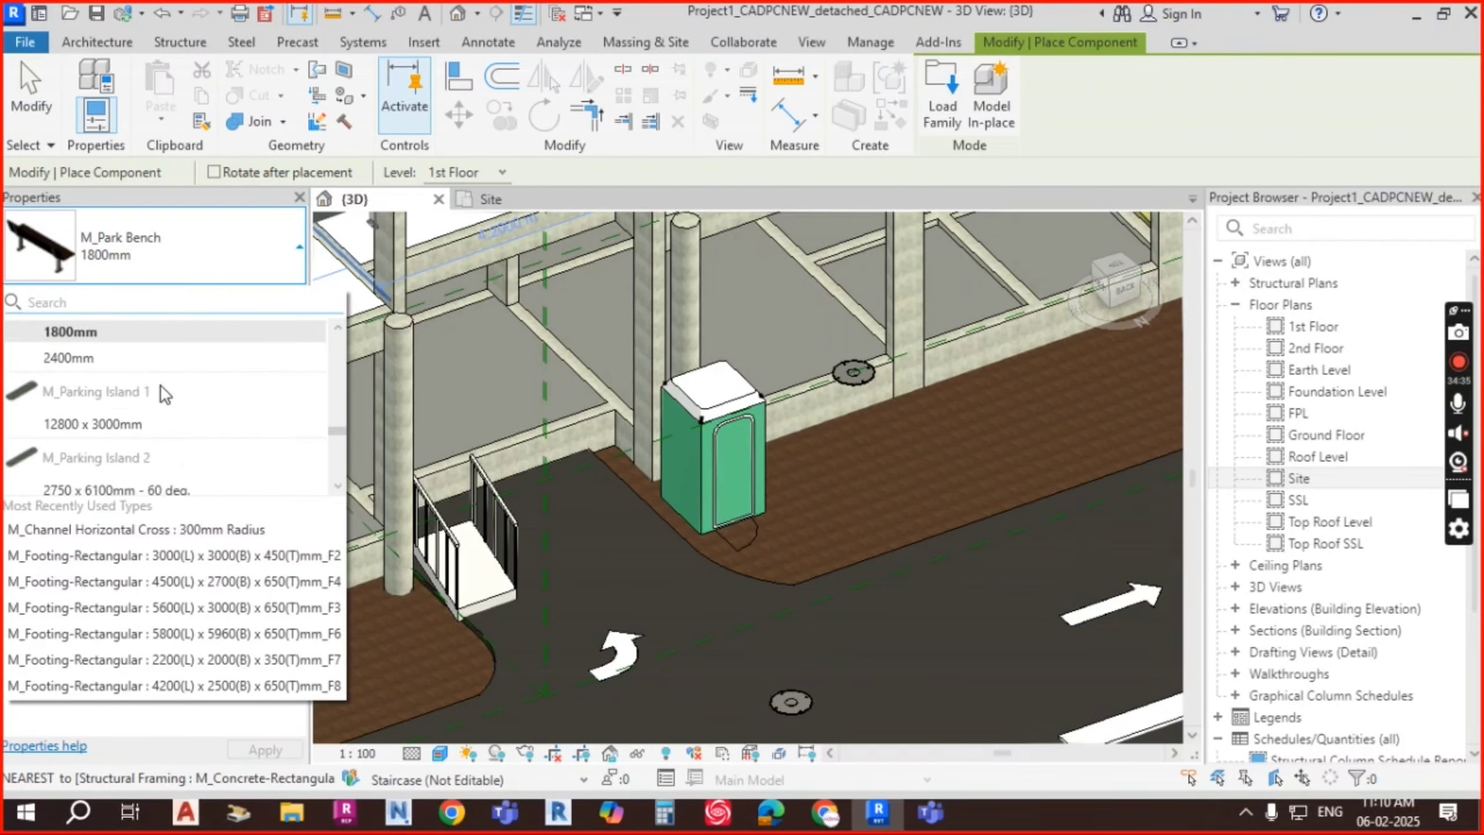
{"action": "scroll", "coordinate": [161, 389], "scroll_direction": "down", "scroll_amount": 5}
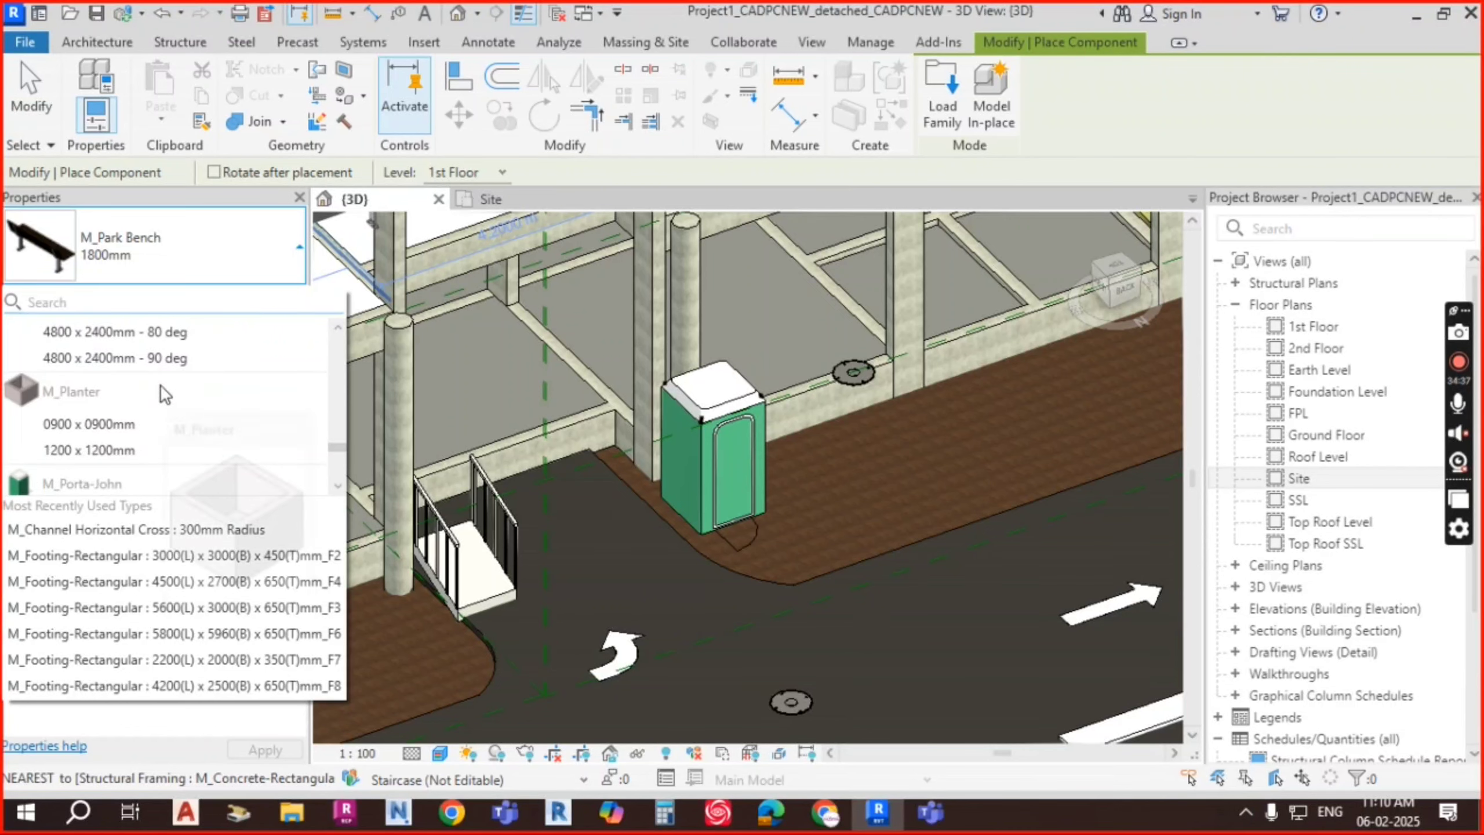
{"action": "left_click", "coordinate": [110, 426]}
Step: Place three M_Planter 0900 x 0900mm planters in a row along the paving beside the building
{"action": "scroll", "coordinate": [832, 462], "scroll_direction": "up", "scroll_amount": 5}
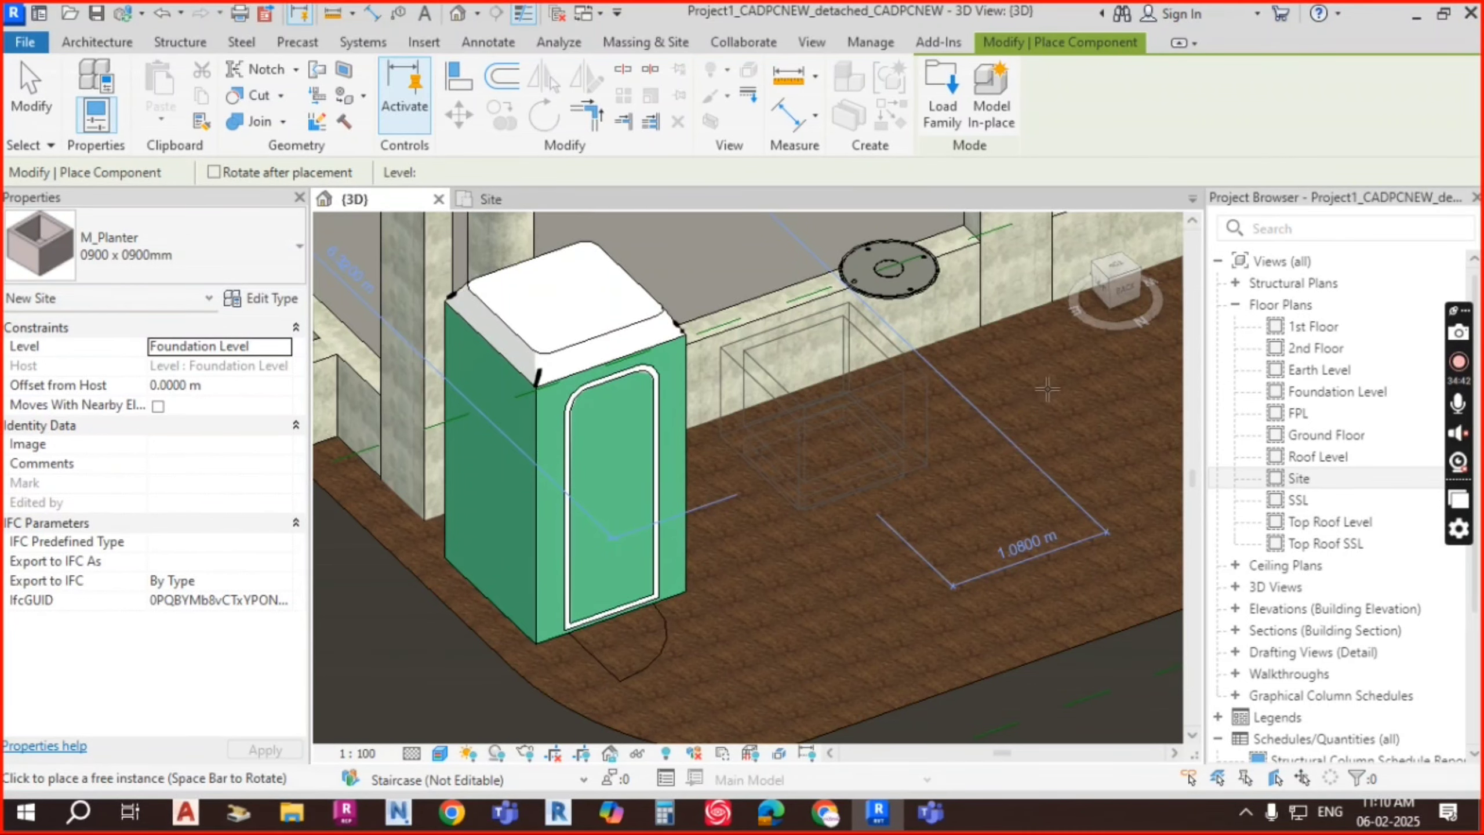
{"action": "left_click", "coordinate": [825, 464]}
{"action": "middle_click_drag", "start_coordinate": [1080, 373], "coordinate": [922, 473]}
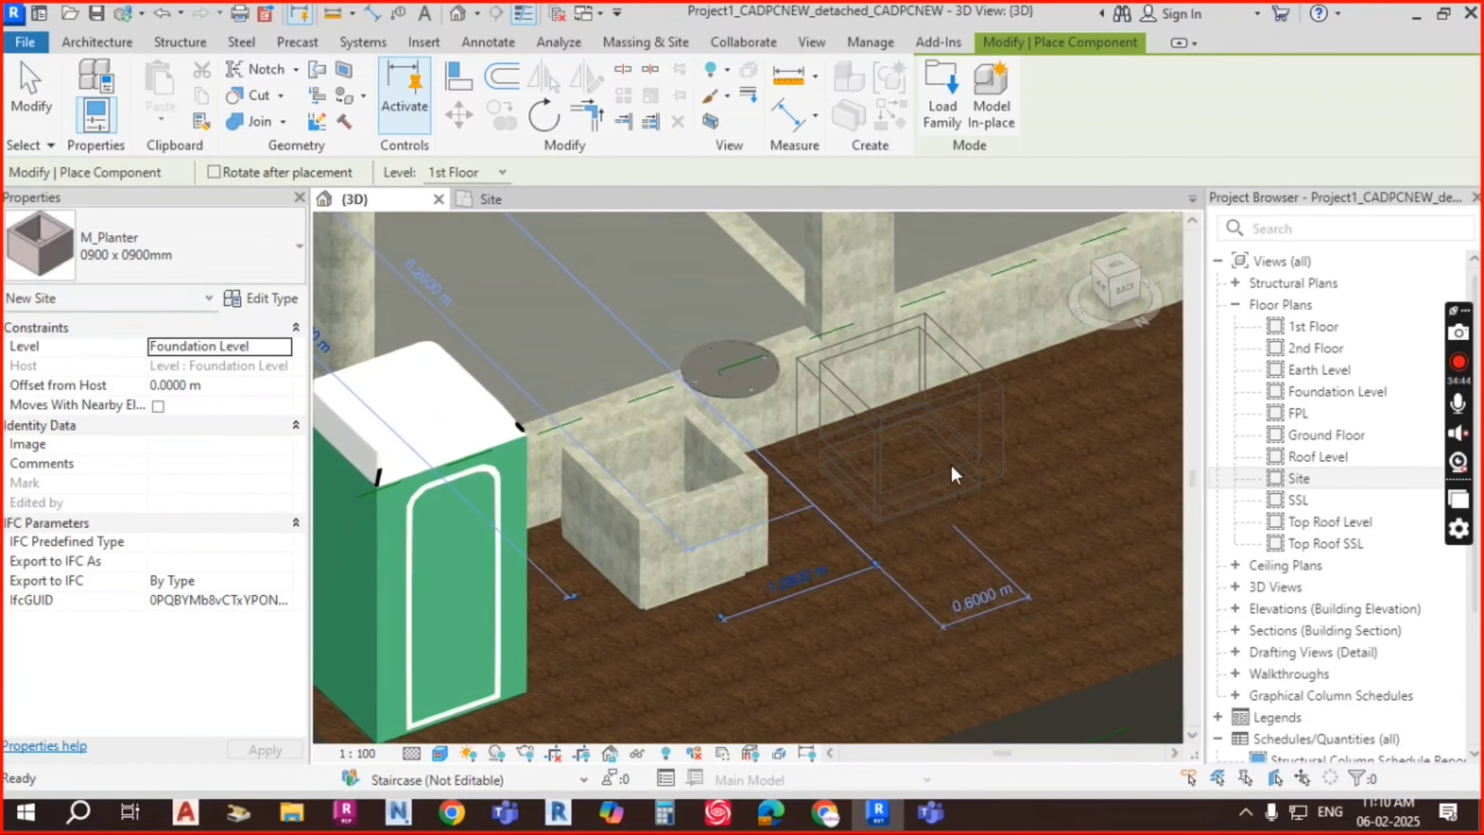
{"action": "left_click", "coordinate": [961, 458]}
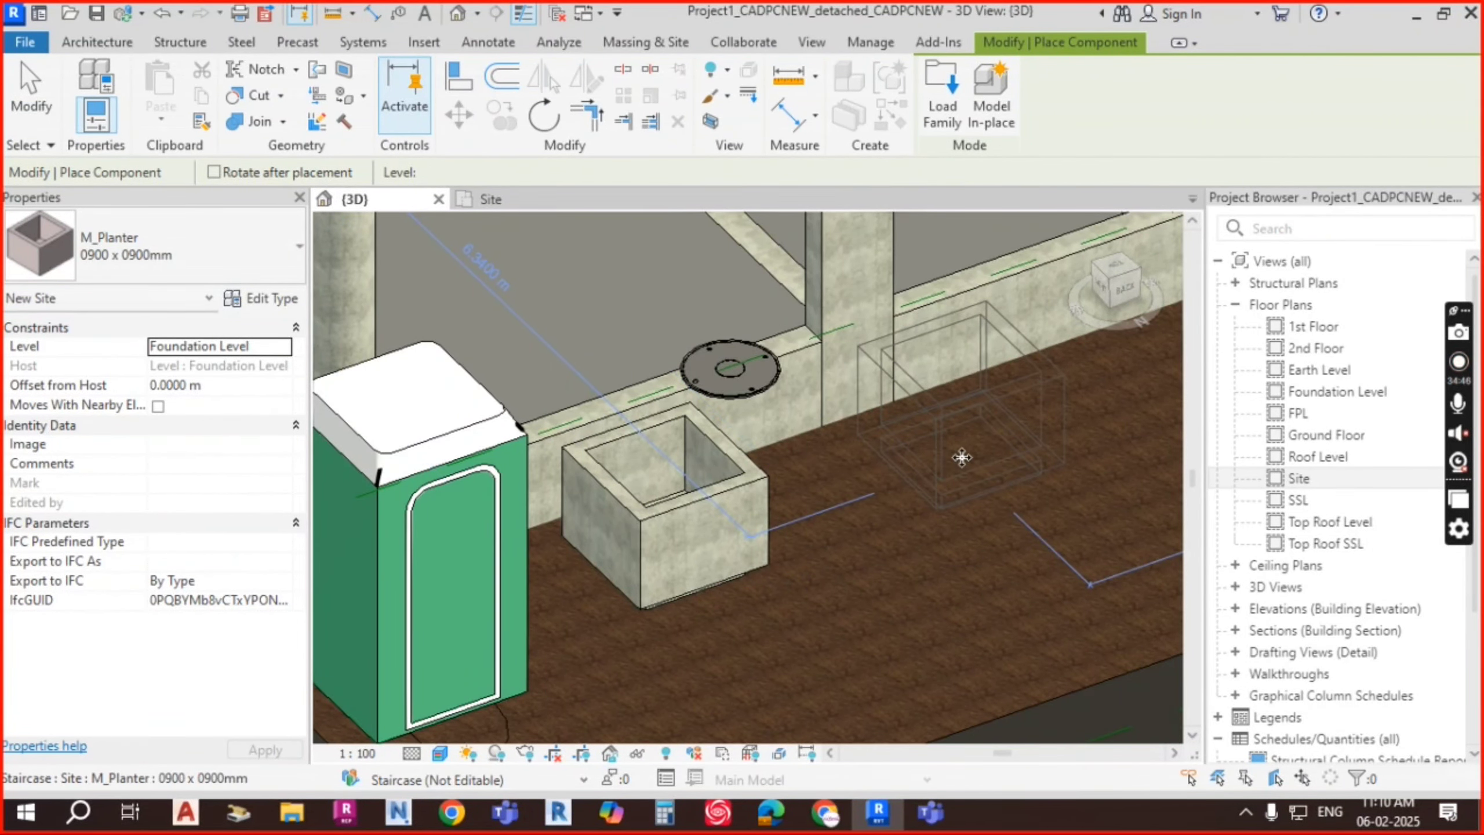
{"action": "scroll", "coordinate": [1075, 458], "scroll_direction": "down", "scroll_amount": 1}
{"action": "middle_click_drag", "start_coordinate": [1075, 458], "coordinate": [746, 553]}
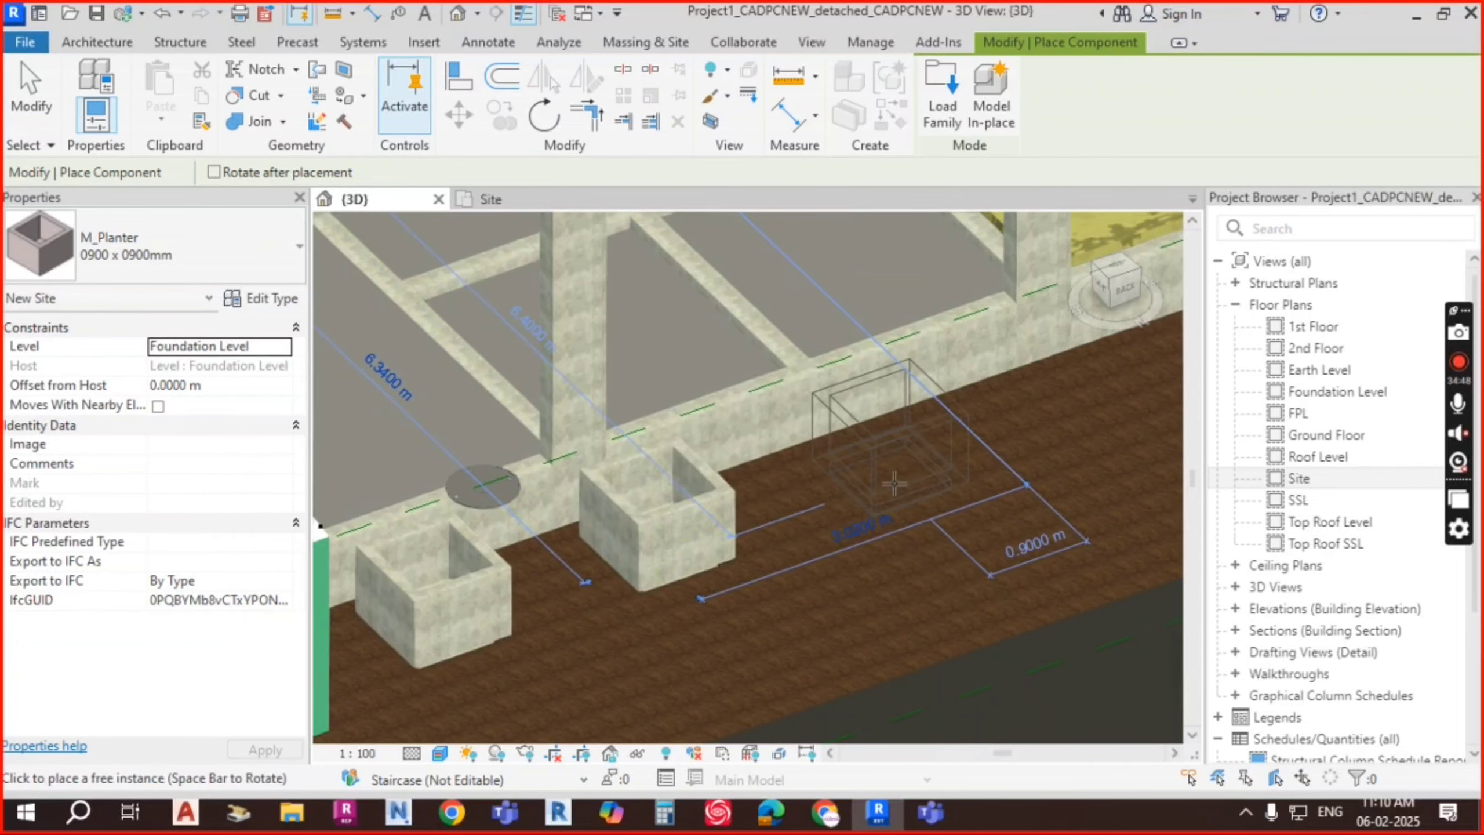
{"action": "left_click", "coordinate": [894, 483]}
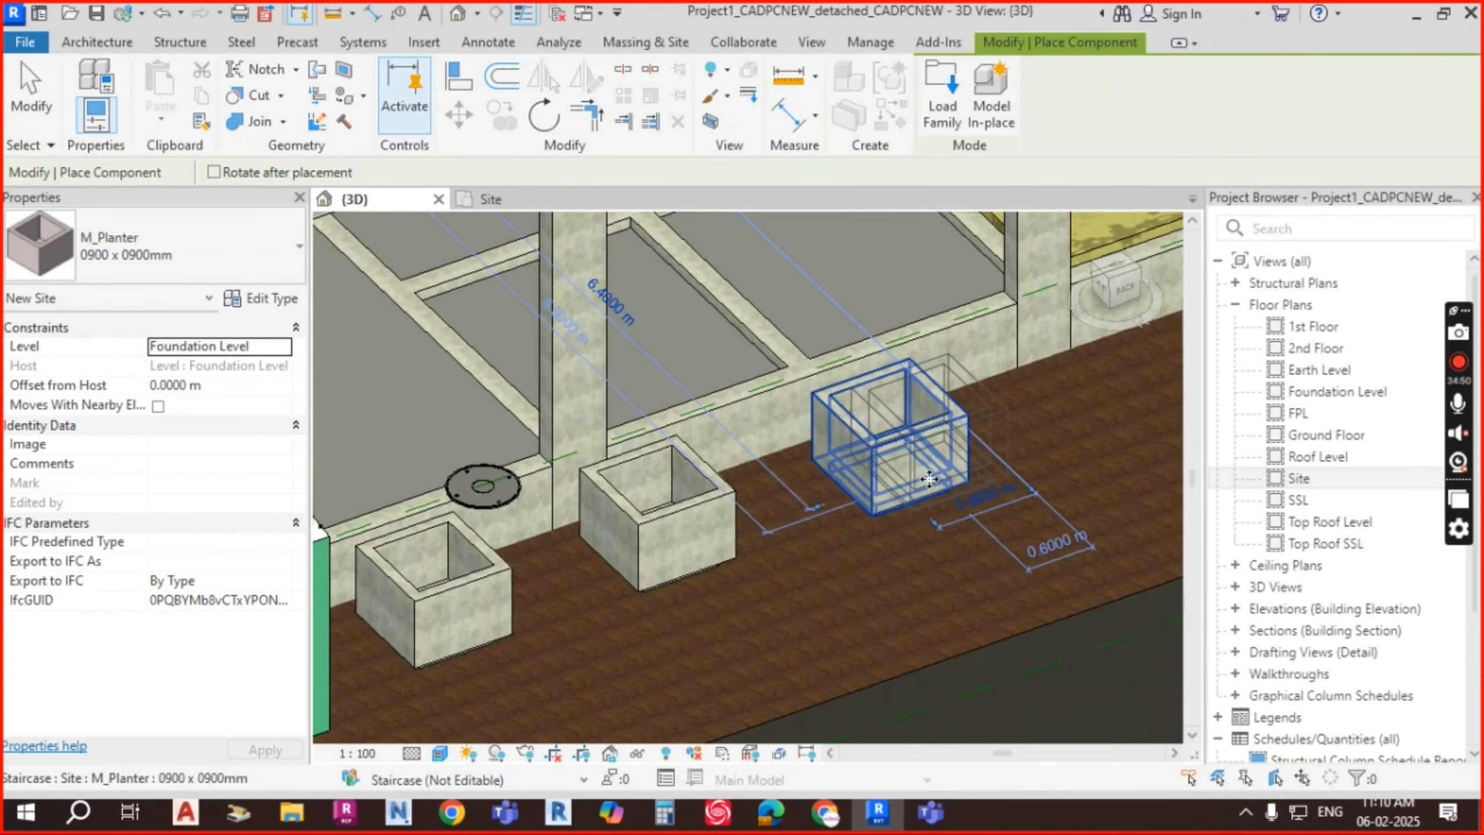
{"action": "key", "text": "Escape"}
{"action": "scroll", "coordinate": [867, 466], "scroll_direction": "down", "scroll_amount": 2}
{"action": "middle_click_drag", "start_coordinate": [724, 608], "coordinate": [802, 636], "text": "shift"}
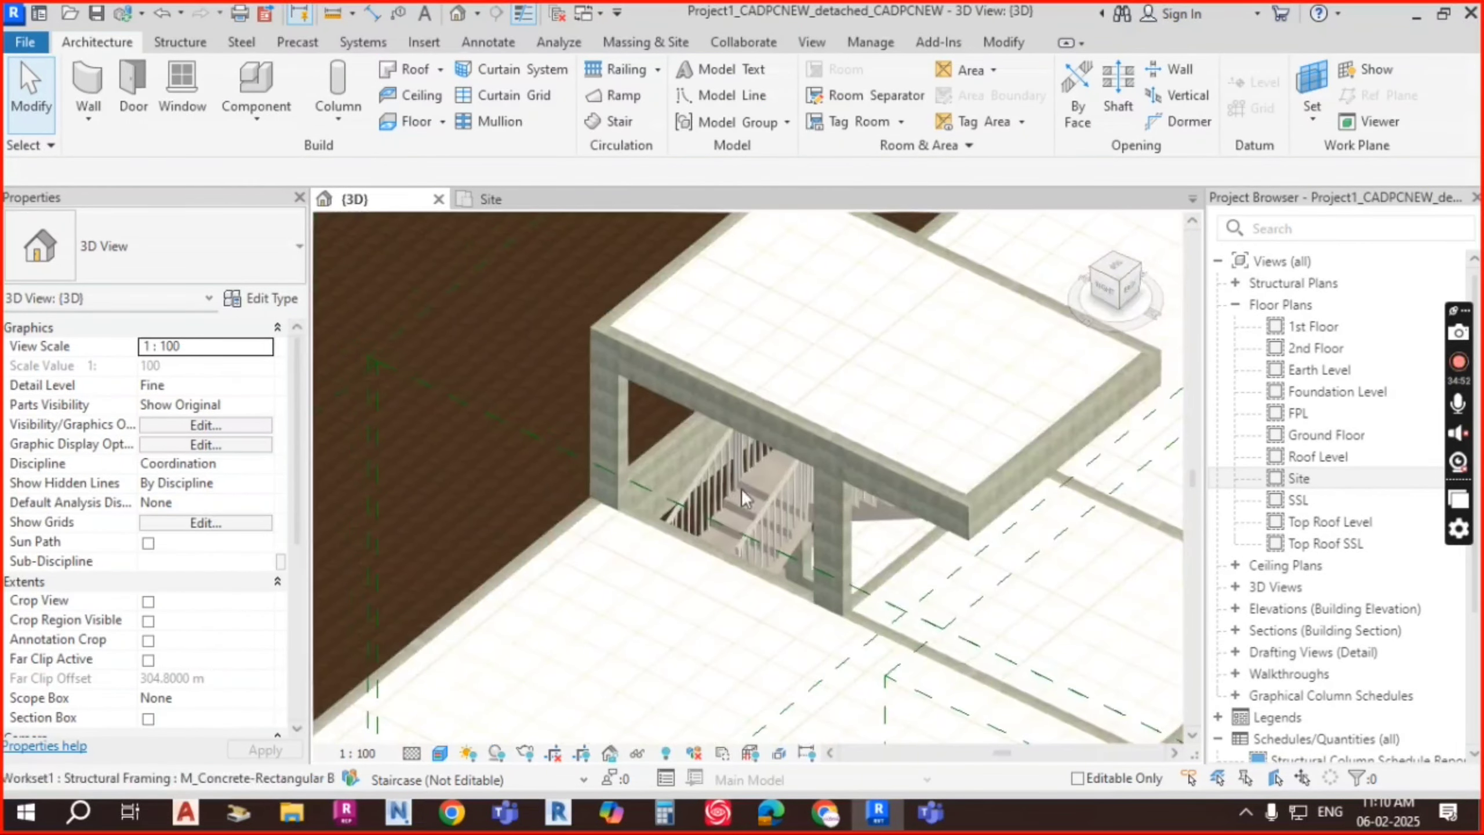
Step: Nudge the new planters slightly left in the top-down view
{"action": "scroll", "coordinate": [549, 377], "scroll_direction": "down", "scroll_amount": 6}
{"action": "middle_click_drag", "start_coordinate": [777, 550], "coordinate": [775, 529]}
{"action": "scroll", "coordinate": [700, 463], "scroll_direction": "up", "scroll_amount": 5}
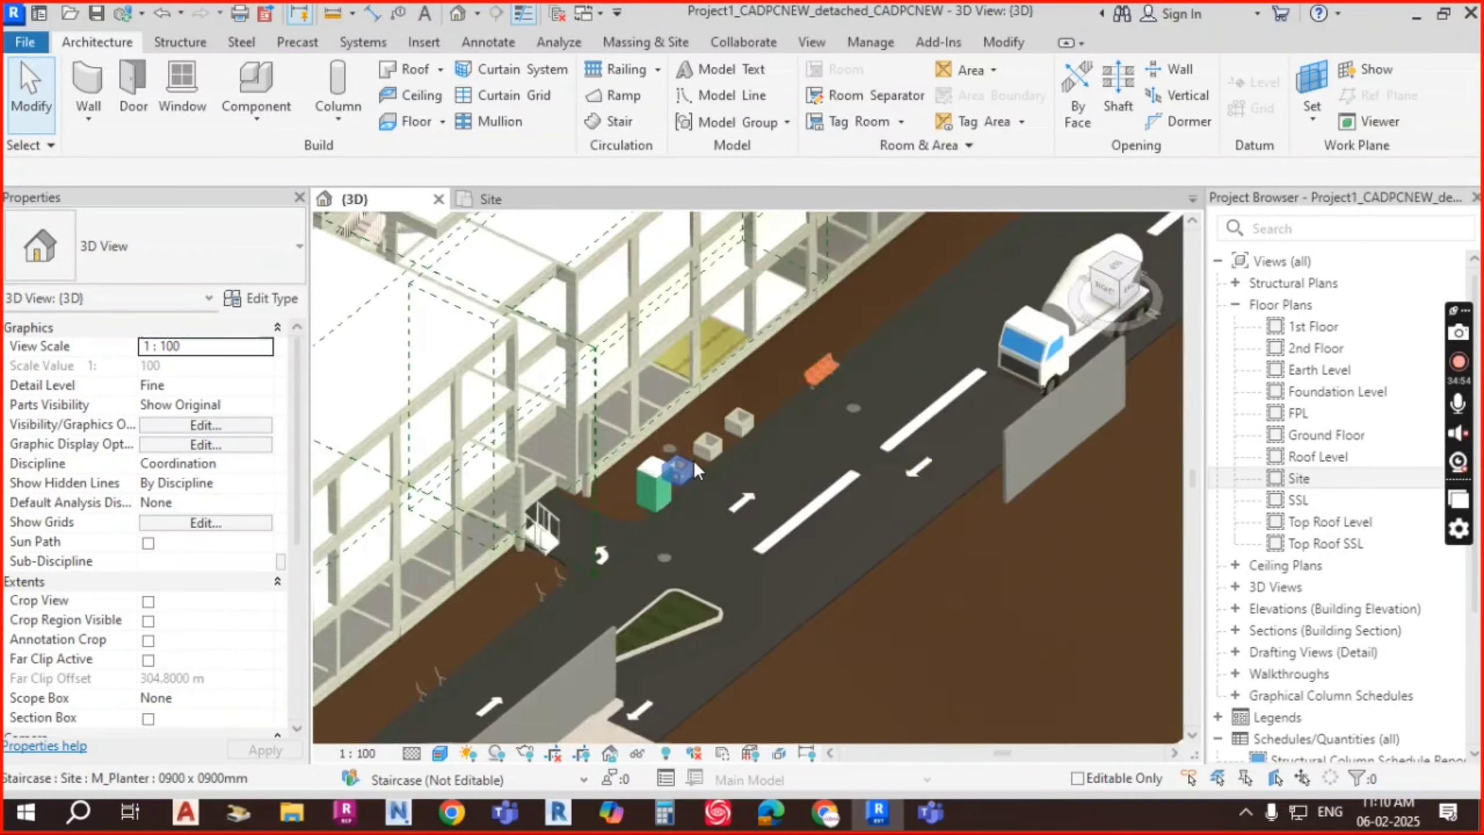
{"action": "left_click", "coordinate": [689, 468]}
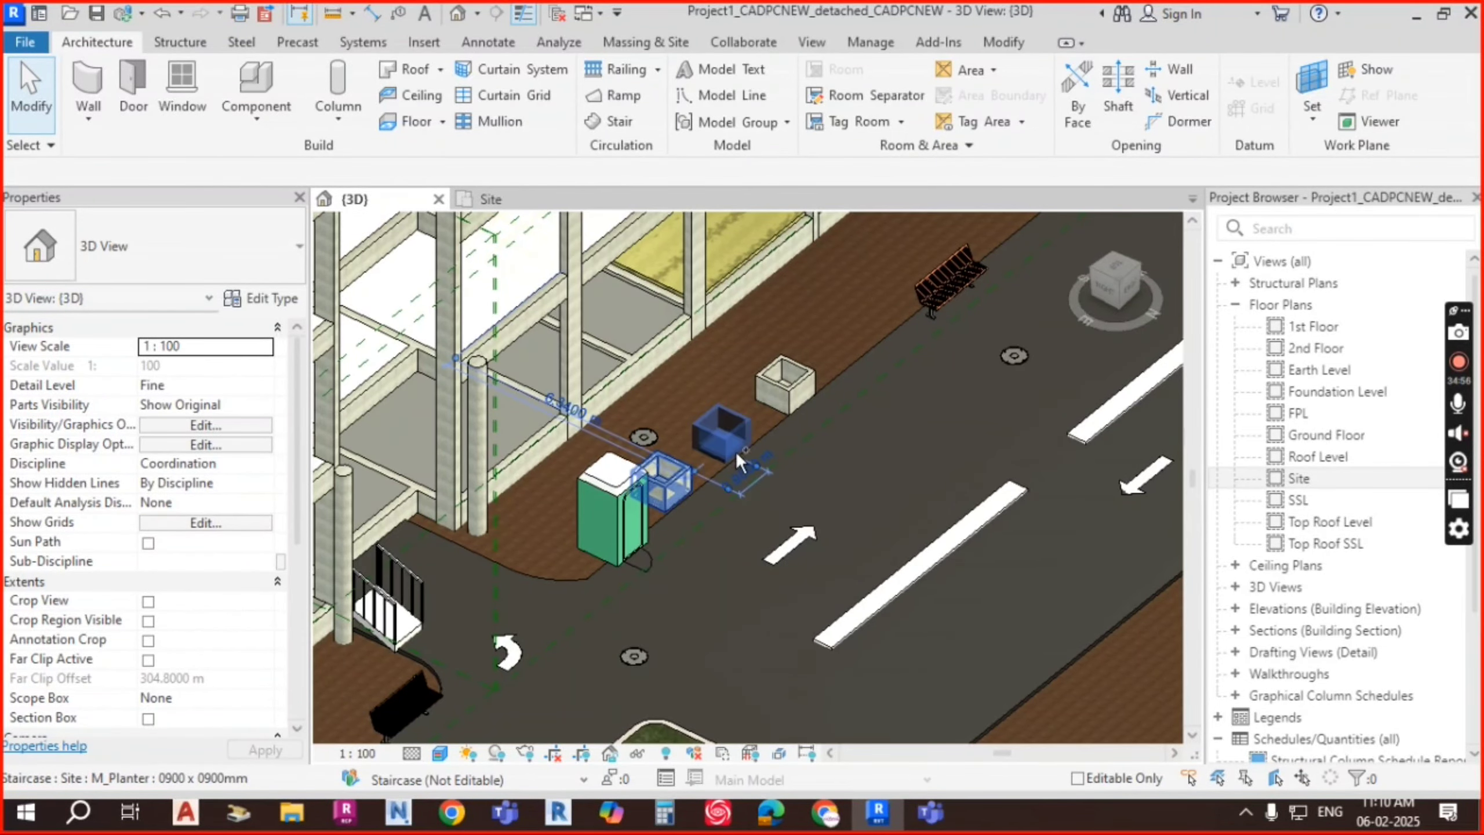
{"action": "left_click", "coordinate": [735, 450], "text": "ctrl"}
{"action": "middle_click_drag", "start_coordinate": [814, 523], "coordinate": [967, 422], "text": "shift"}
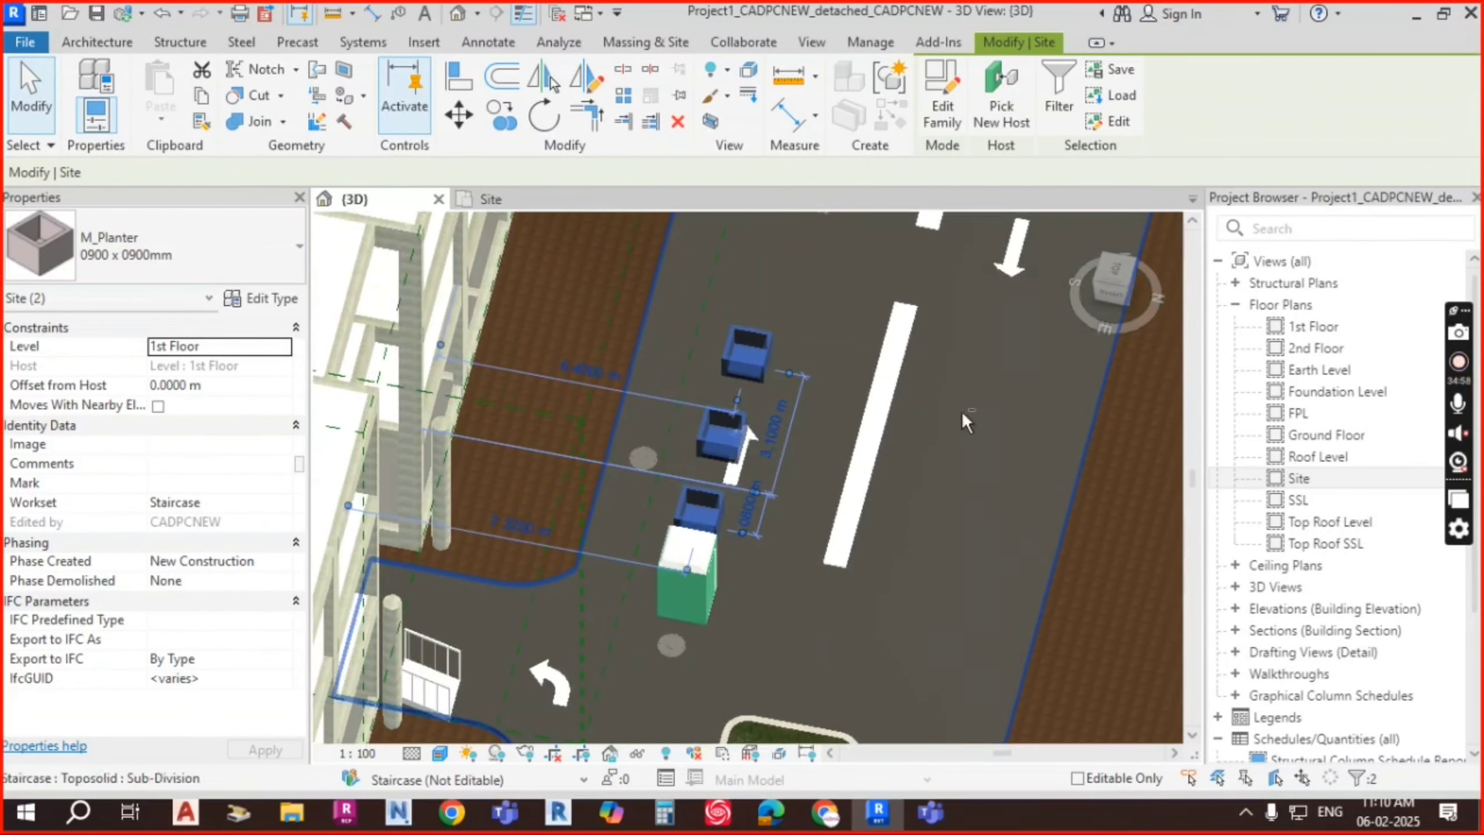
{"action": "left_click", "coordinate": [1122, 282]}
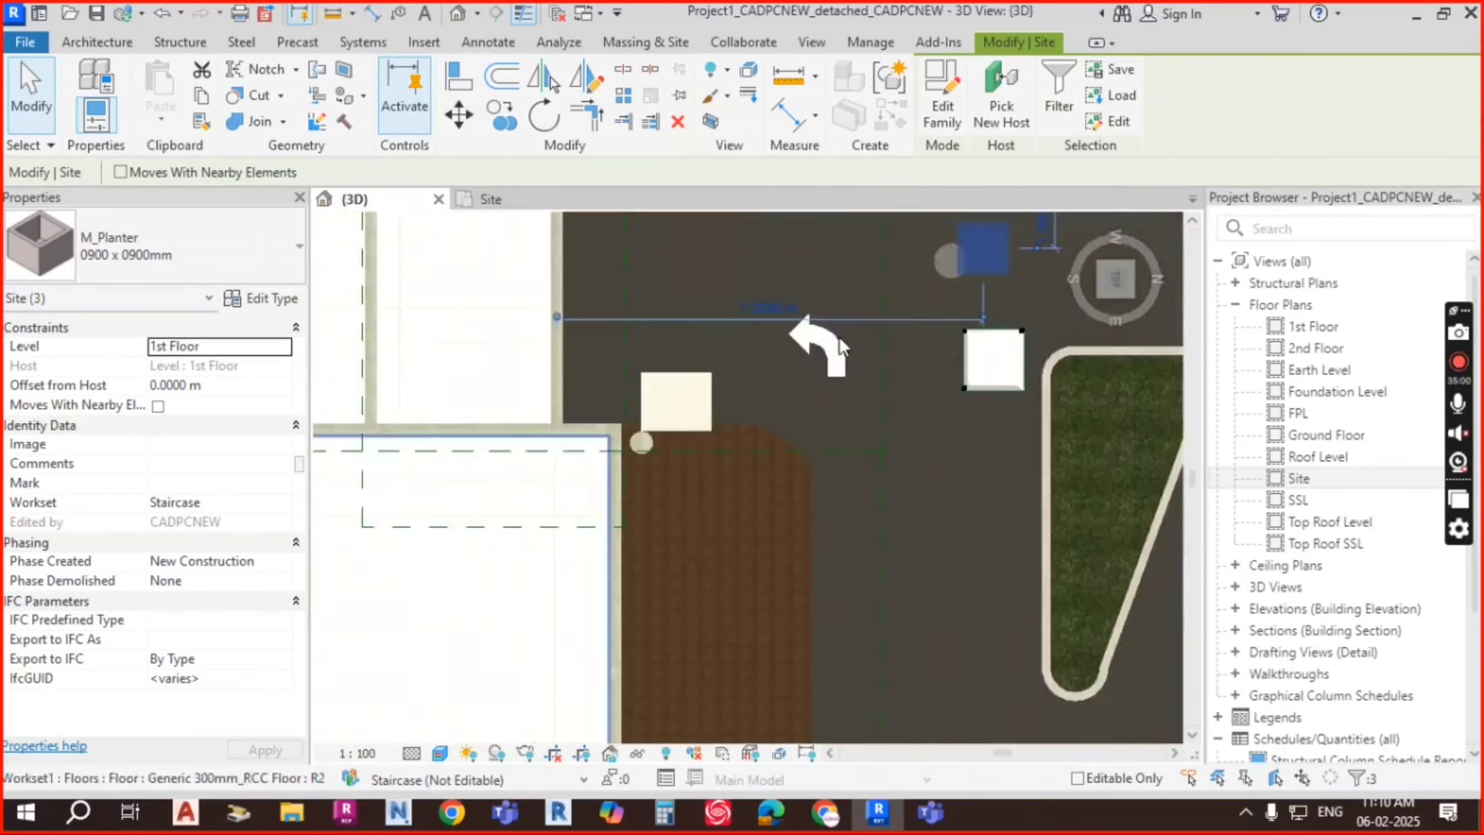
{"action": "scroll", "coordinate": [888, 370], "scroll_direction": "down", "scroll_amount": 4}
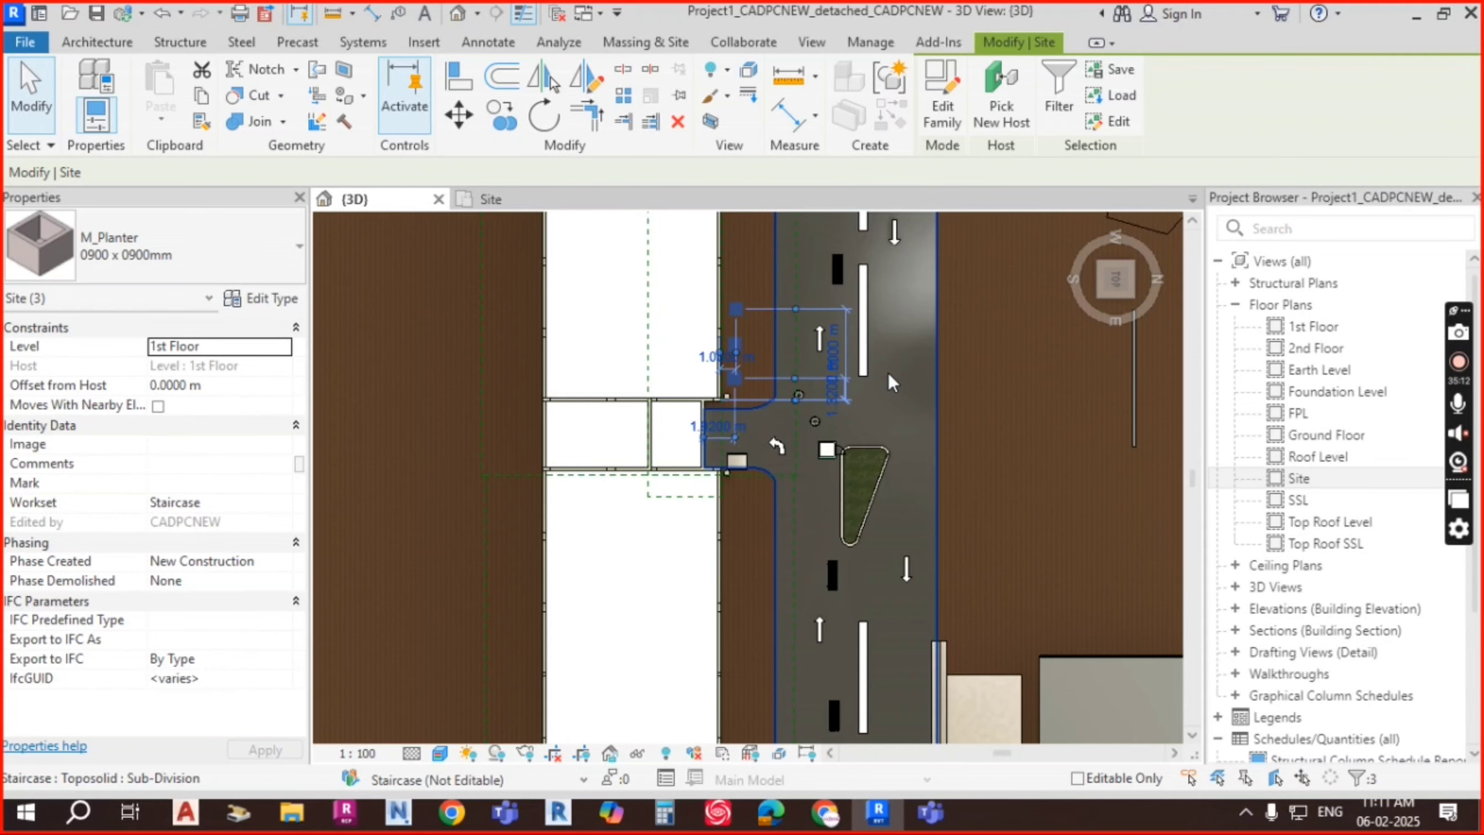
{"action": "key", "text": "Left"}
{"action": "key", "text": "Left"}
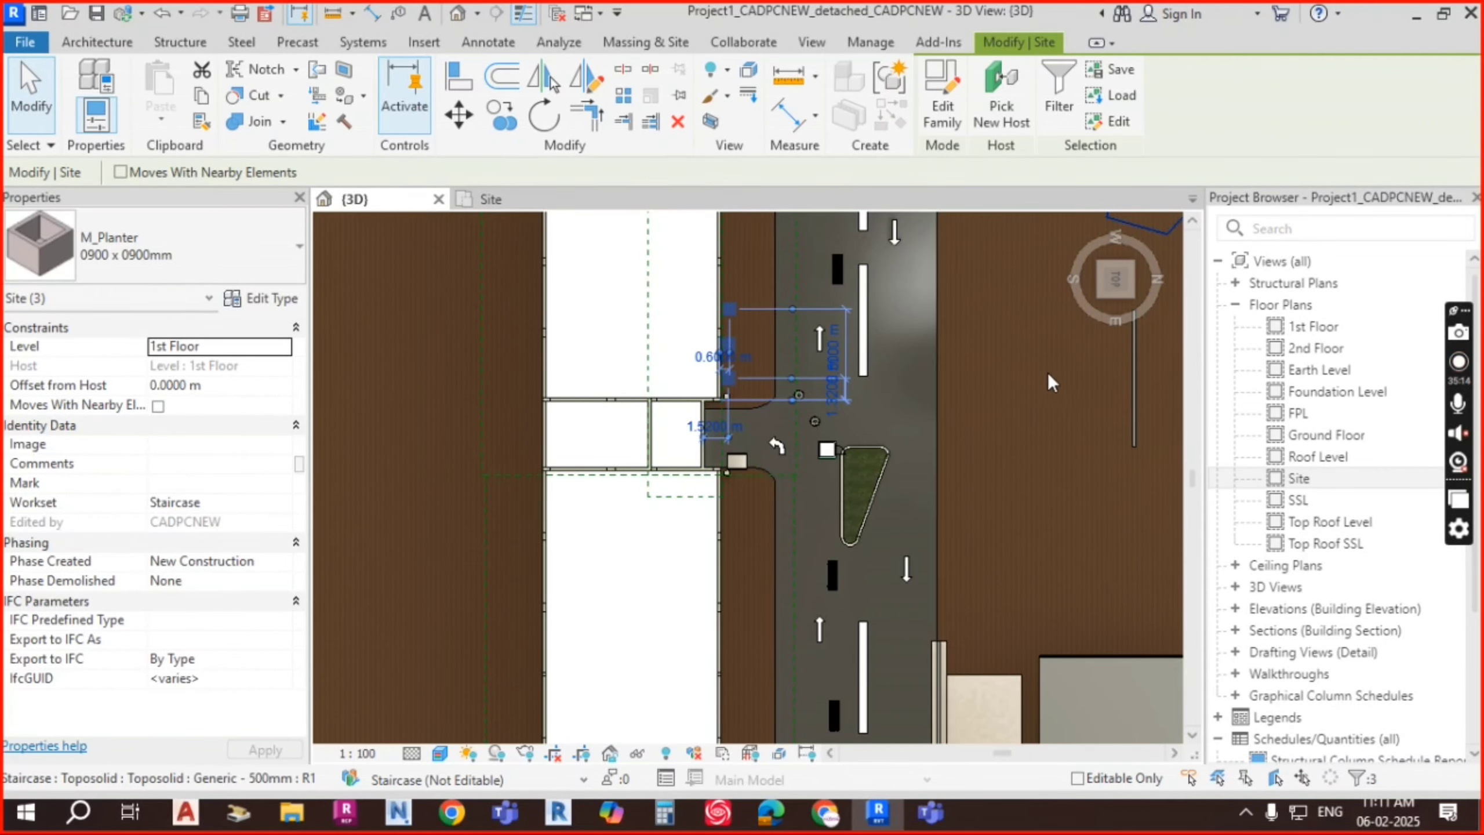
{"action": "key", "text": "Escape"}
Step: Host the planters on the Ground Floor level
{"action": "middle_click_drag", "start_coordinate": [1048, 372], "coordinate": [839, 311], "text": "shift"}
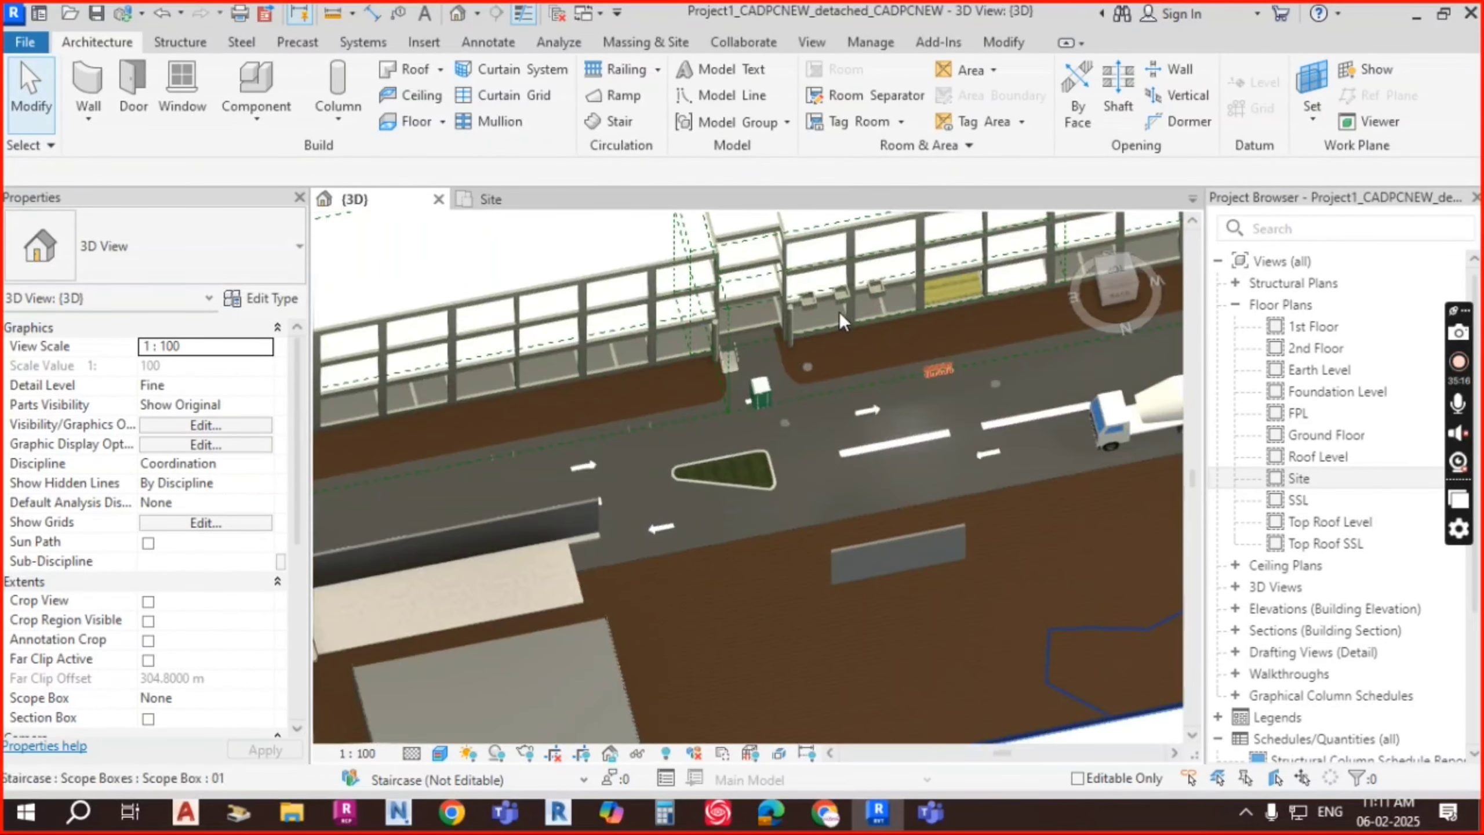
{"action": "scroll", "coordinate": [839, 311], "scroll_direction": "up", "scroll_amount": 3}
{"action": "left_click", "coordinate": [793, 295], "text": "ctrl"}
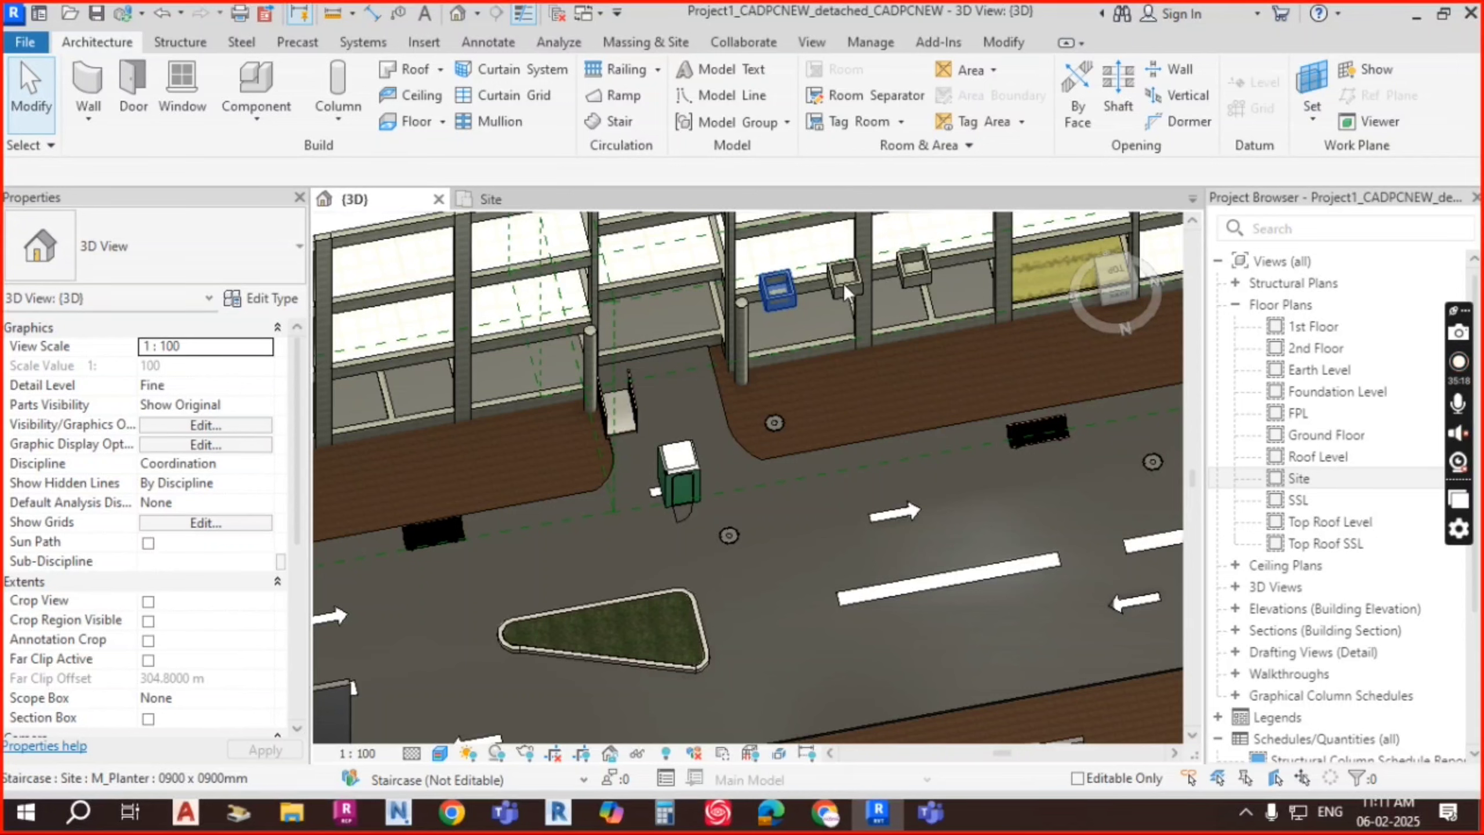
{"action": "left_click", "coordinate": [844, 283], "text": "ctrl"}
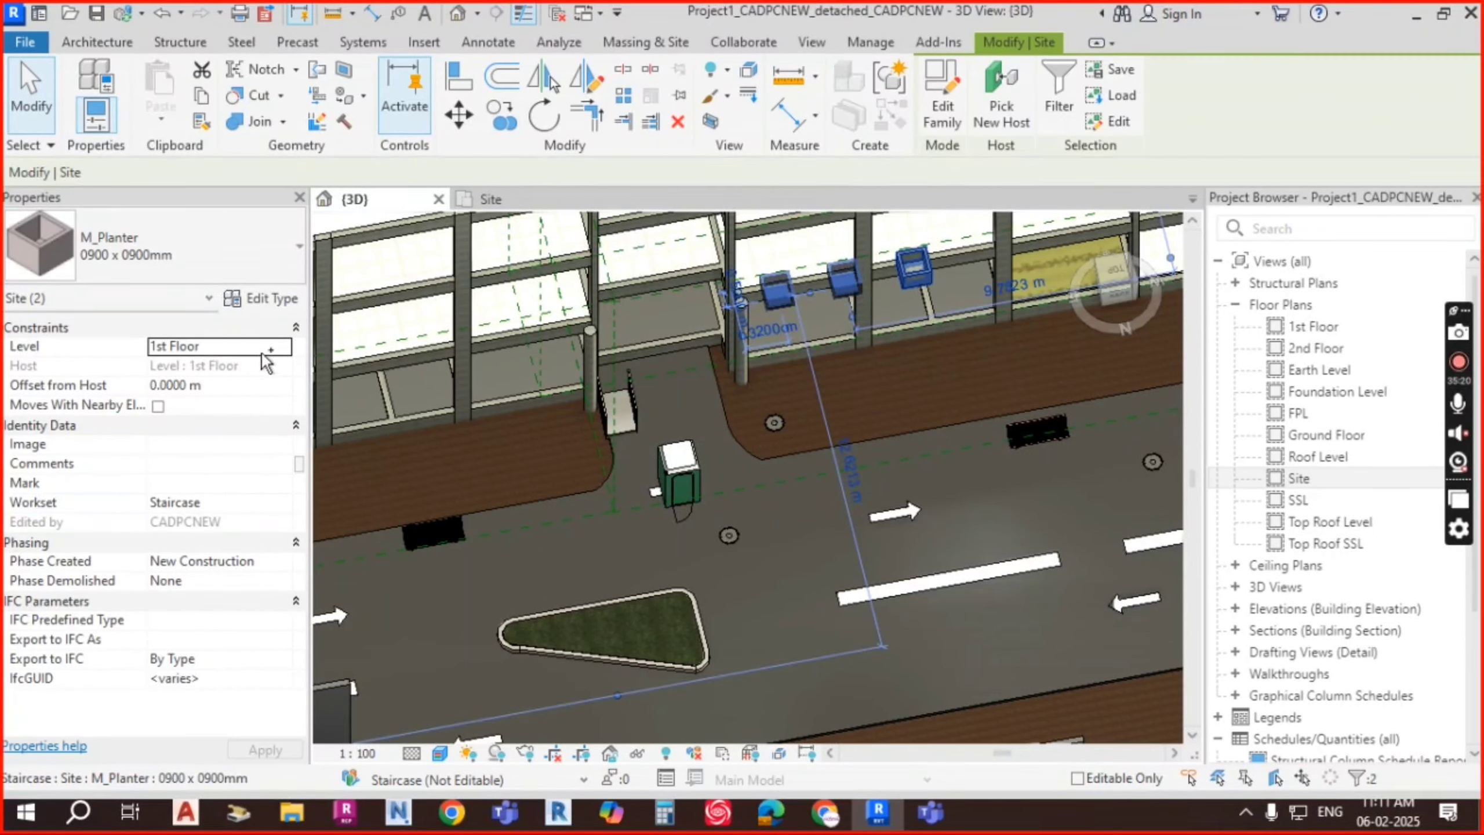
{"action": "left_click", "coordinate": [285, 347]}
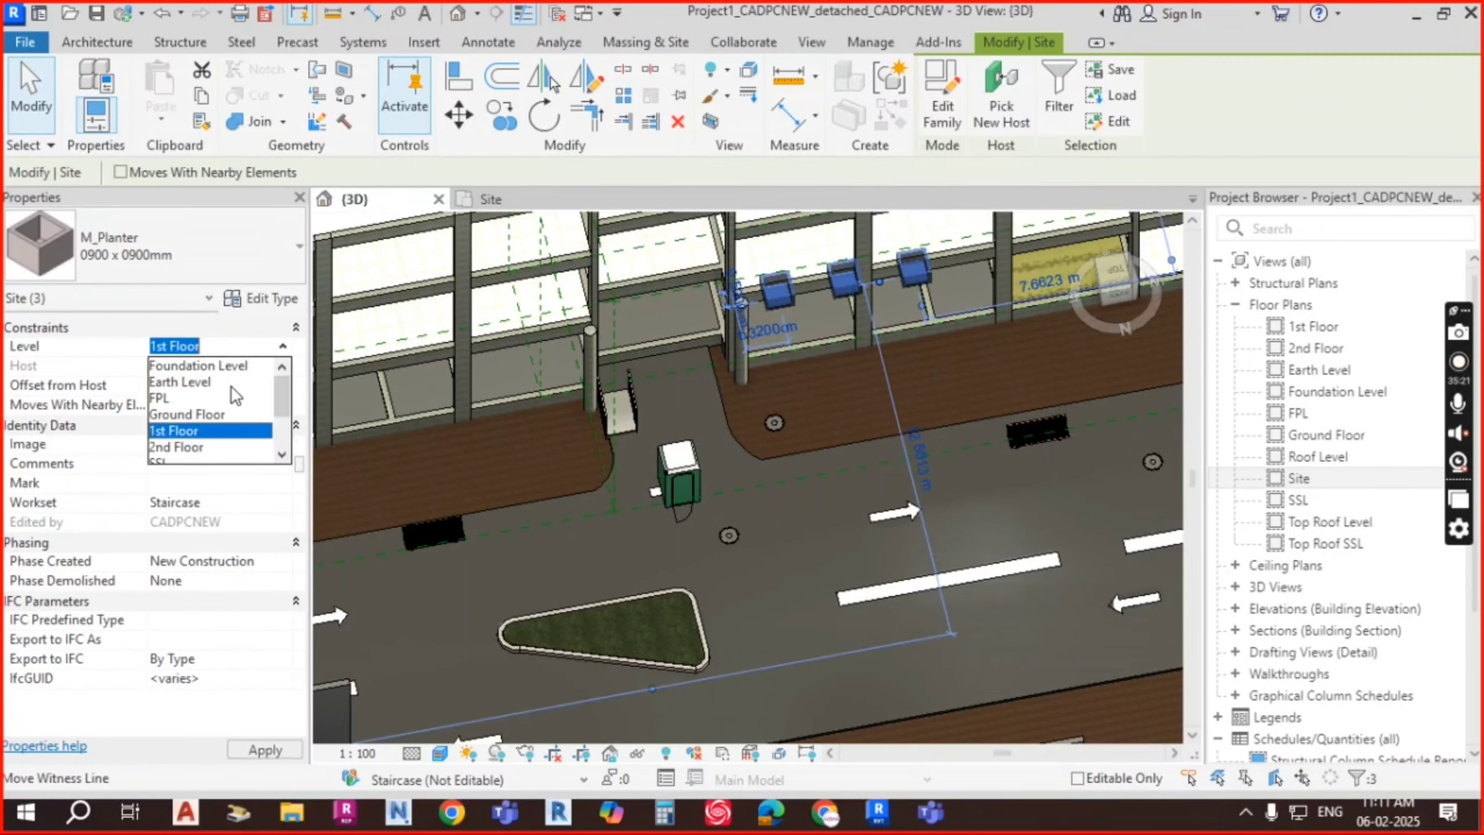
{"action": "left_click", "coordinate": [193, 414]}
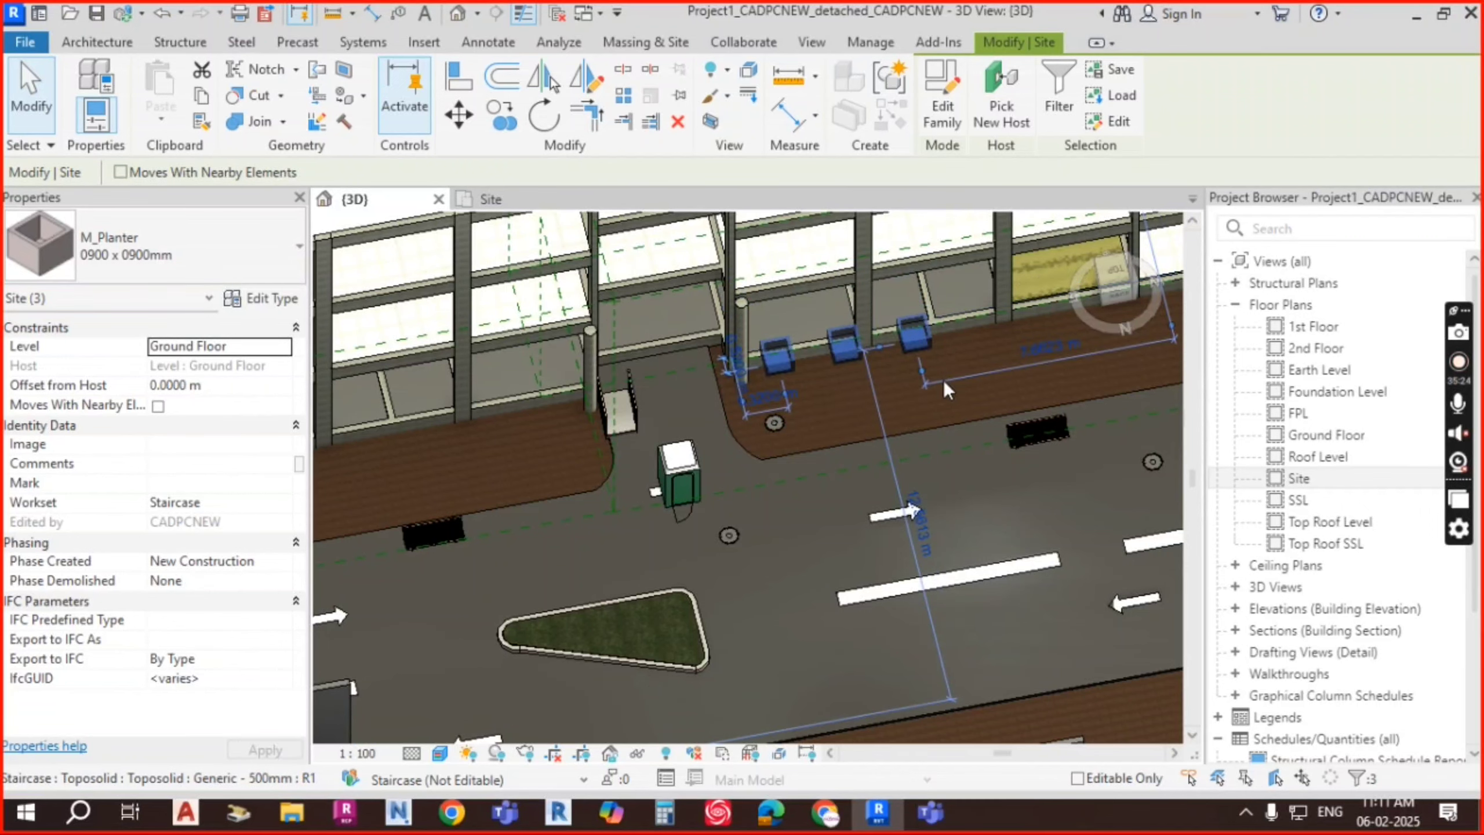
{"action": "key", "text": "Escape"}
Step: Set the three planters' Offset from Host to -0.92 m and check them in elevation
{"action": "middle_click_drag", "start_coordinate": [828, 446], "coordinate": [799, 405], "text": "shift"}
{"action": "scroll", "coordinate": [740, 483], "scroll_direction": "up", "scroll_amount": 5}
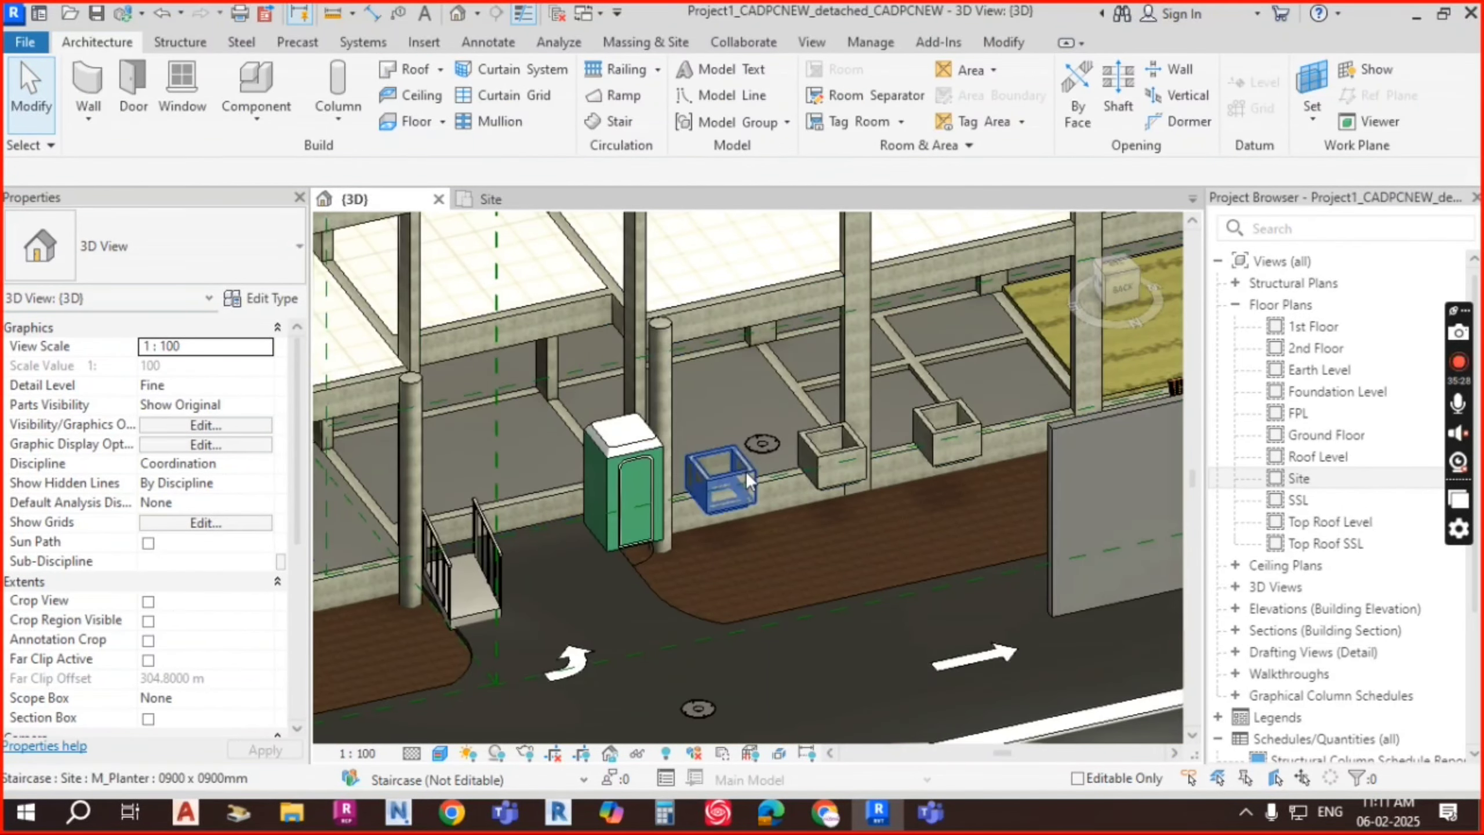
{"action": "left_click", "coordinate": [792, 474]}
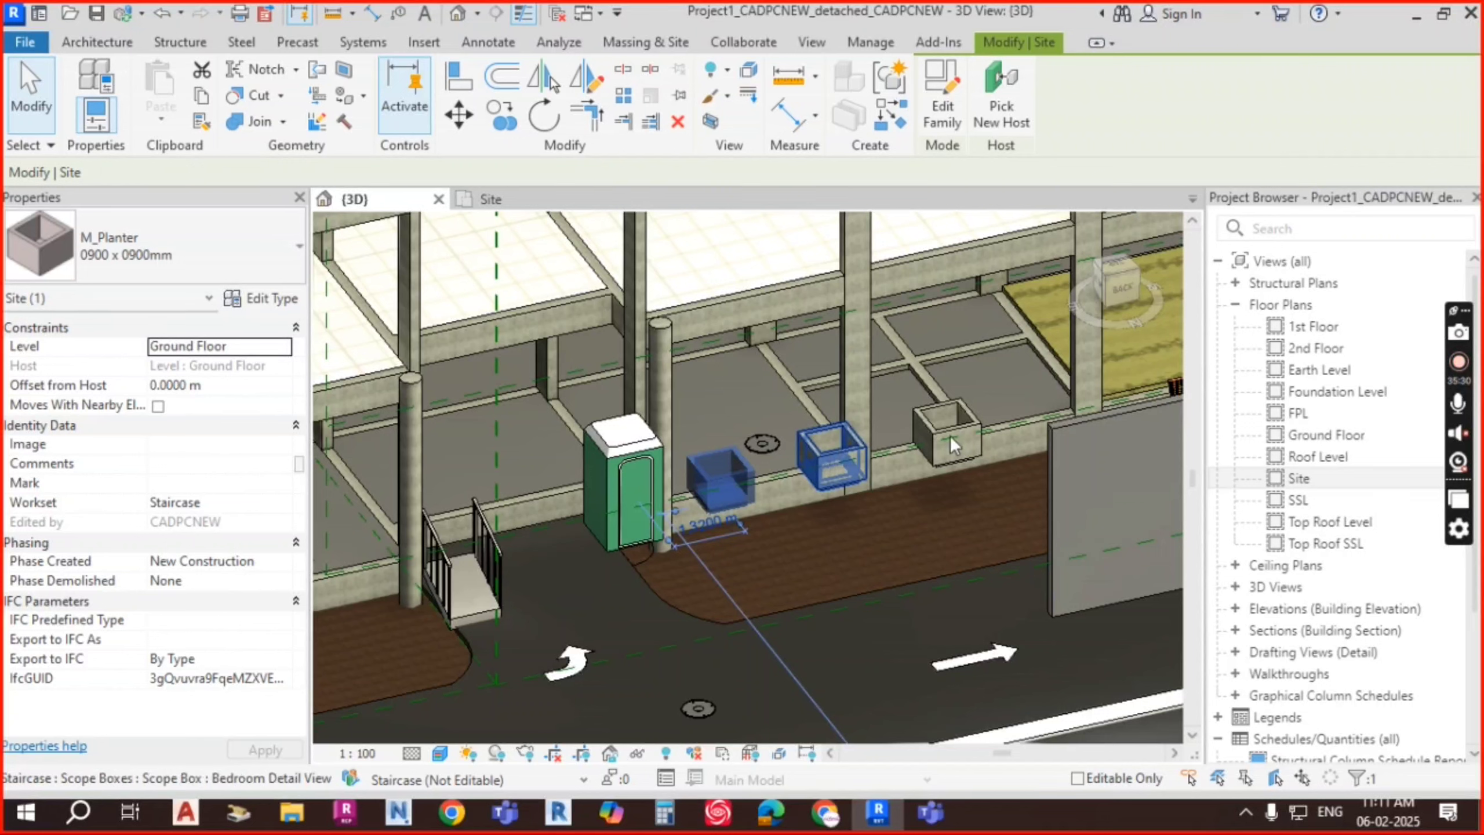
{"action": "left_click", "coordinate": [953, 430], "text": "ctrl"}
{"action": "left_click", "coordinate": [249, 391]}
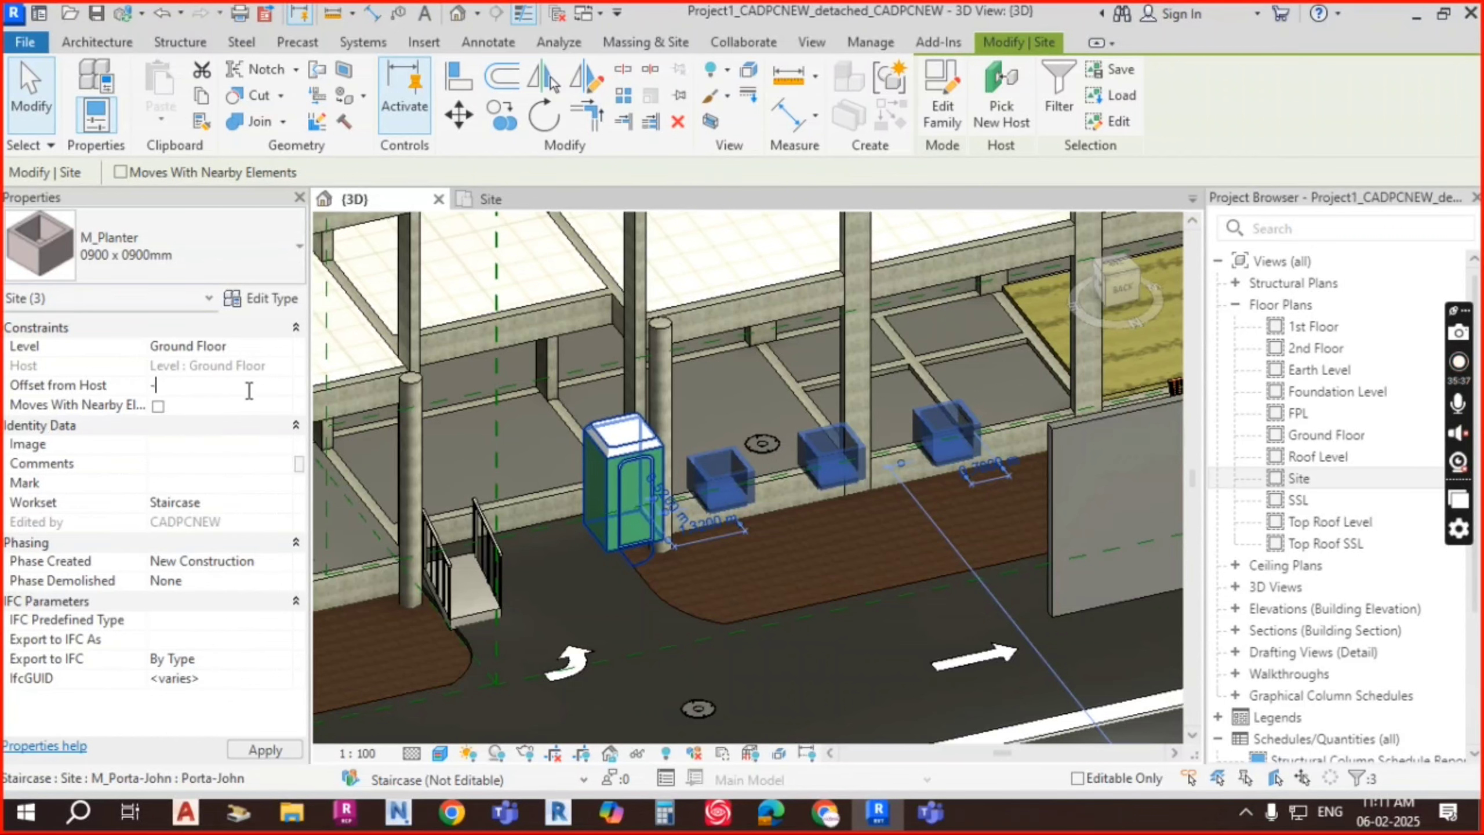
{"action": "key", "text": "Return"}
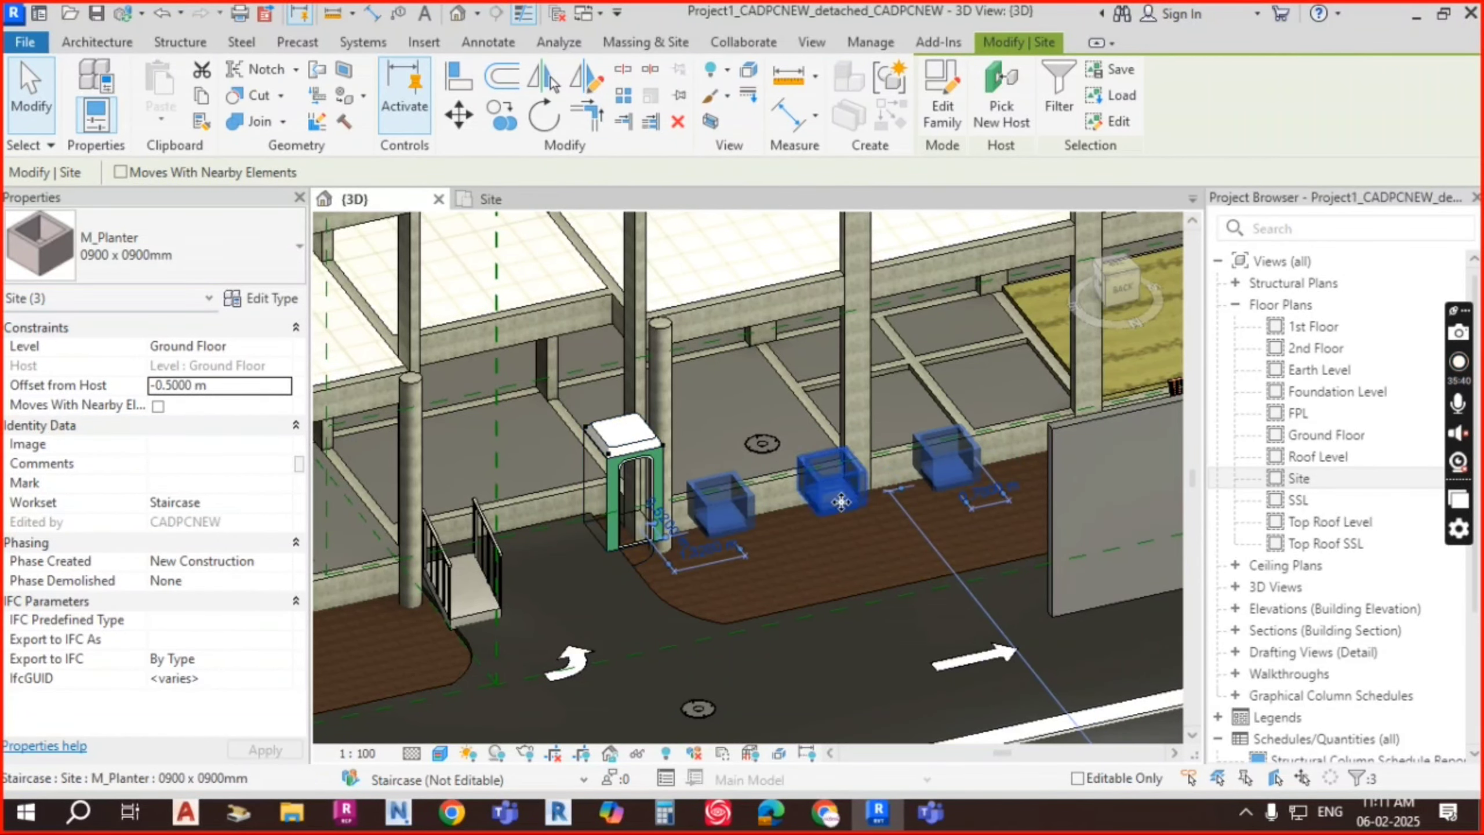
{"action": "middle_click_drag", "start_coordinate": [806, 563], "coordinate": [988, 345], "text": "shift"}
{"action": "left_click", "coordinate": [1117, 282]}
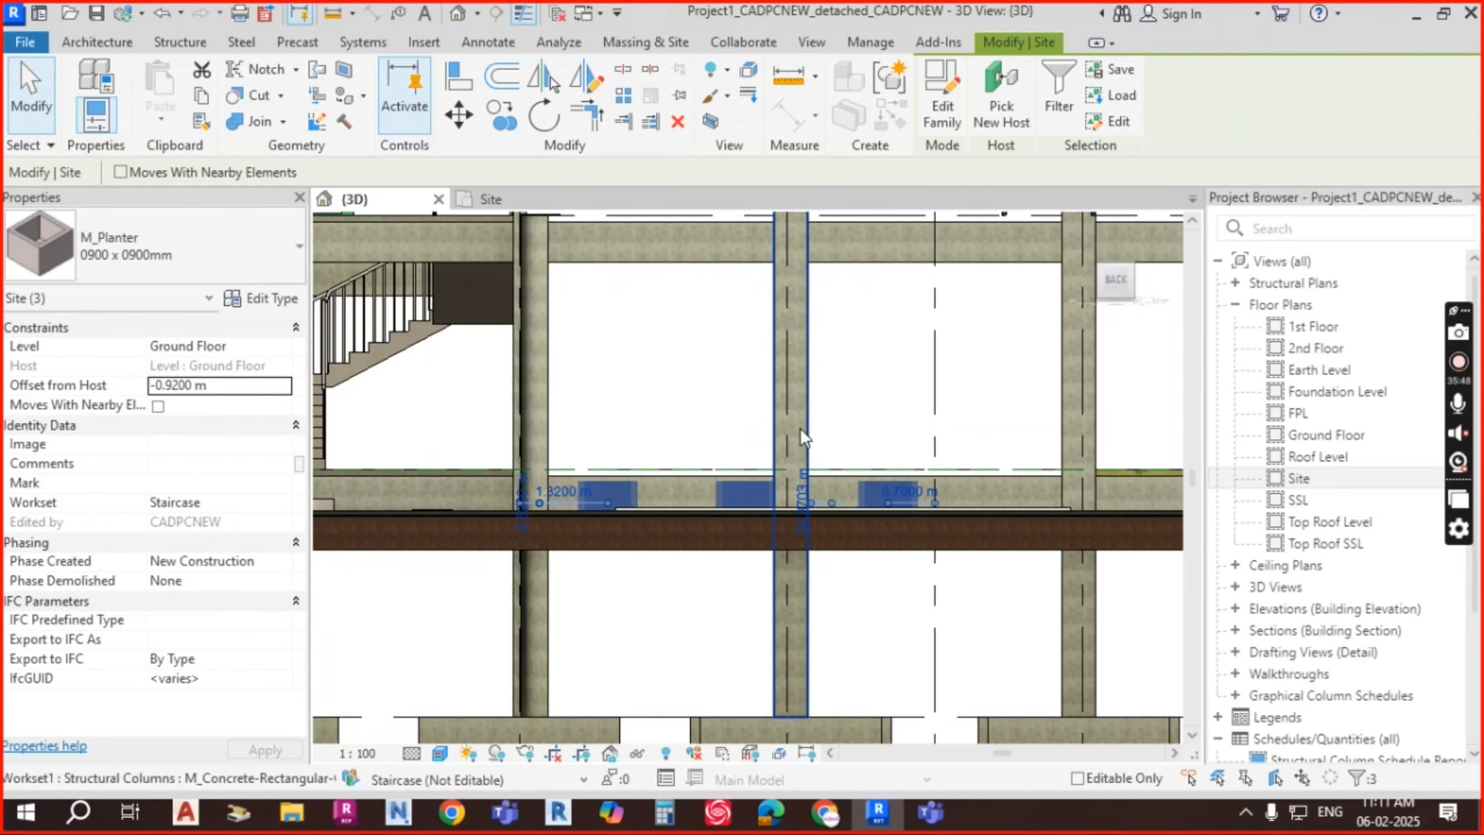
{"action": "middle_click_drag", "start_coordinate": [819, 433], "coordinate": [902, 579], "text": "shift"}
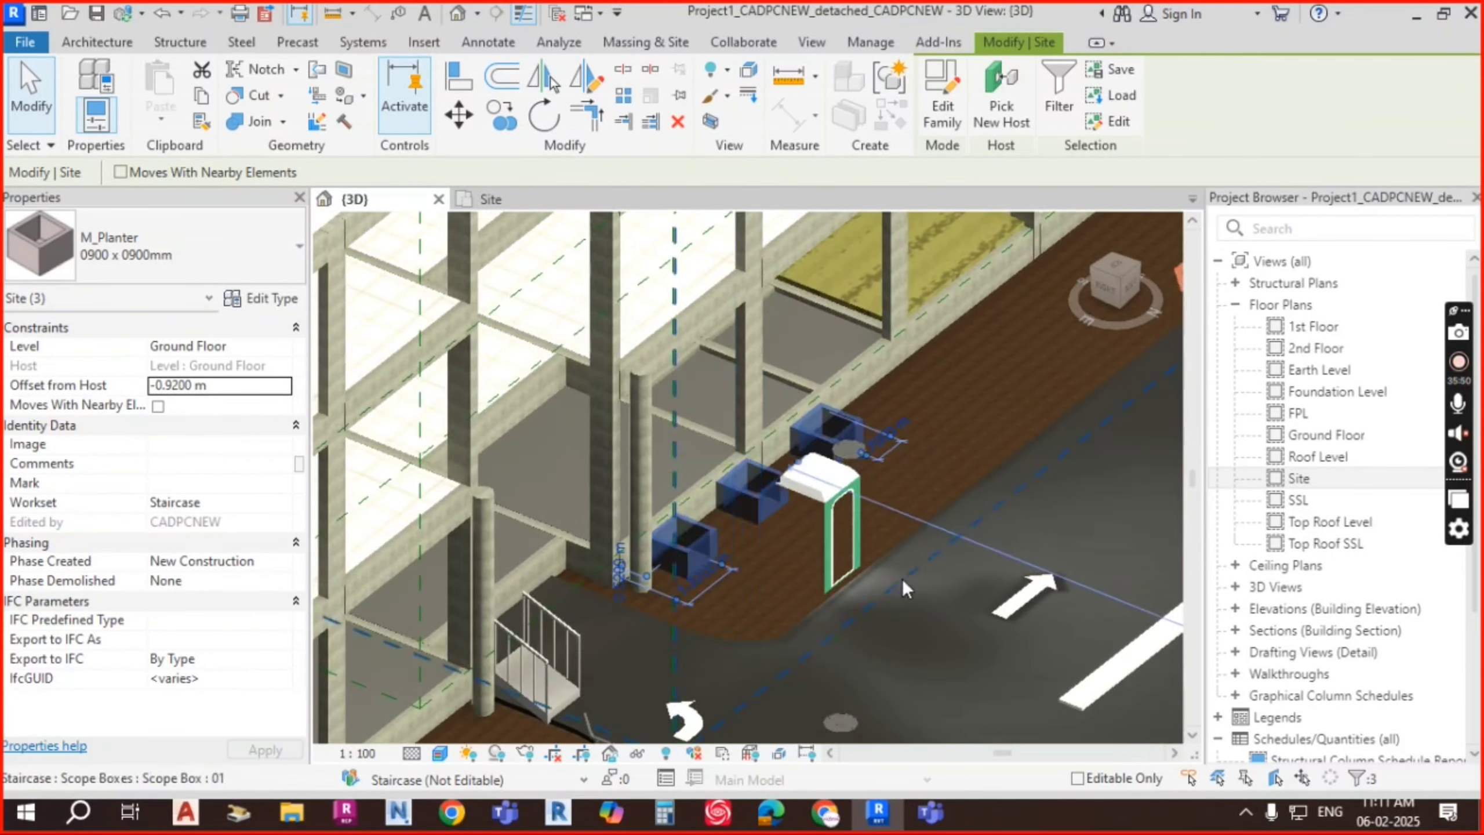
Step: Move the Porta-John along the paving past the last planter
{"action": "key", "text": "Escape"}
{"action": "middle_click_drag", "start_coordinate": [953, 459], "coordinate": [814, 602], "text": "shift"}
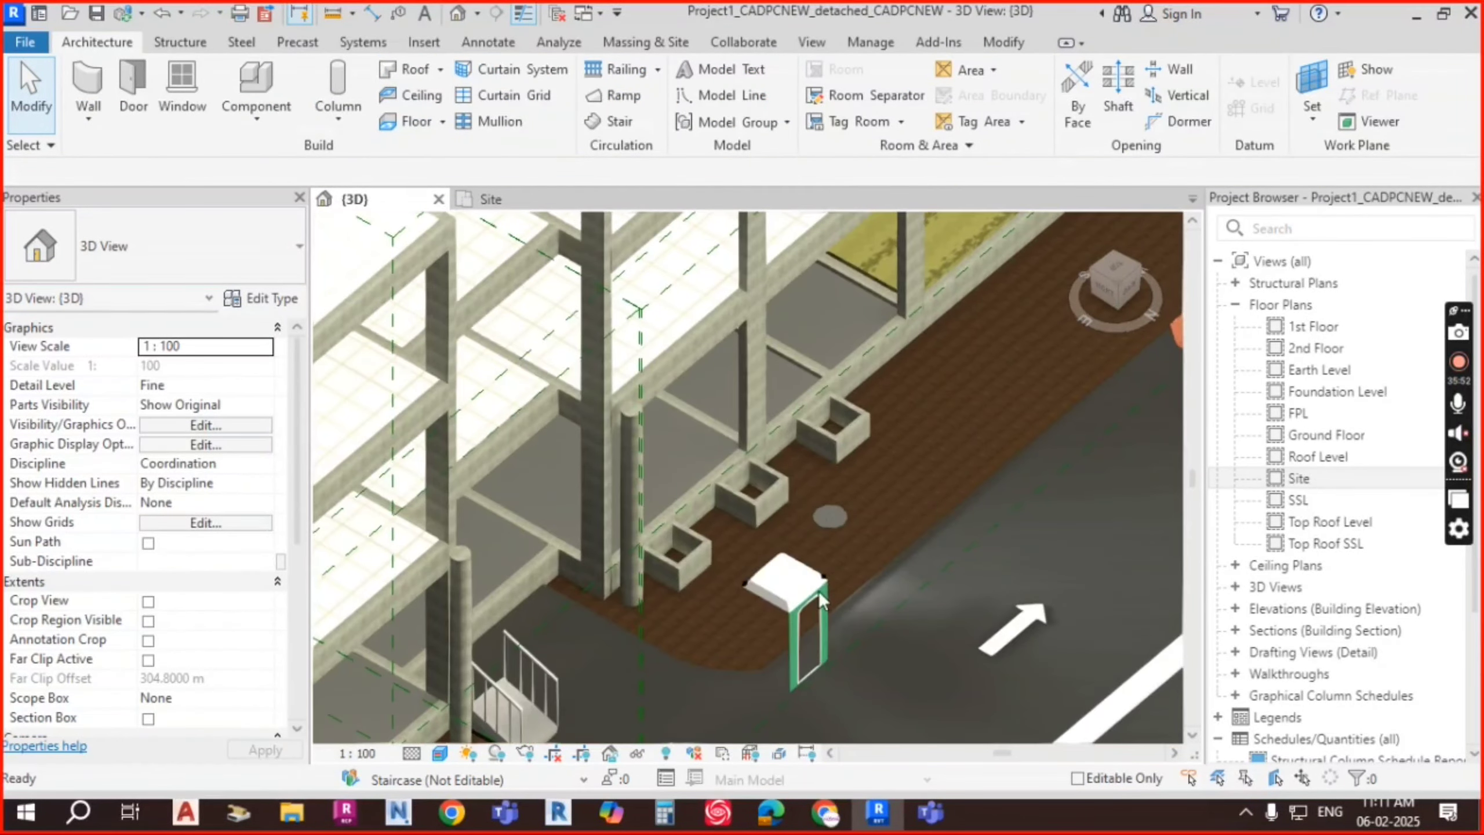
{"action": "left_click_drag", "start_coordinate": [786, 608], "coordinate": [948, 401]}
{"action": "left_click_drag", "start_coordinate": [901, 458], "coordinate": [905, 453]}
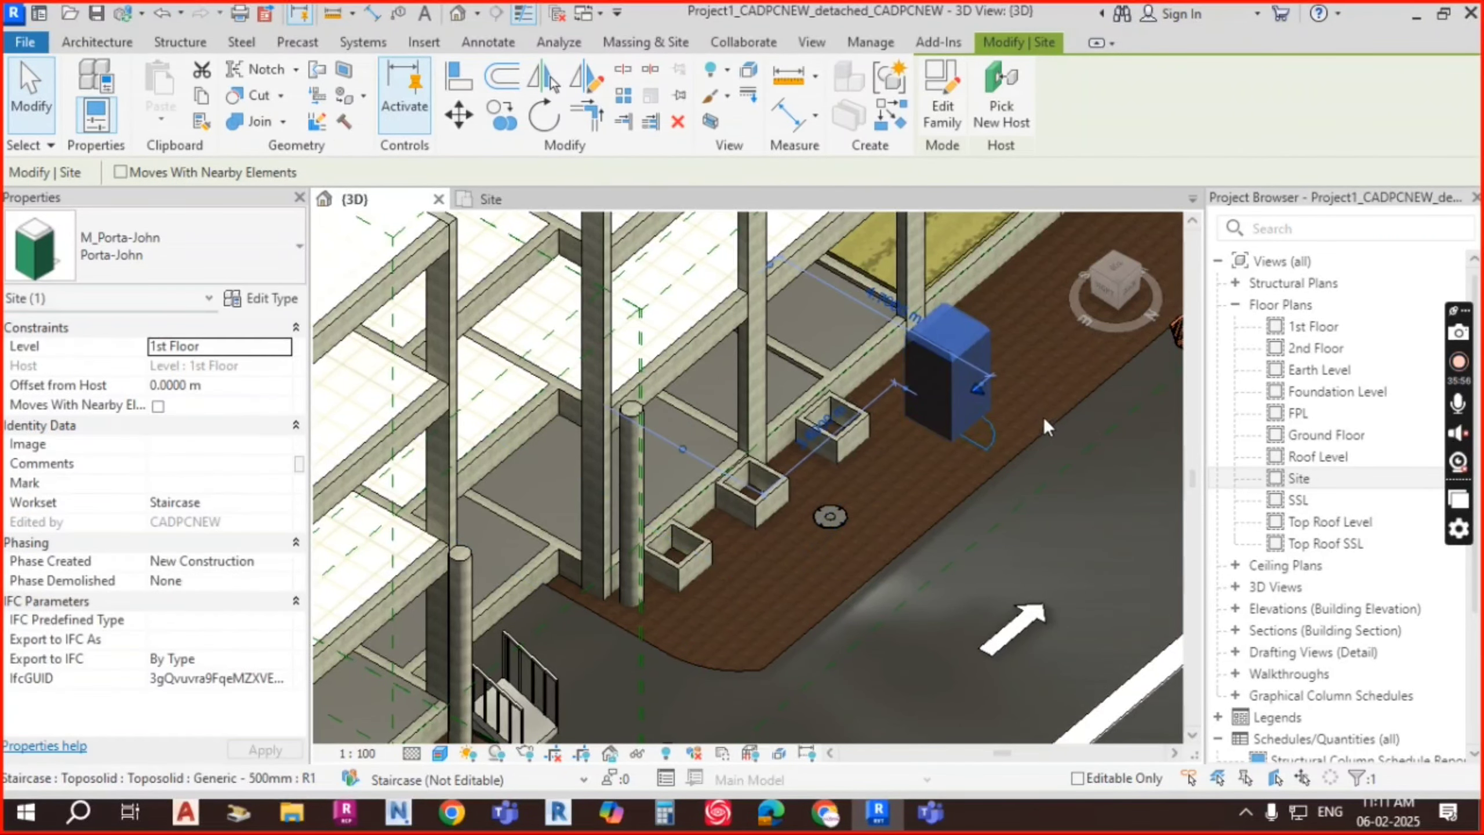
{"action": "key", "text": "Escape"}
Step: Orbit and pan to check the Porta-John beside the planters and benches
{"action": "scroll", "coordinate": [835, 453], "scroll_direction": "up", "scroll_amount": 3}
{"action": "scroll", "coordinate": [804, 475], "scroll_direction": "up", "scroll_amount": 1}
{"action": "middle_click_drag", "start_coordinate": [869, 485], "coordinate": [1001, 420]}
{"action": "middle_click_drag", "start_coordinate": [1012, 489], "coordinate": [1000, 501], "text": "shift"}
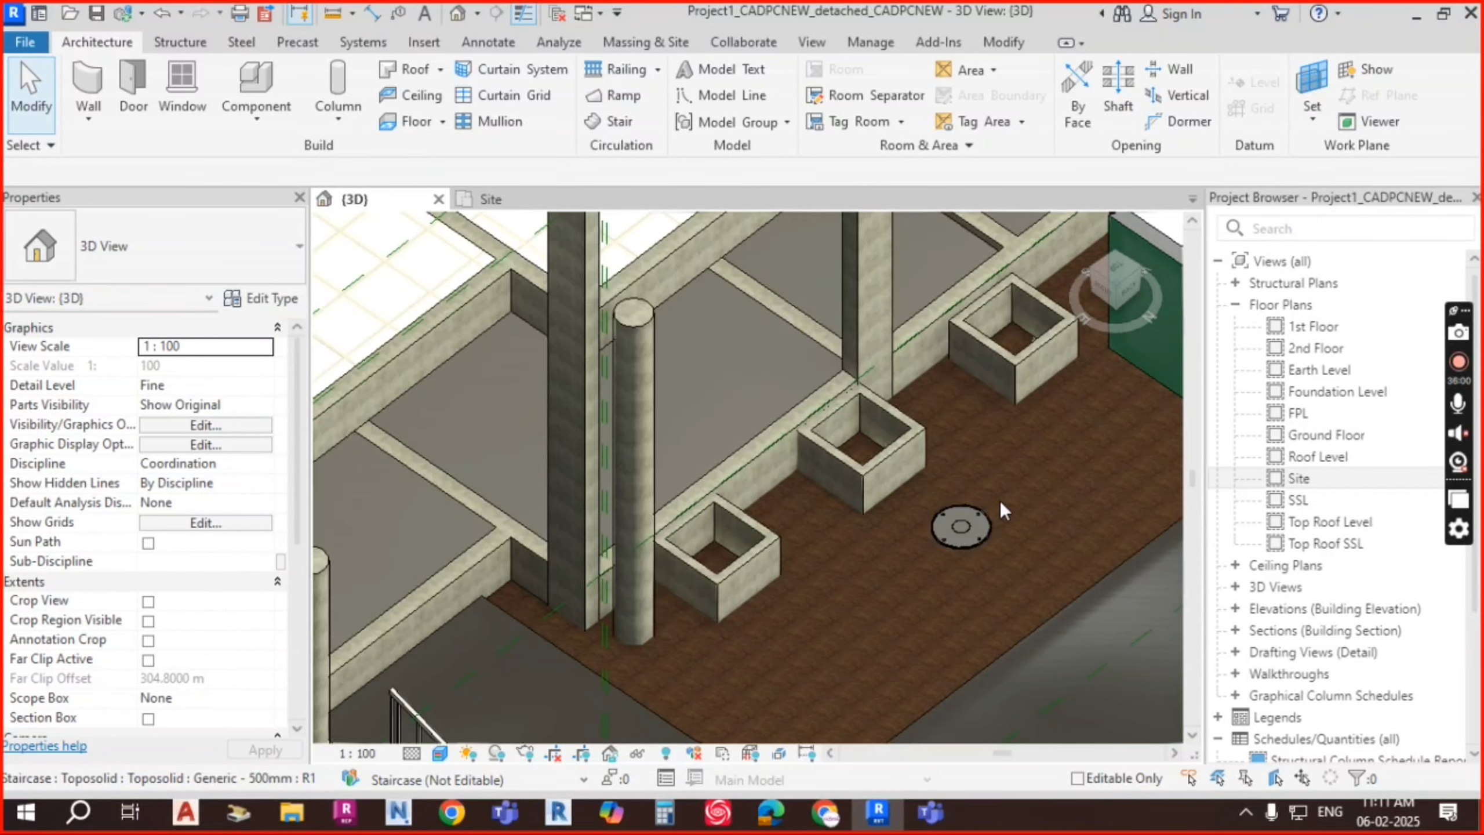
{"action": "middle_click_drag", "start_coordinate": [917, 472], "coordinate": [871, 438], "text": "shift"}
{"action": "scroll", "coordinate": [894, 465], "scroll_direction": "down", "scroll_amount": 3}
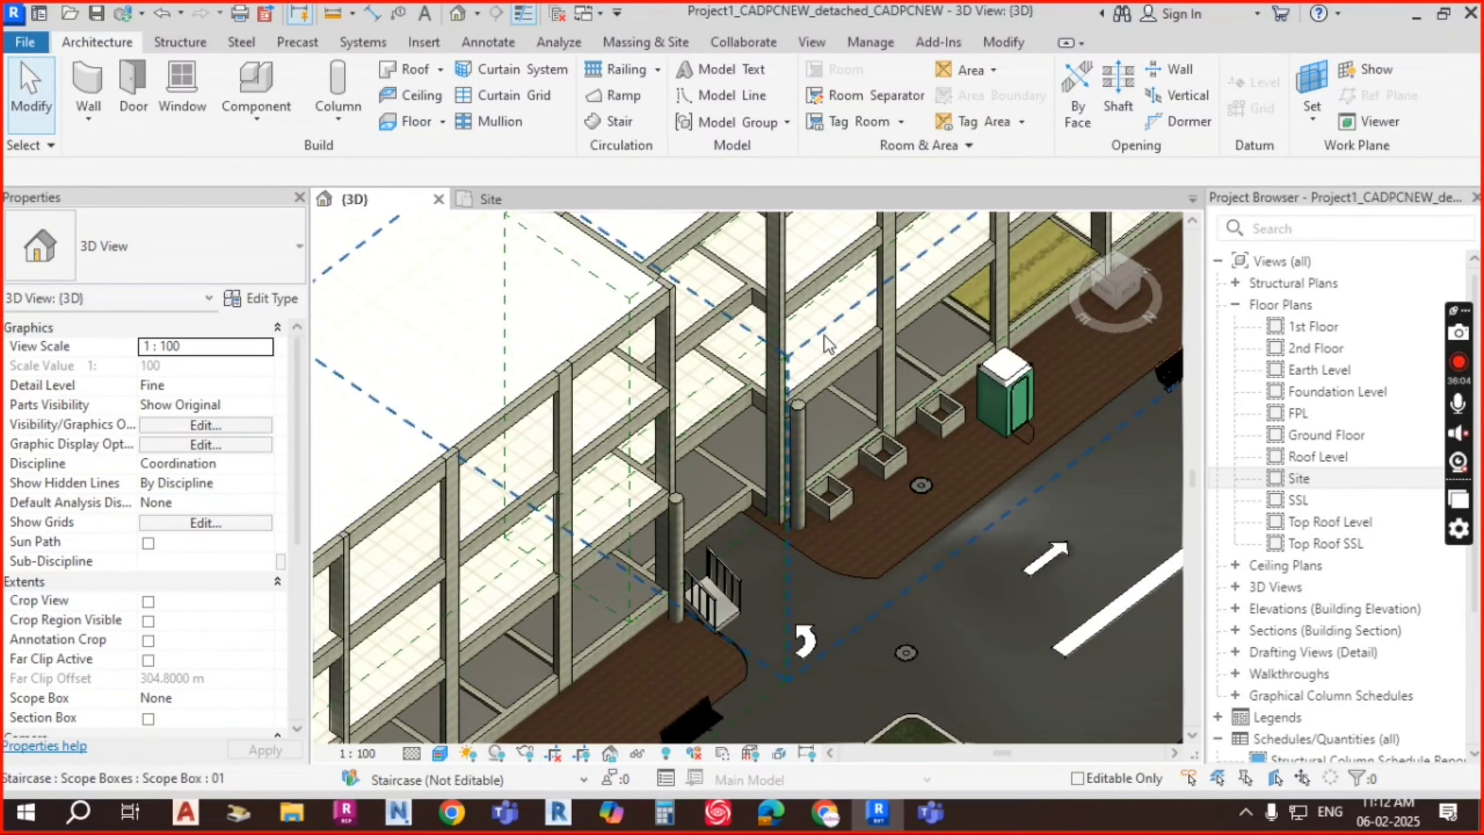
{"action": "scroll", "coordinate": [899, 296], "scroll_direction": "down", "scroll_amount": 2}
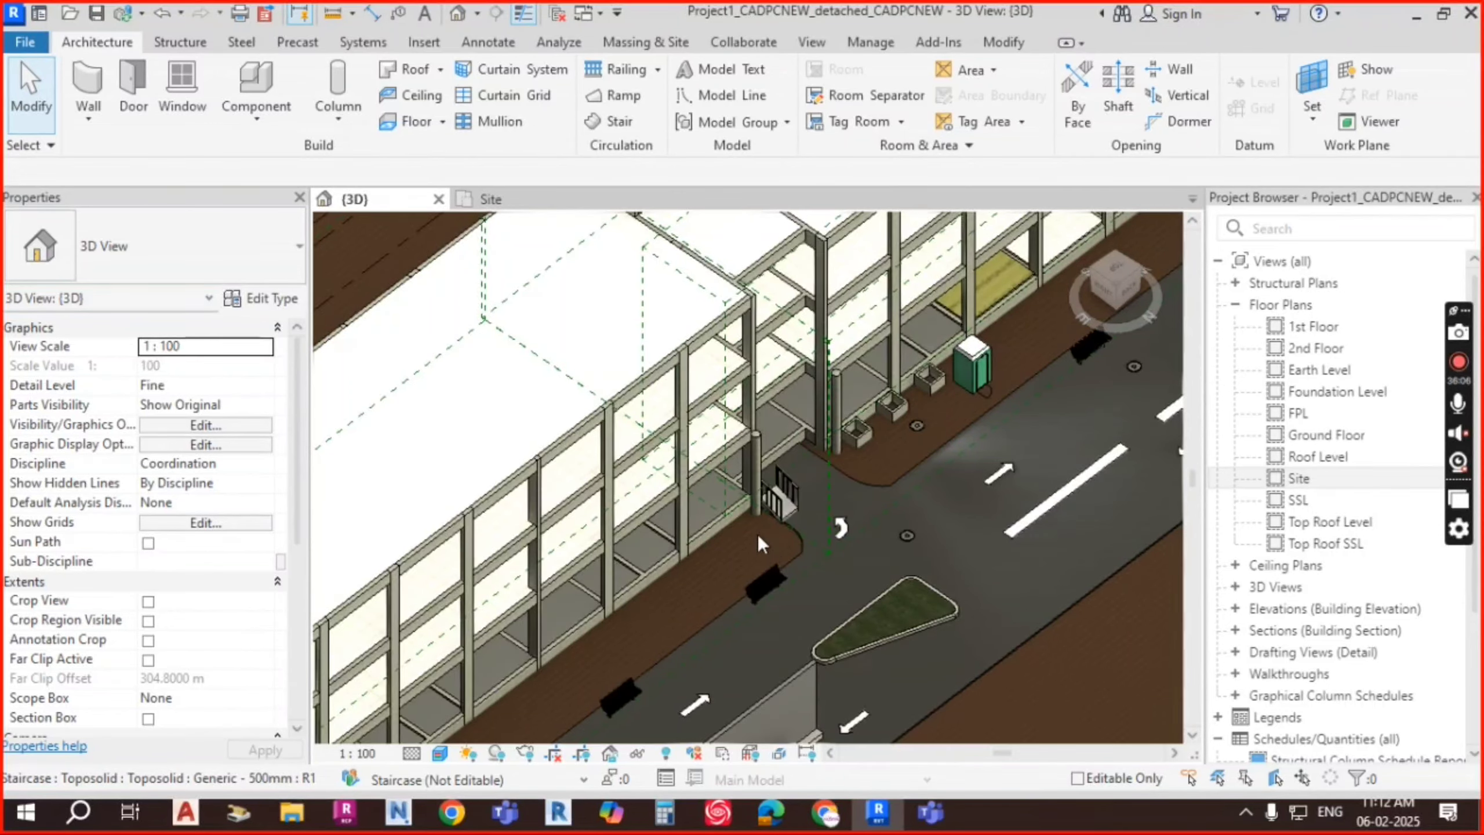
{"action": "scroll", "coordinate": [759, 535], "scroll_direction": "up", "scroll_amount": 5}
{"action": "scroll", "coordinate": [771, 380], "scroll_direction": "up", "scroll_amount": 3}
{"action": "scroll", "coordinate": [835, 402], "scroll_direction": "down", "scroll_amount": 3}
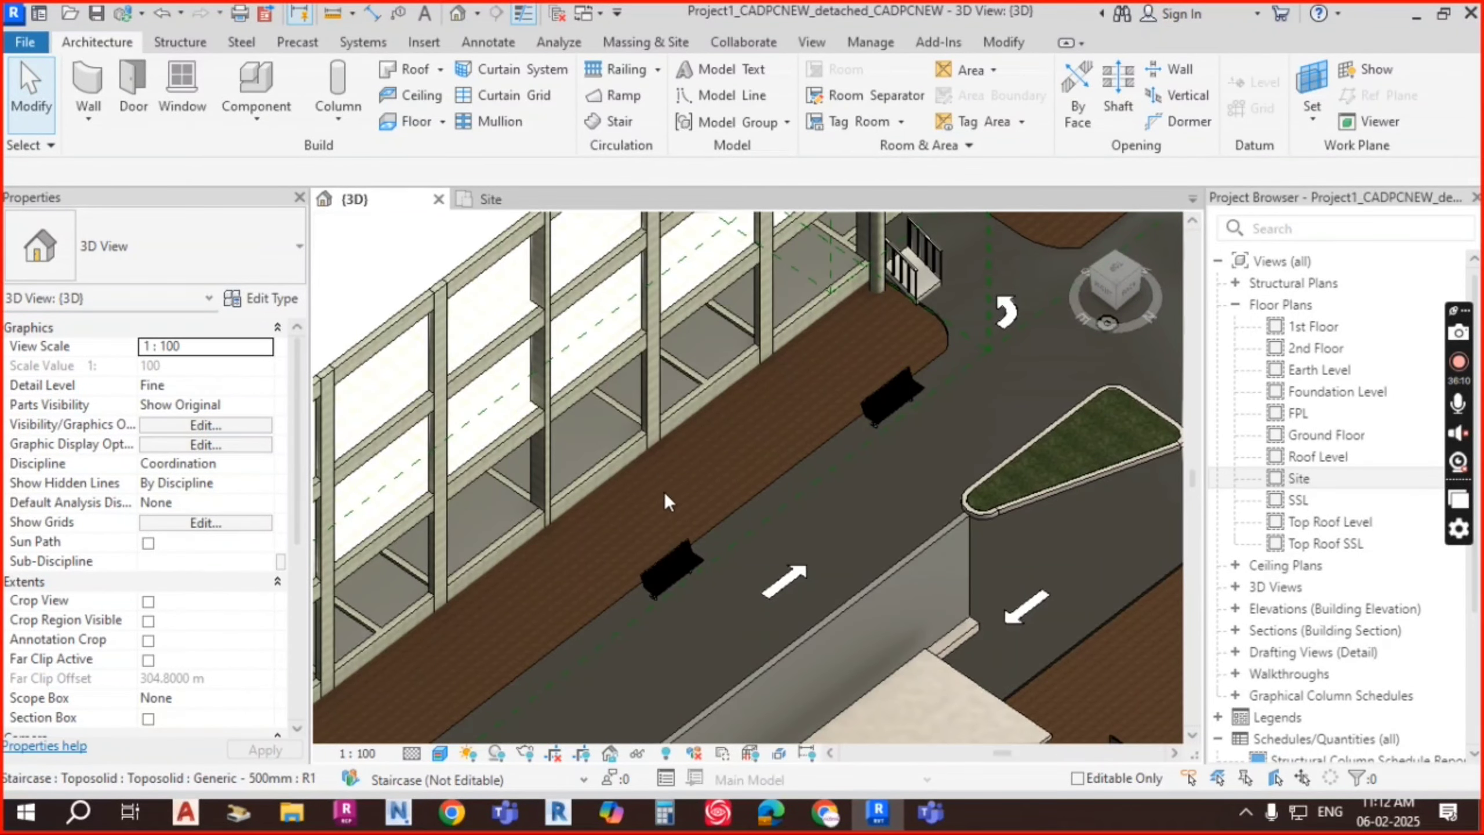
{"action": "middle_click_drag", "start_coordinate": [664, 499], "coordinate": [856, 378]}
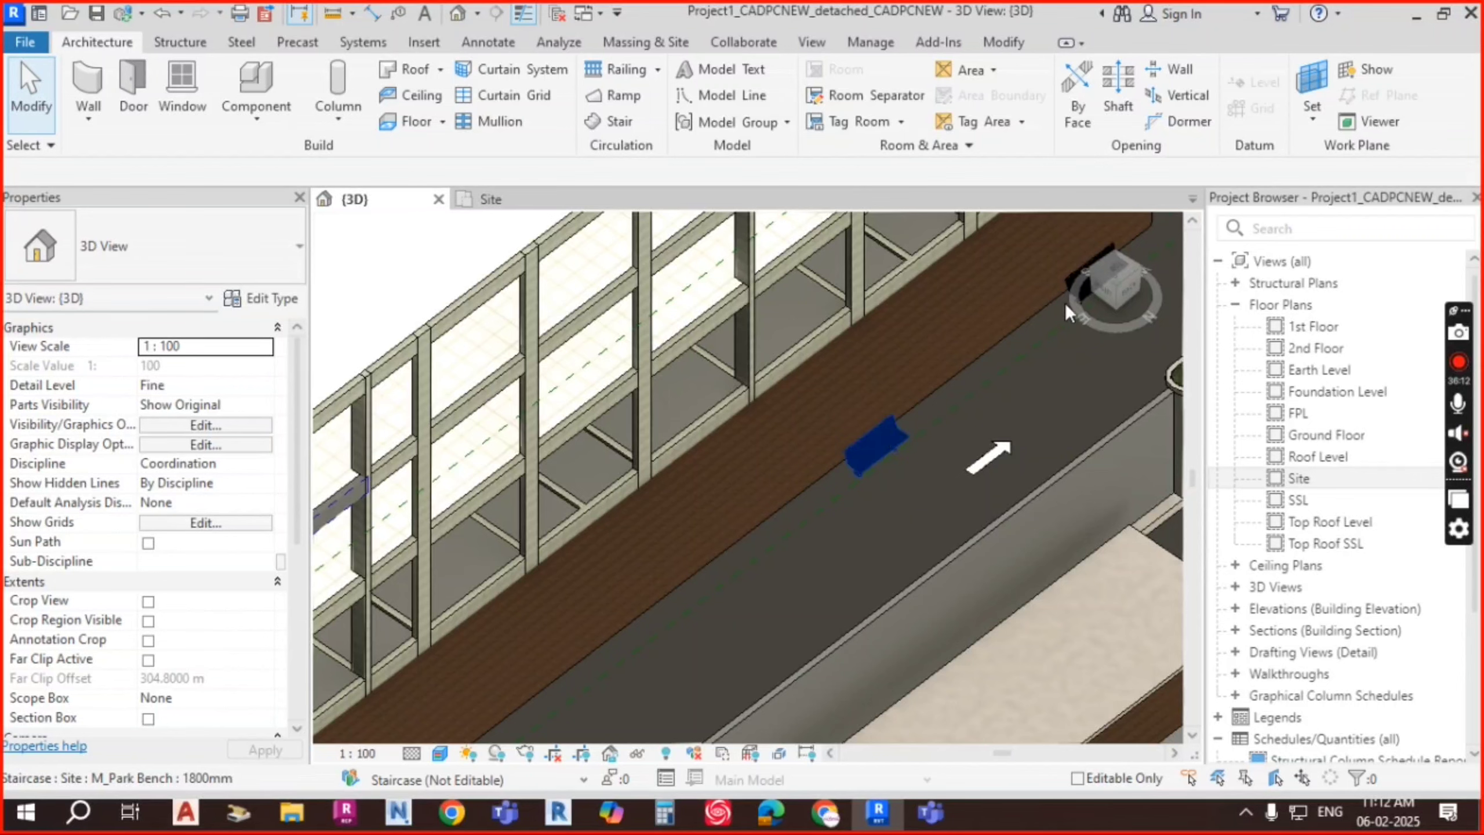
Step: In the Site floor plan, nudge both park benches down toward the paving edge
{"action": "left_click", "coordinate": [508, 199]}
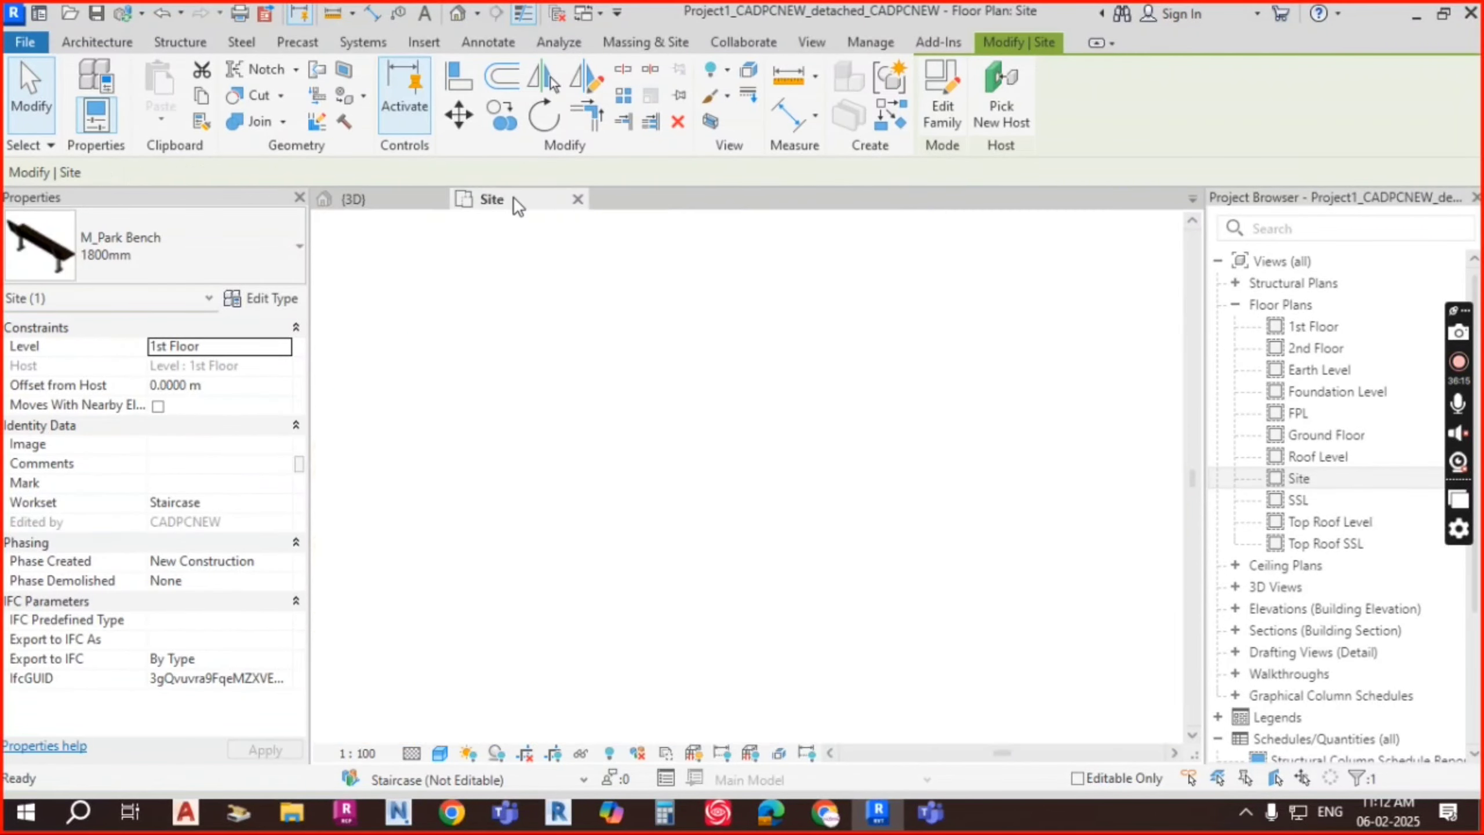
{"action": "scroll", "coordinate": [849, 398], "scroll_direction": "down", "scroll_amount": 8}
{"action": "middle_click_drag", "start_coordinate": [862, 379], "coordinate": [748, 379]}
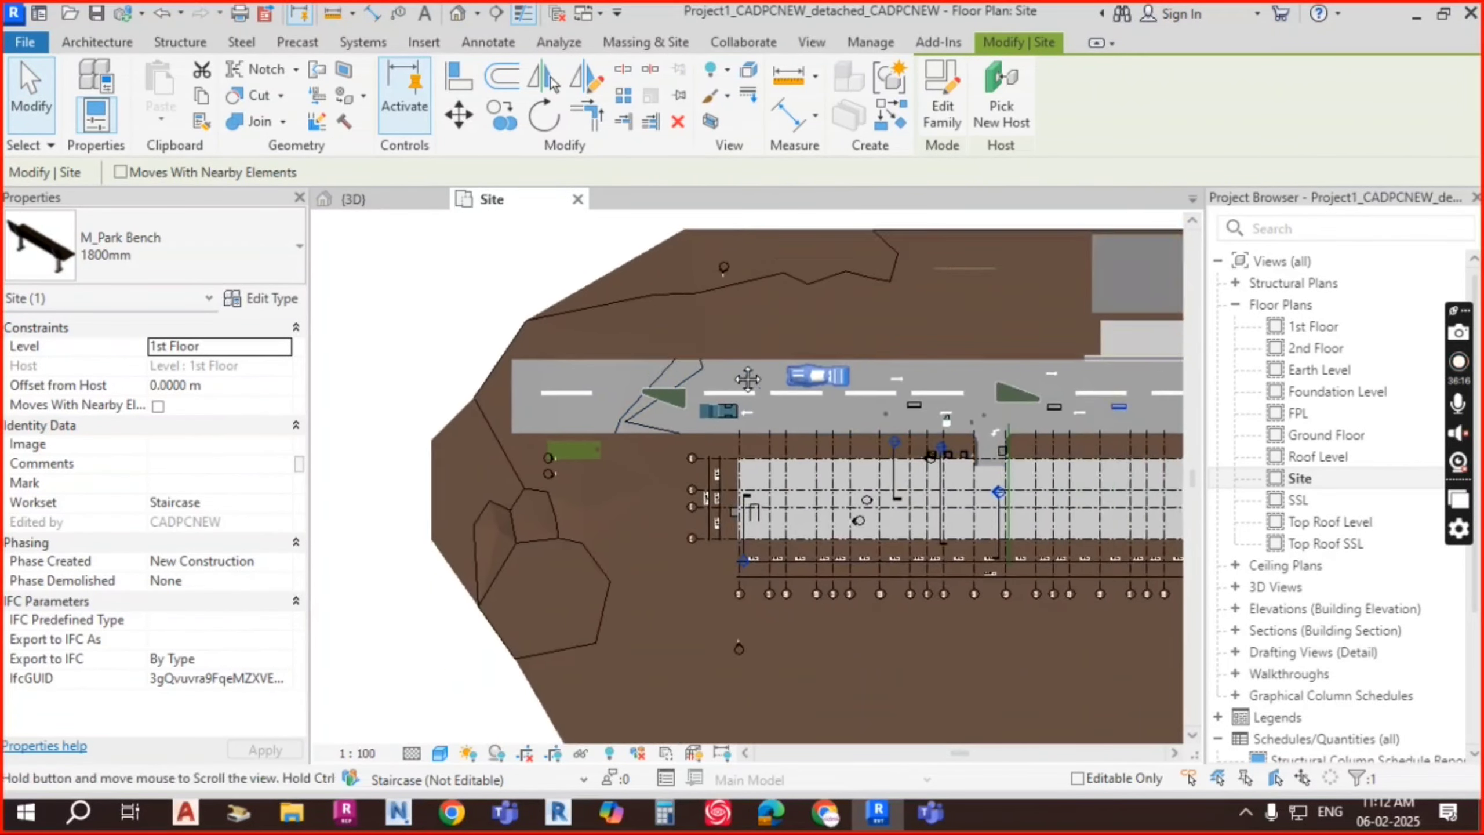
{"action": "scroll", "coordinate": [852, 411], "scroll_direction": "up", "scroll_amount": 5}
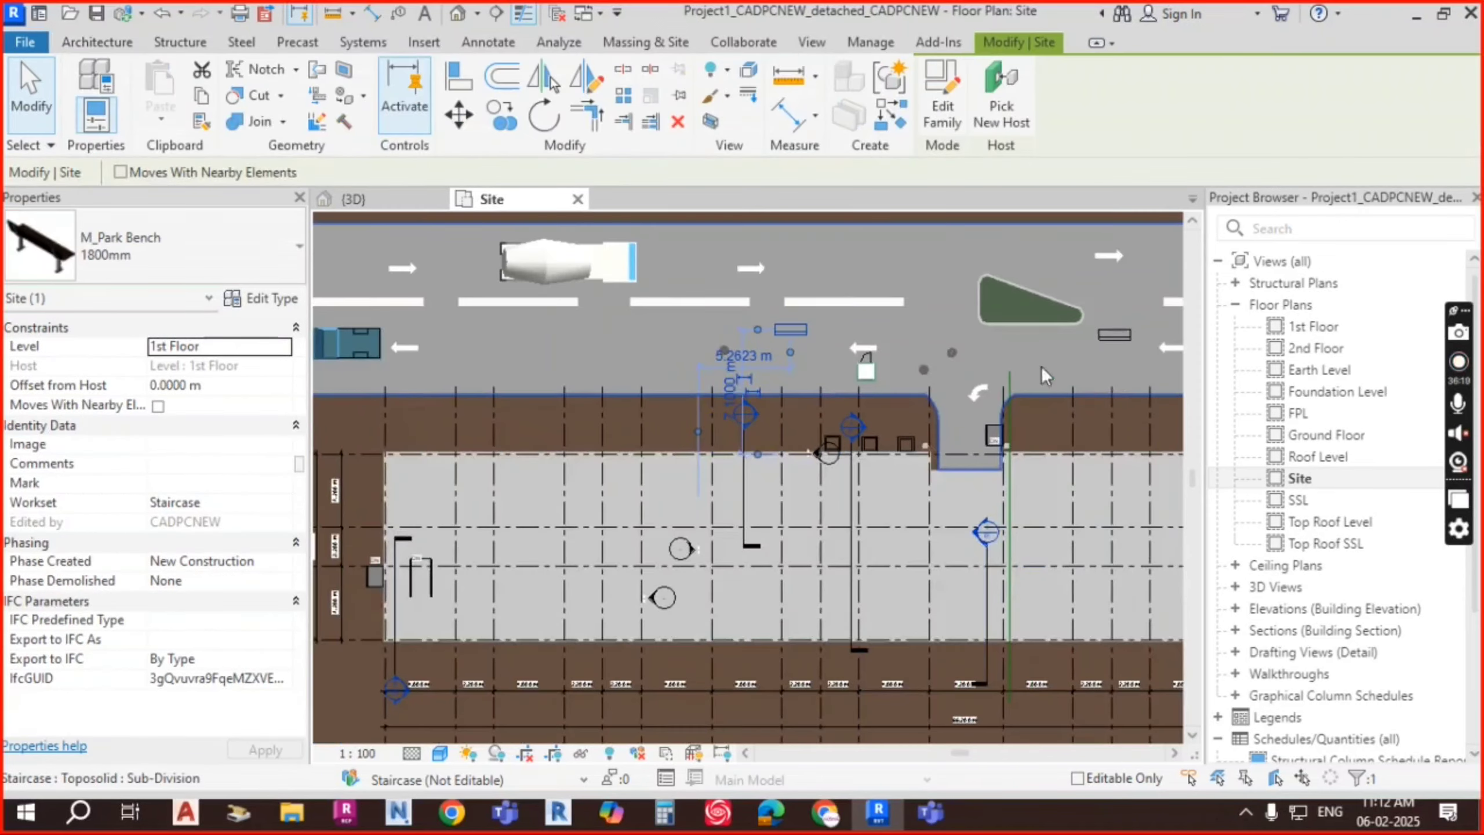
{"action": "left_click", "coordinate": [1116, 336], "text": "ctrl"}
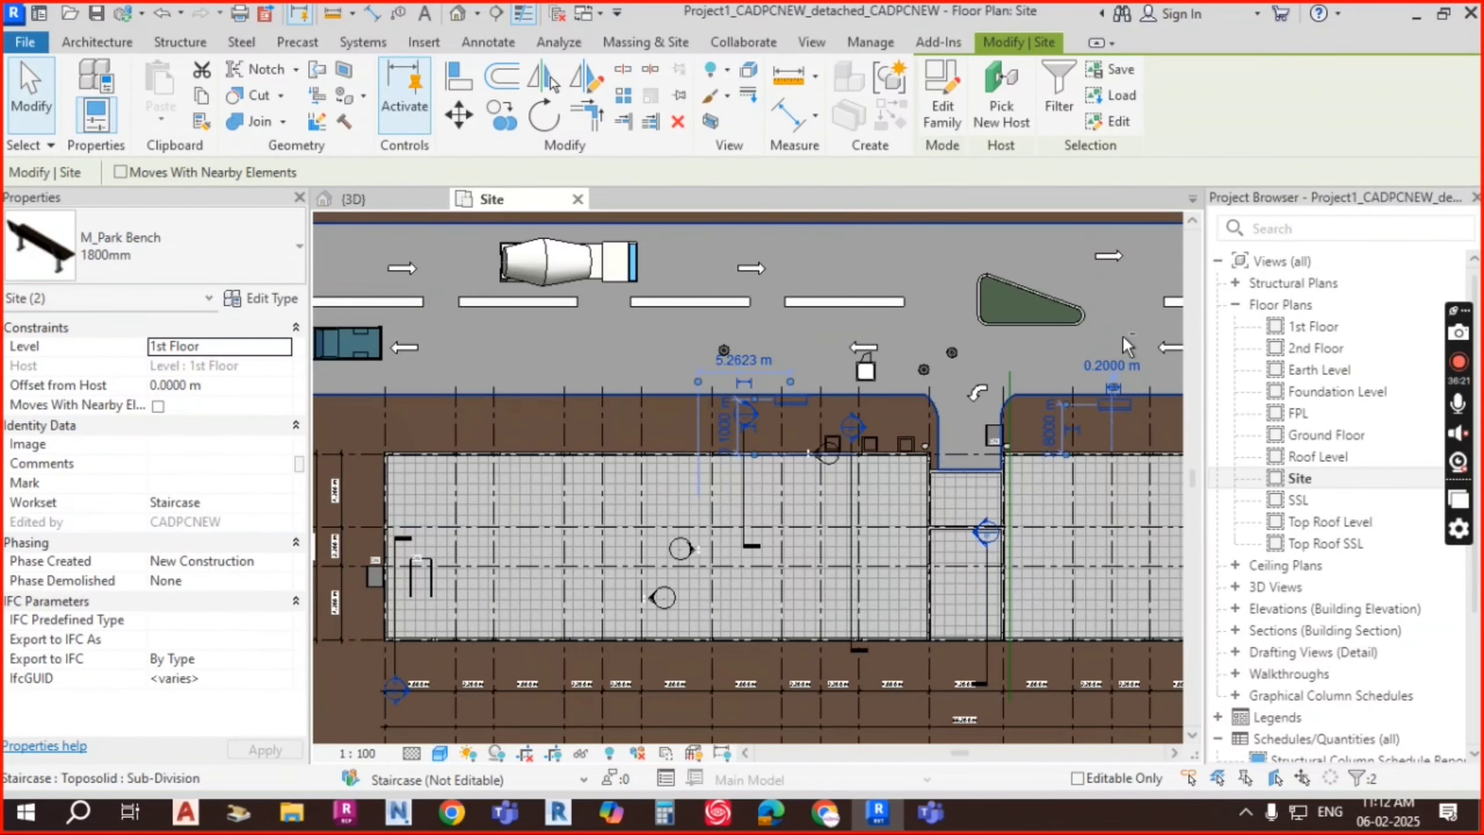
{"action": "key", "text": "Down"}
{"action": "key", "text": "Down"}
{"action": "key", "text": "Down"}
{"action": "key", "text": "Down"}
{"action": "key", "text": "Down"}
{"action": "key", "text": "Down"}
{"action": "key", "text": "Down"}
{"action": "key", "text": "Down"}
{"action": "key", "text": "Down"}
{"action": "key", "text": "Down"}
{"action": "key", "text": "Down"}
{"action": "key", "text": "Down"}
{"action": "key", "text": "Down"}
{"action": "key", "text": "Down"}
{"action": "key", "text": "Down"}
{"action": "key", "text": "Down"}
{"action": "key", "text": "Down"}
{"action": "key", "text": "Down"}
{"action": "key", "text": "Down"}
{"action": "key", "text": "Down"}
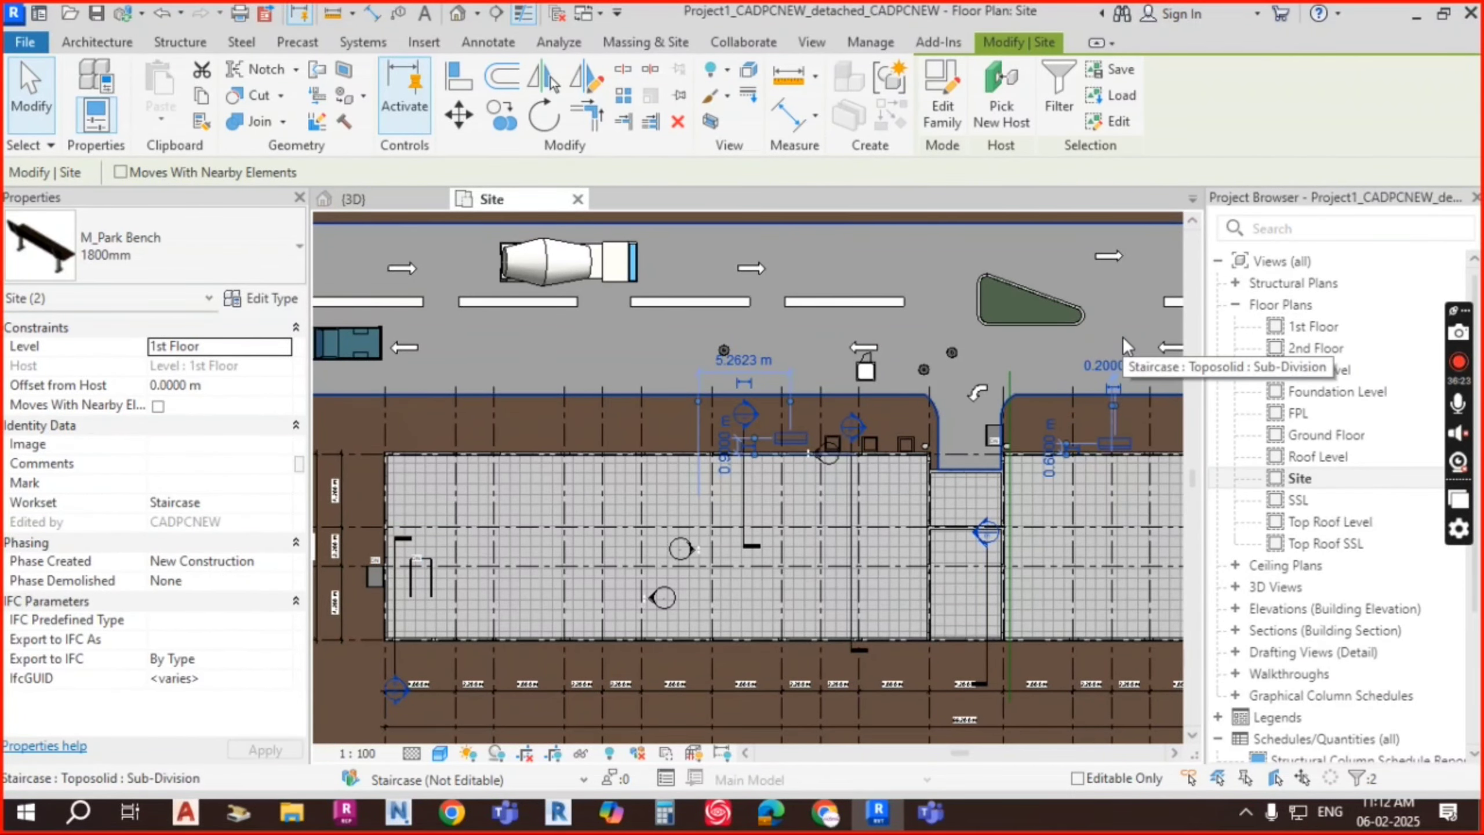
{"action": "key", "text": "Escape"}
Step: Select the brown site toposolid near the driveway
{"action": "scroll", "coordinate": [1043, 369], "scroll_direction": "up", "scroll_amount": 1}
{"action": "middle_click_drag", "start_coordinate": [1052, 456], "coordinate": [660, 371]}
{"action": "middle_click_drag", "start_coordinate": [1051, 350], "coordinate": [835, 362]}
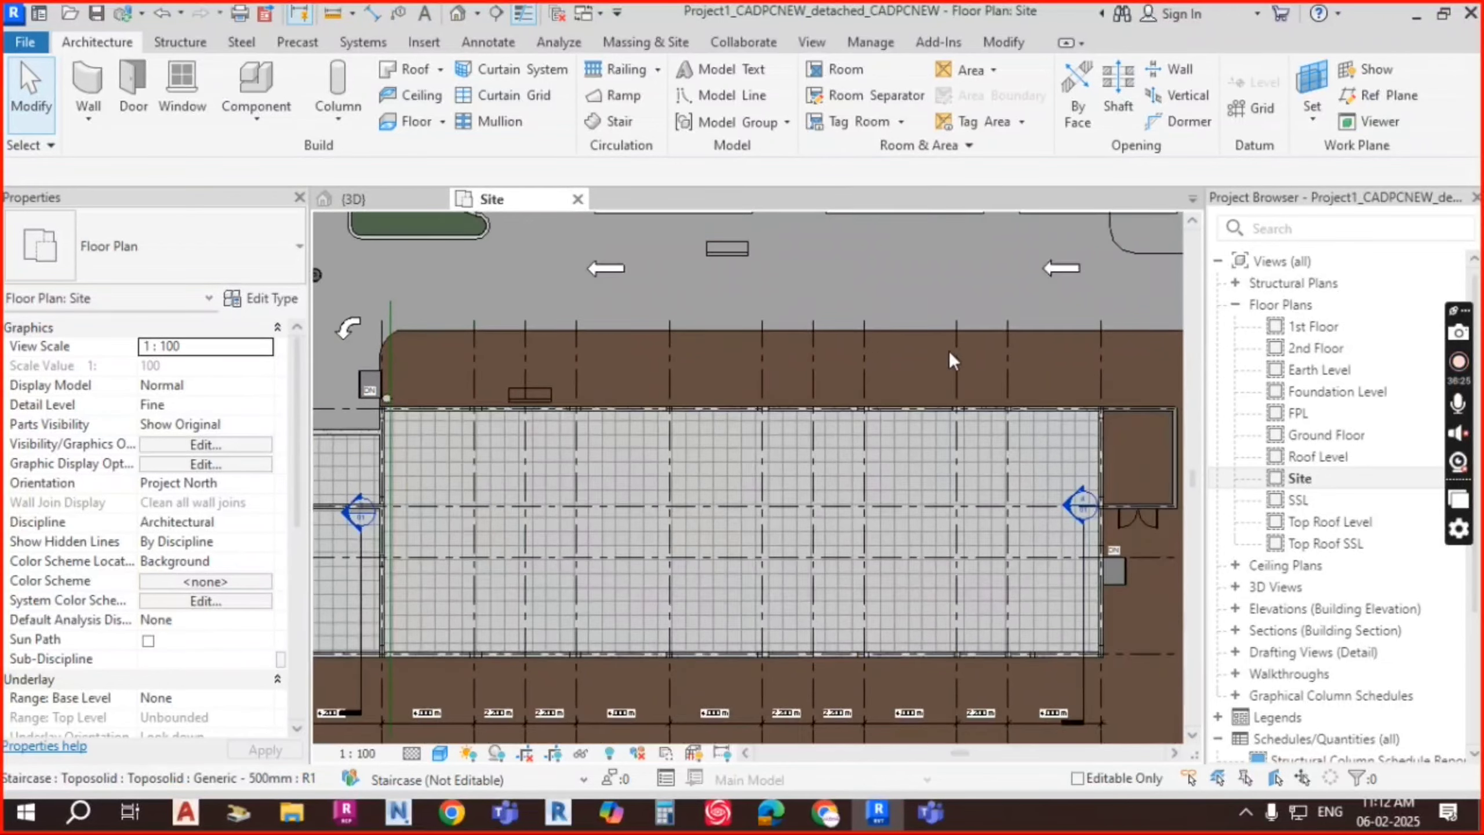
{"action": "scroll", "coordinate": [953, 352], "scroll_direction": "down", "scroll_amount": 2}
{"action": "middle_click_drag", "start_coordinate": [1003, 377], "coordinate": [864, 368]}
{"action": "scroll", "coordinate": [1046, 356], "scroll_direction": "down", "scroll_amount": 2}
{"action": "scroll", "coordinate": [534, 332], "scroll_direction": "up", "scroll_amount": 3}
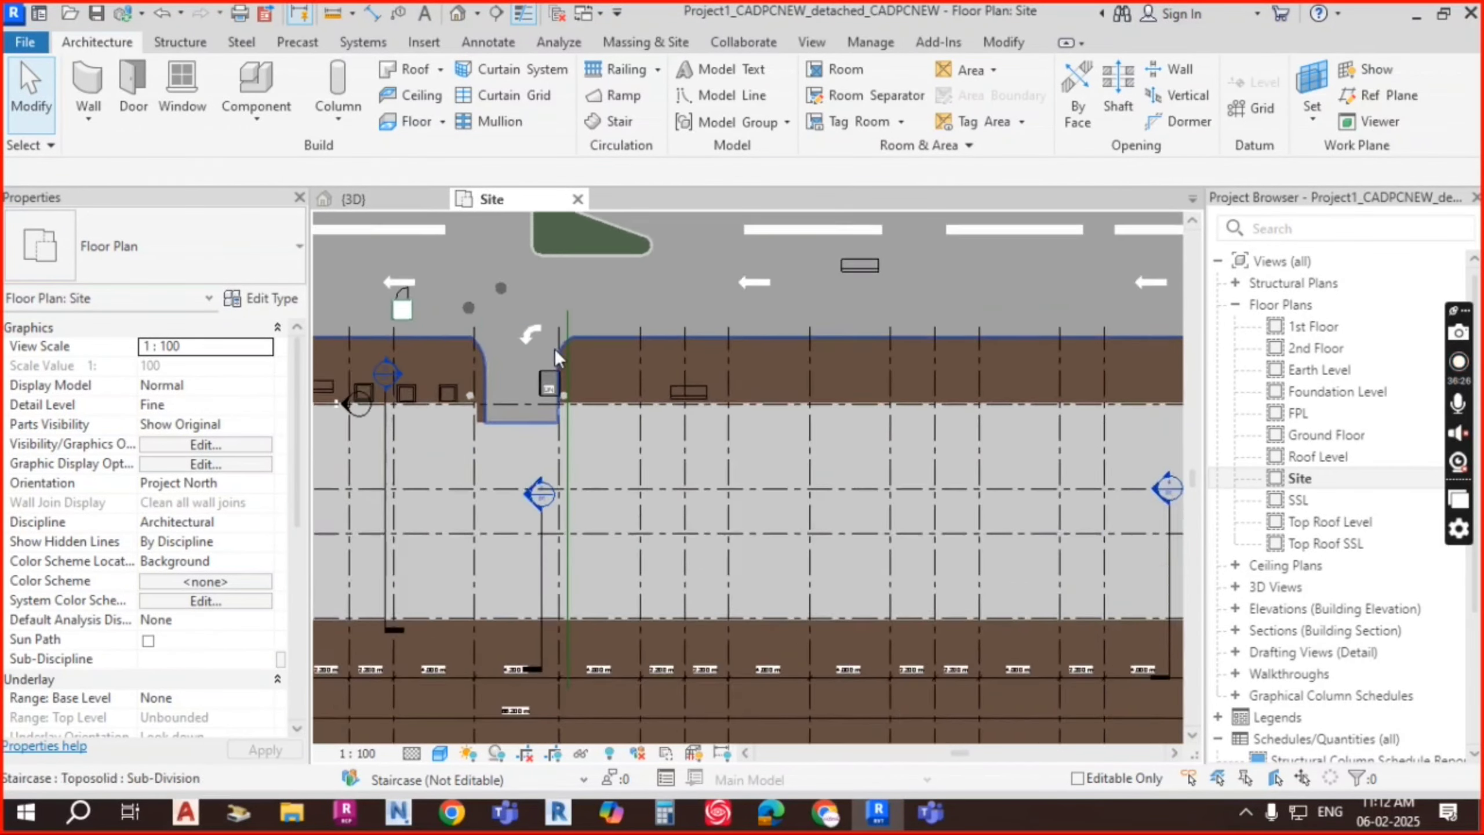
{"action": "scroll", "coordinate": [554, 348], "scroll_direction": "up", "scroll_amount": 2}
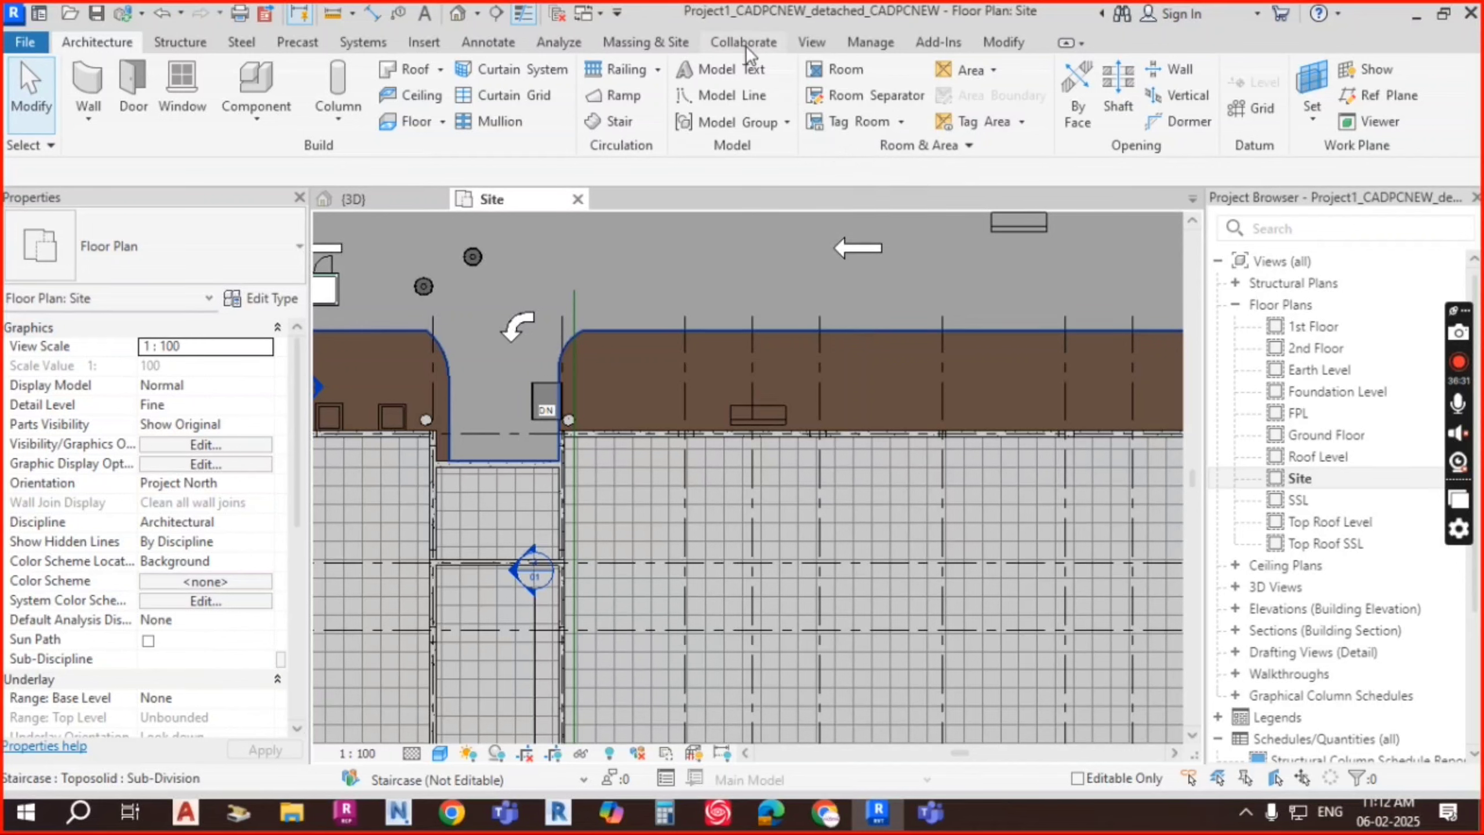
{"action": "left_click", "coordinate": [734, 354]}
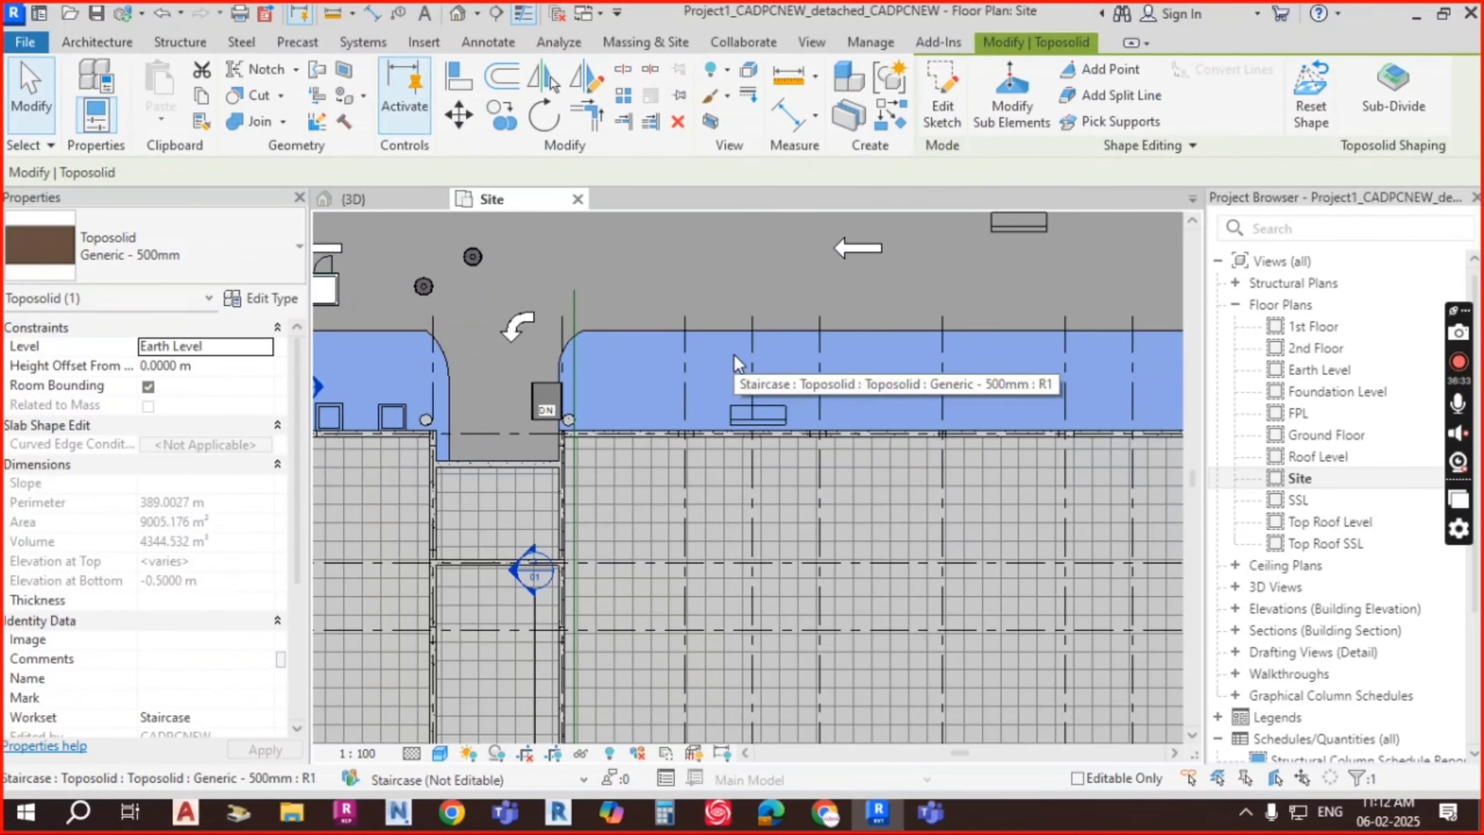
Step: Start a toposolid sub-division and sketch its top boundary edge about 30.7 m long
{"action": "left_click", "coordinate": [1397, 103]}
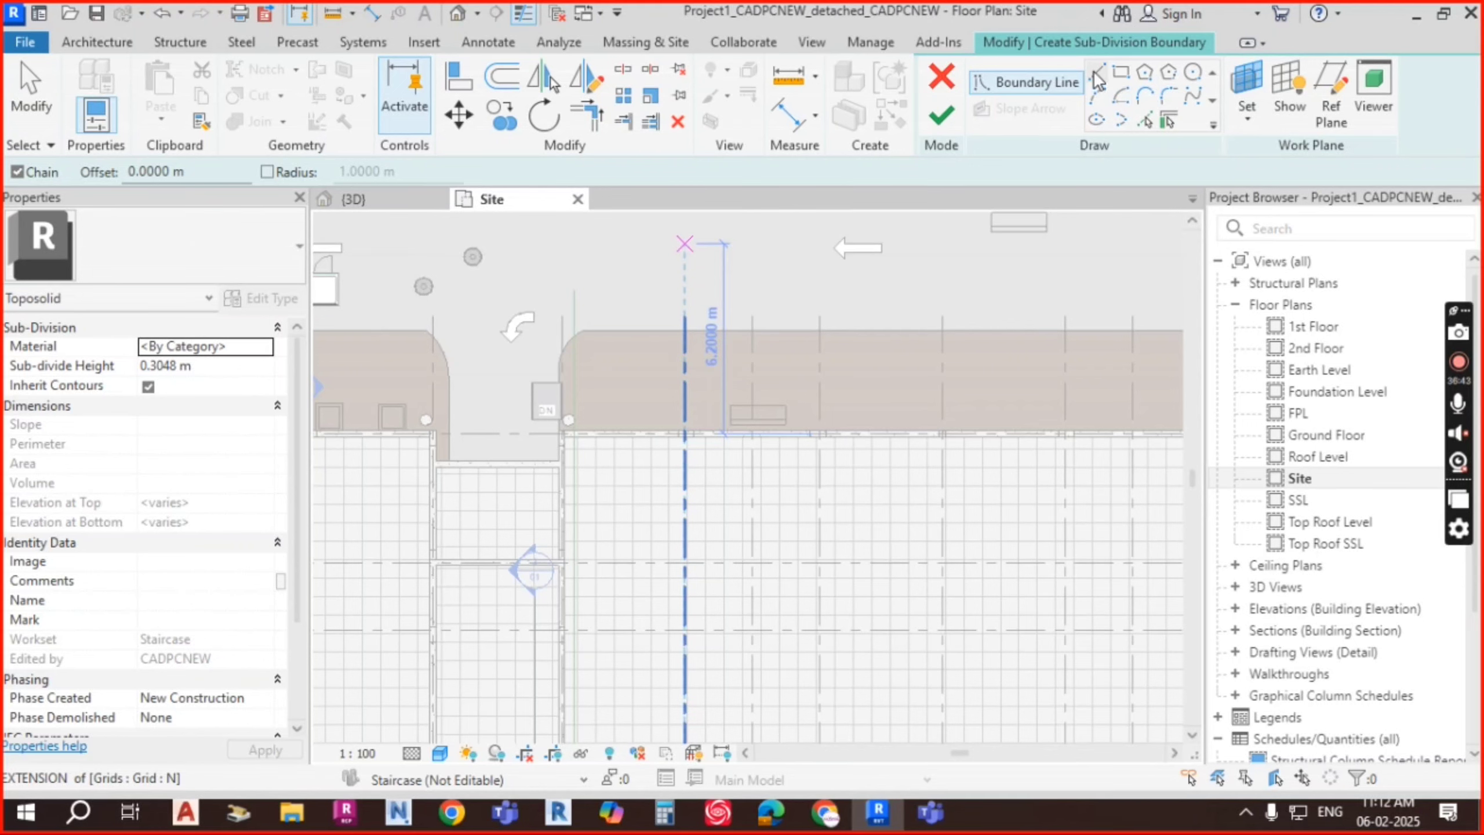
{"action": "scroll", "coordinate": [580, 392], "scroll_direction": "up", "scroll_amount": 3}
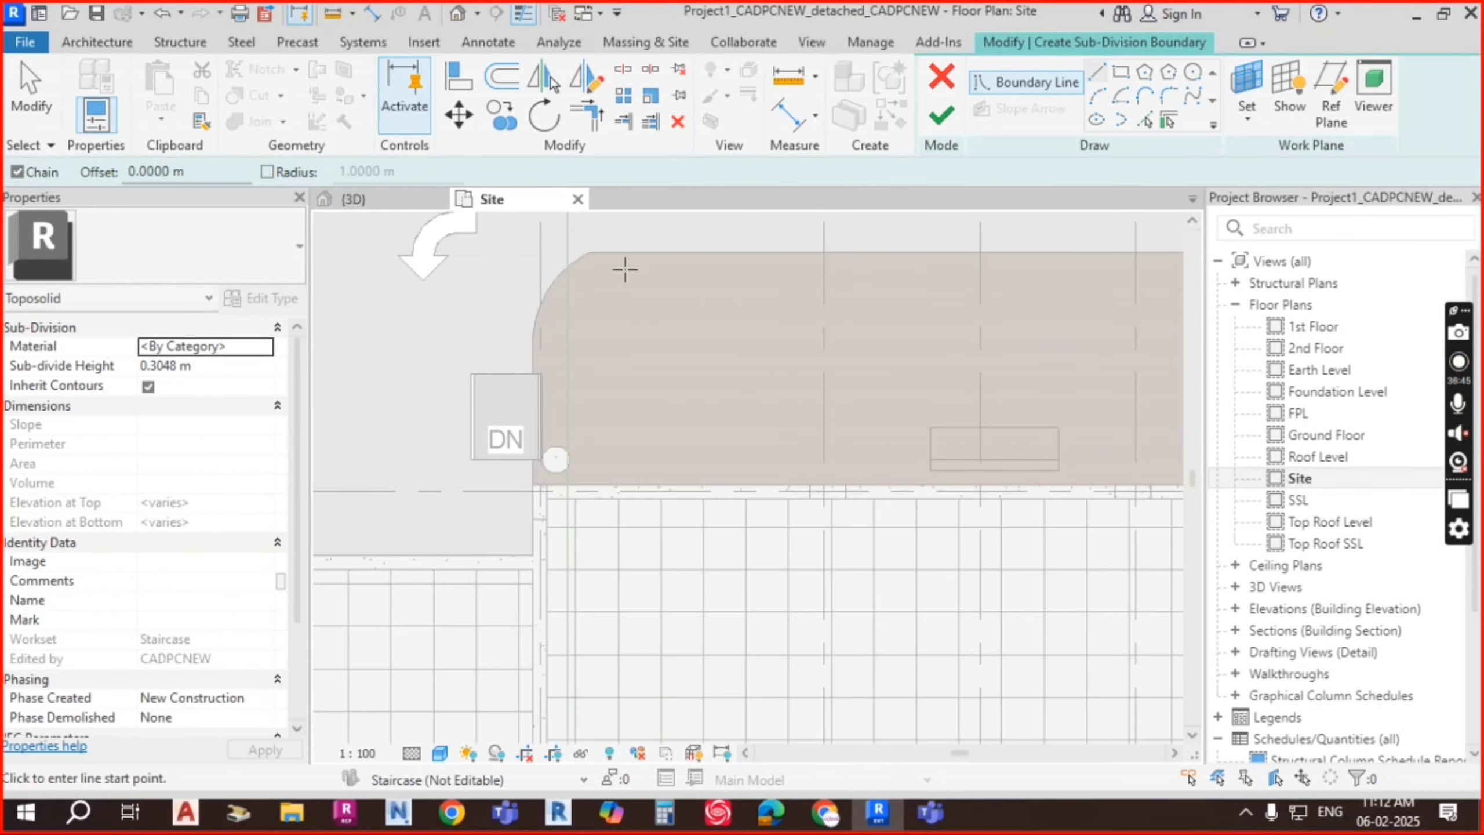
{"action": "left_click", "coordinate": [589, 253]}
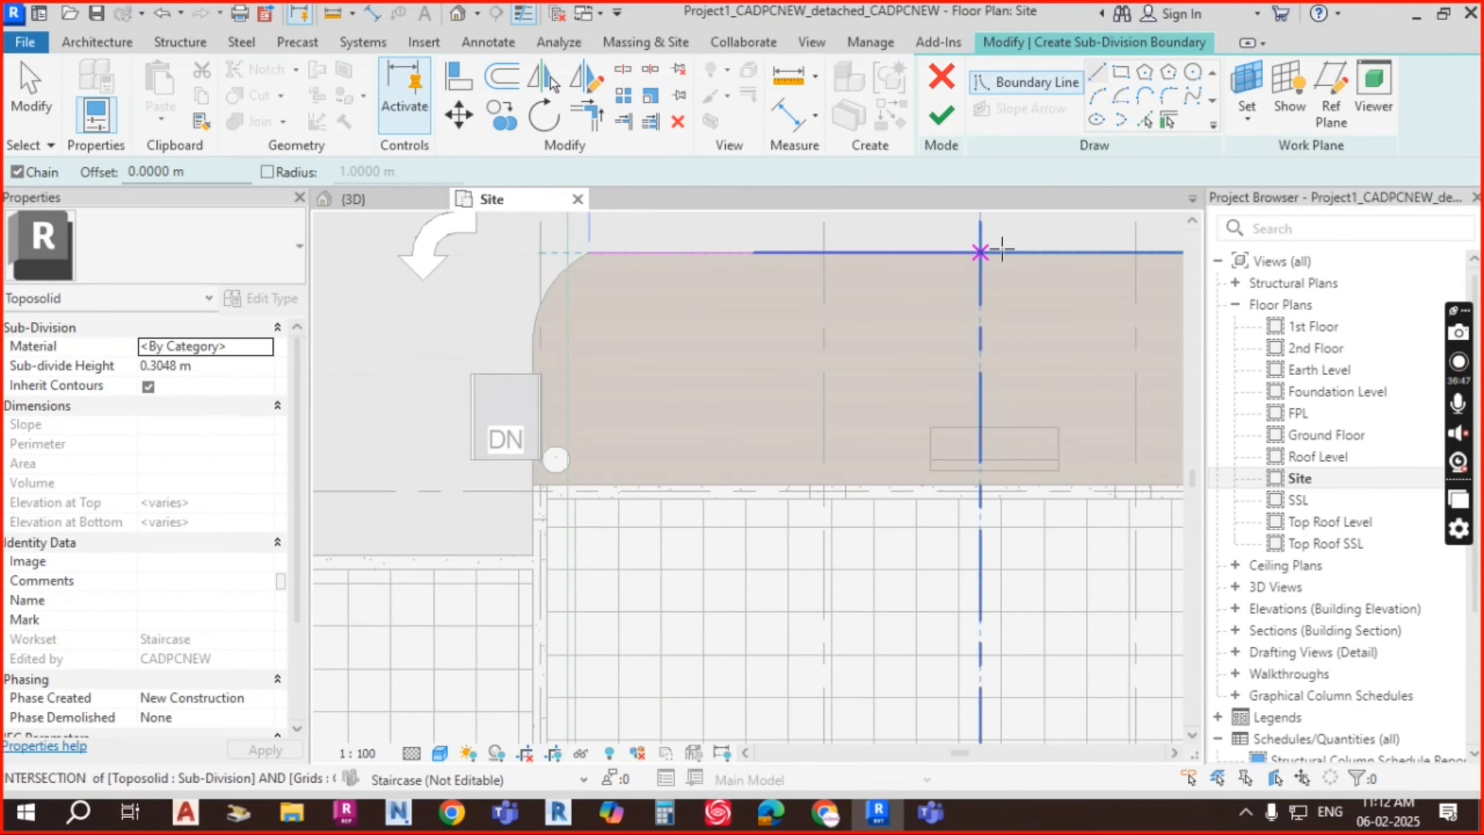
{"action": "scroll", "coordinate": [653, 292], "scroll_direction": "down", "scroll_amount": 2}
{"action": "middle_click_drag", "start_coordinate": [991, 298], "coordinate": [654, 298]}
{"action": "scroll", "coordinate": [894, 308], "scroll_direction": "down", "scroll_amount": 1}
{"action": "middle_click_drag", "start_coordinate": [894, 308], "coordinate": [596, 300]}
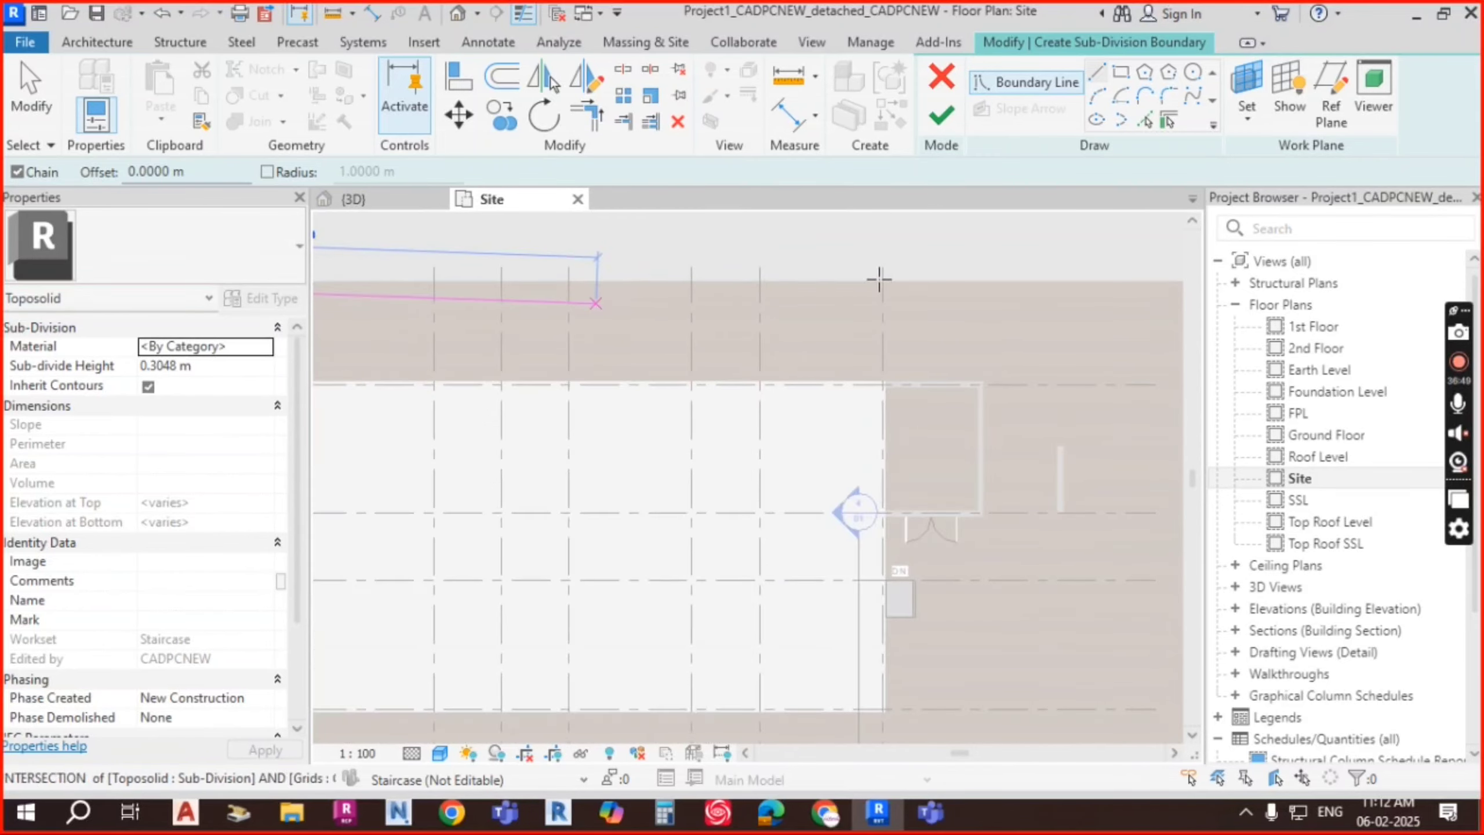
{"action": "left_click", "coordinate": [894, 283]}
Step: Draw the boundary edges back along the building wall to the stair corner
{"action": "scroll", "coordinate": [894, 381], "scroll_direction": "up", "scroll_amount": 4}
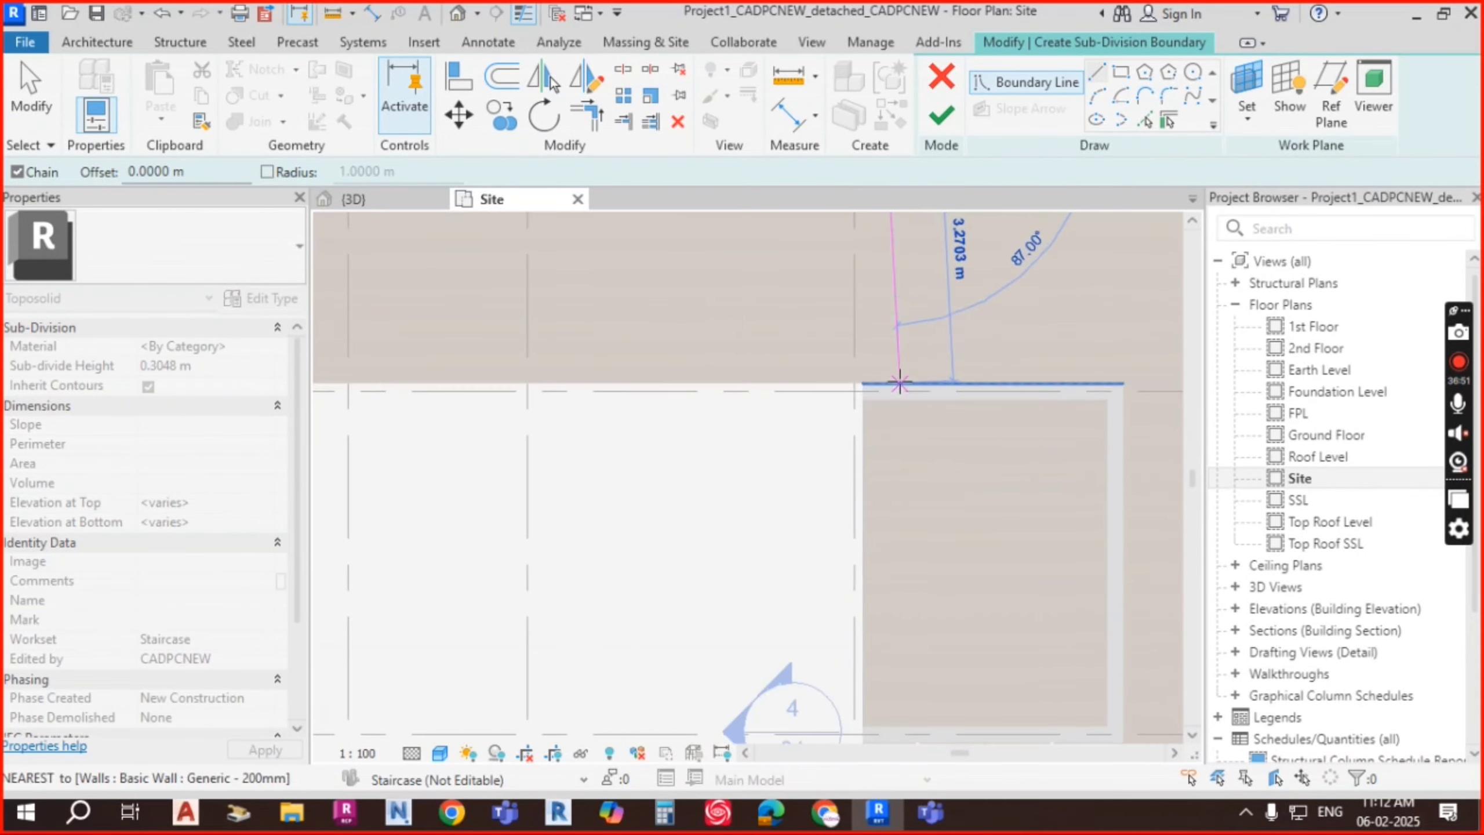
{"action": "scroll", "coordinate": [646, 377], "scroll_direction": "down", "scroll_amount": 5}
{"action": "middle_click_drag", "start_coordinate": [646, 377], "coordinate": [1123, 351]}
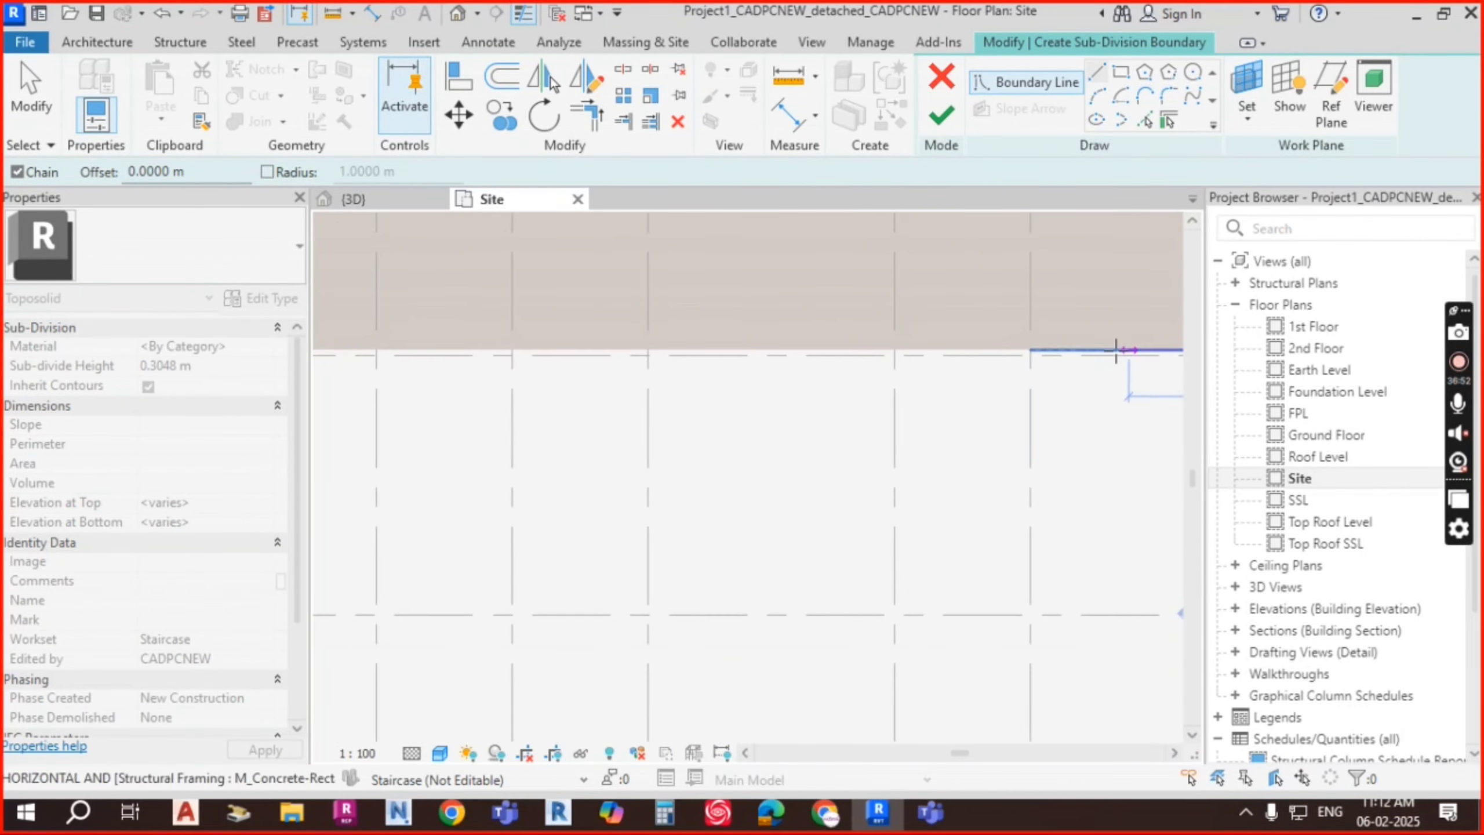
{"action": "scroll", "coordinate": [649, 355], "scroll_direction": "down", "scroll_amount": 1}
{"action": "middle_click_drag", "start_coordinate": [650, 355], "coordinate": [1174, 355]}
{"action": "scroll", "coordinate": [576, 354], "scroll_direction": "up", "scroll_amount": 3}
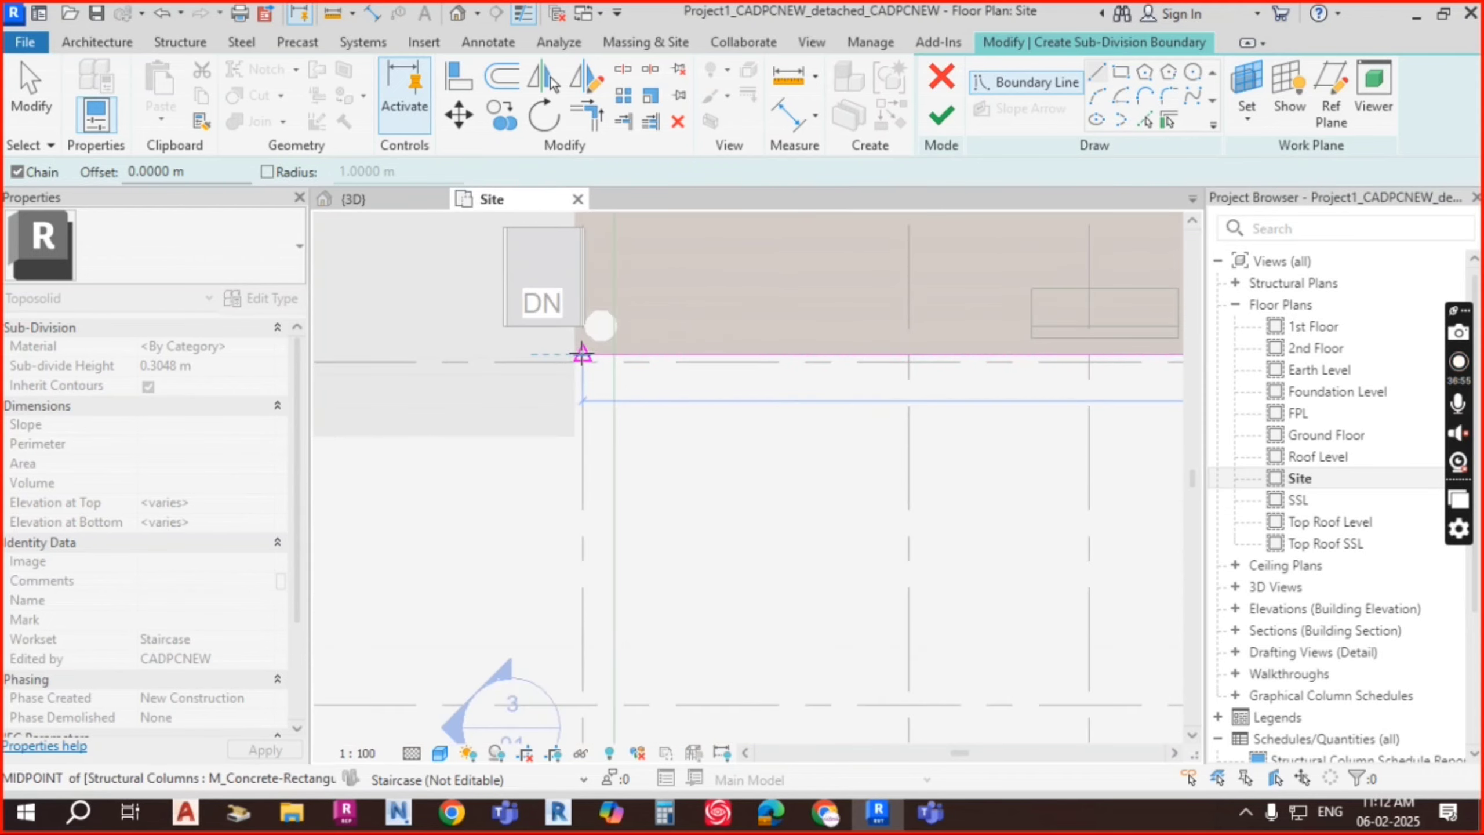
{"action": "left_click", "coordinate": [574, 354]}
{"action": "middle_click_drag", "start_coordinate": [580, 252], "coordinate": [580, 374]}
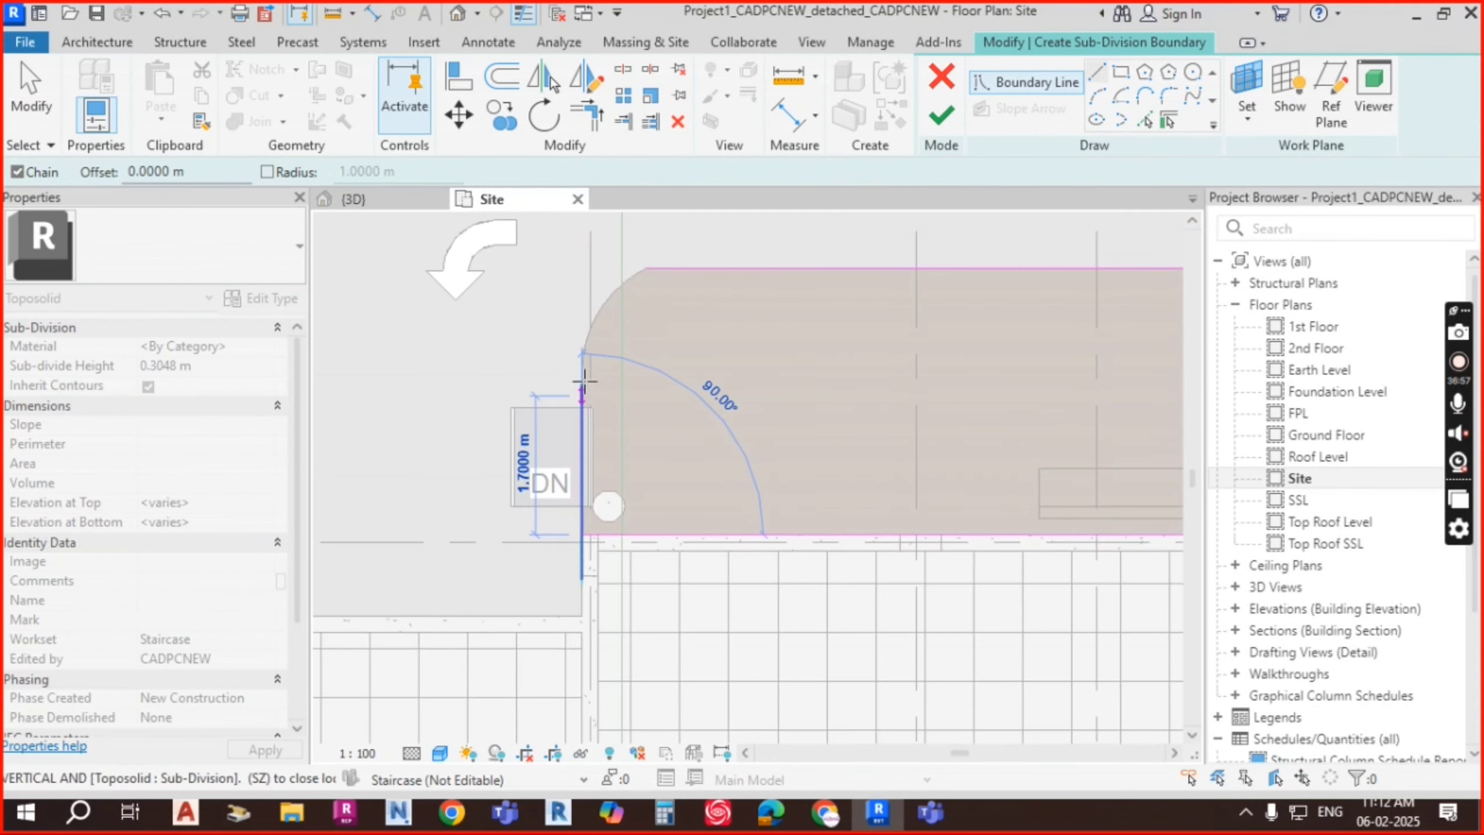
{"action": "left_click", "coordinate": [586, 354]}
{"action": "key", "text": "Escape"}
{"action": "key", "text": "Escape"}
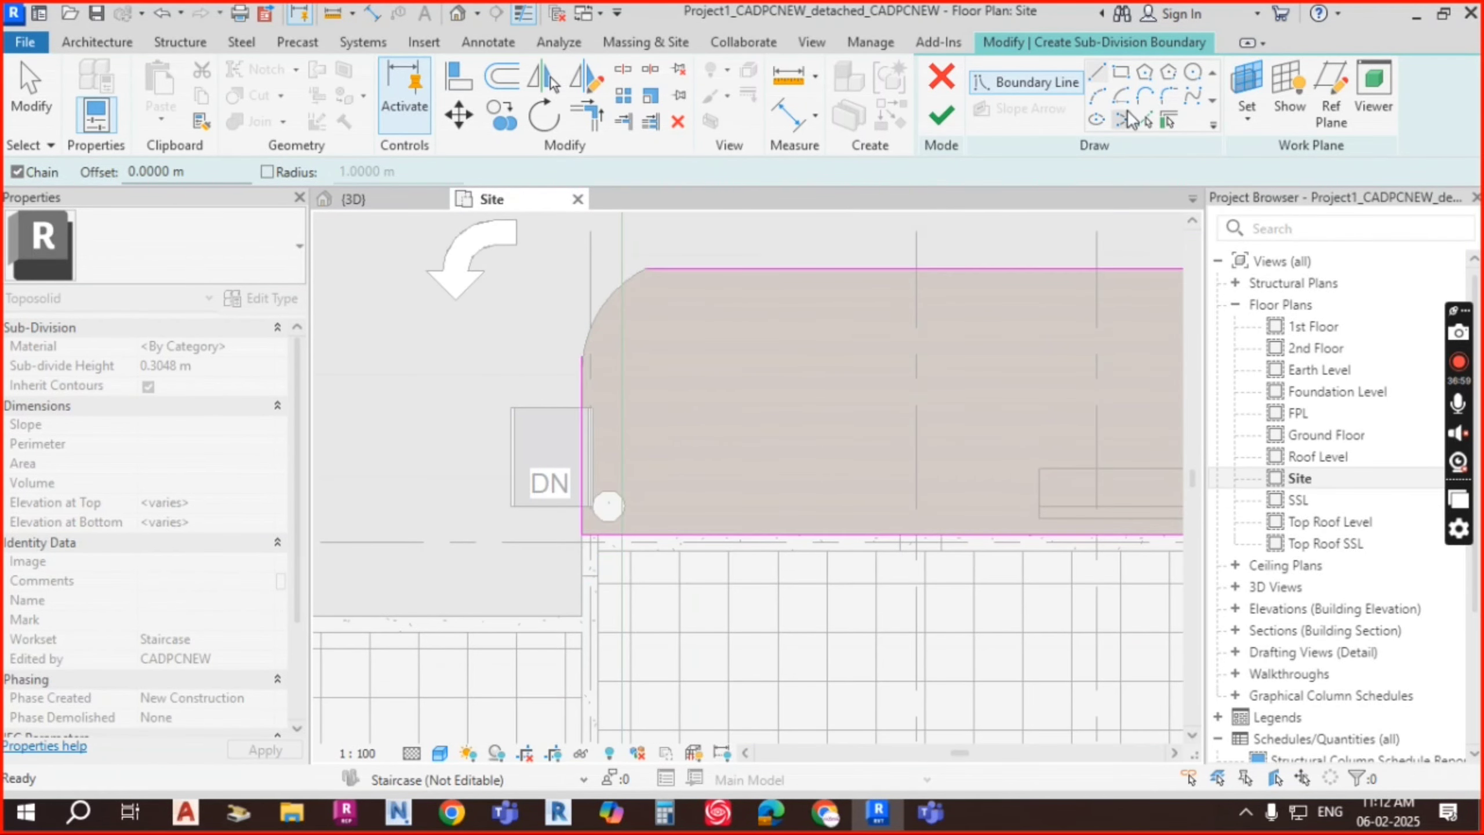
Step: Pick the existing rounded corner arc as part of the sub-division boundary
{"action": "left_click", "coordinate": [1167, 123]}
{"action": "left_click", "coordinate": [633, 280]}
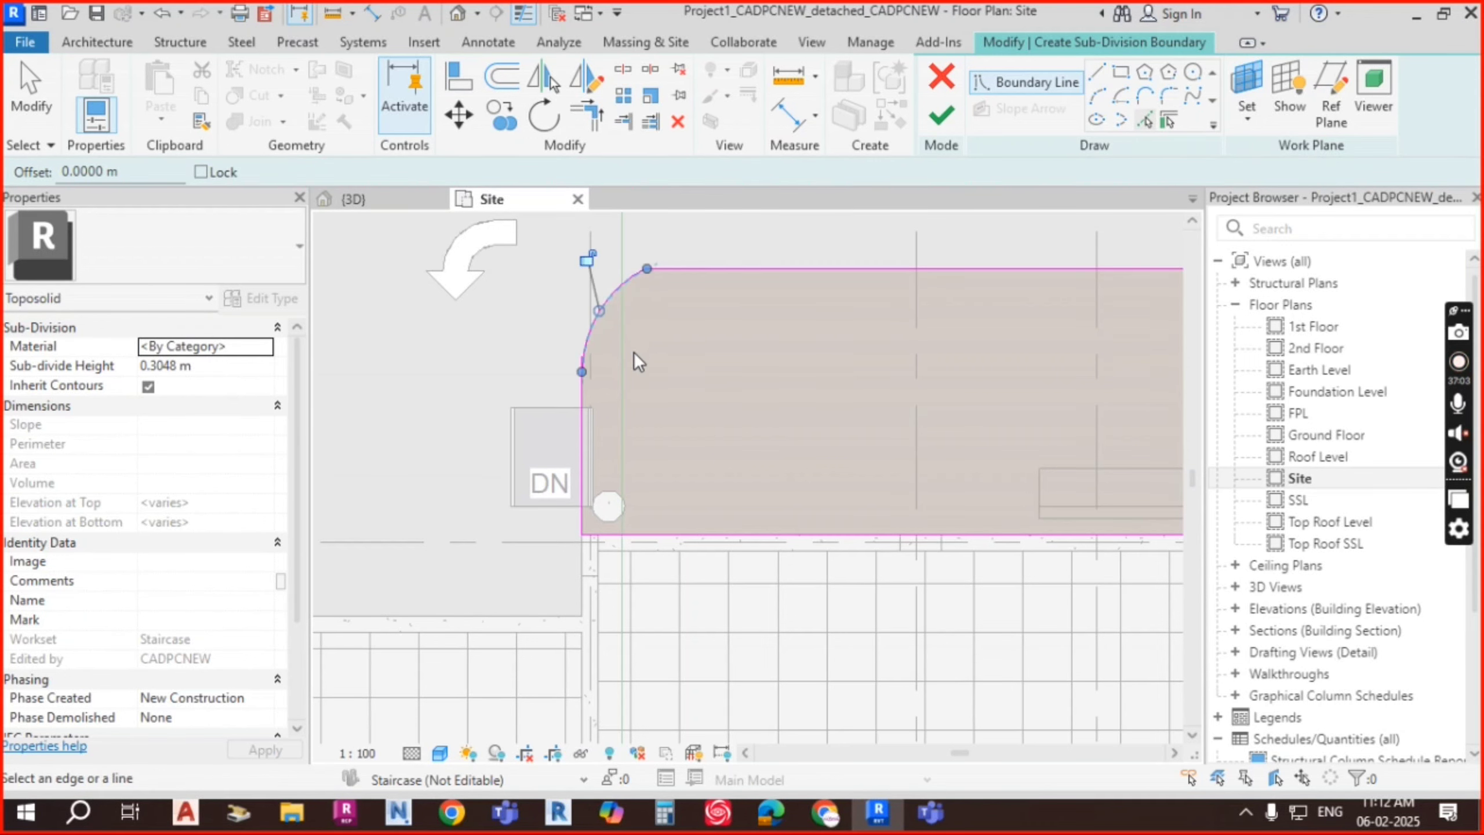
{"action": "key", "text": "Escape"}
{"action": "scroll", "coordinate": [591, 380], "scroll_direction": "up", "scroll_amount": 3}
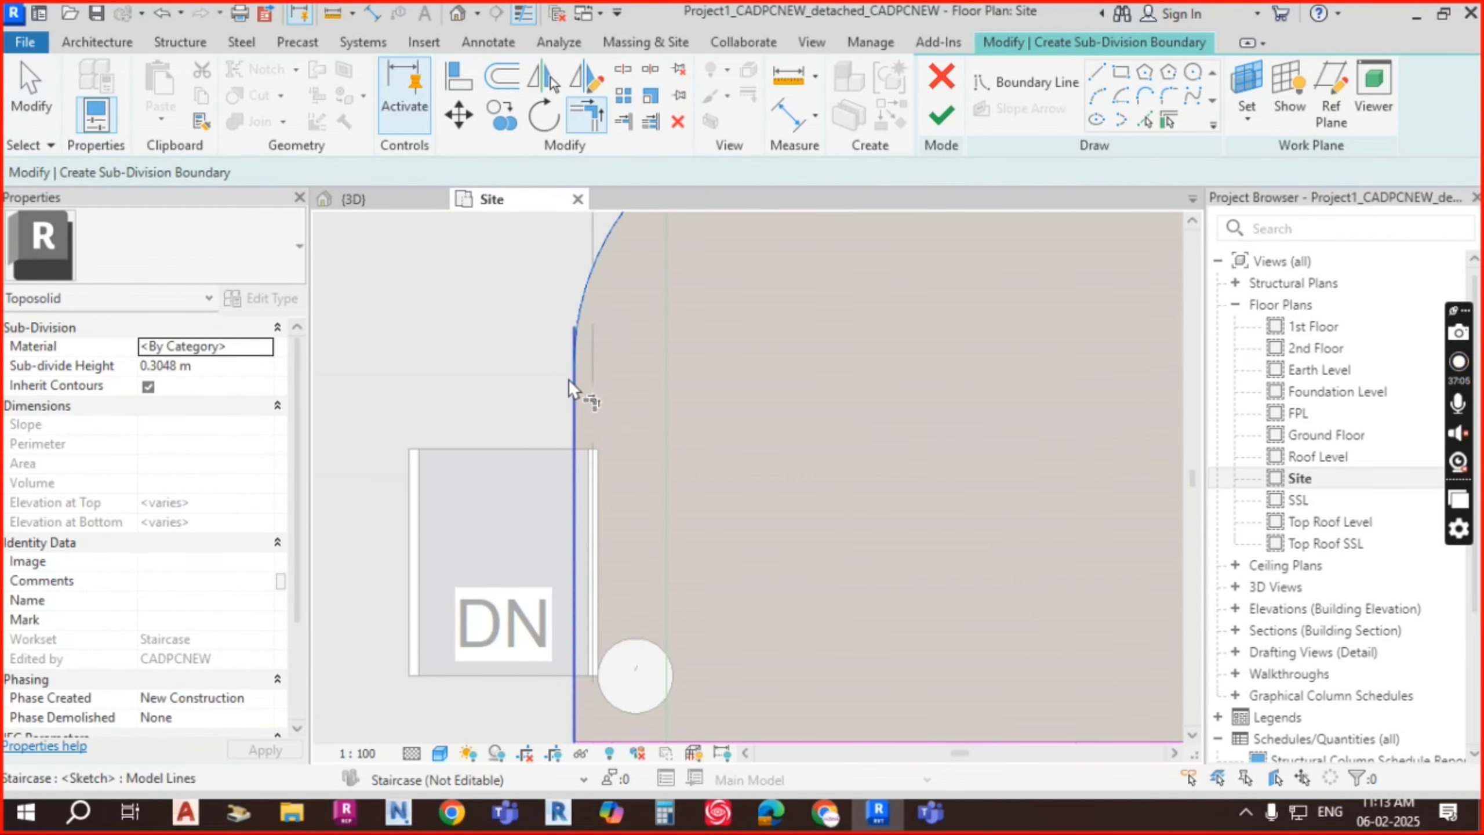
{"action": "scroll", "coordinate": [643, 372], "scroll_direction": "down", "scroll_amount": 6}
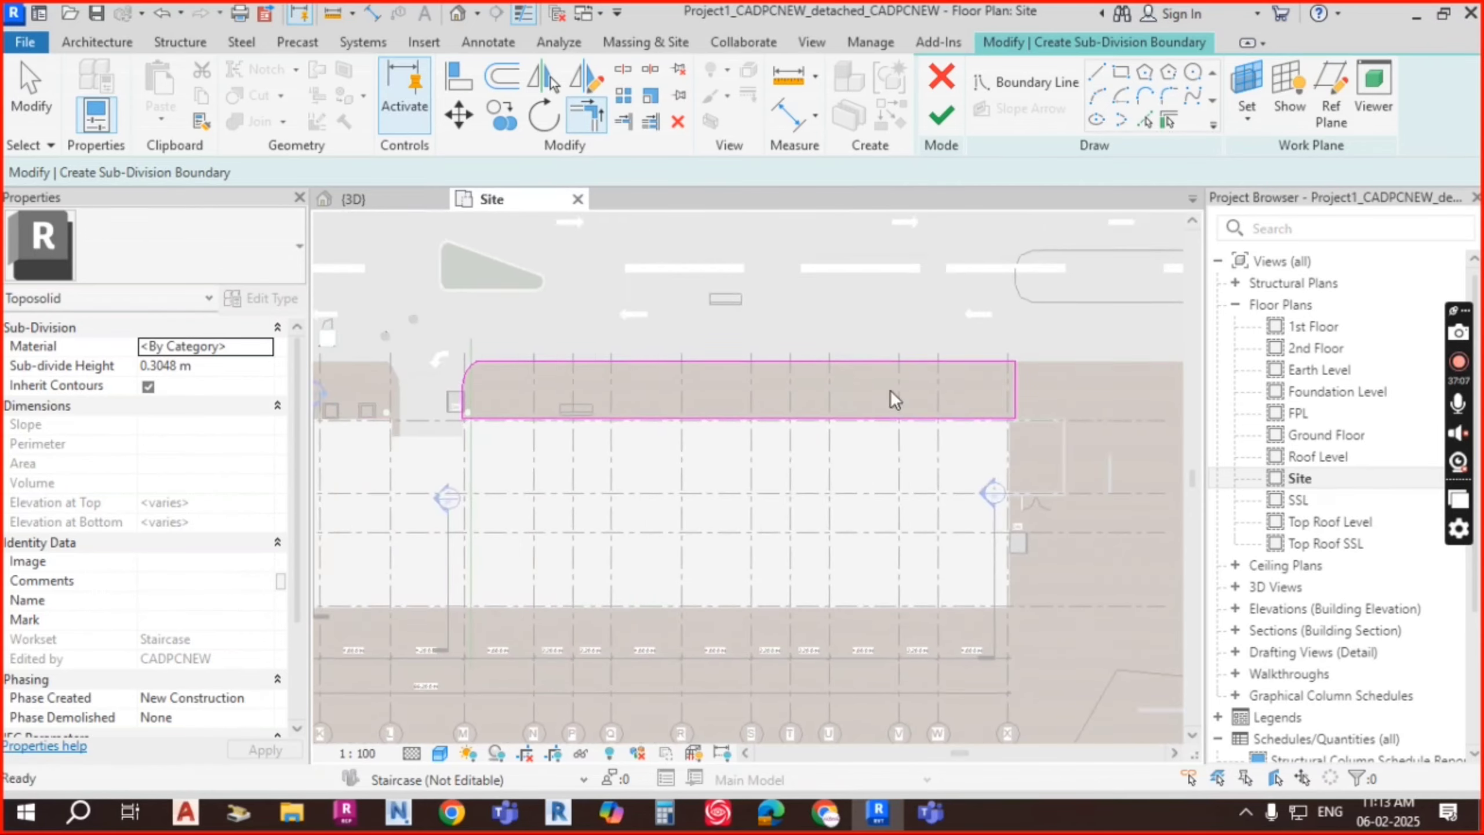
Step: Trim the boundary corners and finish the sub-division sketch
{"action": "key", "text": "t"}
{"action": "key", "text": "r"}
{"action": "left_click", "coordinate": [948, 117]}
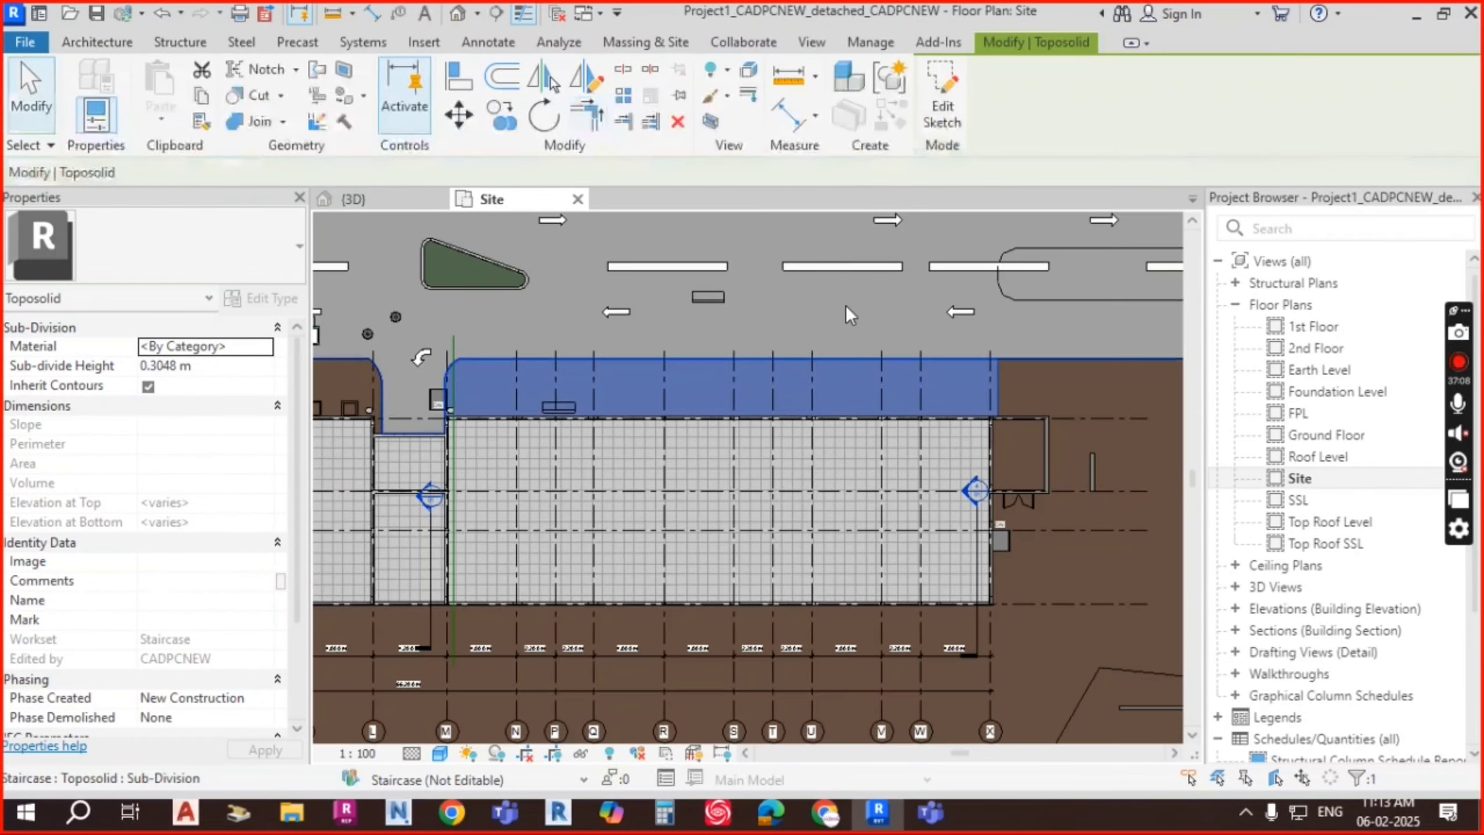
Step: Assign the Grass material to the new sub-division strip
{"action": "middle_click_drag", "start_coordinate": [448, 393], "coordinate": [623, 382]}
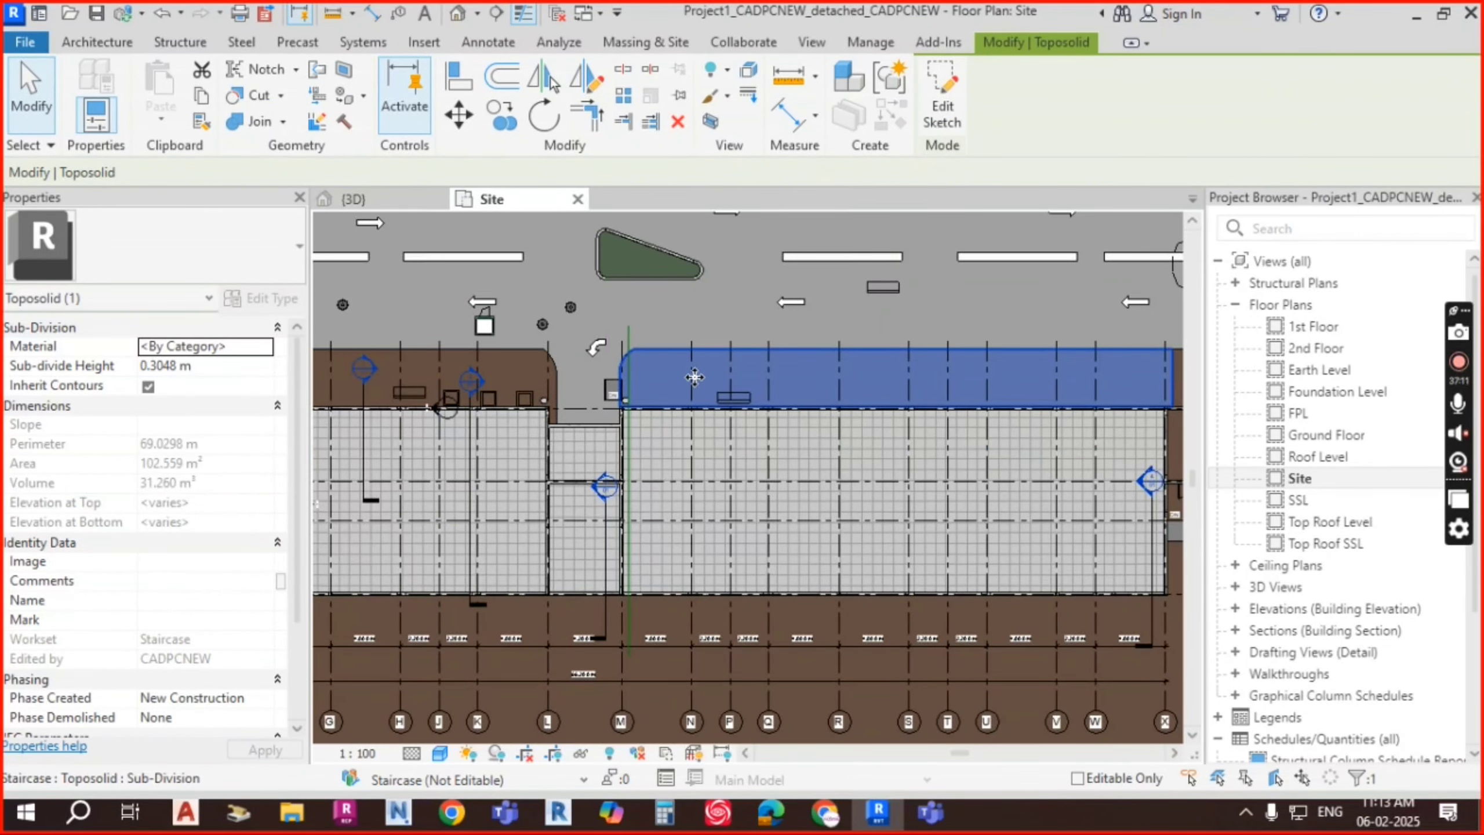
{"action": "left_click", "coordinate": [266, 347]}
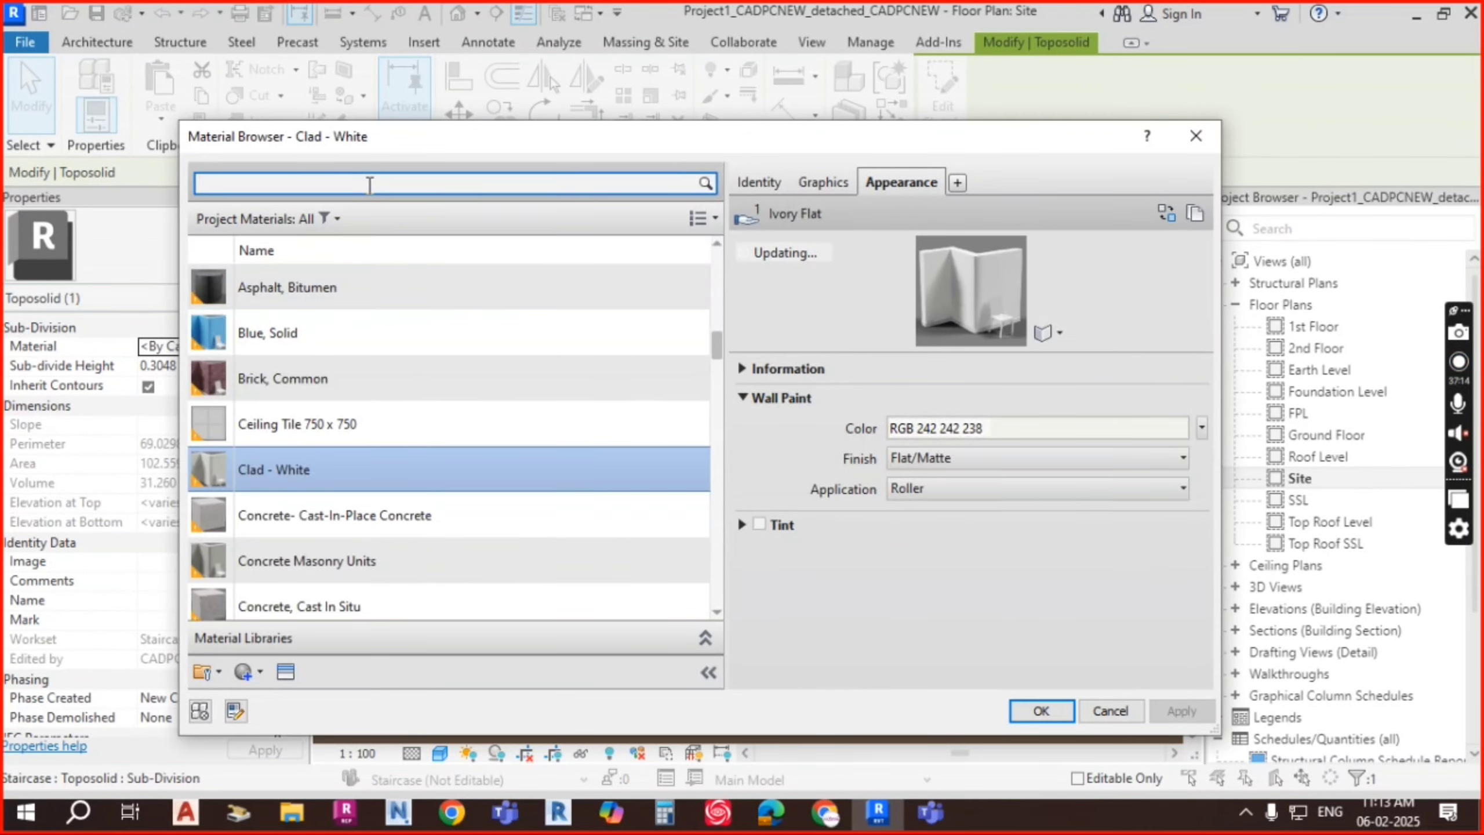
{"action": "left_click", "coordinate": [369, 185]}
{"action": "type", "text": "GRA"}
{"action": "left_click", "coordinate": [306, 546]}
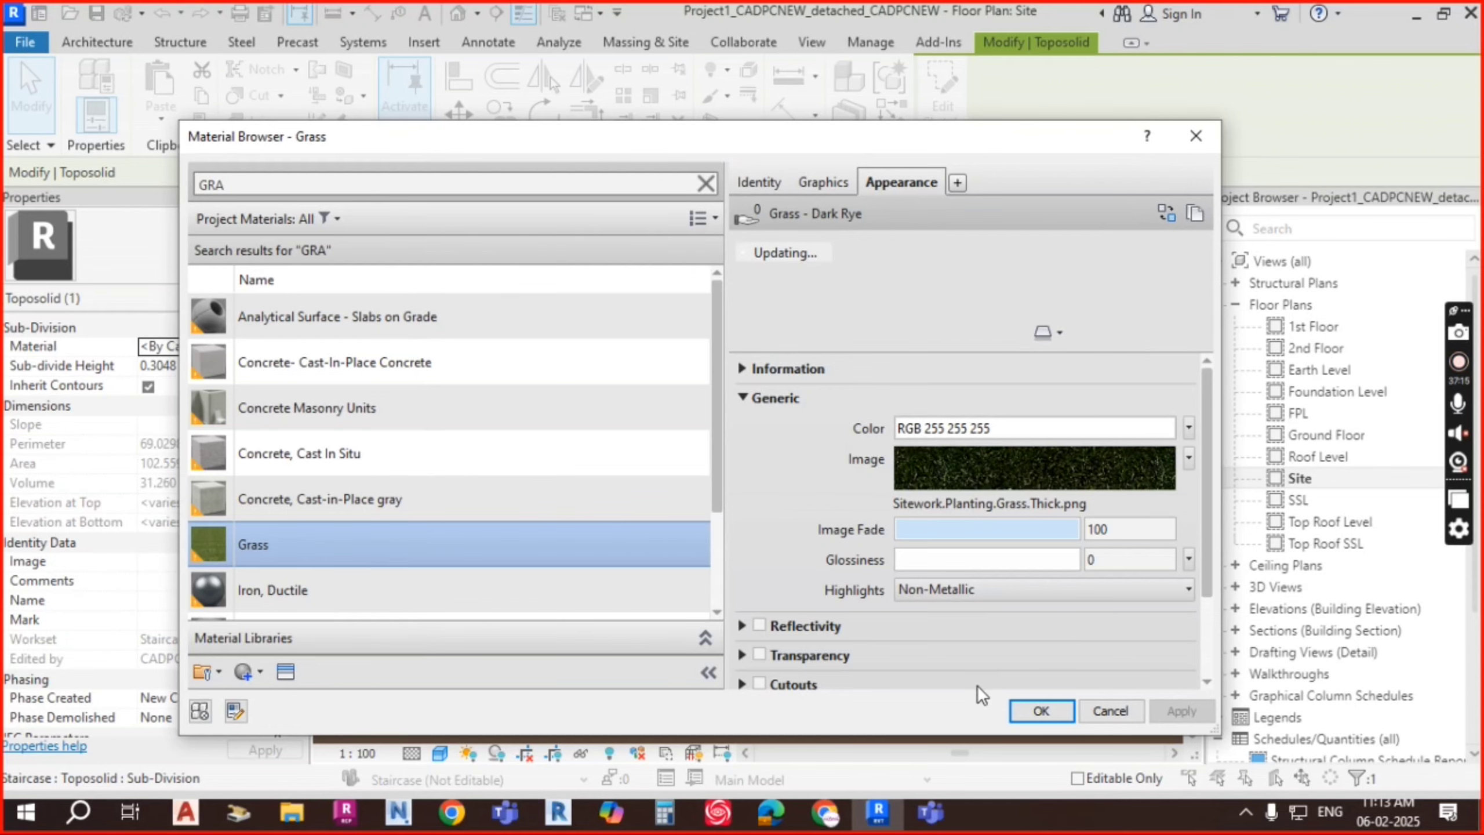
{"action": "left_click", "coordinate": [1064, 712]}
{"action": "key", "text": "Escape"}
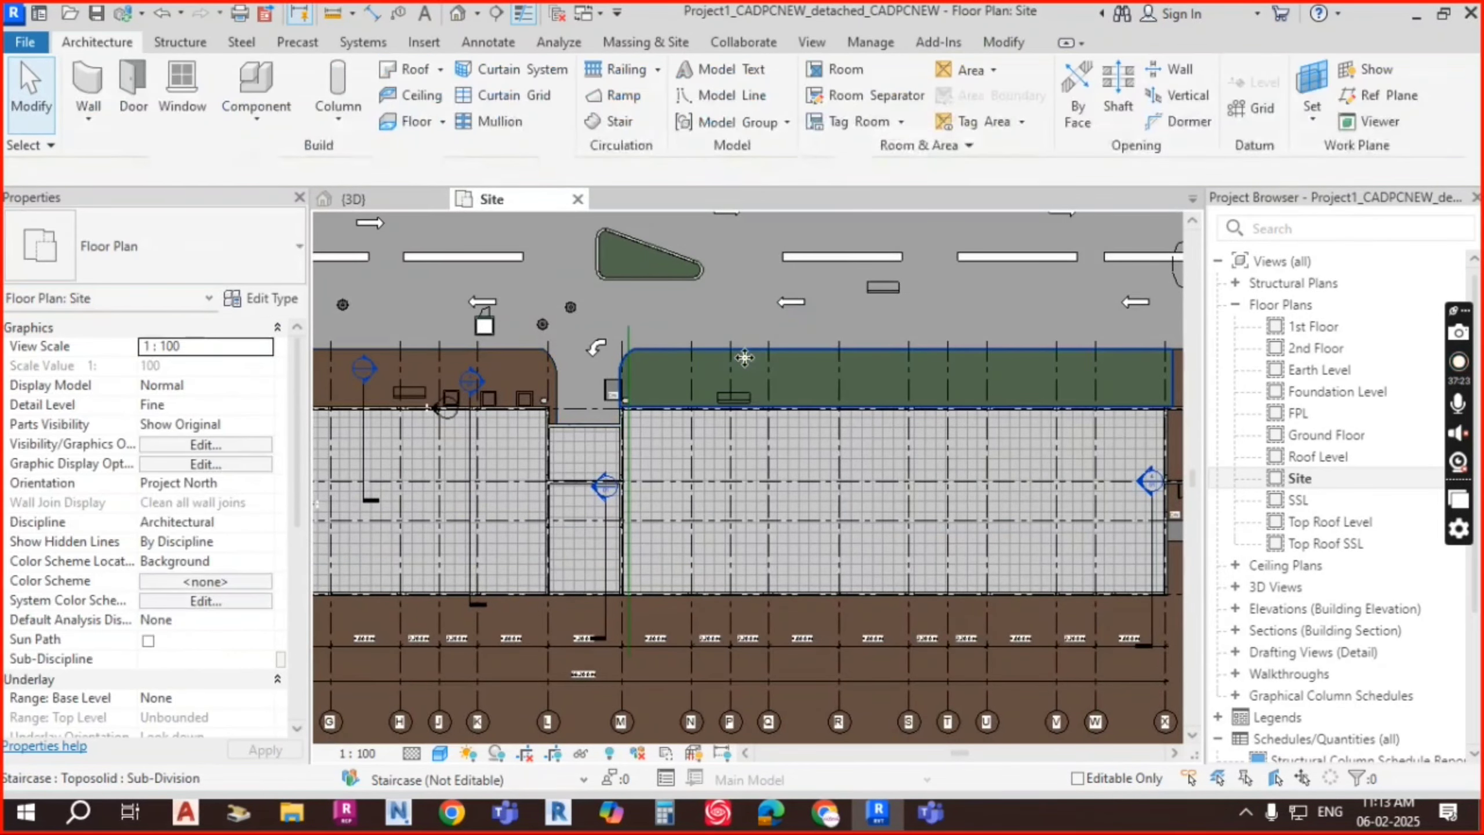
Step: Switch the Site plan to the Realistic visual style to show the grass texture
{"action": "scroll", "coordinate": [661, 368], "scroll_direction": "up", "scroll_amount": 4}
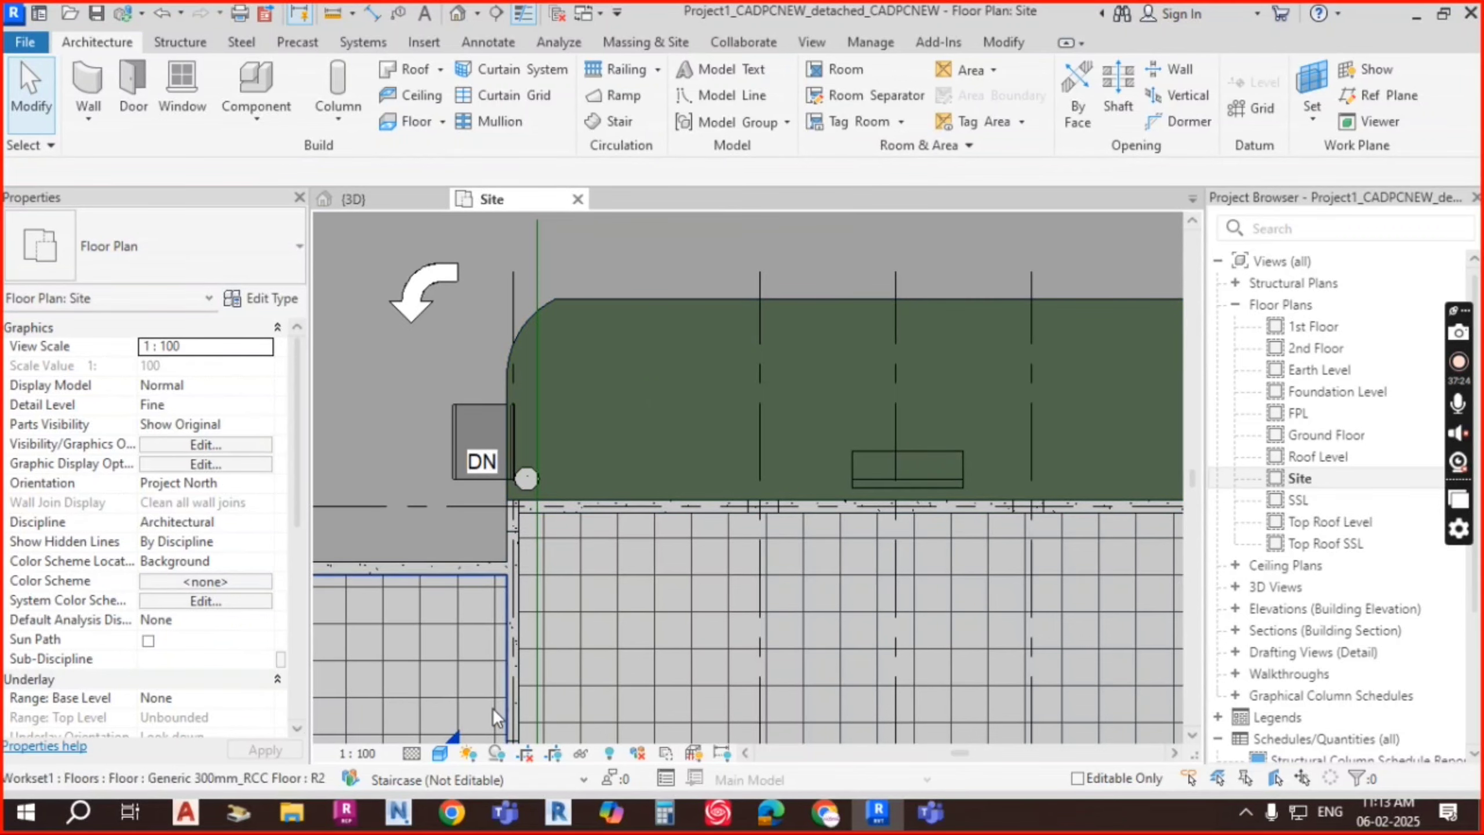
{"action": "left_click", "coordinate": [440, 753]}
{"action": "left_click", "coordinate": [477, 727]}
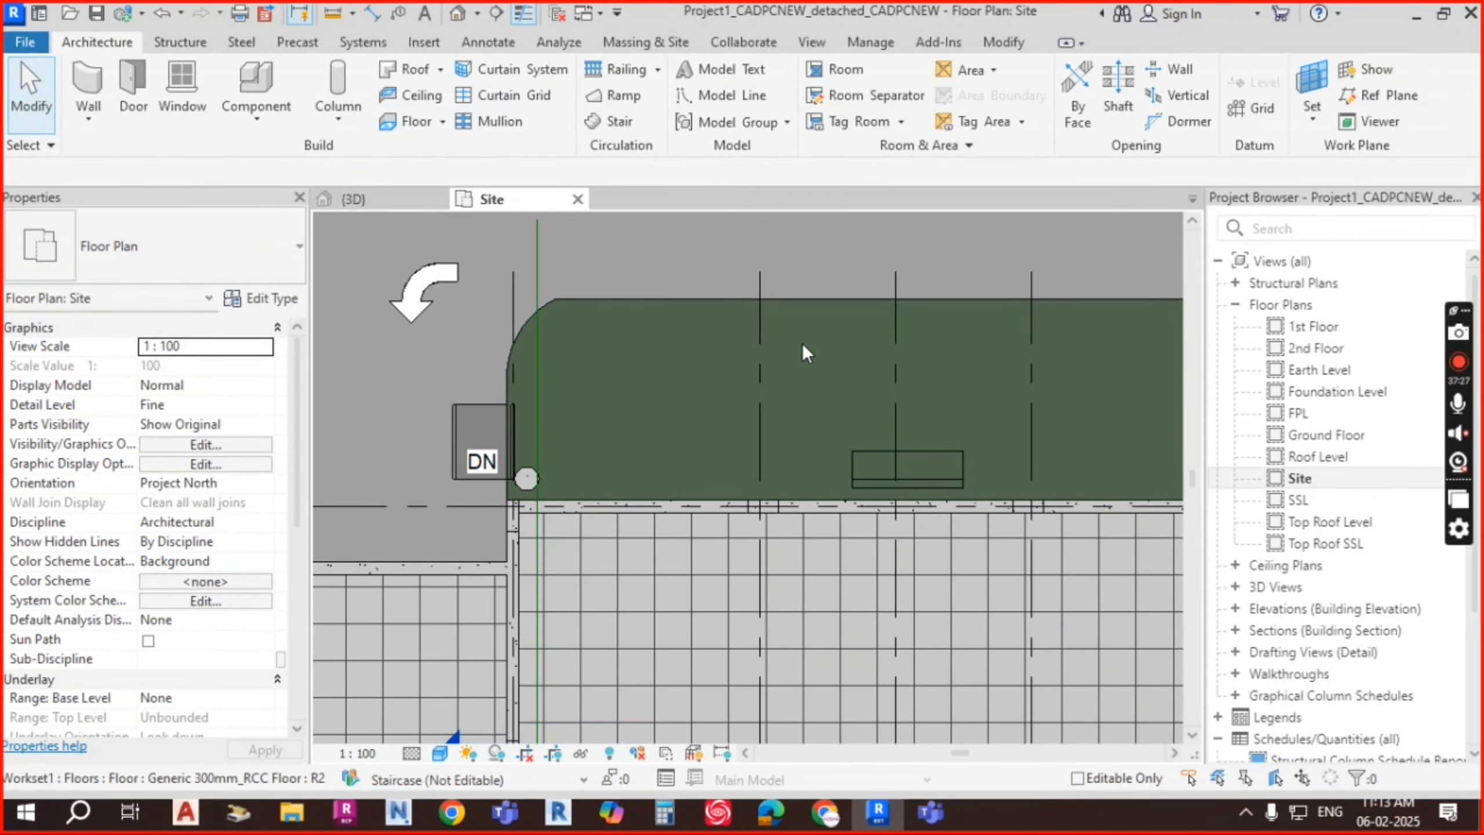
{"action": "scroll", "coordinate": [691, 411], "scroll_direction": "up", "scroll_amount": 5}
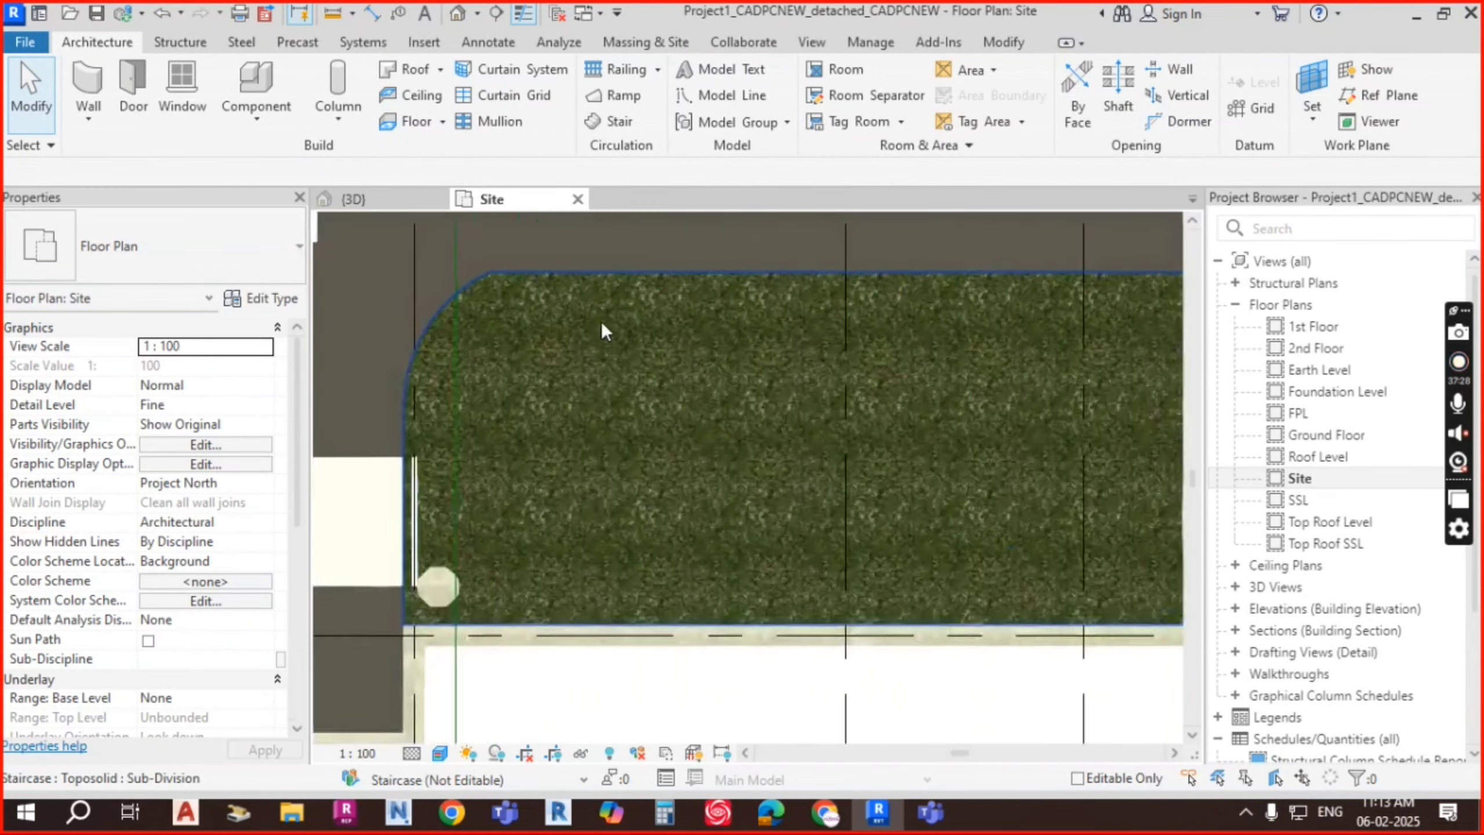
{"action": "scroll", "coordinate": [807, 393], "scroll_direction": "down", "scroll_amount": 5}
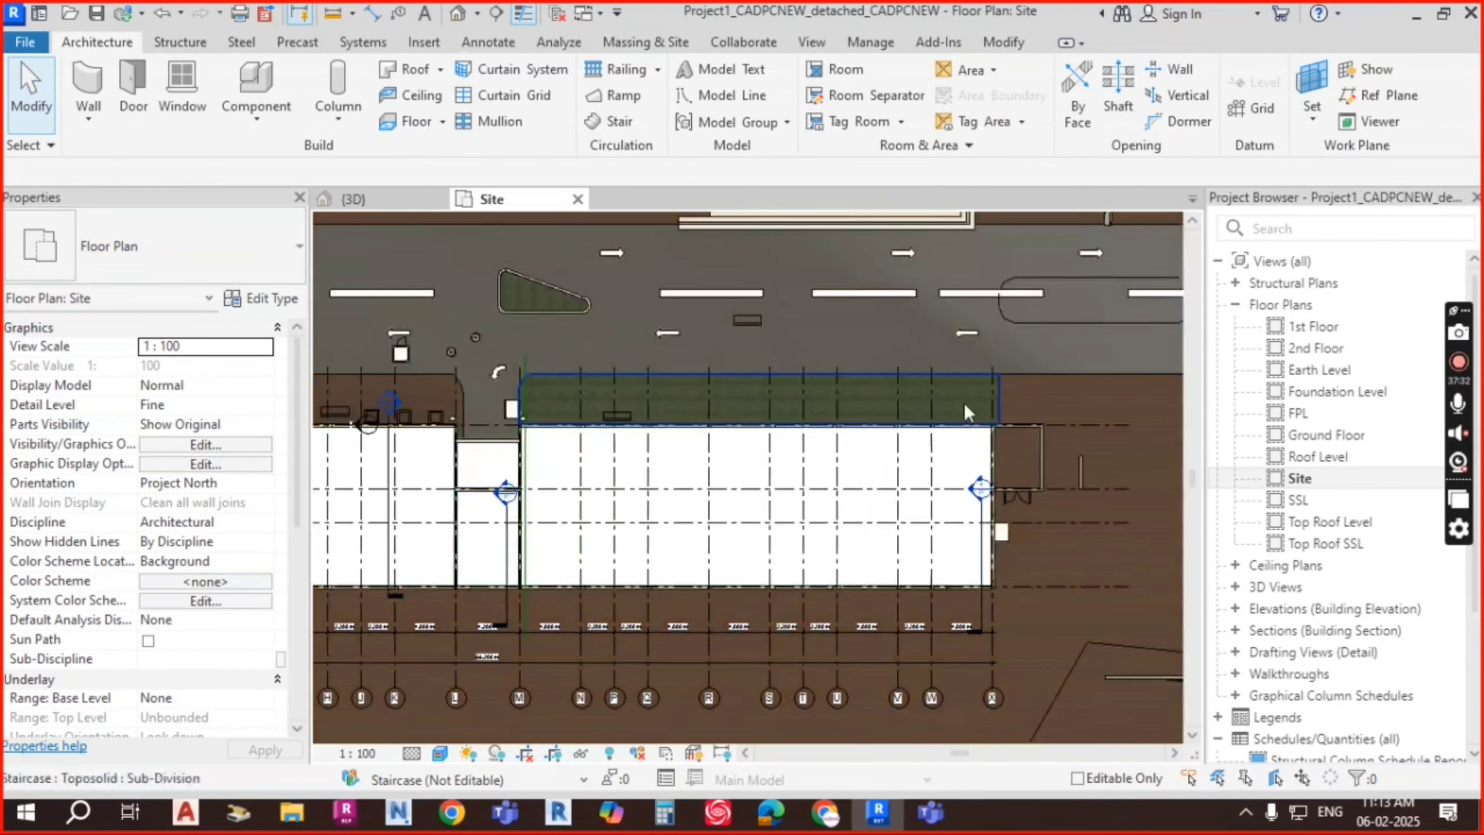
{"action": "scroll", "coordinate": [710, 397], "scroll_direction": "up", "scroll_amount": 4}
{"action": "scroll", "coordinate": [806, 336], "scroll_direction": "up", "scroll_amount": 3}
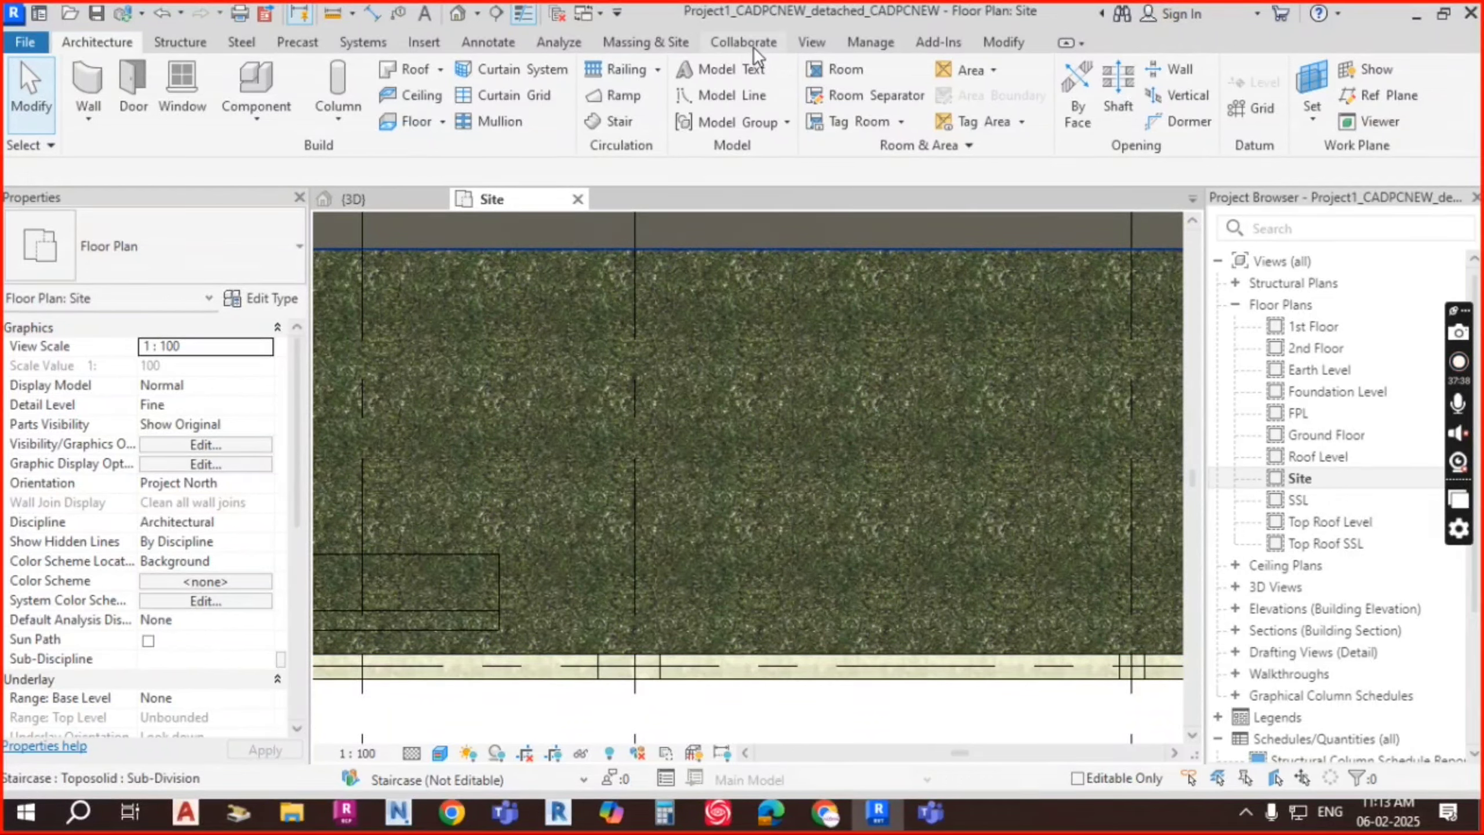
{"action": "left_click", "coordinate": [666, 43]}
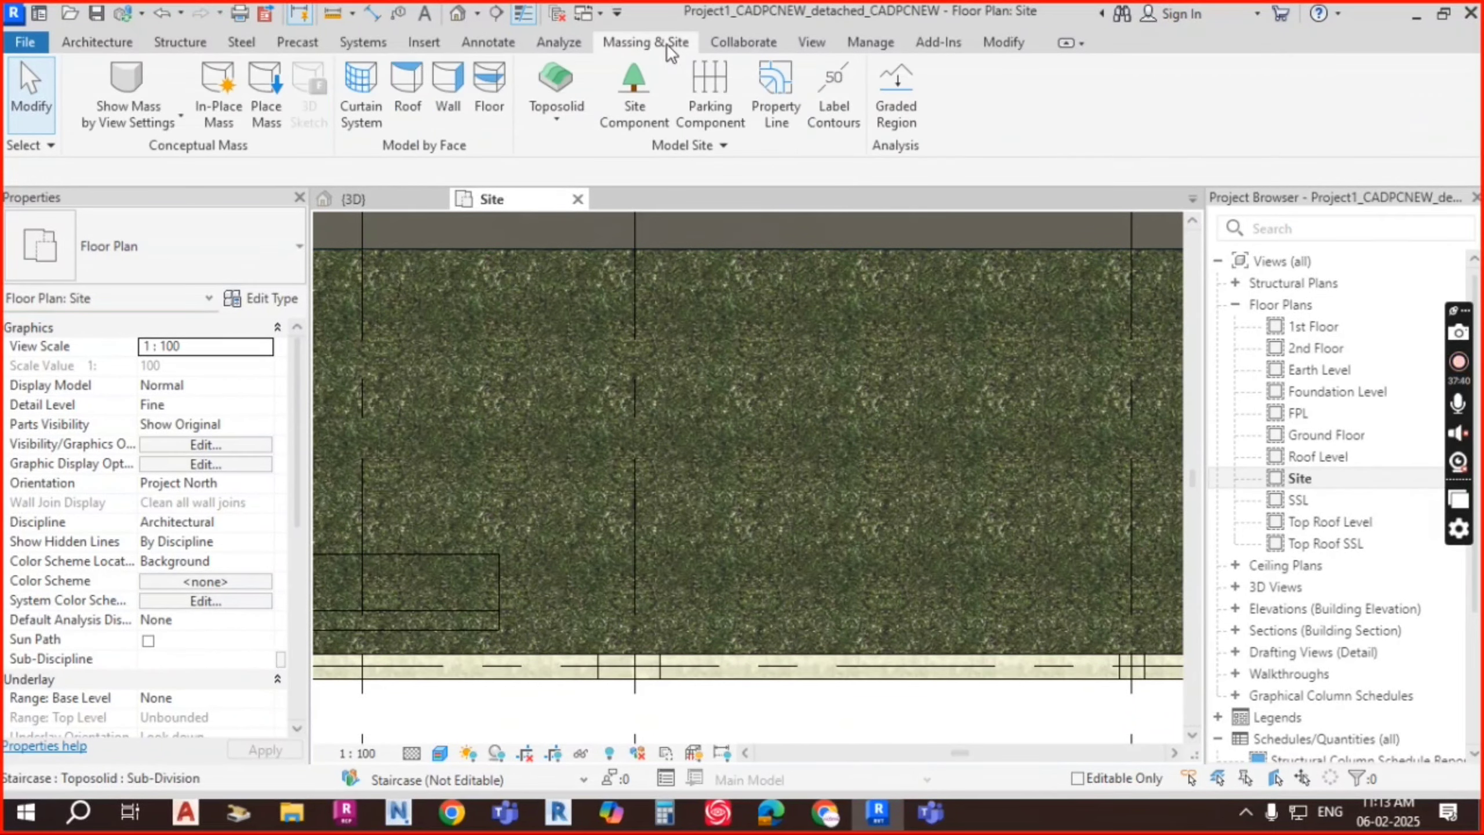
Step: Start Site Component placement and browse the types, keeping M_Park Bench 1800mm
{"action": "left_click", "coordinate": [632, 112]}
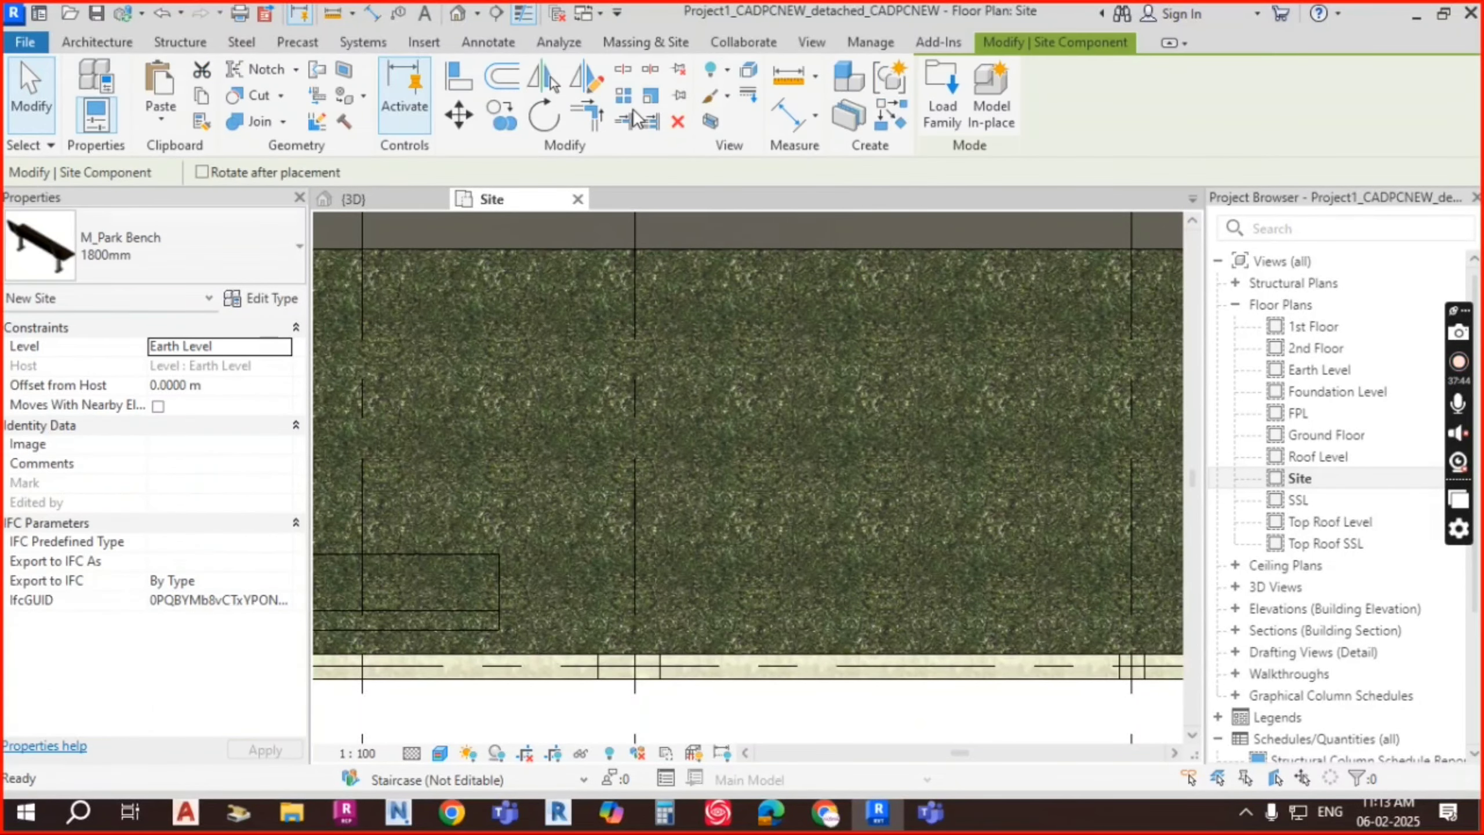
{"action": "left_click", "coordinate": [197, 246]}
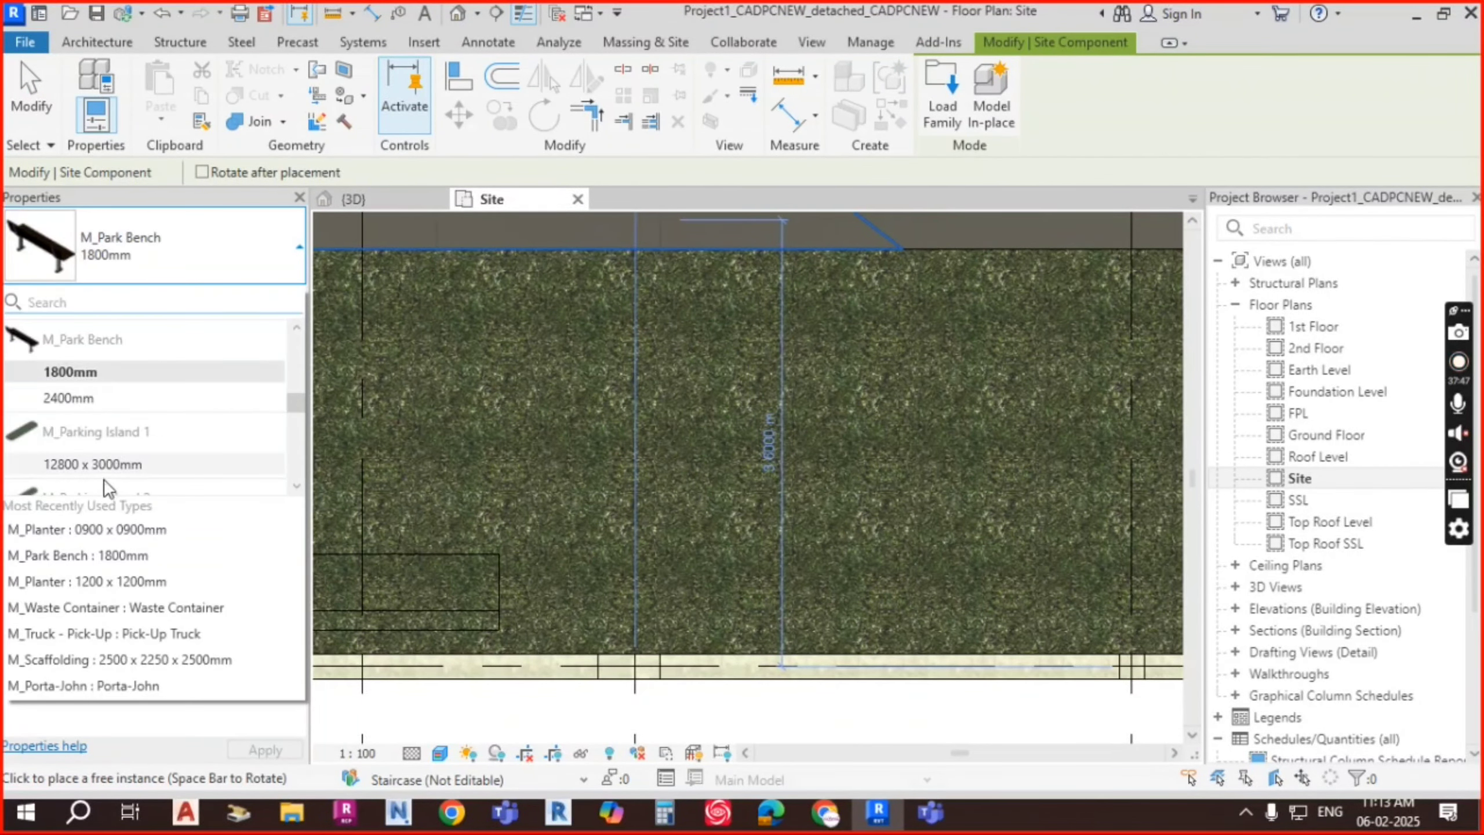
{"action": "scroll", "coordinate": [114, 437], "scroll_direction": "down", "scroll_amount": 2}
{"action": "scroll", "coordinate": [119, 397], "scroll_direction": "down", "scroll_amount": 3}
{"action": "scroll", "coordinate": [118, 397], "scroll_direction": "up", "scroll_amount": 6}
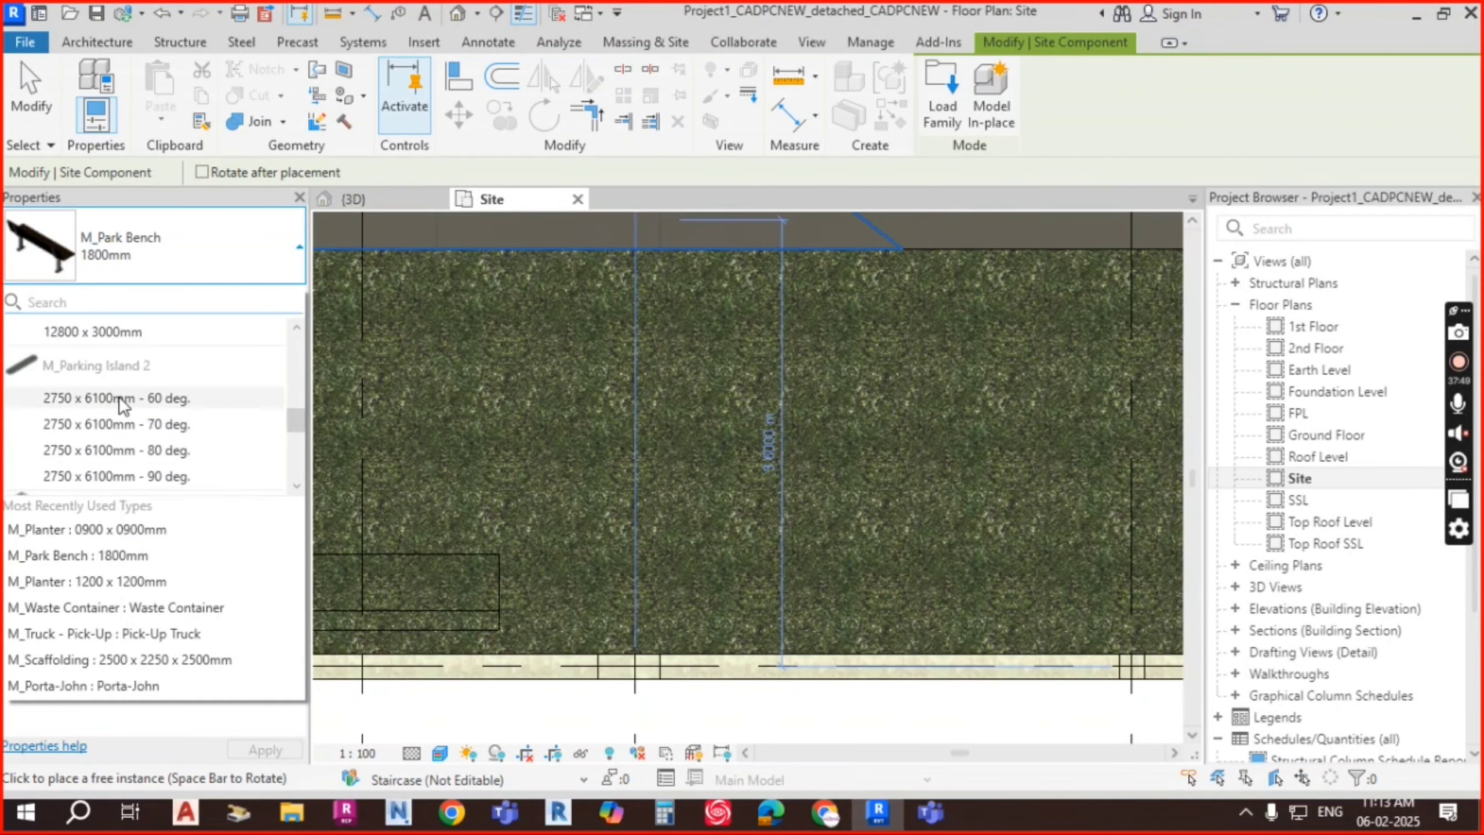
{"action": "scroll", "coordinate": [122, 398], "scroll_direction": "up", "scroll_amount": 3}
{"action": "scroll", "coordinate": [119, 388], "scroll_direction": "down", "scroll_amount": 3}
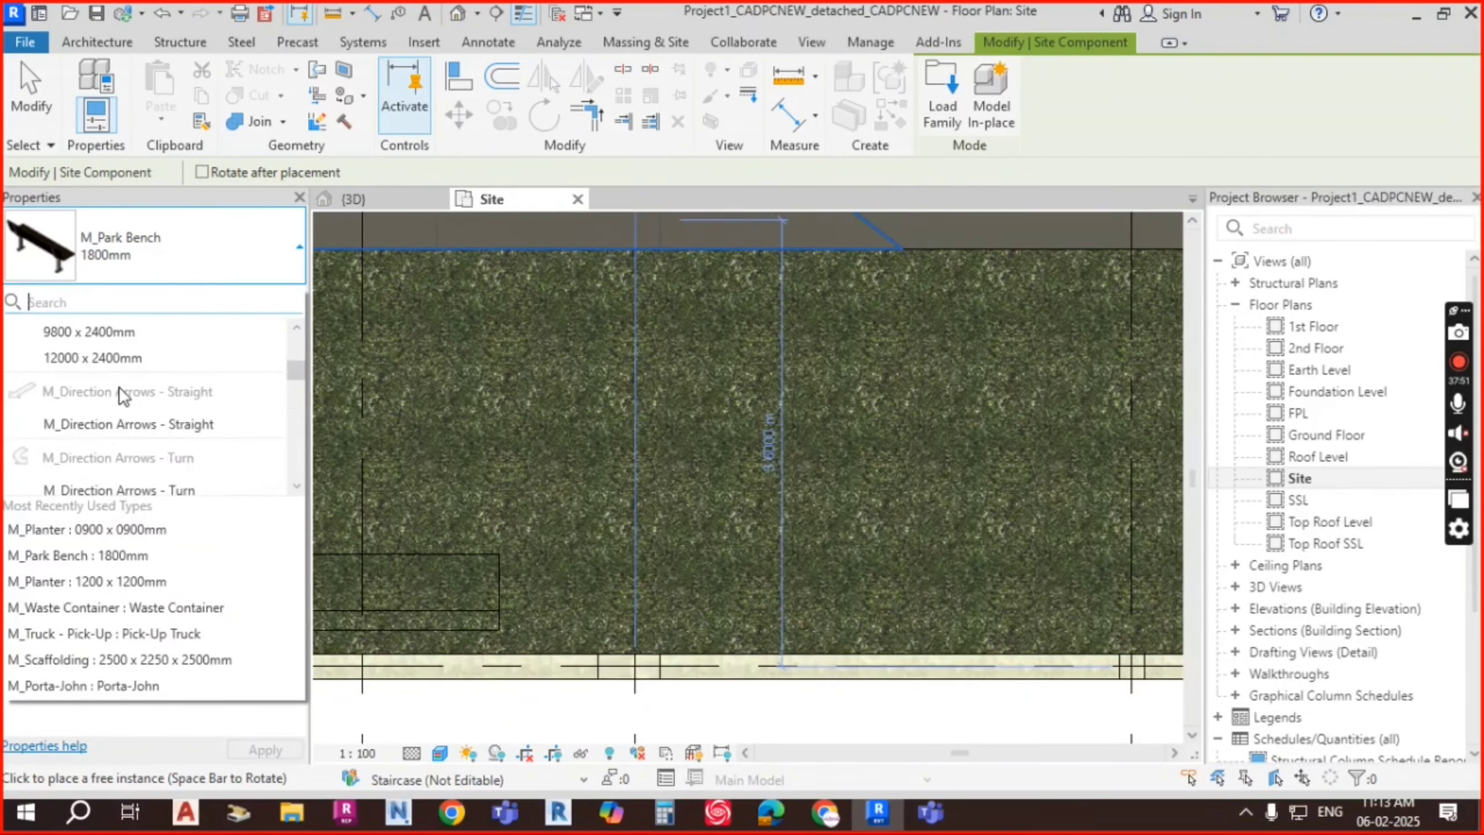
{"action": "scroll", "coordinate": [118, 388], "scroll_direction": "up", "scroll_amount": 3}
{"action": "scroll", "coordinate": [120, 390], "scroll_direction": "down", "scroll_amount": 8}
{"action": "scroll", "coordinate": [121, 390], "scroll_direction": "down", "scroll_amount": 2}
{"action": "scroll", "coordinate": [124, 396], "scroll_direction": "down", "scroll_amount": 4}
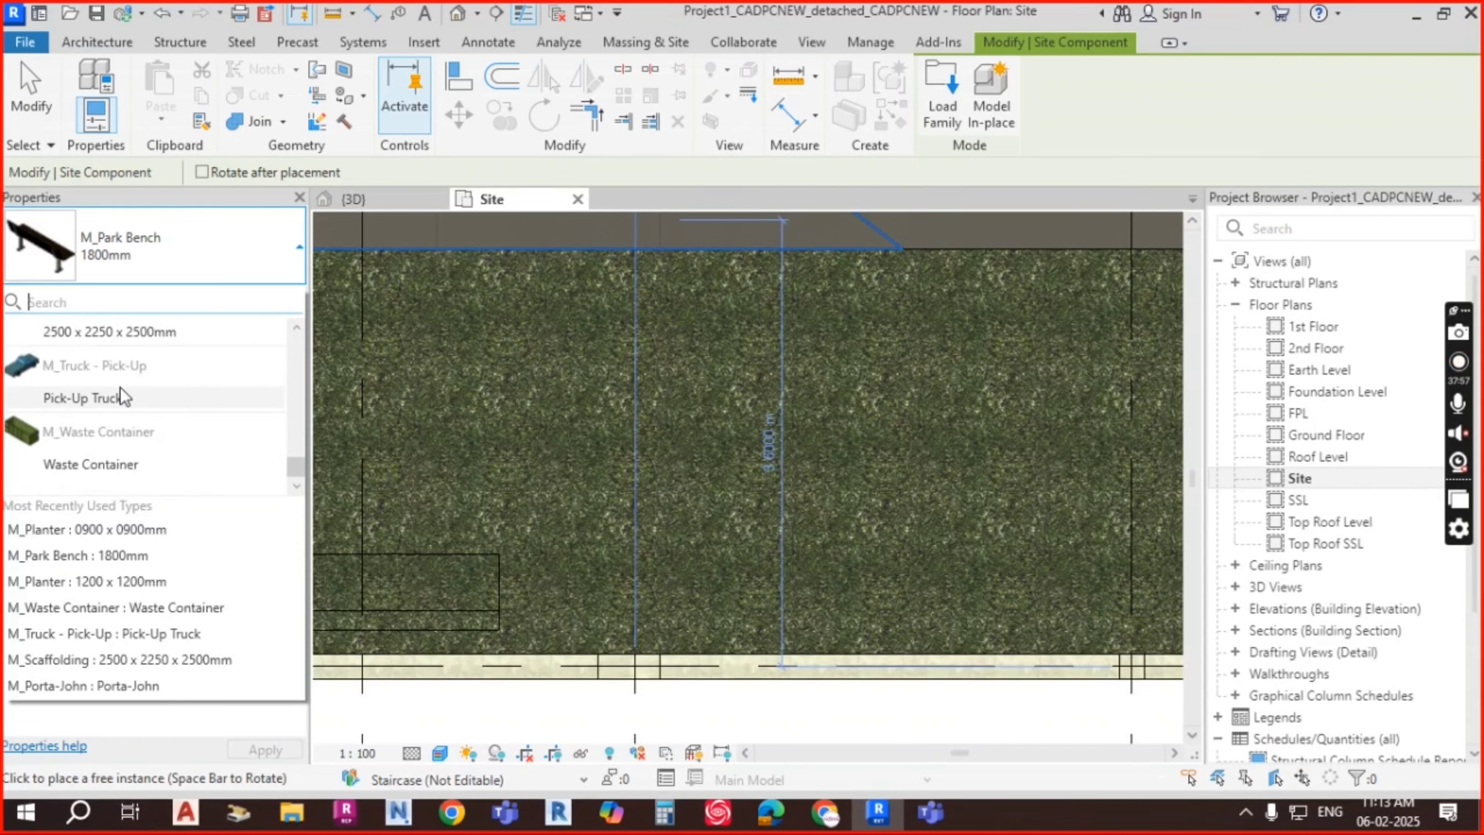
{"action": "left_click", "coordinate": [501, 236]}
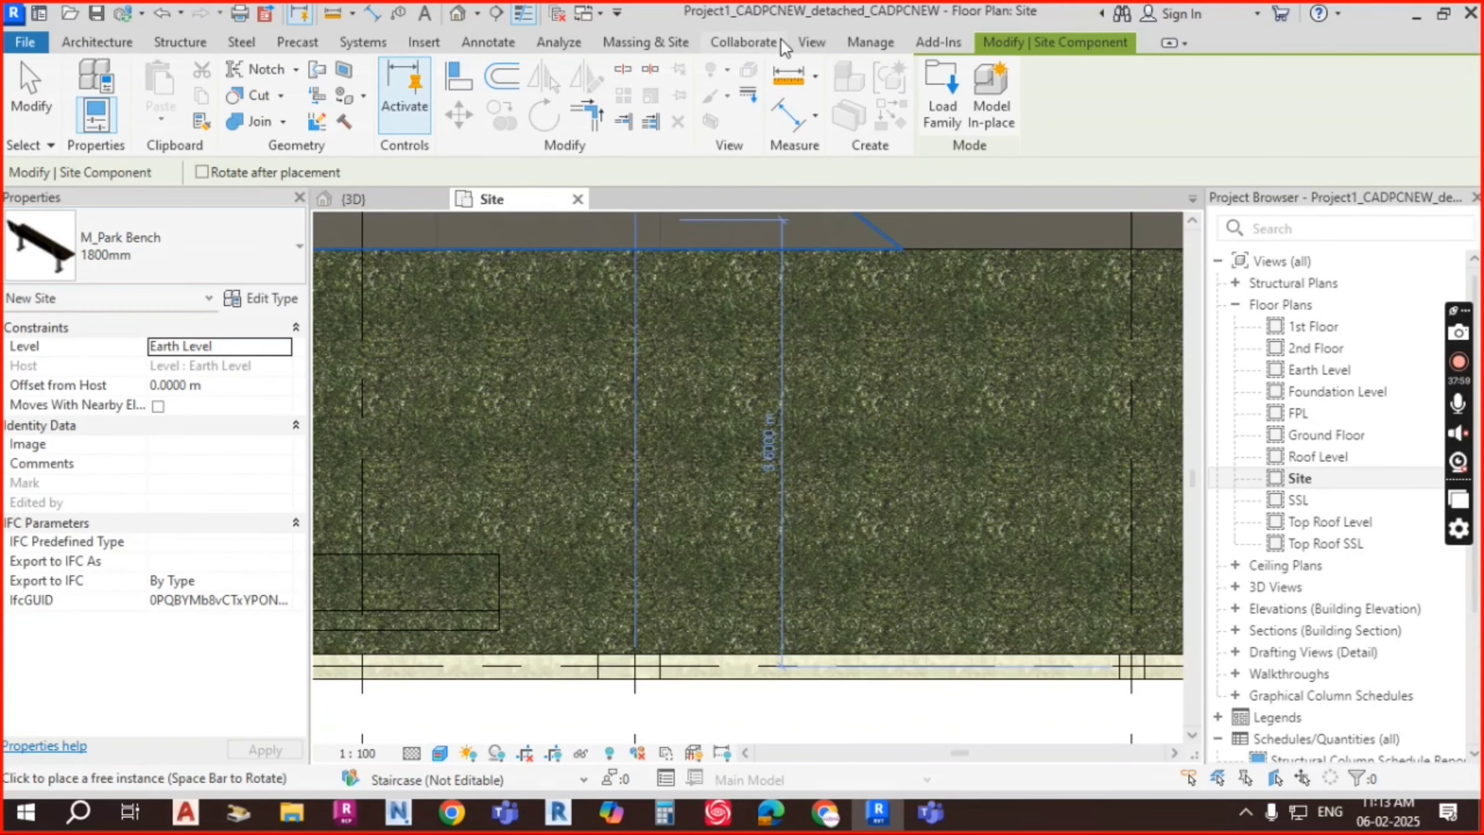
Step: In Load Family, go up to the US library and open the Planting folder
{"action": "left_click", "coordinate": [431, 39]}
{"action": "left_click", "coordinate": [871, 111]}
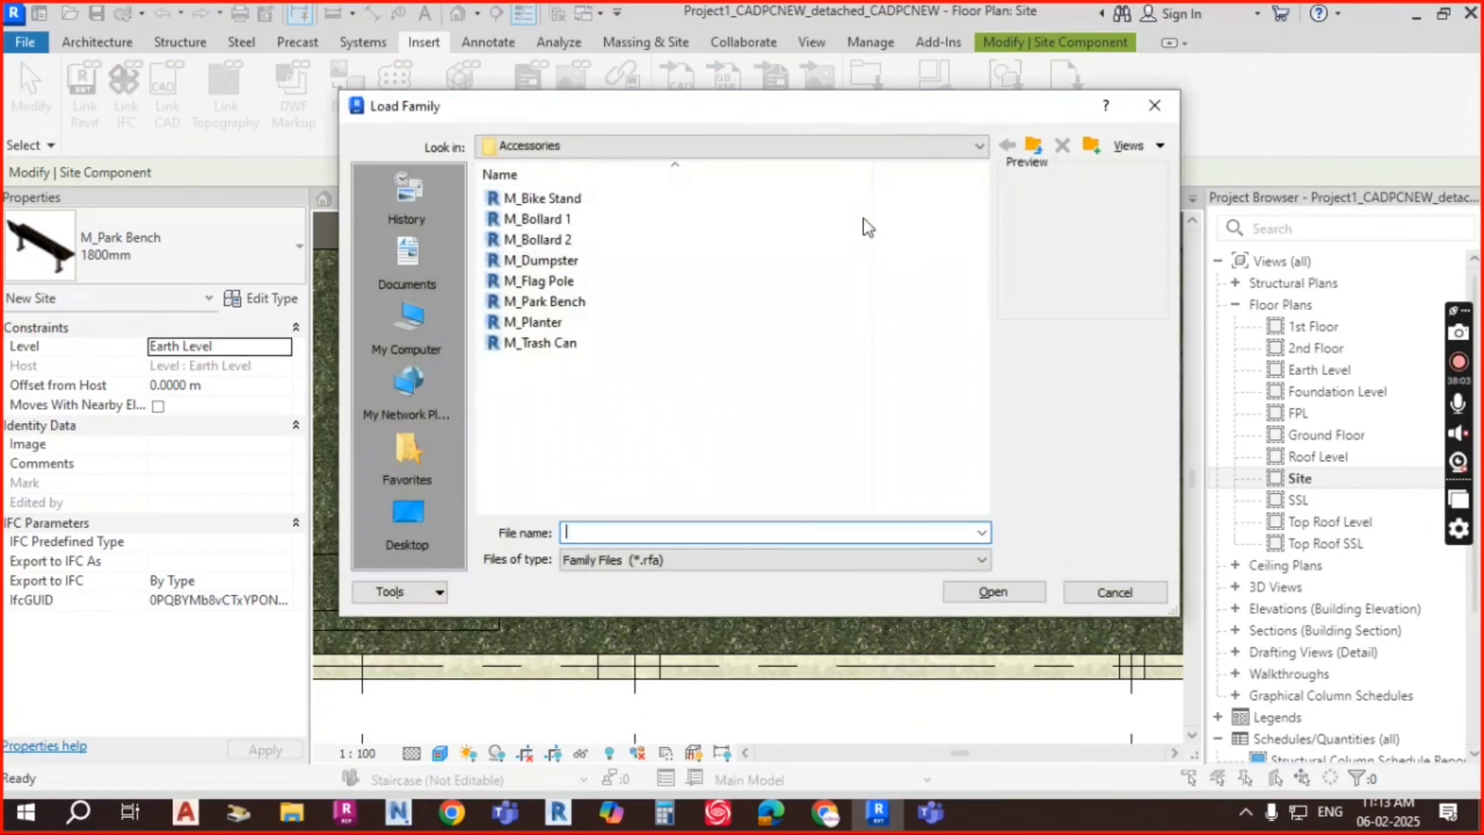
{"action": "left_click", "coordinate": [1033, 145]}
{"action": "left_click", "coordinate": [1033, 145]}
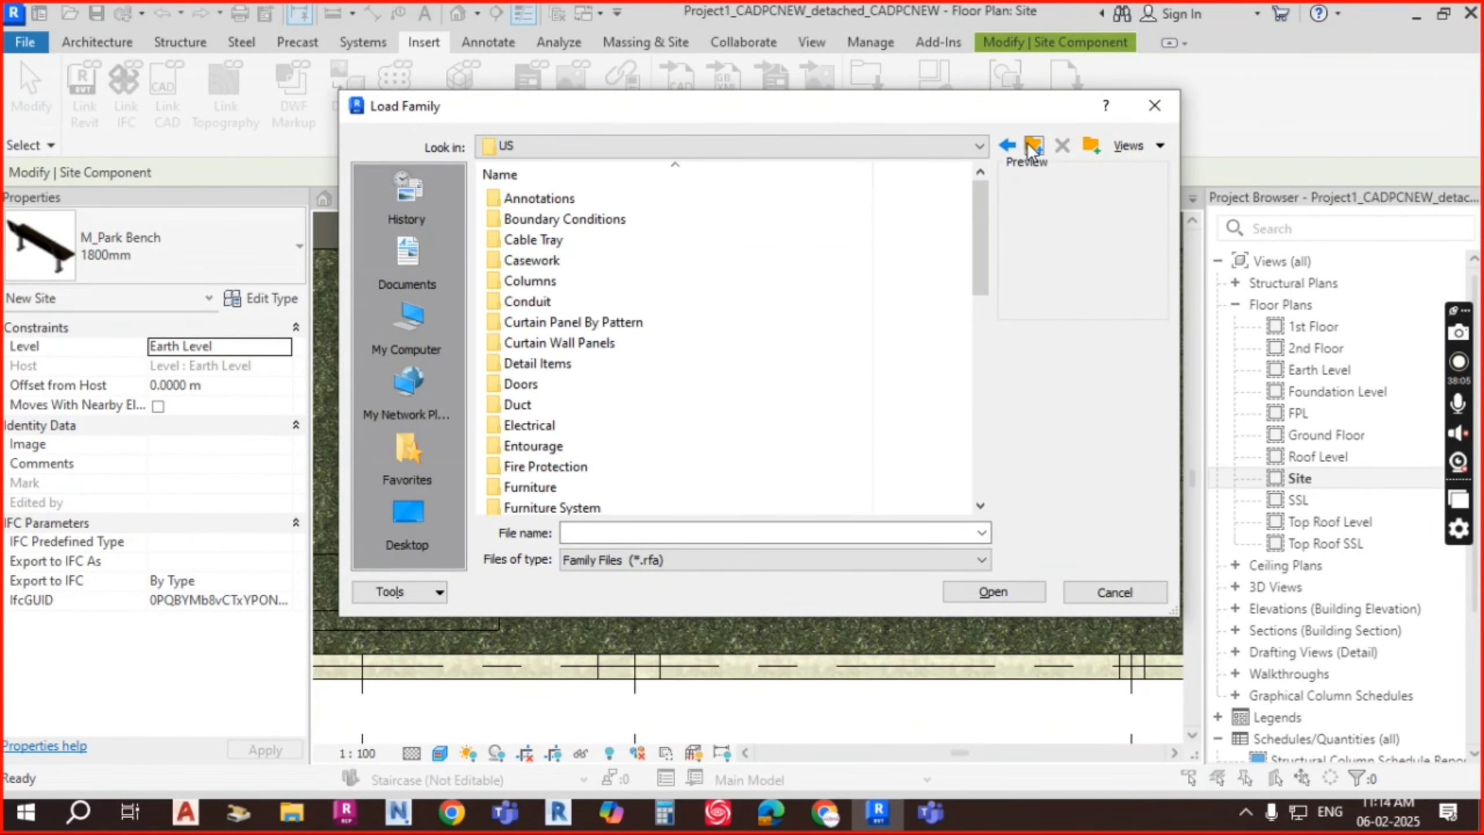
{"action": "scroll", "coordinate": [580, 403], "scroll_direction": "down", "scroll_amount": 2}
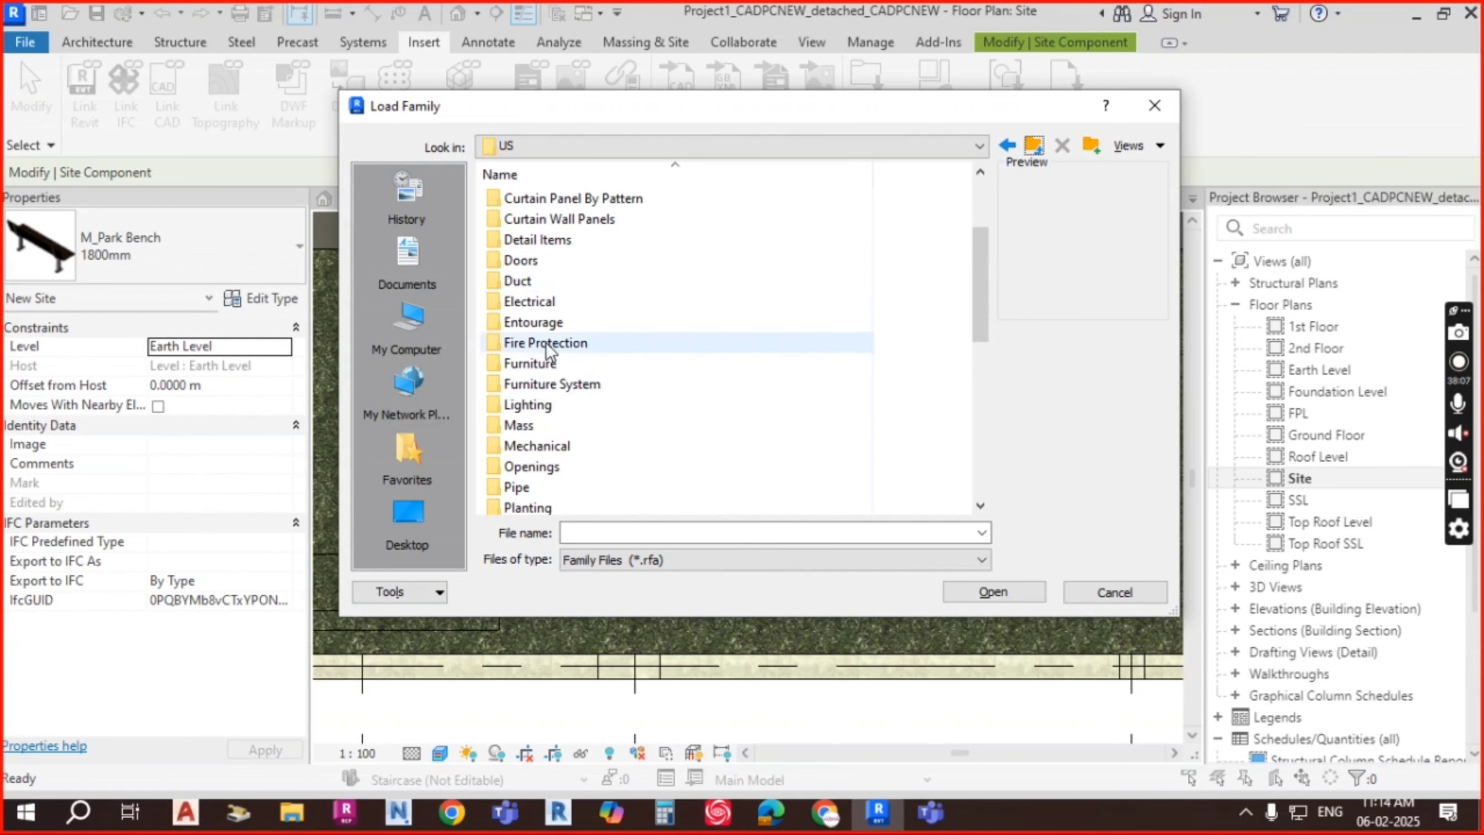
{"action": "scroll", "coordinate": [552, 357], "scroll_direction": "down", "scroll_amount": 1}
{"action": "left_click", "coordinate": [560, 446]}
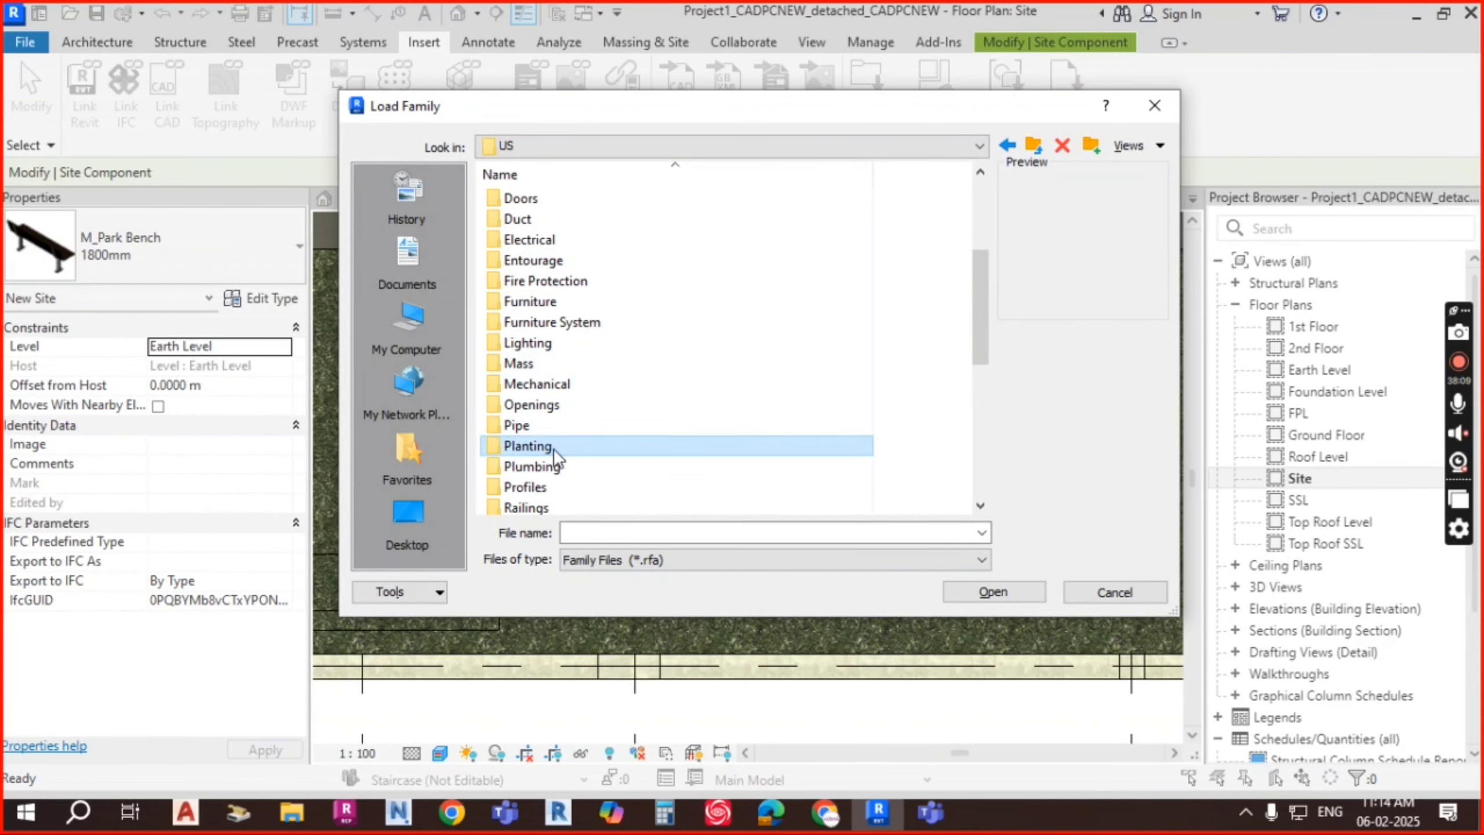
{"action": "double_click", "coordinate": [553, 448]}
Step: Preview the RPC planting families and load M_RPC Tree - Conifer
{"action": "left_click", "coordinate": [777, 199]}
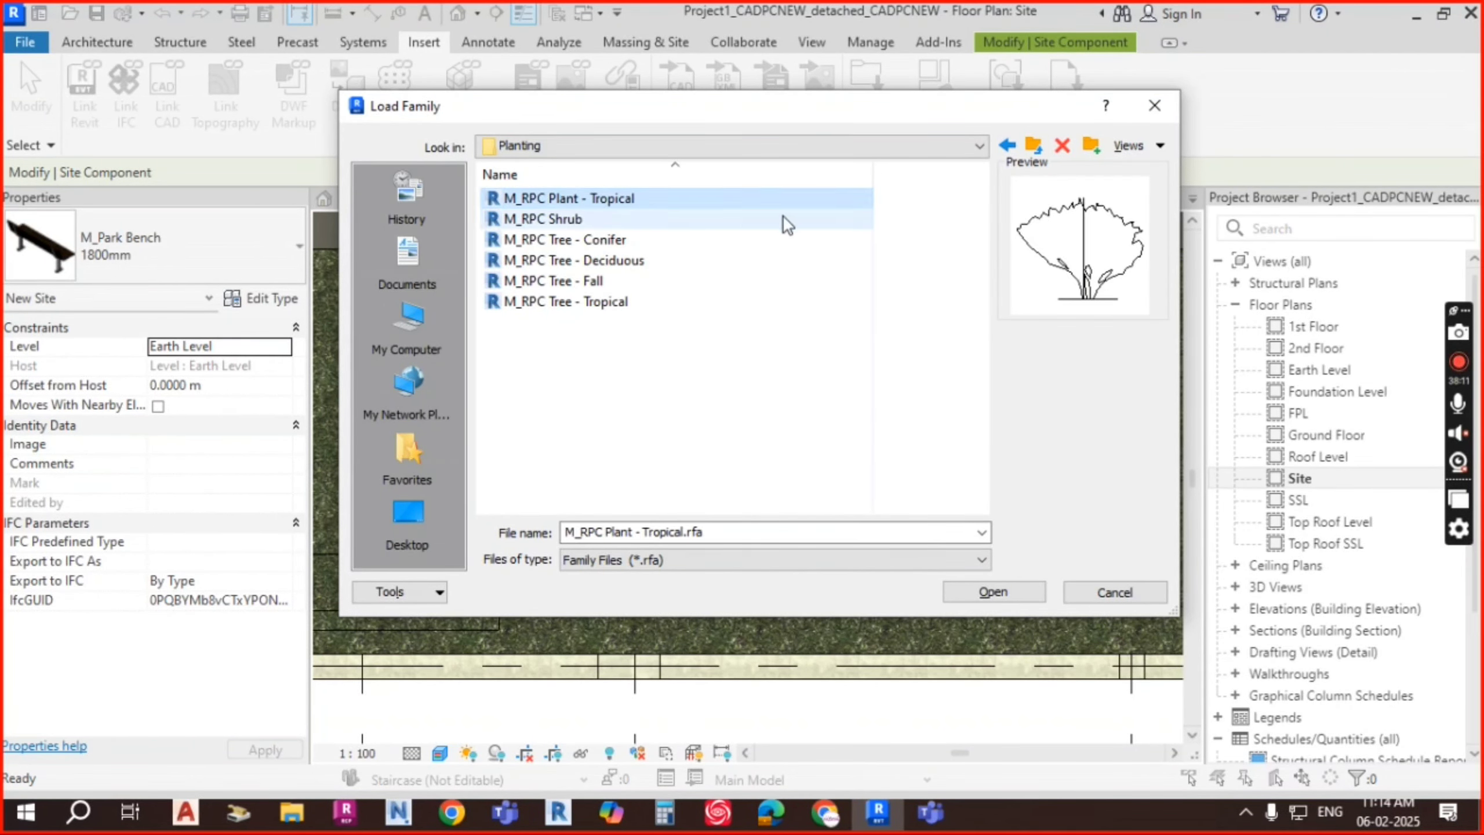
{"action": "left_click", "coordinate": [540, 221]}
{"action": "left_click", "coordinate": [564, 260]}
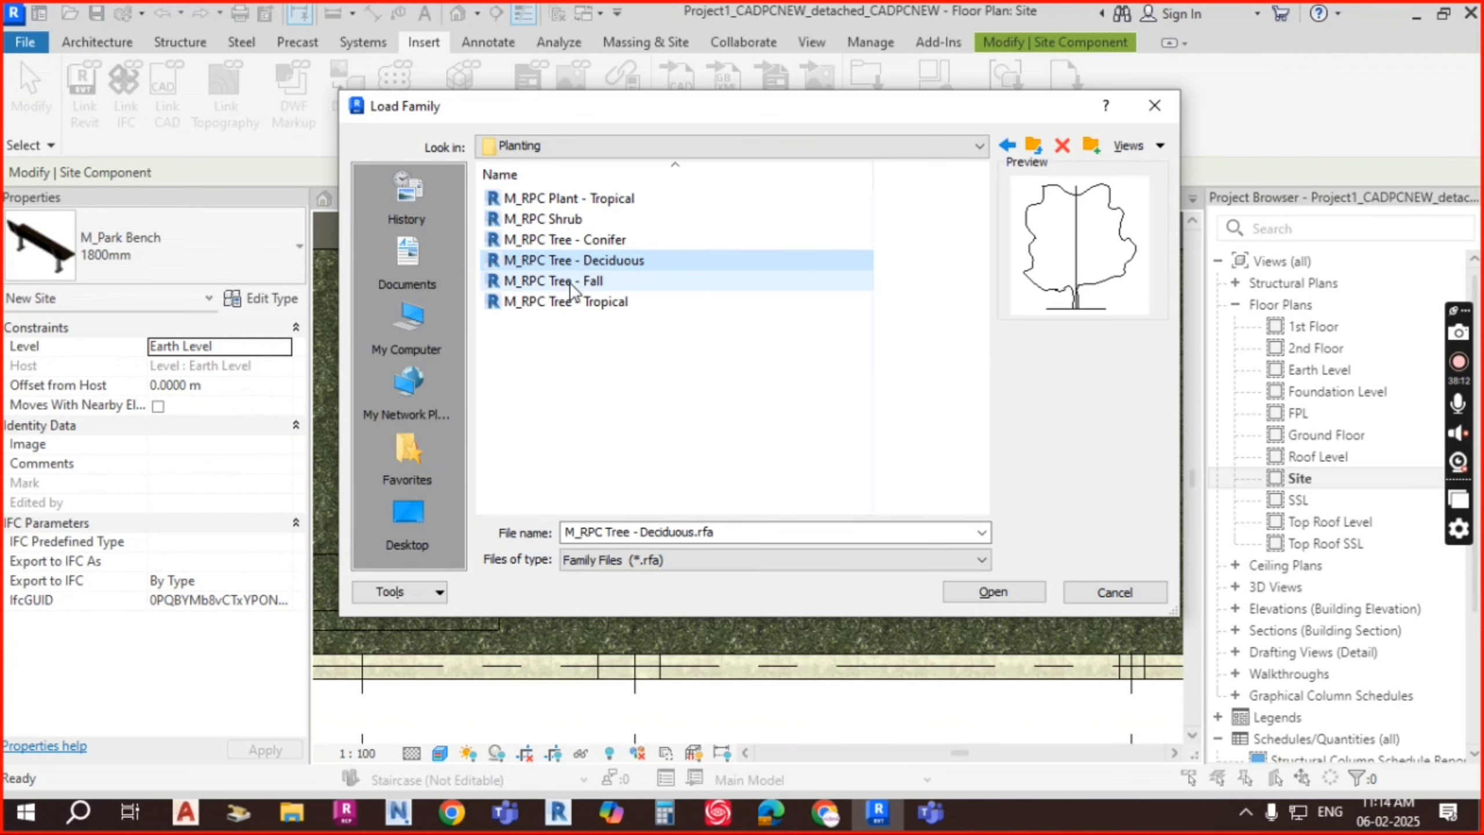
{"action": "left_click", "coordinate": [577, 282]}
{"action": "left_click", "coordinate": [582, 259]}
{"action": "left_click", "coordinate": [591, 240]}
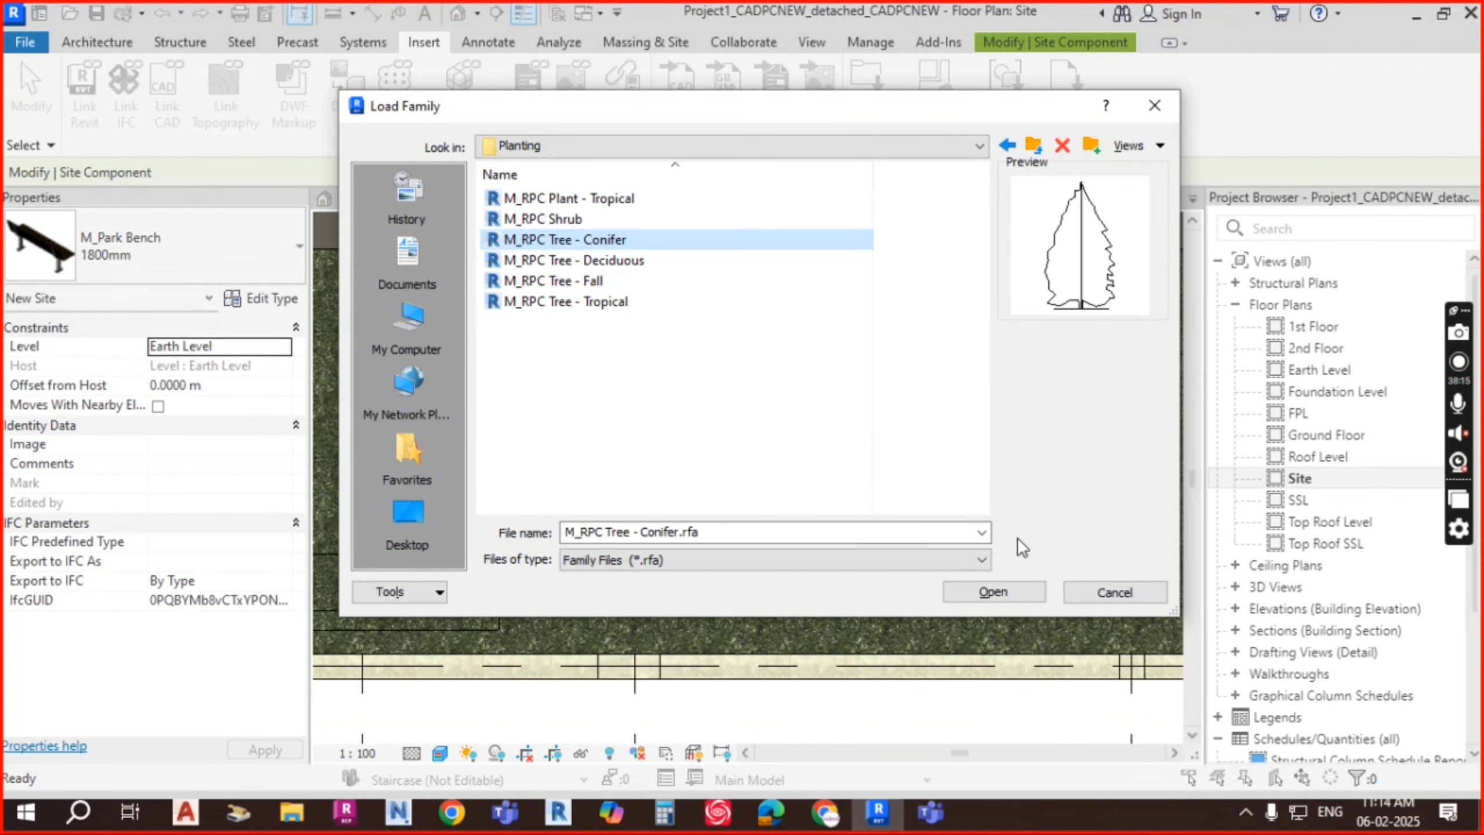
{"action": "left_click", "coordinate": [1025, 593]}
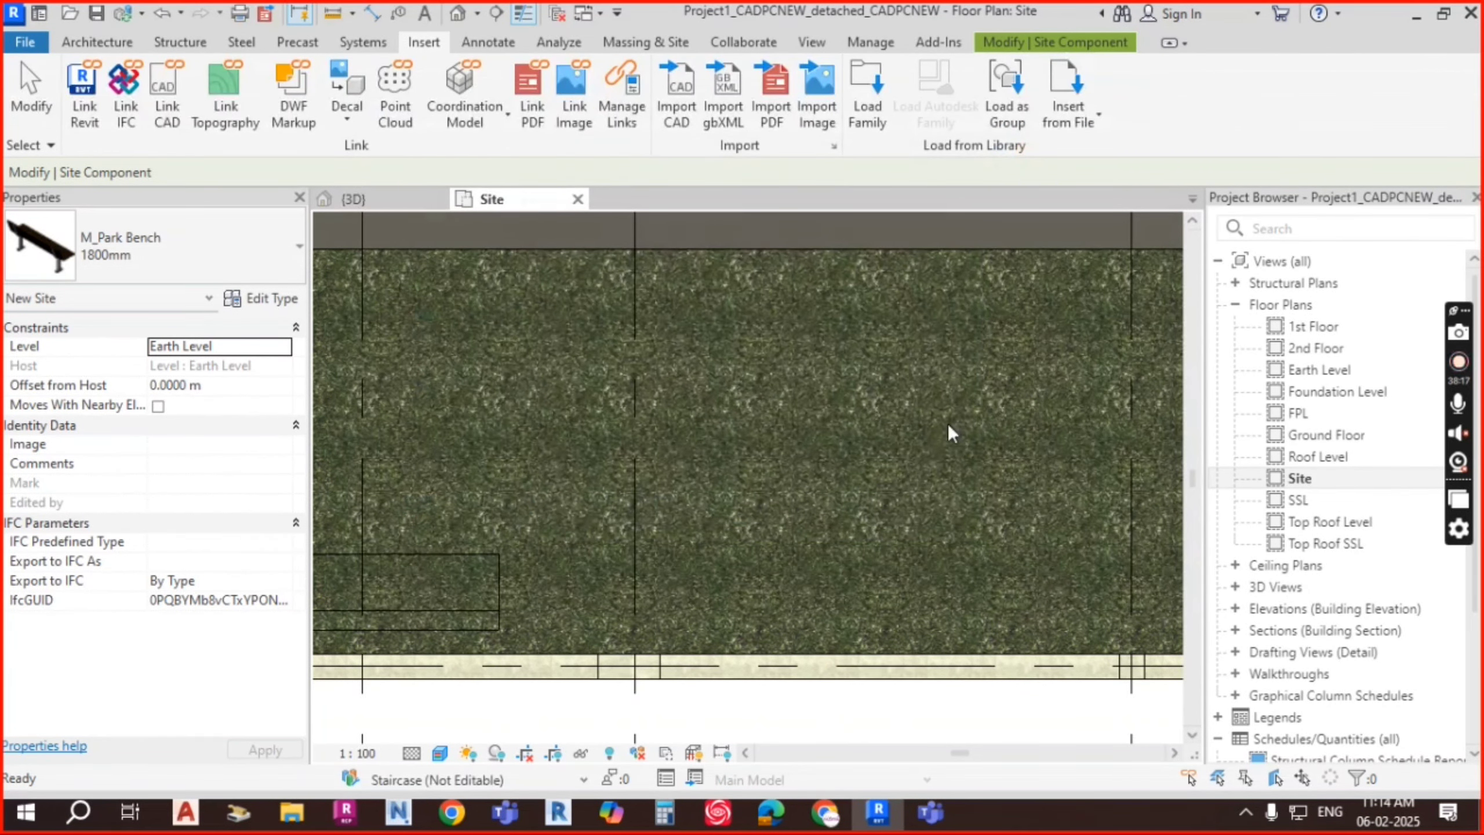
Step: Place a Chinese Juniper - 2.14 Meters tree on the grass strip
{"action": "left_click", "coordinate": [140, 255]}
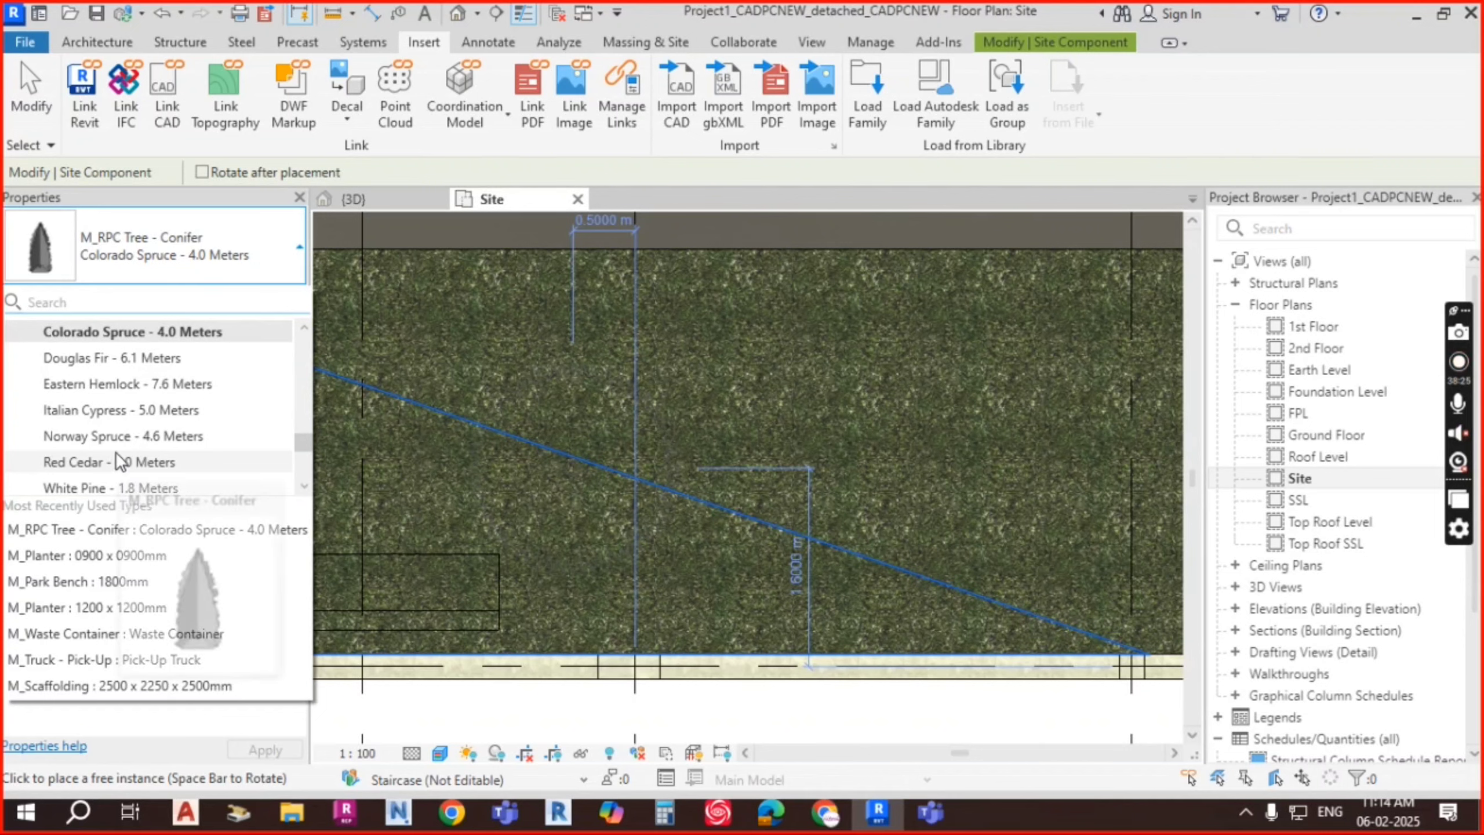
{"action": "scroll", "coordinate": [112, 457], "scroll_direction": "down", "scroll_amount": 2}
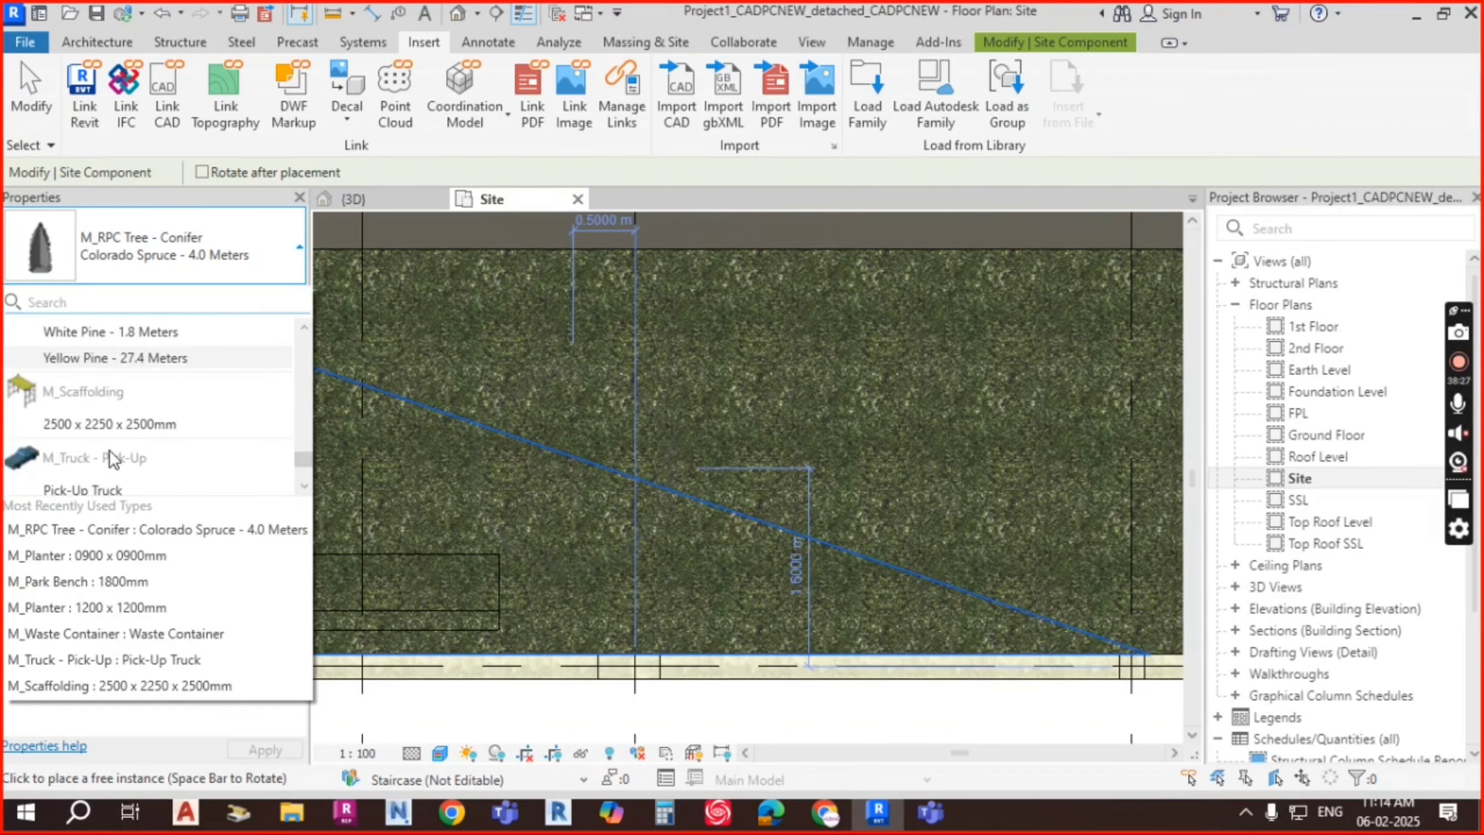
{"action": "scroll", "coordinate": [114, 460], "scroll_direction": "up", "scroll_amount": 1}
{"action": "scroll", "coordinate": [125, 341], "scroll_direction": "up", "scroll_amount": 2}
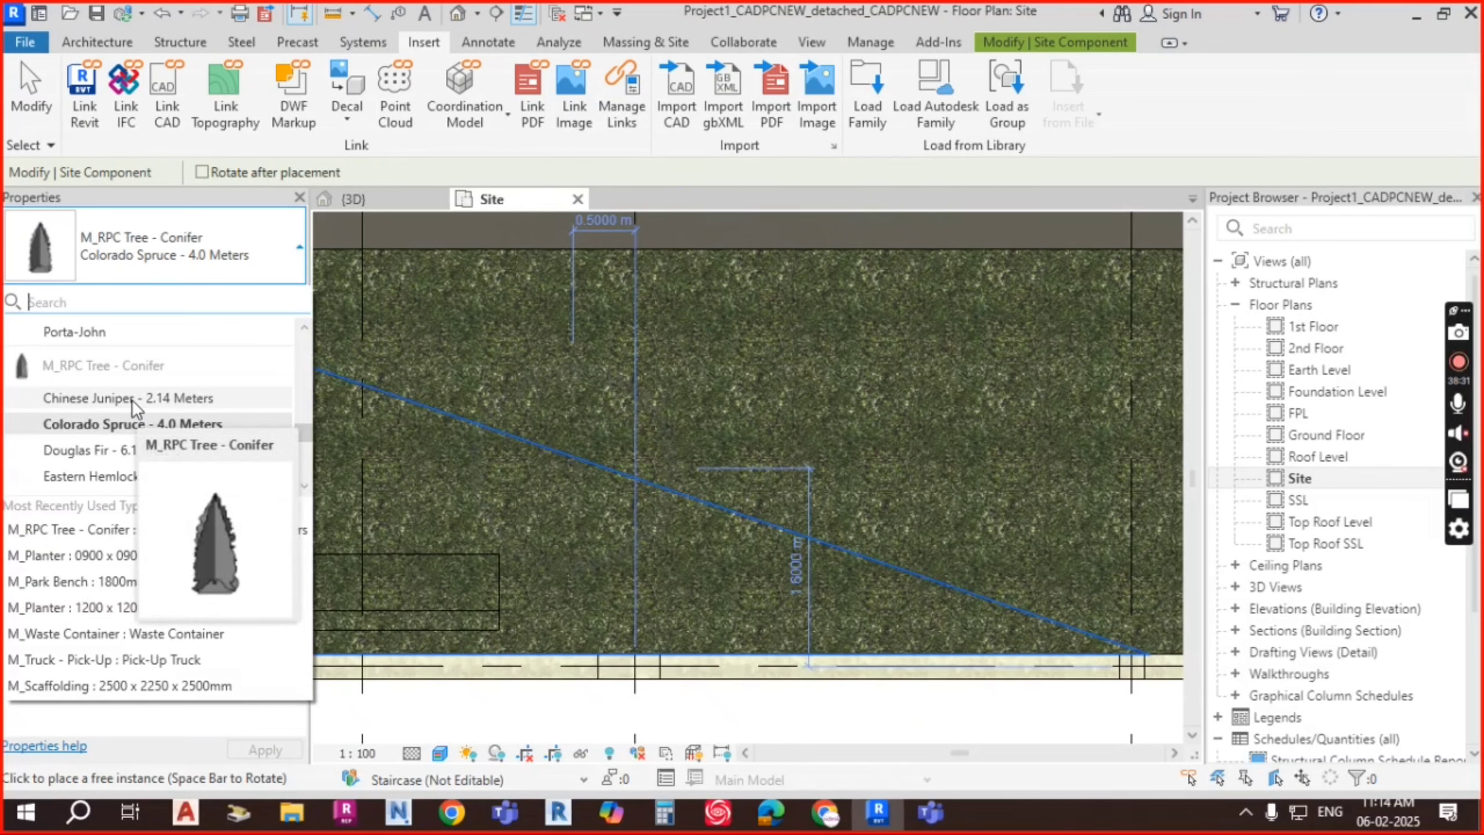
{"action": "left_click", "coordinate": [132, 399]}
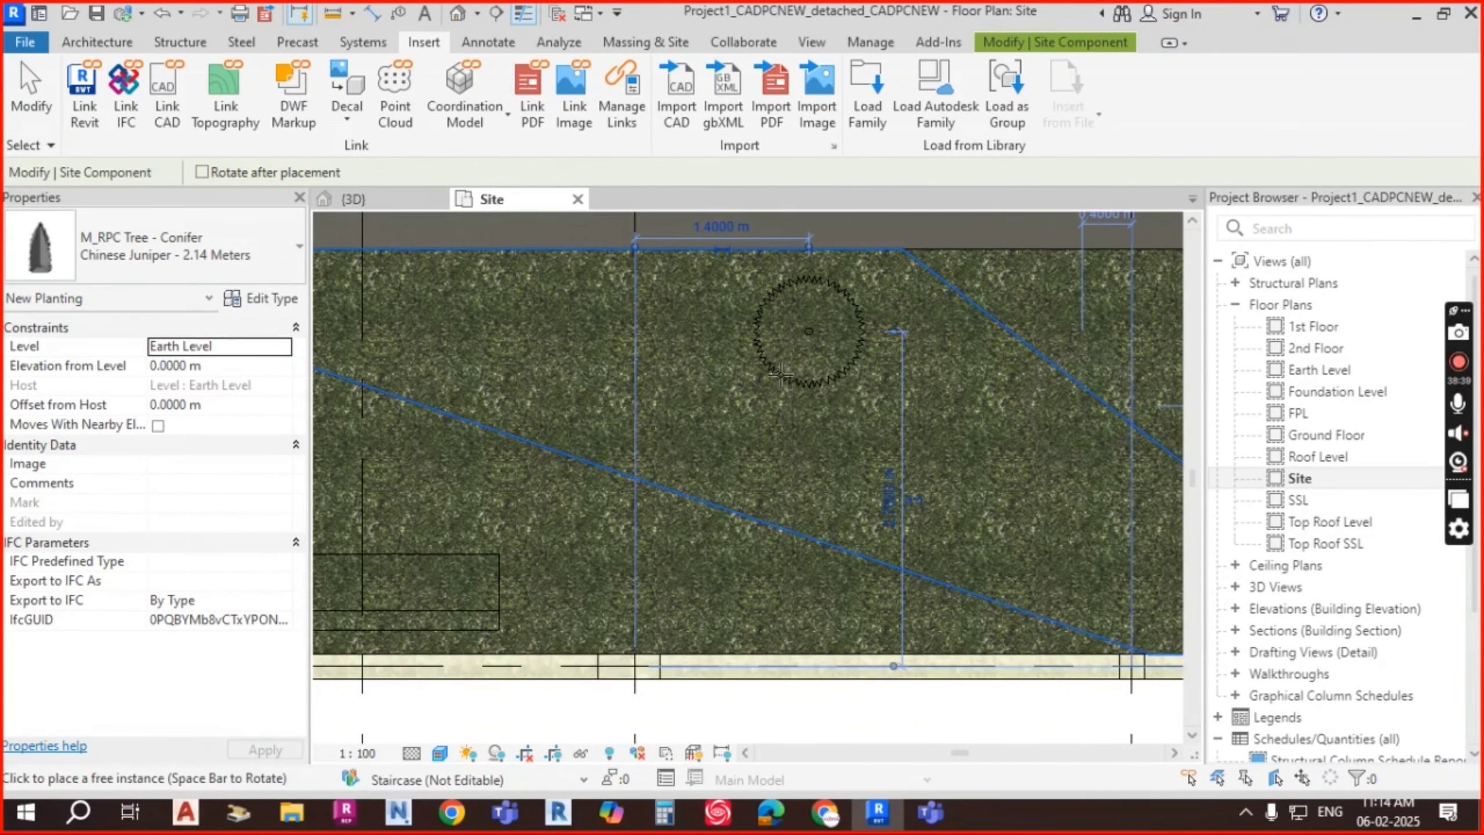
{"action": "scroll", "coordinate": [754, 372], "scroll_direction": "down", "scroll_amount": 1}
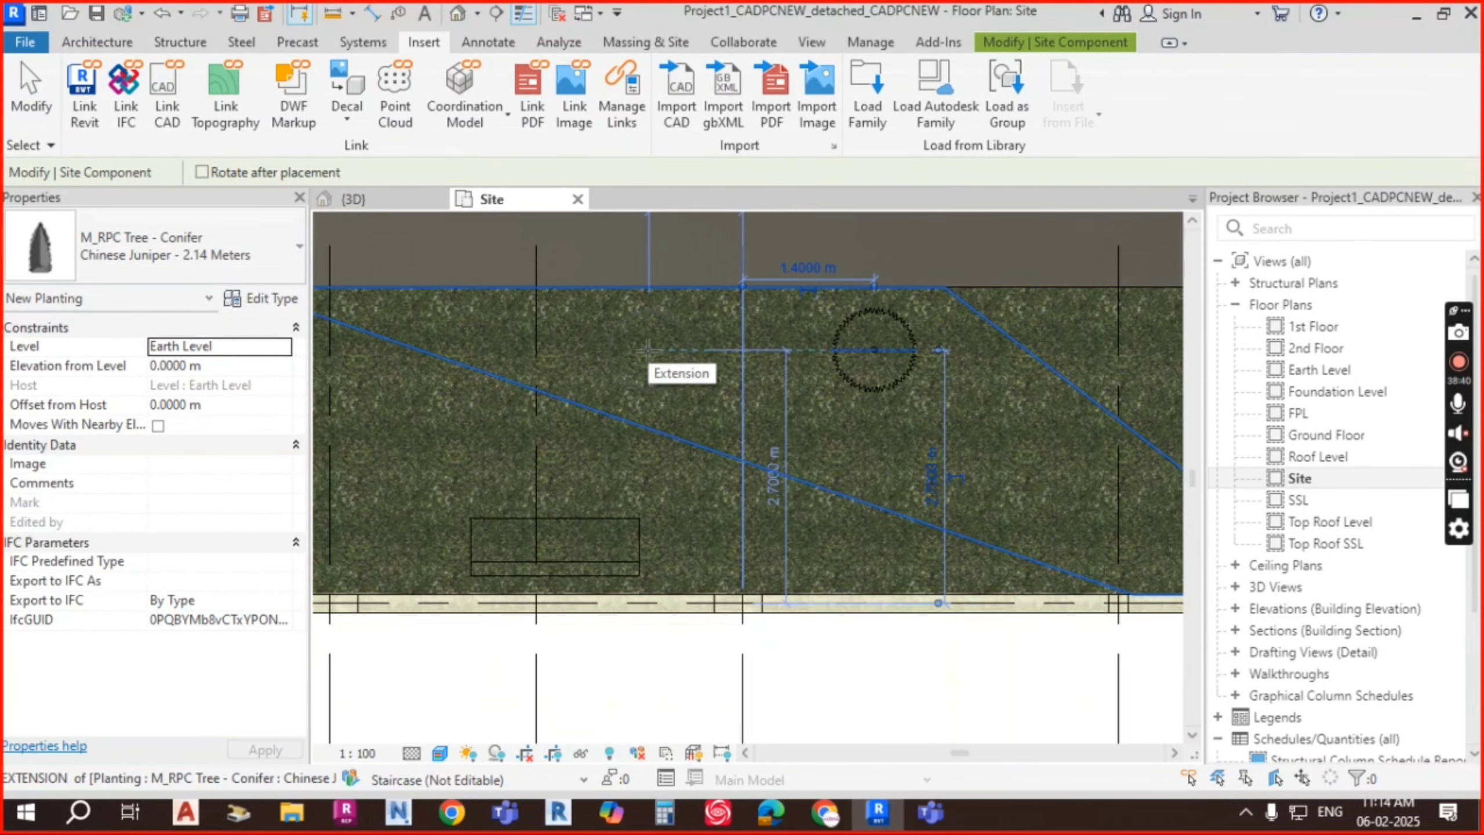
{"action": "left_click", "coordinate": [105, 251]}
Step: Place a Red Cedar - 3.0 Meters tree on the grass strip
{"action": "scroll", "coordinate": [111, 409], "scroll_direction": "up", "scroll_amount": 3}
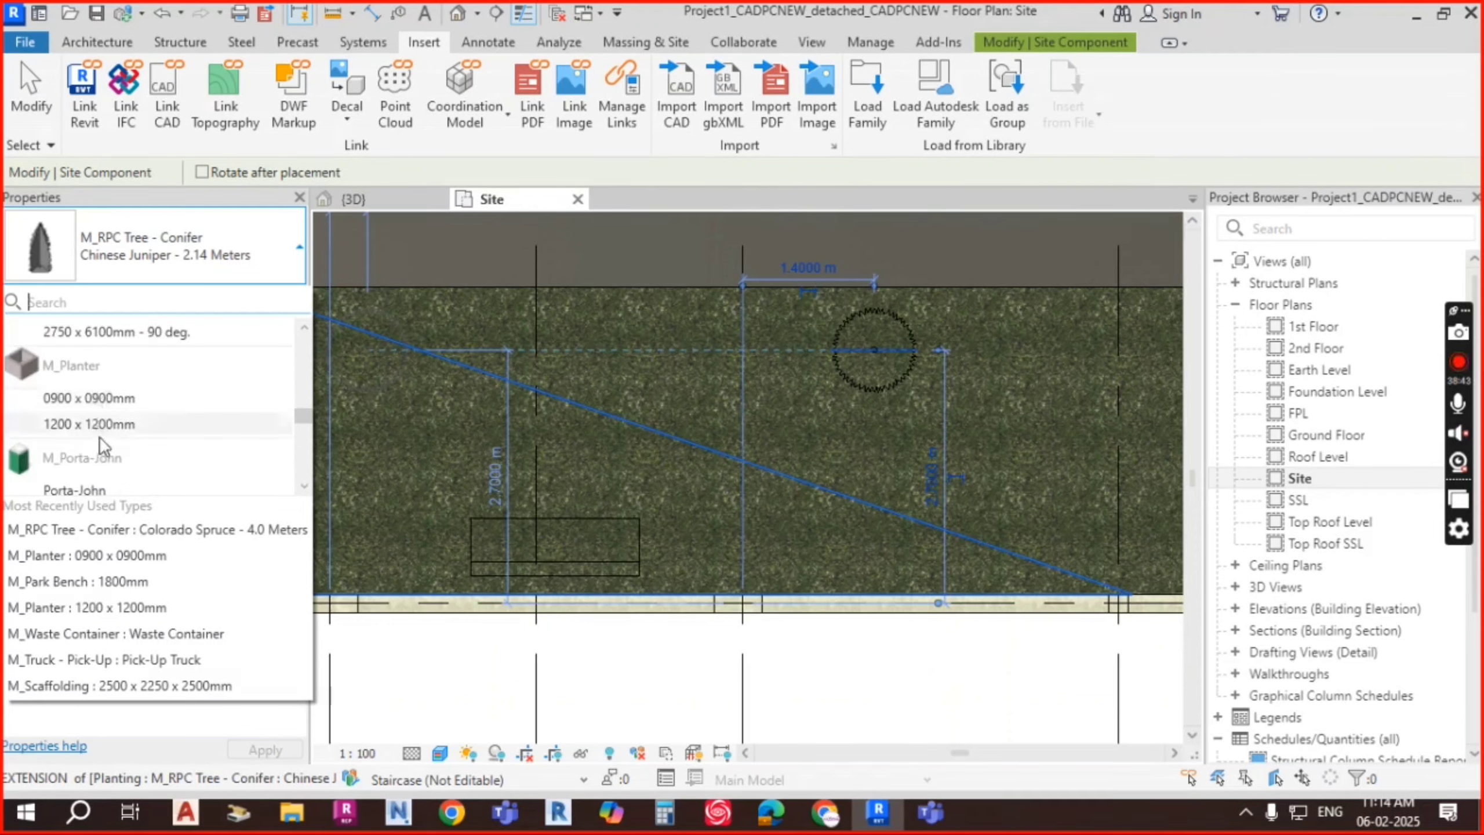
{"action": "scroll", "coordinate": [100, 436], "scroll_direction": "down", "scroll_amount": 4}
{"action": "left_click", "coordinate": [110, 436]}
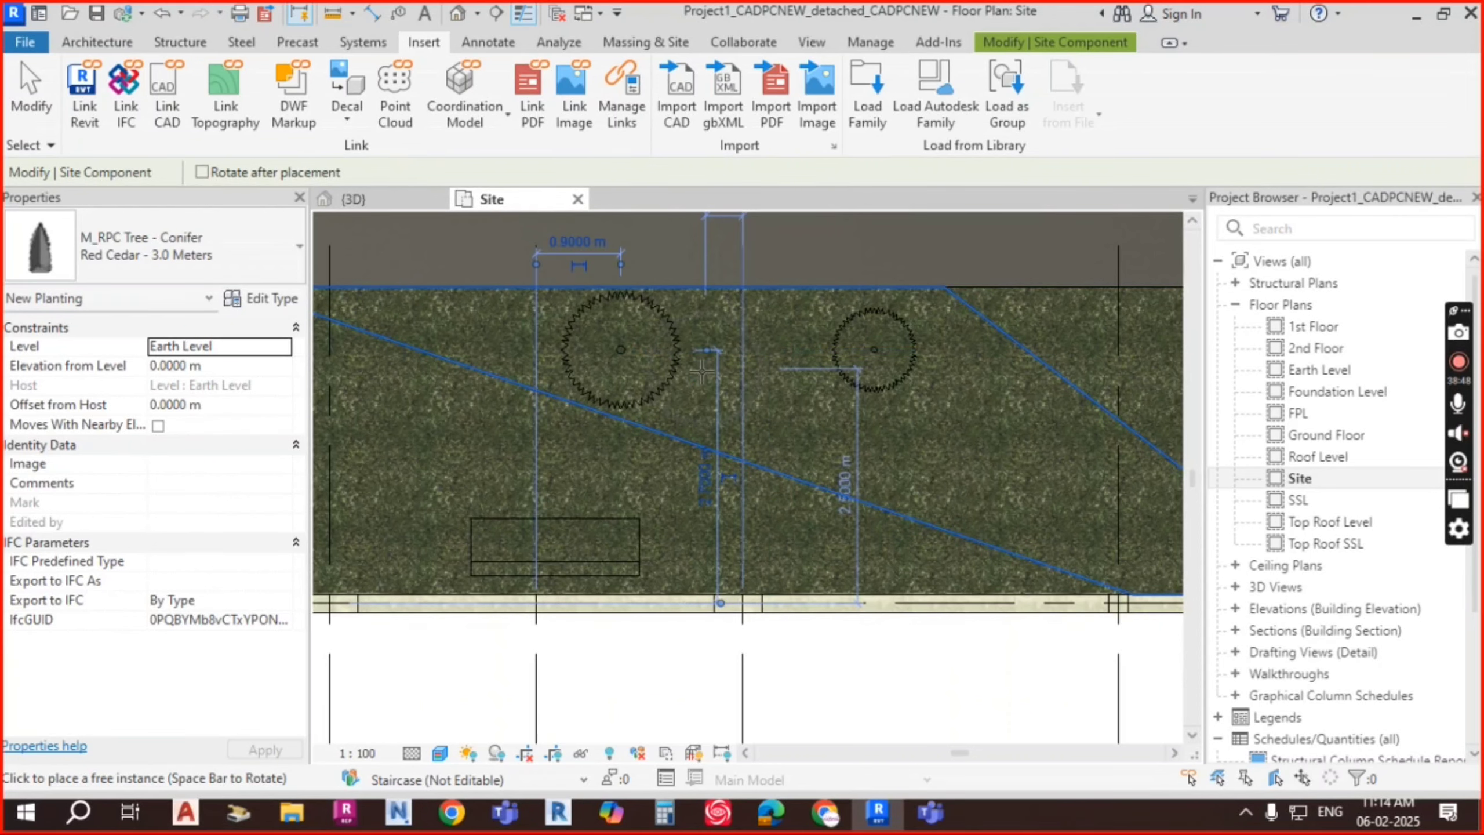
{"action": "scroll", "coordinate": [909, 363], "scroll_direction": "down", "scroll_amount": 2}
{"action": "key", "text": "Escape"}
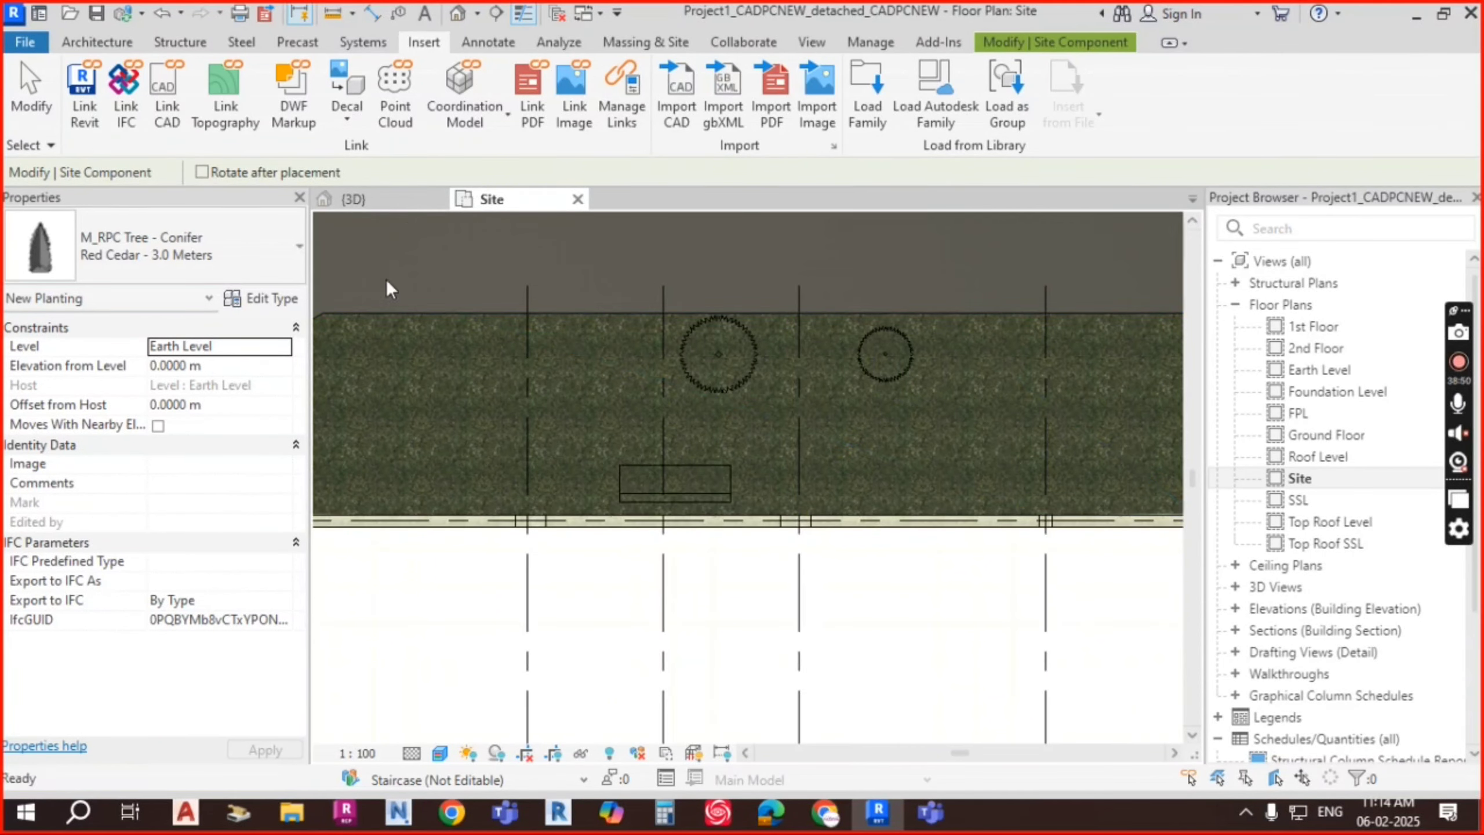
{"action": "left_click", "coordinate": [400, 199]}
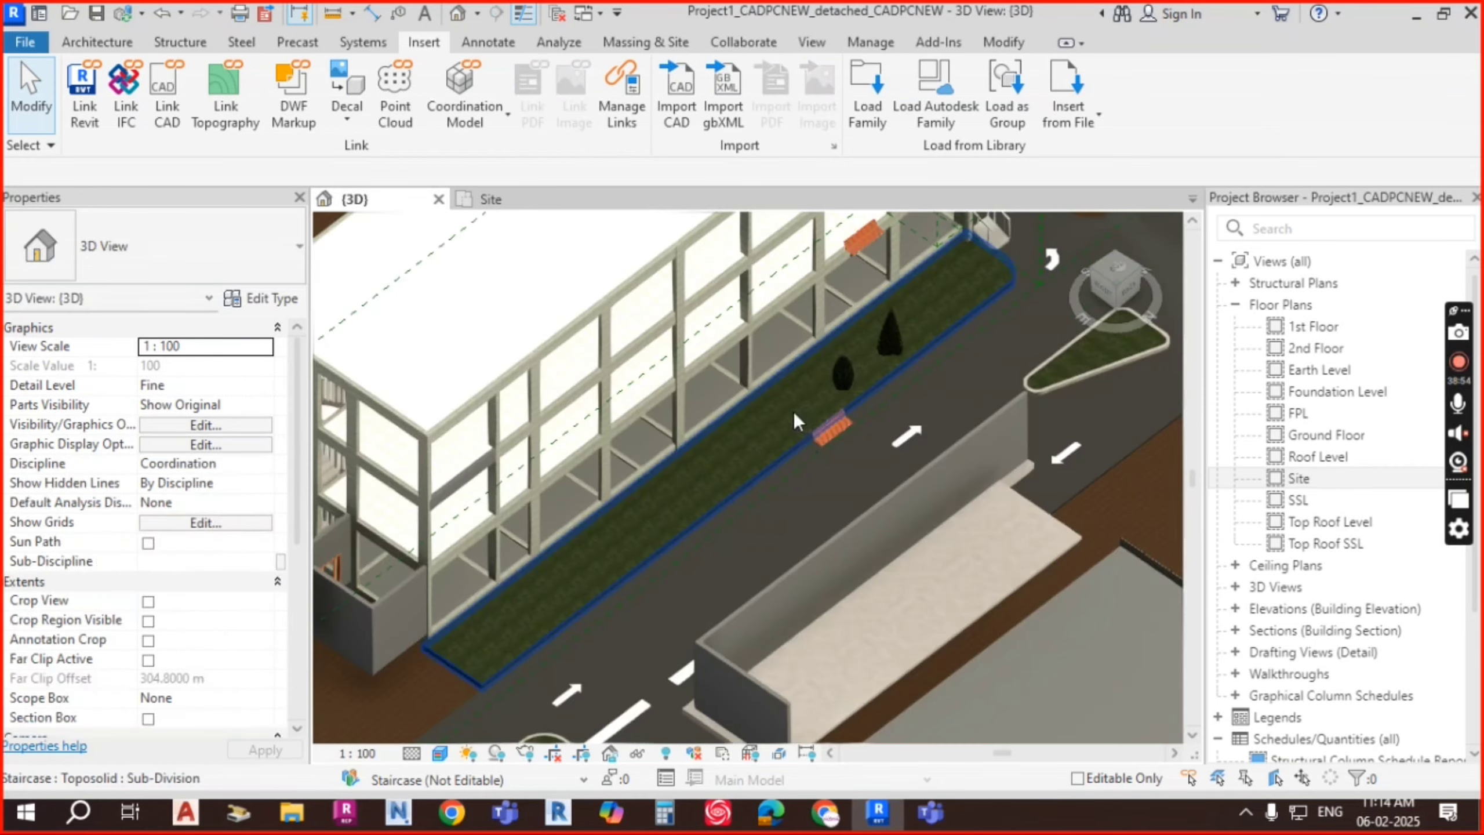
{"action": "scroll", "coordinate": [860, 355], "scroll_direction": "up", "scroll_amount": 5}
{"action": "scroll", "coordinate": [837, 432], "scroll_direction": "up", "scroll_amount": 1}
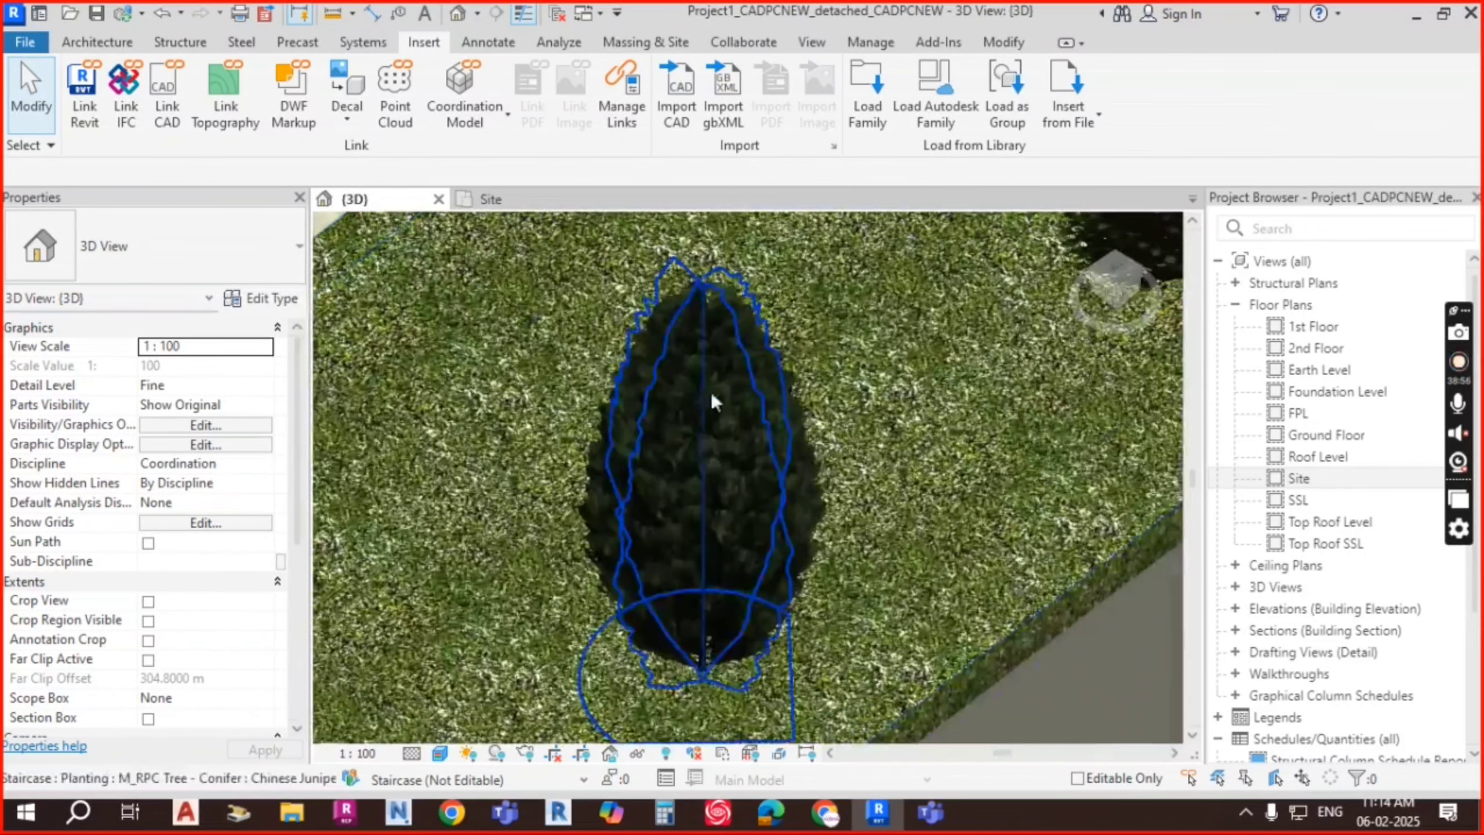
{"action": "scroll", "coordinate": [664, 418], "scroll_direction": "down", "scroll_amount": 4}
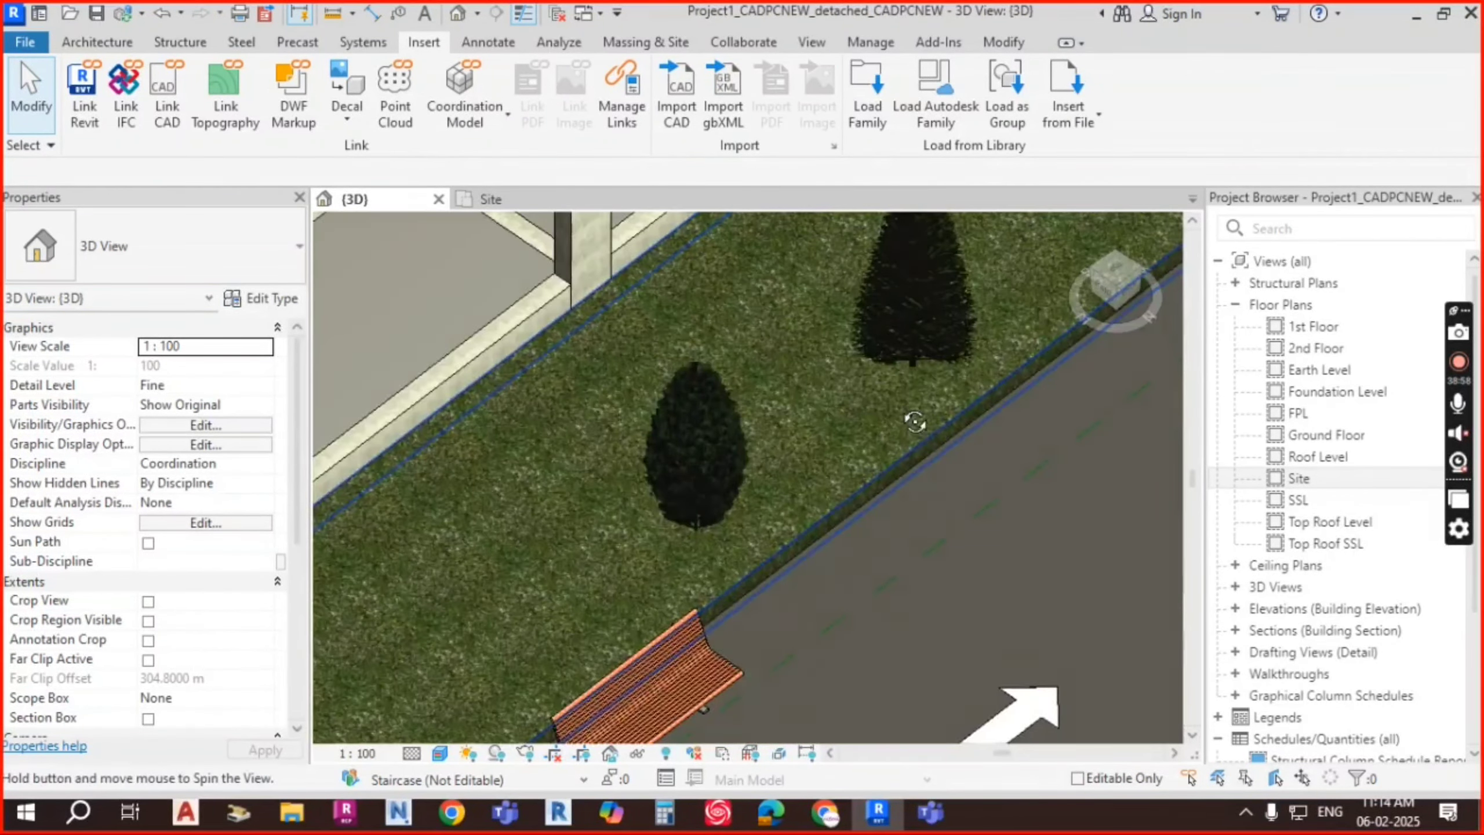
{"action": "scroll", "coordinate": [858, 412], "scroll_direction": "up", "scroll_amount": 3}
{"action": "scroll", "coordinate": [768, 374], "scroll_direction": "down", "scroll_amount": 4}
{"action": "scroll", "coordinate": [807, 276], "scroll_direction": "up", "scroll_amount": 4}
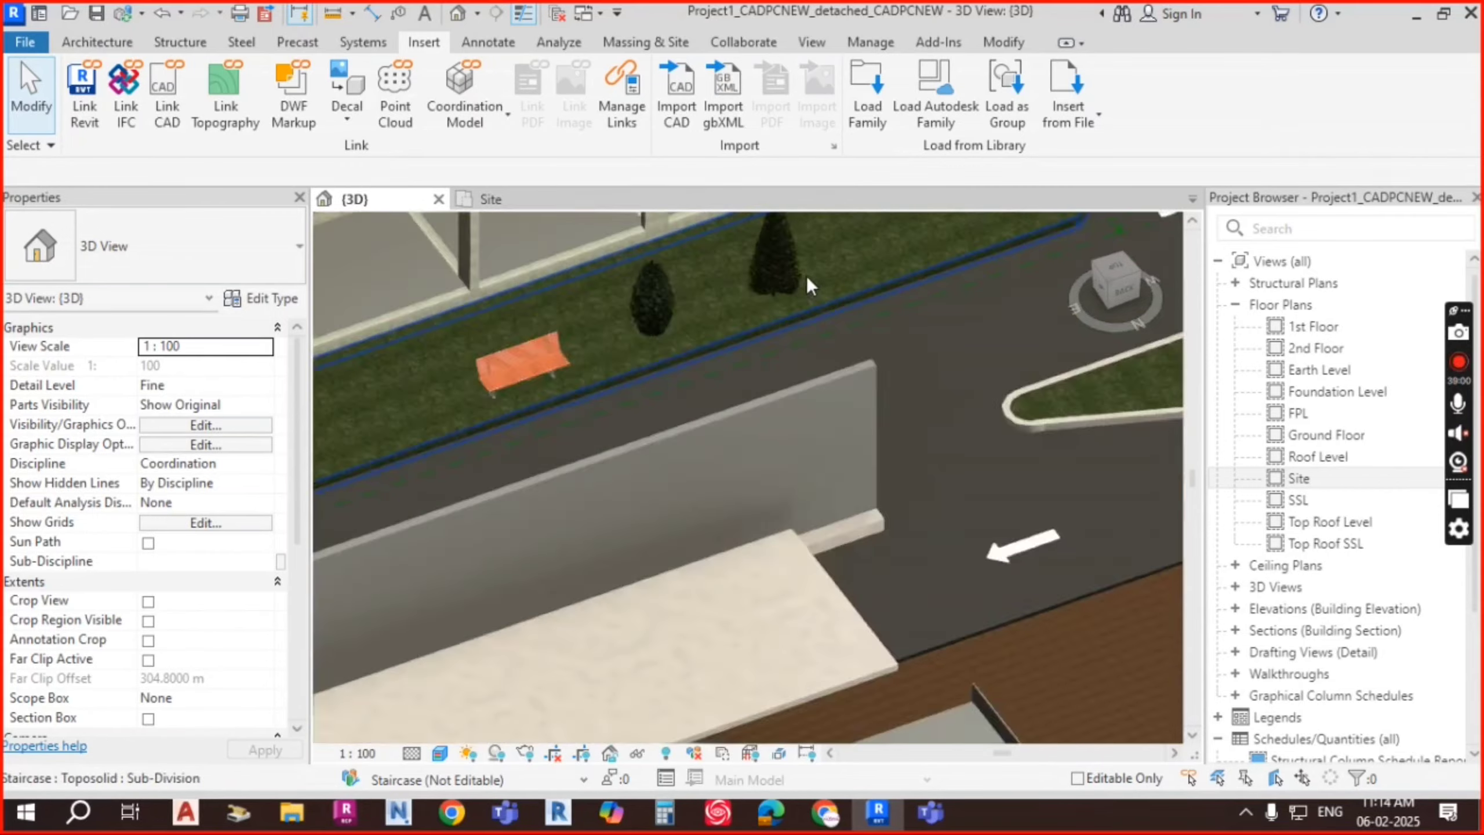
{"action": "scroll", "coordinate": [791, 277], "scroll_direction": "up", "scroll_amount": 1}
{"action": "left_click", "coordinate": [791, 279]}
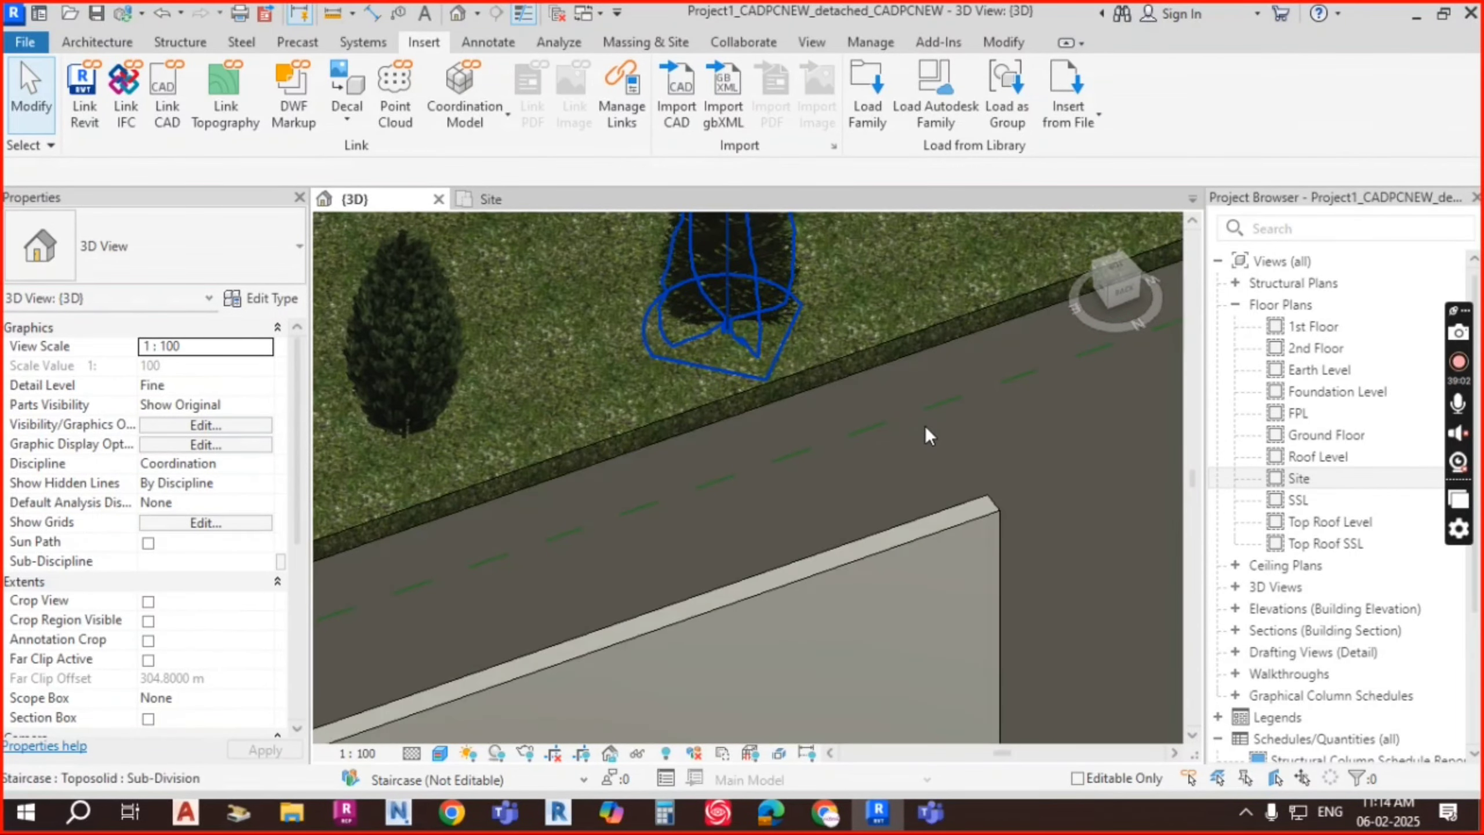
{"action": "middle_click_drag", "start_coordinate": [926, 426], "coordinate": [561, 296], "text": "shift"}
{"action": "scroll", "coordinate": [737, 338], "scroll_direction": "up", "scroll_amount": 5}
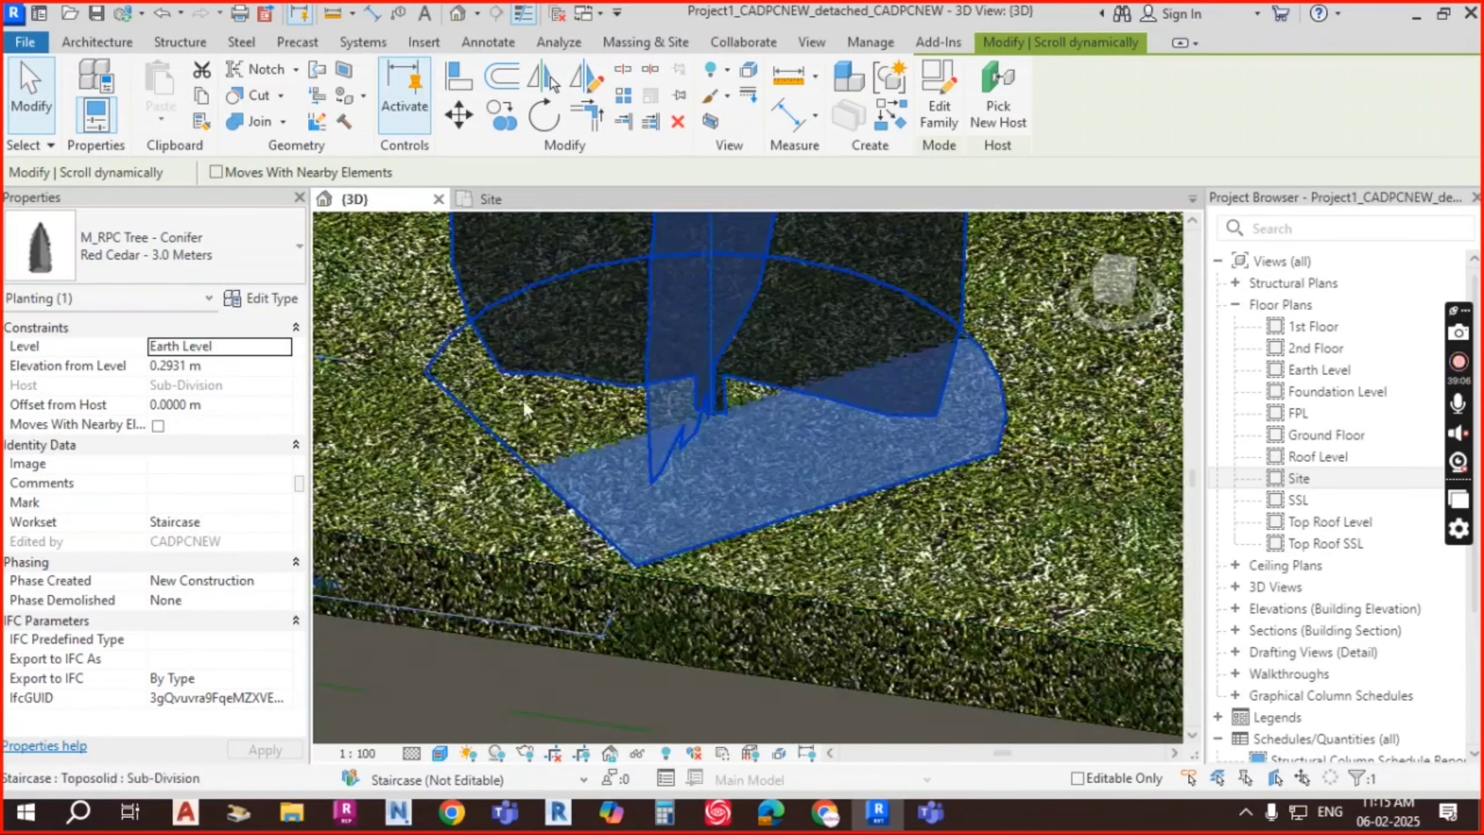
{"action": "scroll", "coordinate": [523, 400], "scroll_direction": "down", "scroll_amount": 5}
{"action": "middle_click_drag", "start_coordinate": [444, 422], "coordinate": [960, 454]}
{"action": "scroll", "coordinate": [780, 385], "scroll_direction": "up", "scroll_amount": 6}
{"action": "key", "text": "Escape"}
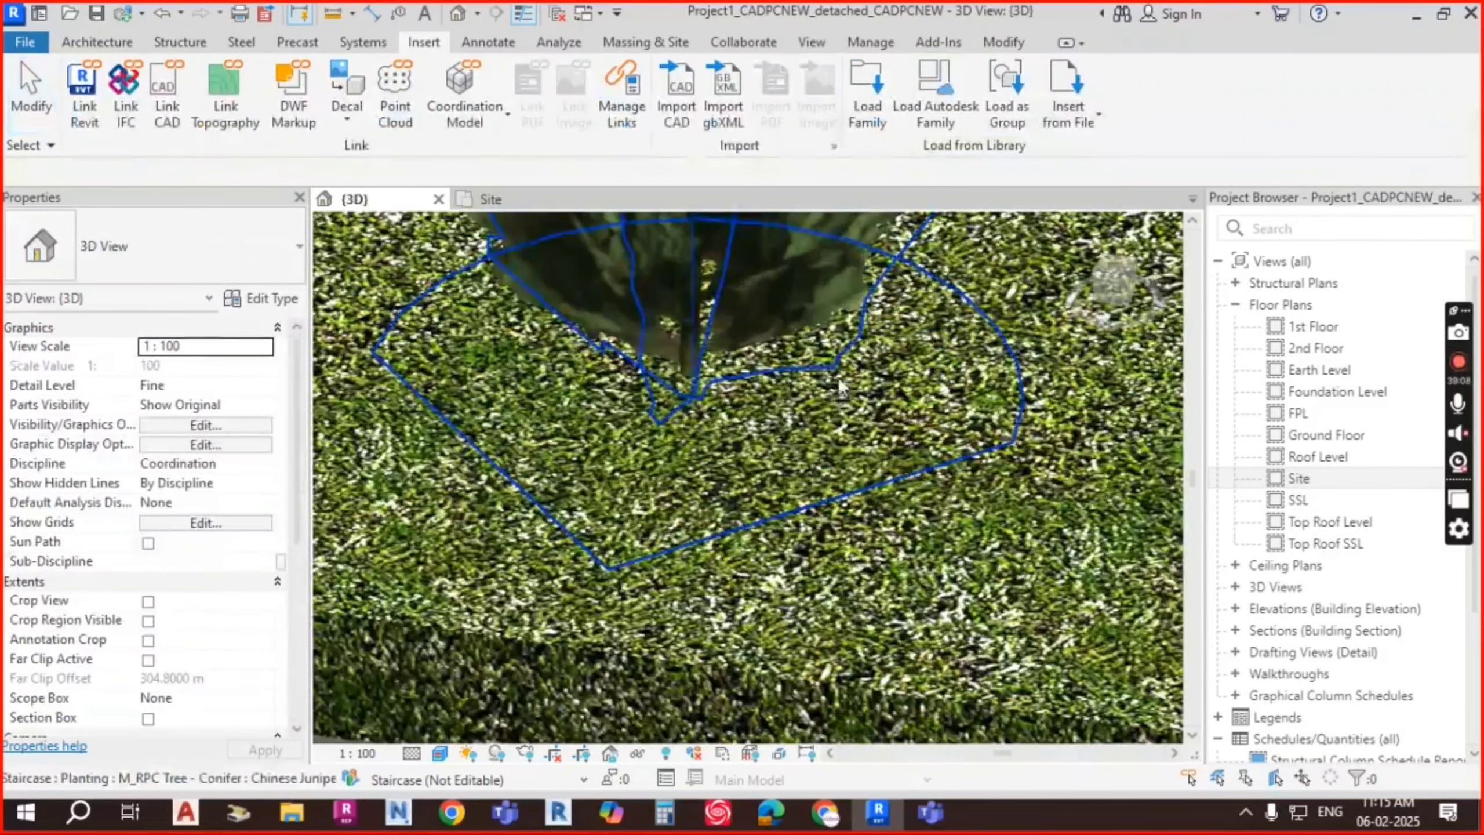
{"action": "scroll", "coordinate": [550, 345], "scroll_direction": "down", "scroll_amount": 5}
{"action": "middle_click_drag", "start_coordinate": [695, 404], "coordinate": [763, 399], "text": "shift"}
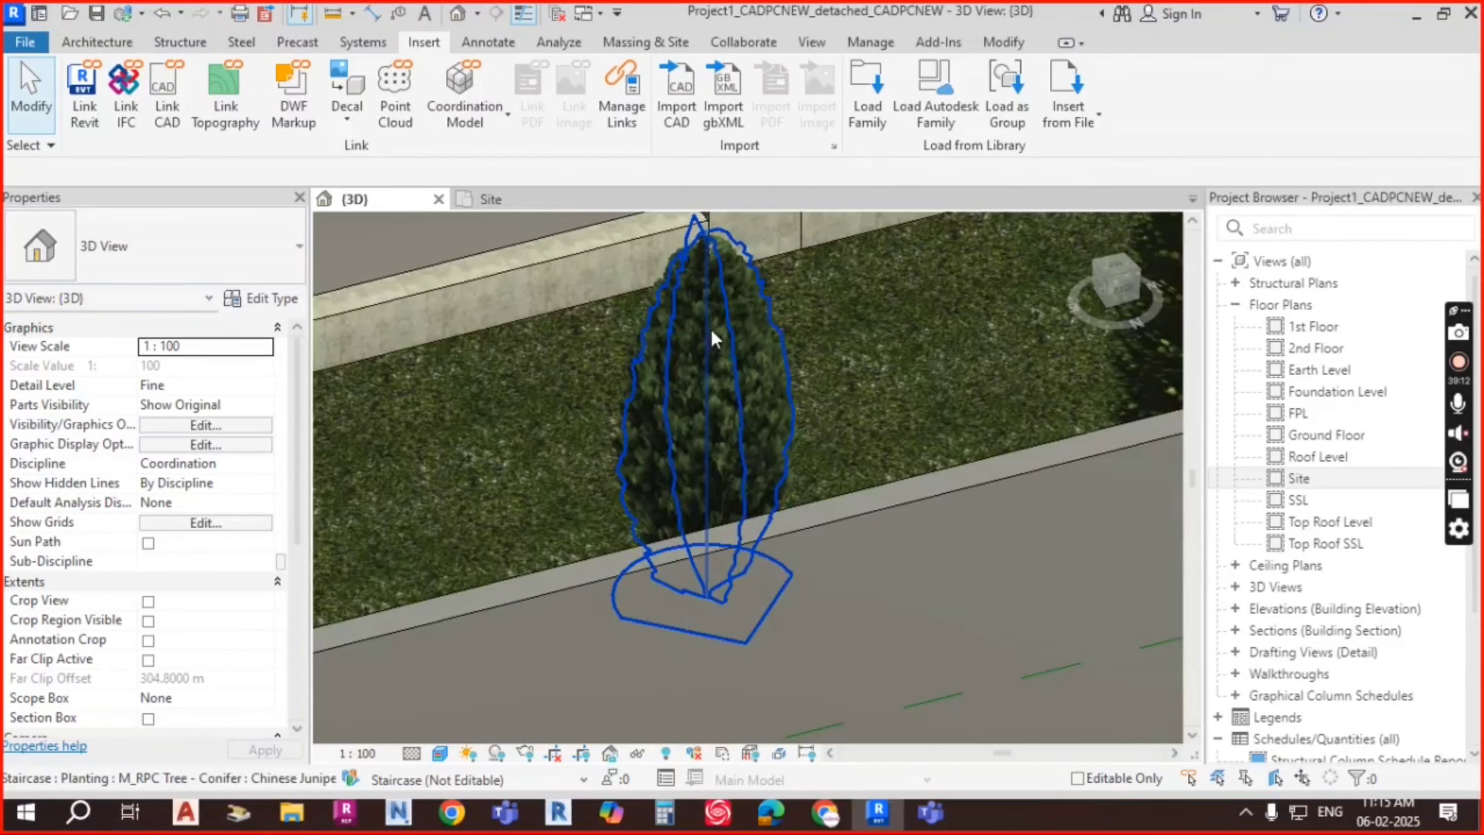
{"action": "middle_click_drag", "start_coordinate": [711, 330], "coordinate": [710, 493], "text": "shift"}
{"action": "scroll", "coordinate": [738, 472], "scroll_direction": "down", "scroll_amount": 5}
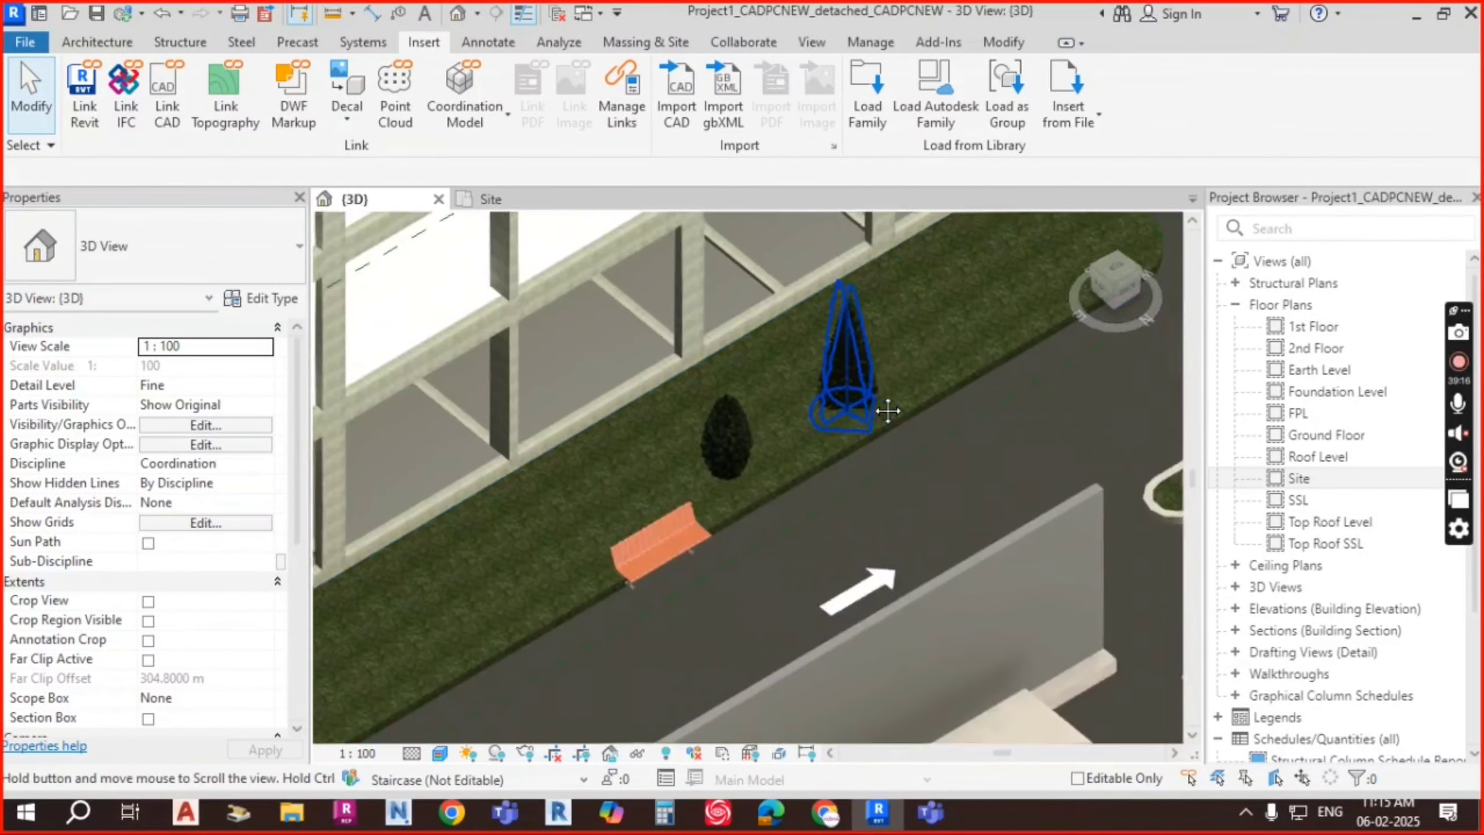
{"action": "middle_click_drag", "start_coordinate": [941, 355], "coordinate": [566, 540]}
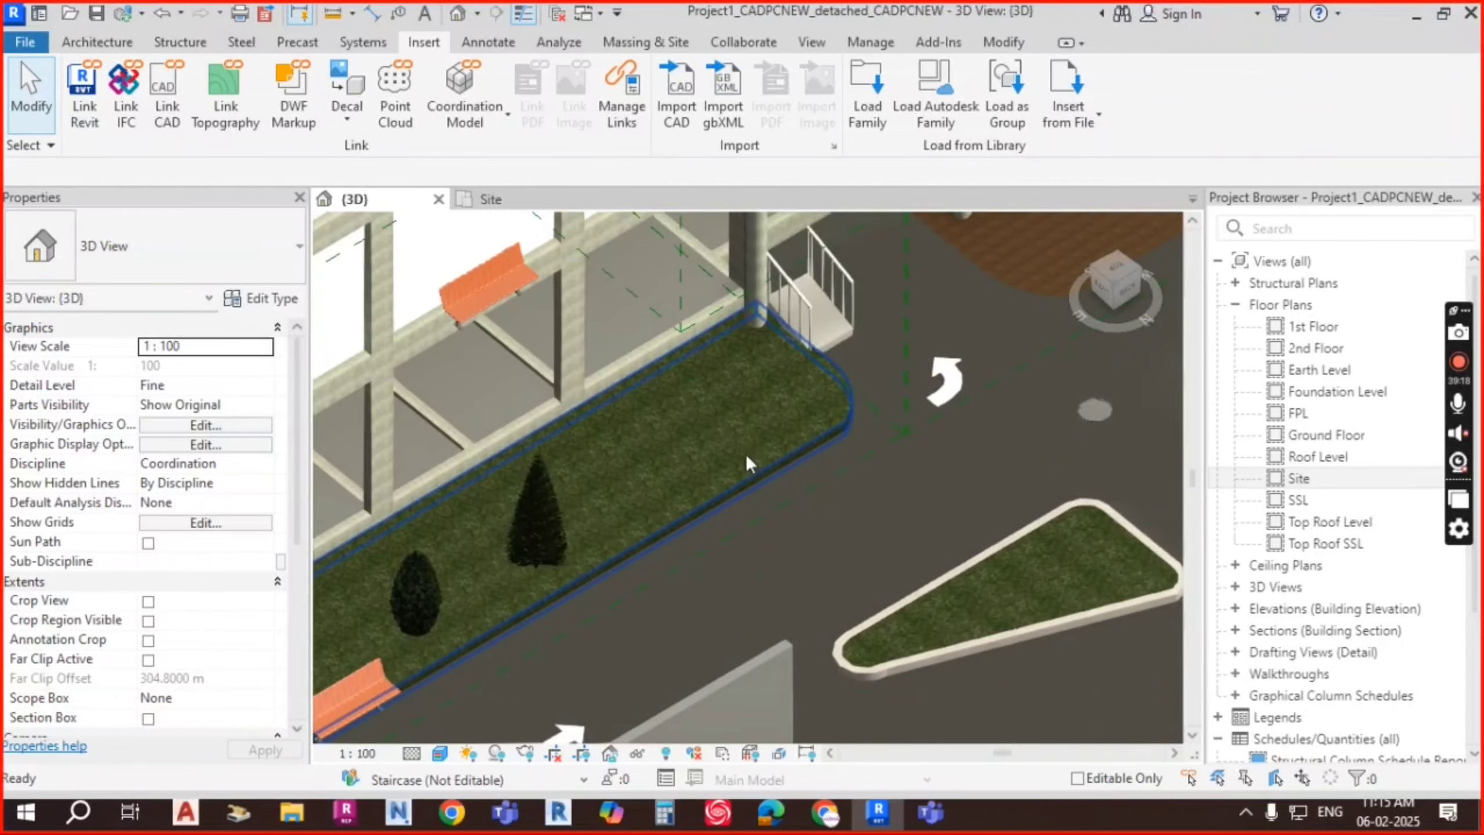
{"action": "middle_click_drag", "start_coordinate": [935, 269], "coordinate": [638, 467]}
{"action": "scroll", "coordinate": [832, 339], "scroll_direction": "up", "scroll_amount": 4}
{"action": "scroll", "coordinate": [719, 328], "scroll_direction": "up", "scroll_amount": 2}
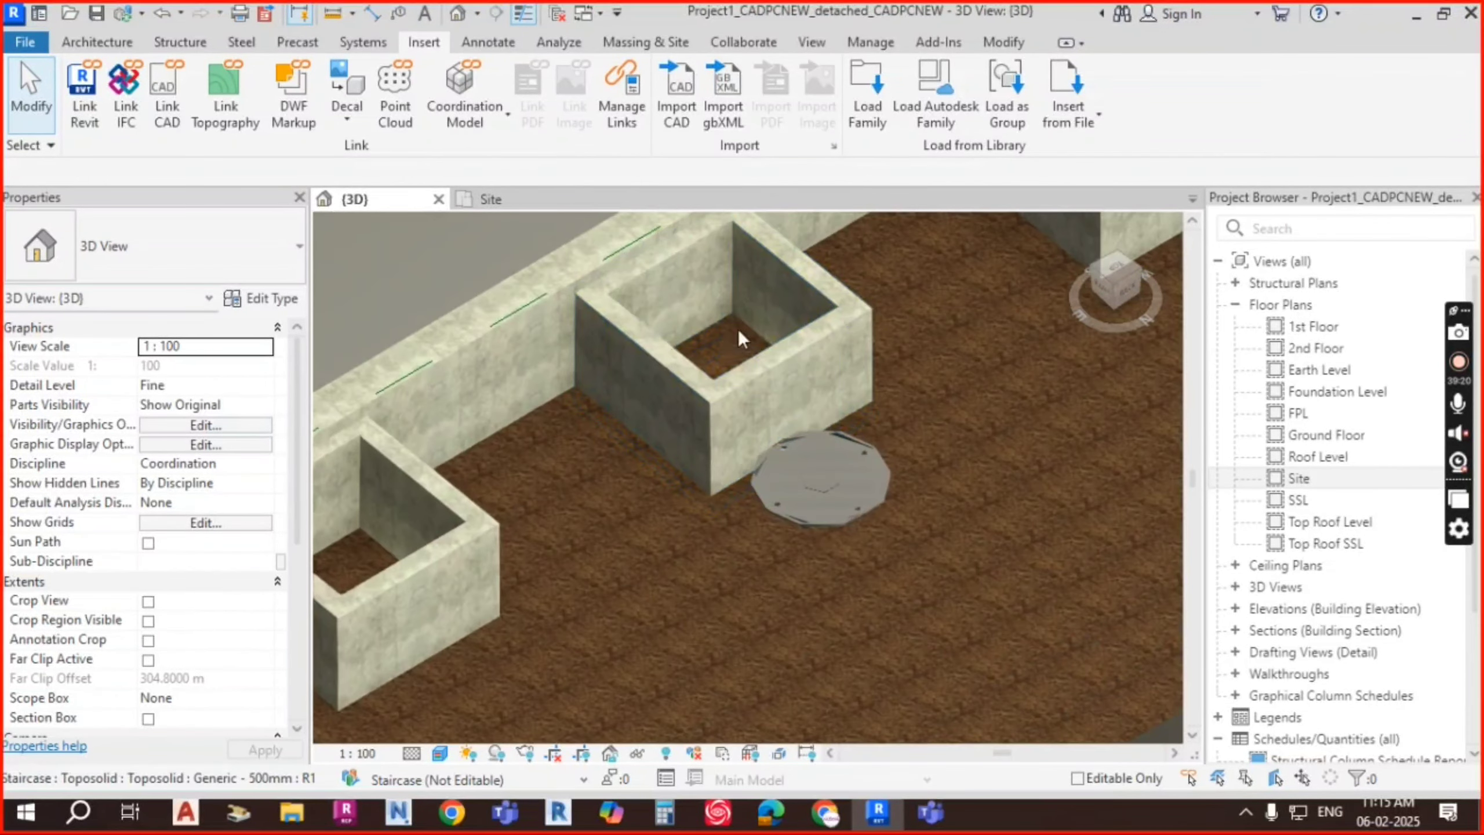
{"action": "left_click", "coordinate": [500, 194]}
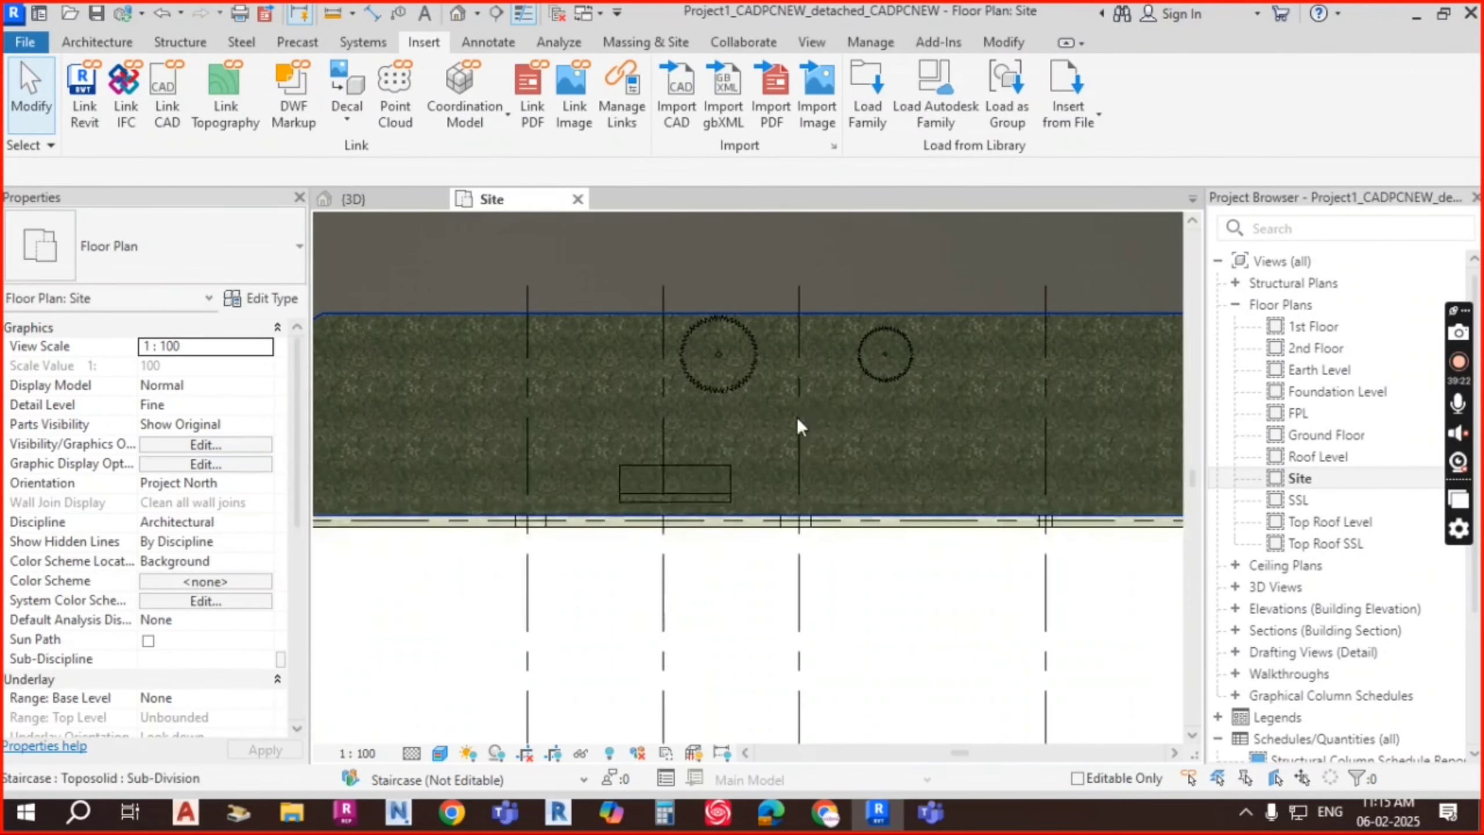
Step: Shift the plan toward the paving strip and load the M_RPC Plant - Tropical family
{"action": "middle_click_drag", "start_coordinate": [696, 427], "coordinate": [566, 426]}
{"action": "scroll", "coordinate": [752, 427], "scroll_direction": "up", "scroll_amount": 5}
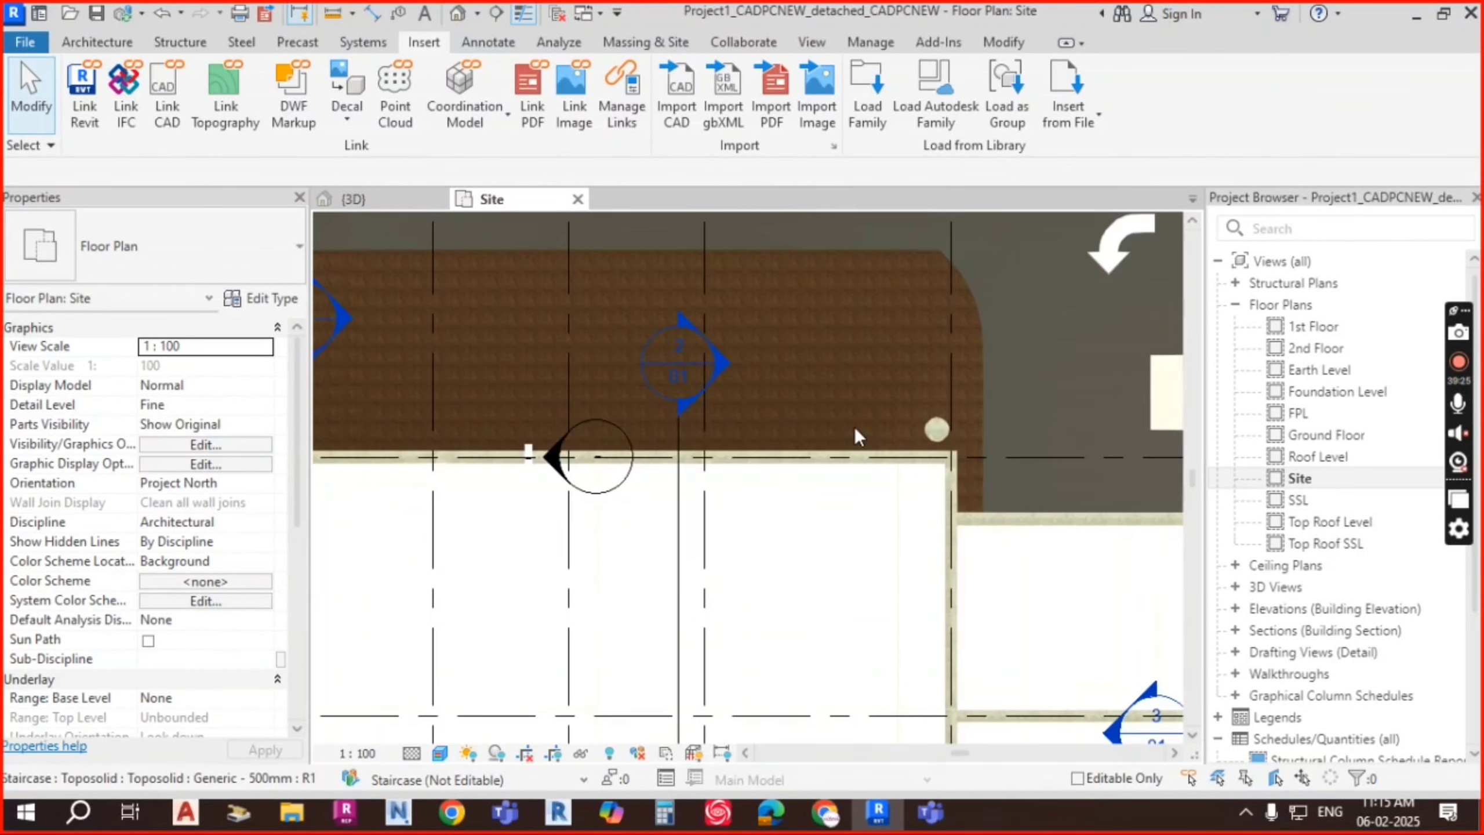
{"action": "scroll", "coordinate": [777, 425], "scroll_direction": "up", "scroll_amount": 2}
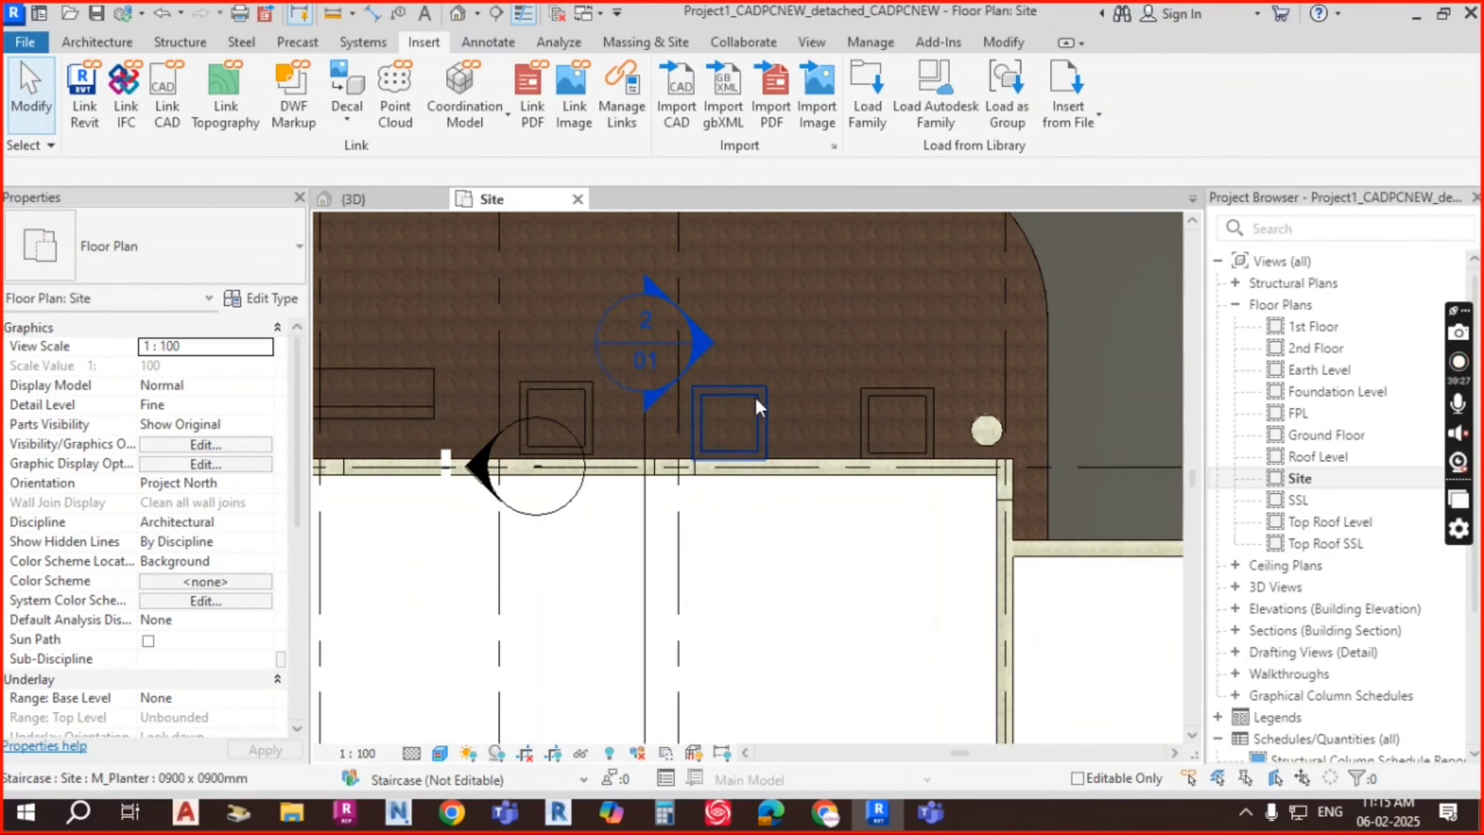
{"action": "left_click", "coordinate": [868, 99]}
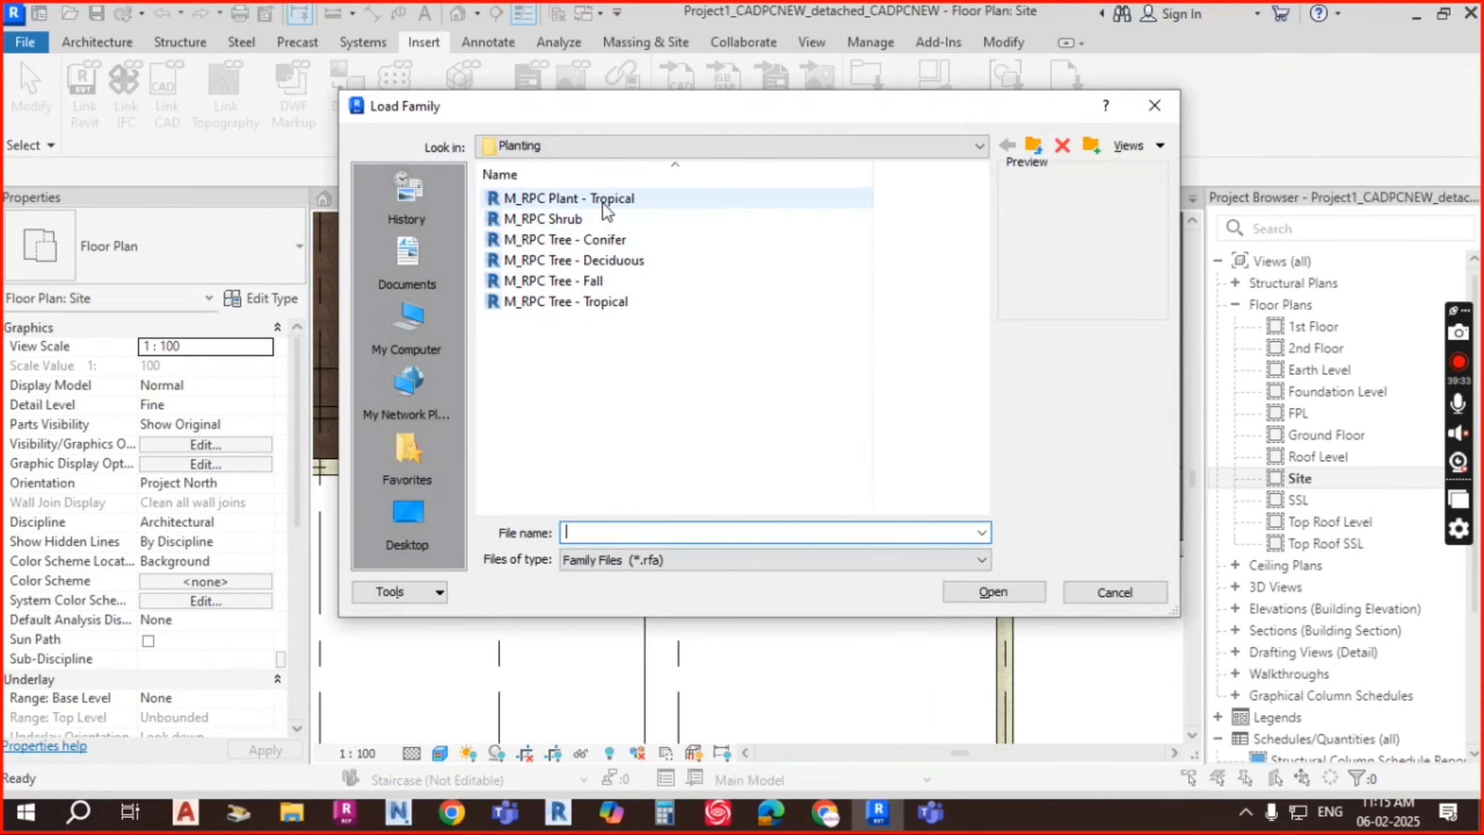
{"action": "left_click", "coordinate": [603, 202]}
{"action": "left_click", "coordinate": [990, 592]}
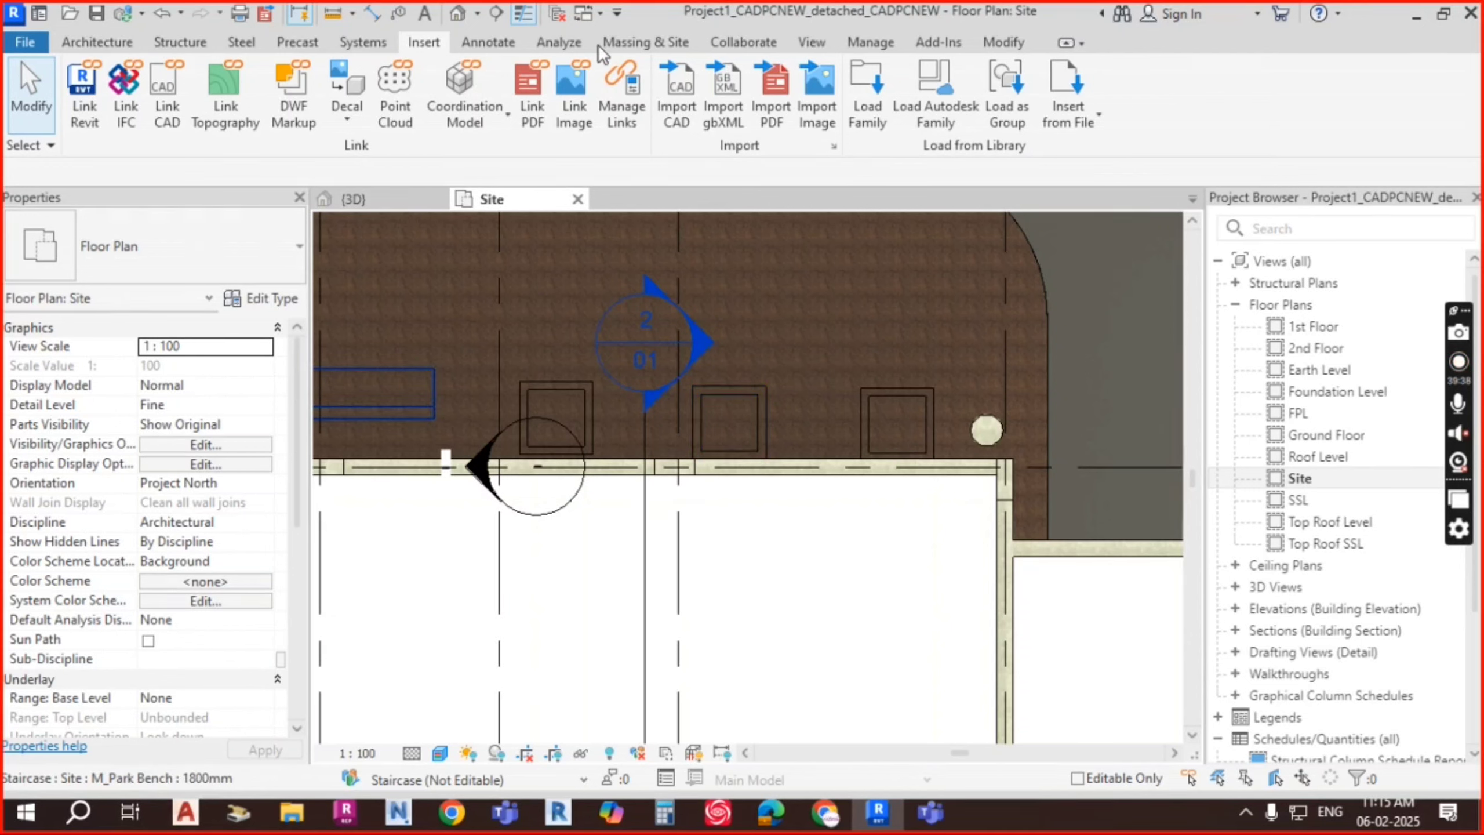
{"action": "left_click", "coordinate": [625, 43]}
Step: Place an Agave - 0.45 Meters plant in the left planter
{"action": "left_click", "coordinate": [634, 120]}
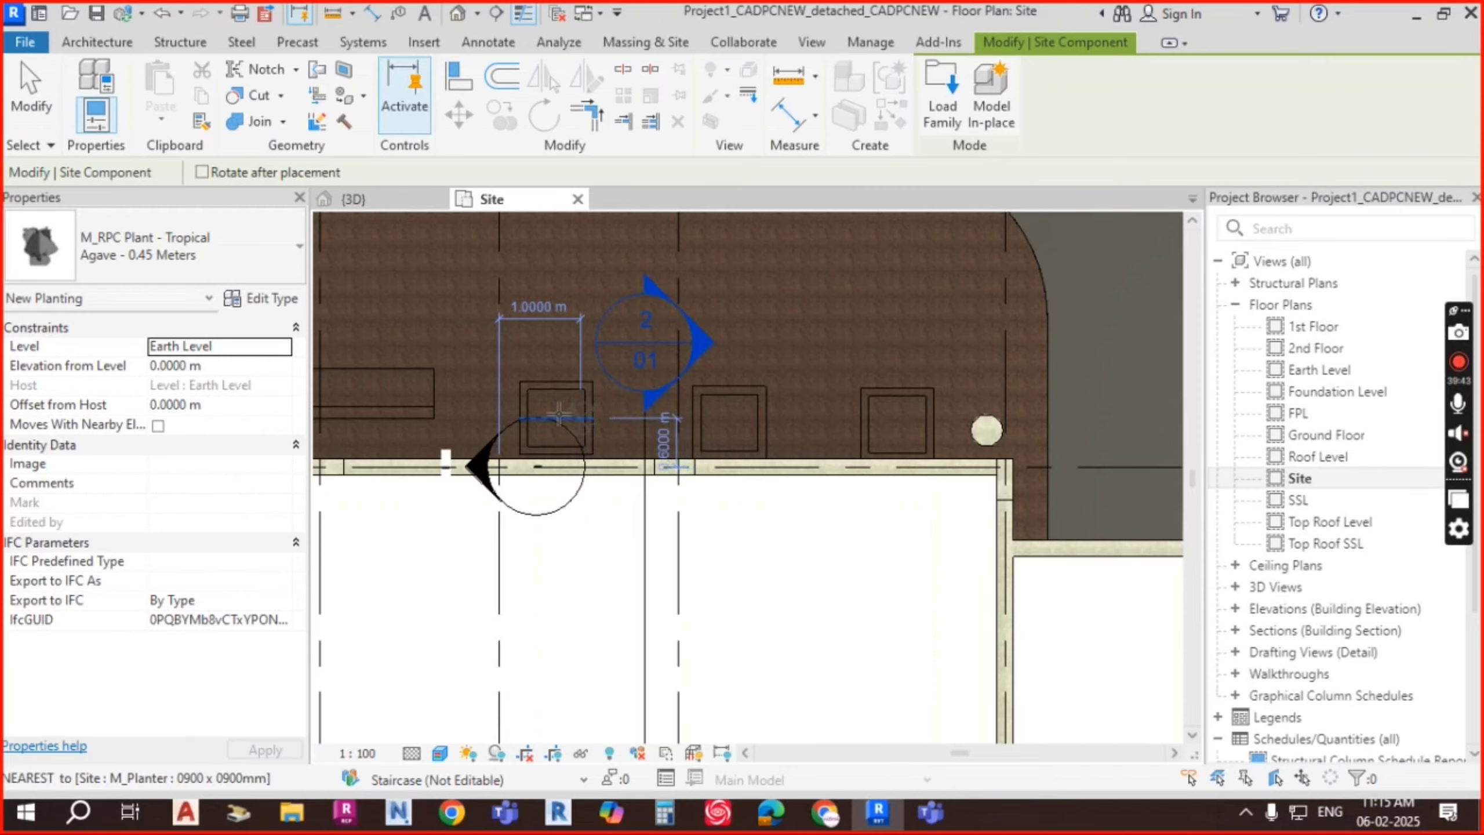
{"action": "scroll", "coordinate": [558, 415], "scroll_direction": "up", "scroll_amount": 5}
{"action": "scroll", "coordinate": [554, 415], "scroll_direction": "down", "scroll_amount": 3}
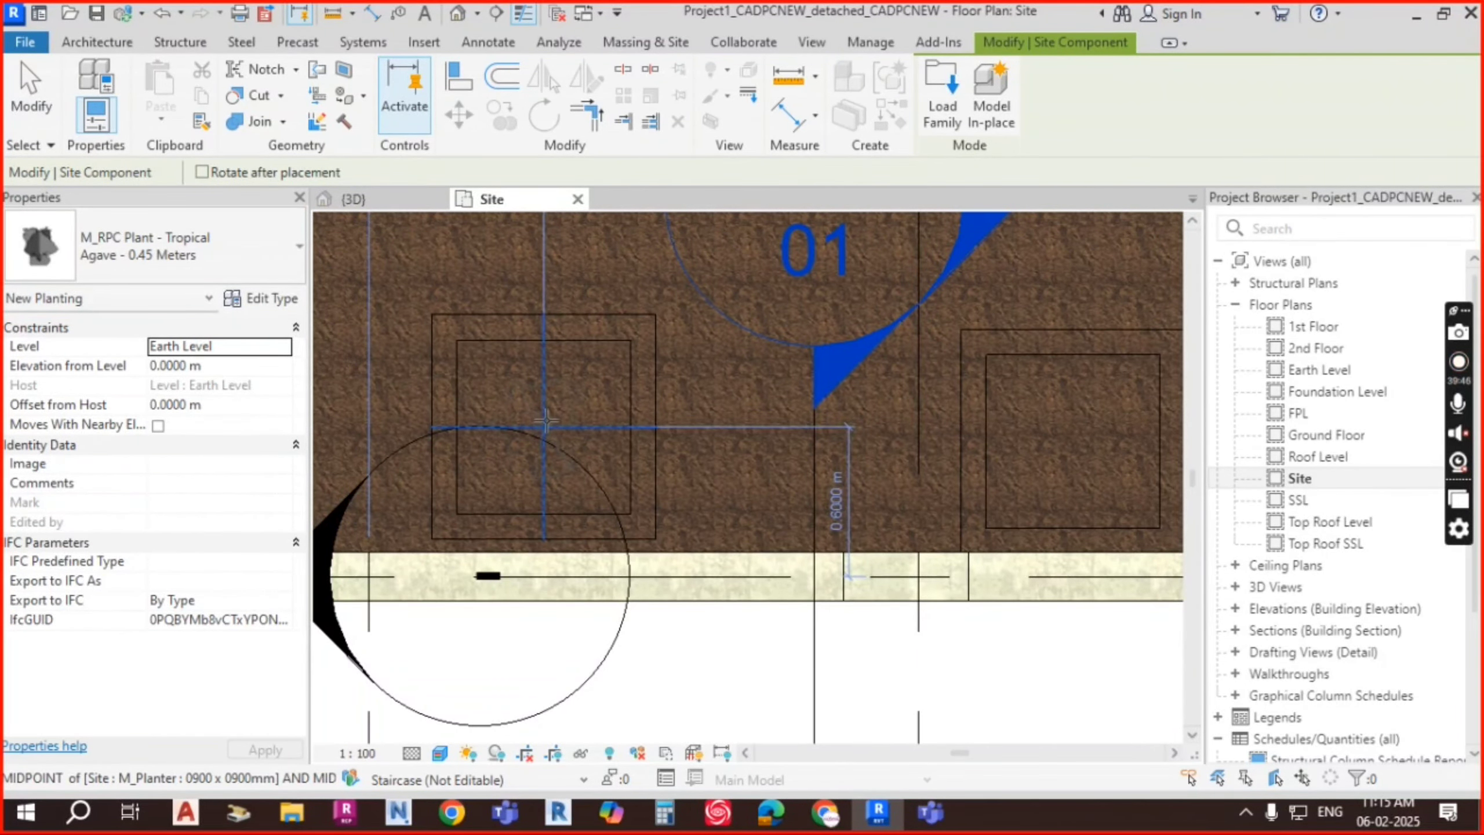
{"action": "left_click", "coordinate": [543, 417]}
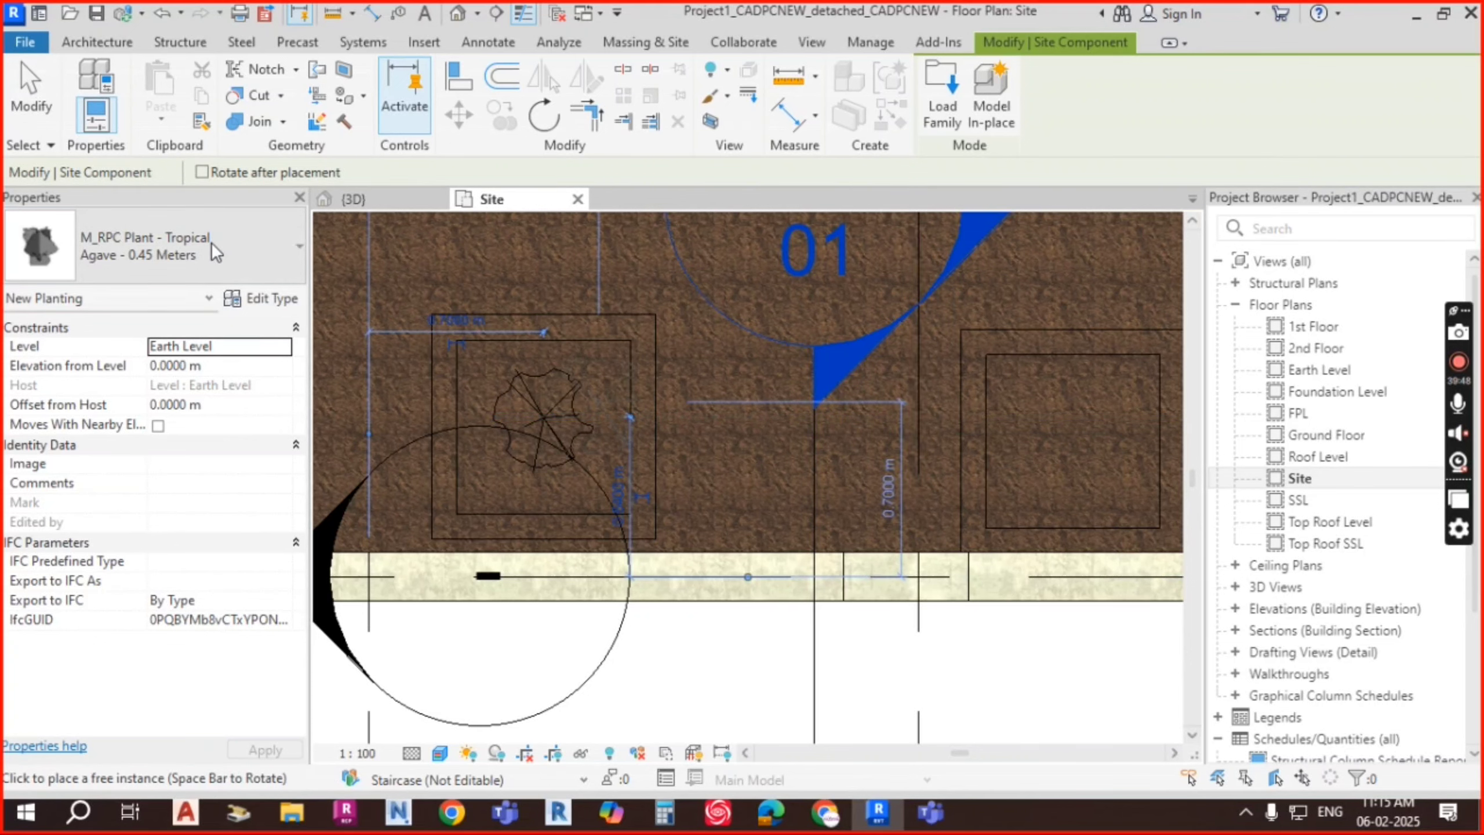
Step: Place a Crane Lily - 0.9 Meters plant in the next planter and open the 3D view
{"action": "left_click", "coordinate": [211, 241]}
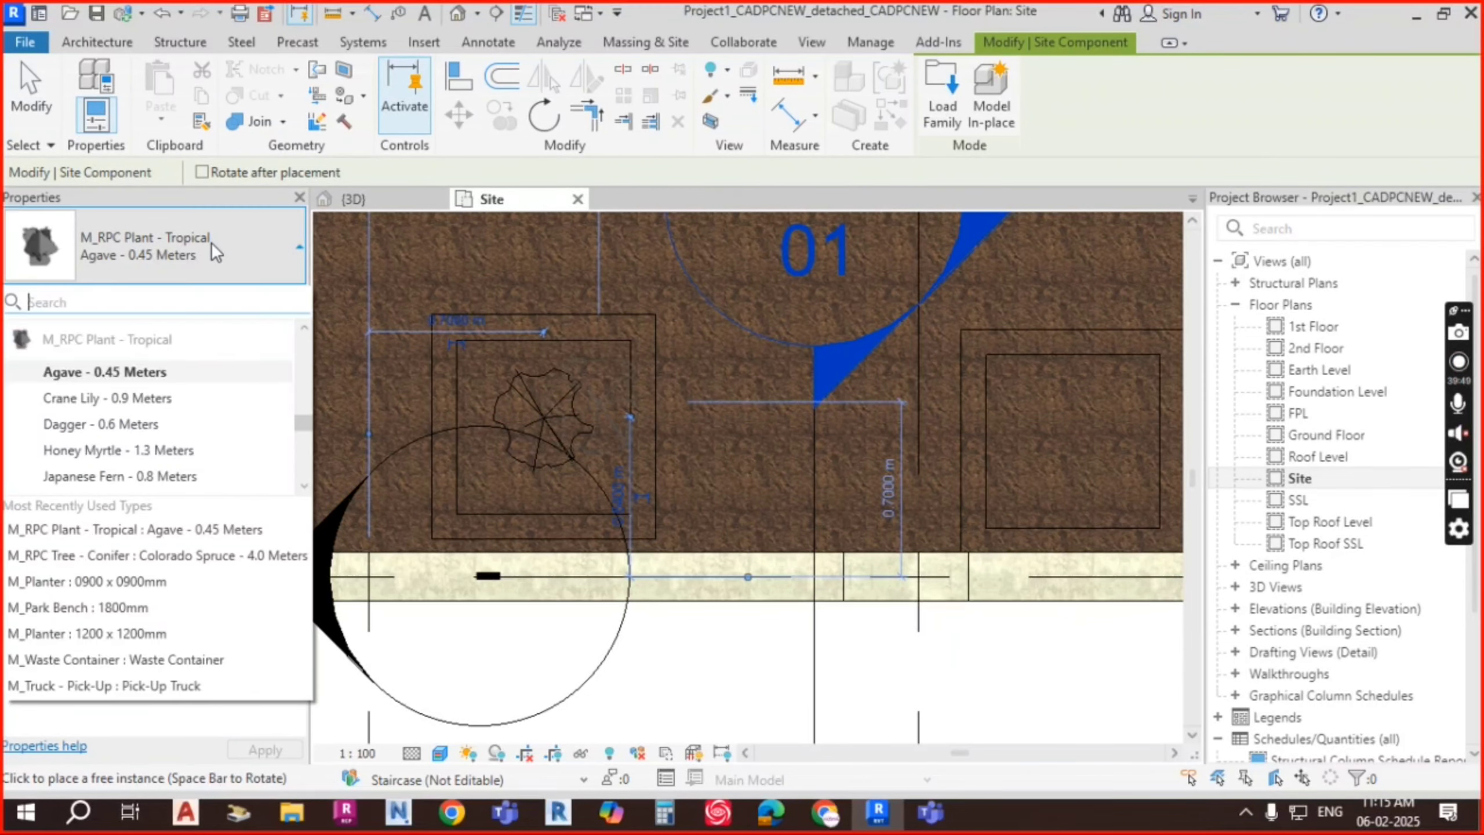
{"action": "left_click", "coordinate": [141, 399]}
{"action": "scroll", "coordinate": [1067, 432], "scroll_direction": "down", "scroll_amount": 1}
{"action": "middle_click_drag", "start_coordinate": [1069, 436], "coordinate": [918, 406]}
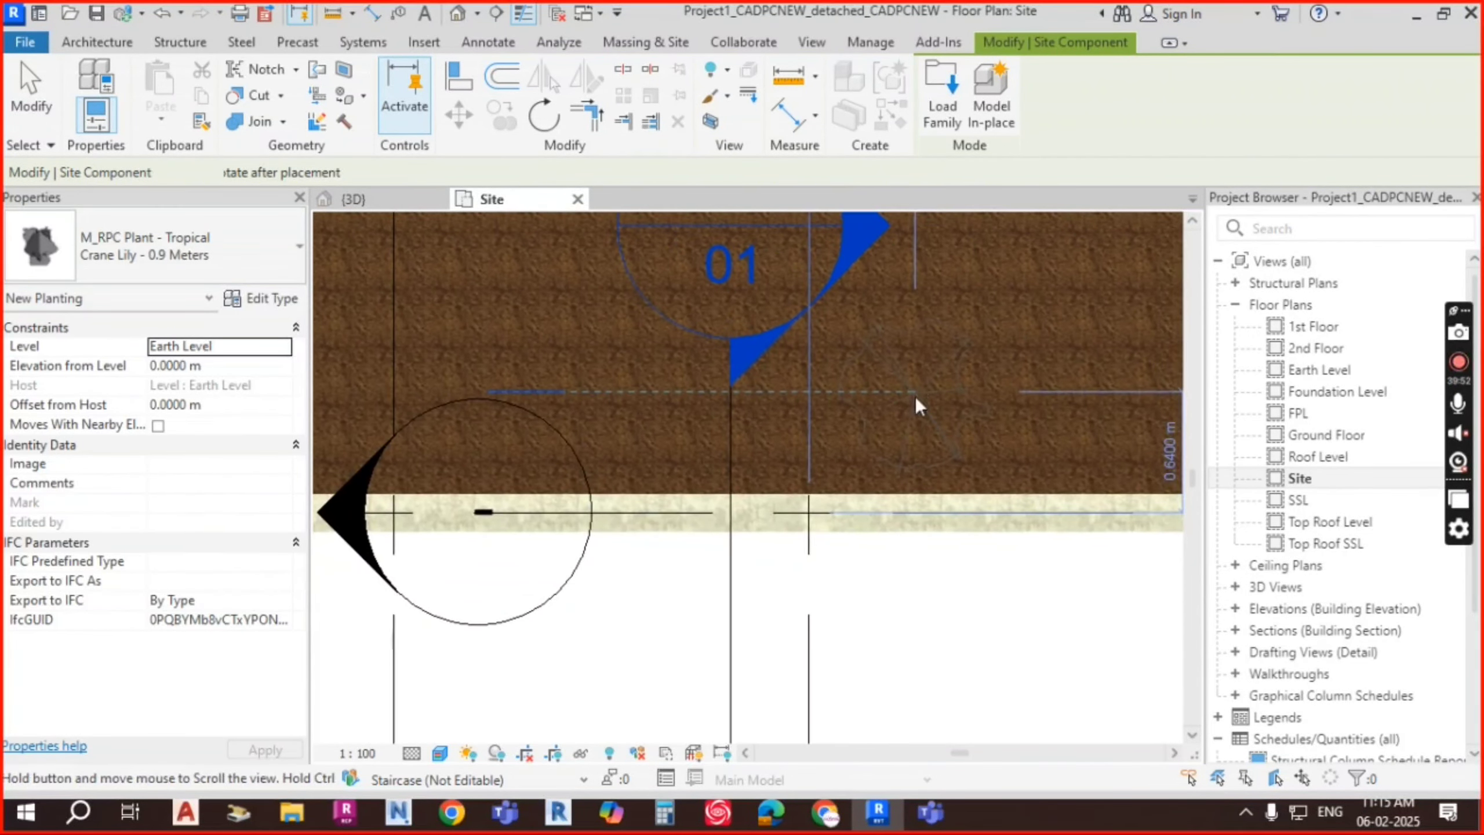
{"action": "left_click", "coordinate": [923, 410]}
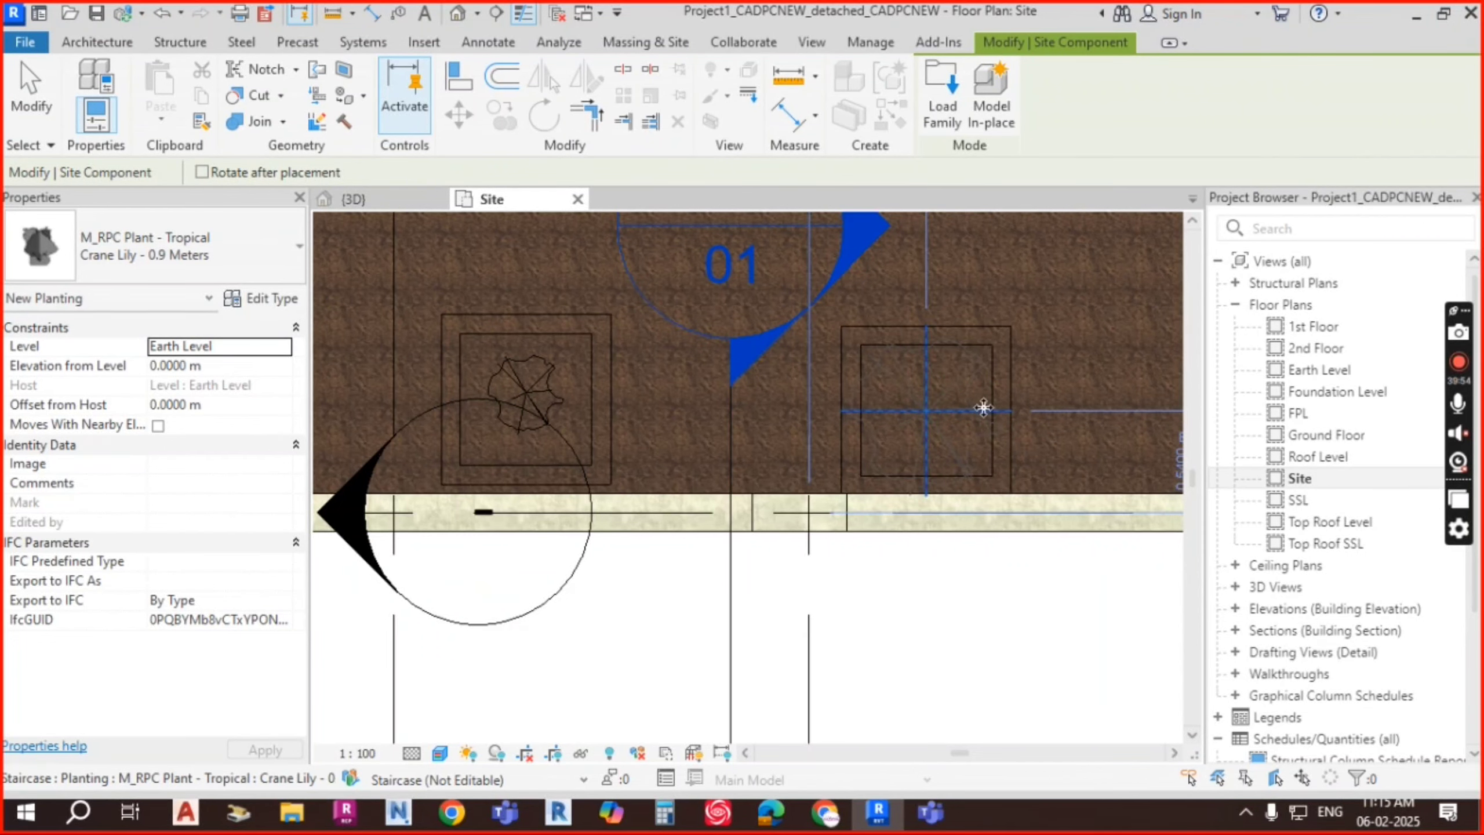
{"action": "middle_click_drag", "start_coordinate": [677, 392], "coordinate": [631, 389]}
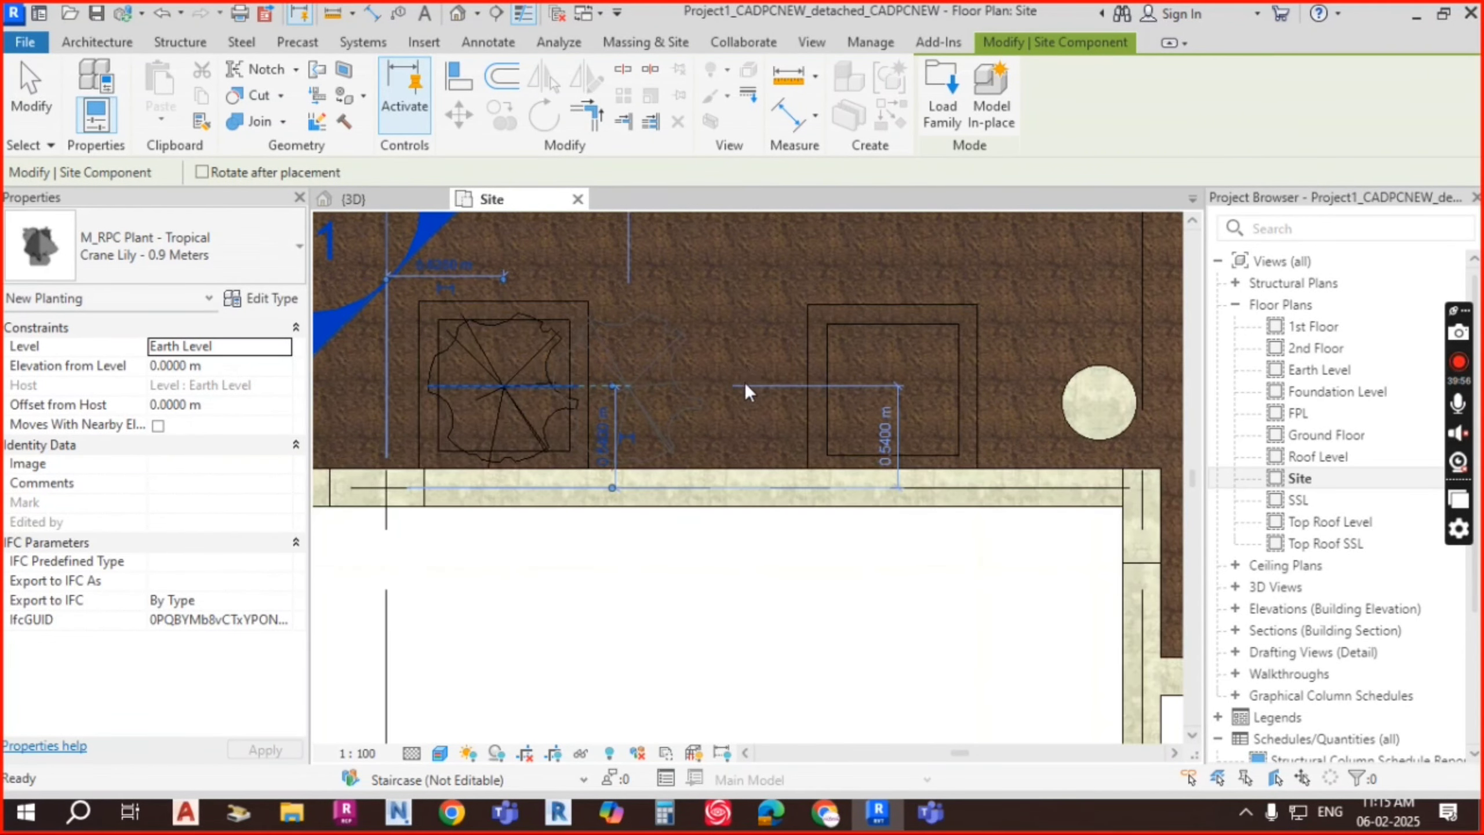
{"action": "scroll", "coordinate": [631, 390], "scroll_direction": "down", "scroll_amount": 1}
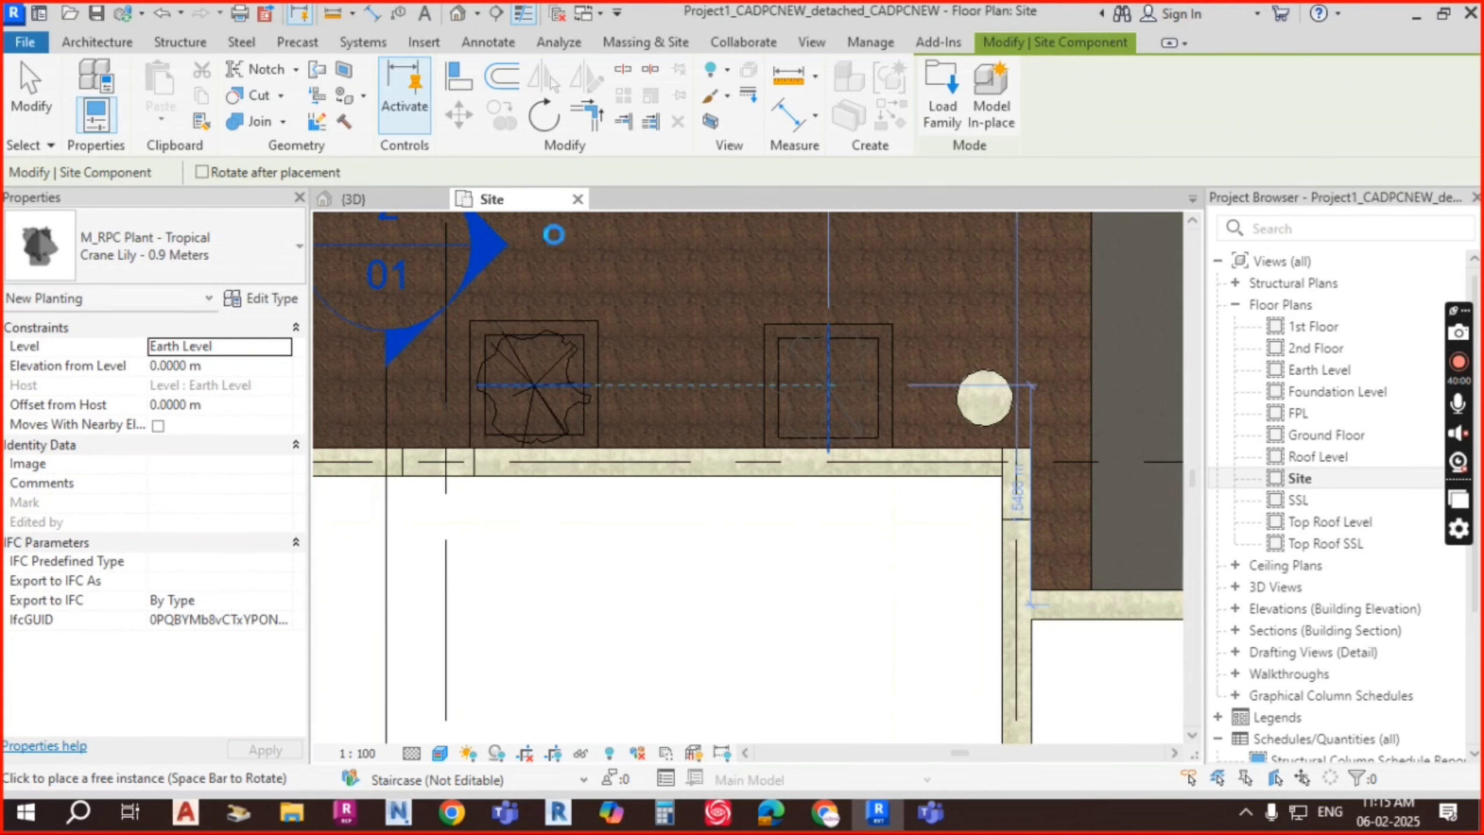
{"action": "left_click", "coordinate": [390, 194]}
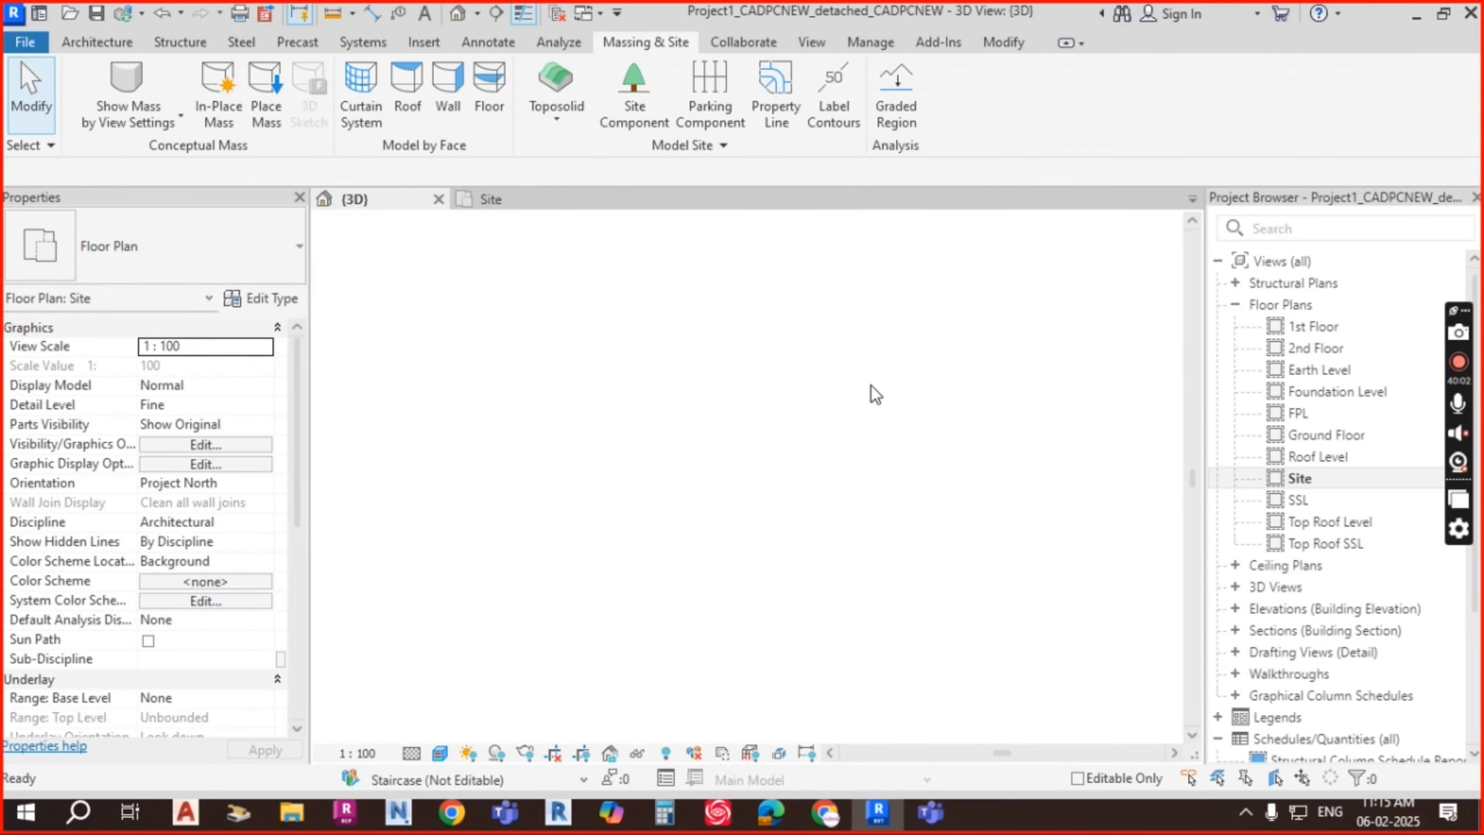
Step: Set the Crane Lily type's Height to 3 m
{"action": "scroll", "coordinate": [756, 434], "scroll_direction": "up", "scroll_amount": 3}
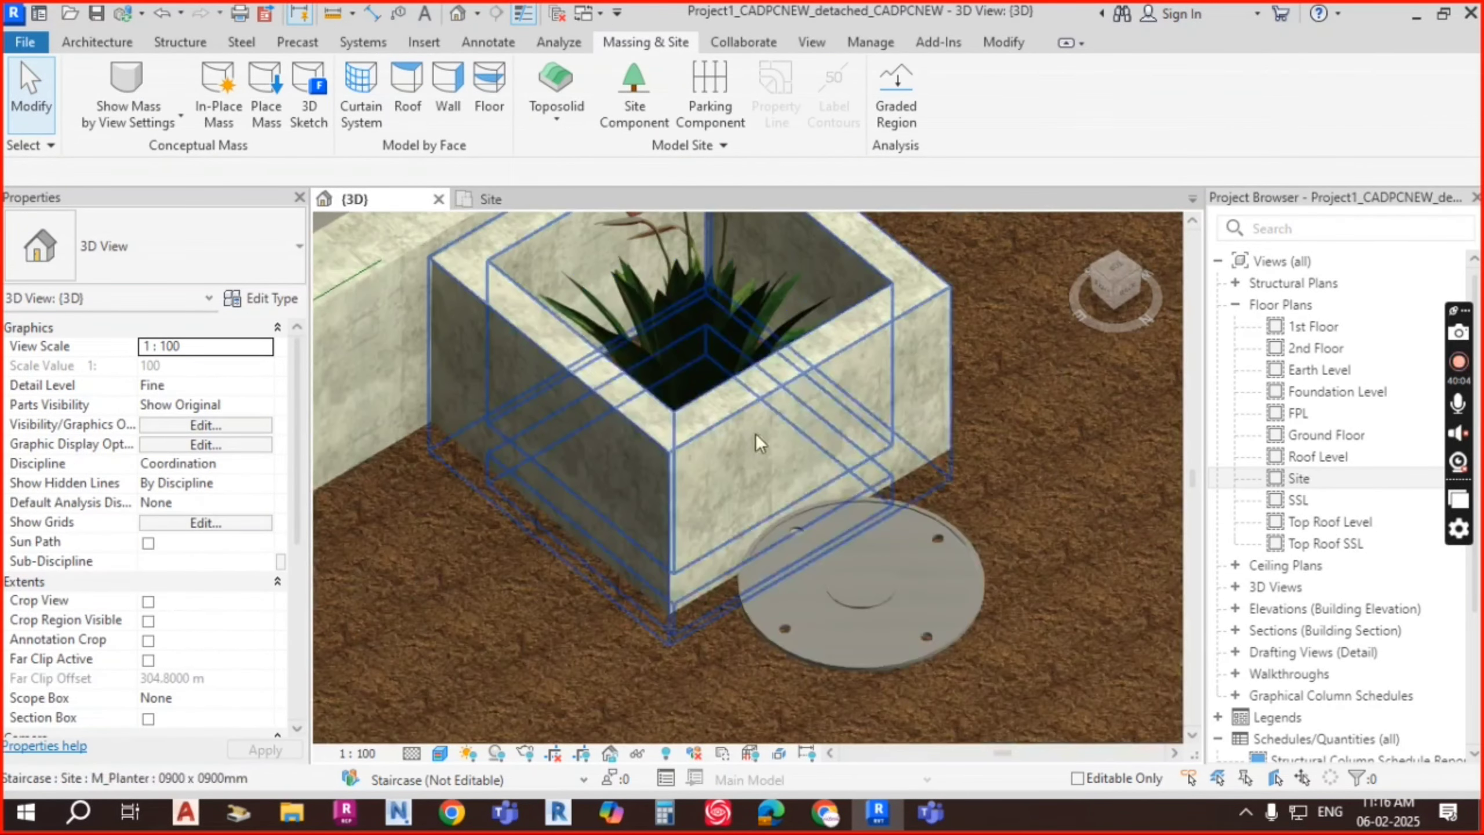
{"action": "scroll", "coordinate": [809, 425], "scroll_direction": "down", "scroll_amount": 3}
{"action": "scroll", "coordinate": [445, 566], "scroll_direction": "up", "scroll_amount": 3}
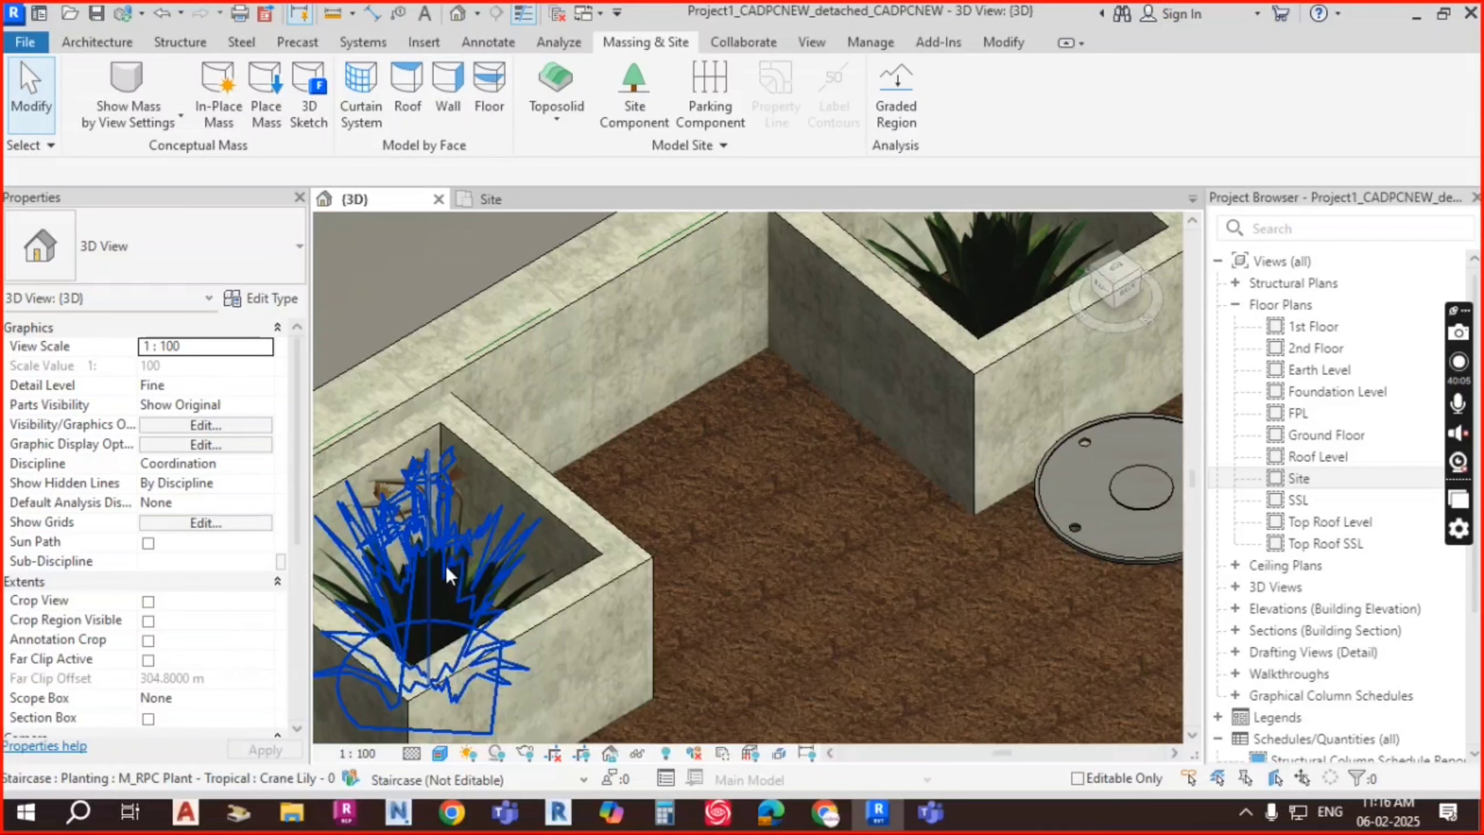
{"action": "left_click", "coordinate": [519, 513]}
{"action": "scroll", "coordinate": [793, 447], "scroll_direction": "down", "scroll_amount": 3}
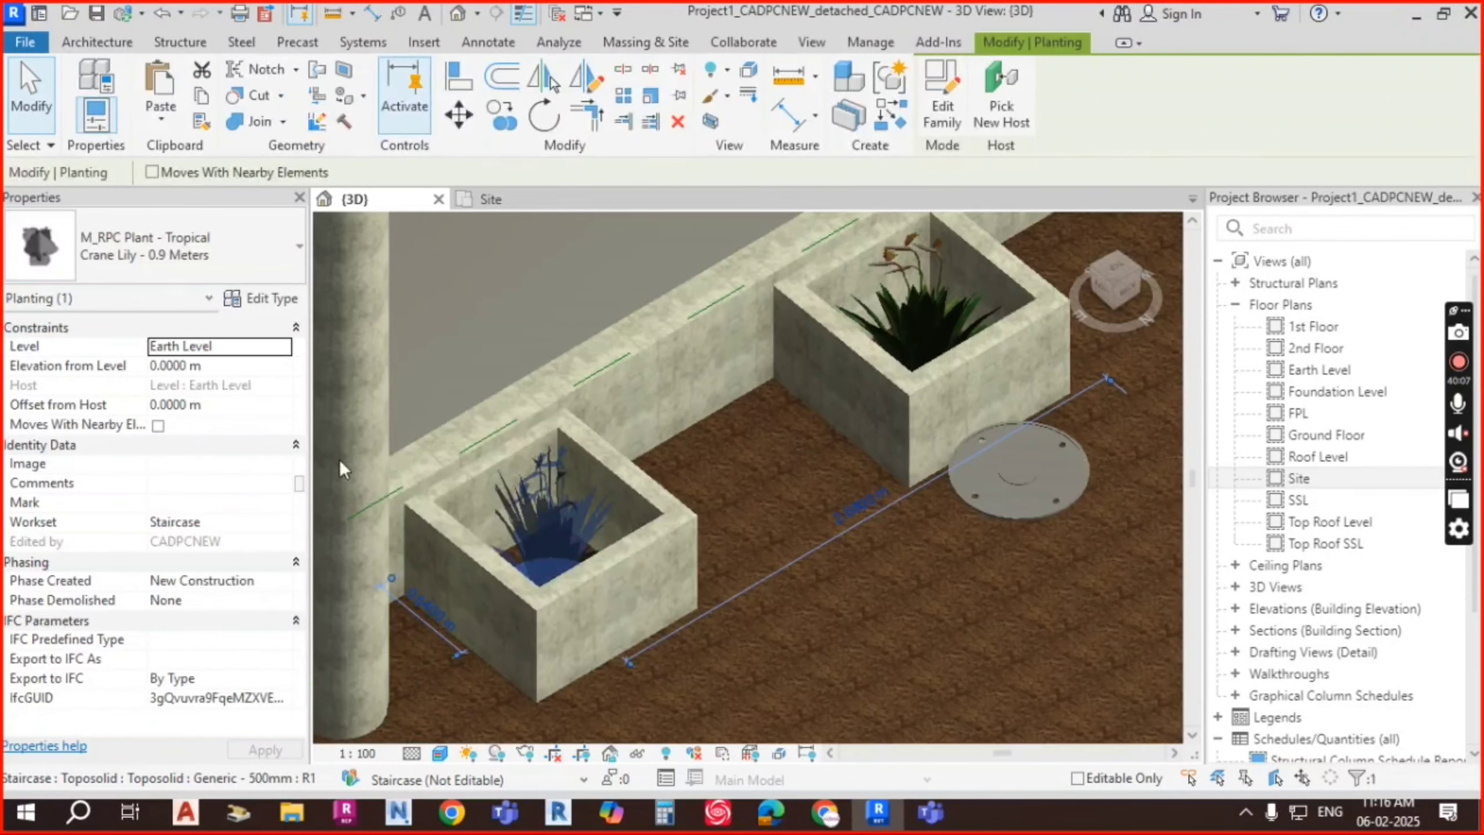
{"action": "left_click", "coordinate": [237, 269]}
{"action": "left_click", "coordinate": [236, 272]}
{"action": "left_click", "coordinate": [255, 304]}
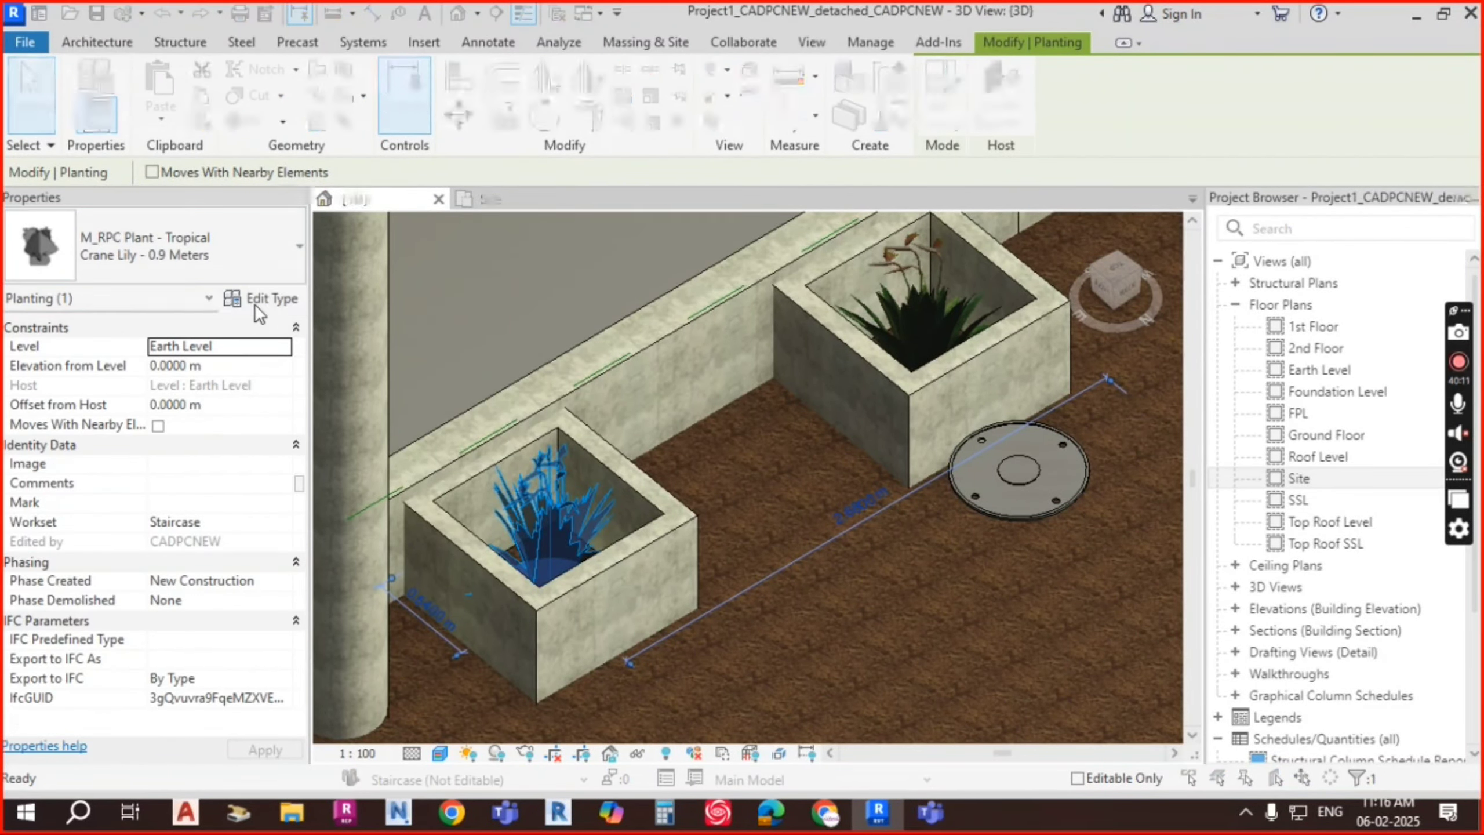
{"action": "left_click", "coordinate": [1035, 331]}
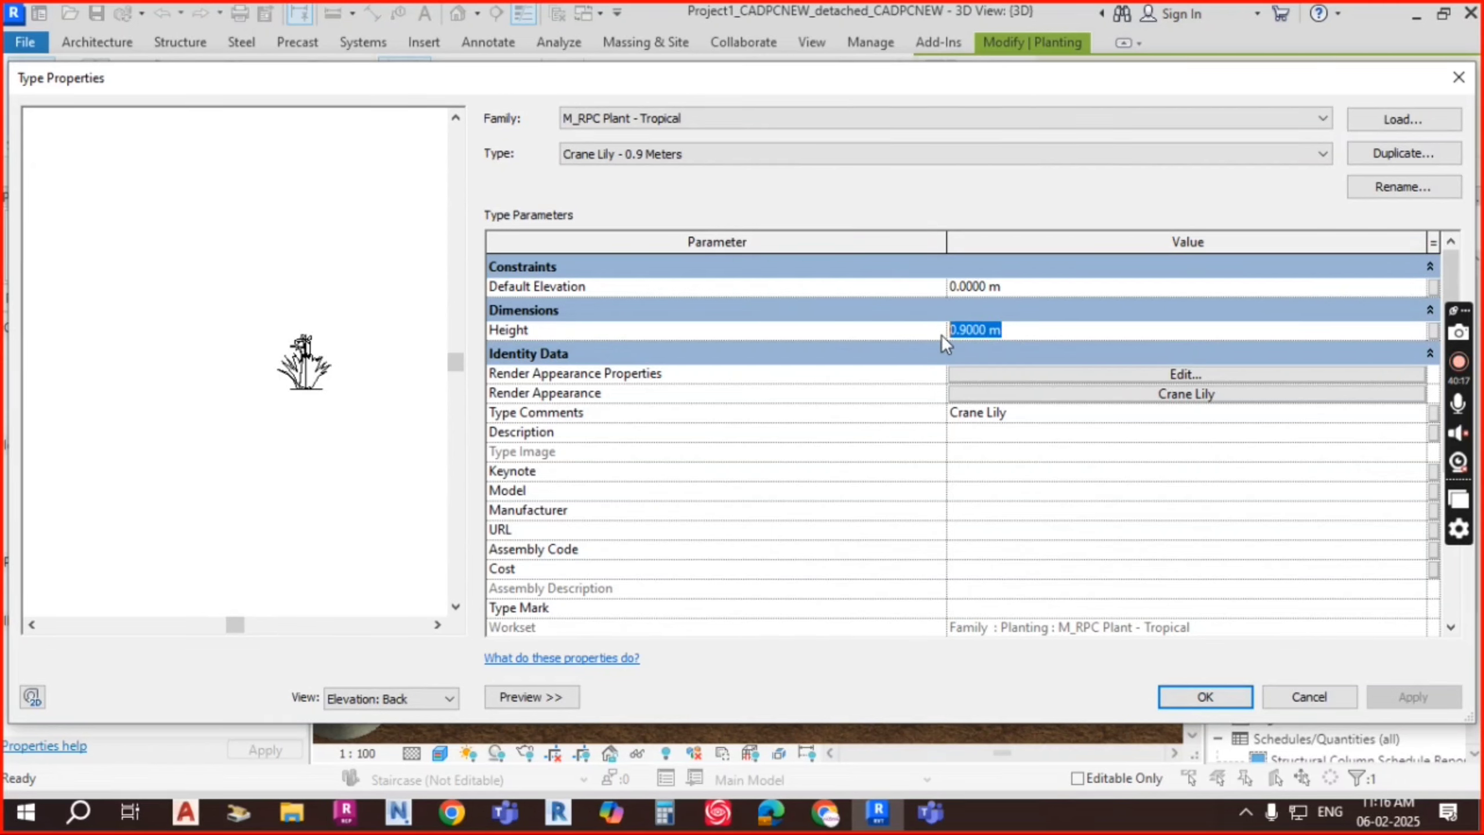
{"action": "type", "text": "3"}
{"action": "left_click", "coordinate": [1058, 284]}
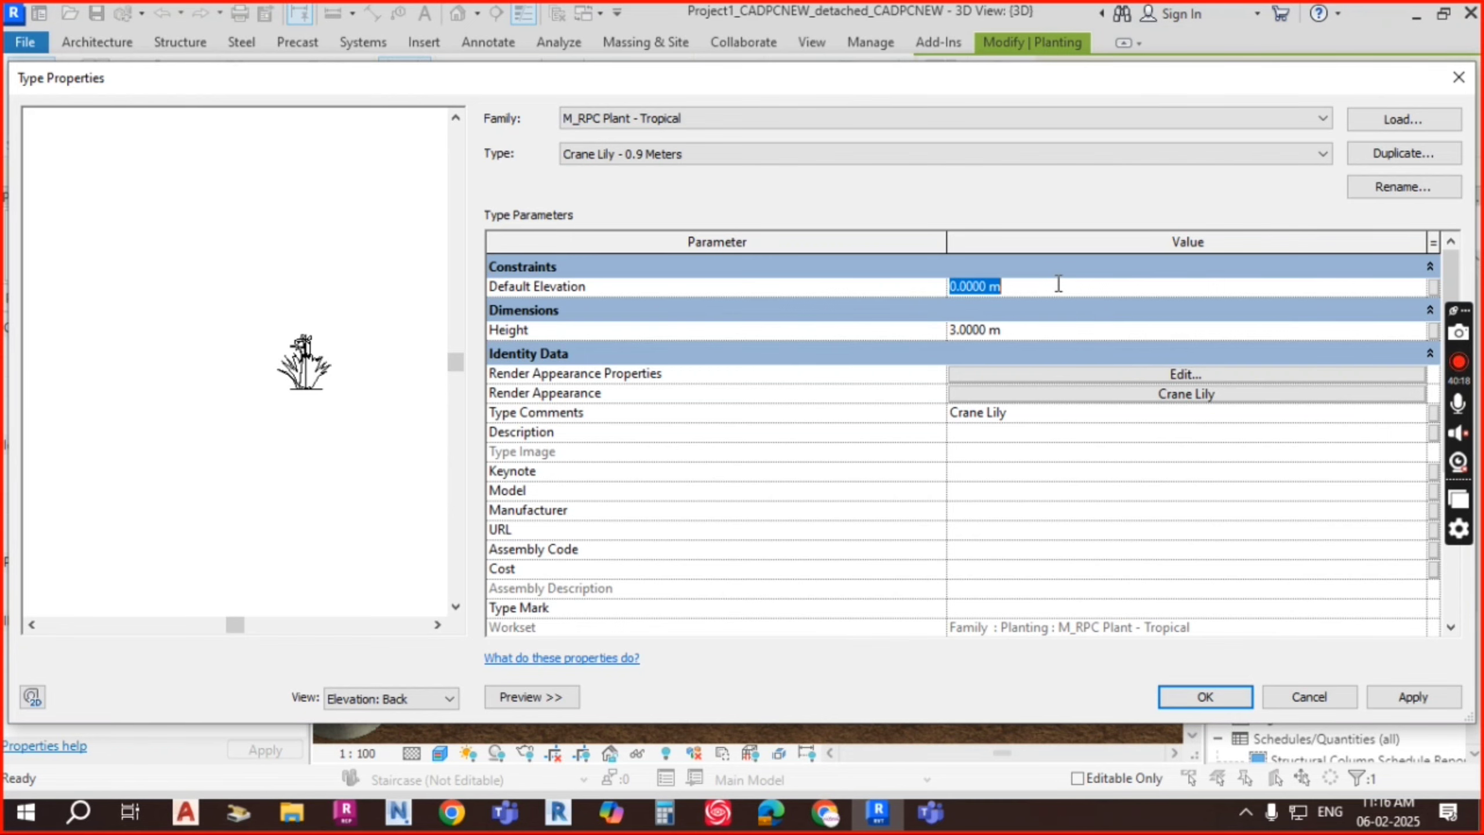
{"action": "left_click", "coordinate": [1217, 690]}
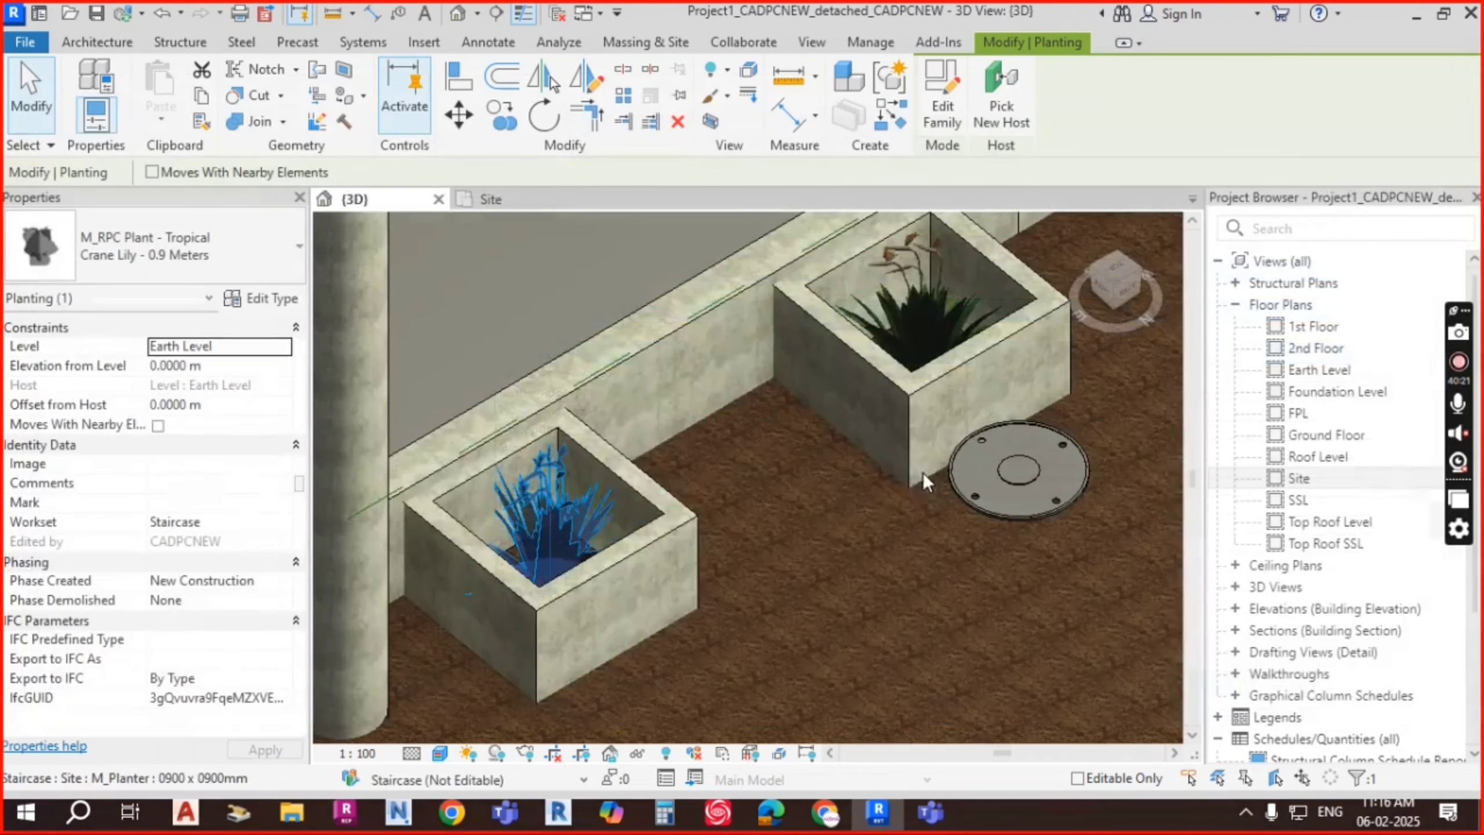
Step: Orbit around the planter, then reduce the Crane Lily Height to 2 m
{"action": "scroll", "coordinate": [754, 476], "scroll_direction": "down", "scroll_amount": 3}
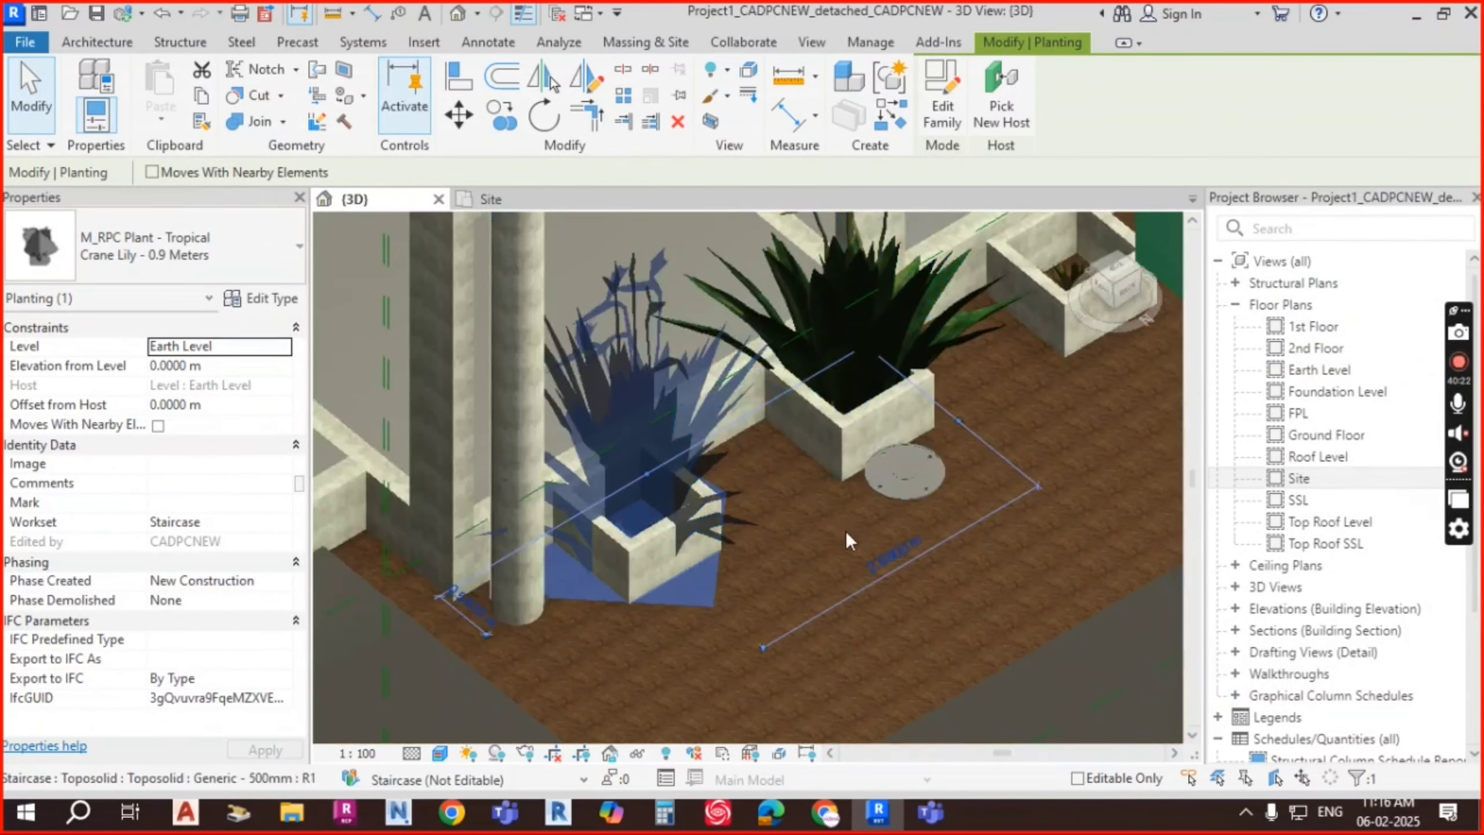
{"action": "middle_click_drag", "start_coordinate": [805, 550], "coordinate": [798, 492], "text": "shift"}
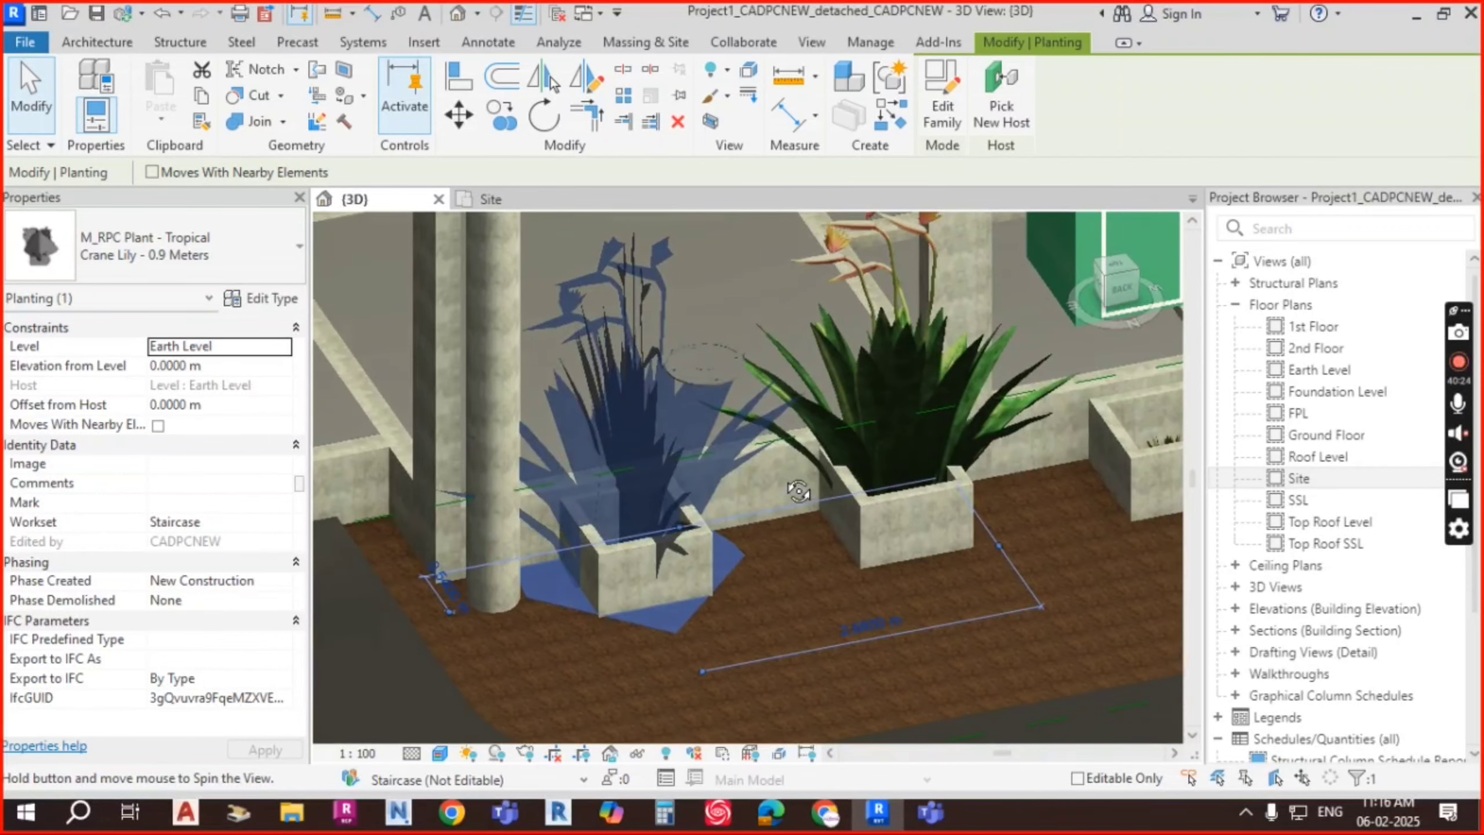
{"action": "key", "text": "Escape"}
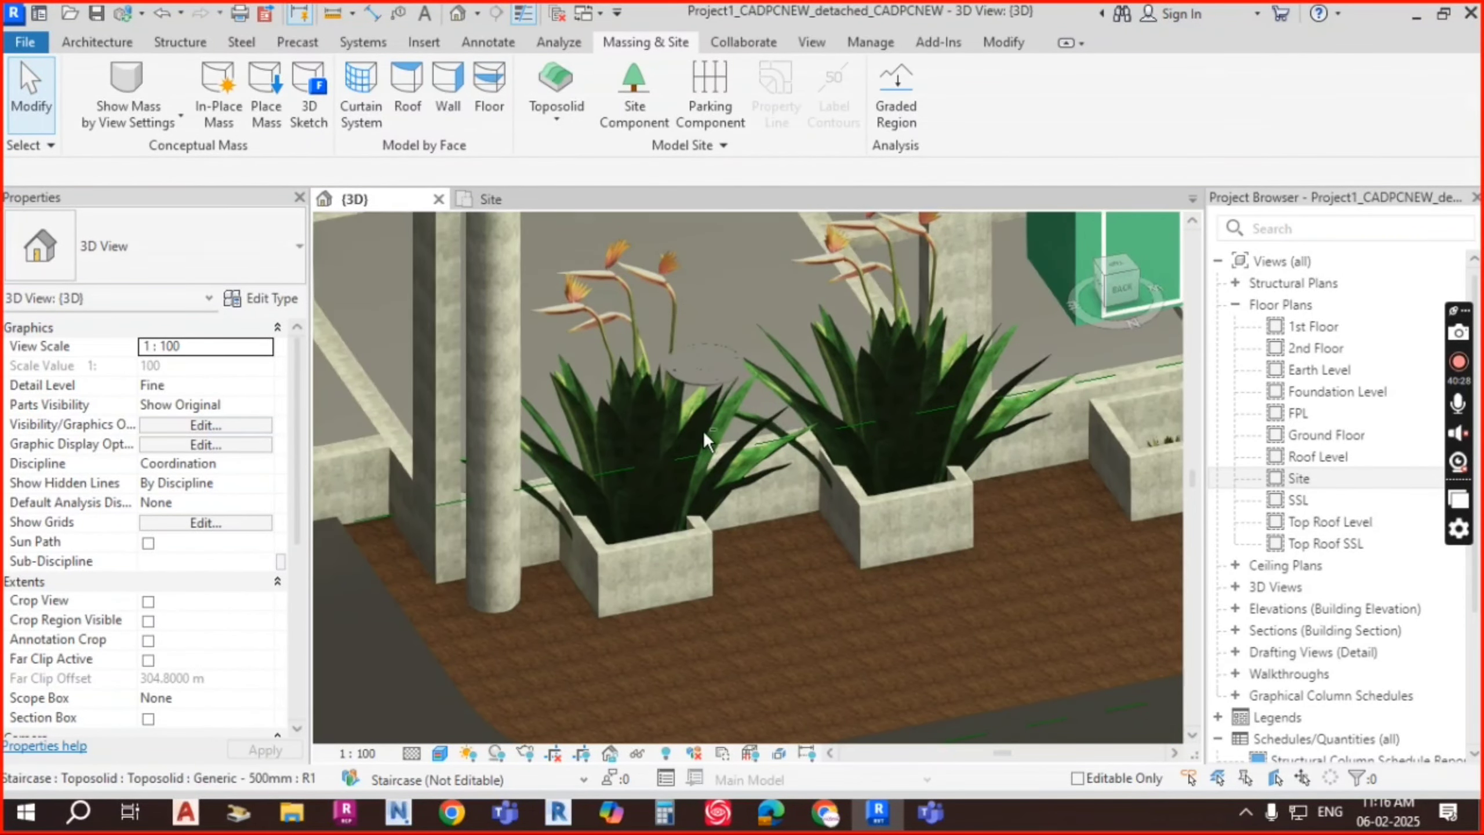
{"action": "middle_click_drag", "start_coordinate": [833, 512], "coordinate": [850, 521], "text": "shift"}
{"action": "scroll", "coordinate": [923, 550], "scroll_direction": "down", "scroll_amount": 2}
{"action": "middle_click_drag", "start_coordinate": [958, 567], "coordinate": [724, 515]}
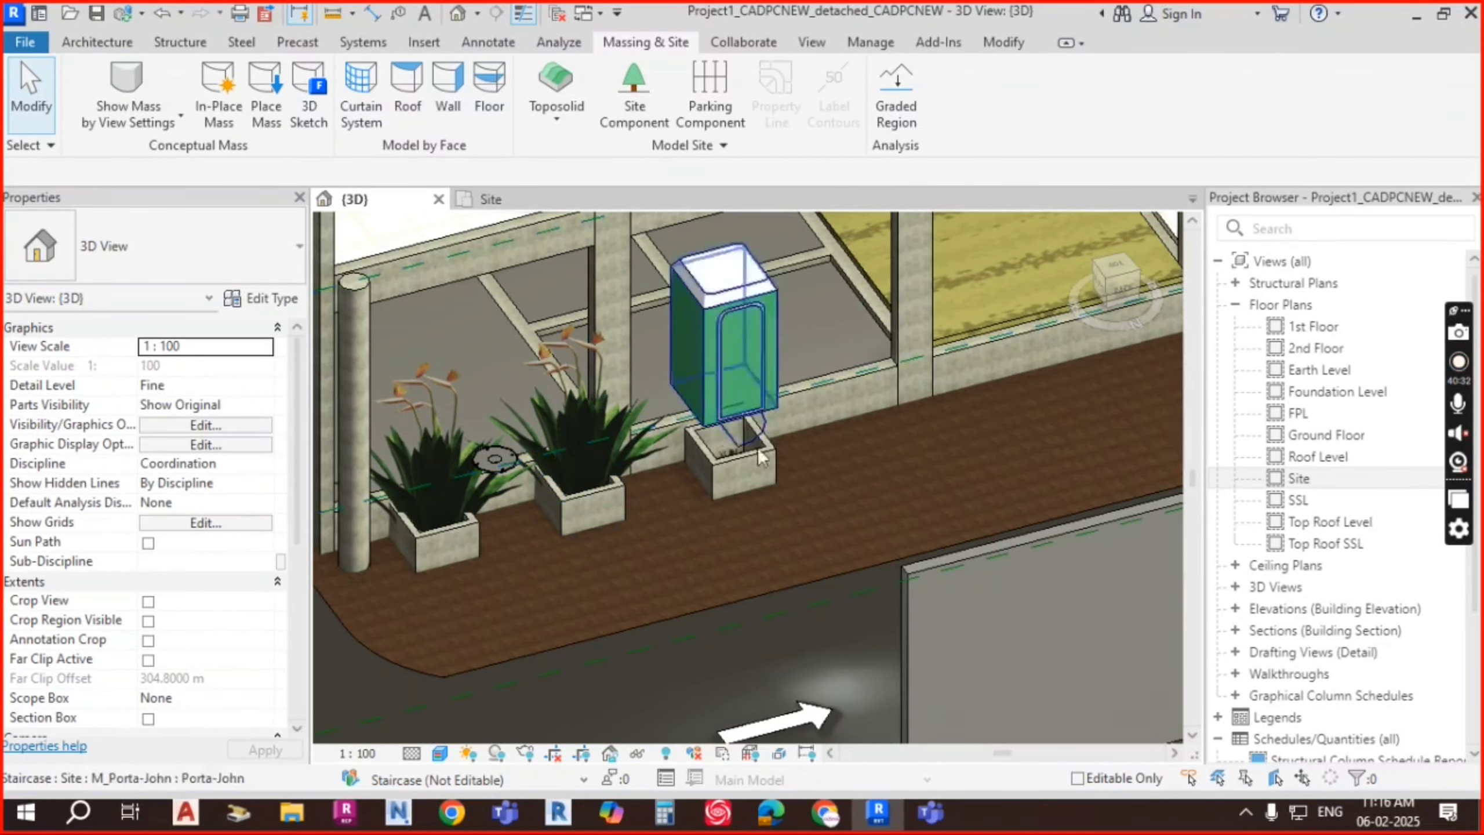
{"action": "scroll", "coordinate": [469, 455], "scroll_direction": "up", "scroll_amount": 5}
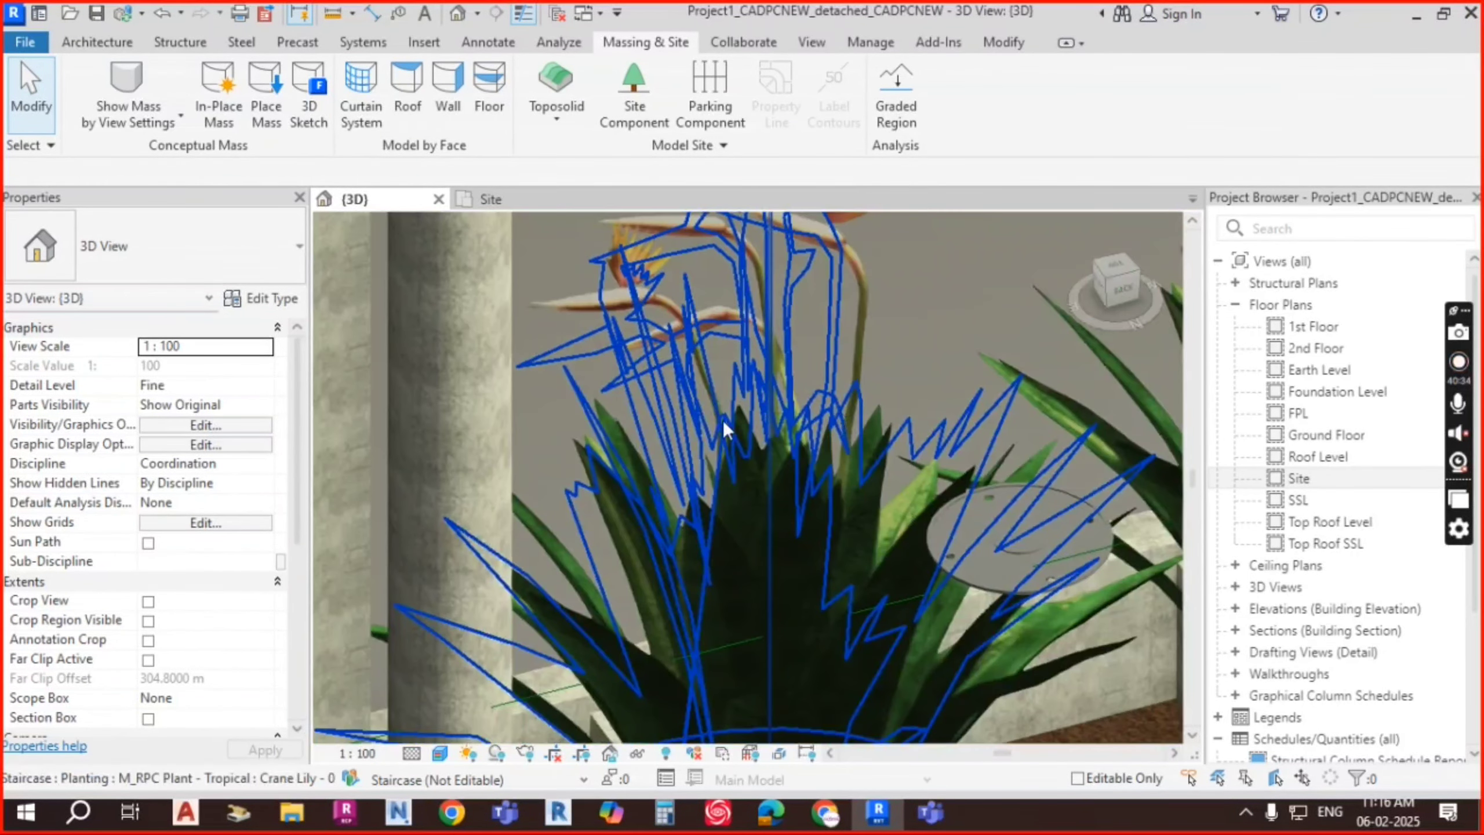
{"action": "scroll", "coordinate": [797, 439], "scroll_direction": "down", "scroll_amount": 5}
{"action": "middle_click_drag", "start_coordinate": [806, 470], "coordinate": [778, 475], "text": "shift"}
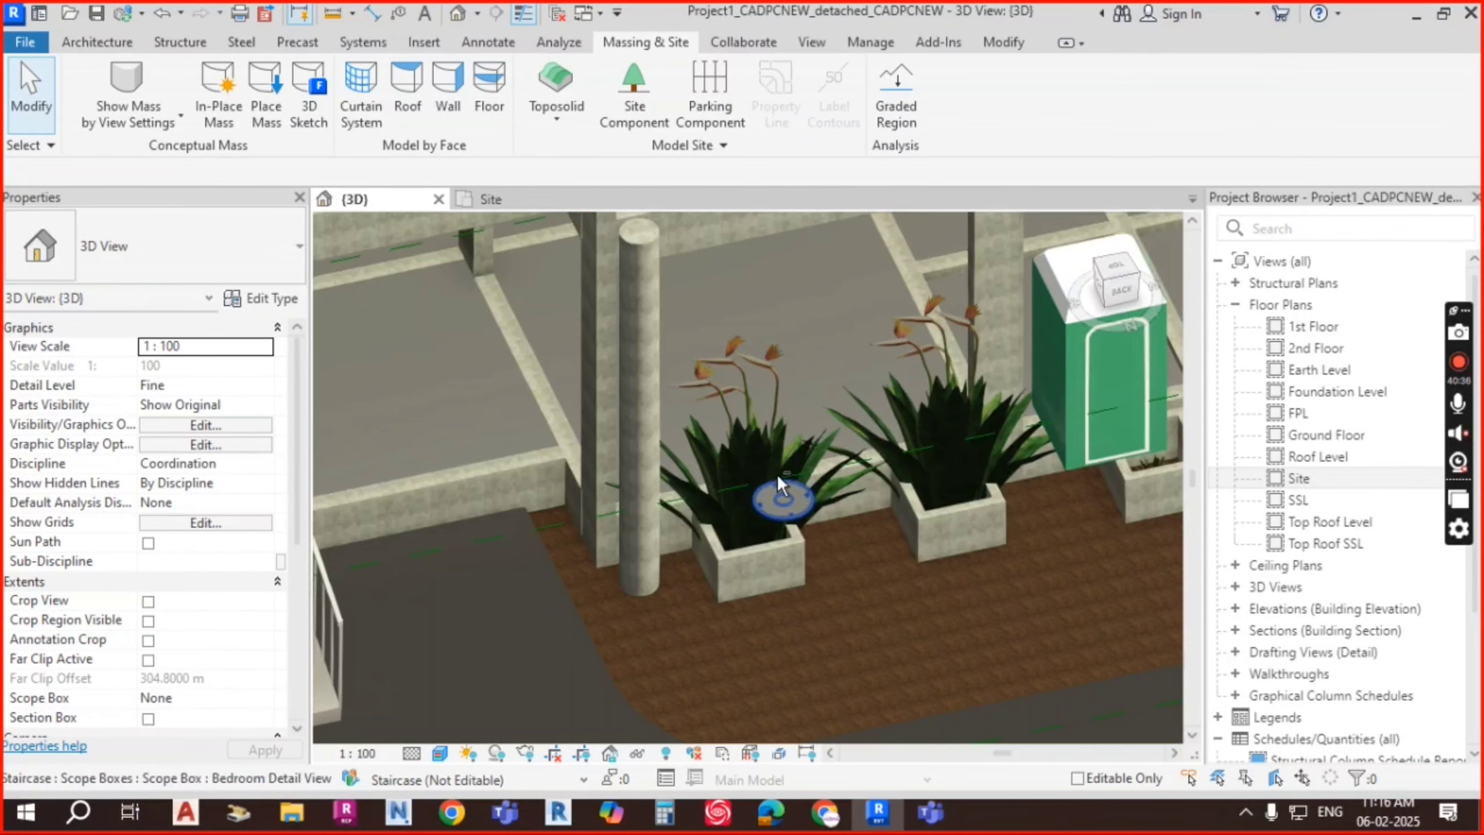
{"action": "scroll", "coordinate": [717, 488], "scroll_direction": "up", "scroll_amount": 3}
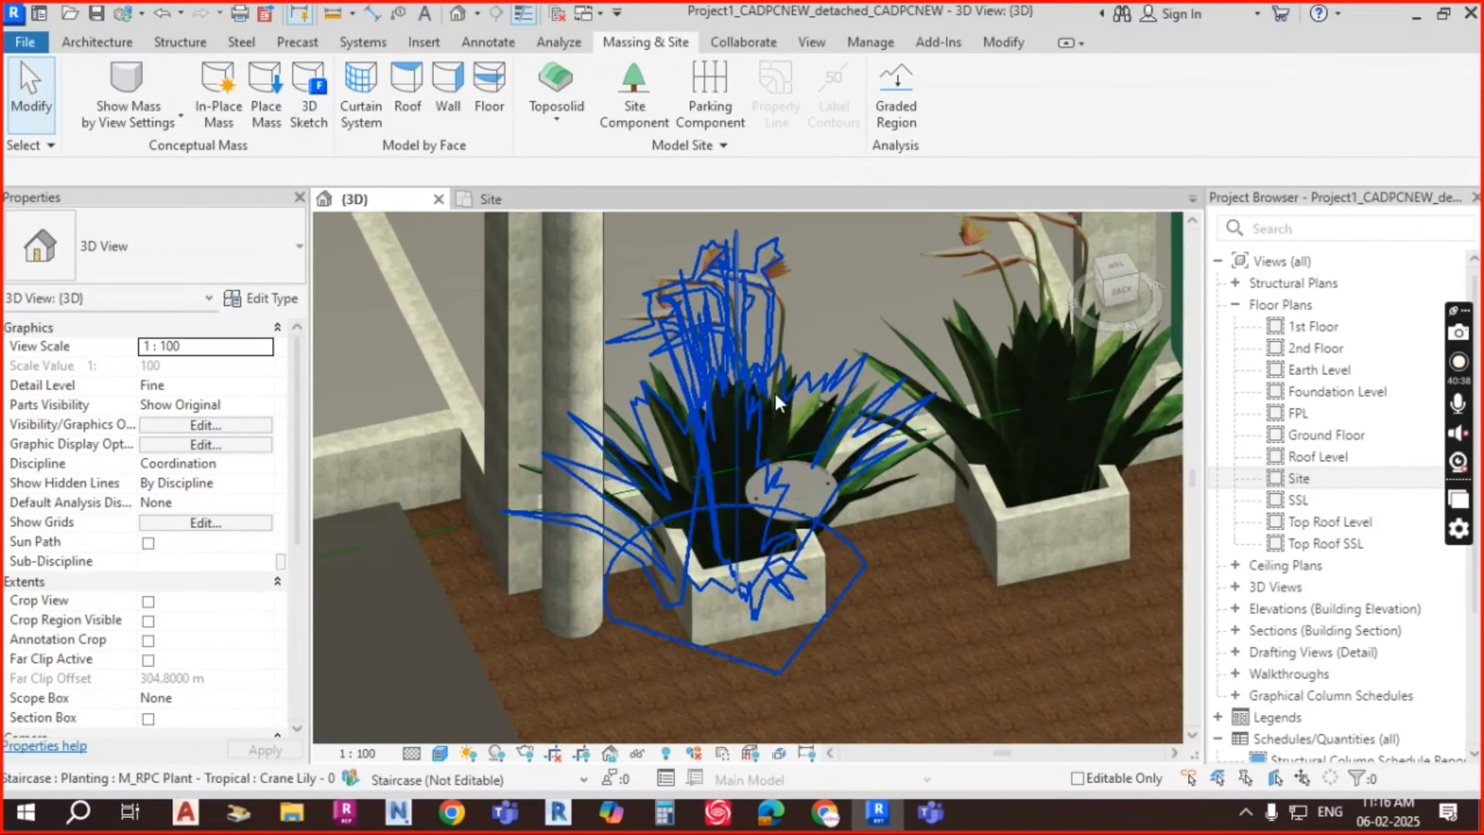
{"action": "left_click", "coordinate": [752, 401]}
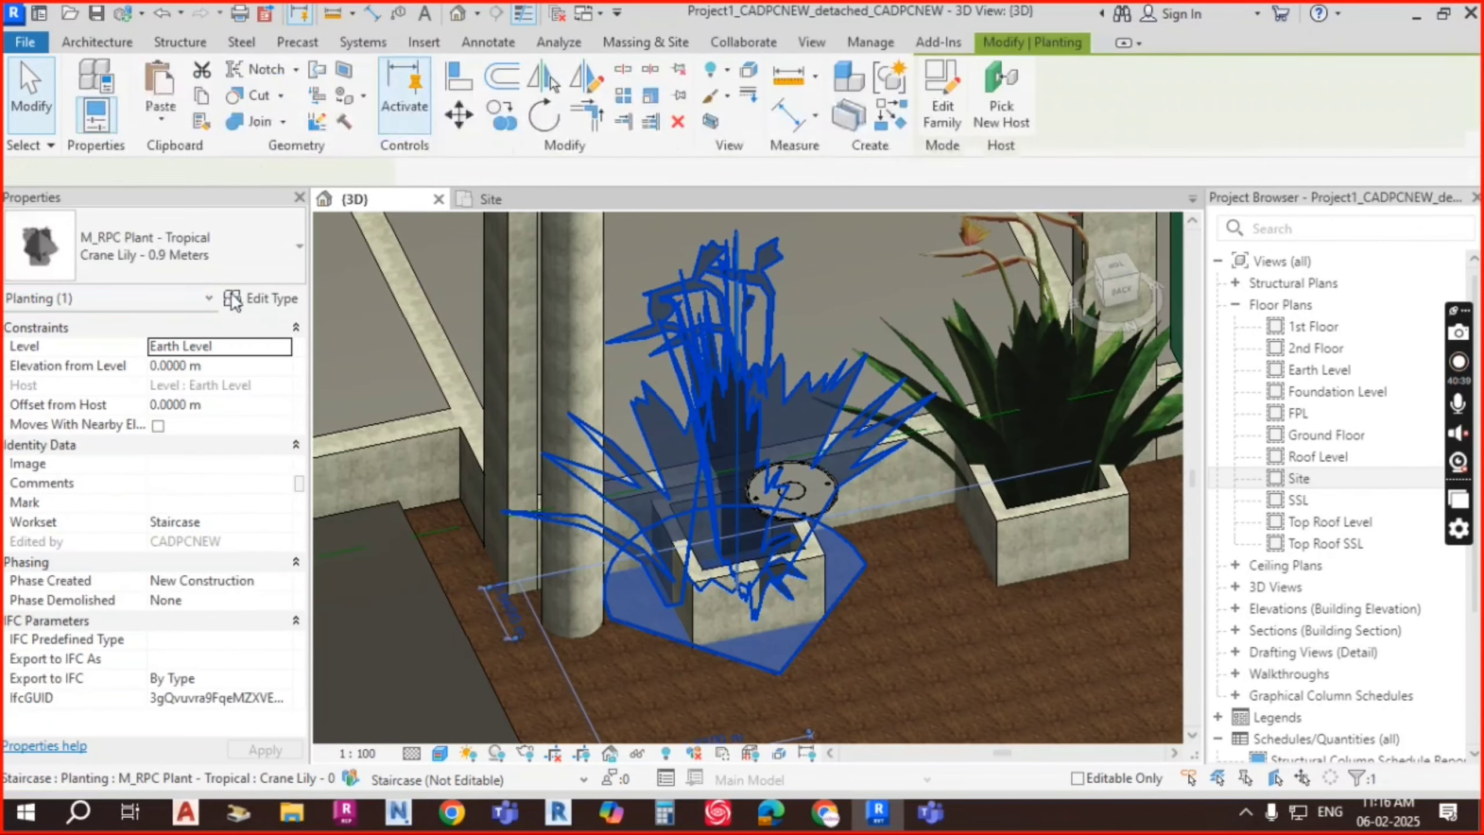
{"action": "double_click", "coordinate": [718, 381]}
{"action": "left_click", "coordinate": [1028, 335]}
{"action": "type", "text": "2."}
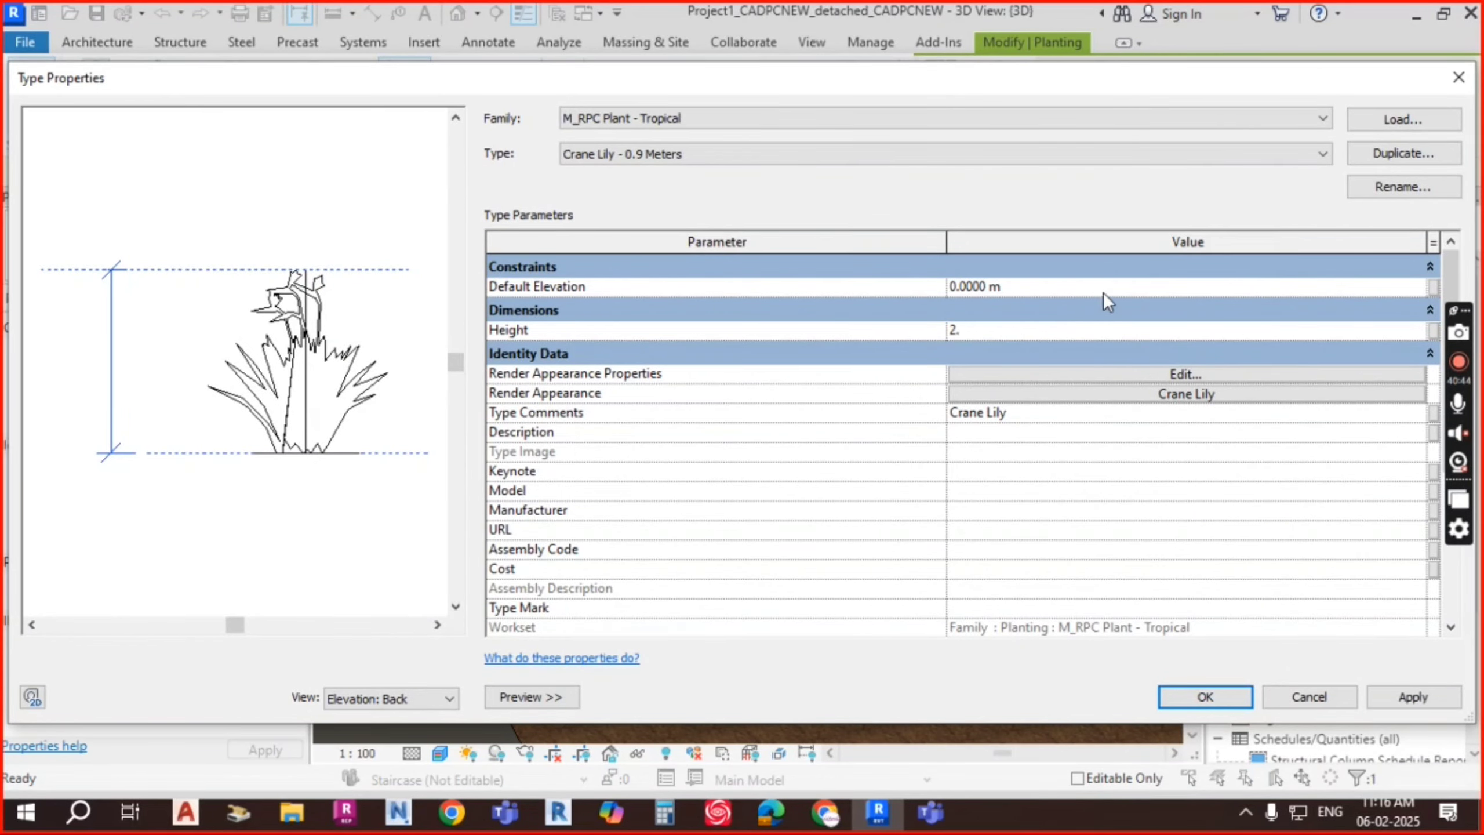
{"action": "left_click", "coordinate": [1107, 288]}
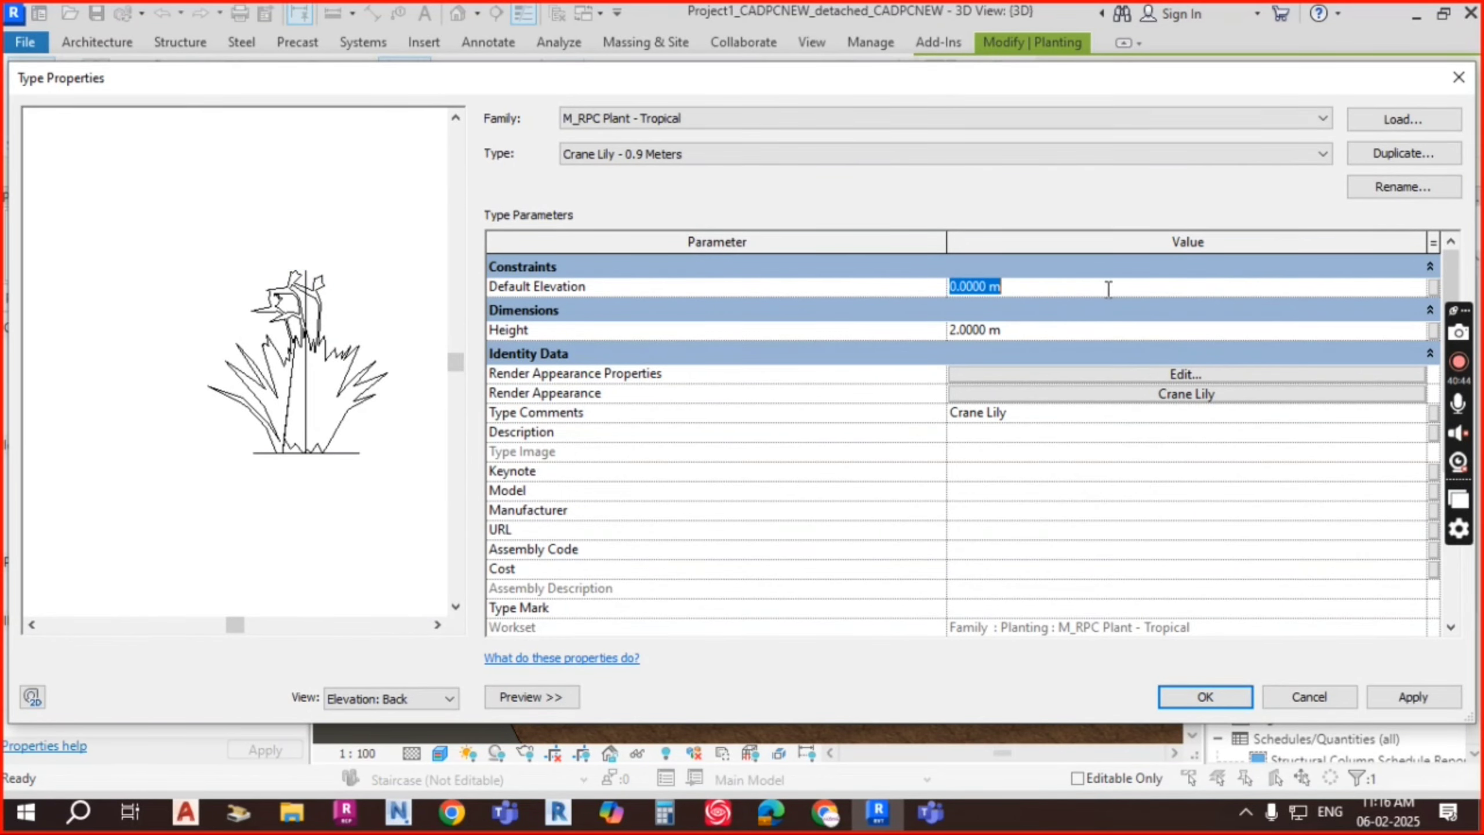
{"action": "left_click", "coordinate": [1204, 696]}
Step: Reselect the Crane Lily and bring up its plant type list
{"action": "scroll", "coordinate": [932, 526], "scroll_direction": "down", "scroll_amount": 4}
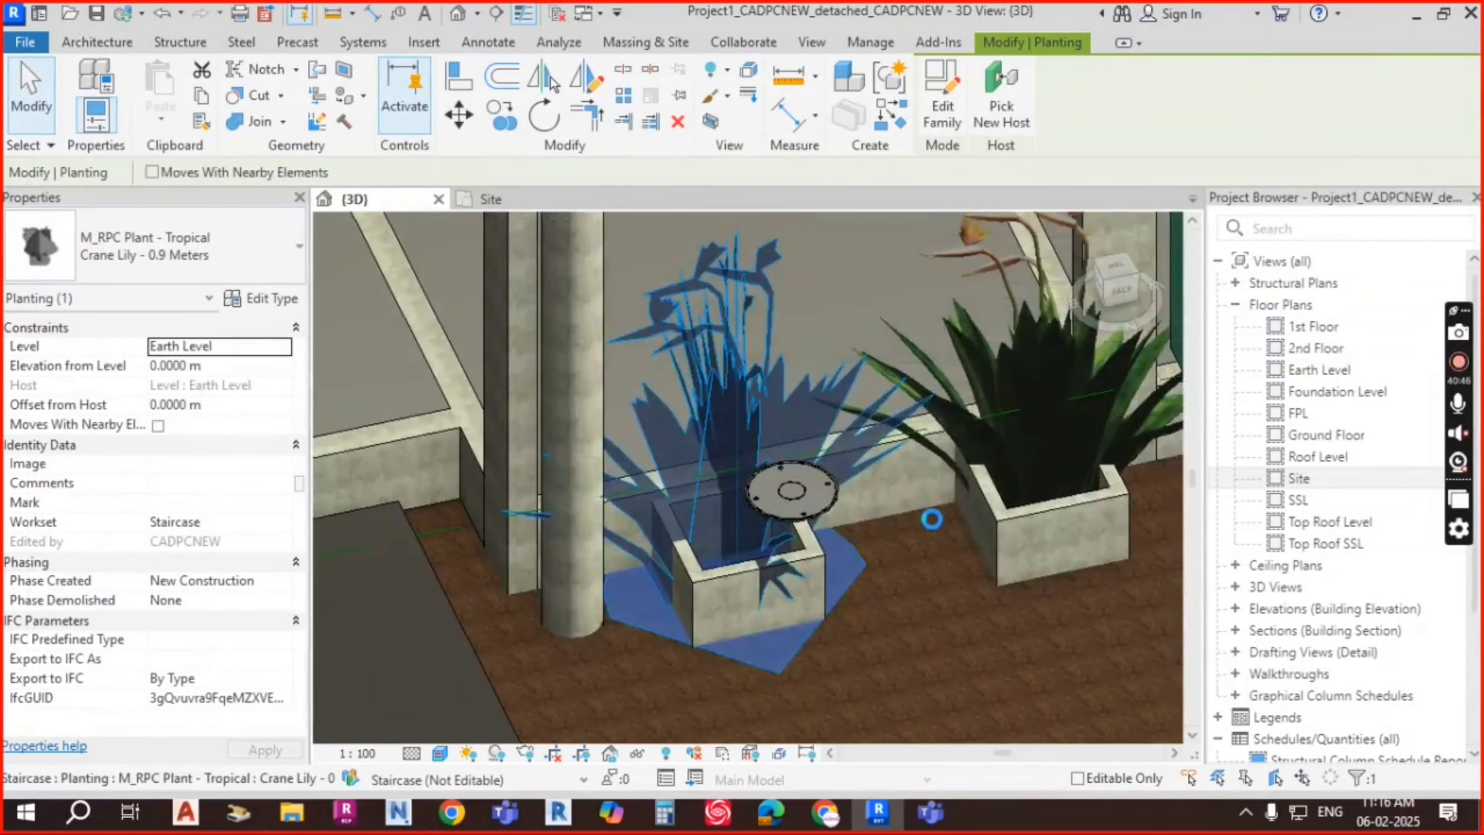
{"action": "mouse_move", "coordinate": [944, 568]}
{"action": "middle_mouse_down", "text": "shift"}
{"action": "mouse_move", "coordinate": [938, 600]}
{"action": "mouse_move", "coordinate": [948, 581]}
{"action": "middle_mouse_up", "text": "shift"}
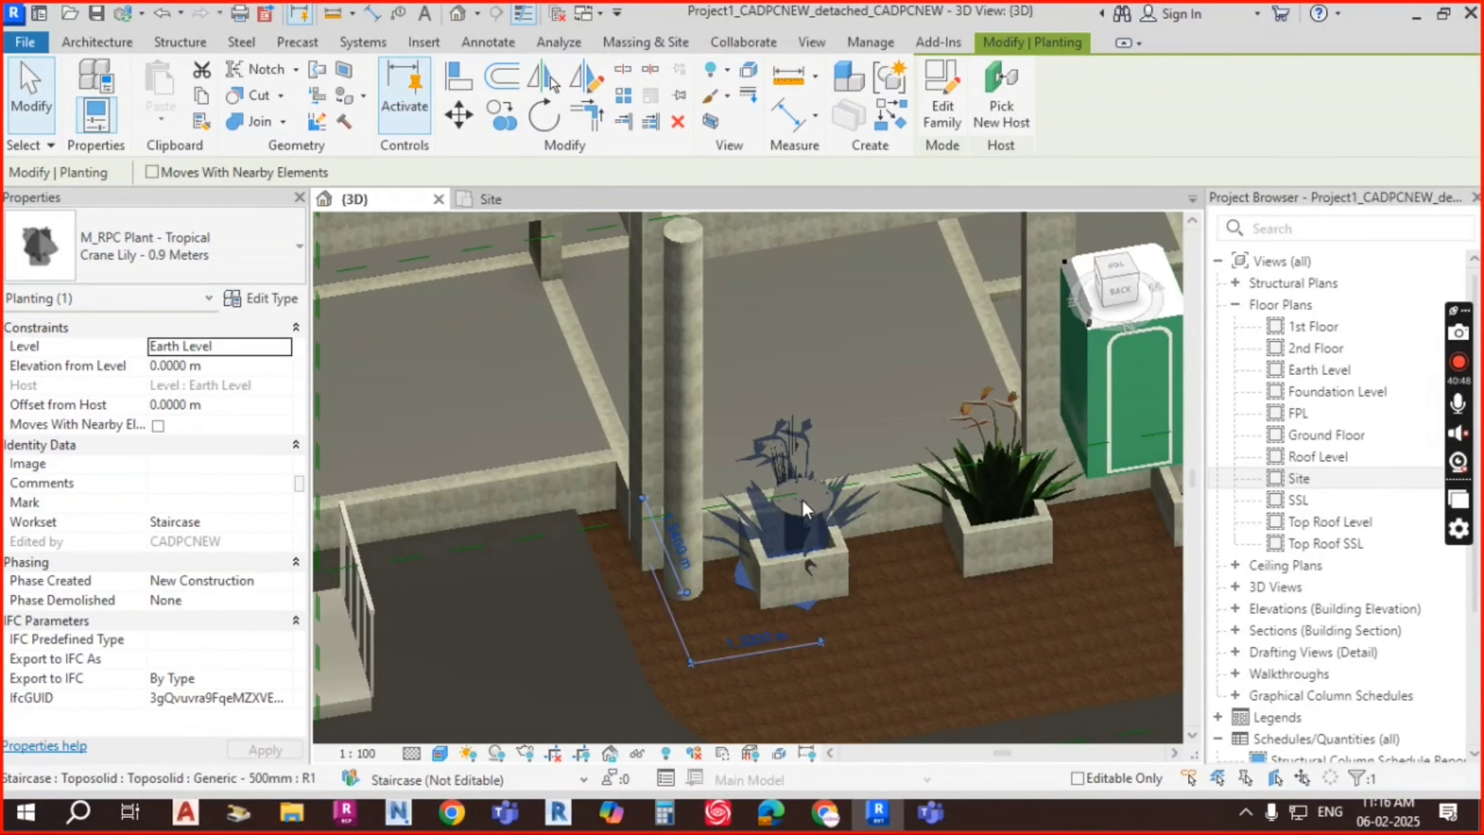
{"action": "key", "text": "Escape"}
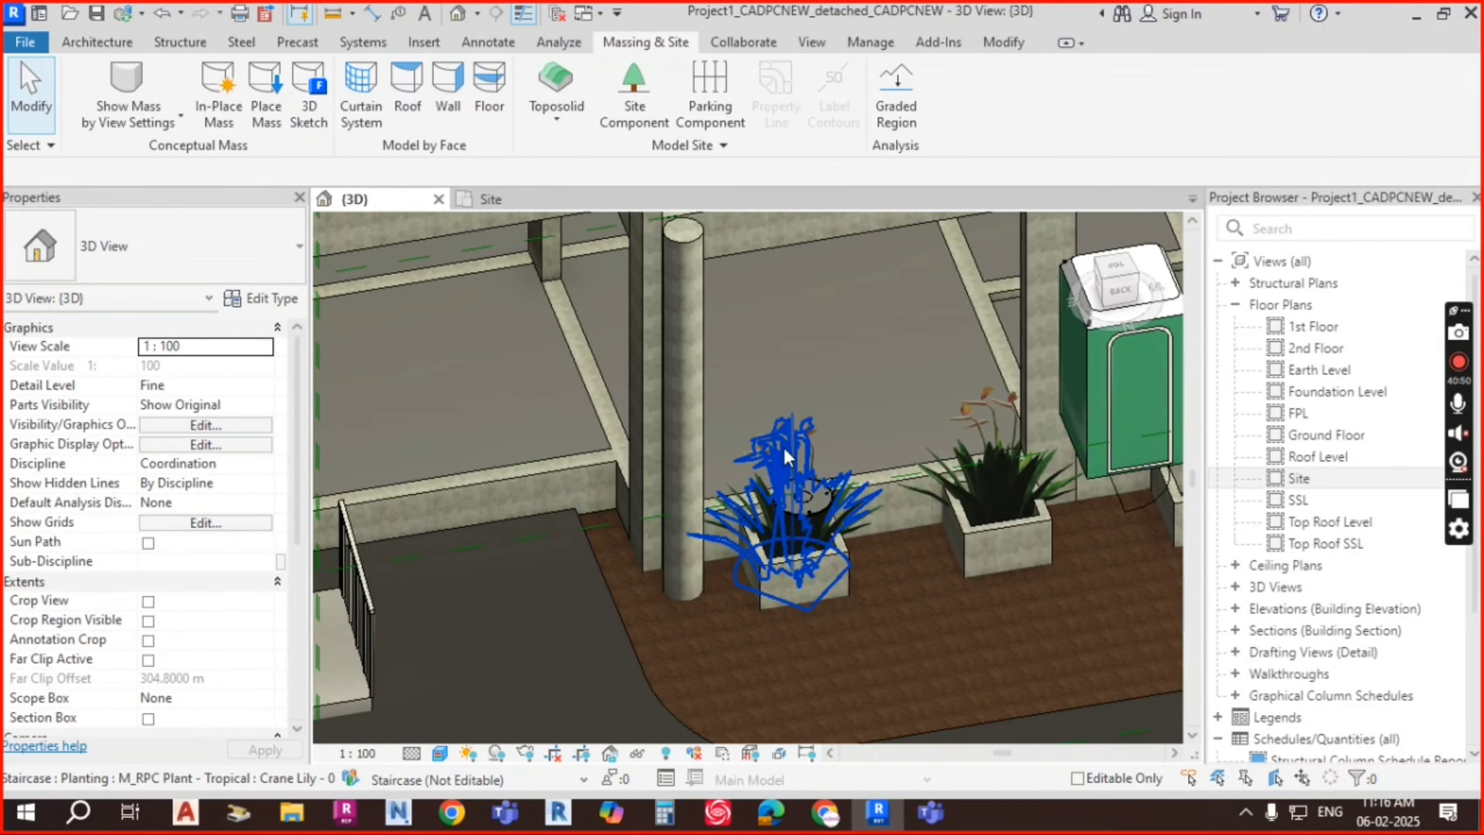
{"action": "left_click", "coordinate": [784, 447]}
{"action": "left_click", "coordinate": [175, 243]}
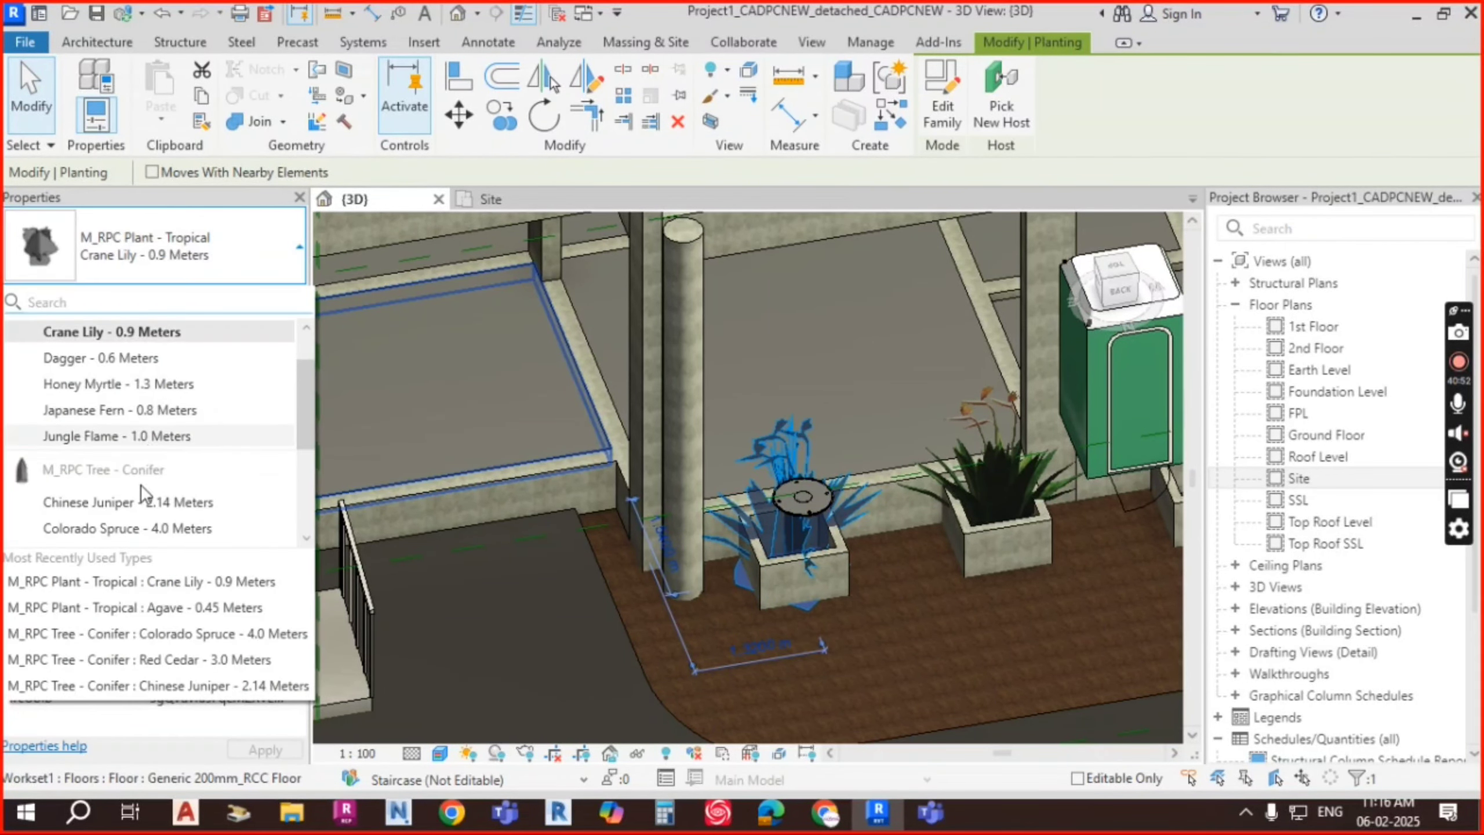
Step: Try Agave and Honey Myrtle, then settle on Jungle Flame - 1.0 Meters for the plant
{"action": "scroll", "coordinate": [142, 512], "scroll_direction": "down", "scroll_amount": 1}
{"action": "scroll", "coordinate": [161, 430], "scroll_direction": "up", "scroll_amount": 2}
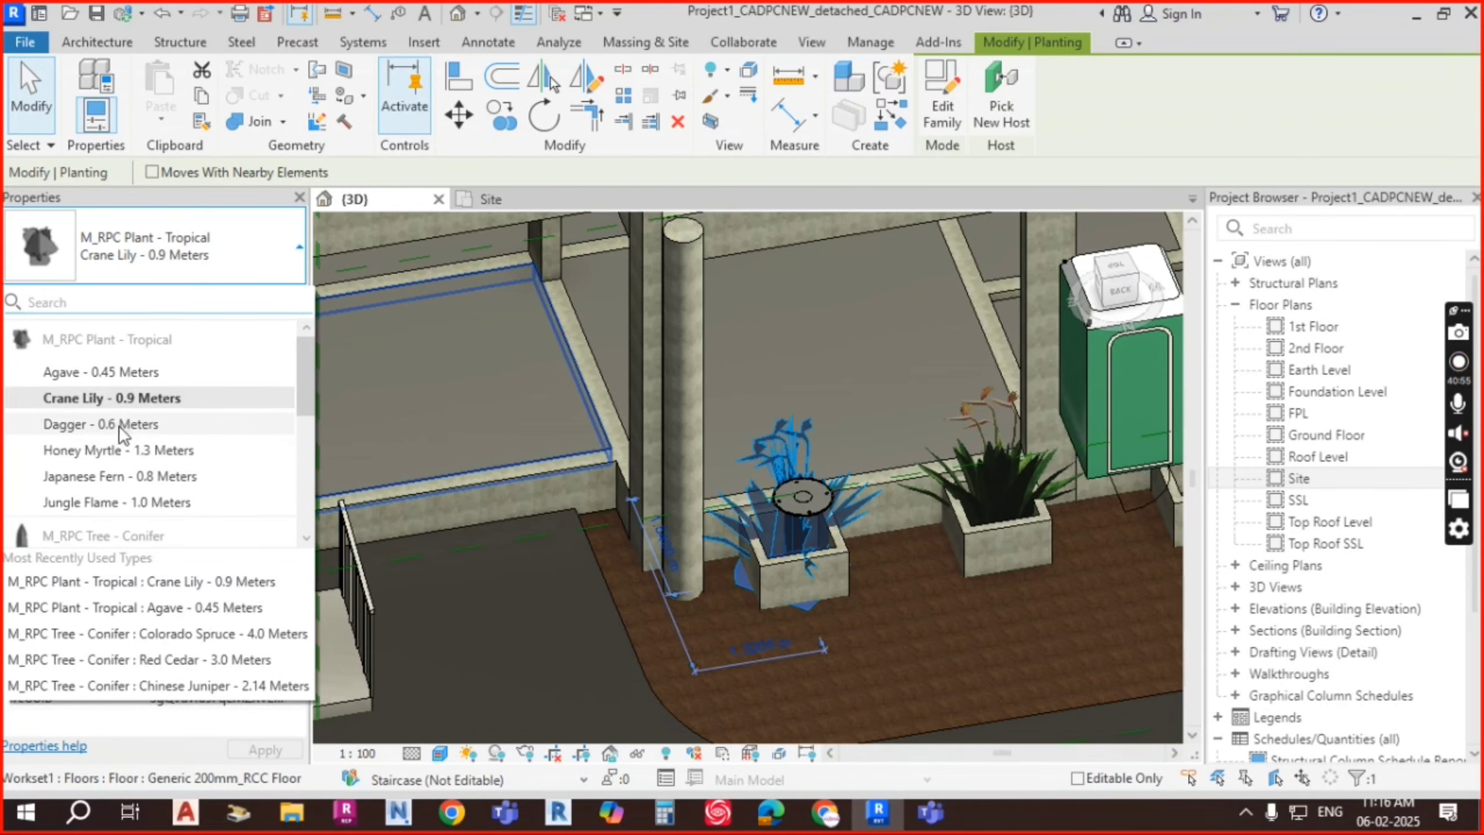
{"action": "left_click", "coordinate": [116, 371]}
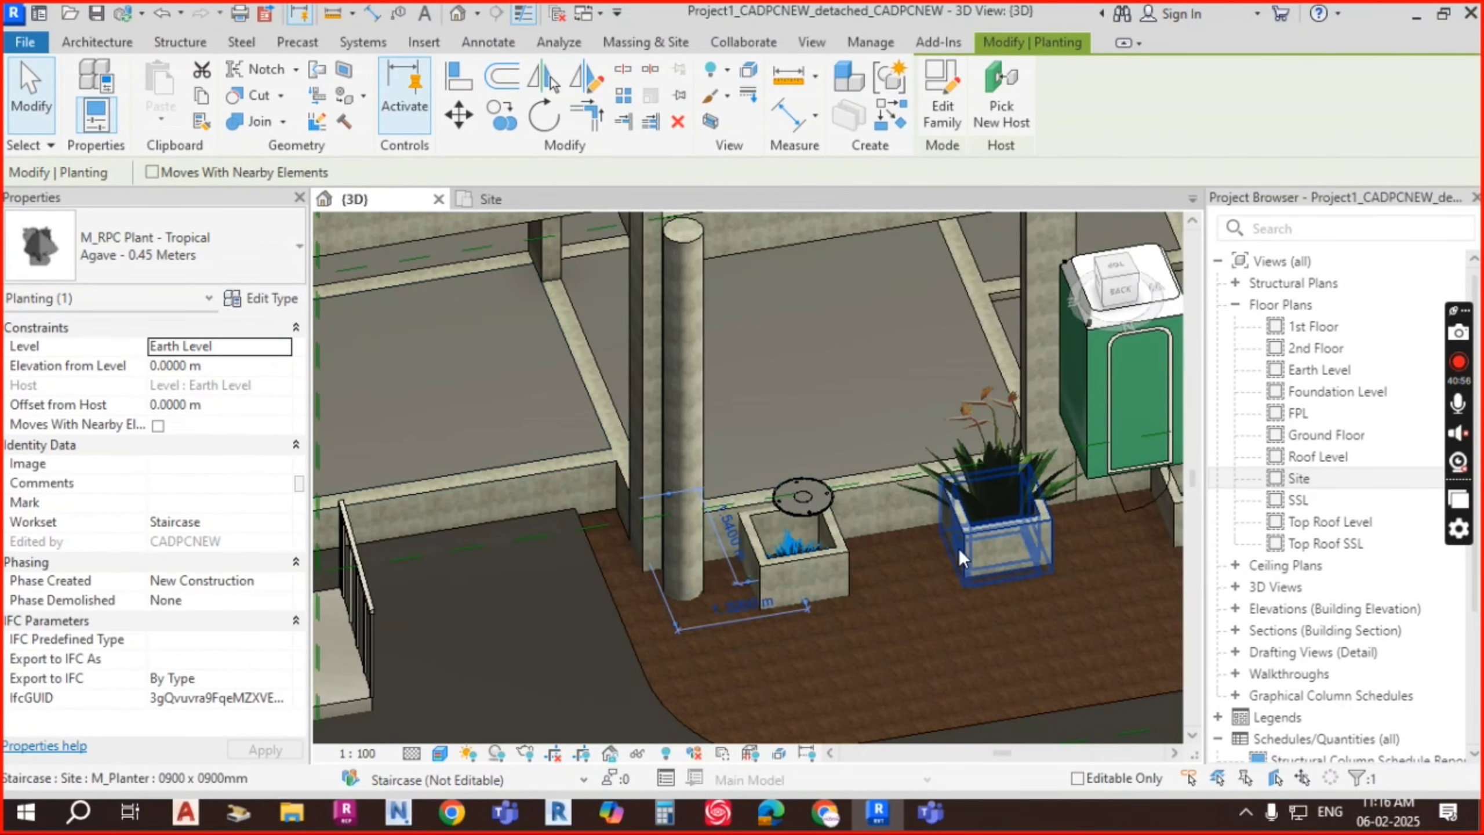
{"action": "scroll", "coordinate": [842, 584], "scroll_direction": "up", "scroll_amount": 4}
{"action": "left_click", "coordinate": [213, 254]}
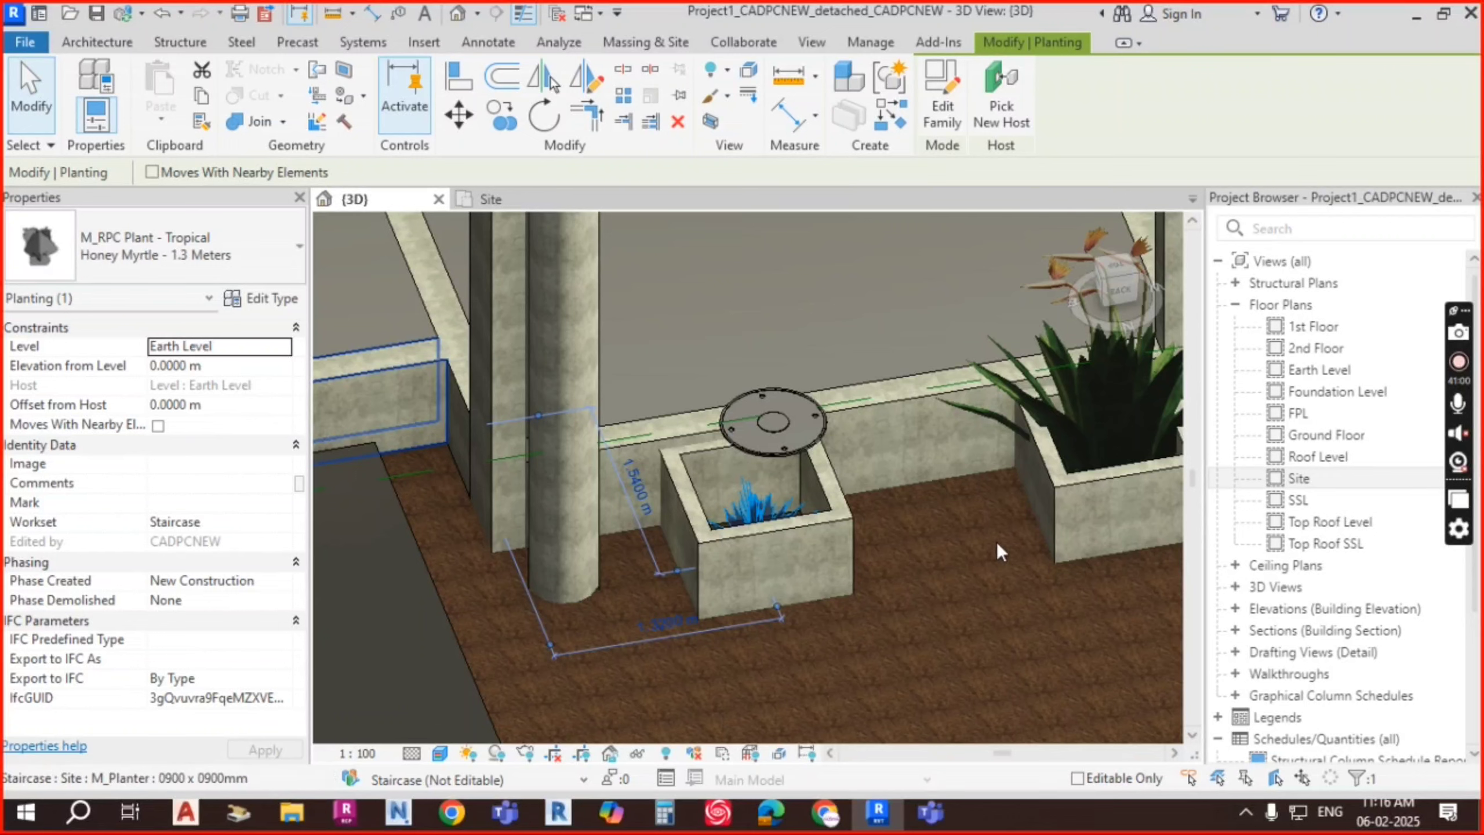
{"action": "left_click", "coordinate": [155, 253]}
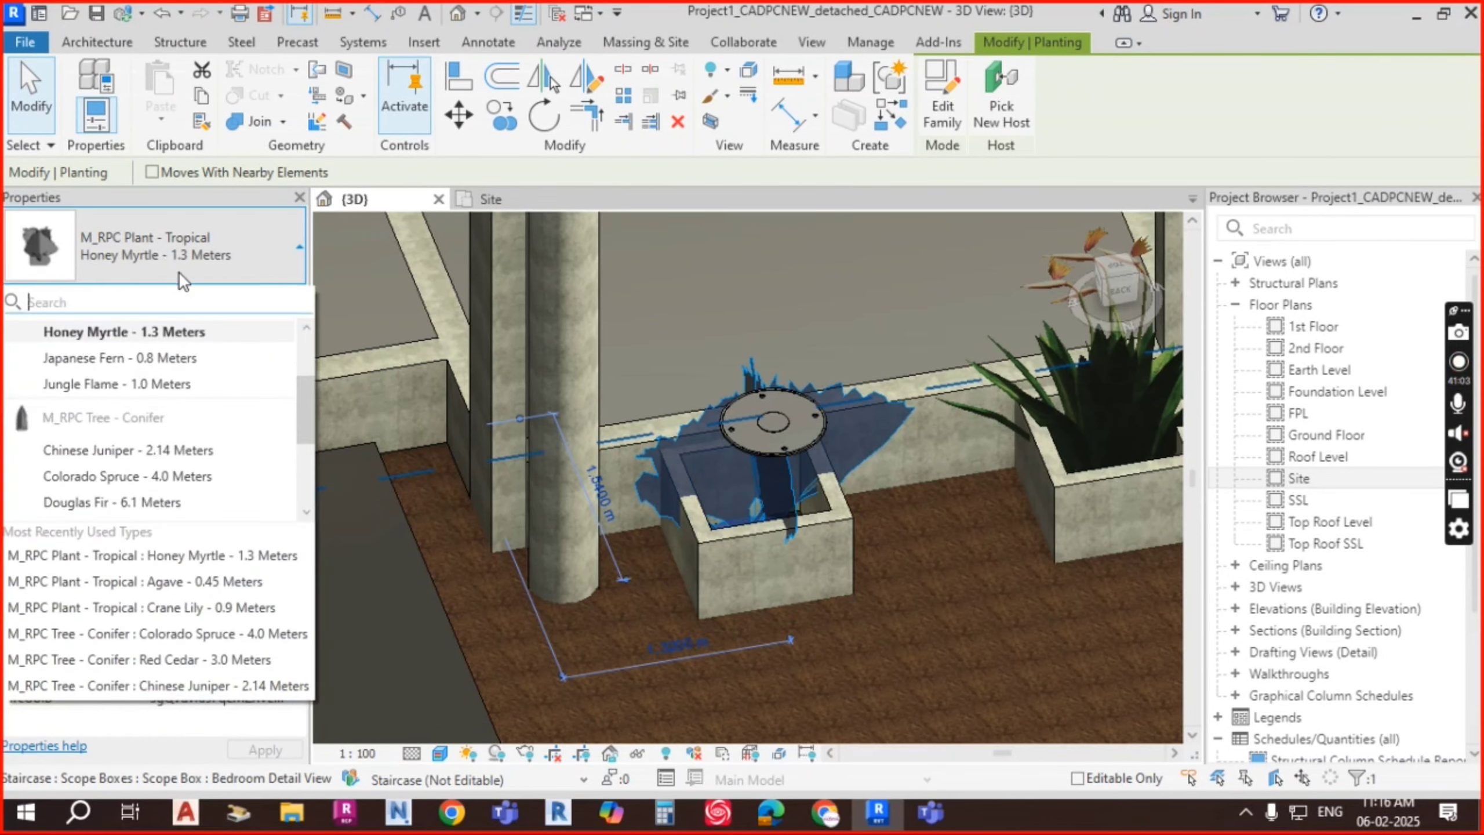
{"action": "left_click", "coordinate": [182, 383]}
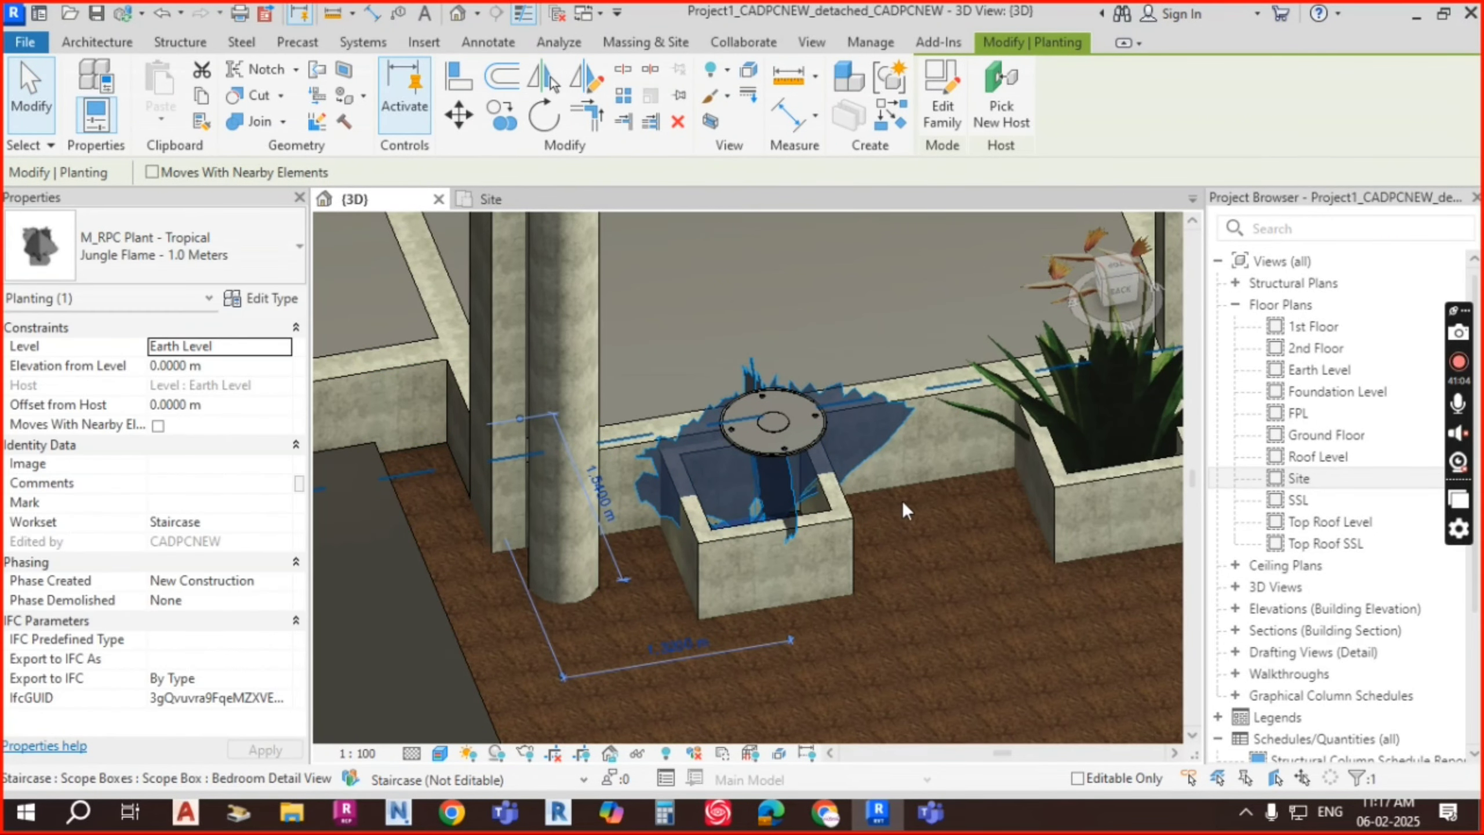
{"action": "left_click", "coordinate": [895, 483]}
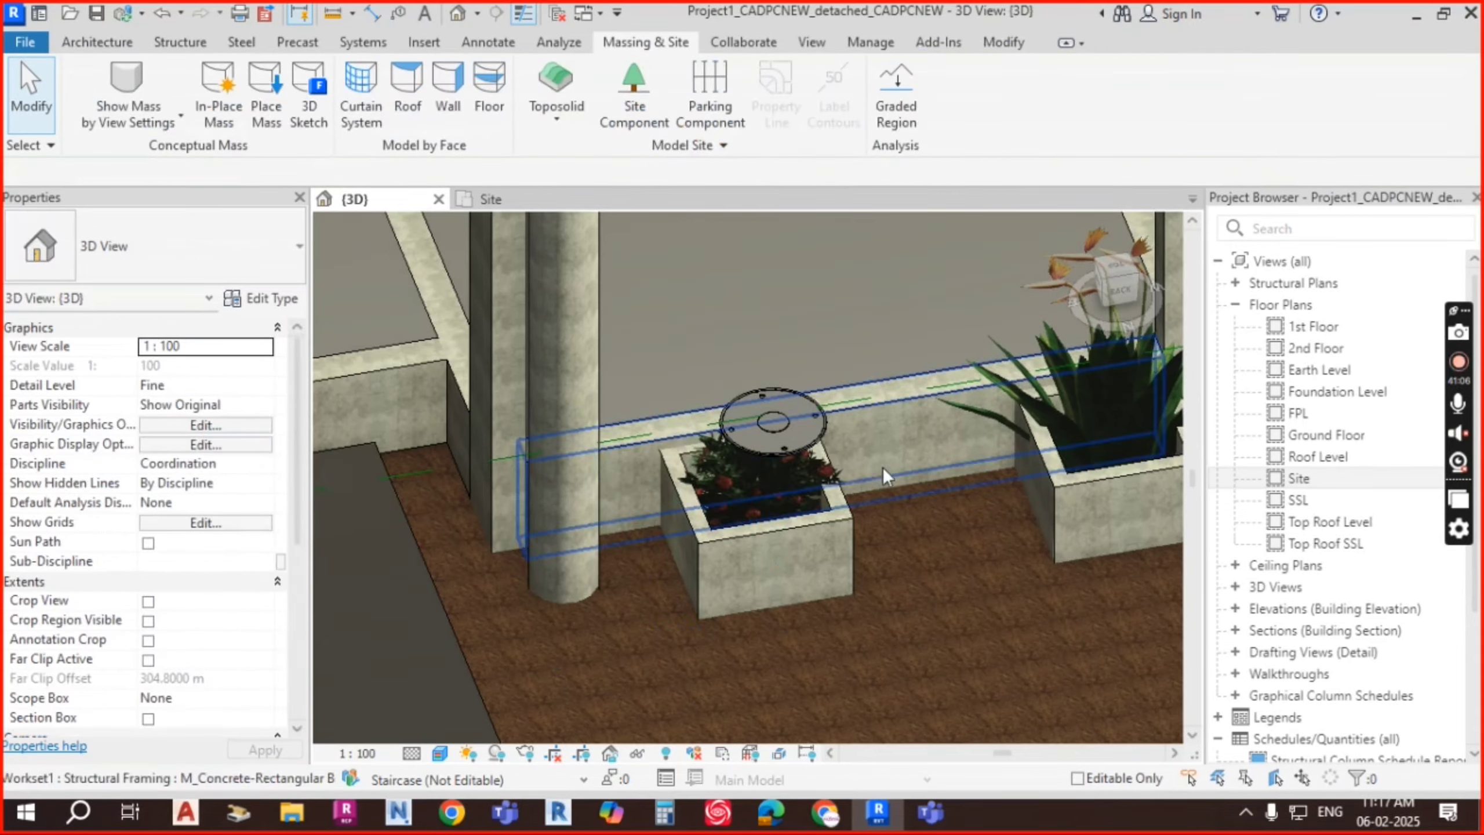
{"action": "middle_click_drag", "start_coordinate": [882, 466], "coordinate": [776, 481], "text": "shift"}
{"action": "scroll", "coordinate": [776, 481], "scroll_direction": "up", "scroll_amount": 5}
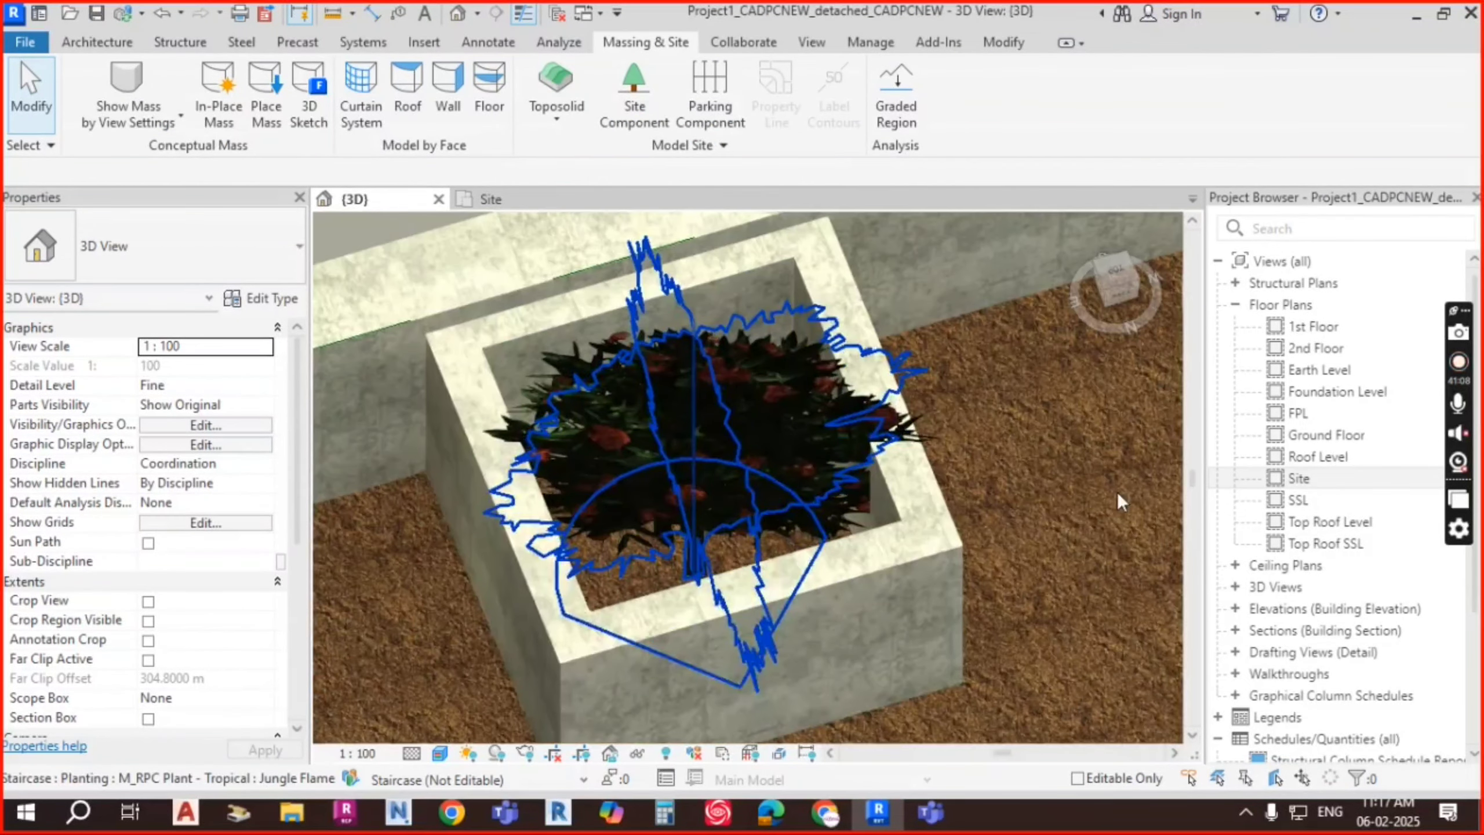
{"action": "middle_click_drag", "start_coordinate": [1043, 525], "coordinate": [799, 433], "text": "shift"}
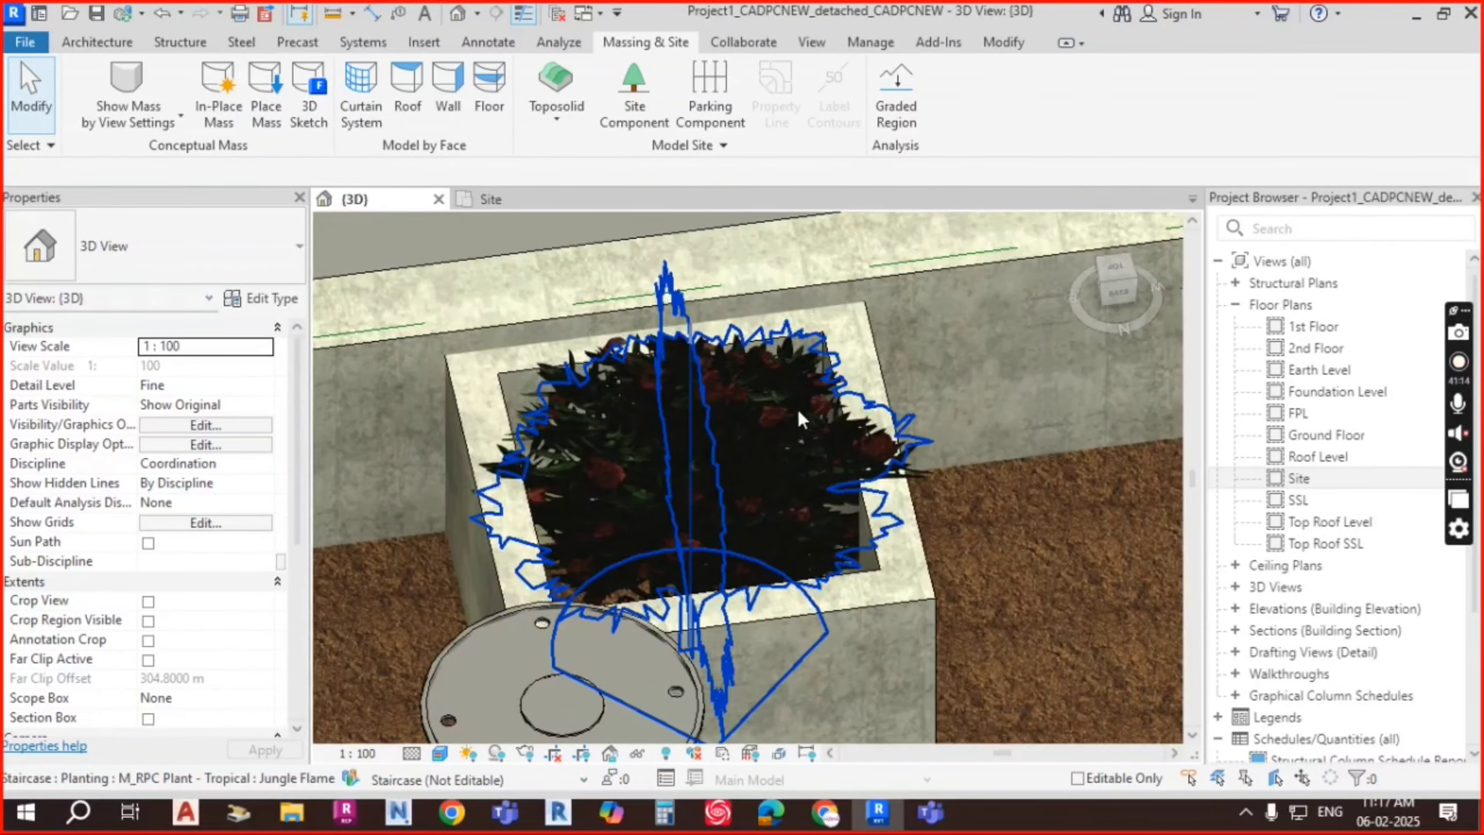
Step: Set the Jungle Flame plant type's Height to 3 m
{"action": "left_click", "coordinate": [818, 429]}
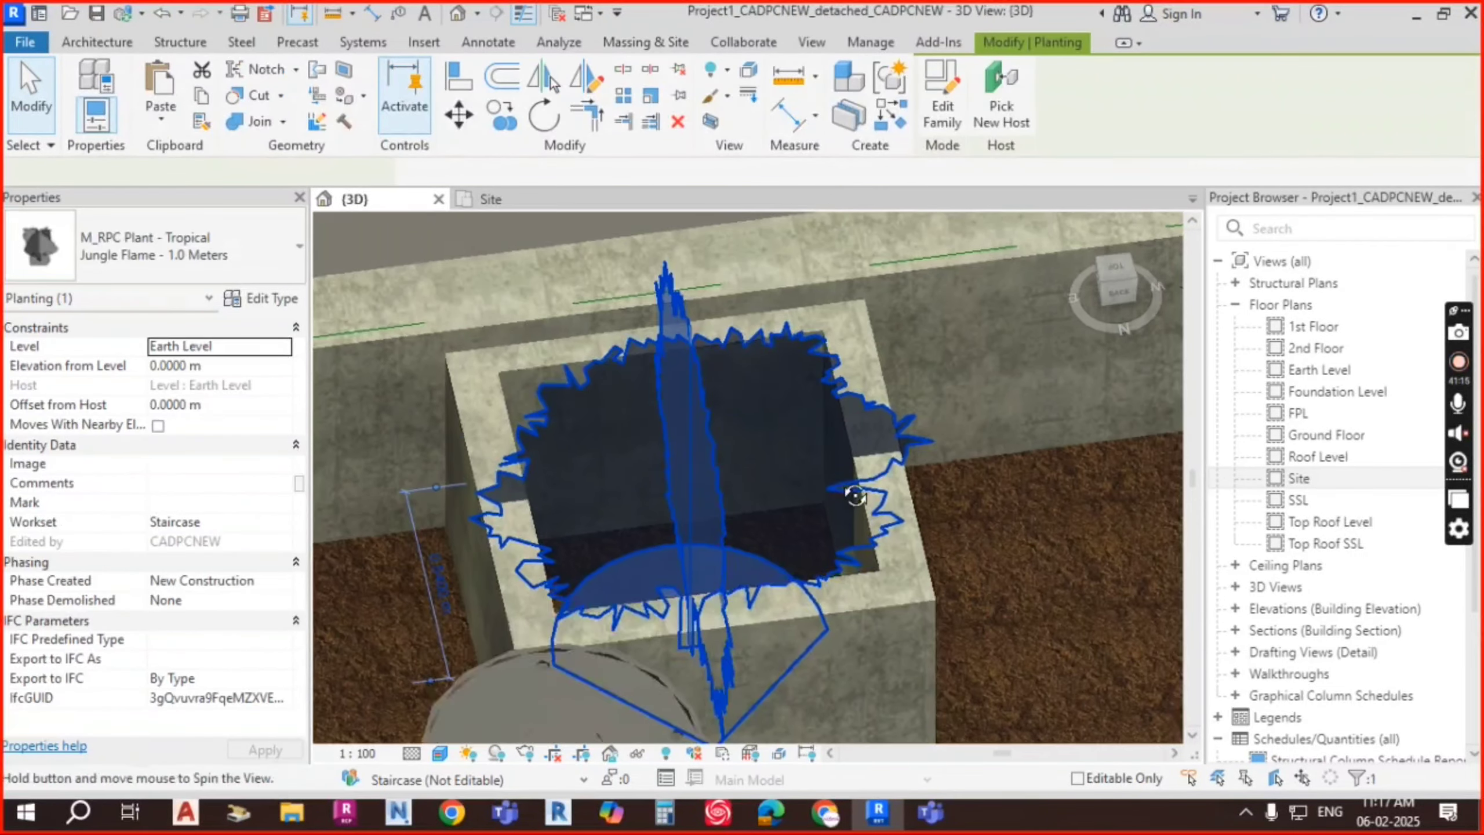
{"action": "left_click", "coordinate": [279, 307]}
{"action": "left_click", "coordinate": [1030, 332]}
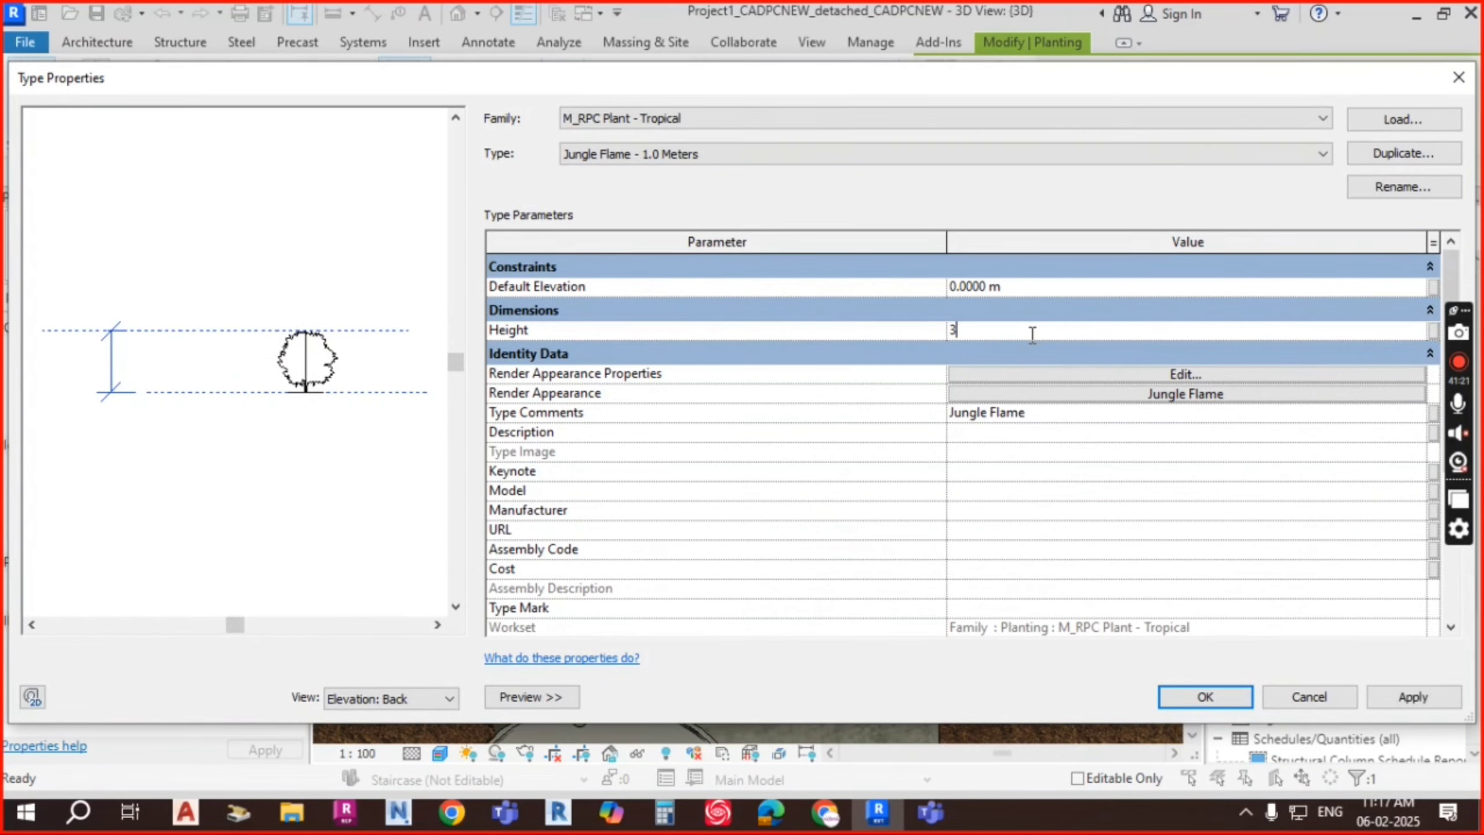
{"action": "left_click", "coordinate": [1189, 698]}
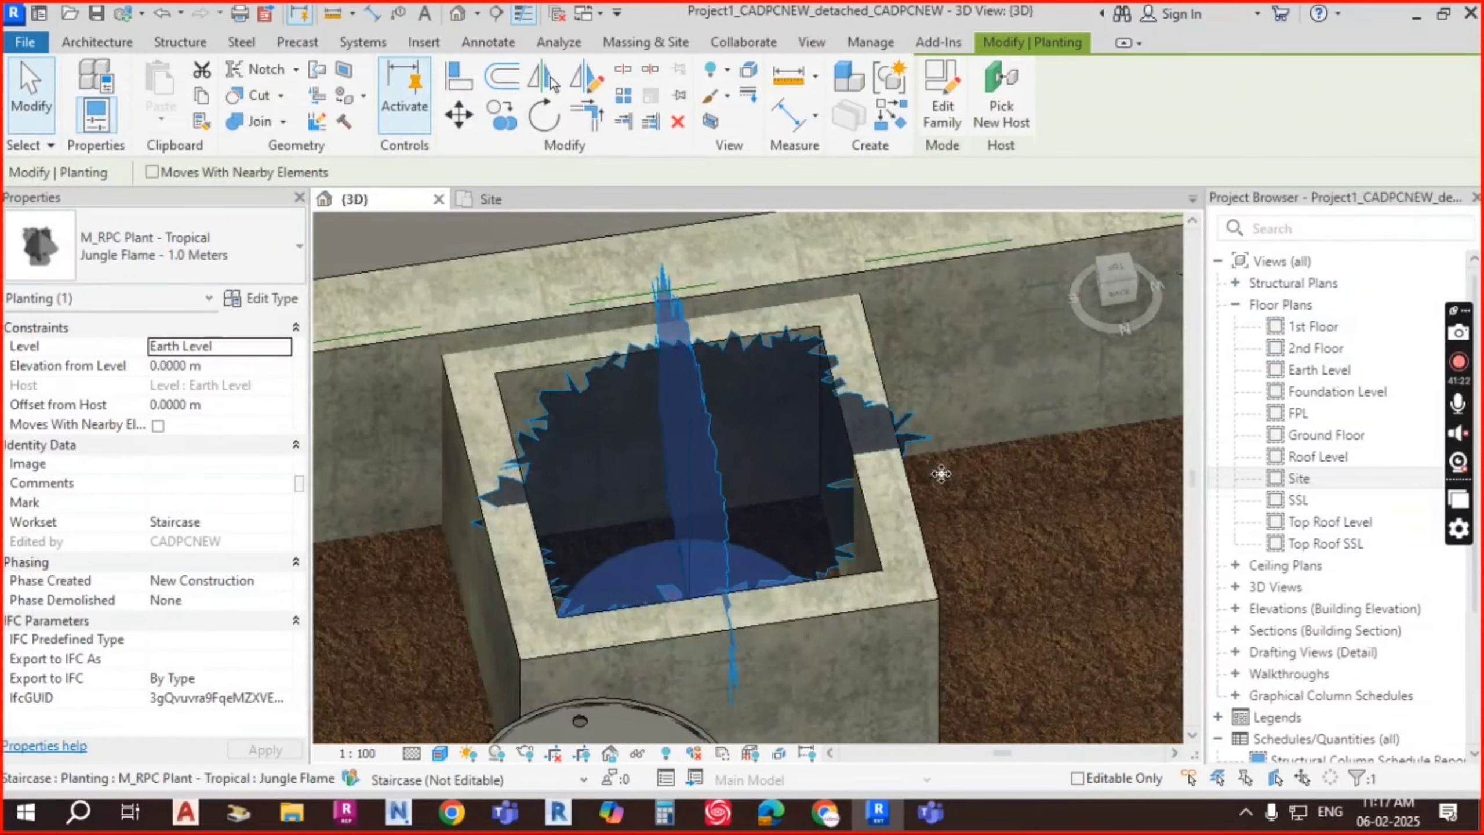
{"action": "middle_click_drag", "start_coordinate": [940, 469], "coordinate": [960, 531], "text": "shift"}
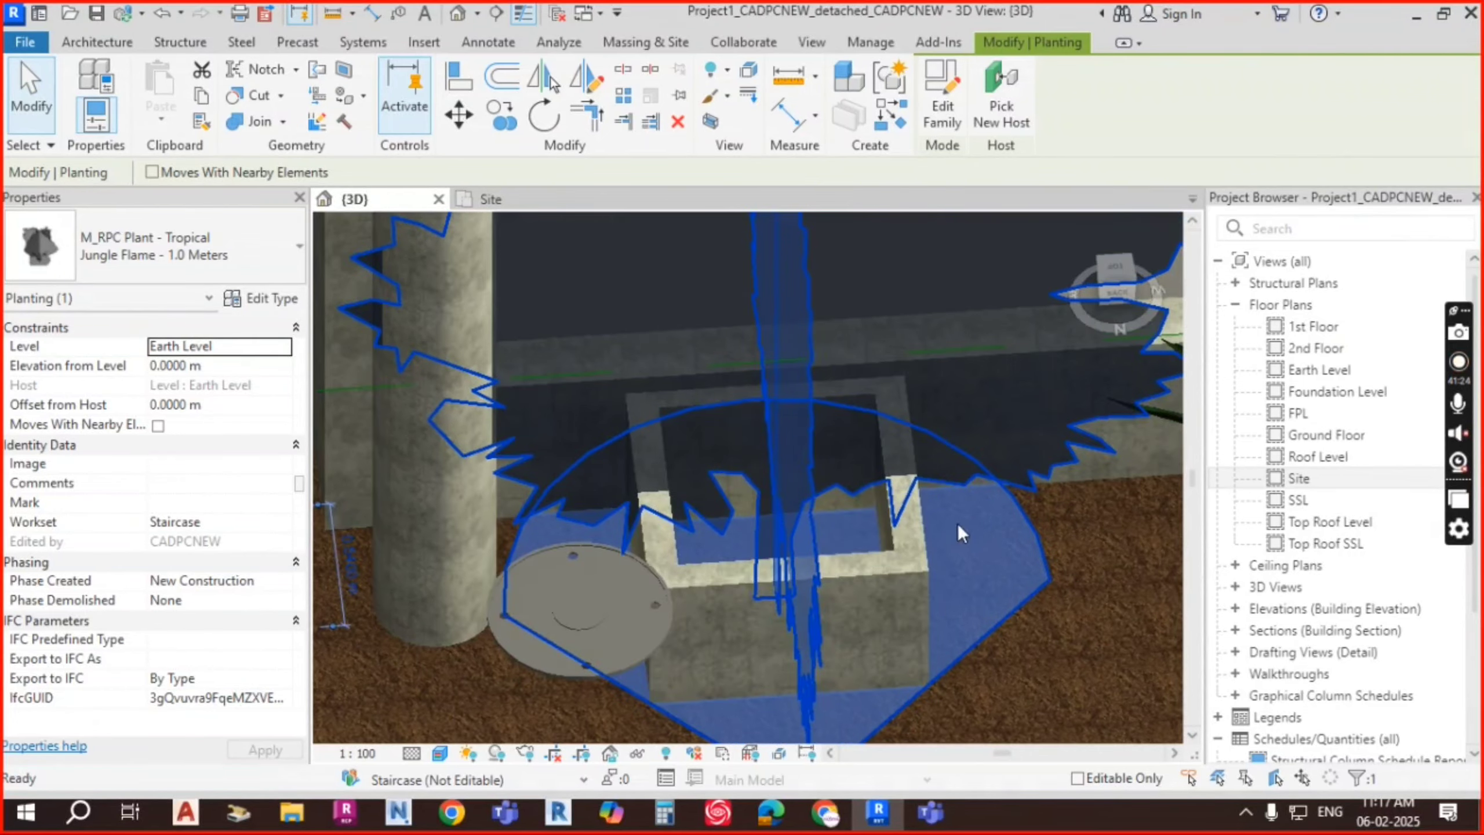
{"action": "key", "text": "Escape"}
Step: Orbit around the planter to inspect the taller Jungle Flame plant
{"action": "scroll", "coordinate": [984, 549], "scroll_direction": "down", "scroll_amount": 2}
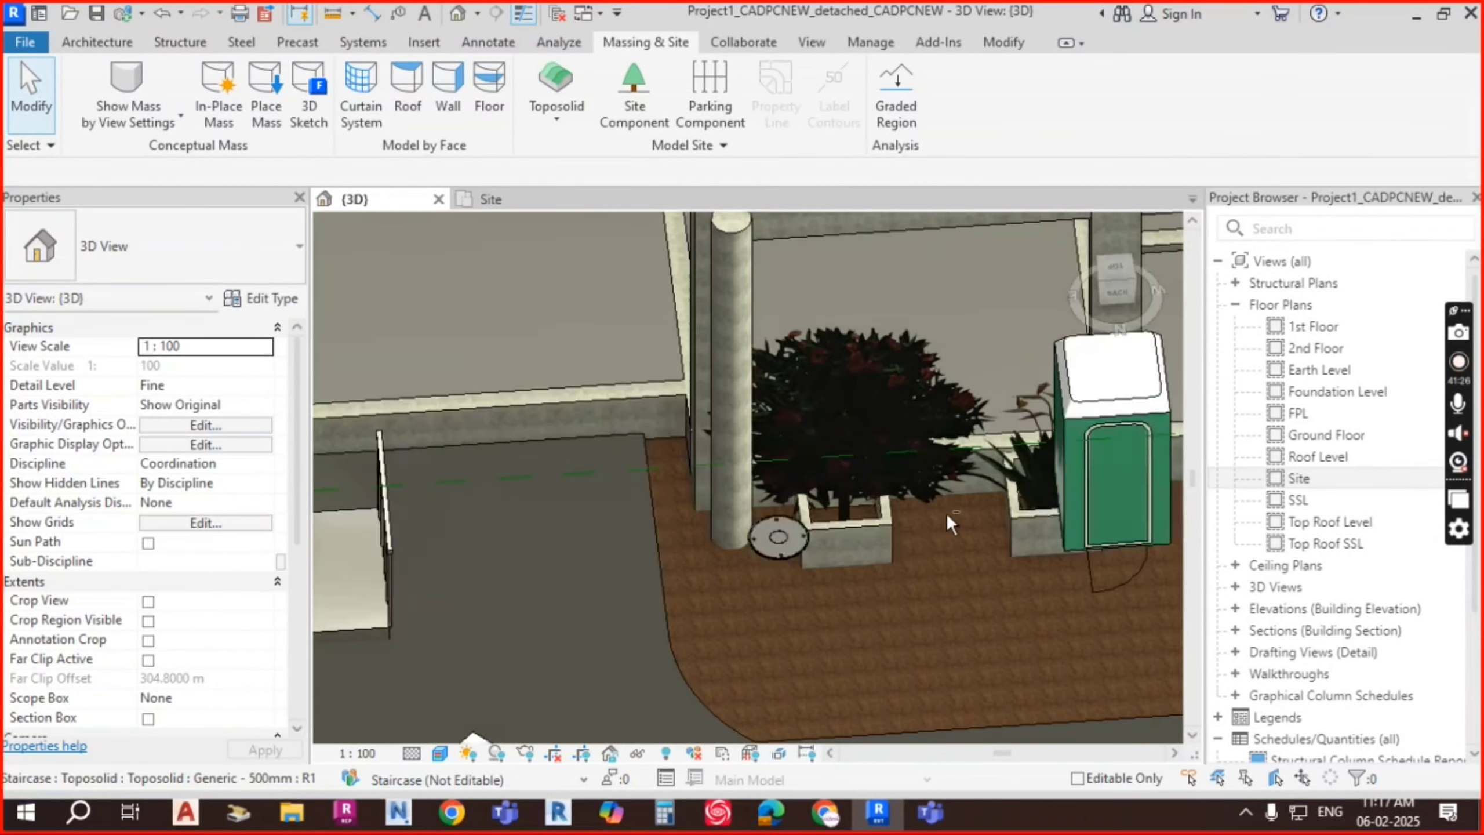
{"action": "scroll", "coordinate": [944, 505], "scroll_direction": "up", "scroll_amount": 3}
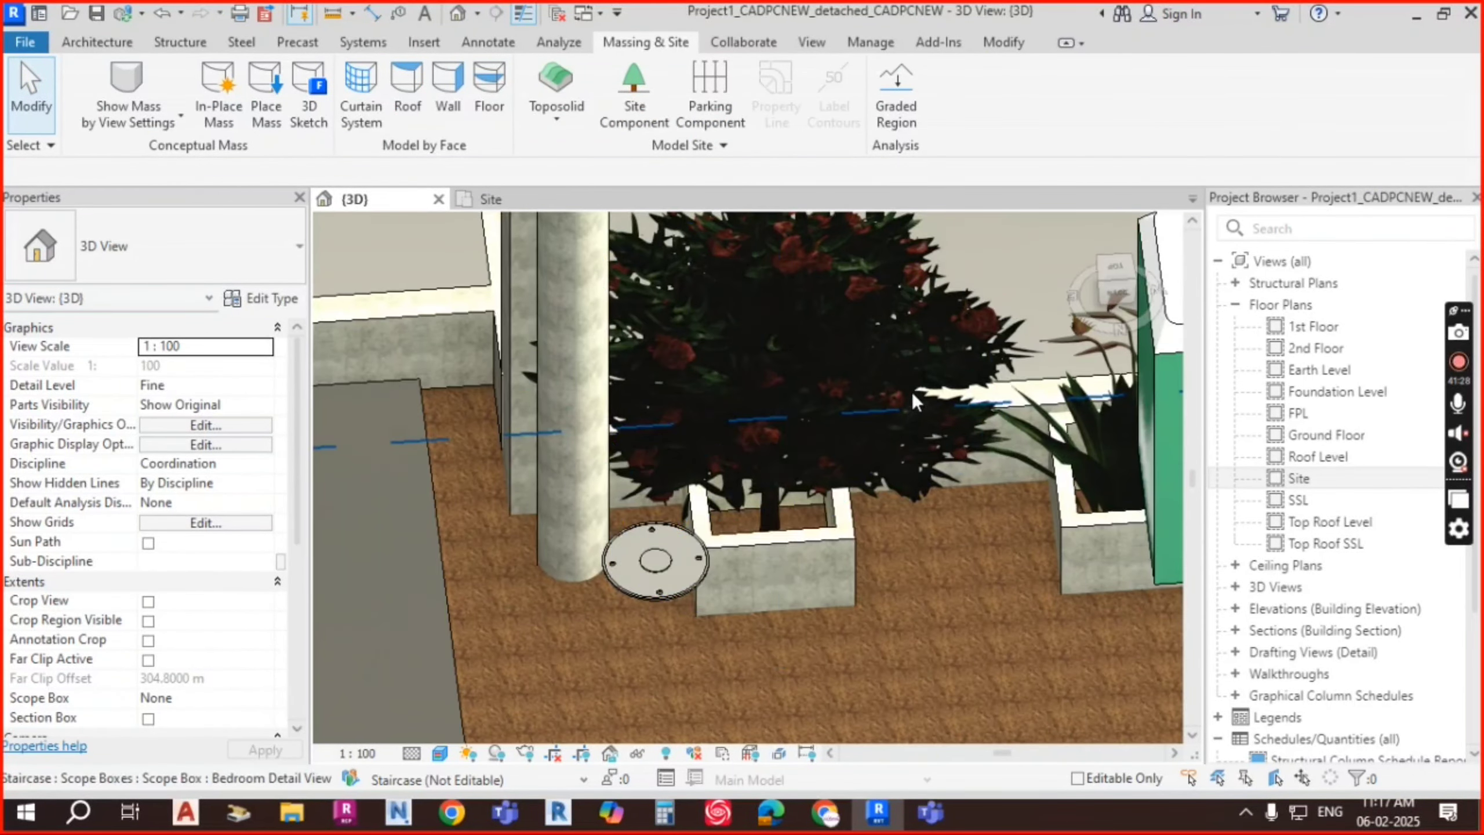
{"action": "left_click", "coordinate": [926, 358]}
{"action": "middle_click_drag", "start_coordinate": [1010, 528], "coordinate": [1049, 462], "text": "shift"}
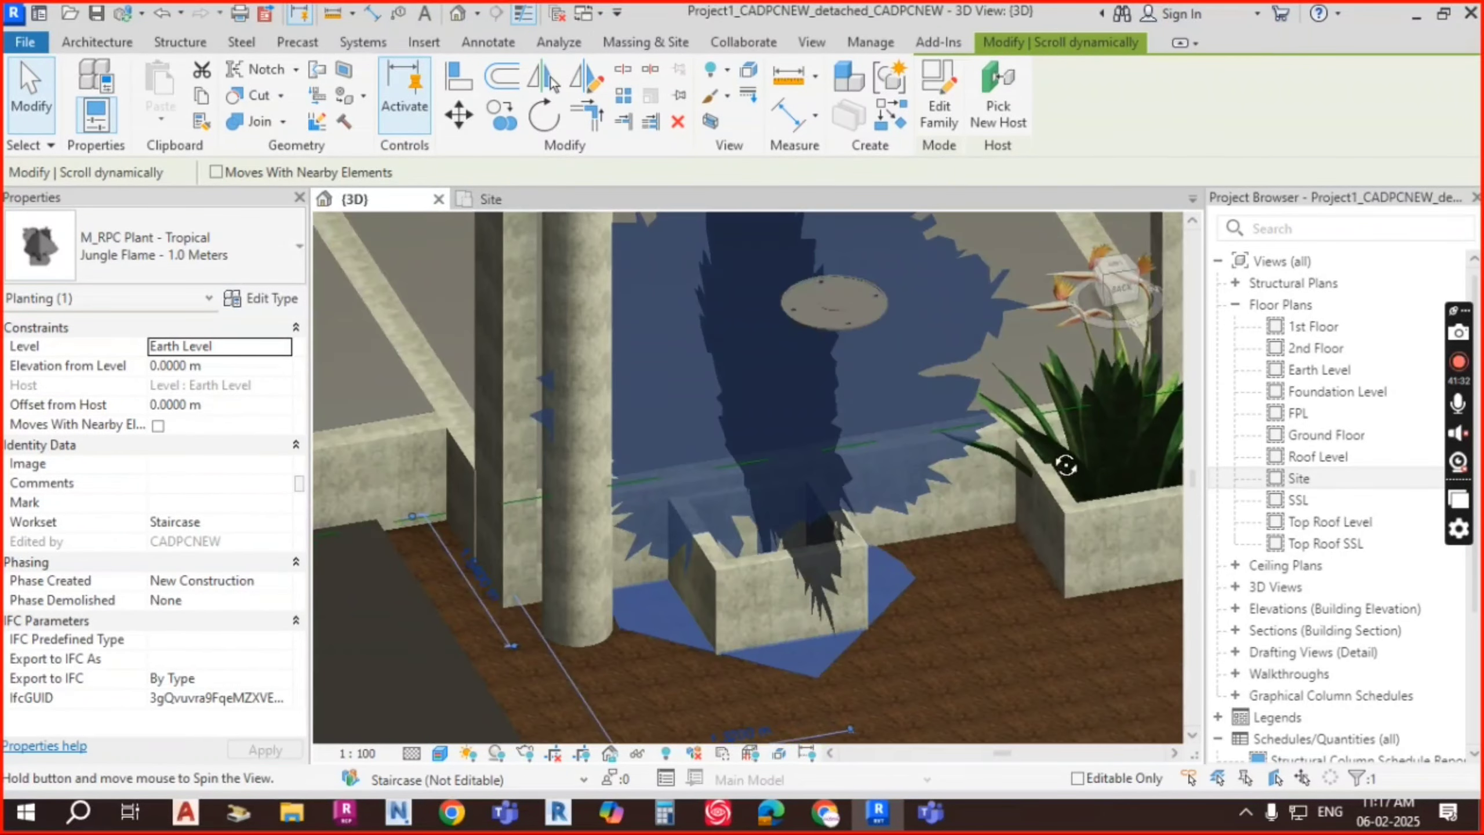
{"action": "key", "text": "Escape"}
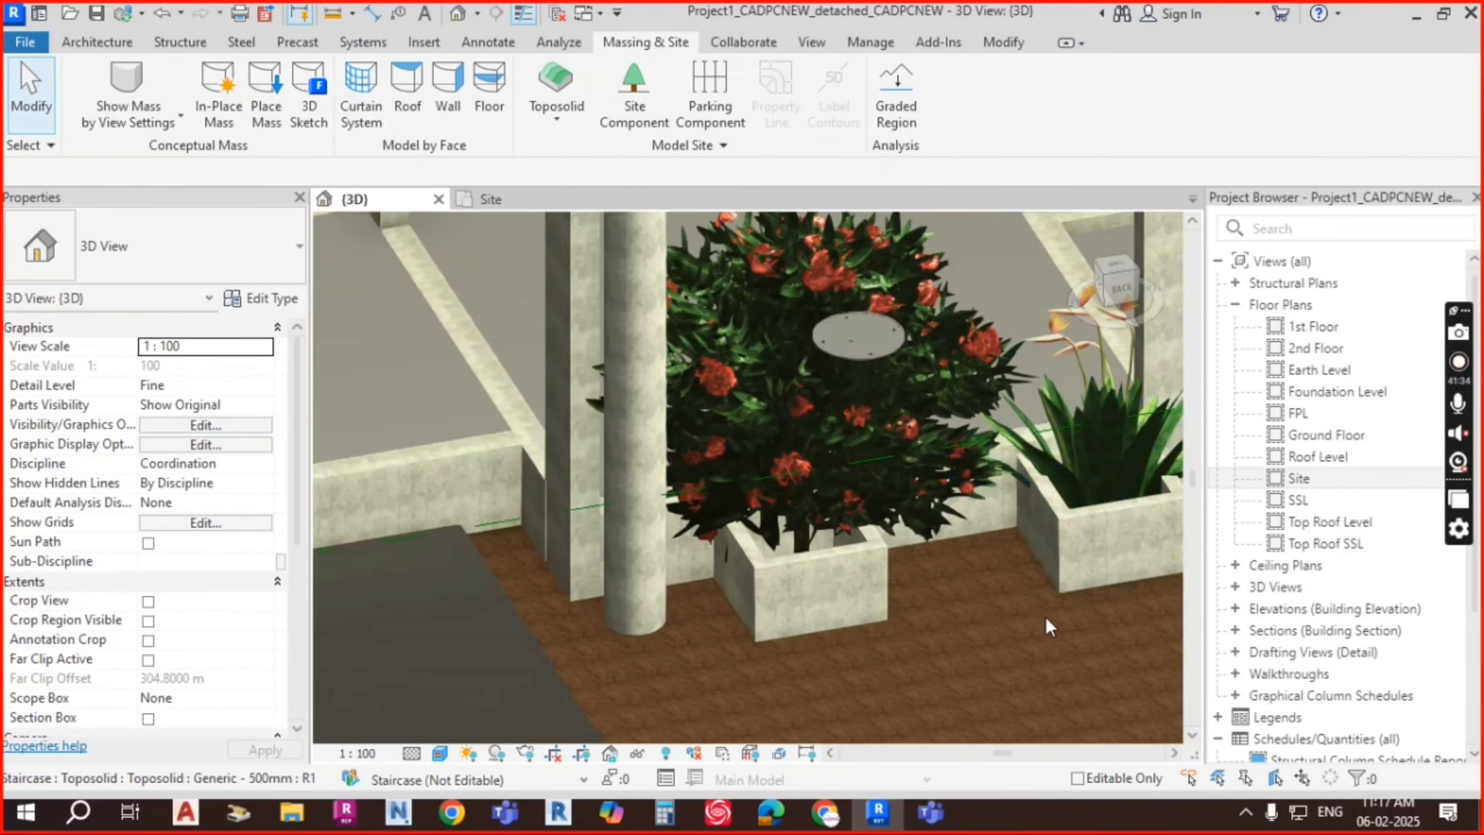
{"action": "middle_click_drag", "start_coordinate": [1034, 624], "coordinate": [1001, 636], "text": "shift"}
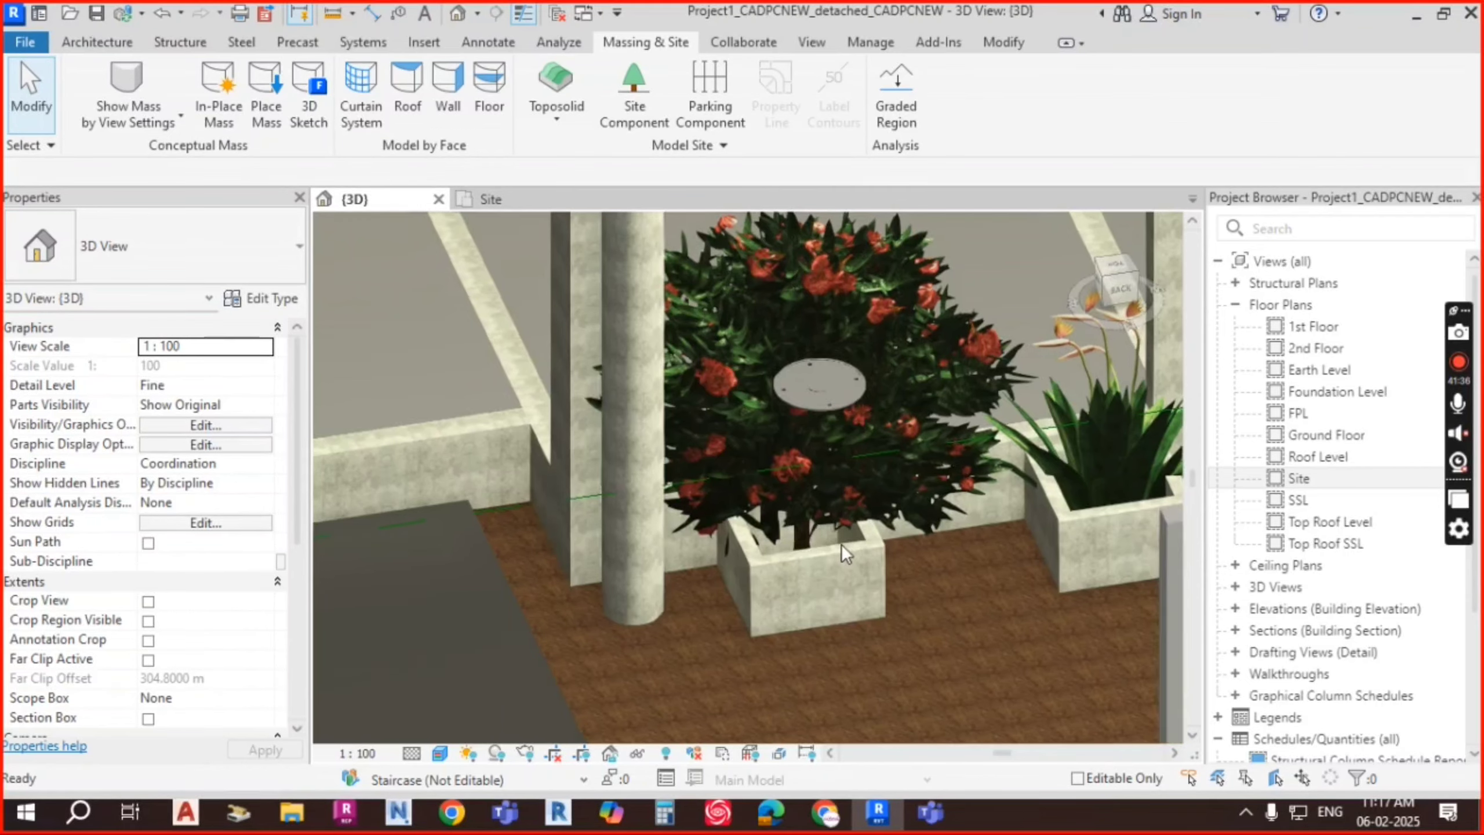
{"action": "scroll", "coordinate": [799, 531], "scroll_direction": "up", "scroll_amount": 4}
{"action": "middle_click_drag", "start_coordinate": [799, 531], "coordinate": [880, 526], "text": "shift"}
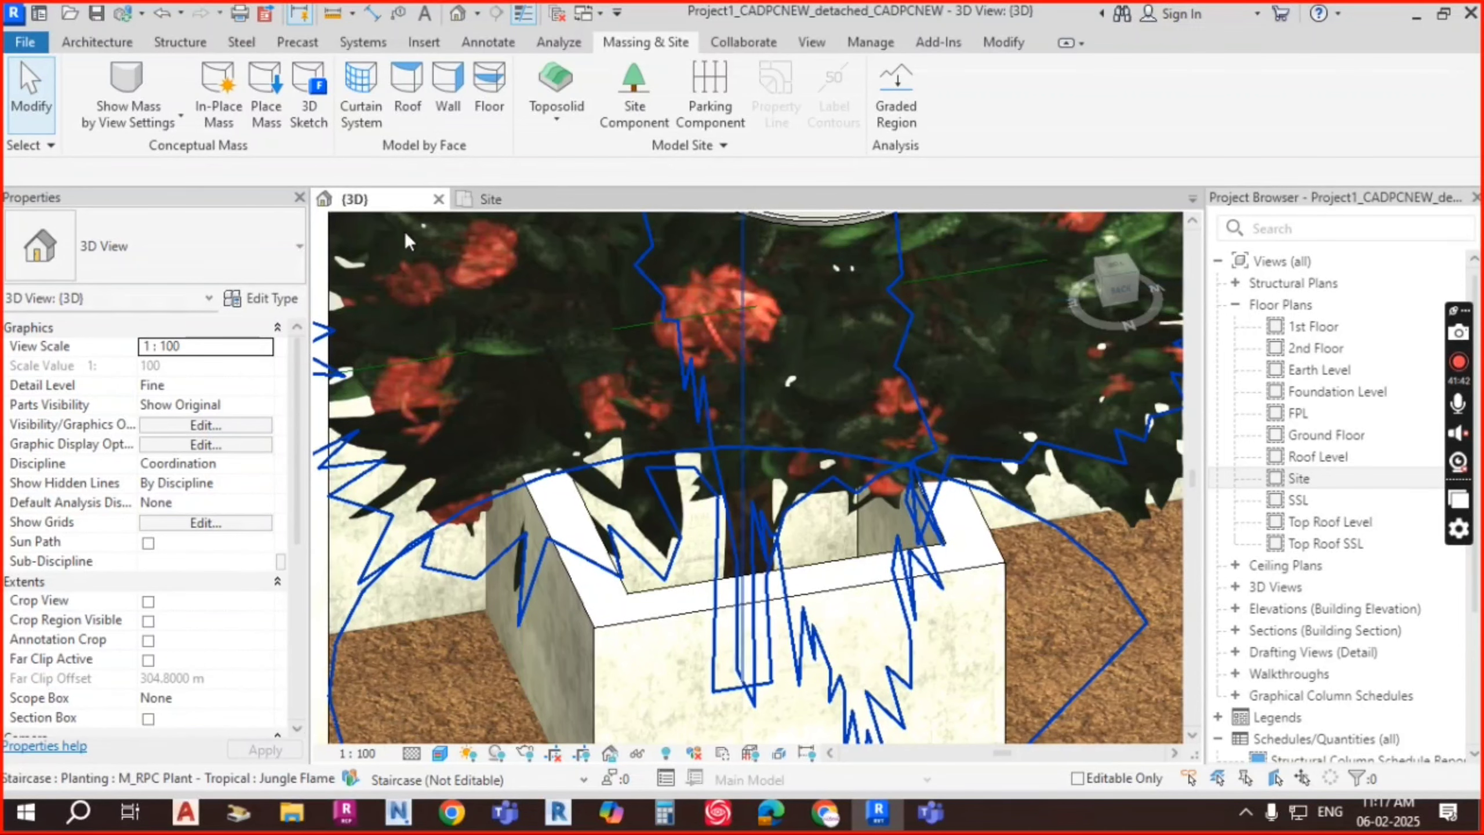
Step: In the Site plan, sketch a rectangular toposolid sub-division along the planter's inner square
{"action": "left_click", "coordinate": [519, 205]}
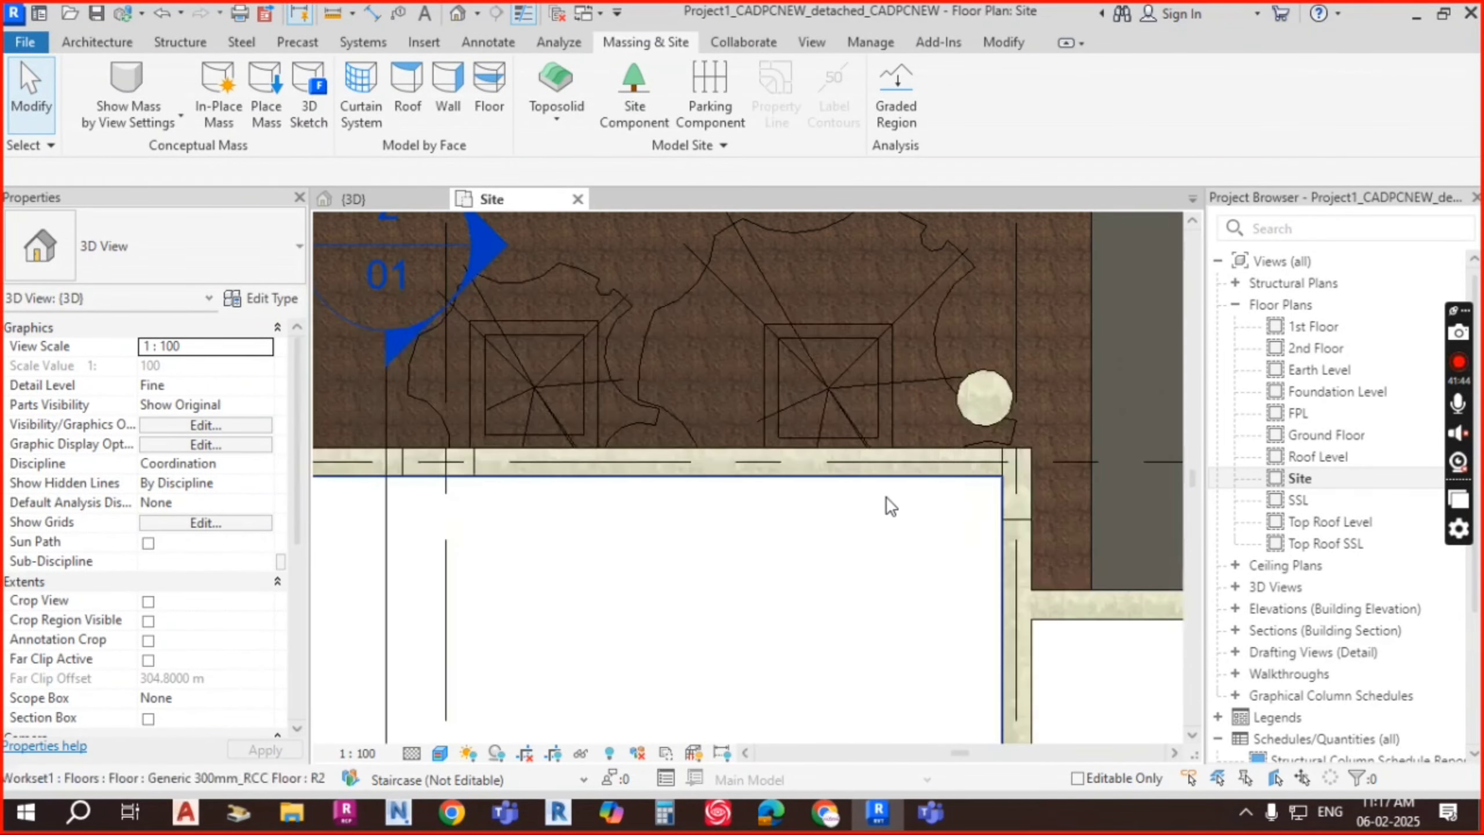
{"action": "scroll", "coordinate": [850, 351], "scroll_direction": "up", "scroll_amount": 4}
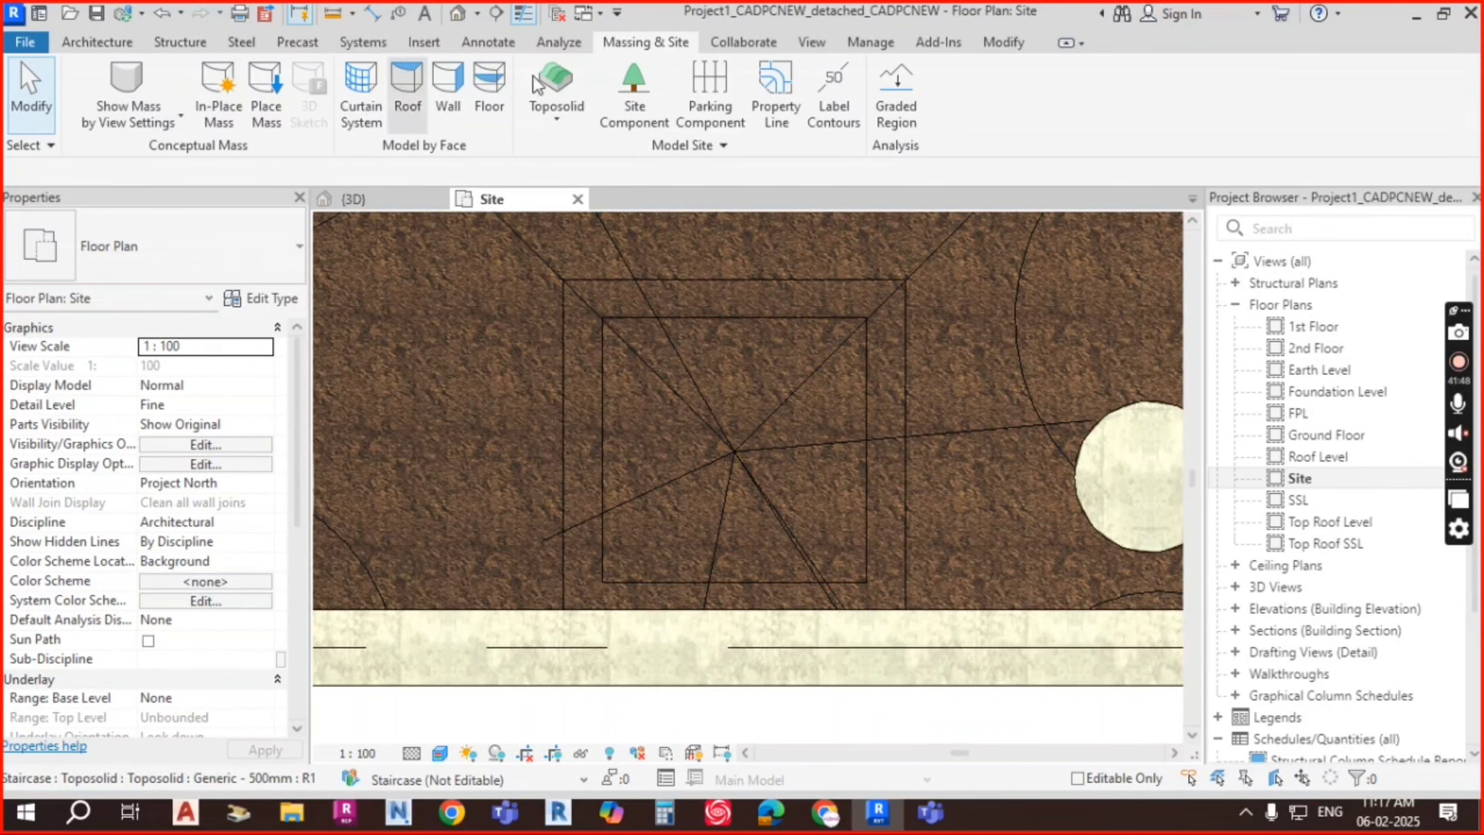
{"action": "left_click", "coordinate": [752, 232]}
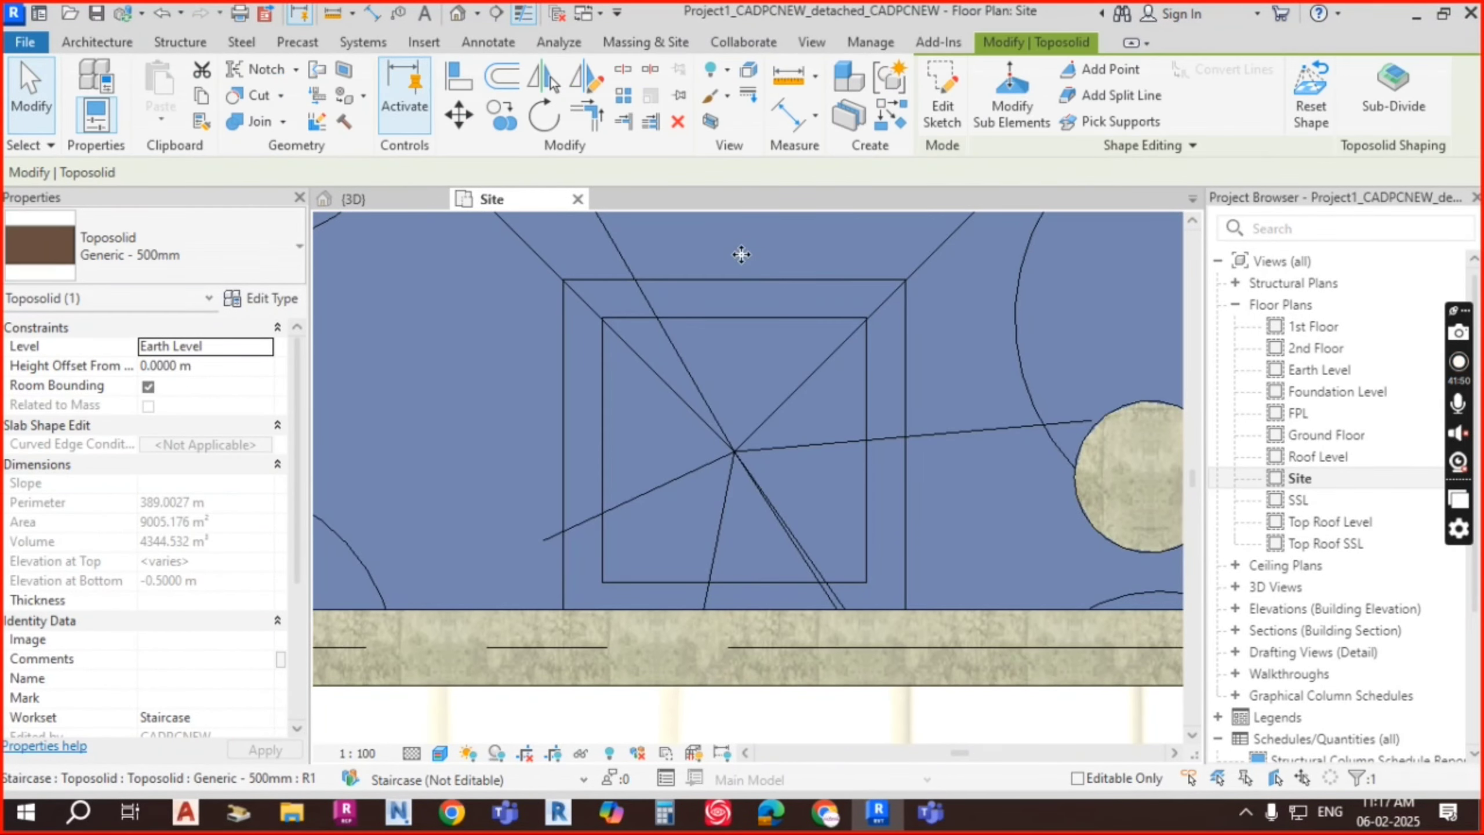
{"action": "left_click", "coordinate": [1395, 100]}
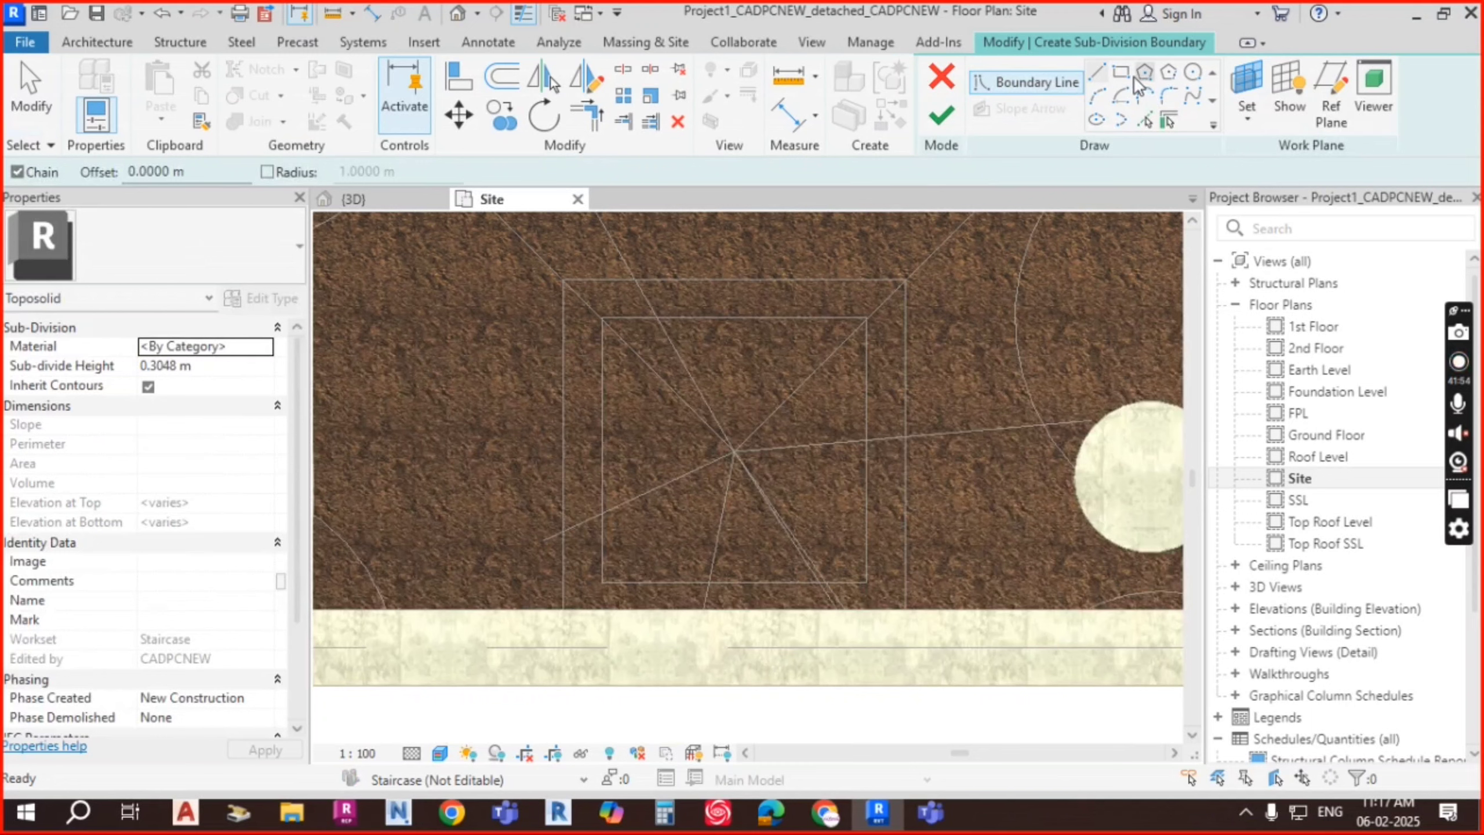
{"action": "left_click", "coordinate": [1120, 71]}
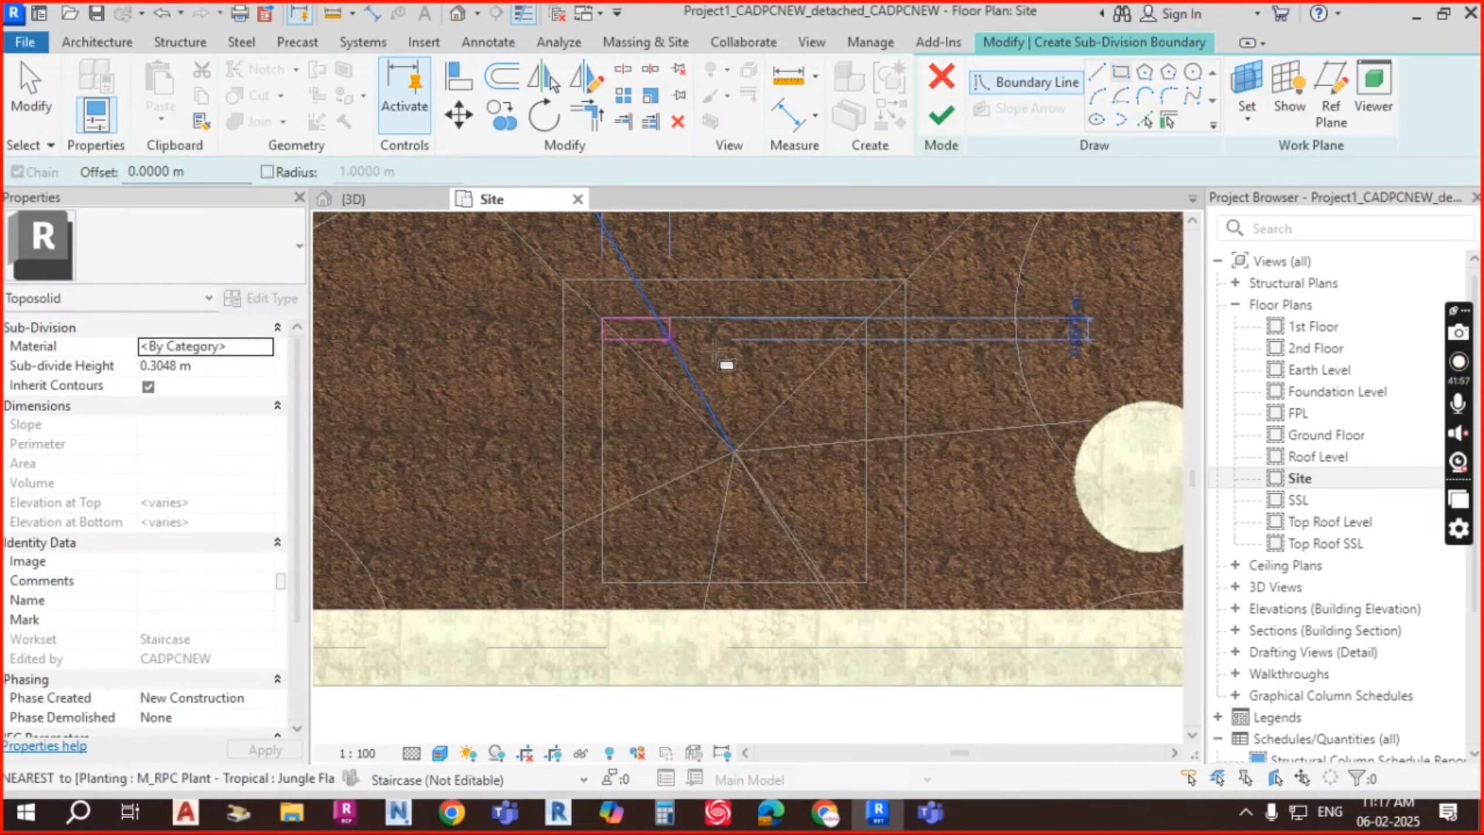
{"action": "left_click", "coordinate": [867, 582]}
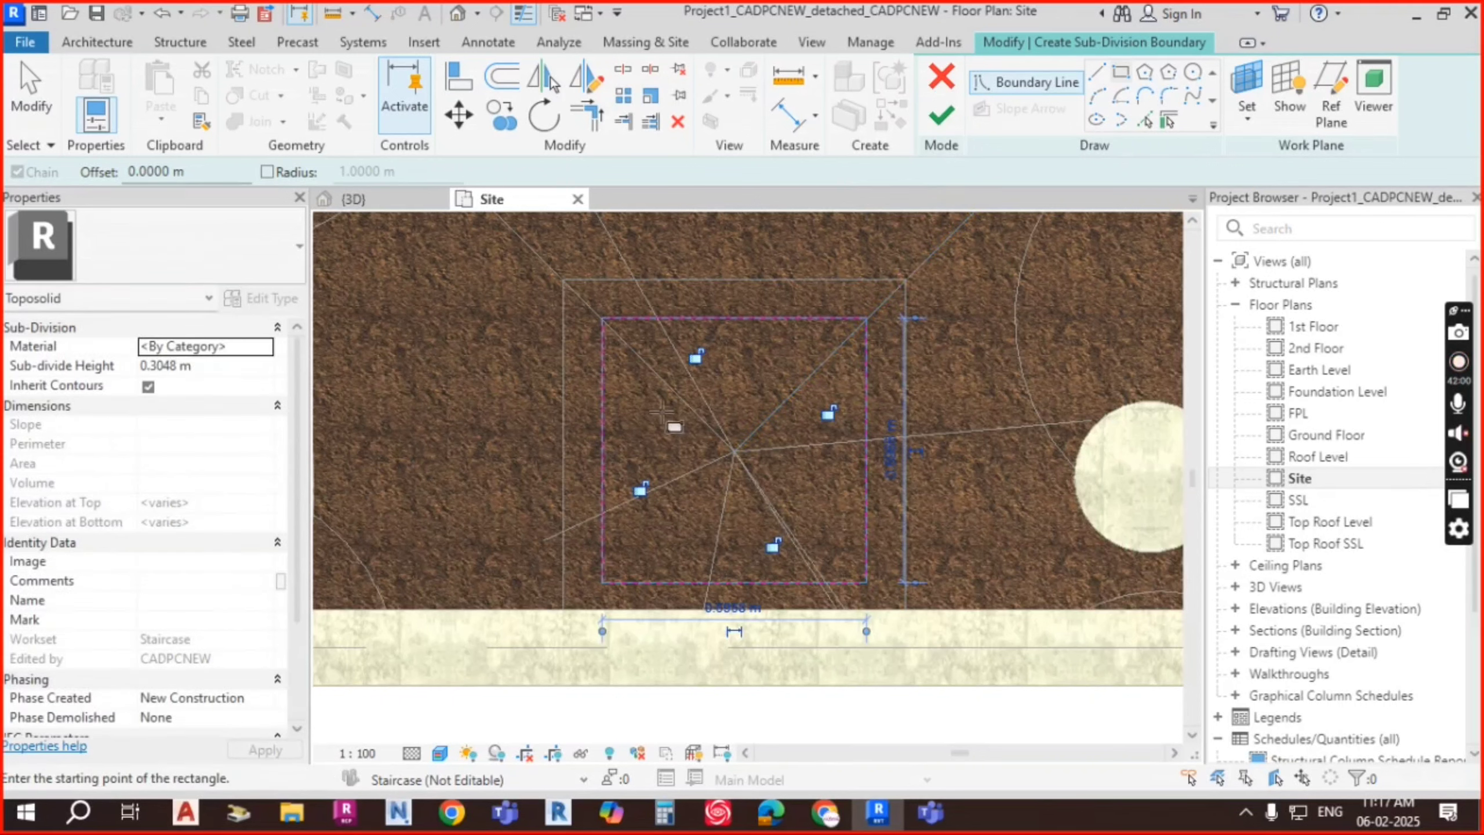
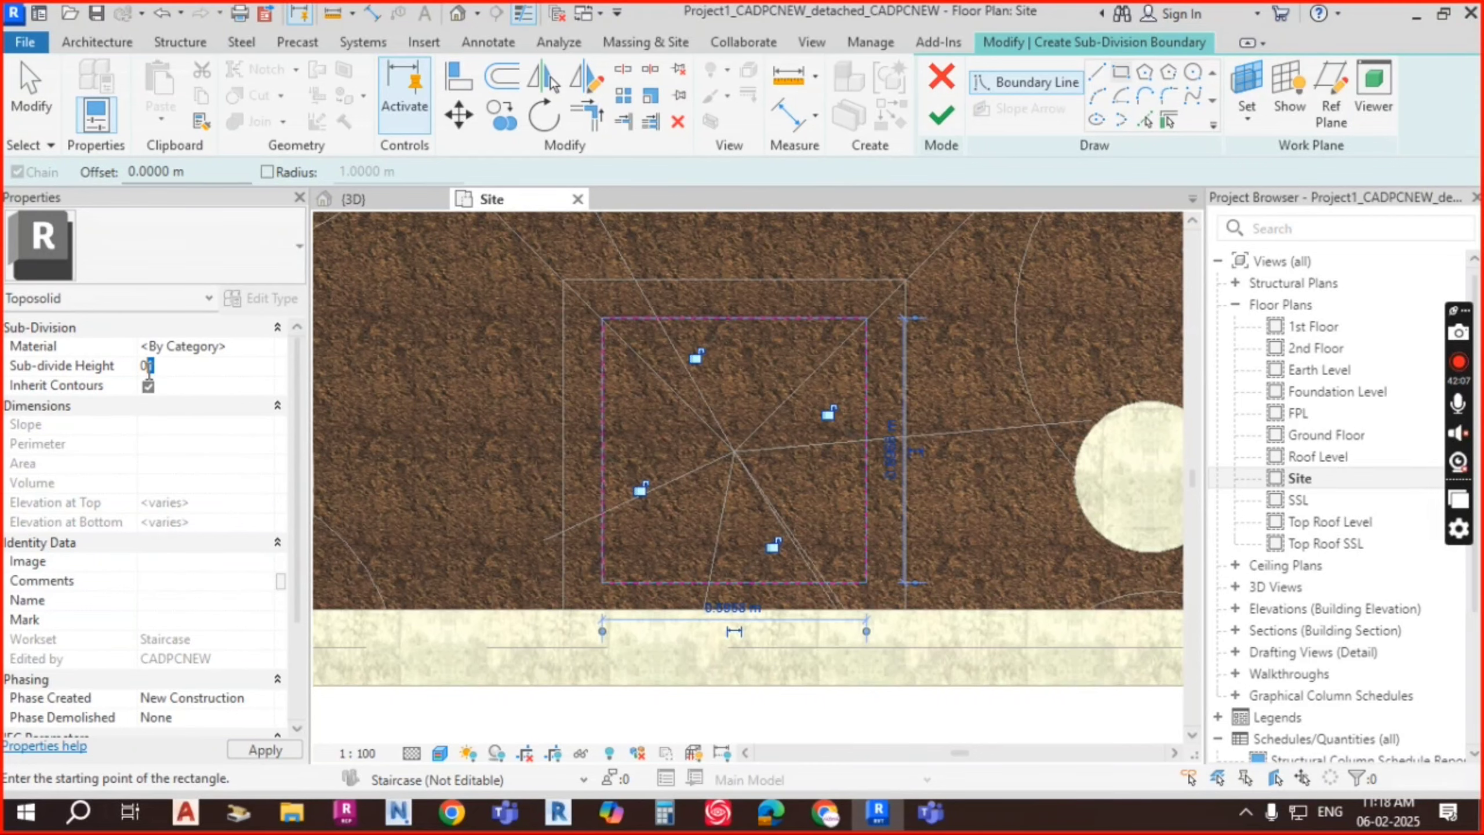
Step: Give the new sub-division a 1 m sub-divide height and Earth material, then finish the sketch
{"action": "type", "text": "1"}
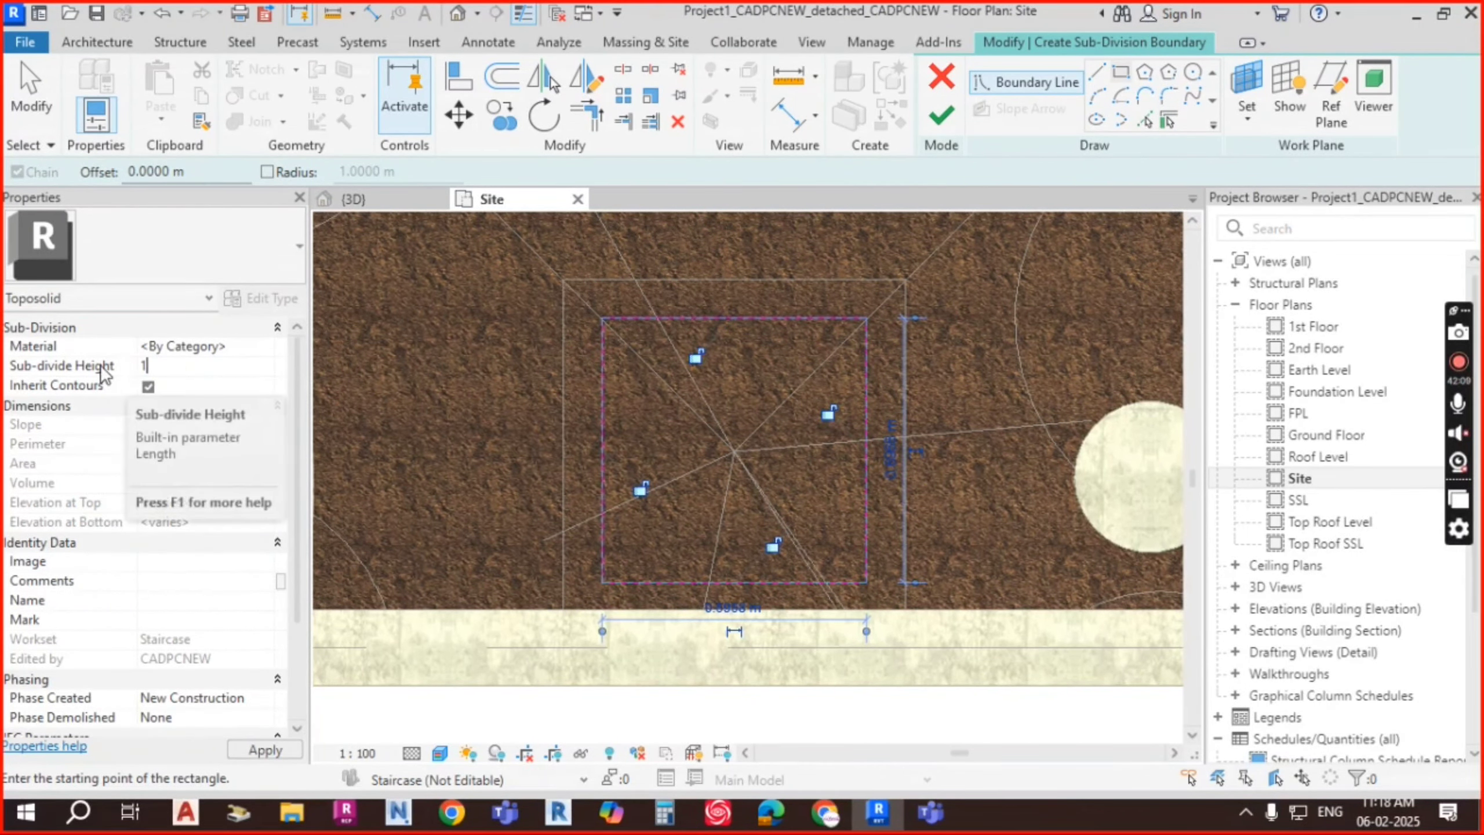
{"action": "left_click", "coordinate": [264, 347]}
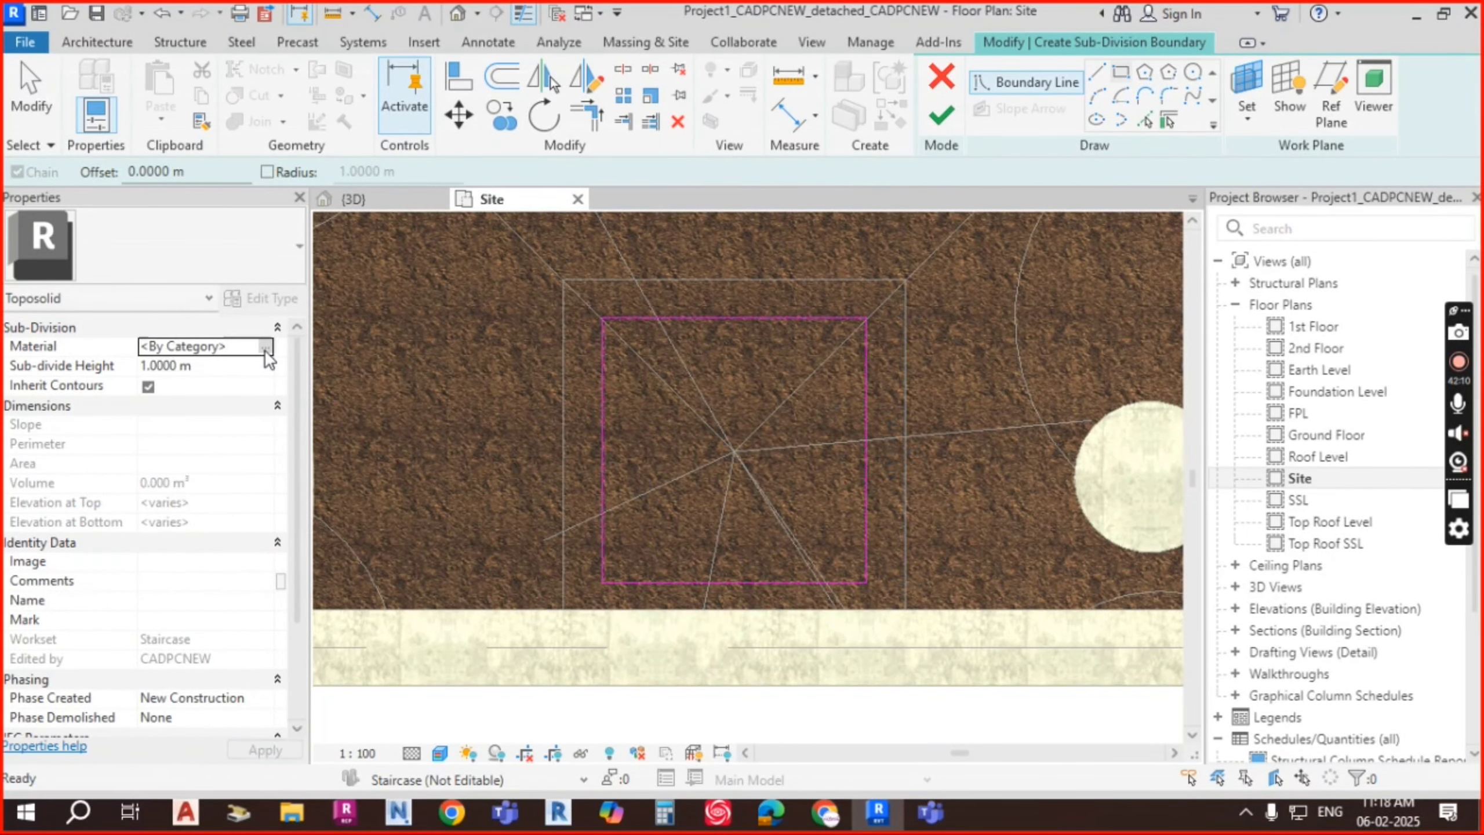
{"action": "left_click", "coordinate": [265, 349]}
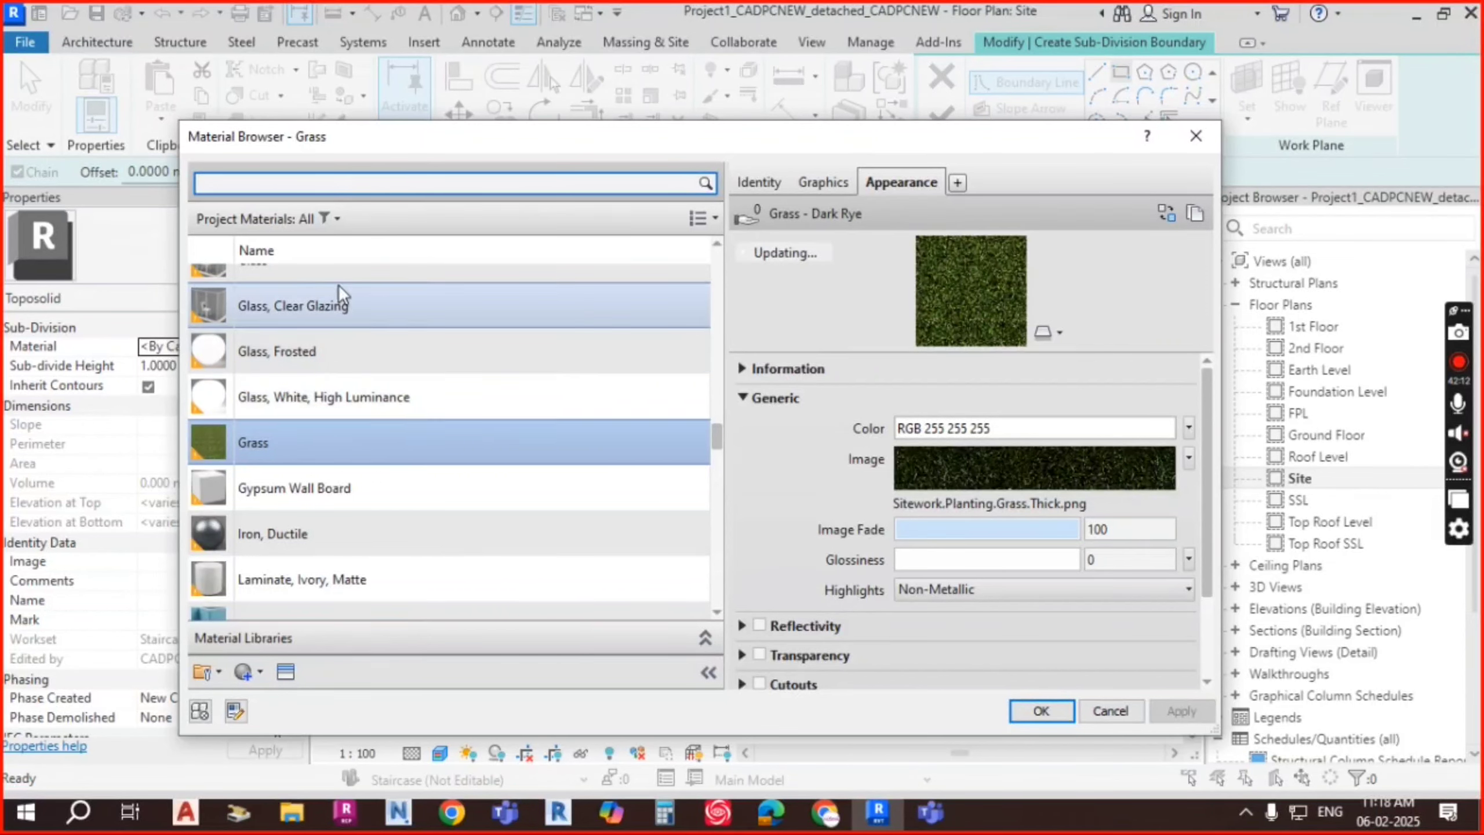
{"action": "type", "text": "EART"}
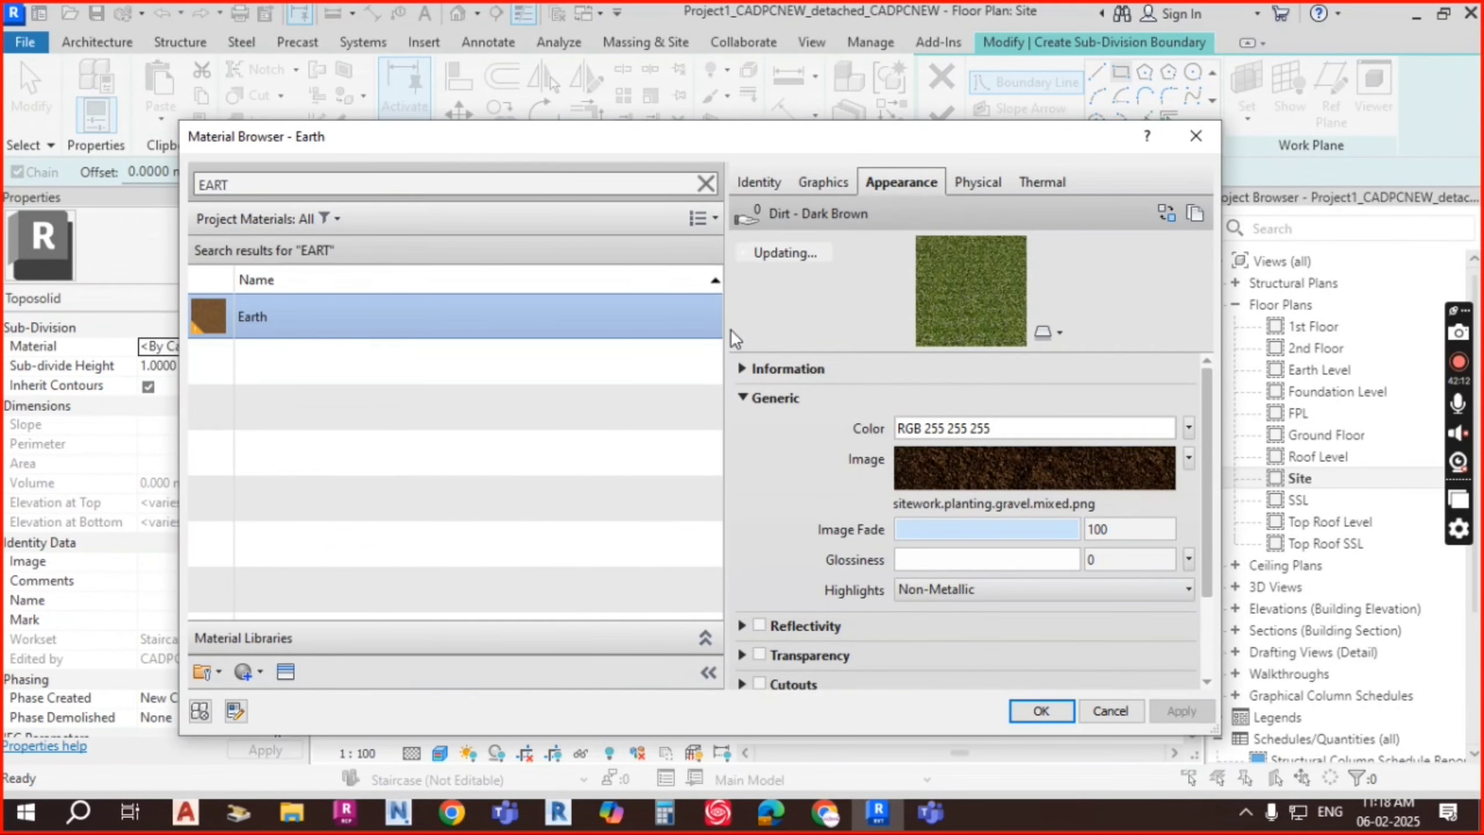
{"action": "left_click", "coordinate": [1041, 711]}
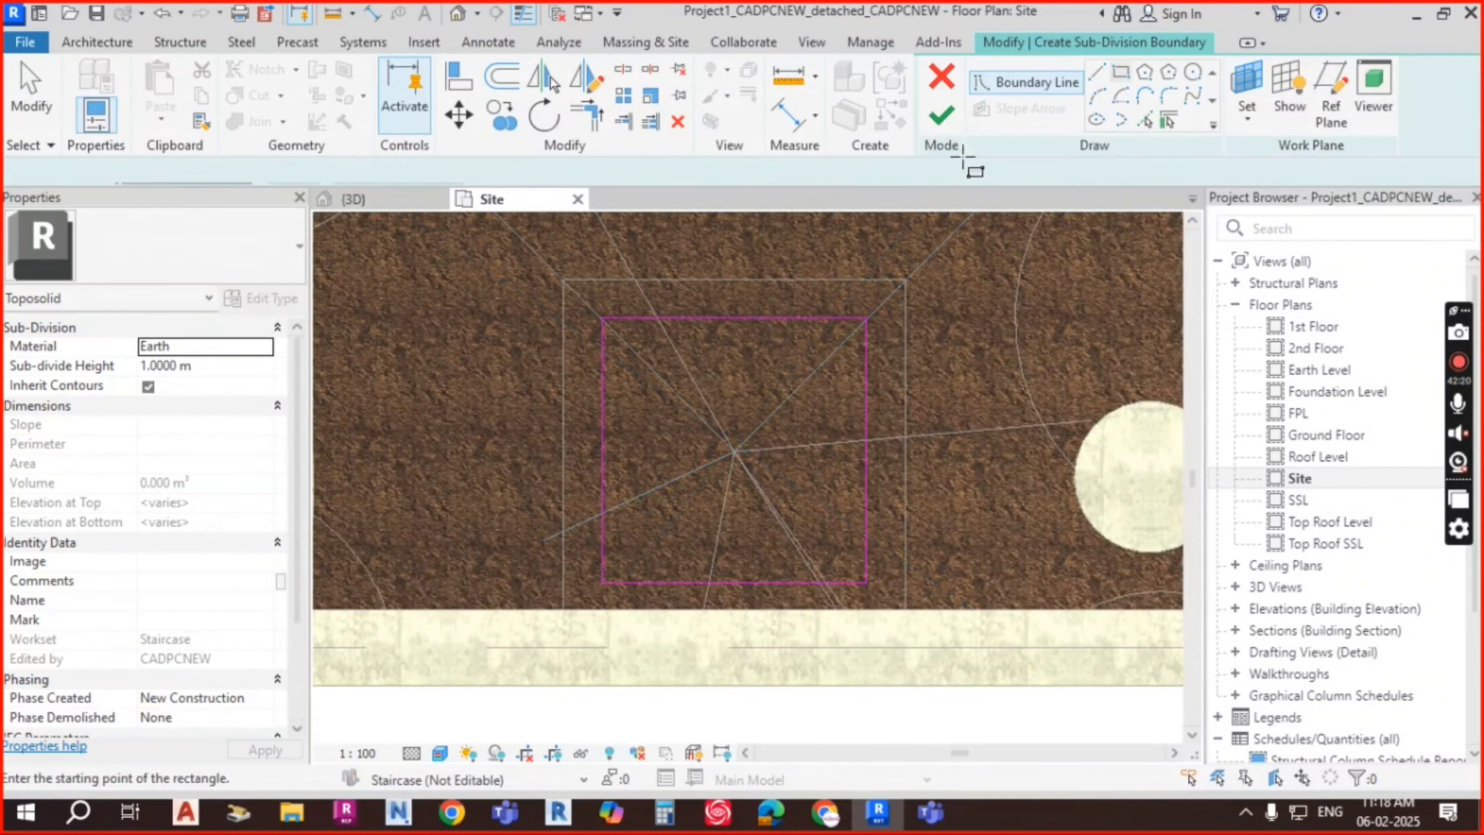
{"action": "left_click", "coordinate": [941, 115]}
Step: In the 3D view, set the Earth sub-division's height to 0.5 m
{"action": "scroll", "coordinate": [703, 398], "scroll_direction": "down", "scroll_amount": 4}
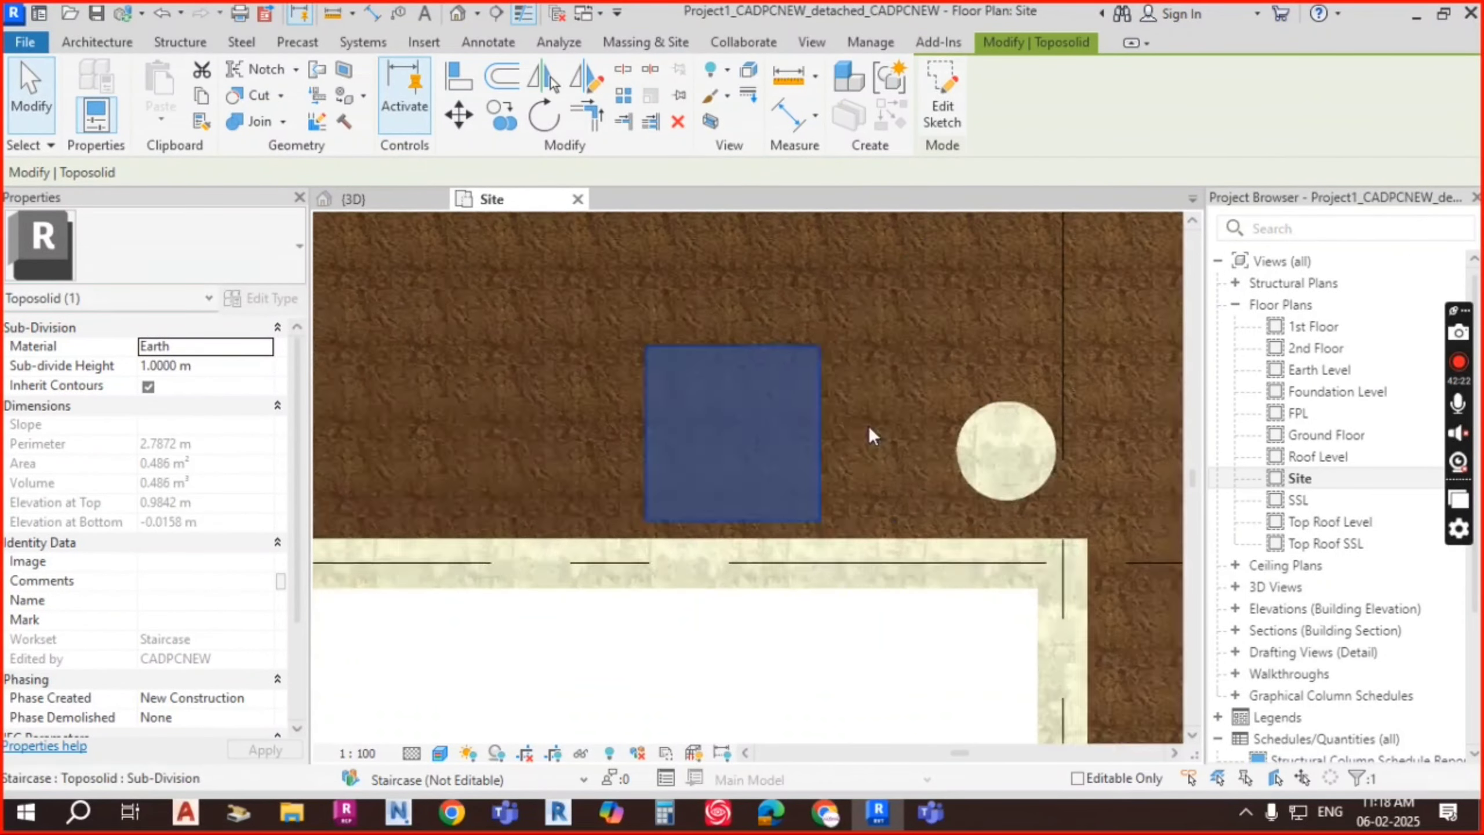
{"action": "middle_click_drag", "start_coordinate": [955, 458], "coordinate": [845, 443]}
{"action": "left_click", "coordinate": [389, 201]}
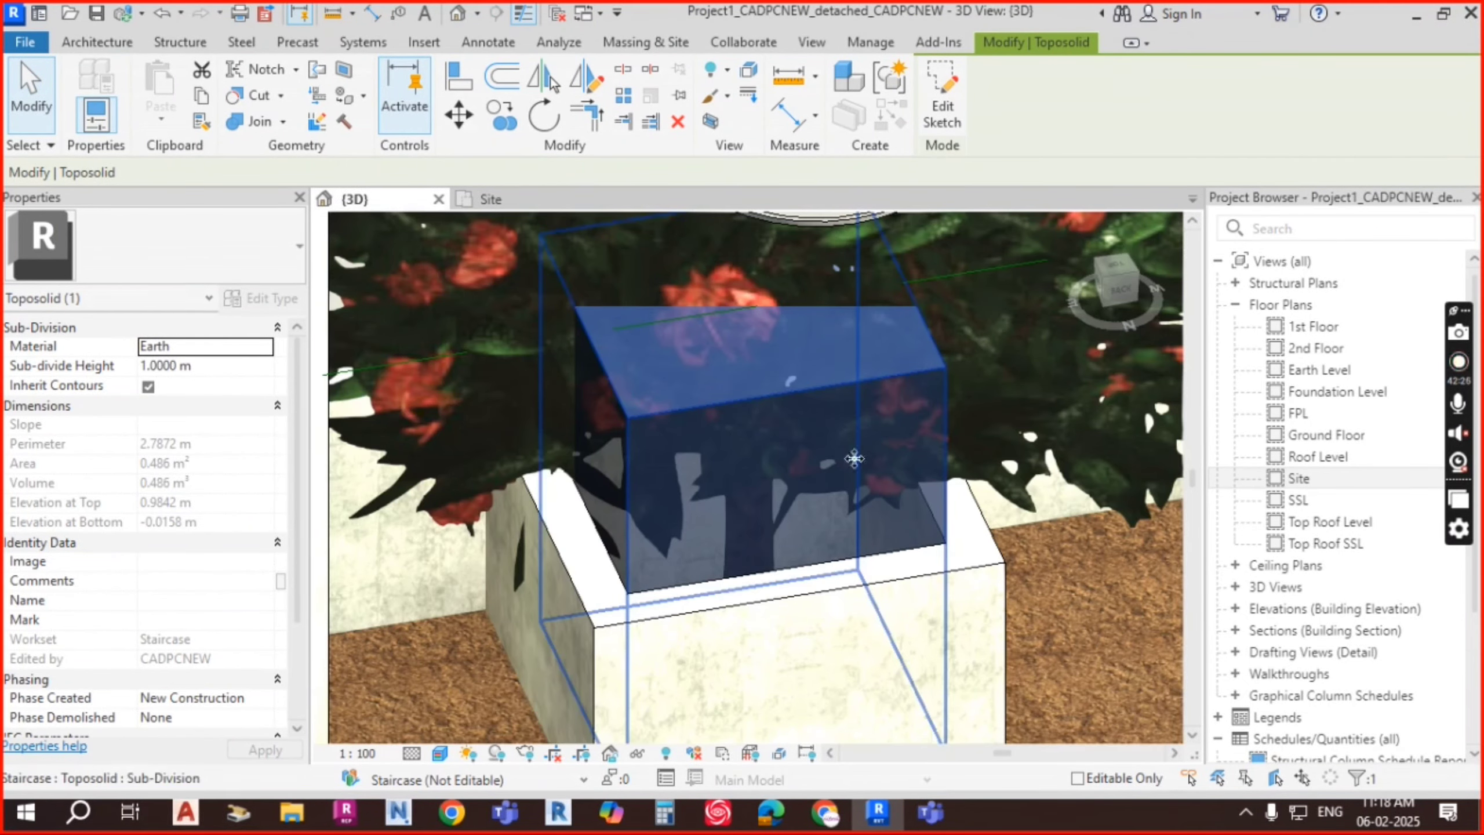
{"action": "middle_click_drag", "start_coordinate": [877, 483], "coordinate": [888, 405], "text": "shift"}
{"action": "scroll", "coordinate": [918, 496], "scroll_direction": "down", "scroll_amount": 3}
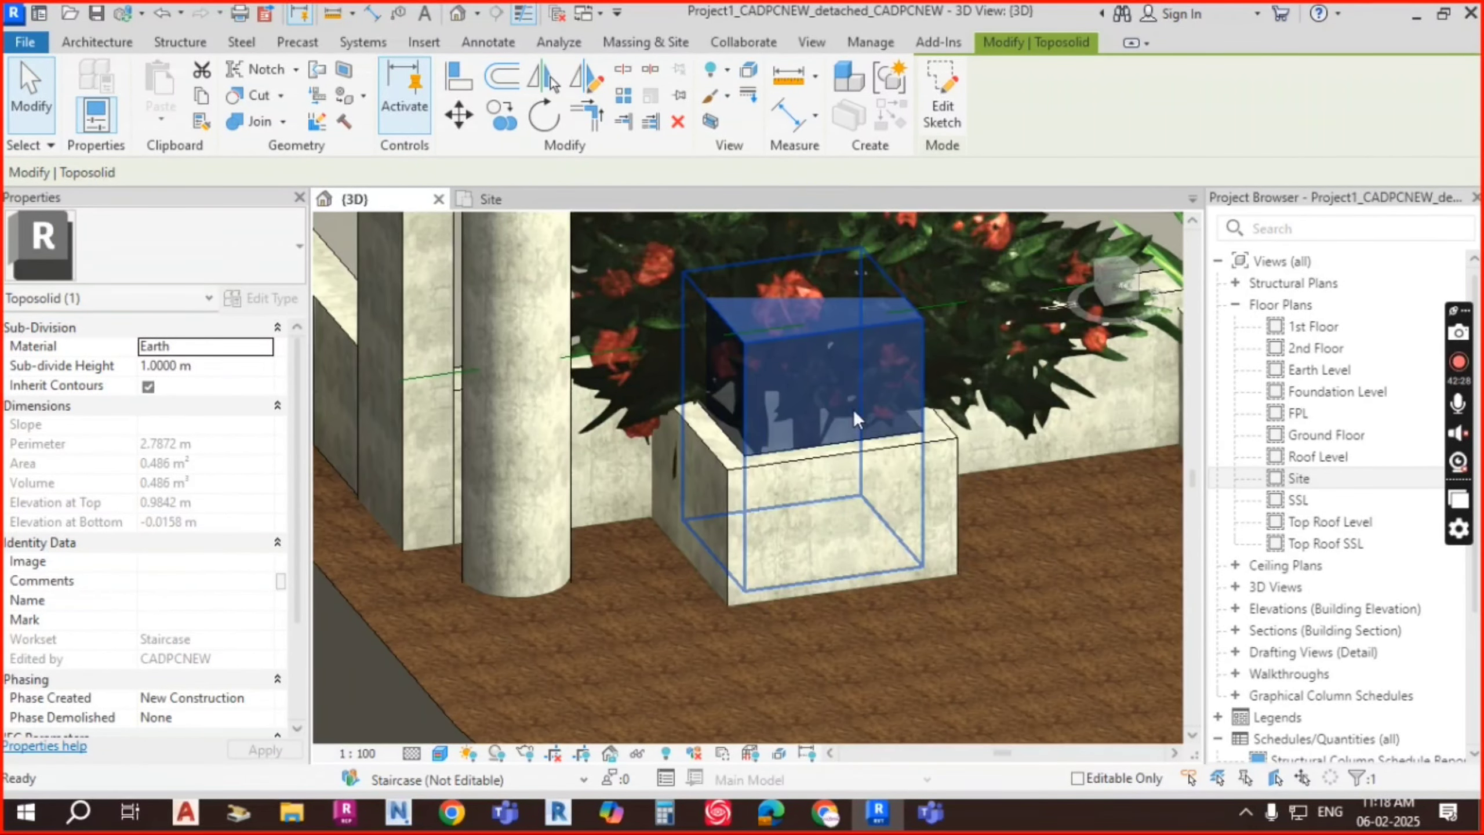
{"action": "key", "text": "Escape"}
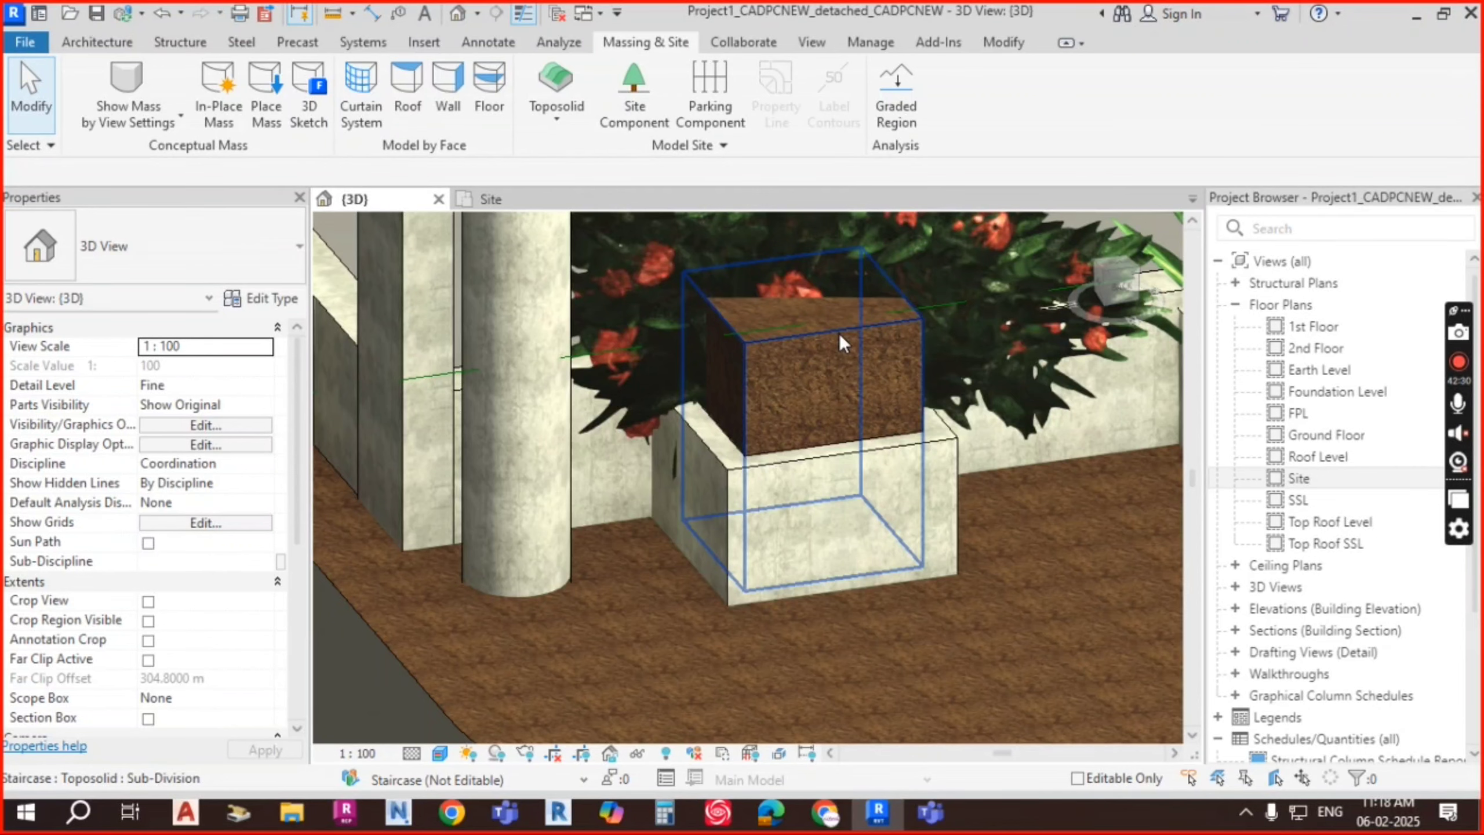
{"action": "left_click", "coordinate": [840, 333]}
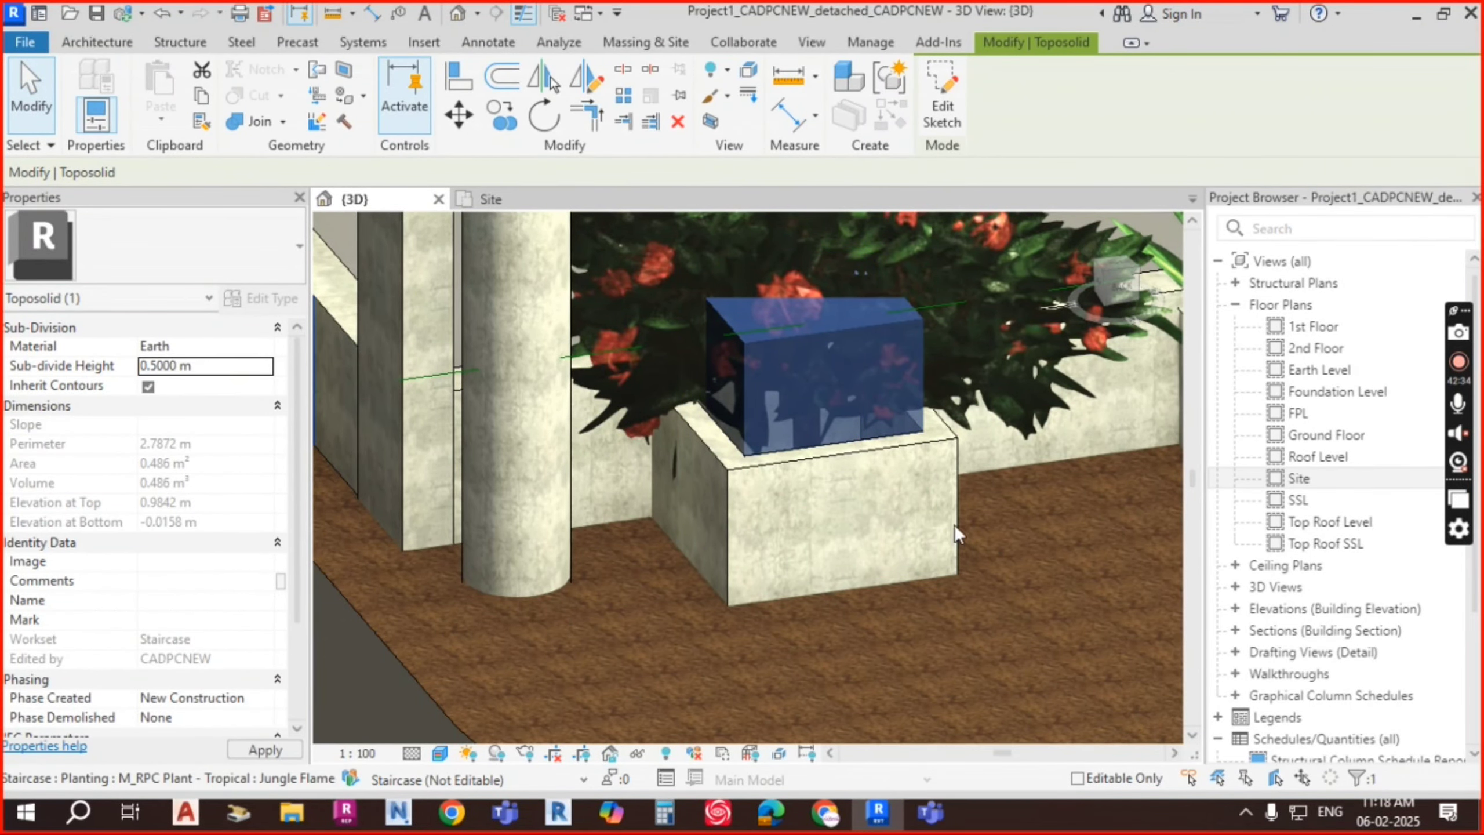
{"action": "scroll", "coordinate": [941, 436], "scroll_direction": "up", "scroll_amount": 2}
{"action": "key", "text": "Escape"}
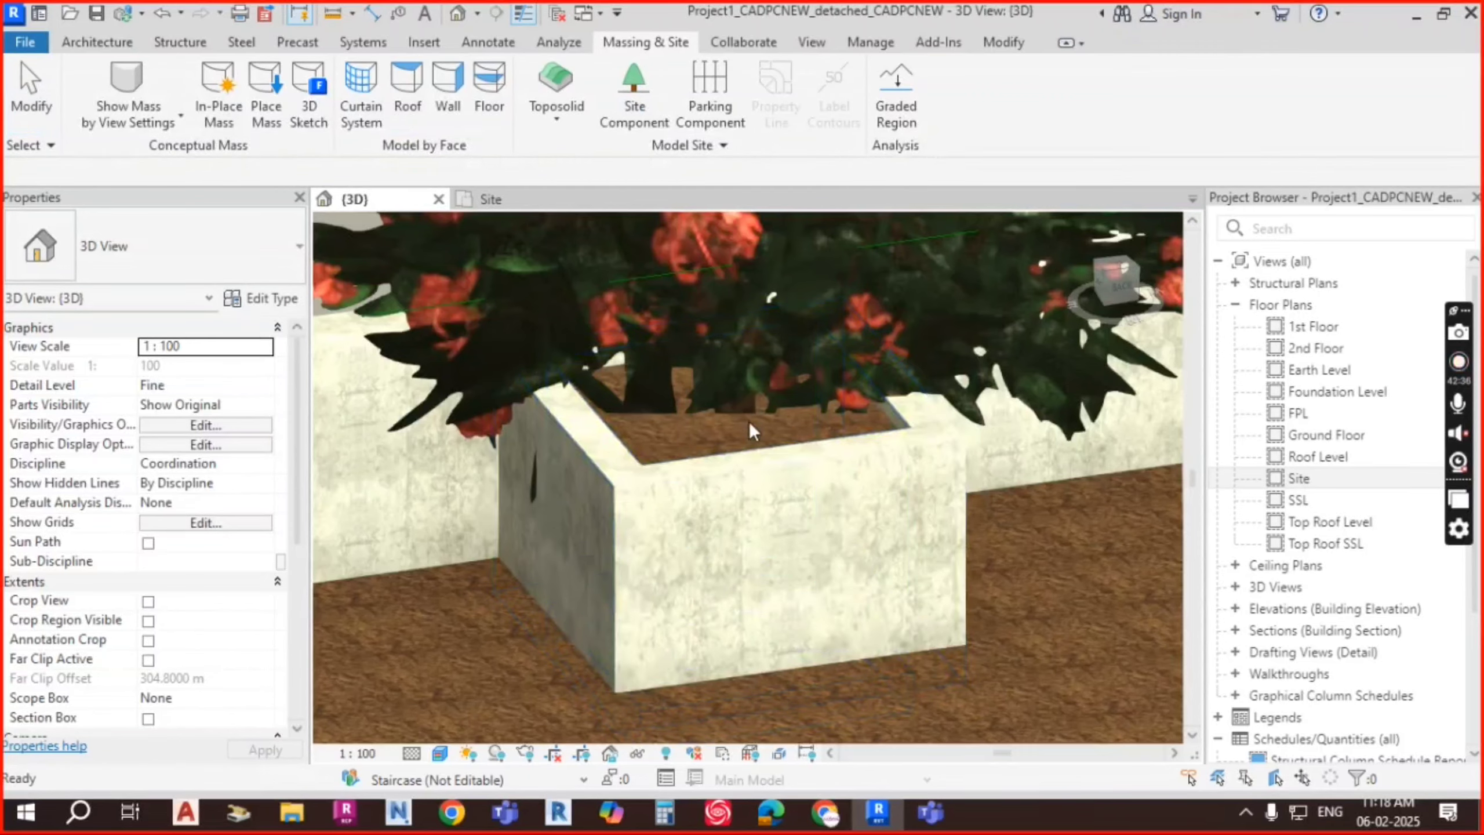
Step: Raise the tropical plant's Elevation from Level to 0.3 m
{"action": "scroll", "coordinate": [752, 434], "scroll_direction": "up", "scroll_amount": 3}
{"action": "middle_click_drag", "start_coordinate": [1058, 488], "coordinate": [840, 429], "text": "shift"}
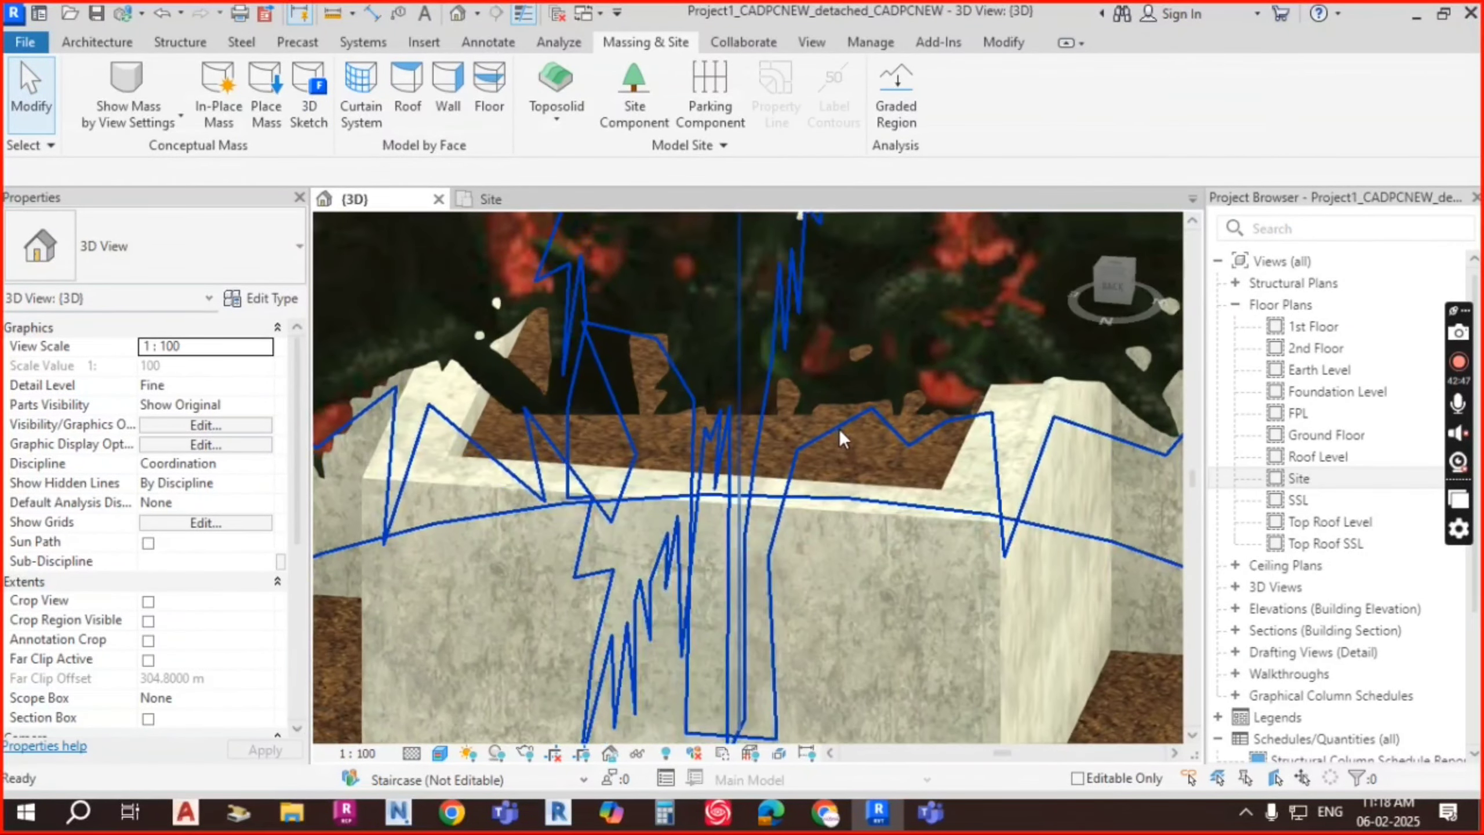
{"action": "left_click", "coordinate": [837, 360]}
{"action": "left_click", "coordinate": [237, 361]}
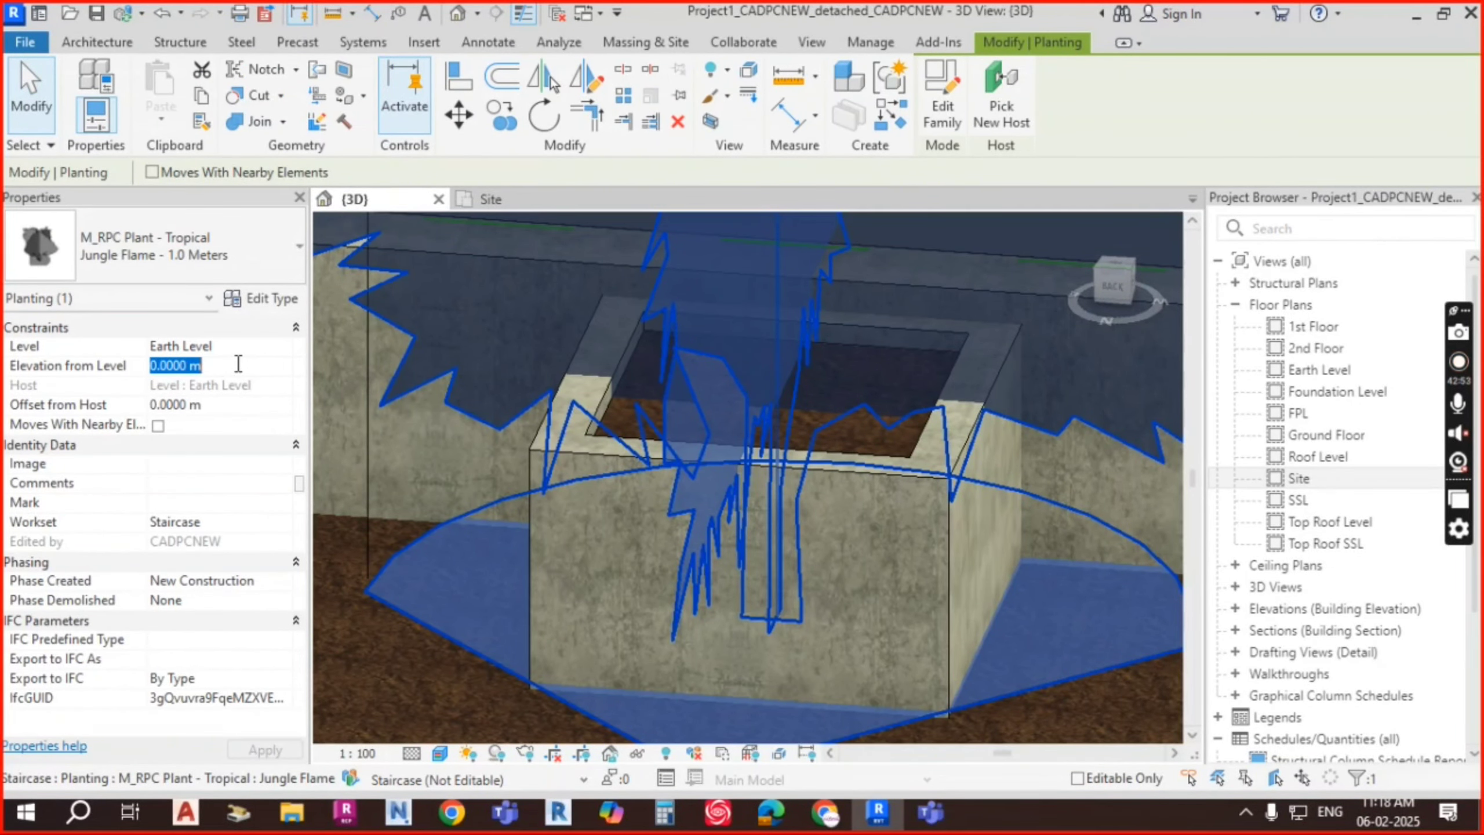
{"action": "type", "text": "0.3"}
{"action": "key", "text": "Return"}
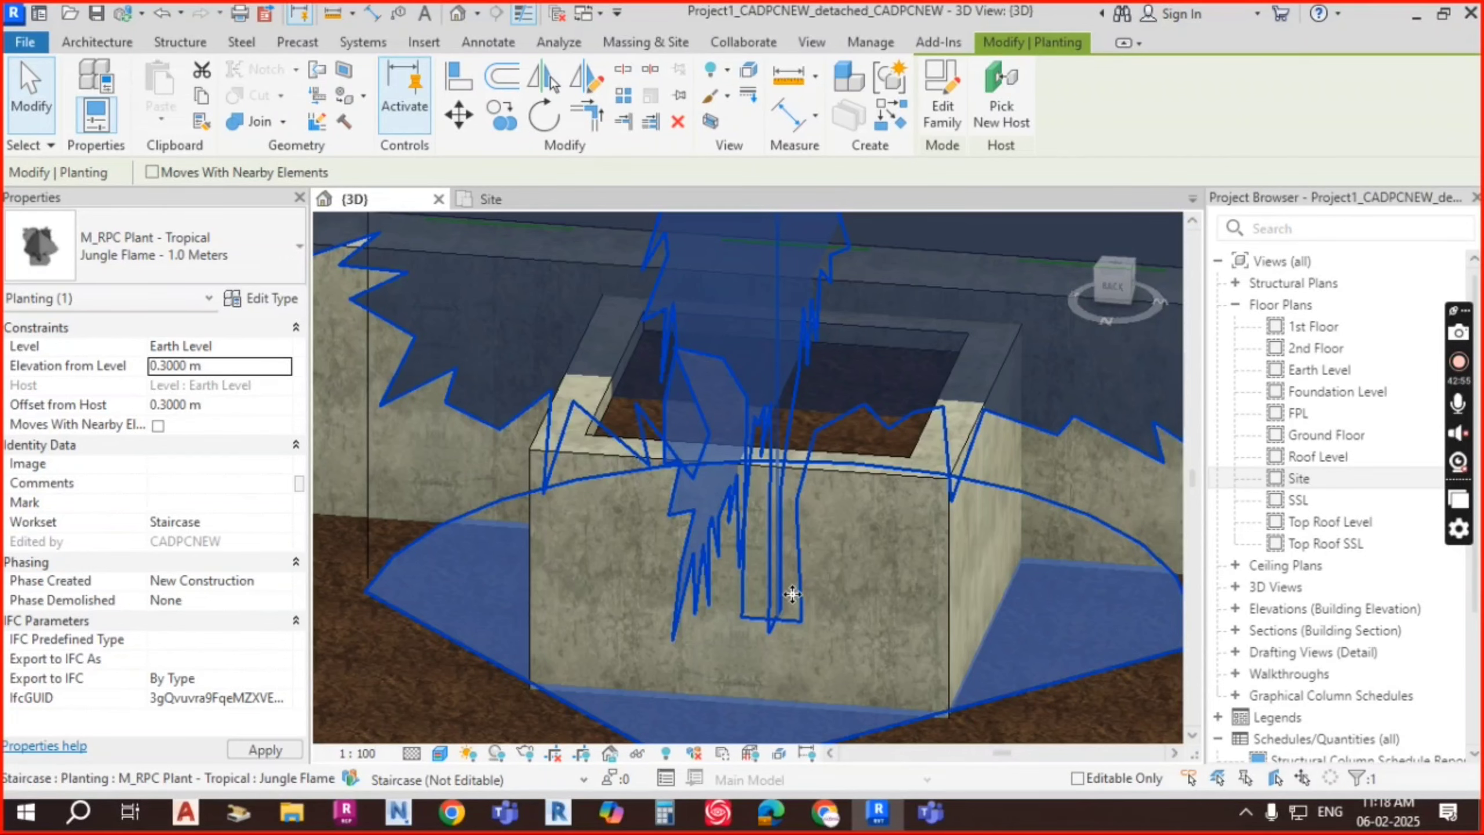
Step: Orbit around the planter to review the filled bed and plant, then return to the Site plan
{"action": "middle_click_drag", "start_coordinate": [758, 570], "coordinate": [909, 554], "text": "shift"}
{"action": "key", "text": "Escape"}
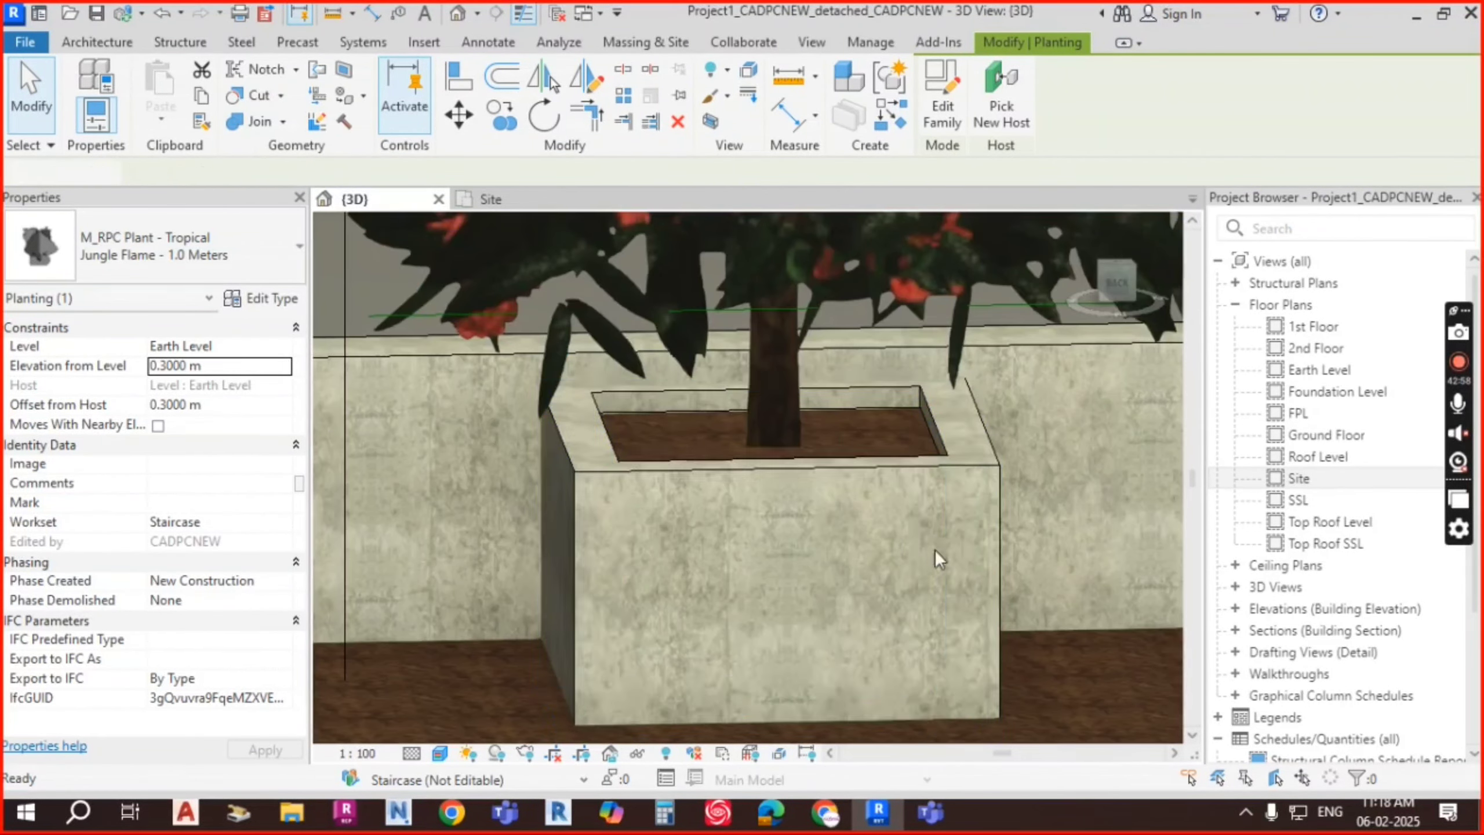
{"action": "middle_click_drag", "start_coordinate": [845, 404], "coordinate": [922, 544], "text": "shift"}
{"action": "scroll", "coordinate": [915, 490], "scroll_direction": "down", "scroll_amount": 2}
{"action": "scroll", "coordinate": [842, 403], "scroll_direction": "up", "scroll_amount": 1}
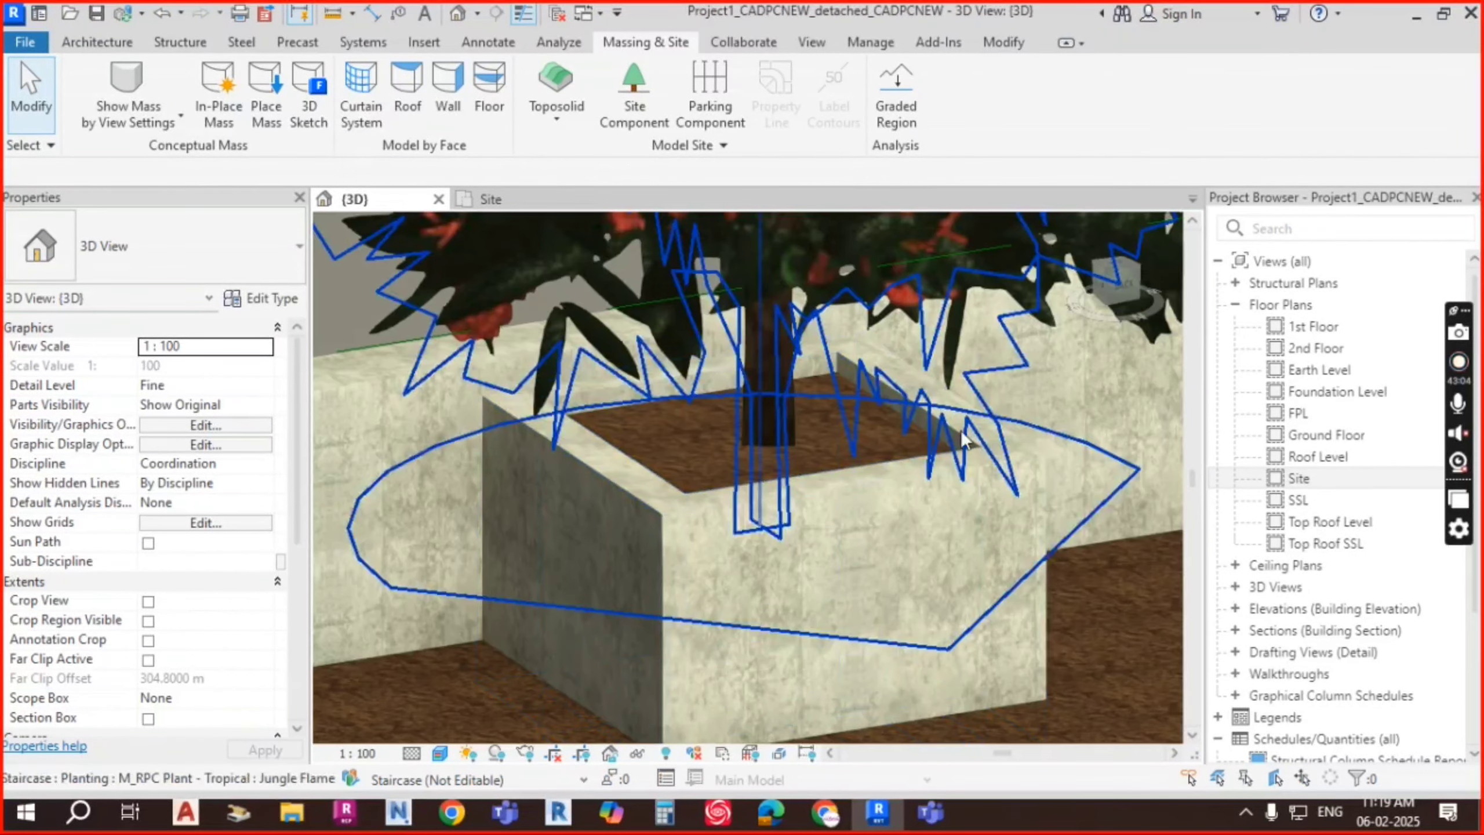
{"action": "middle_click_drag", "start_coordinate": [760, 492], "coordinate": [734, 443], "text": "shift"}
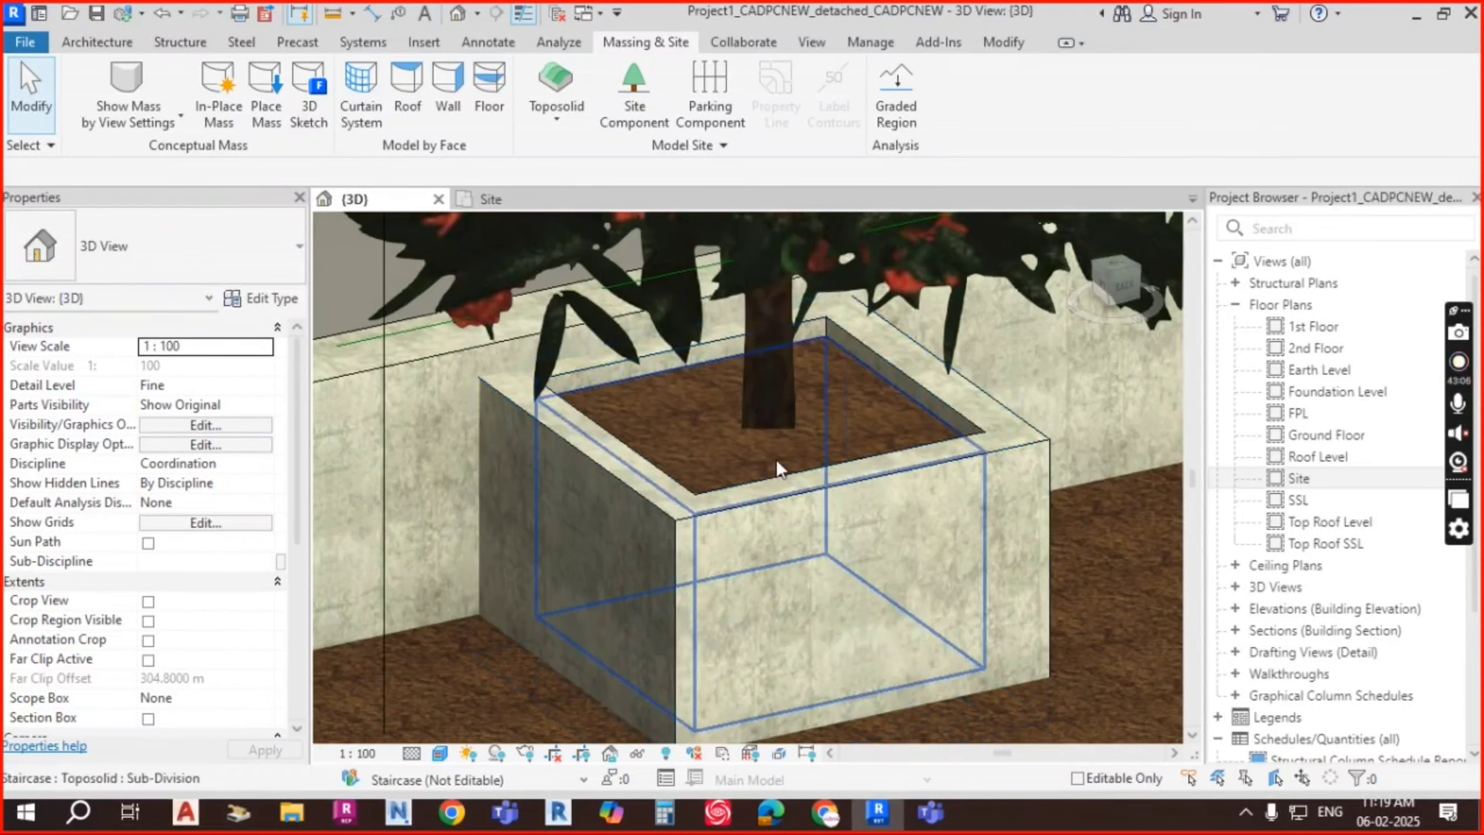
{"action": "scroll", "coordinate": [833, 448], "scroll_direction": "down", "scroll_amount": 2}
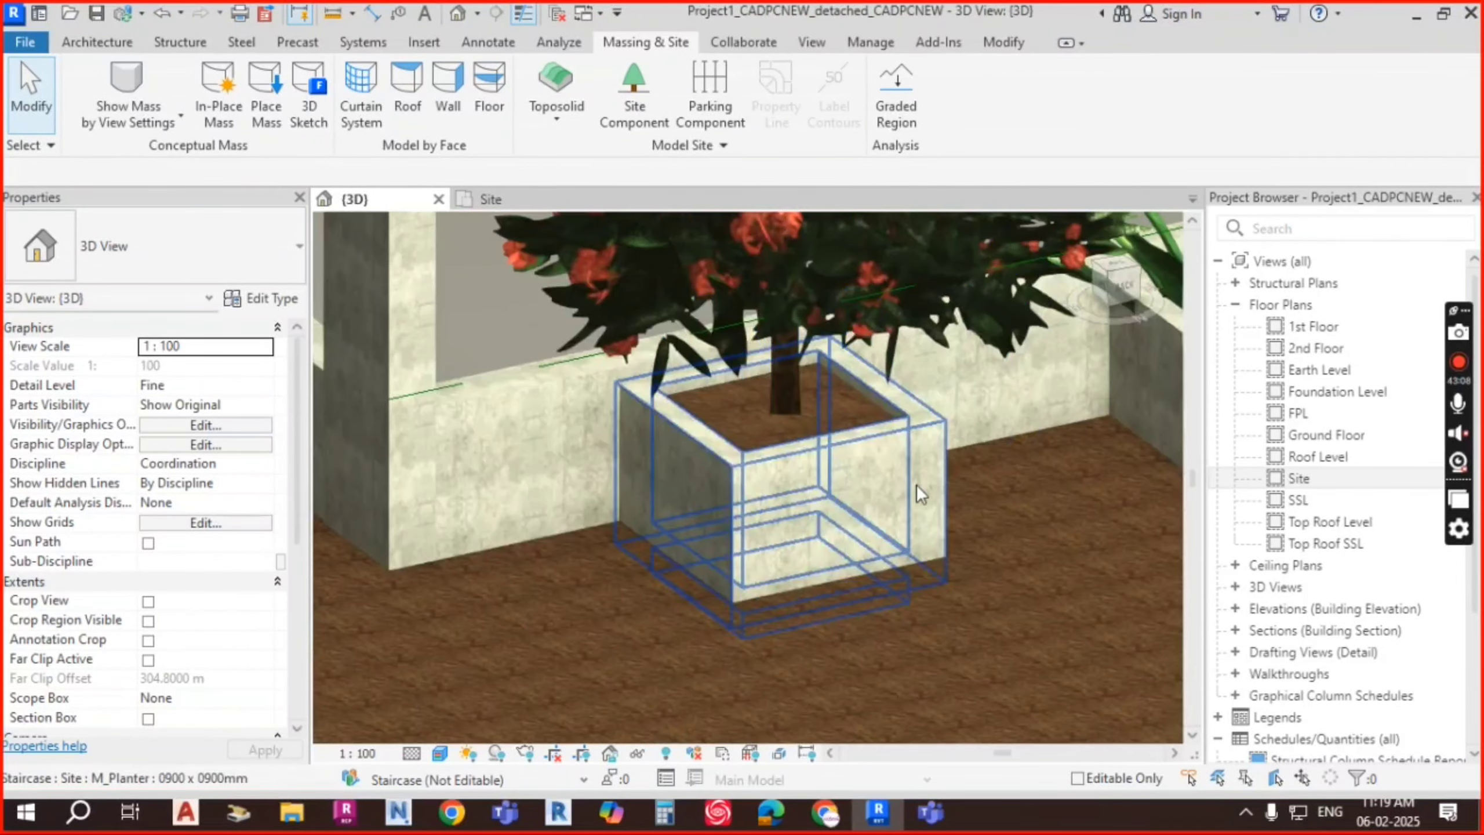
{"action": "middle_click_drag", "start_coordinate": [917, 484], "coordinate": [919, 517], "text": "shift"}
{"action": "scroll", "coordinate": [839, 513], "scroll_direction": "down", "scroll_amount": 4}
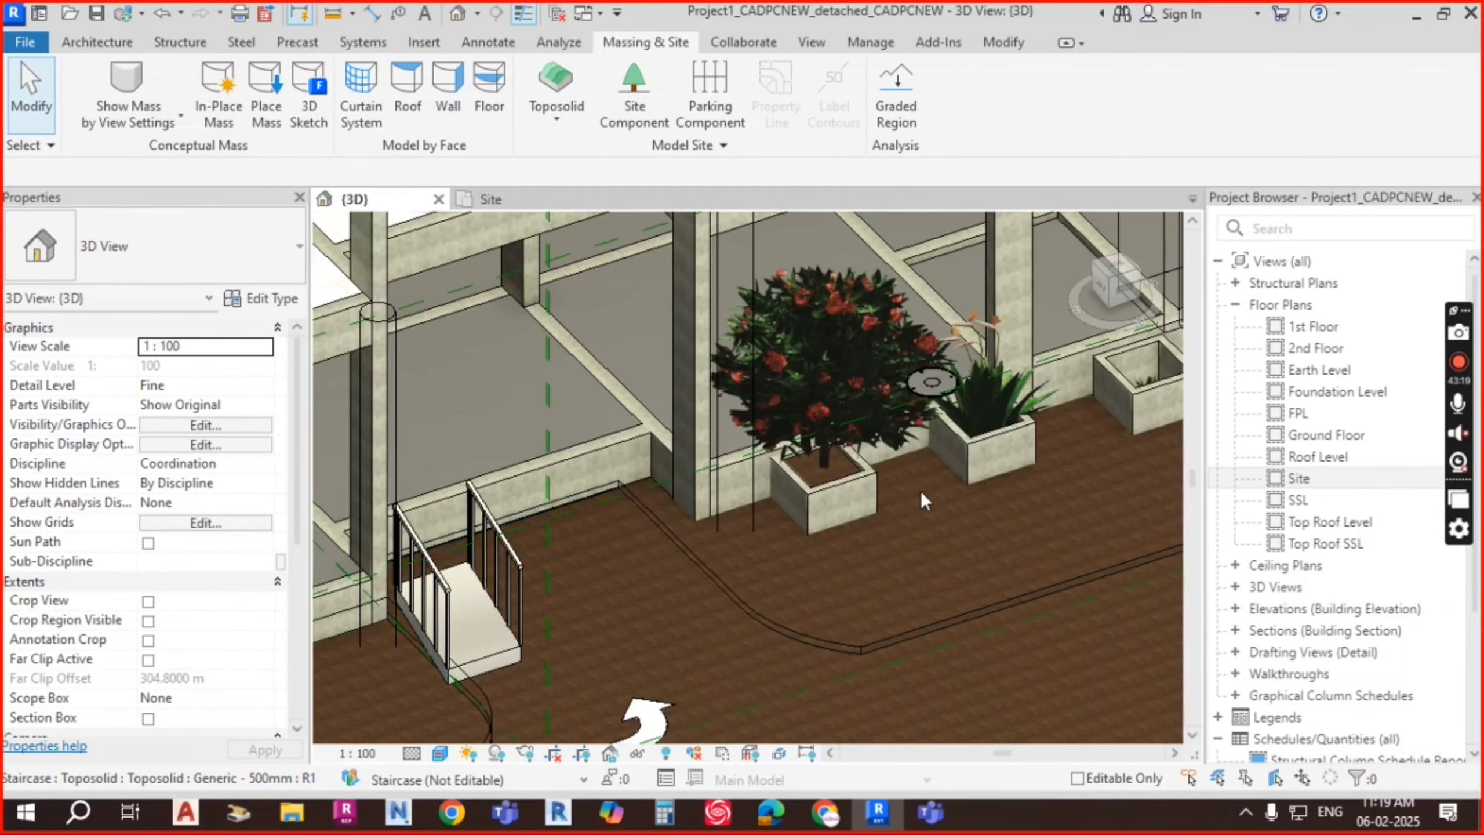
{"action": "scroll", "coordinate": [861, 594], "scroll_direction": "down", "scroll_amount": 3}
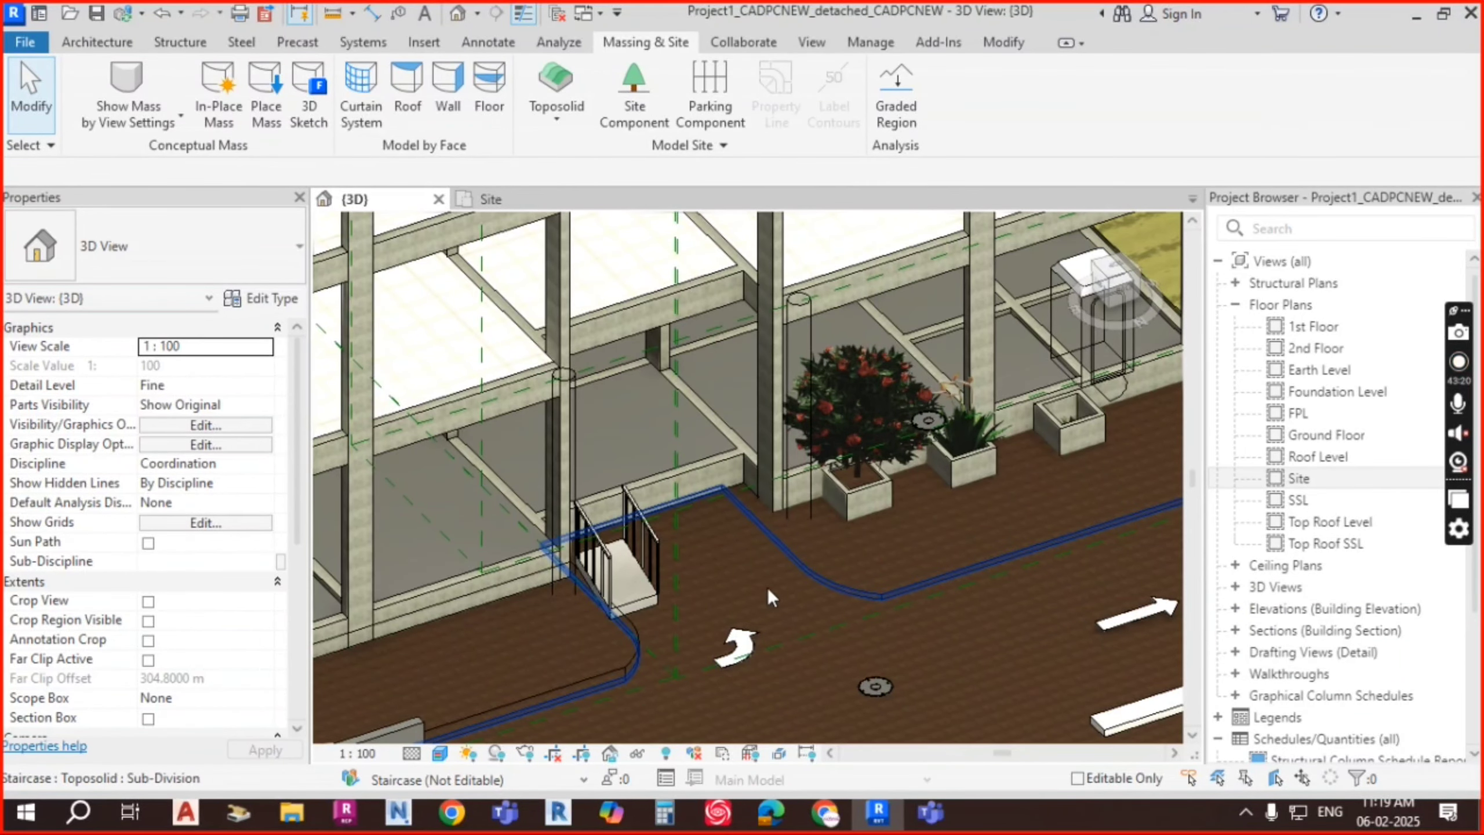
{"action": "scroll", "coordinate": [856, 587], "scroll_direction": "down", "scroll_amount": 2}
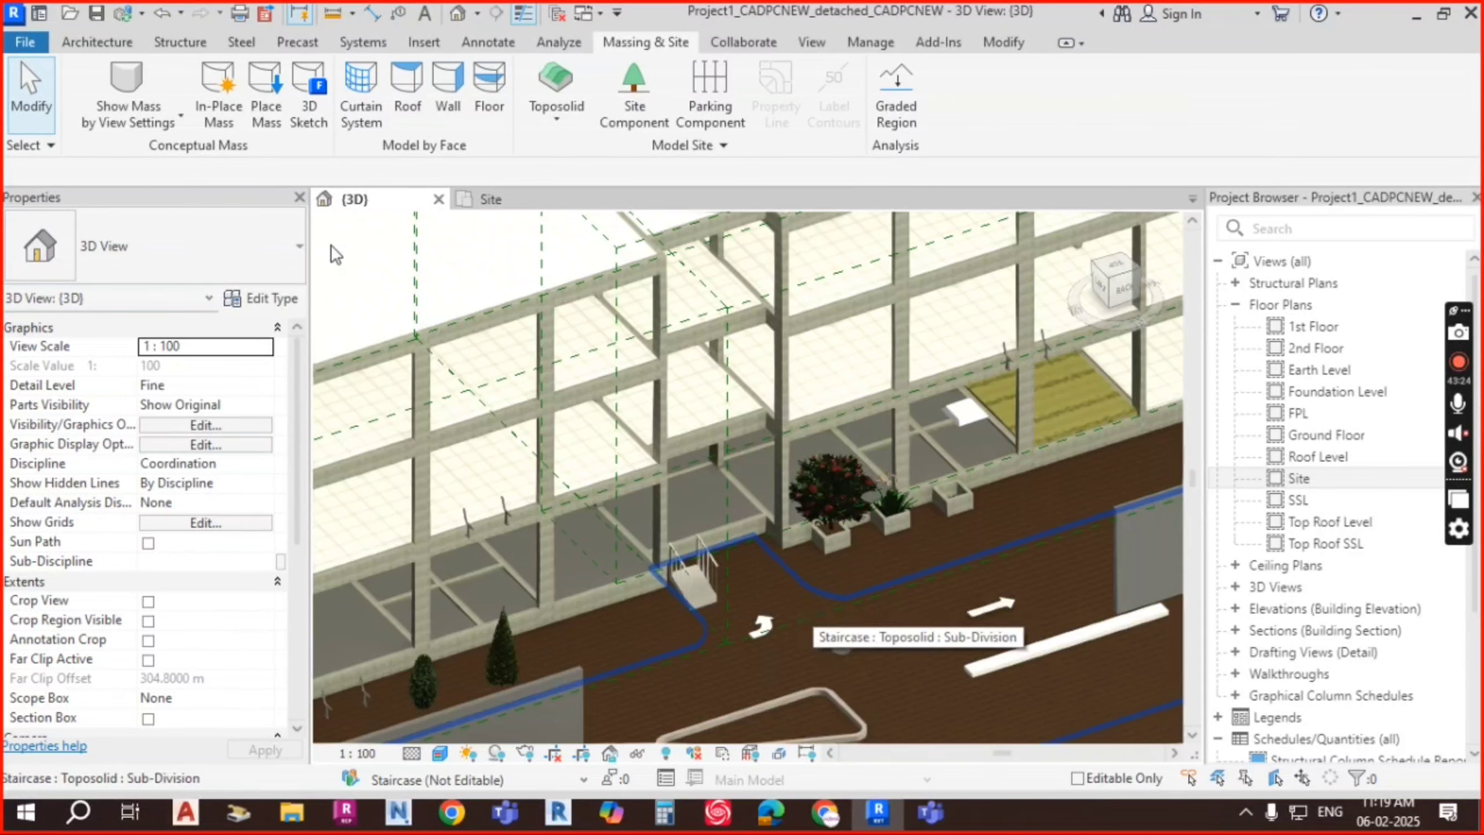
{"action": "key", "text": "ctrl+Tab"}
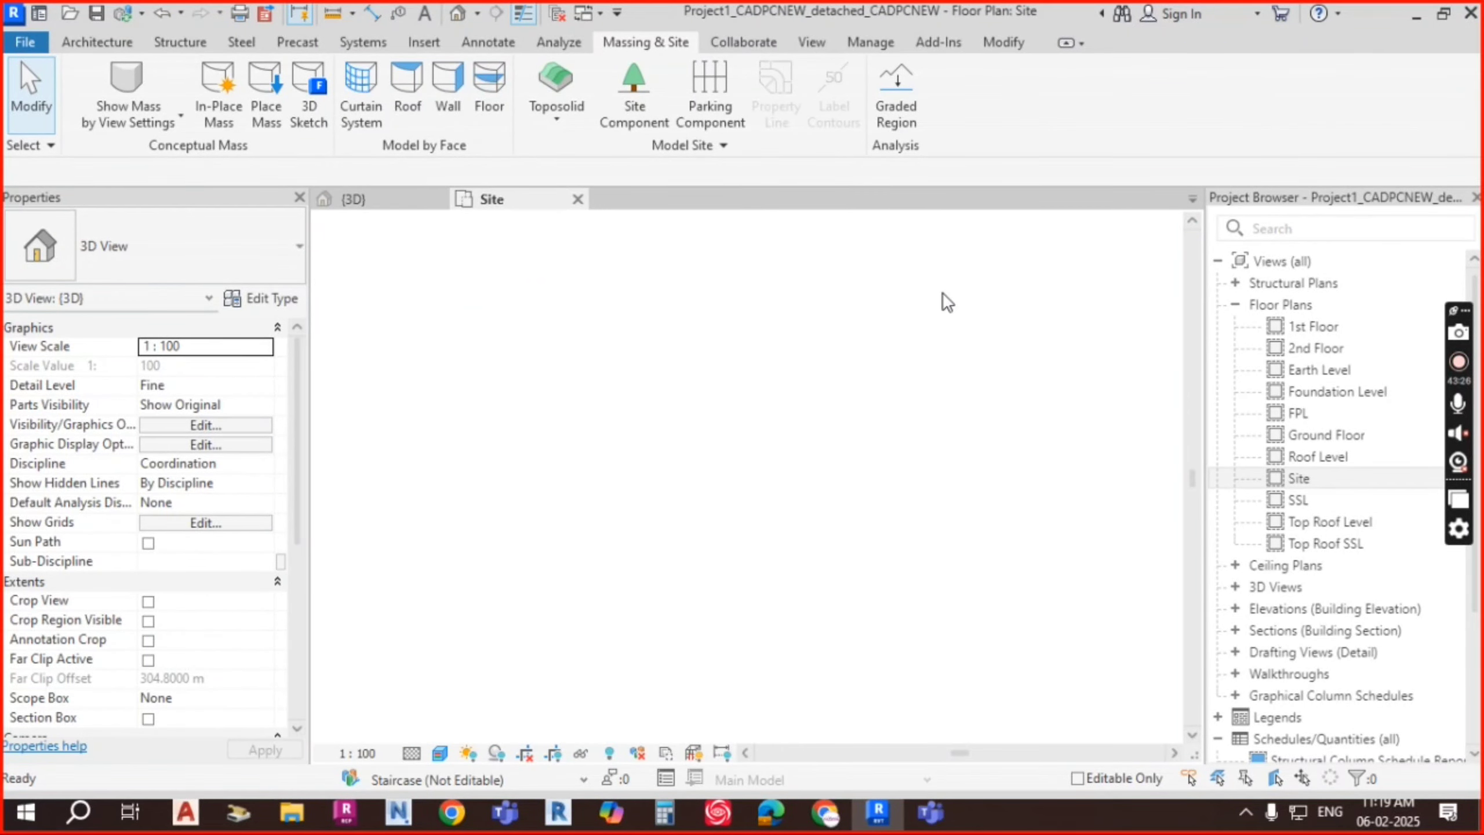
{"action": "scroll", "coordinate": [759, 343], "scroll_direction": "down", "scroll_amount": 4}
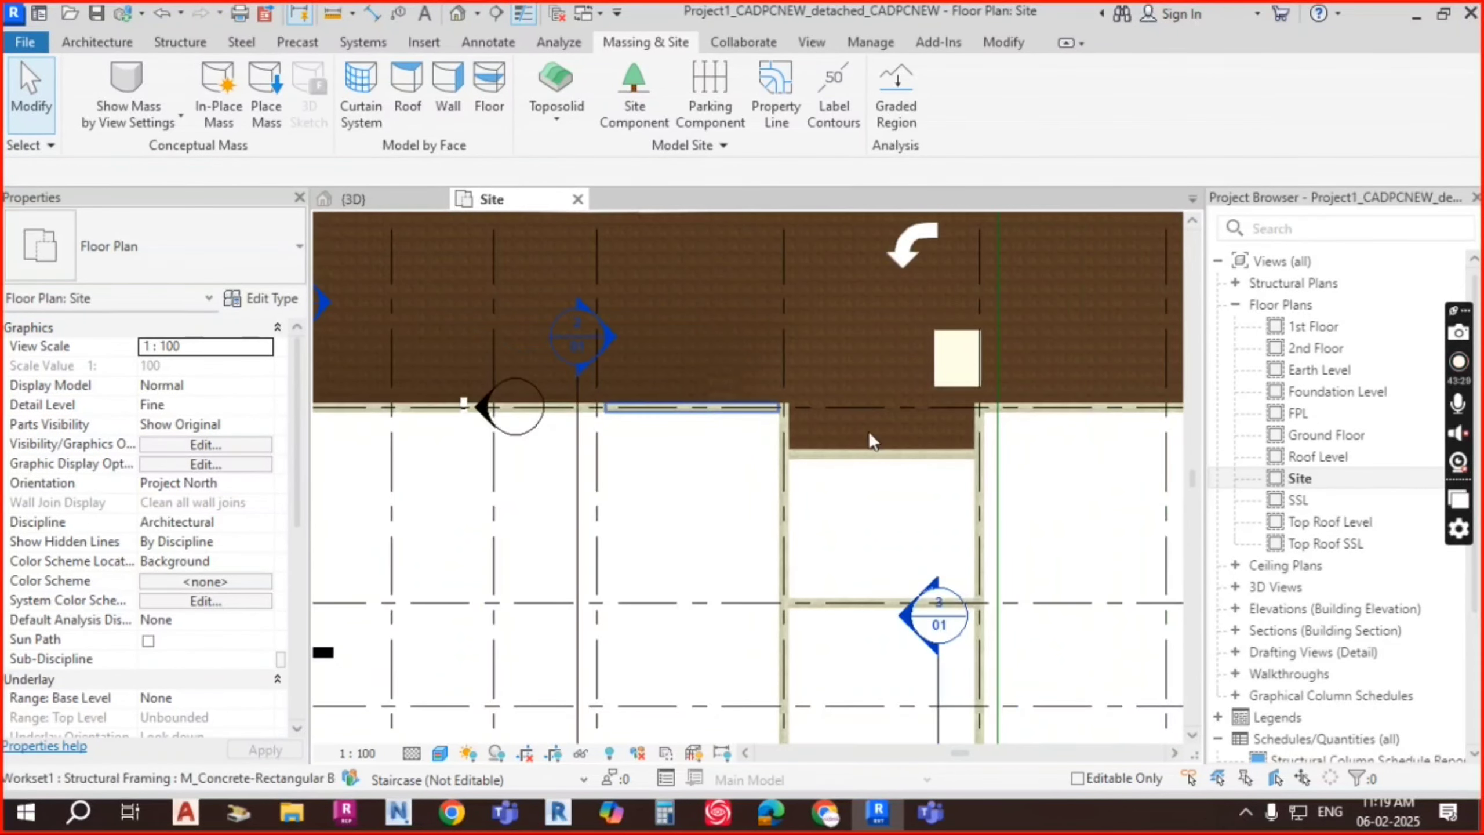
{"action": "scroll", "coordinate": [874, 427], "scroll_direction": "down", "scroll_amount": 3}
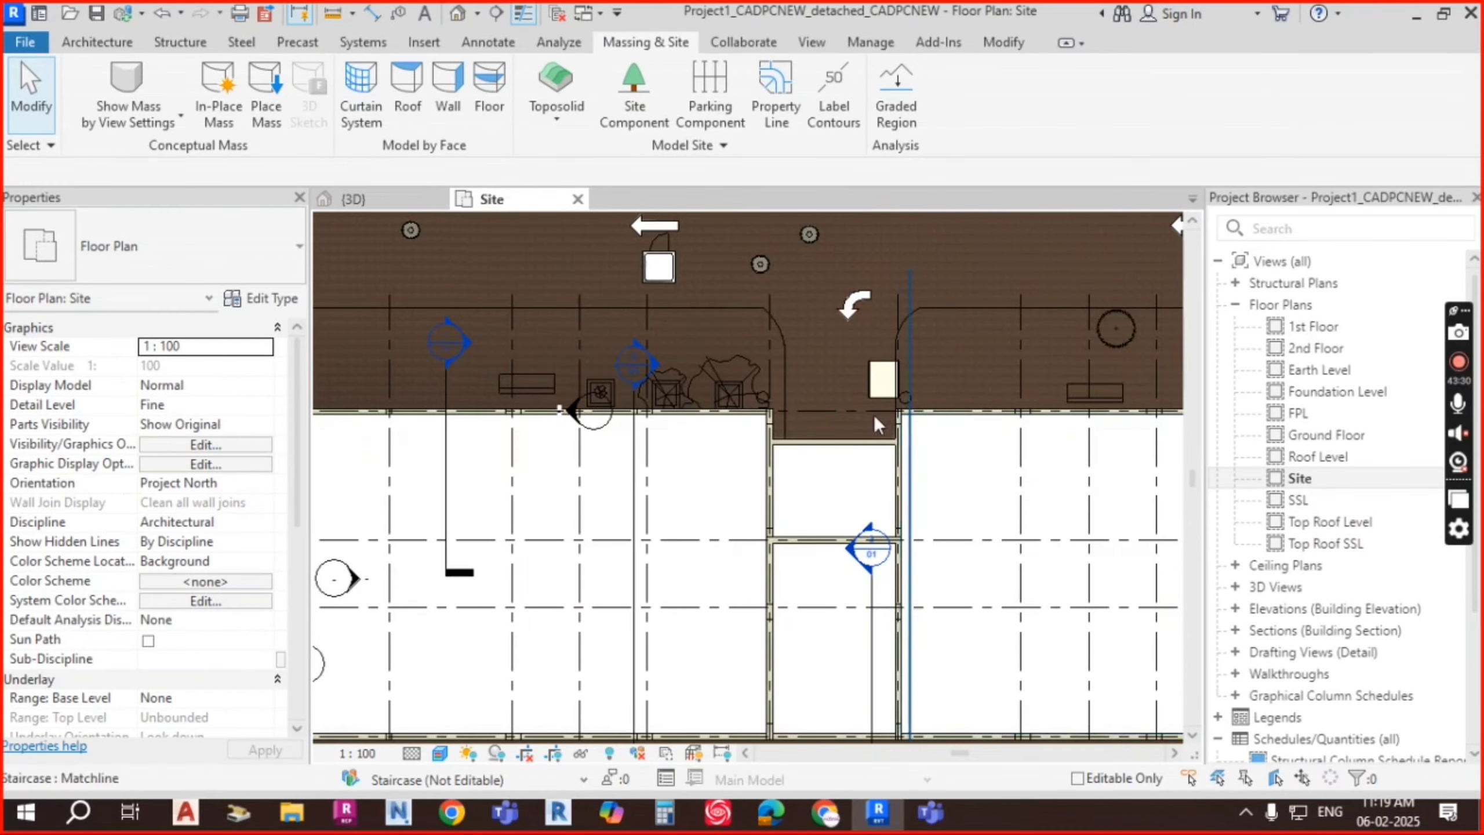
{"action": "scroll", "coordinate": [871, 404], "scroll_direction": "down", "scroll_amount": 2}
{"action": "left_click", "coordinate": [938, 324]}
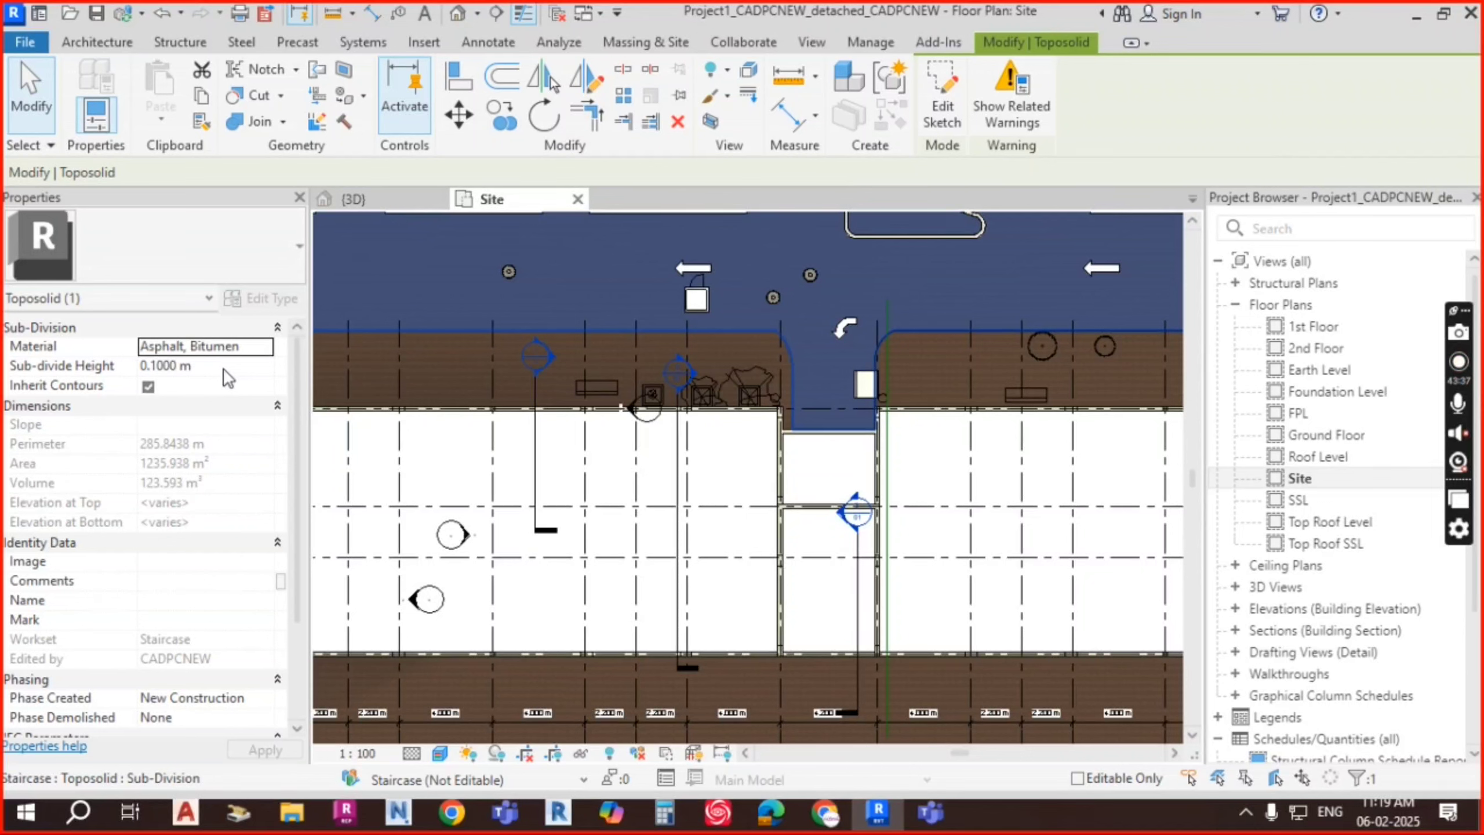
{"action": "left_click", "coordinate": [225, 367]}
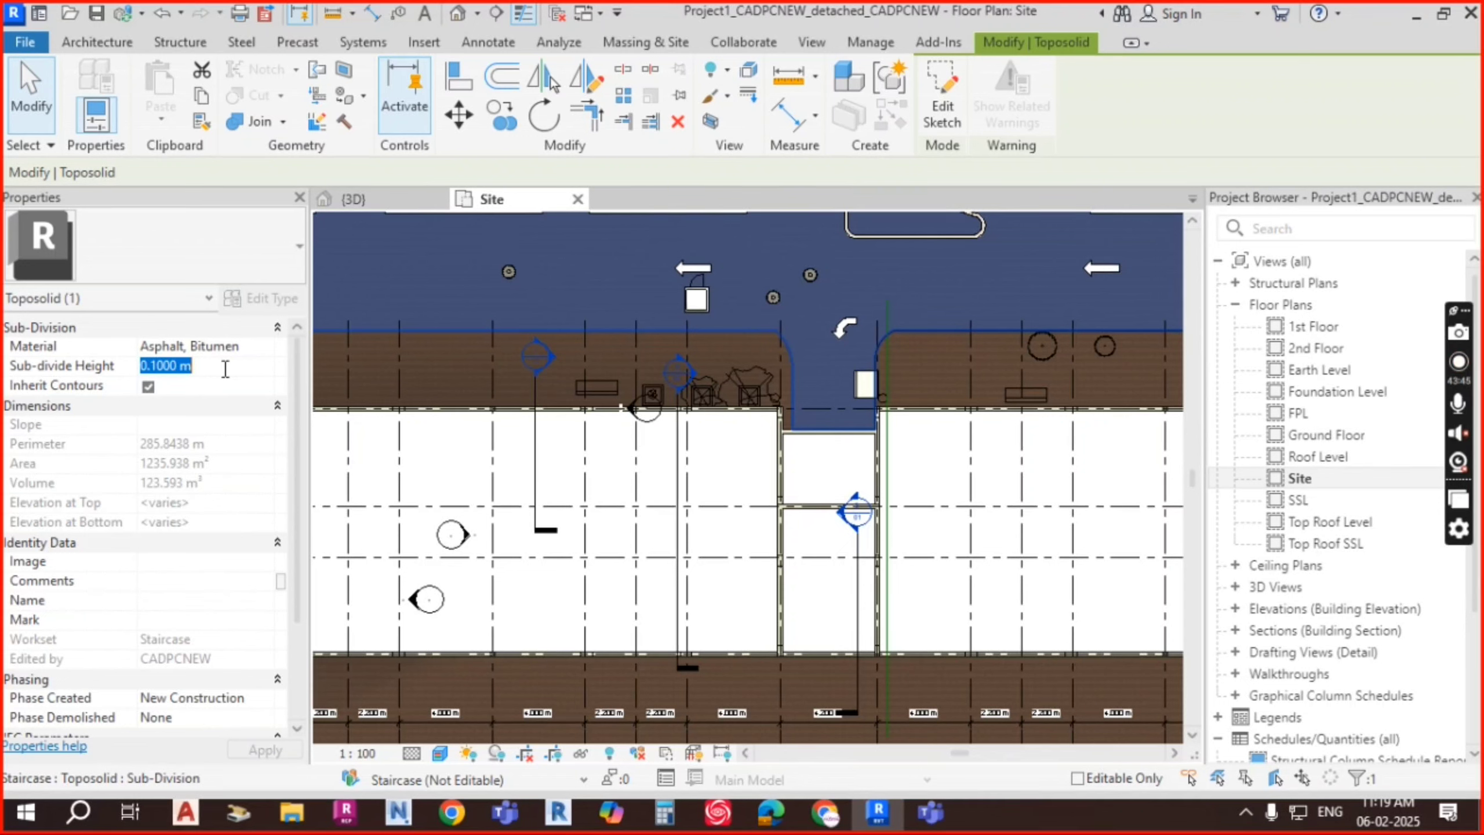
{"action": "left_click", "coordinate": [225, 369]}
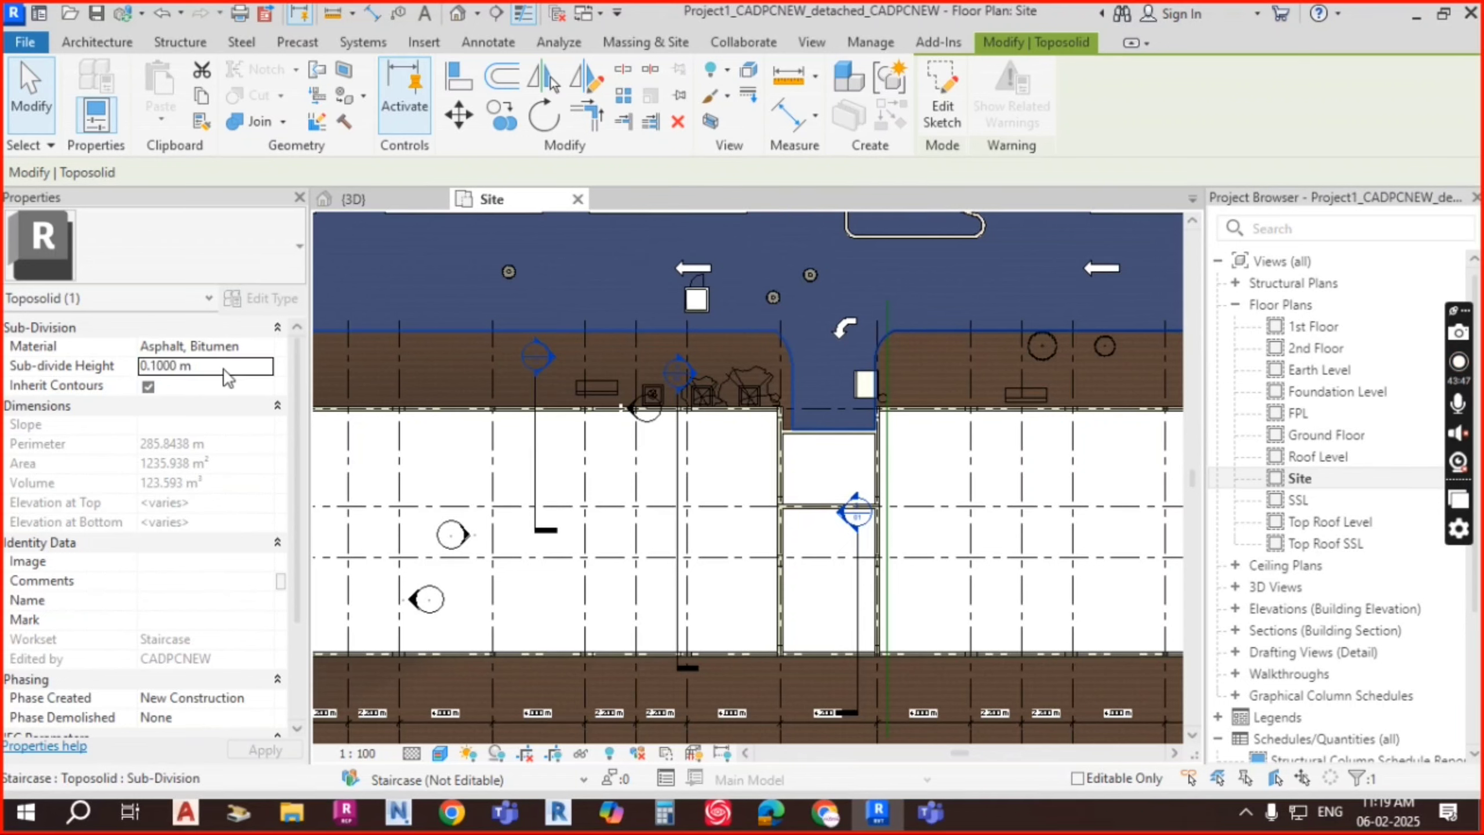
{"action": "scroll", "coordinate": [202, 377], "scroll_direction": "down", "scroll_amount": 2}
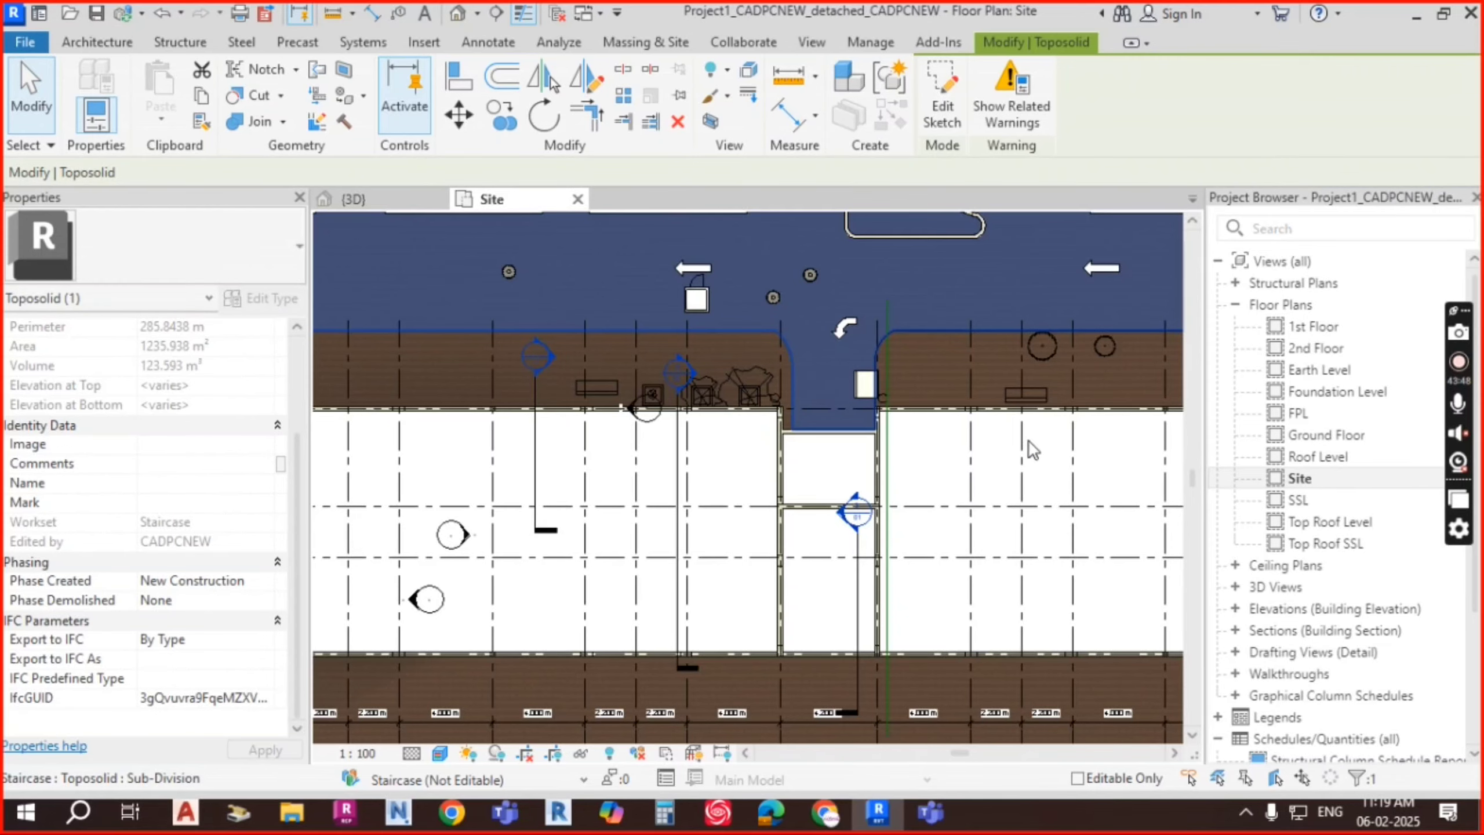
{"action": "left_click", "coordinate": [1030, 441]}
{"action": "scroll", "coordinate": [1079, 397], "scroll_direction": "down", "scroll_amount": 1}
{"action": "scroll", "coordinate": [953, 374], "scroll_direction": "up", "scroll_amount": 3}
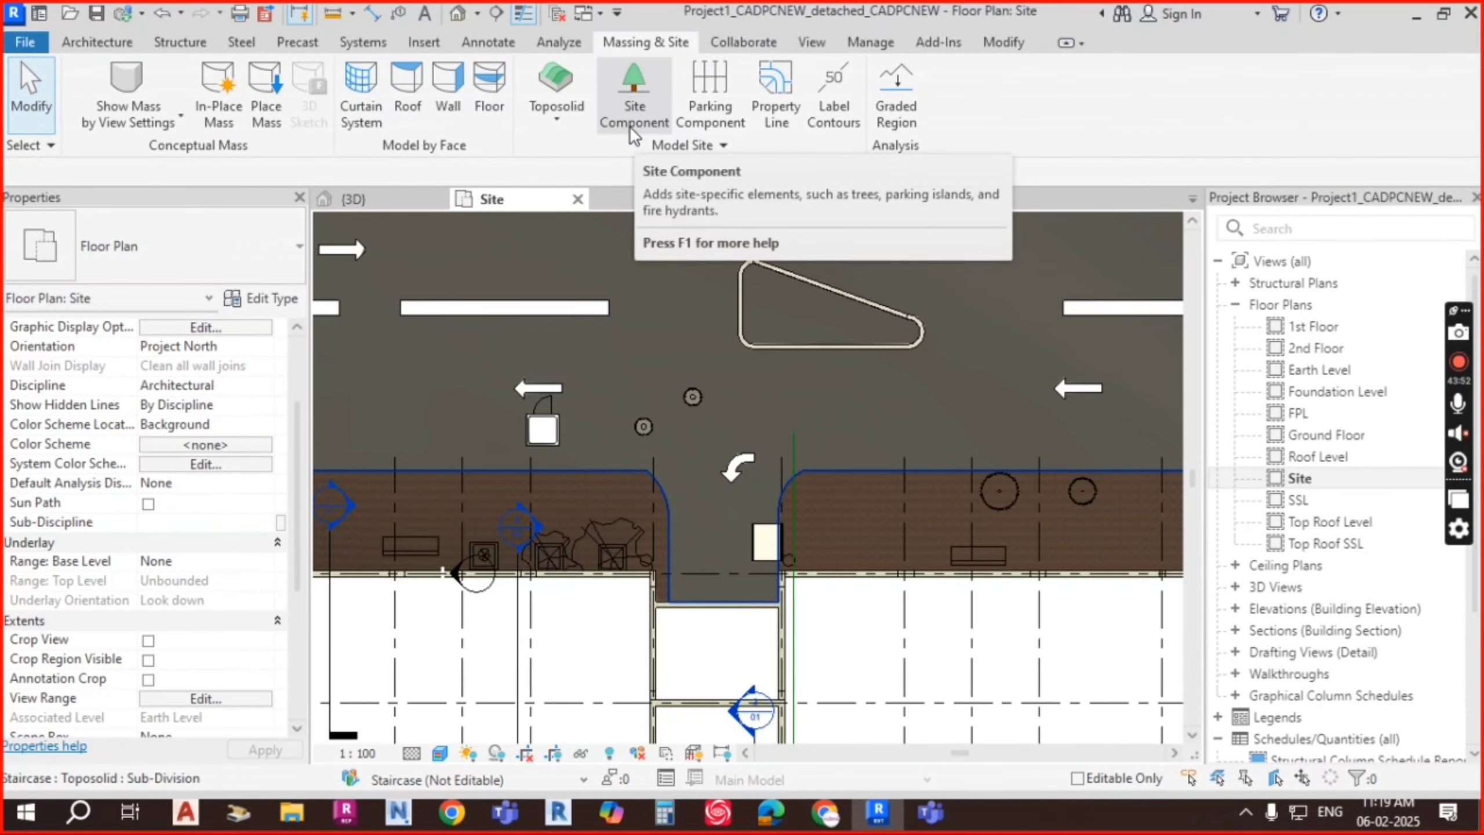
{"action": "scroll", "coordinate": [815, 351], "scroll_direction": "down", "scroll_amount": 1}
{"action": "scroll", "coordinate": [717, 407], "scroll_direction": "down", "scroll_amount": 5}
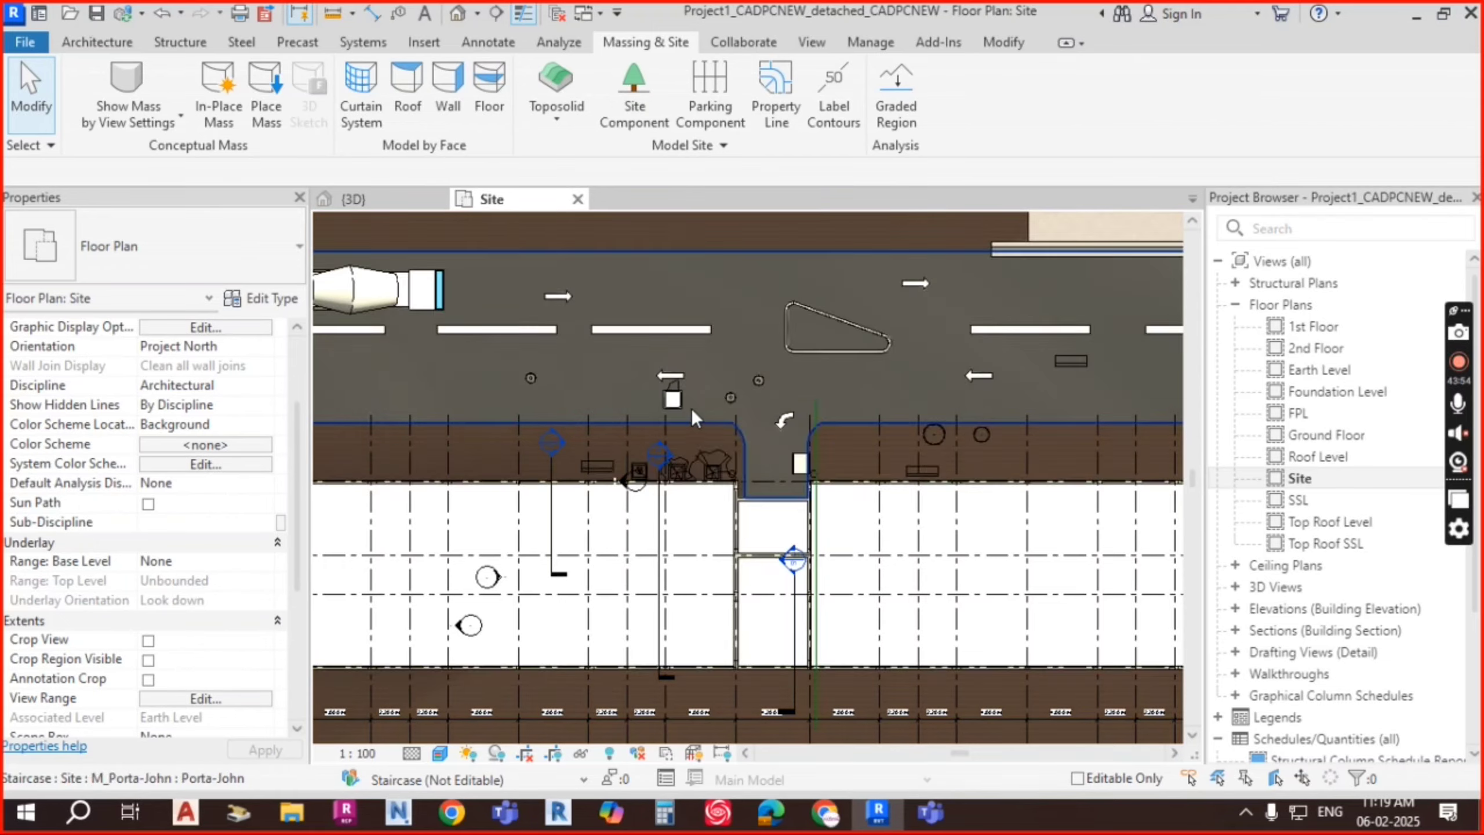
{"action": "scroll", "coordinate": [553, 430], "scroll_direction": "up", "scroll_amount": 2}
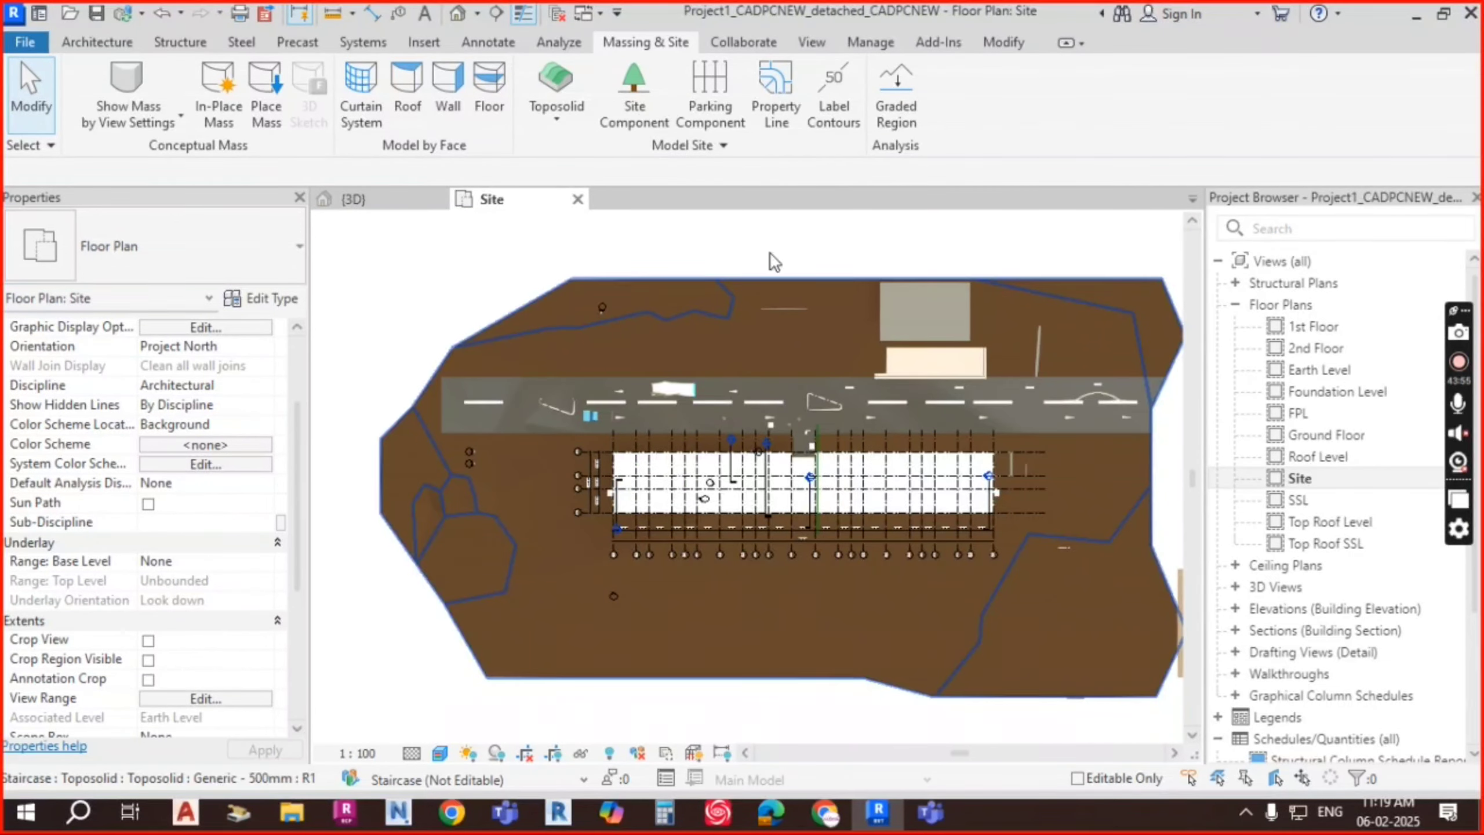
Step: Sketch a closed rectangular property line around the building, joining the last corner with Trim/Extend
{"action": "left_click", "coordinate": [779, 104]}
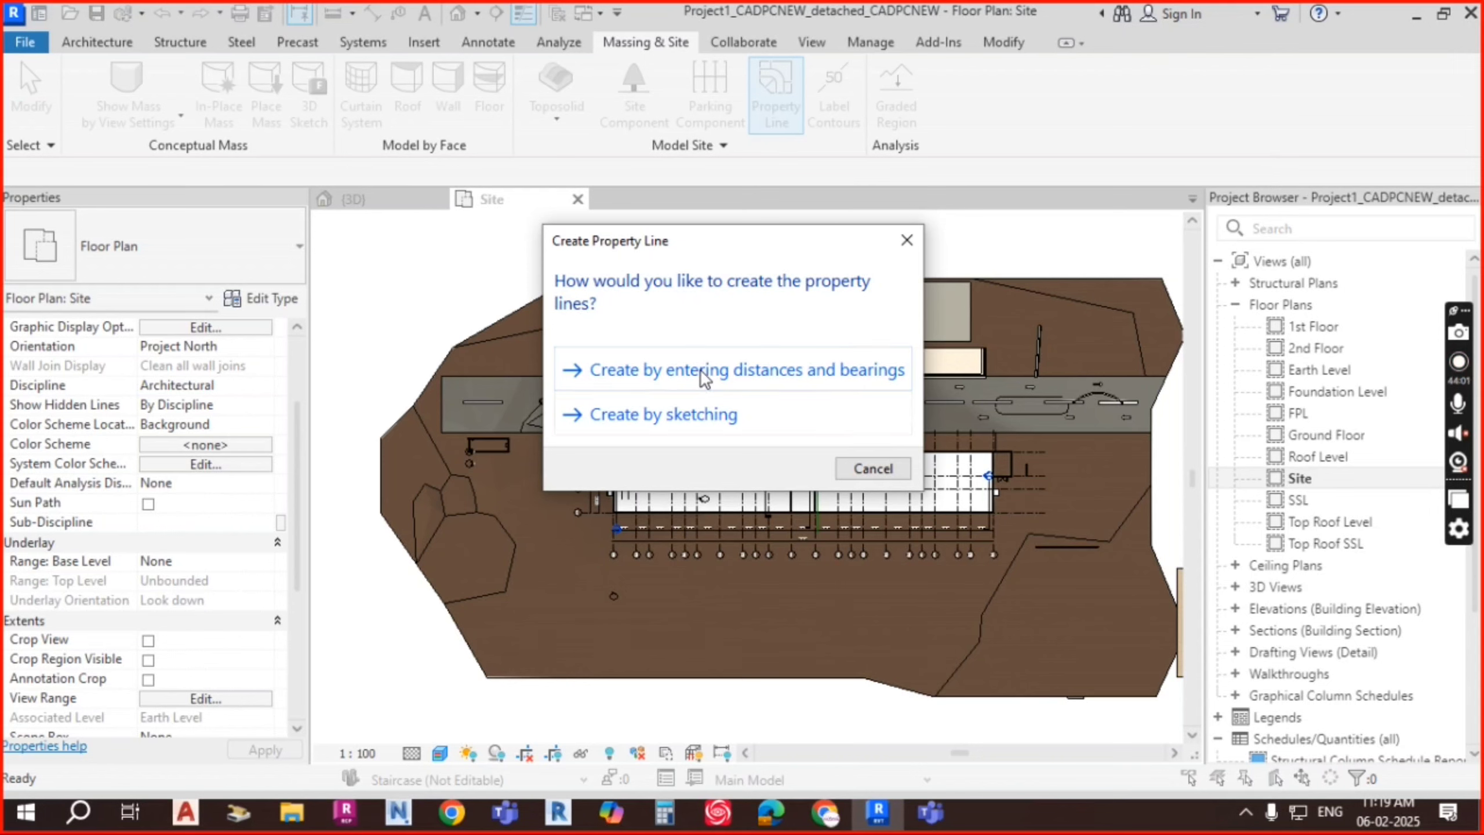
{"action": "left_click", "coordinate": [688, 412]}
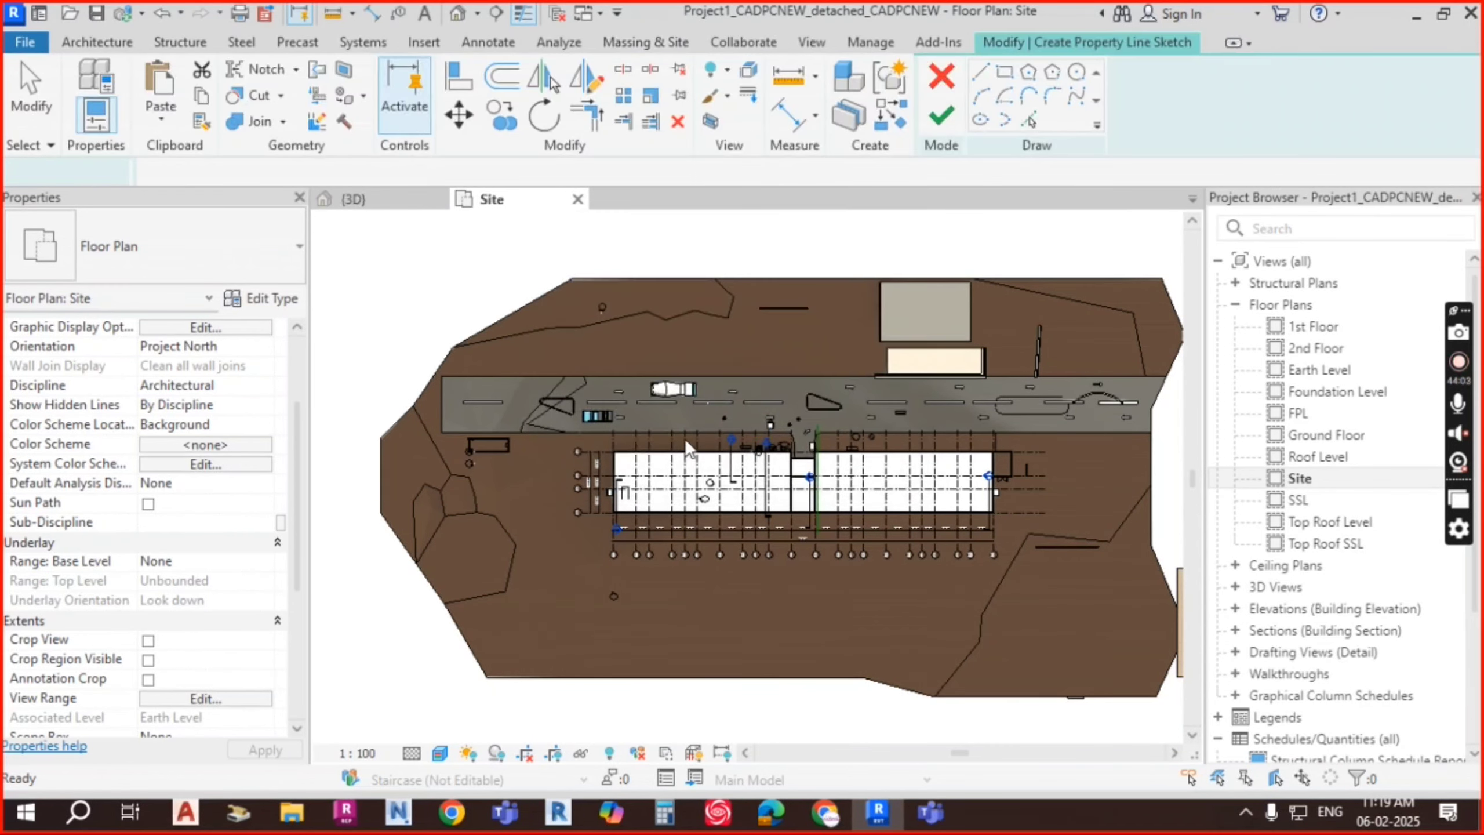
{"action": "left_click", "coordinate": [545, 452]}
{"action": "left_click", "coordinate": [545, 595]}
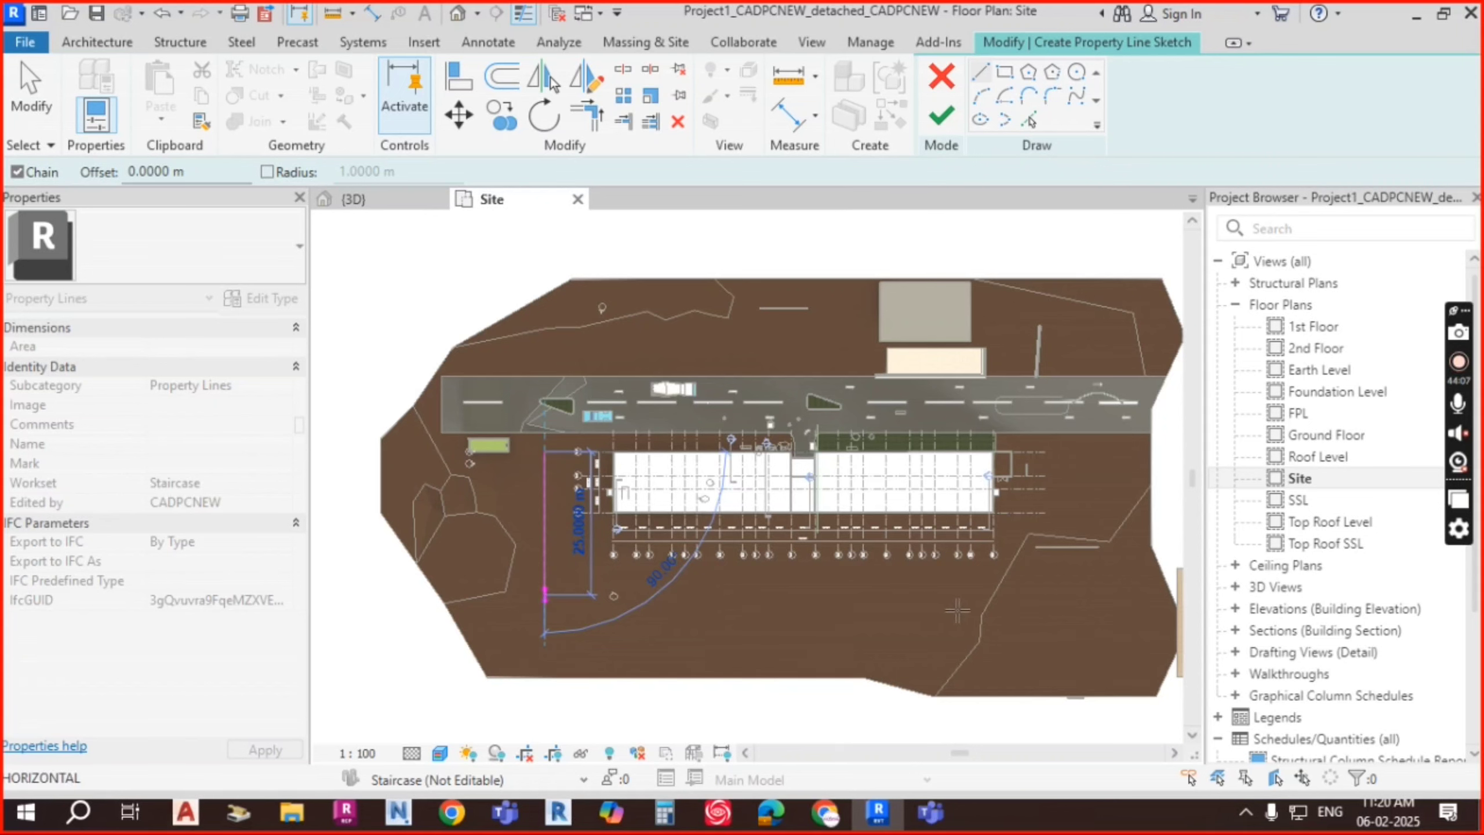
{"action": "left_click", "coordinate": [1082, 597]}
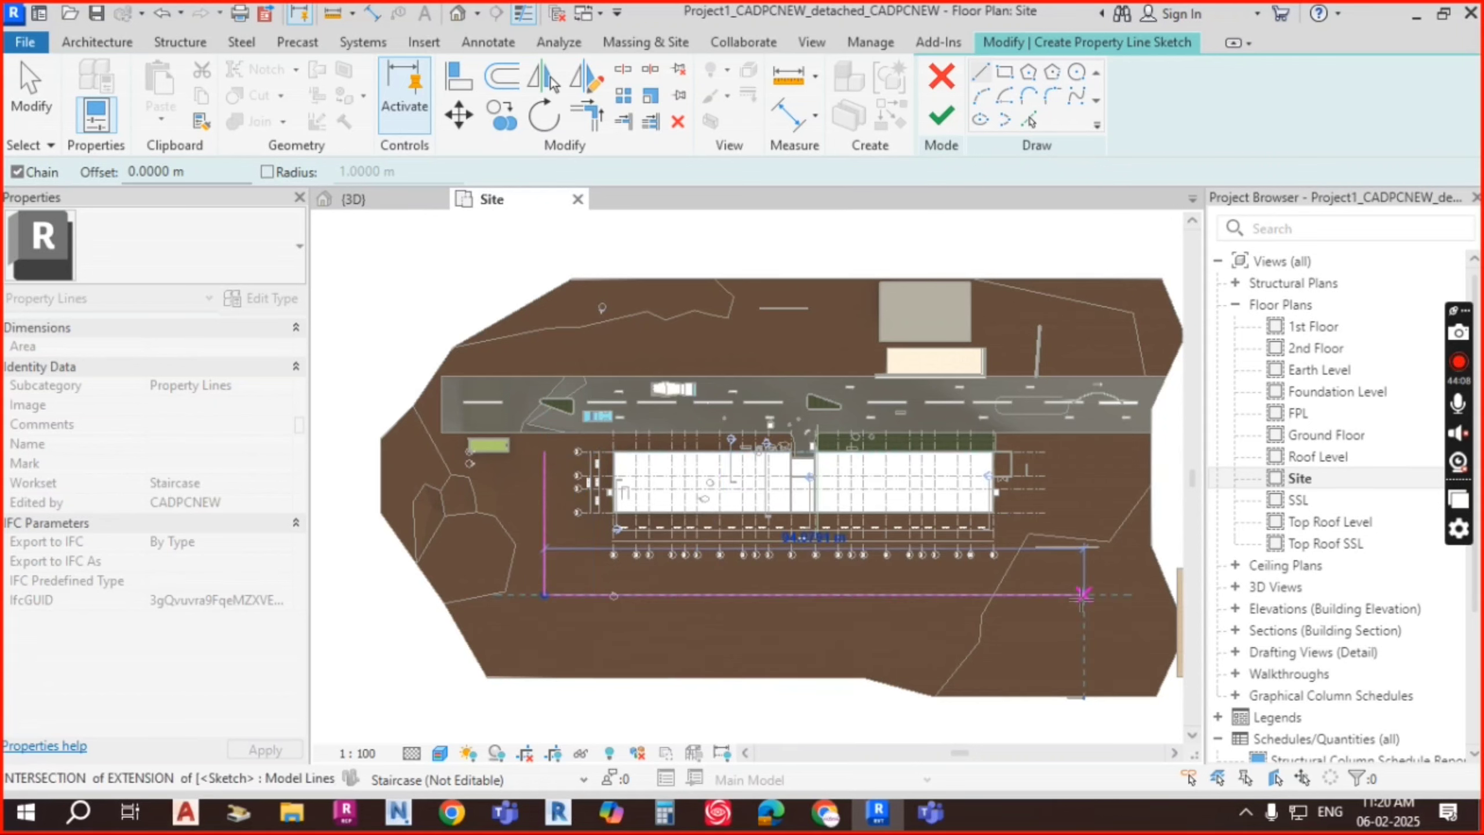
{"action": "left_click", "coordinate": [1076, 432]}
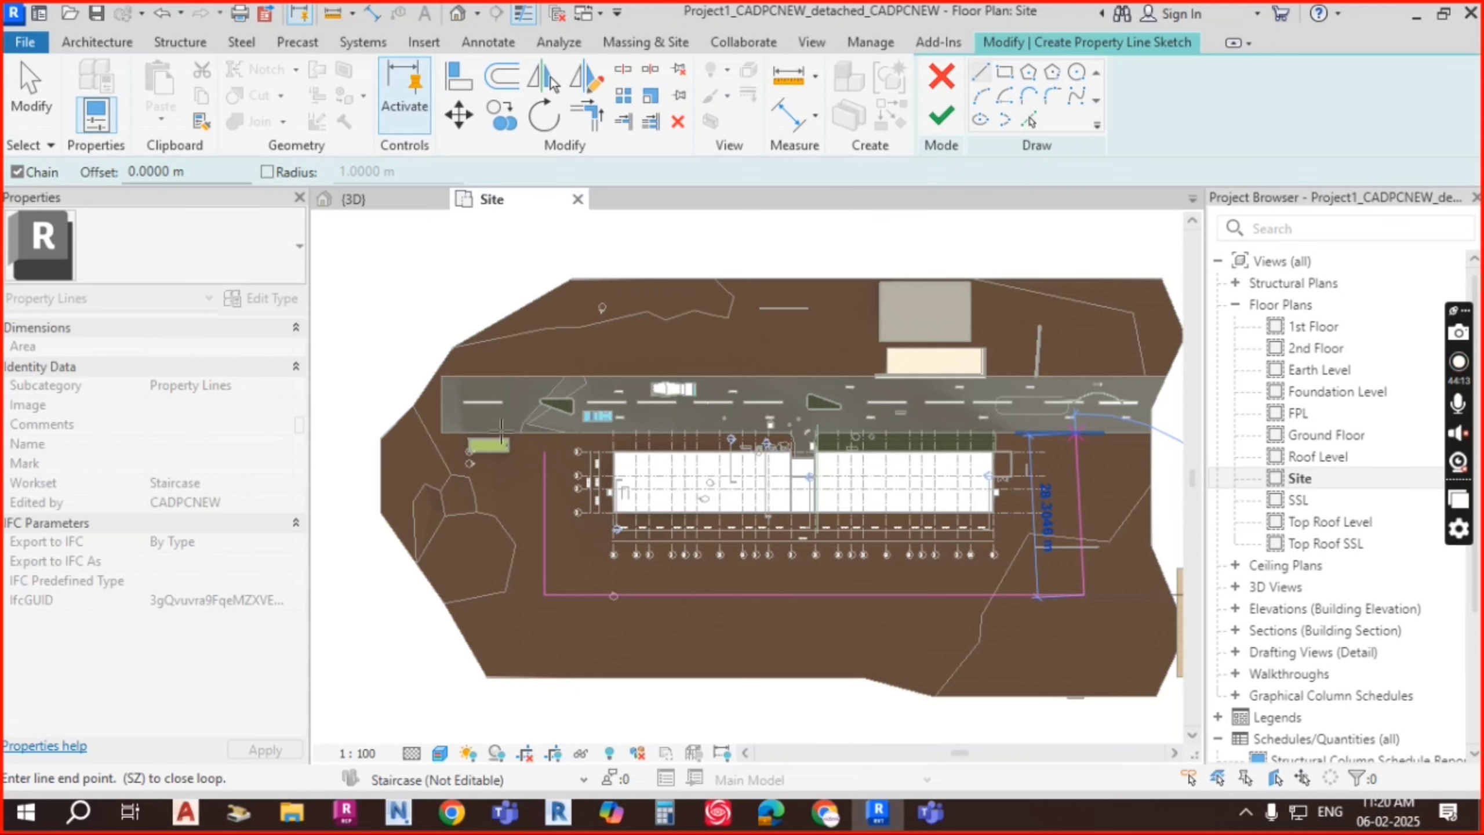
{"action": "left_click", "coordinate": [544, 433]}
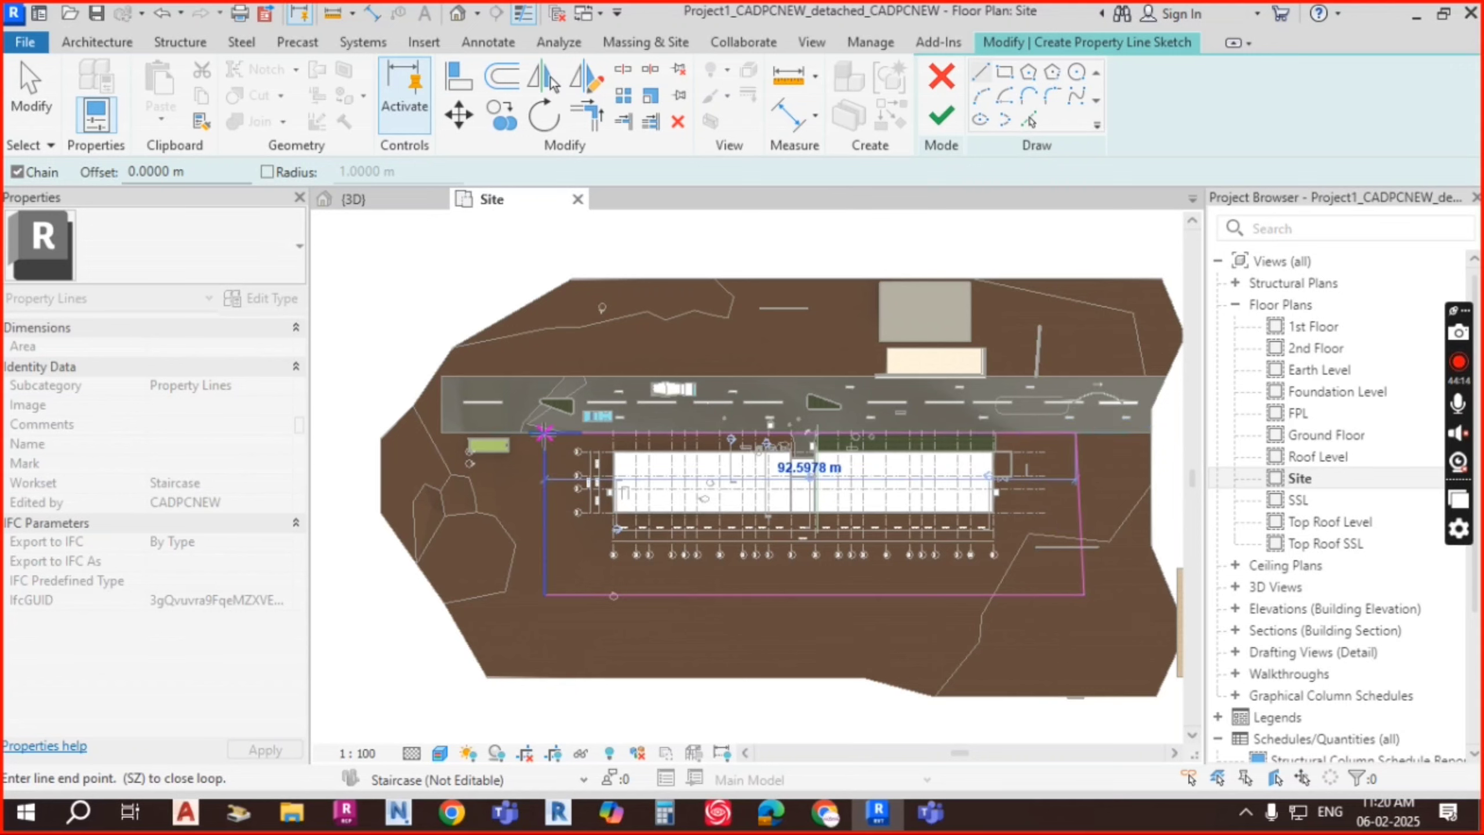
{"action": "key", "text": "Escape"}
{"action": "key", "text": "Escape"}
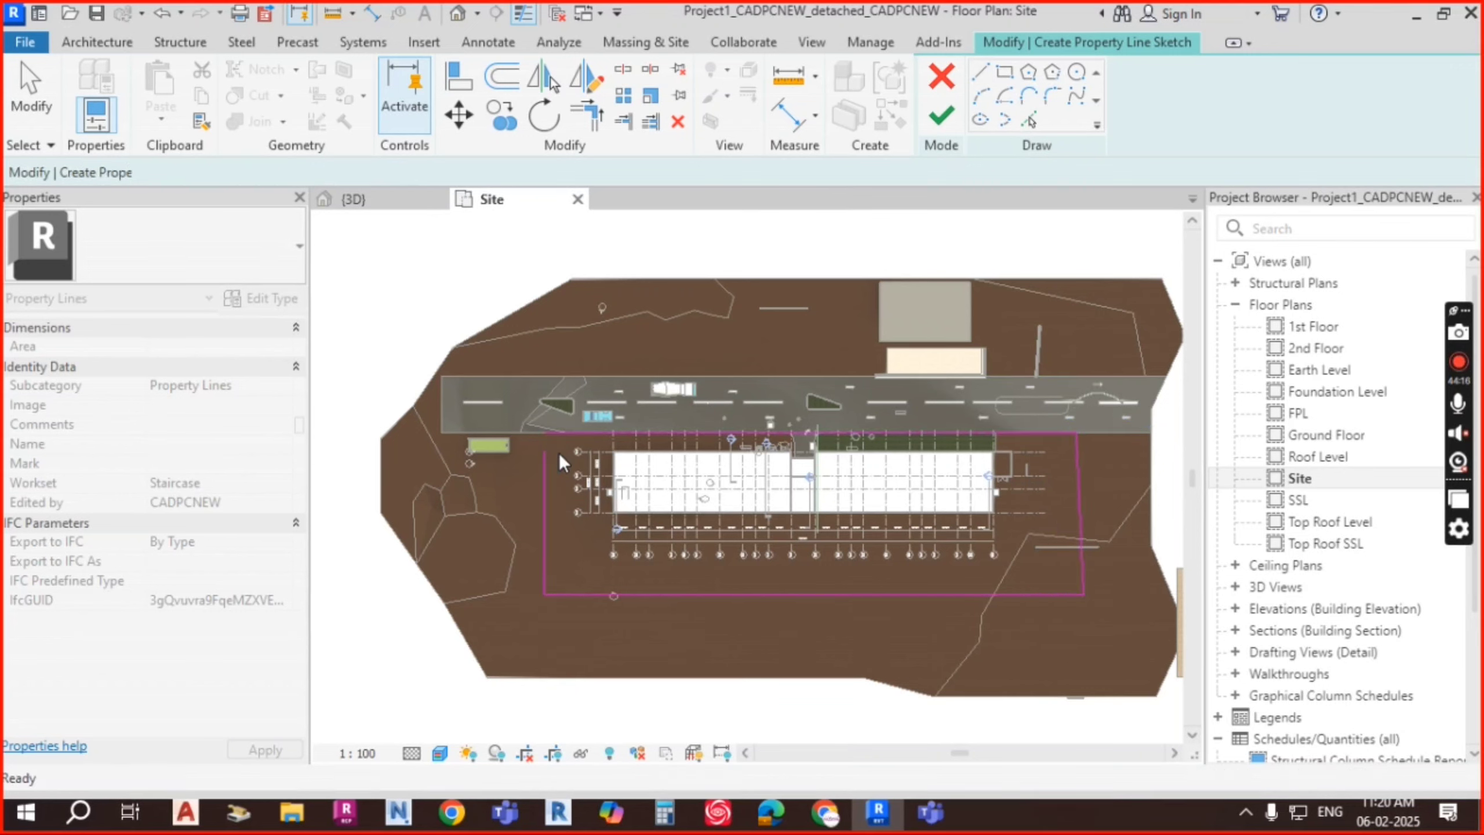
{"action": "key", "text": "r"}
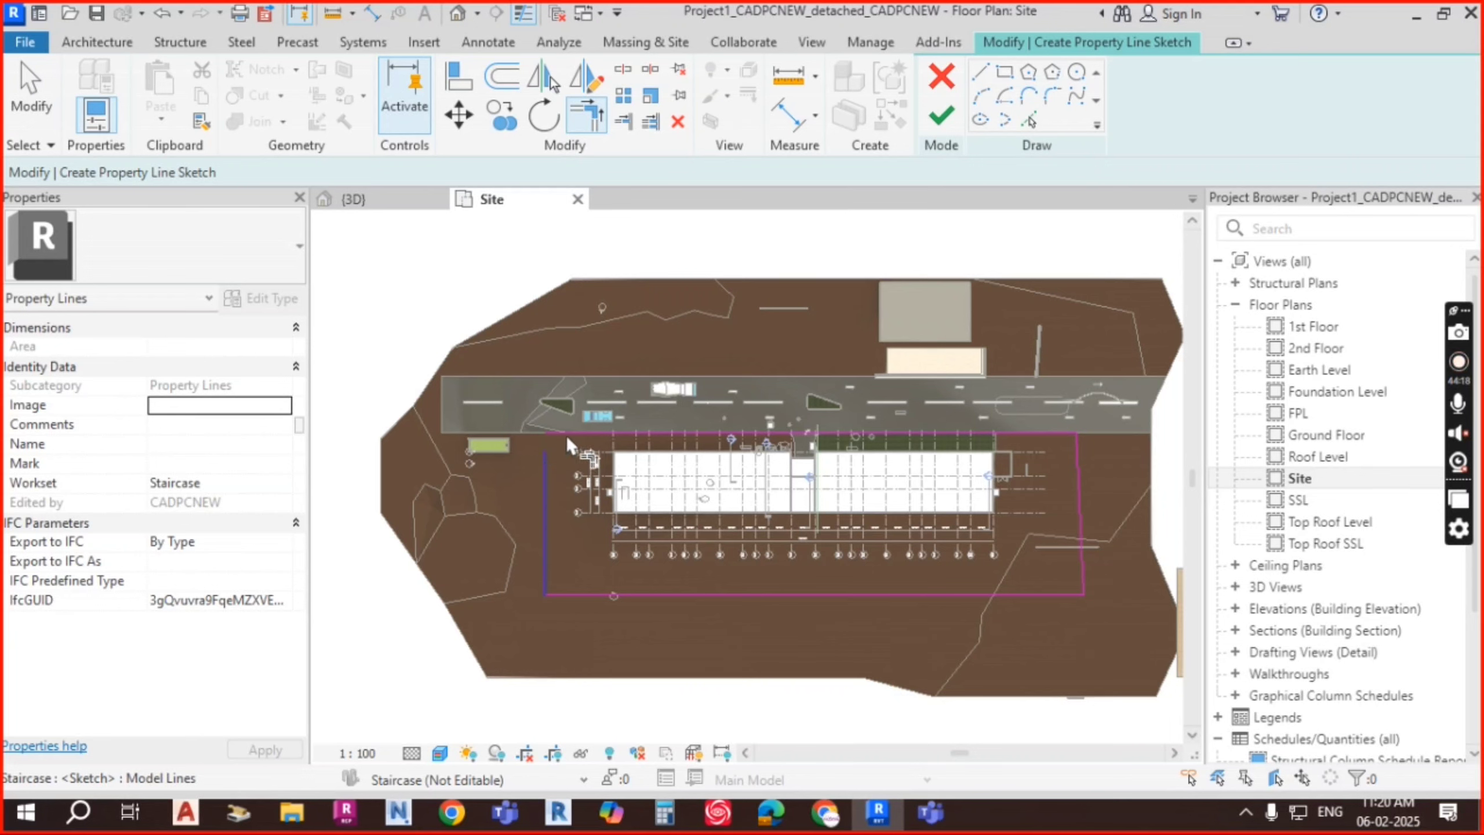
{"action": "left_click", "coordinate": [568, 433]}
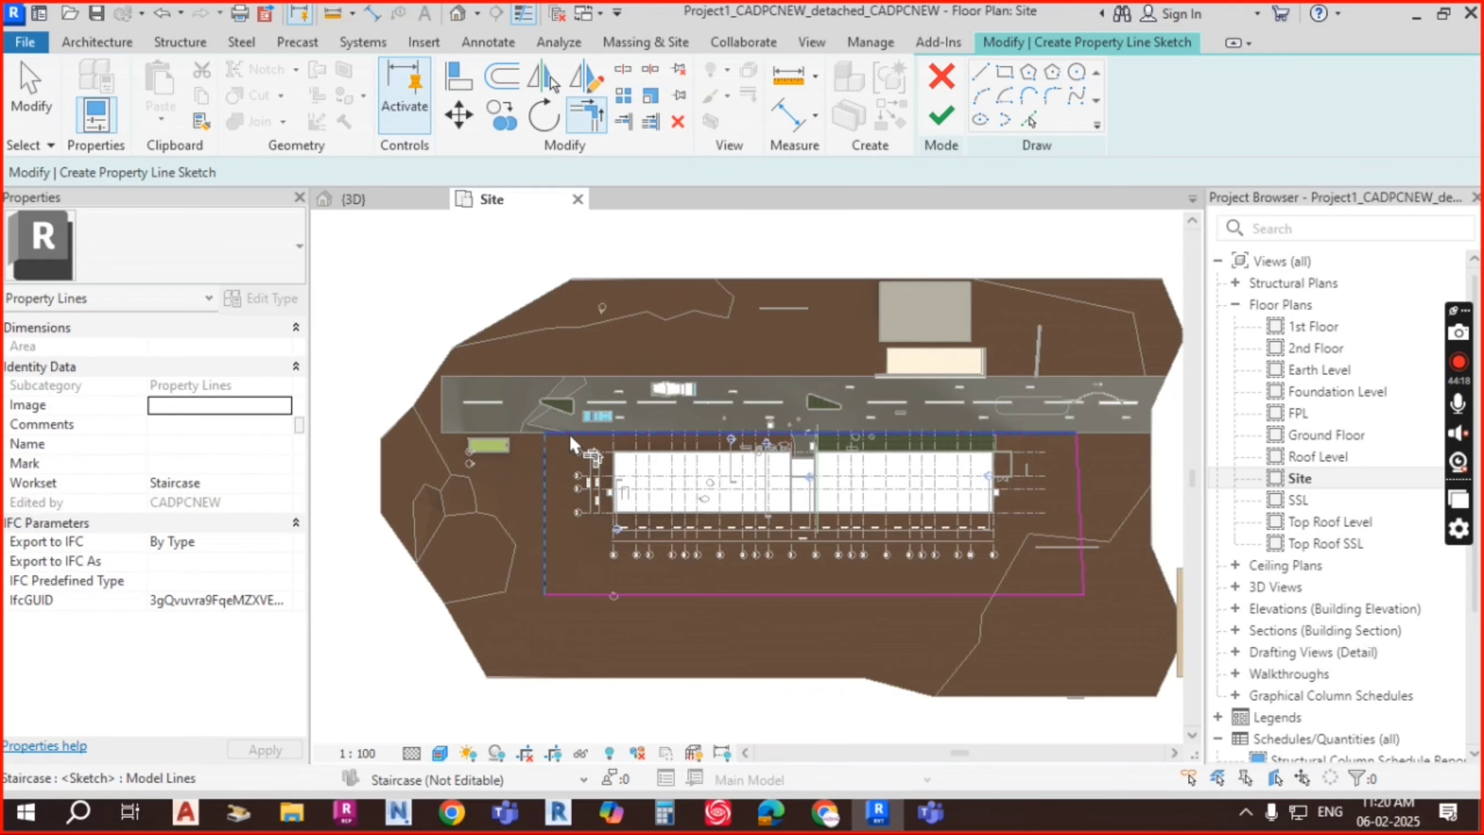
{"action": "left_click", "coordinate": [954, 118]}
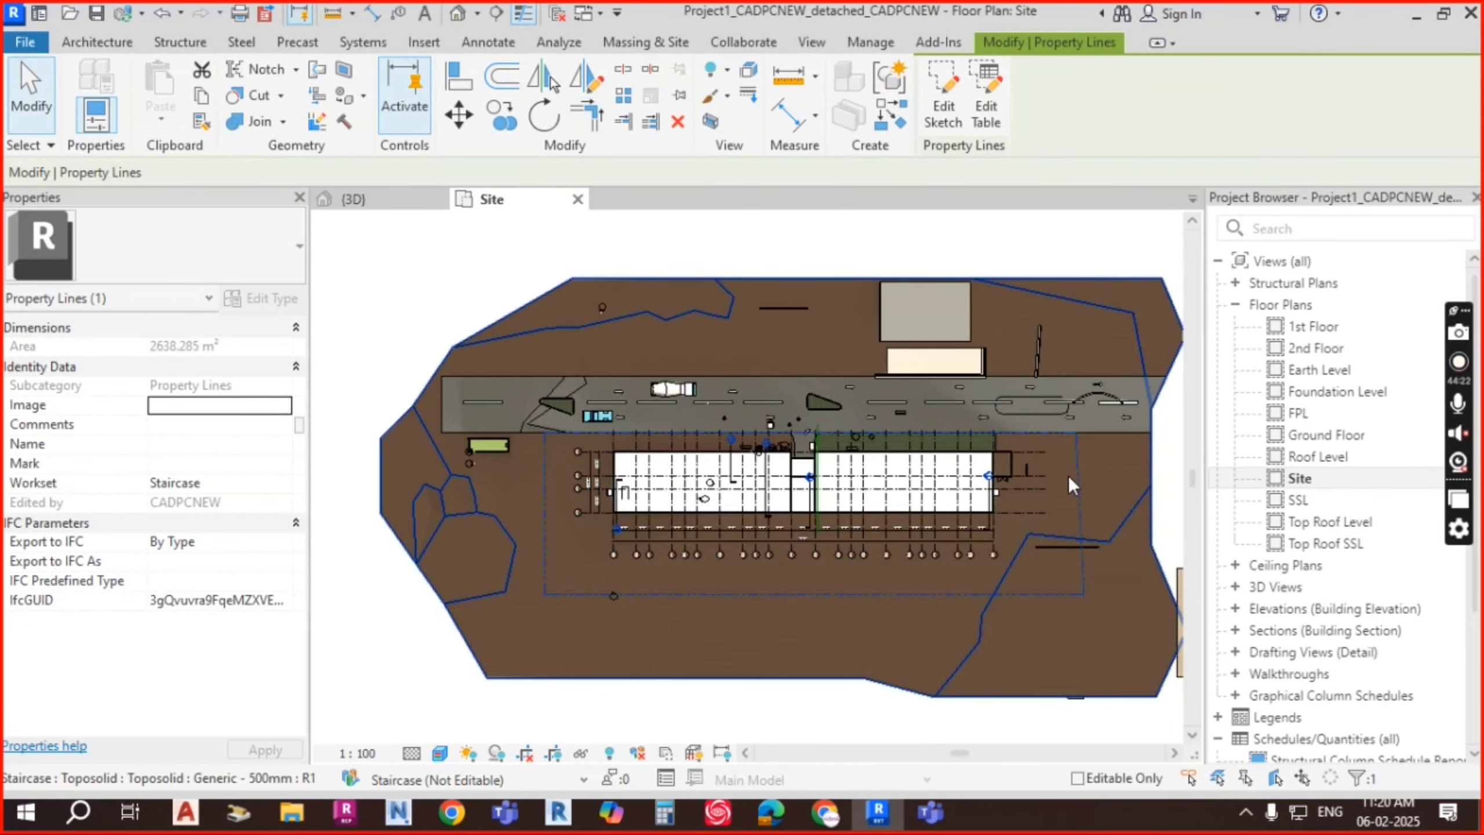
{"action": "key", "text": "Escape"}
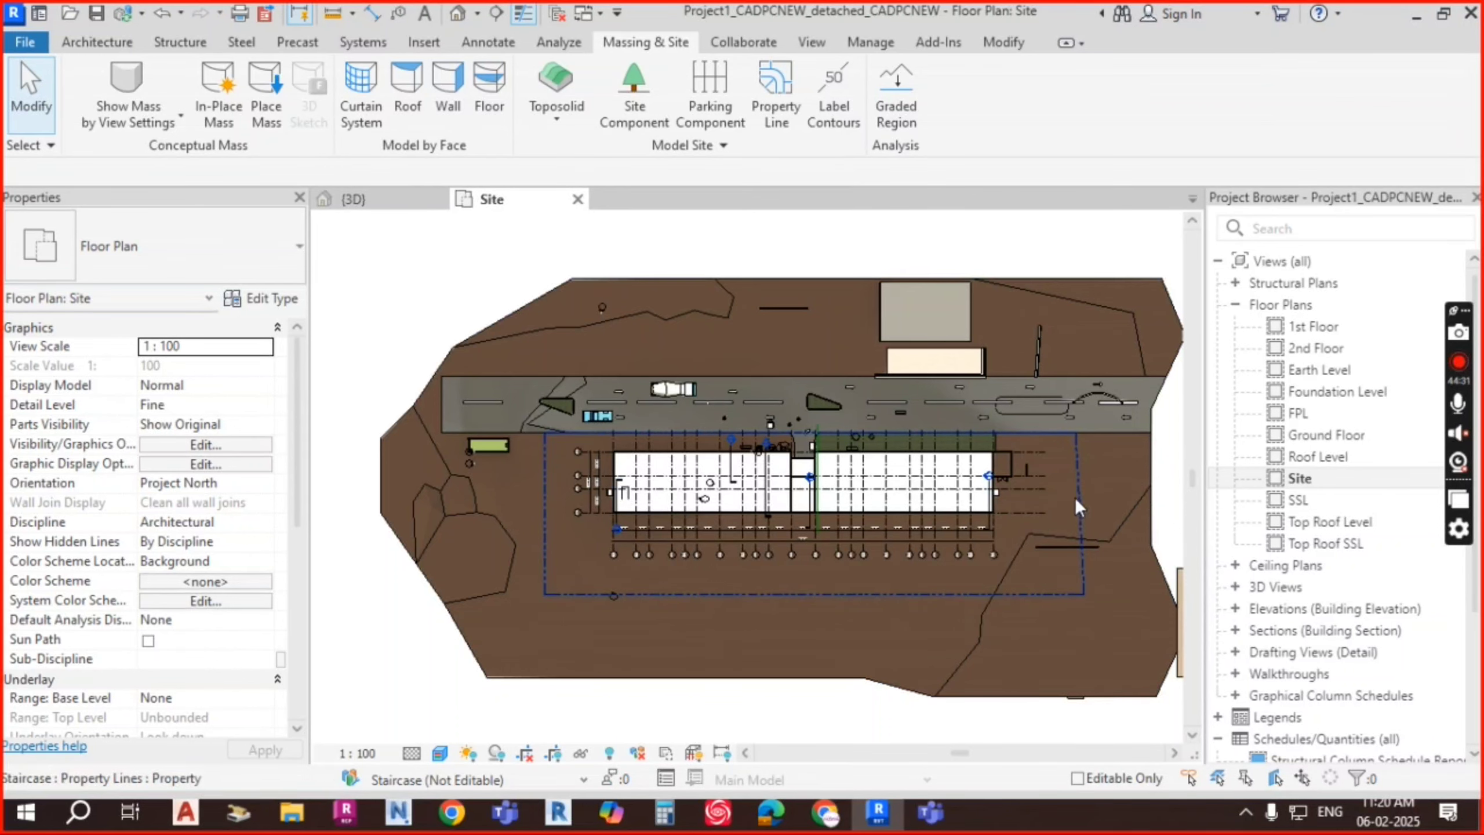
Step: Open Load Family and move up to the US library's category folders
{"action": "left_click", "coordinate": [431, 48]}
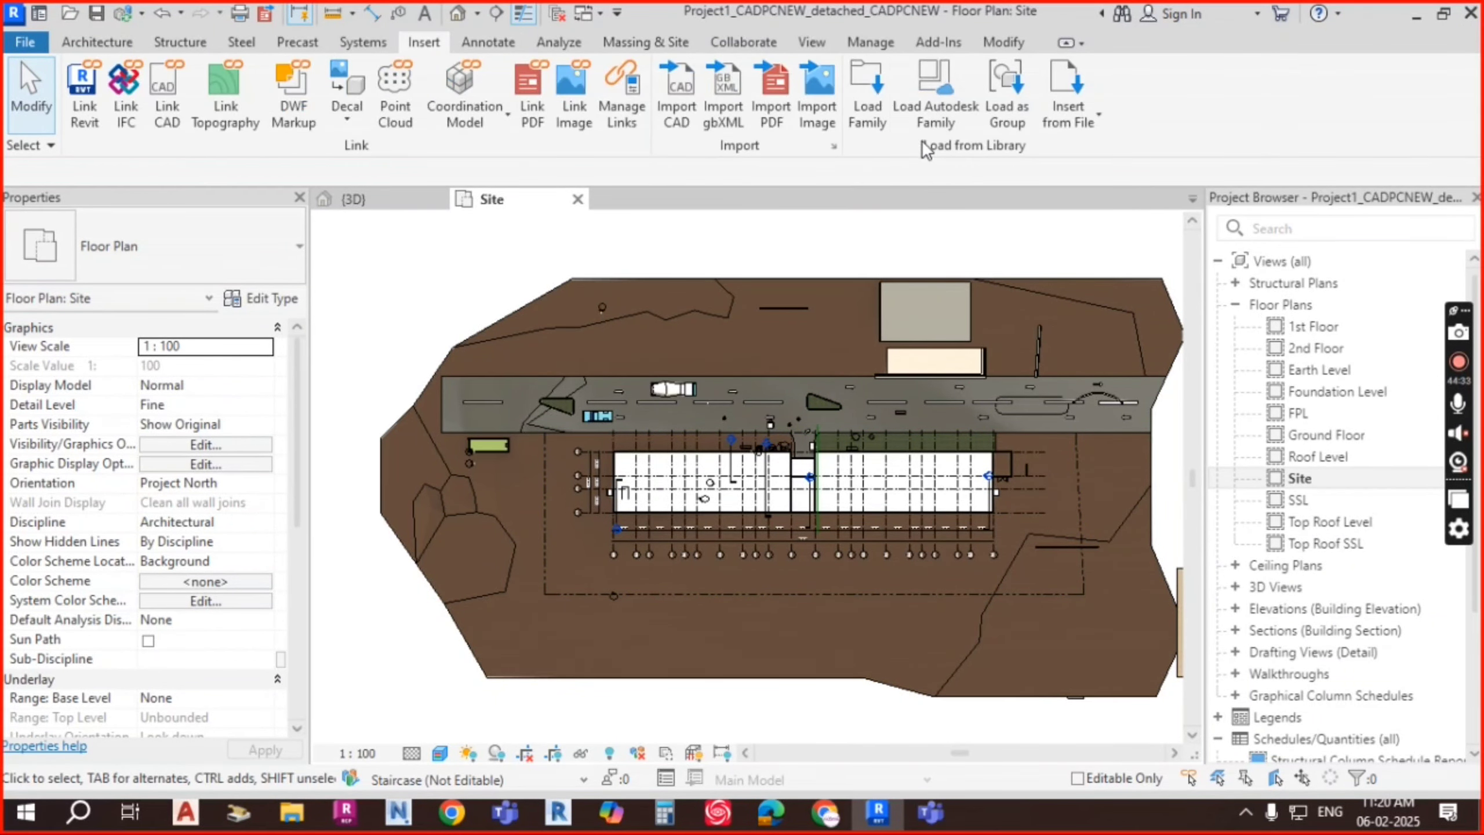
{"action": "left_click", "coordinate": [869, 97]}
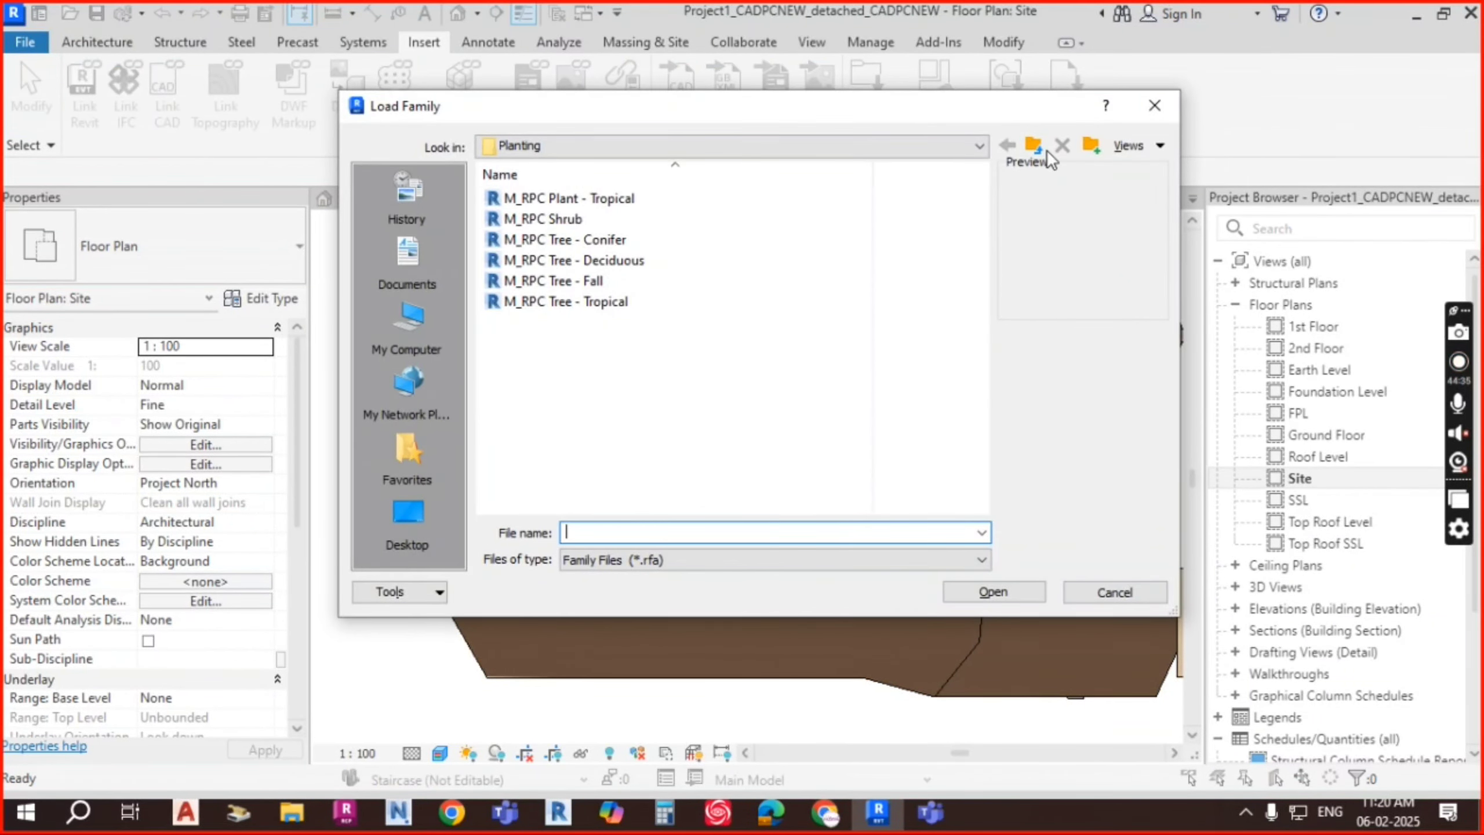
{"action": "left_click", "coordinate": [1034, 146]}
Step: Open the Entourage folder and preview the M_RPC Beetle, Chair, Female and Male families
{"action": "scroll", "coordinate": [612, 355], "scroll_direction": "down", "scroll_amount": 4}
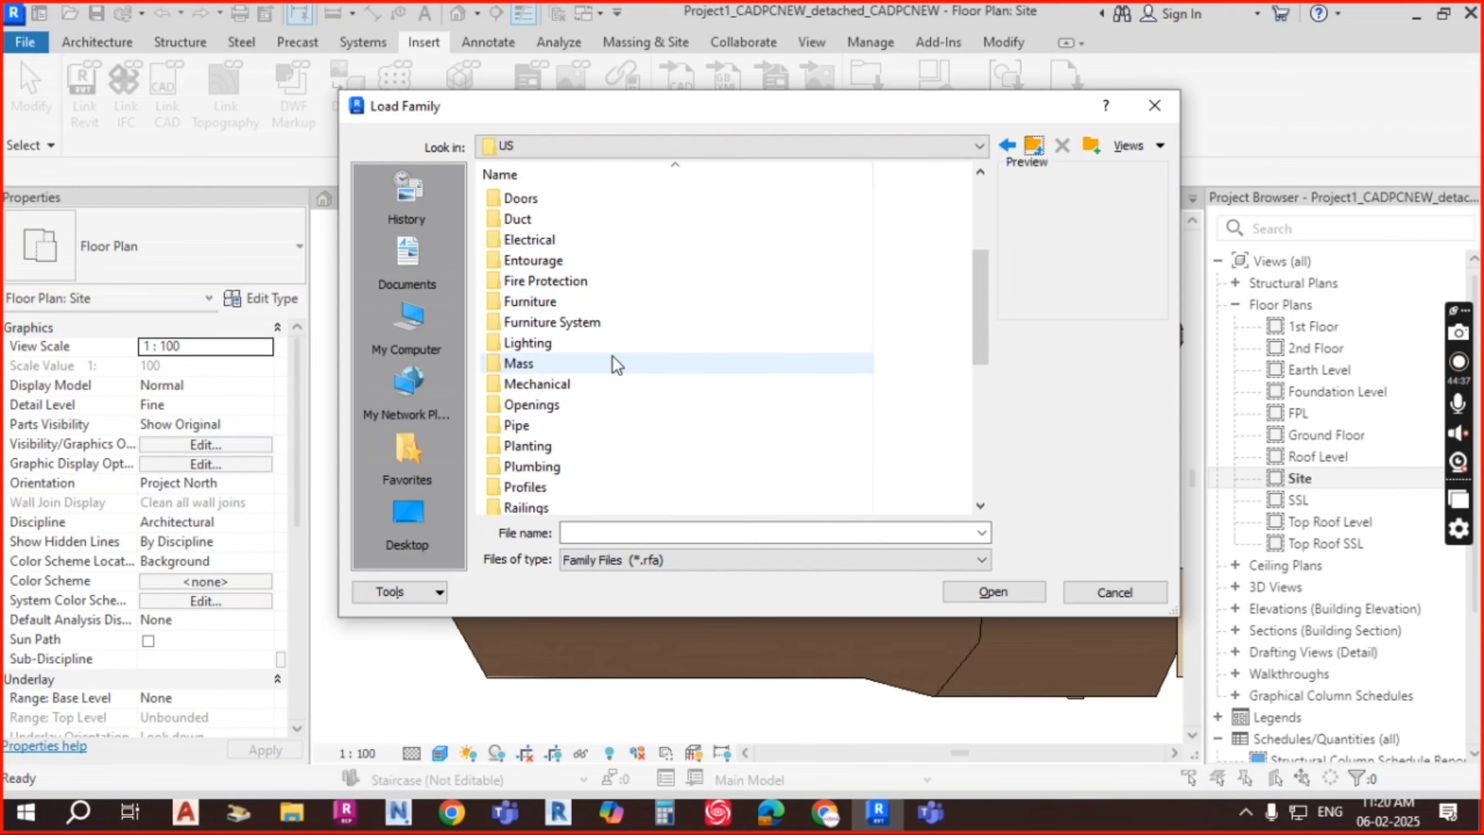
{"action": "scroll", "coordinate": [625, 366], "scroll_direction": "down", "scroll_amount": 1}
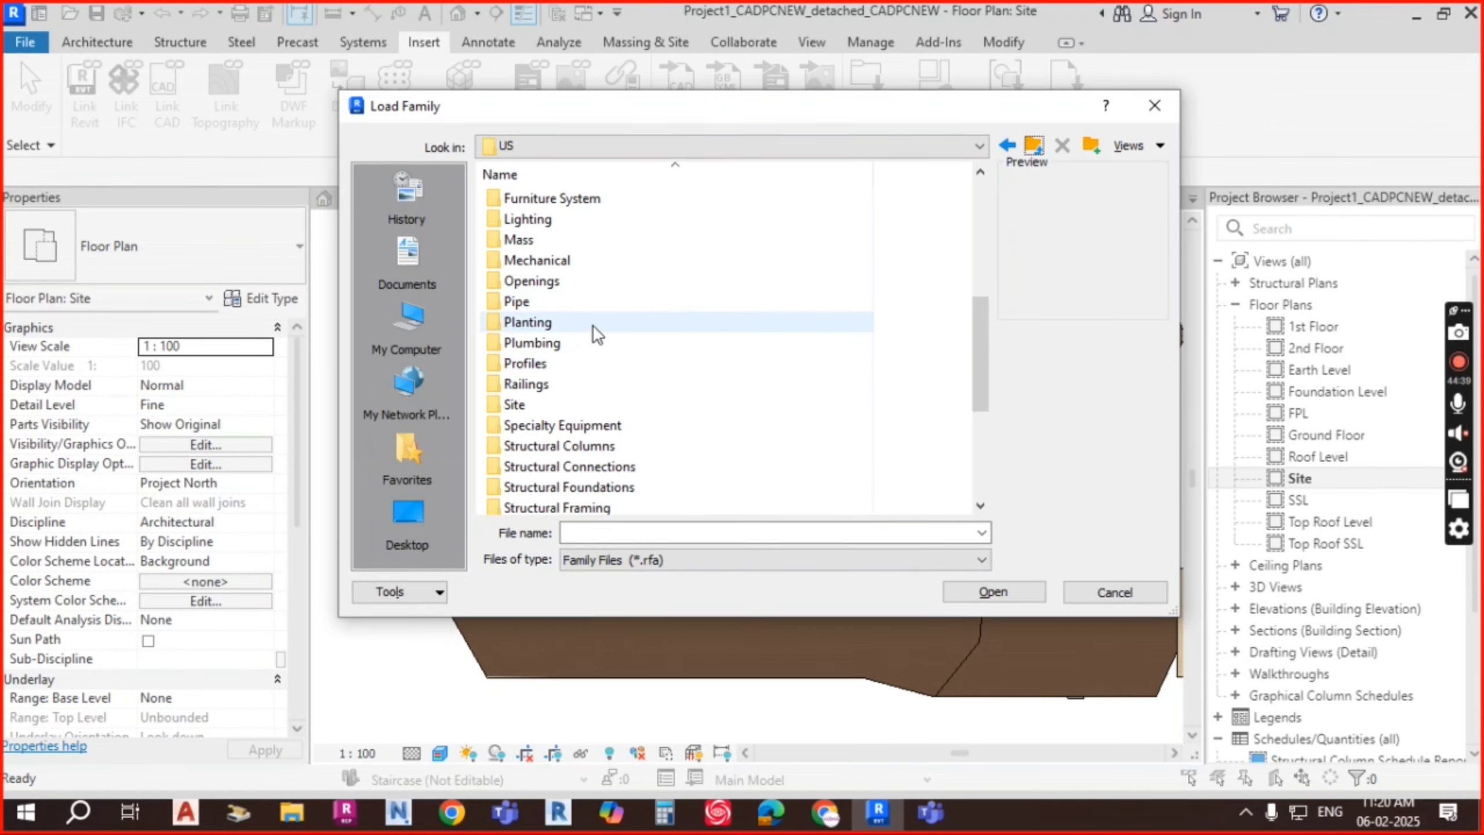
{"action": "scroll", "coordinate": [592, 324], "scroll_direction": "up", "scroll_amount": 2}
{"action": "left_click", "coordinate": [538, 260]}
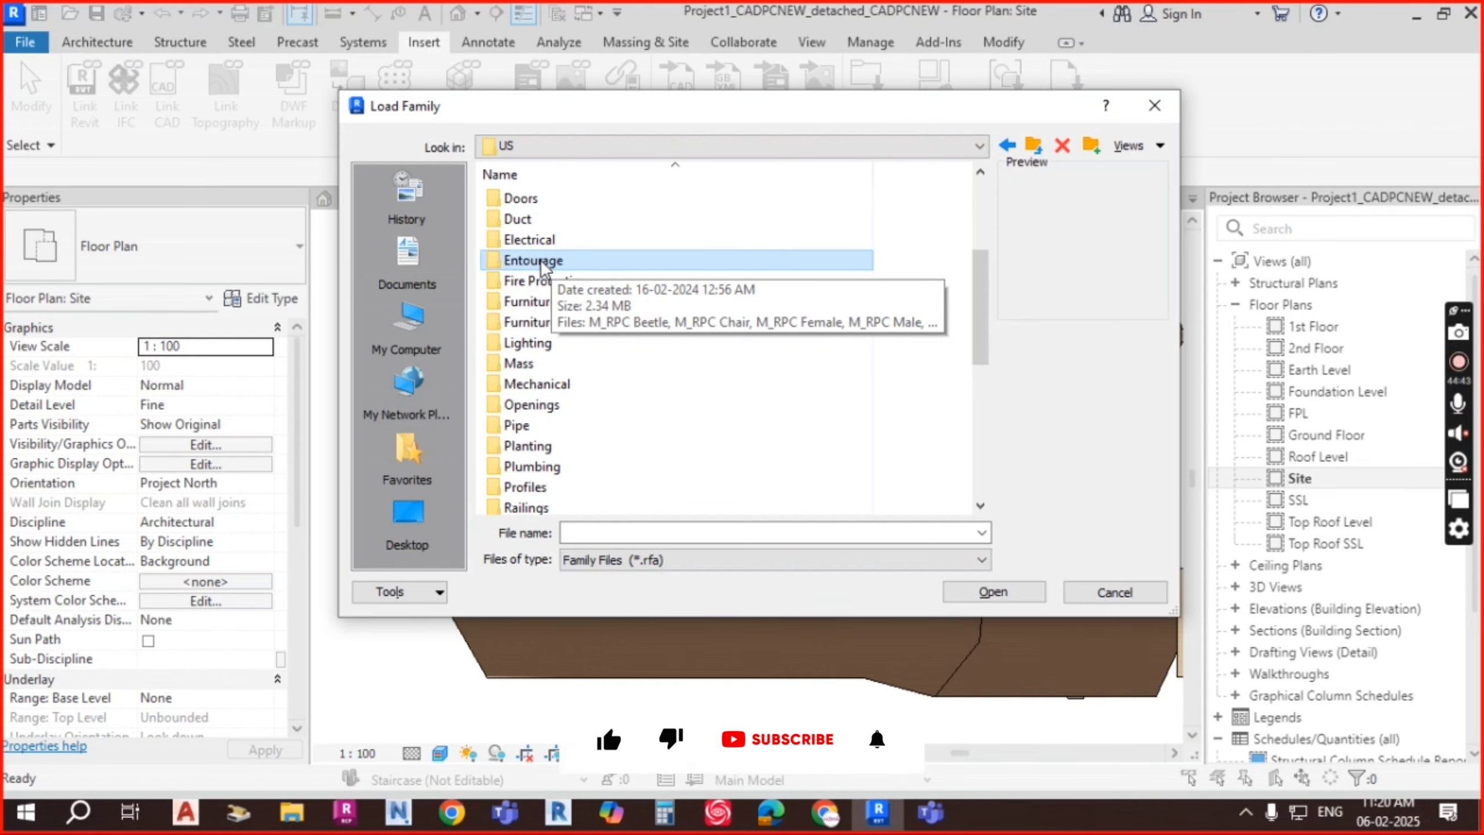
{"action": "double_click", "coordinate": [540, 260]}
{"action": "left_click", "coordinate": [567, 199]}
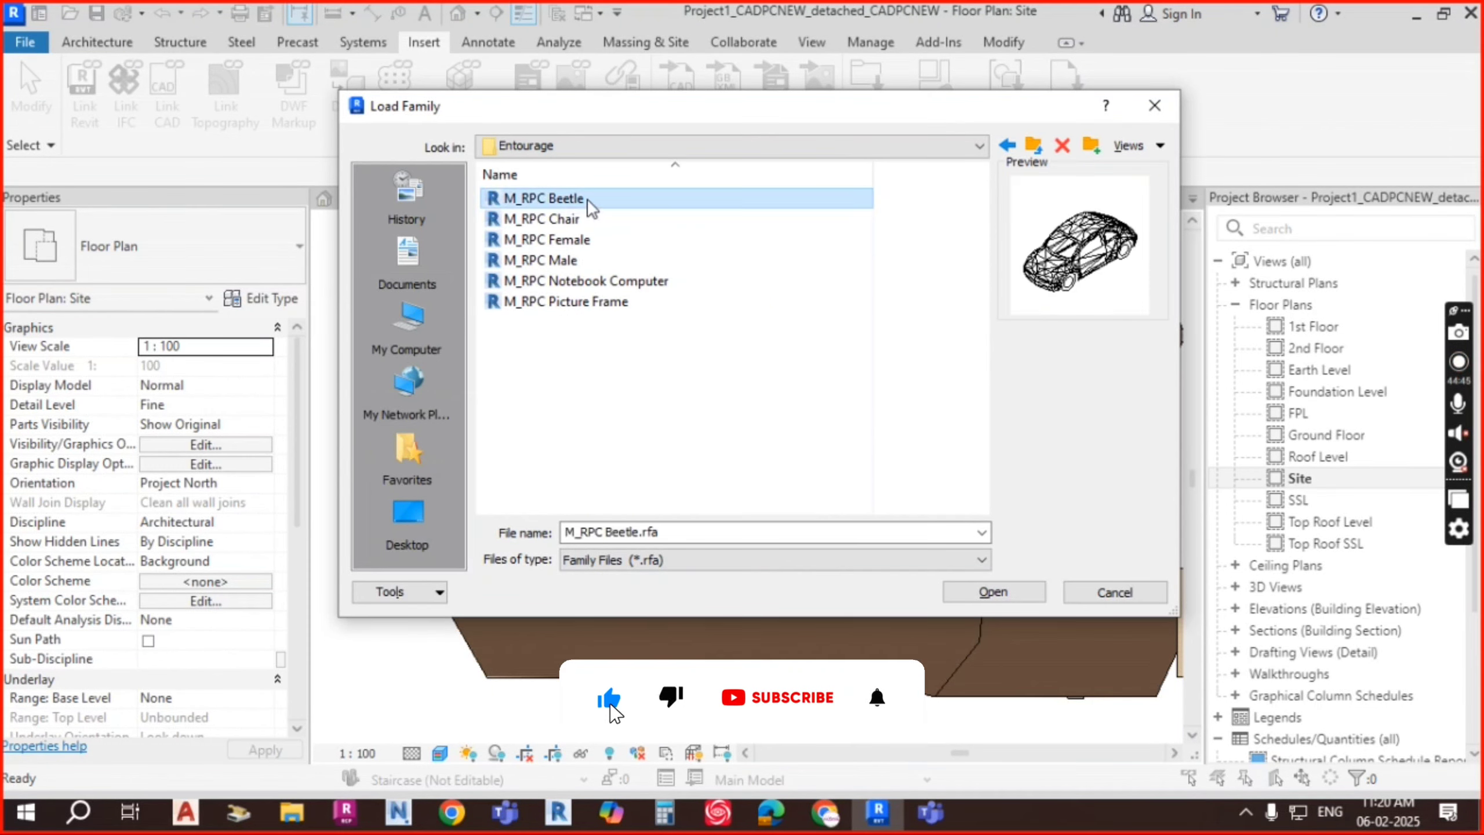
{"action": "left_click", "coordinate": [555, 220]}
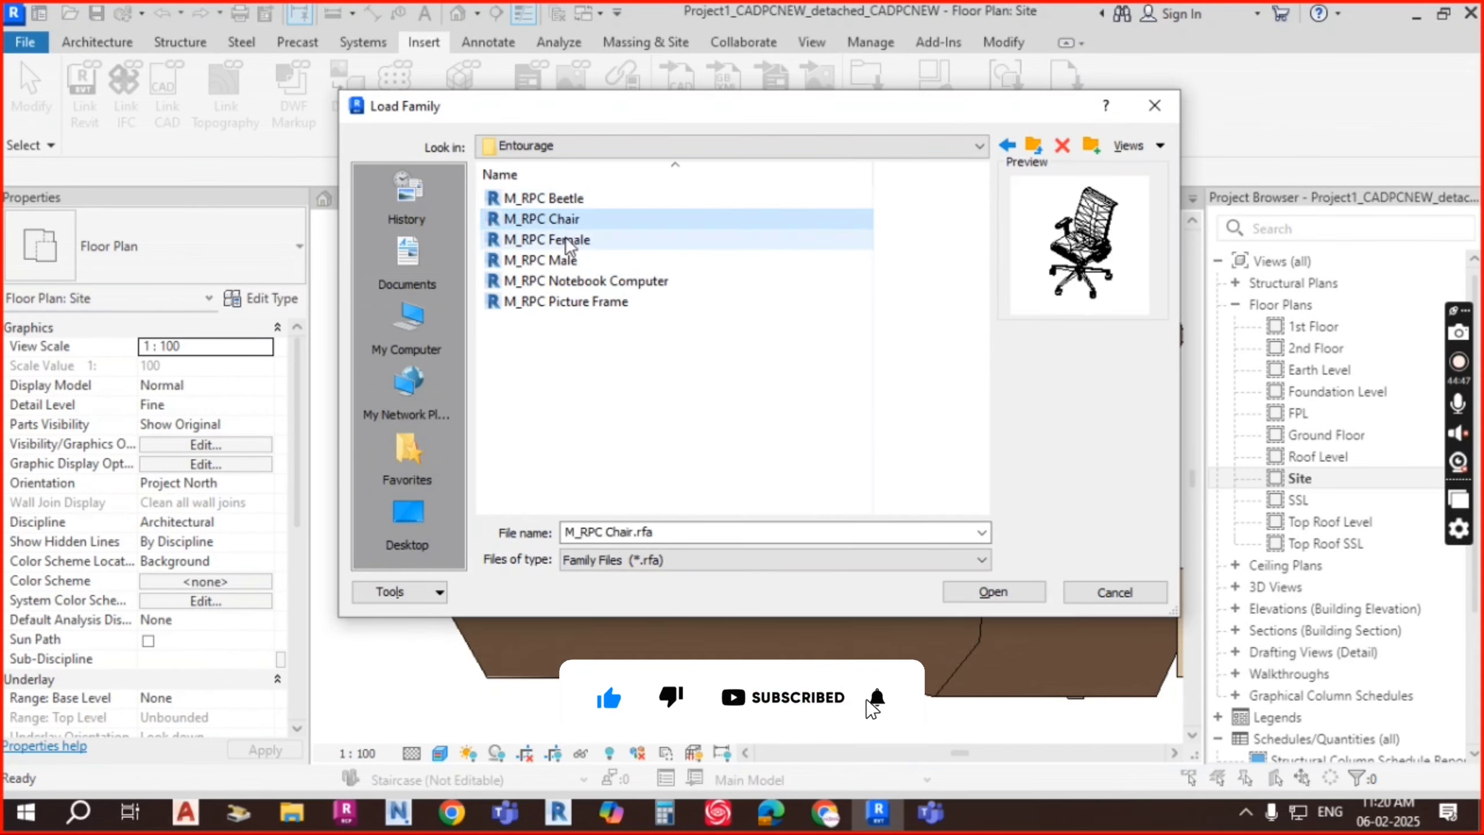
{"action": "left_click", "coordinate": [569, 249]}
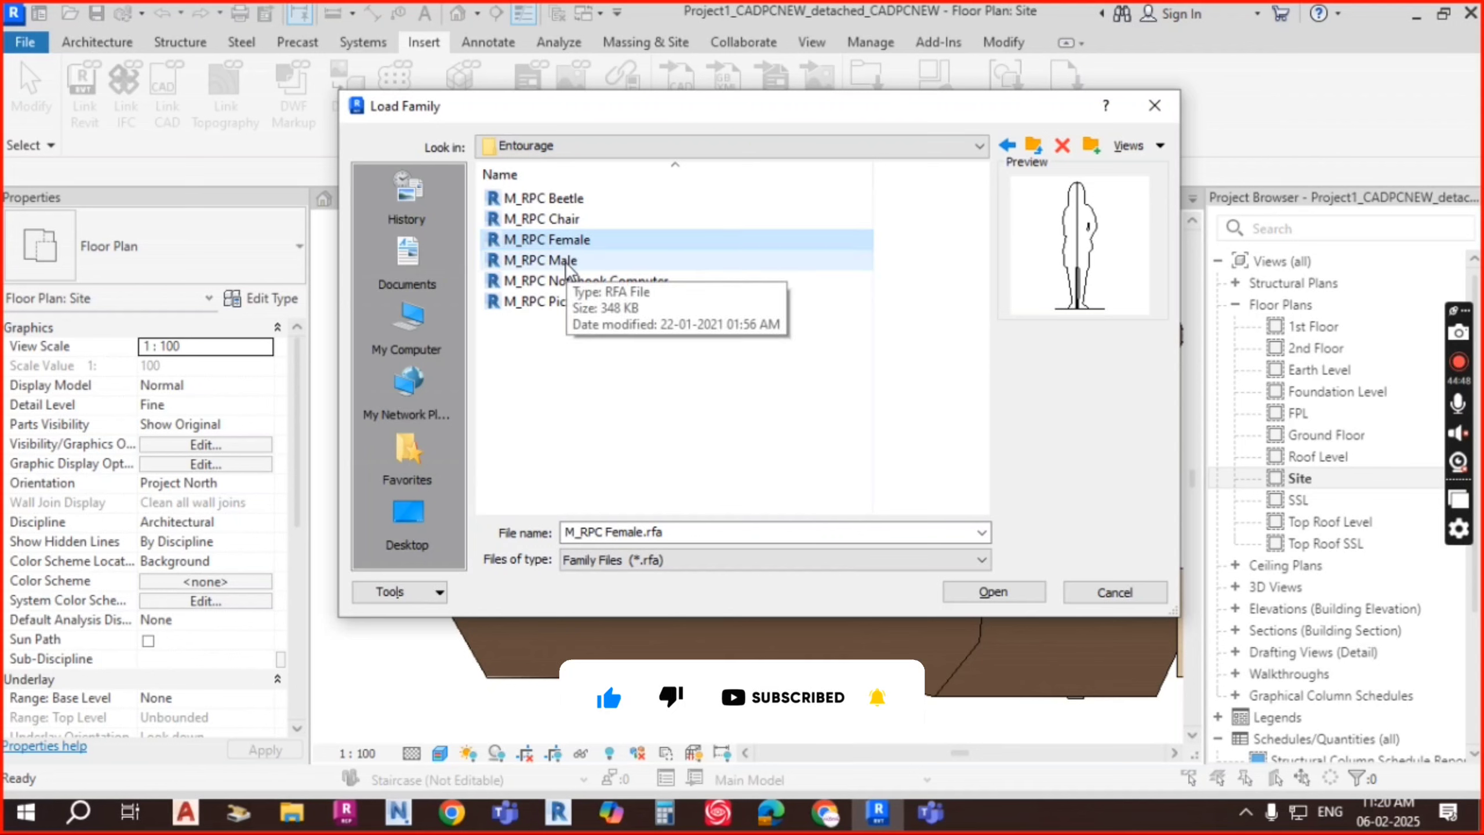
{"action": "left_click", "coordinate": [570, 261]}
{"action": "left_click", "coordinate": [576, 240]}
Step: Load M_RPC Male, M_RPC Female and M_RPC Beetle into the project
{"action": "left_click", "coordinate": [568, 261]}
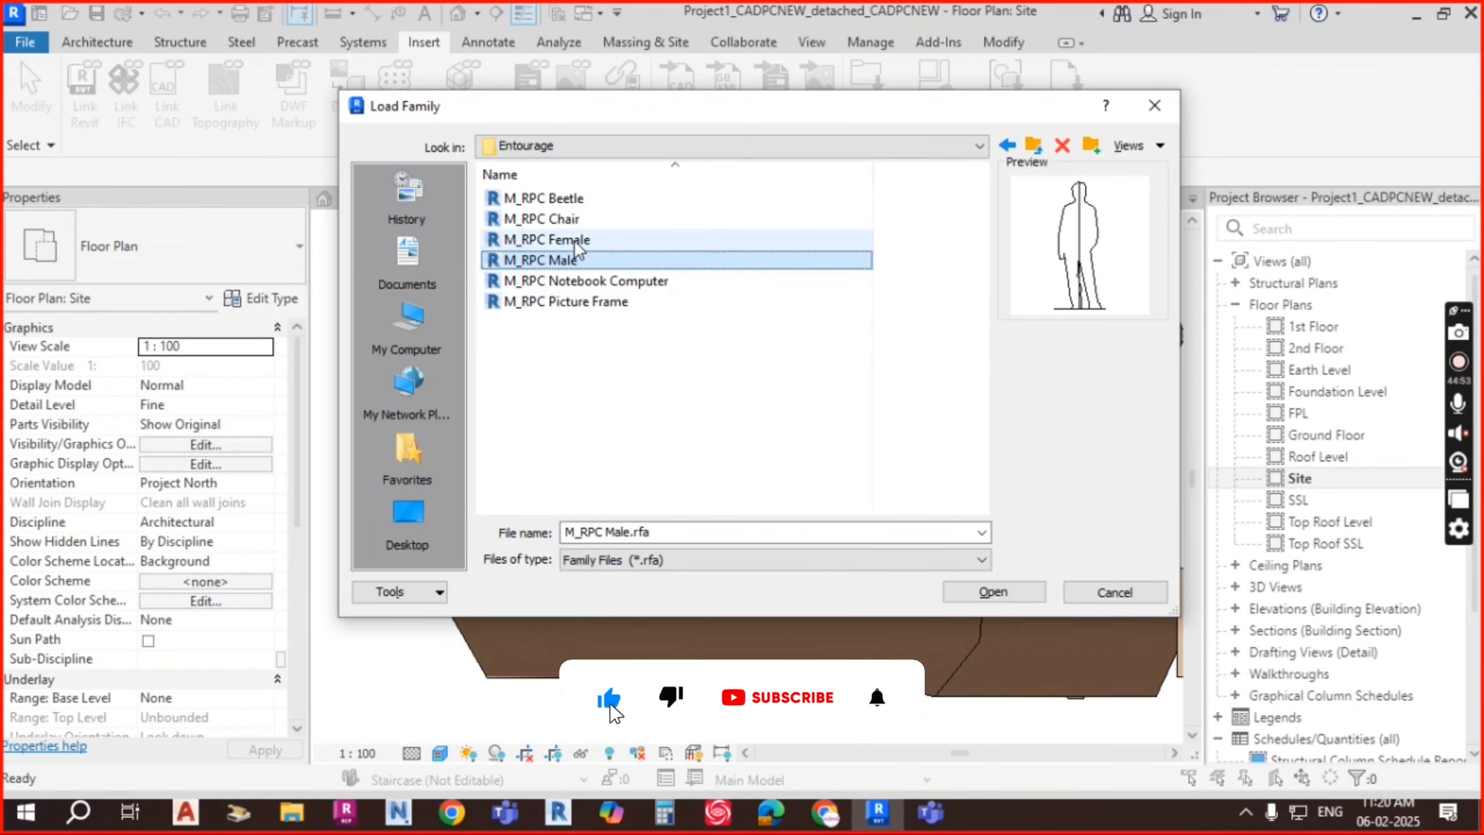
{"action": "left_click", "coordinate": [546, 239], "text": "ctrl"}
{"action": "left_click", "coordinate": [543, 198], "text": "ctrl"}
{"action": "left_click", "coordinate": [994, 592]}
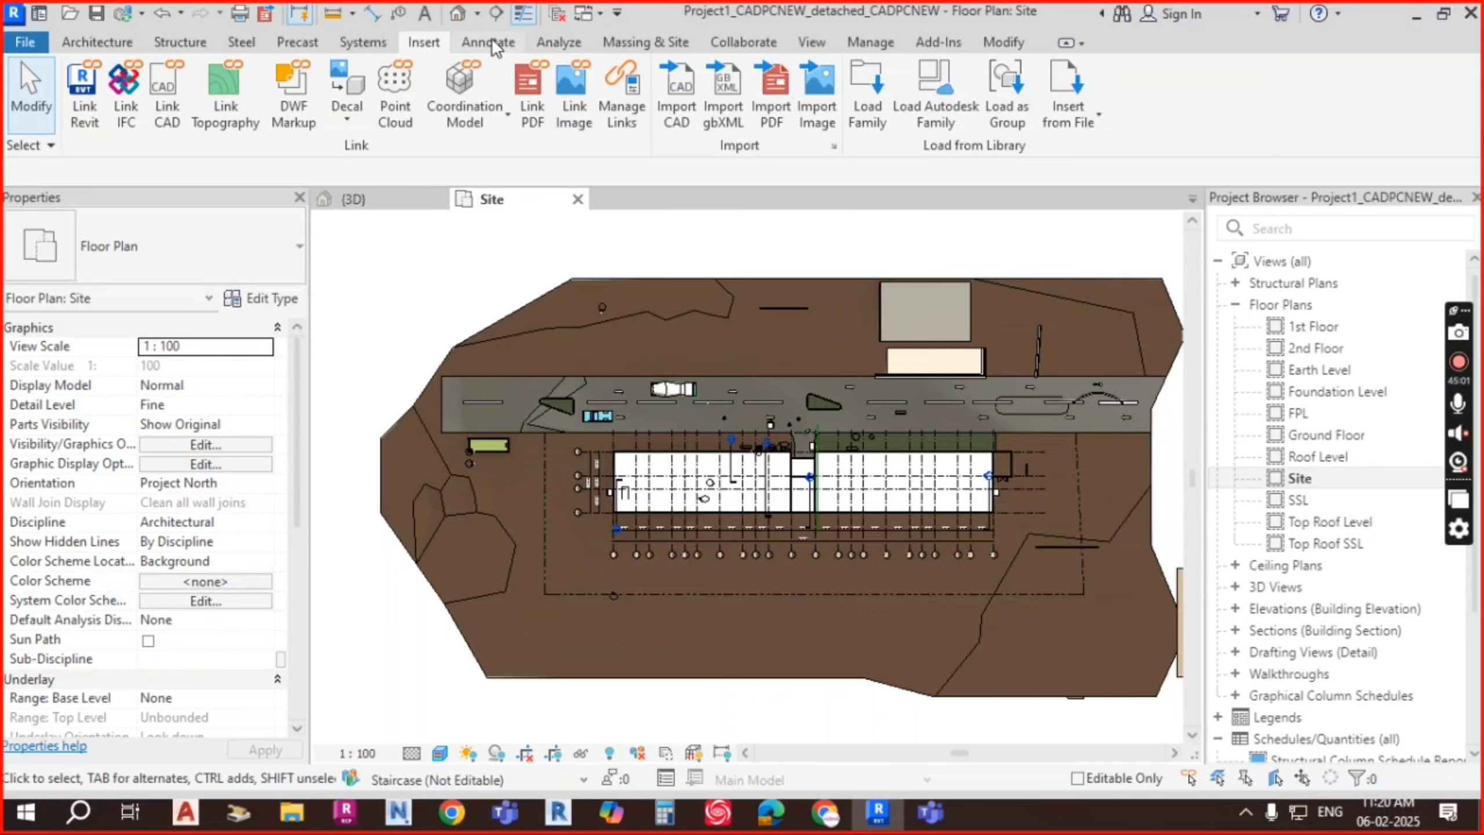
Step: Start the Site Component tool, then cancel it without placing anything
{"action": "left_click", "coordinate": [663, 45]}
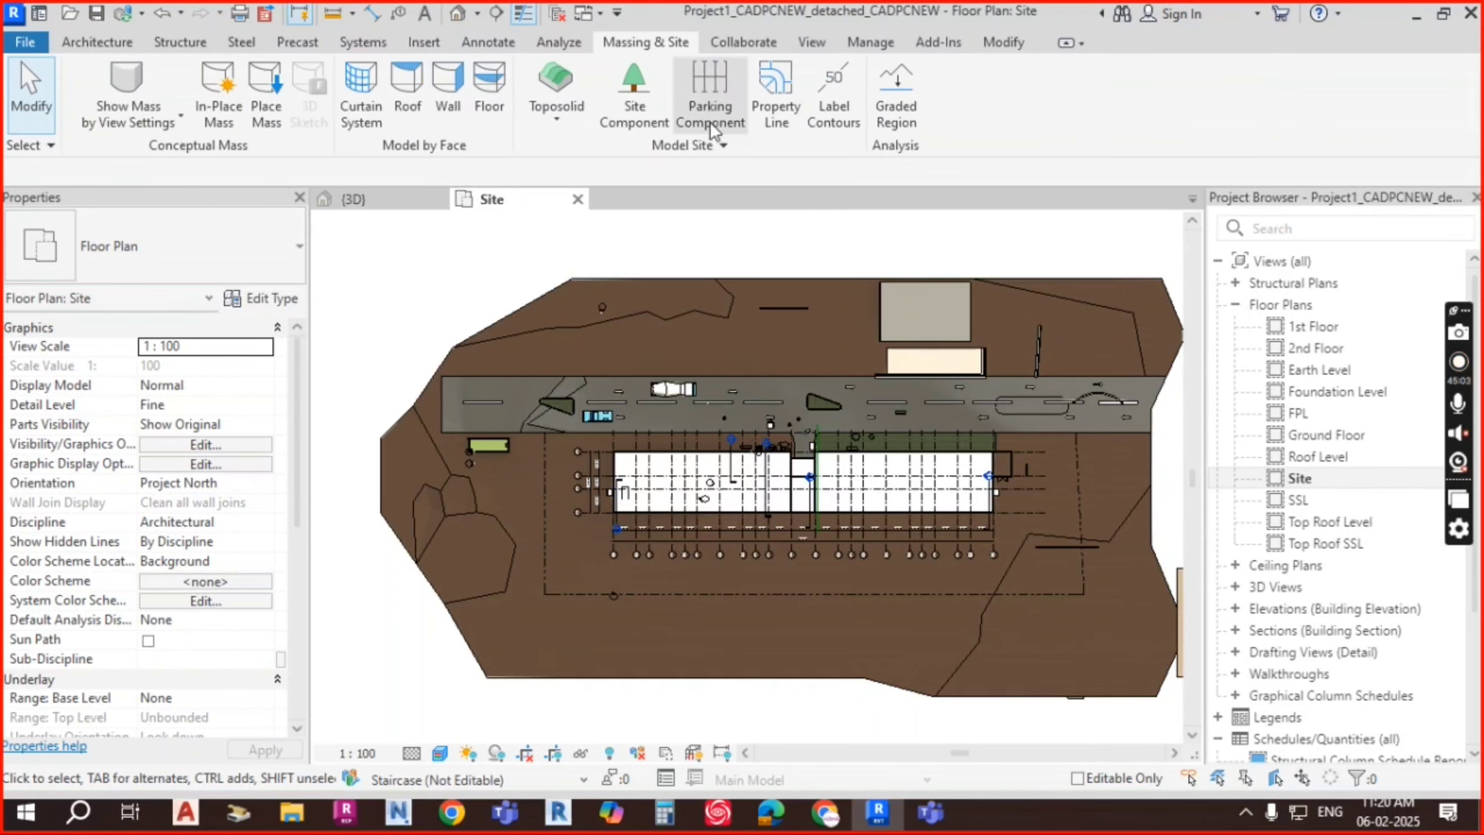
{"action": "left_click", "coordinate": [642, 108]}
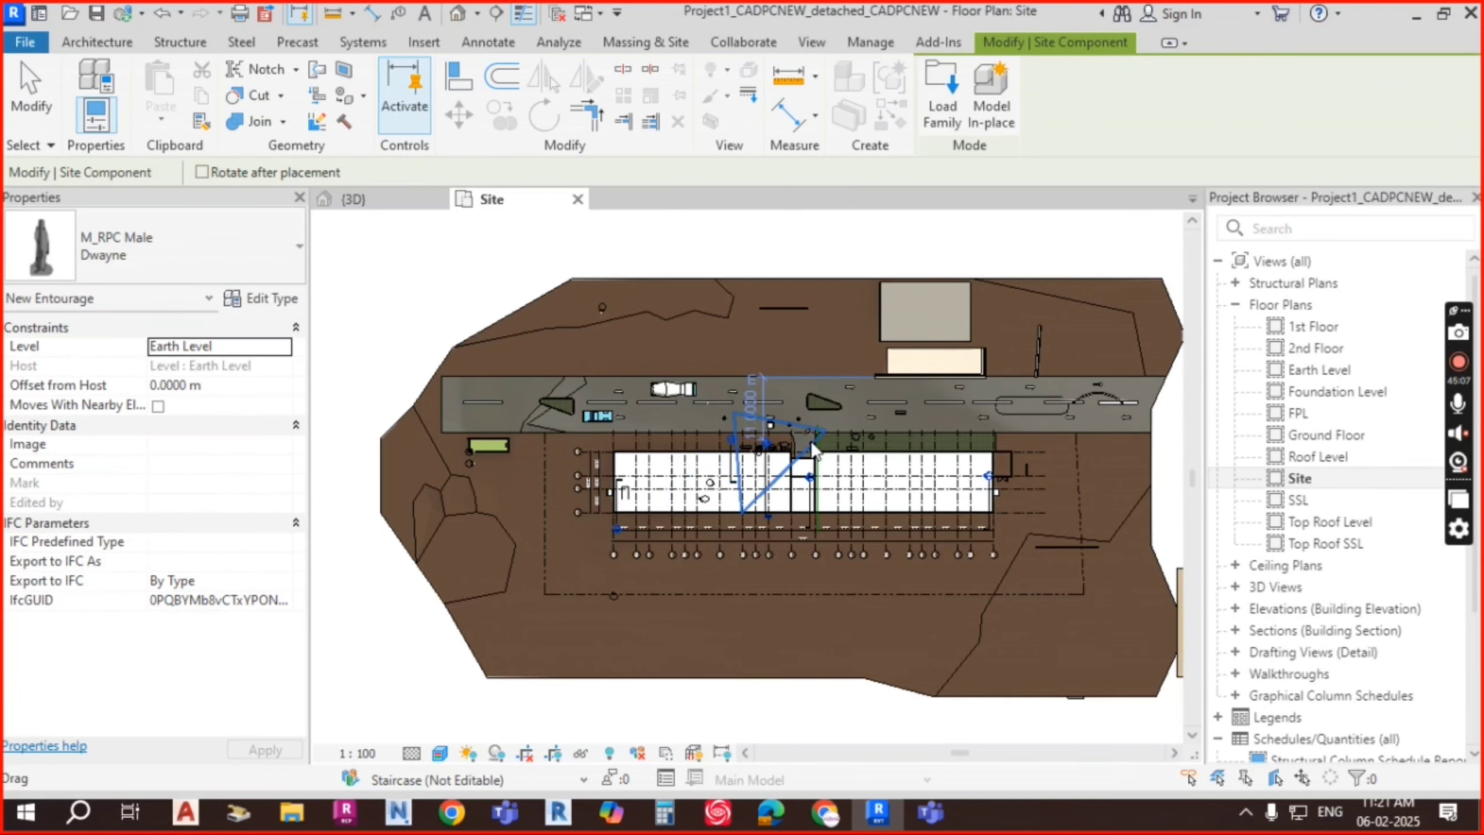
{"action": "scroll", "coordinate": [814, 436], "scroll_direction": "up", "scroll_amount": 5}
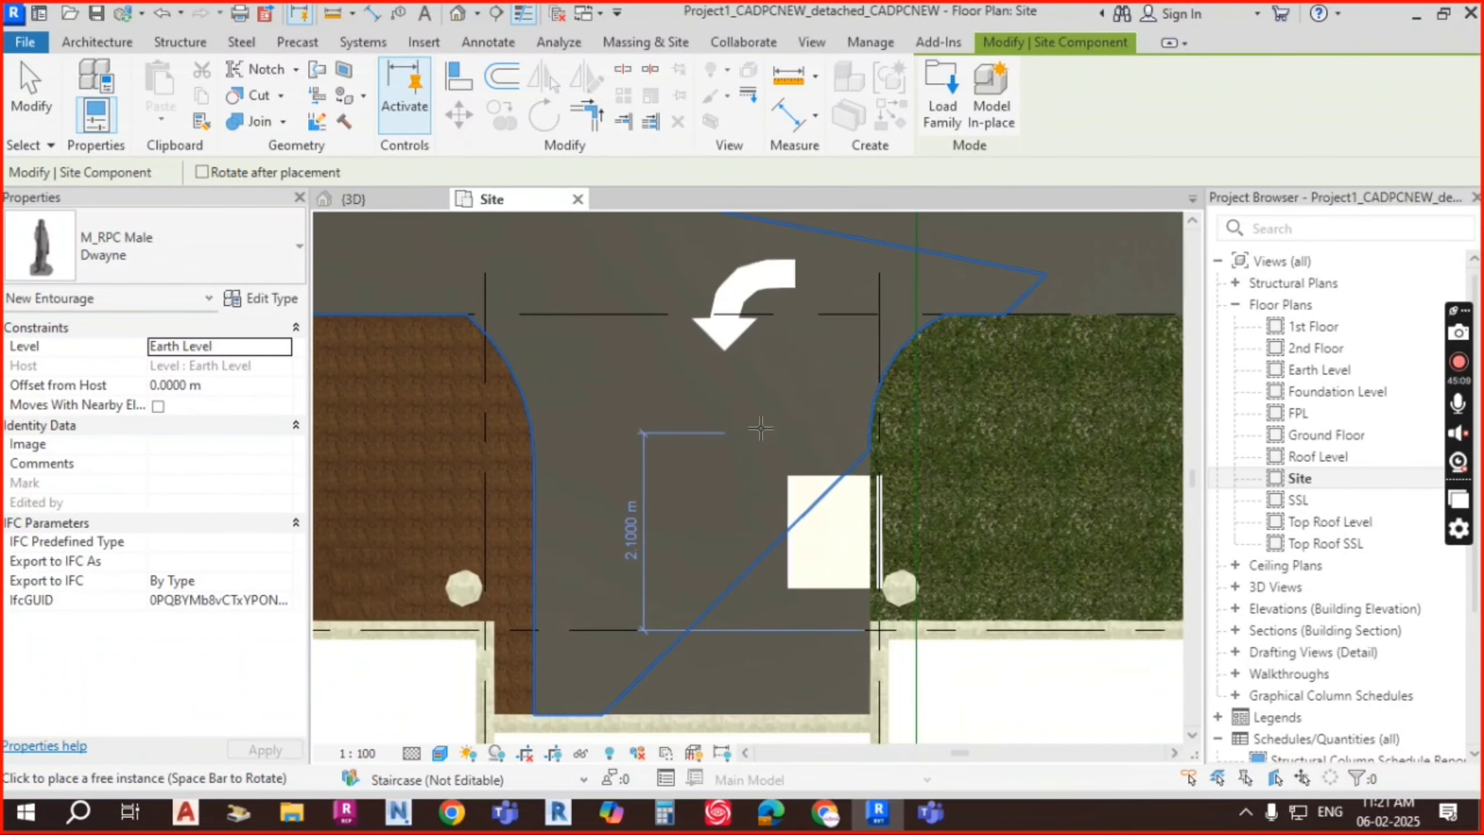
{"action": "scroll", "coordinate": [675, 443], "scroll_direction": "down", "scroll_amount": 2}
{"action": "scroll", "coordinate": [675, 443], "scroll_direction": "up", "scroll_amount": 2}
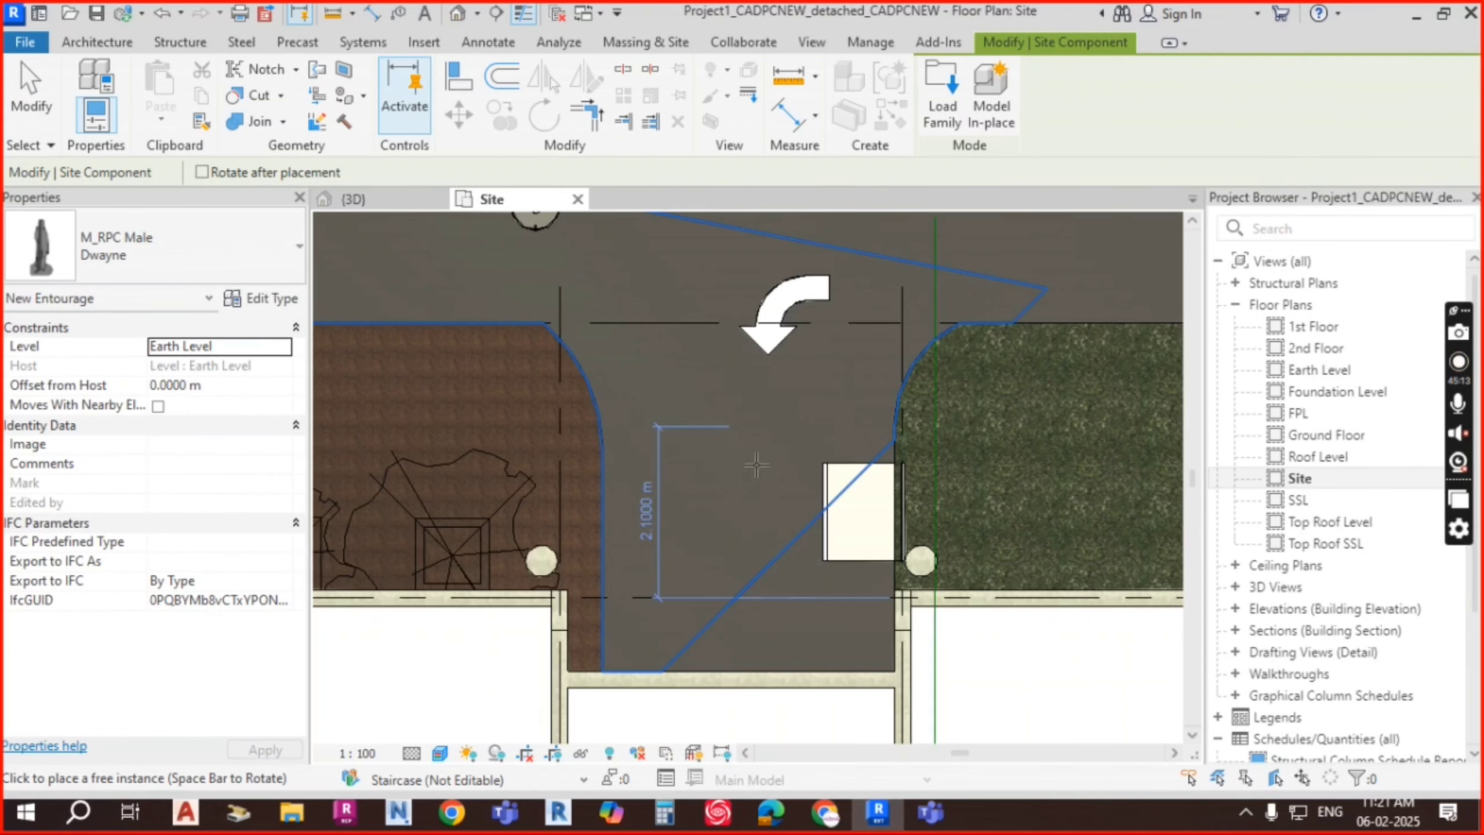
{"action": "scroll", "coordinate": [756, 430], "scroll_direction": "down", "scroll_amount": 2}
{"action": "scroll", "coordinate": [768, 420], "scroll_direction": "up", "scroll_amount": 2}
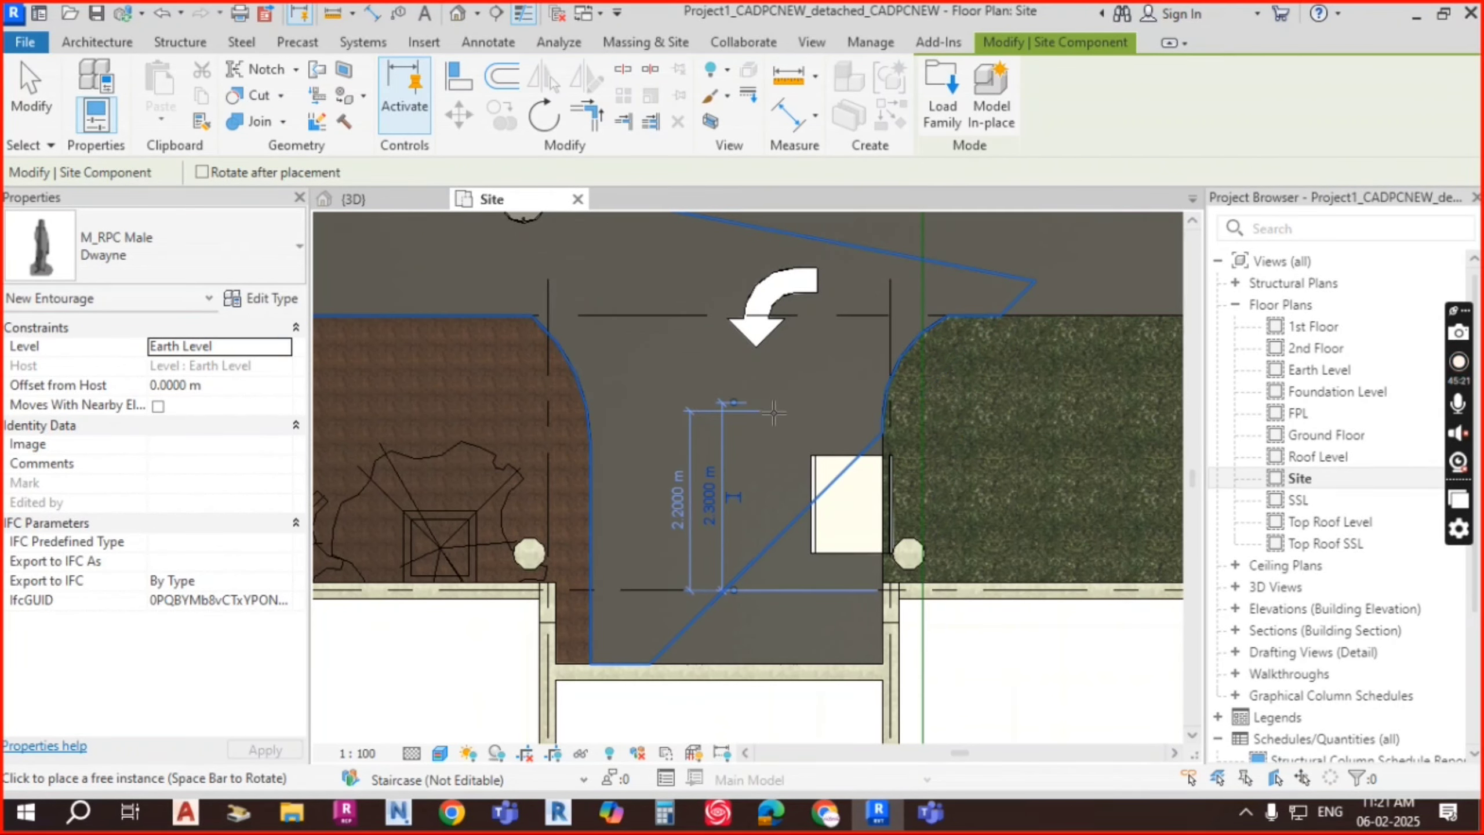
{"action": "key", "text": "Escape"}
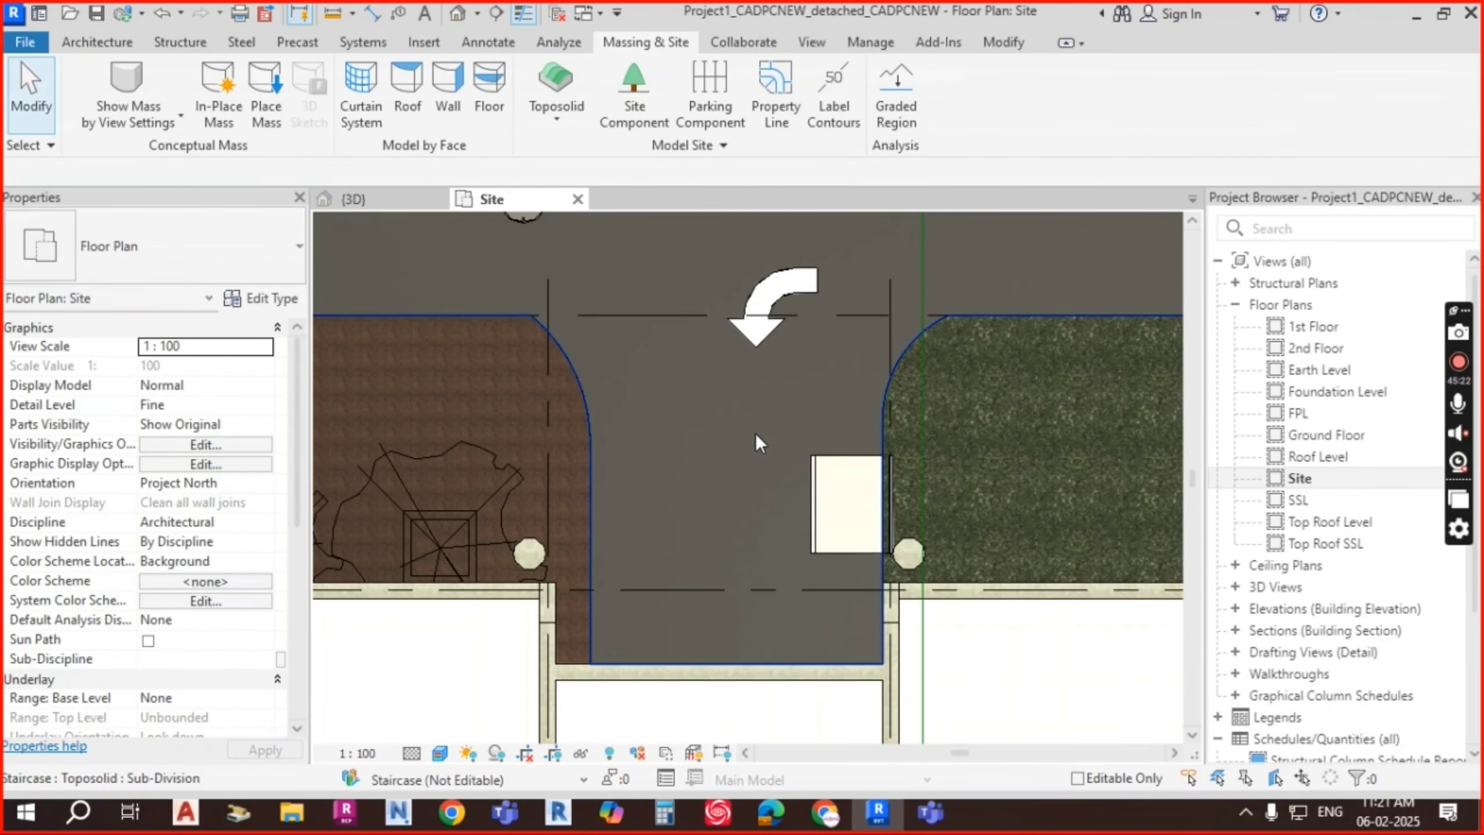
Step: Set the male figure's Offset from Host to 0.1 m and deselect it
{"action": "left_click", "coordinate": [757, 427]}
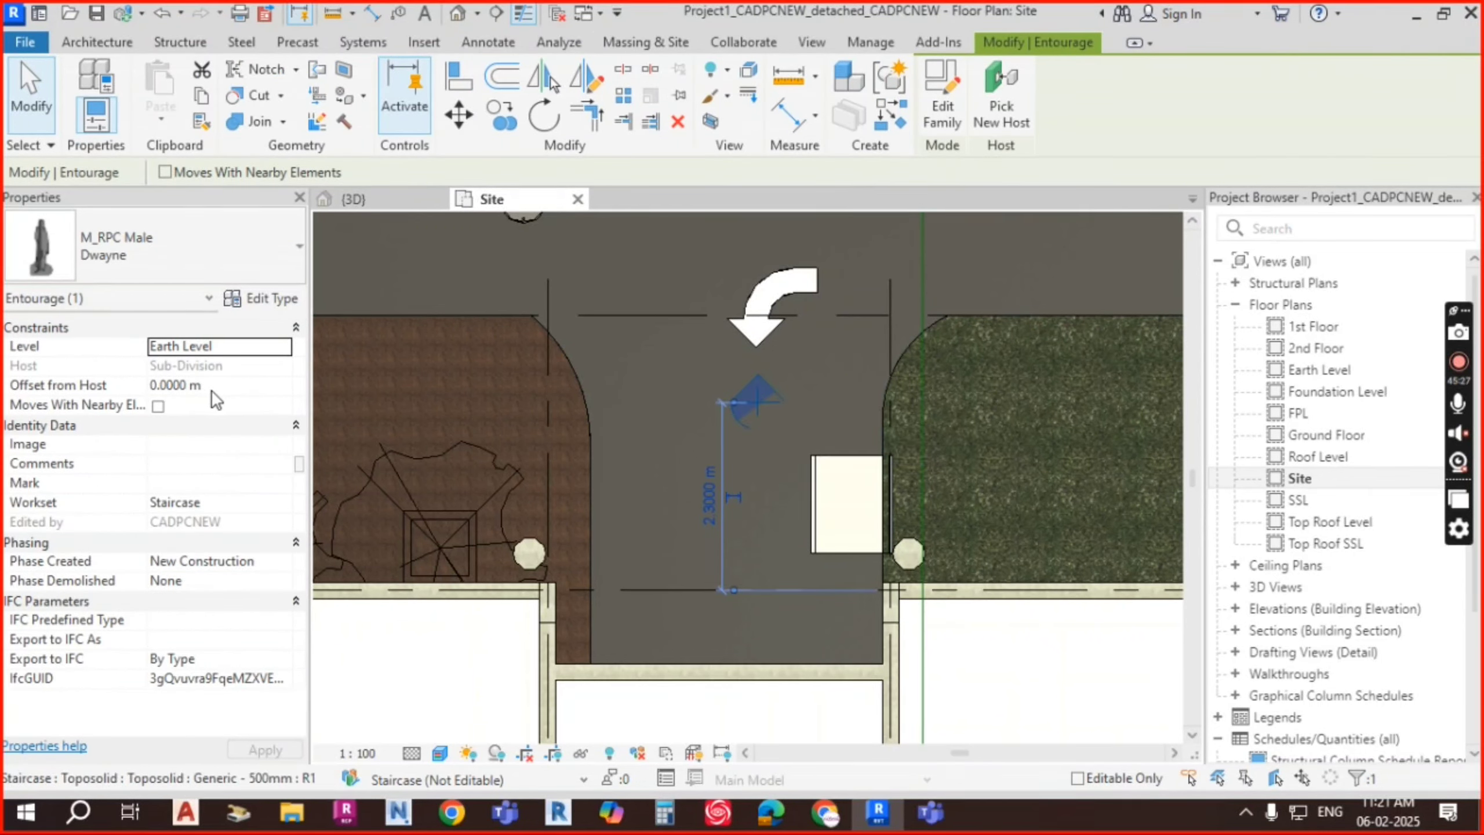
{"action": "left_click", "coordinate": [234, 385]}
{"action": "type", "text": "0.1"}
{"action": "key", "text": "Return"}
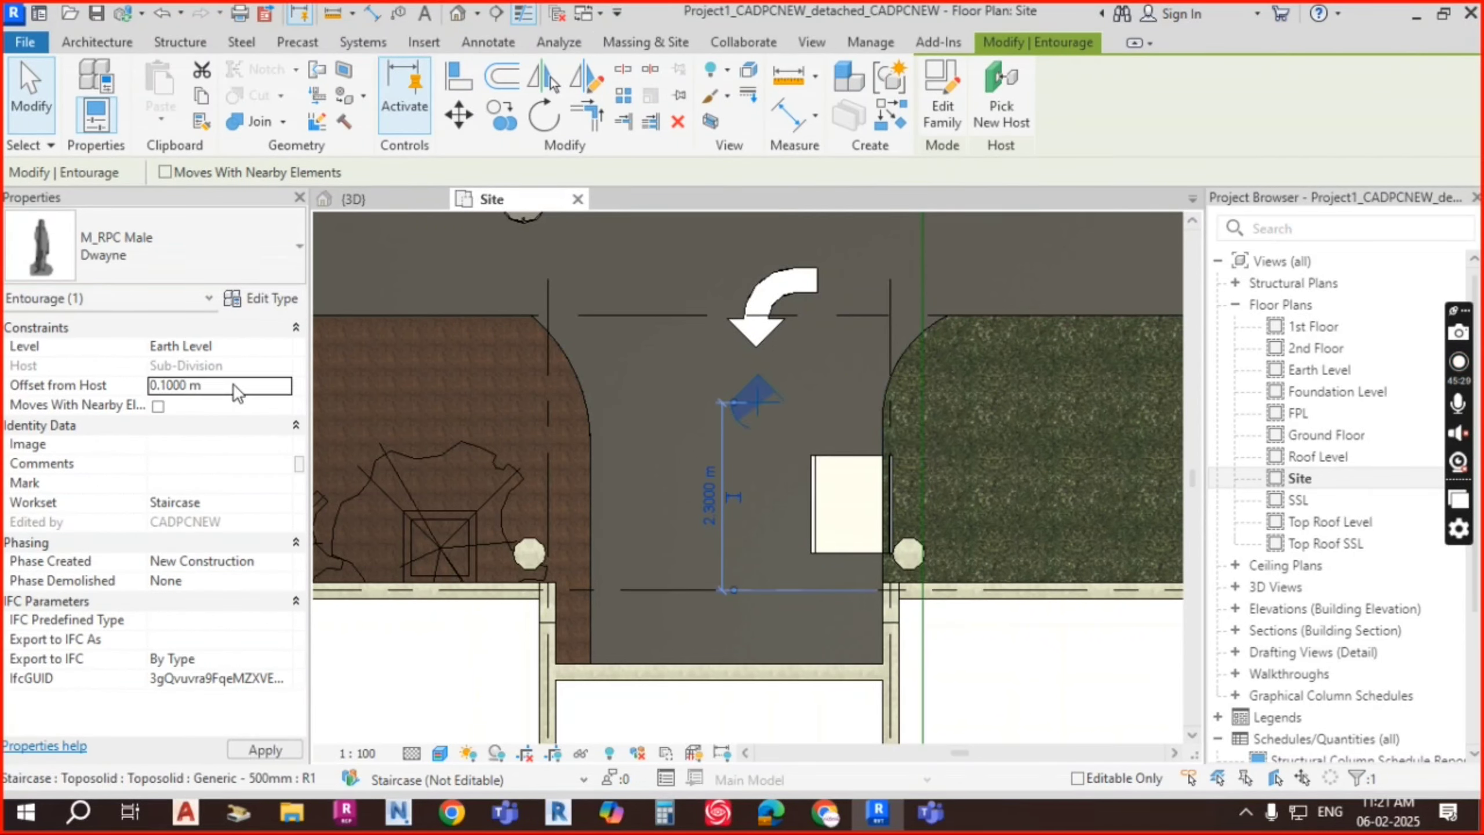
{"action": "left_click", "coordinate": [807, 413]}
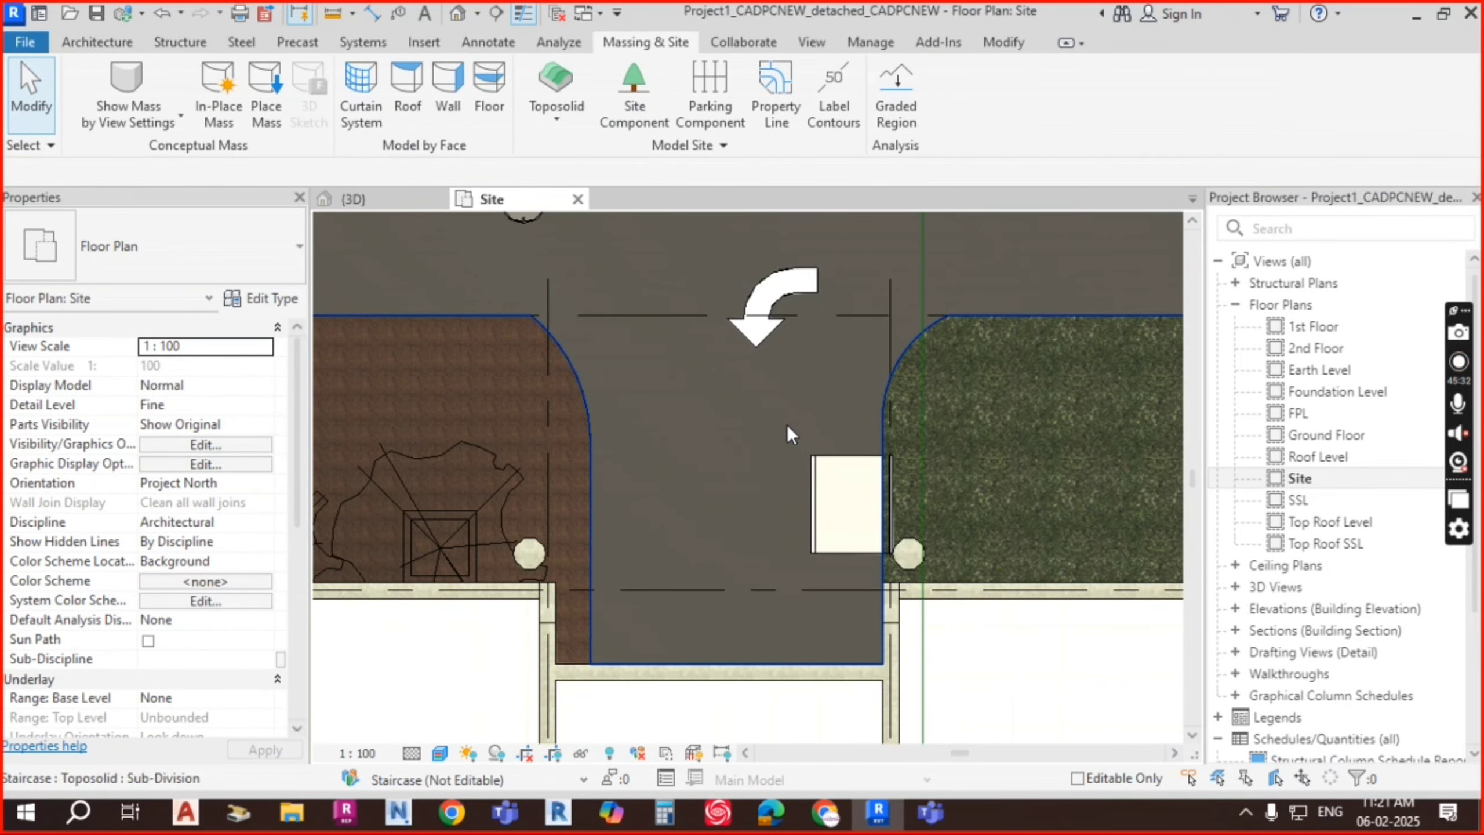
Step: In the 3D view, zoom and orbit in on the male figure beside the entrance stairs
{"action": "left_click", "coordinate": [385, 201]}
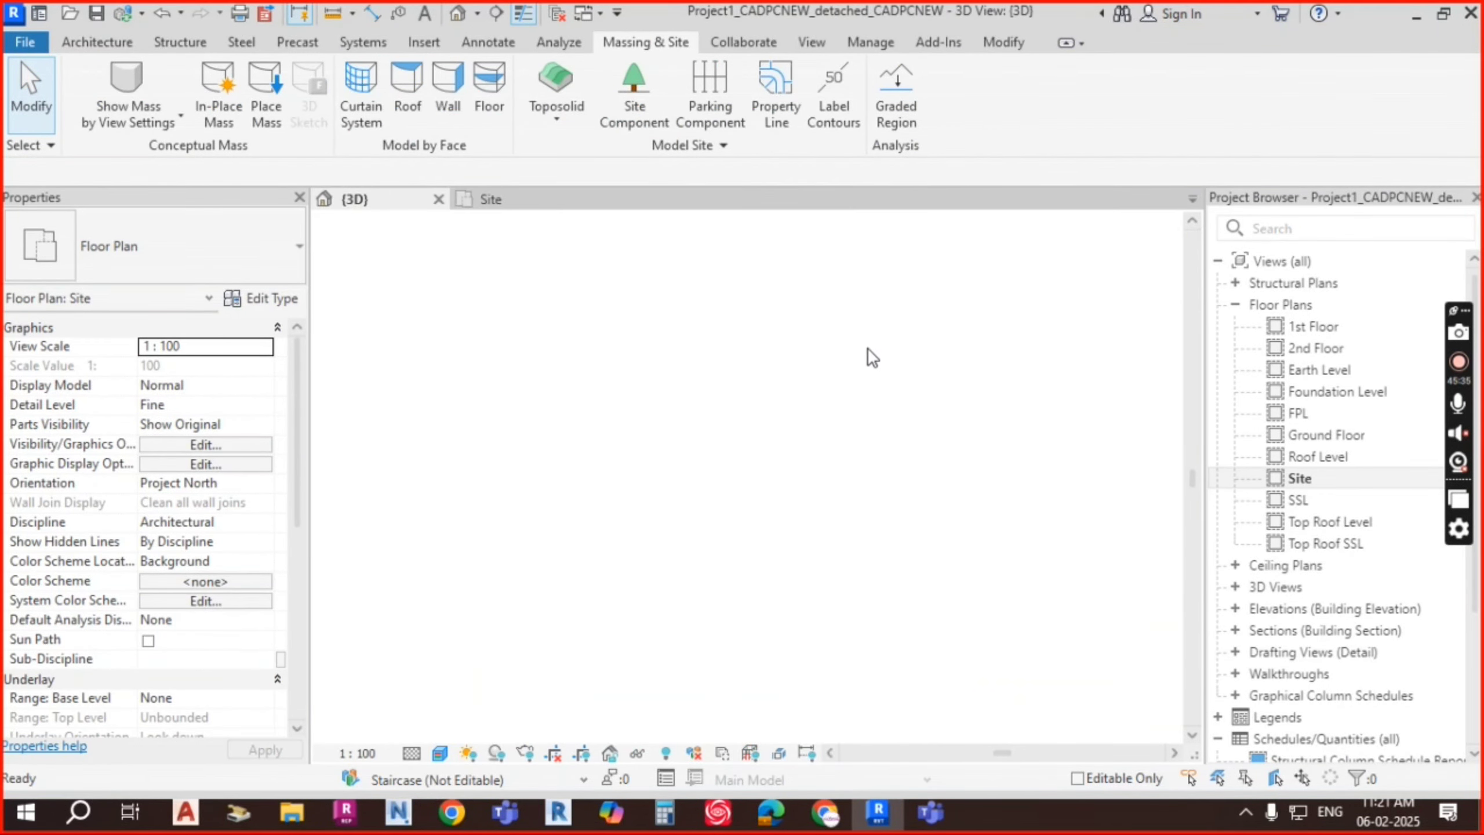
{"action": "scroll", "coordinate": [753, 637], "scroll_direction": "up", "scroll_amount": 6}
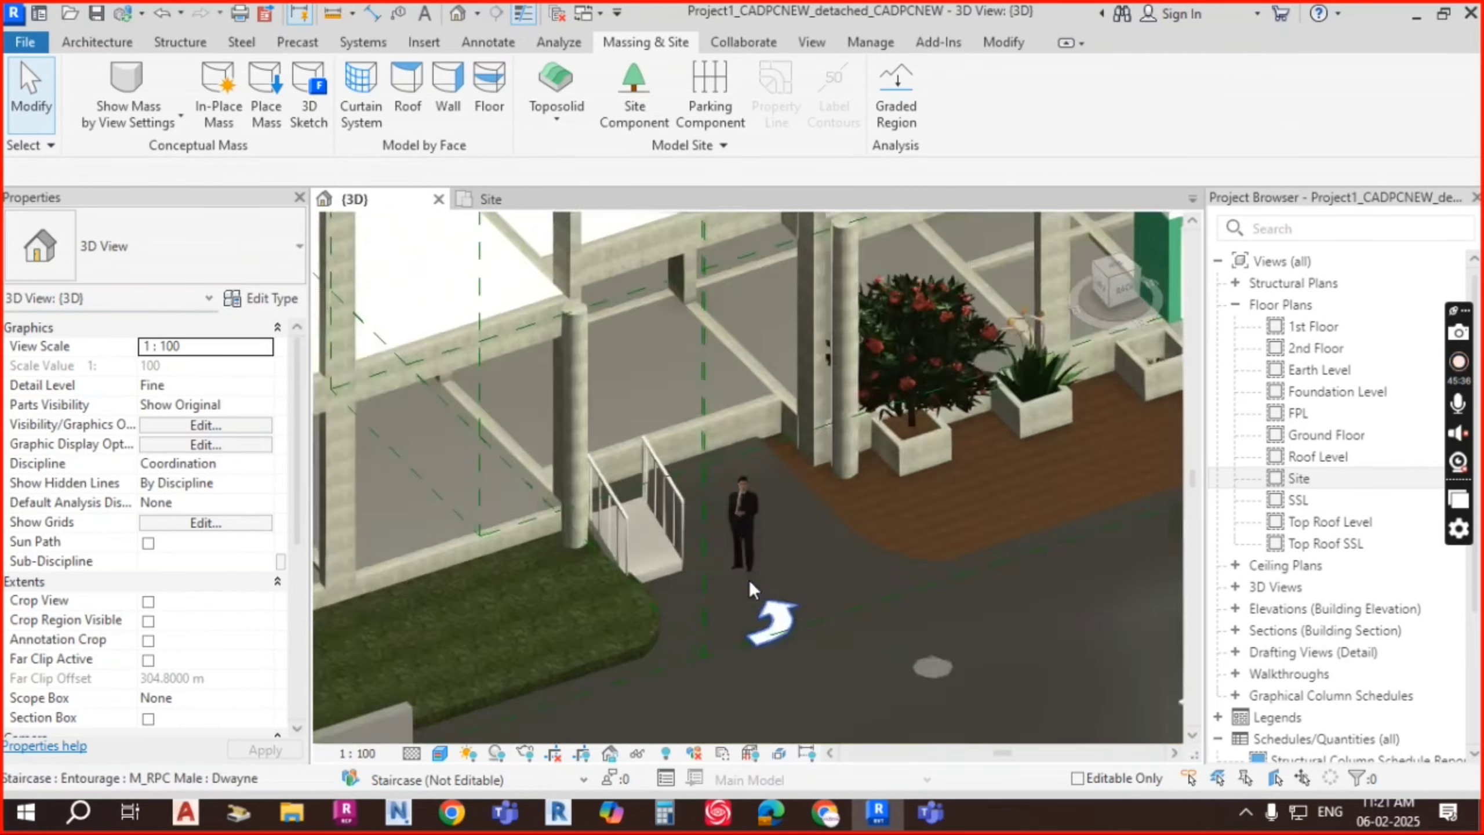
{"action": "scroll", "coordinate": [789, 353], "scroll_direction": "down", "scroll_amount": 3}
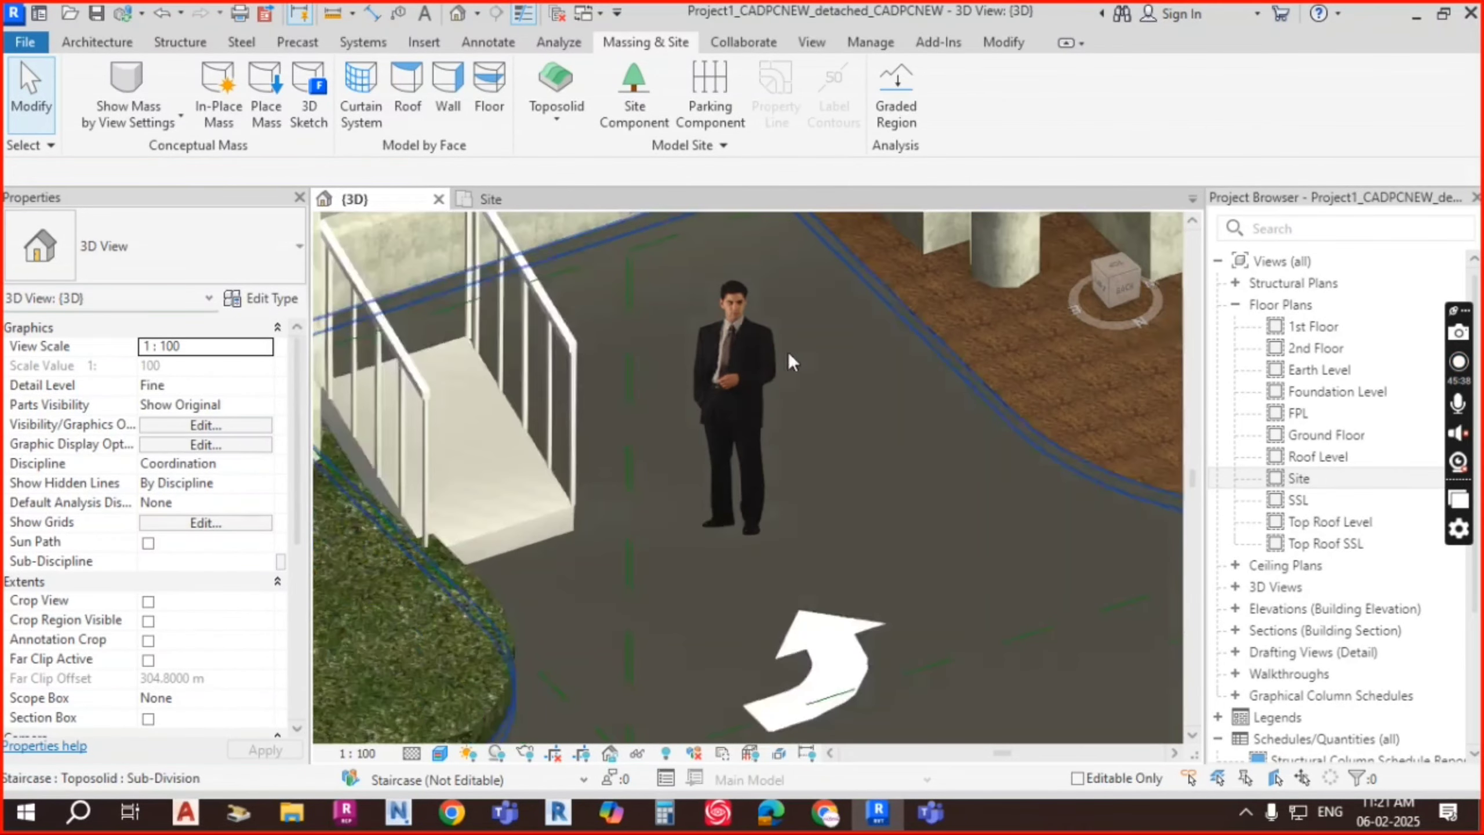
{"action": "left_click", "coordinate": [758, 371]}
{"action": "middle_click_drag", "start_coordinate": [931, 519], "coordinate": [937, 393], "text": "shift"}
{"action": "scroll", "coordinate": [972, 471], "scroll_direction": "down", "scroll_amount": 2}
{"action": "scroll", "coordinate": [937, 393], "scroll_direction": "up", "scroll_amount": 3}
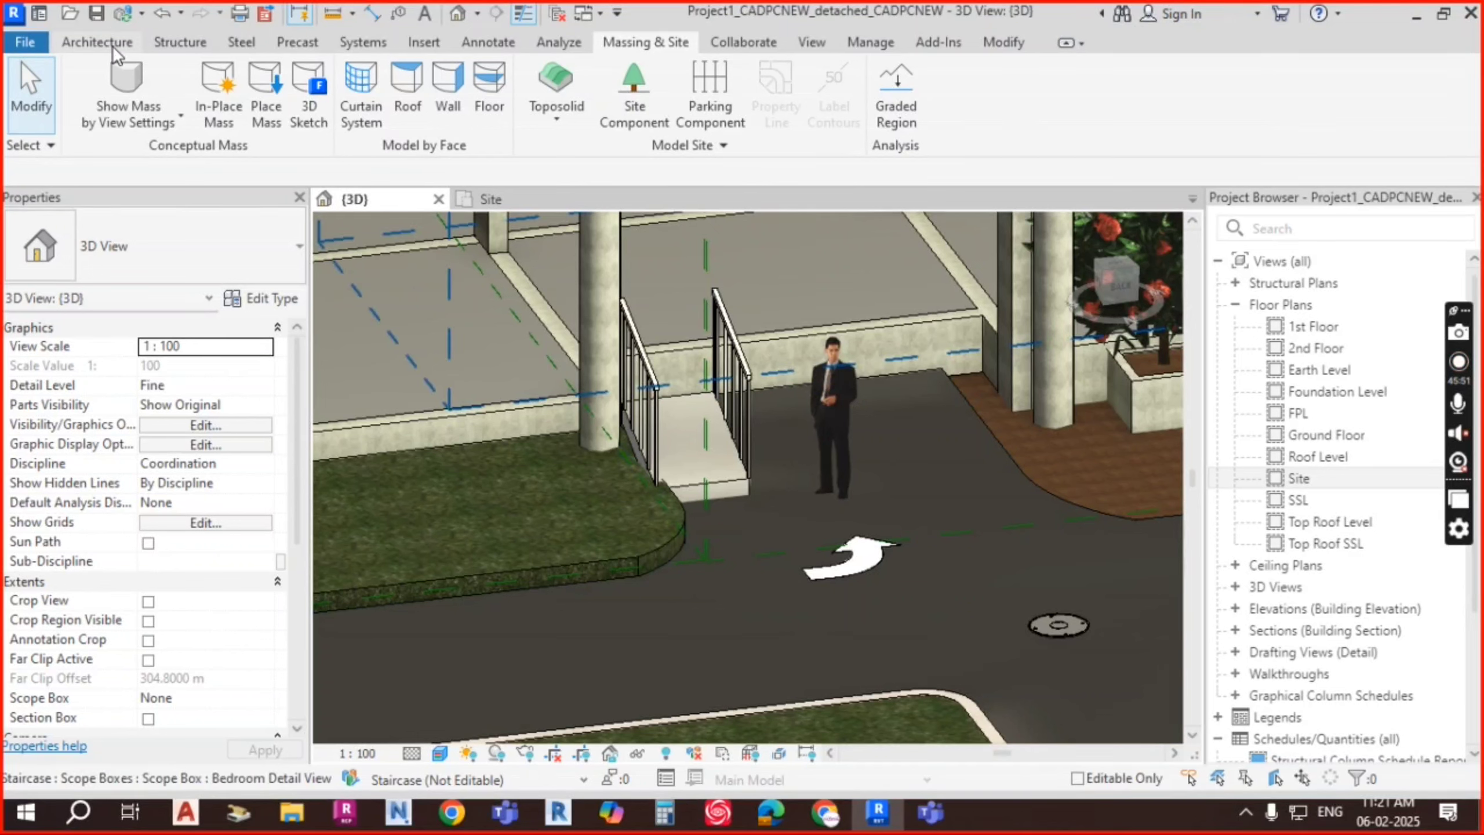
{"action": "left_click", "coordinate": [638, 112]}
{"action": "left_click", "coordinate": [220, 266]}
Step: Place an M_RPC Beetle car on the road by the stairs in the Site plan
{"action": "scroll", "coordinate": [64, 362], "scroll_direction": "up", "scroll_amount": 5}
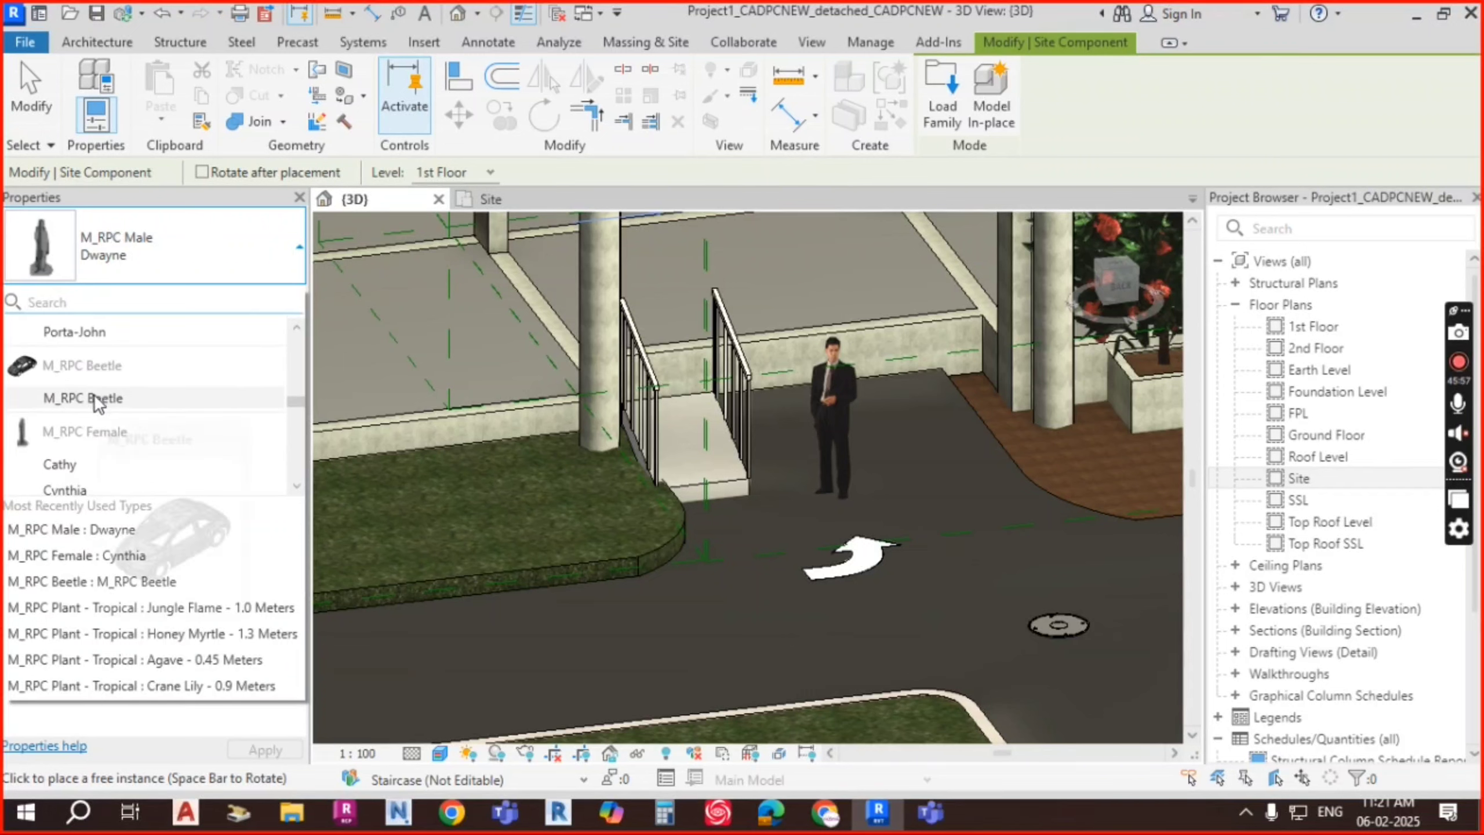
{"action": "left_click", "coordinate": [94, 399]}
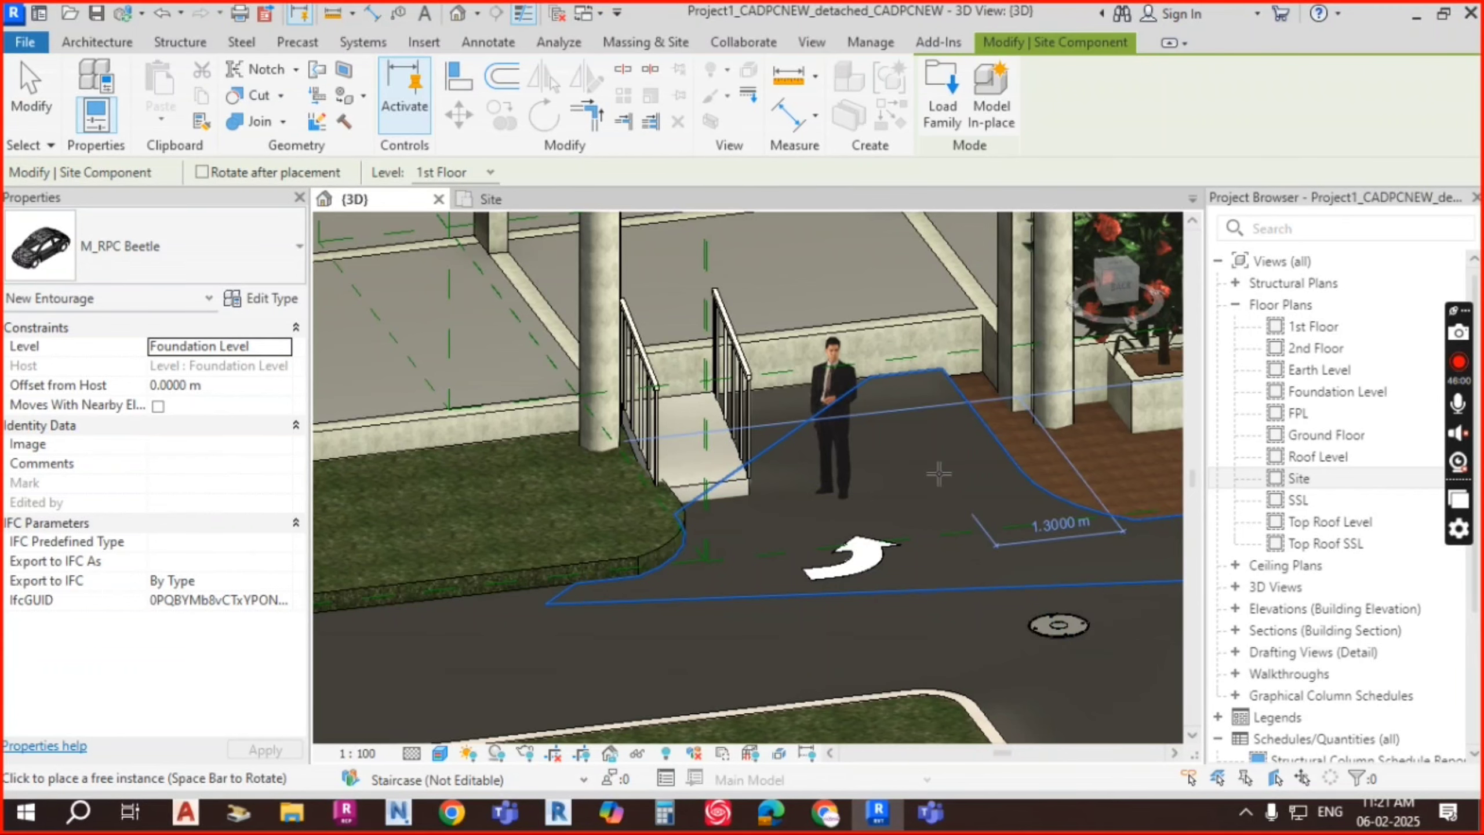
{"action": "scroll", "coordinate": [890, 482], "scroll_direction": "down", "scroll_amount": 4}
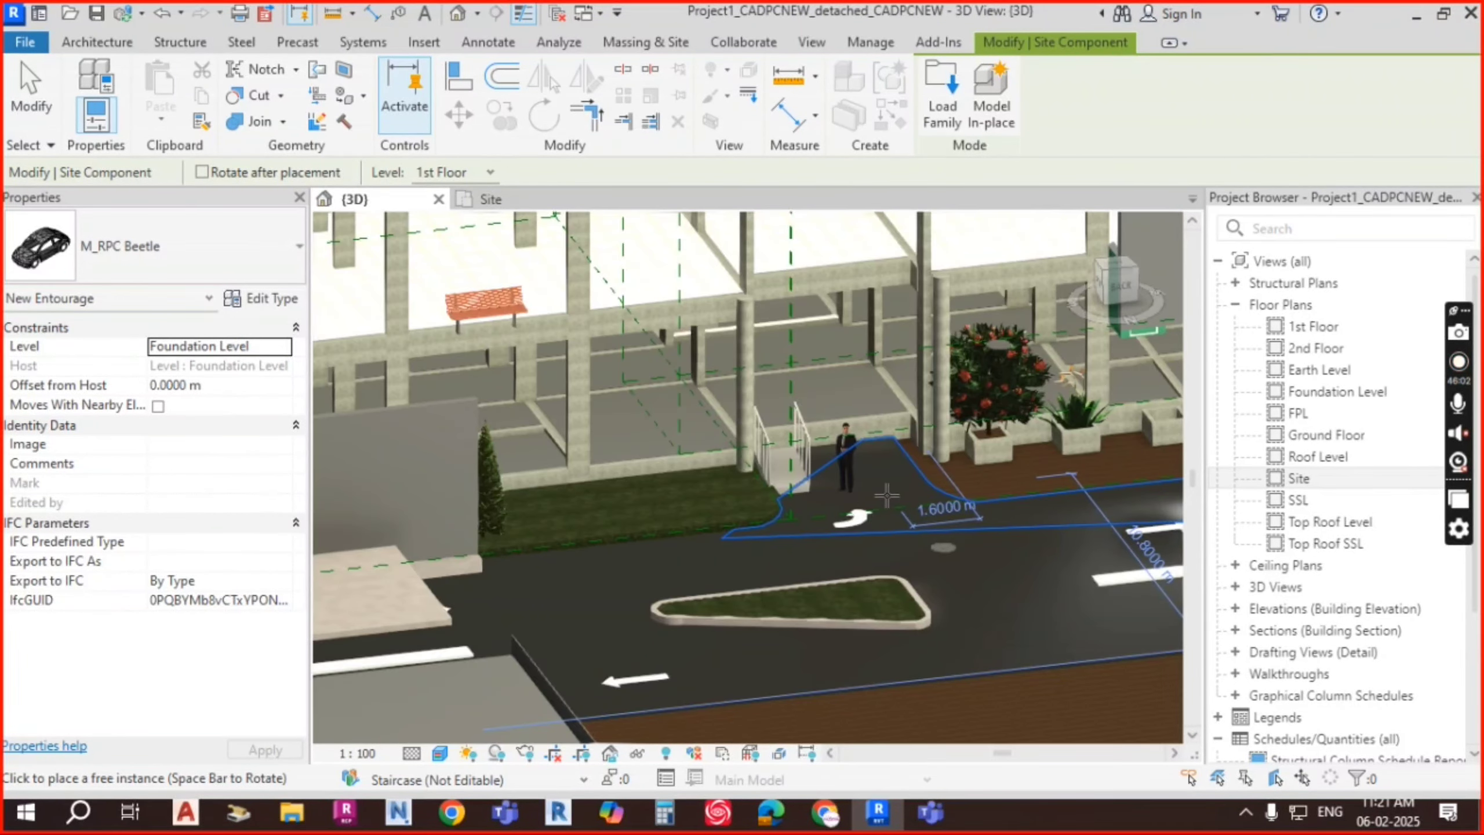
{"action": "key", "text": "Escape"}
{"action": "left_click", "coordinate": [507, 200]}
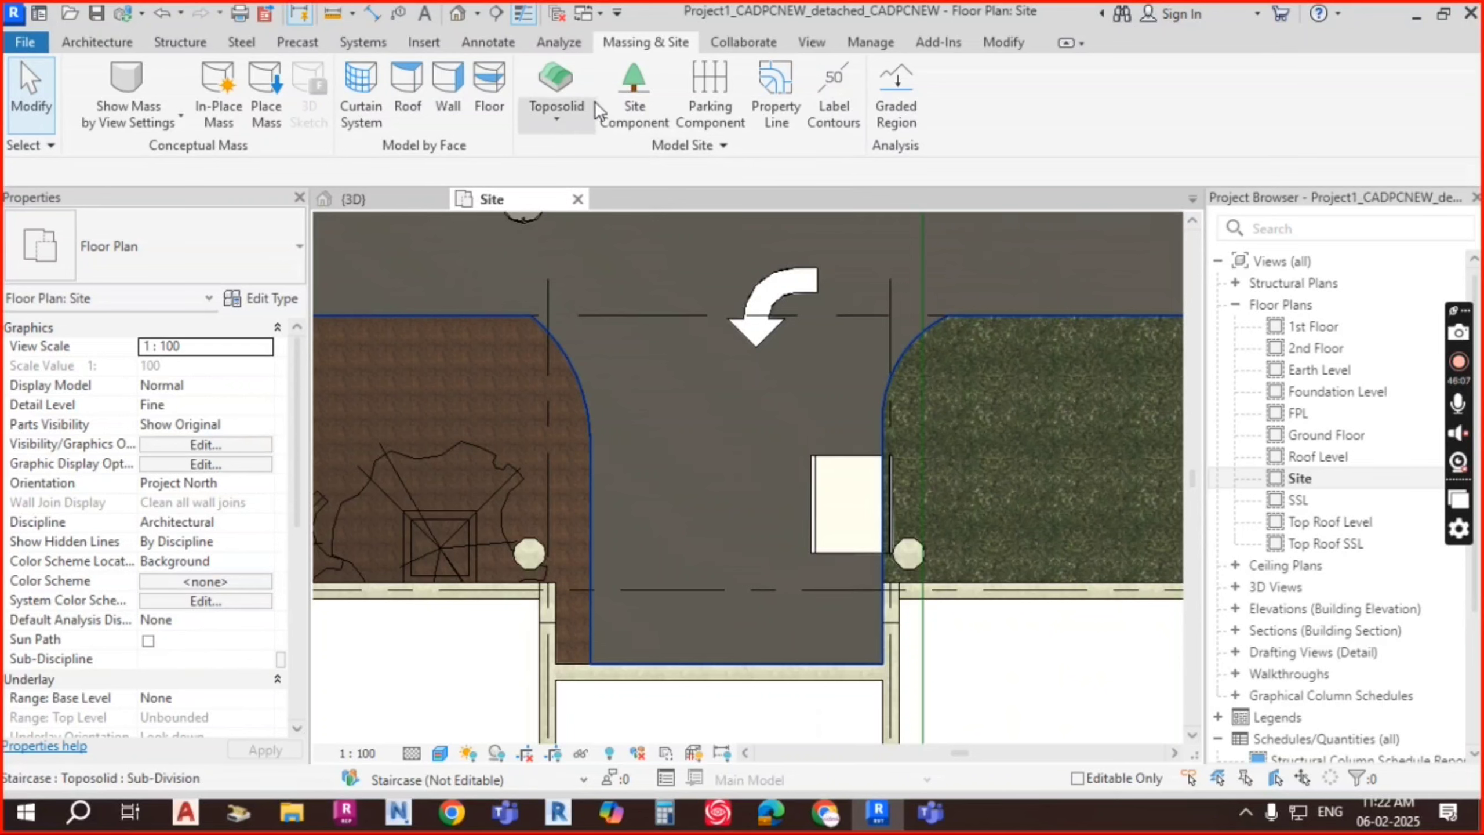
{"action": "left_click", "coordinate": [635, 97]}
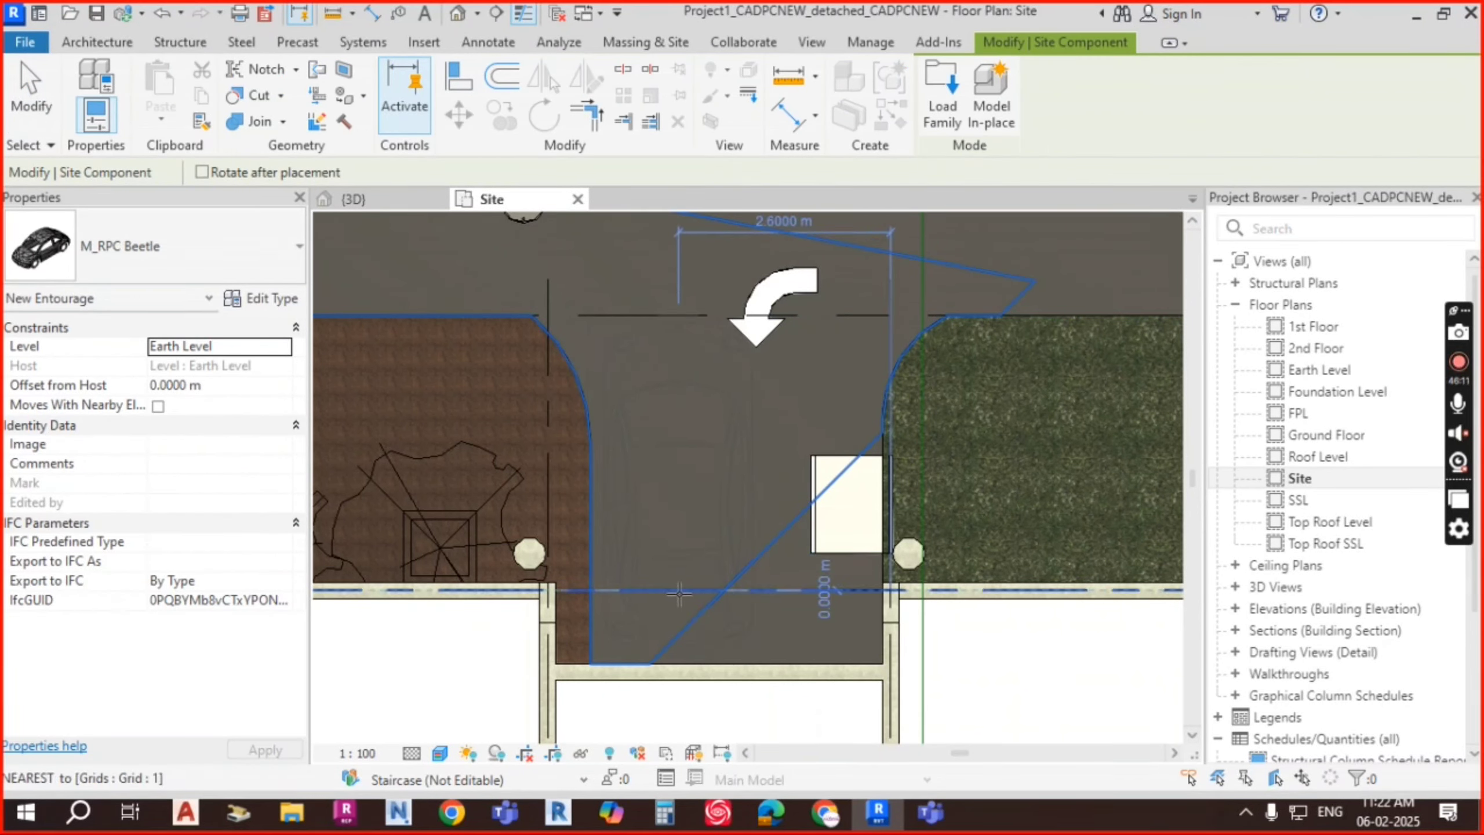
{"action": "left_click", "coordinate": [679, 592]}
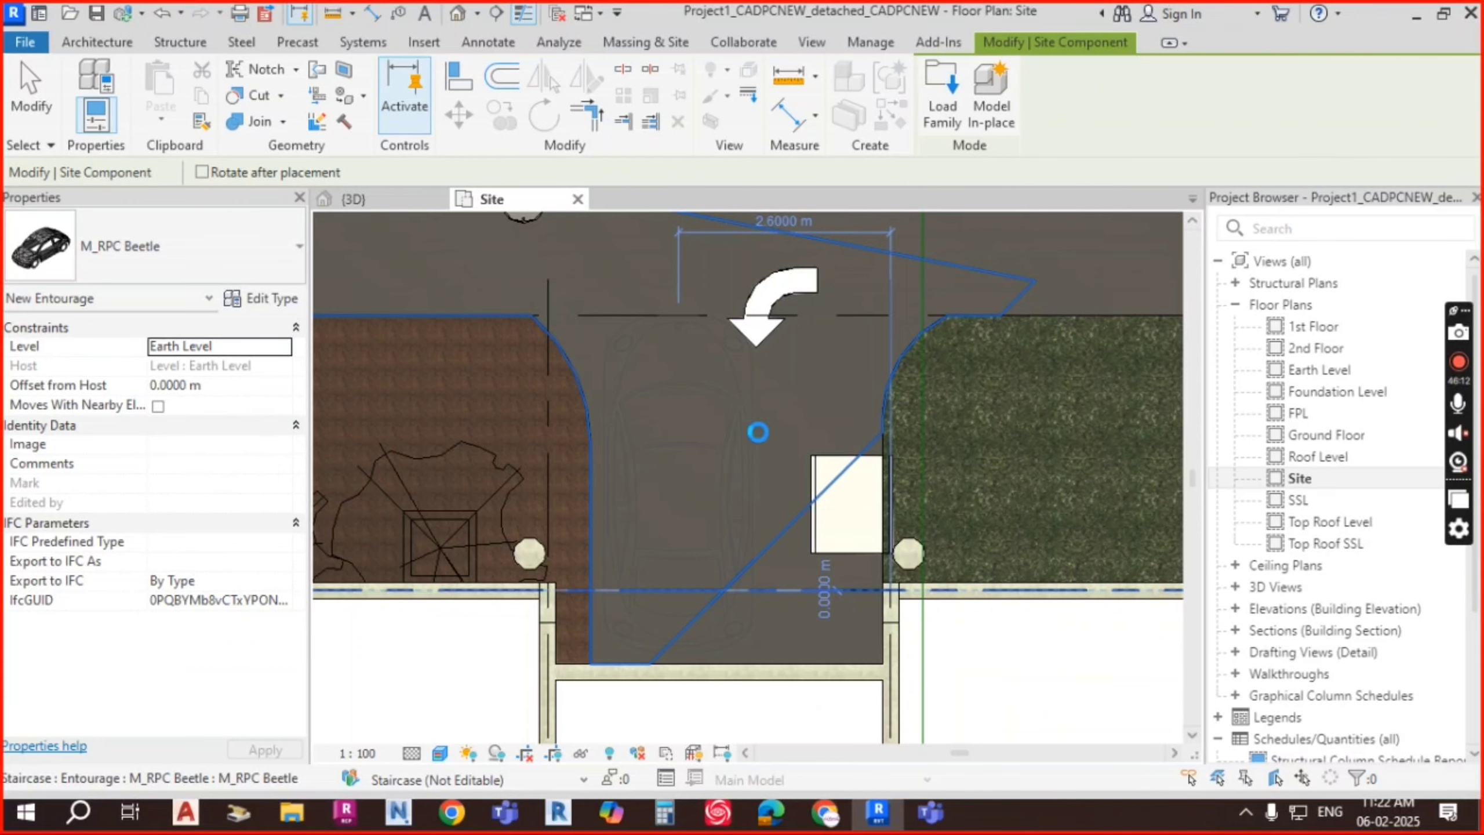
Step: In 3D, nudge the male figure sideways so it stands beside the car
{"action": "left_click", "coordinate": [357, 199]}
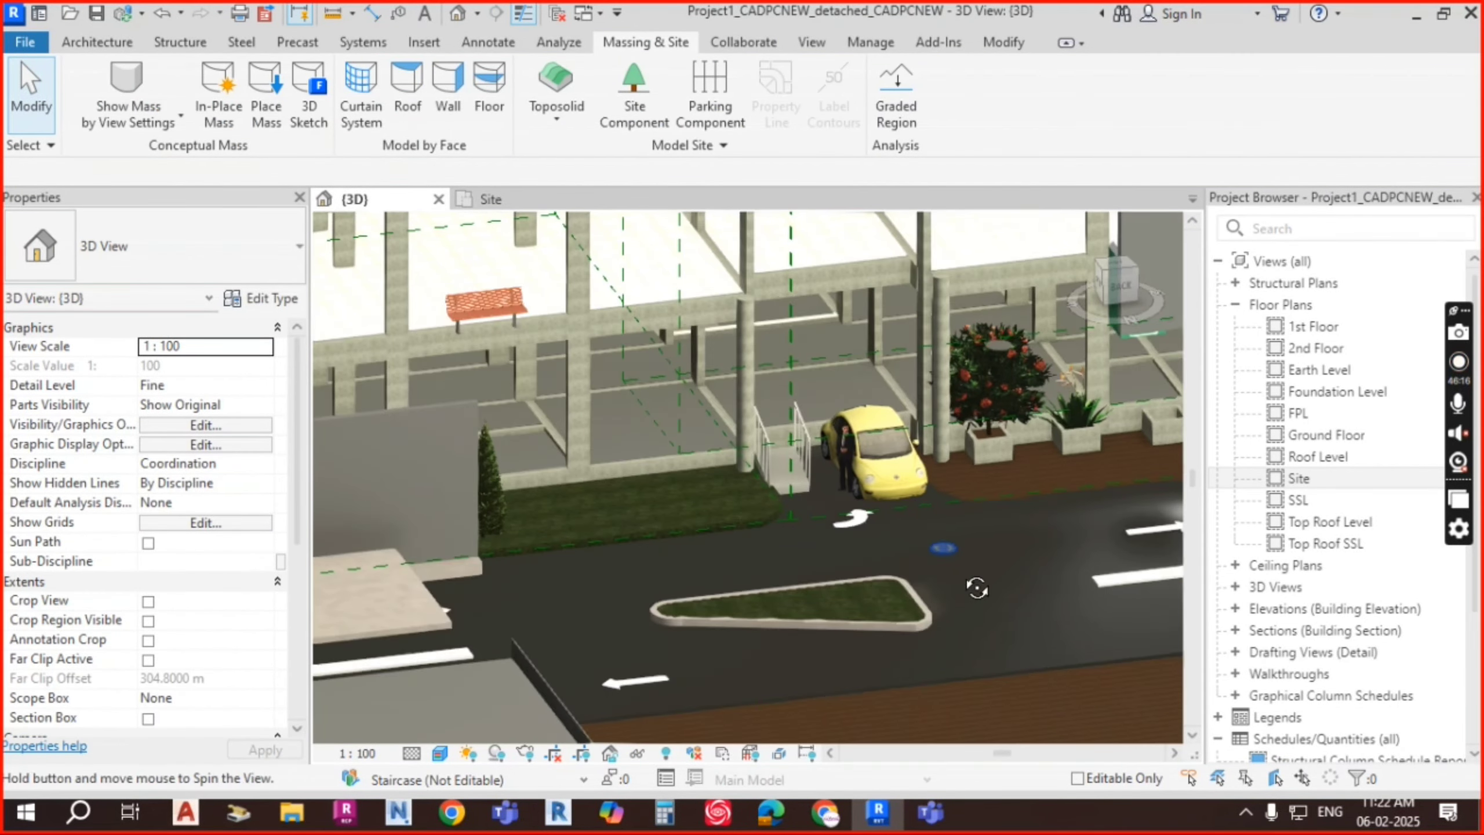
{"action": "scroll", "coordinate": [844, 472], "scroll_direction": "up", "scroll_amount": 4}
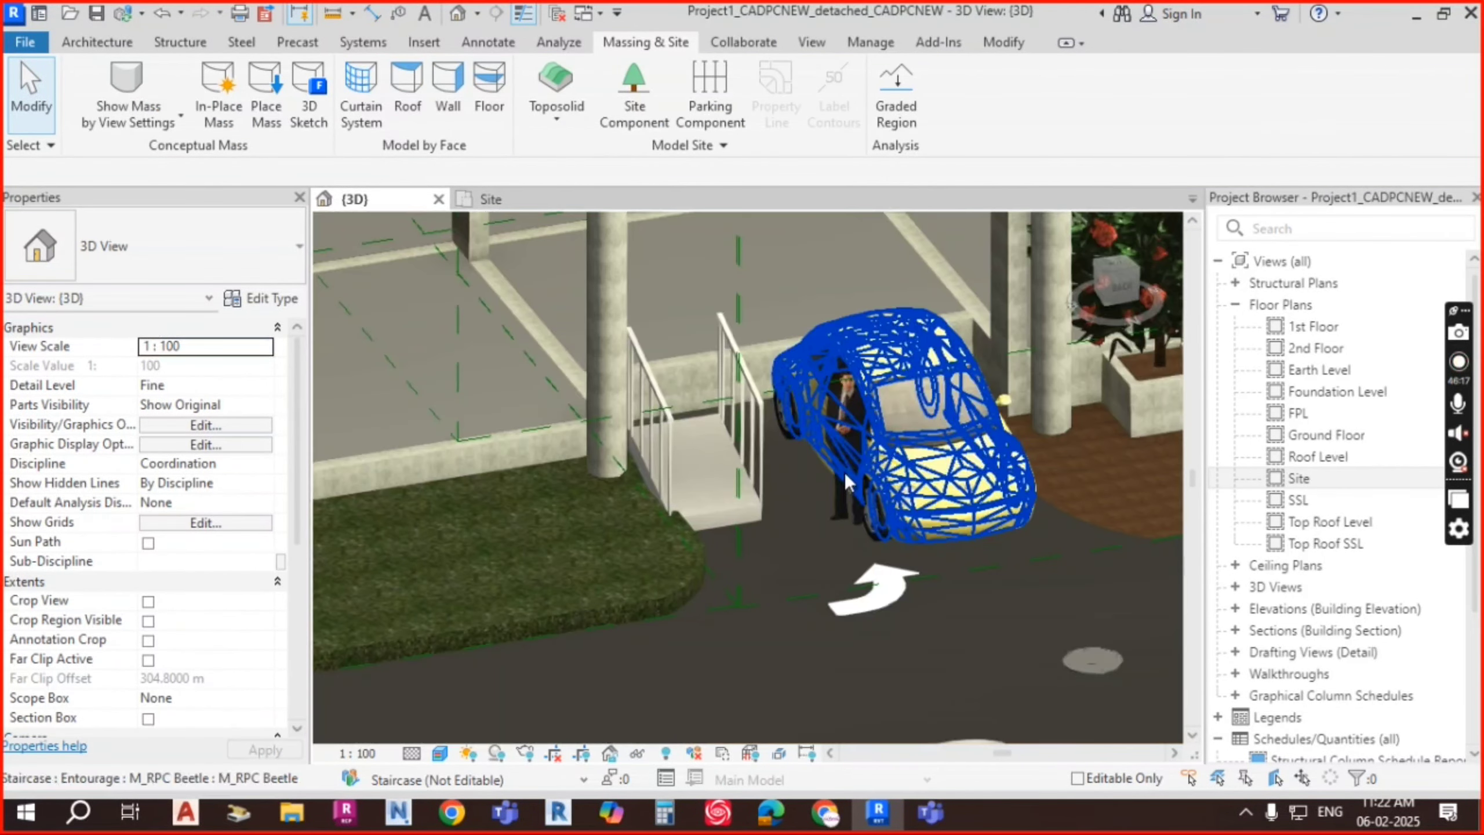
{"action": "left_click", "coordinate": [836, 429]}
{"action": "middle_click_drag", "start_coordinate": [970, 467], "coordinate": [923, 520], "text": "shift"}
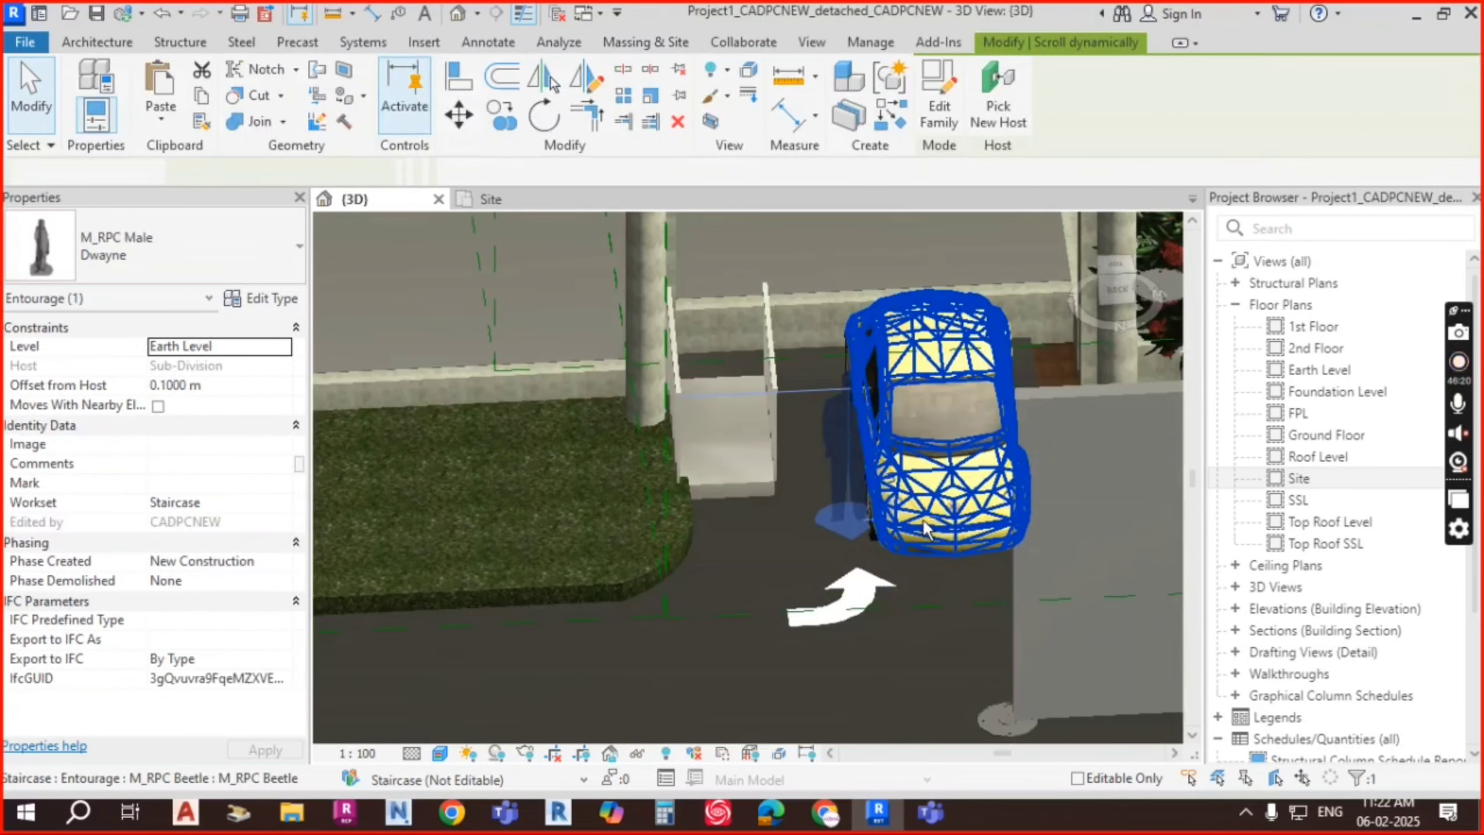
{"action": "key", "text": "Left"}
{"action": "key", "text": "Left"}
{"action": "key", "text": "Left"}
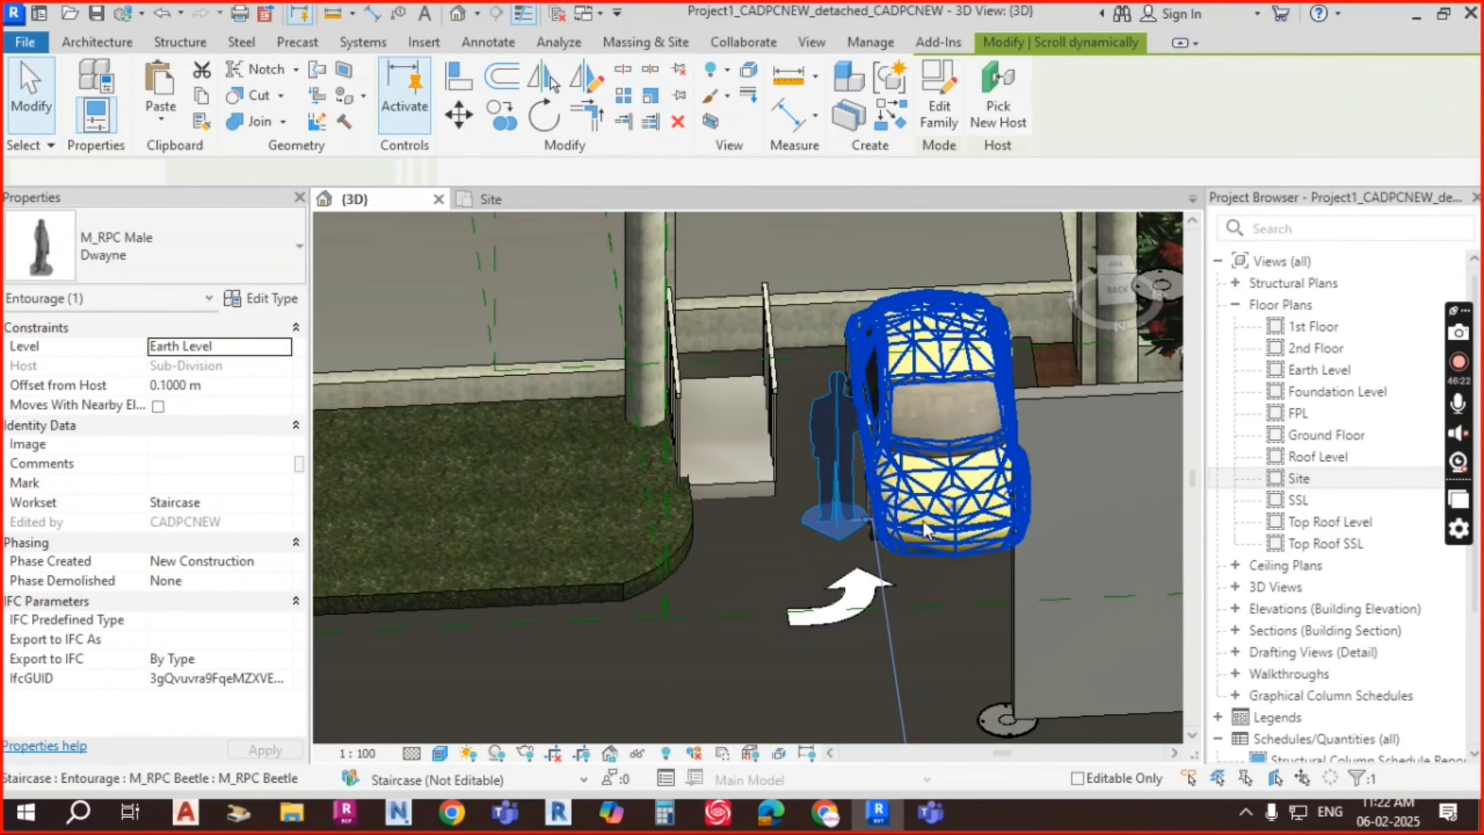
{"action": "key", "text": "Escape"}
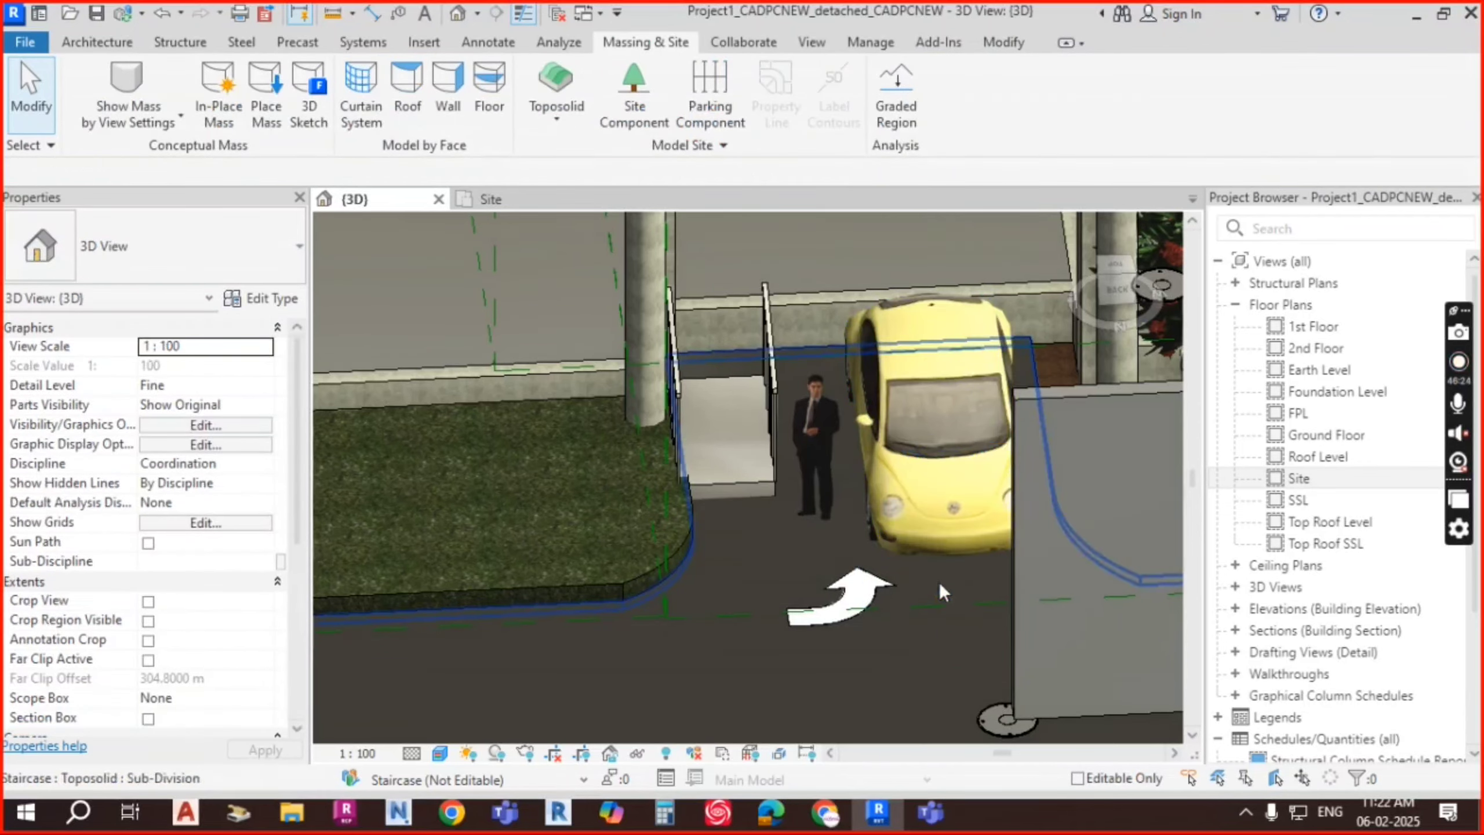
{"action": "middle_click_drag", "start_coordinate": [939, 583], "coordinate": [872, 467], "text": "shift"}
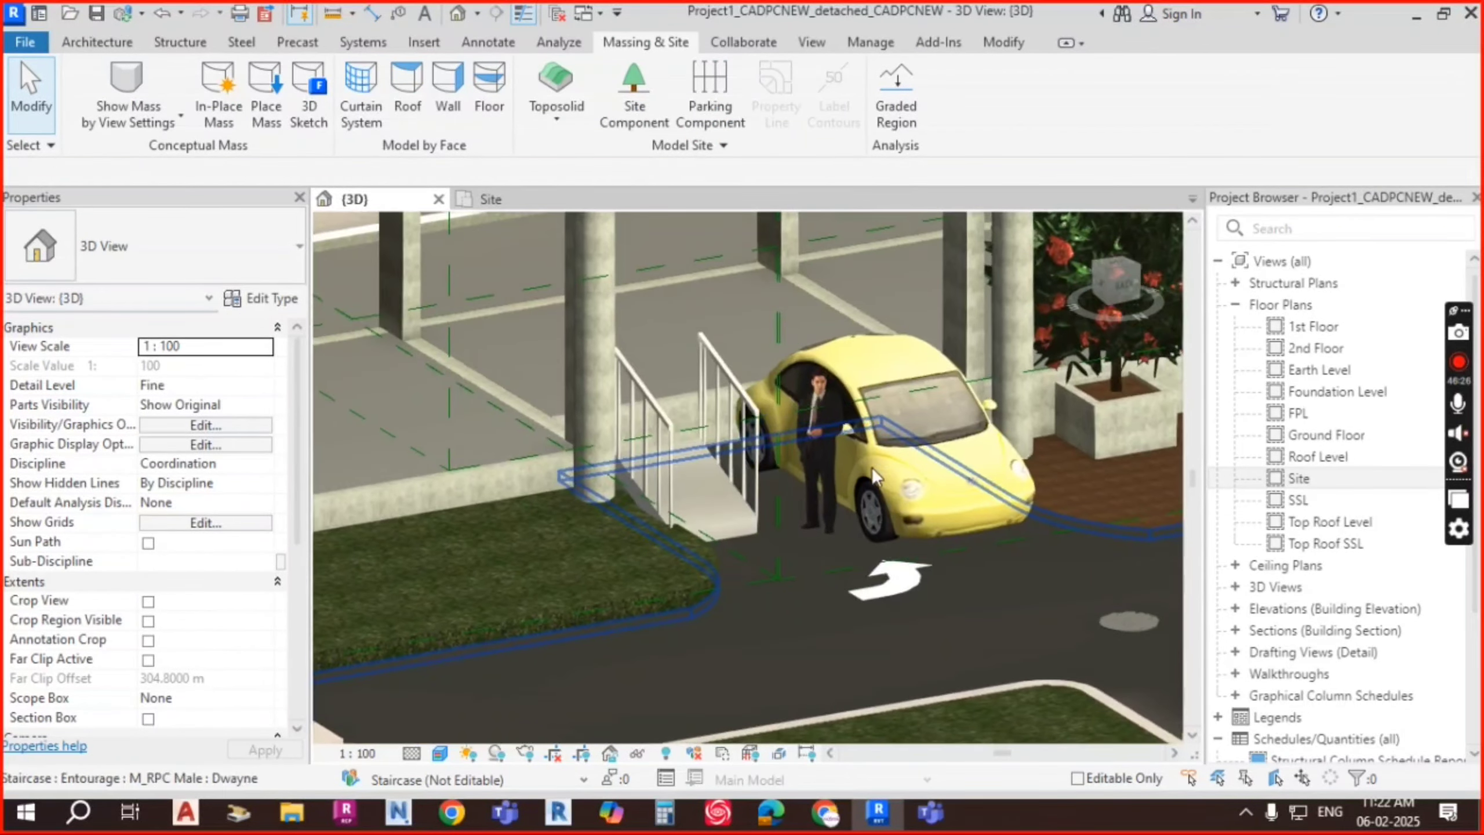
{"action": "scroll", "coordinate": [856, 483], "scroll_direction": "up", "scroll_amount": 3}
Step: Place a female entourage figure (Cathy with suitcase) beside the car
{"action": "scroll", "coordinate": [836, 524], "scroll_direction": "down", "scroll_amount": 2}
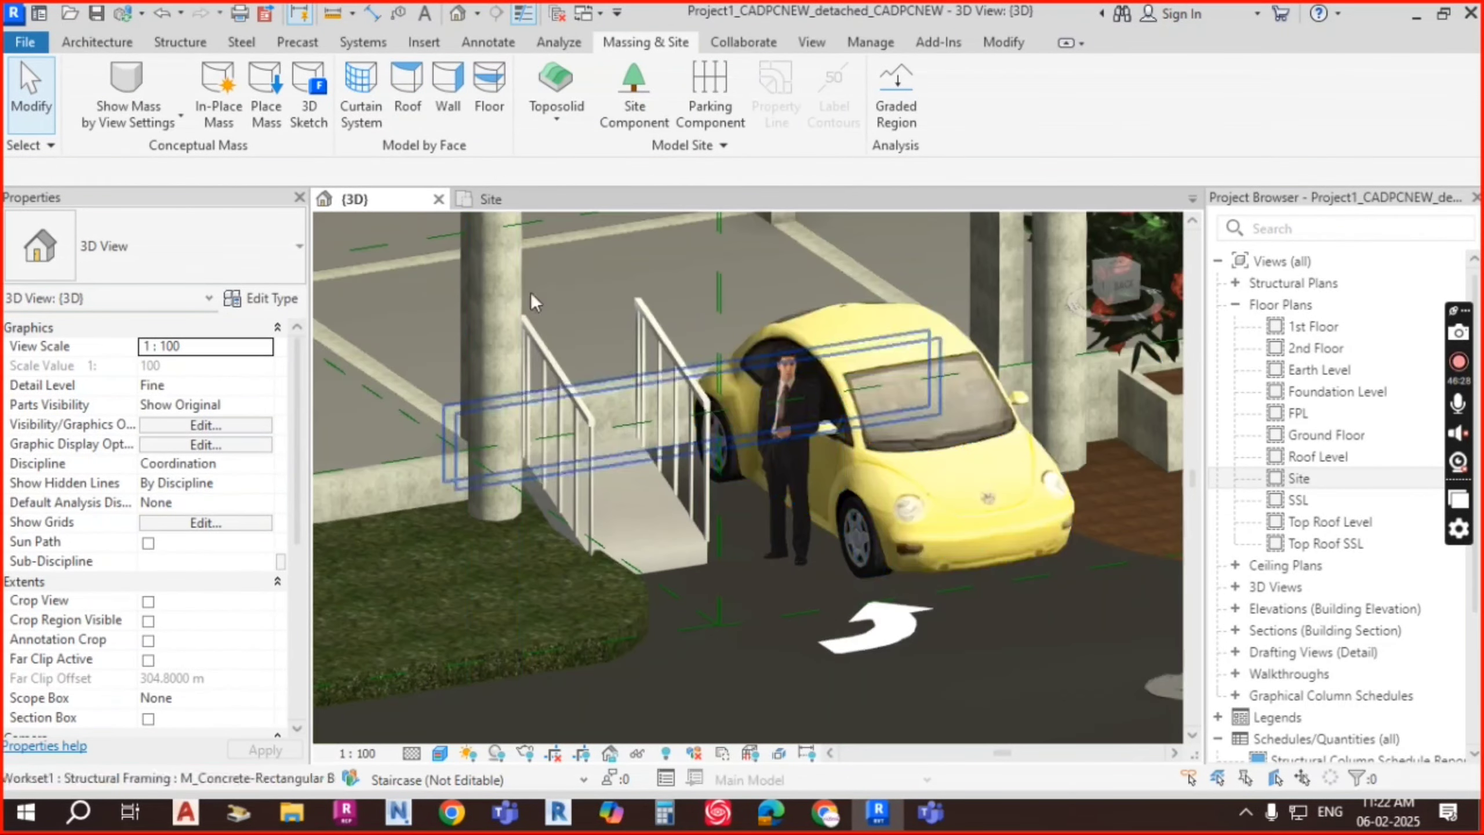
{"action": "left_click", "coordinate": [638, 105]}
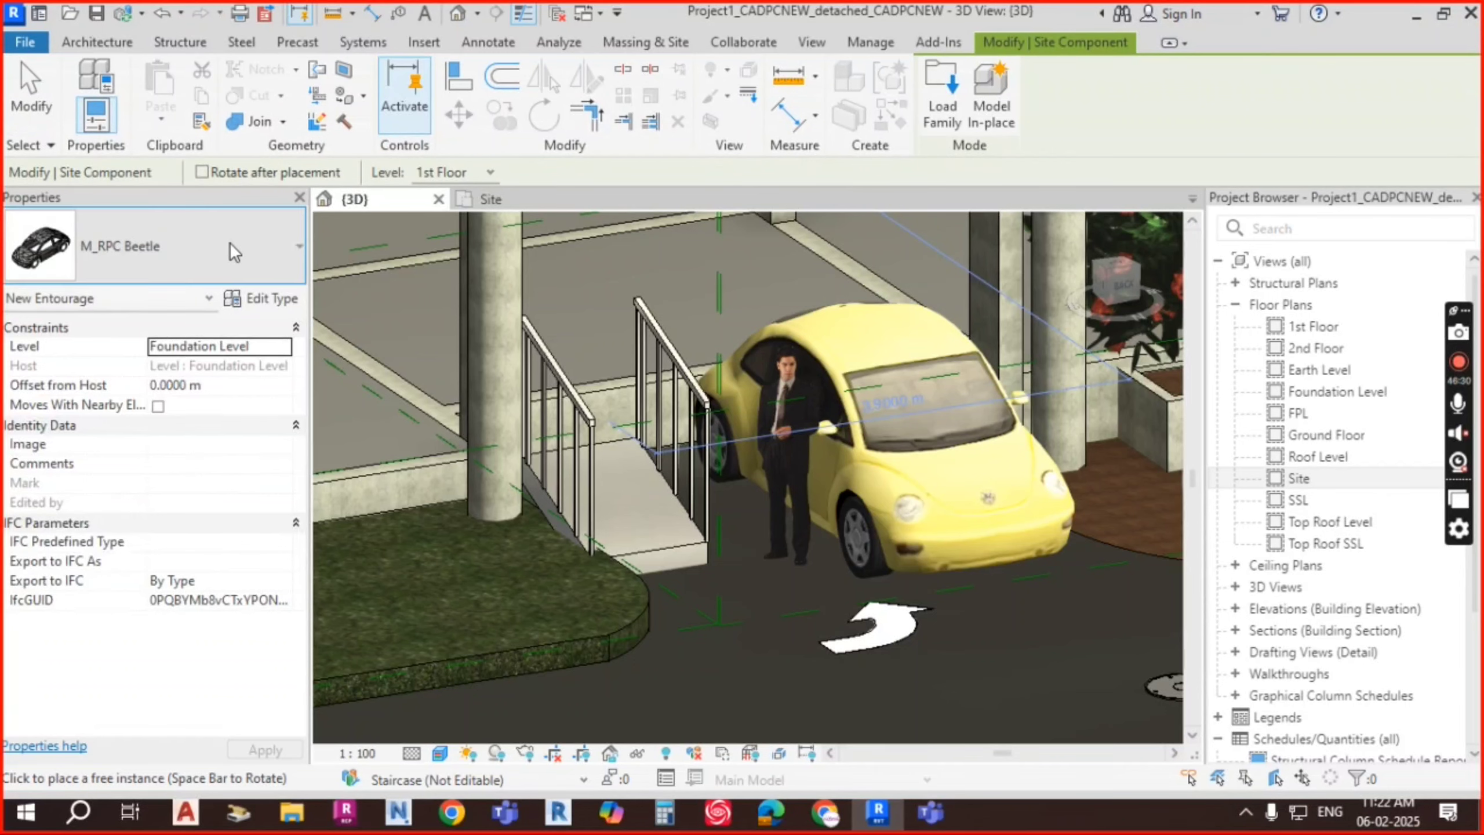
{"action": "left_click", "coordinate": [232, 245]}
{"action": "scroll", "coordinate": [123, 409], "scroll_direction": "down", "scroll_amount": 1}
{"action": "scroll", "coordinate": [116, 412], "scroll_direction": "up", "scroll_amount": 1}
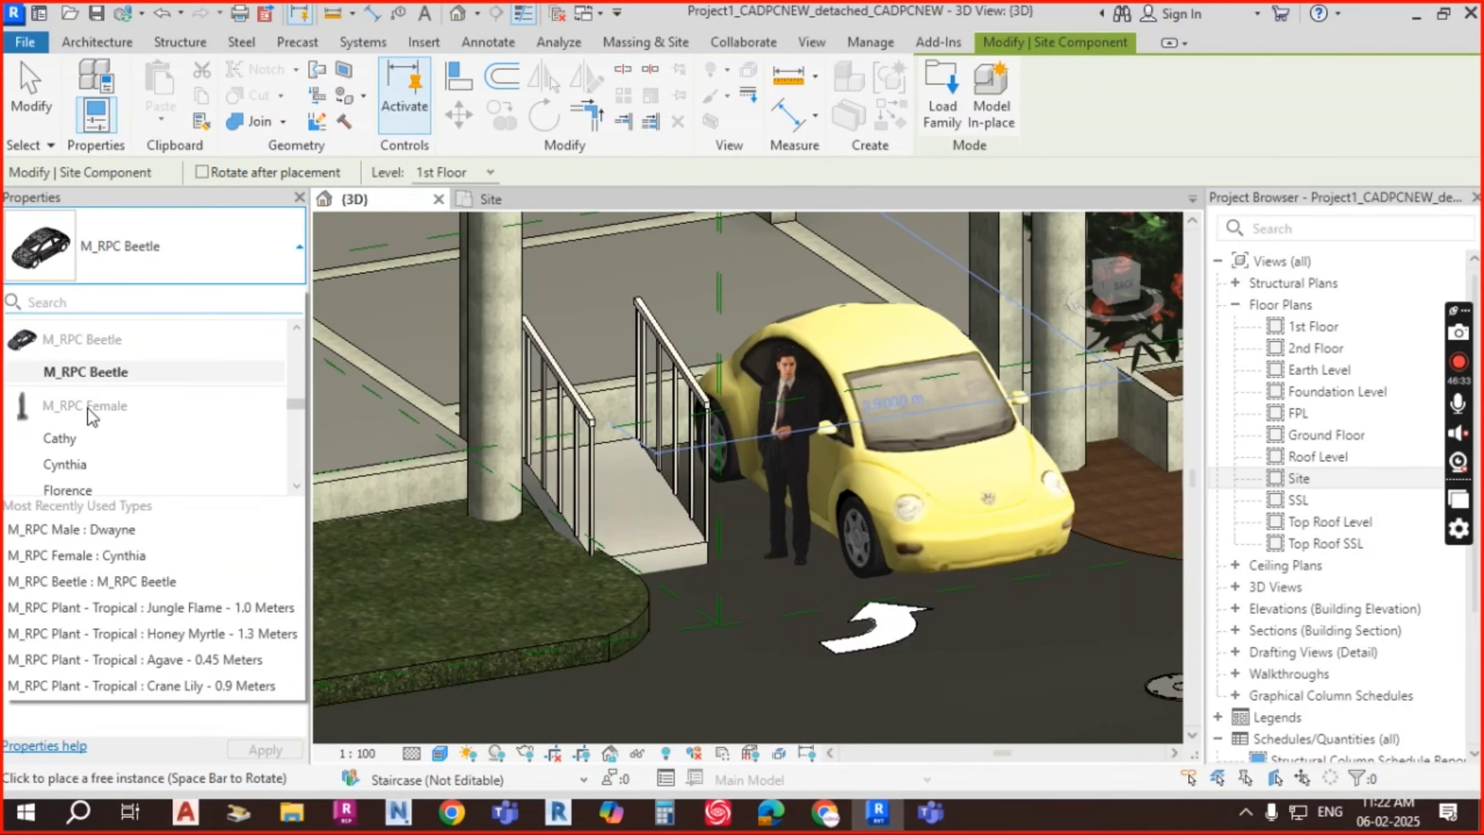
{"action": "left_click", "coordinate": [58, 438]}
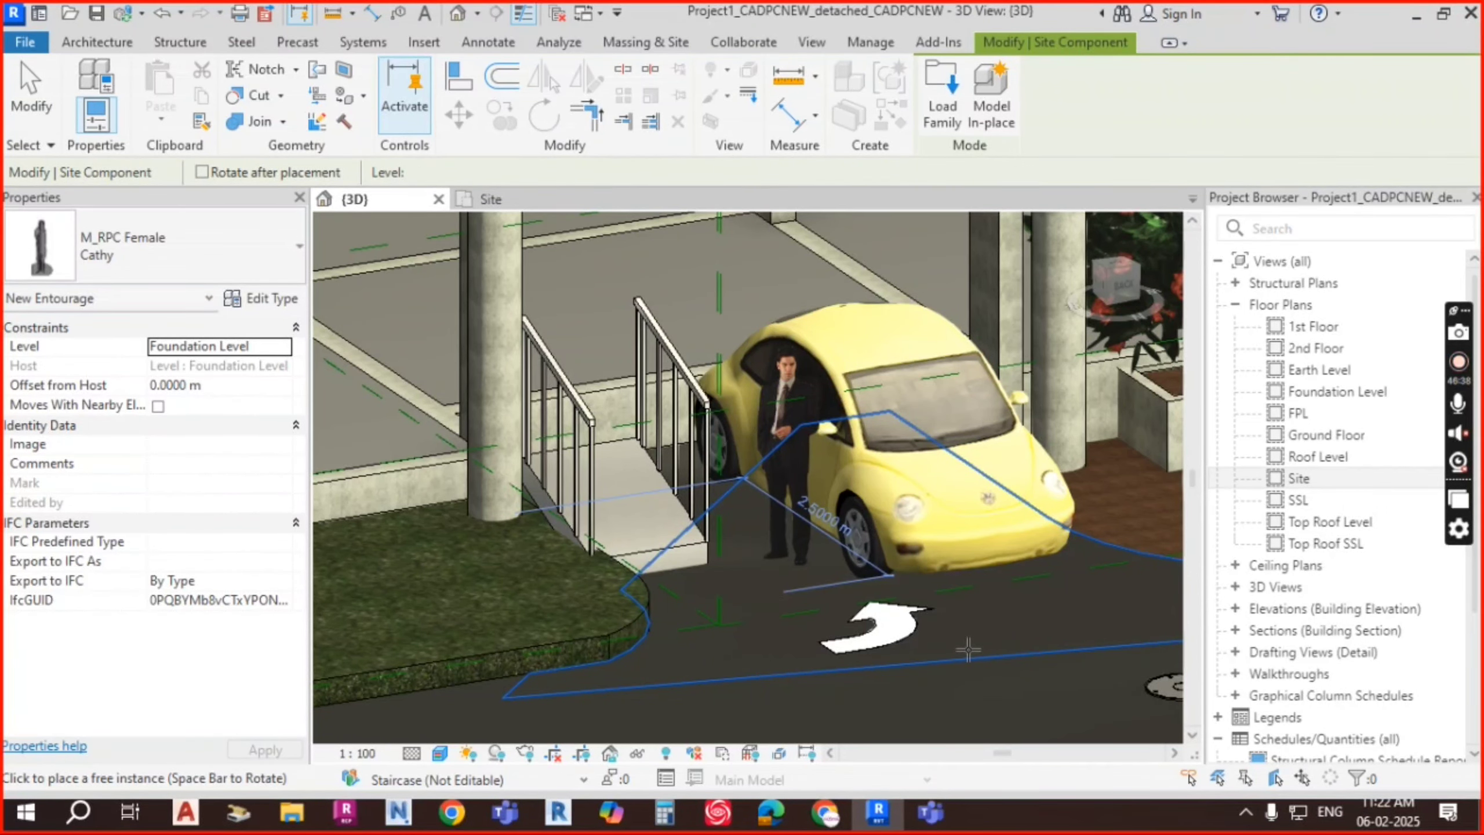
{"action": "left_click", "coordinate": [819, 542]}
{"action": "key", "text": "Escape"}
{"action": "key", "text": "Escape"}
Step: Move the Cathy figure over toward the grass edge
{"action": "scroll", "coordinate": [815, 499], "scroll_direction": "up", "scroll_amount": 2}
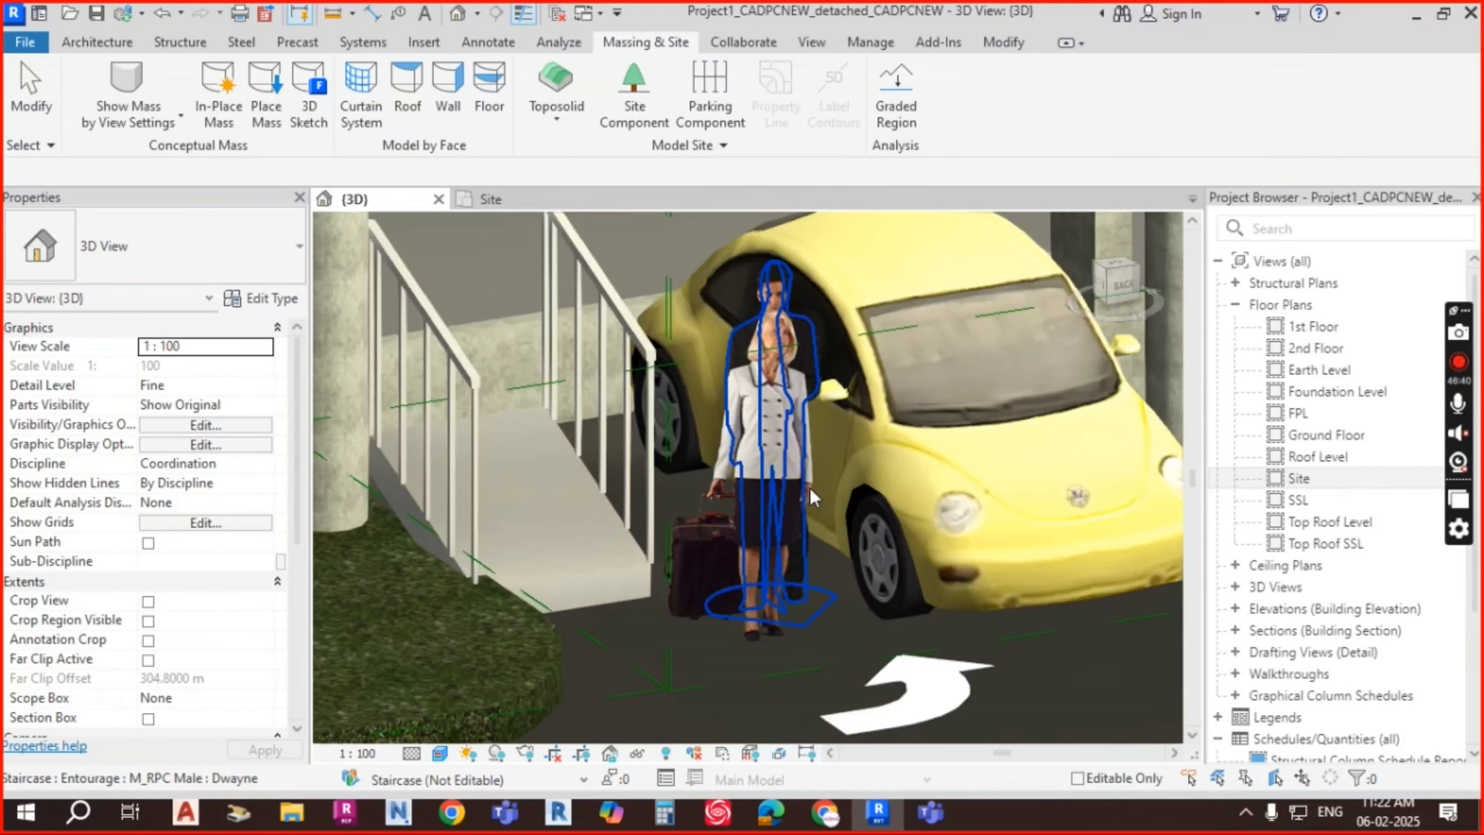
{"action": "left_click", "coordinate": [810, 487]}
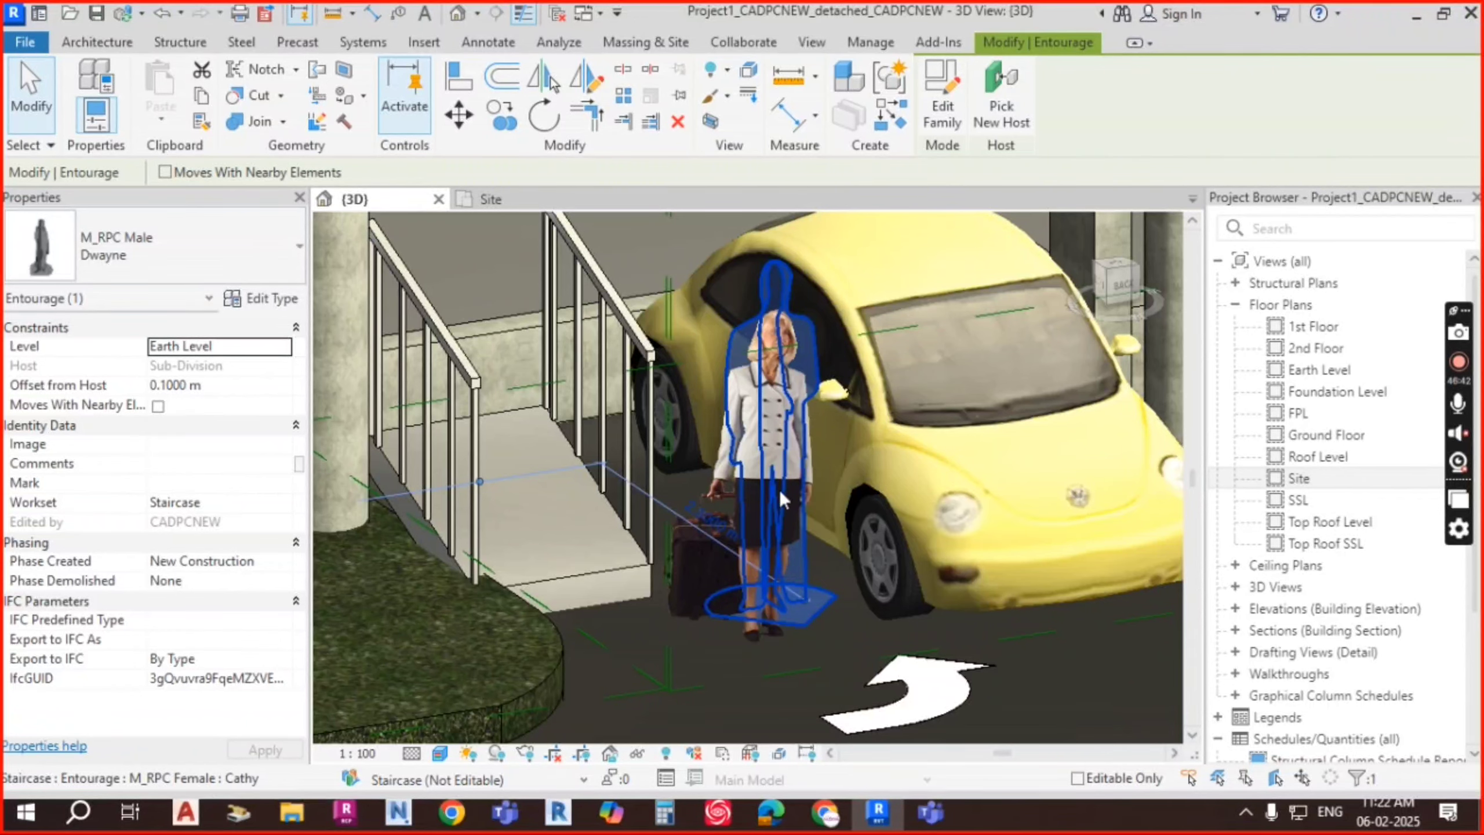
{"action": "key", "text": "Escape"}
{"action": "left_click", "coordinate": [744, 485]}
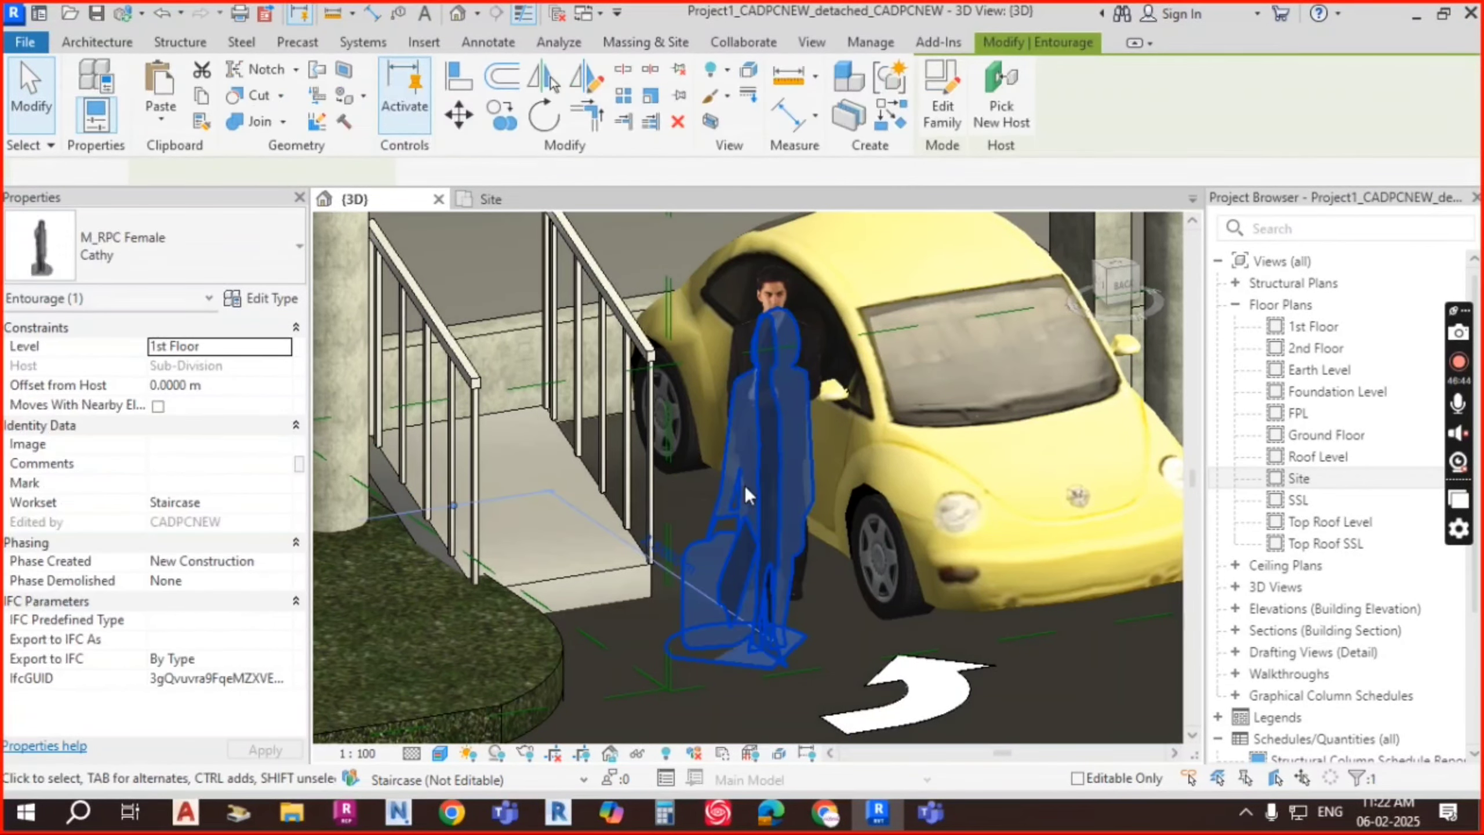
{"action": "key", "text": "Escape"}
{"action": "middle_click_drag", "start_coordinate": [1010, 556], "coordinate": [744, 472], "text": "shift"}
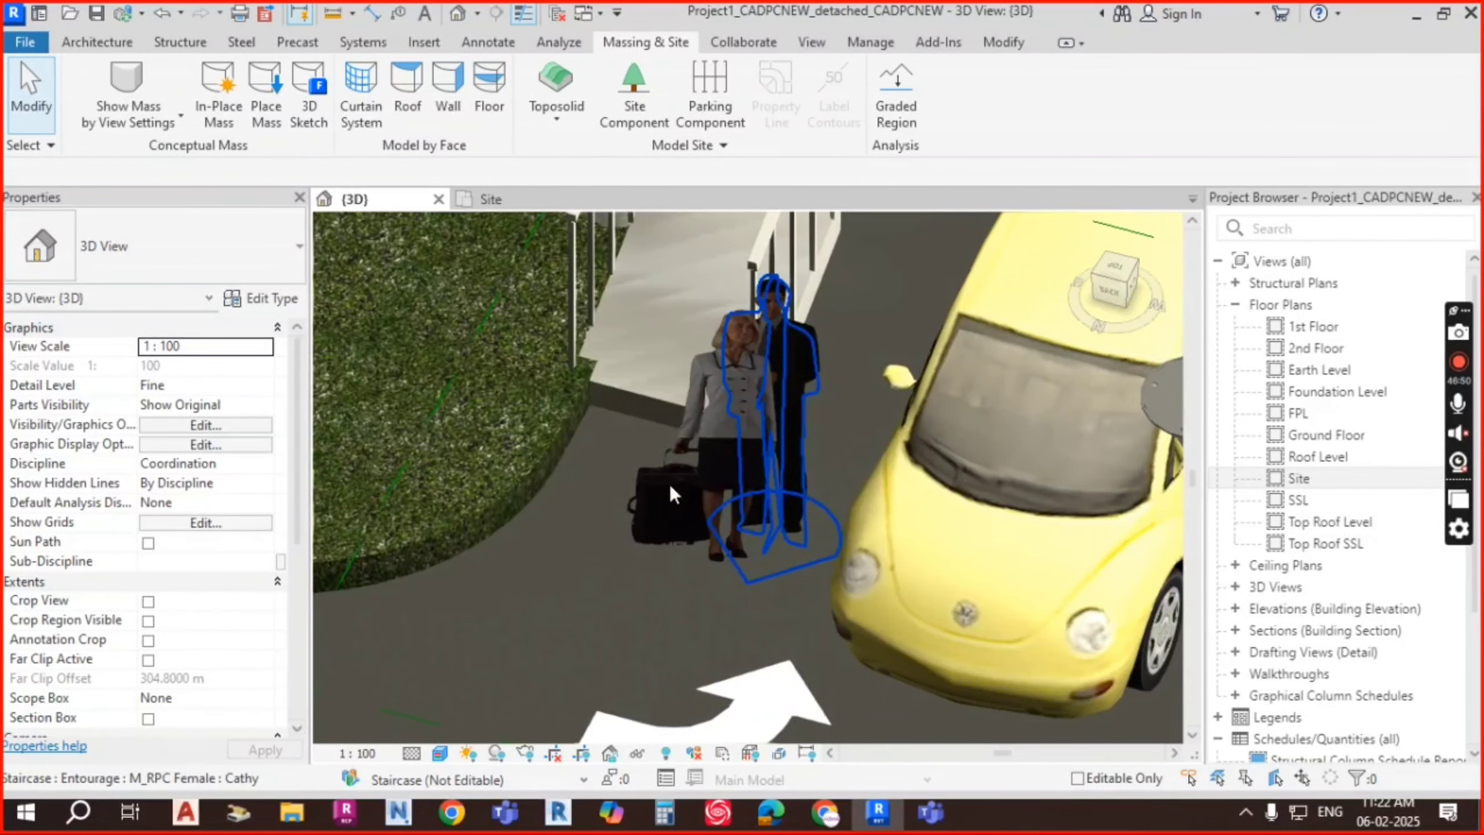
{"action": "left_click_drag", "start_coordinate": [709, 477], "coordinate": [582, 549]}
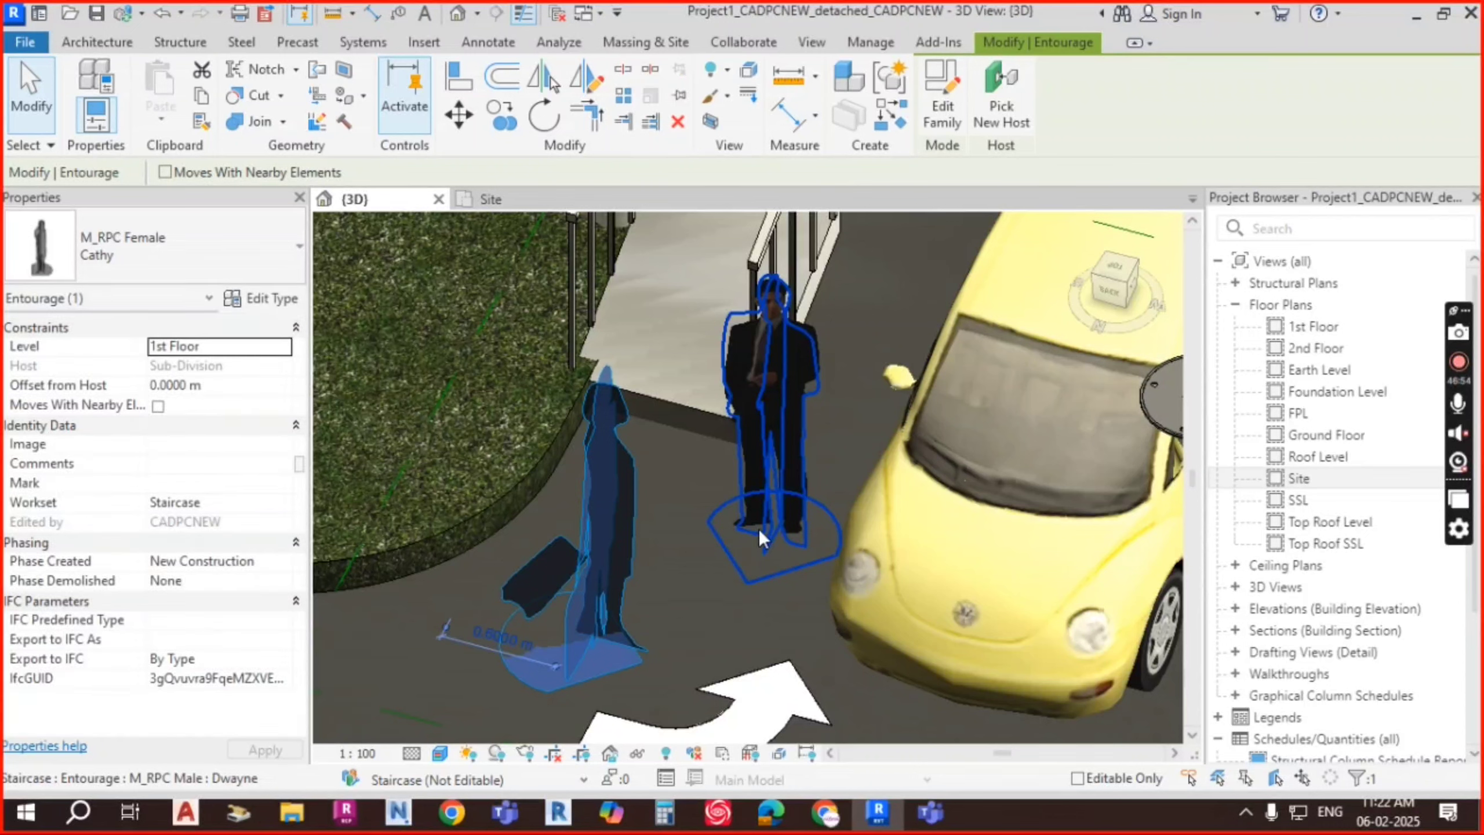
{"action": "key", "text": "Escape"}
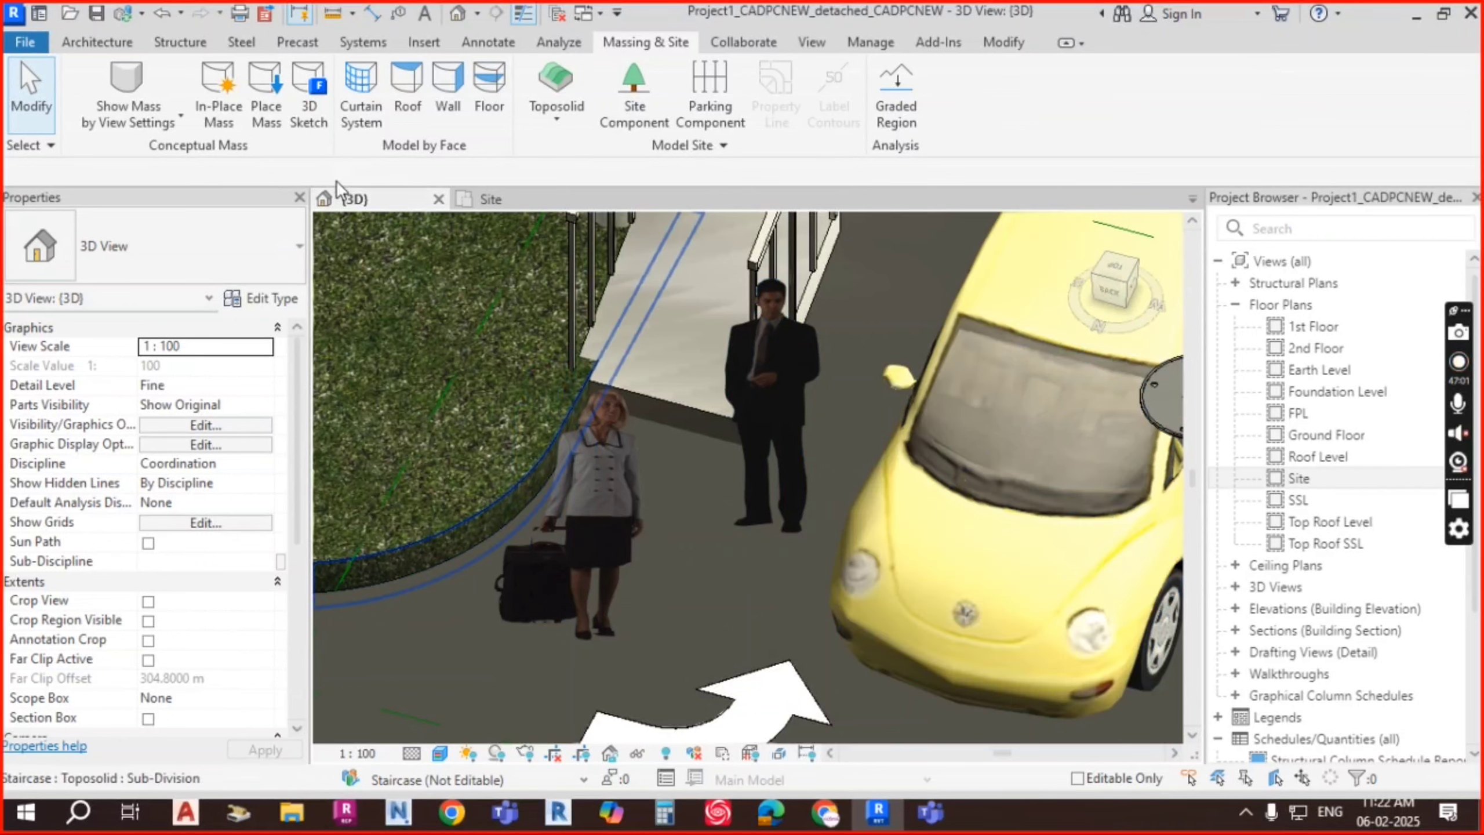
Step: Place the M_RPC Female Lisa figure beside the man by the car
{"action": "left_click", "coordinate": [633, 111]}
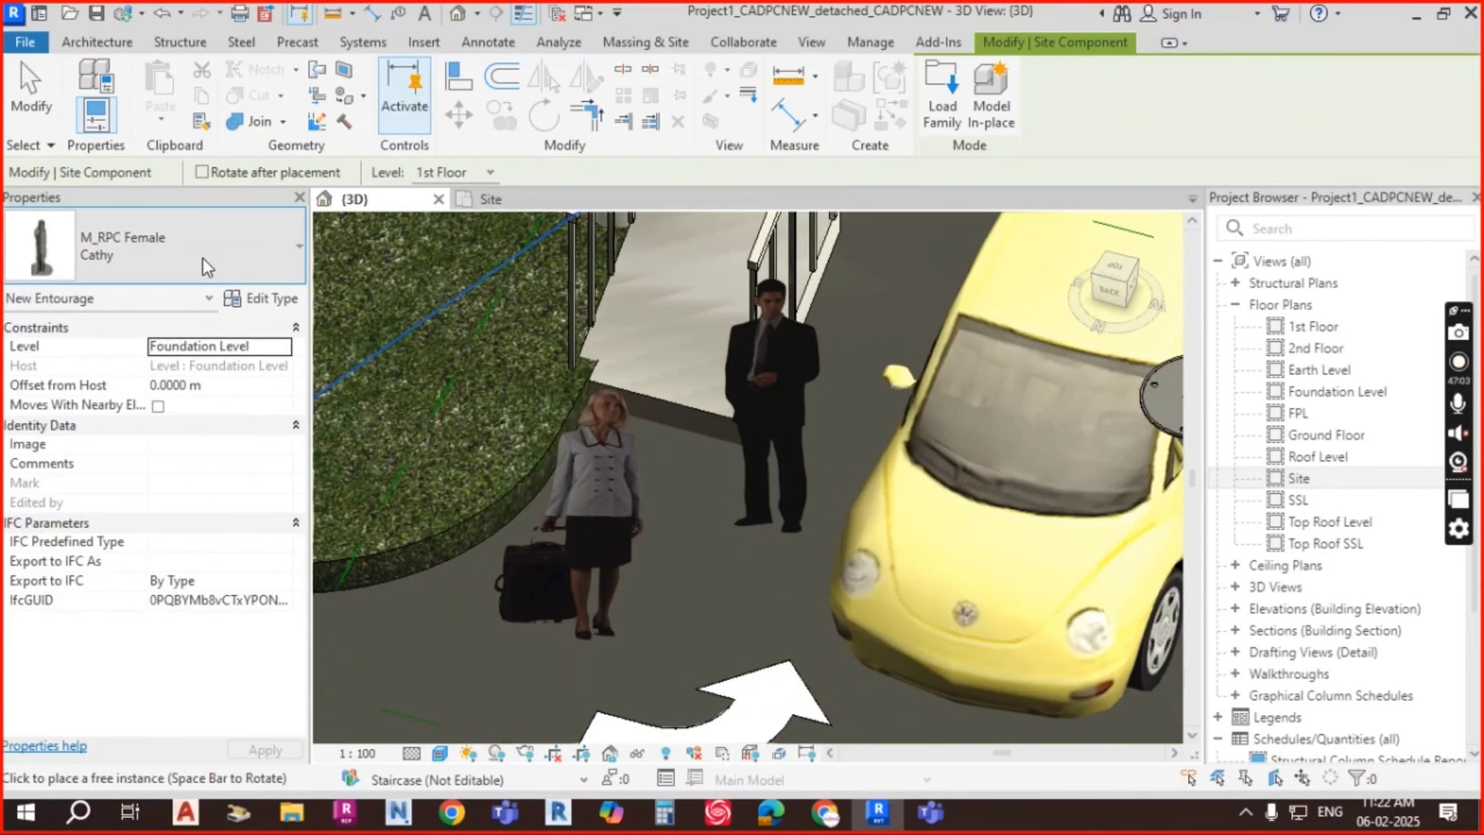
{"action": "left_click", "coordinate": [202, 258]}
{"action": "left_click", "coordinate": [79, 450]}
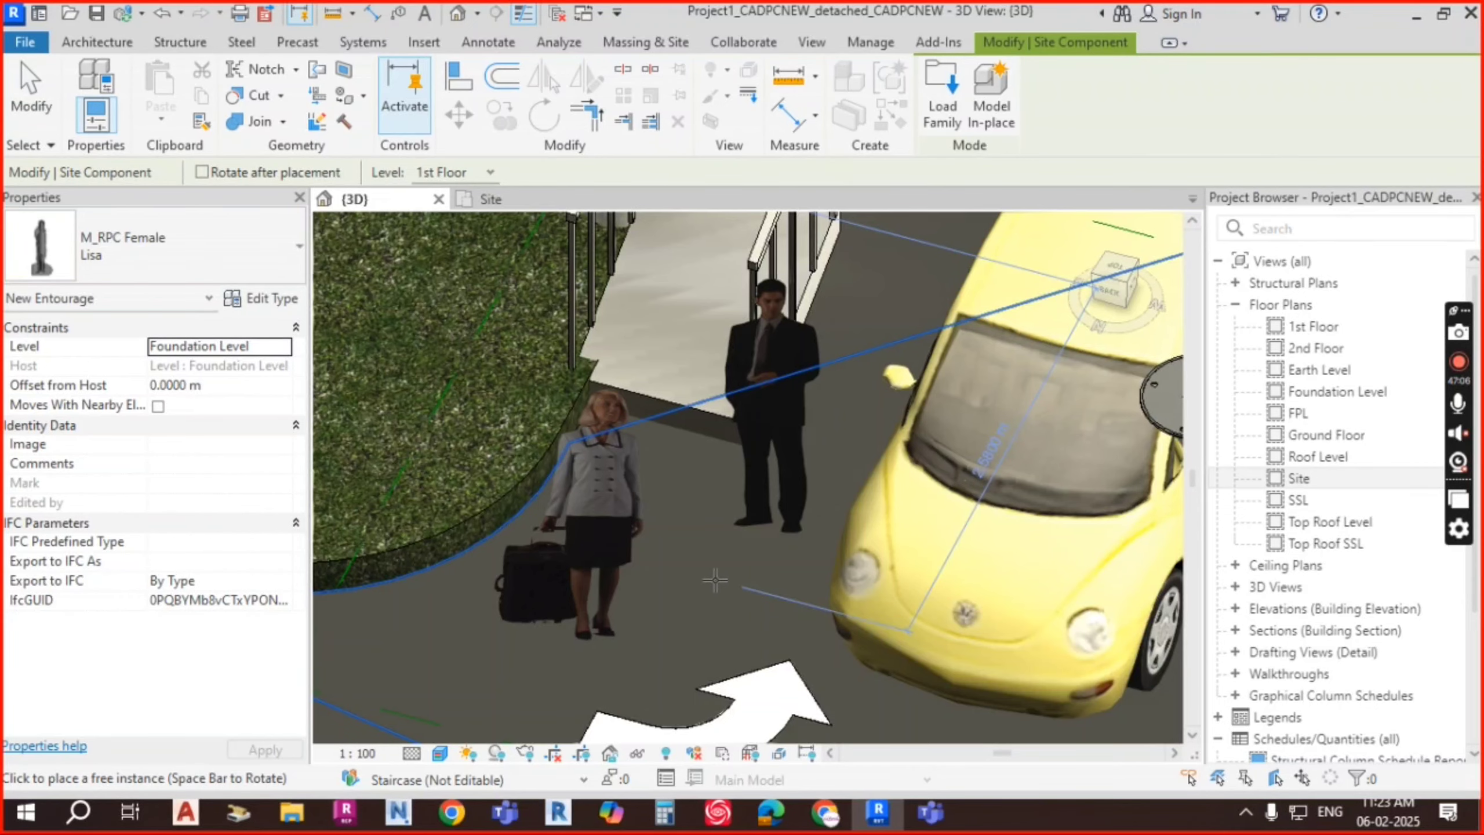
{"action": "scroll", "coordinate": [715, 579], "scroll_direction": "down", "scroll_amount": 3}
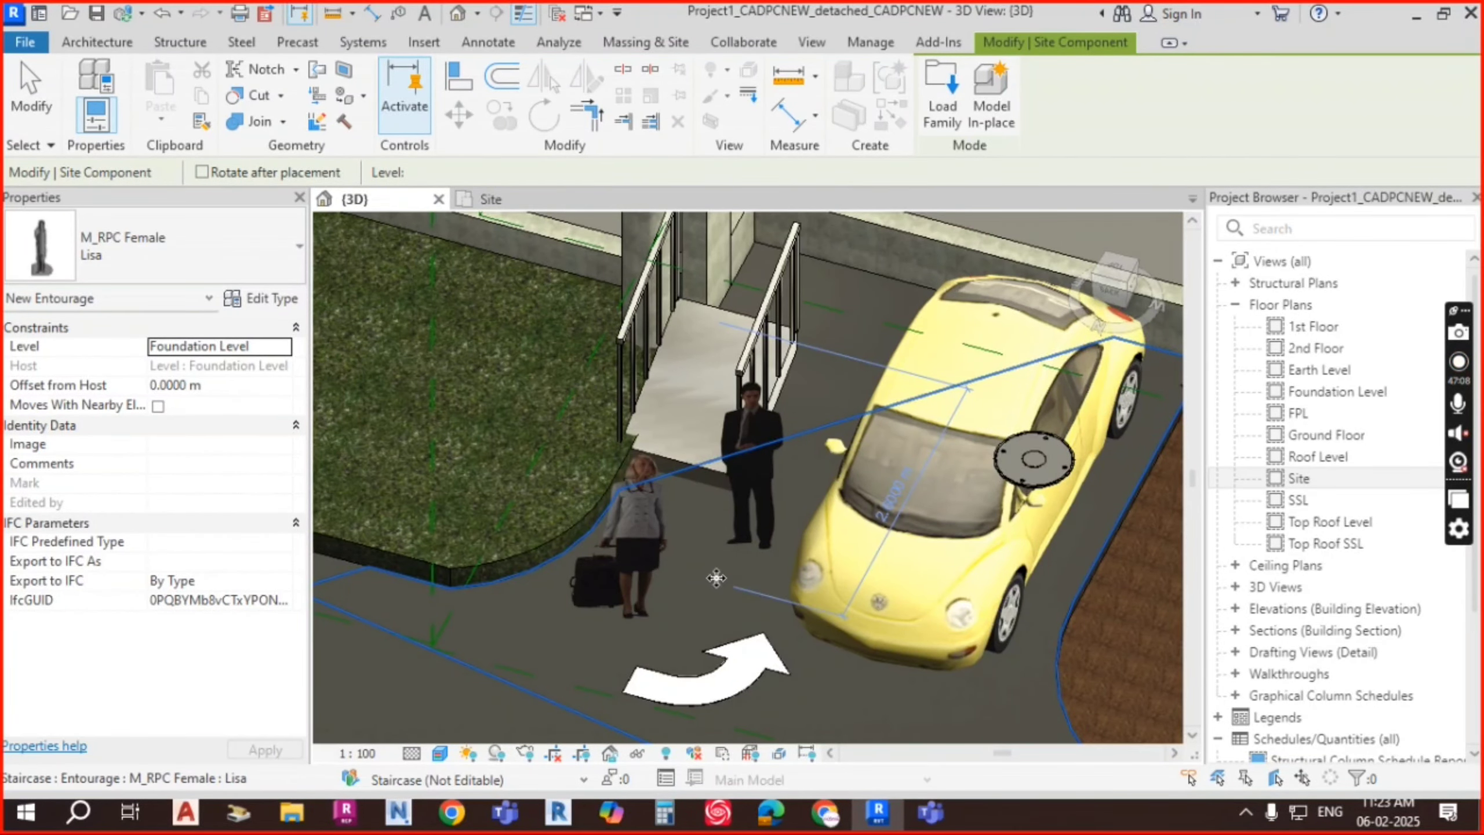
{"action": "left_click", "coordinate": [716, 578]}
{"action": "key", "text": "Escape"}
{"action": "key", "text": "Escape"}
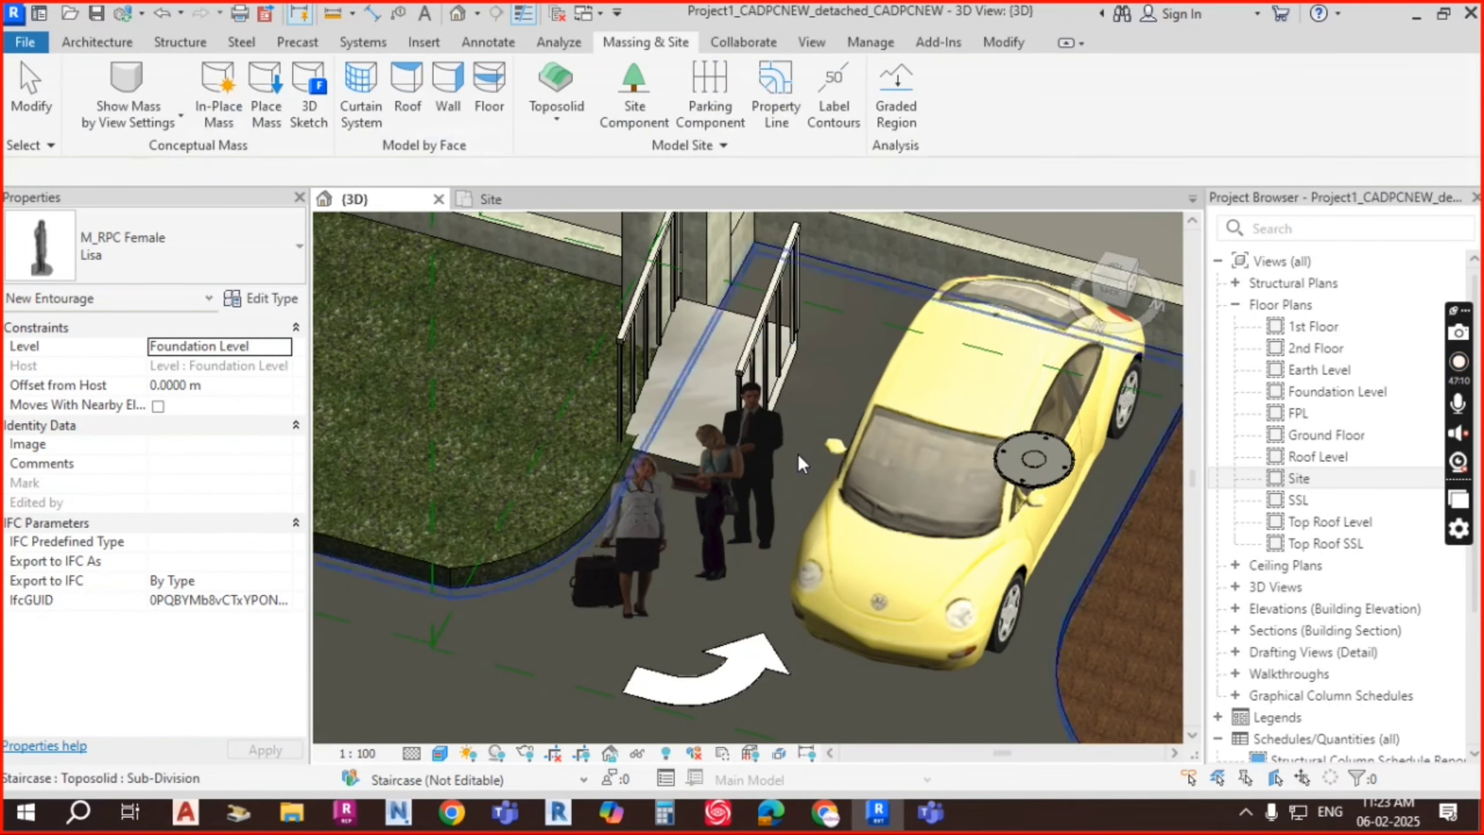
{"action": "scroll", "coordinate": [798, 454], "scroll_direction": "up", "scroll_amount": 3}
{"action": "left_click", "coordinate": [678, 521]}
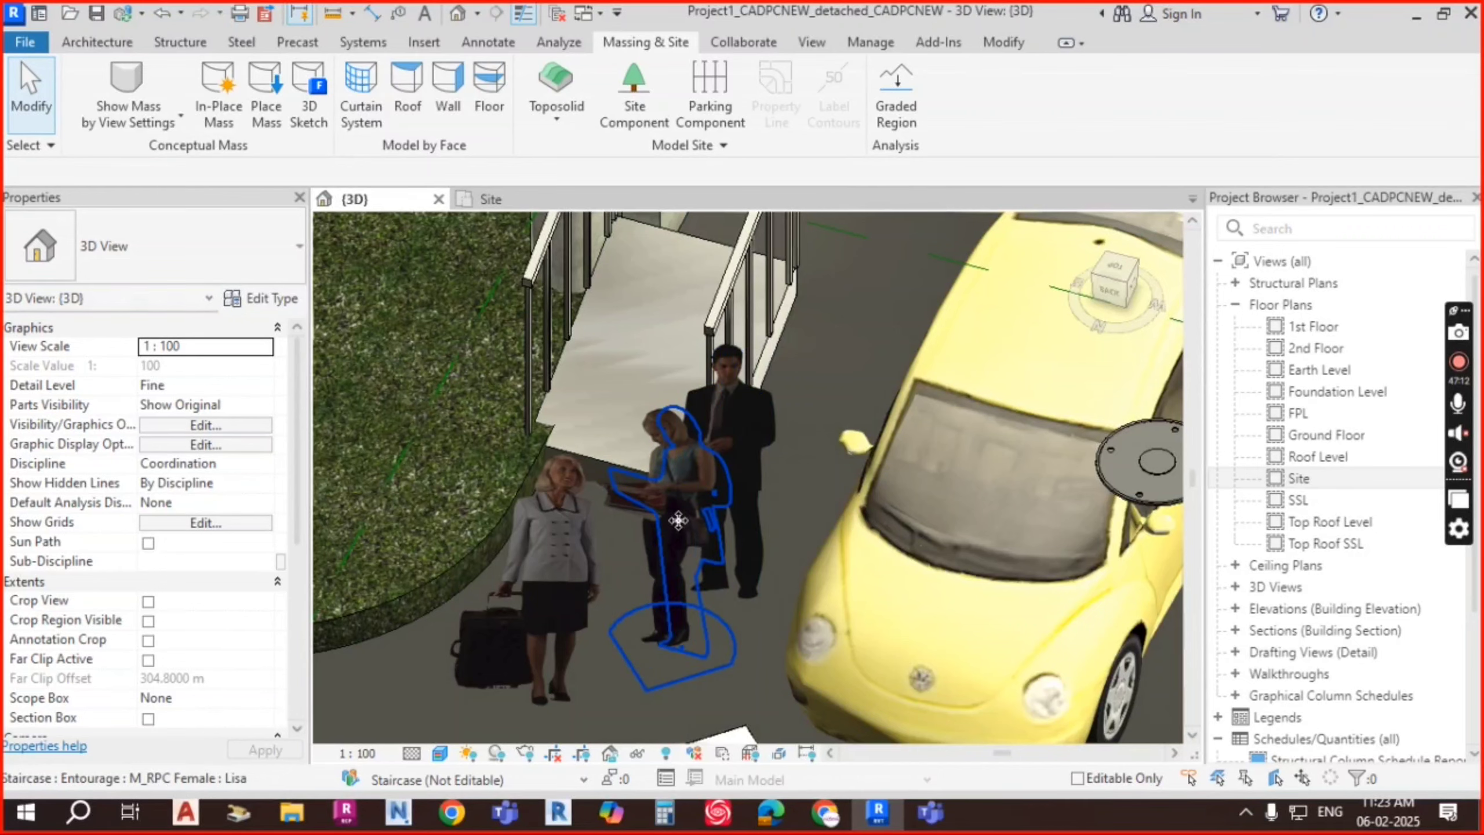
{"action": "middle_click_drag", "start_coordinate": [768, 583], "coordinate": [756, 383], "text": "shift"}
Step: Move the Cathy entourage figure, the woman with the suitcase, onto the road
{"action": "scroll", "coordinate": [757, 384], "scroll_direction": "down", "scroll_amount": 8}
{"action": "key", "text": "Escape"}
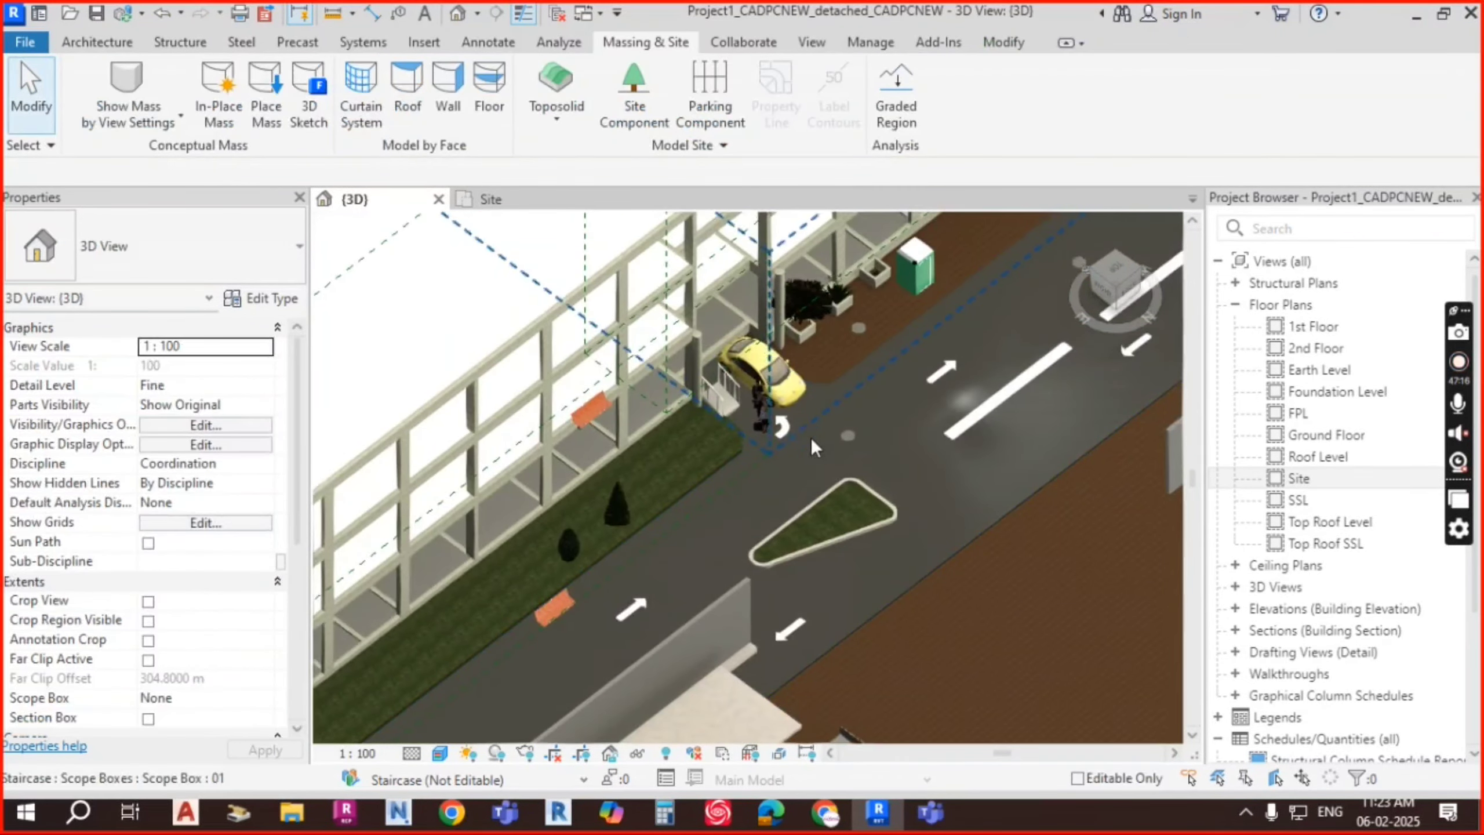
{"action": "scroll", "coordinate": [811, 437], "scroll_direction": "up", "scroll_amount": 2}
{"action": "middle_click_drag", "start_coordinate": [804, 475], "coordinate": [846, 401]}
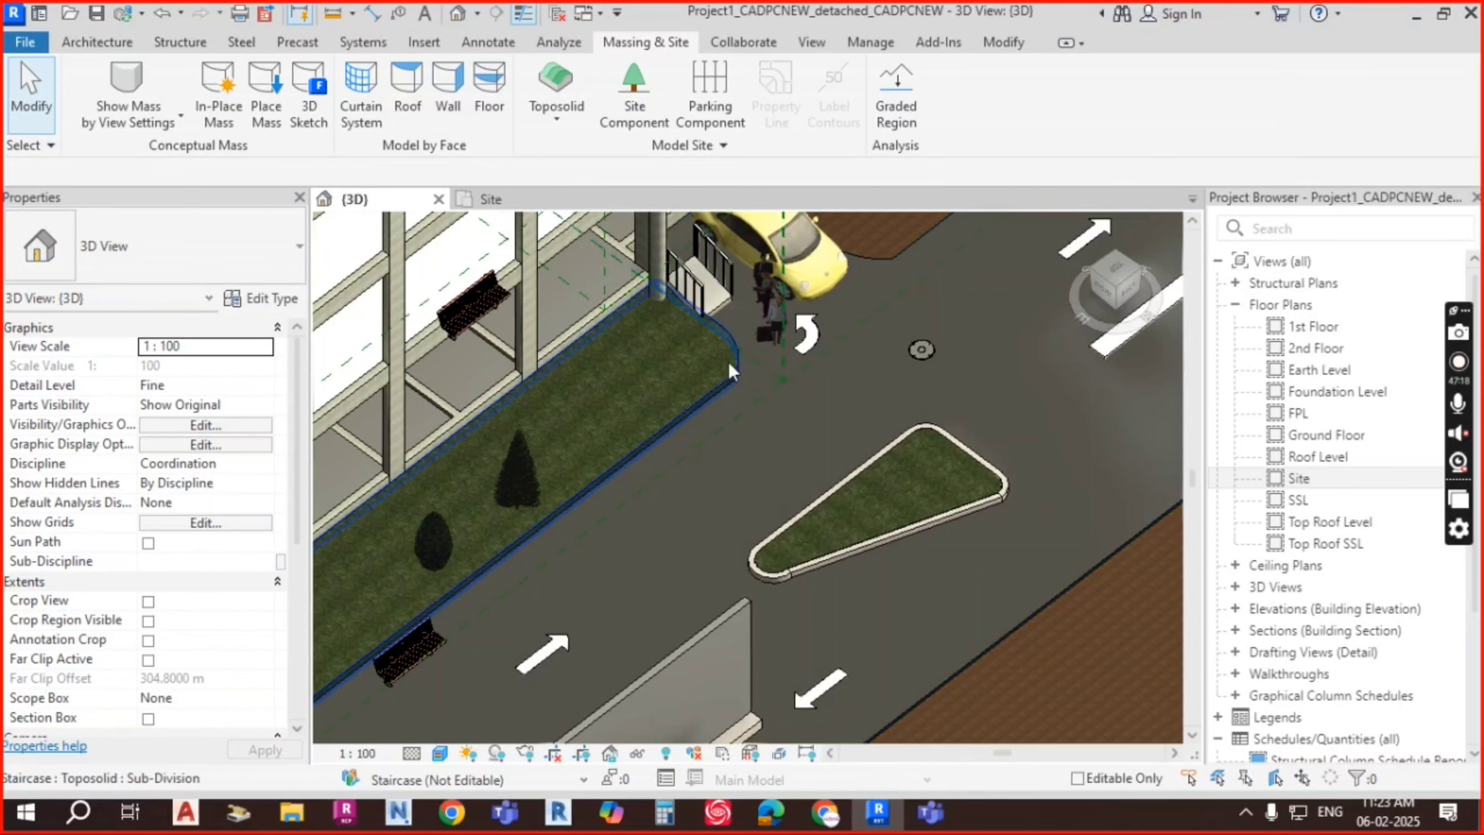
{"action": "left_click_drag", "start_coordinate": [768, 328], "coordinate": [708, 476]}
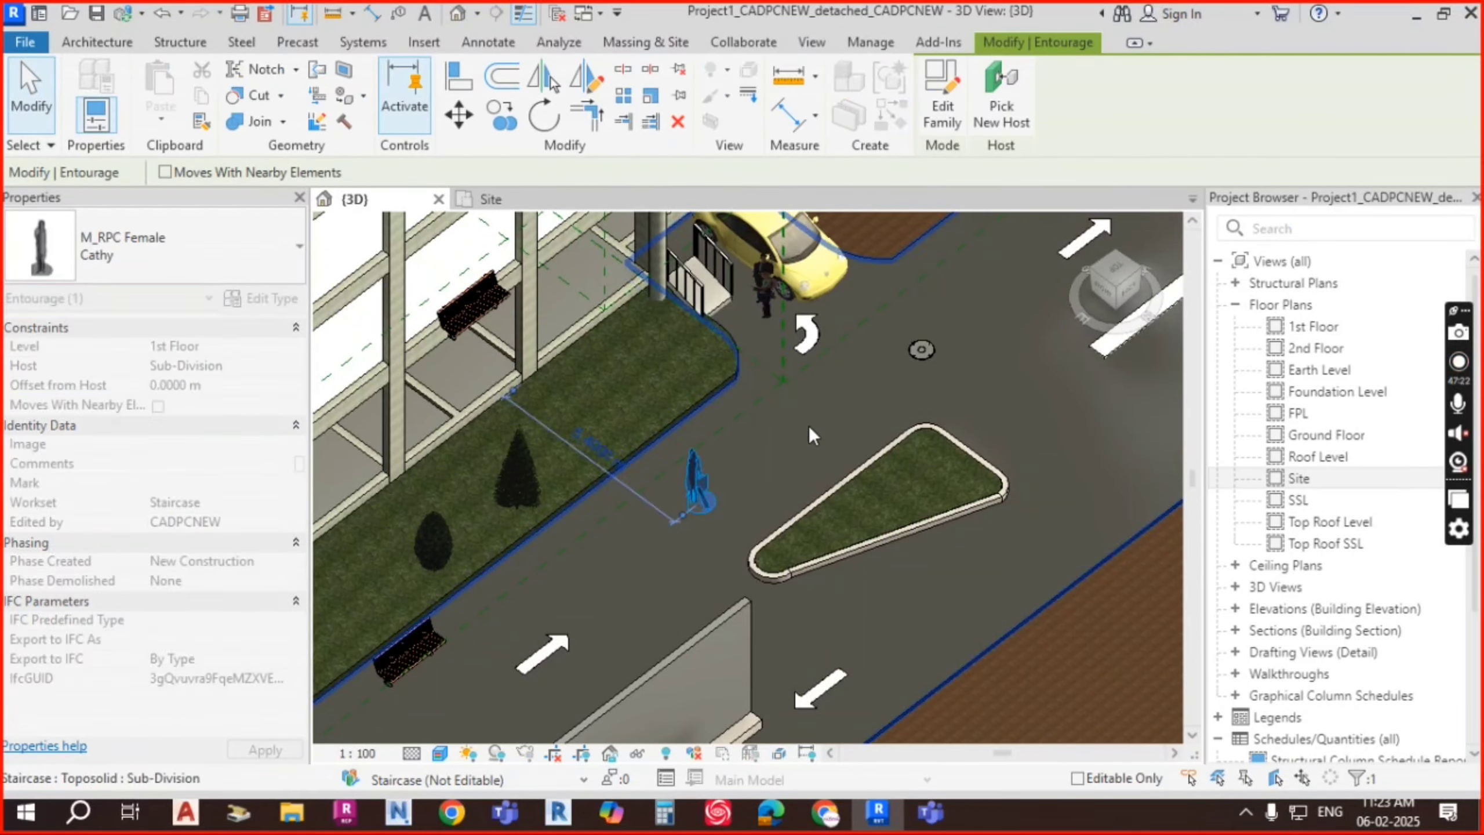
{"action": "key", "text": "Escape"}
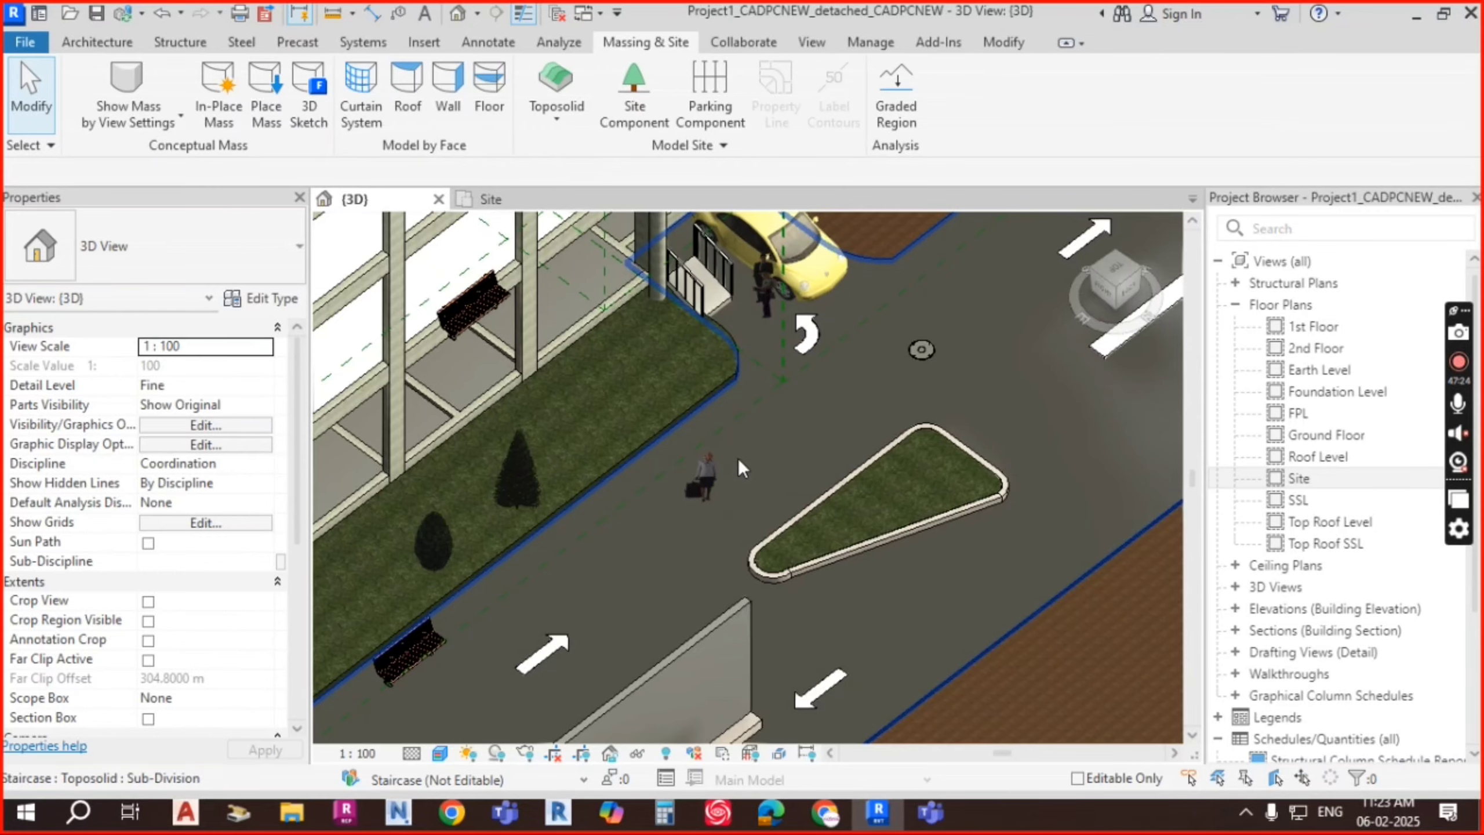
Step: Drag the M_Park Bench 1800mm back onto the grass strip beside the road
{"action": "scroll", "coordinate": [707, 497], "scroll_direction": "up", "scroll_amount": 5}
{"action": "scroll", "coordinate": [786, 436], "scroll_direction": "down", "scroll_amount": 6}
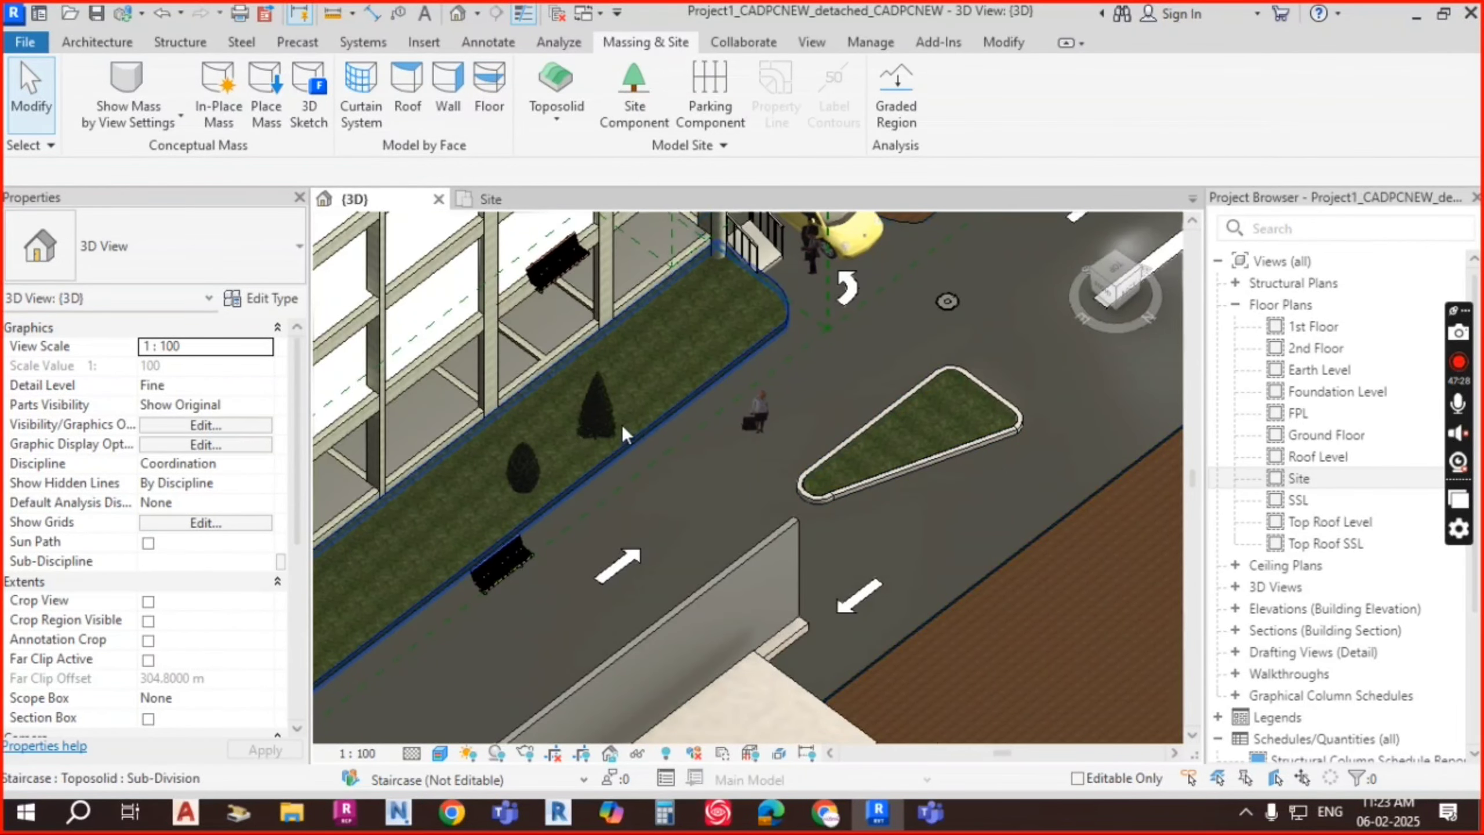
{"action": "scroll", "coordinate": [622, 425], "scroll_direction": "up", "scroll_amount": 5}
{"action": "scroll", "coordinate": [765, 426], "scroll_direction": "down", "scroll_amount": 6}
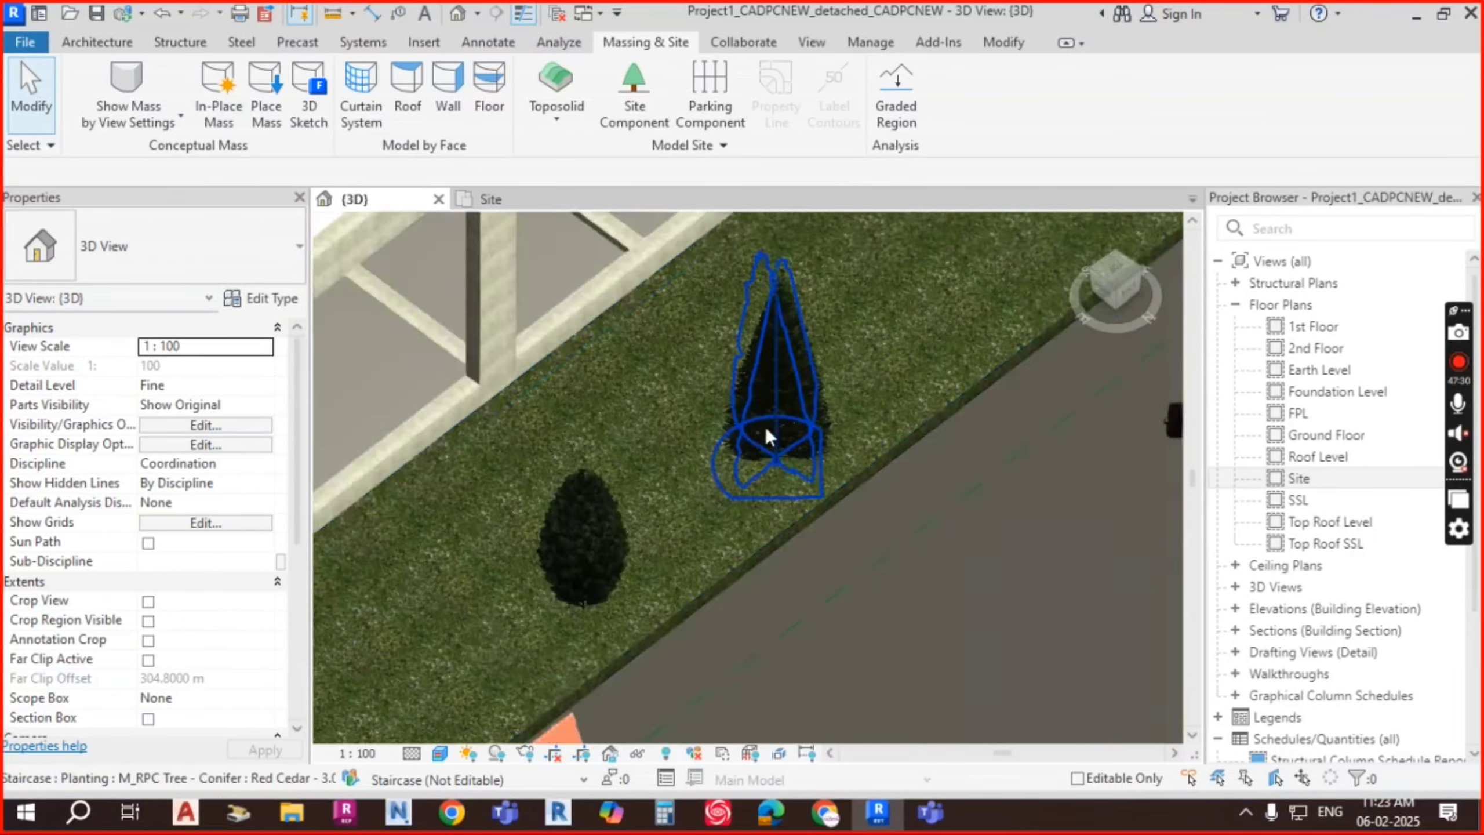
{"action": "scroll", "coordinate": [958, 291], "scroll_direction": "down", "scroll_amount": 1}
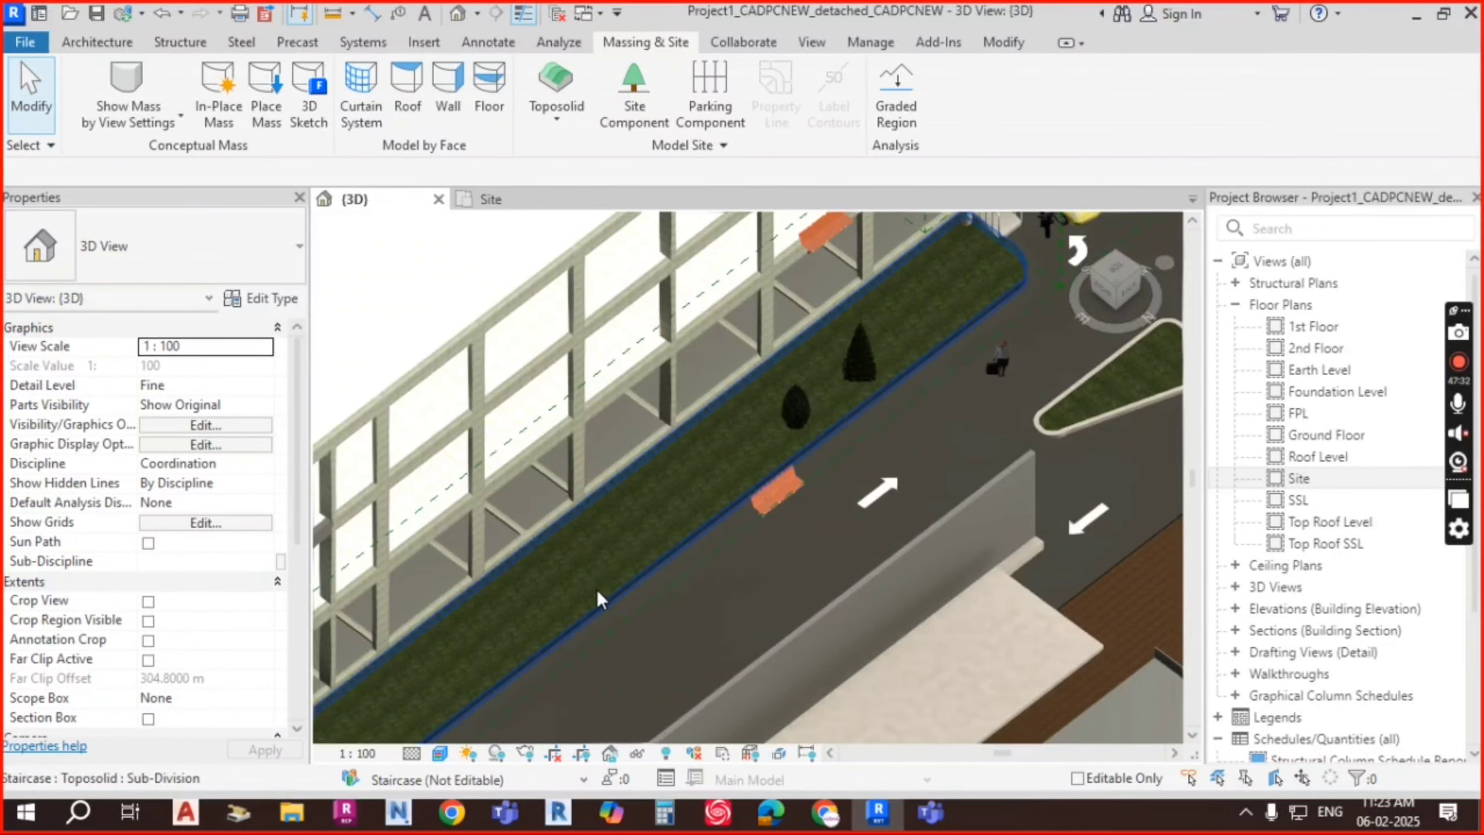
{"action": "scroll", "coordinate": [597, 590], "scroll_direction": "up", "scroll_amount": 6}
{"action": "scroll", "coordinate": [826, 462], "scroll_direction": "down", "scroll_amount": 3}
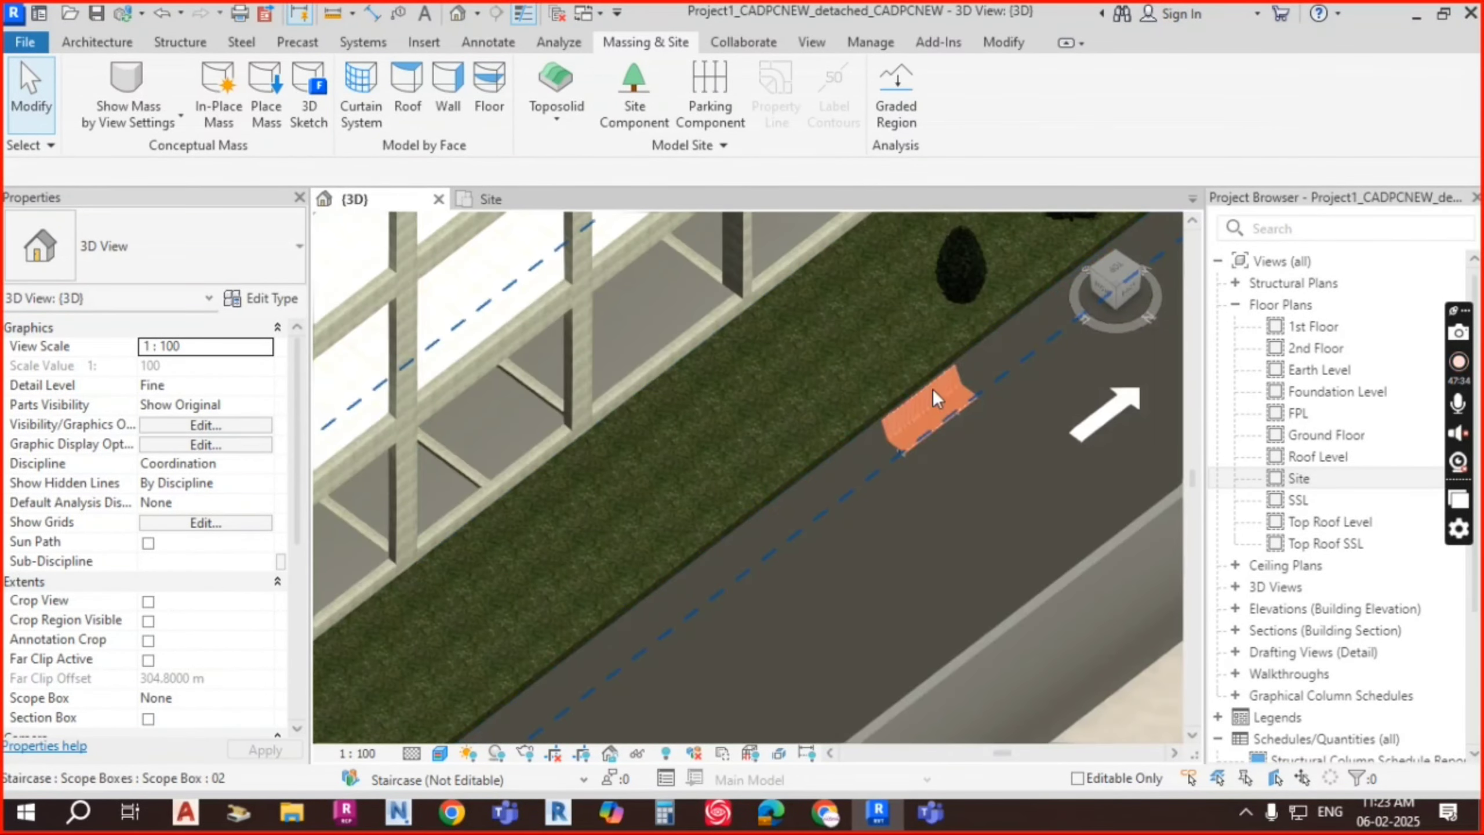
{"action": "middle_click_drag", "start_coordinate": [1173, 258], "coordinate": [875, 380]}
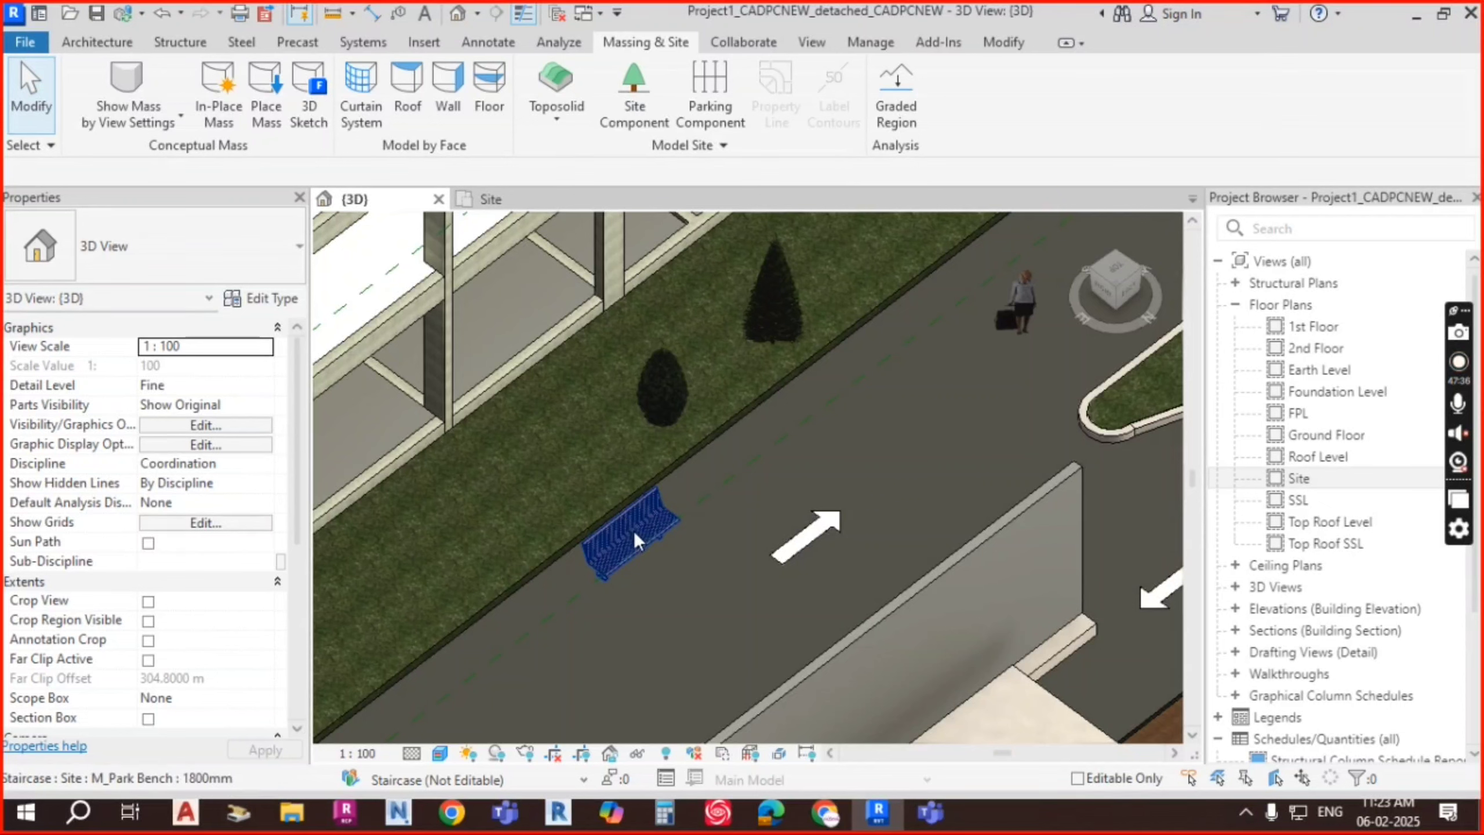
{"action": "left_click_drag", "start_coordinate": [628, 527], "coordinate": [756, 491]}
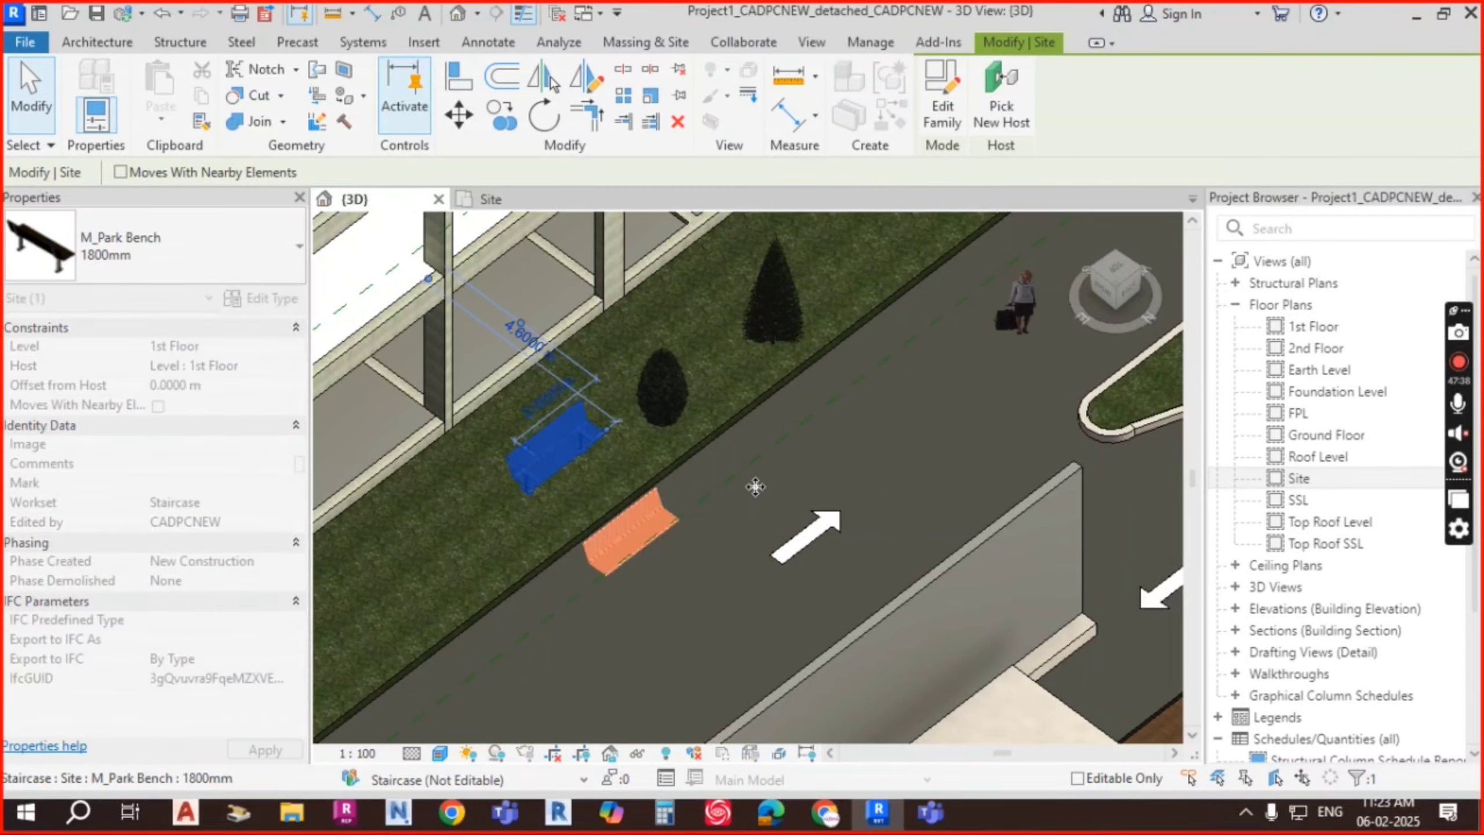
{"action": "key", "text": "Escape"}
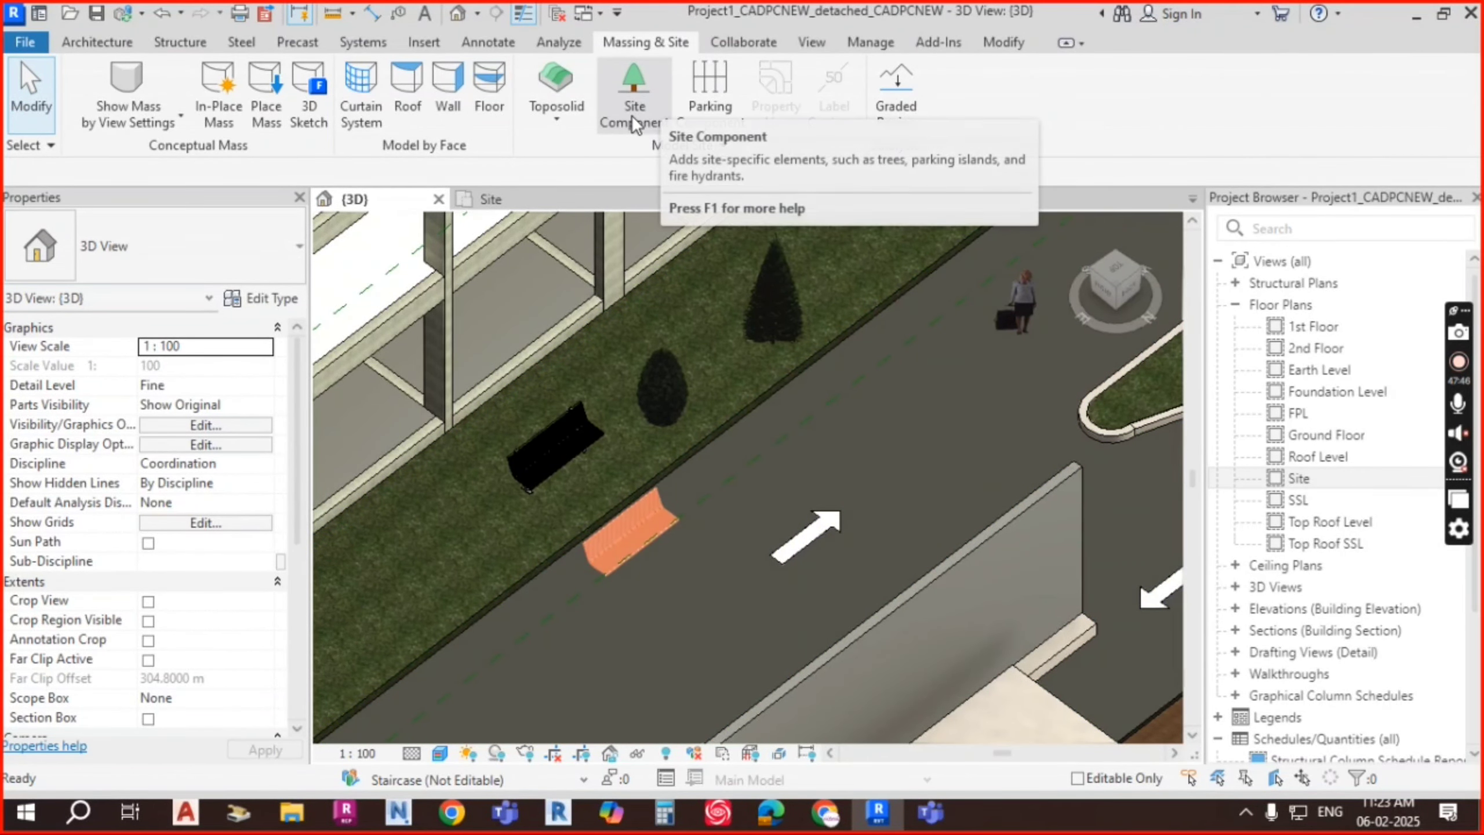
{"action": "scroll", "coordinate": [818, 362], "scroll_direction": "down", "scroll_amount": 8}
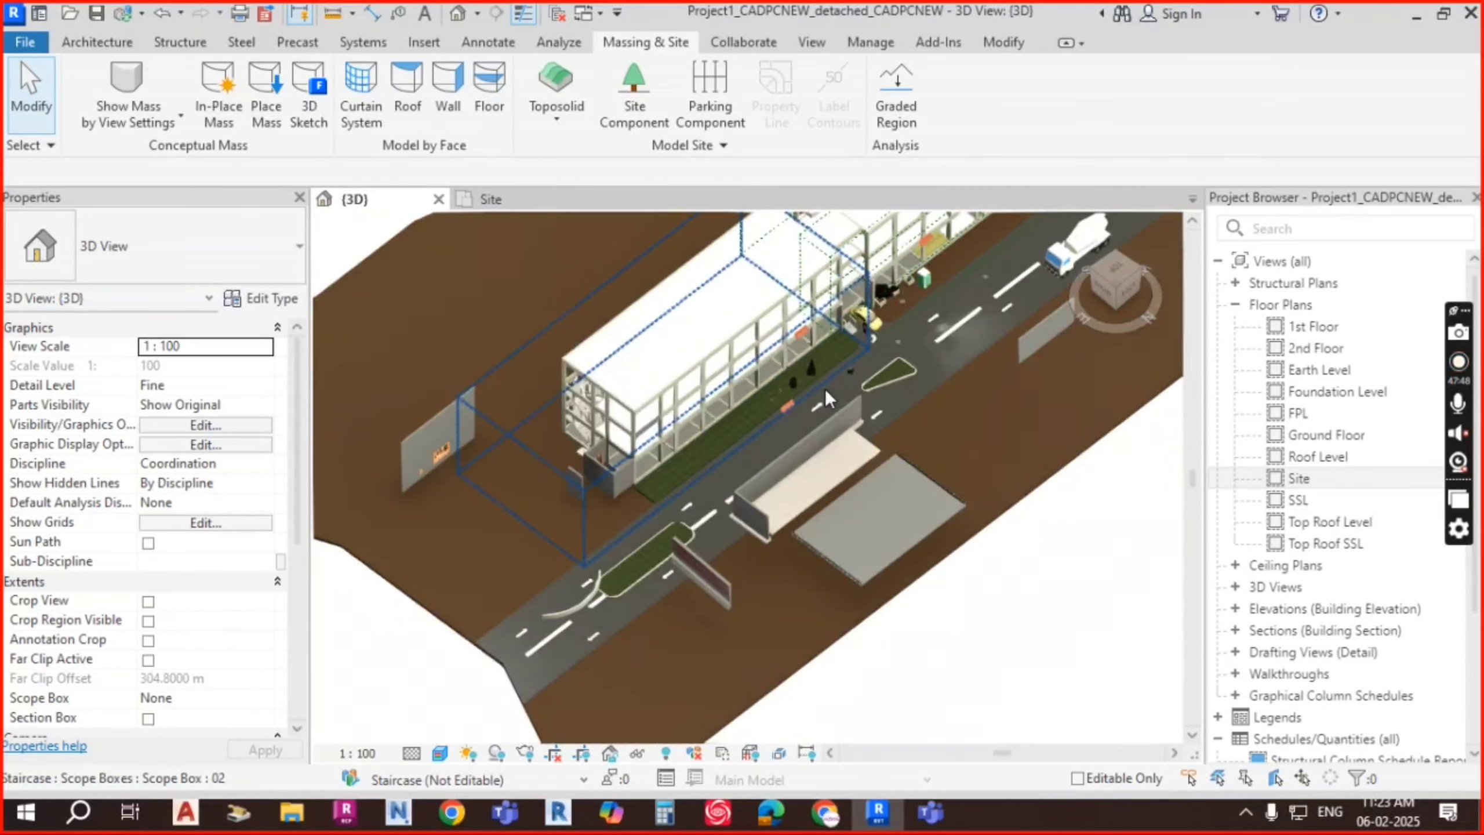
{"action": "scroll", "coordinate": [1006, 378], "scroll_direction": "up", "scroll_amount": 3}
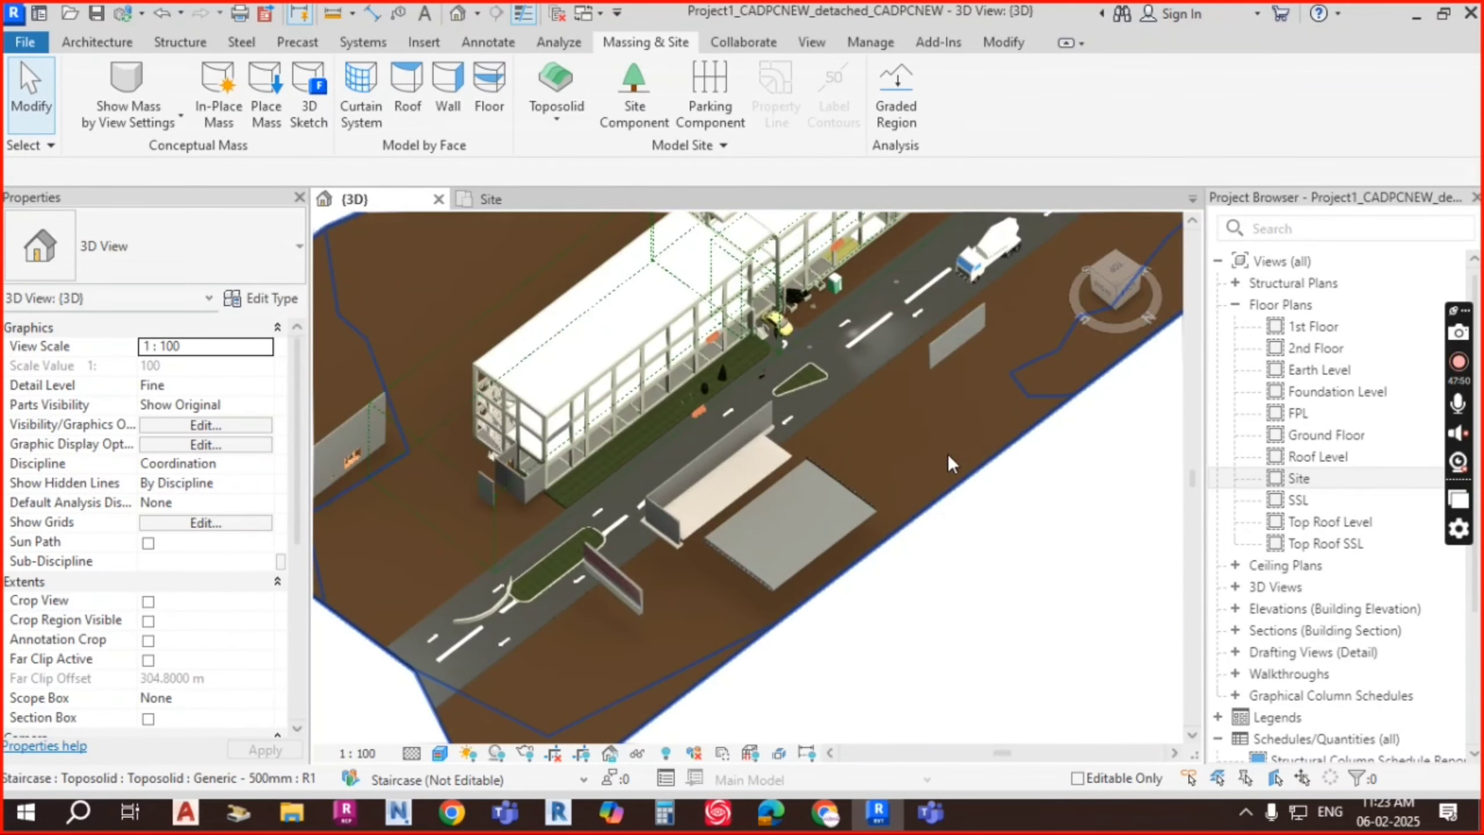
{"action": "middle_click_drag", "start_coordinate": [948, 454], "coordinate": [727, 425], "text": "shift"}
{"action": "scroll", "coordinate": [719, 423], "scroll_direction": "up", "scroll_amount": 5}
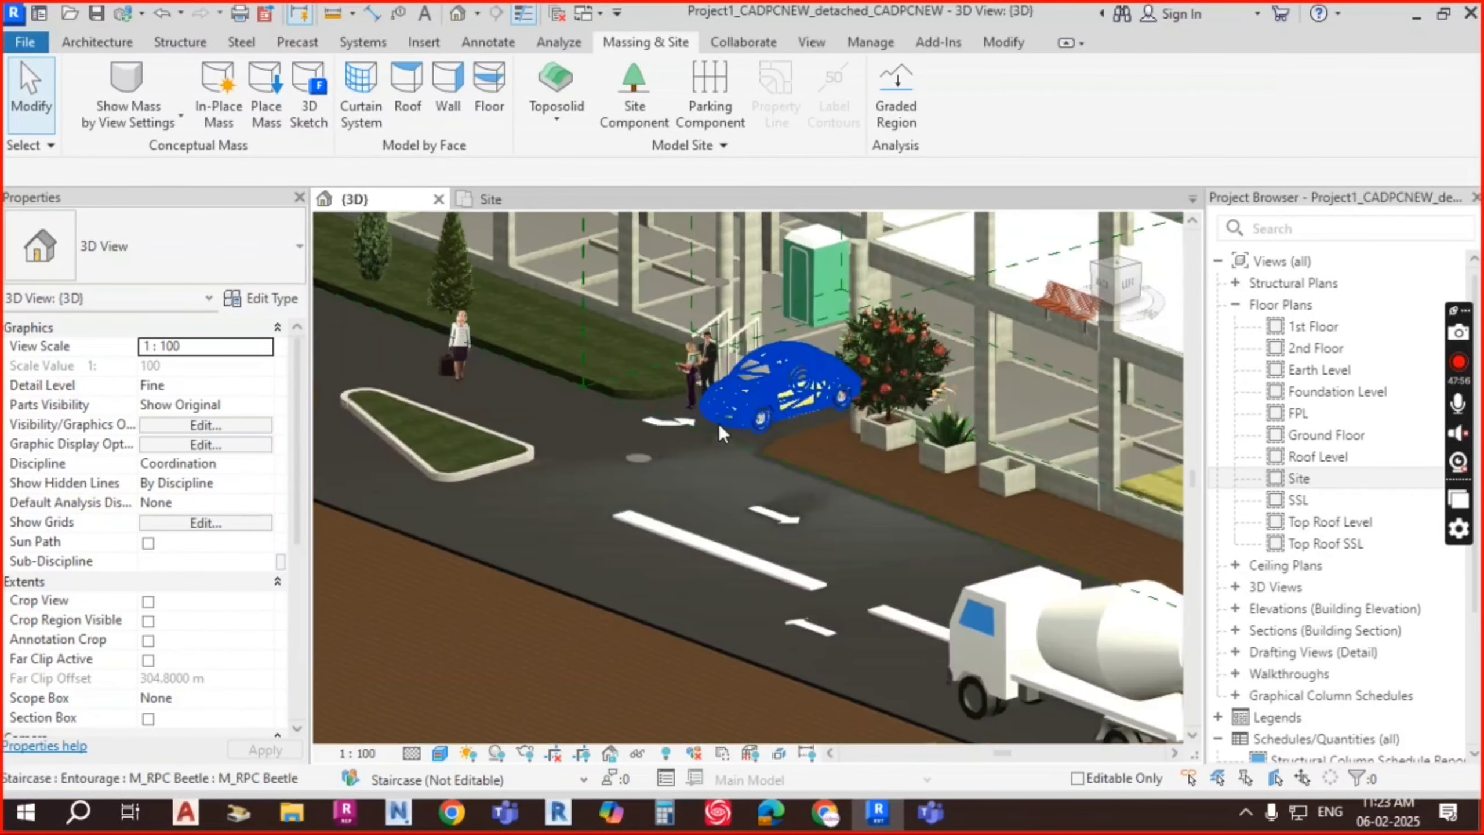
{"action": "scroll", "coordinate": [888, 445], "scroll_direction": "down", "scroll_amount": 3}
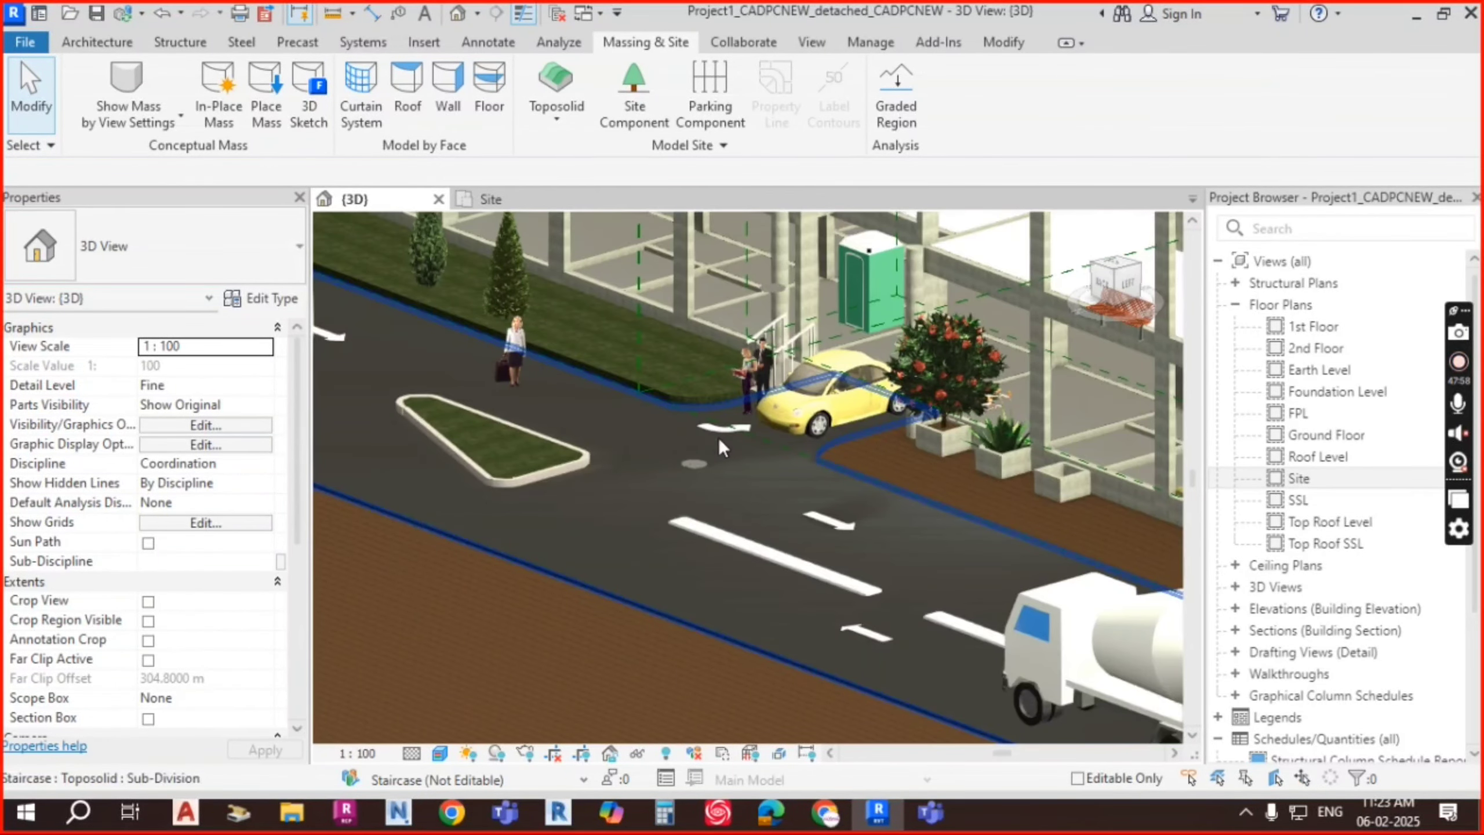
{"action": "scroll", "coordinate": [717, 437], "scroll_direction": "left", "scroll_amount": 1}
{"action": "scroll", "coordinate": [717, 437], "scroll_direction": "down", "scroll_amount": 5}
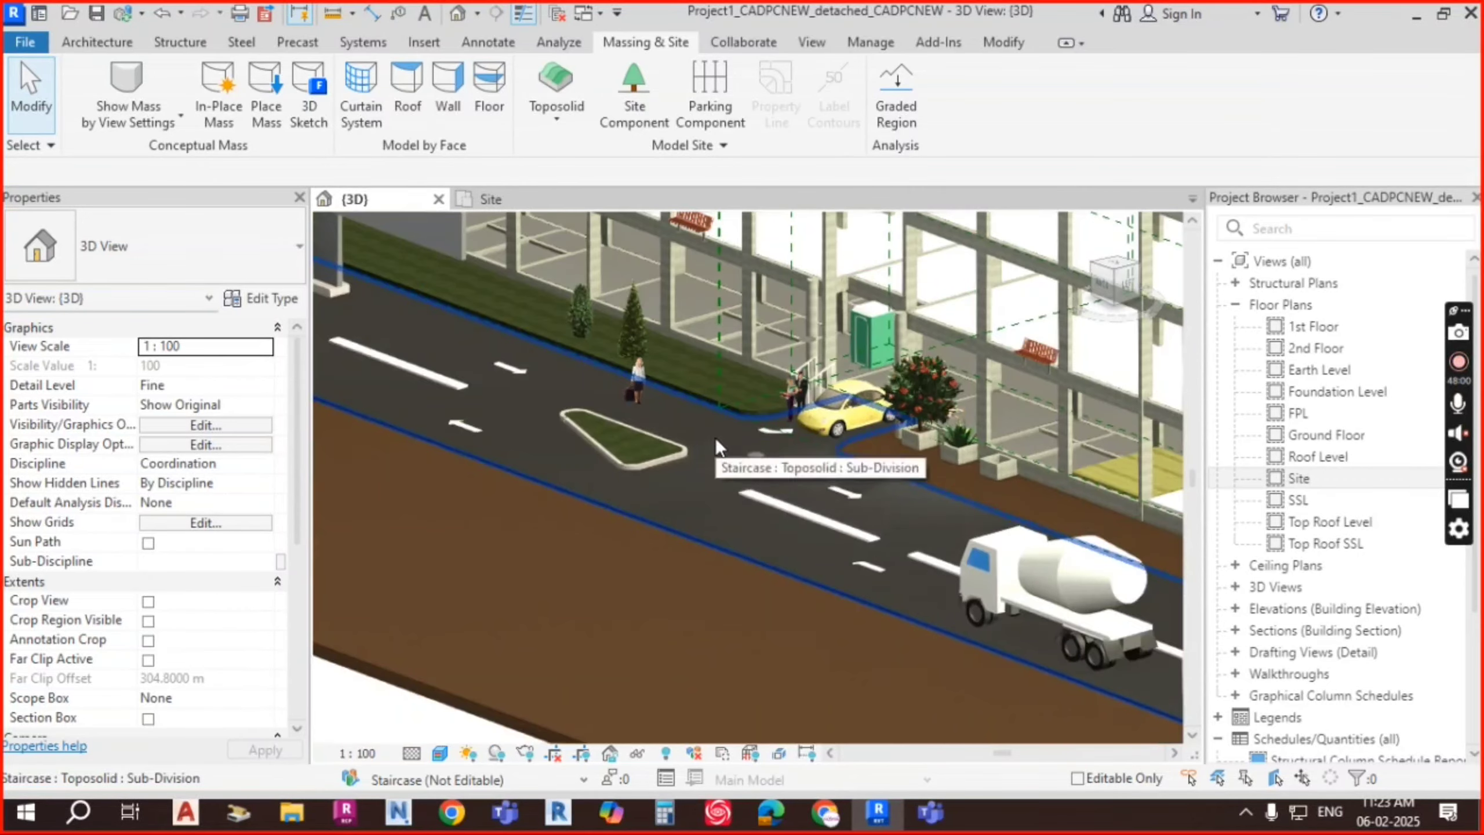
{"action": "middle_click_drag", "start_coordinate": [600, 469], "coordinate": [795, 610], "text": "shift"}
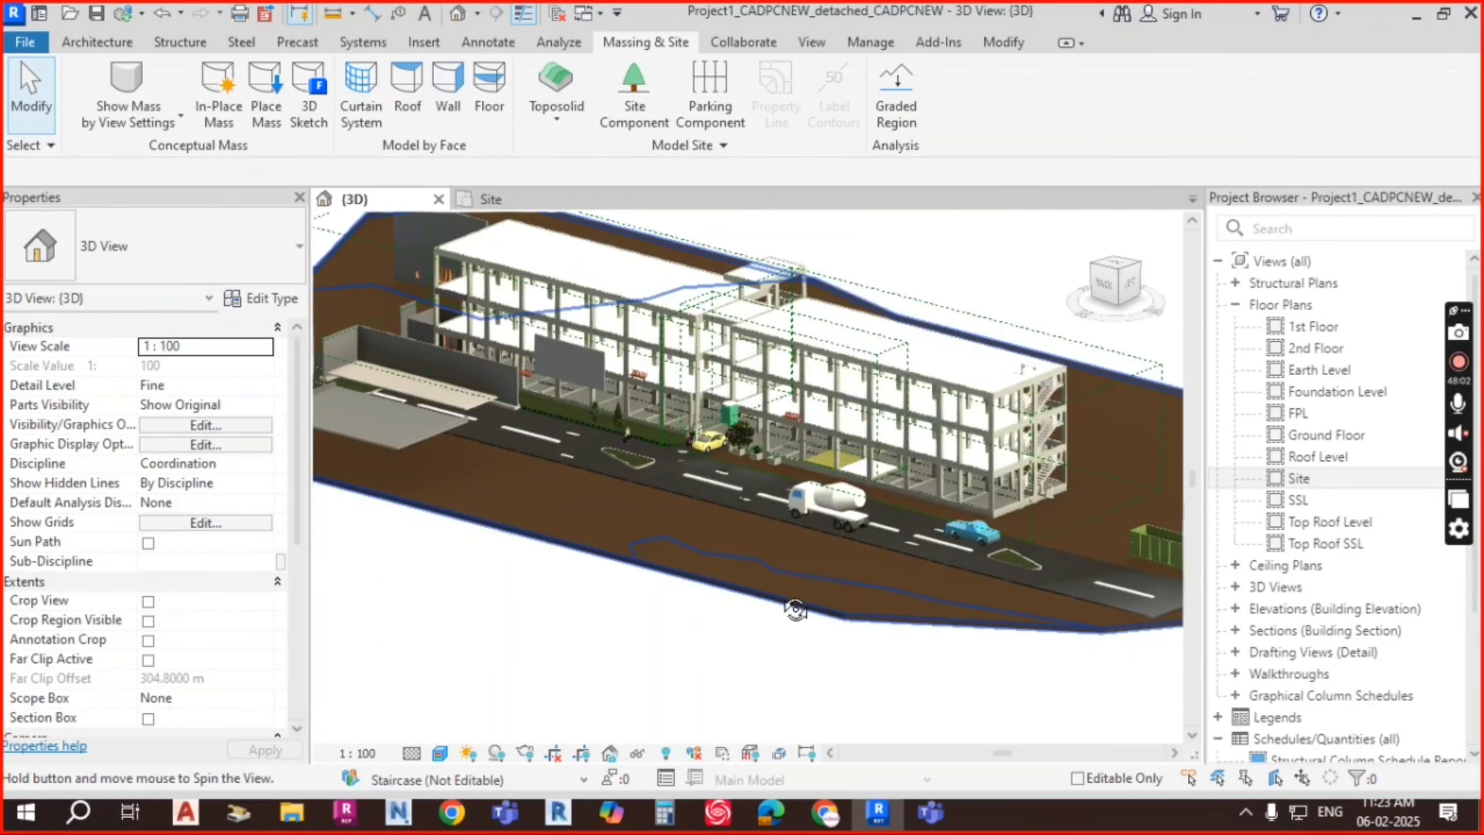
{"action": "scroll", "coordinate": [701, 468], "scroll_direction": "up", "scroll_amount": 6}
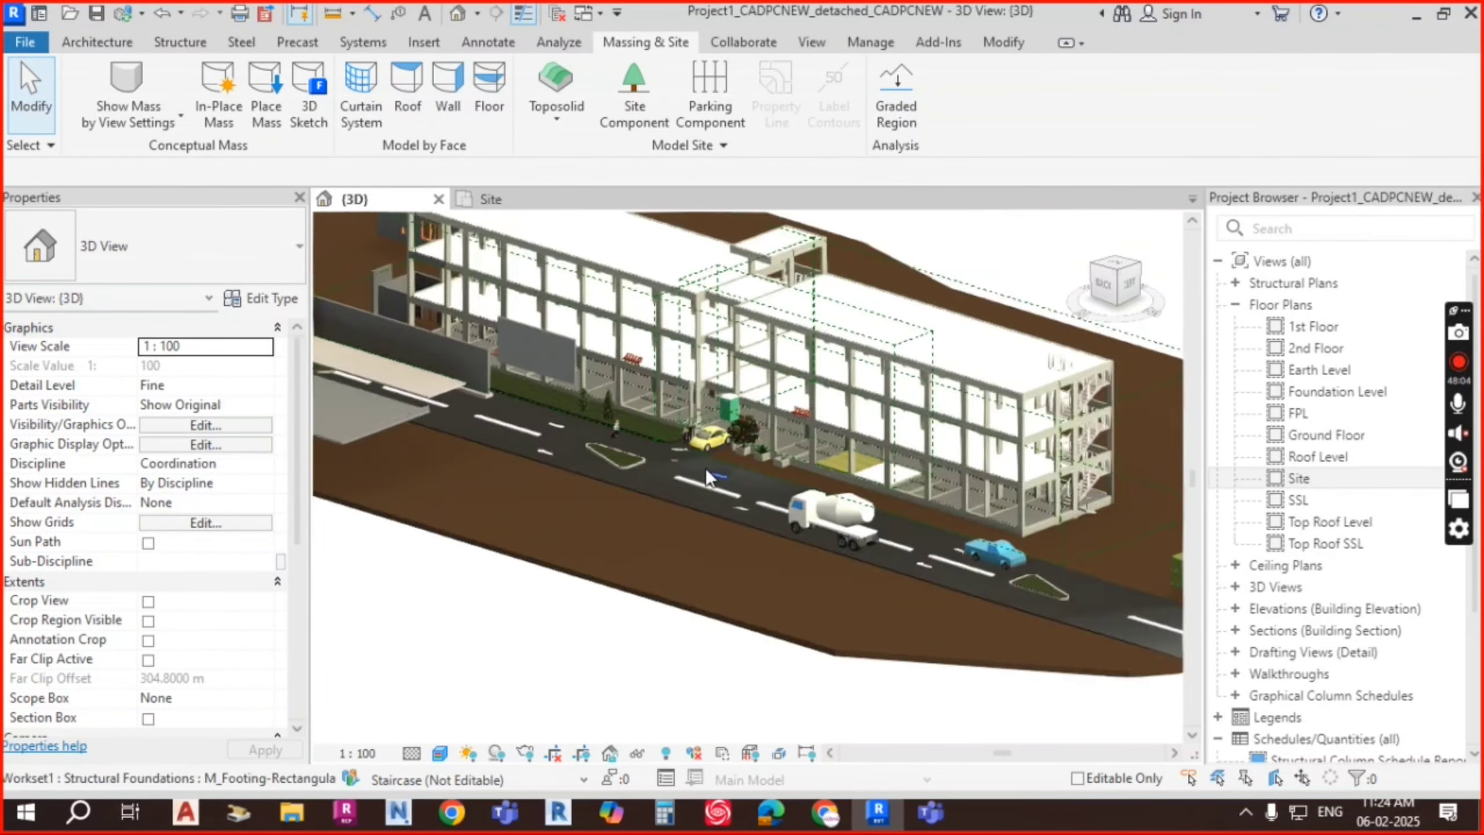
{"action": "middle_click_drag", "start_coordinate": [733, 469], "coordinate": [715, 439], "text": "shift"}
{"action": "scroll", "coordinate": [716, 439], "scroll_direction": "up", "scroll_amount": 2}
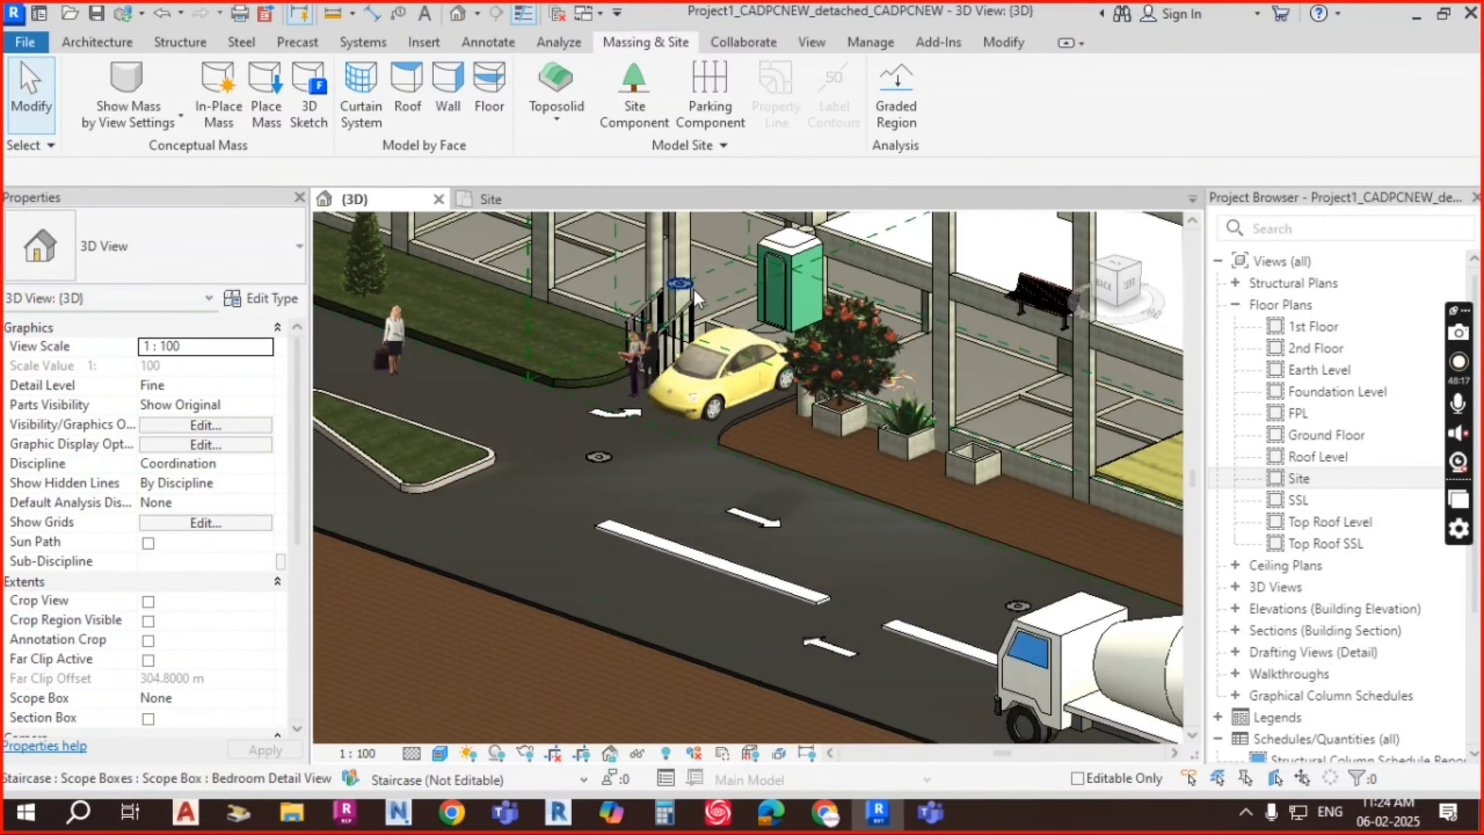
Step: Set the Porta-John's Level to Ground Floor in Properties
{"action": "scroll", "coordinate": [694, 290], "scroll_direction": "up", "scroll_amount": 2}
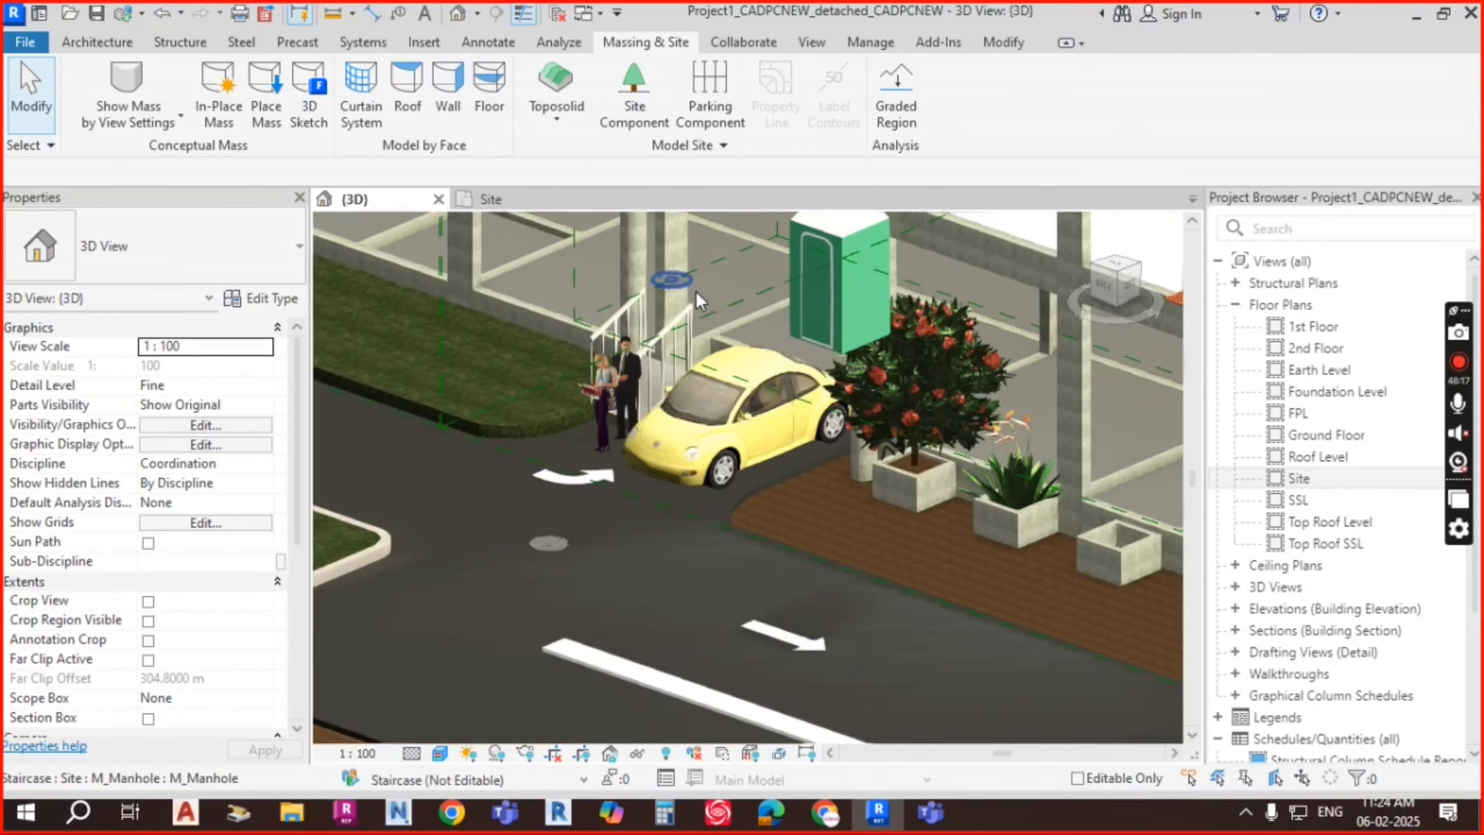
{"action": "left_click", "coordinate": [841, 305]}
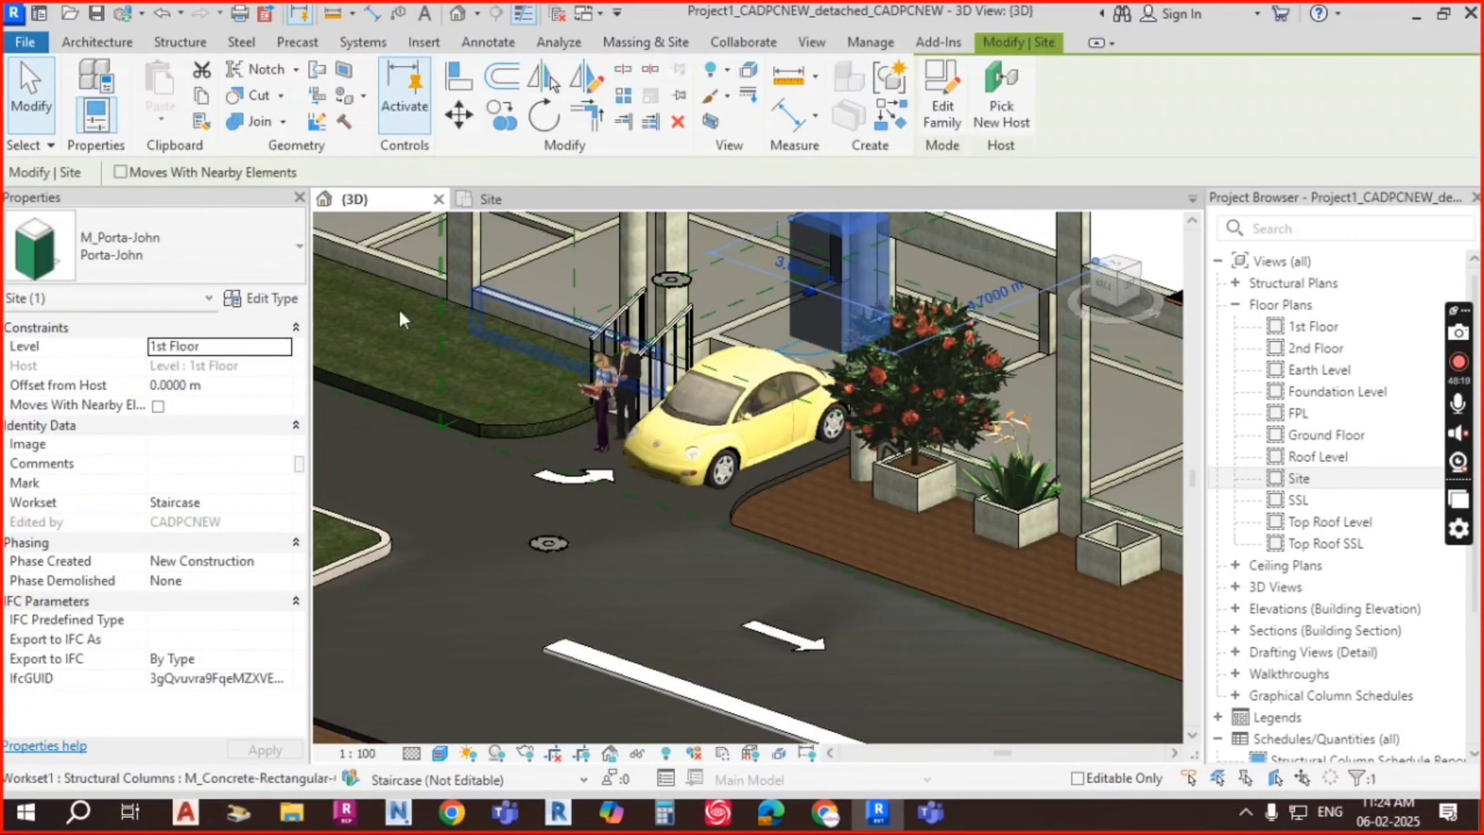
{"action": "left_click", "coordinate": [281, 347]}
{"action": "left_click", "coordinate": [193, 414]}
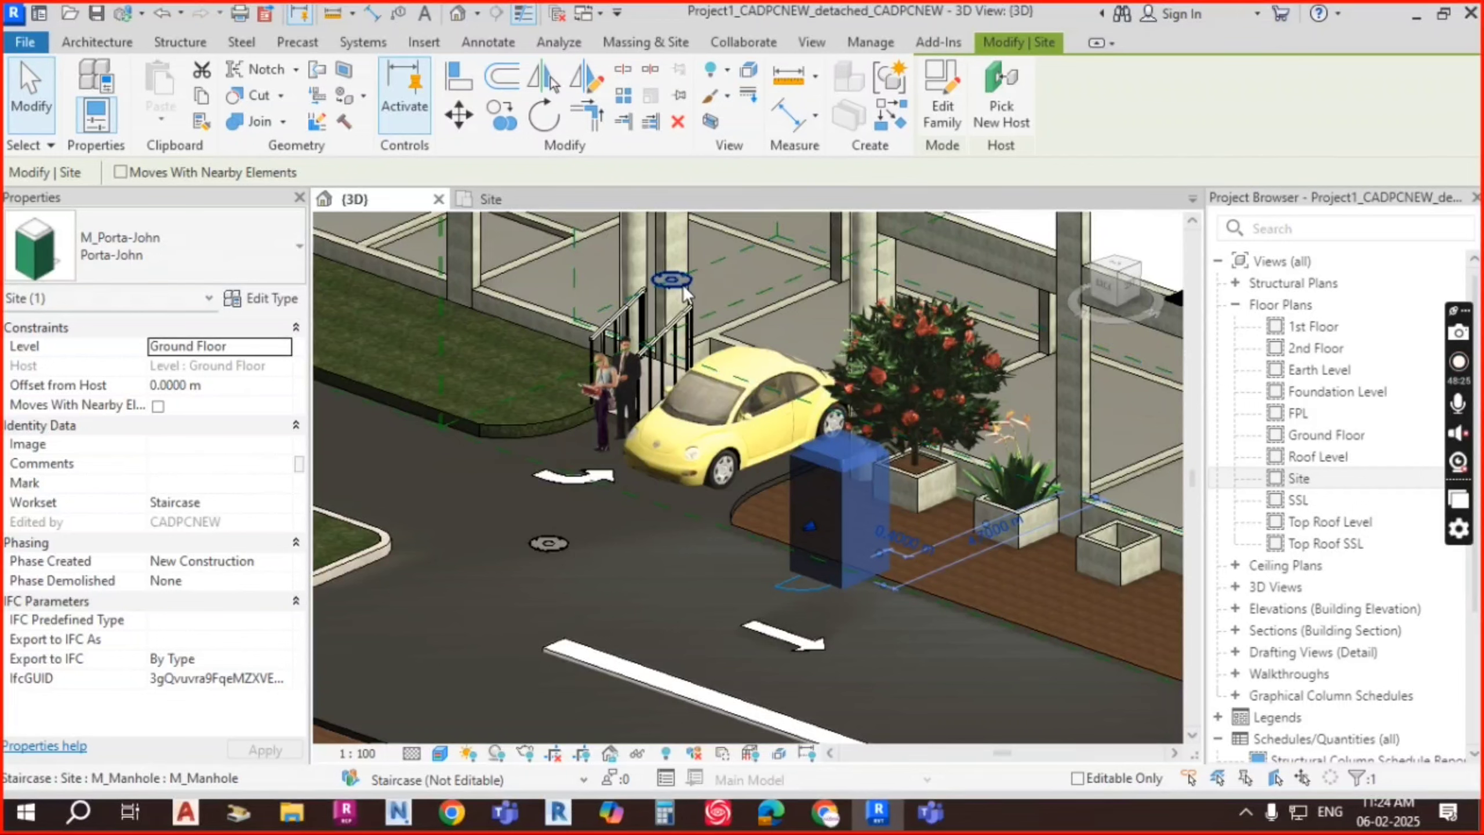
Step: Set the manhole's Level to Ground Floor too, then view the street by the planters
{"action": "left_click", "coordinate": [282, 347]}
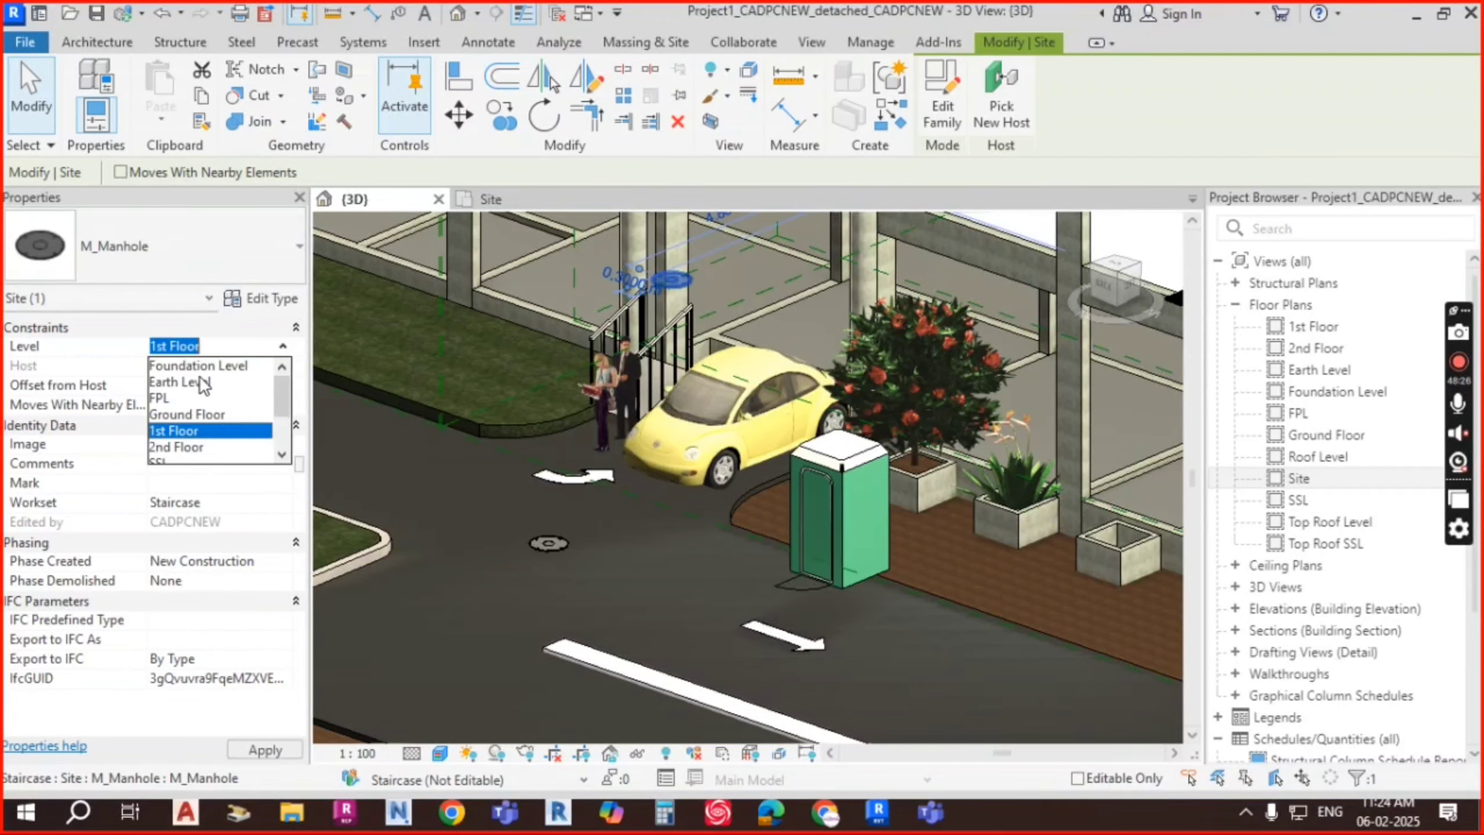
{"action": "left_click", "coordinate": [190, 414]}
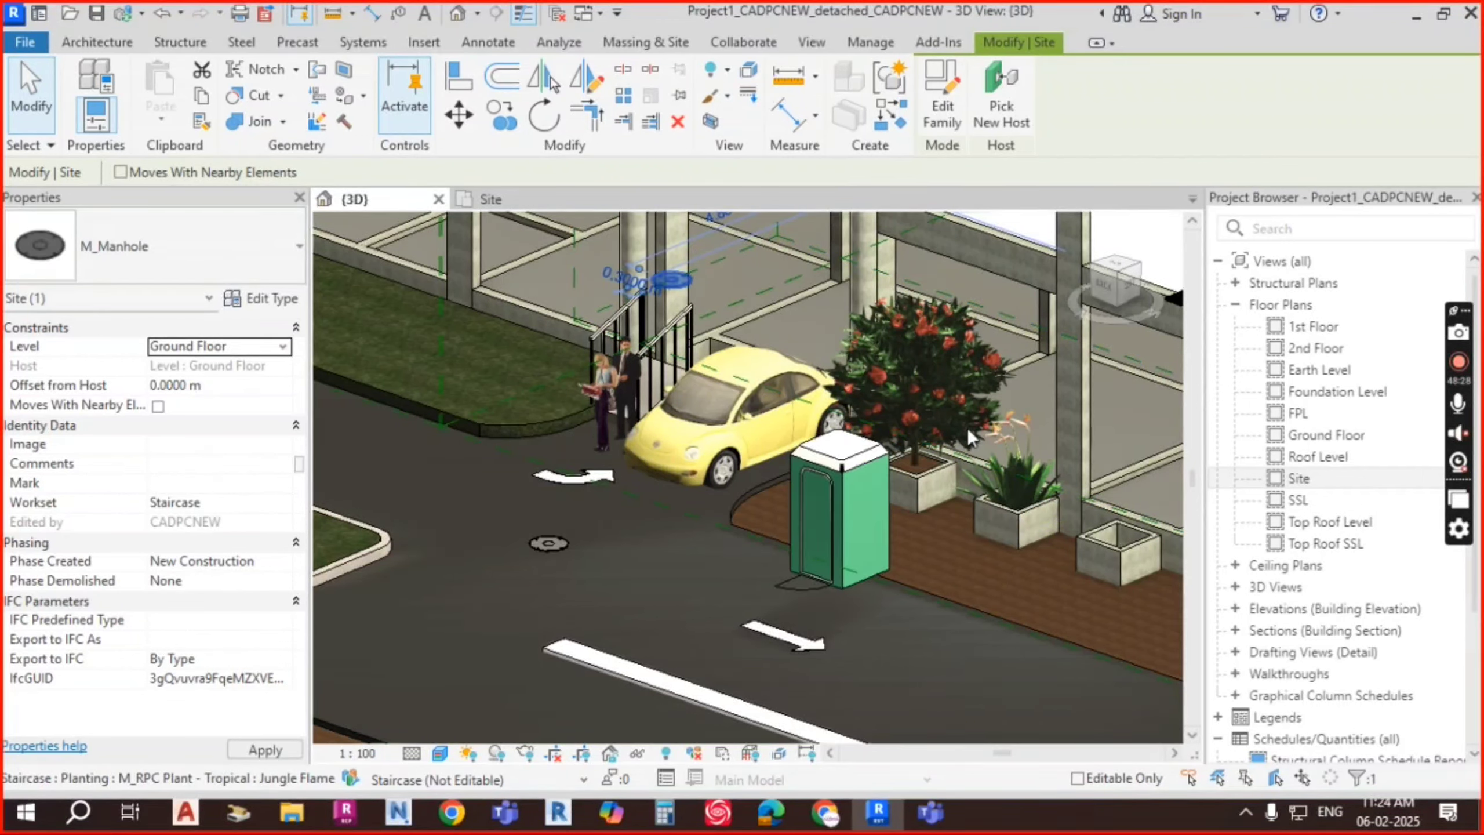
{"action": "key", "text": "Escape"}
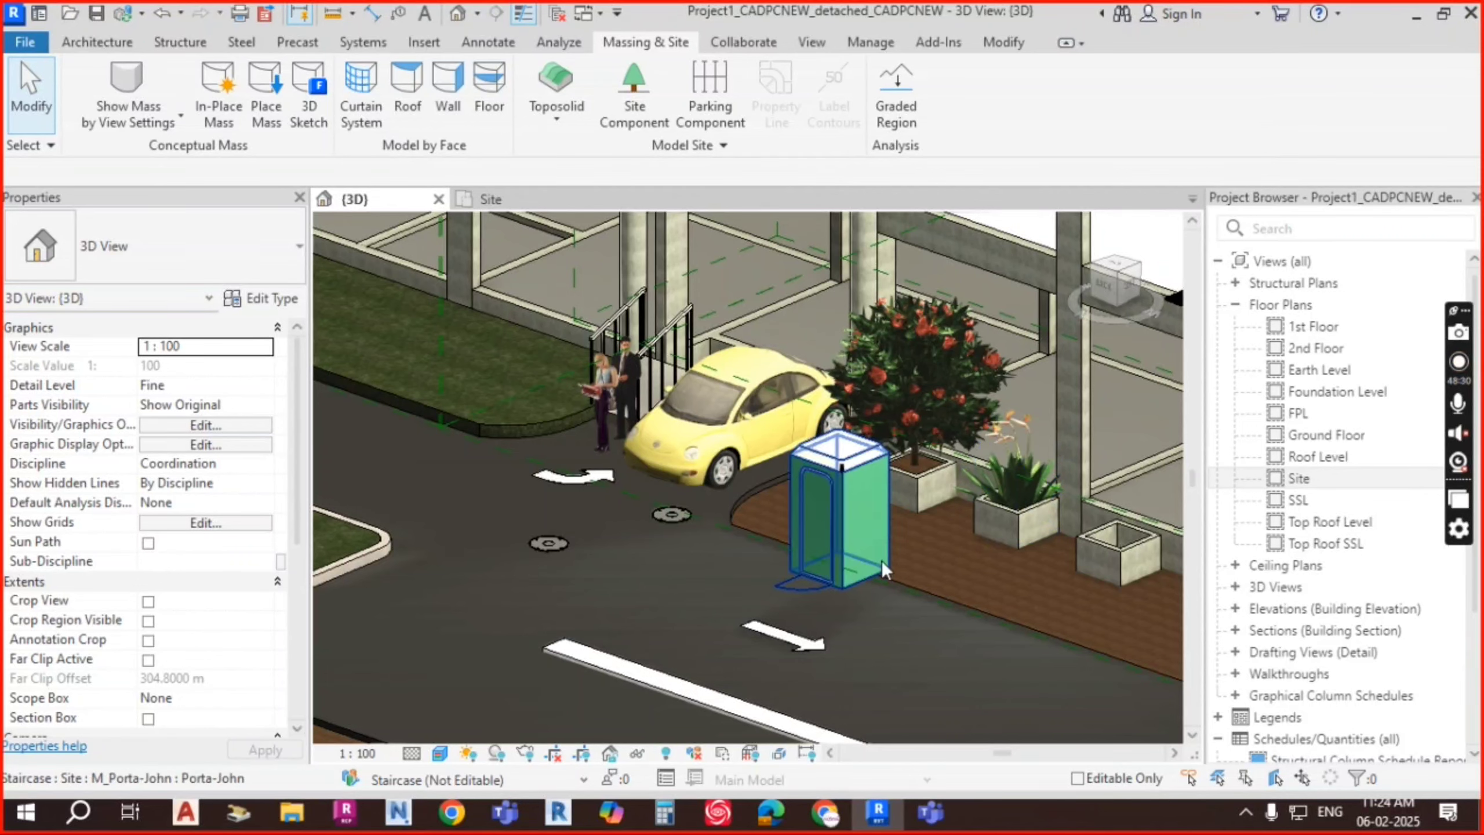
{"action": "middle_click_drag", "start_coordinate": [992, 557], "coordinate": [868, 541]}
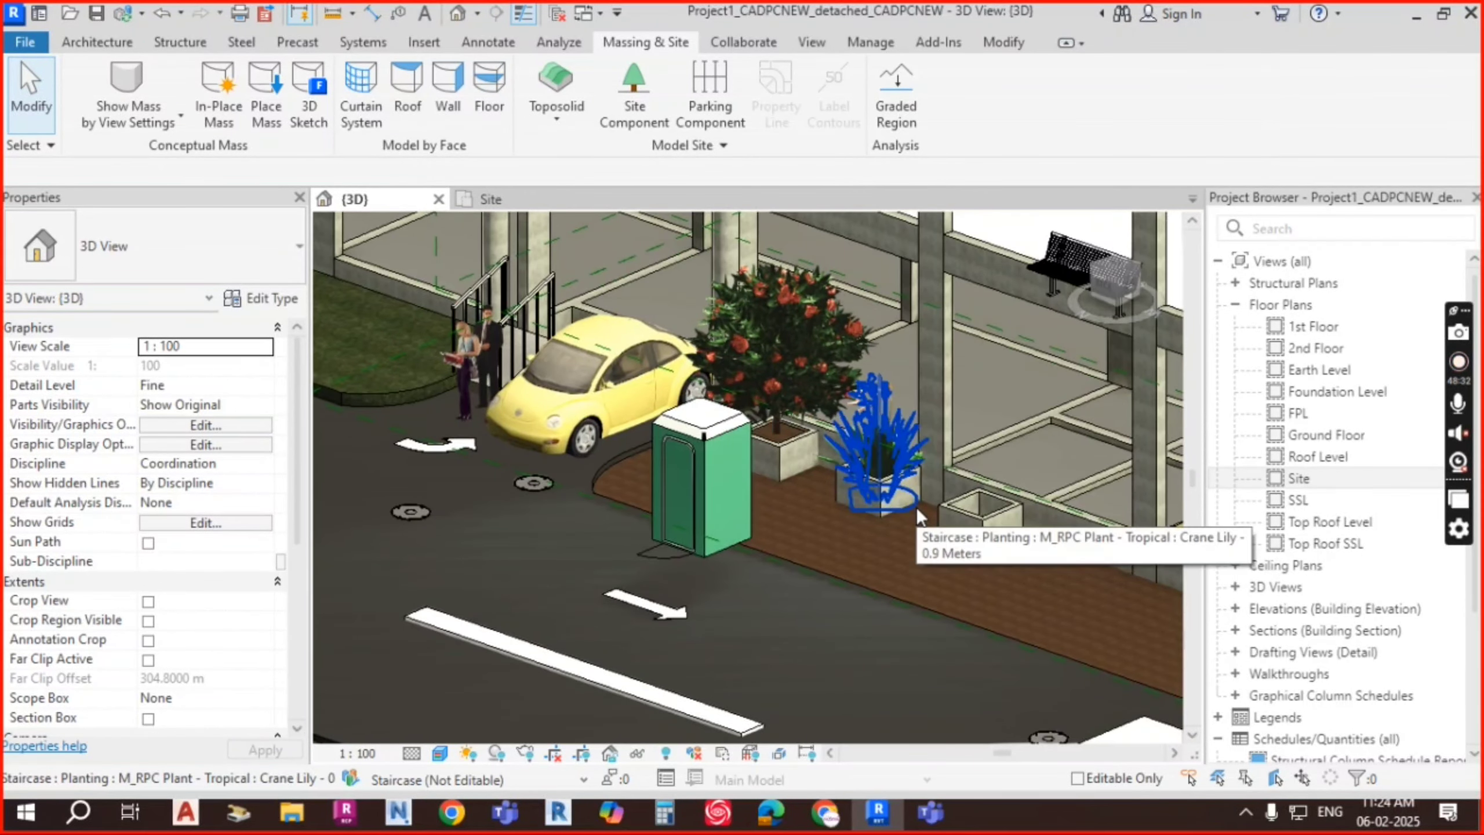
{"action": "middle_click_drag", "start_coordinate": [754, 527], "coordinate": [747, 432]}
{"action": "scroll", "coordinate": [747, 431], "scroll_direction": "down", "scroll_amount": 2}
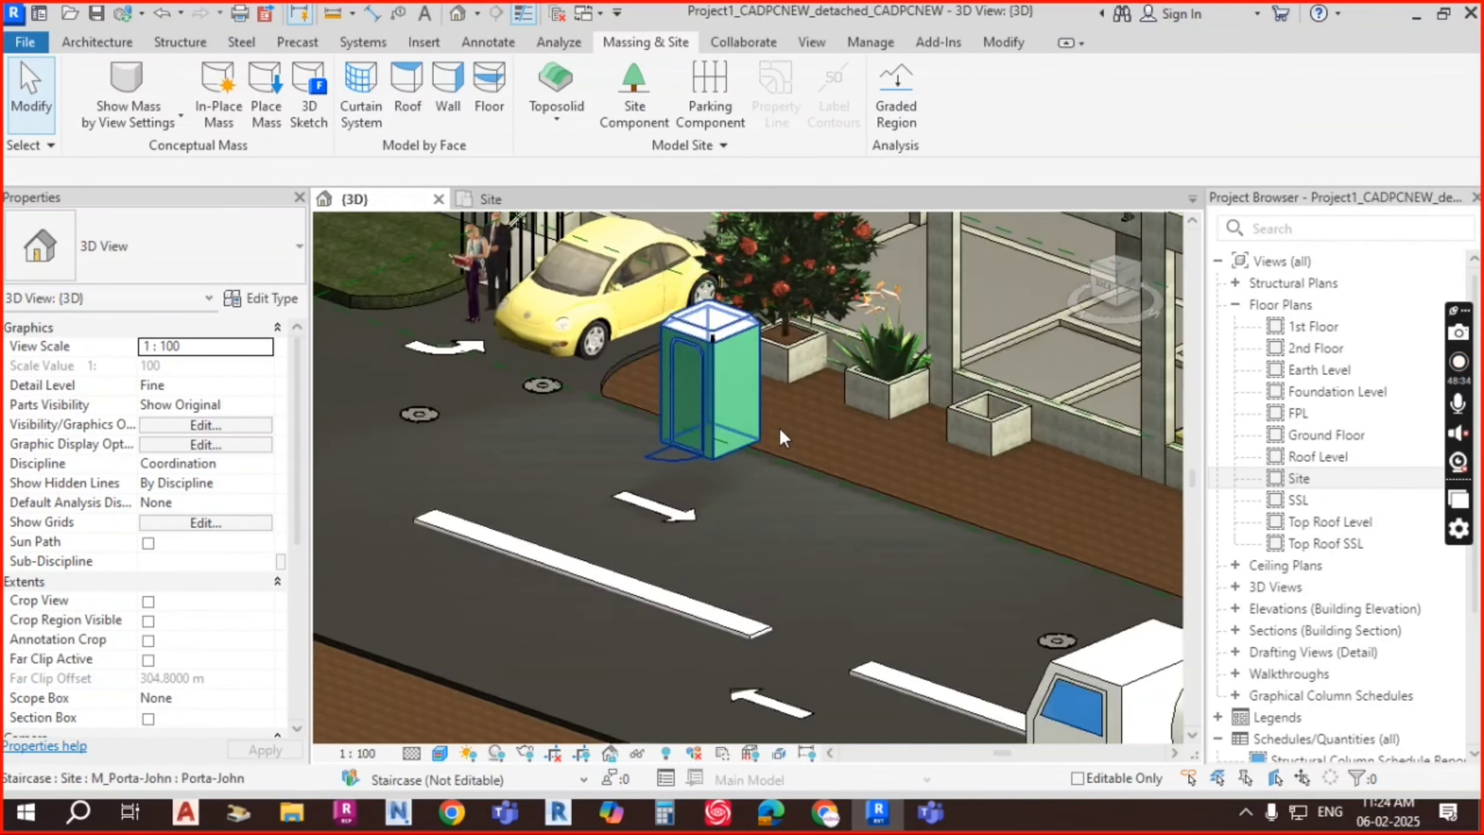
{"action": "scroll", "coordinate": [740, 395], "scroll_direction": "down", "scroll_amount": 2}
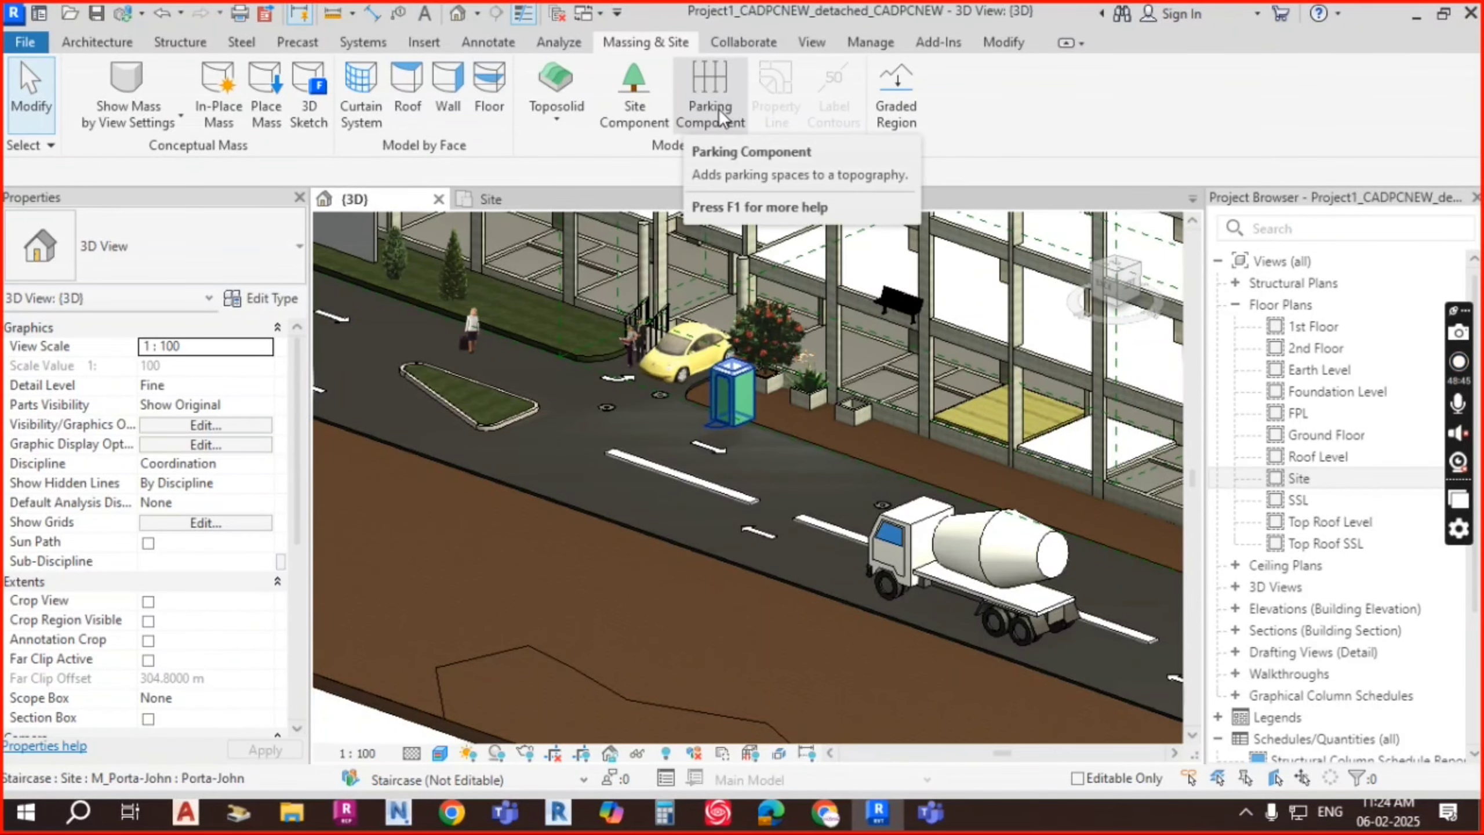
Step: Place an M_Parking Space 4800 x 2400mm - 90 deg on the footpath beside the existing one
{"action": "scroll", "coordinate": [905, 444], "scroll_direction": "up", "scroll_amount": 5}
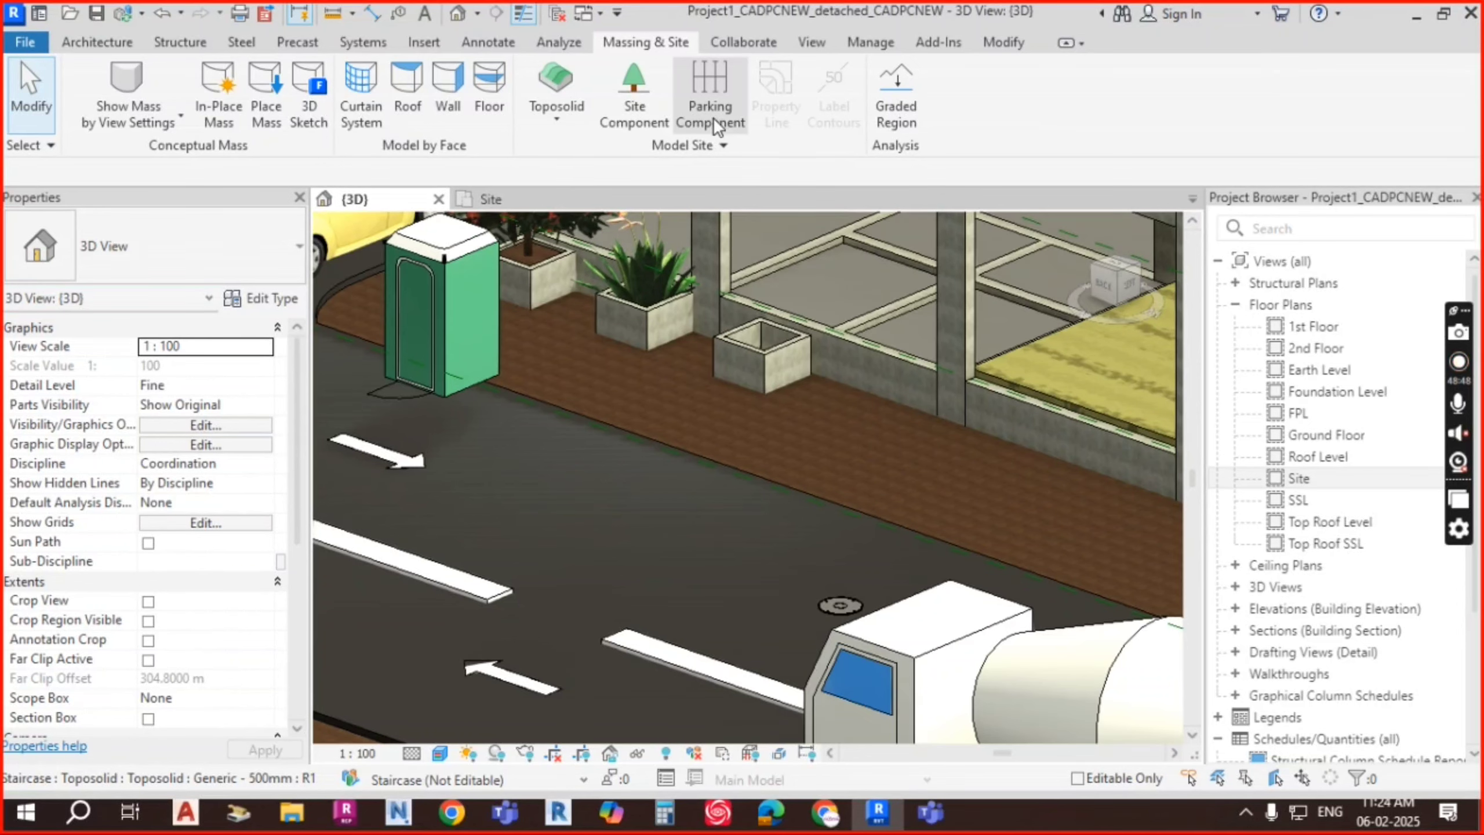
{"action": "left_click", "coordinate": [712, 115]}
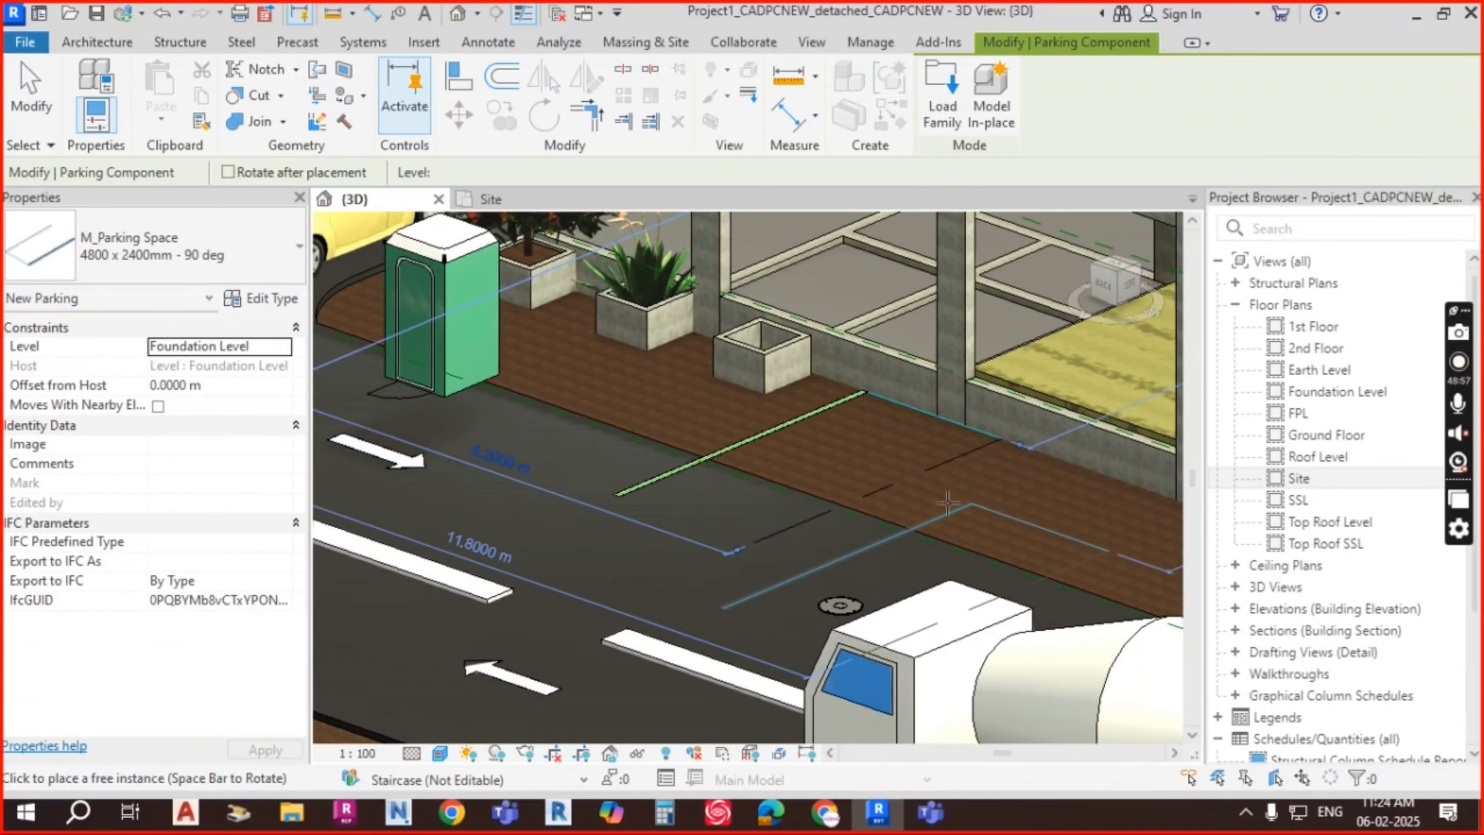
{"action": "middle_click_drag", "start_coordinate": [971, 504], "coordinate": [836, 484]}
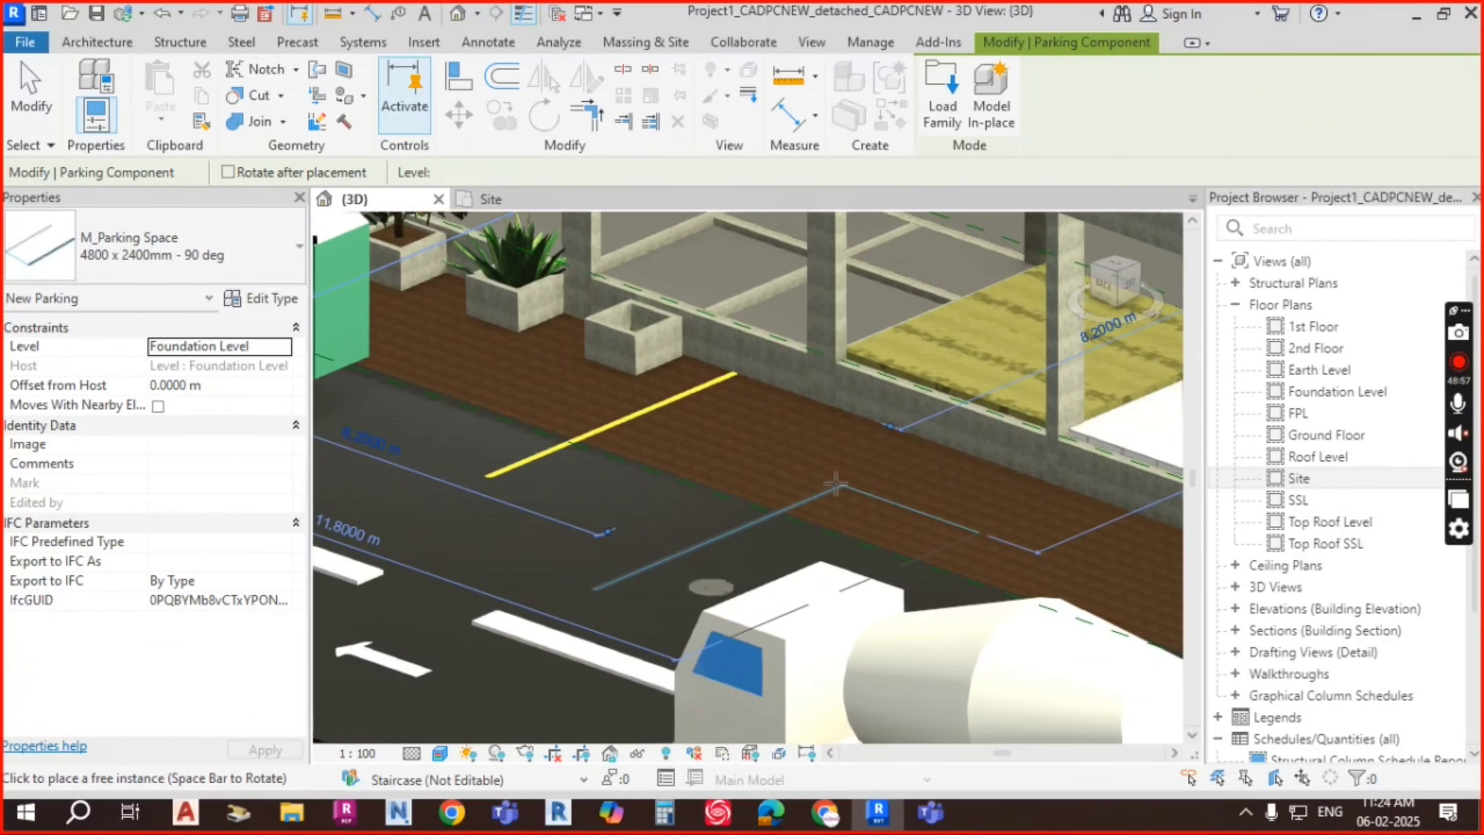
{"action": "left_click", "coordinate": [868, 422]}
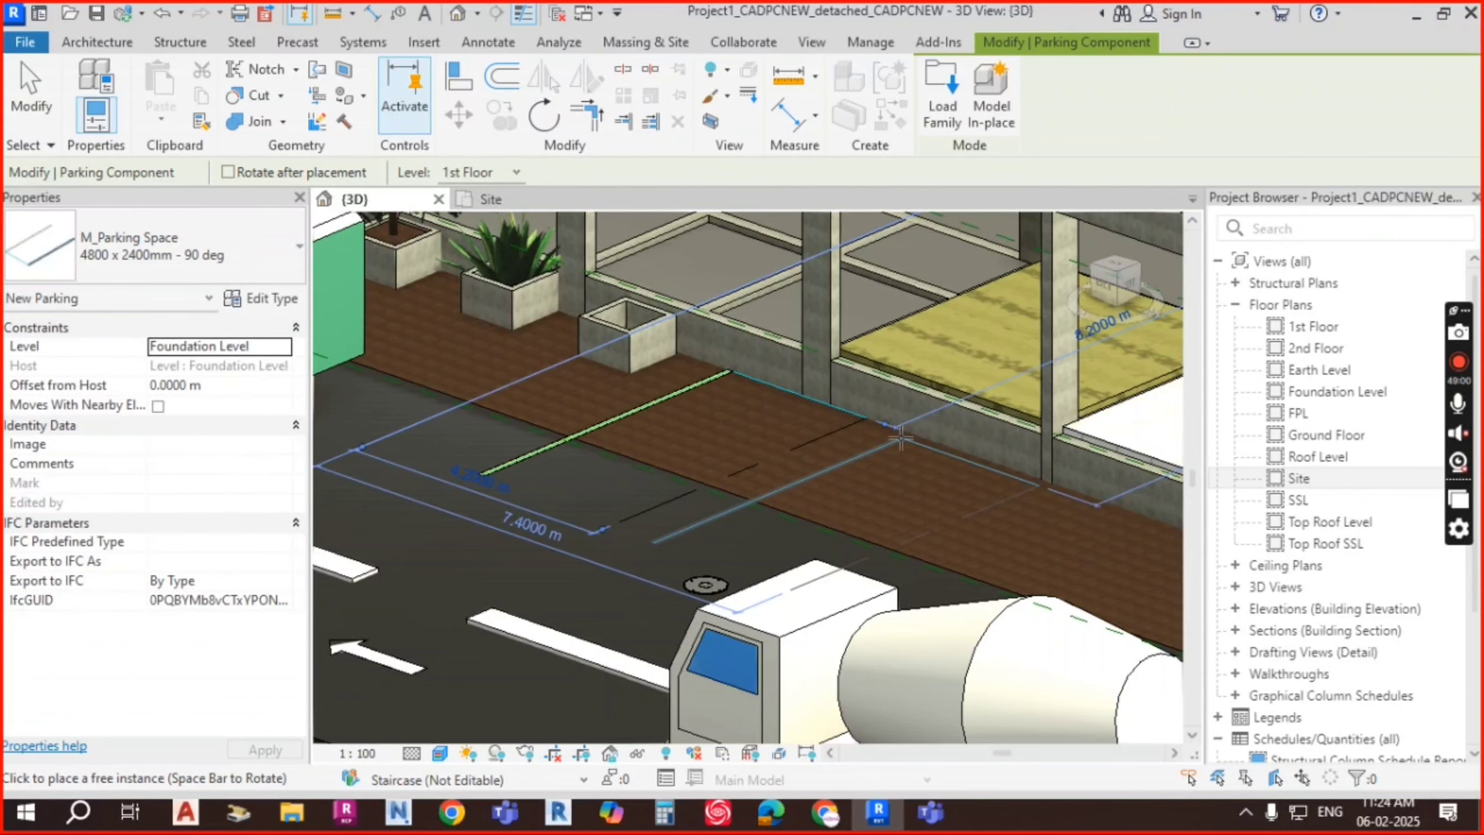
{"action": "key", "text": "Escape"}
{"action": "key", "text": "Escape"}
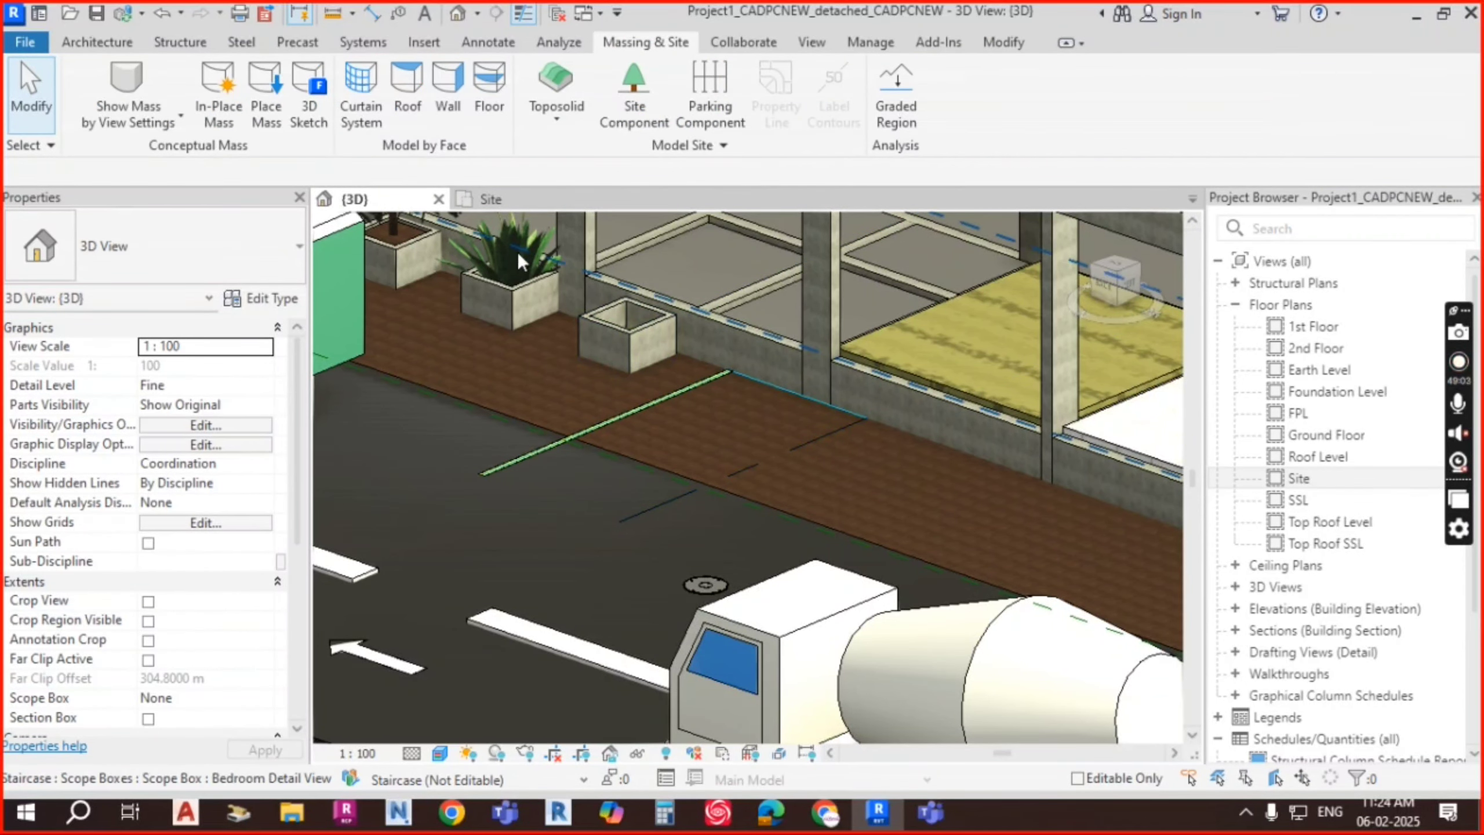
Step: Switch to the Site floor plan, pan to the east side and select the Generic - 500mm toposolid
{"action": "left_click", "coordinate": [508, 202]}
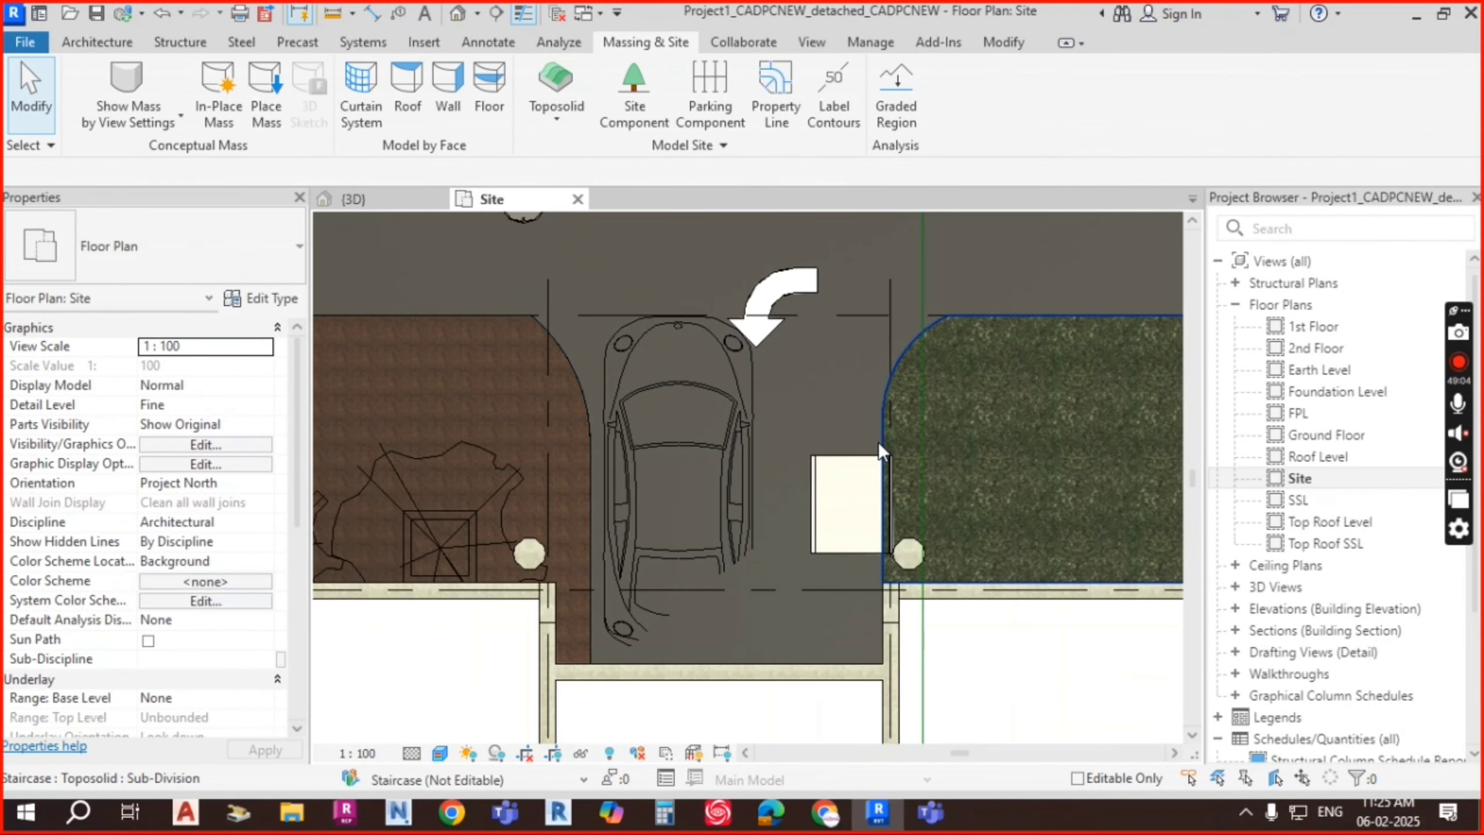
{"action": "scroll", "coordinate": [818, 450], "scroll_direction": "down", "scroll_amount": 4}
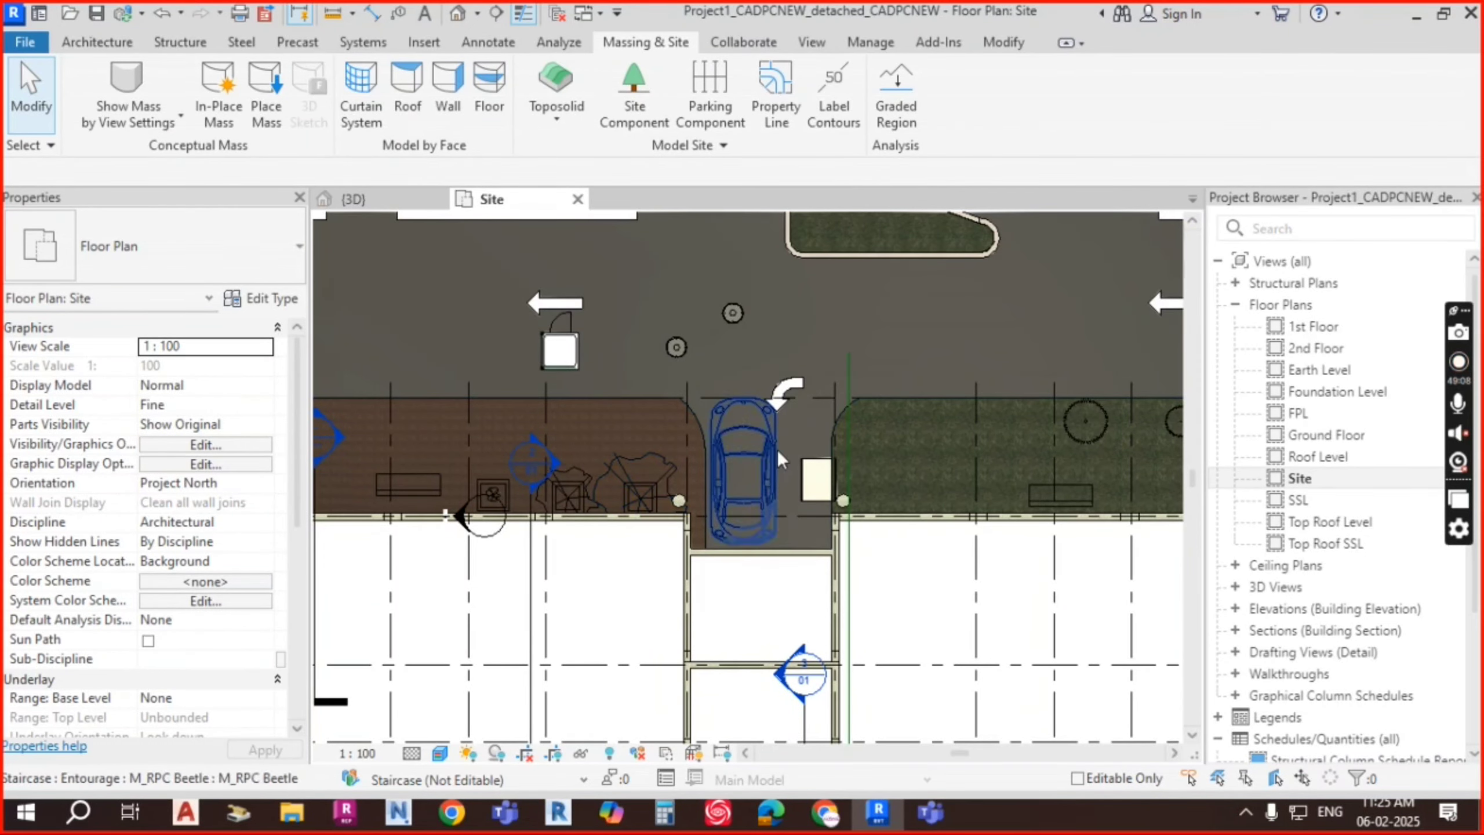
{"action": "middle_click_drag", "start_coordinate": [943, 476], "coordinate": [857, 451]}
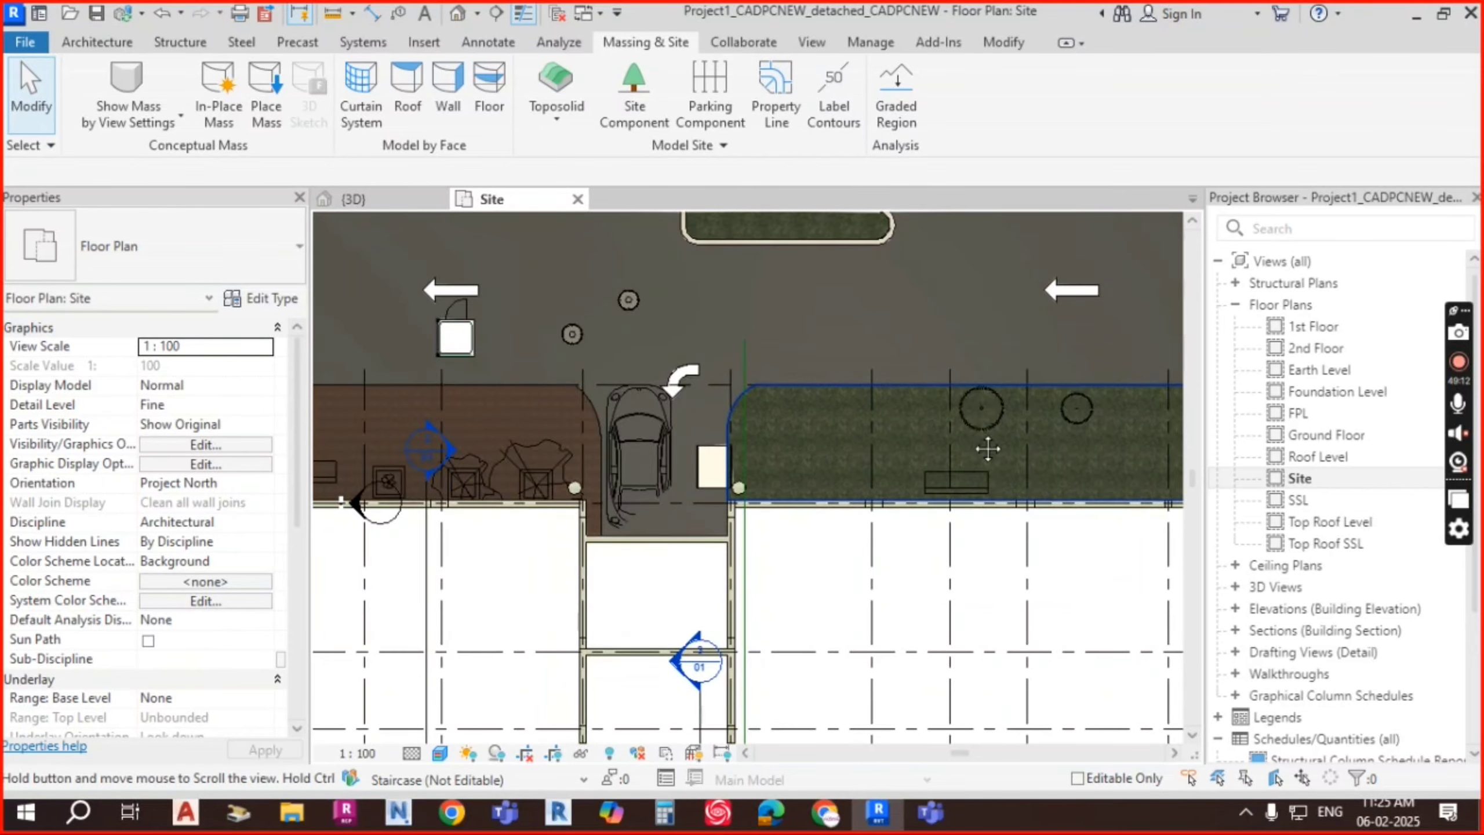
{"action": "scroll", "coordinate": [990, 447], "scroll_direction": "down", "scroll_amount": 1}
{"action": "middle_click_drag", "start_coordinate": [990, 447], "coordinate": [638, 416]}
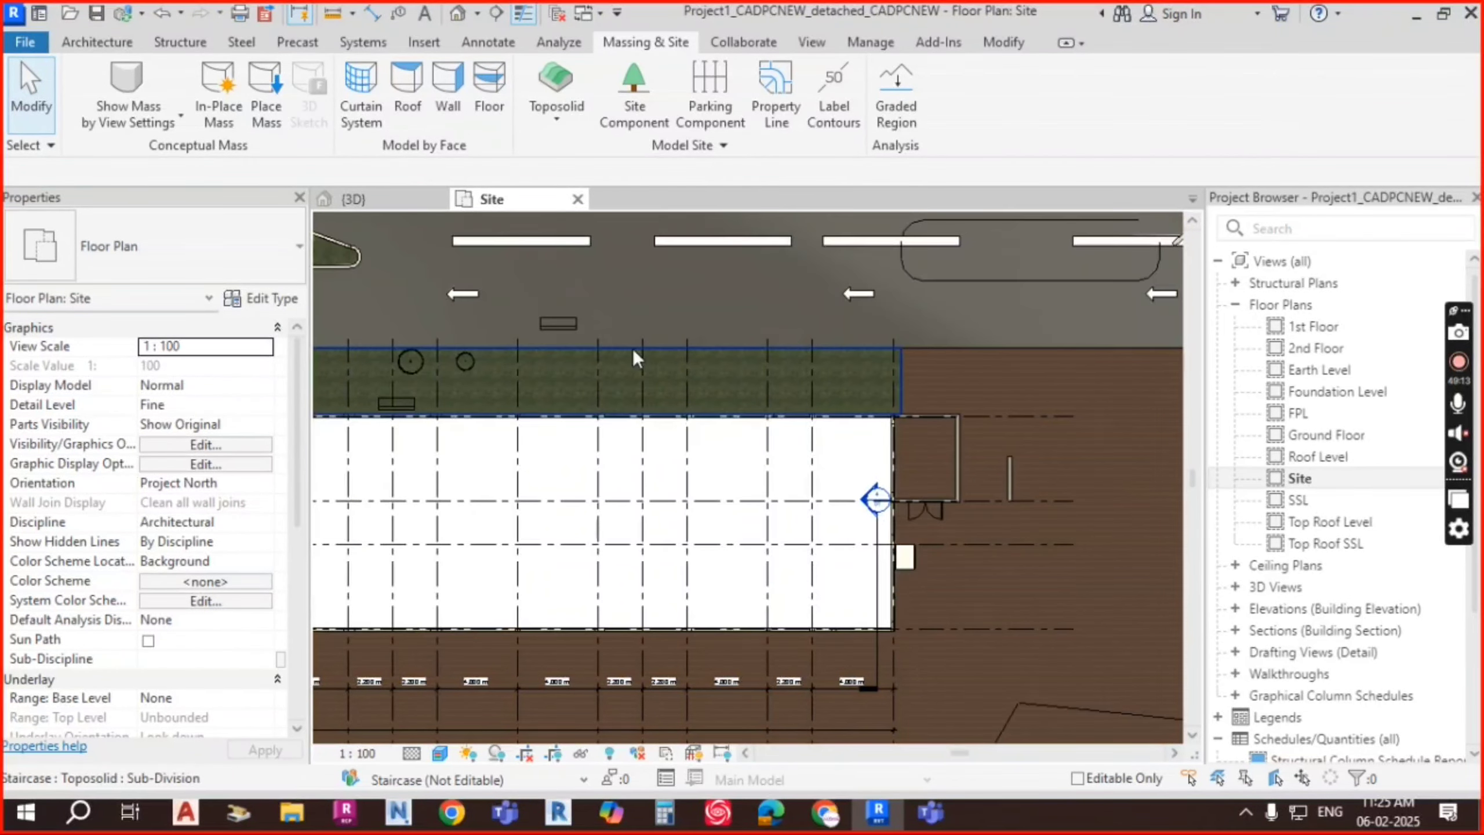
{"action": "scroll", "coordinate": [633, 347], "scroll_direction": "down", "scroll_amount": 1}
{"action": "middle_click_drag", "start_coordinate": [633, 348], "coordinate": [384, 296]}
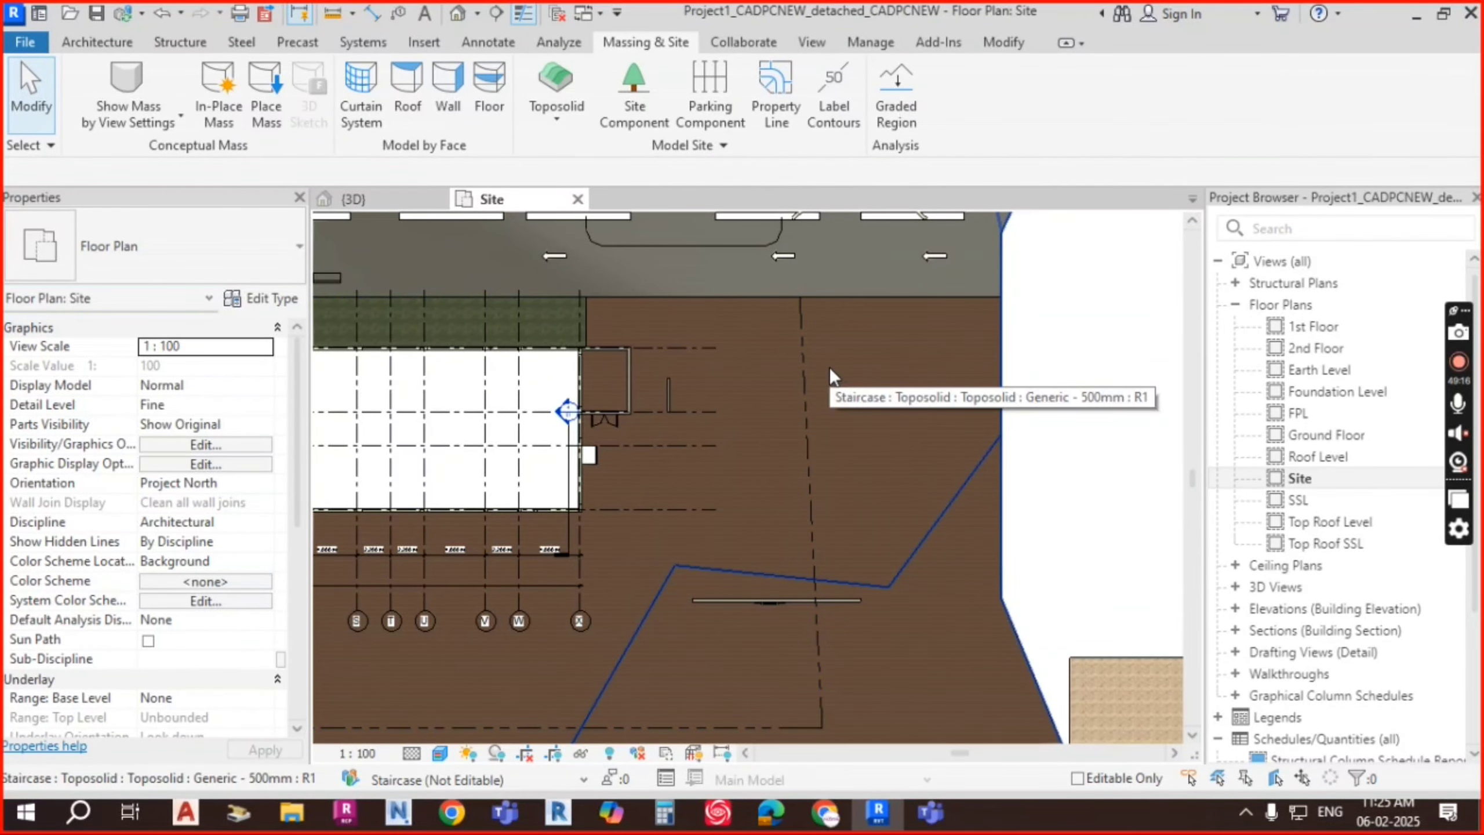
{"action": "left_click", "coordinate": [1001, 403]}
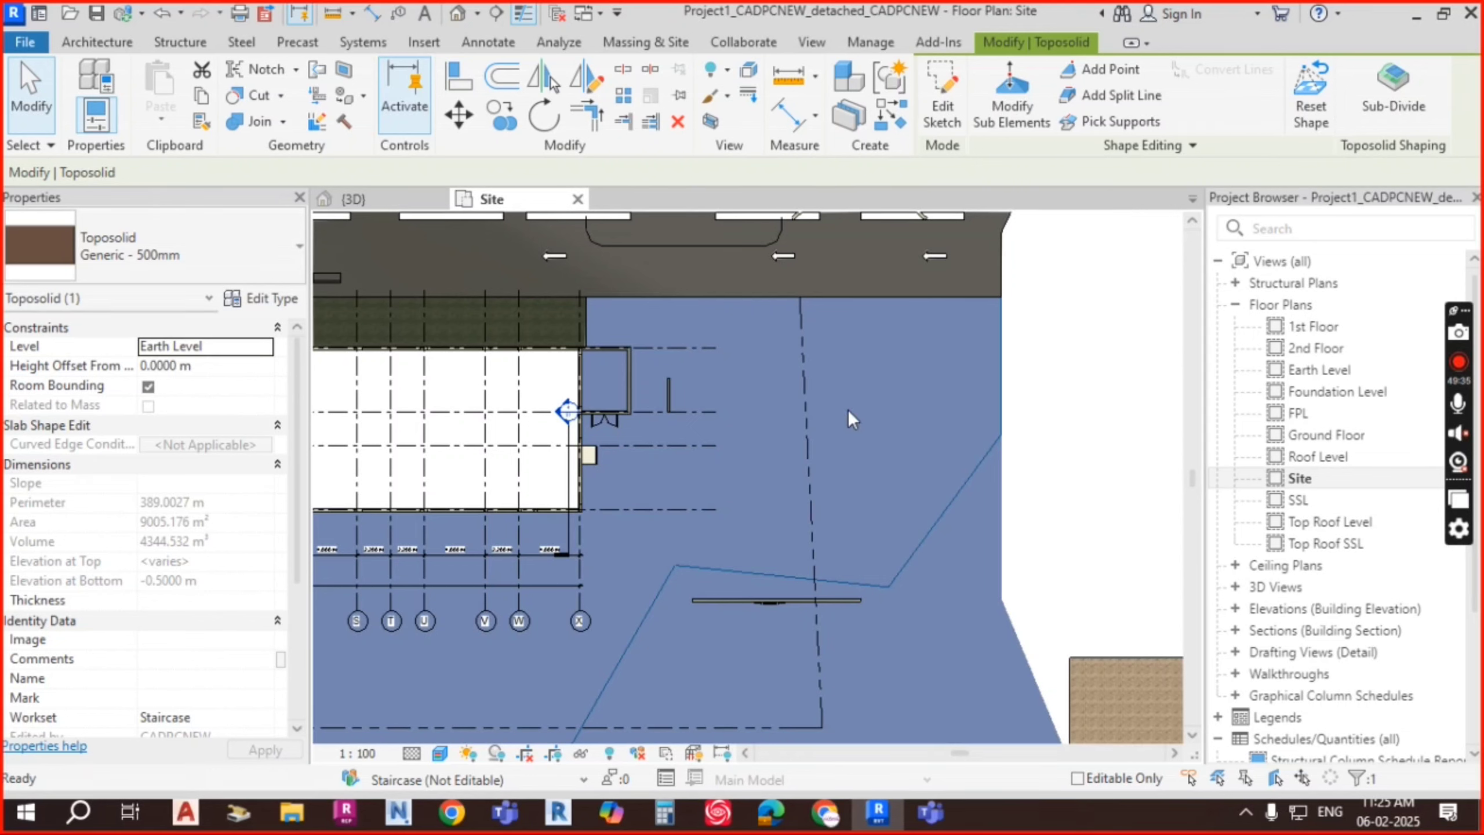
Step: Deselect the toposolid, start Label Contours and set the label's start point east of the building
{"action": "scroll", "coordinate": [921, 391], "scroll_direction": "down", "scroll_amount": 4}
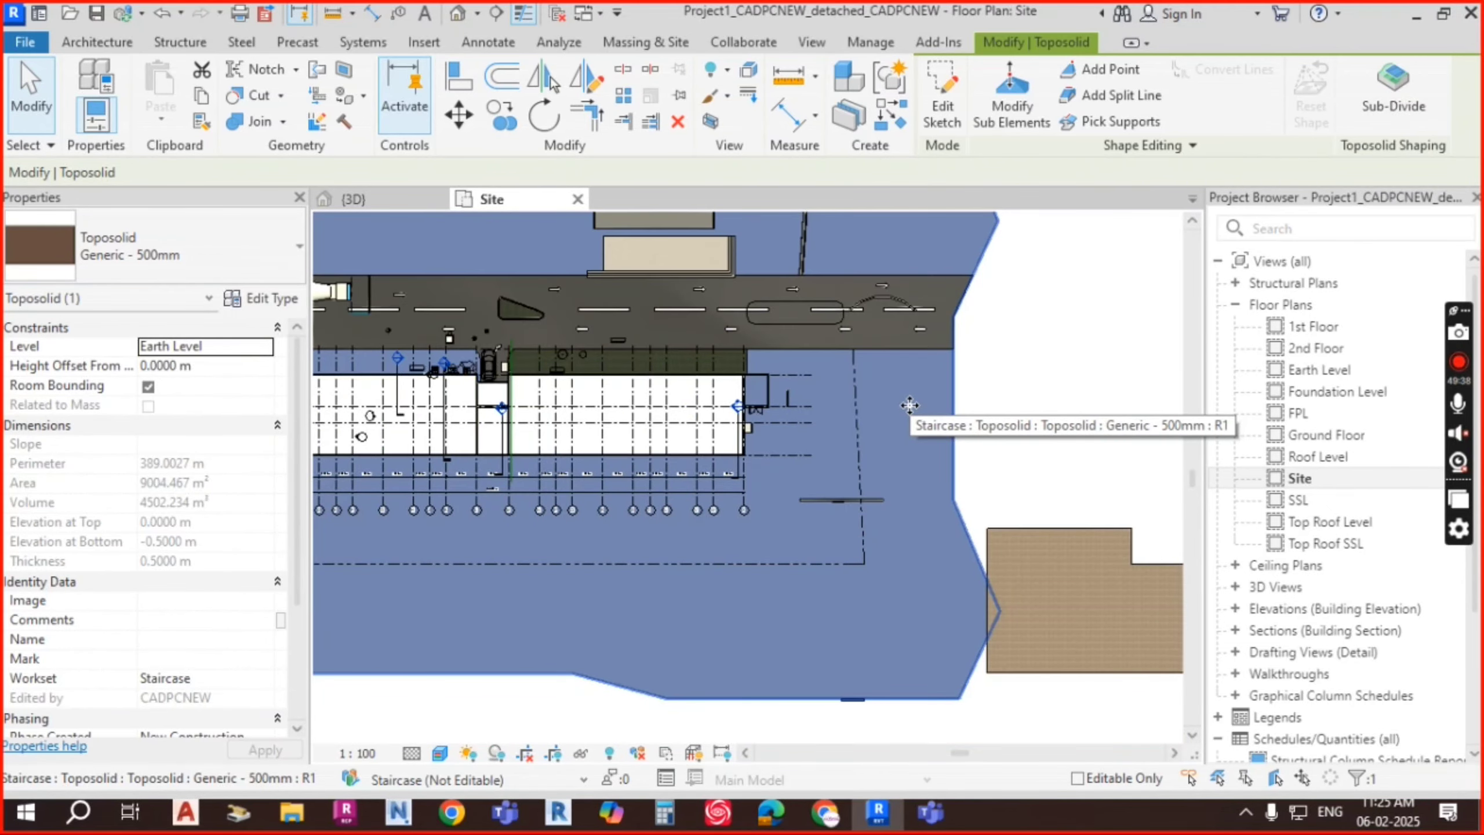
{"action": "key", "text": "Escape"}
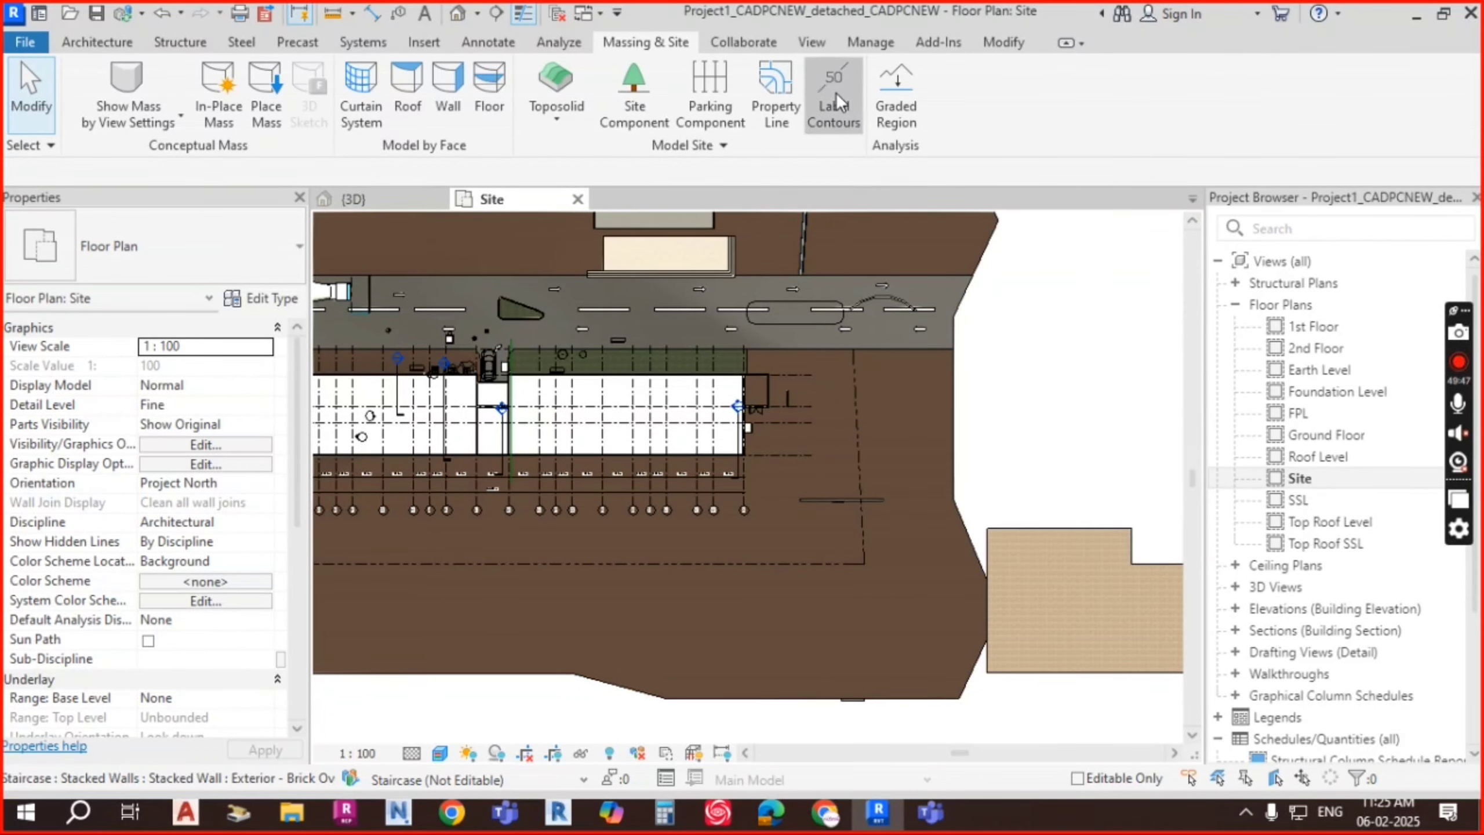
{"action": "left_click", "coordinate": [836, 92]}
{"action": "left_click", "coordinate": [893, 437]}
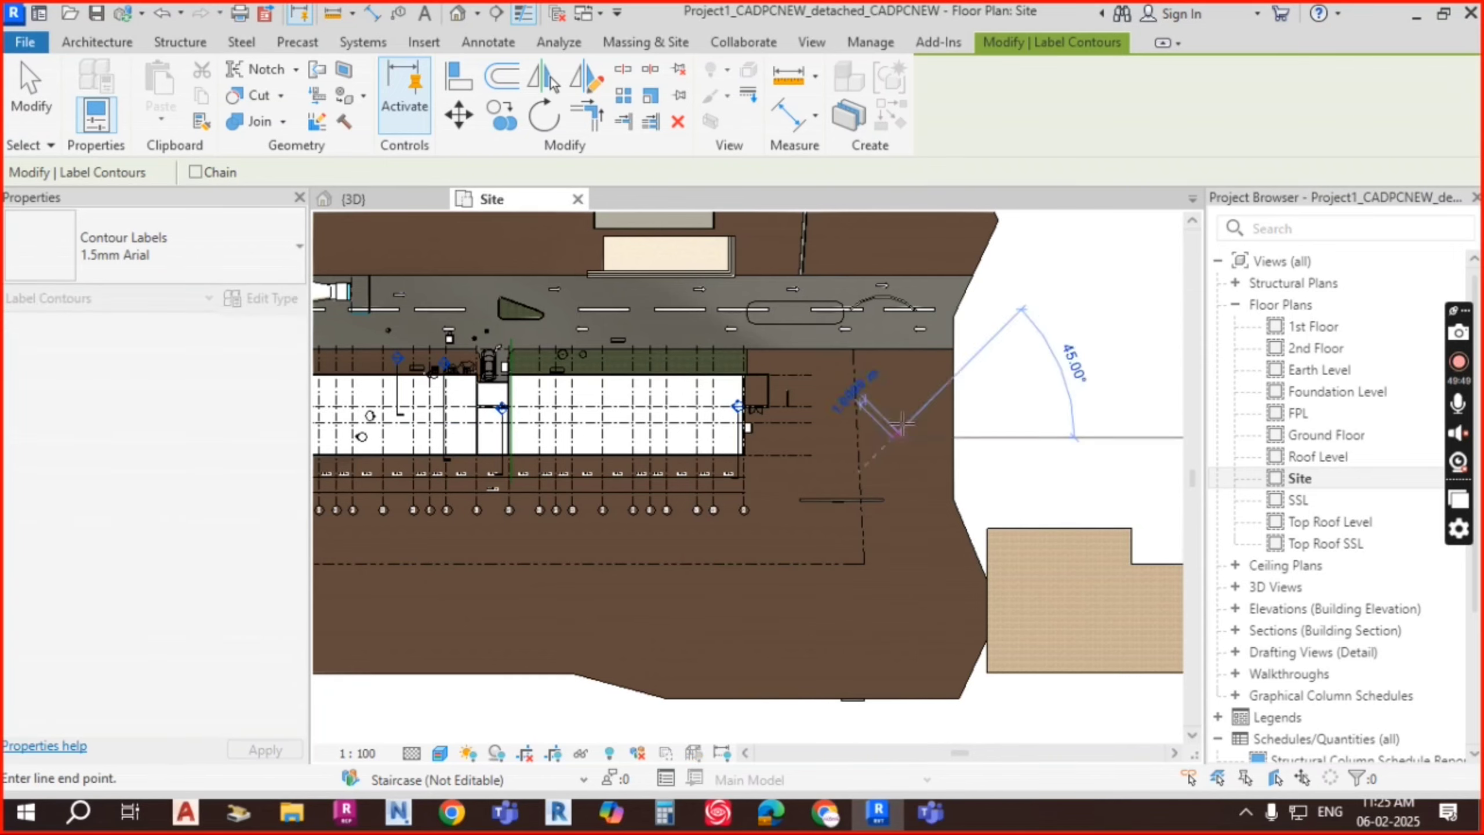
{"action": "scroll", "coordinate": [903, 396], "scroll_direction": "up", "scroll_amount": 1}
Step: End the contour label line, dismiss the no-contours error, then select and deselect the toposolid
{"action": "left_click", "coordinate": [933, 396]}
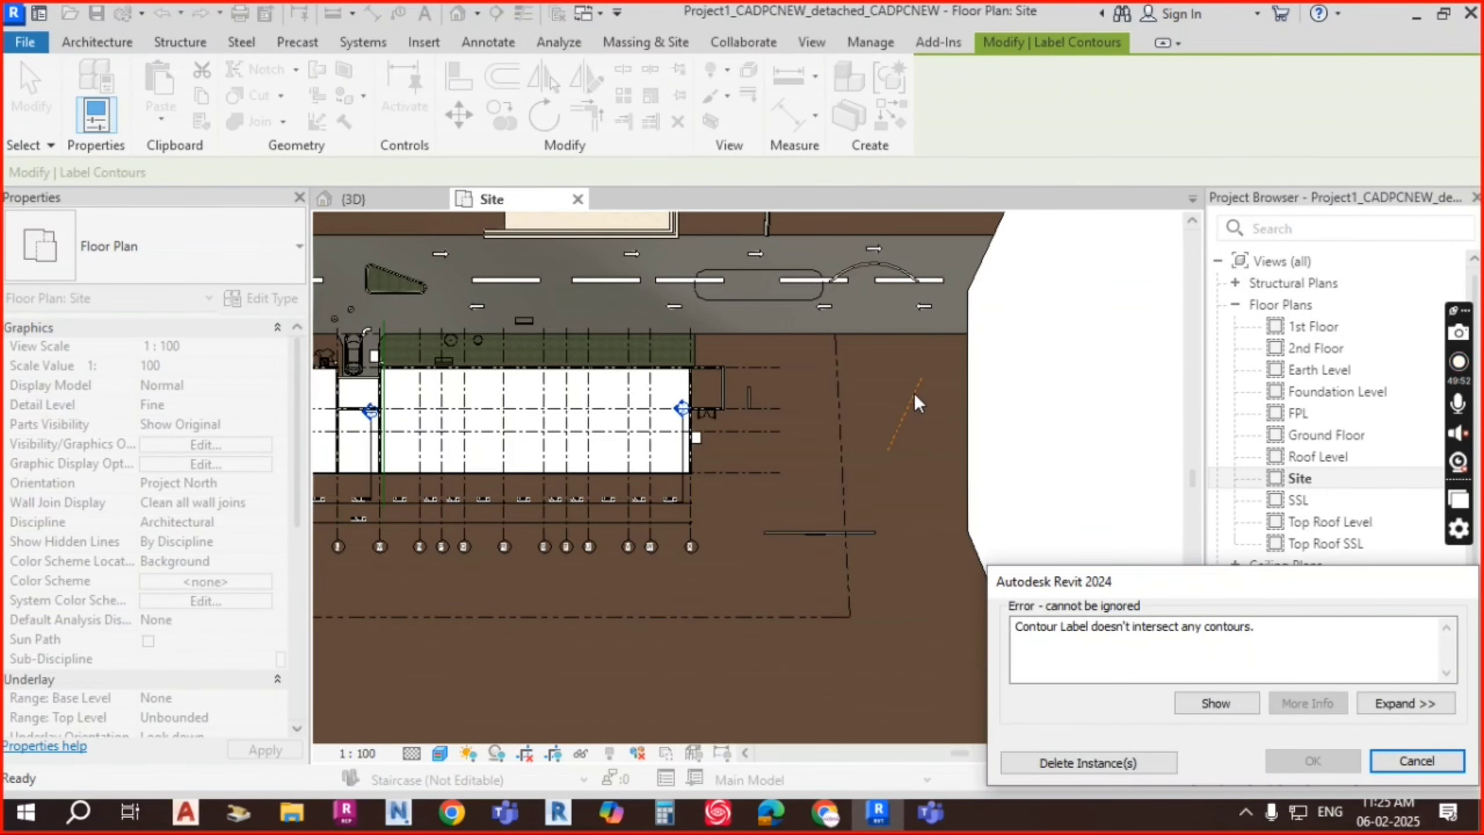
{"action": "key", "text": "Escape"}
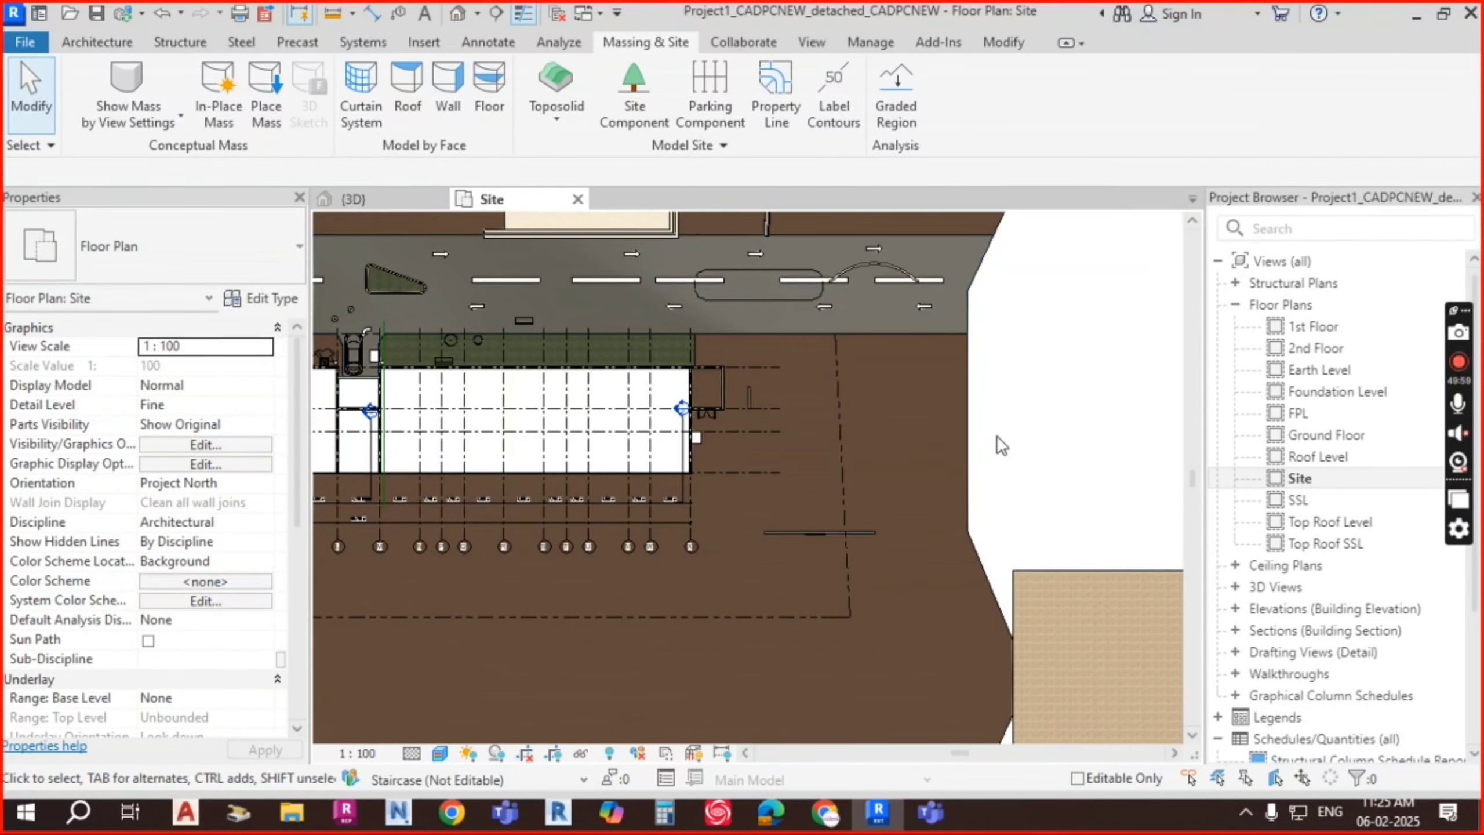
{"action": "left_click", "coordinate": [972, 455]}
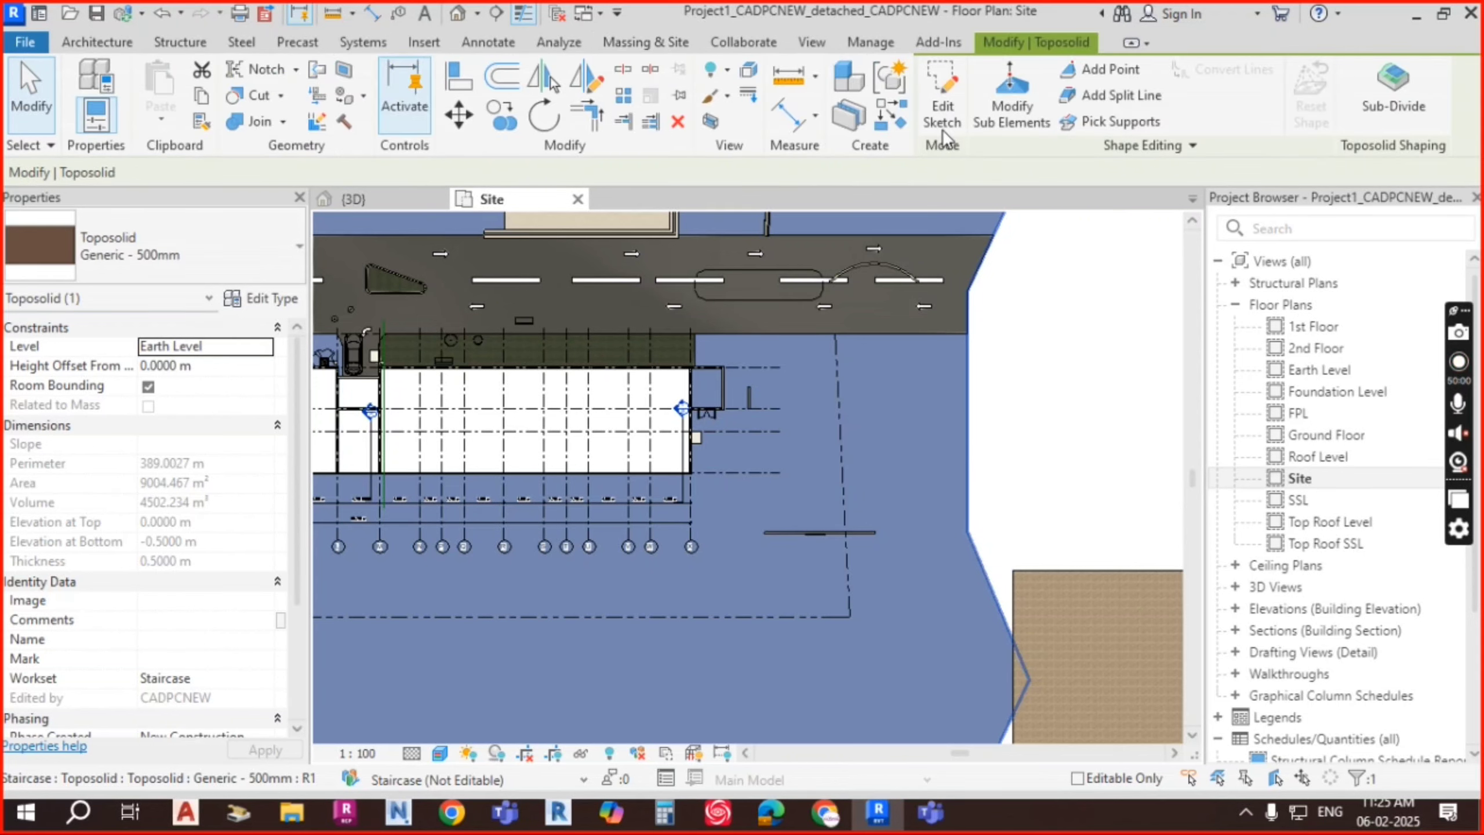
{"action": "key", "text": "Escape"}
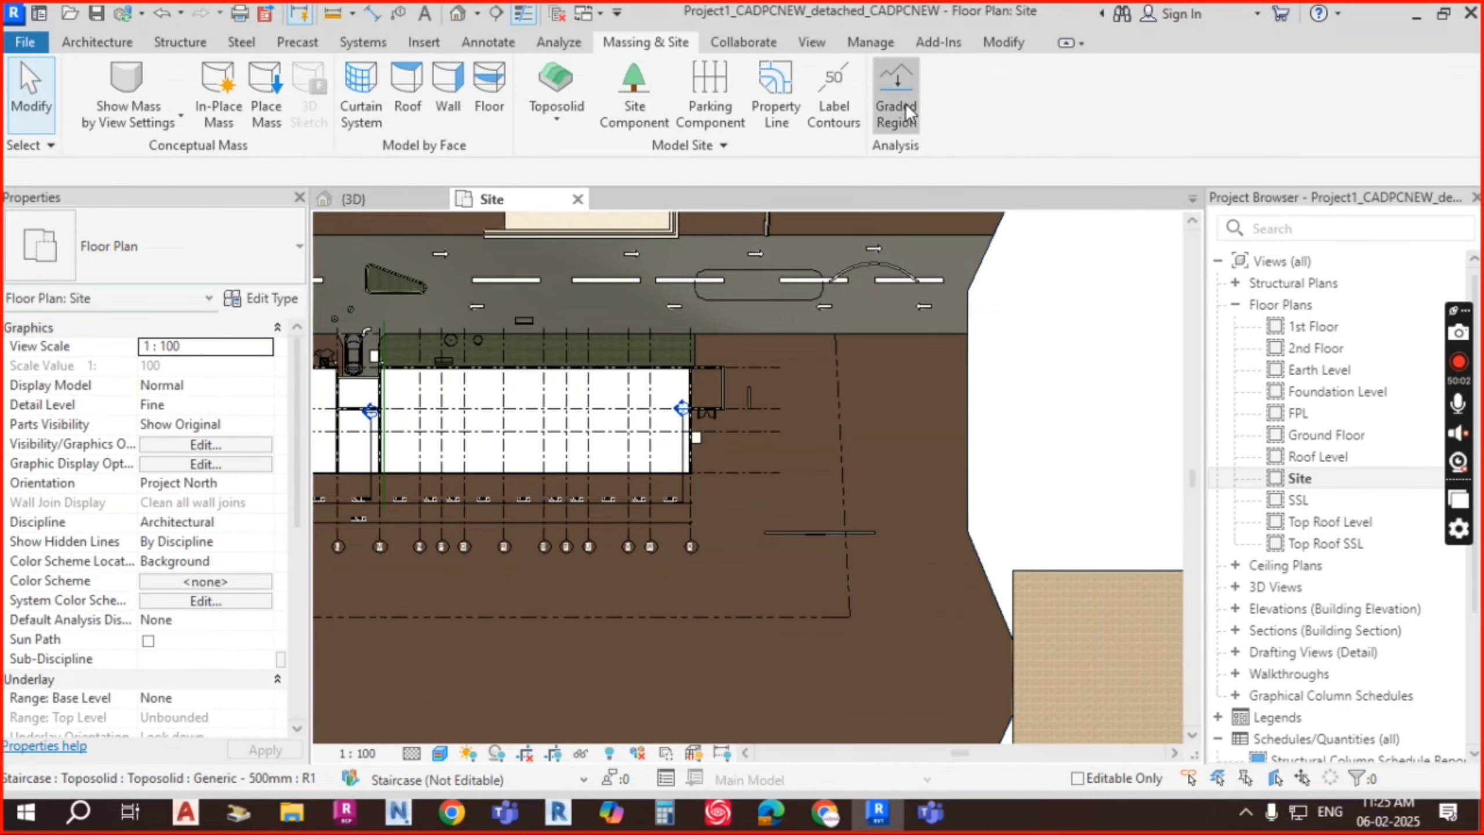
{"action": "left_click", "coordinate": [905, 103]}
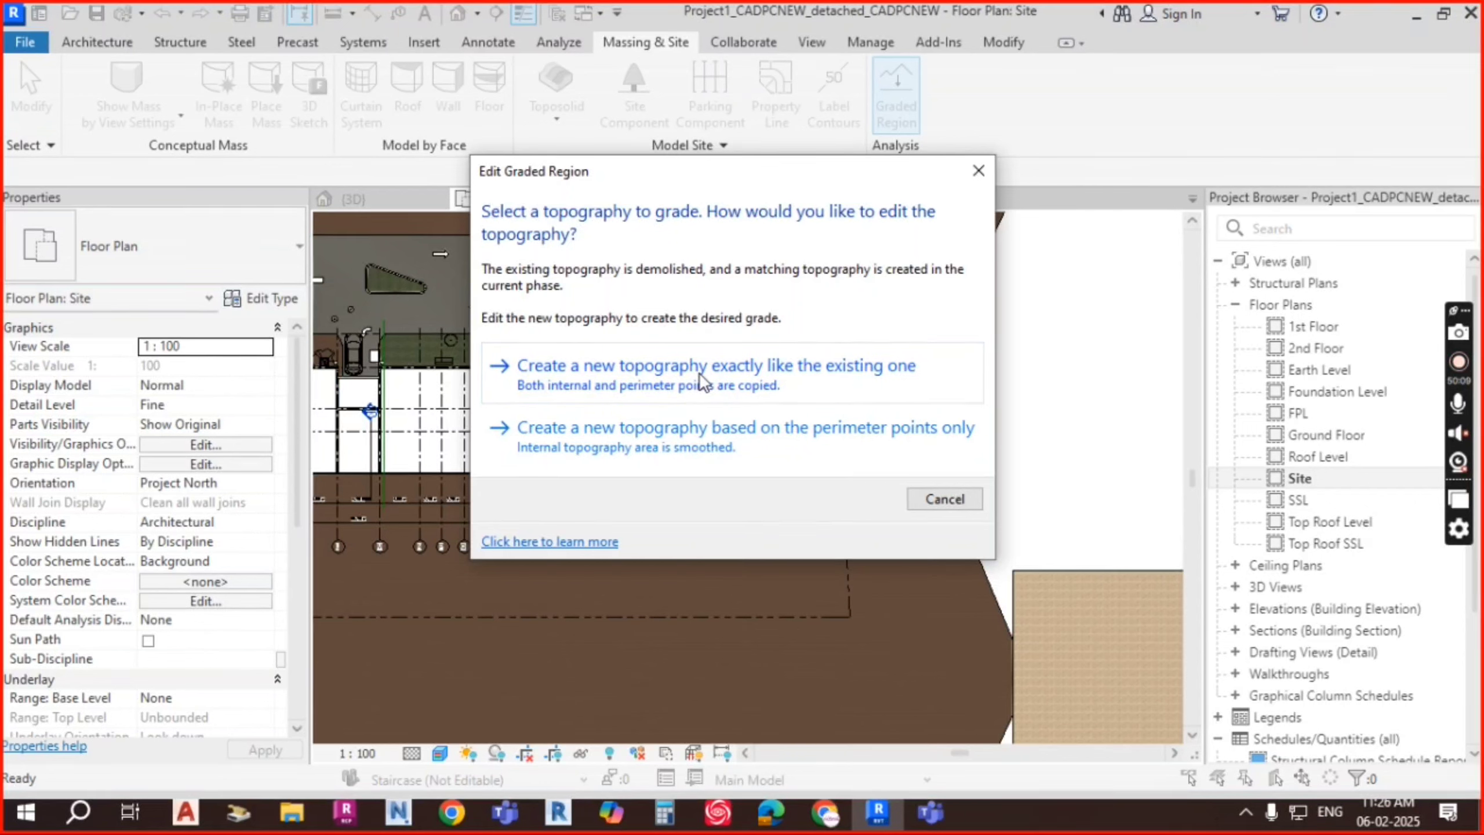
{"action": "left_click", "coordinate": [686, 437]}
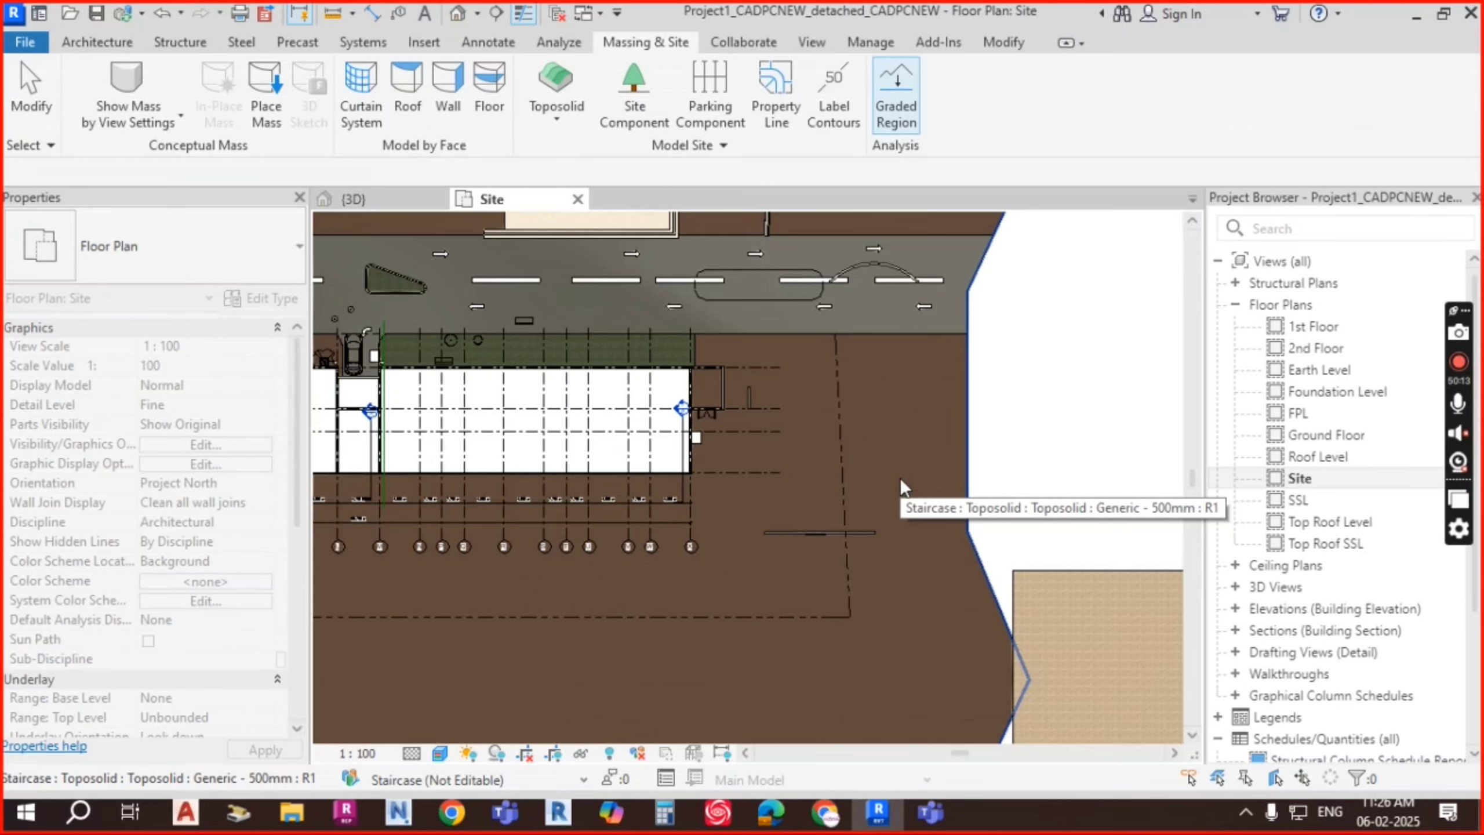
{"action": "scroll", "coordinate": [900, 478], "scroll_direction": "down", "scroll_amount": 5}
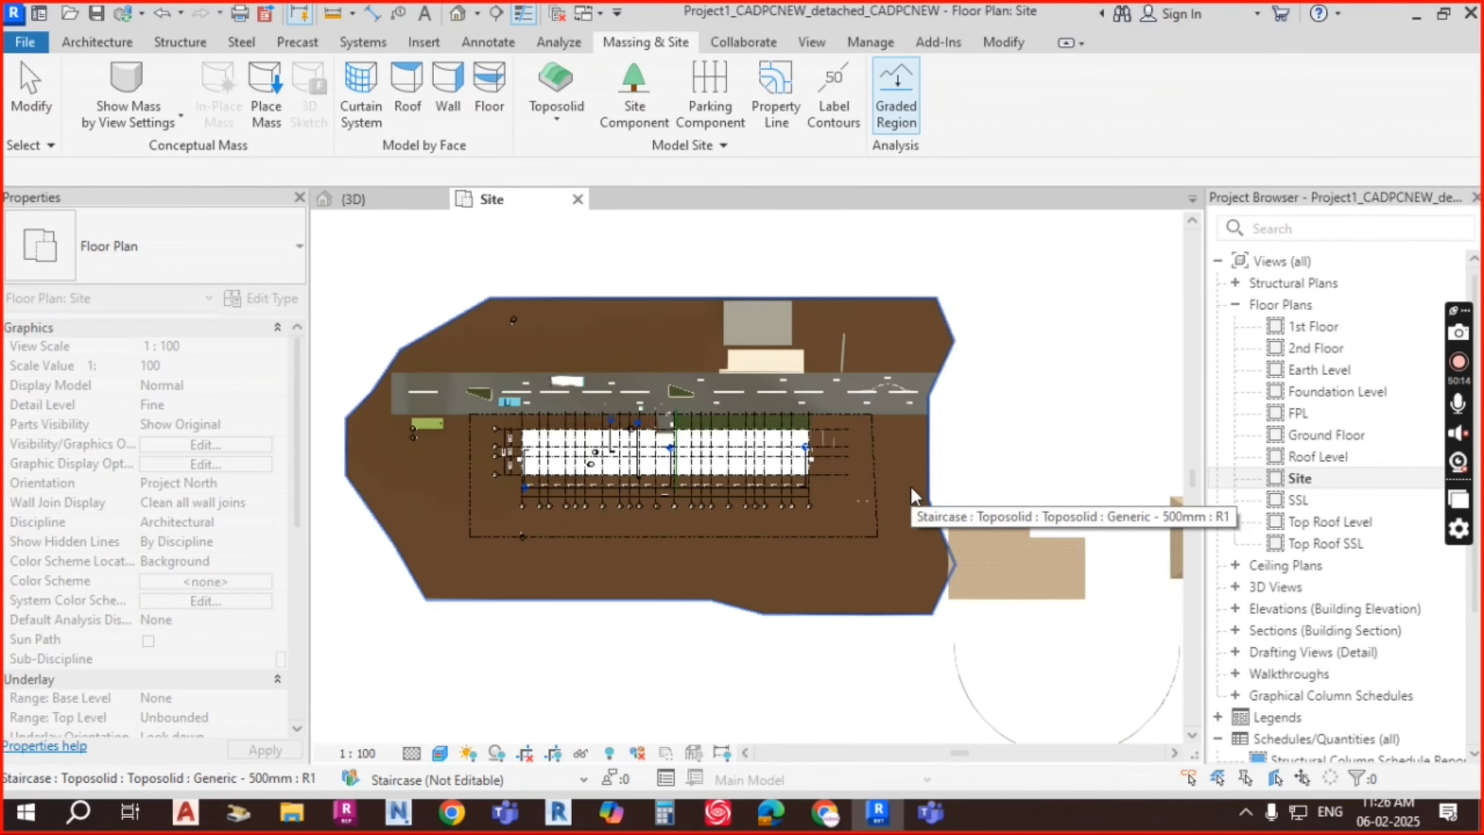
{"action": "left_click", "coordinate": [911, 486]}
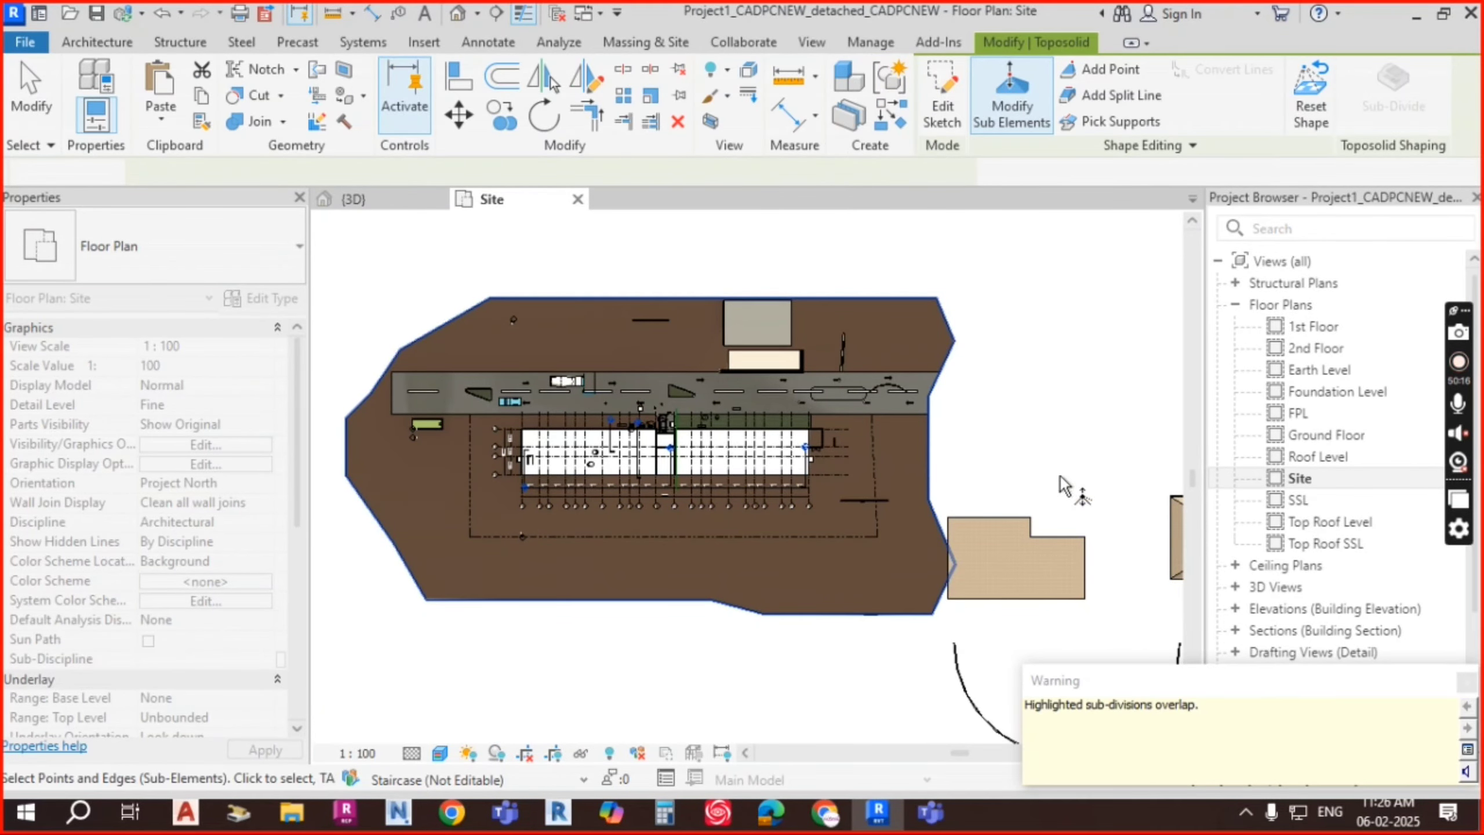
{"action": "key", "text": "Escape"}
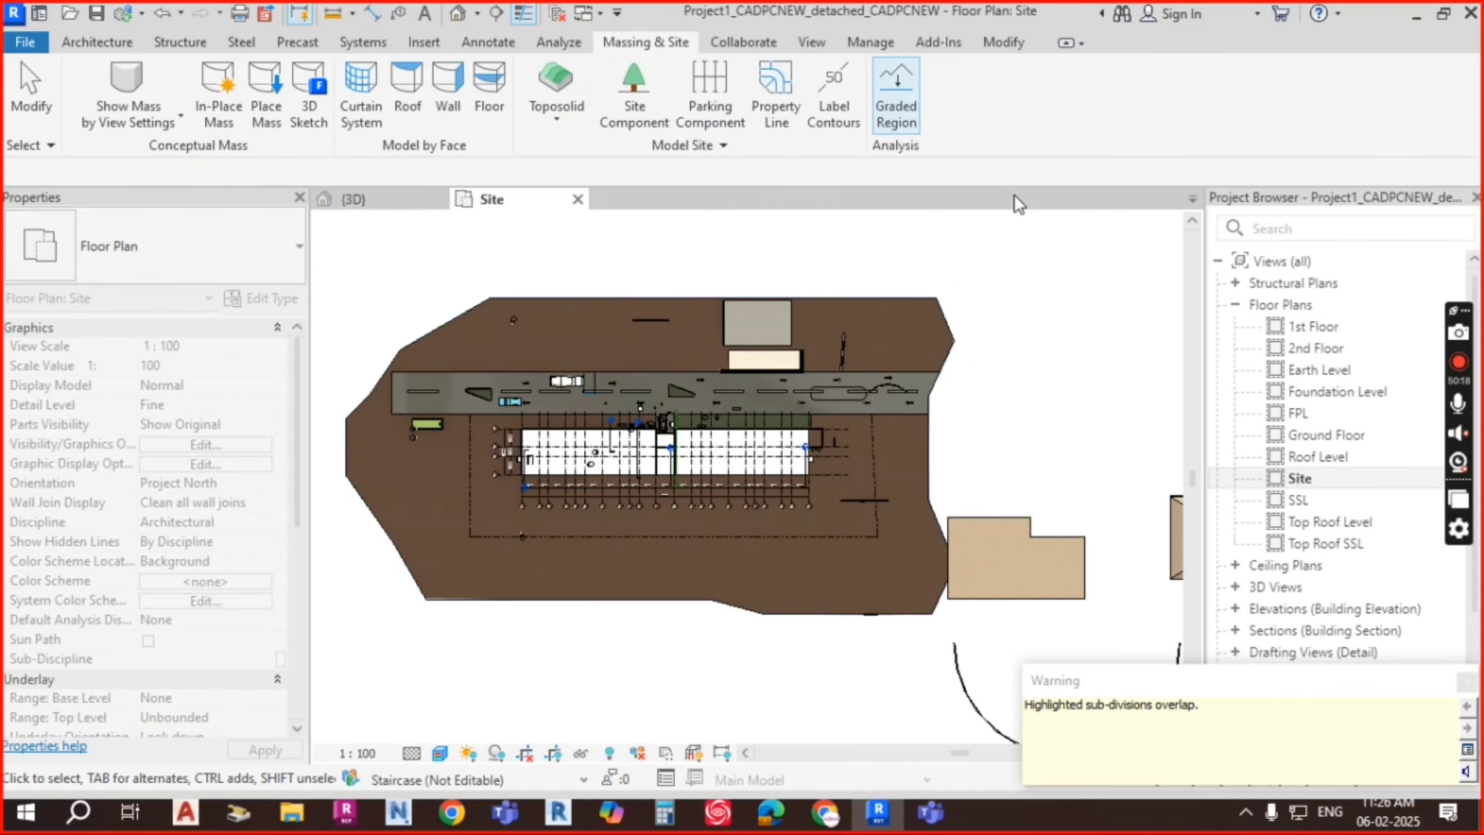
{"action": "left_click", "coordinate": [935, 460]}
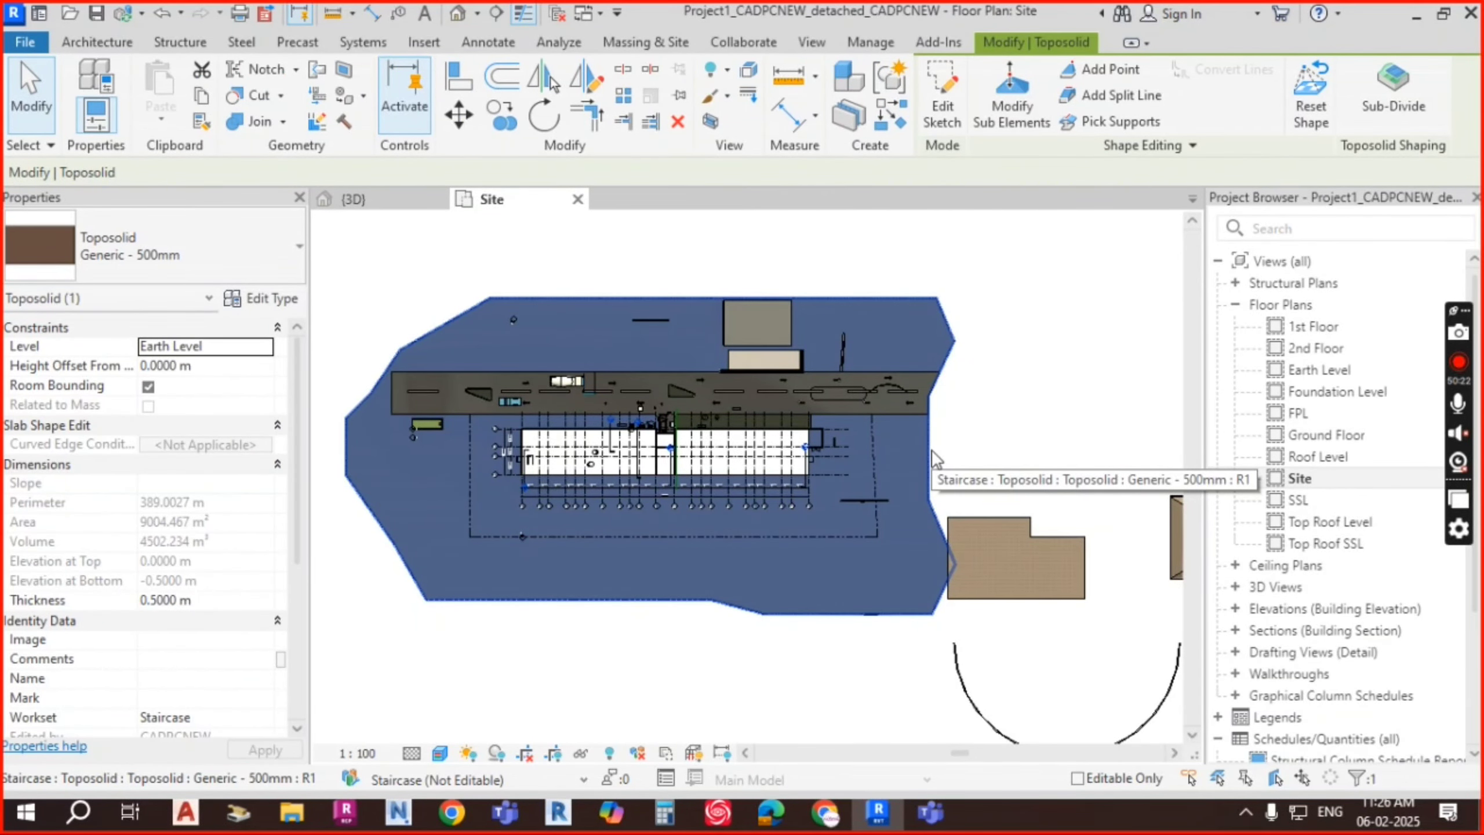
{"action": "key", "text": "Escape"}
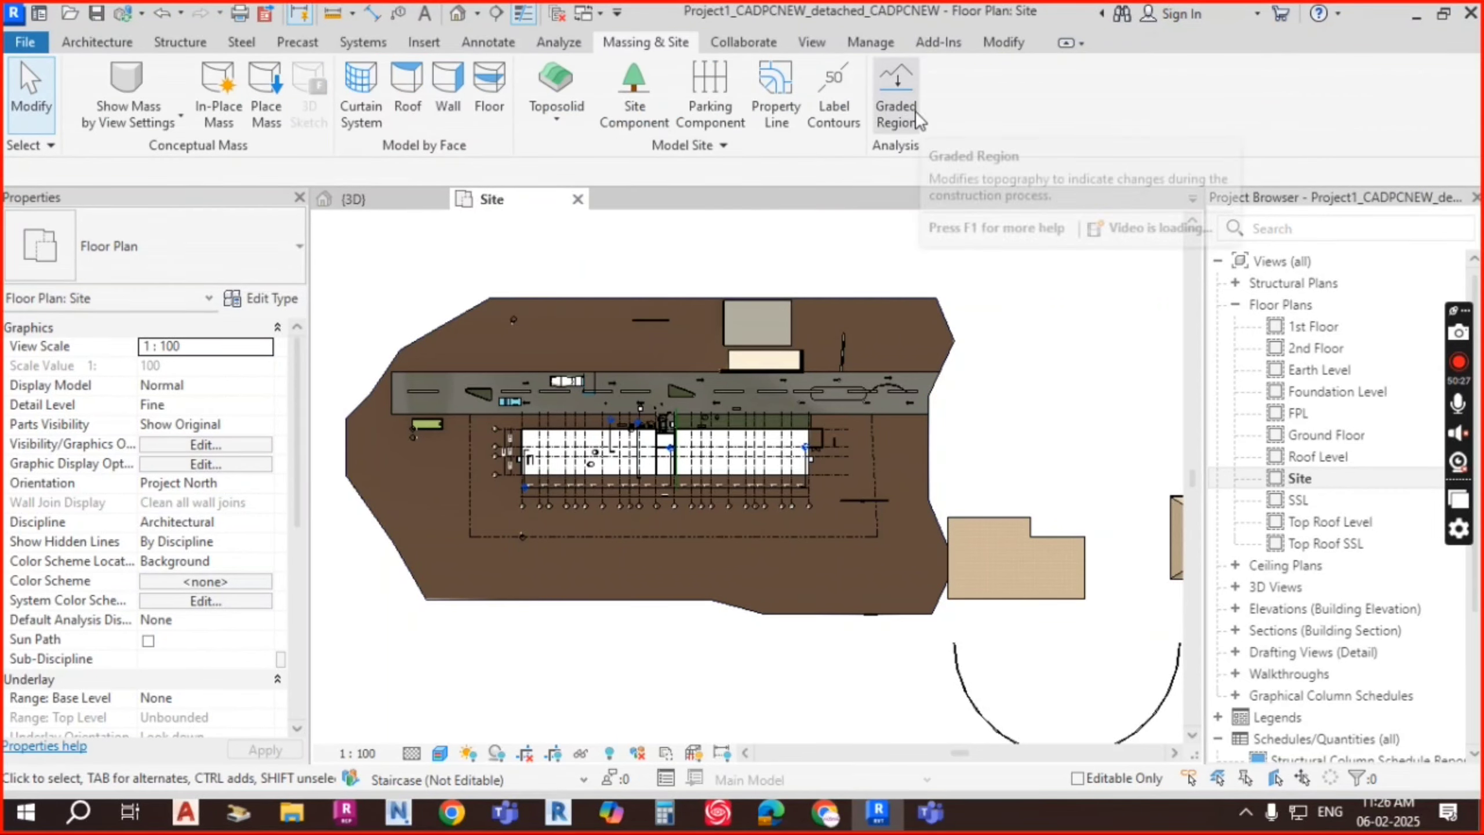
Step: Inspect the rectangular property line enclosing about 2638.285 m² around the building, then clear the selection
{"action": "left_click", "coordinate": [723, 145]}
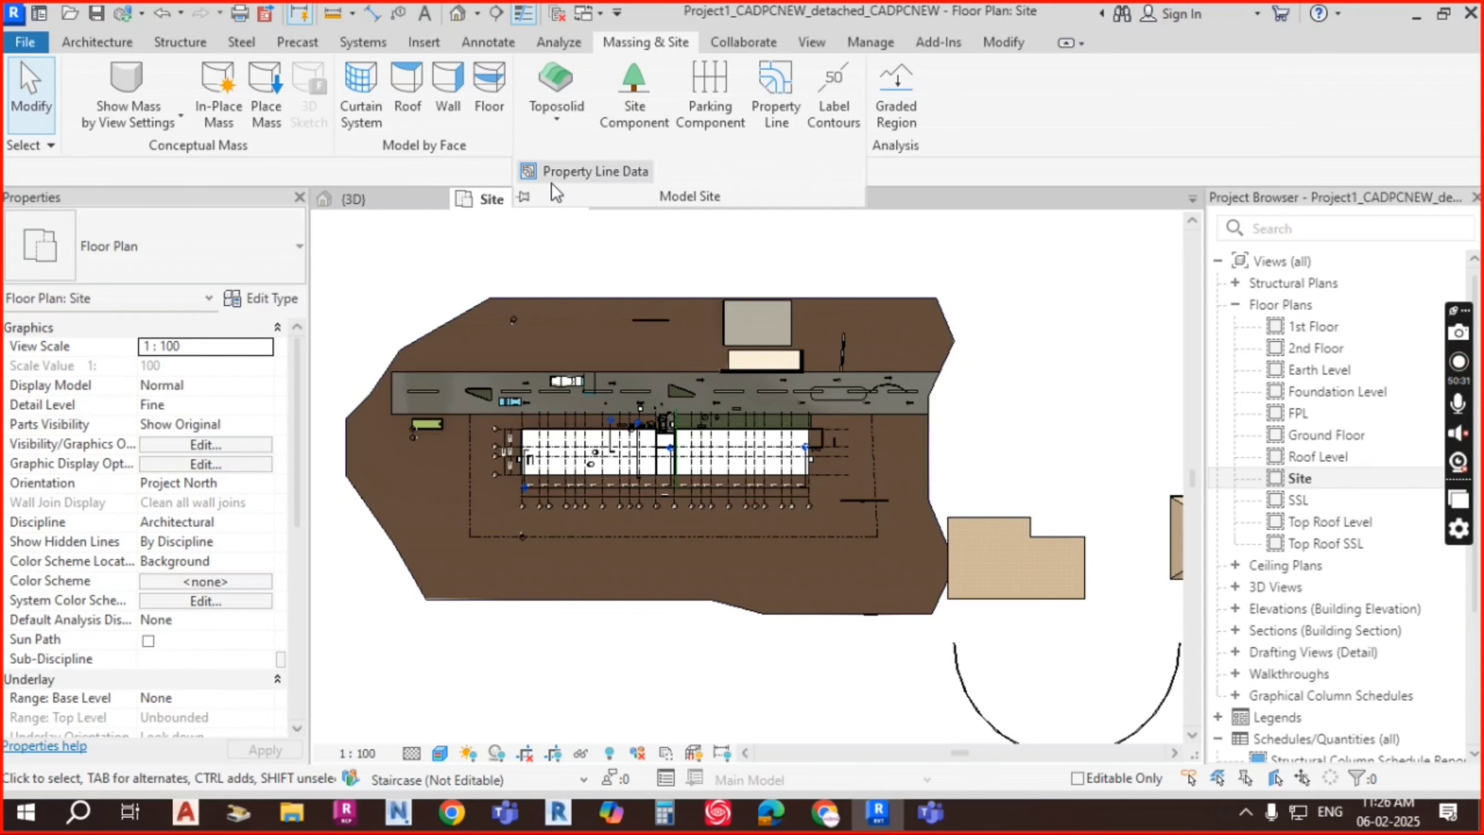
{"action": "left_click", "coordinate": [875, 462]}
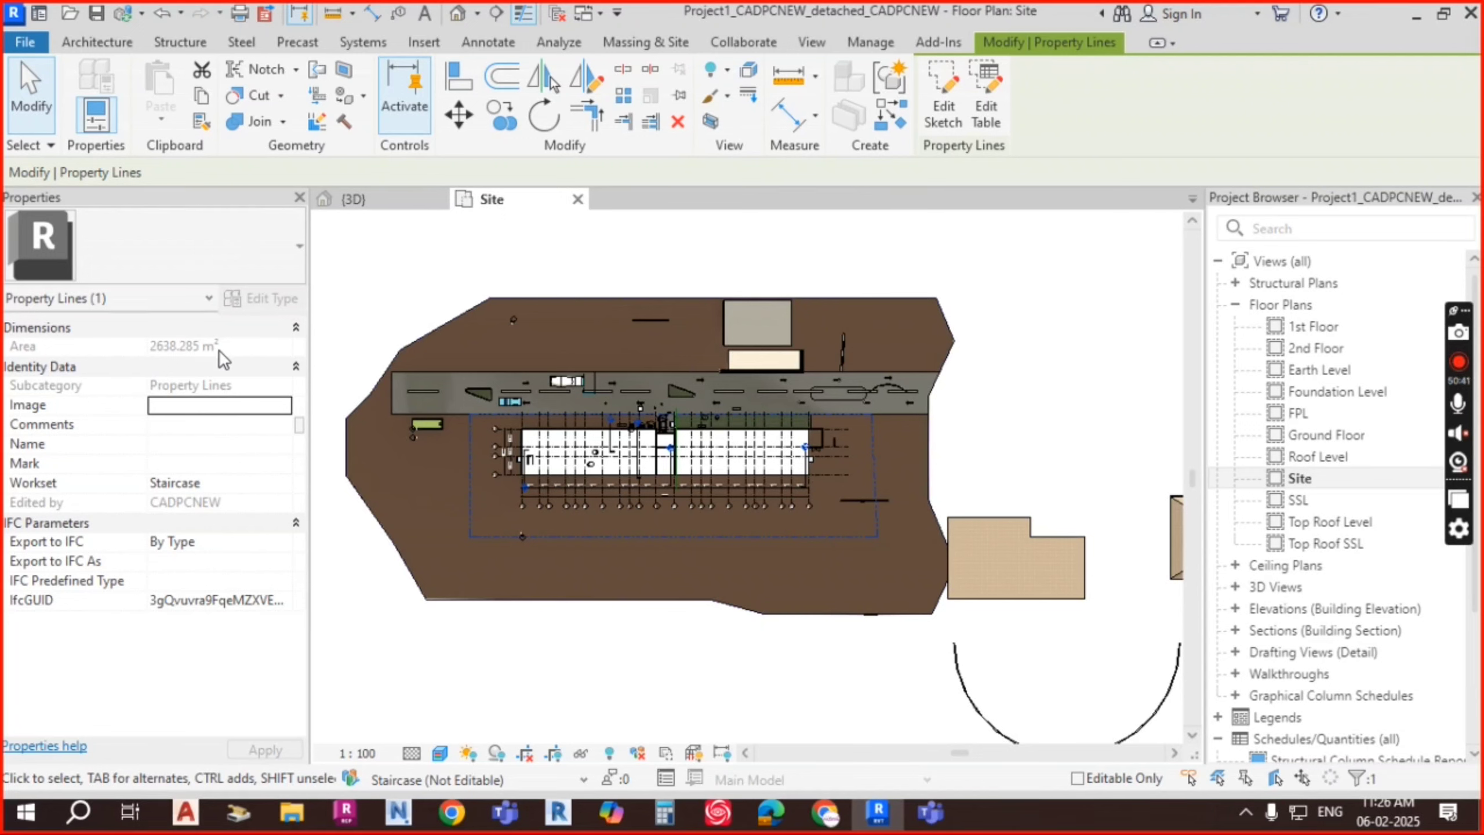
{"action": "key", "text": "Escape"}
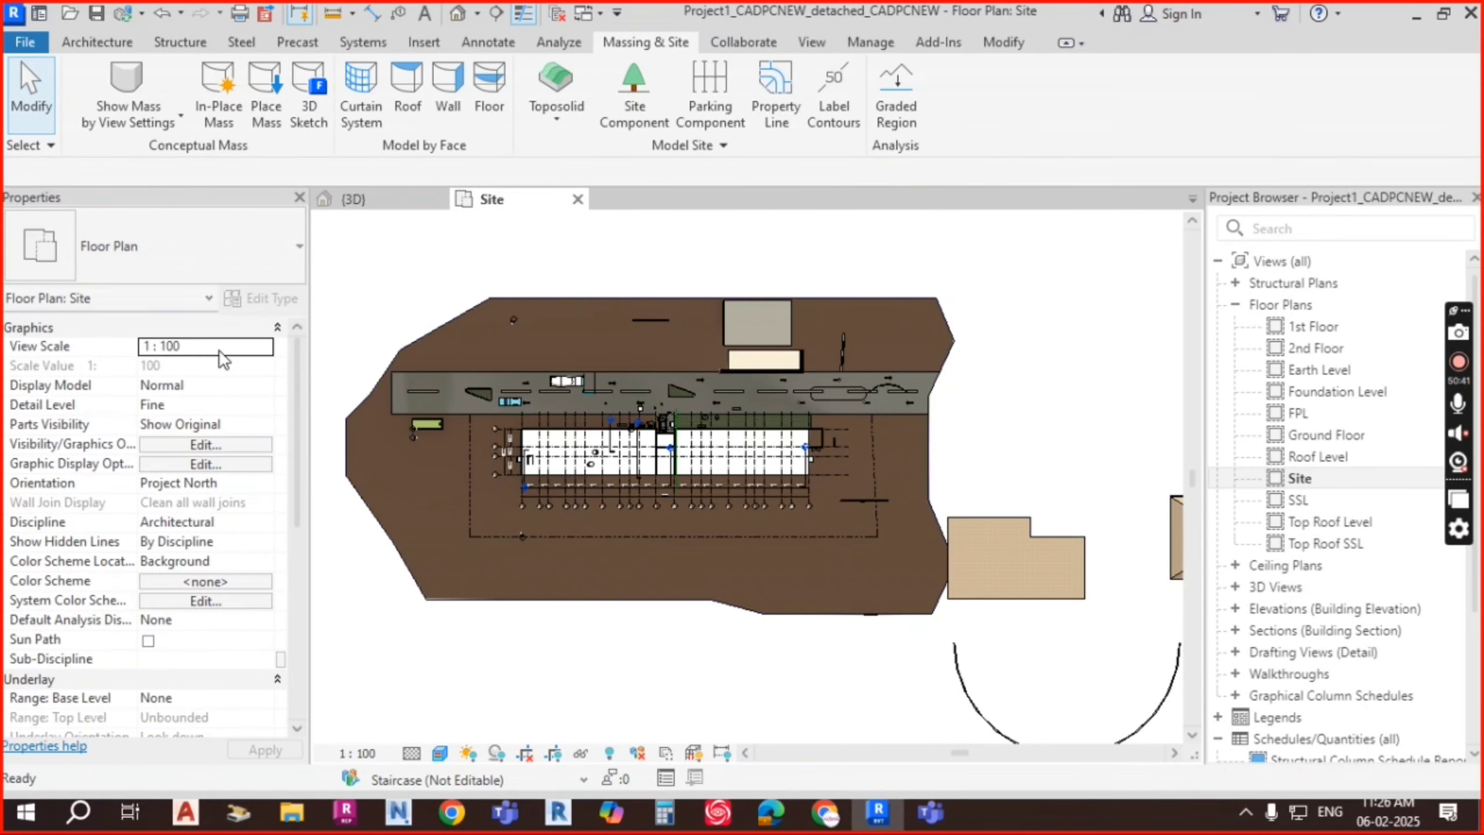
{"action": "left_click", "coordinate": [877, 462]}
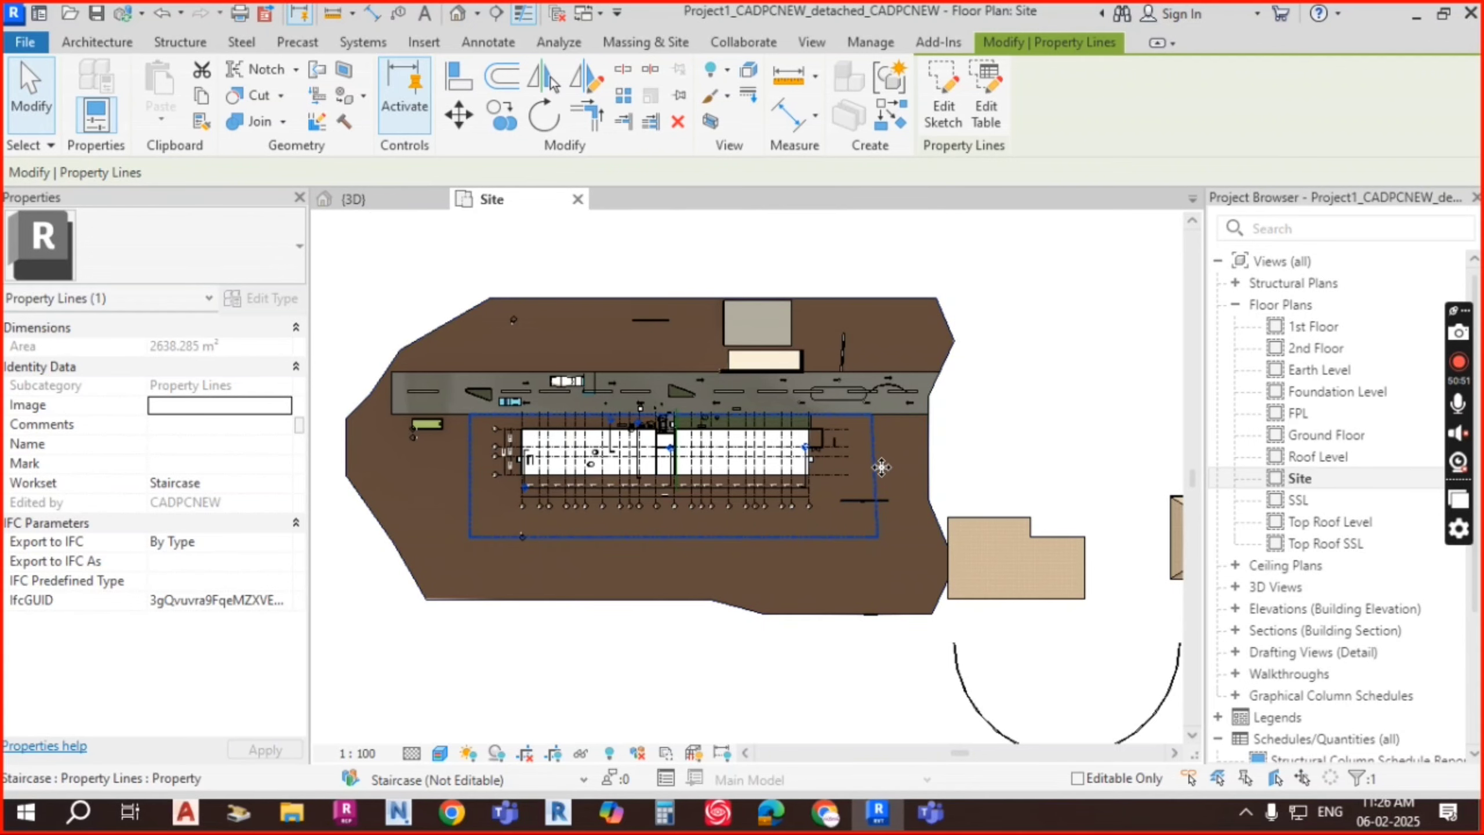
{"action": "key", "text": "Escape"}
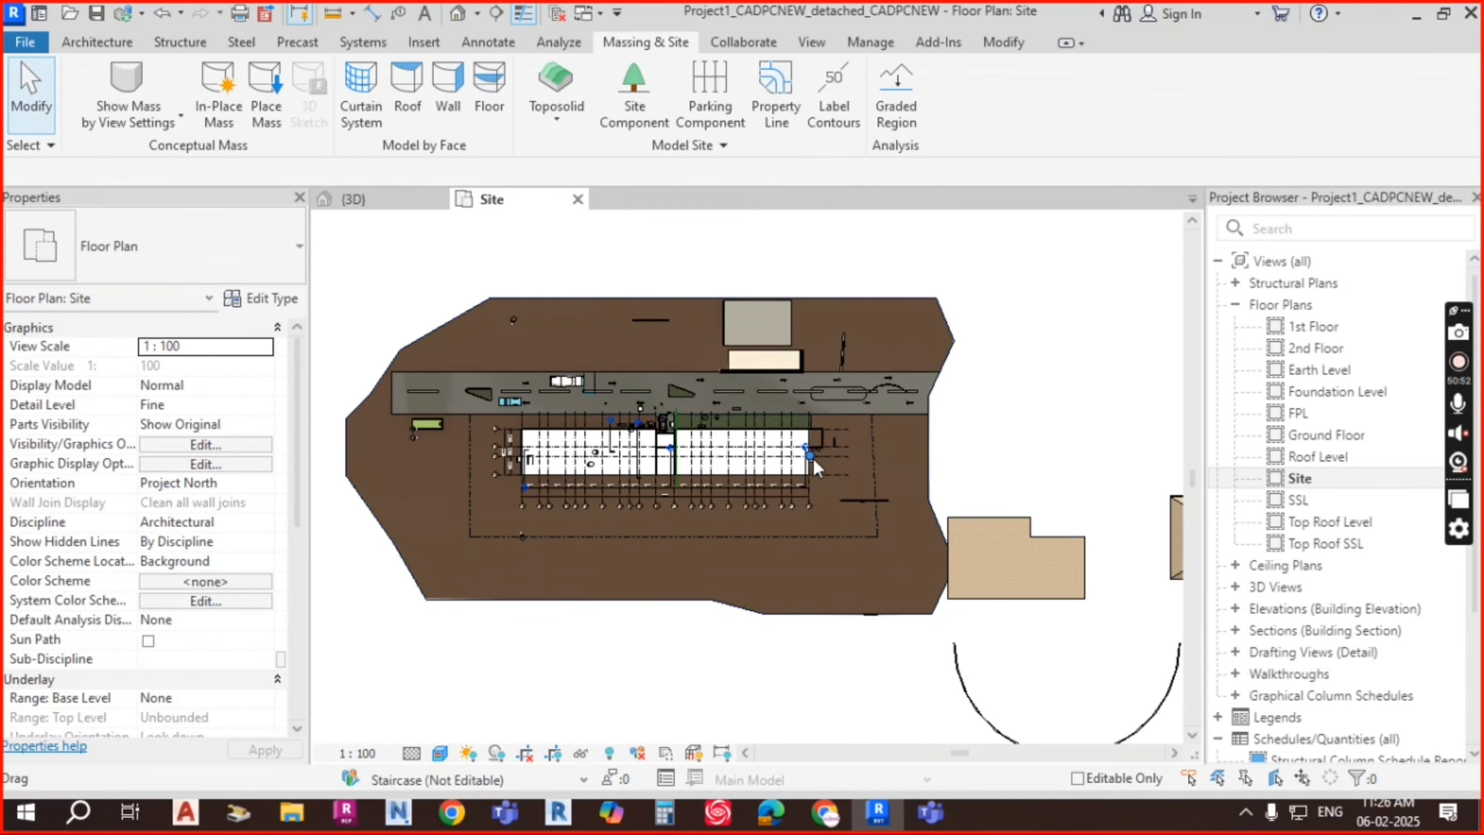
{"action": "left_click", "coordinate": [380, 202]}
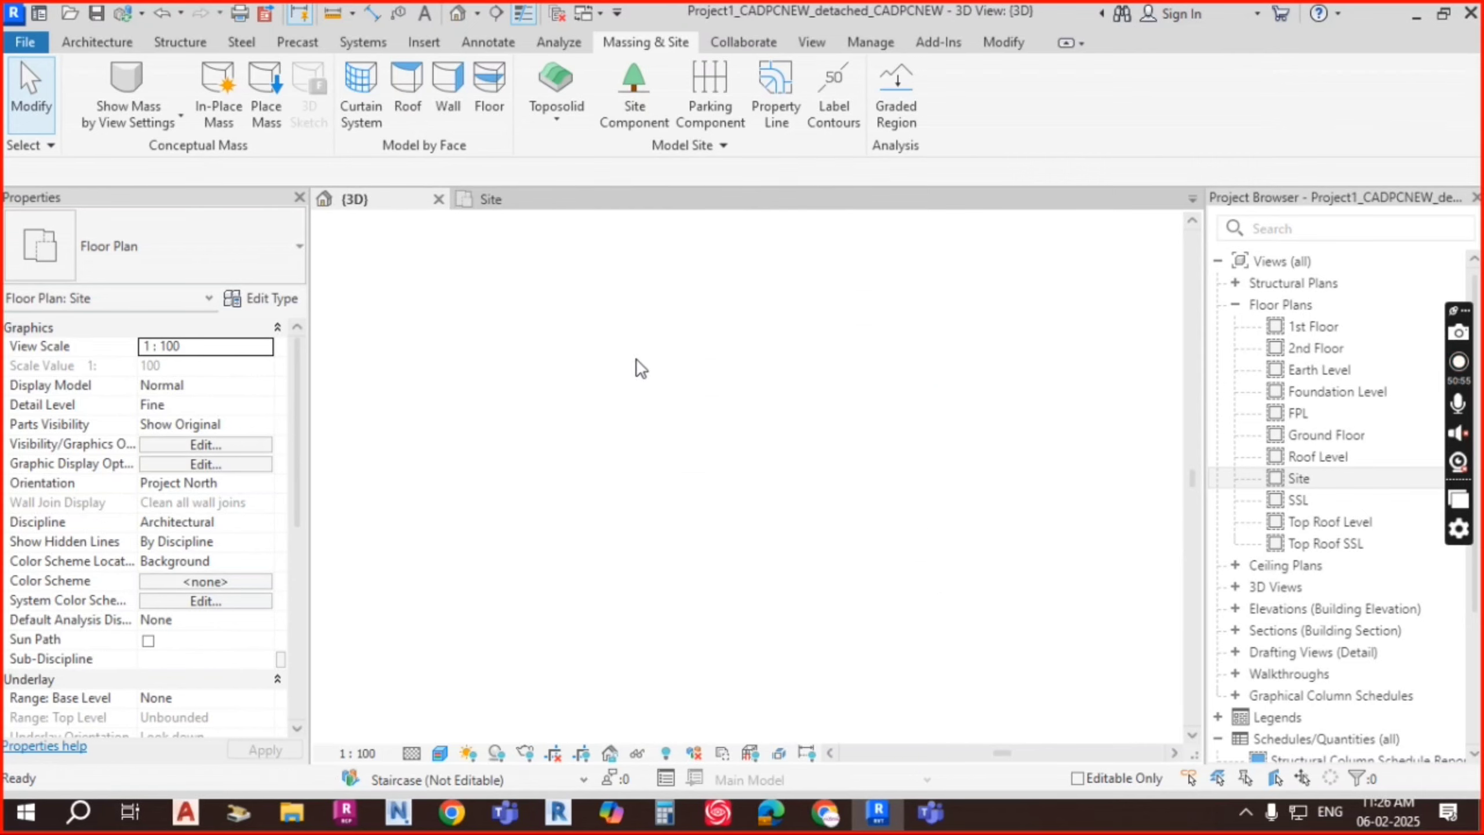
{"action": "scroll", "coordinate": [655, 446], "scroll_direction": "down", "scroll_amount": 3}
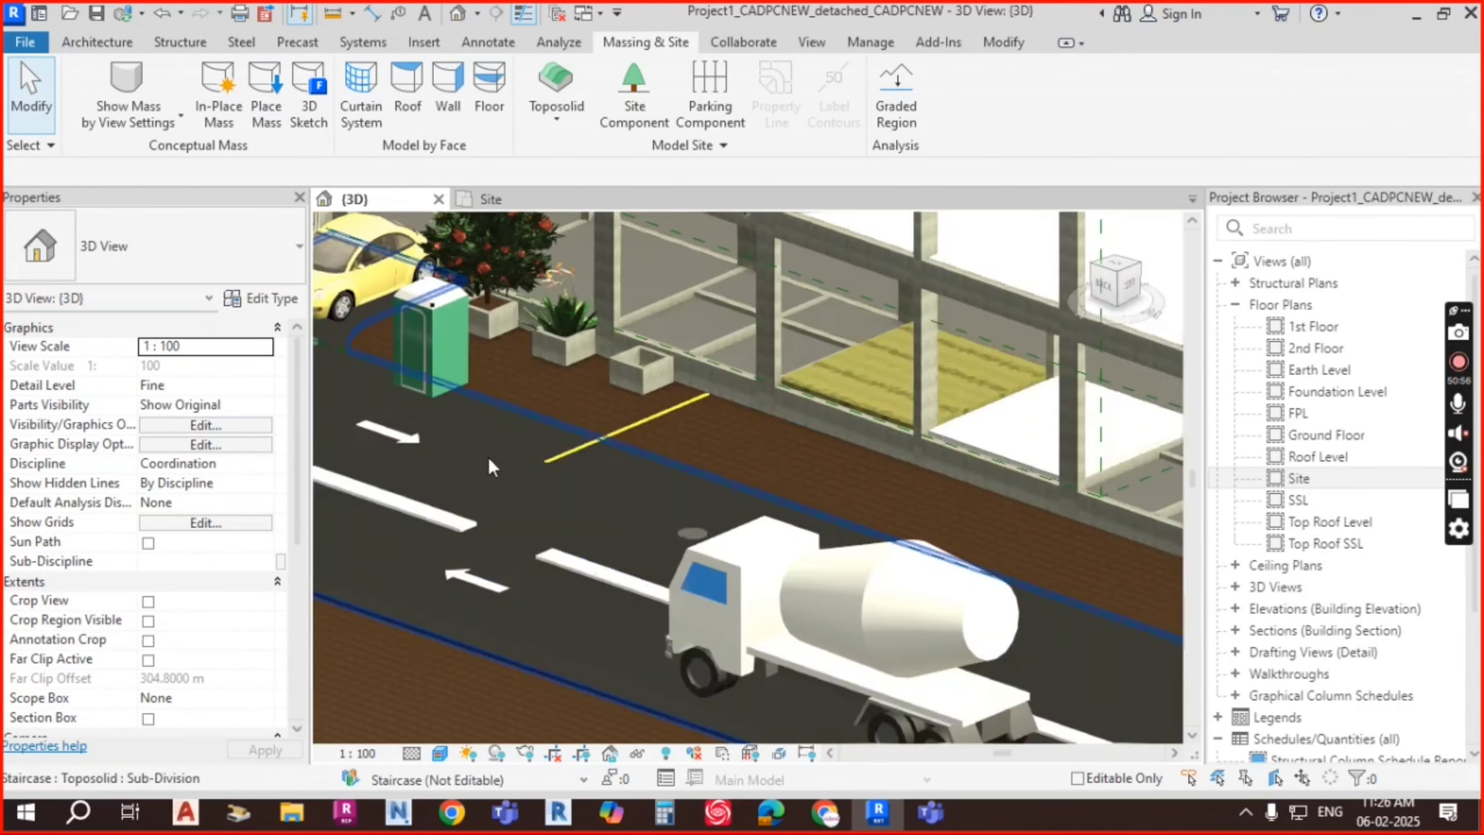
{"action": "middle_click_drag", "start_coordinate": [491, 460], "coordinate": [926, 496]}
{"action": "scroll", "coordinate": [777, 441], "scroll_direction": "down", "scroll_amount": 2}
{"action": "middle_click_drag", "start_coordinate": [596, 376], "coordinate": [770, 462]}
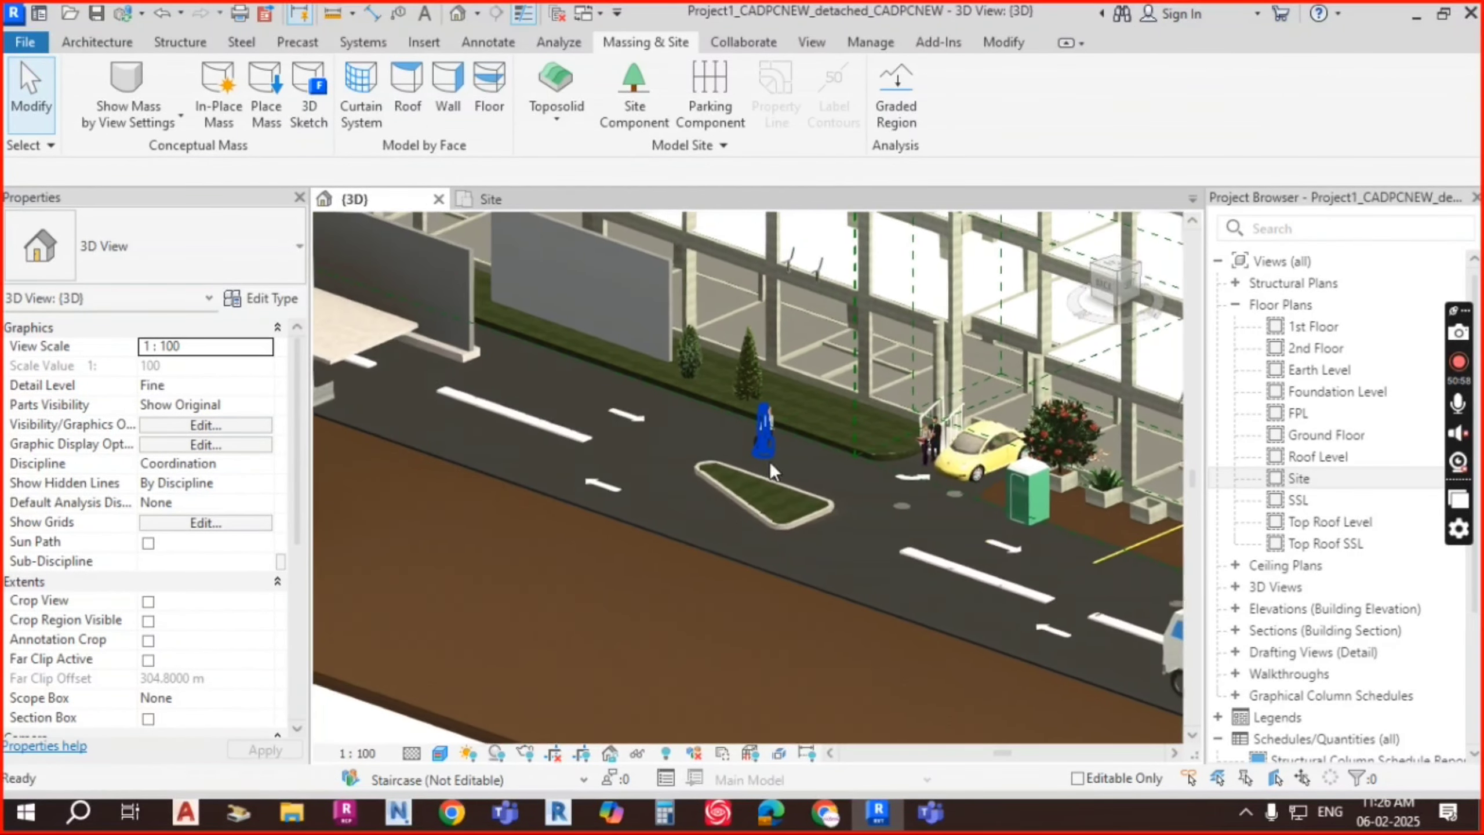
{"action": "middle_click_drag", "start_coordinate": [576, 416], "coordinate": [681, 445]}
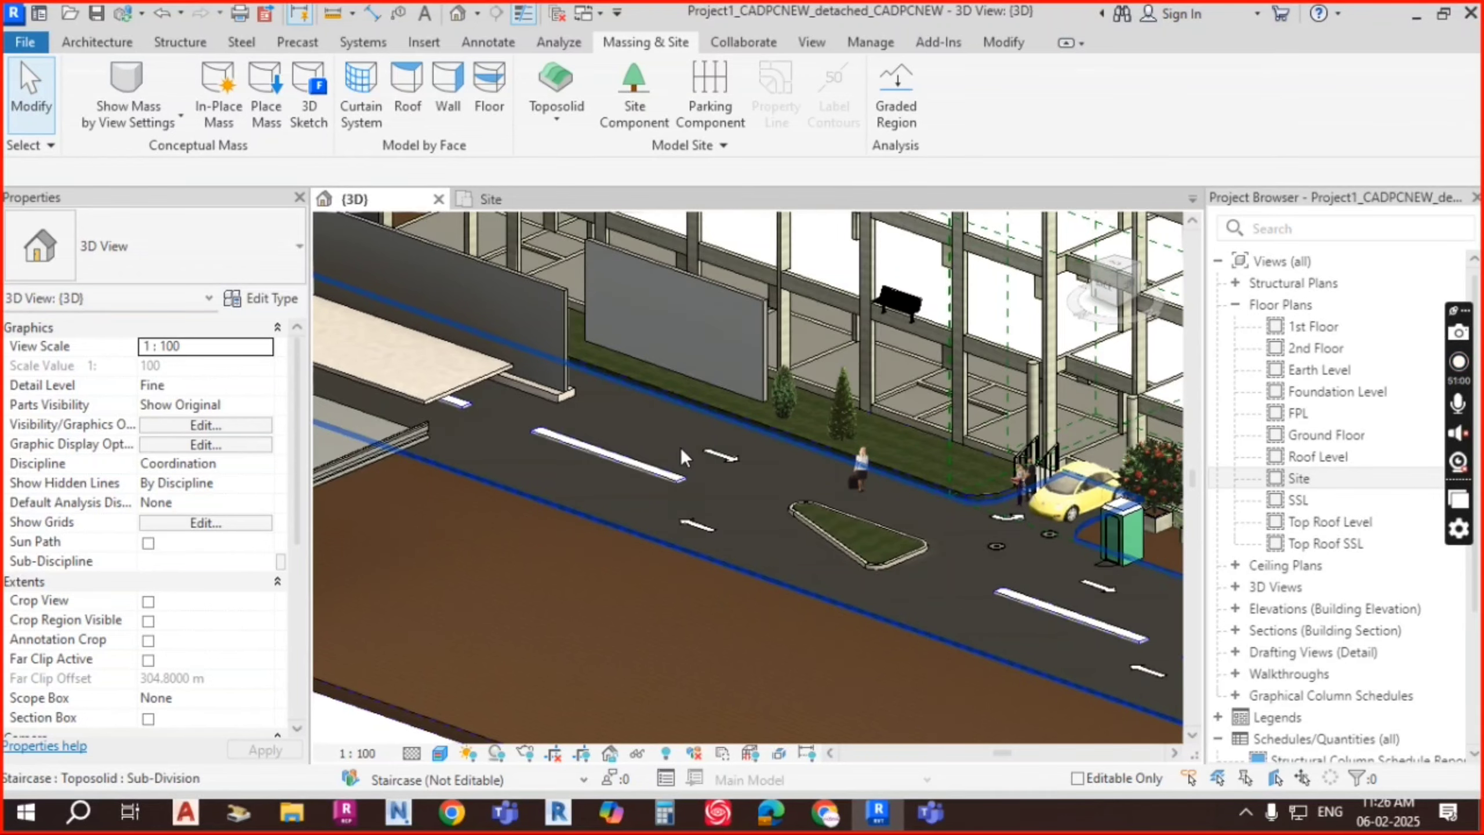
{"action": "scroll", "coordinate": [805, 521], "scroll_direction": "down", "scroll_amount": 2}
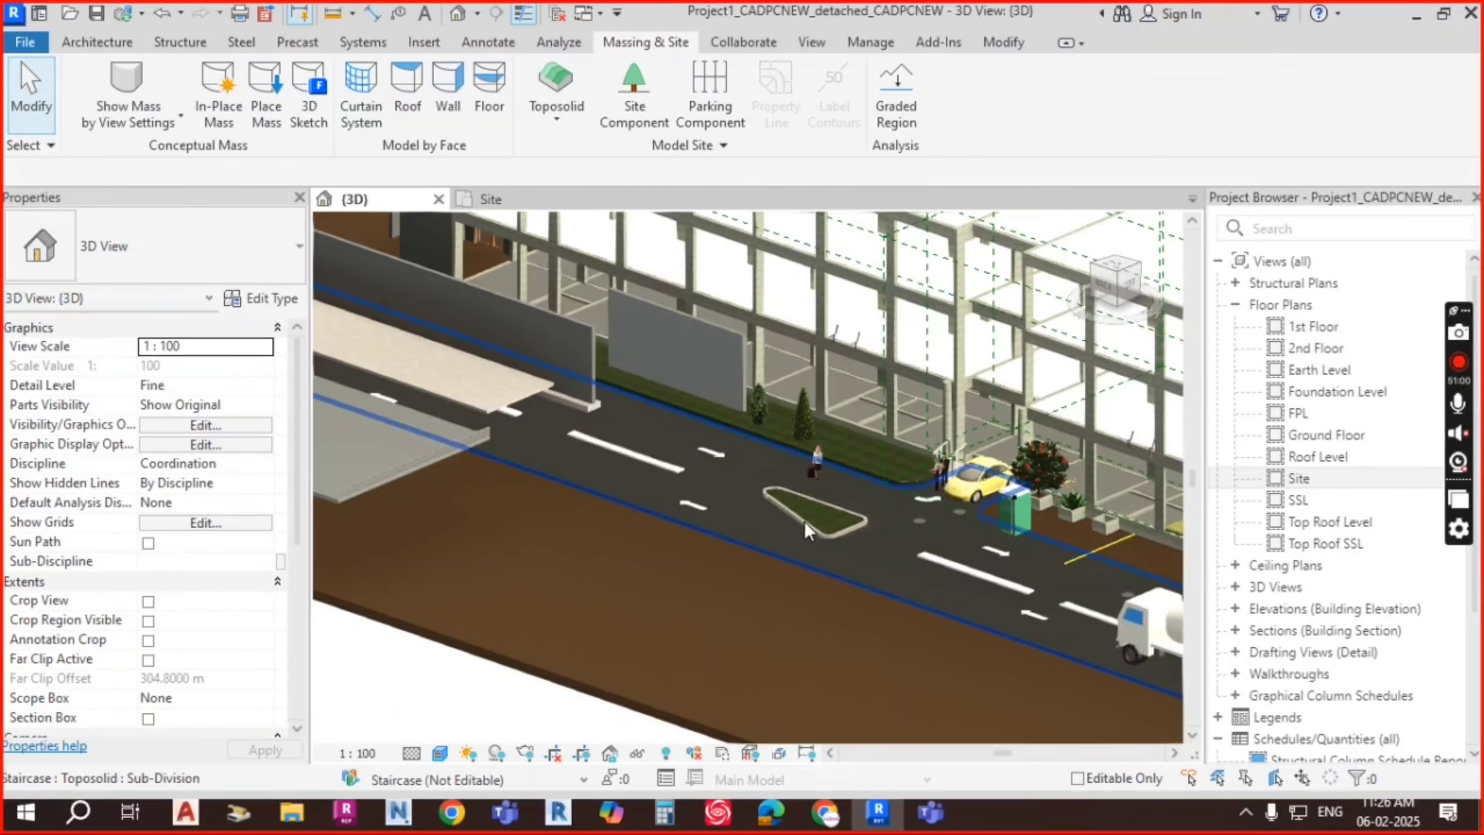
{"action": "left_click", "coordinate": [578, 329]}
{"action": "middle_click_drag", "start_coordinate": [871, 543], "coordinate": [1128, 558], "text": "shift"}
{"action": "scroll", "coordinate": [768, 392], "scroll_direction": "up", "scroll_amount": 3}
{"action": "middle_click_drag", "start_coordinate": [795, 405], "coordinate": [1067, 556], "text": "shift"}
{"action": "middle_click_drag", "start_coordinate": [730, 375], "coordinate": [937, 485]}
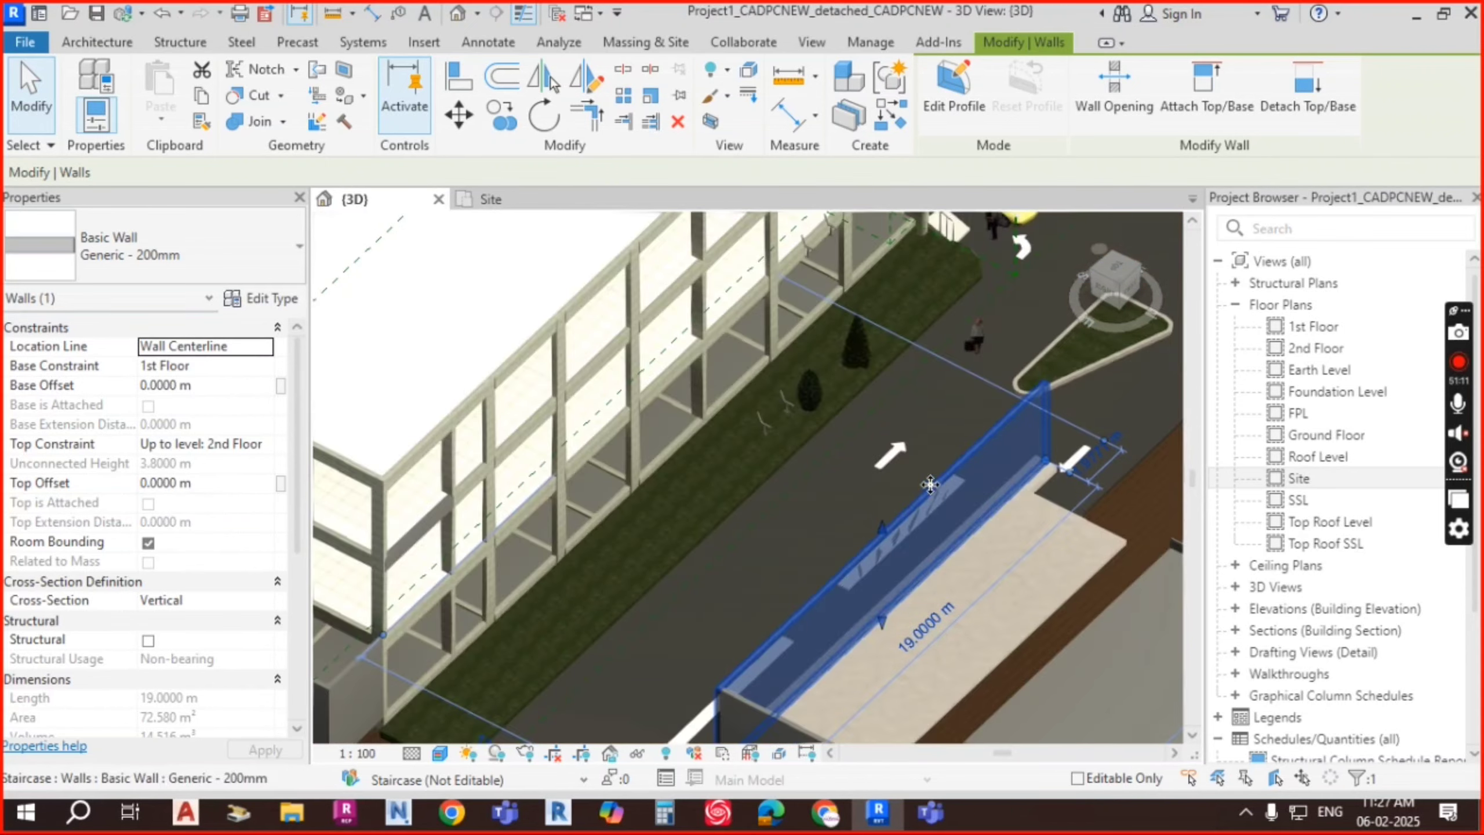
{"action": "scroll", "coordinate": [766, 500], "scroll_direction": "up", "scroll_amount": 3}
{"action": "scroll", "coordinate": [760, 491], "scroll_direction": "down", "scroll_amount": 4}
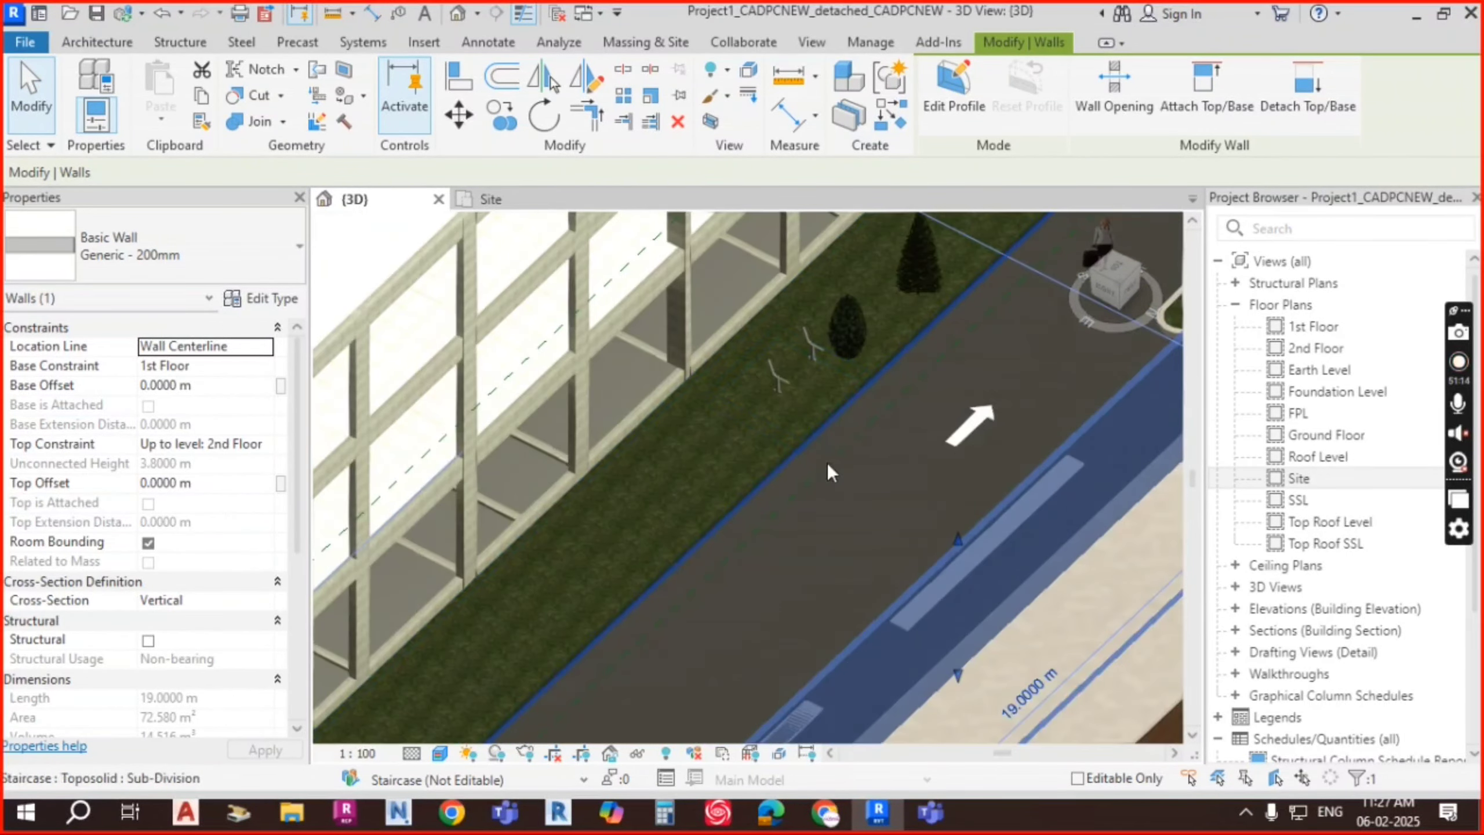
{"action": "scroll", "coordinate": [762, 582], "scroll_direction": "down", "scroll_amount": 3}
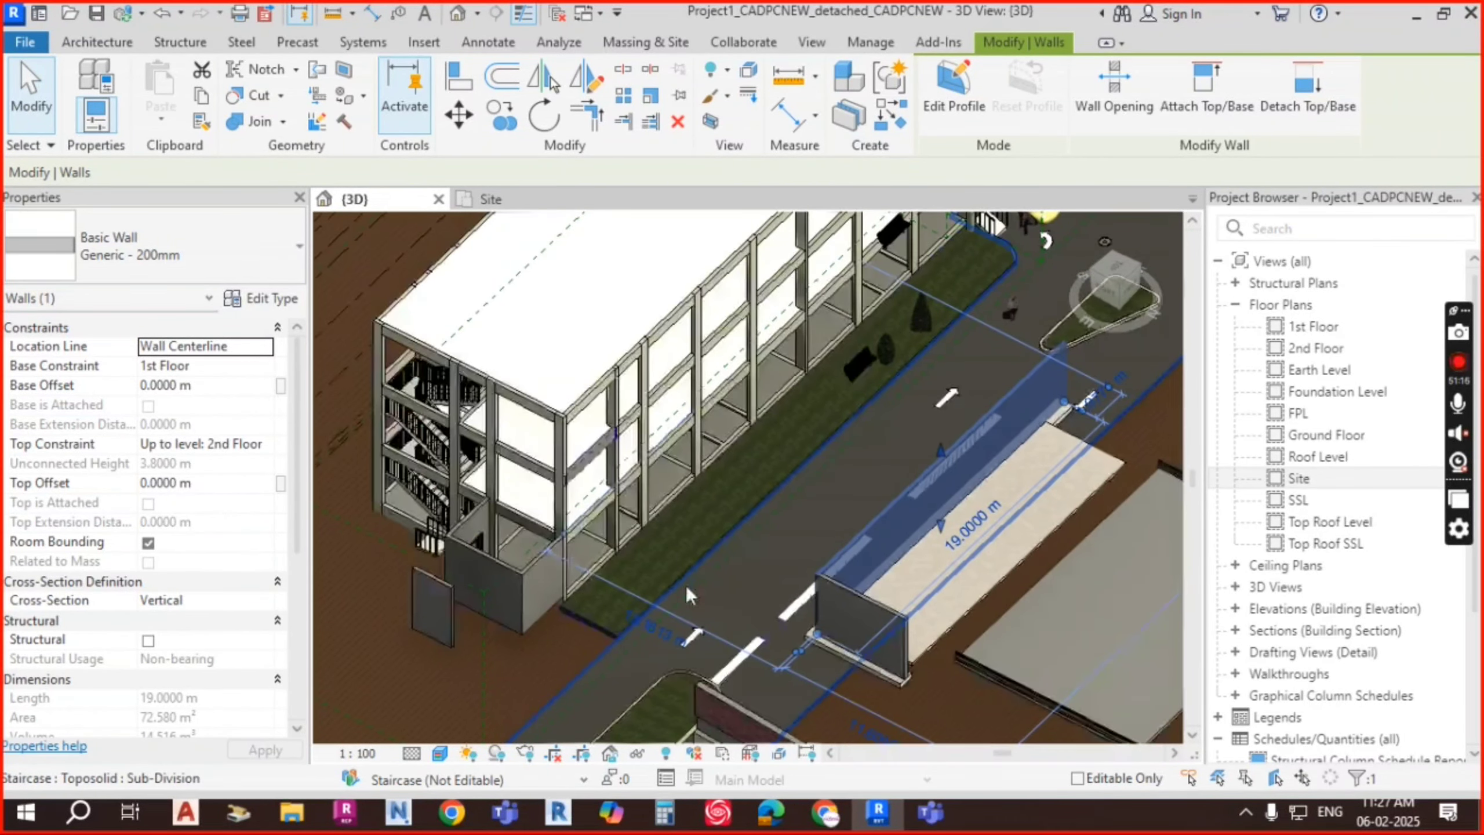
{"action": "middle_click_drag", "start_coordinate": [628, 638], "coordinate": [742, 497]}
{"action": "scroll", "coordinate": [625, 637], "scroll_direction": "up", "scroll_amount": 2}
{"action": "middle_click_drag", "start_coordinate": [702, 578], "coordinate": [855, 419]}
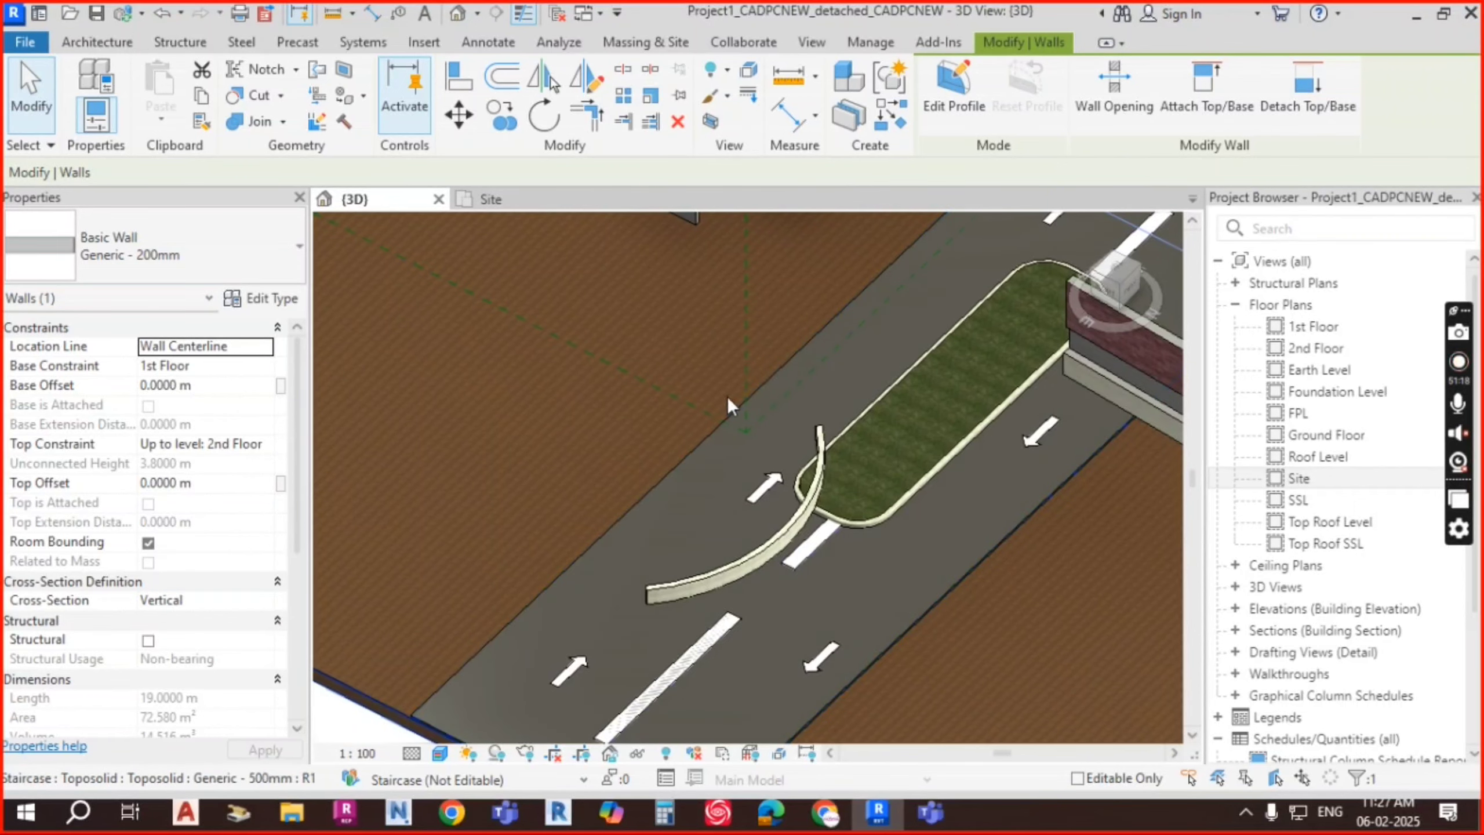
{"action": "middle_click_drag", "start_coordinate": [759, 380], "coordinate": [727, 441]}
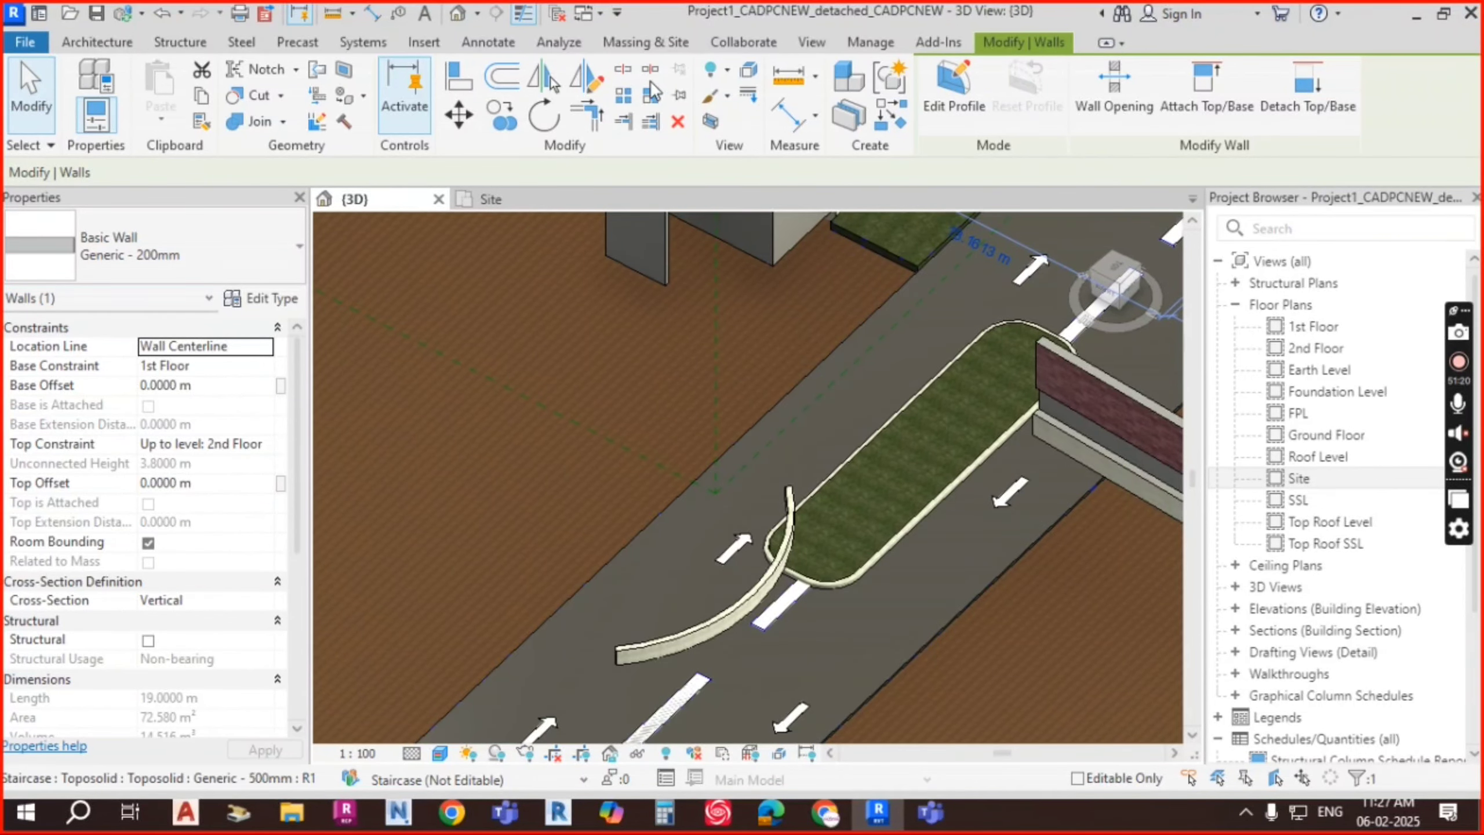
{"action": "key", "text": "Escape"}
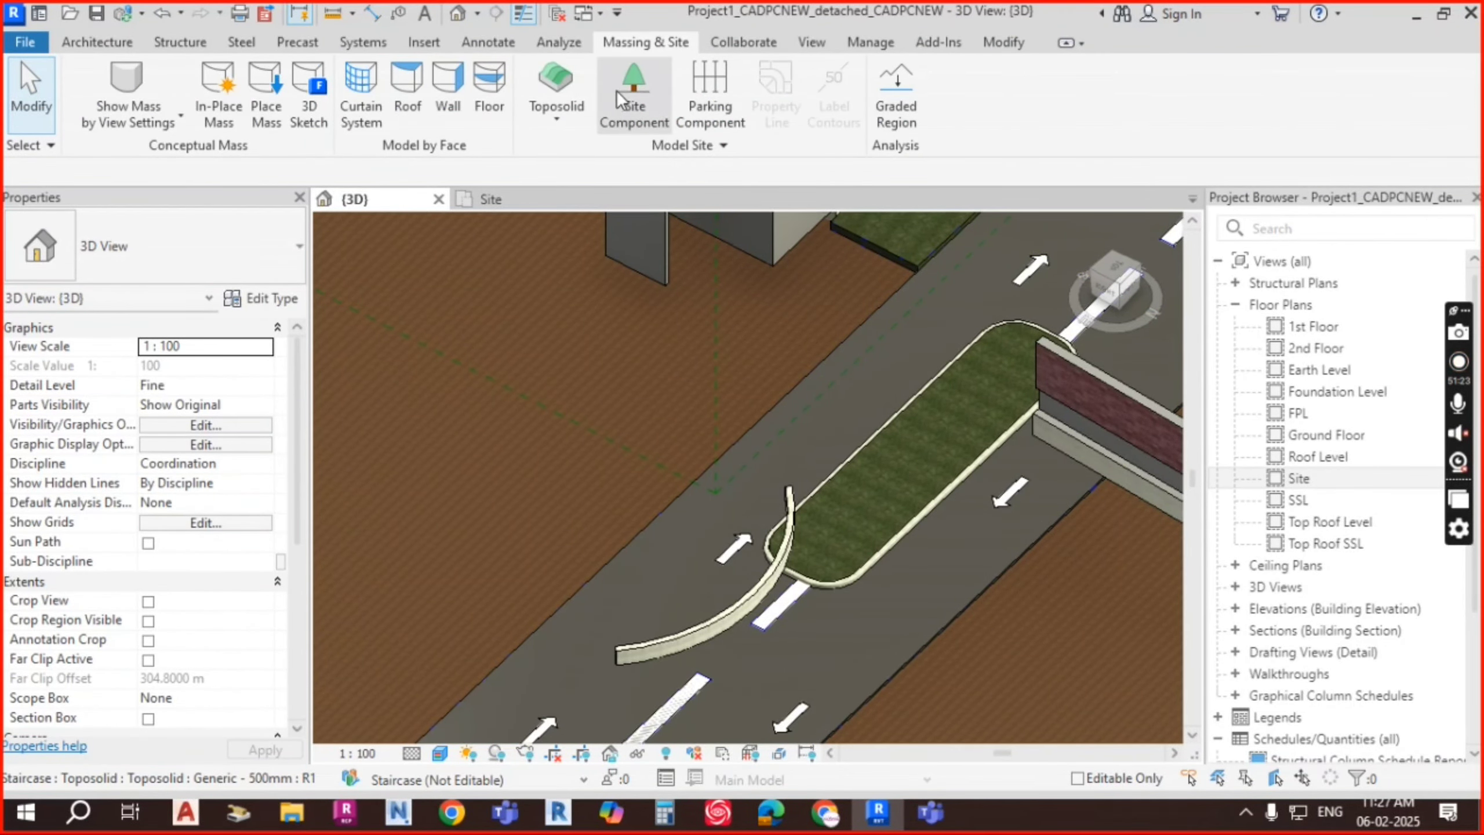
Step: Sub-divide the toposolid with a rectangle along the road edge to form the footpath strip
{"action": "left_click", "coordinate": [673, 386]}
{"action": "left_click", "coordinate": [1391, 98]}
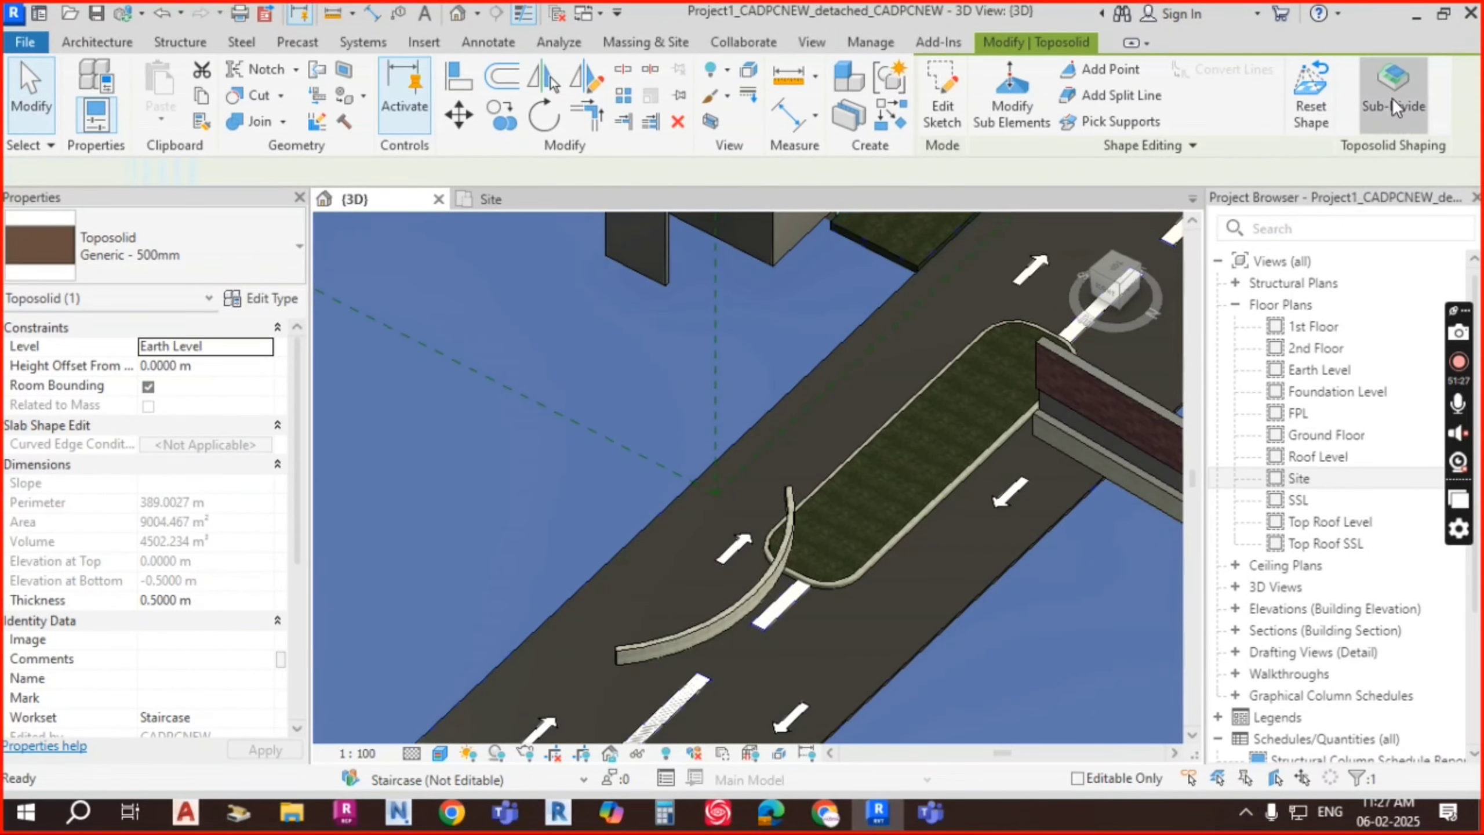
{"action": "scroll", "coordinate": [765, 389], "scroll_direction": "down", "scroll_amount": 2}
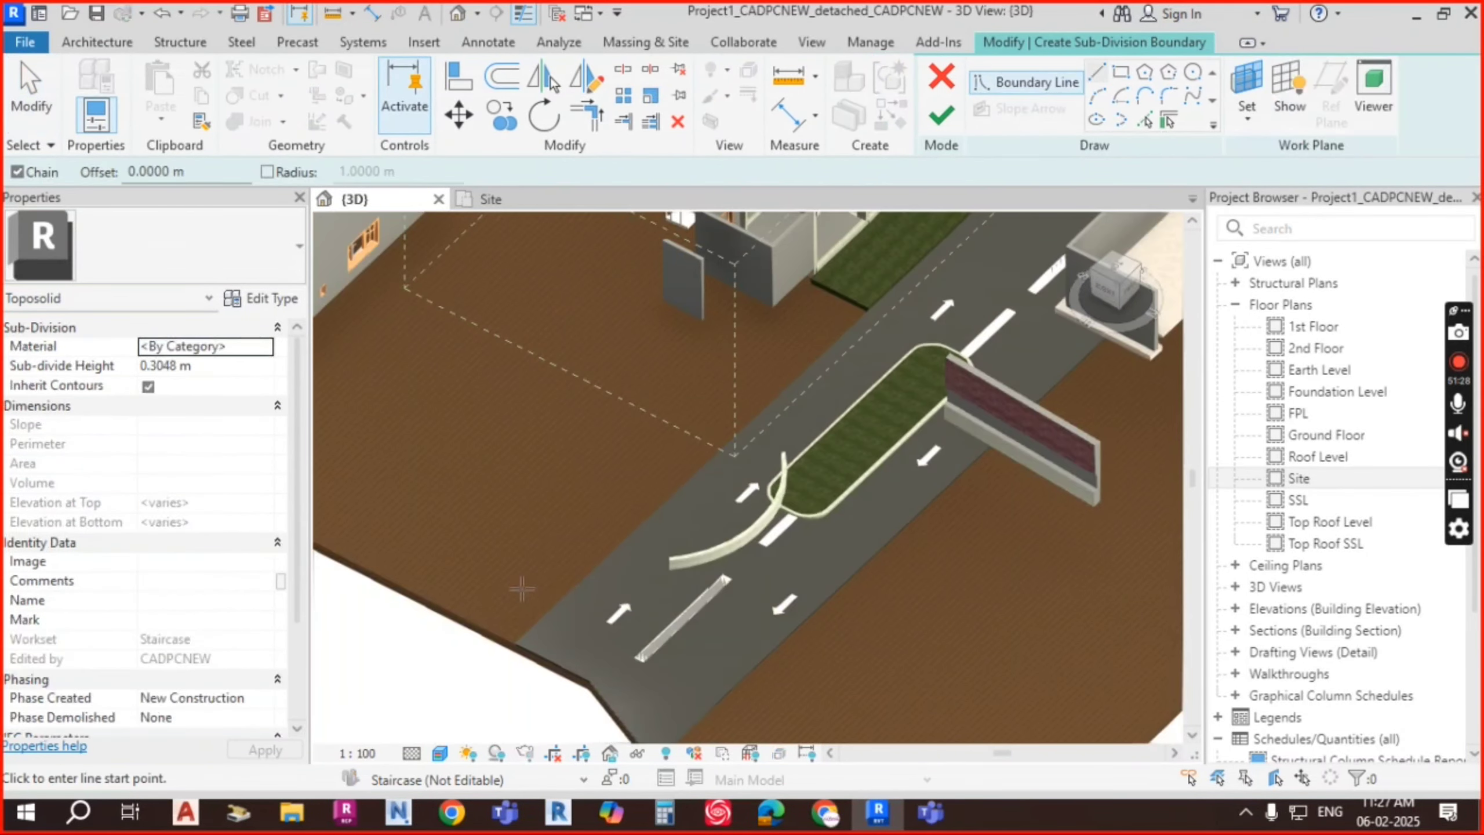
{"action": "left_click", "coordinate": [1120, 71]}
{"action": "left_click", "coordinate": [504, 636]}
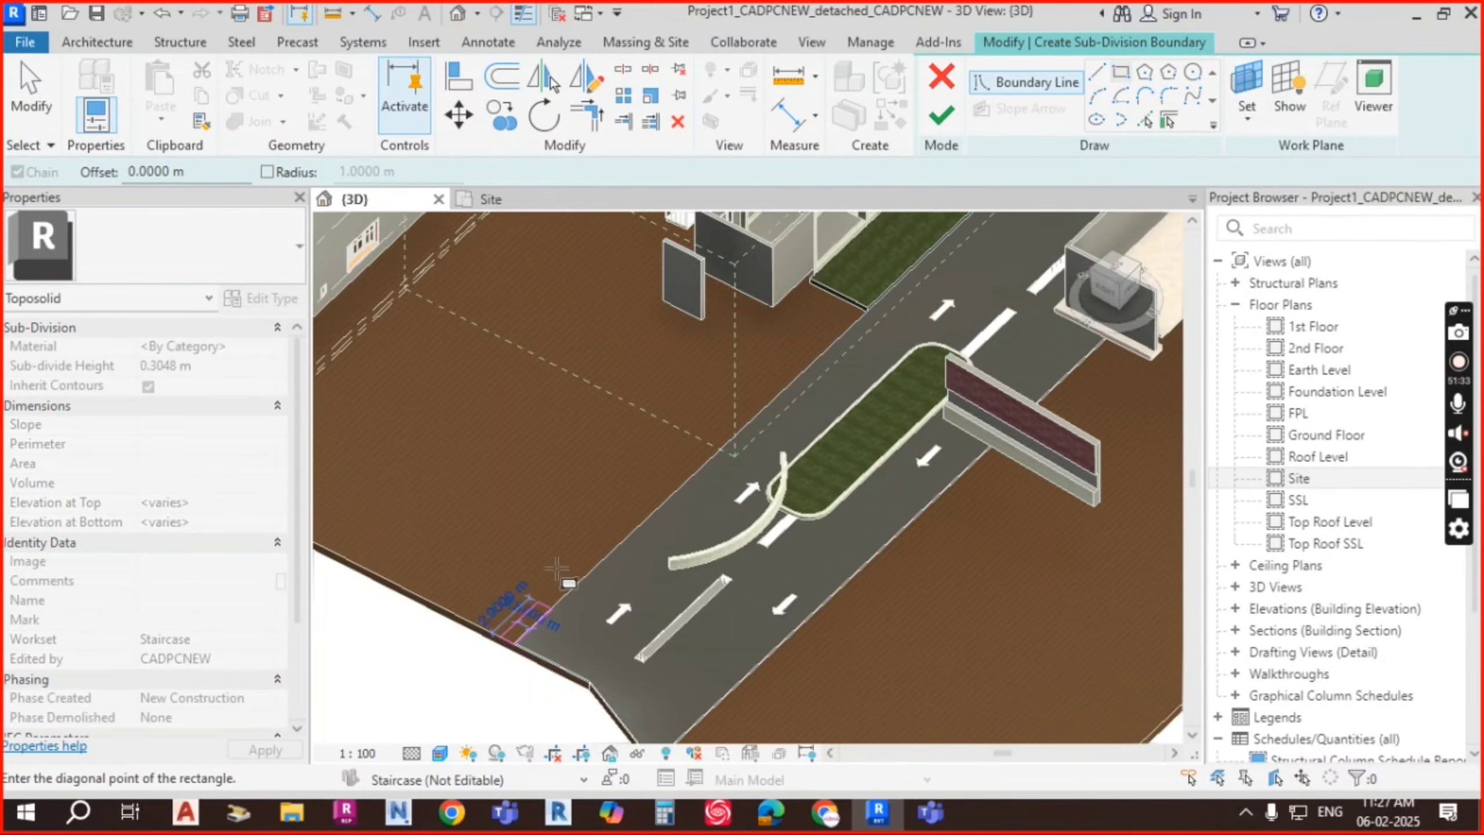
{"action": "scroll", "coordinate": [844, 309], "scroll_direction": "up", "scroll_amount": 3}
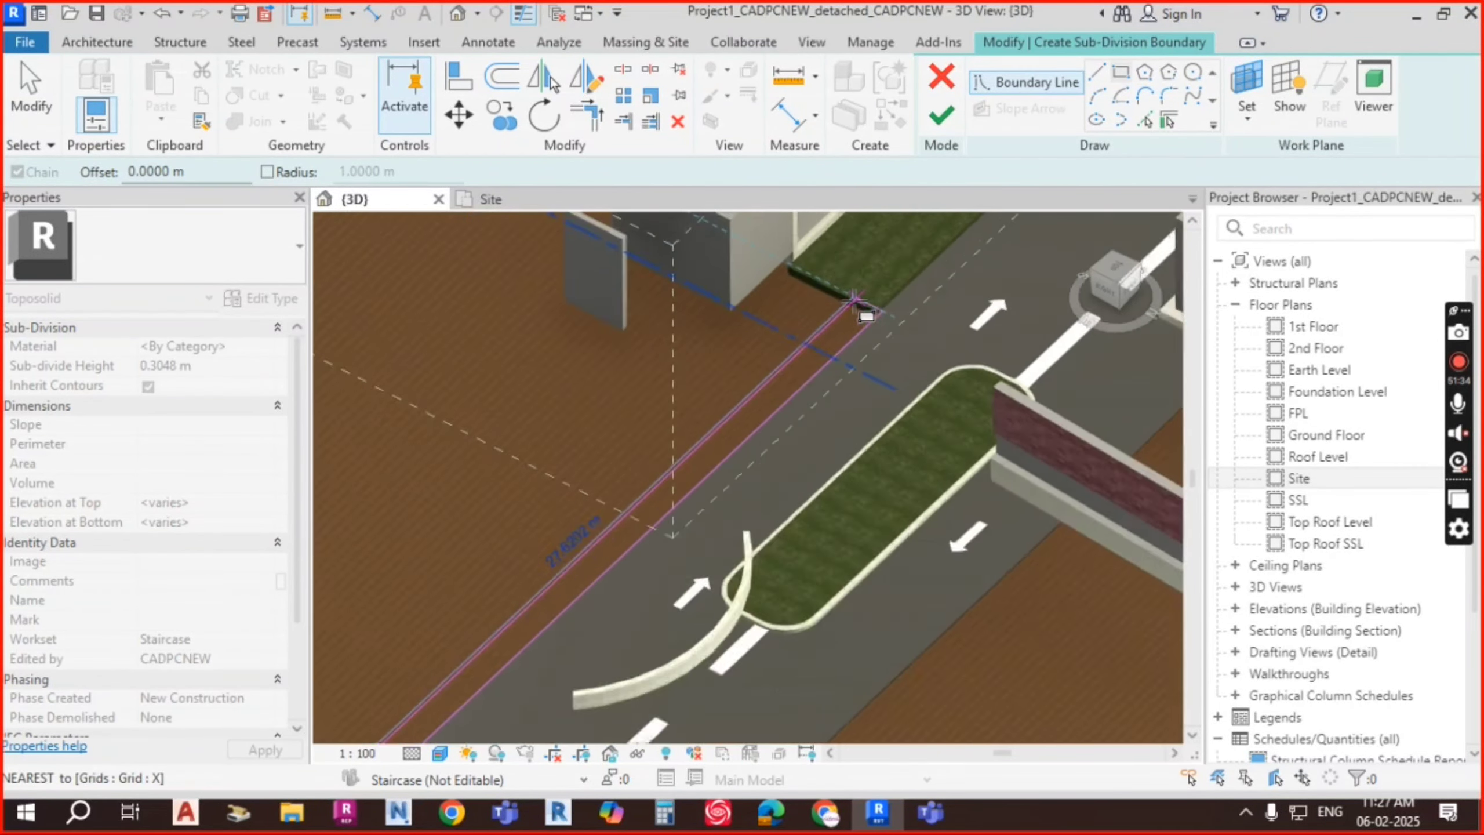
{"action": "left_click", "coordinate": [851, 306]}
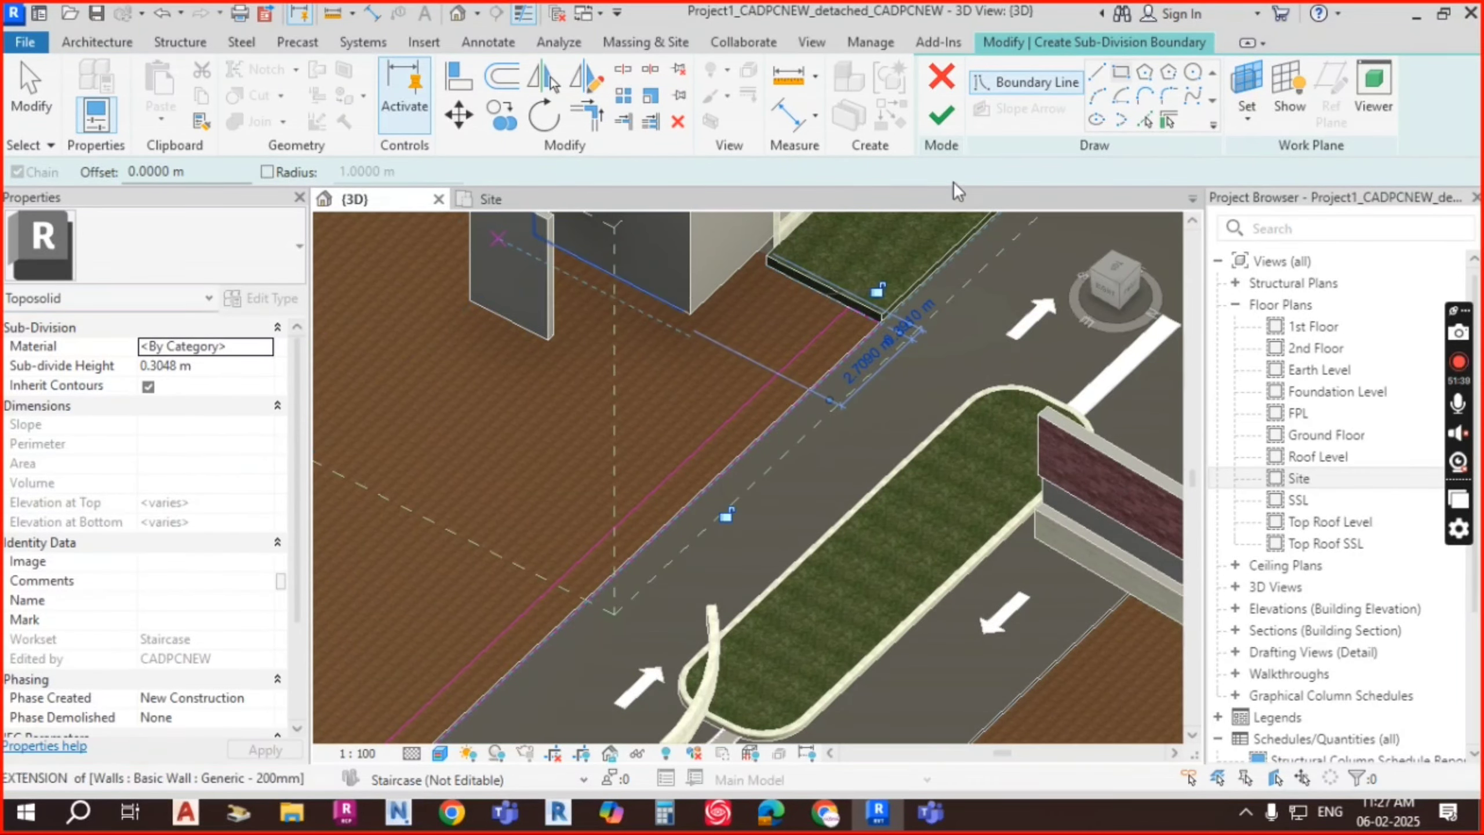
{"action": "left_click", "coordinate": [943, 116]}
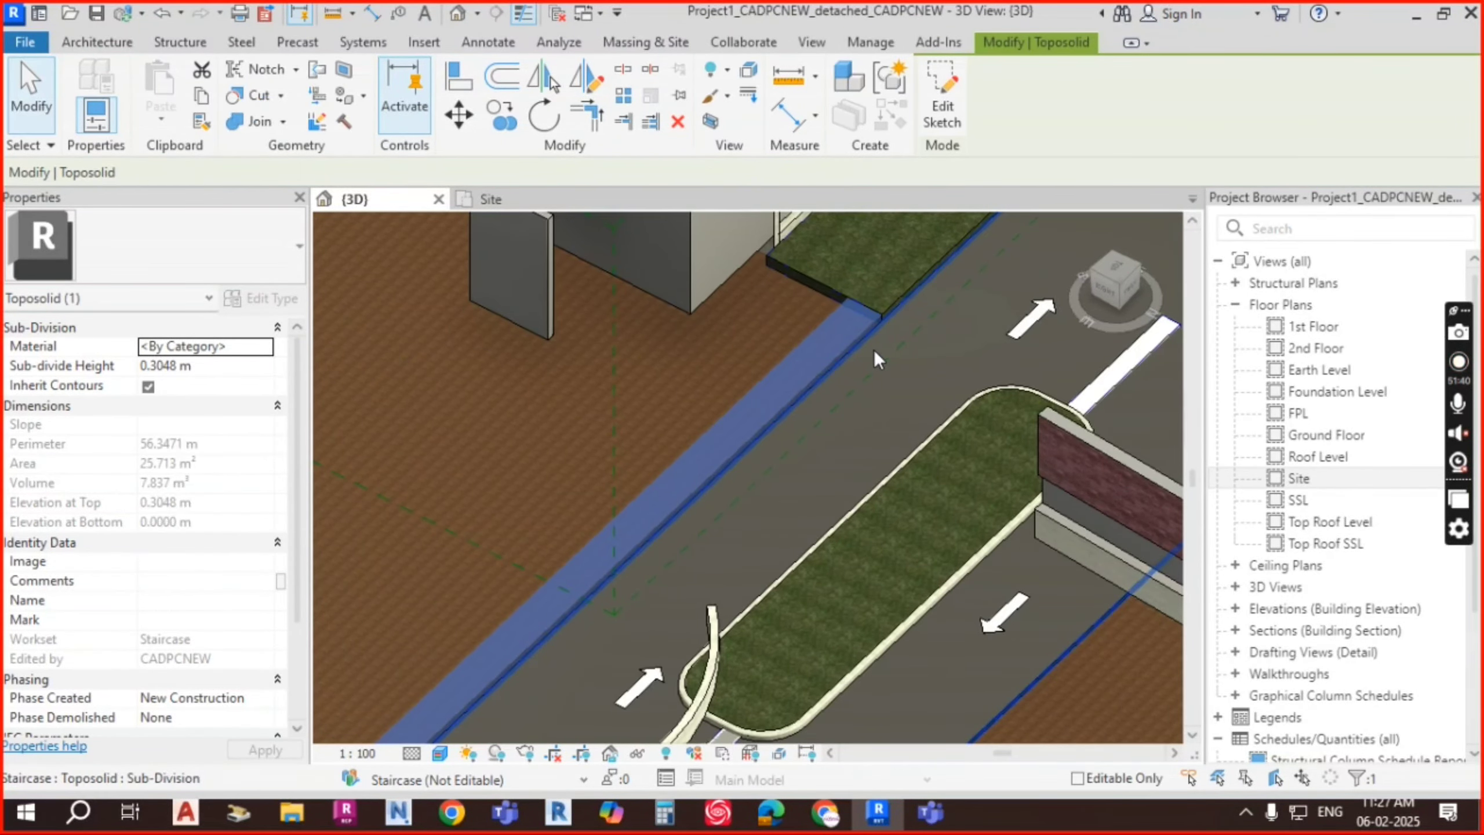
Step: Assign the Floor Tile 600 x 600 material to the footpath sub-division, found by searching TILE
{"action": "key", "text": "Escape"}
{"action": "scroll", "coordinate": [859, 348], "scroll_direction": "up", "scroll_amount": 4}
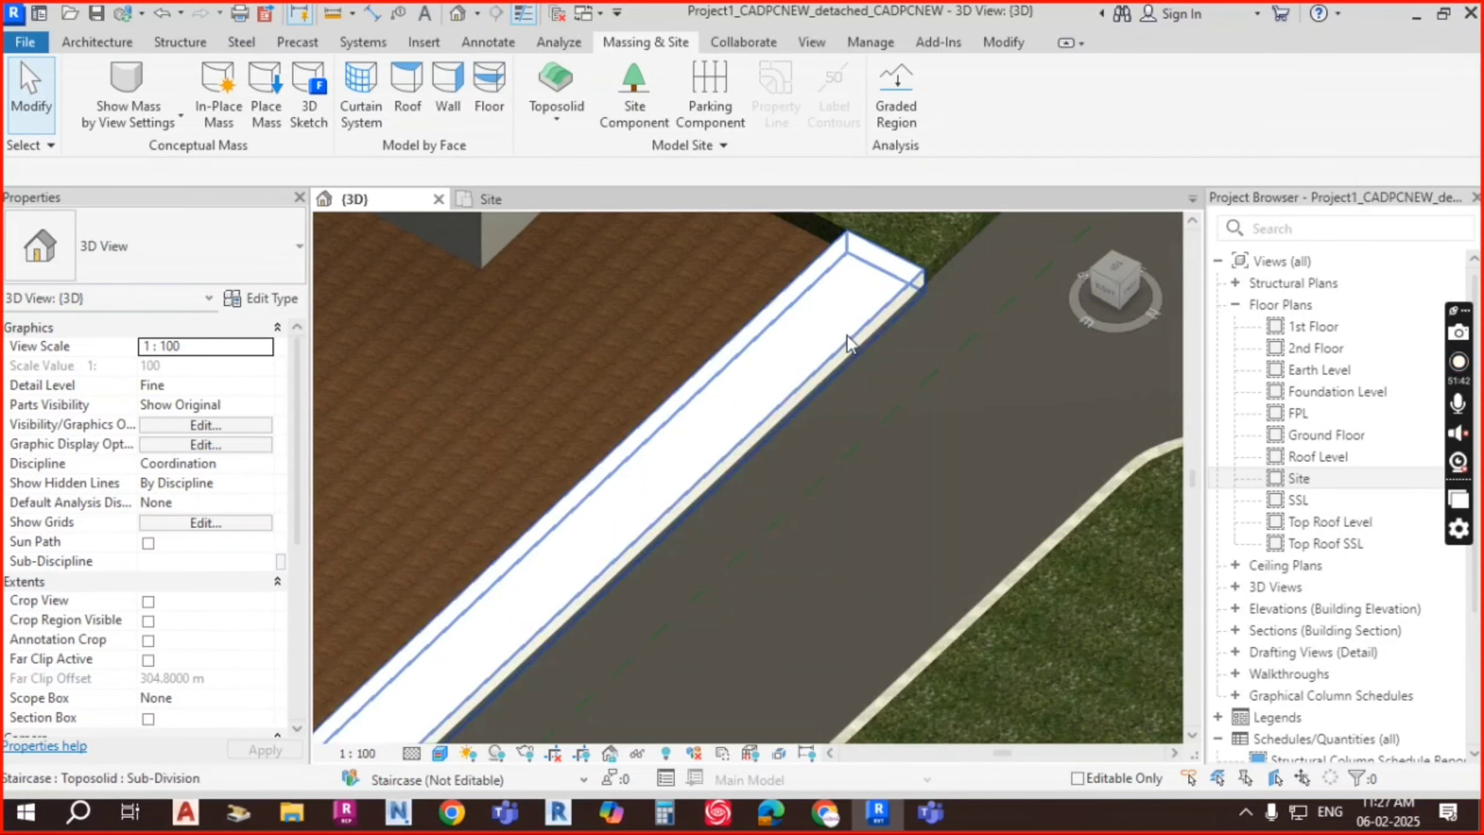
{"action": "left_click", "coordinate": [848, 333]}
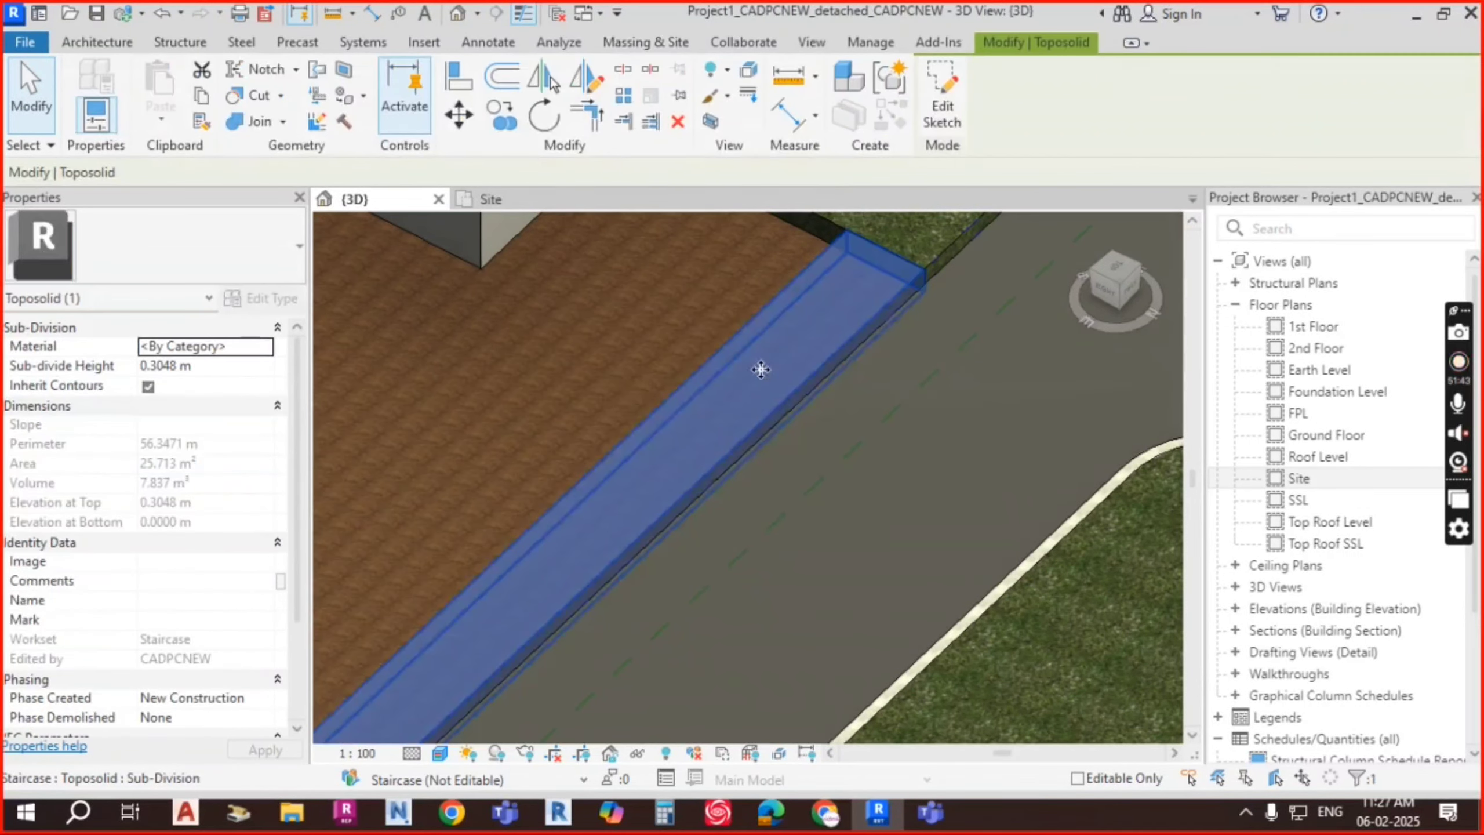
{"action": "left_click", "coordinate": [264, 345]}
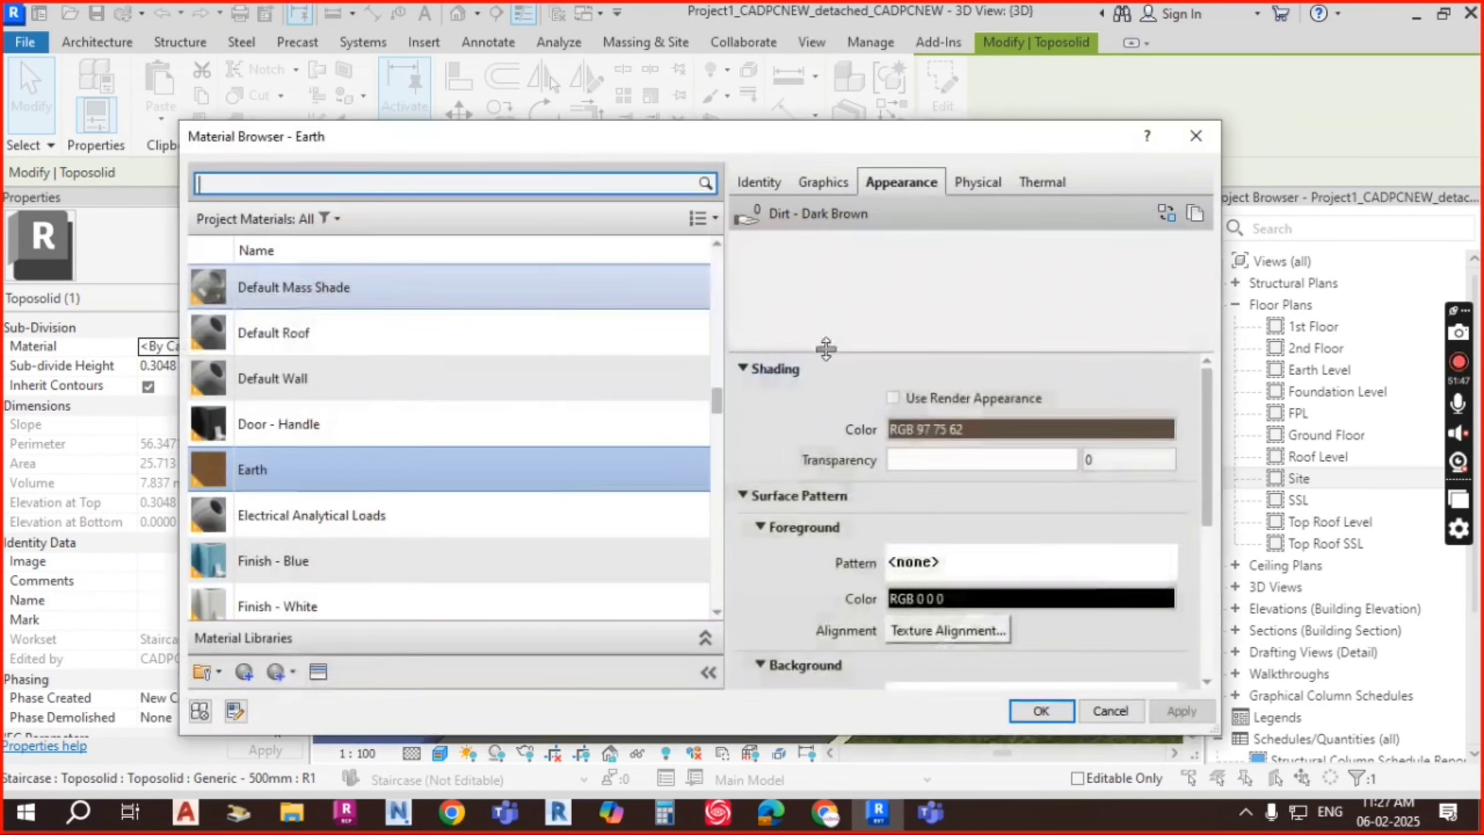
{"action": "left_click", "coordinate": [467, 184]}
{"action": "type", "text": "TILE"}
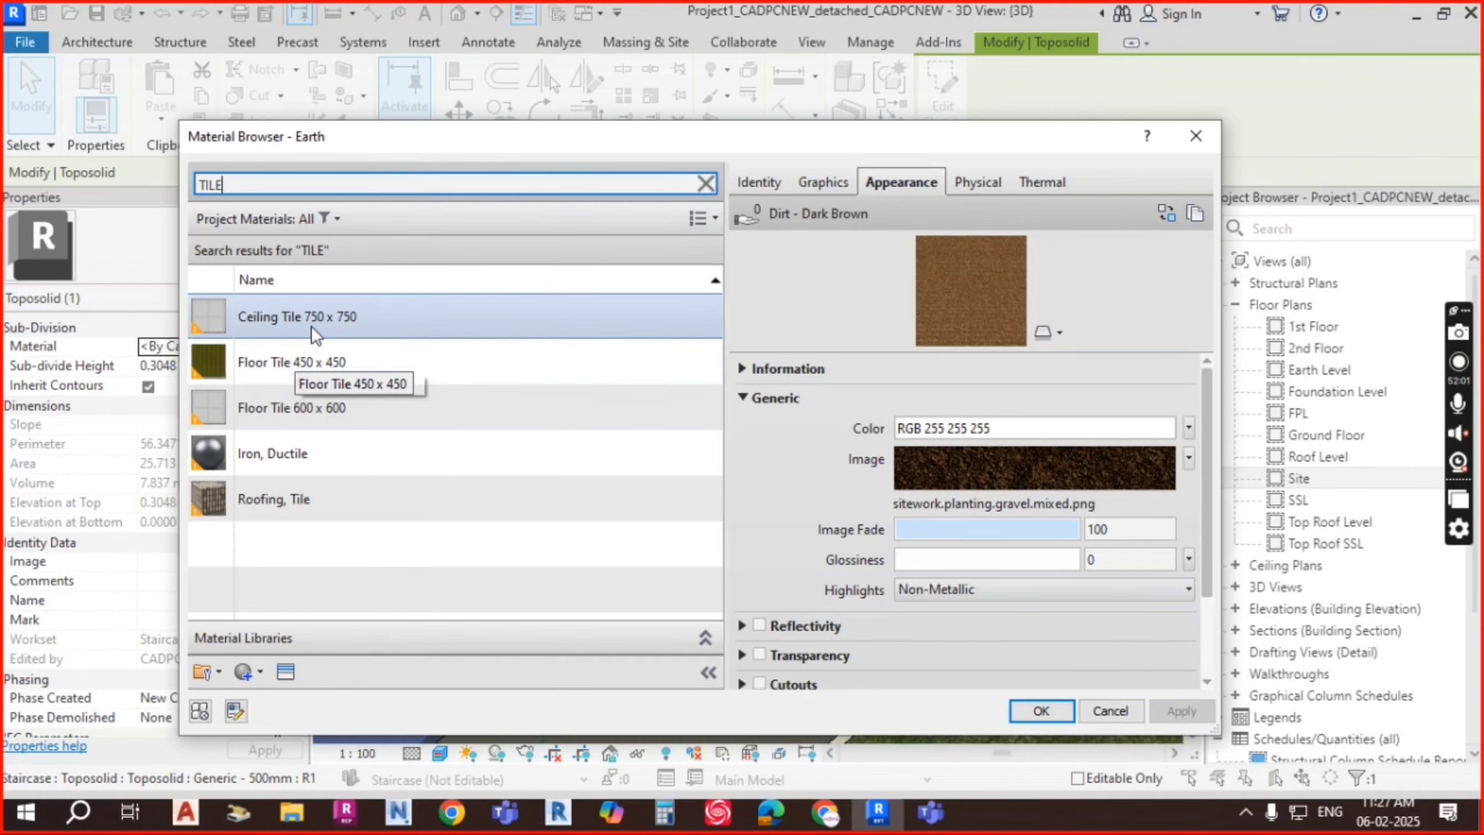
{"action": "left_click", "coordinate": [317, 402]}
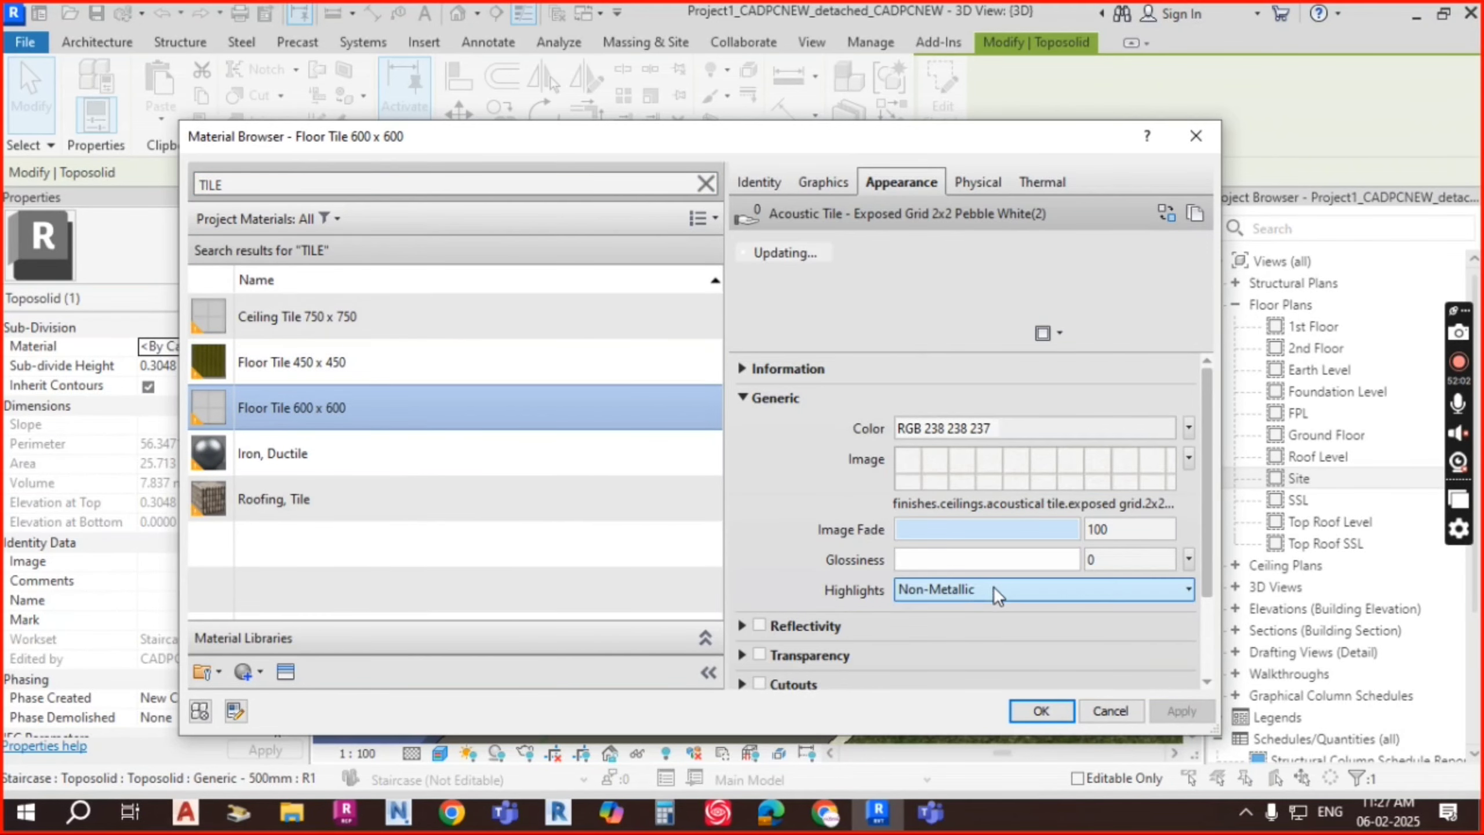
{"action": "left_click", "coordinate": [1041, 710]}
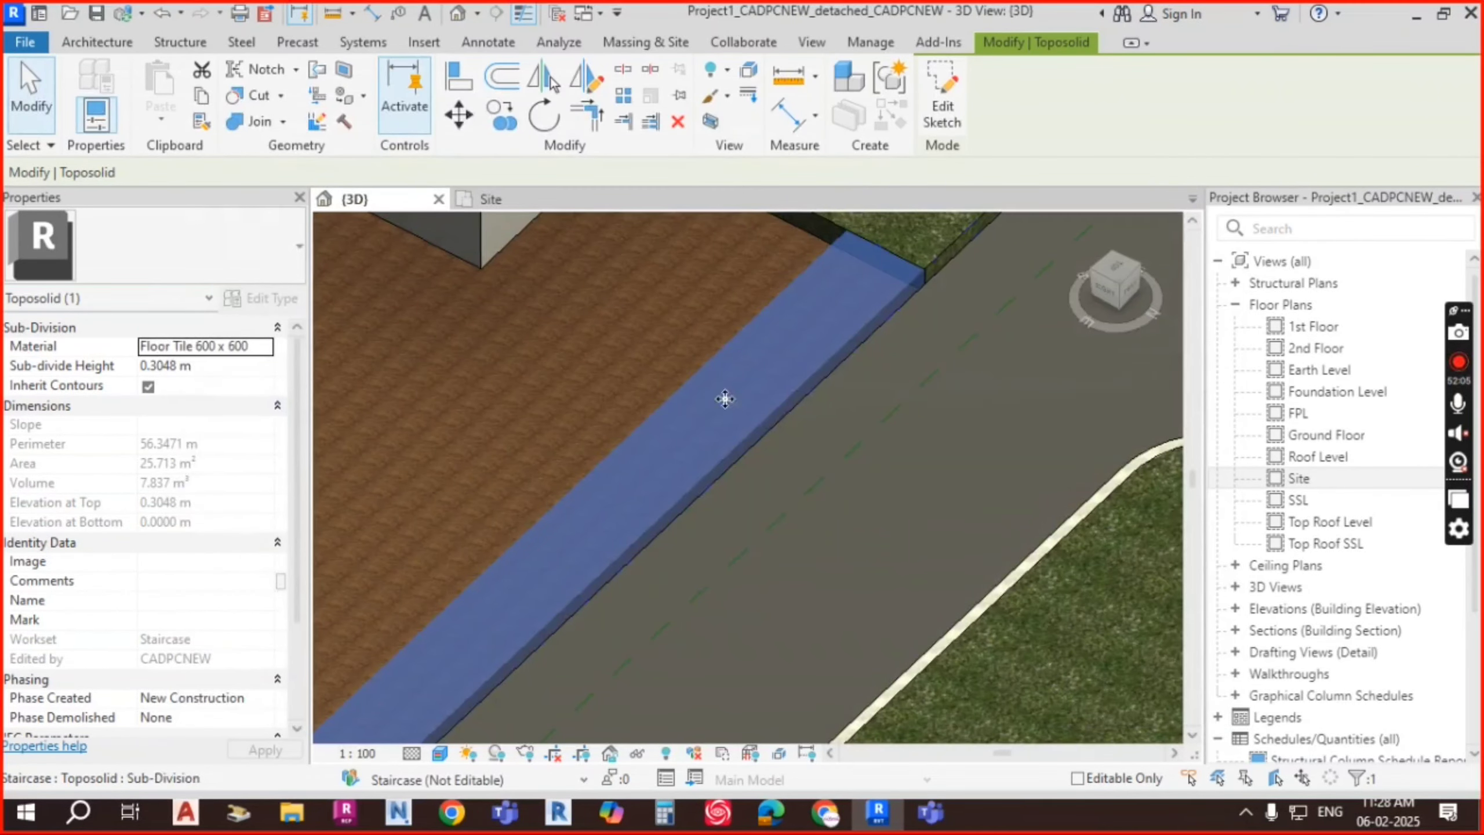
{"action": "key", "text": "Escape"}
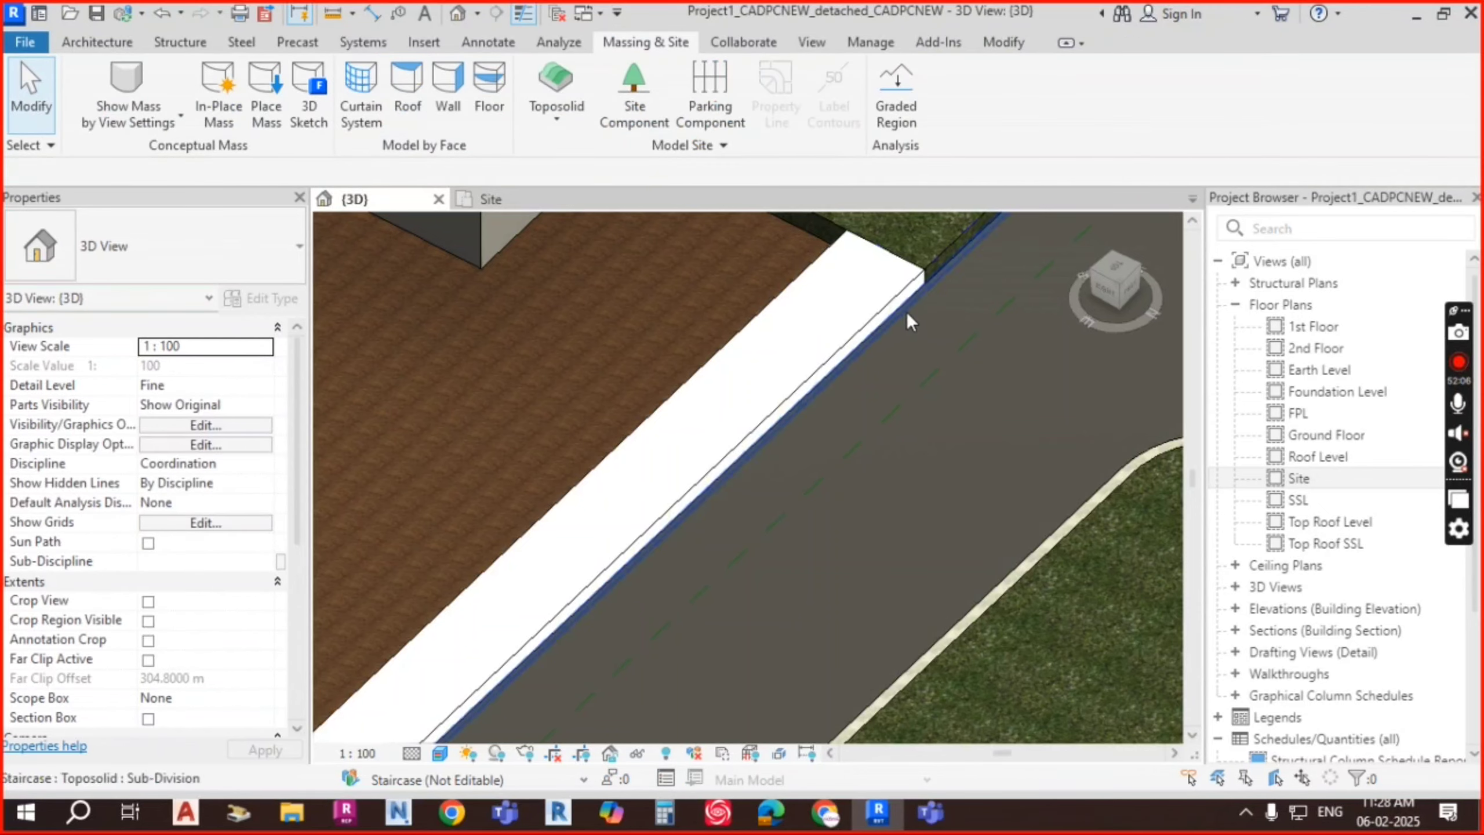
{"action": "scroll", "coordinate": [877, 340], "scroll_direction": "up", "scroll_amount": 3}
{"action": "scroll", "coordinate": [789, 413], "scroll_direction": "up", "scroll_amount": 4}
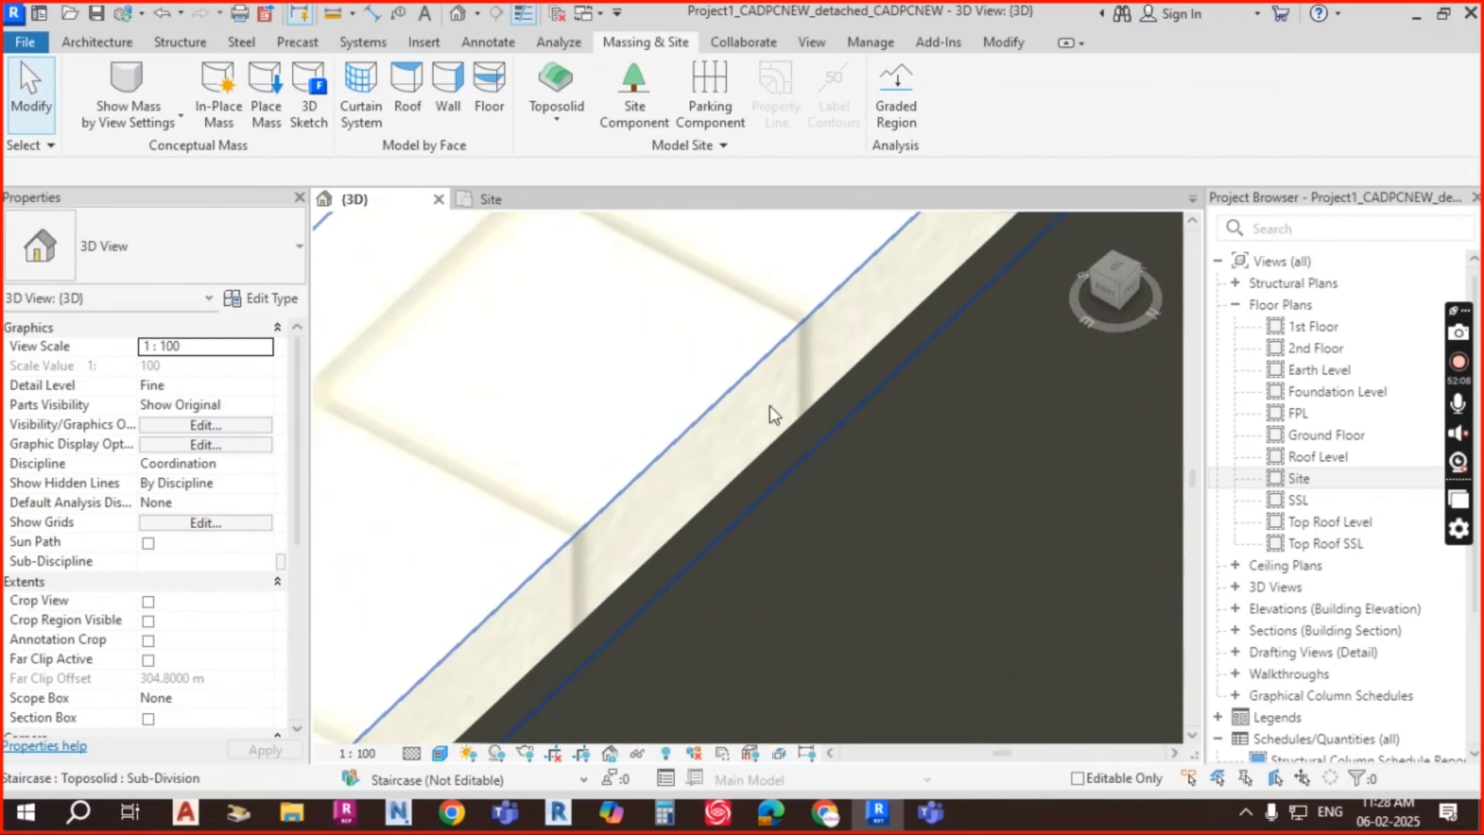
{"action": "scroll", "coordinate": [784, 381], "scroll_direction": "down", "scroll_amount": 5}
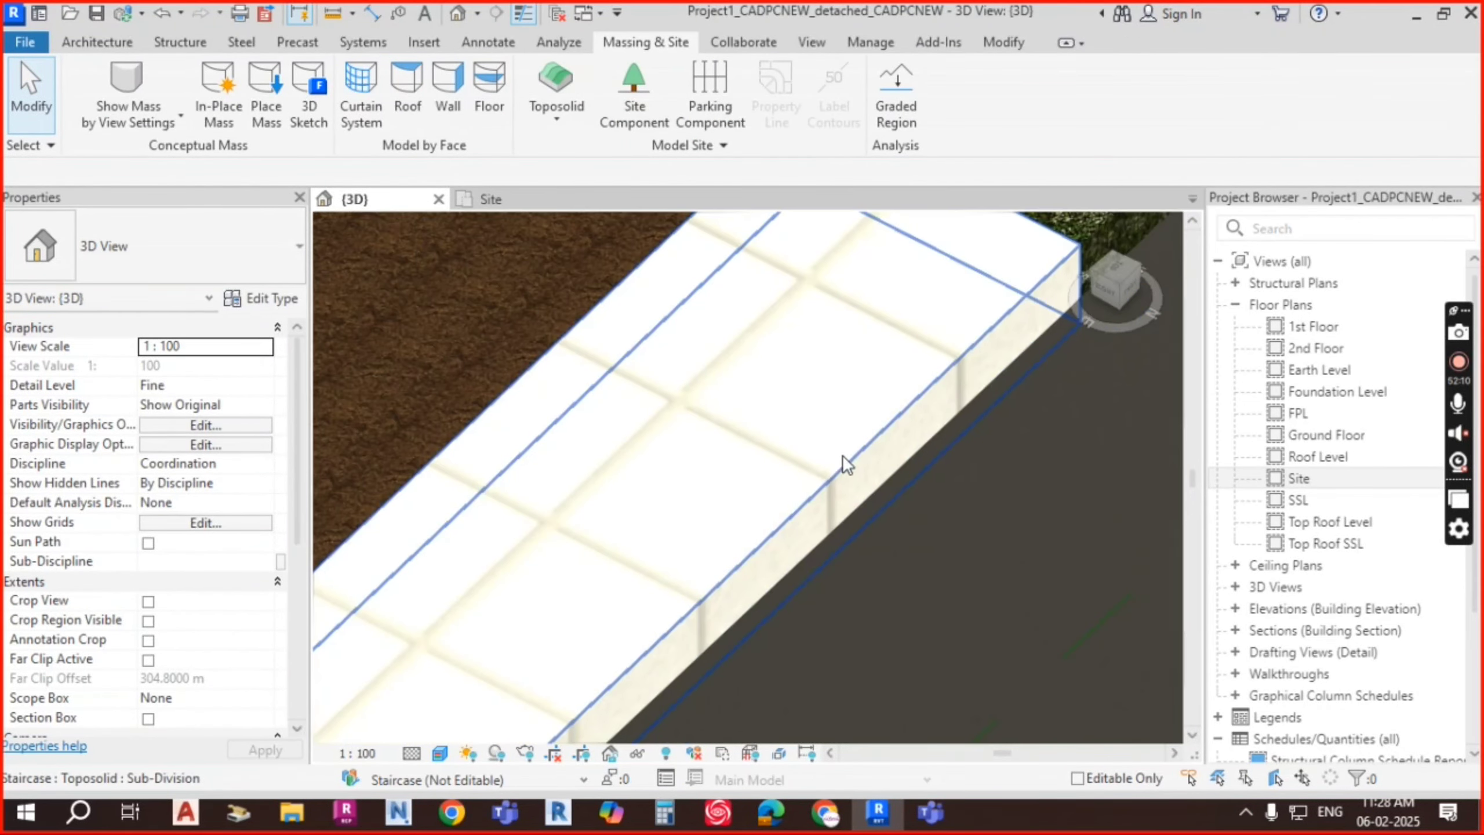
{"action": "left_click", "coordinate": [864, 450]}
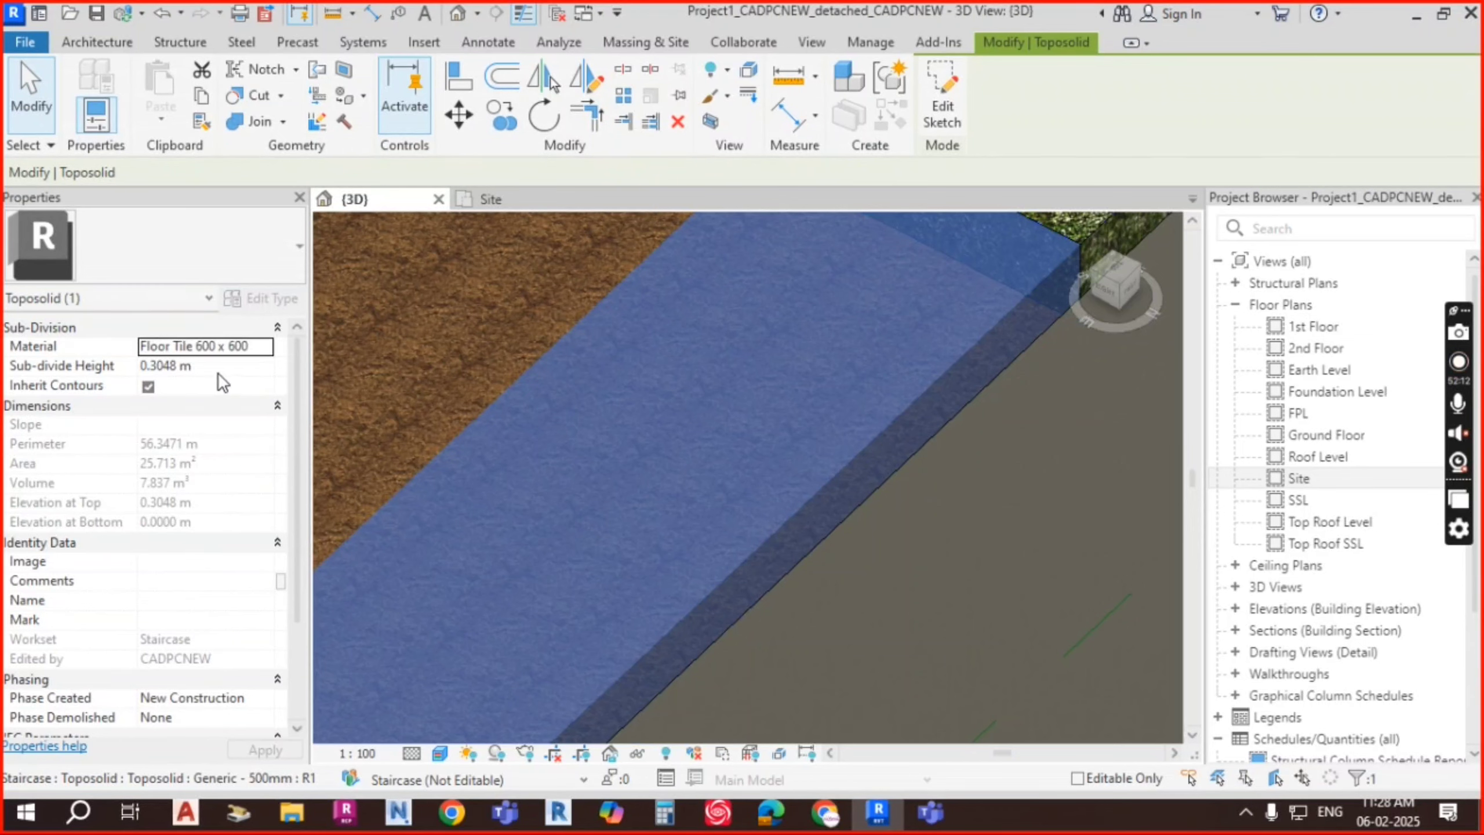
{"action": "left_click", "coordinate": [218, 372]}
{"action": "type", "text": "0.1"}
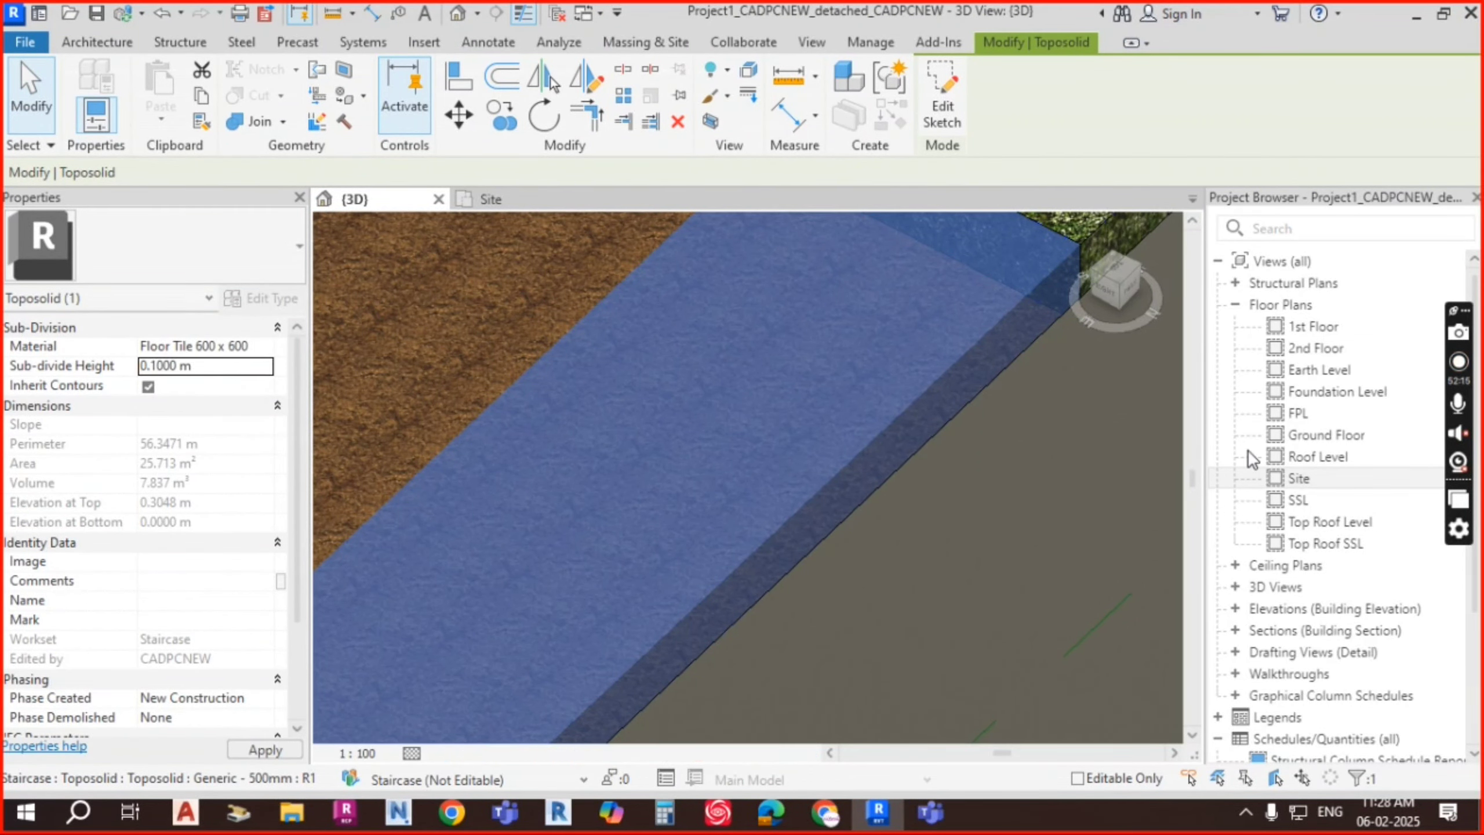
{"action": "scroll", "coordinate": [845, 428], "scroll_direction": "down", "scroll_amount": 3}
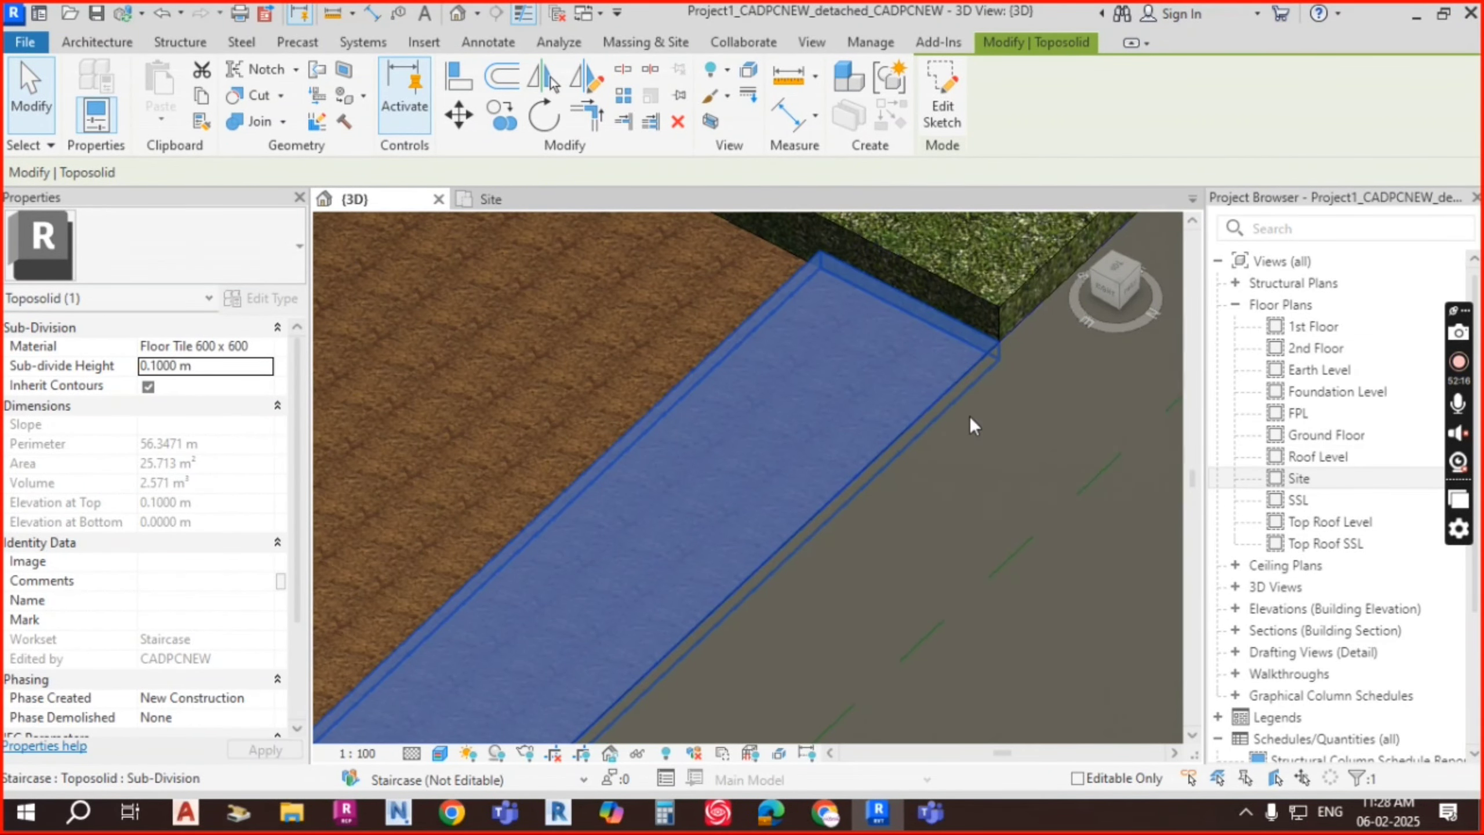
{"action": "key", "text": "Escape"}
{"action": "scroll", "coordinate": [812, 515], "scroll_direction": "down", "scroll_amount": 2}
{"action": "middle_click_drag", "start_coordinate": [654, 619], "coordinate": [813, 408]}
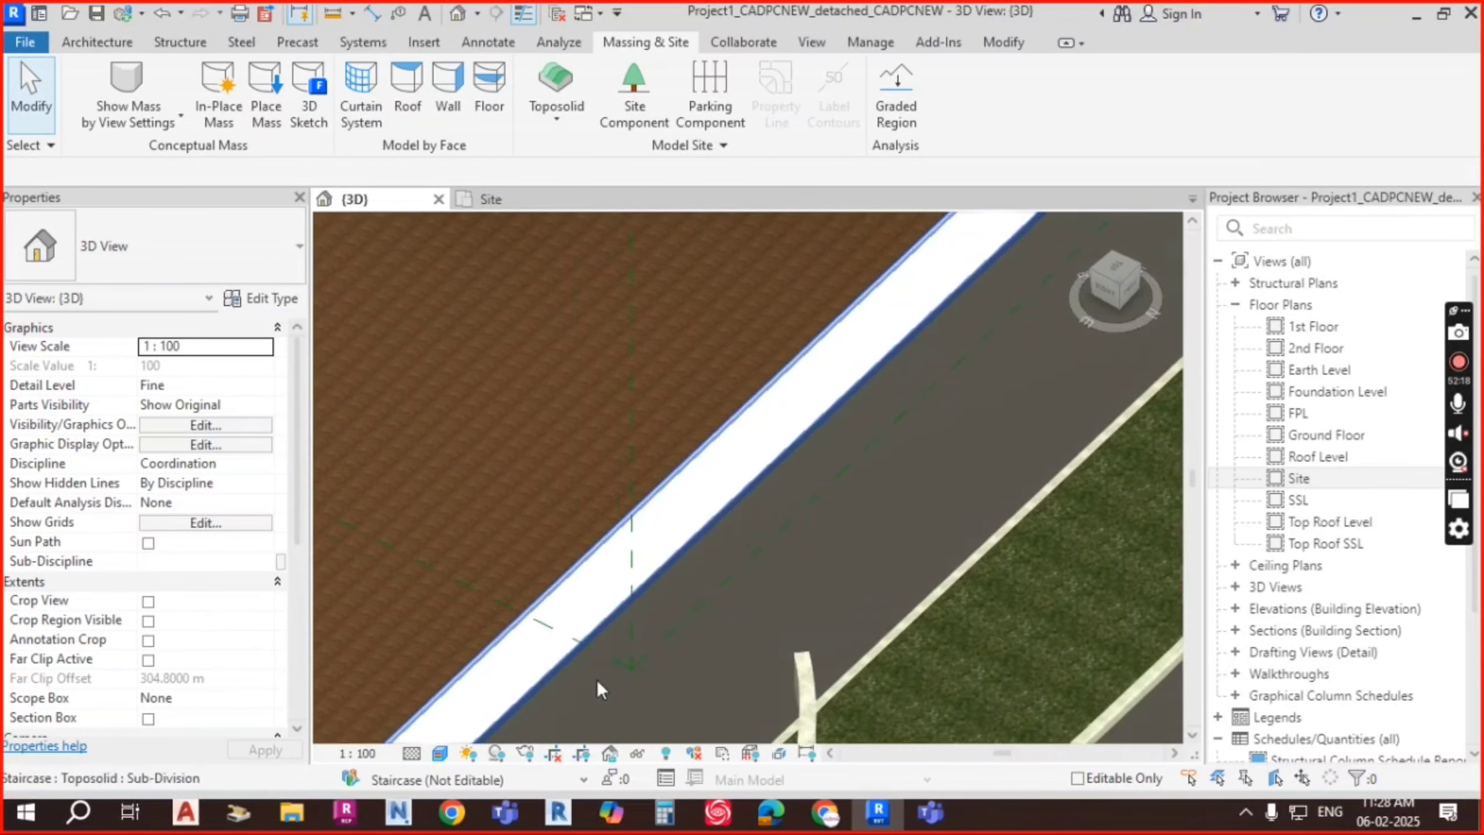
{"action": "middle_click_drag", "start_coordinate": [584, 696], "coordinate": [811, 439]}
{"action": "scroll", "coordinate": [811, 440], "scroll_direction": "down", "scroll_amount": 1}
{"action": "middle_click_drag", "start_coordinate": [527, 623], "coordinate": [971, 281]}
{"action": "scroll", "coordinate": [517, 679], "scroll_direction": "up", "scroll_amount": 3}
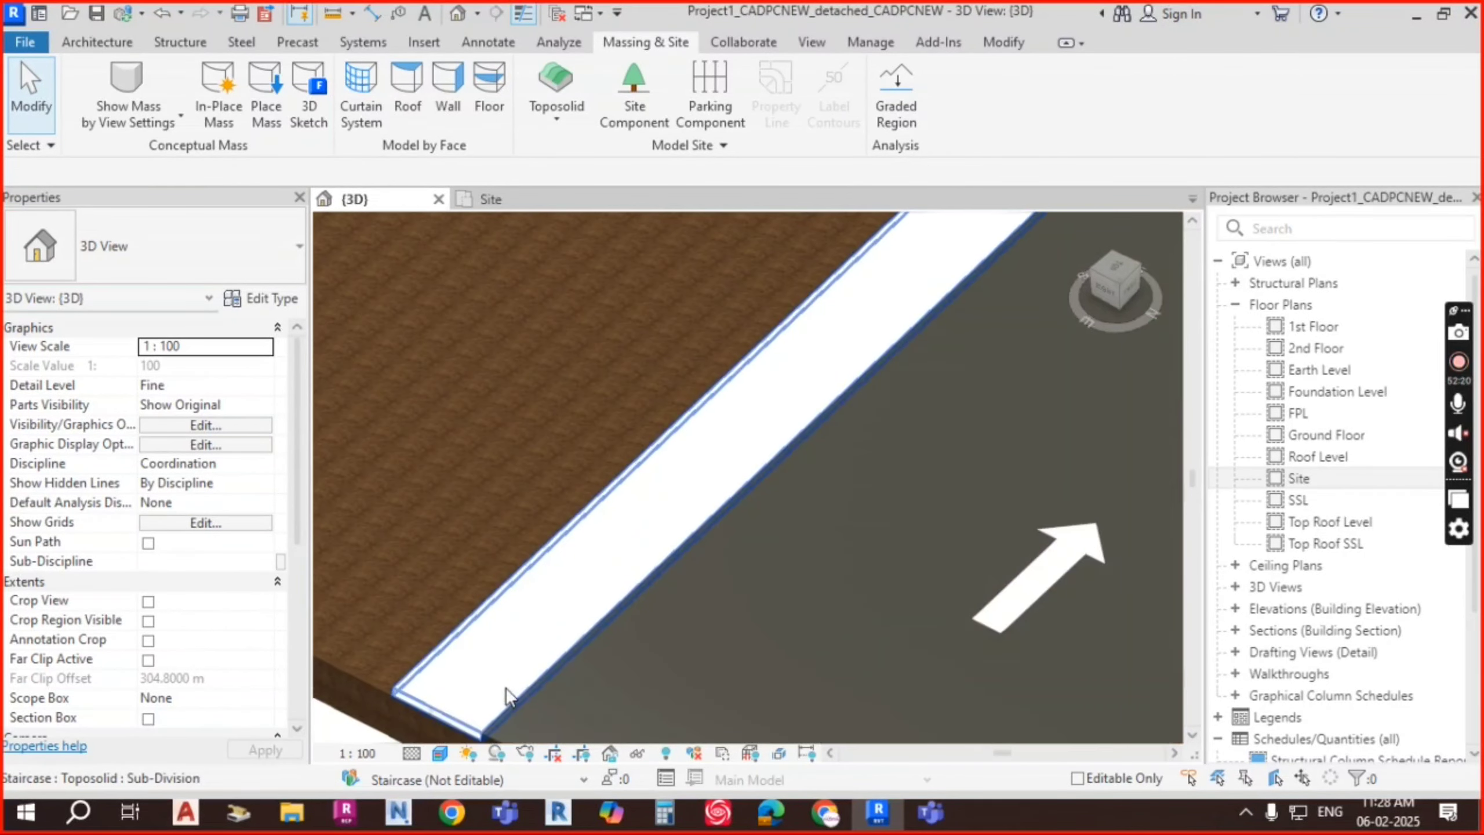
{"action": "middle_click_drag", "start_coordinate": [507, 693], "coordinate": [561, 585]}
{"action": "middle_click_drag", "start_coordinate": [813, 383], "coordinate": [623, 641]}
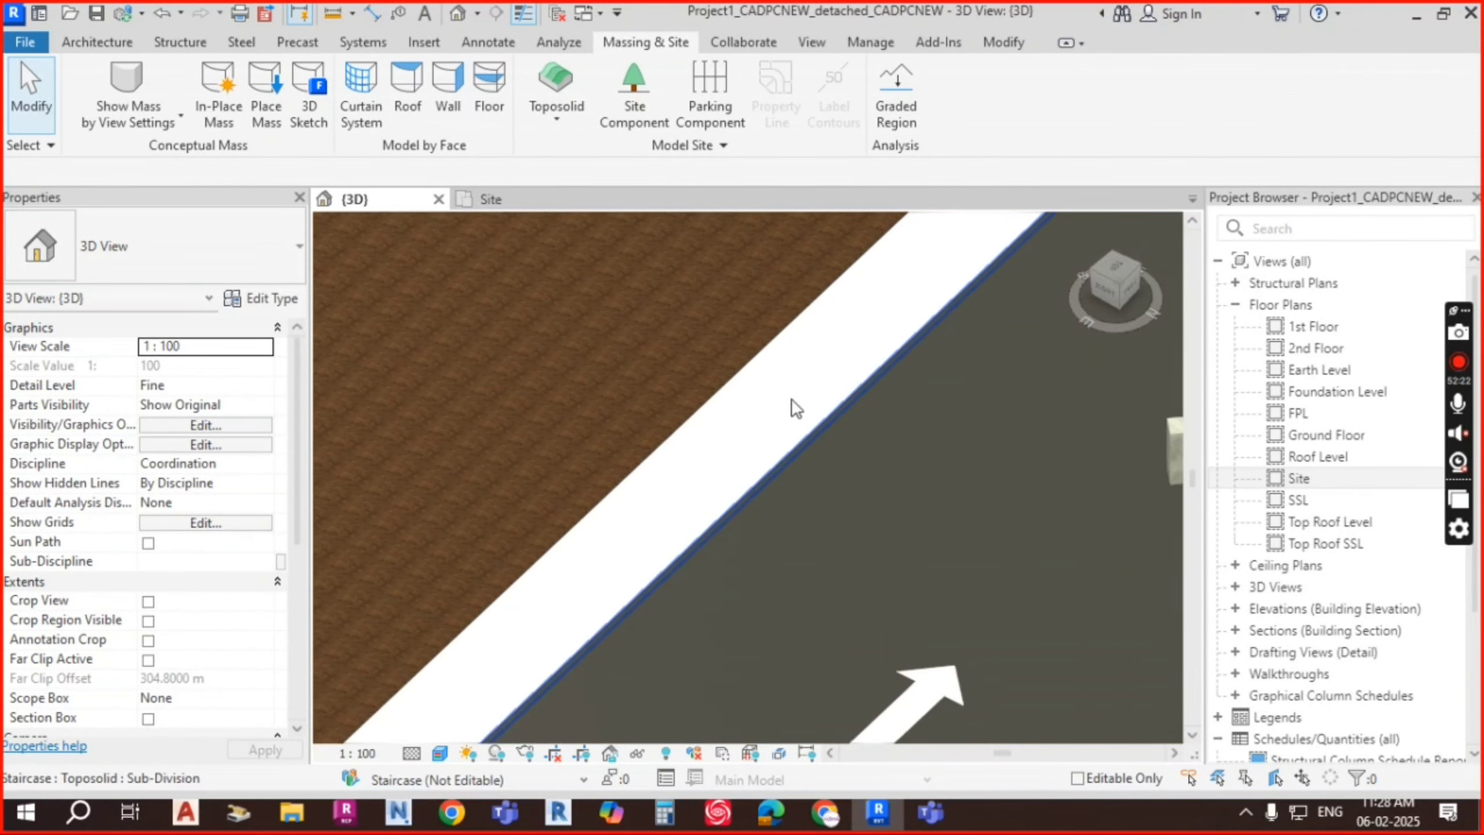
{"action": "scroll", "coordinate": [804, 403], "scroll_direction": "down", "scroll_amount": 2}
{"action": "middle_click_drag", "start_coordinate": [828, 401], "coordinate": [704, 495]}
{"action": "middle_click_drag", "start_coordinate": [548, 648], "coordinate": [845, 332]}
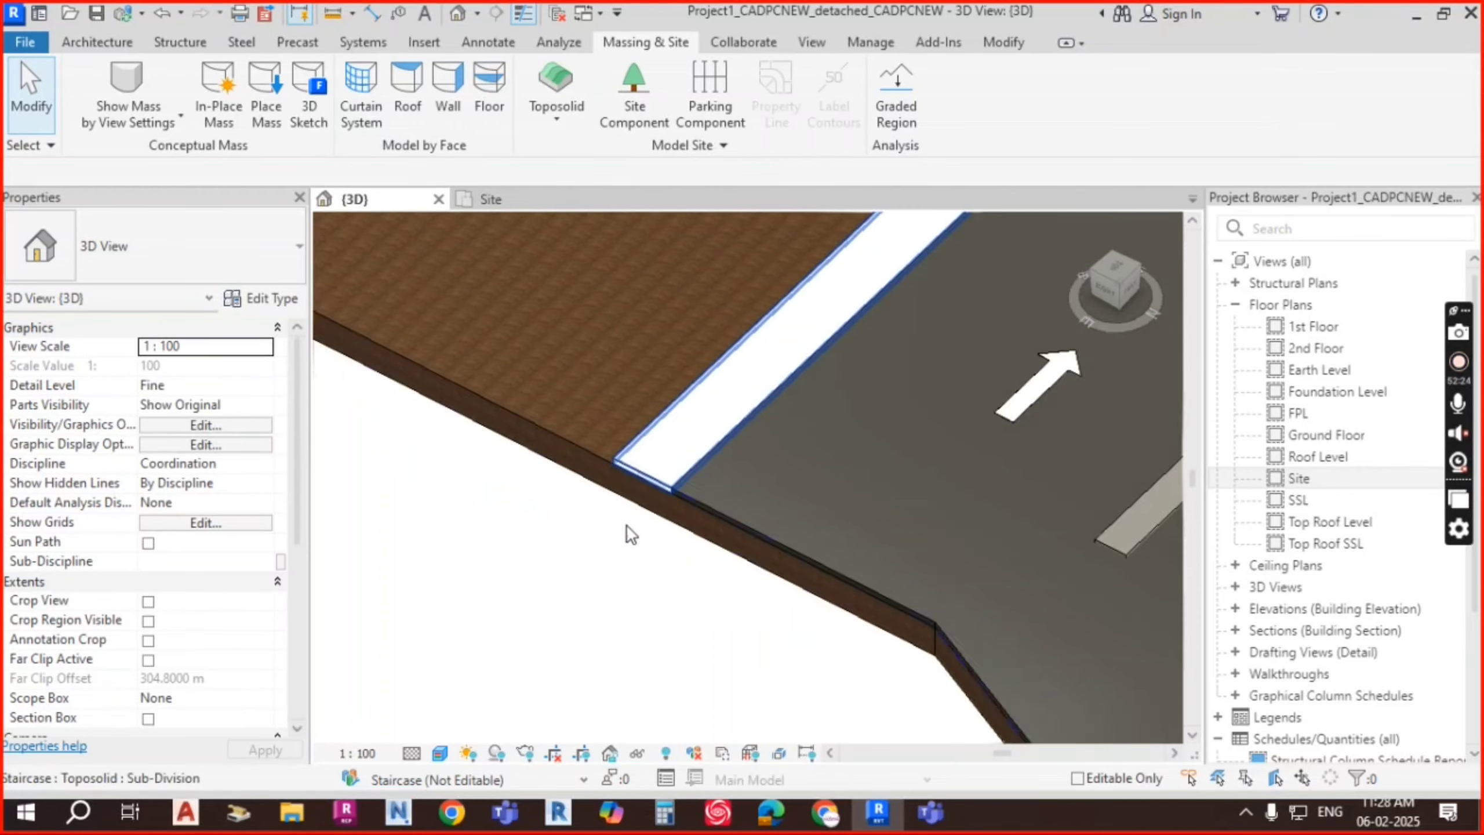
{"action": "scroll", "coordinate": [619, 553], "scroll_direction": "up", "scroll_amount": 4}
{"action": "scroll", "coordinate": [795, 412], "scroll_direction": "up", "scroll_amount": 1}
{"action": "middle_click_drag", "start_coordinate": [821, 472], "coordinate": [601, 708]}
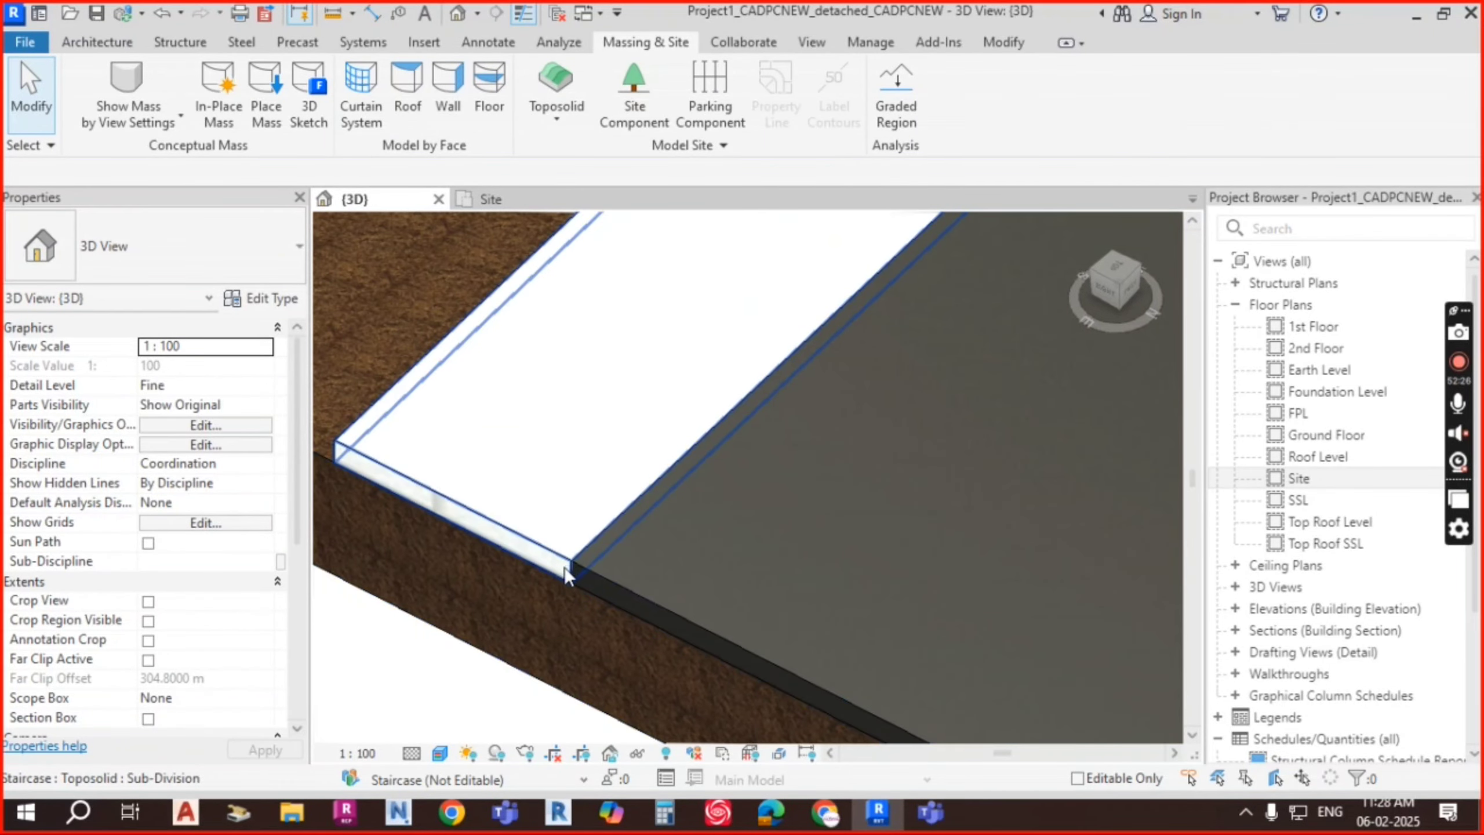
{"action": "left_click", "coordinate": [601, 604]}
{"action": "key", "text": "Escape"}
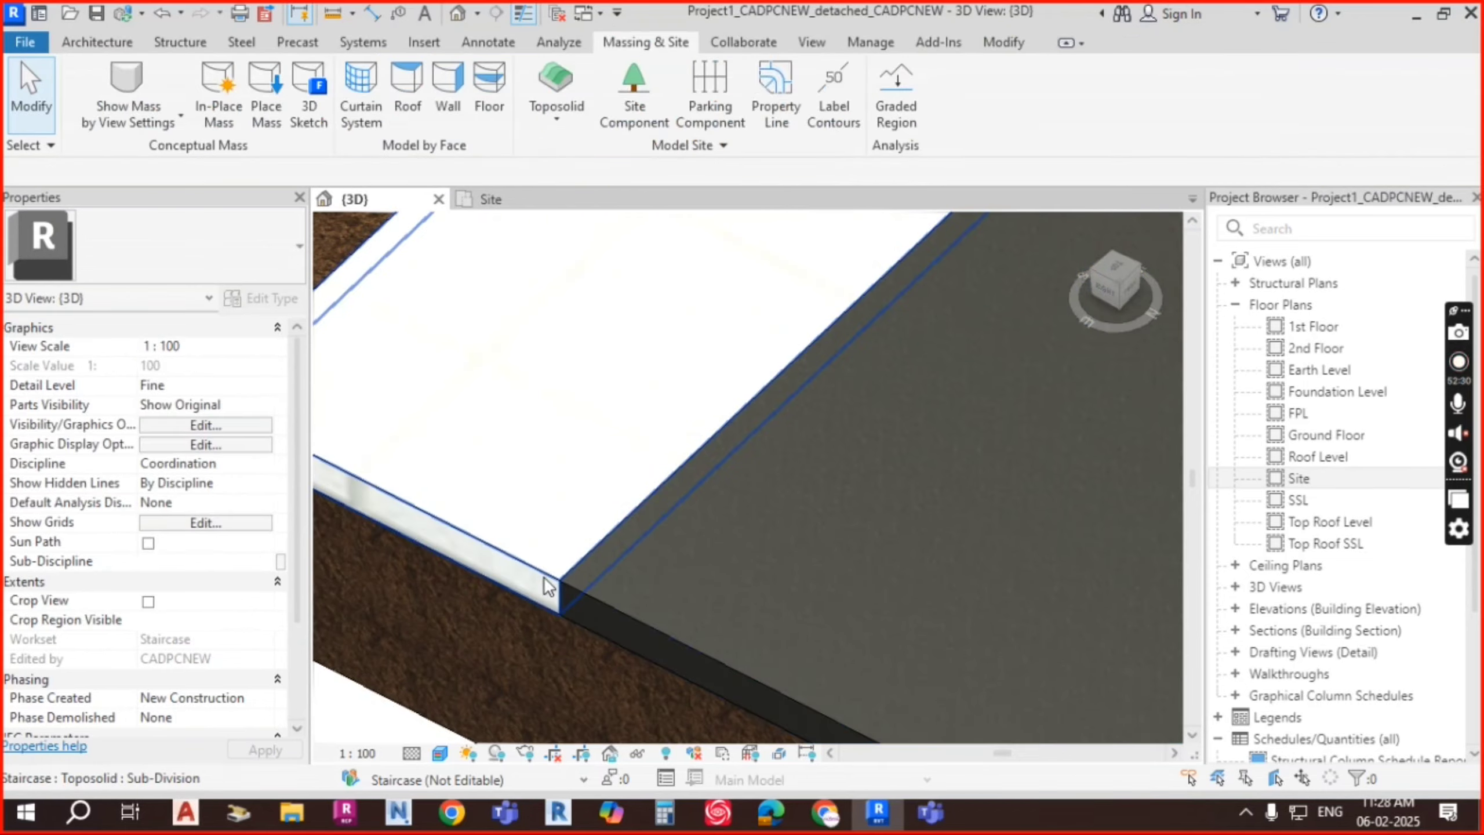
{"action": "left_click", "coordinate": [549, 579]}
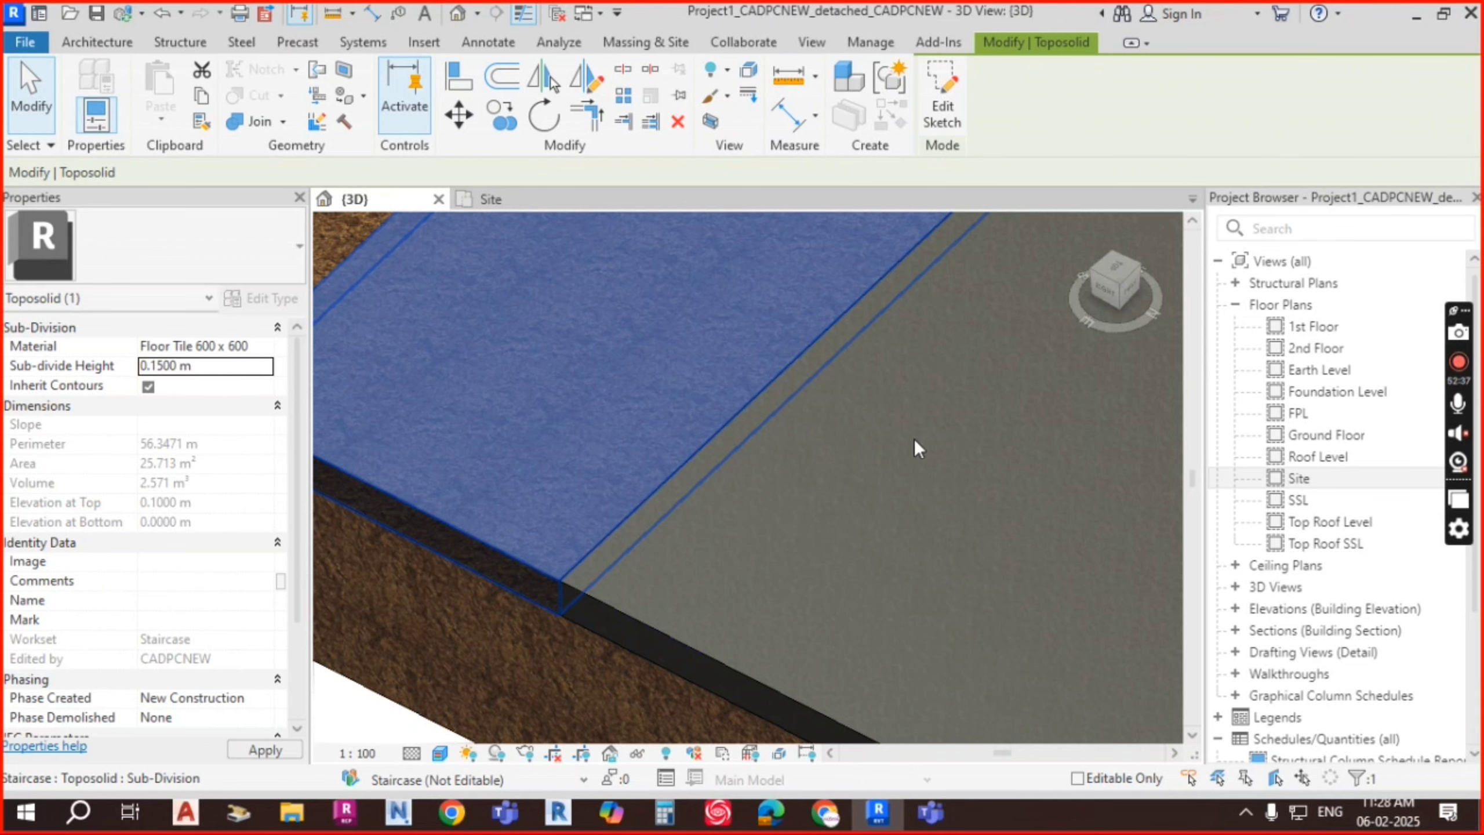
{"action": "scroll", "coordinate": [695, 518], "scroll_direction": "down", "scroll_amount": 3}
{"action": "key", "text": "Escape"}
{"action": "scroll", "coordinate": [852, 504], "scroll_direction": "up", "scroll_amount": 4}
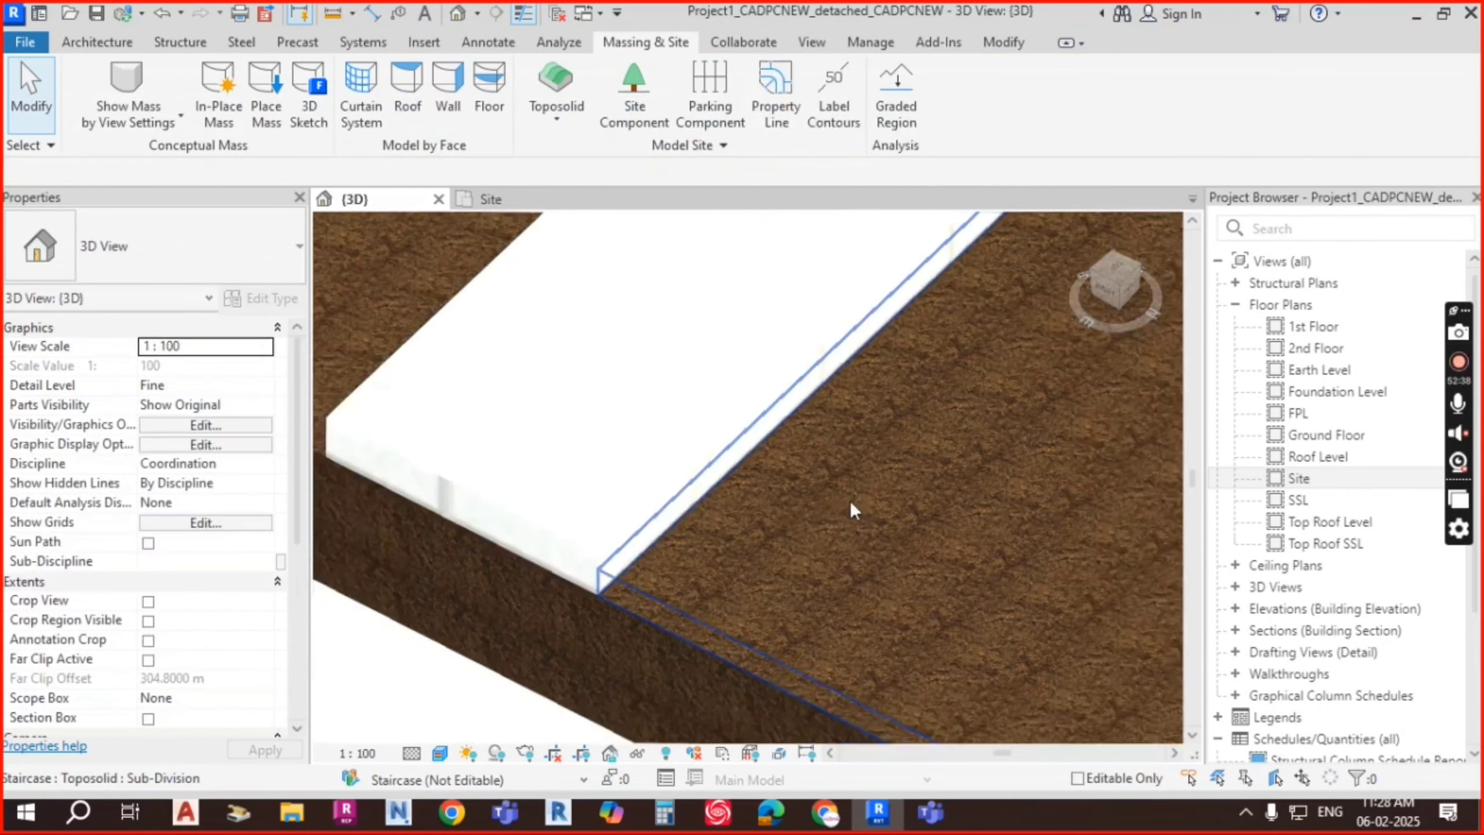
{"action": "scroll", "coordinate": [661, 491], "scroll_direction": "down", "scroll_amount": 2}
{"action": "middle_click_drag", "start_coordinate": [612, 491], "coordinate": [619, 507]}
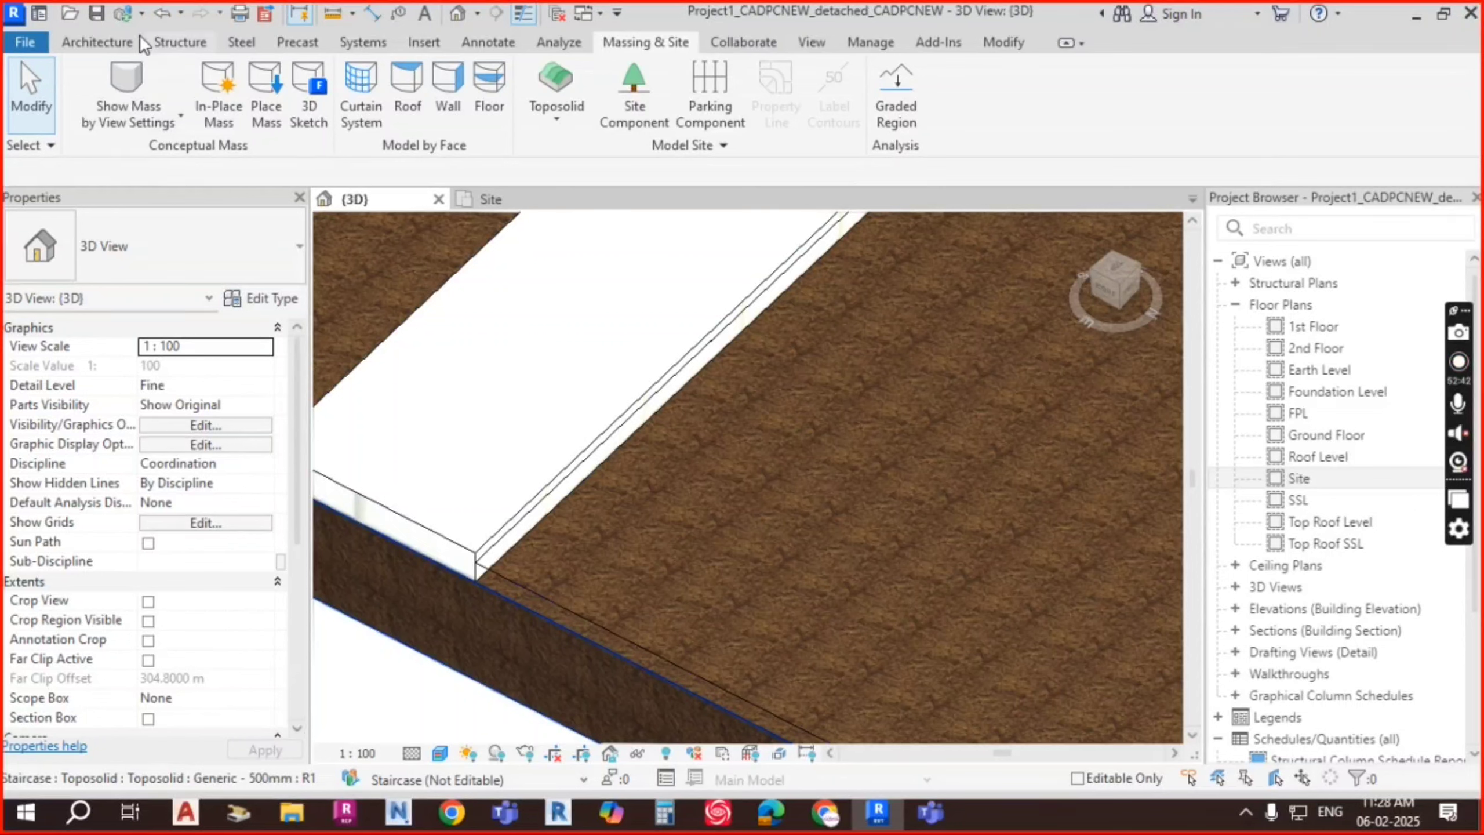
Step: Start a Model In-Place family, add Architecture to the filter, choose Site, and name it Site 1
{"action": "left_click", "coordinate": [111, 39]}
{"action": "left_click", "coordinate": [269, 123]}
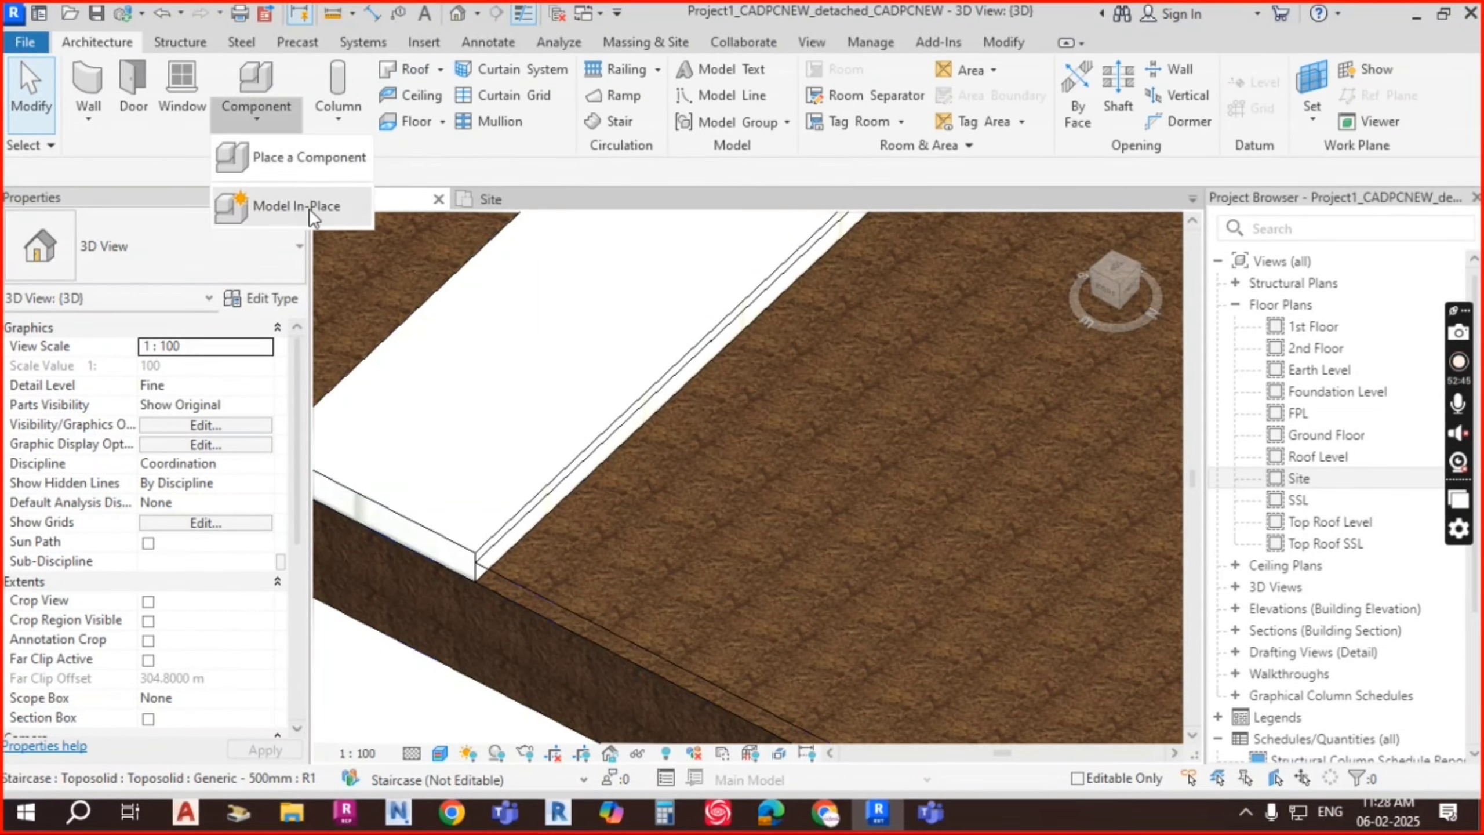
{"action": "left_click", "coordinate": [308, 209]}
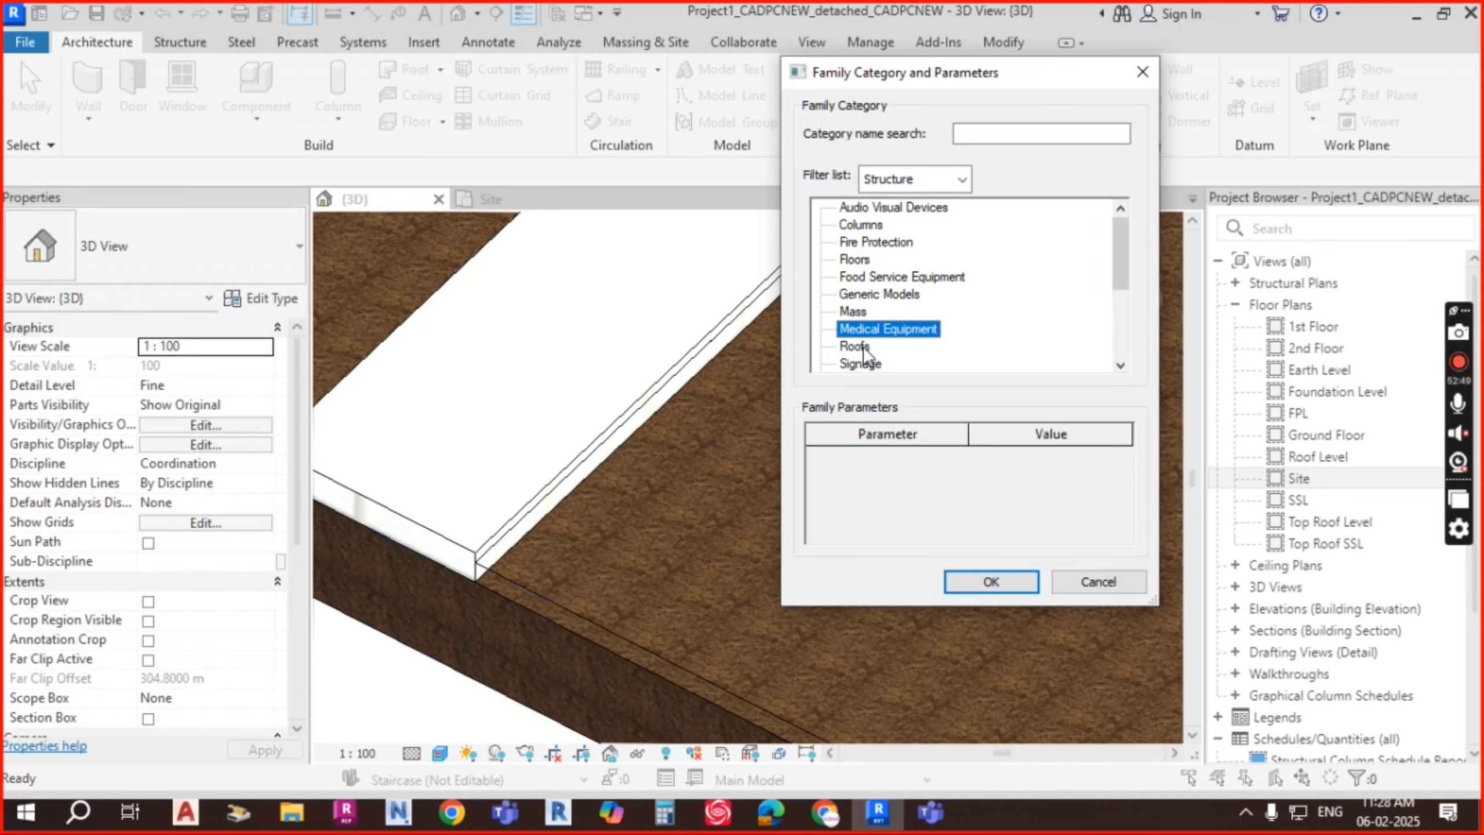
{"action": "left_click", "coordinate": [860, 362]}
{"action": "scroll", "coordinate": [871, 340], "scroll_direction": "down", "scroll_amount": 1}
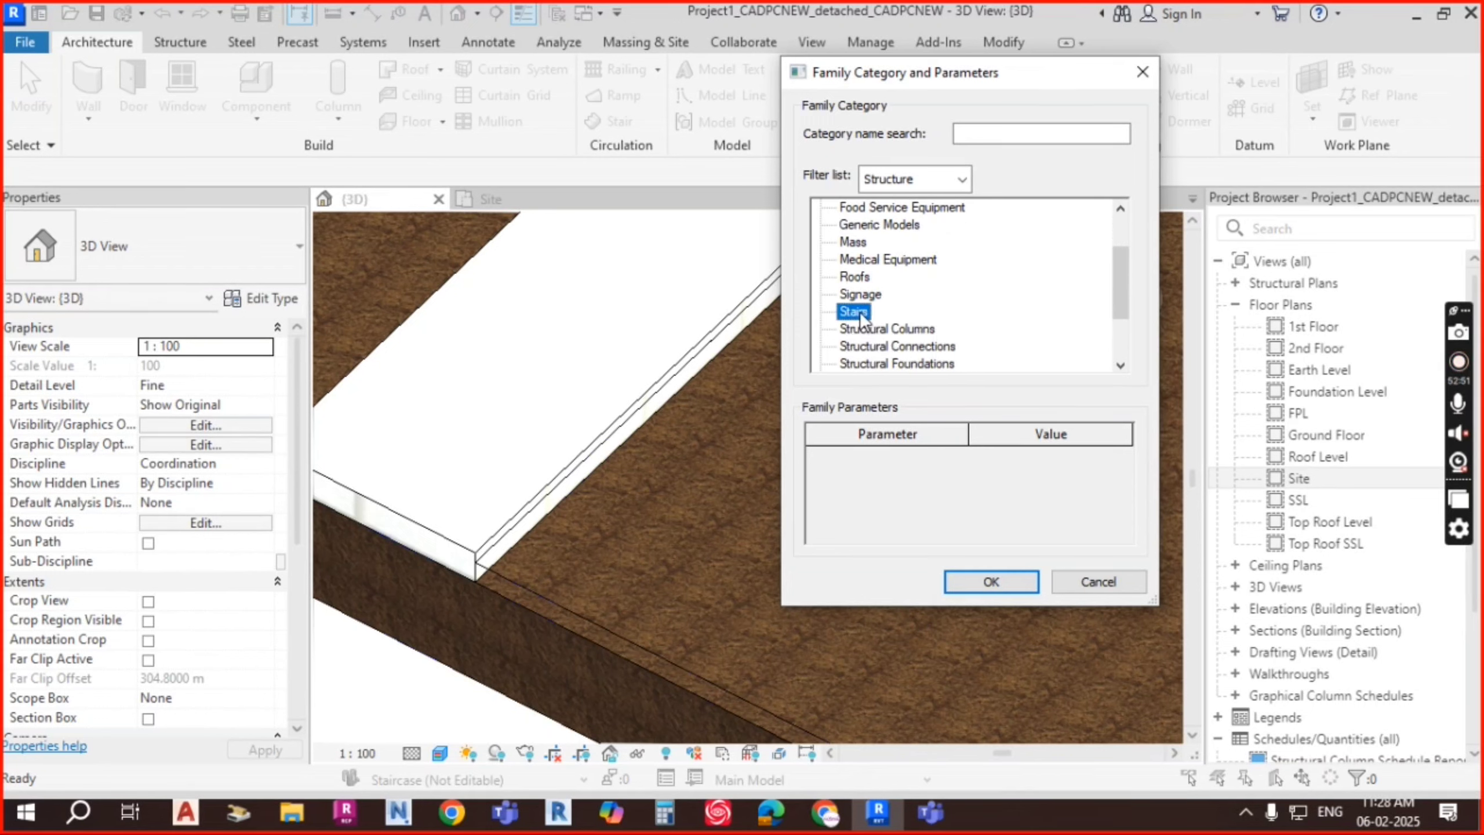
{"action": "scroll", "coordinate": [866, 310], "scroll_direction": "up", "scroll_amount": 2}
{"action": "left_click", "coordinate": [962, 179]}
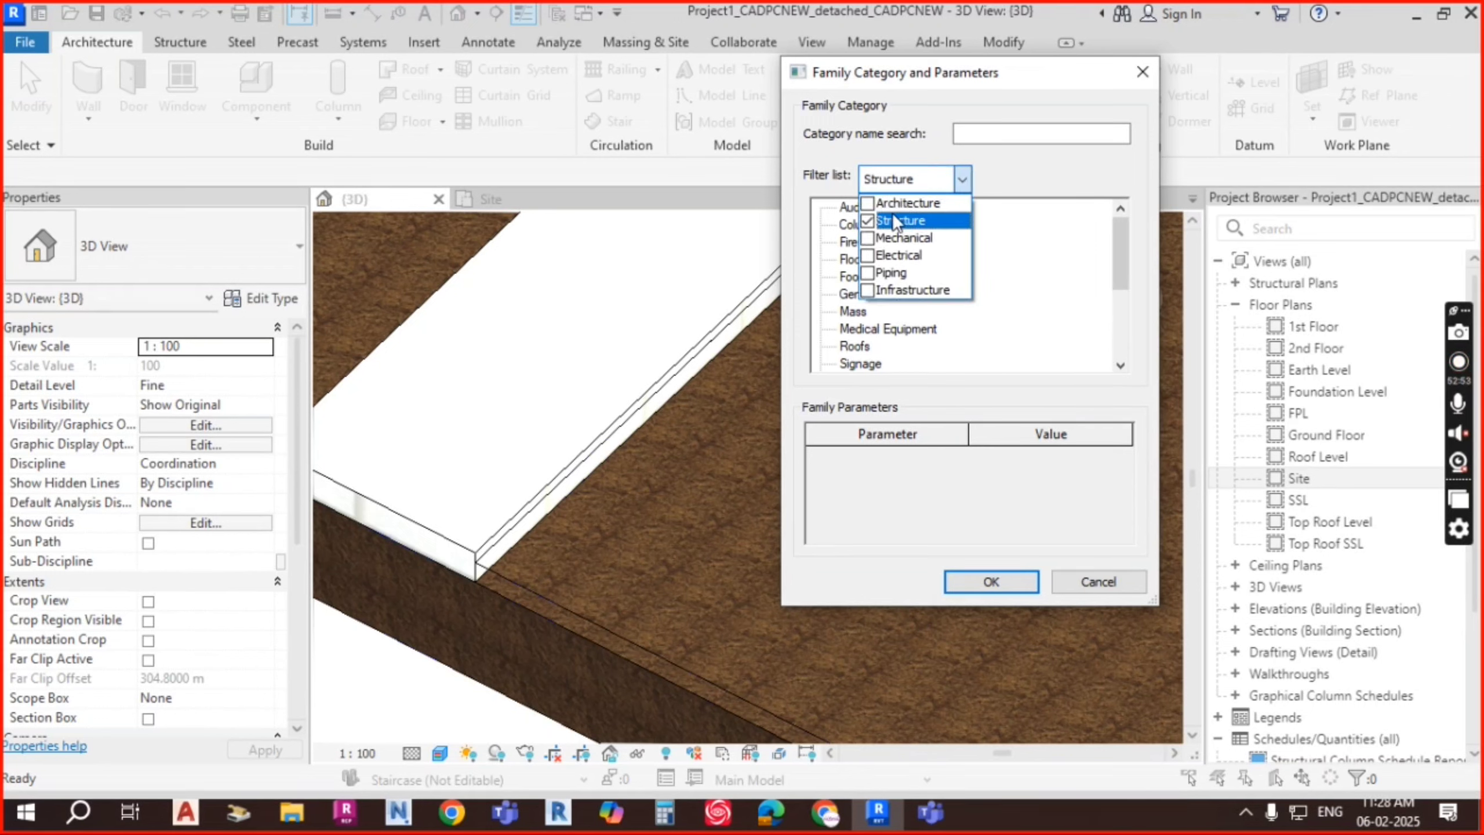
{"action": "left_click", "coordinate": [892, 202]}
{"action": "left_click", "coordinate": [1039, 189]}
{"action": "scroll", "coordinate": [887, 336], "scroll_direction": "down", "scroll_amount": 6}
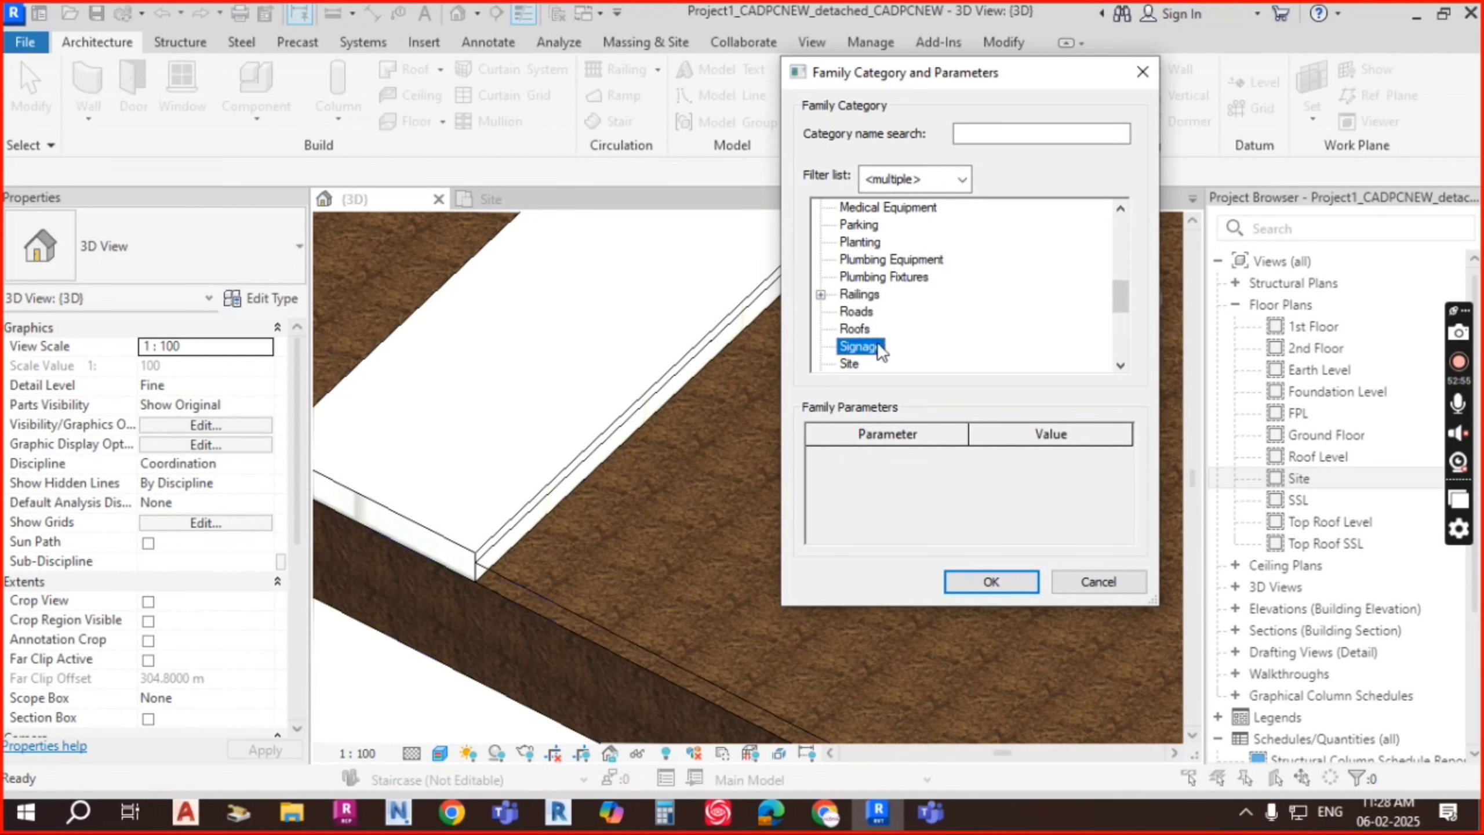
{"action": "key", "text": "Return"}
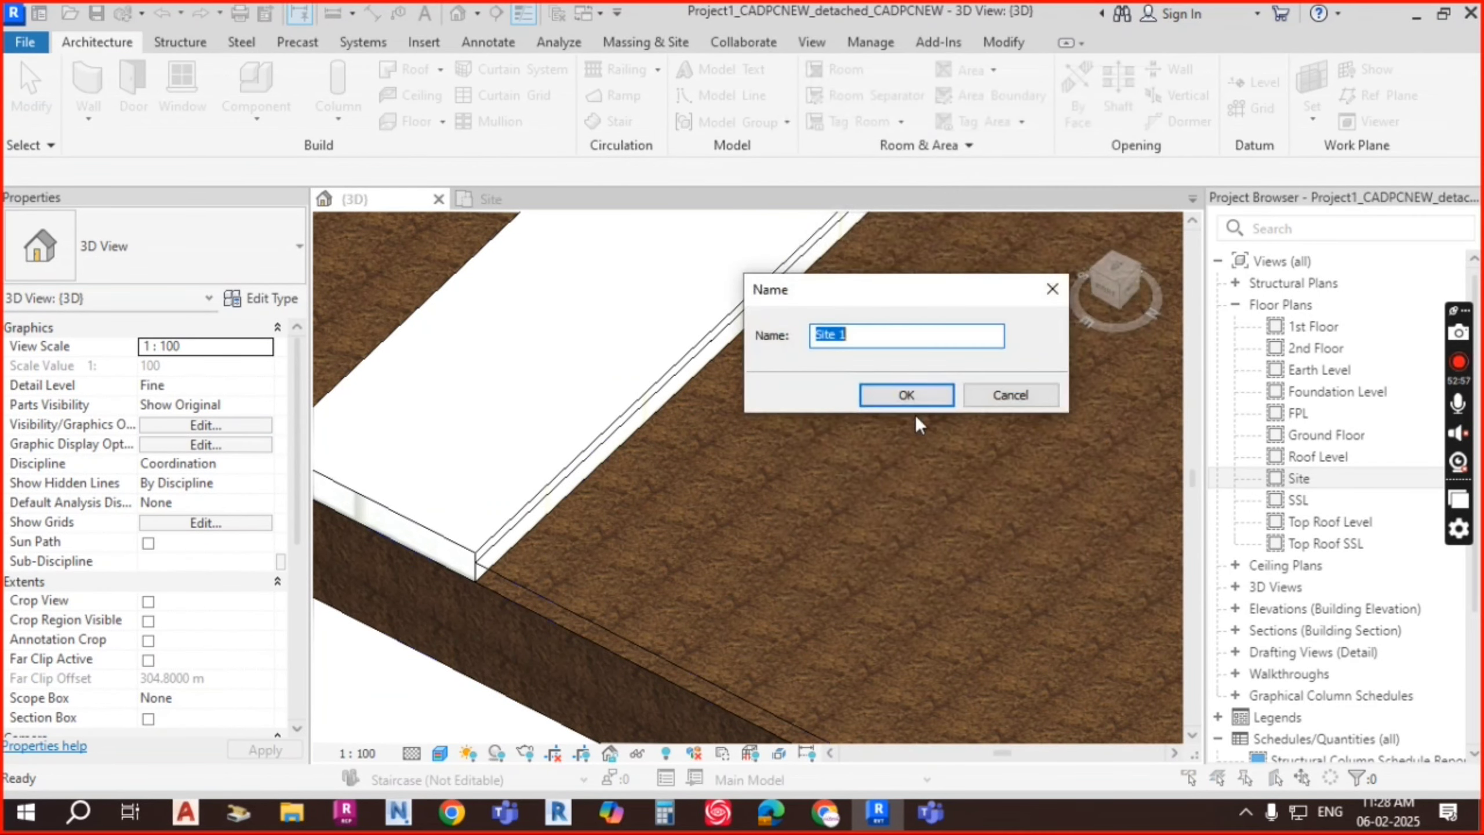
{"action": "left_click", "coordinate": [903, 395]}
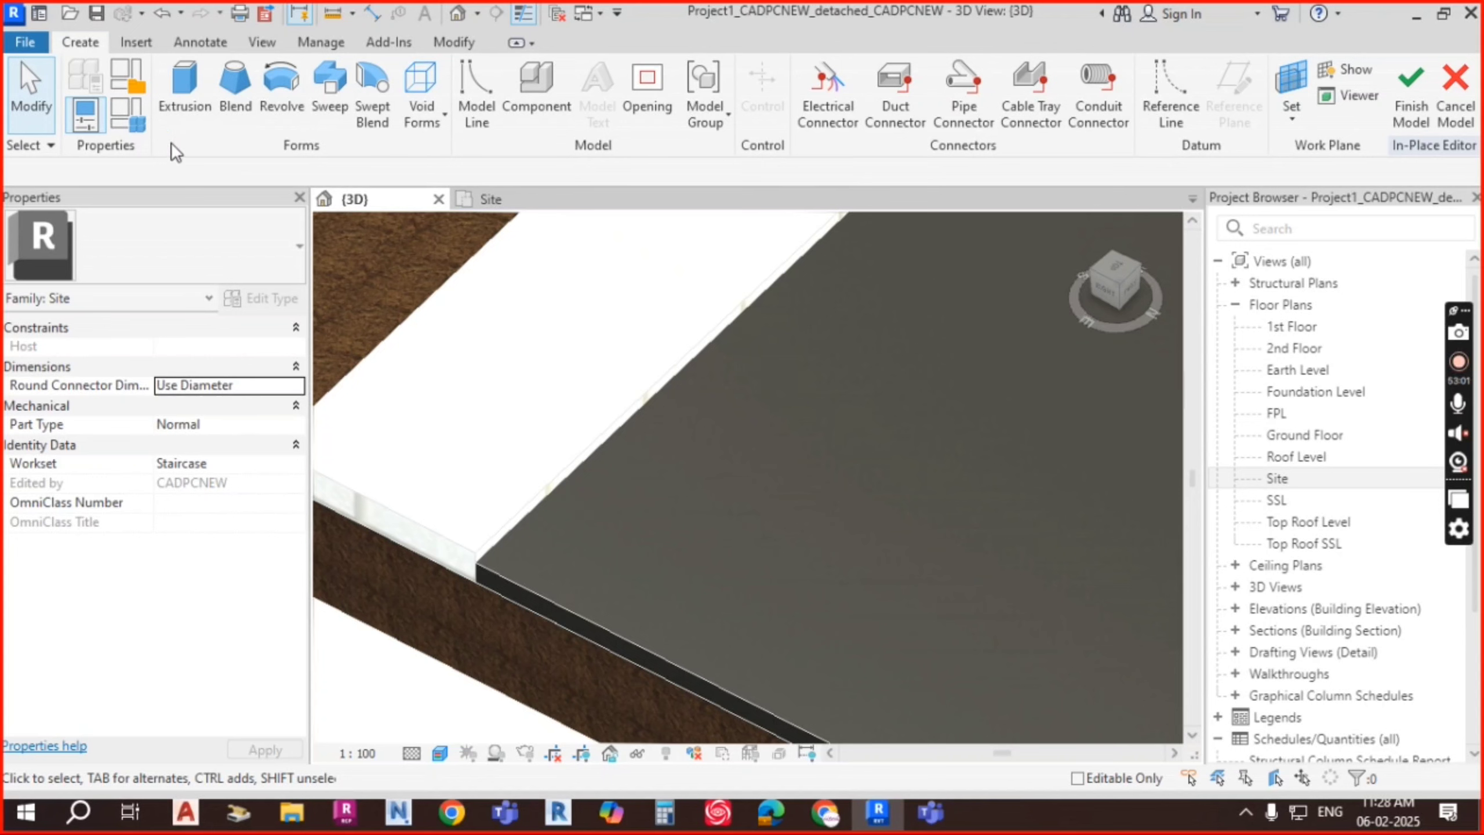
Step: Start a sweep whose path is picked along the footpath sub-division edge, and finish the path
{"action": "left_click", "coordinate": [331, 102]}
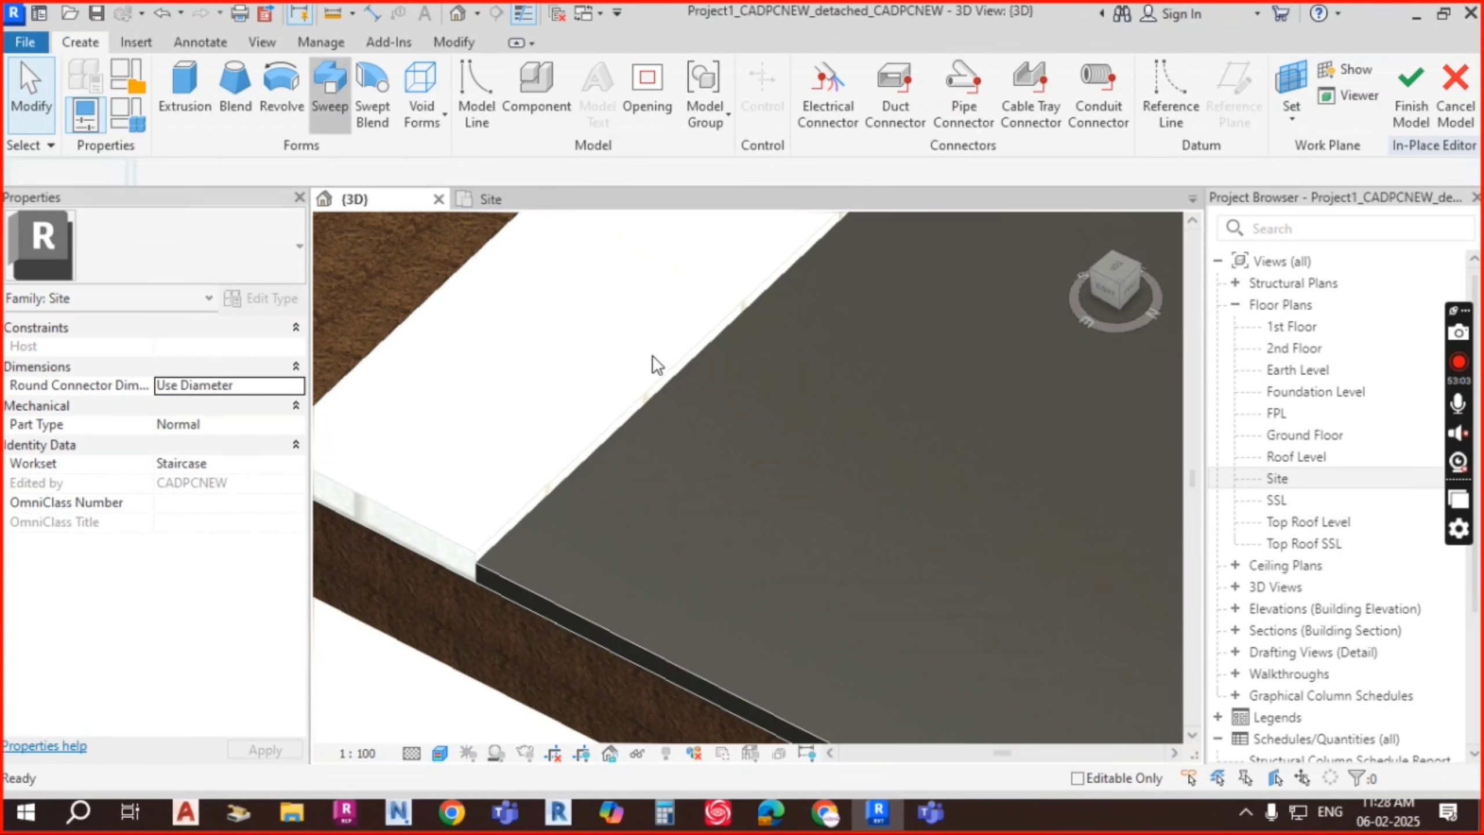
{"action": "left_click", "coordinate": [1033, 117]}
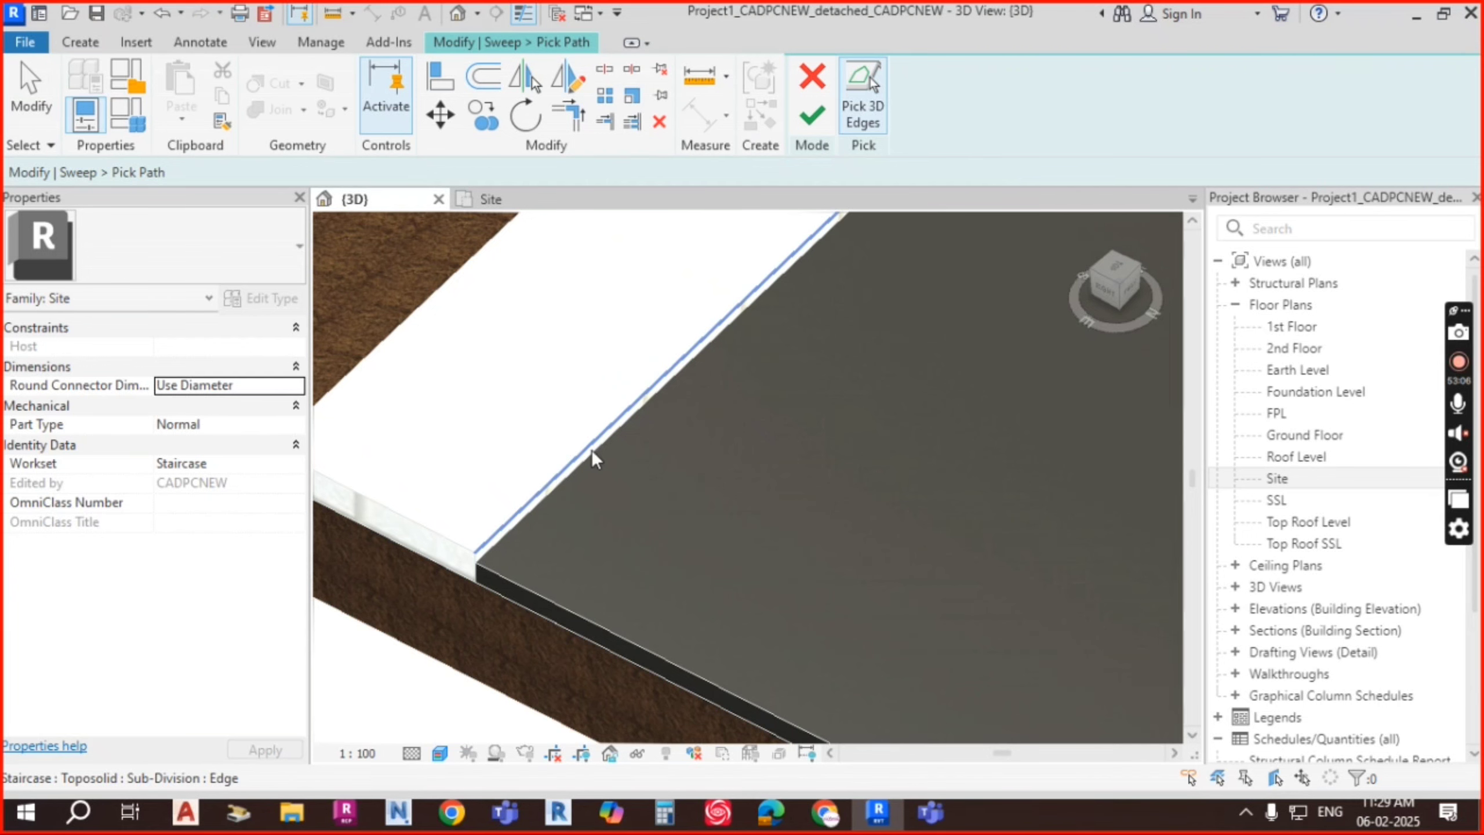
{"action": "left_click", "coordinate": [665, 399]}
{"action": "scroll", "coordinate": [749, 336], "scroll_direction": "down", "scroll_amount": 4}
{"action": "middle_click_drag", "start_coordinate": [759, 399], "coordinate": [549, 654]}
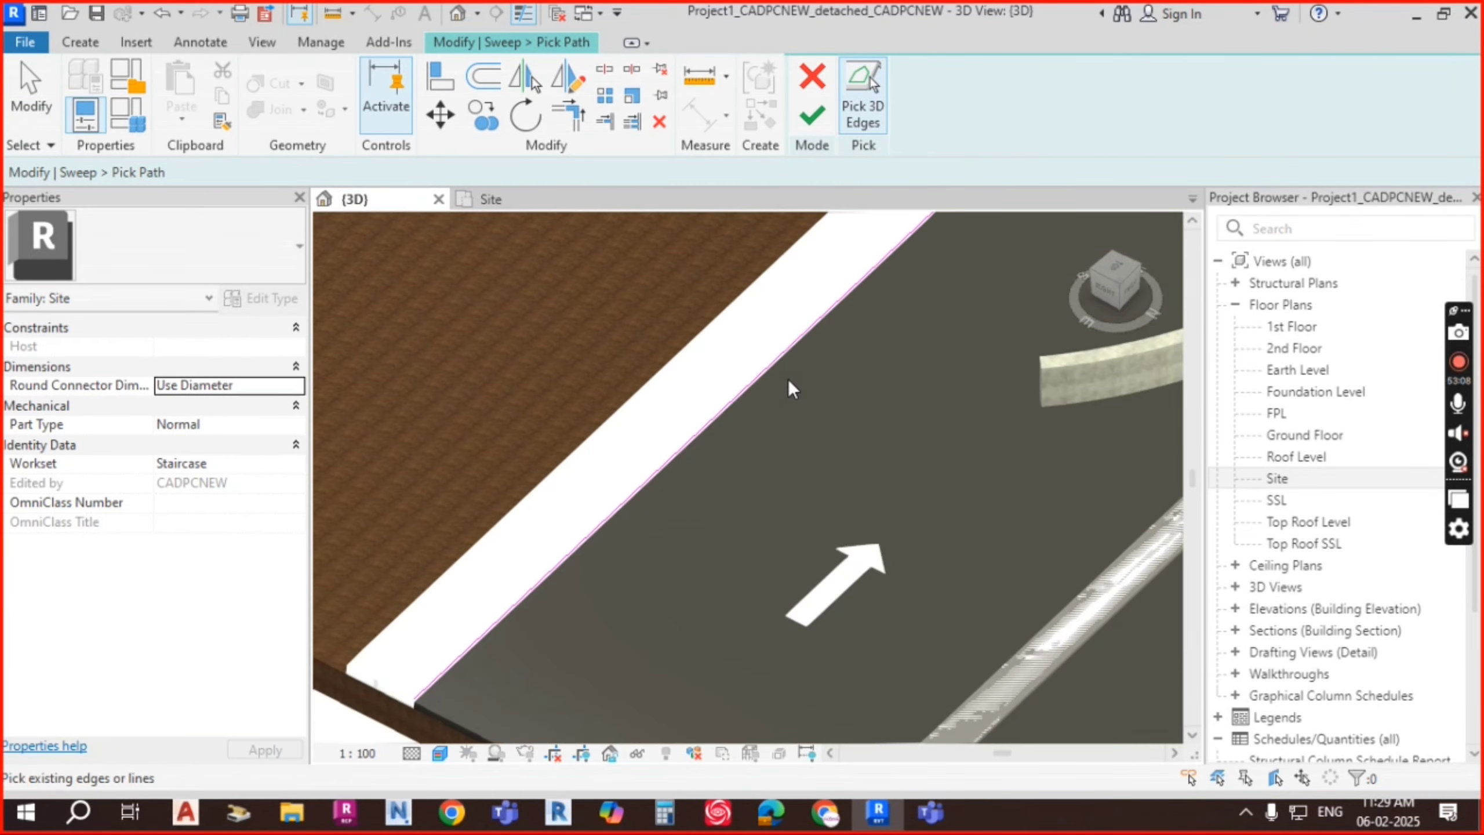
{"action": "scroll", "coordinate": [810, 368], "scroll_direction": "down", "scroll_amount": 3}
{"action": "middle_click_drag", "start_coordinate": [958, 267], "coordinate": [859, 437]}
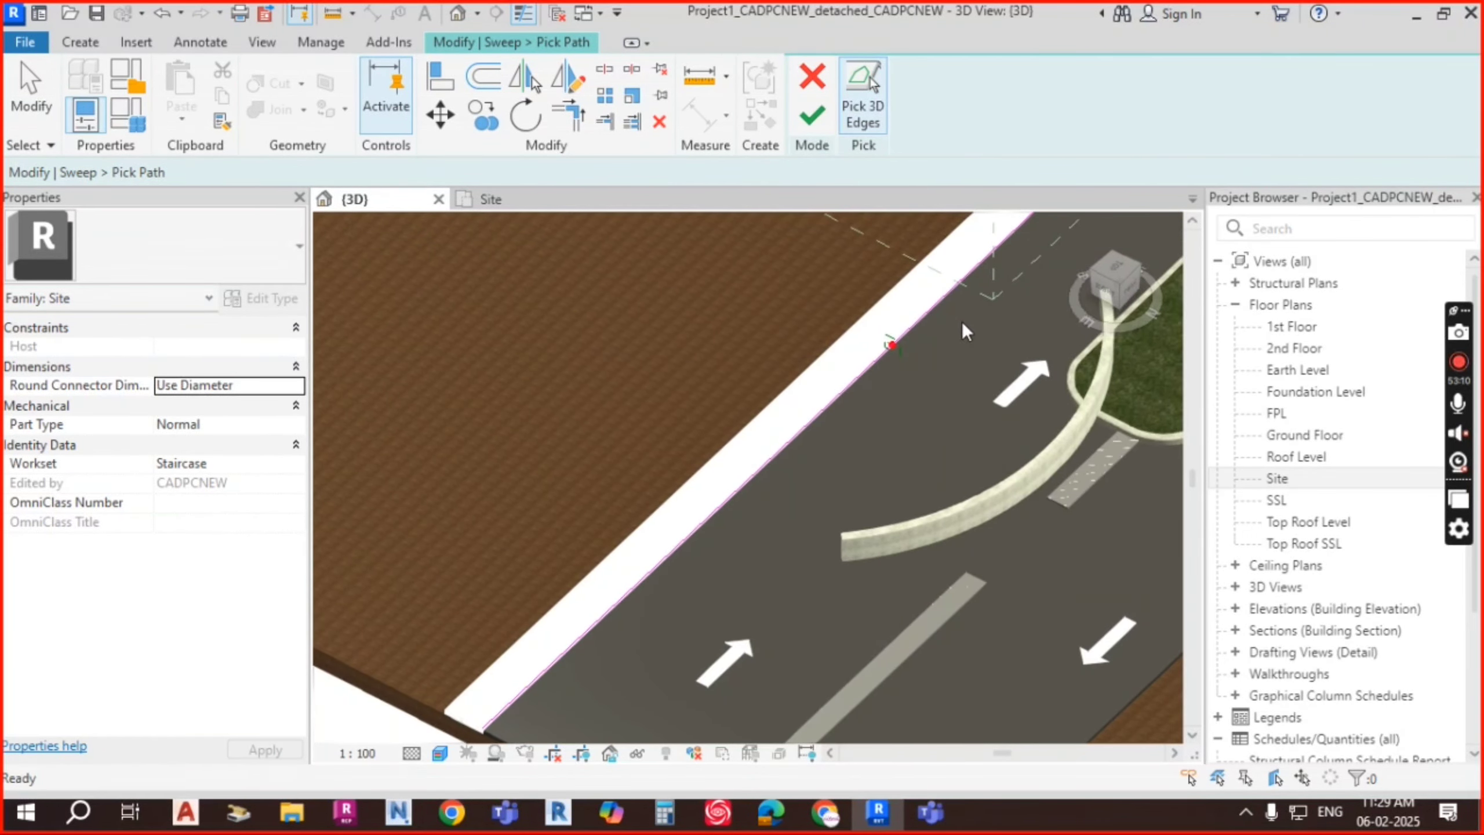
{"action": "scroll", "coordinate": [923, 329], "scroll_direction": "up", "scroll_amount": 6}
{"action": "scroll", "coordinate": [842, 389], "scroll_direction": "up", "scroll_amount": 5}
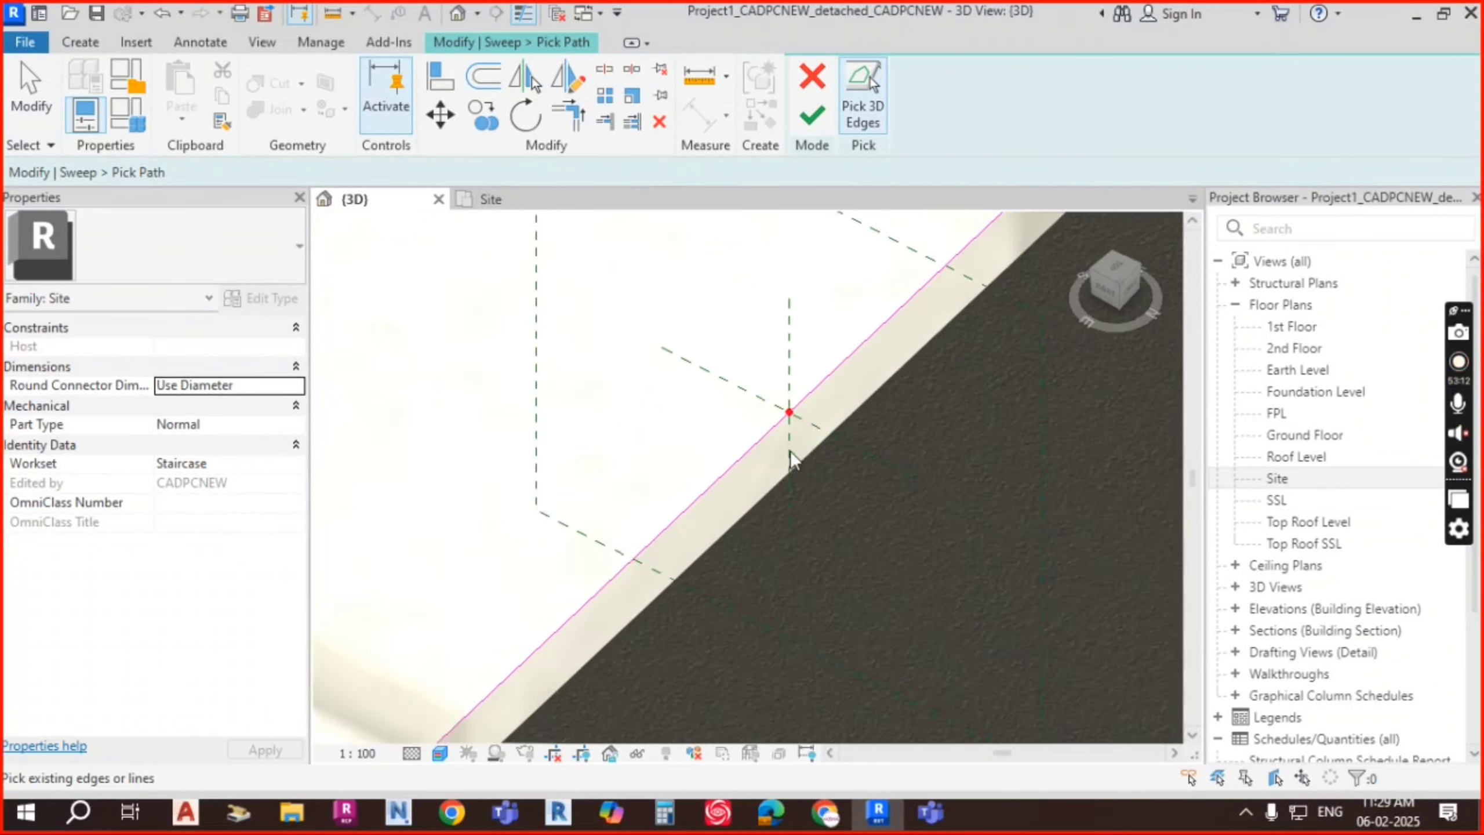
{"action": "left_click", "coordinate": [813, 117]}
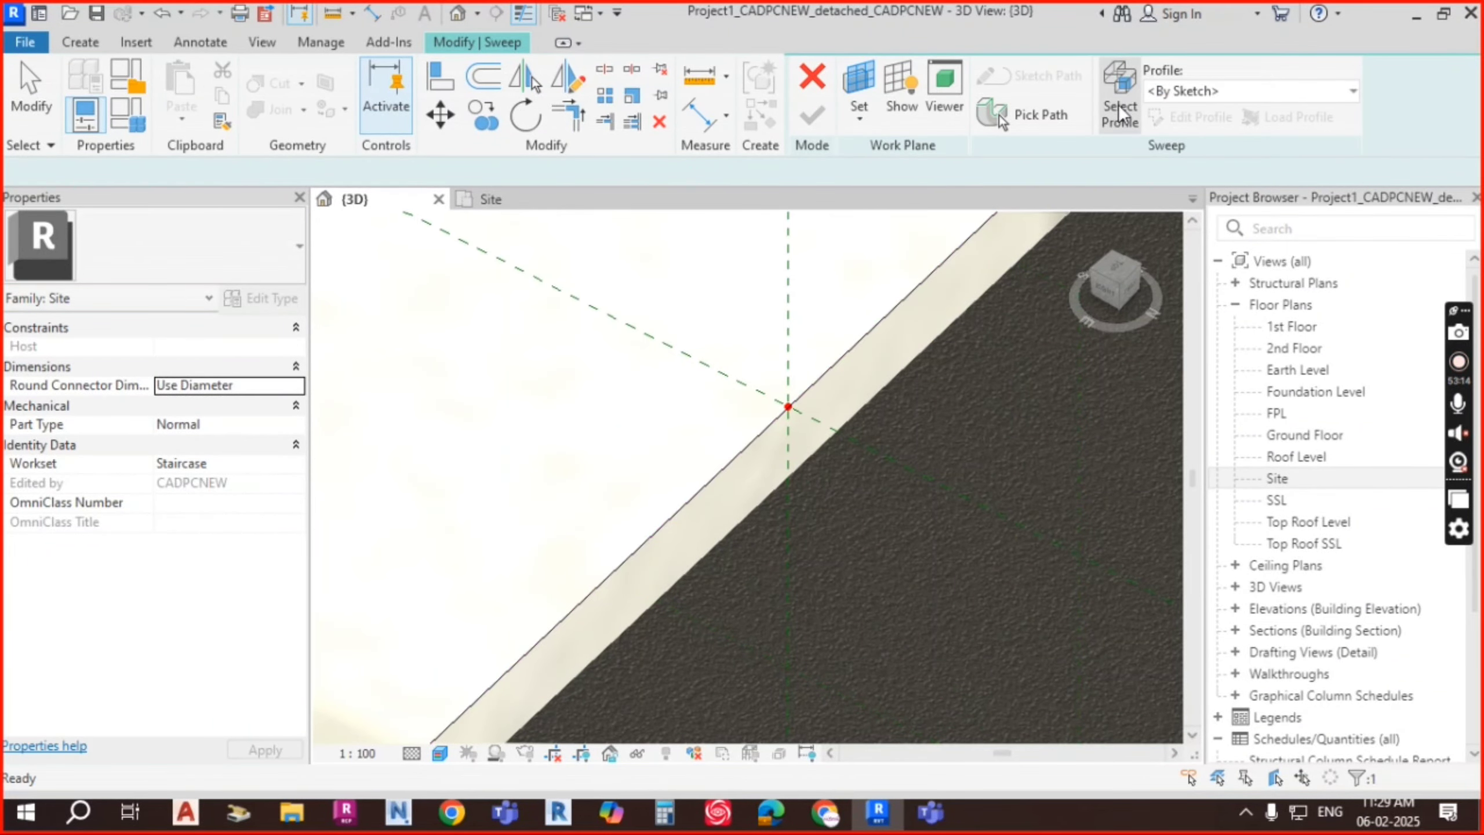
{"action": "left_click", "coordinate": [1119, 100]}
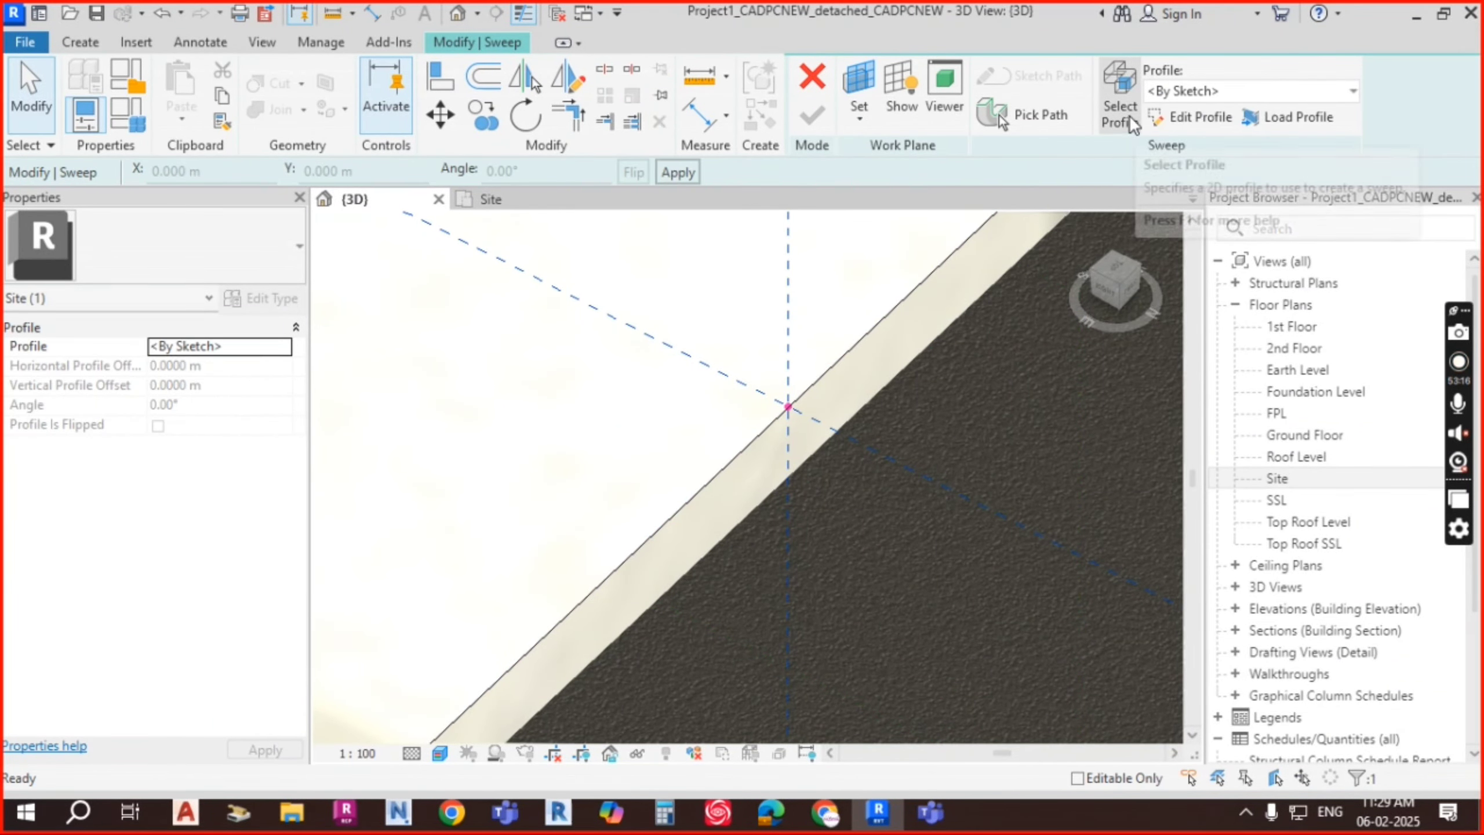
Step: Begin the kerb profile sketch with a line from the path's start point
{"action": "left_click", "coordinate": [1201, 116]}
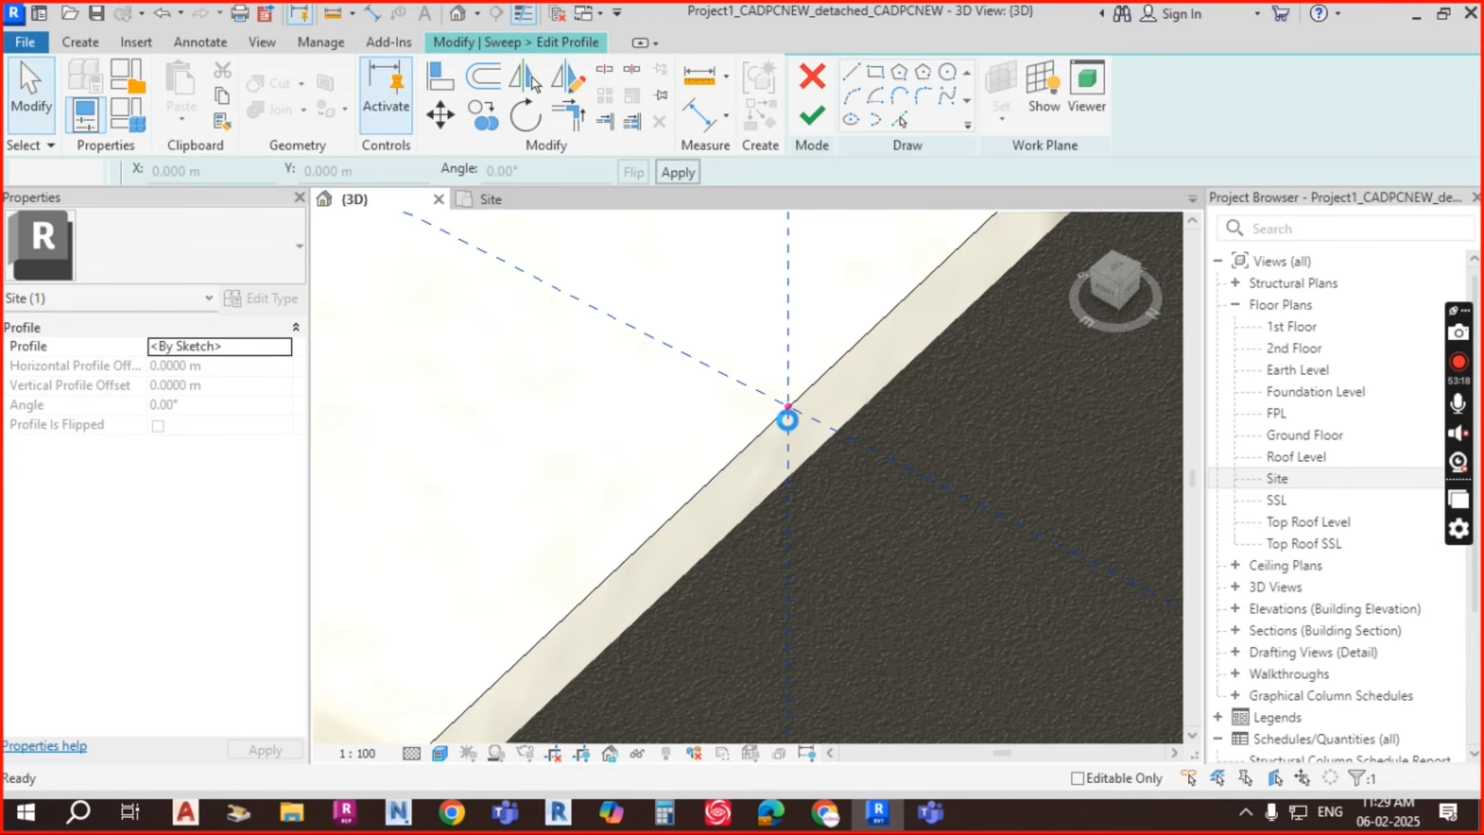
{"action": "left_click", "coordinate": [790, 383]}
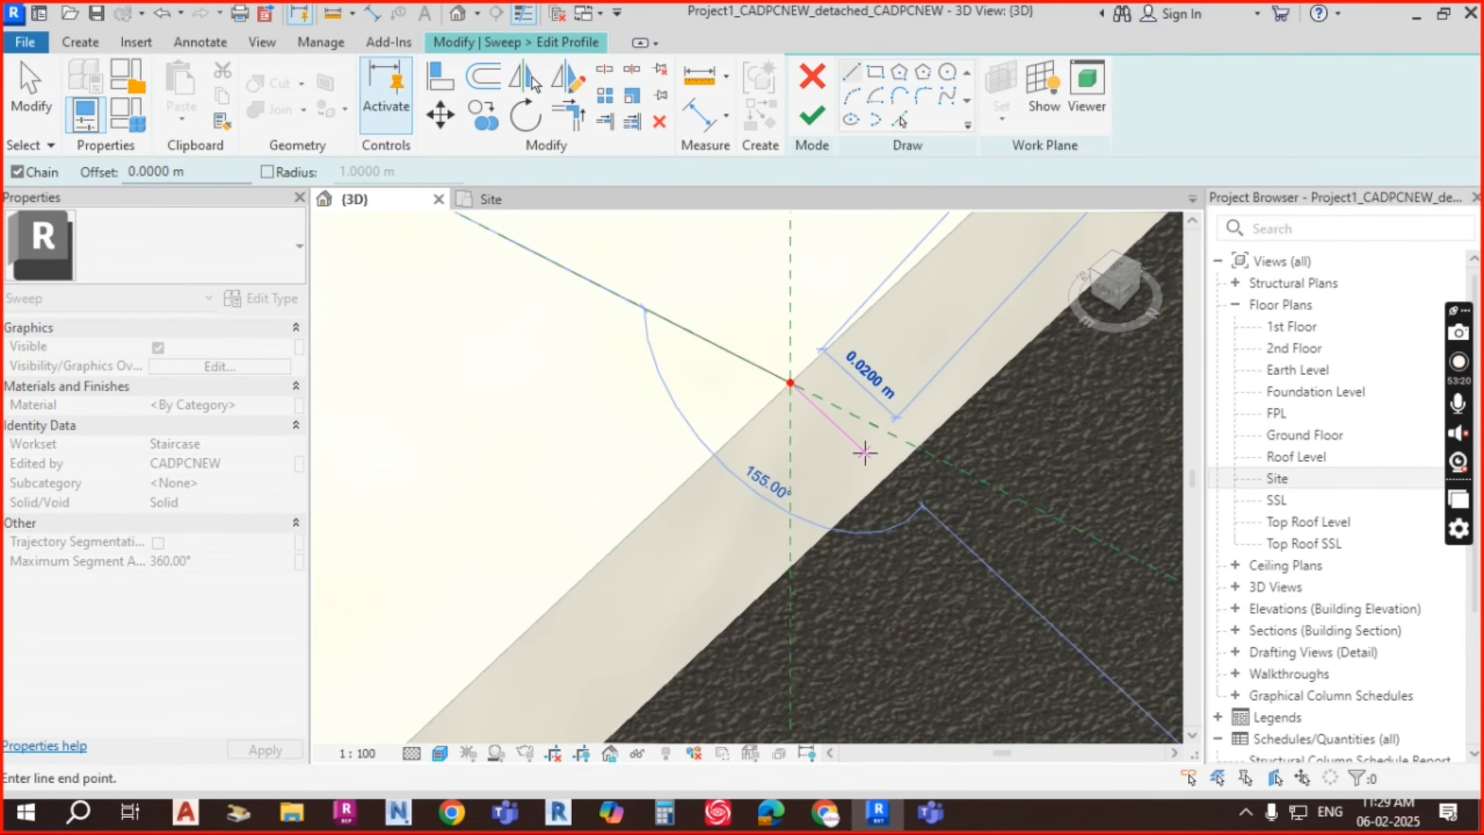
{"action": "scroll", "coordinate": [901, 491], "scroll_direction": "up", "scroll_amount": 5}
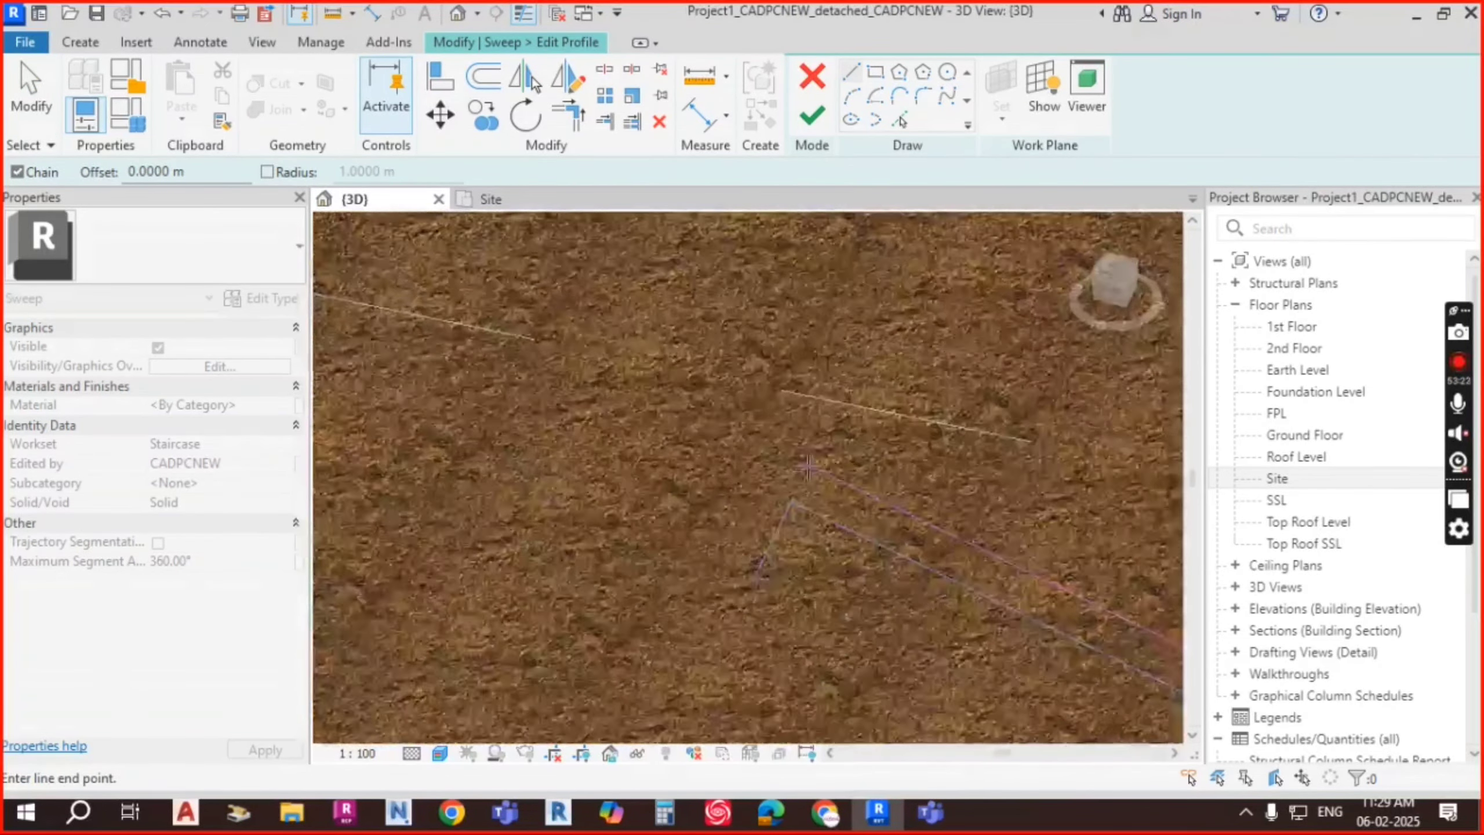
{"action": "scroll", "coordinate": [809, 468], "scroll_direction": "down", "scroll_amount": 6}
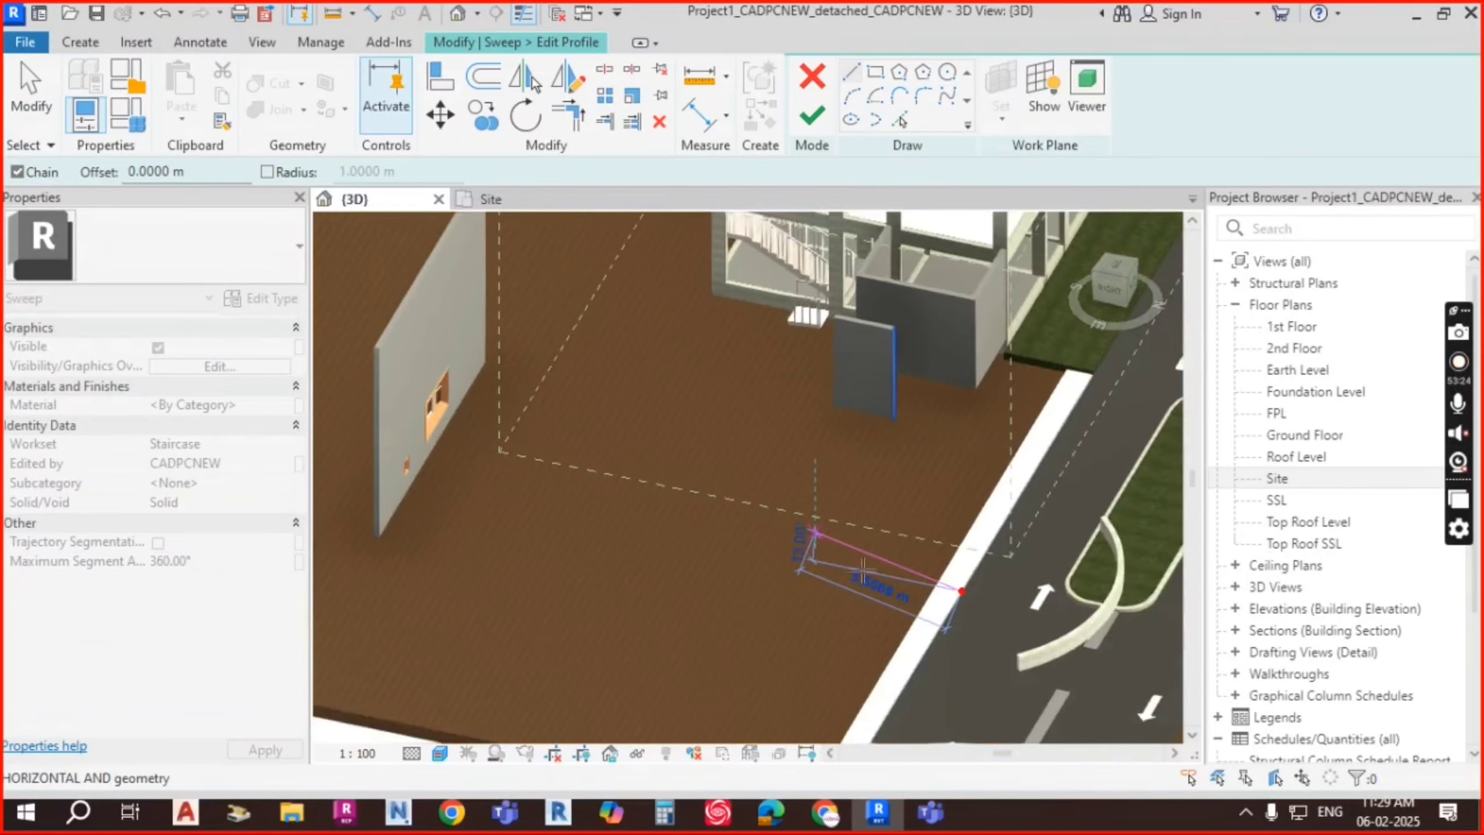
{"action": "mouse_move", "coordinate": [864, 570]}
{"action": "middle_mouse_down", "text": "shift"}
{"action": "mouse_move", "coordinate": [943, 580]}
{"action": "mouse_move", "coordinate": [923, 488]}
{"action": "middle_mouse_up", "text": "shift"}
{"action": "scroll", "coordinate": [1094, 620], "scroll_direction": "up", "scroll_amount": 5}
{"action": "scroll", "coordinate": [999, 606], "scroll_direction": "up", "scroll_amount": 6}
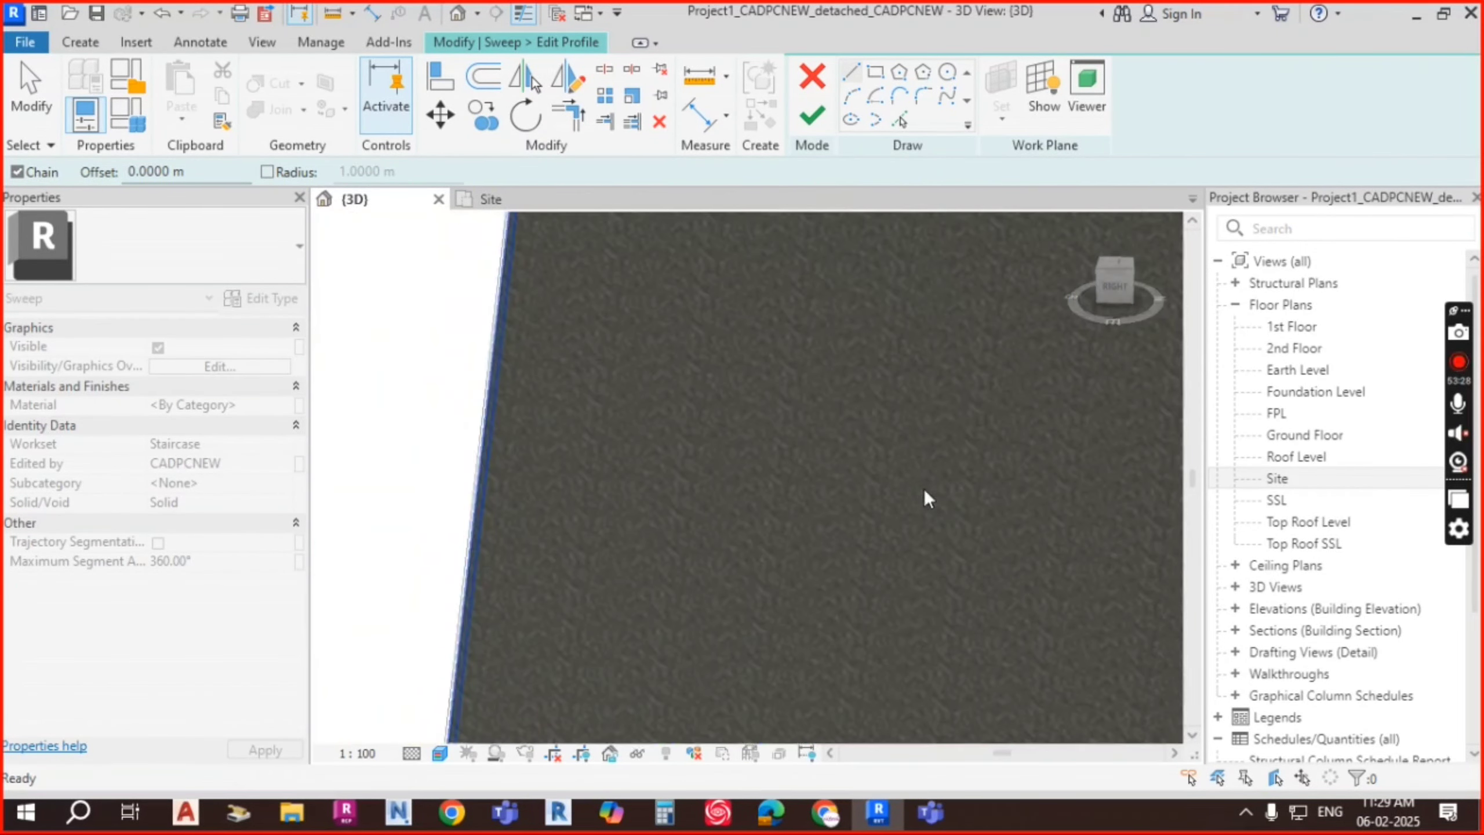
{"action": "scroll", "coordinate": [911, 501], "scroll_direction": "down", "scroll_amount": 6}
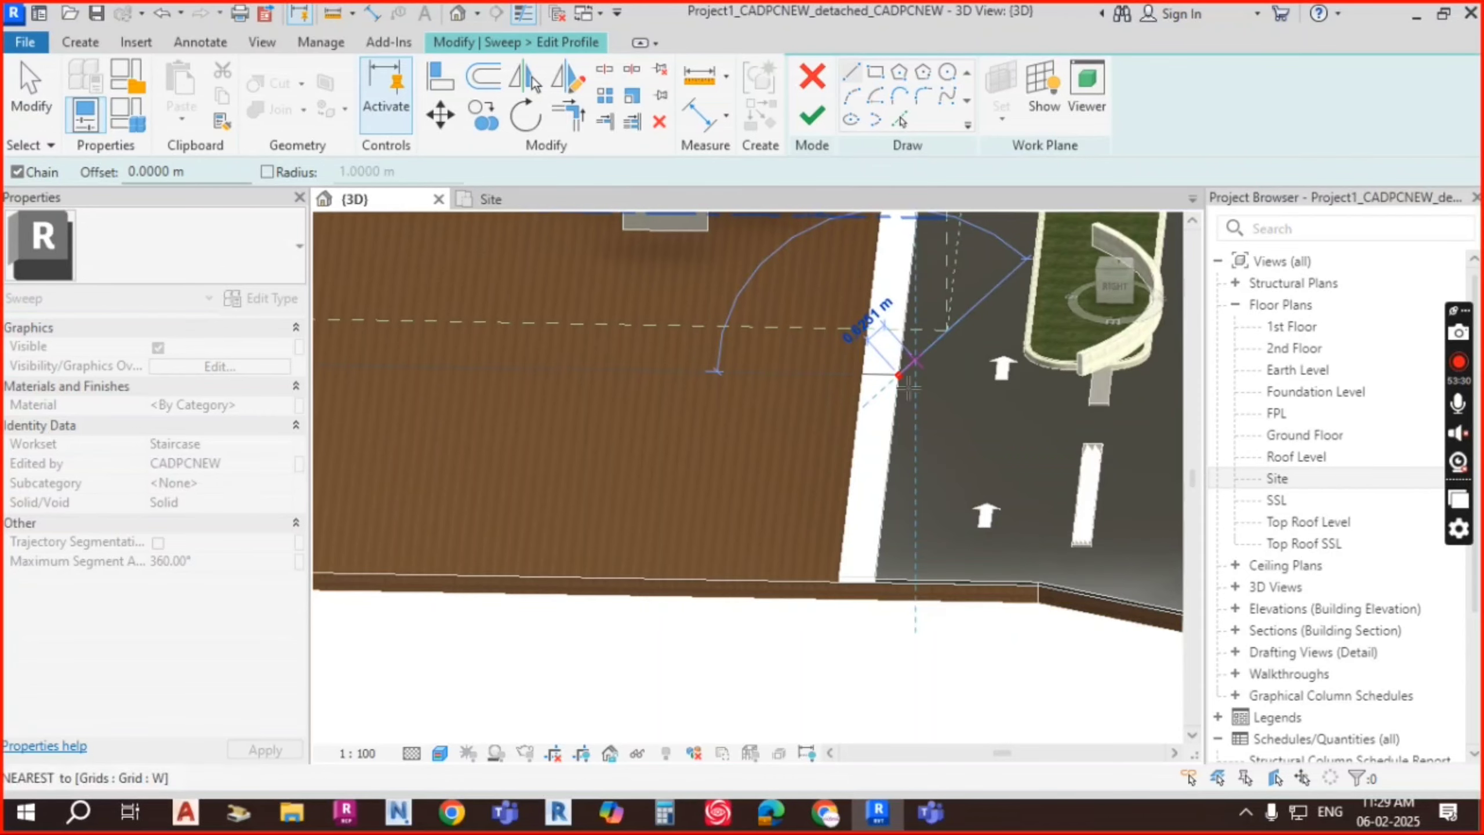
{"action": "scroll", "coordinate": [909, 387], "scroll_direction": "up", "scroll_amount": 6}
{"action": "middle_click_drag", "start_coordinate": [864, 479], "coordinate": [778, 356], "text": "shift"}
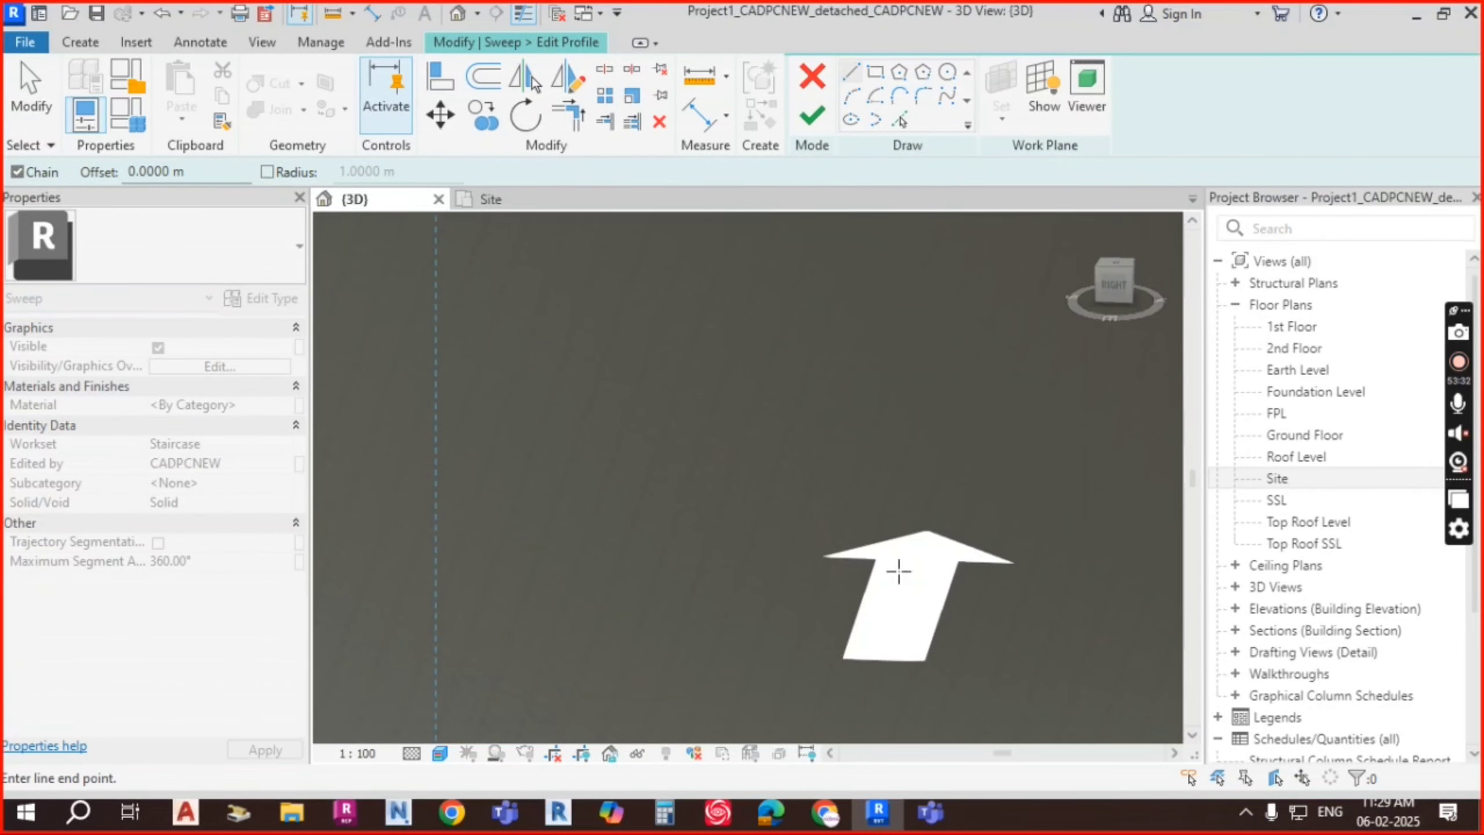
{"action": "scroll", "coordinate": [886, 555], "scroll_direction": "down", "scroll_amount": 5}
{"action": "scroll", "coordinate": [766, 393], "scroll_direction": "up", "scroll_amount": 7}
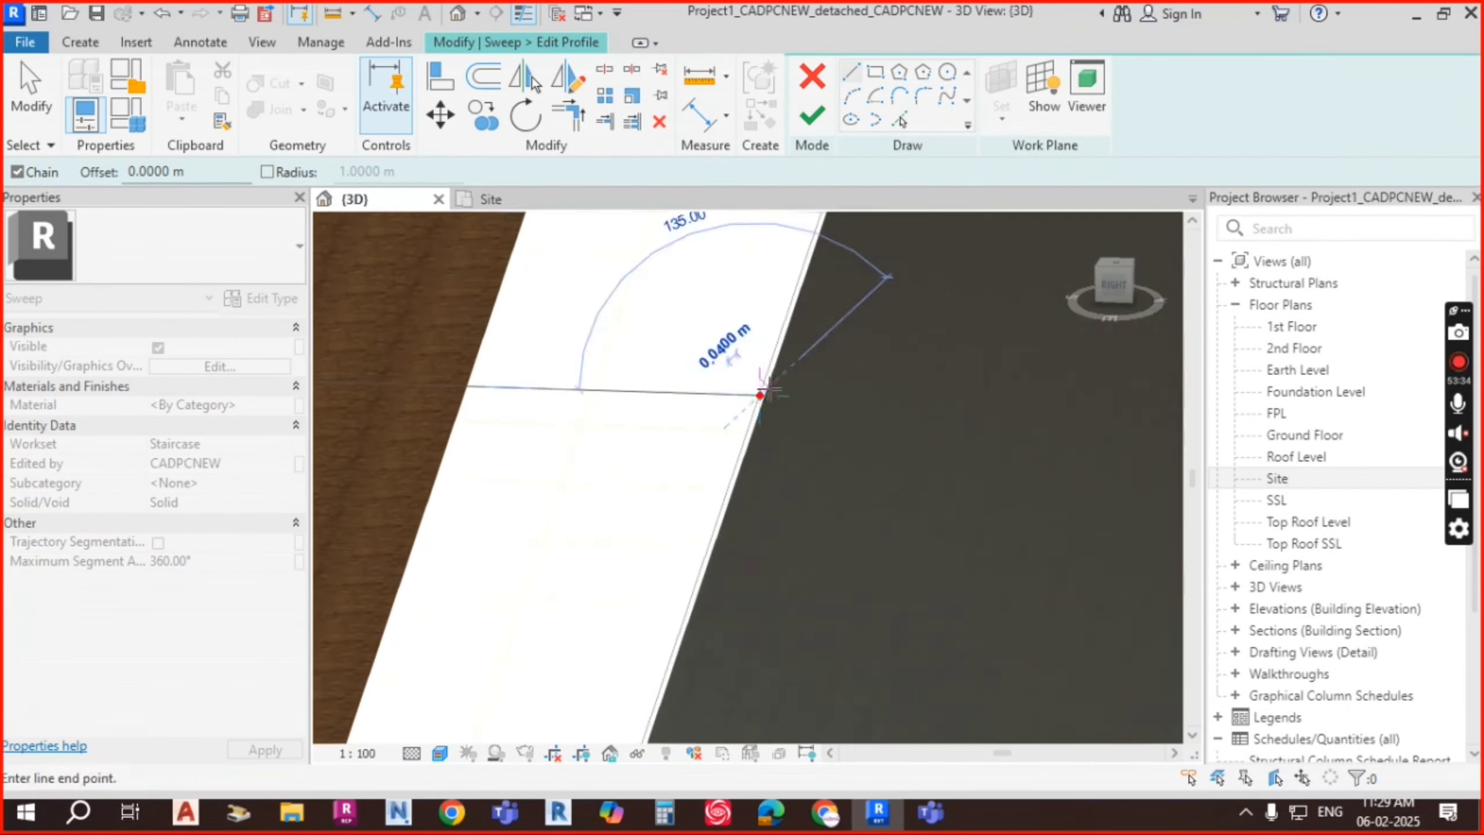
{"action": "scroll", "coordinate": [758, 402], "scroll_direction": "up", "scroll_amount": 5}
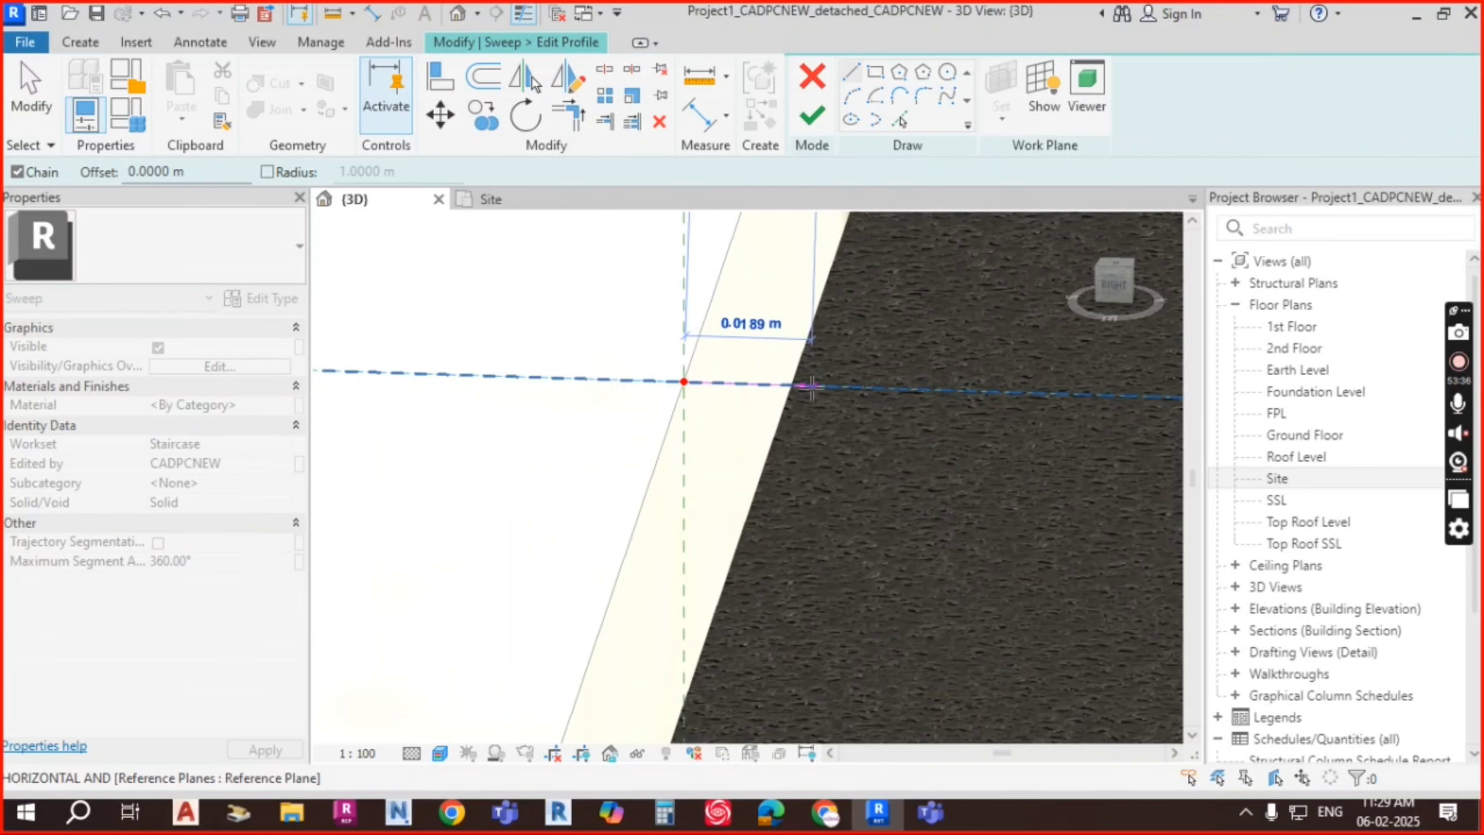
Step: Complete the four-sided kerb profile loop and finish editing the profile
{"action": "left_click", "coordinate": [876, 529]}
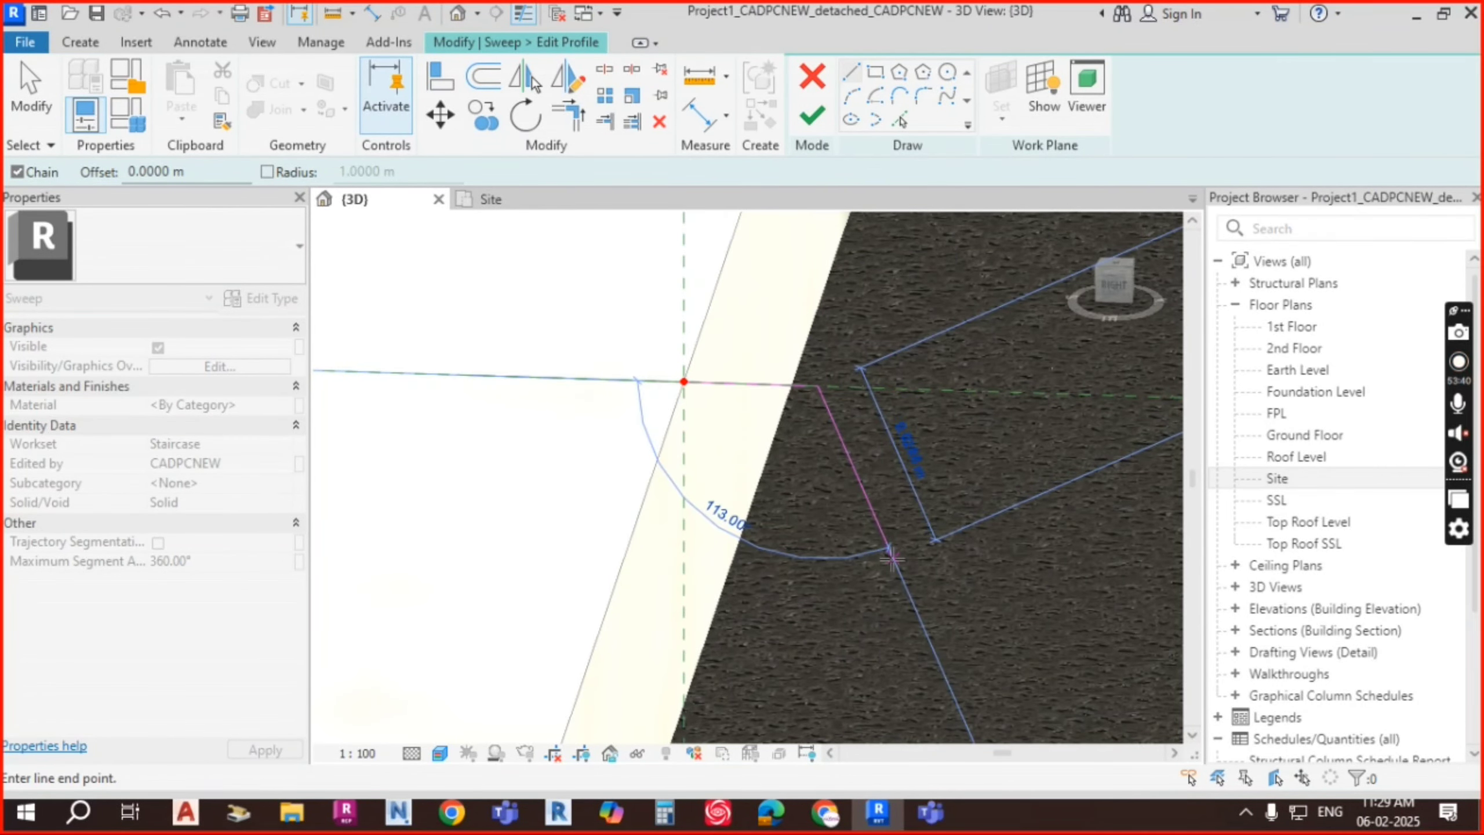
{"action": "left_click", "coordinate": [684, 568]}
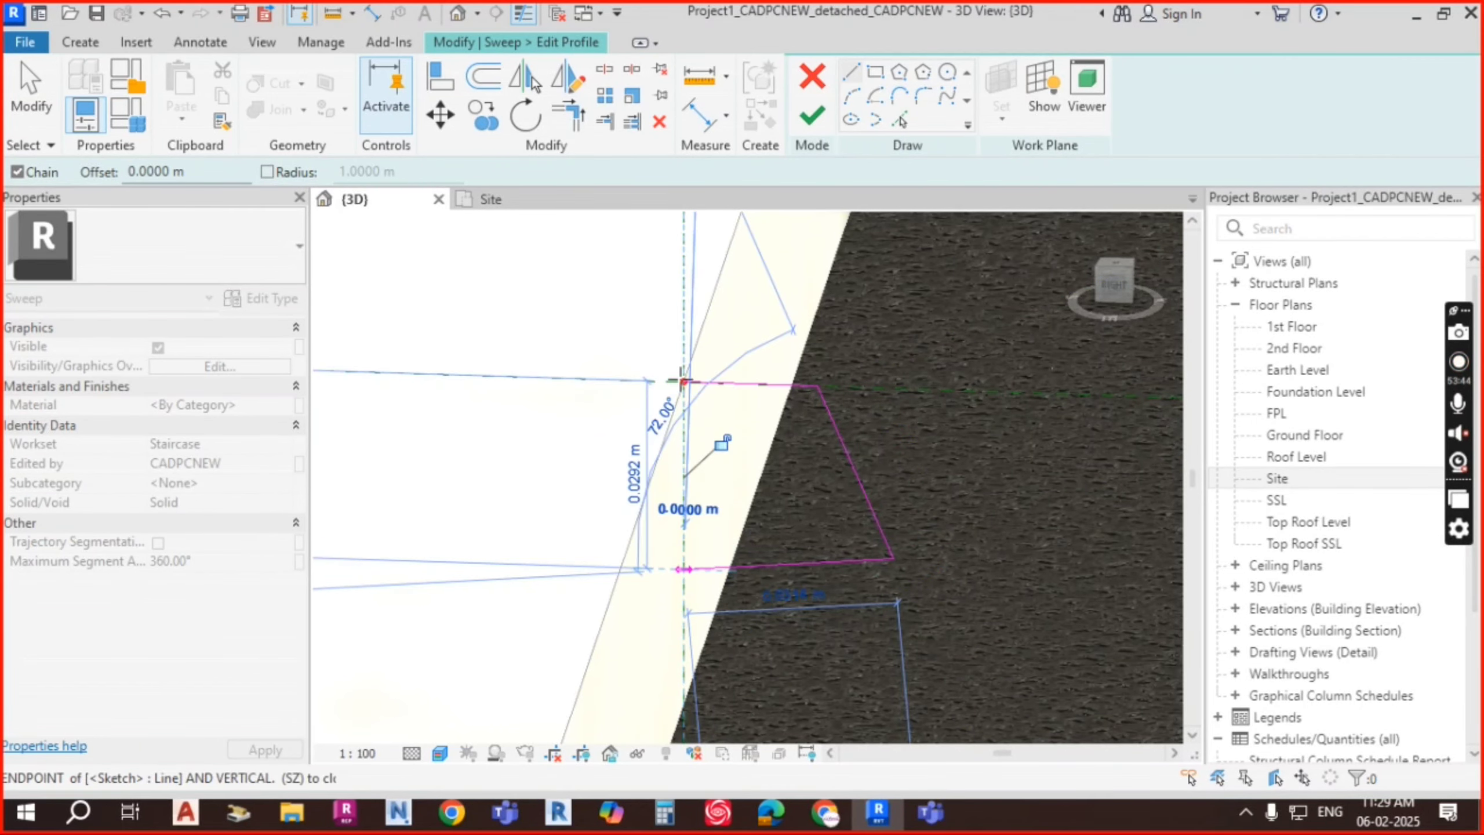
{"action": "left_click", "coordinate": [683, 381]}
{"action": "key", "text": "Escape"}
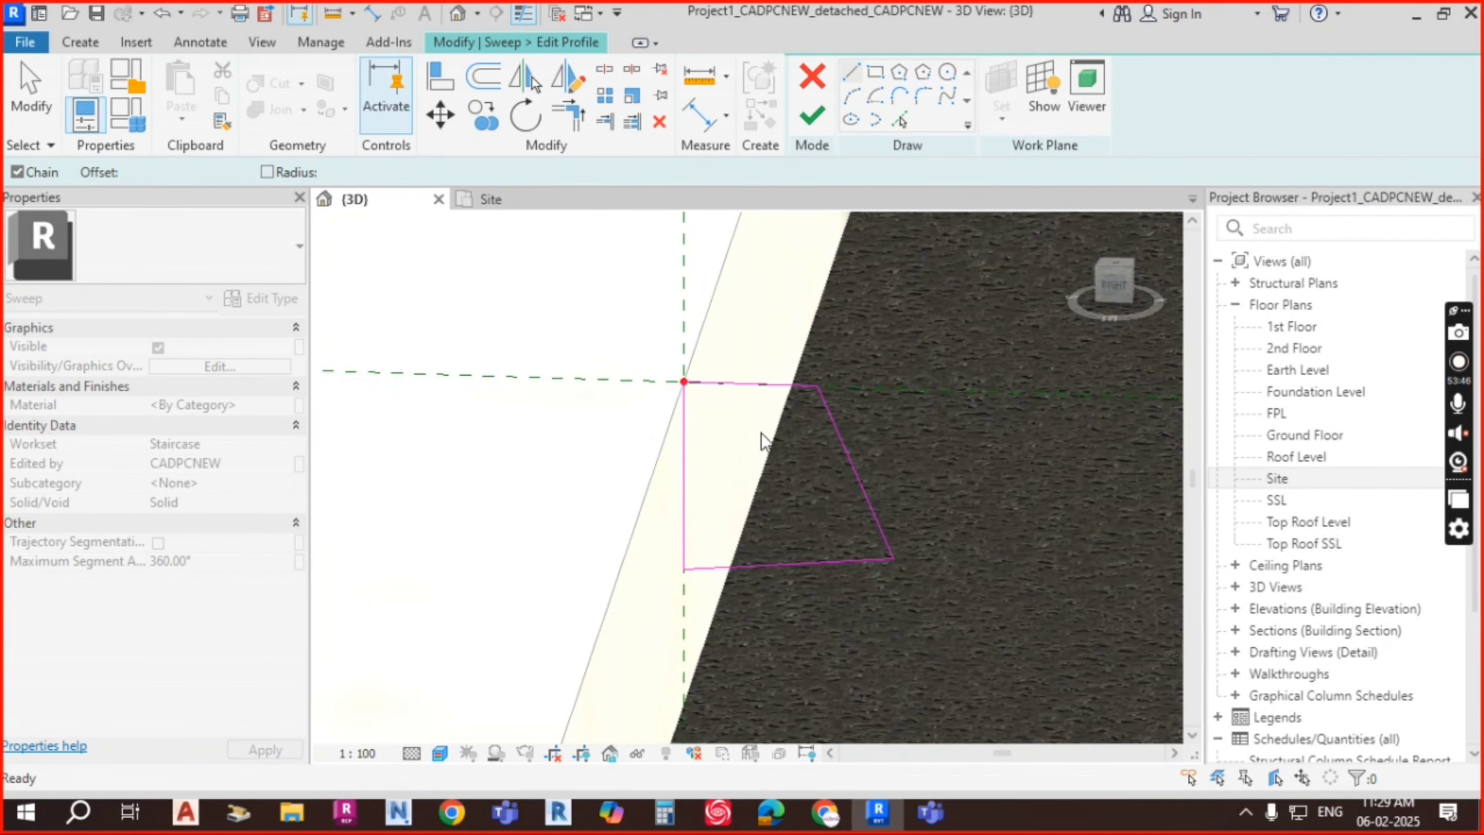
{"action": "key", "text": "Escape"}
{"action": "scroll", "coordinate": [769, 435], "scroll_direction": "down", "scroll_amount": 1}
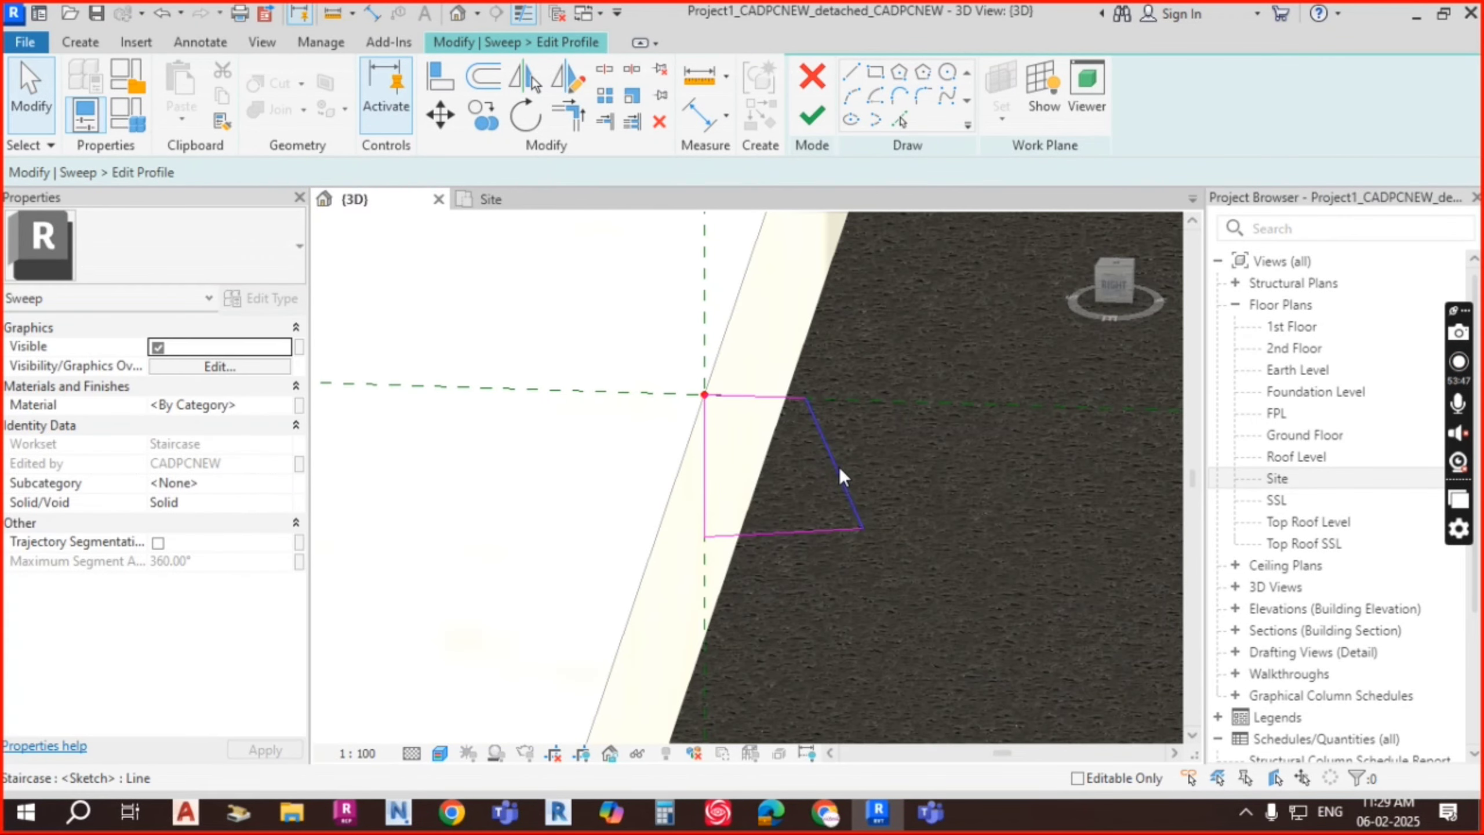
{"action": "left_click", "coordinate": [814, 119]}
Step: Finish the sweep into a solid kerb, then select it and reopen it with Edit Sweep
{"action": "left_click", "coordinate": [814, 120]}
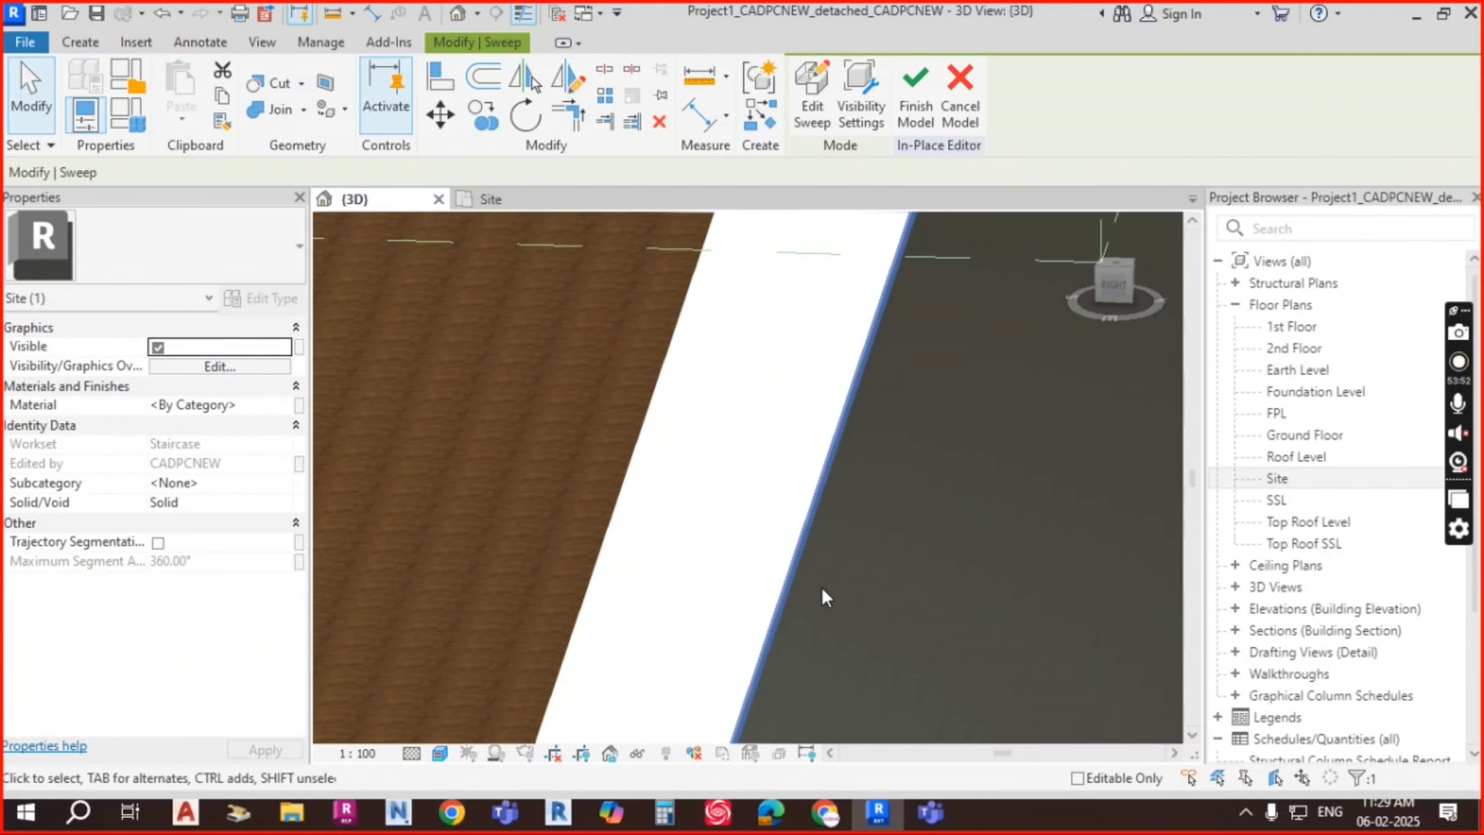
{"action": "middle_click_drag", "start_coordinate": [821, 587], "coordinate": [926, 278]}
{"action": "scroll", "coordinate": [802, 503], "scroll_direction": "up", "scroll_amount": 2}
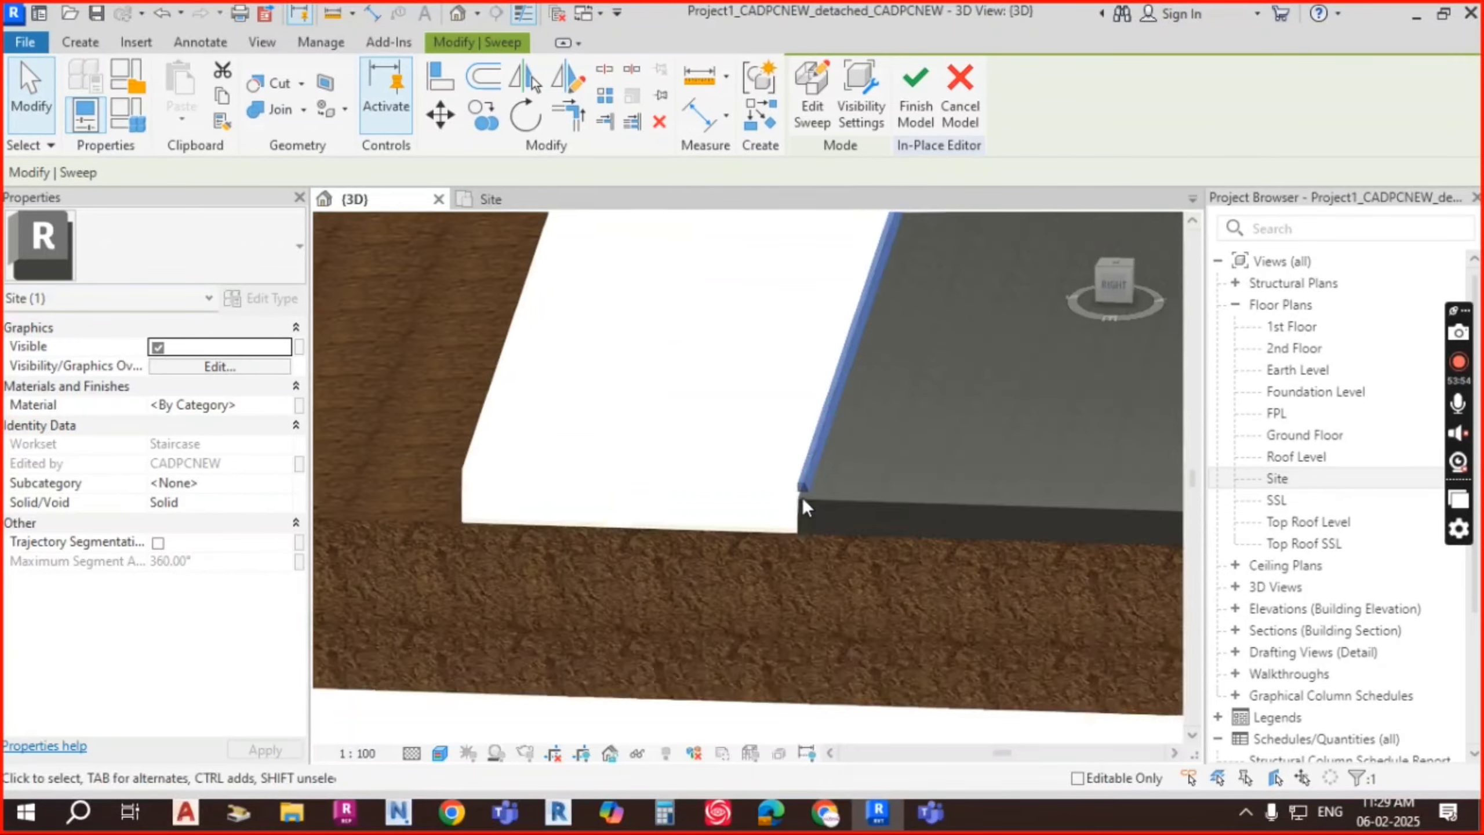
{"action": "scroll", "coordinate": [804, 506], "scroll_direction": "up", "scroll_amount": 4}
{"action": "key", "text": "Escape"}
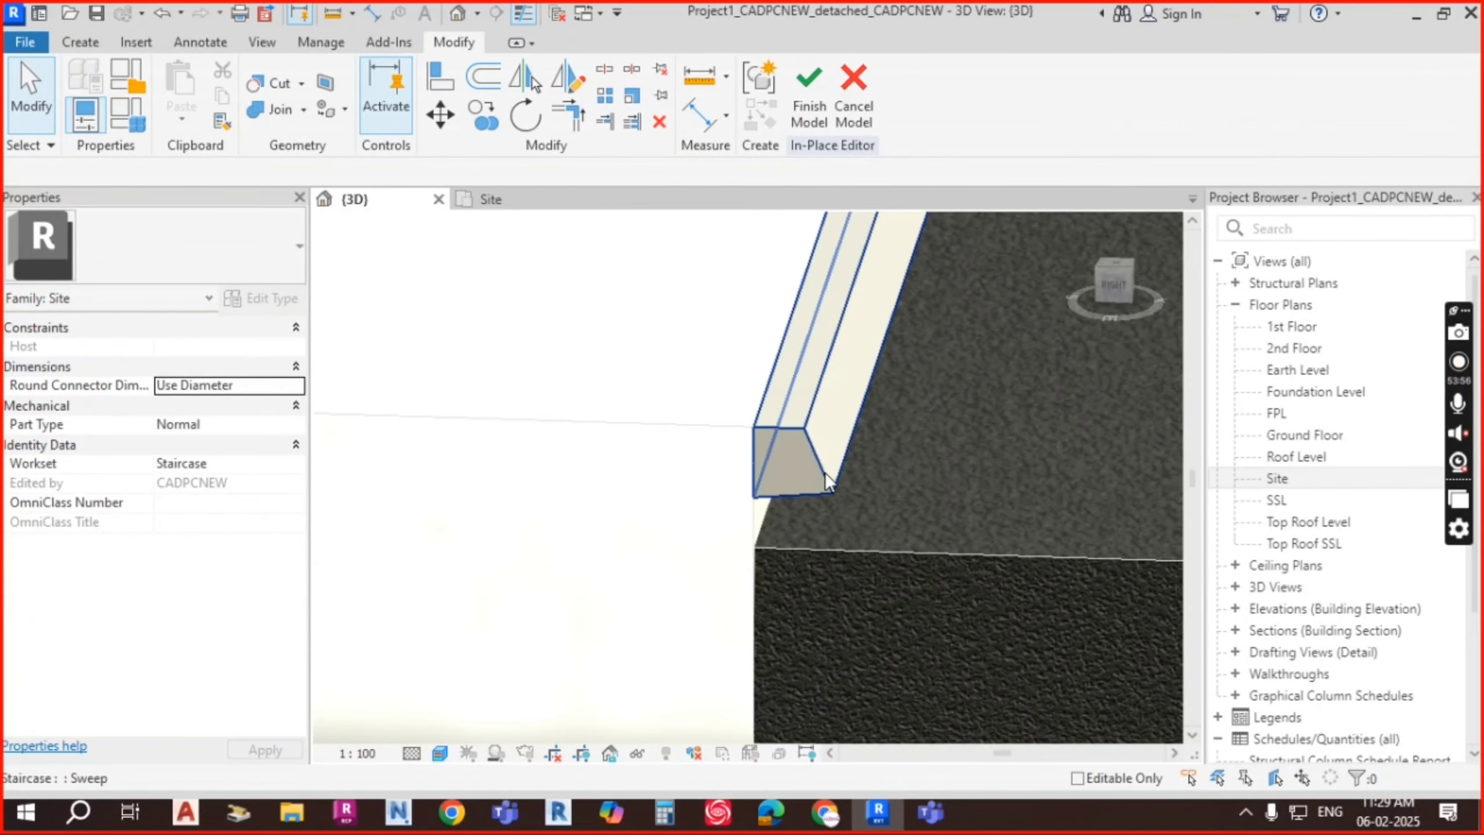
{"action": "left_click", "coordinate": [834, 491]}
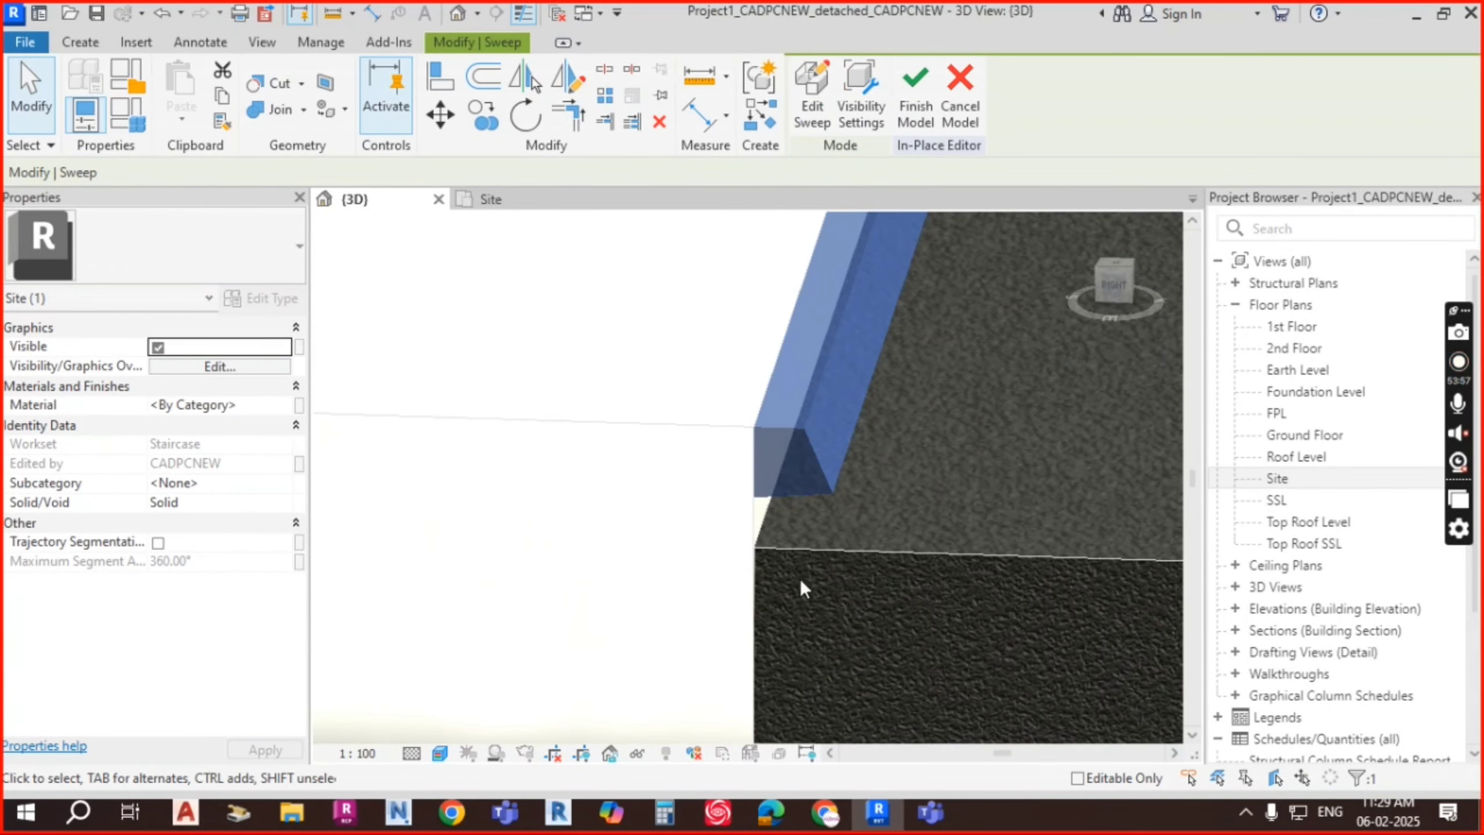
{"action": "left_click", "coordinate": [813, 104]}
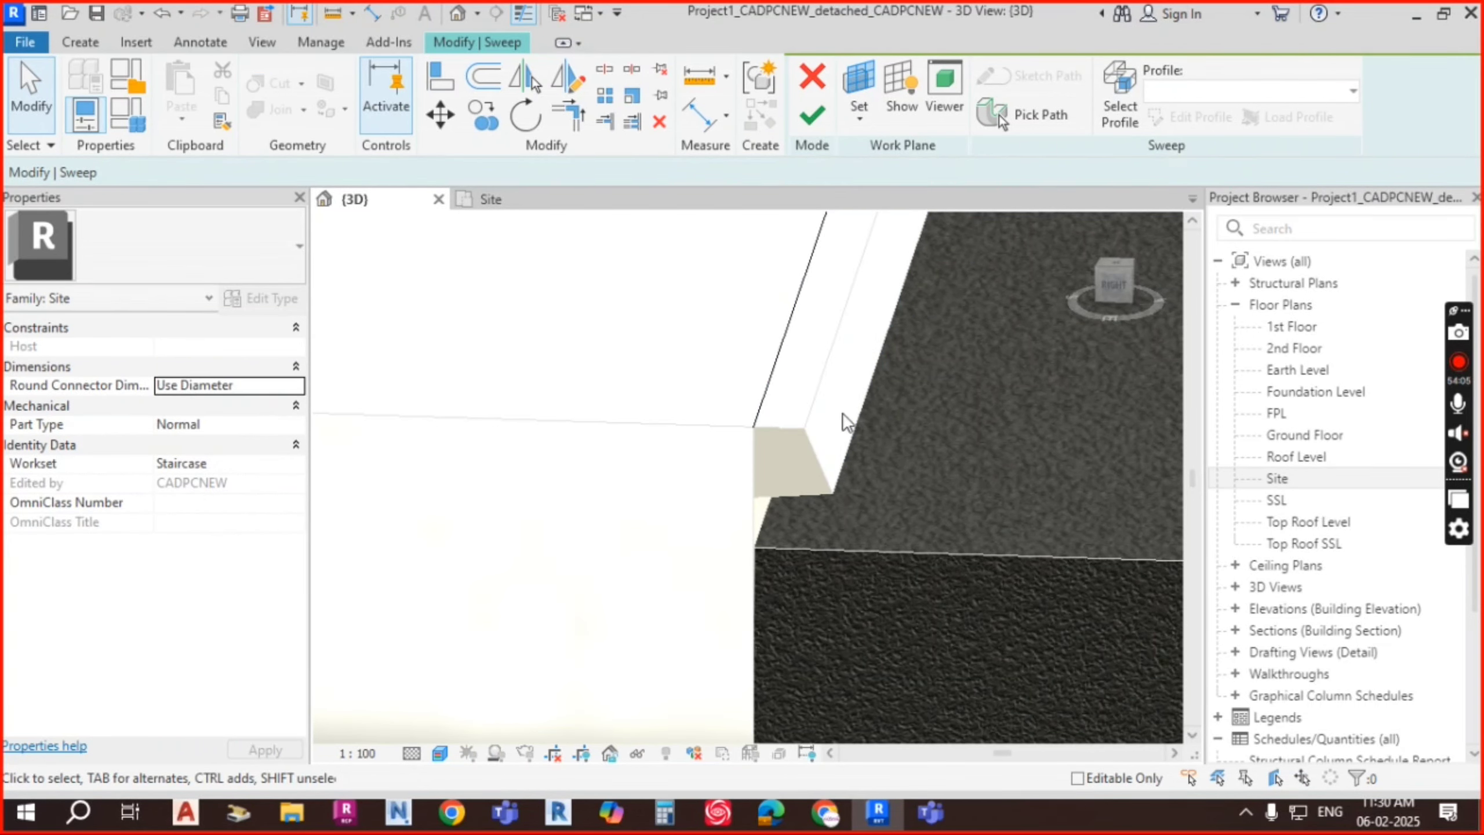
Step: Nudge the kerb profile's bottom line down to deepen it, then finish the profile edit
{"action": "left_click", "coordinate": [1098, 114]}
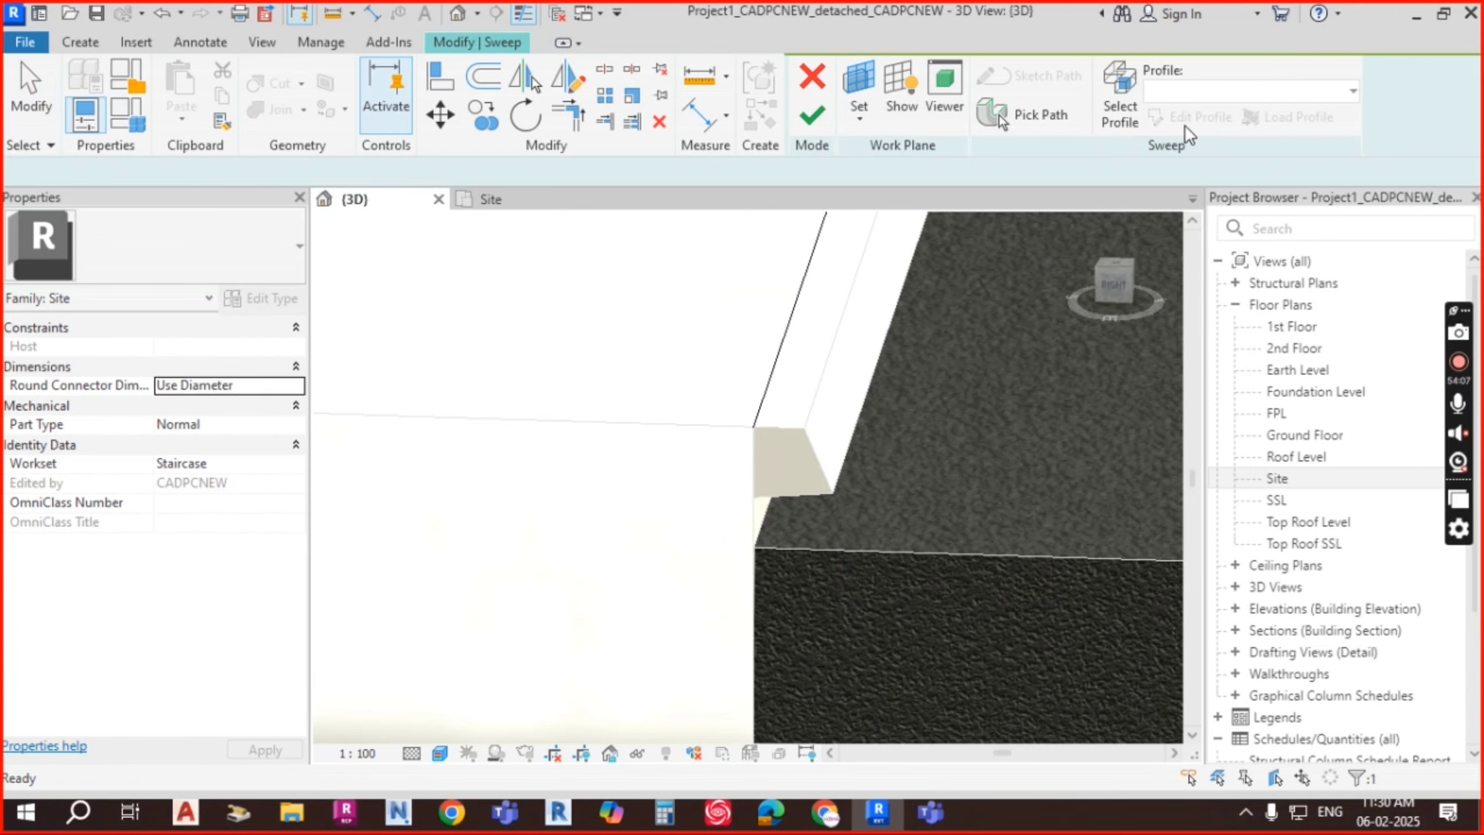
{"action": "left_click", "coordinate": [1186, 119]}
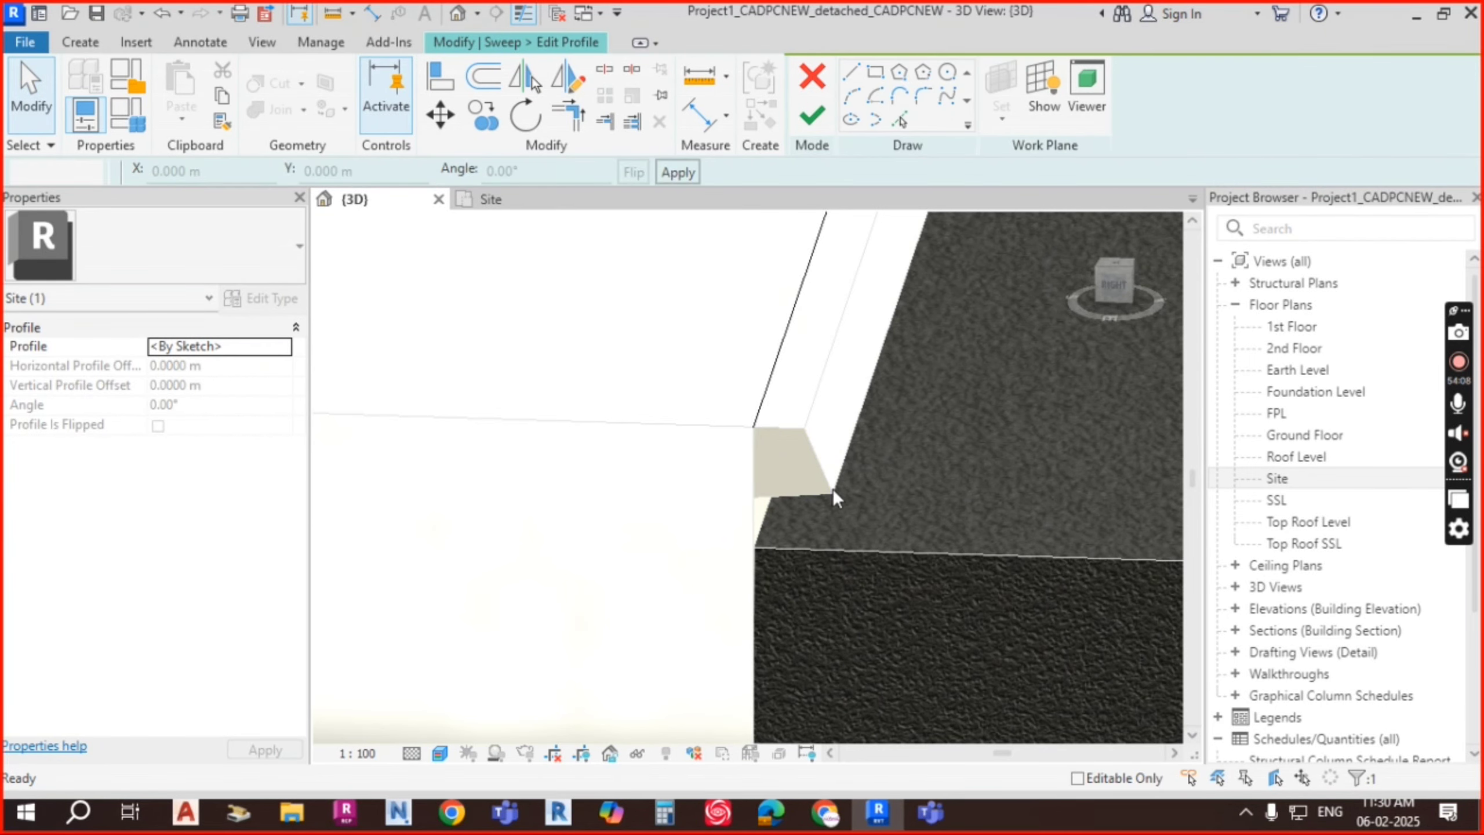
{"action": "scroll", "coordinate": [821, 470], "scroll_direction": "down", "scroll_amount": 4}
{"action": "middle_click_drag", "start_coordinate": [888, 333], "coordinate": [796, 592]}
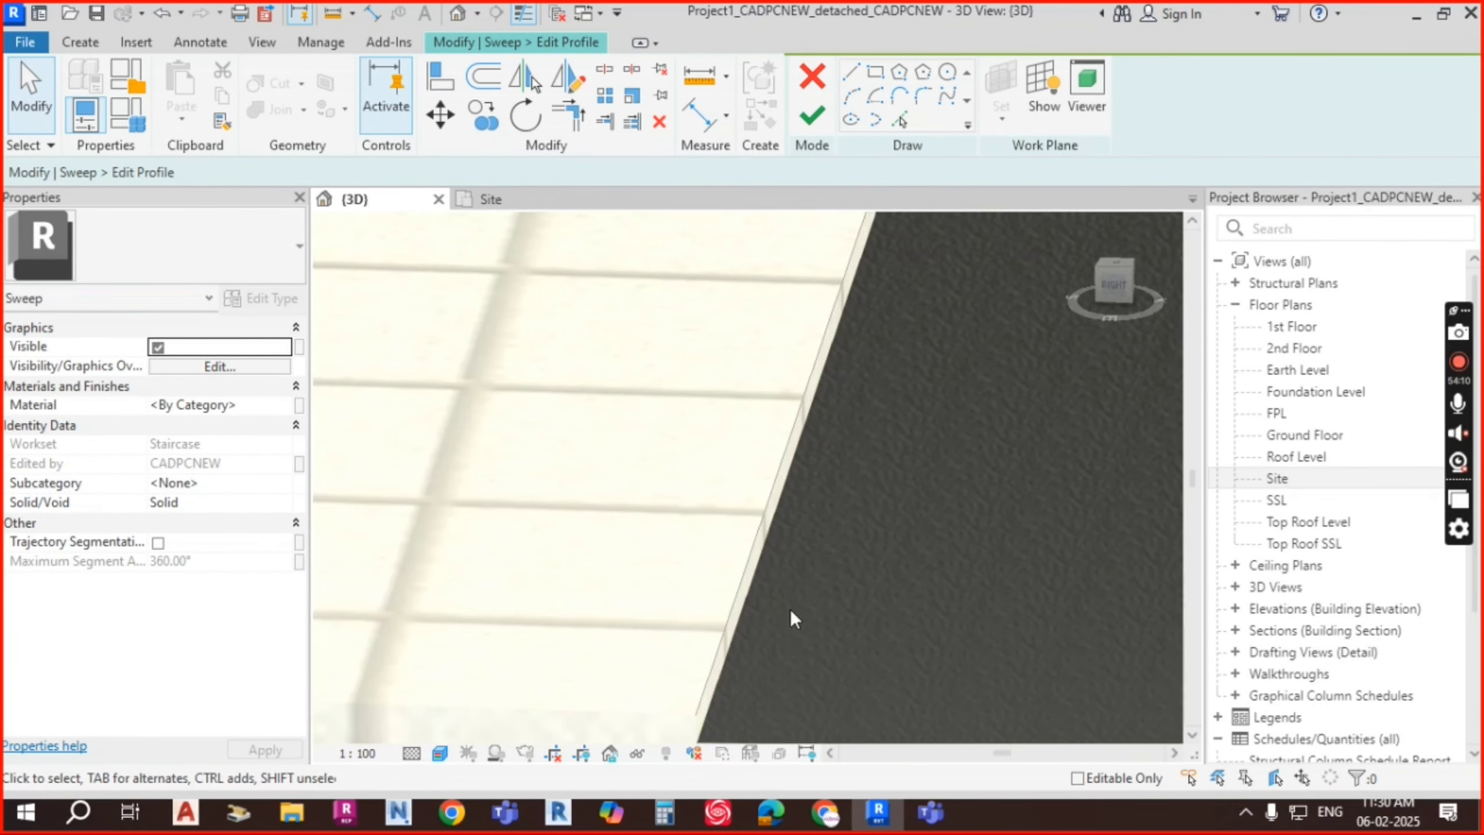
{"action": "scroll", "coordinate": [888, 357], "scroll_direction": "down", "scroll_amount": 3}
{"action": "middle_click_drag", "start_coordinate": [888, 357], "coordinate": [820, 617]}
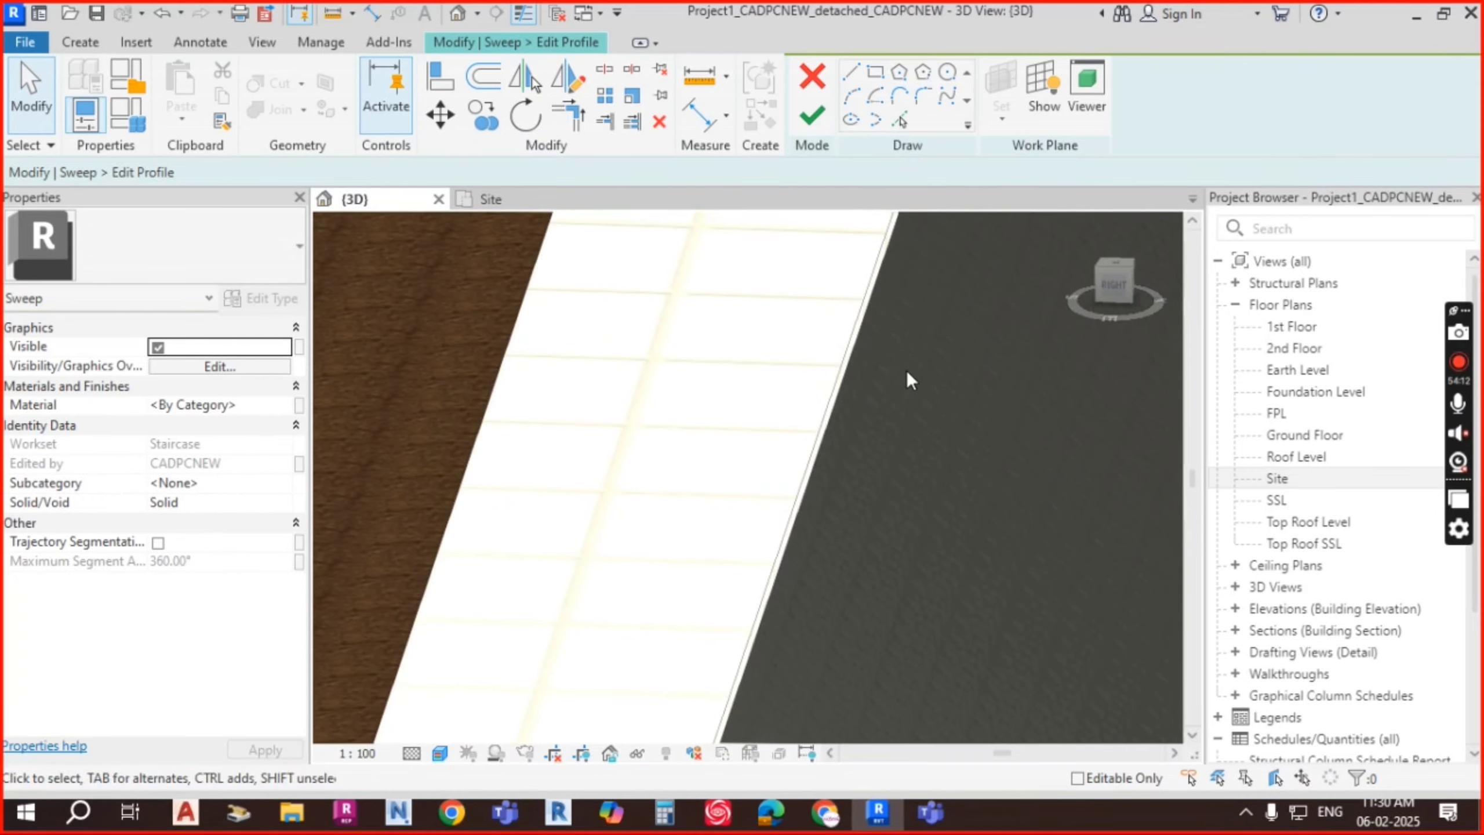
{"action": "scroll", "coordinate": [935, 345], "scroll_direction": "down", "scroll_amount": 4}
{"action": "middle_click_drag", "start_coordinate": [952, 336], "coordinate": [845, 520]}
{"action": "scroll", "coordinate": [786, 597], "scroll_direction": "up", "scroll_amount": 5}
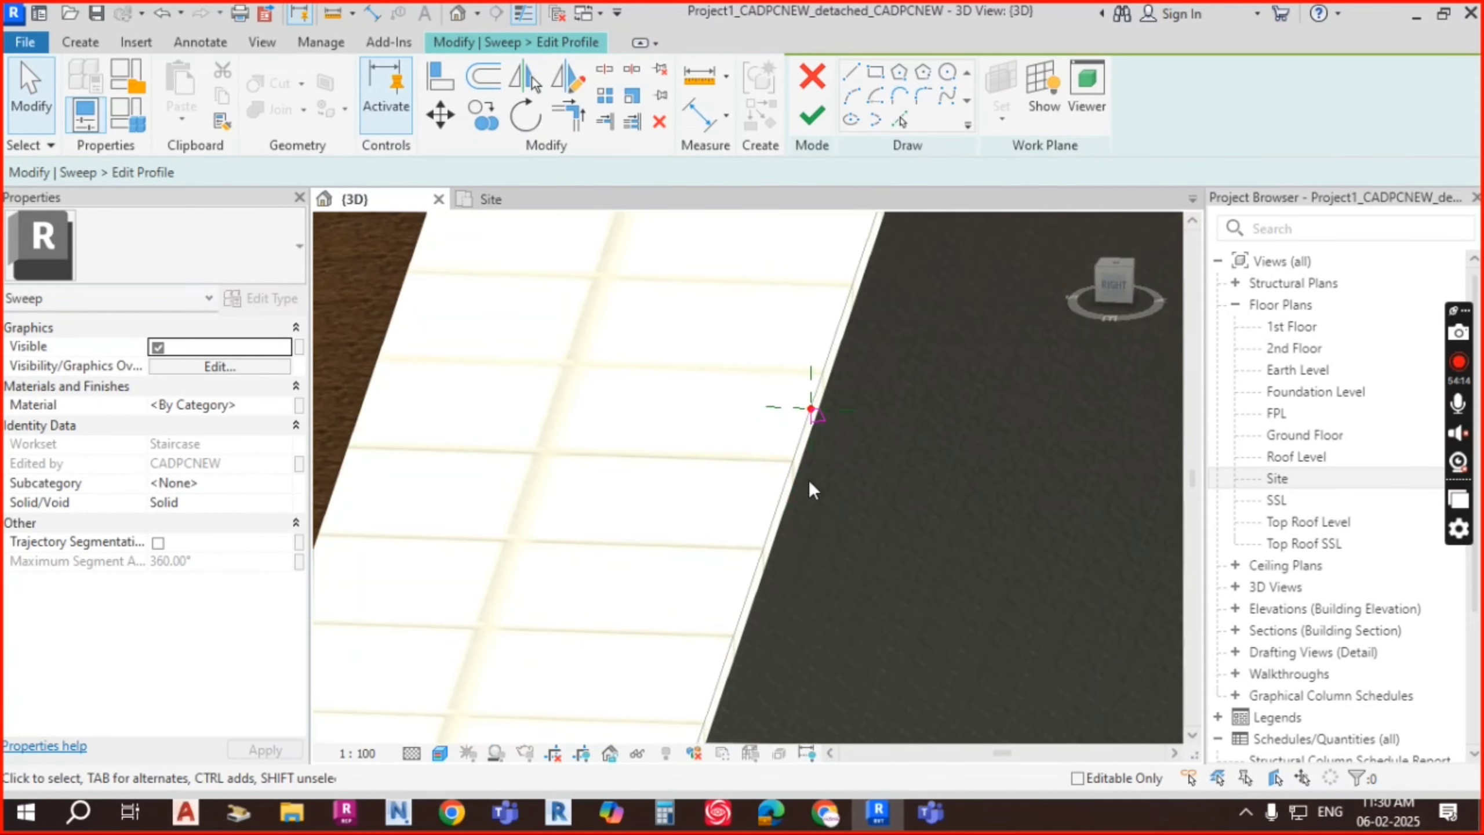
{"action": "scroll", "coordinate": [828, 408], "scroll_direction": "up", "scroll_amount": 3}
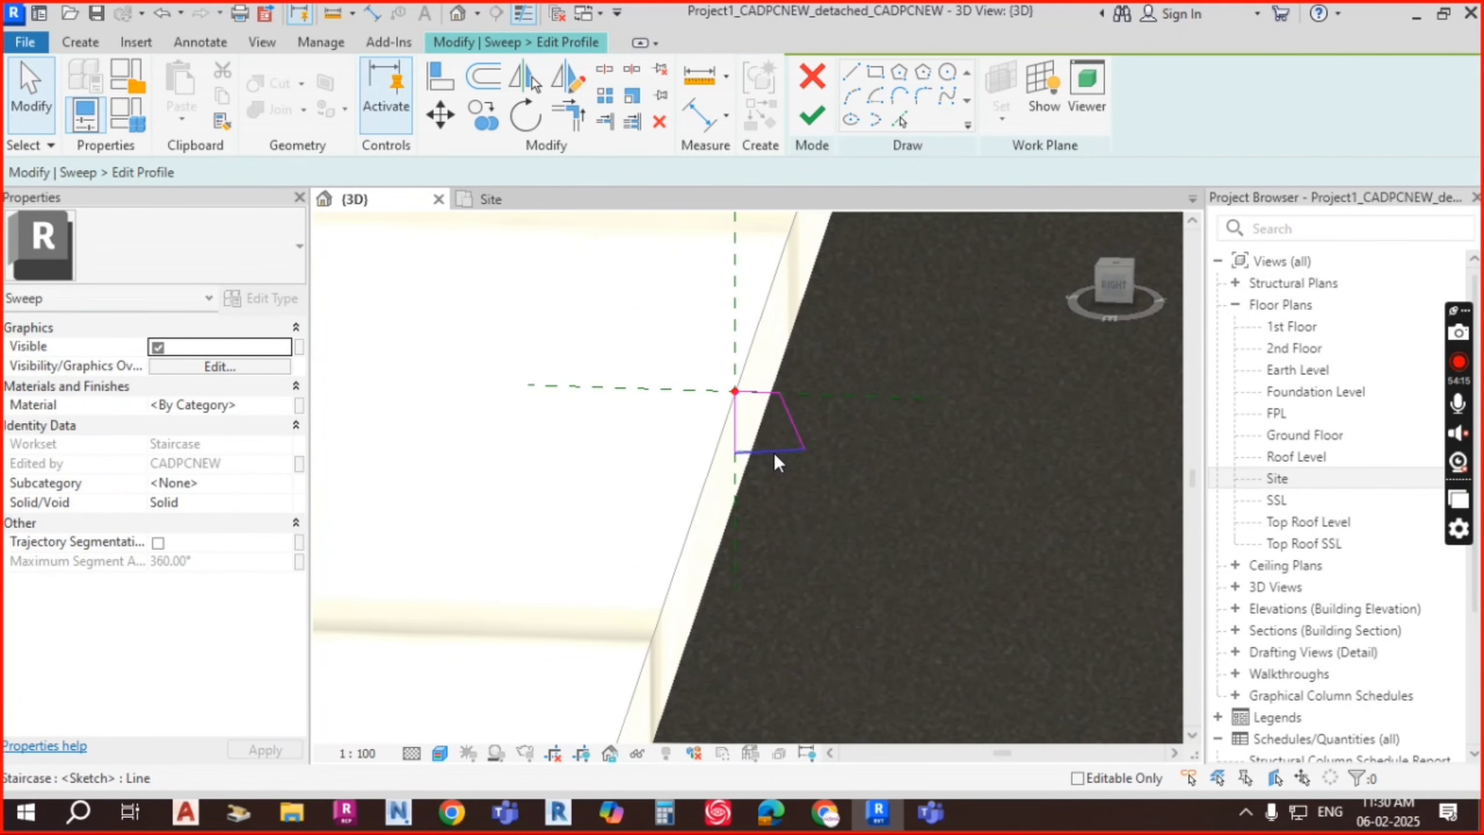
{"action": "left_click", "coordinate": [775, 452]}
{"action": "key", "text": "Down"}
{"action": "key", "text": "Down"}
{"action": "key", "text": "Down"}
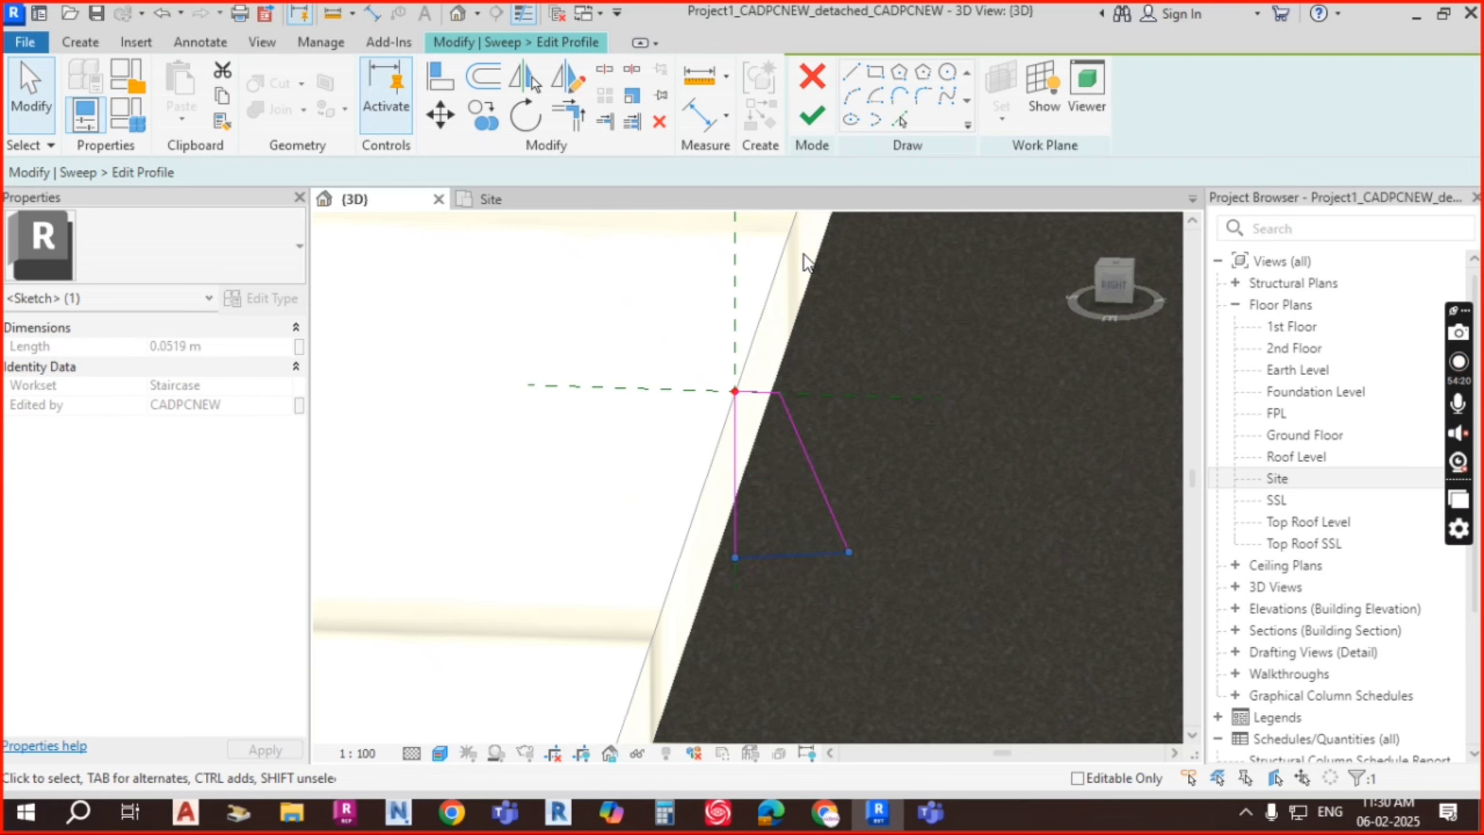
{"action": "left_click", "coordinate": [814, 115]}
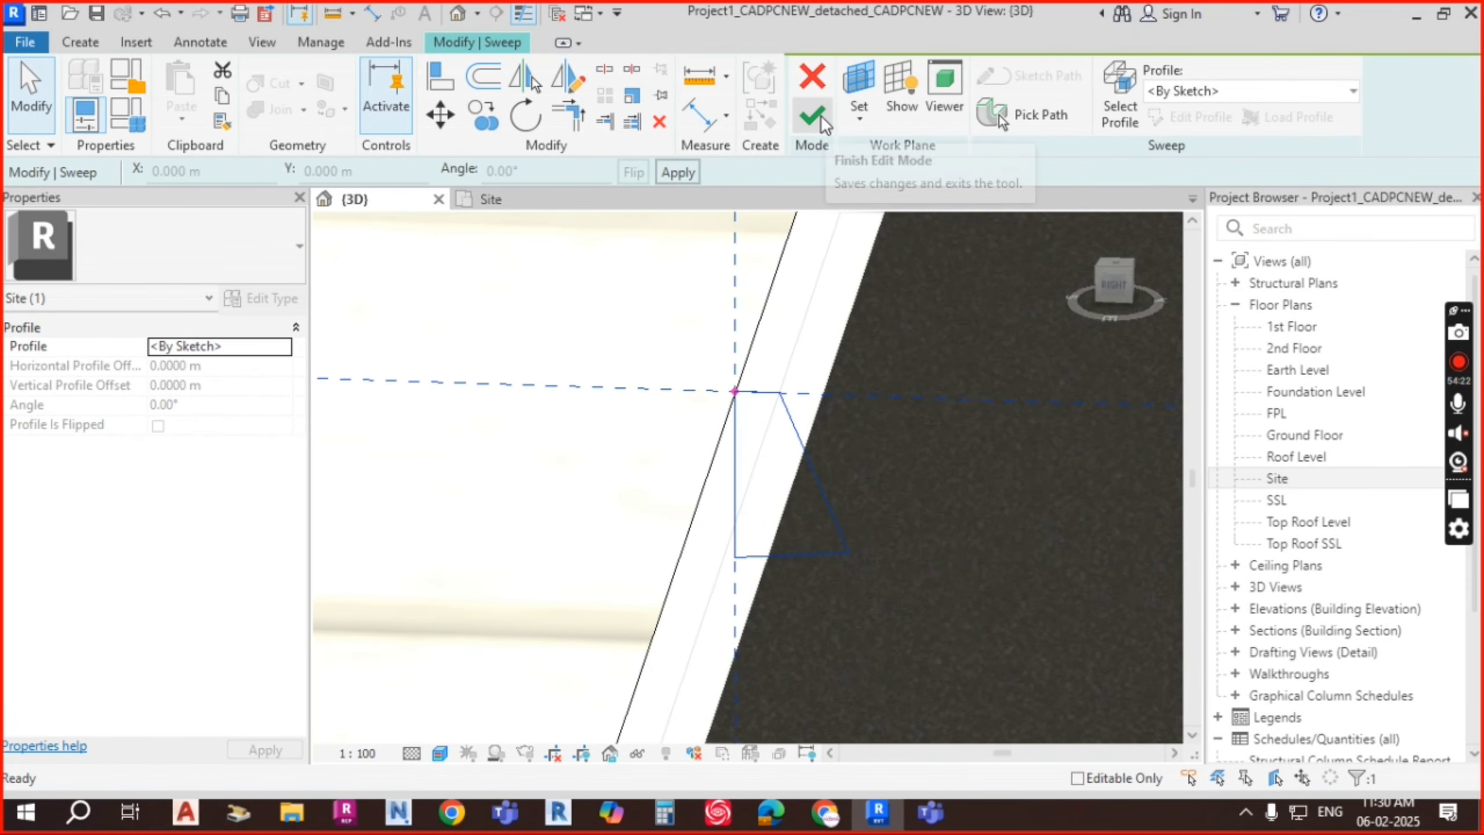
Step: Finish the sweep so the deeper kerb is built along the footpath
{"action": "left_click", "coordinate": [810, 134]}
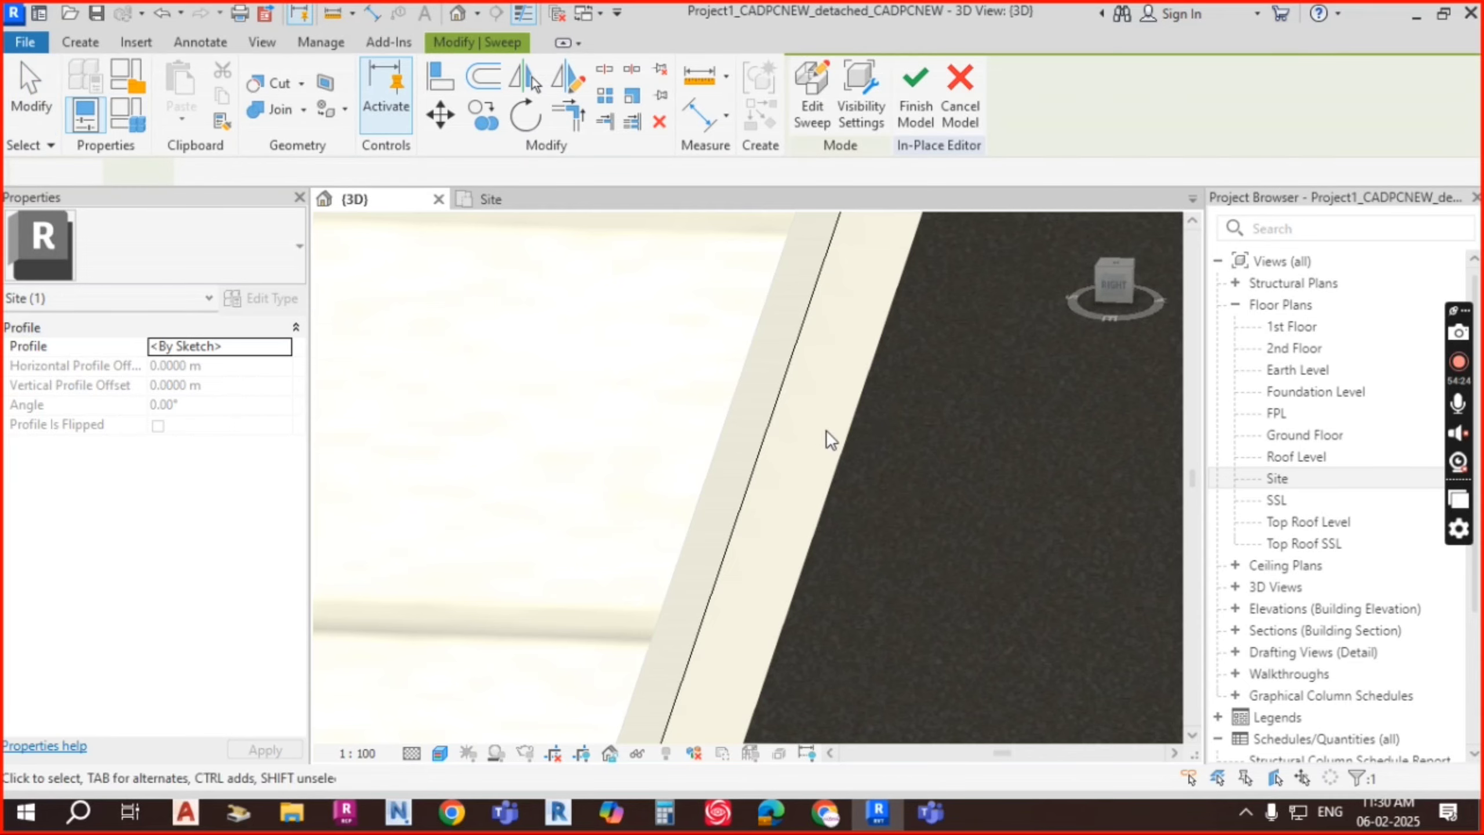
{"action": "scroll", "coordinate": [836, 429], "scroll_direction": "down", "scroll_amount": 4}
{"action": "middle_click_drag", "start_coordinate": [830, 611], "coordinate": [843, 386]}
{"action": "middle_click_drag", "start_coordinate": [743, 613], "coordinate": [887, 192]}
{"action": "scroll", "coordinate": [777, 415], "scroll_direction": "up", "scroll_amount": 6}
Step: Clear the selection and frame the kerb's end corner for inspection
{"action": "key", "text": "Escape"}
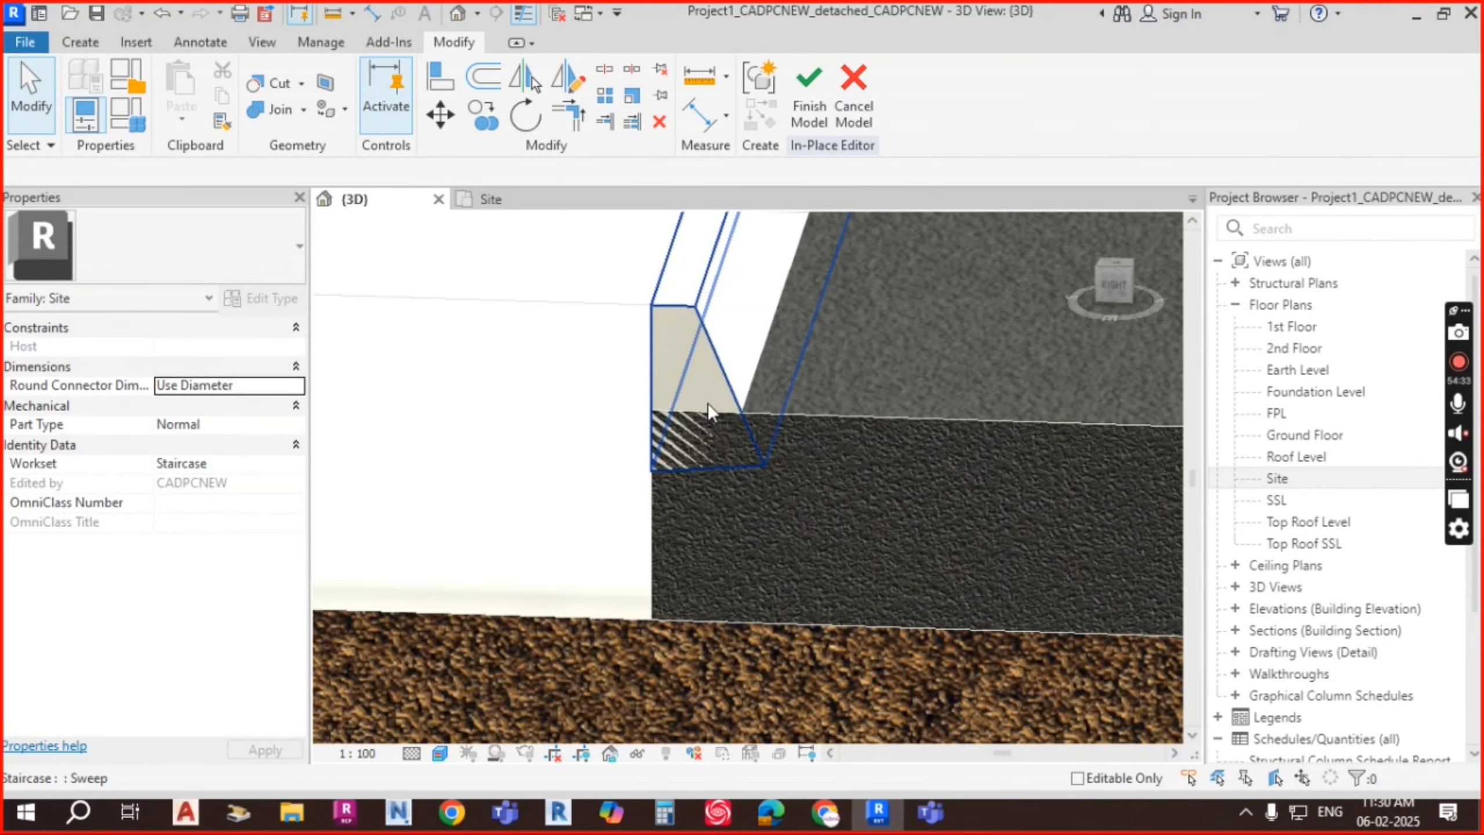
{"action": "scroll", "coordinate": [716, 416], "scroll_direction": "down", "scroll_amount": 4}
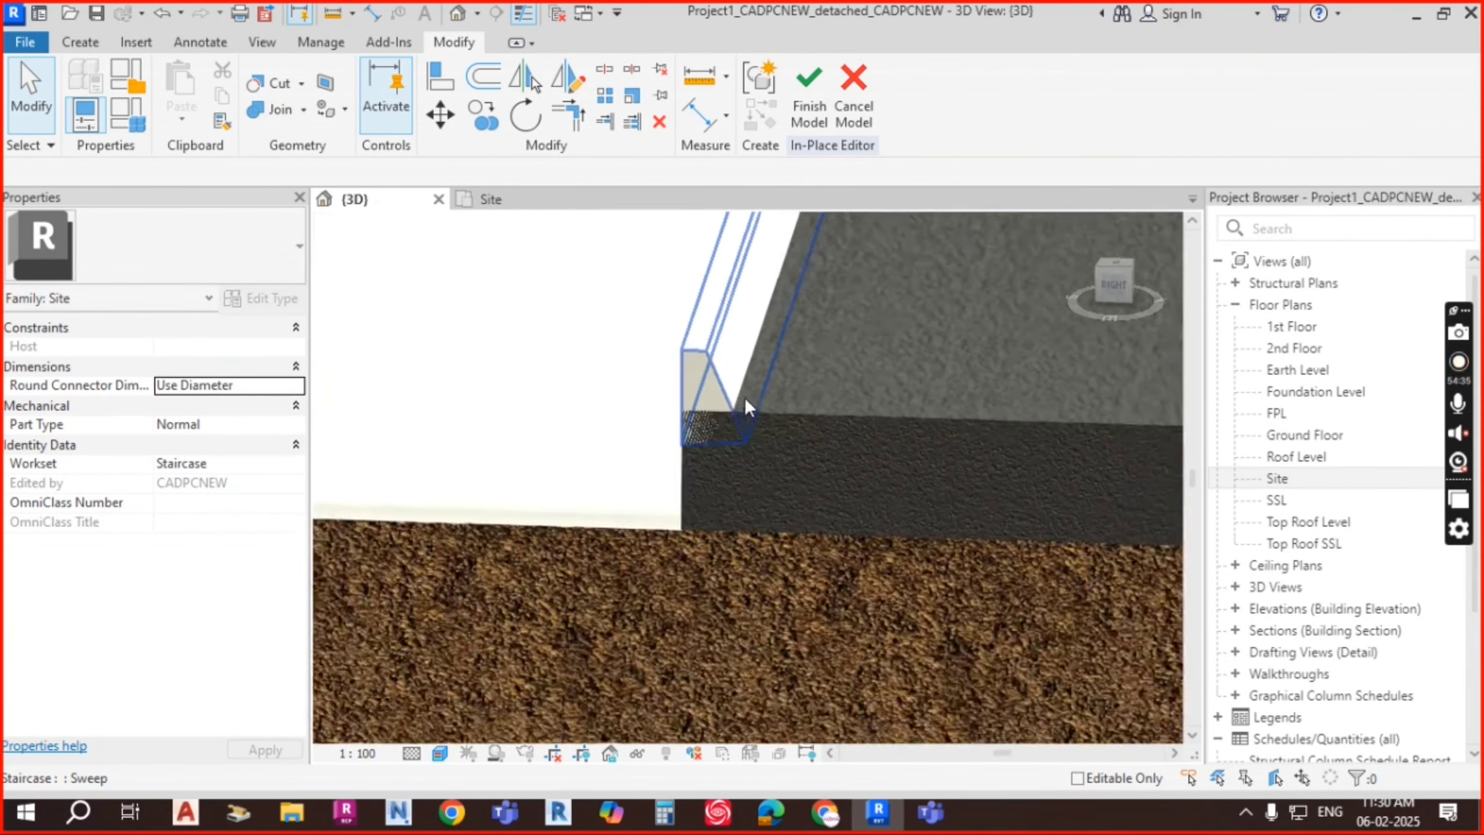
{"action": "middle_click_drag", "start_coordinate": [758, 400], "coordinate": [724, 618]}
{"action": "scroll", "coordinate": [665, 407], "scroll_direction": "down", "scroll_amount": 5}
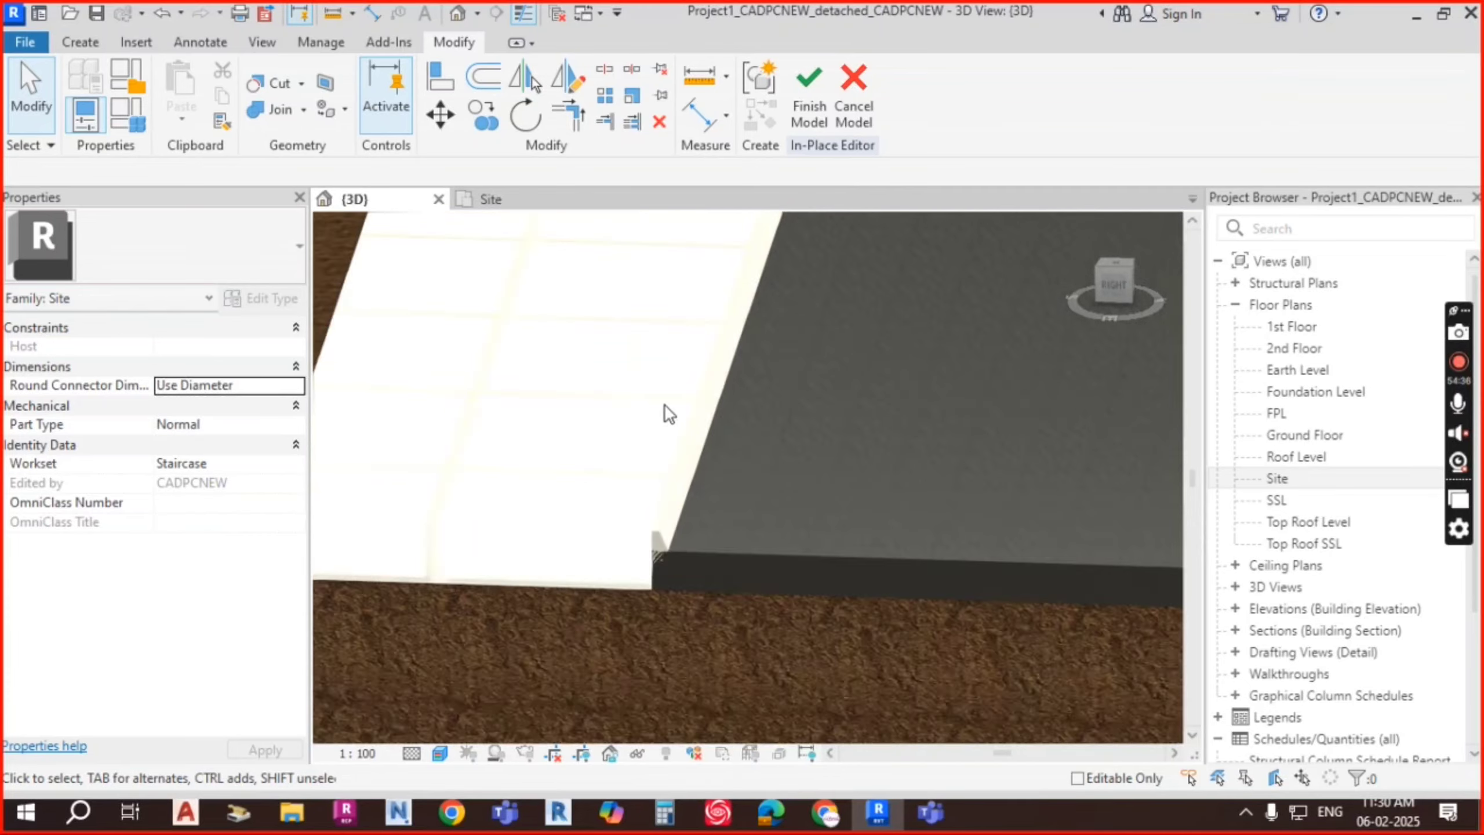
{"action": "middle_click_drag", "start_coordinate": [683, 345], "coordinate": [704, 540]}
Step: Switch the 3D view to Shaded style and look over the road and building
{"action": "left_click", "coordinate": [440, 753]}
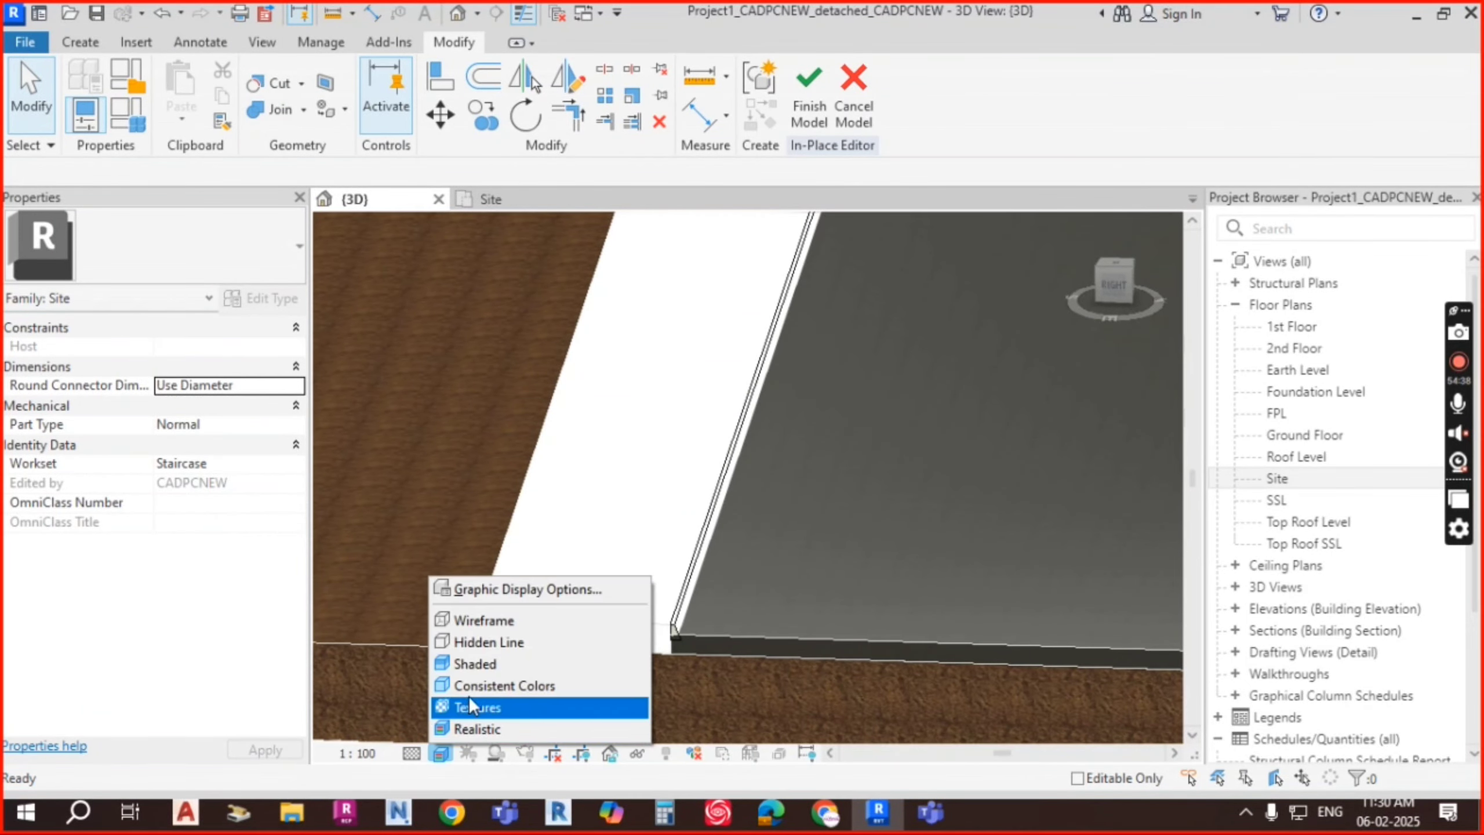
{"action": "left_click", "coordinate": [483, 664]}
{"action": "scroll", "coordinate": [684, 587], "scroll_direction": "up", "scroll_amount": 4}
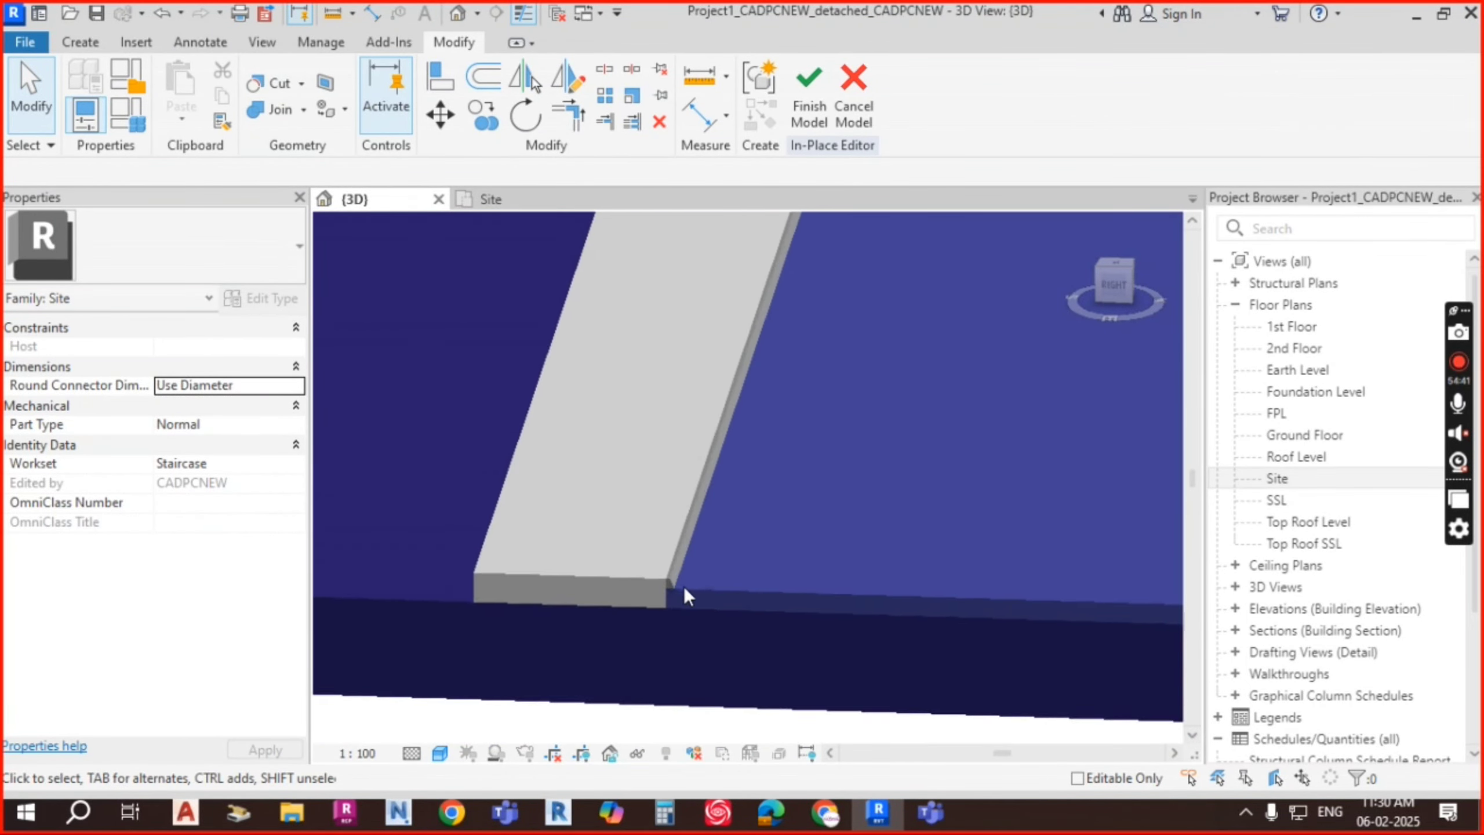
{"action": "scroll", "coordinate": [655, 582], "scroll_direction": "down", "scroll_amount": 3}
{"action": "scroll", "coordinate": [681, 555], "scroll_direction": "down", "scroll_amount": 6}
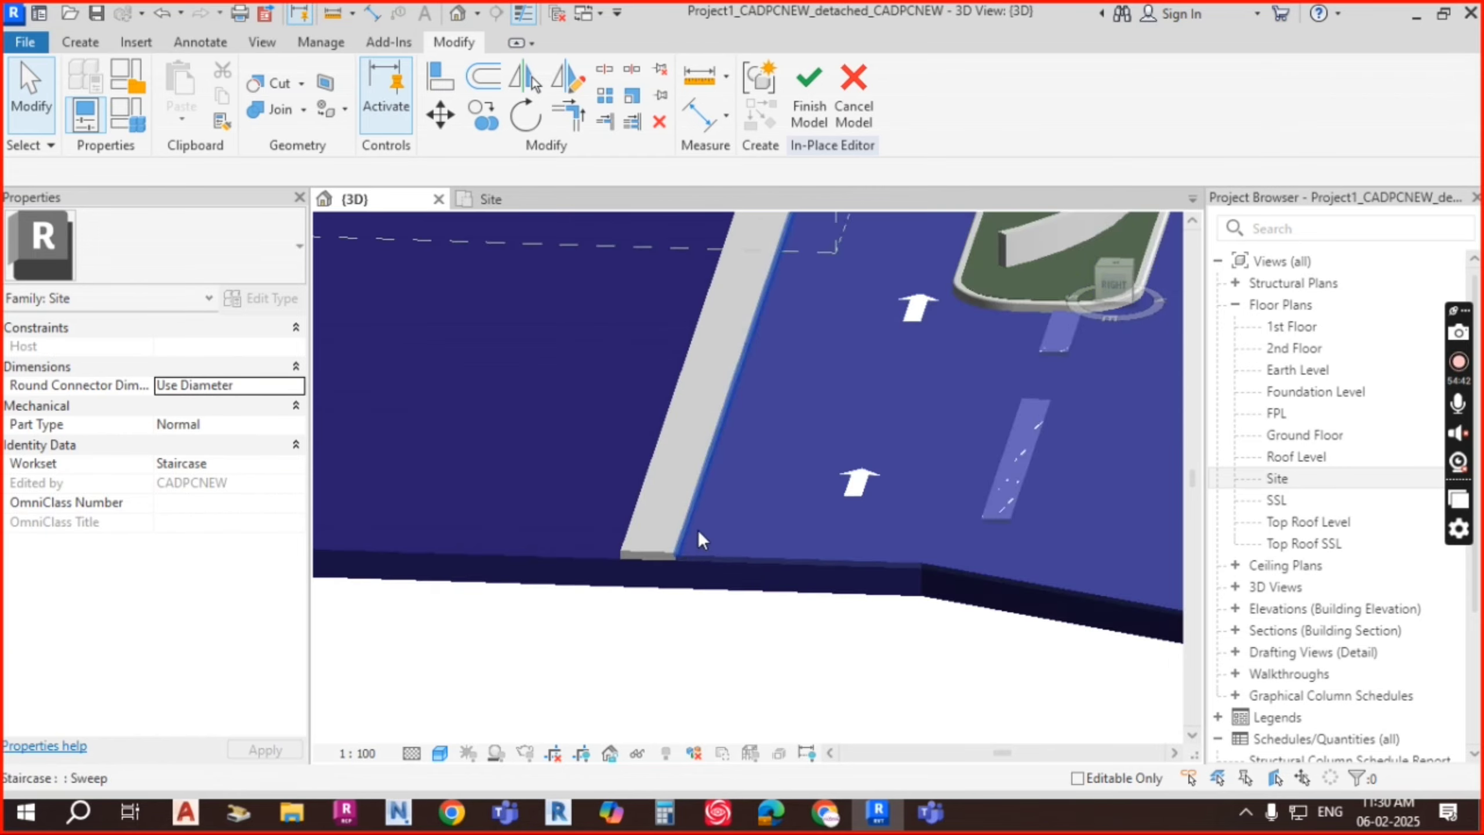
{"action": "middle_click_drag", "start_coordinate": [790, 560], "coordinate": [798, 696]}
{"action": "scroll", "coordinate": [807, 690], "scroll_direction": "down", "scroll_amount": 1}
{"action": "mouse_move", "coordinate": [988, 598]}
{"action": "middle_mouse_down", "text": "shift"}
{"action": "mouse_move", "coordinate": [946, 562]}
{"action": "mouse_move", "coordinate": [967, 536]}
{"action": "mouse_move", "coordinate": [1005, 593]}
{"action": "middle_mouse_up", "text": "shift"}
Step: Switch to Realistic style, review the planted footpath, and finish the in-place kerb model
{"action": "left_click", "coordinate": [442, 755]}
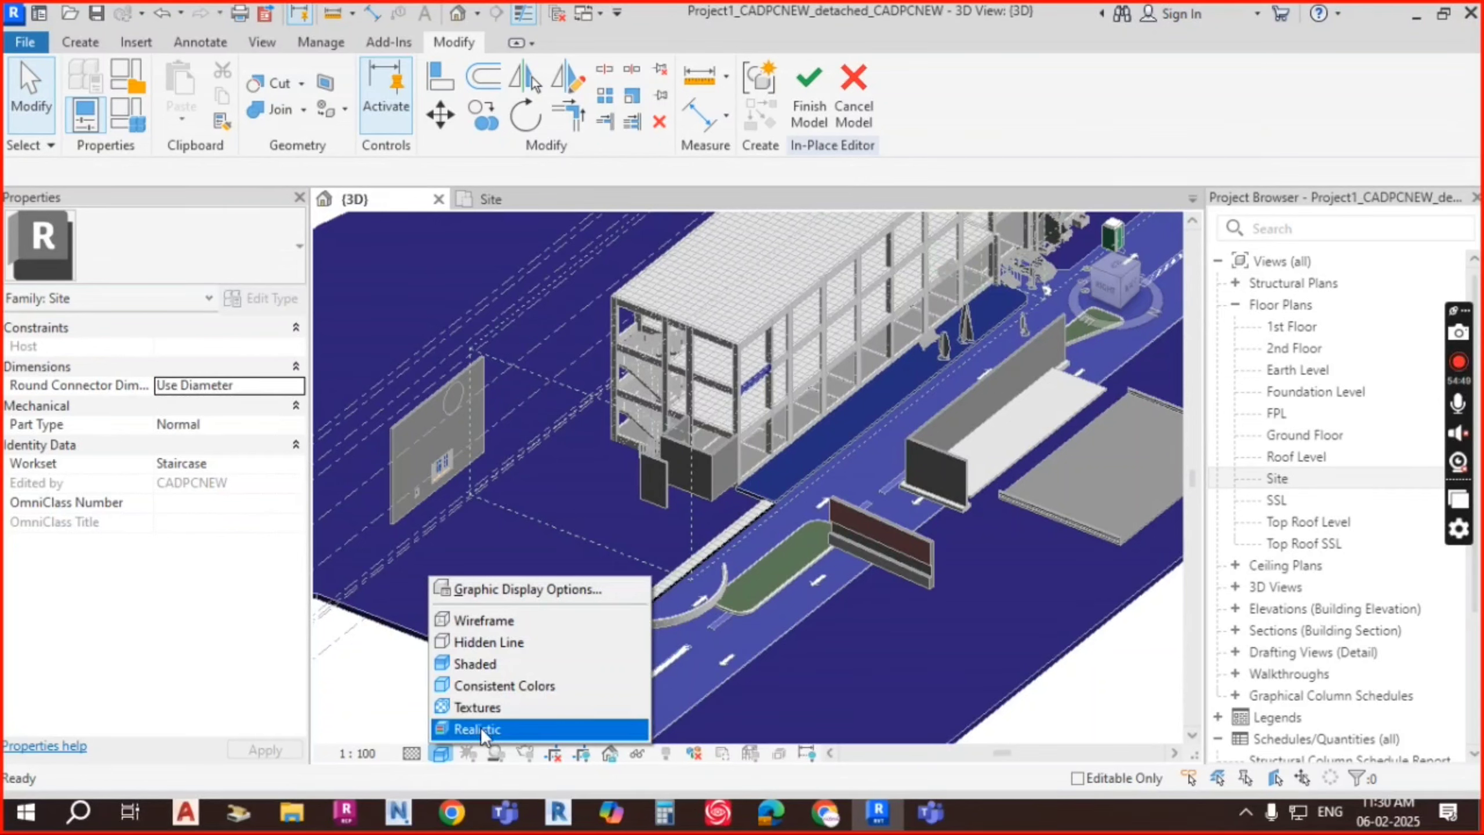
{"action": "left_click", "coordinate": [480, 727]}
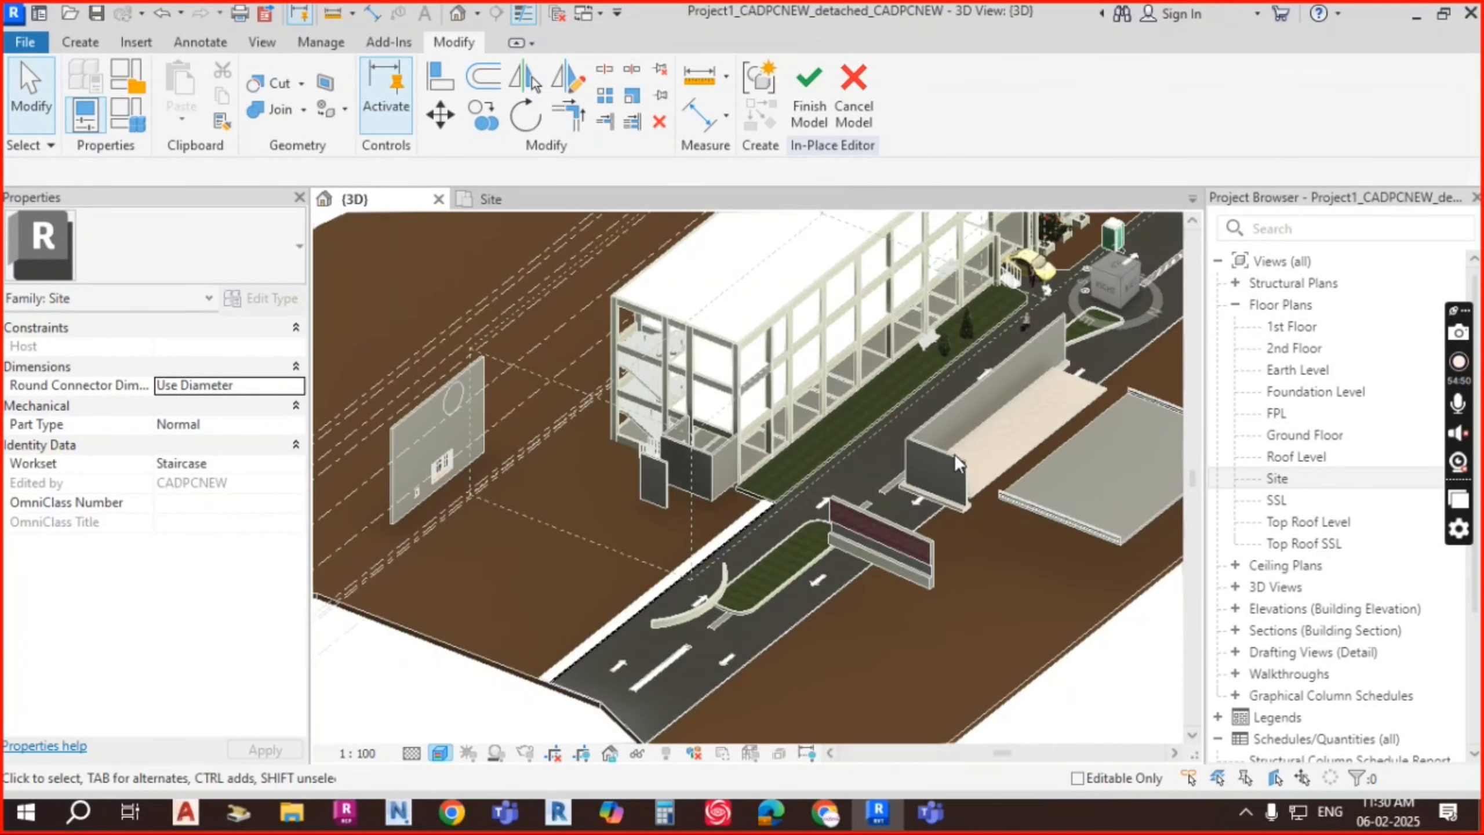
{"action": "scroll", "coordinate": [986, 357], "scroll_direction": "up", "scroll_amount": 5}
{"action": "scroll", "coordinate": [990, 358], "scroll_direction": "up", "scroll_amount": 4}
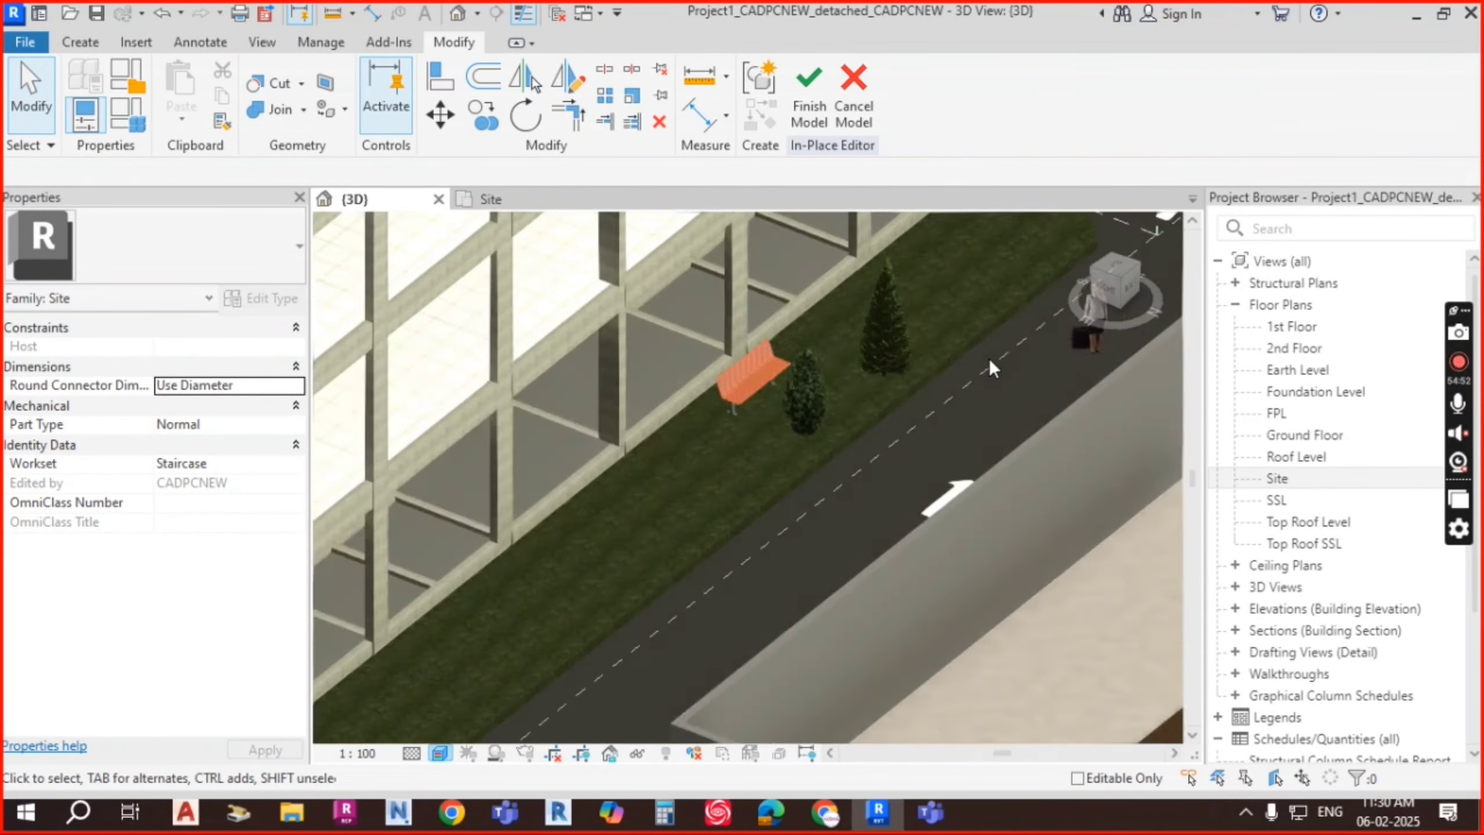
{"action": "scroll", "coordinate": [685, 383], "scroll_direction": "up", "scroll_amount": 4}
{"action": "scroll", "coordinate": [665, 422], "scroll_direction": "up", "scroll_amount": 3}
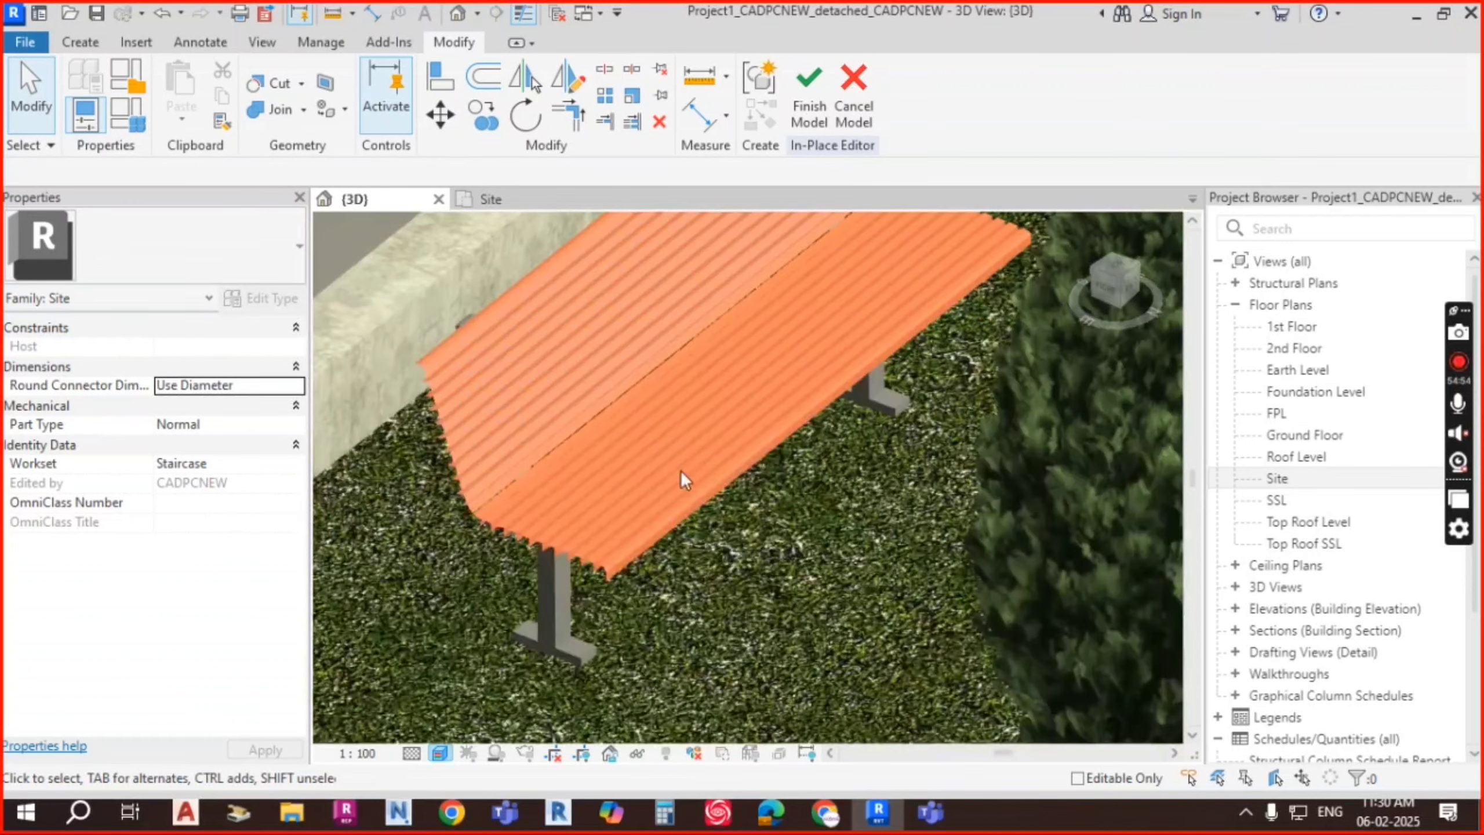
{"action": "scroll", "coordinate": [720, 459], "scroll_direction": "down", "scroll_amount": 8}
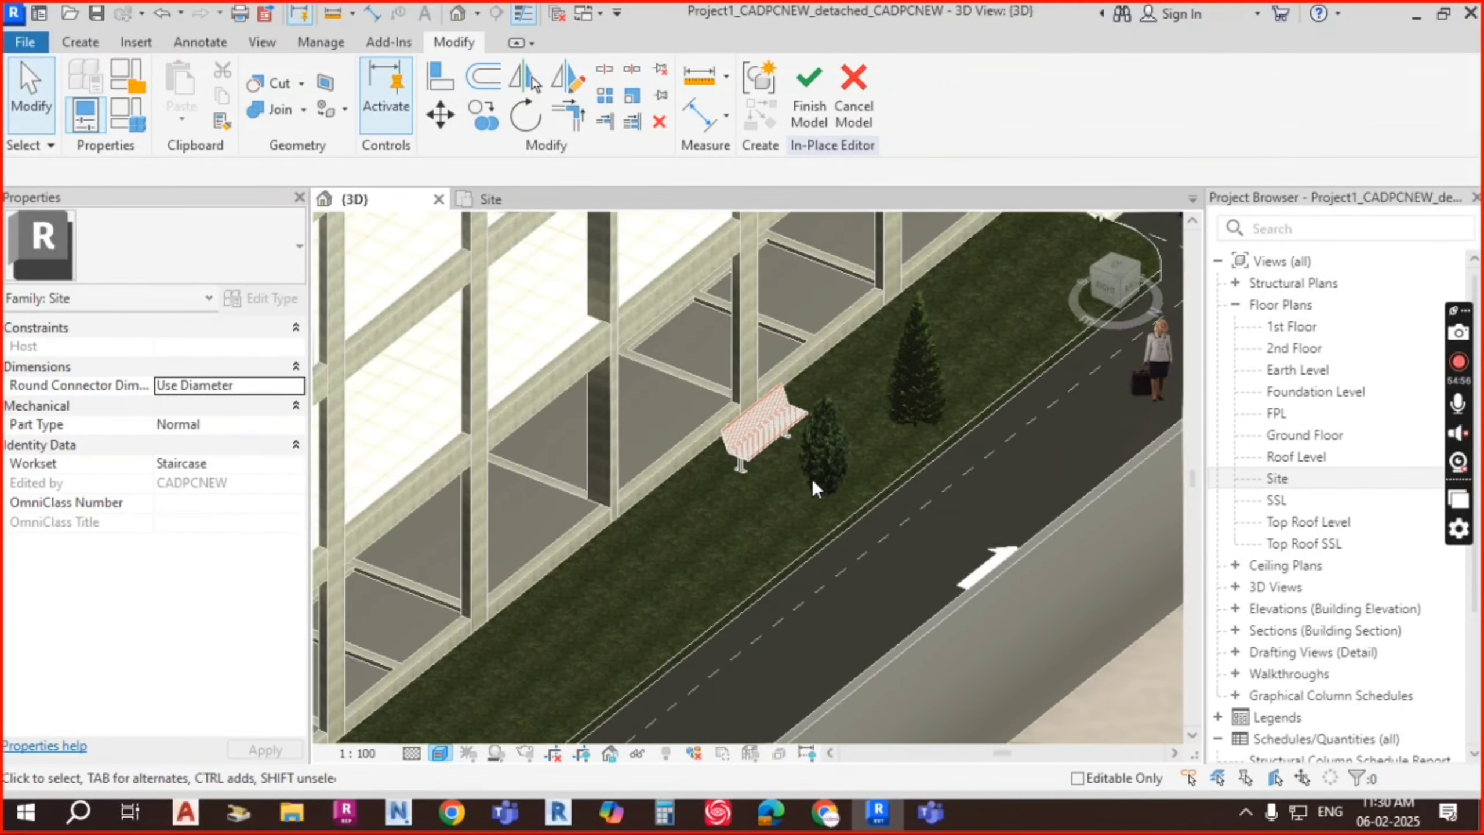
{"action": "scroll", "coordinate": [637, 570], "scroll_direction": "down", "scroll_amount": 2}
{"action": "middle_click_drag", "start_coordinate": [672, 547], "coordinate": [748, 442]}
{"action": "scroll", "coordinate": [752, 470], "scroll_direction": "up", "scroll_amount": 1}
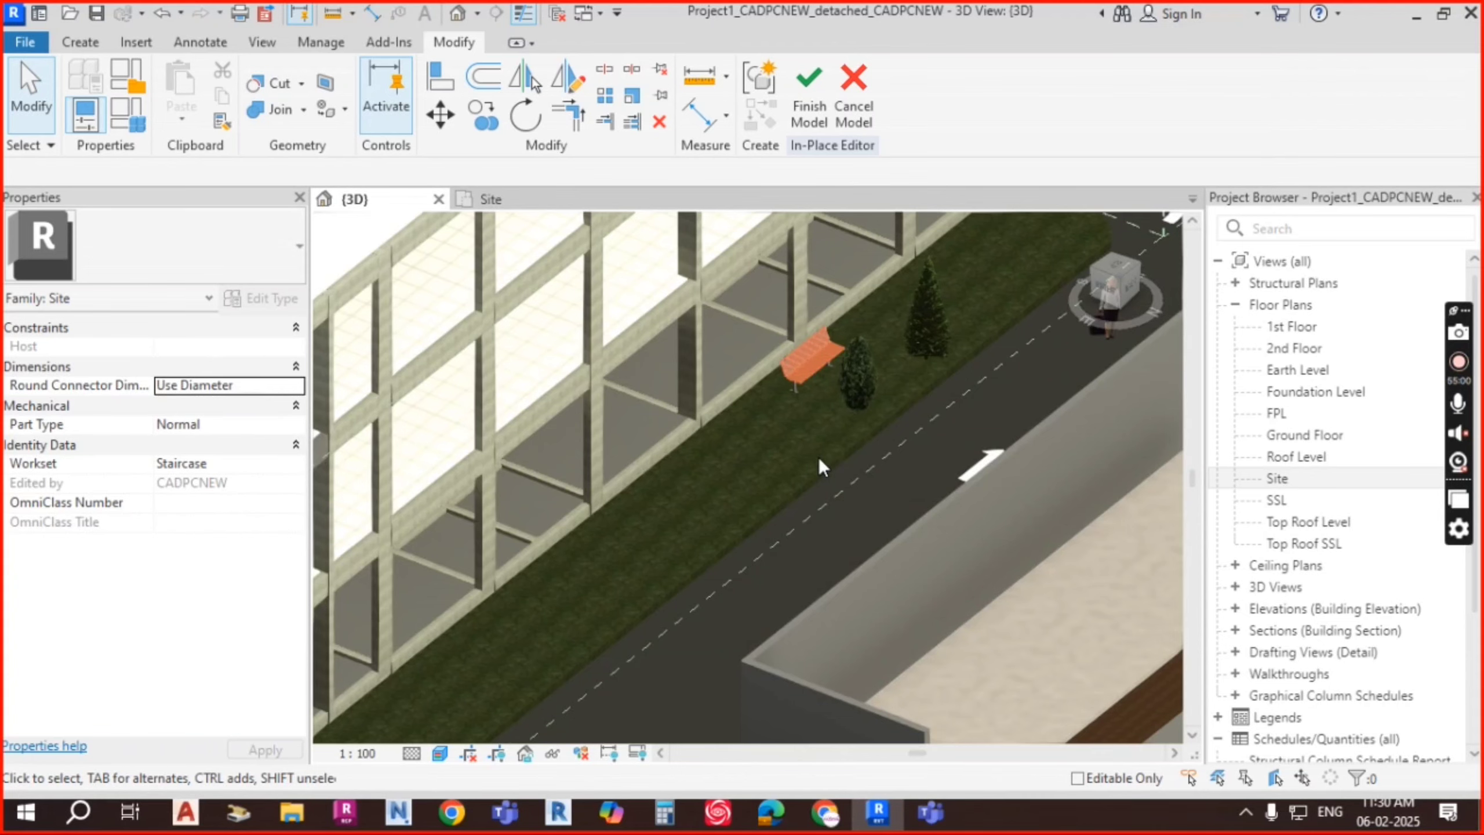
{"action": "scroll", "coordinate": [819, 457], "scroll_direction": "down", "scroll_amount": 3}
{"action": "scroll", "coordinate": [647, 558], "scroll_direction": "up", "scroll_amount": 2}
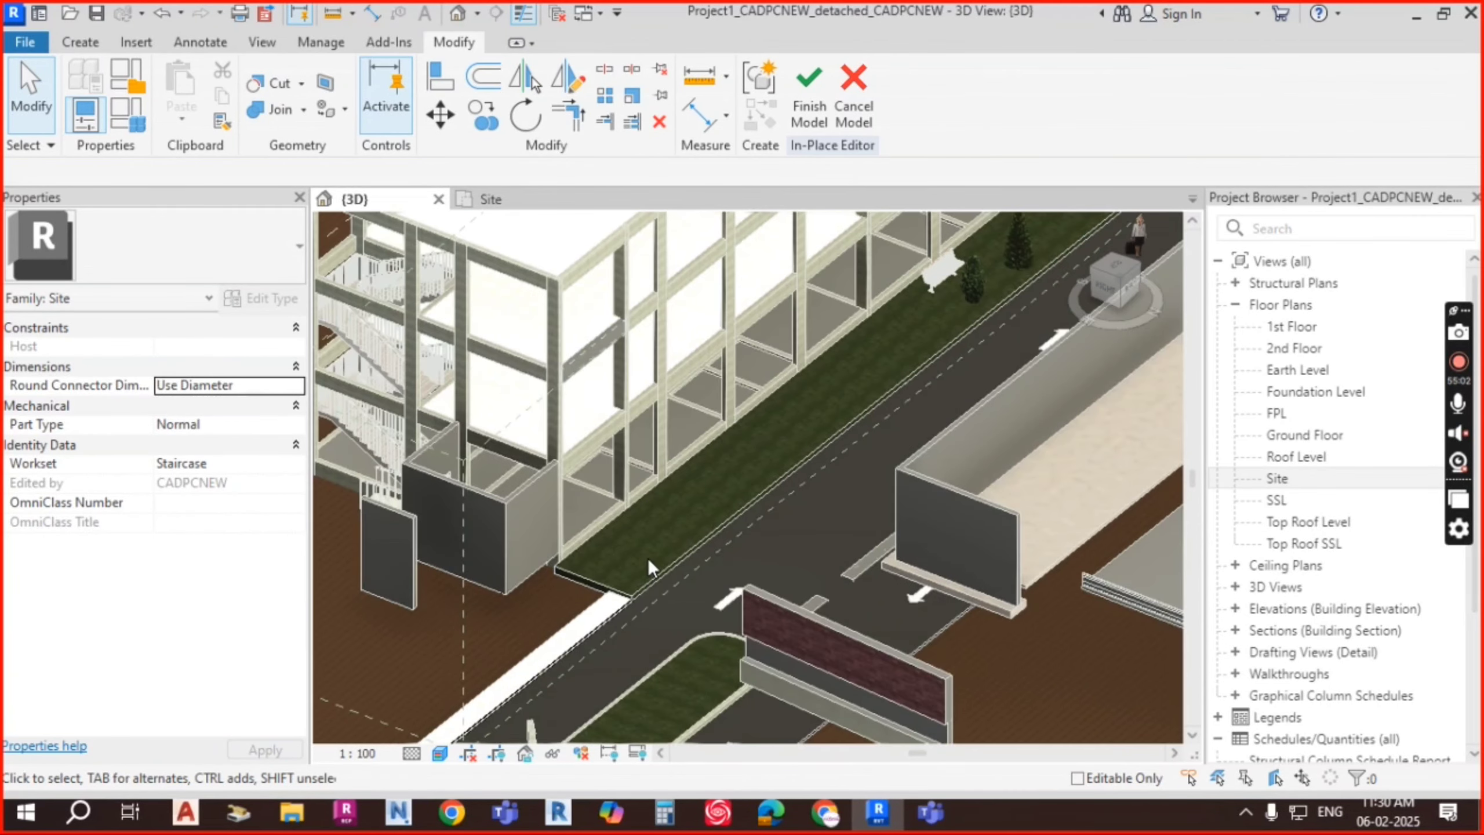
{"action": "scroll", "coordinate": [647, 558], "scroll_direction": "up", "scroll_amount": 1}
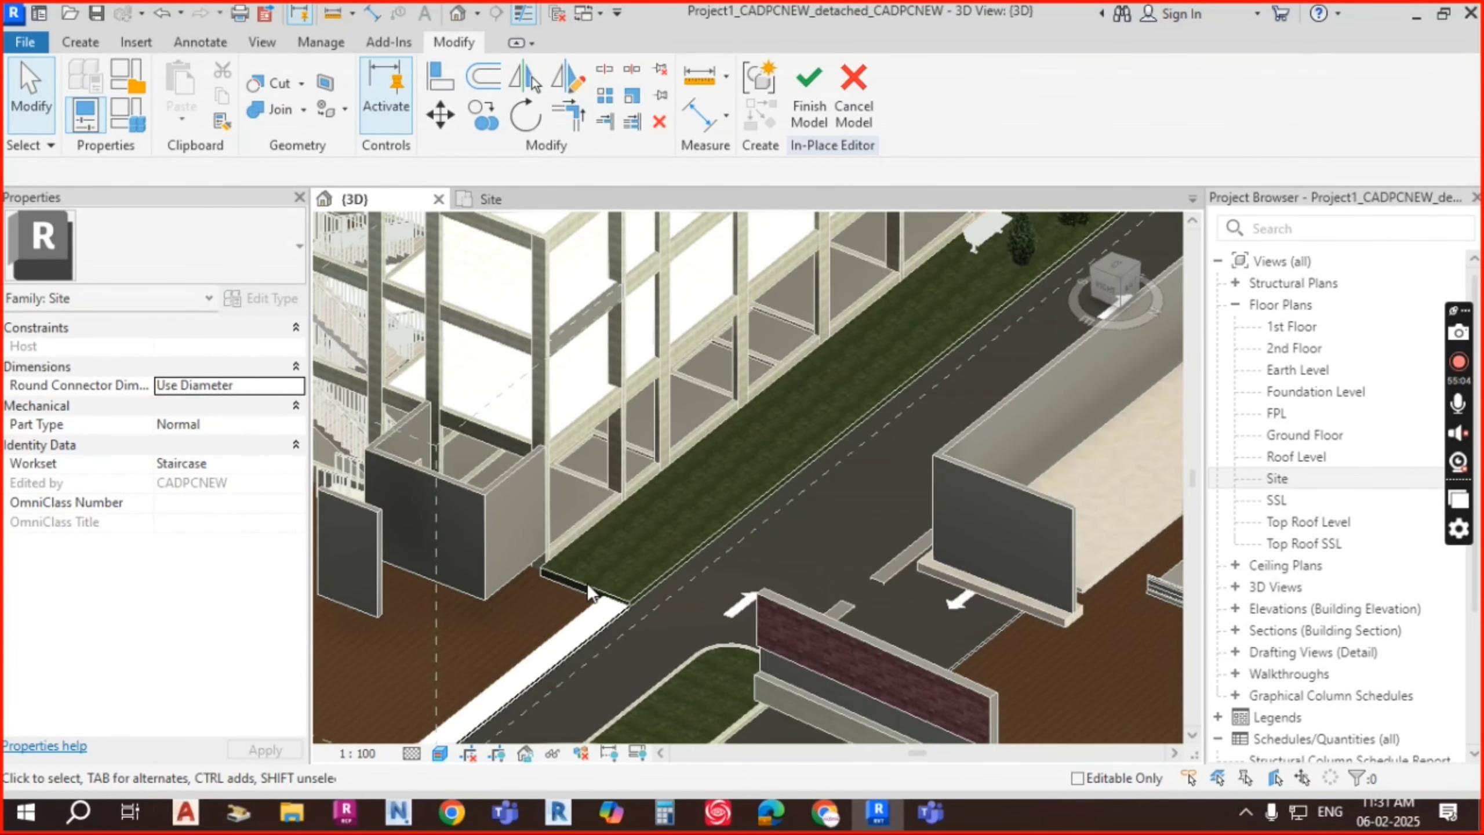
{"action": "left_click", "coordinate": [807, 103]}
Step: Zoom on the kerbed footpath corner, pan to the mixer truck, then show the Massing & Site tools
{"action": "scroll", "coordinate": [625, 620], "scroll_direction": "up", "scroll_amount": 5}
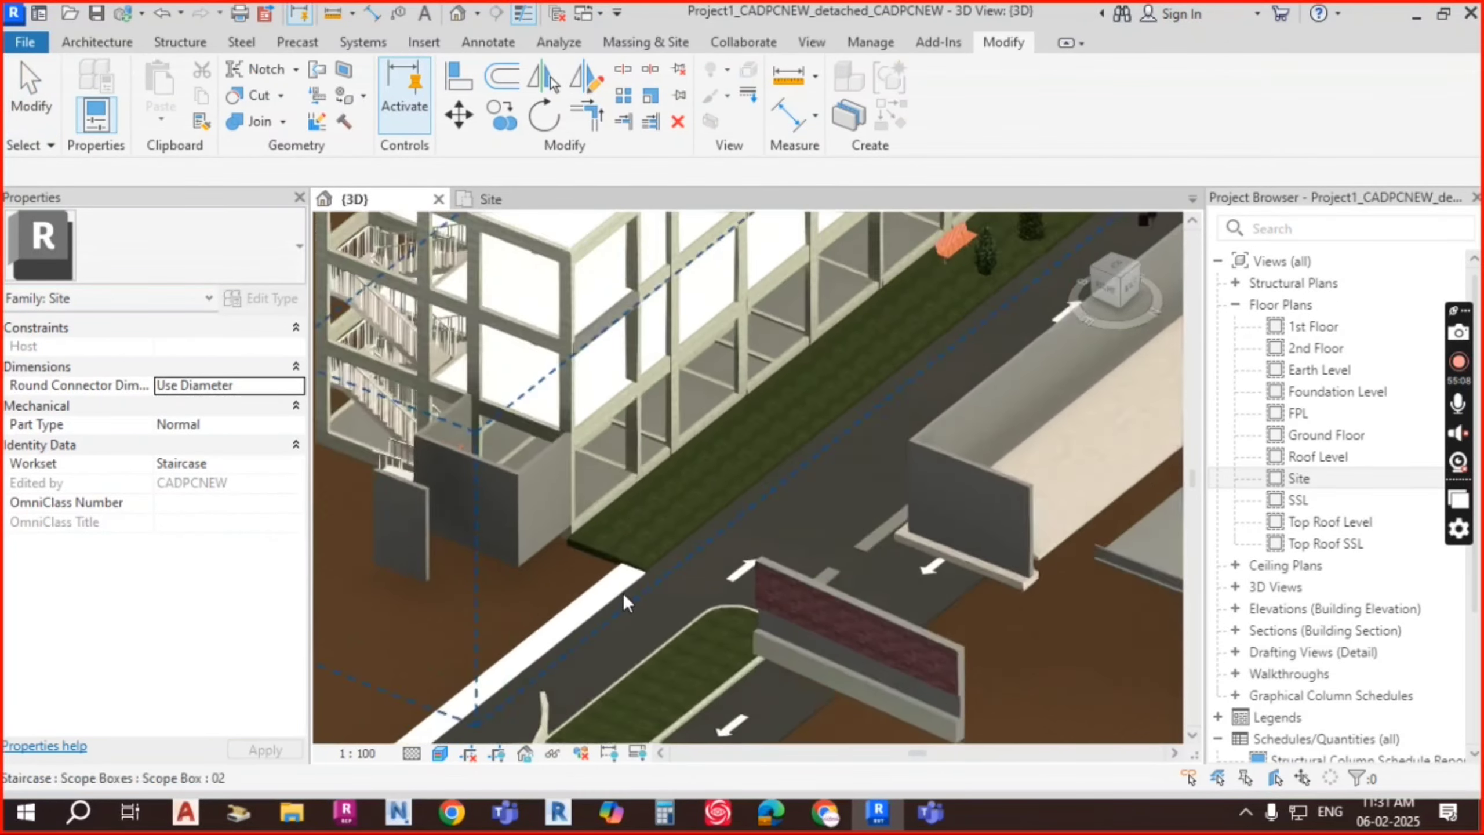
{"action": "scroll", "coordinate": [708, 523], "scroll_direction": "up", "scroll_amount": 6}
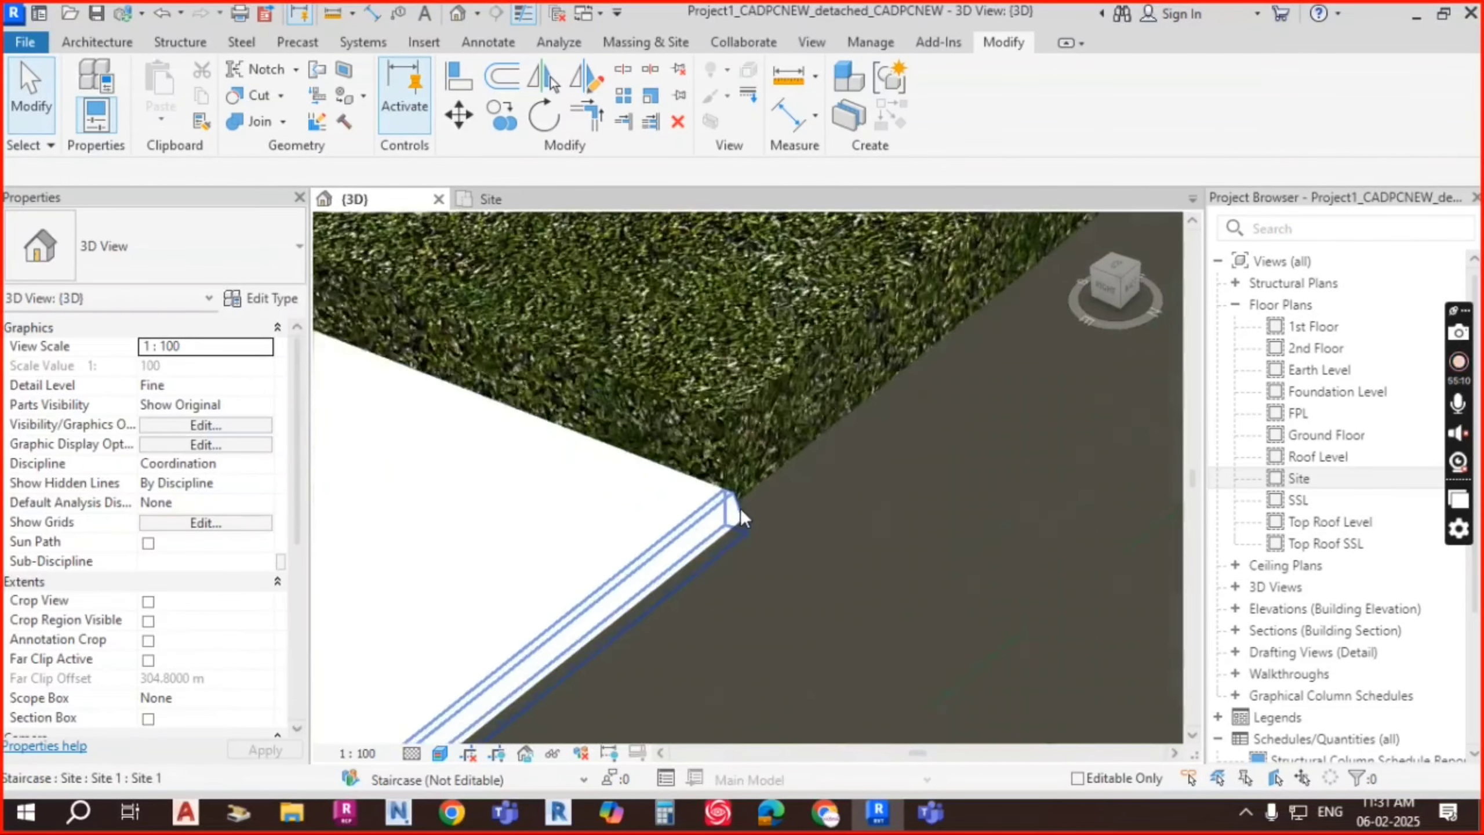
{"action": "scroll", "coordinate": [829, 561], "scroll_direction": "down", "scroll_amount": 5}
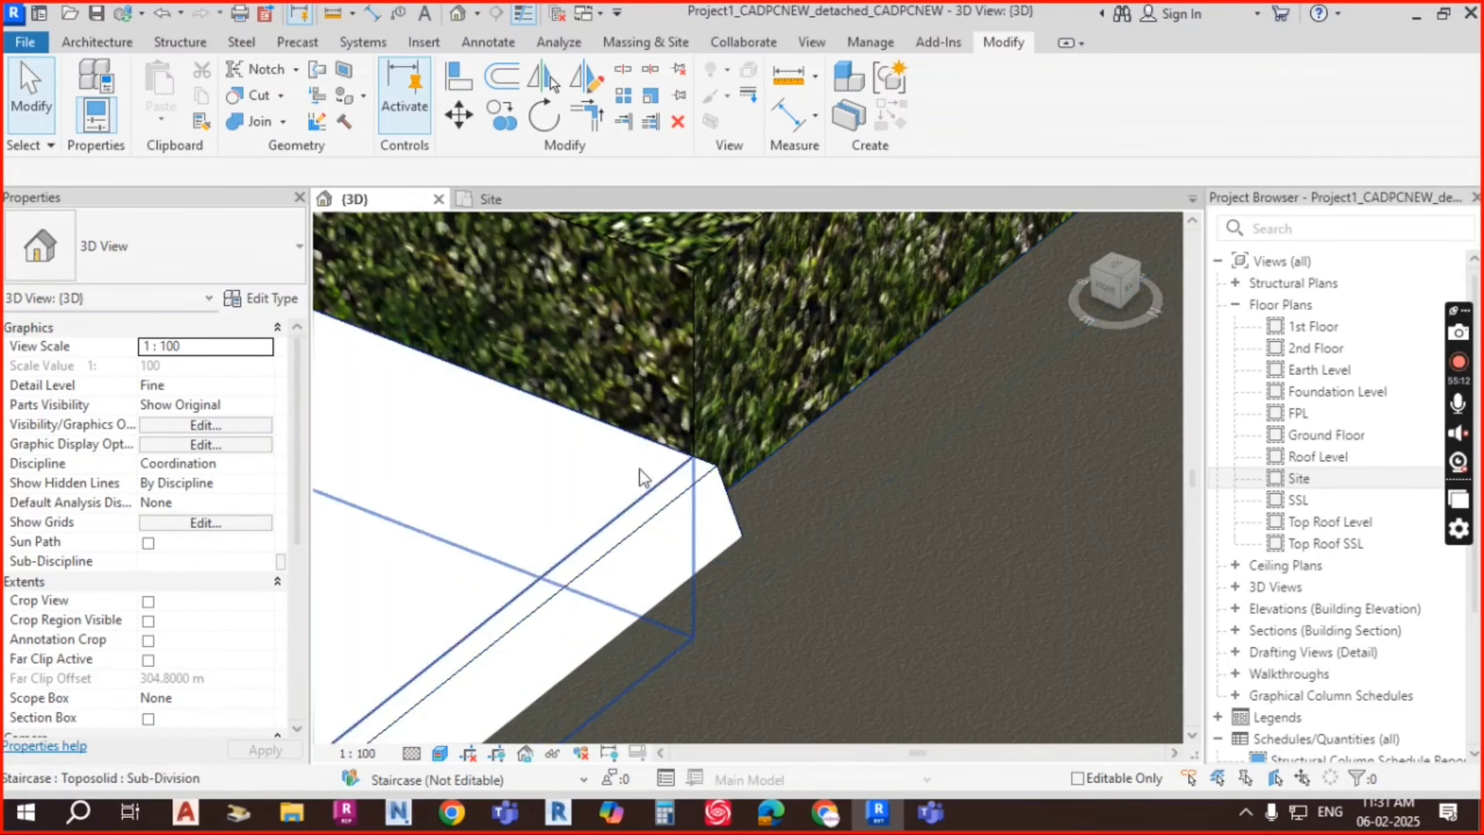
{"action": "scroll", "coordinate": [716, 527], "scroll_direction": "down", "scroll_amount": 7}
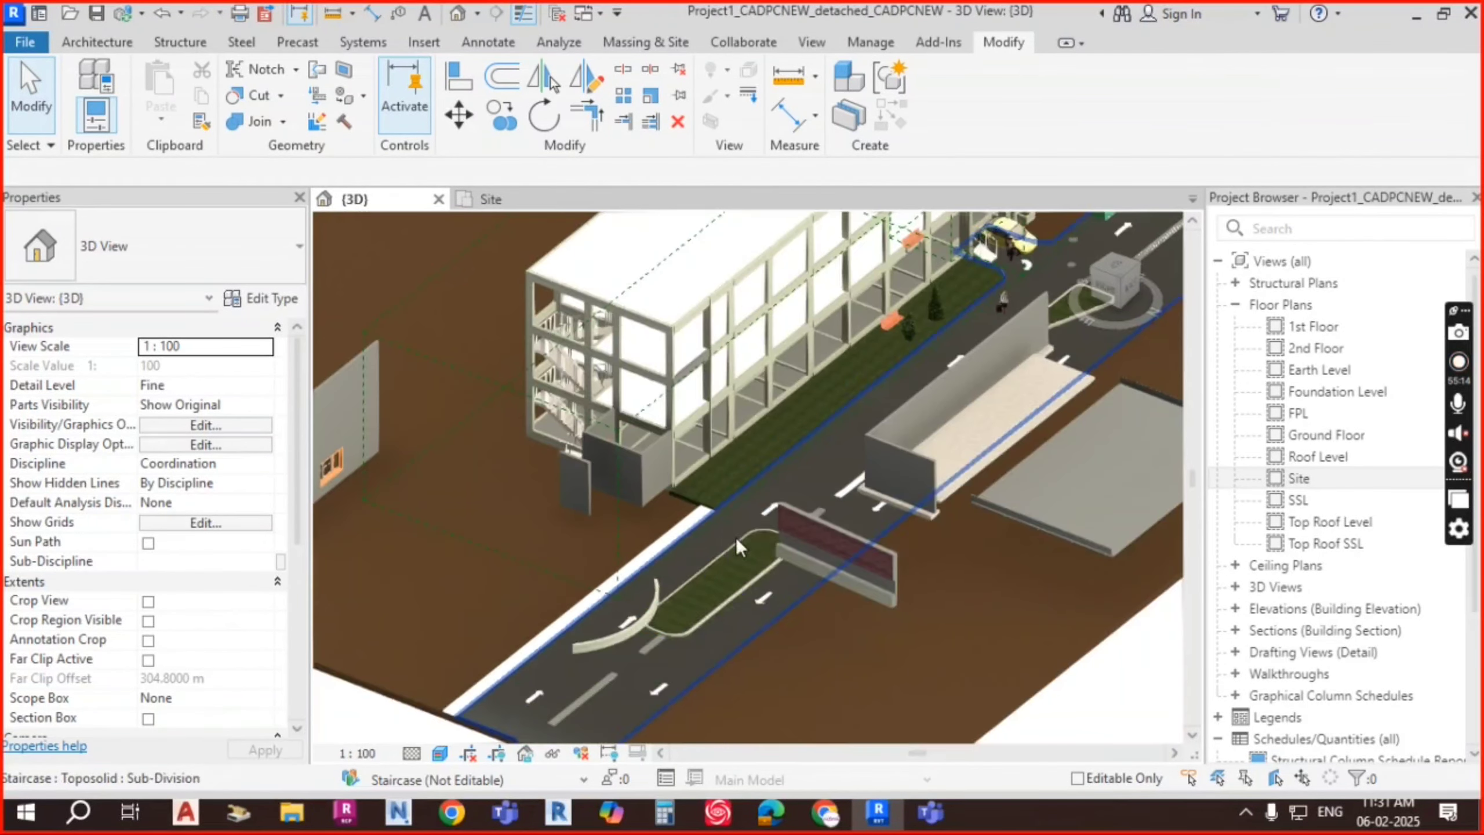
{"action": "middle_click_drag", "start_coordinate": [1092, 416], "coordinate": [847, 522]}
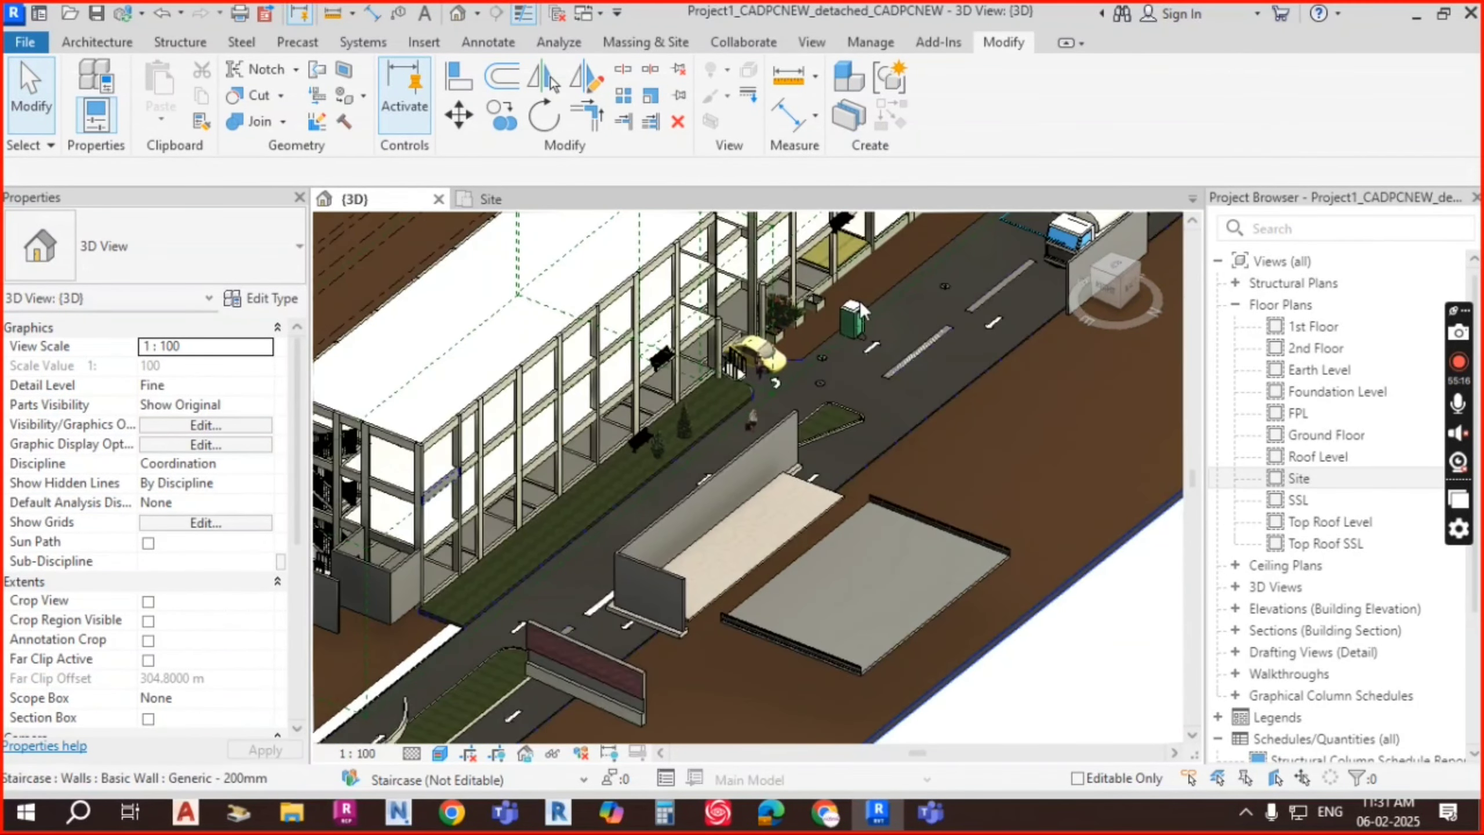
{"action": "middle_click_drag", "start_coordinate": [858, 302], "coordinate": [685, 595]}
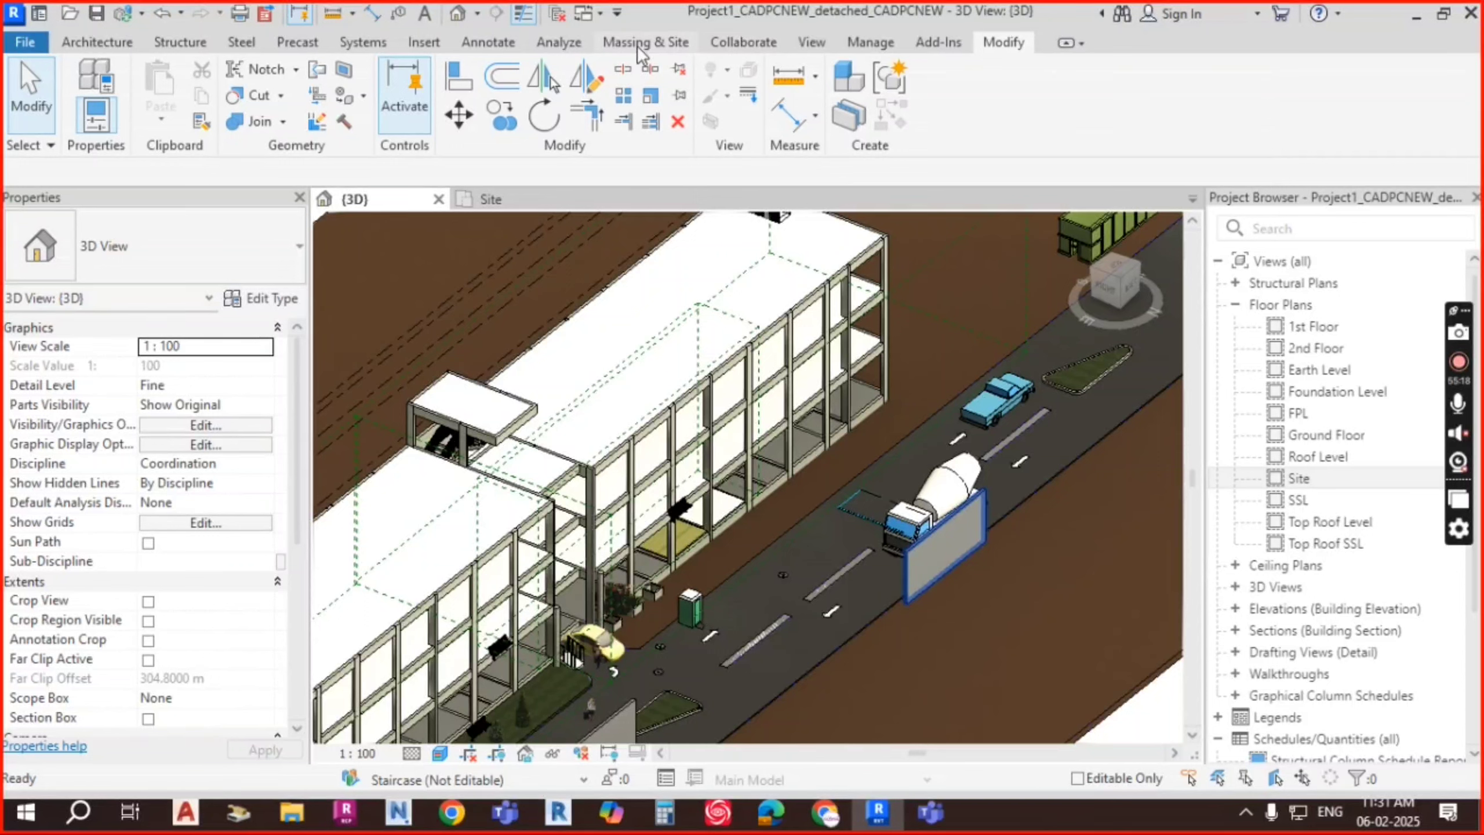
{"action": "left_click", "coordinate": [633, 43]}
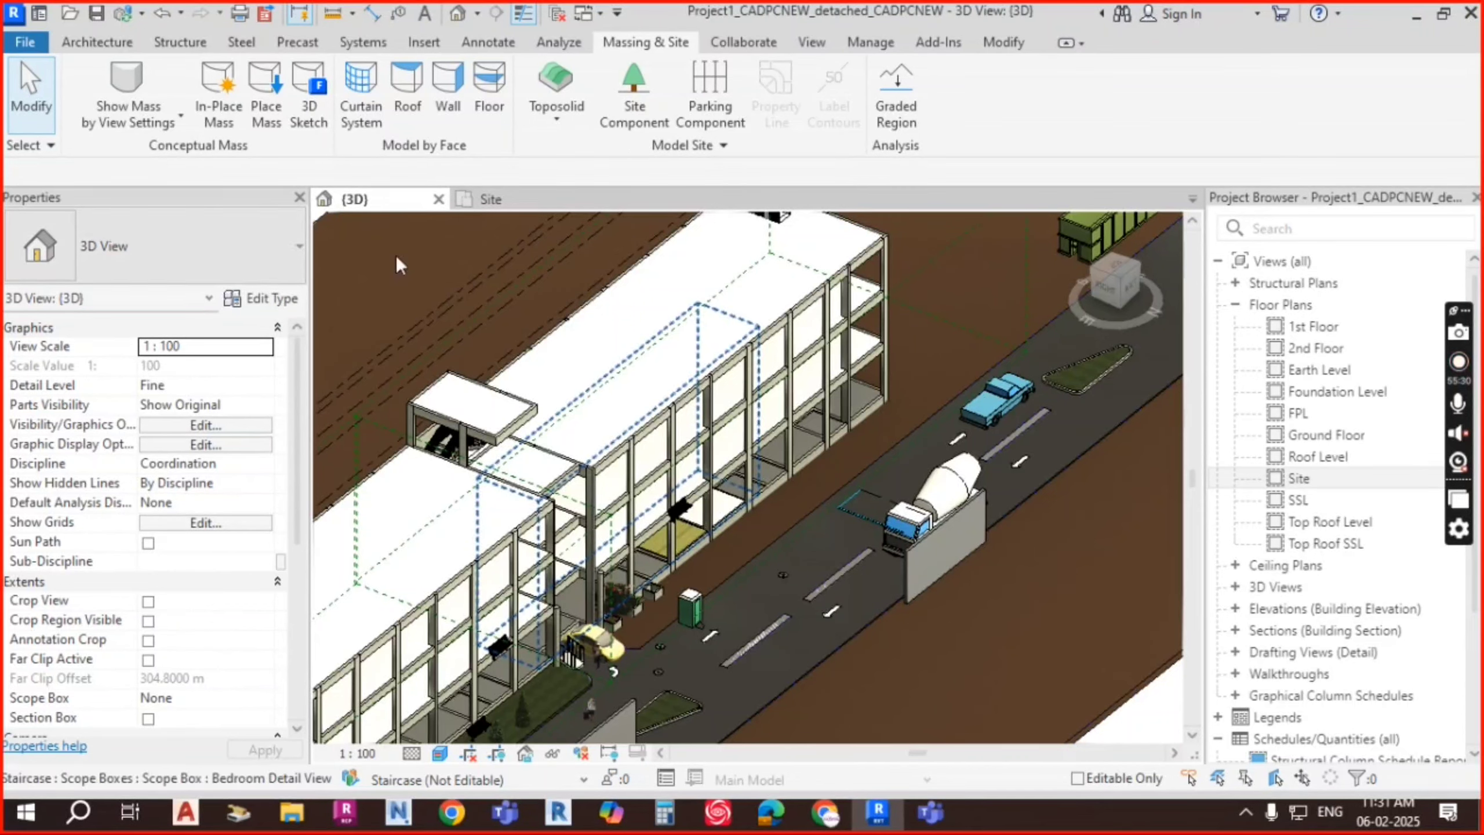
{"action": "scroll", "coordinate": [781, 342], "scroll_direction": "down", "scroll_amount": 4}
{"action": "scroll", "coordinate": [780, 343], "scroll_direction": "down", "scroll_amount": 3}
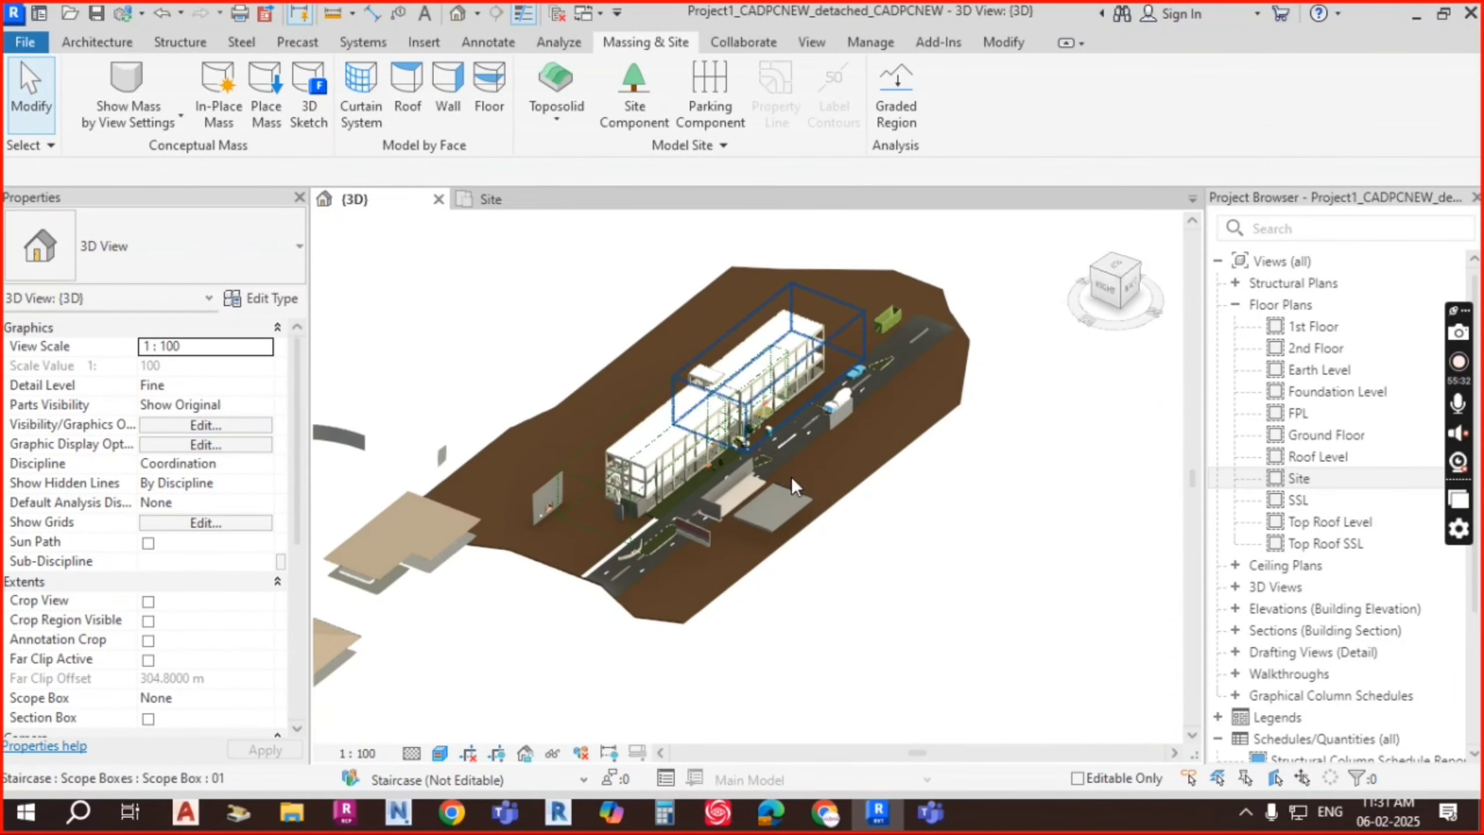
{"action": "scroll", "coordinate": [784, 476], "scroll_direction": "up", "scroll_amount": 3}
{"action": "scroll", "coordinate": [784, 467], "scroll_direction": "up", "scroll_amount": 6}
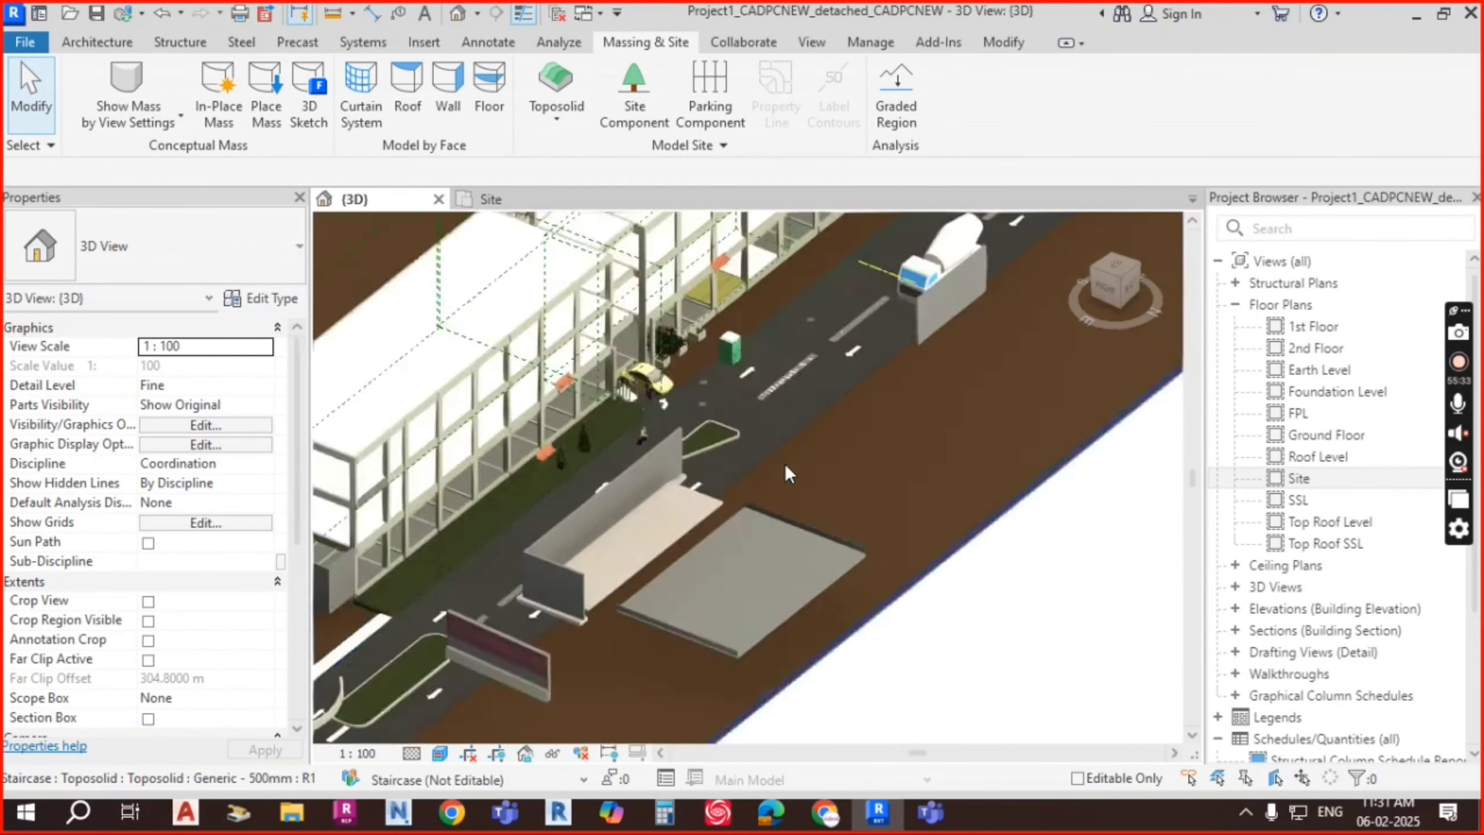
{"action": "scroll", "coordinate": [759, 449], "scroll_direction": "up", "scroll_amount": 5}
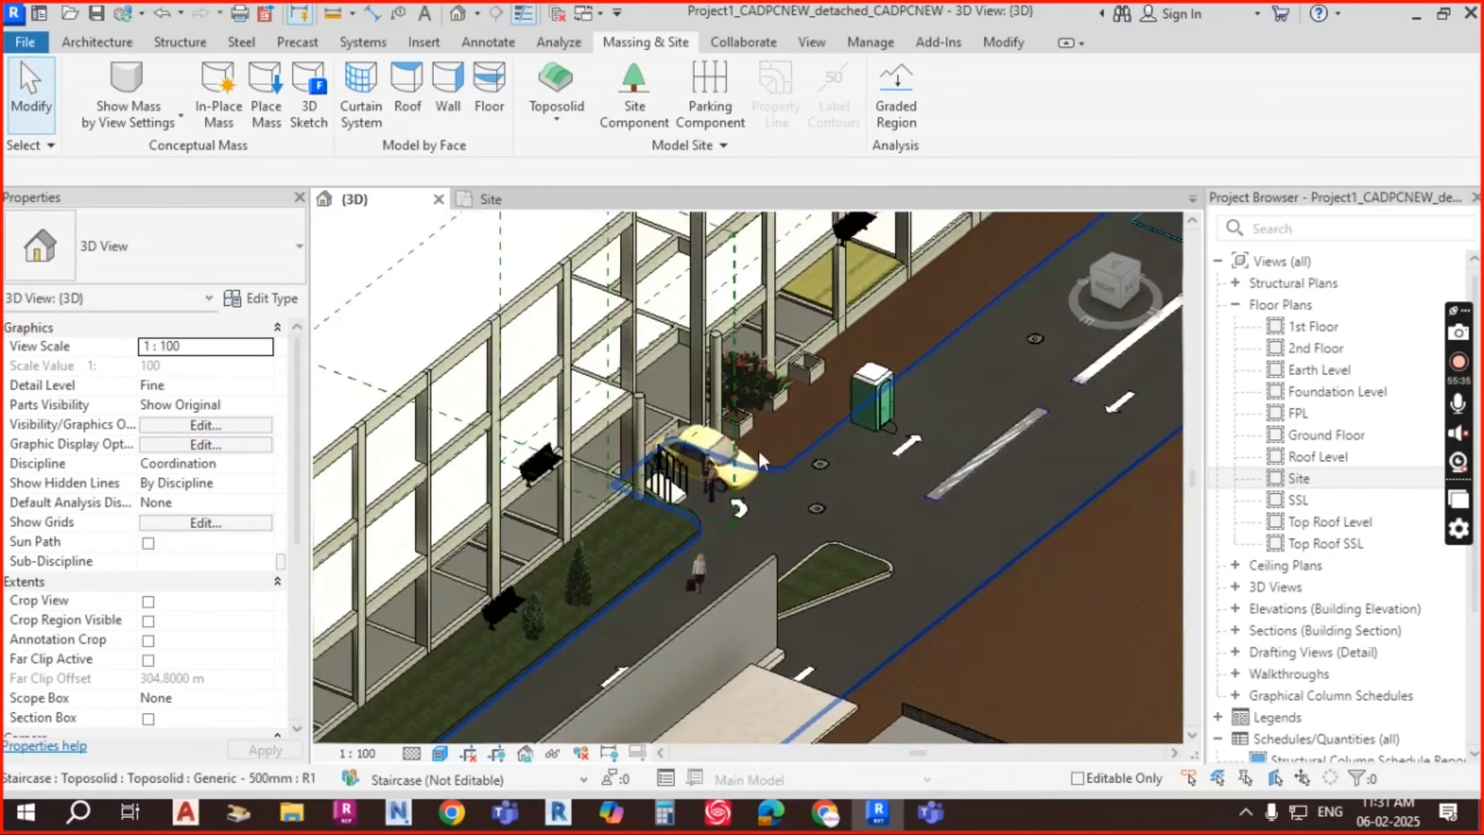
{"action": "scroll", "coordinate": [647, 553], "scroll_direction": "up", "scroll_amount": 8}
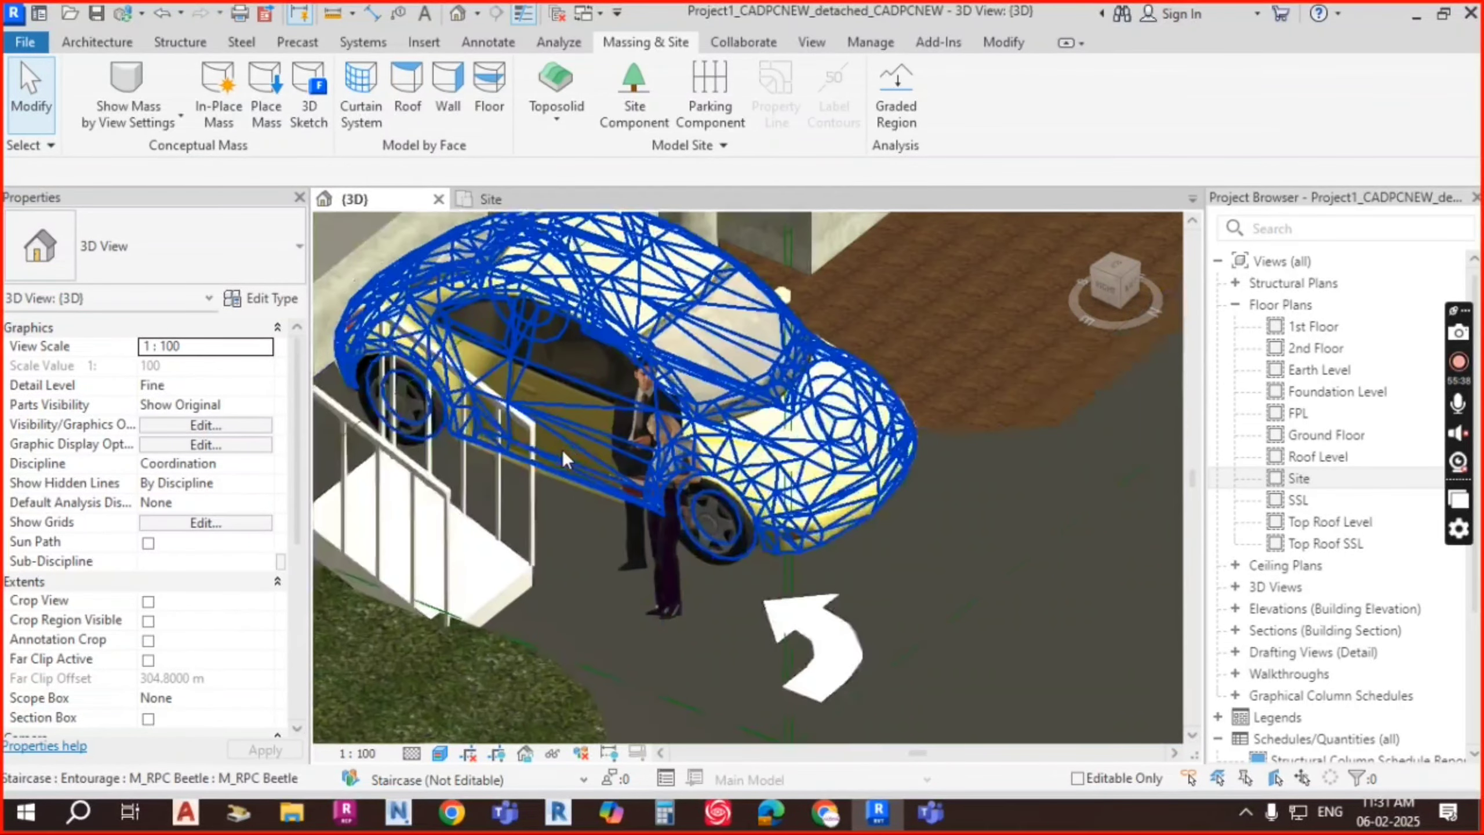
{"action": "scroll", "coordinate": [842, 435], "scroll_direction": "down", "scroll_amount": 2}
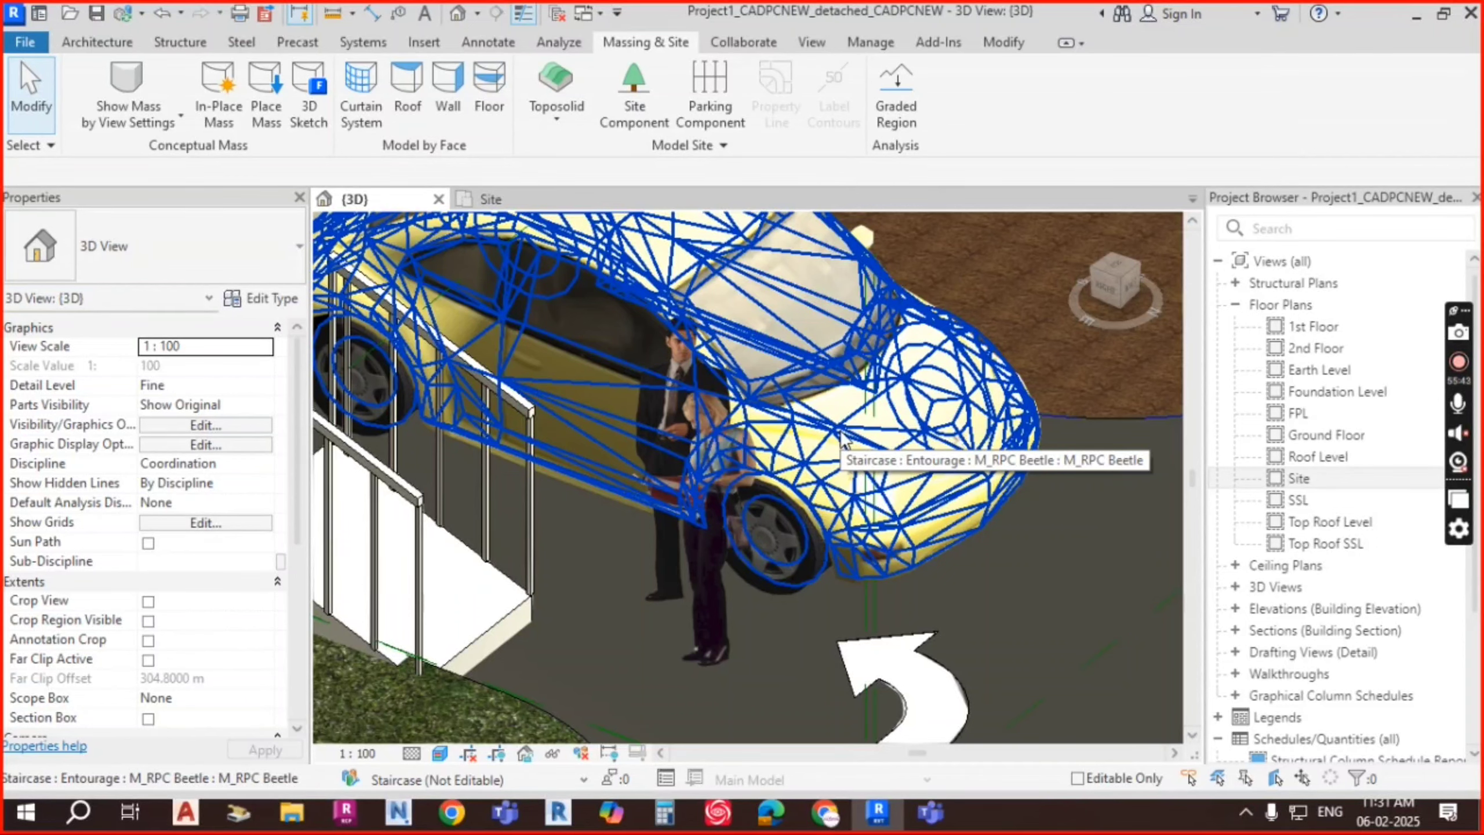
{"action": "scroll", "coordinate": [795, 349], "scroll_direction": "down", "scroll_amount": 6}
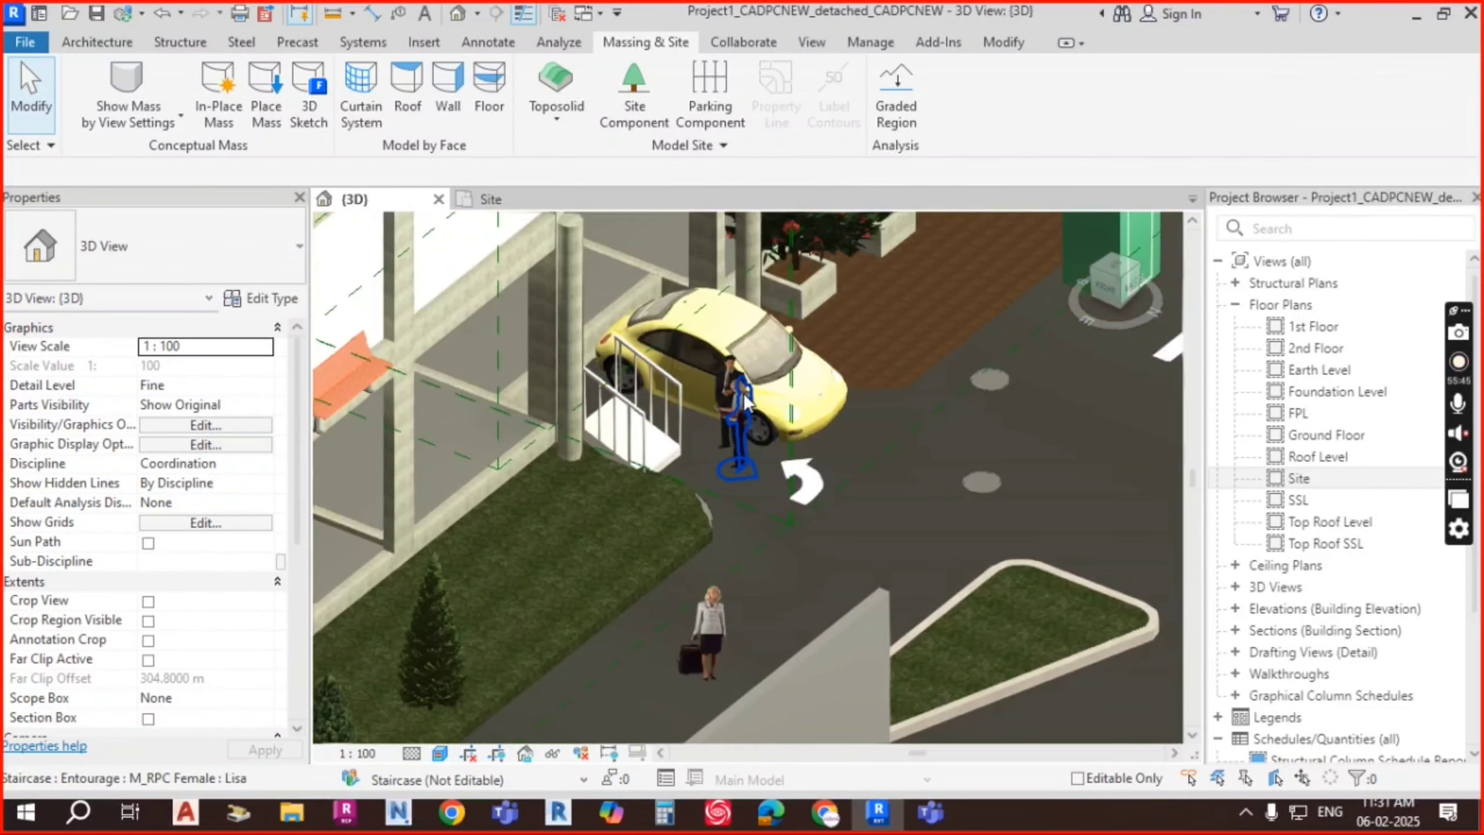
{"action": "scroll", "coordinate": [744, 394], "scroll_direction": "down", "scroll_amount": 2}
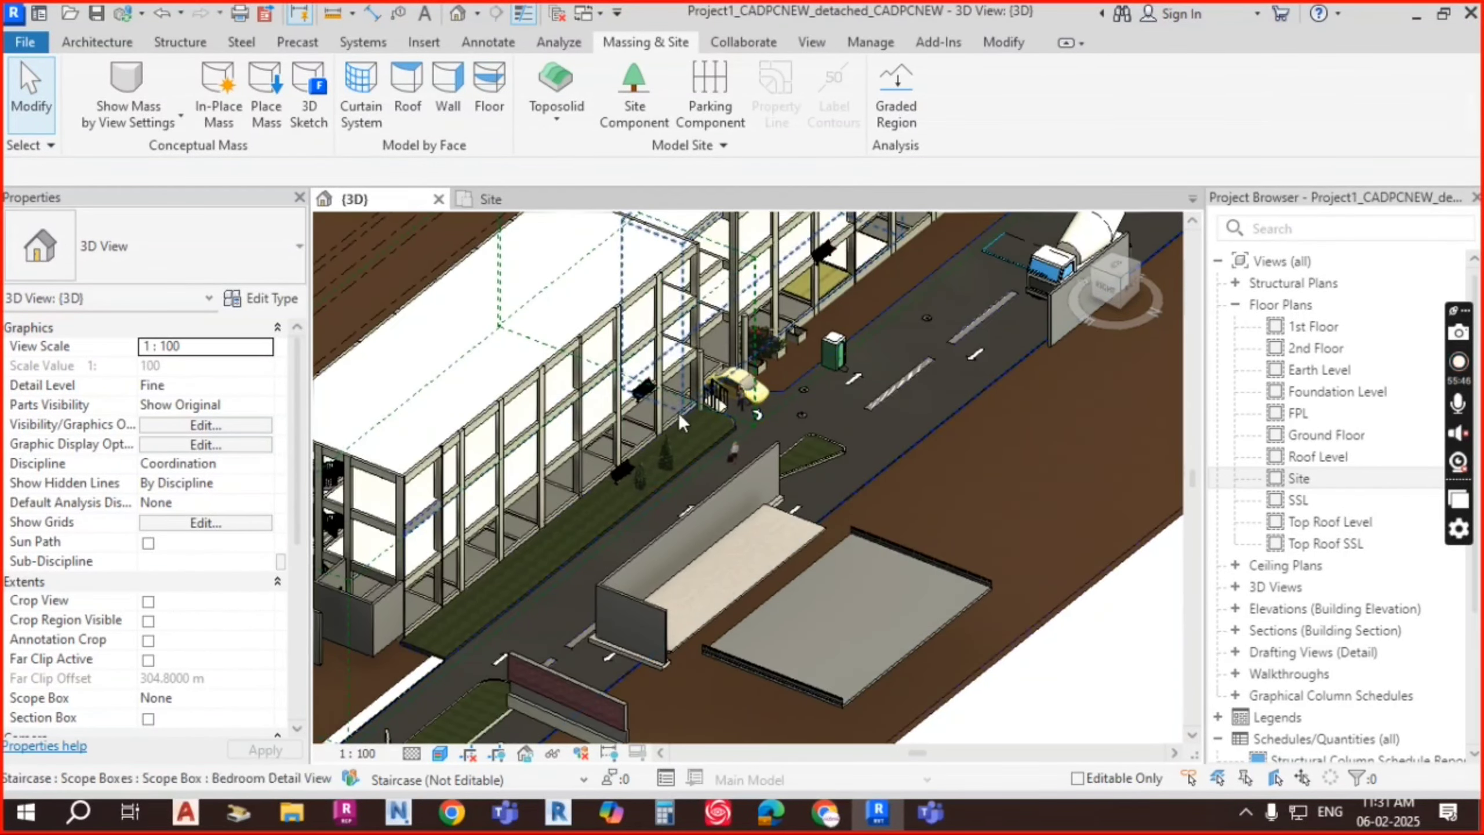
{"action": "middle_click_drag", "start_coordinate": [938, 386], "coordinate": [824, 481]}
{"action": "scroll", "coordinate": [822, 483], "scroll_direction": "down", "scroll_amount": 4}
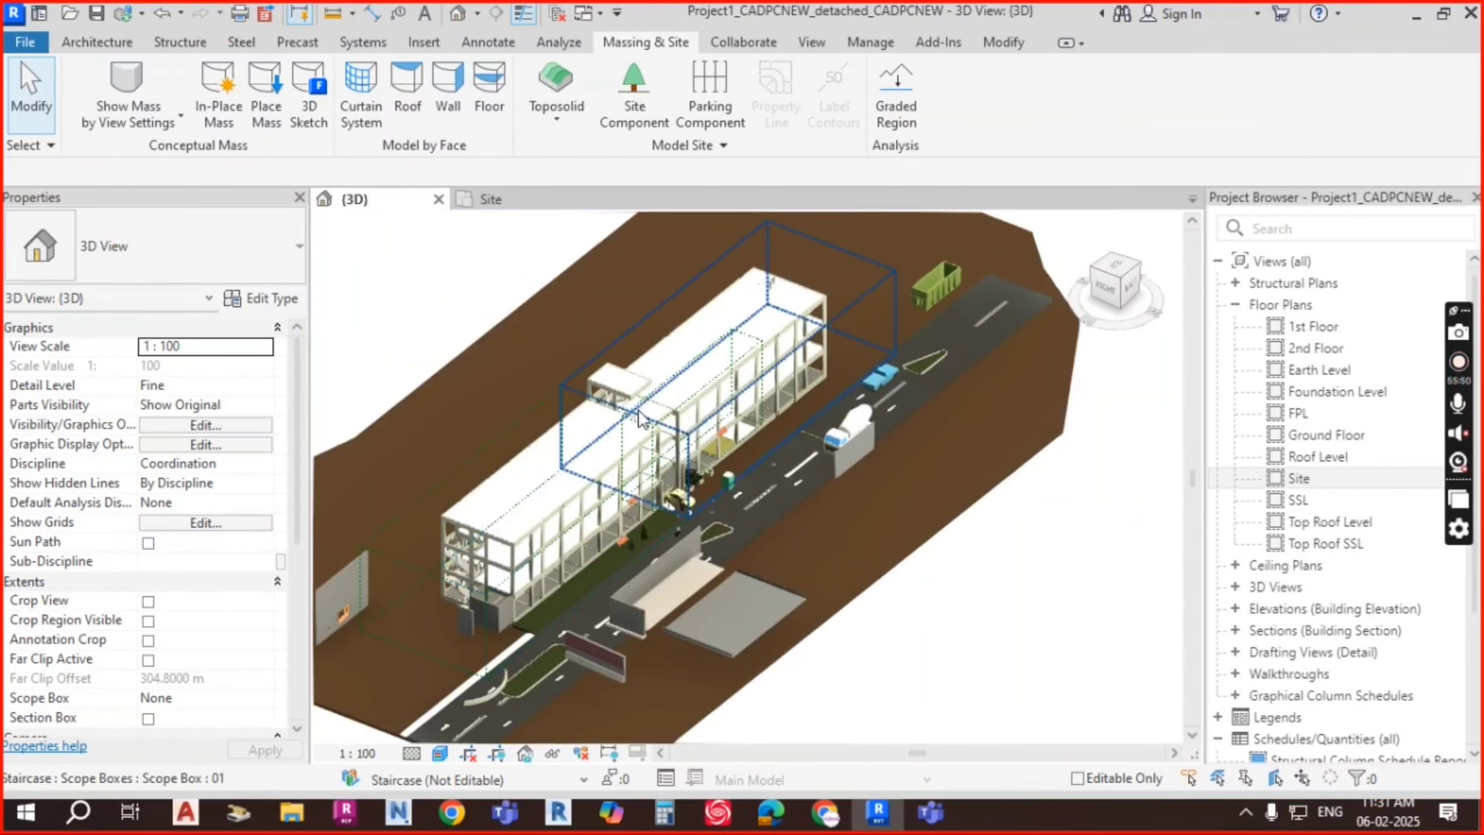
{"action": "scroll", "coordinate": [723, 356], "scroll_direction": "down", "scroll_amount": 2}
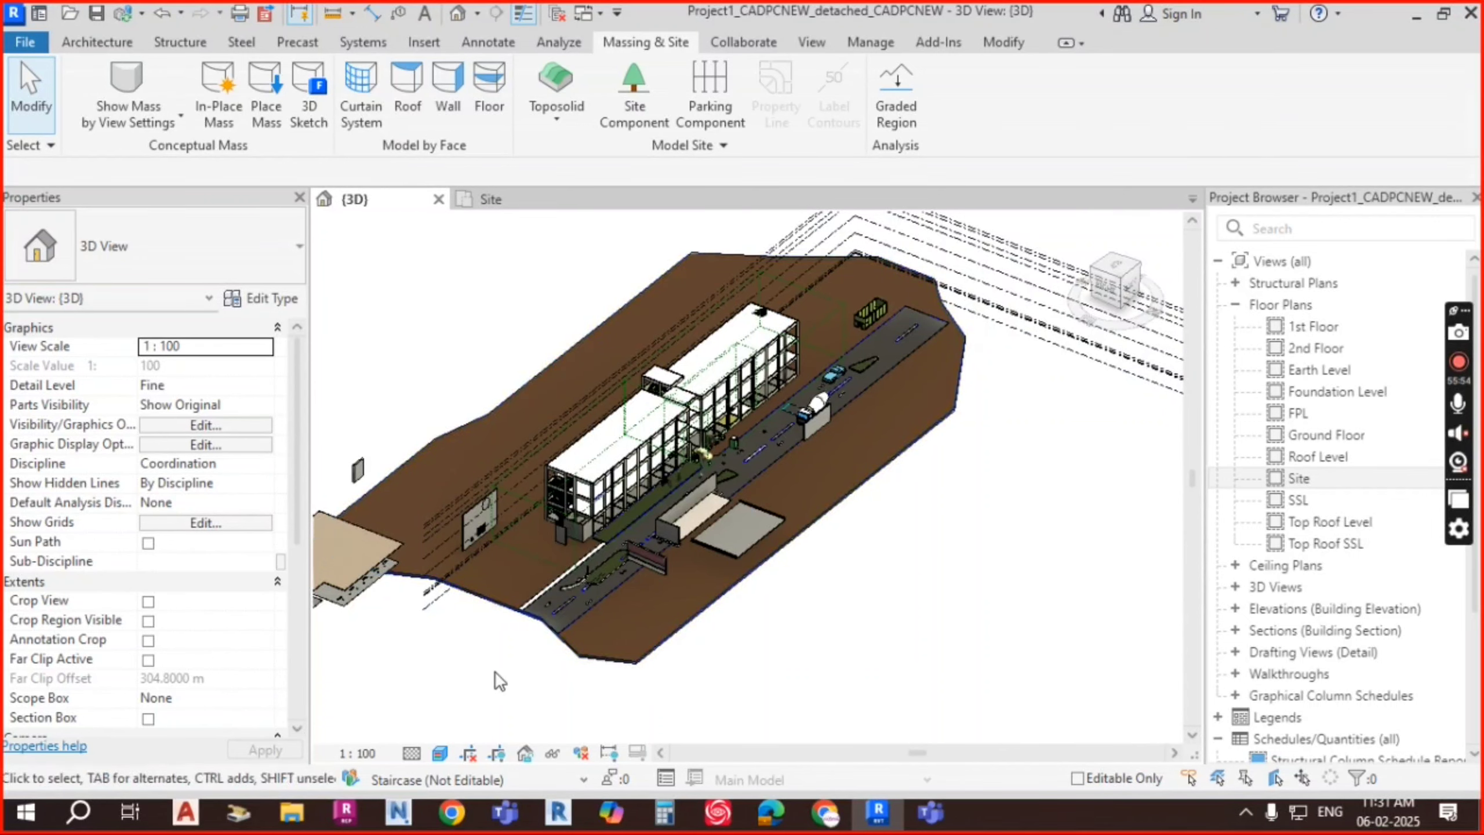
{"action": "scroll", "coordinate": [624, 538], "scroll_direction": "up", "scroll_amount": 6}
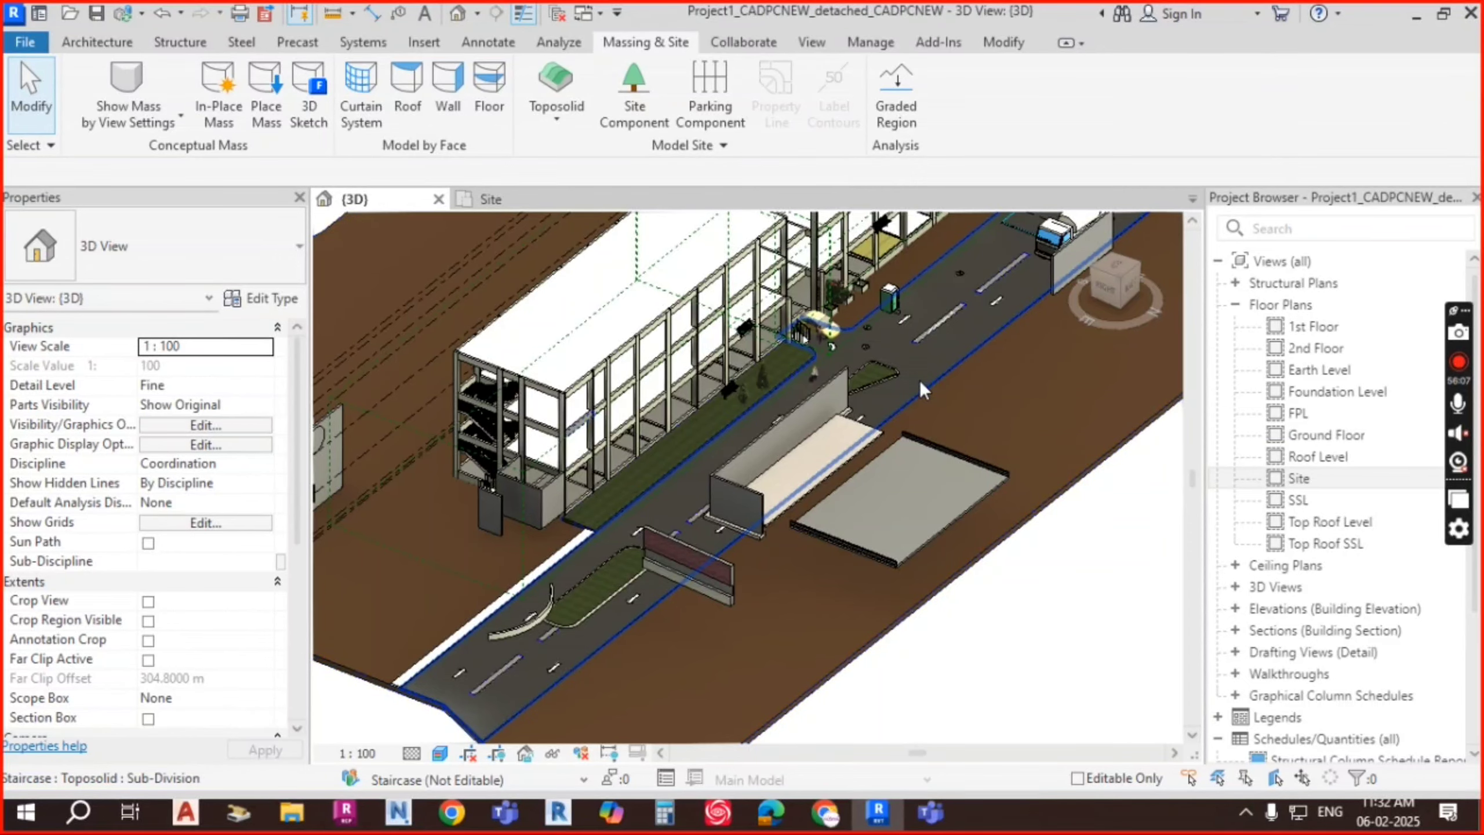
{"action": "scroll", "coordinate": [920, 381], "scroll_direction": "down", "scroll_amount": 4}
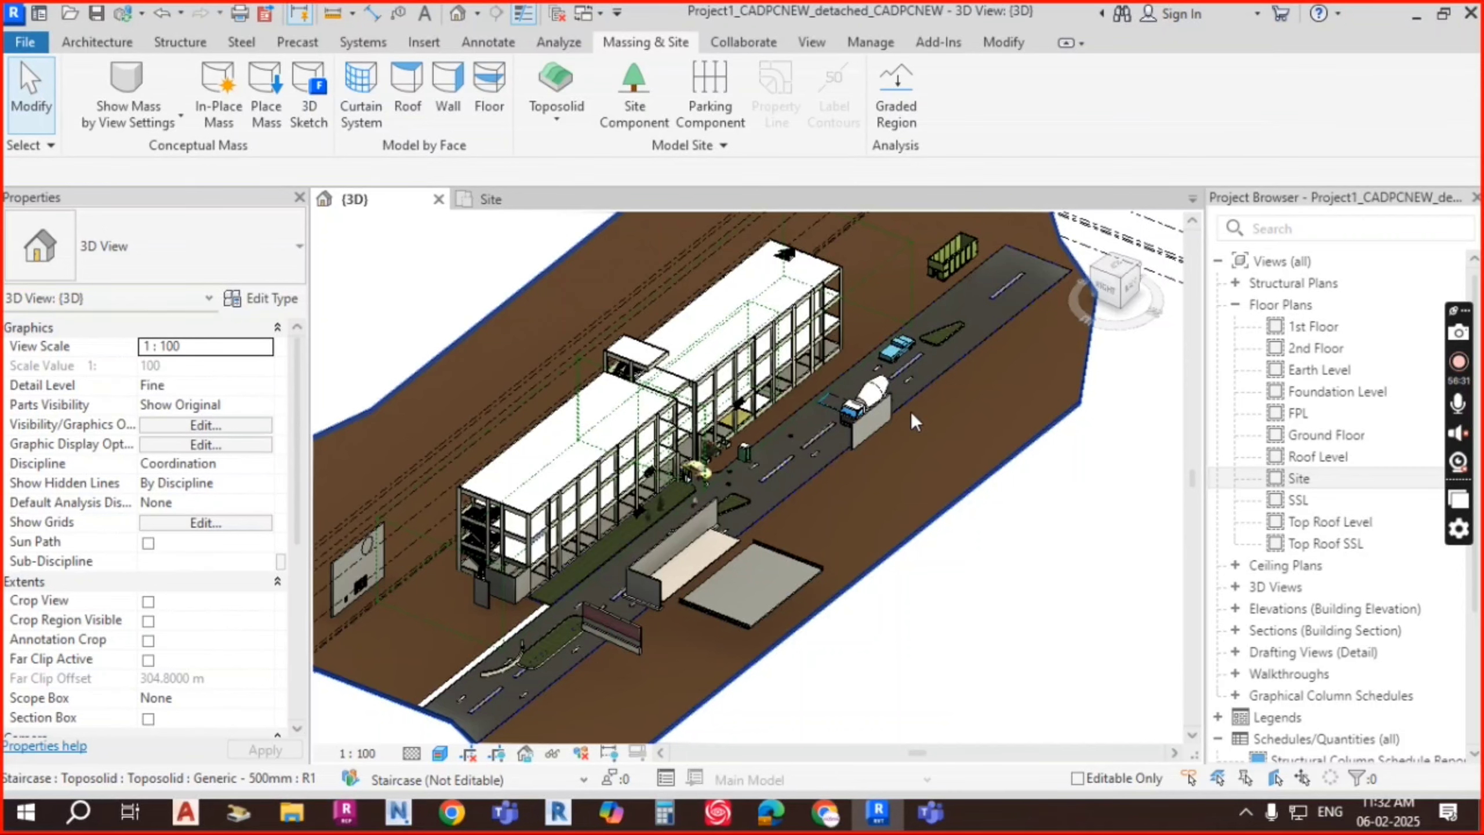
{"action": "scroll", "coordinate": [747, 506], "scroll_direction": "up", "scroll_amount": 5}
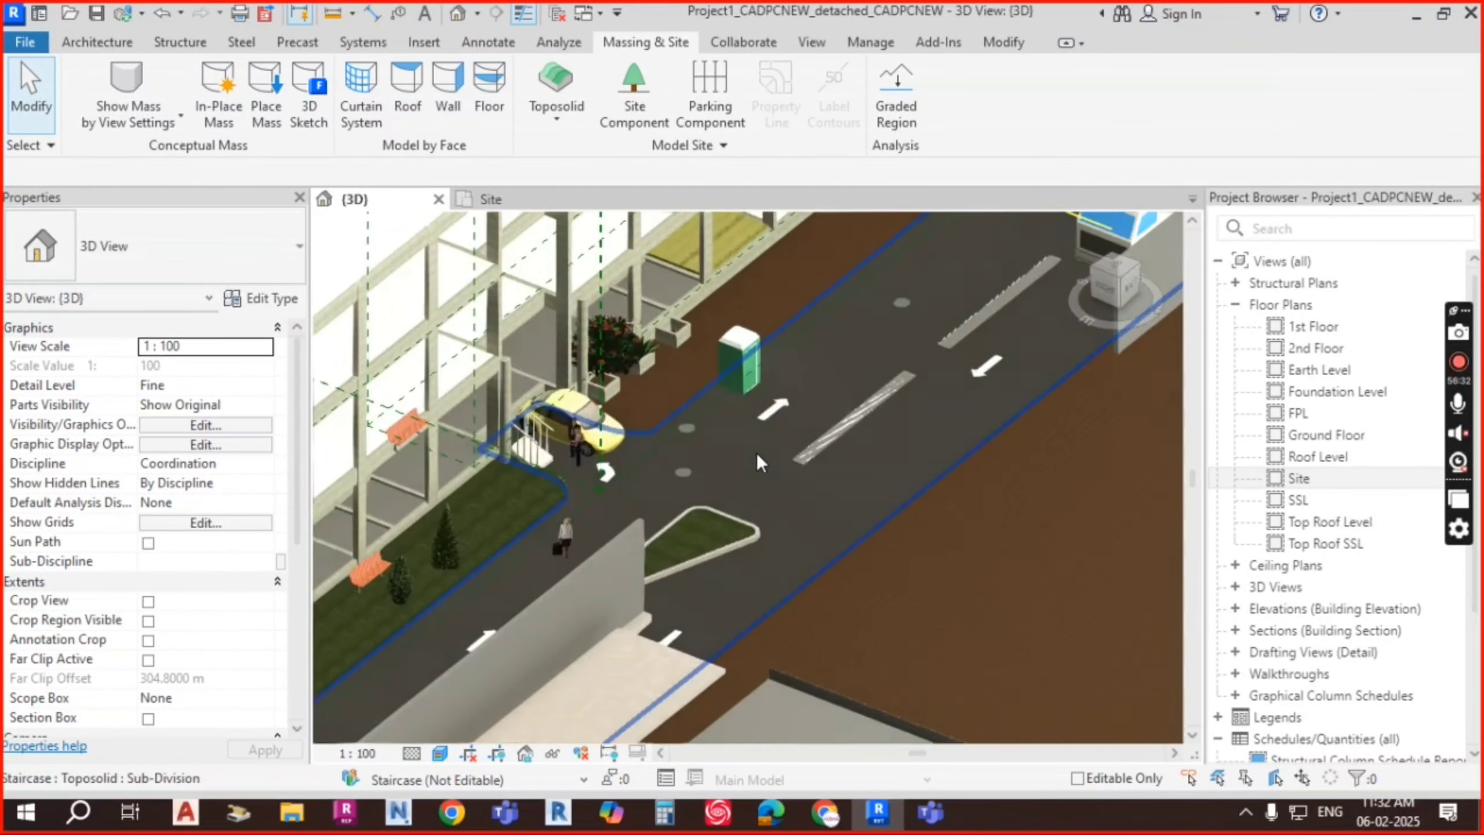
{"action": "scroll", "coordinate": [756, 453], "scroll_direction": "up", "scroll_amount": 1}
{"action": "scroll", "coordinate": [801, 434], "scroll_direction": "down", "scroll_amount": 2}
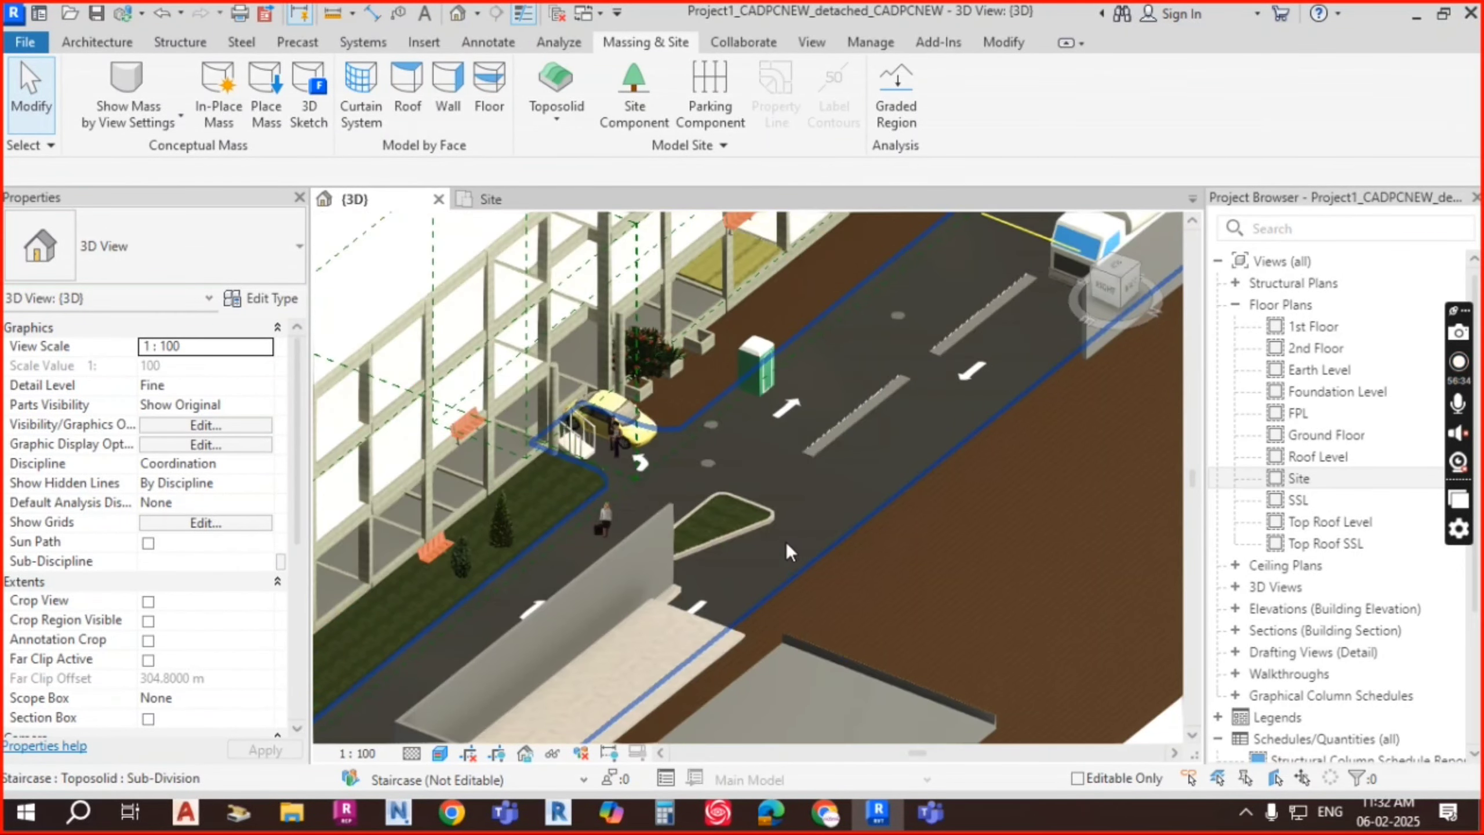
{"action": "scroll", "coordinate": [816, 495], "scroll_direction": "down", "scroll_amount": 3}
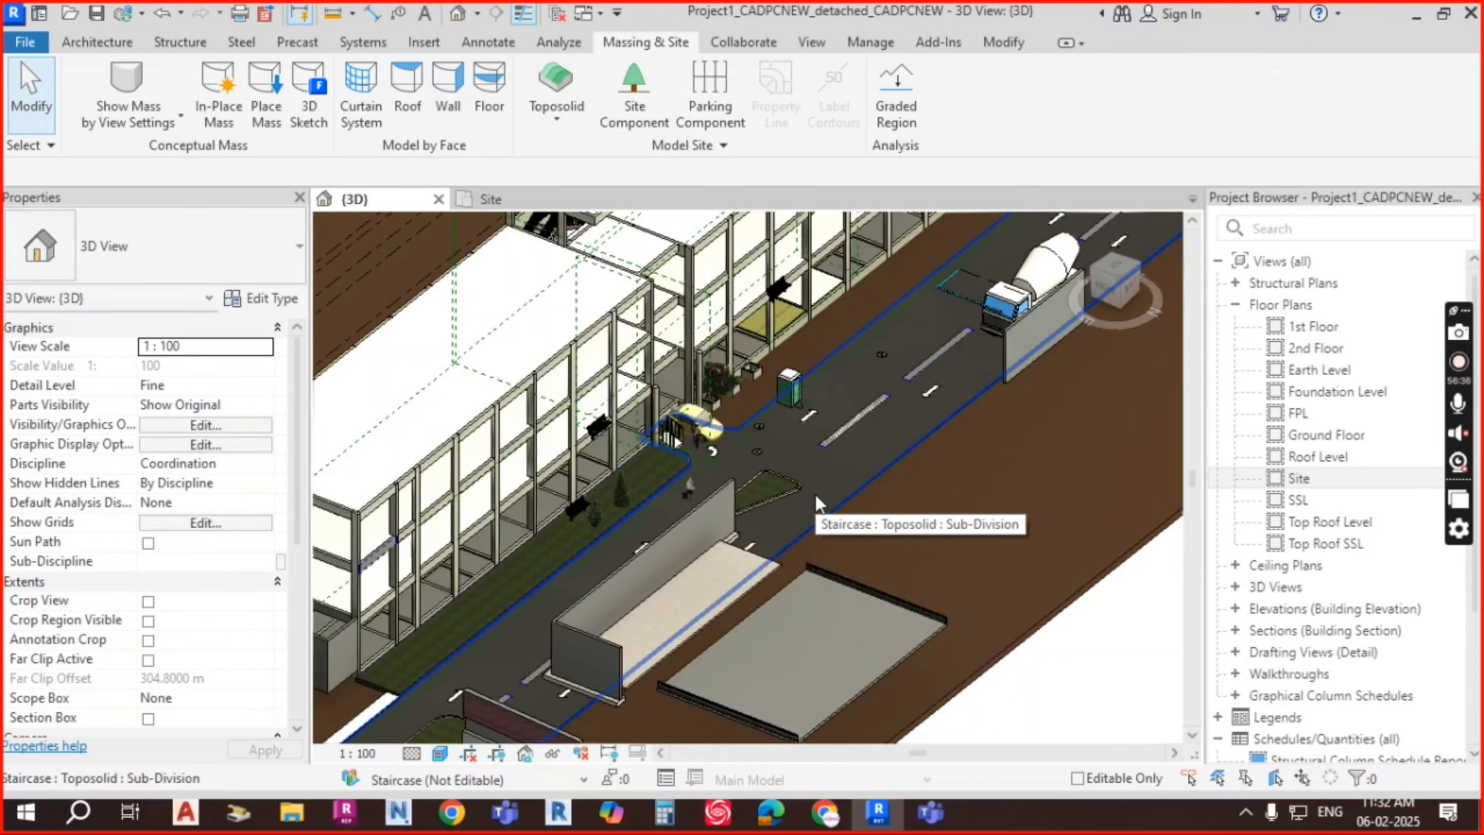
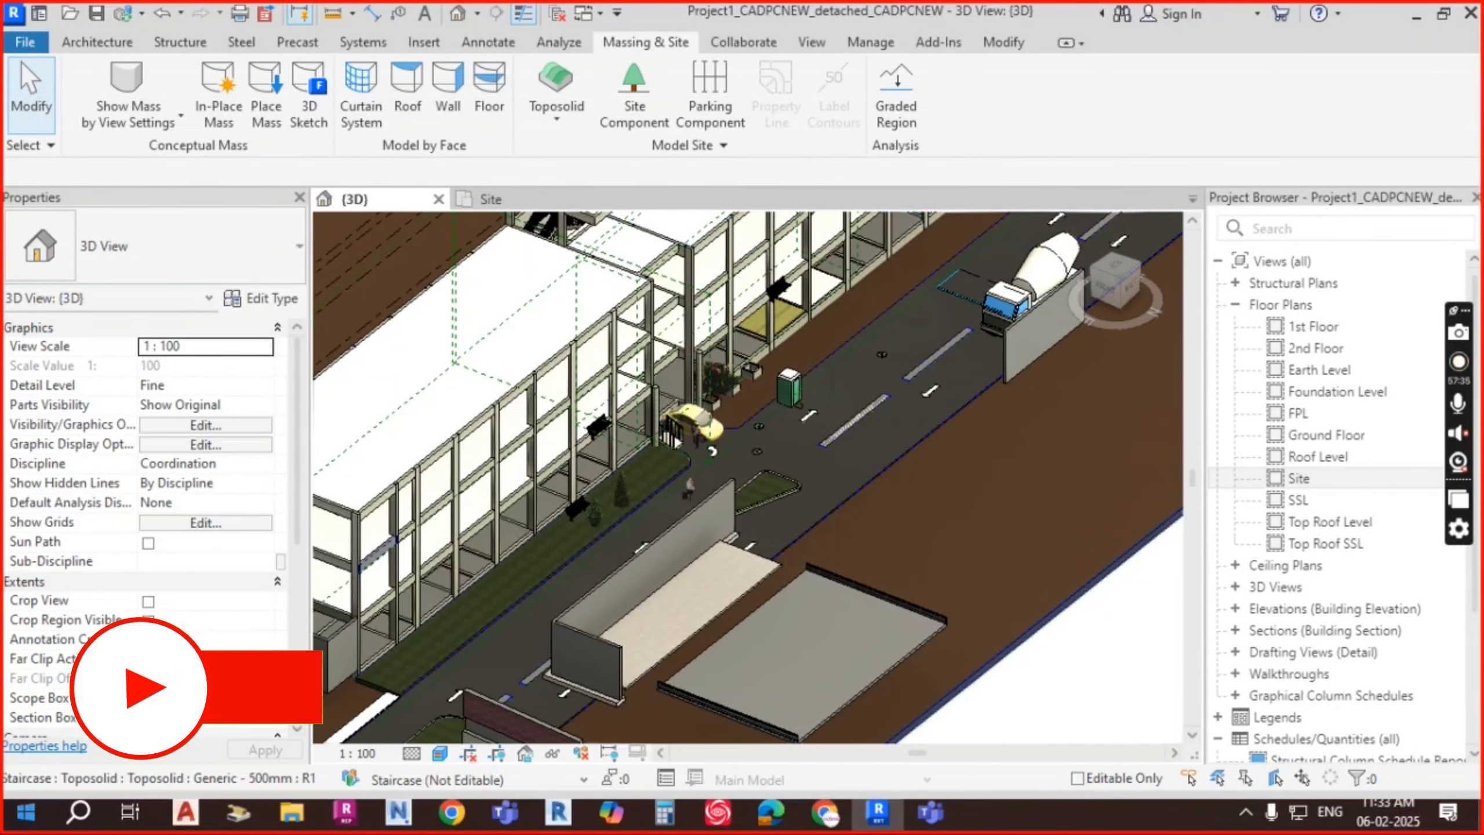
Step: Select the 9004.467 m² Generic - 500mm toposolid at Earth Level around the building and road
{"action": "scroll", "coordinate": [923, 360], "scroll_direction": "down", "scroll_amount": 5}
{"action": "scroll", "coordinate": [802, 451], "scroll_direction": "up", "scroll_amount": 5}
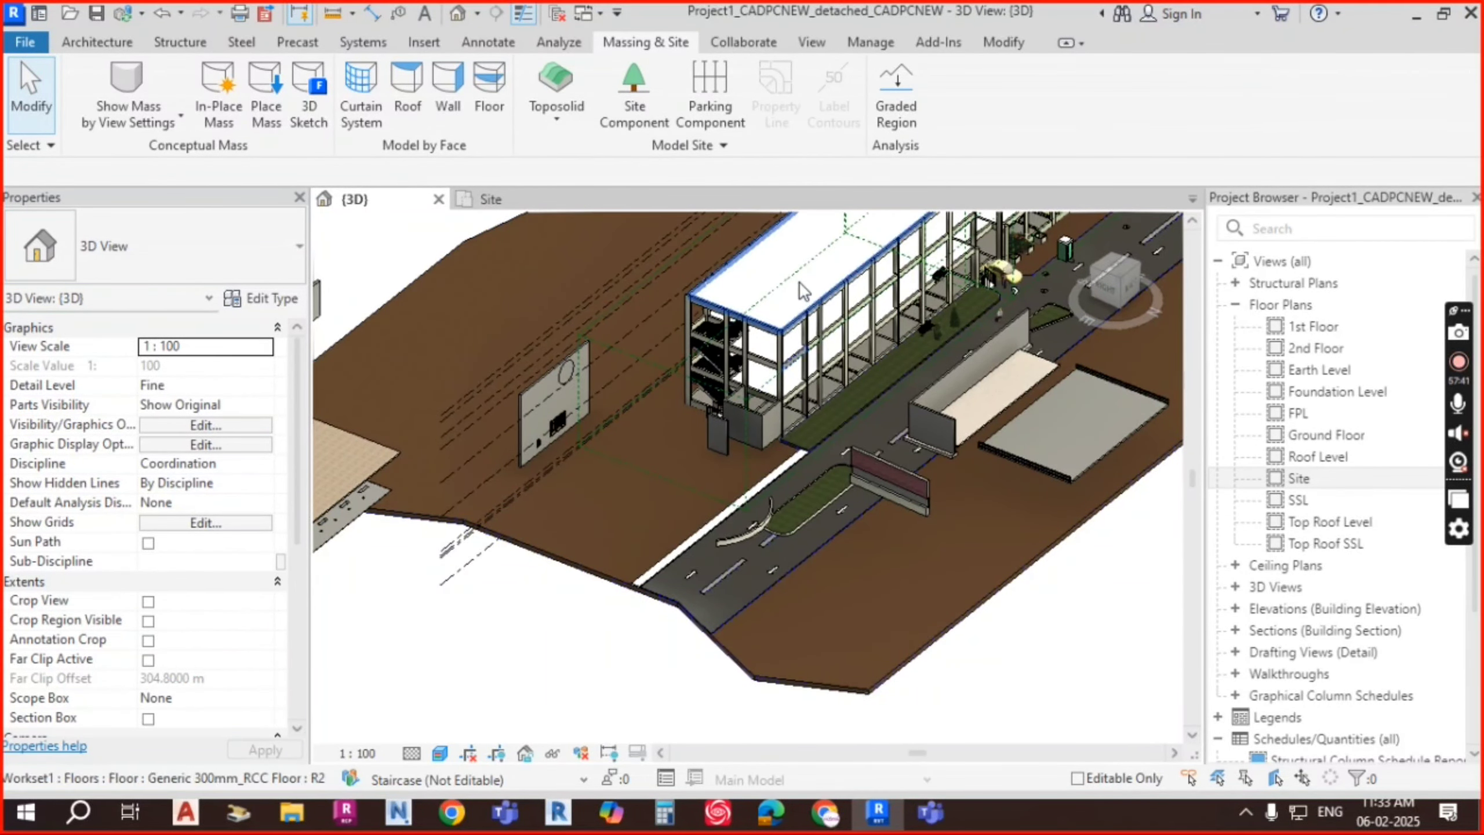
{"action": "left_click", "coordinate": [632, 515]}
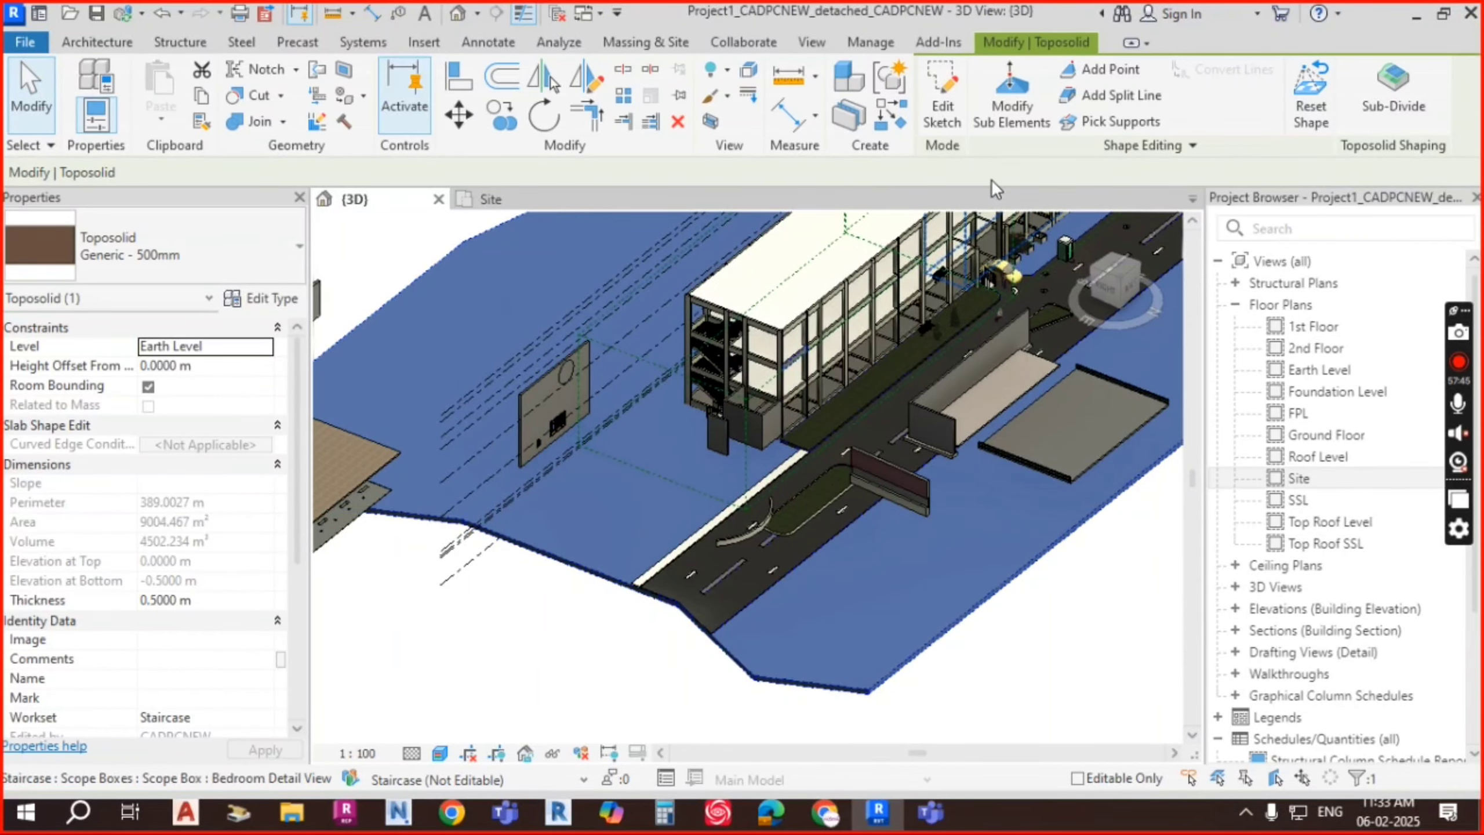
{"action": "key", "text": "Escape"}
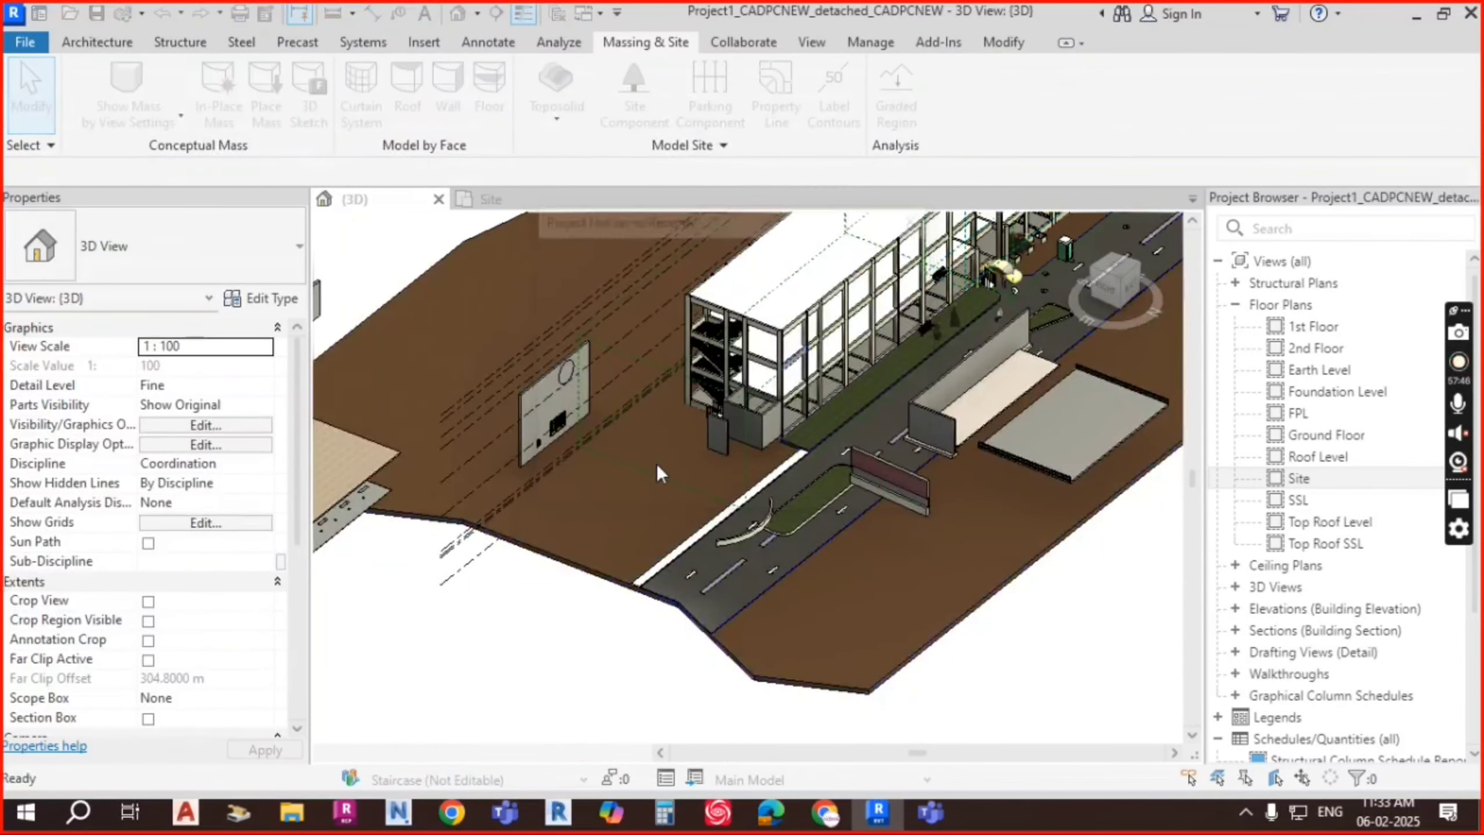
{"action": "middle_click_drag", "start_coordinate": [657, 465], "coordinate": [633, 526], "text": "shift"}
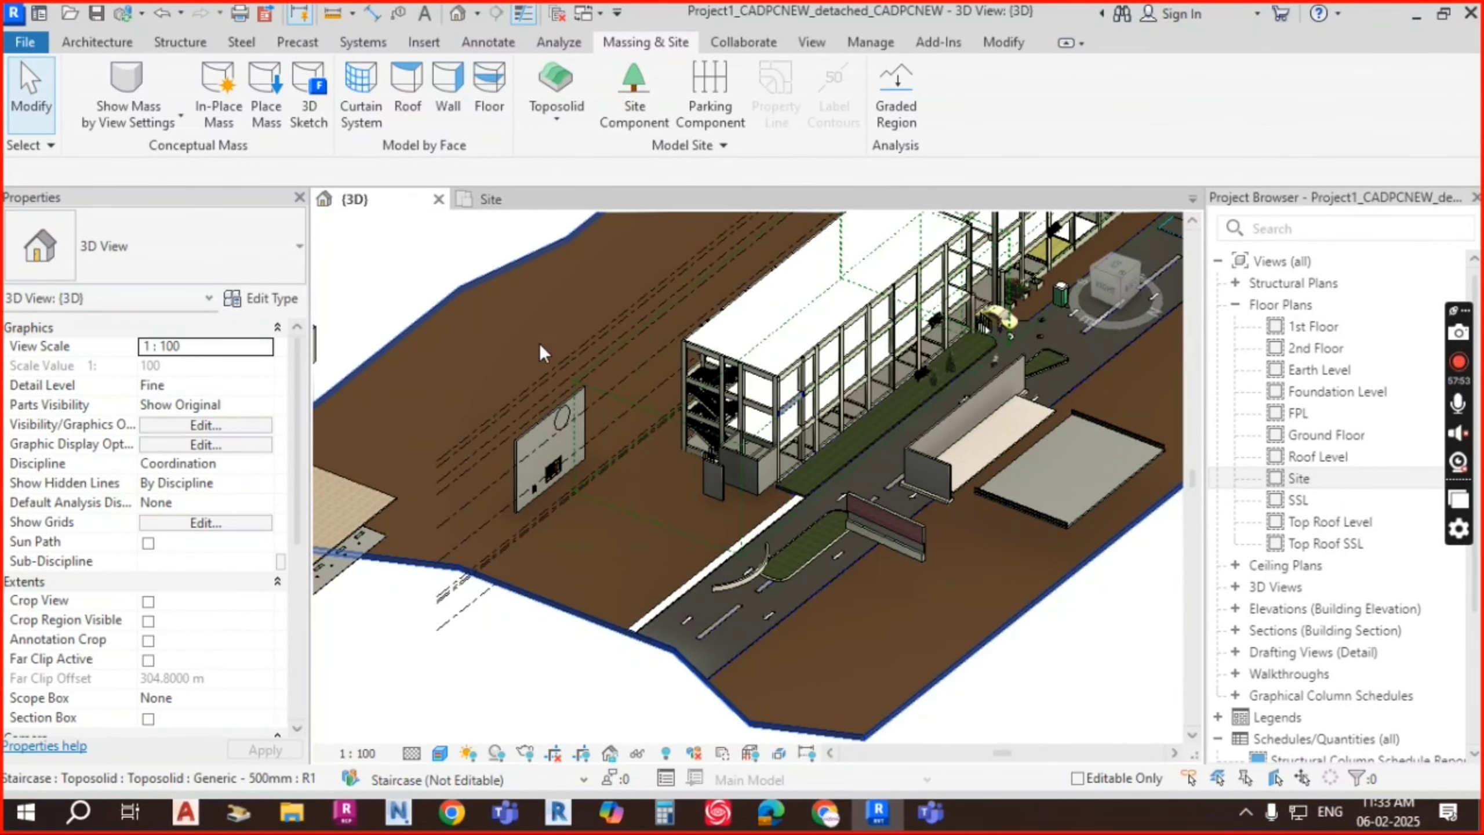
{"action": "left_click", "coordinate": [528, 301]}
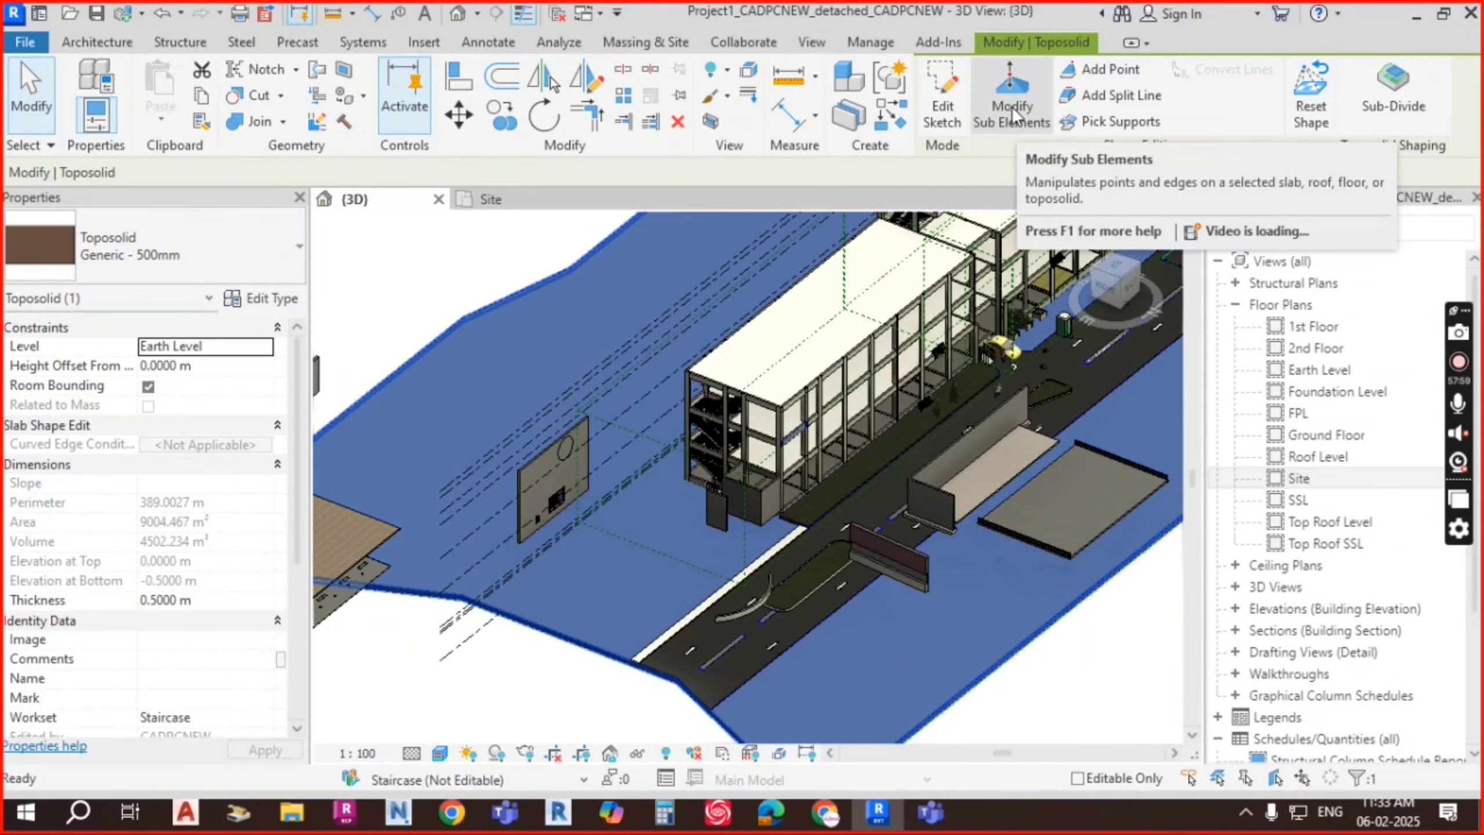
{"action": "left_click", "coordinate": [946, 106]}
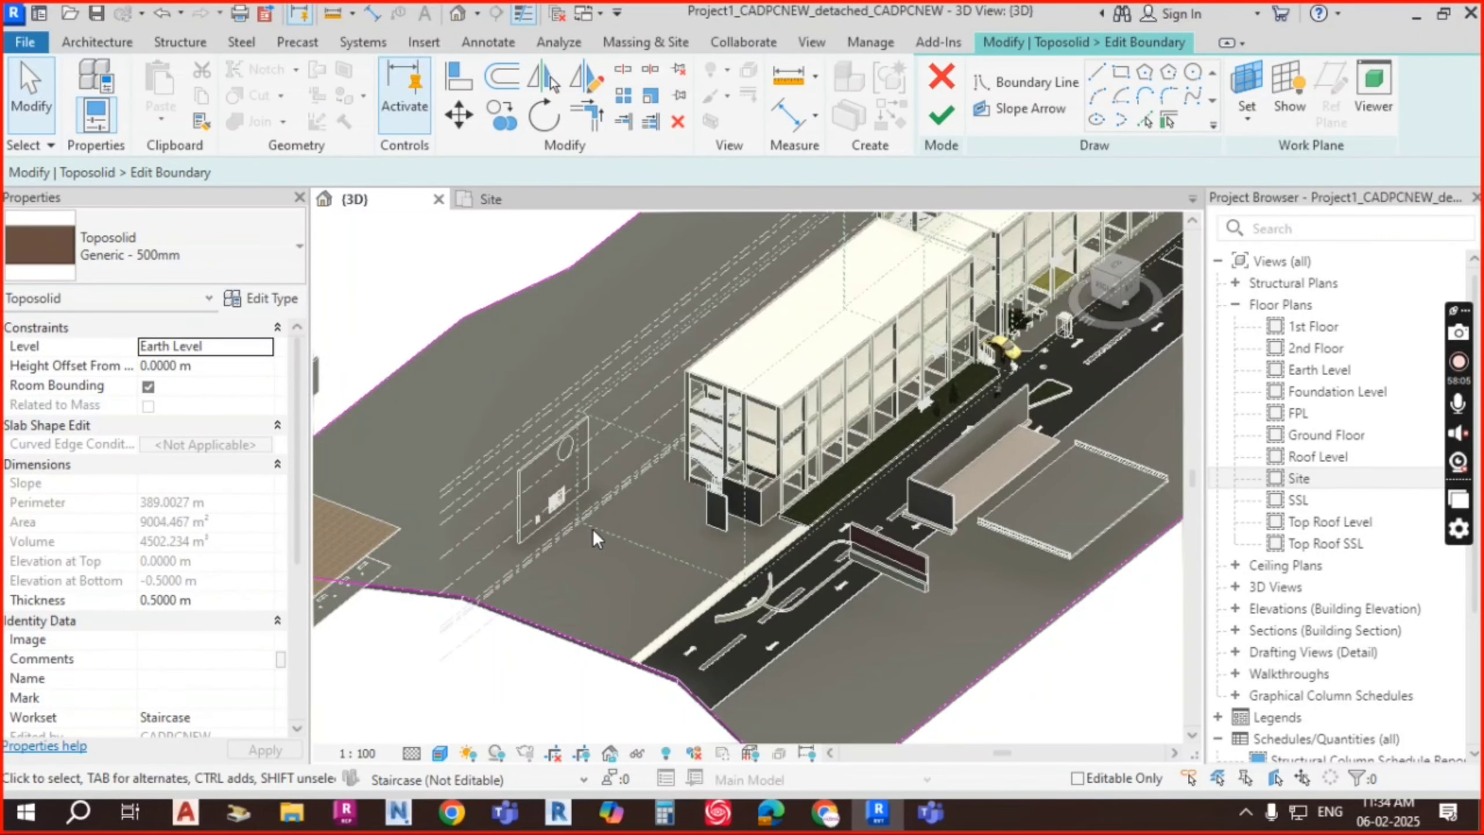
{"action": "scroll", "coordinate": [595, 530], "scroll_direction": "up", "scroll_amount": 2}
{"action": "scroll", "coordinate": [657, 369], "scroll_direction": "down", "scroll_amount": 2}
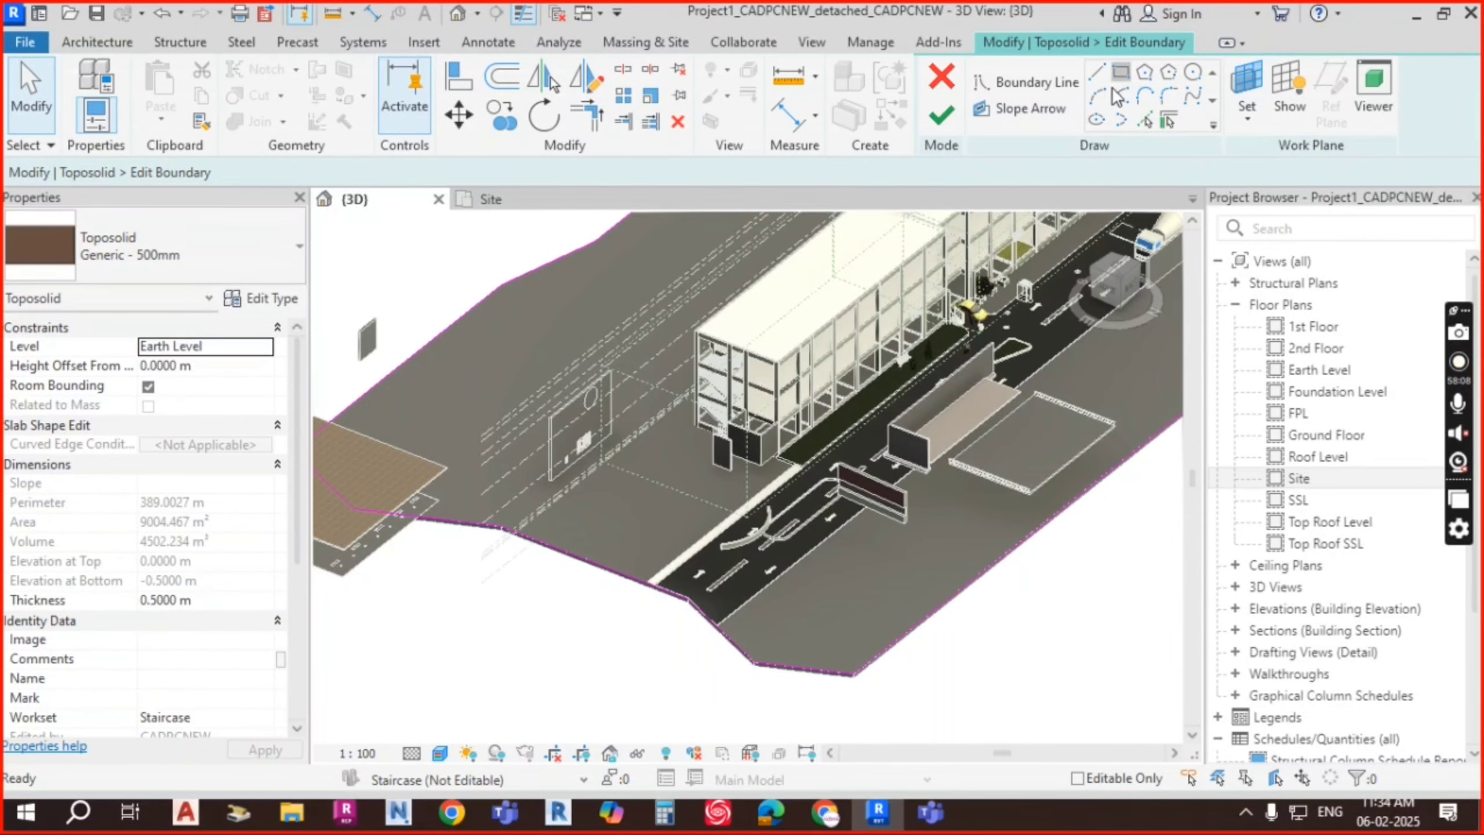
{"action": "left_click", "coordinate": [1121, 72]}
{"action": "scroll", "coordinate": [630, 478], "scroll_direction": "up", "scroll_amount": 2}
{"action": "scroll", "coordinate": [630, 479], "scroll_direction": "up", "scroll_amount": 2}
{"action": "left_click", "coordinate": [596, 484]}
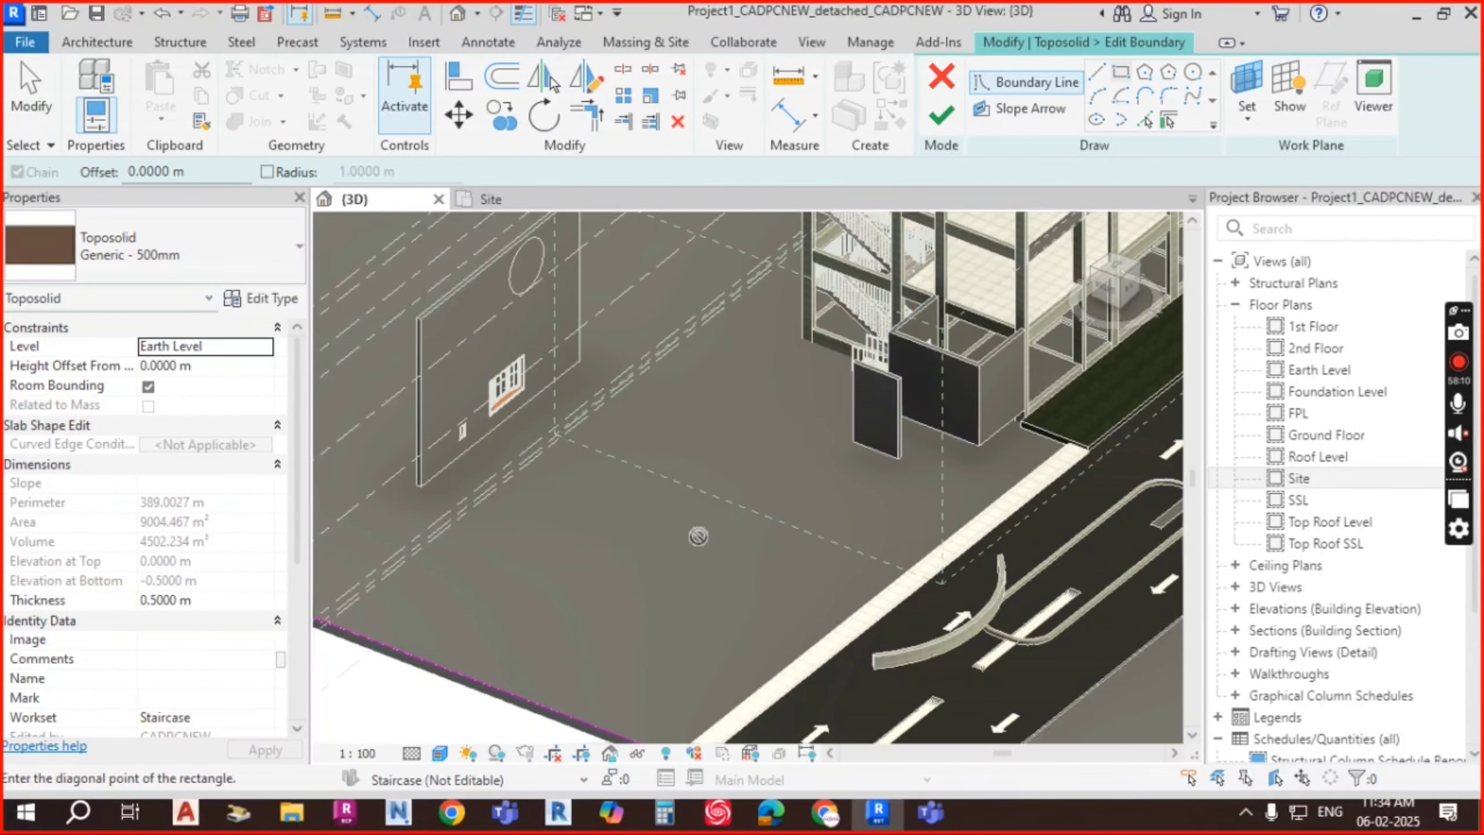
{"action": "left_click", "coordinate": [697, 649]}
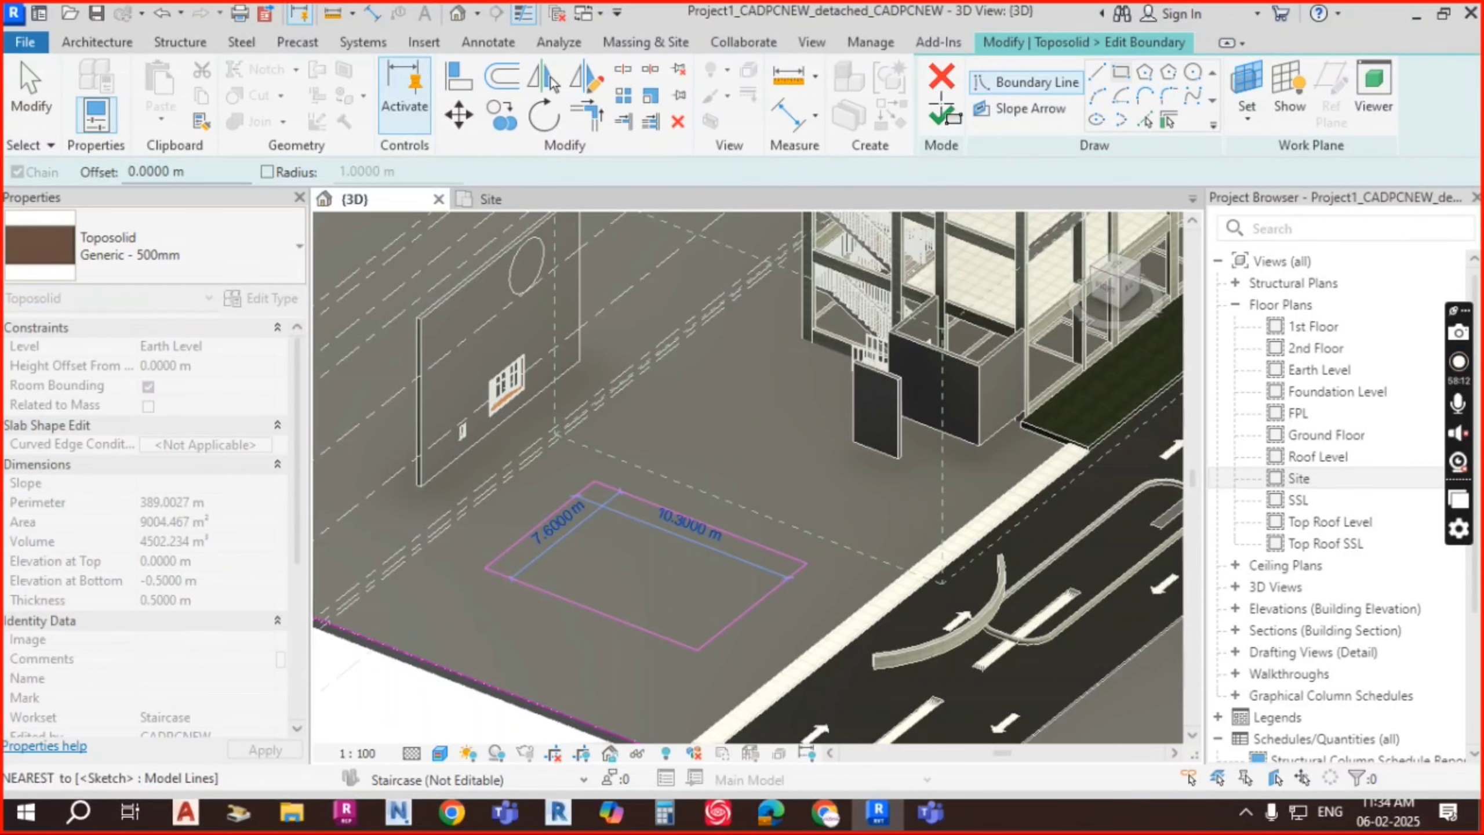
{"action": "key", "text": "Escape"}
{"action": "left_click", "coordinate": [944, 119]}
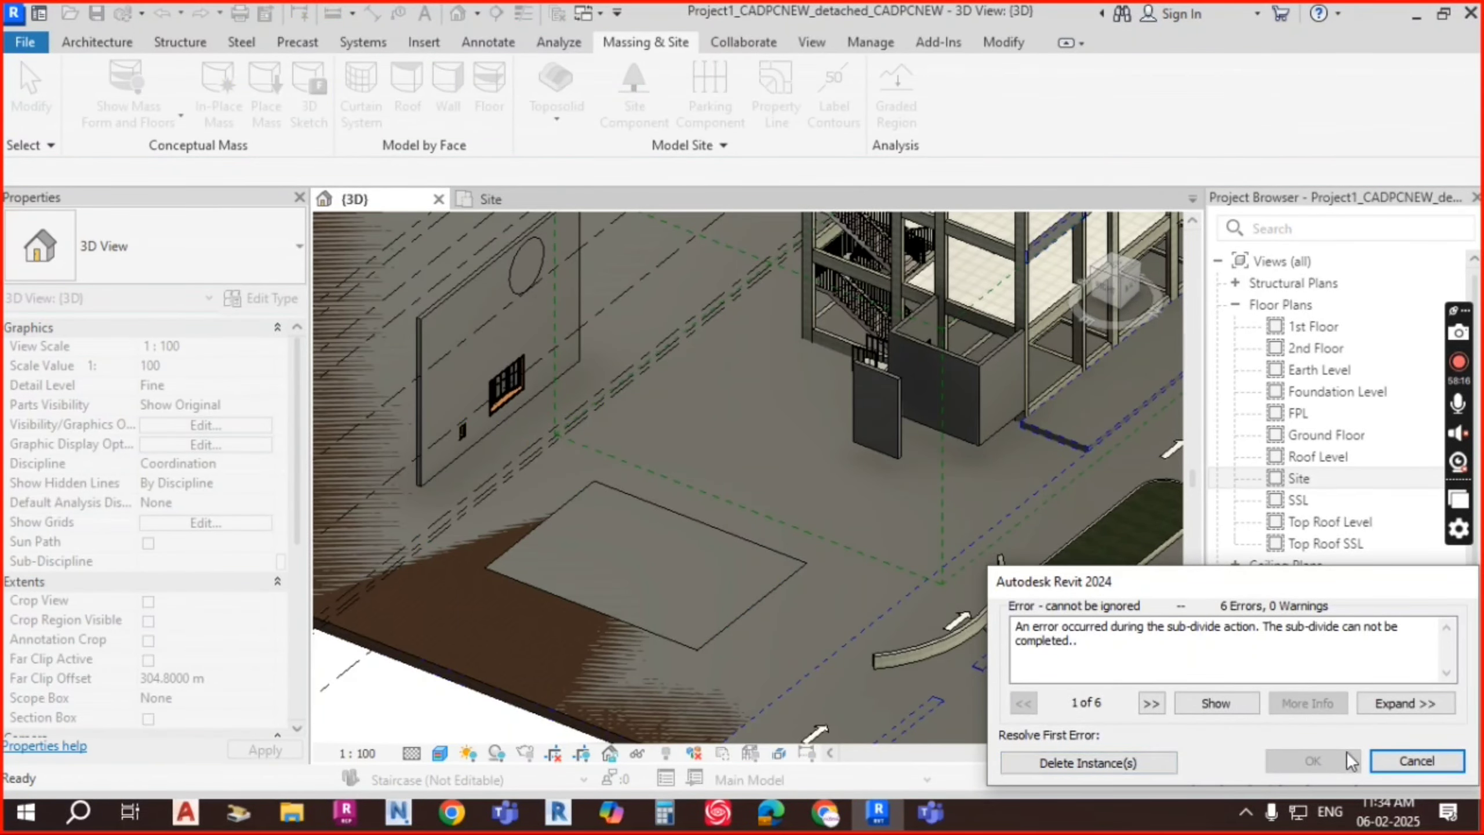
{"action": "left_click", "coordinate": [1417, 761]}
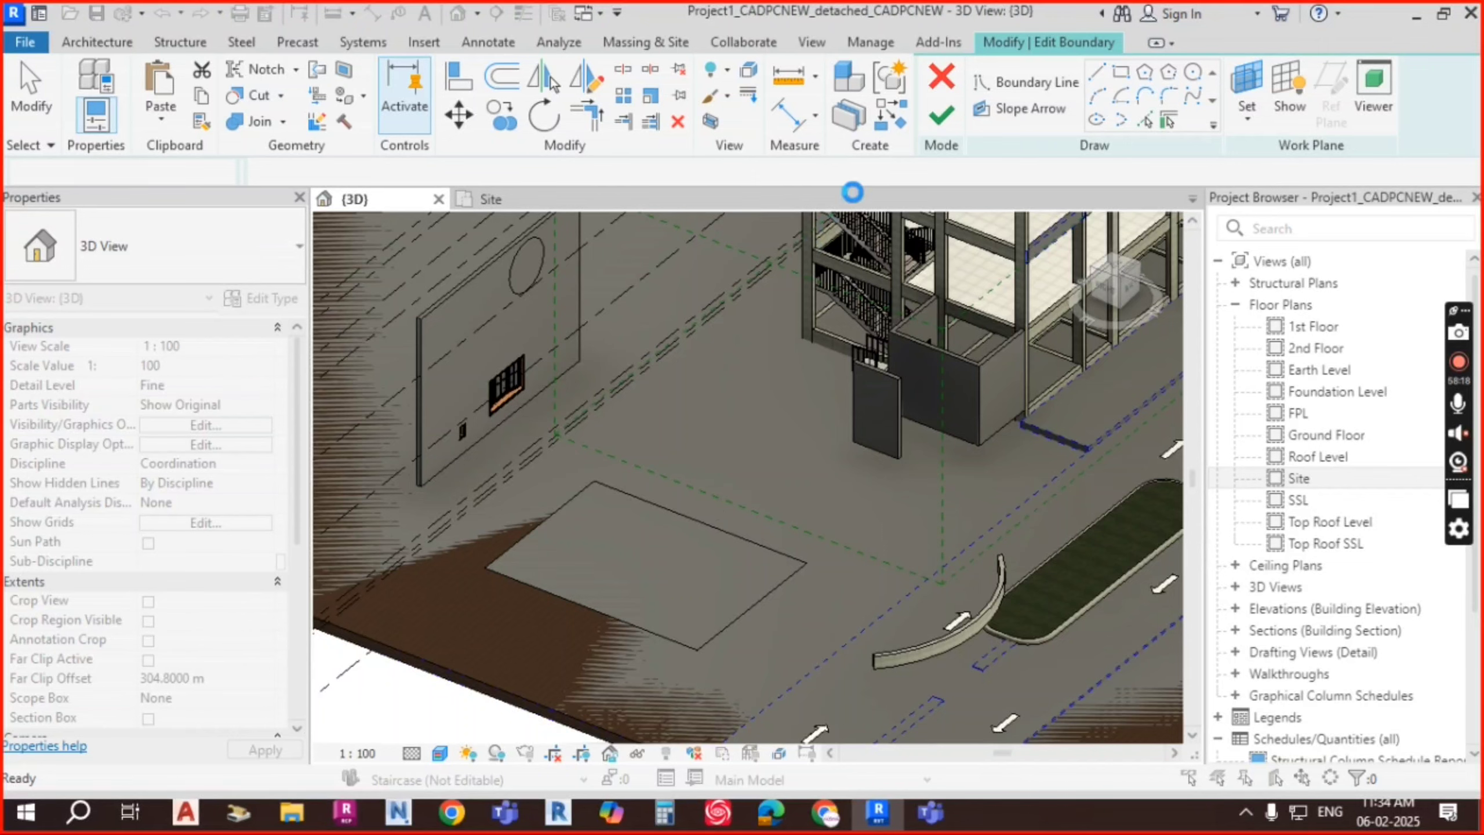
{"action": "left_click", "coordinate": [942, 82]}
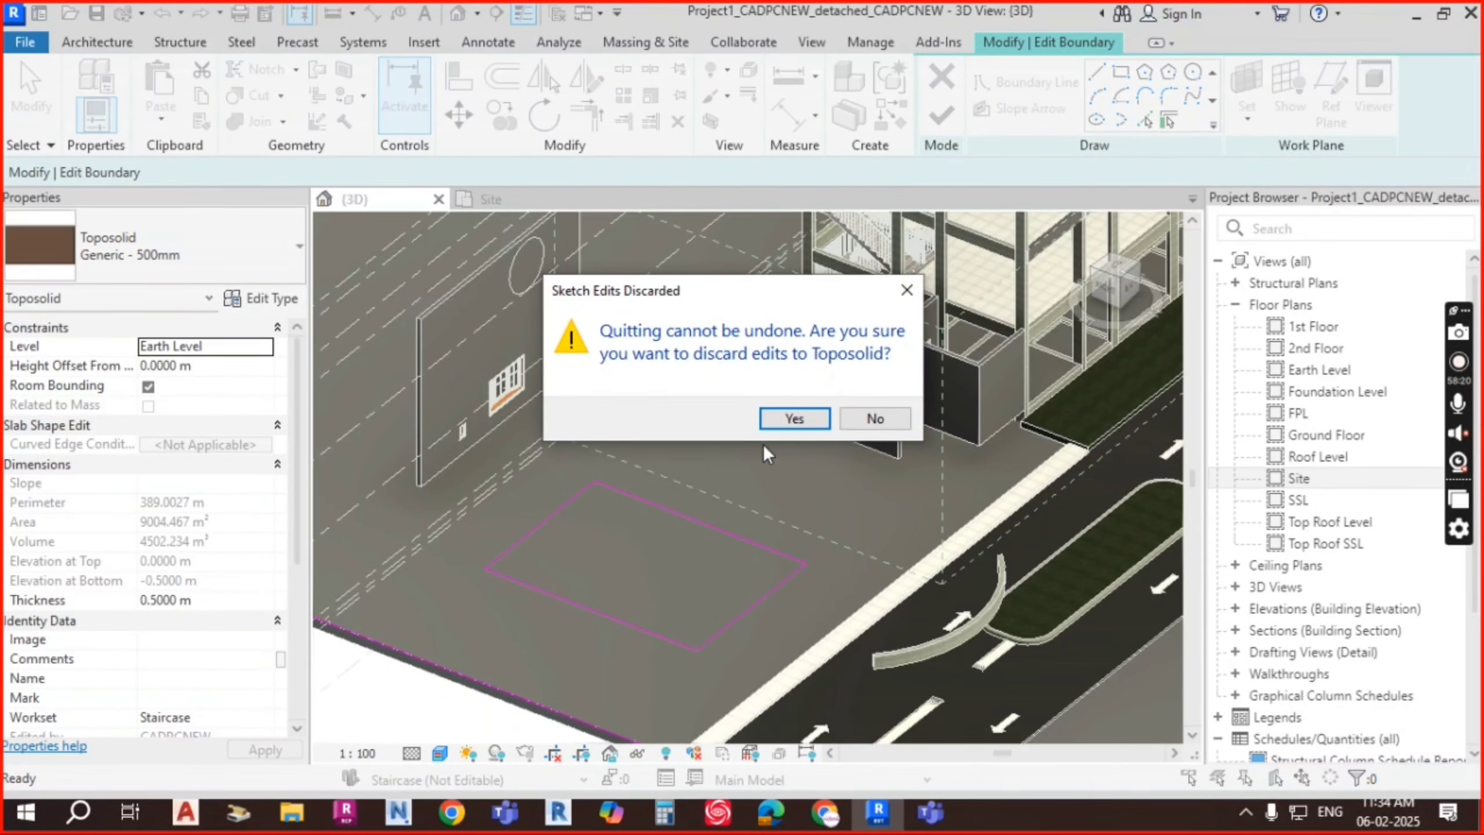
{"action": "left_click", "coordinate": [795, 418]}
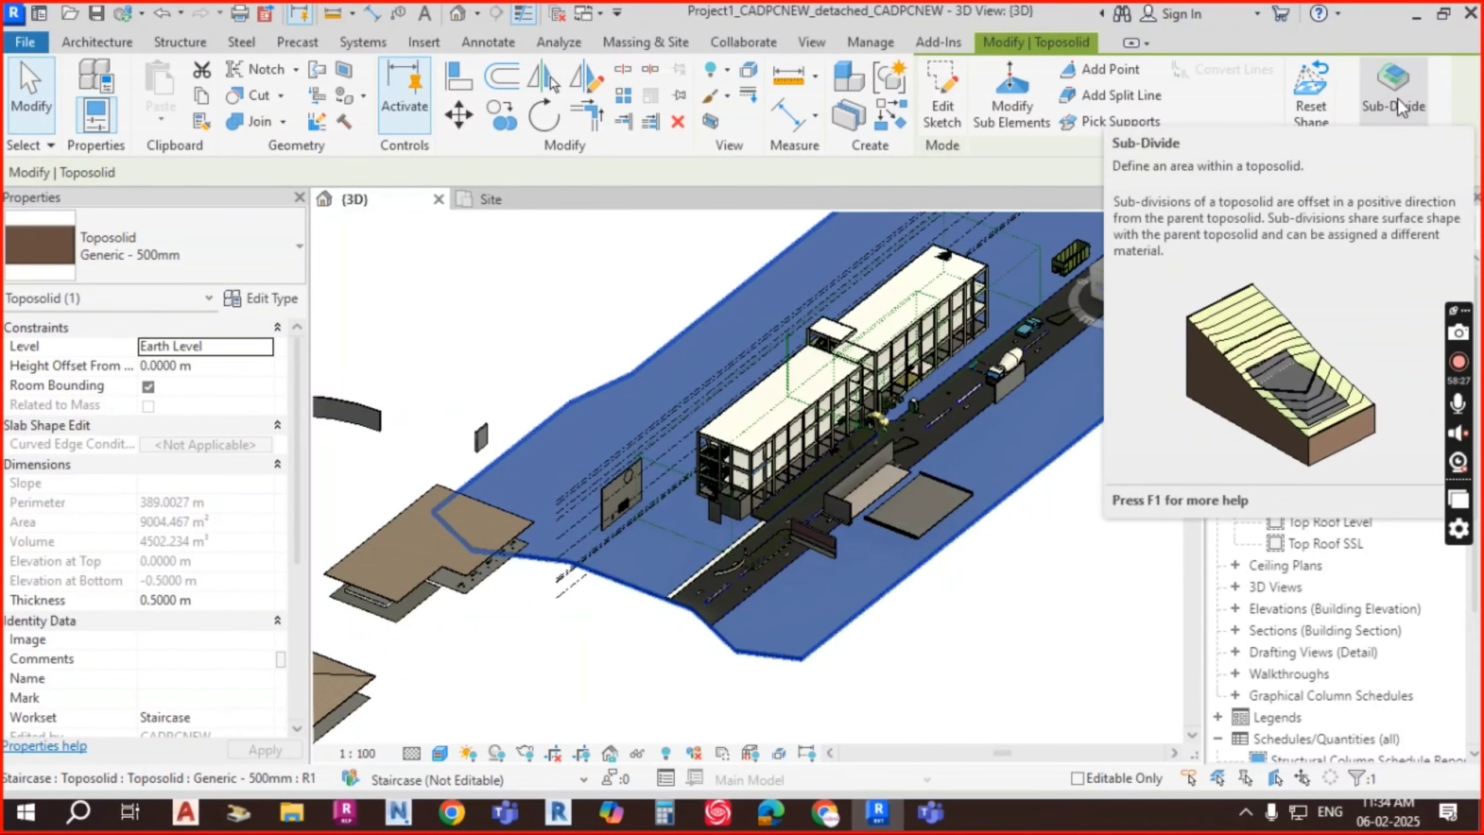
Step: Draw a rectangular toposolid sub-division beside the wall panel and select it
{"action": "left_click", "coordinate": [1397, 97]}
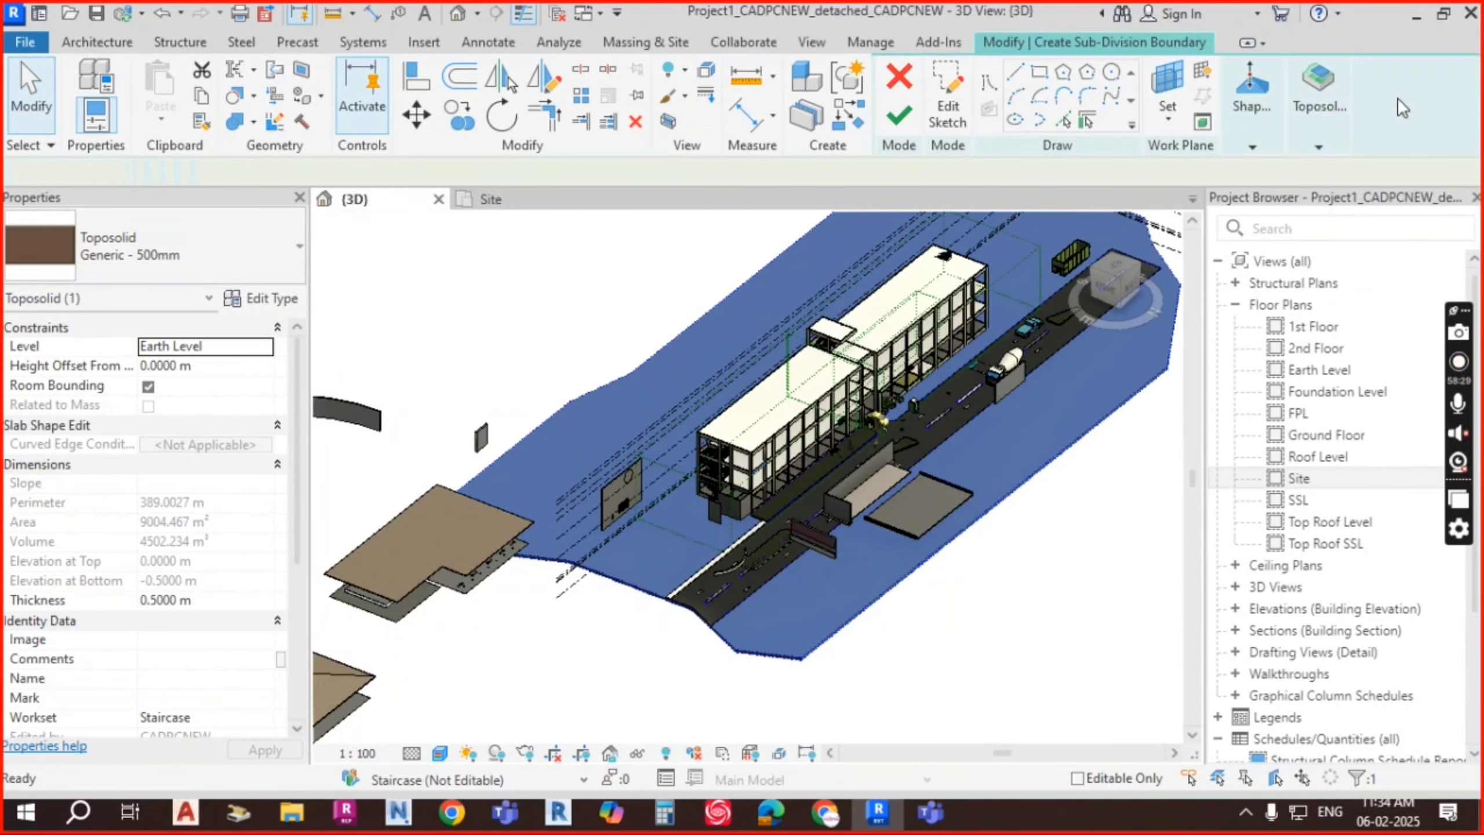
{"action": "scroll", "coordinate": [576, 609], "scroll_direction": "up", "scroll_amount": 6}
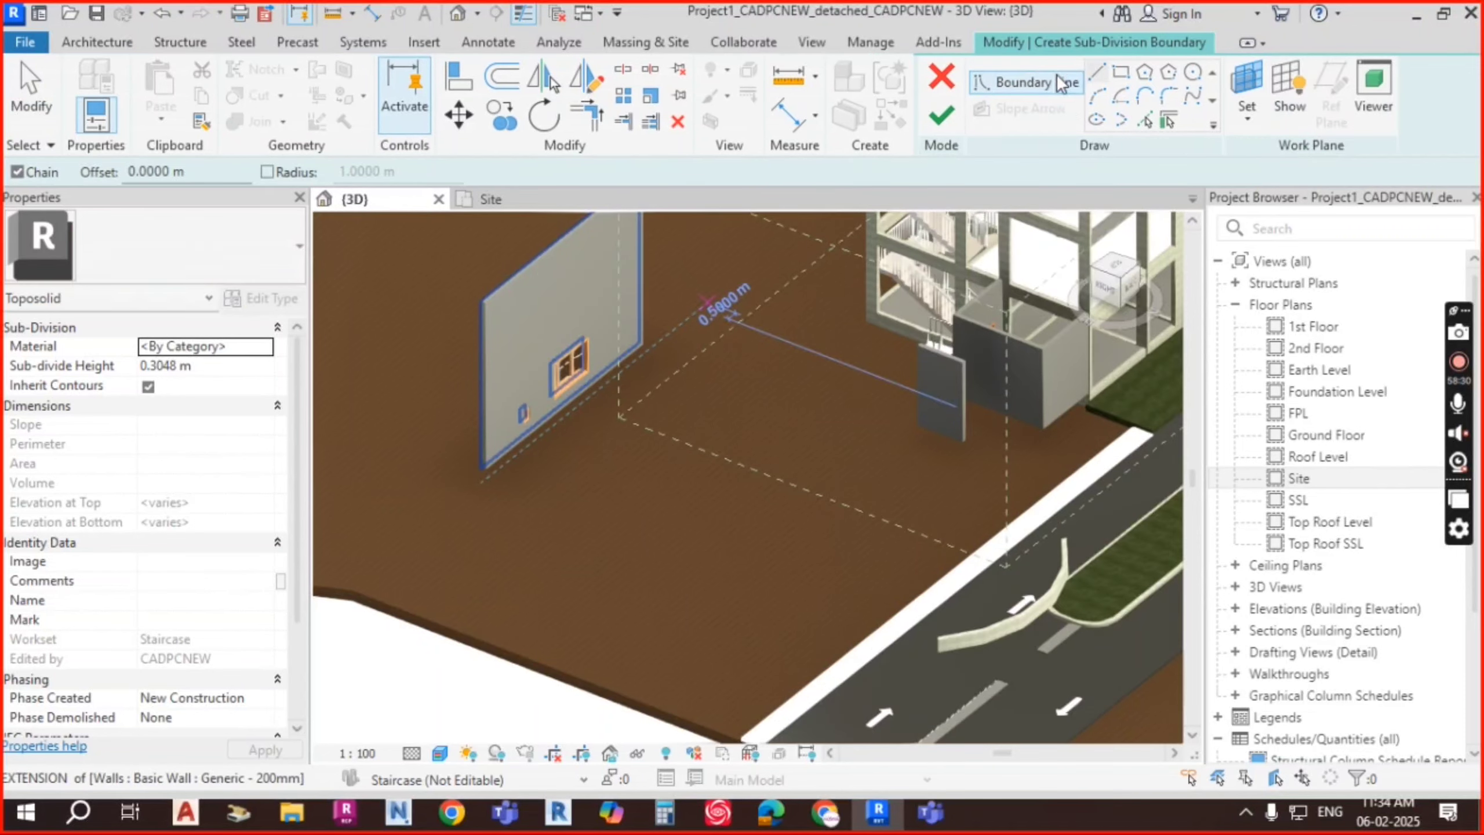
{"action": "left_click", "coordinate": [1121, 72]}
{"action": "left_click", "coordinate": [615, 473]}
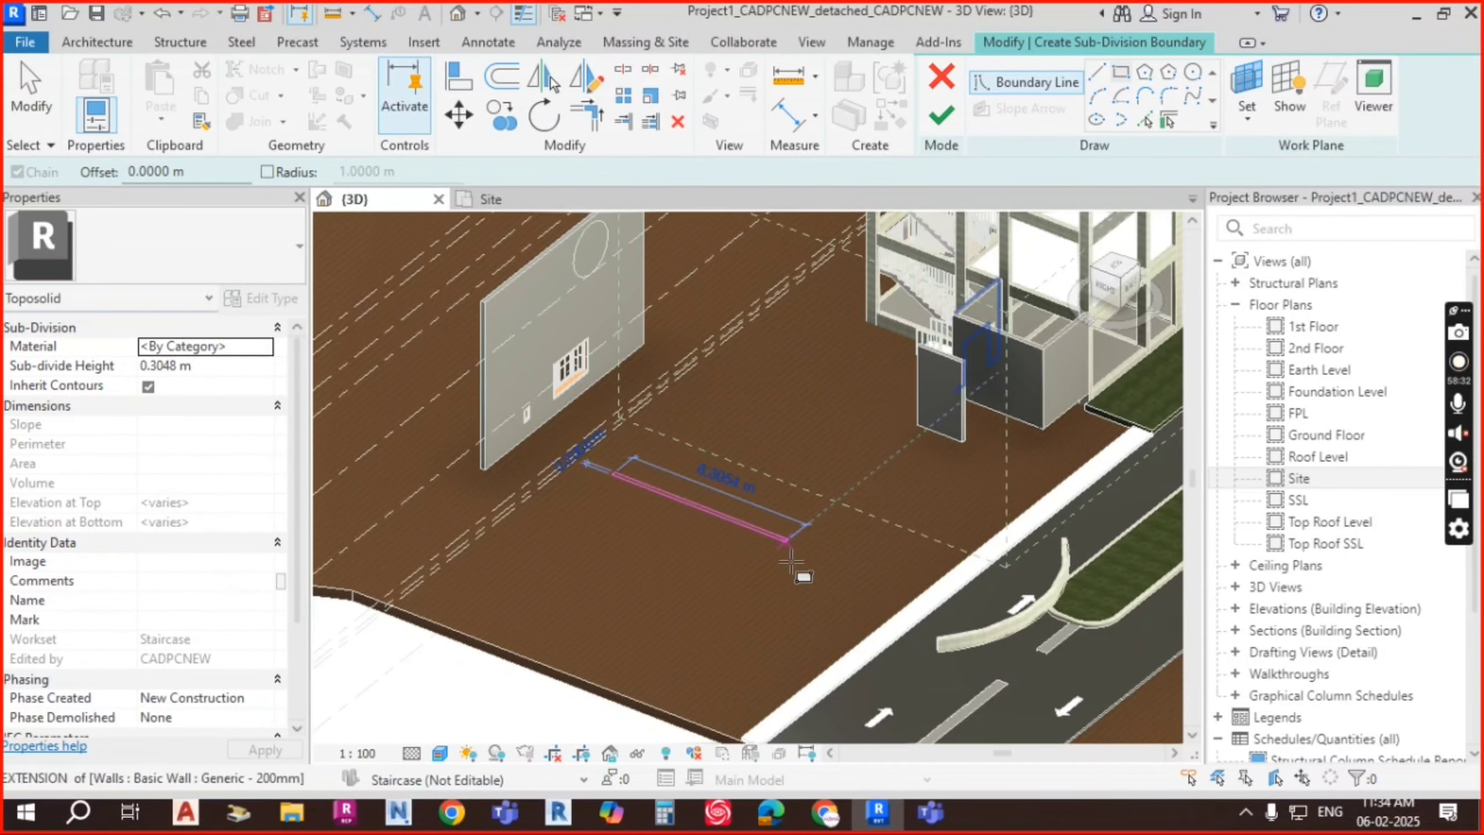
{"action": "left_click", "coordinate": [752, 638]}
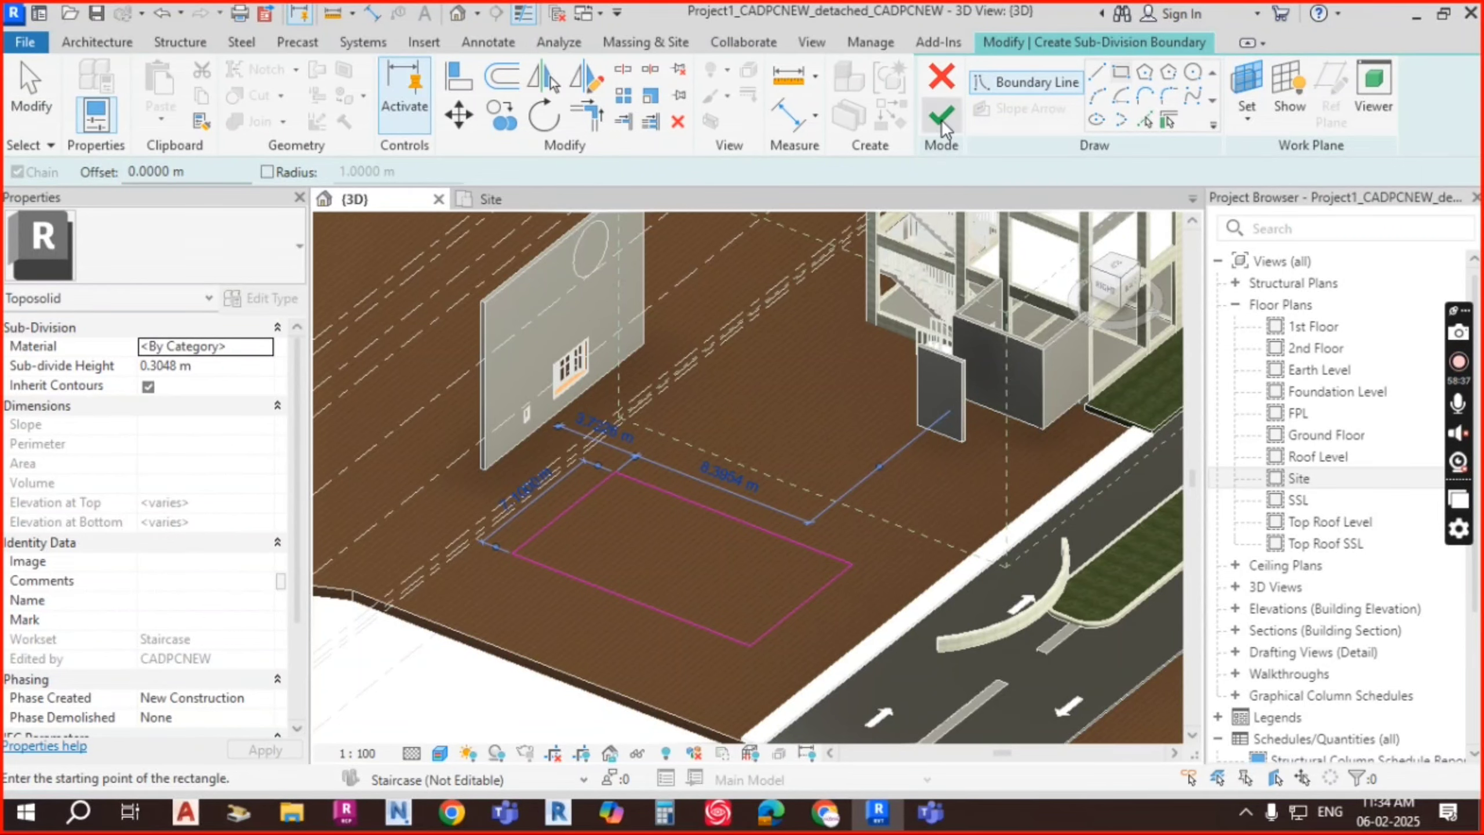
{"action": "key", "text": "Escape"}
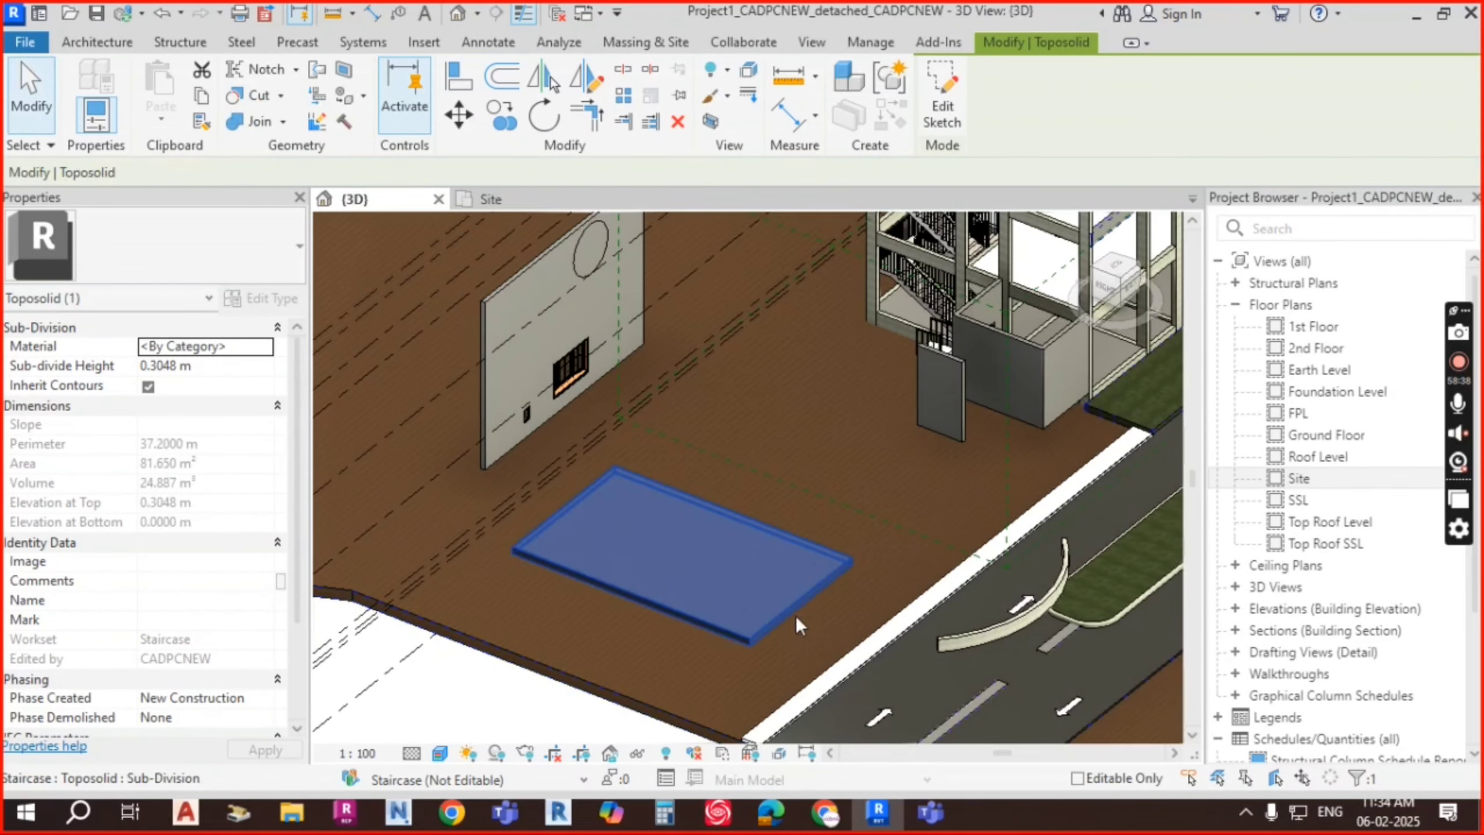
{"action": "key", "text": "Escape"}
{"action": "left_click", "coordinate": [796, 601]}
Step: Set the sub-division's Sub-divide Height to 5 m after -100 is rejected
{"action": "left_click", "coordinate": [211, 365]}
{"action": "type", "text": "-"}
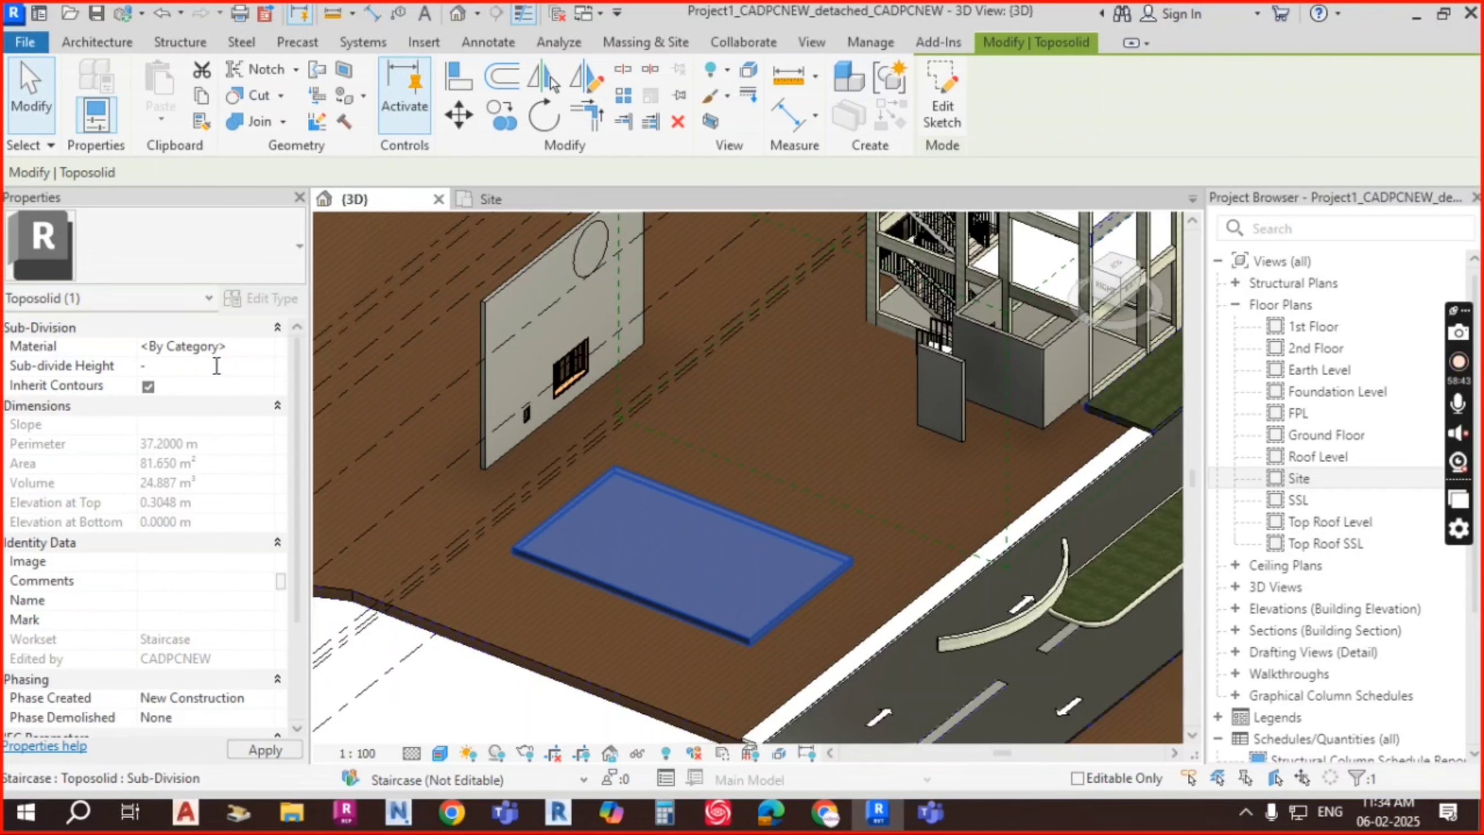
{"action": "type", "text": "100"}
{"action": "key", "text": "Return"}
{"action": "key", "text": "Return"}
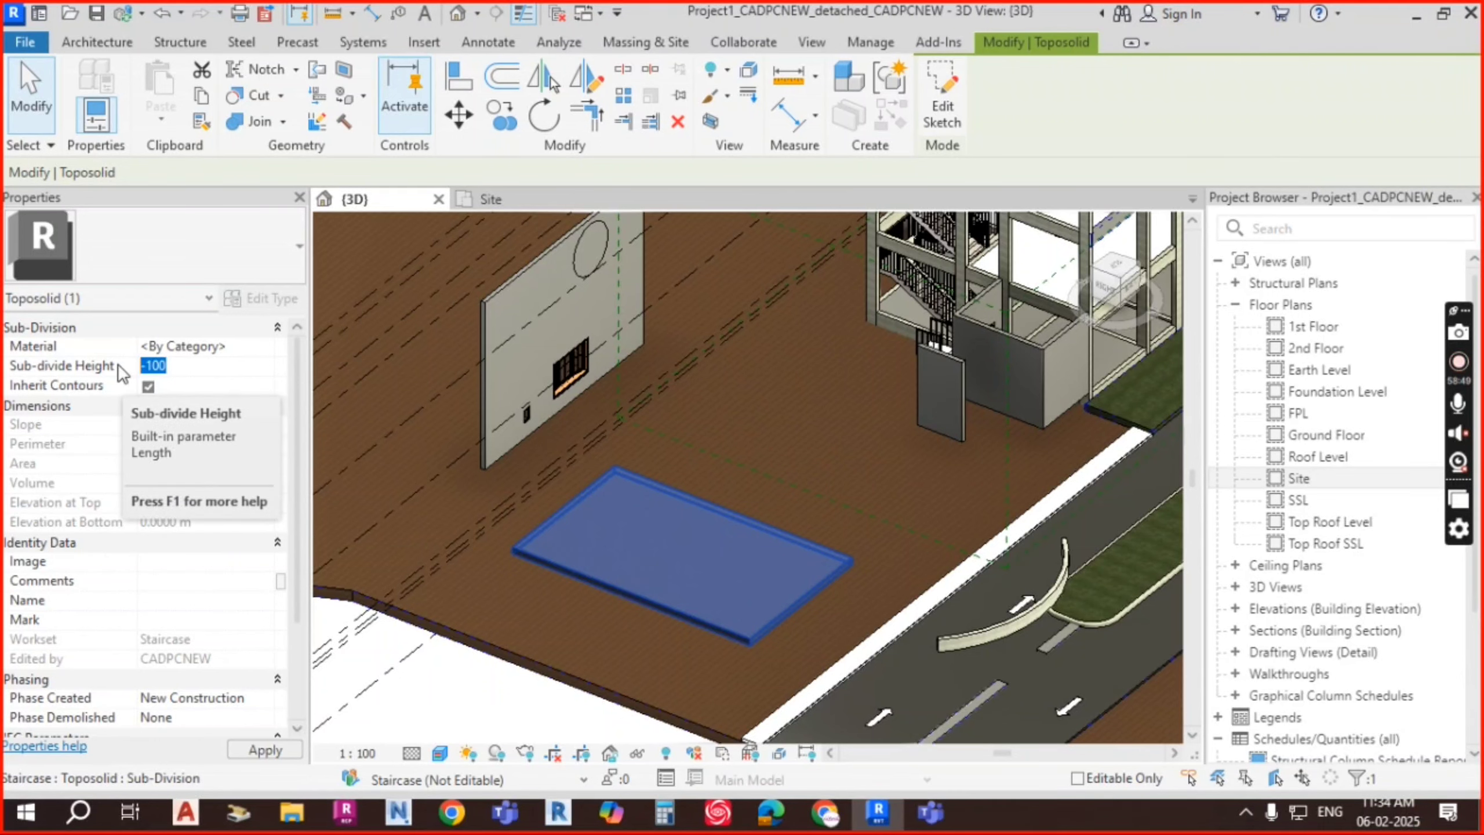
{"action": "type", "text": "5"}
{"action": "key", "text": "Return"}
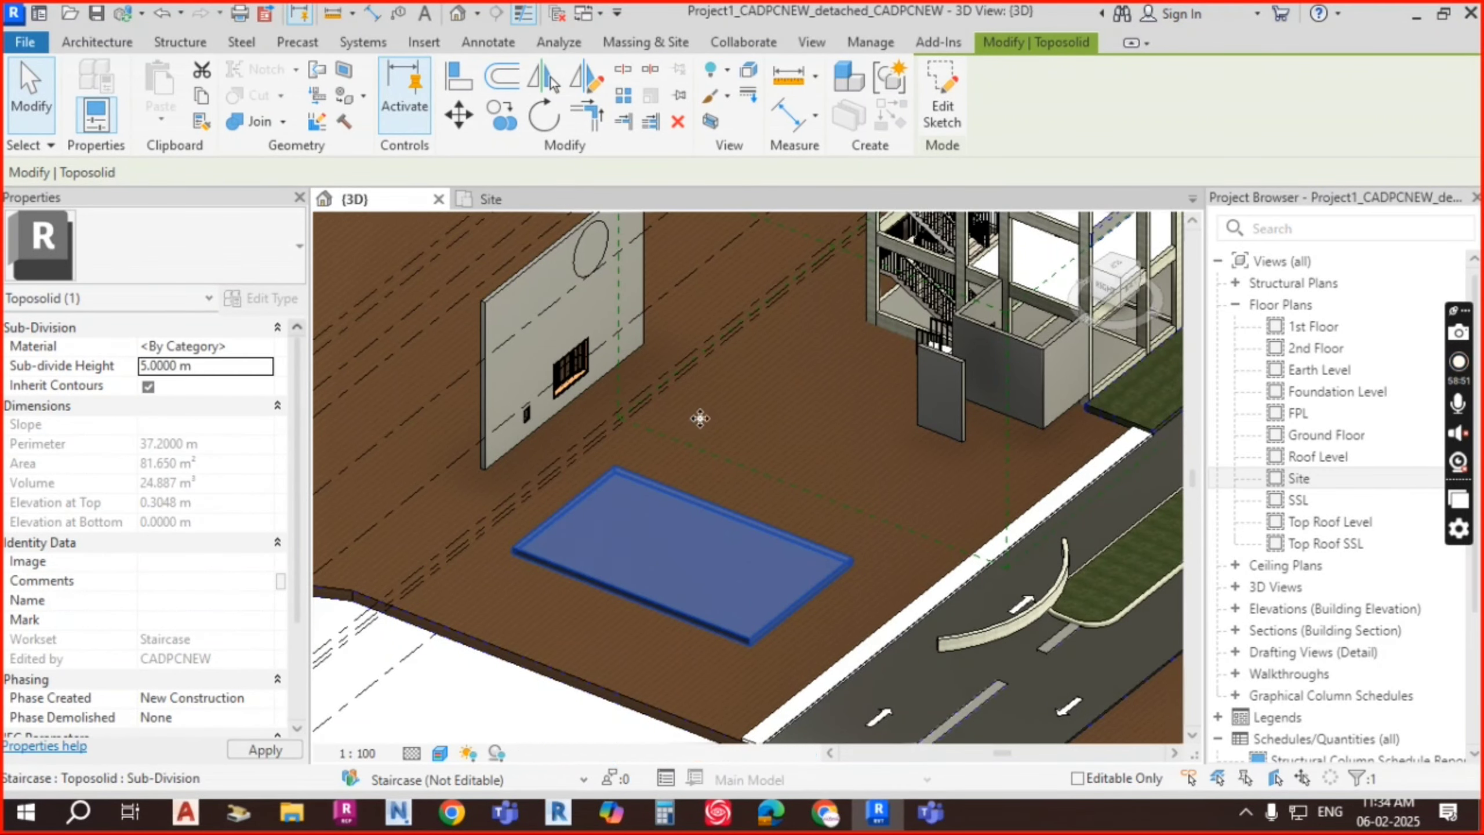
Step: Try negative heights of -5 and -2, which are rejected, keeping the 5 m height
{"action": "scroll", "coordinate": [862, 598], "scroll_direction": "down", "scroll_amount": 1}
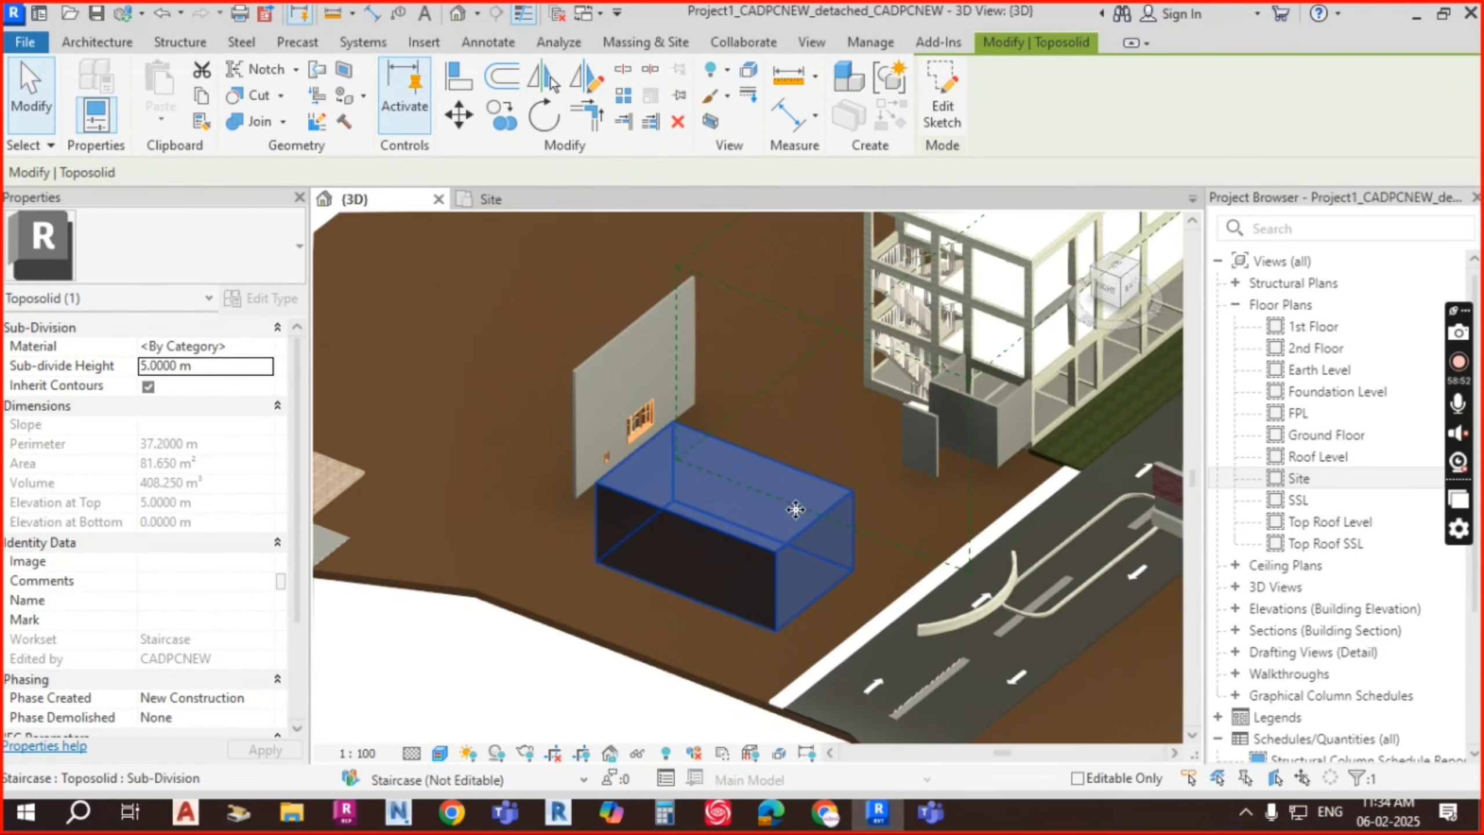
{"action": "left_click", "coordinate": [194, 372]}
{"action": "left_click", "coordinate": [142, 367]}
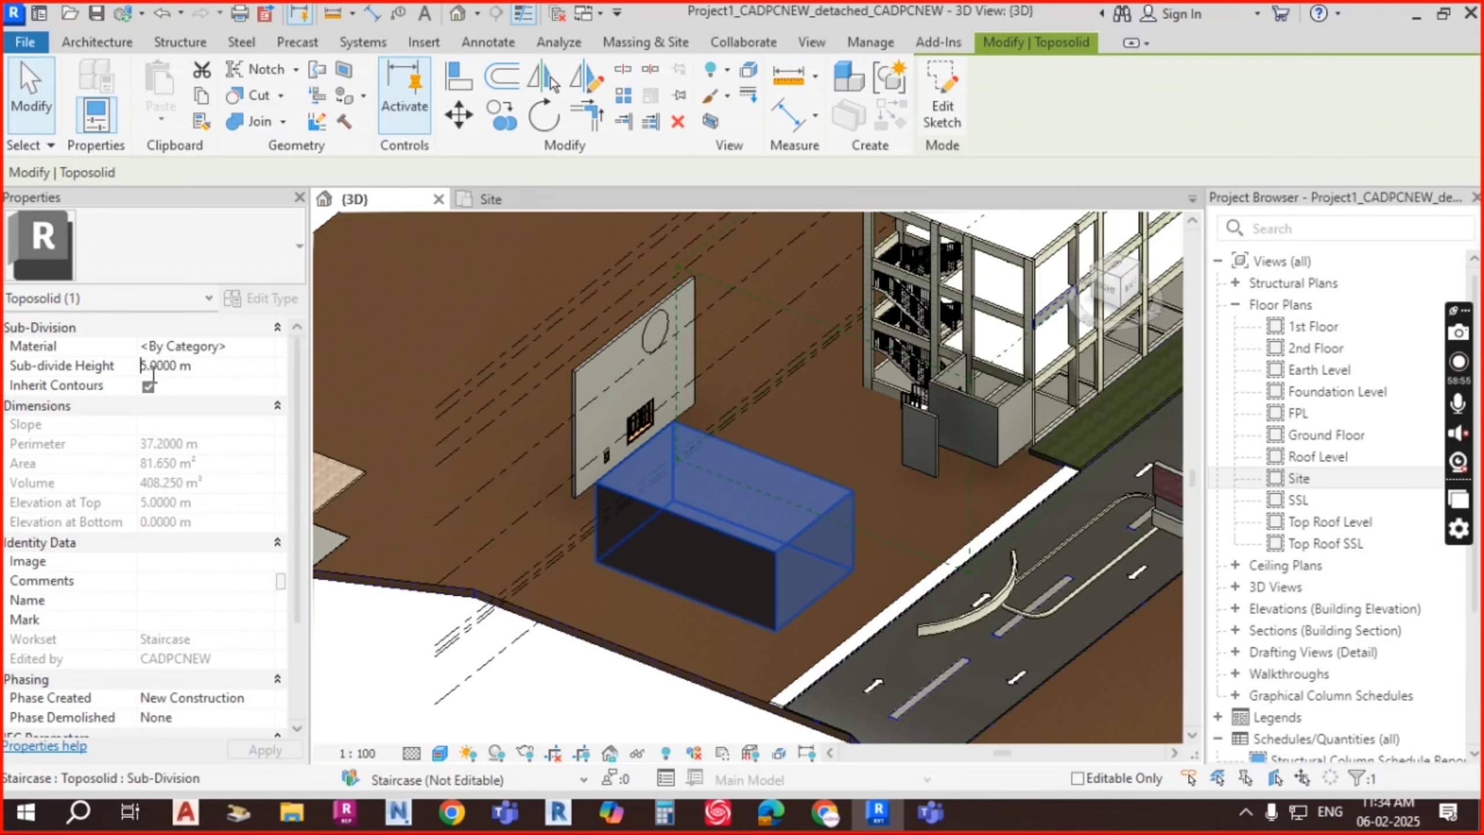
{"action": "type", "text": "-"}
{"action": "key", "text": "Return"}
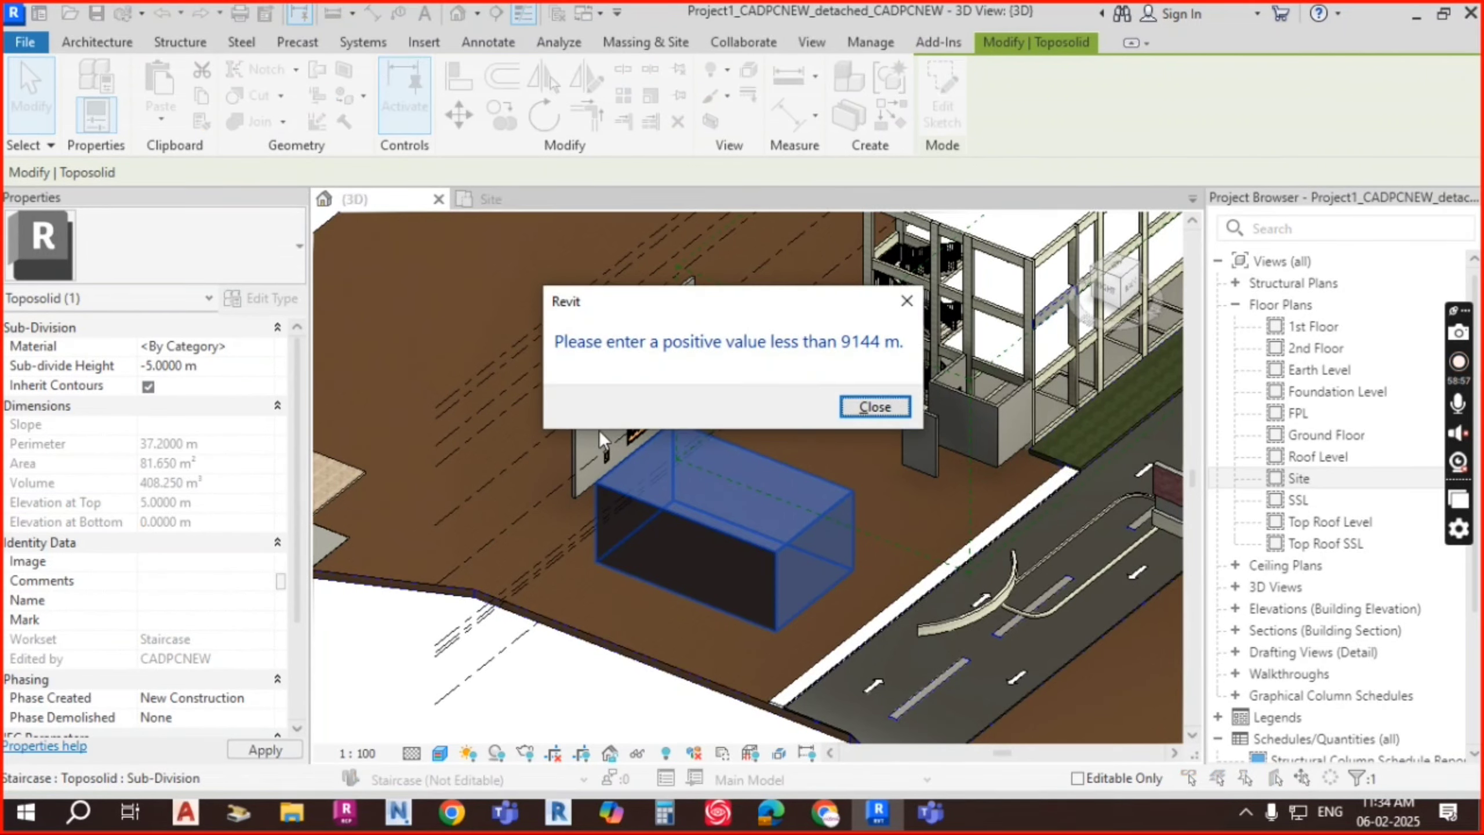
{"action": "left_click", "coordinate": [873, 410]}
{"action": "key", "text": "Return"}
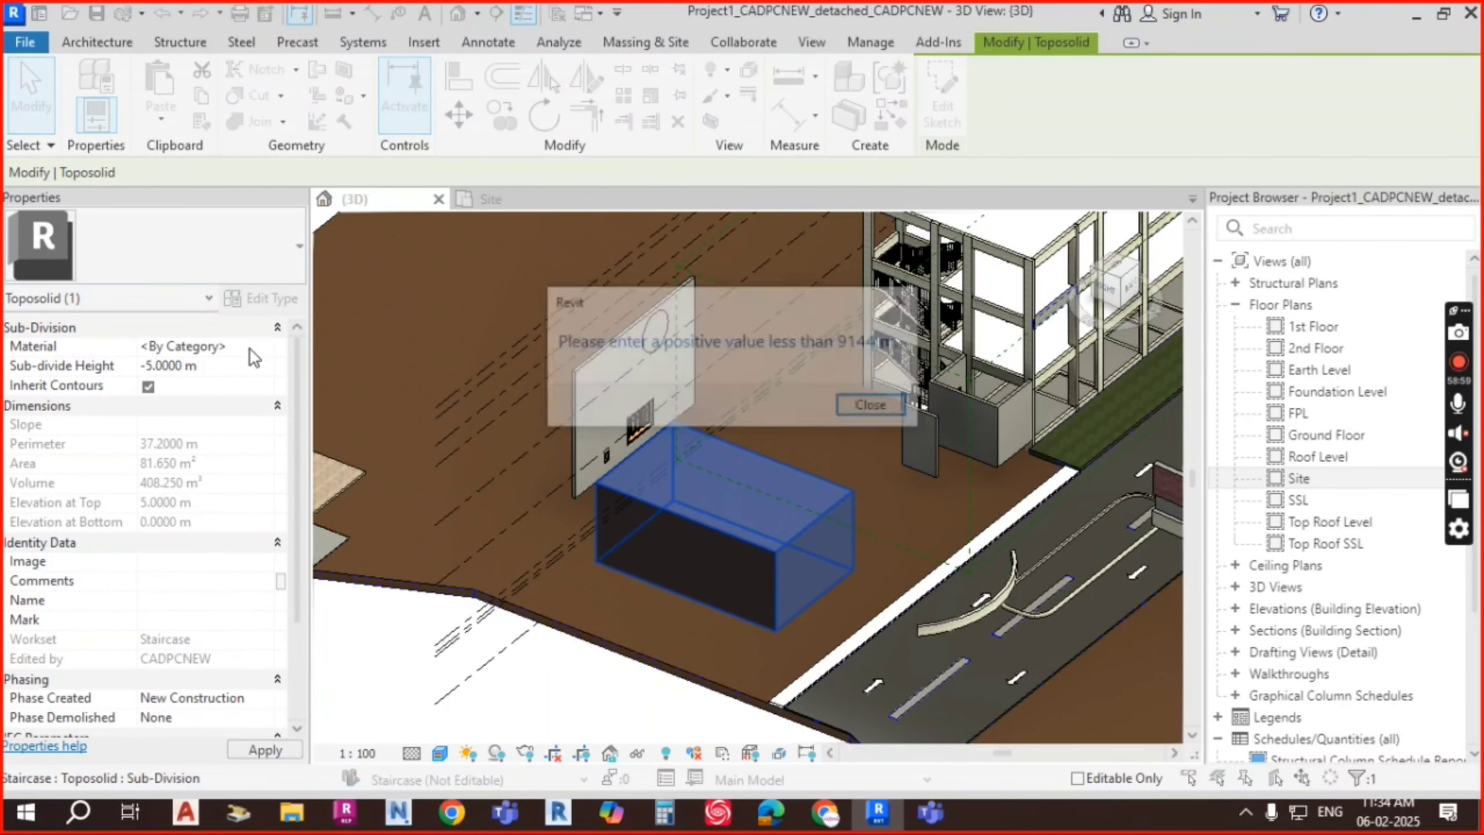
{"action": "left_click", "coordinate": [875, 407]}
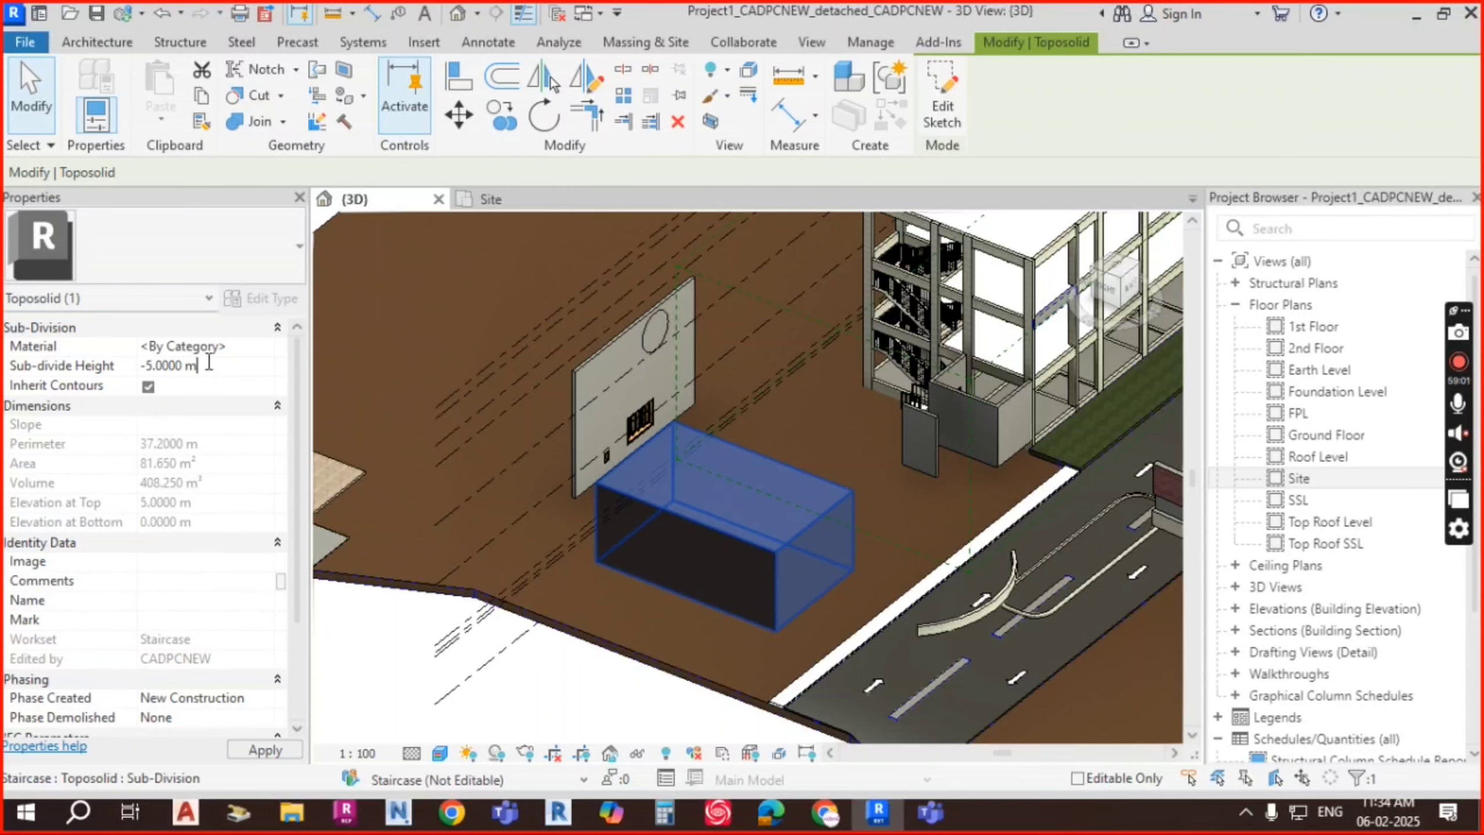
{"action": "left_click_drag", "start_coordinate": [212, 366], "coordinate": [45, 368]}
{"action": "type", "text": "-2"}
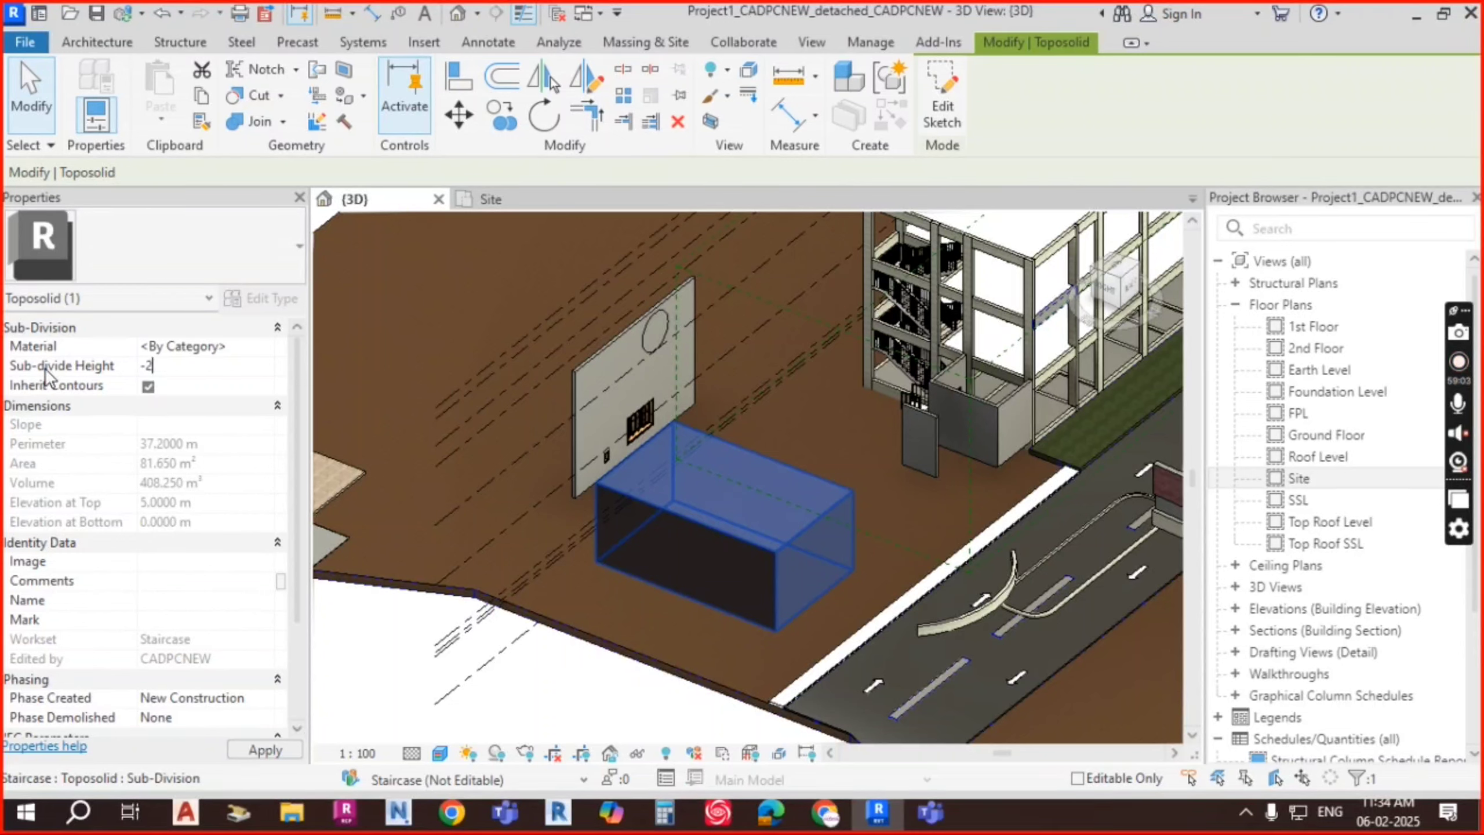
{"action": "key", "text": "Return"}
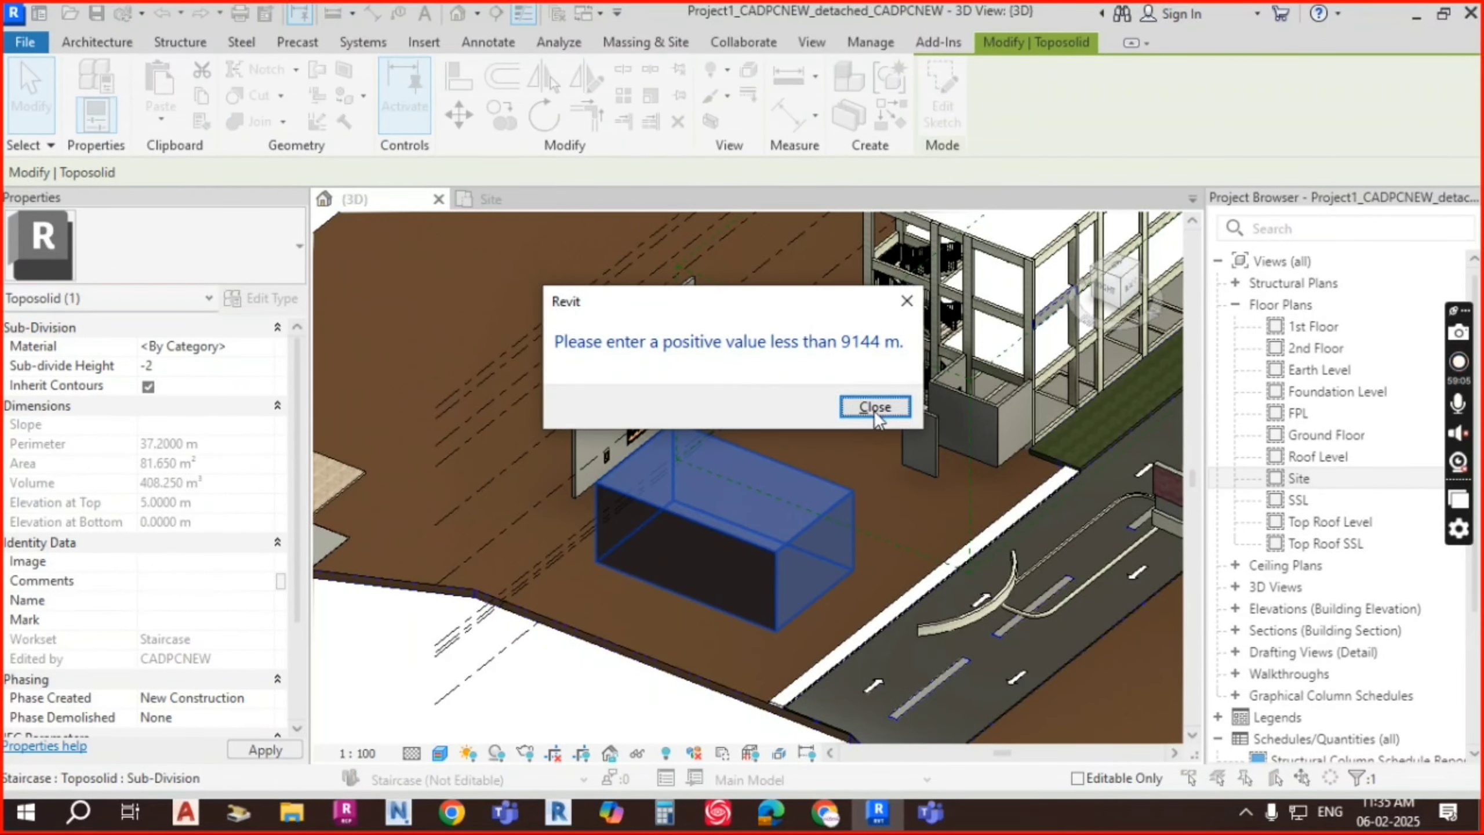
{"action": "left_click", "coordinate": [873, 405]}
{"action": "key", "text": "Escape"}
{"action": "key", "text": "Escape"}
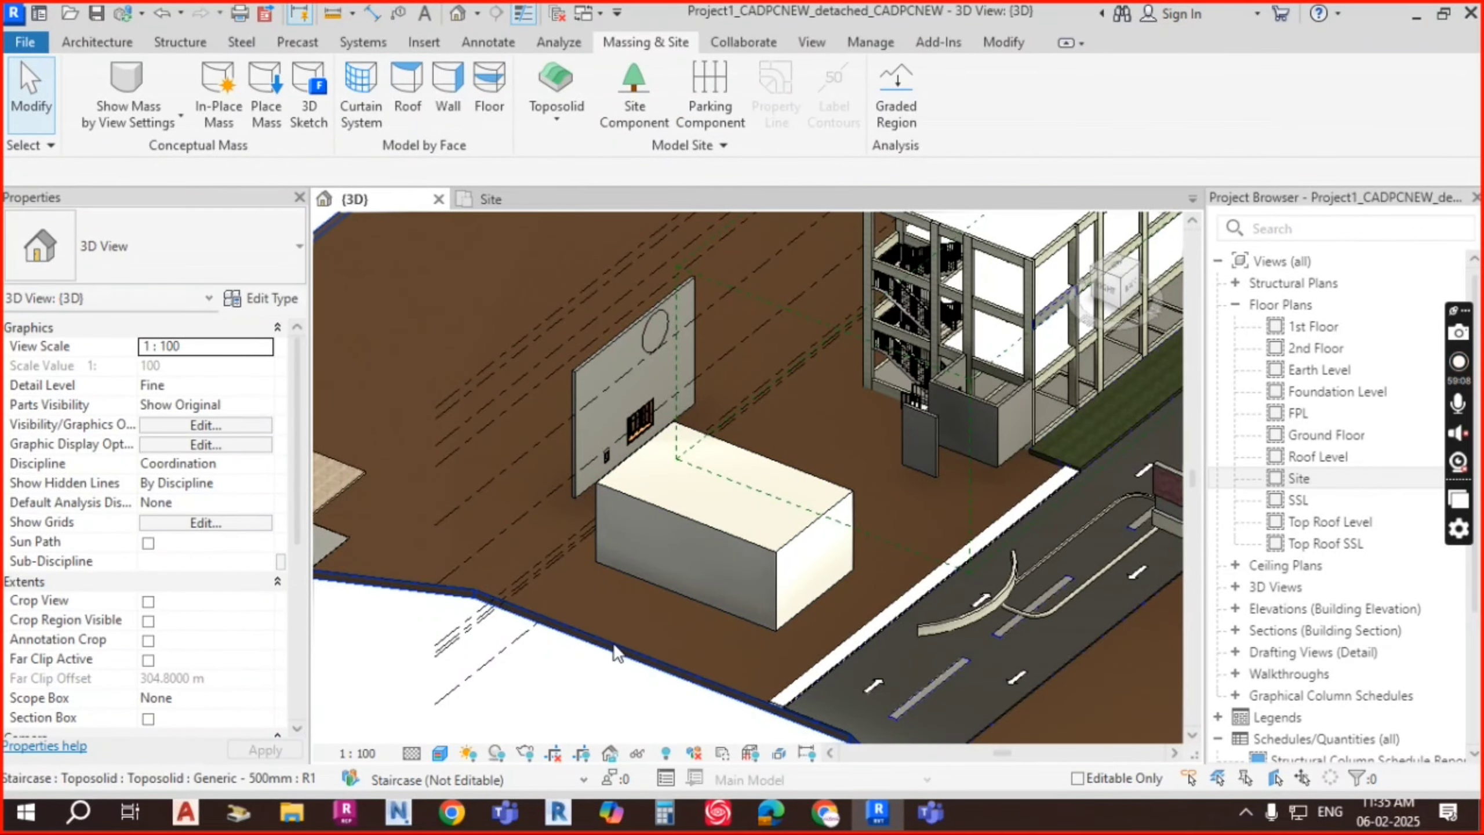
Step: Try another negative sub-divide height and dismiss the invalid-value error
{"action": "scroll", "coordinate": [858, 606], "scroll_direction": "down", "scroll_amount": 3}
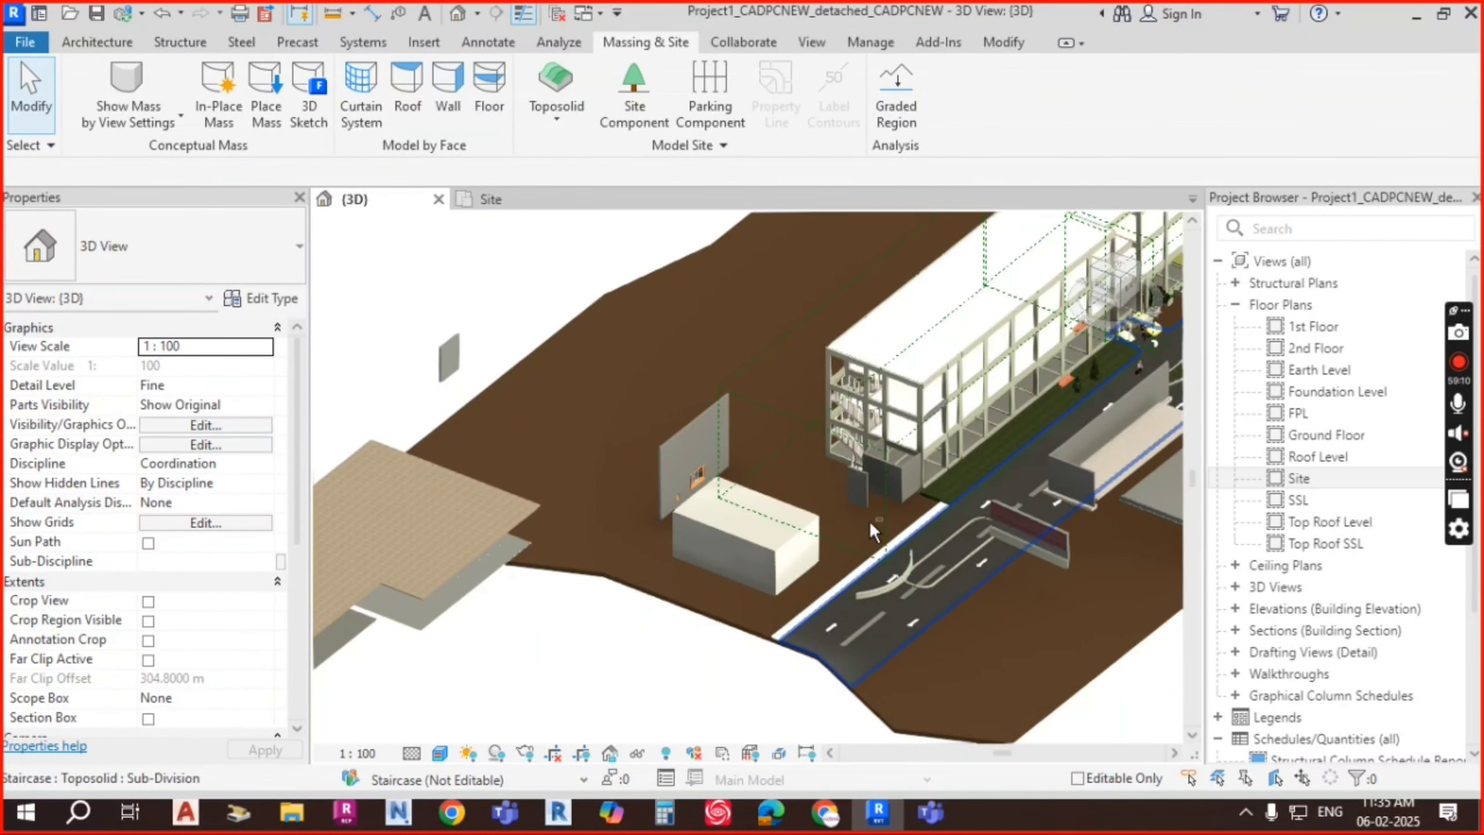
{"action": "middle_click_drag", "start_coordinate": [900, 676], "coordinate": [799, 585], "text": "shift"}
{"action": "scroll", "coordinate": [770, 497], "scroll_direction": "up", "scroll_amount": 5}
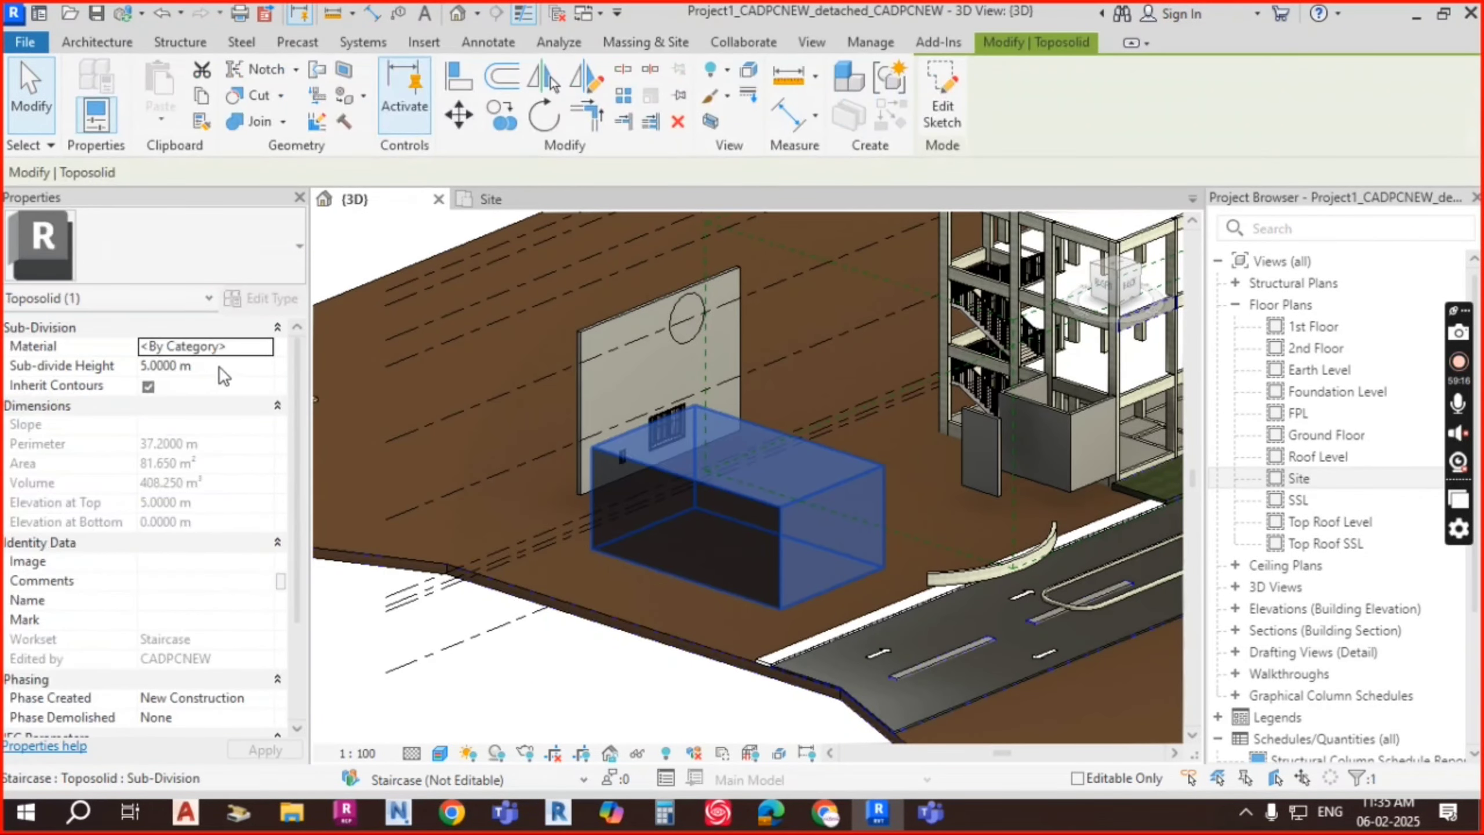
{"action": "left_click", "coordinate": [220, 367]}
{"action": "type", "text": "1"}
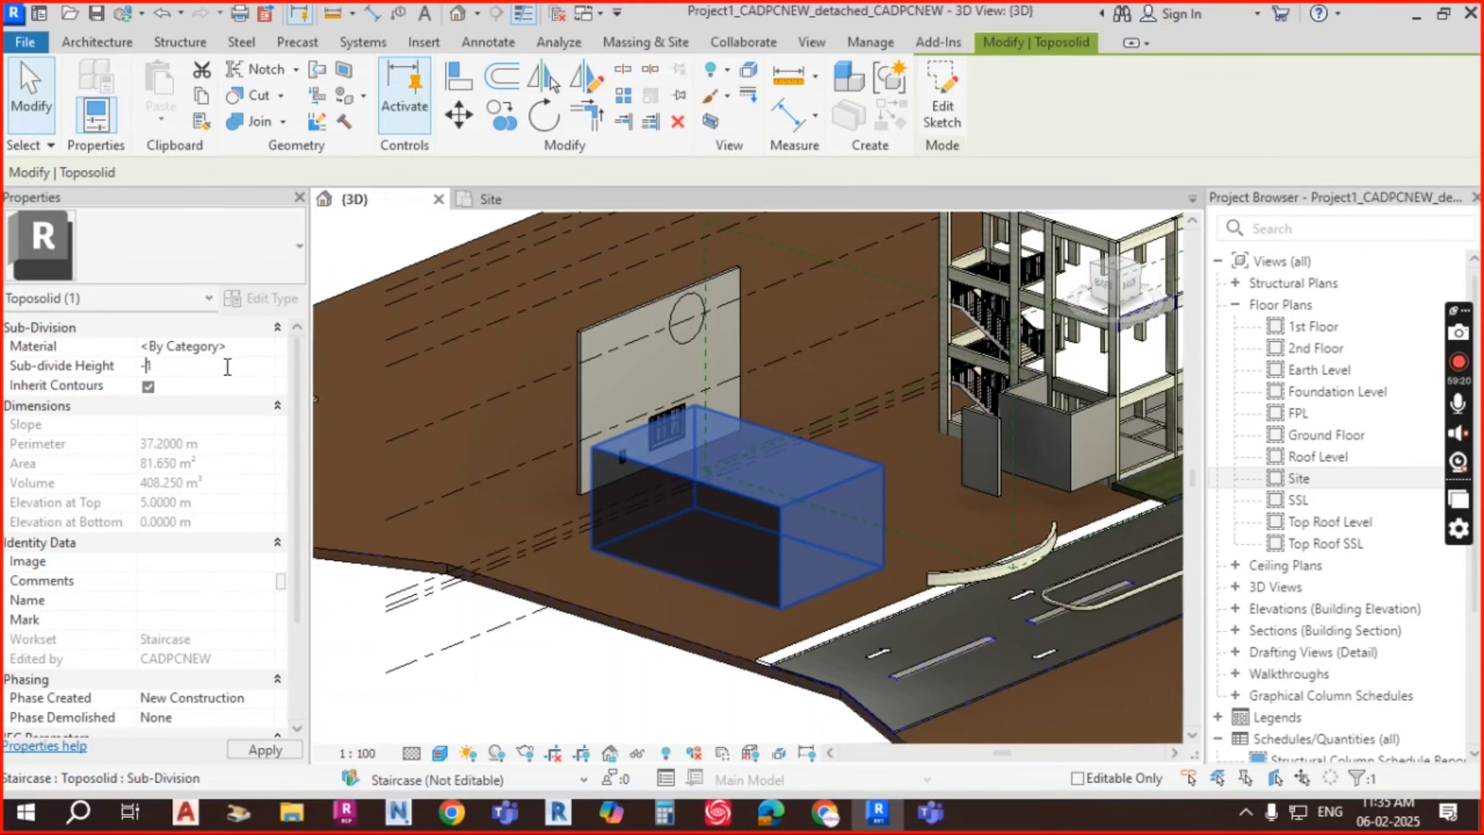
{"action": "key", "text": "Return"}
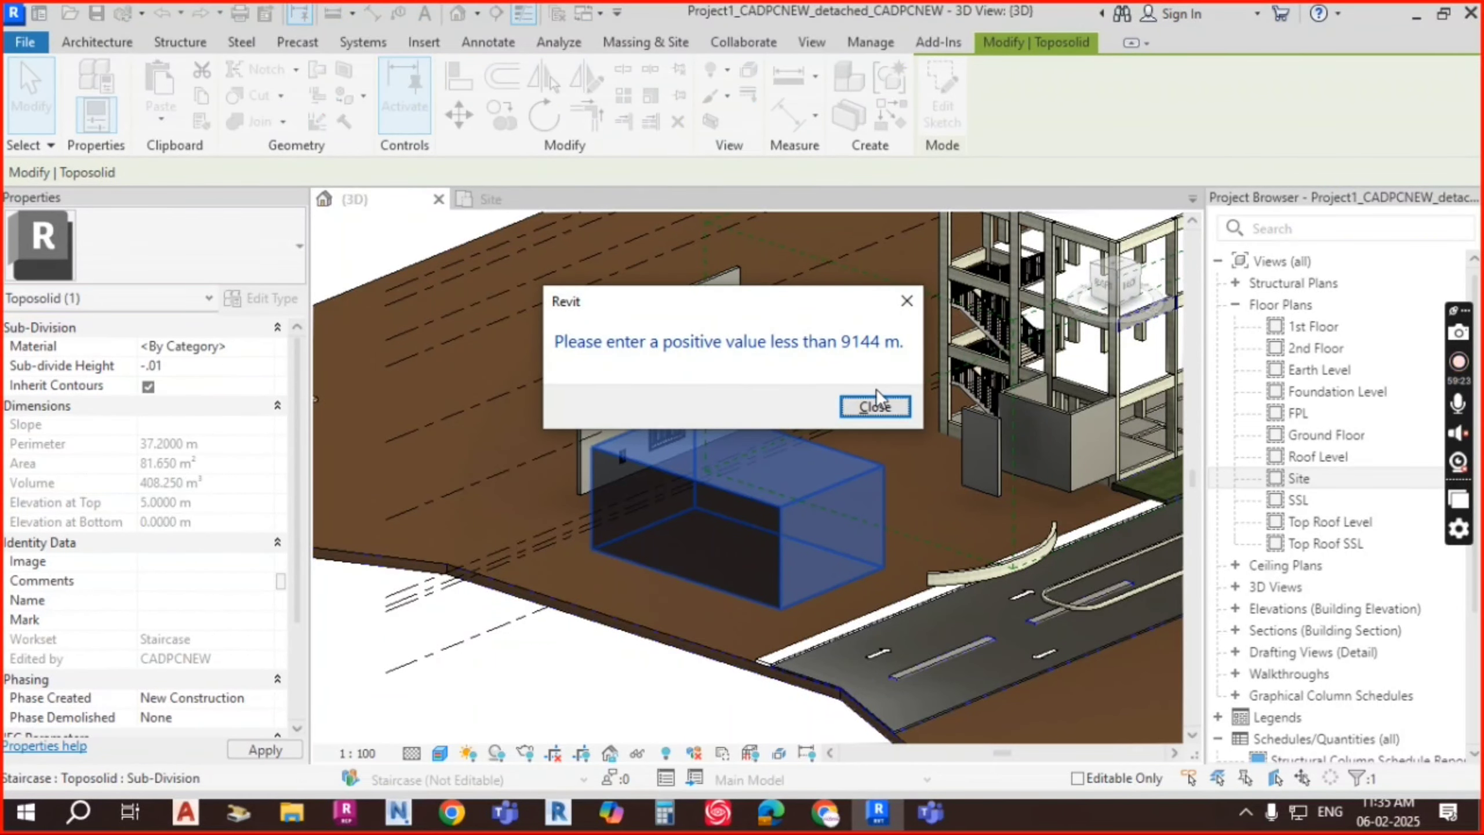
{"action": "left_click", "coordinate": [872, 404]}
Step: Delete the raised sub-division box and select the flat toposolid
{"action": "key", "text": "Escape"}
{"action": "left_click", "coordinate": [783, 516]}
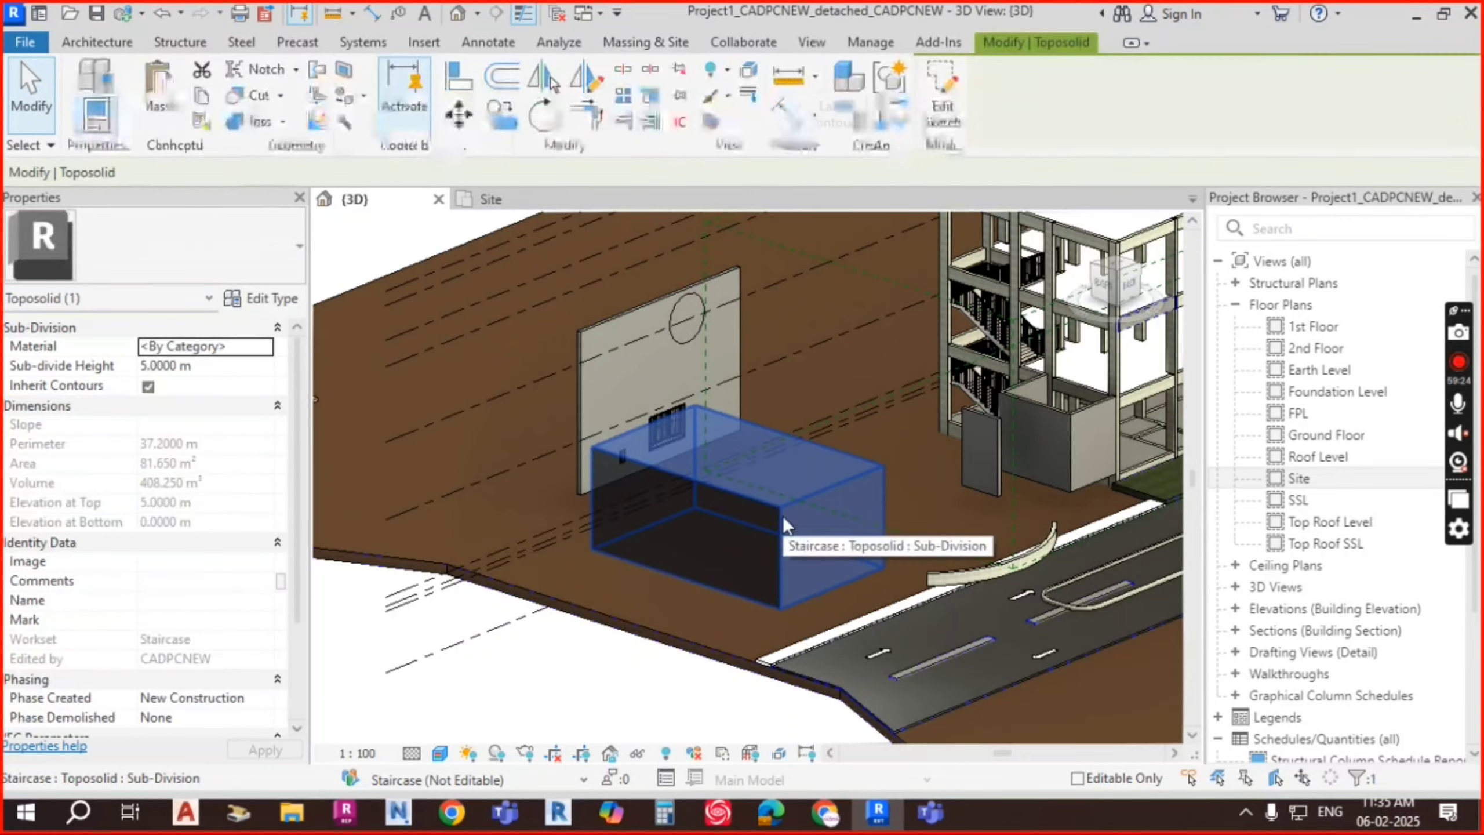
{"action": "key", "text": "Delete"}
{"action": "middle_click_drag", "start_coordinate": [786, 515], "coordinate": [642, 251], "text": "shift"}
{"action": "left_click", "coordinate": [697, 518]}
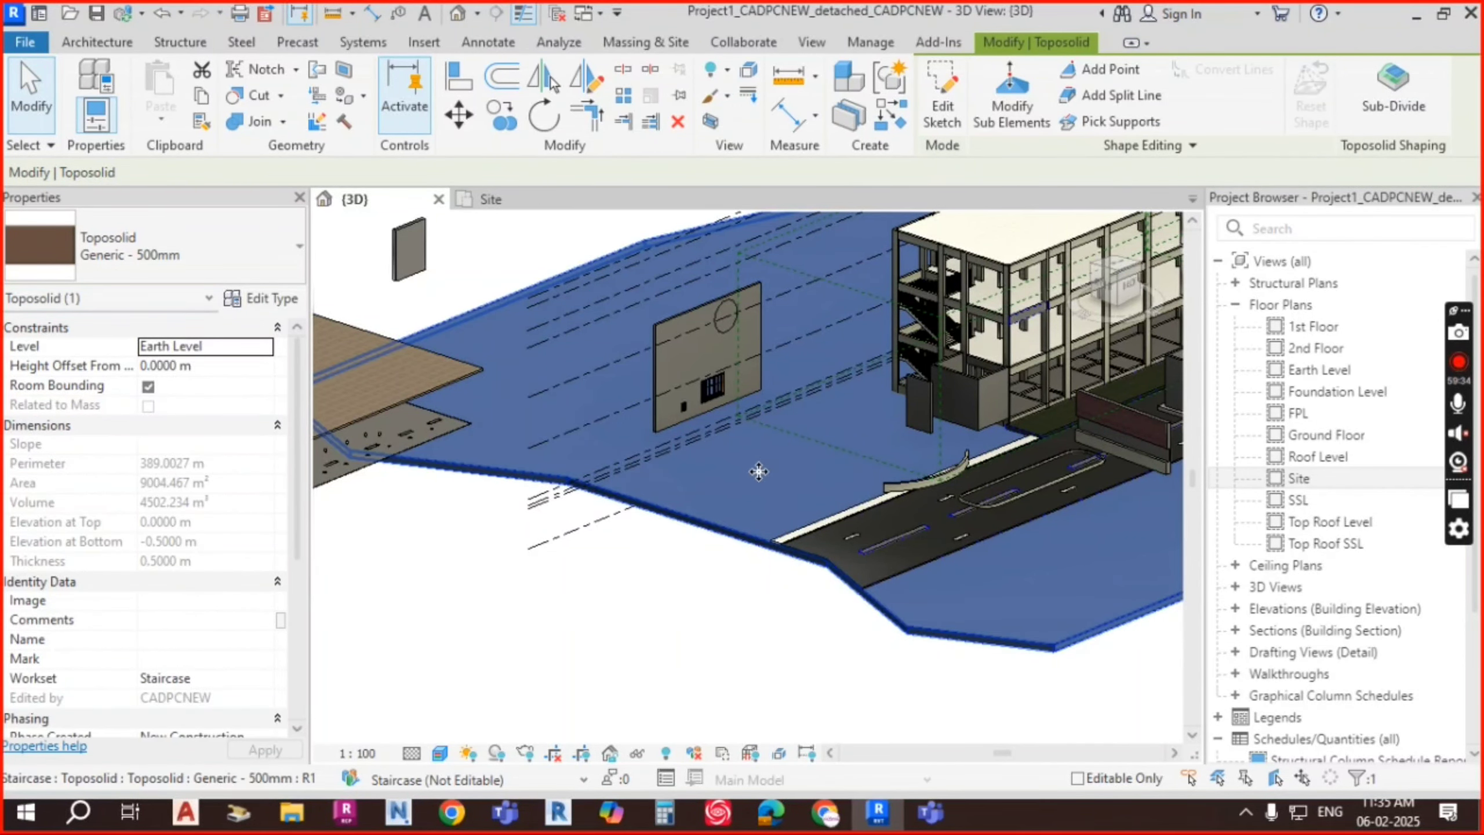
{"action": "middle_click_drag", "start_coordinate": [766, 489], "coordinate": [746, 508]}
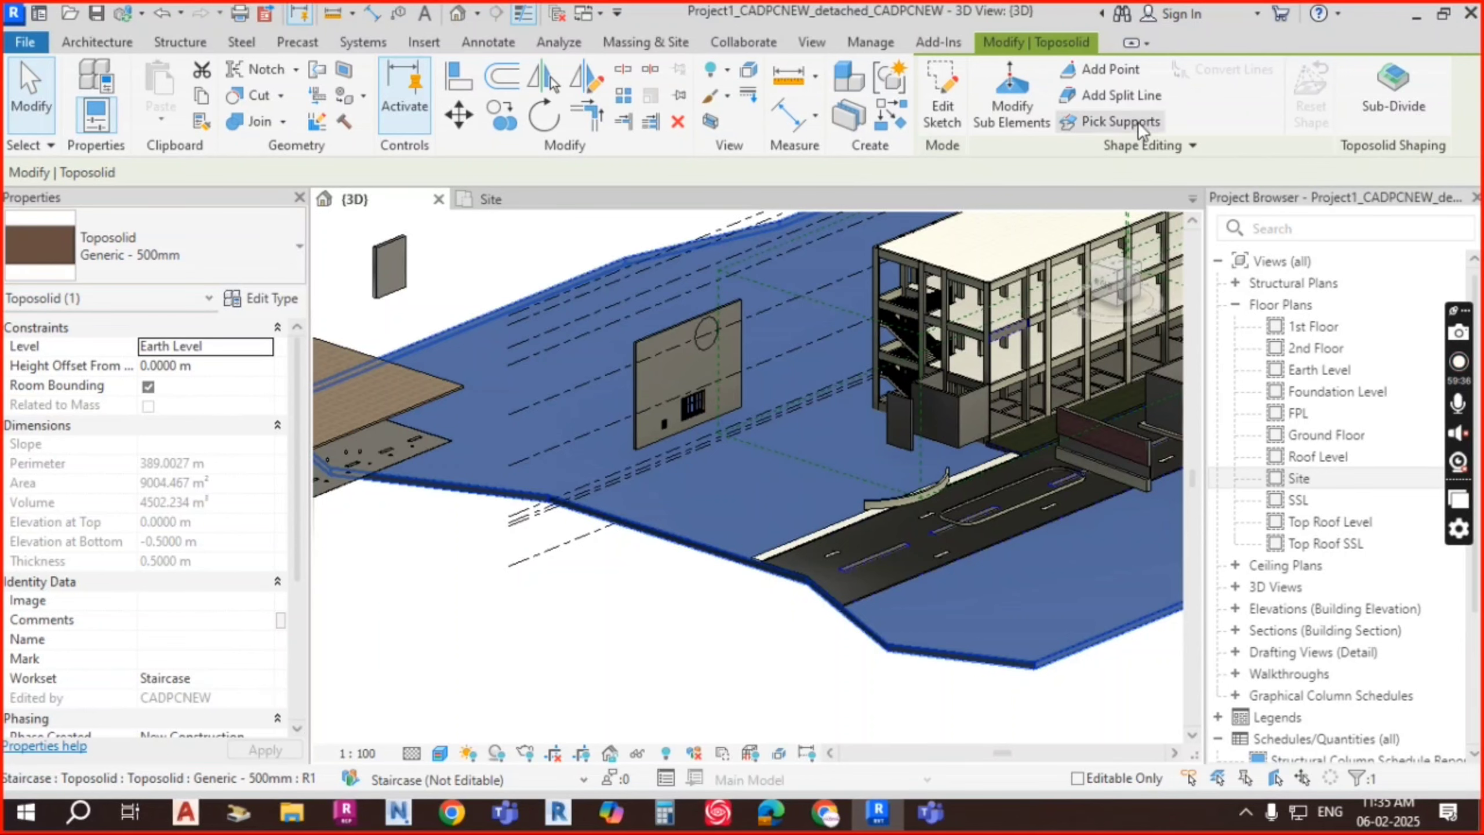
{"action": "left_click", "coordinate": [1362, 123]}
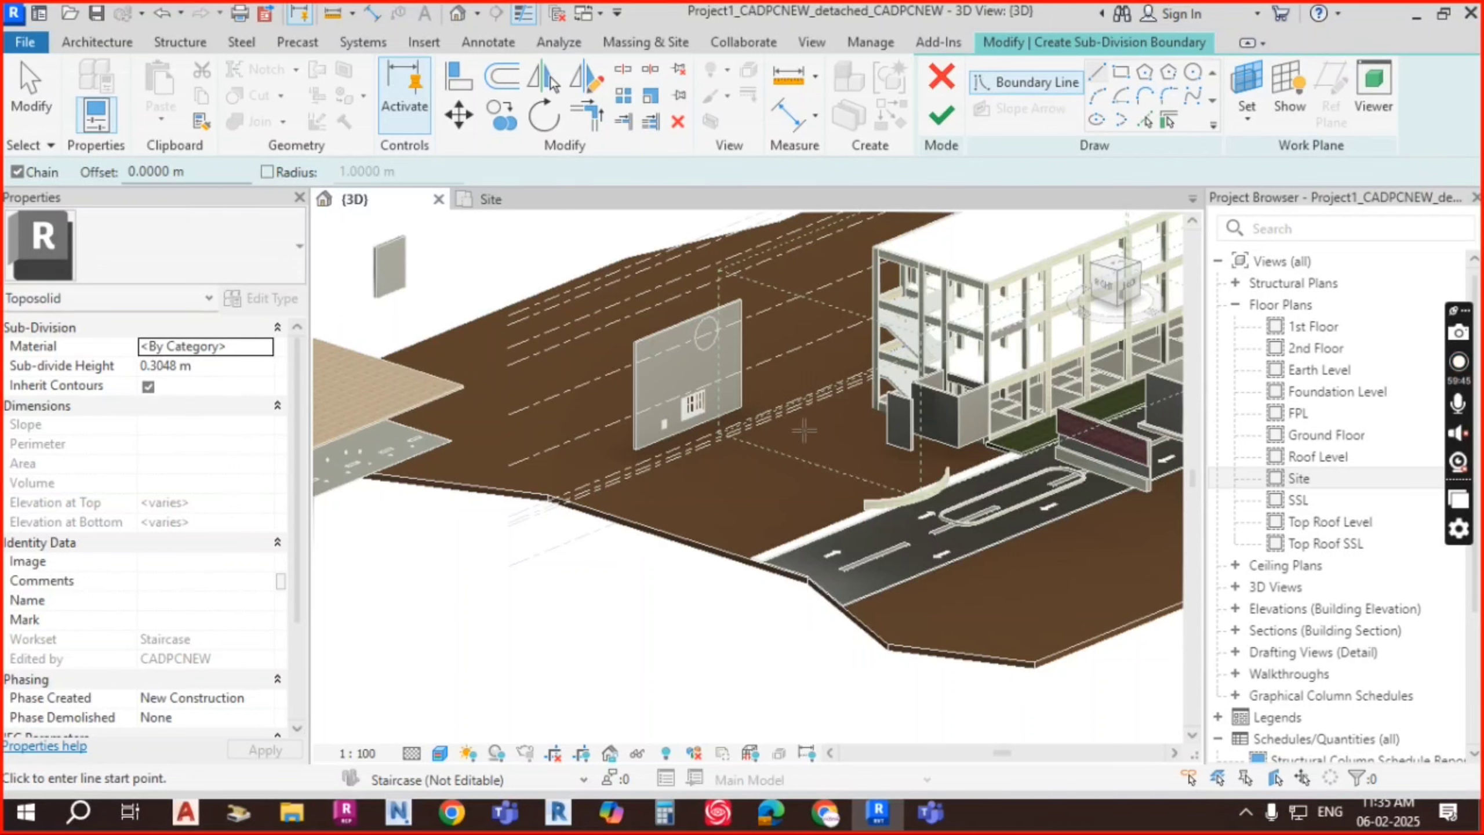
{"action": "key", "text": "Escape"}
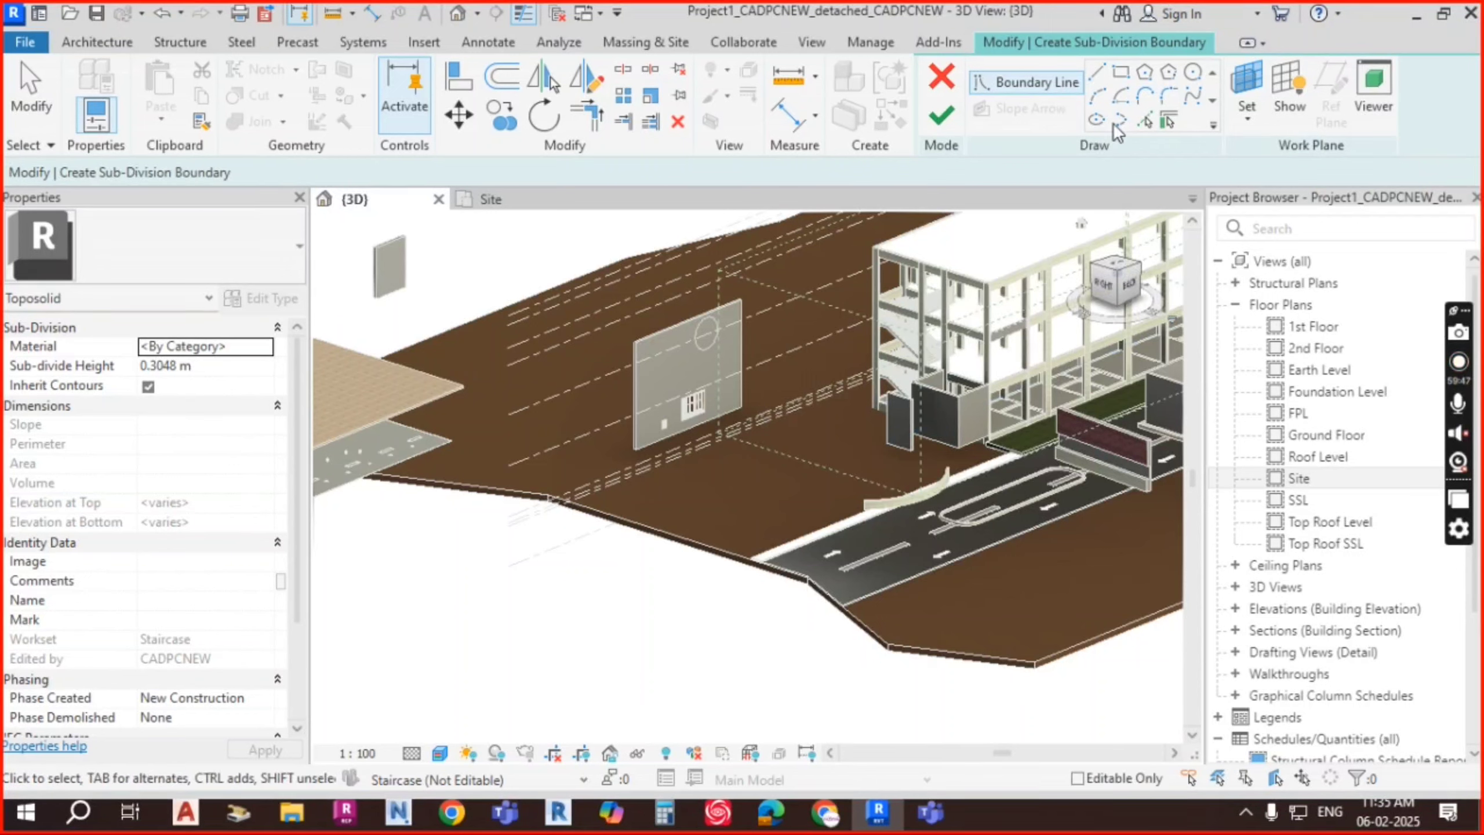
{"action": "key", "text": "Escape"}
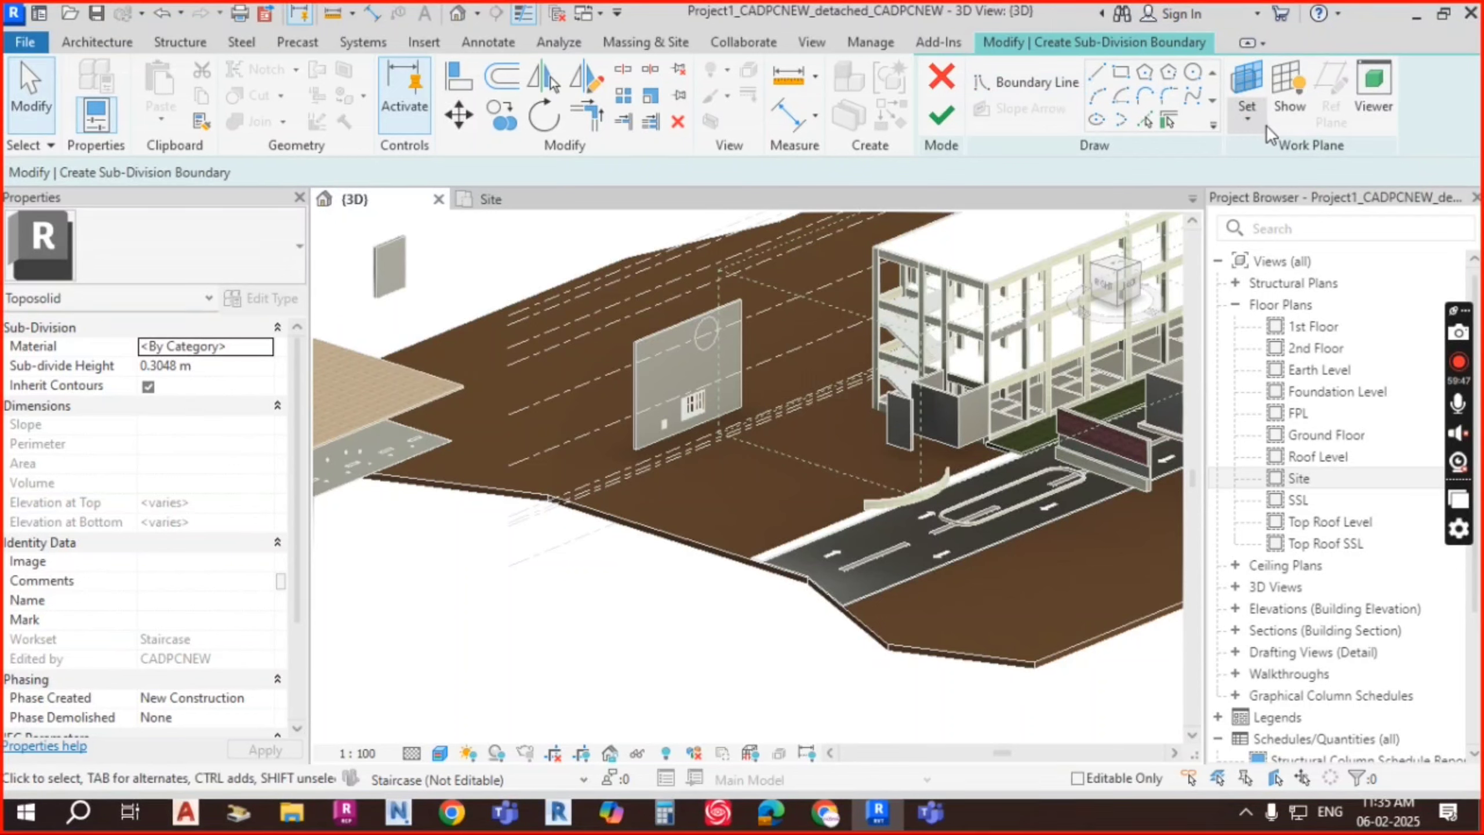
{"action": "left_click", "coordinate": [943, 79]}
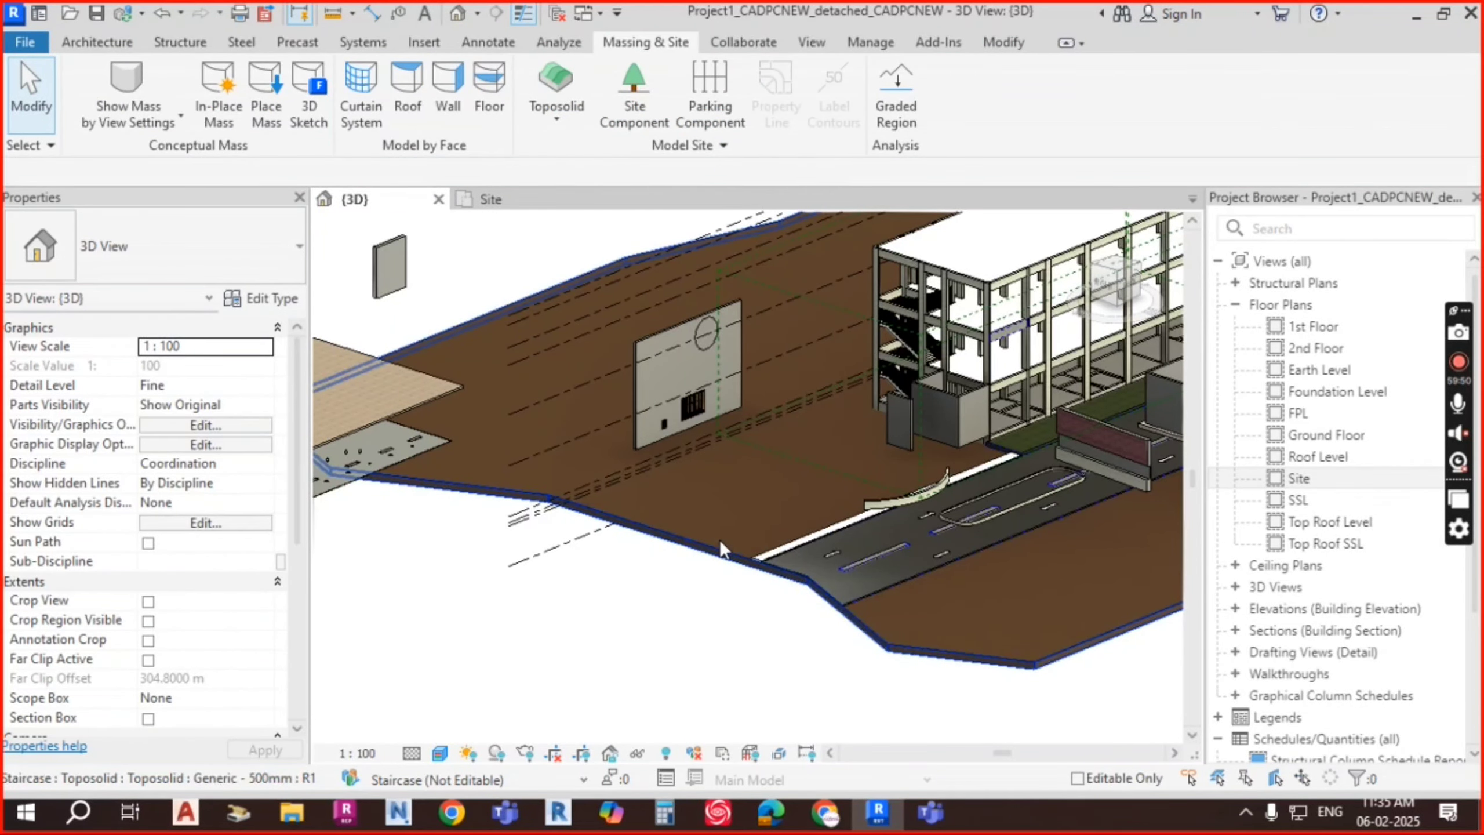
{"action": "left_click", "coordinate": [719, 540]}
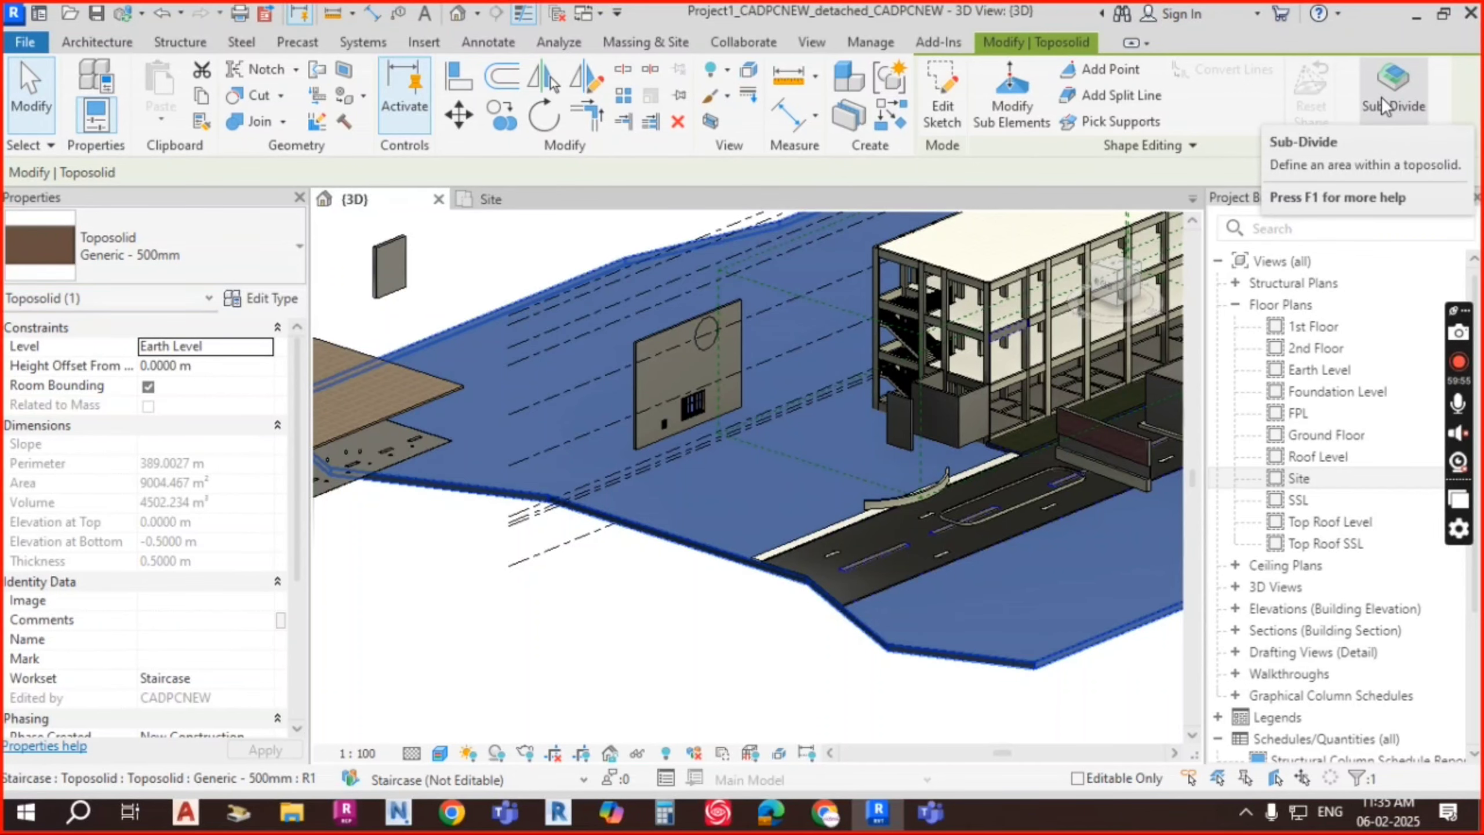
{"action": "left_click", "coordinate": [1193, 145]}
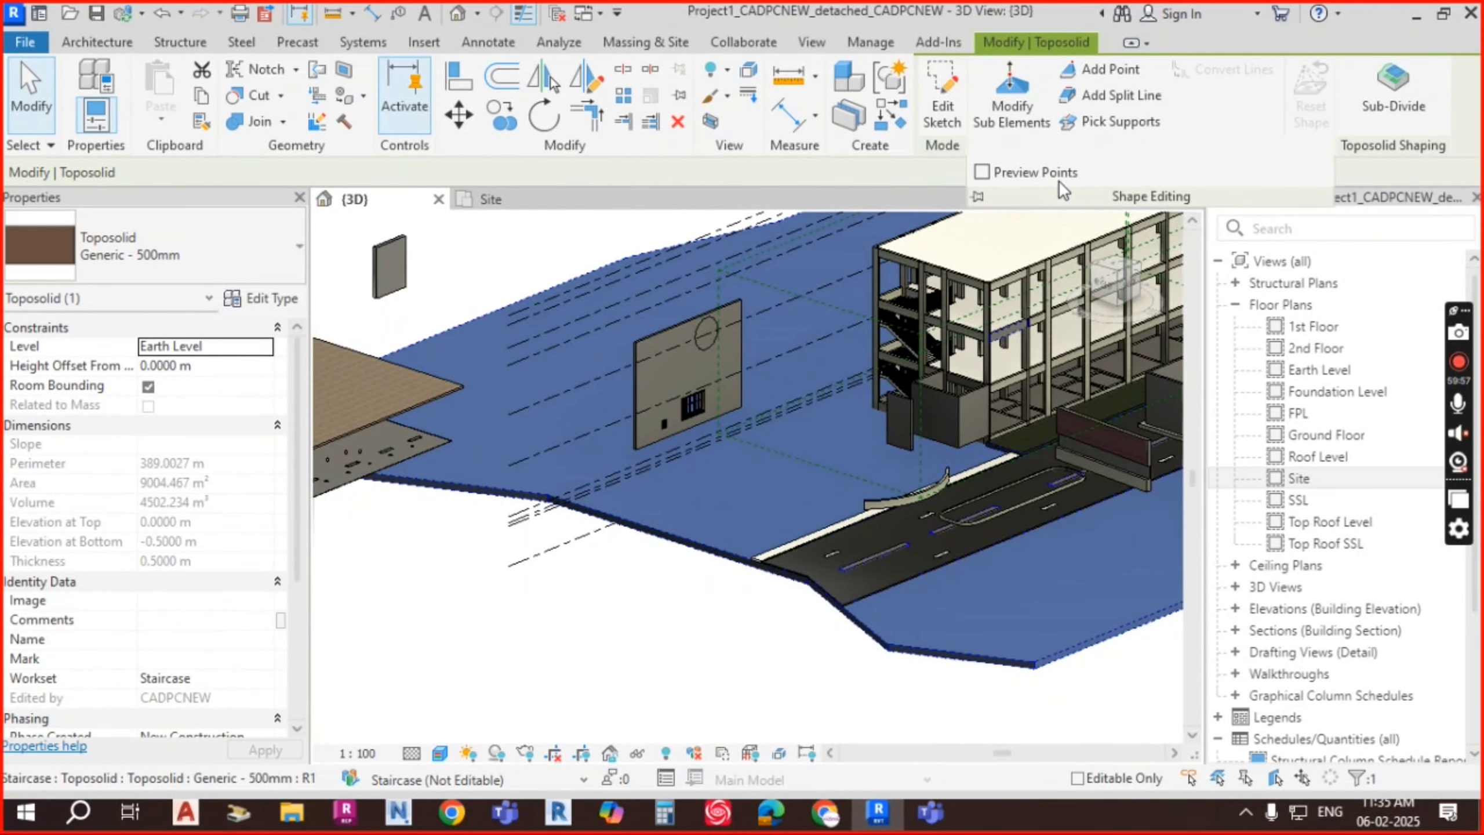
{"action": "key", "text": "Escape"}
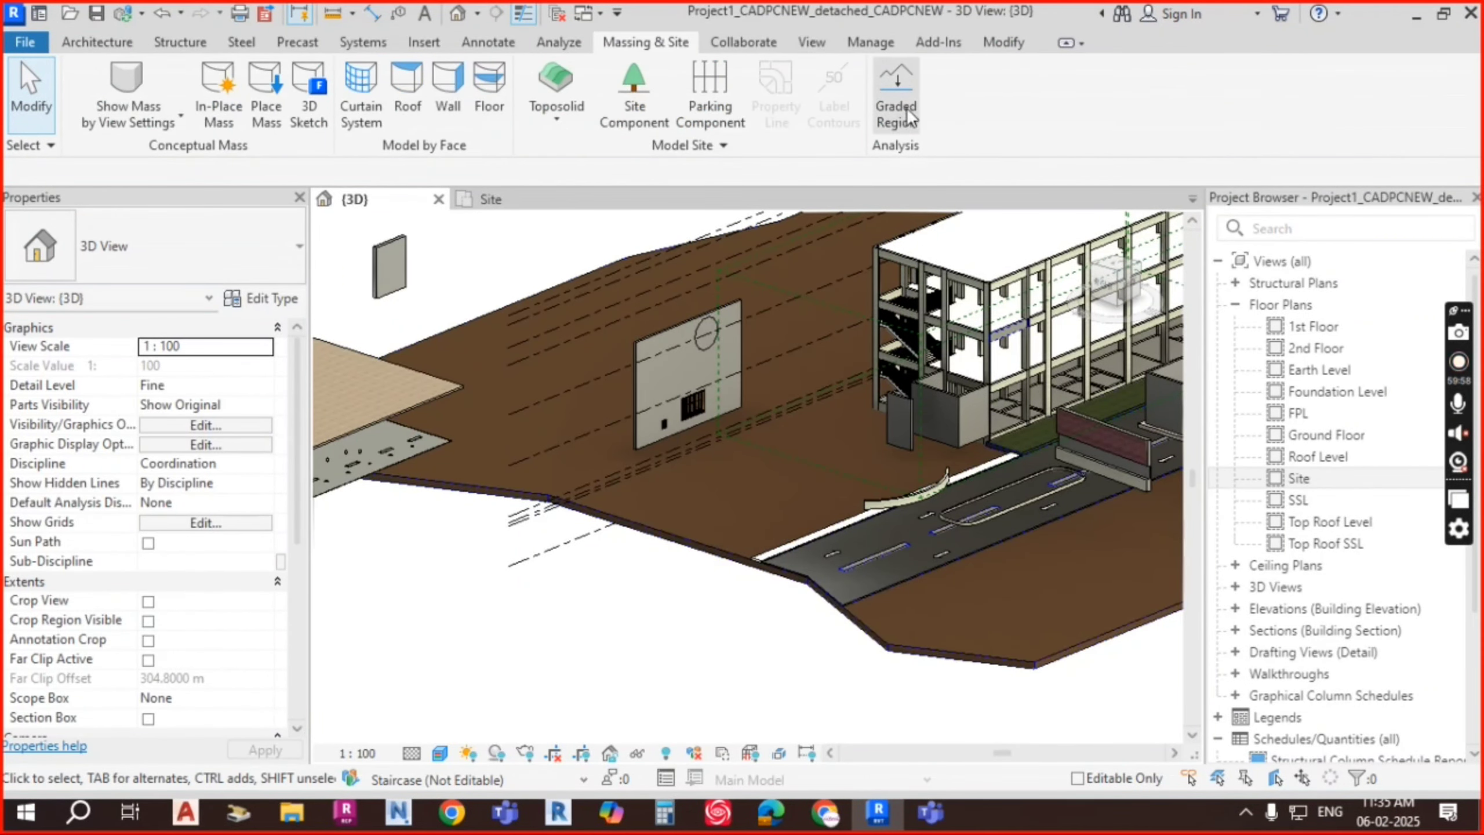
{"action": "scroll", "coordinate": [701, 468], "scroll_direction": "up", "scroll_amount": 5}
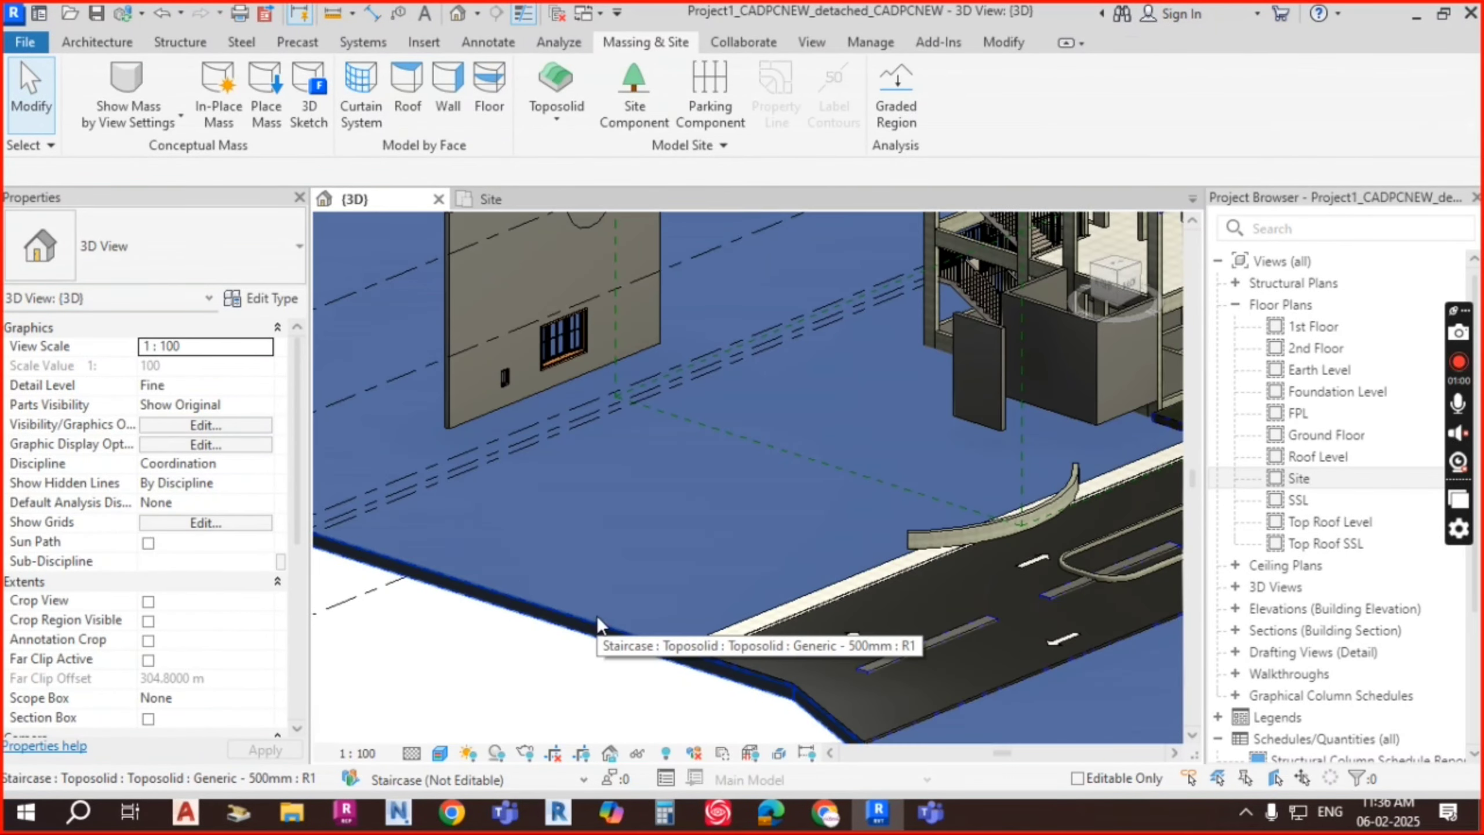
{"action": "left_click", "coordinate": [596, 615]}
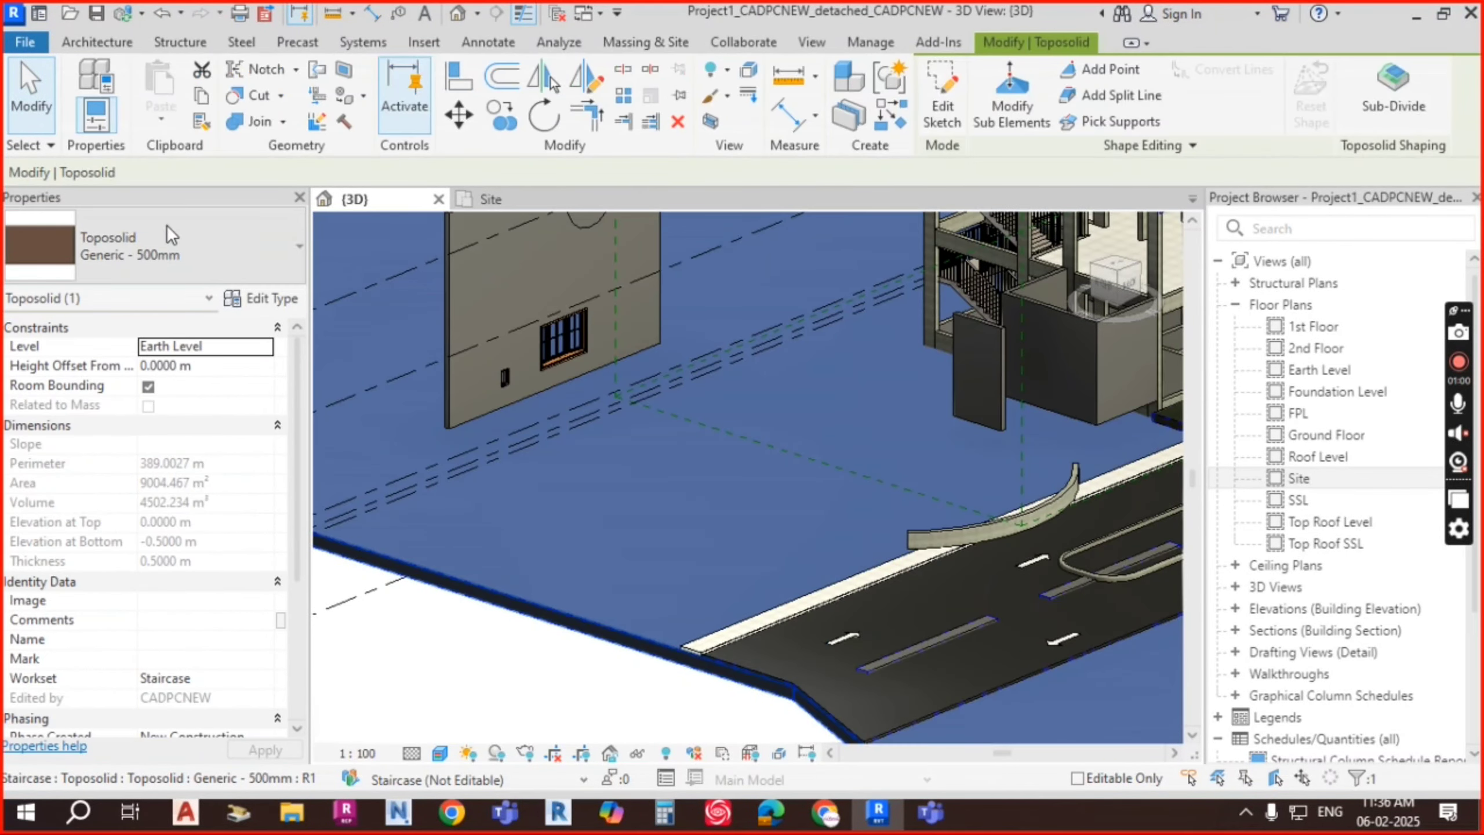
{"action": "left_click", "coordinate": [186, 233]}
{"action": "left_click", "coordinate": [198, 230]}
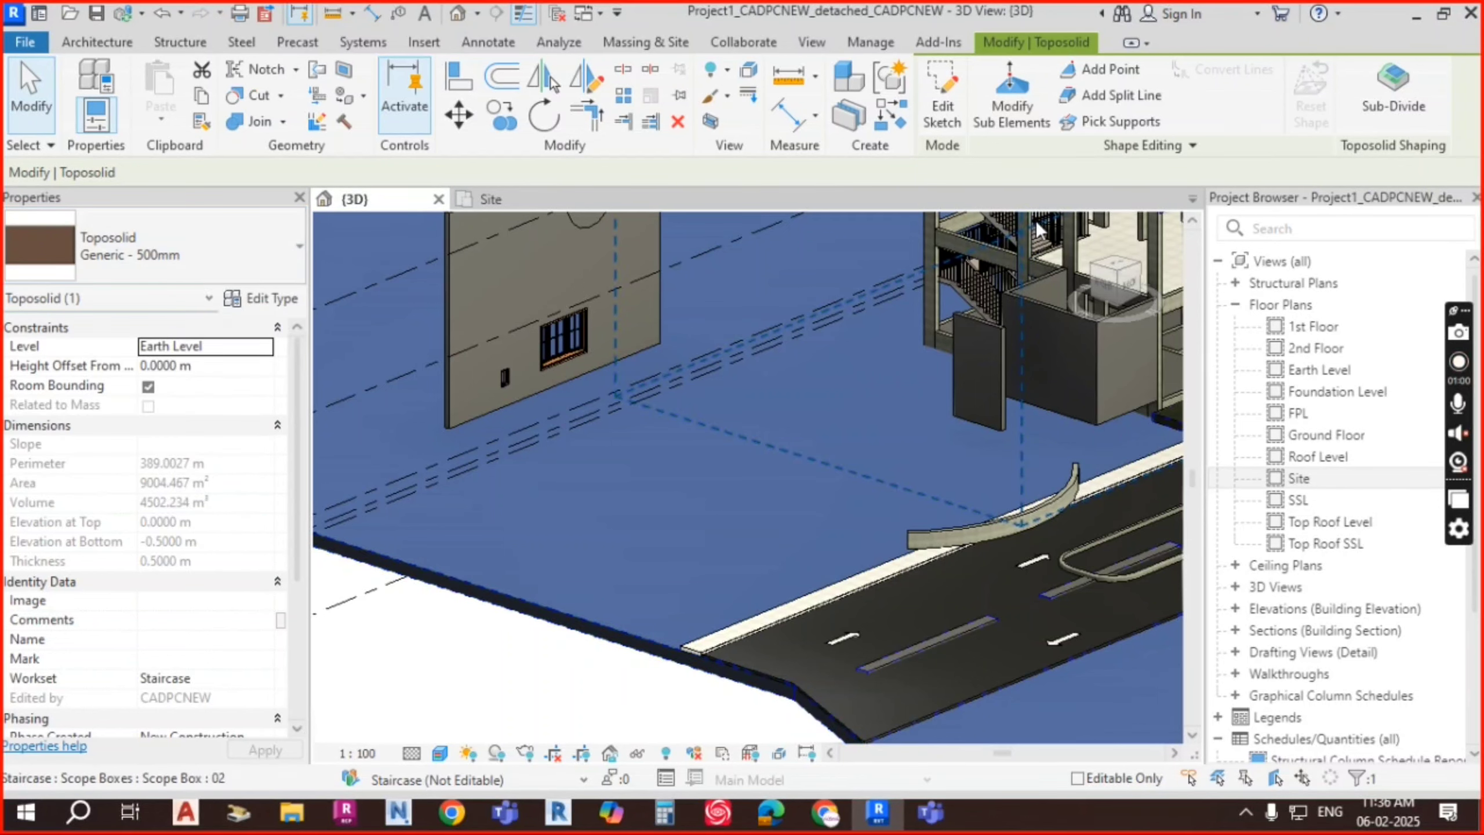
{"action": "left_click", "coordinate": [1034, 109]}
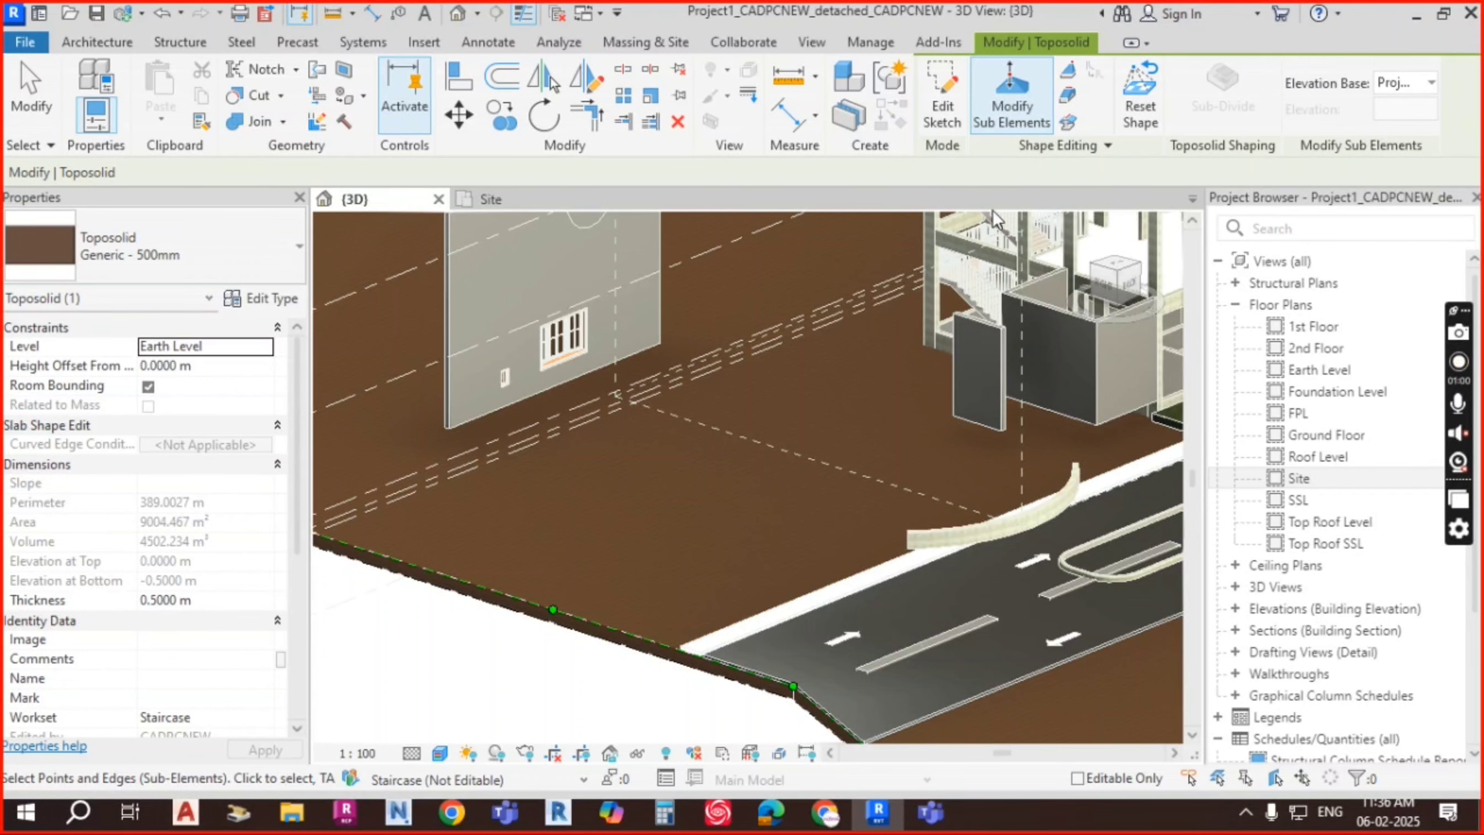
{"action": "left_click", "coordinate": [1427, 81]}
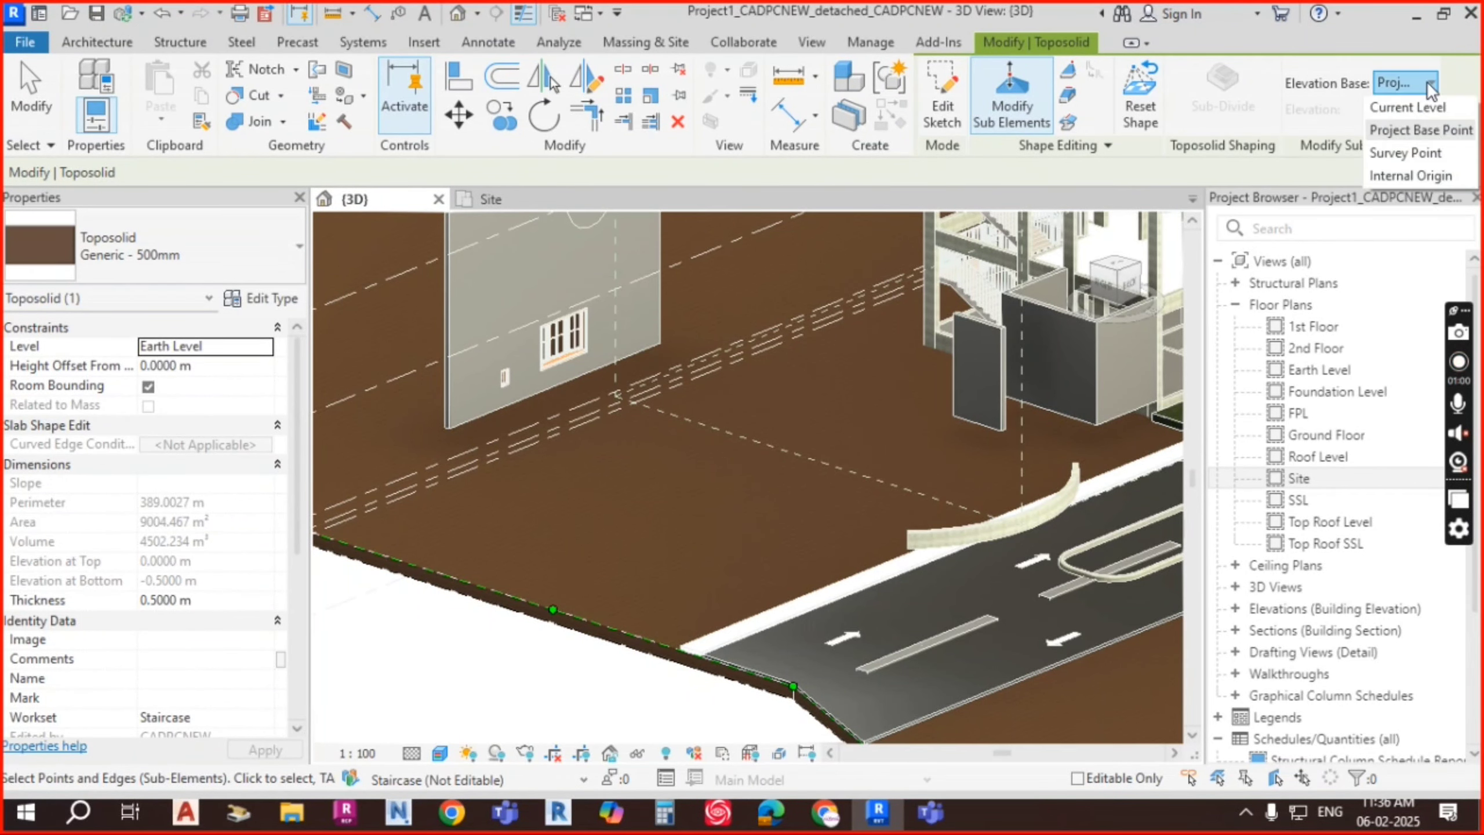
{"action": "left_click", "coordinate": [1150, 99]}
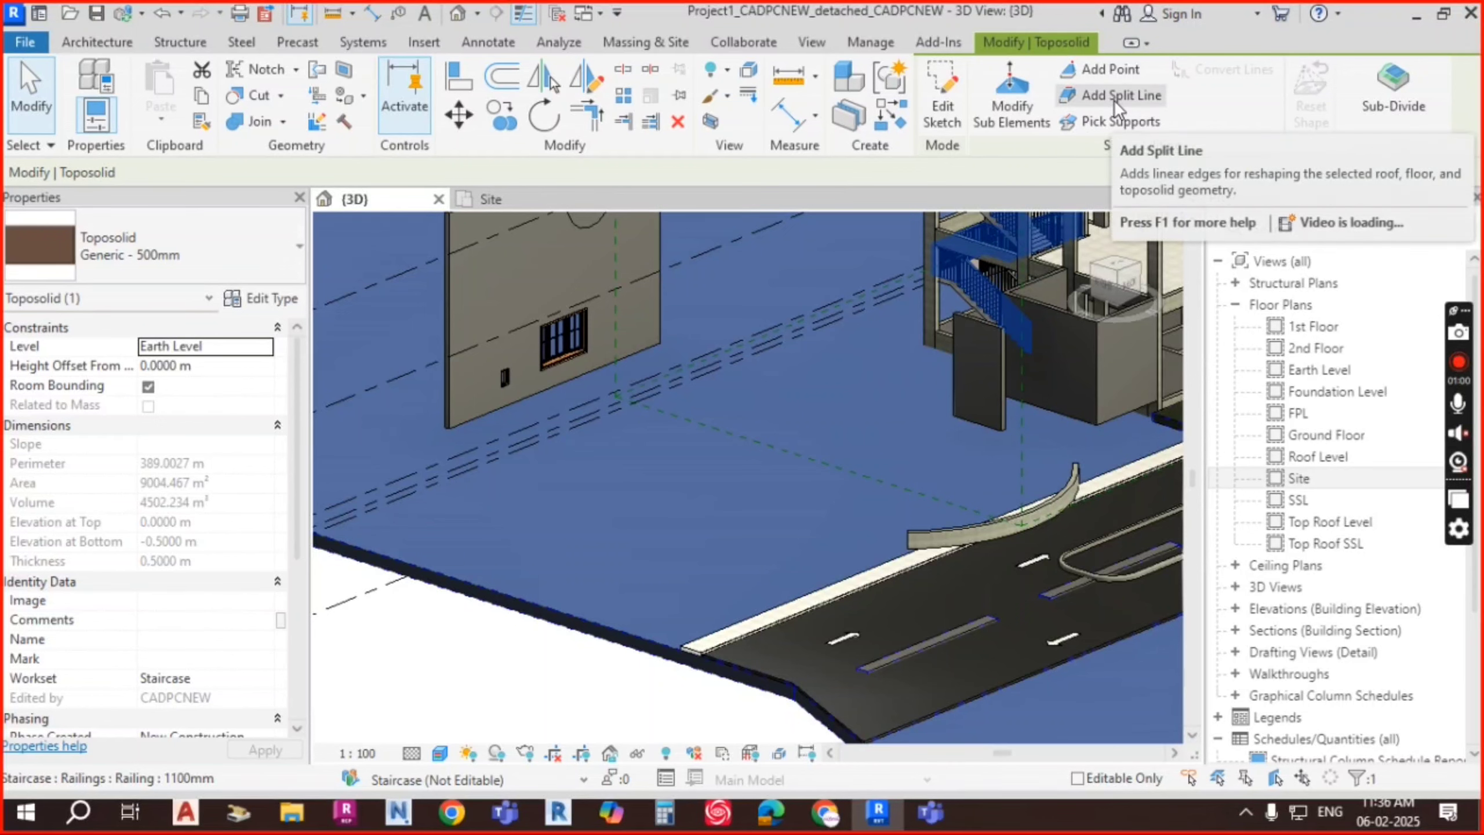
{"action": "left_click", "coordinate": [1023, 109]}
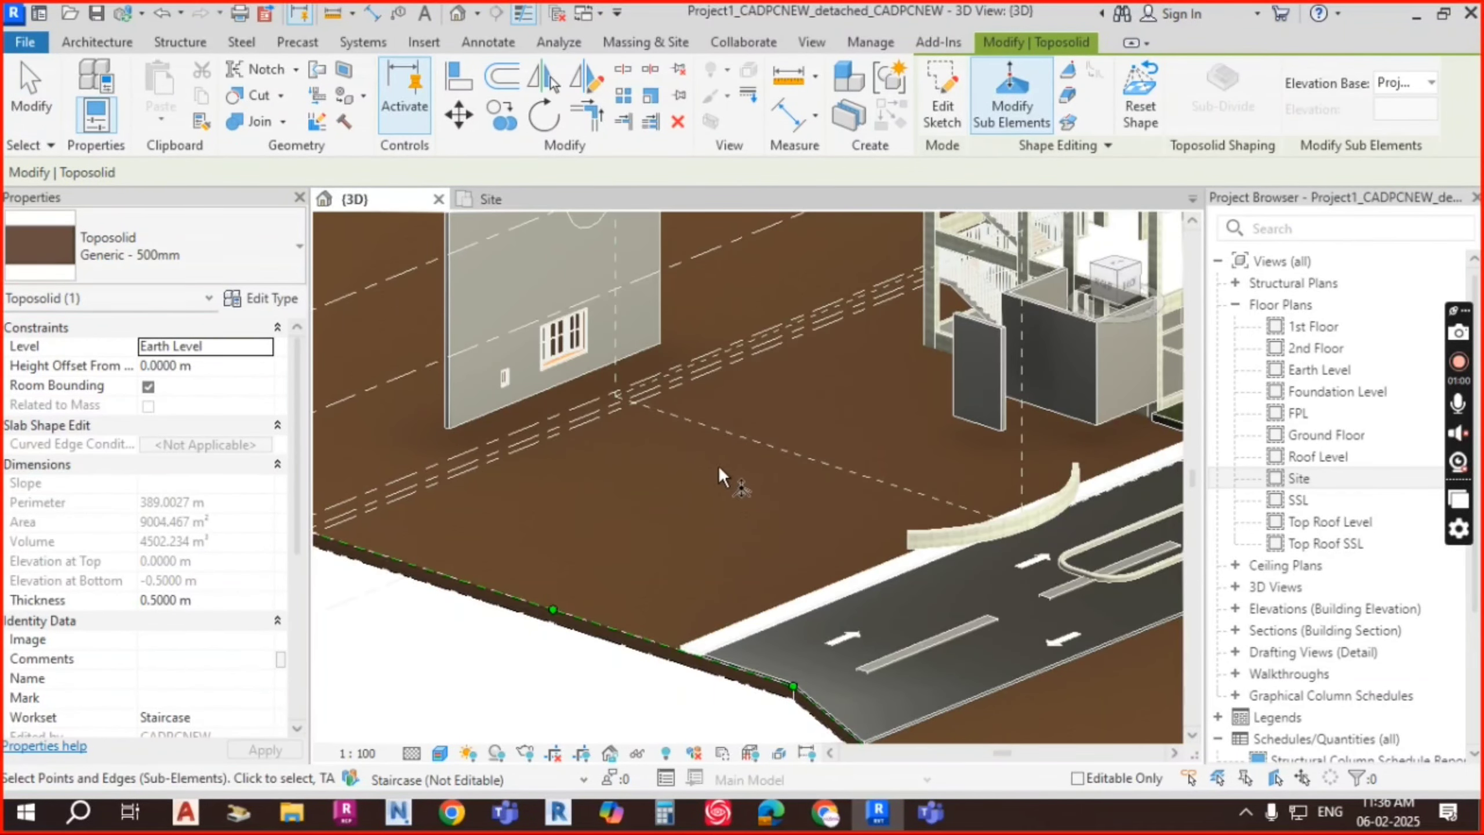
{"action": "left_click", "coordinate": [553, 611]}
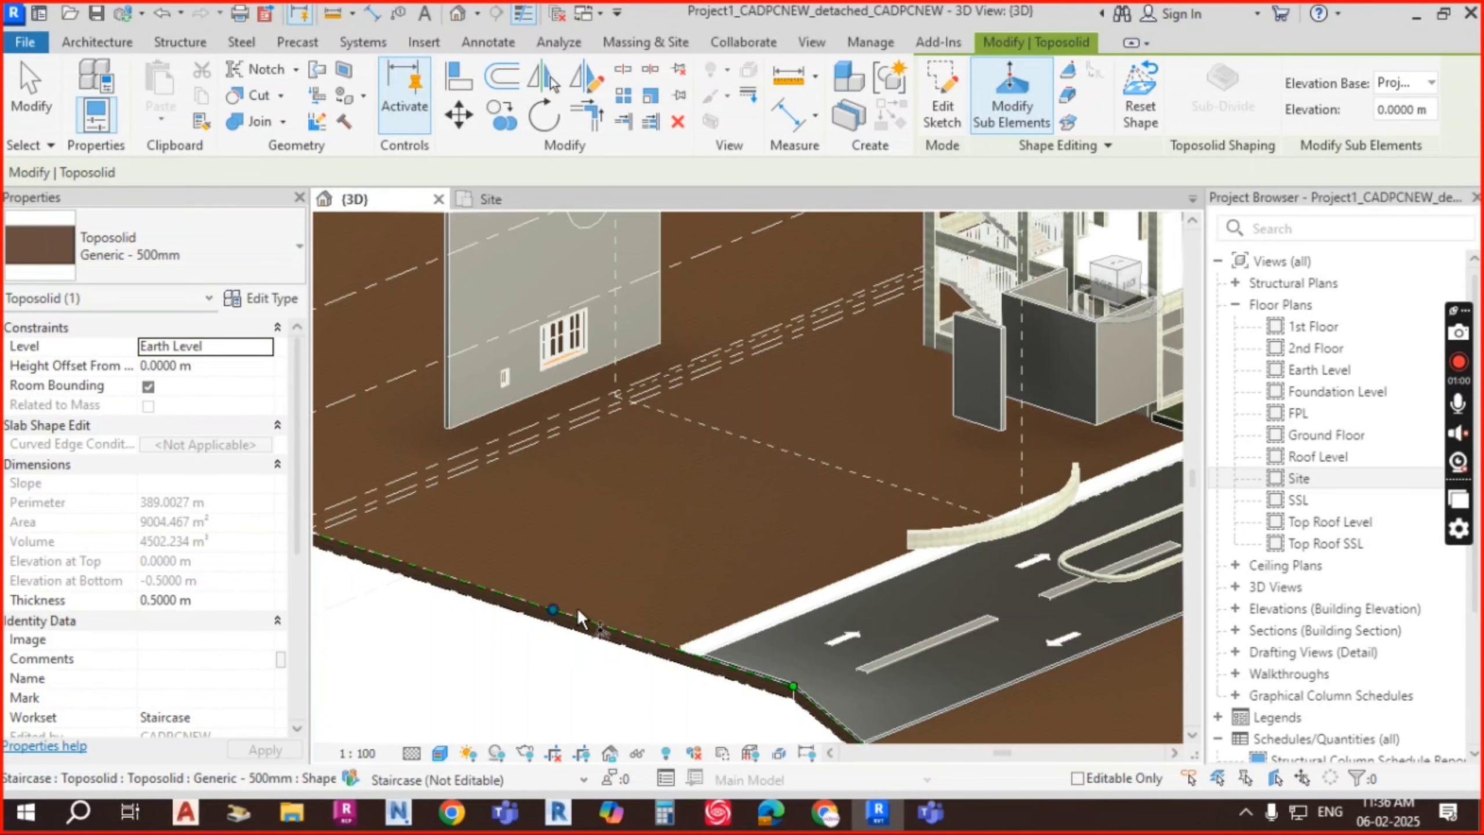
{"action": "scroll", "coordinate": [725, 415], "scroll_direction": "down", "scroll_amount": 2}
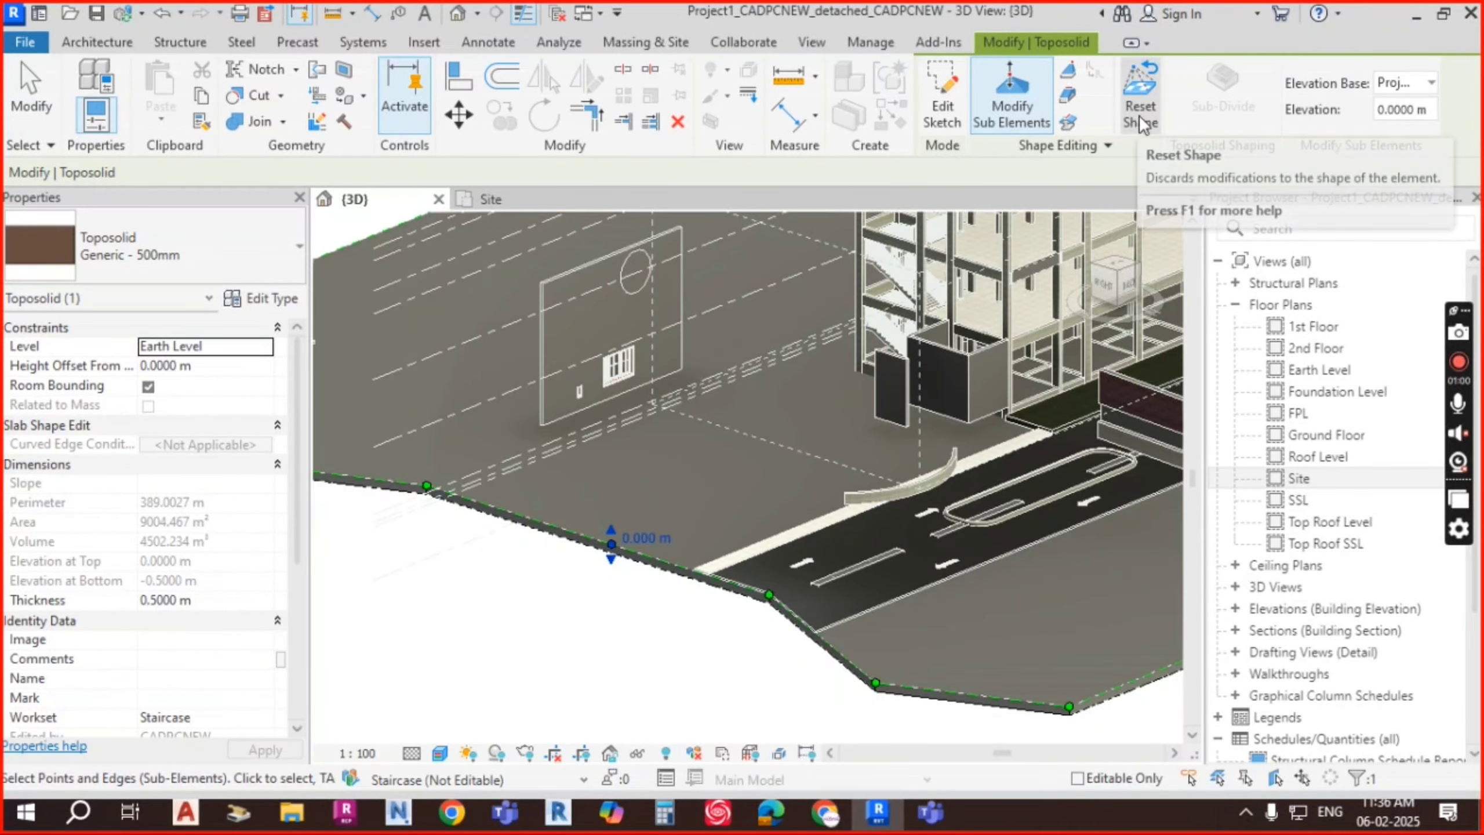
{"action": "key", "text": "Escape"}
{"action": "key", "text": "Escape"}
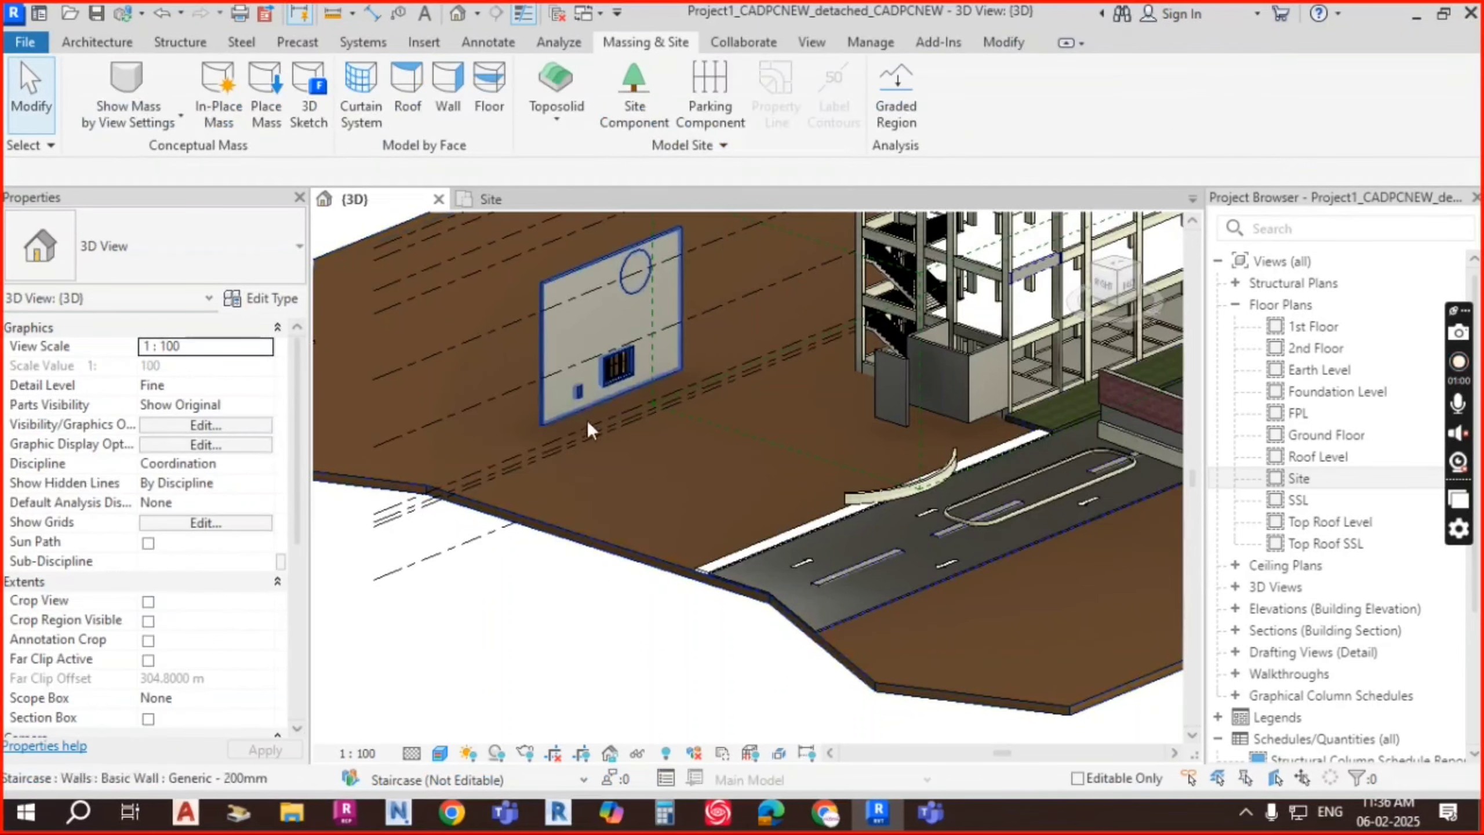
Step: In the Site floor plan, select the toposolid and begin a new sub-division sketch
{"action": "middle_click_drag", "start_coordinate": [699, 490], "coordinate": [537, 238], "text": "shift"}
{"action": "left_click", "coordinate": [510, 198]}
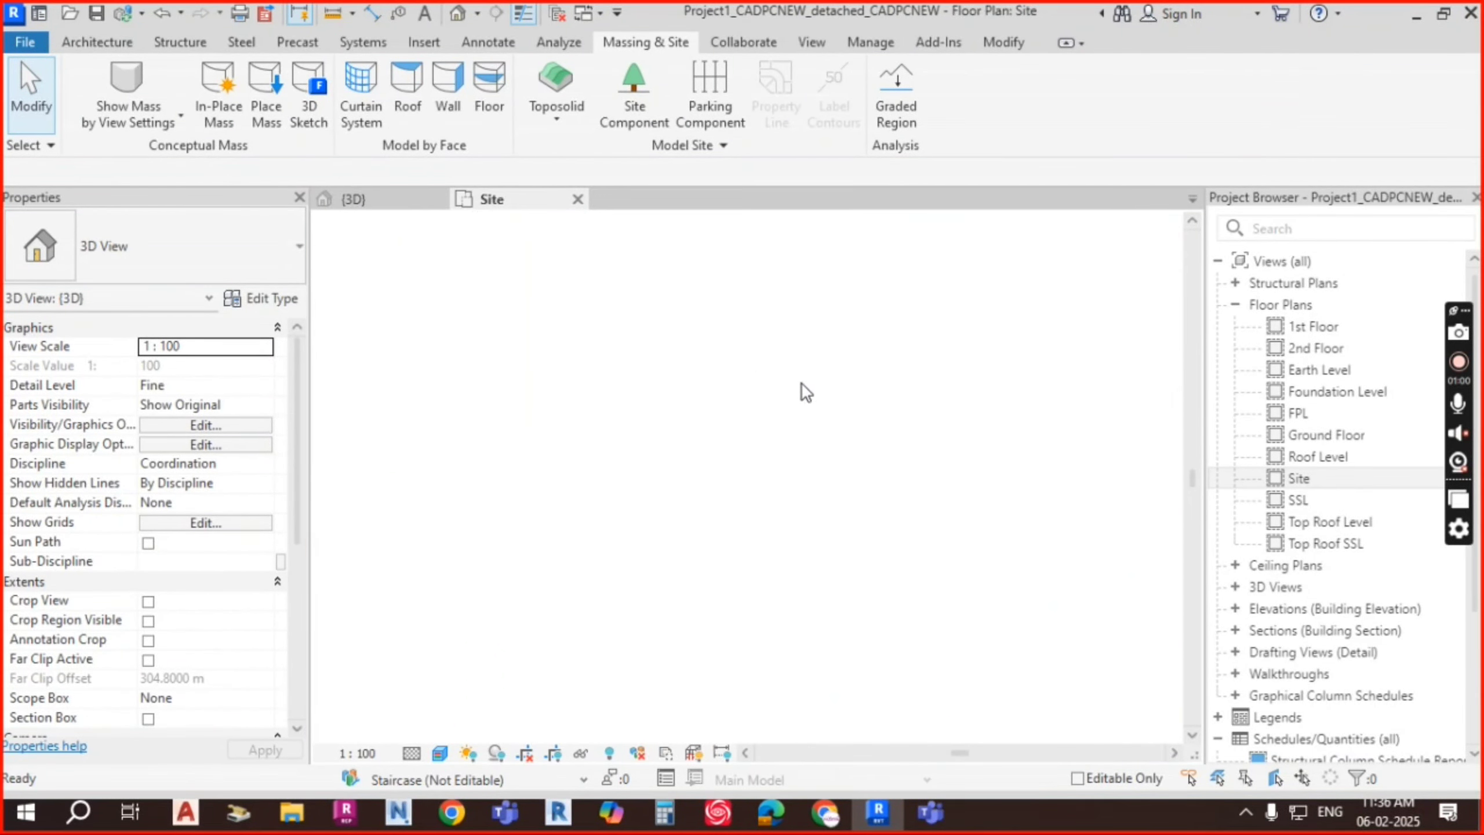
{"action": "scroll", "coordinate": [693, 354], "scroll_direction": "up", "scroll_amount": 5}
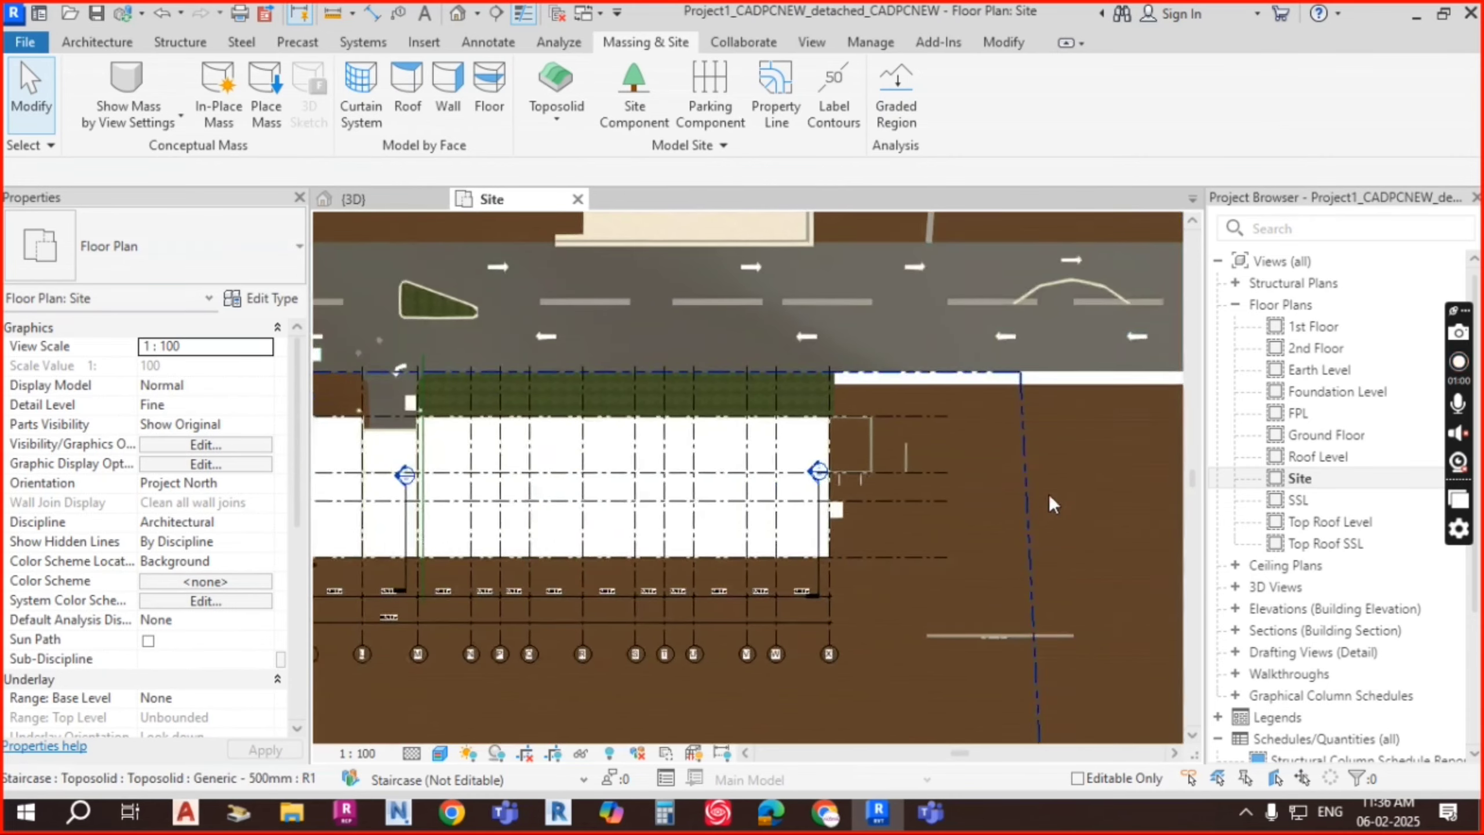
{"action": "left_click", "coordinate": [799, 398]}
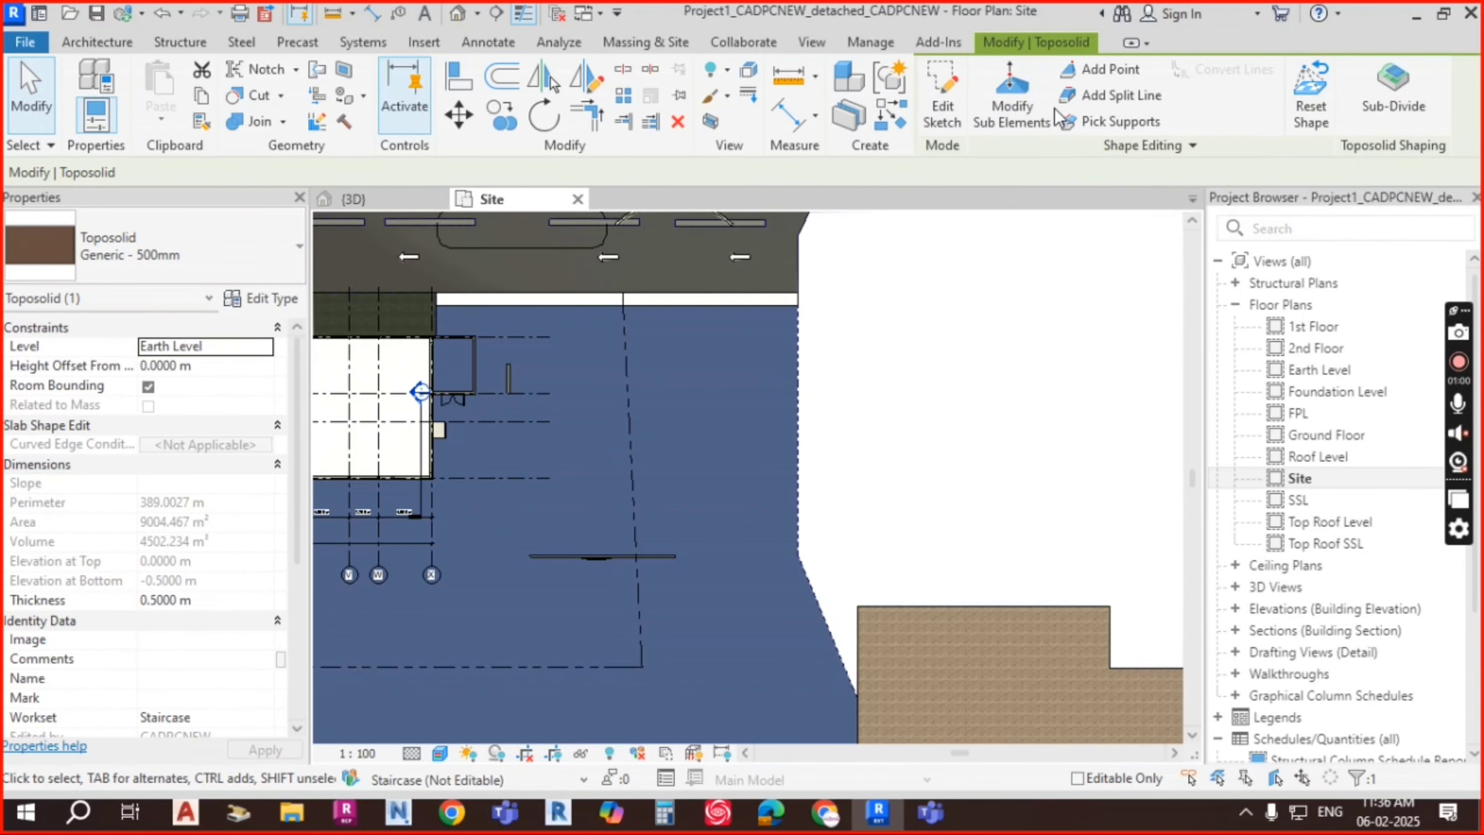
{"action": "left_click", "coordinate": [1392, 100]}
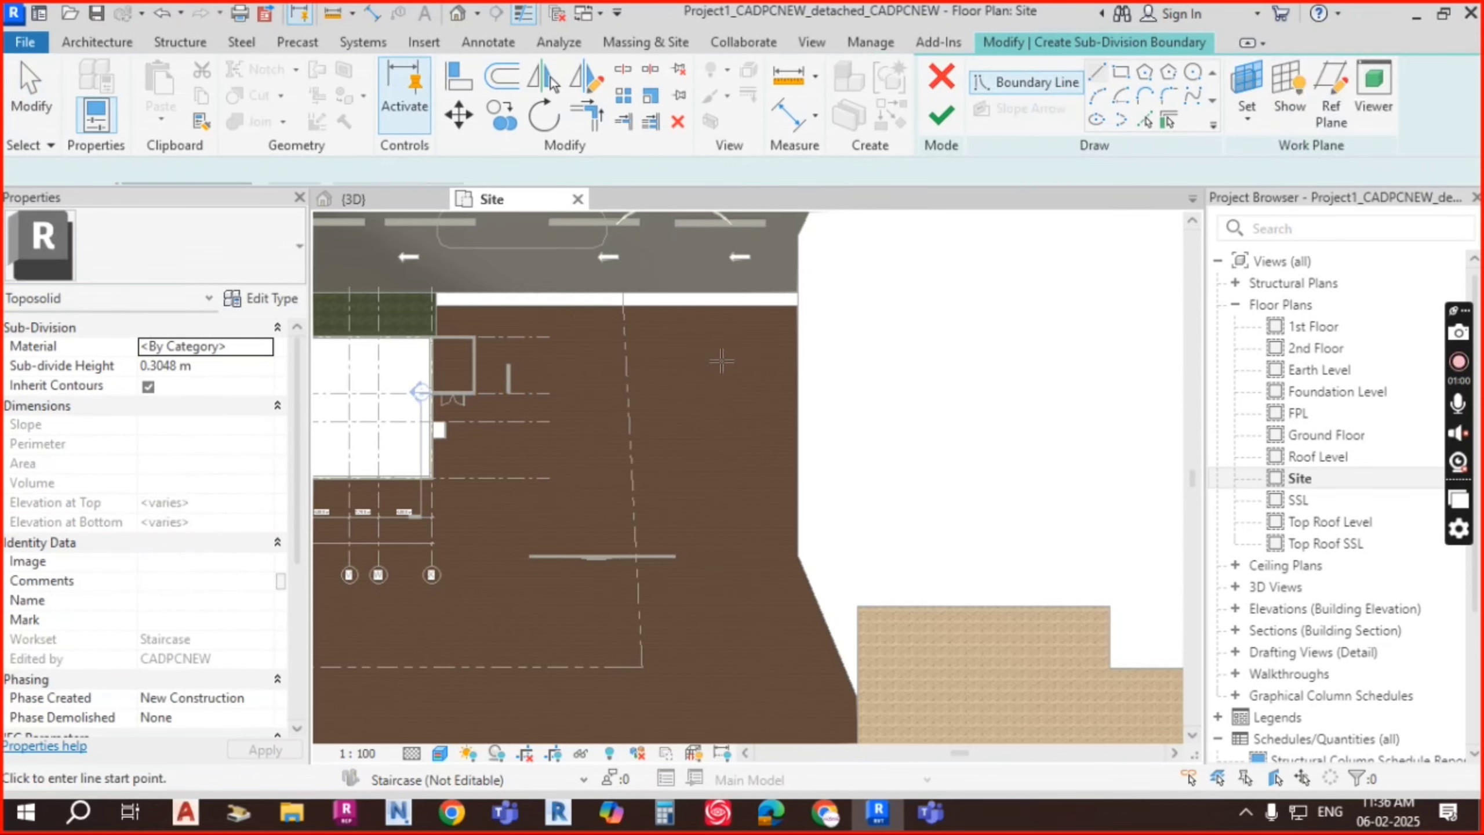
Step: Sketch the rectangular pool boundary on the toposolid in the Site plan
{"action": "left_click", "coordinate": [1122, 73]}
{"action": "left_click", "coordinate": [645, 339]}
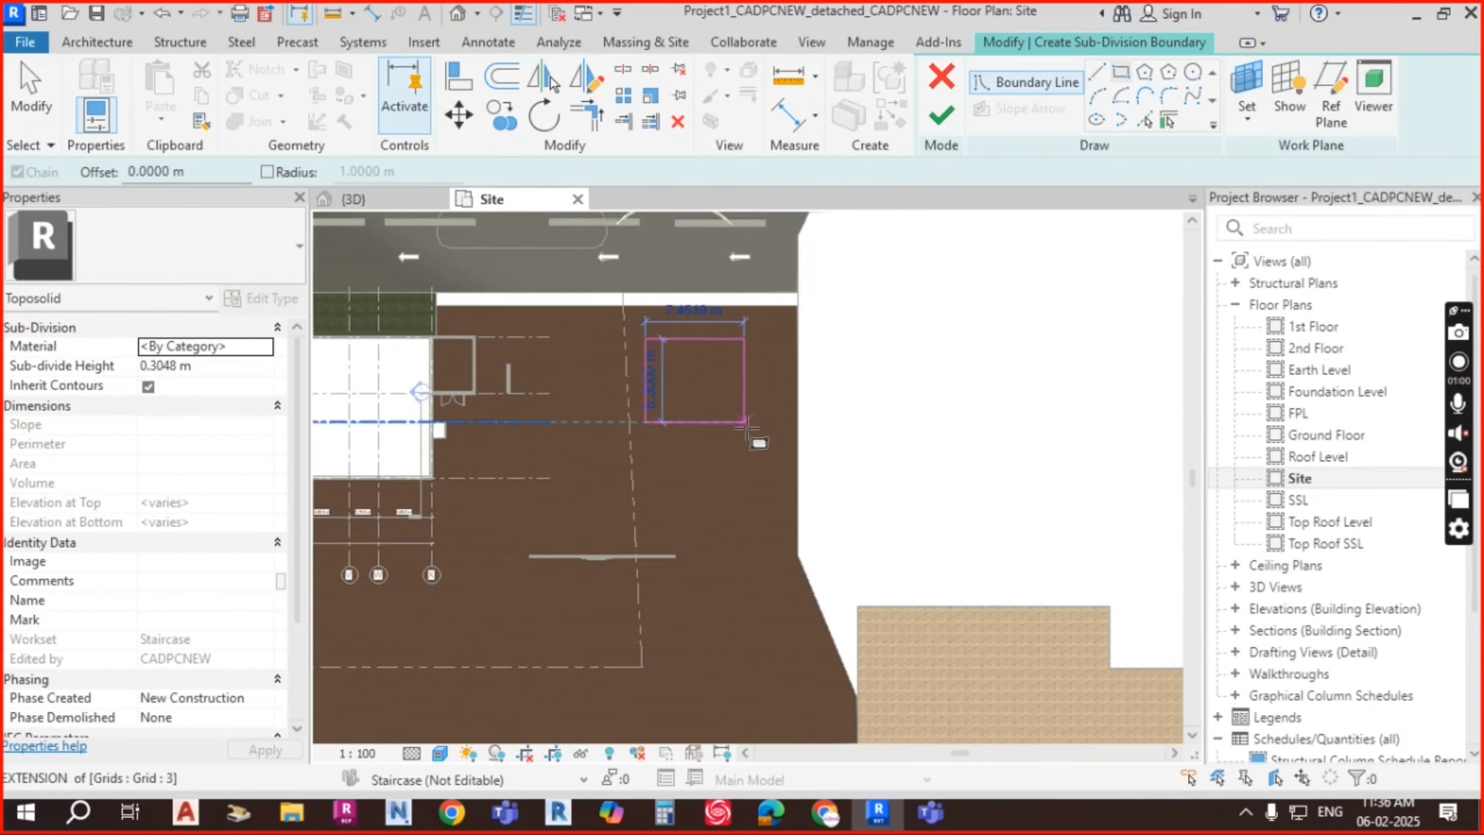
{"action": "left_click", "coordinate": [765, 498]}
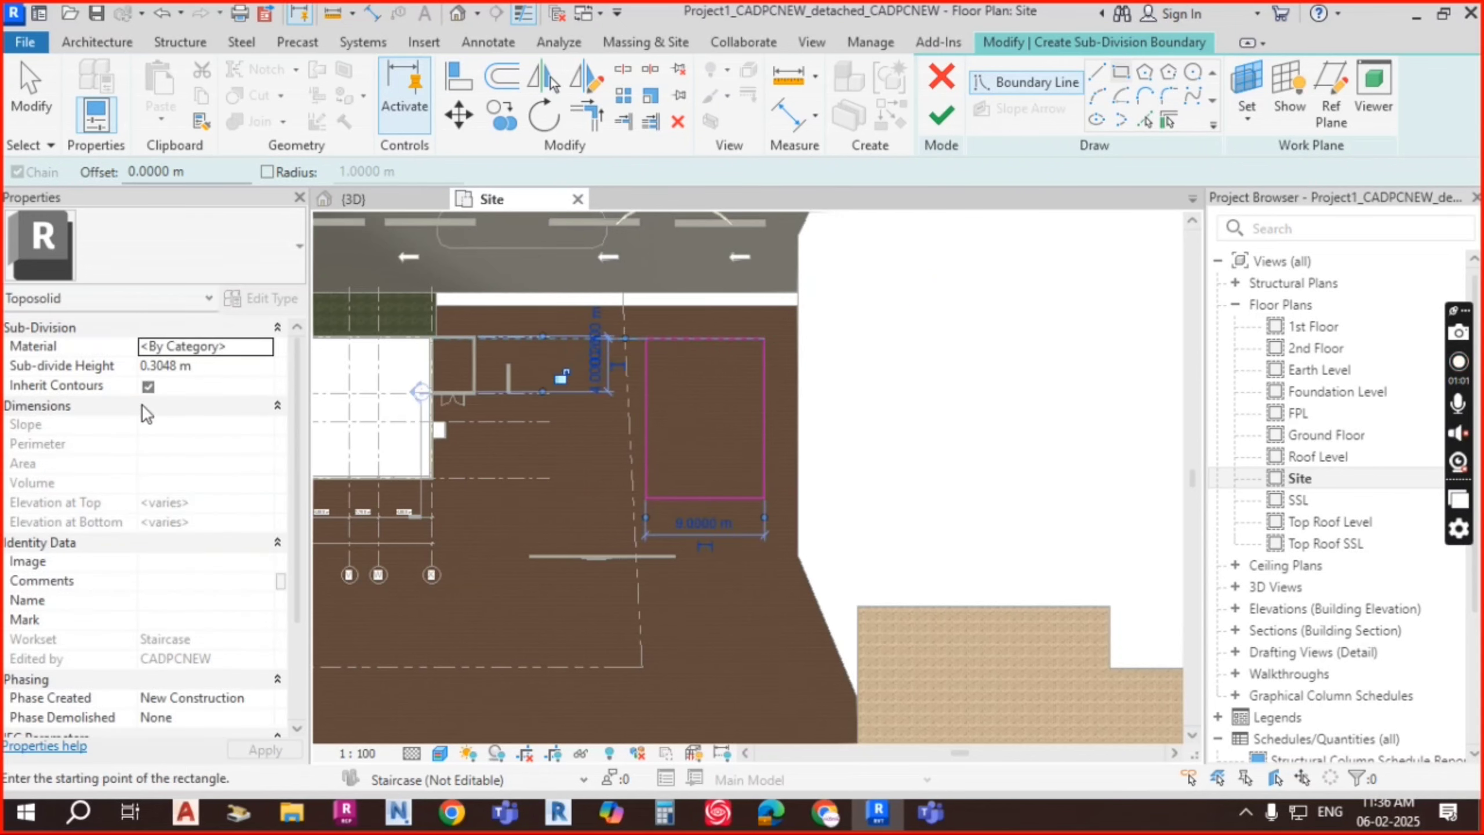
Step: Keep a 0.3048 m height after a rejected negative value and finish the 108 m² sub-division
{"action": "left_click", "coordinate": [239, 370]}
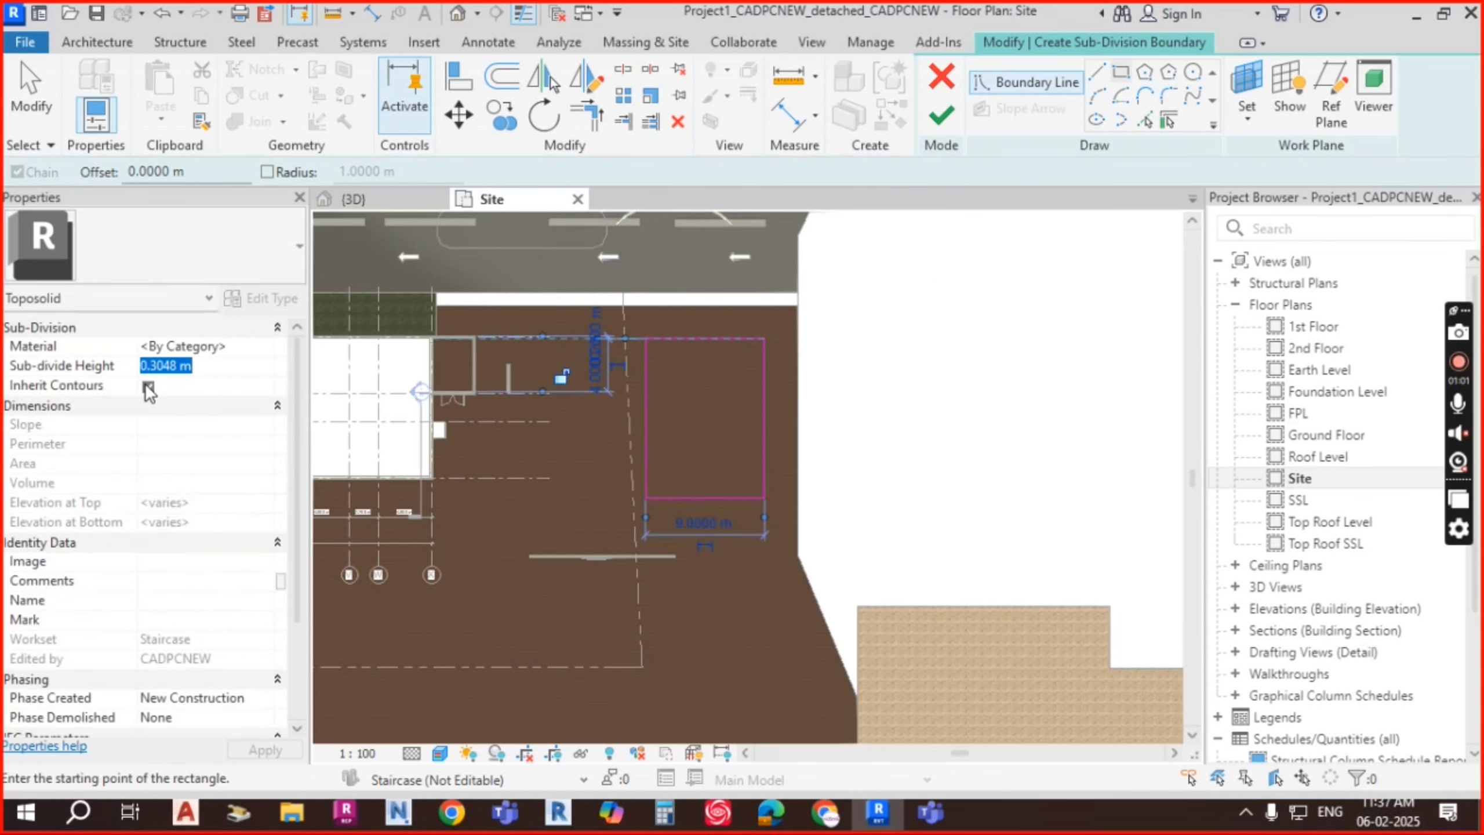
{"action": "left_click", "coordinate": [149, 387]}
{"action": "left_click", "coordinate": [231, 367]}
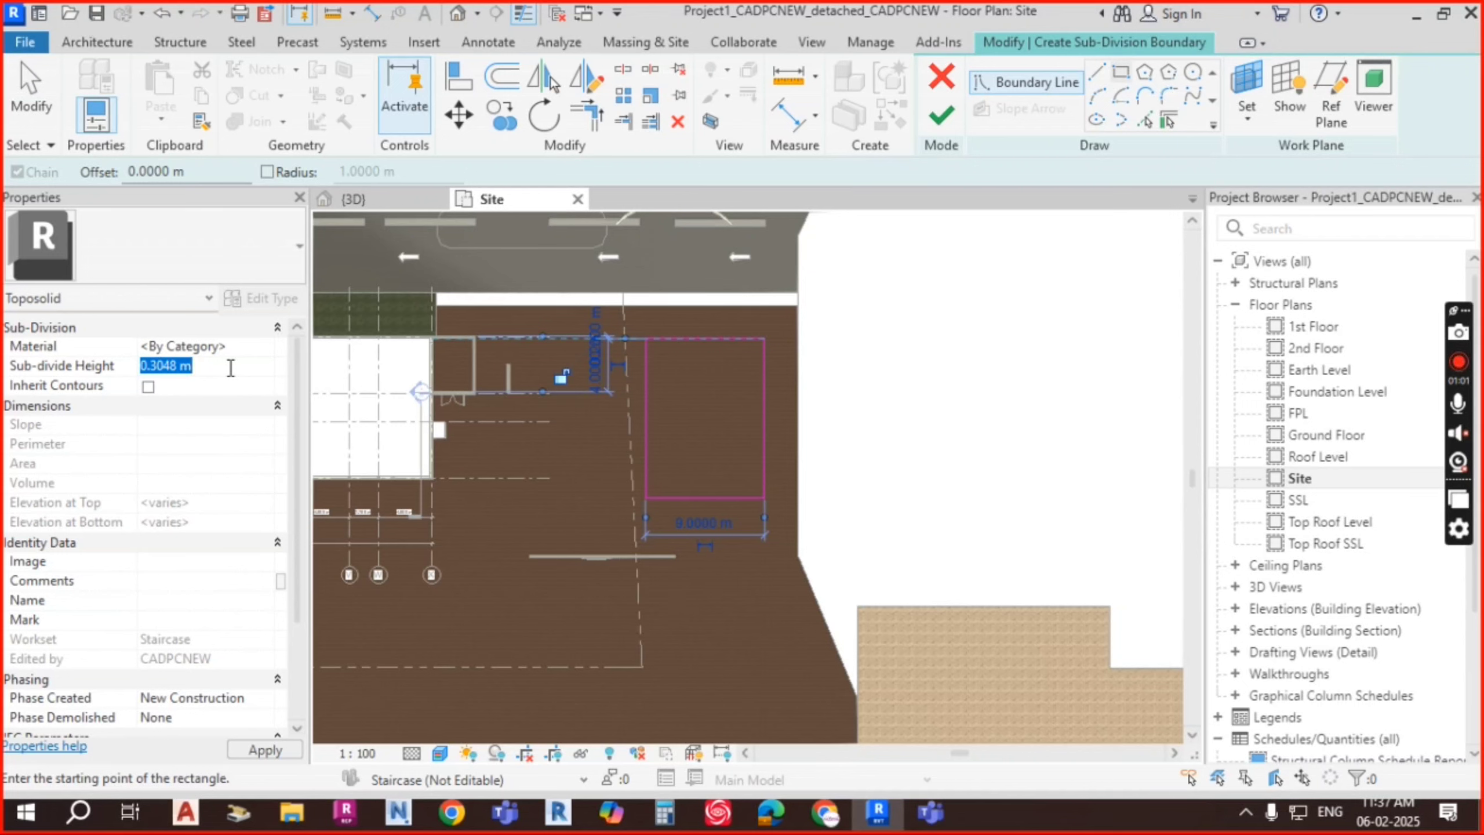
{"action": "type", "text": "-1."}
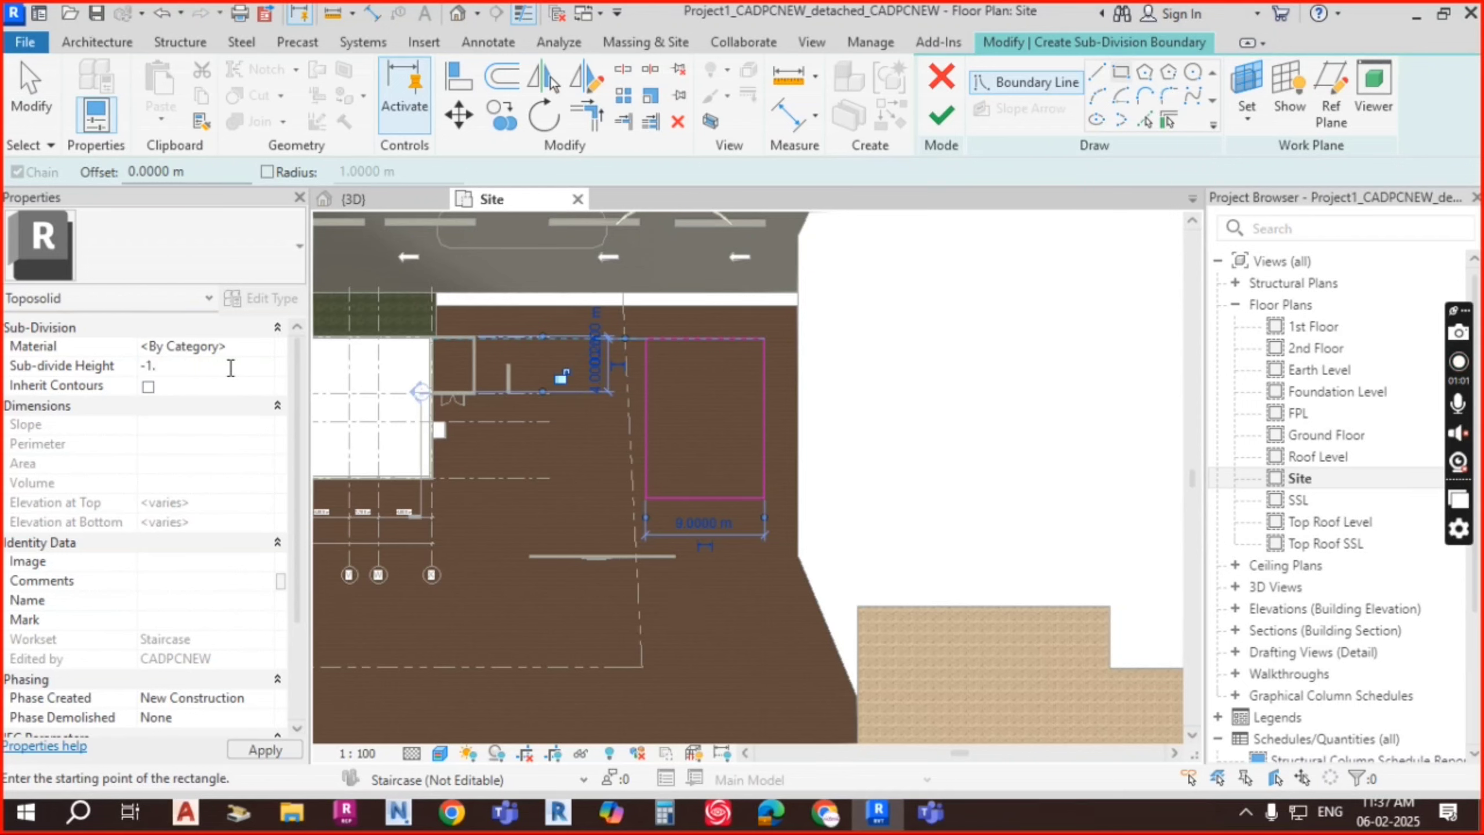
{"action": "key", "text": "Return"}
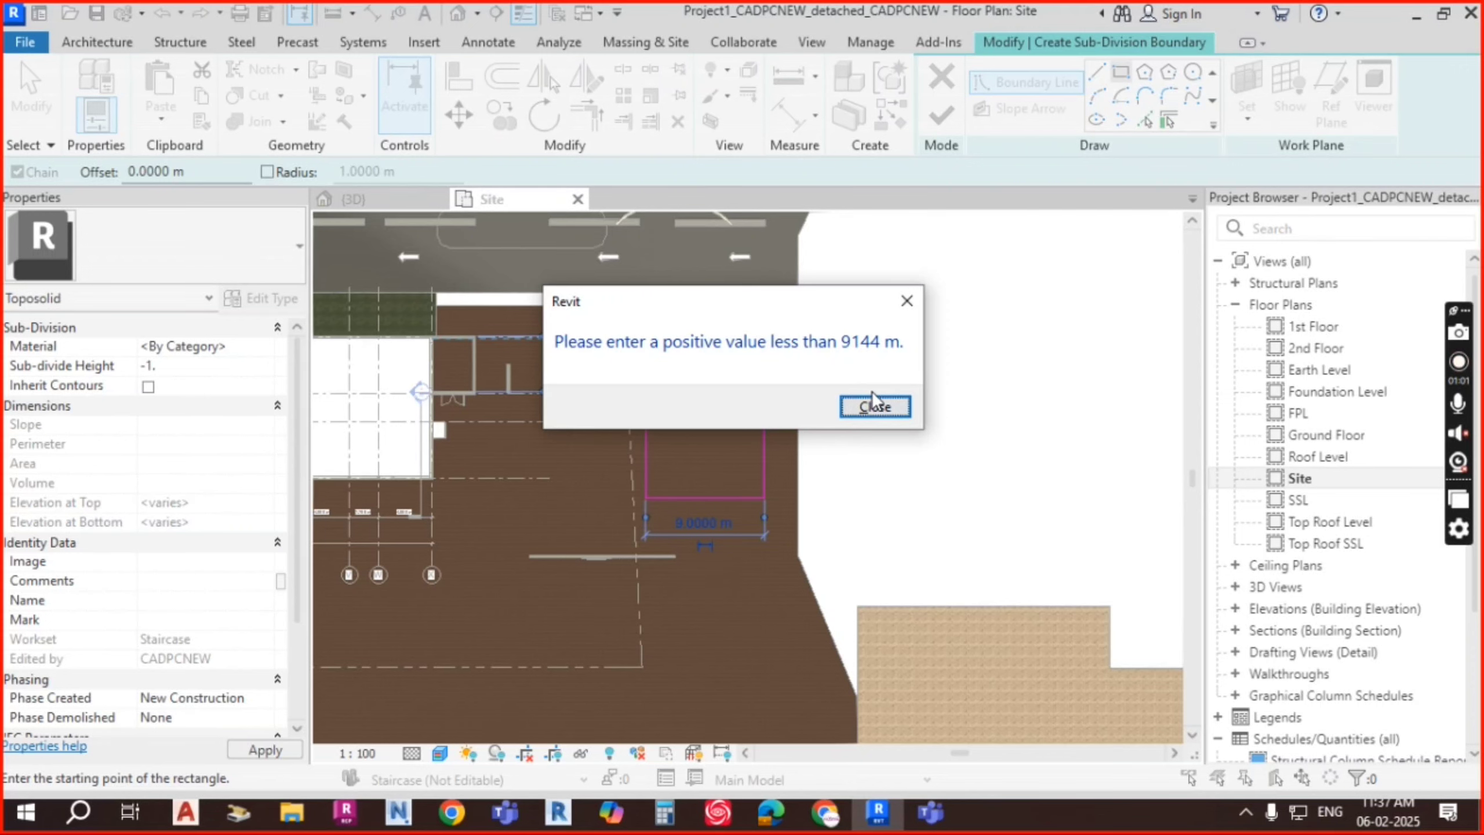
{"action": "left_click", "coordinate": [874, 406]}
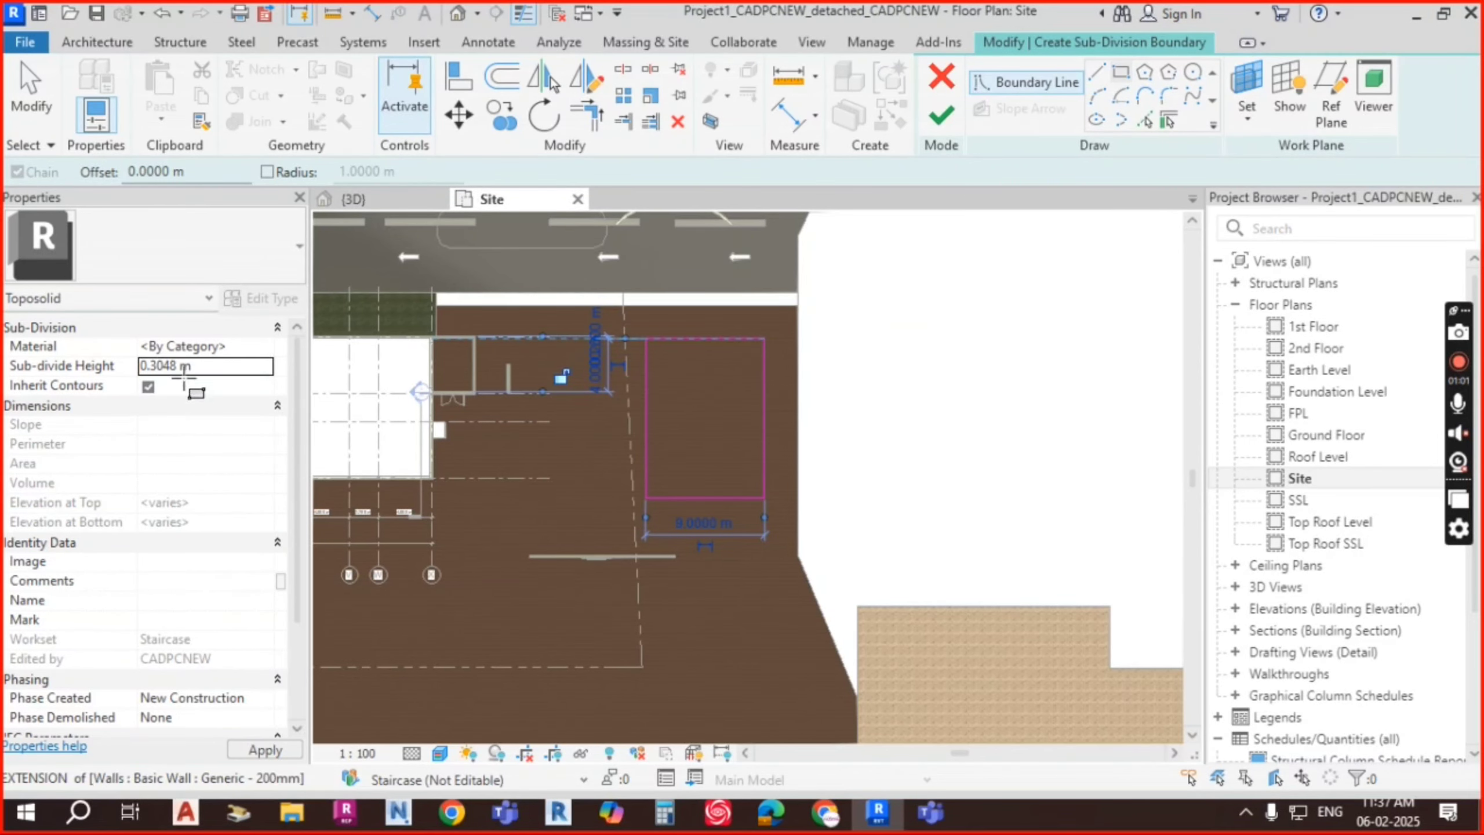
{"action": "left_click", "coordinate": [941, 115]}
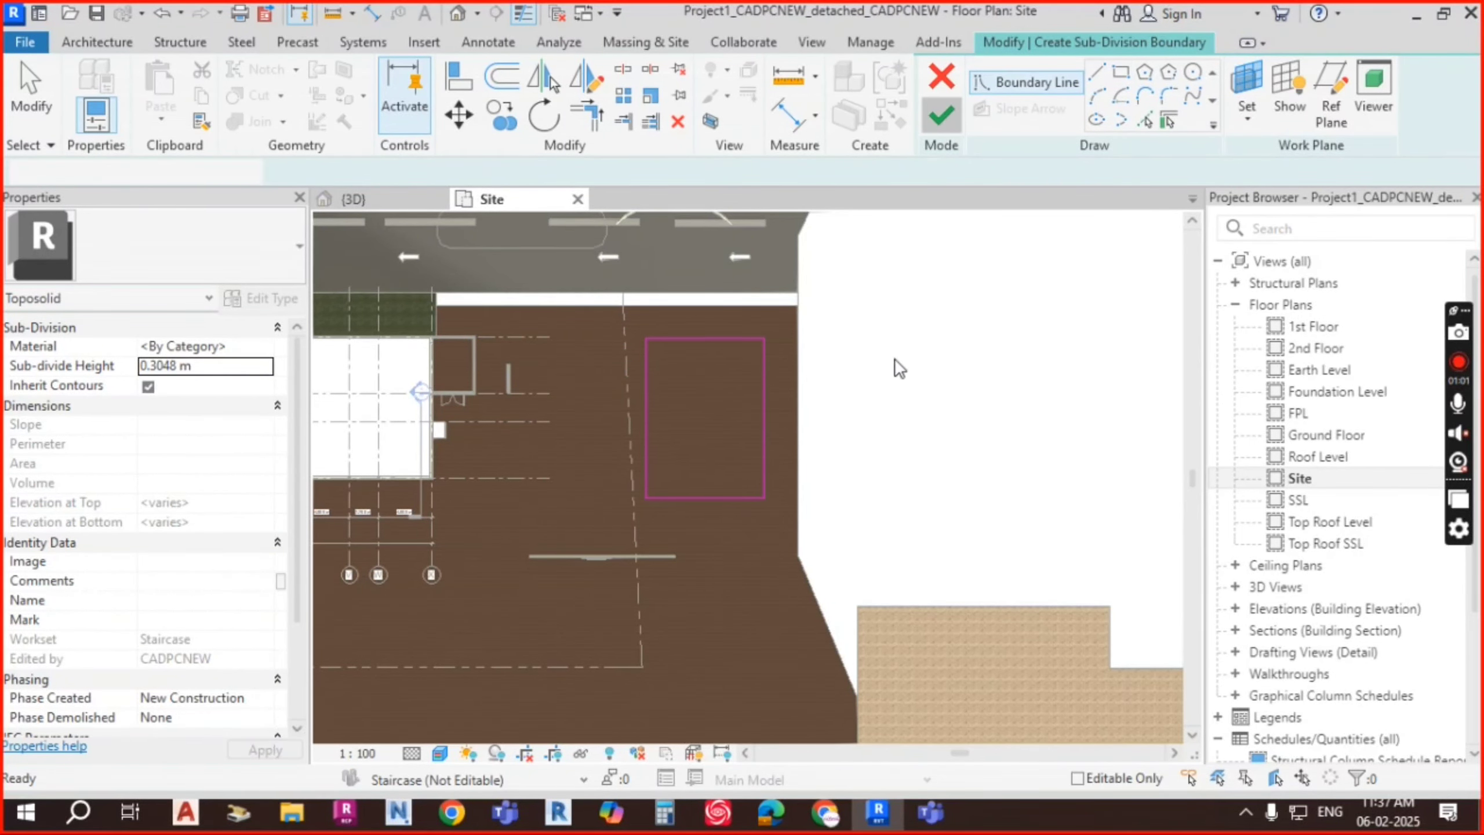
{"action": "scroll", "coordinate": [919, 481], "scroll_direction": "down", "scroll_amount": 5}
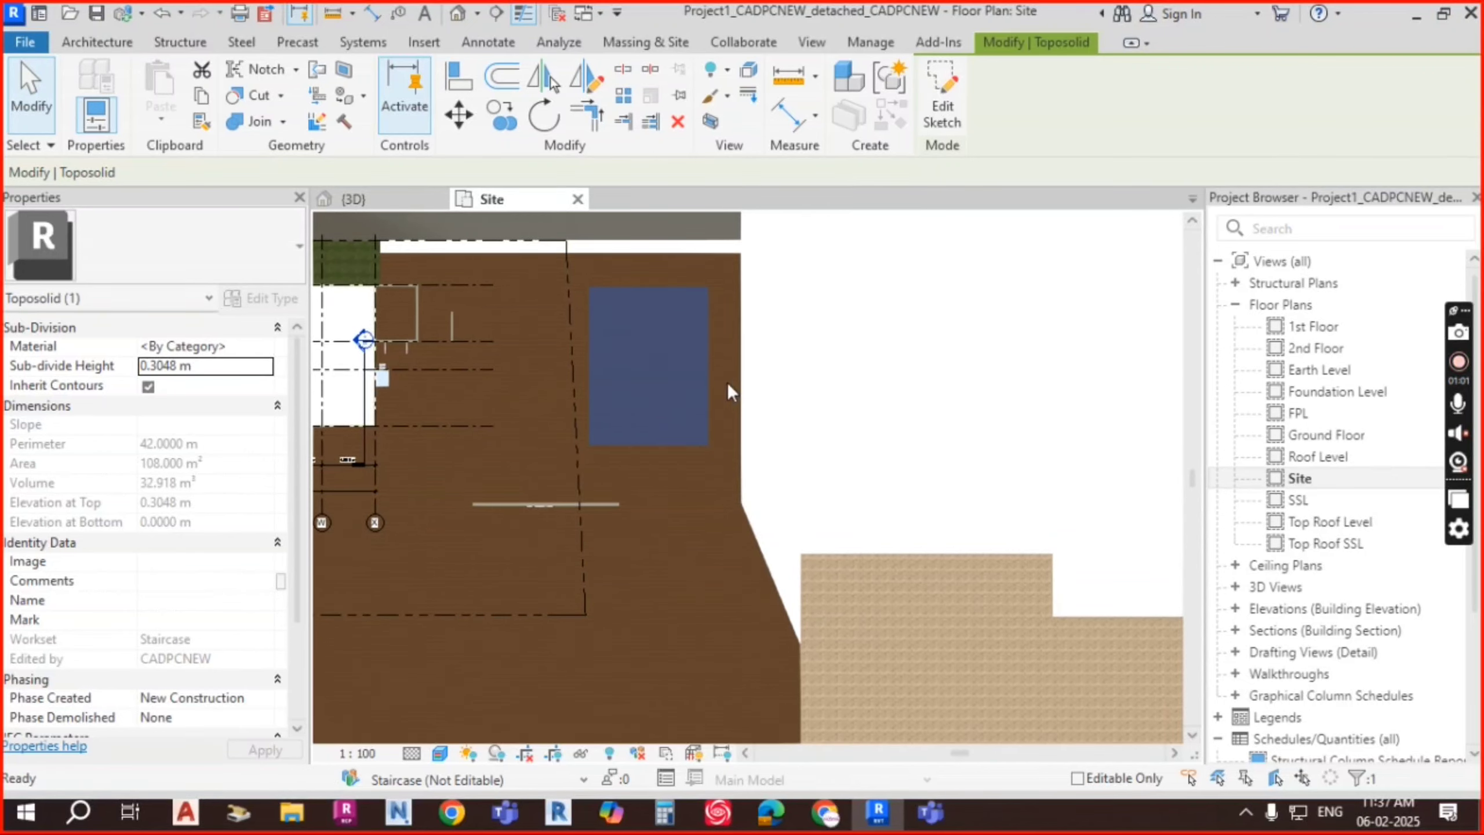
Step: In the 3D view, inspect the raised 0.3048 m sub-division pad near the wall panel
{"action": "left_click", "coordinate": [407, 195]}
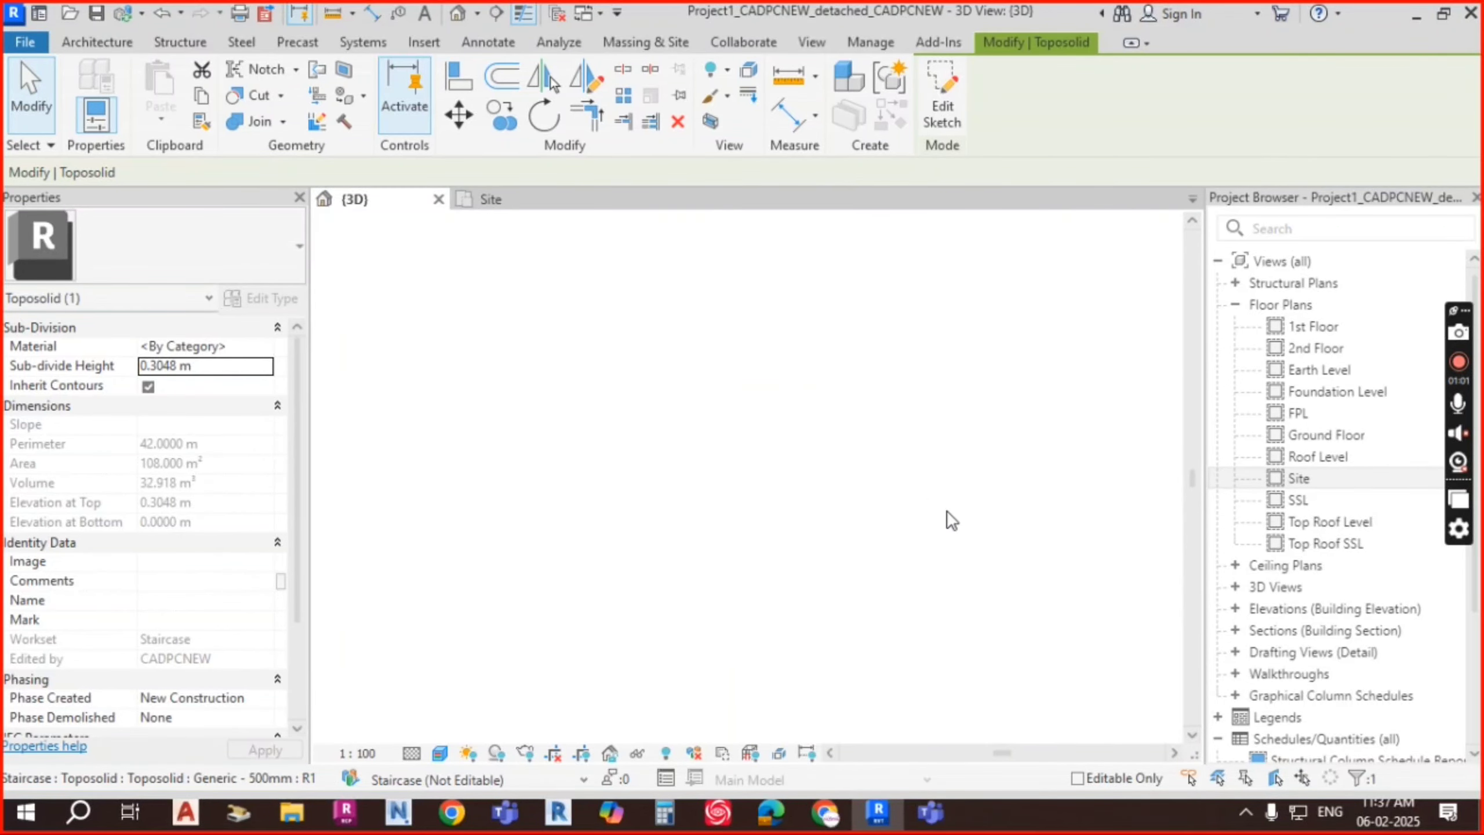
{"action": "scroll", "coordinate": [958, 441], "scroll_direction": "down", "scroll_amount": 3}
{"action": "mouse_move", "coordinate": [961, 447]}
{"action": "middle_mouse_down", "text": "shift"}
{"action": "mouse_move", "coordinate": [1008, 481]}
{"action": "mouse_move", "coordinate": [958, 427]}
{"action": "middle_mouse_up", "text": "shift"}
{"action": "scroll", "coordinate": [787, 449], "scroll_direction": "up", "scroll_amount": 3}
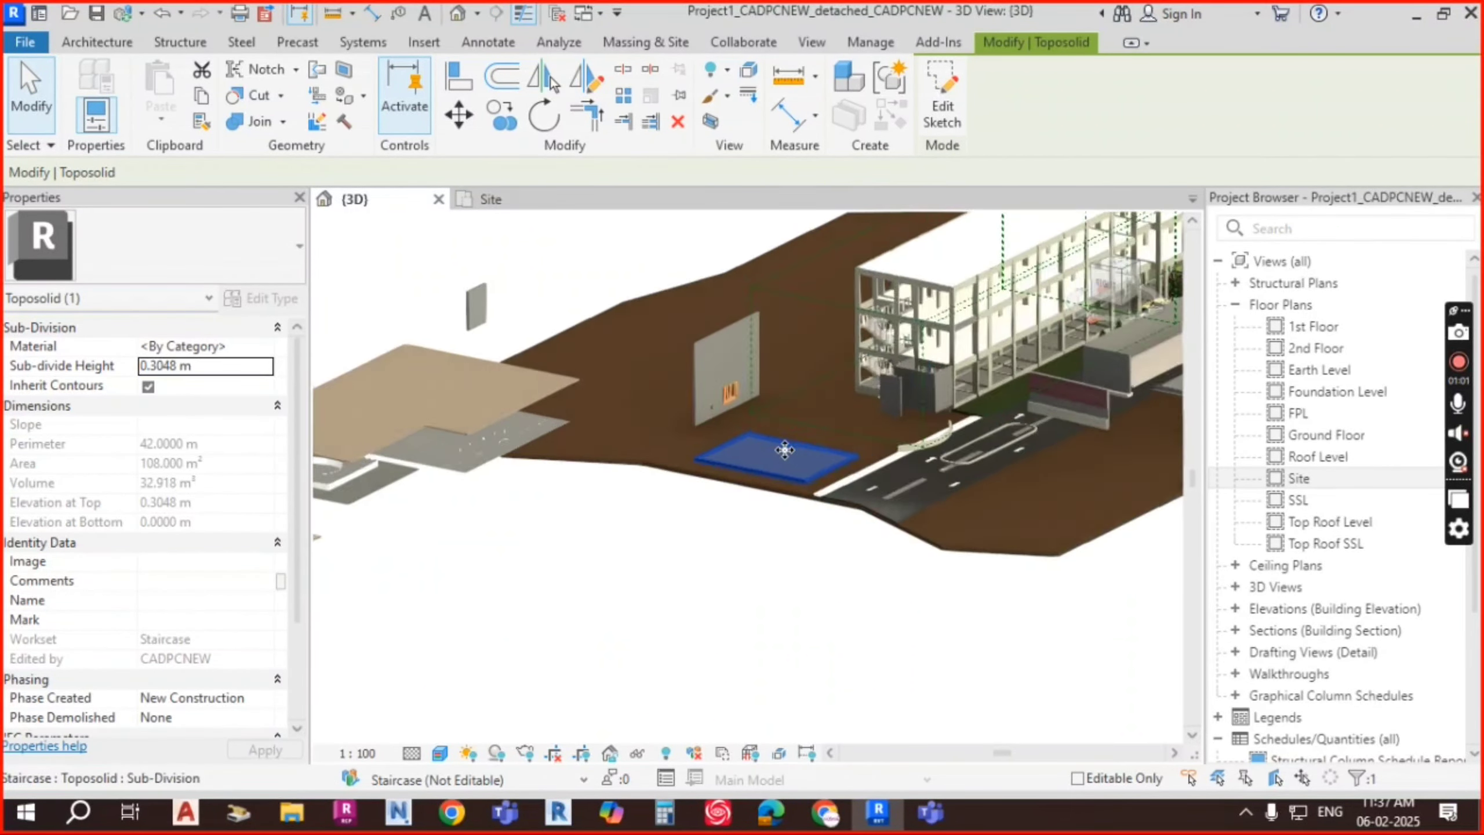
{"action": "scroll", "coordinate": [785, 450], "scroll_direction": "up", "scroll_amount": 4}
{"action": "key", "text": "Escape"}
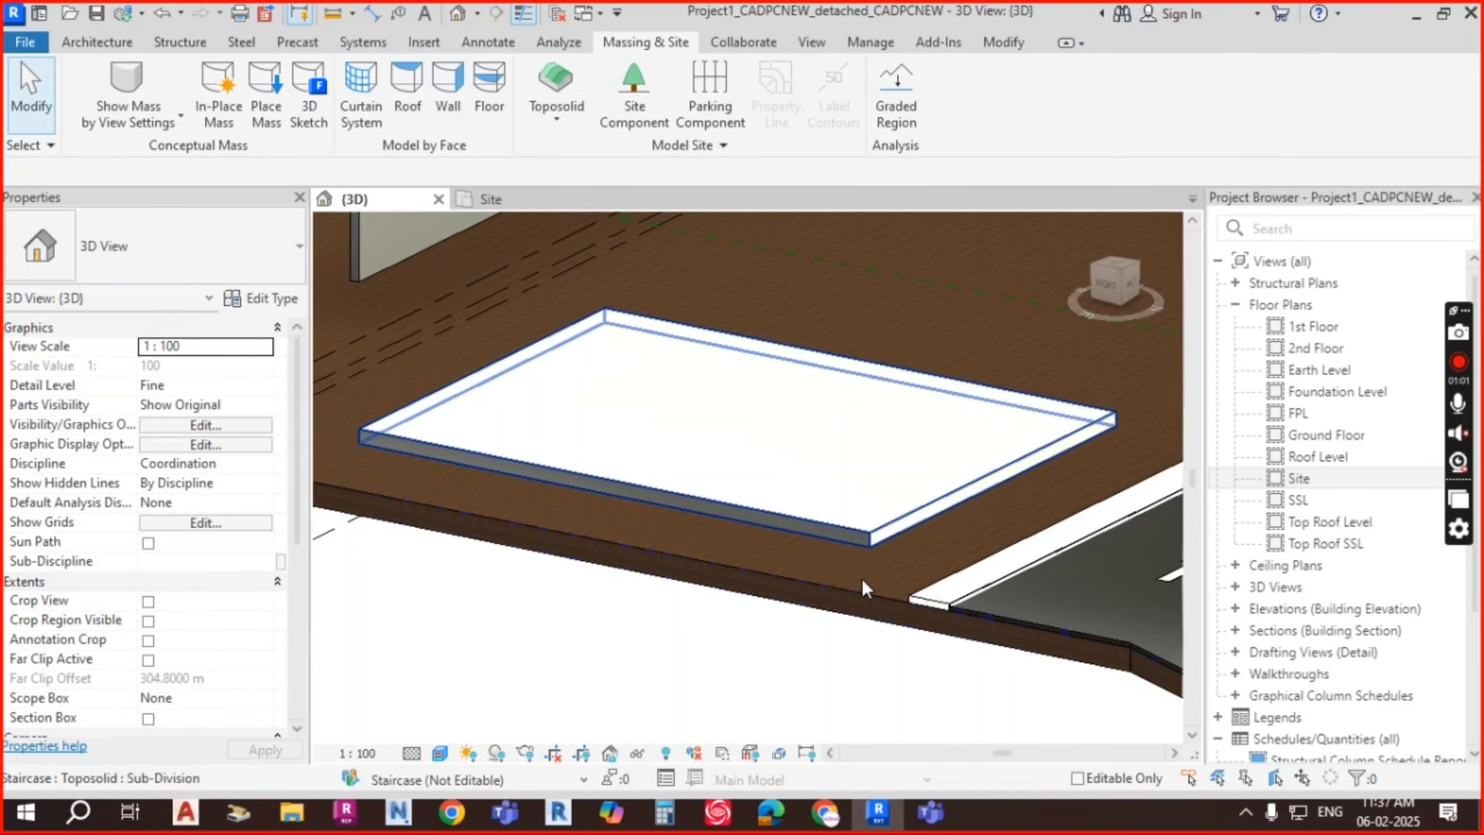
{"action": "left_click", "coordinate": [862, 577]}
{"action": "middle_click_drag", "start_coordinate": [861, 577], "coordinate": [915, 527], "text": "shift"}
Step: Look over the main toposolid from above and show the Toposolid creation options
{"action": "left_click", "coordinate": [970, 456]}
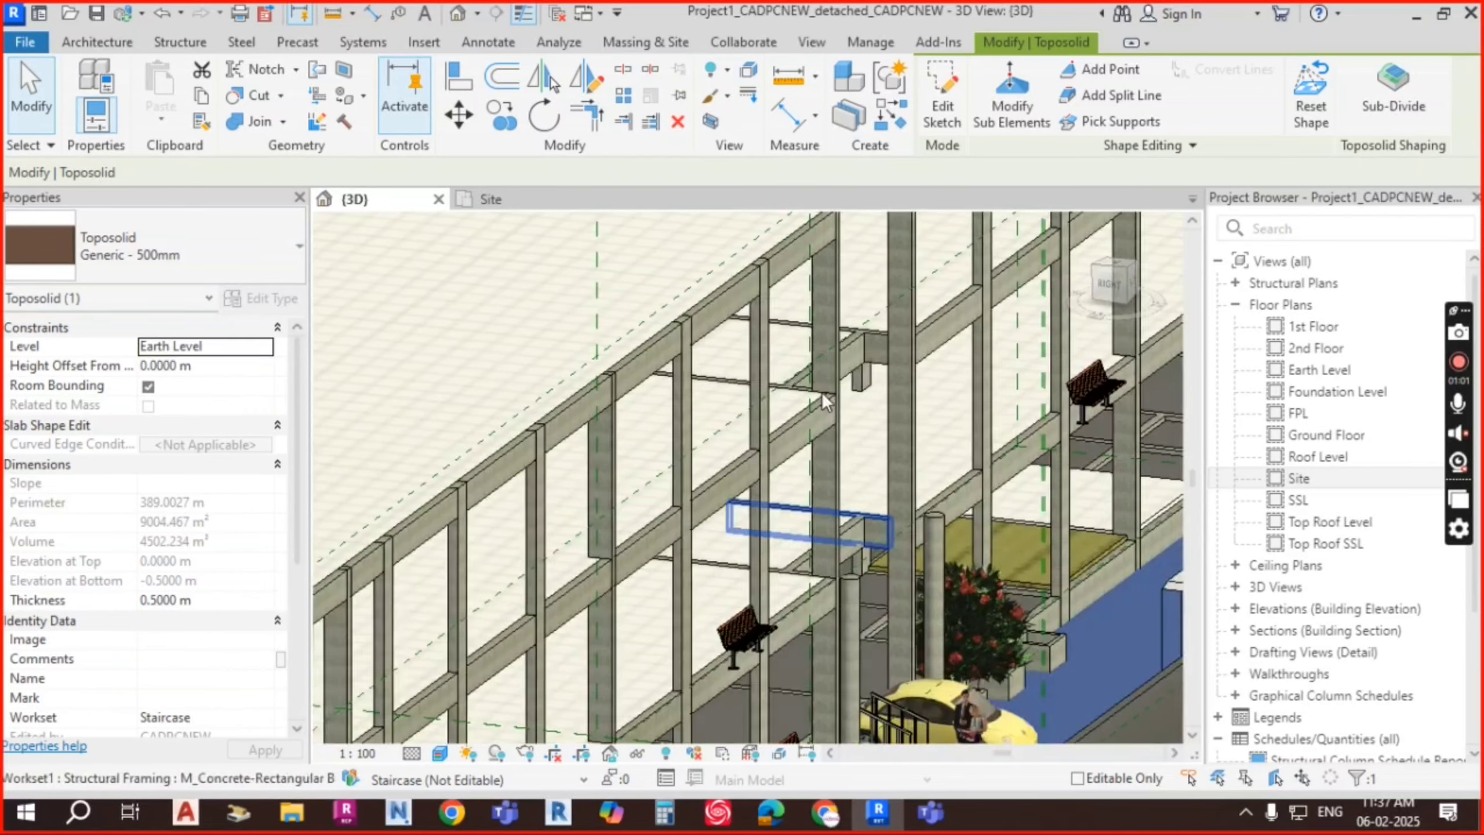
{"action": "scroll", "coordinate": [826, 402], "scroll_direction": "down", "scroll_amount": 7}
{"action": "middle_click_drag", "start_coordinate": [983, 389], "coordinate": [967, 487], "text": "shift"}
{"action": "scroll", "coordinate": [661, 608], "scroll_direction": "up", "scroll_amount": 4}
{"action": "middle_click_drag", "start_coordinate": [714, 562], "coordinate": [705, 528]}
{"action": "key", "text": "Escape"}
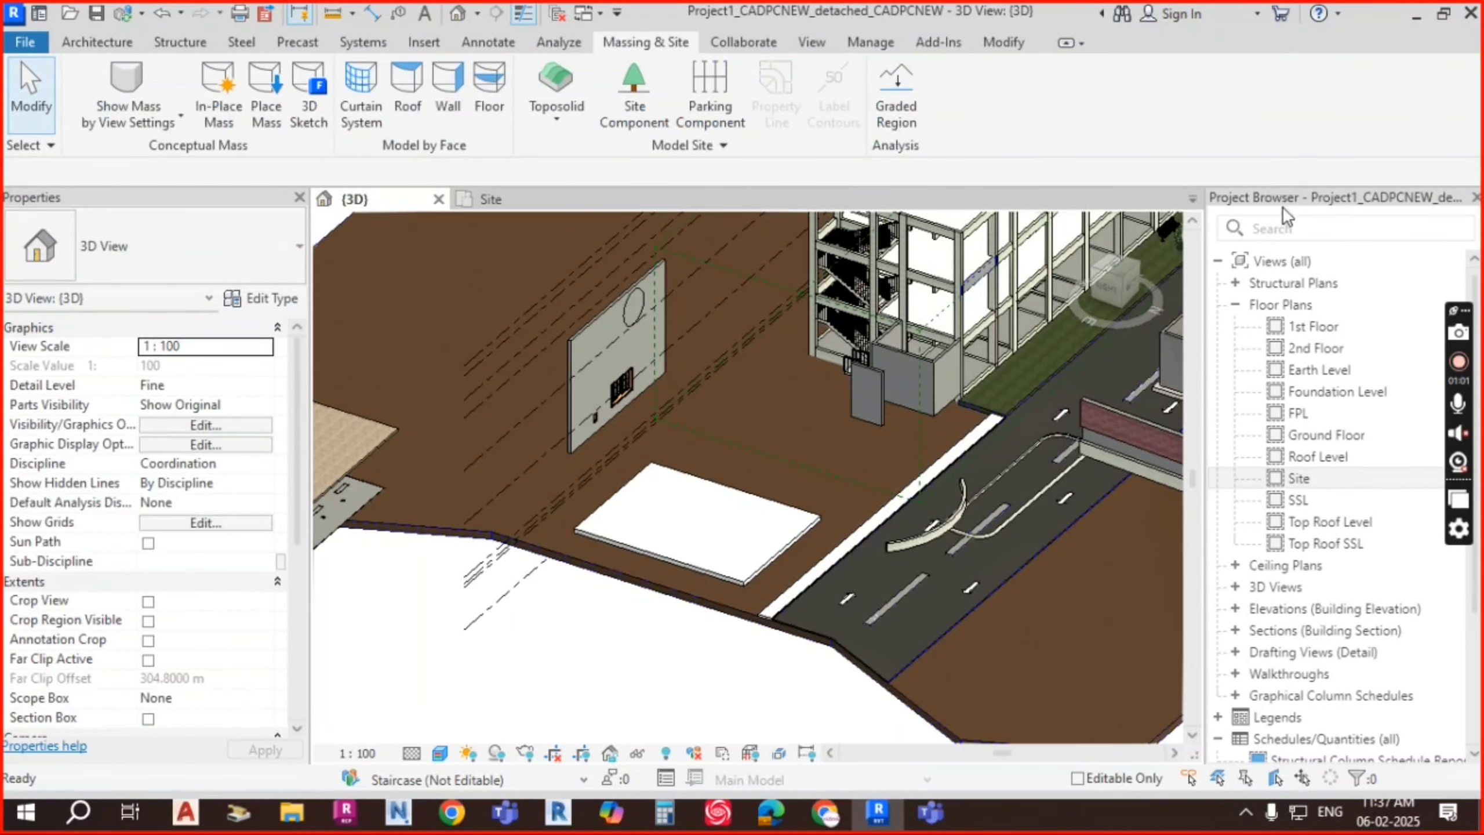
{"action": "left_click", "coordinate": [575, 123]}
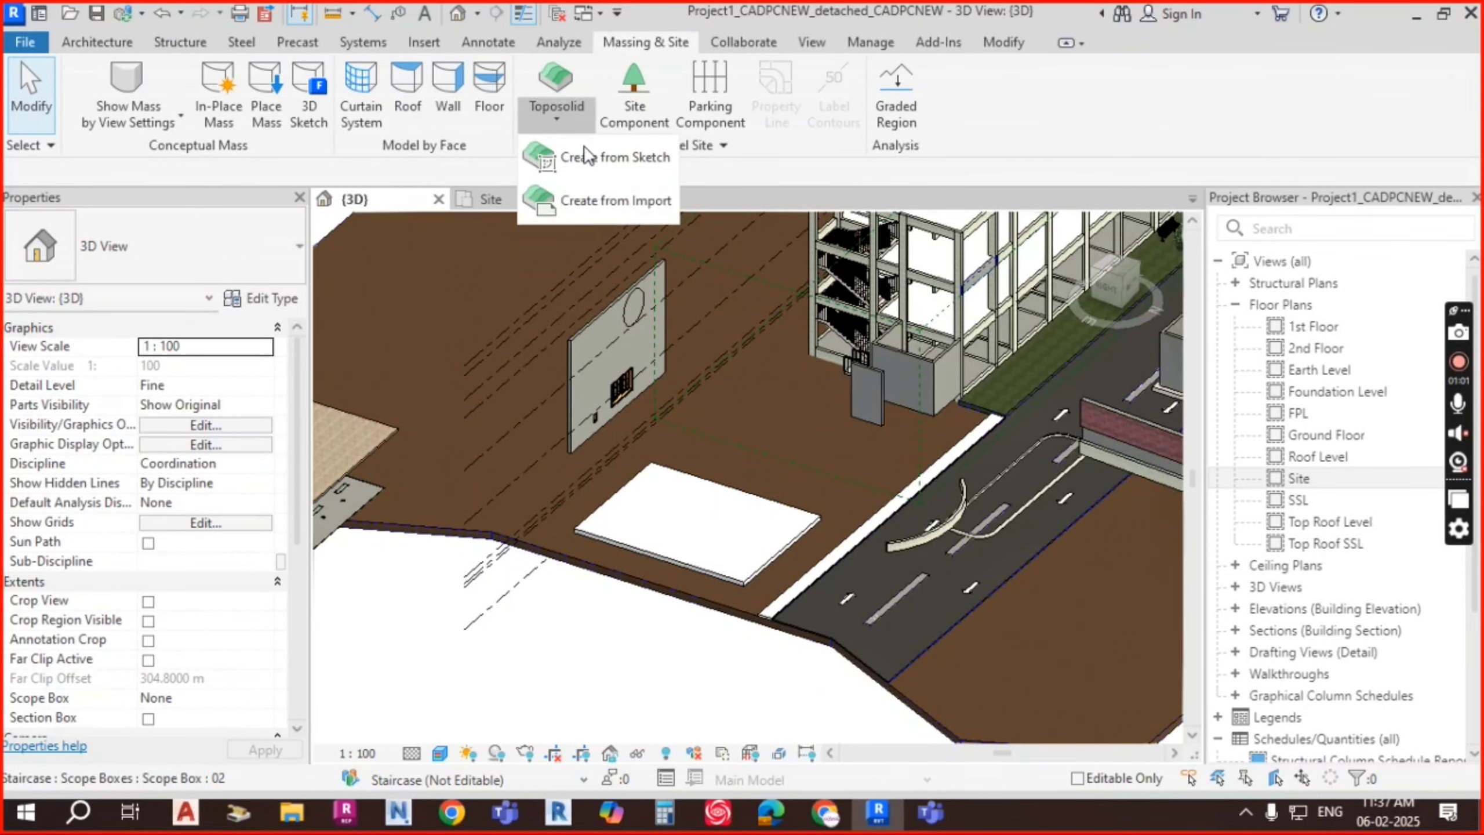
Step: Create a 70.150 m² rectangular toposolid from a sketch and select it
{"action": "left_click", "coordinate": [633, 155]}
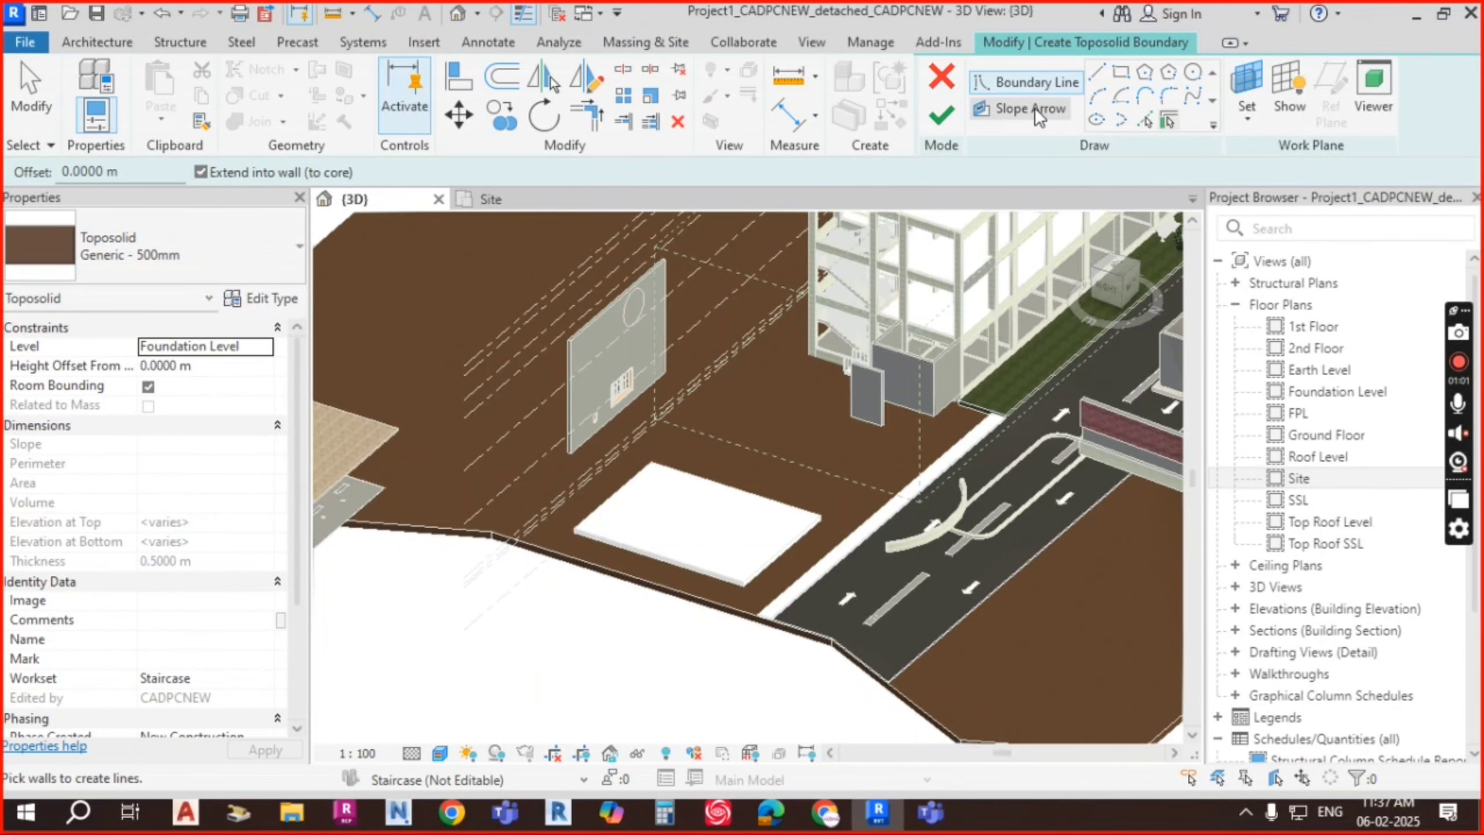
{"action": "left_click", "coordinate": [1120, 72]}
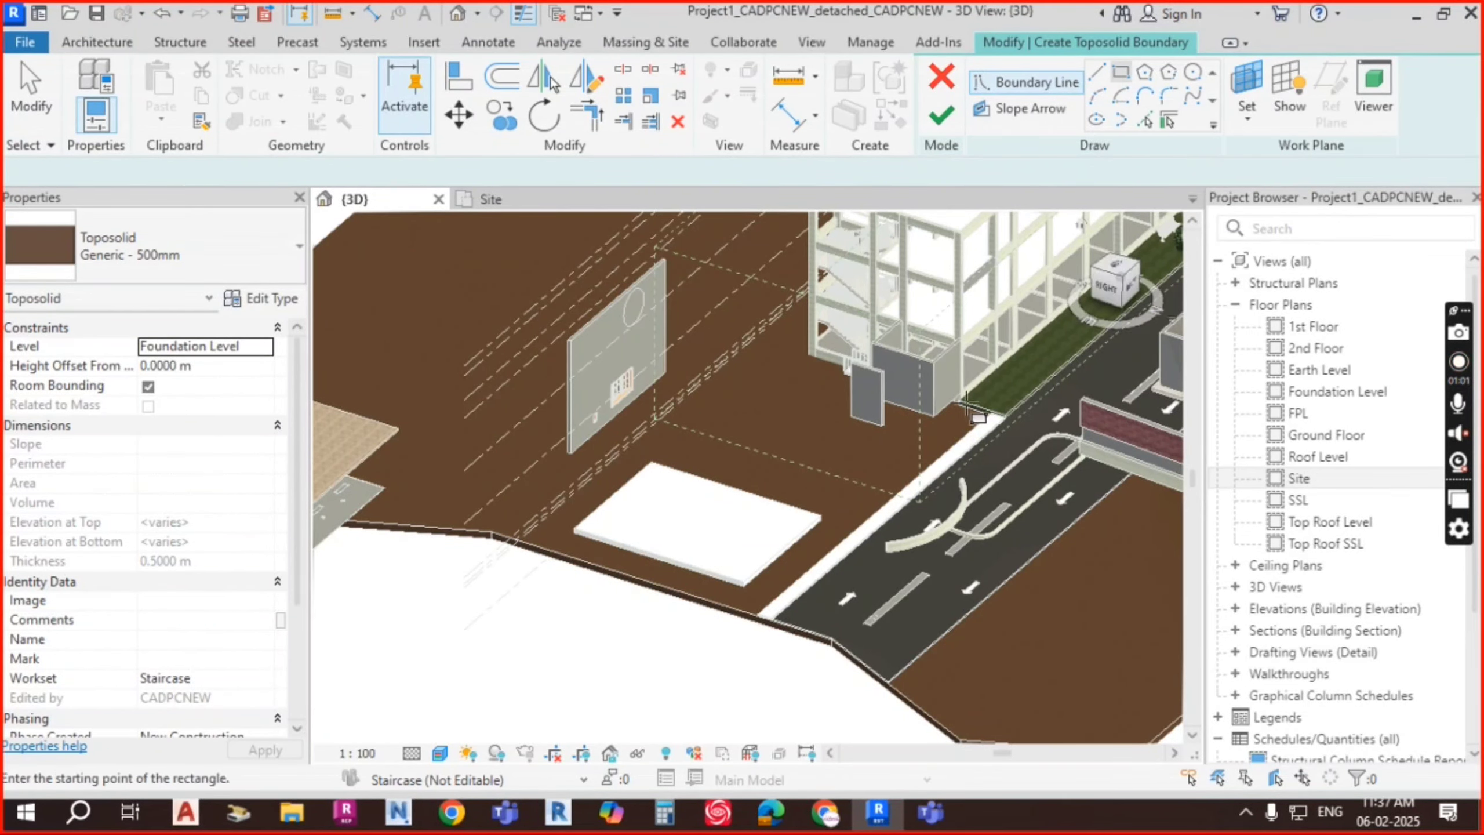
{"action": "scroll", "coordinate": [763, 414], "scroll_direction": "up", "scroll_amount": 2}
{"action": "left_click", "coordinate": [716, 398]}
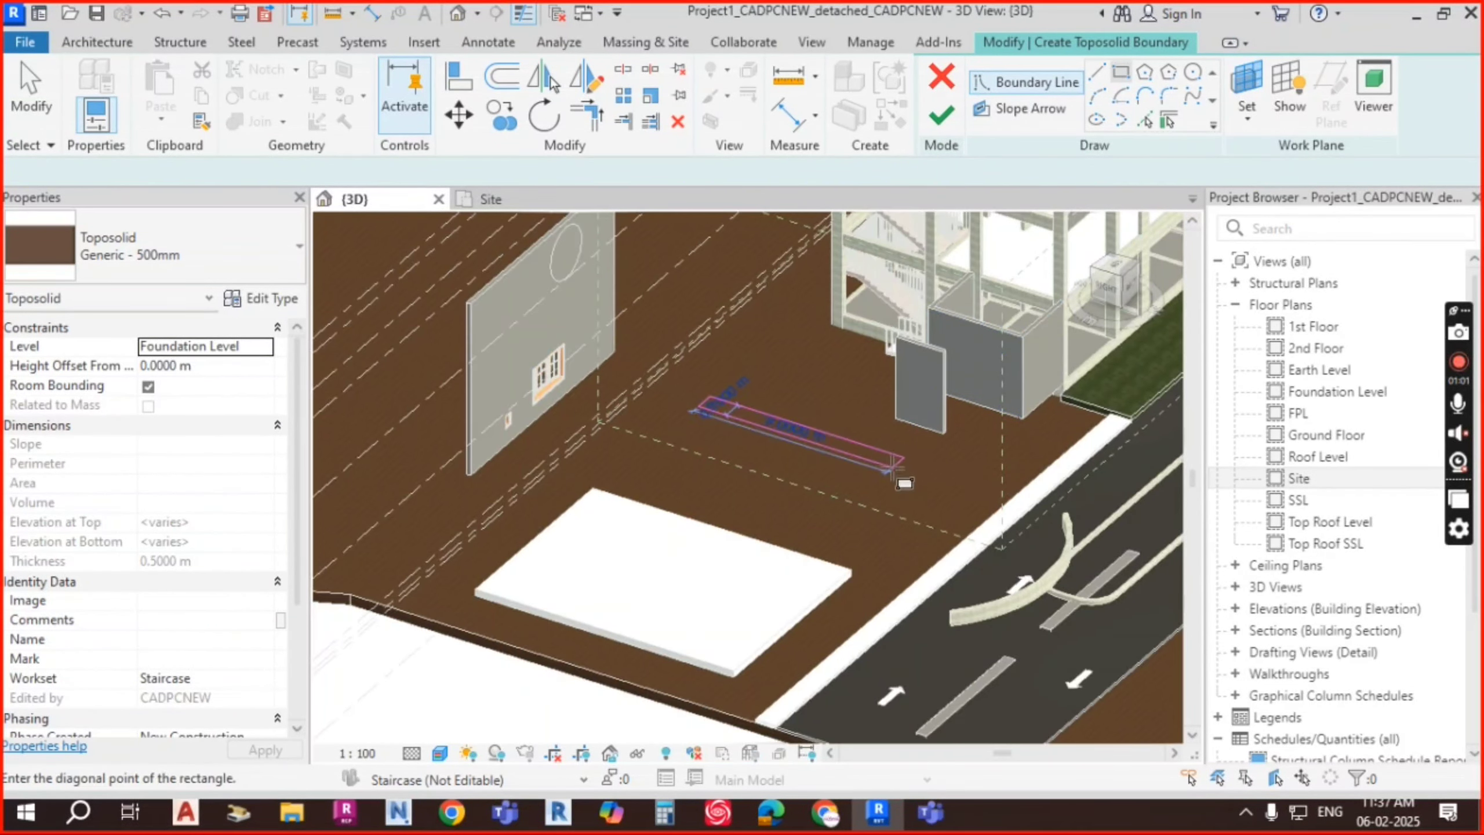
{"action": "left_click", "coordinate": [880, 542]}
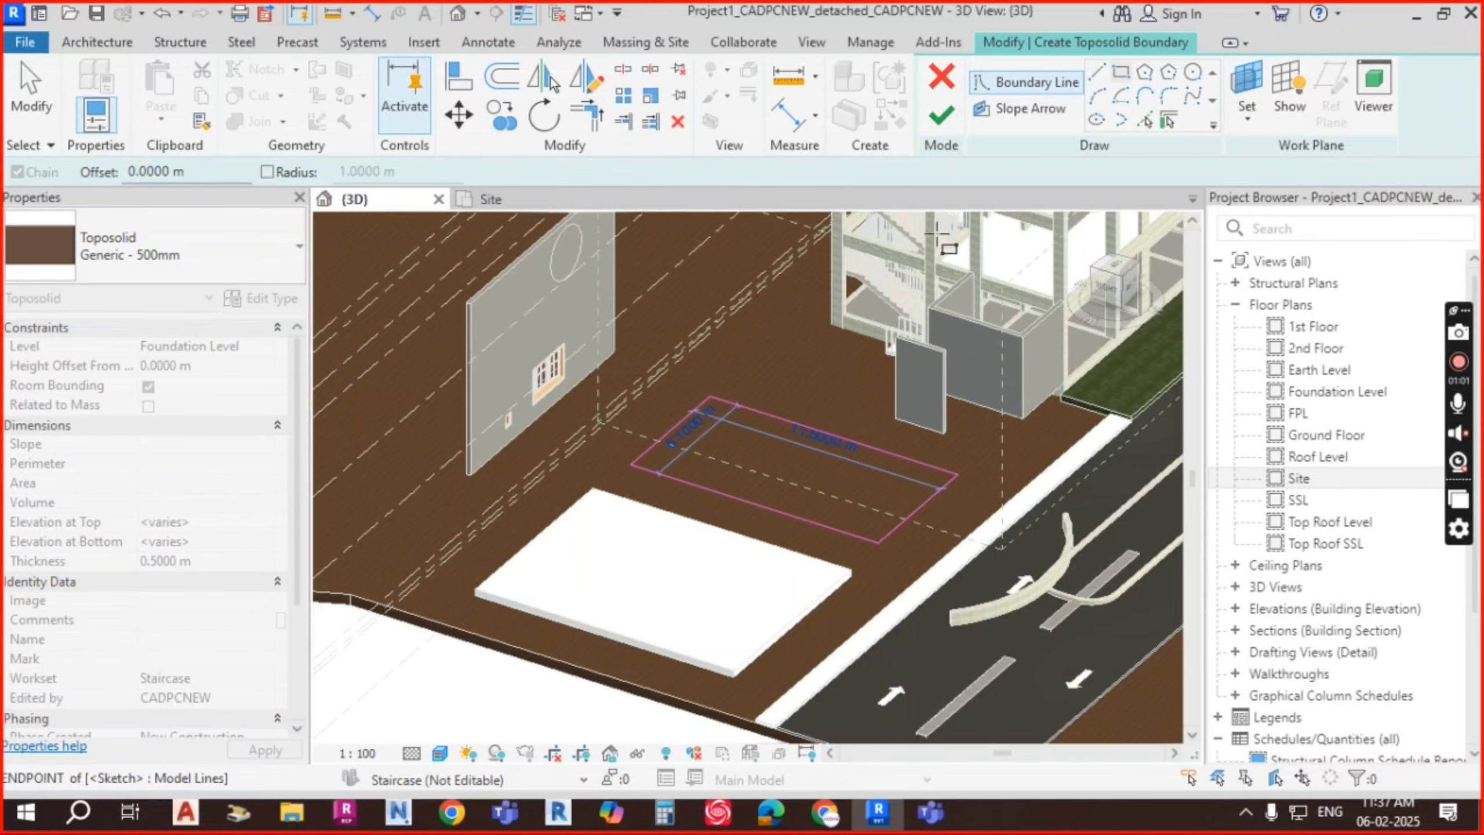
{"action": "left_click", "coordinate": [941, 114]}
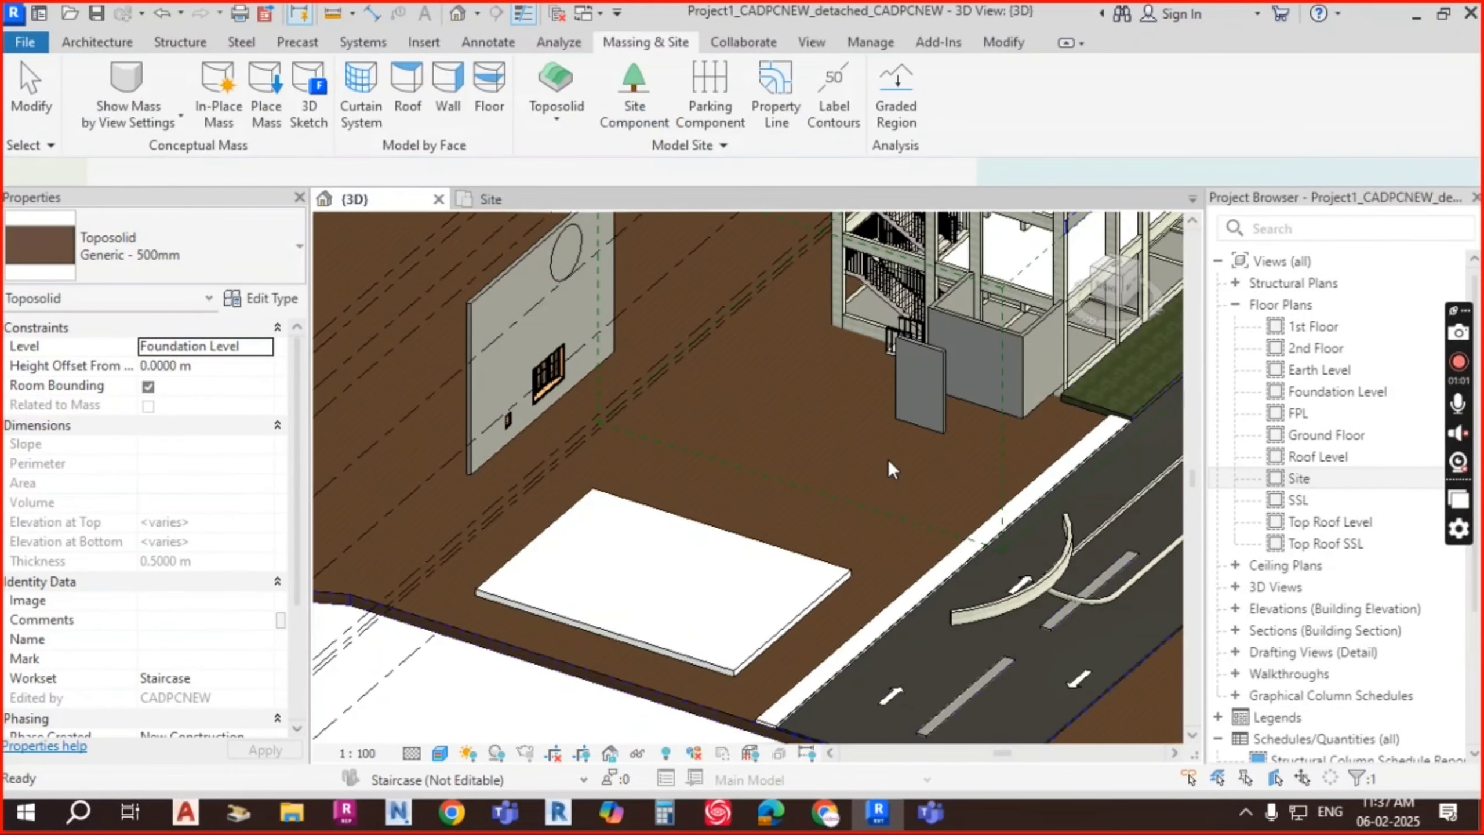
{"action": "left_click", "coordinate": [888, 460]}
{"action": "middle_click_drag", "start_coordinate": [887, 463], "coordinate": [910, 496], "text": "shift"}
Step: Move the new toposolid from Foundation Level to Ground Floor, raising its top to 0.7000 m
{"action": "left_click", "coordinate": [222, 364]}
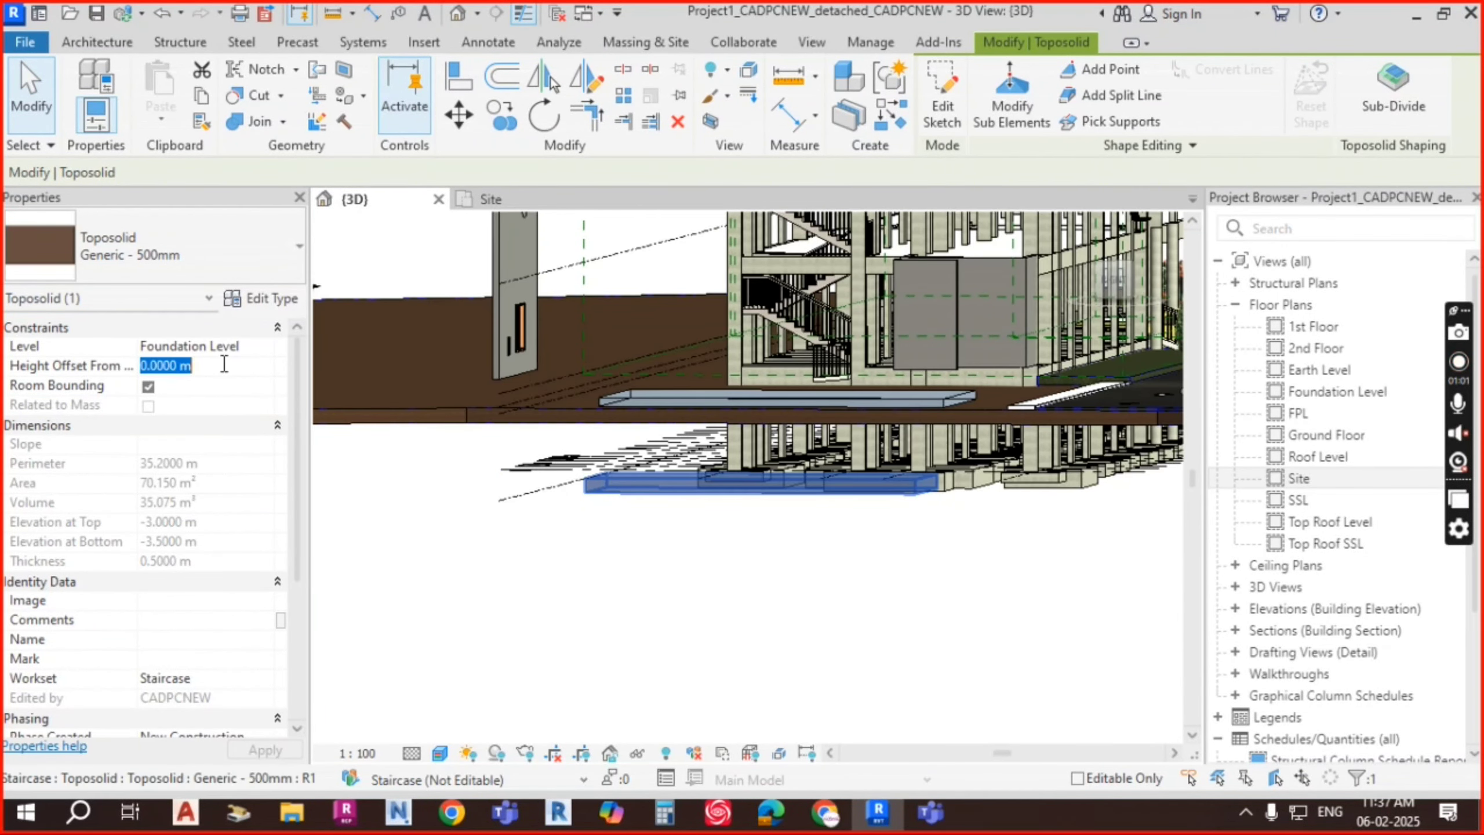
{"action": "left_click", "coordinate": [271, 344]}
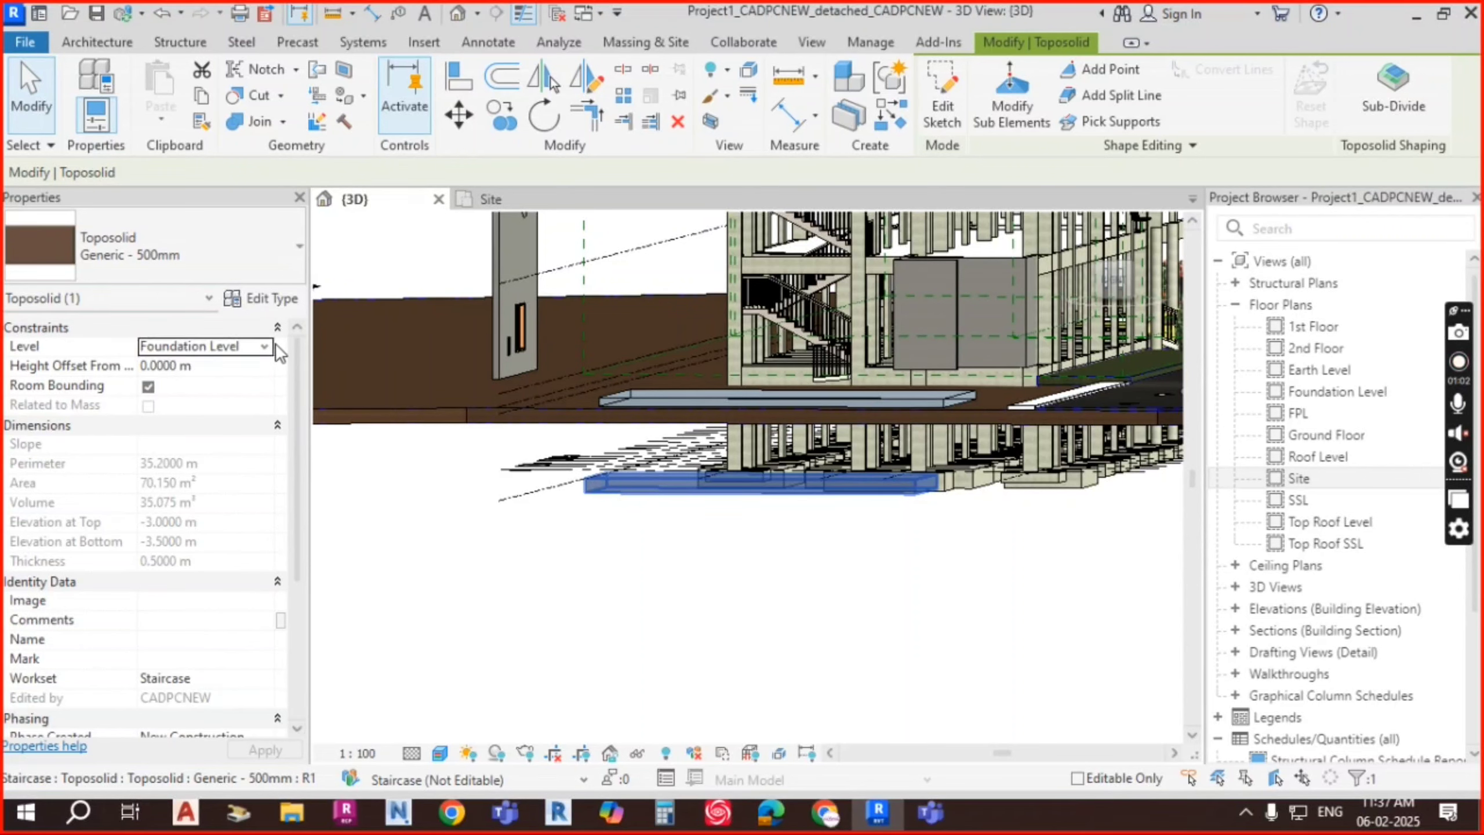
{"action": "left_click", "coordinate": [265, 346]}
{"action": "left_click", "coordinate": [174, 416]}
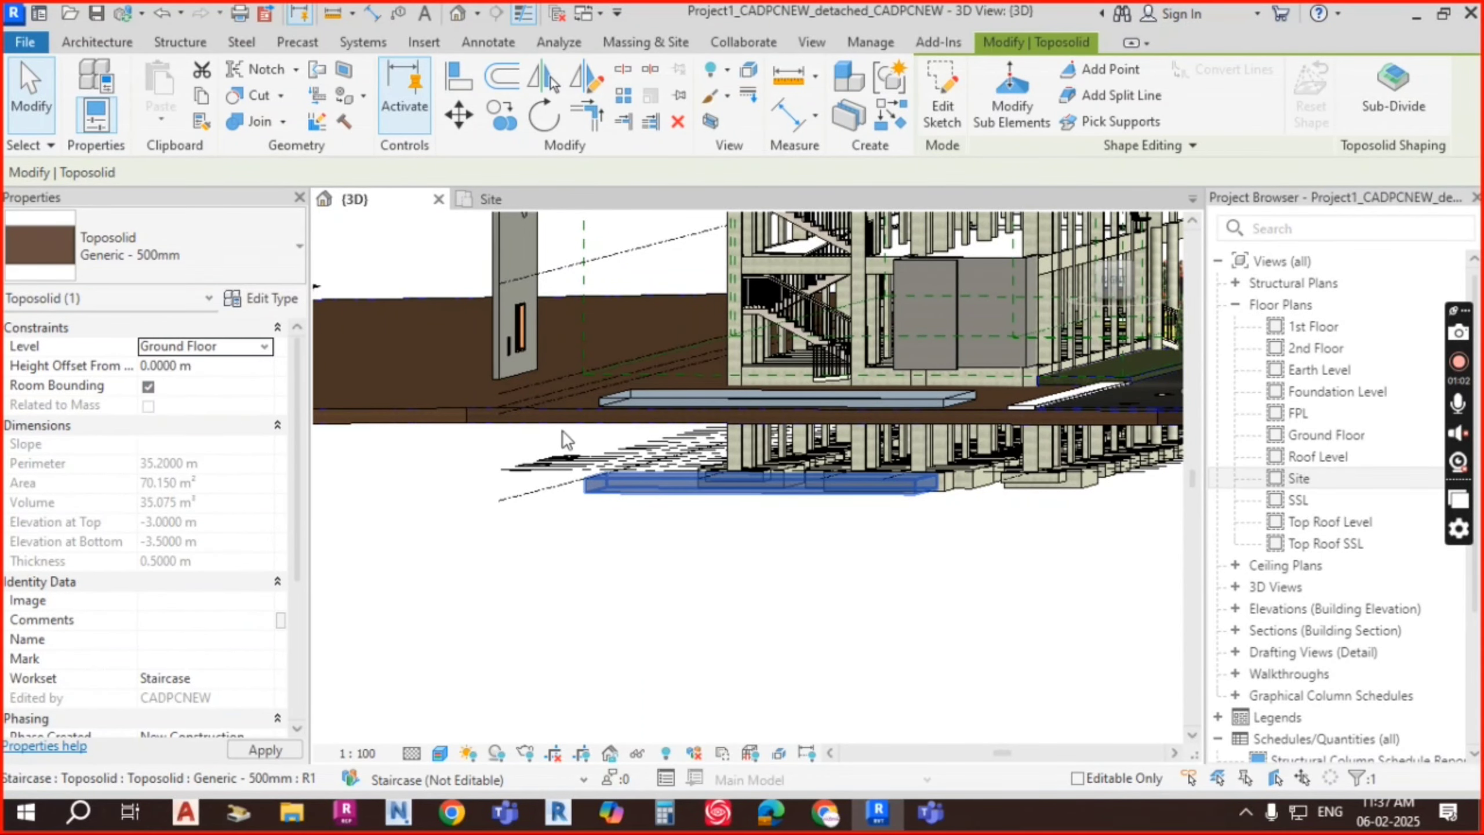
{"action": "scroll", "coordinate": [935, 461], "scroll_direction": "up", "scroll_amount": 3}
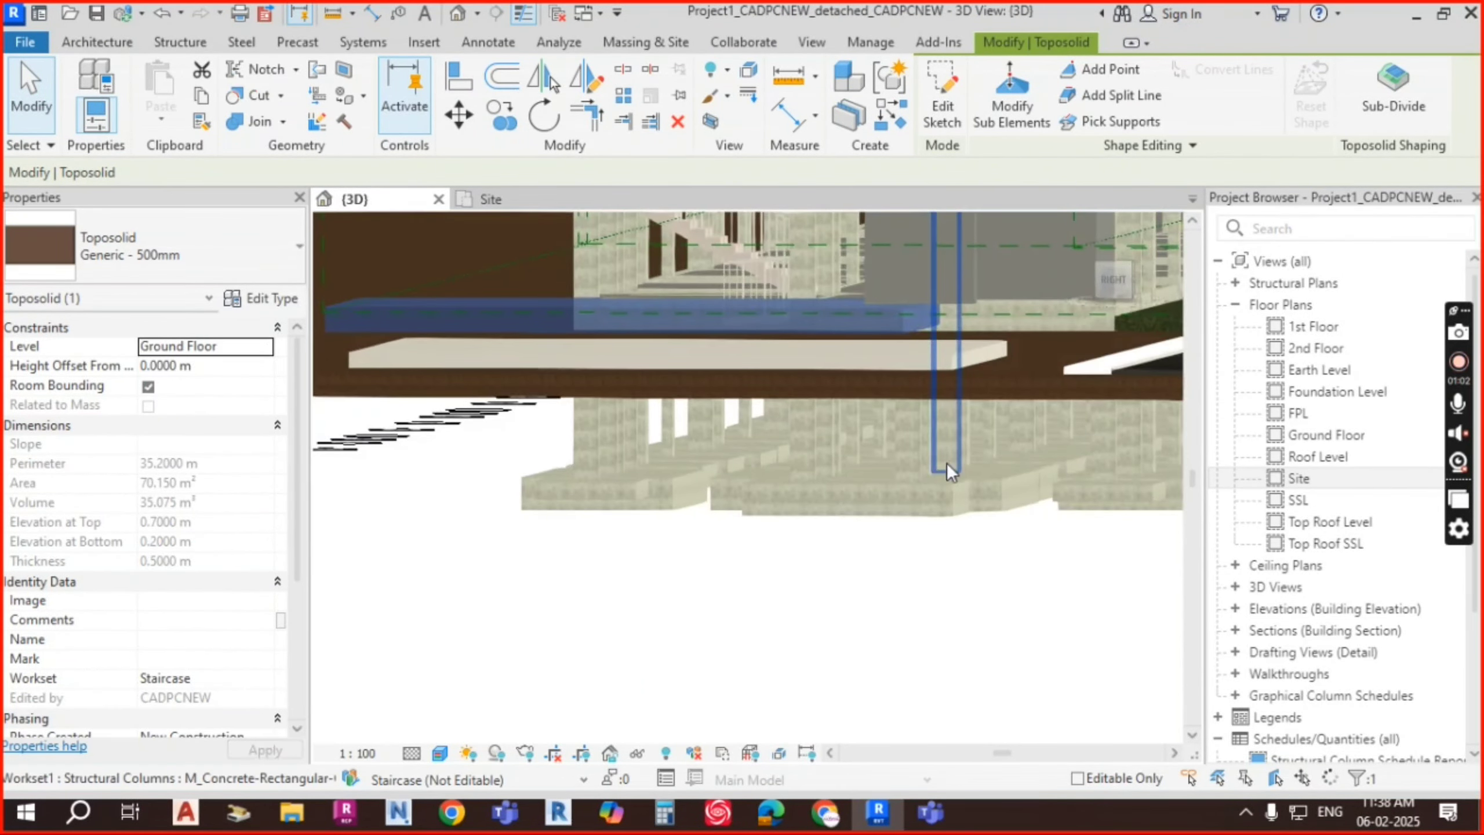
{"action": "middle_click_drag", "start_coordinate": [946, 463], "coordinate": [835, 437], "text": "shift"}
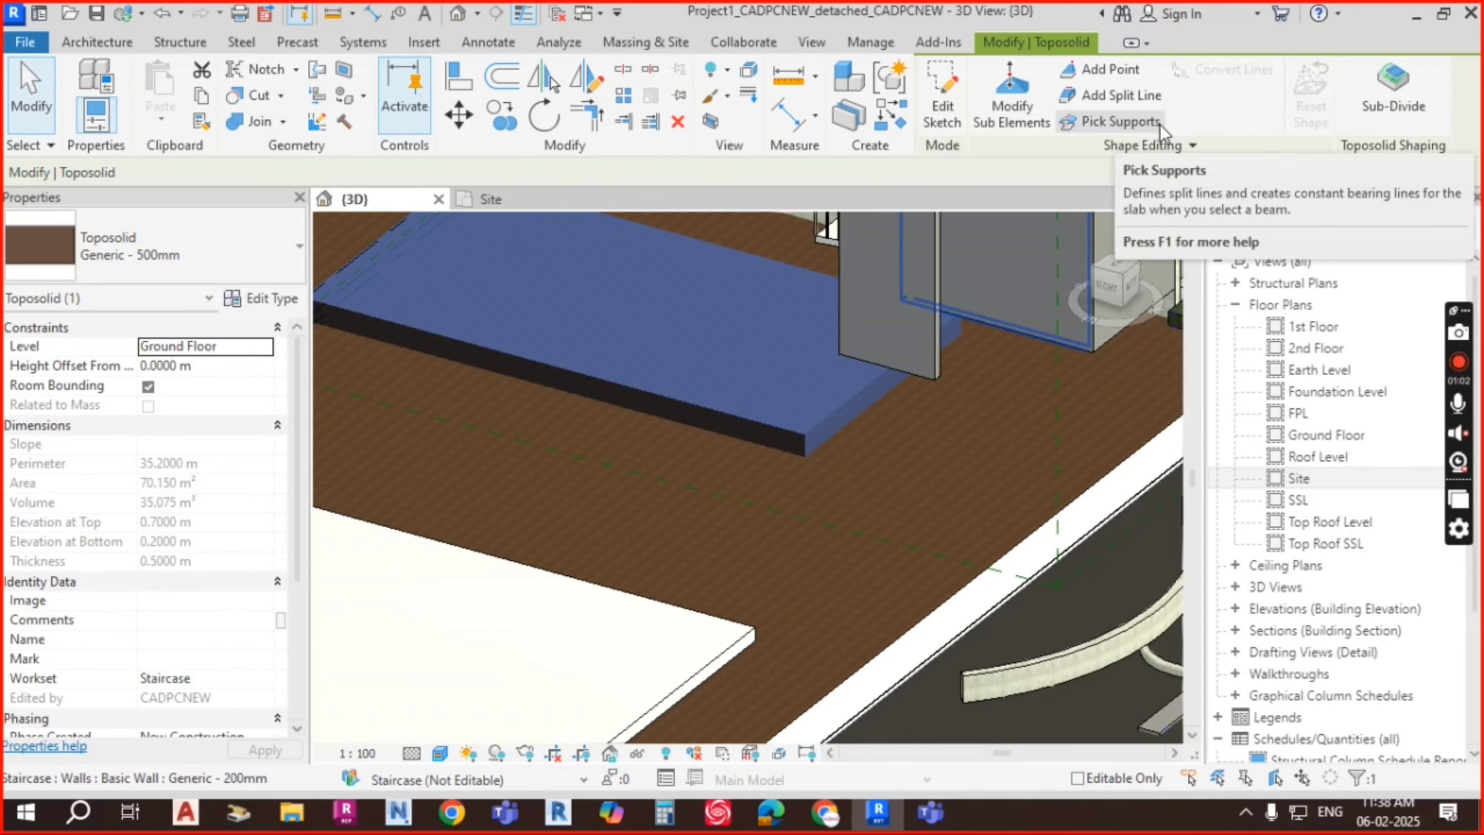
{"action": "left_click", "coordinate": [1015, 114]}
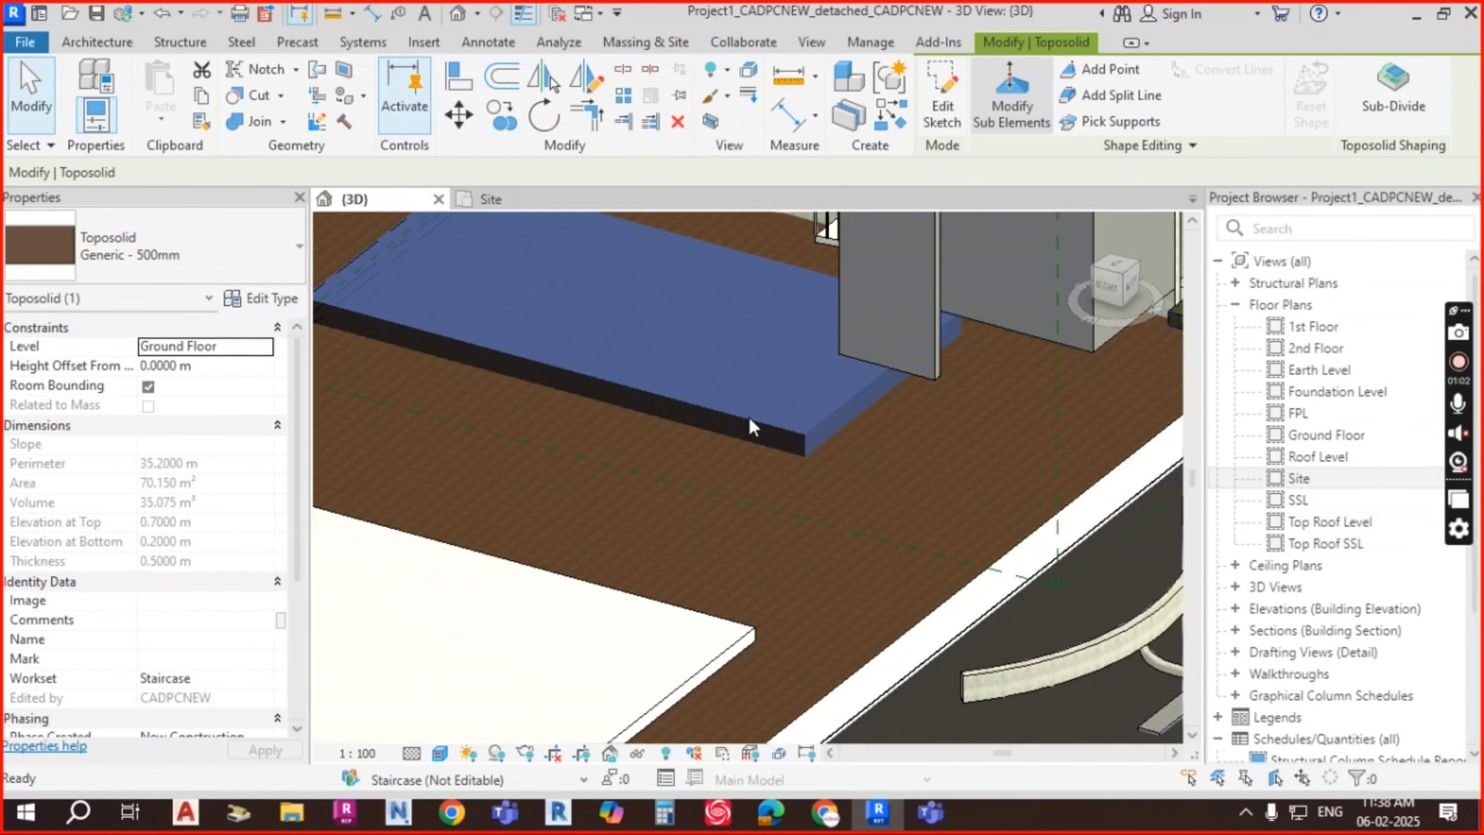
{"action": "middle_click_drag", "start_coordinate": [870, 510], "coordinate": [931, 437], "text": "shift"}
{"action": "left_click", "coordinate": [894, 353]}
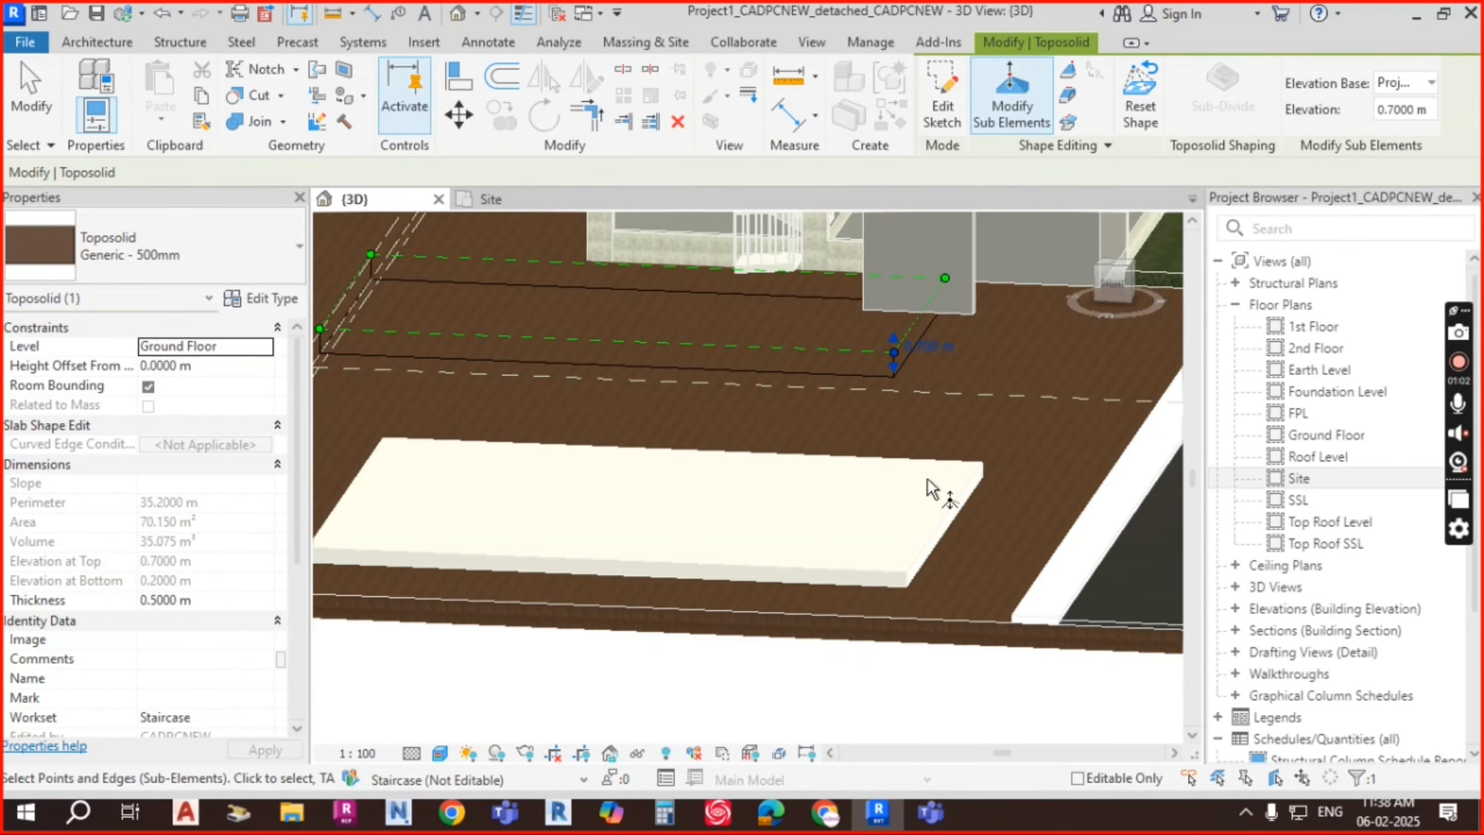
{"action": "middle_click_drag", "start_coordinate": [935, 490], "coordinate": [922, 367], "text": "shift"}
{"action": "left_click_drag", "start_coordinate": [918, 351], "coordinate": [929, 527]}
{"action": "key", "text": "Escape"}
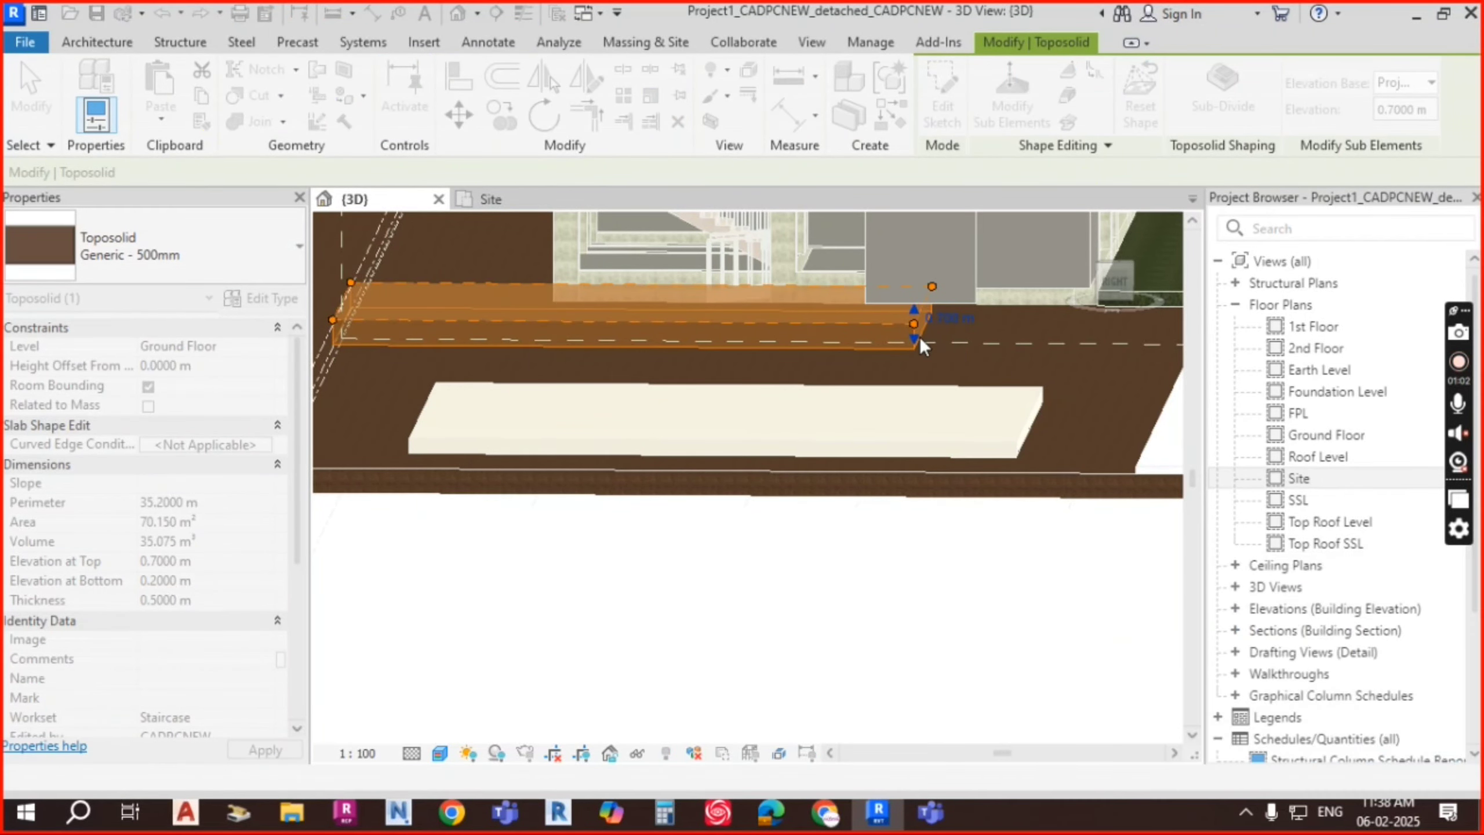
{"action": "key", "text": "Escape"}
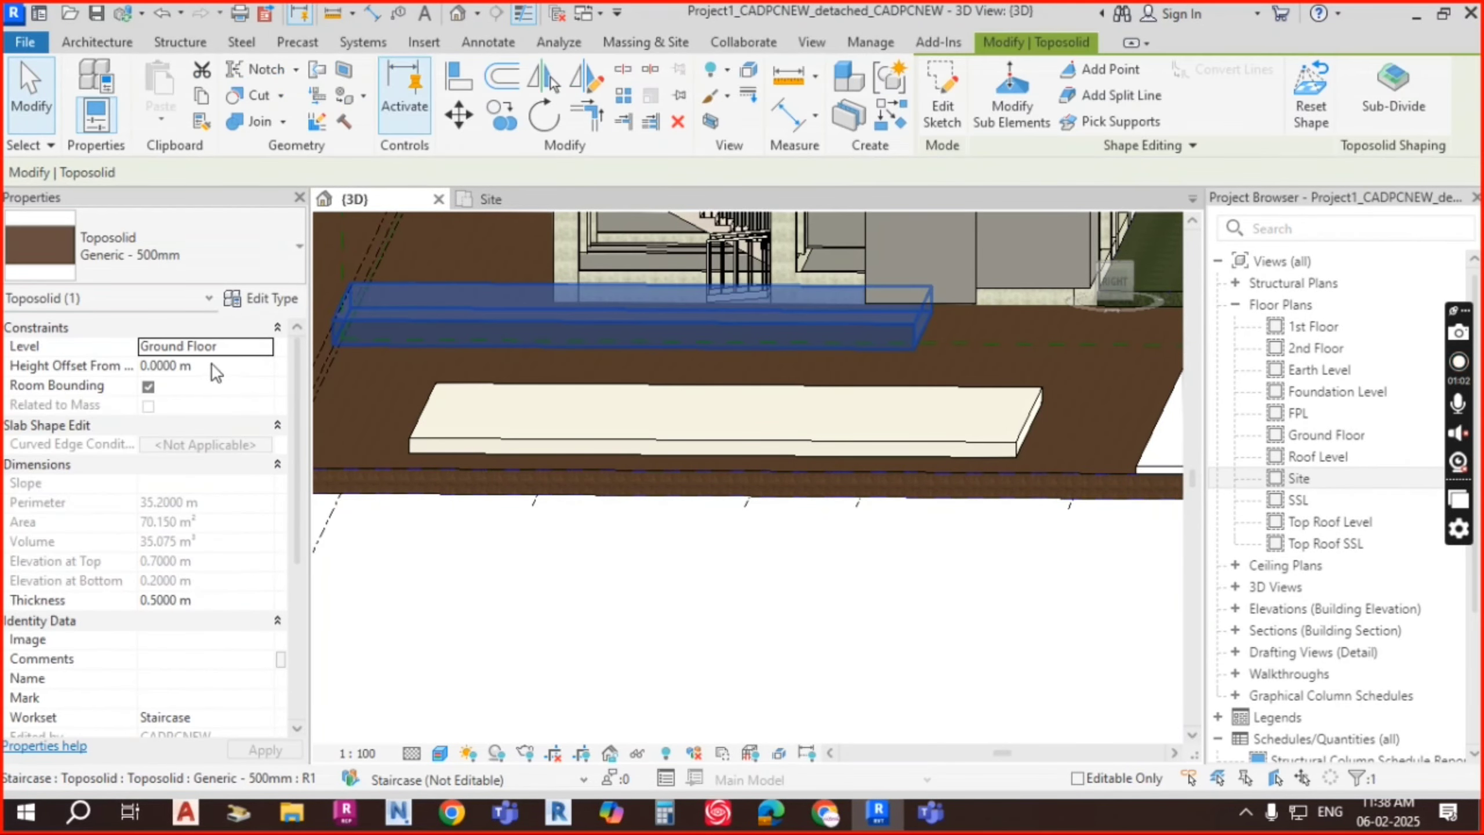
Step: Change the new toposolid to Generic - 1000mm and check its 1.0000 m thickness
{"action": "left_click", "coordinate": [217, 364]}
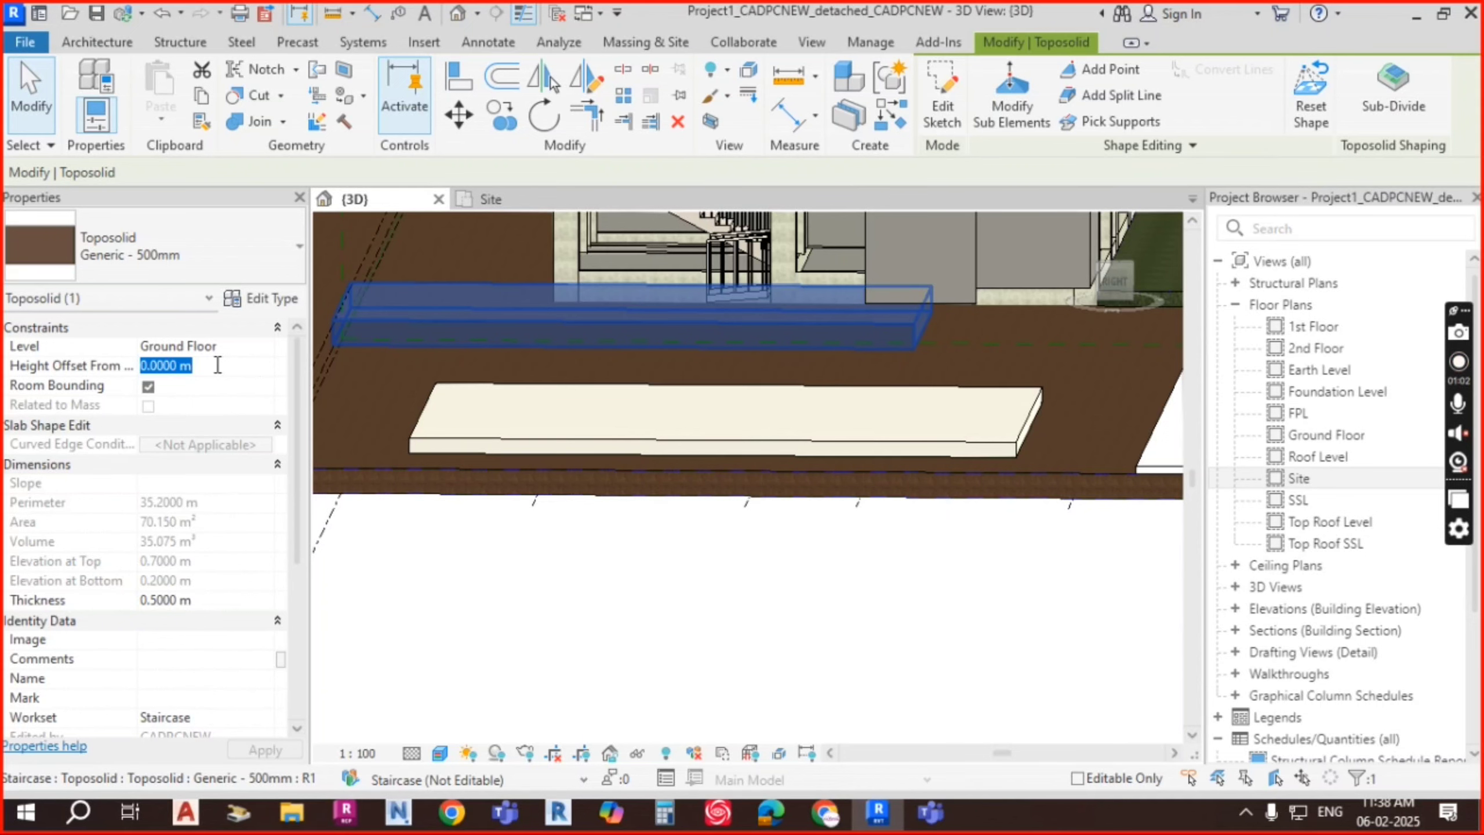
{"action": "left_click", "coordinate": [232, 258]}
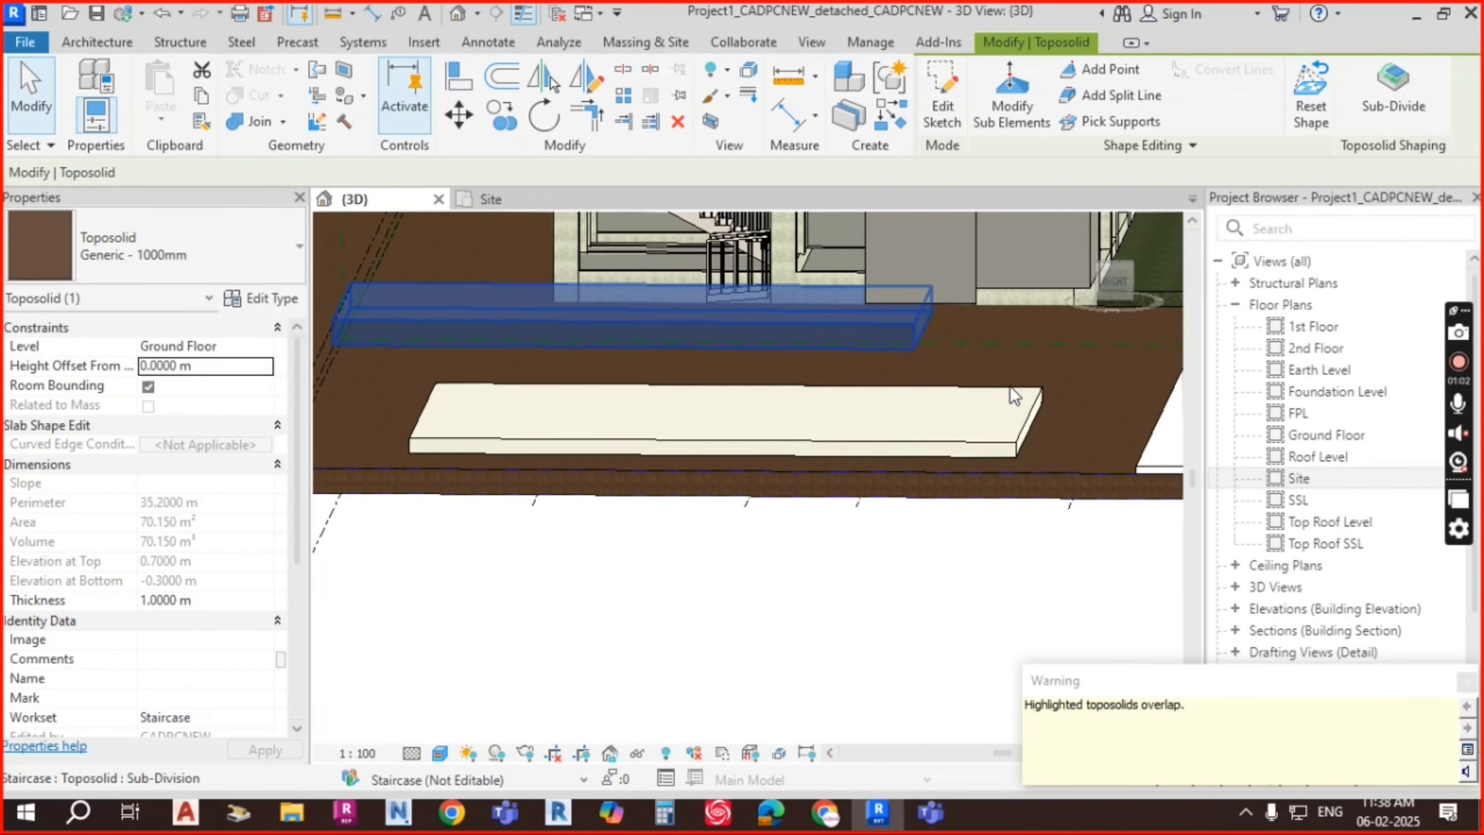
{"action": "middle_click_drag", "start_coordinate": [809, 454], "coordinate": [937, 354], "text": "shift"}
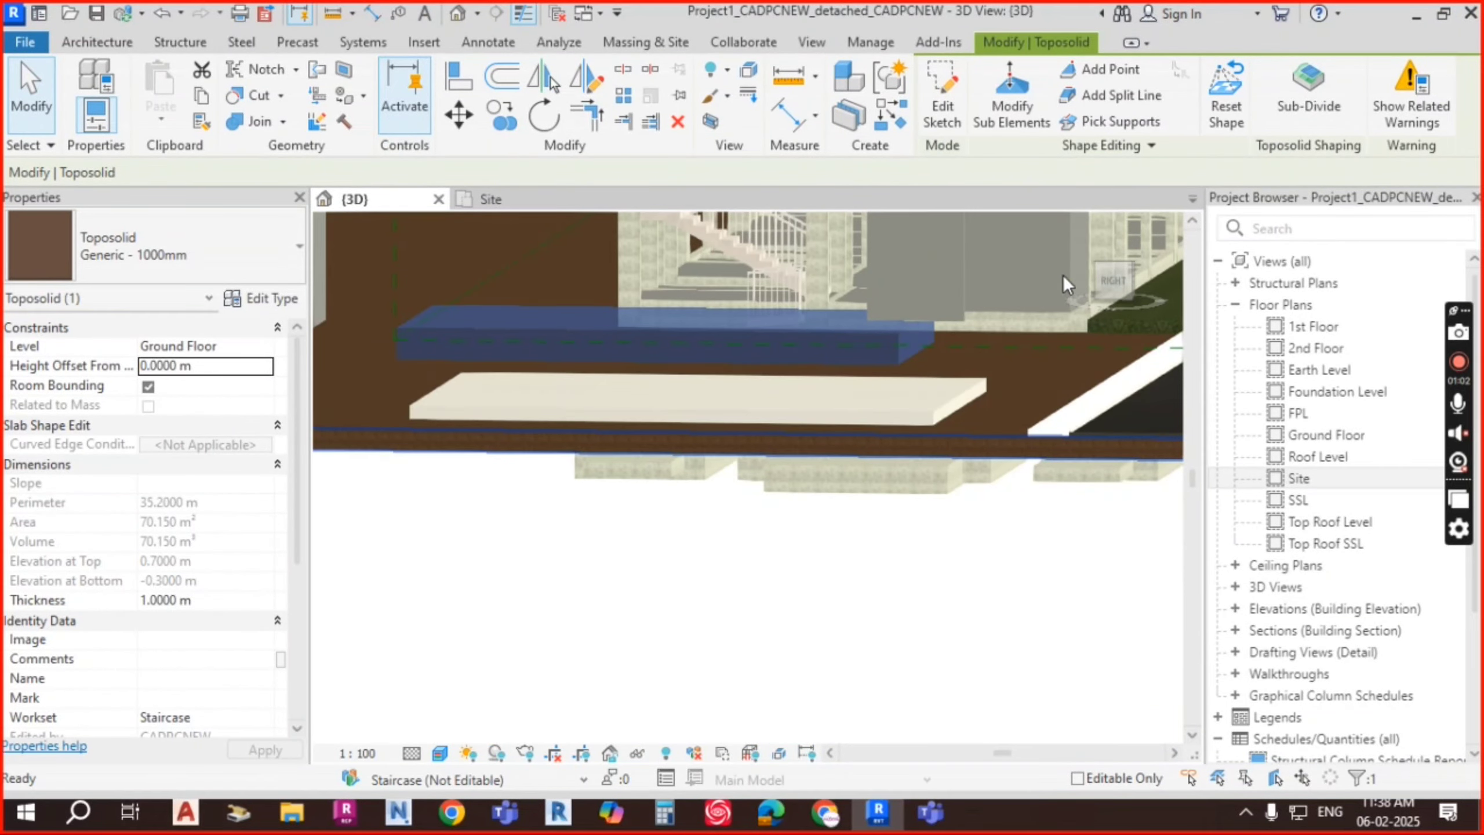
{"action": "left_click", "coordinate": [1113, 282]}
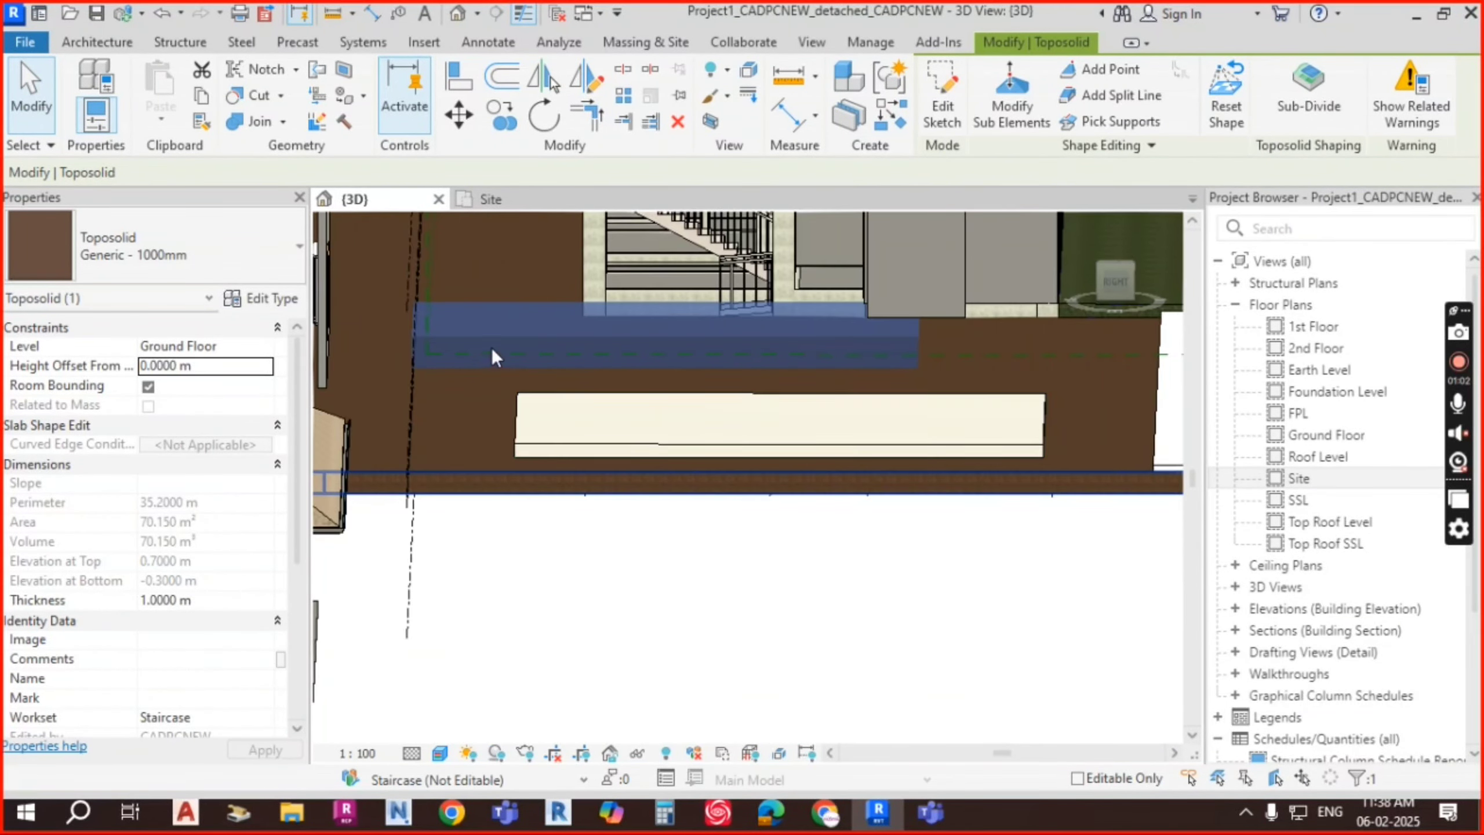
{"action": "key", "text": "Escape"}
{"action": "left_click", "coordinate": [475, 335]}
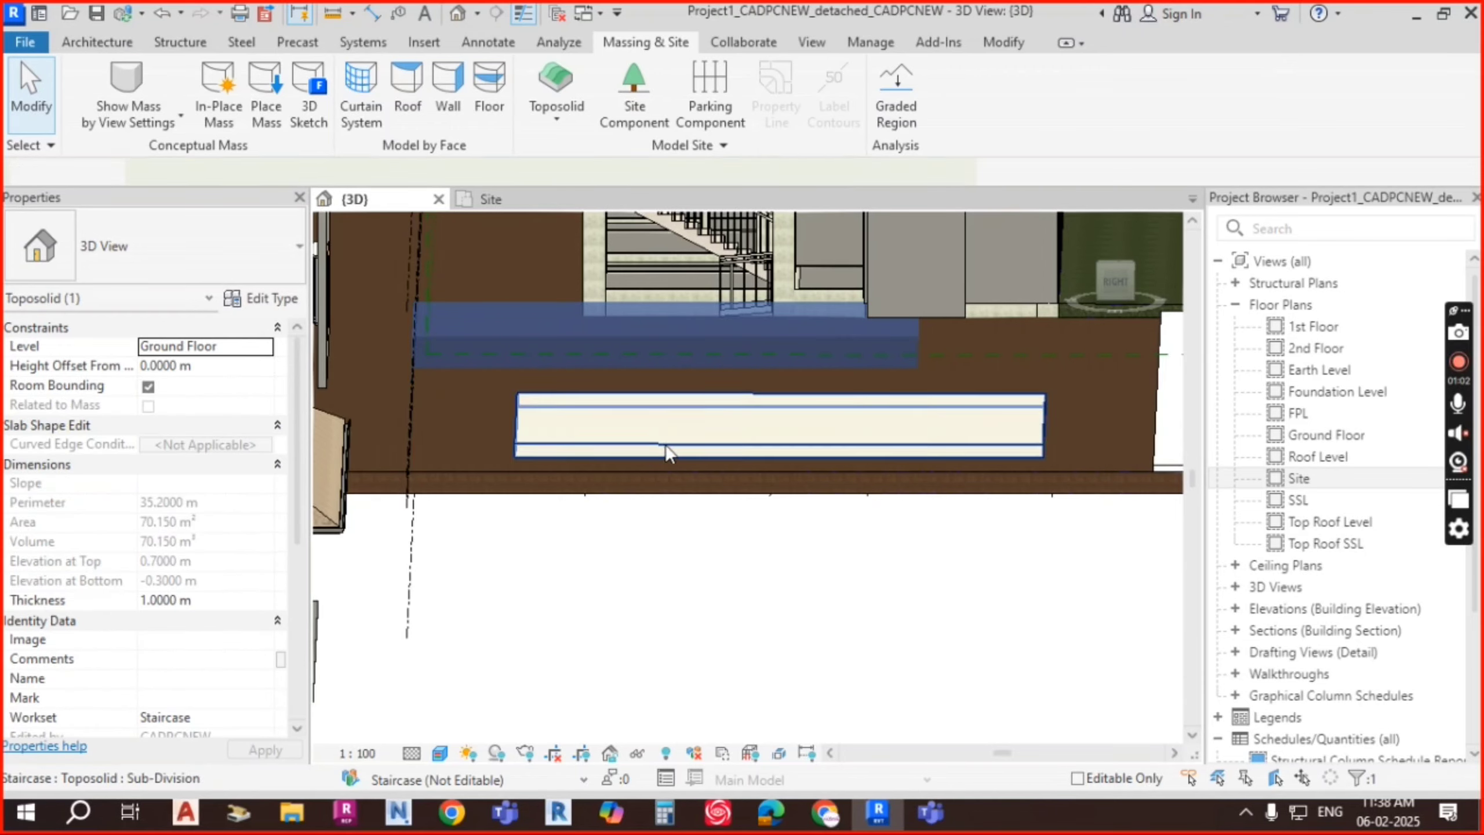
{"action": "middle_click_drag", "start_coordinate": [666, 444], "coordinate": [701, 545], "text": "shift"}
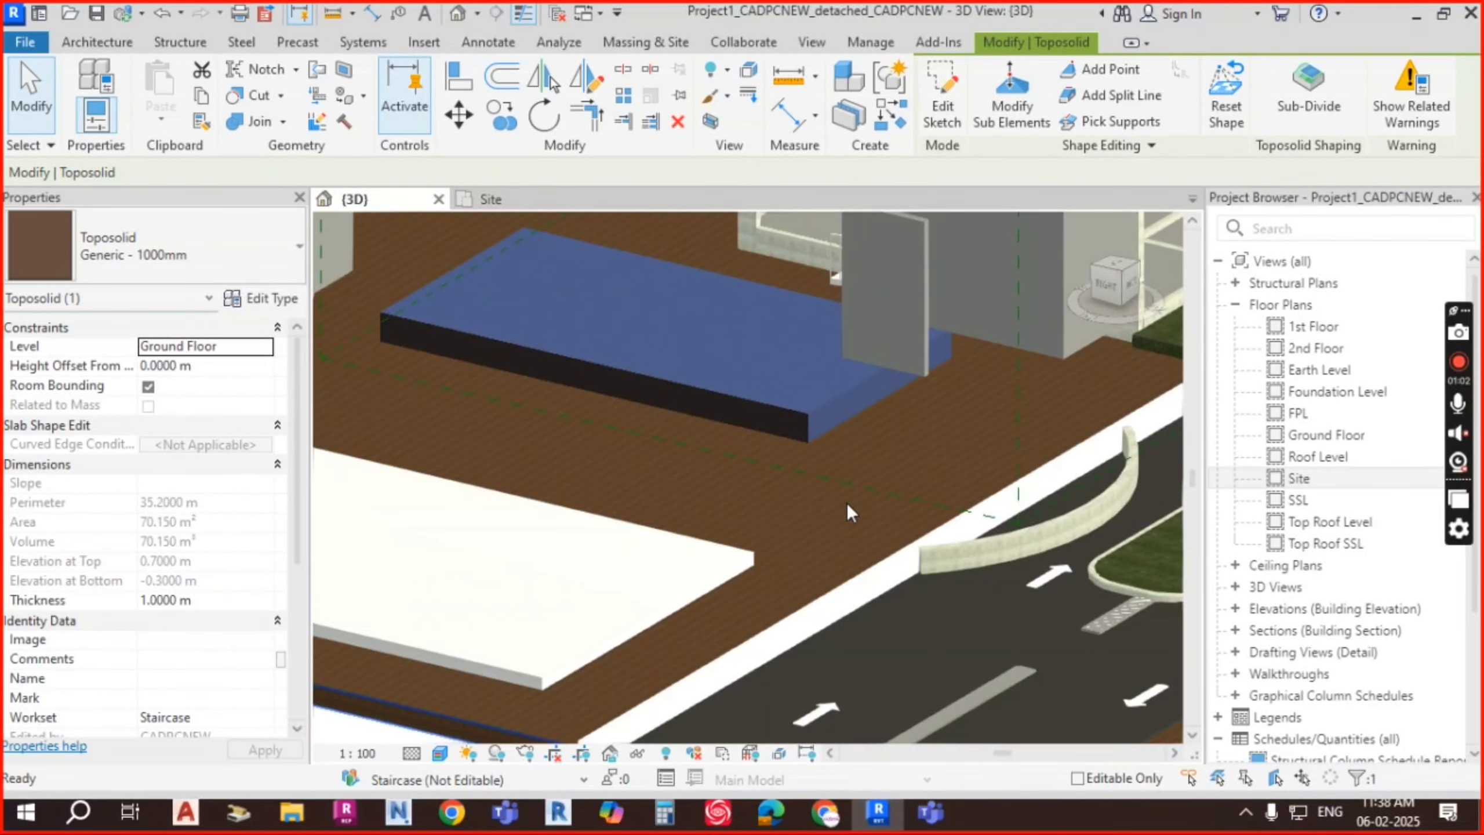
Step: Duplicate the type as Generic - 3000mm with a 3 m Earth layer and apply it
{"action": "middle_click_drag", "start_coordinate": [872, 515], "coordinate": [870, 565]}
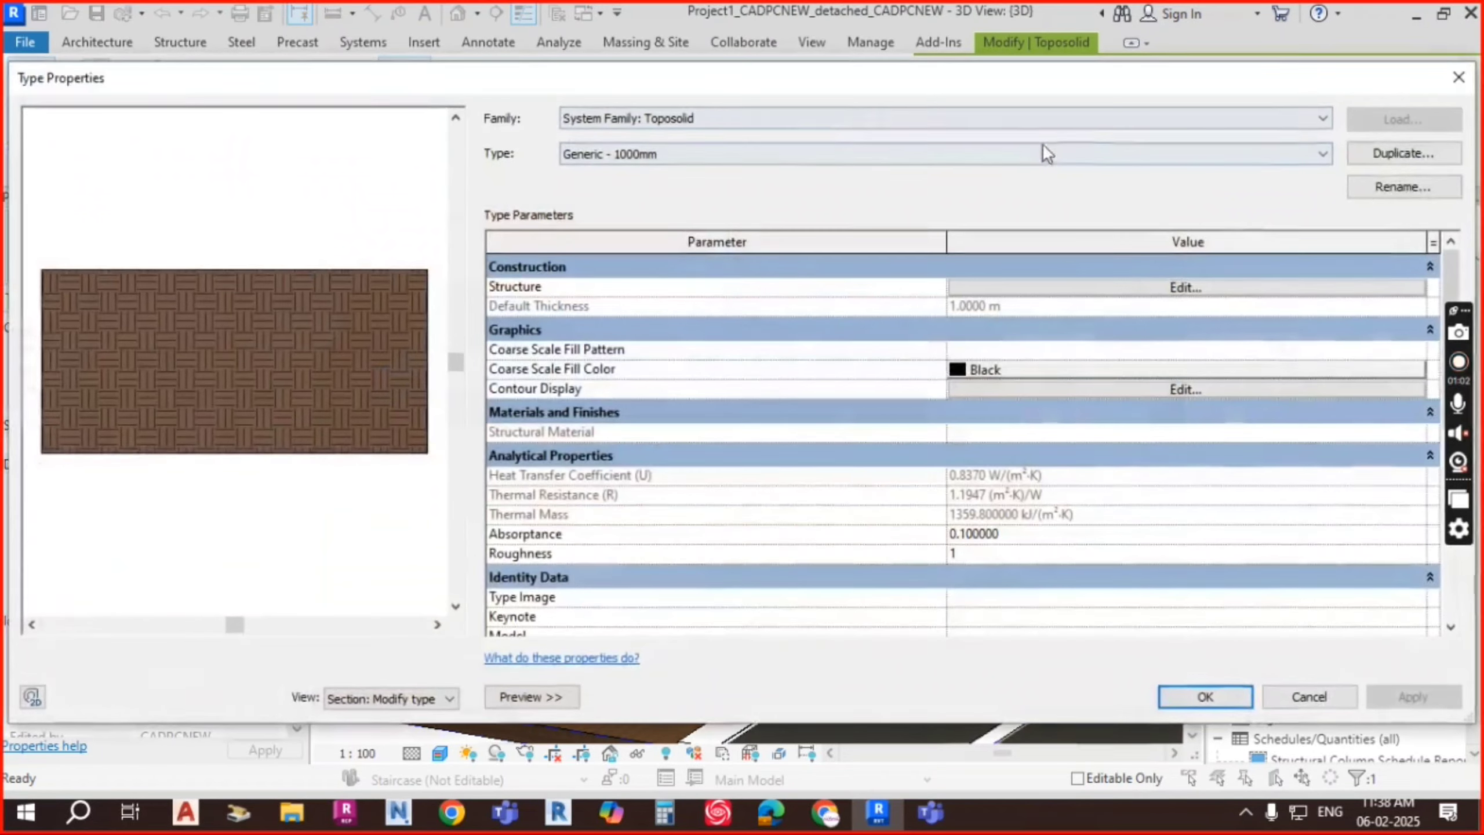
{"action": "left_click", "coordinate": [1402, 154]}
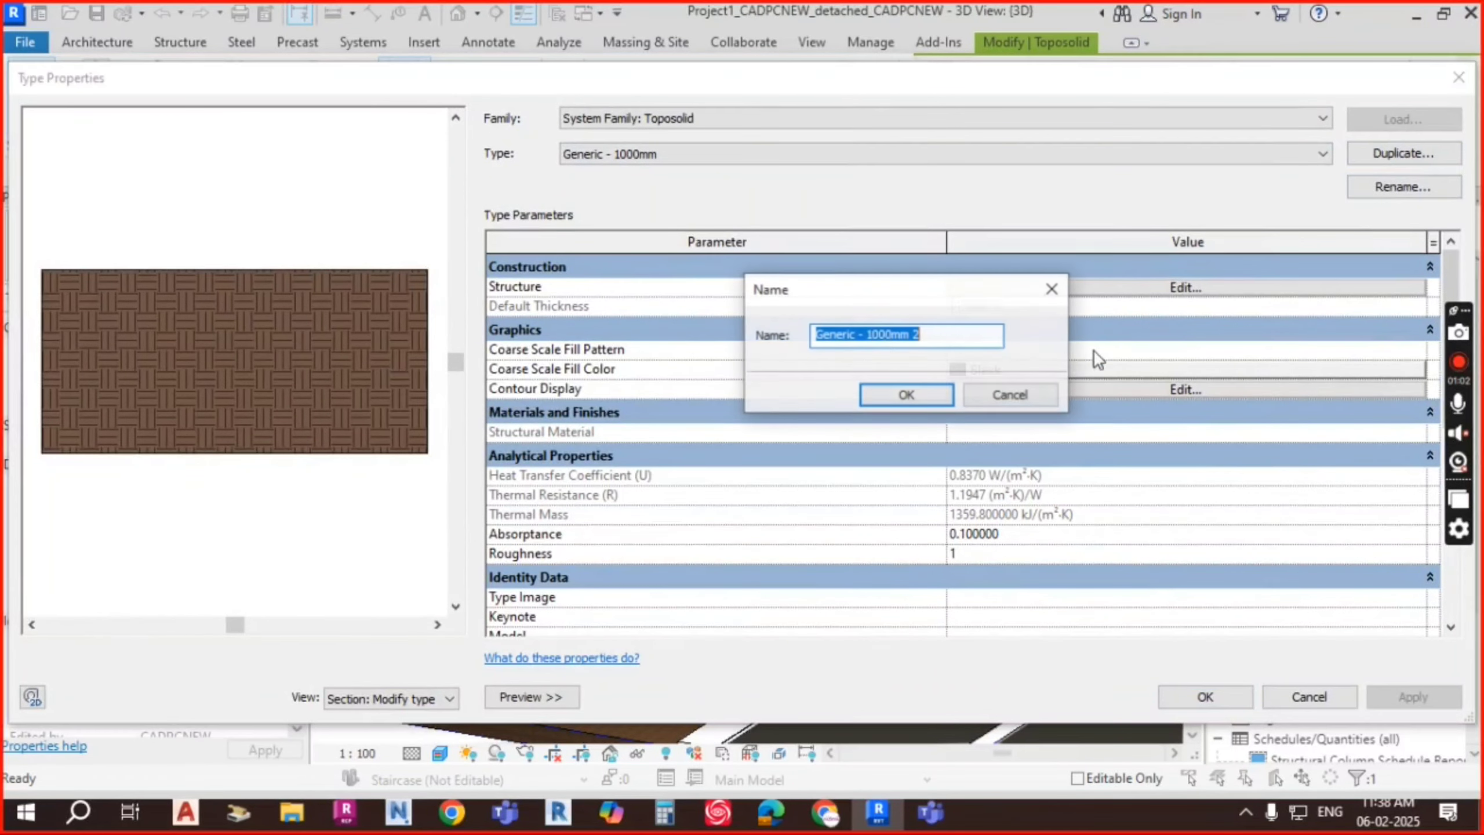
{"action": "left_click", "coordinate": [875, 337]}
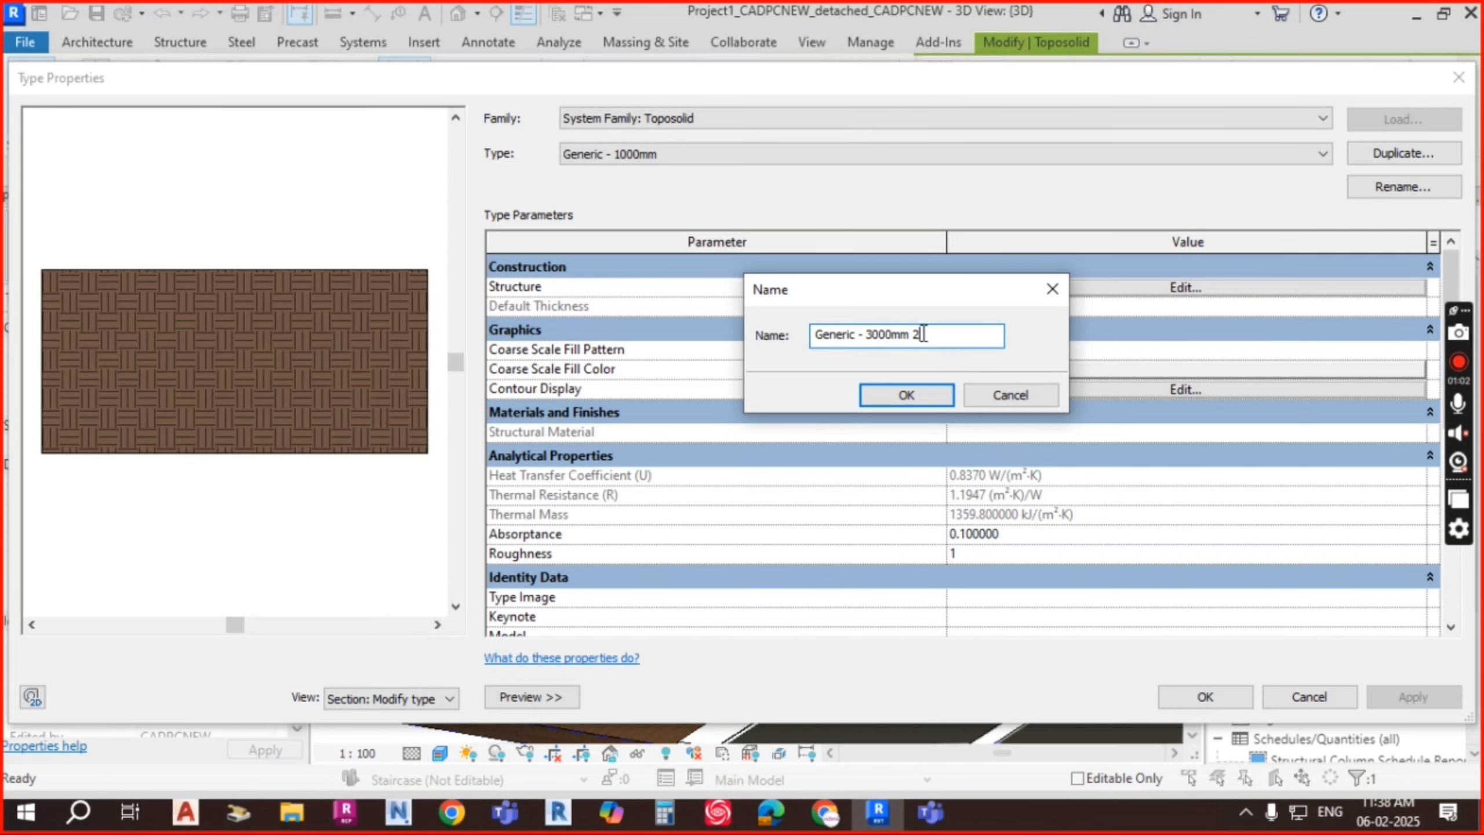
{"action": "left_click", "coordinate": [942, 341]}
{"action": "left_click", "coordinate": [905, 396]}
{"action": "left_click", "coordinate": [1160, 288]}
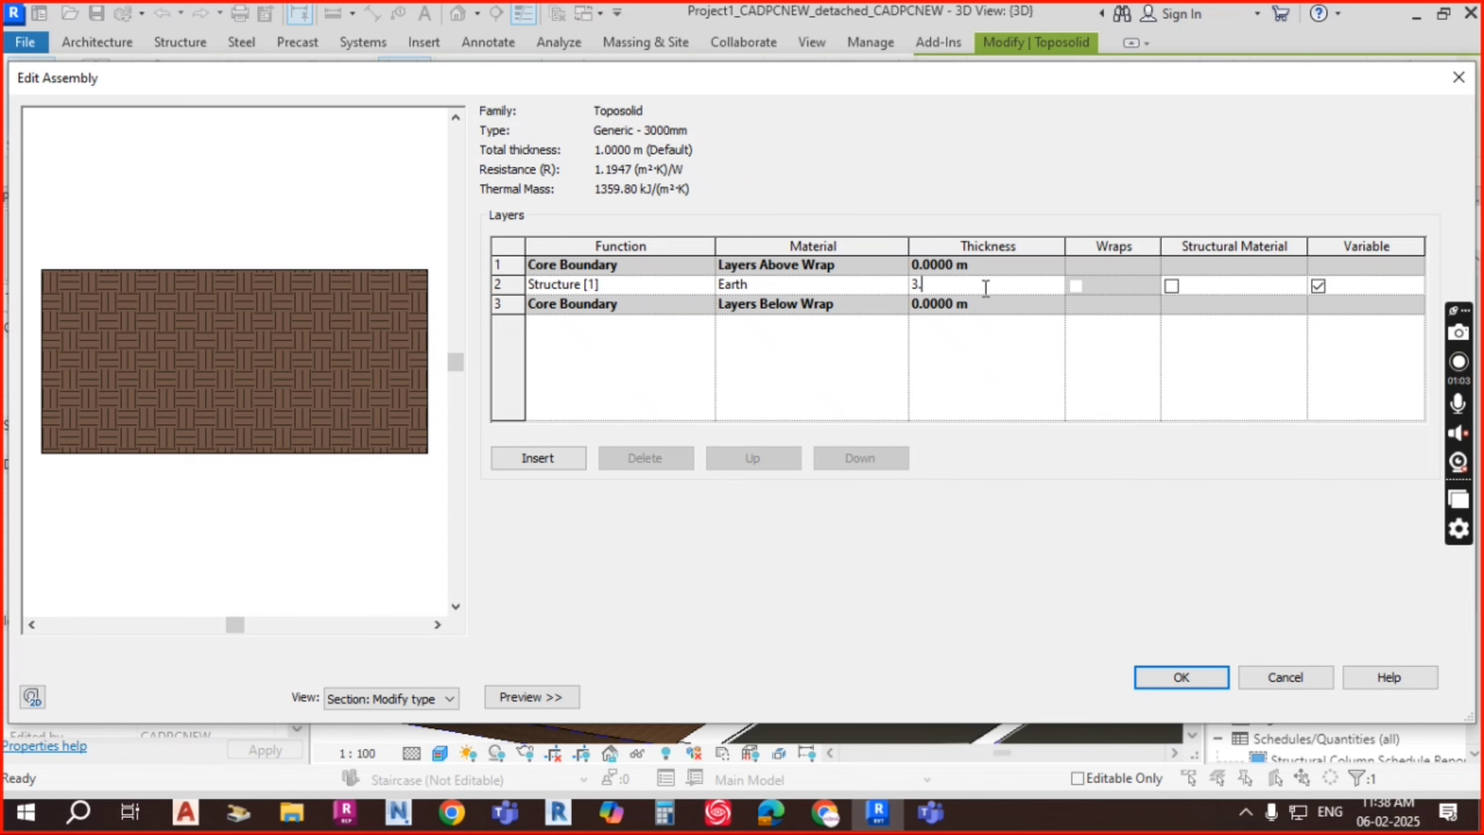
{"action": "left_click", "coordinate": [887, 290]}
{"action": "left_click", "coordinate": [1181, 677]}
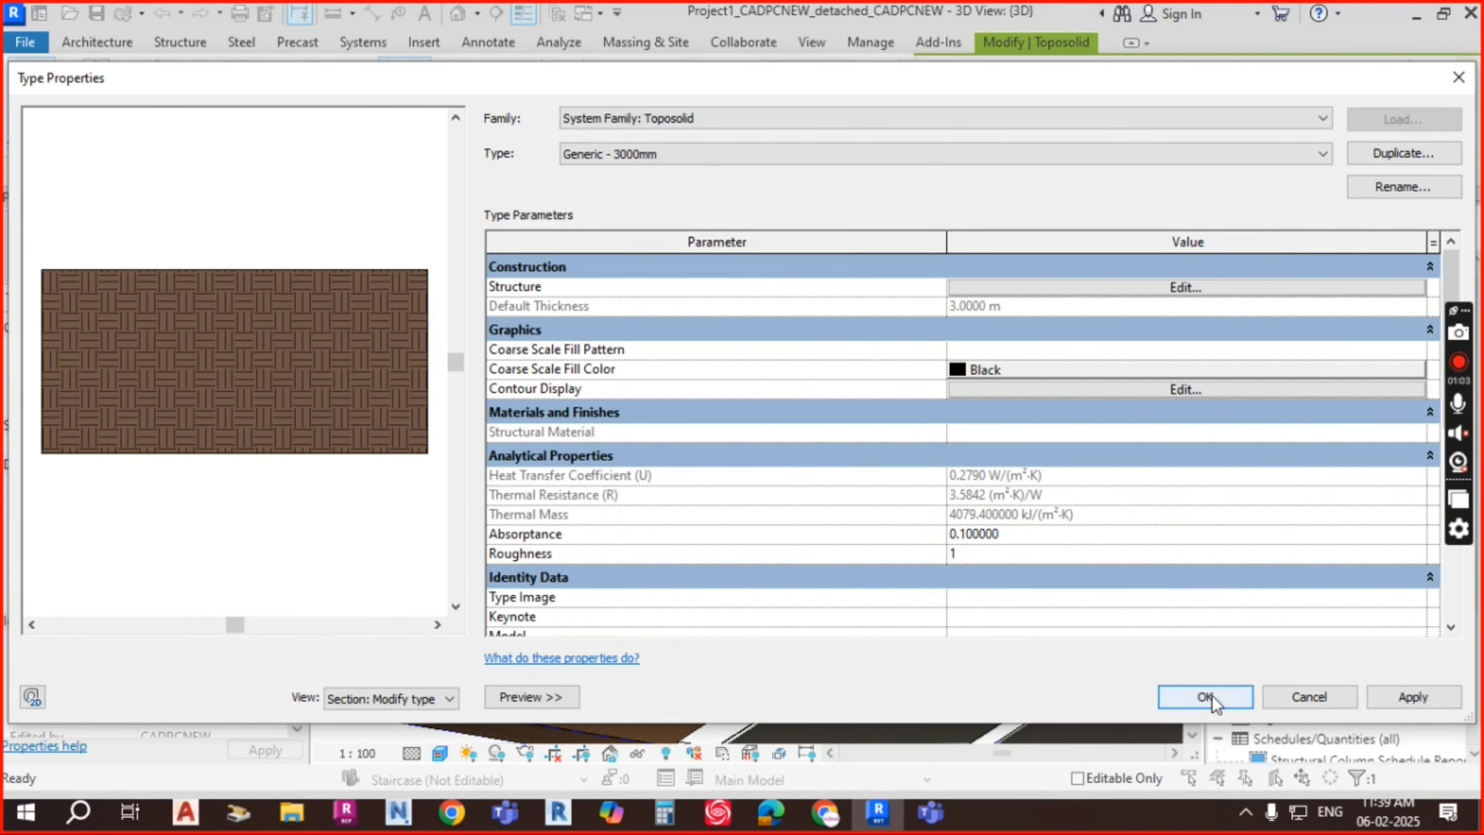
{"action": "left_click", "coordinate": [1207, 696]}
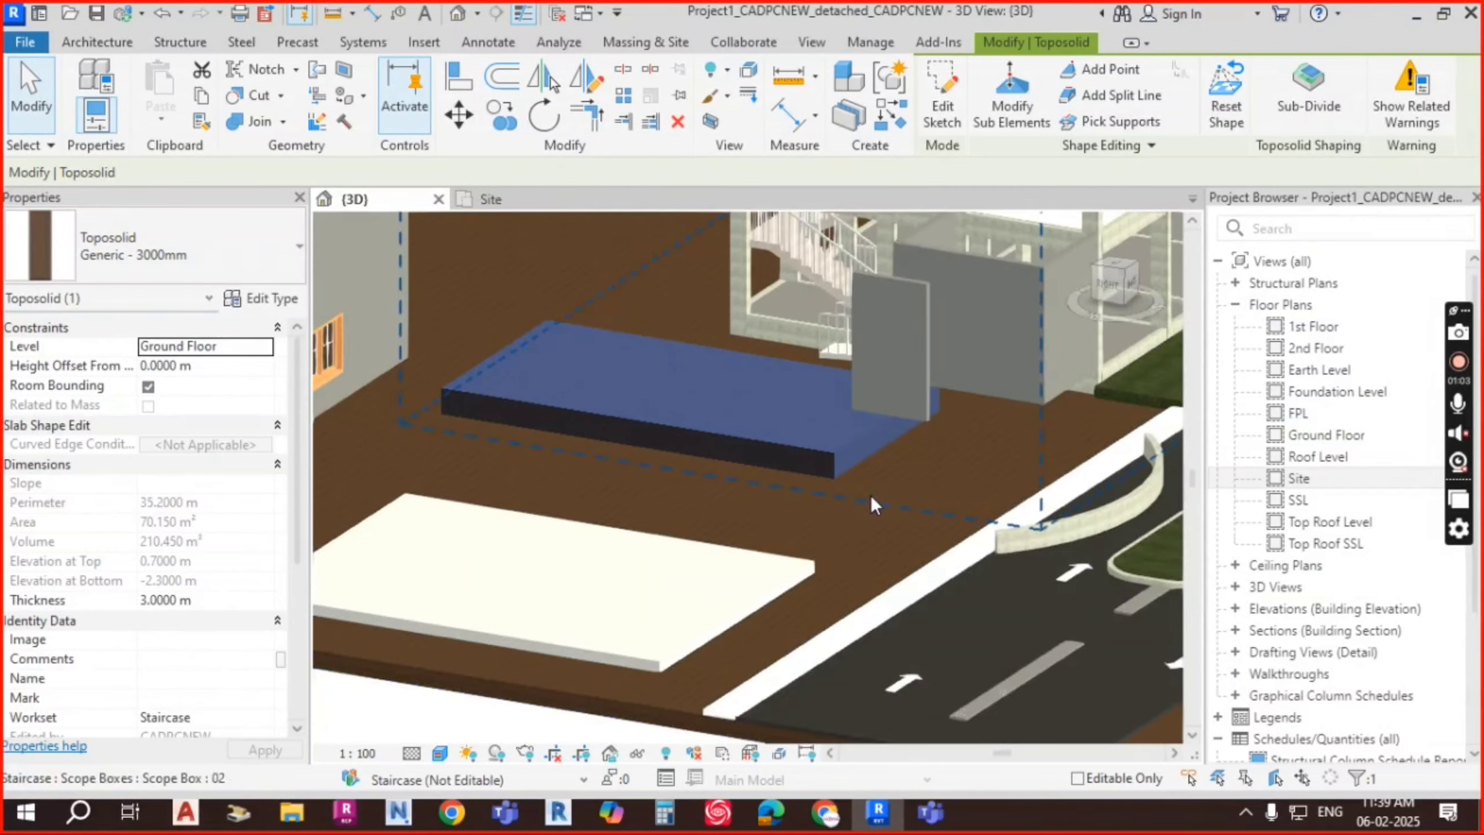
Step: Set the toposolid's Height Offset From Level to -1 m
{"action": "middle_click_drag", "start_coordinate": [825, 540], "coordinate": [993, 472], "text": "shift"}
{"action": "key", "text": "Escape"}
{"action": "scroll", "coordinate": [885, 475], "scroll_direction": "up", "scroll_amount": 2}
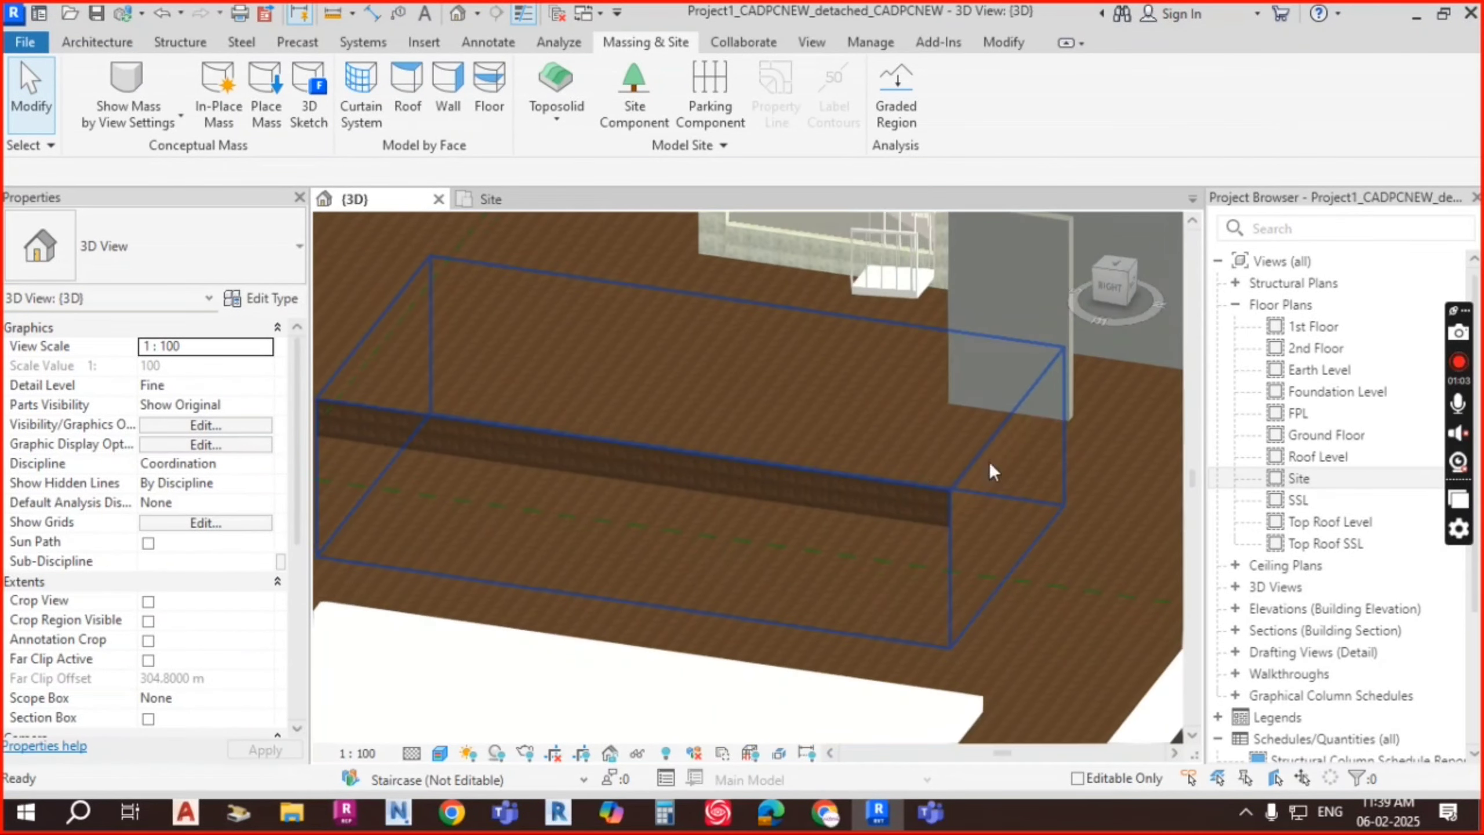
{"action": "left_click", "coordinate": [930, 487]}
{"action": "left_click", "coordinate": [223, 363]}
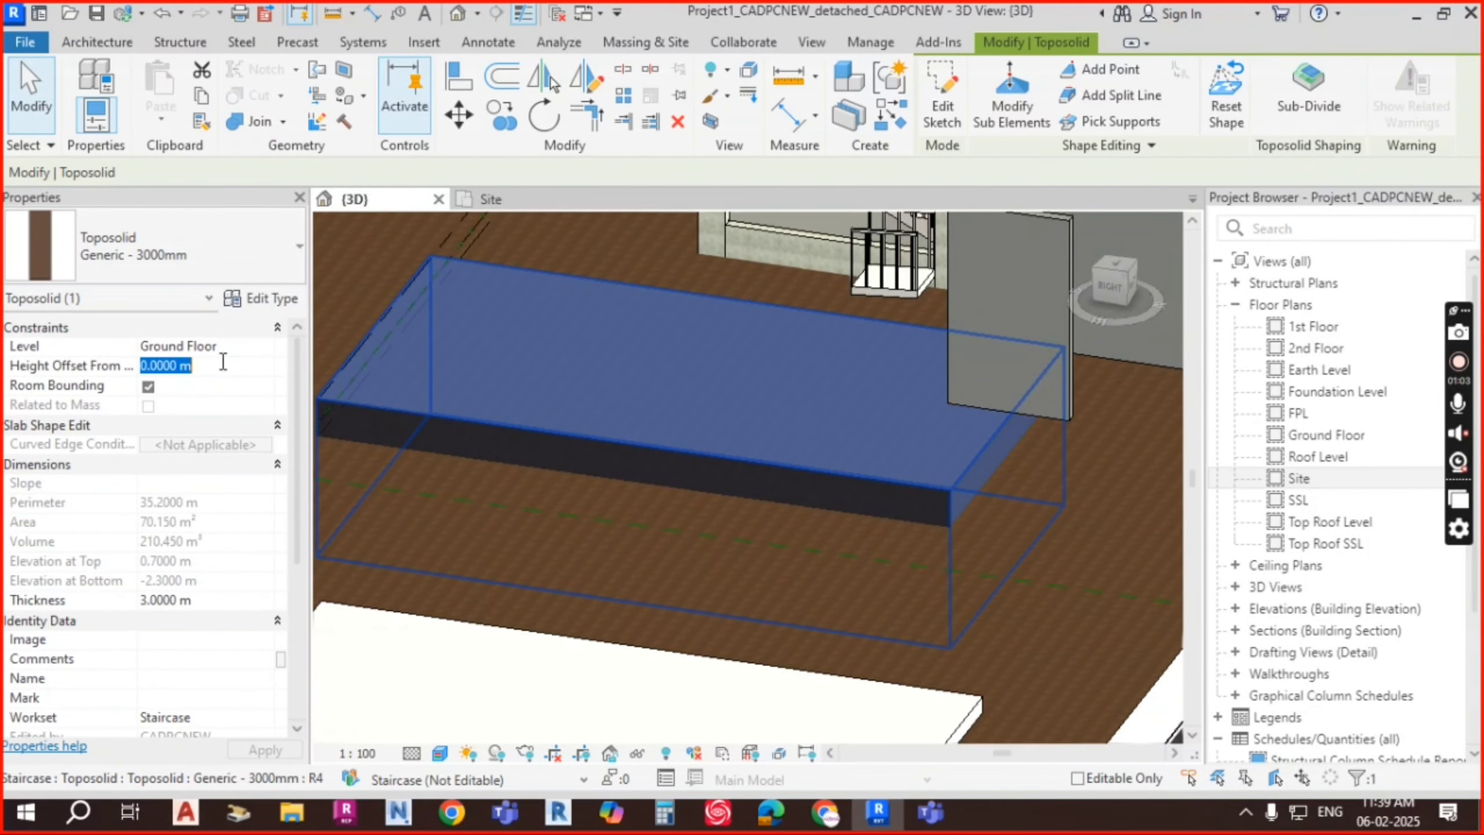
{"action": "type", "text": "-"}
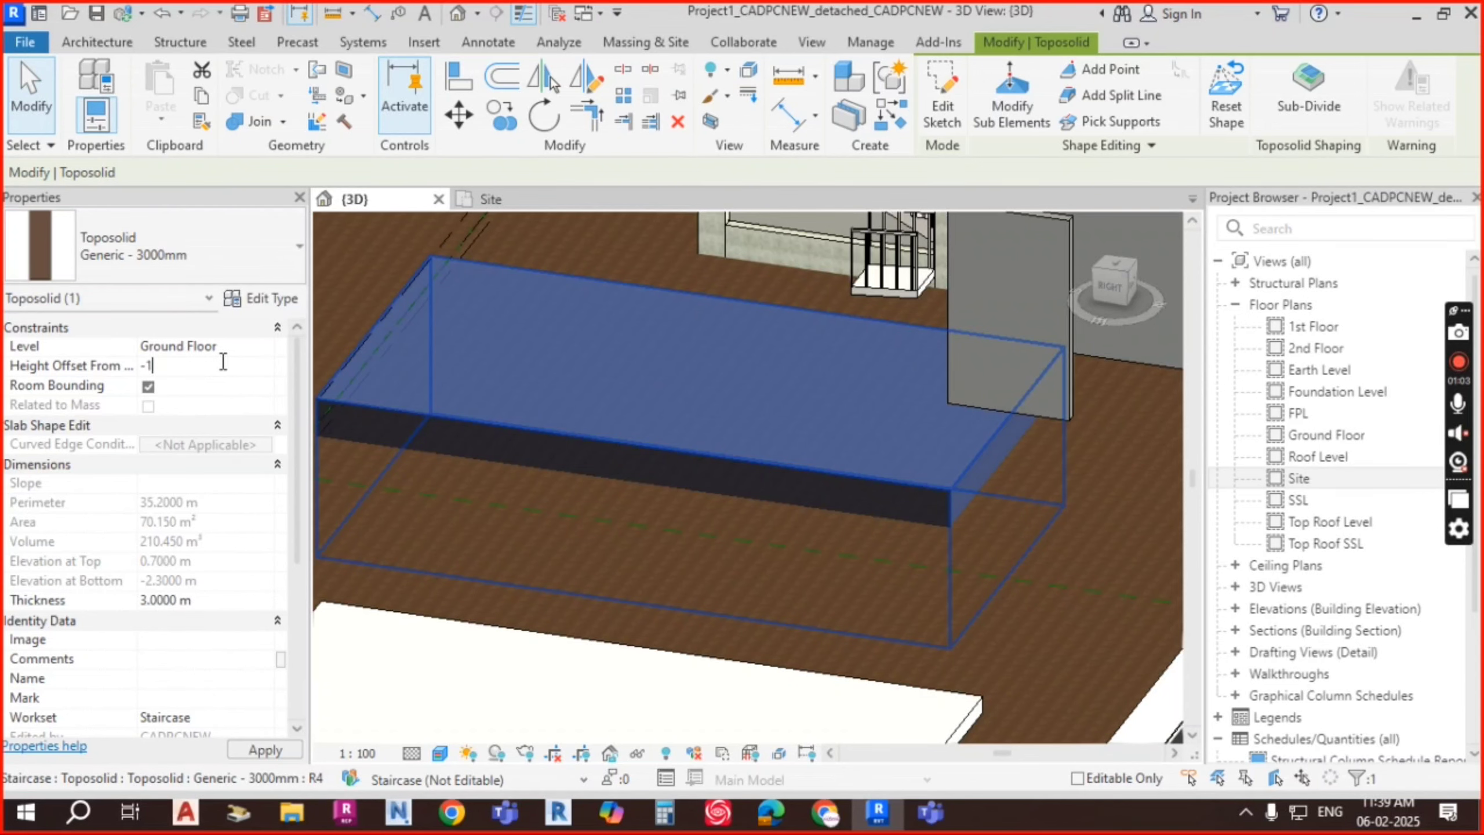
{"action": "type", "text": "1"}
{"action": "key", "text": "Return"}
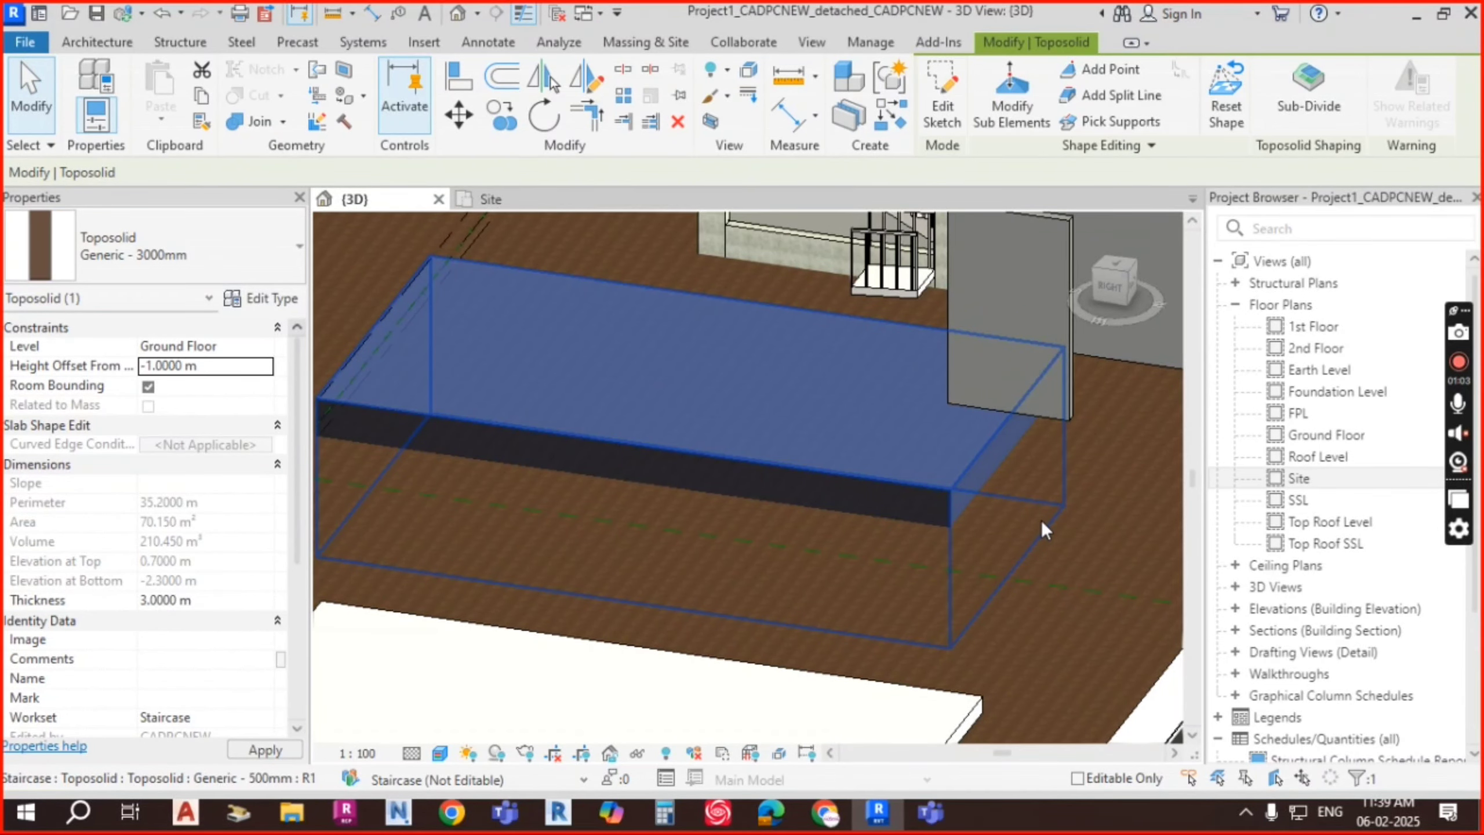
Step: Orbit around the lowered toposolid to check it from the side and below
{"action": "middle_click_drag", "start_coordinate": [990, 496], "coordinate": [876, 487], "text": "shift"}
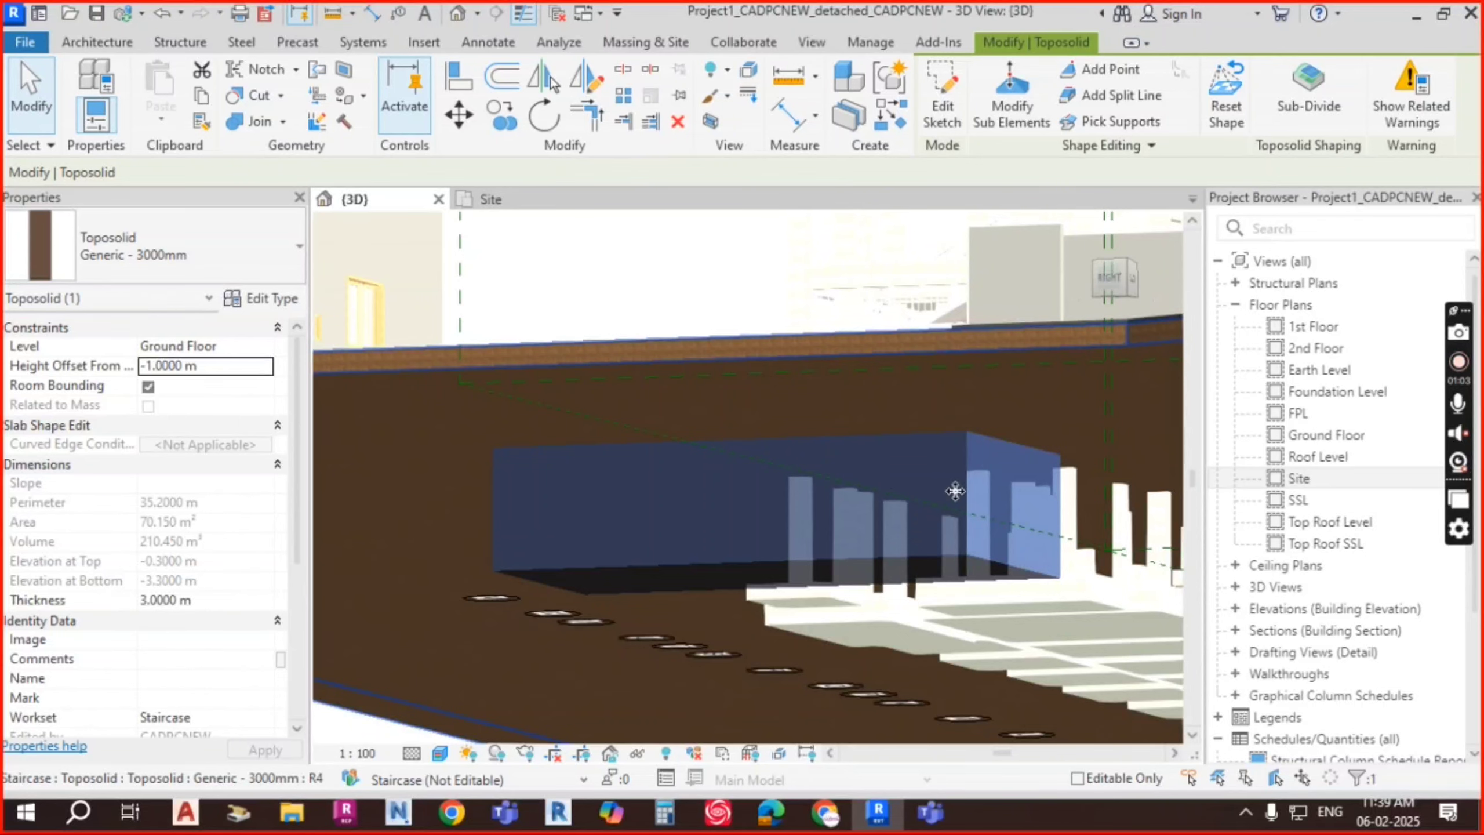
{"action": "key", "text": "Escape"}
{"action": "middle_click_drag", "start_coordinate": [1102, 481], "coordinate": [292, 453], "text": "shift"}
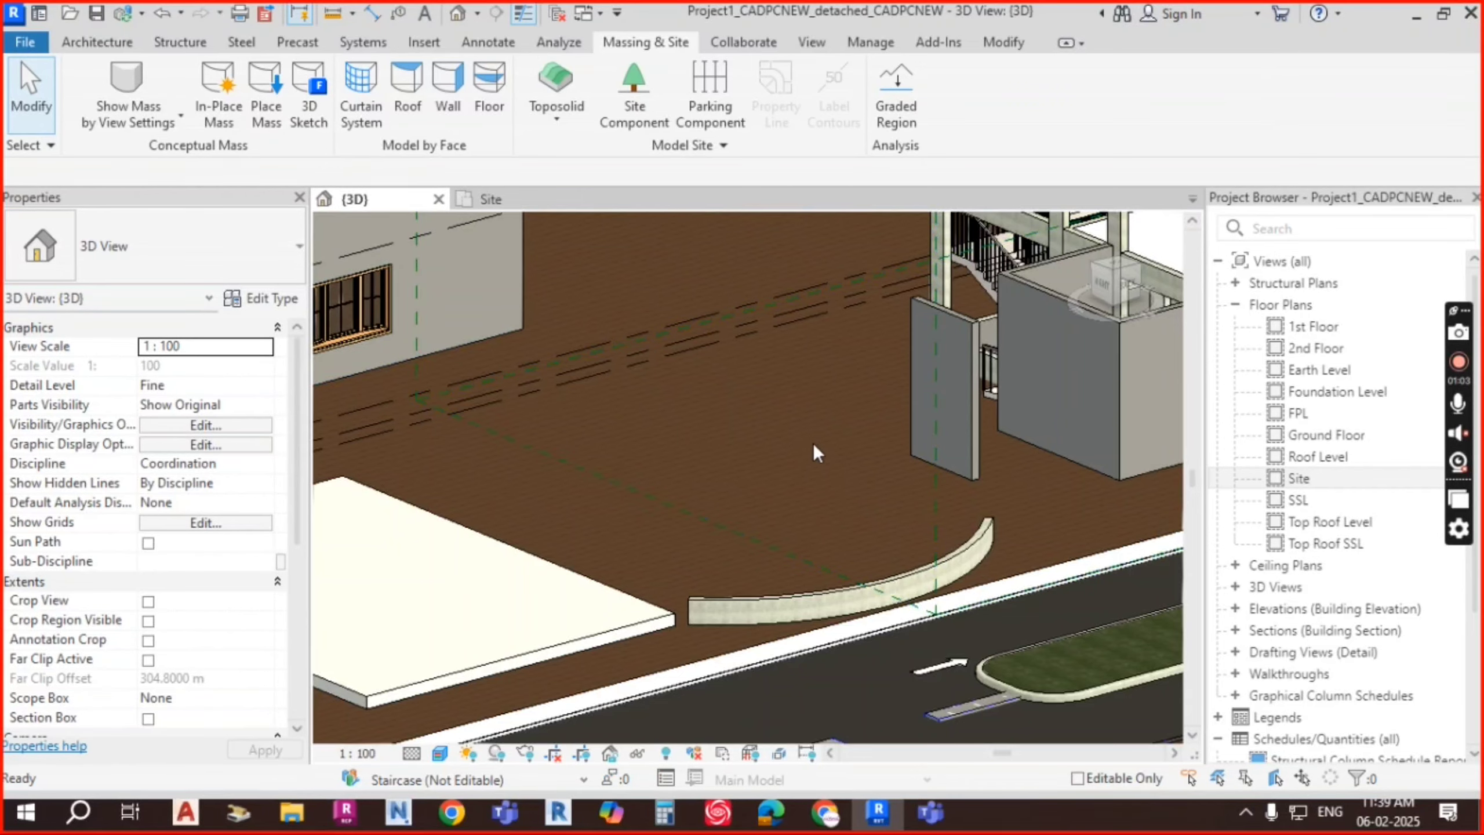
{"action": "middle_click_drag", "start_coordinate": [813, 443], "coordinate": [699, 501], "text": "shift"}
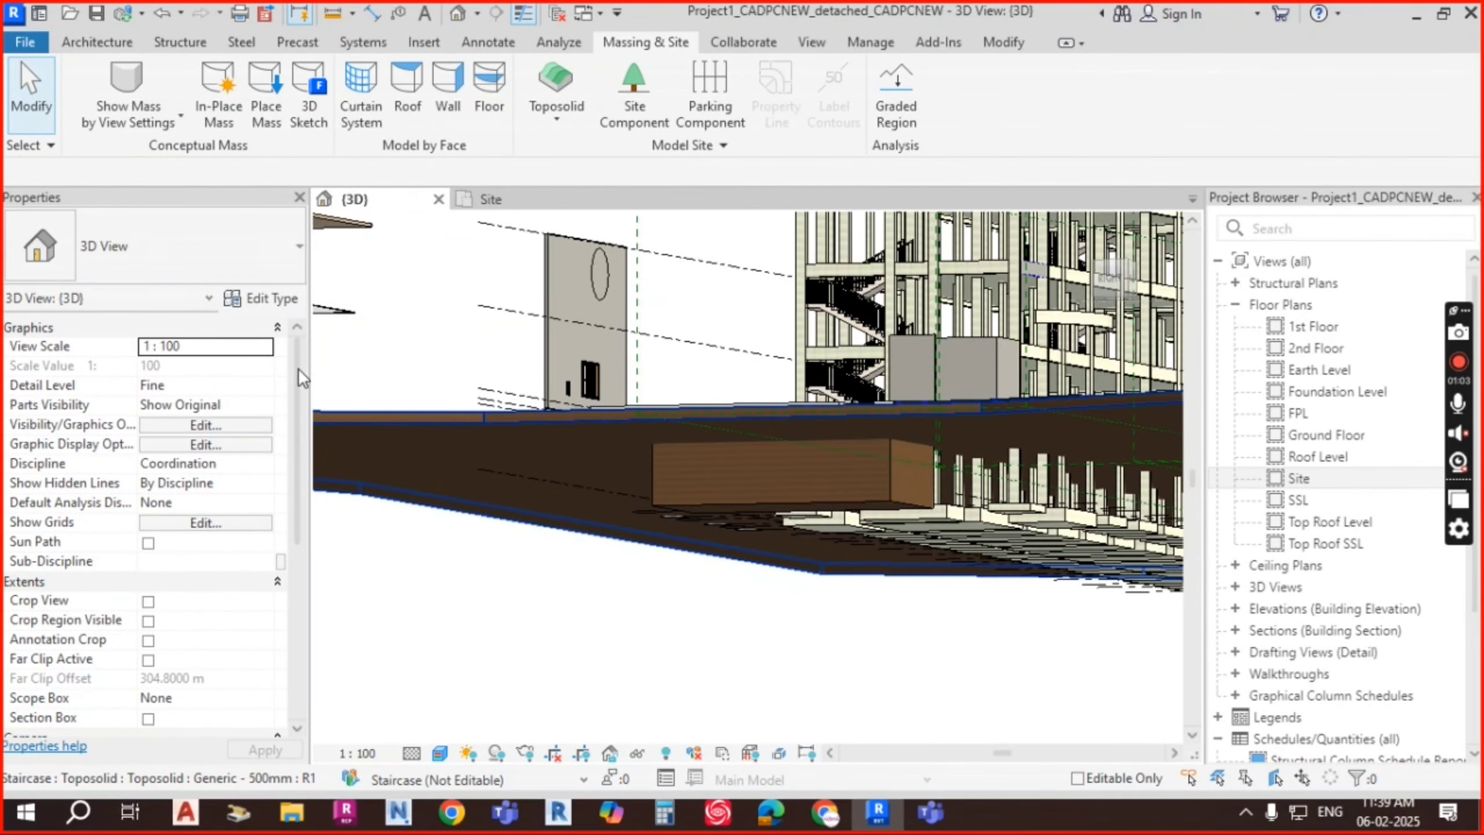
{"action": "left_click", "coordinate": [670, 481]}
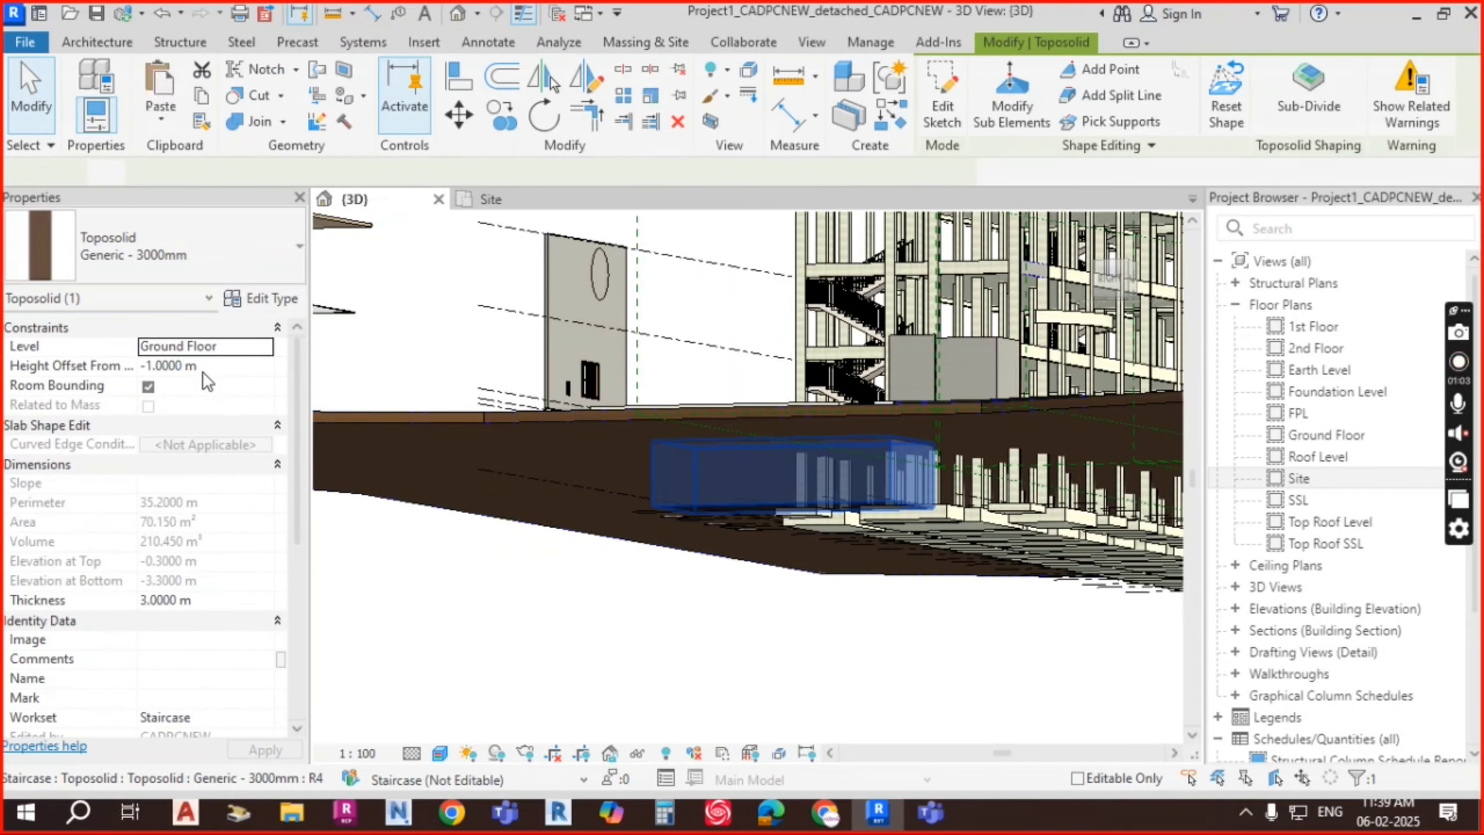
Step: Retype the toposolid's height offset and check the result in a straight side elevation
{"action": "left_click", "coordinate": [220, 363]}
{"action": "type", "text": "-"}
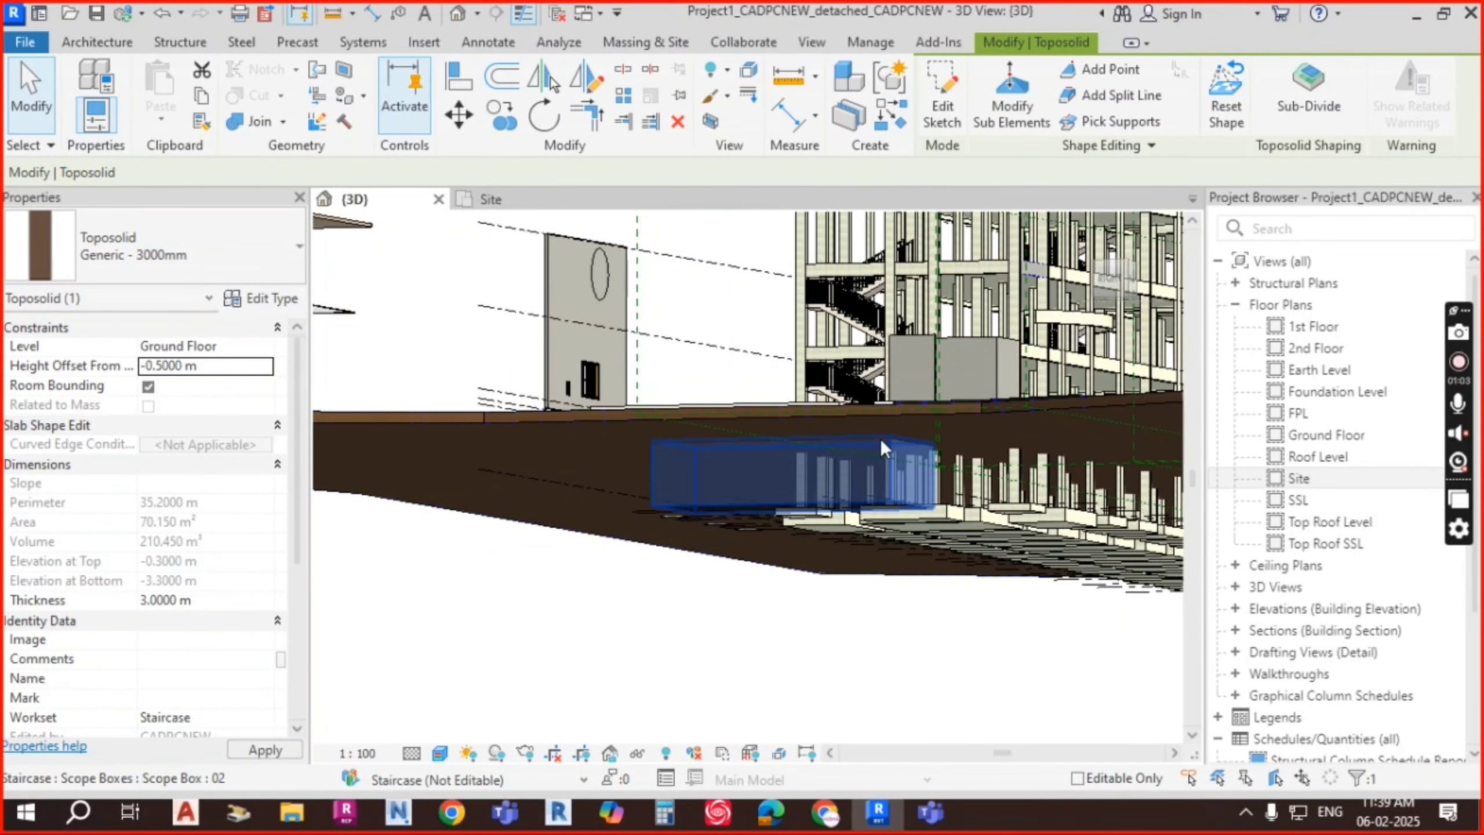
{"action": "middle_click_drag", "start_coordinate": [882, 438], "coordinate": [922, 547], "text": "shift"}
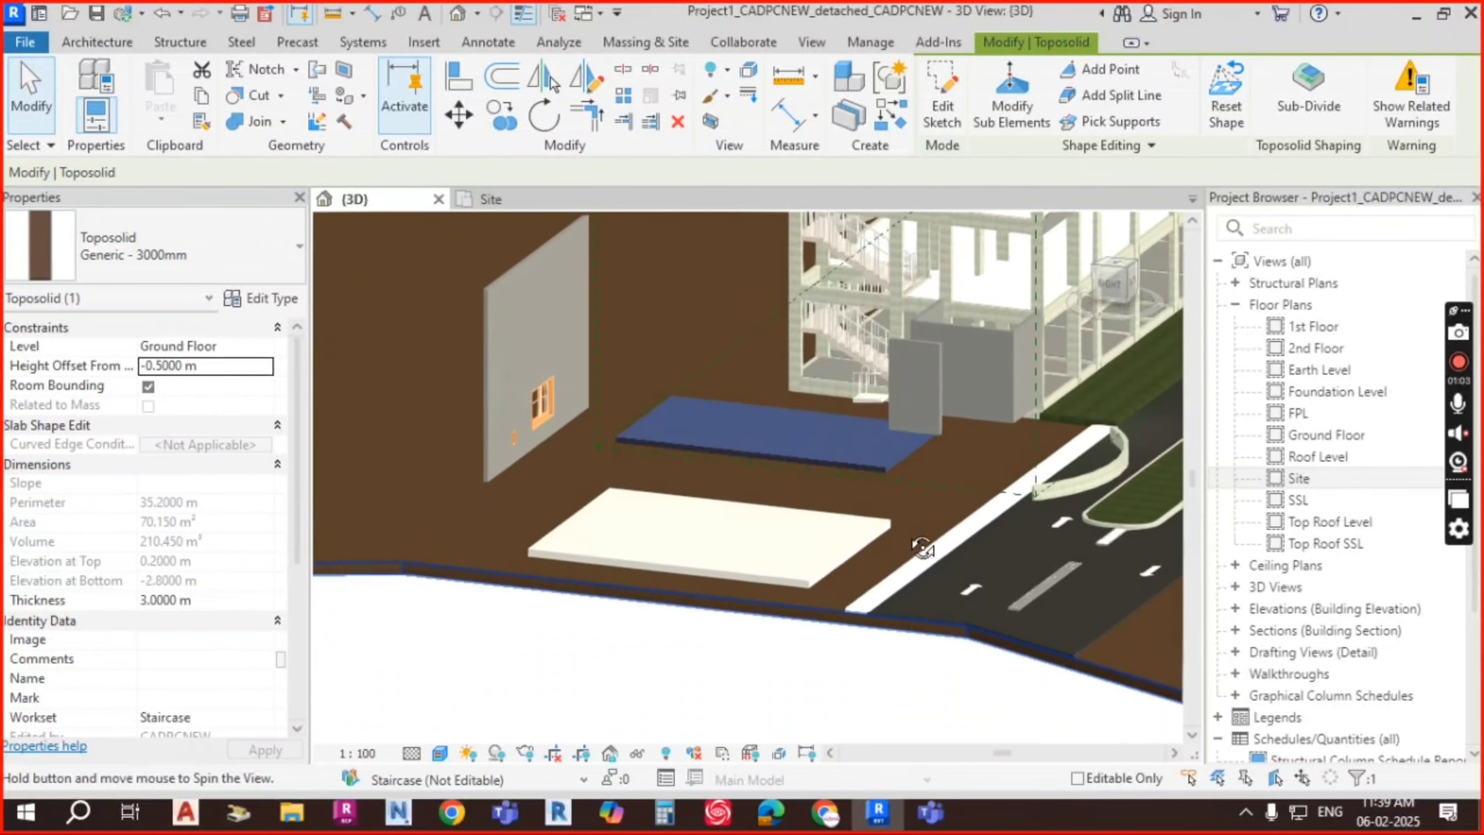
{"action": "scroll", "coordinate": [907, 478], "scroll_direction": "up", "scroll_amount": 3}
{"action": "scroll", "coordinate": [936, 500], "scroll_direction": "up", "scroll_amount": 1}
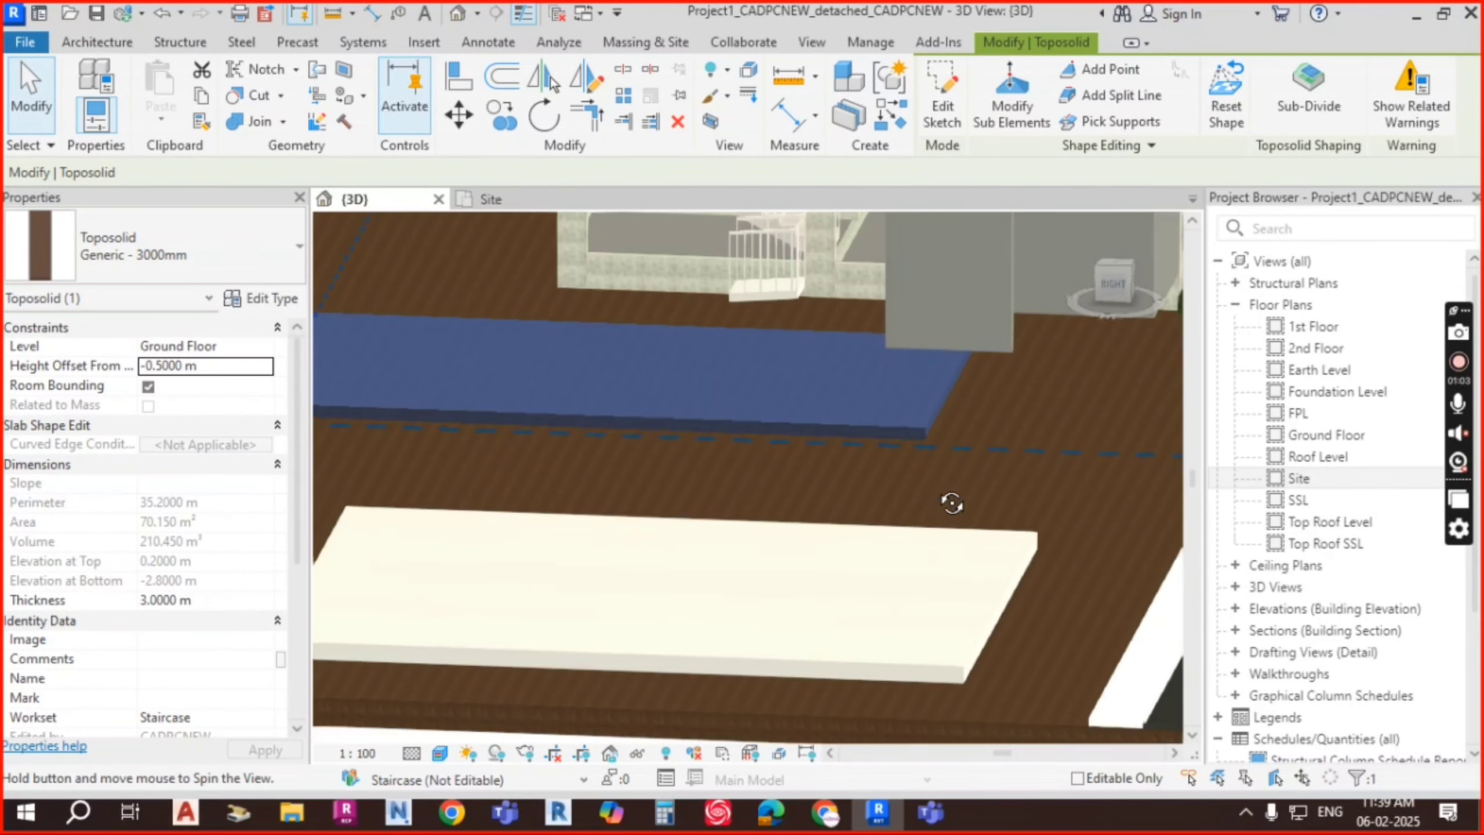
{"action": "left_click", "coordinate": [1116, 284]}
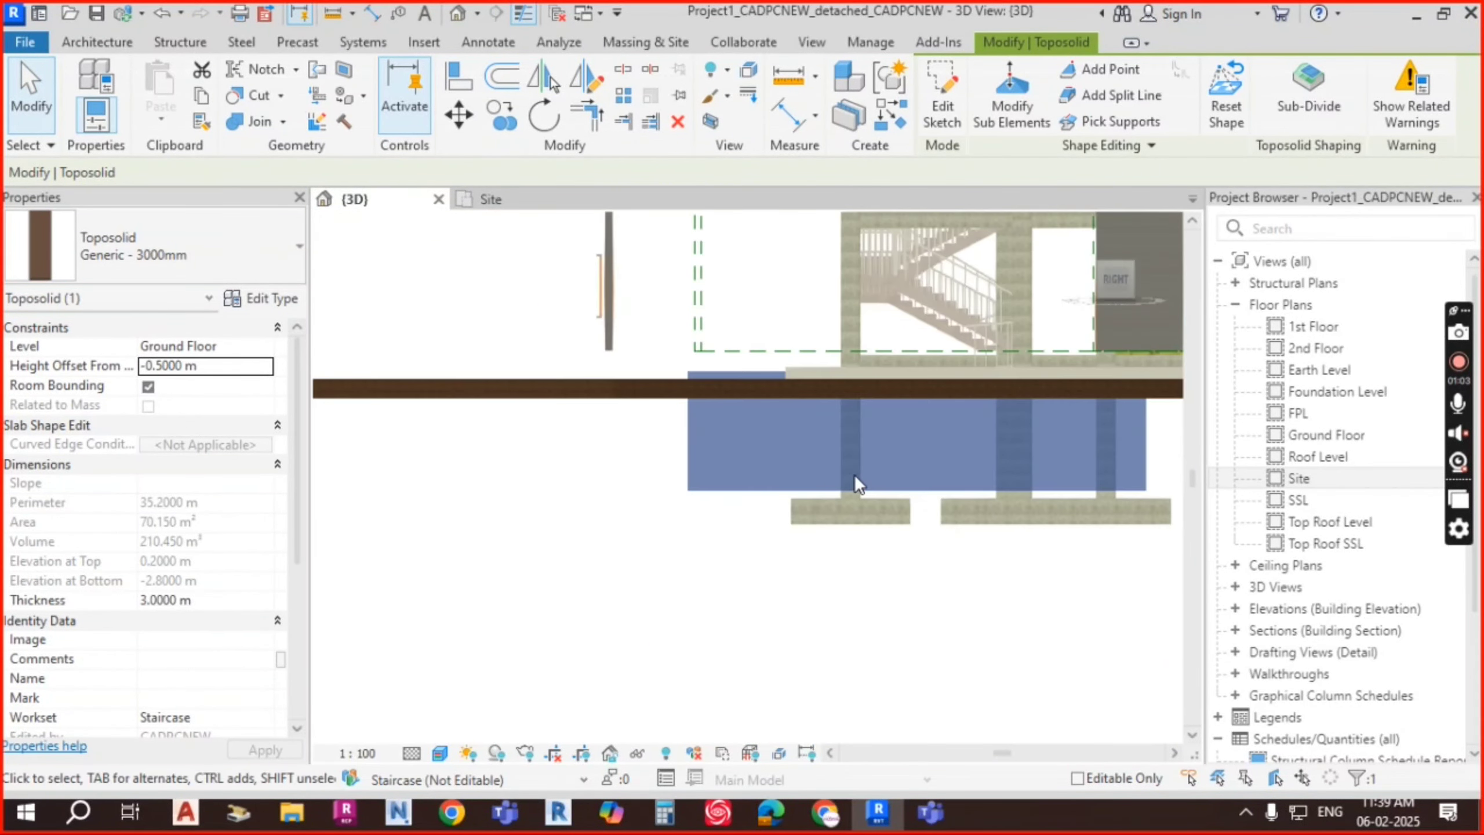
{"action": "key", "text": "Down"}
{"action": "key", "text": "Down"}
{"action": "key", "text": "Down"}
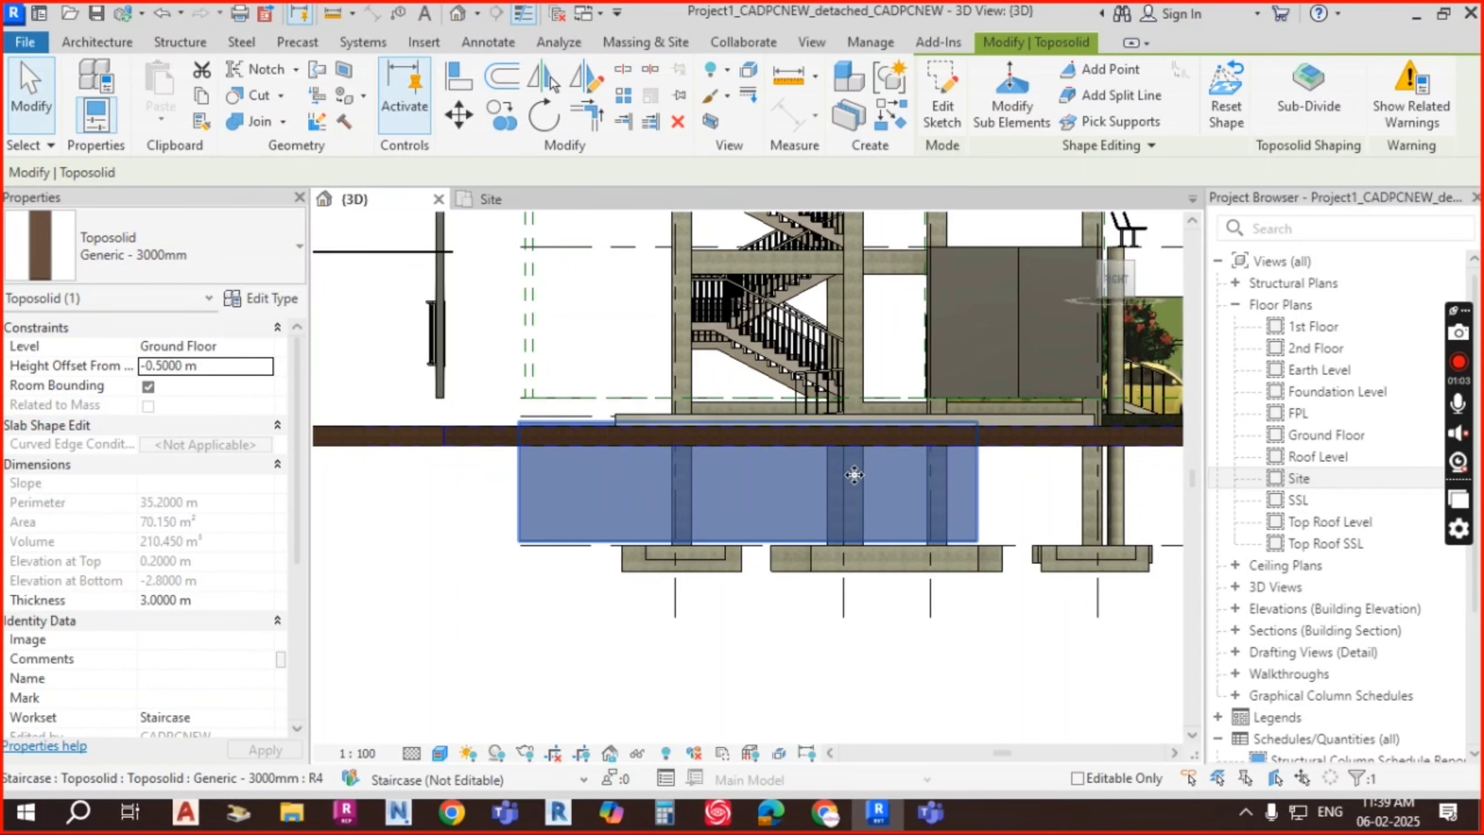
{"action": "middle_click_drag", "start_coordinate": [944, 514], "coordinate": [804, 581], "text": "shift"}
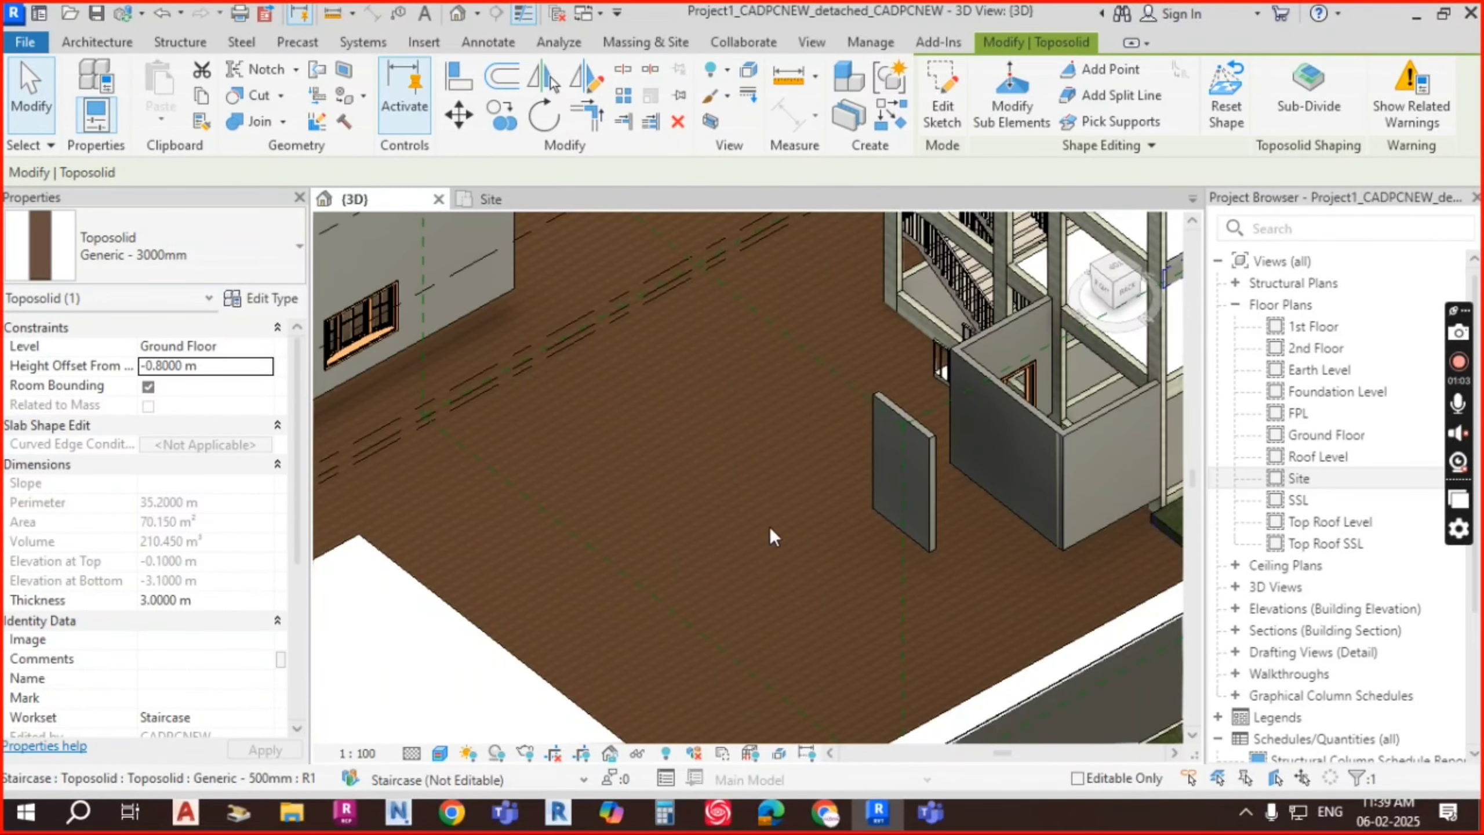
{"action": "scroll", "coordinate": [816, 588], "scroll_direction": "down", "scroll_amount": 1}
Step: Change the offset digit to settle on -0.6 m, then orbit to inspect the toposolid
{"action": "left_click", "coordinate": [143, 367]}
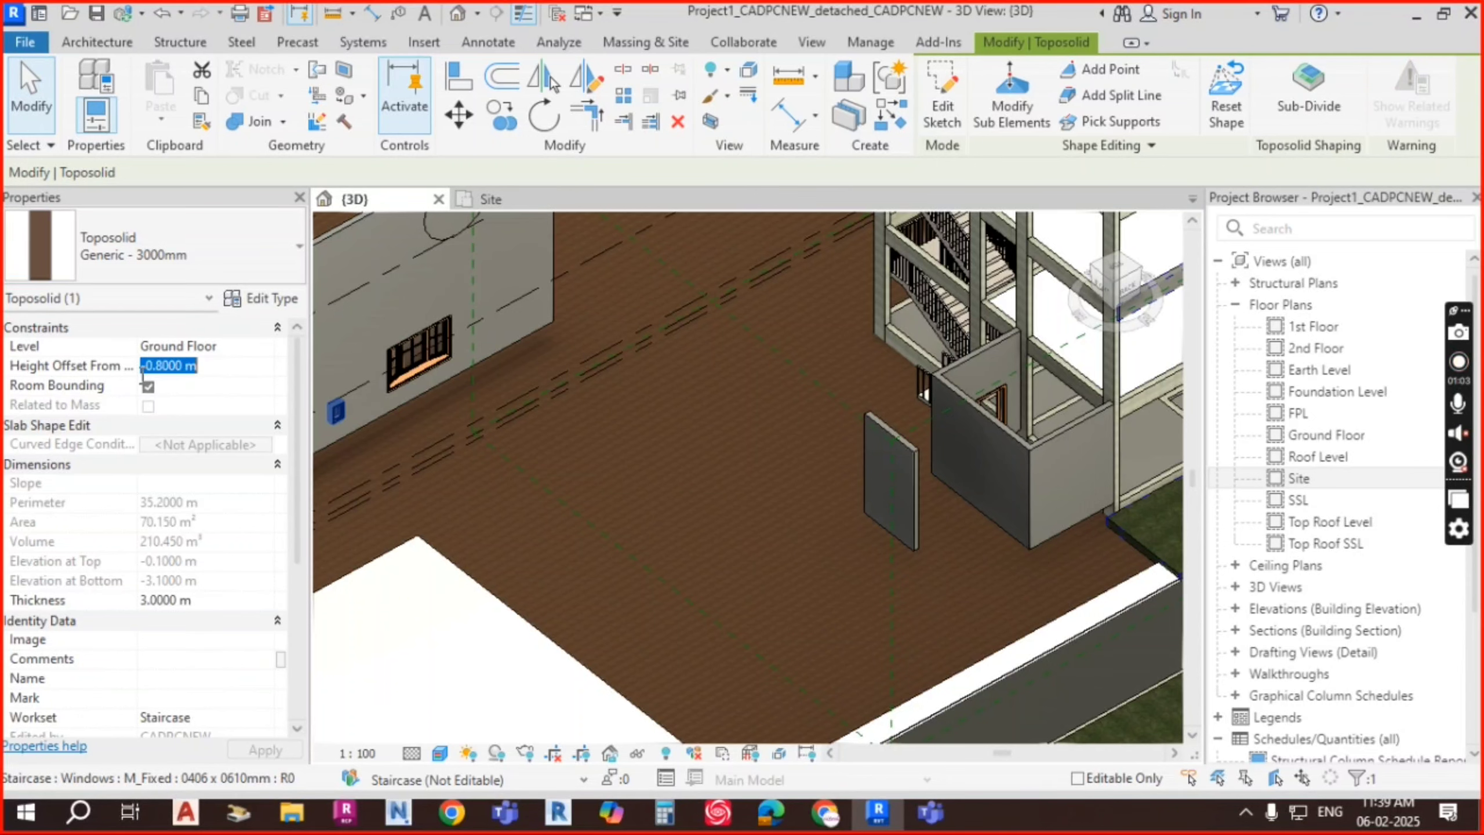
{"action": "left_click_drag", "start_coordinate": [163, 366], "coordinate": [157, 367]}
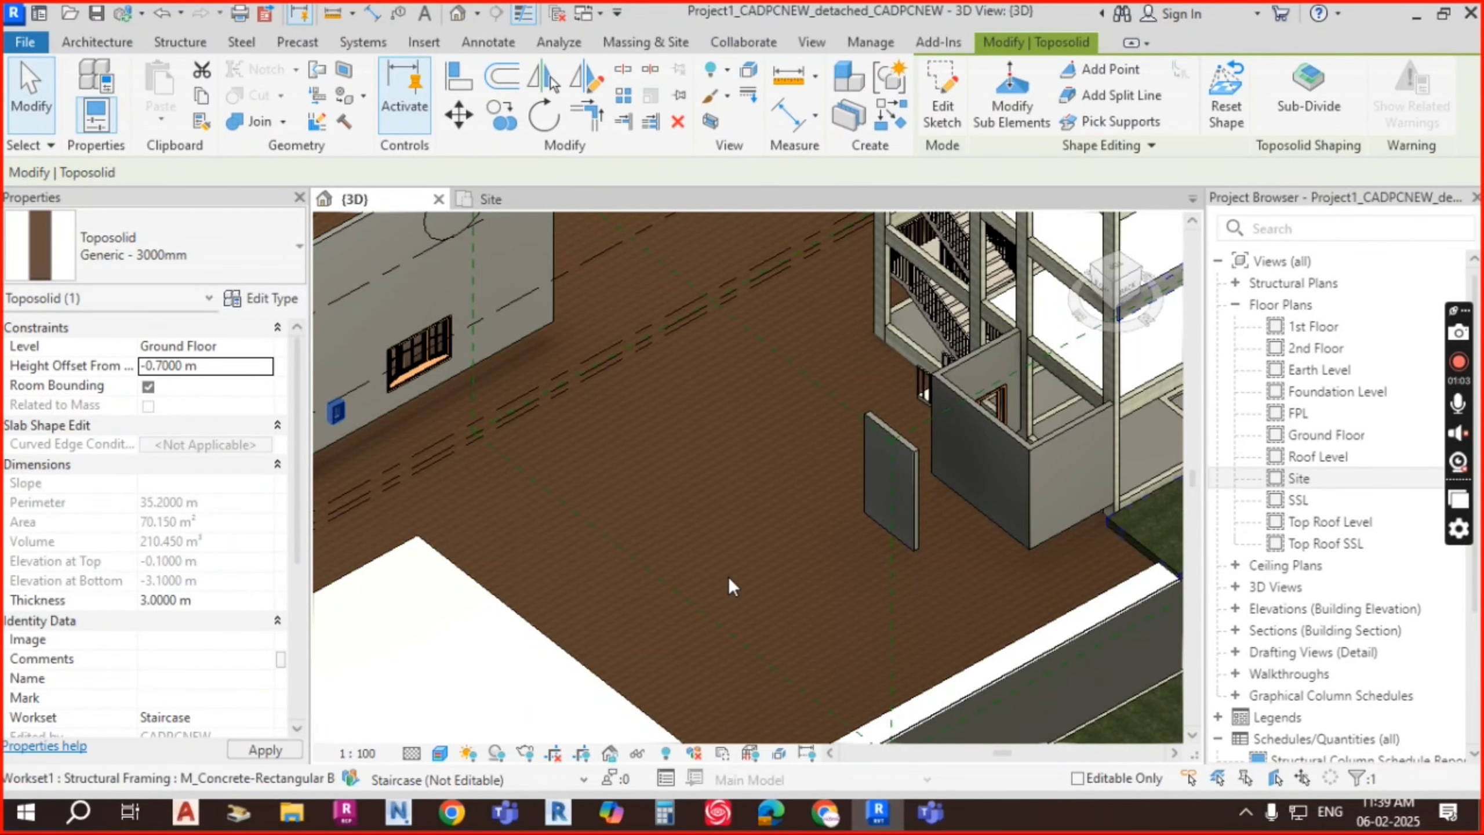
{"action": "middle_click_drag", "start_coordinate": [746, 577], "coordinate": [853, 612], "text": "shift"}
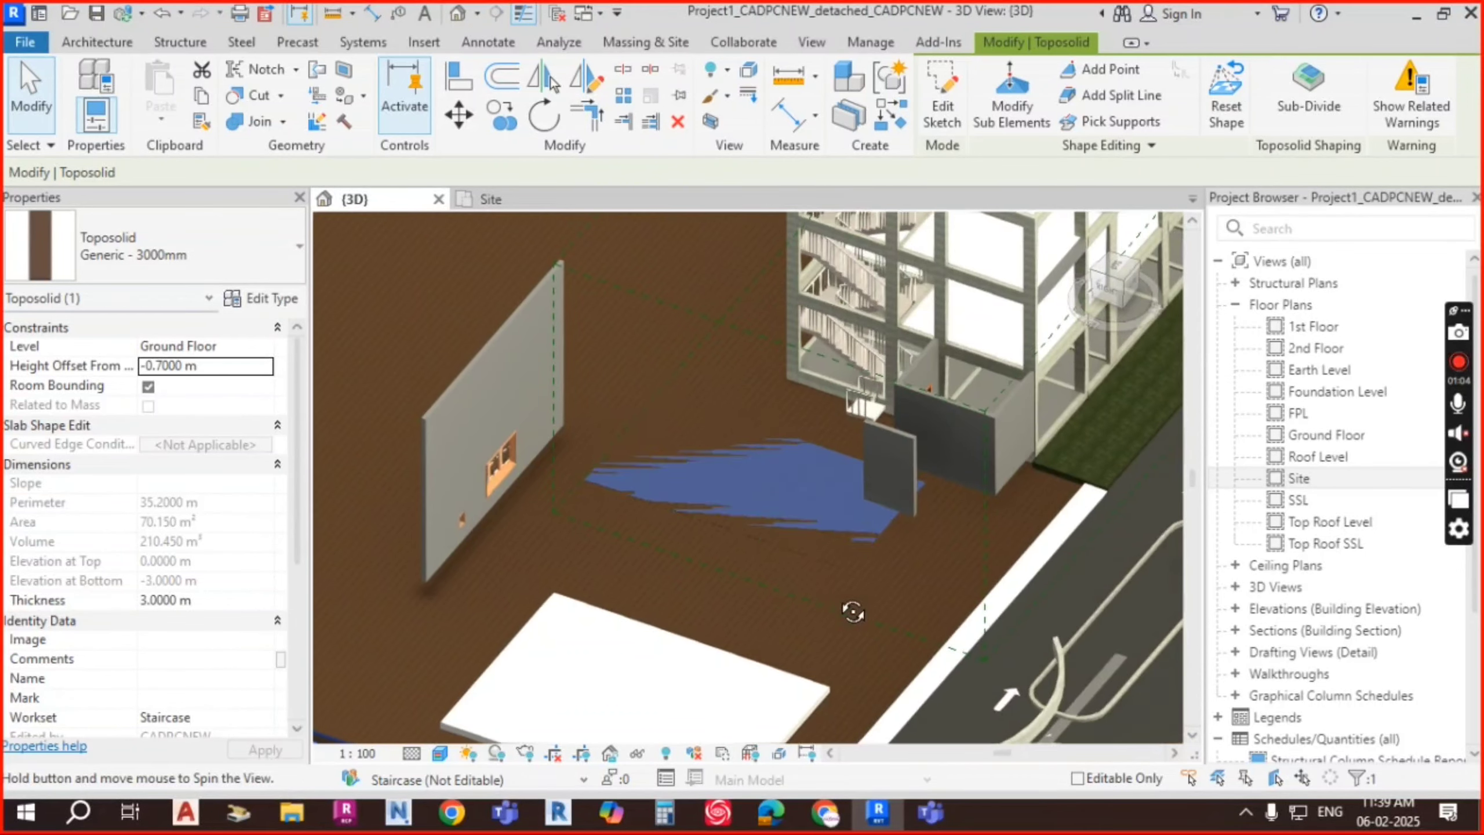
{"action": "left_click", "coordinate": [158, 366]}
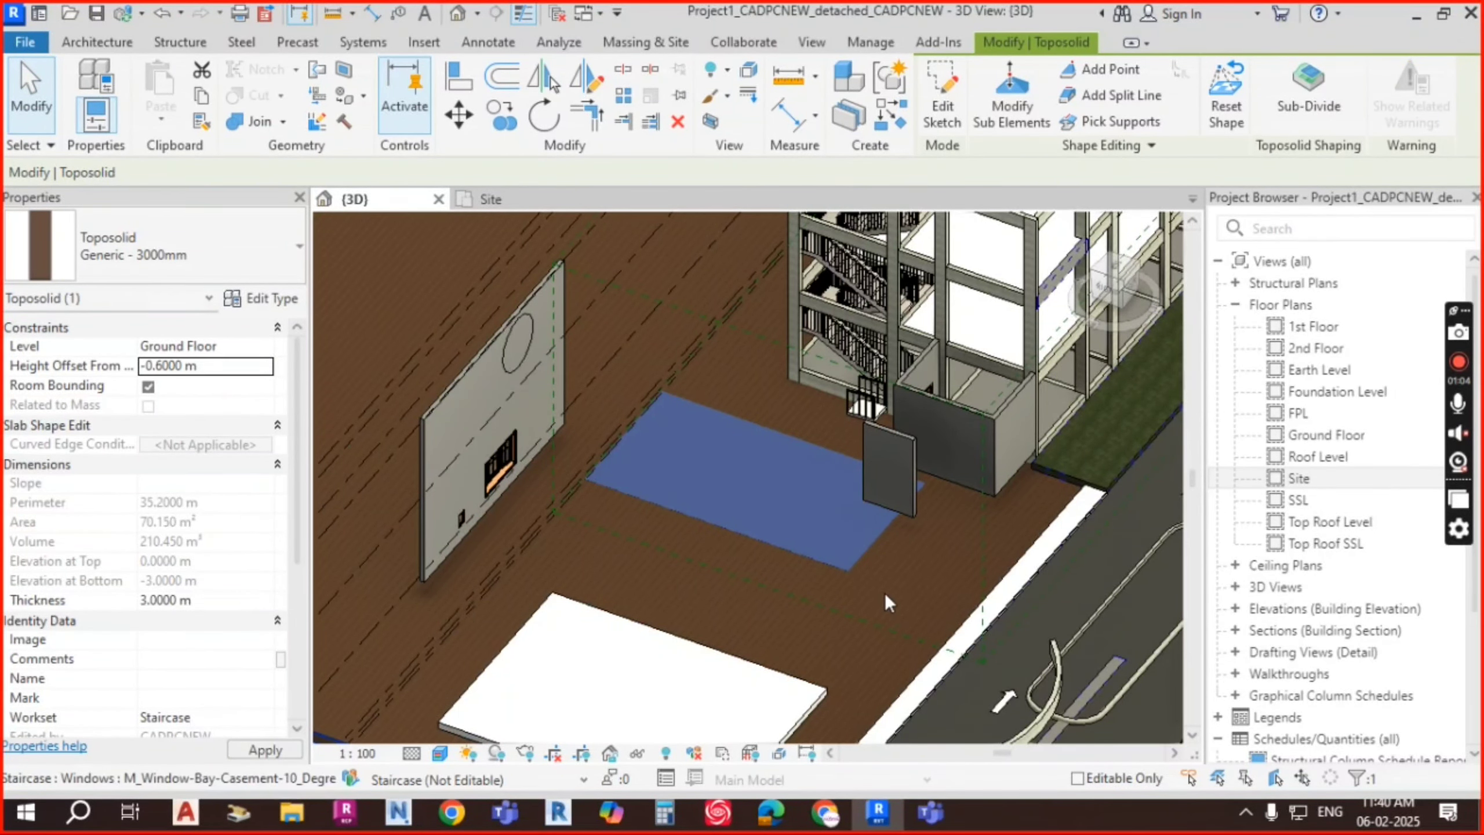
{"action": "middle_click_drag", "start_coordinate": [896, 589], "coordinate": [923, 598], "text": "shift"}
{"action": "key", "text": "Escape"}
{"action": "scroll", "coordinate": [768, 462], "scroll_direction": "up", "scroll_amount": 2}
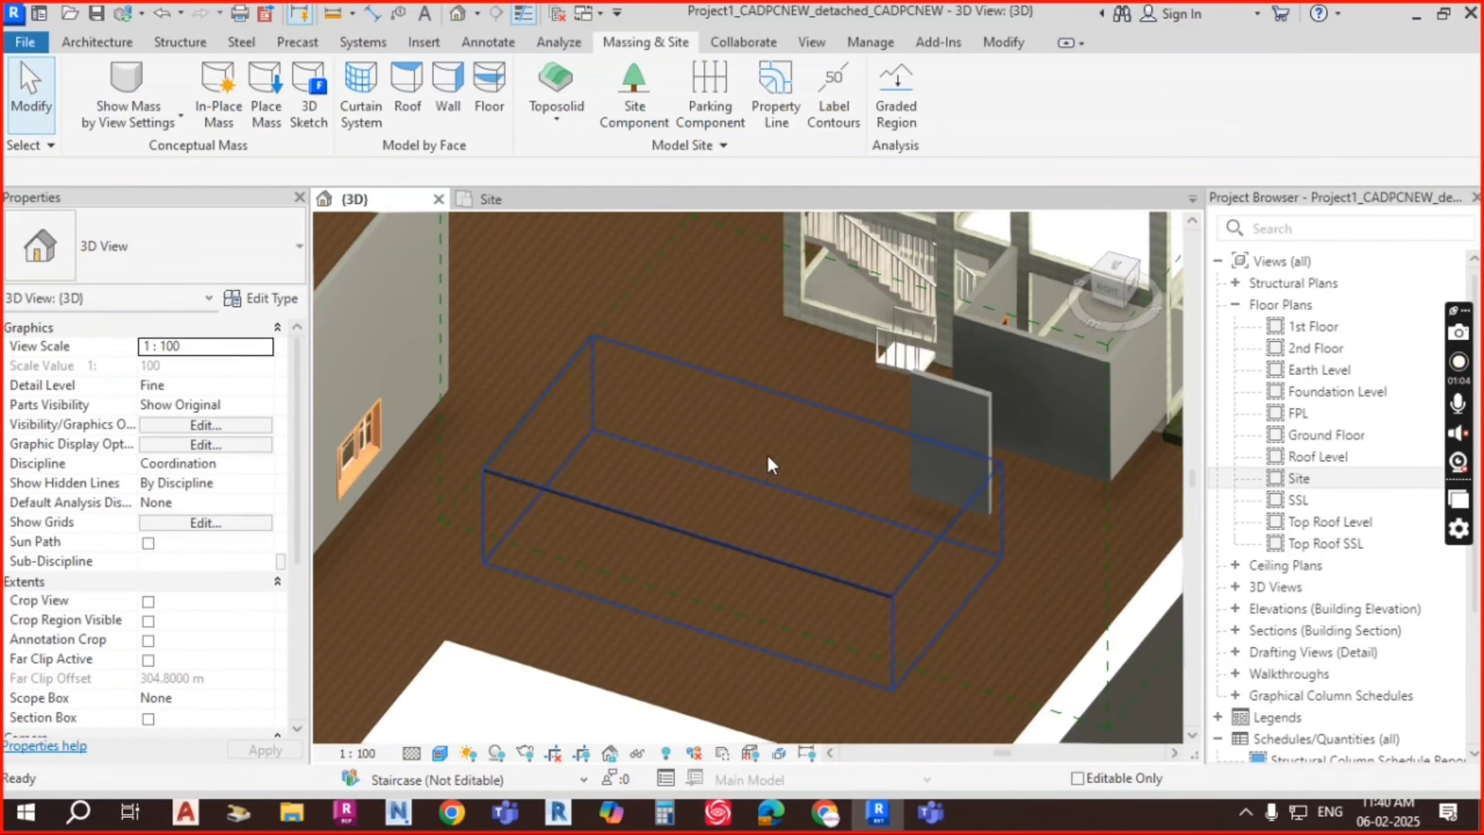
{"action": "scroll", "coordinate": [638, 490], "scroll_direction": "up", "scroll_amount": 1}
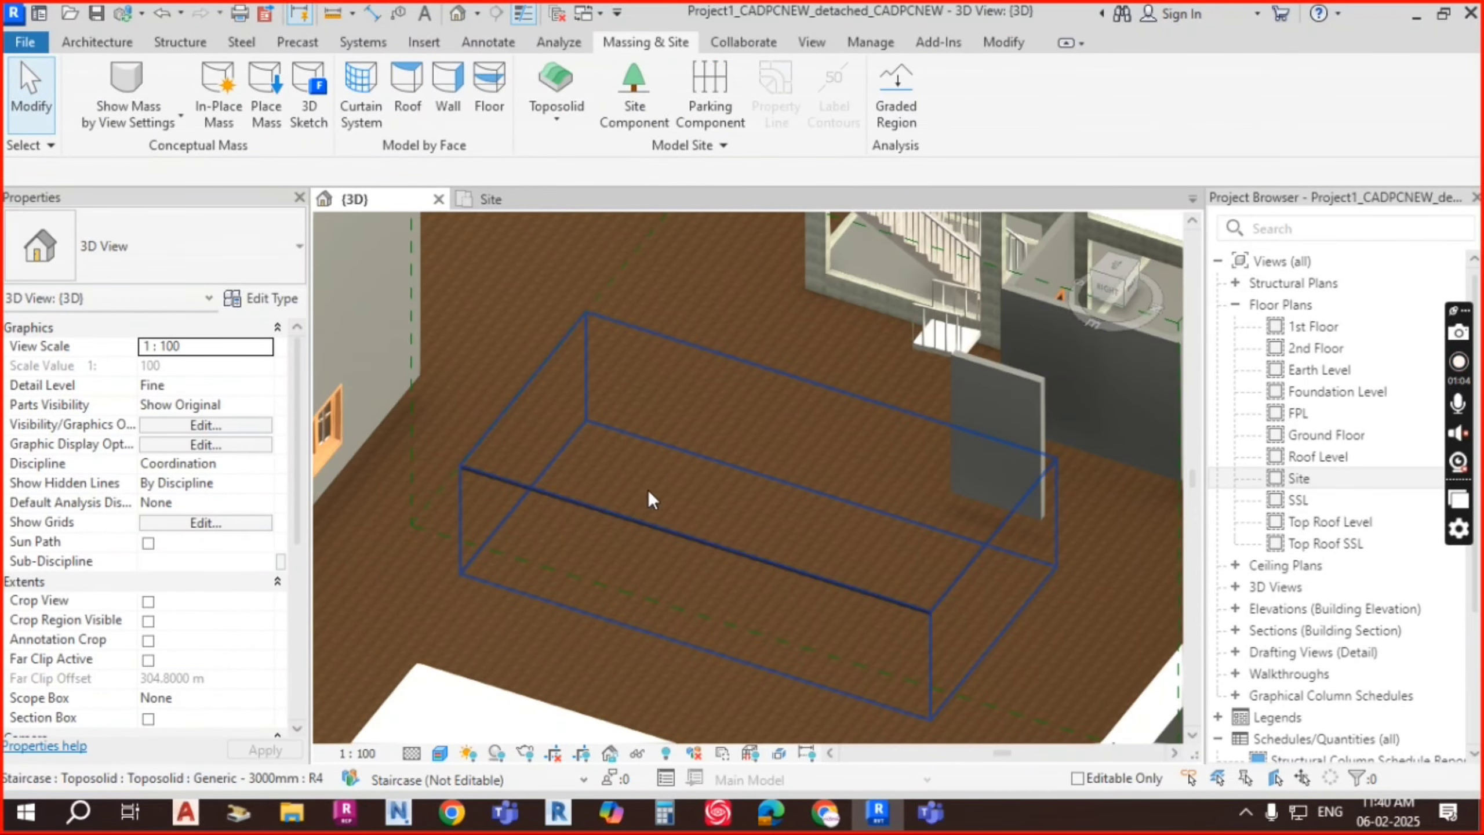
{"action": "left_click", "coordinate": [649, 492]}
{"action": "middle_click_drag", "start_coordinate": [926, 545], "coordinate": [759, 401], "text": "shift"}
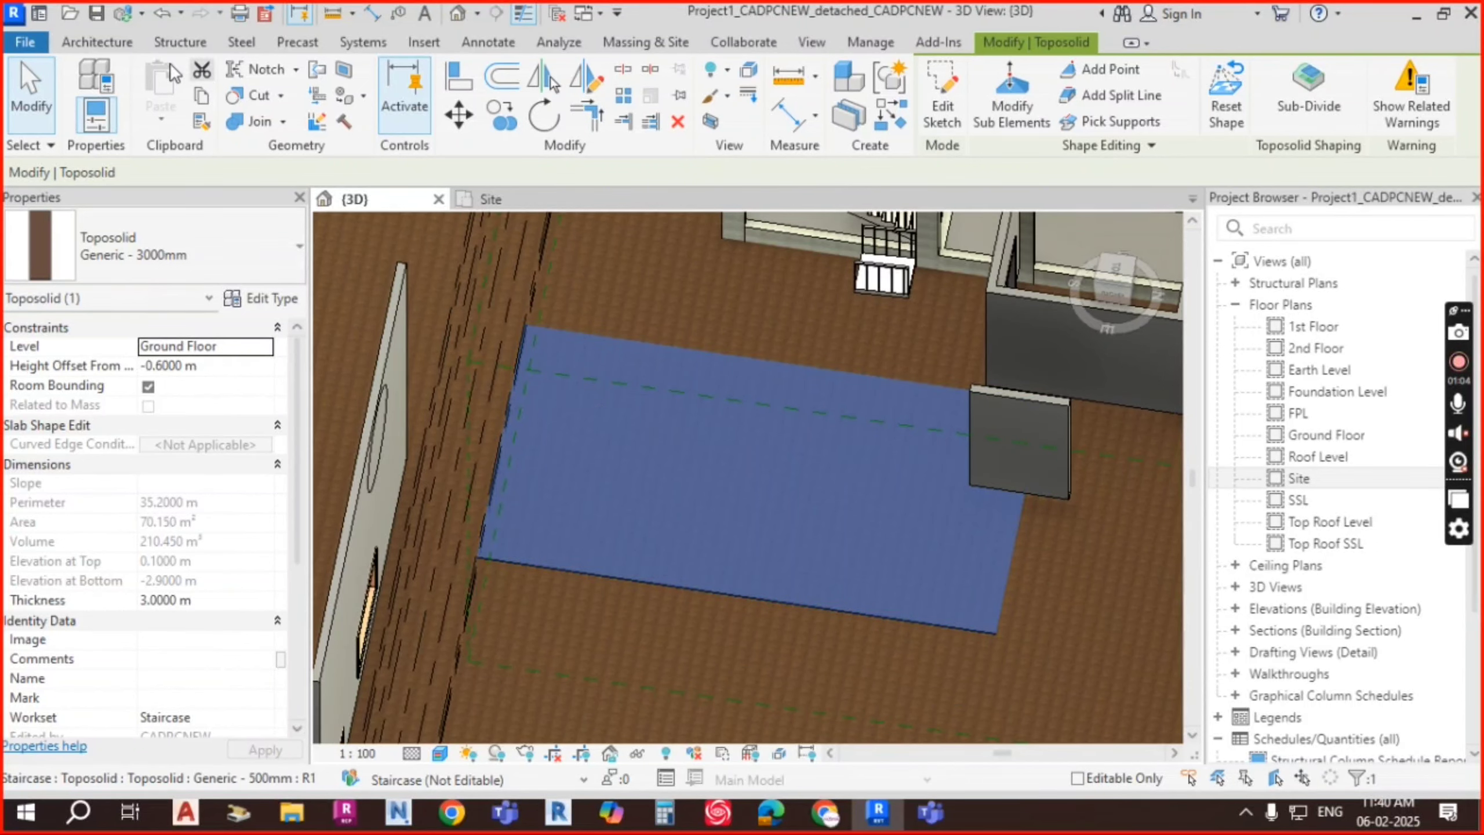
{"action": "left_click", "coordinate": [96, 44]}
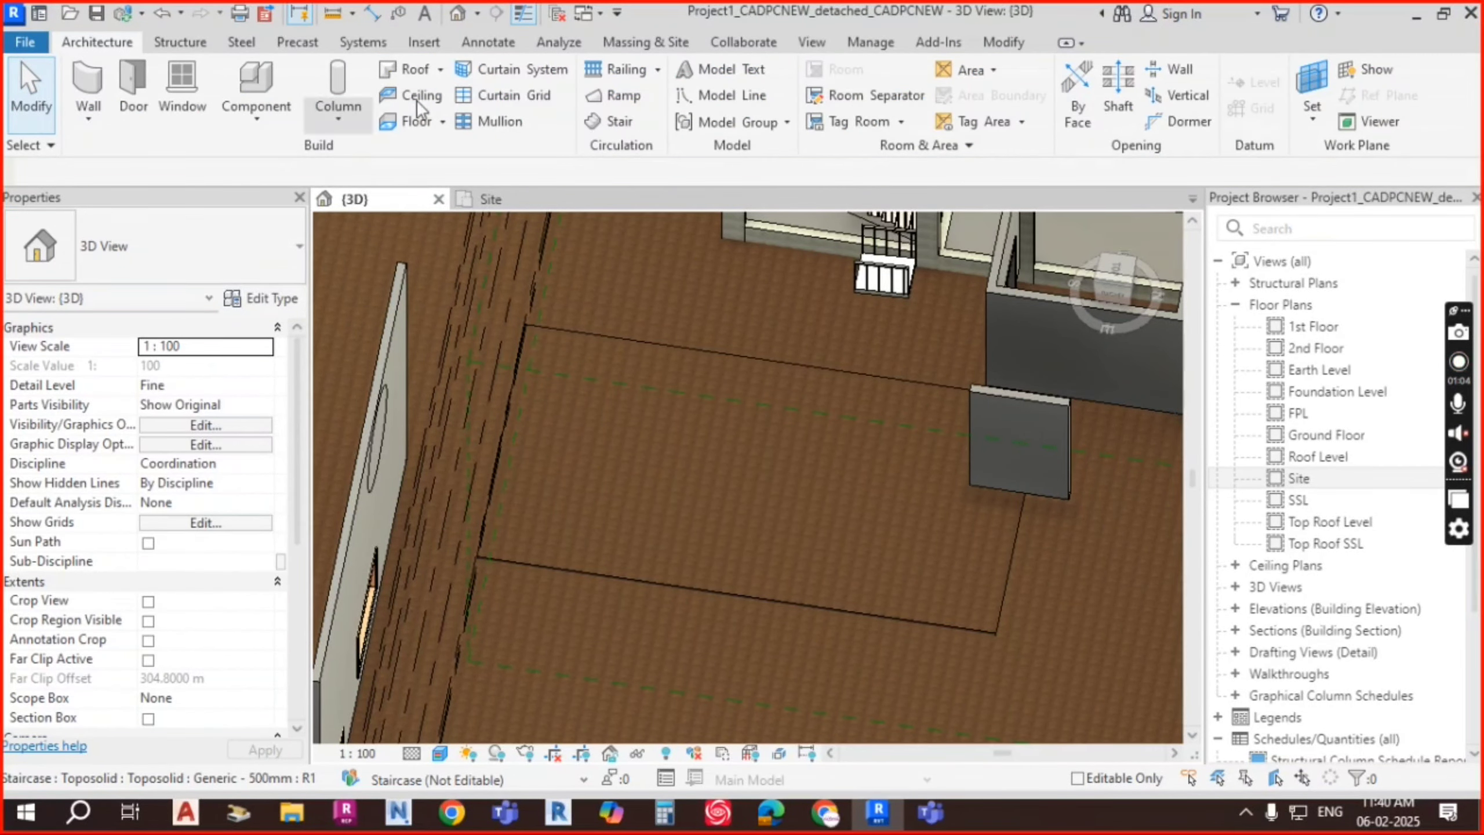
Step: Create an in-place Toposolid-category model named Toposolid 1 and start a void extrusion
{"action": "left_click", "coordinate": [253, 120]}
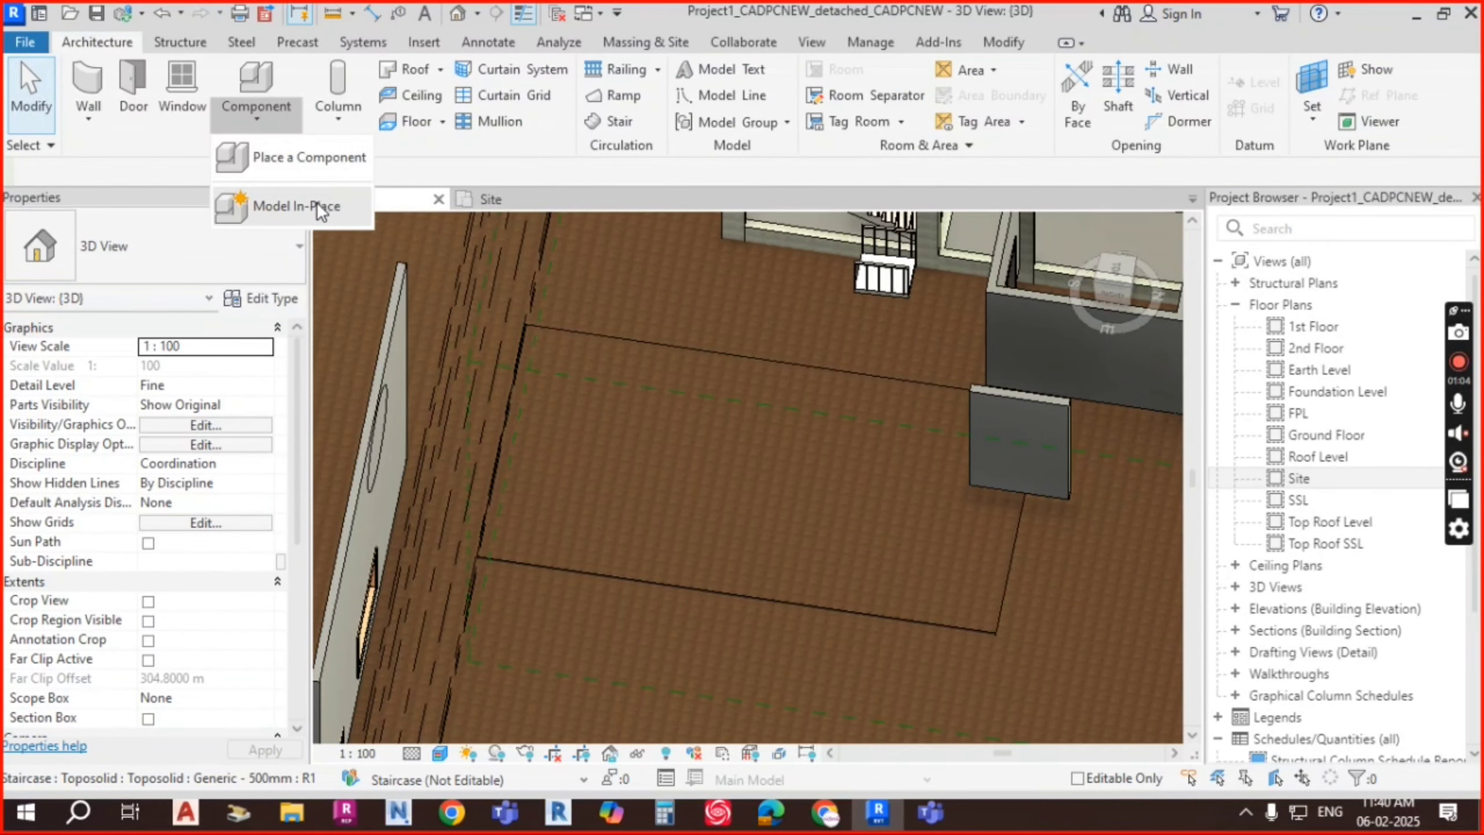
{"action": "left_click", "coordinate": [312, 205]}
{"action": "scroll", "coordinate": [873, 316], "scroll_direction": "down", "scroll_amount": 9}
{"action": "left_click", "coordinate": [871, 329]}
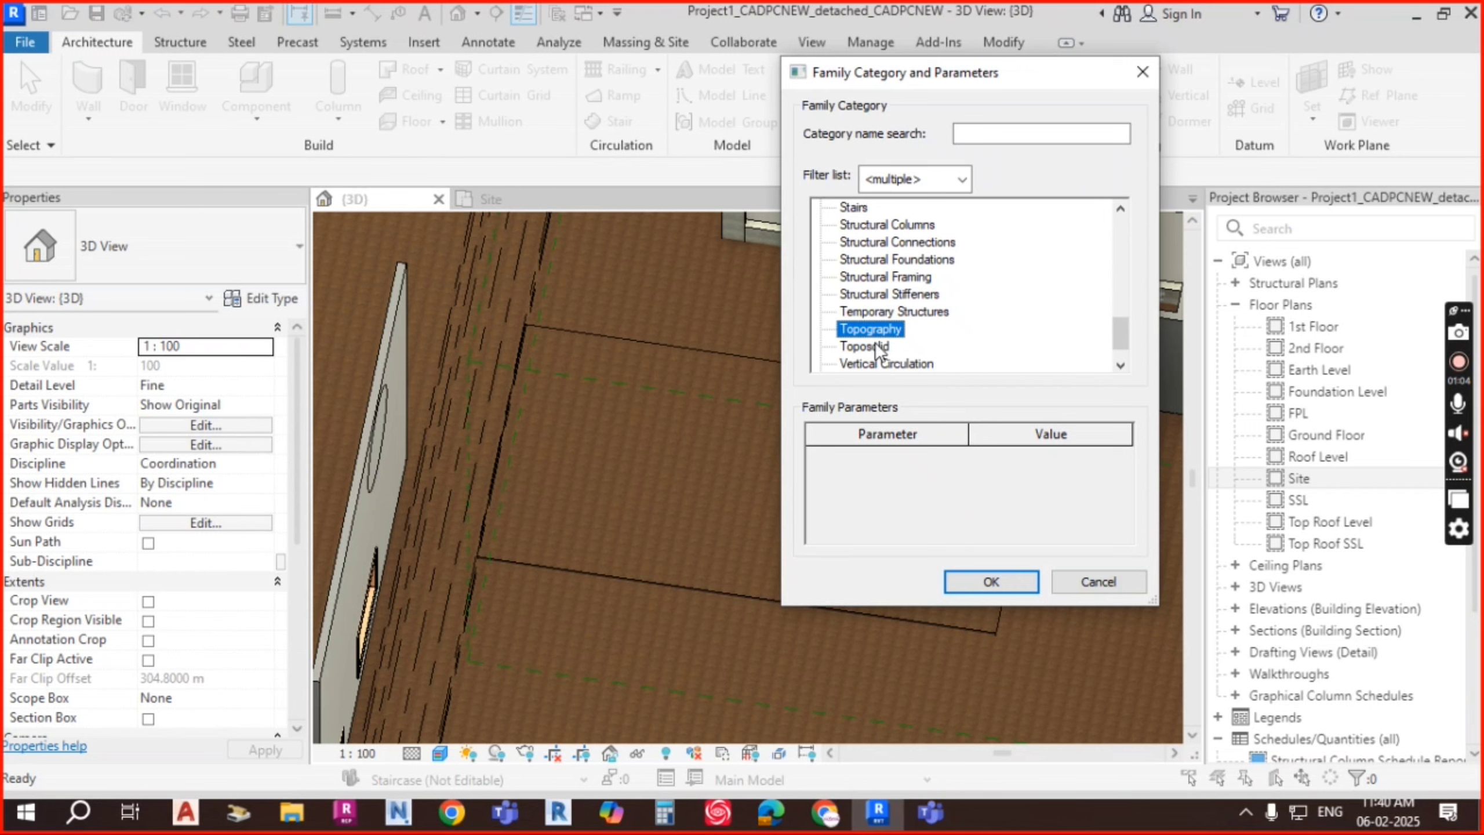
{"action": "left_click", "coordinate": [877, 346]}
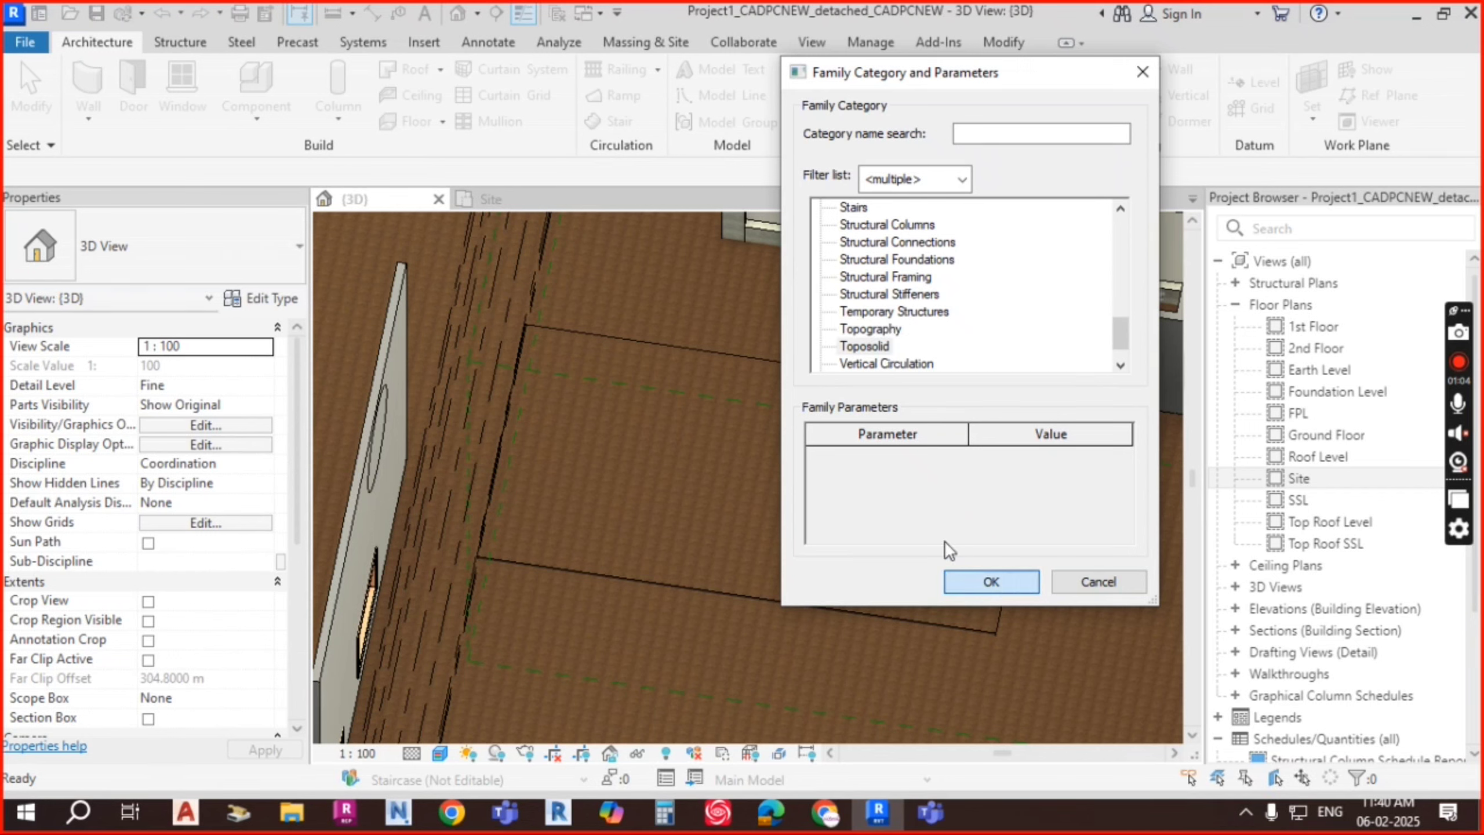
{"action": "key", "text": "Return"}
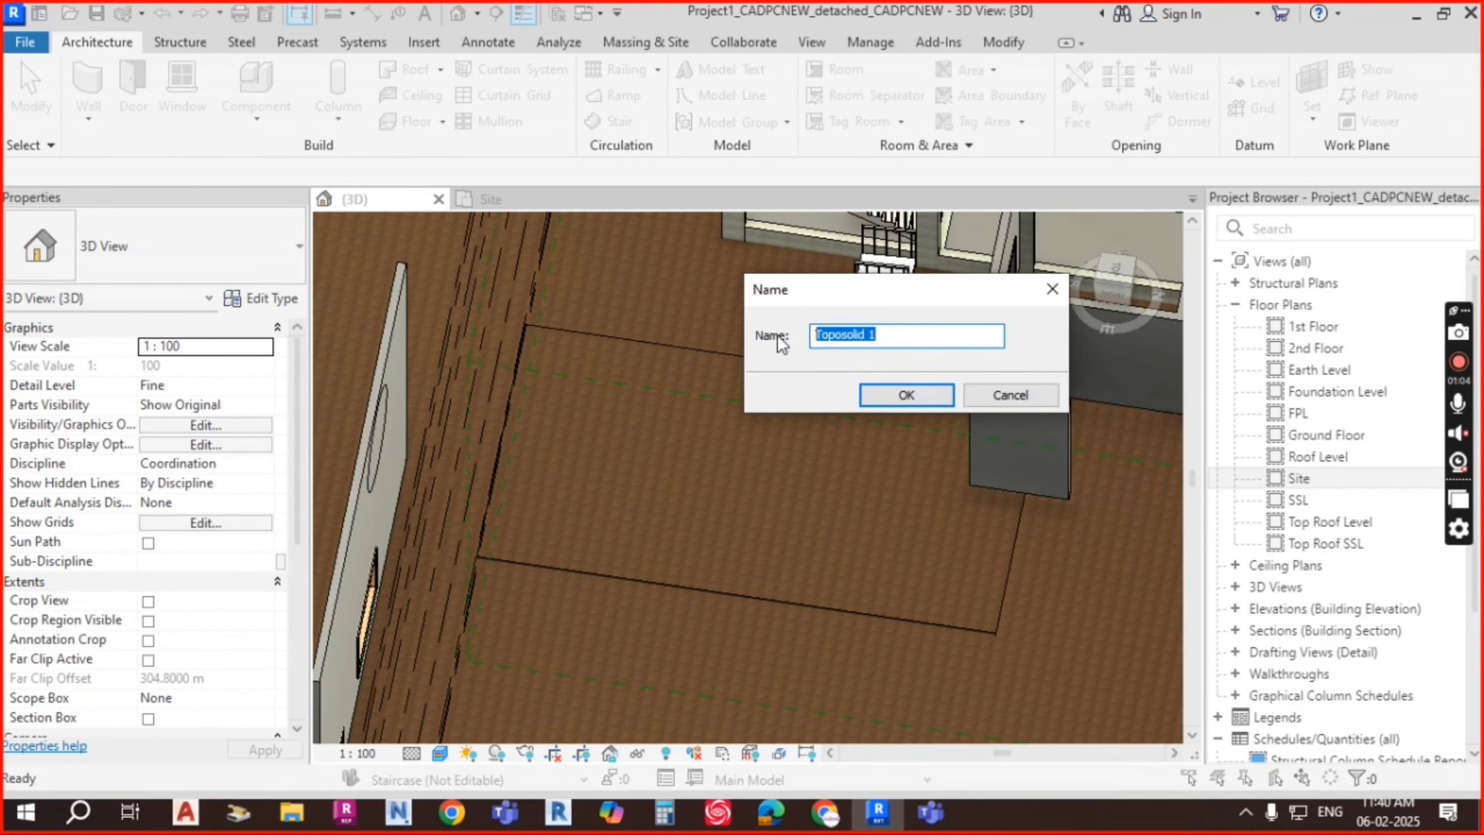
{"action": "left_click", "coordinate": [933, 399]}
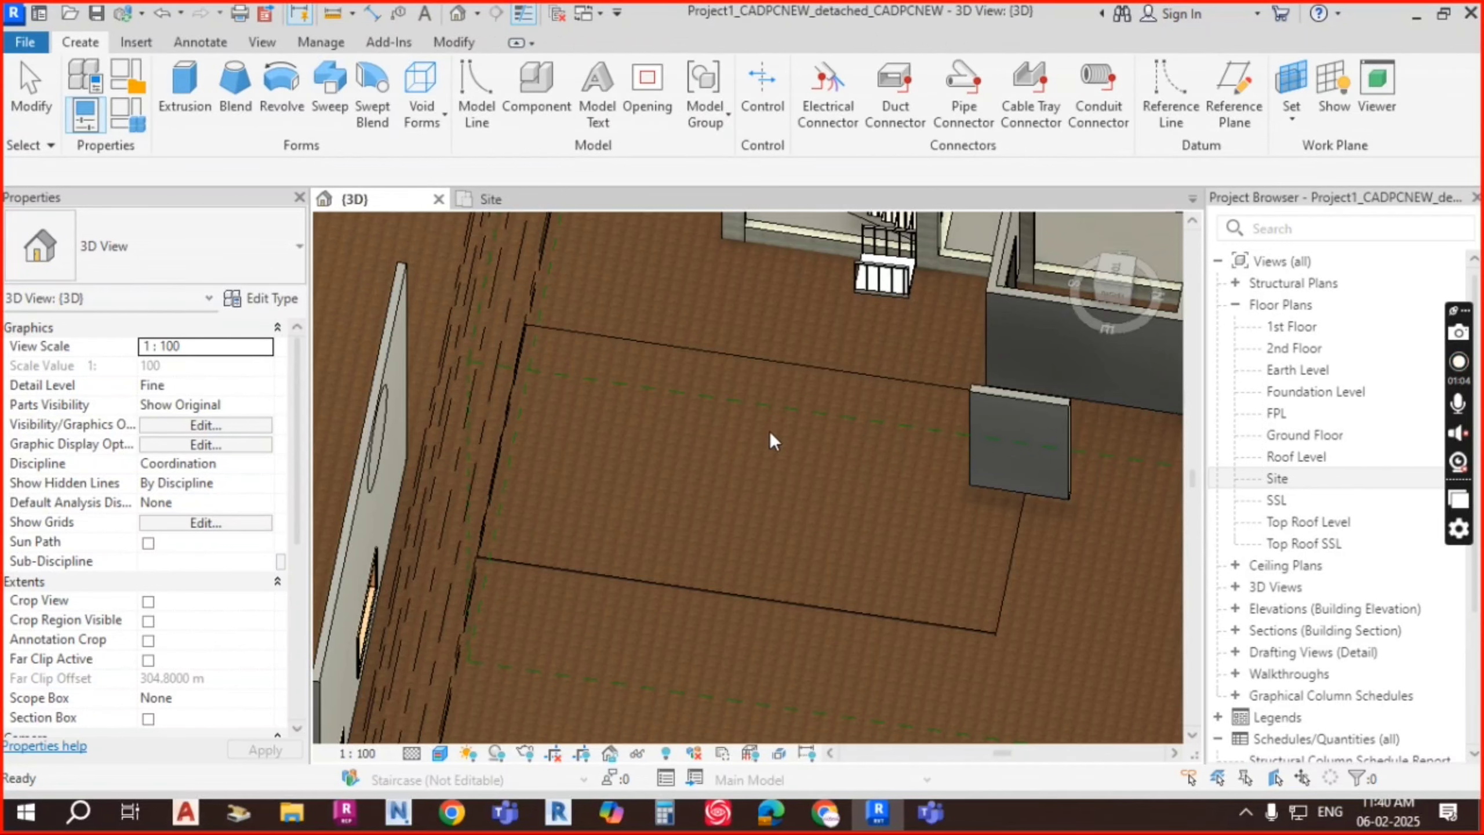
{"action": "left_click", "coordinate": [431, 123]}
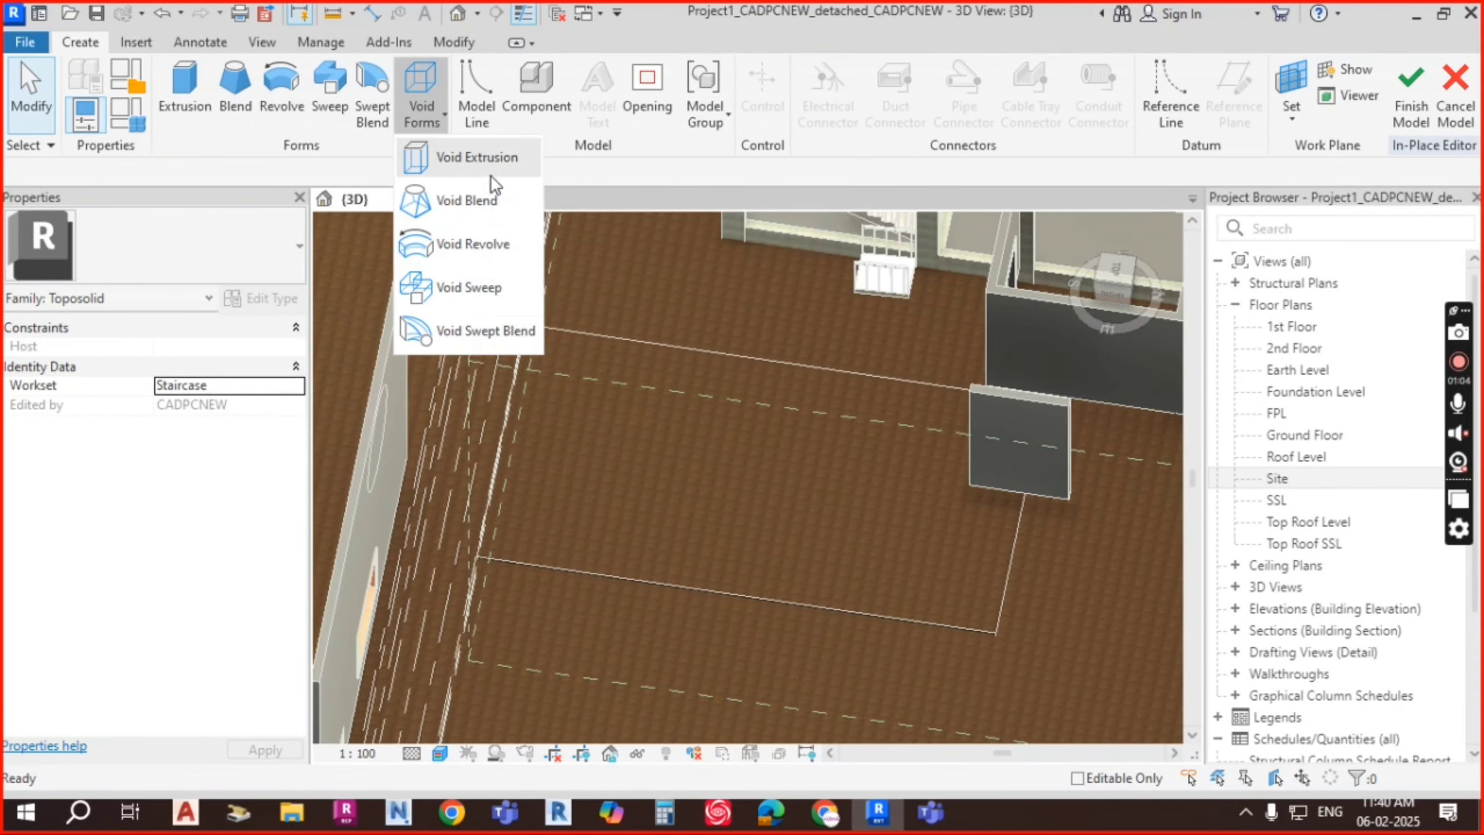
{"action": "left_click", "coordinate": [494, 157]}
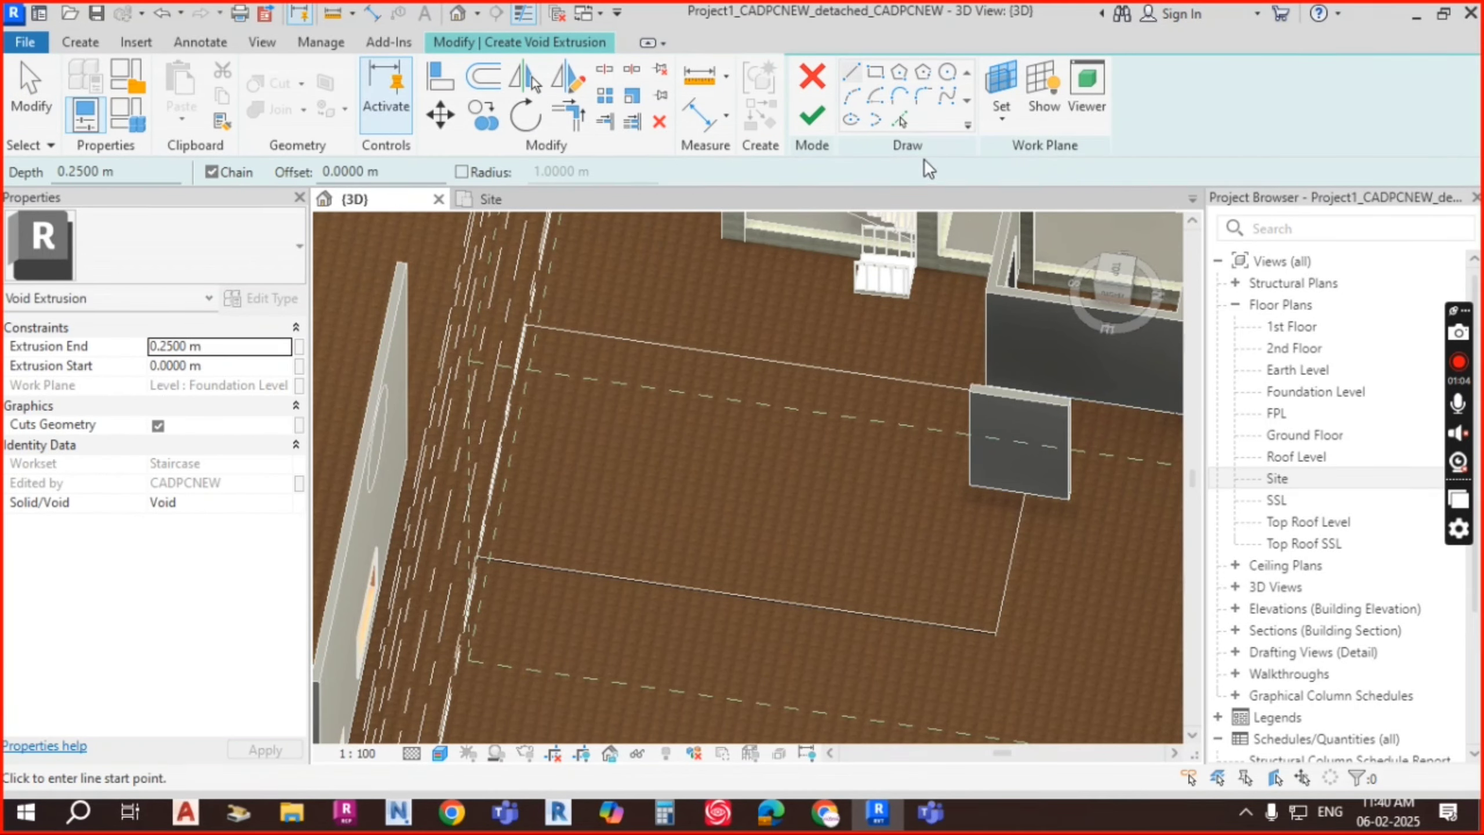
Step: Trace the toposolid's edges with Pick Lines into a rectangle and finish the 0.25 m void
{"action": "left_click", "coordinate": [900, 120]}
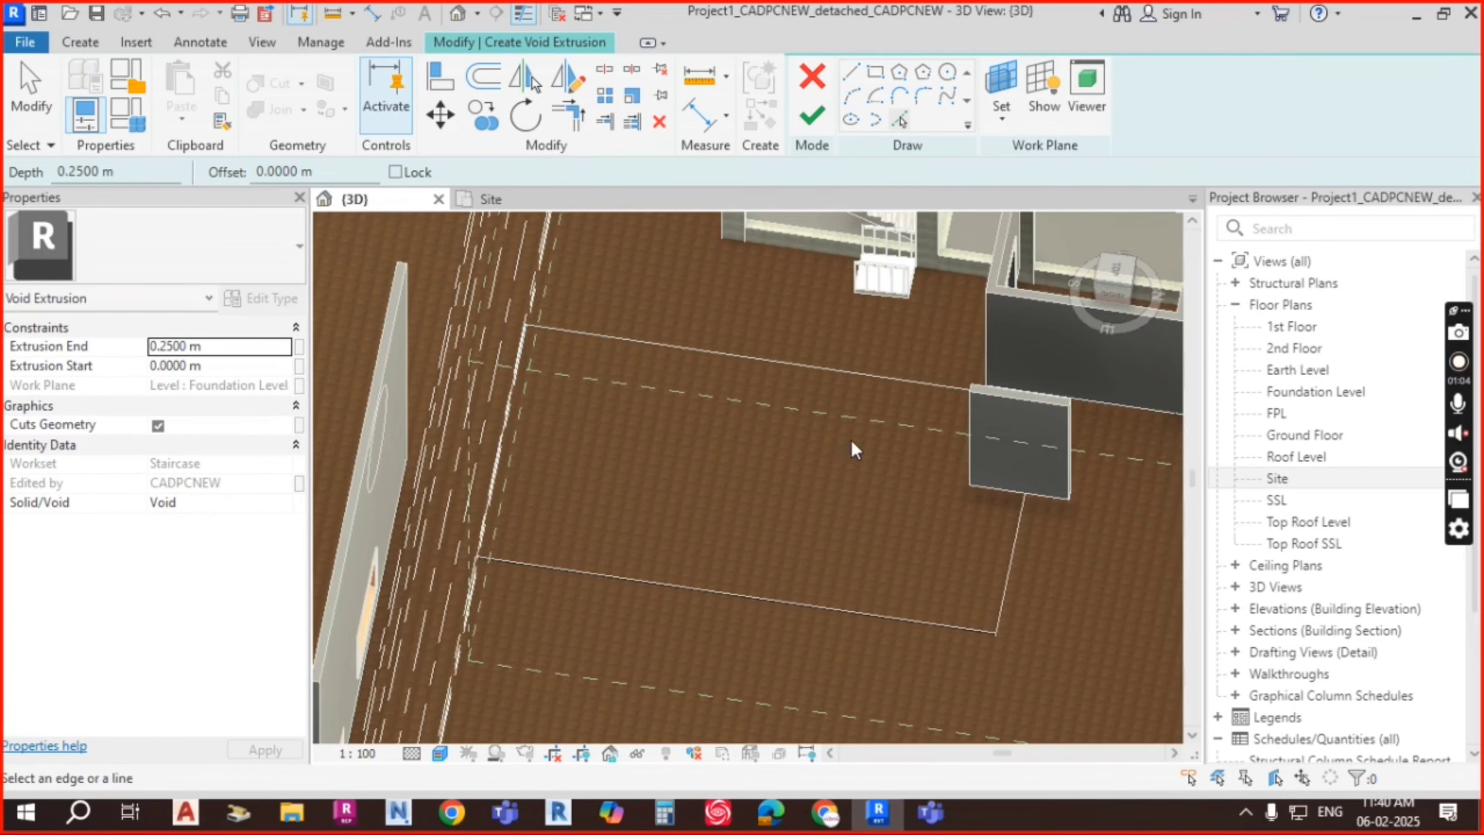
{"action": "middle_click_drag", "start_coordinate": [851, 440], "coordinate": [742, 444], "text": "shift"}
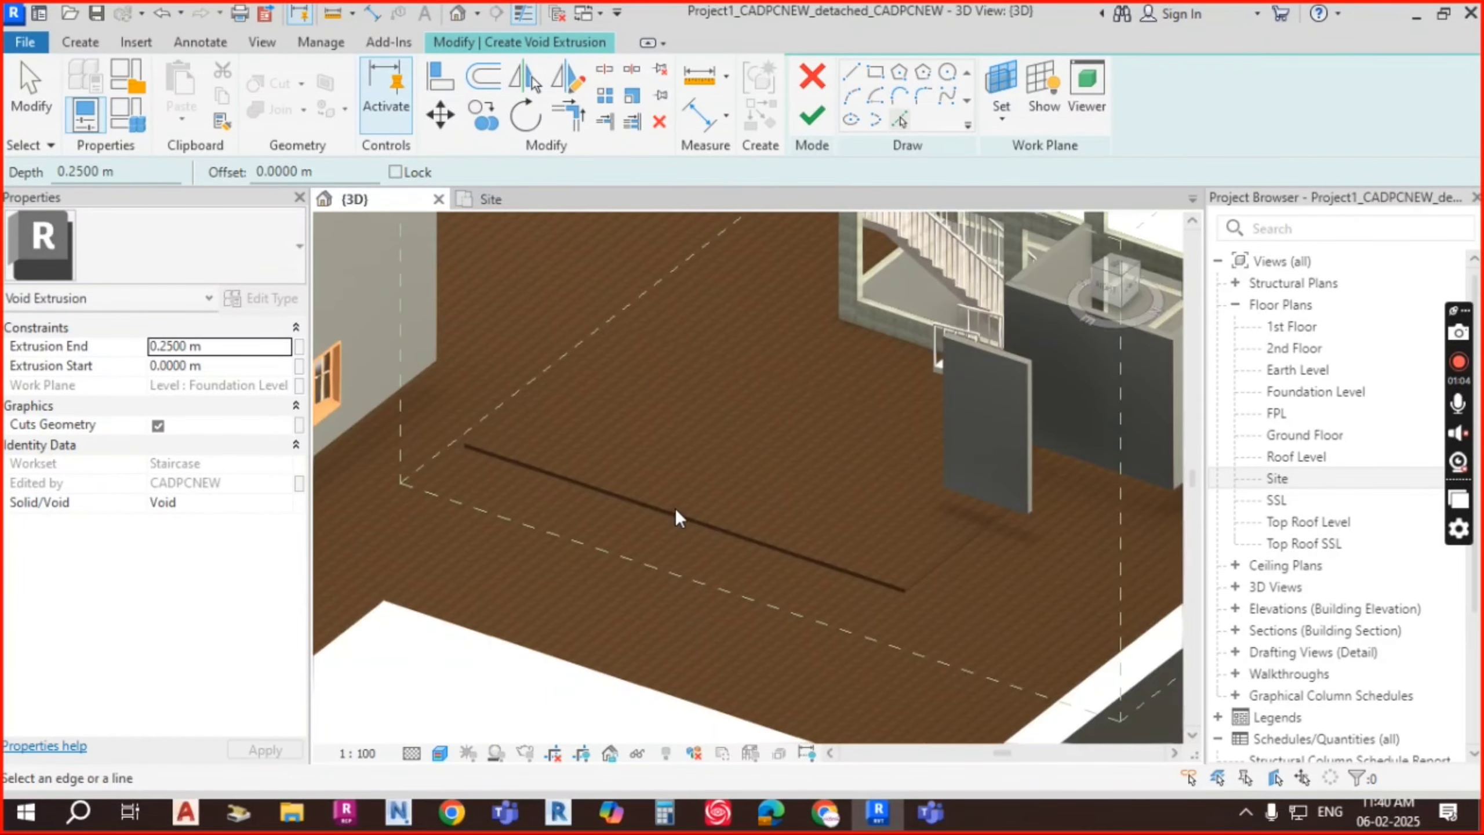
{"action": "scroll", "coordinate": [676, 509], "scroll_direction": "up", "scroll_amount": 2}
{"action": "scroll", "coordinate": [708, 497], "scroll_direction": "down", "scroll_amount": 2}
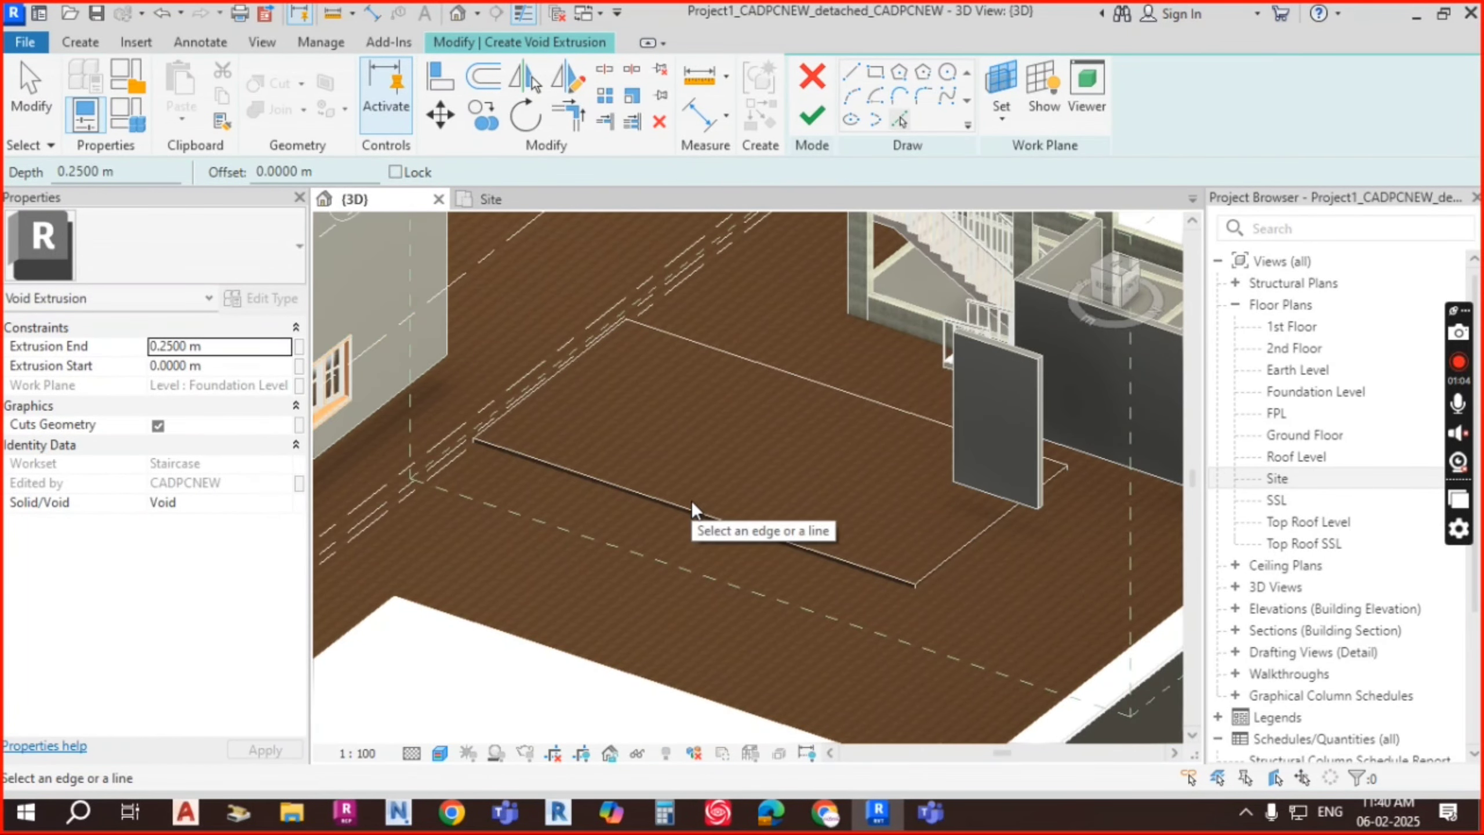
{"action": "left_click", "coordinate": [970, 553]}
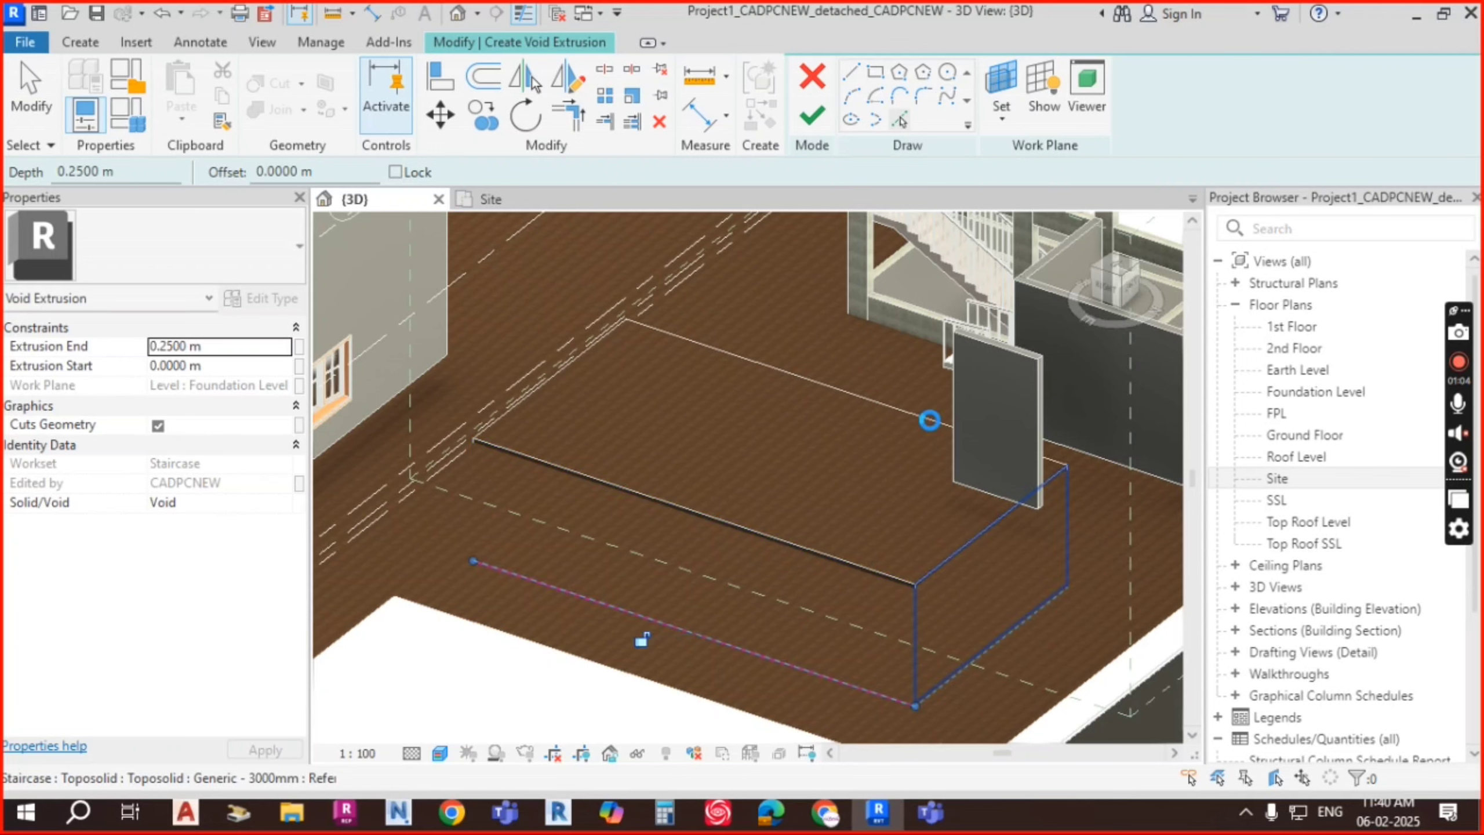
{"action": "left_click", "coordinate": [930, 420]}
{"action": "left_click", "coordinate": [595, 351]}
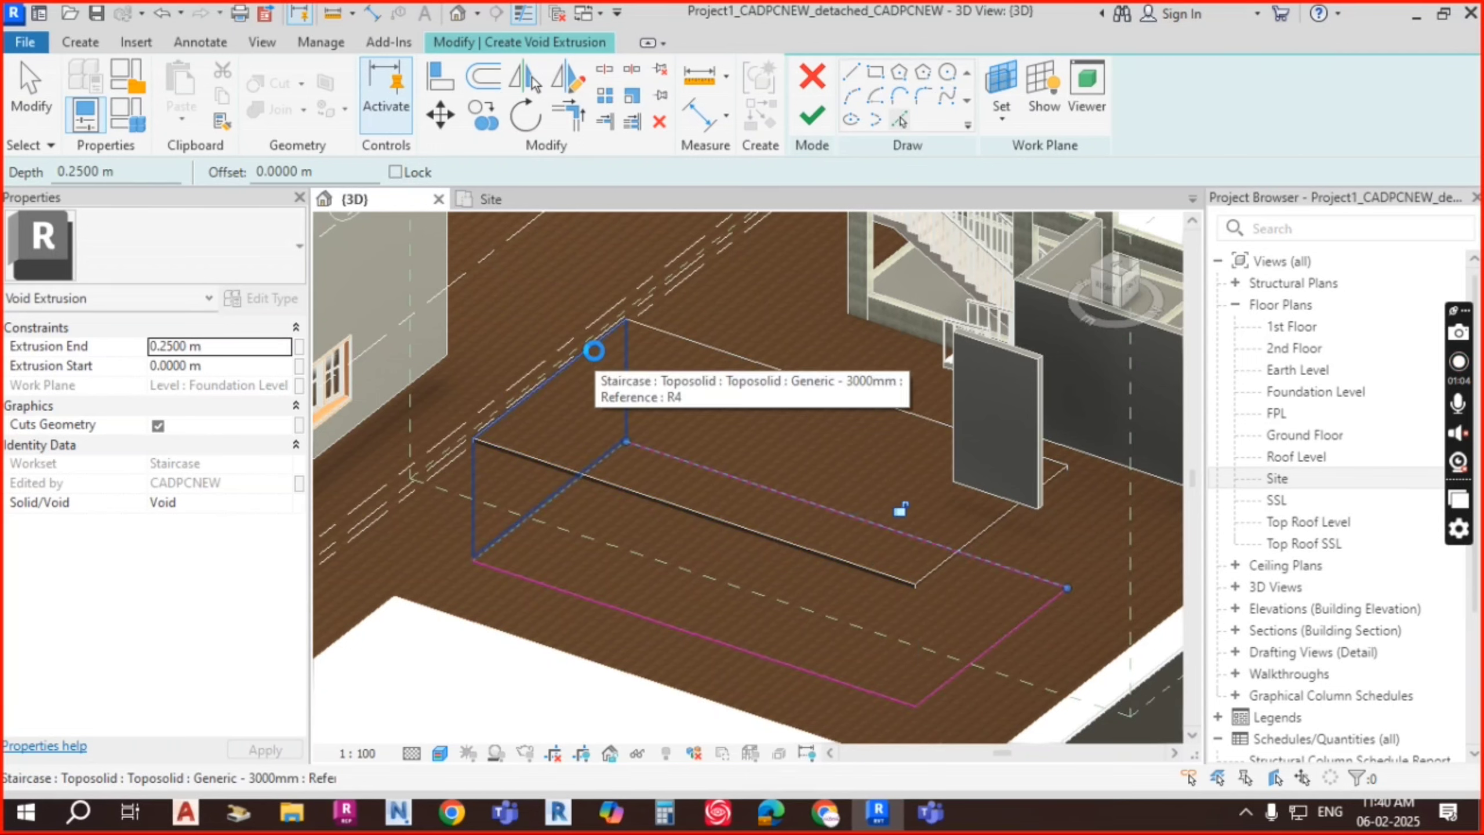
{"action": "mouse_move", "coordinate": [795, 481]}
{"action": "middle_mouse_down", "text": "shift"}
{"action": "mouse_move", "coordinate": [819, 538]}
{"action": "mouse_move", "coordinate": [782, 570]}
{"action": "mouse_move", "coordinate": [742, 543]}
{"action": "middle_mouse_up", "text": "shift"}
{"action": "middle_click_drag", "start_coordinate": [601, 499], "coordinate": [694, 392]}
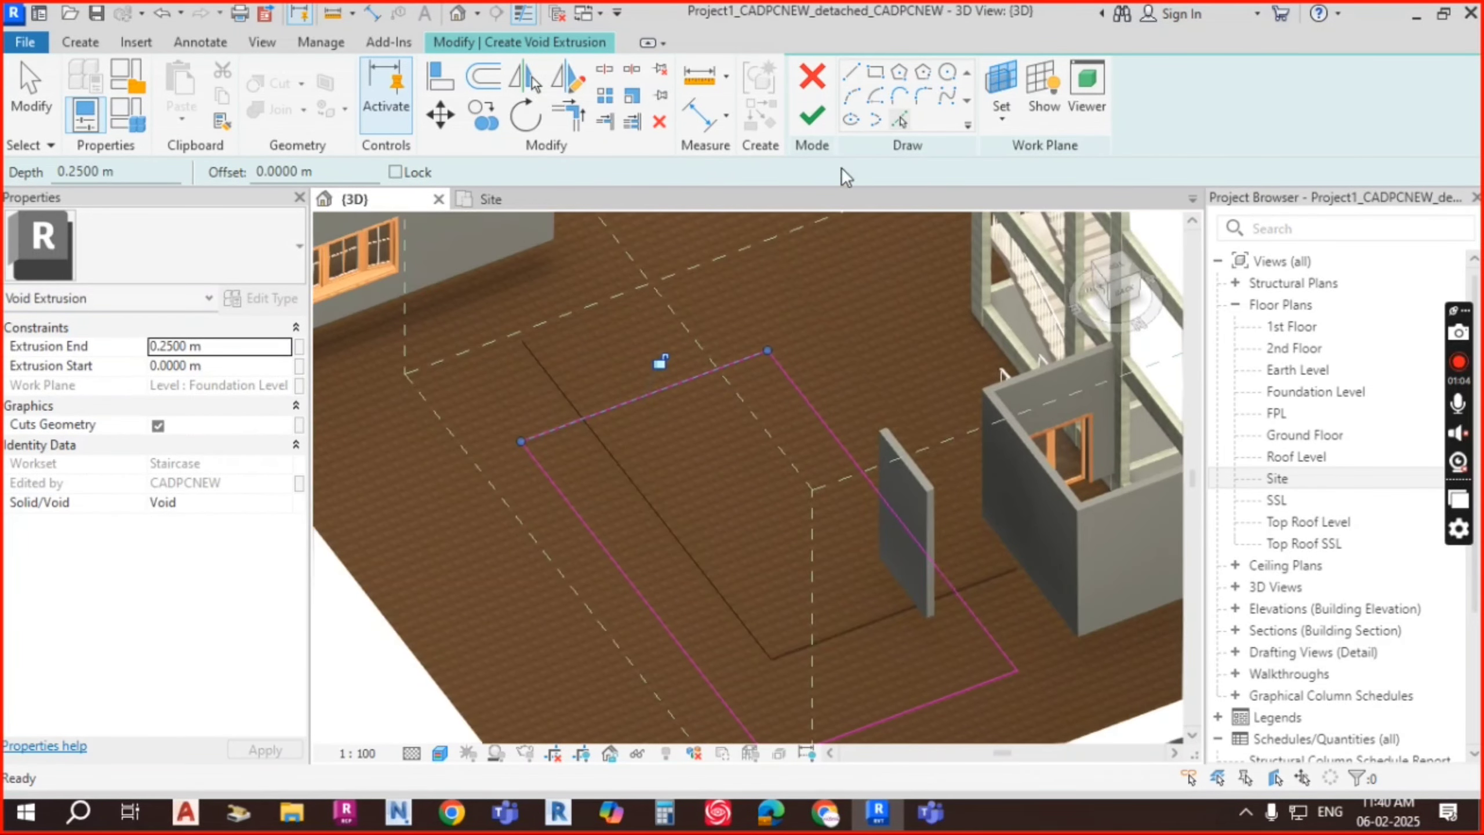
{"action": "left_click", "coordinate": [812, 118]}
Step: In the right view, stretch the void's left and right ends to the toposolid edges
{"action": "middle_click_drag", "start_coordinate": [812, 412], "coordinate": [918, 438], "text": "shift"}
{"action": "left_click", "coordinate": [1119, 279]}
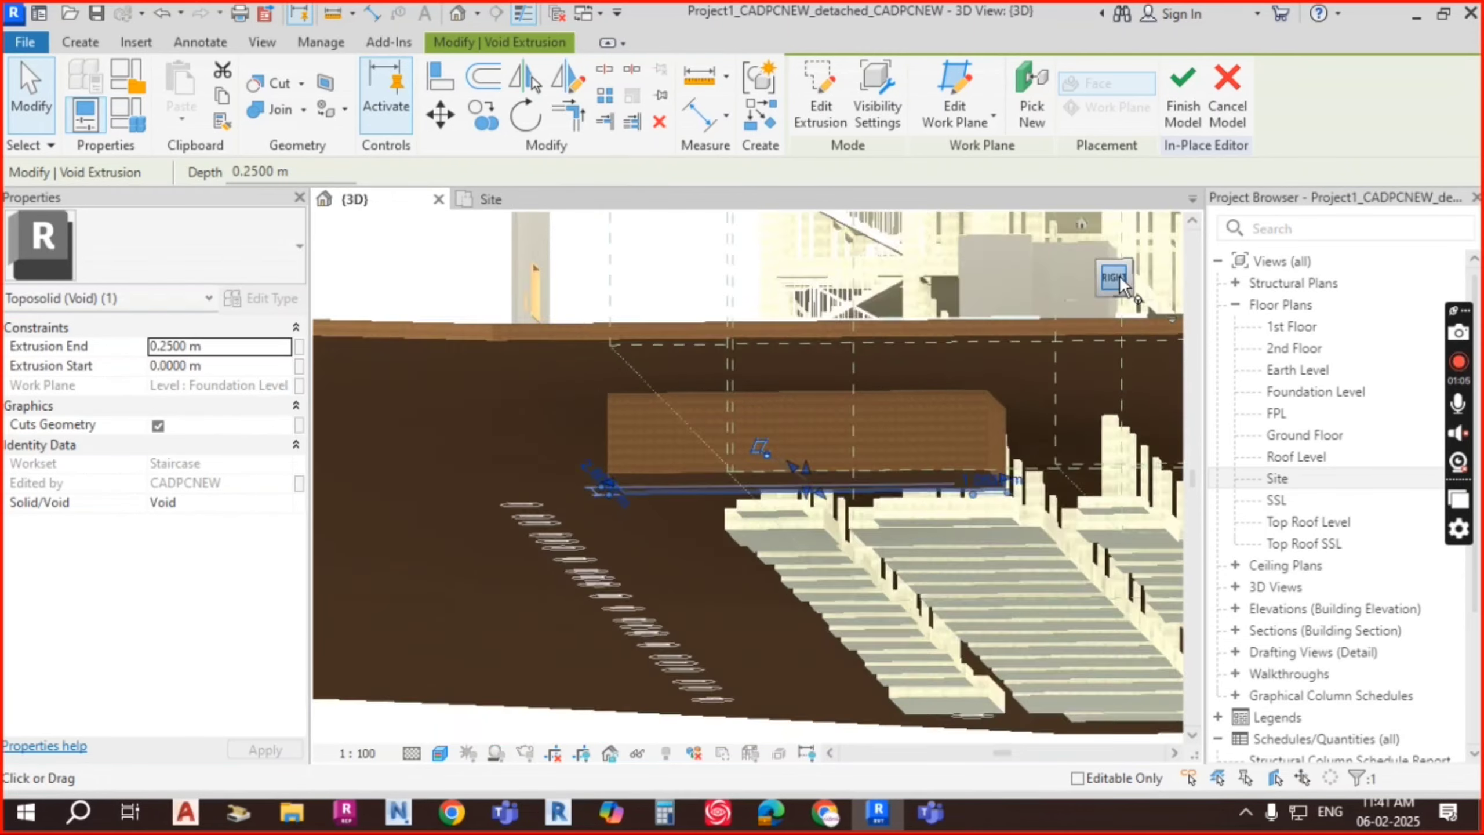
{"action": "scroll", "coordinate": [756, 464], "scroll_direction": "up", "scroll_amount": 1}
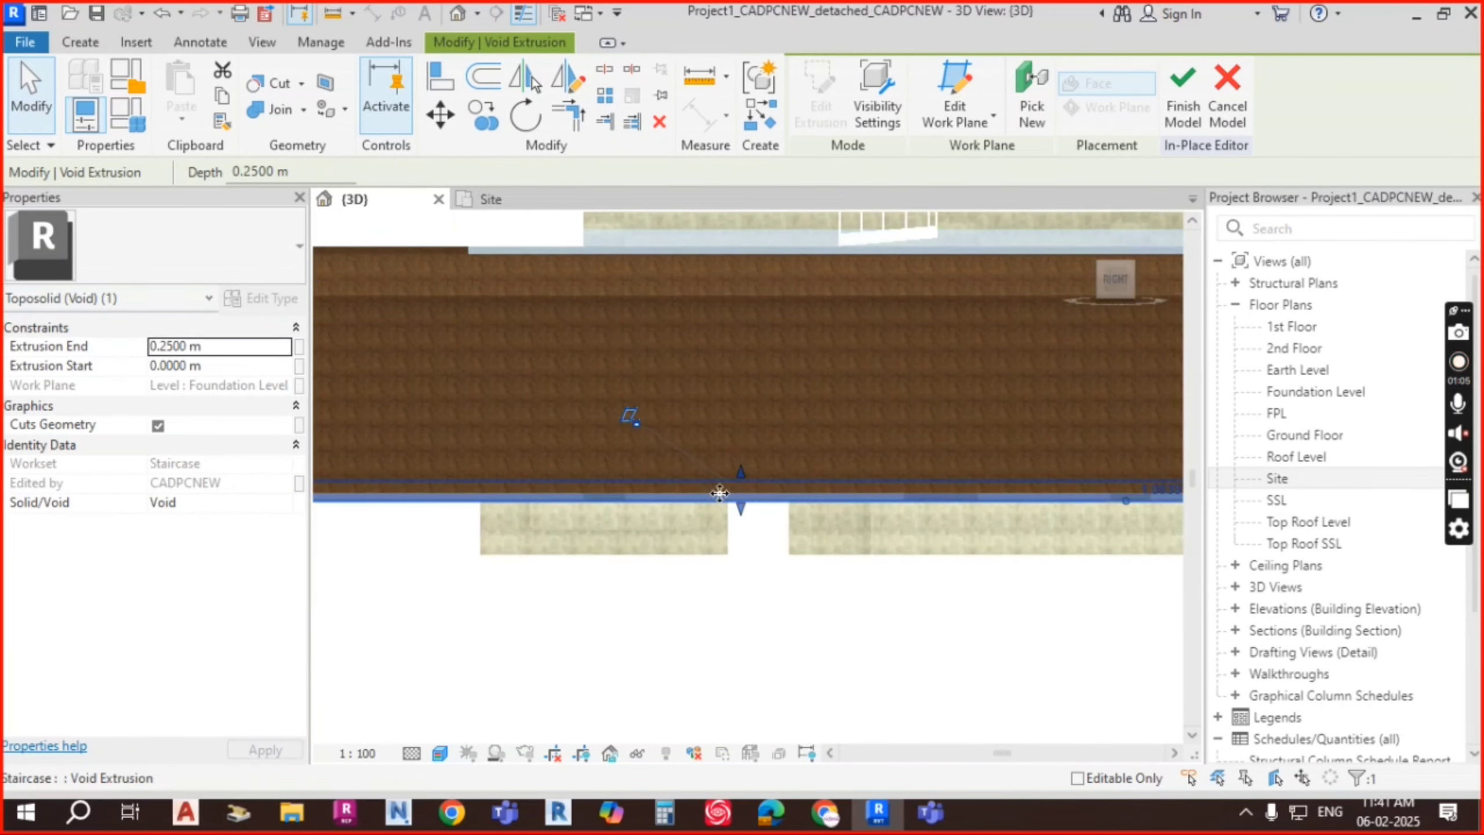
{"action": "middle_click_drag", "start_coordinate": [470, 523], "coordinate": [901, 494]}
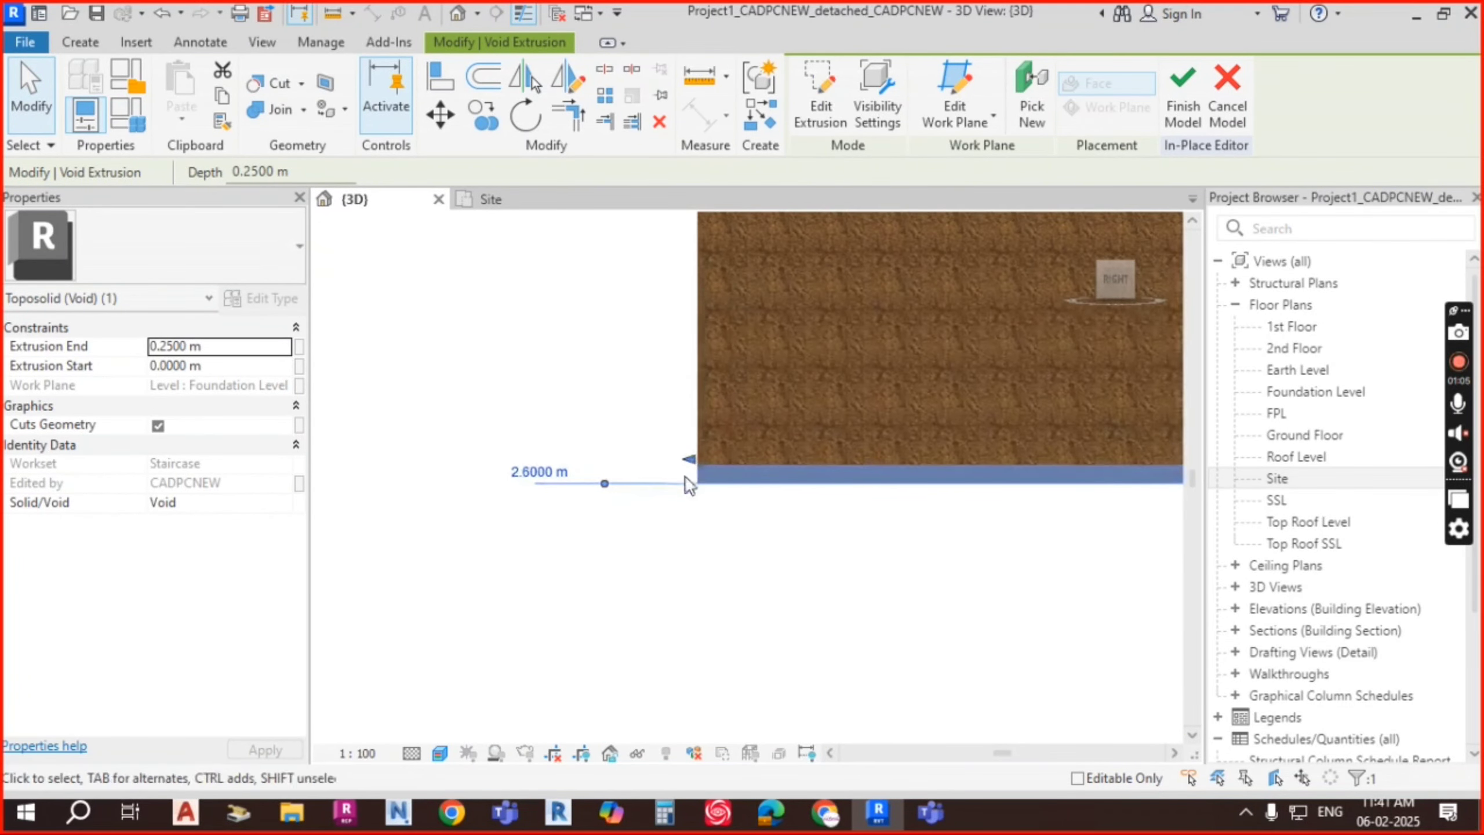
{"action": "left_click_drag", "start_coordinate": [693, 457], "coordinate": [703, 458]}
{"action": "scroll", "coordinate": [572, 462], "scroll_direction": "down", "scroll_amount": 2}
{"action": "middle_click_drag", "start_coordinate": [999, 498], "coordinate": [368, 485]}
{"action": "scroll", "coordinate": [369, 485], "scroll_direction": "down", "scroll_amount": 2}
{"action": "scroll", "coordinate": [901, 459], "scroll_direction": "up", "scroll_amount": 5}
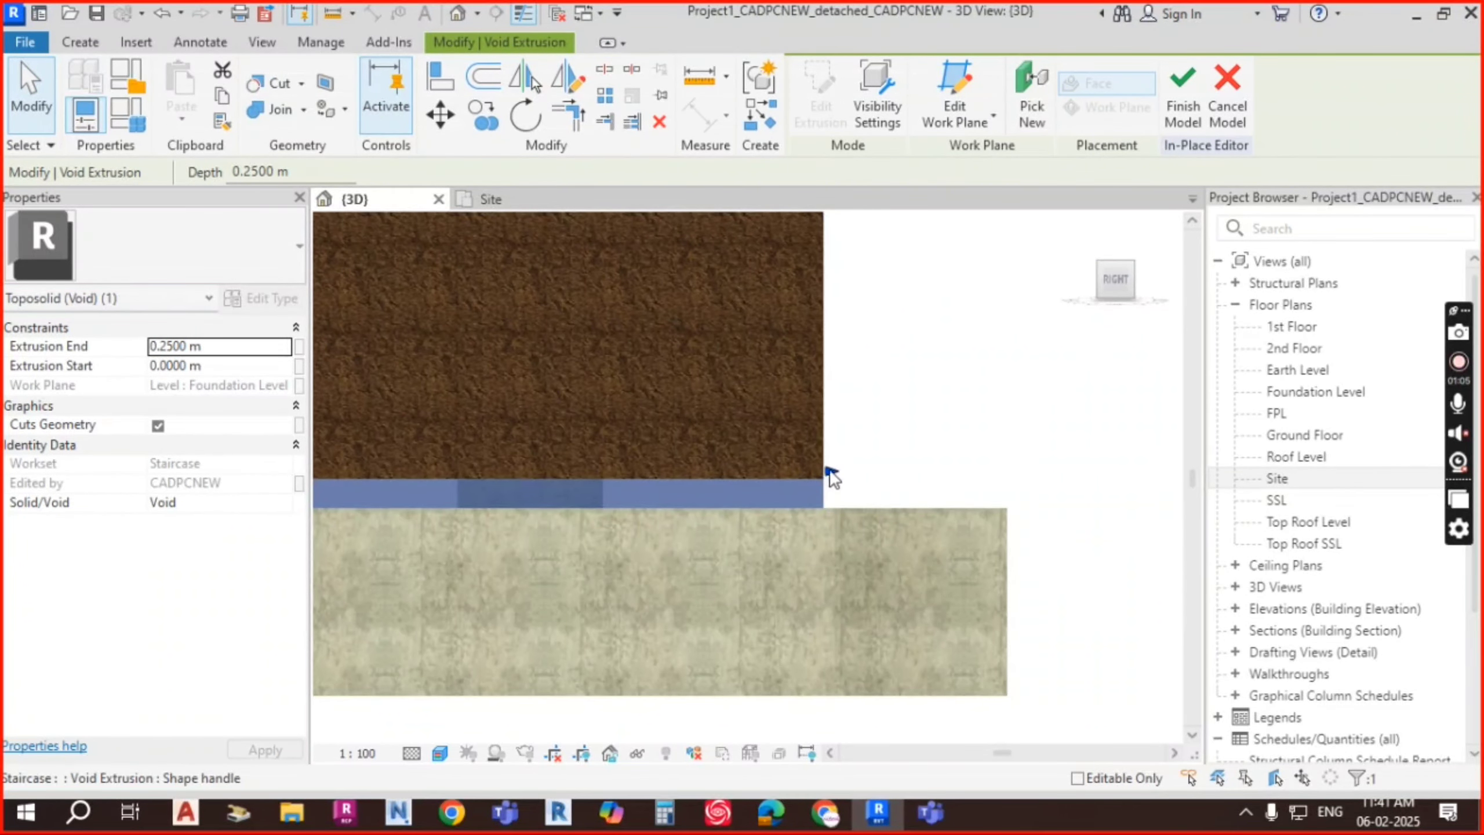
{"action": "left_click_drag", "start_coordinate": [829, 472], "coordinate": [917, 487]}
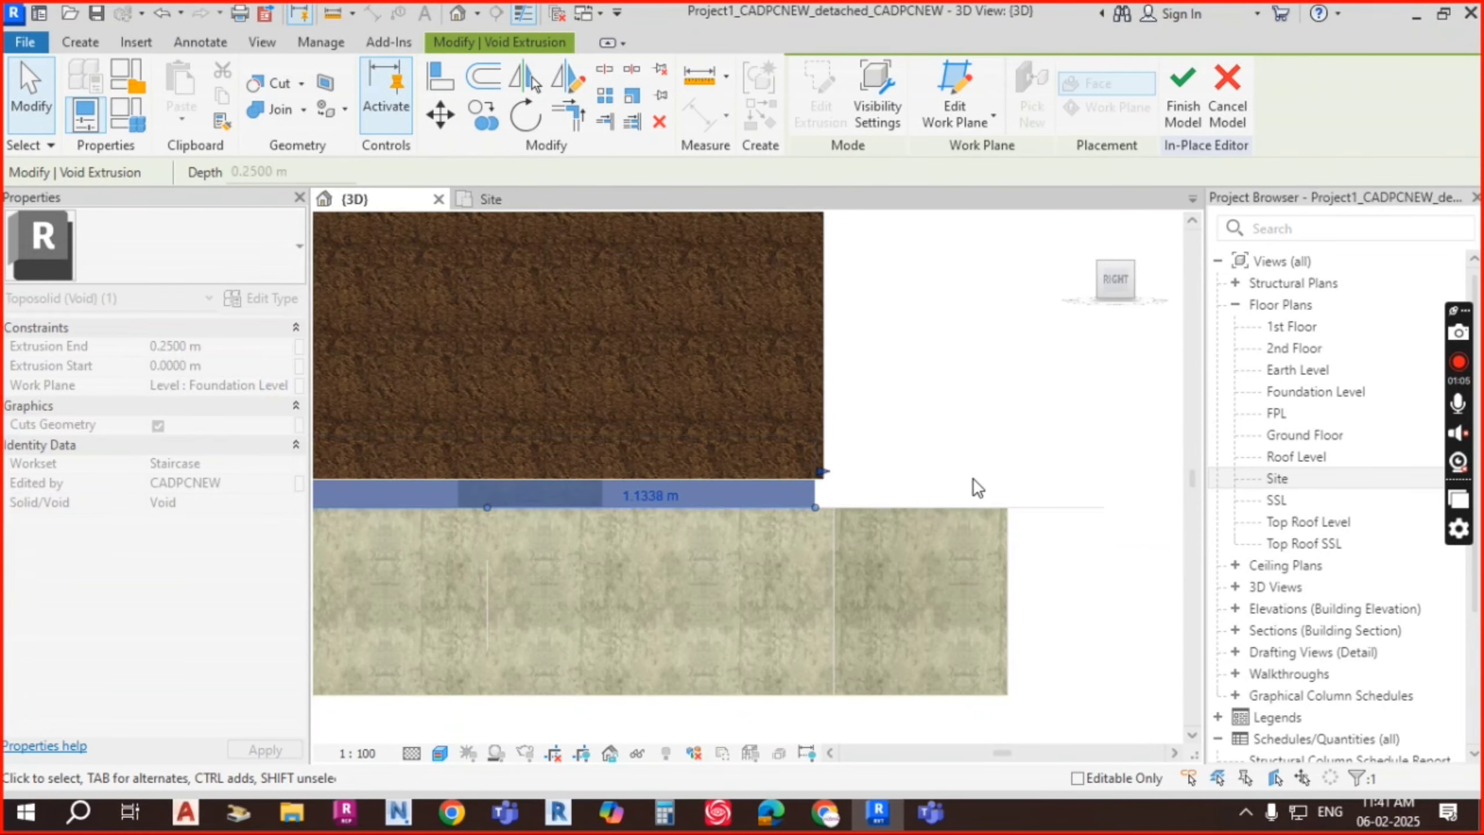
Step: Raise the void's top to an Extrusion End of 3.25 m
{"action": "scroll", "coordinate": [920, 552], "scroll_direction": "down", "scroll_amount": 2}
{"action": "middle_click_drag", "start_coordinate": [620, 536], "coordinate": [961, 569]}
{"action": "scroll", "coordinate": [860, 532], "scroll_direction": "up", "scroll_amount": 1}
{"action": "left_click_drag", "start_coordinate": [860, 532], "coordinate": [868, 318]}
{"action": "scroll", "coordinate": [876, 407], "scroll_direction": "down", "scroll_amount": 1}
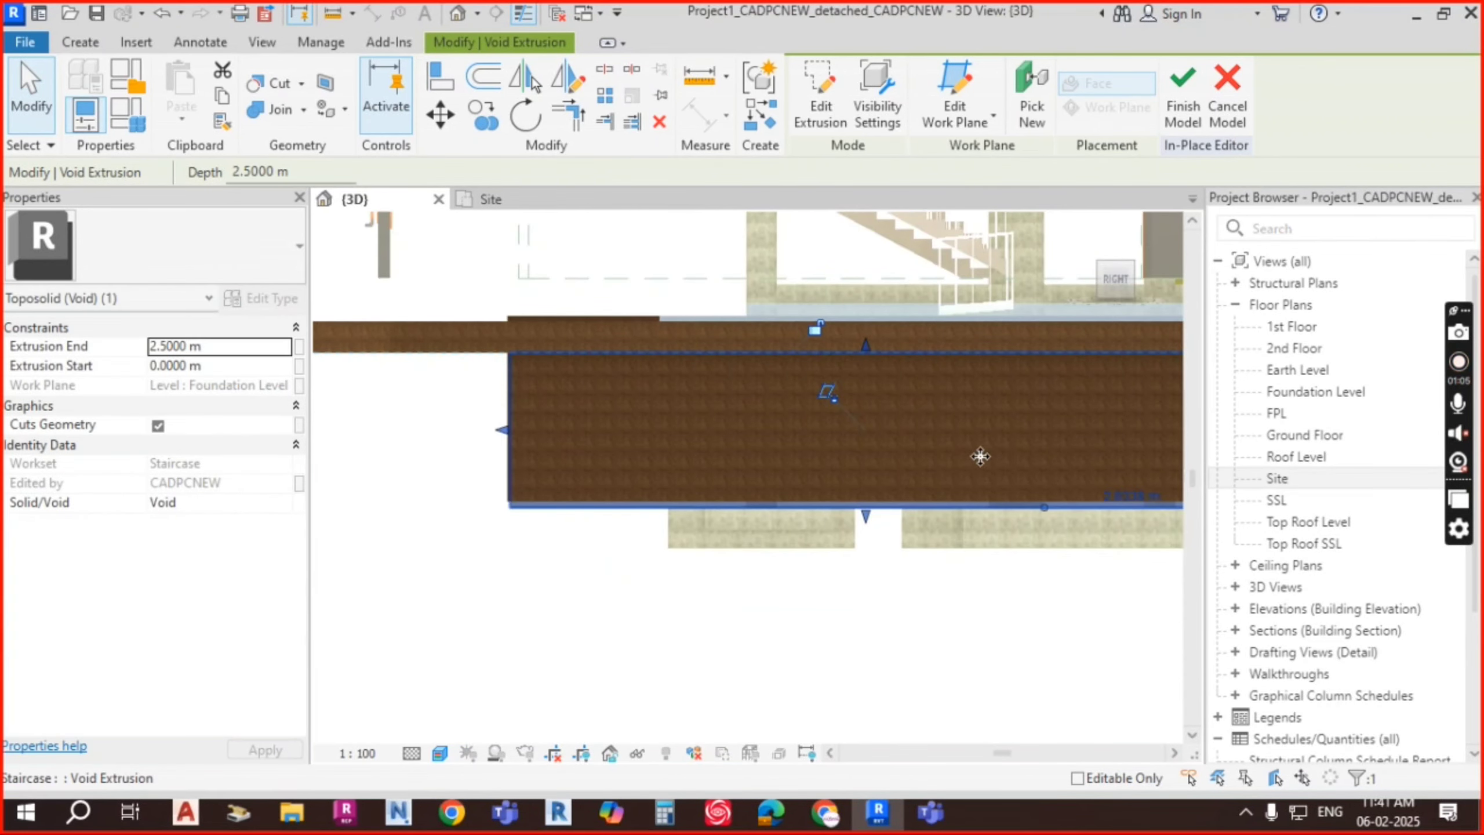
{"action": "middle_click_drag", "start_coordinate": [981, 455], "coordinate": [900, 446], "text": "shift"}
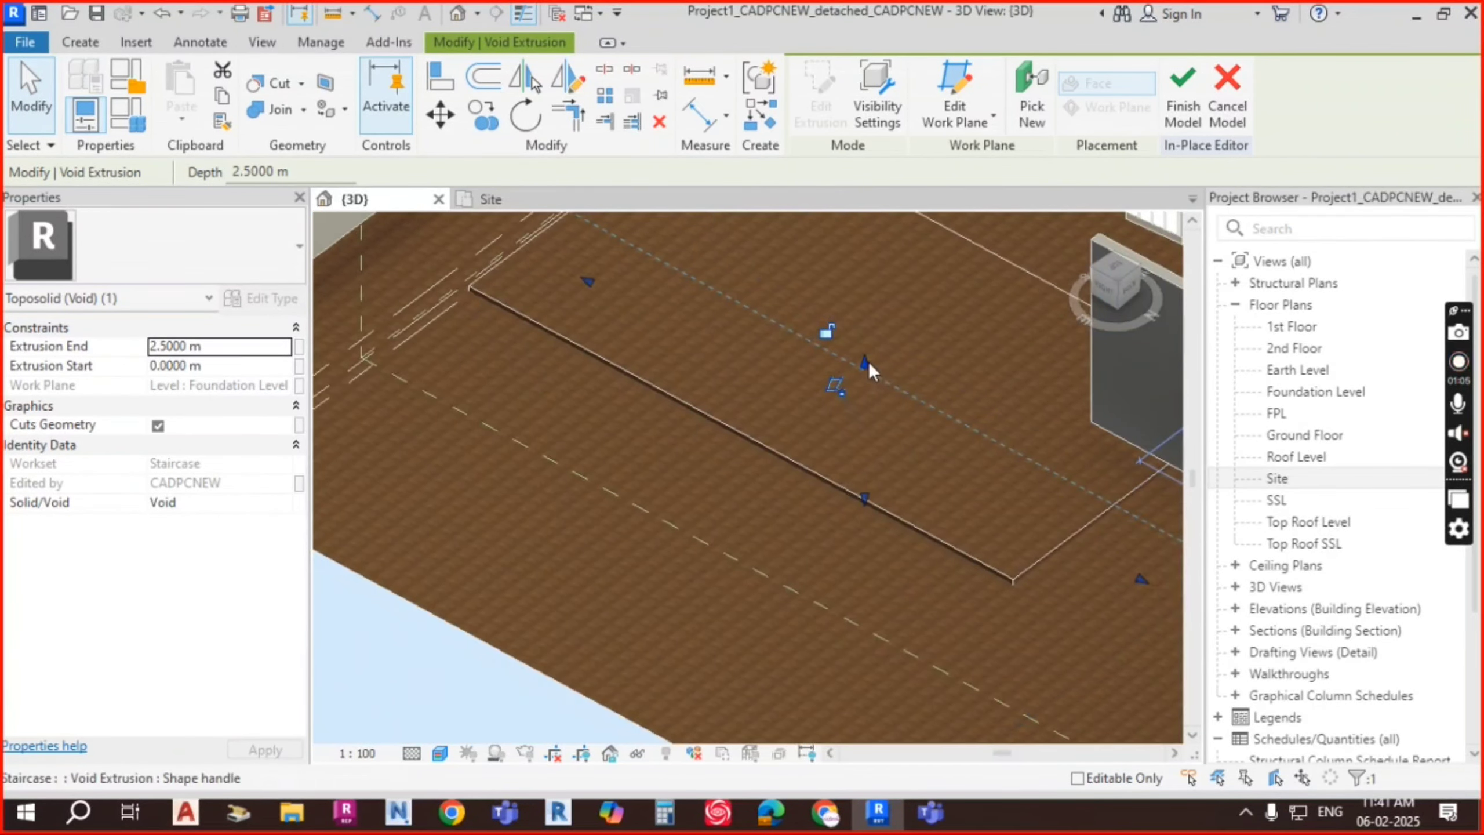
{"action": "left_click_drag", "start_coordinate": [866, 361], "coordinate": [869, 335]}
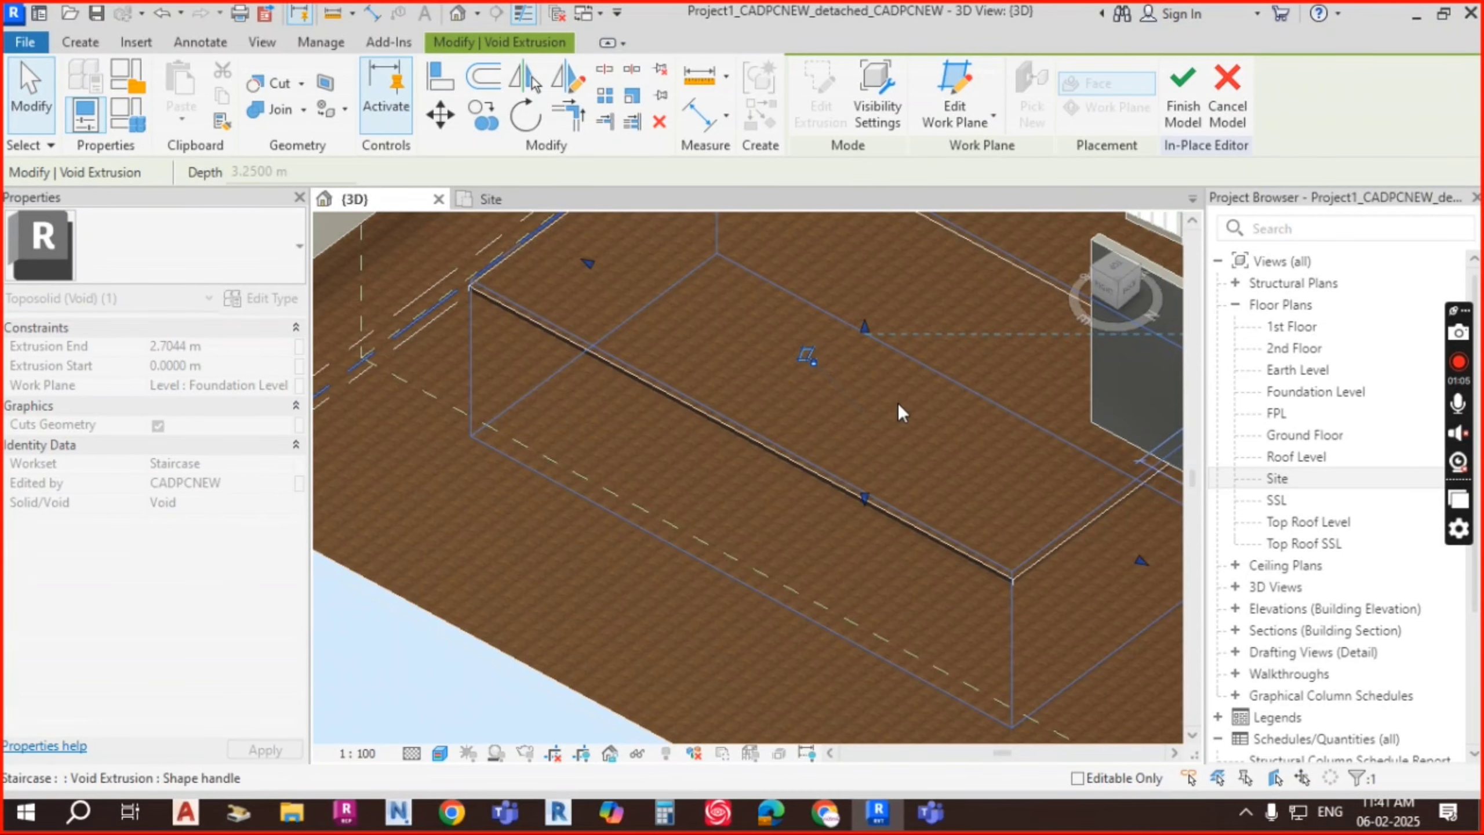
{"action": "mouse_move", "coordinate": [912, 485]}
{"action": "middle_mouse_down", "text": "shift"}
{"action": "mouse_move", "coordinate": [910, 526]}
{"action": "mouse_move", "coordinate": [911, 464]}
{"action": "middle_mouse_up", "text": "shift"}
Step: Cut the toposolid with the void using Cut Geometry
{"action": "left_click", "coordinate": [863, 311]}
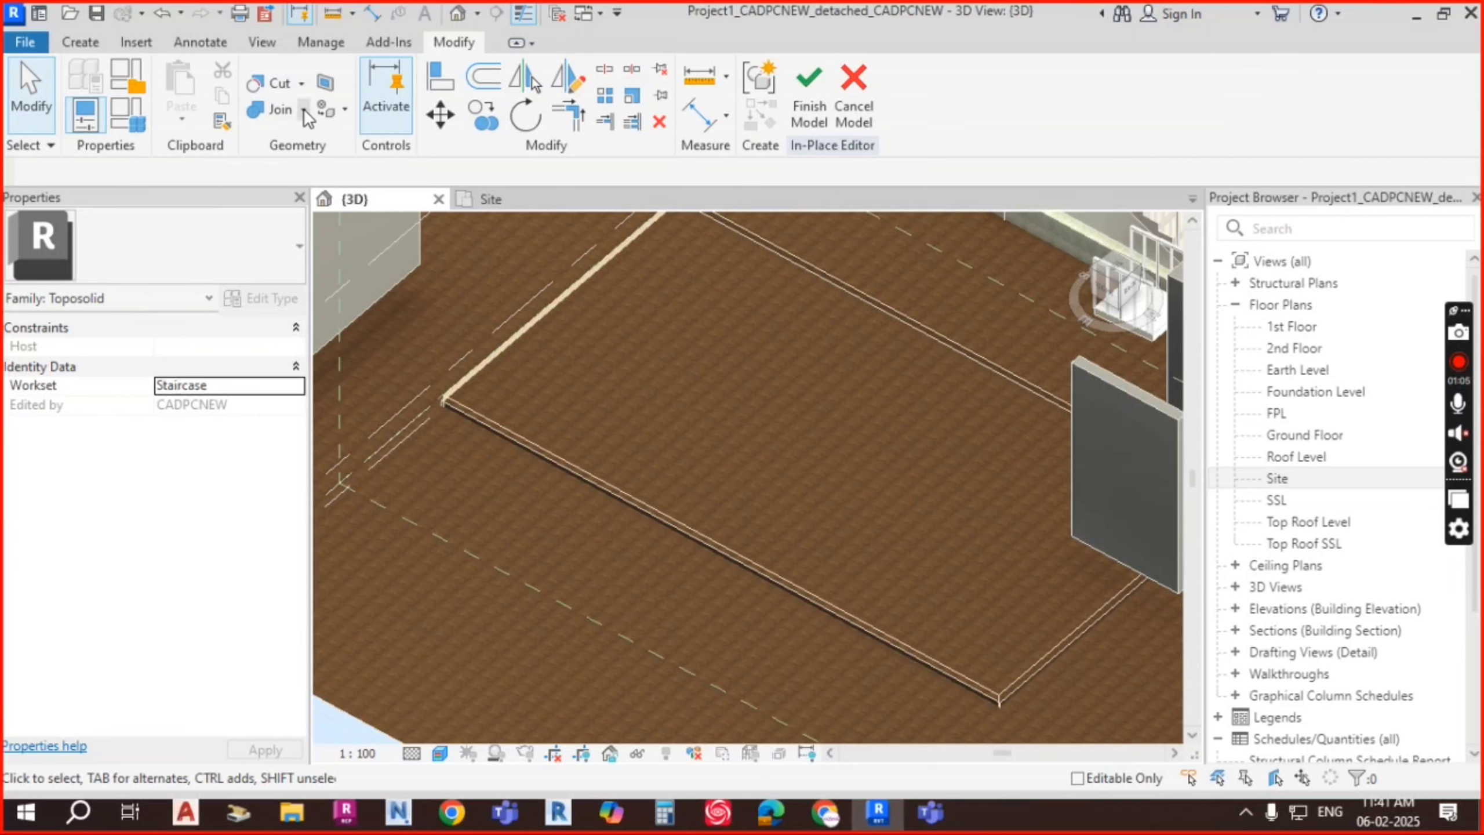
{"action": "left_click", "coordinate": [302, 85]}
{"action": "left_click", "coordinate": [322, 120]}
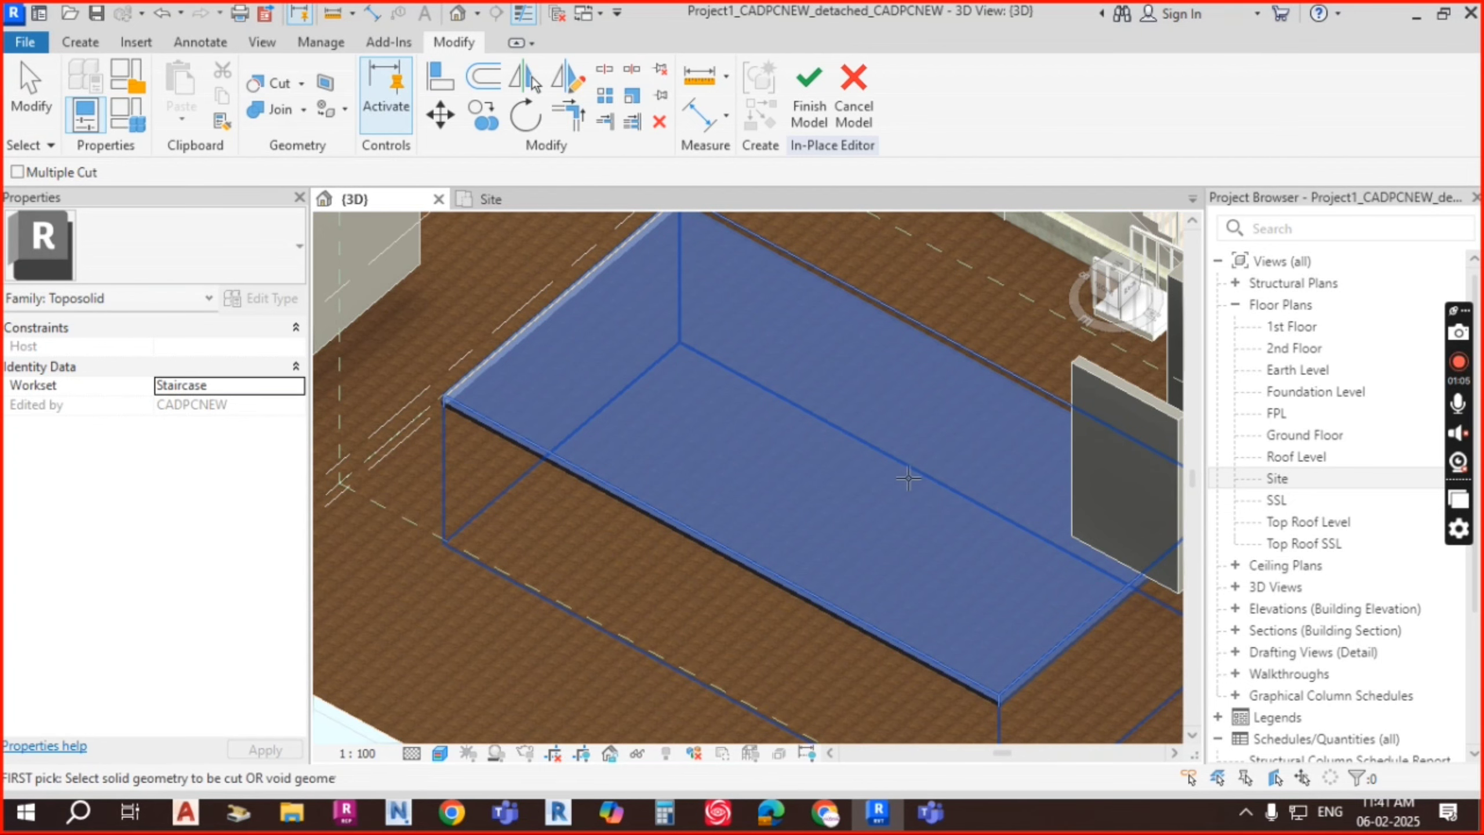
{"action": "left_click", "coordinate": [909, 478]}
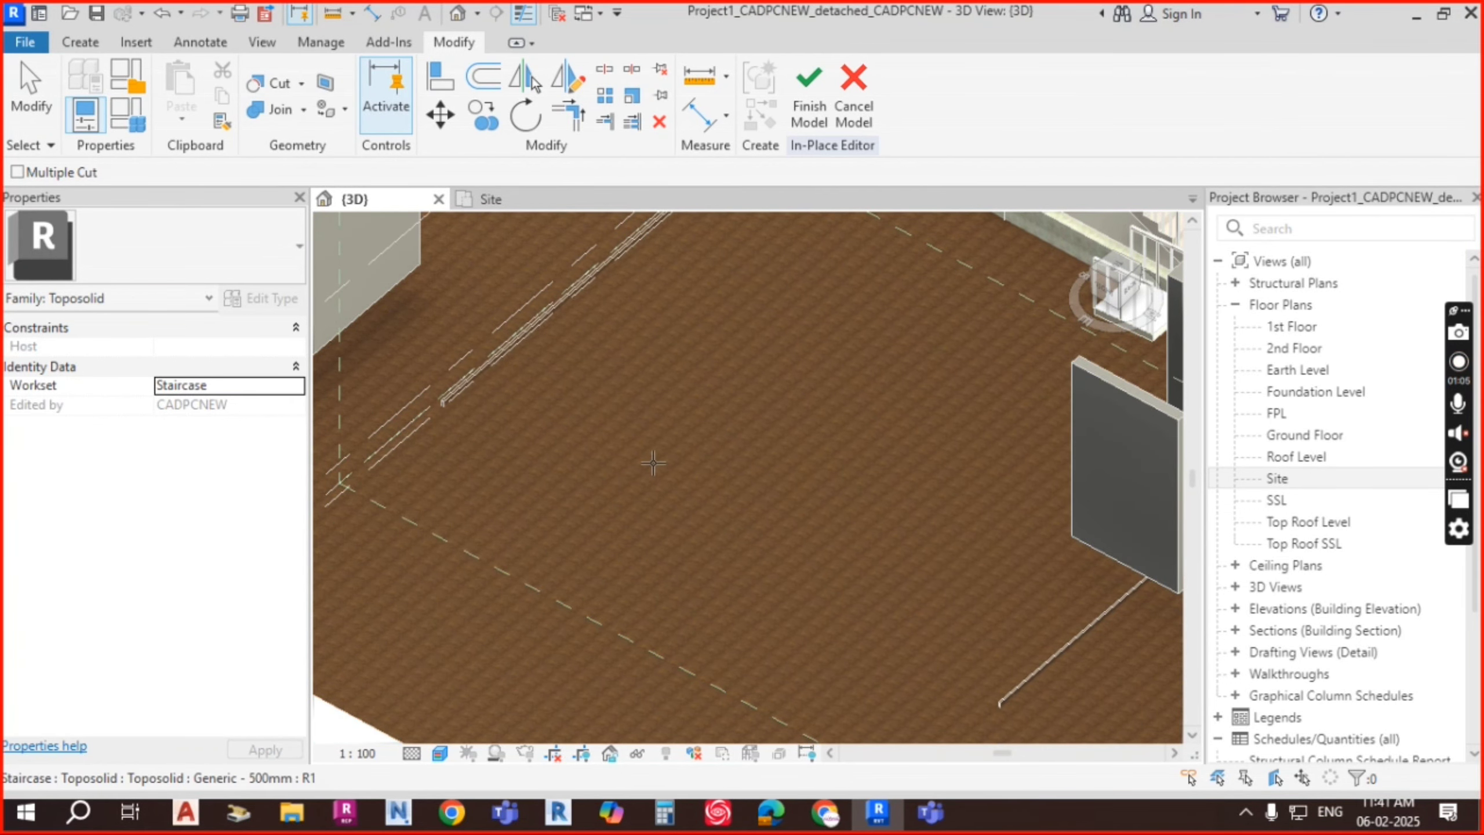
{"action": "key", "text": "Escape"}
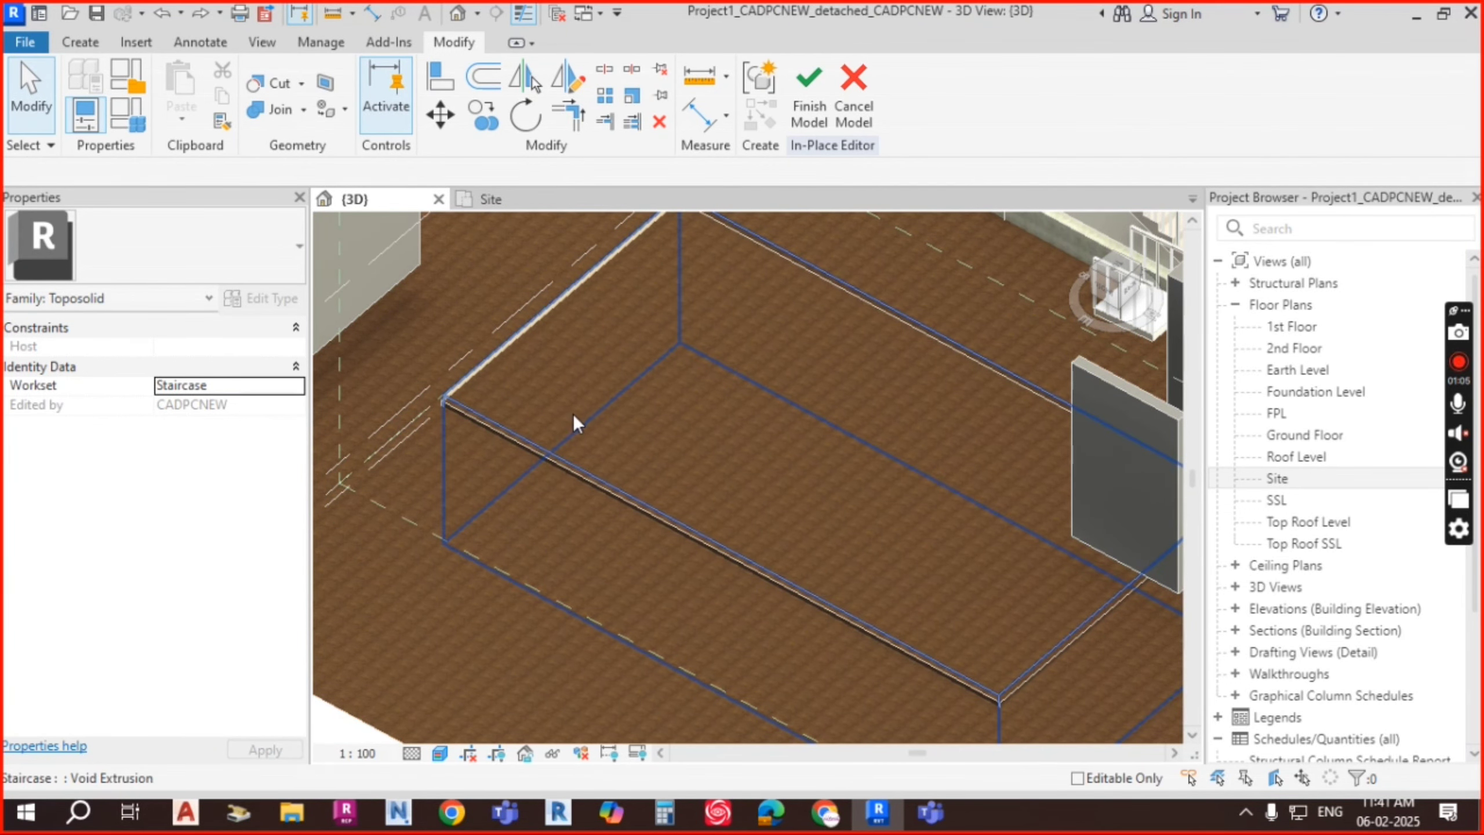
Step: Drag the void's top up to 3.8583 m and raise its bottom to 0.2018 m
{"action": "left_click", "coordinate": [781, 555]}
{"action": "middle_click_drag", "start_coordinate": [780, 555], "coordinate": [858, 439], "text": "shift"}
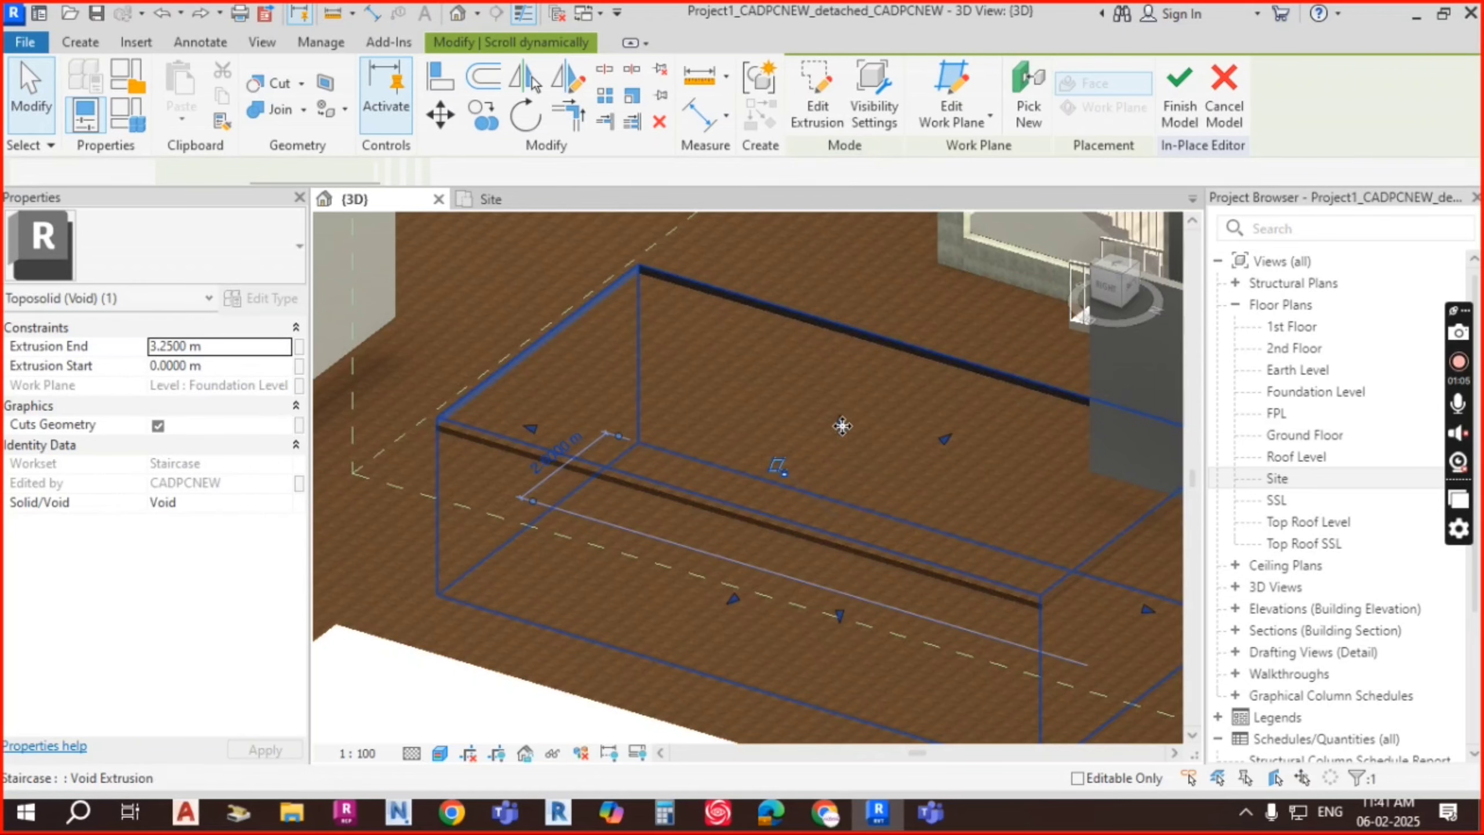
{"action": "left_click_drag", "start_coordinate": [841, 427], "coordinate": [843, 398]}
{"action": "middle_click_drag", "start_coordinate": [844, 491], "coordinate": [968, 474], "text": "shift"}
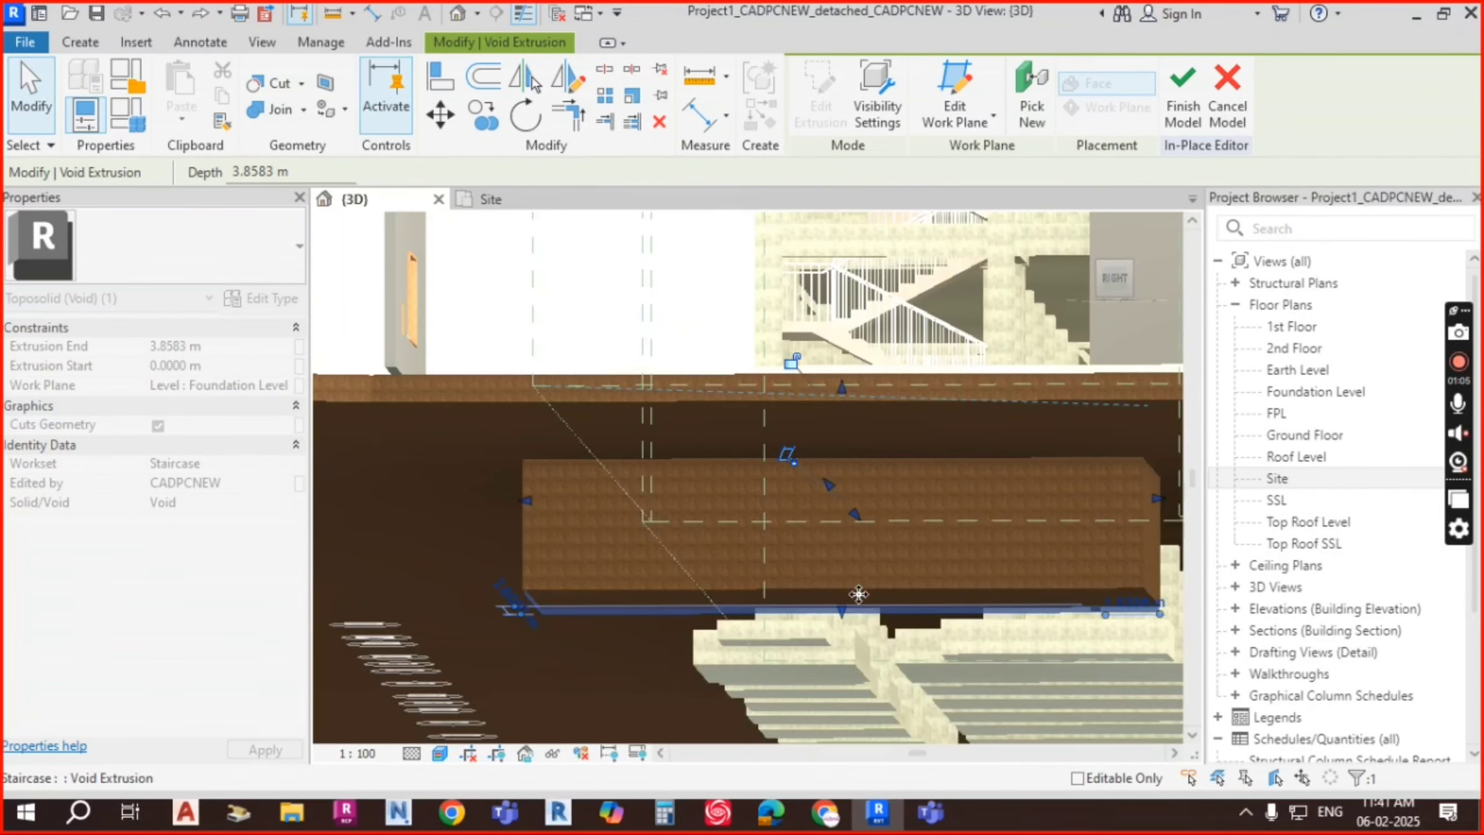
{"action": "middle_click_drag", "start_coordinate": [915, 609], "coordinate": [916, 621], "text": "shift"}
{"action": "scroll", "coordinate": [841, 620], "scroll_direction": "up", "scroll_amount": 4}
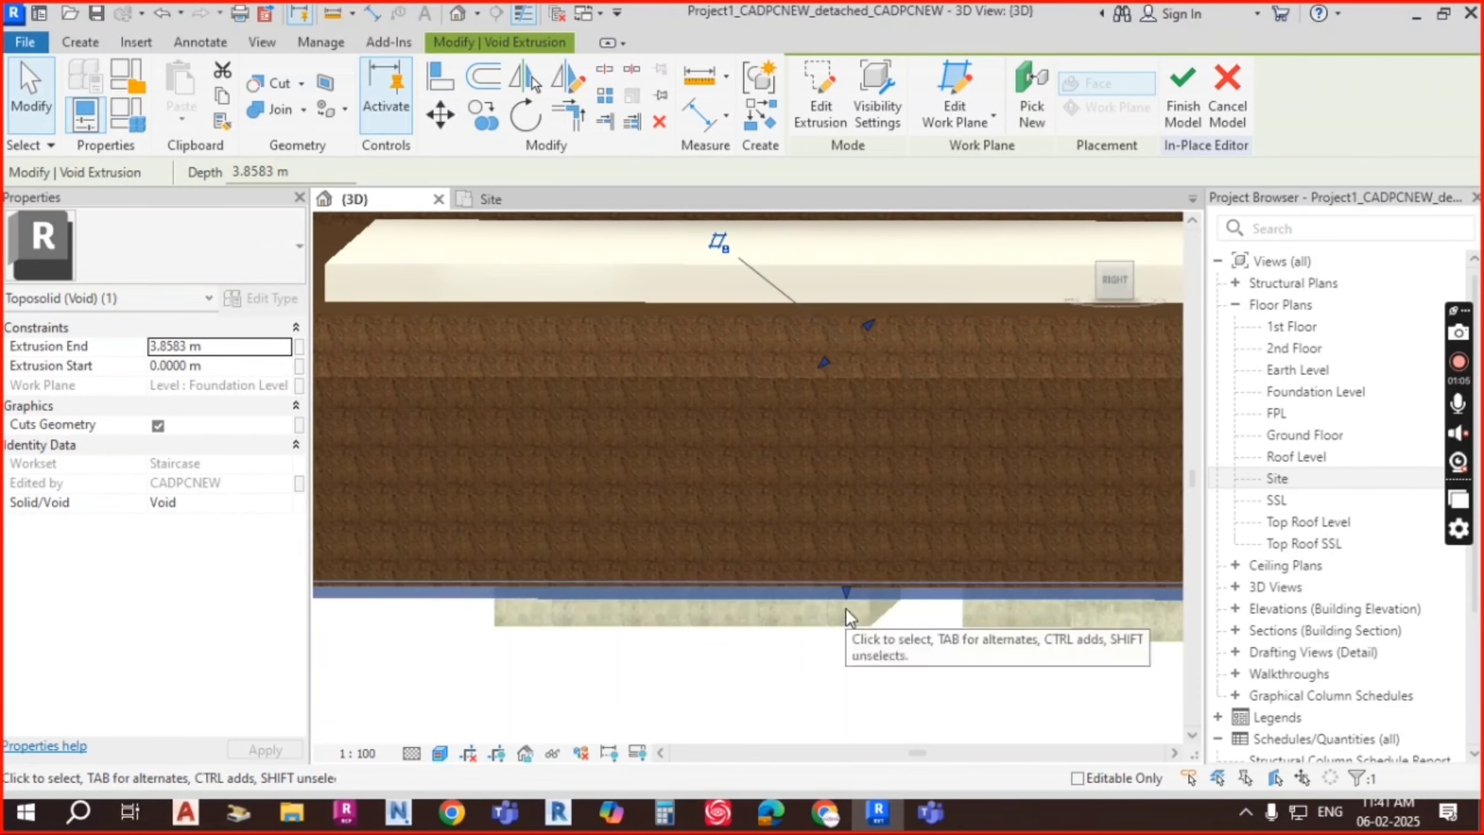
{"action": "left_click_drag", "start_coordinate": [850, 584], "coordinate": [871, 563]}
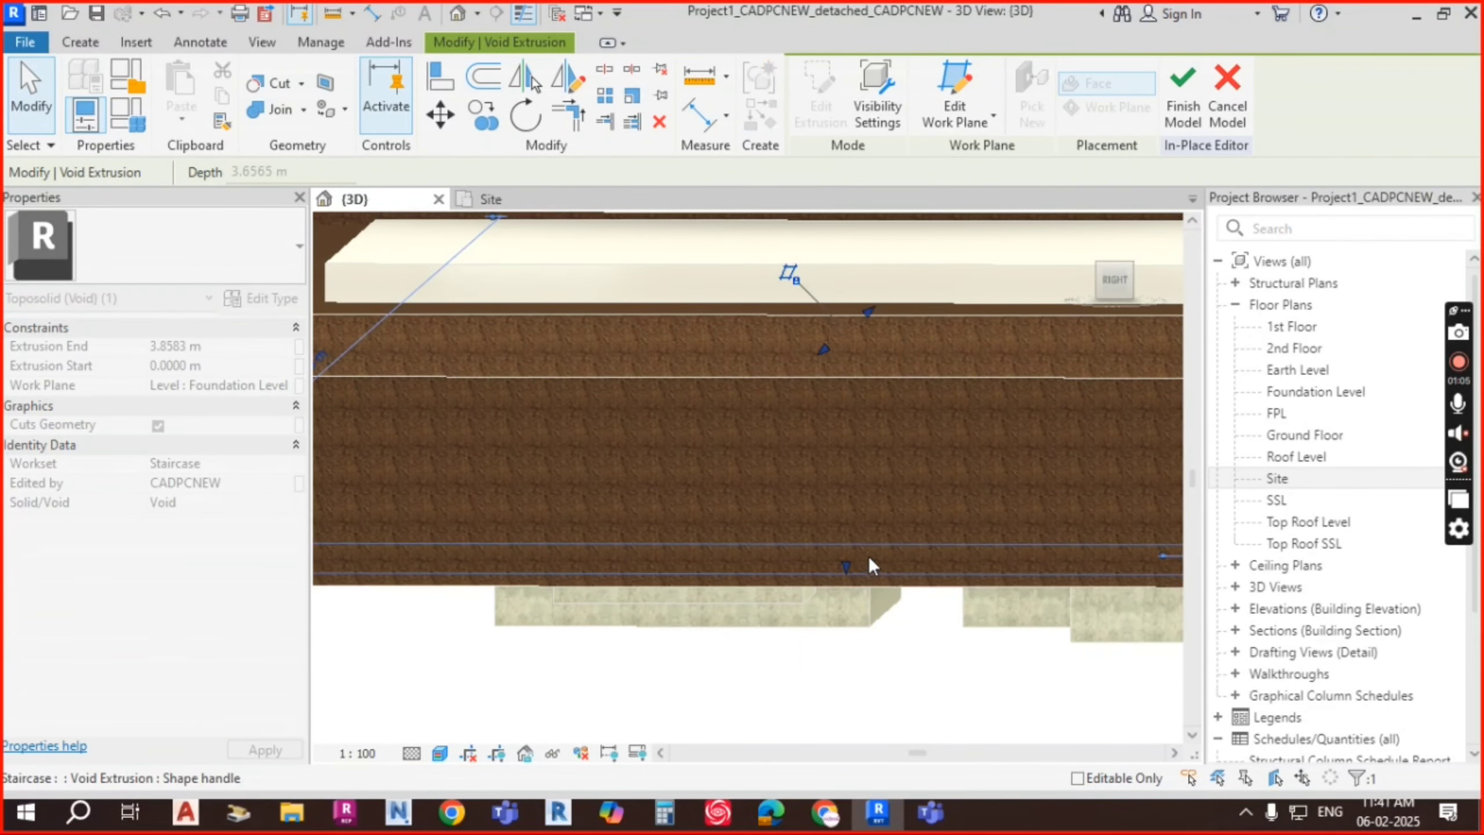
{"action": "middle_click_drag", "start_coordinate": [872, 563], "coordinate": [805, 520], "text": "shift"}
Step: Inspect the cut pit, then lower the void's top back down to 3.25 m
{"action": "left_click", "coordinate": [753, 409]}
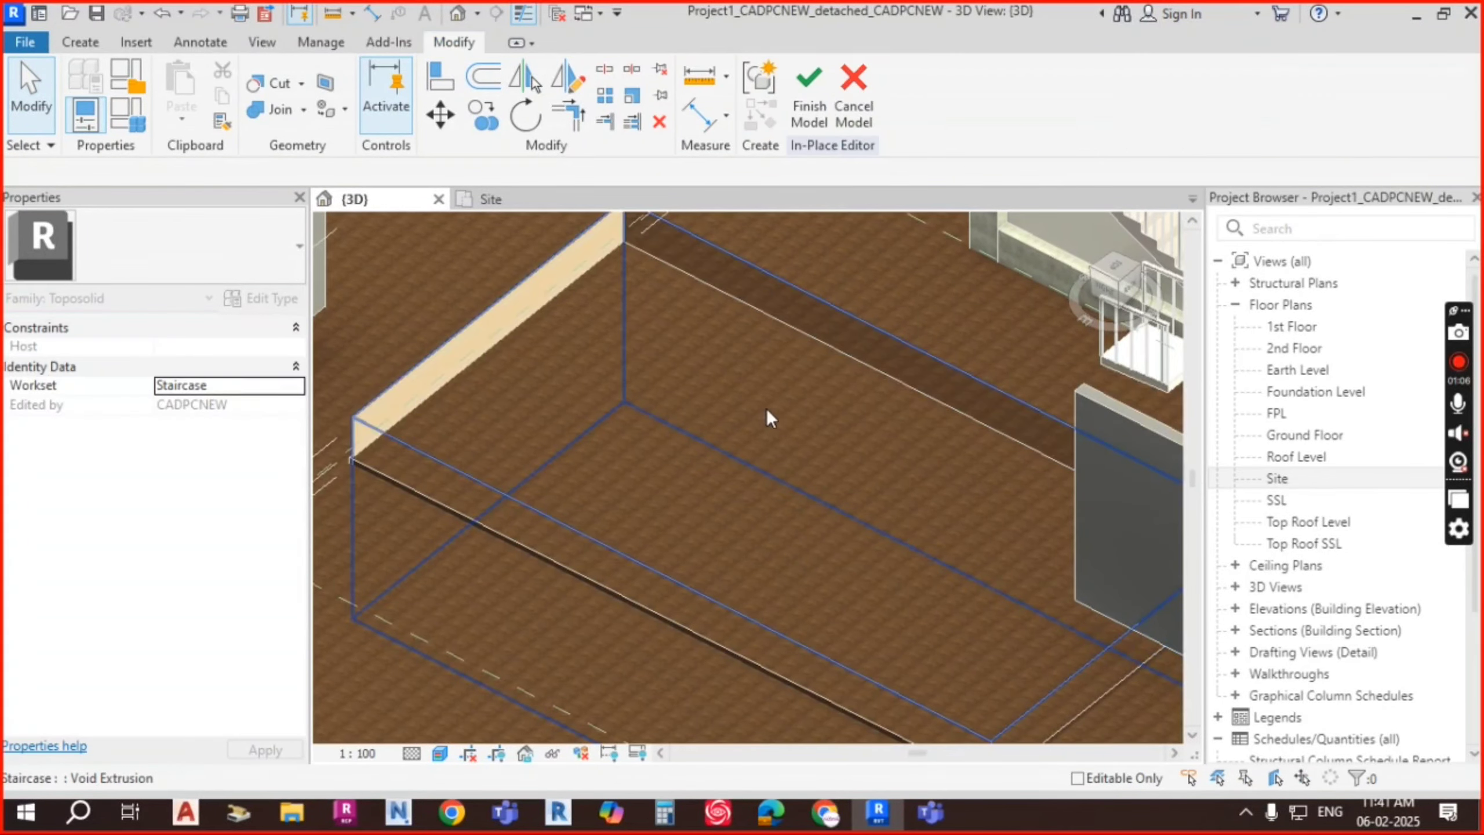
{"action": "scroll", "coordinate": [767, 408], "scroll_direction": "down", "scroll_amount": 2}
{"action": "middle_click_drag", "start_coordinate": [881, 490], "coordinate": [862, 514], "text": "shift"}
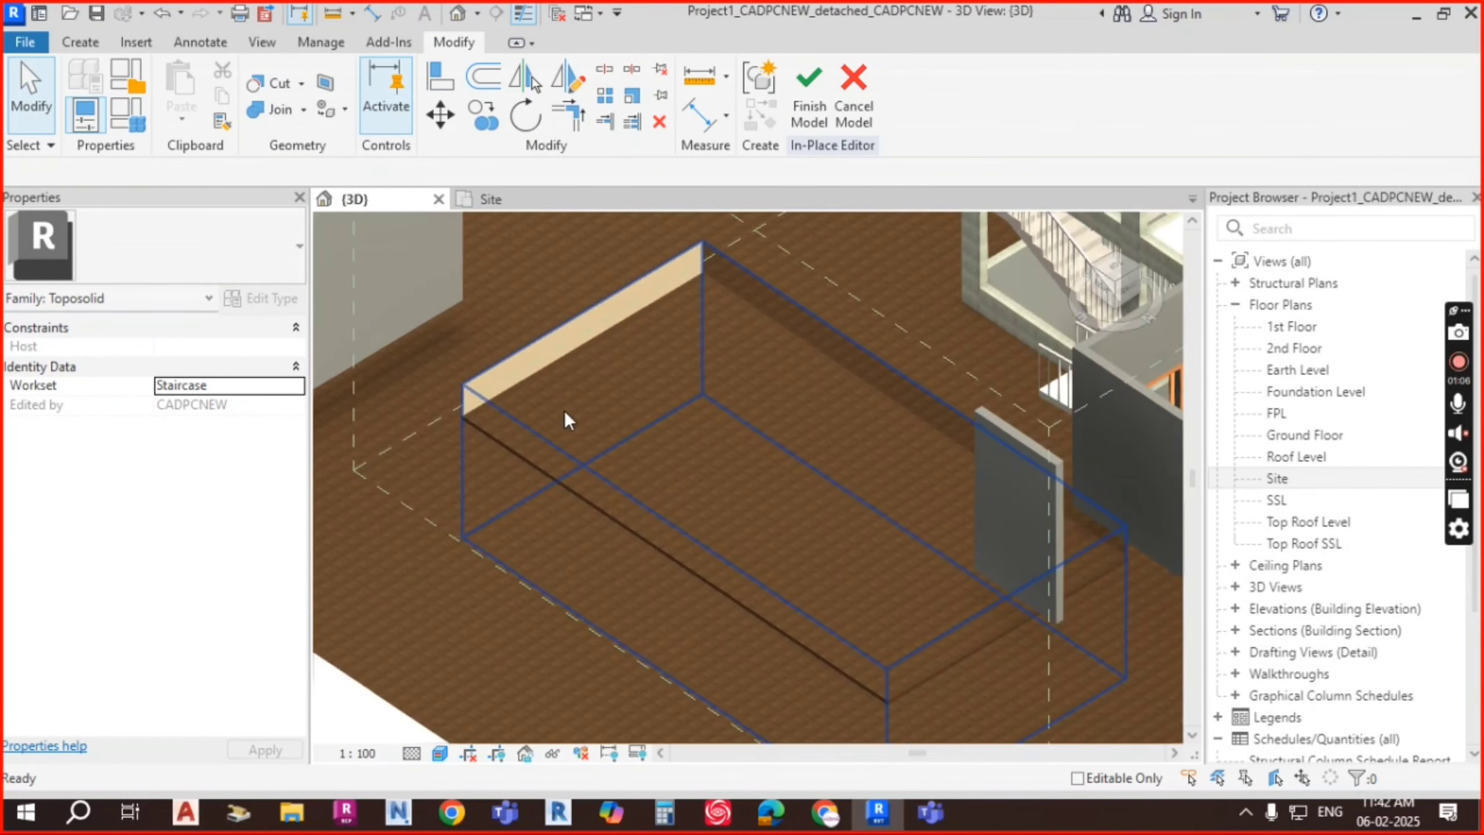
{"action": "scroll", "coordinate": [566, 411], "scroll_direction": "up", "scroll_amount": 1}
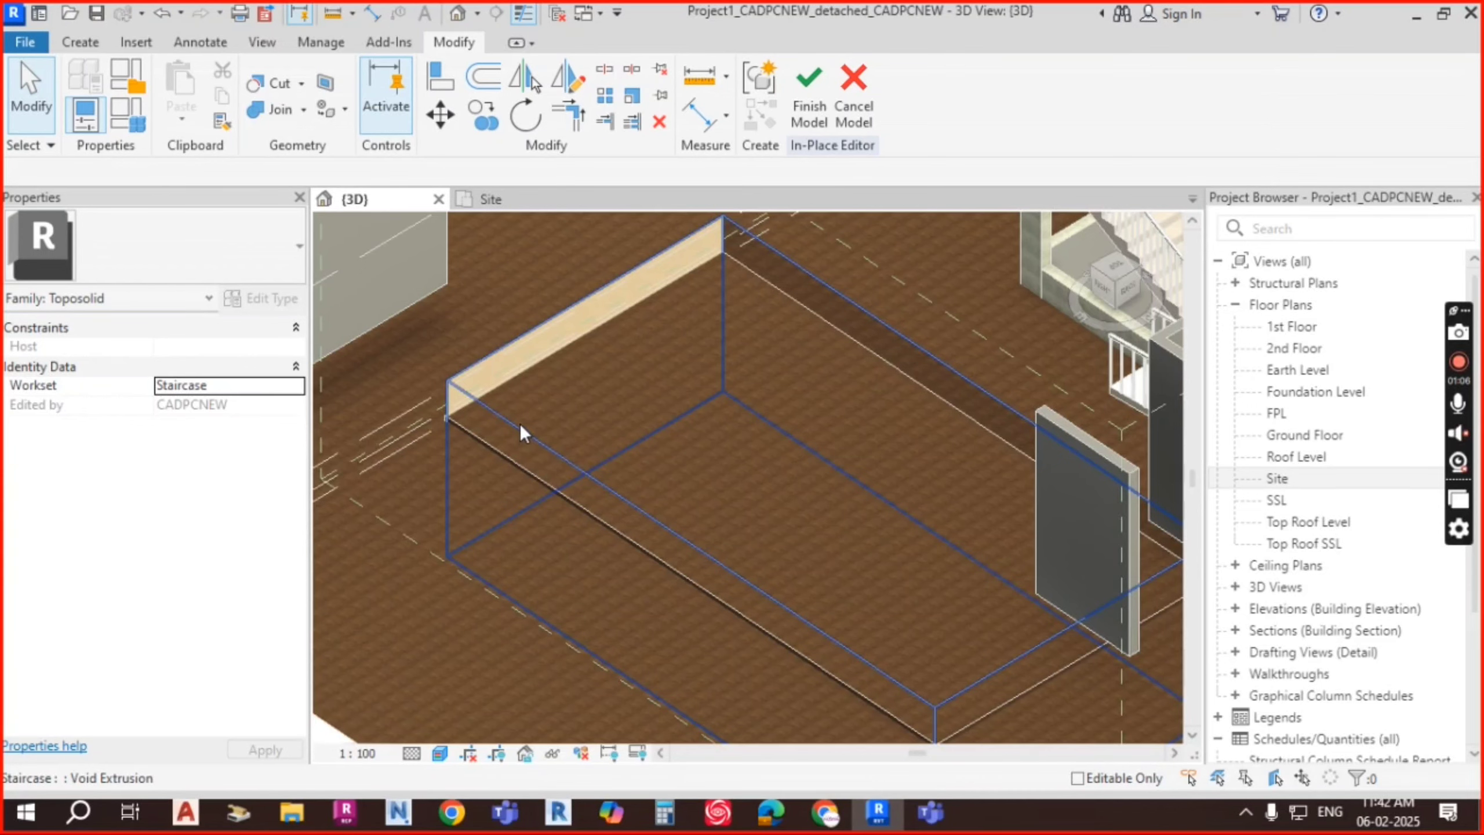
{"action": "left_click", "coordinate": [740, 469]}
{"action": "middle_click_drag", "start_coordinate": [740, 469], "coordinate": [833, 458], "text": "shift"}
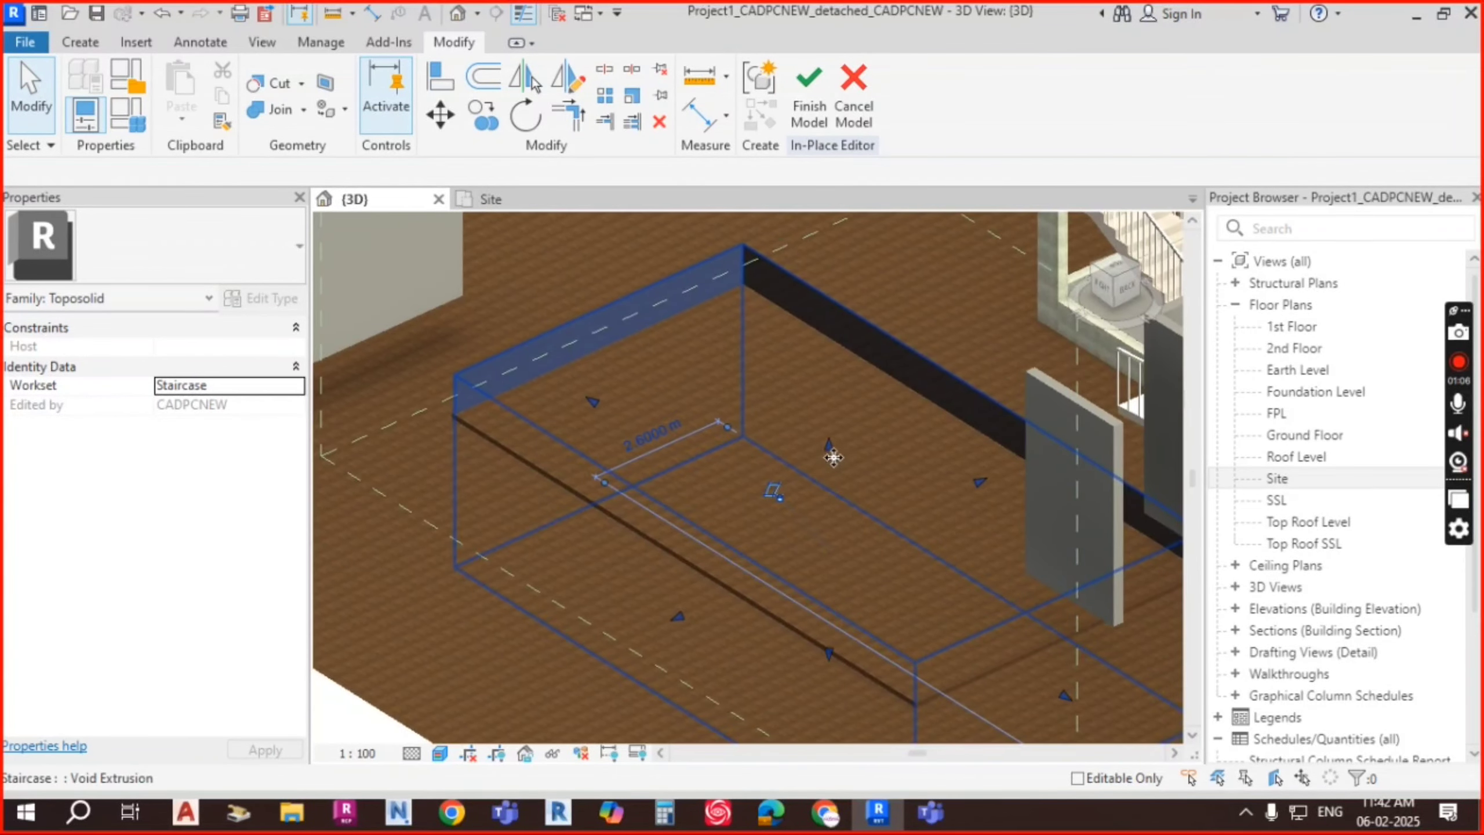
{"action": "left_click_drag", "start_coordinate": [830, 447], "coordinate": [912, 467]}
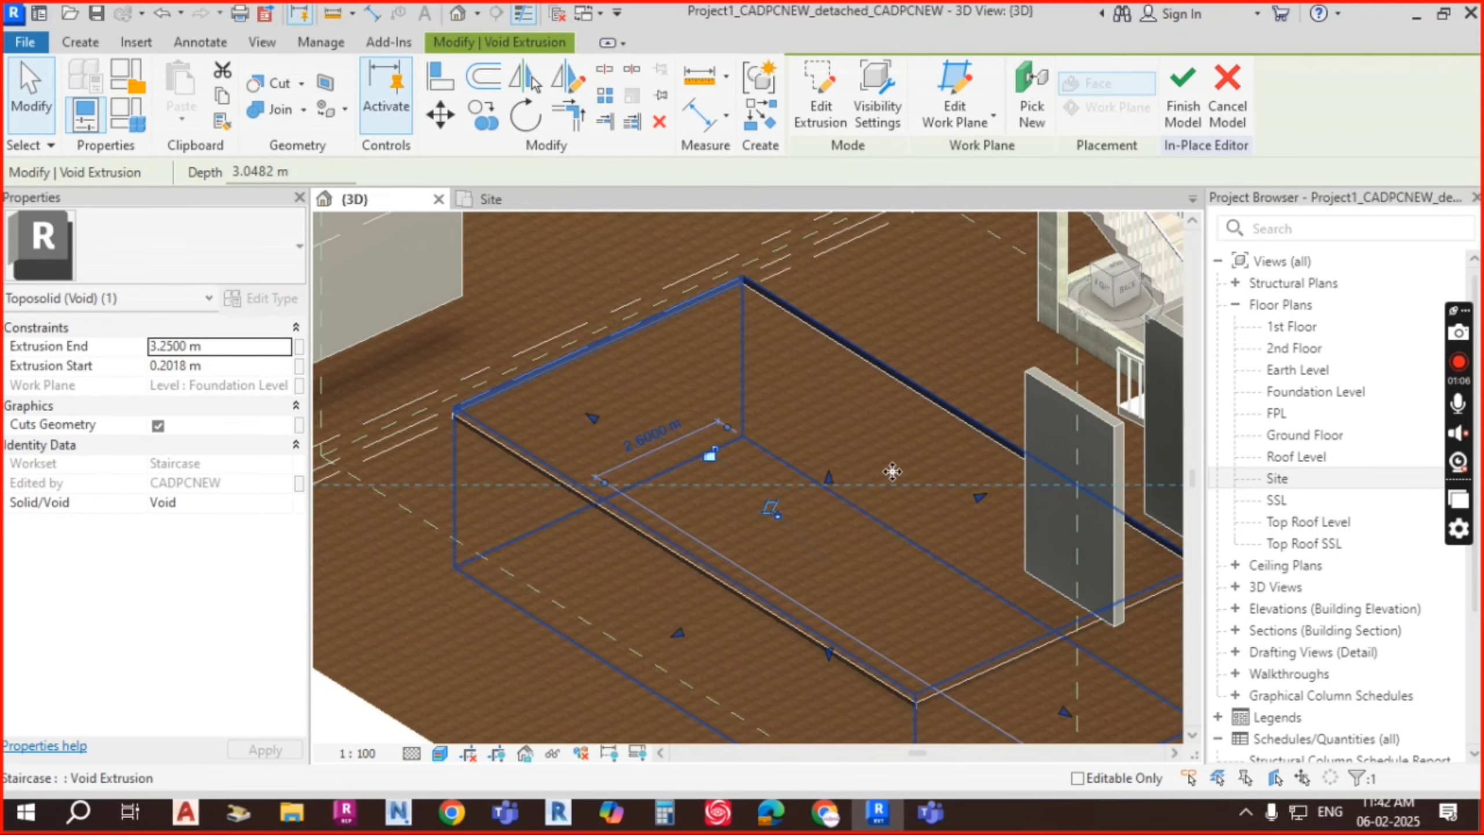
Step: Cut the toposolid with the rectangular void box using Cut Geometry
{"action": "left_click", "coordinate": [304, 110]}
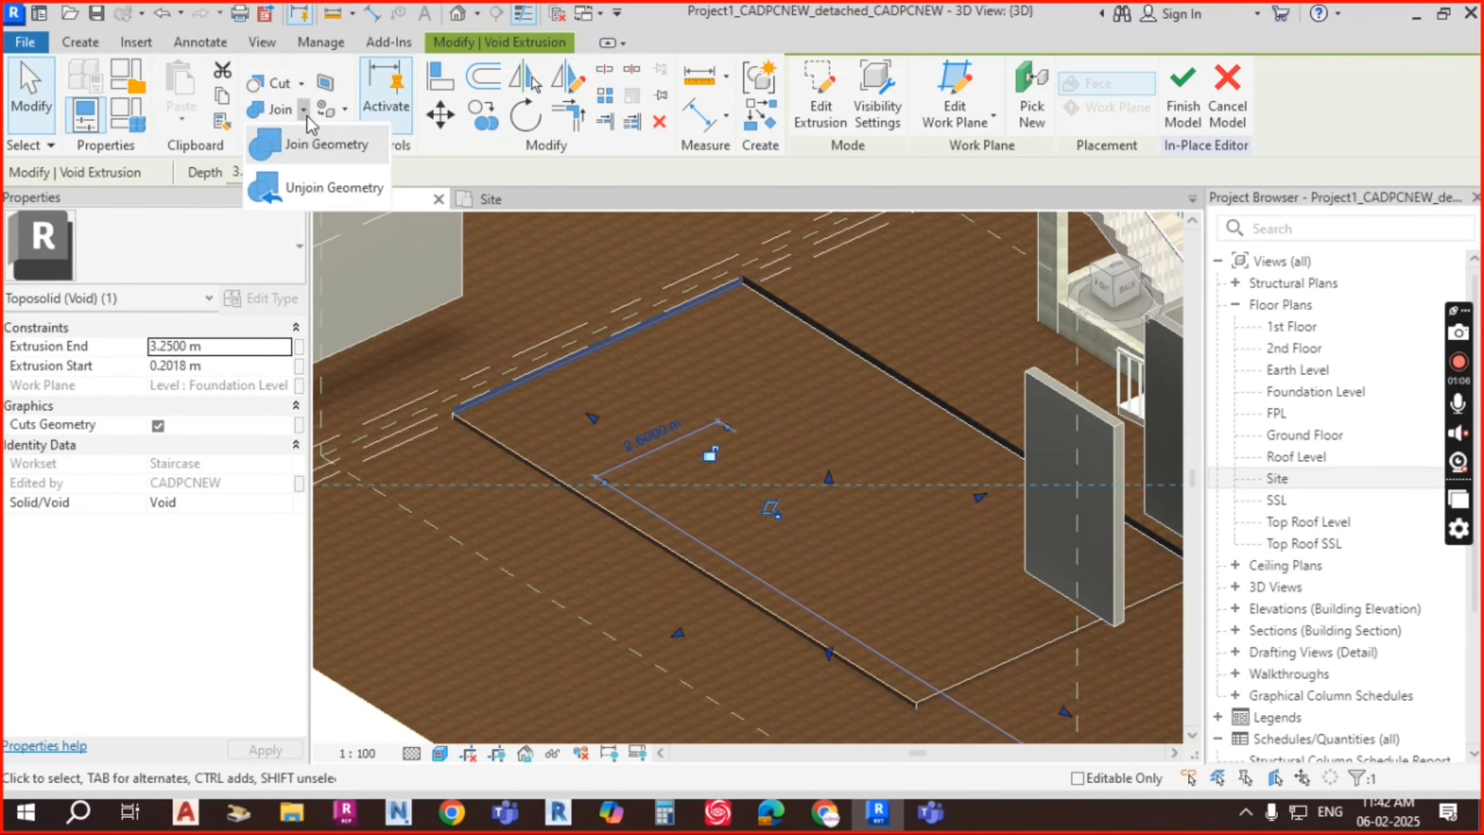
{"action": "left_click", "coordinate": [303, 83]}
{"action": "left_click", "coordinate": [317, 120]}
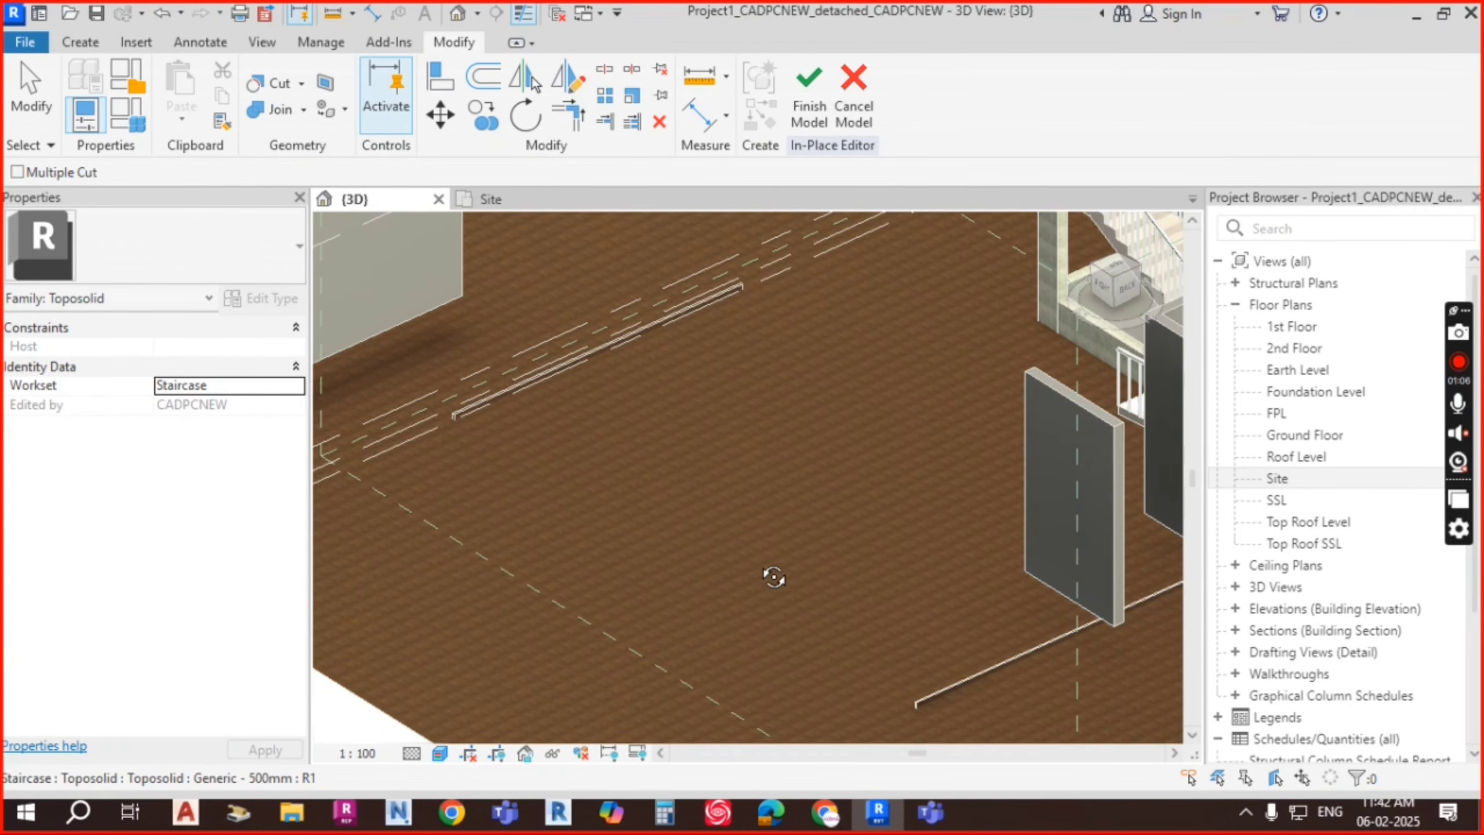
{"action": "mouse_move", "coordinate": [773, 576]}
{"action": "middle_mouse_down", "text": "shift"}
{"action": "mouse_move", "coordinate": [835, 577]}
{"action": "mouse_move", "coordinate": [793, 572]}
{"action": "middle_mouse_up", "text": "shift"}
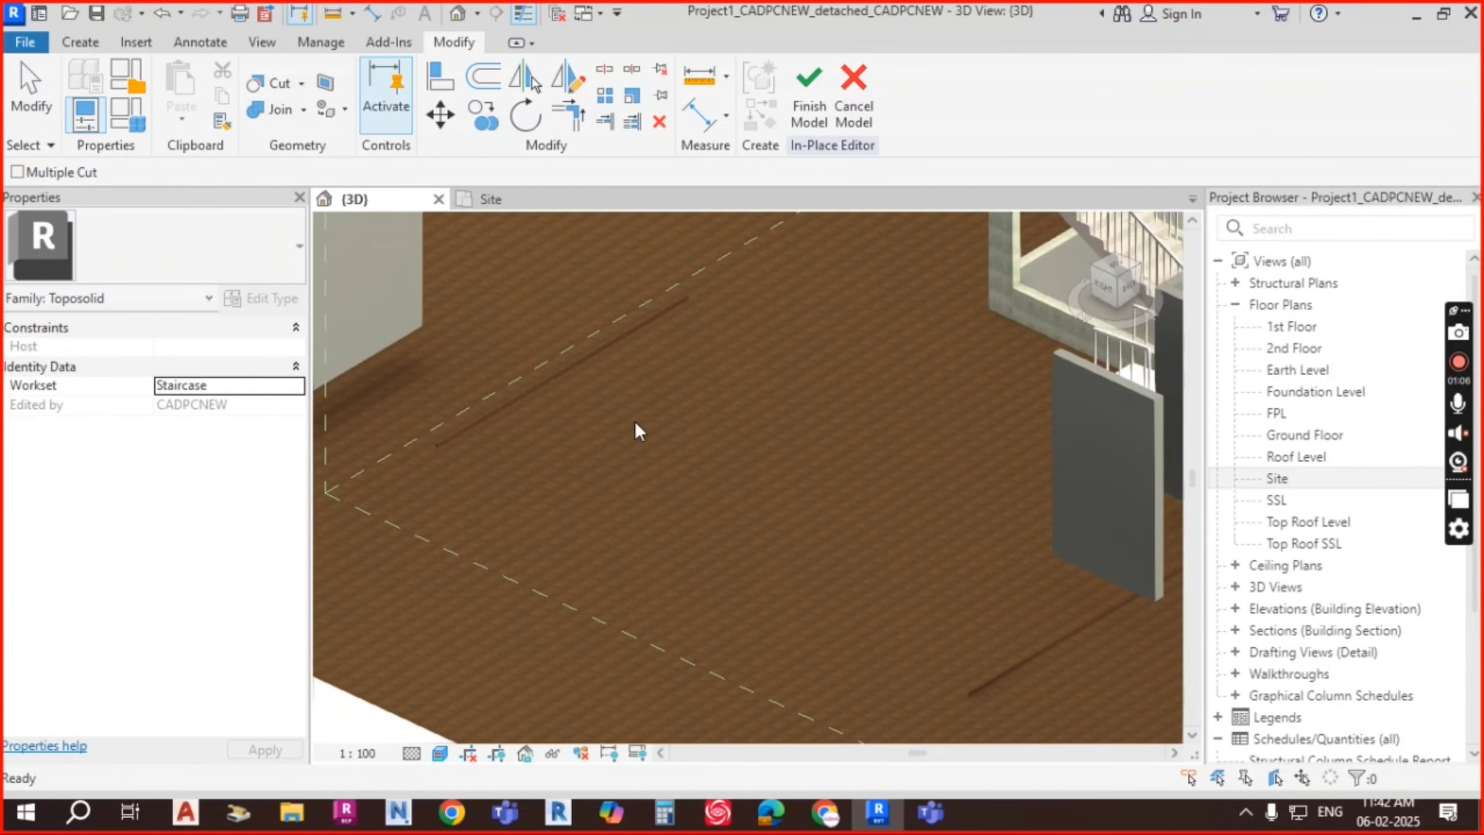
{"action": "left_click", "coordinate": [643, 332]}
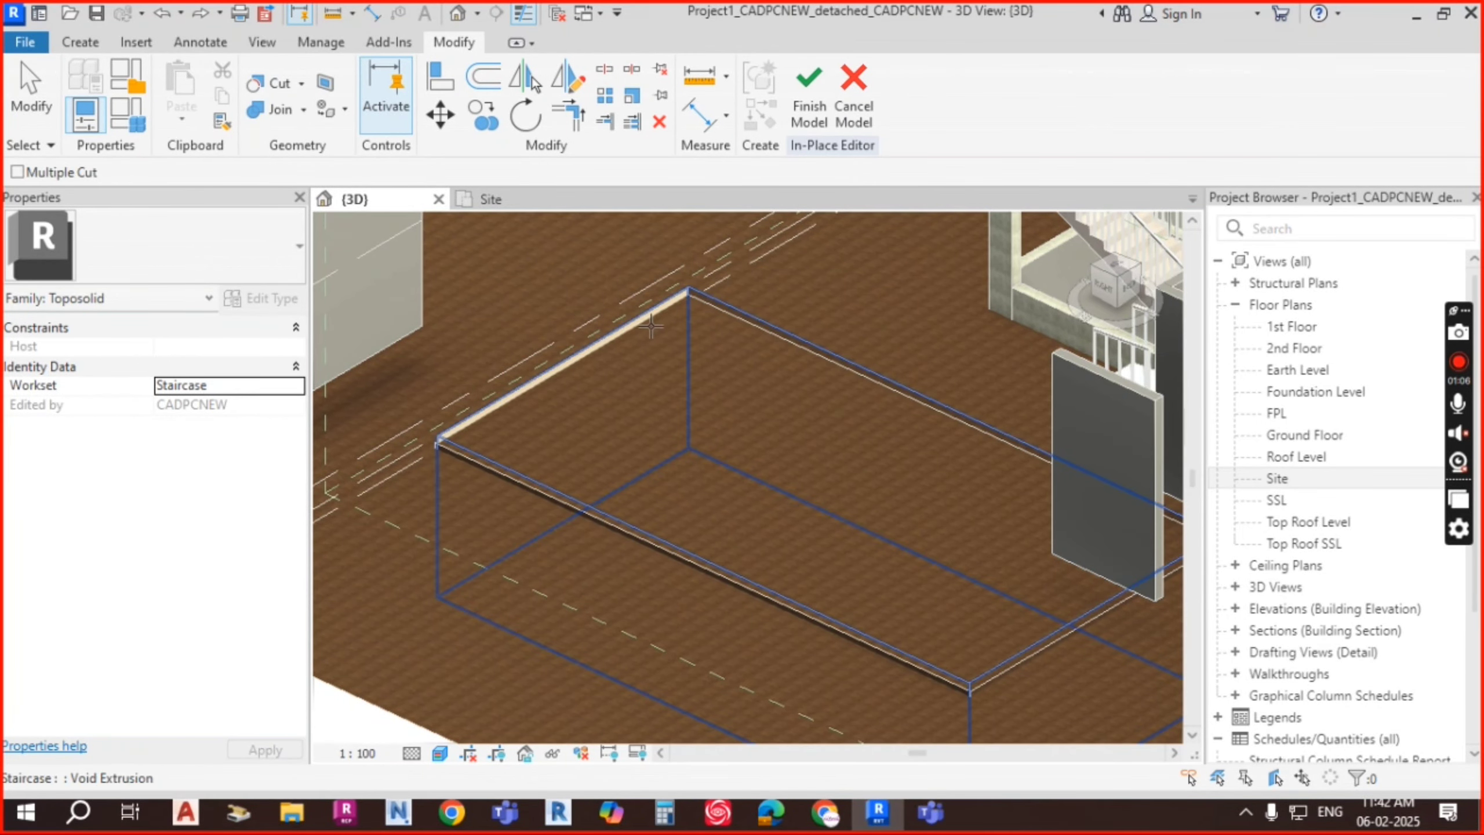
{"action": "key", "text": "Escape"}
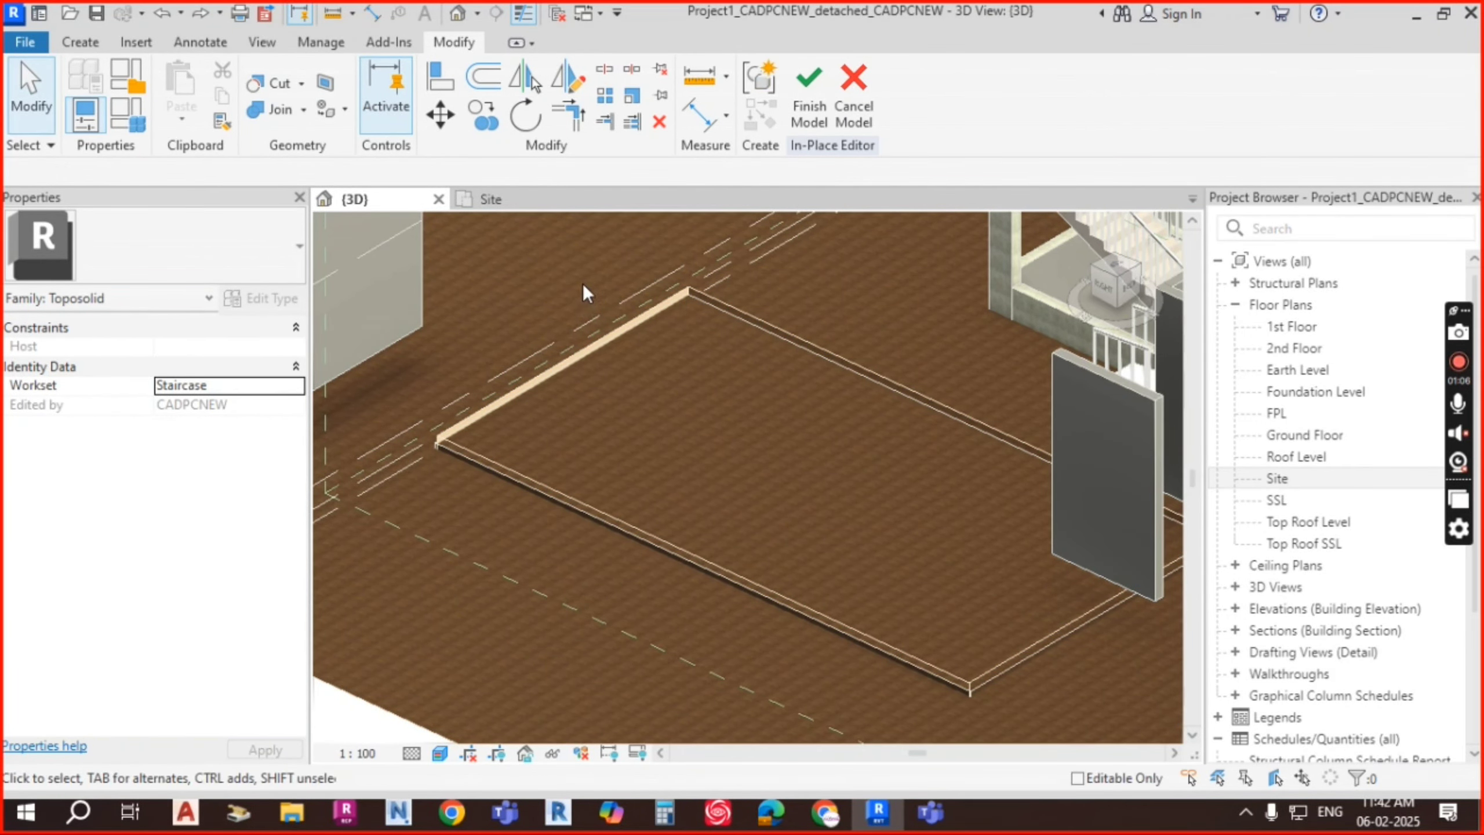
{"action": "scroll", "coordinate": [587, 282], "scroll_direction": "down", "scroll_amount": 2}
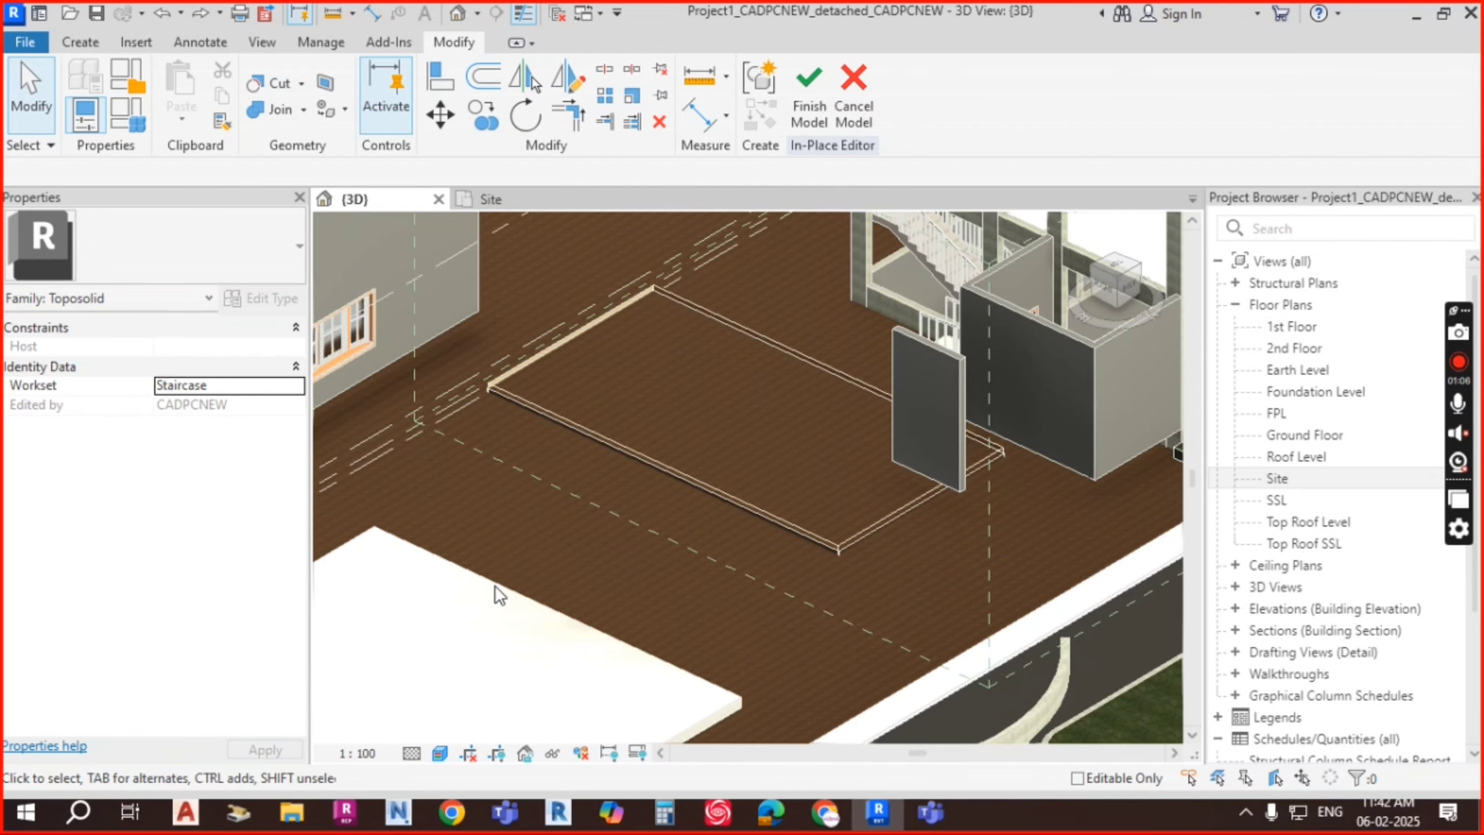
Step: Attempt Finish Model, cancel the void error, and select the void in Top view
{"action": "left_click", "coordinate": [809, 115]}
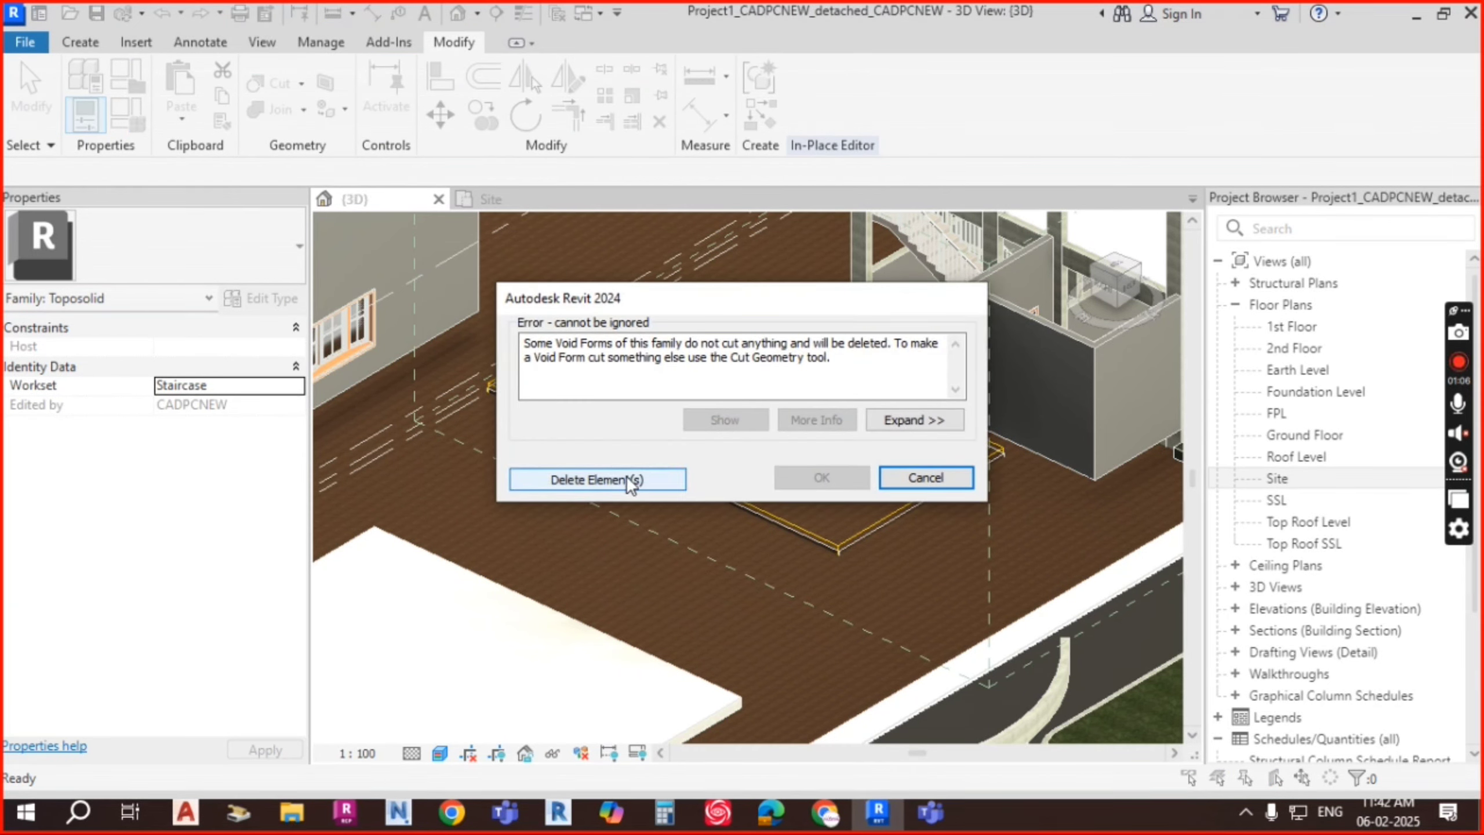
{"action": "left_click", "coordinate": [935, 477]}
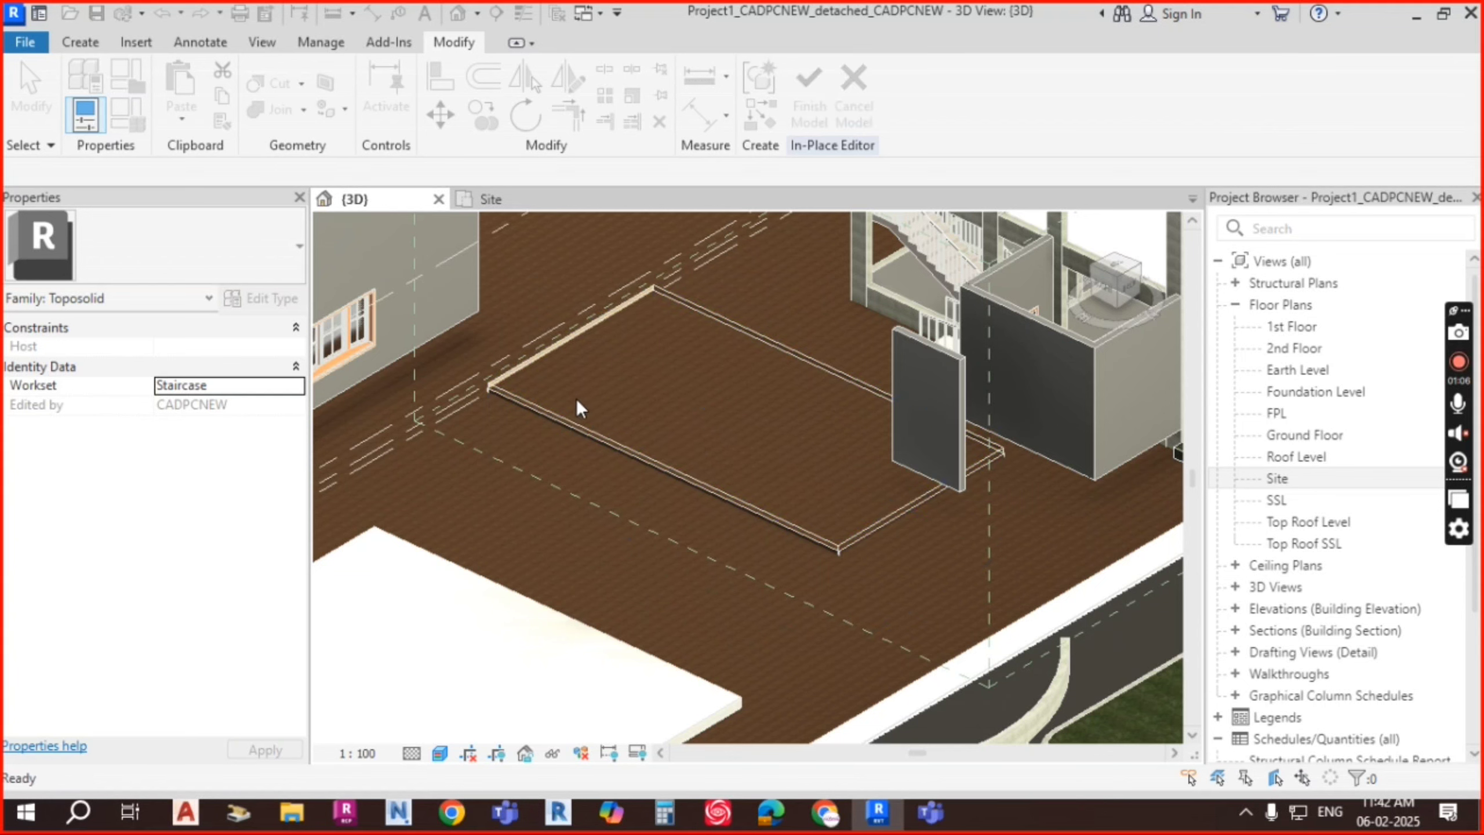
{"action": "left_click", "coordinate": [560, 407]}
{"action": "middle_click_drag", "start_coordinate": [881, 546], "coordinate": [918, 517], "text": "shift"}
{"action": "scroll", "coordinate": [914, 460], "scroll_direction": "up", "scroll_amount": 3}
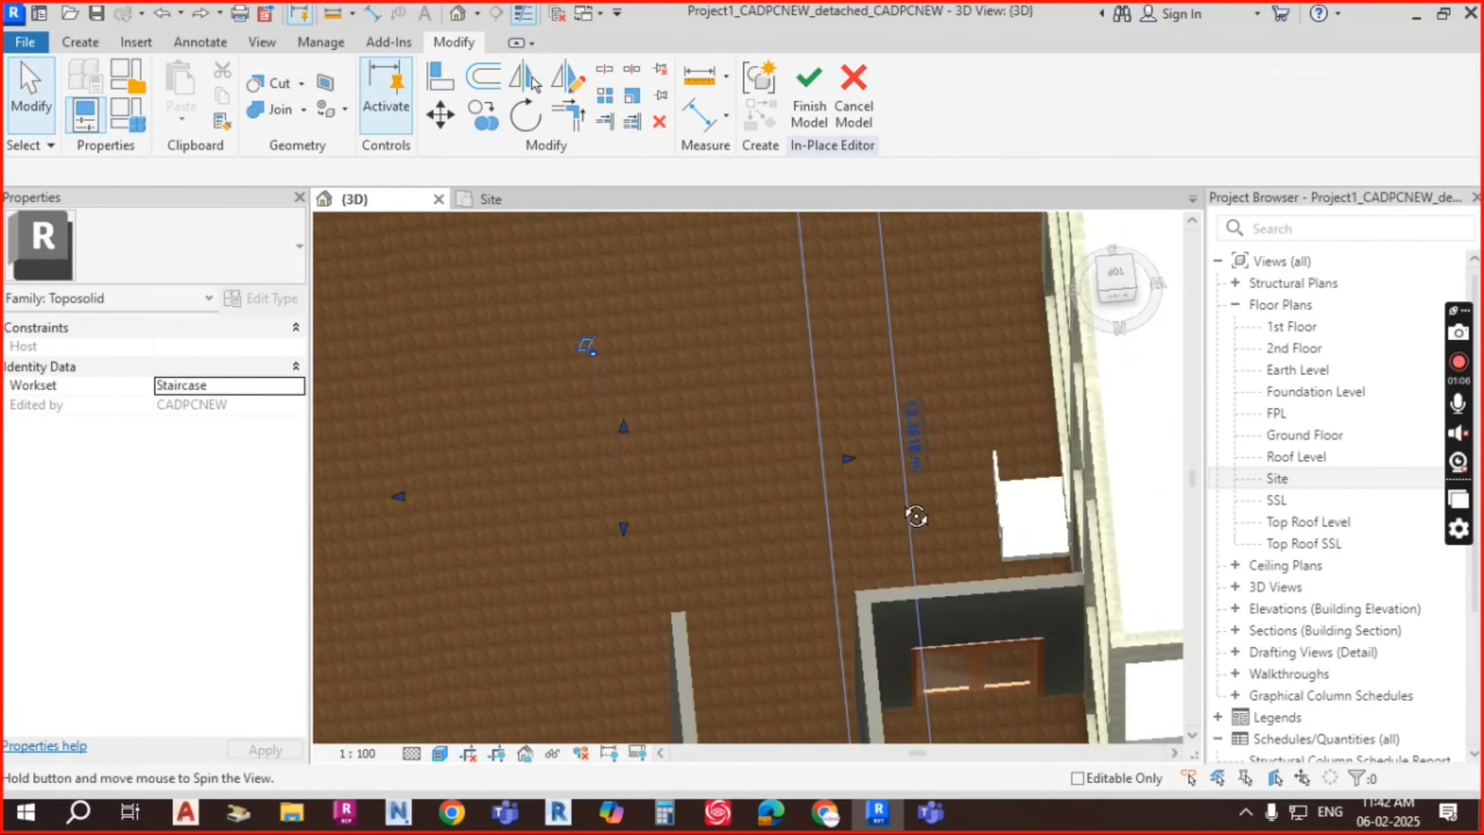
{"action": "left_click", "coordinate": [1118, 288]}
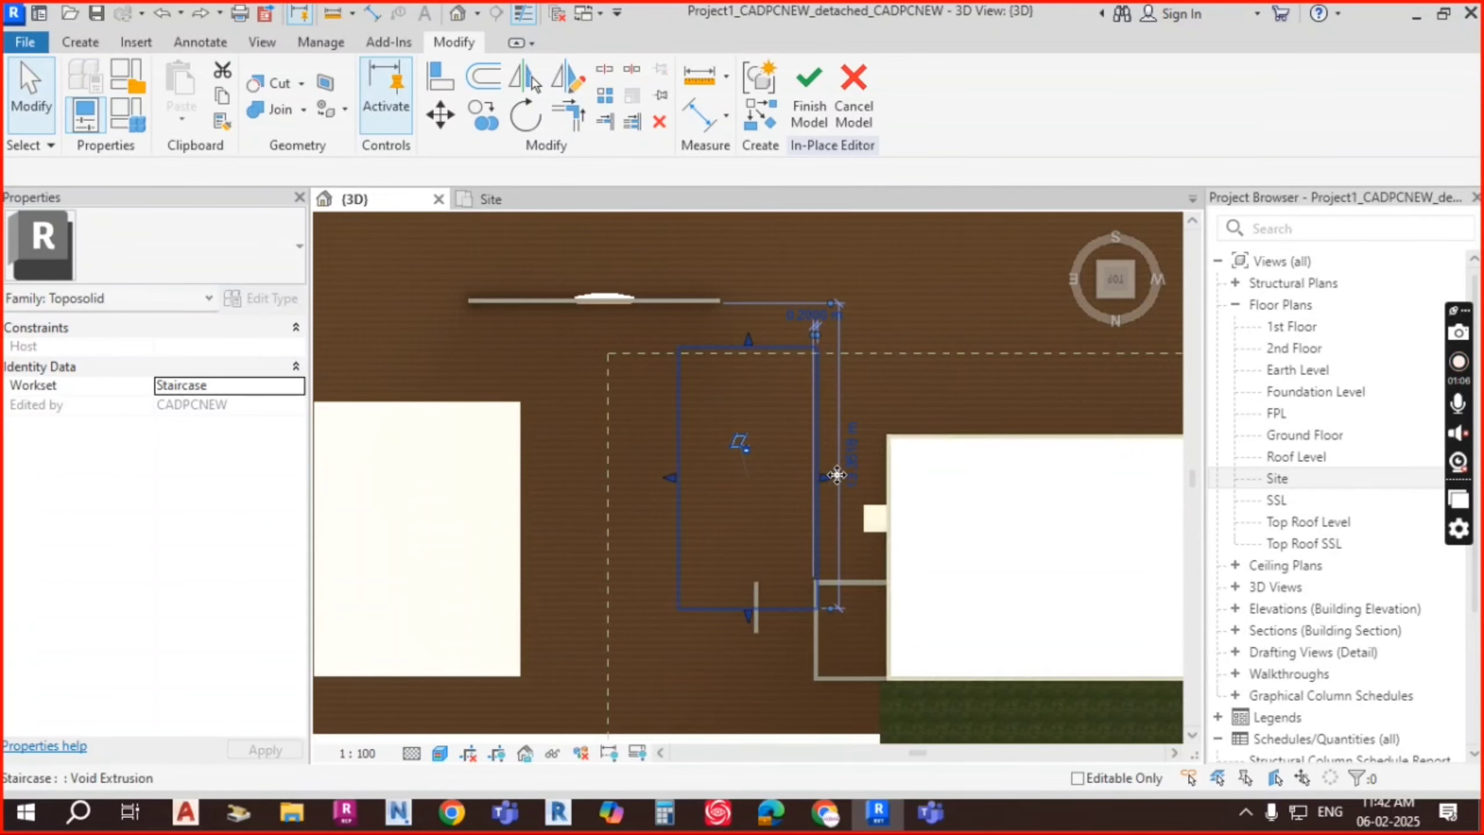
{"action": "left_click", "coordinate": [821, 483]}
Step: Drag the void's side, top and bottom edges to meet the dashed site boundary
{"action": "left_click_drag", "start_coordinate": [772, 484], "coordinate": [734, 488]}
{"action": "scroll", "coordinate": [881, 456], "scroll_direction": "down", "scroll_amount": 4}
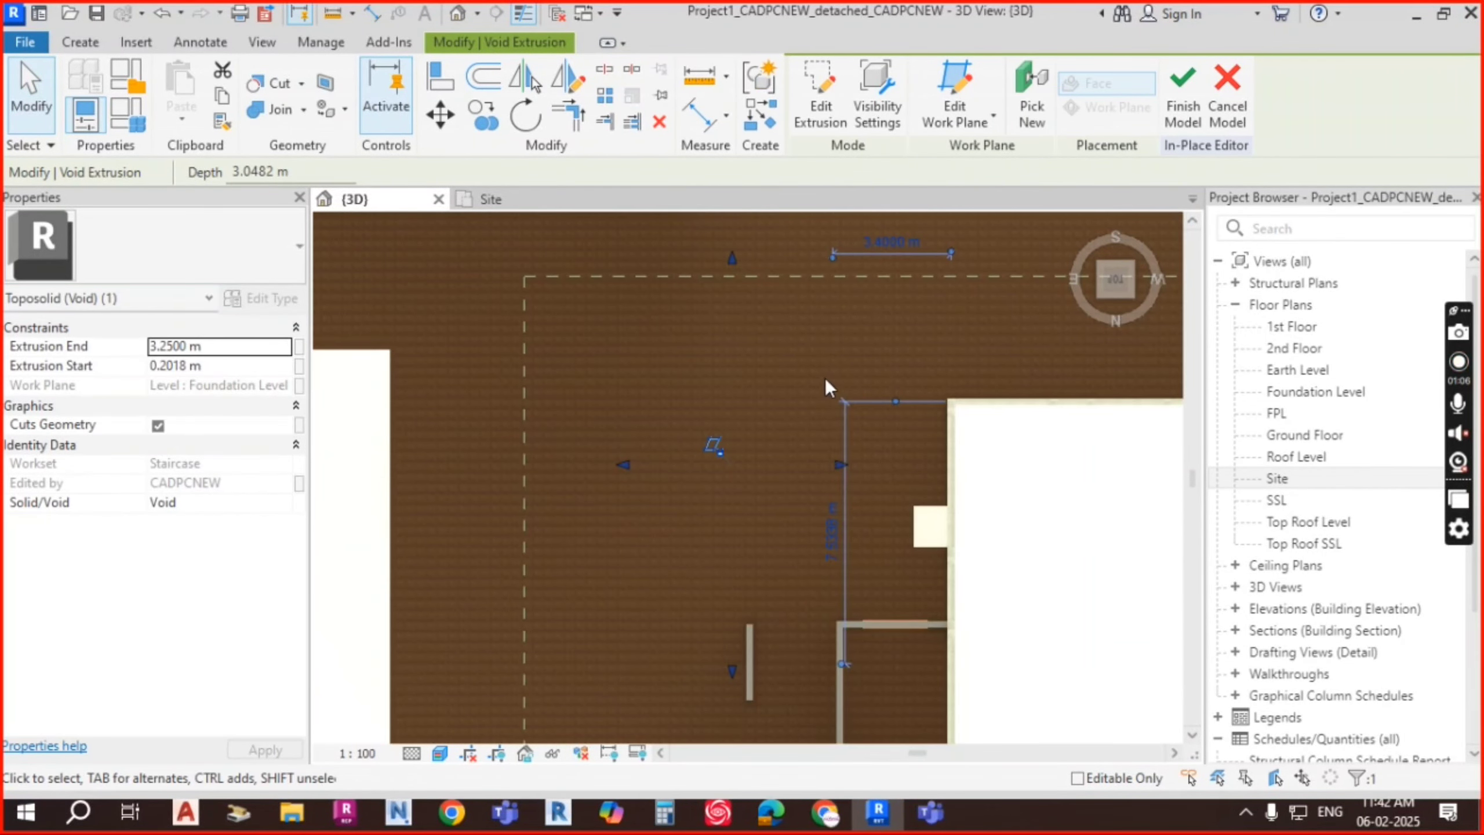
{"action": "scroll", "coordinate": [782, 278], "scroll_direction": "up", "scroll_amount": 2}
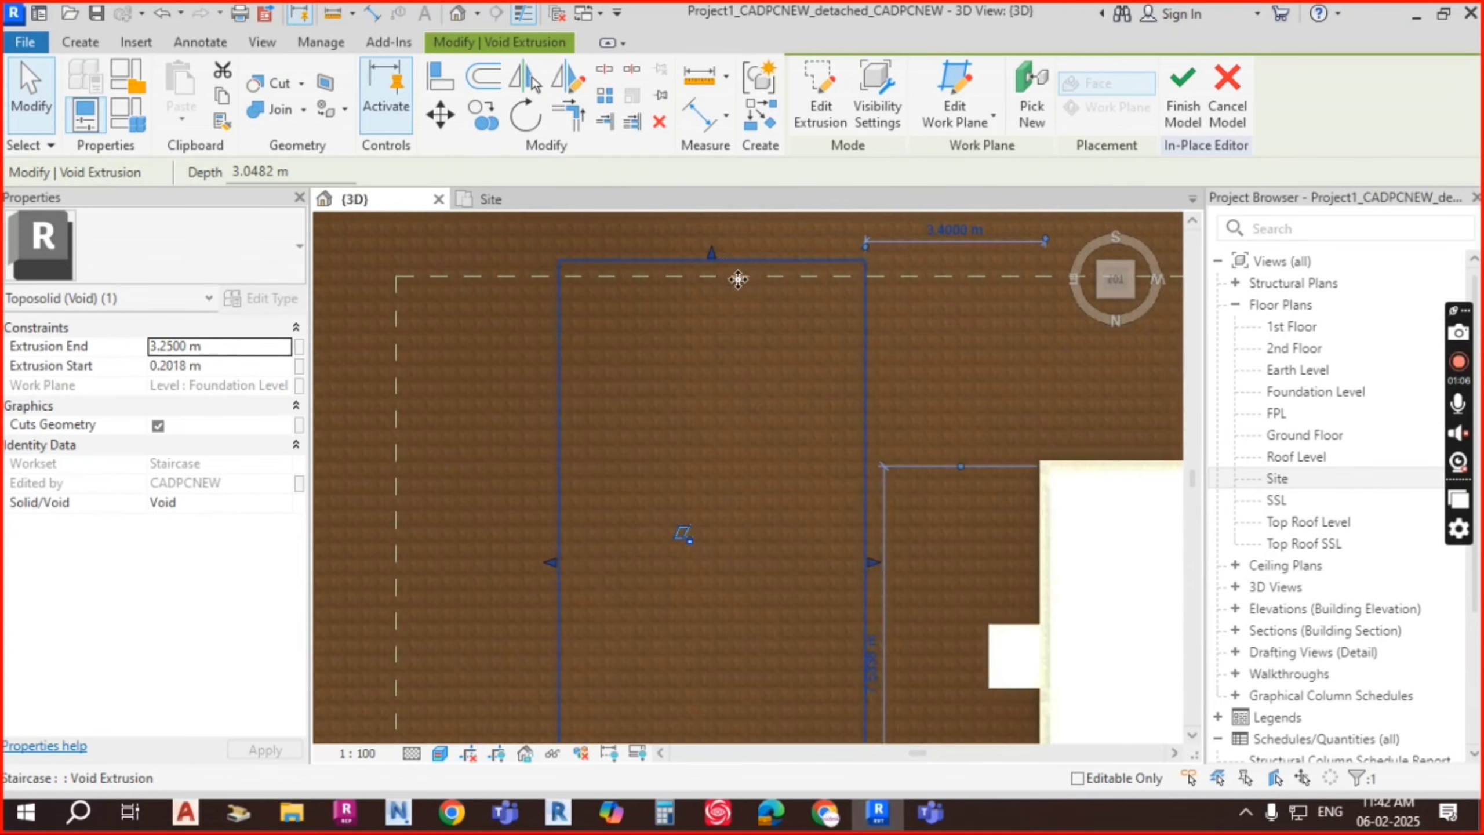
{"action": "left_click_drag", "start_coordinate": [715, 259], "coordinate": [712, 277]}
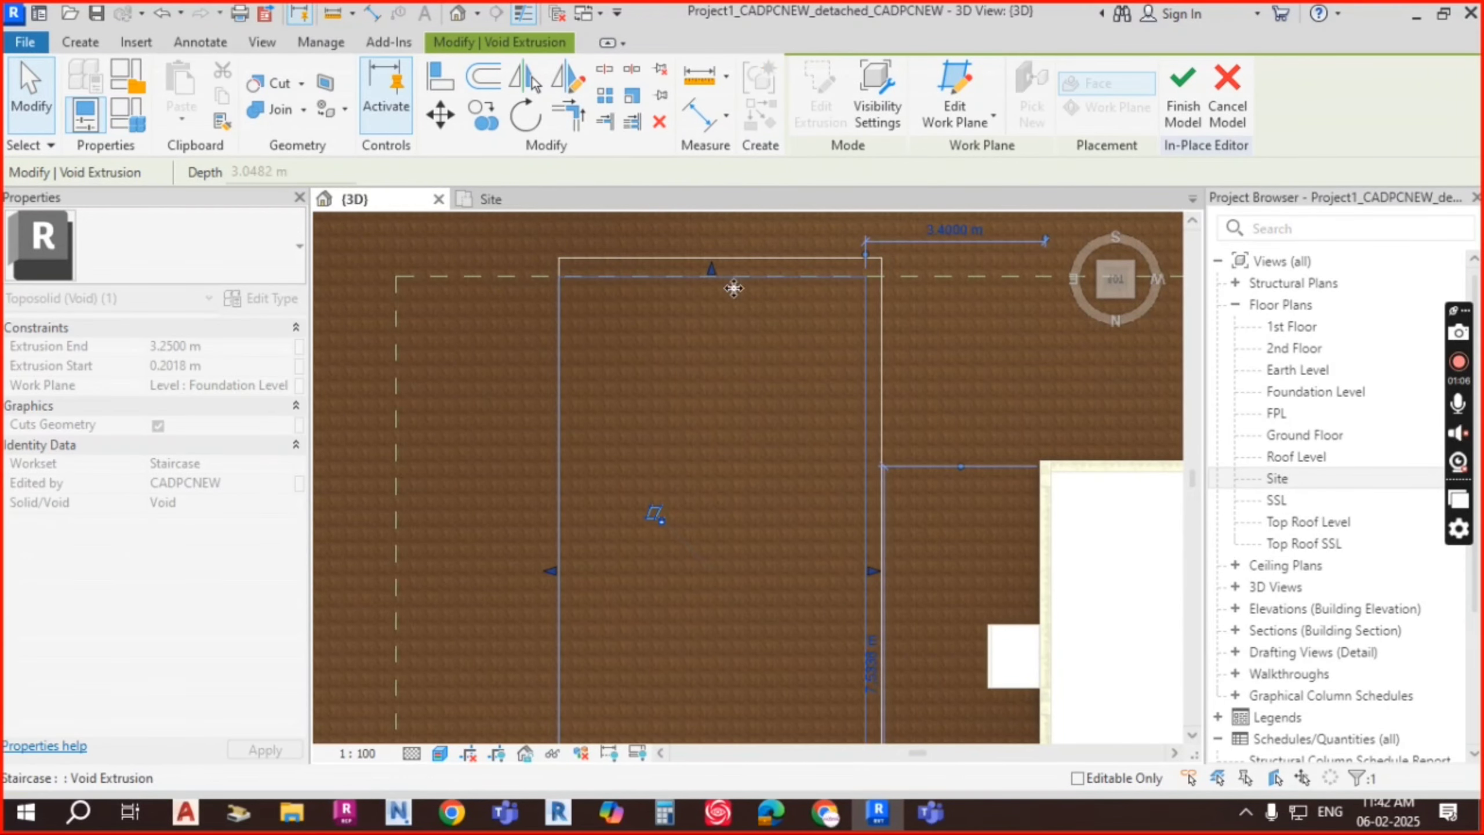
{"action": "left_click_drag", "start_coordinate": [563, 574], "coordinate": [568, 571]}
{"action": "middle_click_drag", "start_coordinate": [854, 587], "coordinate": [832, 358]}
{"action": "scroll", "coordinate": [819, 497], "scroll_direction": "down", "scroll_amount": 3}
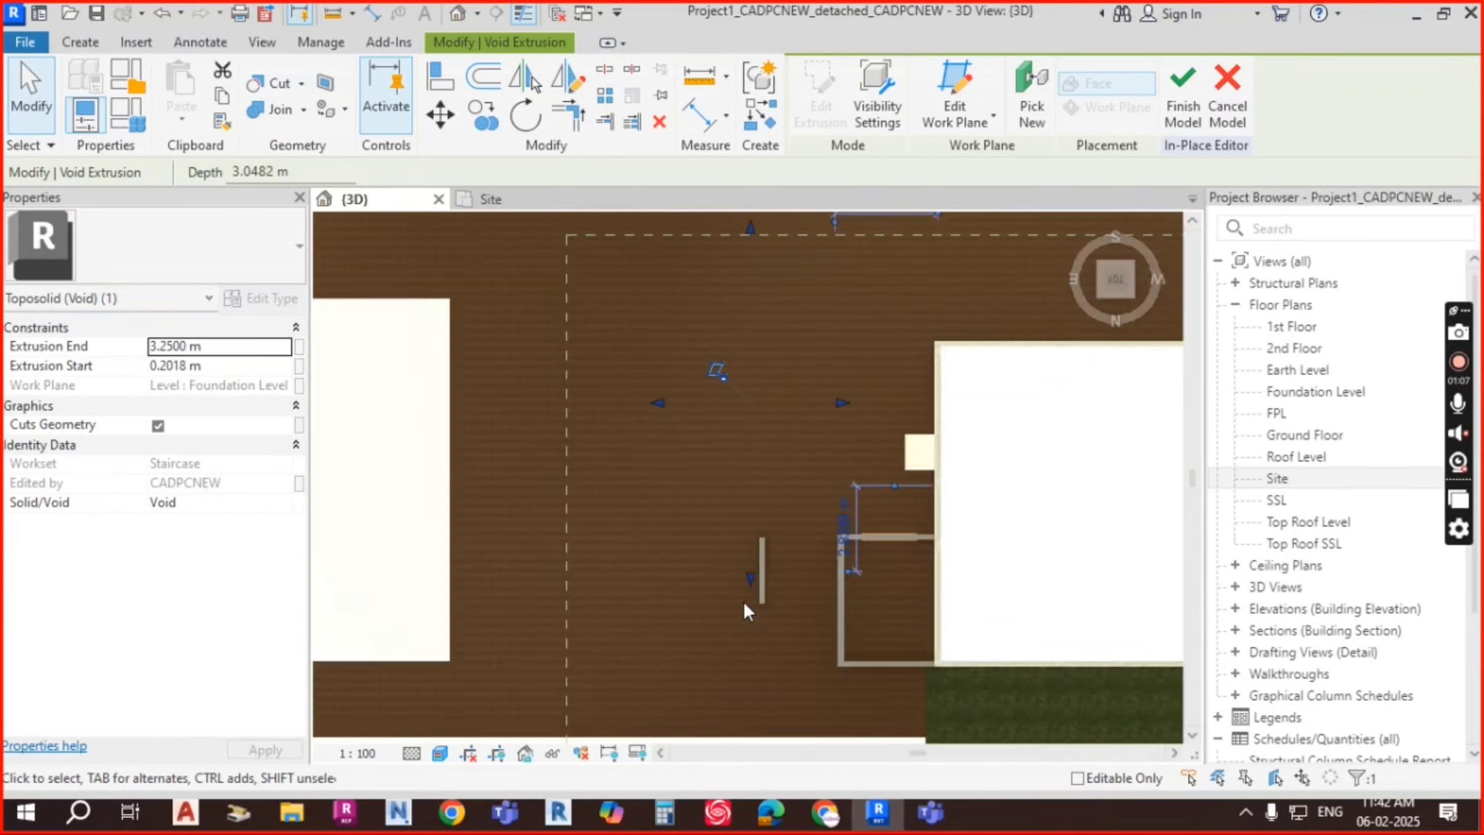
{"action": "scroll", "coordinate": [744, 603], "scroll_direction": "up", "scroll_amount": 3}
{"action": "left_click_drag", "start_coordinate": [758, 553], "coordinate": [760, 534]}
{"action": "middle_click_drag", "start_coordinate": [920, 483], "coordinate": [895, 421]}
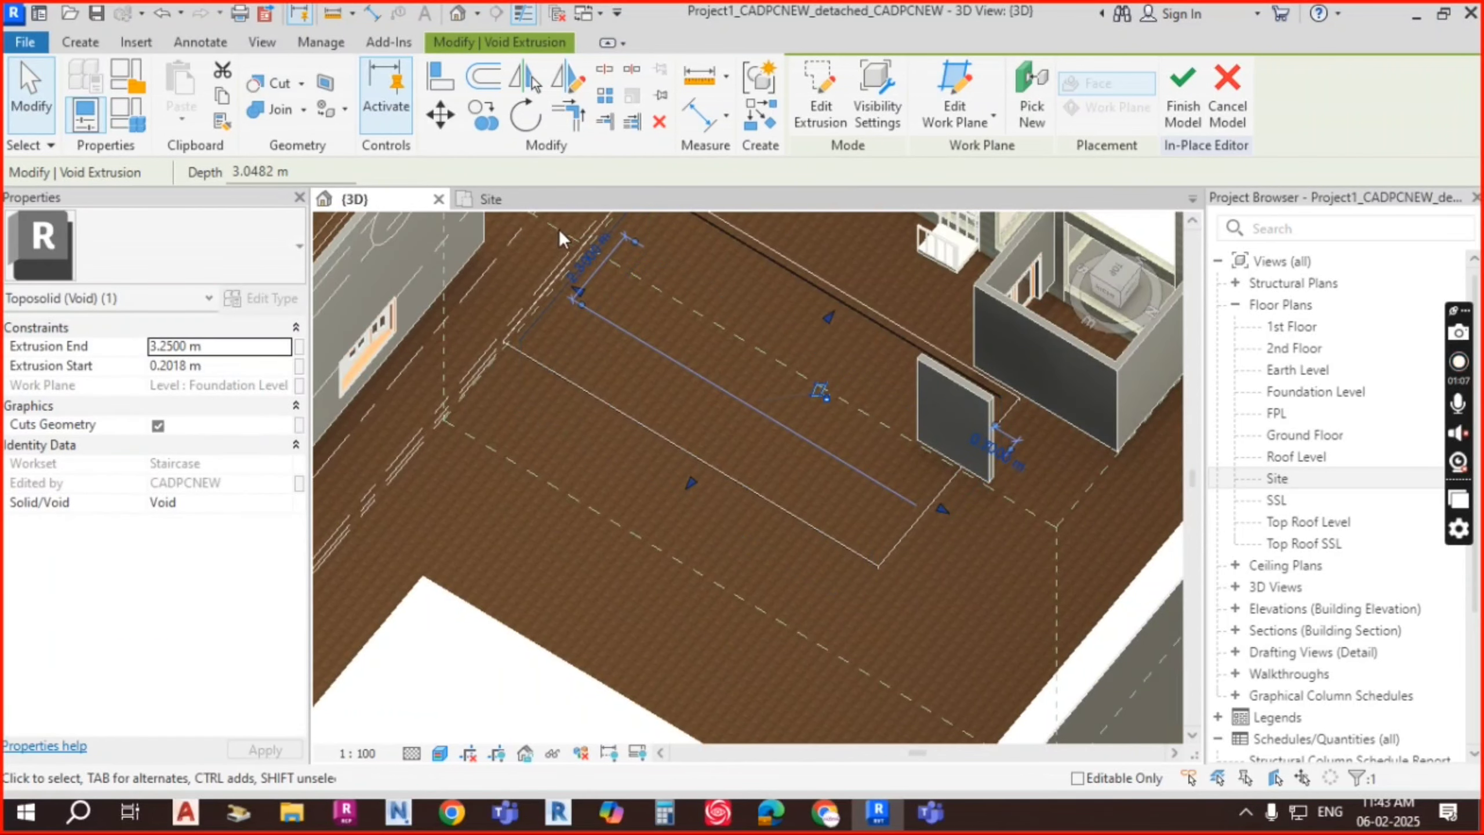
Step: Cut the toposolid again with the resized void
{"action": "left_click", "coordinate": [302, 83]}
{"action": "left_click", "coordinate": [301, 130]}
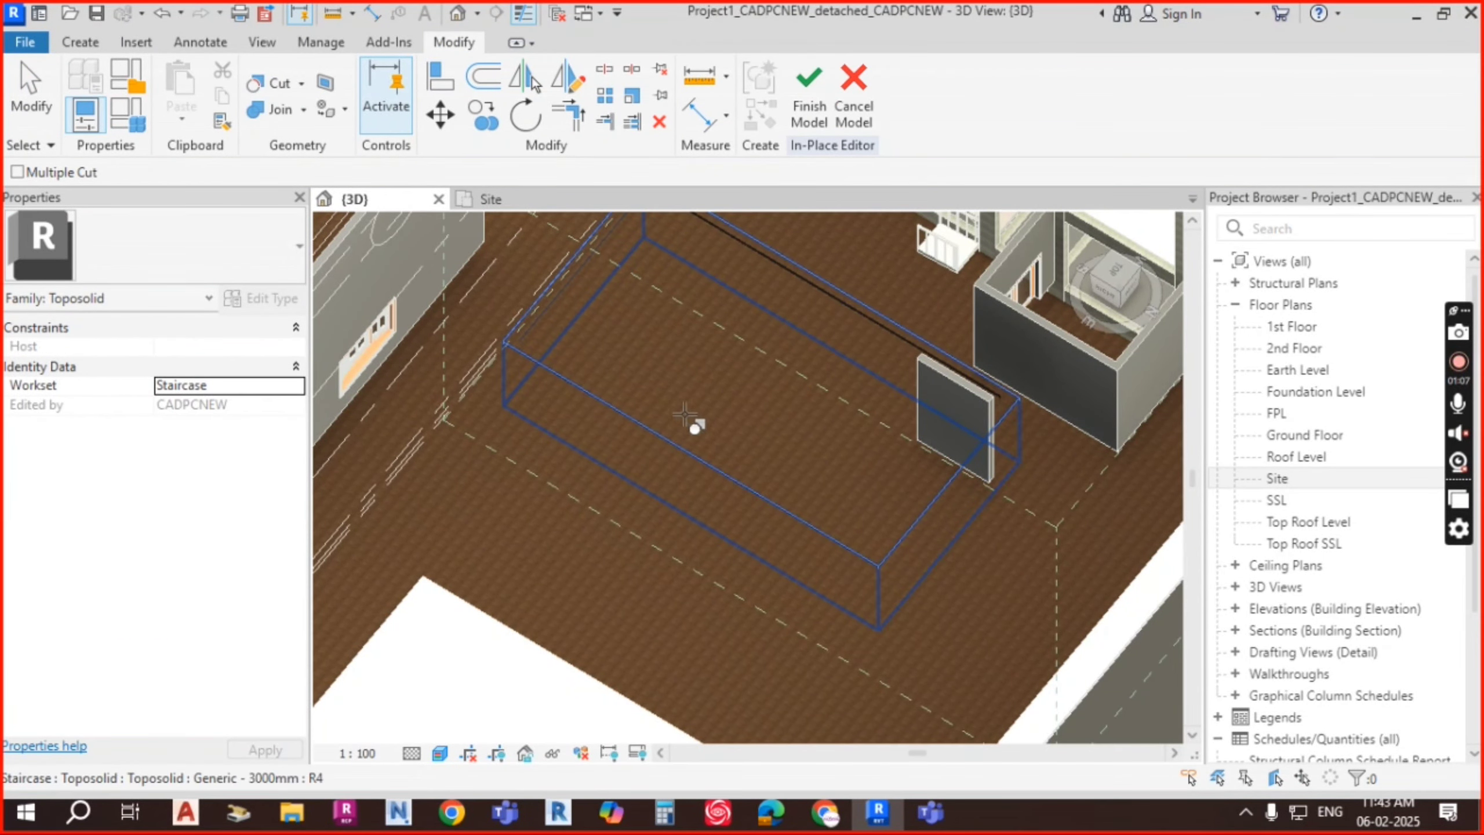
{"action": "left_click", "coordinate": [848, 472]}
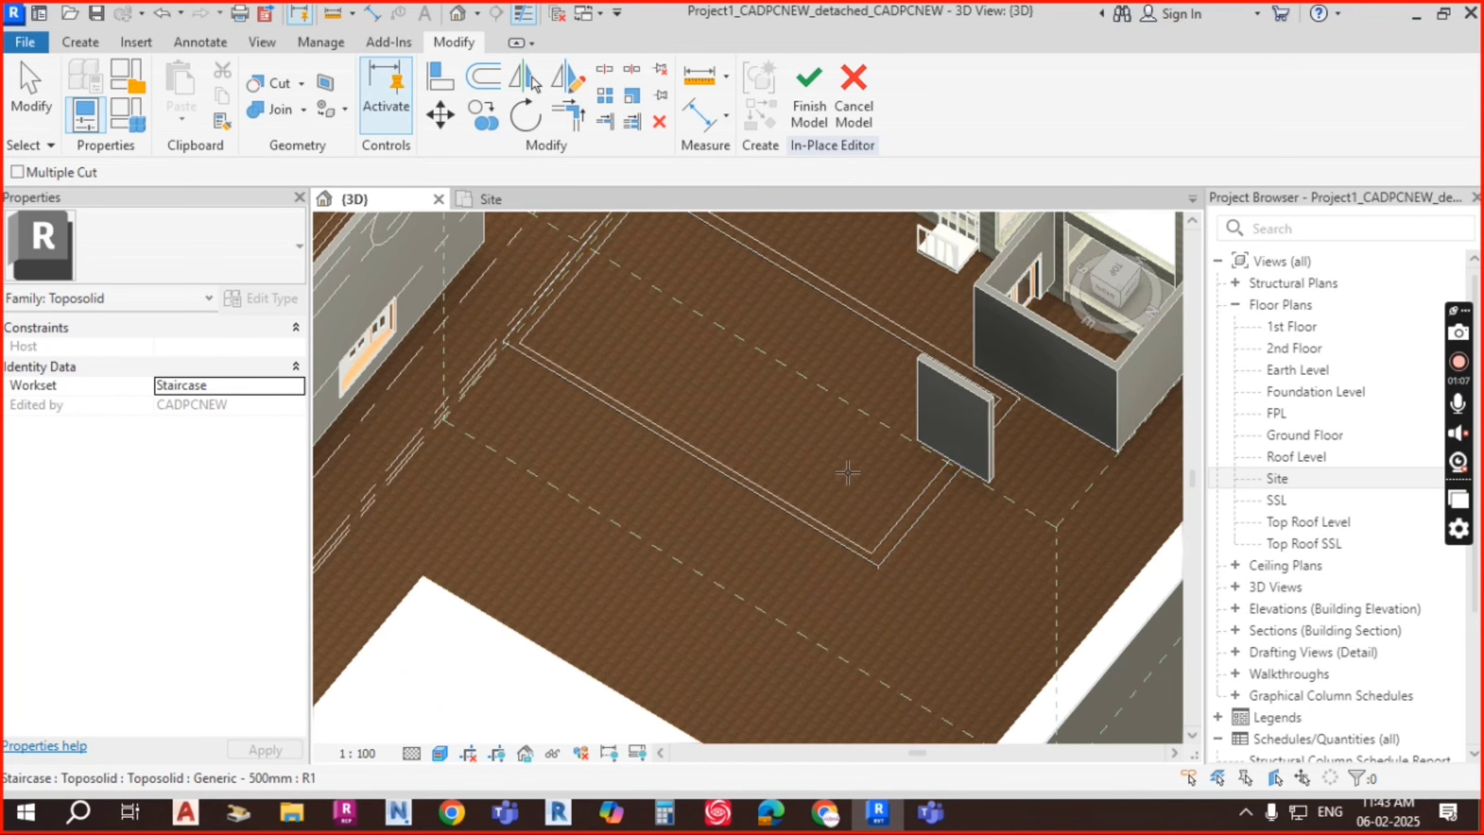
{"action": "key", "text": "Escape"}
Step: Select the void and orbit to inspect the narrower pit beside the wall panel
{"action": "left_click", "coordinate": [923, 490]}
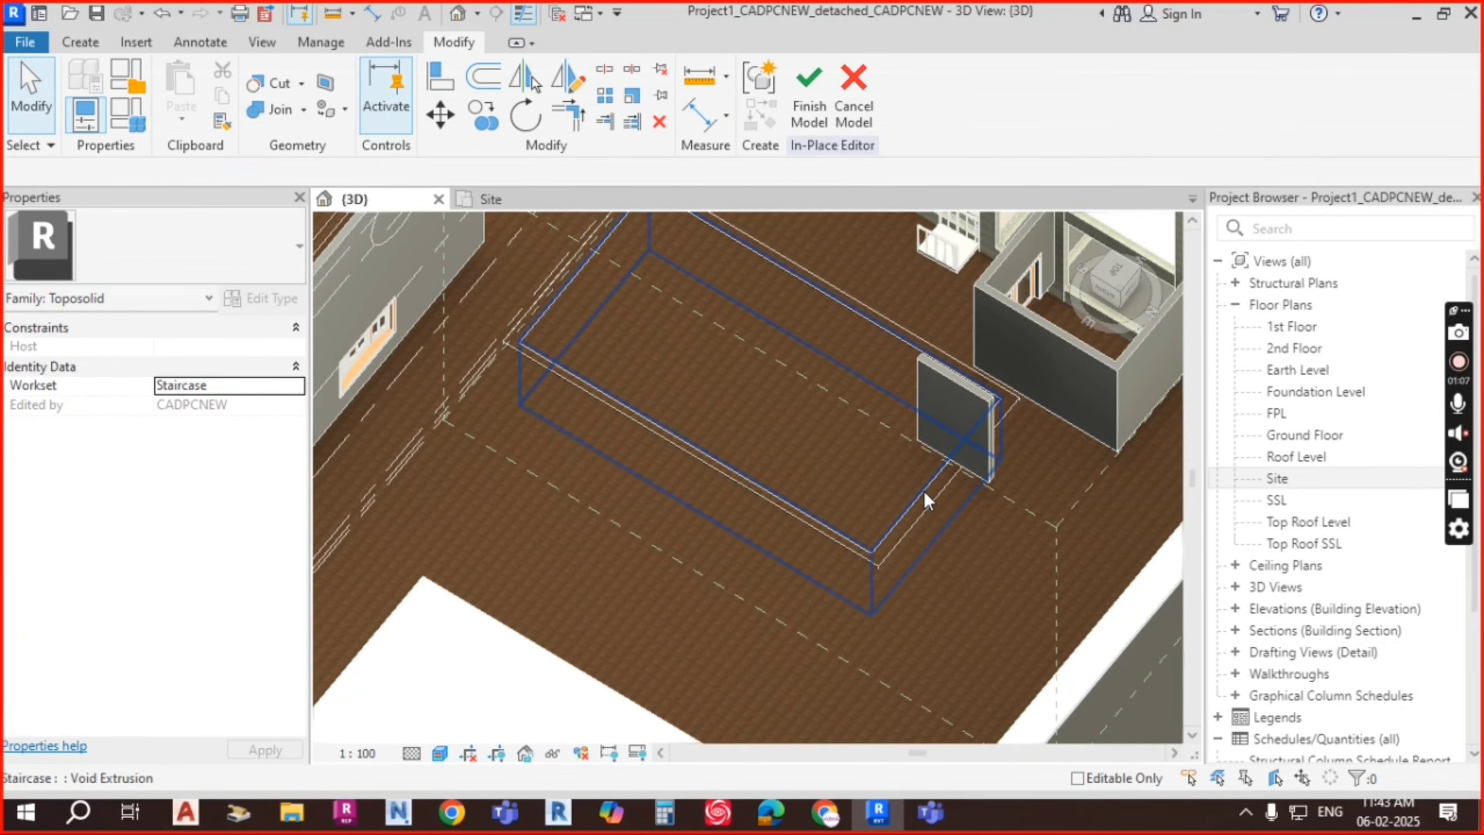
{"action": "middle_click_drag", "start_coordinate": [977, 540], "coordinate": [911, 559], "text": "shift"}
{"action": "scroll", "coordinate": [768, 350], "scroll_direction": "up", "scroll_amount": 3}
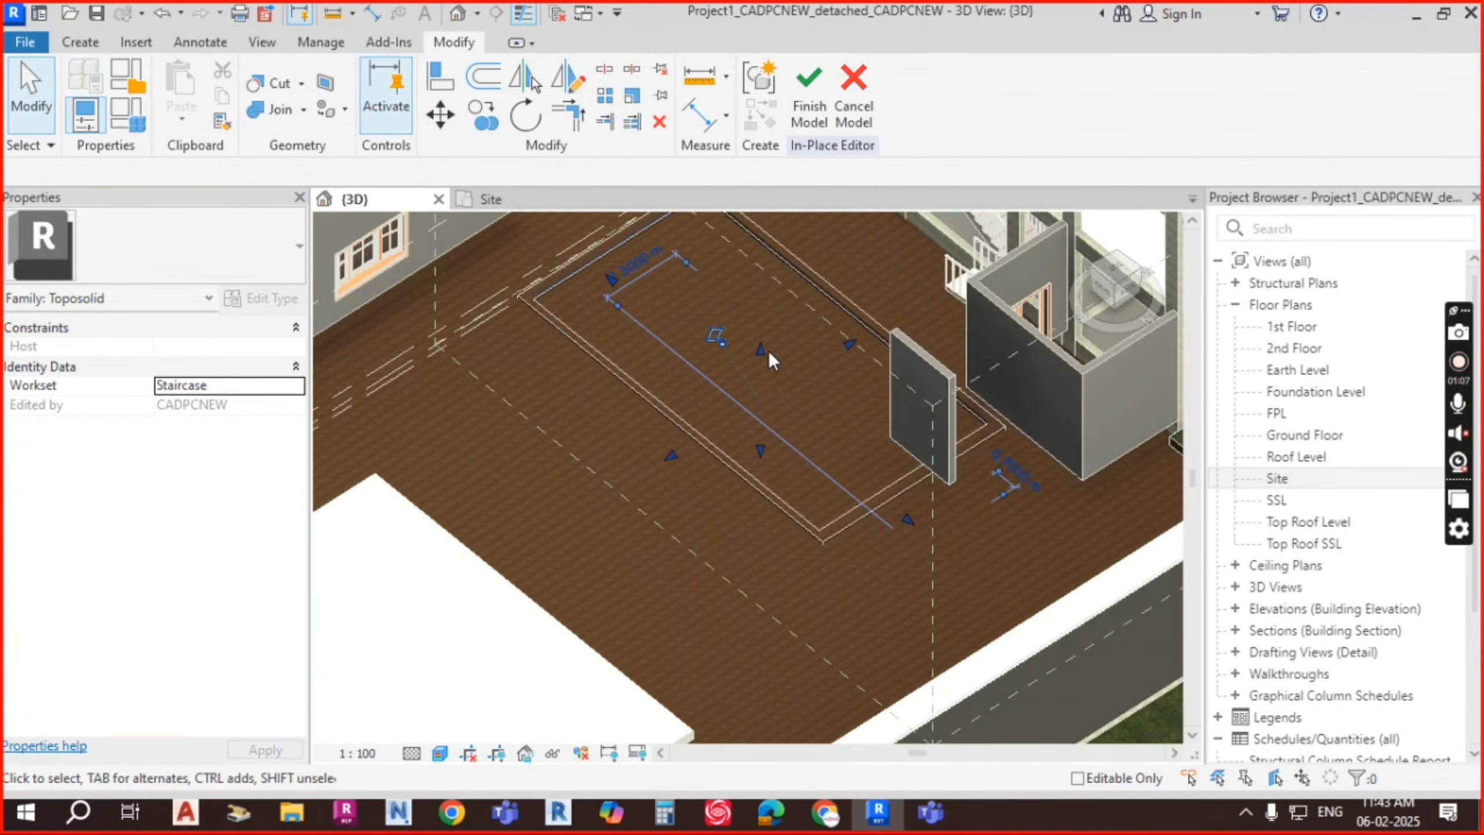
{"action": "left_click", "coordinate": [768, 351]}
{"action": "key", "text": "Escape"}
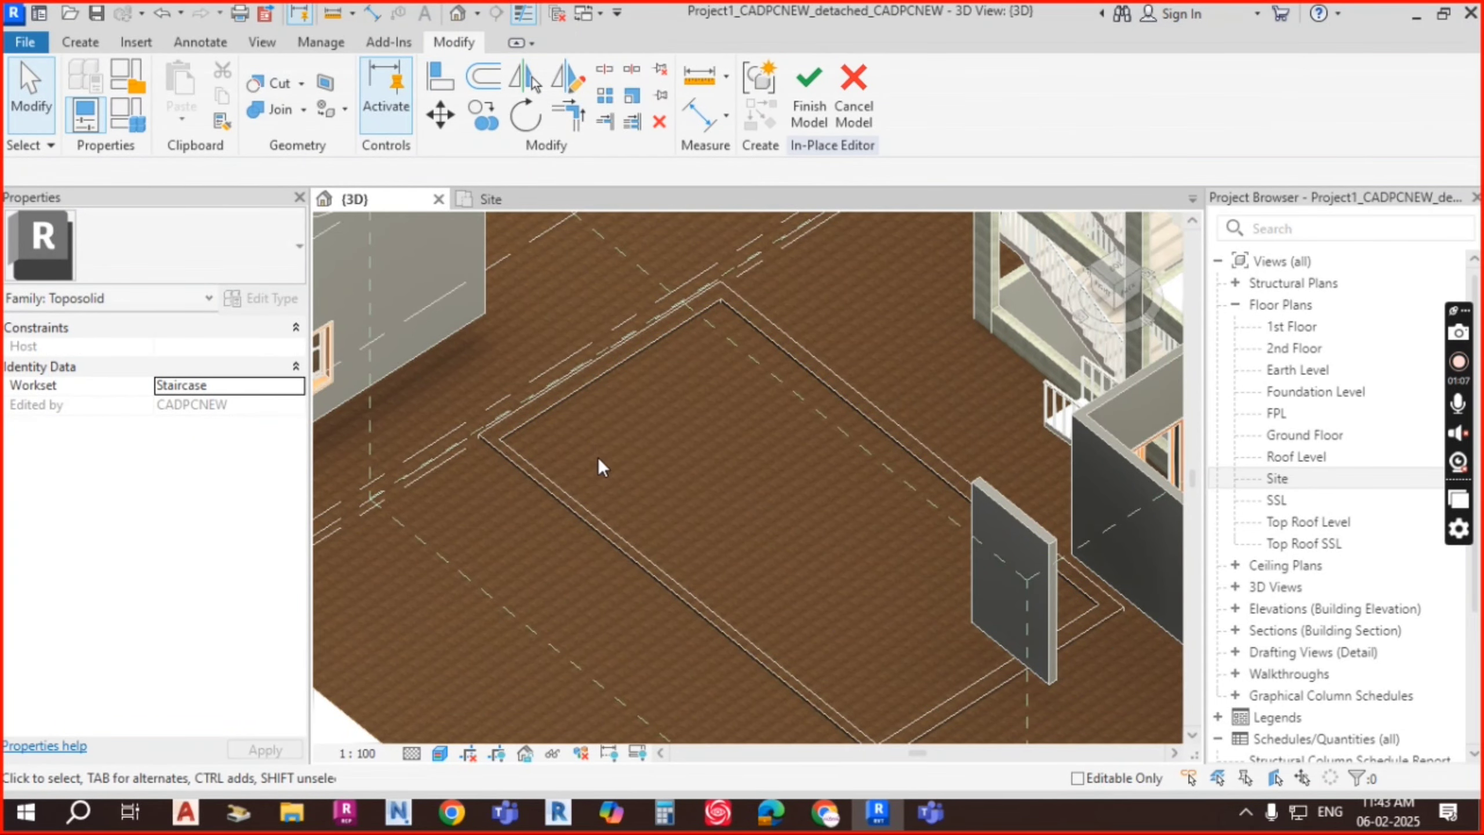
{"action": "scroll", "coordinate": [596, 447], "scroll_direction": "down", "scroll_amount": 2}
{"action": "middle_click_drag", "start_coordinate": [725, 431], "coordinate": [768, 405], "text": "shift"}
{"action": "scroll", "coordinate": [610, 425], "scroll_direction": "up", "scroll_amount": 3}
{"action": "scroll", "coordinate": [609, 423], "scroll_direction": "up", "scroll_amount": 3}
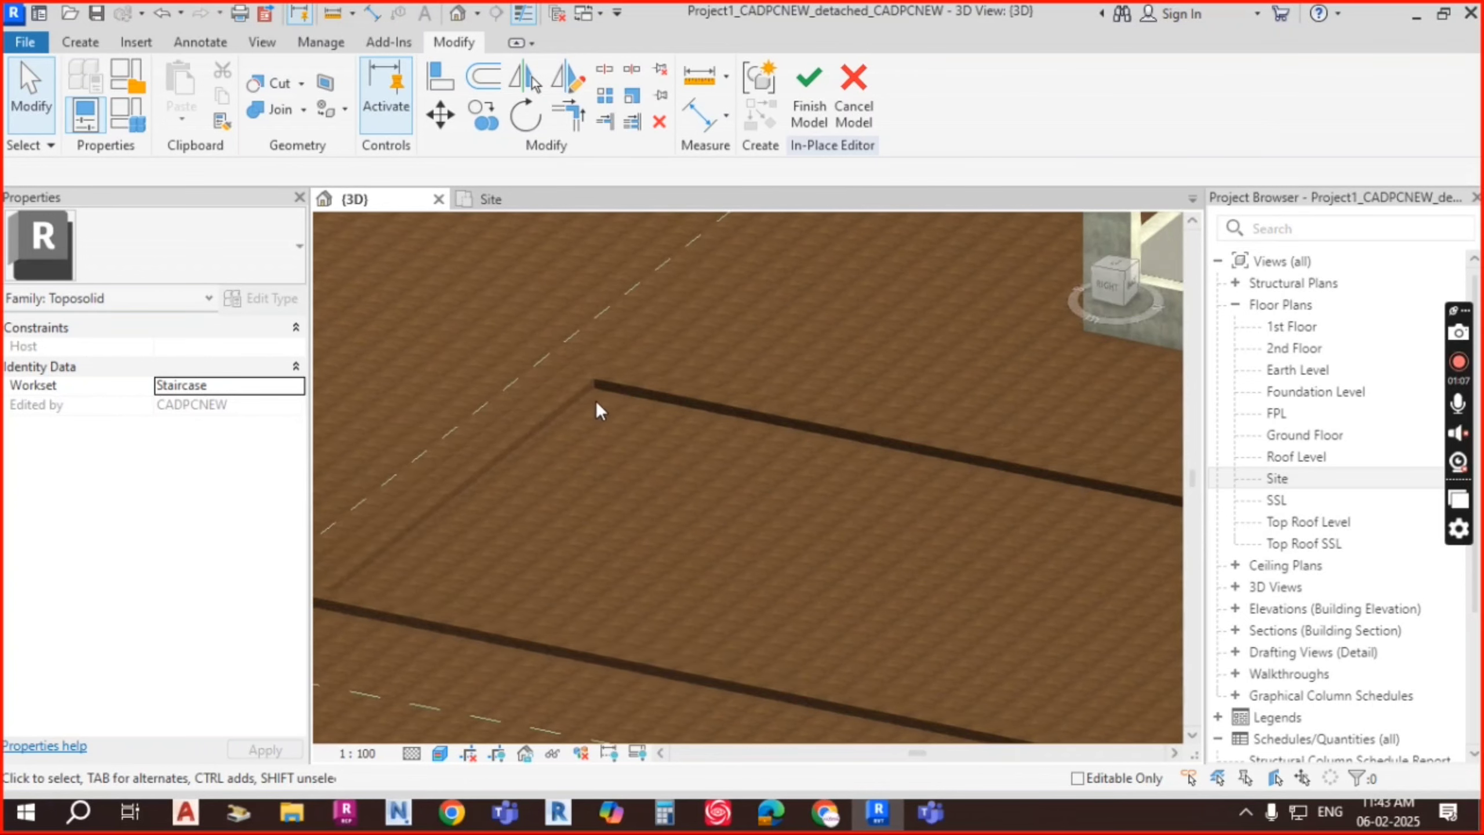
{"action": "scroll", "coordinate": [702, 392], "scroll_direction": "down", "scroll_amount": 5}
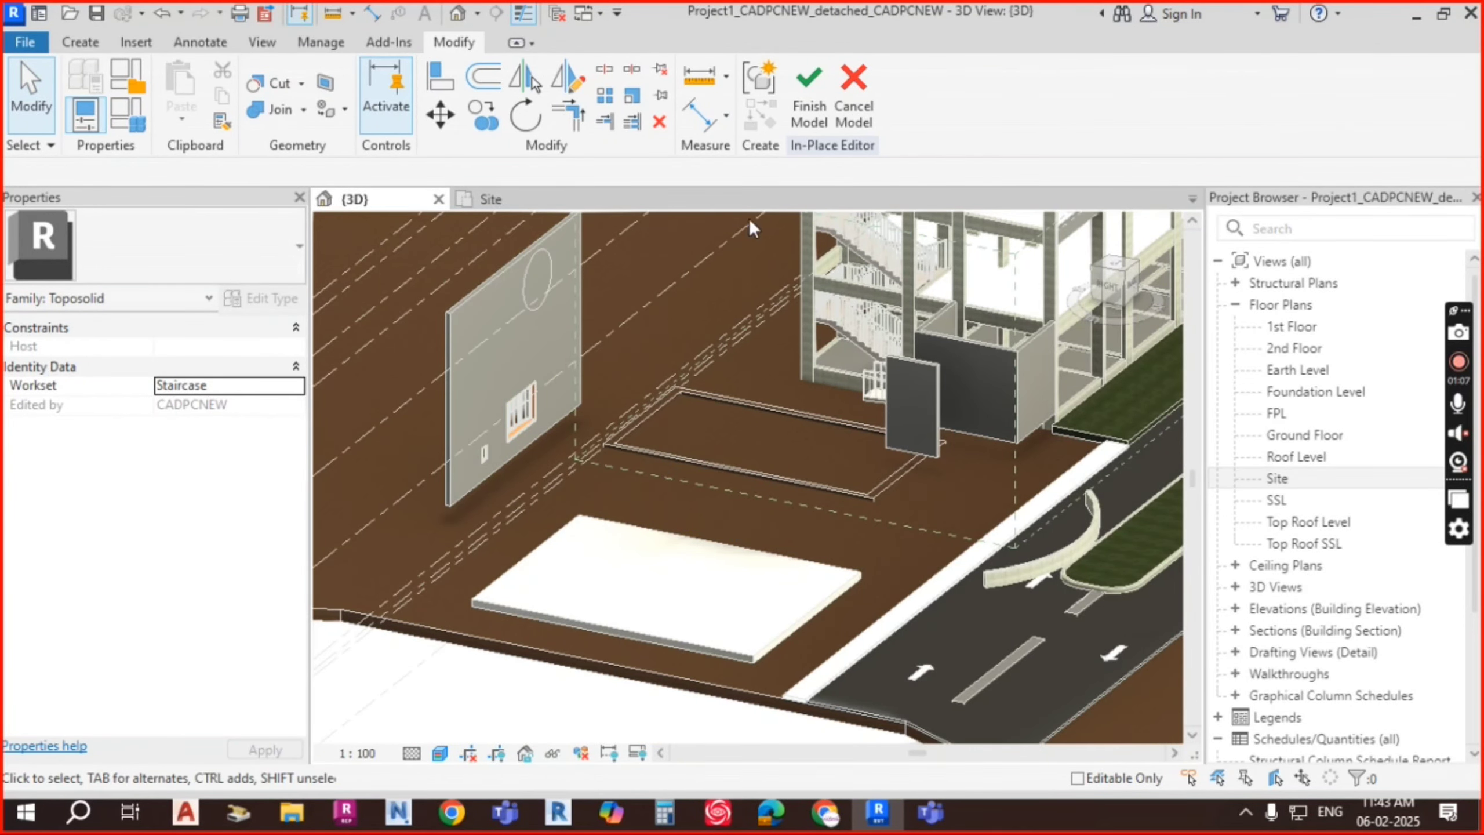
Step: Finish the in-place model, then select the toposolid and enable Modify Sub Elements
{"action": "left_click", "coordinate": [805, 101]}
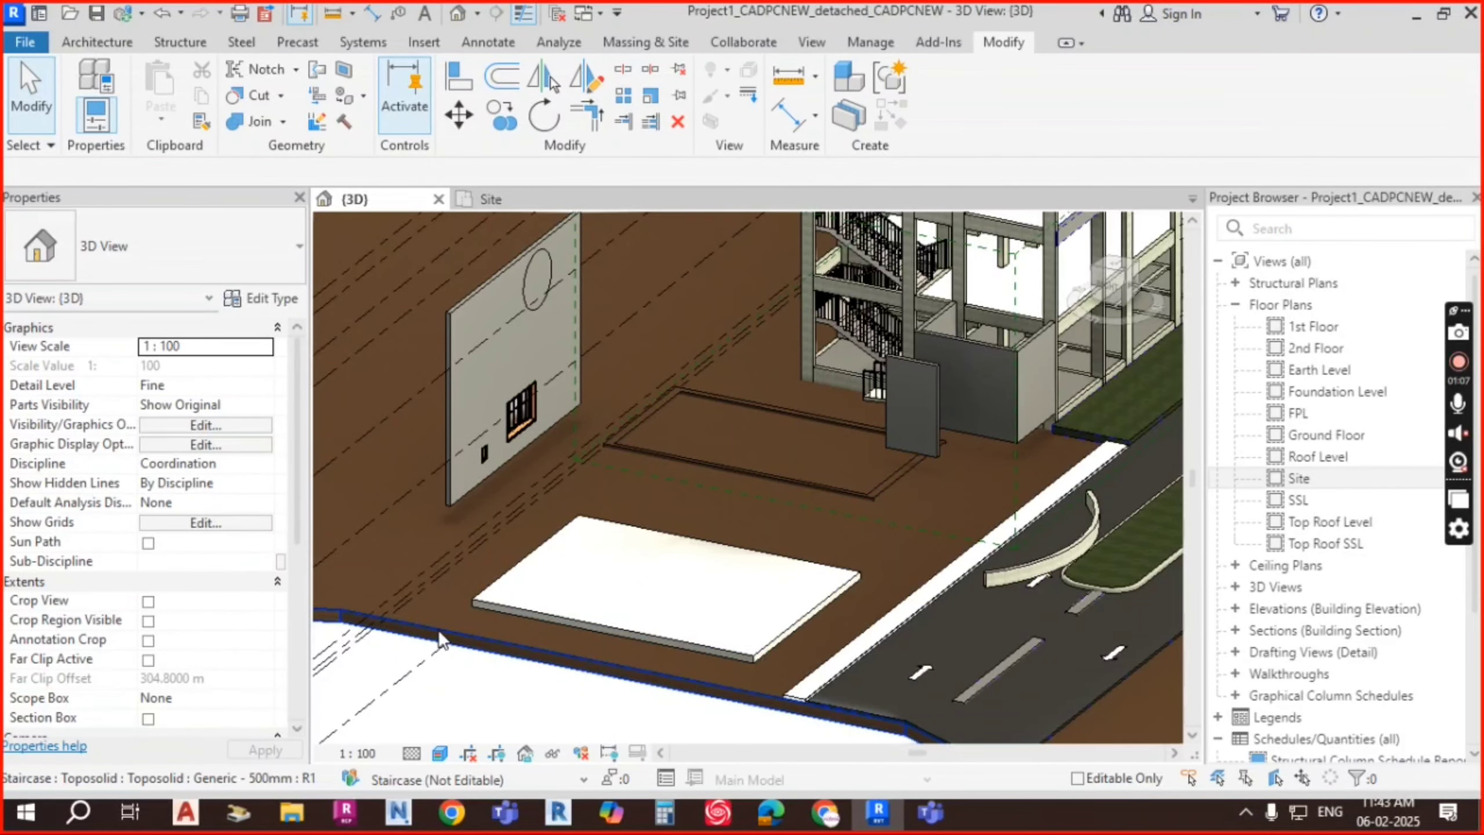
{"action": "left_click", "coordinate": [439, 630]}
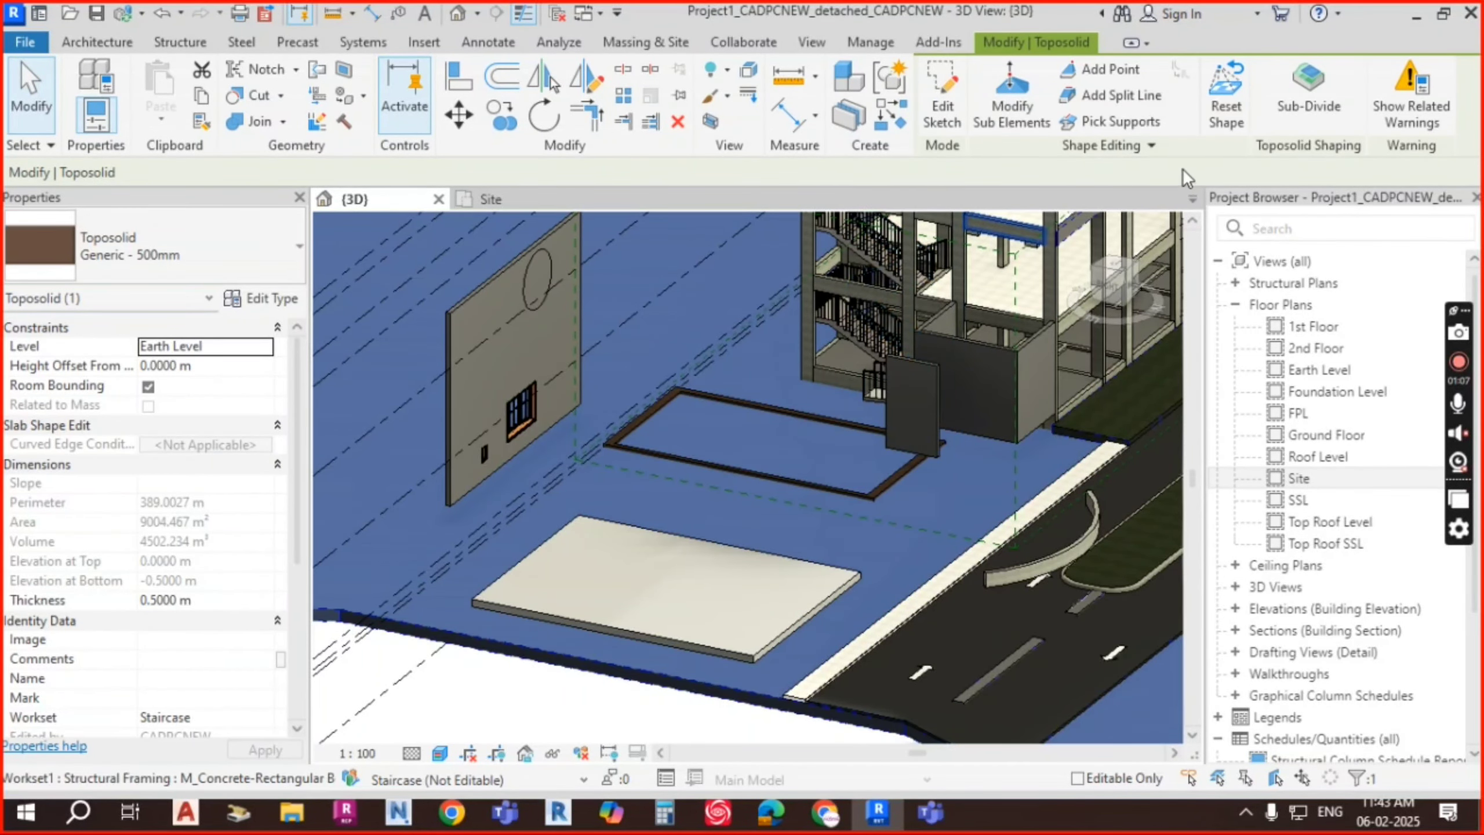
{"action": "left_click", "coordinate": [1018, 114]}
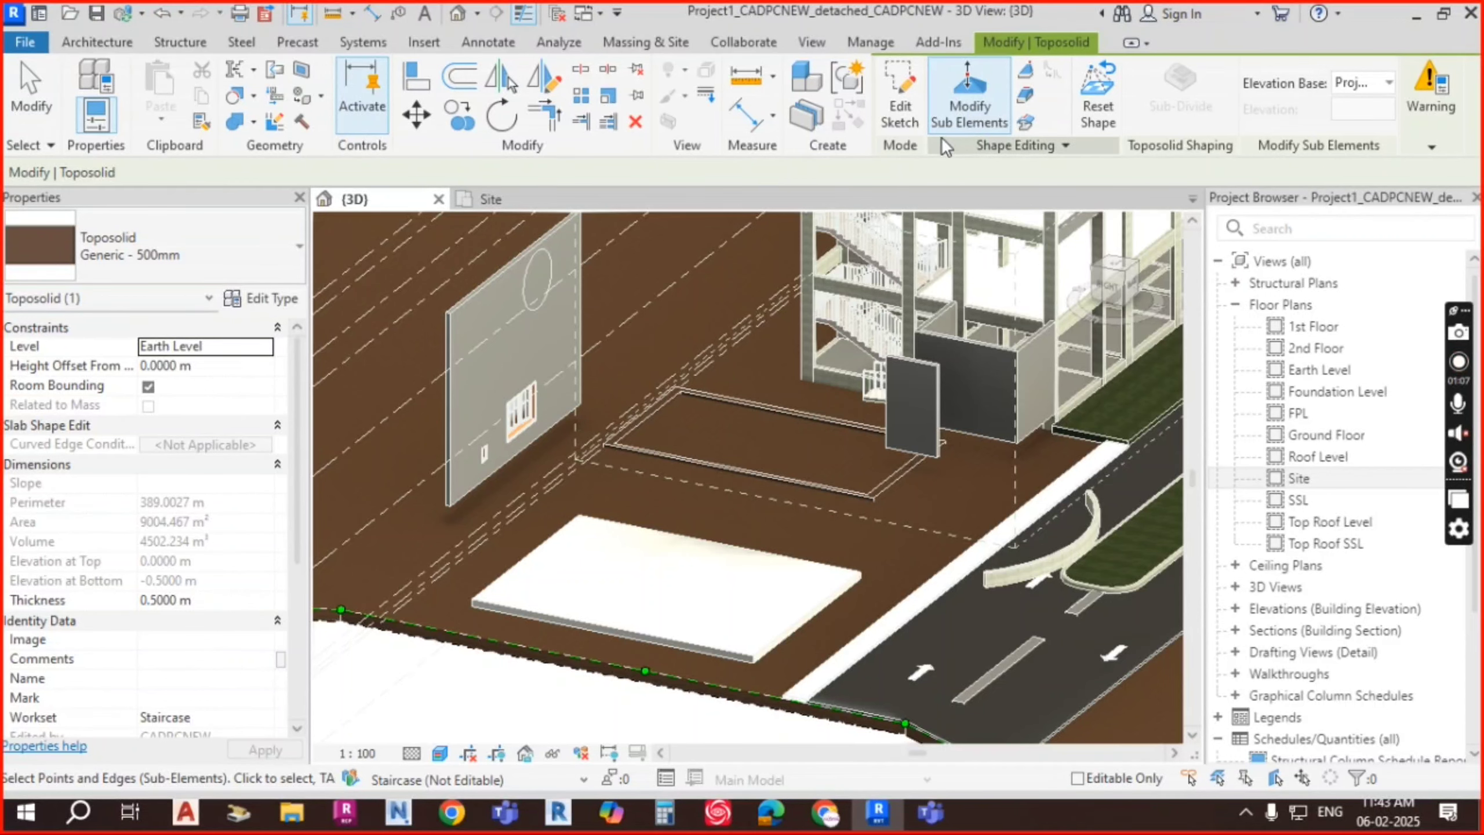
Step: Start editing the toposolid's boundary sketch and orbit to see the pit
{"action": "left_click", "coordinate": [902, 112]}
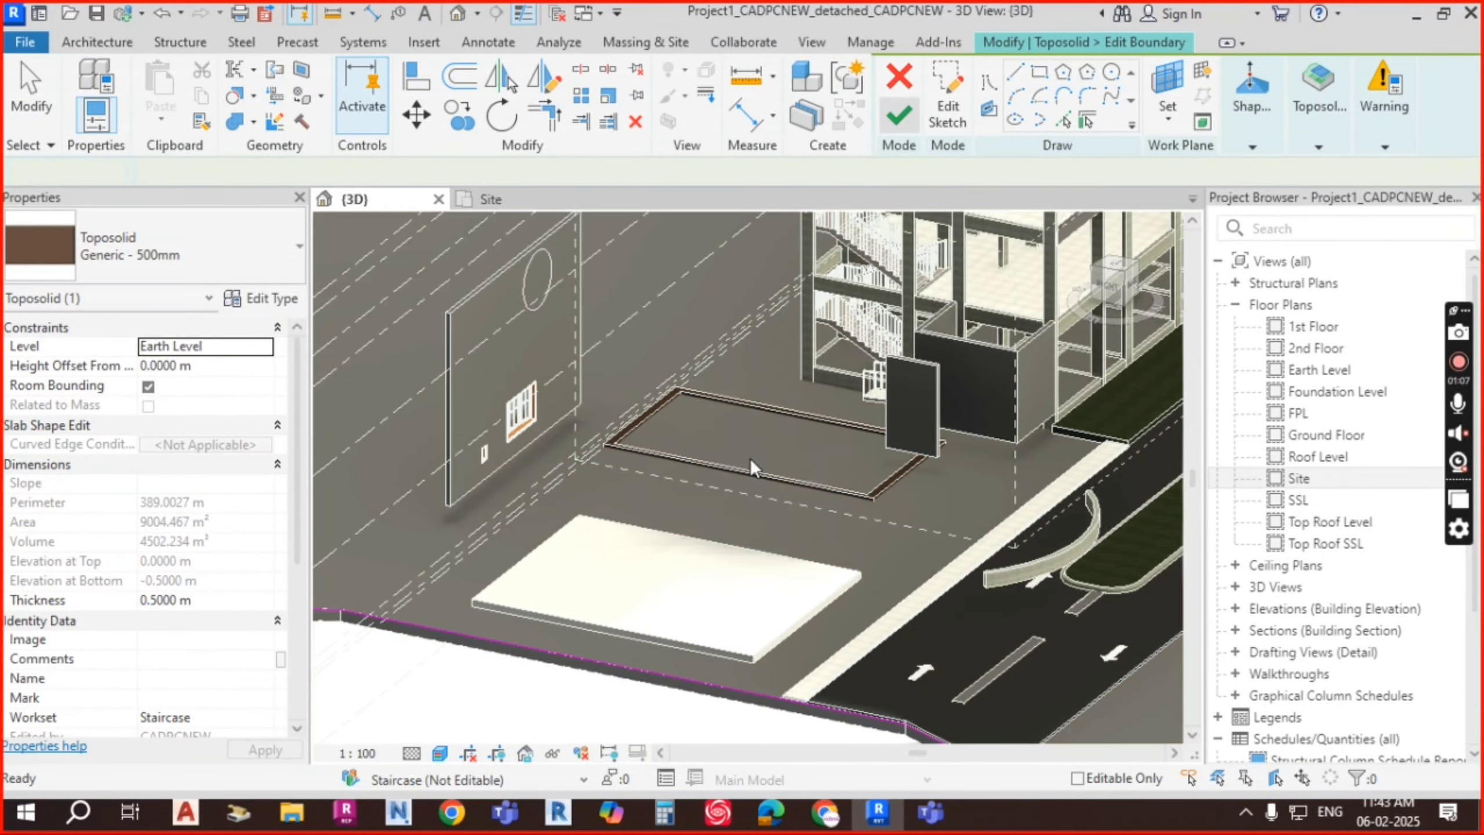
{"action": "mouse_move", "coordinate": [754, 462]}
{"action": "middle_mouse_down", "text": "shift"}
{"action": "mouse_move", "coordinate": [802, 526]}
{"action": "mouse_move", "coordinate": [818, 515]}
{"action": "middle_mouse_up", "text": "shift"}
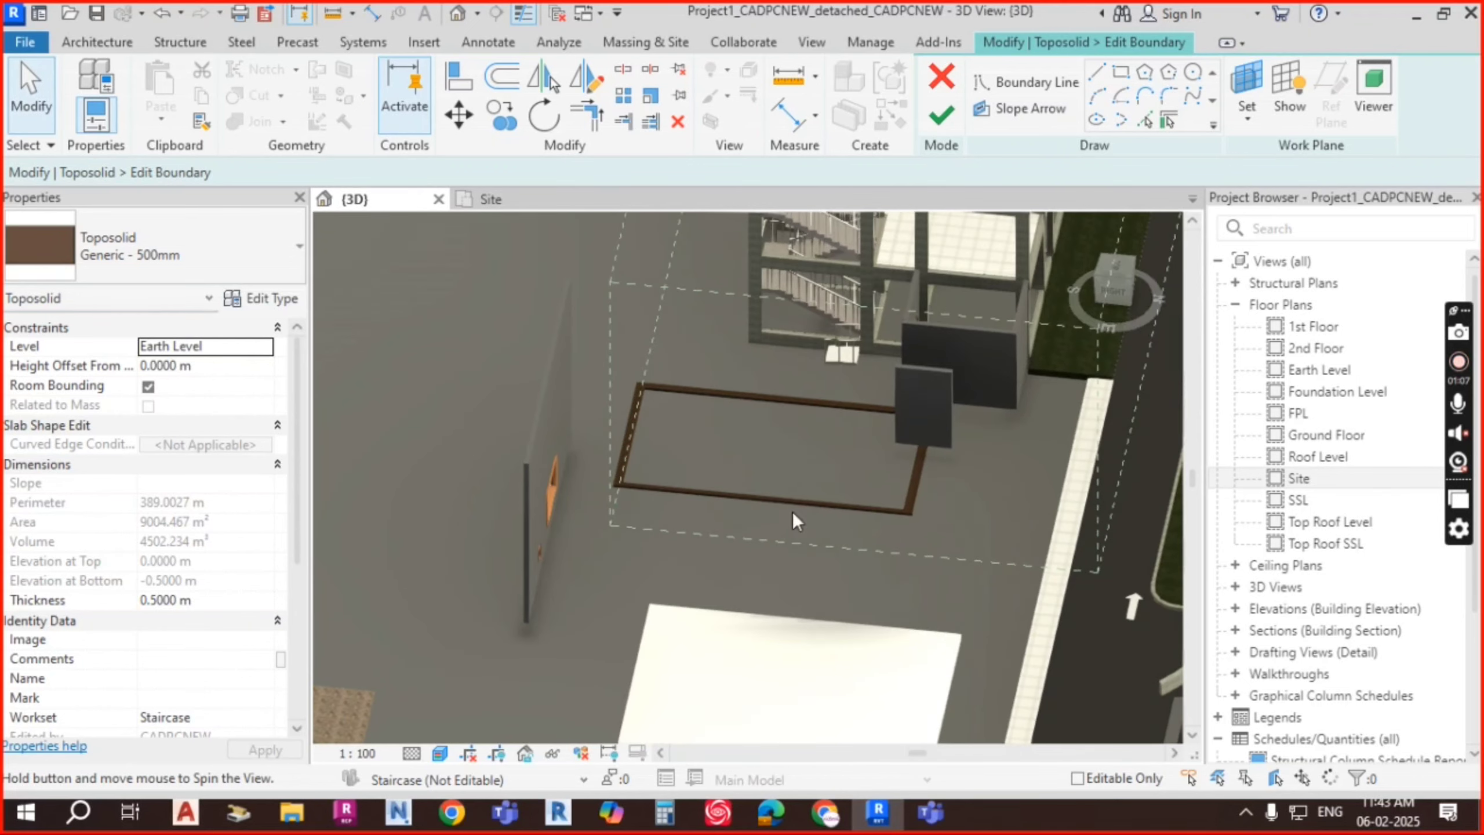
{"action": "left_click", "coordinate": [1121, 72]}
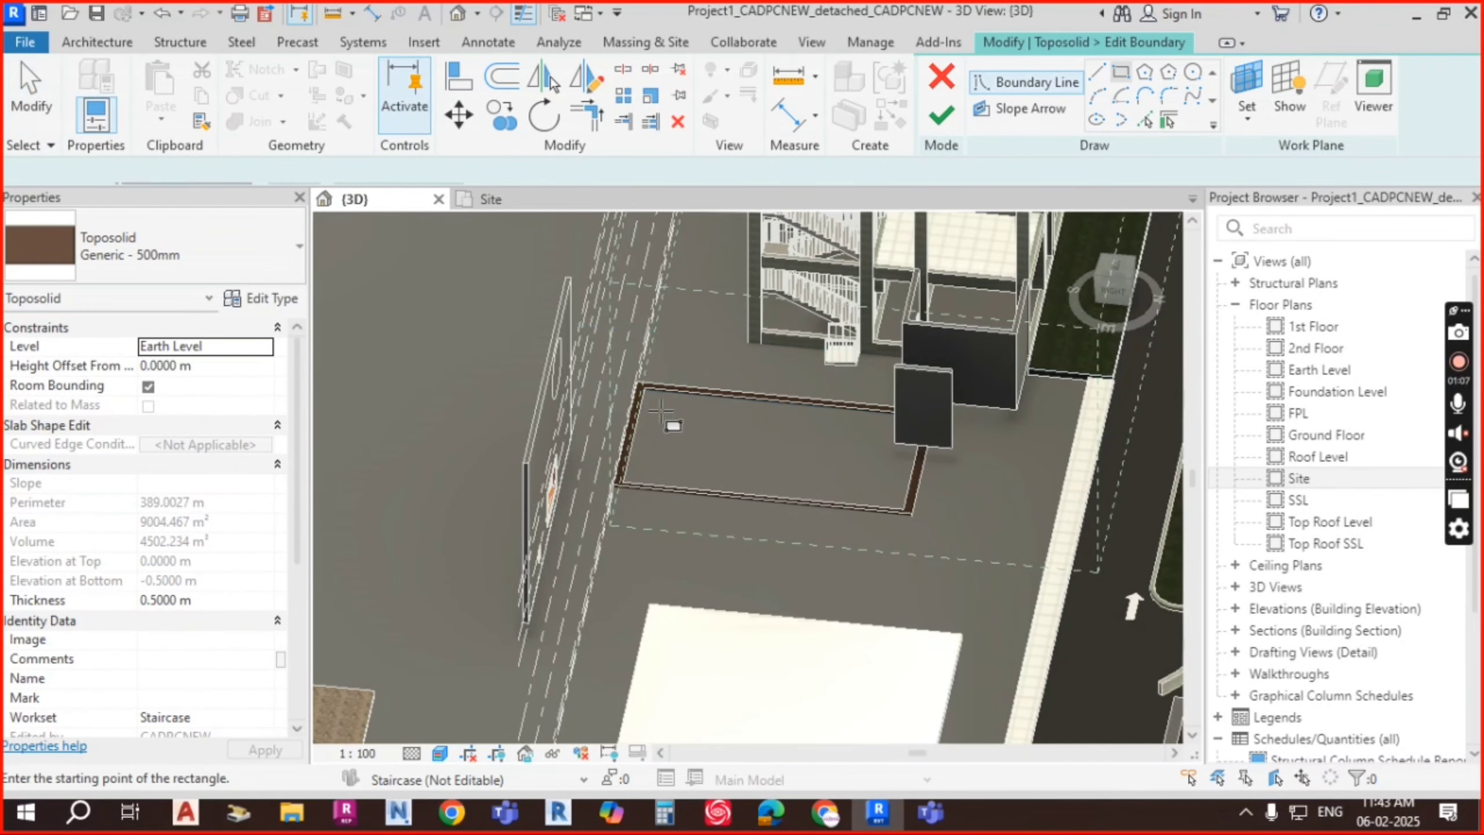
{"action": "scroll", "coordinate": [669, 404], "scroll_direction": "up", "scroll_amount": 5}
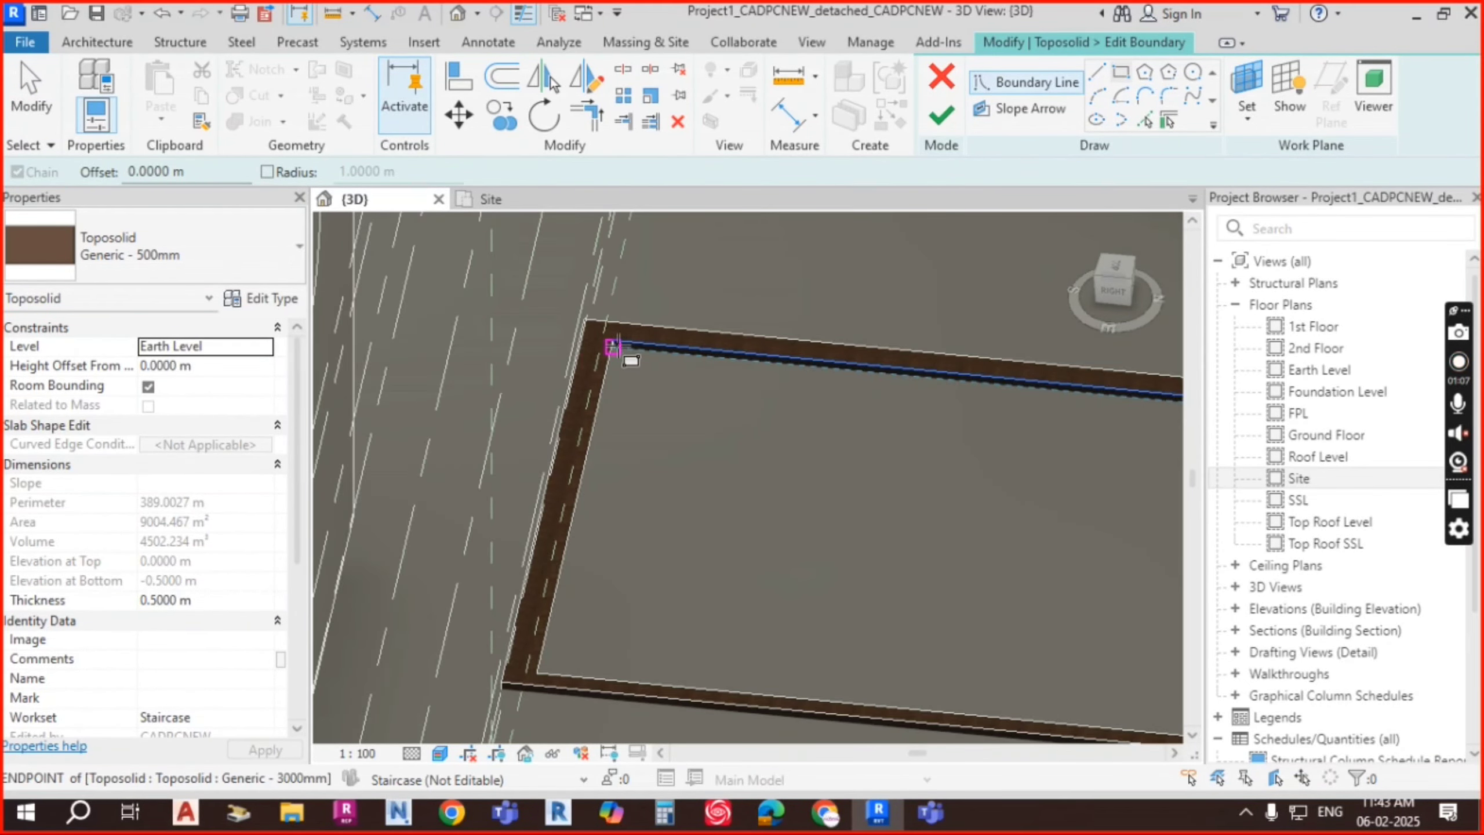
Step: Pick the pit's top, bottom, left and right edges as boundary lines, then finish the sketch
{"action": "left_click", "coordinate": [1146, 120]}
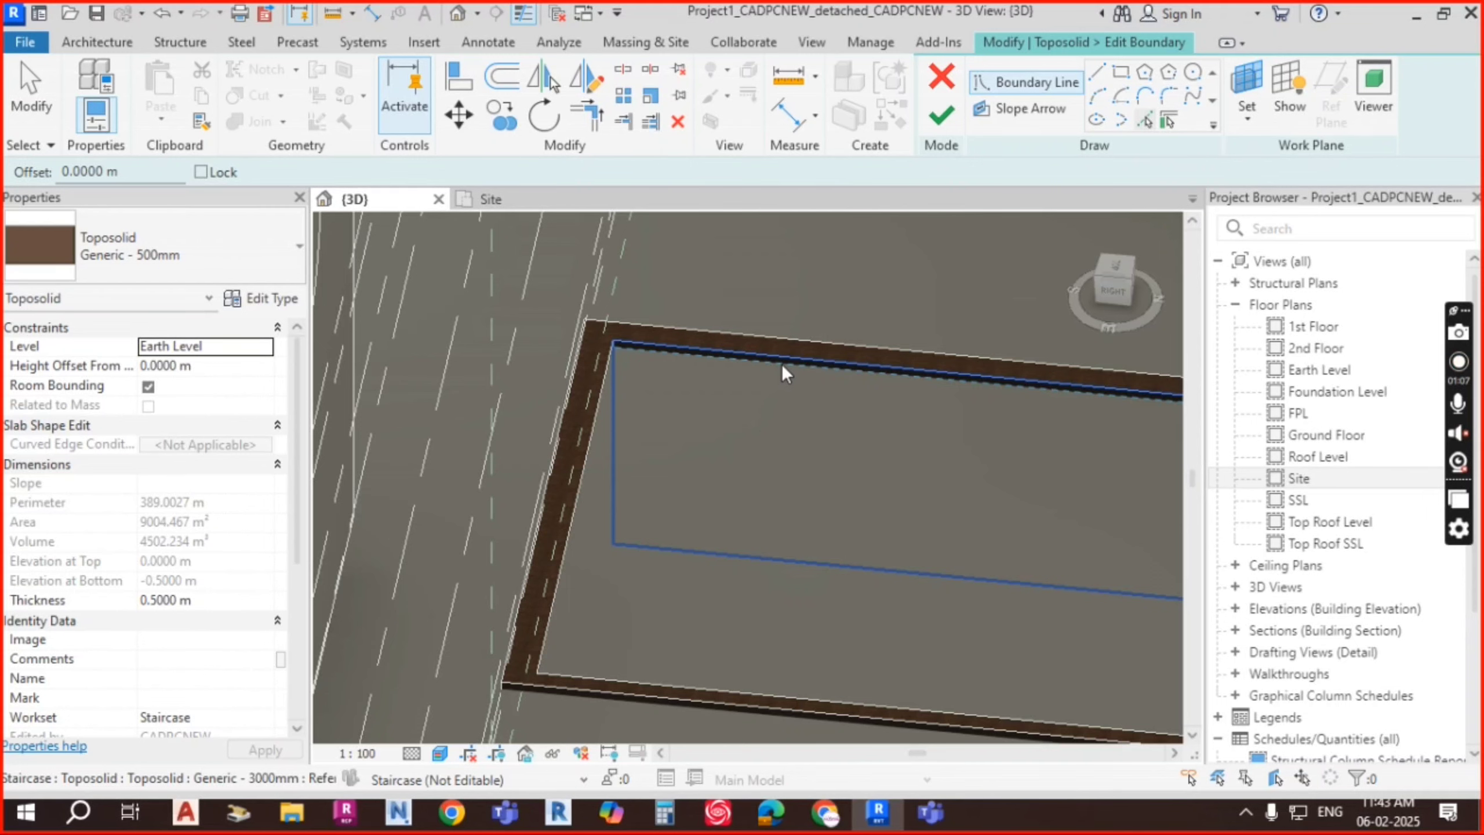
{"action": "left_click", "coordinate": [598, 408]}
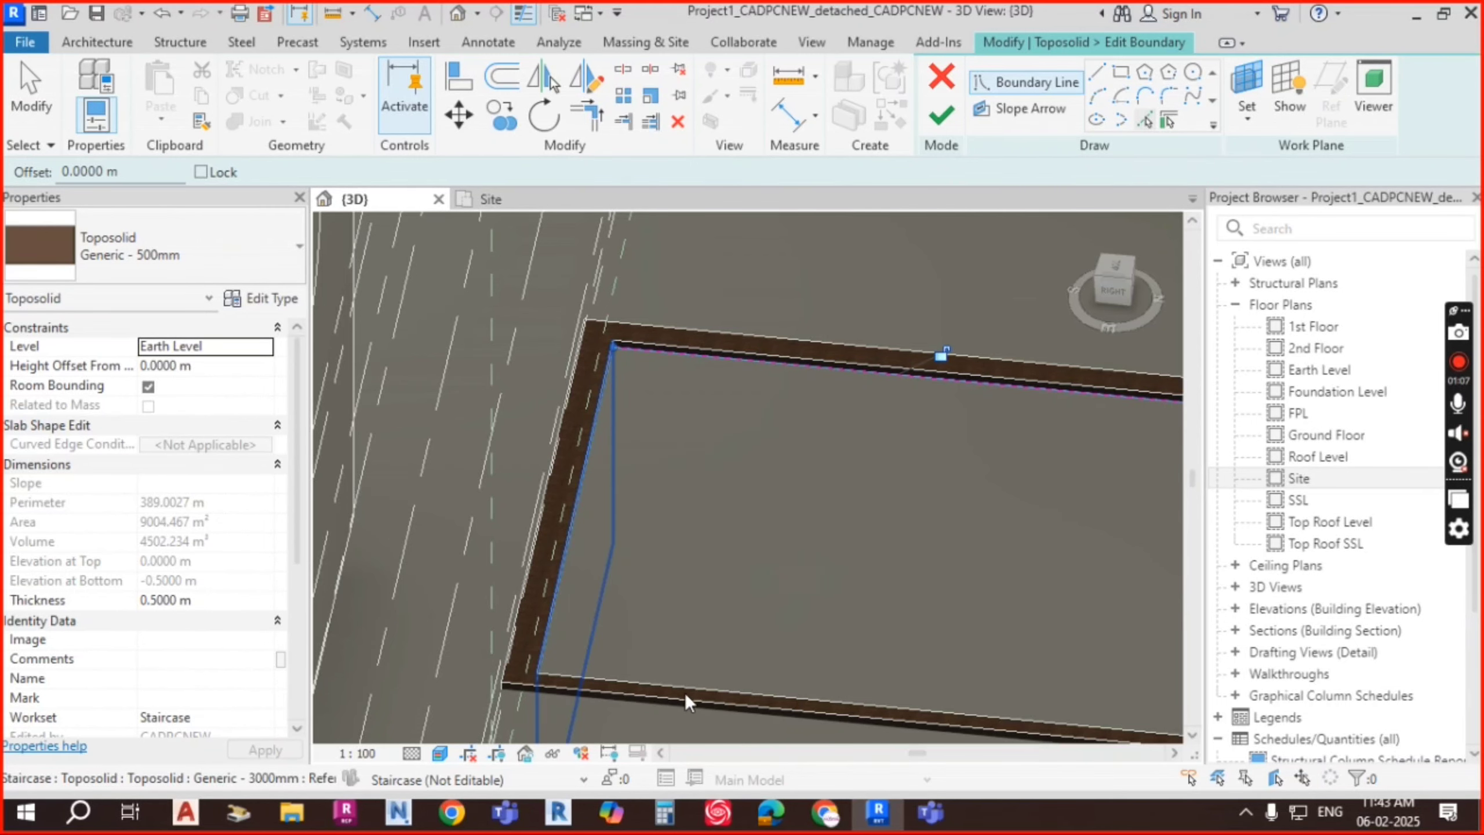
{"action": "left_click", "coordinate": [700, 688]}
{"action": "left_click", "coordinate": [528, 560]}
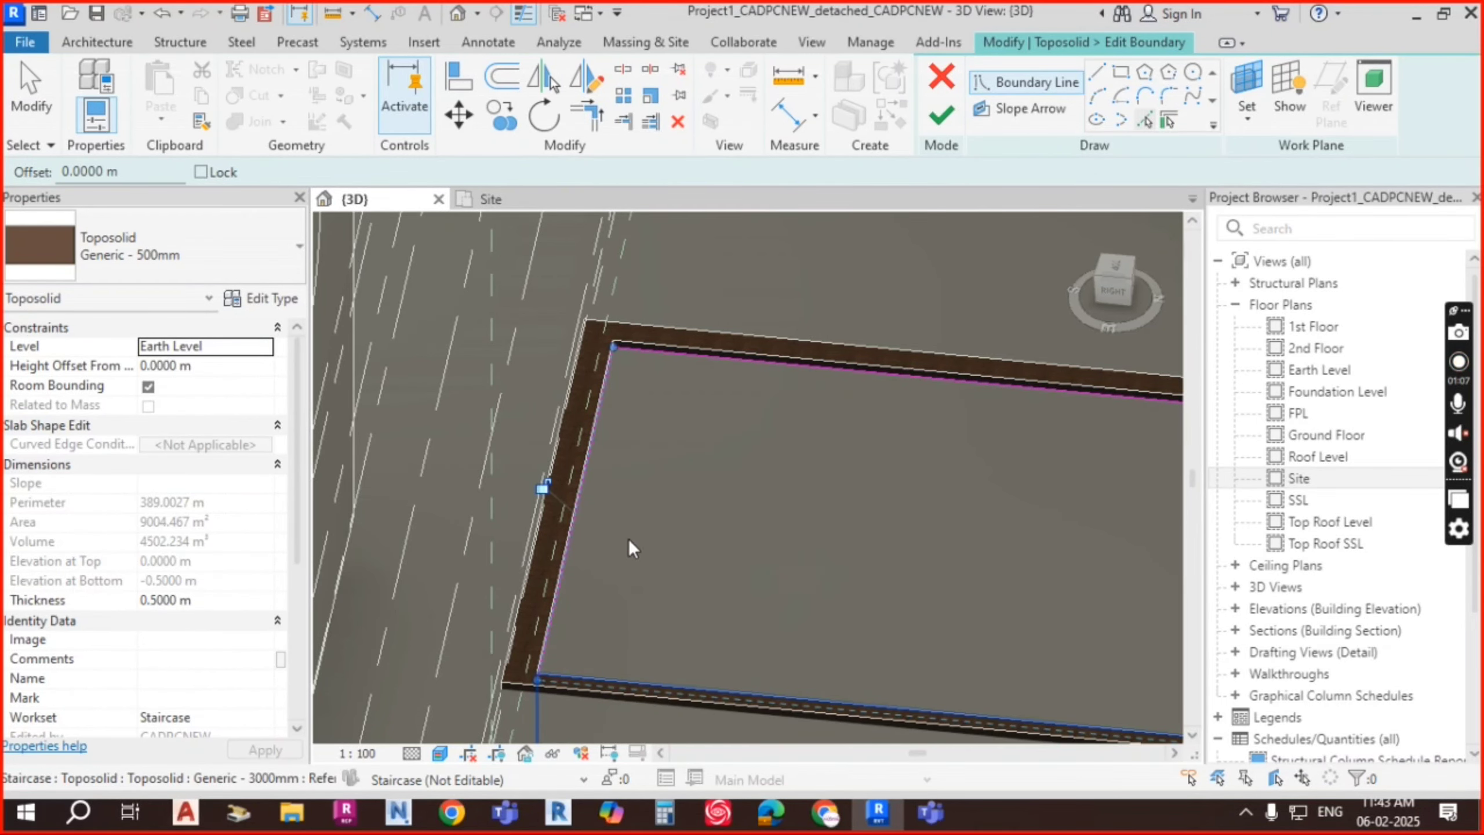
{"action": "scroll", "coordinate": [628, 538], "scroll_direction": "down", "scroll_amount": 3}
{"action": "scroll", "coordinate": [1016, 556], "scroll_direction": "up", "scroll_amount": 1}
{"action": "left_click", "coordinate": [1010, 562]}
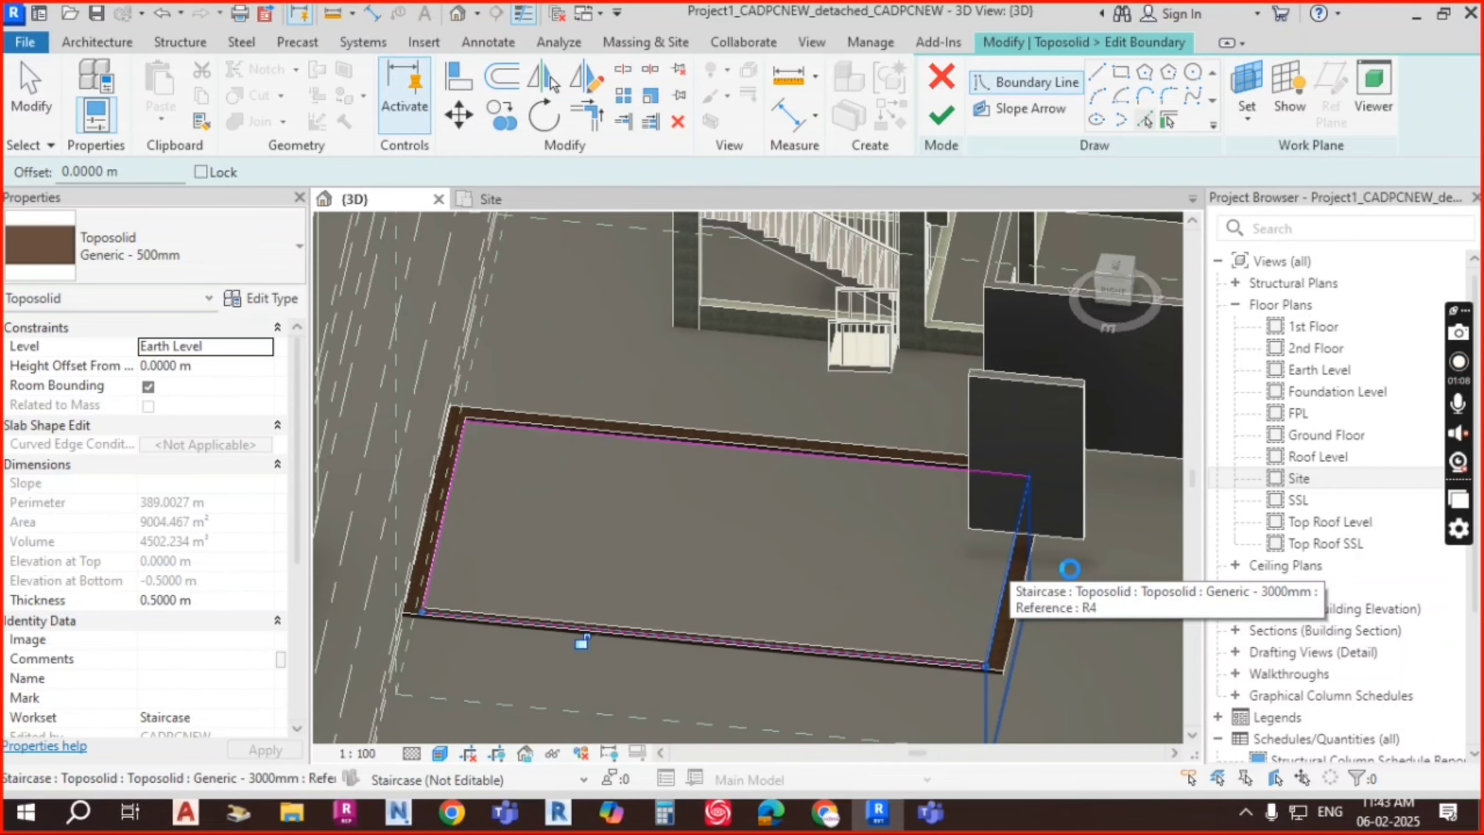
{"action": "left_click", "coordinate": [942, 116]}
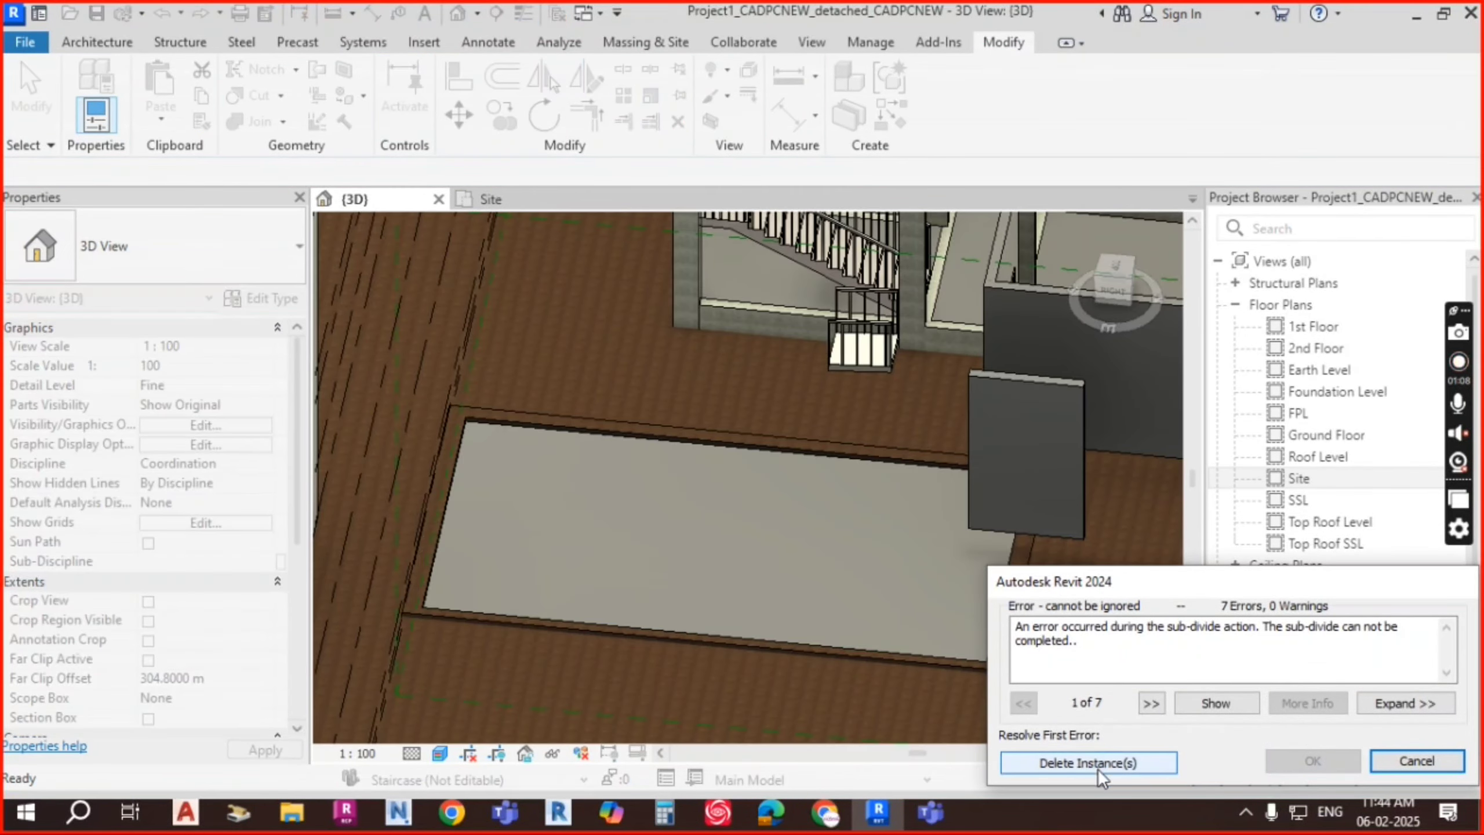
Step: Delete the failed sub-divide instances and orbit to a steeper view over the pit
{"action": "left_click", "coordinate": [1097, 765]}
{"action": "scroll", "coordinate": [941, 460], "scroll_direction": "down", "scroll_amount": 3}
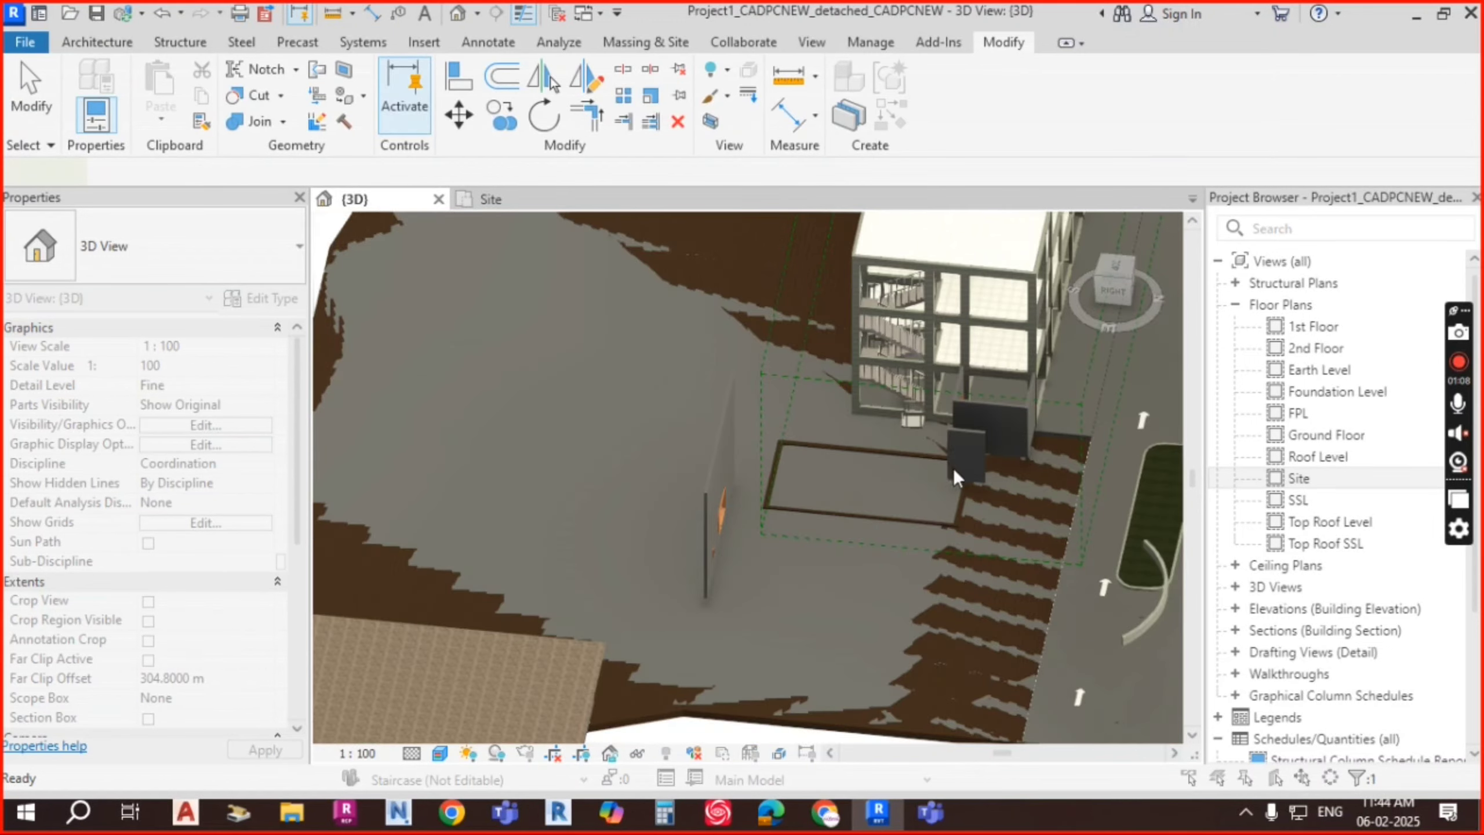
{"action": "left_click", "coordinate": [956, 472]}
{"action": "middle_click_drag", "start_coordinate": [974, 530], "coordinate": [902, 520], "text": "shift"}
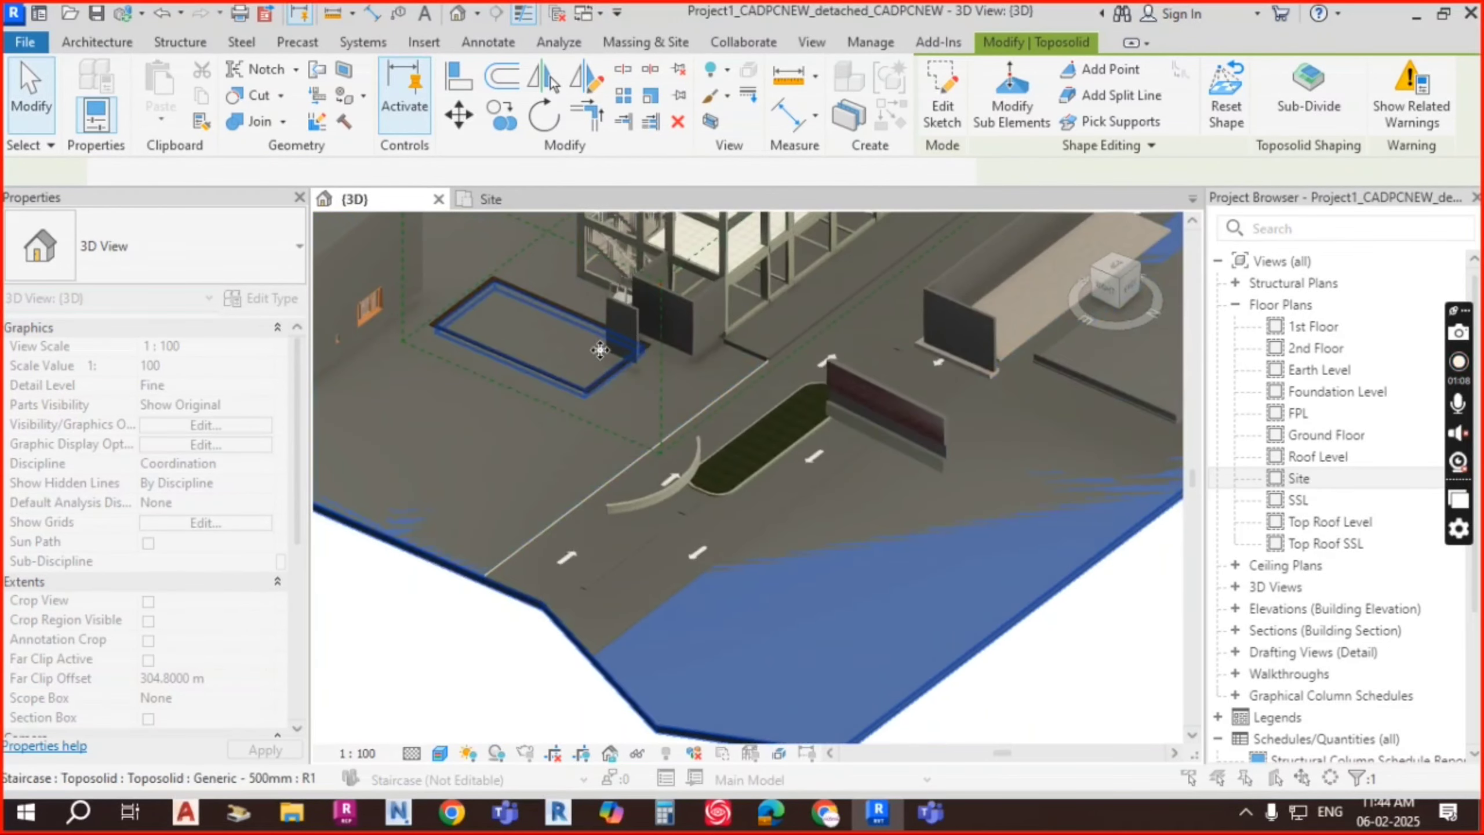
{"action": "scroll", "coordinate": [578, 360], "scroll_direction": "up", "scroll_amount": 3}
{"action": "key", "text": "Escape"}
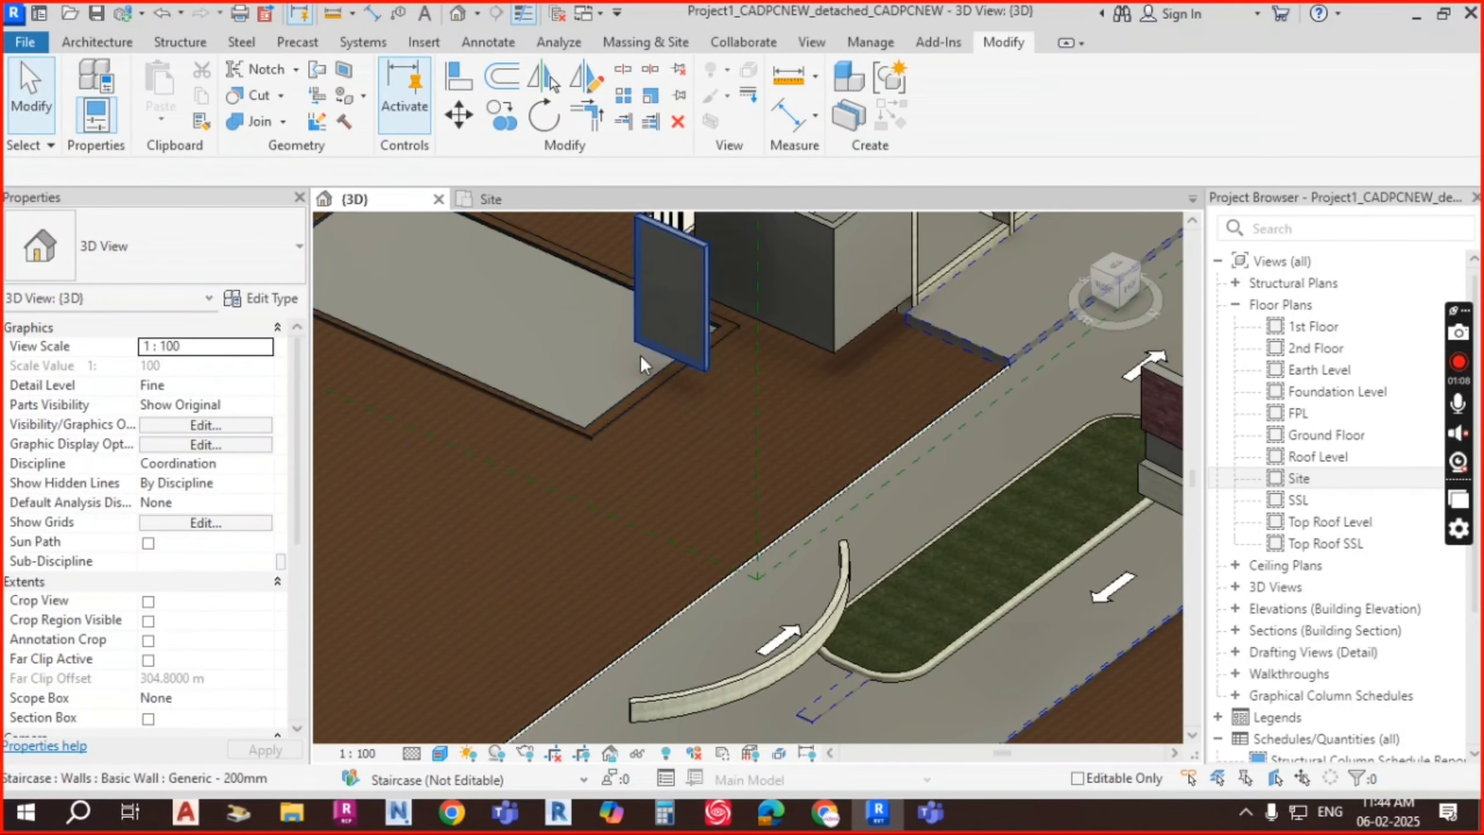
{"action": "middle_click_drag", "start_coordinate": [738, 414], "coordinate": [1078, 528]}
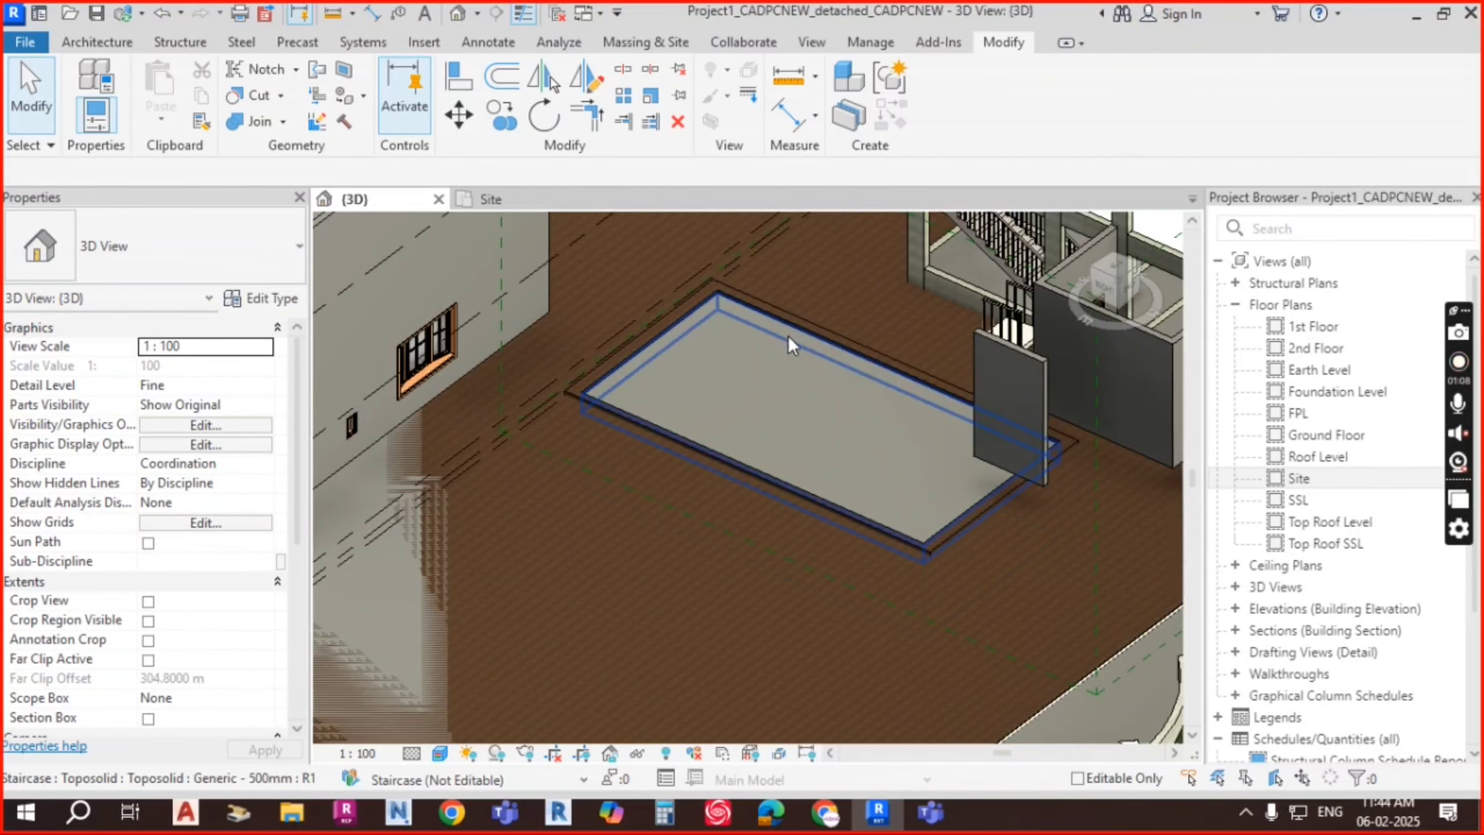
{"action": "middle_click_drag", "start_coordinate": [788, 335], "coordinate": [819, 359], "text": "shift"}
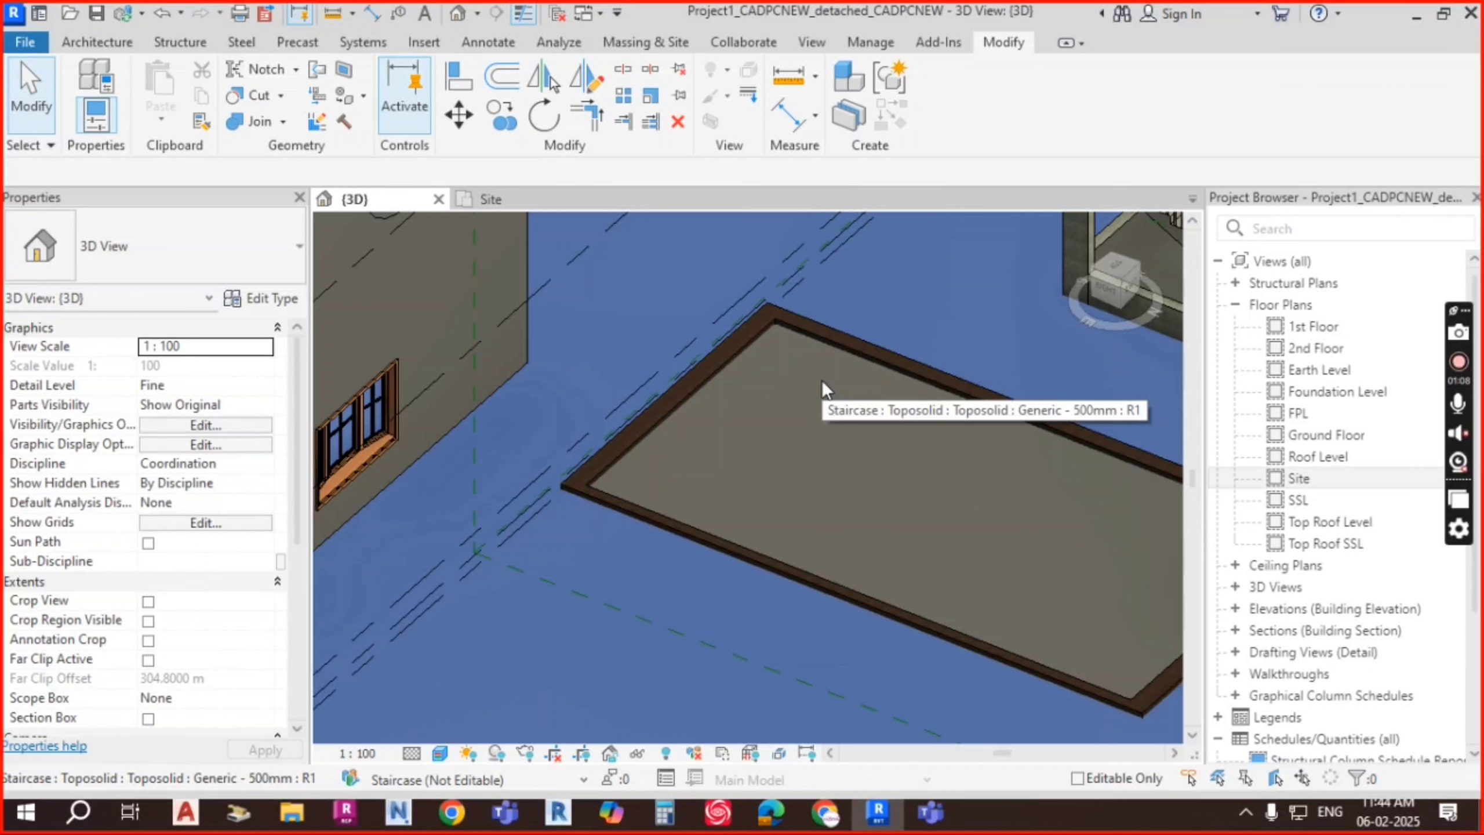
Step: Tab-cycle through the overlapping 3000mm and 500mm toposolids to select the VDSVD pit toposolid
{"action": "left_click", "coordinate": [821, 381]}
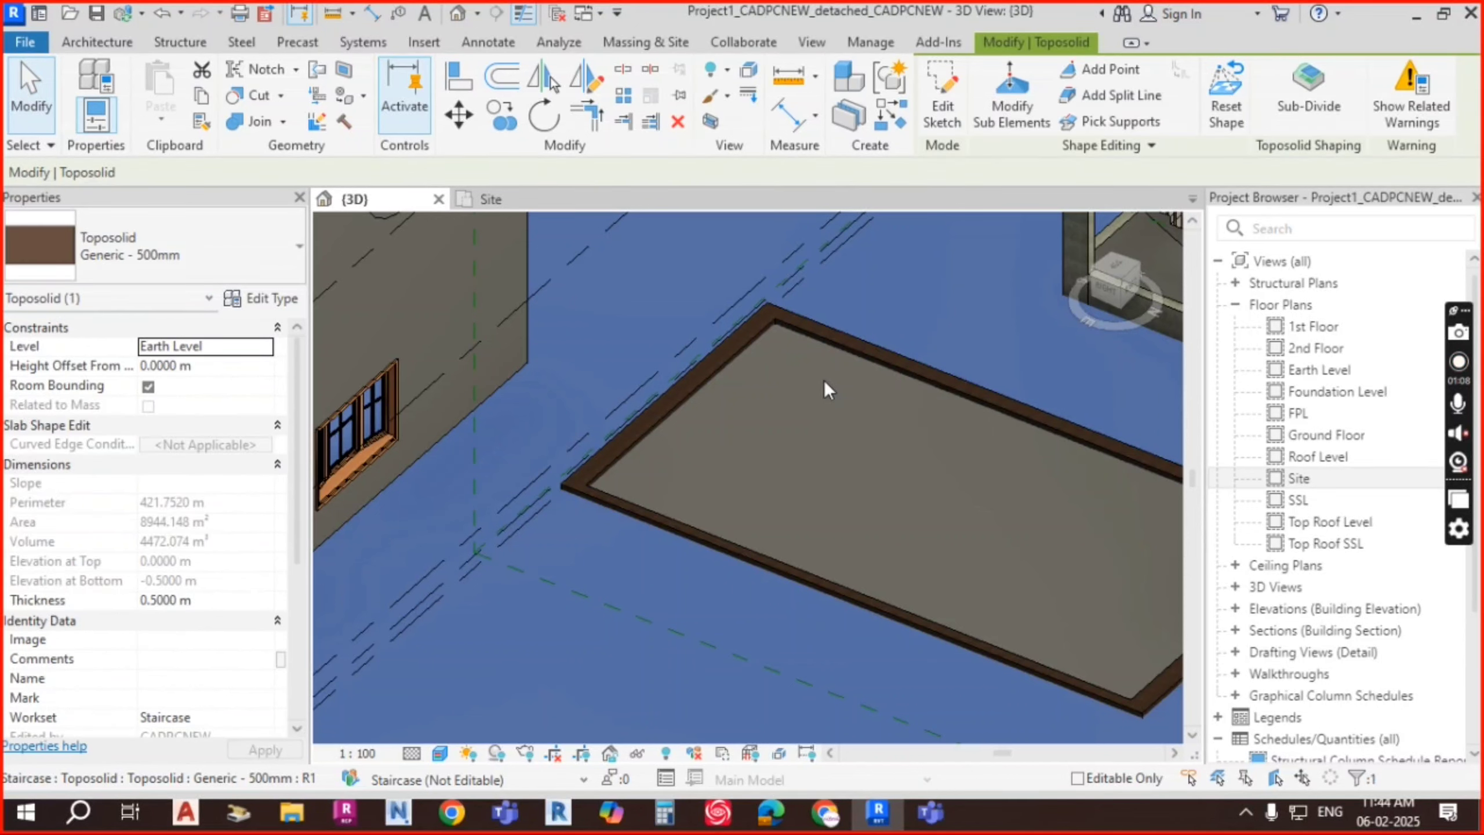
{"action": "key", "text": "Escape"}
{"action": "key", "text": "Tab"}
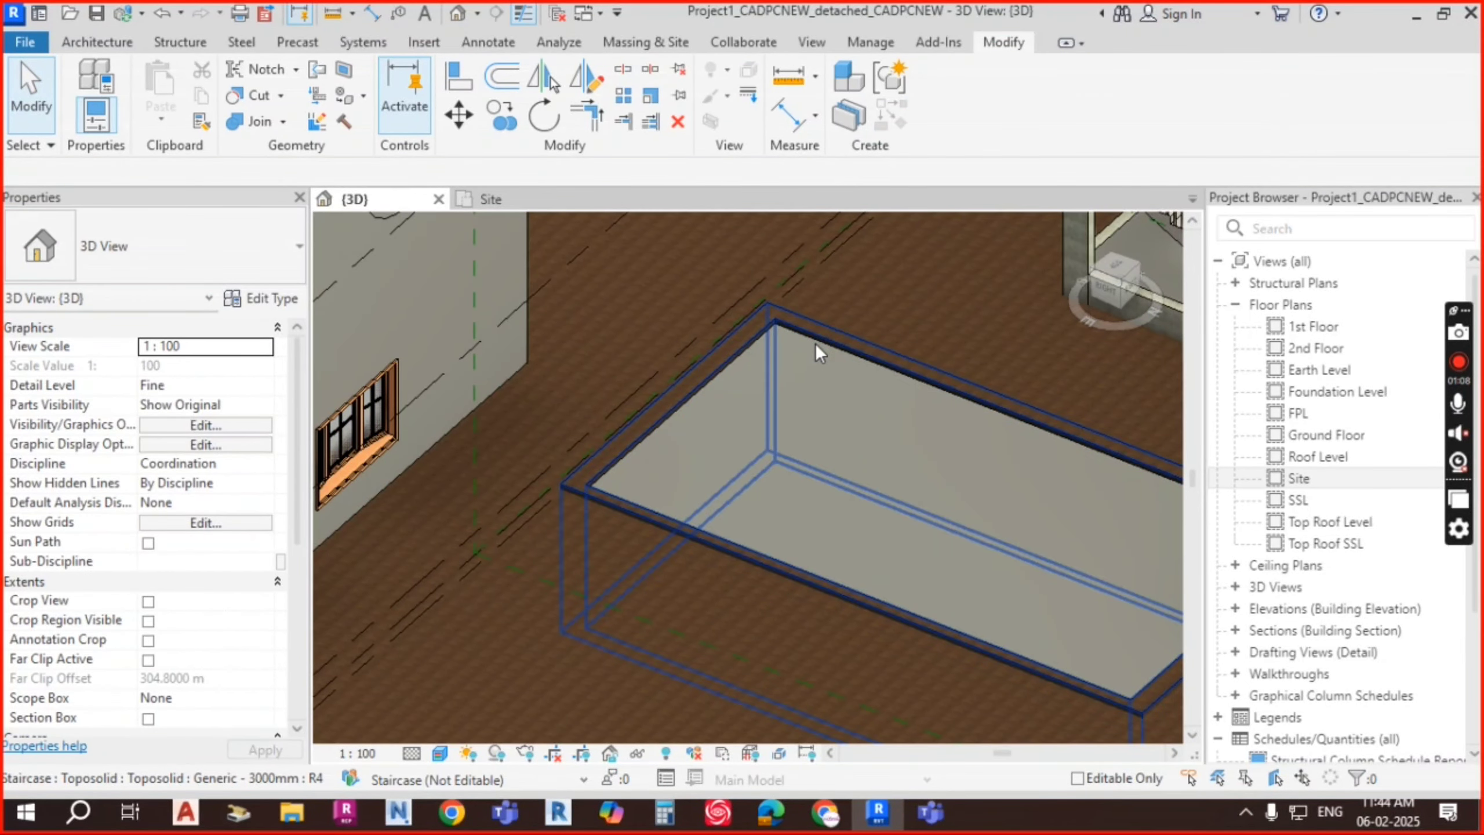
{"action": "key", "text": "Tab"}
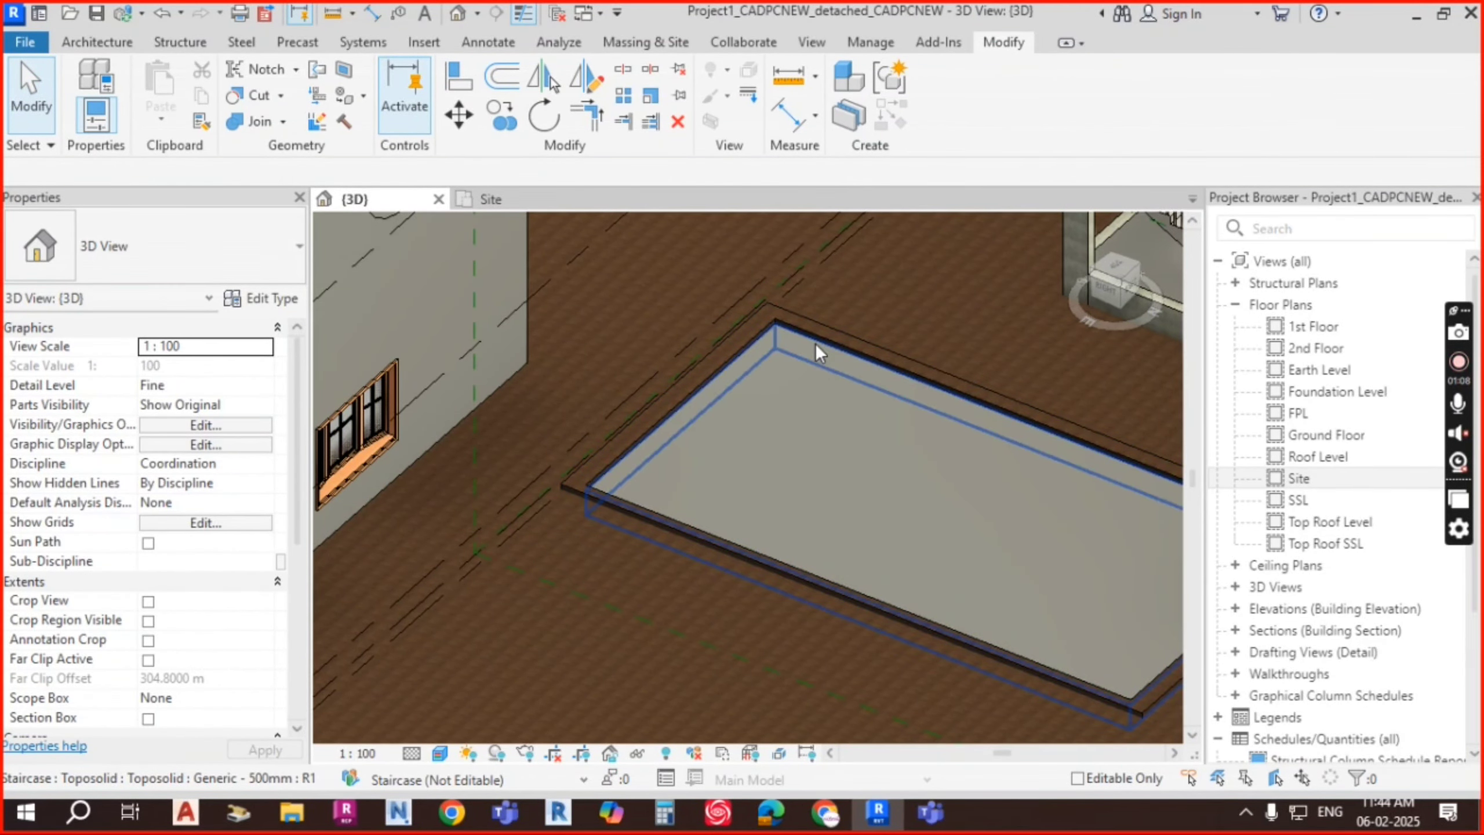
{"action": "left_click", "coordinate": [815, 344]}
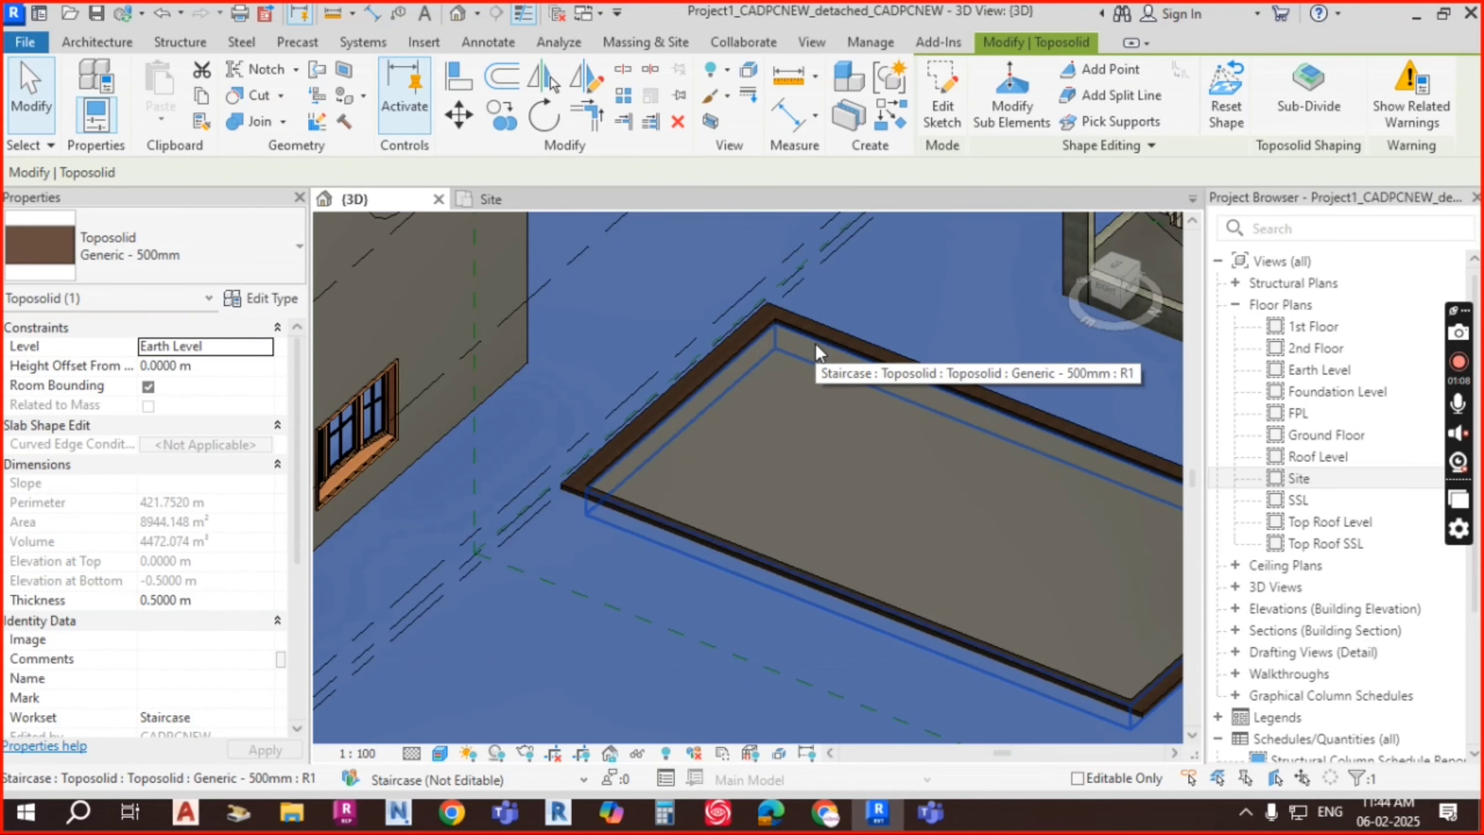
{"action": "key", "text": "Escape"}
{"action": "key", "text": "Tab"}
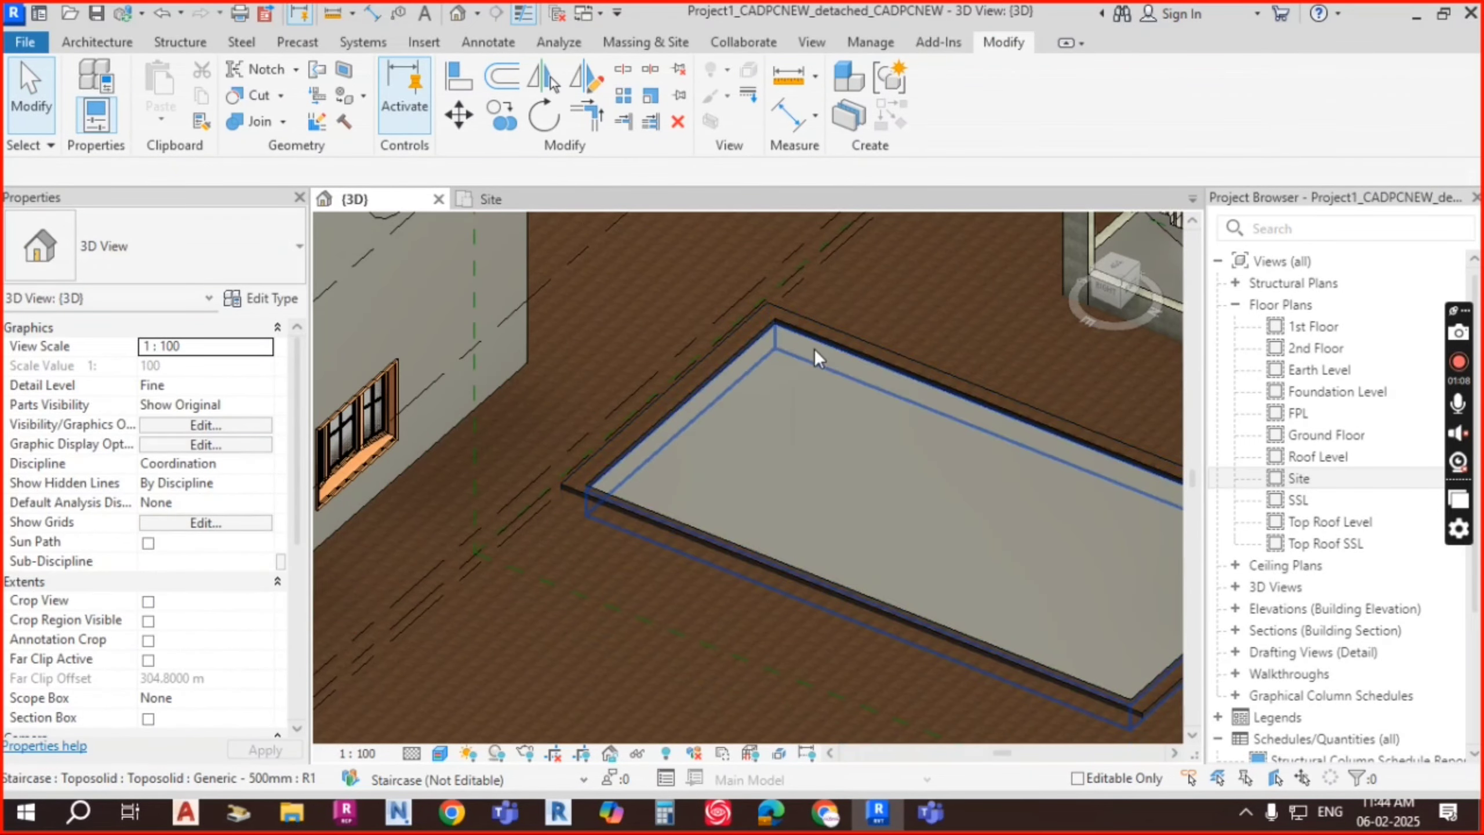
{"action": "left_click", "coordinate": [814, 347]}
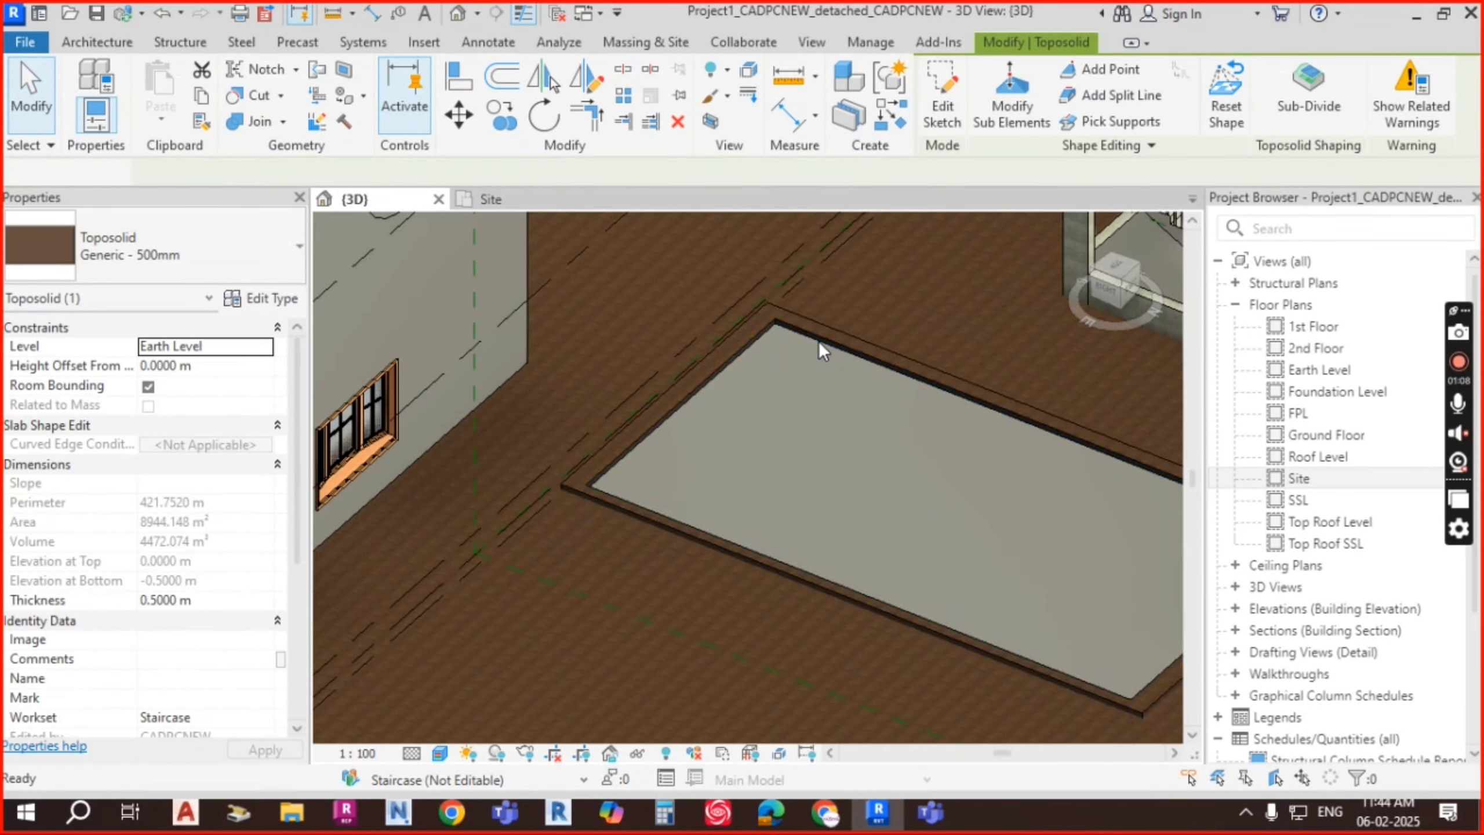
{"action": "key", "text": "Escape"}
{"action": "left_click", "coordinate": [821, 340]}
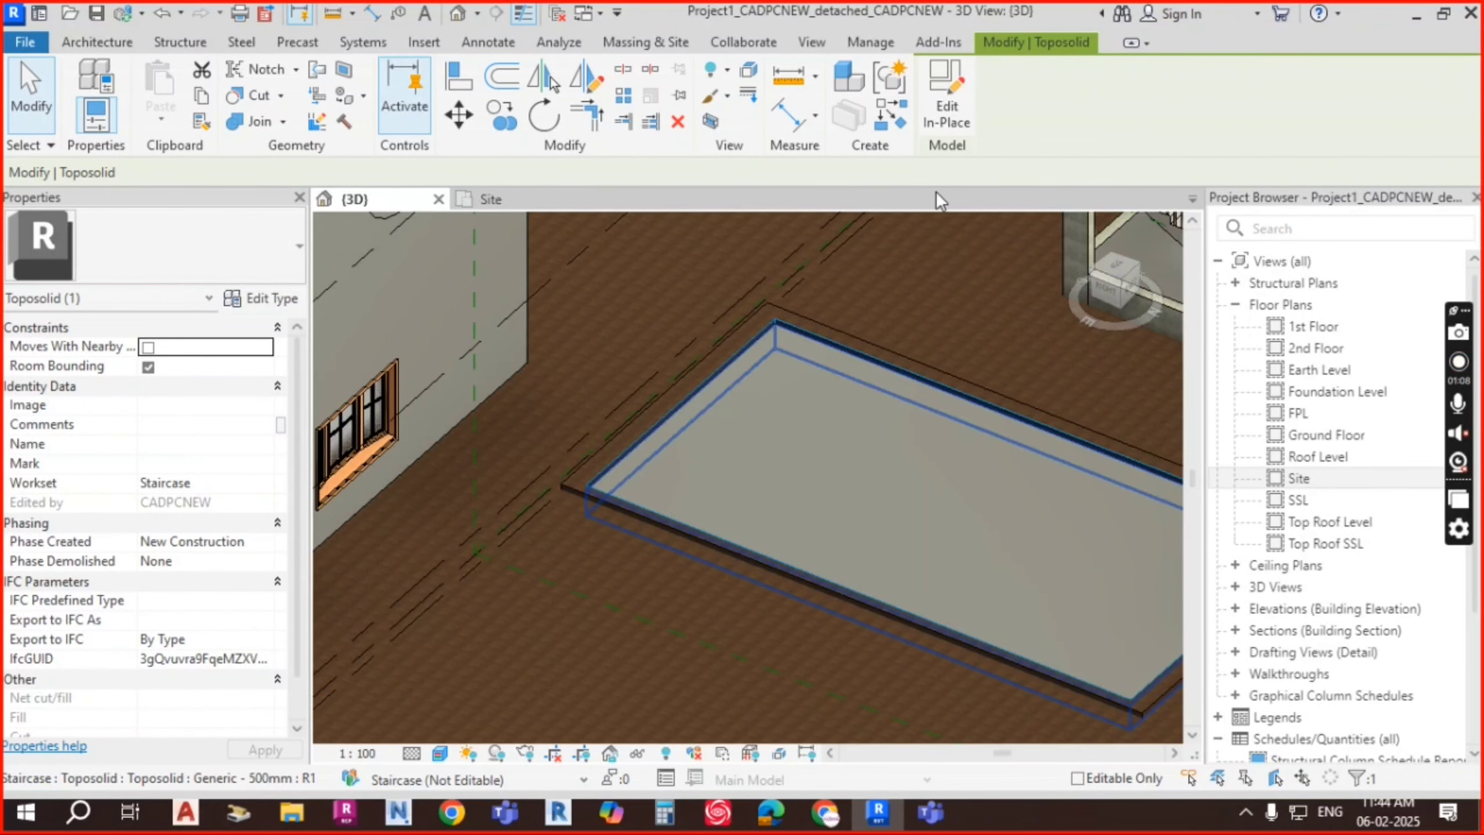
{"action": "left_click", "coordinate": [947, 99]}
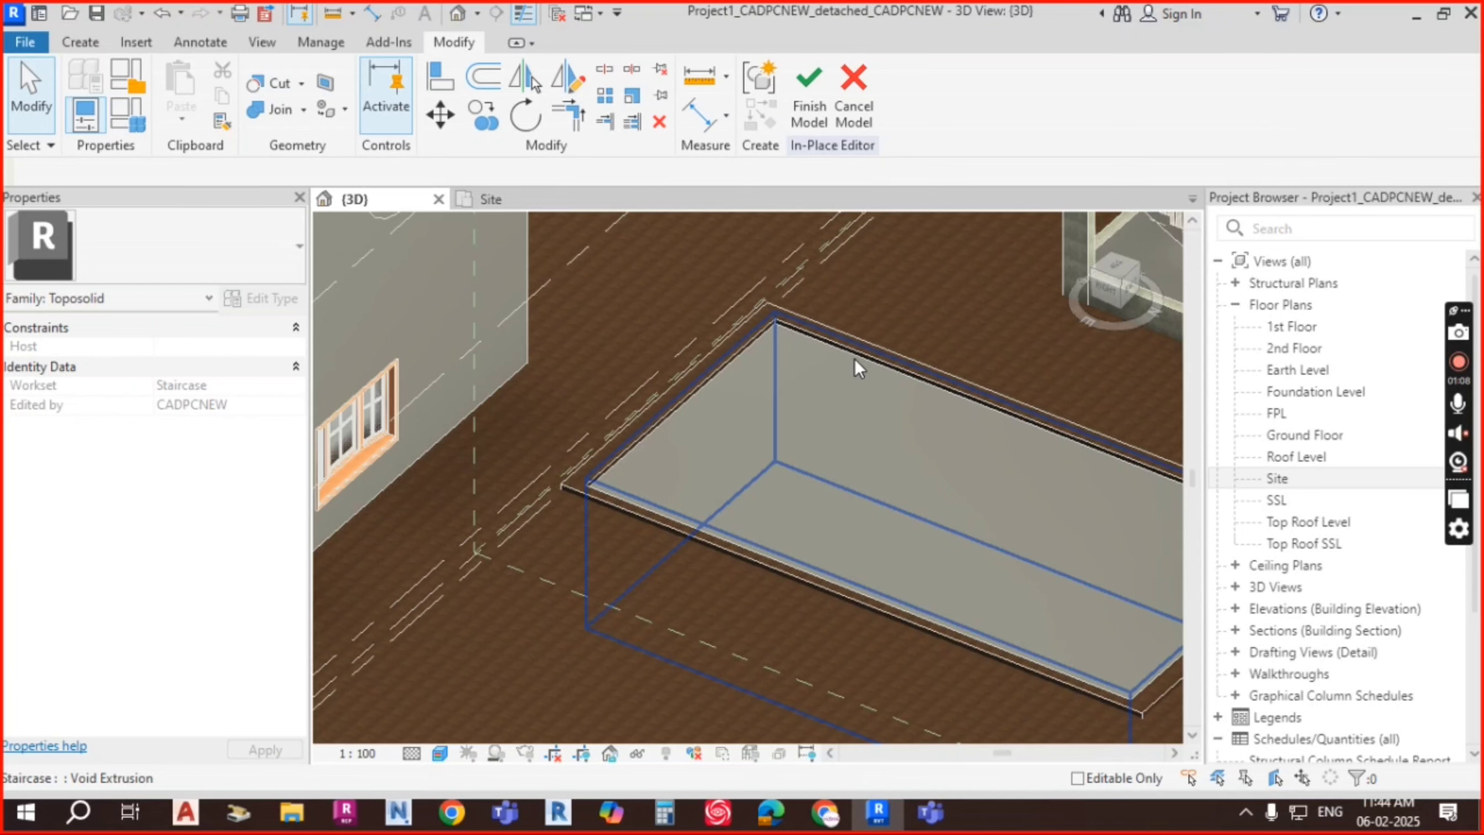
{"action": "left_click", "coordinate": [855, 358]}
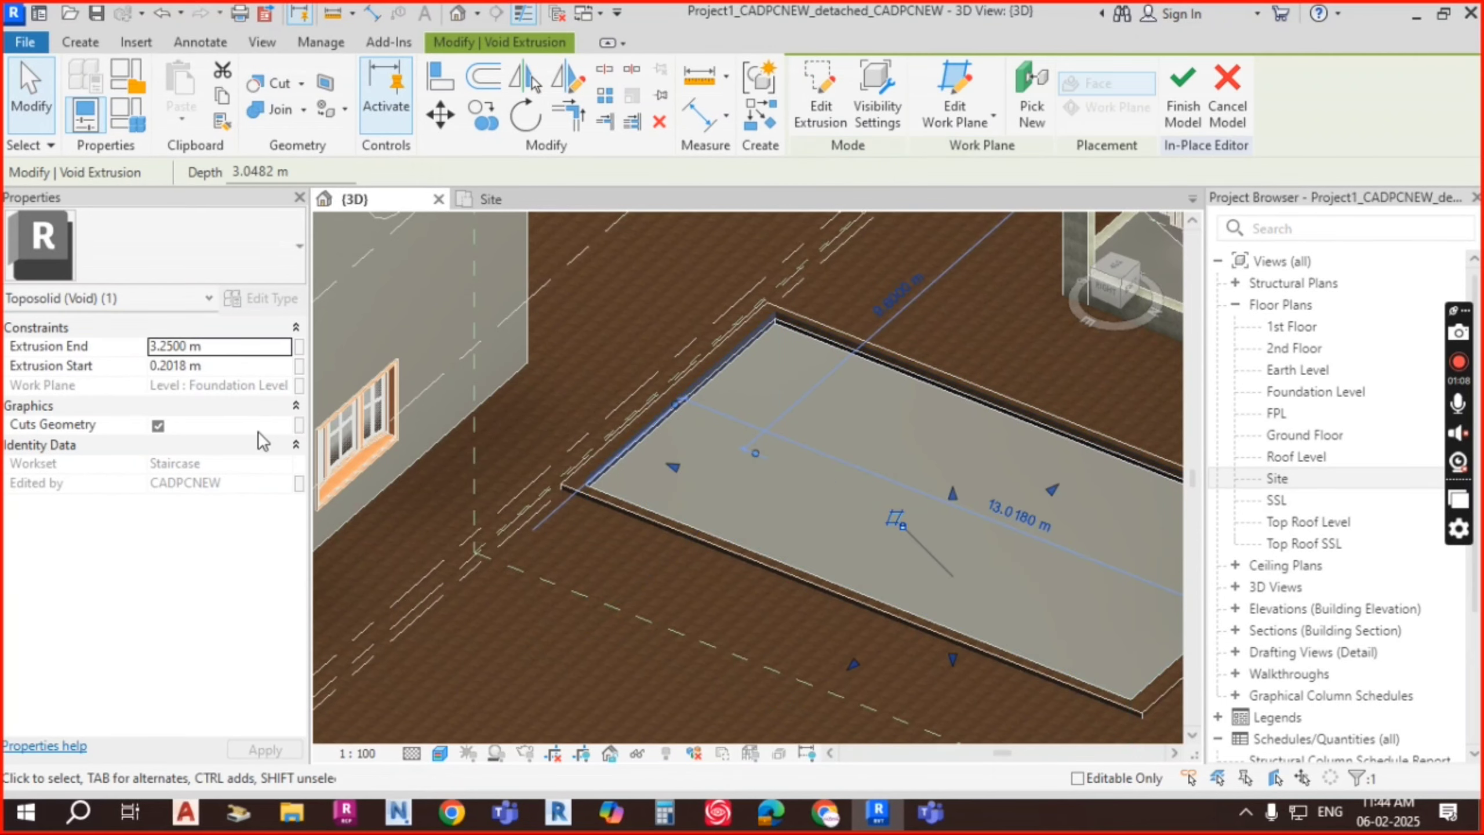
{"action": "key", "text": "Escape"}
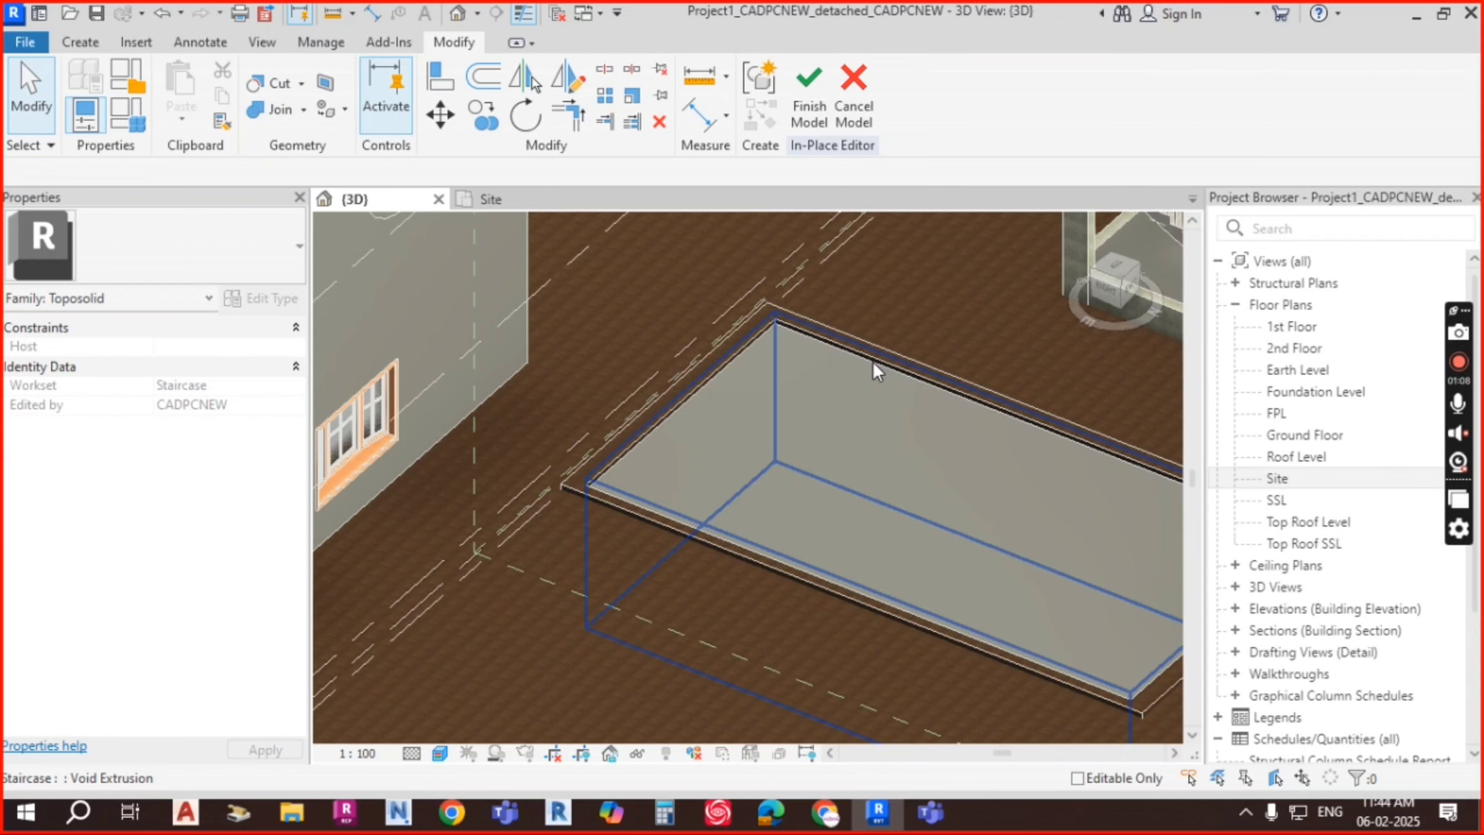
{"action": "left_click", "coordinate": [885, 385]}
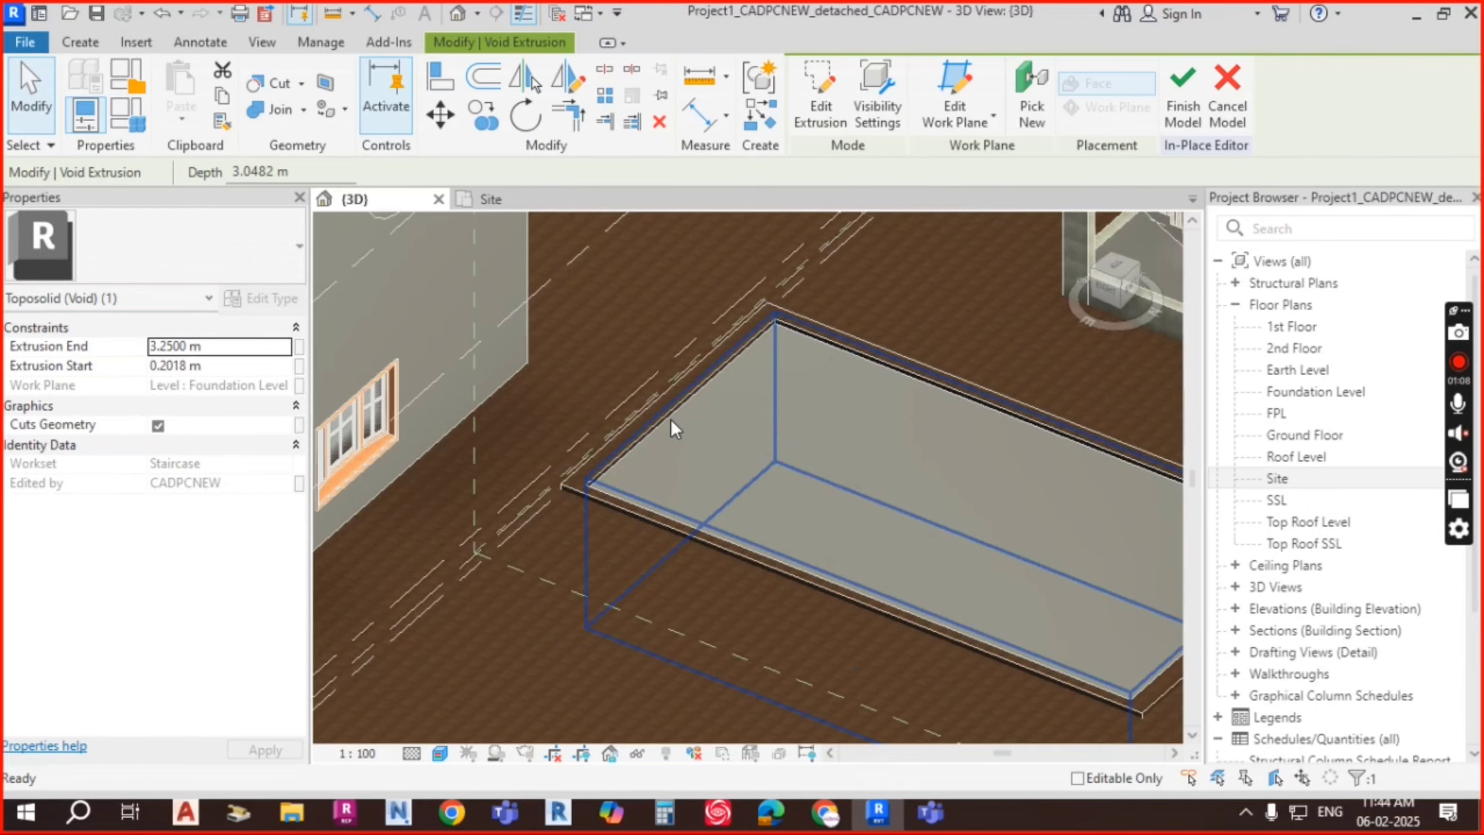
{"action": "middle_click_drag", "start_coordinate": [670, 418], "coordinate": [980, 424], "text": "shift"}
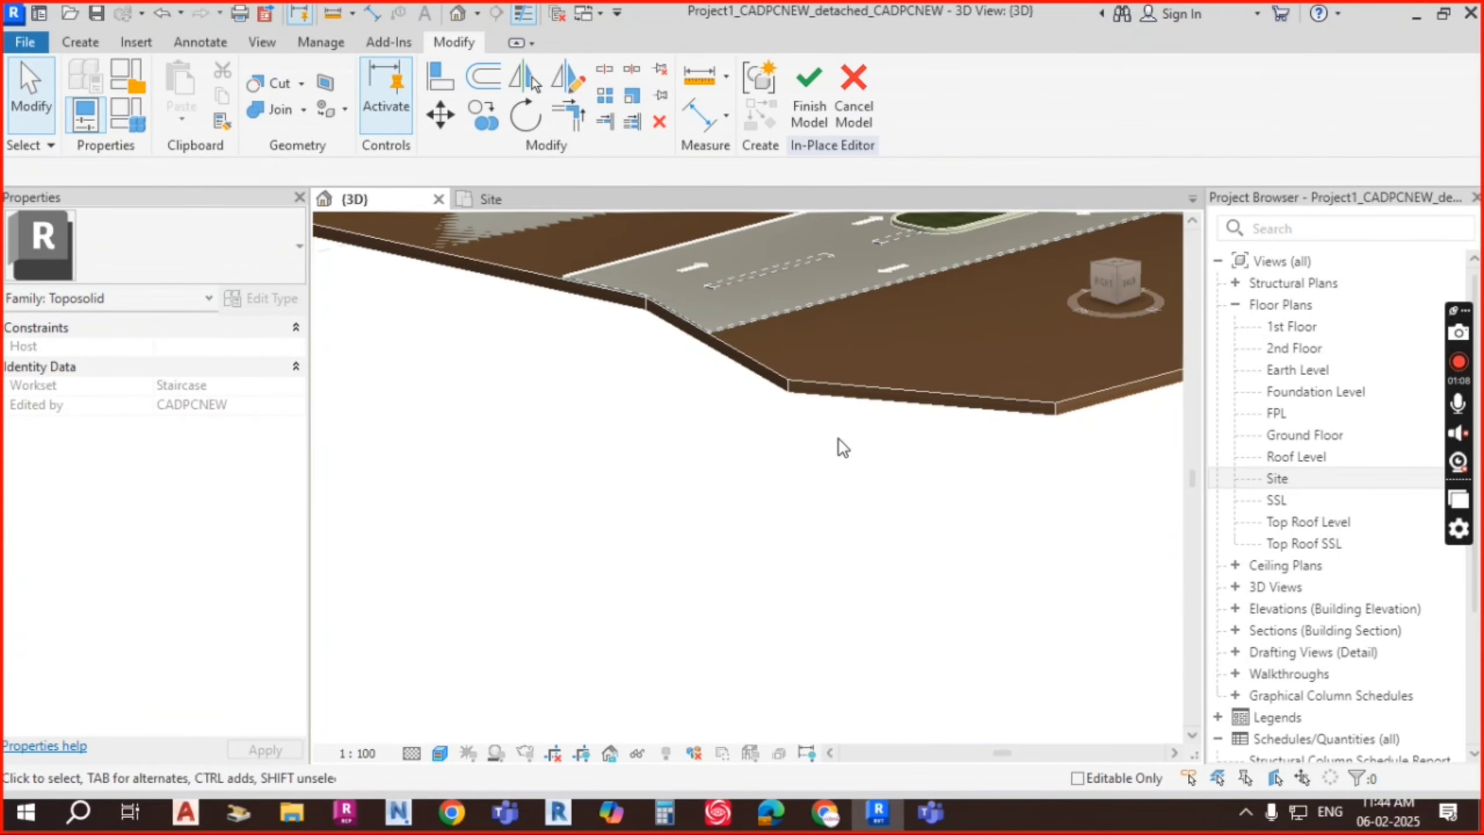
{"action": "scroll", "coordinate": [837, 374], "scroll_direction": "down", "scroll_amount": 2}
{"action": "middle_click_drag", "start_coordinate": [836, 374], "coordinate": [808, 719]}
{"action": "middle_click_drag", "start_coordinate": [774, 563], "coordinate": [732, 578], "text": "shift"}
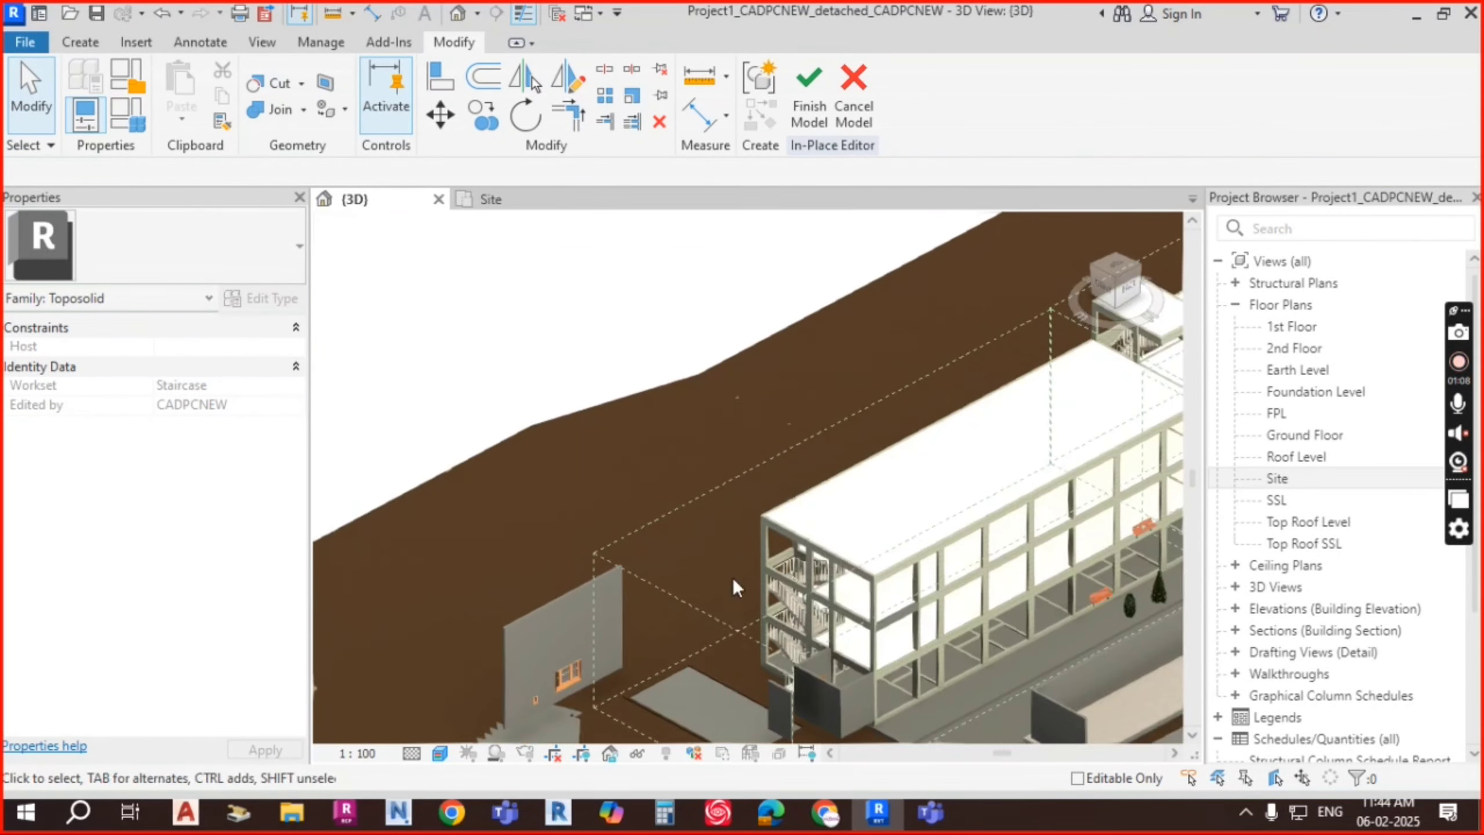
{"action": "scroll", "coordinate": [718, 676], "scroll_direction": "up", "scroll_amount": 2}
{"action": "middle_click_drag", "start_coordinate": [718, 675], "coordinate": [783, 354]}
{"action": "middle_click_drag", "start_coordinate": [788, 492], "coordinate": [728, 434], "text": "shift"}
{"action": "scroll", "coordinate": [702, 439], "scroll_direction": "up", "scroll_amount": 2}
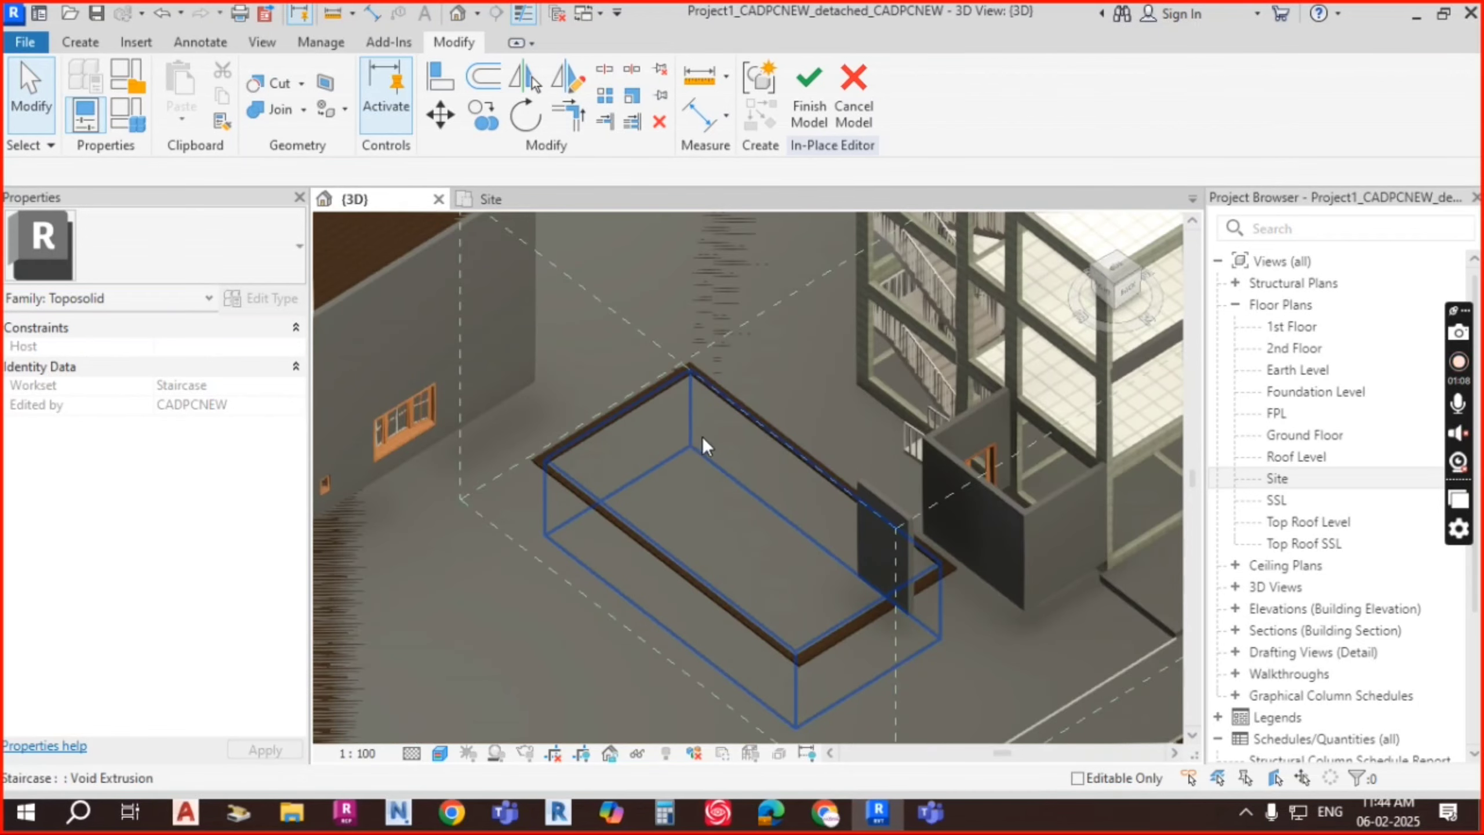
{"action": "left_click", "coordinate": [809, 114]}
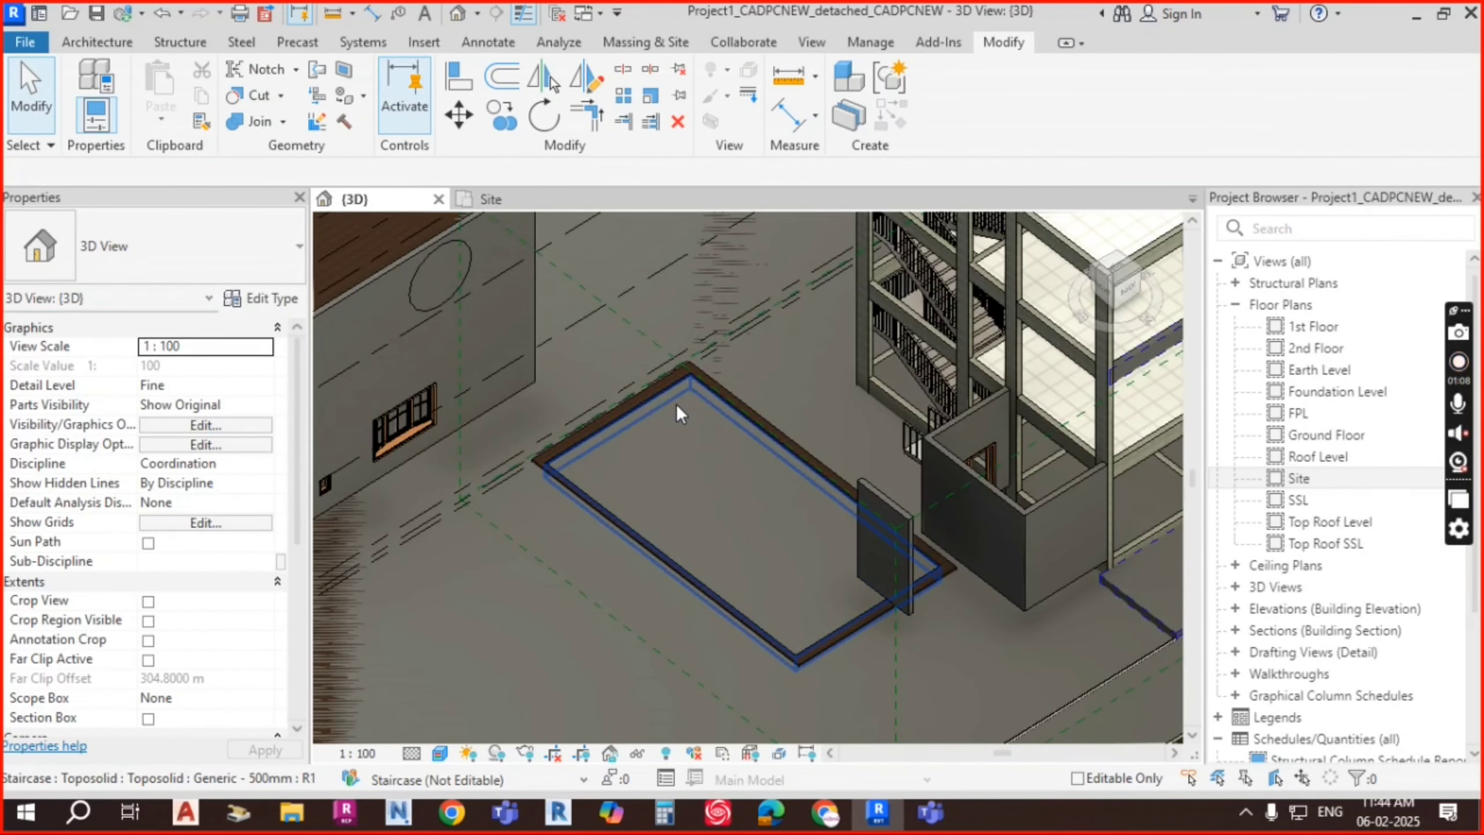
Step: Select the pit toposolid, reopen it with Edit In-Place, and bring up the Create tools
{"action": "left_click", "coordinate": [676, 404]}
{"action": "middle_click_drag", "start_coordinate": [737, 464], "coordinate": [791, 470], "text": "shift"}
{"action": "scroll", "coordinate": [791, 469], "scroll_direction": "down", "scroll_amount": 3}
{"action": "key", "text": "Escape"}
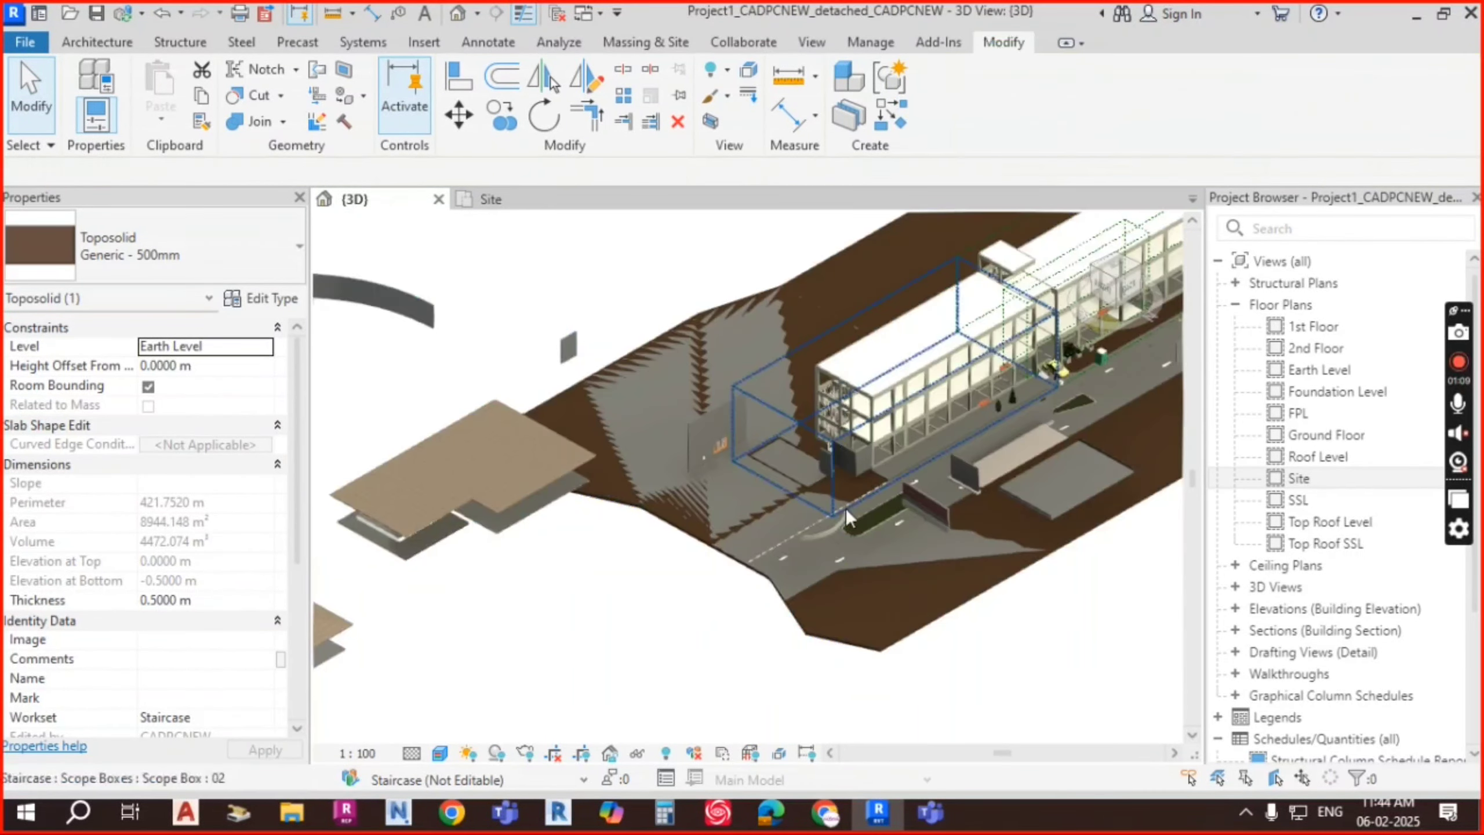
{"action": "scroll", "coordinate": [828, 501], "scroll_direction": "up", "scroll_amount": 10}
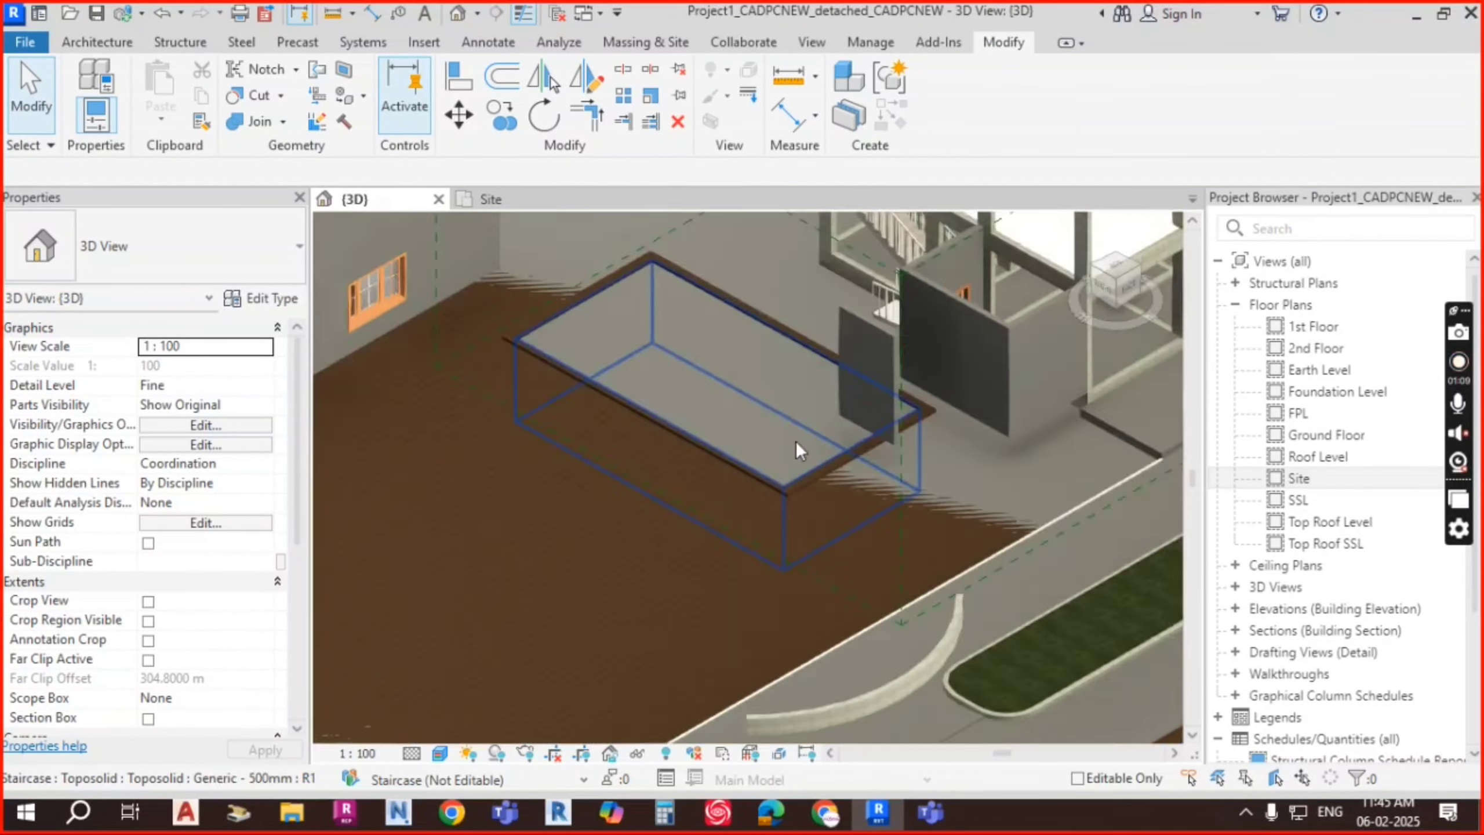
{"action": "scroll", "coordinate": [801, 522], "scroll_direction": "down", "scroll_amount": 5}
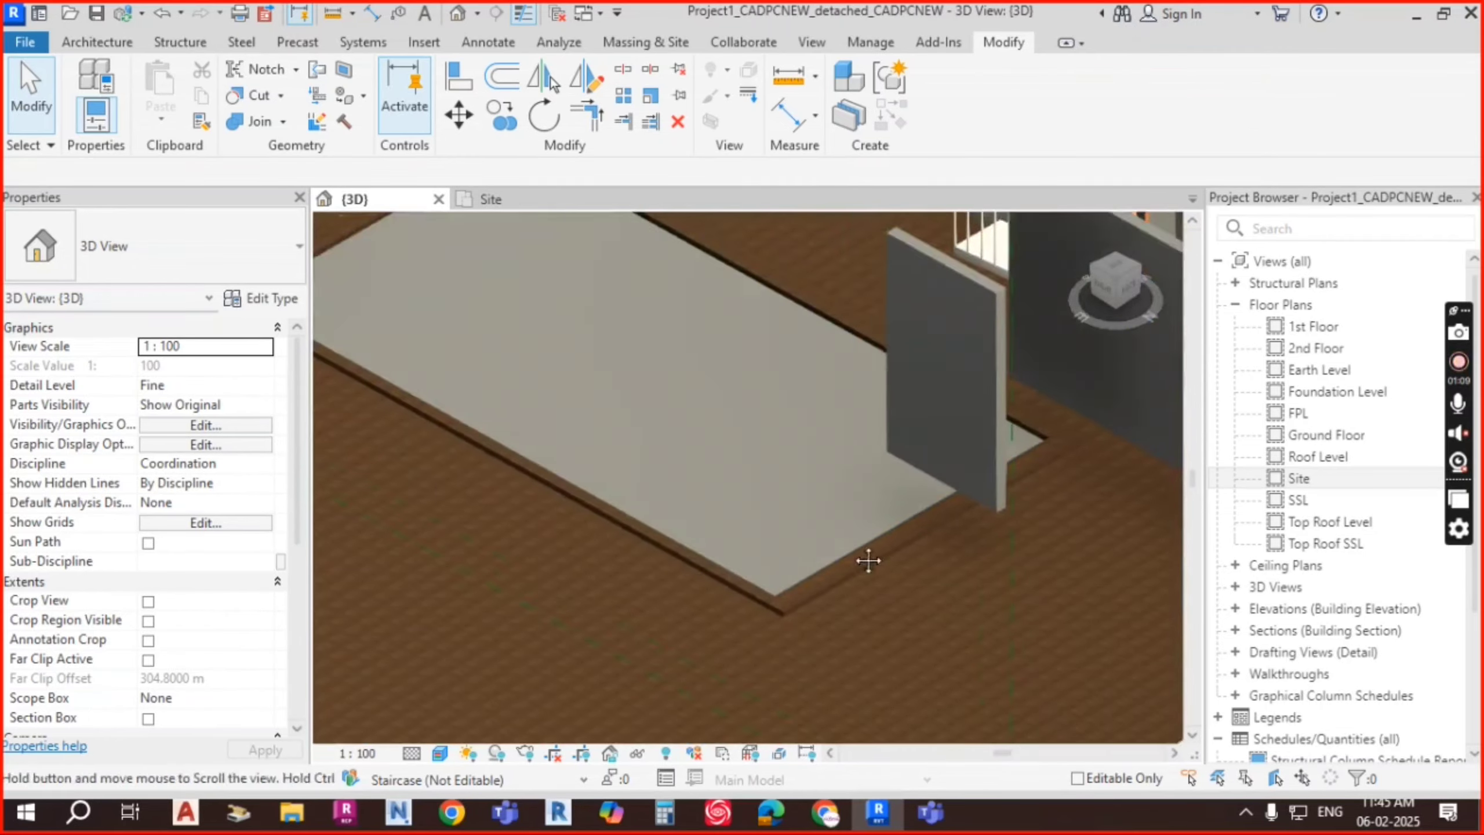
{"action": "scroll", "coordinate": [610, 323], "scroll_direction": "up", "scroll_amount": 4}
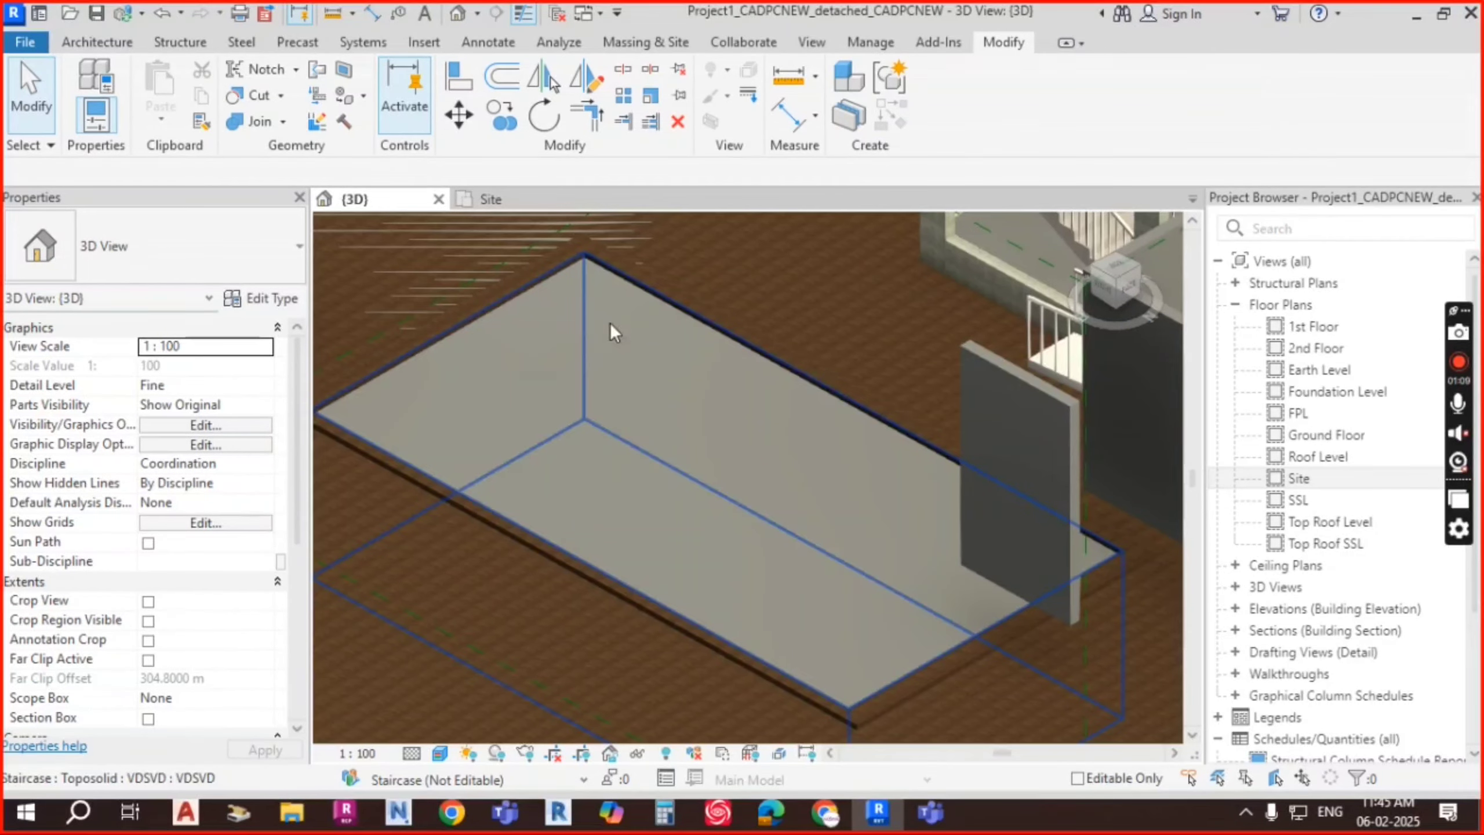
{"action": "left_click", "coordinate": [671, 458]}
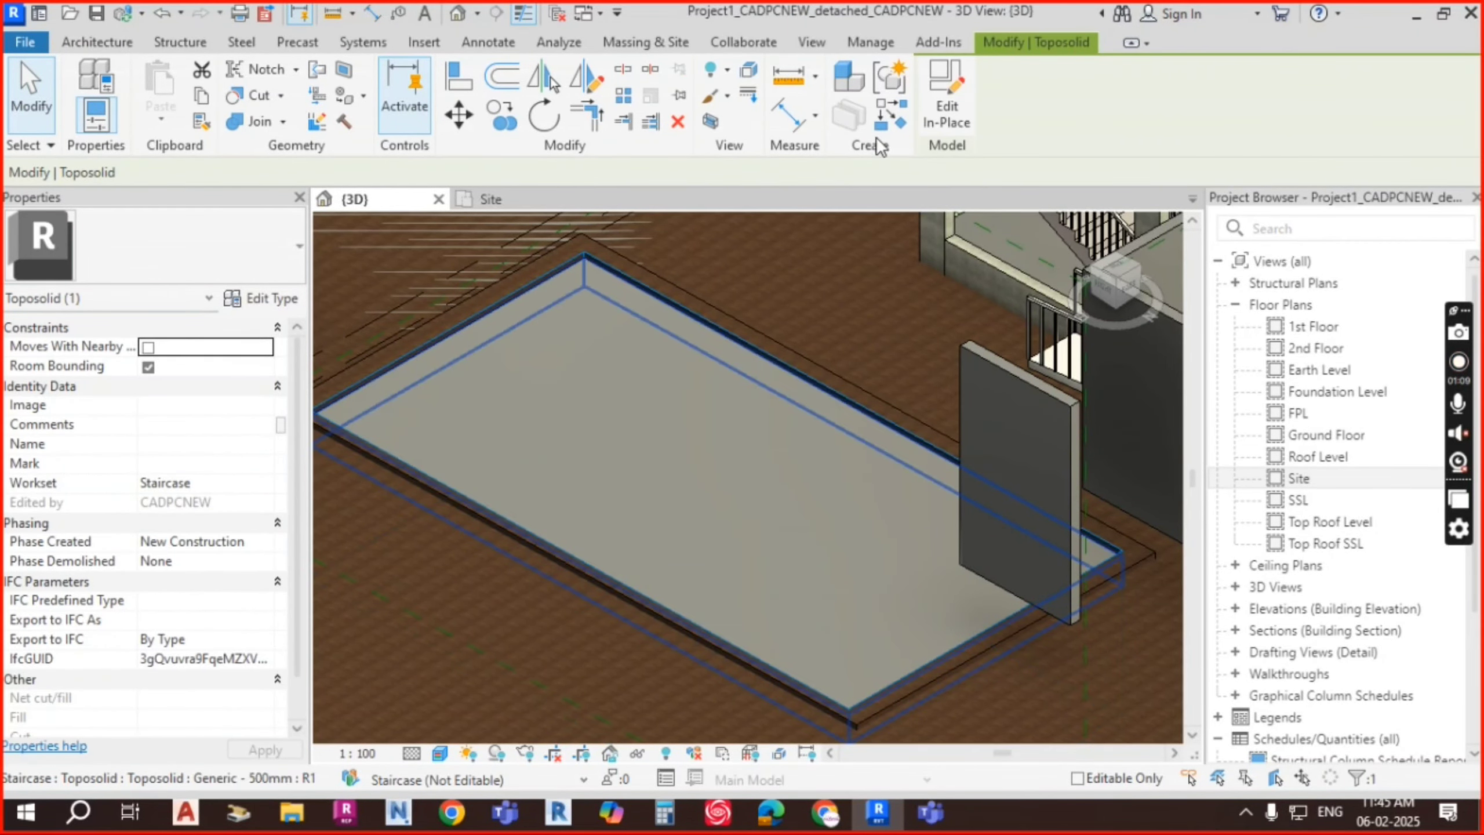
{"action": "left_click", "coordinate": [947, 105]}
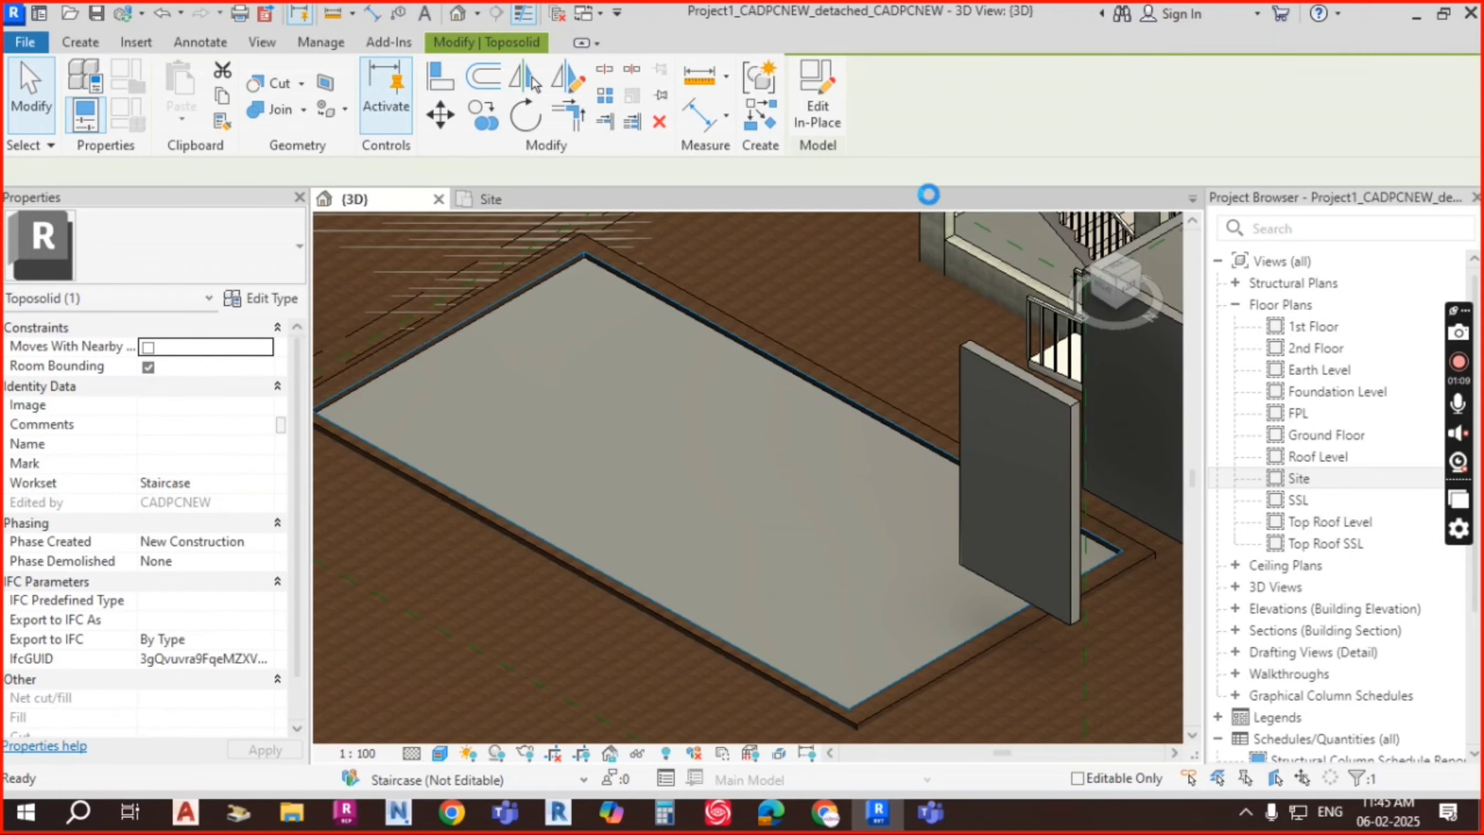
{"action": "left_click", "coordinate": [81, 42]}
Step: Start a solid extrusion, pick two slab edges as sketch lines, and attempt to finish
{"action": "left_click", "coordinate": [184, 96]}
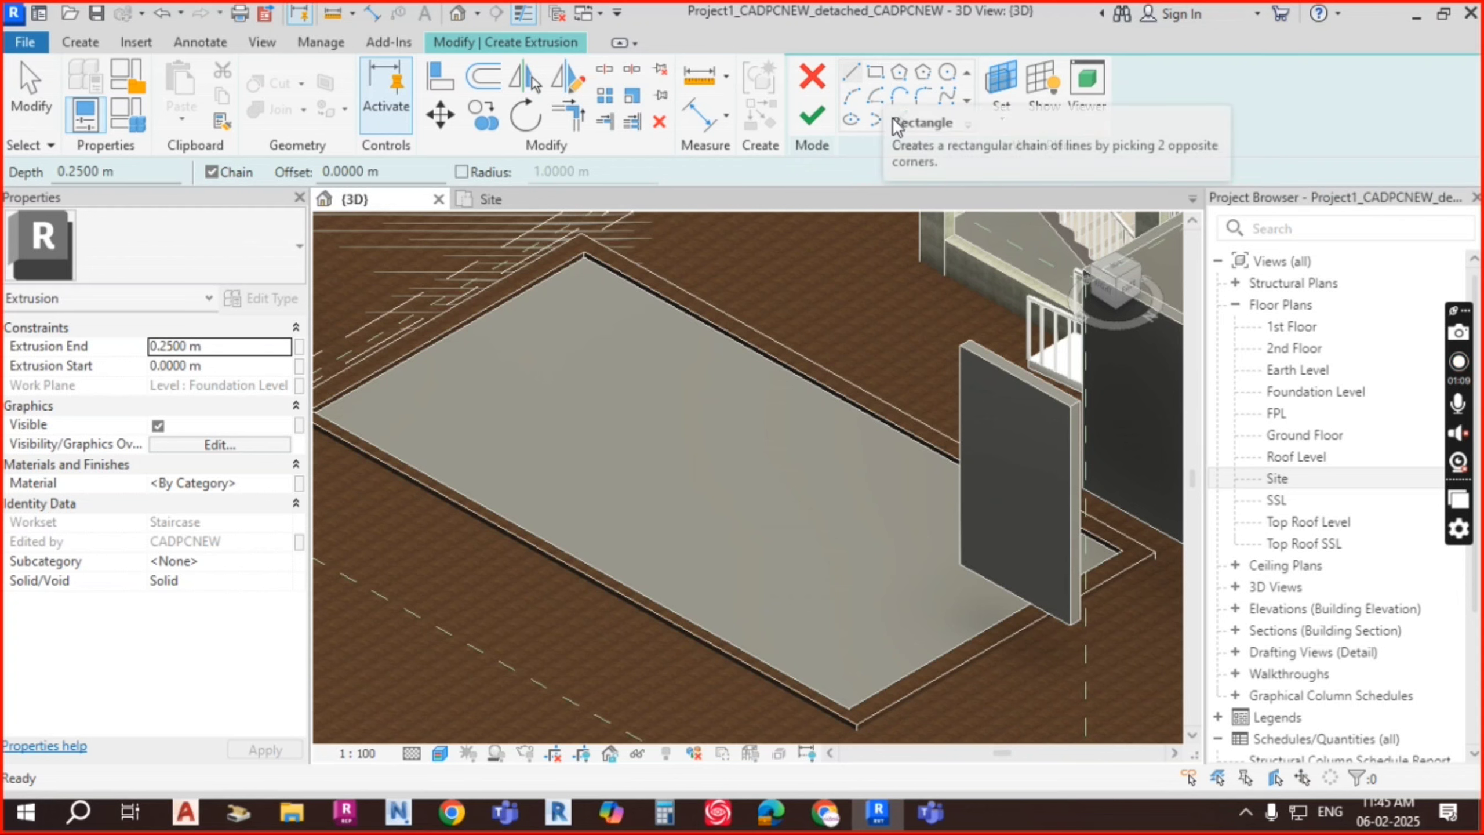
{"action": "left_click", "coordinate": [901, 120]}
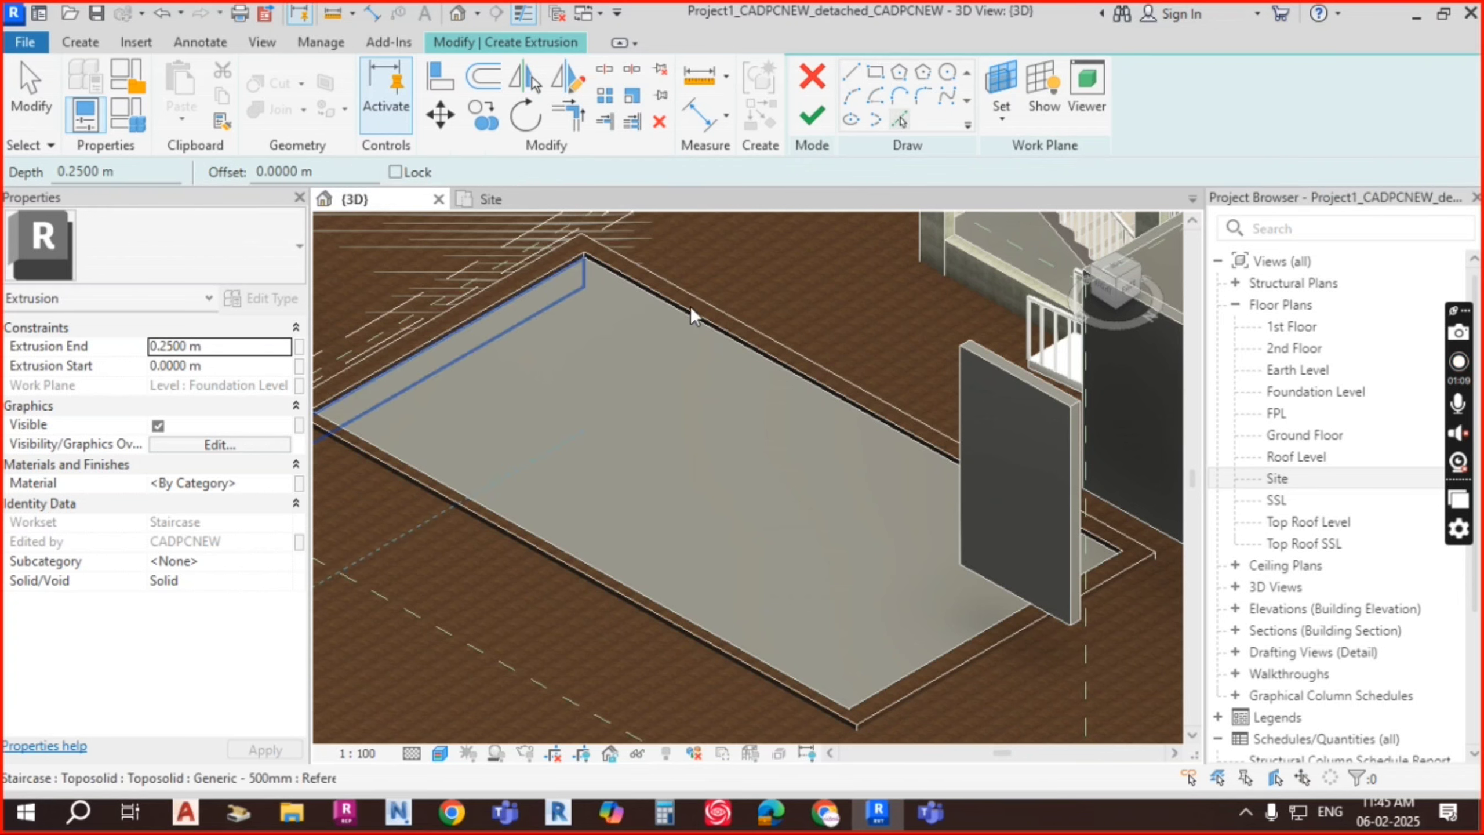
{"action": "left_click", "coordinate": [701, 328]}
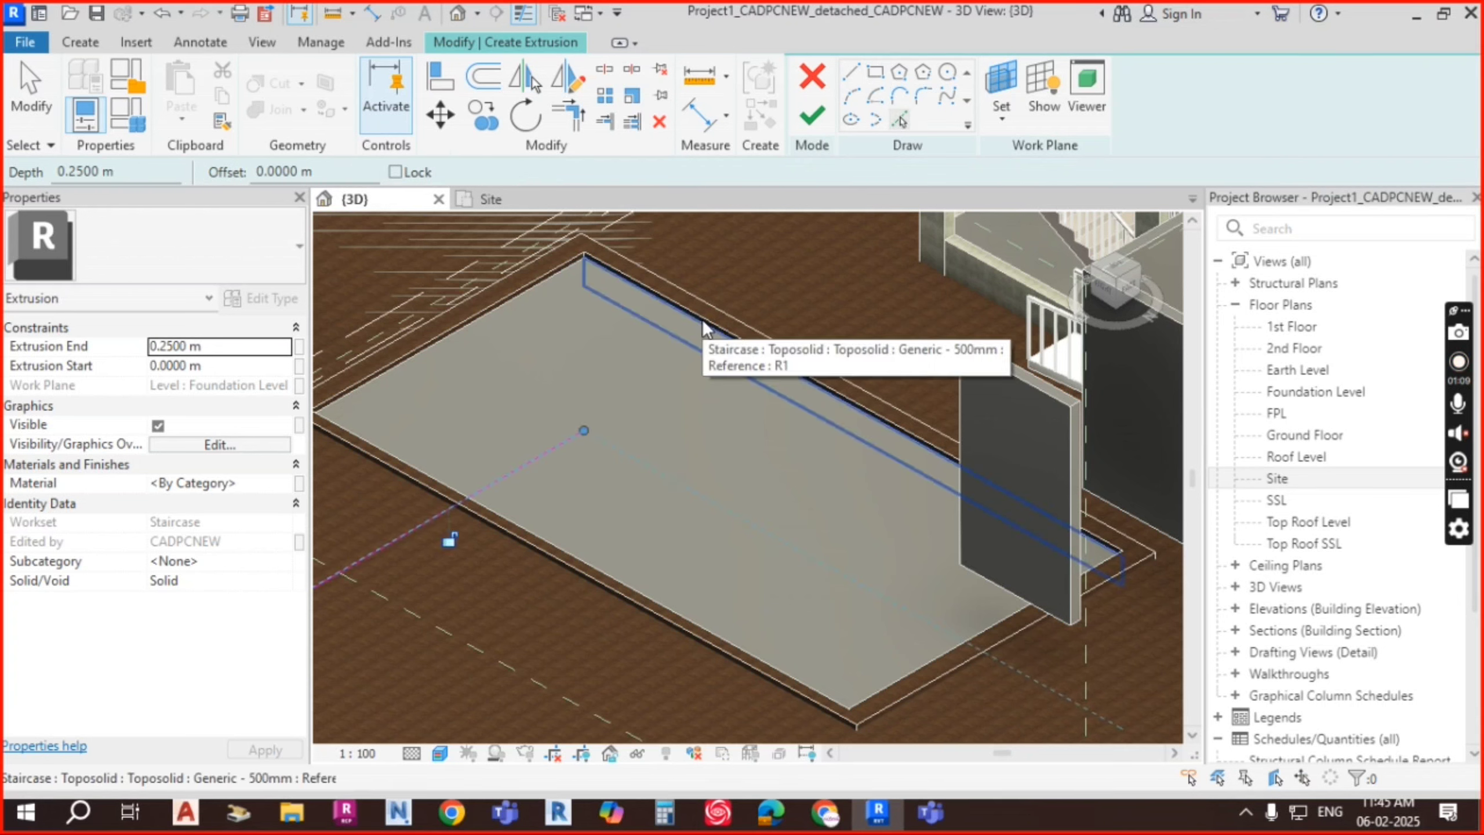
{"action": "left_click", "coordinate": [569, 550]}
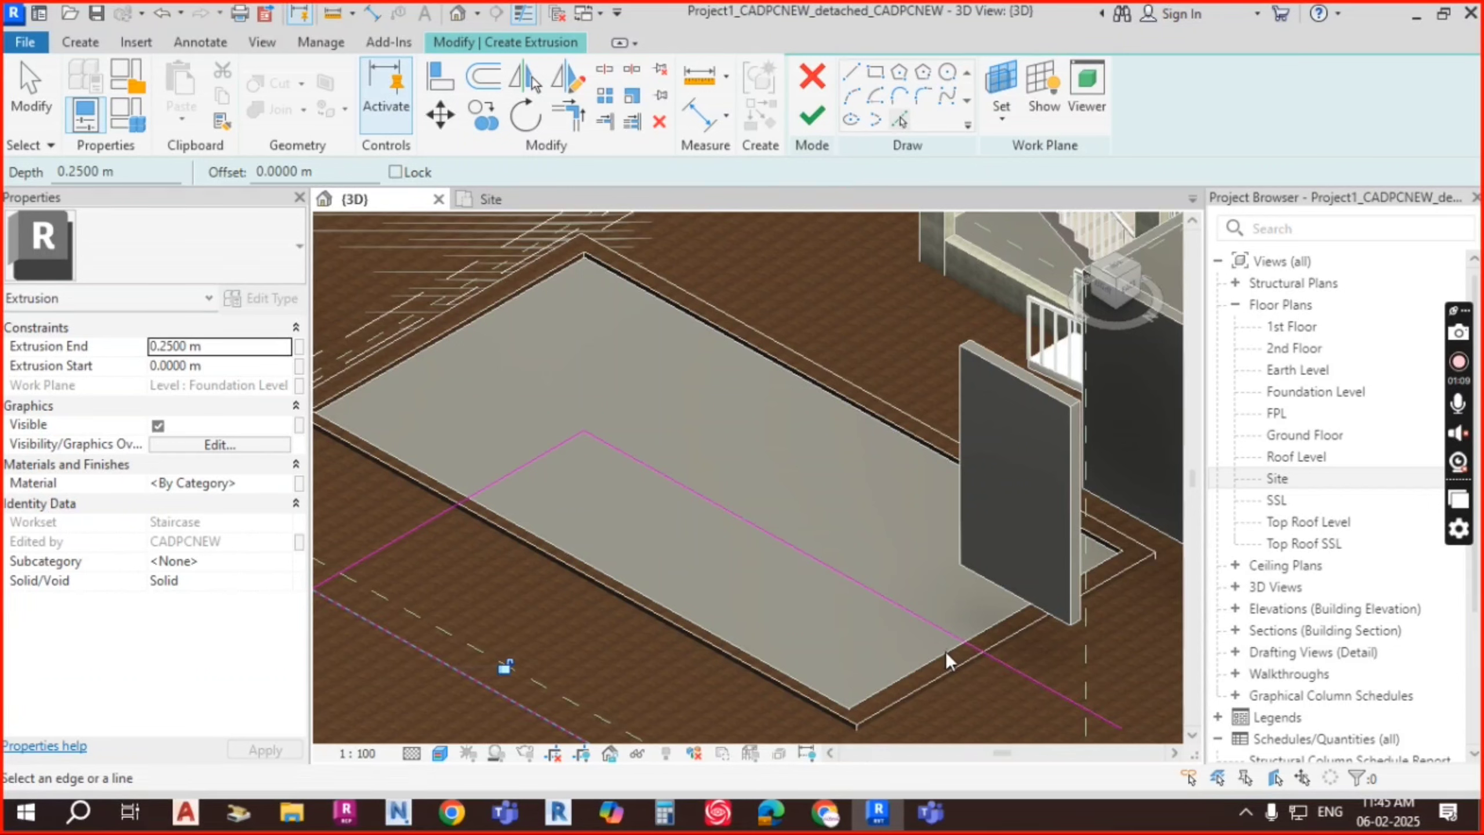
{"action": "scroll", "coordinate": [925, 577], "scroll_direction": "down", "scroll_amount": 3}
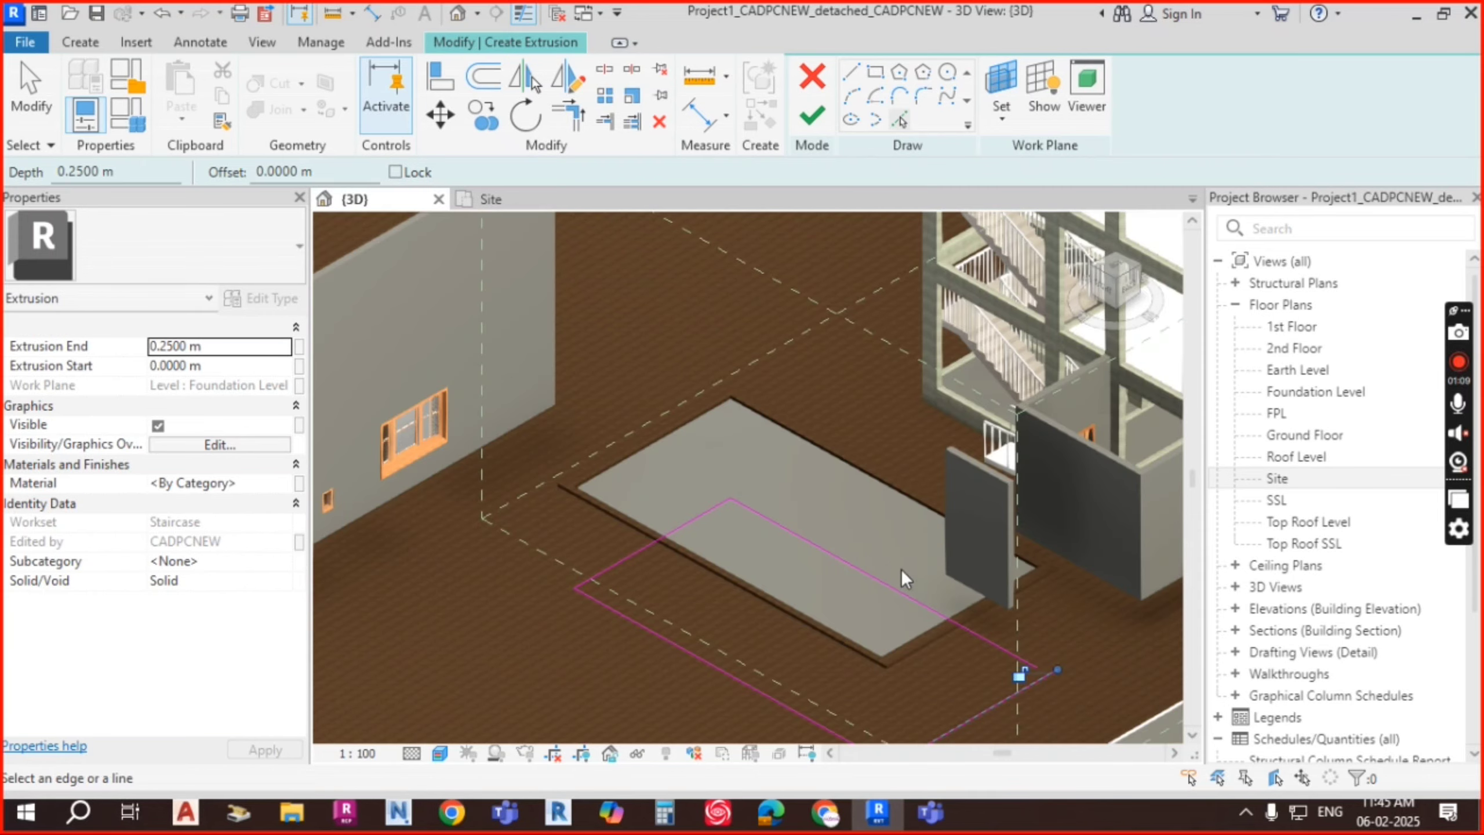
{"action": "middle_click_drag", "start_coordinate": [826, 548], "coordinate": [859, 578], "text": "shift"}
{"action": "left_click", "coordinate": [813, 117]}
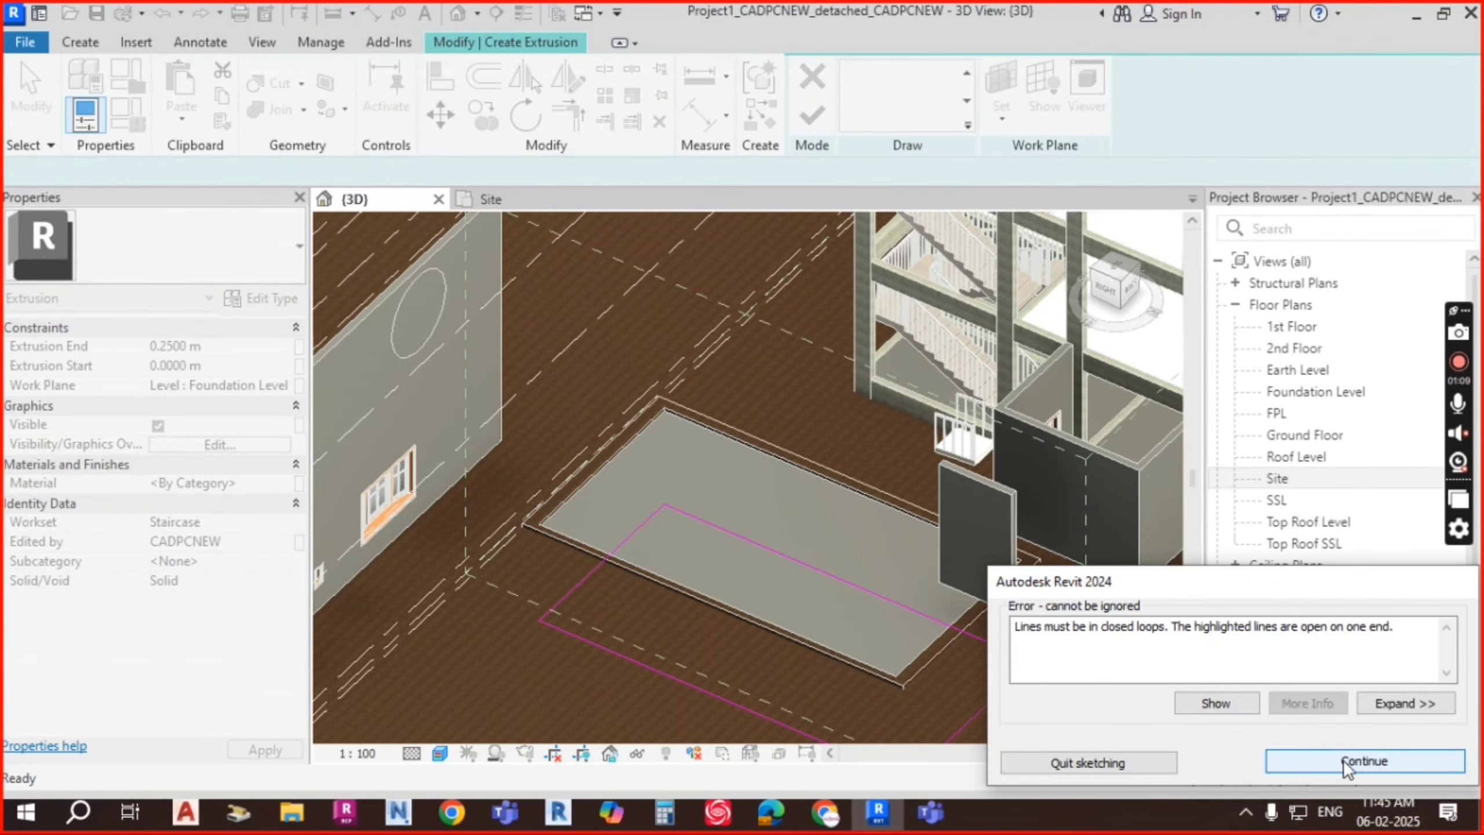
Step: Continue past the error and delete the right-hand sketch line
{"action": "left_click", "coordinate": [1347, 763]}
{"action": "scroll", "coordinate": [1026, 667], "scroll_direction": "up", "scroll_amount": 3}
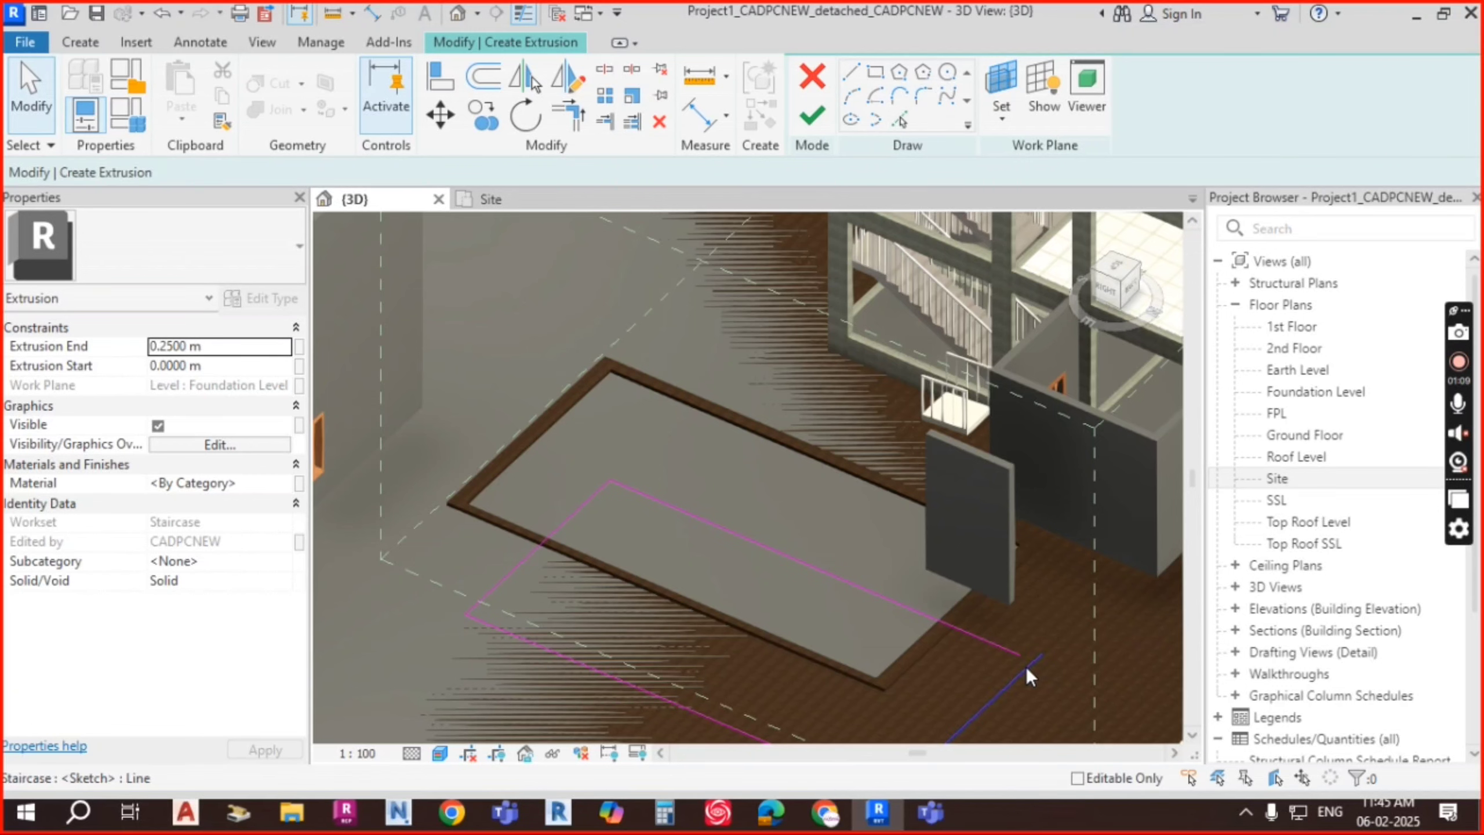
{"action": "left_click", "coordinate": [1020, 673]}
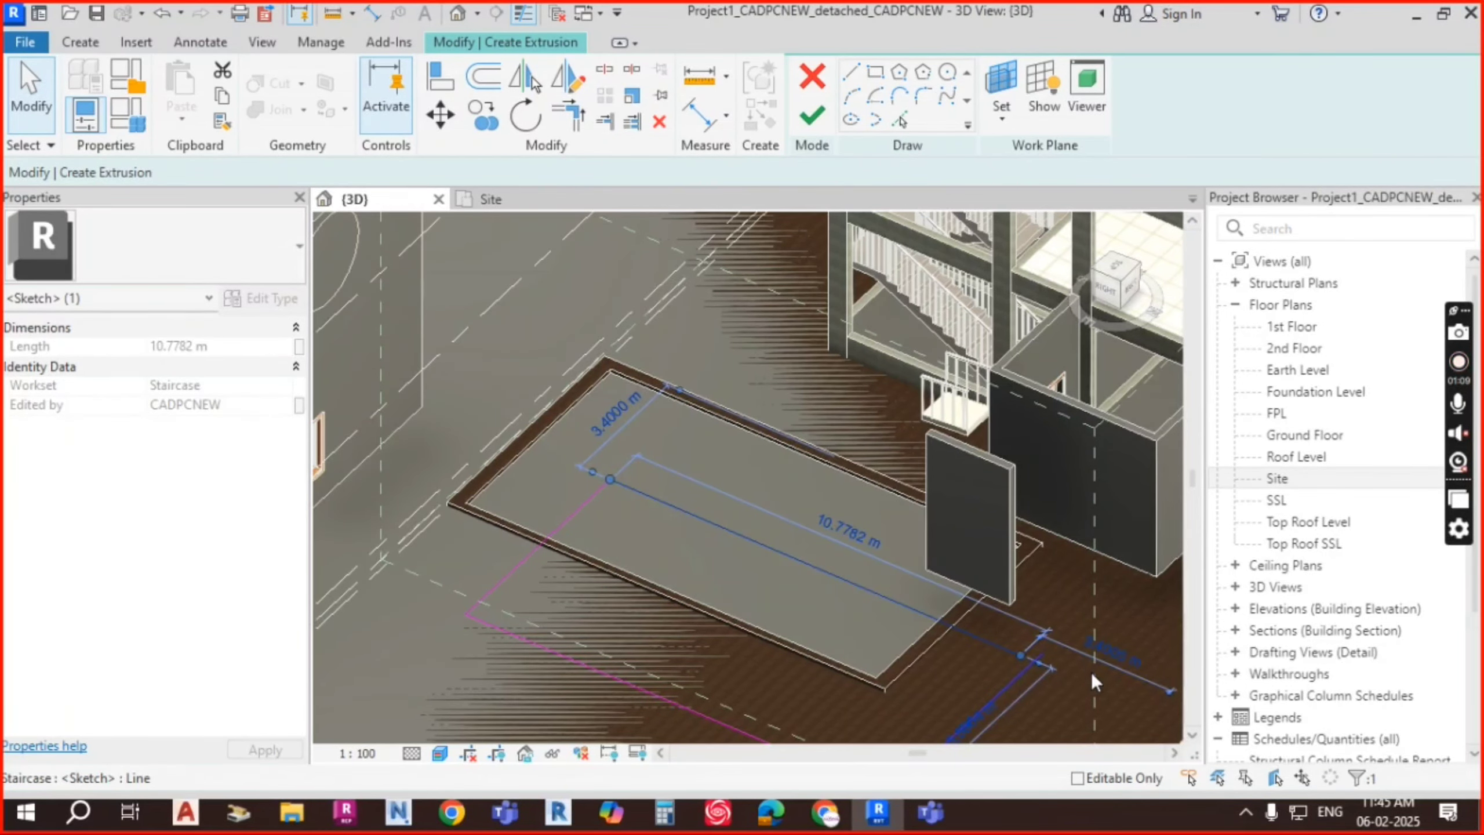
{"action": "key", "text": "Escape"}
{"action": "middle_click_drag", "start_coordinate": [1083, 671], "coordinate": [1035, 481]}
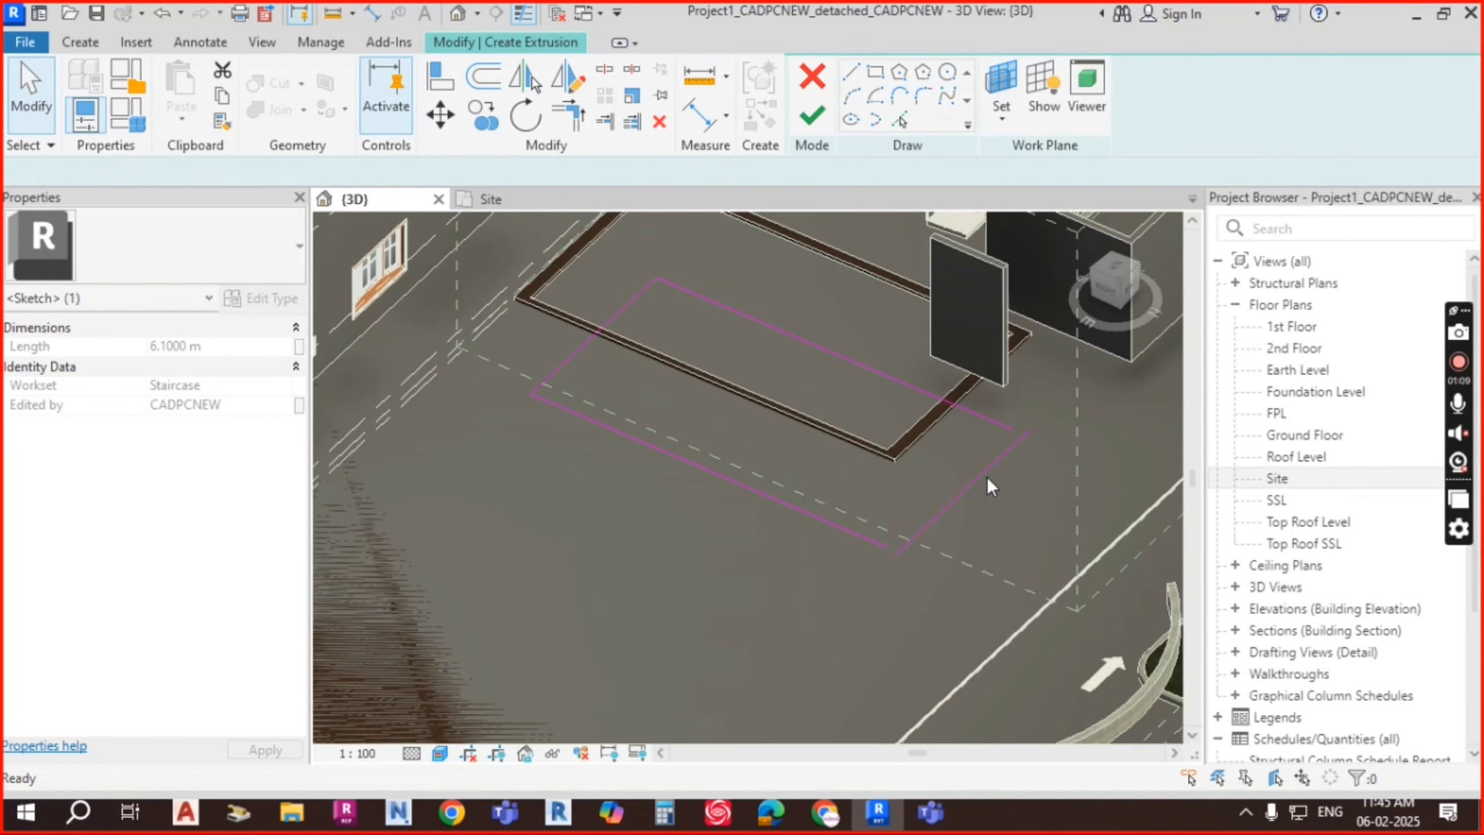
{"action": "left_click", "coordinate": [987, 475]}
{"action": "key", "text": "Delete"}
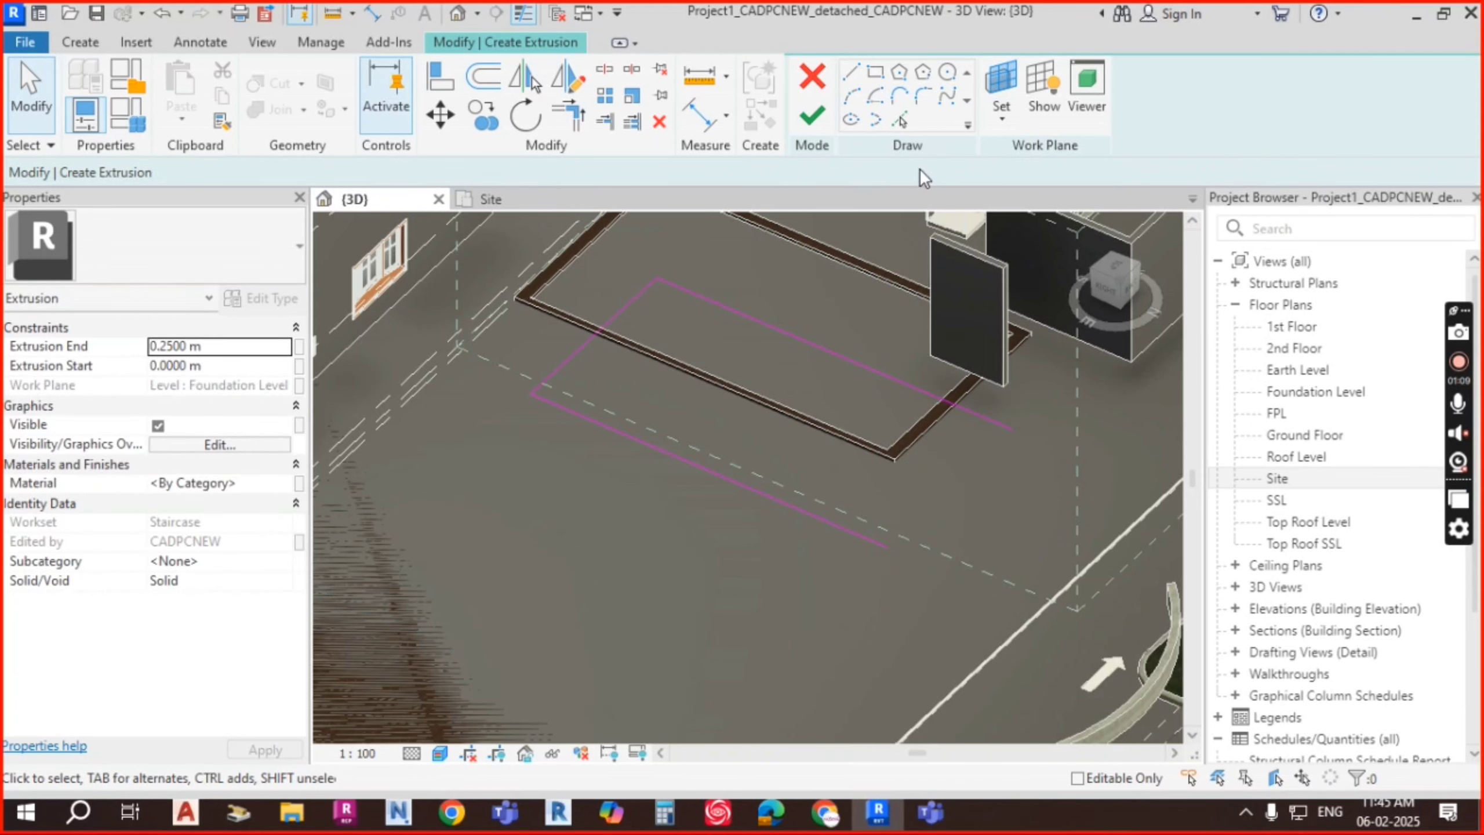
Step: Replace a wrongly picked edge with the dashed edge to close the loop, then finish the 0.25 m extrusion
{"action": "left_click", "coordinate": [902, 120]}
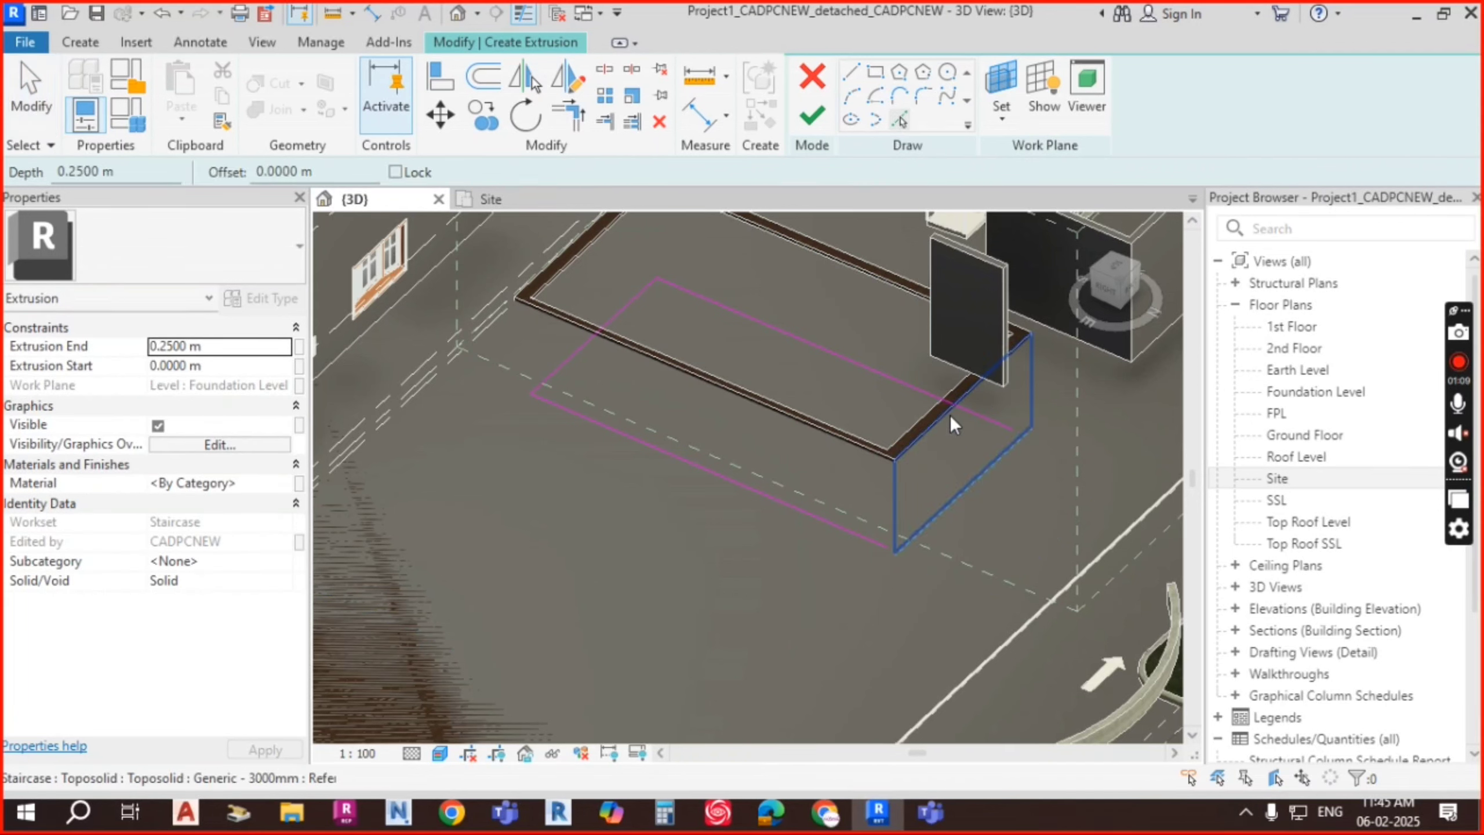
{"action": "left_click", "coordinate": [1000, 470]}
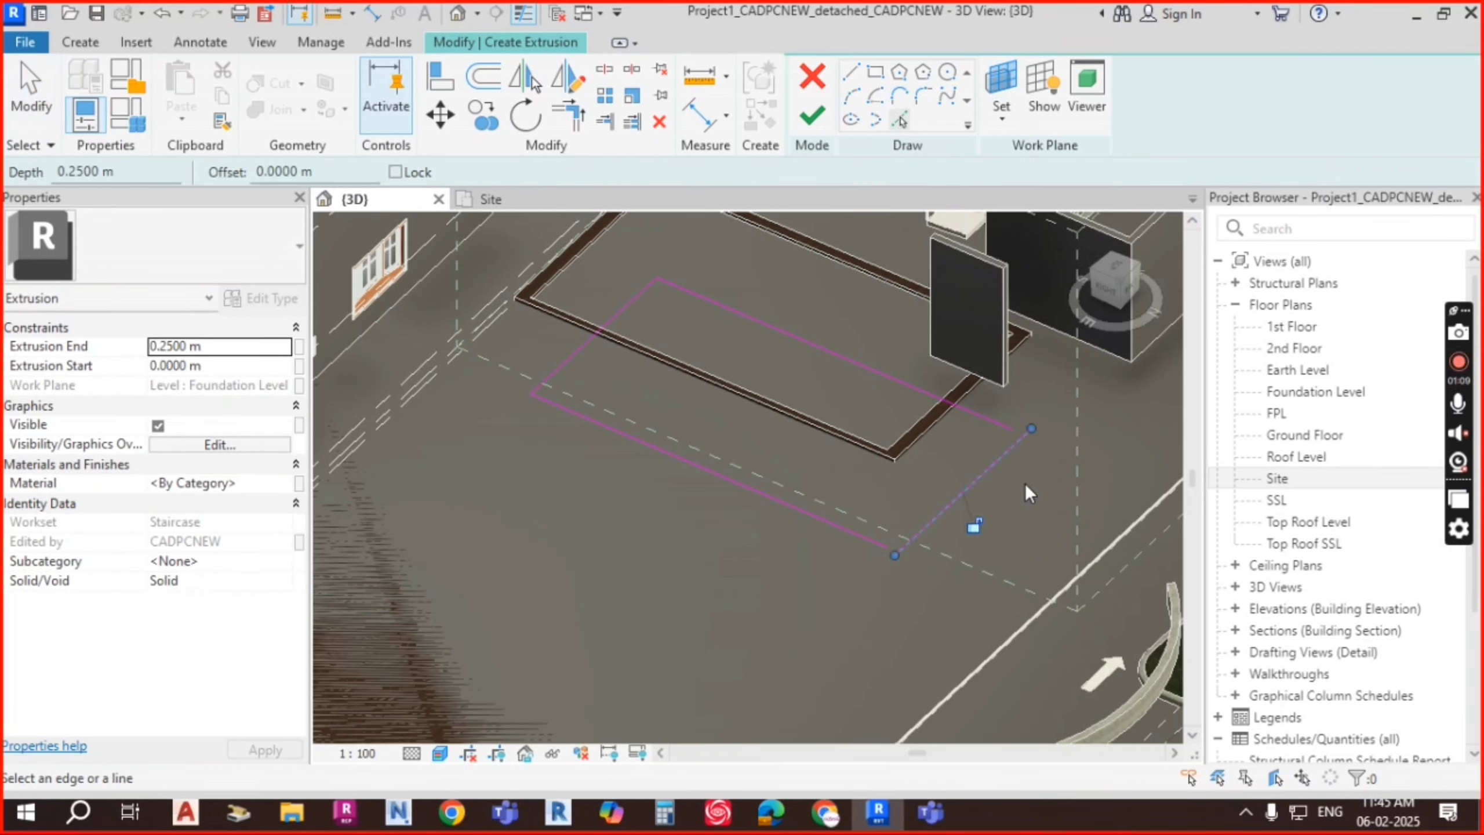
{"action": "key", "text": "Escape"}
{"action": "left_click", "coordinate": [999, 460]}
{"action": "key", "text": "Delete"}
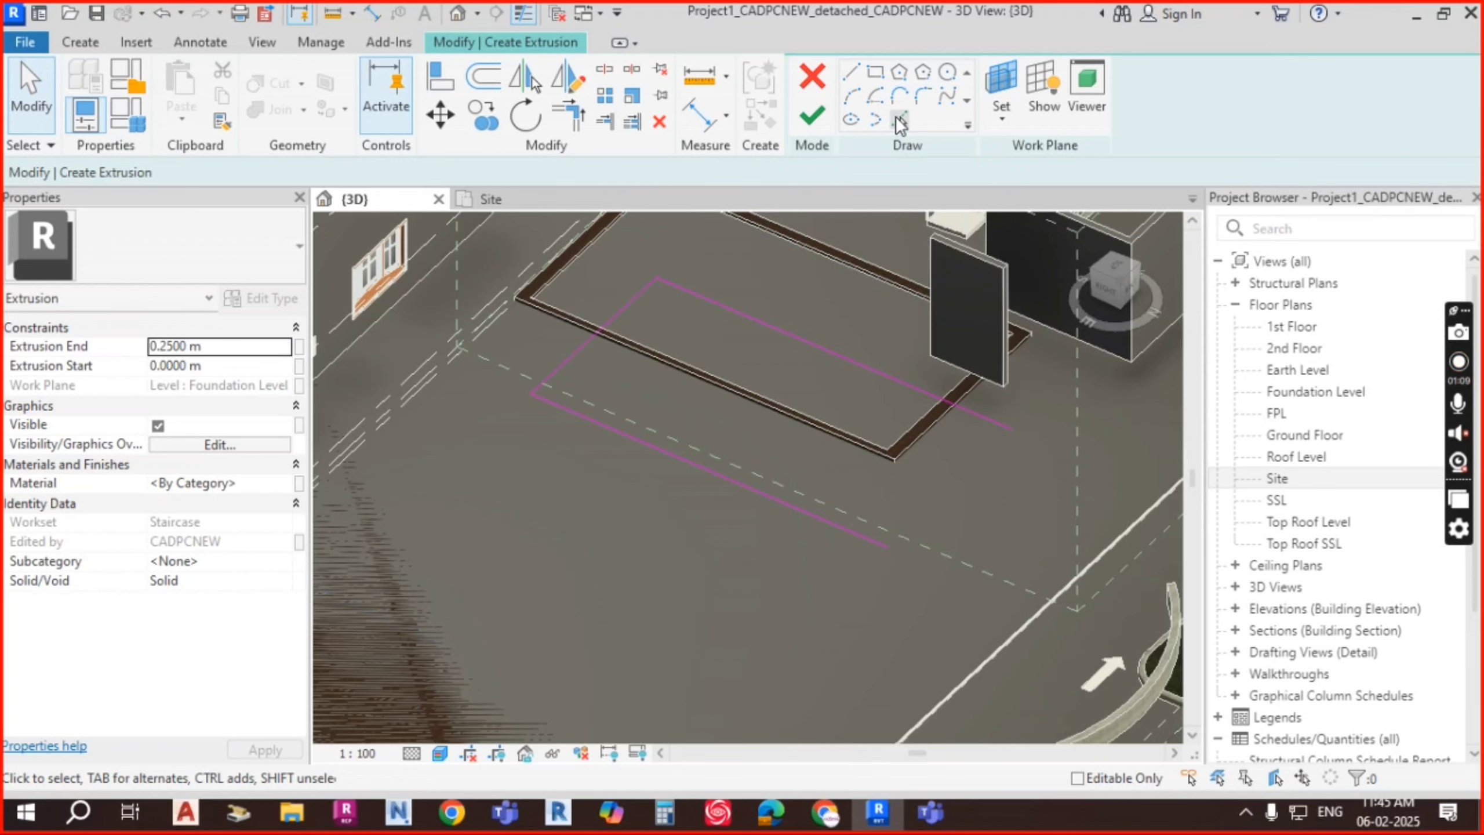
{"action": "left_click", "coordinate": [900, 120]}
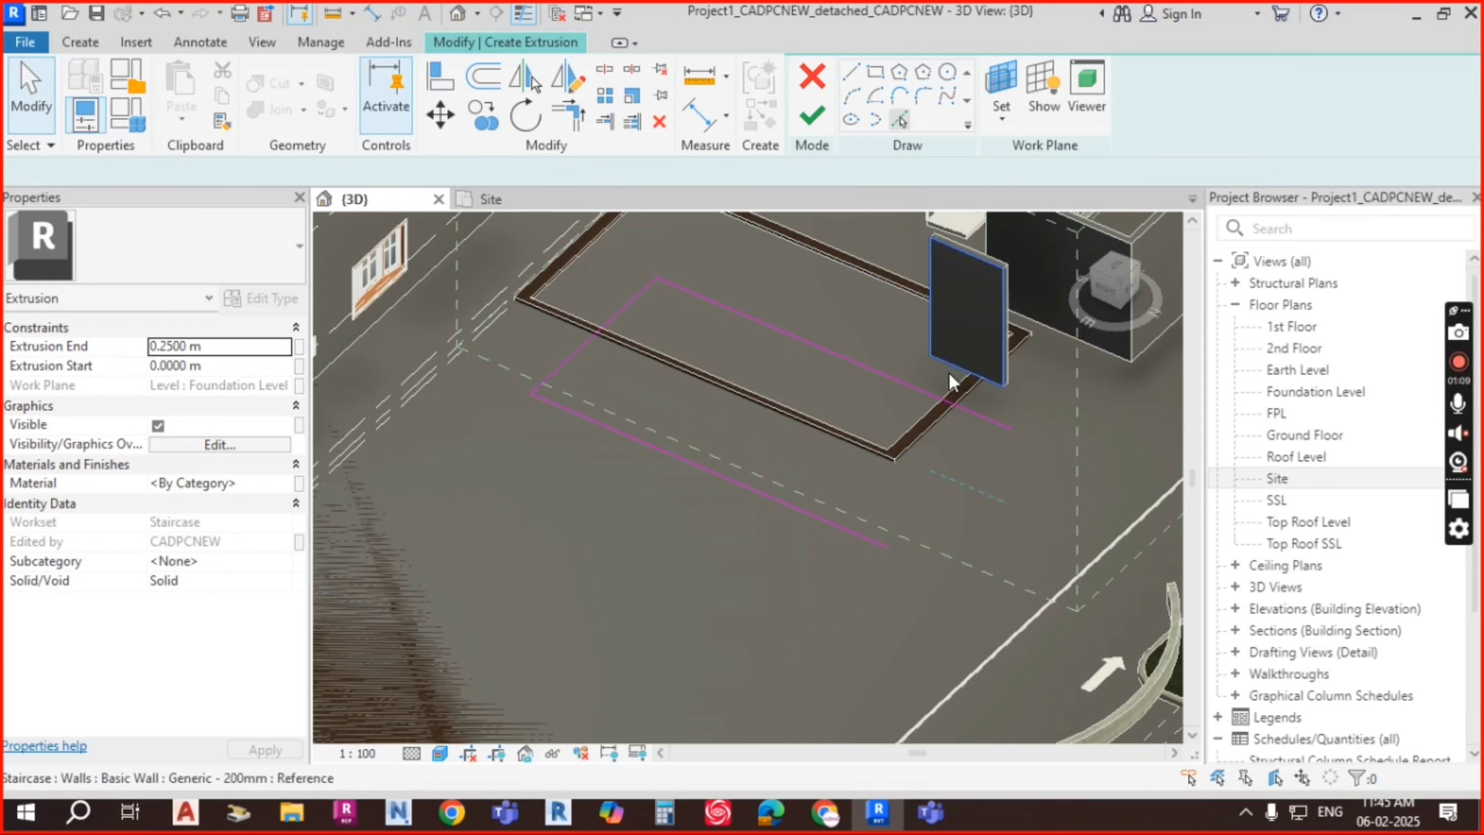
{"action": "left_click", "coordinate": [1022, 500]}
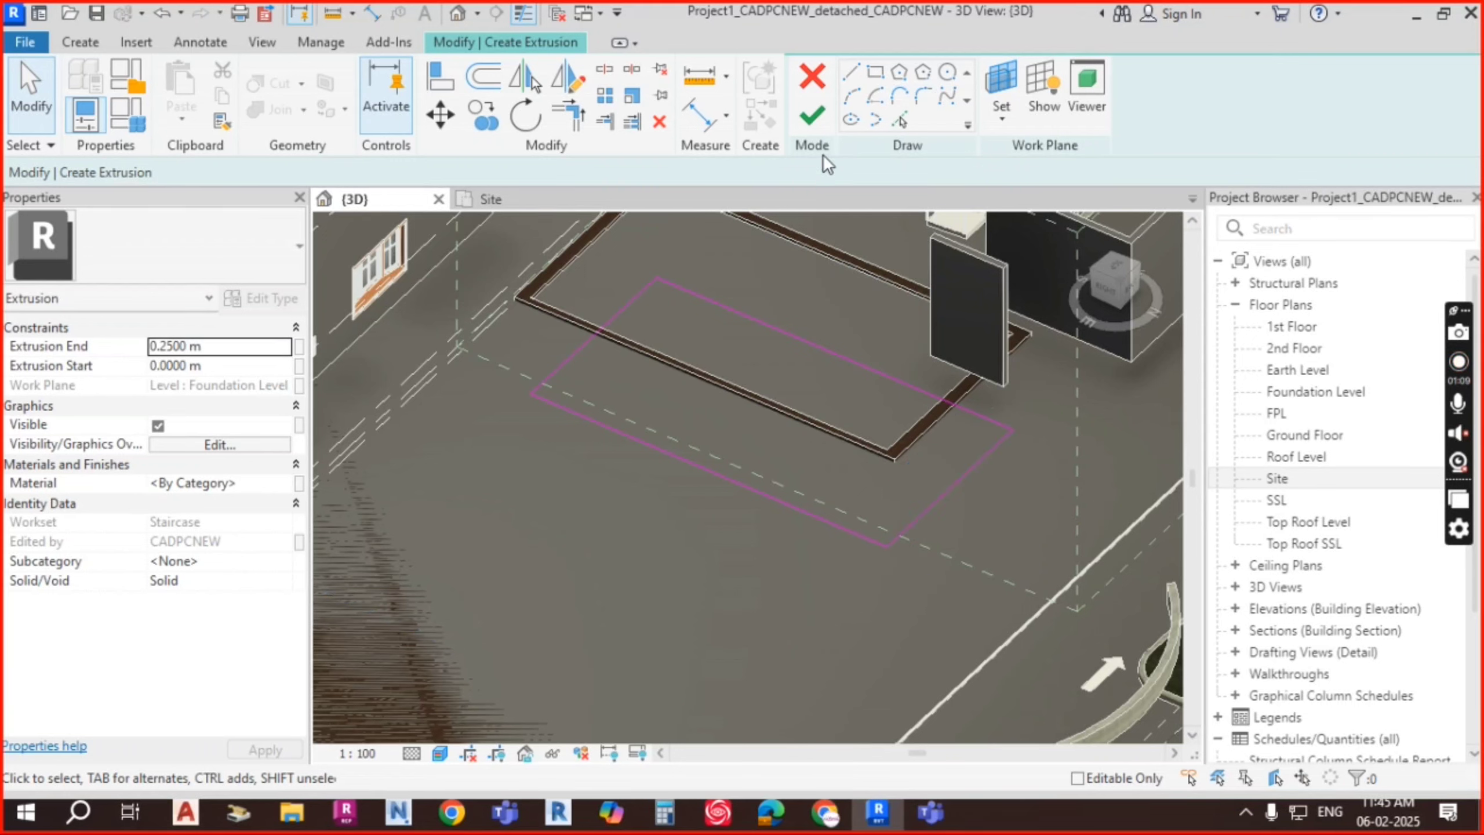
{"action": "left_click", "coordinate": [821, 123]}
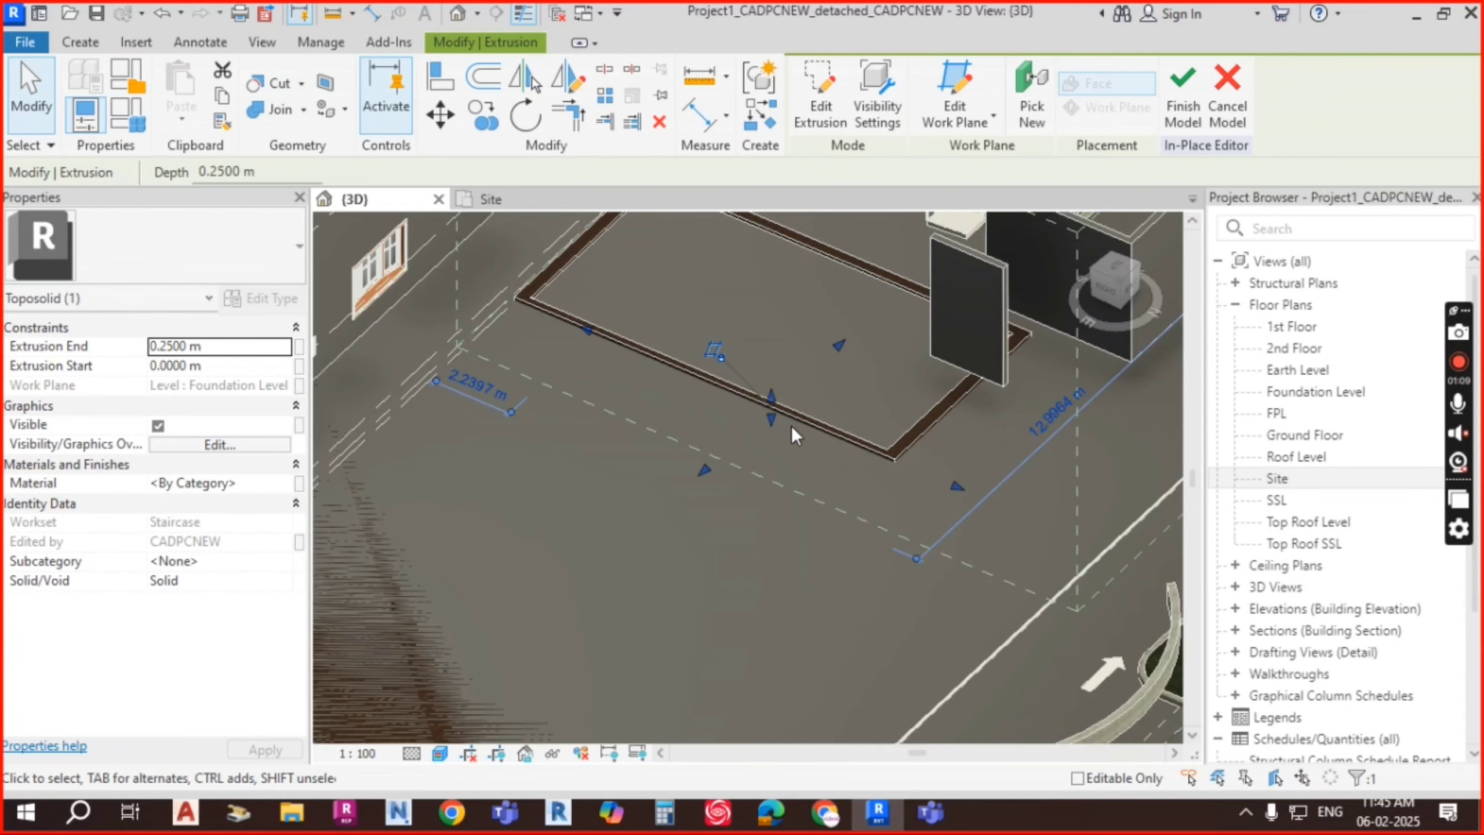
Step: Orbit to a low side view, raise the extrusion's top, then undo that height change
{"action": "middle_click_drag", "start_coordinate": [789, 424], "coordinate": [941, 325], "text": "shift"}
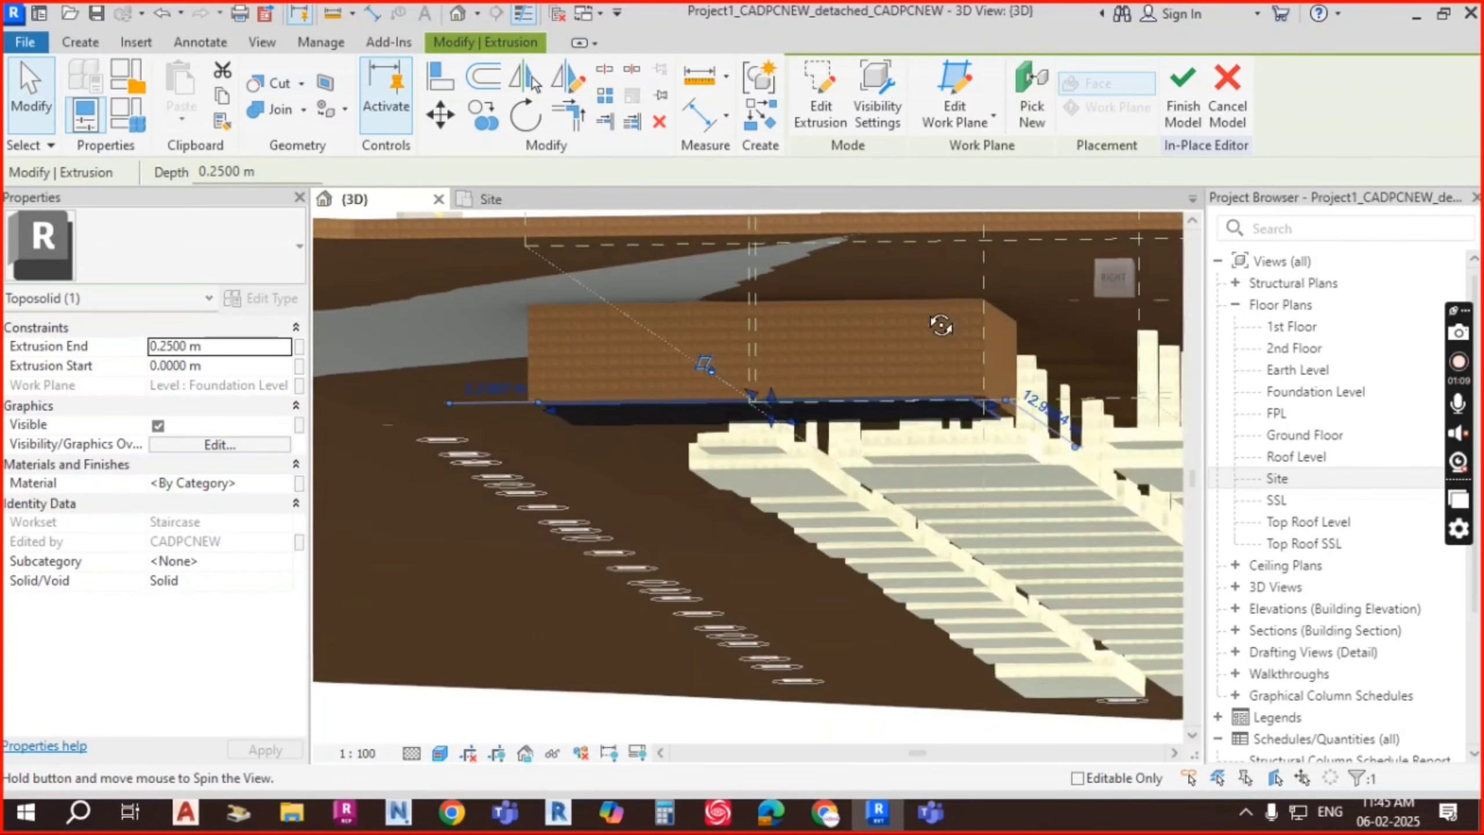
{"action": "middle_click_drag", "start_coordinate": [838, 384], "coordinate": [848, 422], "text": "shift"}
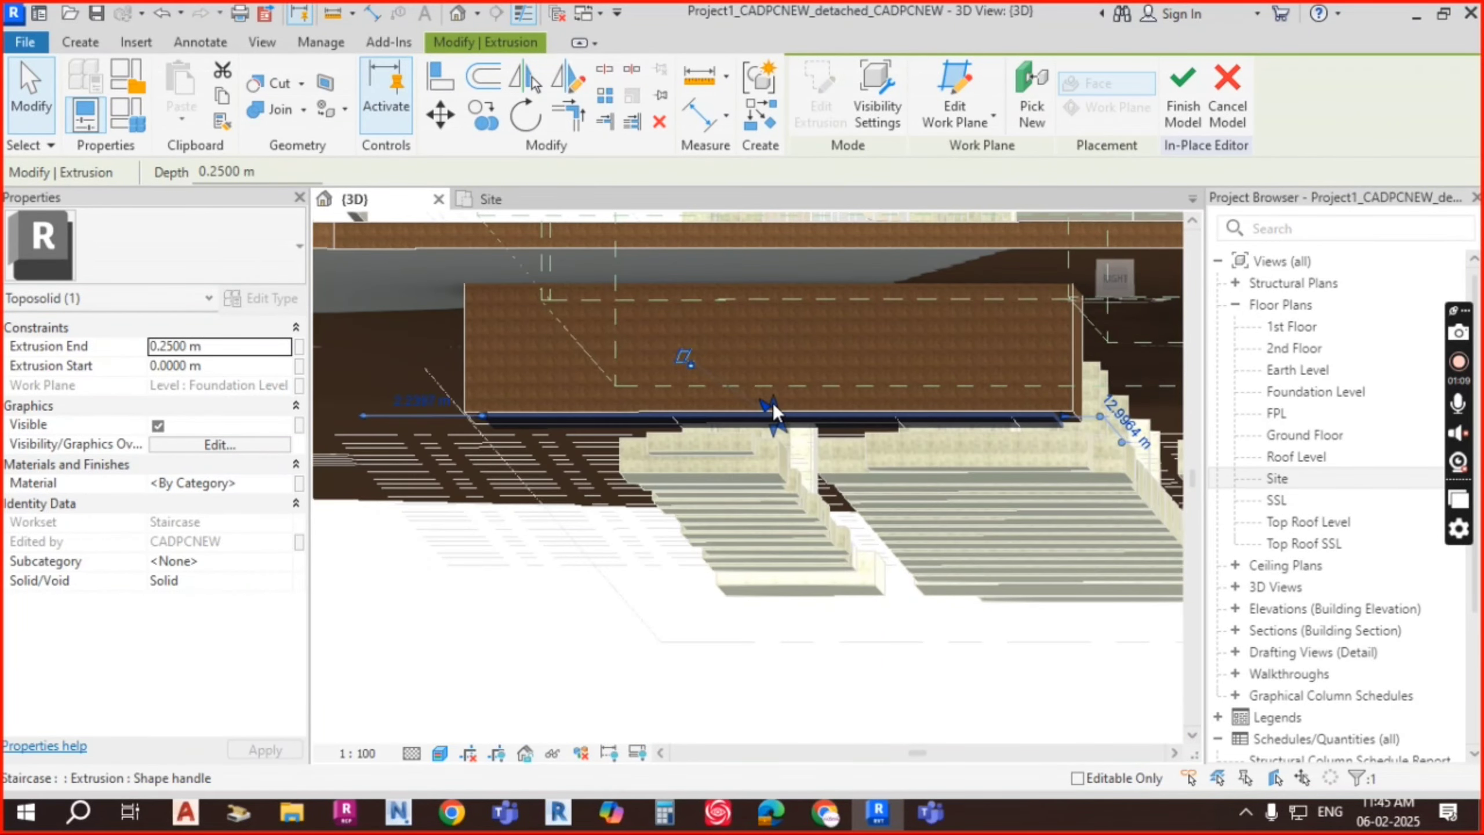
{"action": "left_click_drag", "start_coordinate": [775, 399], "coordinate": [890, 429]}
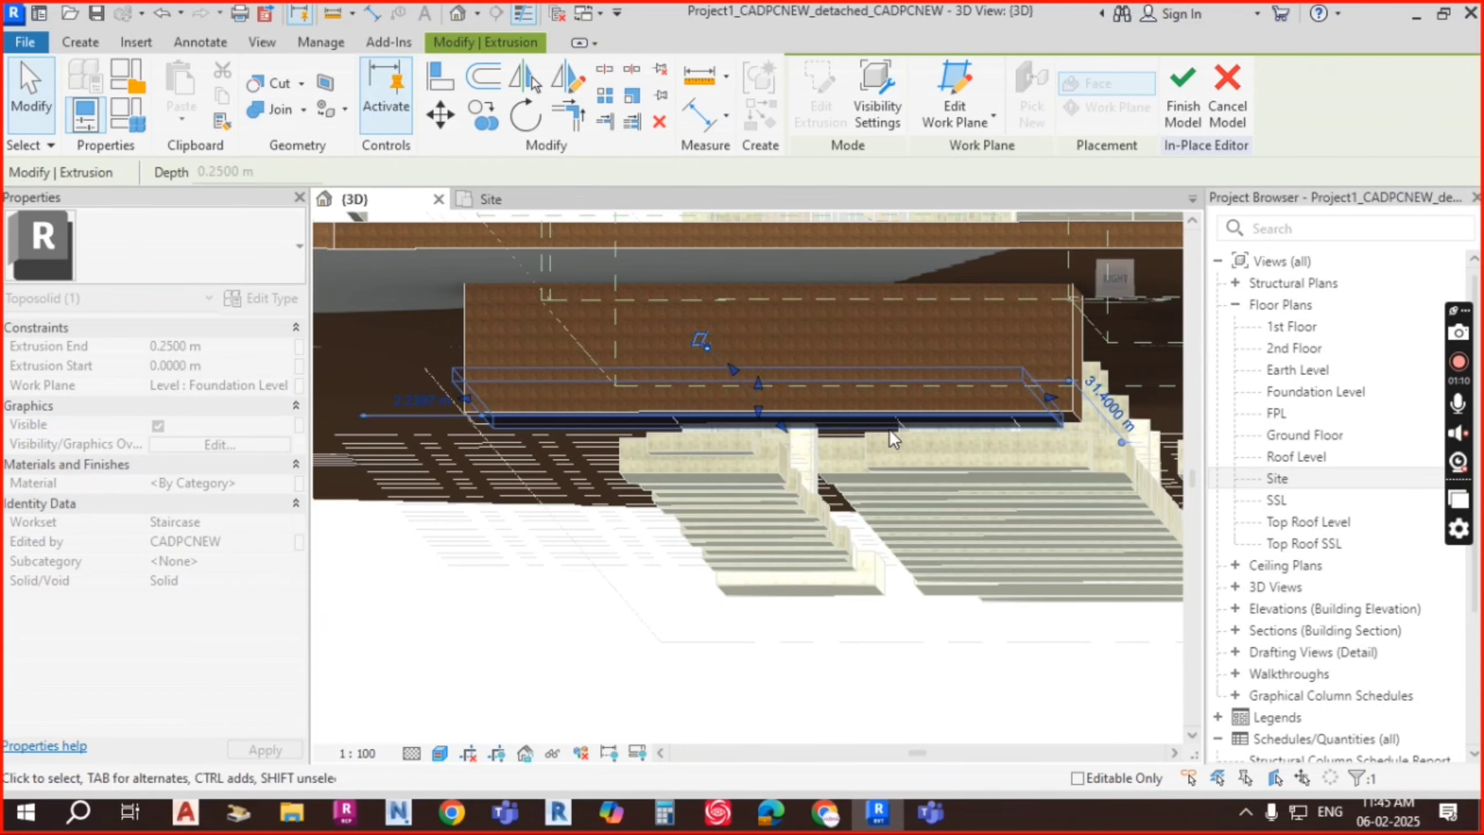
{"action": "scroll", "coordinate": [788, 390], "scroll_direction": "up", "scroll_amount": 3}
{"action": "key", "text": "ctrl+z"}
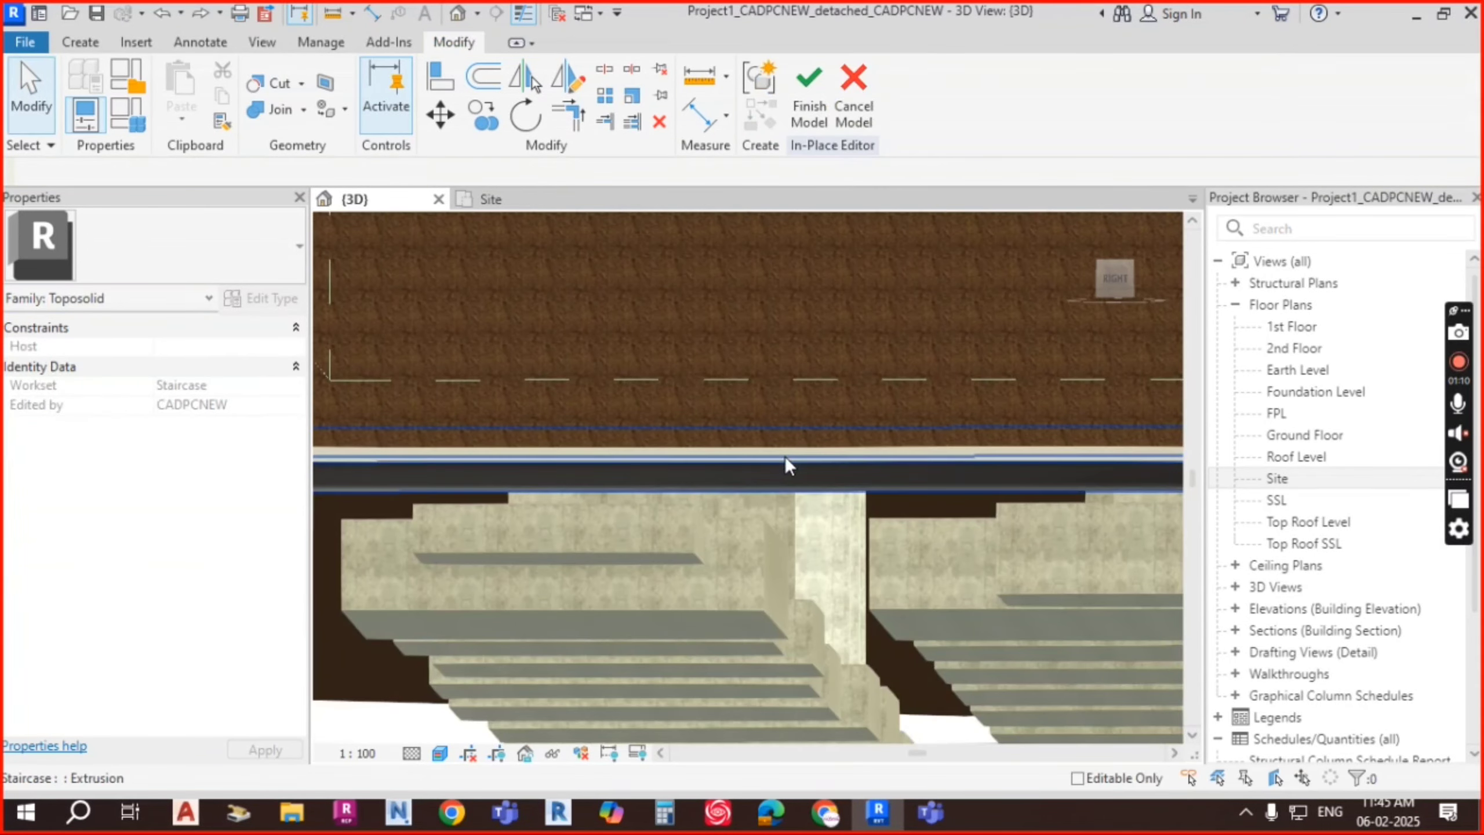
Step: Drag the extrusion's top handle up until Extrusion End reads 3.2500 m
{"action": "left_click", "coordinate": [793, 453]}
{"action": "middle_click_drag", "start_coordinate": [858, 448], "coordinate": [868, 464], "text": "shift"}
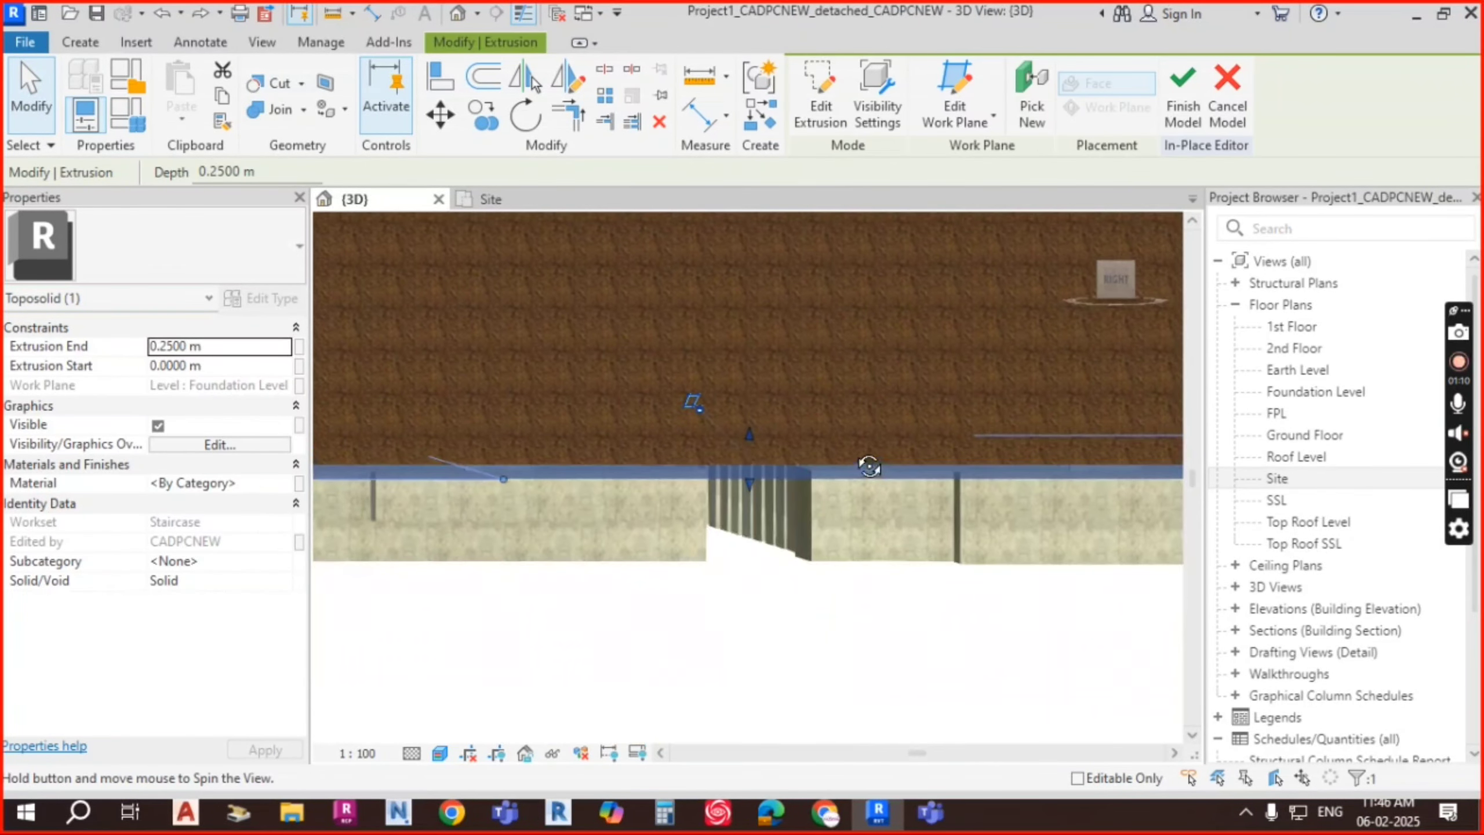
{"action": "left_click_drag", "start_coordinate": [750, 435], "coordinate": [751, 255]}
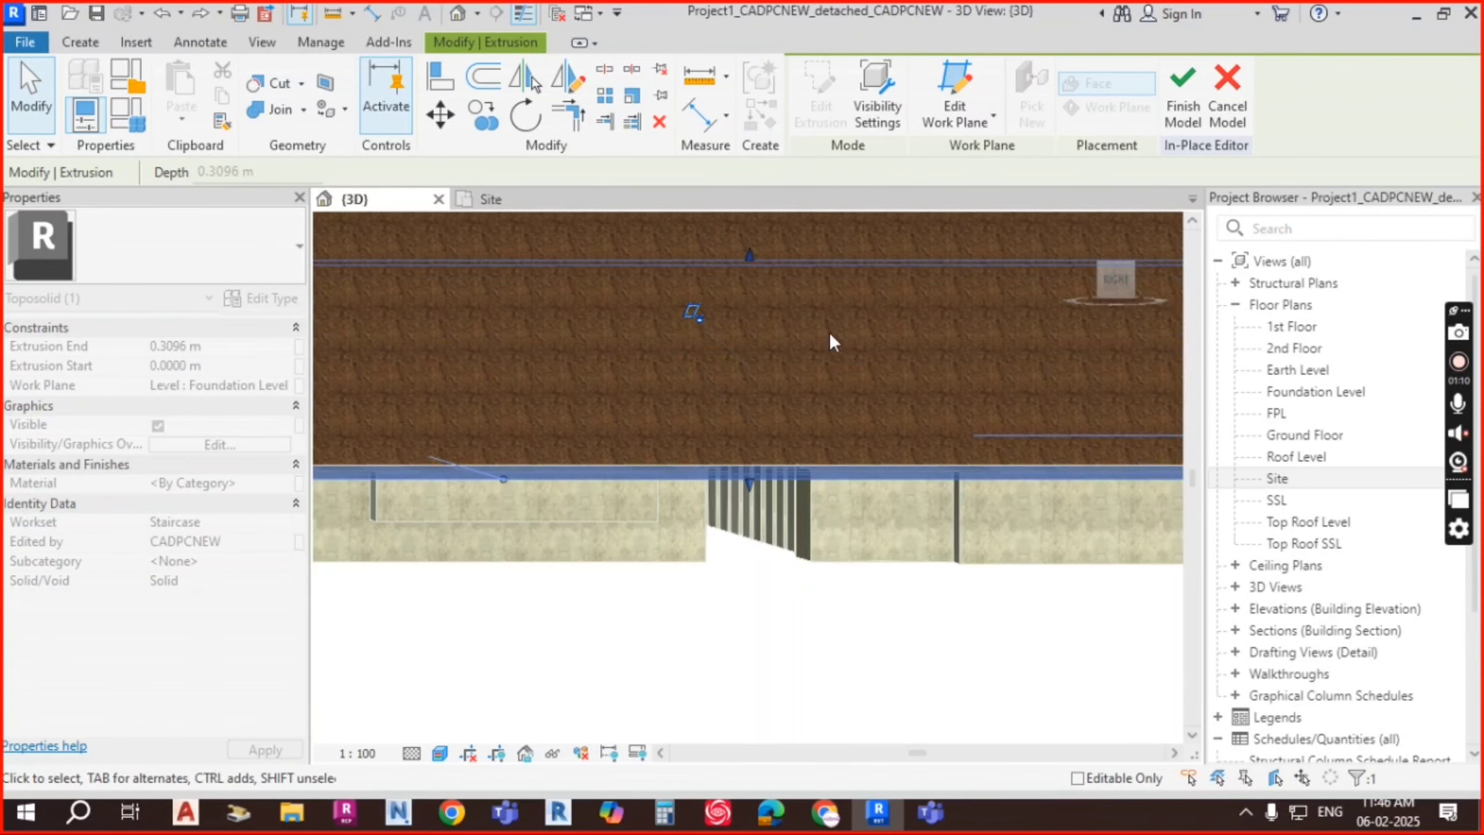
{"action": "scroll", "coordinate": [874, 429], "scroll_direction": "down", "scroll_amount": 3}
{"action": "middle_click_drag", "start_coordinate": [882, 450], "coordinate": [881, 610]}
{"action": "left_click_drag", "start_coordinate": [811, 494], "coordinate": [809, 403]}
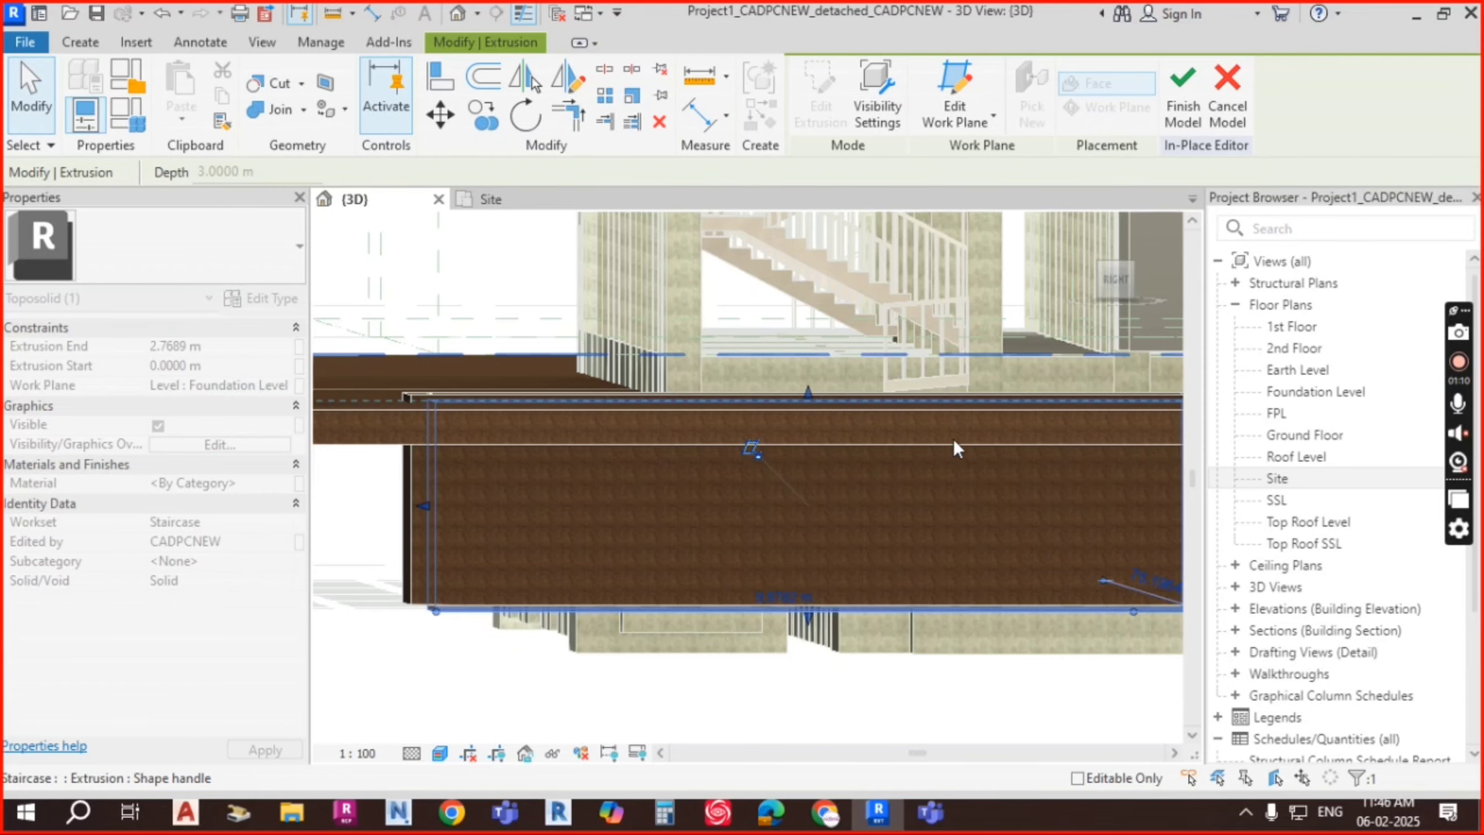
{"action": "middle_click_drag", "start_coordinate": [956, 448], "coordinate": [796, 431], "text": "shift"}
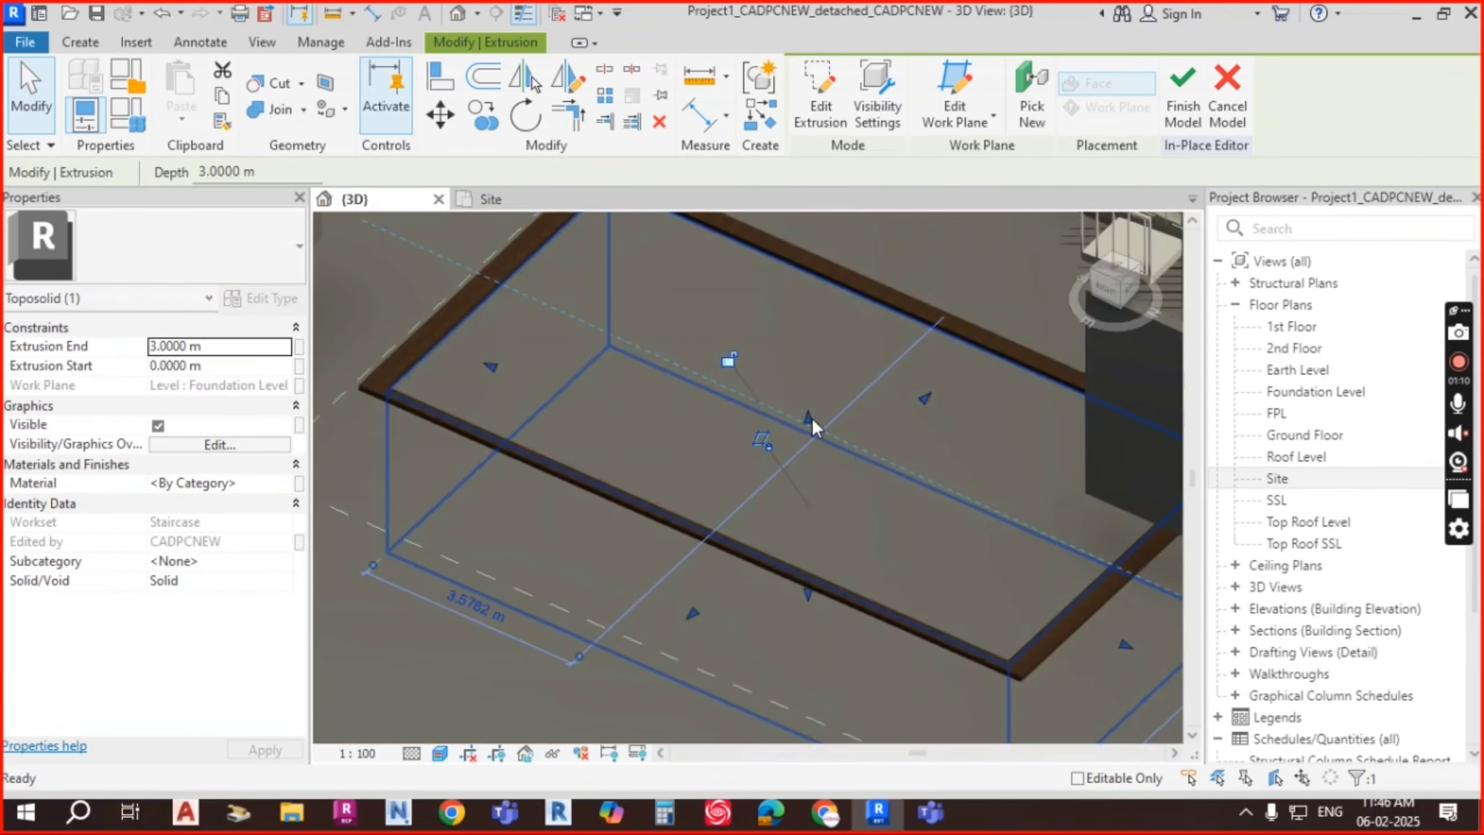
{"action": "left_click_drag", "start_coordinate": [809, 416], "coordinate": [811, 415]}
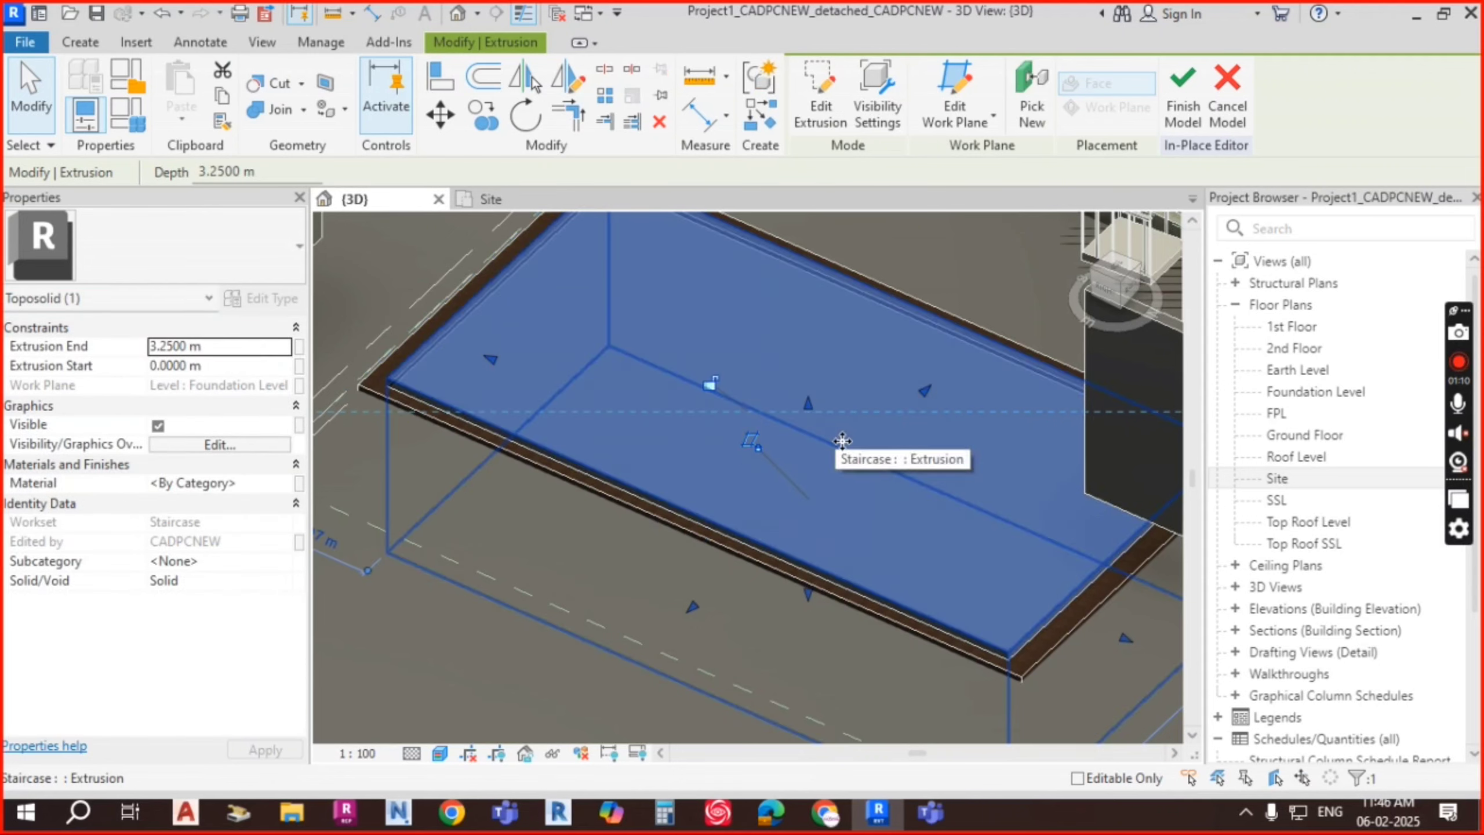
Step: Assign the Finish - Blue material to the pit extrusion through the Material Browser
{"action": "left_click", "coordinate": [280, 486]}
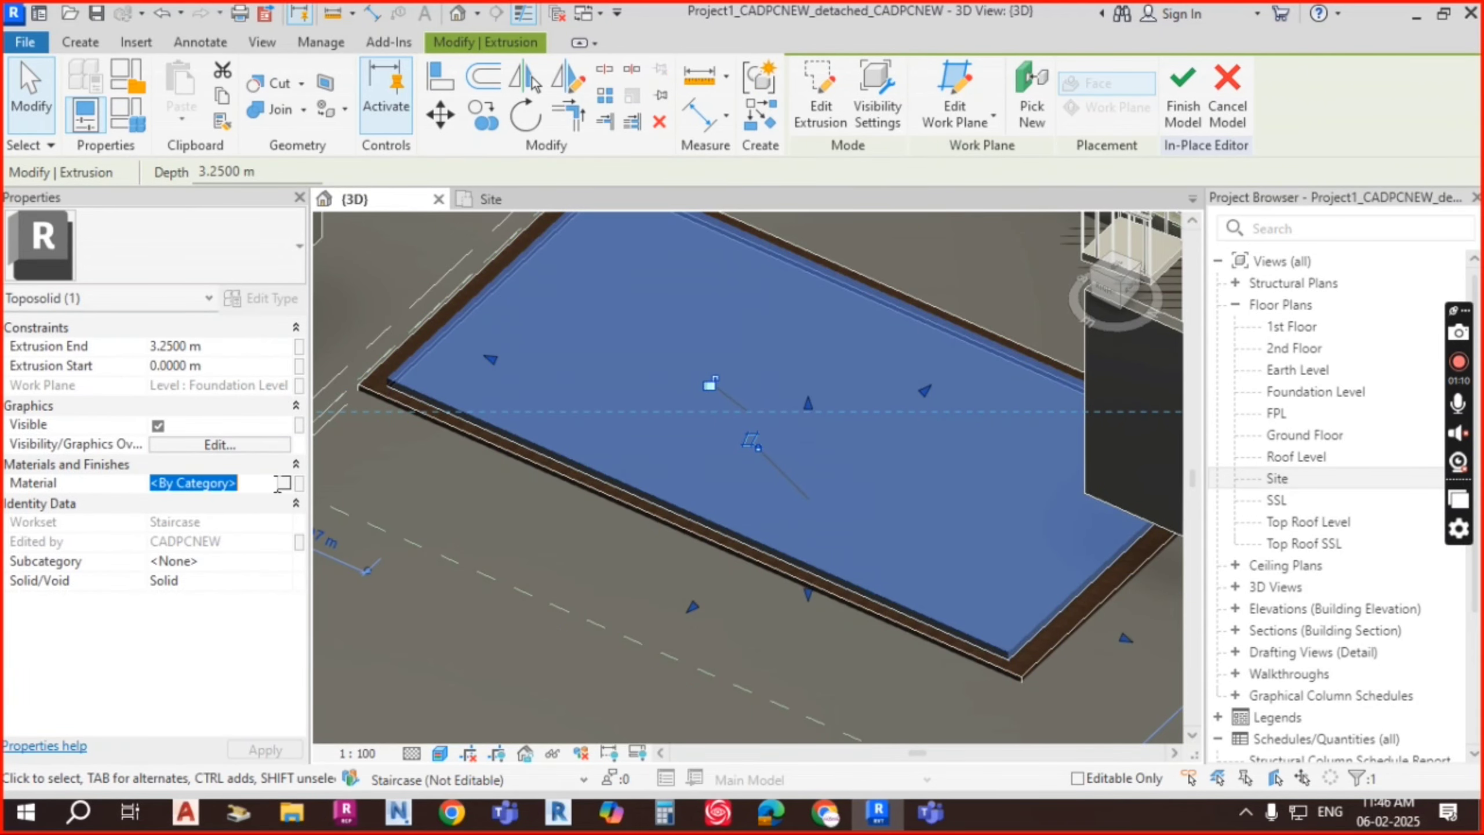
{"action": "left_click", "coordinate": [283, 483]}
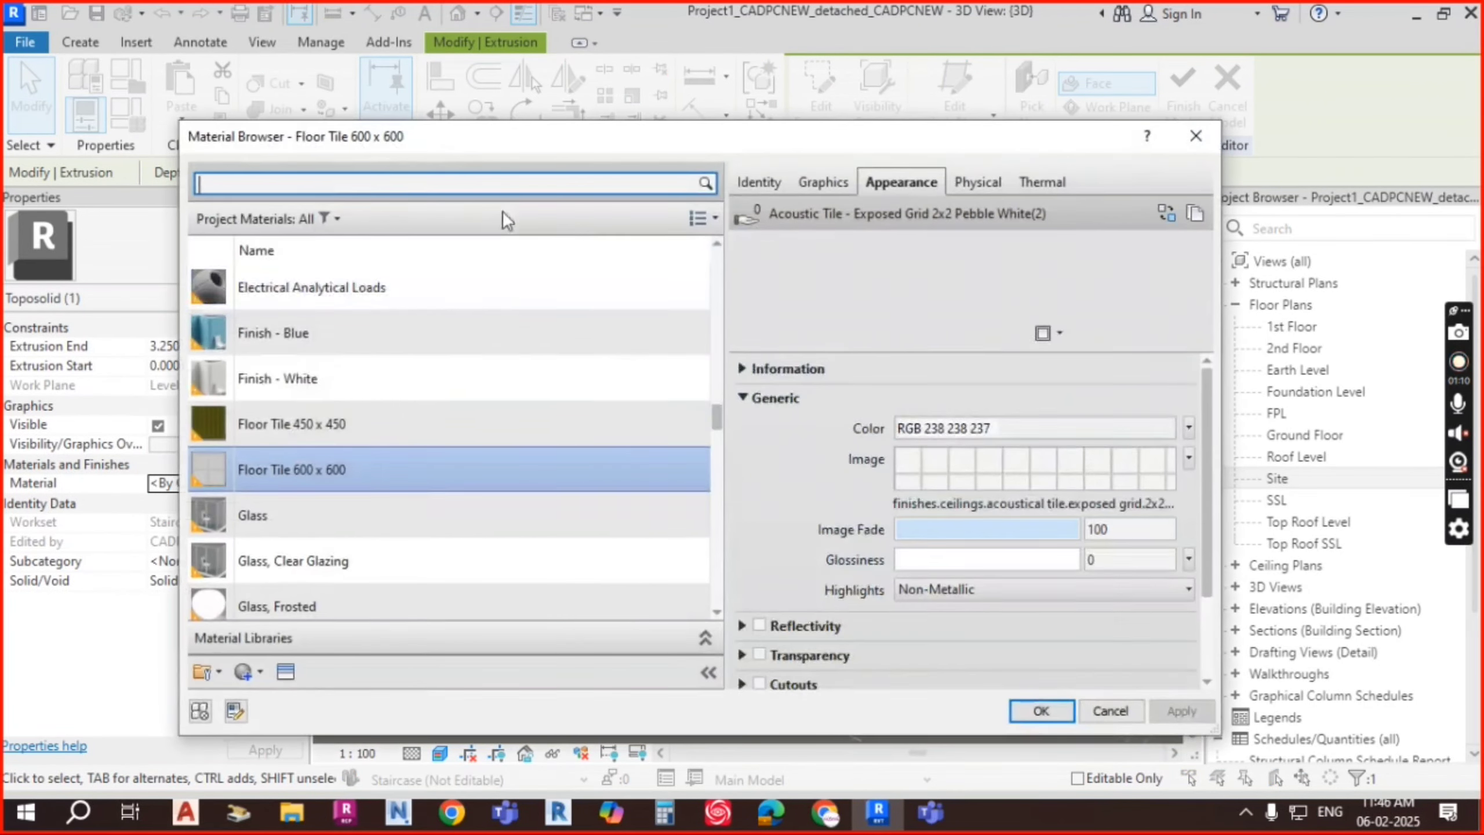
{"action": "left_click", "coordinate": [295, 339]}
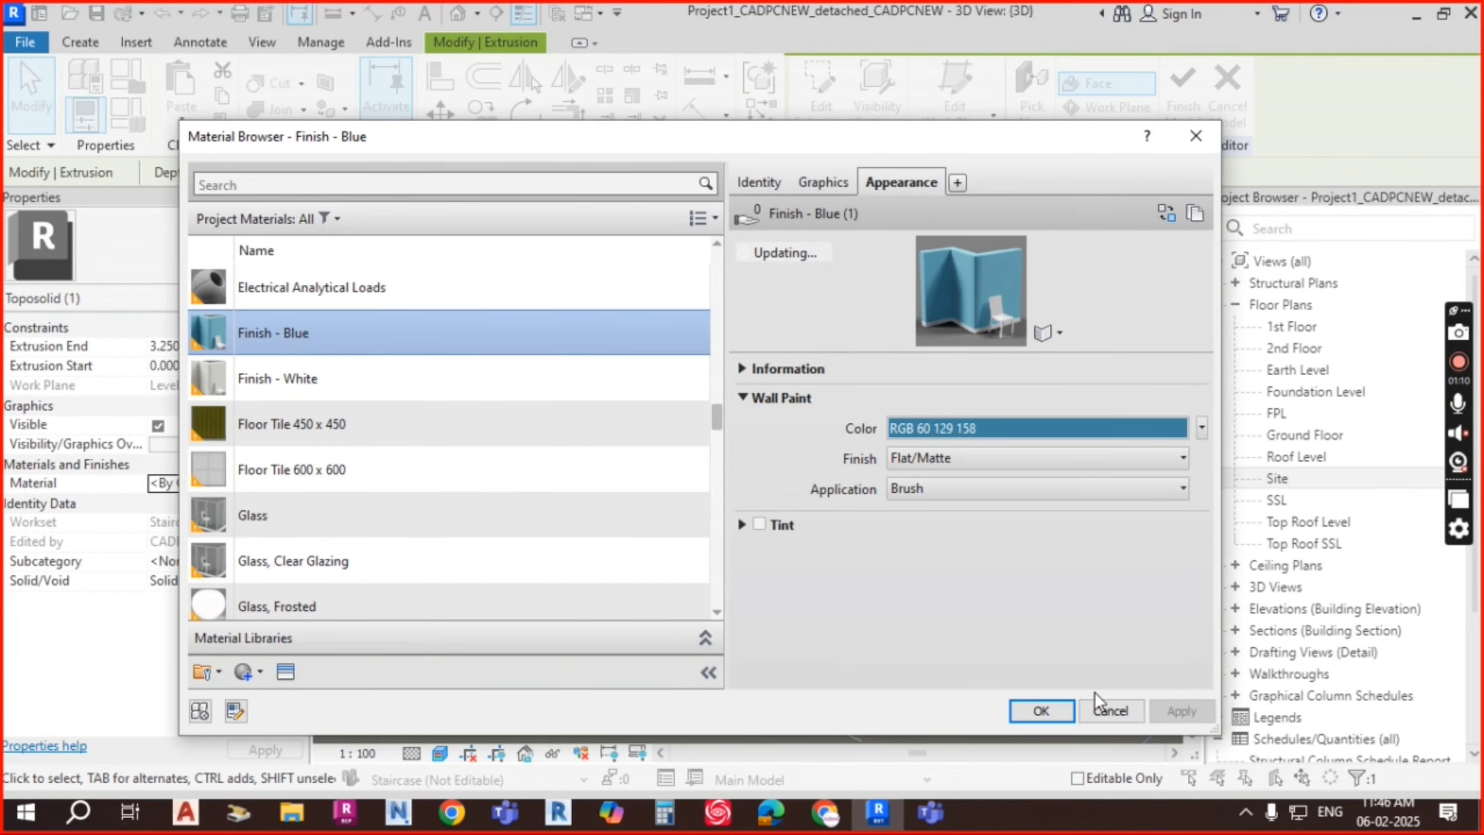
{"action": "left_click", "coordinate": [1042, 711]}
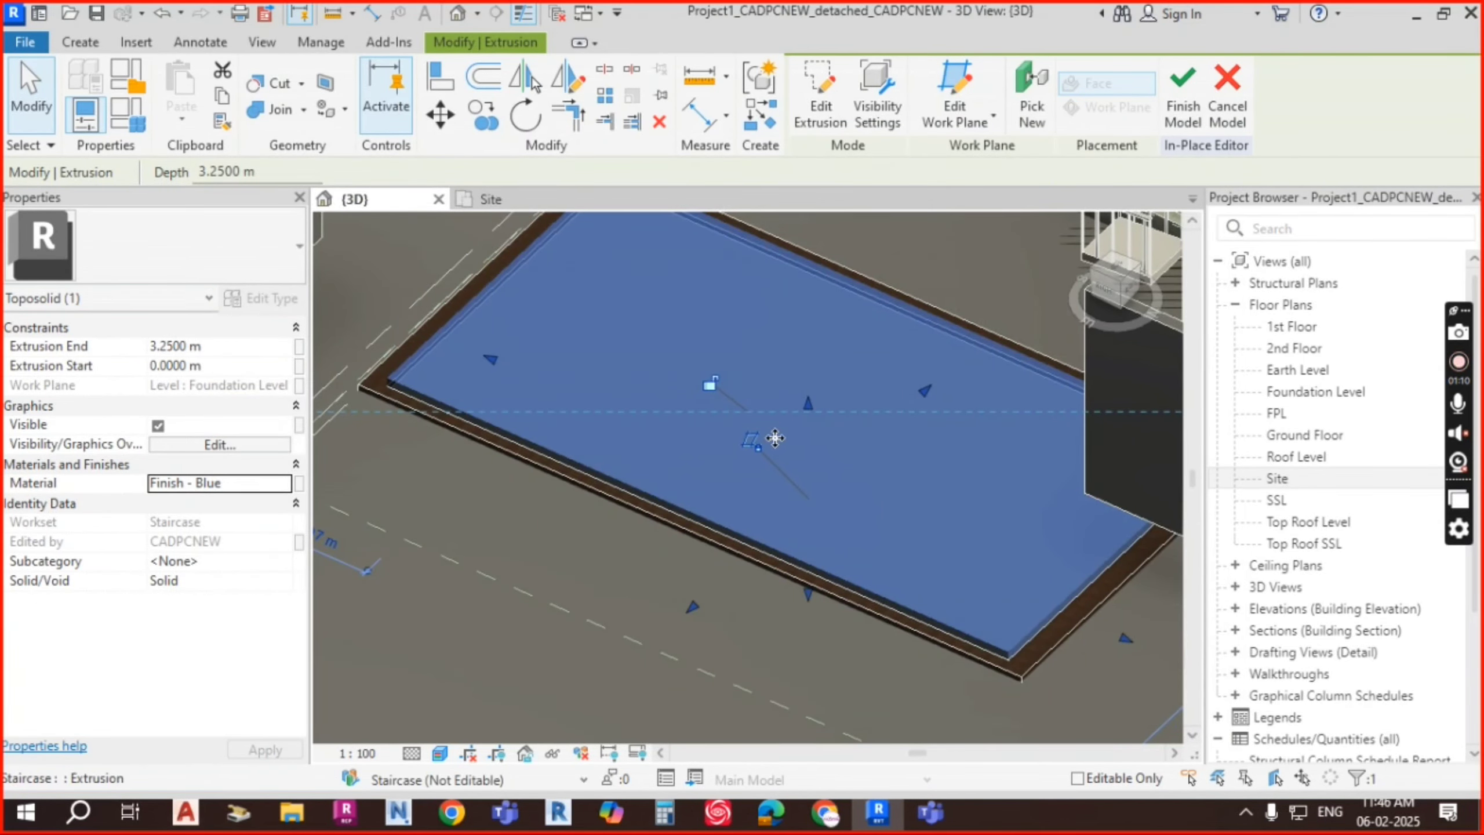
{"action": "key", "text": "Escape"}
Step: Select the blue water extrusion and drag its top down to an Extrusion End of 3.1000 m
{"action": "scroll", "coordinate": [846, 450], "scroll_direction": "down", "scroll_amount": 2}
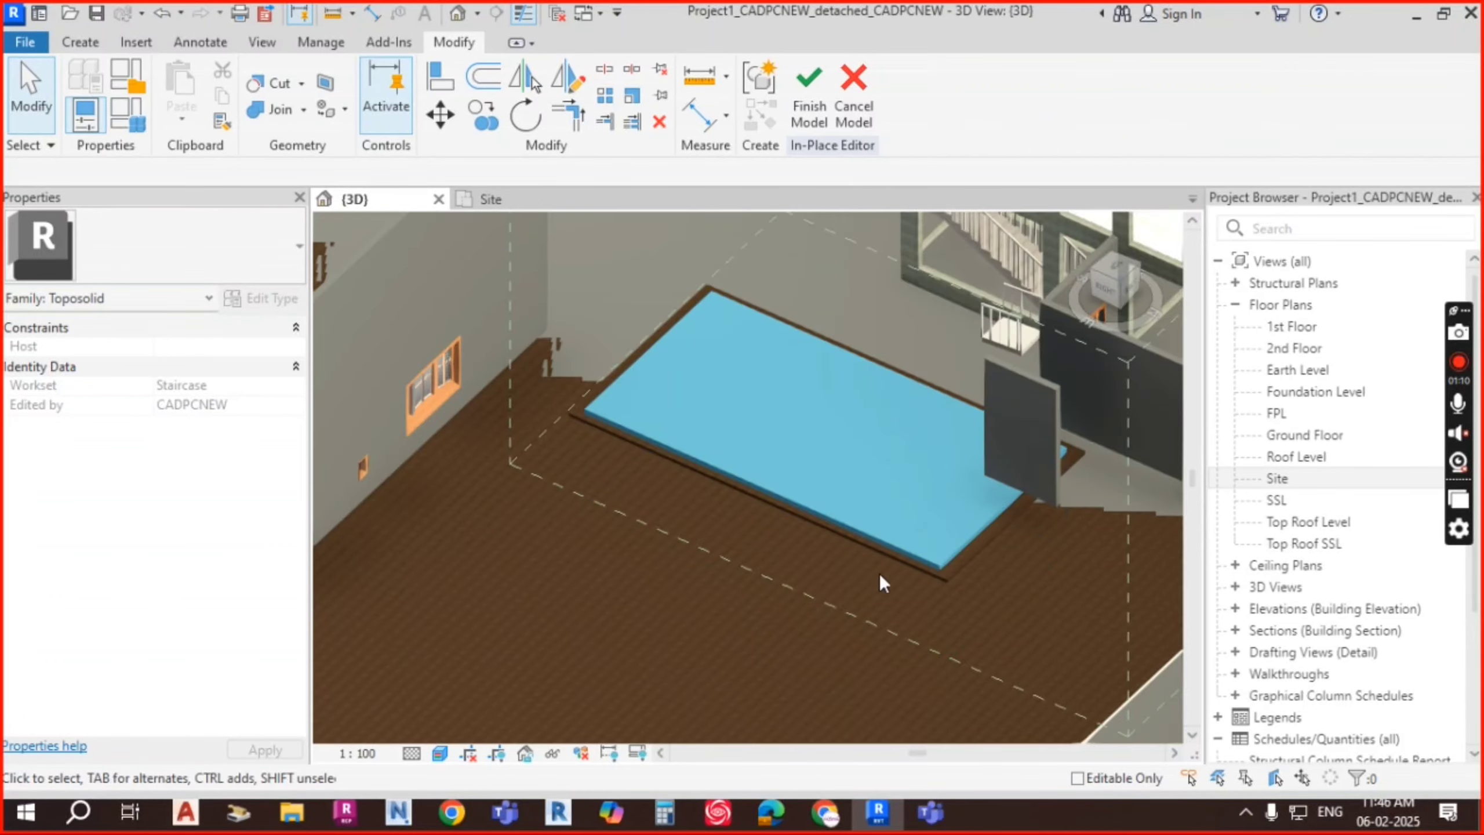
{"action": "middle_click_drag", "start_coordinate": [879, 573], "coordinate": [1027, 510], "text": "shift"}
{"action": "scroll", "coordinate": [1044, 497], "scroll_direction": "up", "scroll_amount": 3}
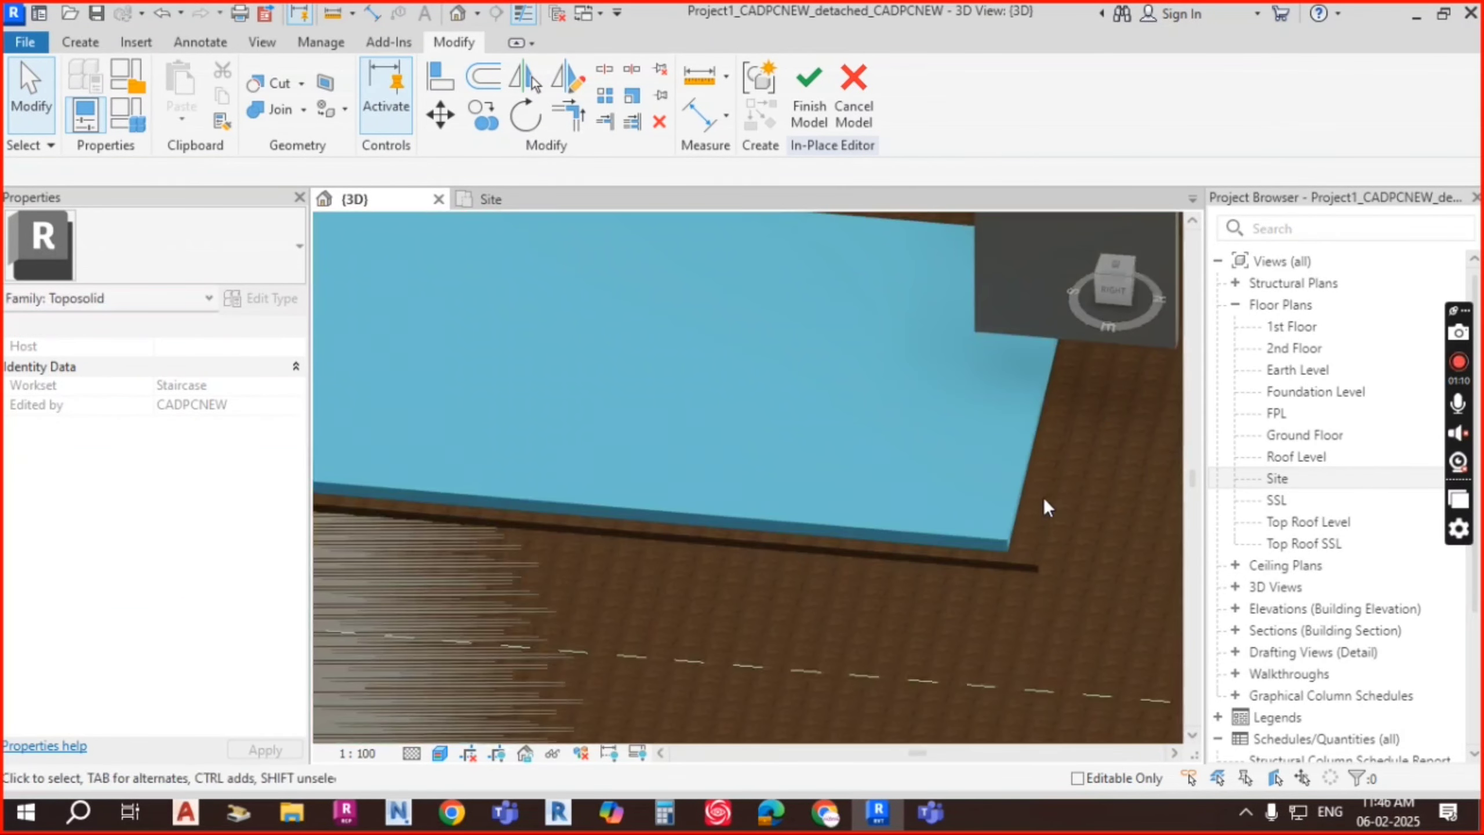
{"action": "left_click", "coordinate": [1009, 524]}
{"action": "middle_click_drag", "start_coordinate": [994, 603], "coordinate": [1102, 302], "text": "shift"}
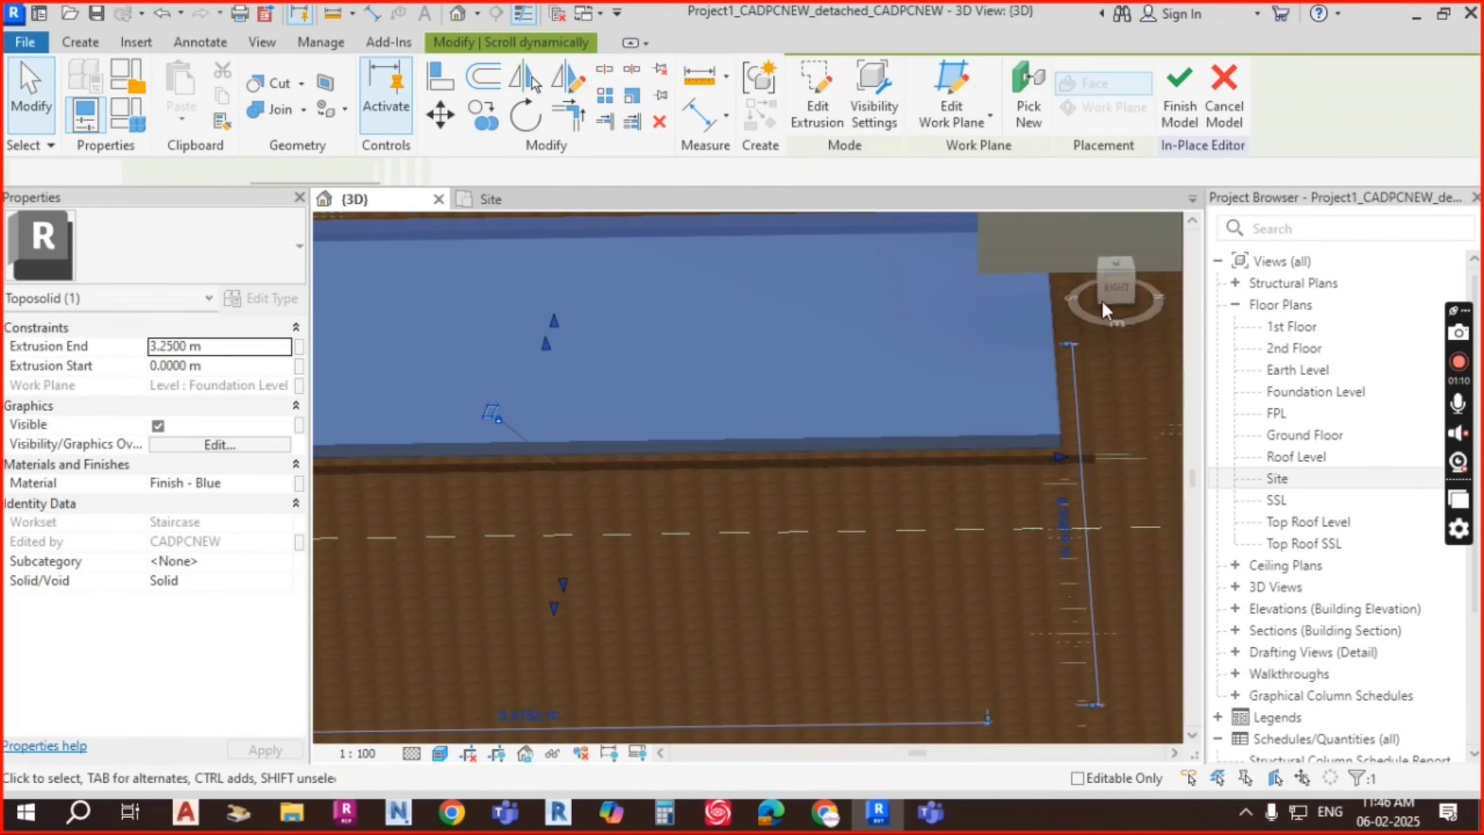
{"action": "left_click", "coordinate": [1104, 301]}
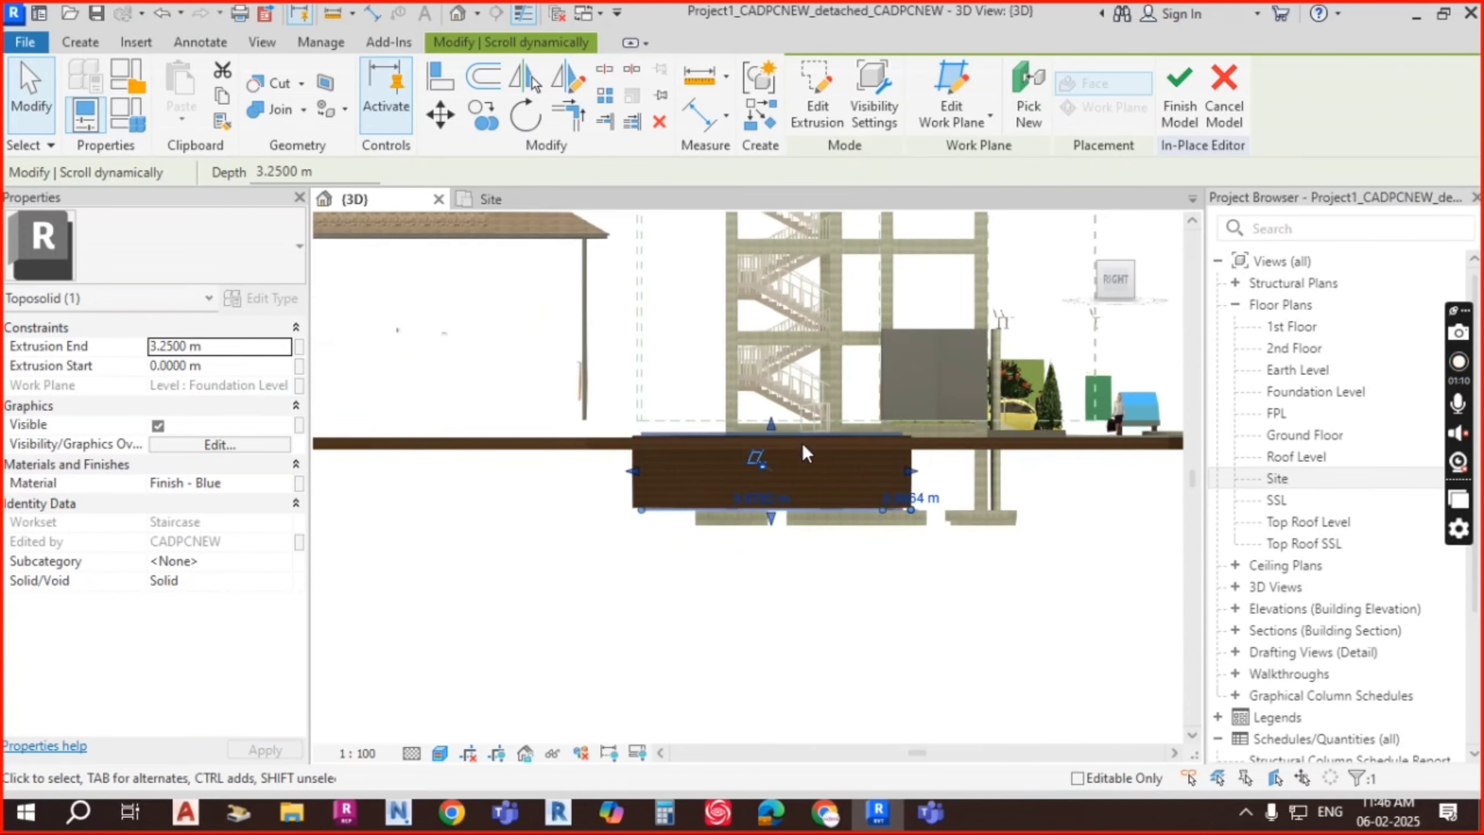
{"action": "scroll", "coordinate": [767, 431], "scroll_direction": "up", "scroll_amount": 6}
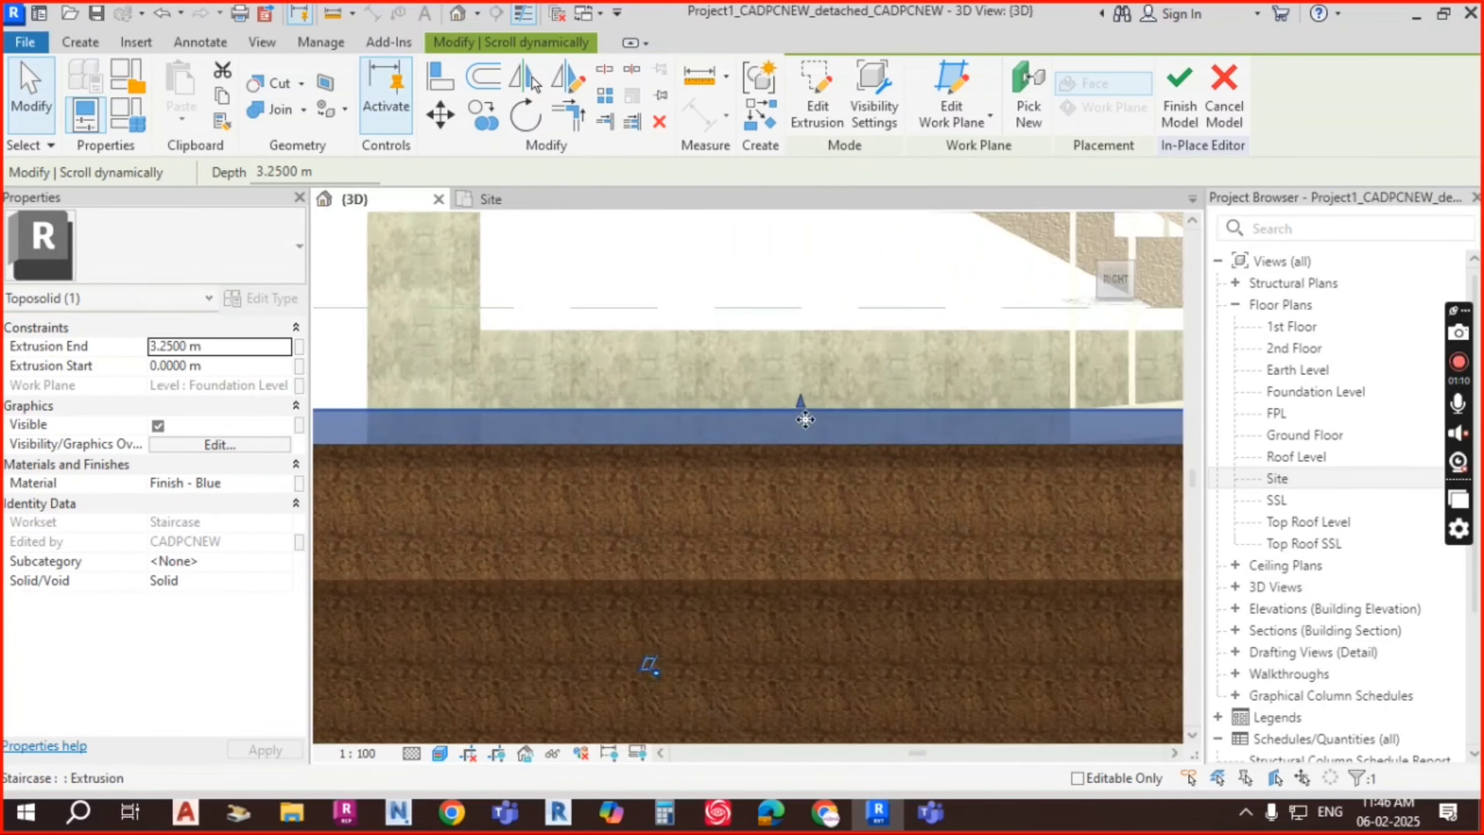
{"action": "left_click_drag", "start_coordinate": [805, 407], "coordinate": [803, 439]}
{"action": "scroll", "coordinate": [828, 412], "scroll_direction": "down", "scroll_amount": 3}
{"action": "middle_click_drag", "start_coordinate": [911, 421], "coordinate": [902, 614], "text": "shift"}
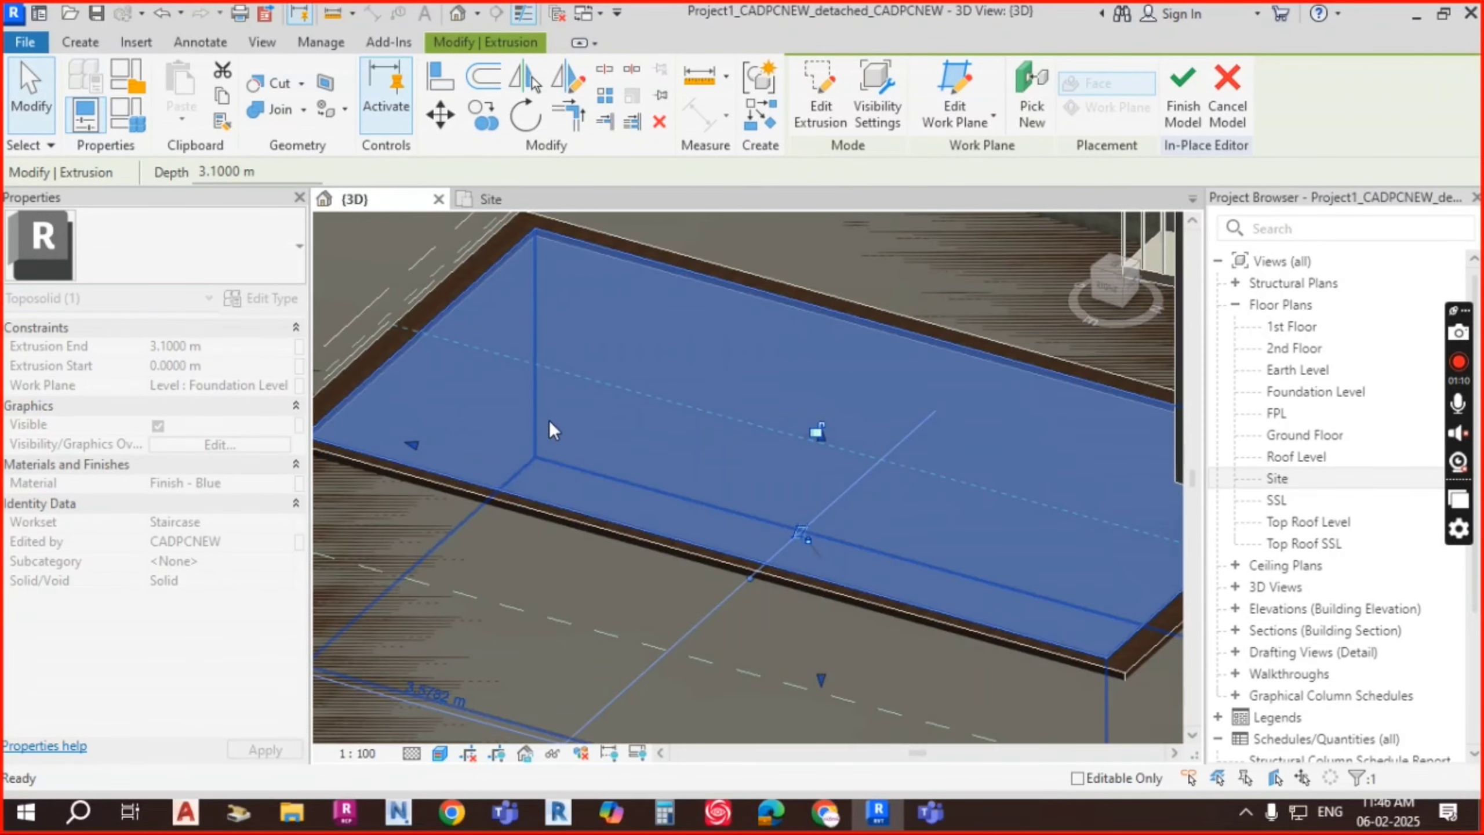
{"action": "key", "text": "Escape"}
Step: Orbit around the pool from several angles, including below, to check the lowered water surface
{"action": "scroll", "coordinate": [411, 436], "scroll_direction": "up", "scroll_amount": 1}
{"action": "middle_click_drag", "start_coordinate": [997, 494], "coordinate": [868, 421], "text": "shift"}
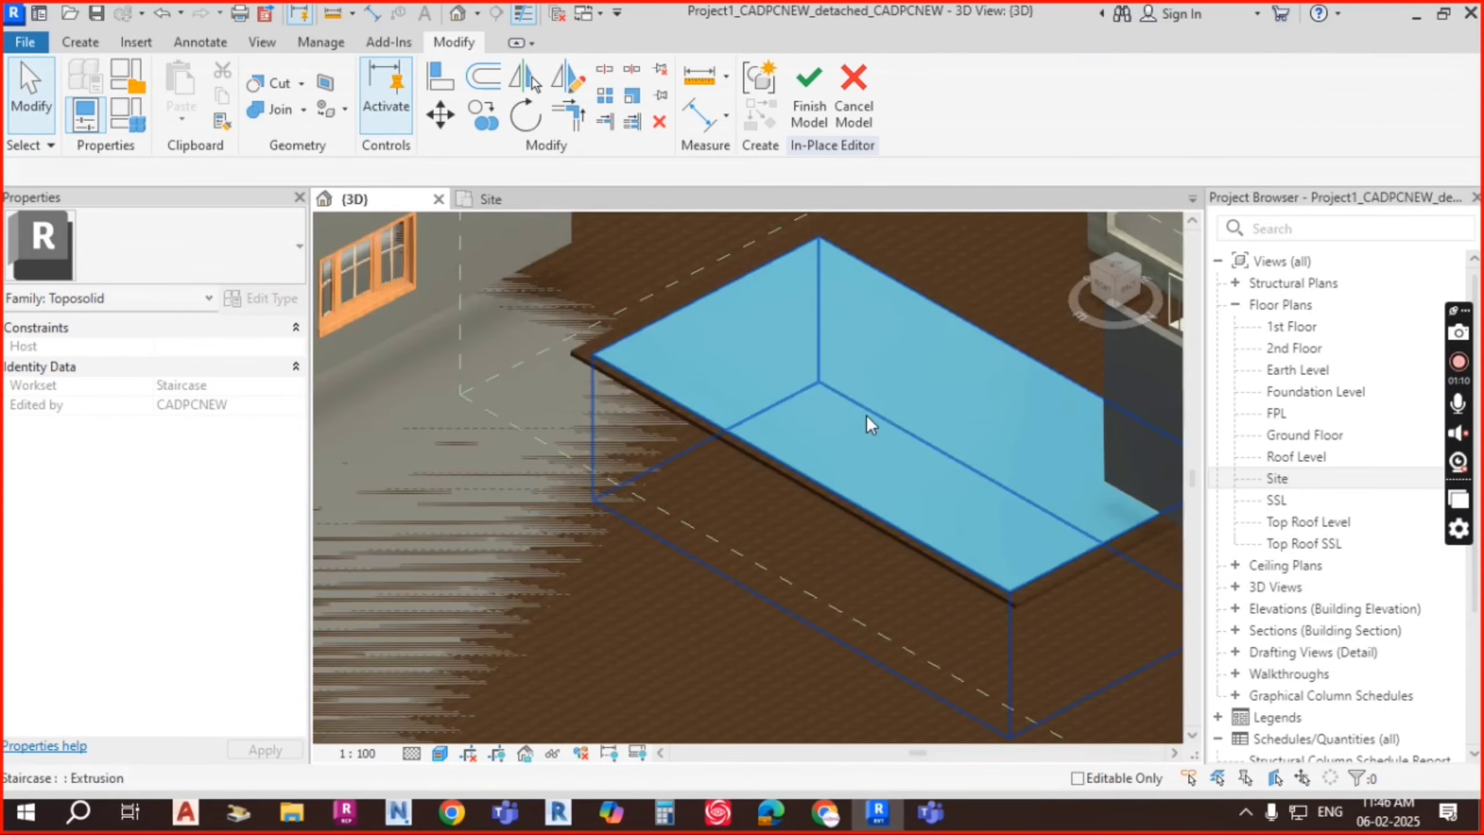
{"action": "scroll", "coordinate": [818, 421], "scroll_direction": "down", "scroll_amount": 1}
{"action": "middle_click_drag", "start_coordinate": [867, 587], "coordinate": [988, 527], "text": "shift"}
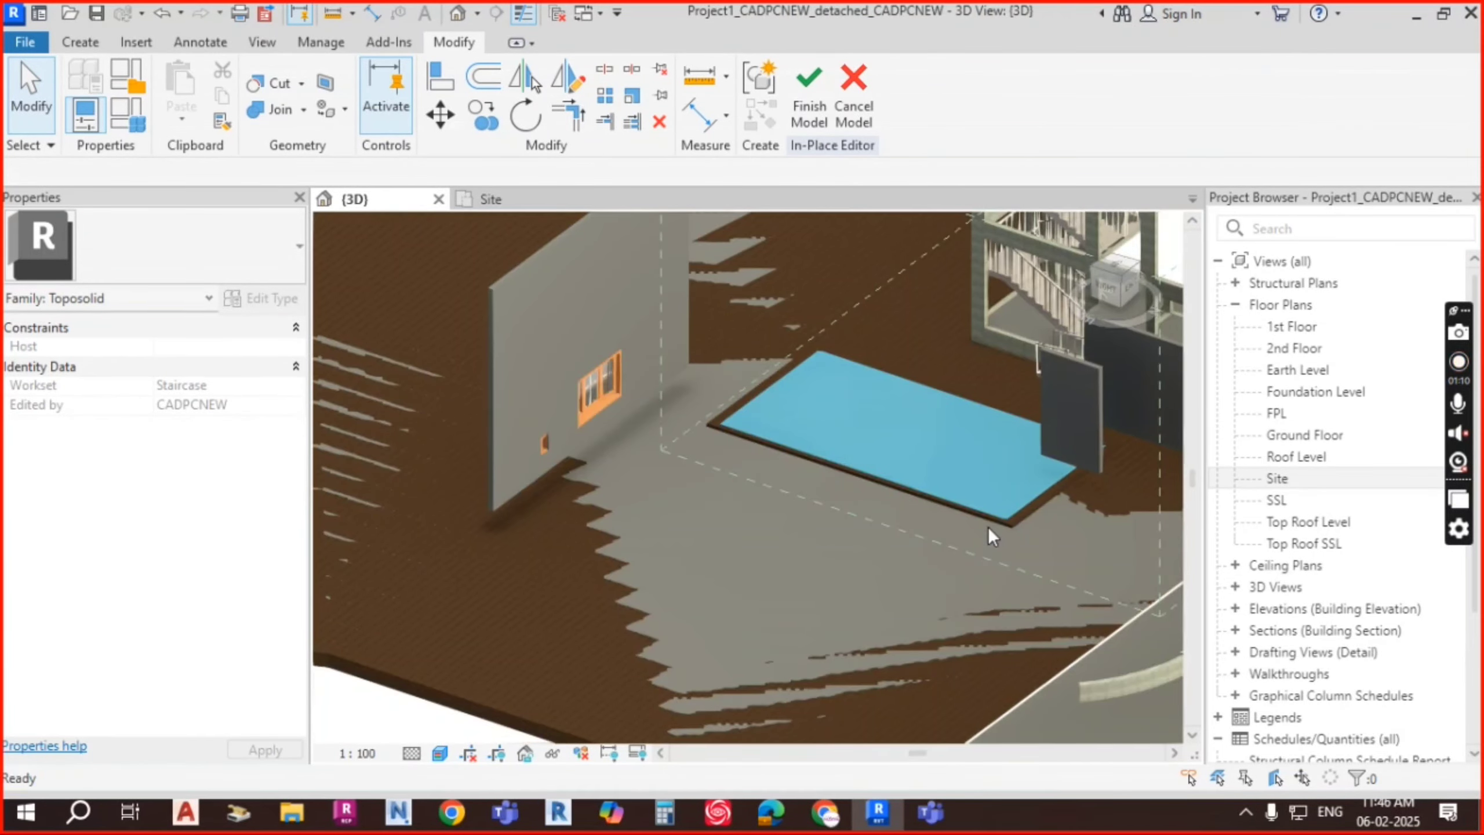
{"action": "scroll", "coordinate": [947, 489], "scroll_direction": "up", "scroll_amount": 2}
{"action": "scroll", "coordinate": [794, 462], "scroll_direction": "down", "scroll_amount": 2}
{"action": "middle_click_drag", "start_coordinate": [770, 523], "coordinate": [774, 462], "text": "shift"}
{"action": "scroll", "coordinate": [772, 462], "scroll_direction": "up", "scroll_amount": 4}
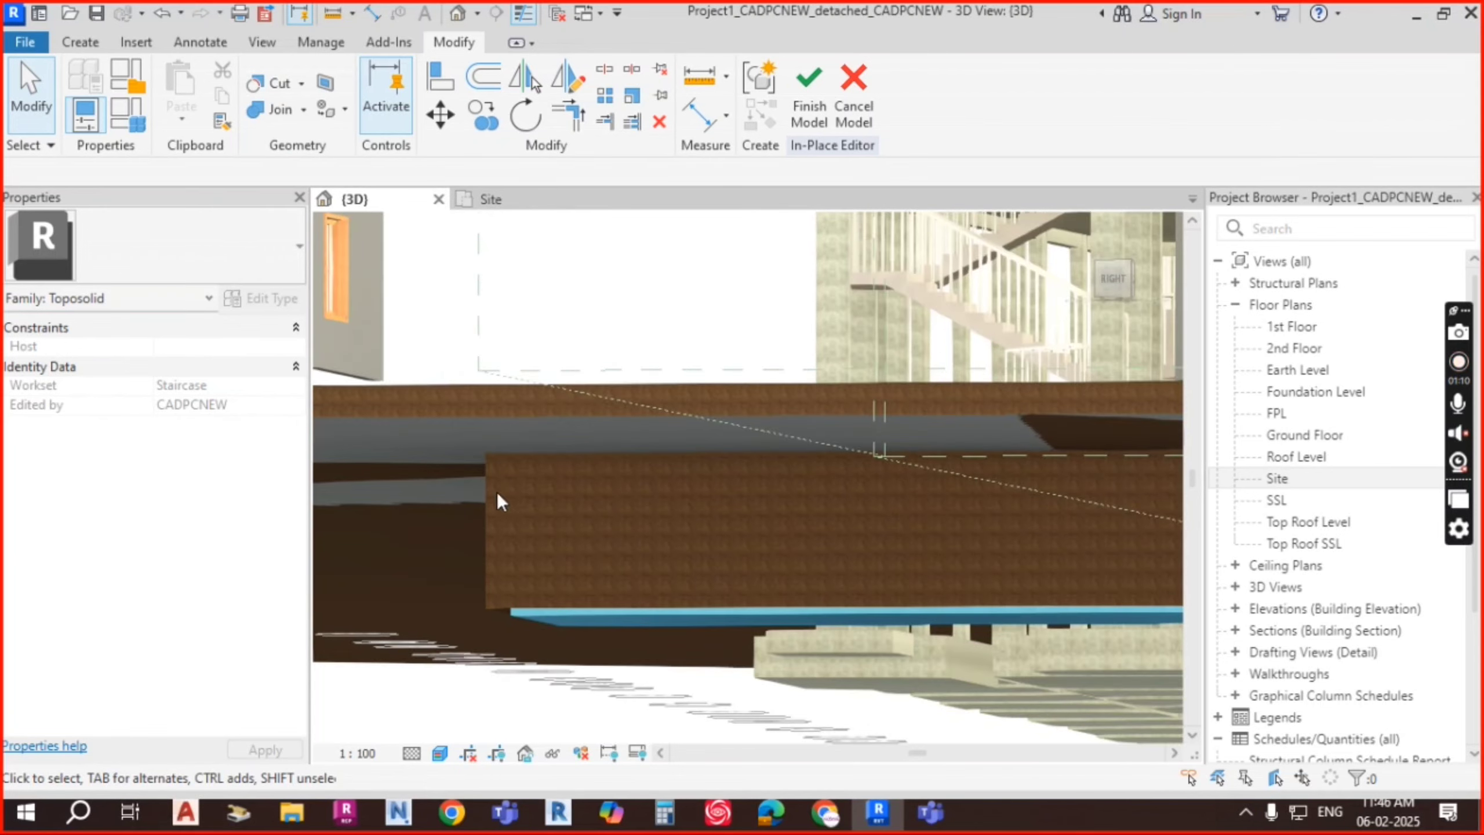
{"action": "scroll", "coordinate": [556, 491], "scroll_direction": "down", "scroll_amount": 3}
{"action": "middle_click_drag", "start_coordinate": [954, 549], "coordinate": [930, 461], "text": "shift"}
{"action": "scroll", "coordinate": [910, 464], "scroll_direction": "up", "scroll_amount": 1}
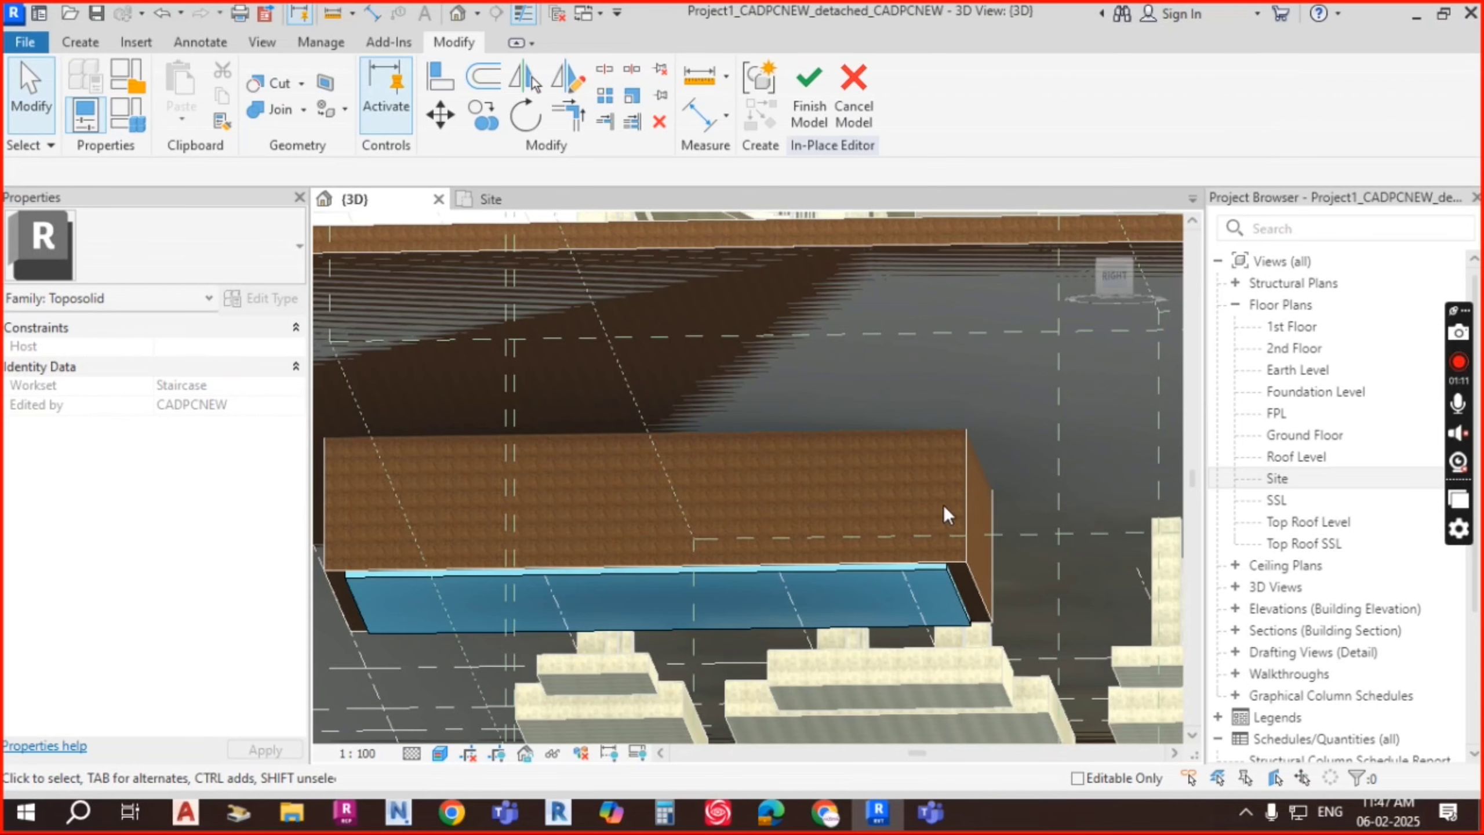
{"action": "middle_click_drag", "start_coordinate": [944, 514], "coordinate": [1010, 508], "text": "shift"}
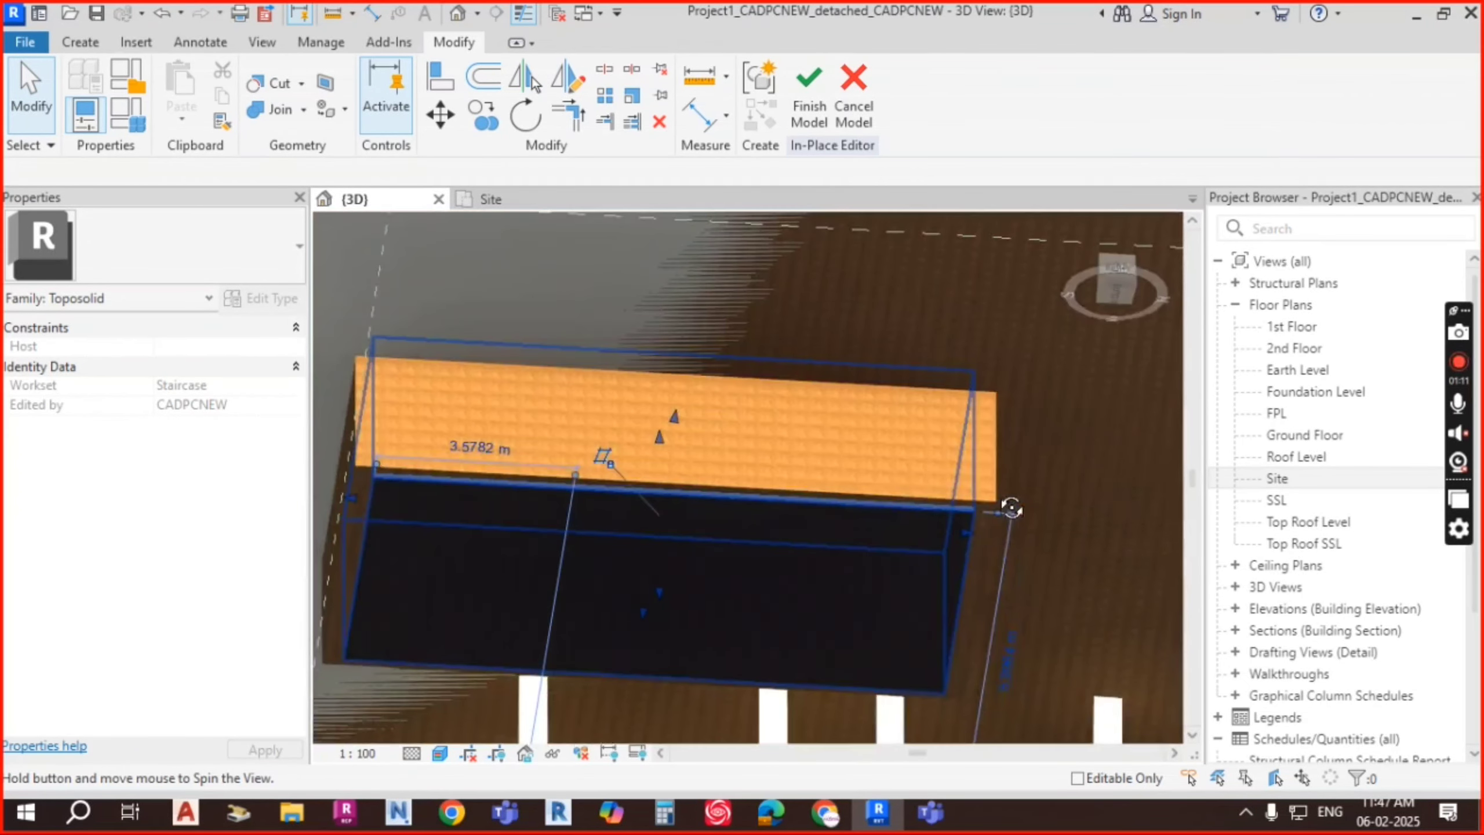
{"action": "middle_click_drag", "start_coordinate": [923, 625], "coordinate": [917, 548], "text": "shift"}
{"action": "scroll", "coordinate": [941, 476], "scroll_direction": "up", "scroll_amount": 1}
{"action": "left_click", "coordinate": [886, 418]}
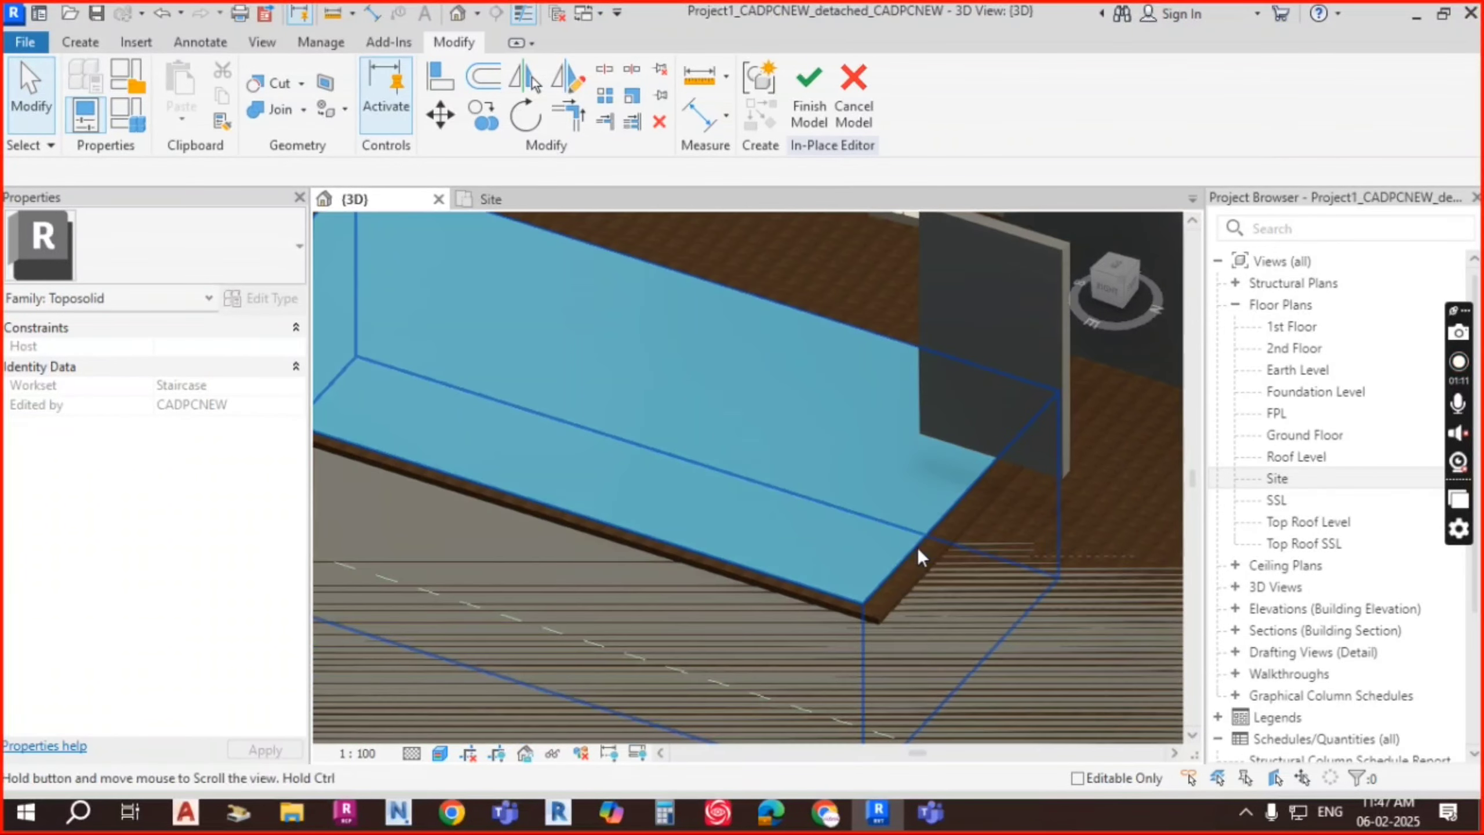
{"action": "scroll", "coordinate": [917, 519], "scroll_direction": "down", "scroll_amount": 4}
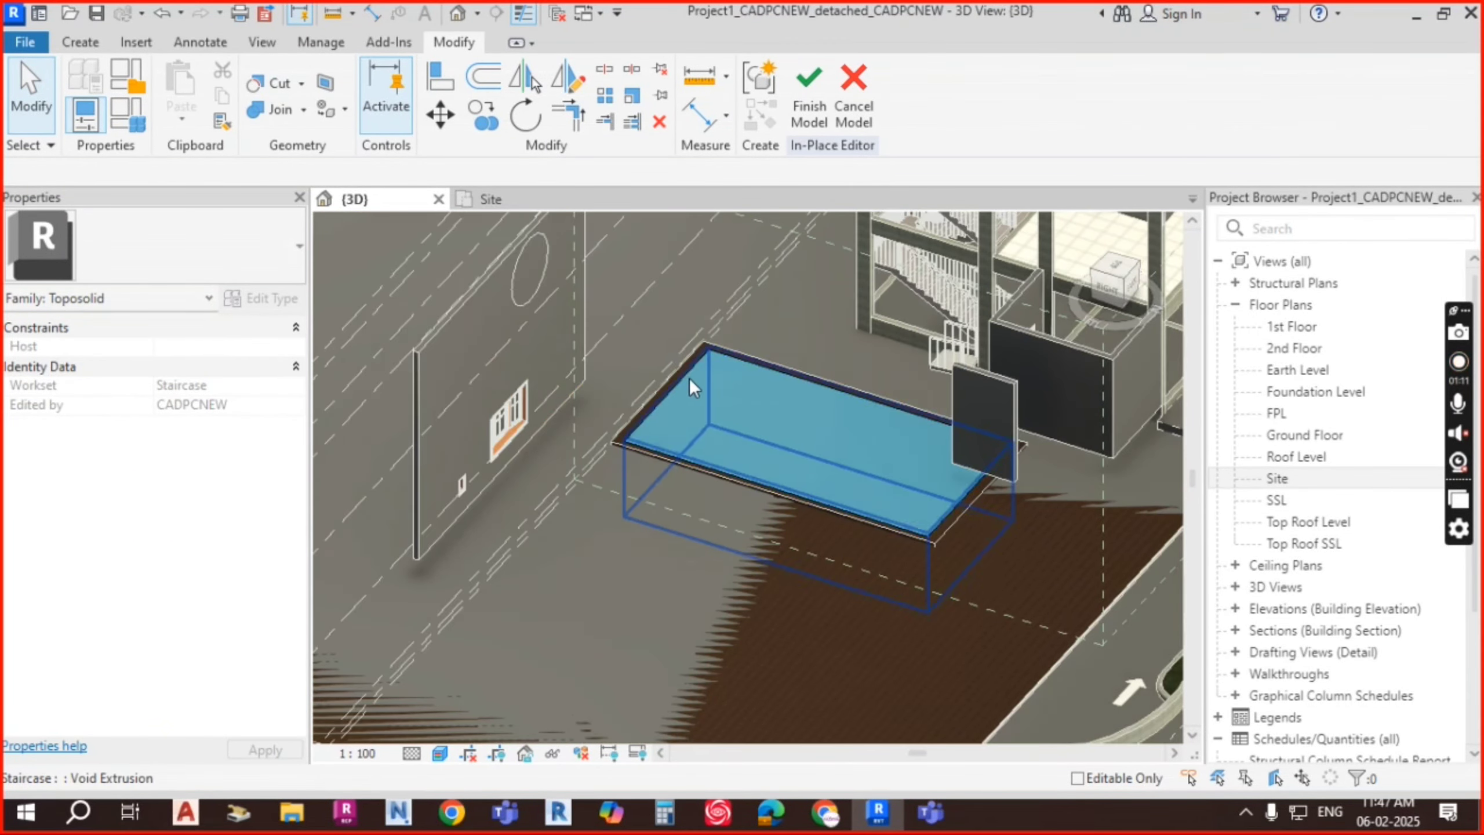
{"action": "scroll", "coordinate": [695, 365], "scroll_direction": "up", "scroll_amount": 2}
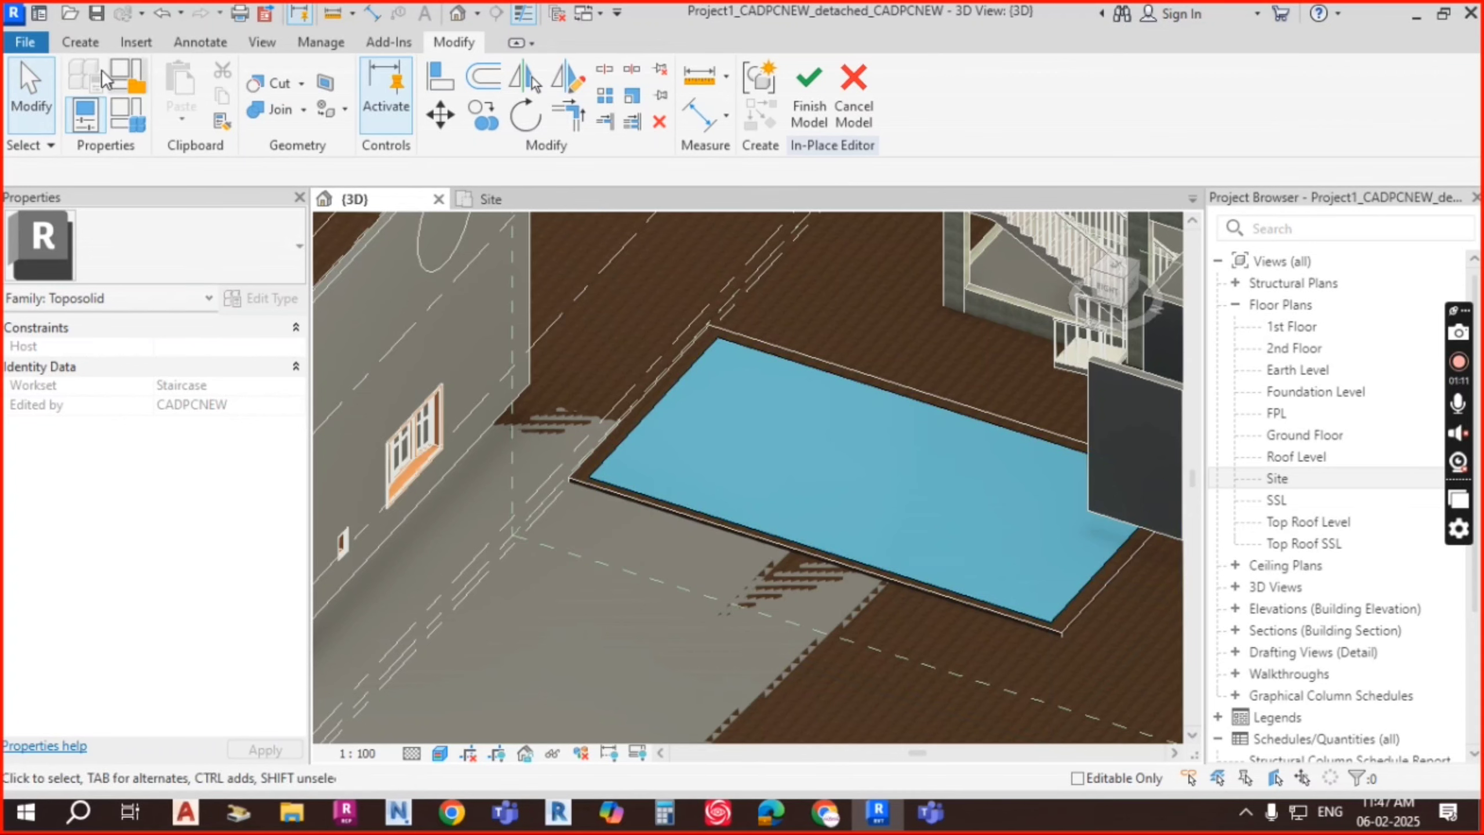
Step: Start a new solid extrusion and switch to the Site floor plan
{"action": "left_click", "coordinate": [82, 41]}
{"action": "left_click", "coordinate": [185, 97]}
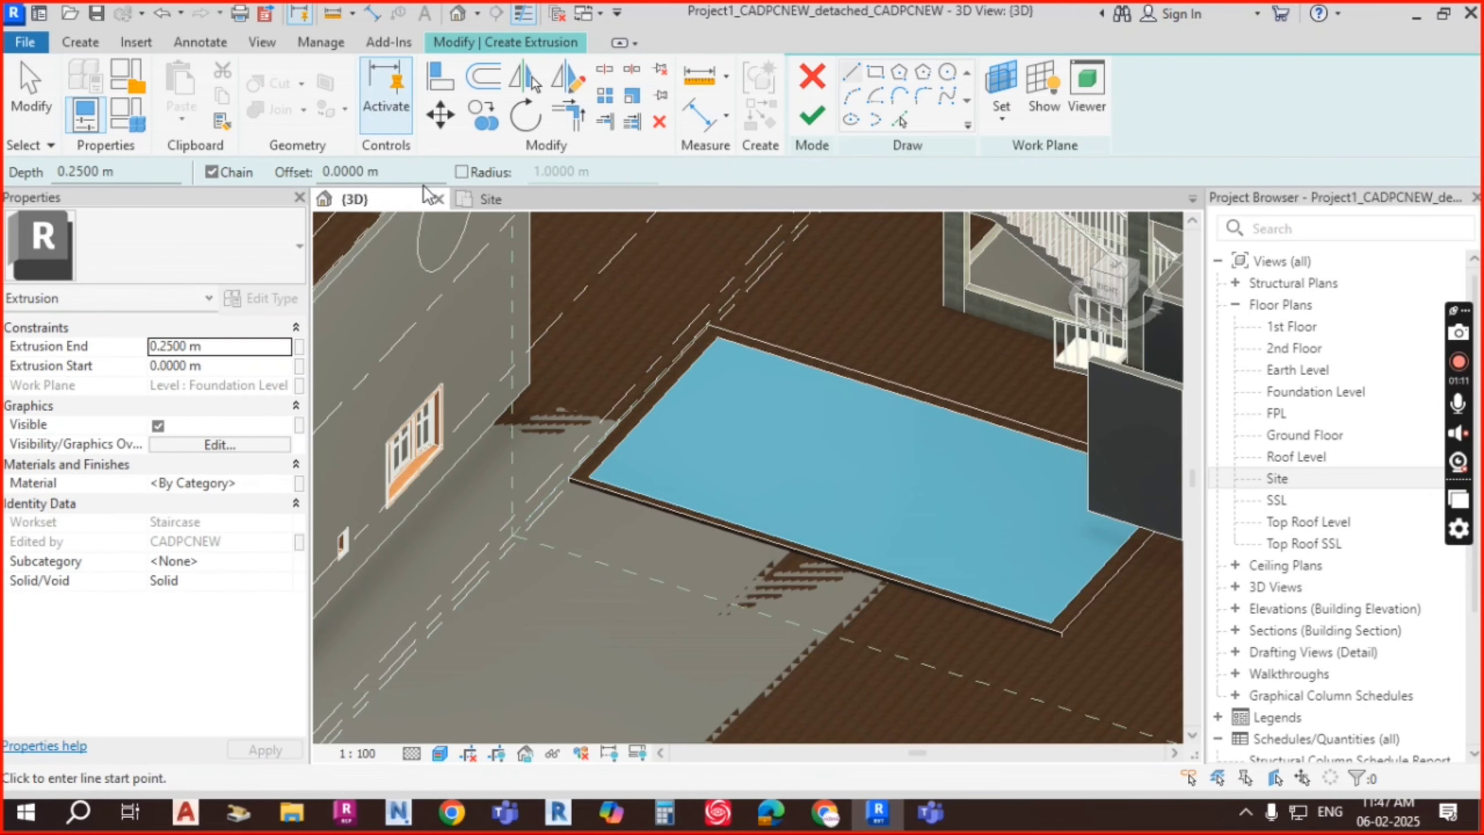
{"action": "left_click", "coordinate": [518, 197]}
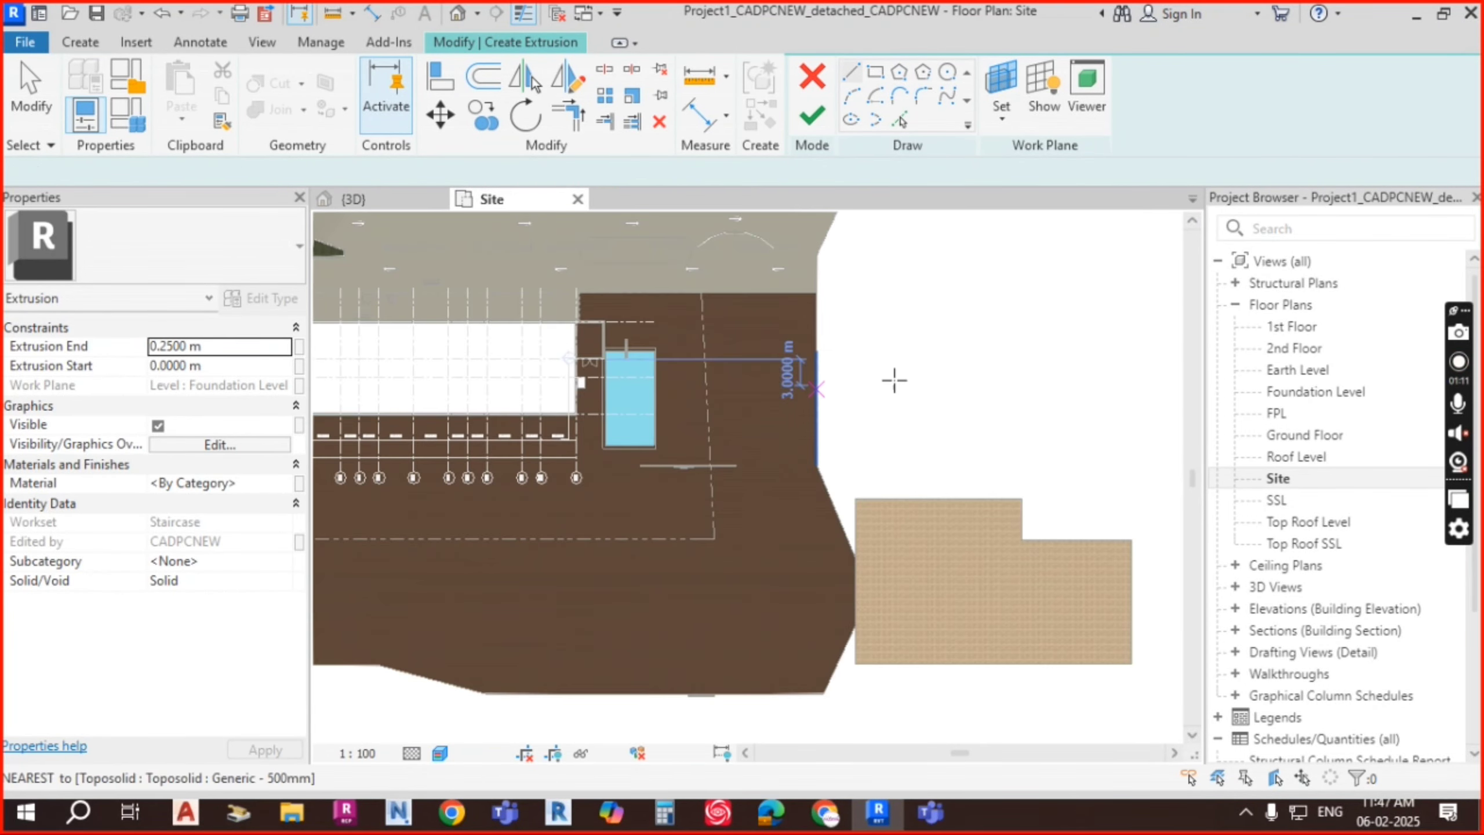
{"action": "scroll", "coordinate": [660, 403], "scroll_direction": "up", "scroll_amount": 10}
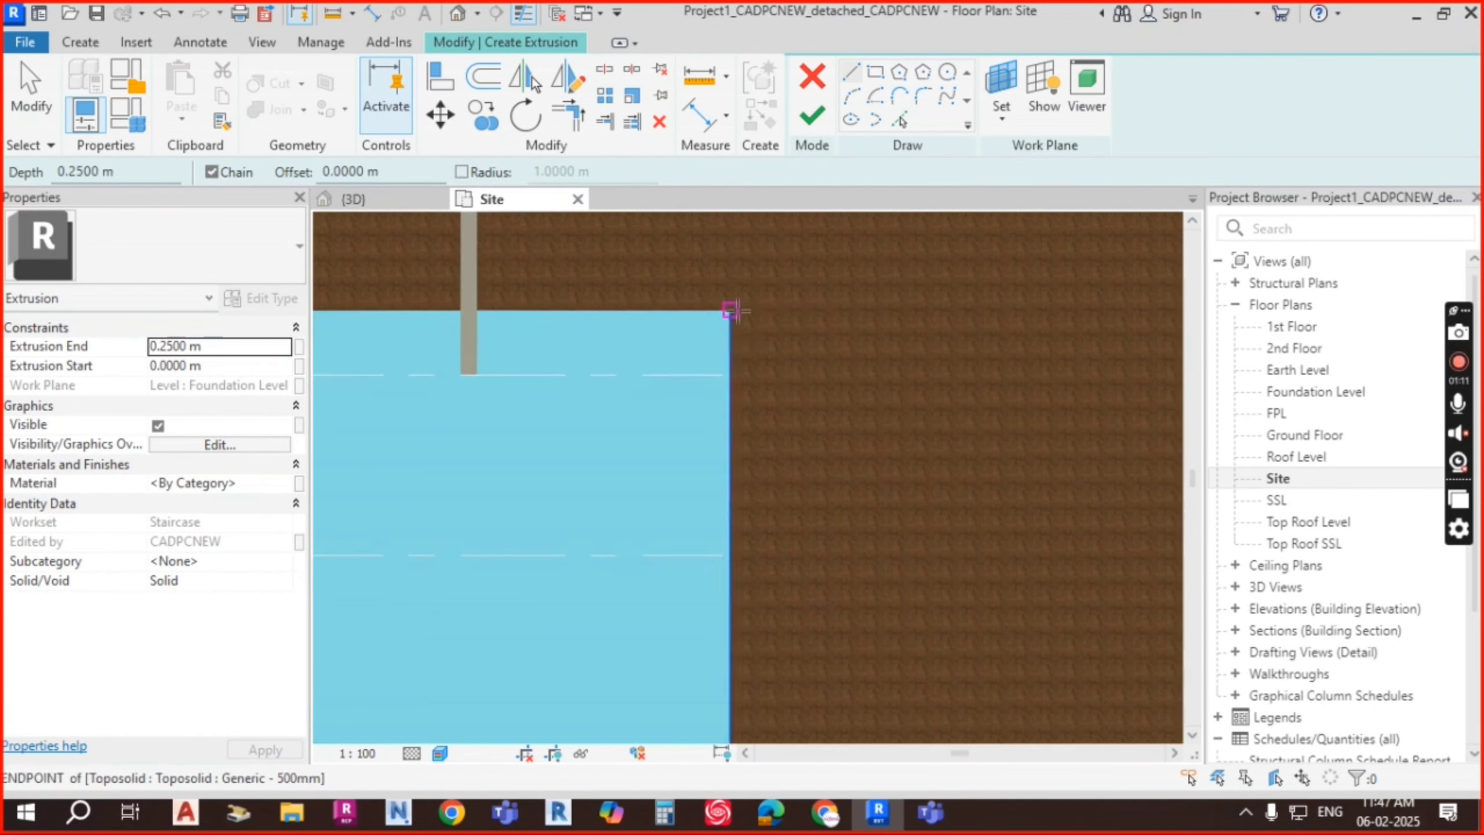
{"action": "left_click", "coordinate": [80, 41]}
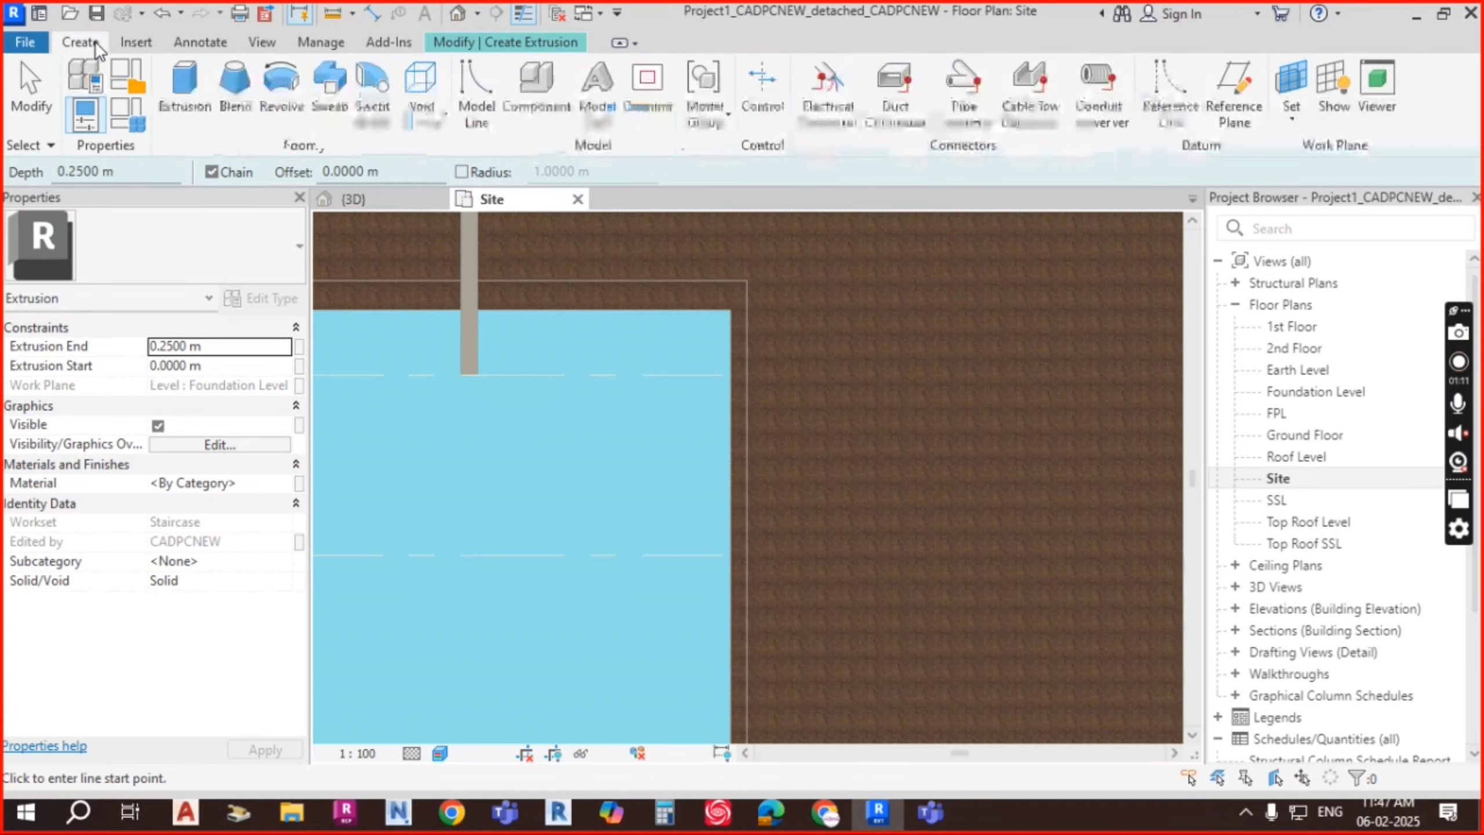
{"action": "left_click", "coordinate": [525, 44]}
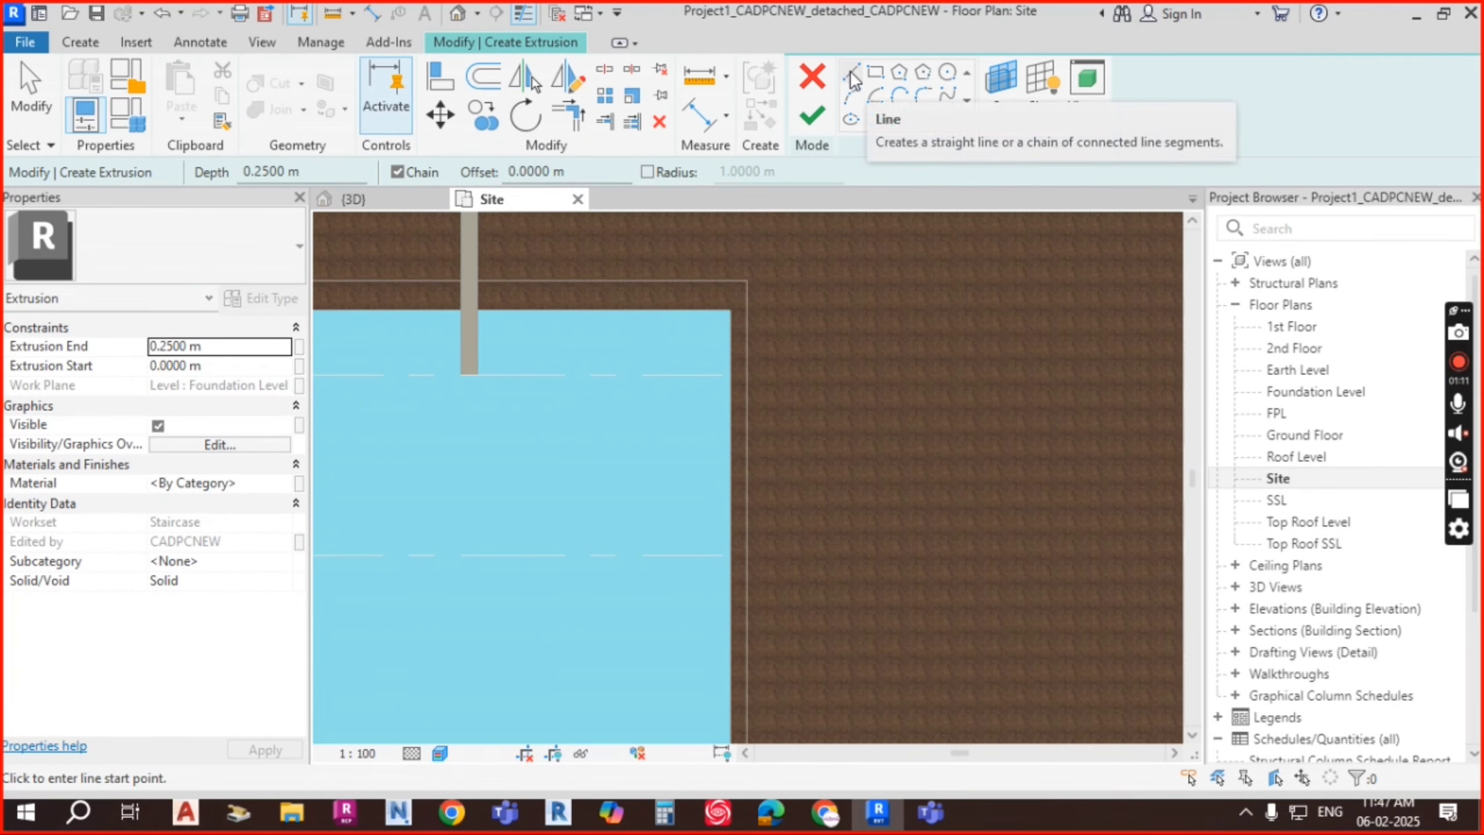
Step: Begin a rectangle at the pool corner and pan toward the pool's bottom-right corner
{"action": "left_click", "coordinate": [875, 76]}
{"action": "scroll", "coordinate": [768, 351], "scroll_direction": "up", "scroll_amount": 3}
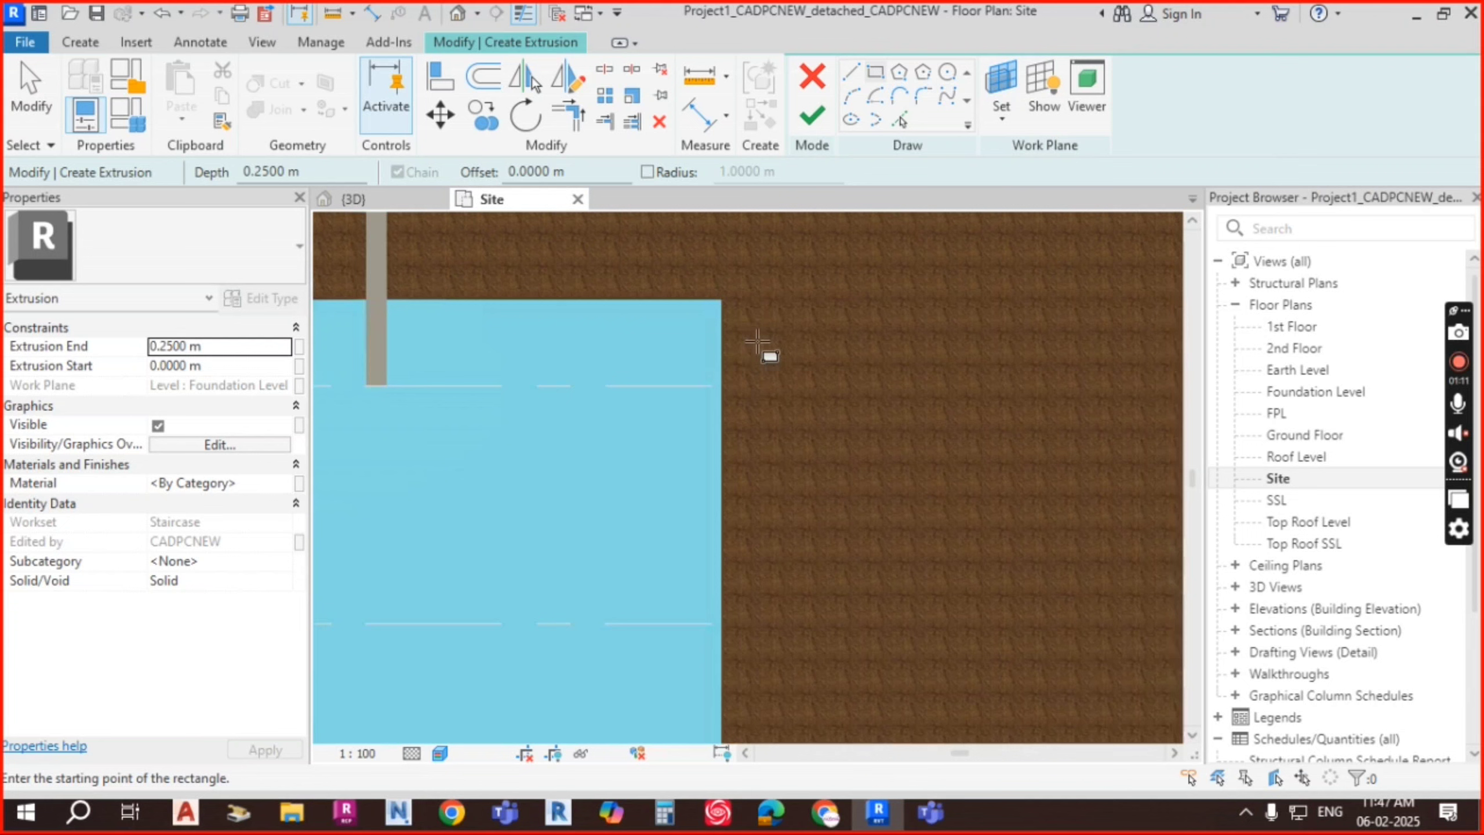
{"action": "left_click", "coordinate": [717, 294]}
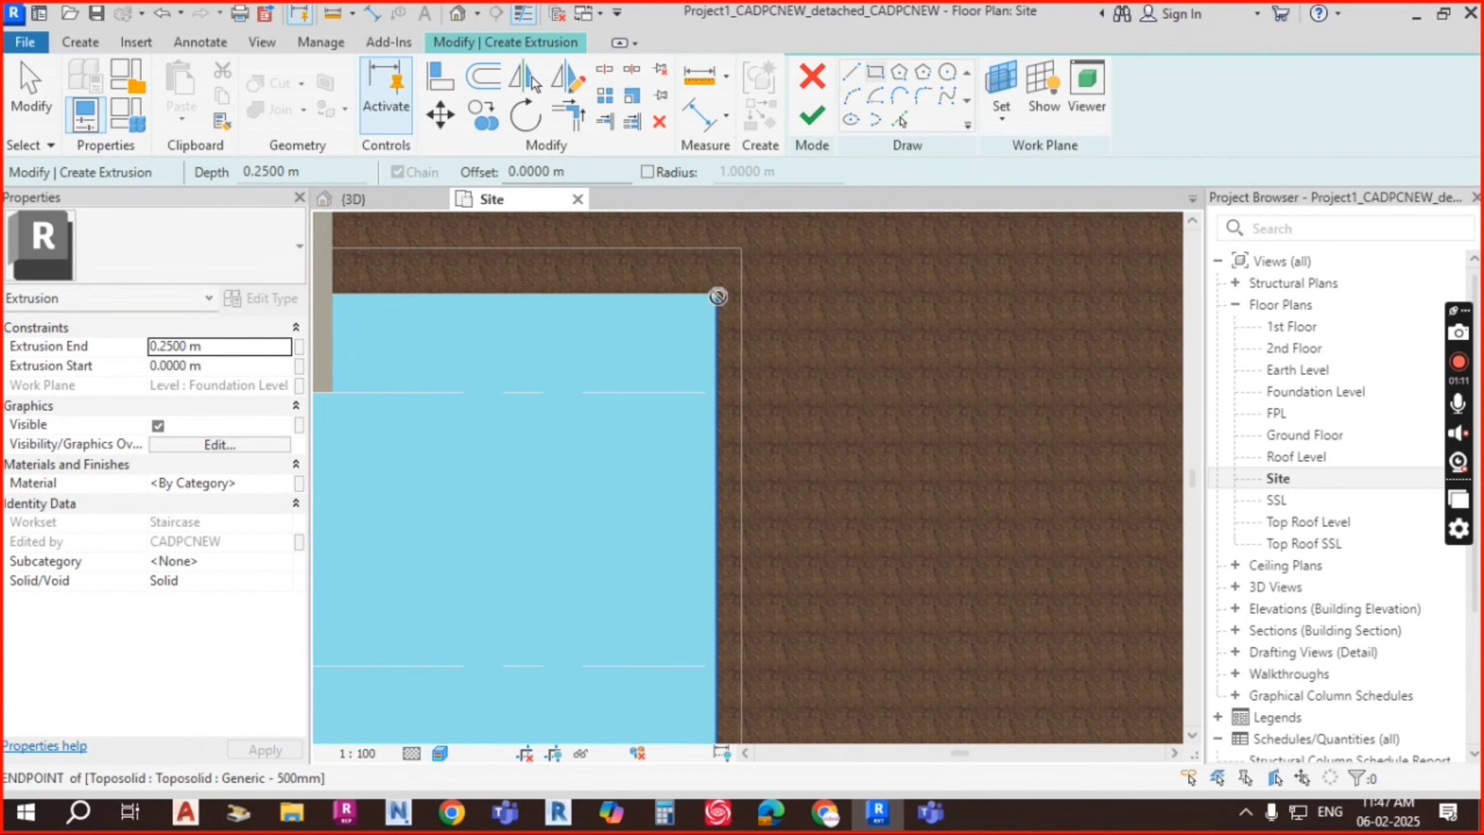
{"action": "scroll", "coordinate": [752, 564], "scroll_direction": "down", "scroll_amount": 1}
{"action": "middle_click_drag", "start_coordinate": [752, 583], "coordinate": [831, 266]}
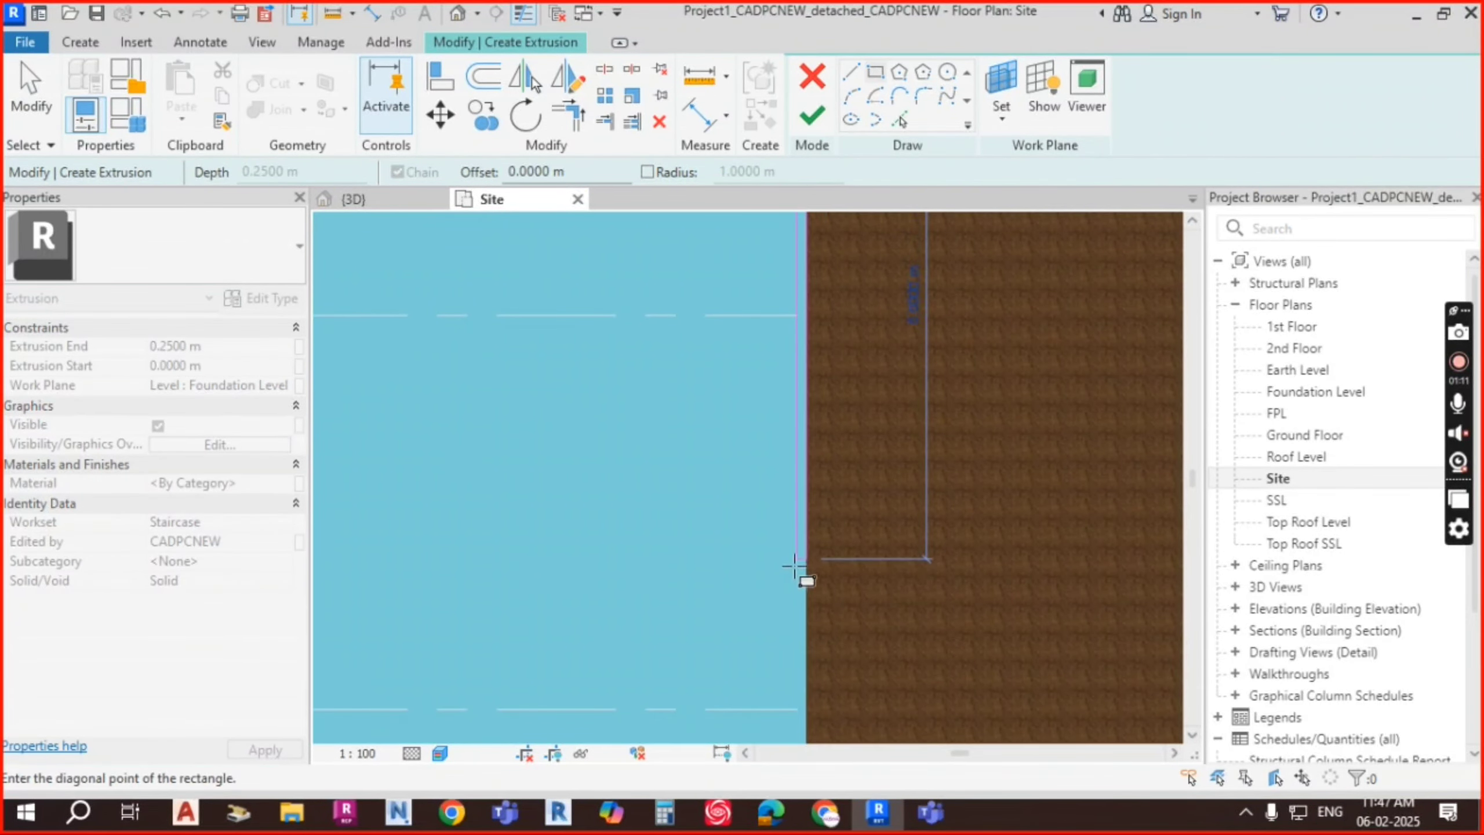
{"action": "scroll", "coordinate": [809, 631], "scroll_direction": "down", "scroll_amount": 2}
{"action": "middle_click_drag", "start_coordinate": [808, 631], "coordinate": [900, 246]}
{"action": "scroll", "coordinate": [902, 263], "scroll_direction": "down", "scroll_amount": 1}
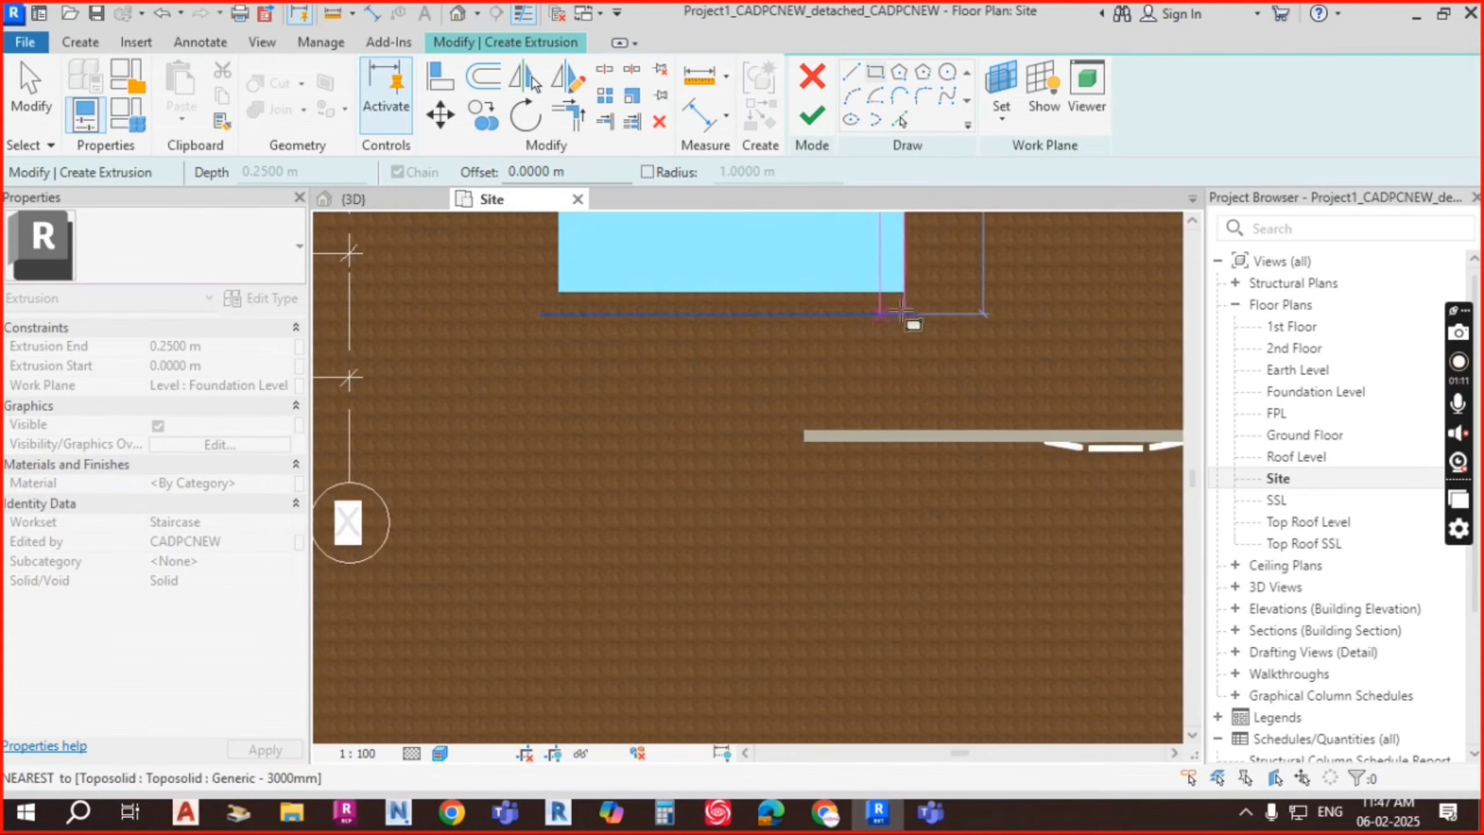
{"action": "scroll", "coordinate": [917, 282], "scroll_direction": "up", "scroll_amount": 2}
{"action": "middle_click_drag", "start_coordinate": [920, 330], "coordinate": [934, 470]}
{"action": "scroll", "coordinate": [934, 470], "scroll_direction": "up", "scroll_amount": 1}
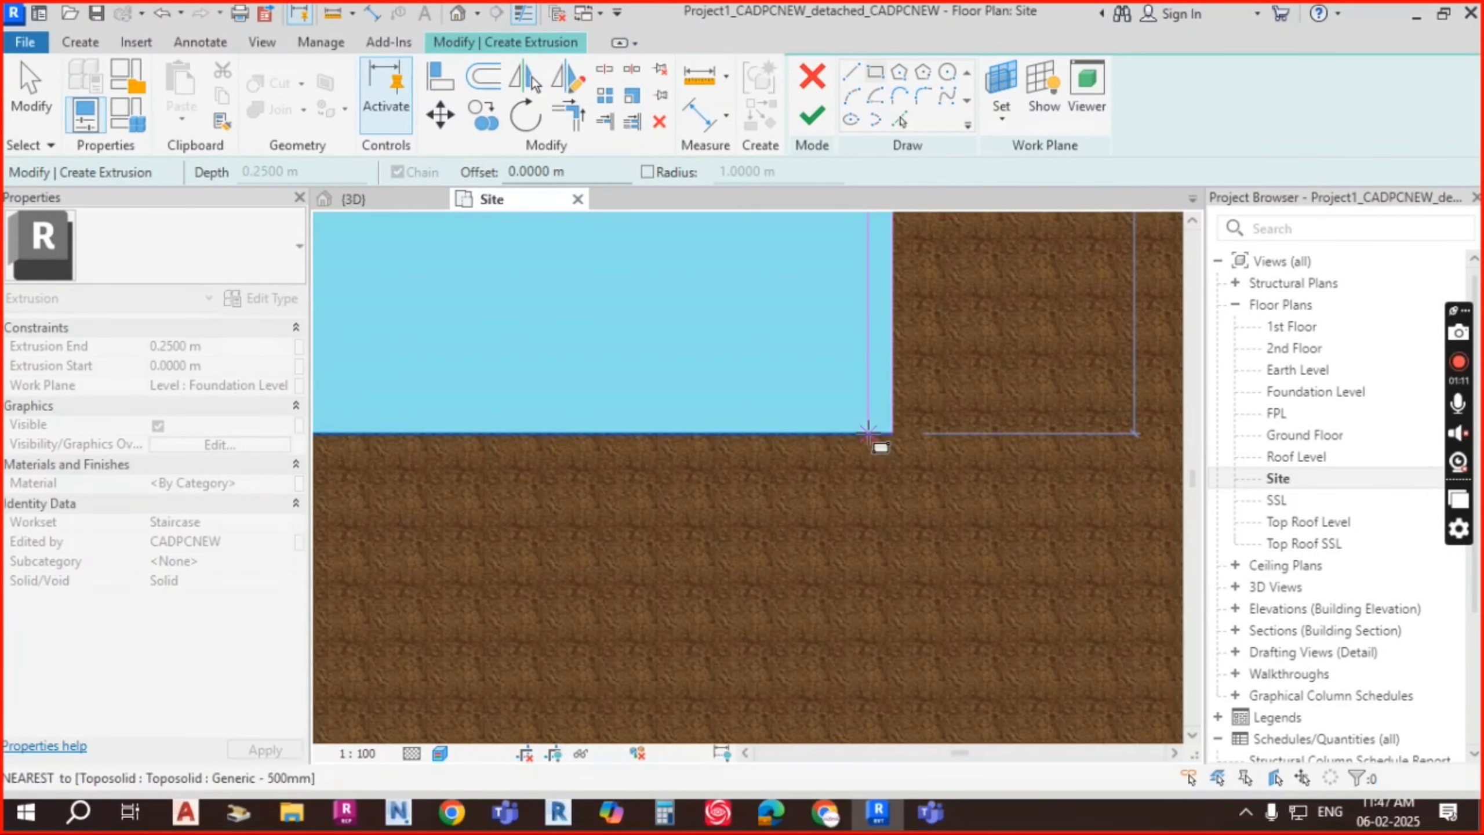
Step: Trace the pool's top, left and bottom edges as sketch lines with Pick Lines
{"action": "left_click", "coordinate": [902, 117]}
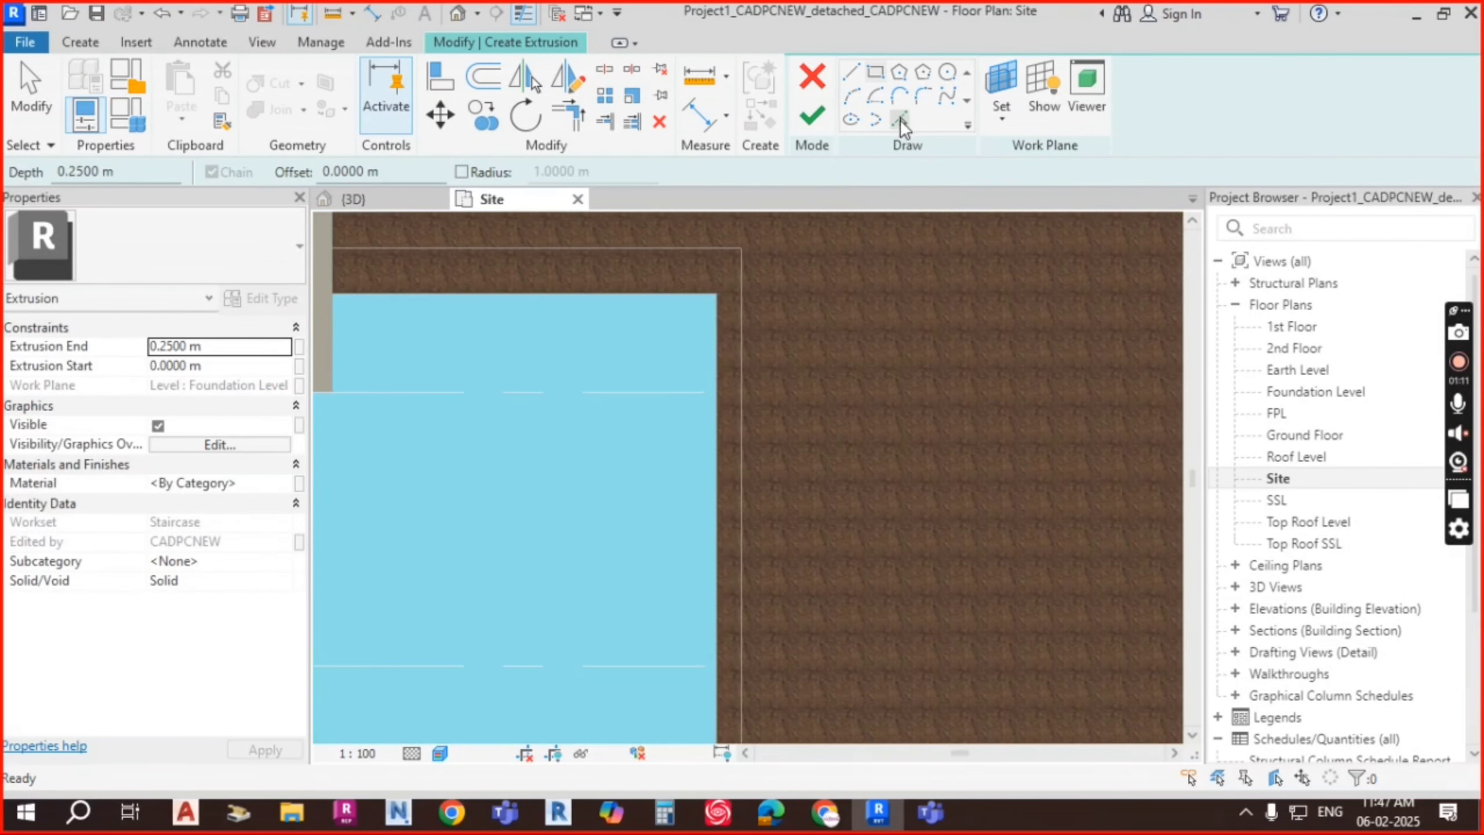
{"action": "left_click", "coordinate": [665, 295]}
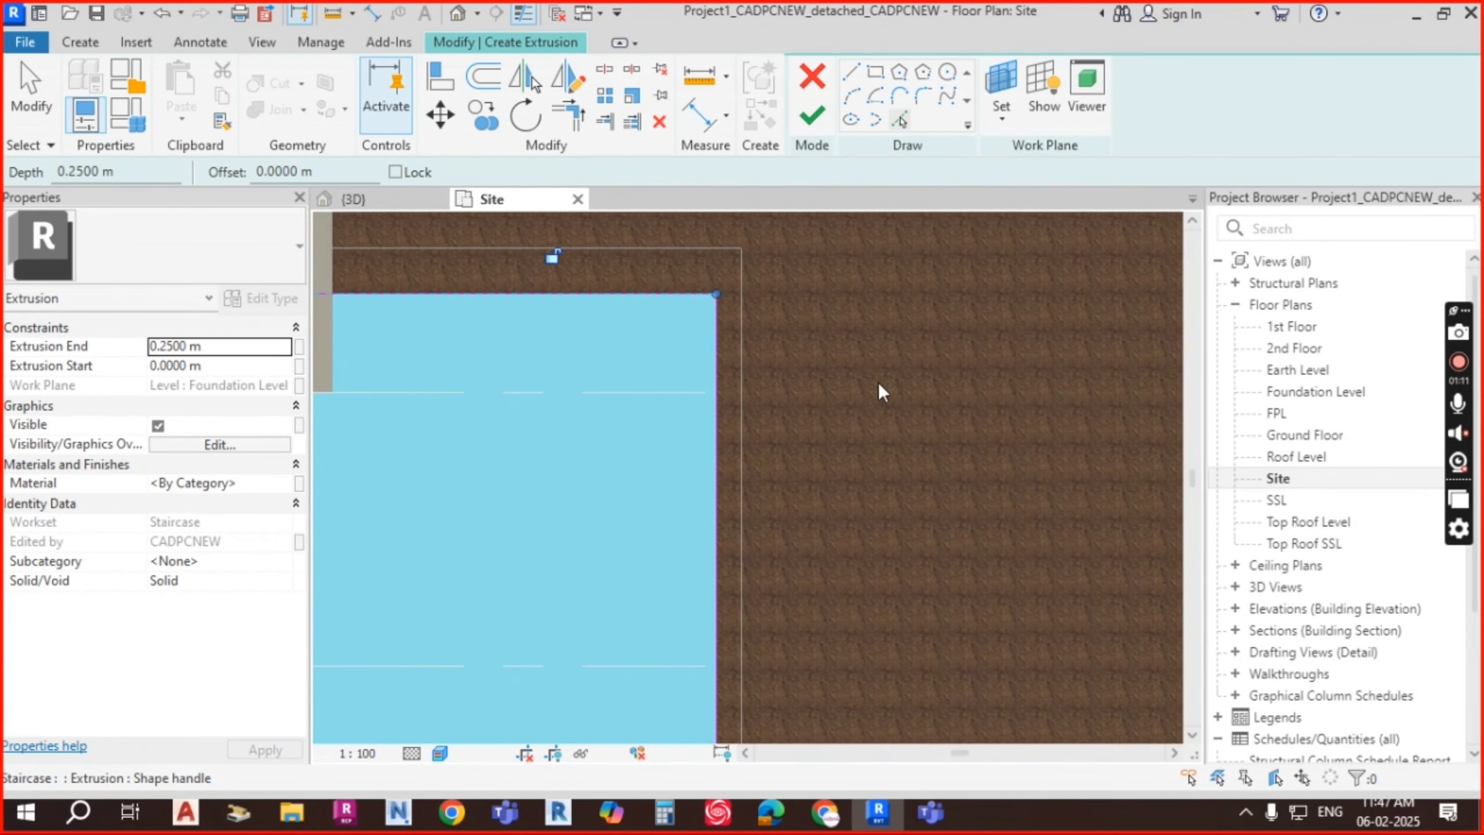
{"action": "scroll", "coordinate": [879, 383], "scroll_direction": "down", "scroll_amount": 3}
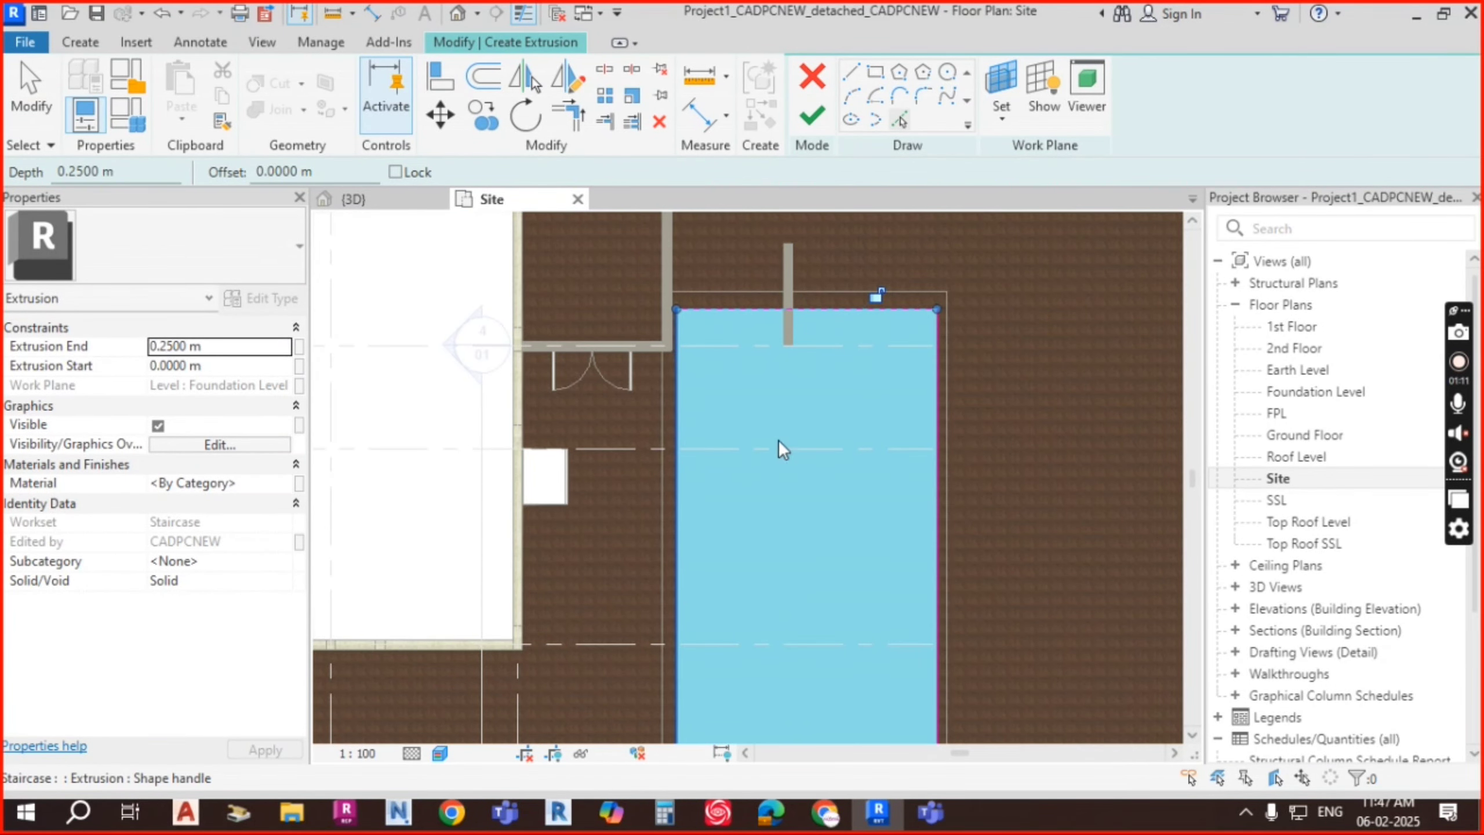
{"action": "scroll", "coordinate": [784, 444], "scroll_direction": "down", "scroll_amount": 1}
{"action": "middle_click_drag", "start_coordinate": [787, 731], "coordinate": [797, 496]}
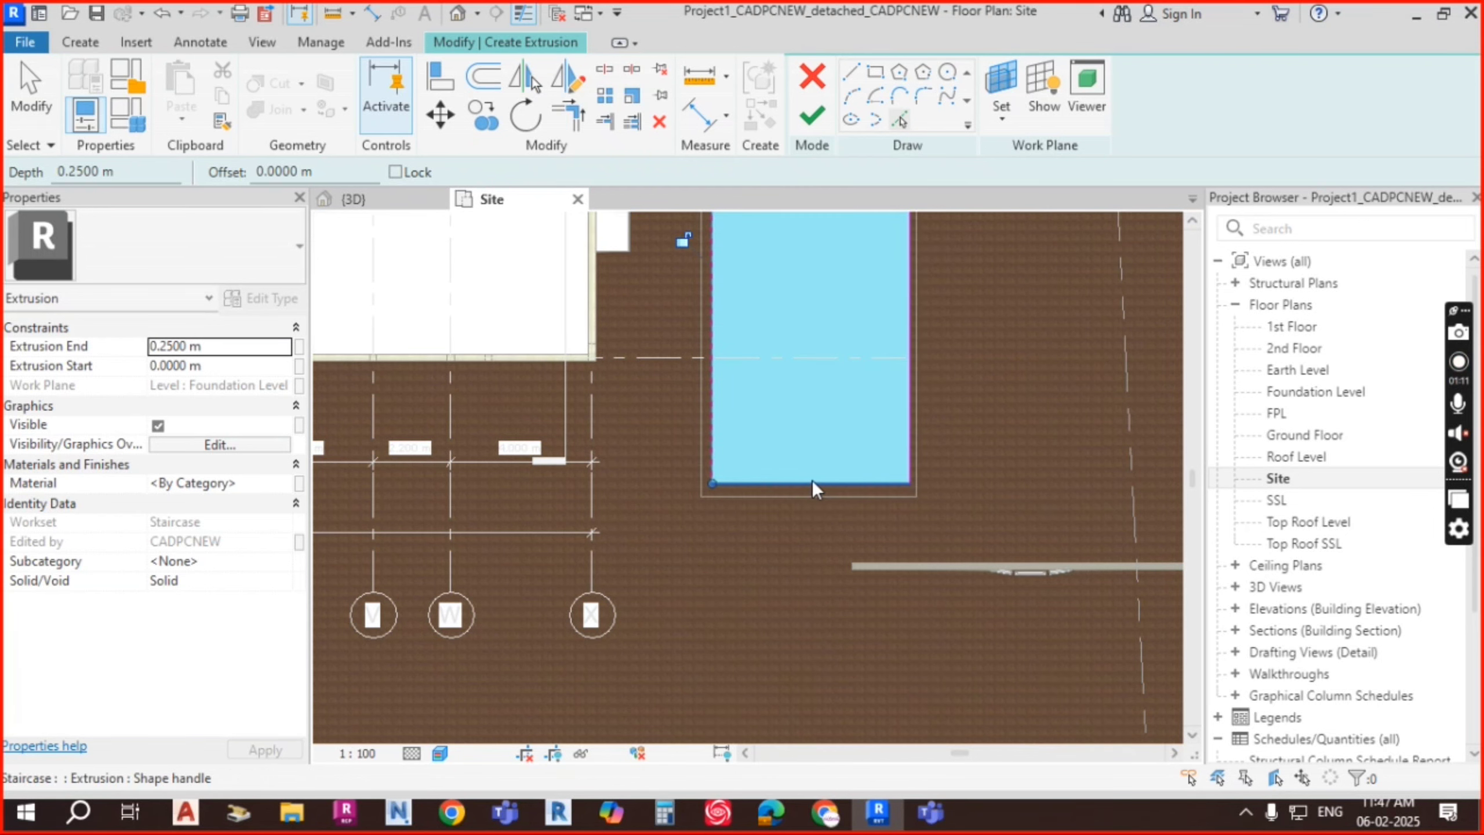
{"action": "scroll", "coordinate": [952, 324], "scroll_direction": "up", "scroll_amount": 4}
{"action": "middle_click_drag", "start_coordinate": [953, 306], "coordinate": [944, 429]}
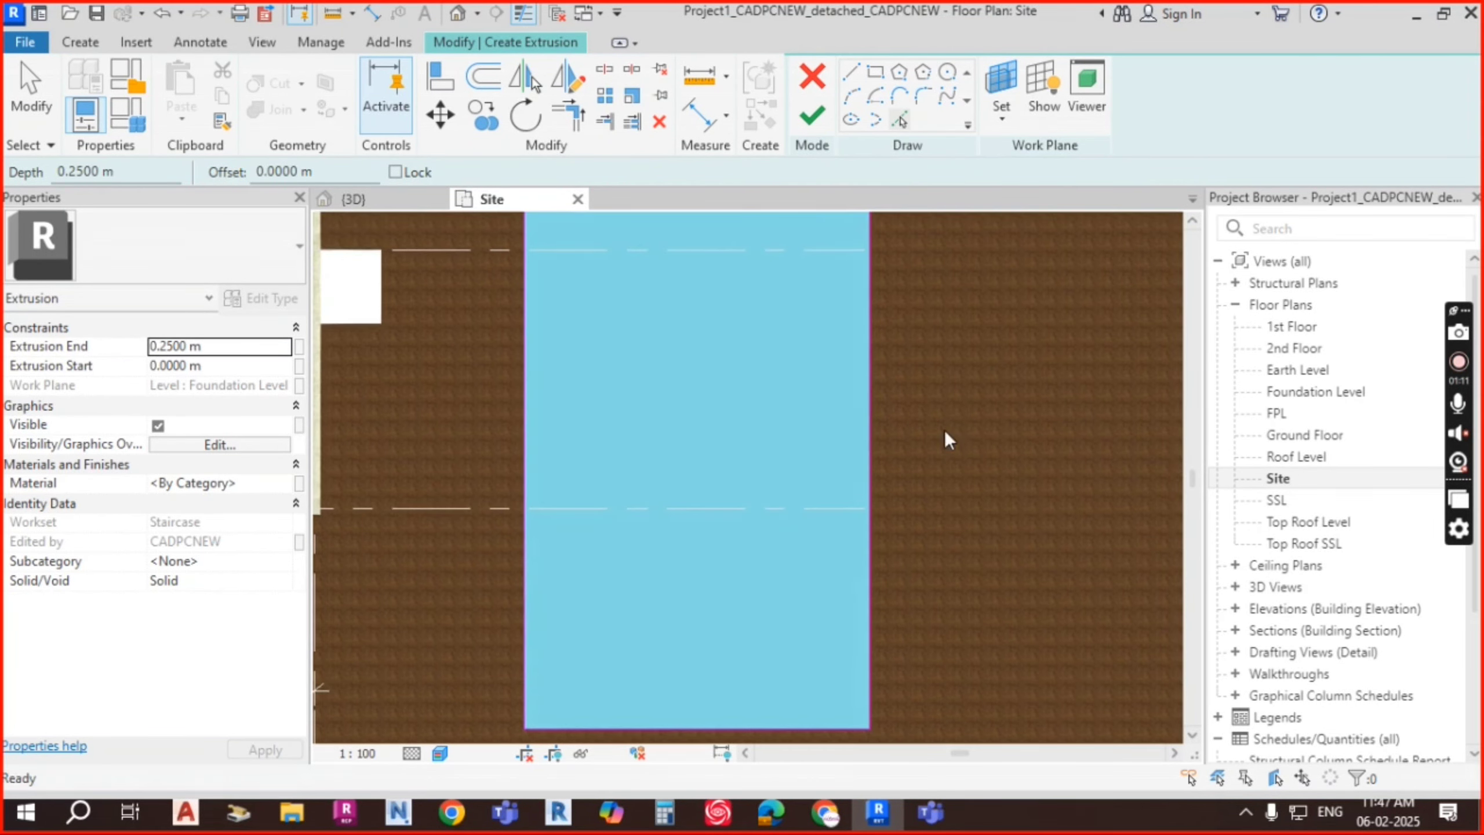
{"action": "scroll", "coordinate": [928, 345], "scroll_direction": "down", "scroll_amount": 2}
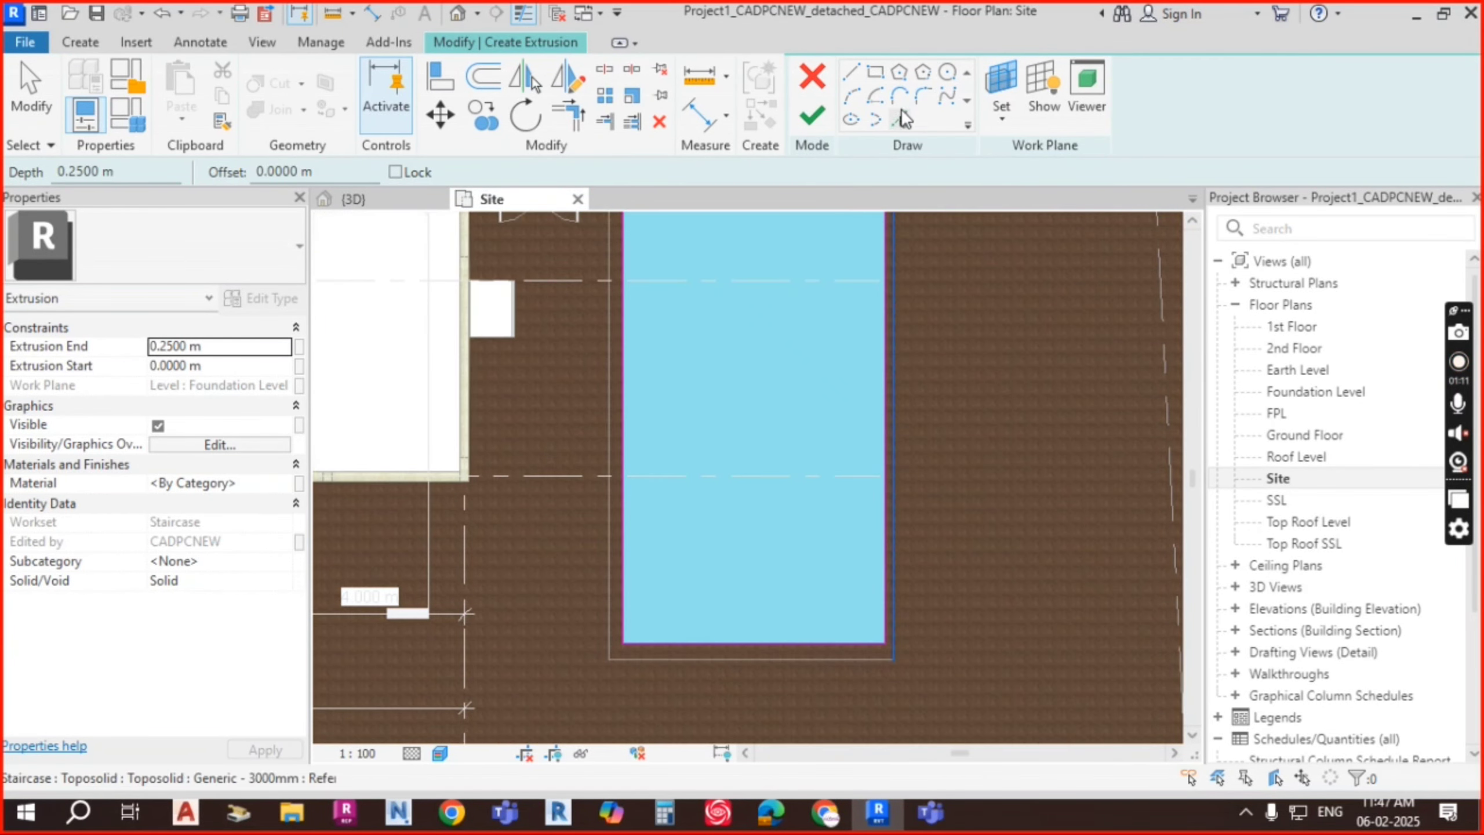
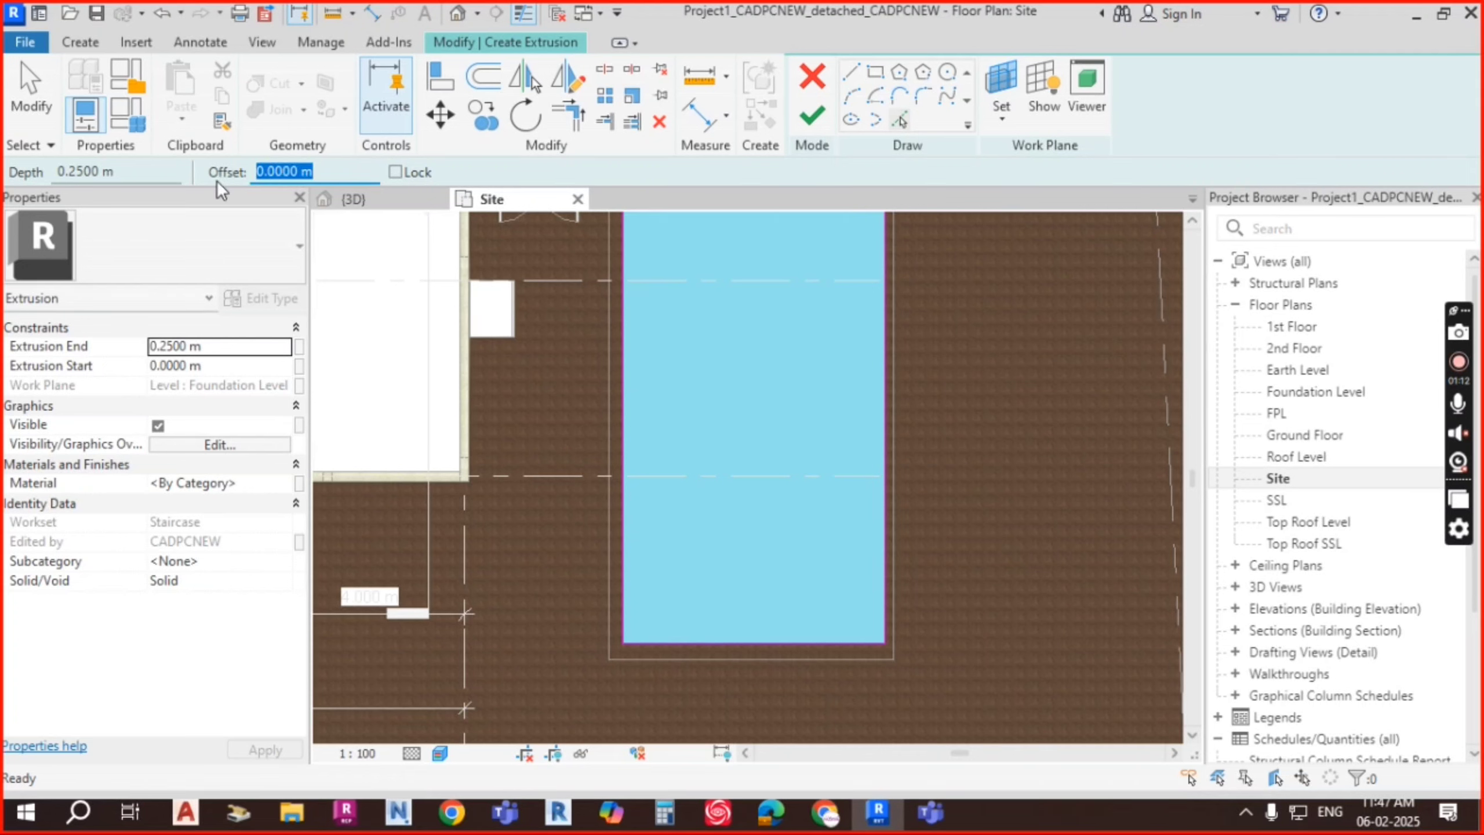
Step: Set the Pick Lines offset distance to 0.5 m
{"action": "type", "text": "100"}
{"action": "key", "text": "Return"}
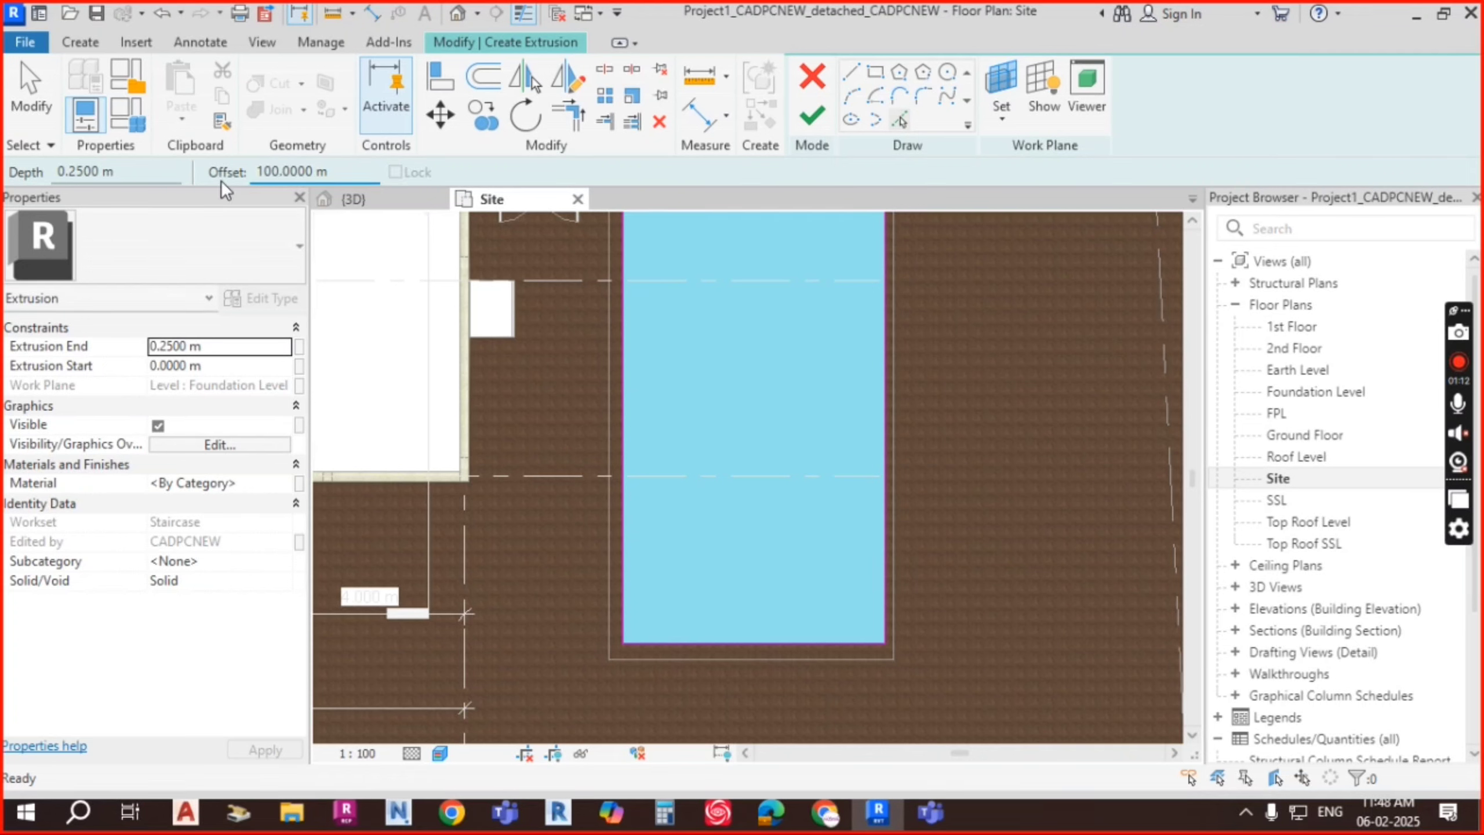
{"action": "left_click_drag", "start_coordinate": [345, 175], "coordinate": [218, 177]}
{"action": "type", "text": "50"}
{"action": "key", "text": "BackSpace"}
{"action": "key", "text": "BackSpace"}
{"action": "type", "text": "0.5"}
{"action": "key", "text": "Return"}
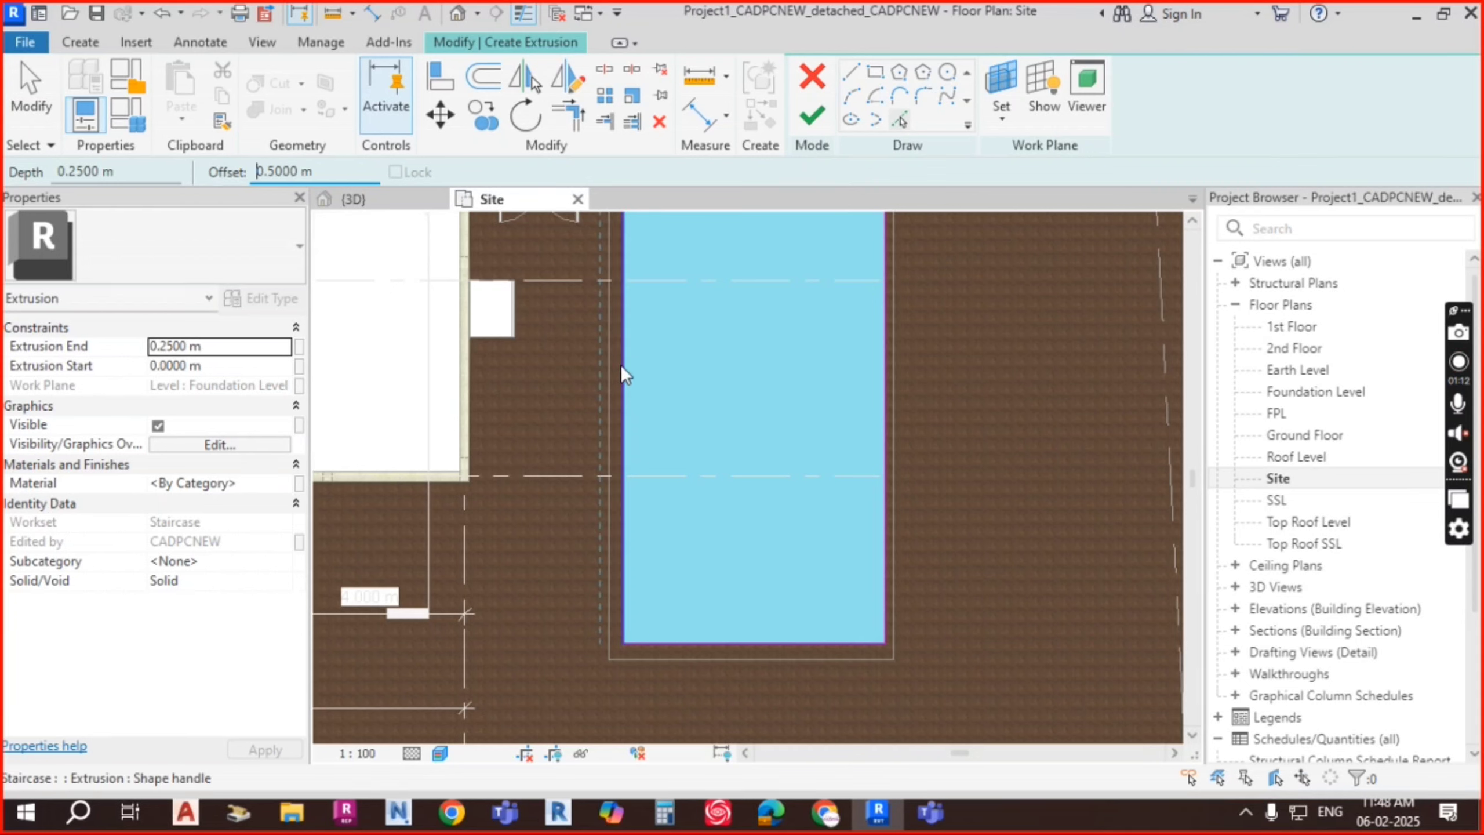
Step: Add sketch lines offset 0.5 m inward from the pit's left, right and top edges
{"action": "left_click", "coordinate": [708, 641]}
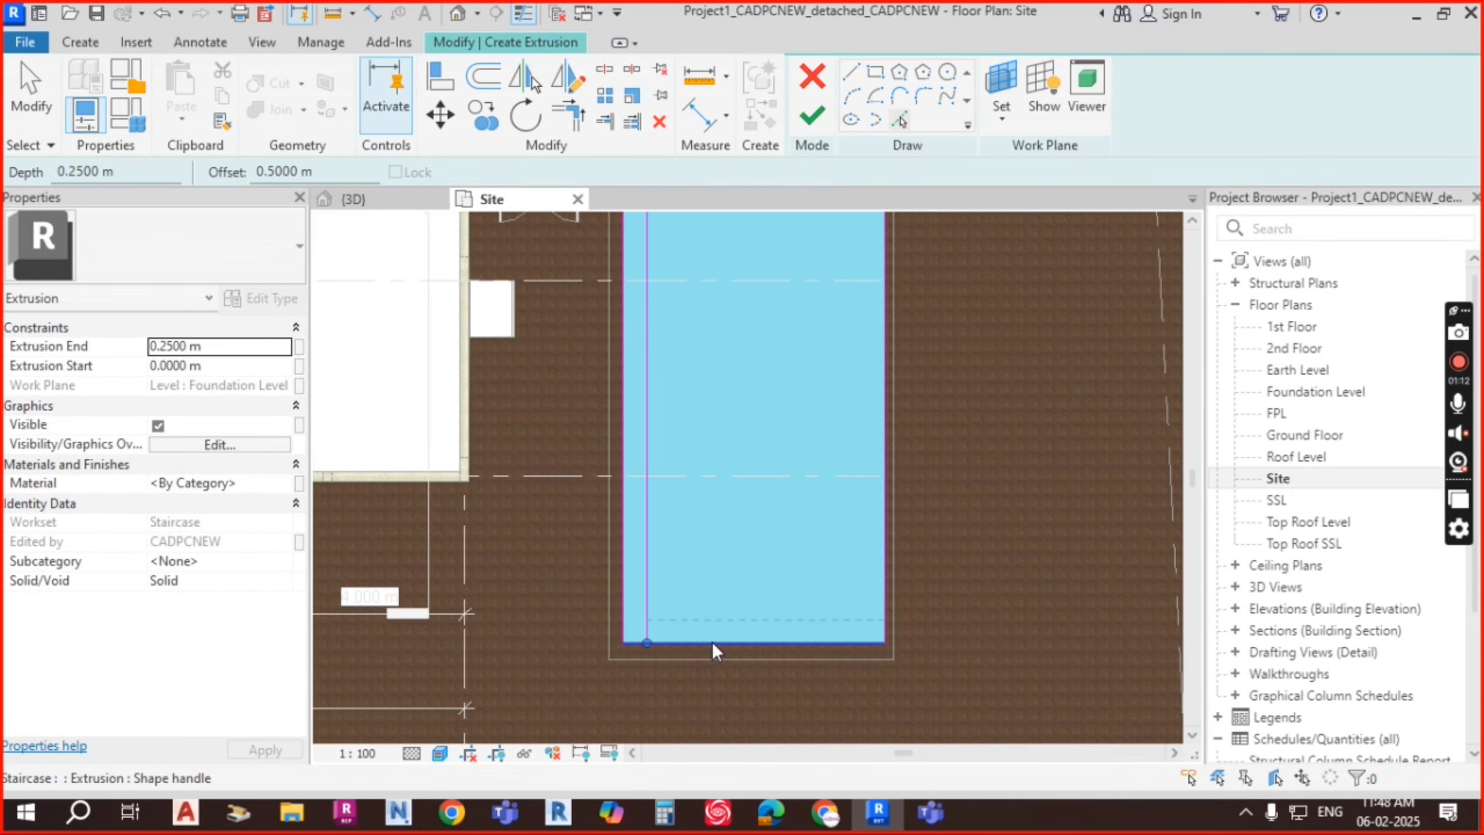
{"action": "left_click", "coordinate": [883, 553]}
{"action": "middle_click_drag", "start_coordinate": [959, 295], "coordinate": [961, 501]}
{"action": "scroll", "coordinate": [961, 501], "scroll_direction": "down", "scroll_amount": 3}
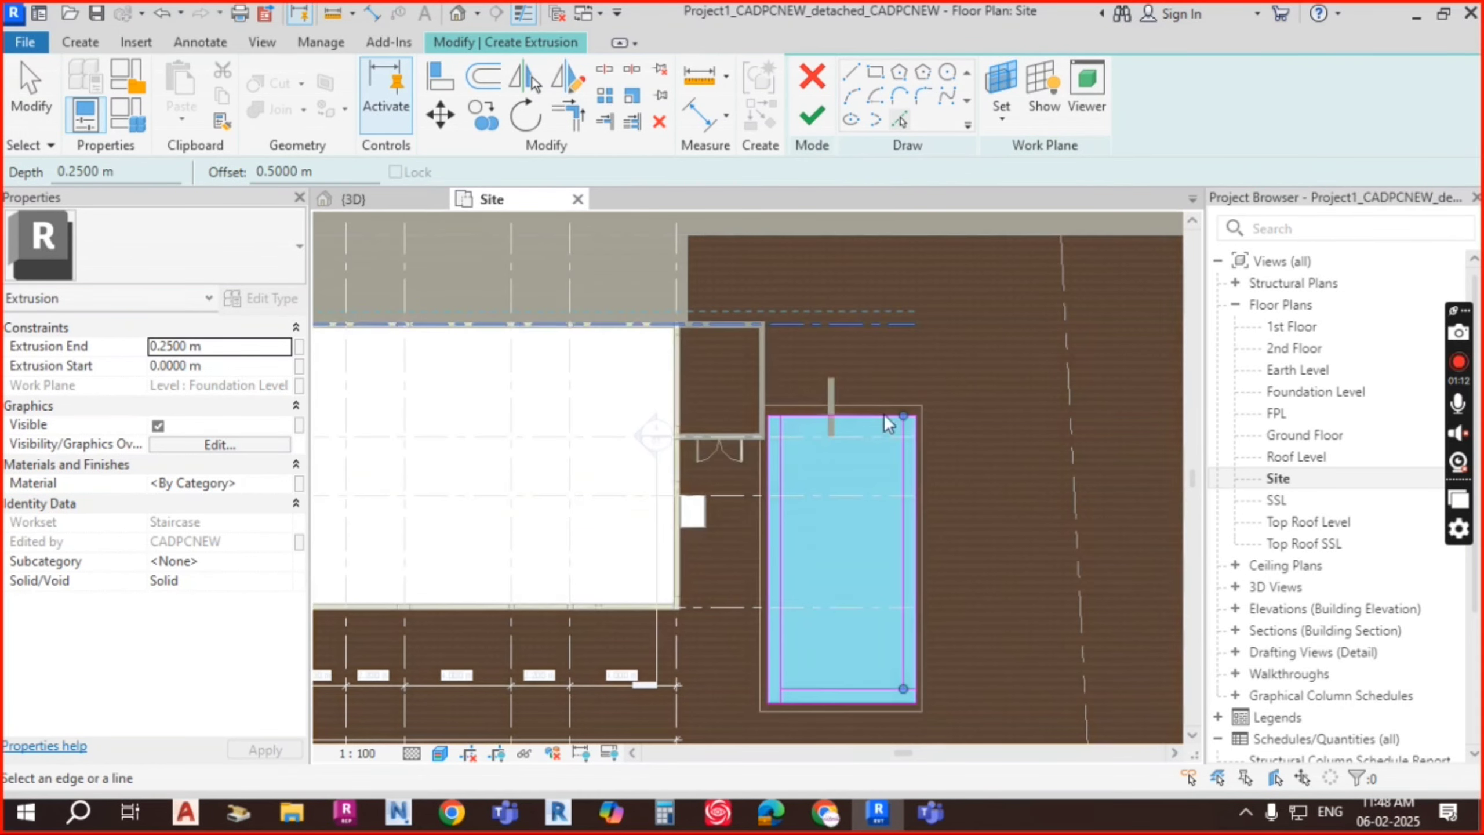
{"action": "scroll", "coordinate": [882, 416], "scroll_direction": "up", "scroll_amount": 2}
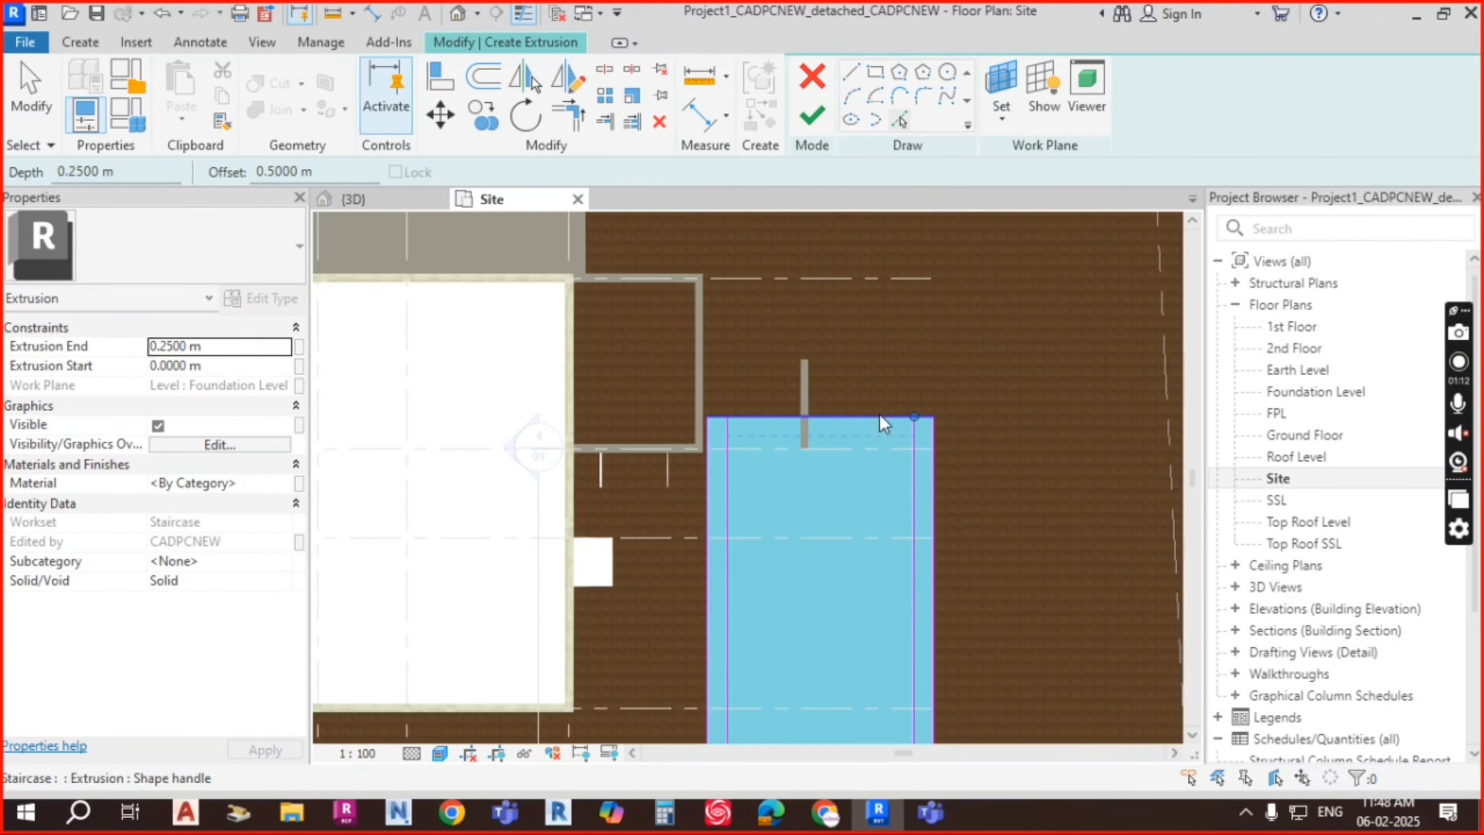
{"action": "left_click", "coordinate": [764, 457]}
Step: Trim/Extend the offset lines into corners: top with right, bottom with left
{"action": "key", "text": "Escape"}
{"action": "key", "text": "t"}
{"action": "key", "text": "r"}
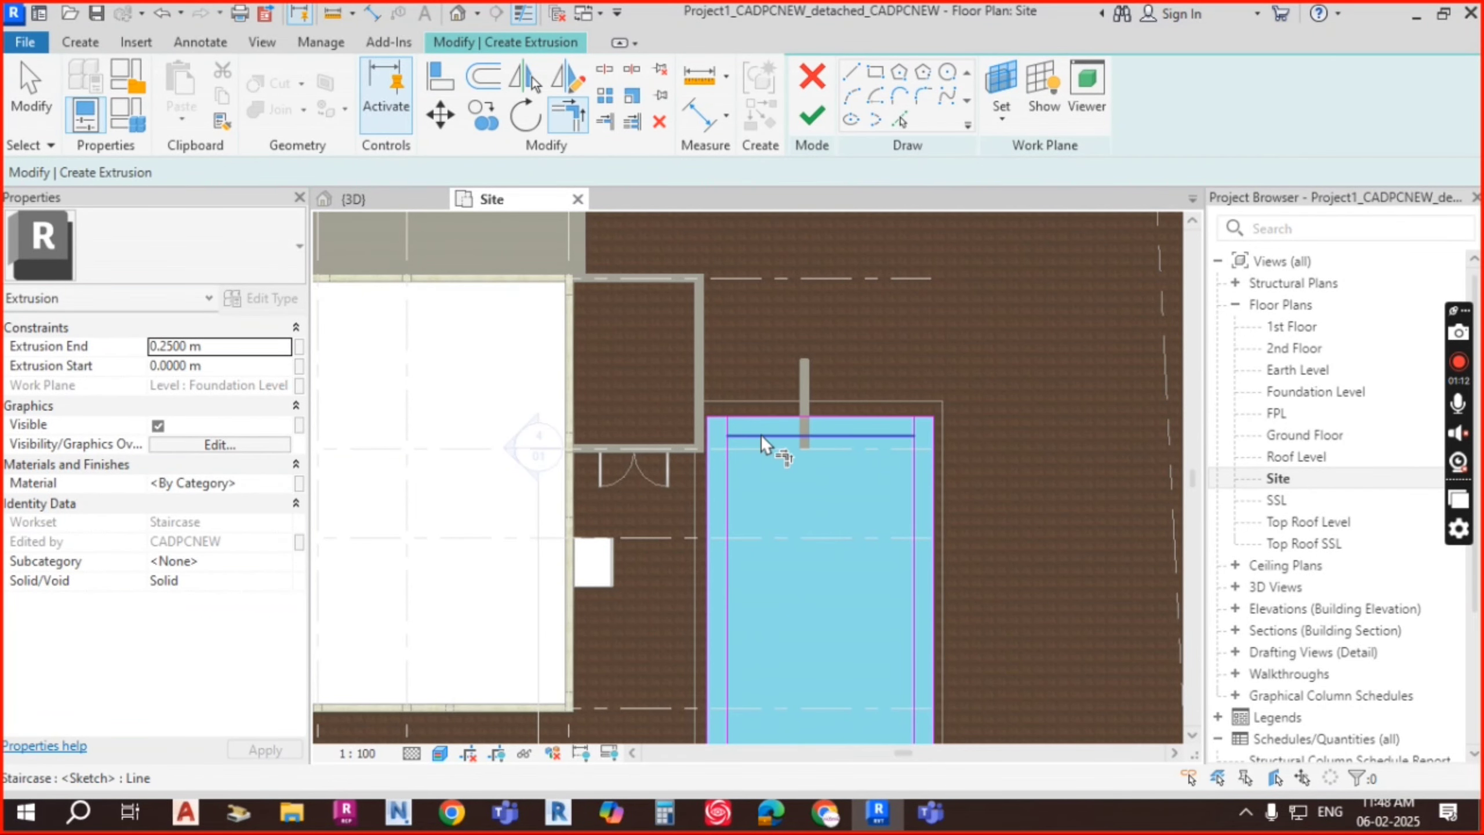
{"action": "left_click", "coordinate": [895, 435]}
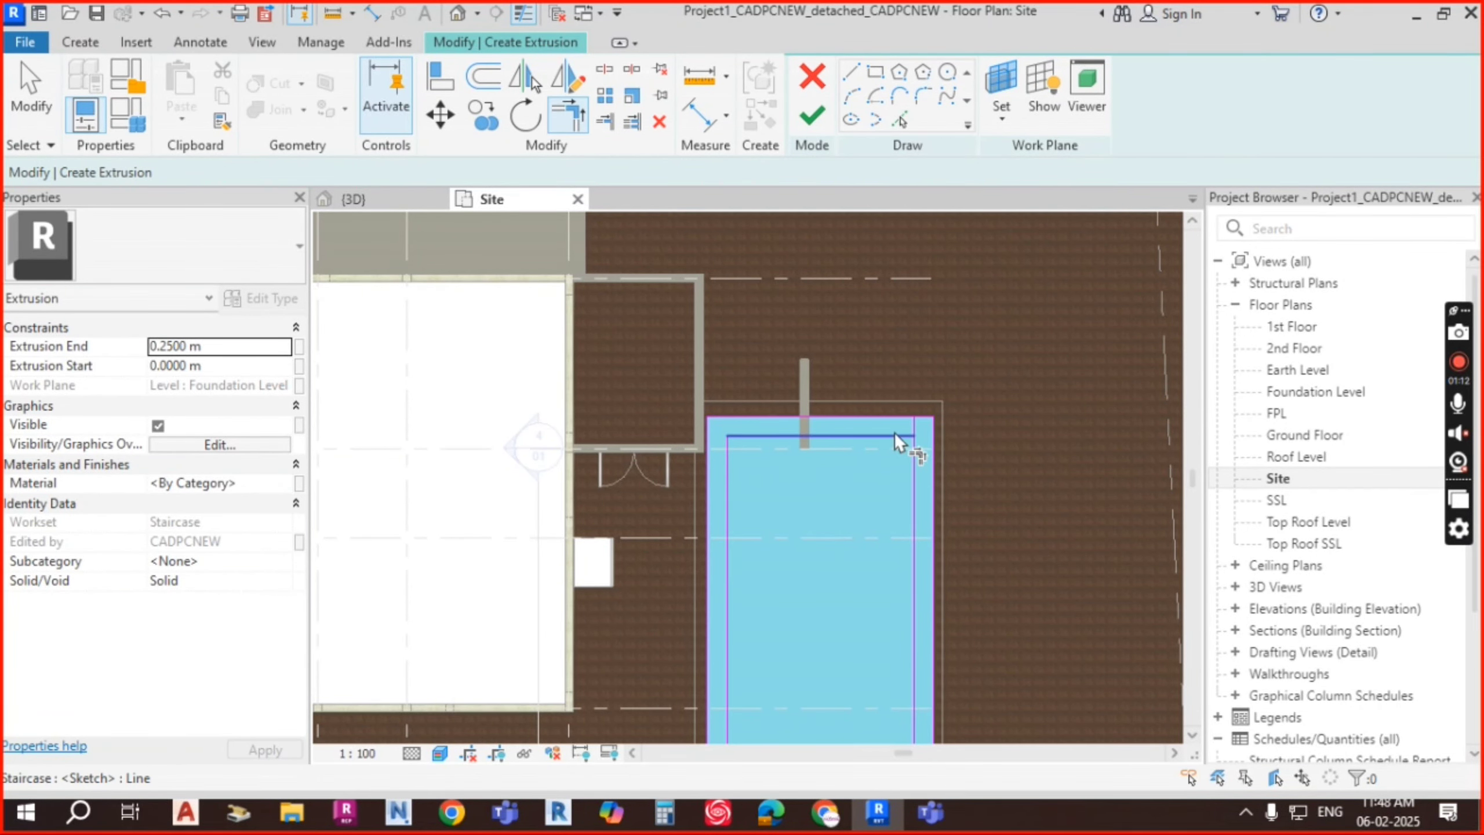
{"action": "left_click", "coordinate": [914, 469]}
{"action": "scroll", "coordinate": [944, 566], "scroll_direction": "down", "scroll_amount": 2}
{"action": "middle_click_drag", "start_coordinate": [954, 570], "coordinate": [925, 504]}
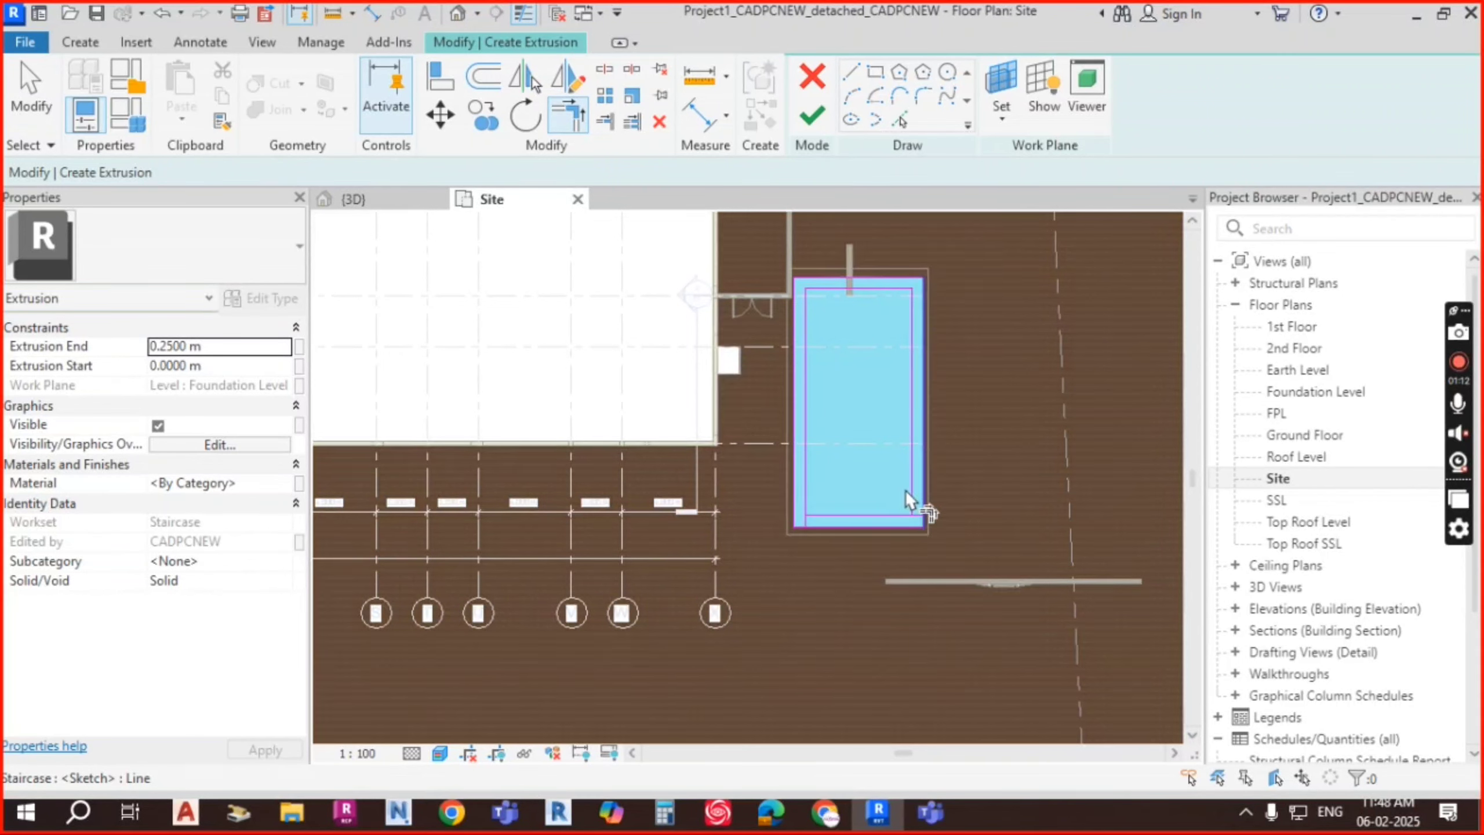
{"action": "scroll", "coordinate": [904, 496], "scroll_direction": "up", "scroll_amount": 2}
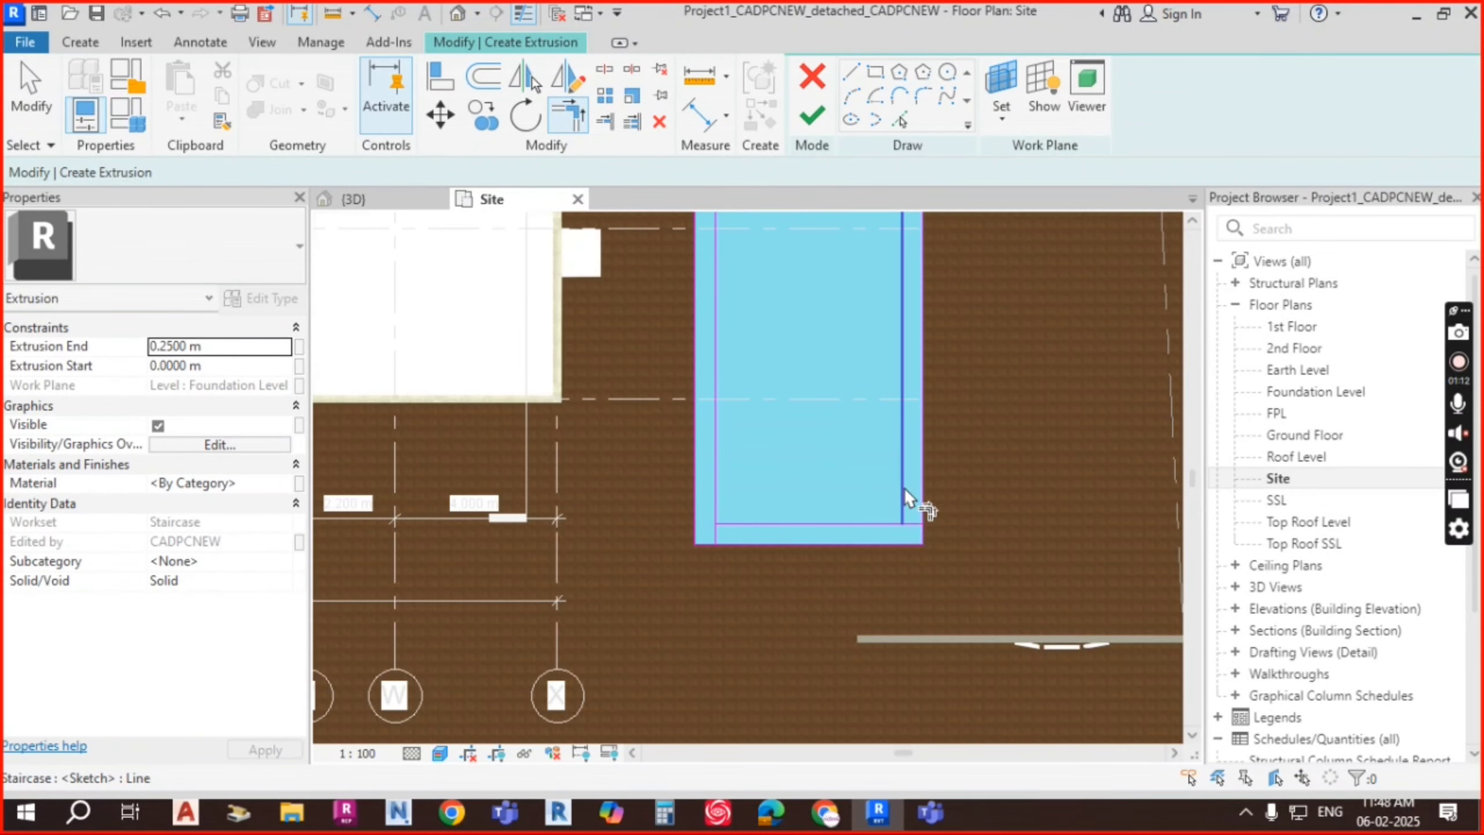
{"action": "left_click", "coordinate": [783, 525]}
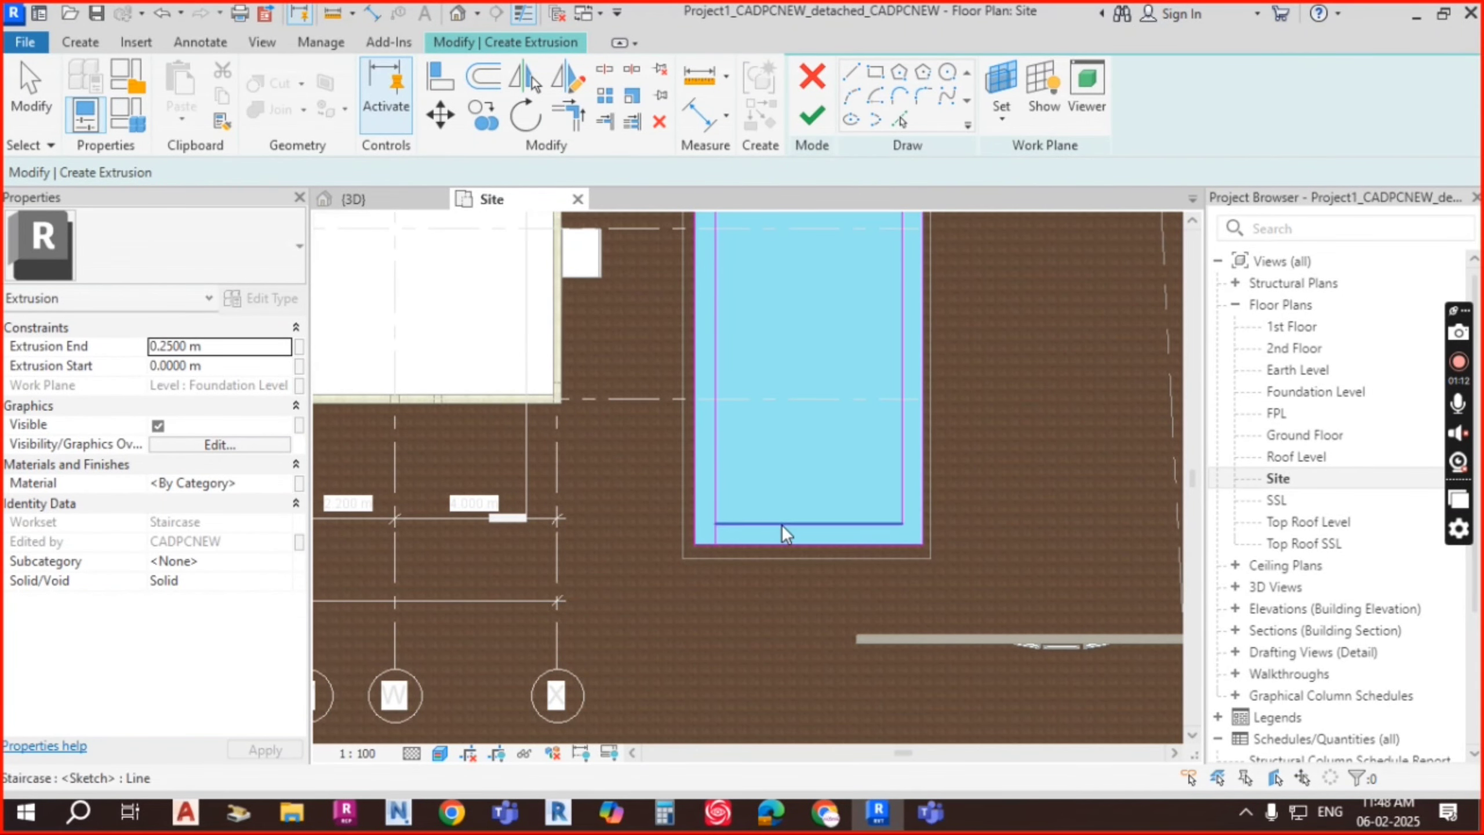
{"action": "left_click", "coordinate": [717, 495]}
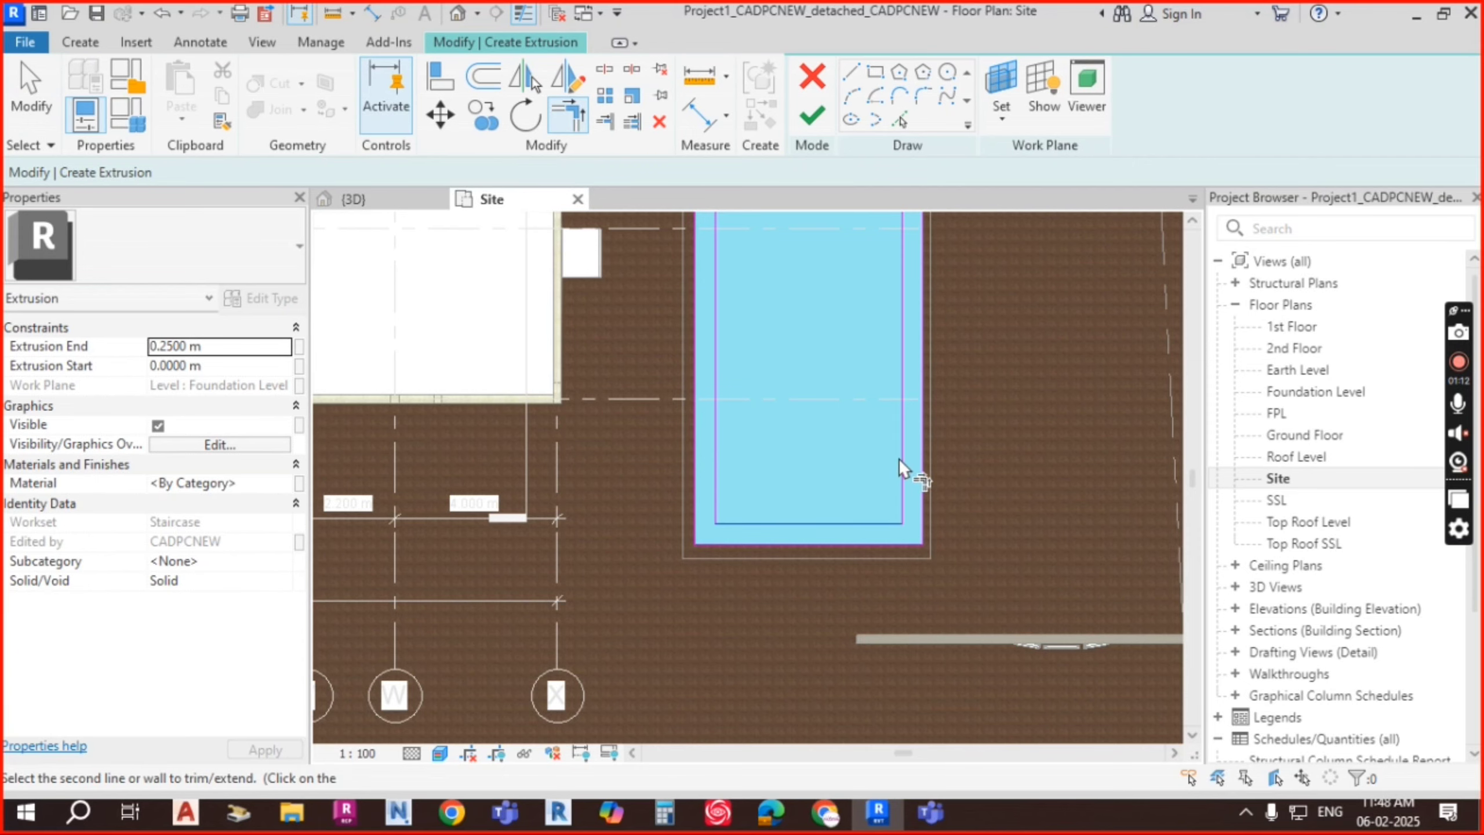
Step: Finish the inset water extrusion sketch
{"action": "scroll", "coordinate": [900, 459], "scroll_direction": "down", "scroll_amount": 2}
{"action": "mouse_move", "coordinate": [1019, 421]}
{"action": "middle_mouse_down"}
{"action": "mouse_move", "coordinate": [1027, 411]}
{"action": "mouse_move", "coordinate": [991, 471]}
{"action": "middle_mouse_up"}
{"action": "left_click", "coordinate": [813, 116]}
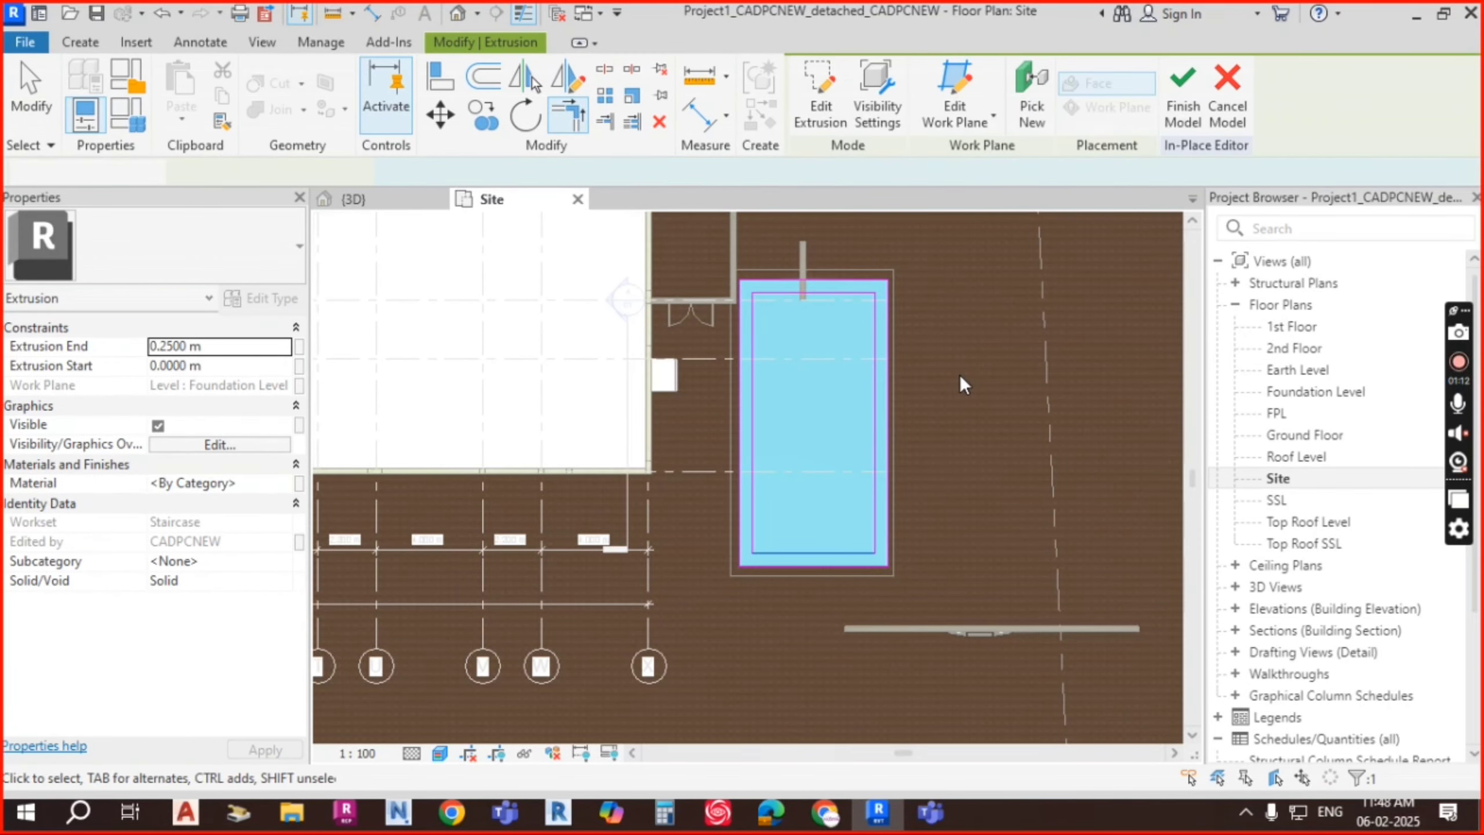
Step: Switch to the {3D} view and look at the extrusion from the ViewCube's Right face
{"action": "scroll", "coordinate": [962, 379], "scroll_direction": "down", "scroll_amount": 2}
{"action": "middle_click_drag", "start_coordinate": [924, 445], "coordinate": [912, 435]}
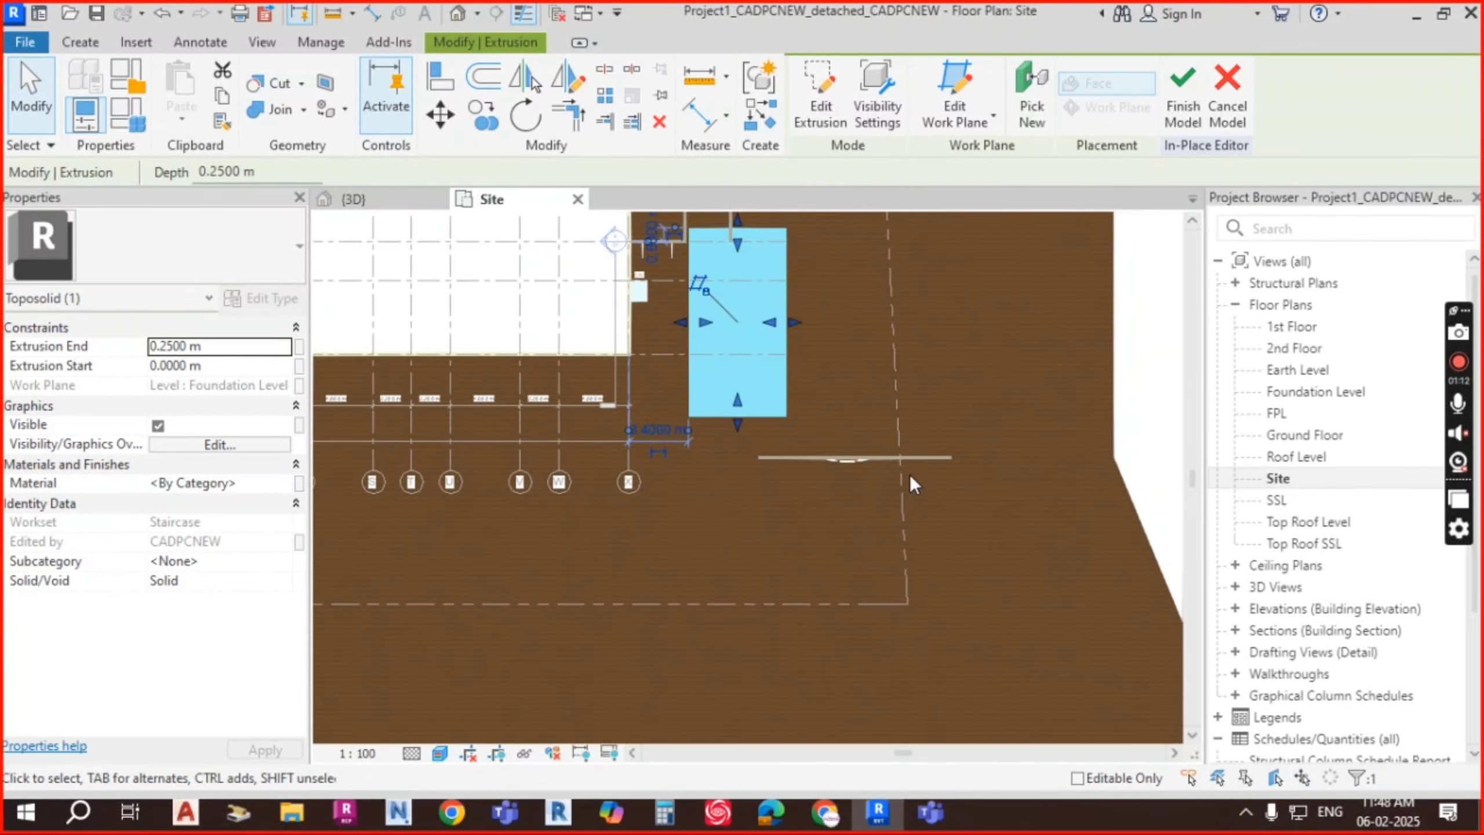
{"action": "left_click", "coordinate": [388, 200]}
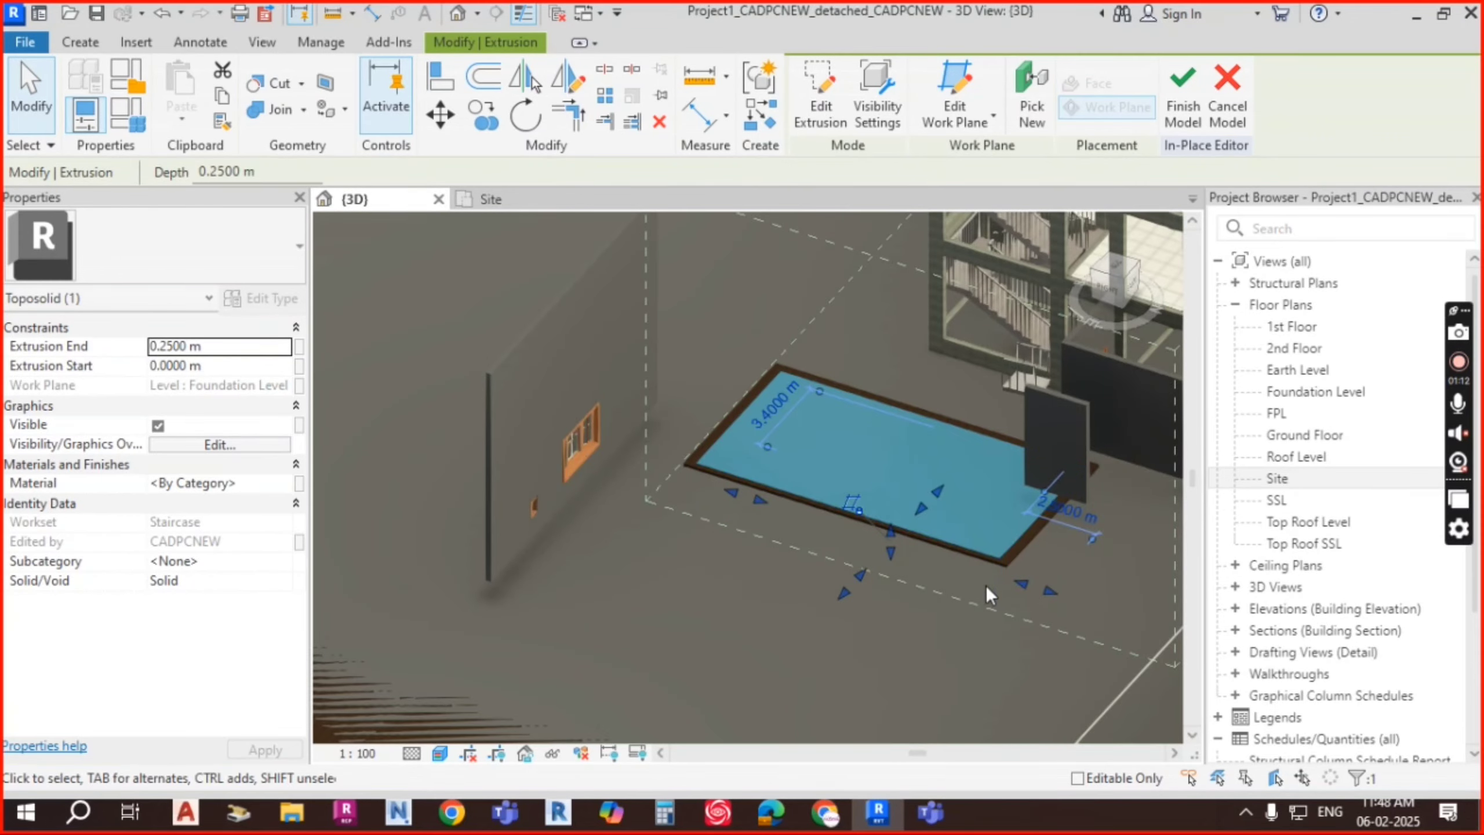
{"action": "middle_click_drag", "start_coordinate": [1017, 515], "coordinate": [902, 522], "text": "shift"}
{"action": "scroll", "coordinate": [902, 522], "scroll_direction": "up", "scroll_amount": 3}
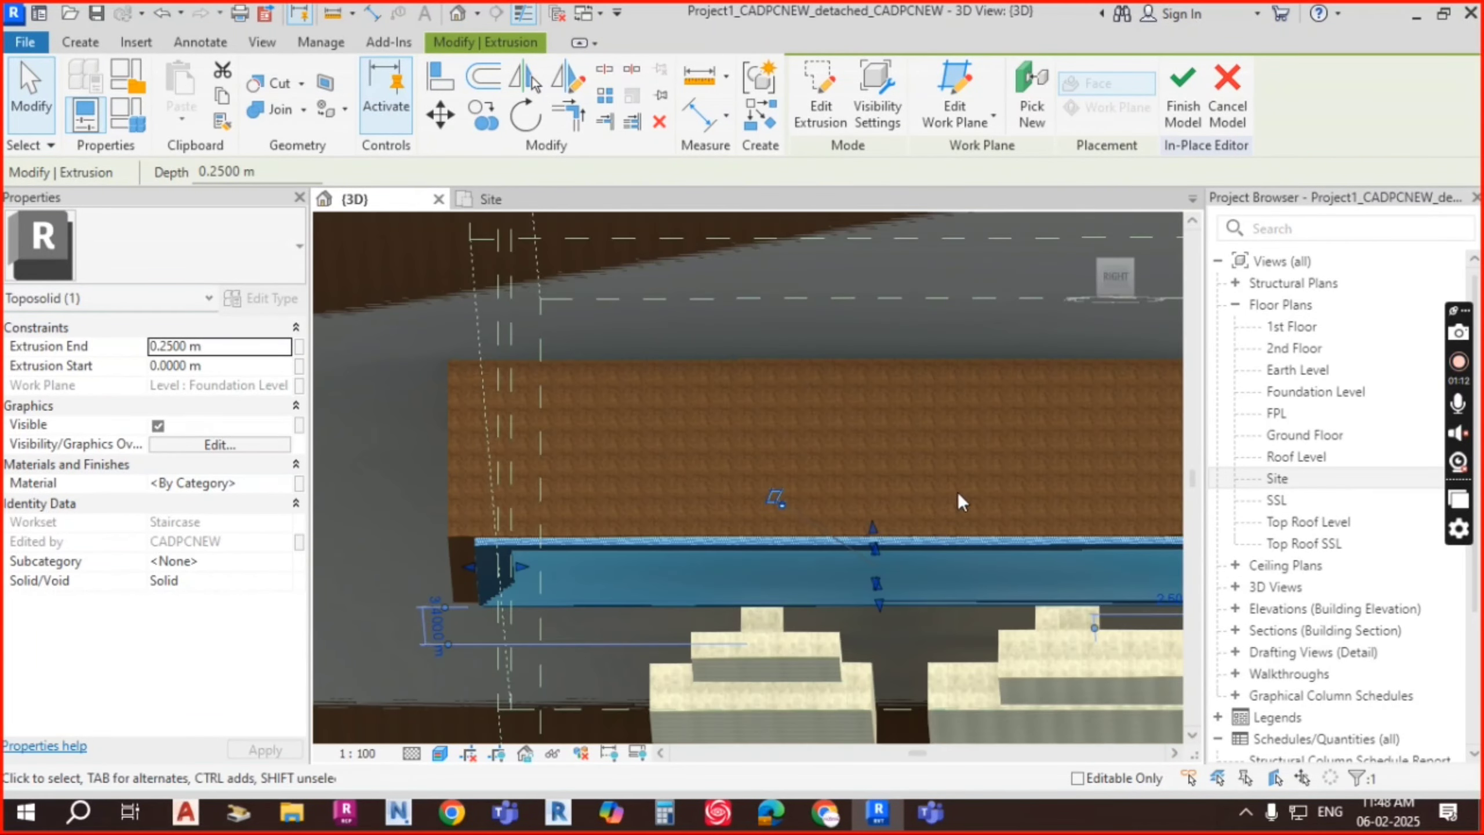
{"action": "left_click", "coordinate": [1119, 279]}
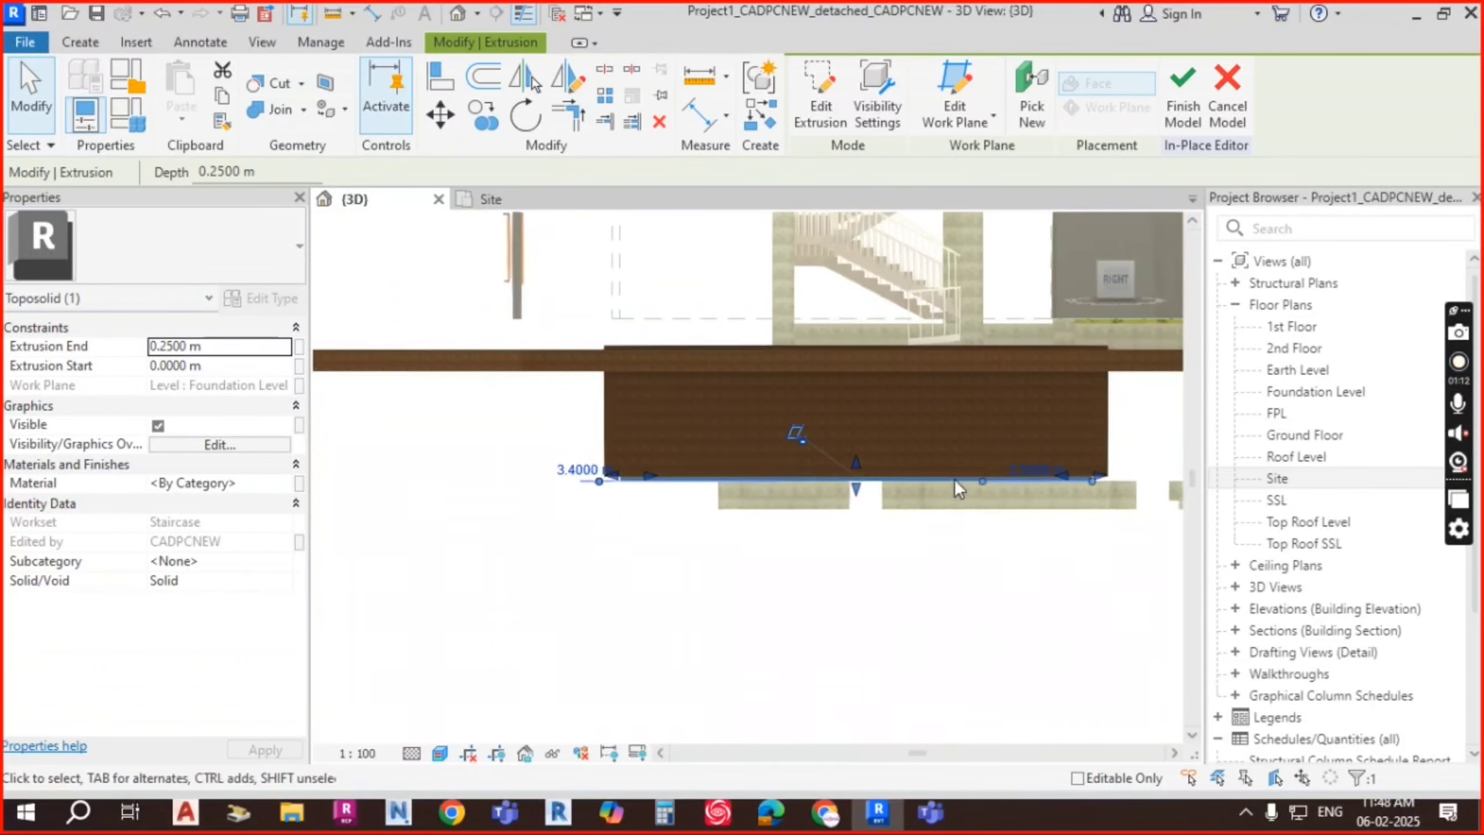
Step: Drag the extrusion's top handle upward to an end height of 2.3336 m
{"action": "scroll", "coordinate": [732, 480], "scroll_direction": "up", "scroll_amount": 3}
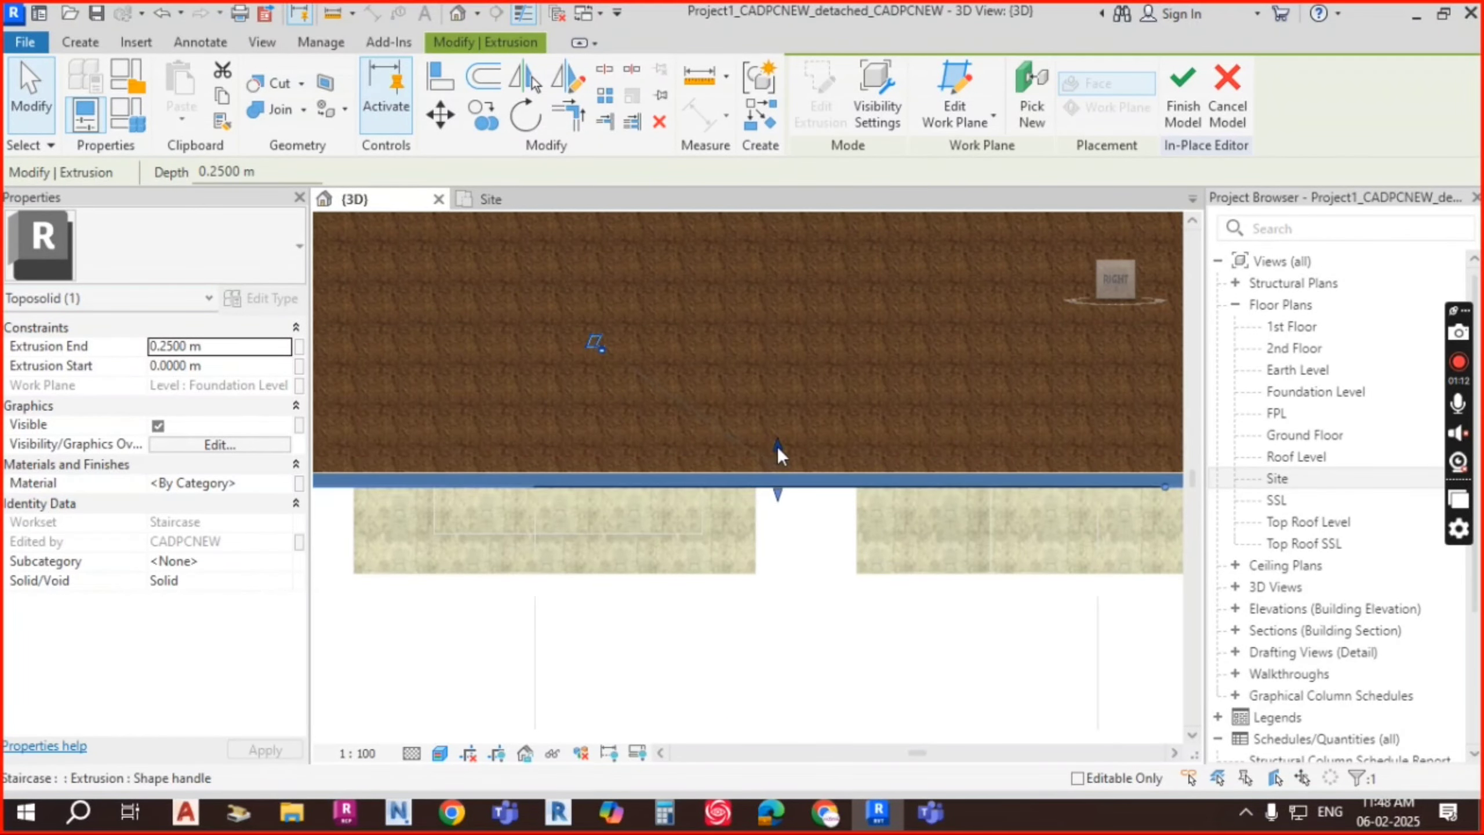
{"action": "left_click_drag", "start_coordinate": [777, 446], "coordinate": [782, 289]}
{"action": "scroll", "coordinate": [879, 400], "scroll_direction": "down", "scroll_amount": 3}
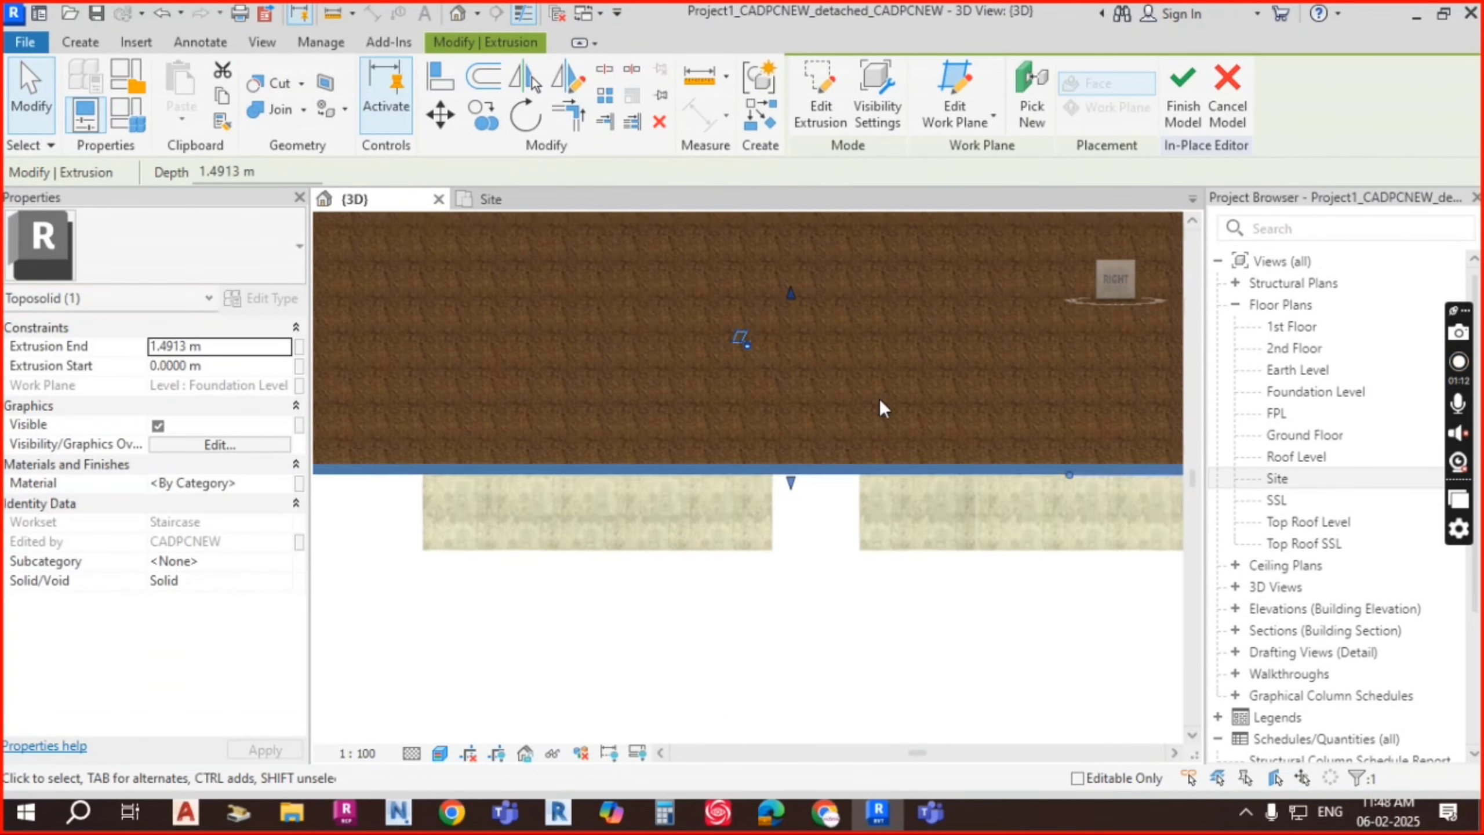
{"action": "middle_click_drag", "start_coordinate": [865, 475], "coordinate": [886, 476], "text": "shift"}
{"action": "scroll", "coordinate": [814, 313], "scroll_direction": "up", "scroll_amount": 2}
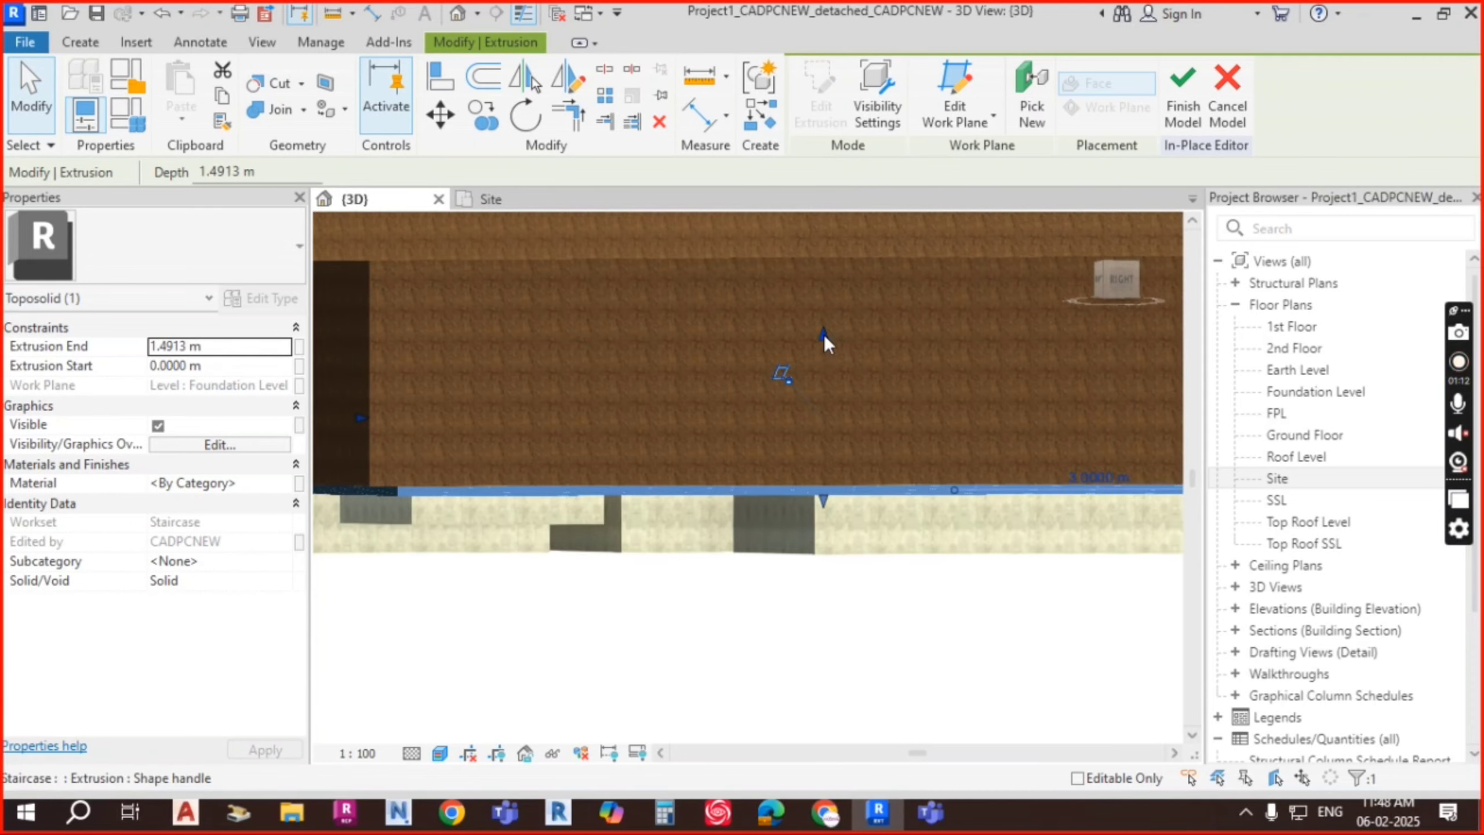
{"action": "left_click_drag", "start_coordinate": [823, 335], "coordinate": [828, 256]}
{"action": "middle_click_drag", "start_coordinate": [849, 375], "coordinate": [749, 364], "text": "shift"}
{"action": "scroll", "coordinate": [748, 361], "scroll_direction": "up", "scroll_amount": 1}
{"action": "key", "text": "Escape"}
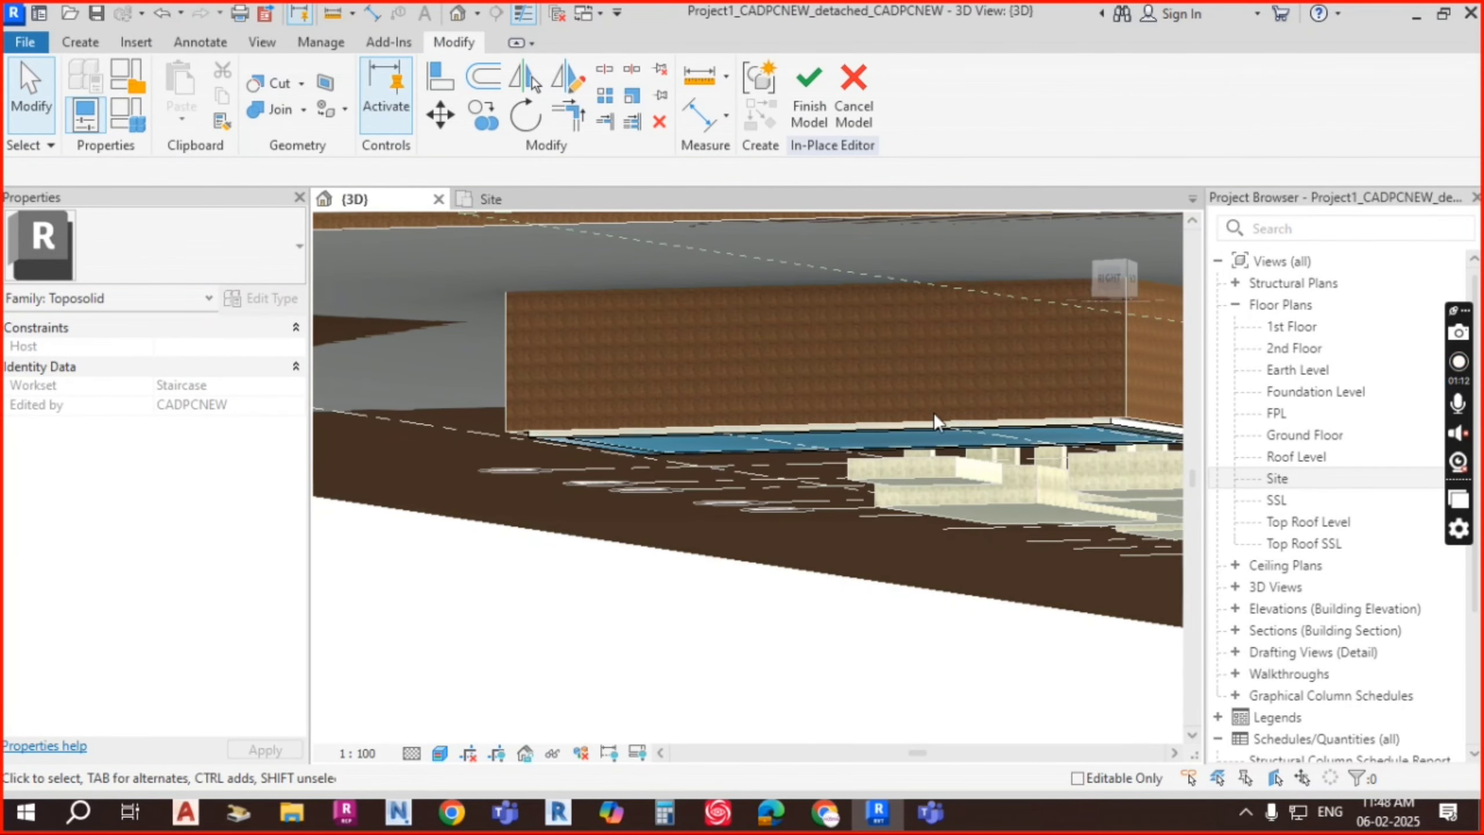
Step: Finish the in-place water model and remove the 3000mm toposolid from view
{"action": "left_click", "coordinate": [813, 104]}
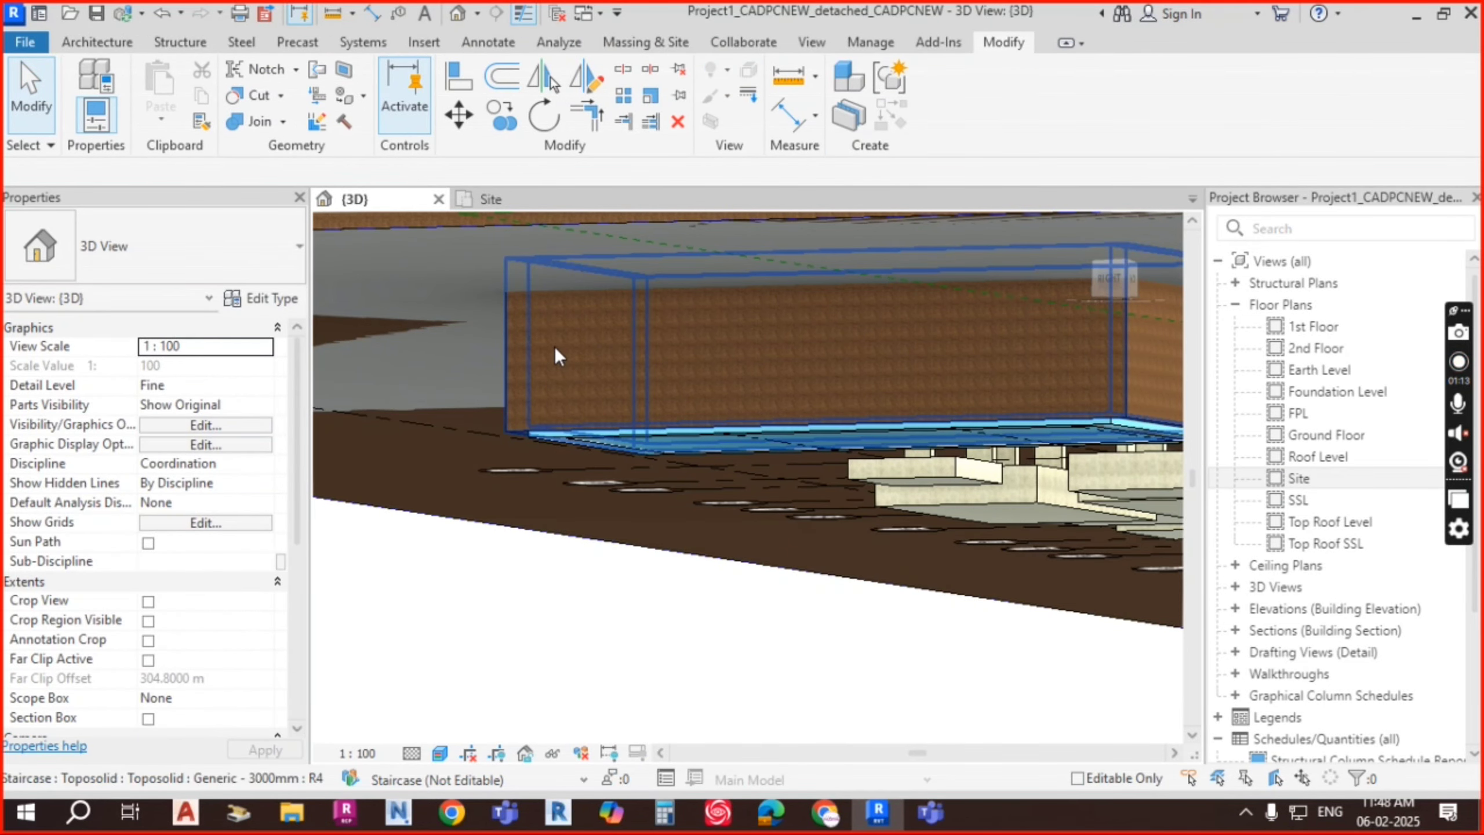
{"action": "left_click", "coordinate": [791, 381]}
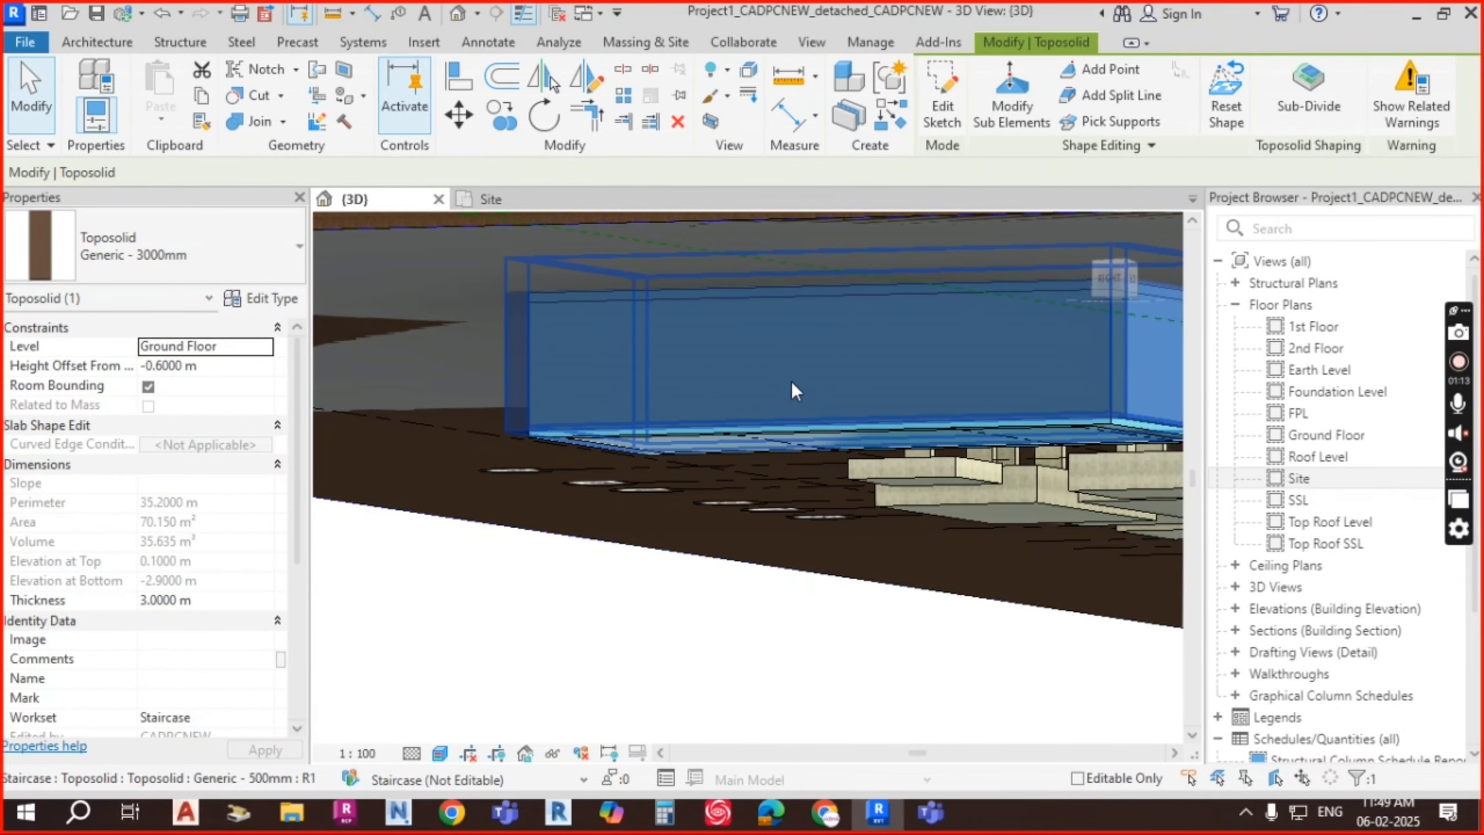
{"action": "key", "text": "Delete"}
{"action": "scroll", "coordinate": [792, 382], "scroll_direction": "down", "scroll_amount": 2}
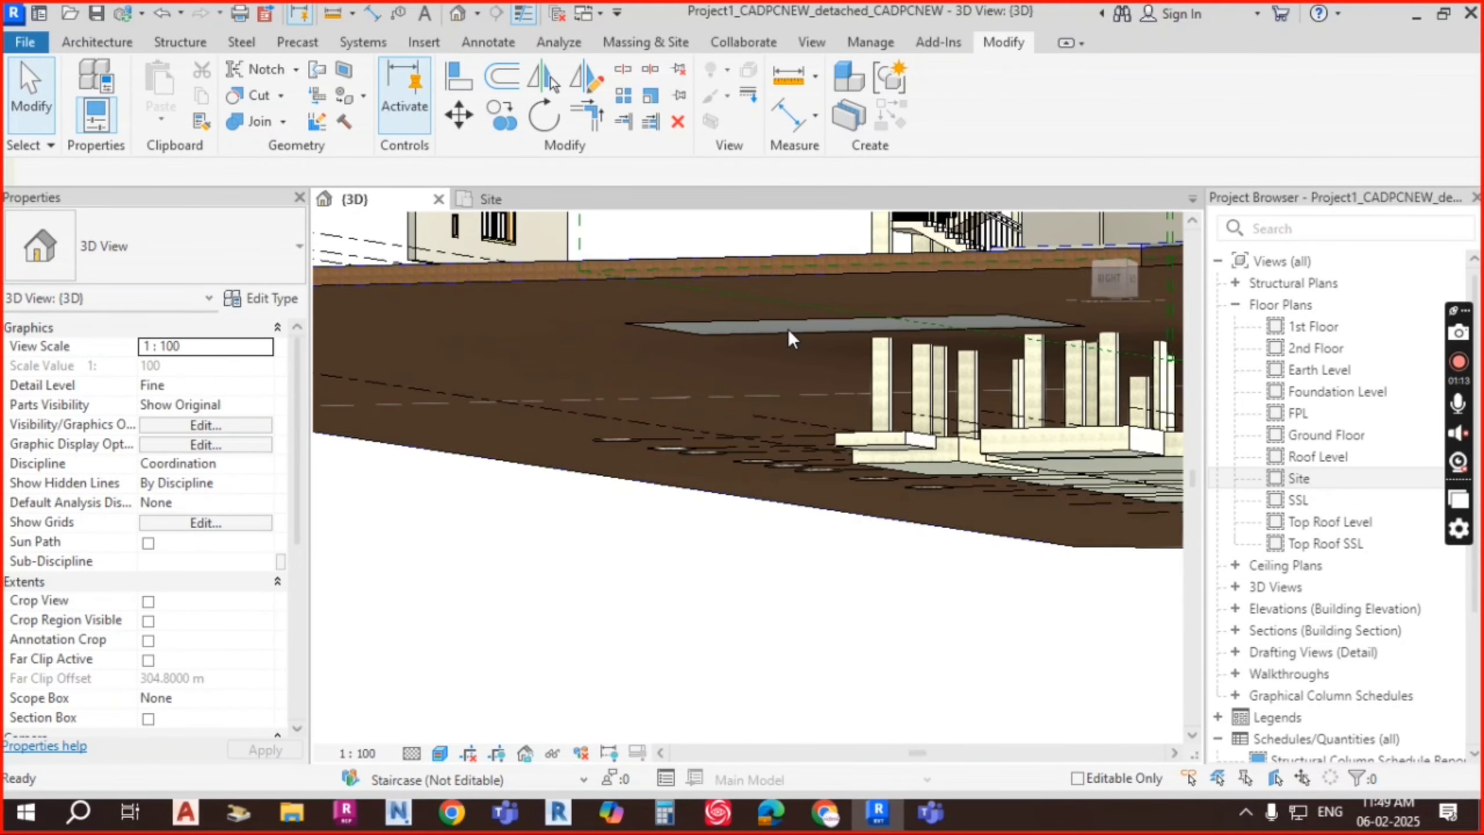
{"action": "scroll", "coordinate": [747, 331], "scroll_direction": "up", "scroll_amount": 3}
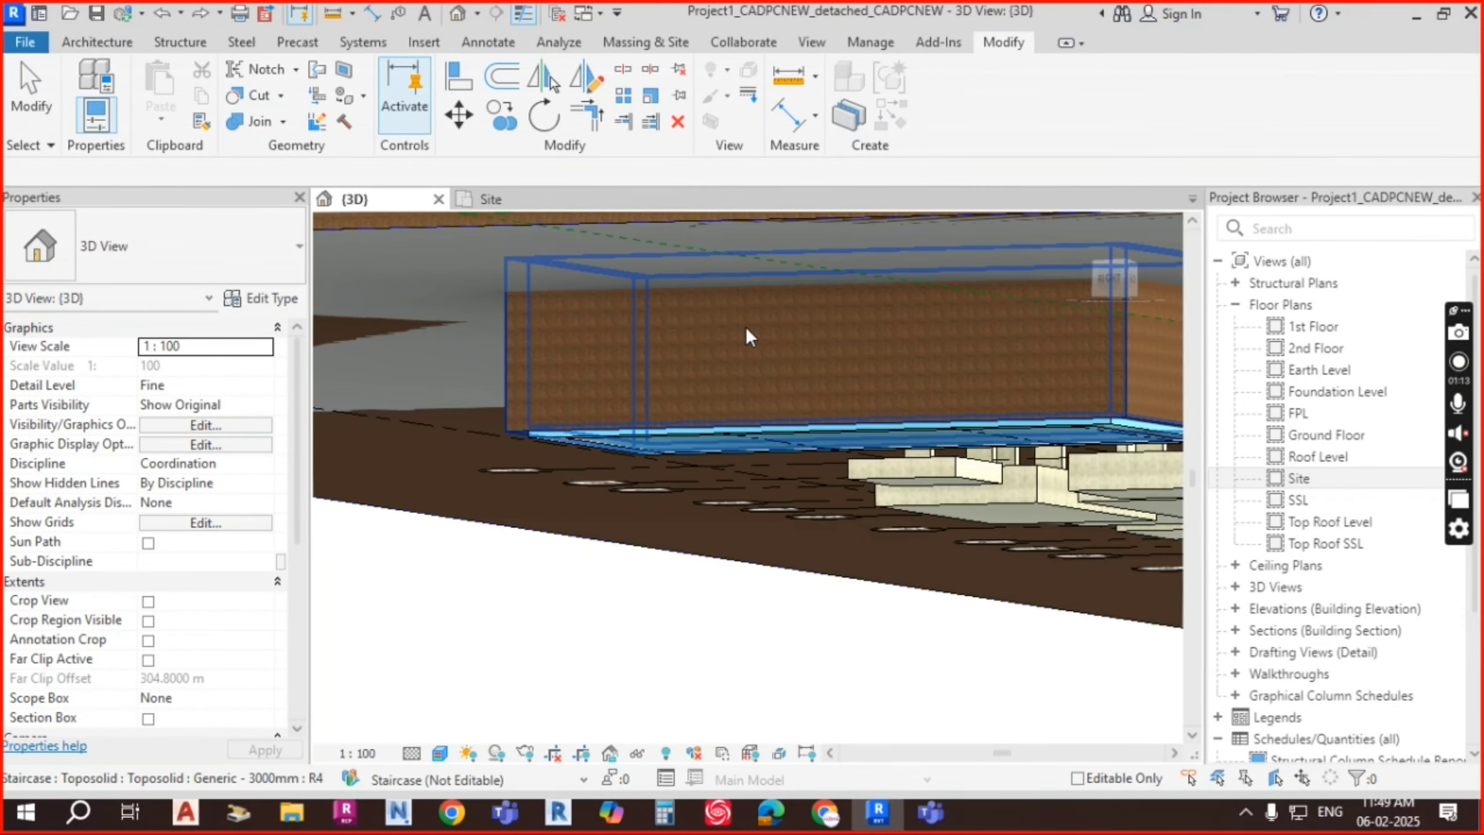
Step: Orbit the 3D view around the pit, viewing it from above and other sides
{"action": "left_click", "coordinate": [643, 378]}
{"action": "middle_click_drag", "start_coordinate": [871, 373], "coordinate": [881, 411], "text": "shift"}
{"action": "key", "text": "Escape"}
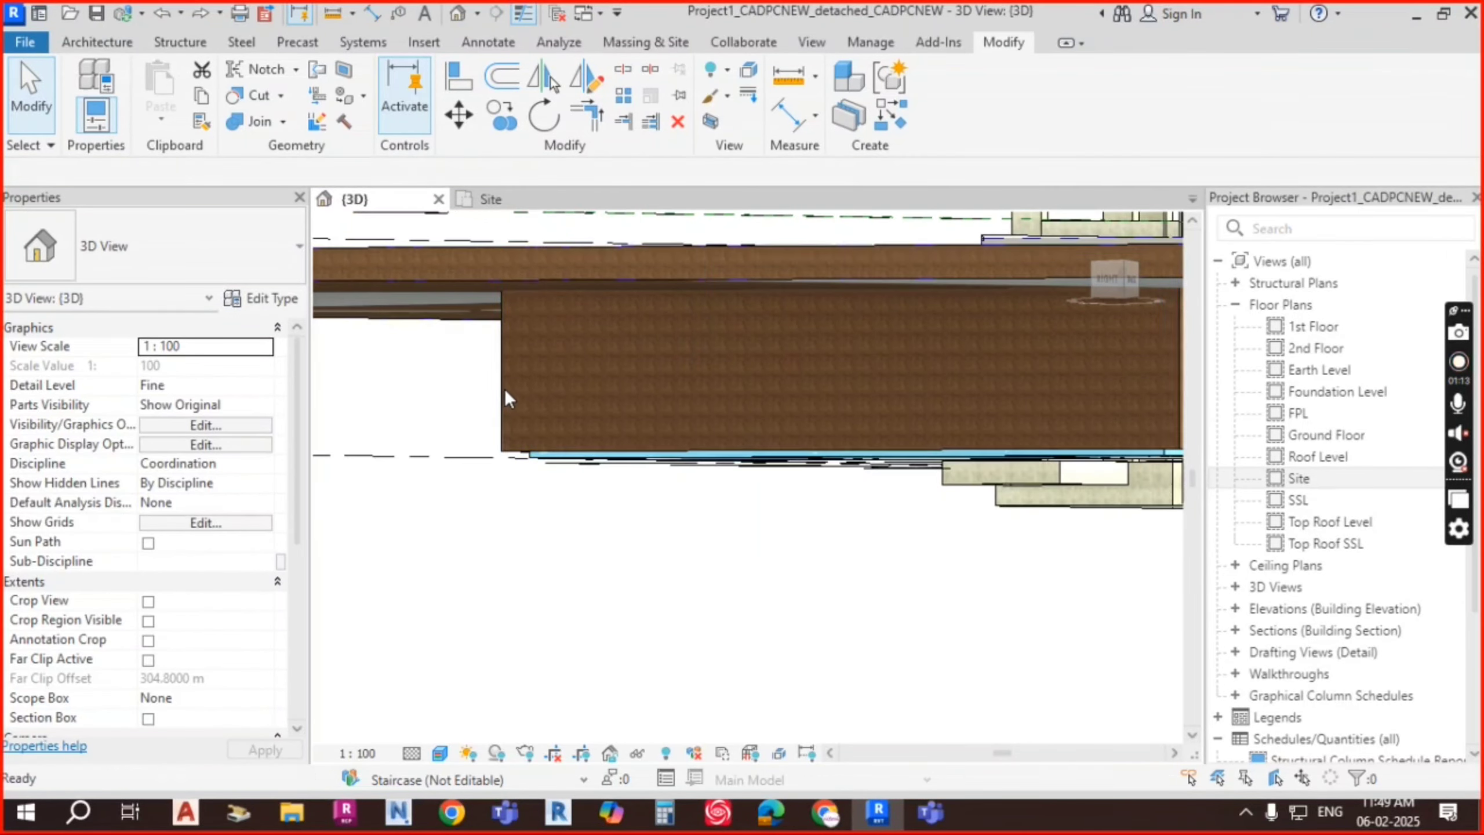
{"action": "left_click", "coordinate": [504, 391]}
{"action": "middle_click_drag", "start_coordinate": [736, 421], "coordinate": [935, 380], "text": "shift"}
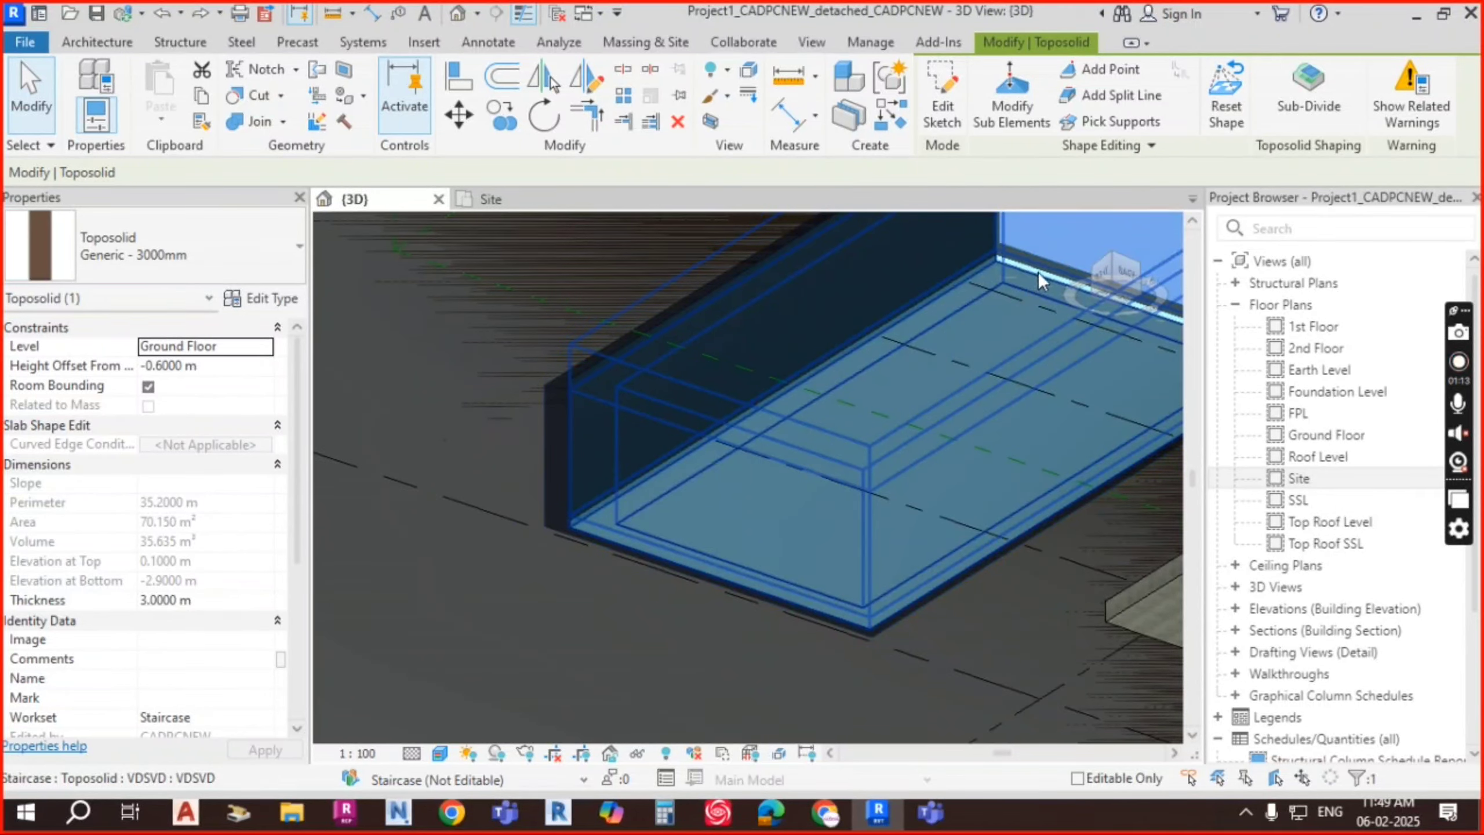
{"action": "key", "text": "Escape"}
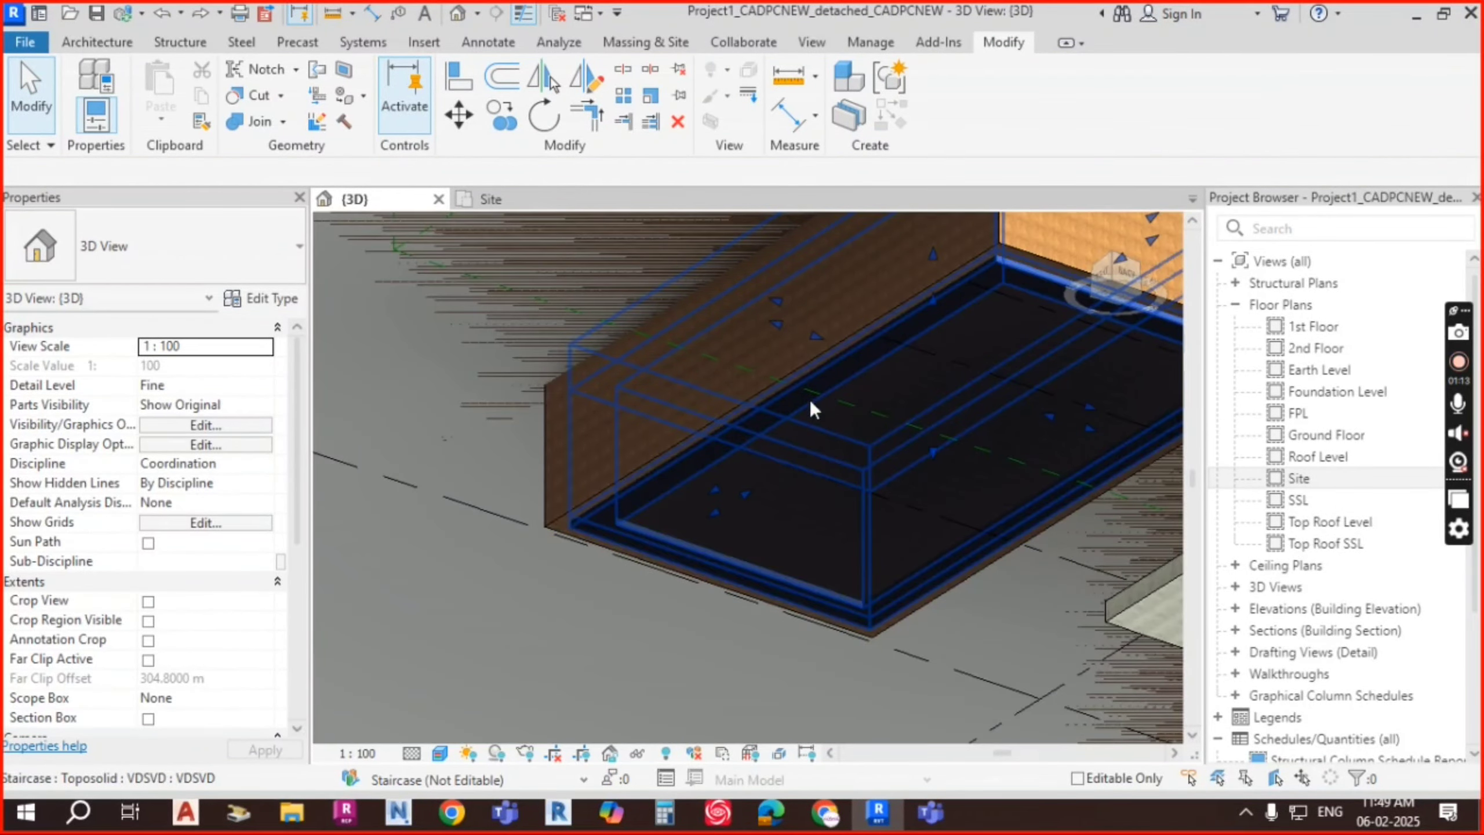
{"action": "middle_click_drag", "start_coordinate": [810, 403], "coordinate": [817, 451], "text": "shift"}
{"action": "middle_click_drag", "start_coordinate": [967, 392], "coordinate": [669, 416], "text": "shift"}
{"action": "scroll", "coordinate": [759, 432], "scroll_direction": "up", "scroll_amount": 4}
{"action": "scroll", "coordinate": [617, 434], "scroll_direction": "up", "scroll_amount": 4}
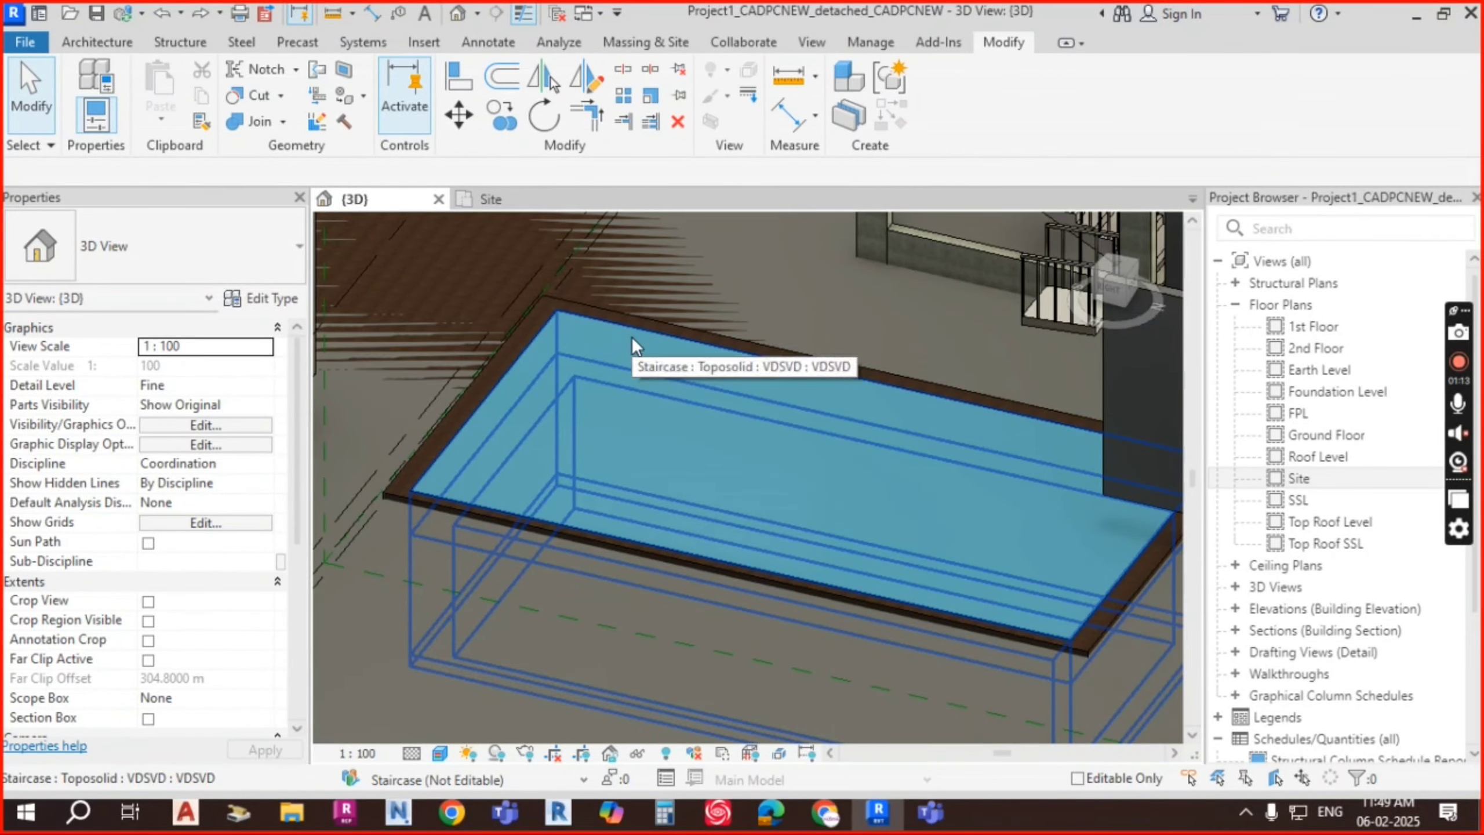
{"action": "scroll", "coordinate": [631, 340], "scroll_direction": "down", "scroll_amount": 3}
{"action": "scroll", "coordinate": [926, 508], "scroll_direction": "up", "scroll_amount": 4}
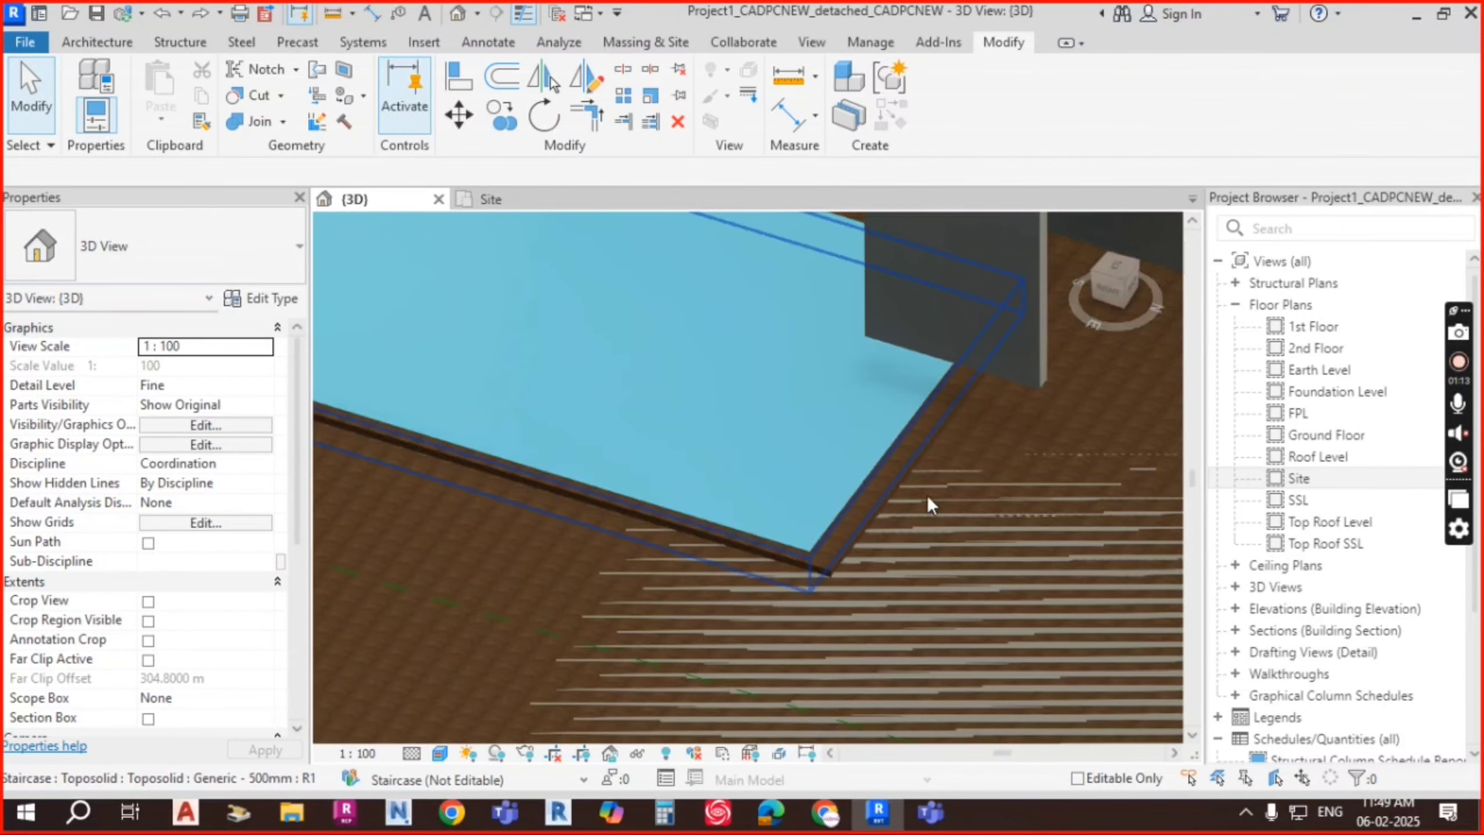
{"action": "scroll", "coordinate": [936, 445], "scroll_direction": "down", "scroll_amount": 5}
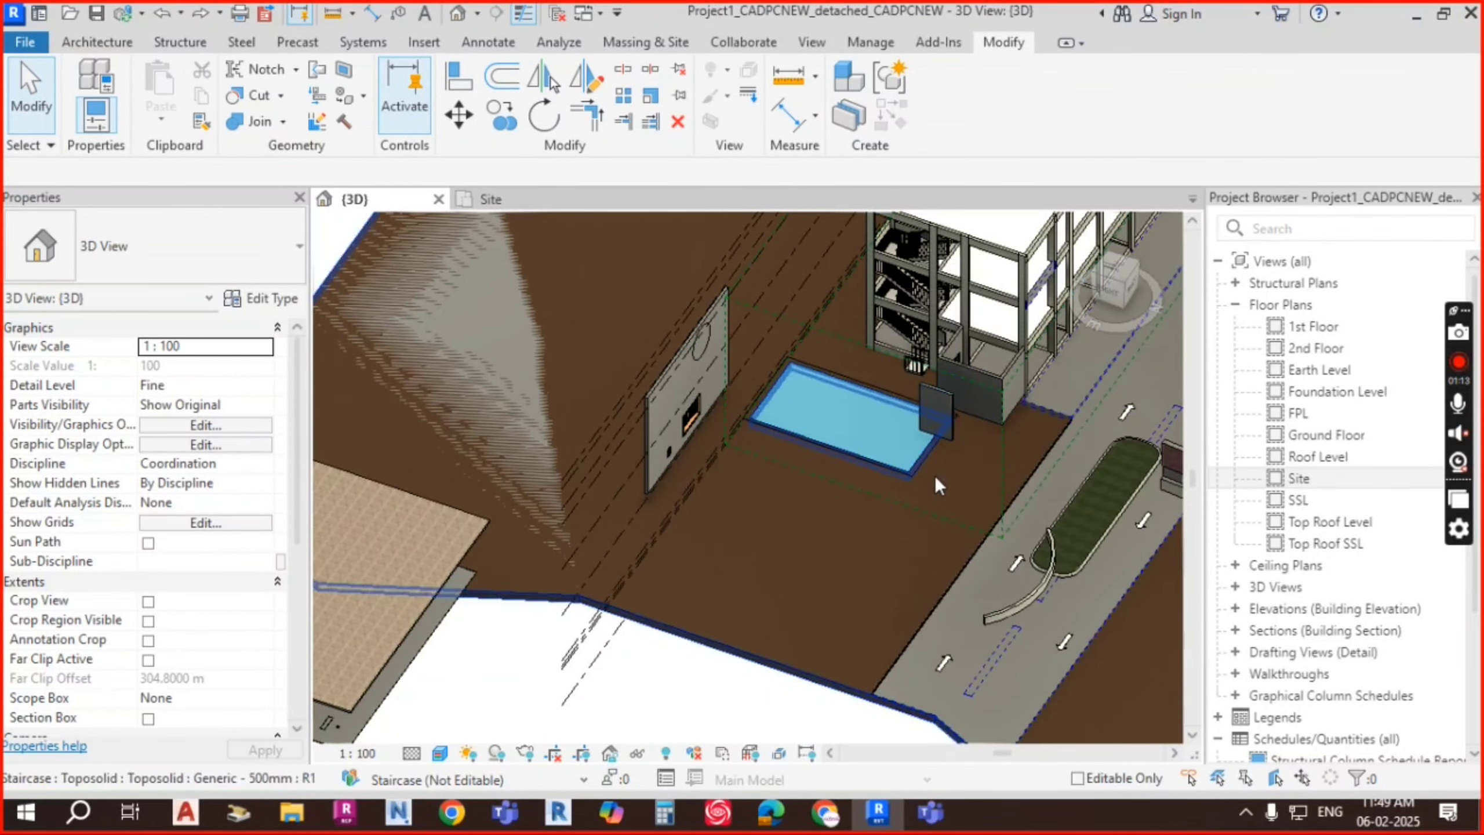
{"action": "scroll", "coordinate": [853, 443], "scroll_direction": "up", "scroll_amount": 2}
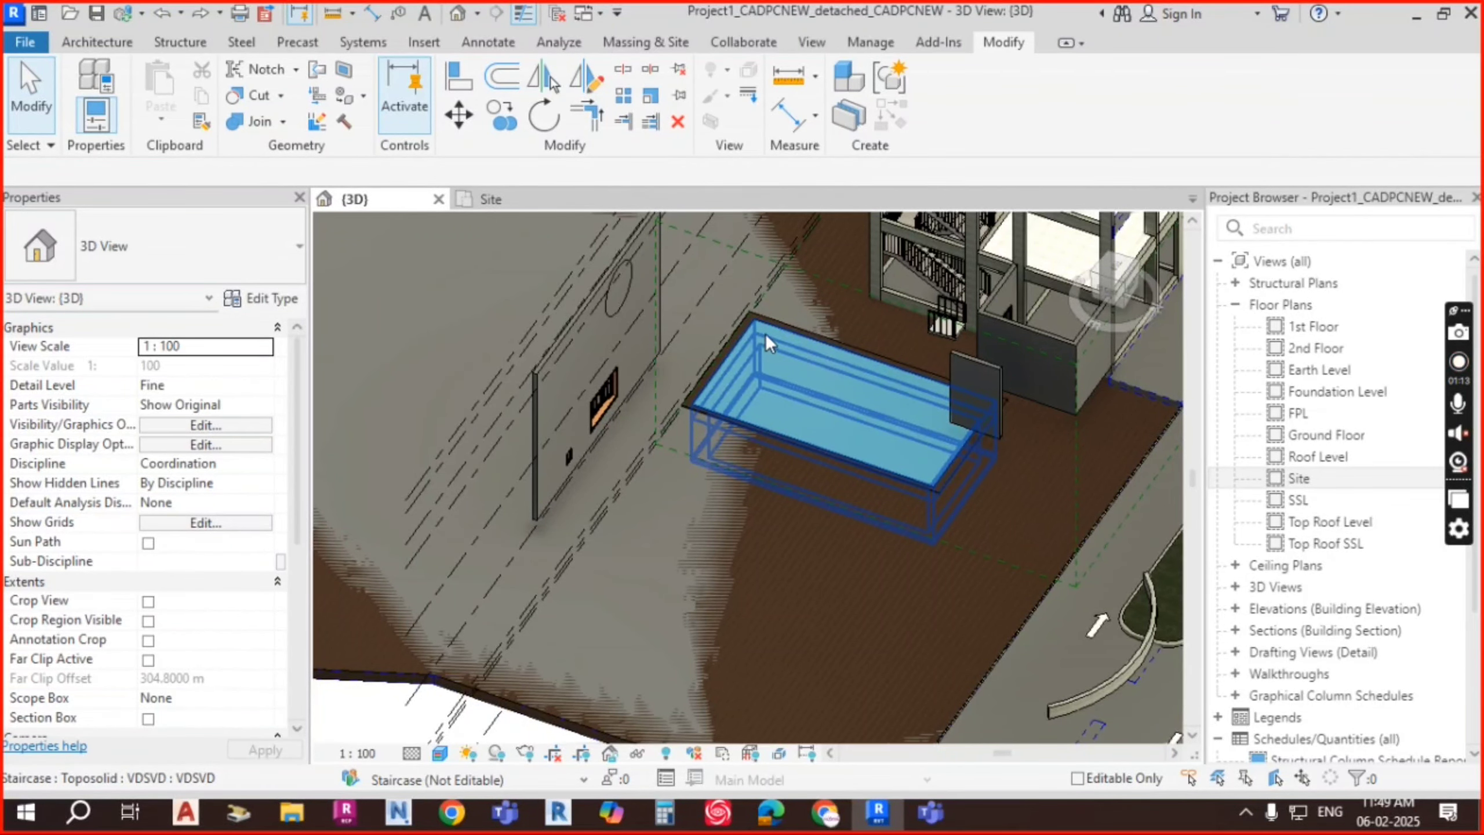
{"action": "scroll", "coordinate": [766, 335], "scroll_direction": "up", "scroll_amount": 2}
Step: Check the Architecture tab's component options, then select the toposolid holding the pit
{"action": "left_click", "coordinate": [88, 43]}
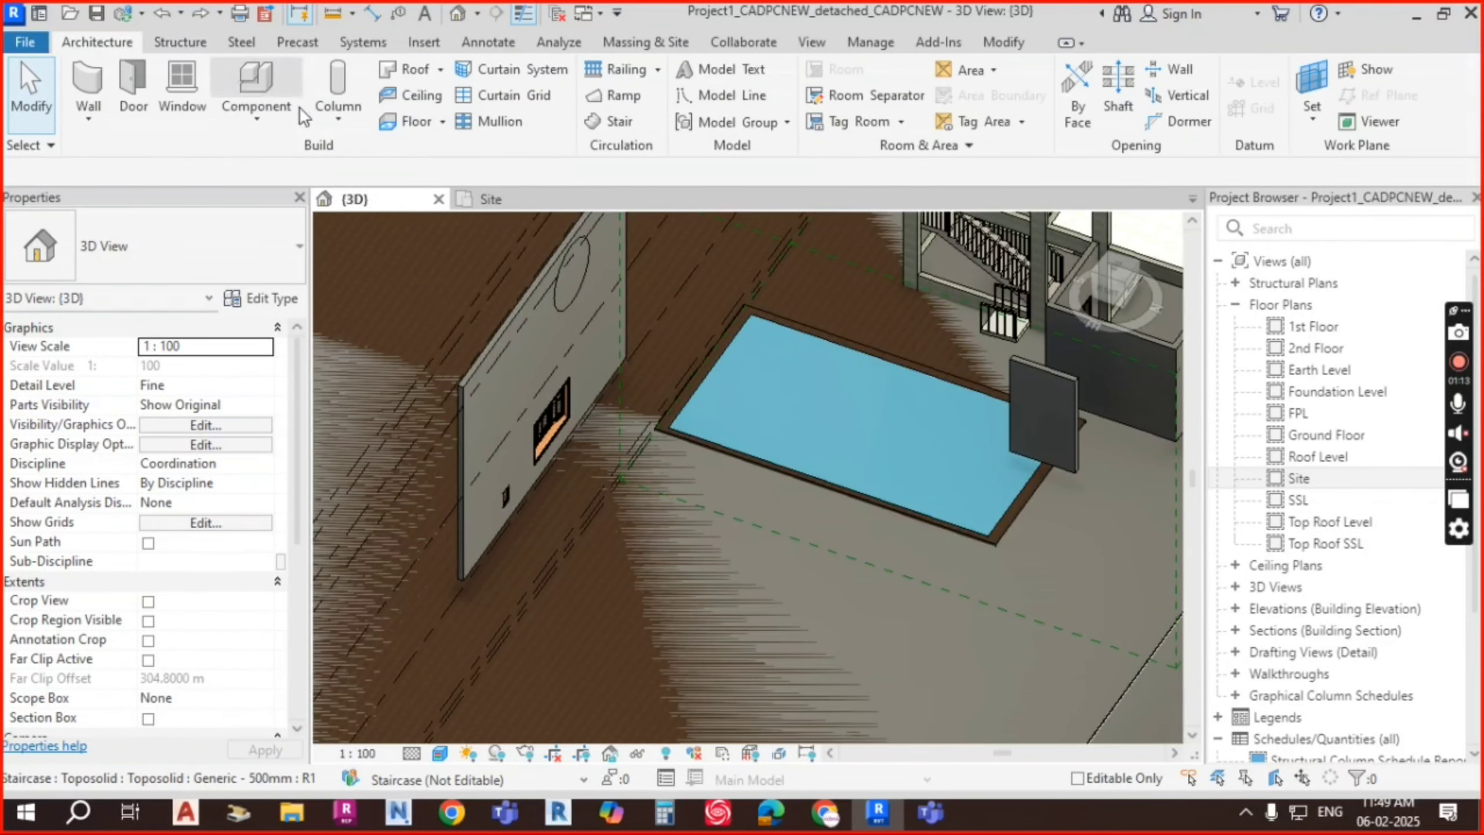
{"action": "left_click", "coordinate": [256, 124]}
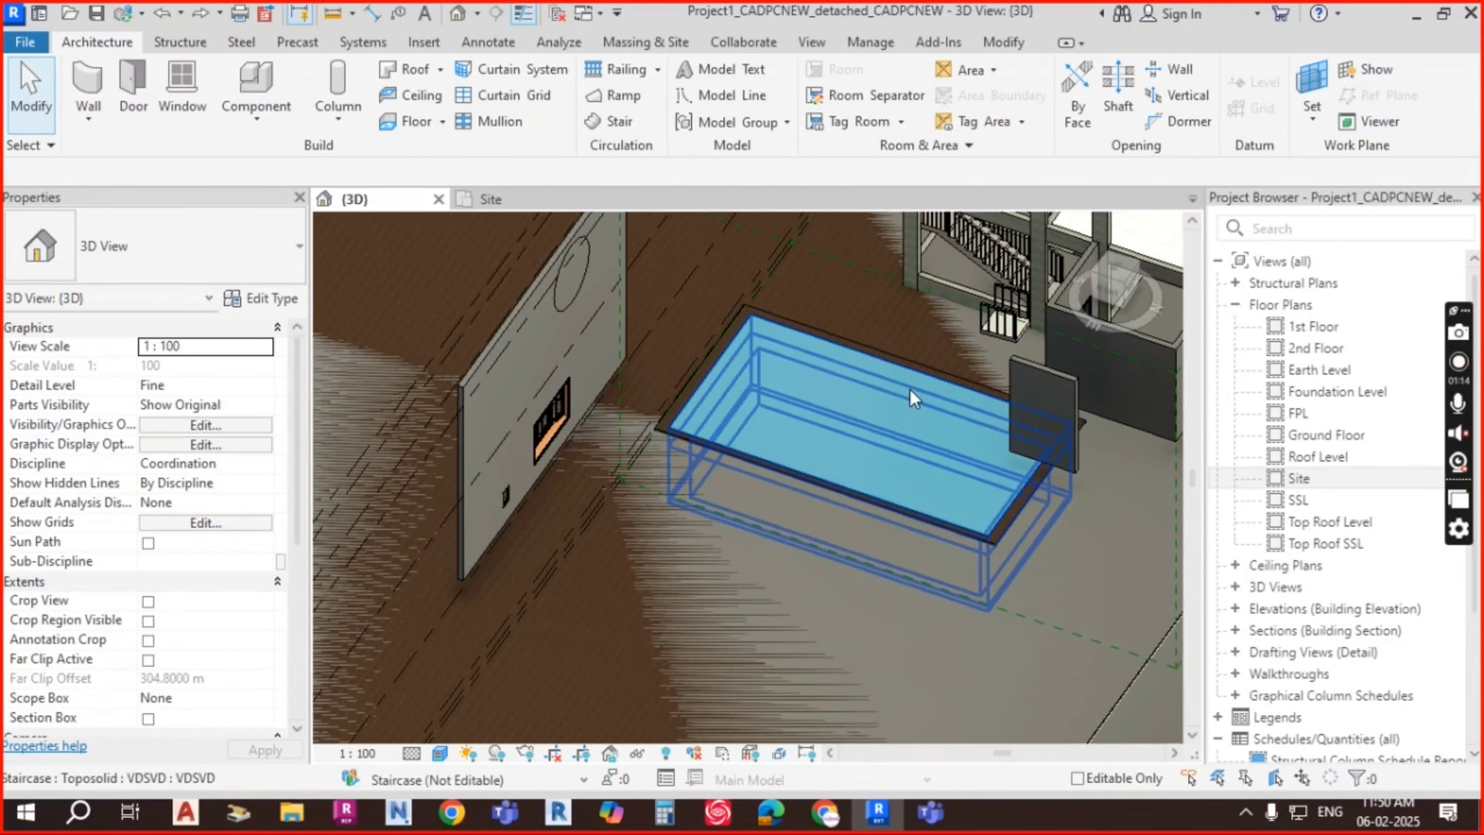
{"action": "middle_click_drag", "start_coordinate": [917, 449], "coordinate": [898, 490], "text": "shift"}
{"action": "scroll", "coordinate": [734, 370], "scroll_direction": "up", "scroll_amount": 1}
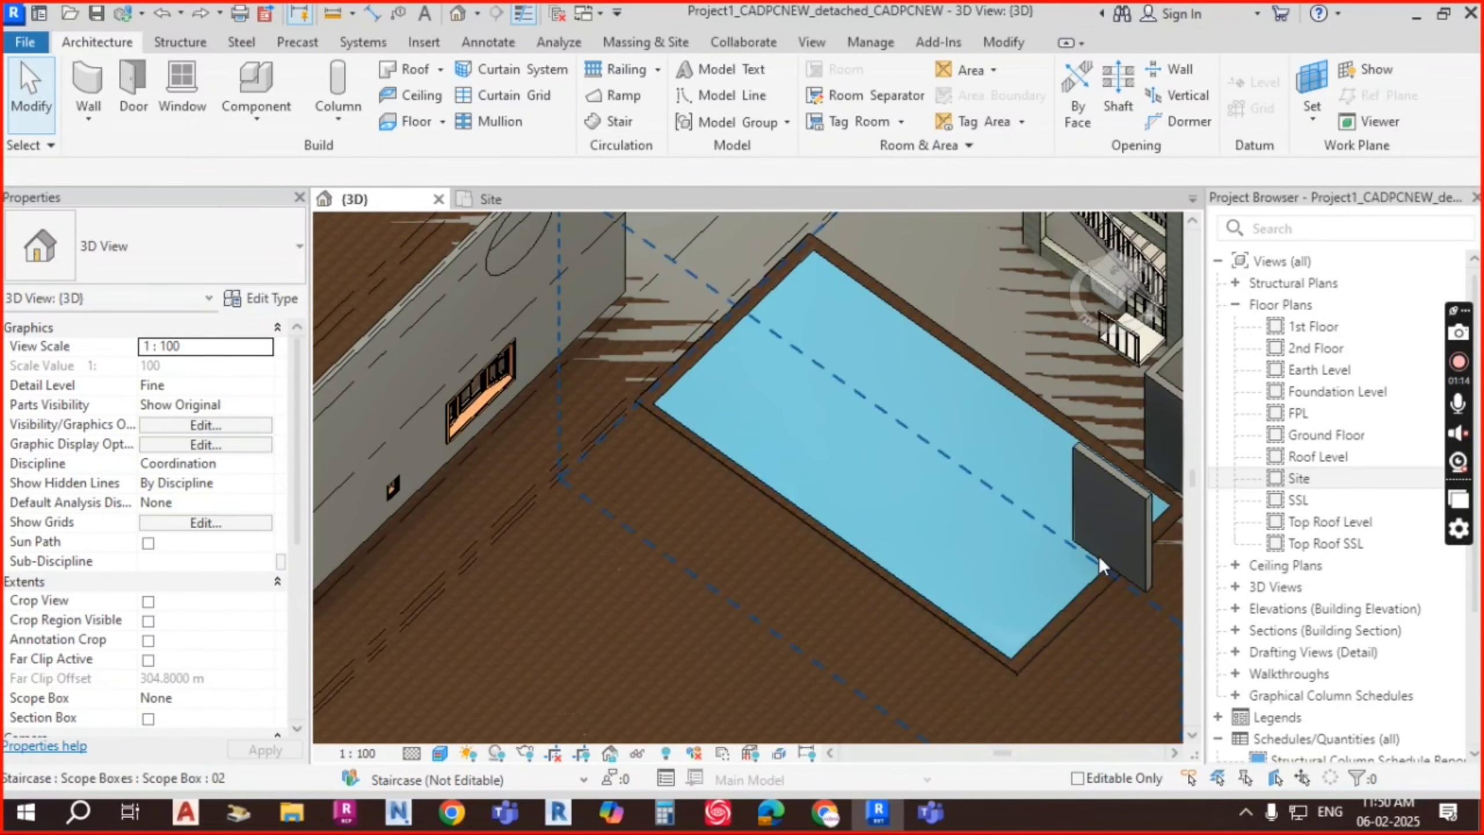
{"action": "left_click", "coordinate": [831, 287]}
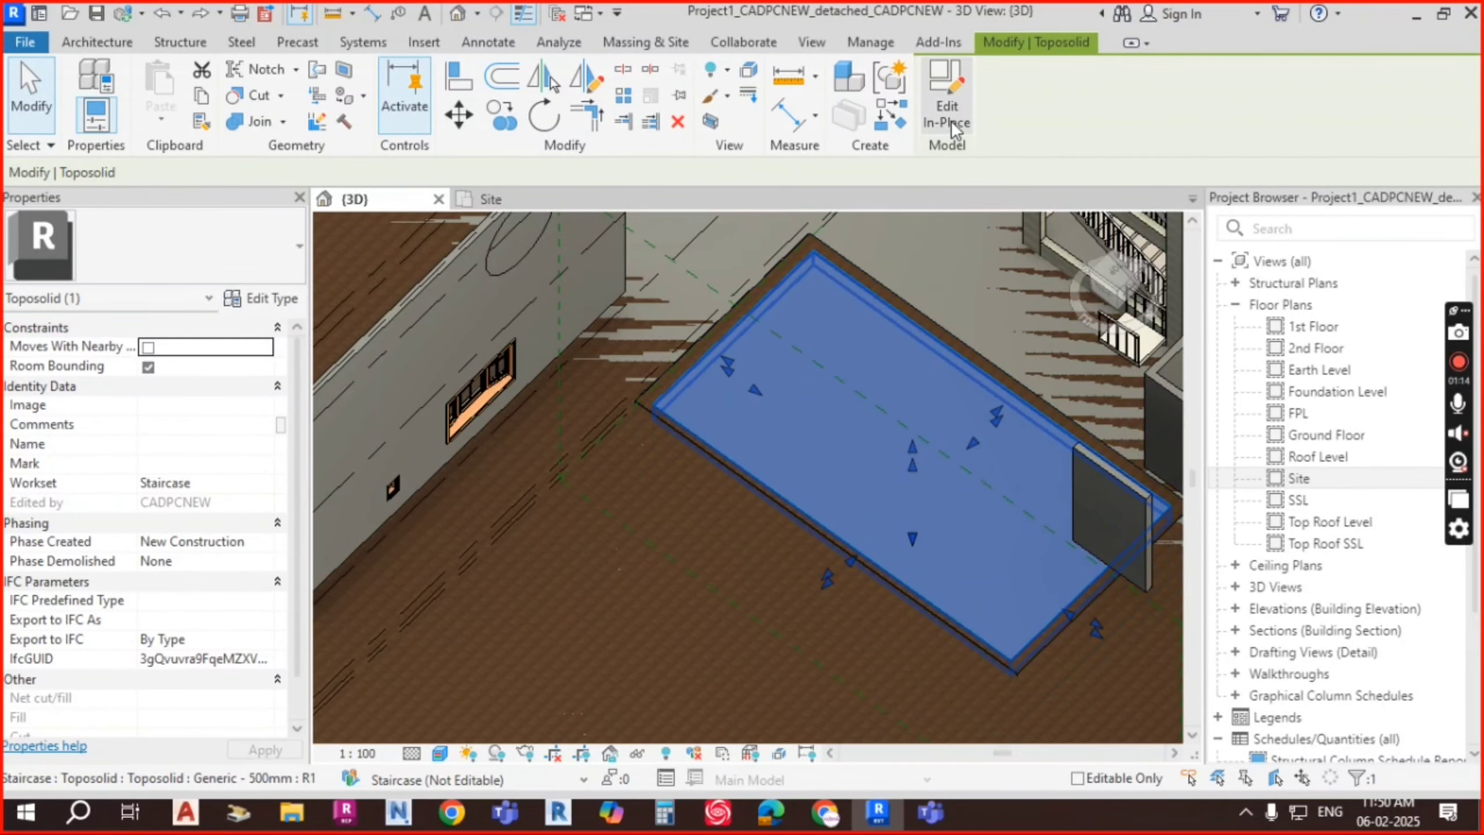
Step: Edit the toposolid in place and select the water extrusion inside the pit
{"action": "left_click", "coordinate": [947, 104]}
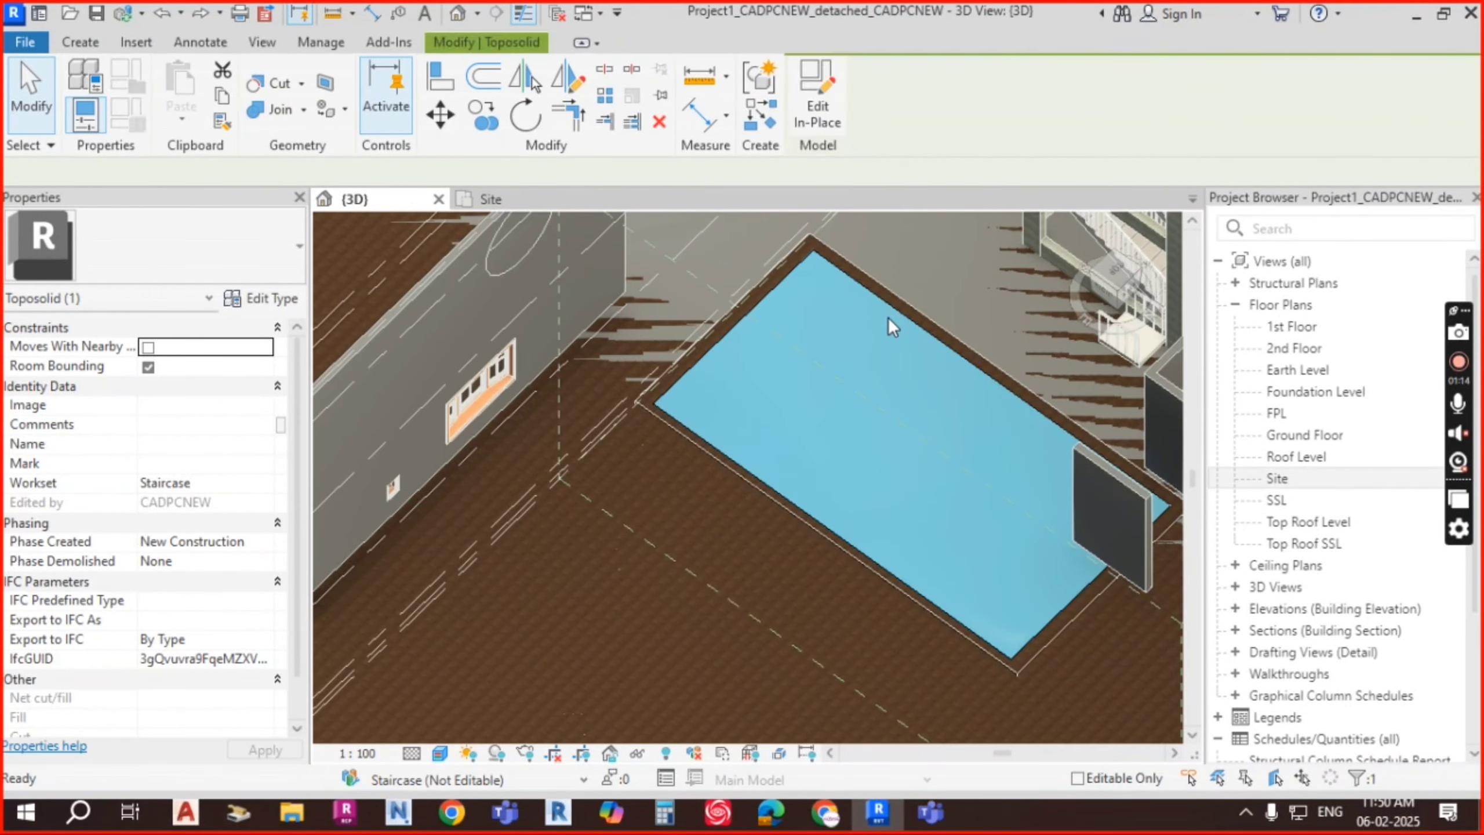
{"action": "left_click", "coordinate": [643, 410]}
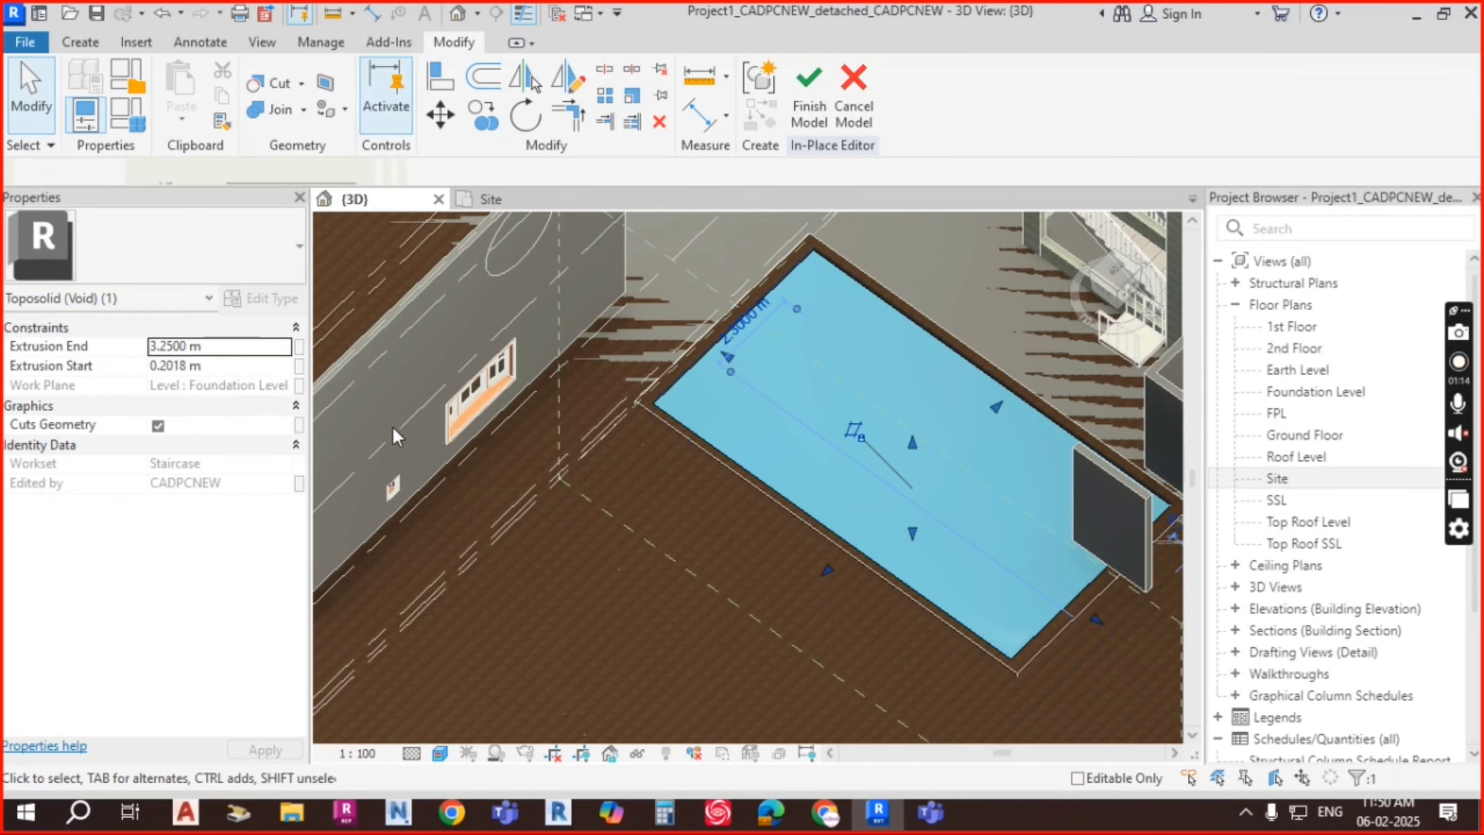
{"action": "key", "text": "Escape"}
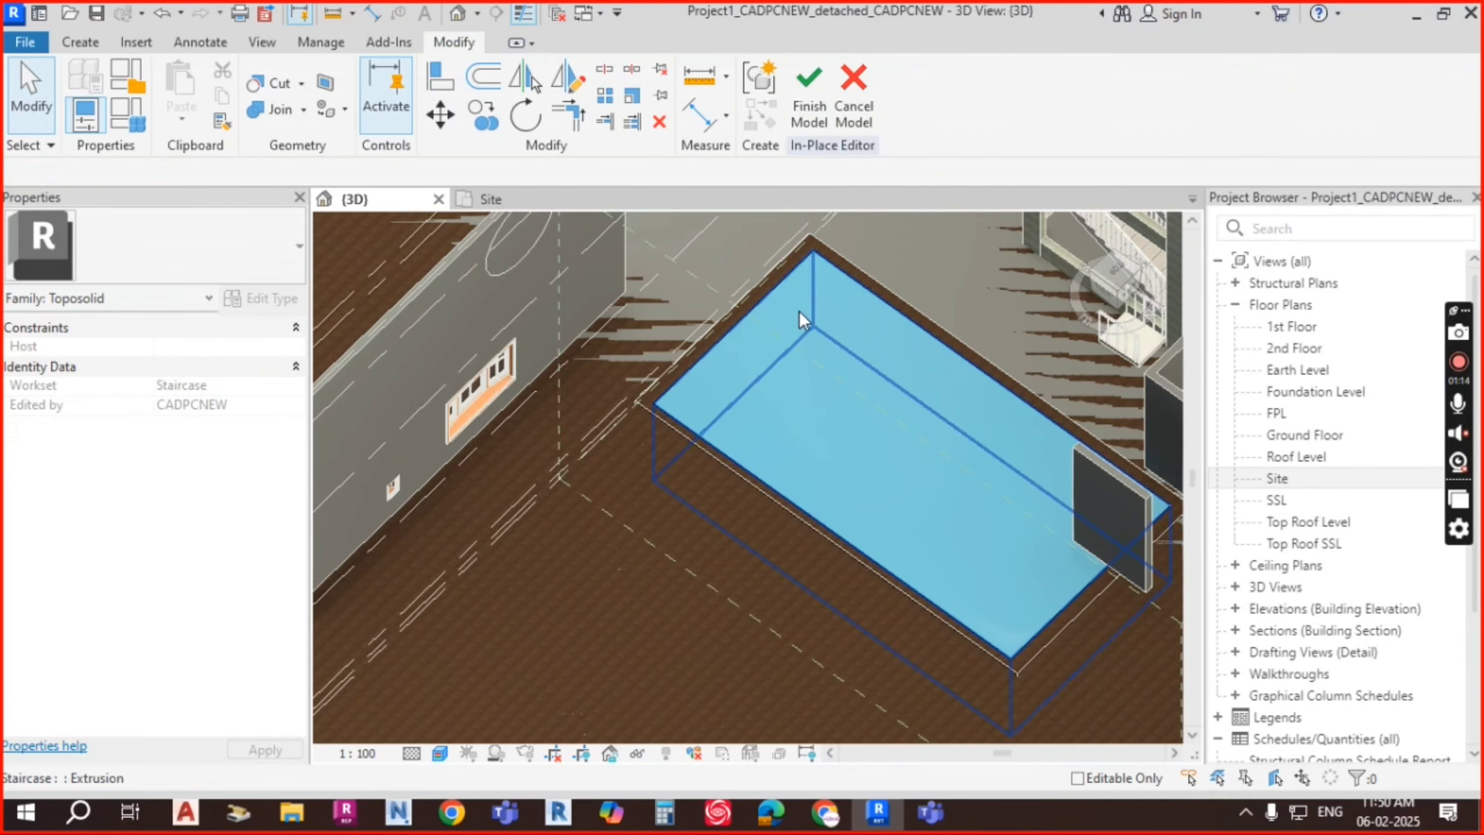
{"action": "left_click", "coordinate": [814, 300]}
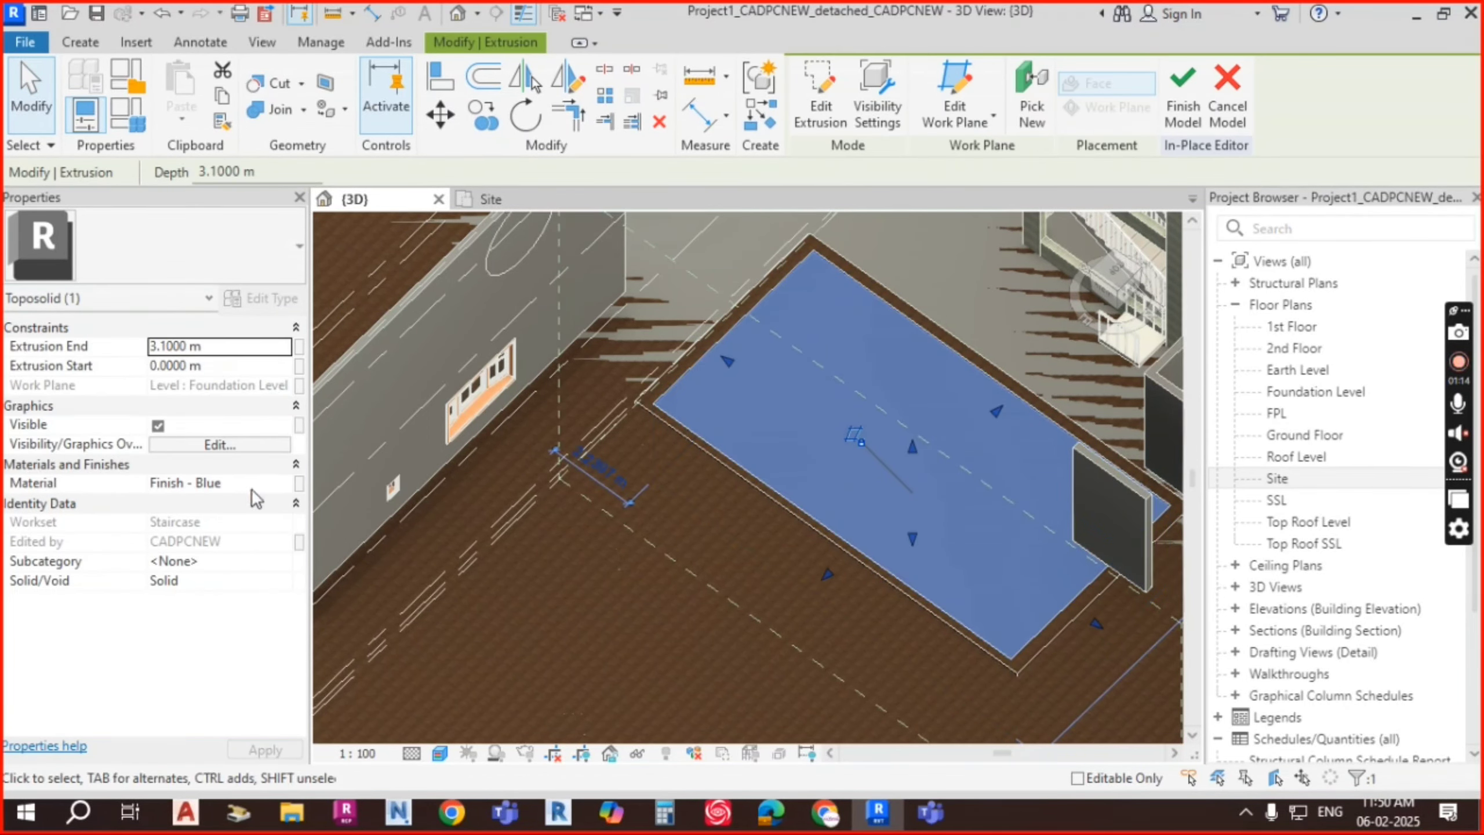
Step: Browse the Finish - Blue material, search 'WAT', and open the Asset Browser
{"action": "left_click", "coordinate": [273, 484]}
{"action": "left_click", "coordinate": [284, 483]}
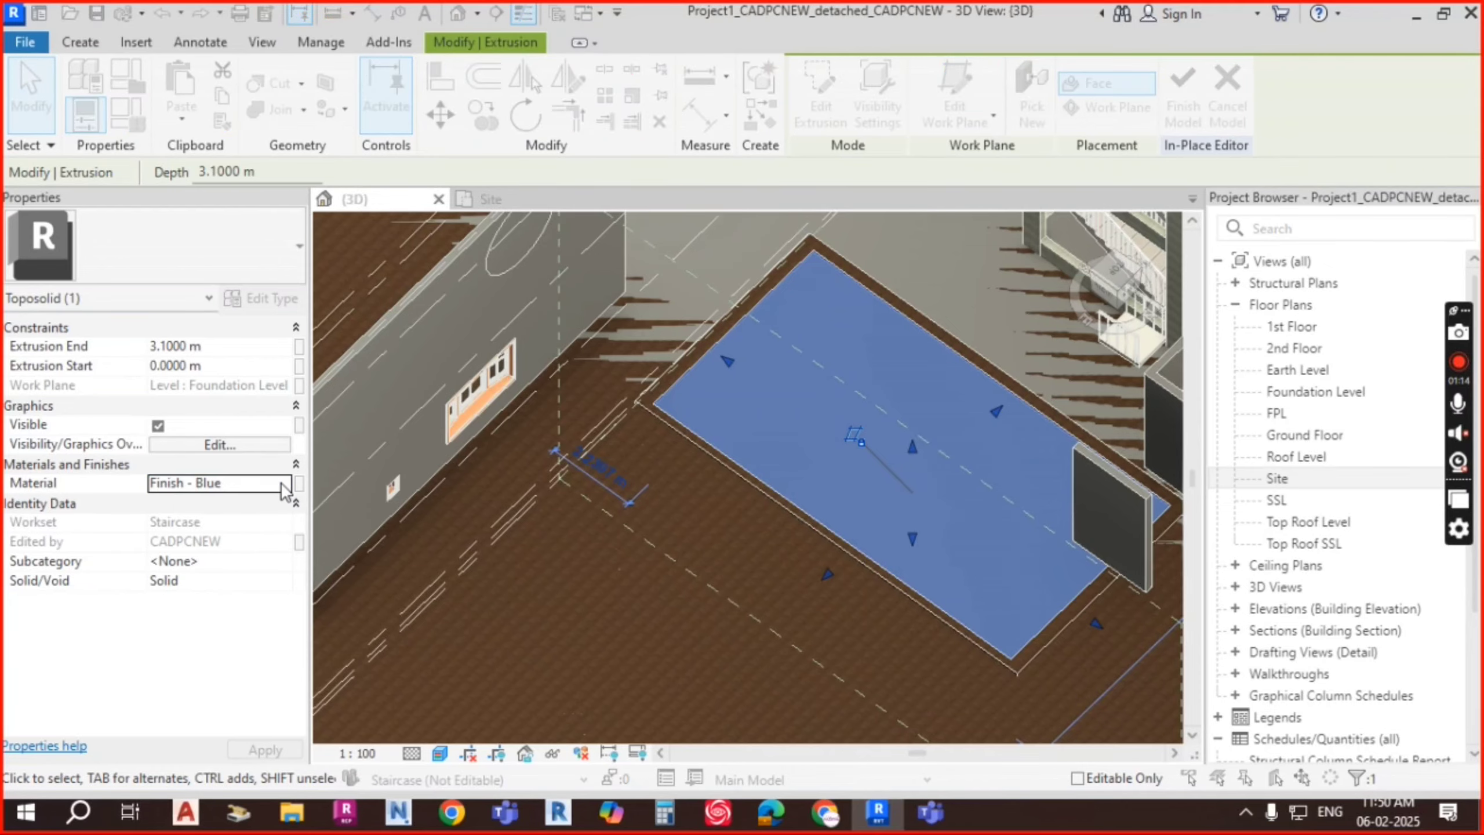
{"action": "type", "text": "WAT"}
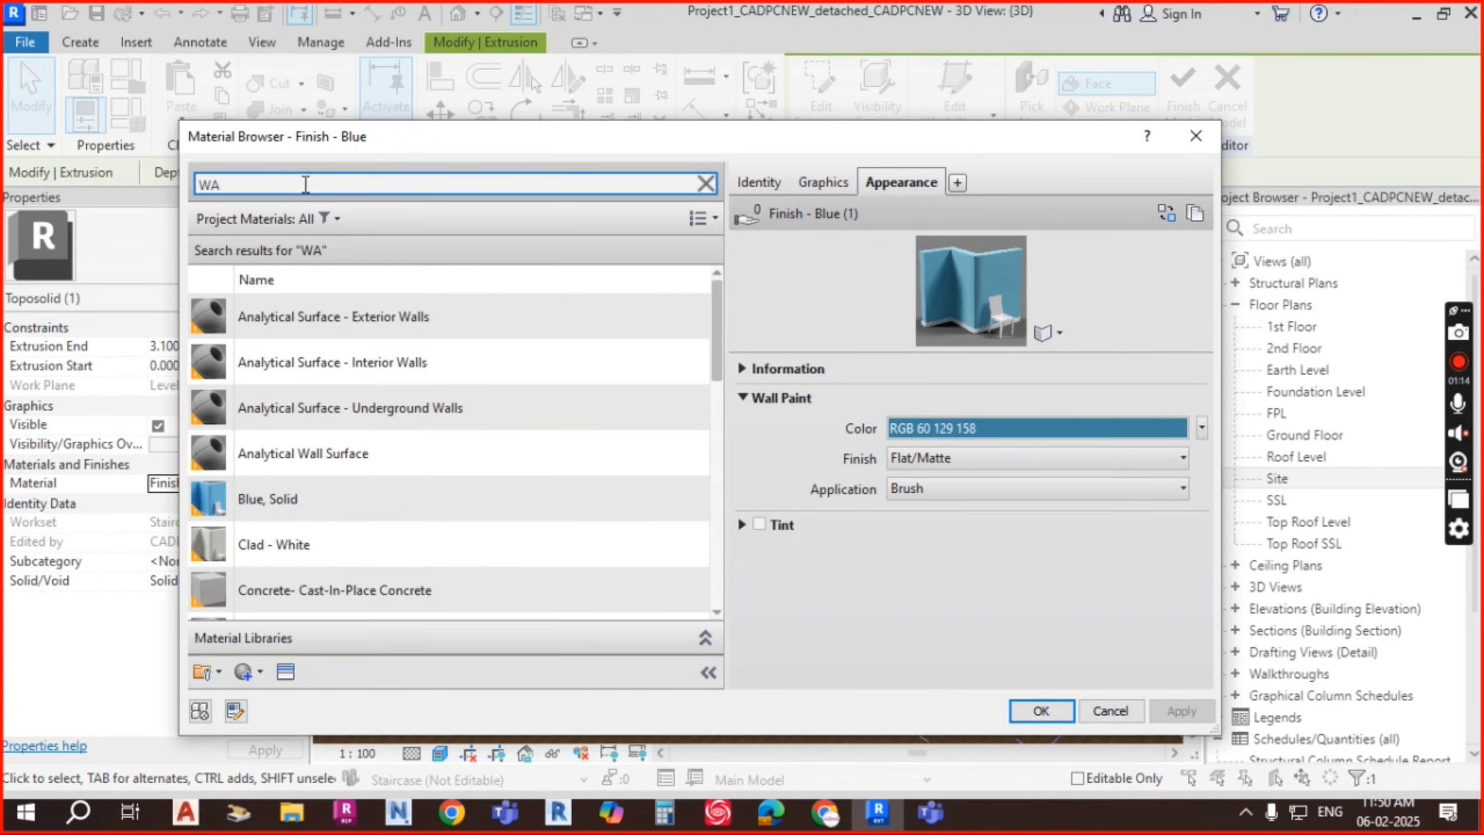
{"action": "scroll", "coordinate": [434, 429], "scroll_direction": "down", "scroll_amount": 5}
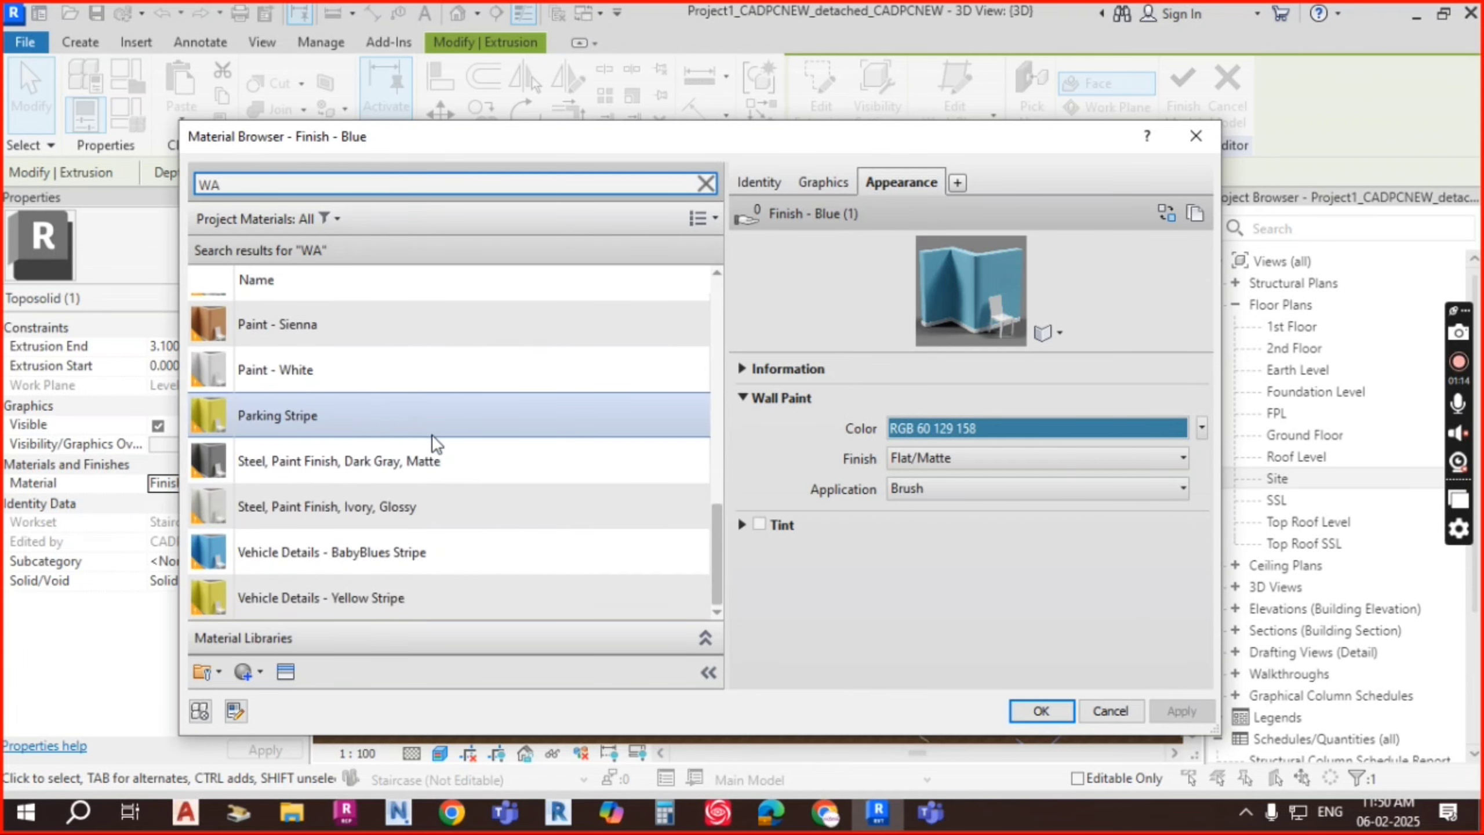
{"action": "scroll", "coordinate": [431, 438], "scroll_direction": "up", "scroll_amount": 3}
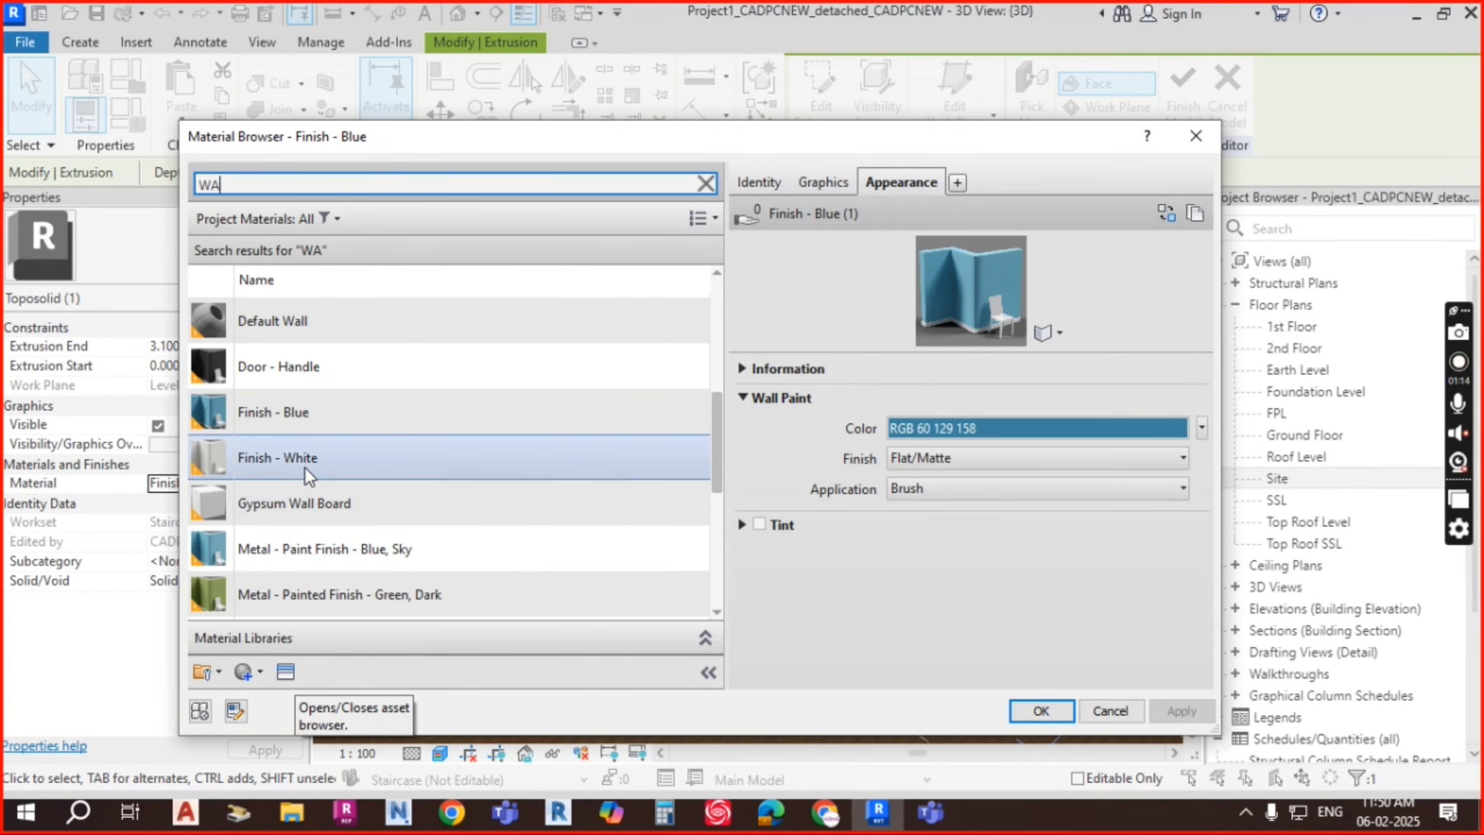
{"action": "scroll", "coordinate": [331, 497], "scroll_direction": "down", "scroll_amount": 1}
{"action": "left_click", "coordinate": [285, 671]}
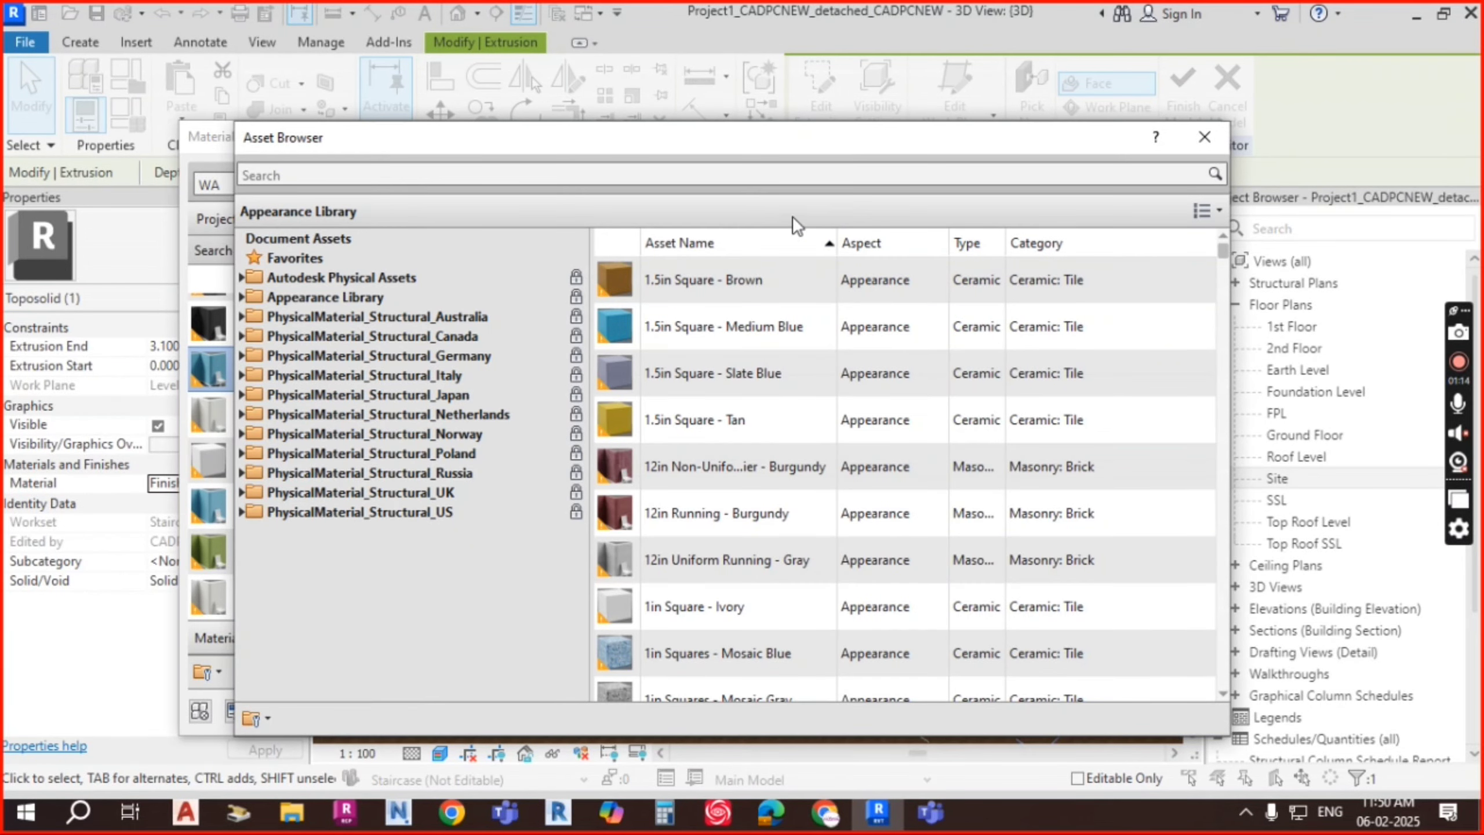
Step: Search the appearance library for 'Water' and scroll through the results
{"action": "left_click", "coordinate": [788, 173]}
{"action": "type", "text": "WATE"}
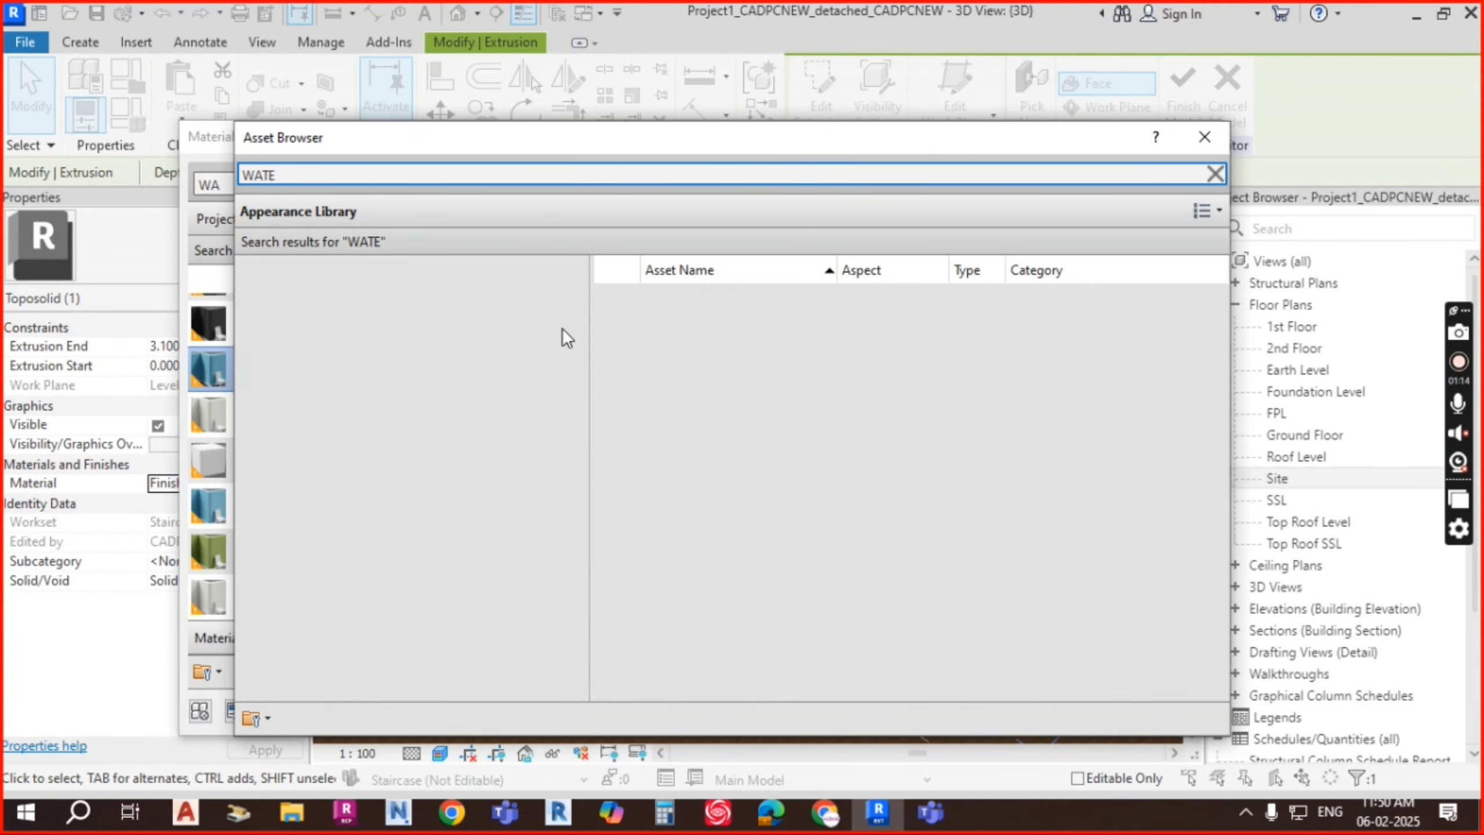
{"action": "key", "text": "BackSpace"}
{"action": "key", "text": "BackSpace"}
{"action": "key", "text": "BackSpace"}
{"action": "type", "text": "at"}
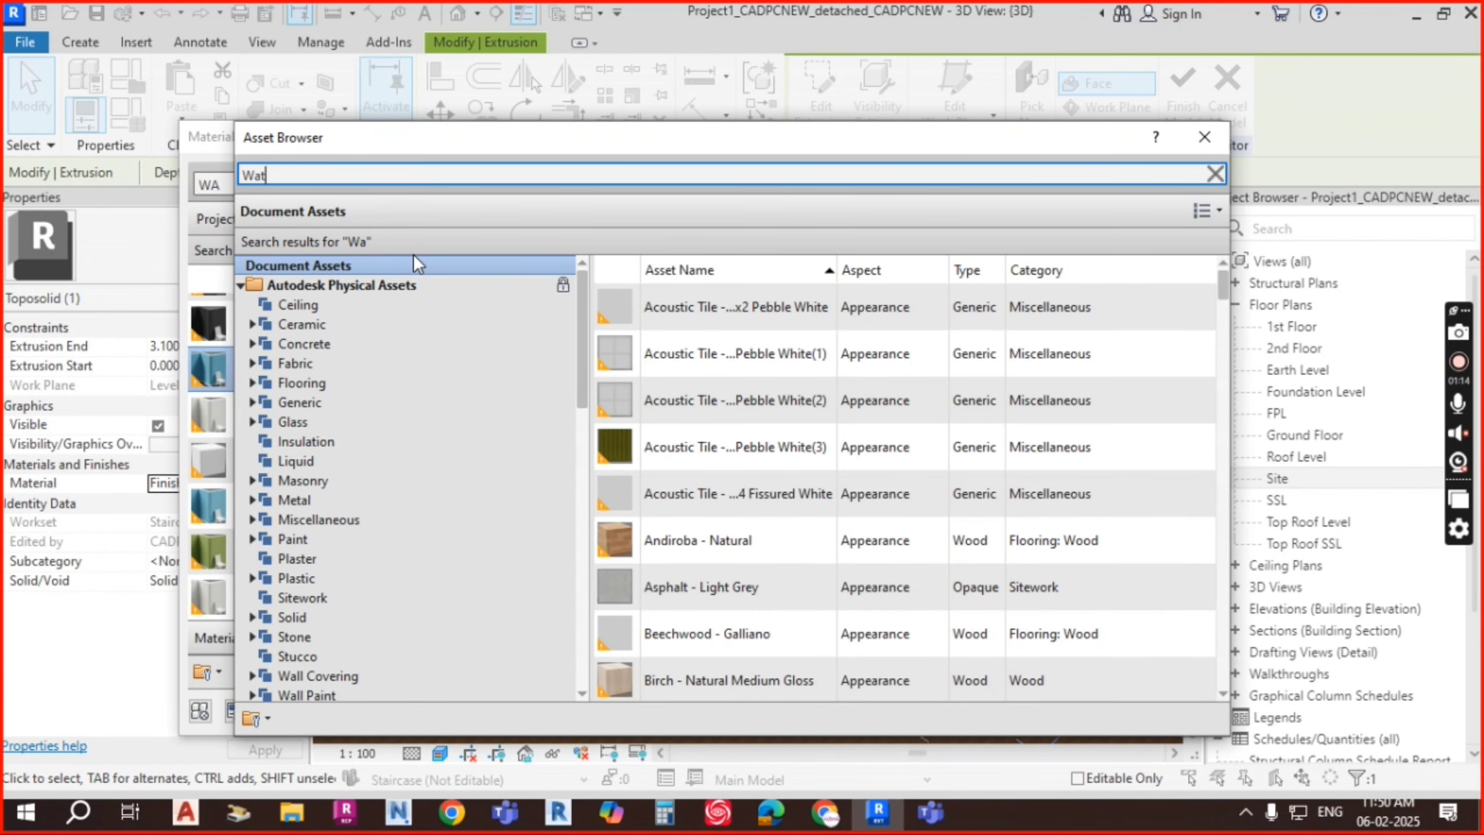
{"action": "type", "text": "e"}
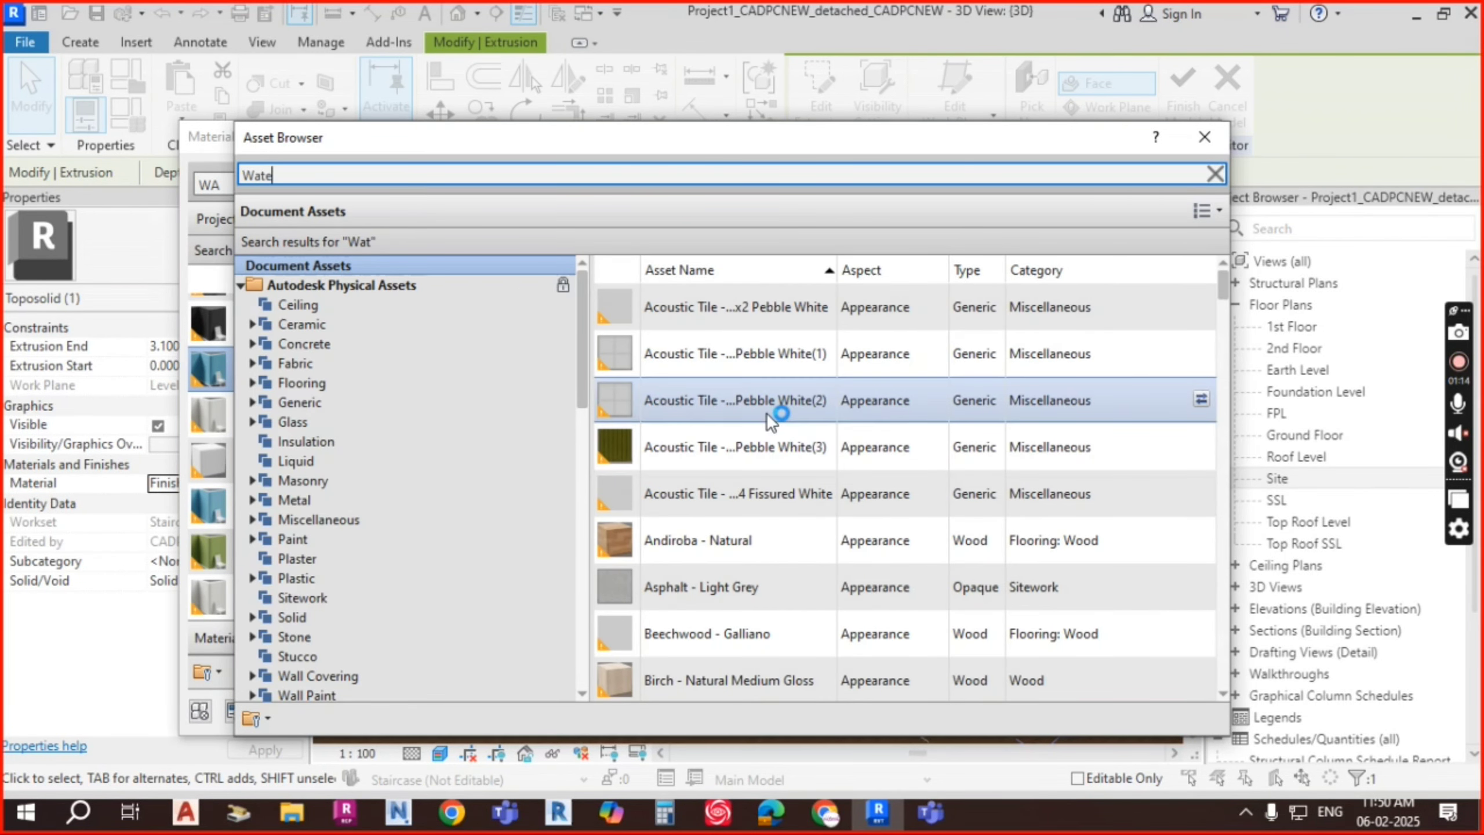
{"action": "scroll", "coordinate": [269, 556], "scroll_direction": "down", "scroll_amount": 5}
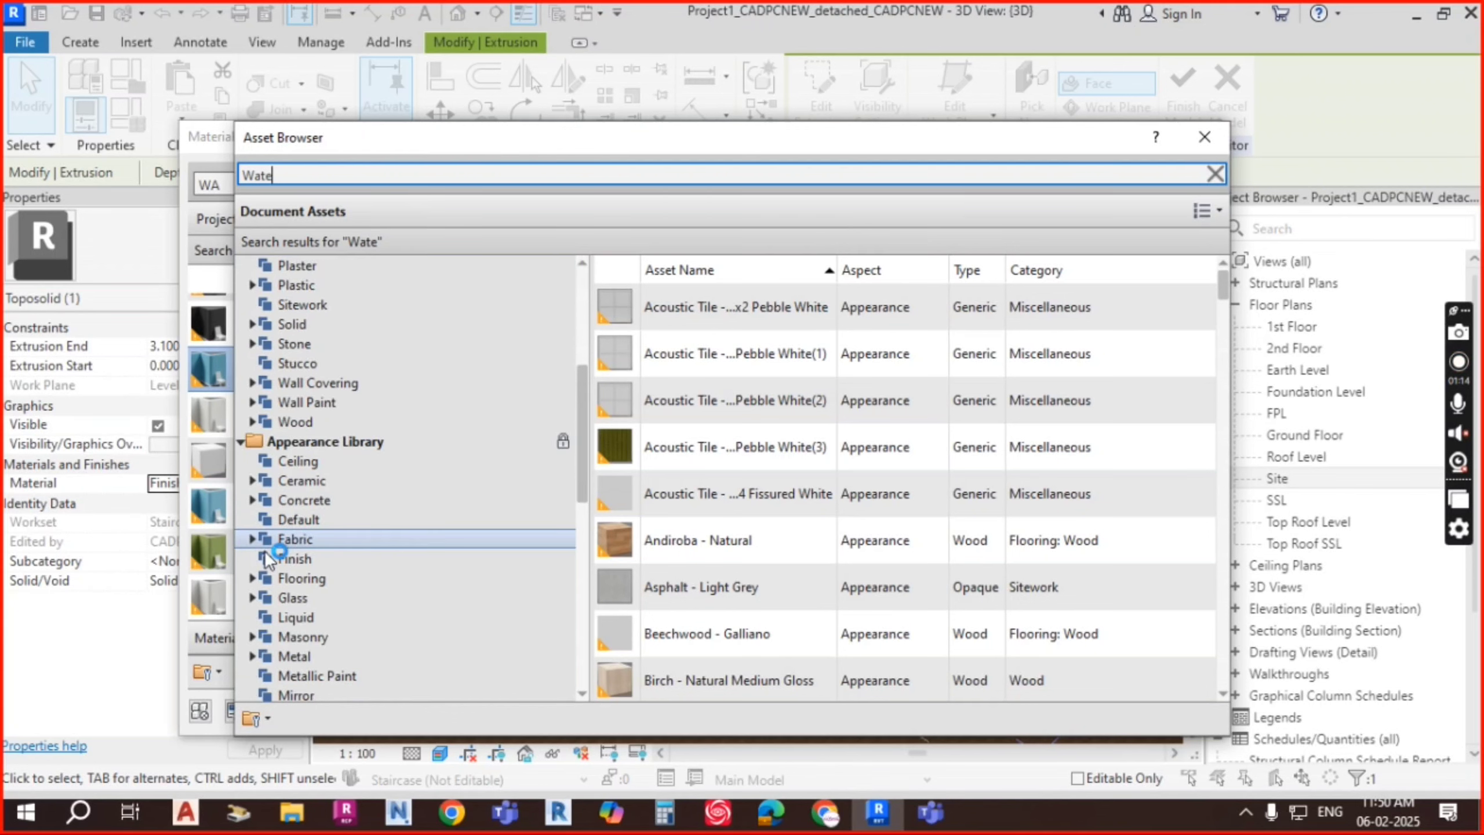
{"action": "scroll", "coordinate": [310, 450], "scroll_direction": "up", "scroll_amount": 4}
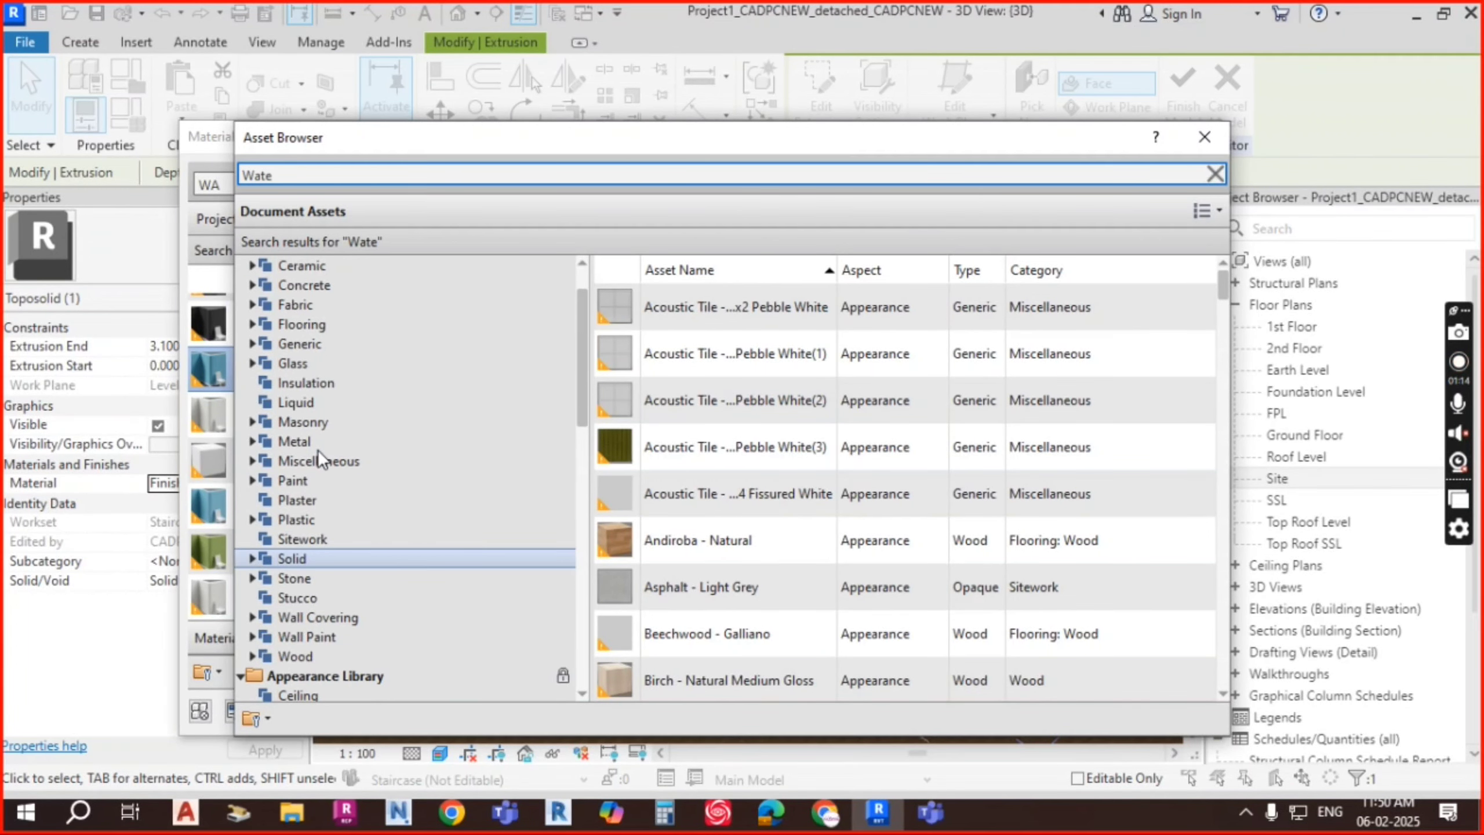
{"action": "type", "text": "r"}
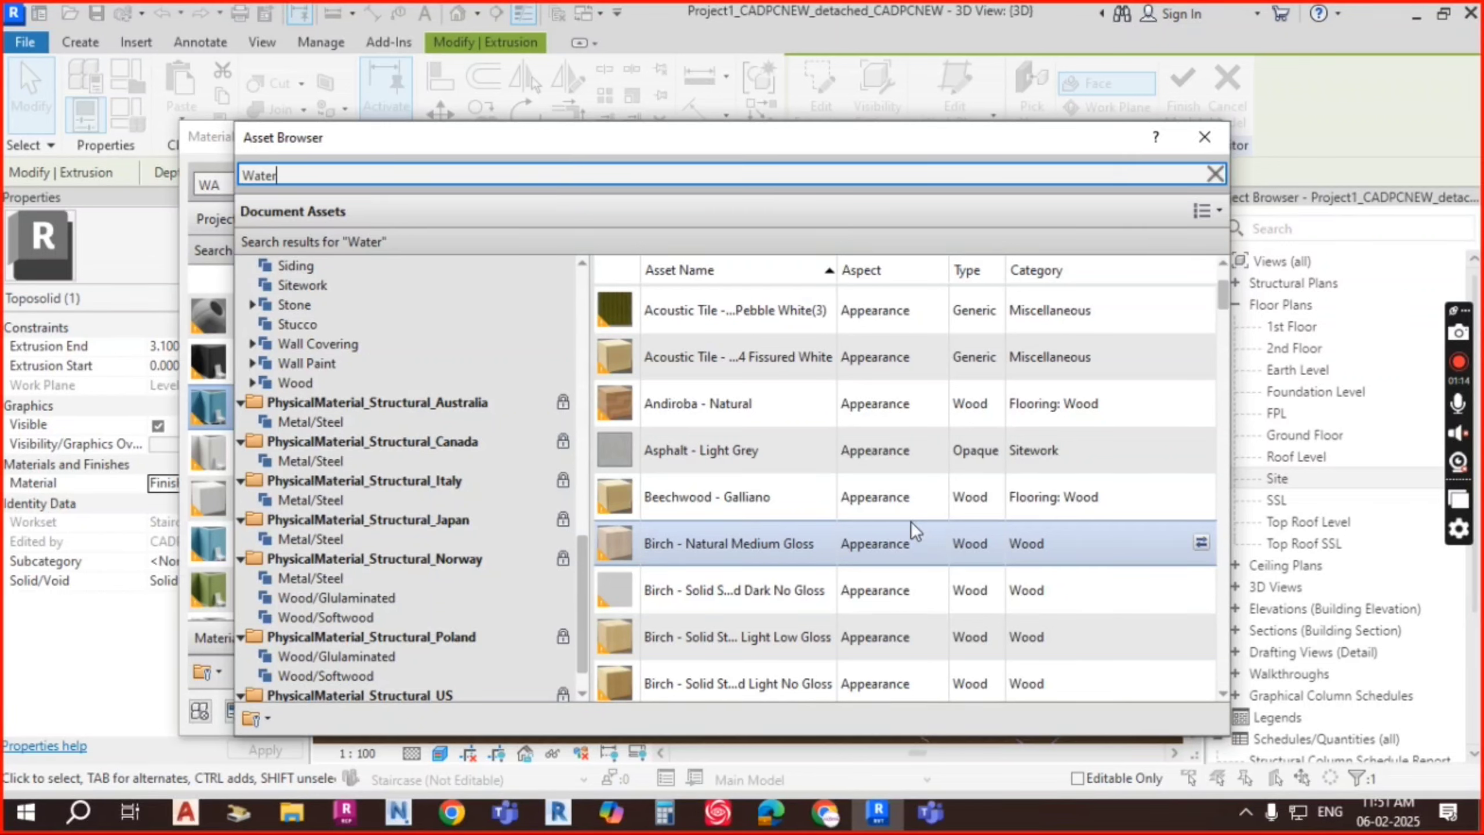
{"action": "scroll", "coordinate": [770, 459], "scroll_direction": "down", "scroll_amount": 4}
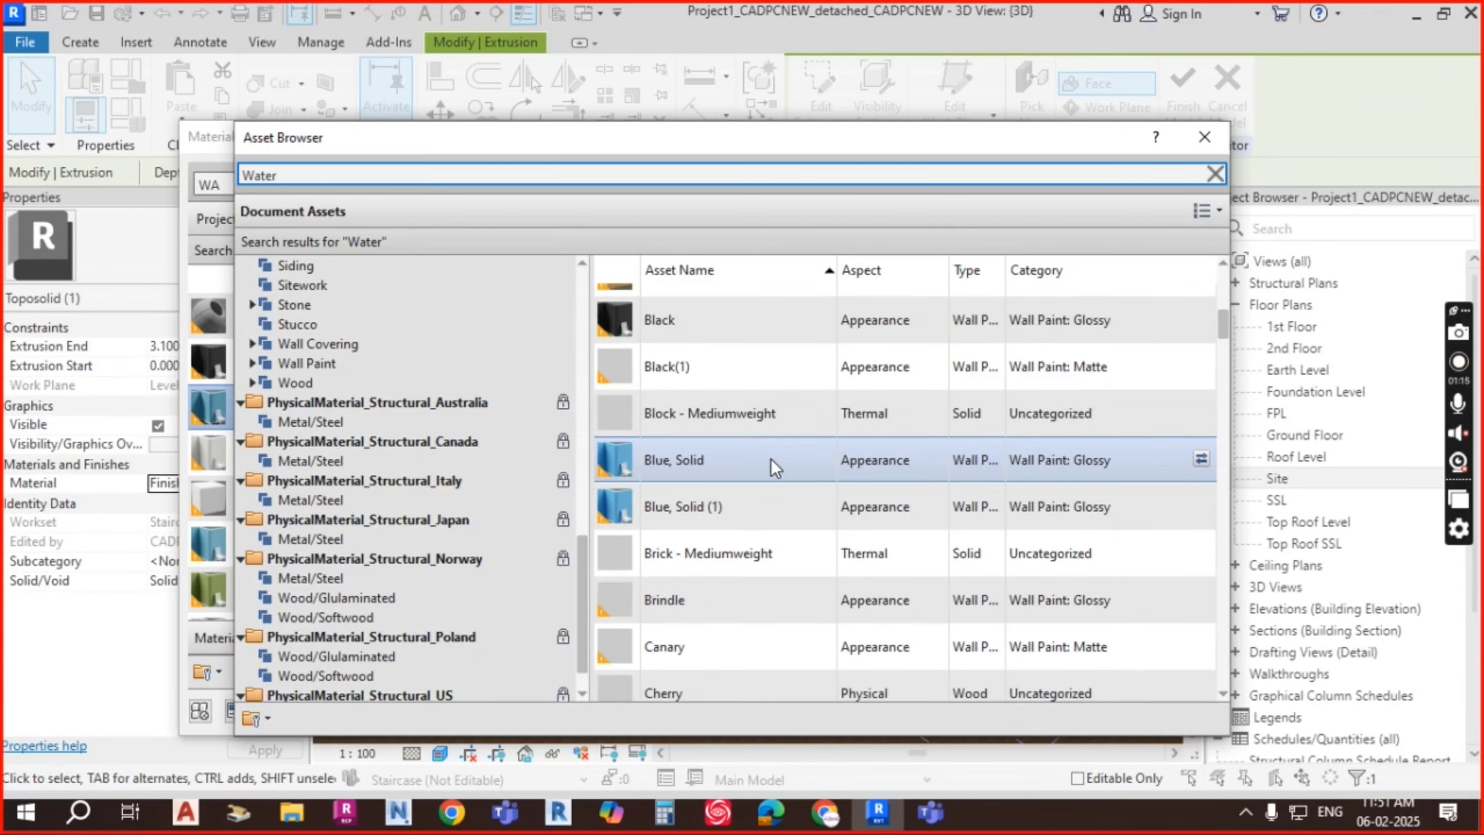
{"action": "scroll", "coordinate": [770, 459], "scroll_direction": "down", "scroll_amount": 2}
{"action": "scroll", "coordinate": [770, 448], "scroll_direction": "up", "scroll_amount": 2}
{"action": "scroll", "coordinate": [716, 485], "scroll_direction": "down", "scroll_amount": 3}
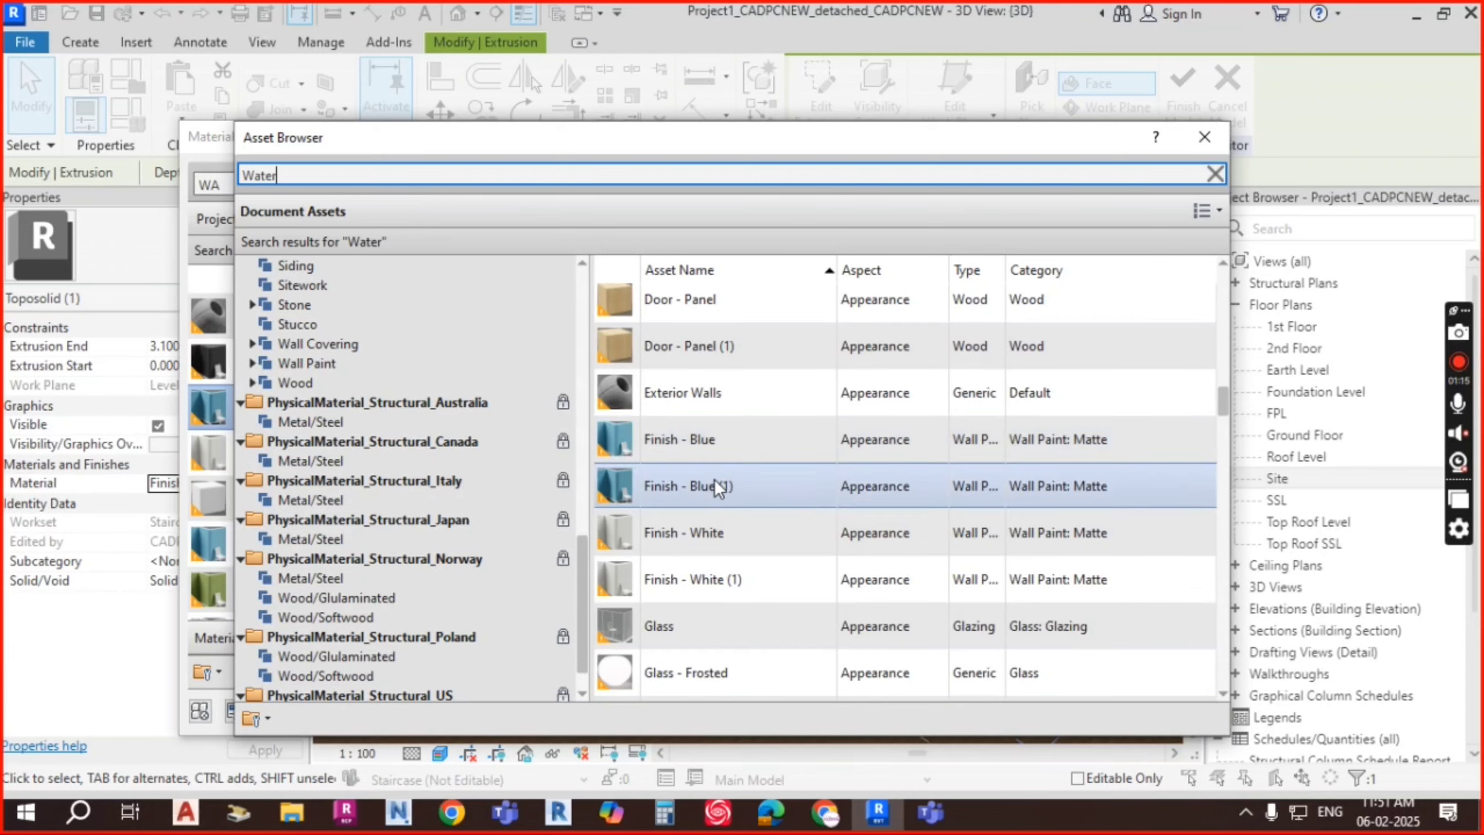
{"action": "scroll", "coordinate": [714, 479], "scroll_direction": "down", "scroll_amount": 10}
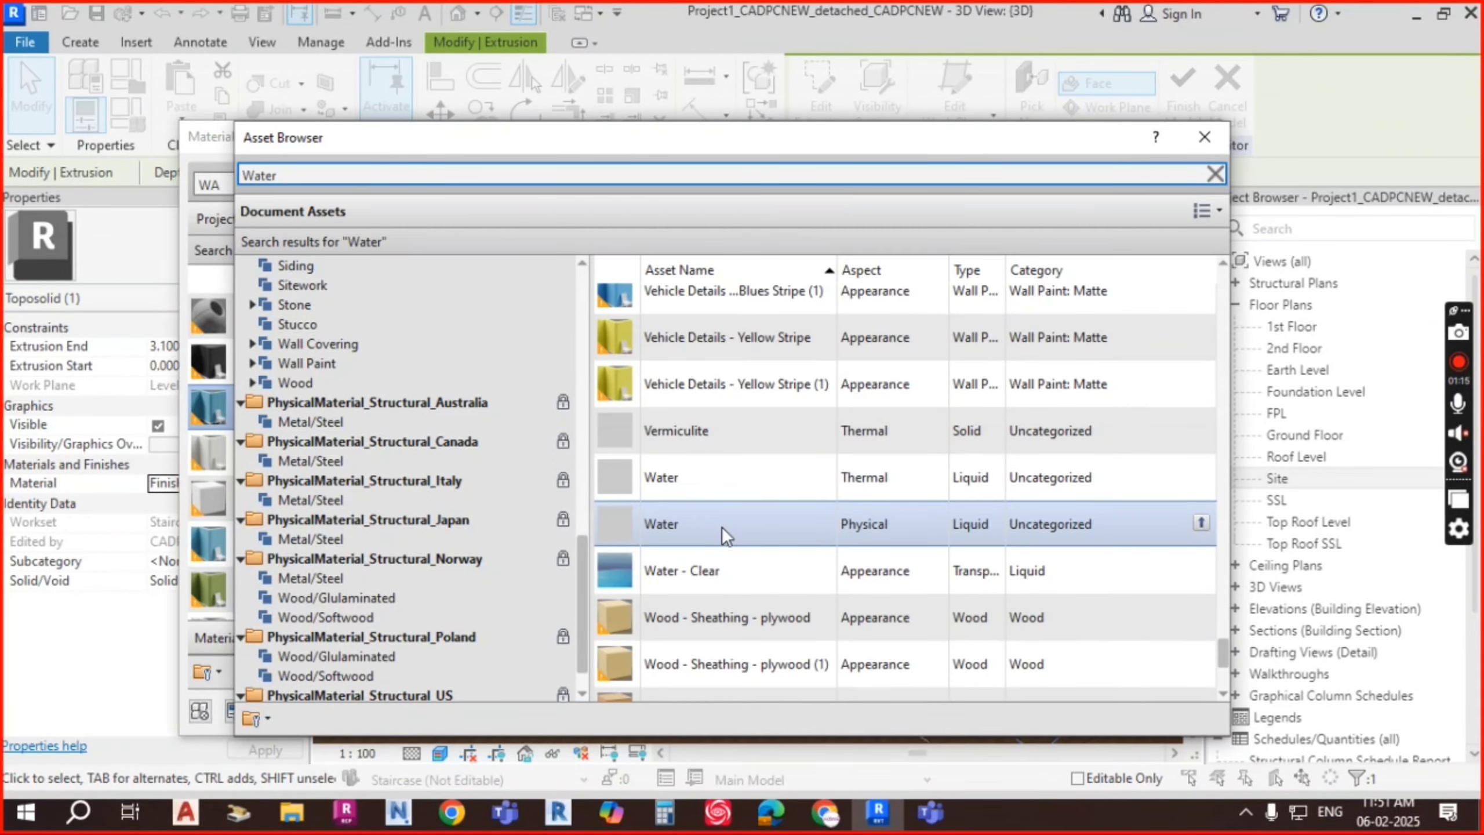
{"action": "scroll", "coordinate": [722, 527], "scroll_direction": "down", "scroll_amount": 2}
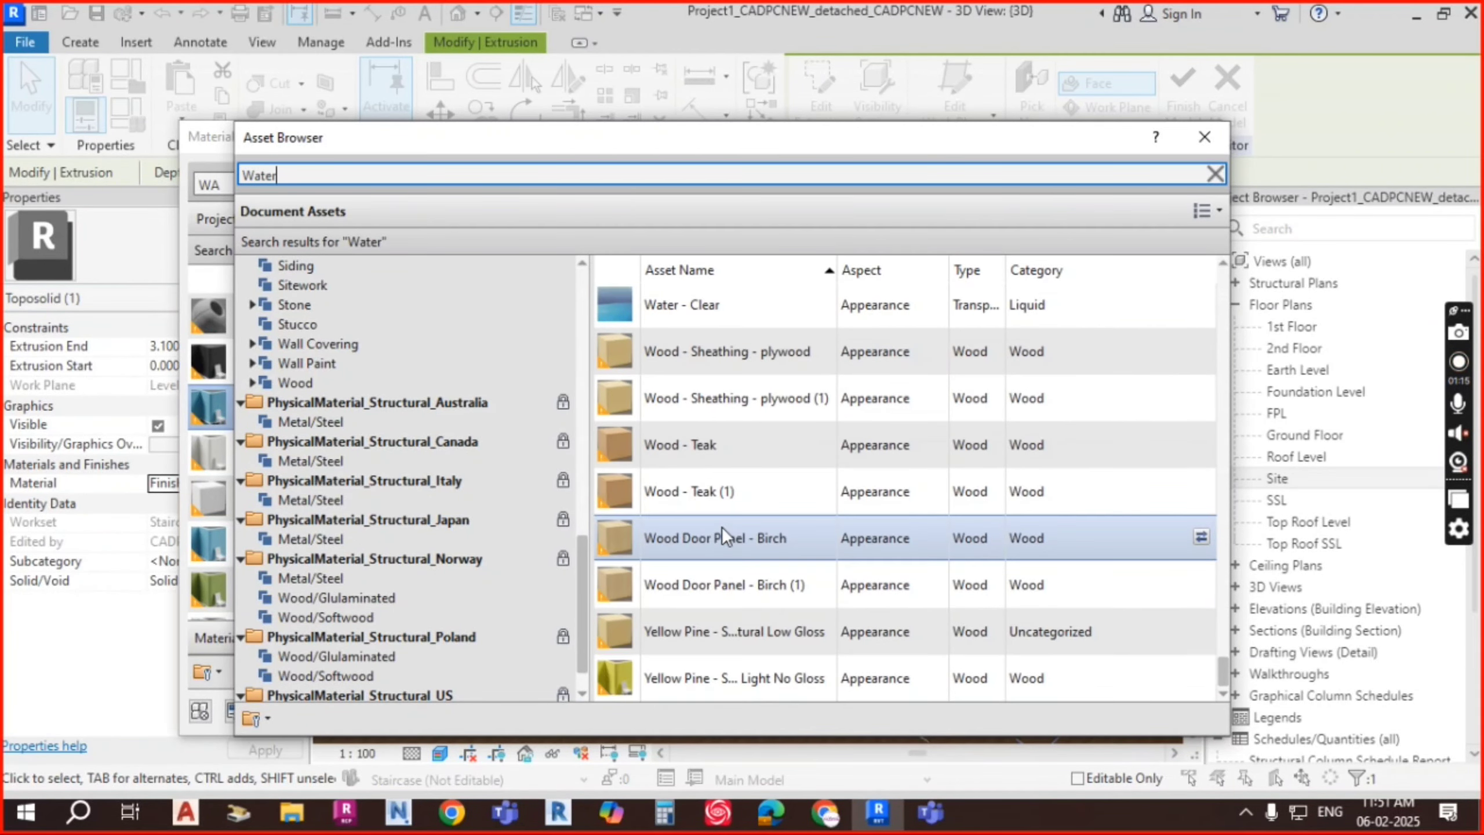
{"action": "scroll", "coordinate": [711, 515], "scroll_direction": "up", "scroll_amount": 2}
Step: Apply the Water - Clear appearance to Finish - Blue and close both browsers
{"action": "double_click", "coordinate": [689, 592]}
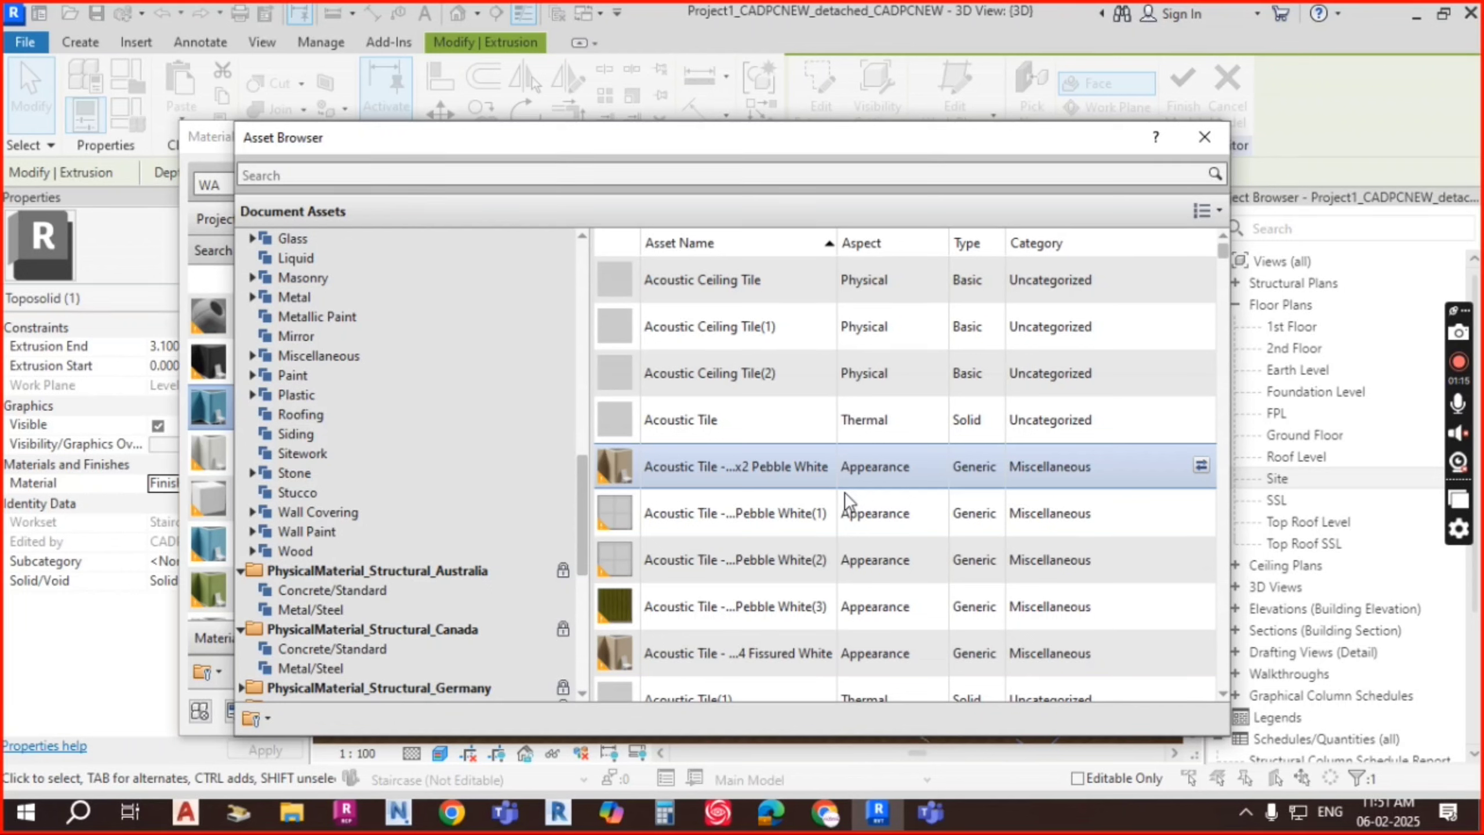
{"action": "left_click", "coordinate": [1205, 137]}
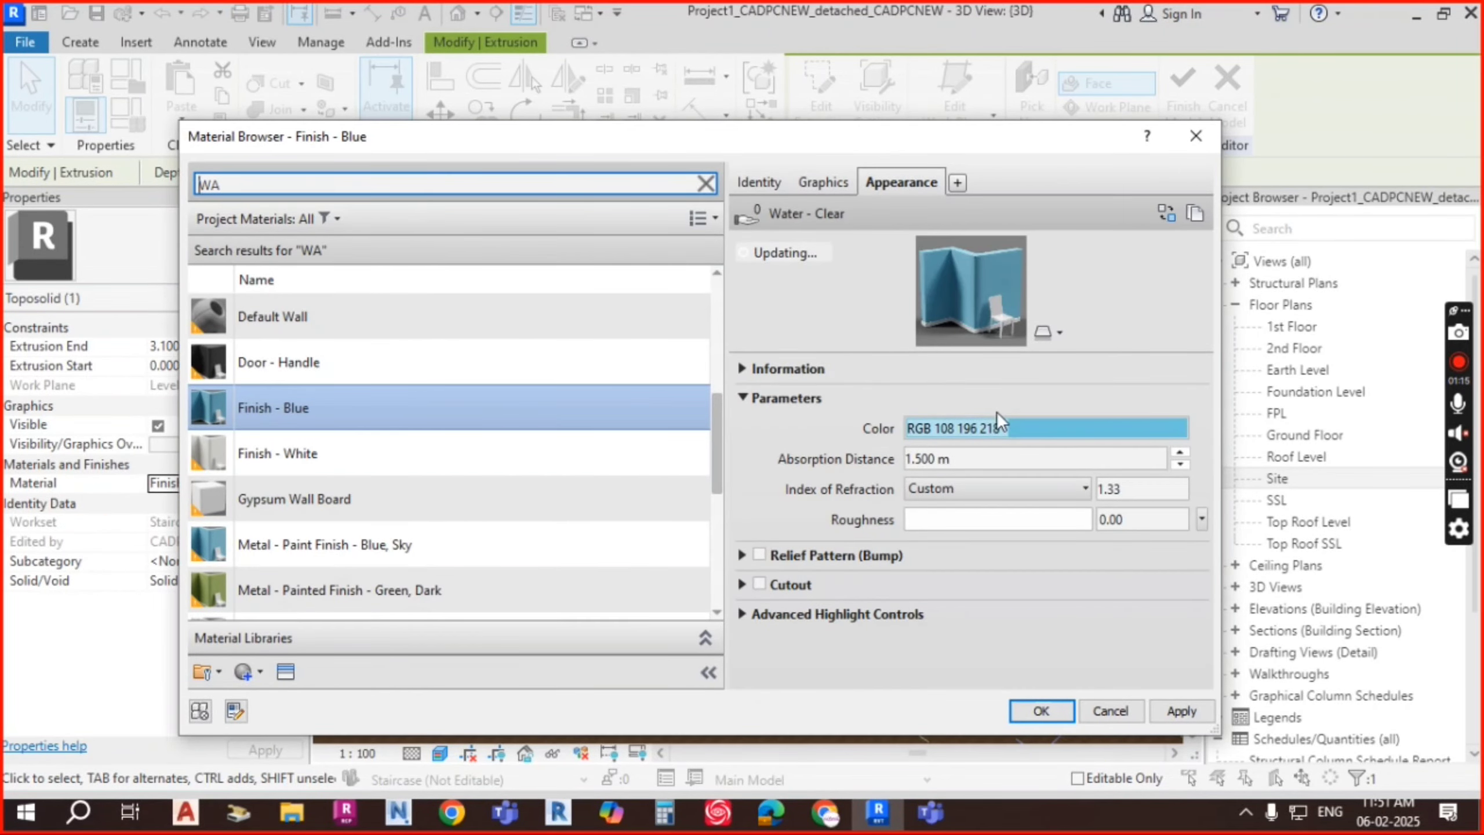
{"action": "left_click", "coordinate": [1041, 710]}
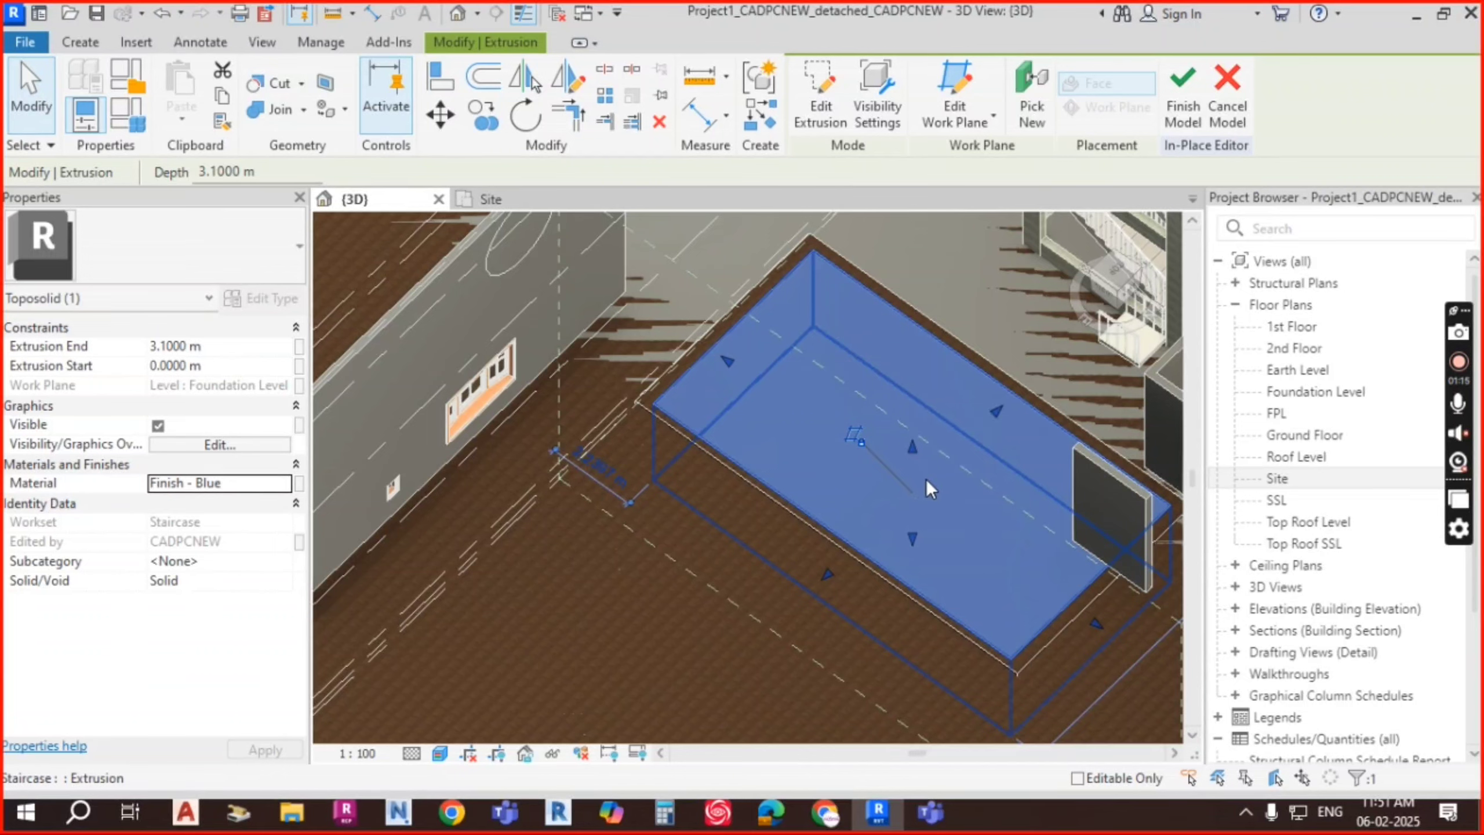
Step: Orbit around and under the pool, checking the void extrusion beneath the pit
{"action": "key", "text": "Escape"}
{"action": "middle_click_drag", "start_coordinate": [948, 598], "coordinate": [905, 498], "text": "shift"}
{"action": "scroll", "coordinate": [834, 375], "scroll_direction": "down", "scroll_amount": 2}
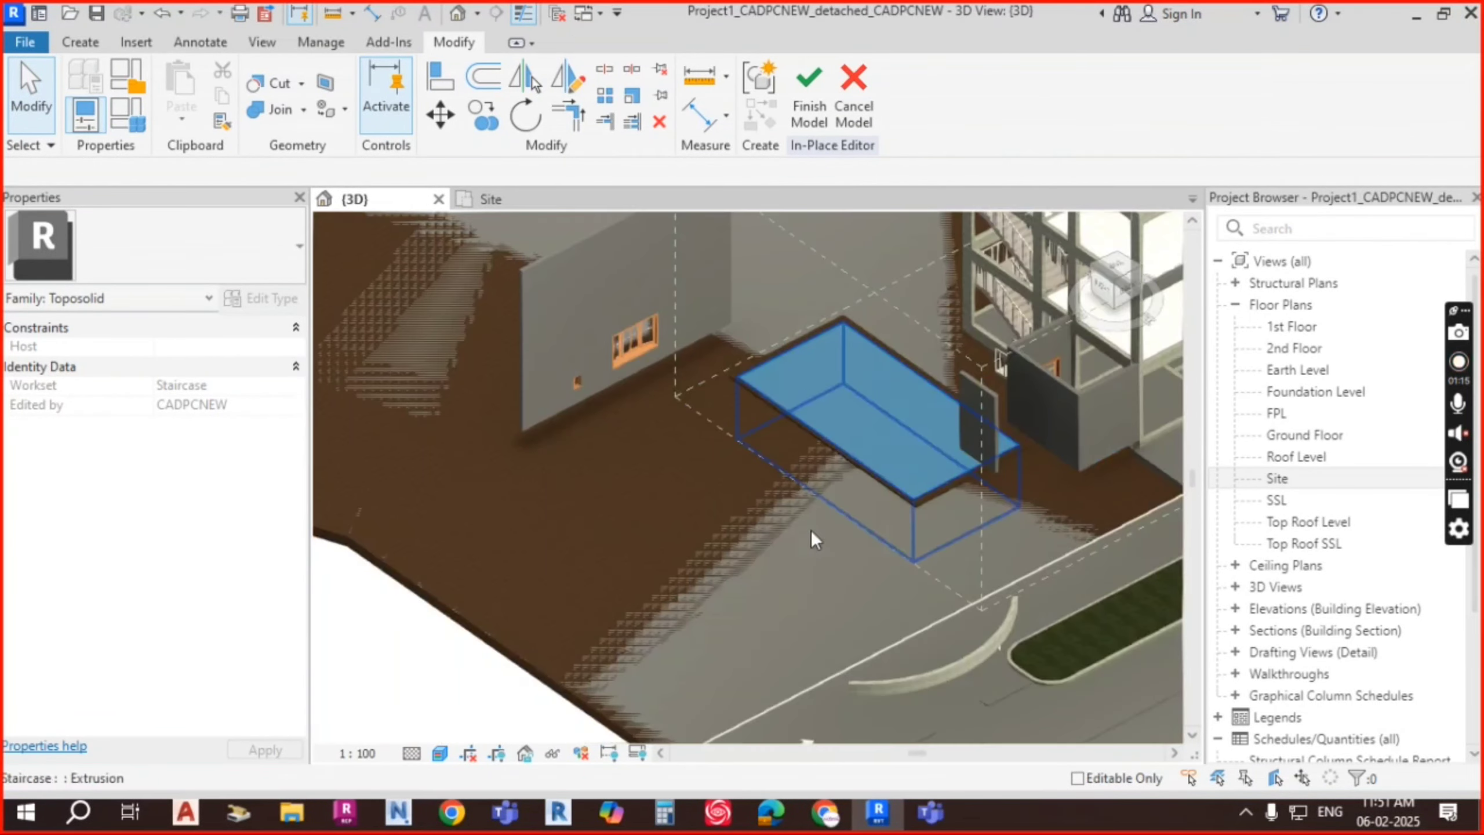
{"action": "middle_click_drag", "start_coordinate": [812, 533], "coordinate": [698, 407], "text": "shift"}
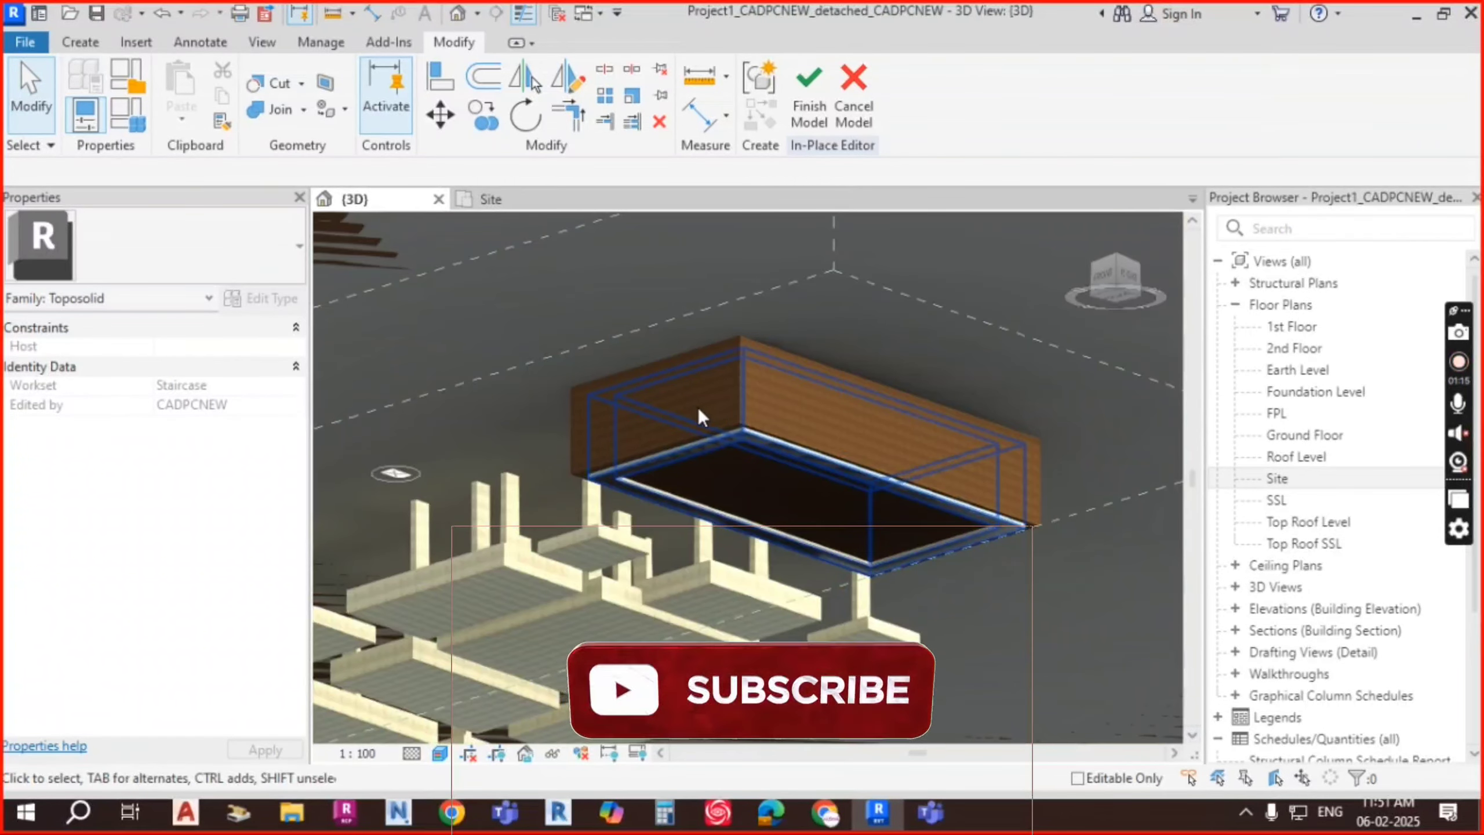
{"action": "scroll", "coordinate": [698, 407], "scroll_direction": "up", "scroll_amount": 3}
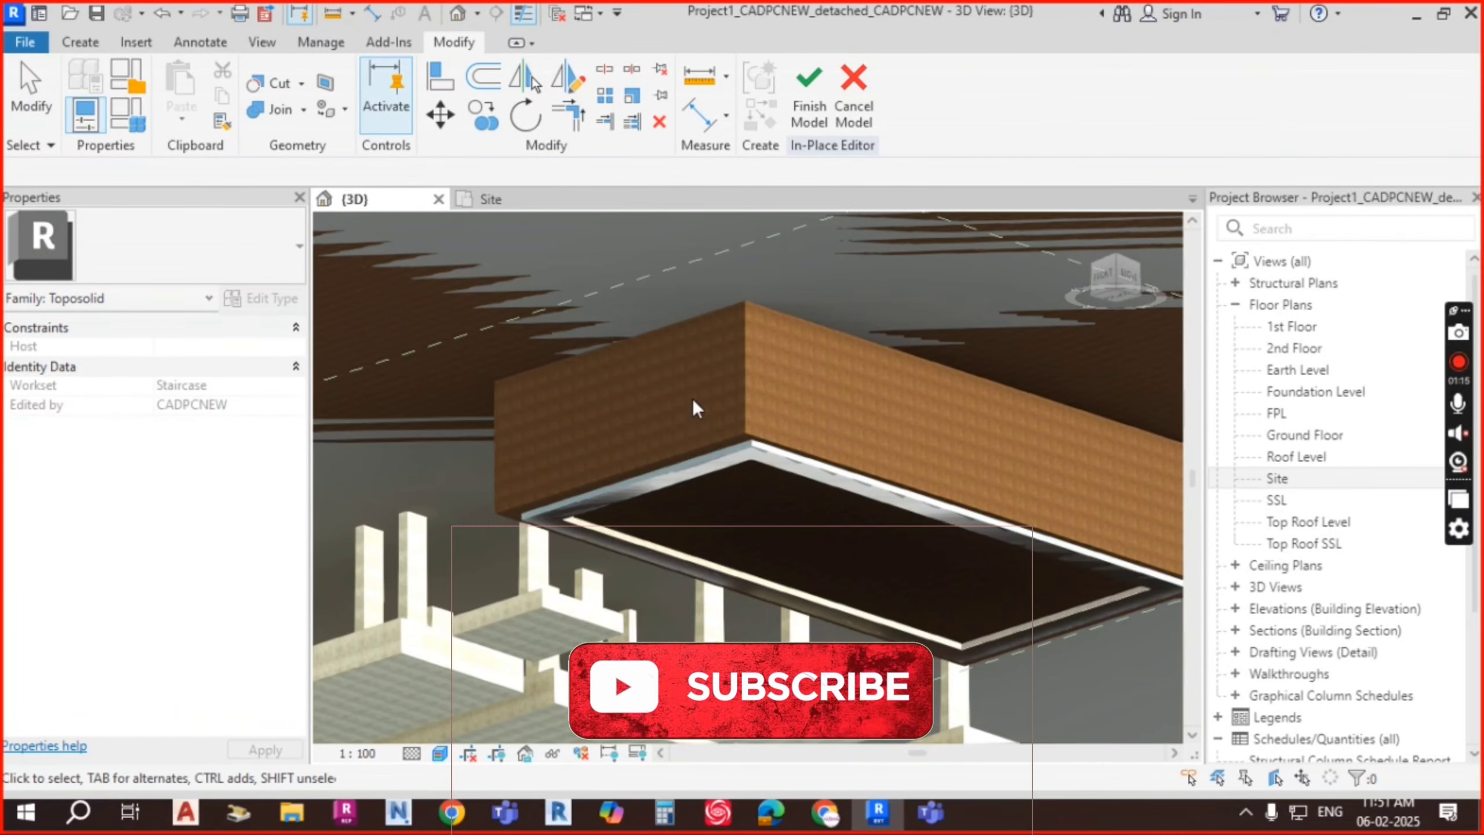
{"action": "left_click", "coordinate": [708, 443]}
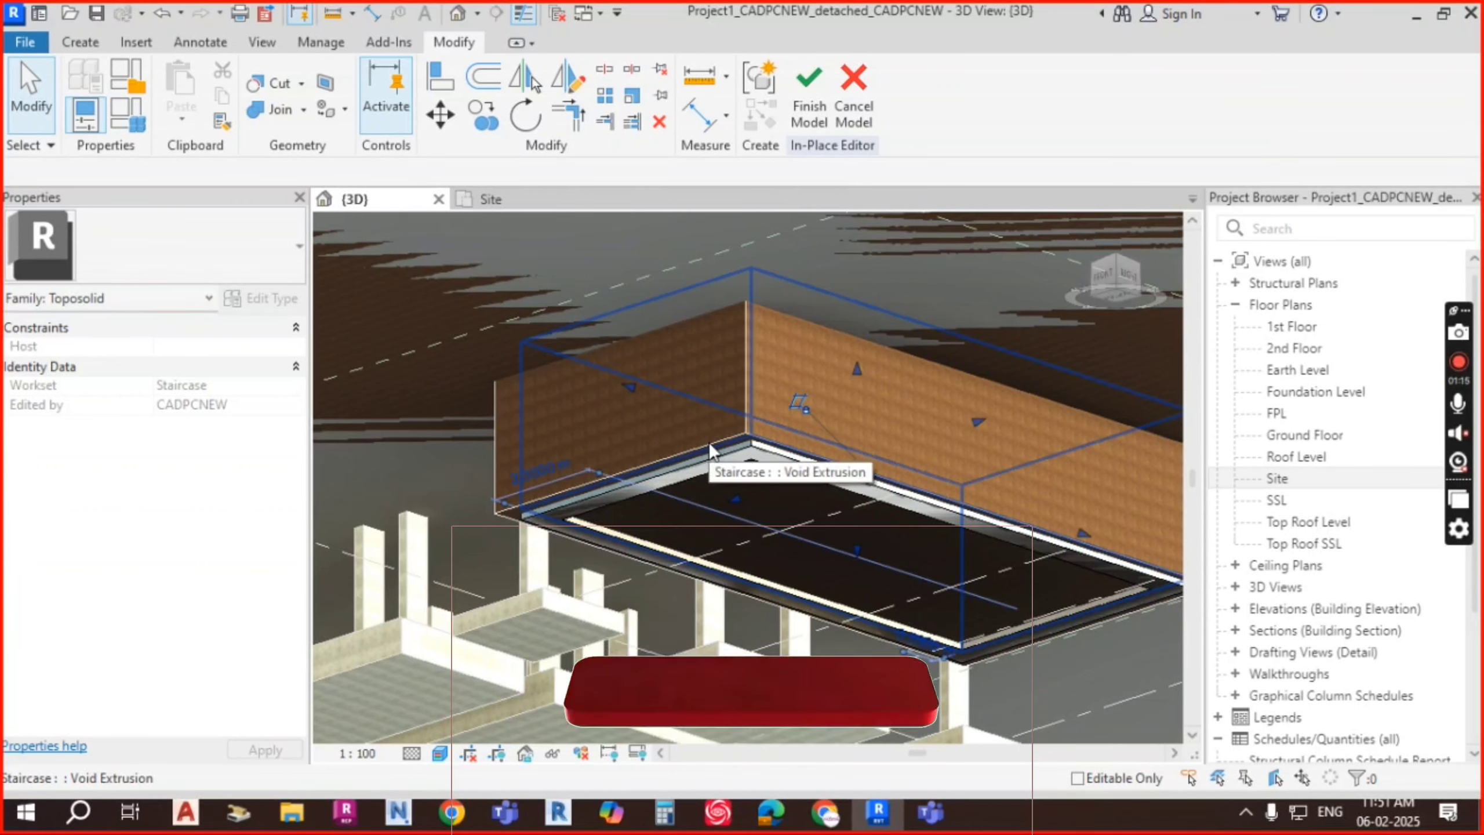
{"action": "key", "text": "Escape"}
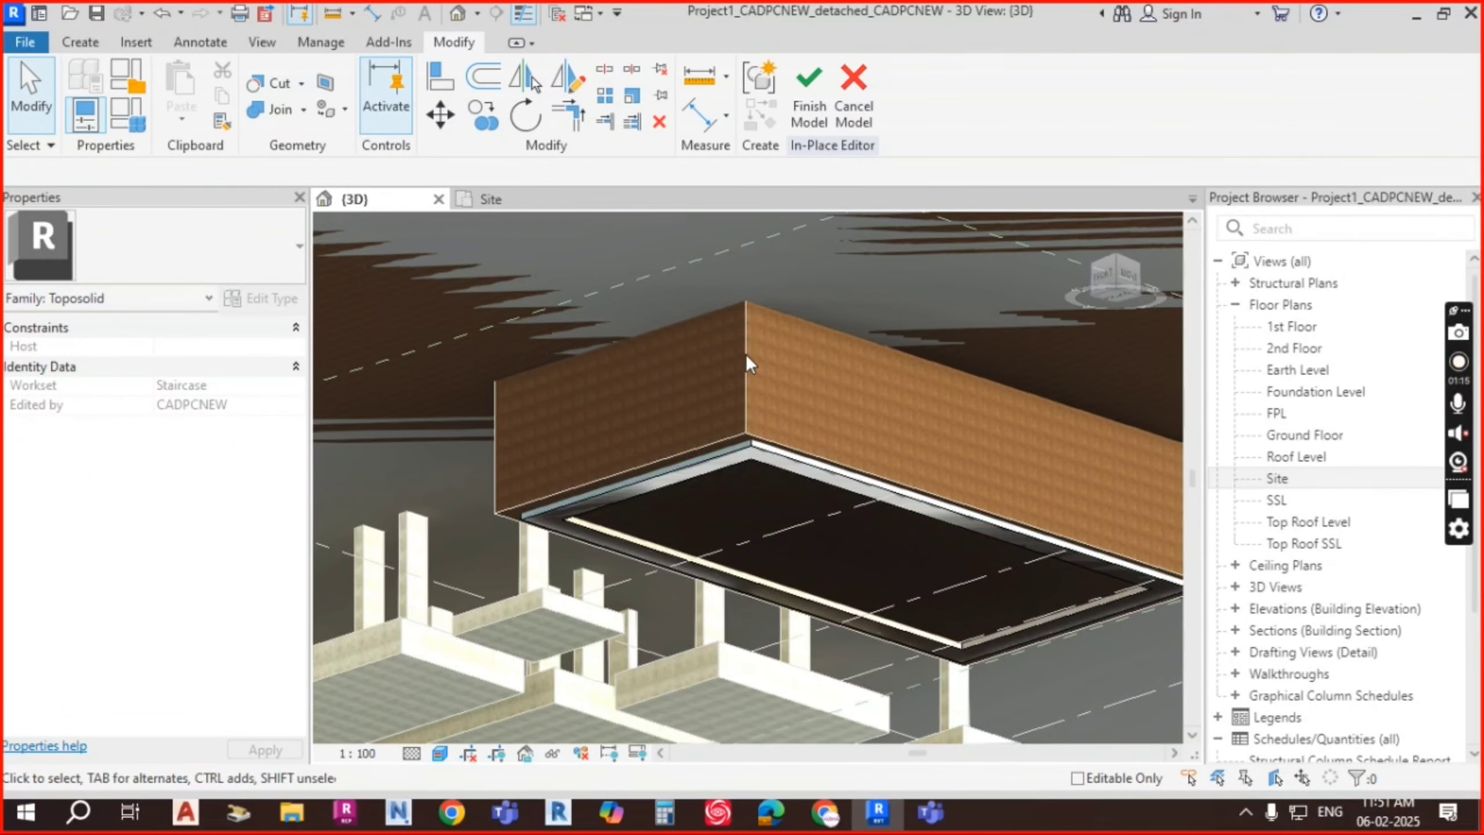
{"action": "scroll", "coordinate": [643, 538], "scroll_direction": "up", "scroll_amount": 2}
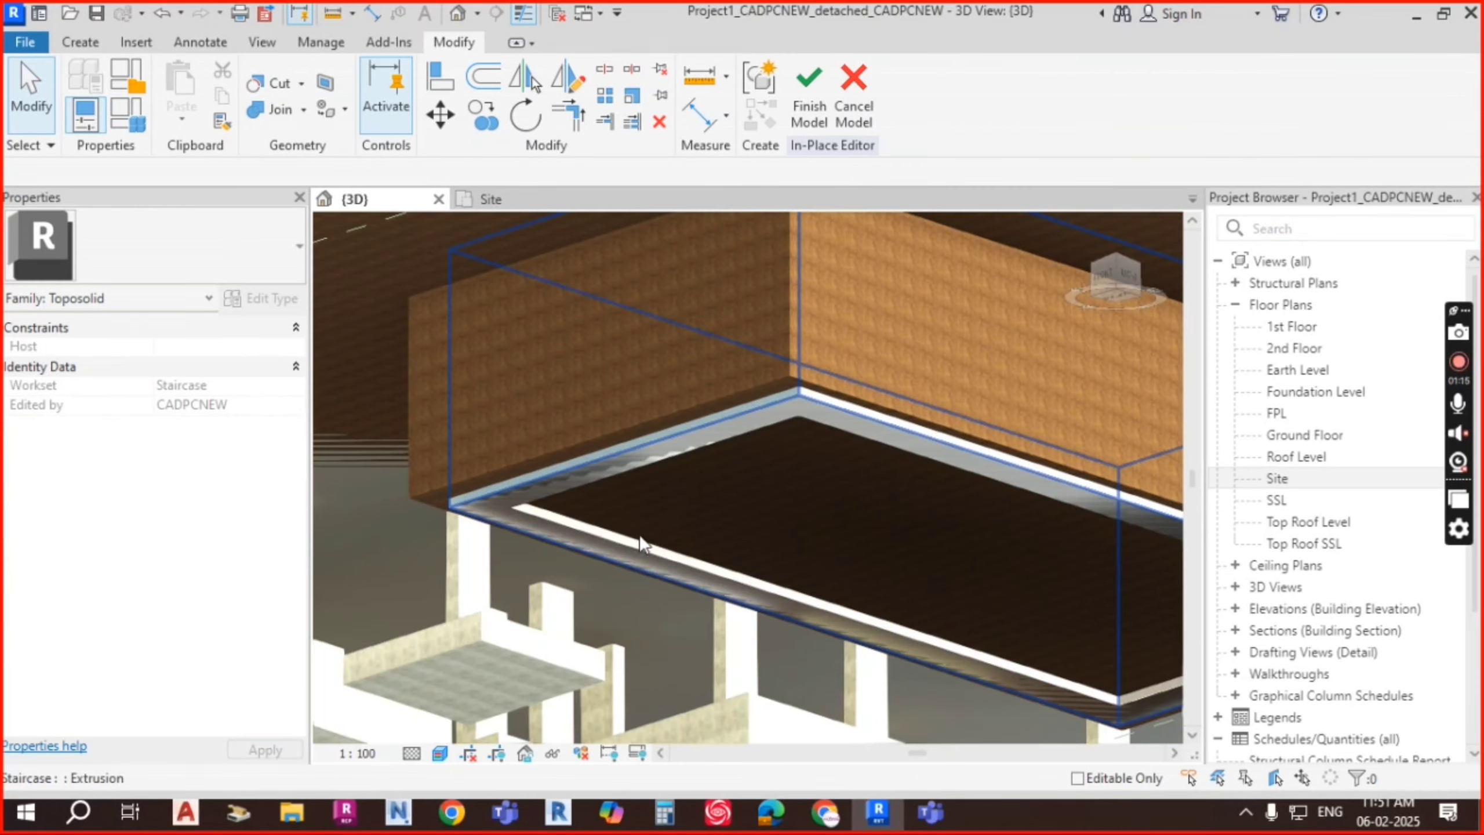
{"action": "middle_click_drag", "start_coordinate": [938, 537], "coordinate": [900, 492]}
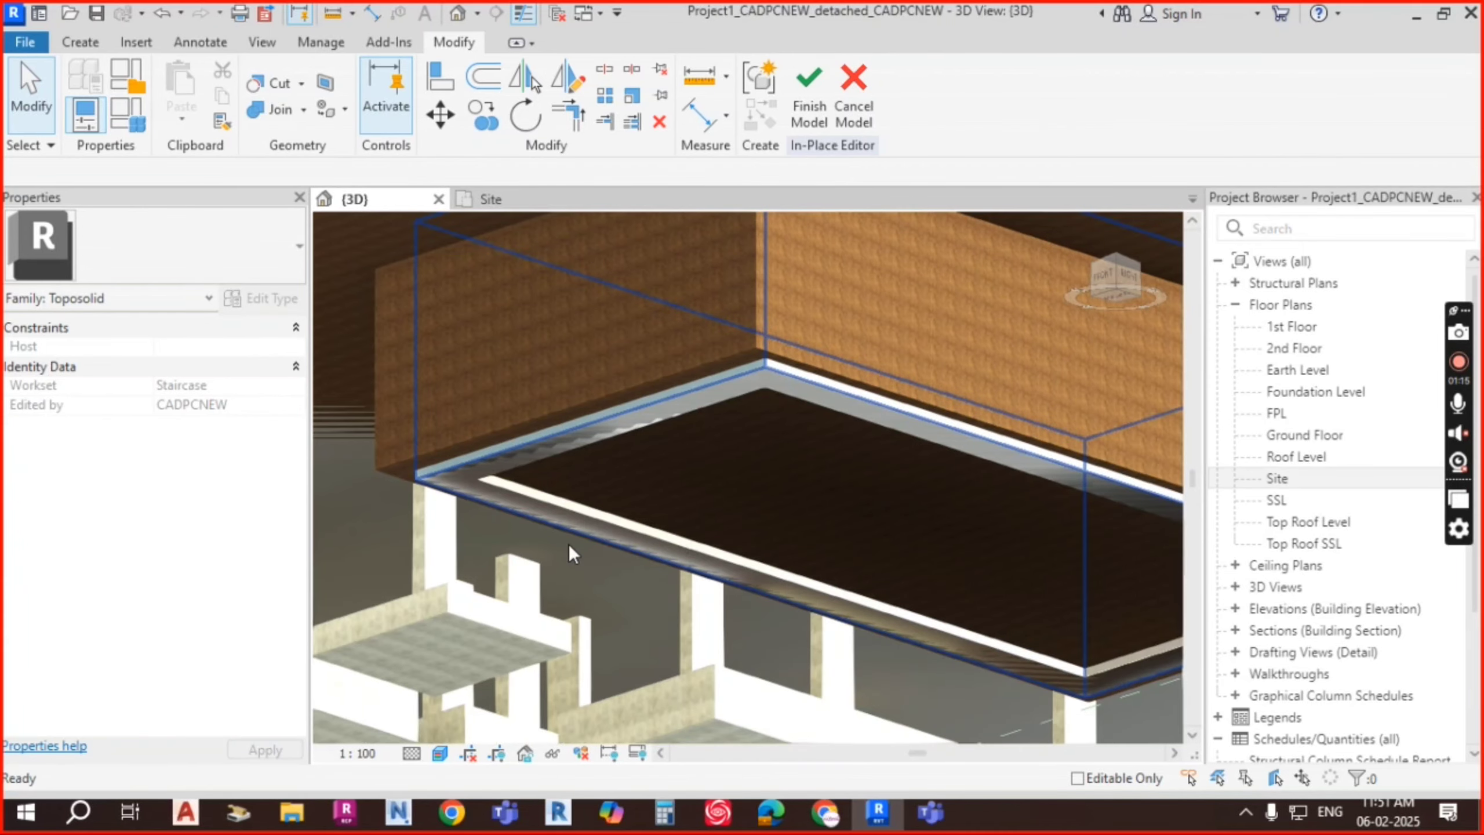
Step: Stretch the water extrusion's left end slightly outward
{"action": "left_click", "coordinate": [531, 444]}
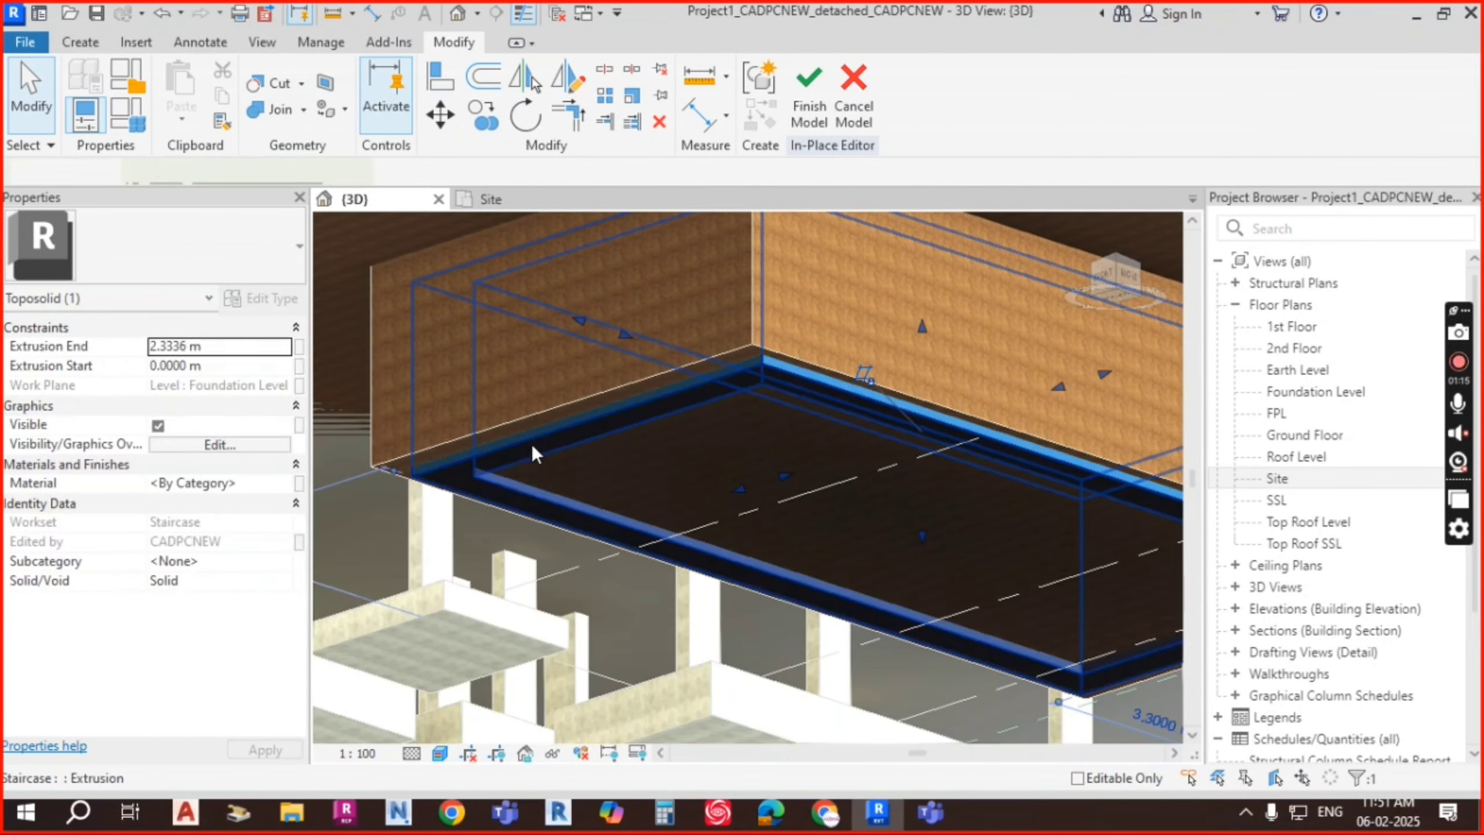
{"action": "middle_click_drag", "start_coordinate": [531, 443], "coordinate": [856, 460], "text": "shift"}
{"action": "middle_click_drag", "start_coordinate": [817, 503], "coordinate": [560, 450], "text": "shift"}
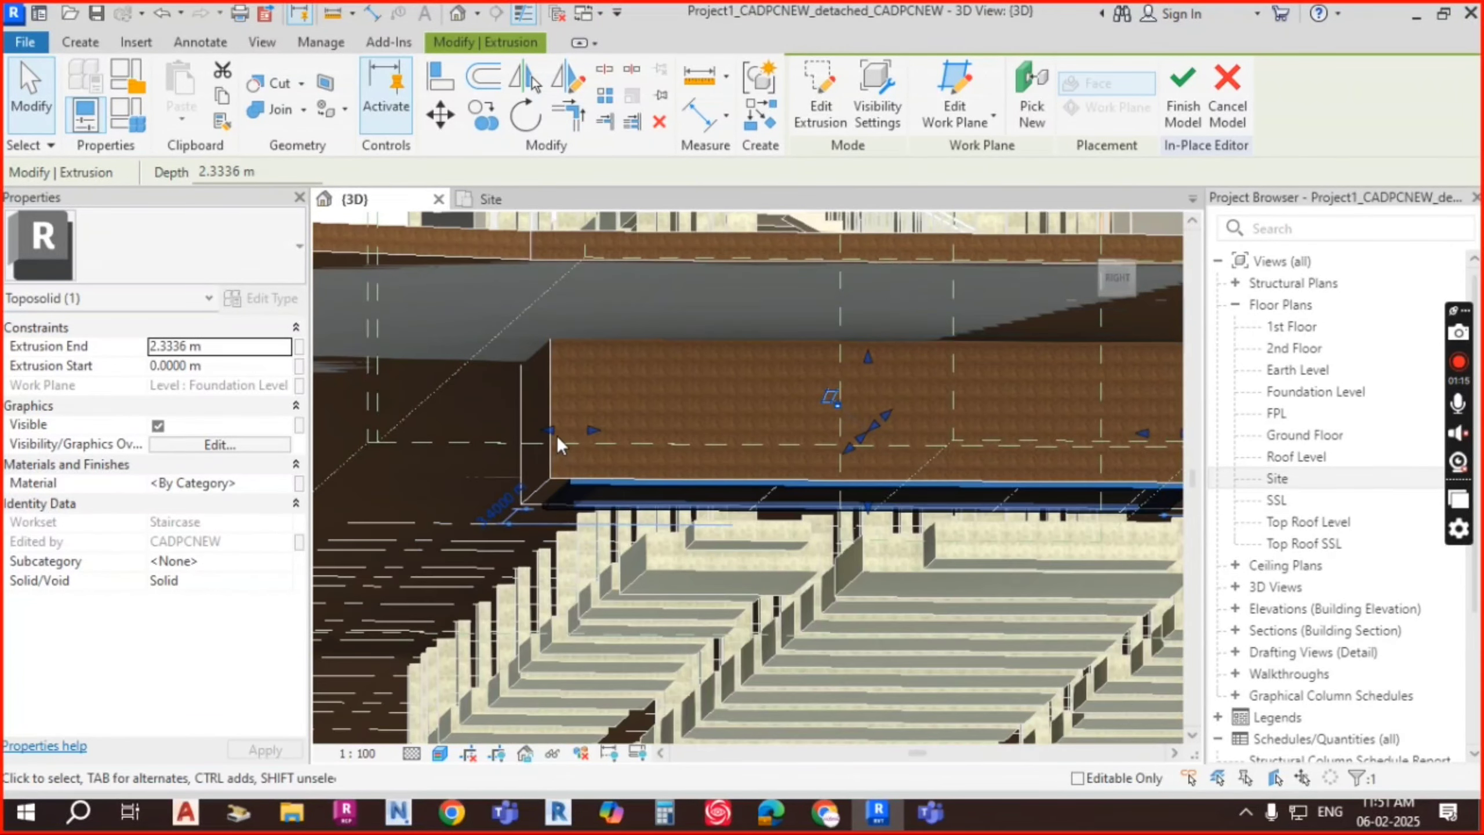
{"action": "scroll", "coordinate": [556, 438], "scroll_direction": "up", "scroll_amount": 2}
{"action": "left_click_drag", "start_coordinate": [549, 426], "coordinate": [529, 425]}
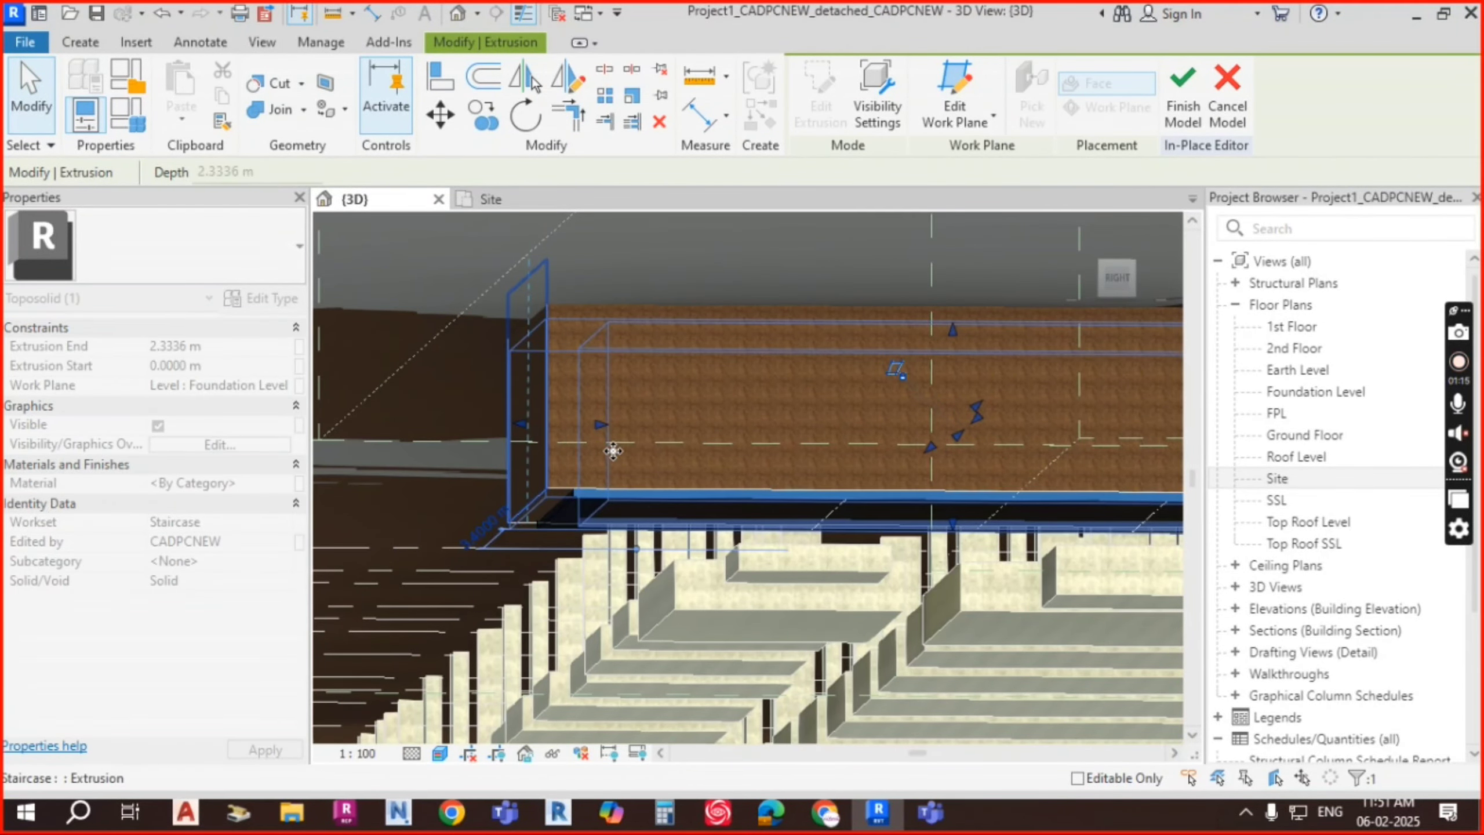
{"action": "left_click", "coordinate": [630, 467]}
{"action": "scroll", "coordinate": [629, 467], "scroll_direction": "down", "scroll_amount": 1}
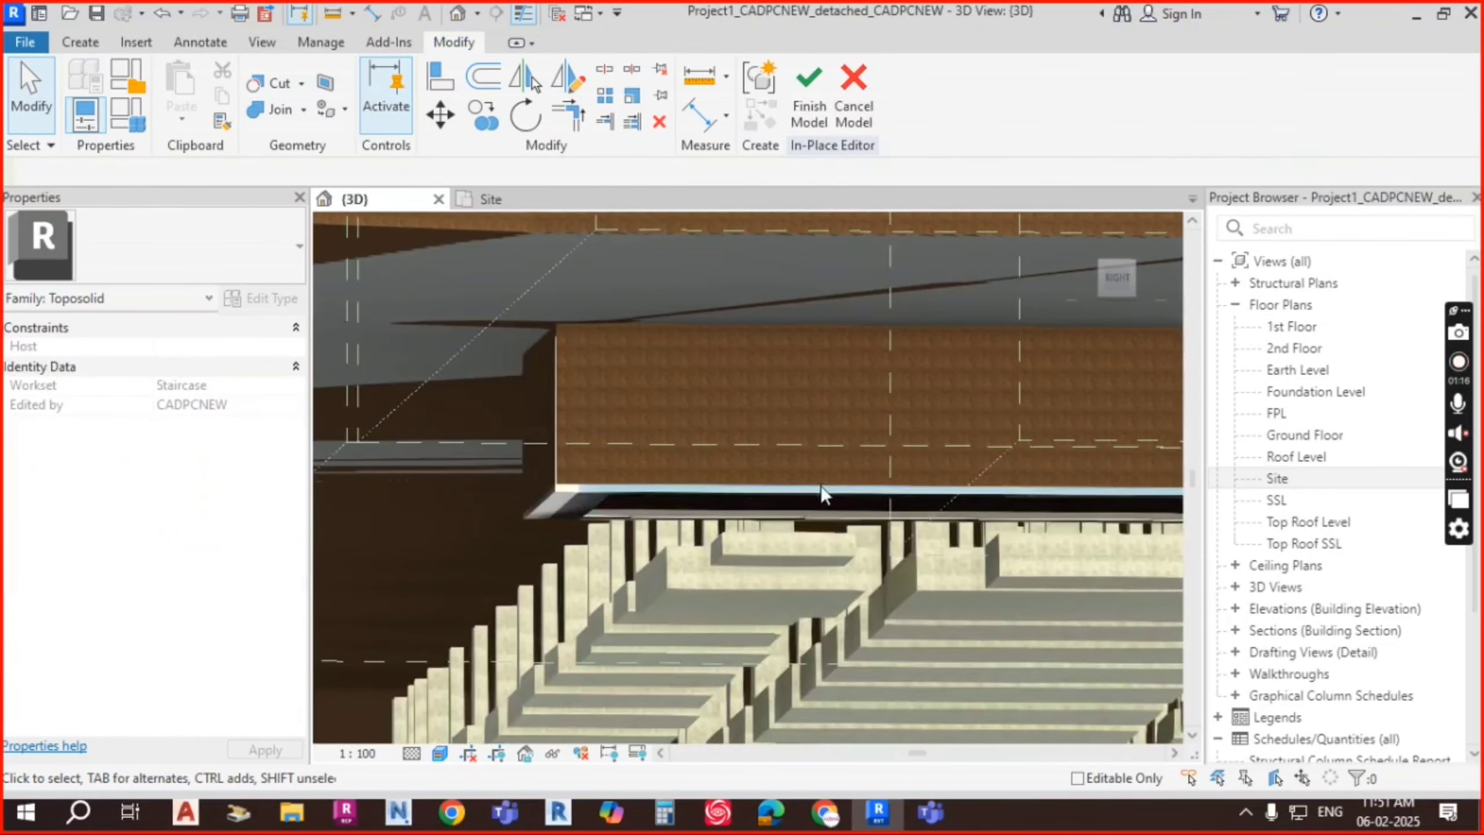
Step: Stretch the water extrusion up to 3.1 m so it reaches ground level
{"action": "left_click", "coordinate": [766, 507]}
{"action": "middle_click_drag", "start_coordinate": [766, 507], "coordinate": [1019, 438], "text": "shift"}
{"action": "left_click_drag", "start_coordinate": [1009, 437], "coordinate": [1032, 486]}
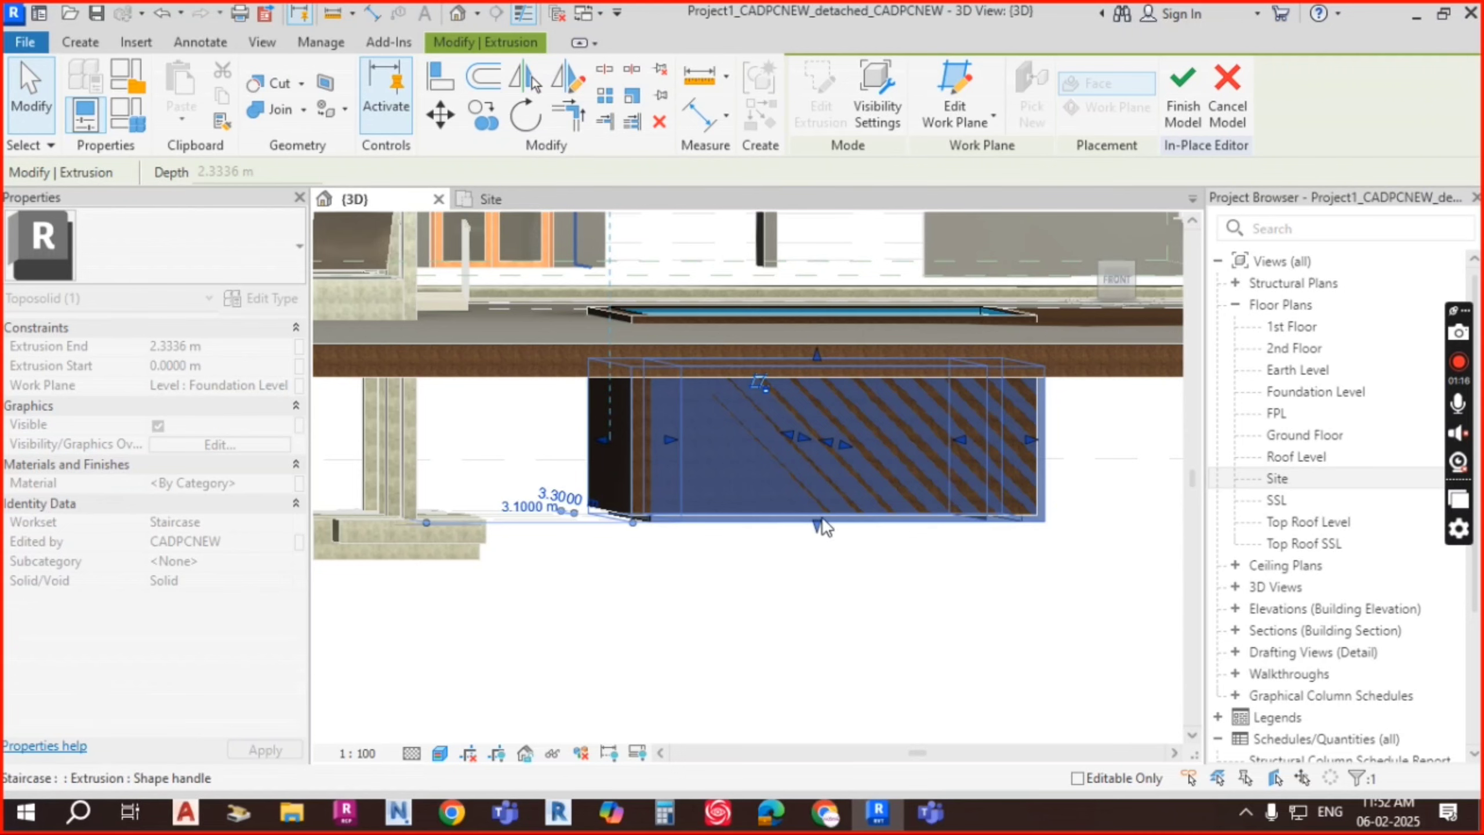
{"action": "middle_click_drag", "start_coordinate": [1028, 547], "coordinate": [702, 497], "text": "shift"}
{"action": "key", "text": "Escape"}
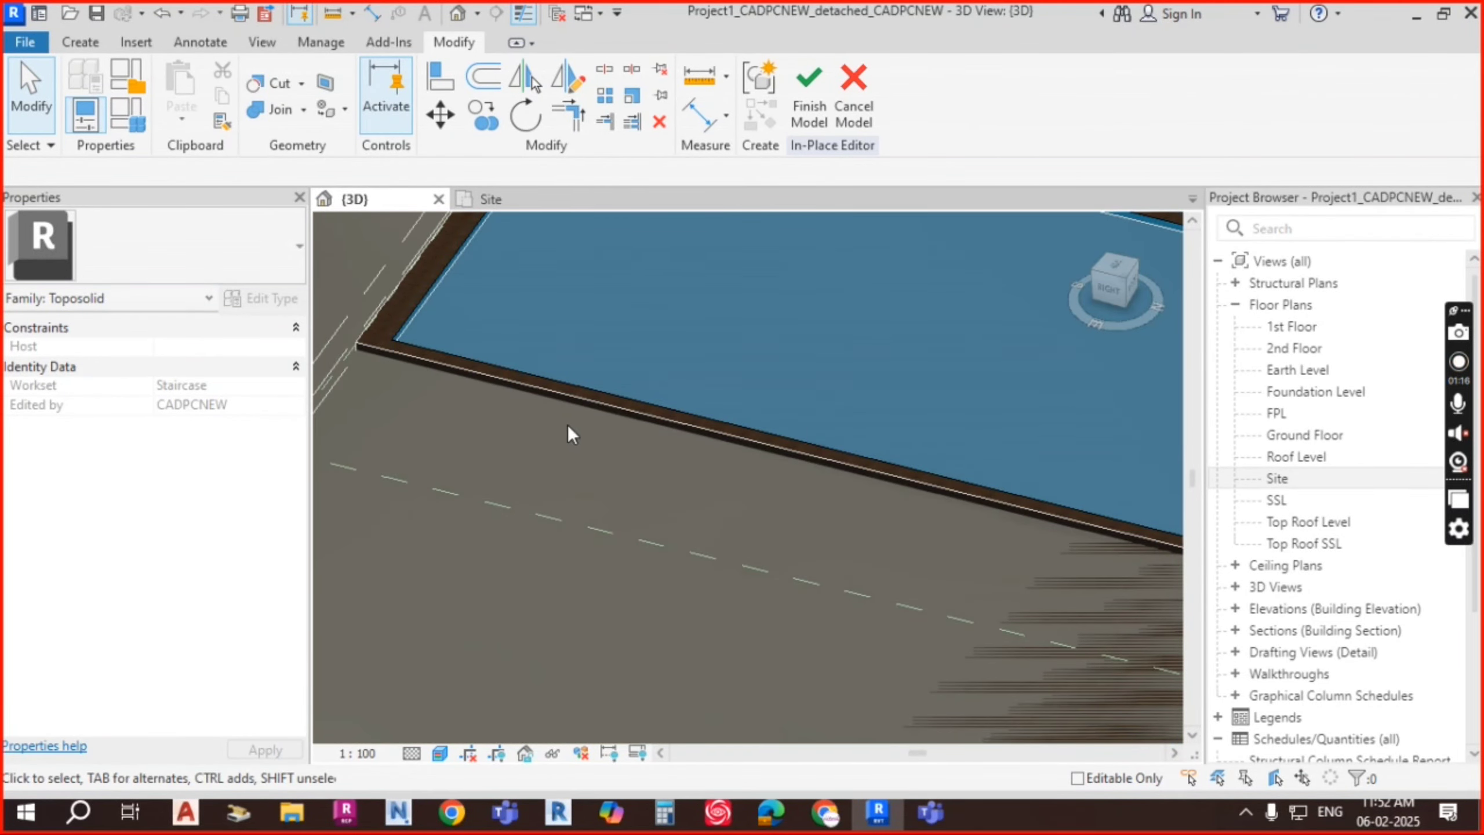
{"action": "scroll", "coordinate": [778, 458], "scroll_direction": "down", "scroll_amount": 6}
{"action": "middle_click_drag", "start_coordinate": [778, 458], "coordinate": [703, 403], "text": "shift"}
{"action": "scroll", "coordinate": [703, 403], "scroll_direction": "up", "scroll_amount": 4}
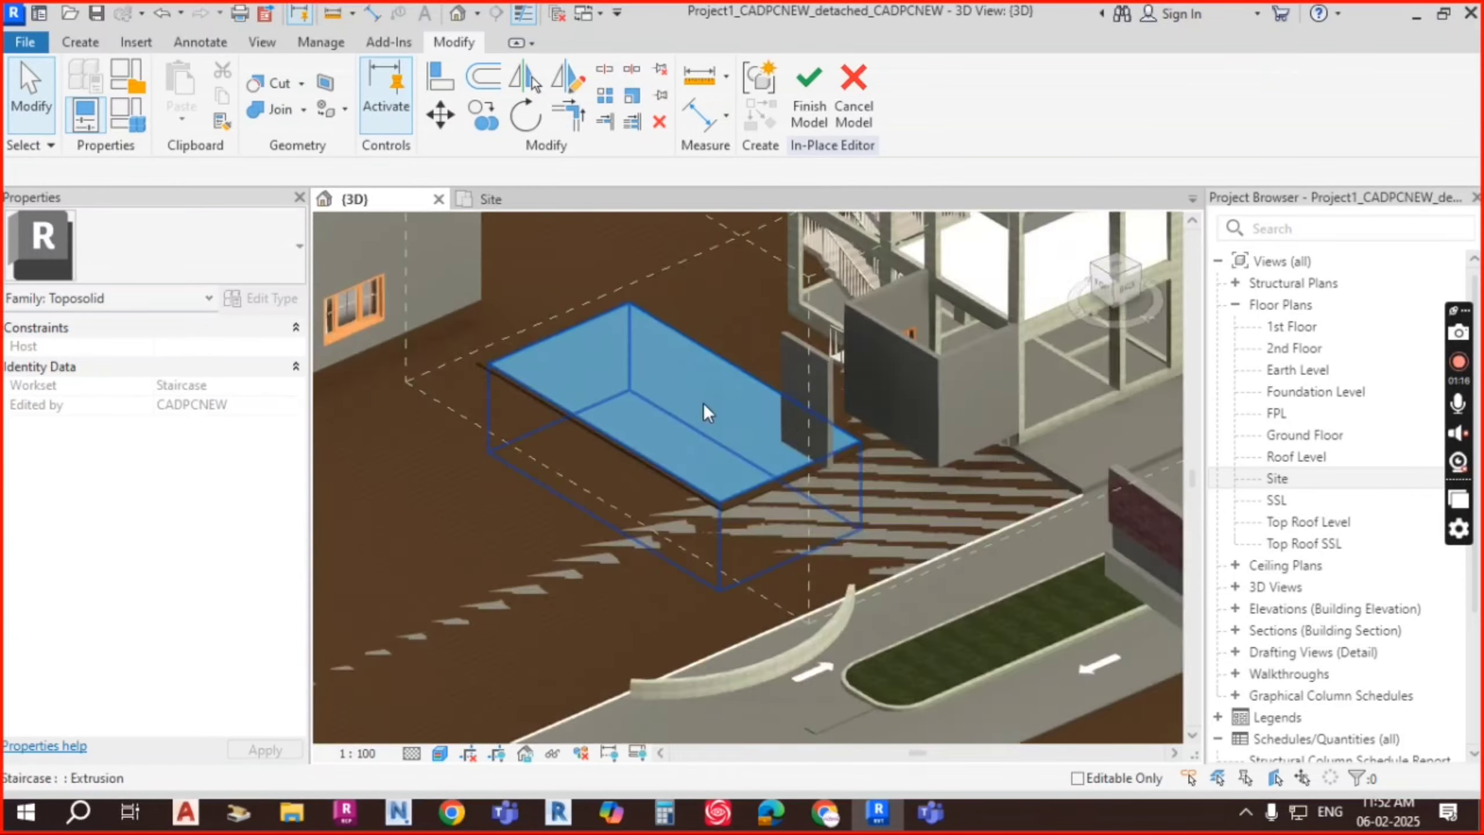
{"action": "middle_click_drag", "start_coordinate": [770, 495], "coordinate": [815, 436], "text": "shift"}
{"action": "scroll", "coordinate": [816, 436], "scroll_direction": "down", "scroll_amount": 3}
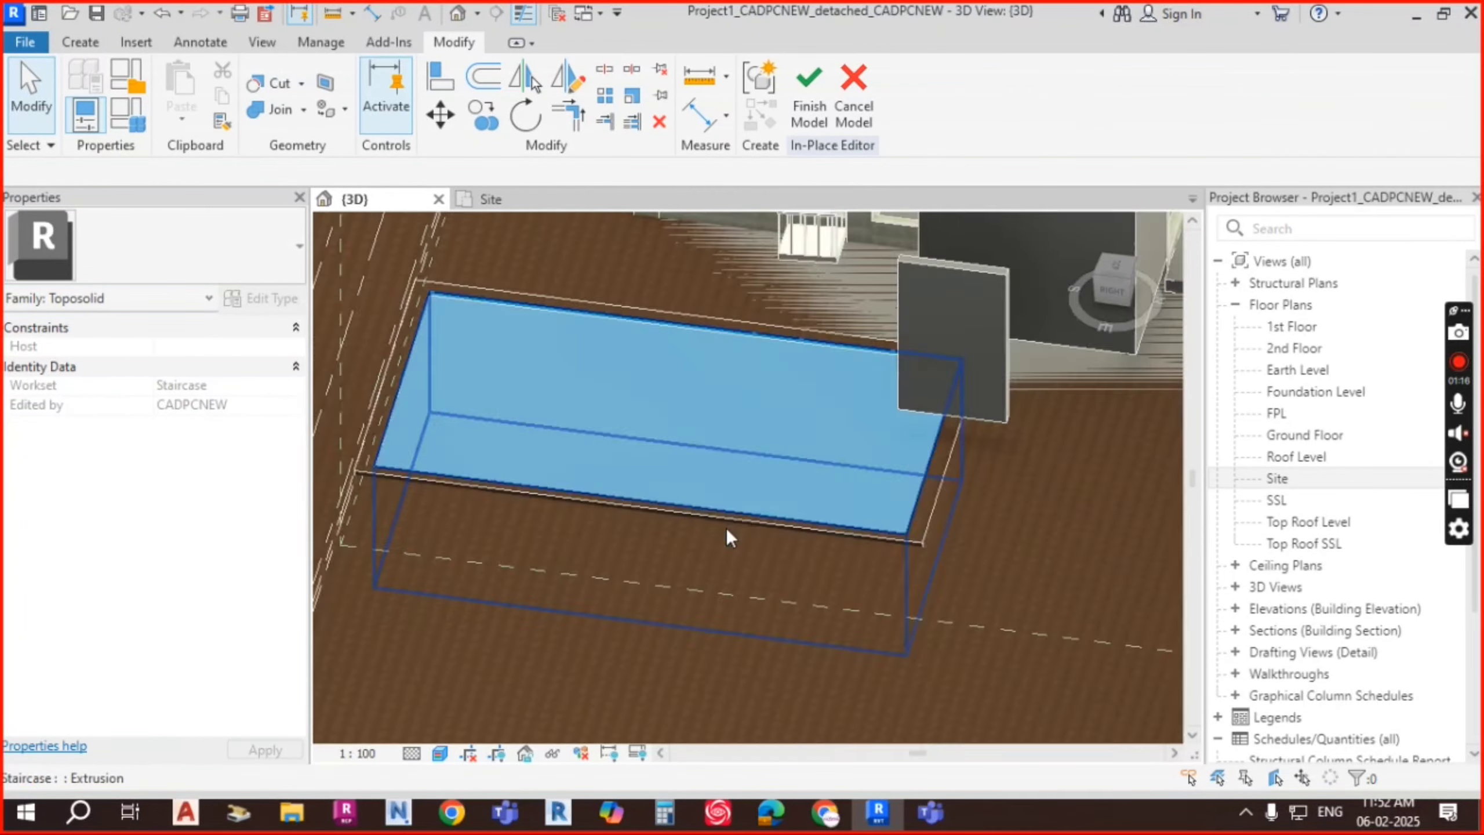
{"action": "middle_click_drag", "start_coordinate": [726, 527], "coordinate": [736, 480], "text": "shift"}
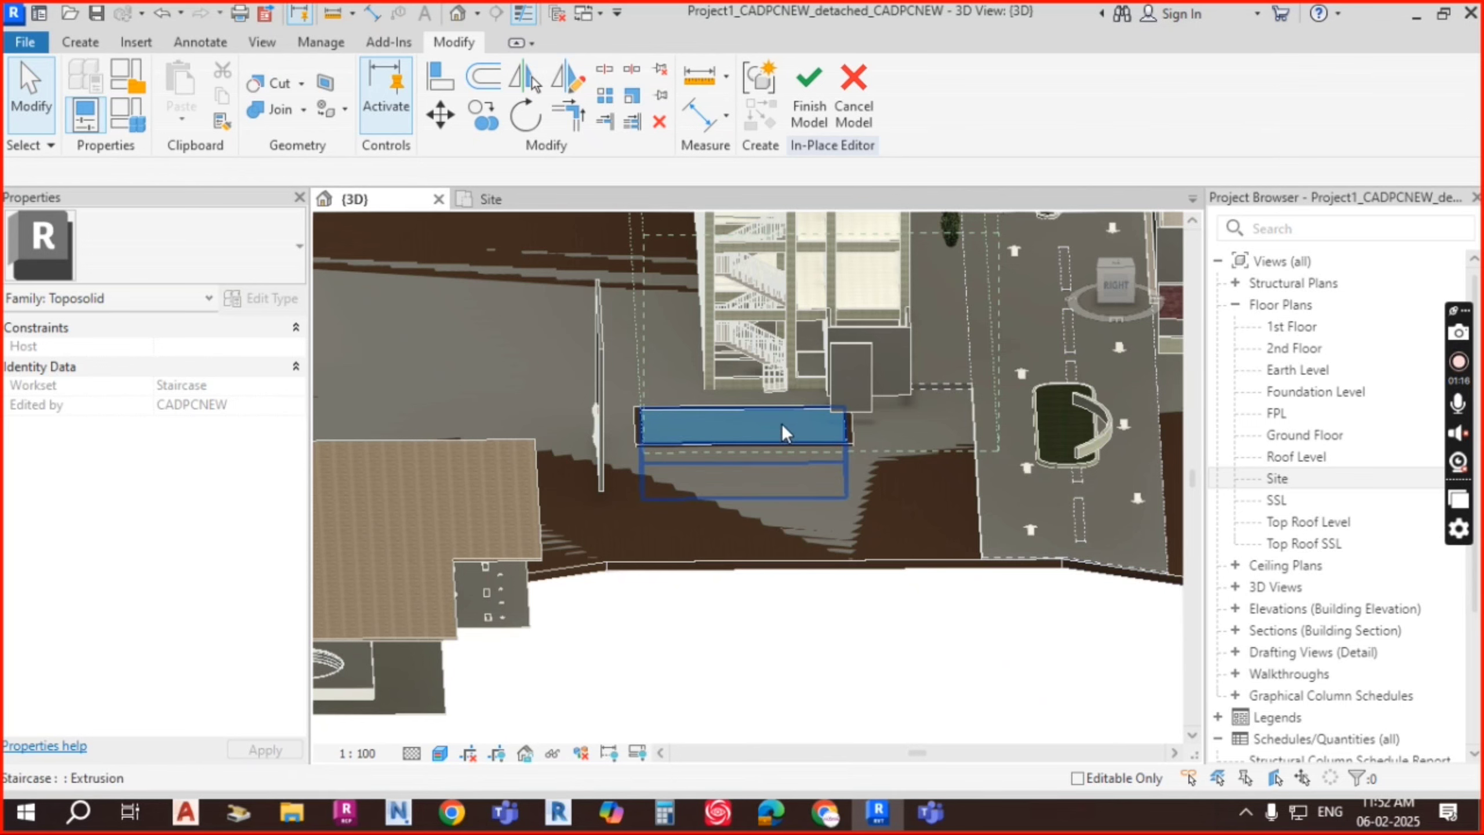
{"action": "scroll", "coordinate": [765, 429], "scroll_direction": "up", "scroll_amount": 2}
{"action": "scroll", "coordinate": [806, 425], "scroll_direction": "up", "scroll_amount": 3}
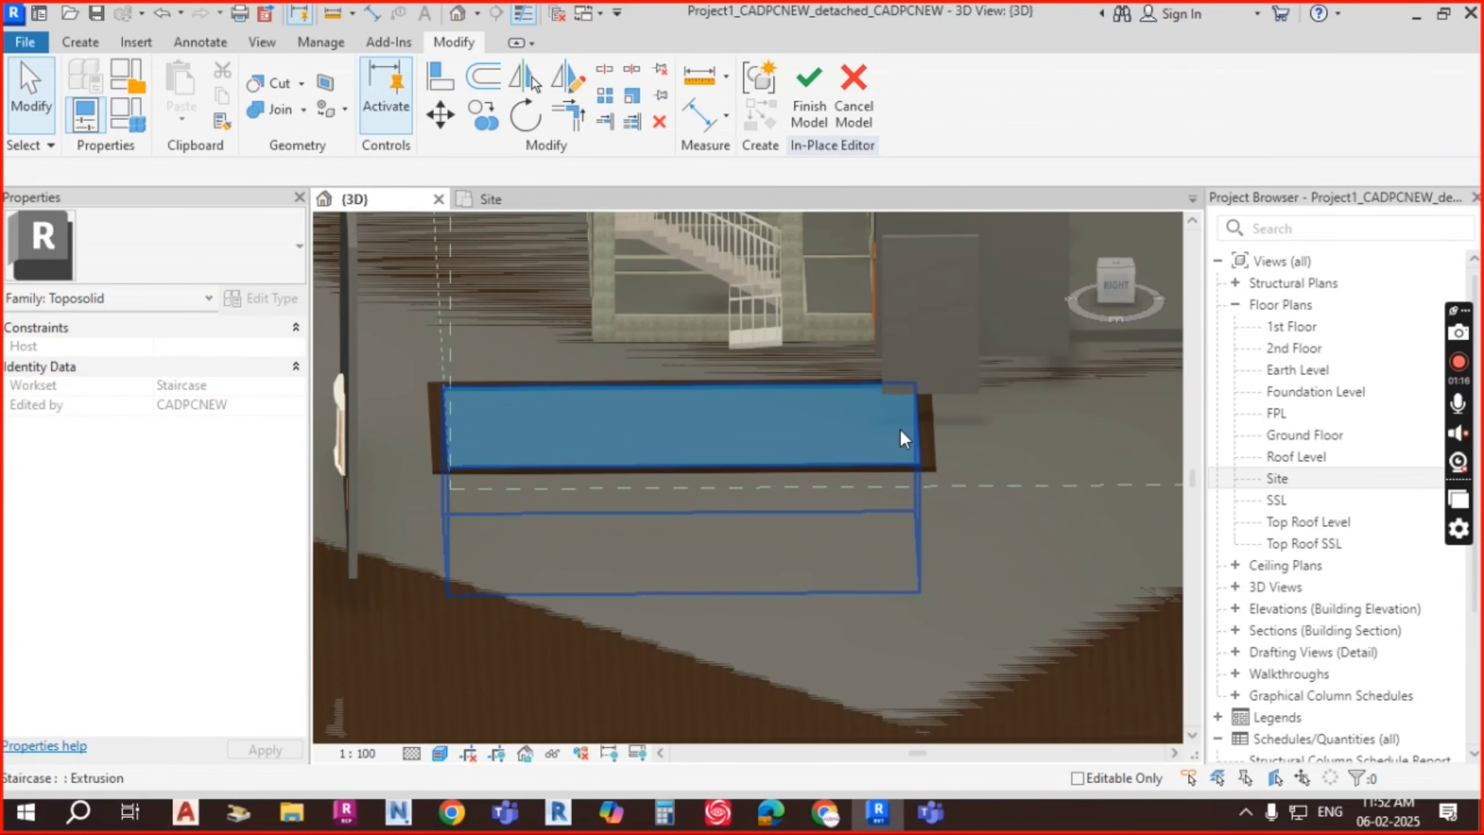
{"action": "left_click", "coordinate": [745, 413]}
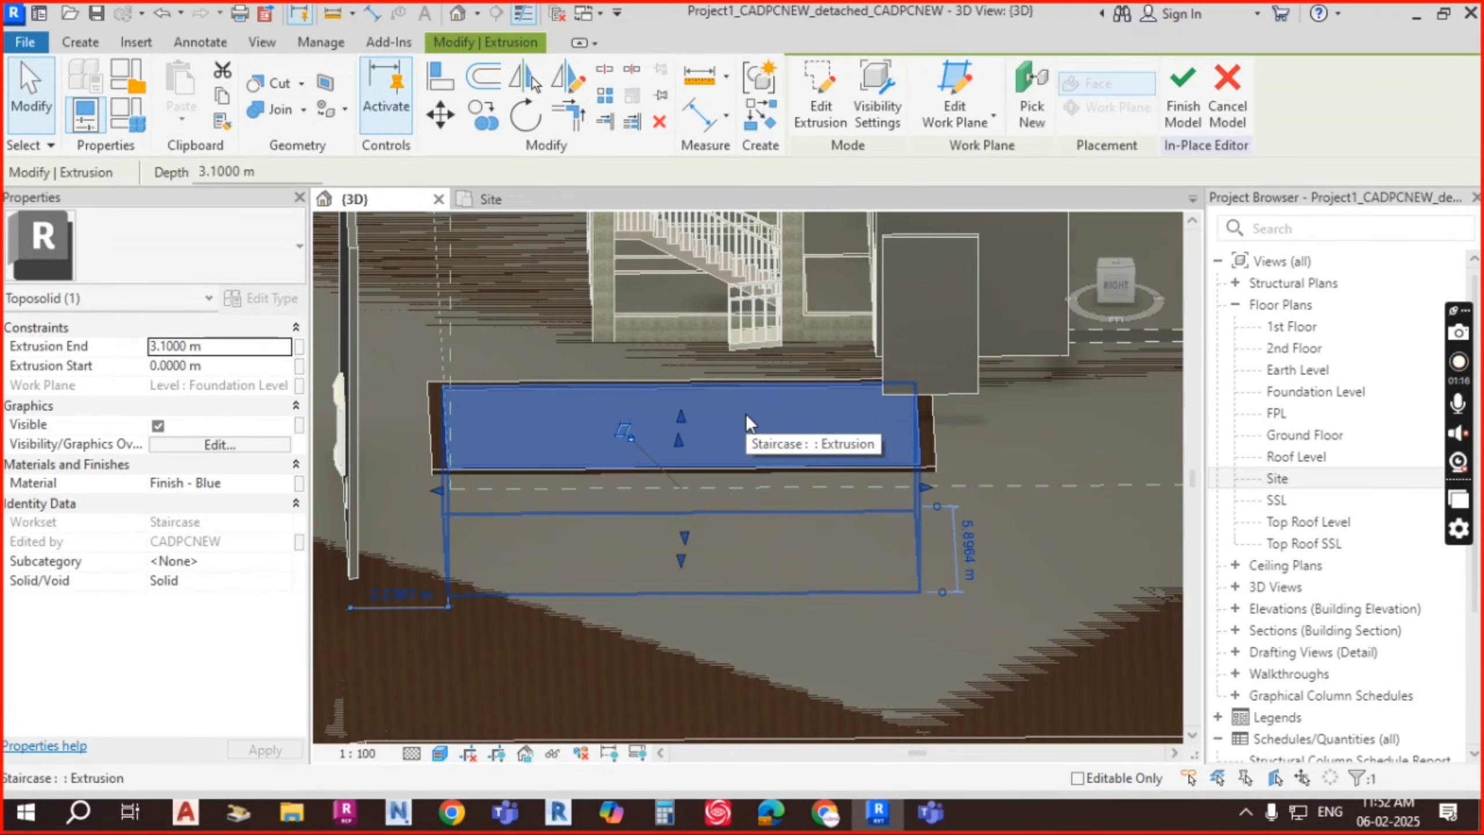
{"action": "mouse_move", "coordinate": [746, 412]}
{"action": "middle_mouse_down", "text": "shift"}
{"action": "mouse_move", "coordinate": [858, 462]}
{"action": "mouse_move", "coordinate": [795, 536]}
{"action": "mouse_move", "coordinate": [726, 418]}
{"action": "middle_mouse_up", "text": "shift"}
{"action": "scroll", "coordinate": [726, 418], "scroll_direction": "up", "scroll_amount": 2}
{"action": "key", "text": "Escape"}
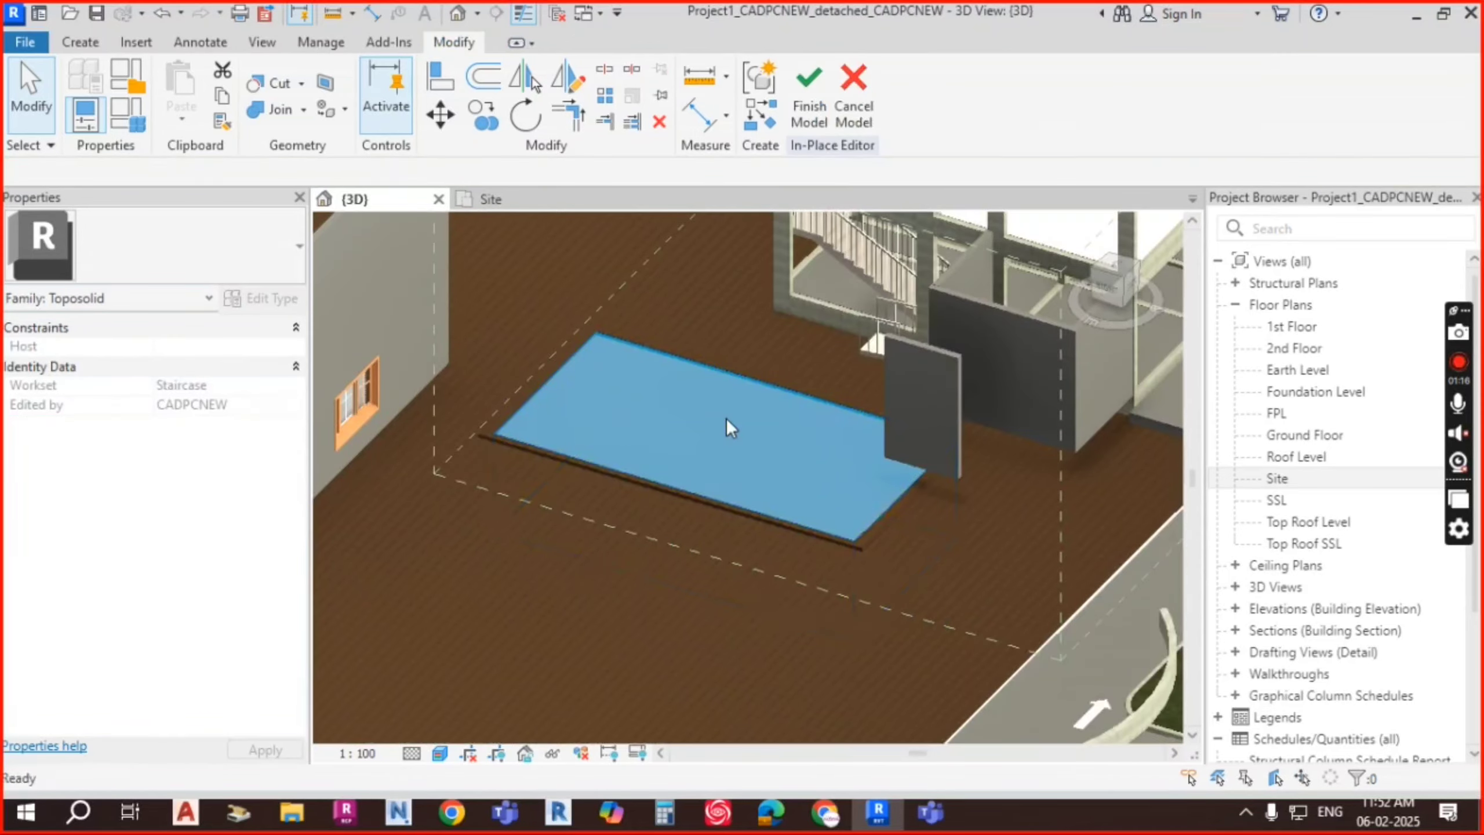
{"action": "middle_click_drag", "start_coordinate": [911, 541], "coordinate": [935, 603], "text": "shift"}
{"action": "scroll", "coordinate": [824, 492], "scroll_direction": "down", "scroll_amount": 4}
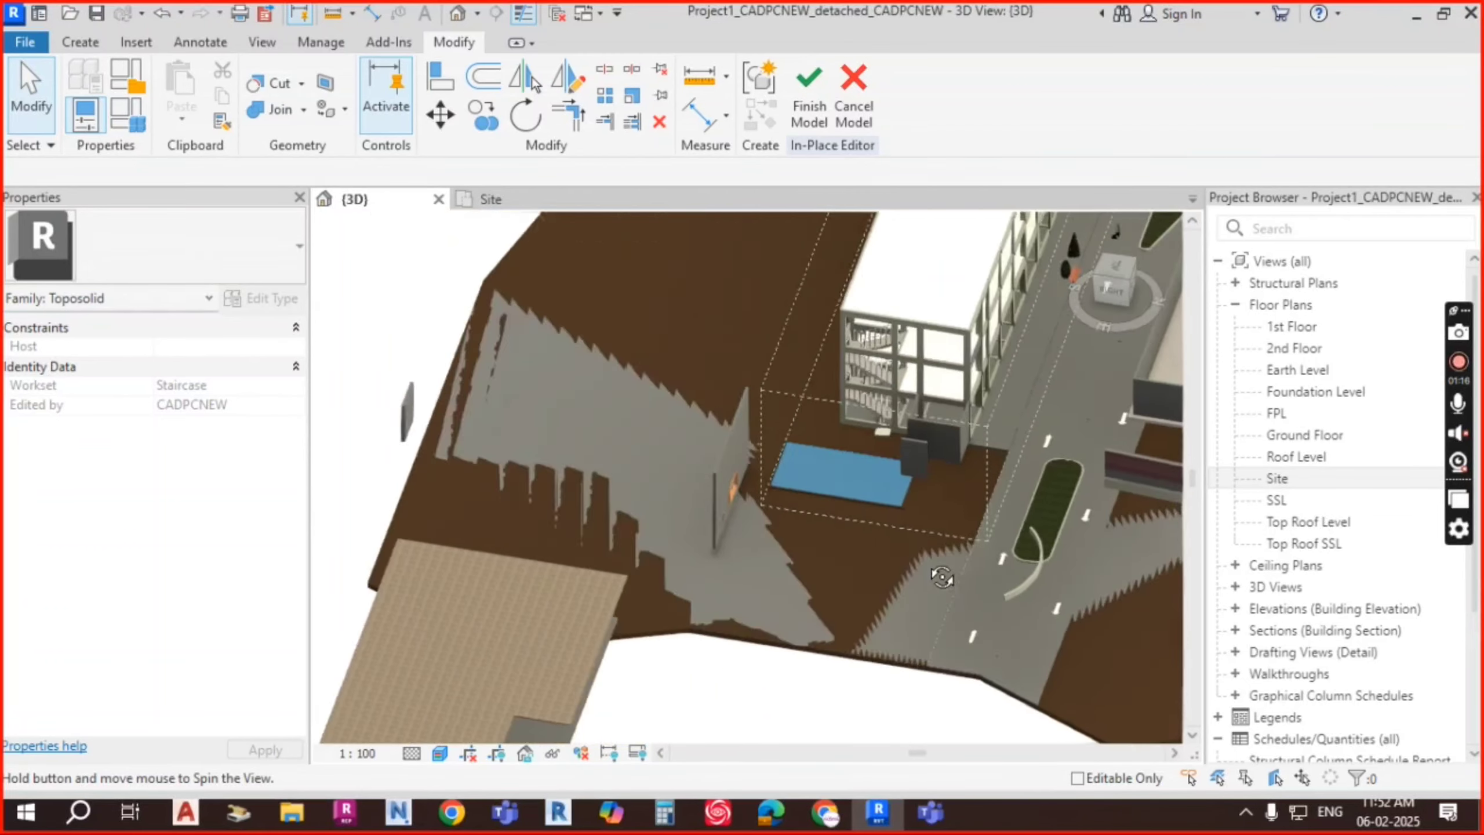
{"action": "scroll", "coordinate": [831, 473], "scroll_direction": "up", "scroll_amount": 3}
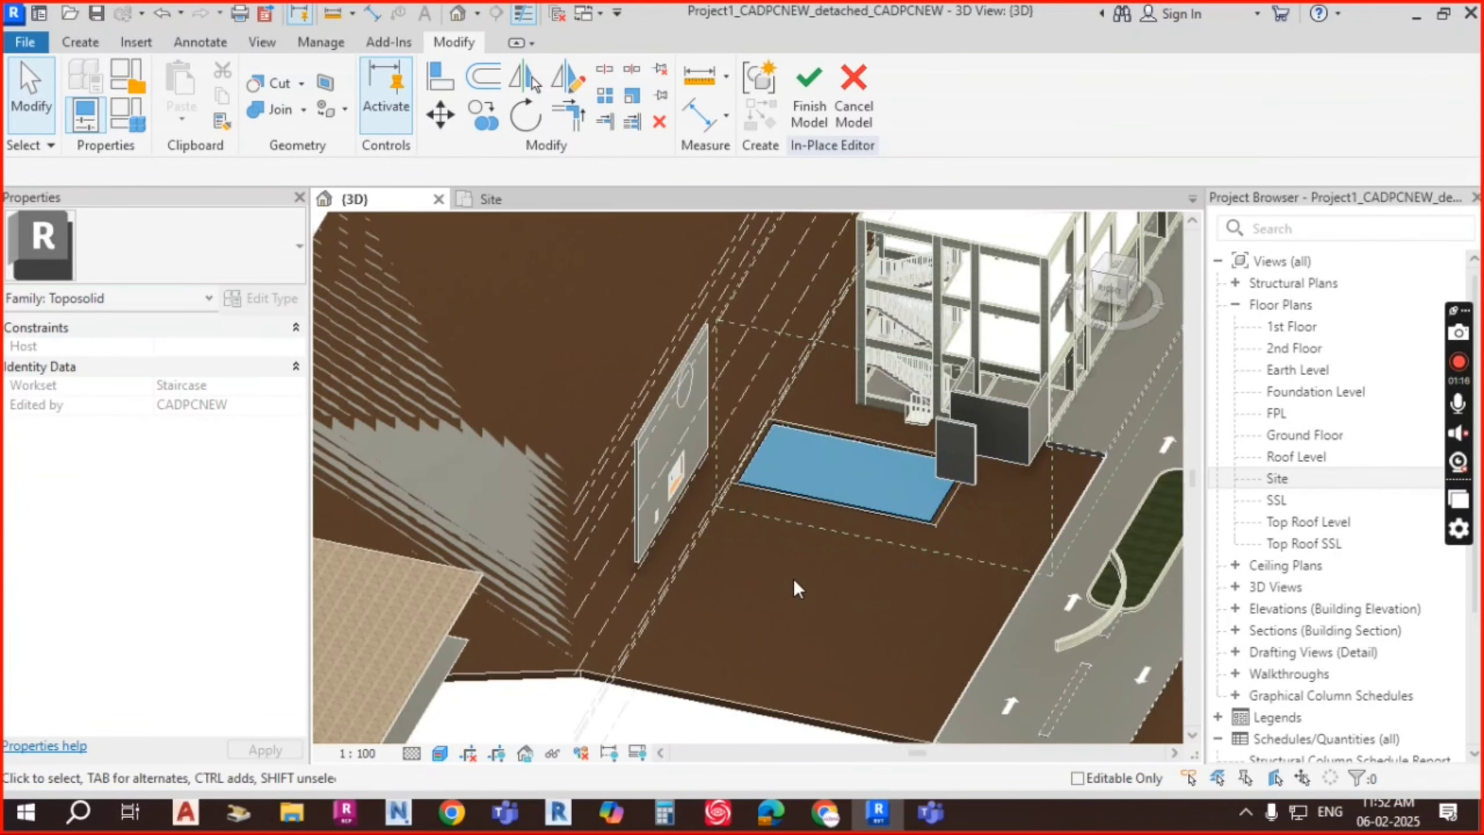
Step: Finish the in-place pool model and orbit to a corner view of the pit
{"action": "left_click", "coordinate": [819, 115]}
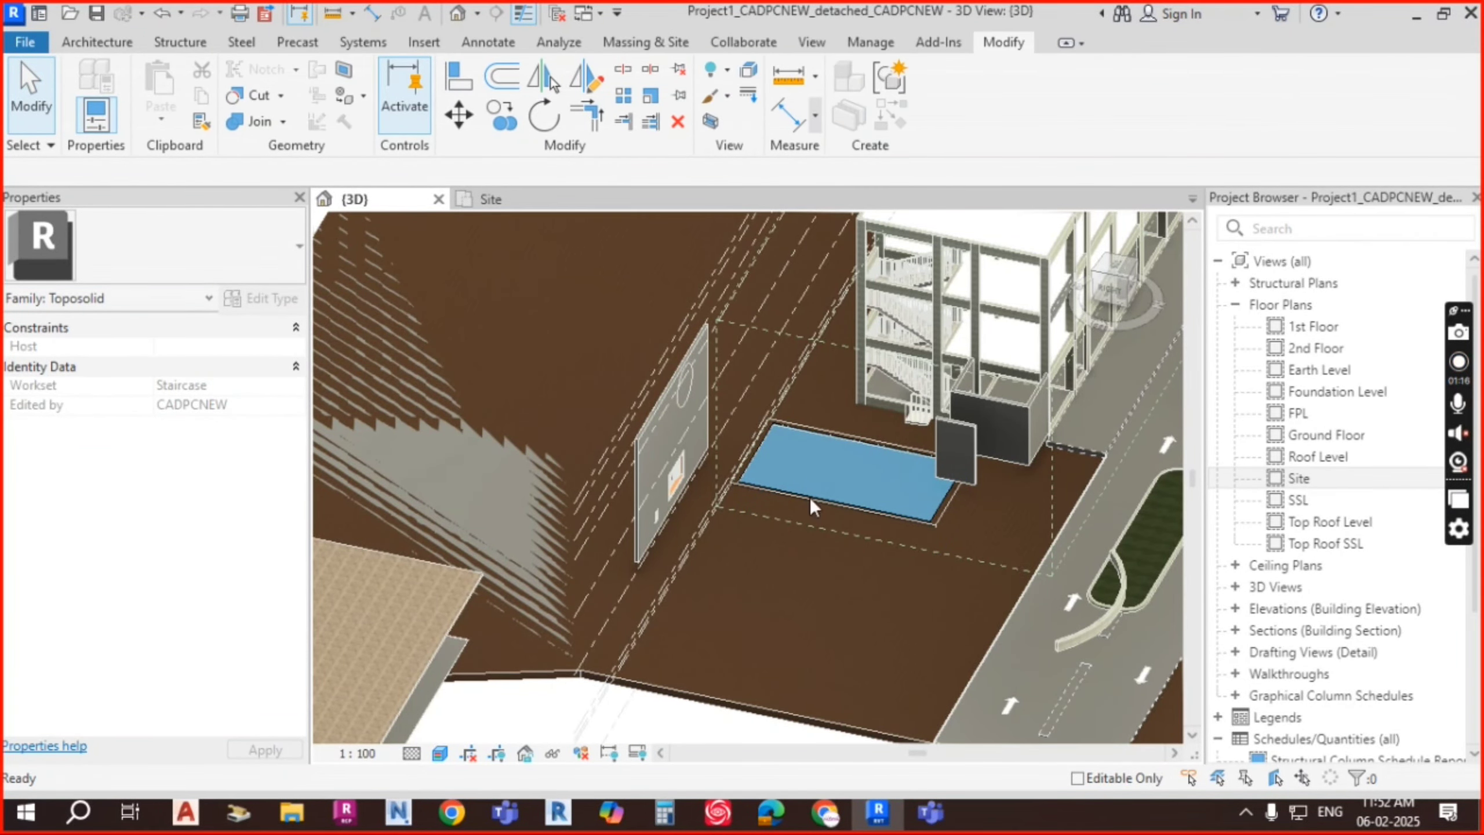
{"action": "middle_click_drag", "start_coordinate": [949, 510], "coordinate": [993, 286], "text": "shift"}
{"action": "scroll", "coordinate": [958, 530], "scroll_direction": "up", "scroll_amount": 2}
{"action": "middle_click_drag", "start_coordinate": [958, 529], "coordinate": [925, 411], "text": "shift"}
Step: Select and inspect the toposolid around the pit from a lower side angle
{"action": "left_click", "coordinate": [925, 411]}
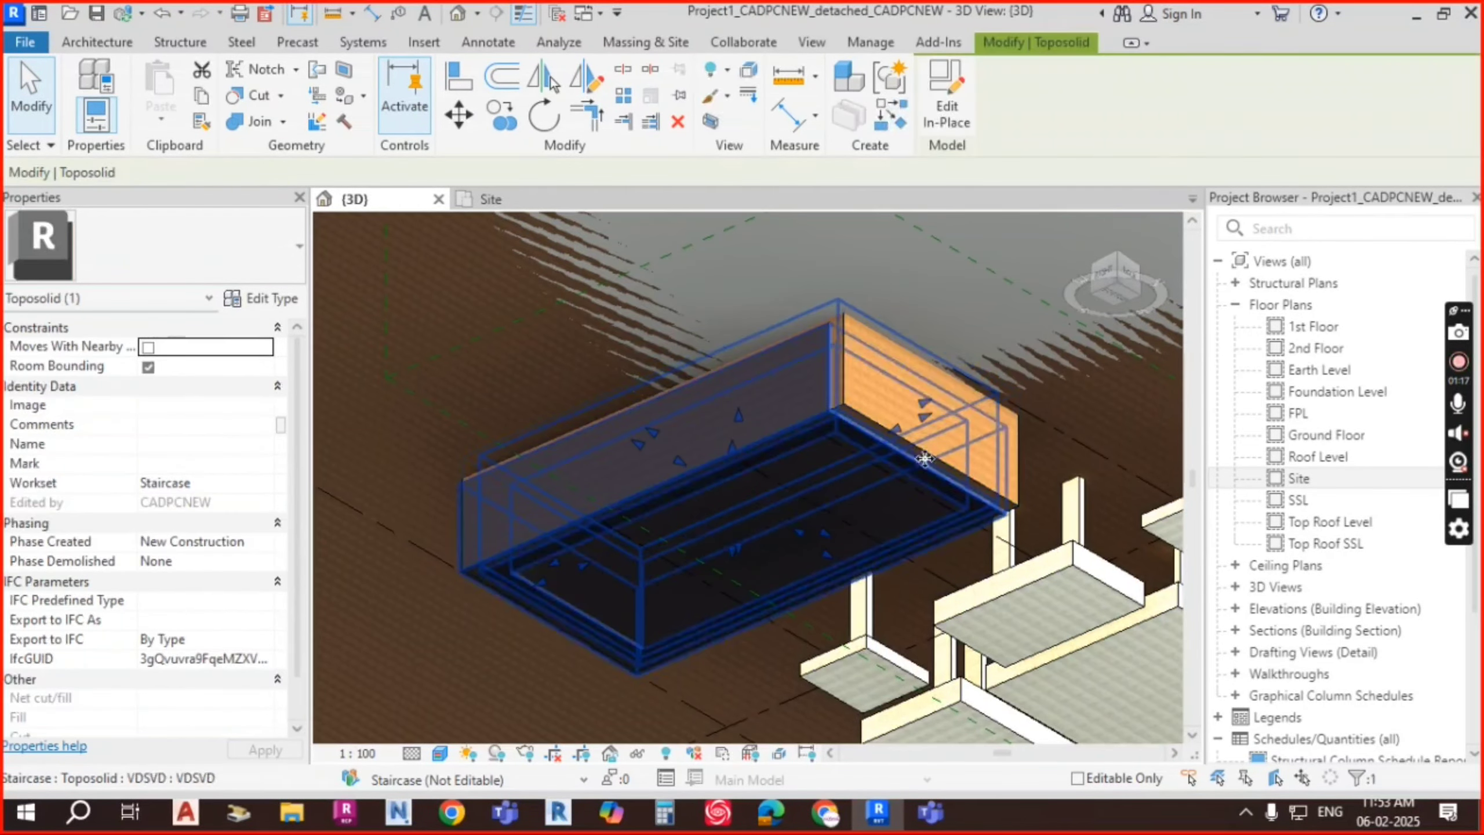
{"action": "left_click_drag", "start_coordinate": [929, 408], "coordinate": [1011, 497]}
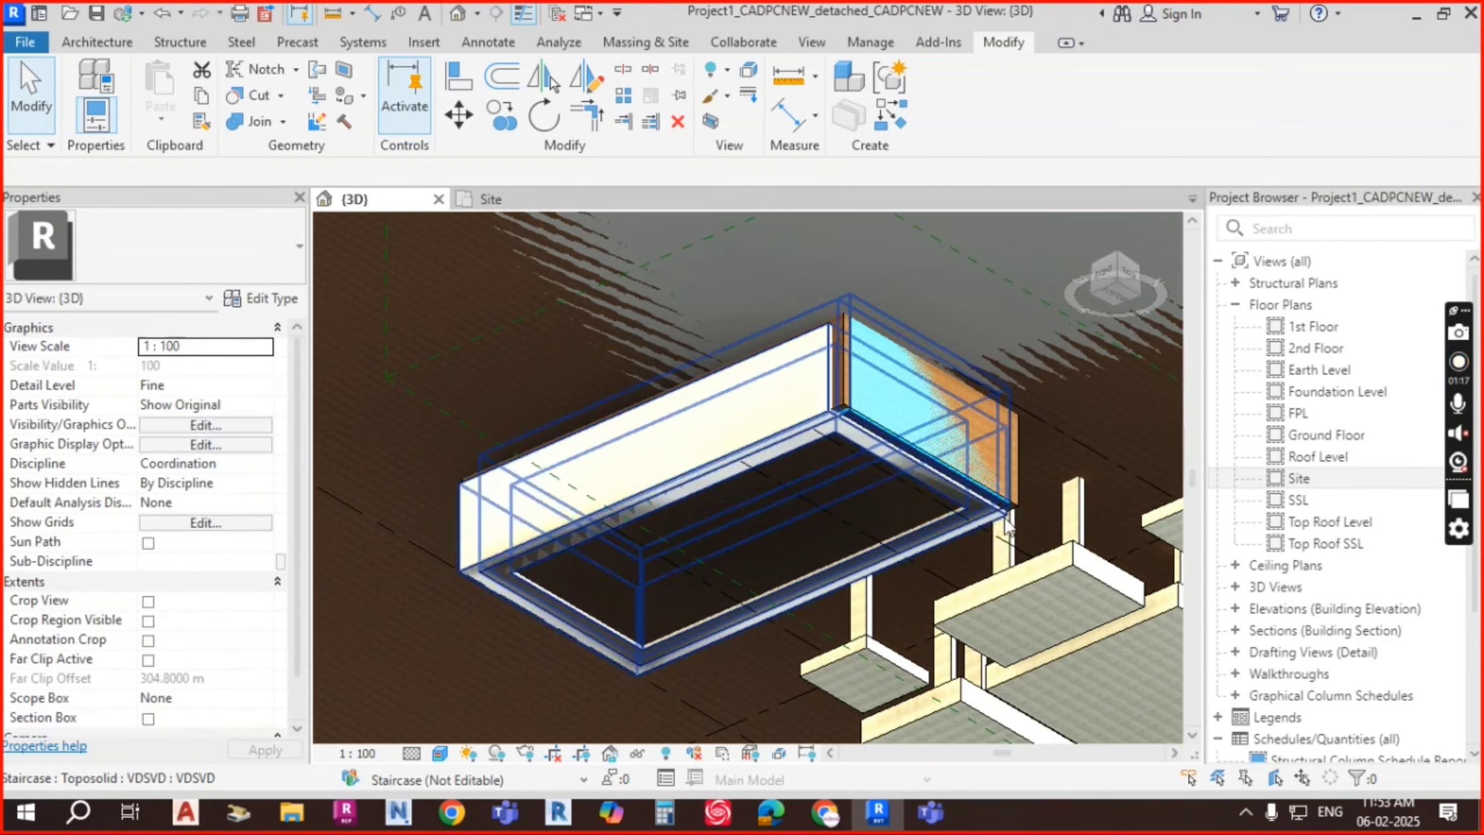
{"action": "middle_click_drag", "start_coordinate": [914, 490], "coordinate": [954, 428], "text": "shift"}
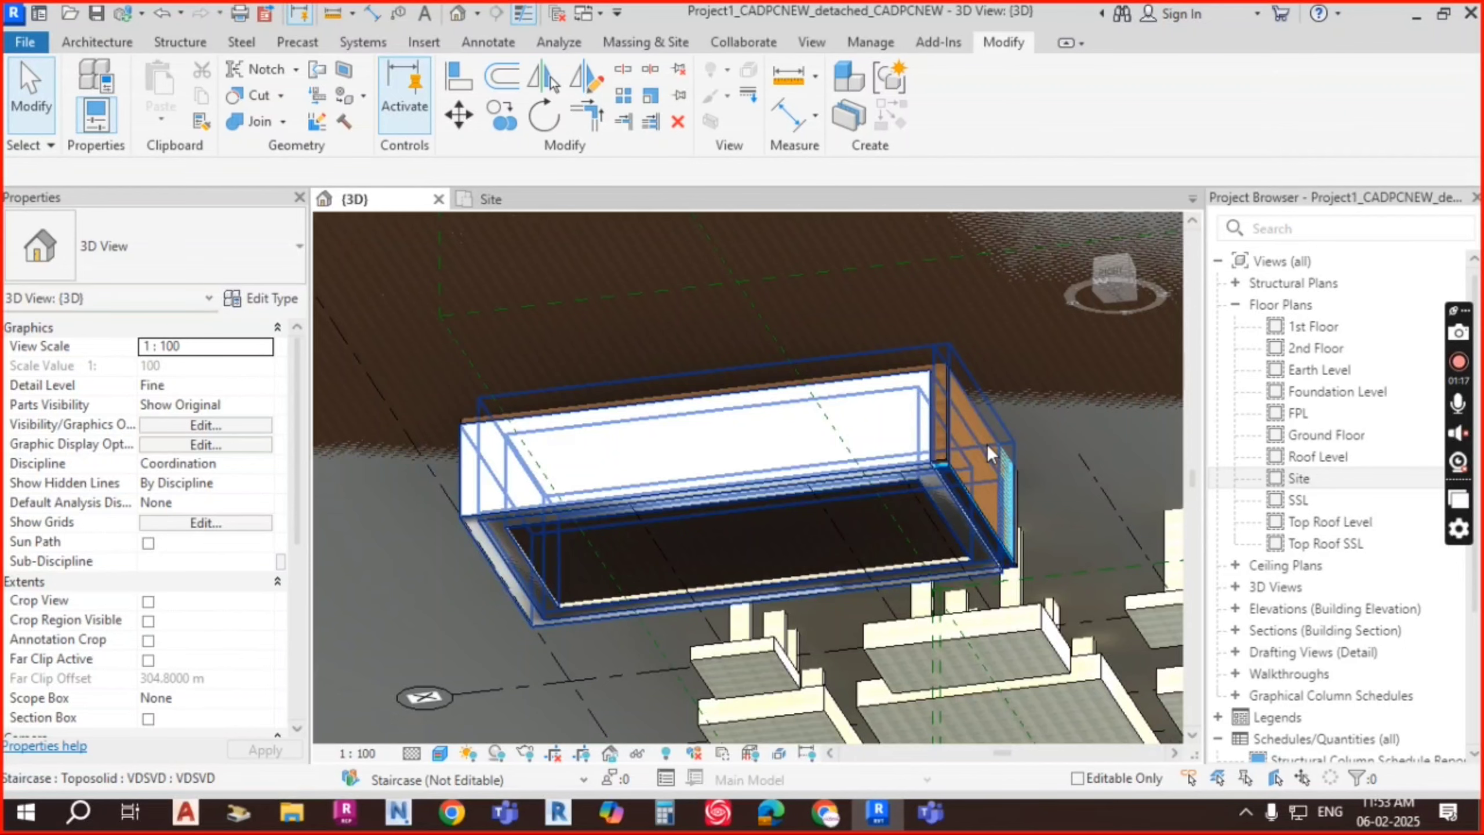
{"action": "left_click", "coordinate": [987, 443]}
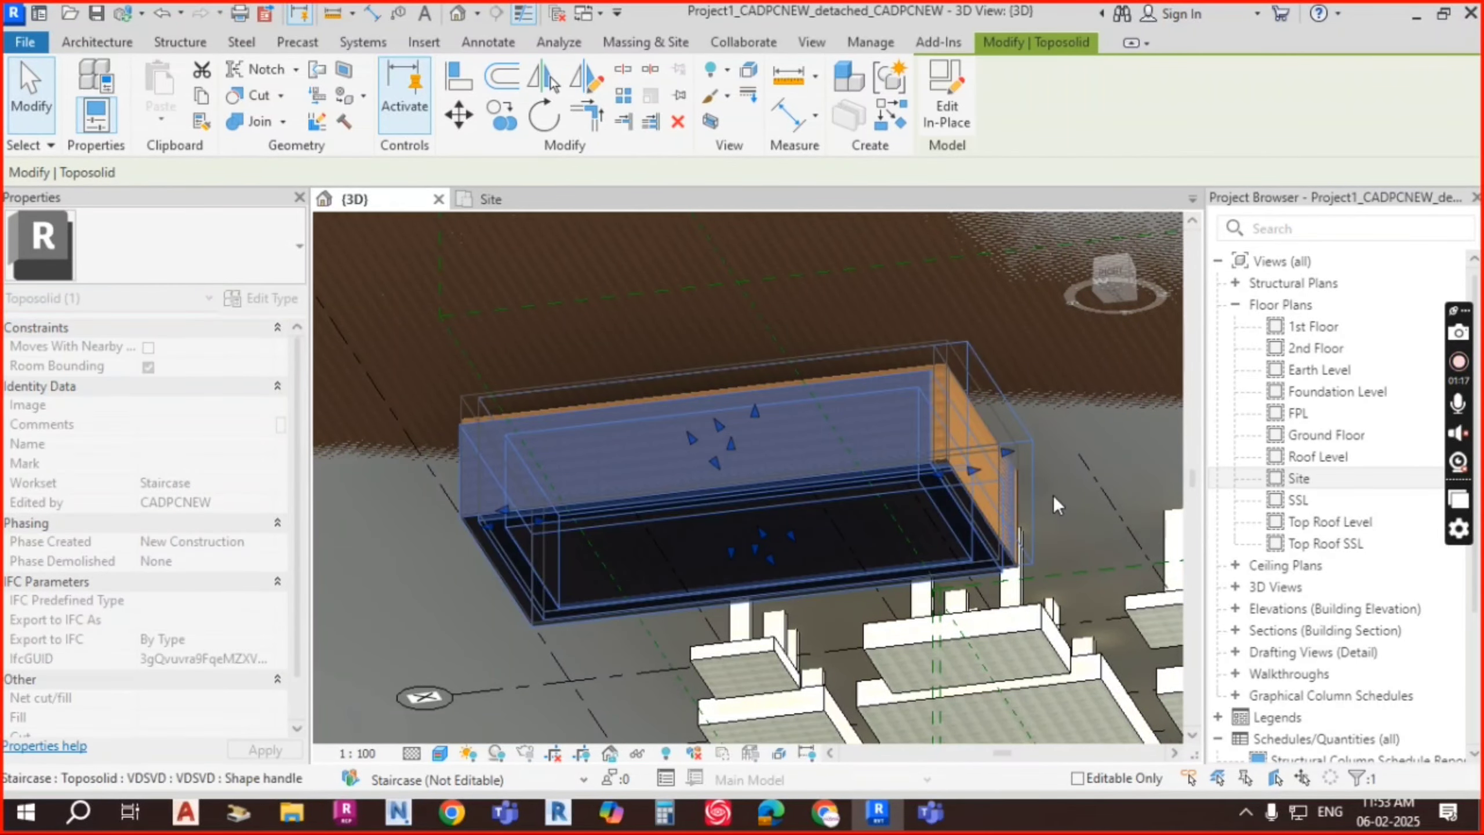
{"action": "key", "text": "Escape"}
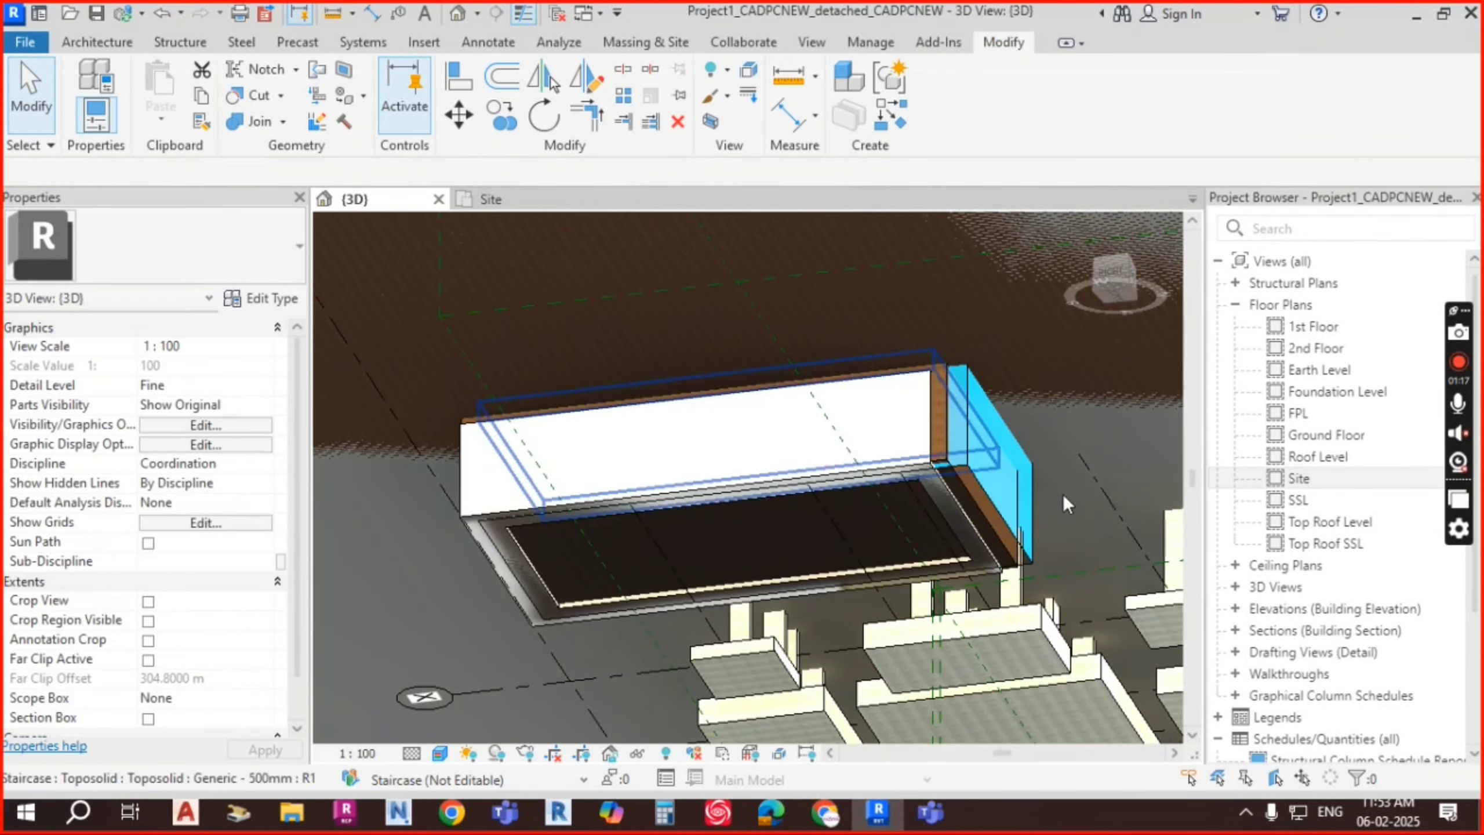
Step: Select the toposolid surrounding the pit and press Delete to remove it from view
{"action": "middle_click_drag", "start_coordinate": [1062, 496], "coordinate": [1006, 536], "text": "shift"}
{"action": "scroll", "coordinate": [891, 490], "scroll_direction": "up", "scroll_amount": 1}
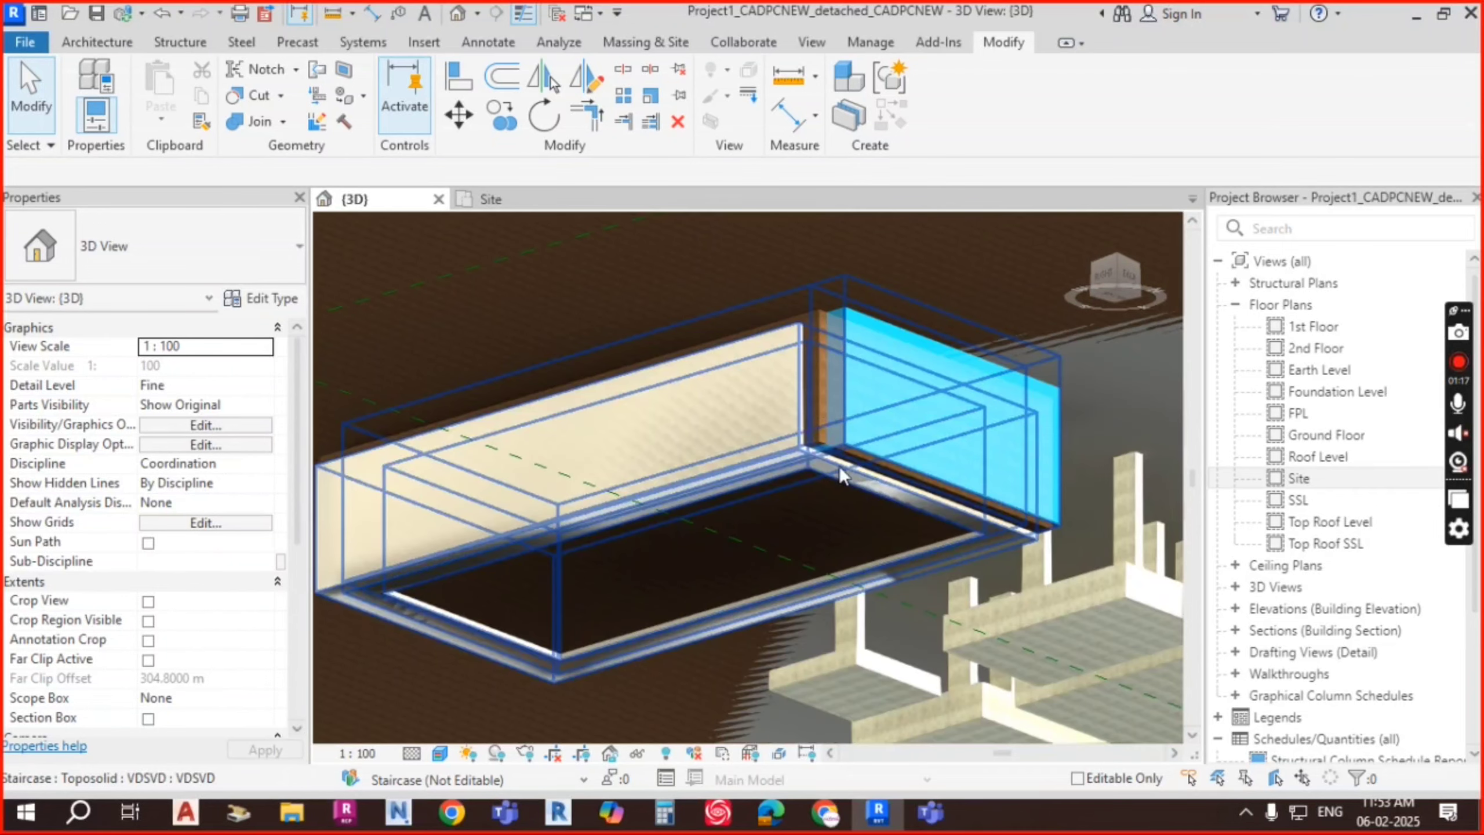
{"action": "left_click", "coordinate": [976, 429]}
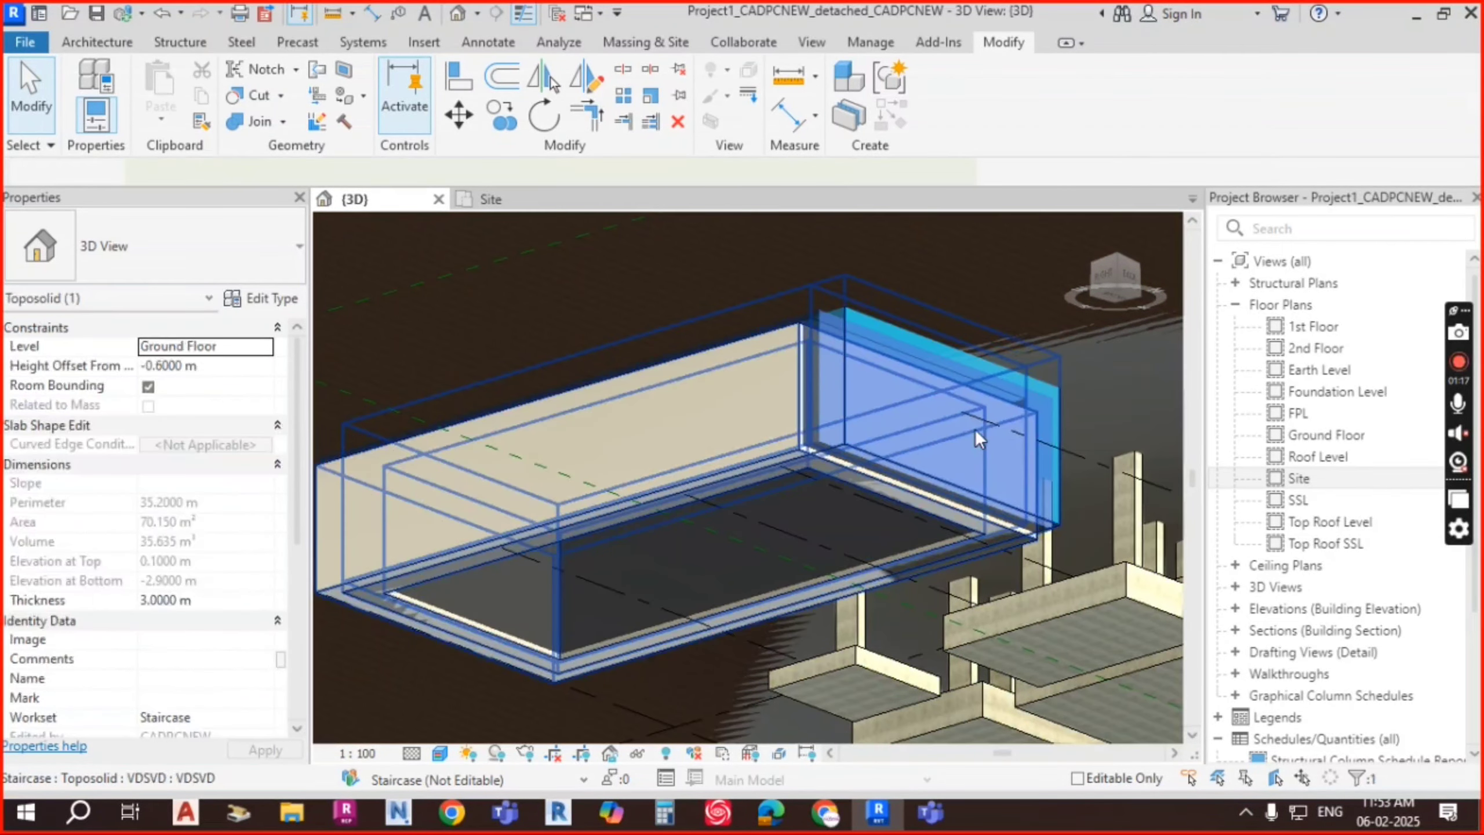
{"action": "key", "text": "Delete"}
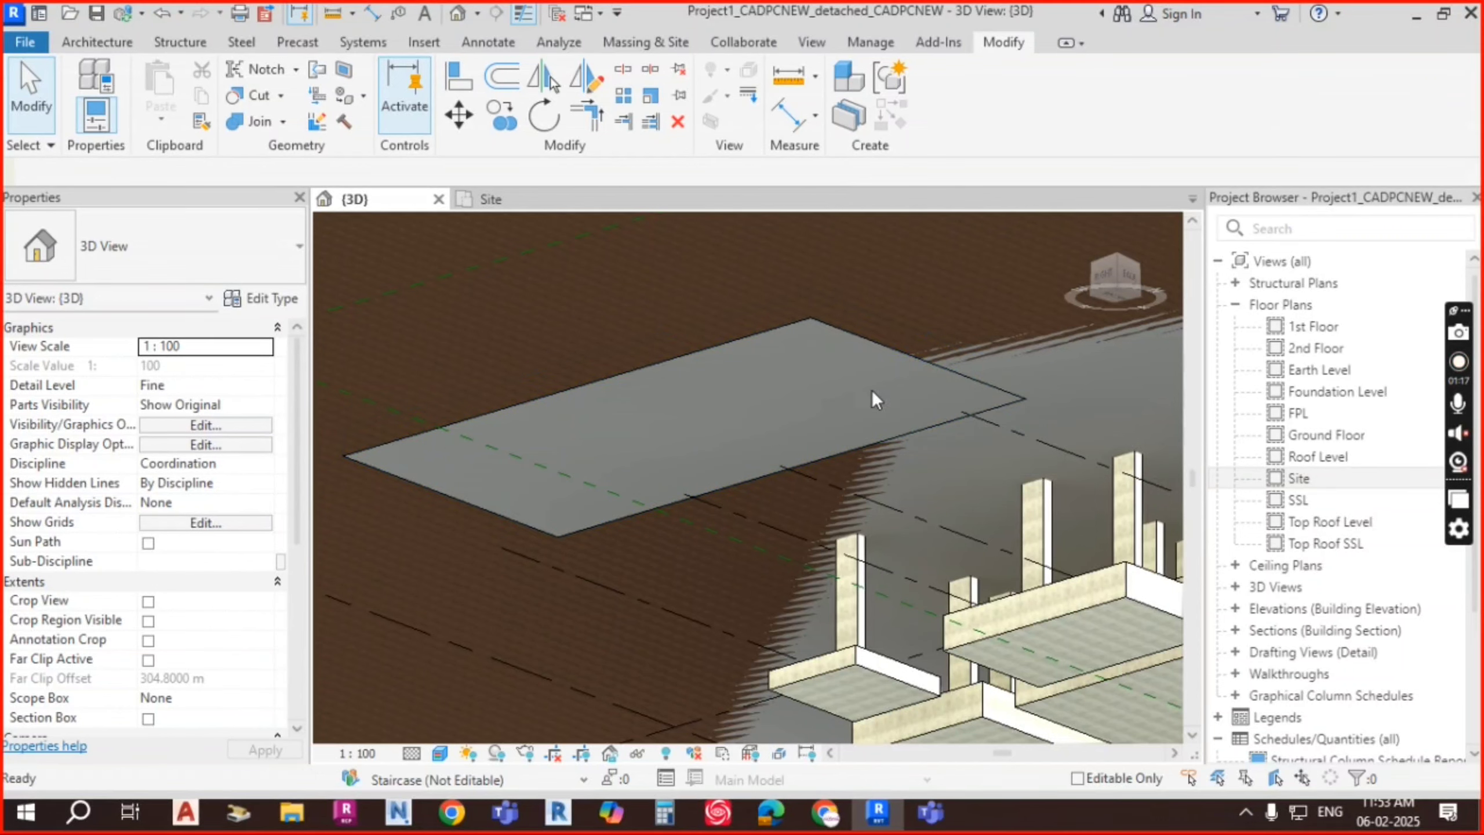
Step: Hide the Generic 3000mm toposolid in this 3D view via Hide in View > Elements
{"action": "middle_click_drag", "start_coordinate": [872, 390], "coordinate": [897, 376], "text": "shift"}
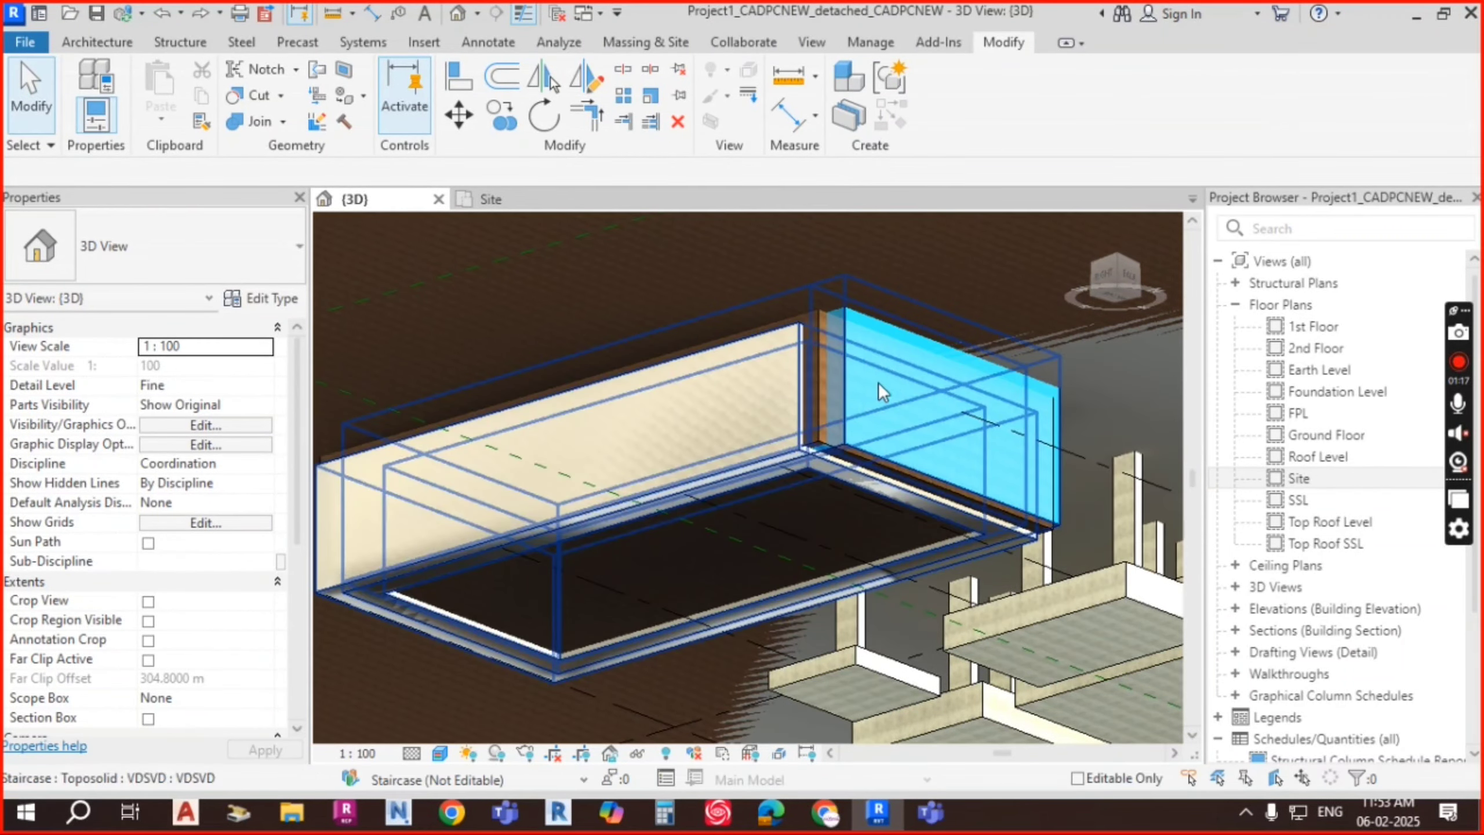
{"action": "left_click", "coordinate": [816, 359]}
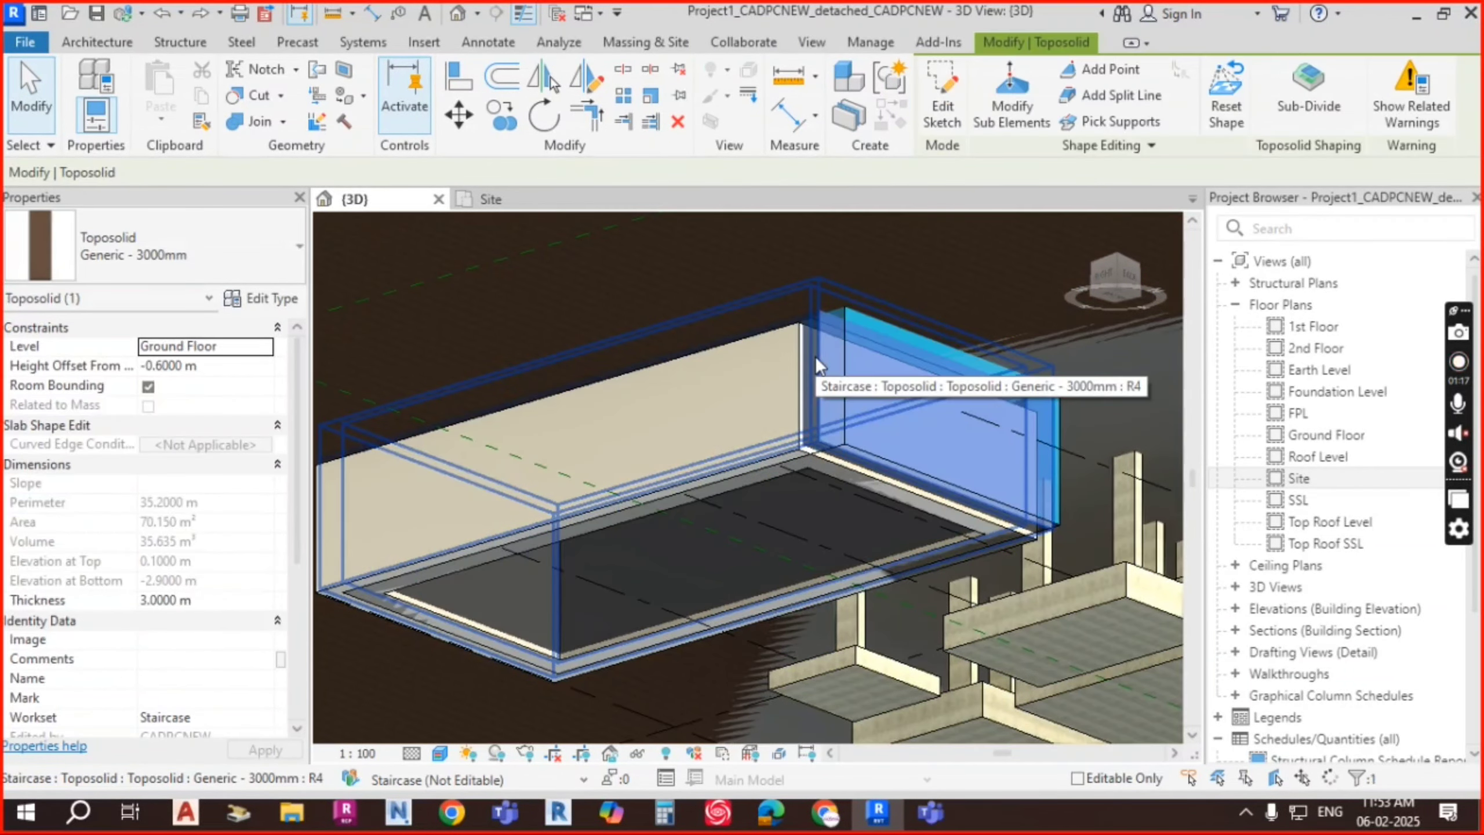
{"action": "right_click", "coordinate": [817, 359]}
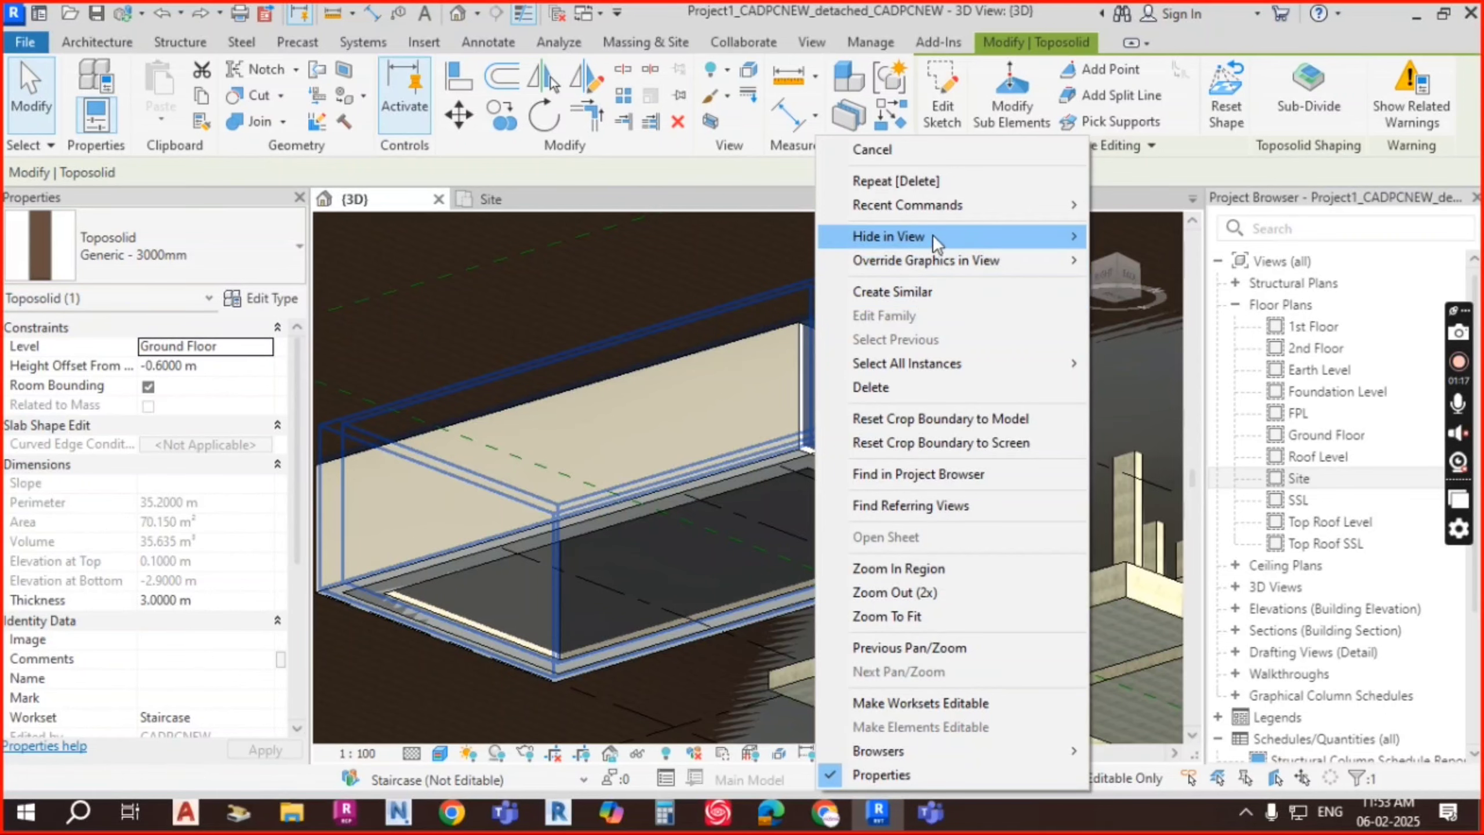
{"action": "mouse_move", "coordinate": [932, 236]}
{"action": "left_click", "coordinate": [1112, 236]}
Step: Orbit the 3D view to inspect the exposed pool pit walls and water from above
{"action": "left_click", "coordinate": [1001, 327]}
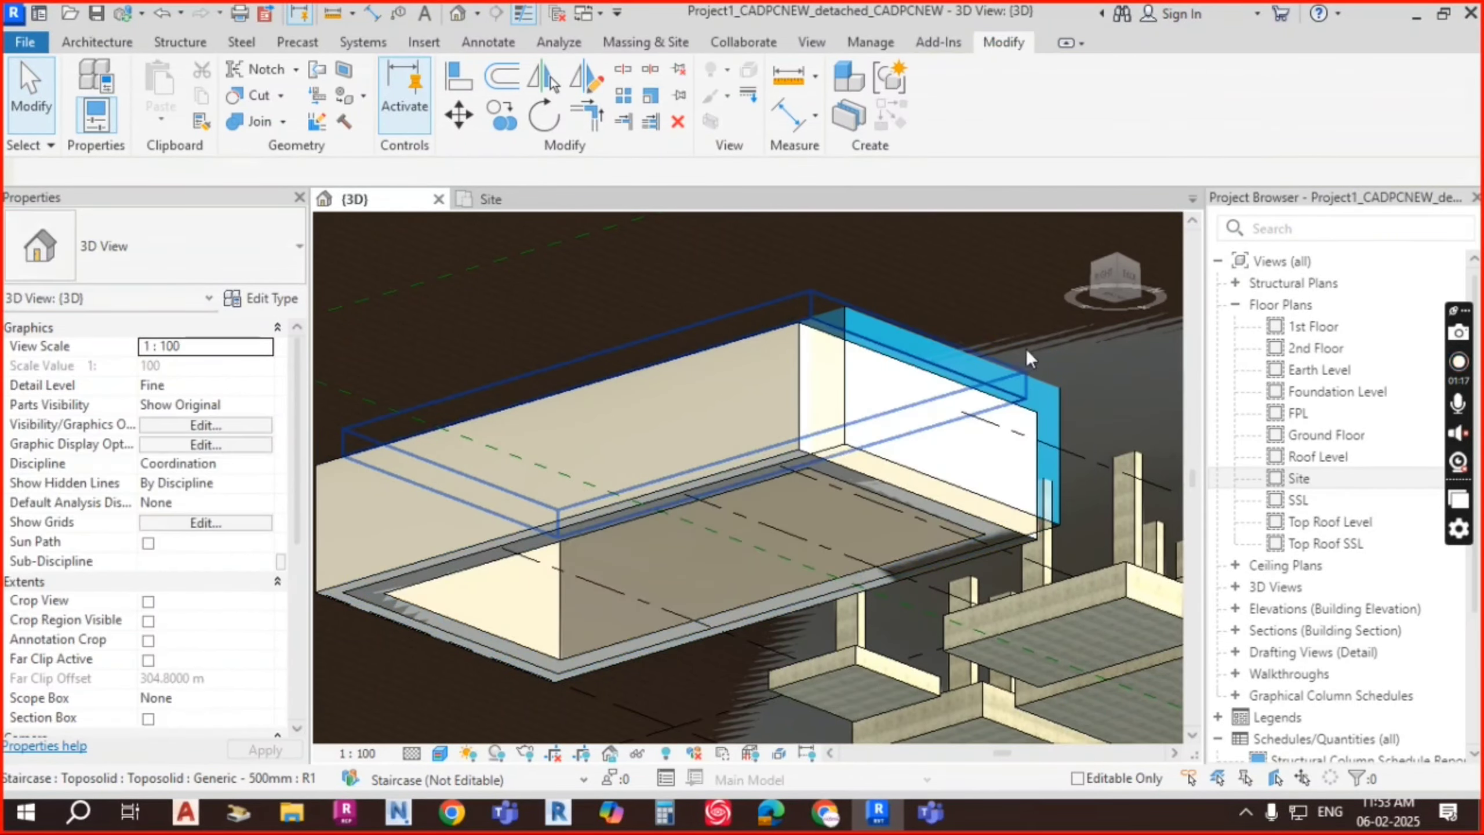
{"action": "middle_click_drag", "start_coordinate": [1026, 348], "coordinate": [1005, 443], "text": "shift"}
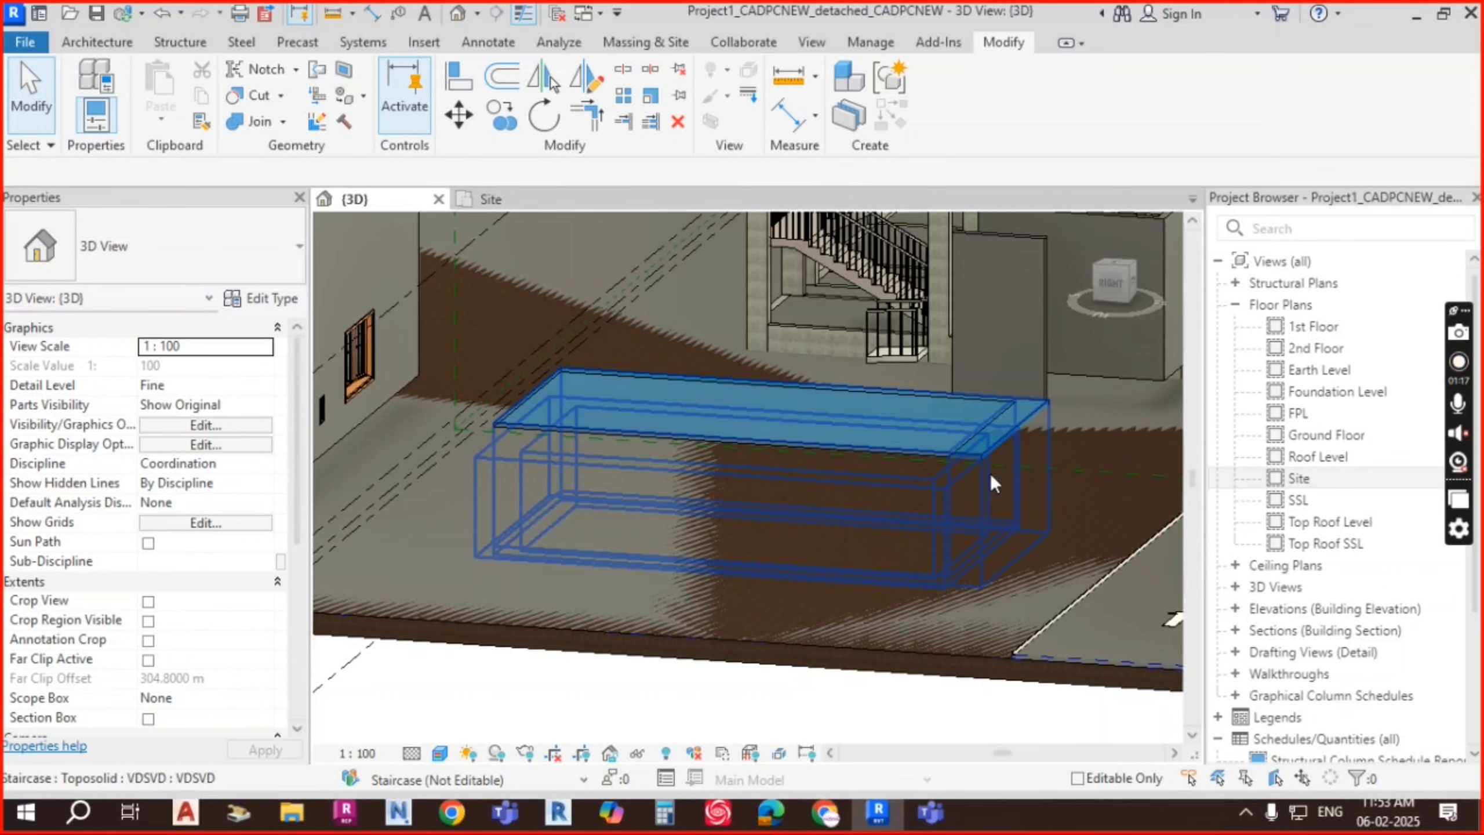
{"action": "left_click", "coordinate": [1008, 446]}
{"action": "key", "text": "Escape"}
{"action": "middle_click_drag", "start_coordinate": [976, 478], "coordinate": [882, 400], "text": "shift"}
{"action": "scroll", "coordinate": [1018, 517], "scroll_direction": "up", "scroll_amount": 1}
{"action": "scroll", "coordinate": [881, 400], "scroll_direction": "down", "scroll_amount": 2}
{"action": "left_click", "coordinate": [784, 596]}
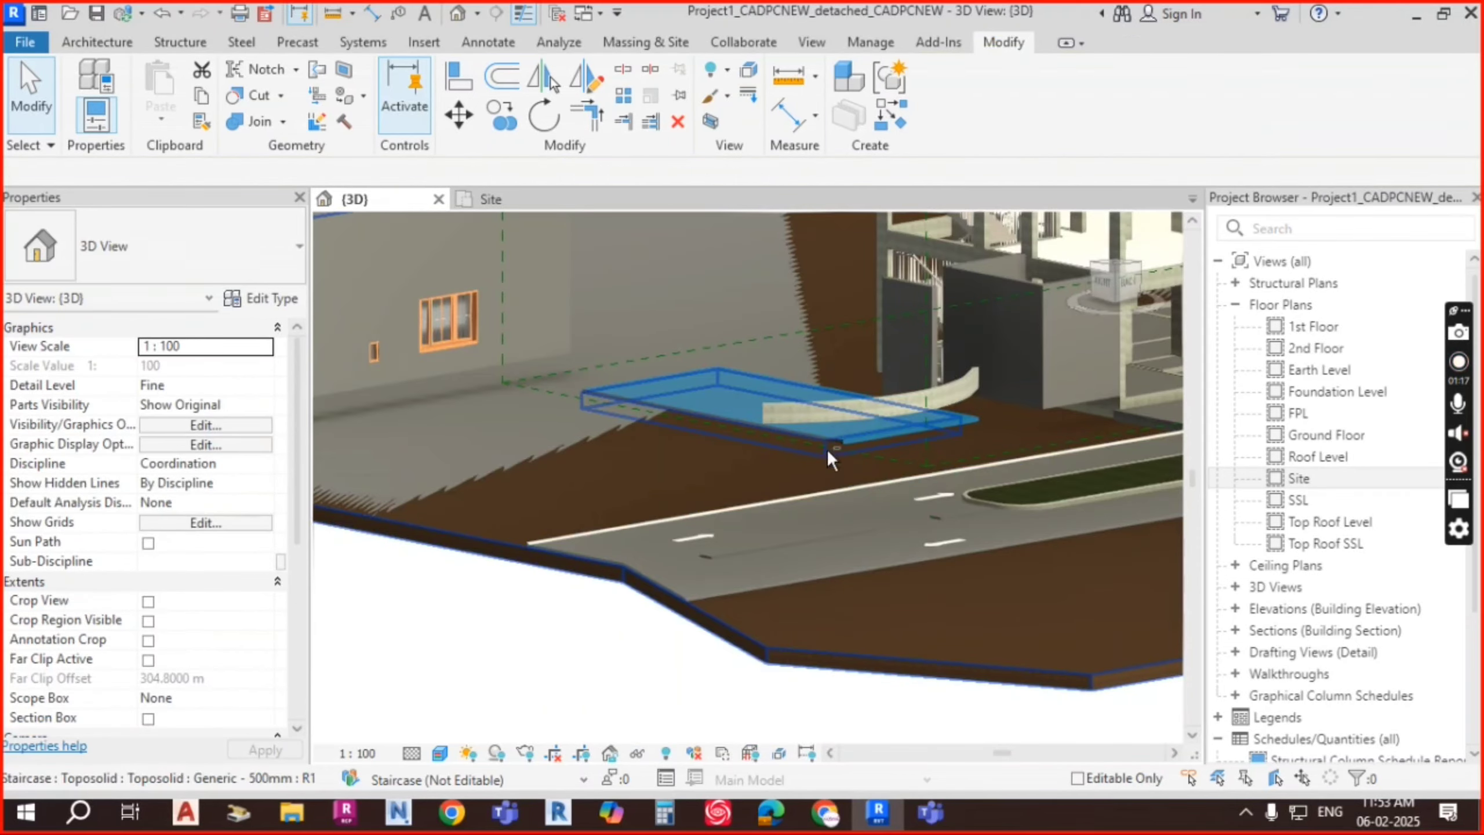
{"action": "mouse_move", "coordinate": [850, 491]}
{"action": "middle_mouse_down", "text": "shift"}
{"action": "mouse_move", "coordinate": [865, 425]}
{"action": "mouse_move", "coordinate": [865, 468]}
{"action": "middle_mouse_up", "text": "shift"}
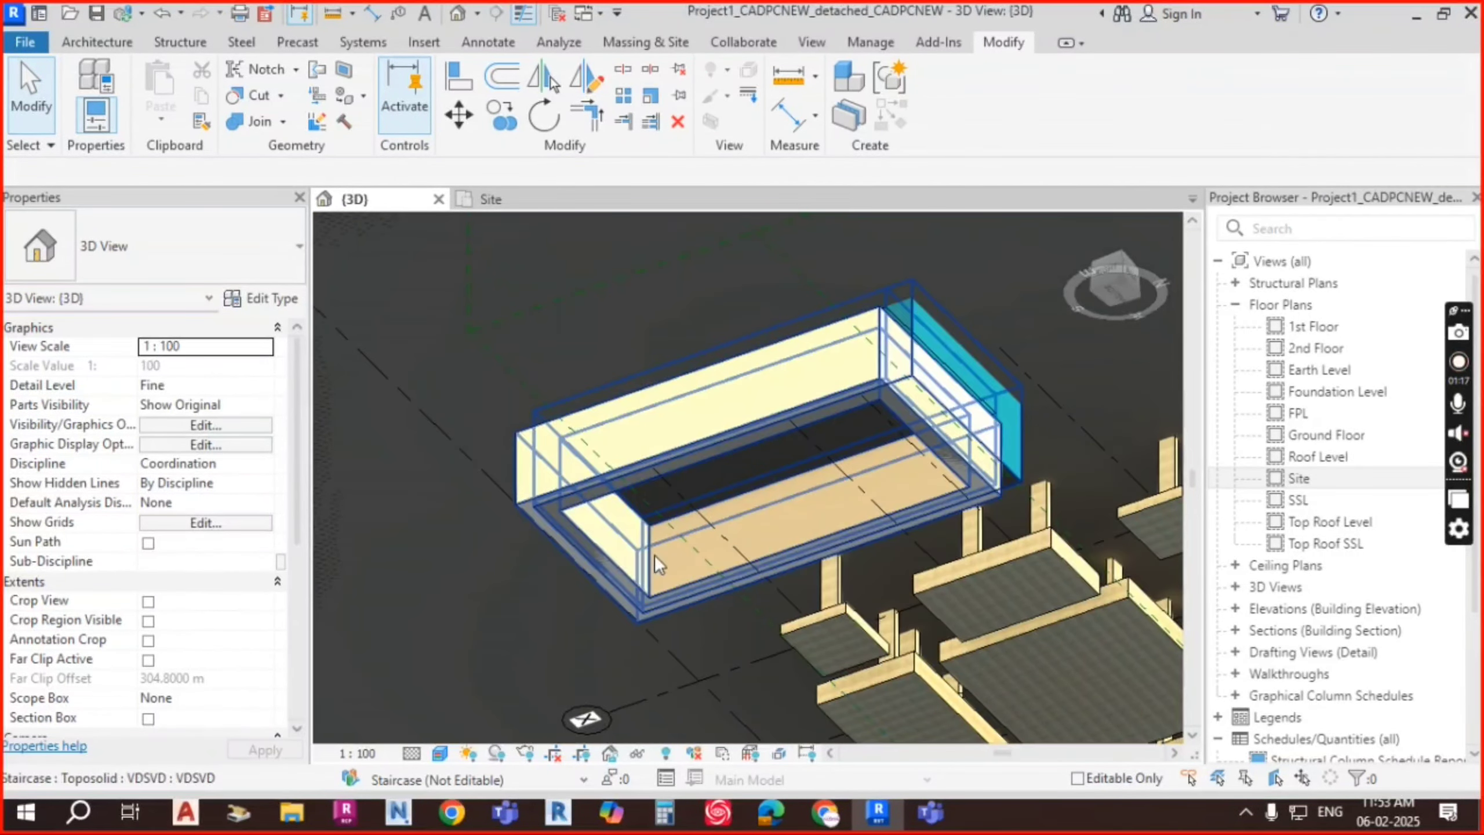
{"action": "middle_click_drag", "start_coordinate": [646, 540], "coordinate": [907, 484], "text": "shift"}
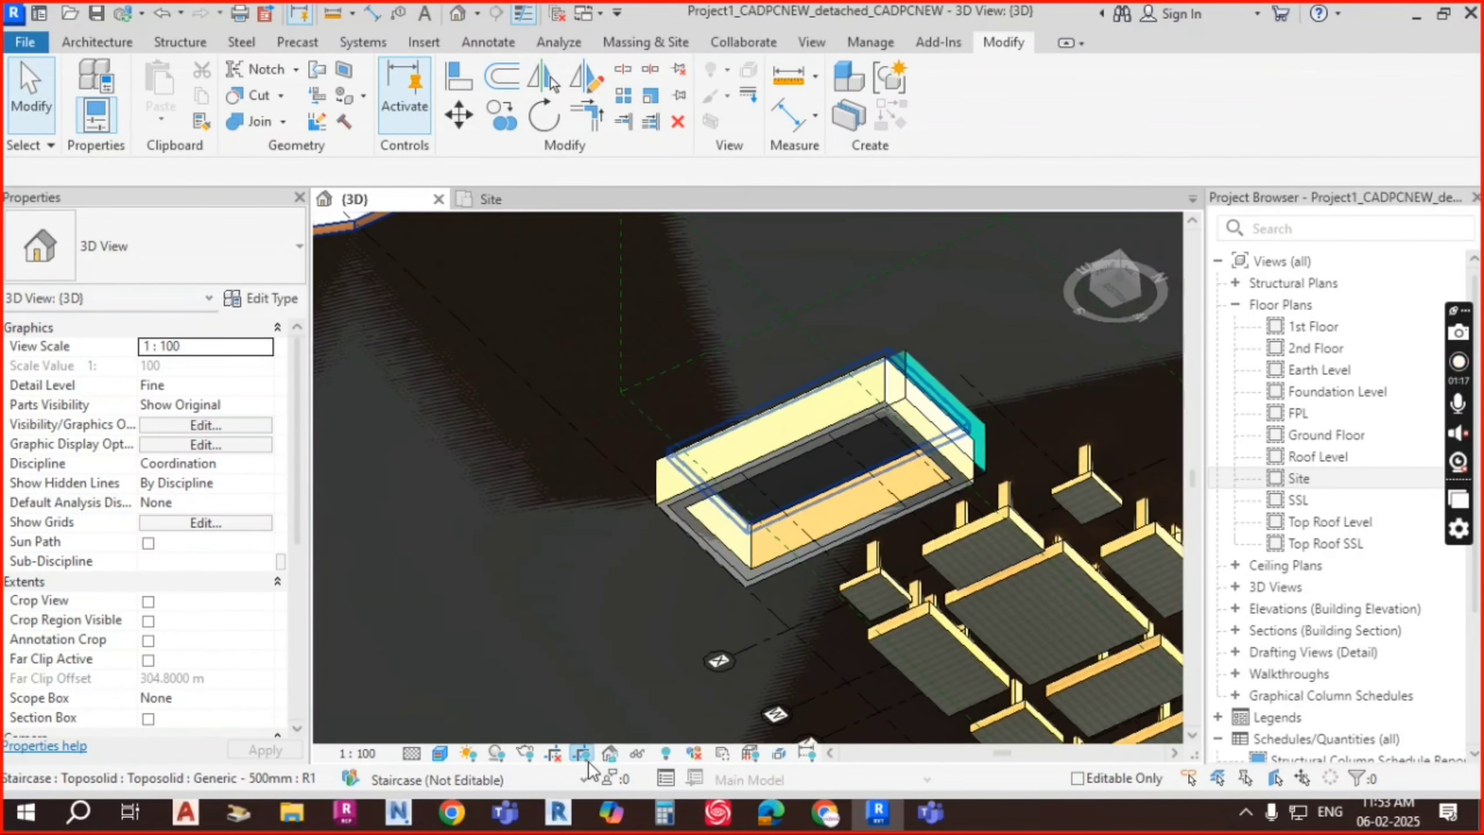
Step: Turn on Reveal Hidden Elements and hide the box-shaped toposolid in this view
{"action": "left_click", "coordinate": [667, 753]}
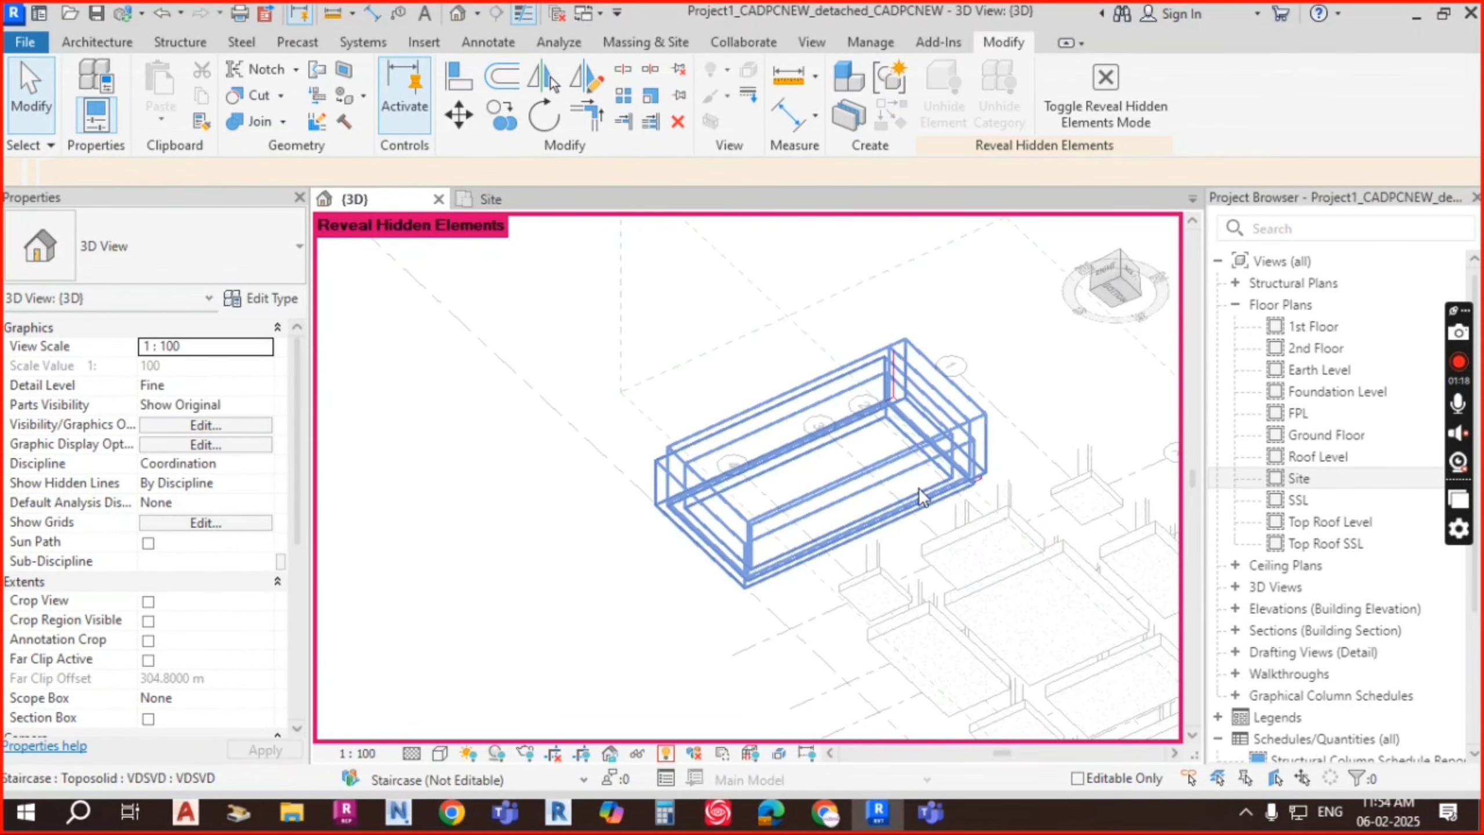
{"action": "left_click", "coordinate": [899, 539]}
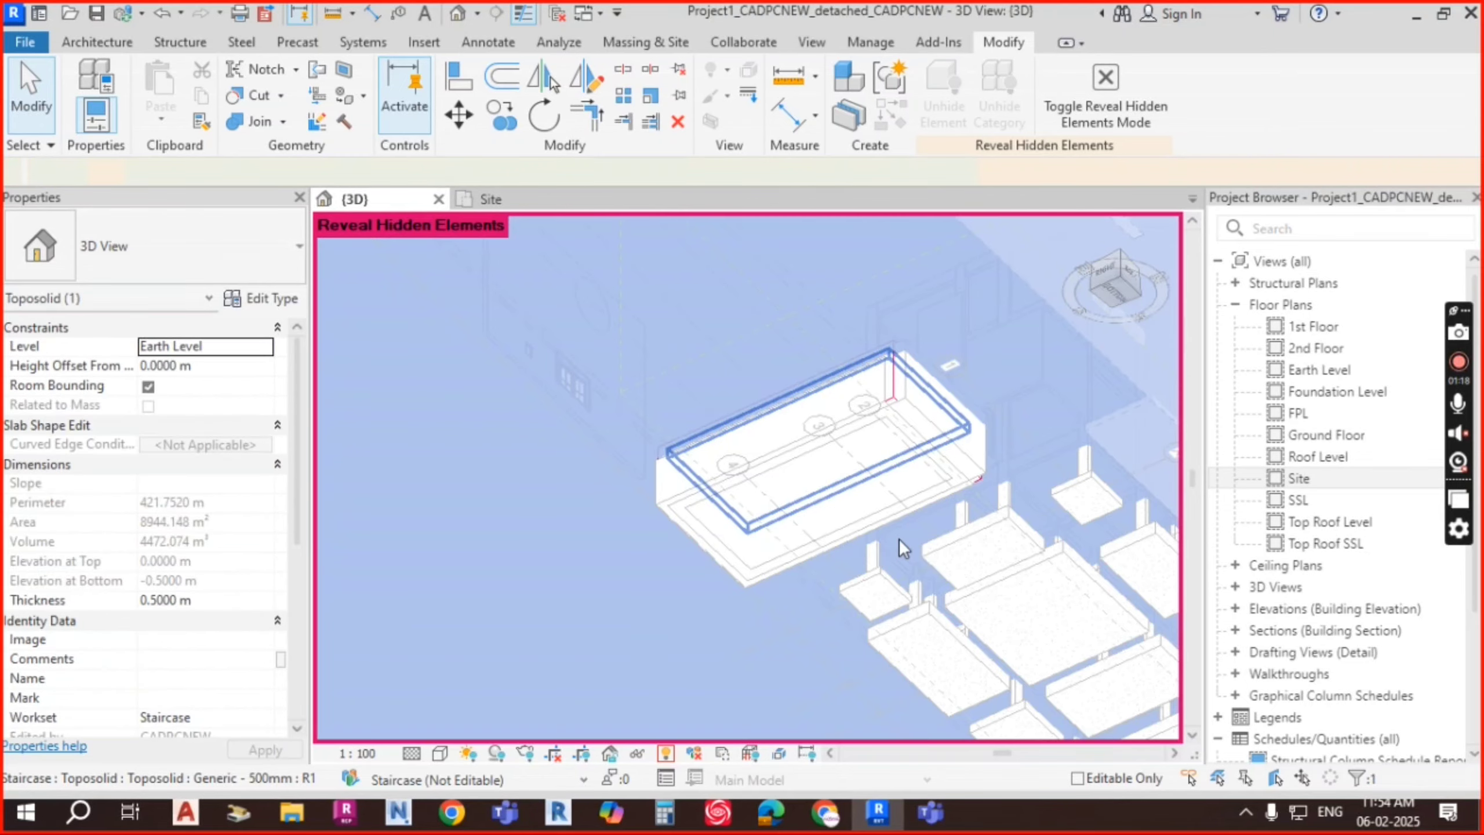
{"action": "key", "text": "Escape"}
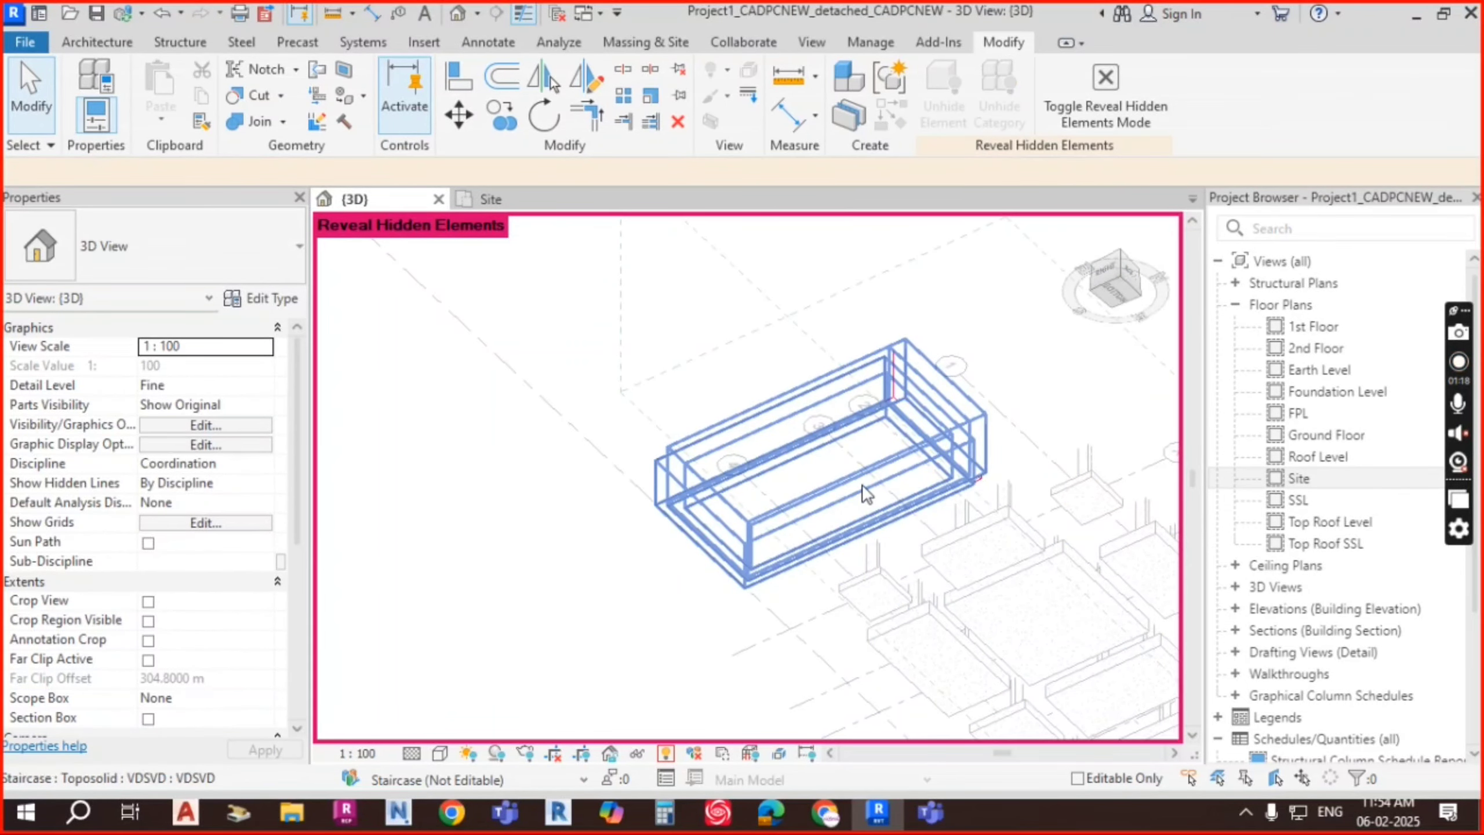
{"action": "left_click", "coordinate": [863, 483]}
{"action": "right_click", "coordinate": [863, 483]}
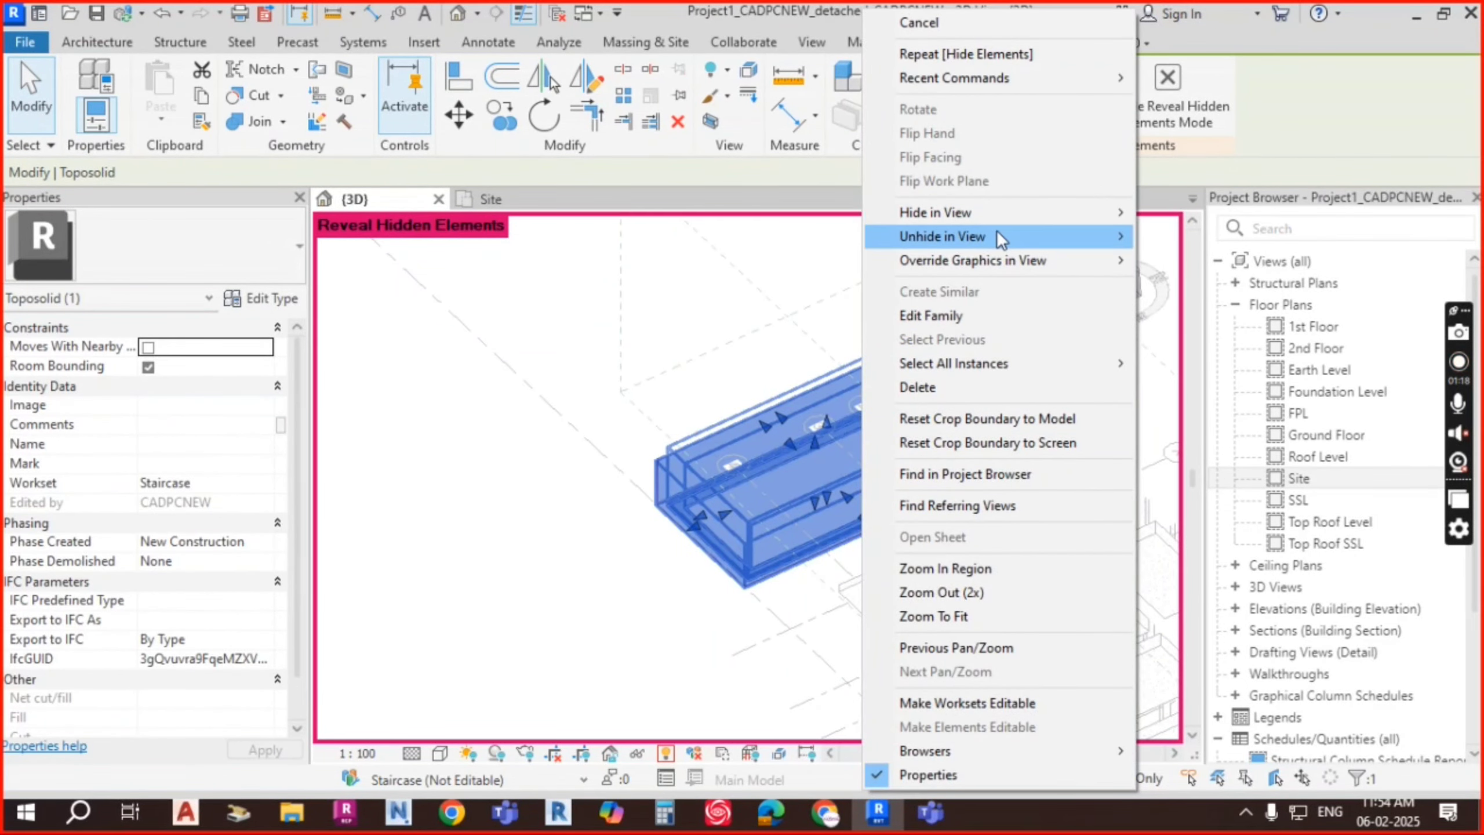
{"action": "mouse_move", "coordinate": [1035, 235]}
{"action": "mouse_move", "coordinate": [967, 220]}
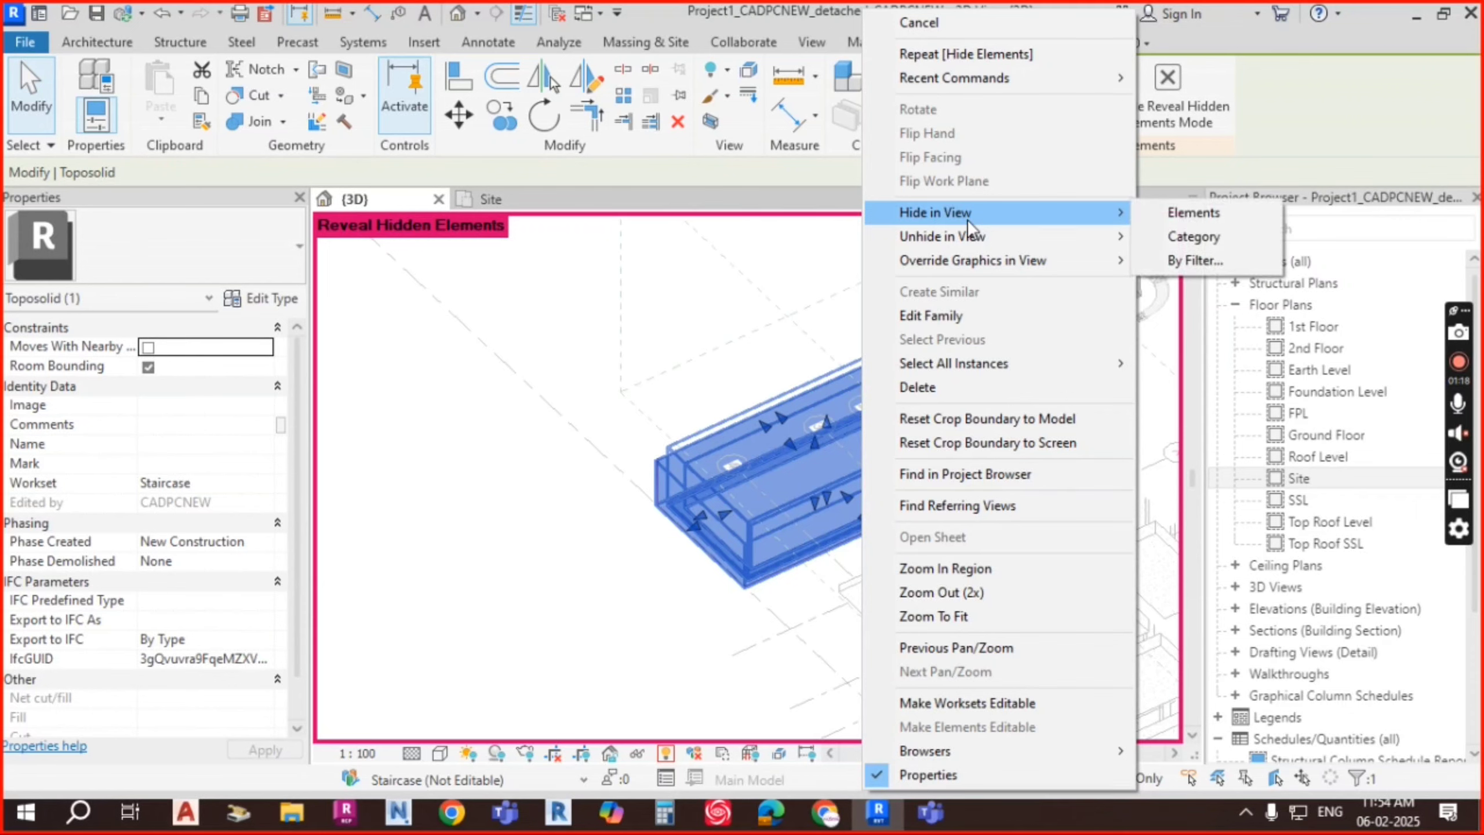
{"action": "left_click", "coordinate": [1194, 212]}
Step: Hide the remaining extra toposolid in the view as well
{"action": "left_click", "coordinate": [802, 451]}
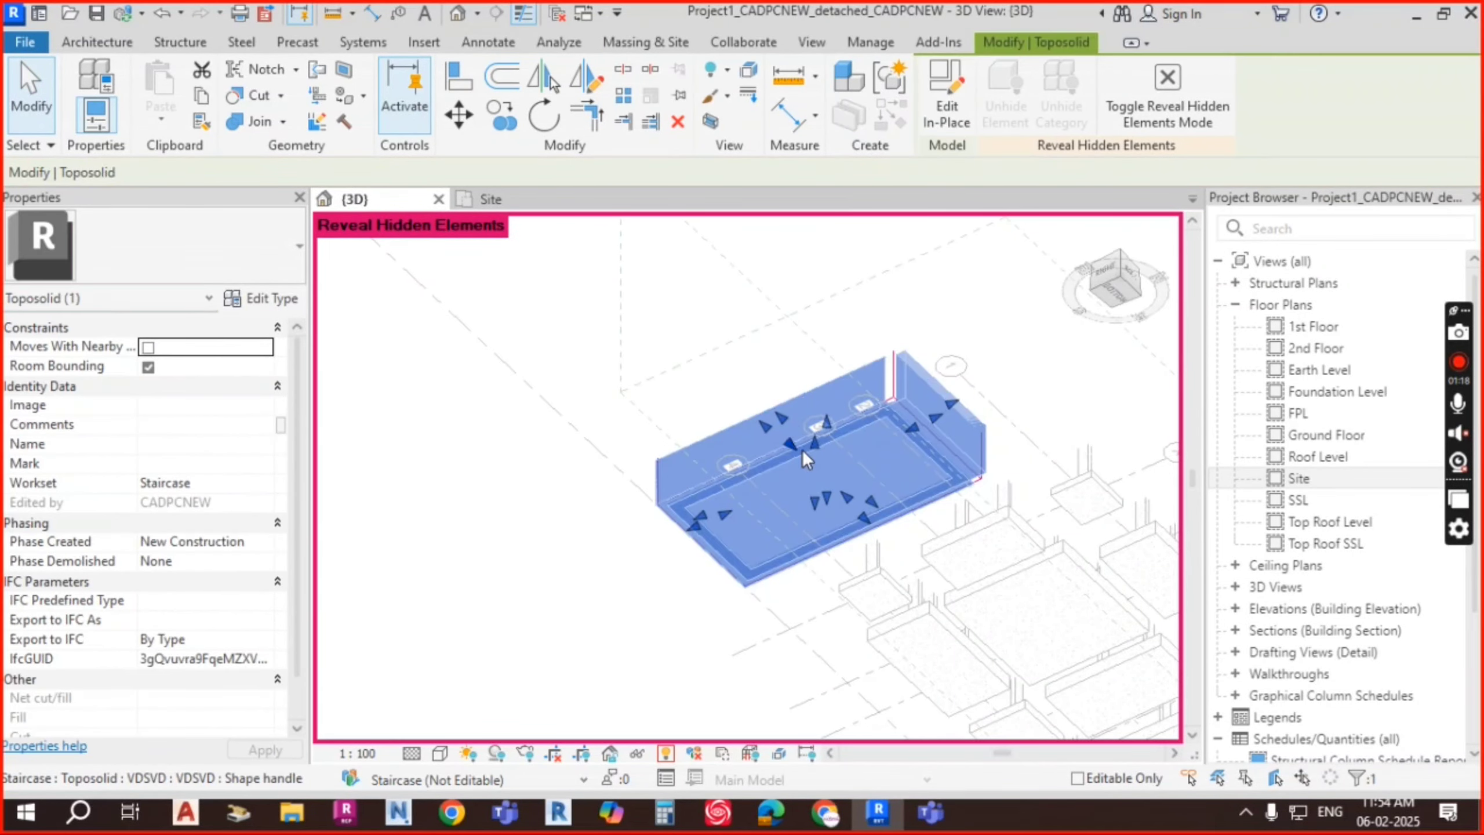
{"action": "right_click", "coordinate": [803, 450]}
{"action": "mouse_move", "coordinate": [953, 237]}
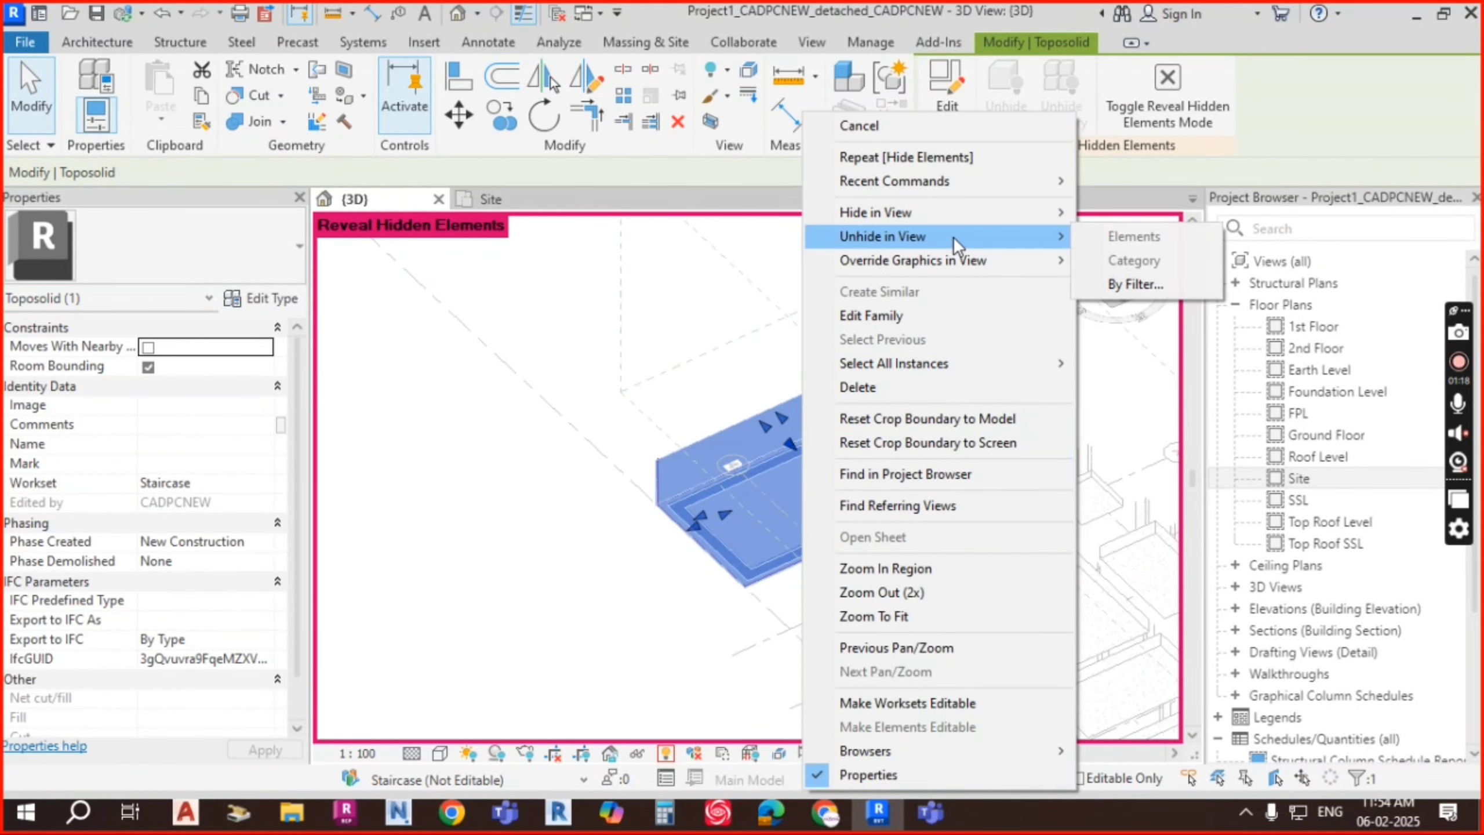
{"action": "mouse_move", "coordinate": [920, 214]}
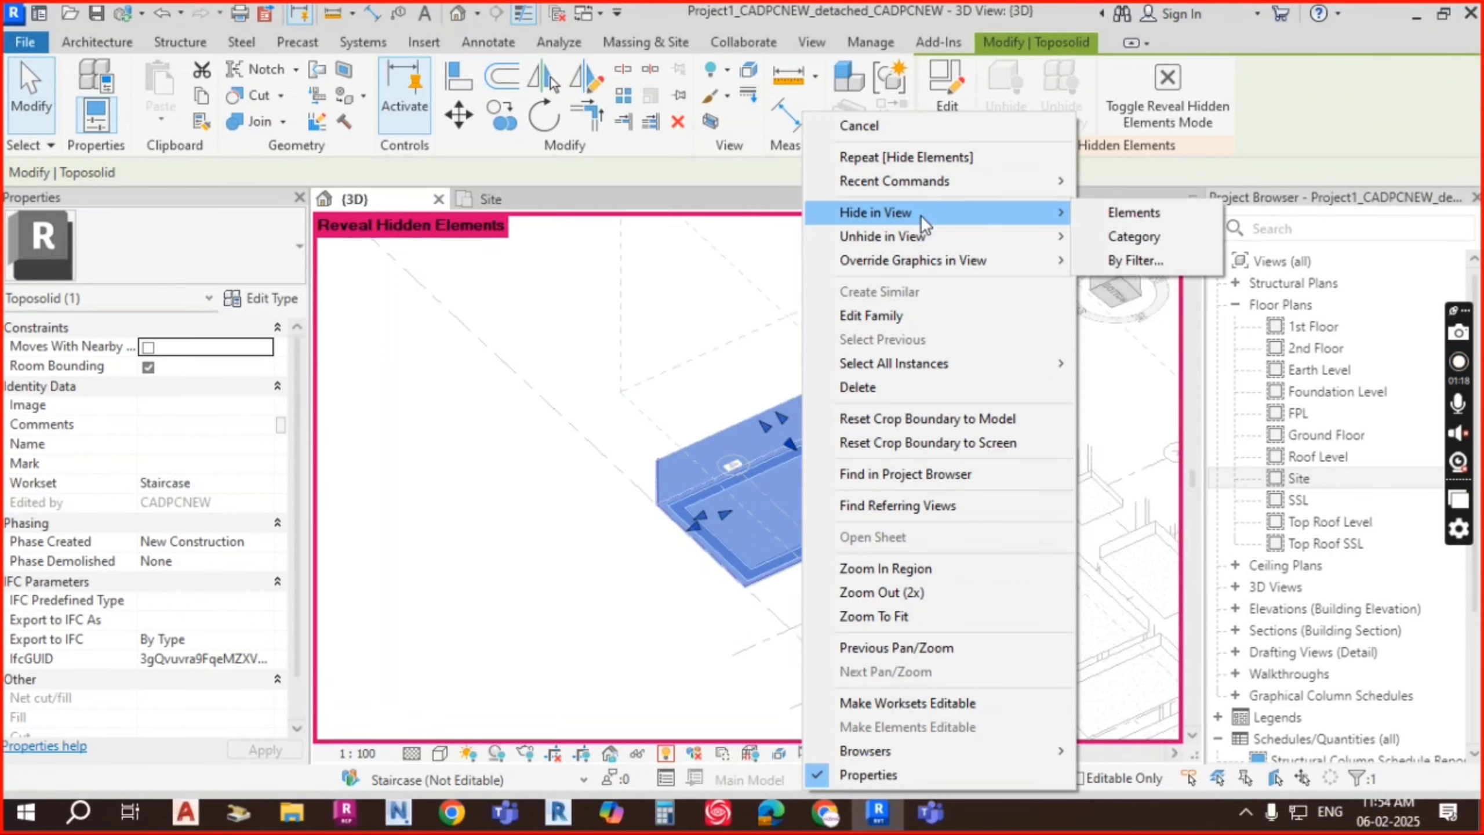
{"action": "left_click", "coordinate": [1134, 236]}
{"action": "middle_click_drag", "start_coordinate": [918, 492], "coordinate": [919, 660], "text": "shift"}
{"action": "scroll", "coordinate": [815, 457], "scroll_direction": "up", "scroll_amount": 2}
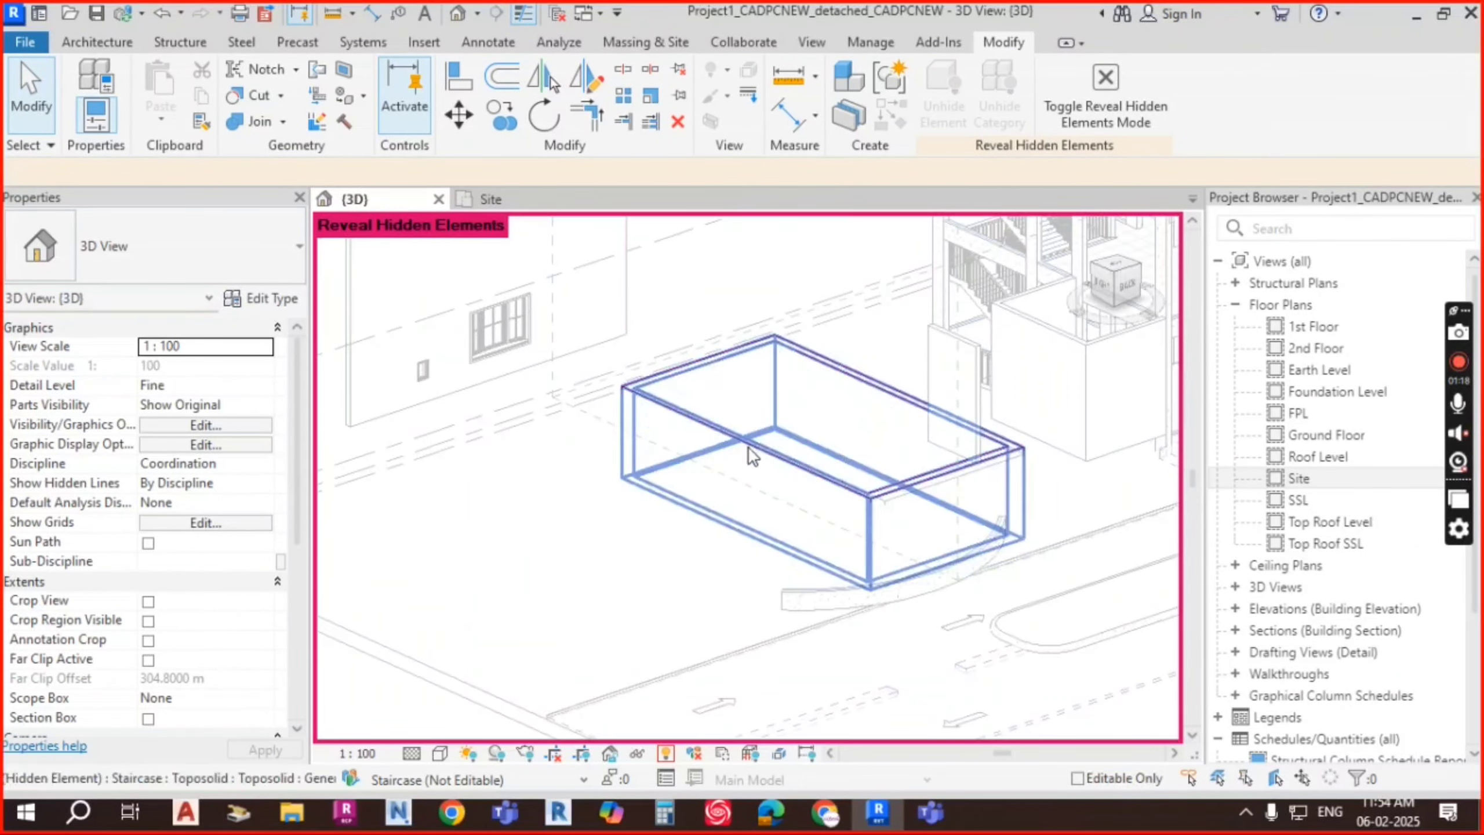
Step: Unhide the 3000 mm toposolid in the view so the site ground returns
{"action": "left_click", "coordinate": [660, 412]}
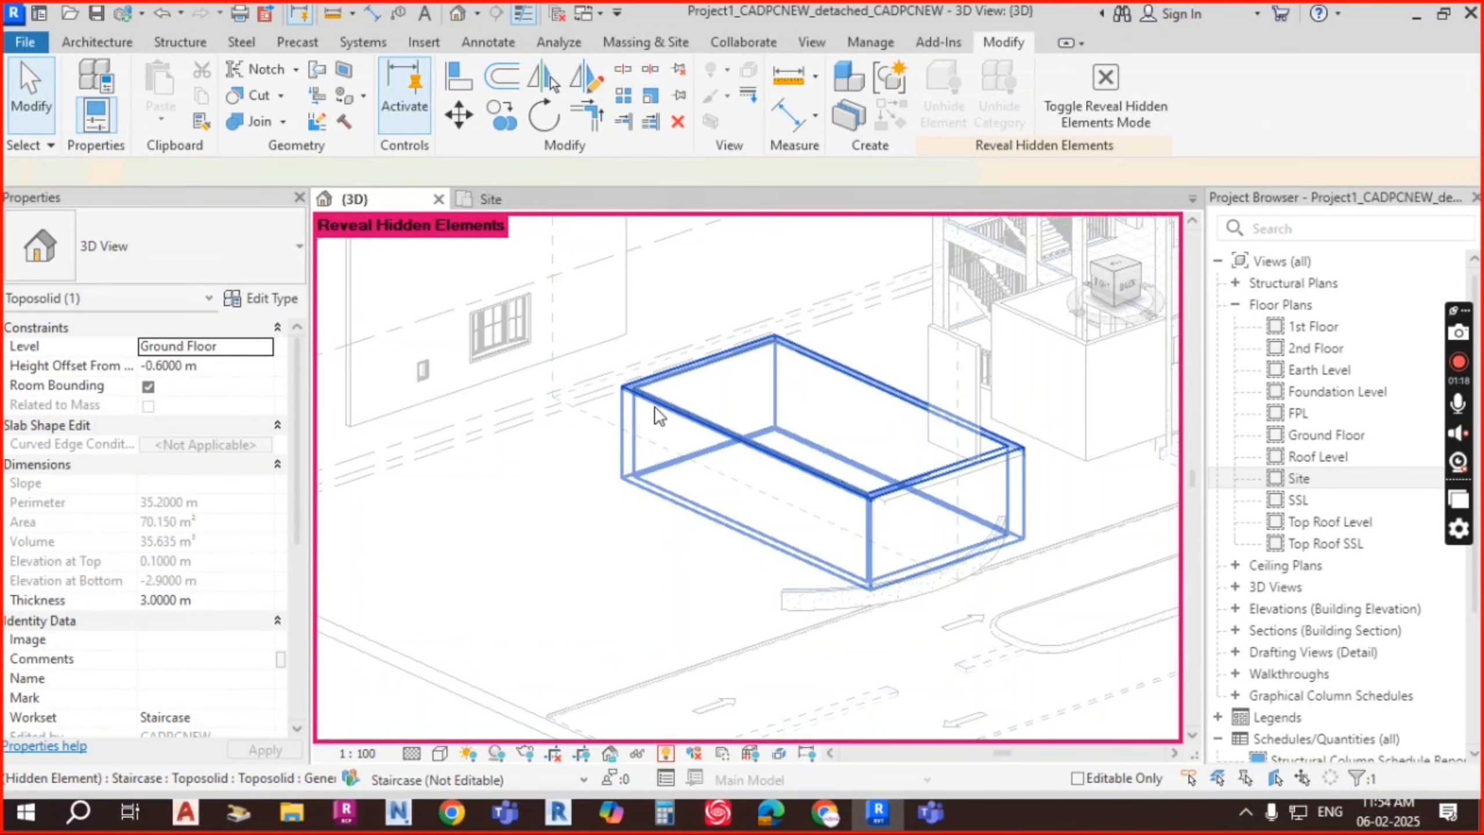
{"action": "right_click", "coordinate": [659, 412]}
{"action": "mouse_move", "coordinate": [811, 235]}
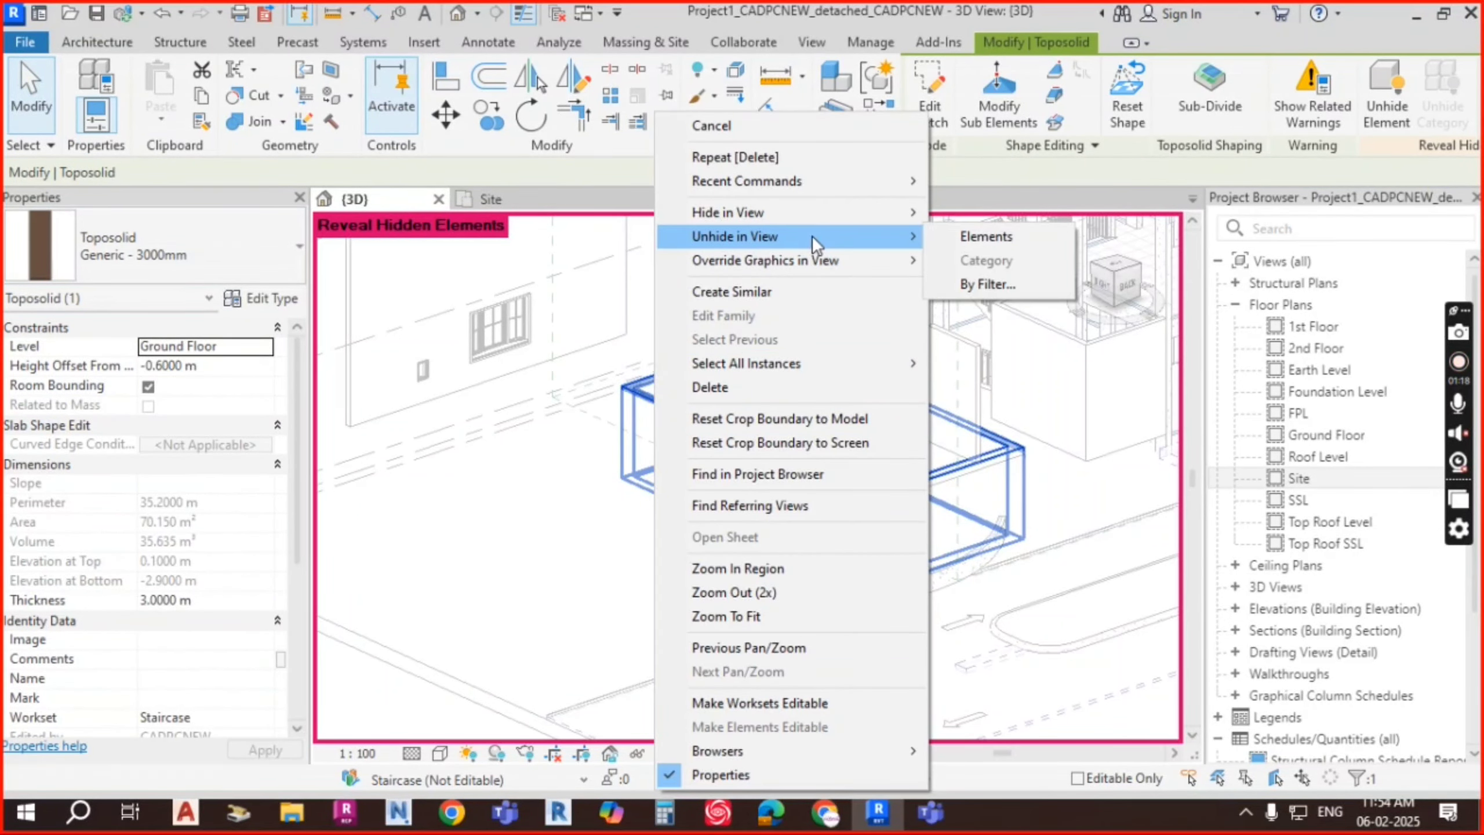
{"action": "left_click", "coordinate": [1002, 237]}
{"action": "left_click", "coordinate": [647, 426]}
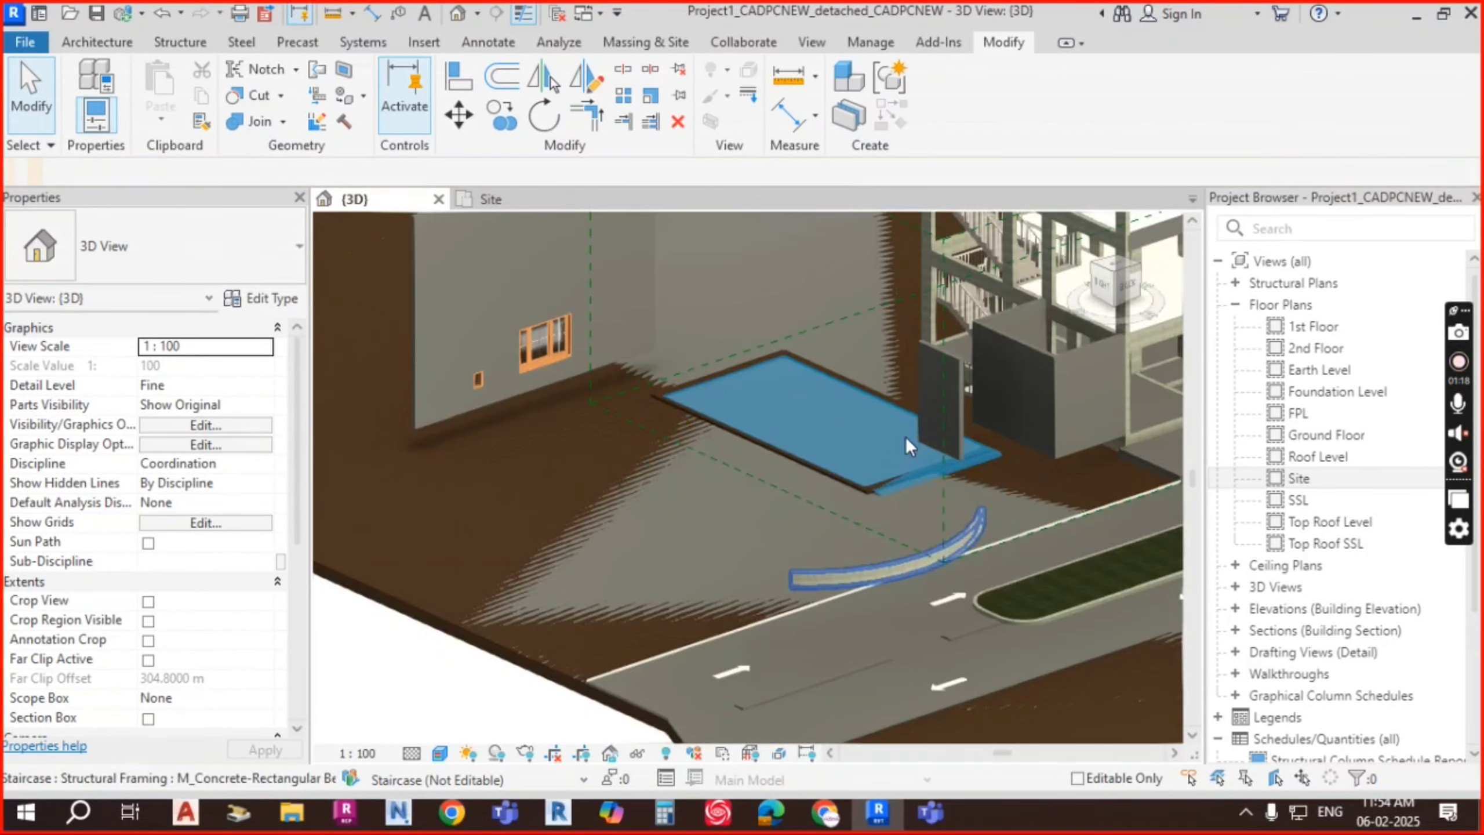
{"action": "middle_click_drag", "start_coordinate": [906, 436], "coordinate": [935, 514], "text": "shift"}
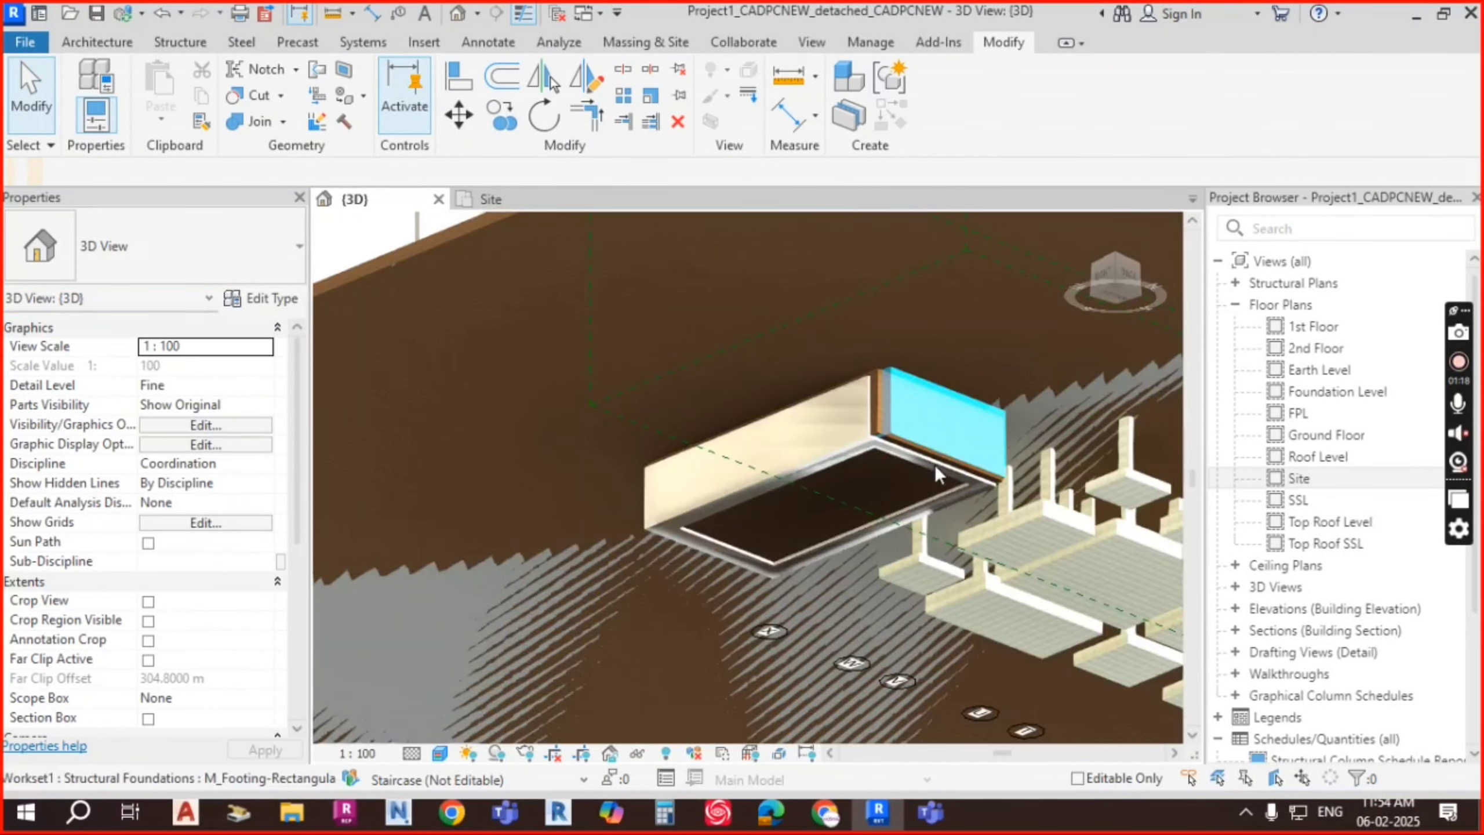
Step: Select the pool toposolid, view from Bottom, and drag its top, left and right edges to the pit
{"action": "middle_click_drag", "start_coordinate": [935, 464], "coordinate": [818, 374], "text": "shift"}
{"action": "left_click", "coordinate": [728, 431]}
{"action": "left_click", "coordinate": [1121, 289]}
{"action": "left_click_drag", "start_coordinate": [751, 242], "coordinate": [749, 277]}
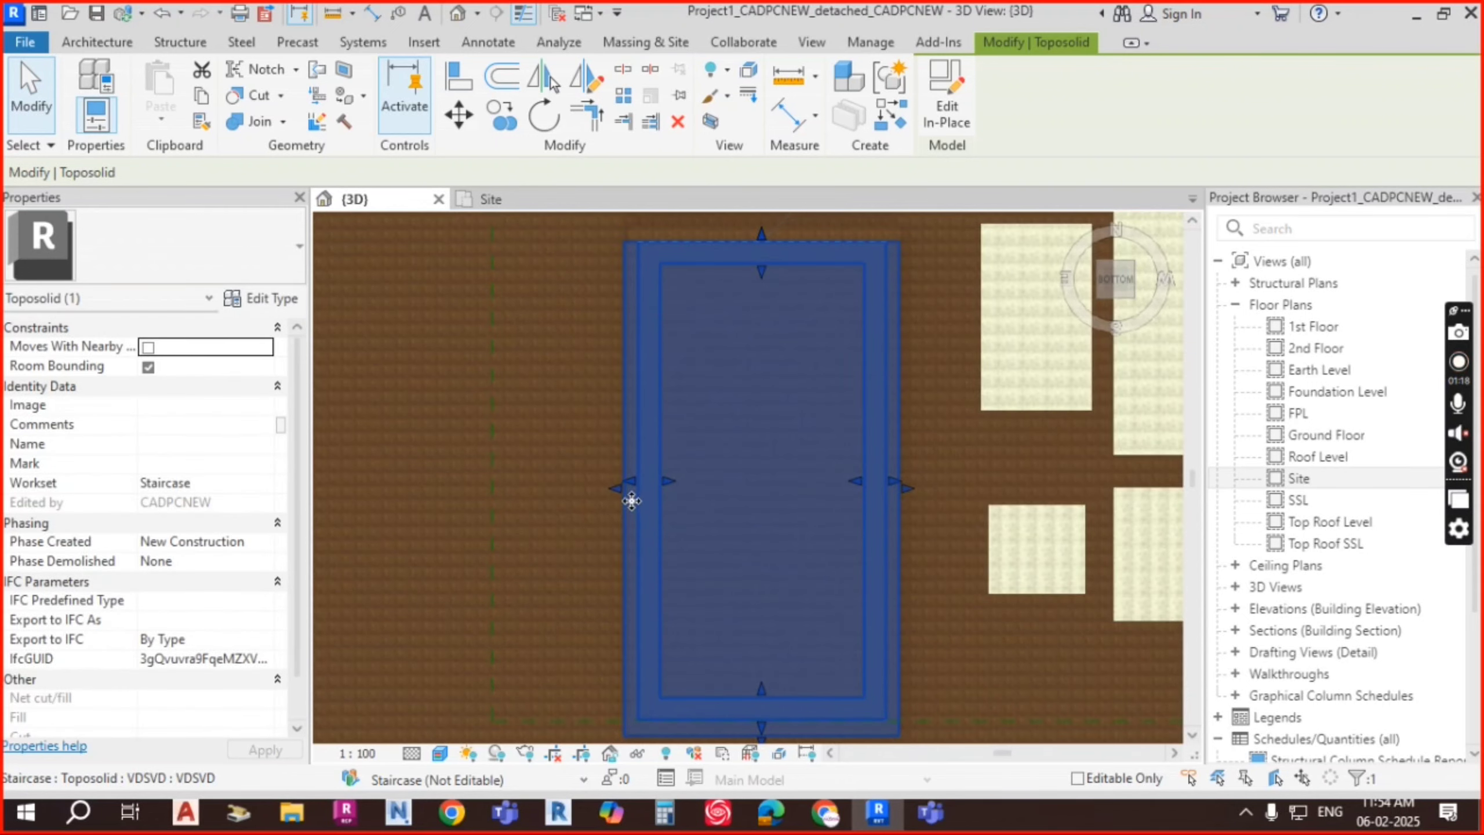
{"action": "scroll", "coordinate": [633, 483], "scroll_direction": "up", "scroll_amount": 1}
{"action": "left_click_drag", "start_coordinate": [624, 481], "coordinate": [766, 489]}
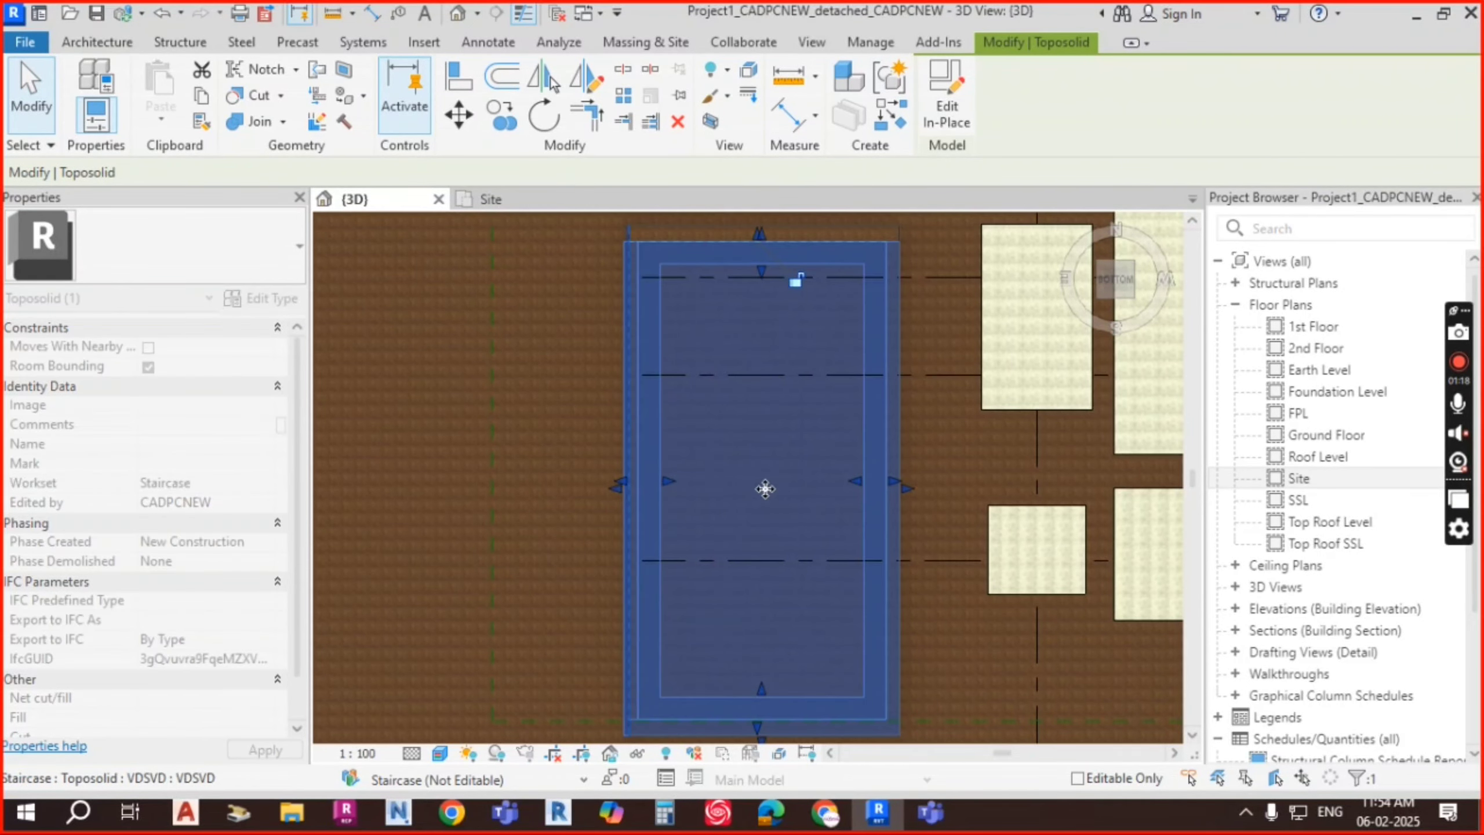
{"action": "left_click_drag", "start_coordinate": [893, 482], "coordinate": [899, 483]}
Step: Extend the toposolid's lower edge to the pit's outer edge and push its left edge outward
{"action": "middle_click_drag", "start_coordinate": [915, 599], "coordinate": [914, 511]}
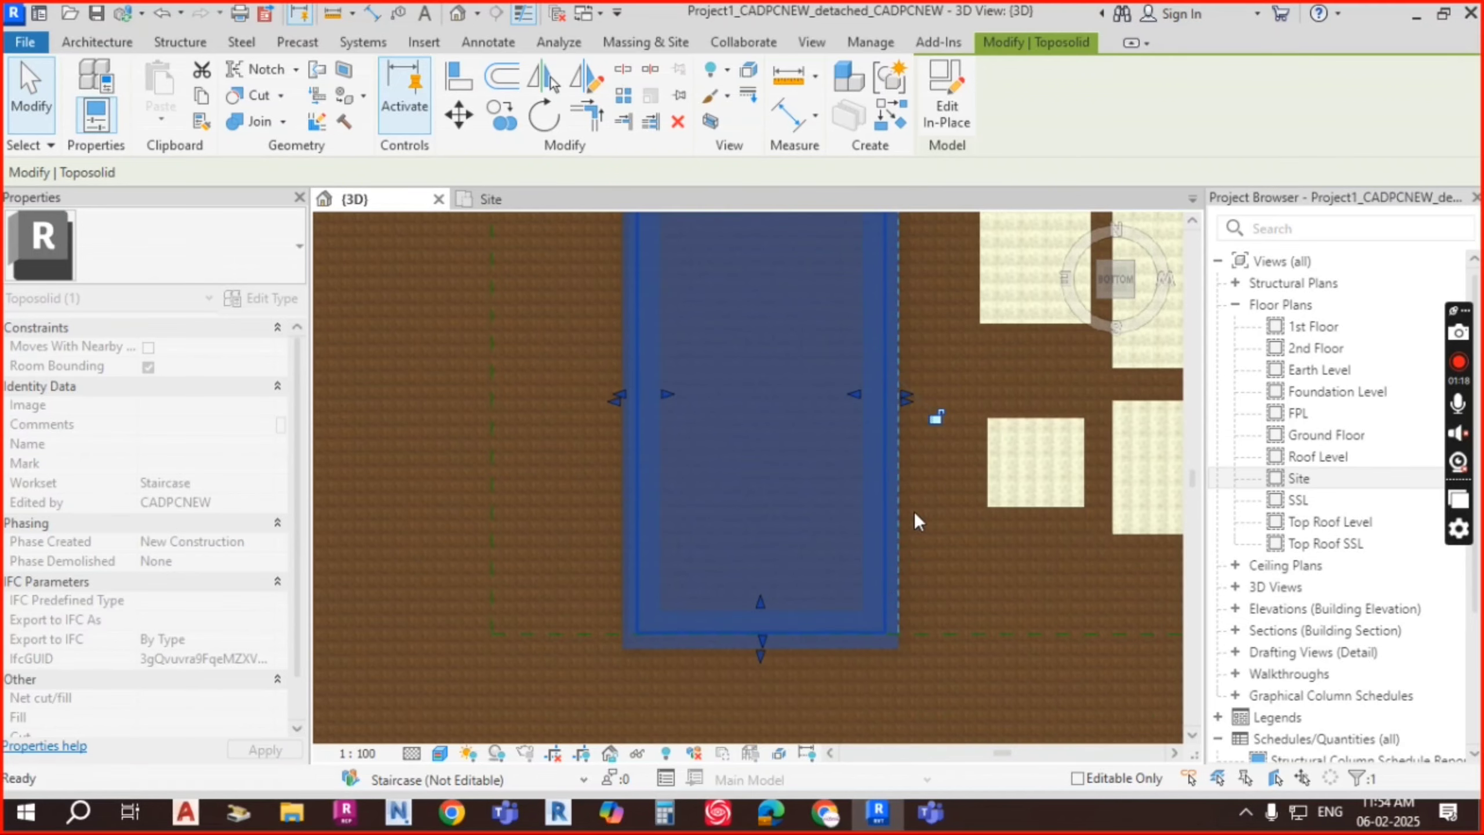
{"action": "left_click_drag", "start_coordinate": [764, 642], "coordinate": [761, 649]}
{"action": "scroll", "coordinate": [809, 537], "scroll_direction": "down", "scroll_amount": 2}
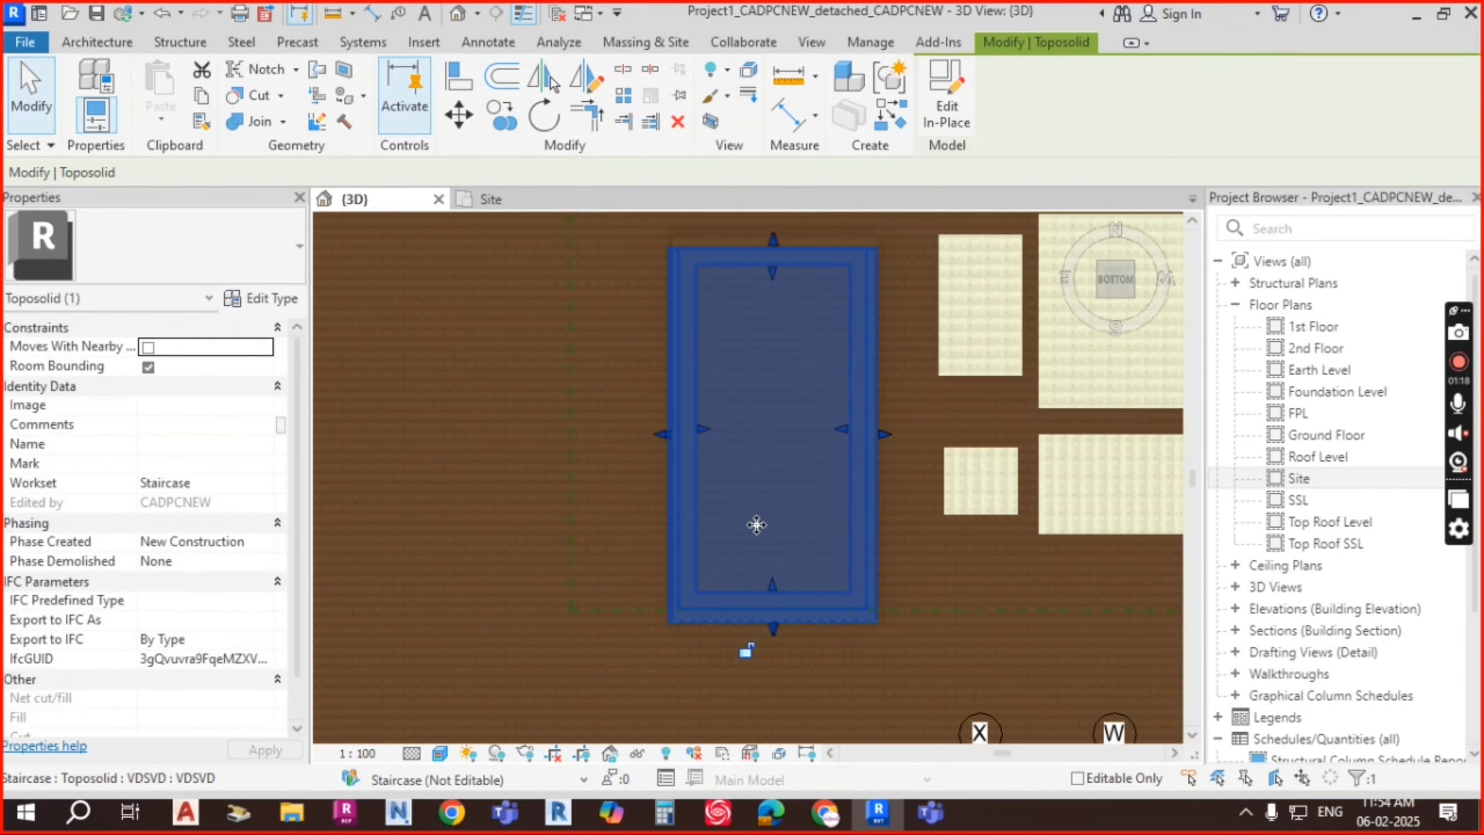
{"action": "left_click_drag", "start_coordinate": [699, 429], "coordinate": [687, 424]}
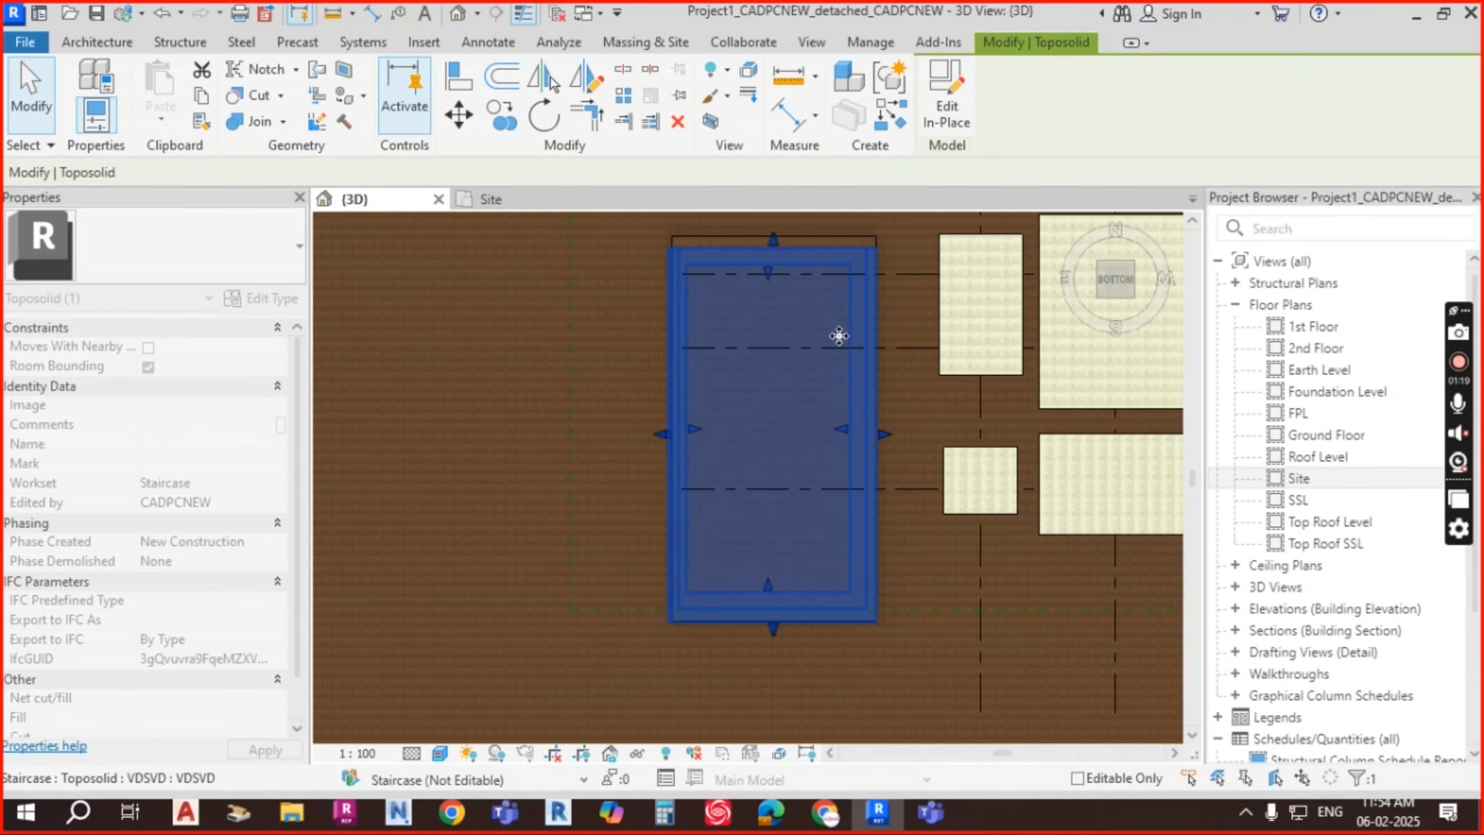
{"action": "key", "text": "Escape"}
Step: Stretch the pool toposolid's right edge outward, then orbit to an angled view over the pool
{"action": "left_click", "coordinate": [862, 459]}
{"action": "key", "text": "Escape"}
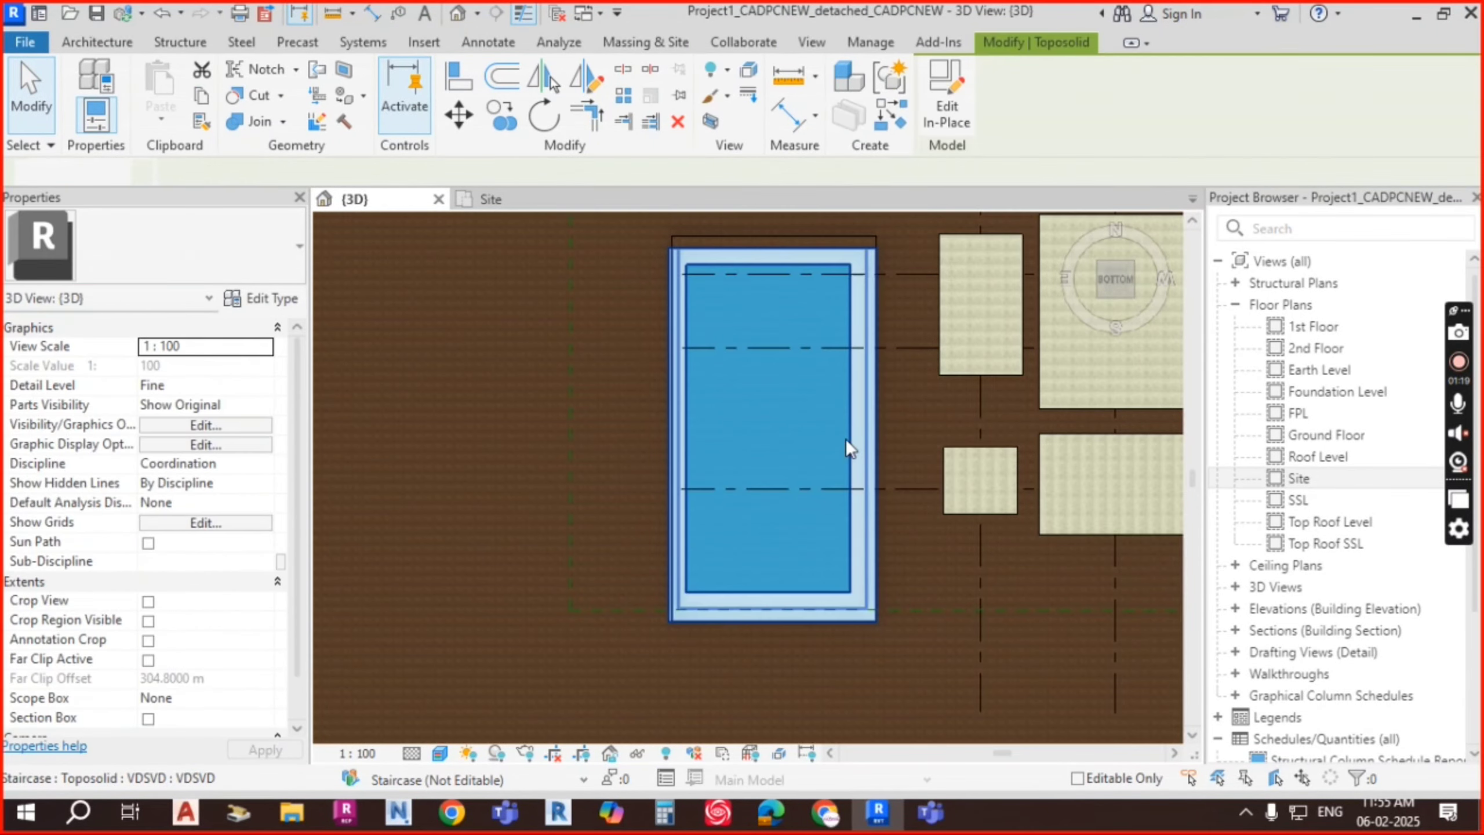
{"action": "left_click", "coordinate": [848, 436]}
{"action": "left_click_drag", "start_coordinate": [846, 431], "coordinate": [870, 429]}
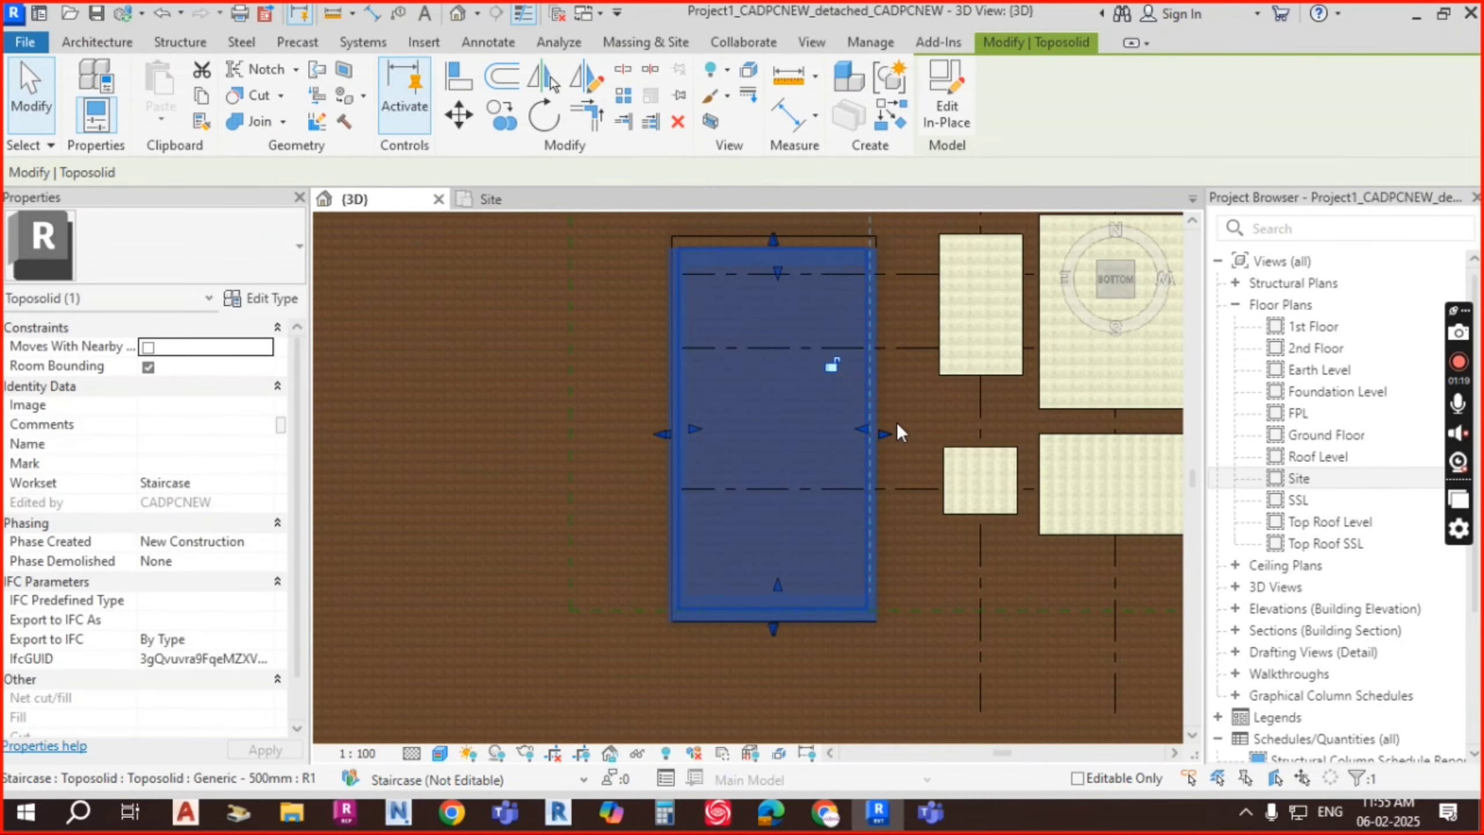
{"action": "key", "text": "Escape"}
{"action": "scroll", "coordinate": [935, 380], "scroll_direction": "down", "scroll_amount": 1}
{"action": "middle_click_drag", "start_coordinate": [939, 430], "coordinate": [928, 608], "text": "shift"}
{"action": "middle_click_drag", "start_coordinate": [786, 531], "coordinate": [794, 399], "text": "shift"}
{"action": "middle_click_drag", "start_coordinate": [844, 565], "coordinate": [811, 343], "text": "shift"}
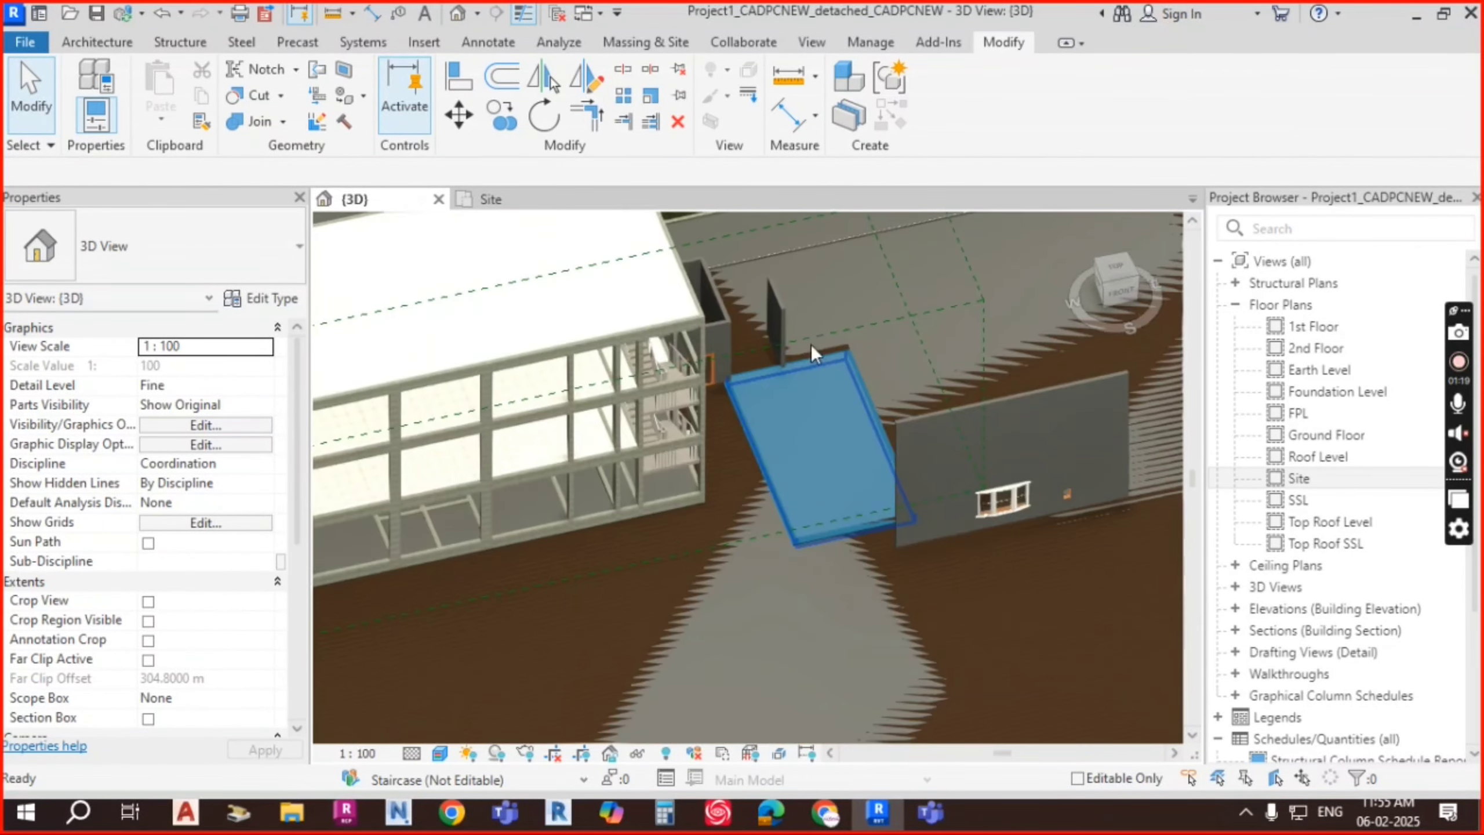
Step: Delete the wall beside the pool and orbit to look across the footings
{"action": "left_click", "coordinate": [783, 307]}
{"action": "key", "text": "Delete"}
{"action": "middle_click_drag", "start_coordinate": [919, 571], "coordinate": [880, 412], "text": "shift"}
{"action": "middle_click_drag", "start_coordinate": [991, 434], "coordinate": [652, 462], "text": "shift"}
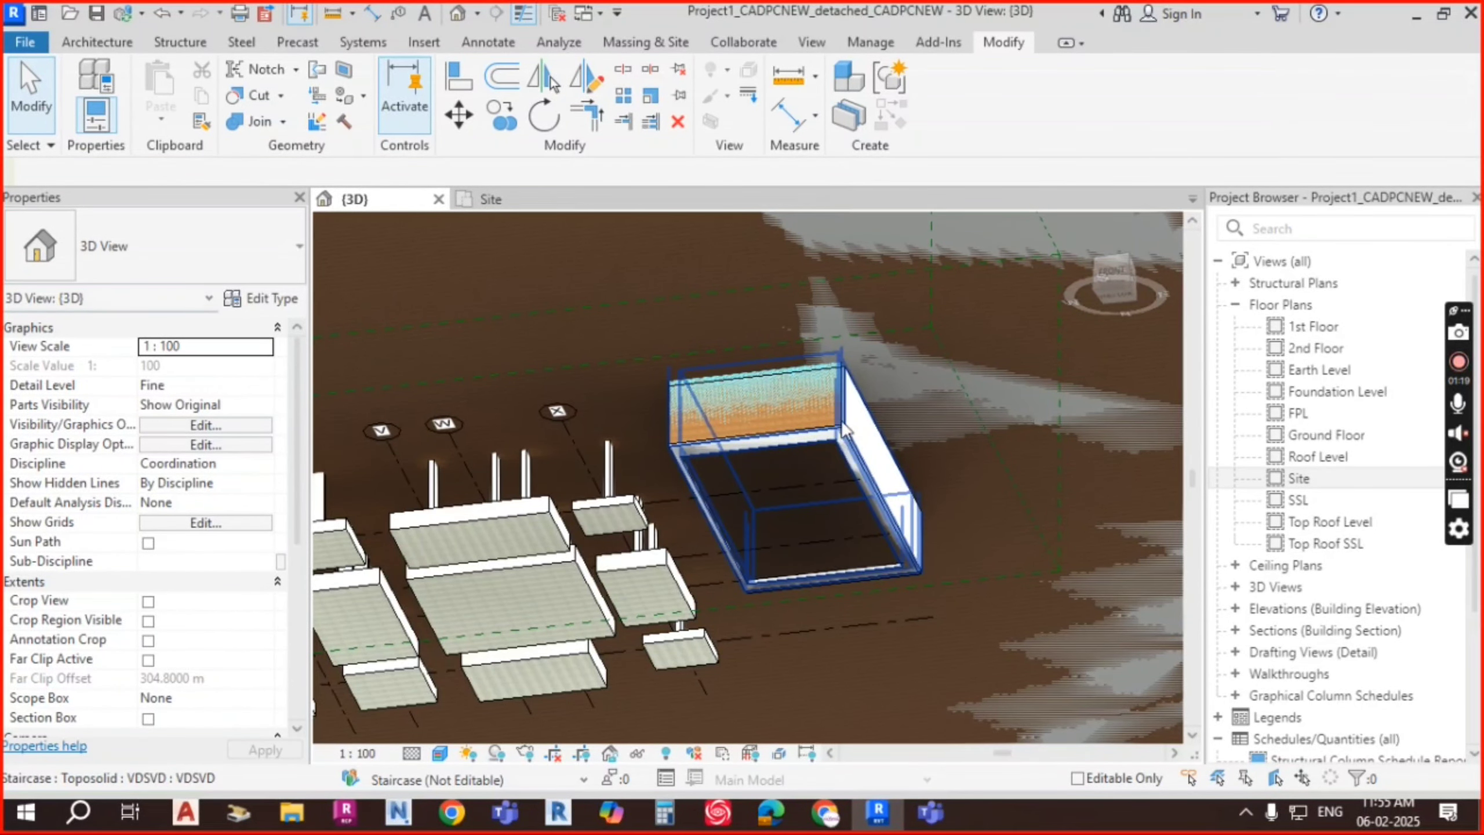
{"action": "scroll", "coordinate": [845, 430], "scroll_direction": "up", "scroll_amount": 3}
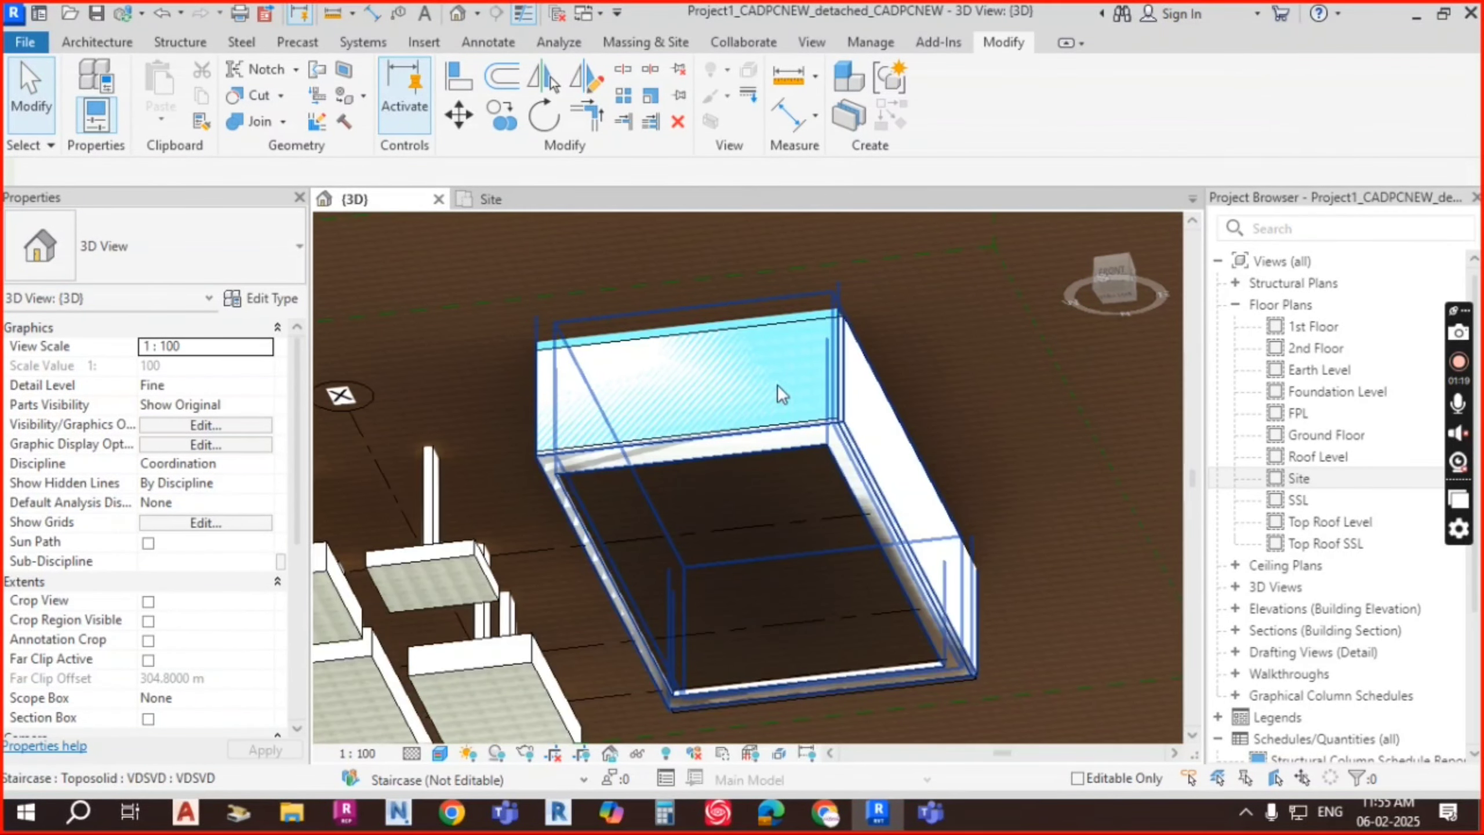
Step: Orbit and zoom around the pool to inspect it sitting flush in the site ground
{"action": "middle_click_drag", "start_coordinate": [777, 385], "coordinate": [792, 434], "text": "shift"}
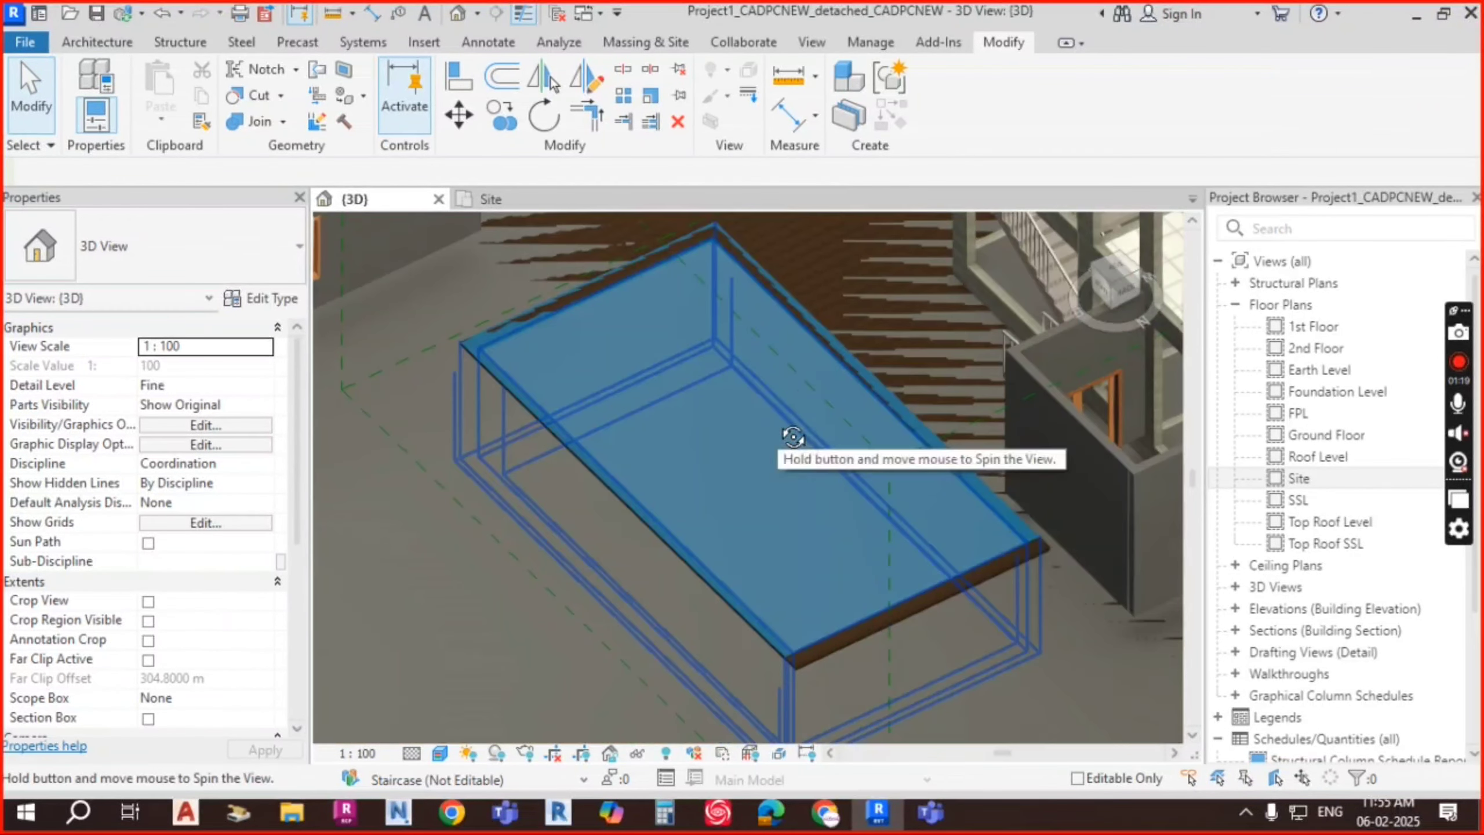
{"action": "scroll", "coordinate": [799, 374], "scroll_direction": "down", "scroll_amount": 2}
{"action": "middle_click_drag", "start_coordinate": [972, 531], "coordinate": [893, 523], "text": "shift"}
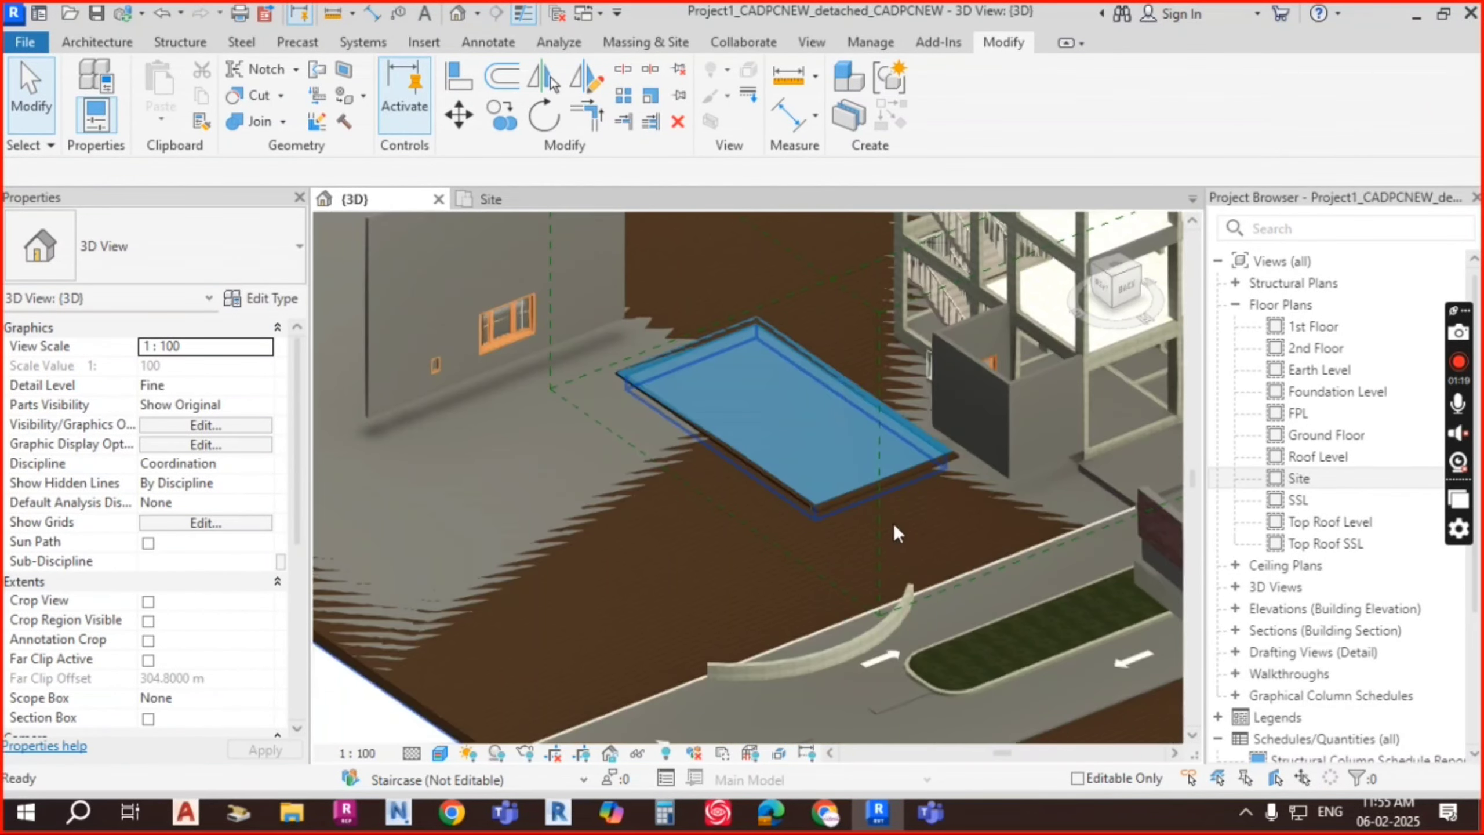
{"action": "scroll", "coordinate": [845, 531], "scroll_direction": "up", "scroll_amount": 2}
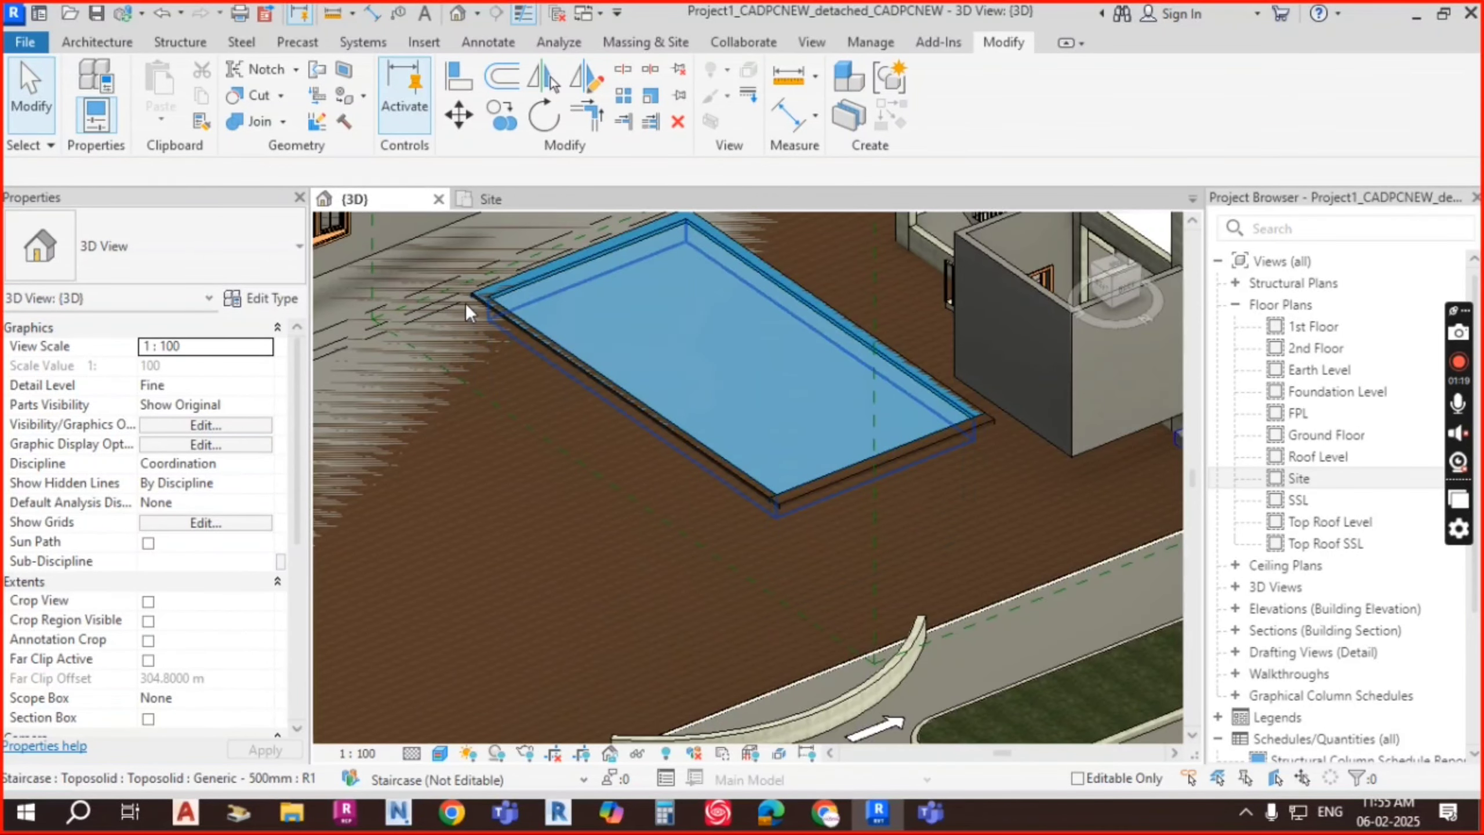
{"action": "scroll", "coordinate": [474, 302], "scroll_direction": "up", "scroll_amount": 2}
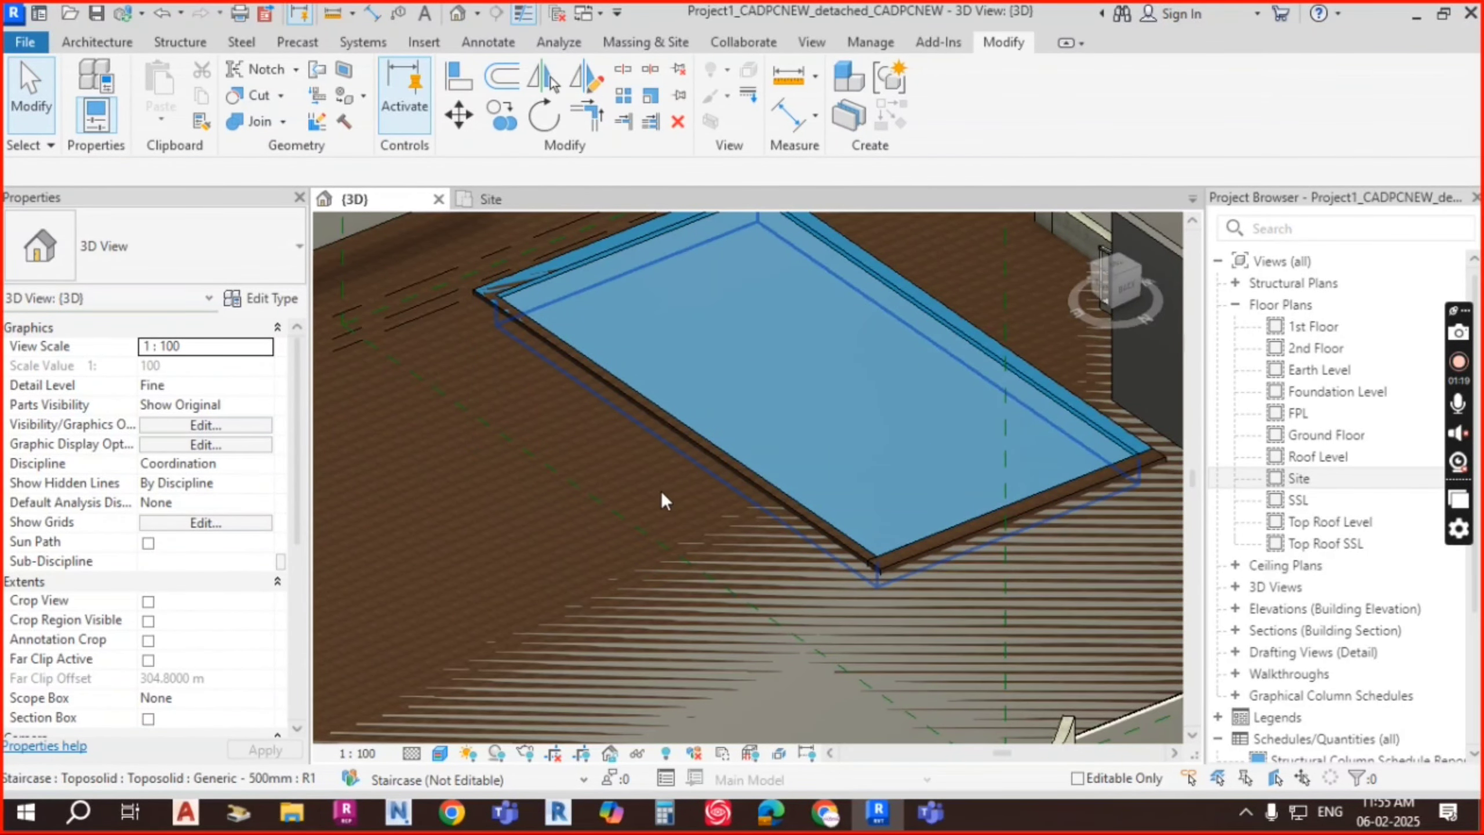
{"action": "scroll", "coordinate": [578, 410], "scroll_direction": "down", "scroll_amount": 2}
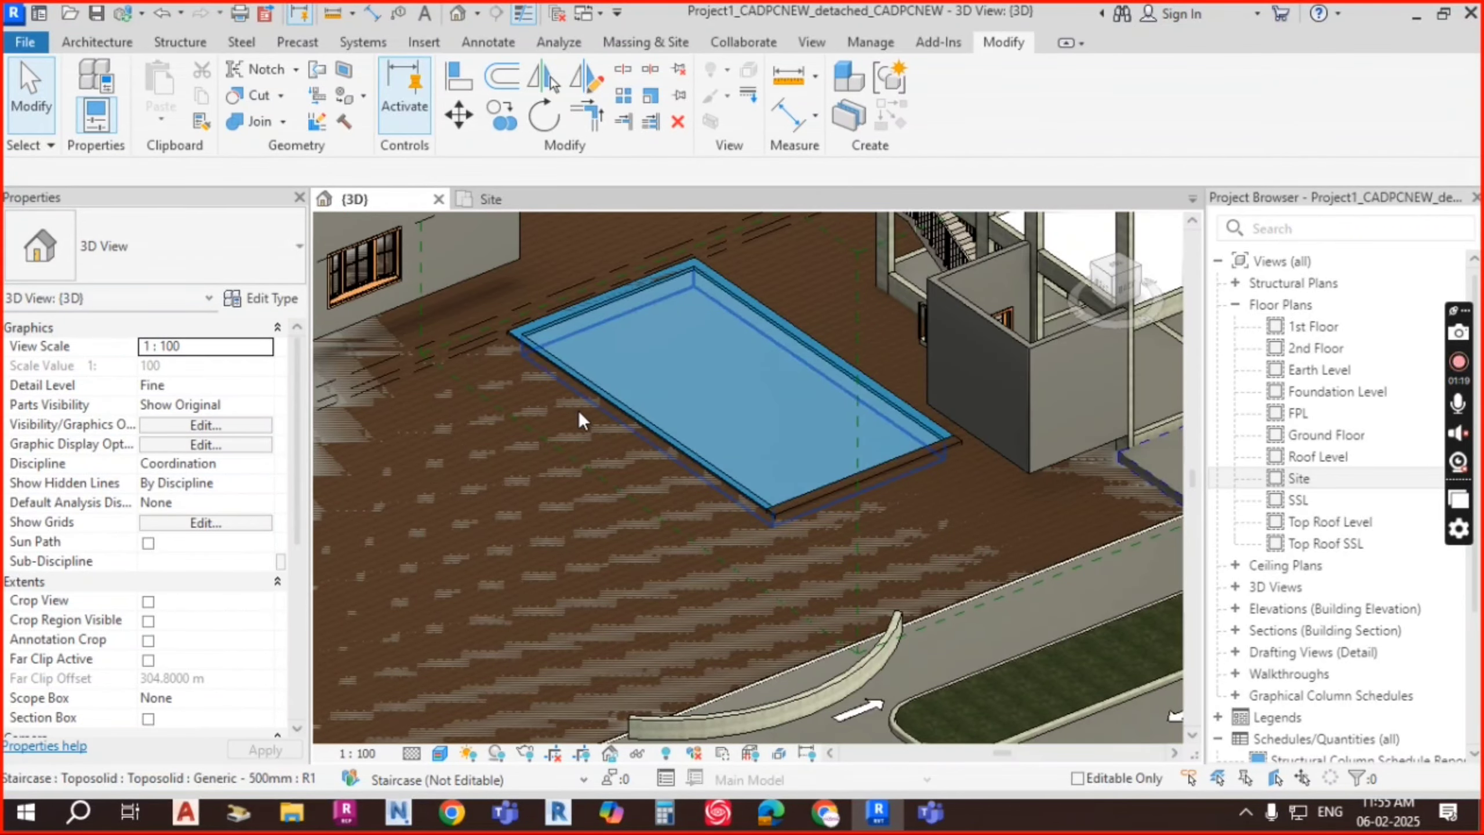
{"action": "scroll", "coordinate": [578, 410], "scroll_direction": "down", "scroll_amount": 2}
{"action": "middle_click_drag", "start_coordinate": [676, 496], "coordinate": [593, 399], "text": "shift"}
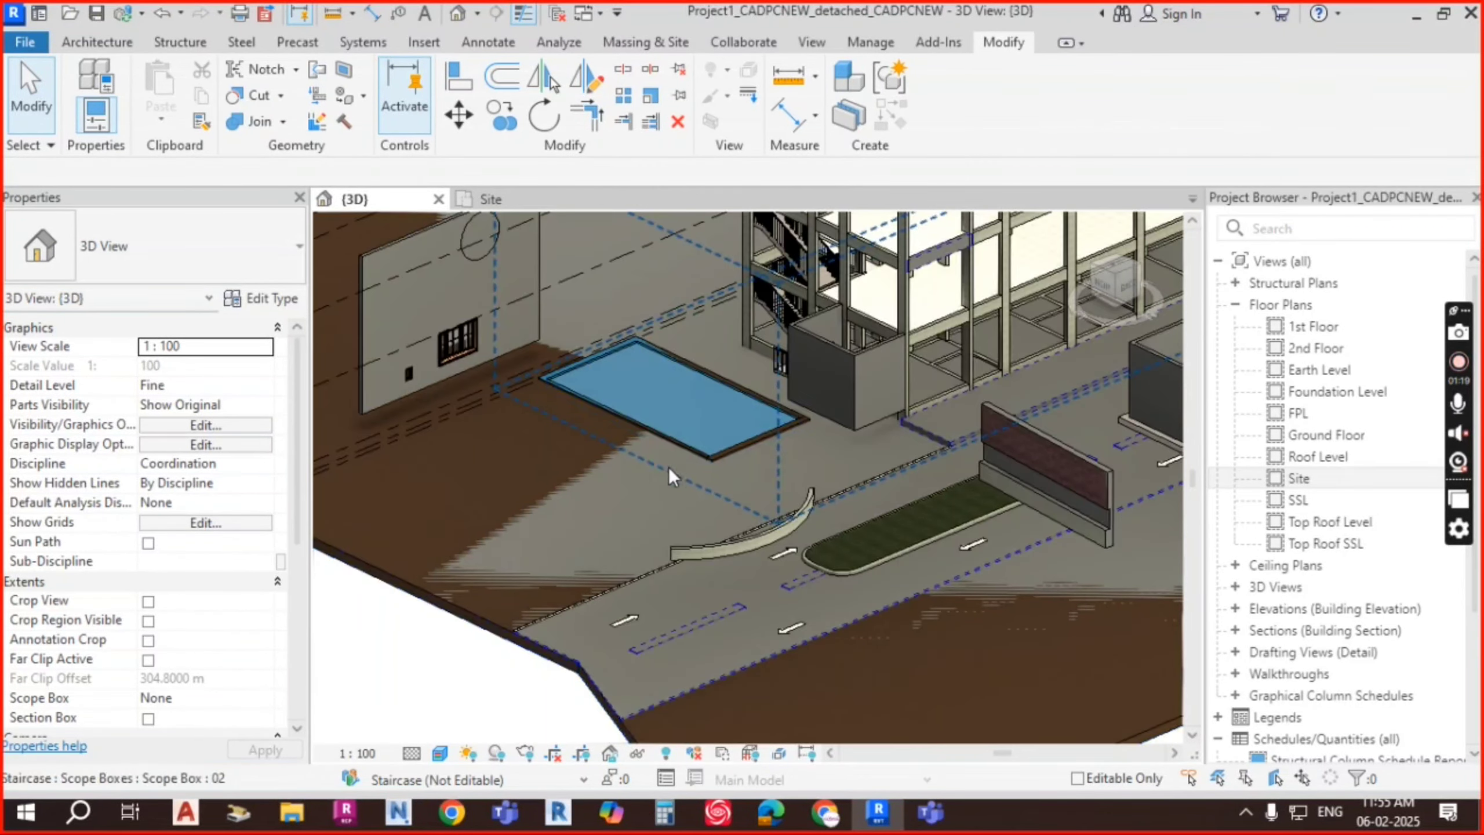
{"action": "middle_click_drag", "start_coordinate": [668, 467], "coordinate": [676, 530], "text": "shift"}
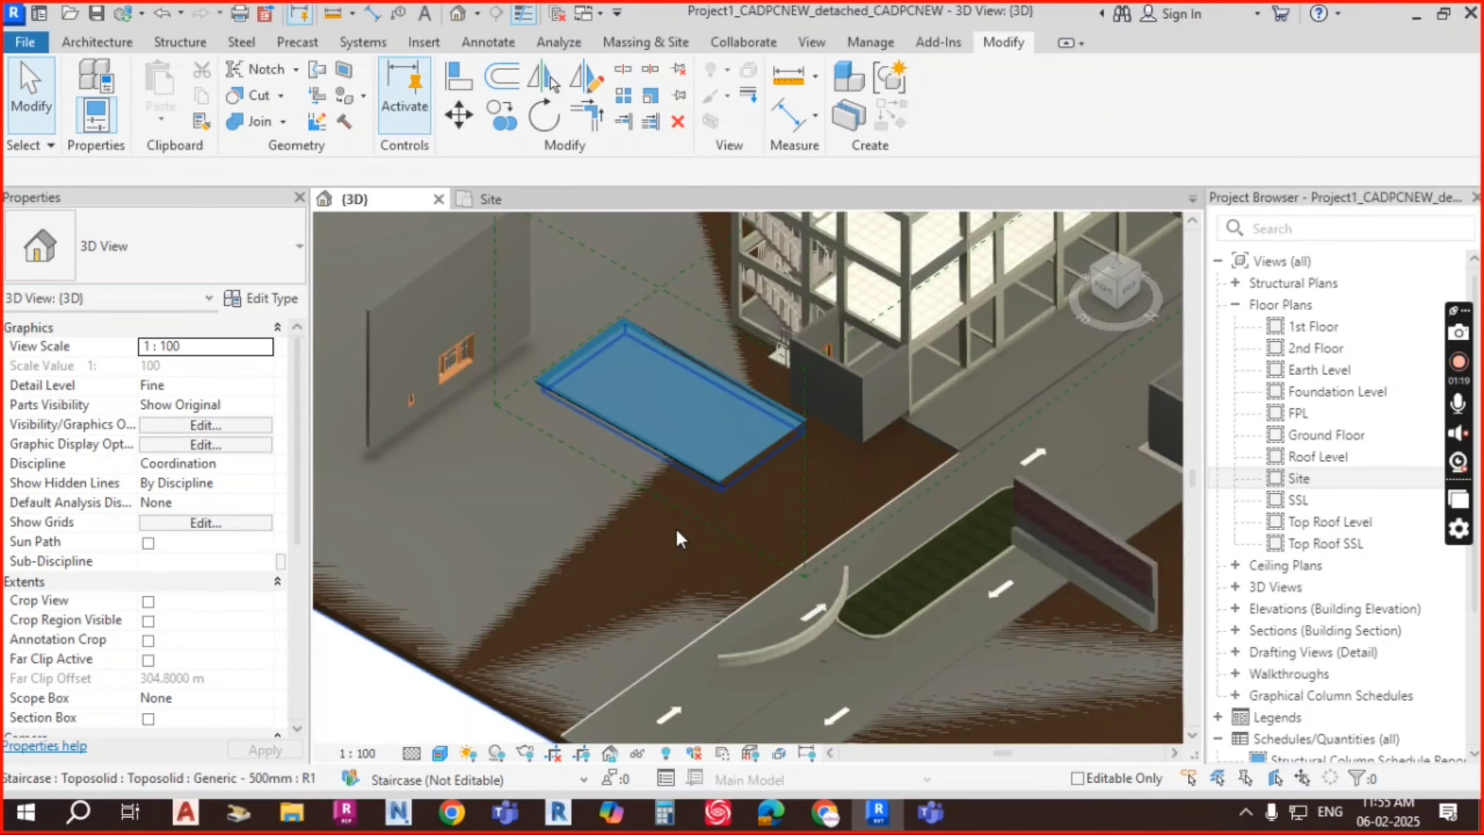